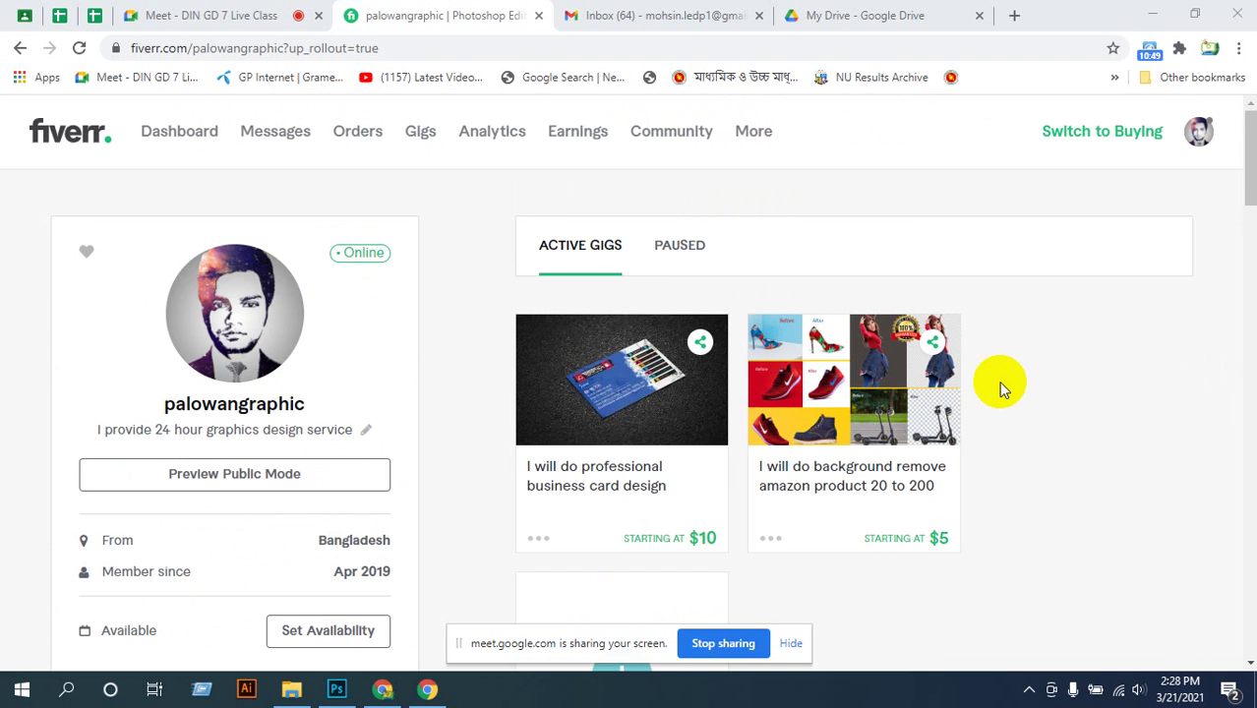
- Look over the active gigs on the Fiverr profile and switch to the Google Meet class call
scroll(996, 381, down, 3)
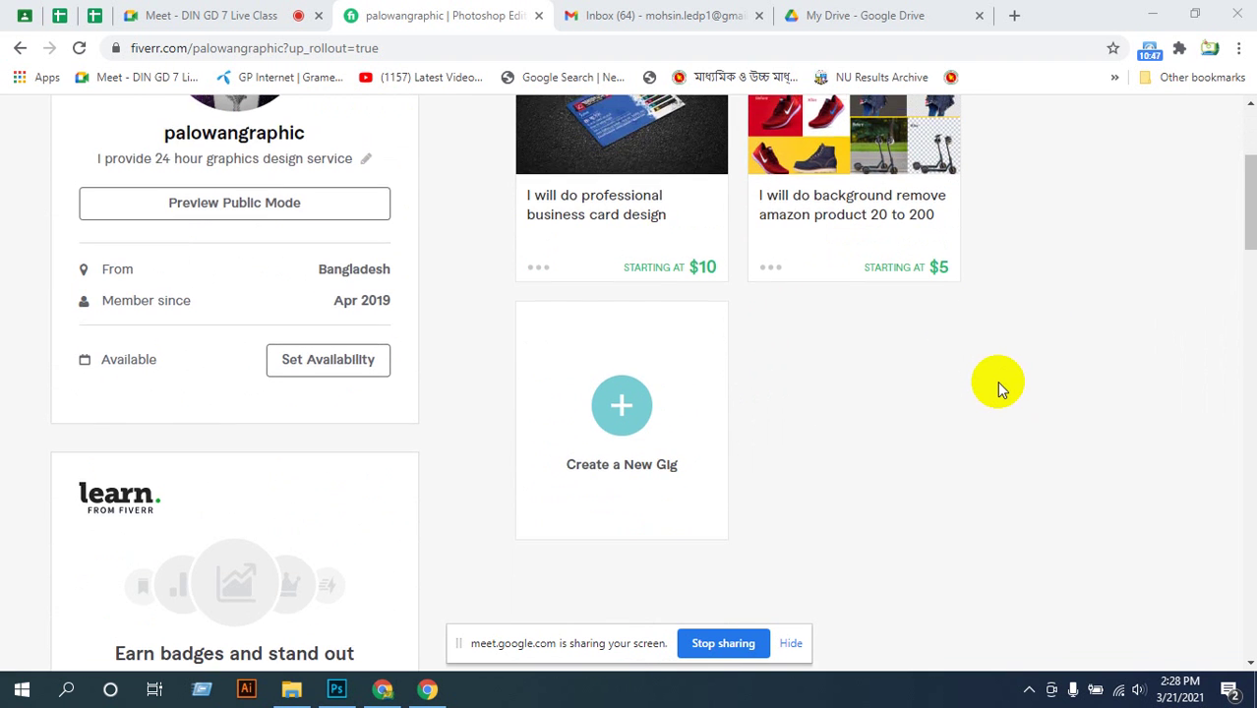
scroll(996, 381, up, 3)
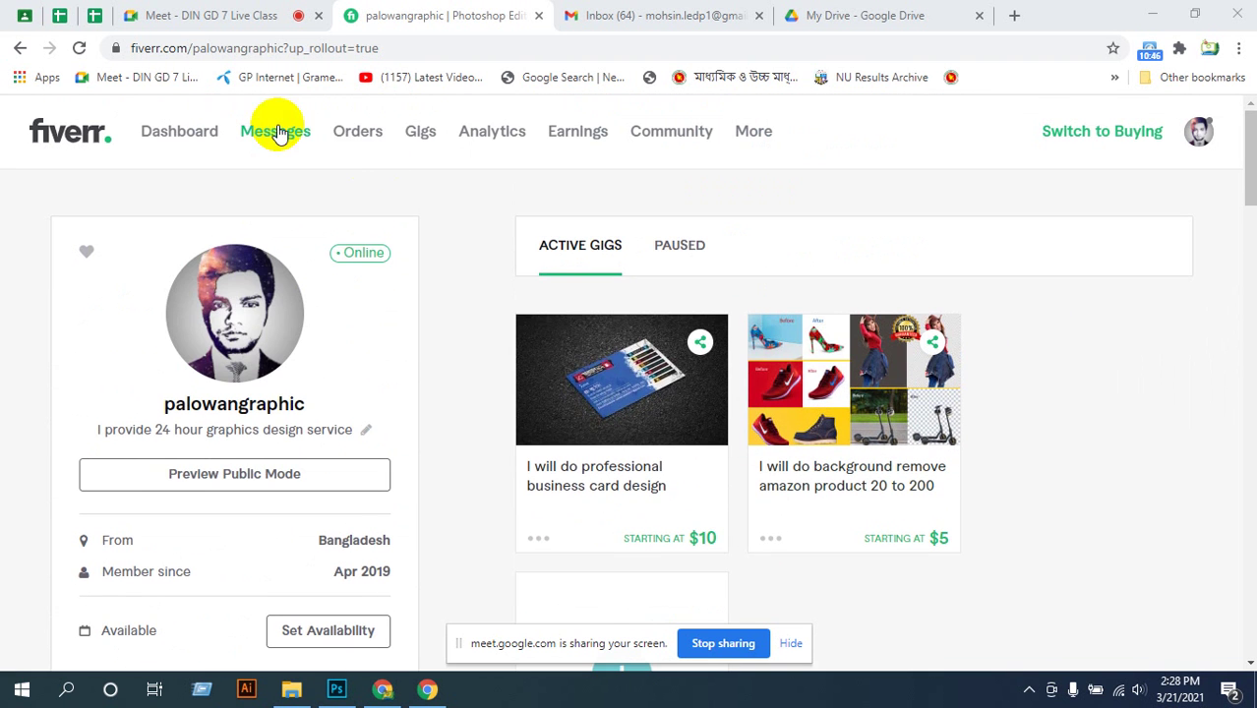
click(94, 15)
click(201, 18)
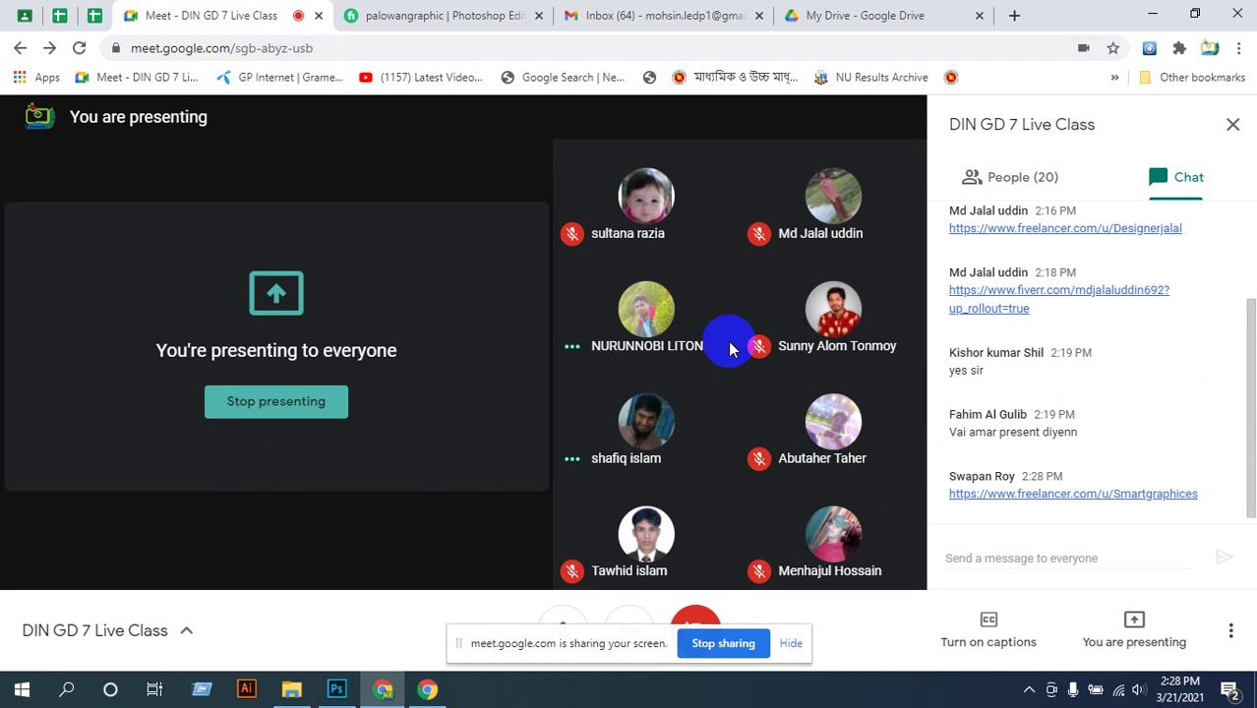
- Review the student list and daily attendance entries in the GD-B-TU-7 sheet of the DIN- Graphics Design spreadsheet
click(96, 16)
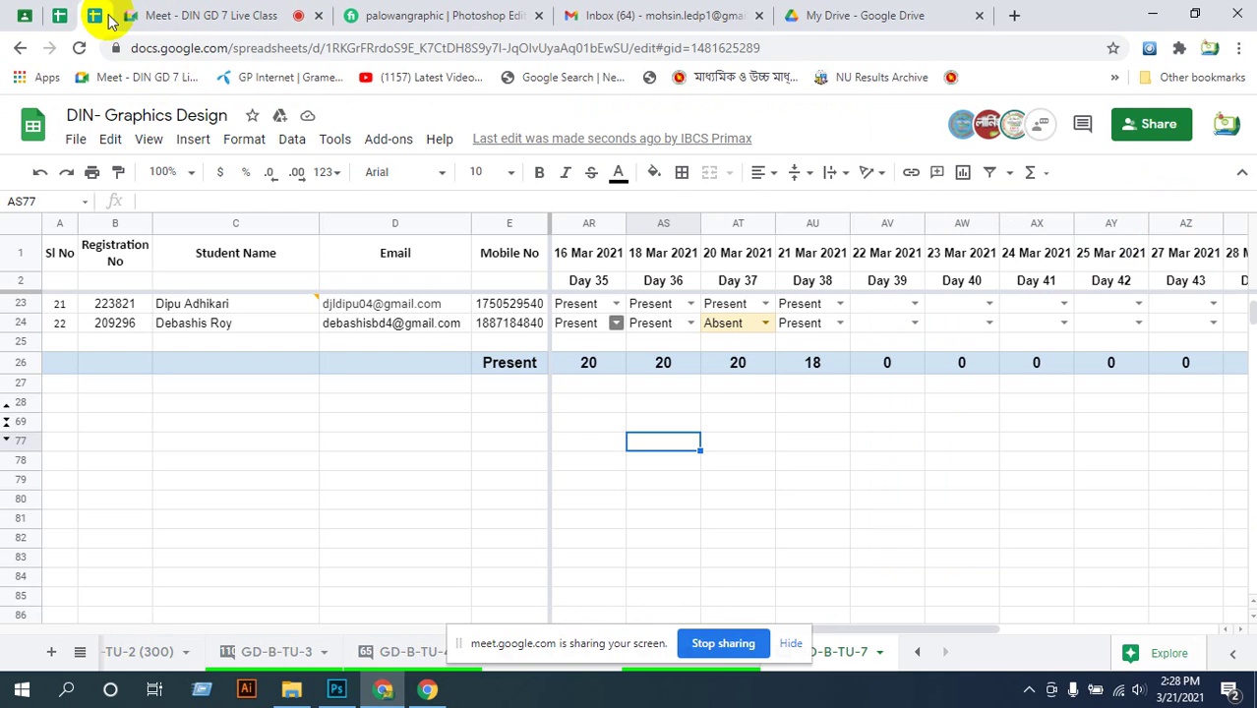
scroll(334, 439, up, 3)
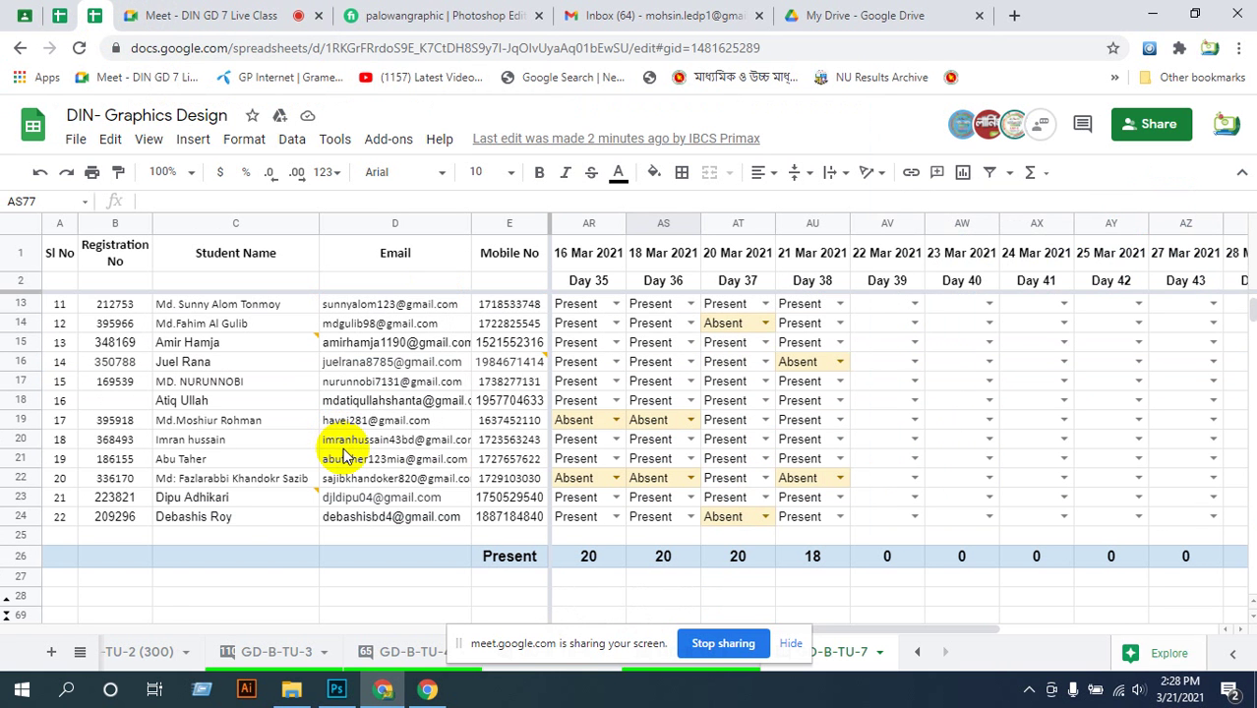
scroll(241, 526, up, 2)
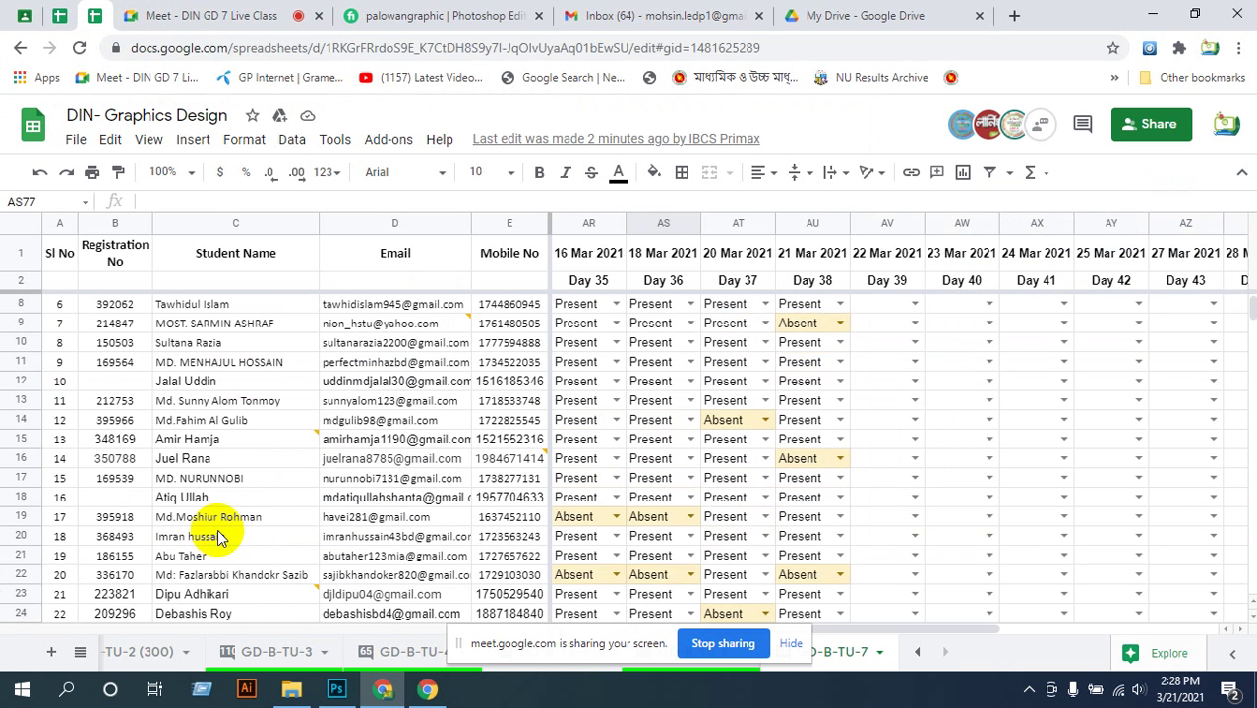
scroll(228, 532, up, 1)
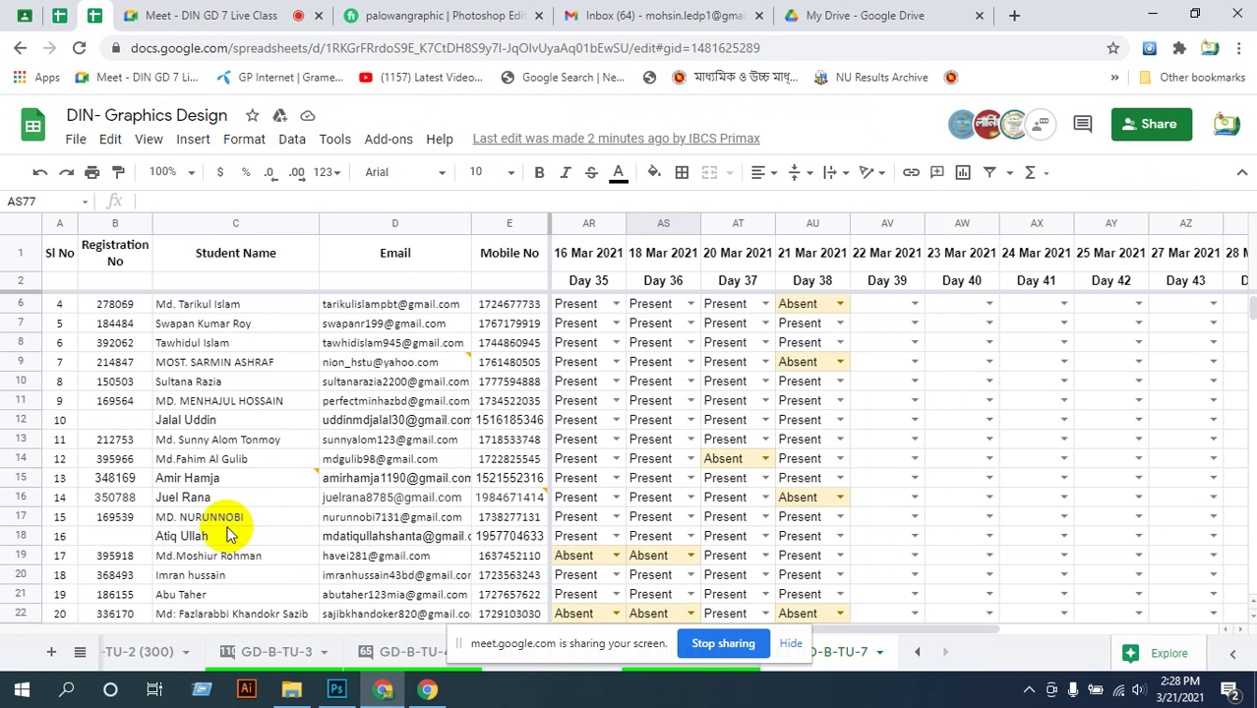
scroll(229, 531, up, 1)
scroll(232, 520, down, 3)
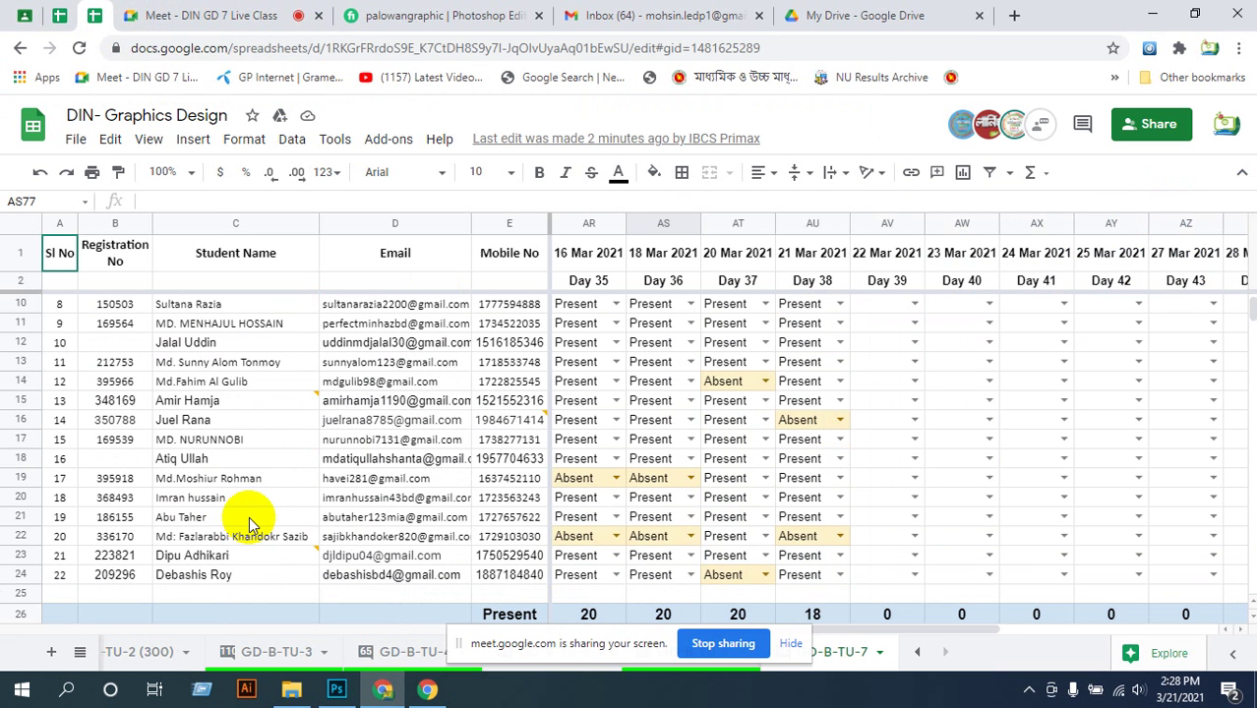
scroll(251, 514, down, 1)
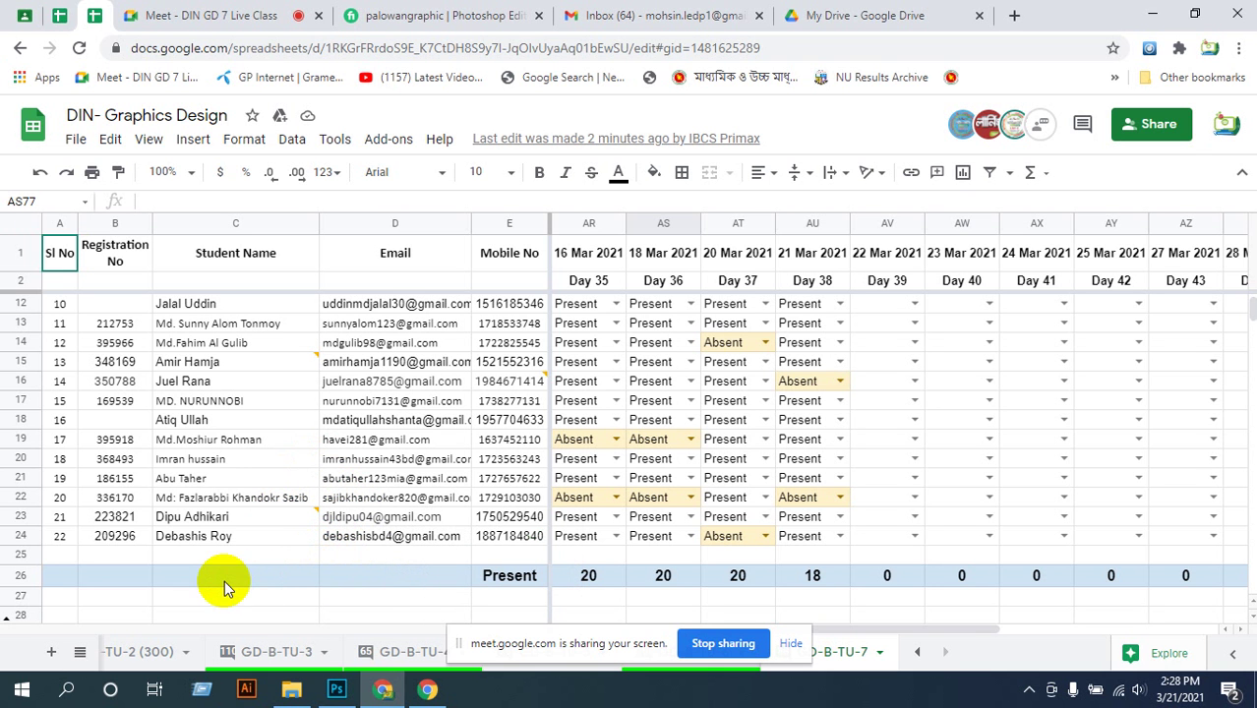
drag(60, 553, 399, 556)
click(342, 617)
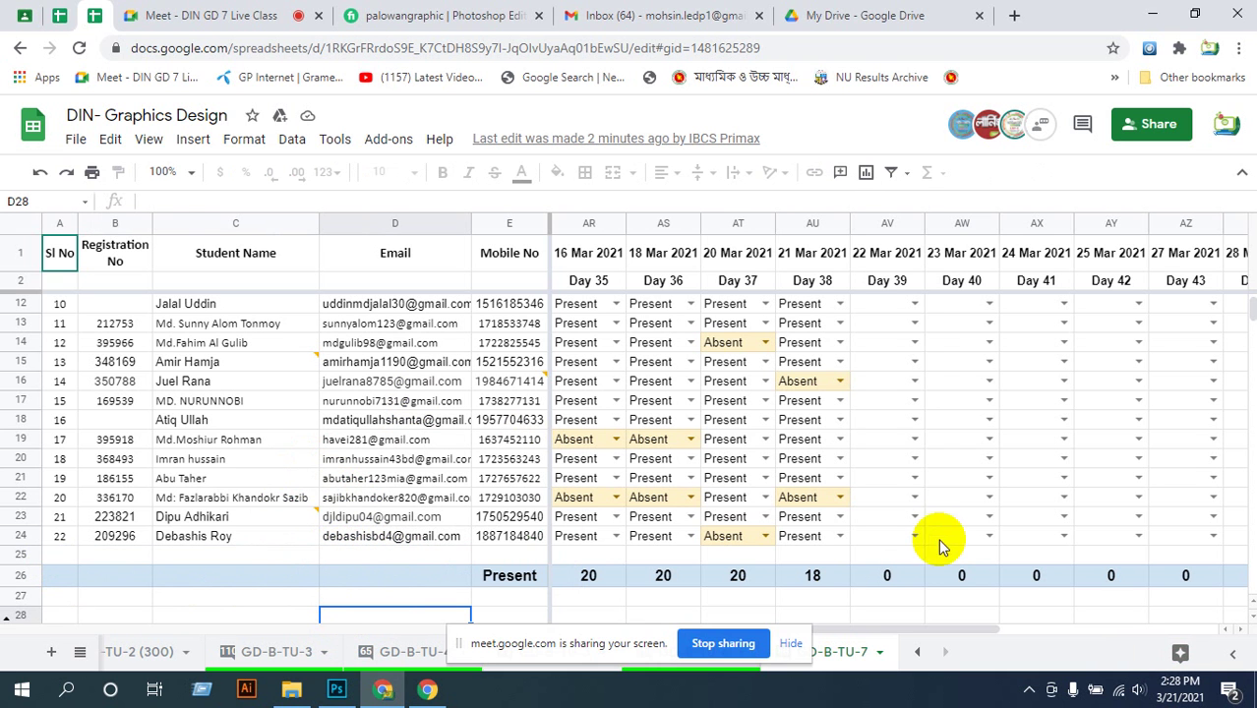
- Hide the screen-sharing notice and select the empty serial number cell A25 below the student list
click(790, 644)
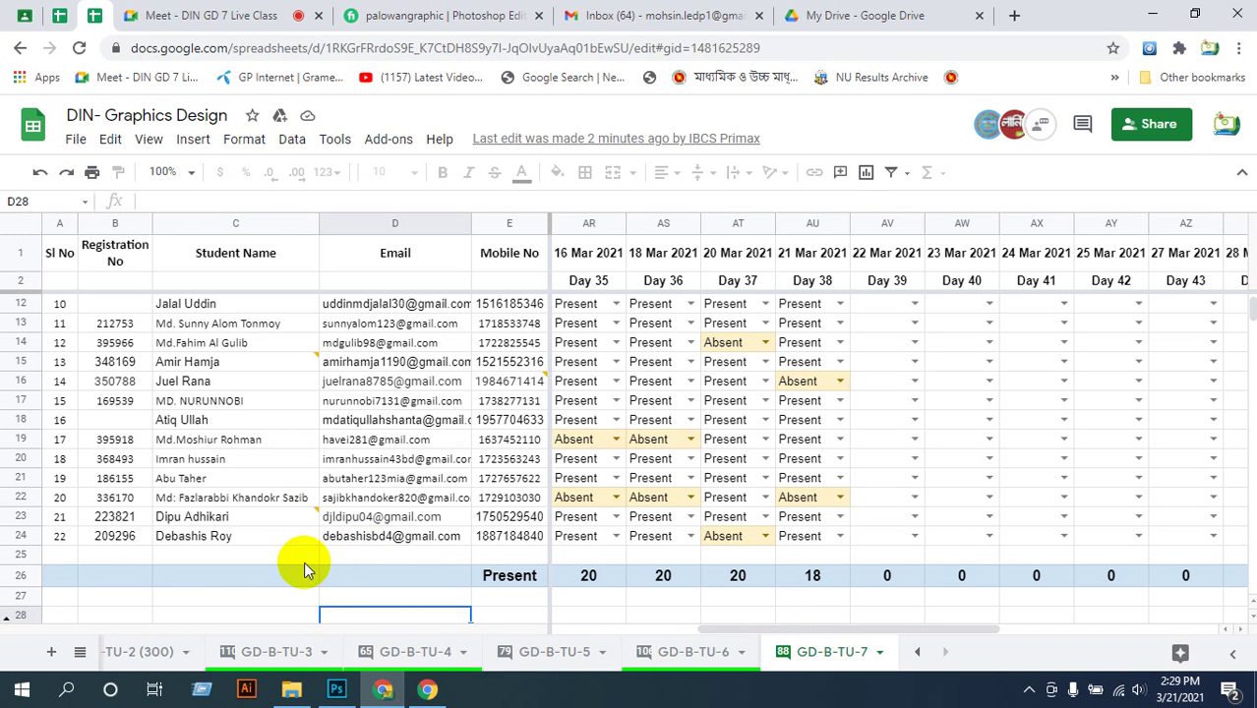
click(59, 554)
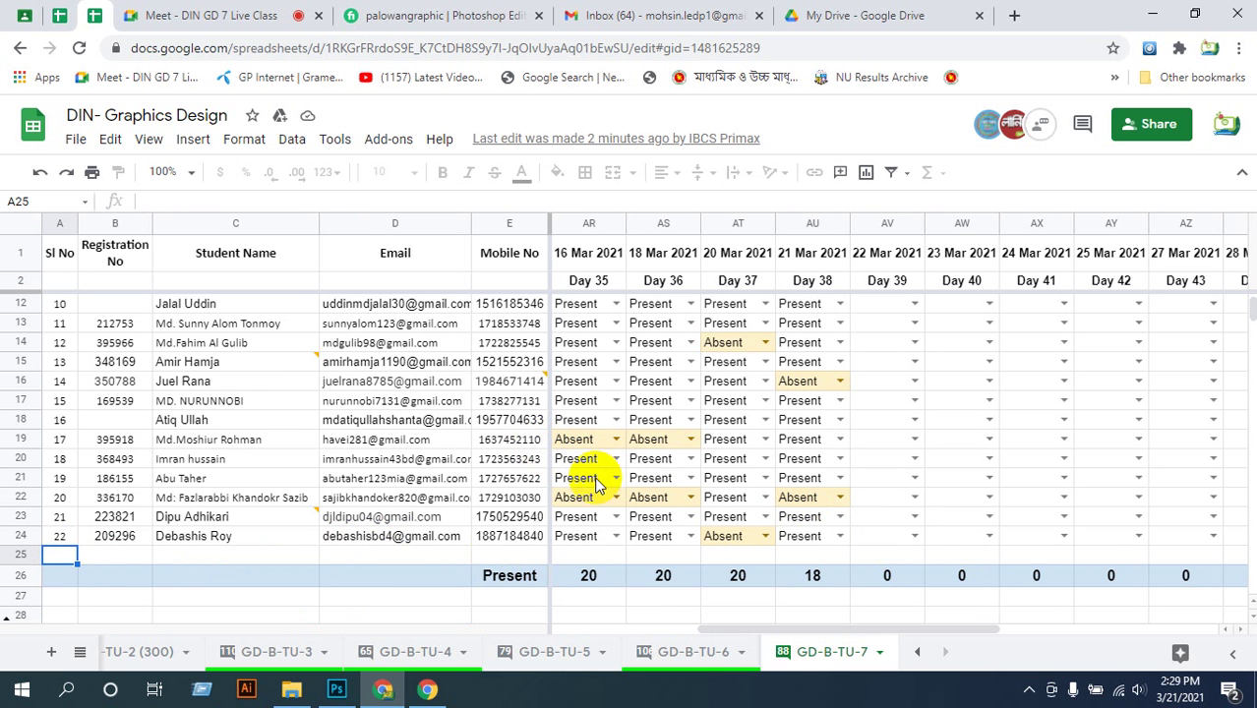
scroll(576, 477, up, 3)
- Switch to the Google Meet class call and place the cursor in the chat message field
click(172, 22)
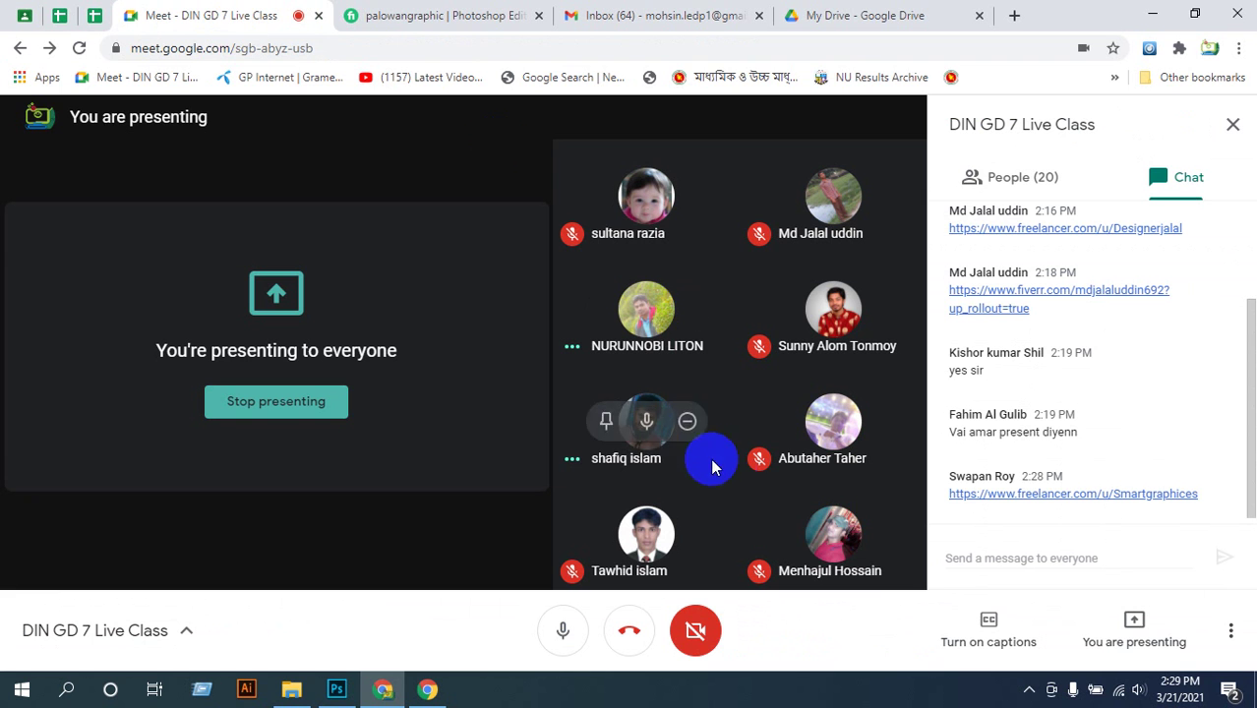
mouse_move(875, 533)
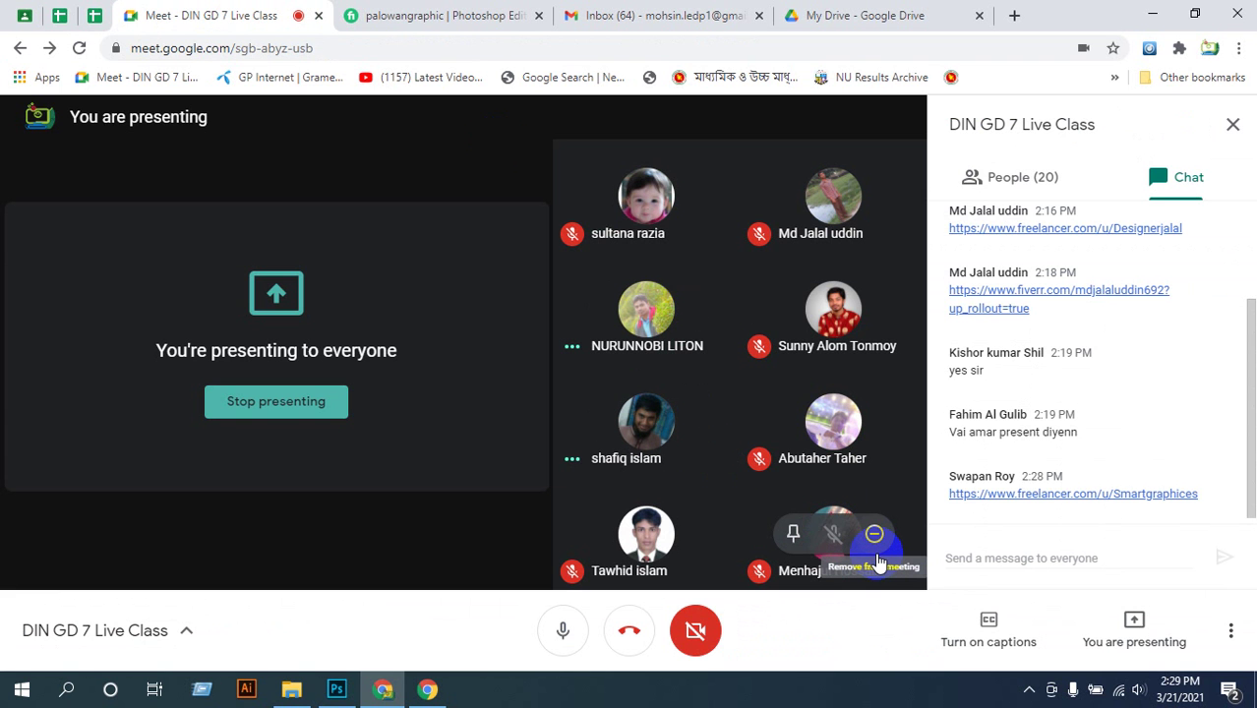
click(1013, 548)
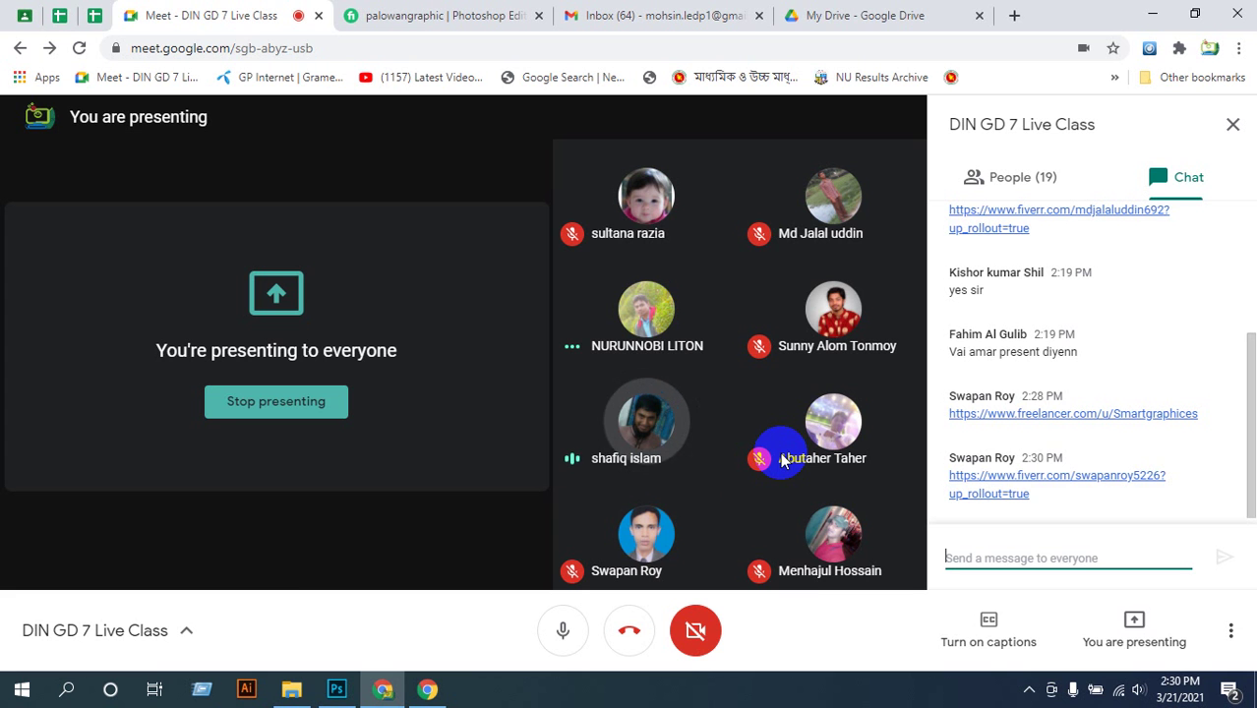
- Dismiss the full-storage notice in Google Drive and return to the Google Meet call
click(867, 16)
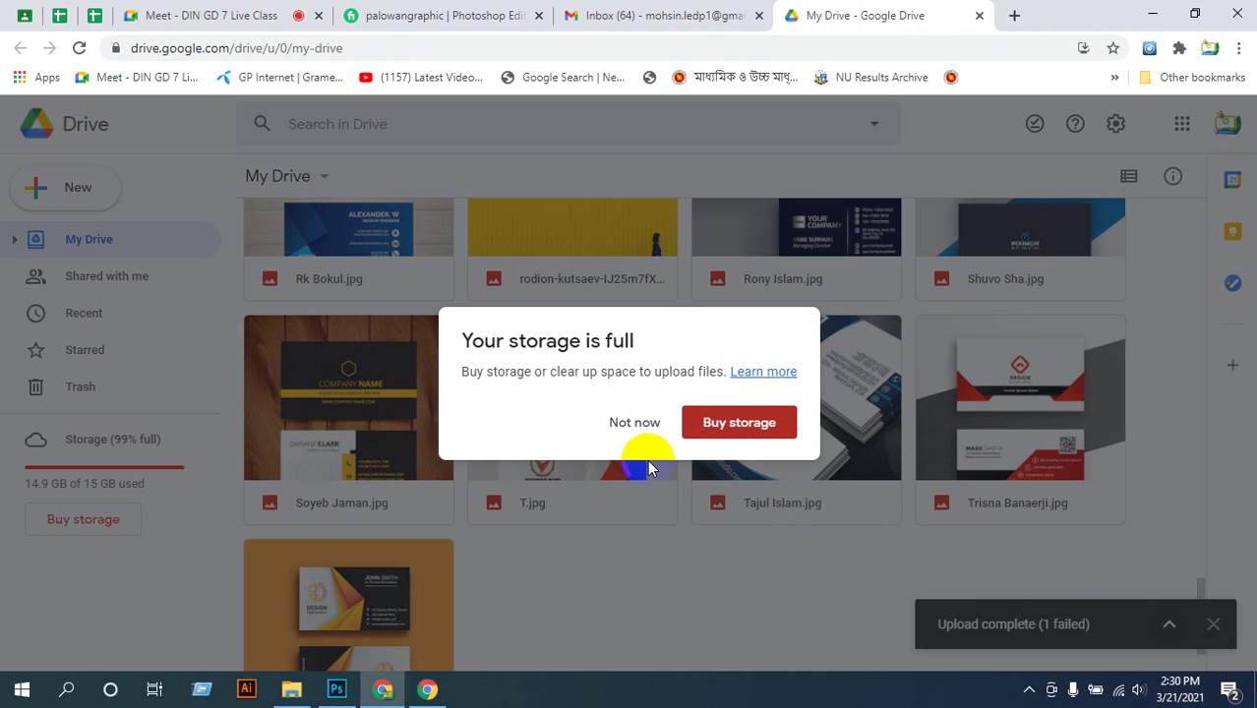
click(629, 424)
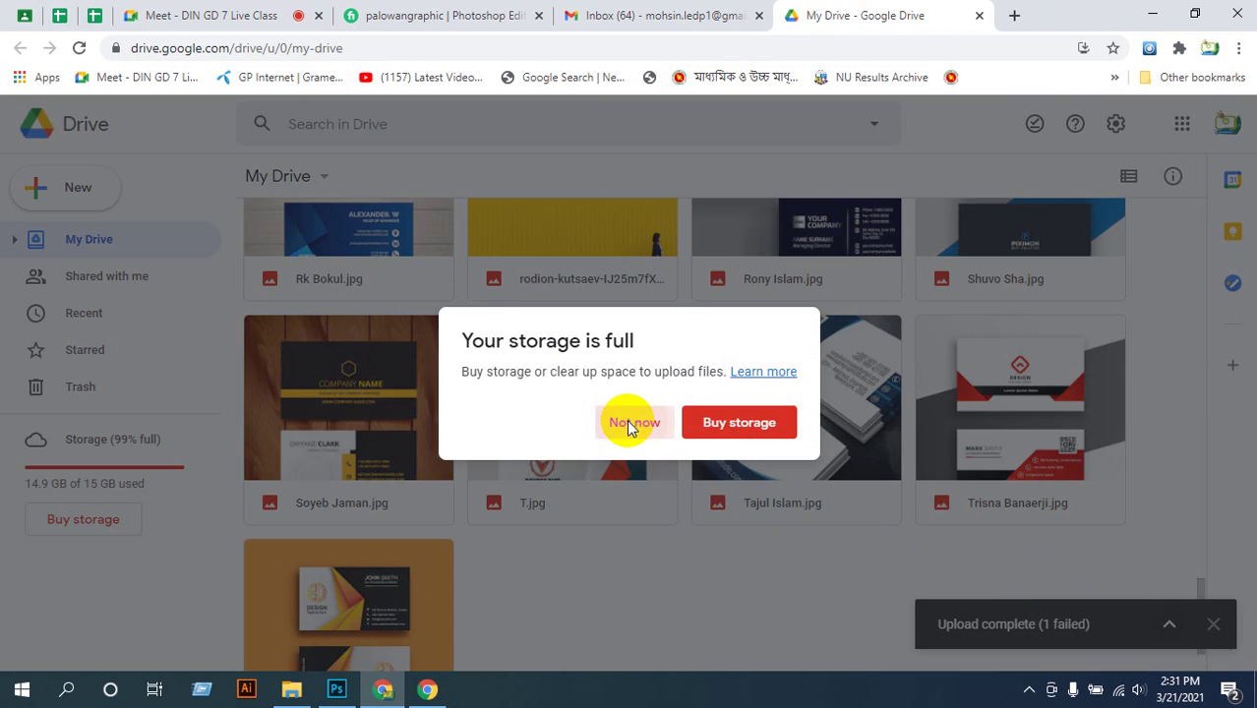
click(194, 17)
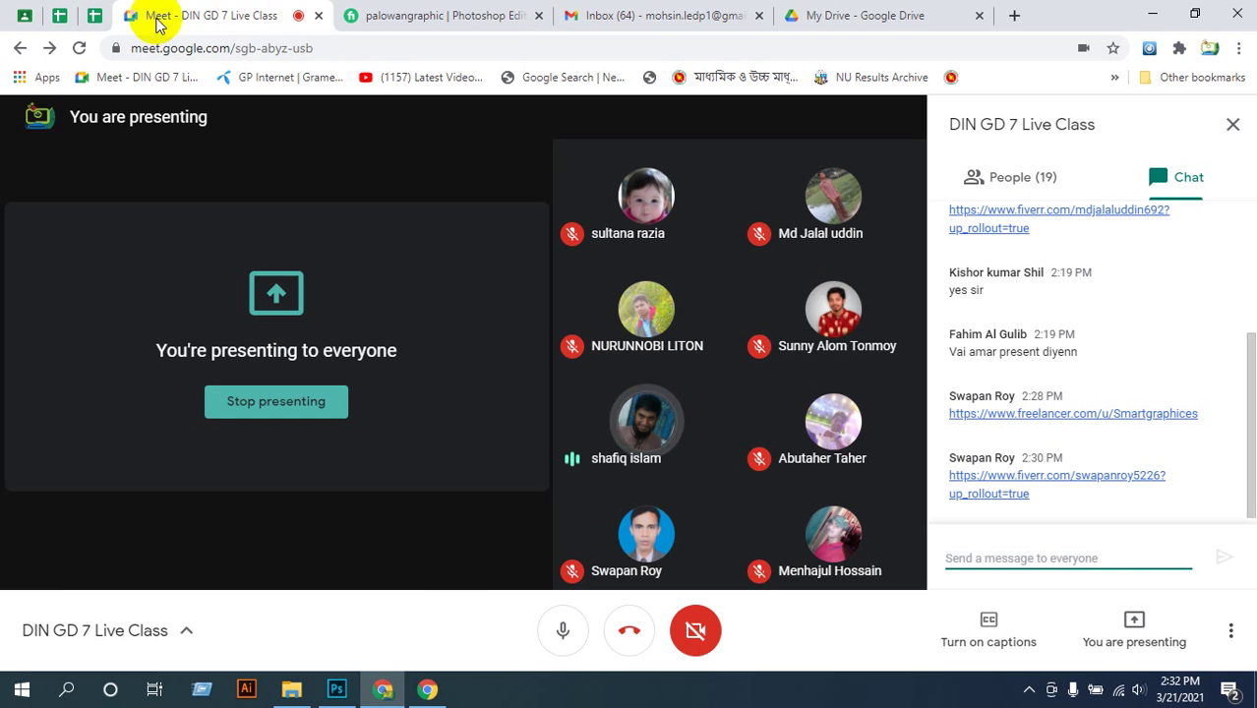
- Switch to the attendance spreadsheet and check the last student rows of the GD-B-TU-7 sheet
click(94, 15)
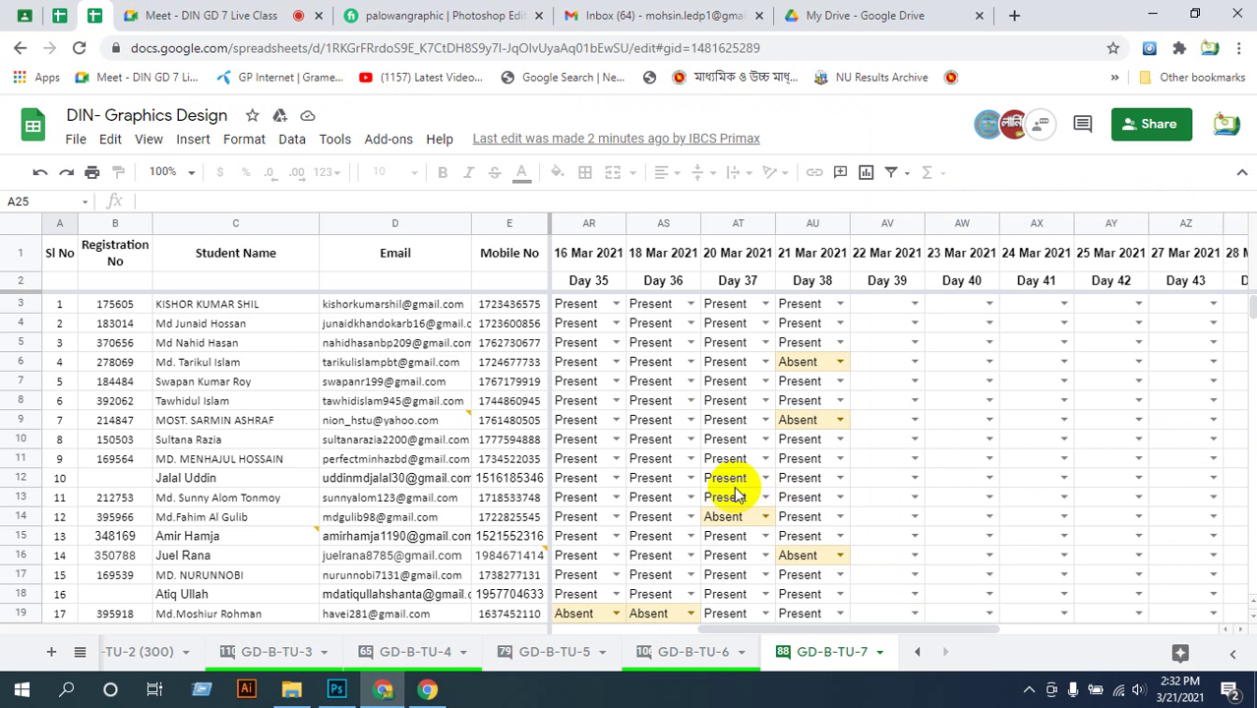
scroll(805, 513, down, 3)
scroll(812, 539, down, 4)
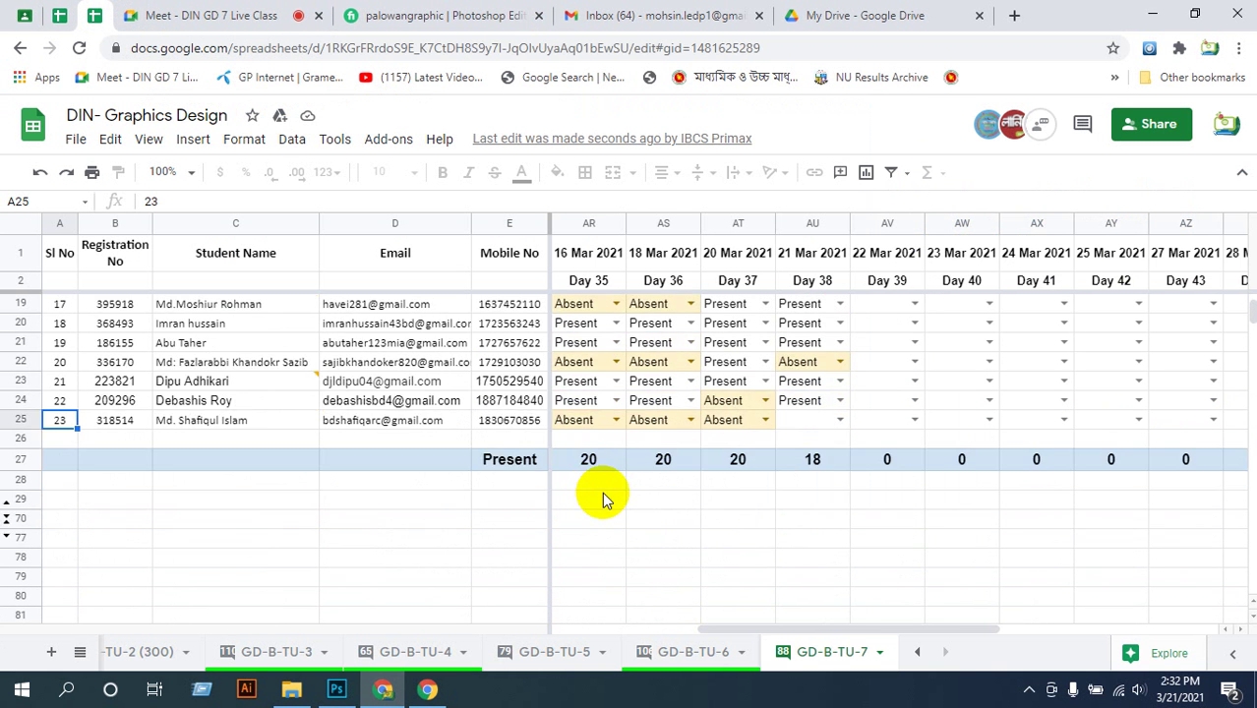
scroll(476, 471, up, 3)
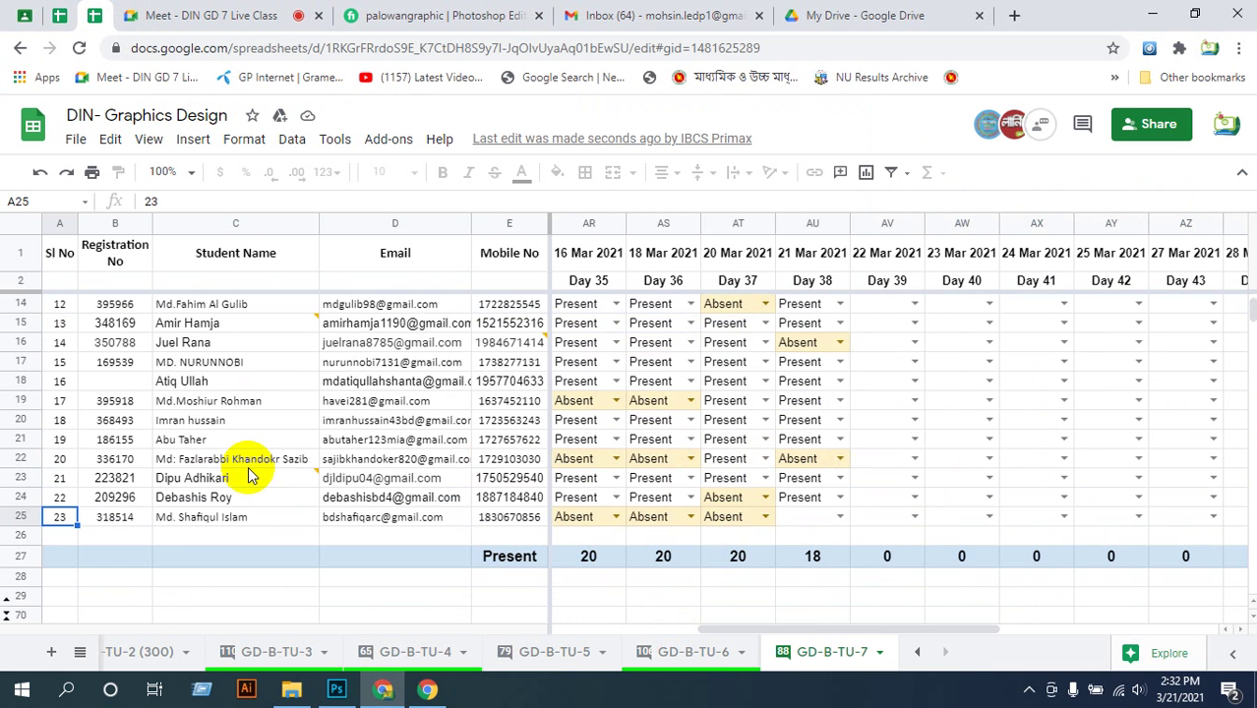
- Inspect the blank registration numbers in rows 18 and 12, and try to edit the one in row 12
click(119, 379)
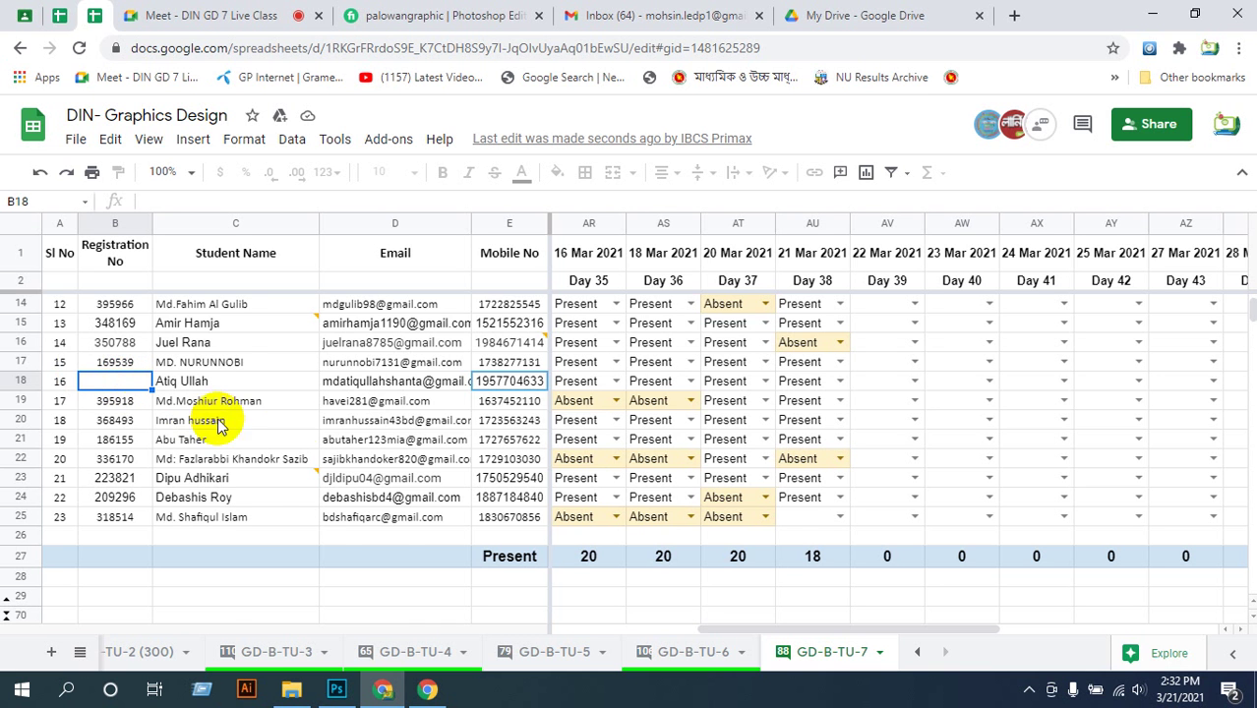
mouse_move(268, 492)
scroll(267, 492, up, 2)
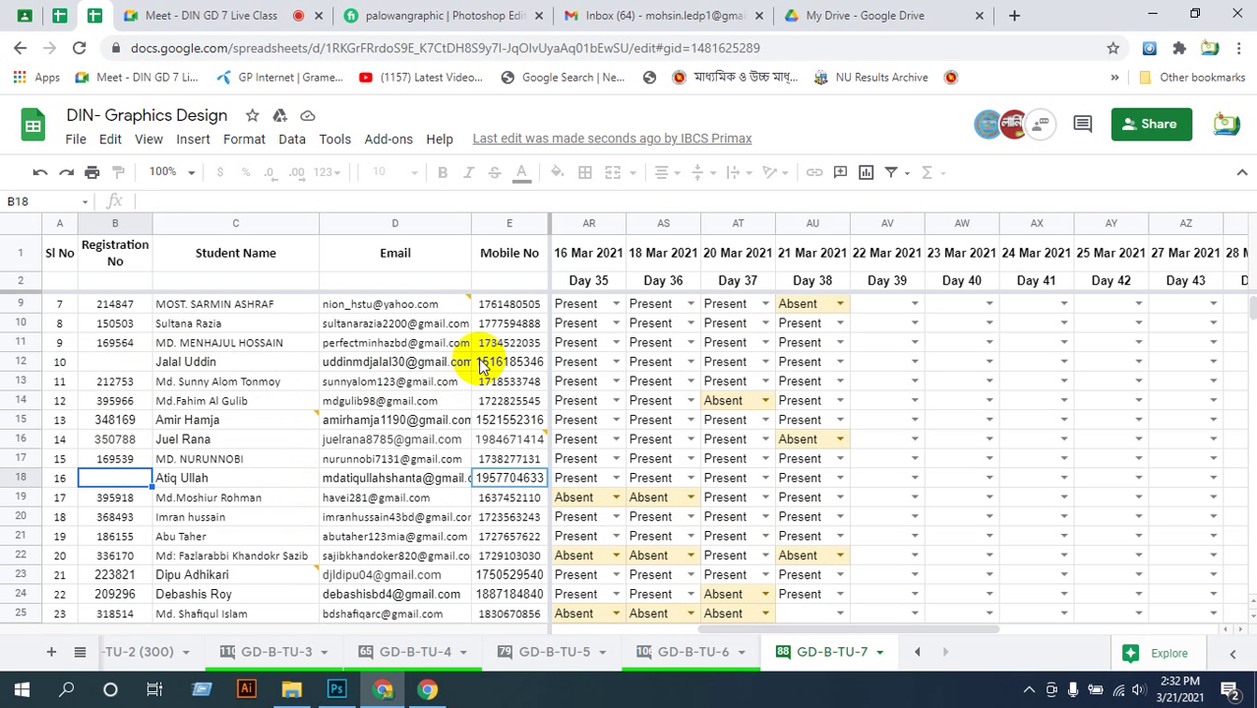
mouse_move(482, 366)
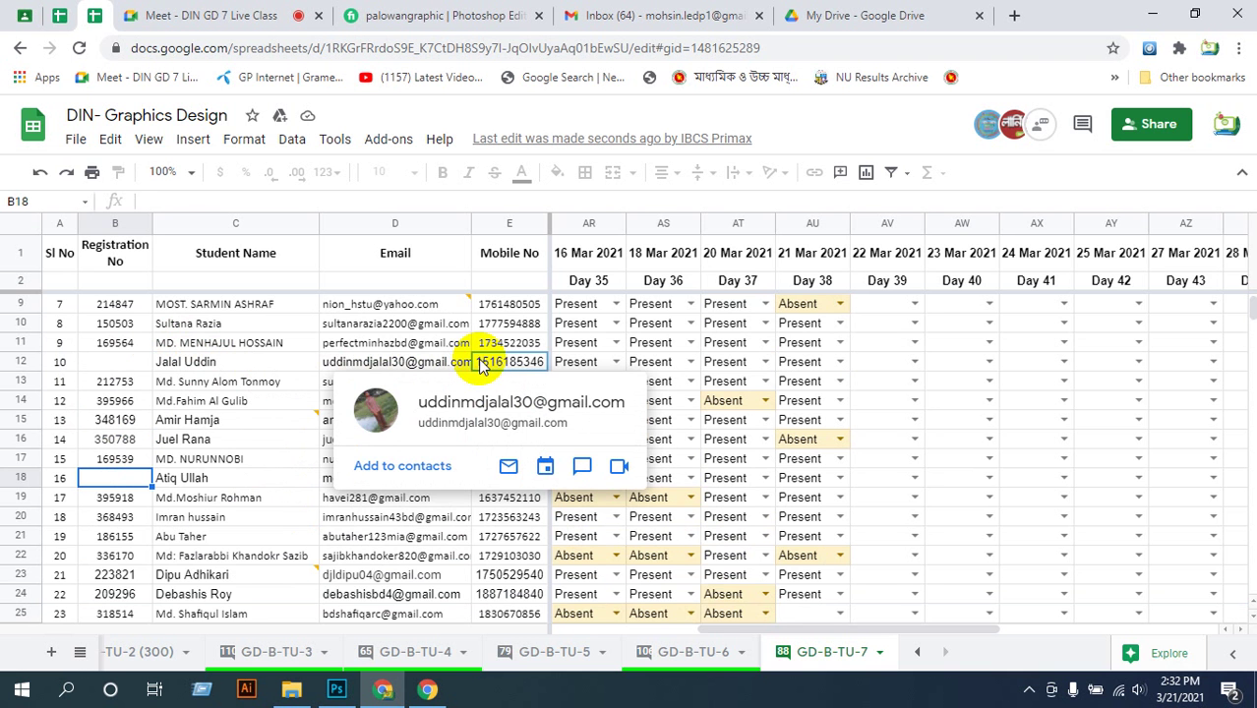
double_click(108, 364)
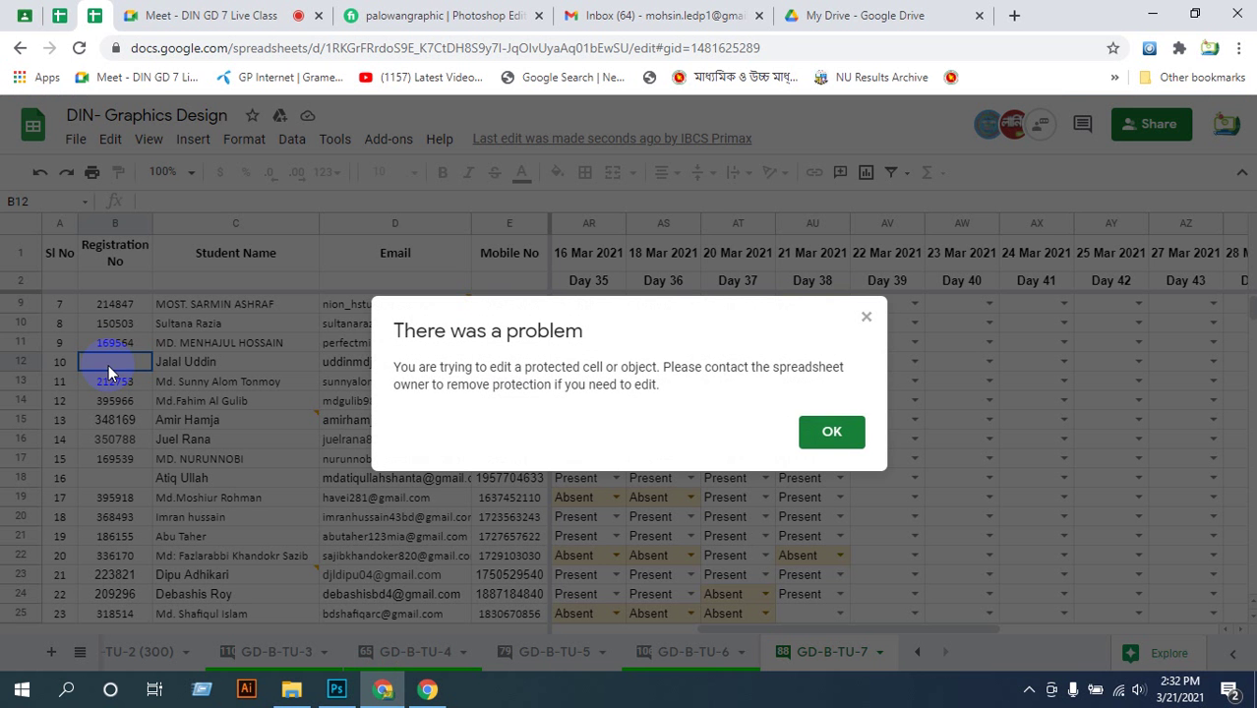
click(865, 321)
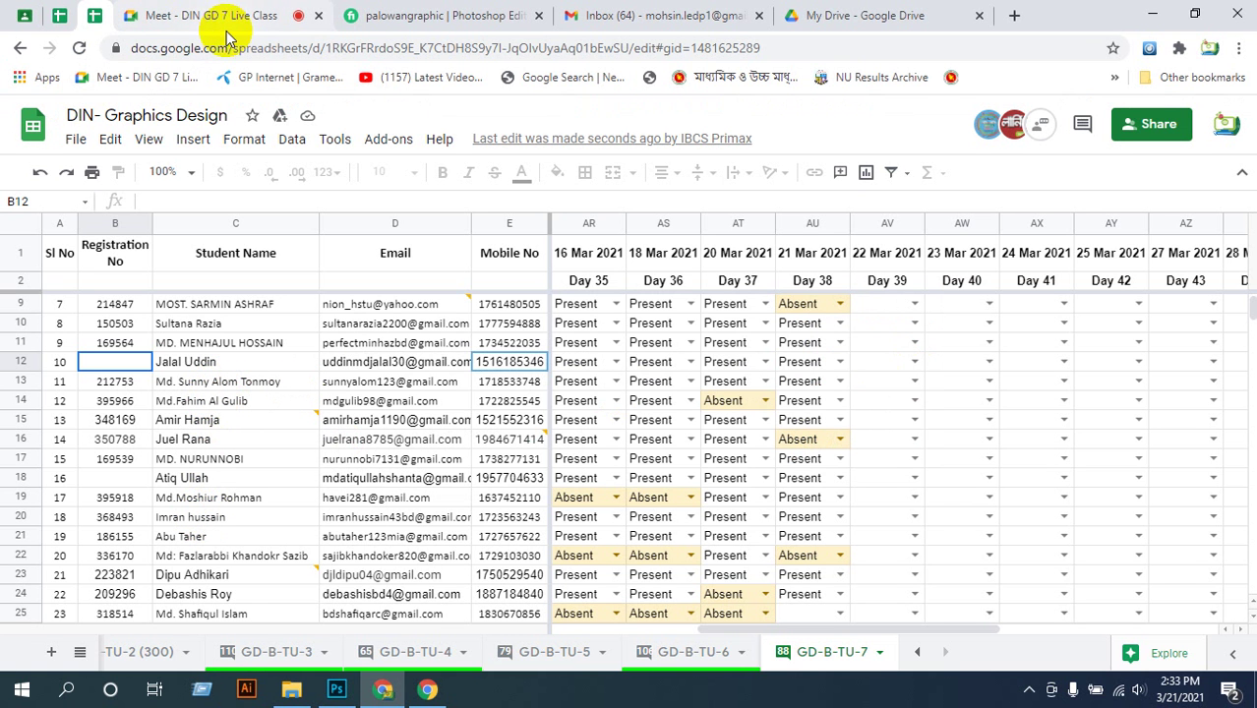
- Switch to the Google Meet call and admit the participant waiting to join
click(141, 12)
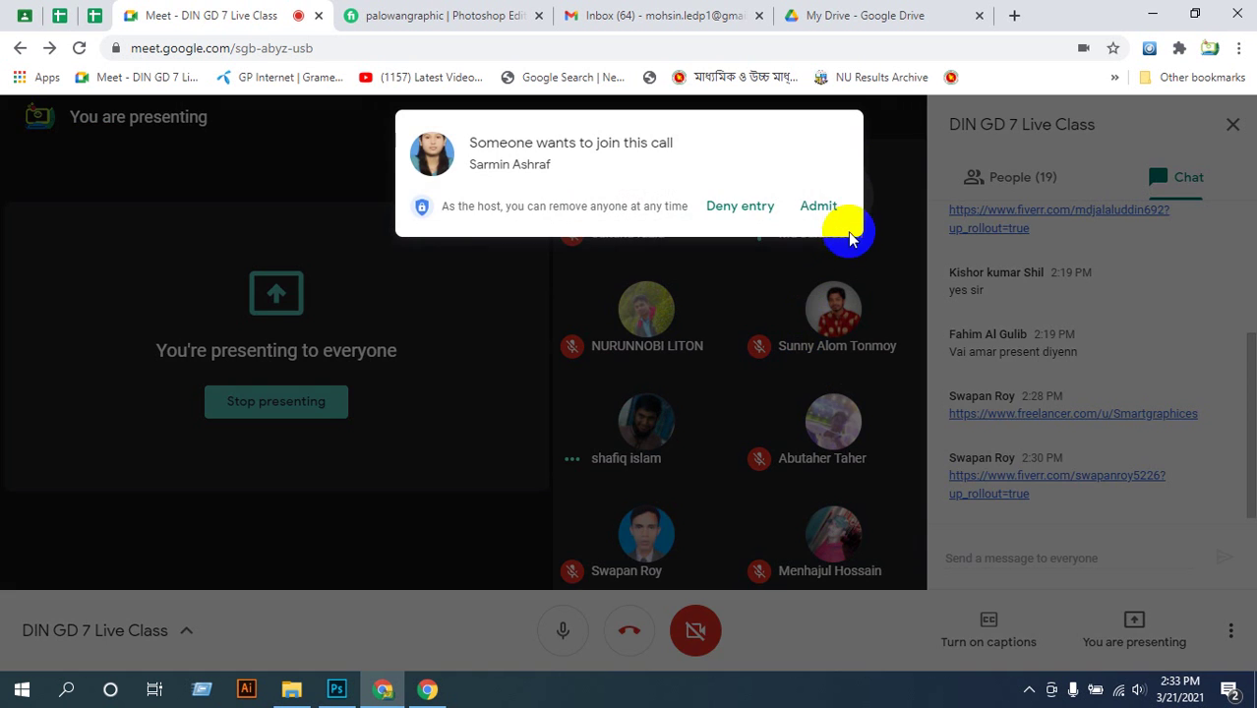
click(816, 206)
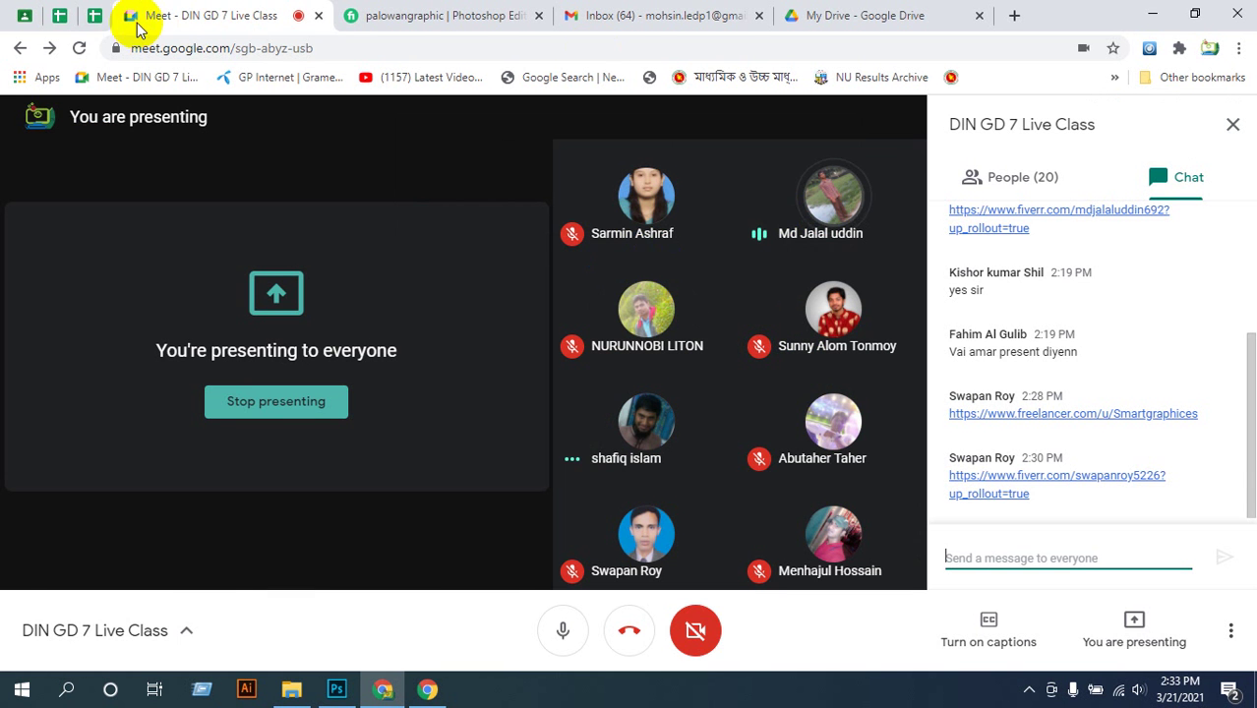
- In the attendance spreadsheet, mark the student with serial number 23 as Present for 21 Mar 2021
click(95, 16)
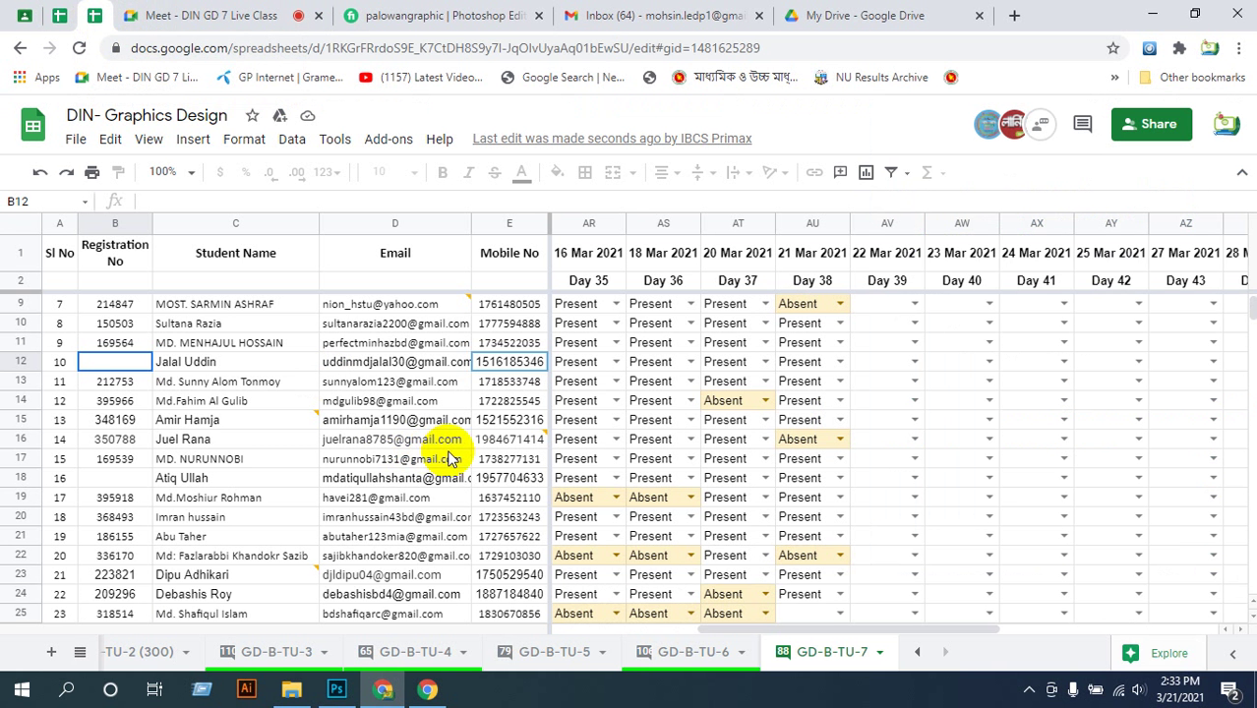
mouse_move(464, 366)
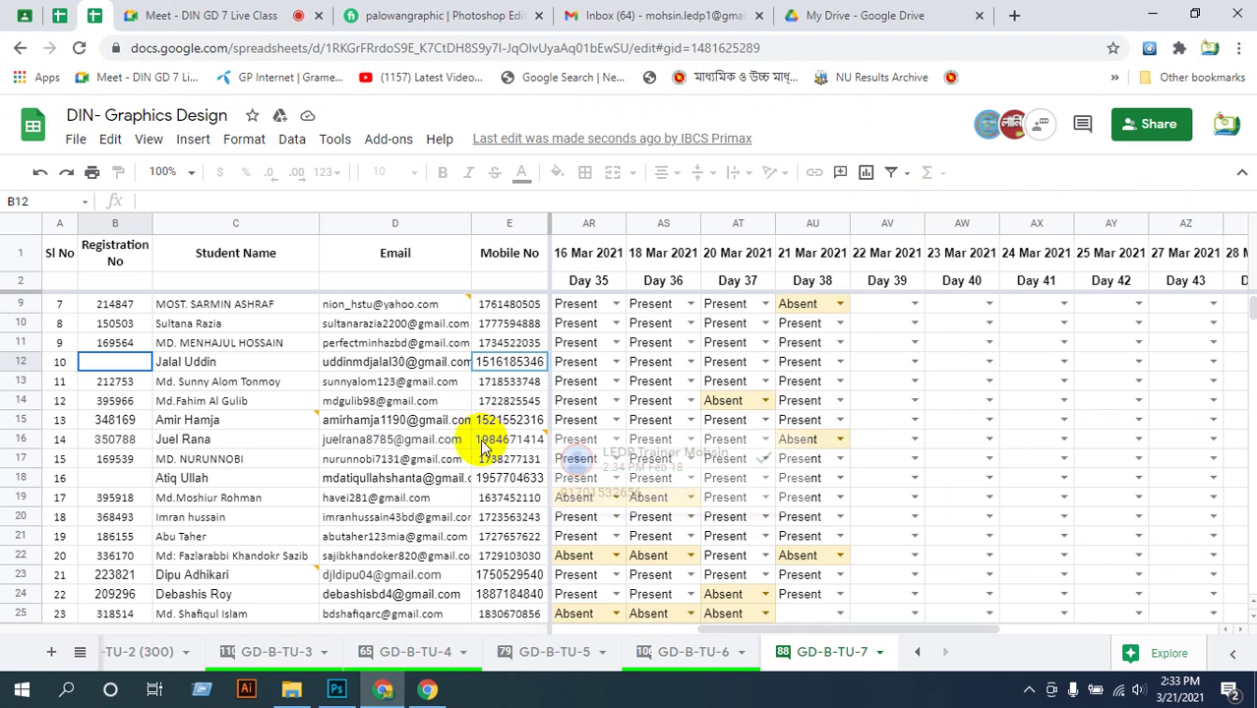
scroll(455, 502, down, 2)
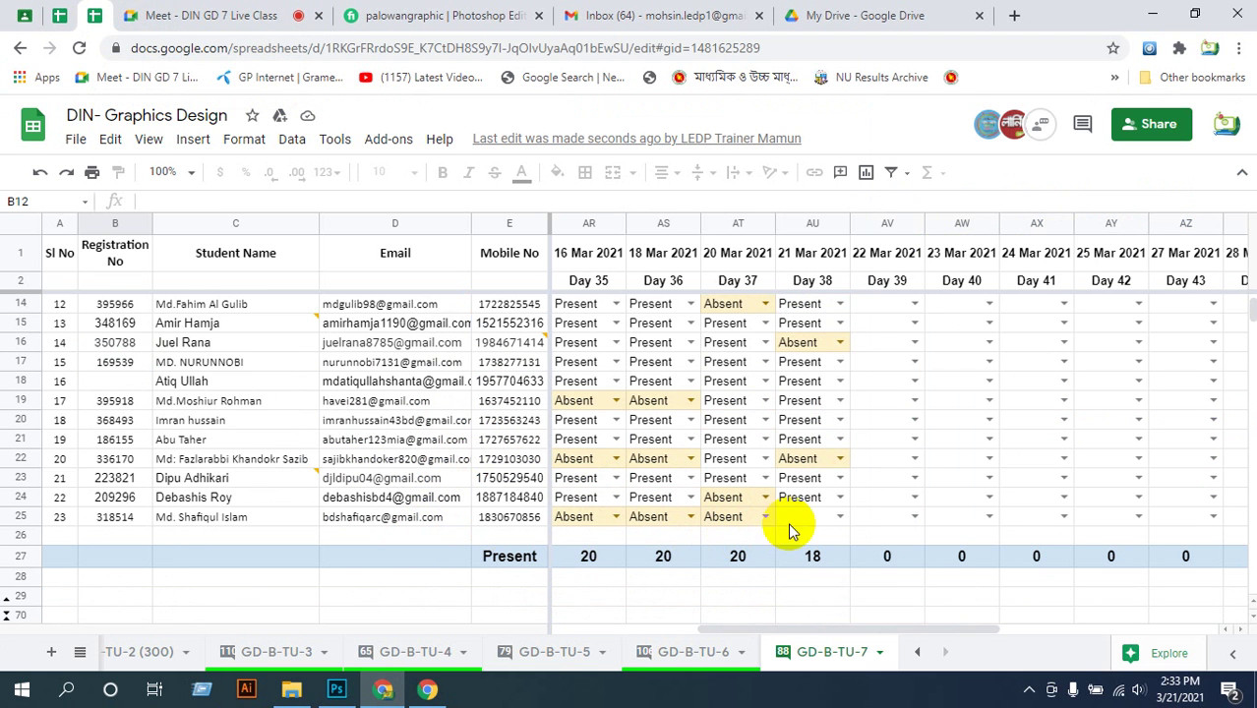
click(841, 516)
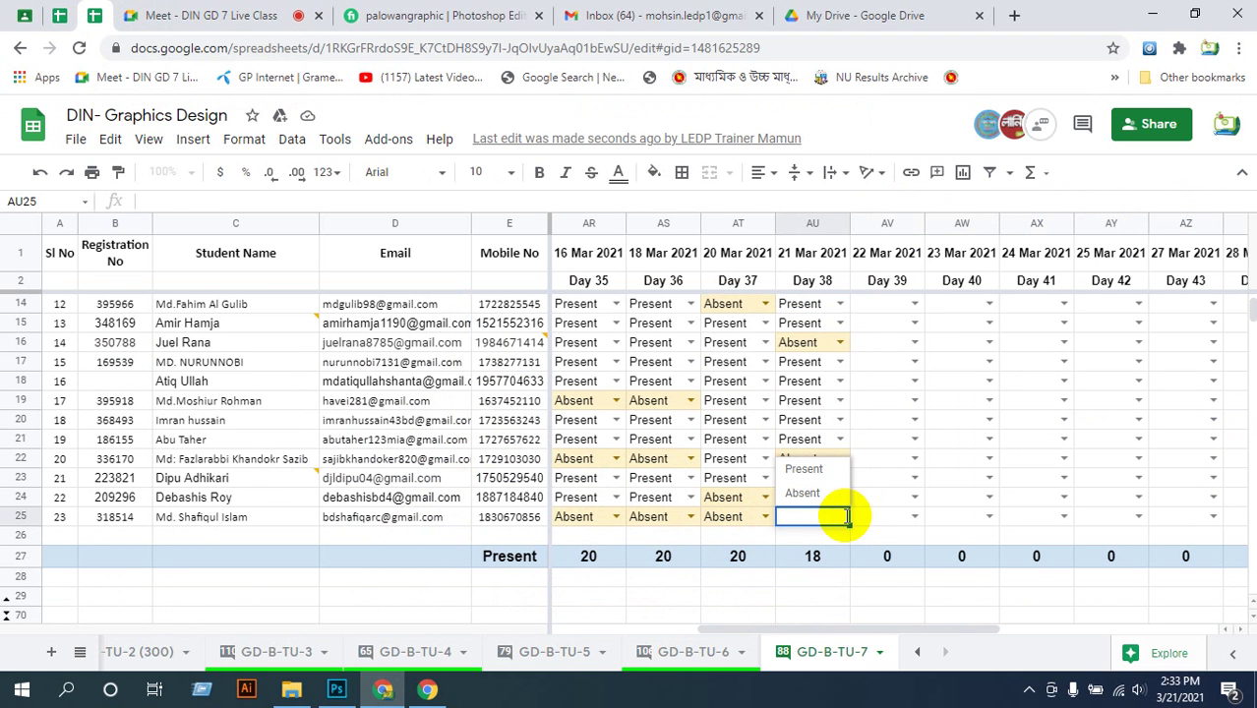
click(804, 469)
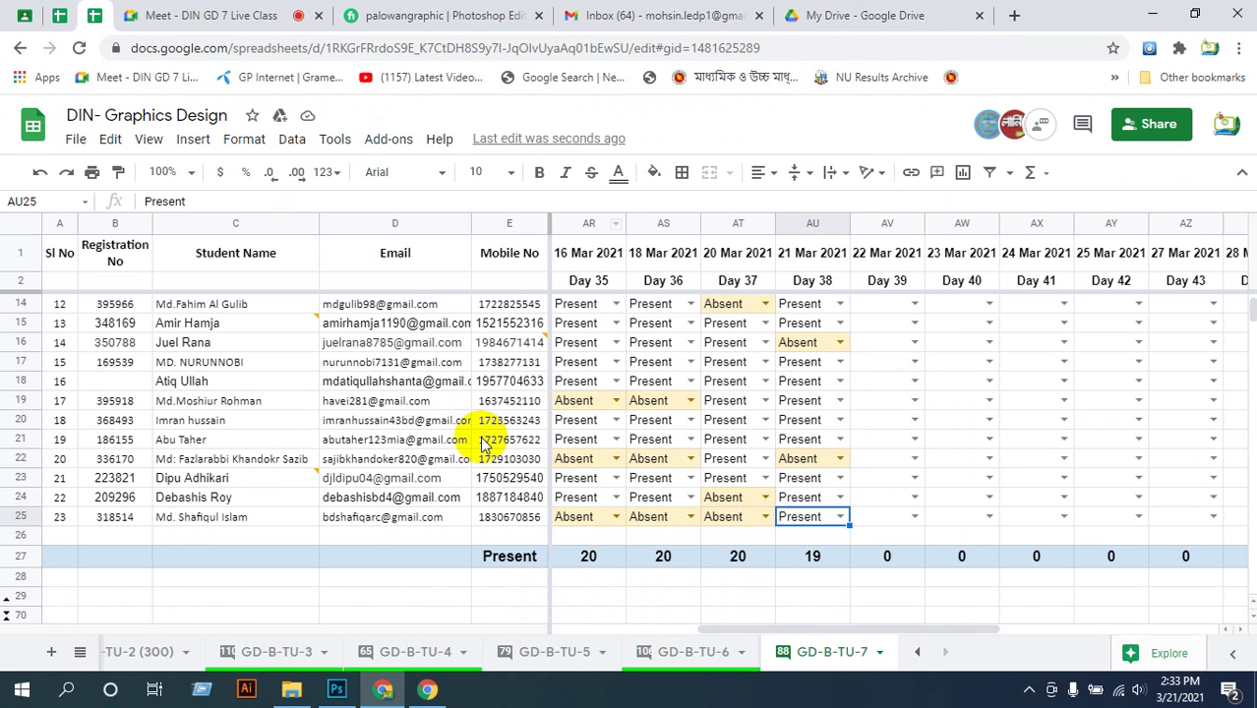
scroll(488, 433, up, 2)
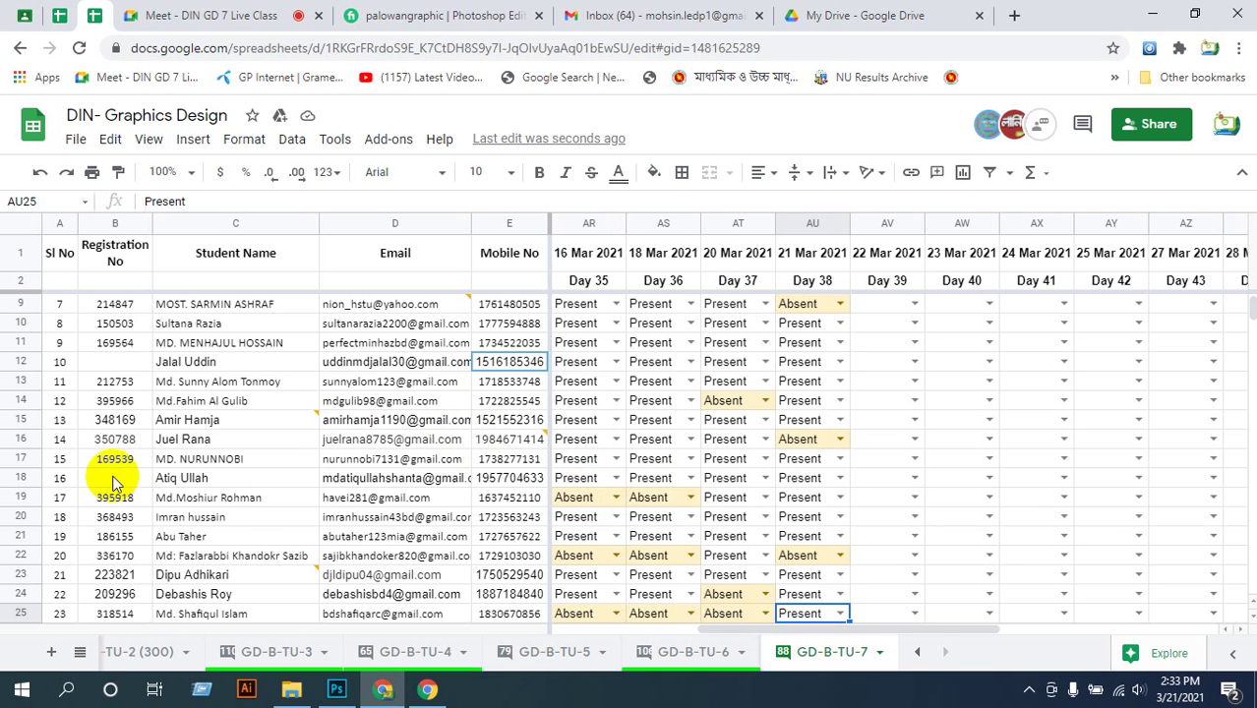
scroll(337, 483, down, 3)
scroll(272, 479, up, 2)
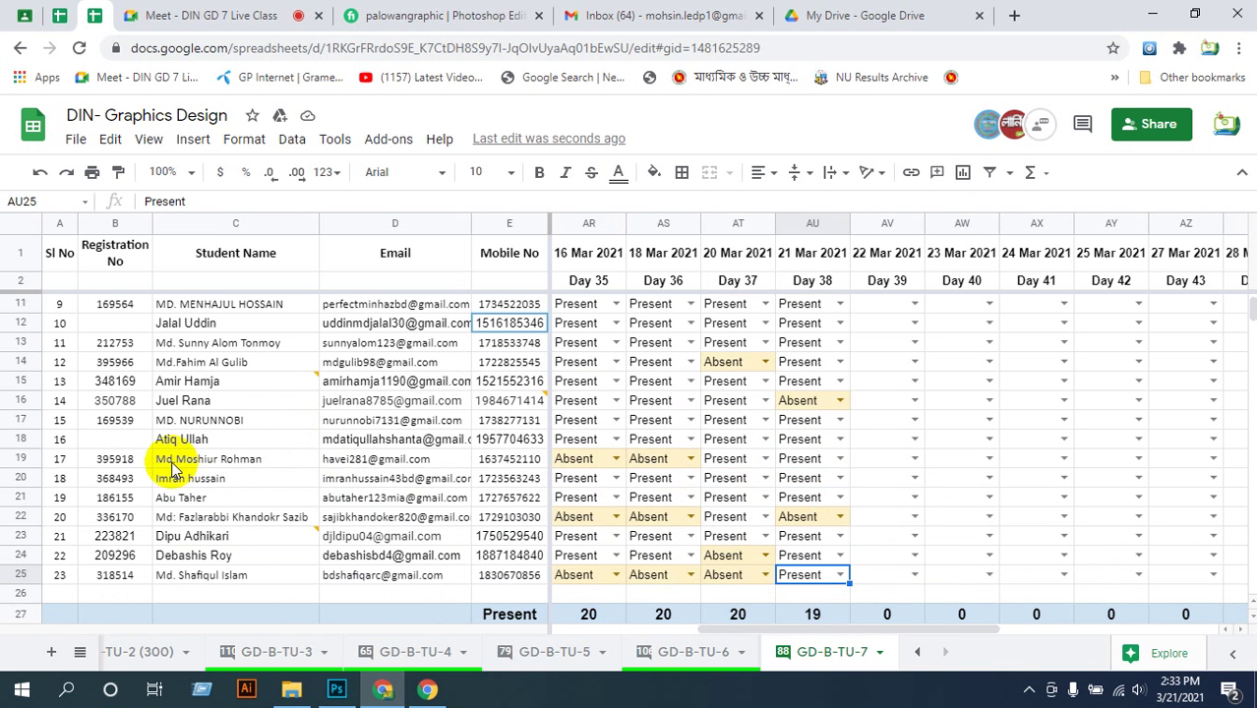
- Mark the student with serial number 7 as Present for 21 Mar 2021
click(510, 440)
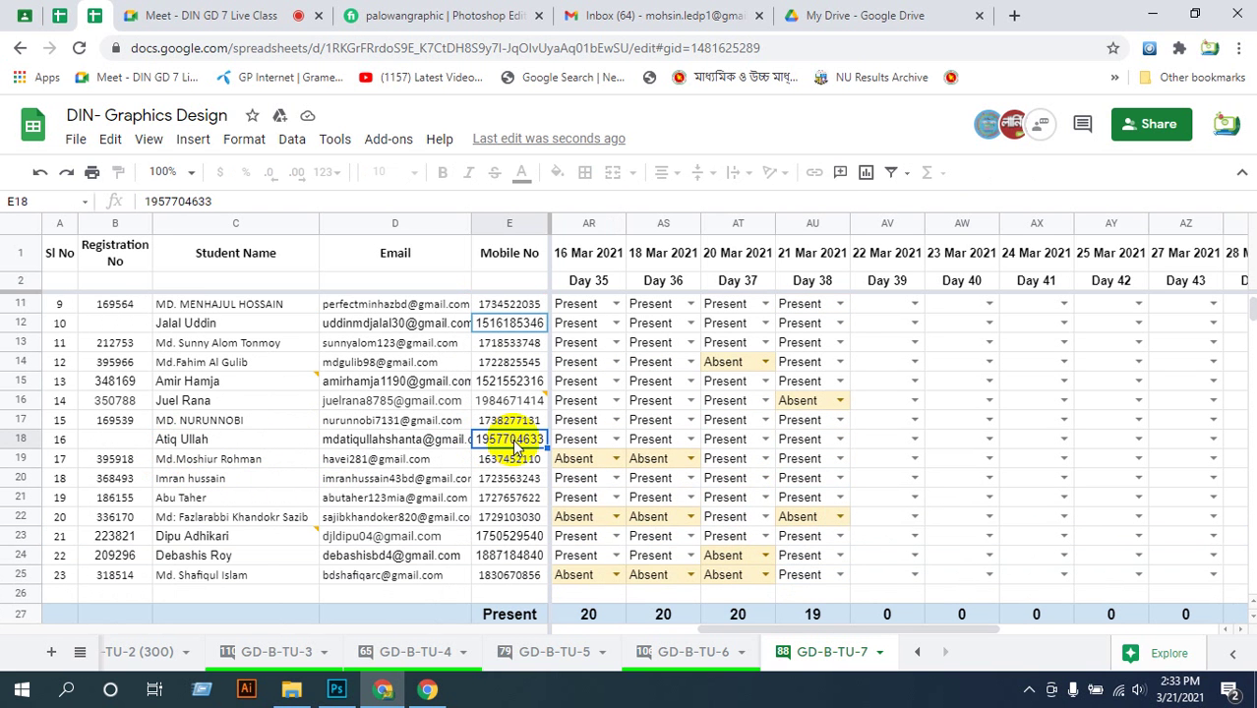
scroll(413, 484, down, 2)
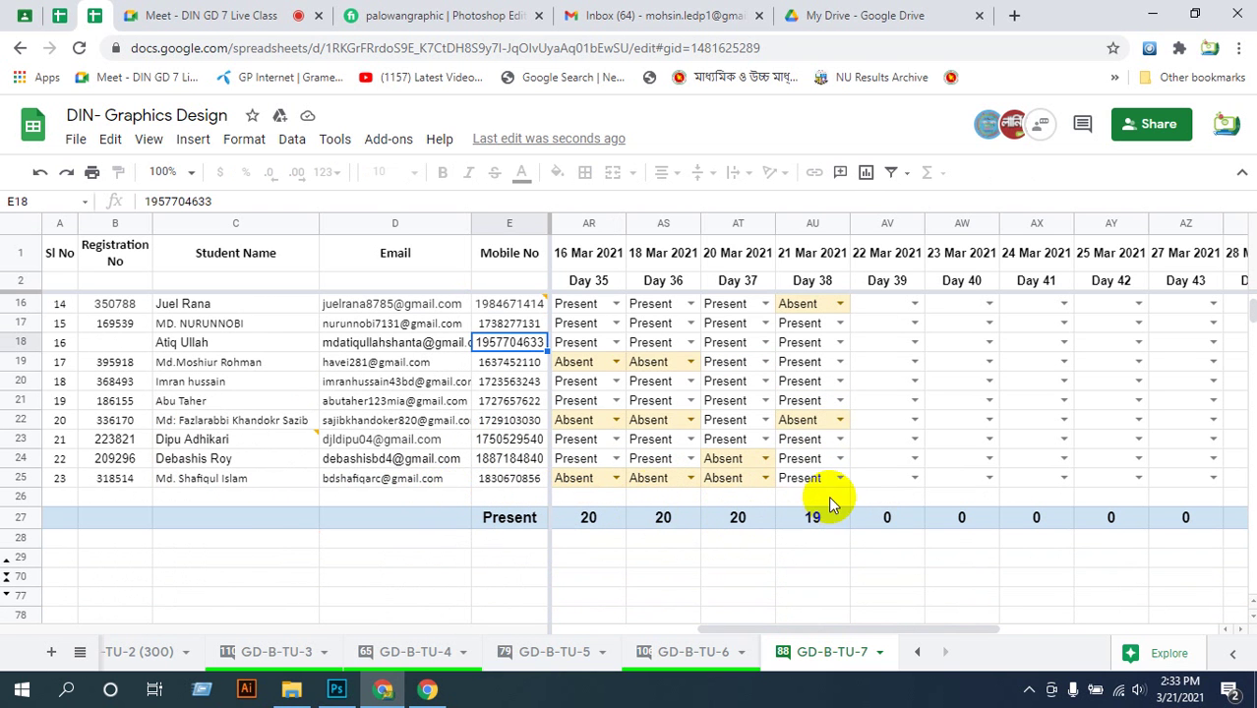
click(385, 566)
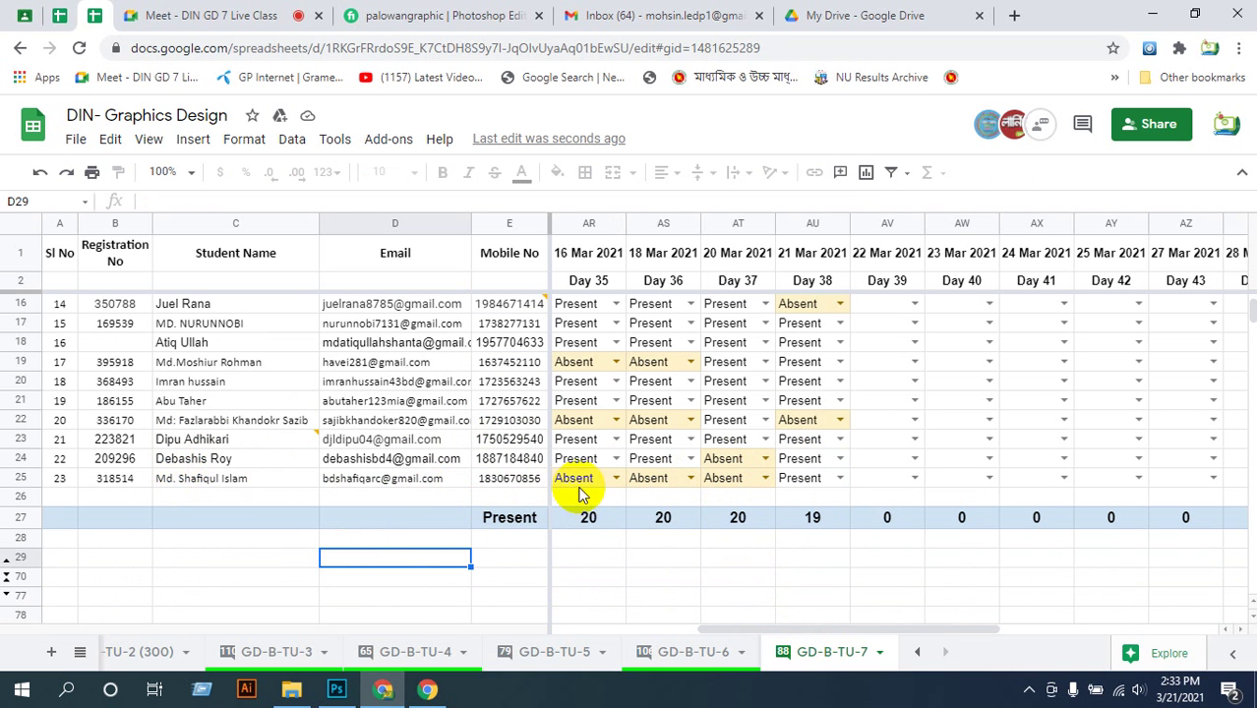
scroll(939, 431, up, 1)
scroll(939, 431, up, 5)
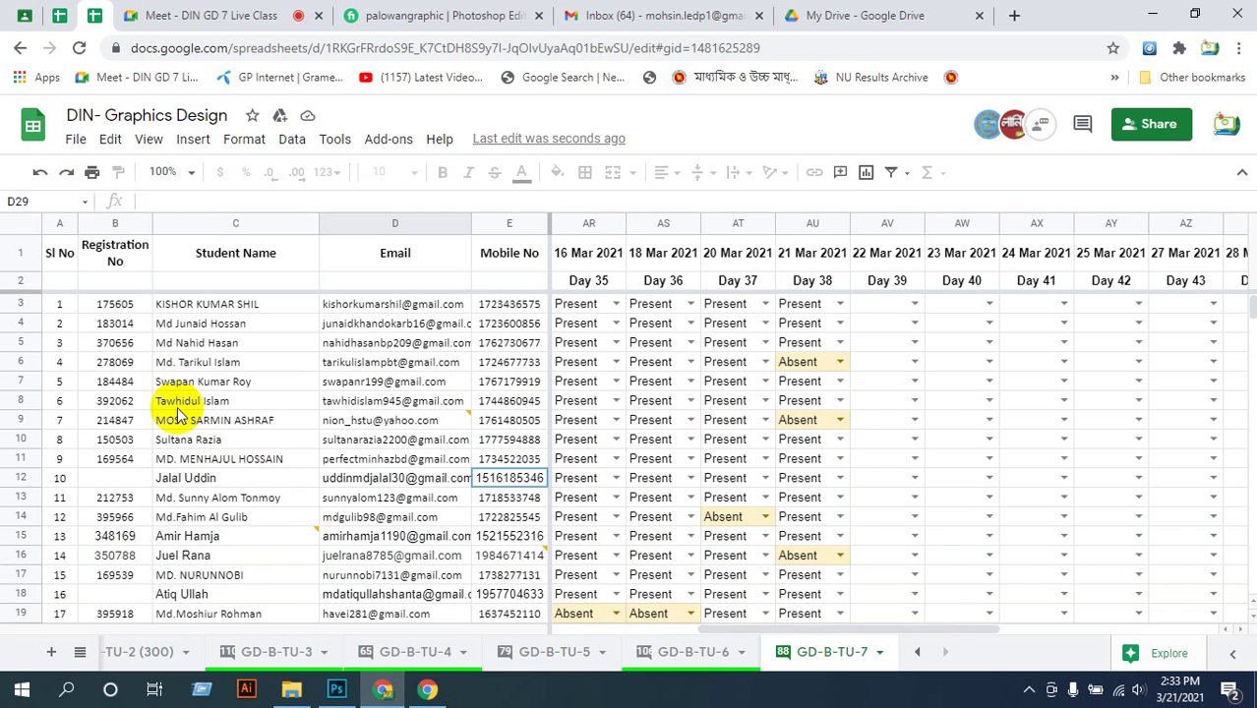
click(838, 421)
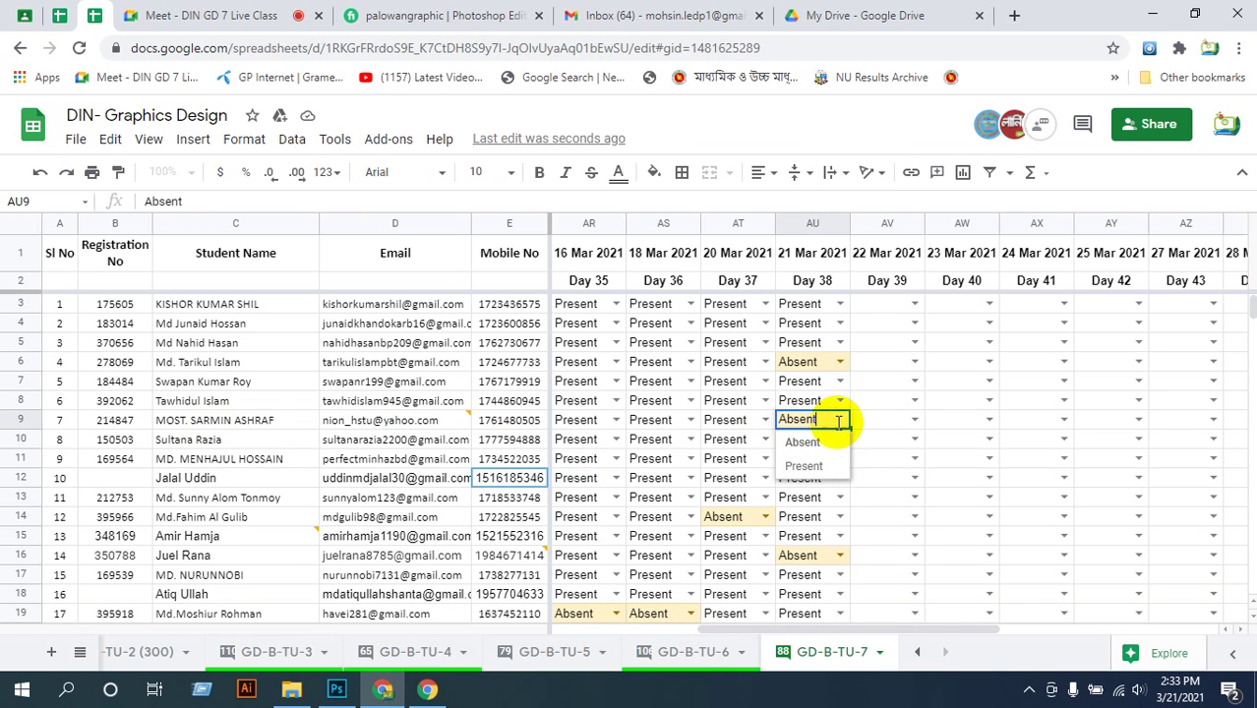
click(805, 466)
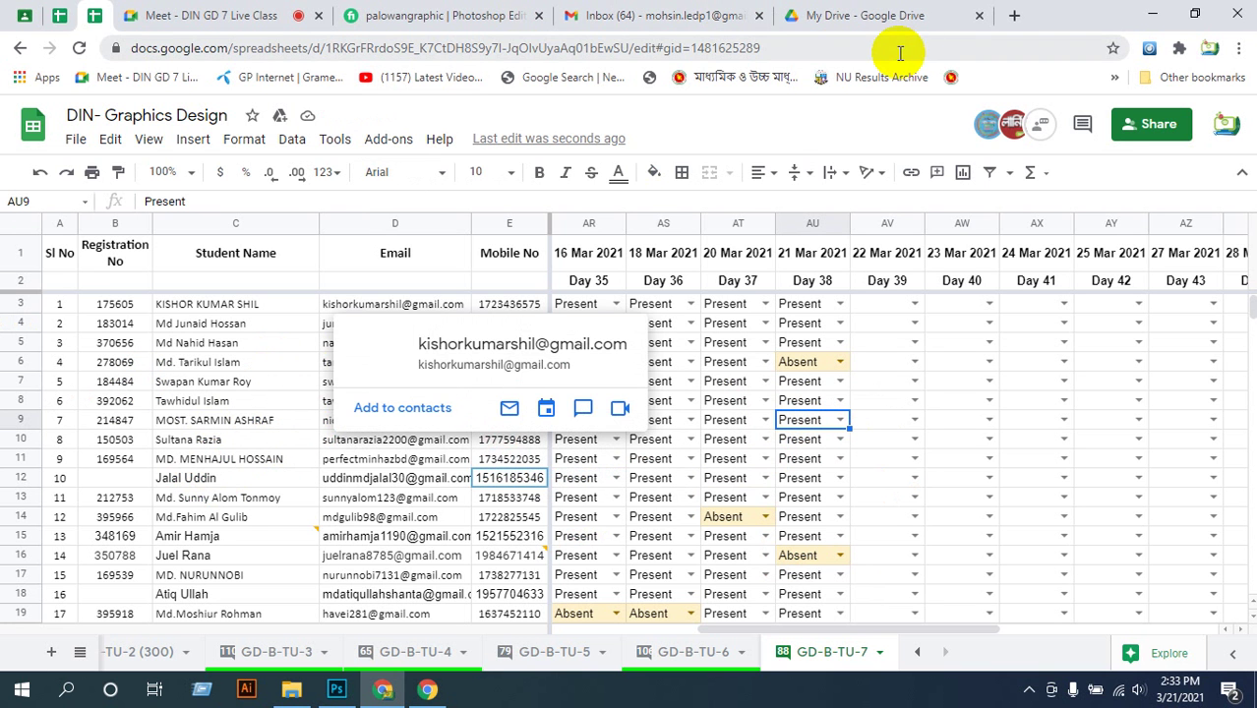
- Review the 21 Mar 2021 attendance rows, check the Google Meet participants and chat, and return to the attendance spreadsheet
scroll(233, 458, down, 1)
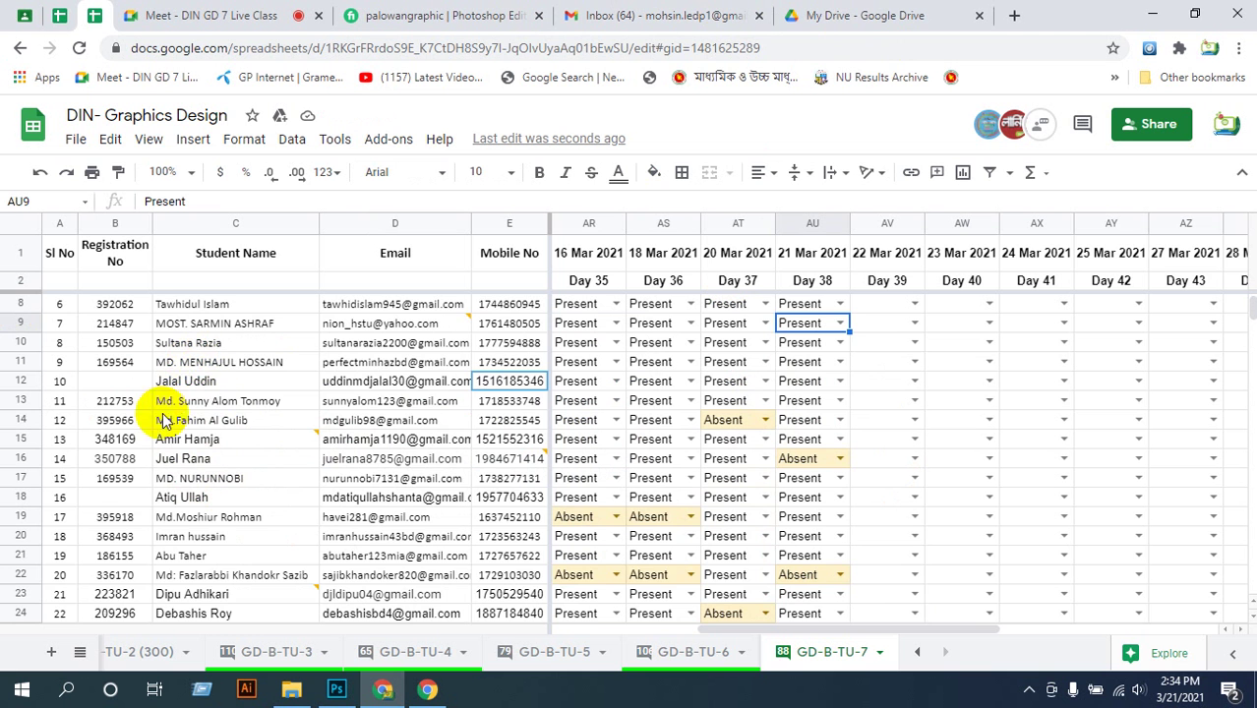
scroll(161, 531, down, 1)
scroll(196, 539, up, 2)
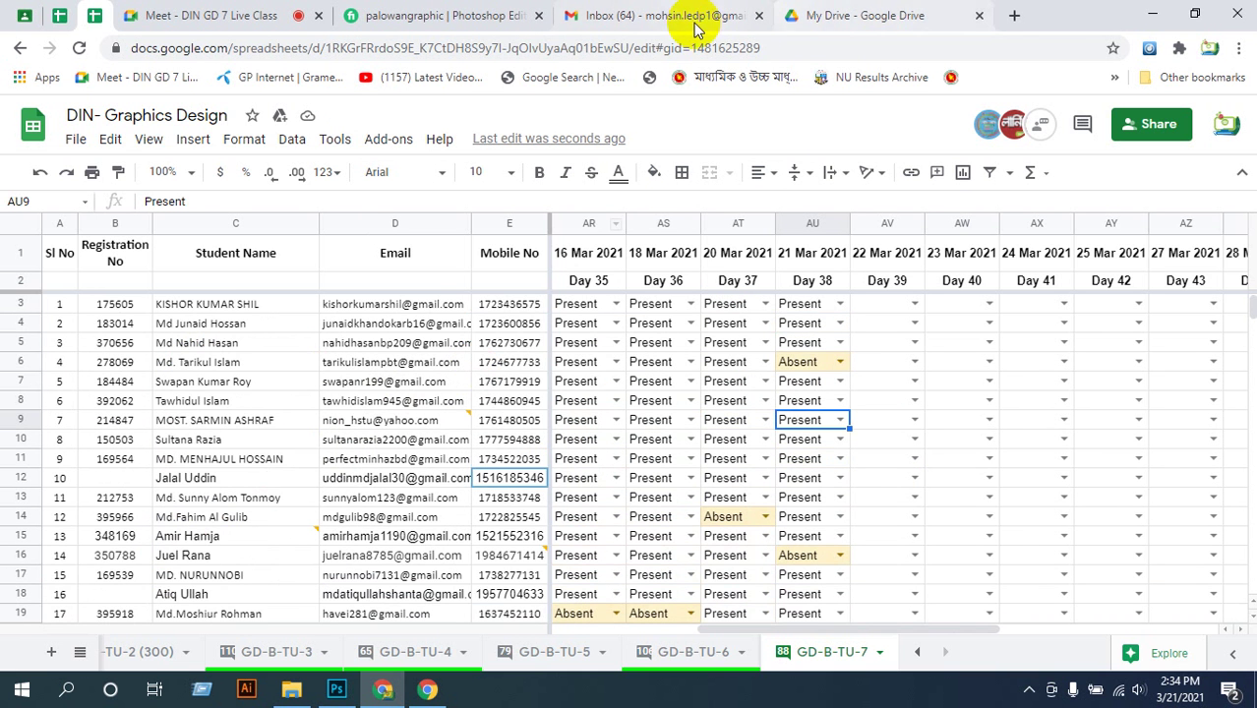
click(642, 18)
click(527, 15)
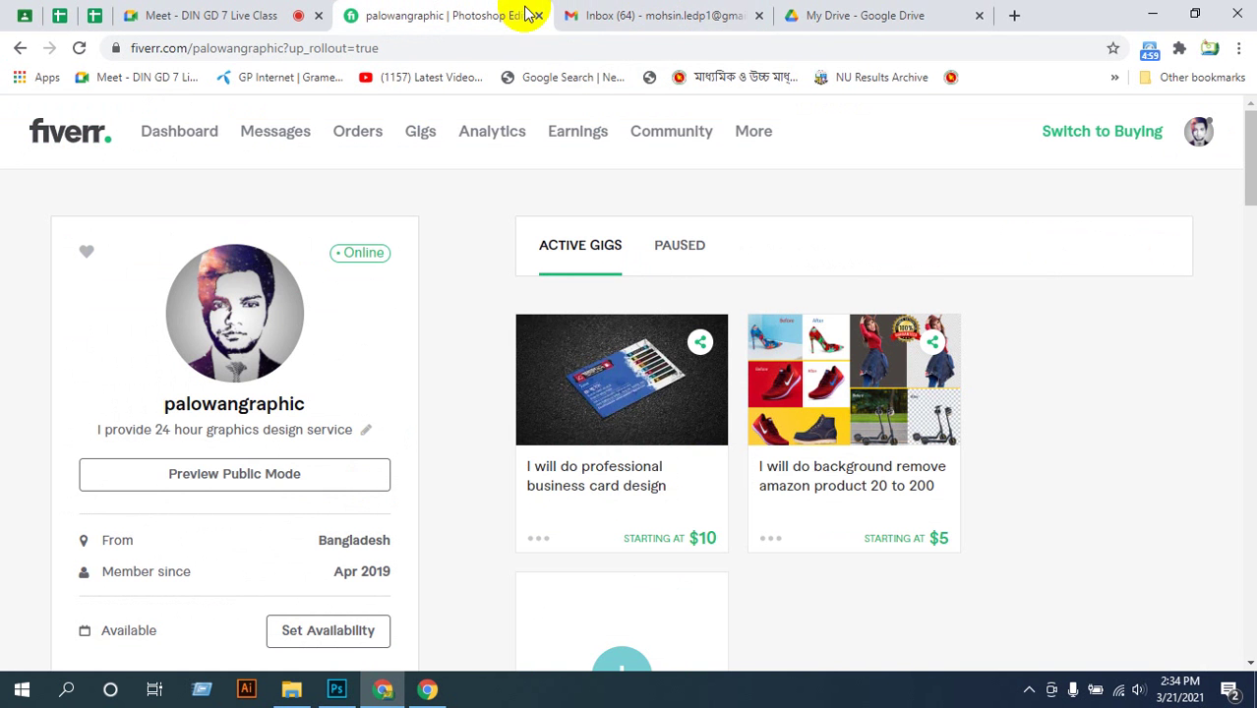
click(835, 15)
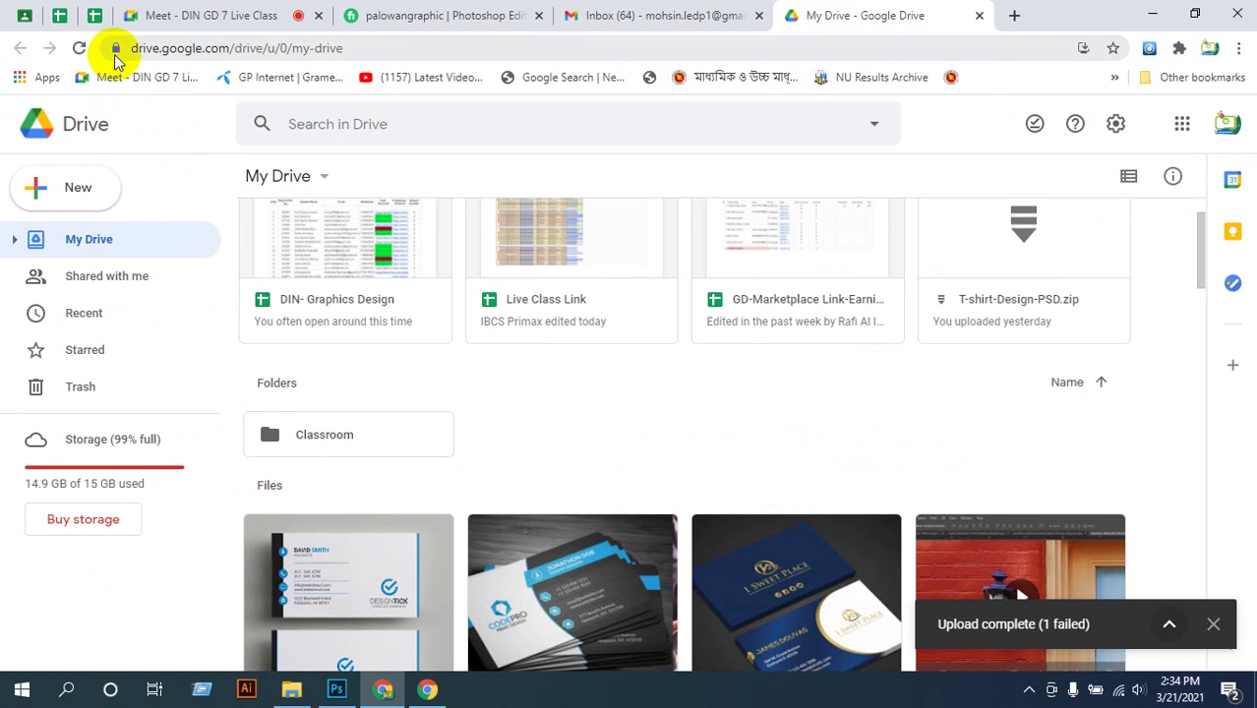
click(197, 15)
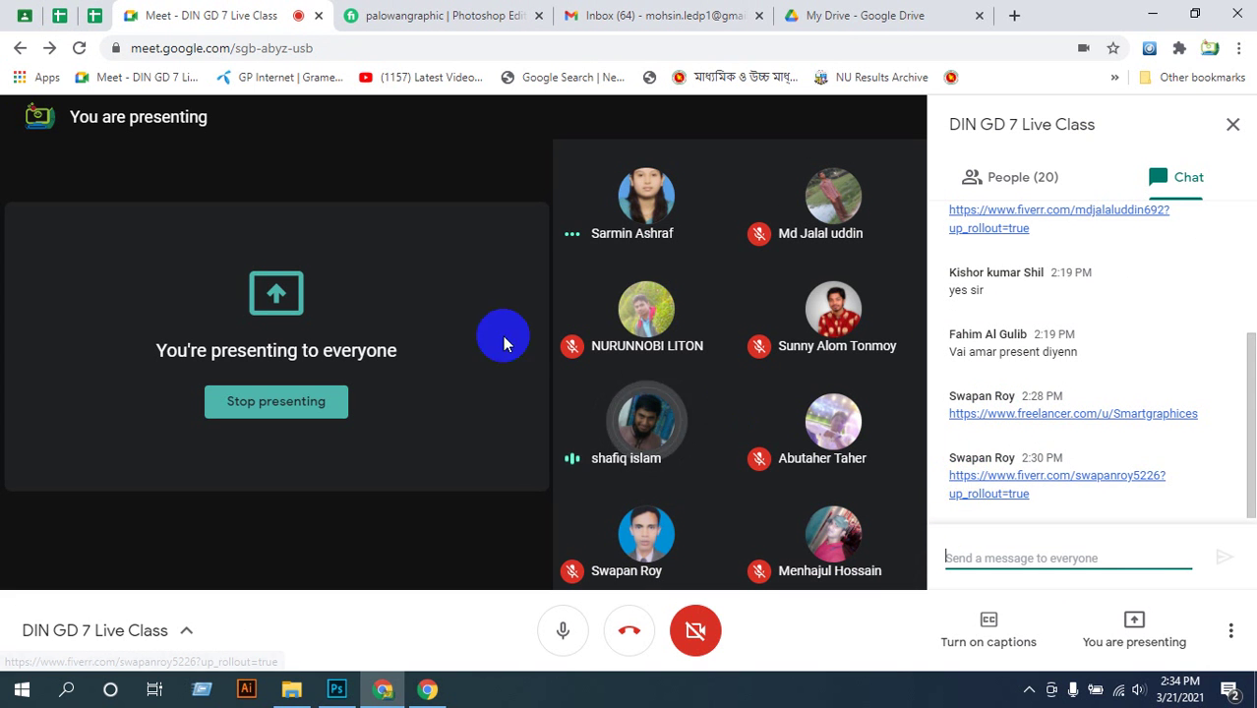
click(95, 15)
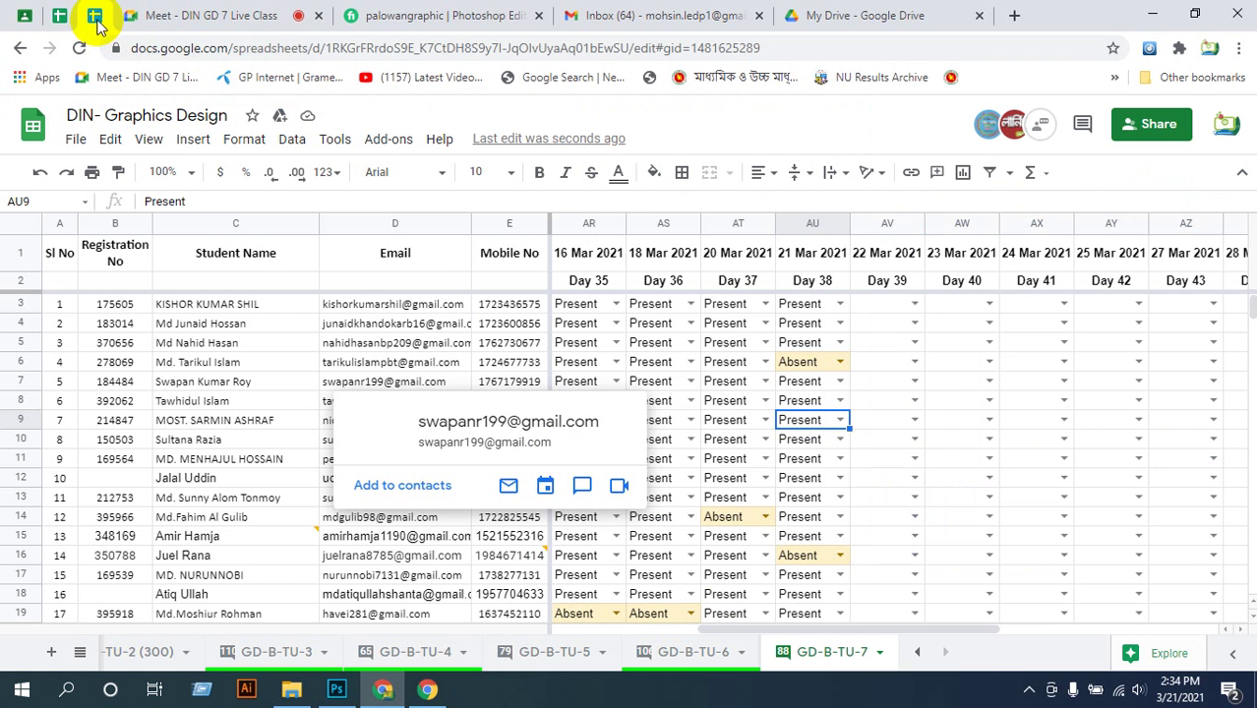
click(700, 694)
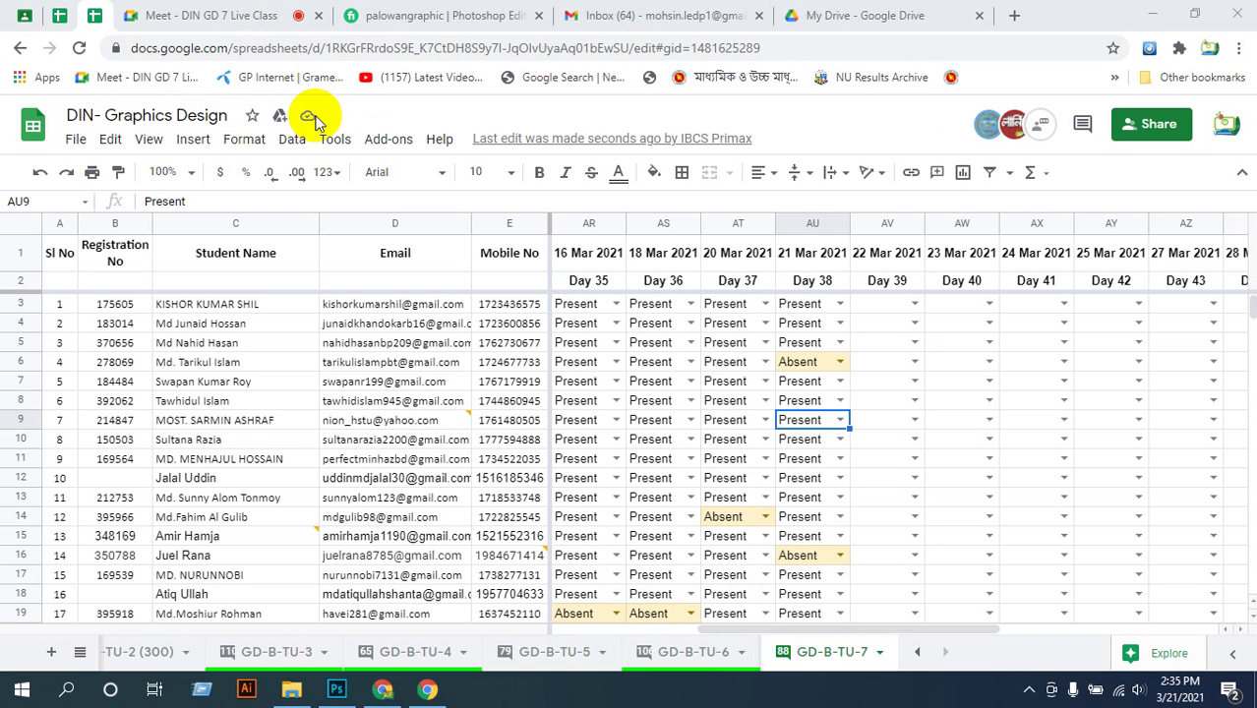
- Switch to the Google Meet call and copy the Fiverr profile link posted in the chat at 2:30 PM
click(219, 22)
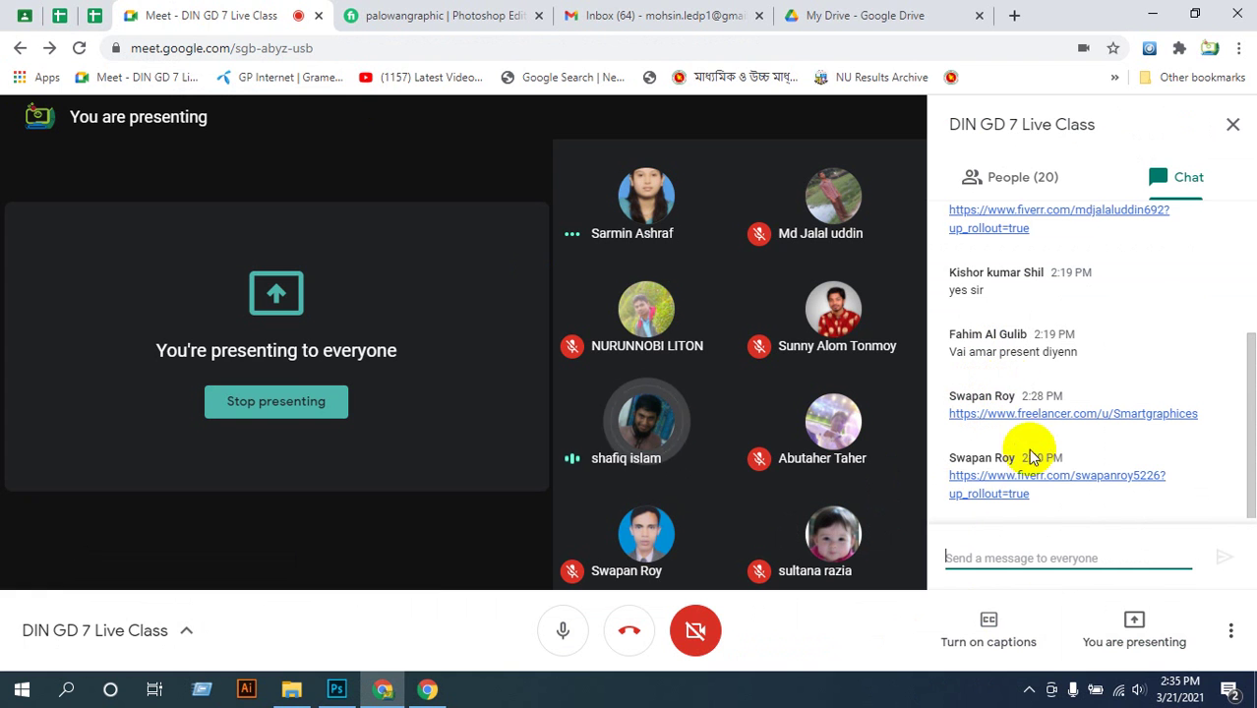
drag(1065, 504, 952, 479)
key(ctrl+c)
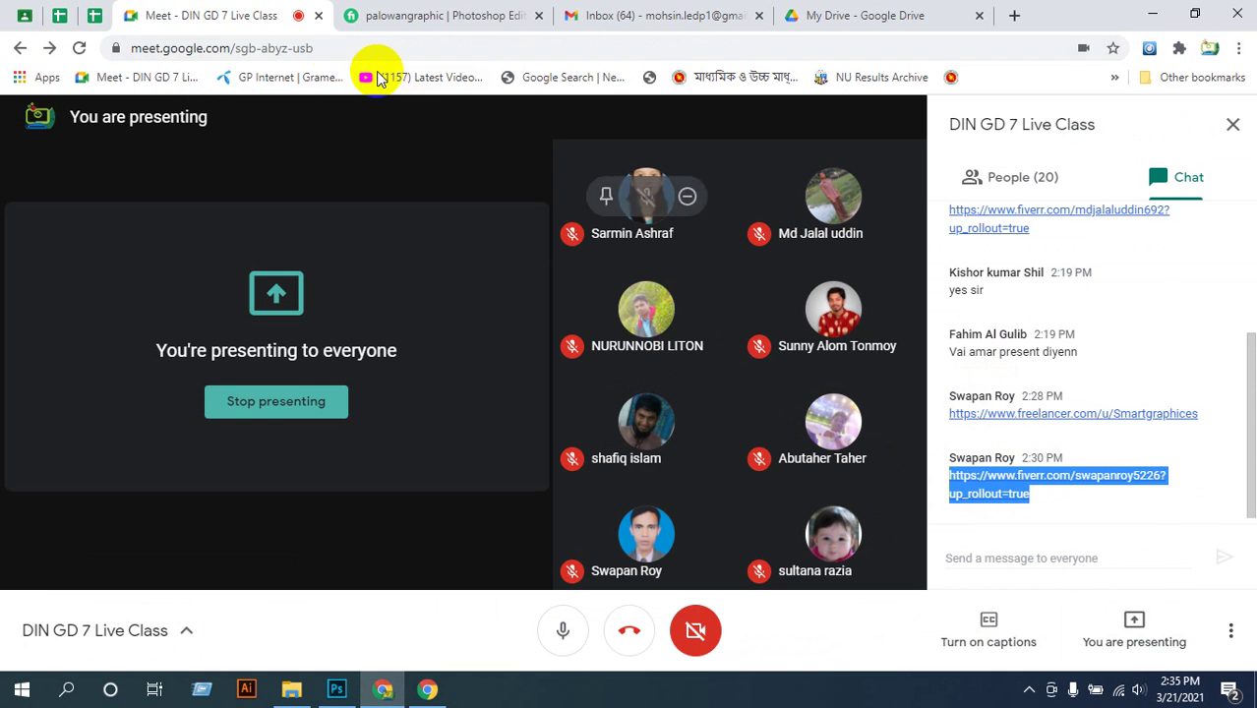
- In the attendance spreadsheet, paste the copied profile link into the Fiverr column for the student with serial number 5
click(94, 15)
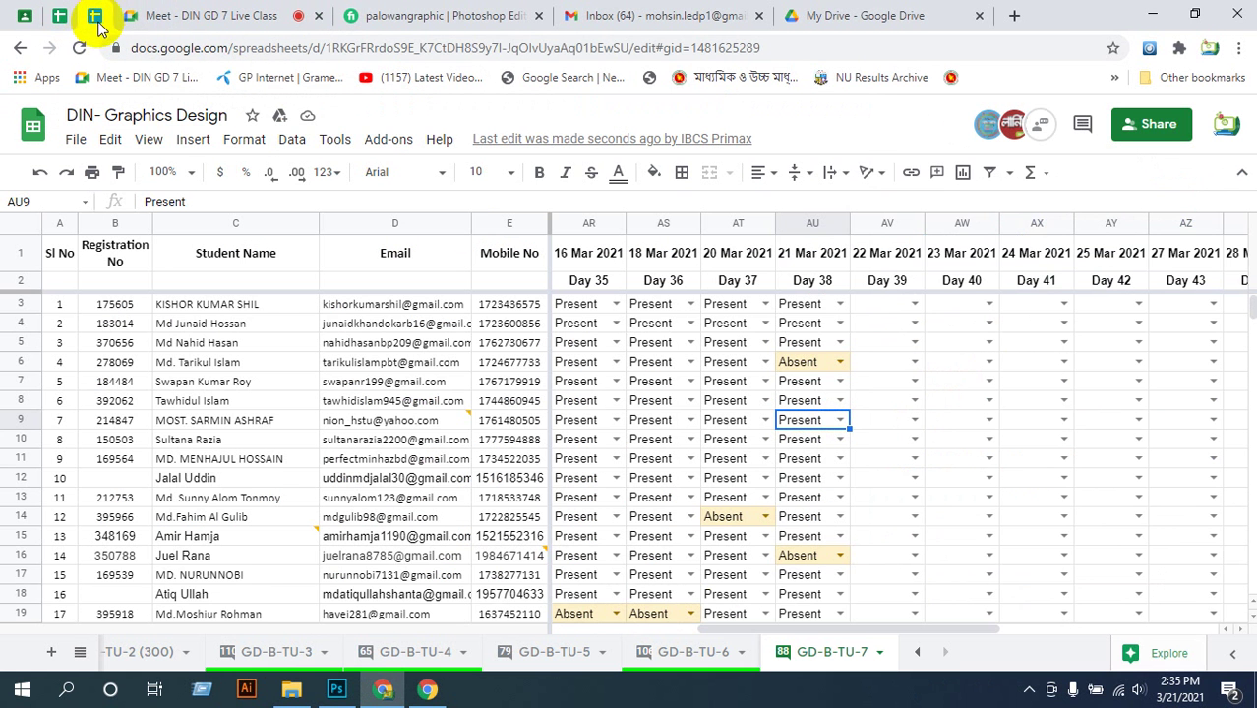
scroll(362, 400, down, 5)
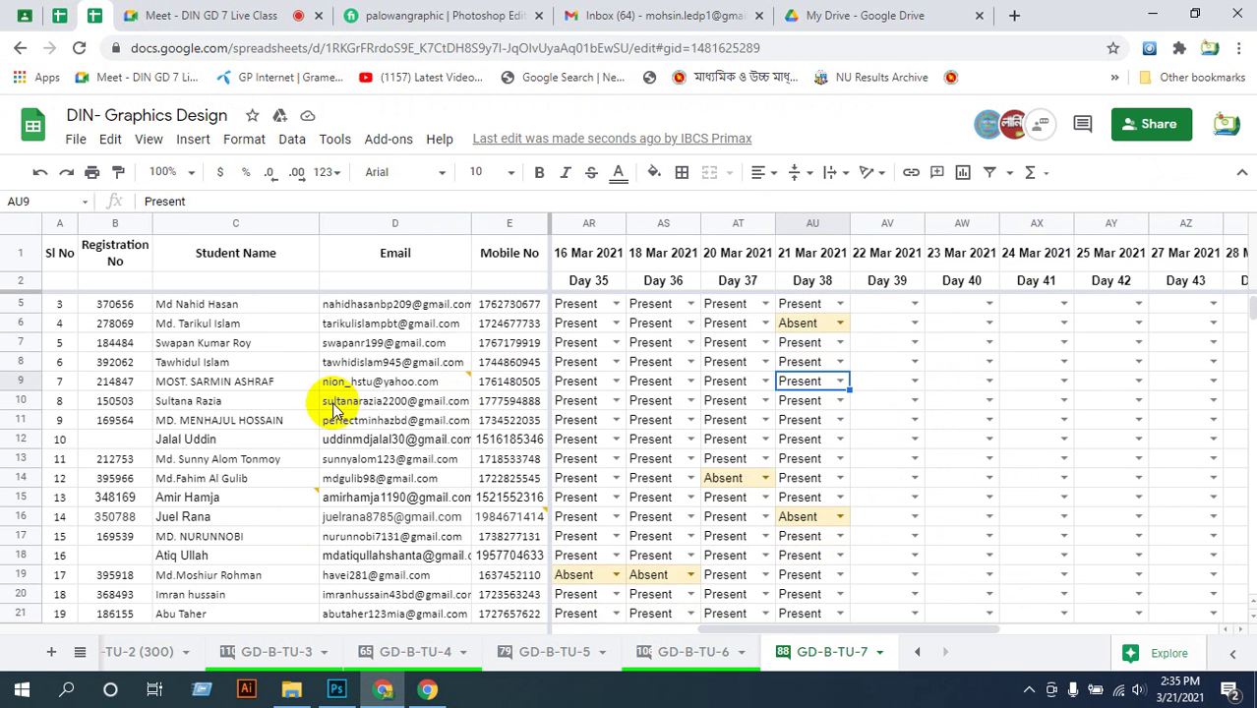
scroll(332, 410, up, 5)
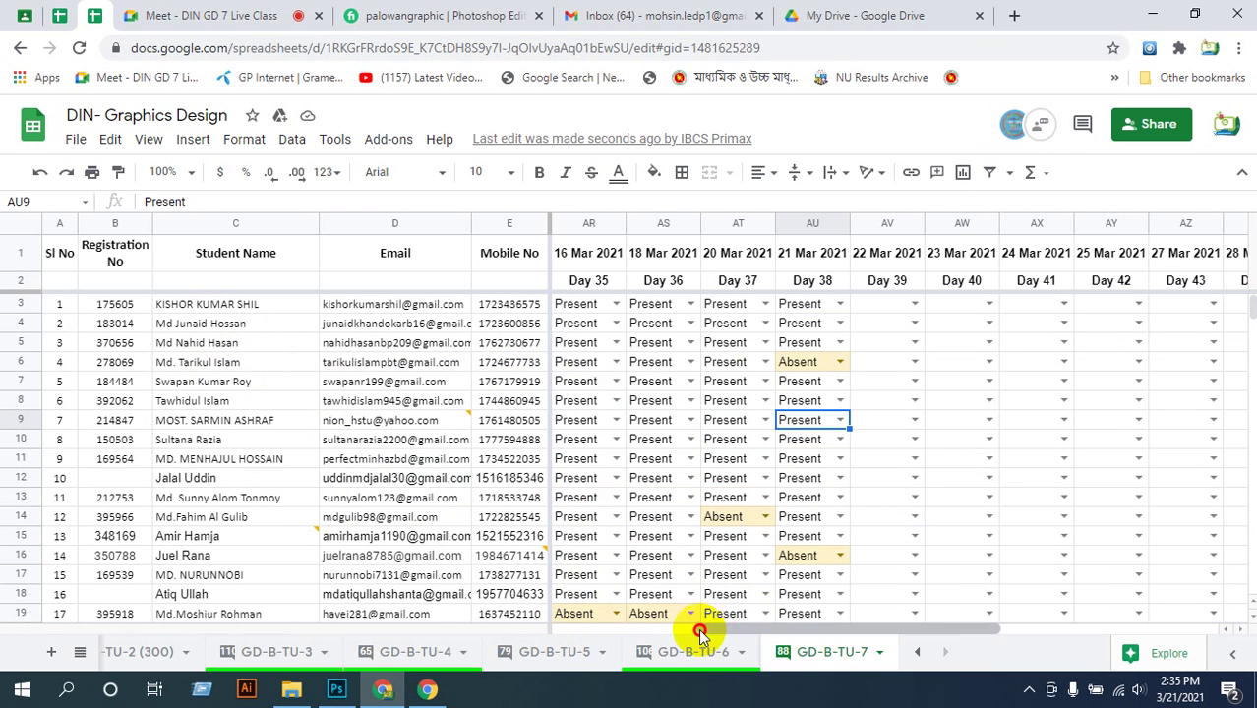
drag(695, 629, 626, 630)
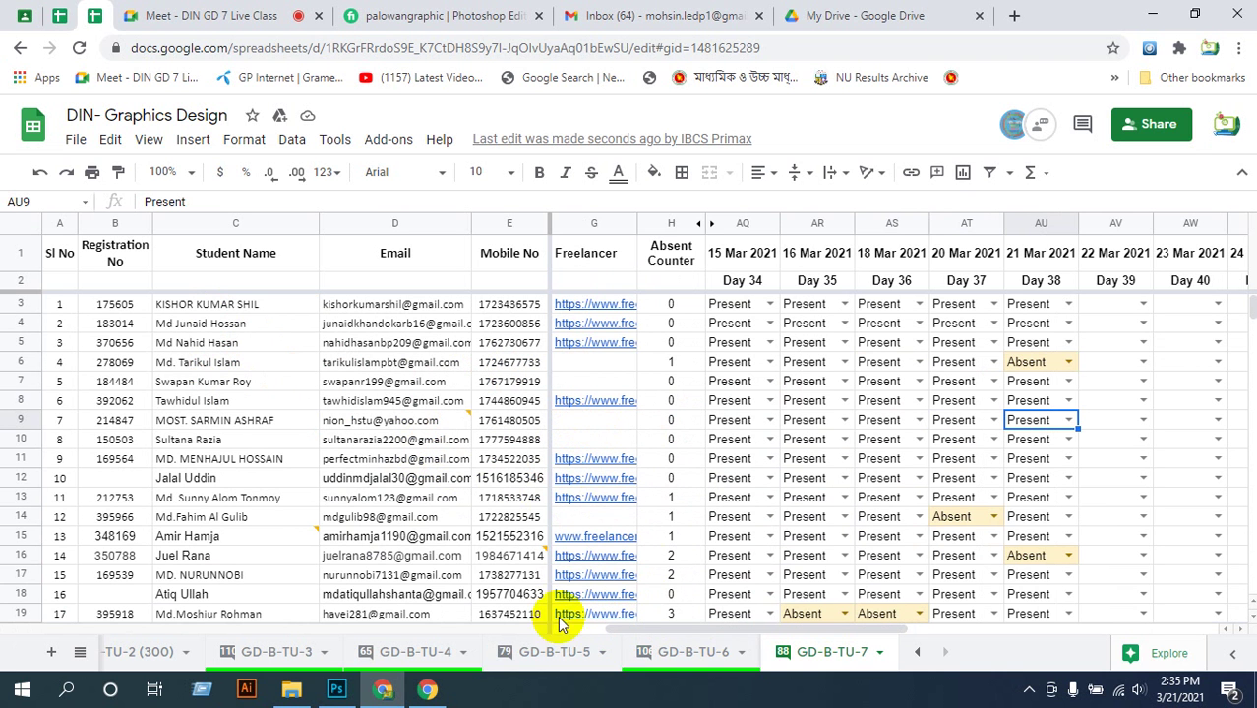
drag(674, 630, 632, 632)
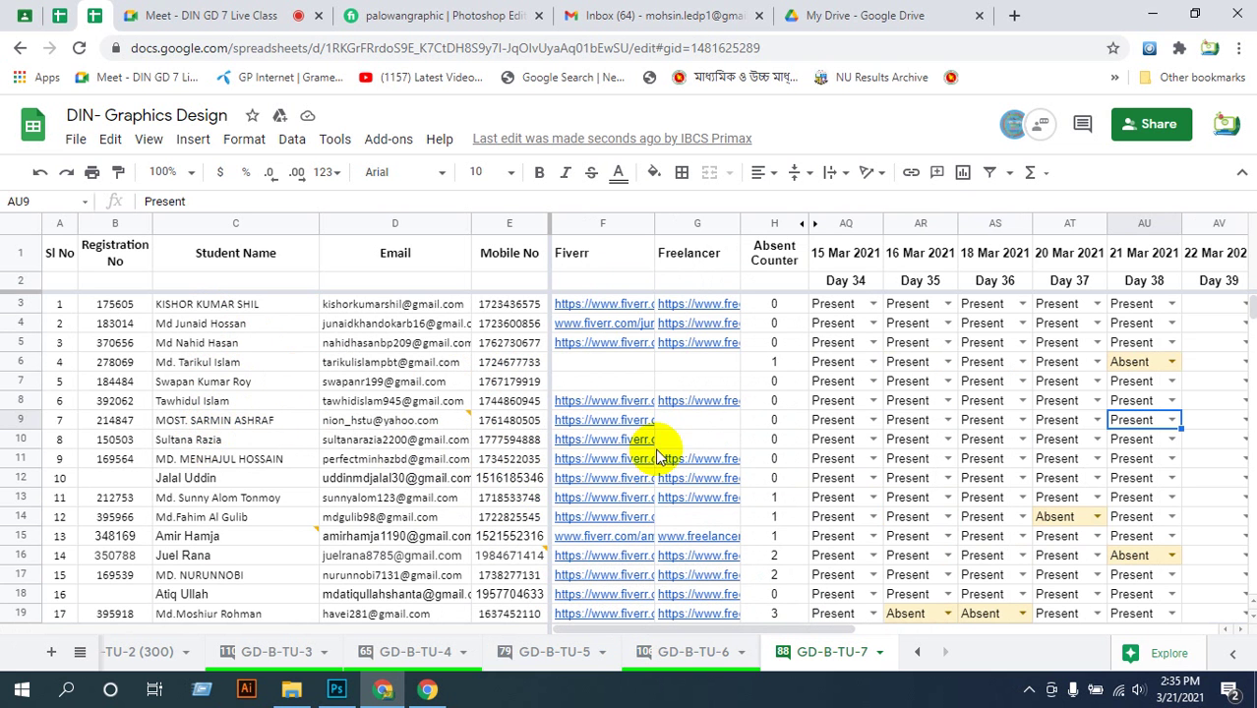
click(574, 384)
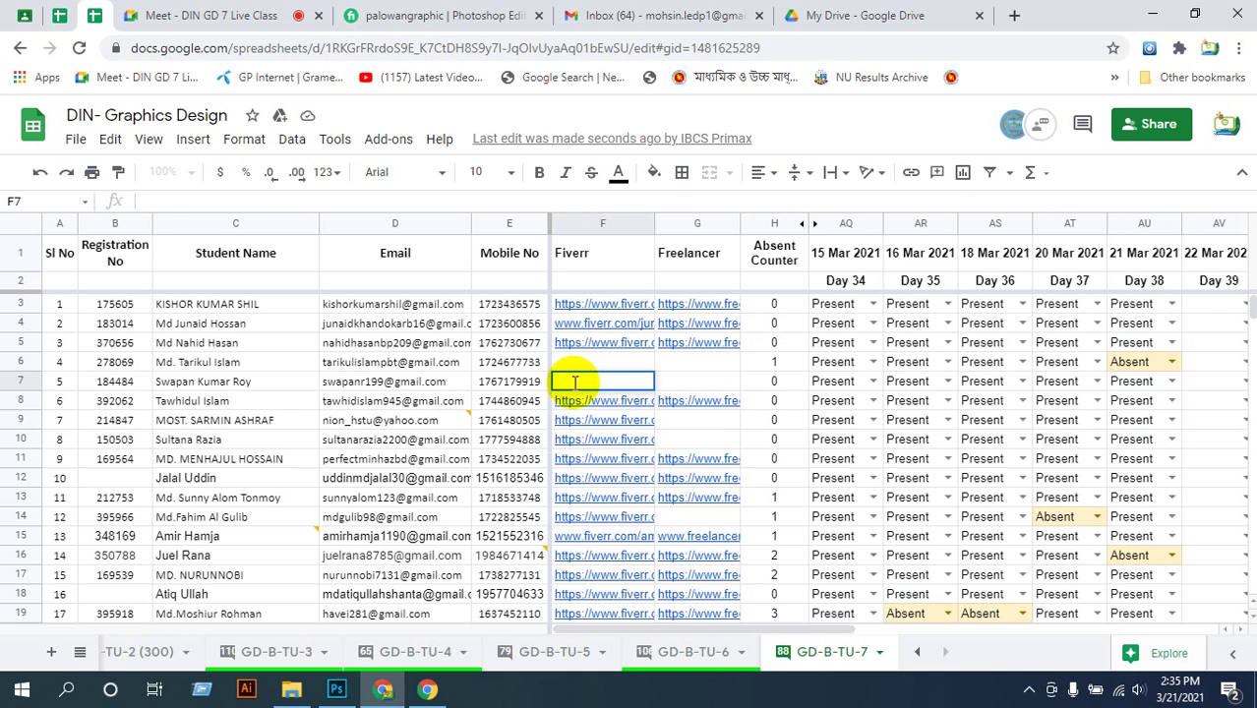
key(ctrl+v)
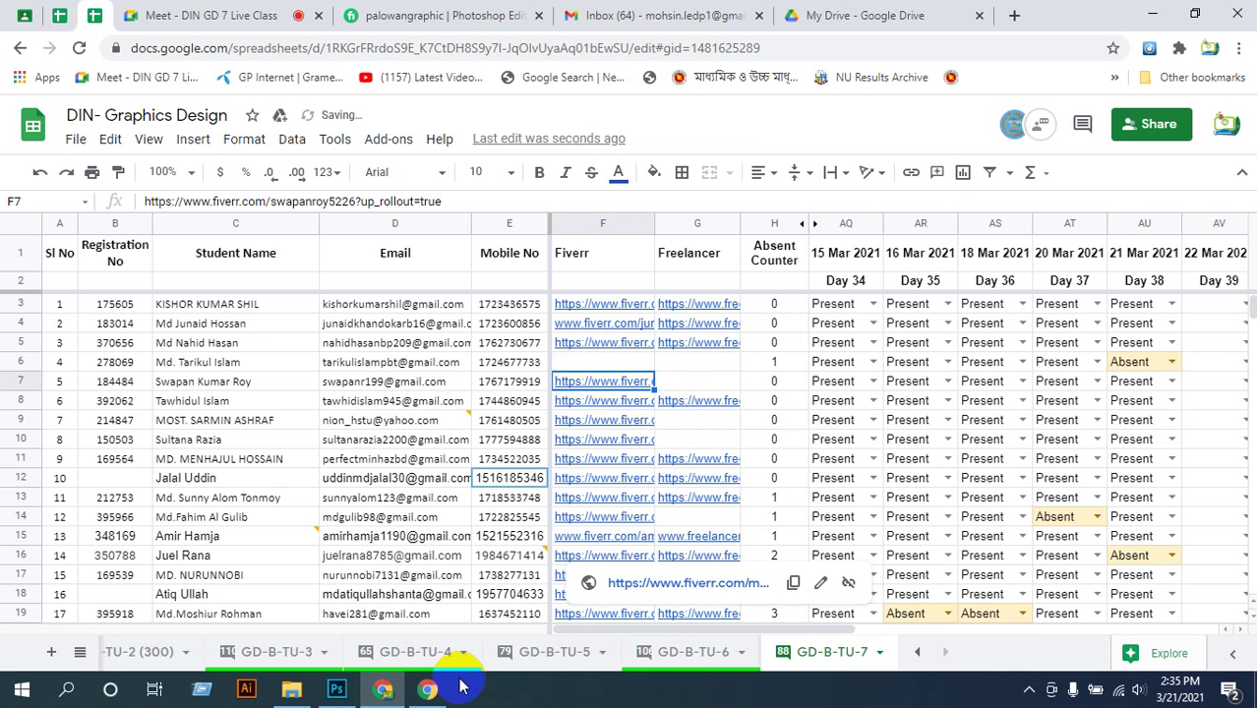
click(383, 688)
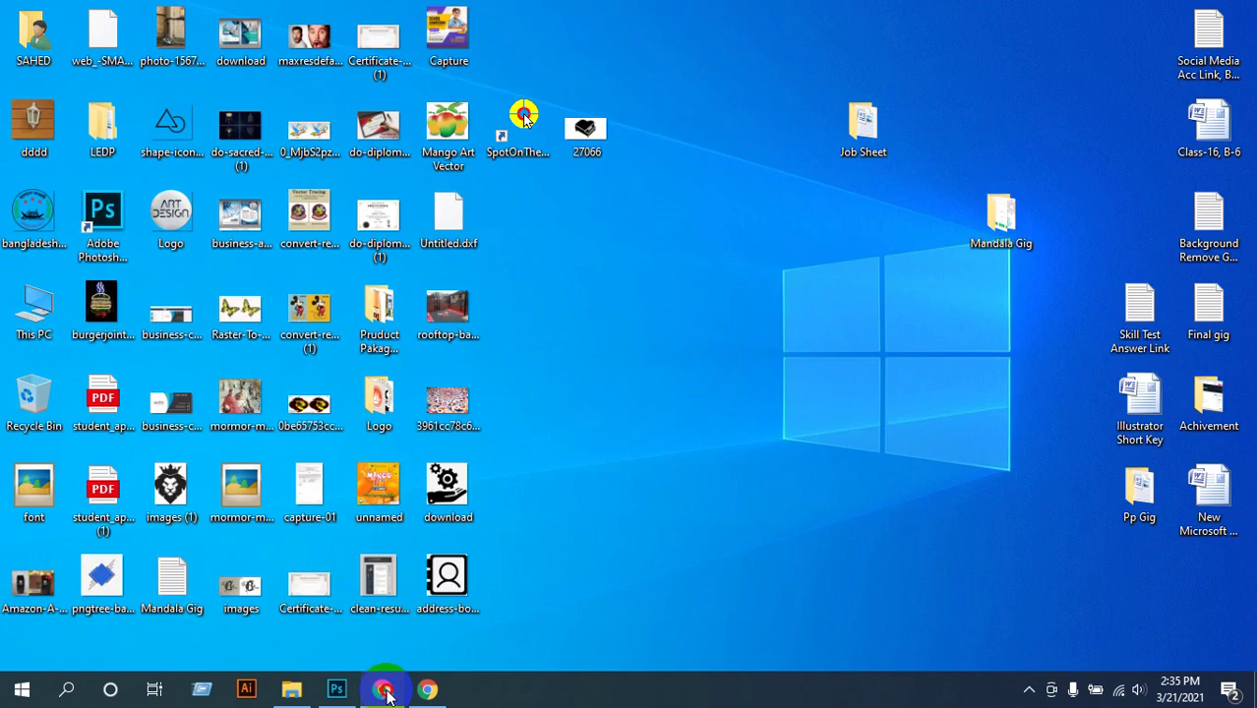
click(383, 688)
click(812, 20)
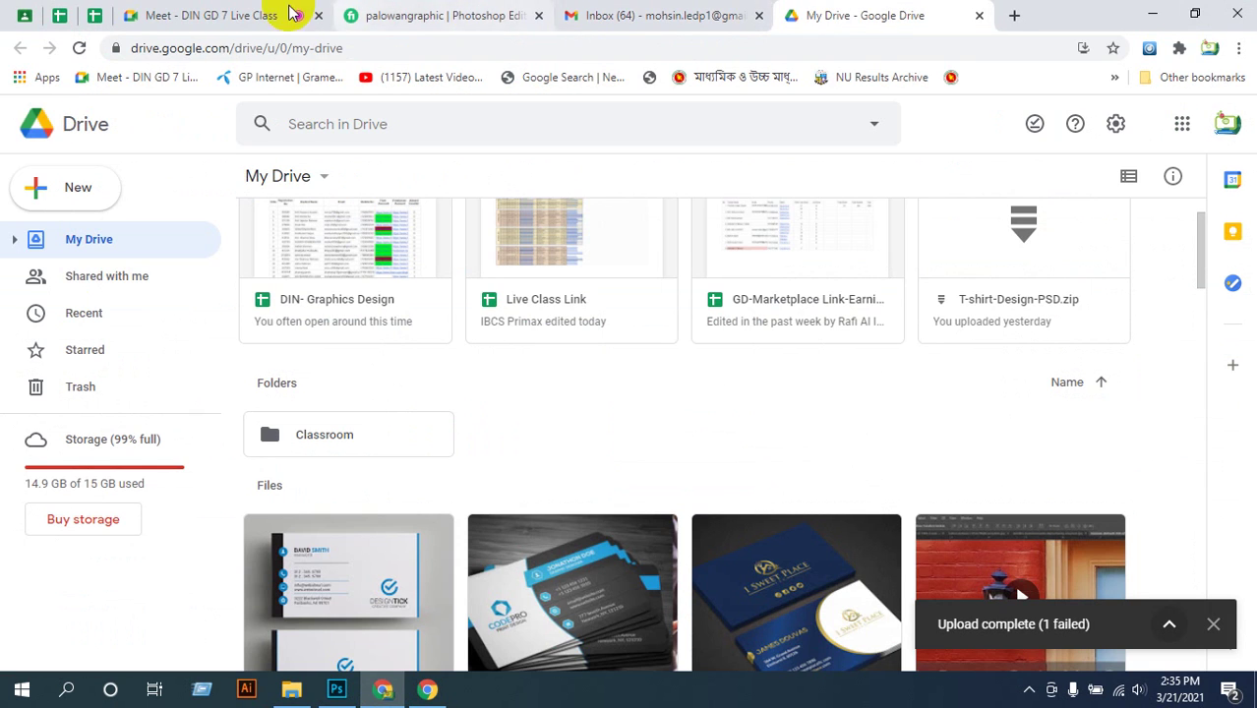
click(202, 17)
click(94, 15)
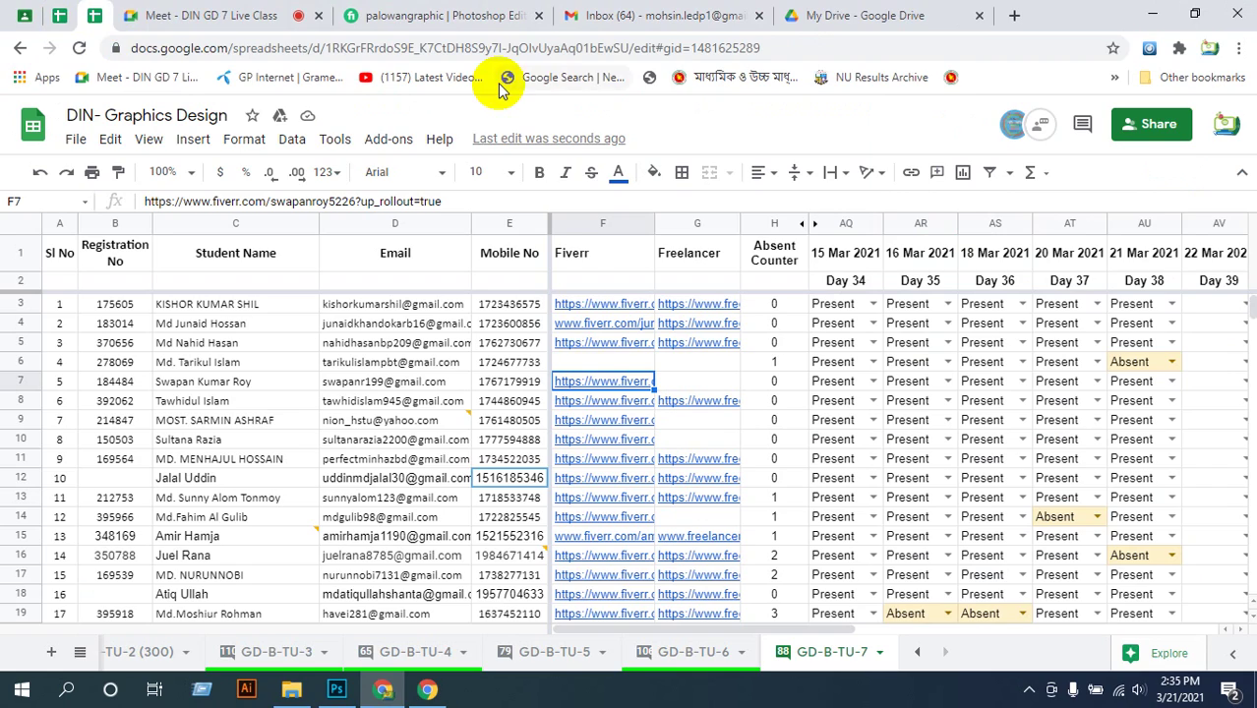
- Switch to the Google Meet call and copy the Freelancer profile link posted in the chat at 2:28 PM
click(261, 16)
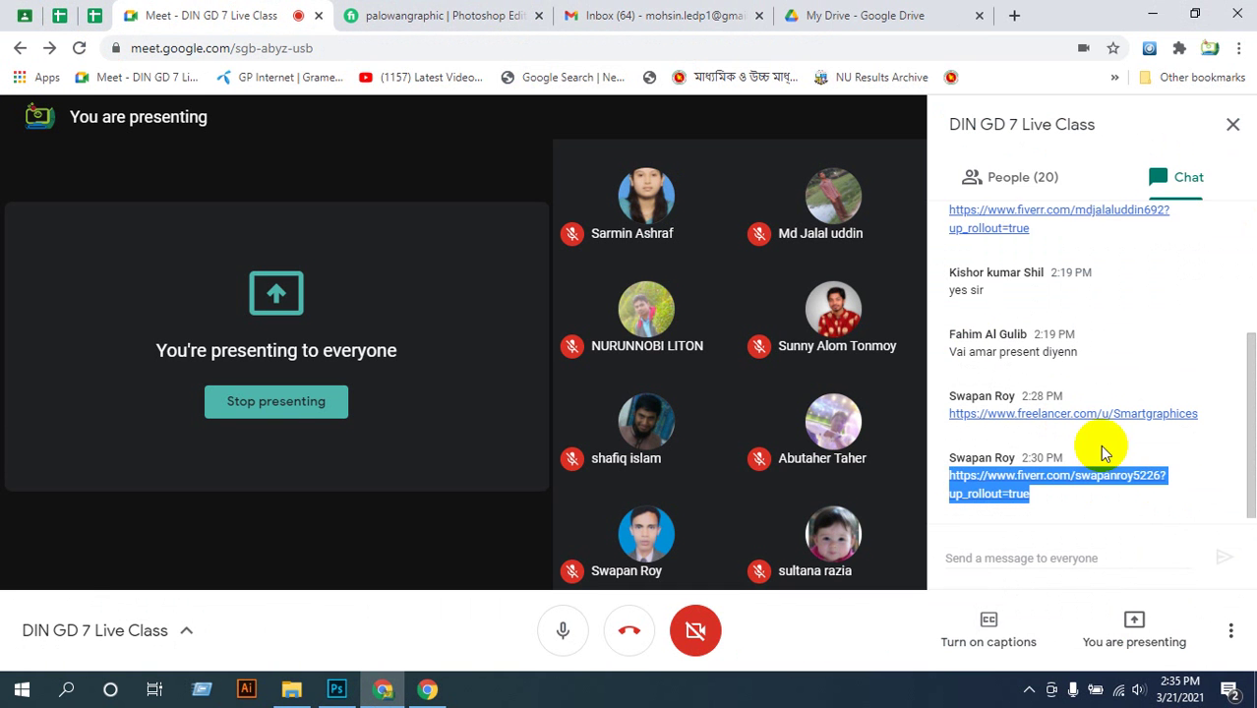
drag(1100, 445, 948, 421)
key(ctrl+c)
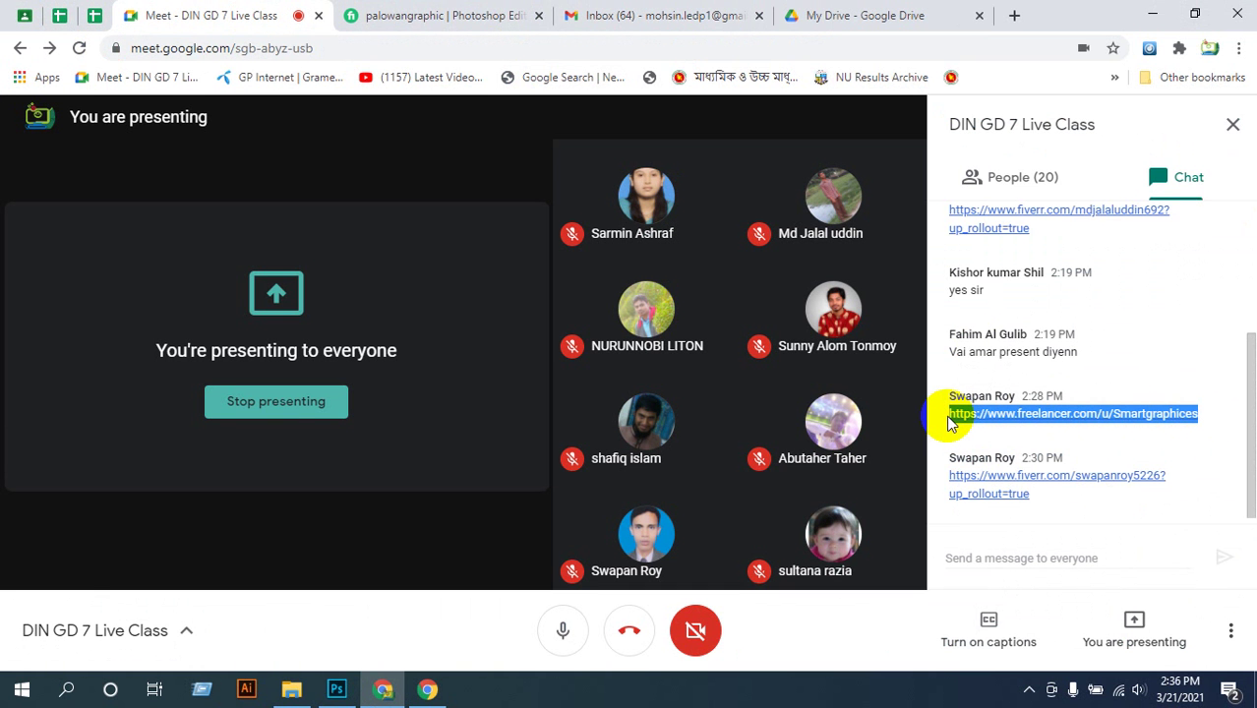
- In the attendance spreadsheet, paste the copied profile link into the Freelancer column for the student with serial number 5
click(97, 16)
double_click(687, 379)
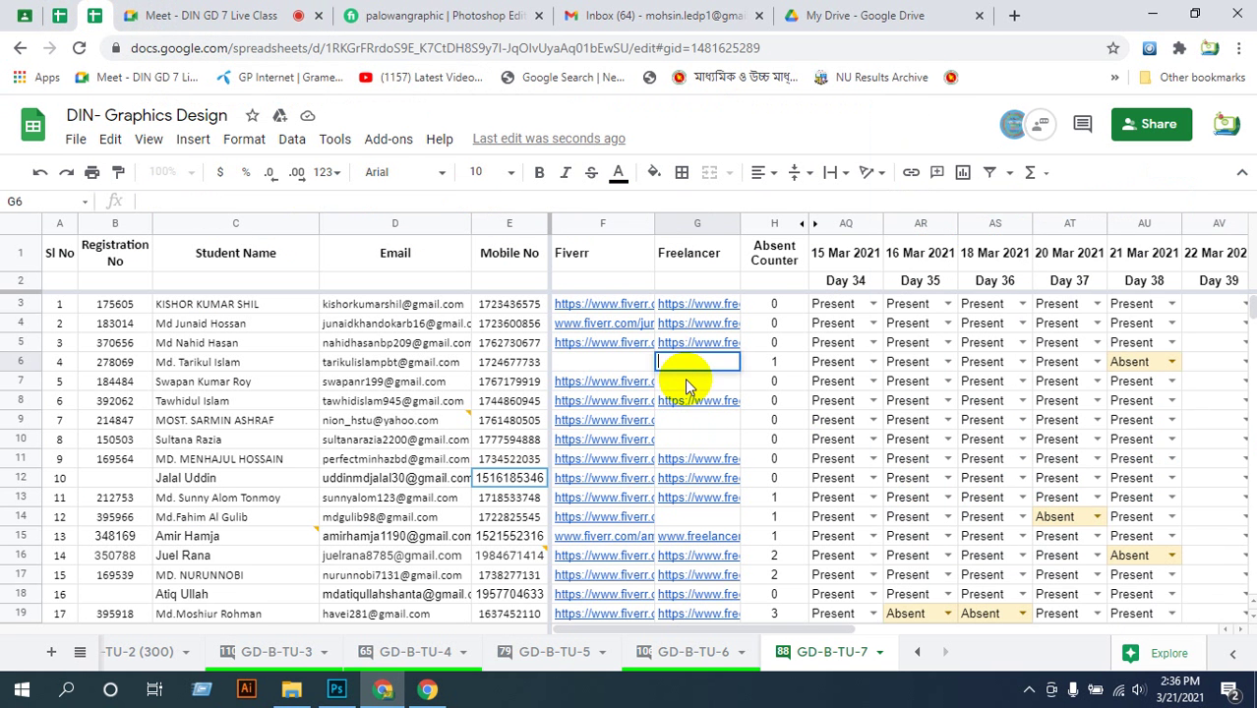
key(ctrl+v)
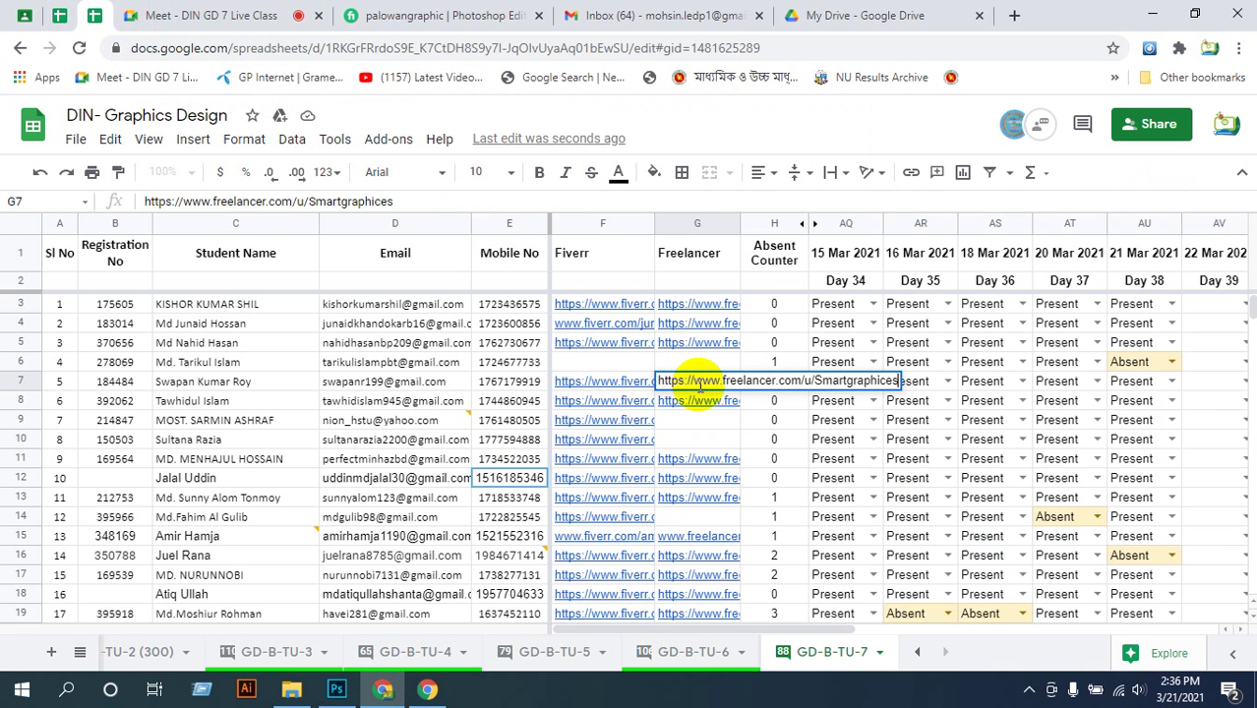
click(718, 436)
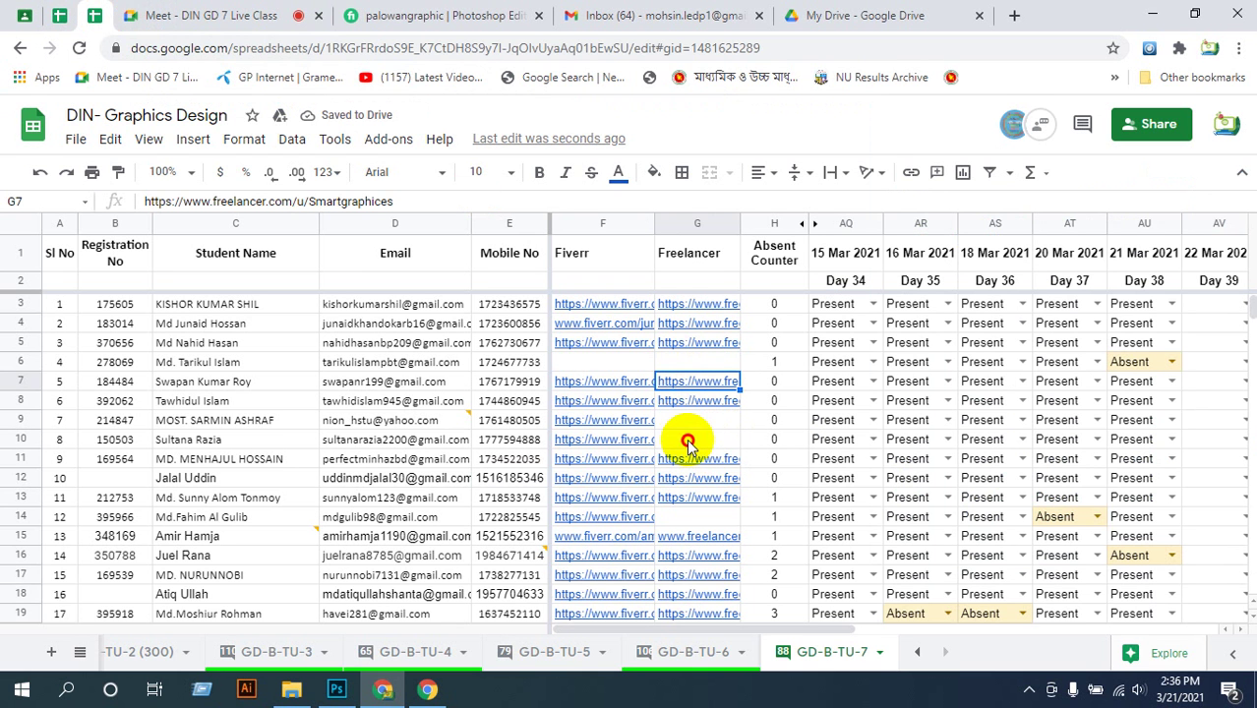
- Examine the Fiverr and Freelancer columns for students whose profile links are still missing
click(687, 439)
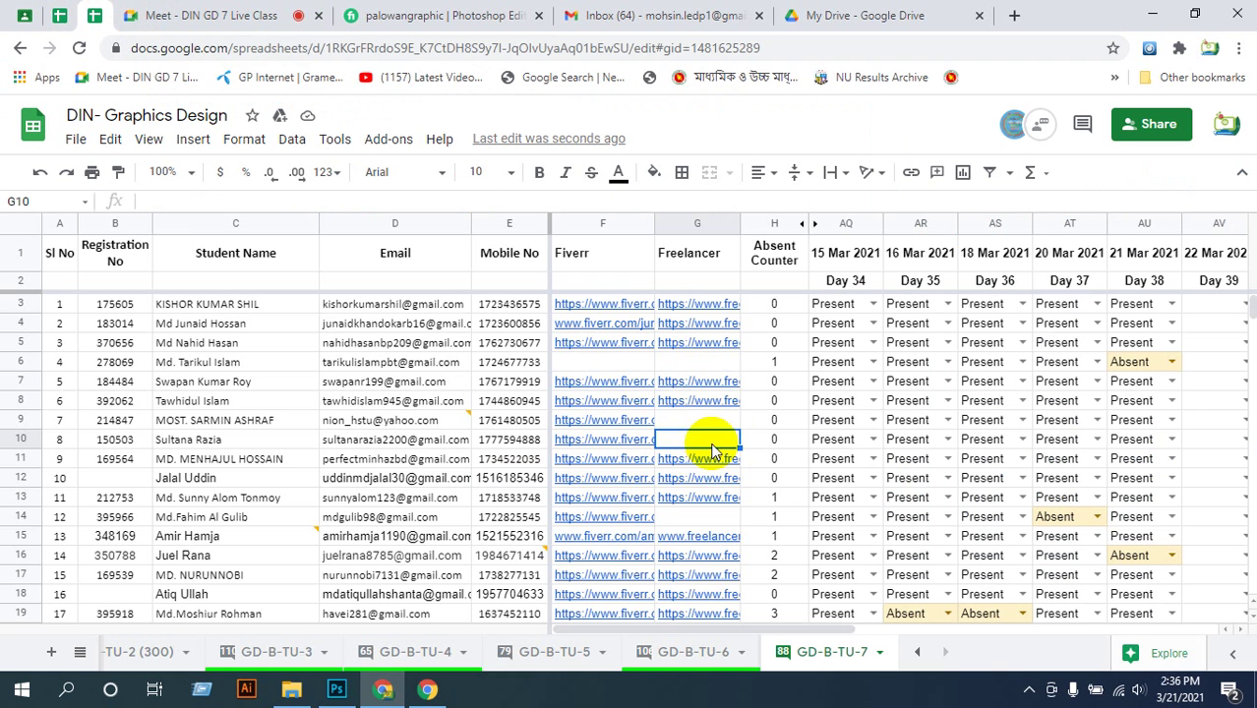
click(593, 364)
scroll(678, 447, down, 3)
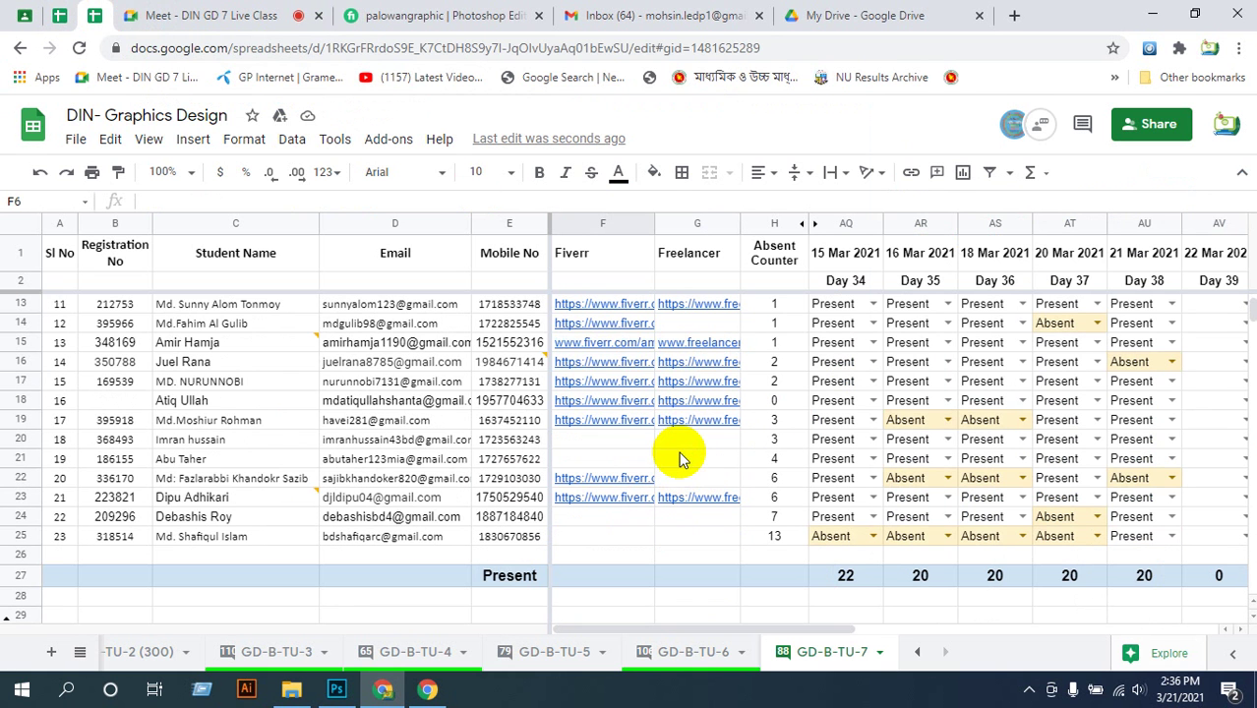
click(597, 439)
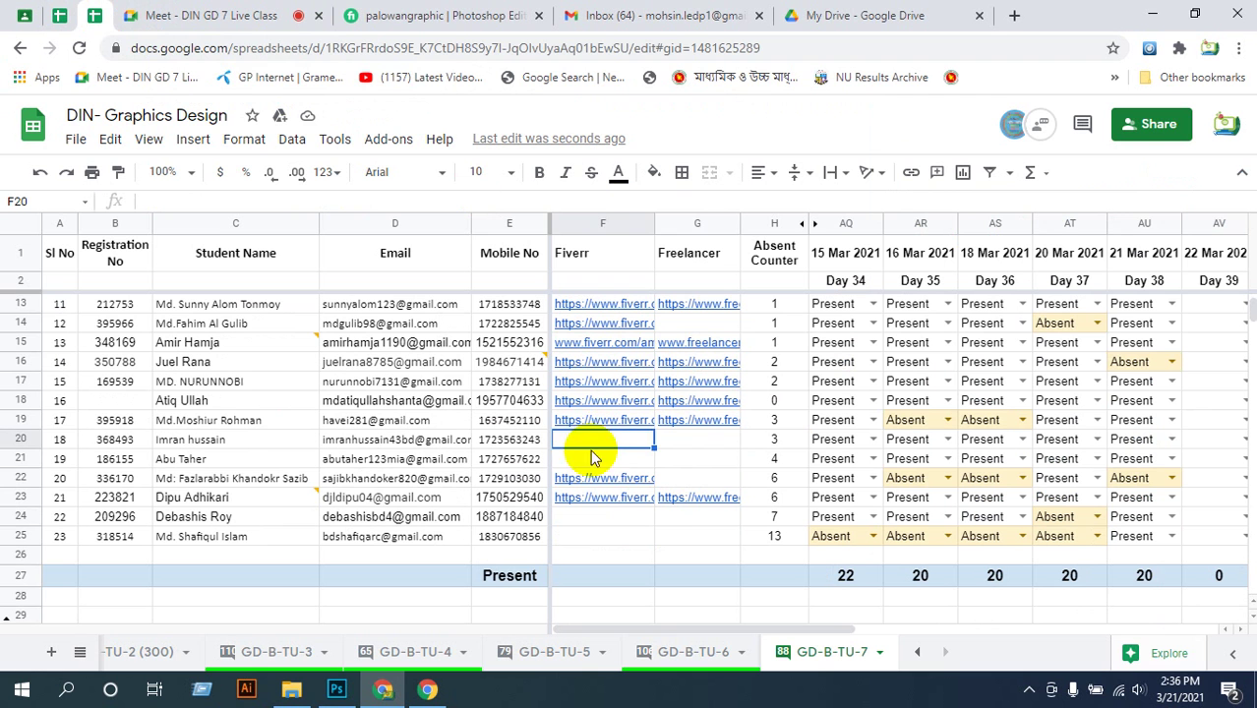
click(702, 461)
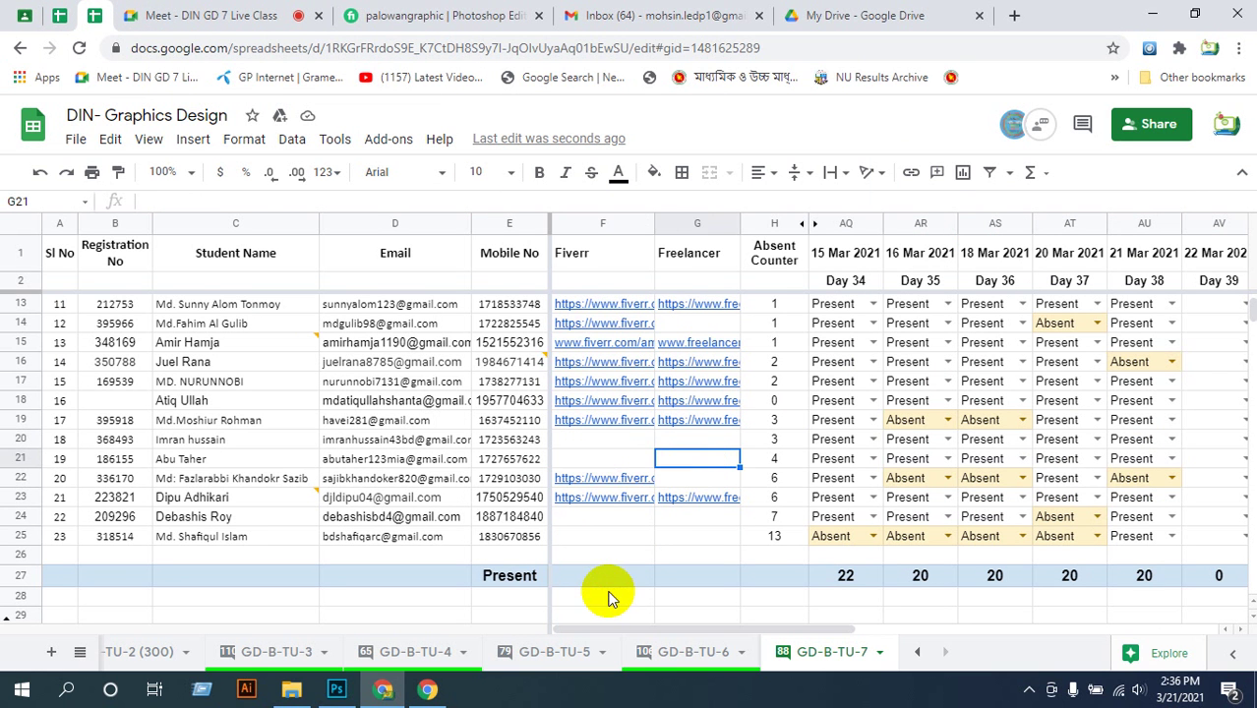
click(602, 517)
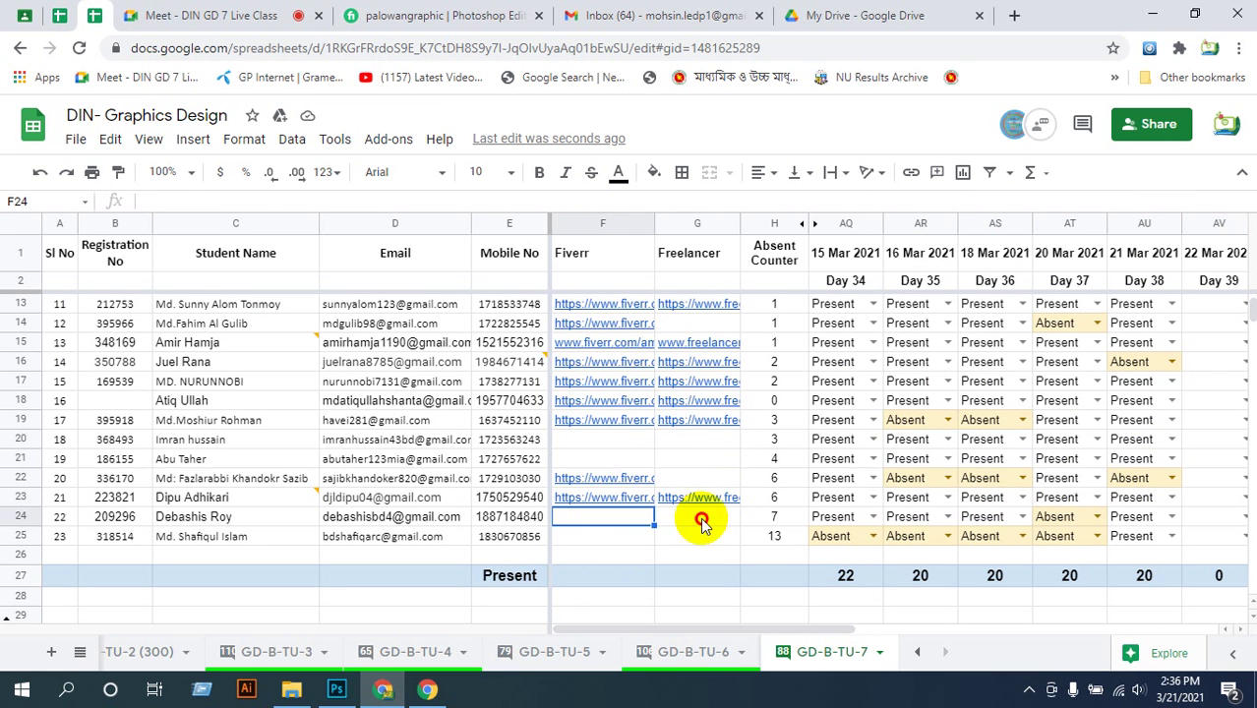
click(701, 517)
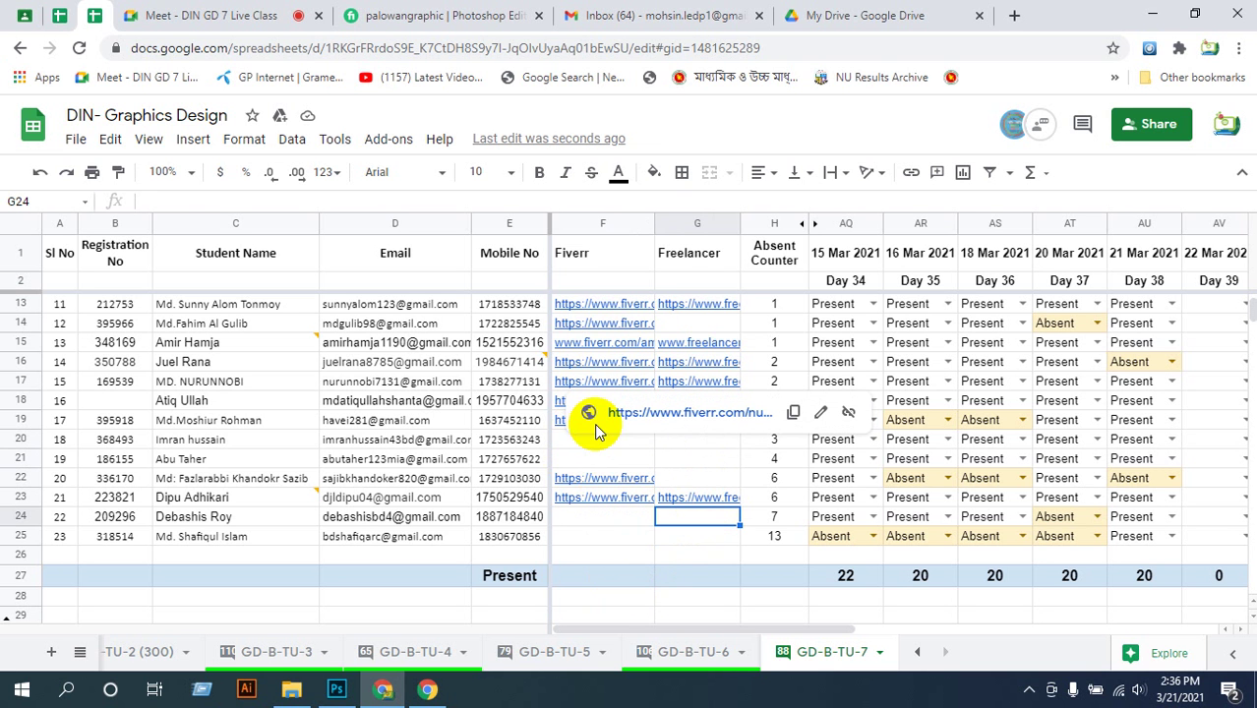
click(570, 536)
click(689, 536)
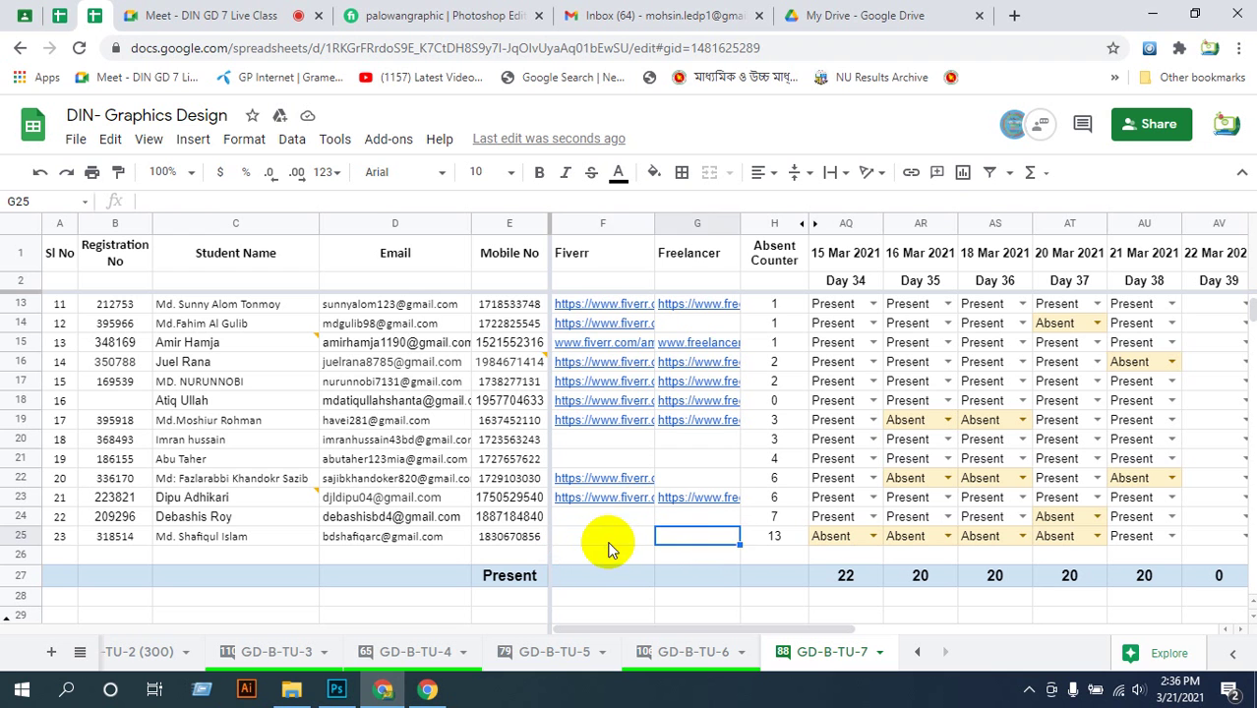
click(598, 544)
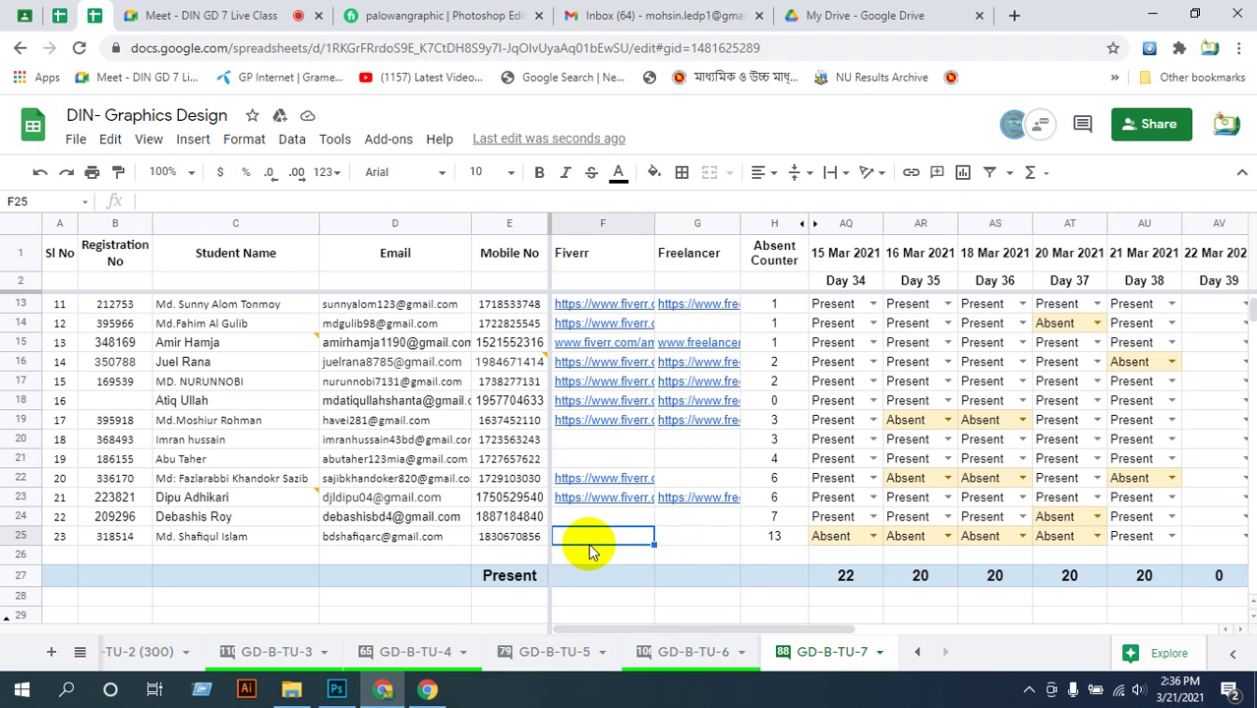
click(712, 542)
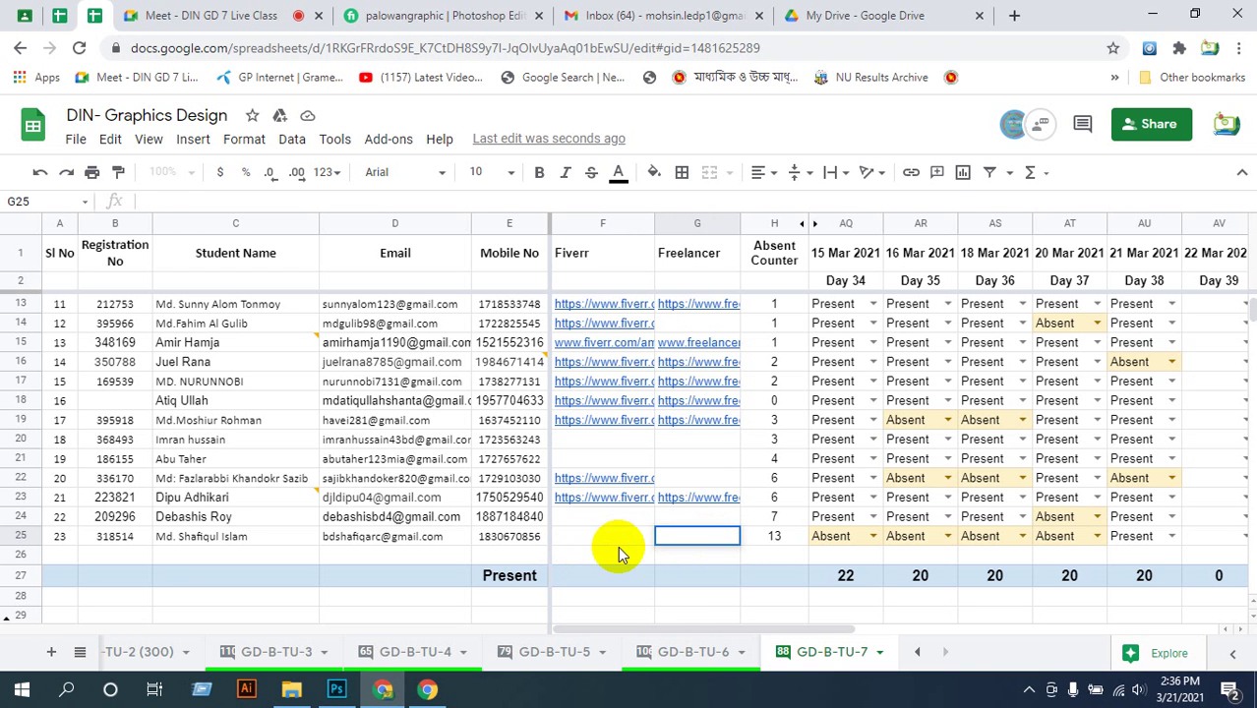
click(610, 516)
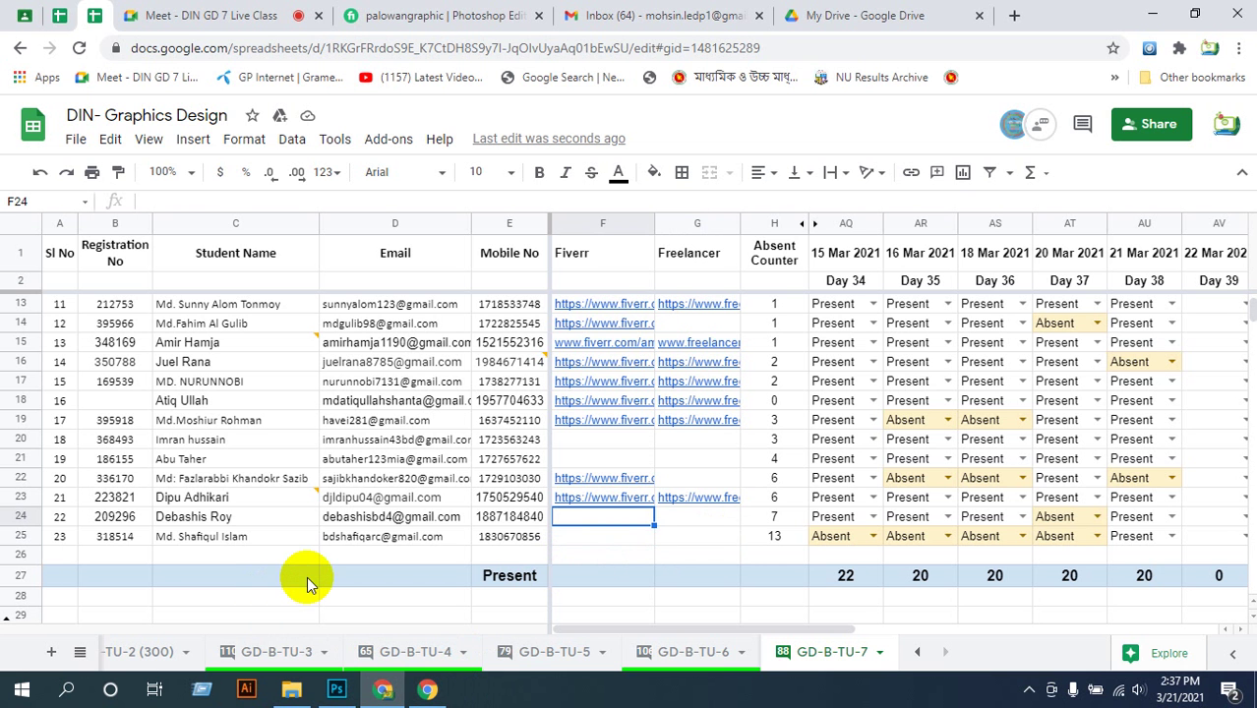
- Refresh the Windows desktop, then return to the attendance spreadsheet in Chrome and hide the screen-sharing notice
click(382, 690)
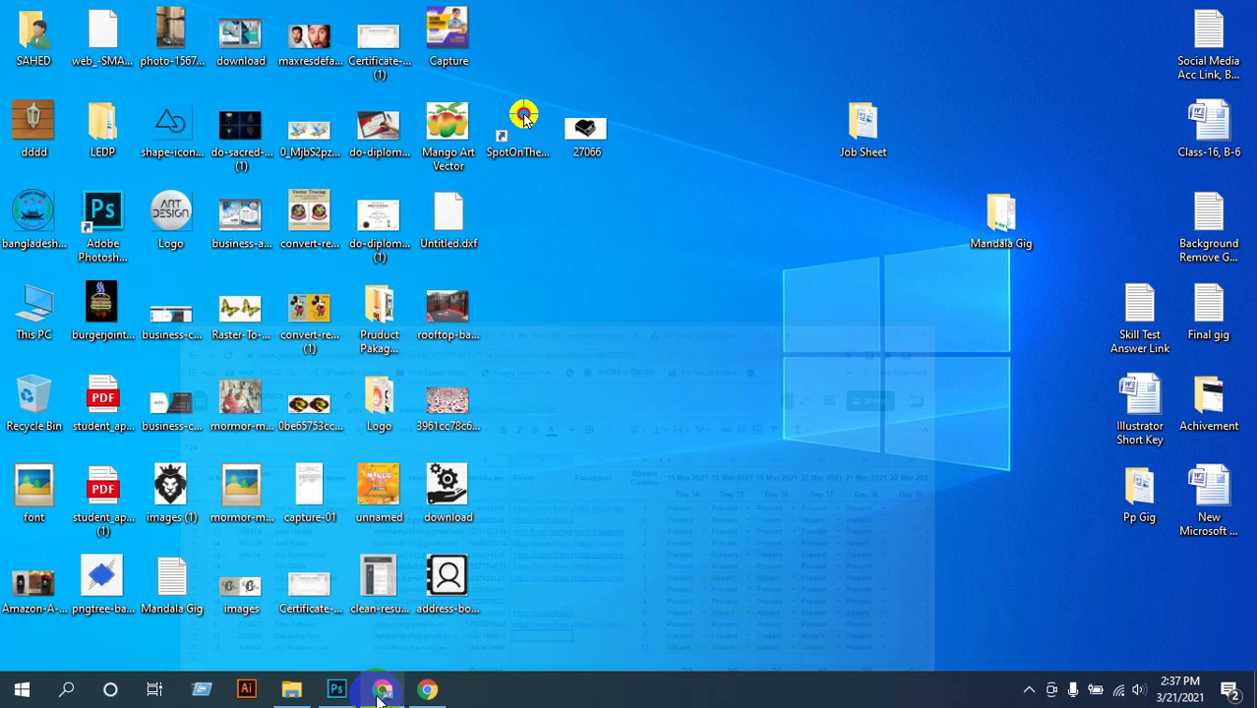
right_click(677, 315)
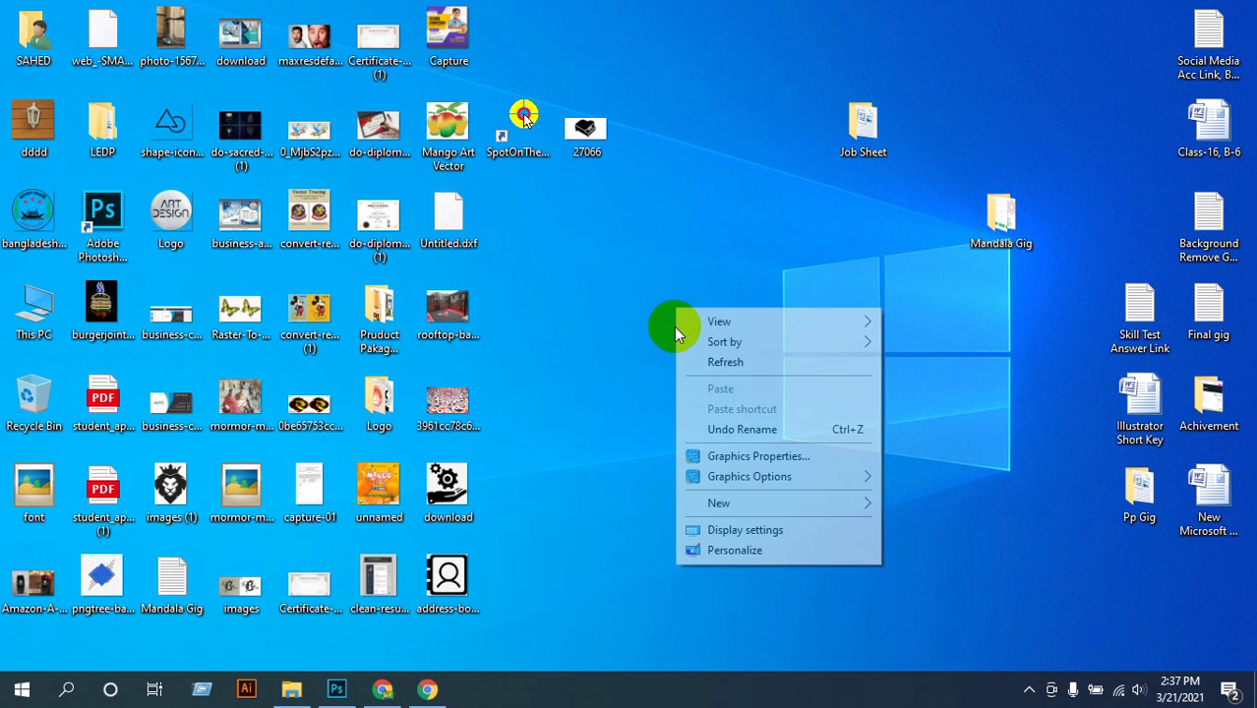
click(724, 362)
click(447, 313)
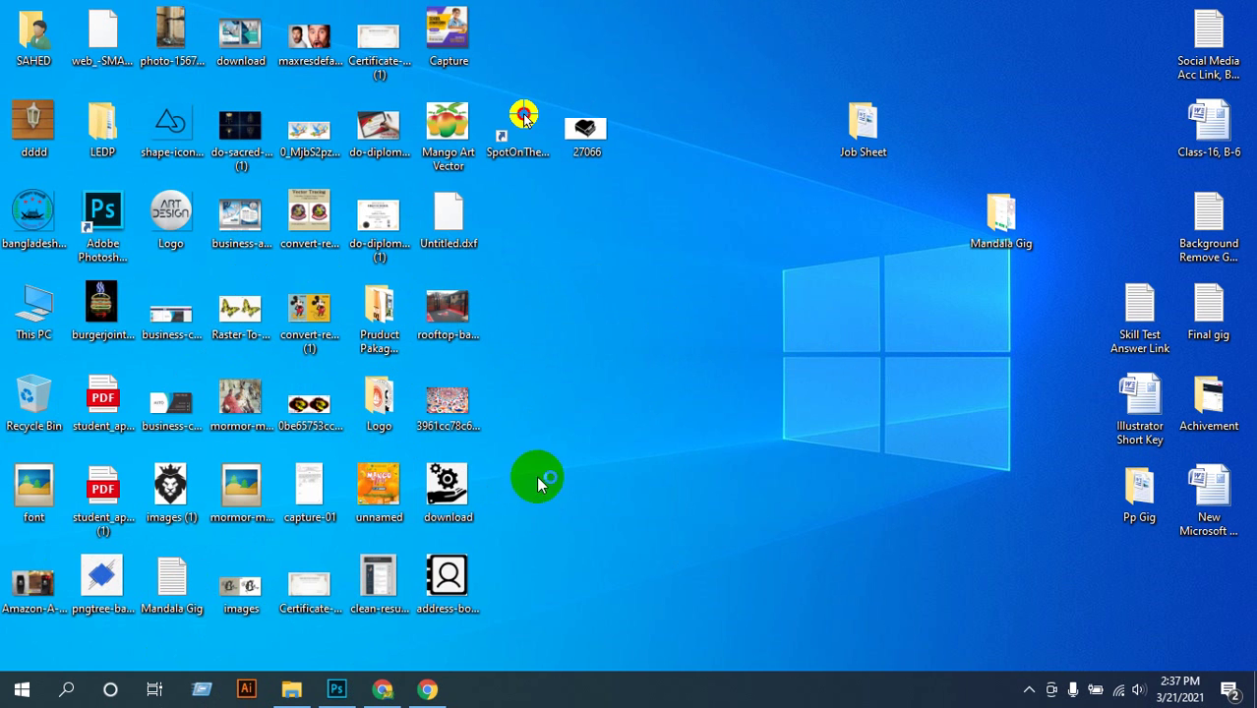
click(428, 692)
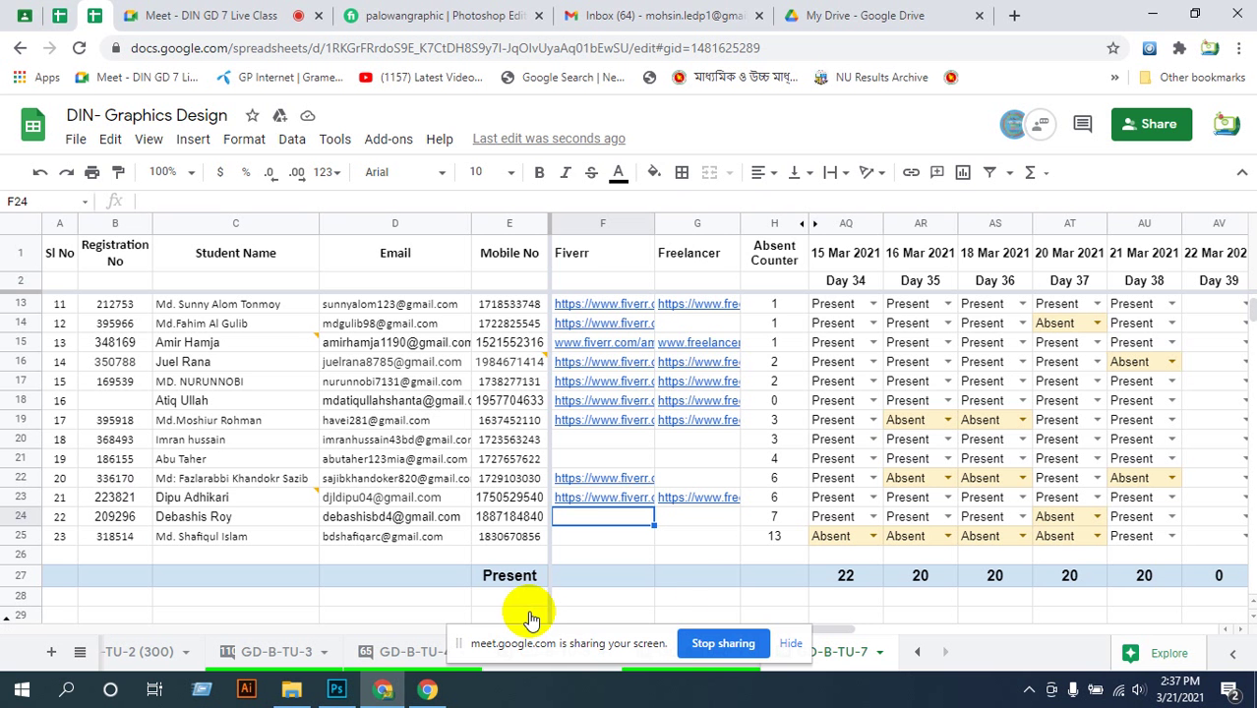
click(792, 645)
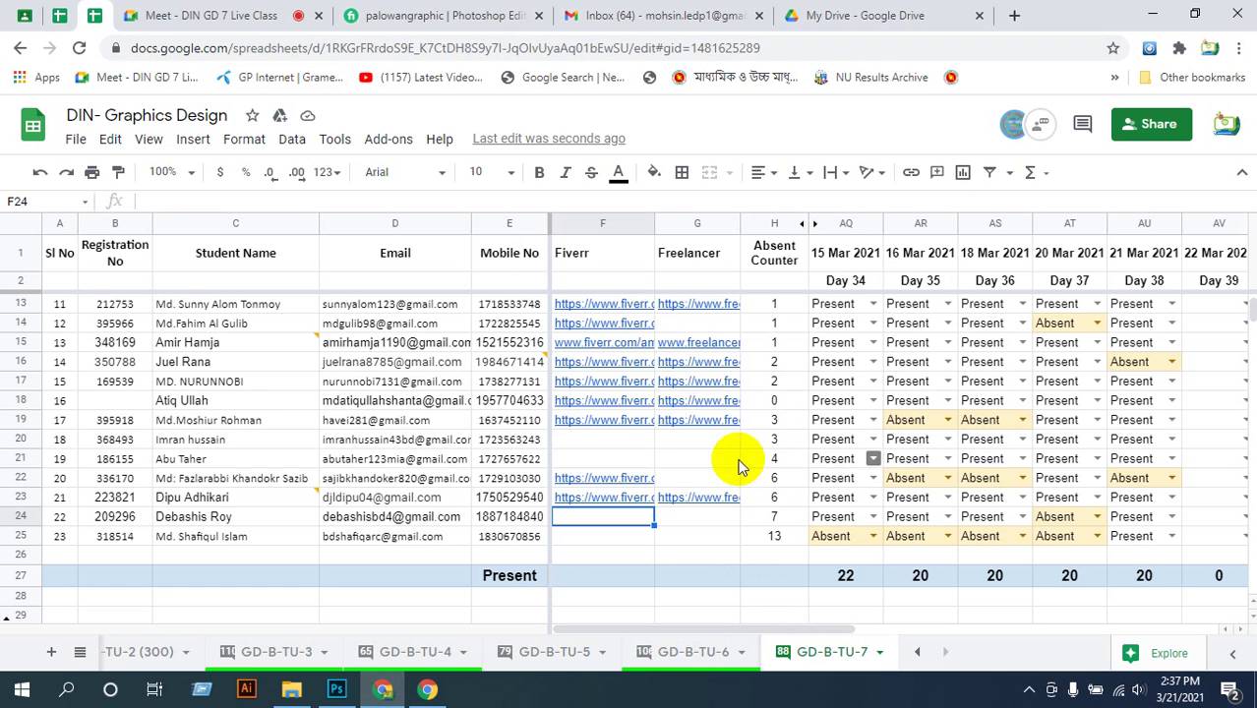
- Set the 21 Mar 2021 attendance of the student with serial number 4 to Present
scroll(564, 445, up, 5)
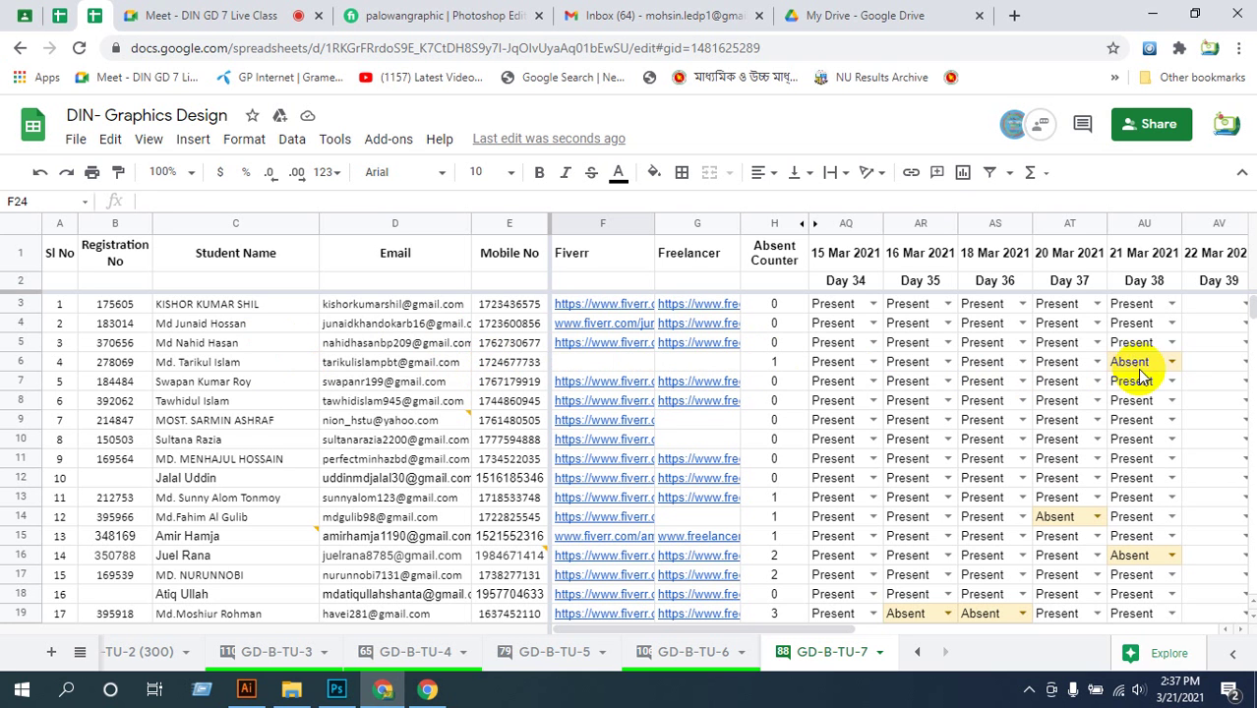
click(1171, 361)
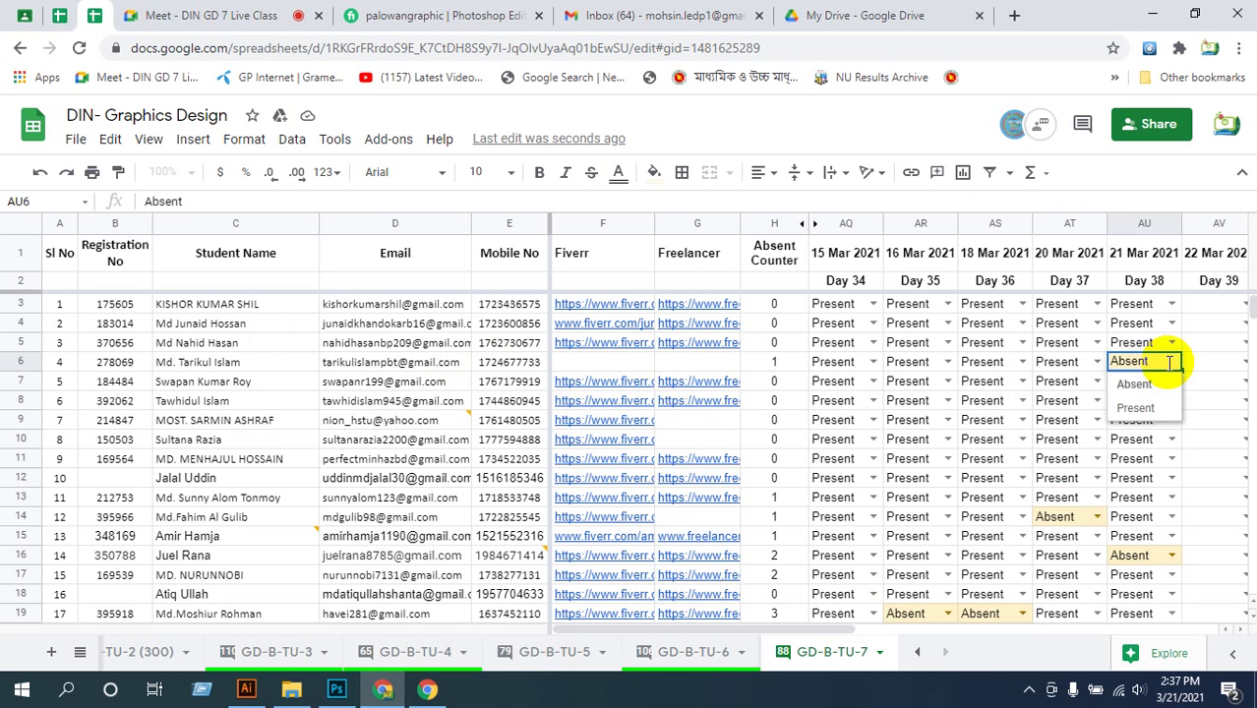
click(1136, 408)
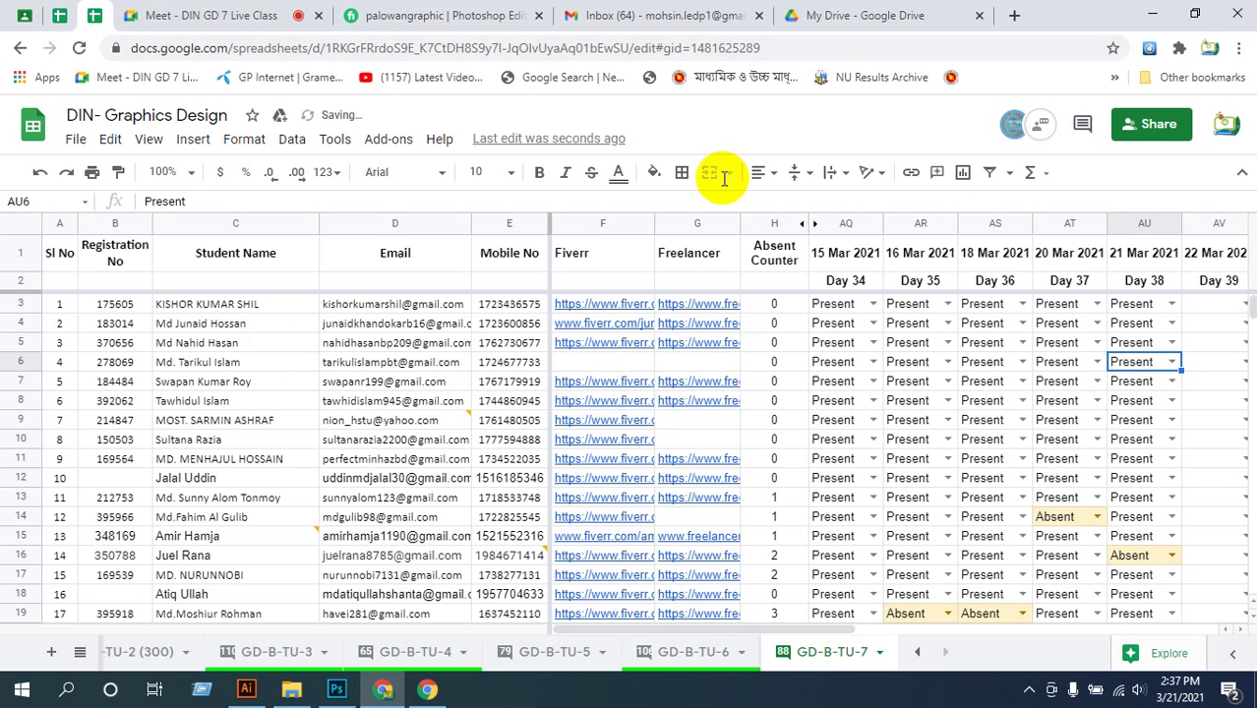
- Check the Fiverr and Freelancer cells of the student with serial number 4 for missing profile links
scroll(606, 478, down, 4)
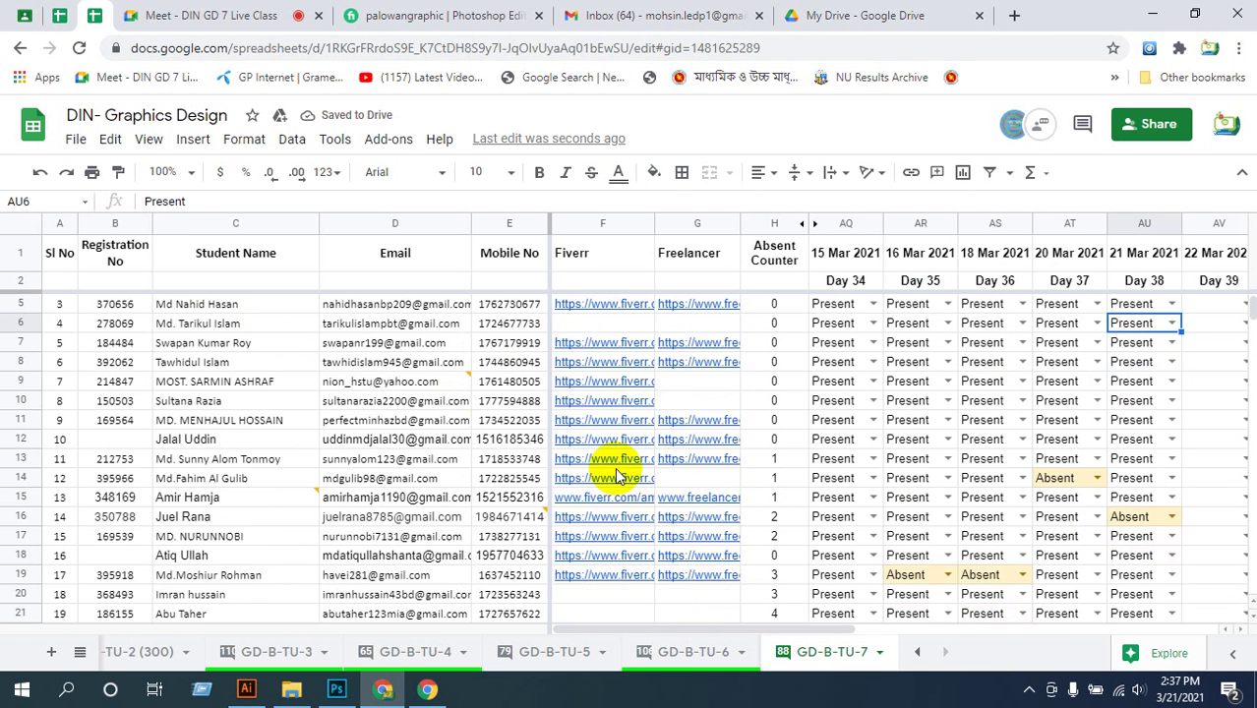
scroll(605, 413, up, 4)
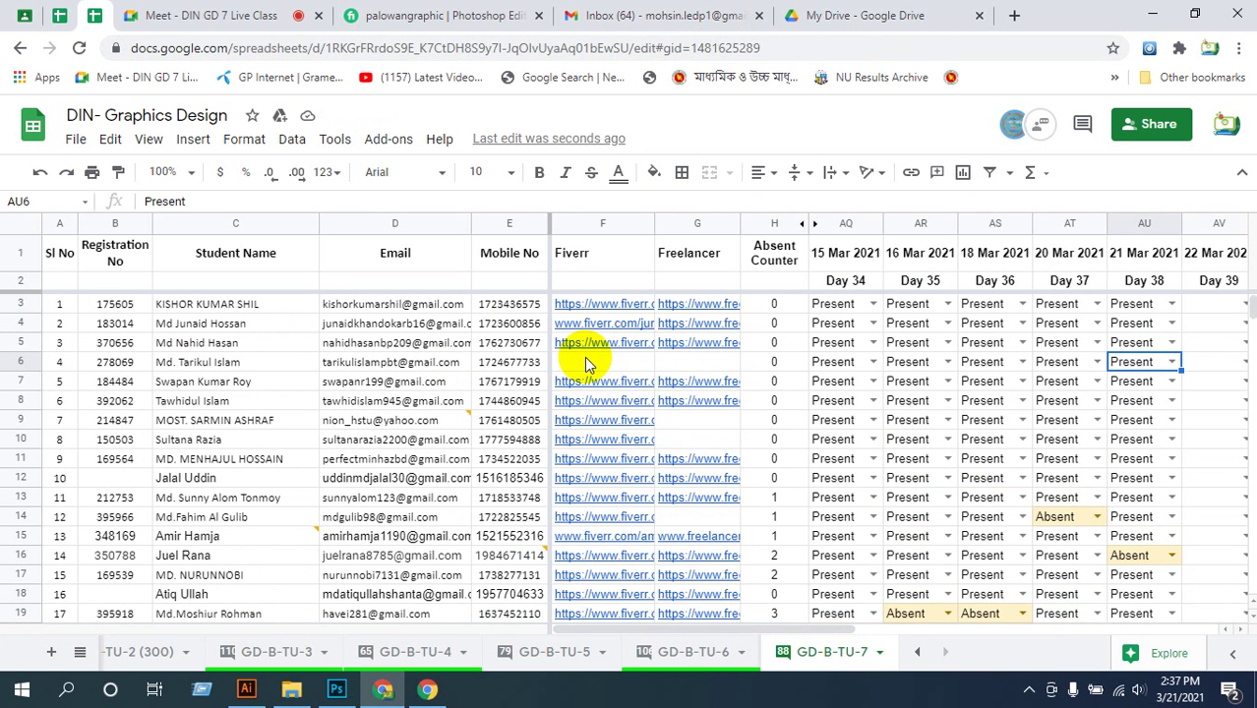
click(583, 360)
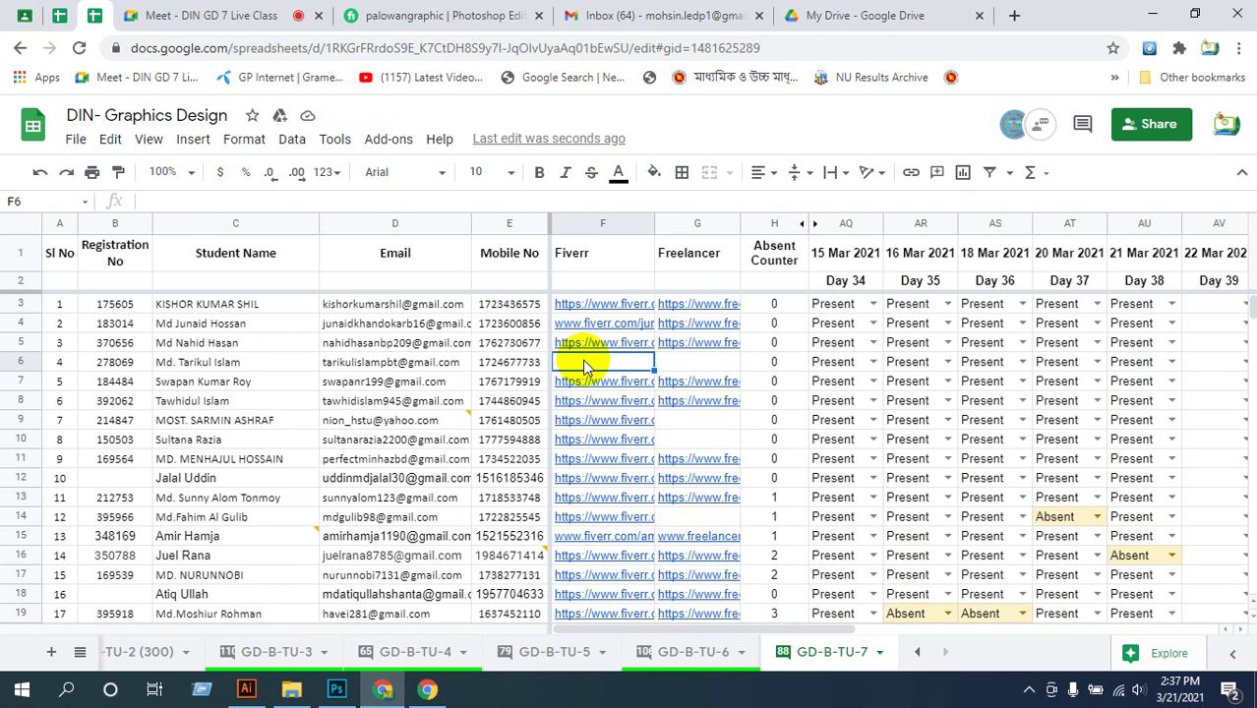
click(695, 359)
click(615, 364)
click(687, 359)
click(609, 360)
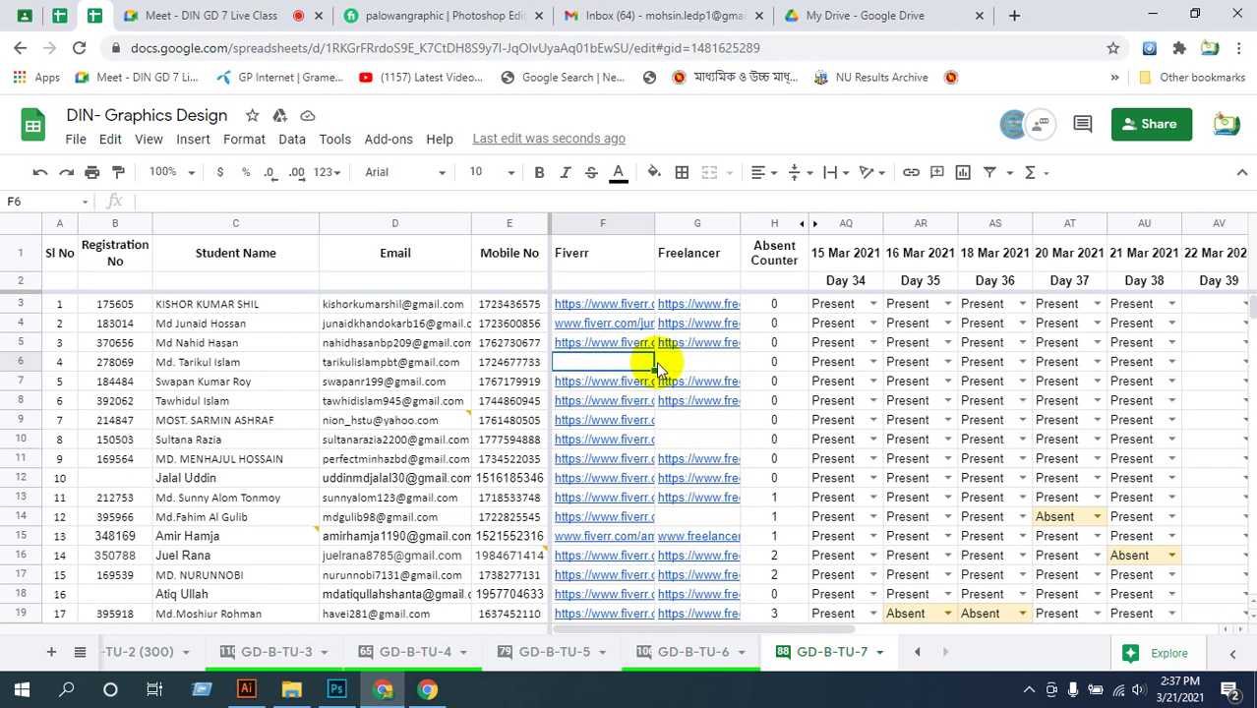
click(673, 361)
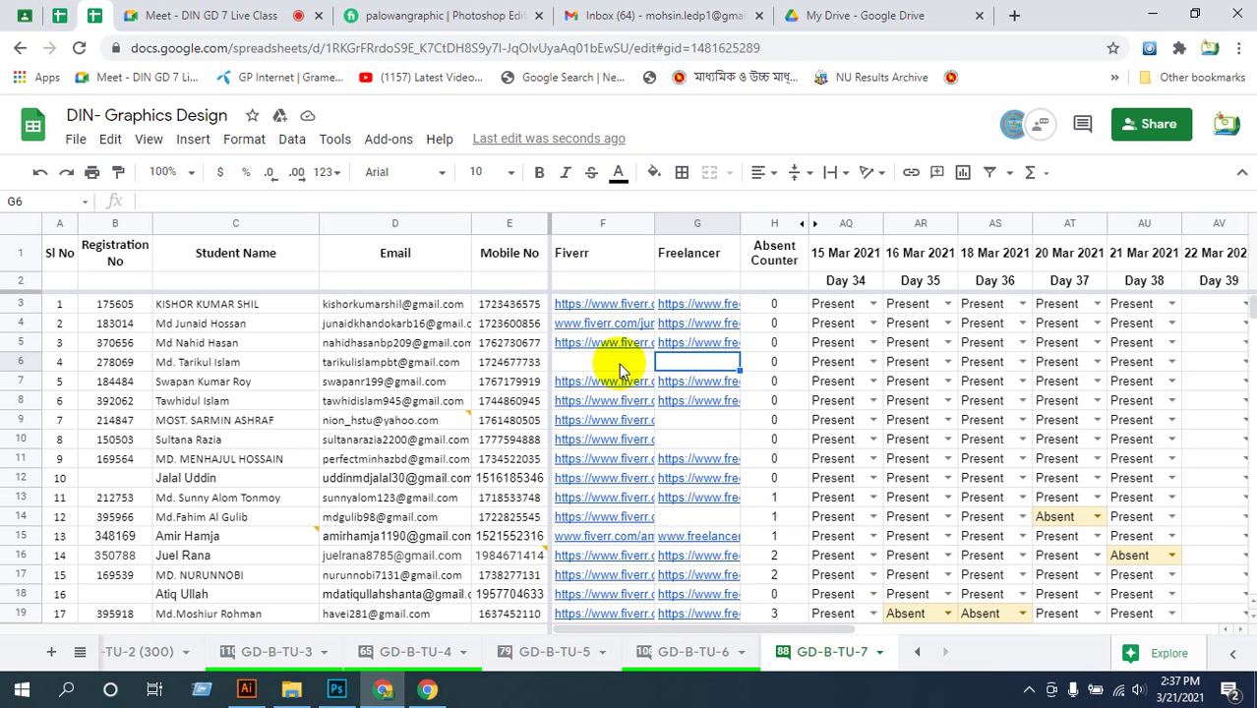
- View the open Fiverr seller profile with its active gigs, then switch to the Google Meet call
mouse_move(634, 376)
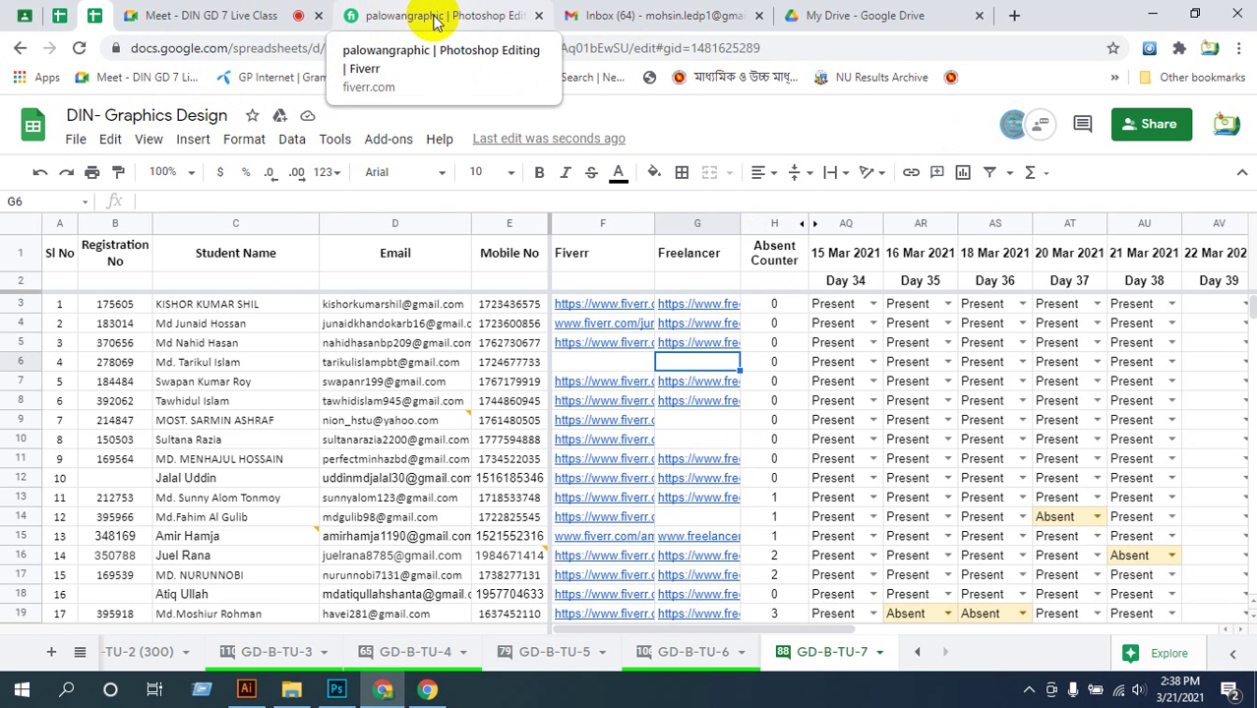
click(435, 18)
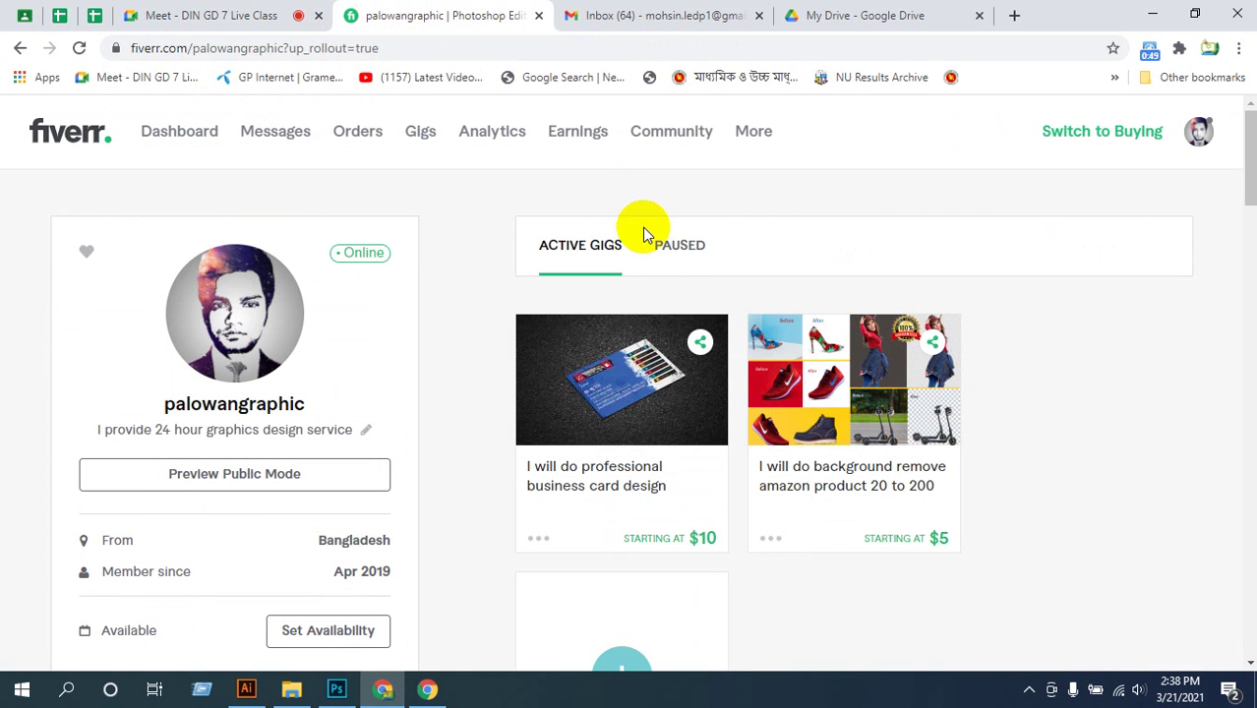
click(234, 19)
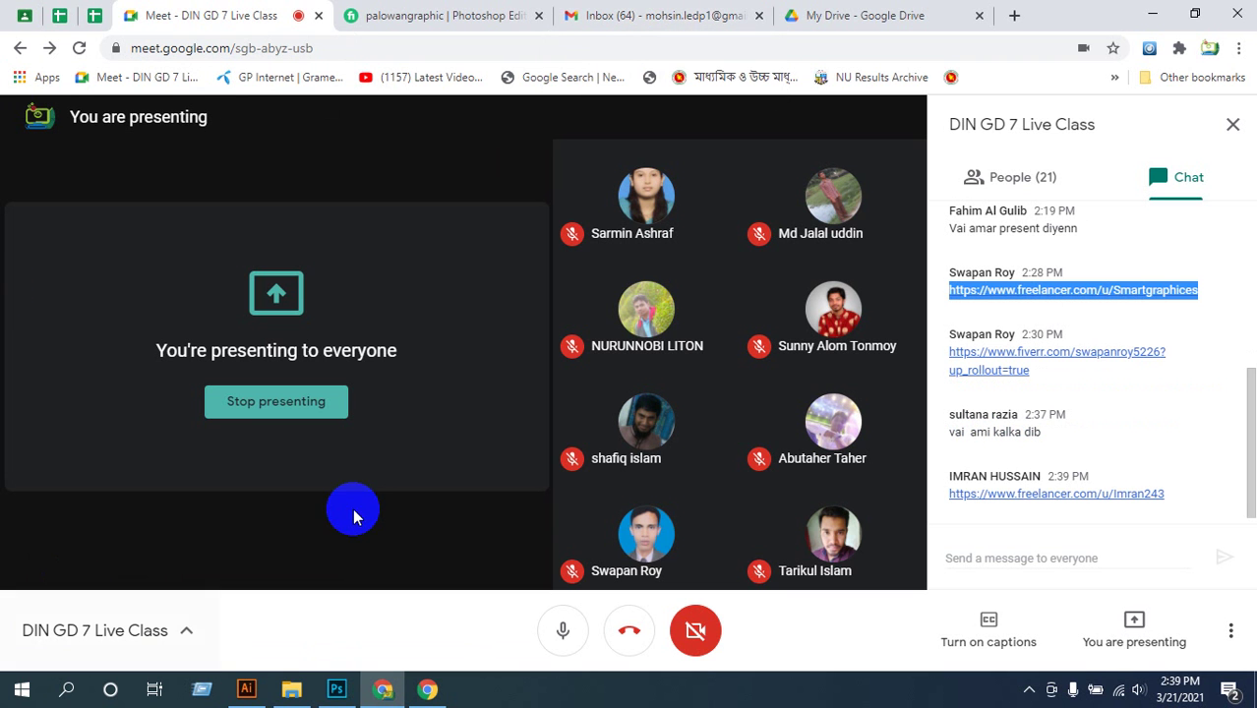
- Search Google for "web store" in a new browser tab and select the query text on the results page
click(1015, 16)
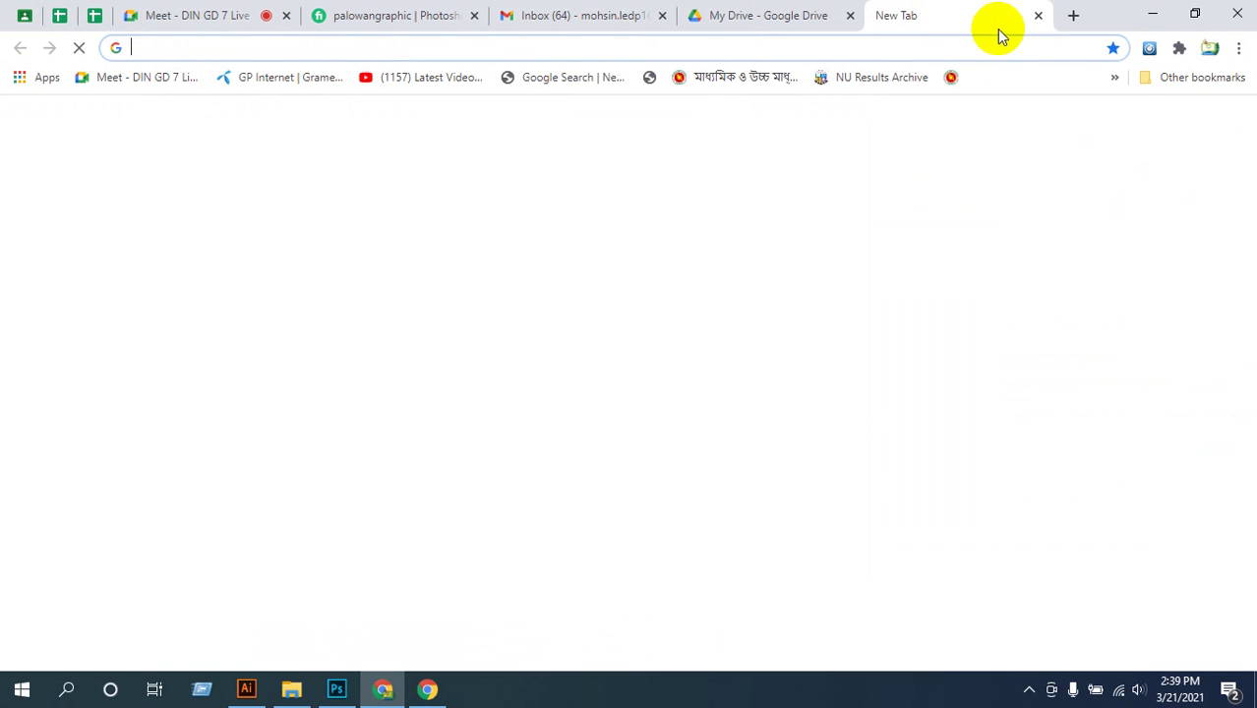
click(776, 49)
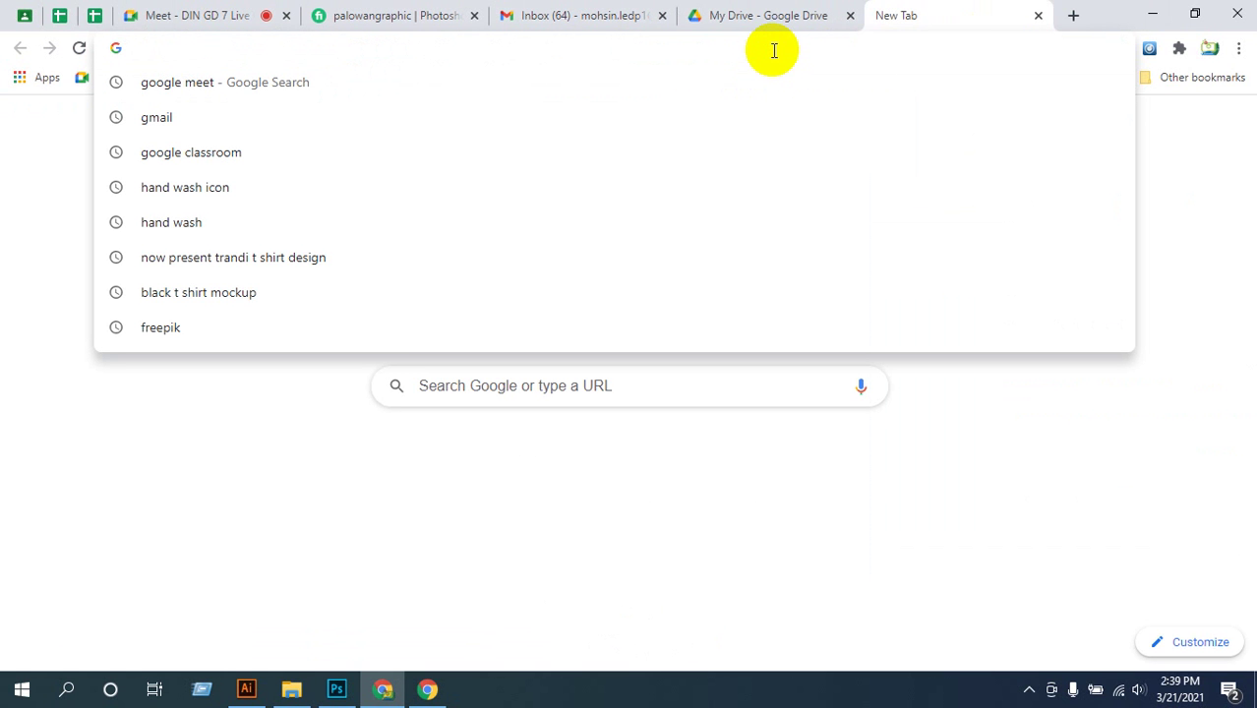
text(web )
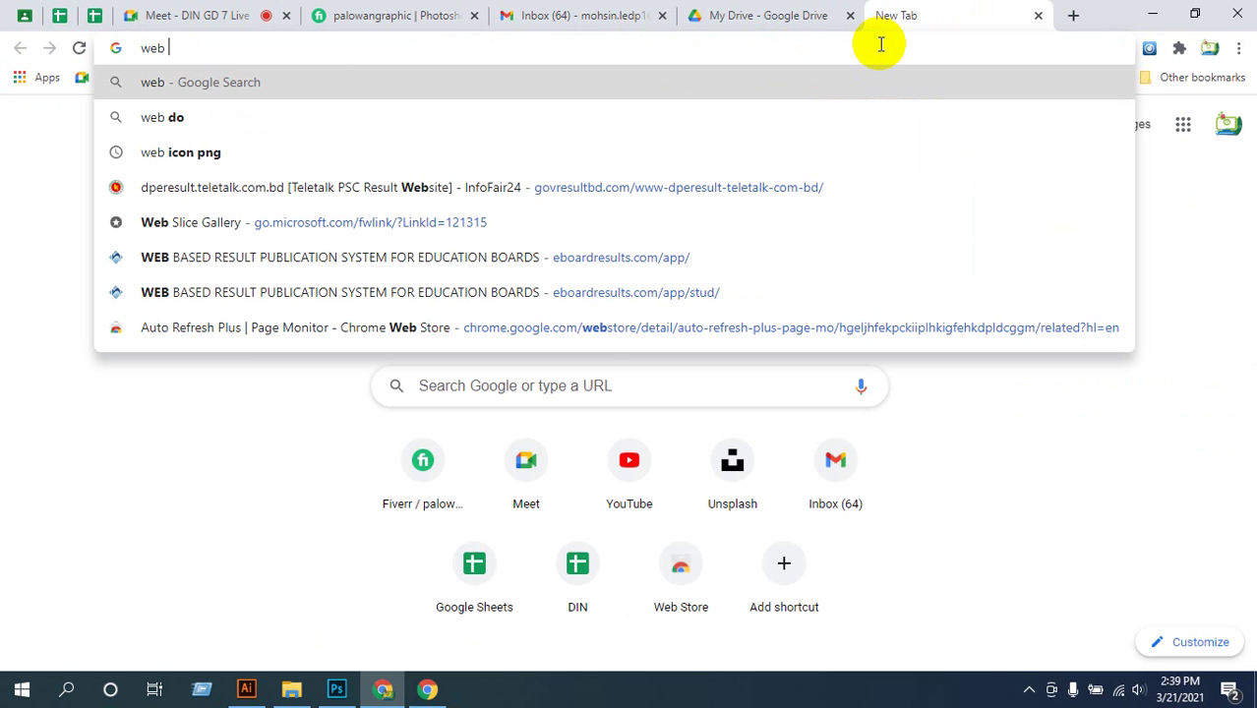
text(store)
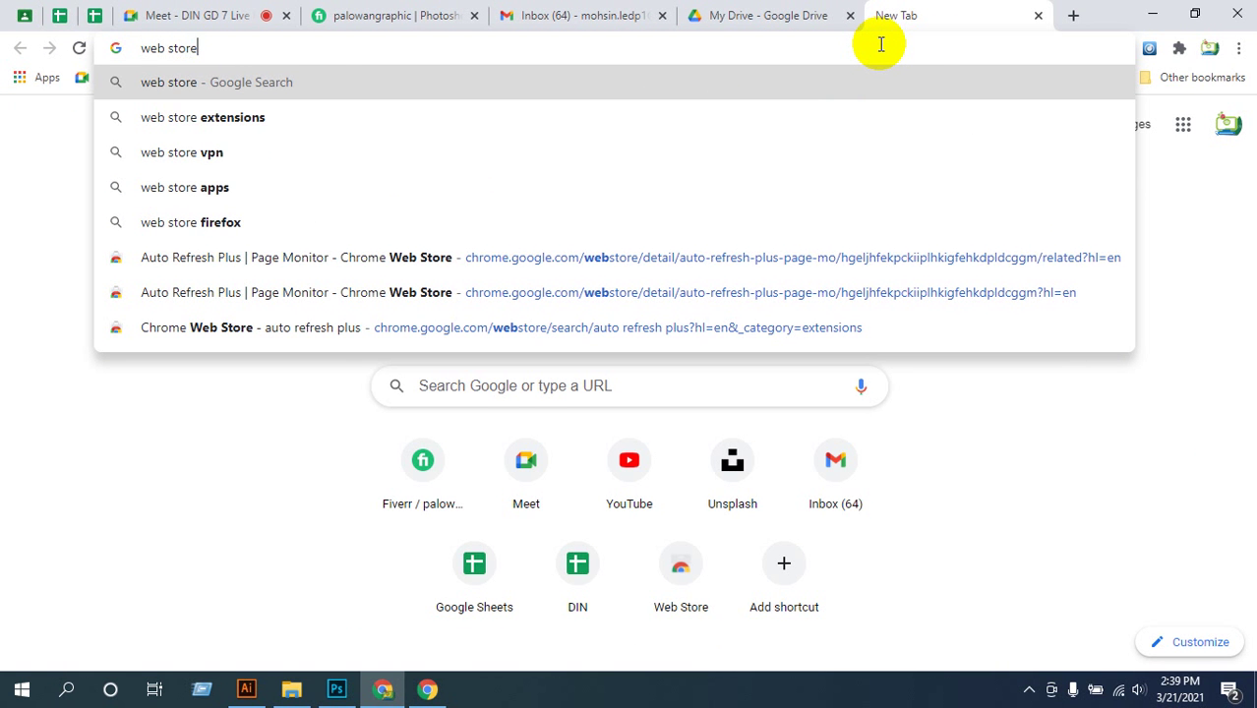
key(Return)
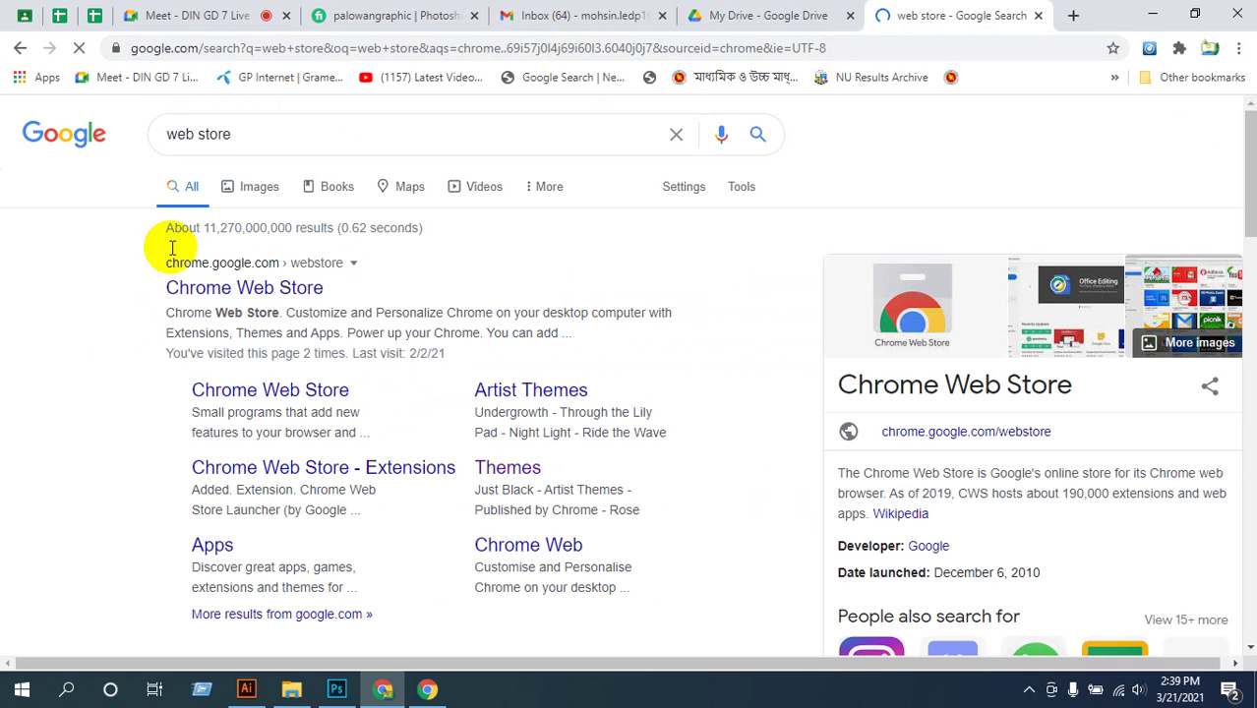
drag(242, 141, 159, 131)
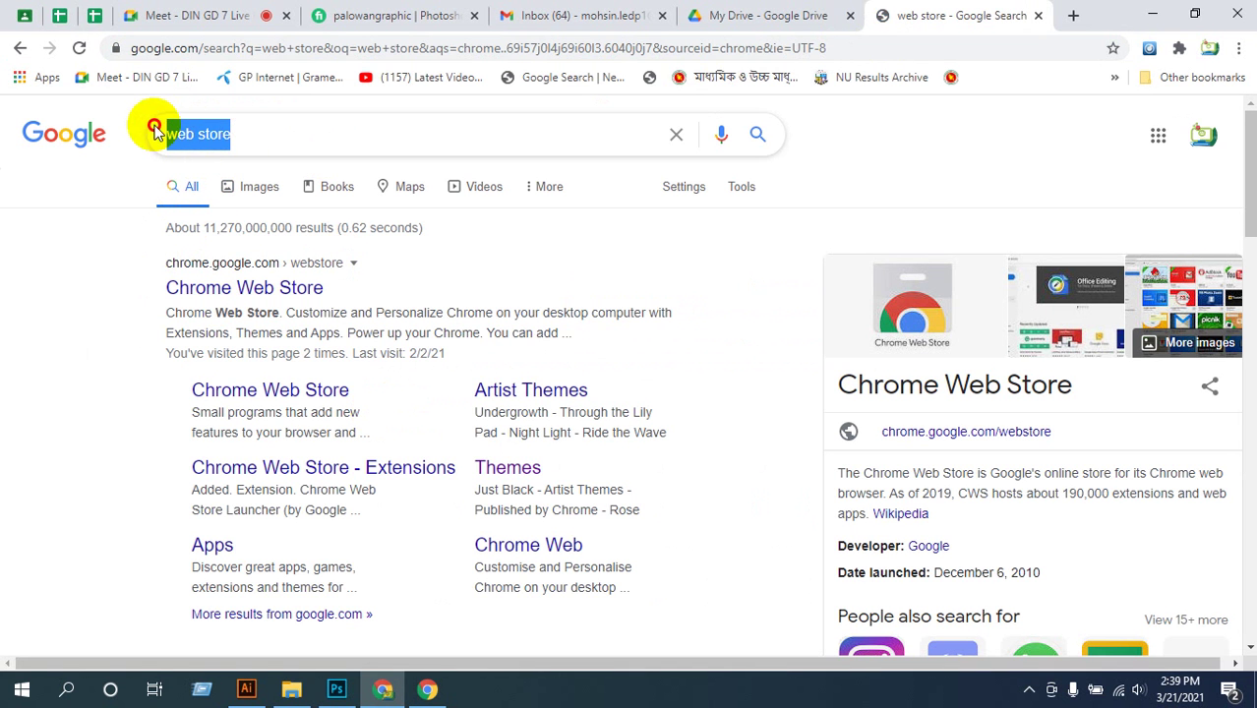
- Open the Chrome settings and search them for "web"
click(1237, 47)
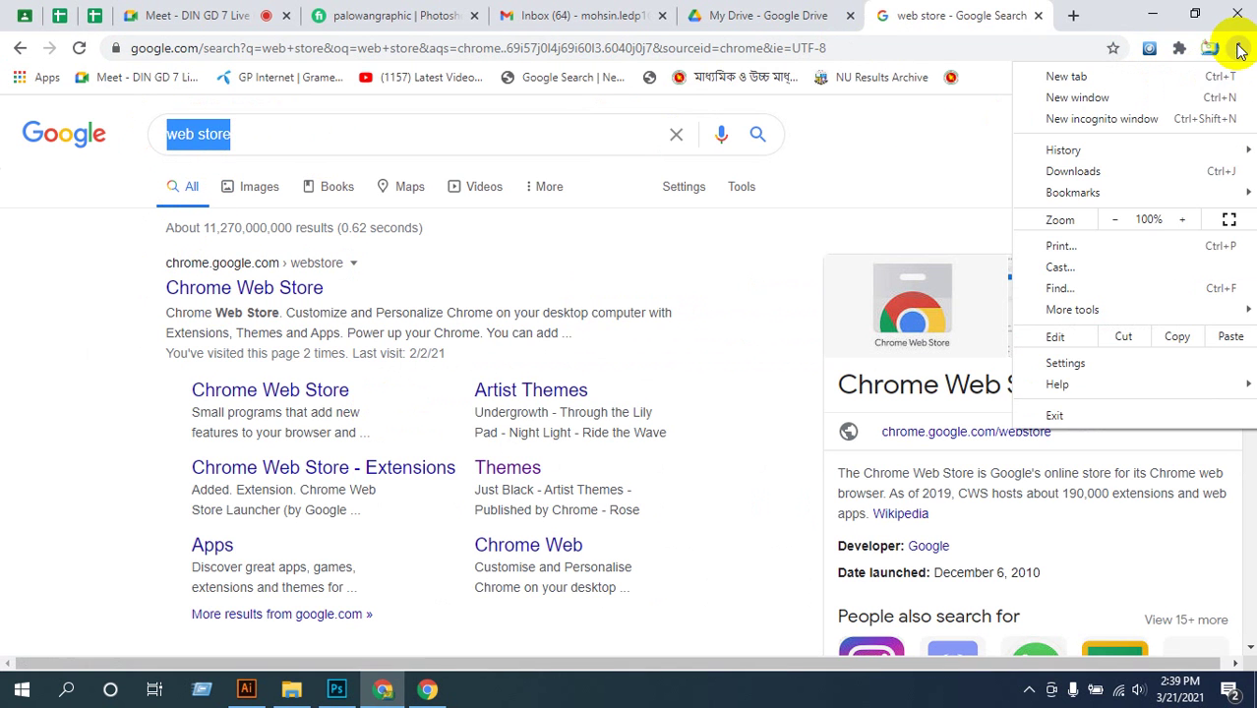
click(1077, 360)
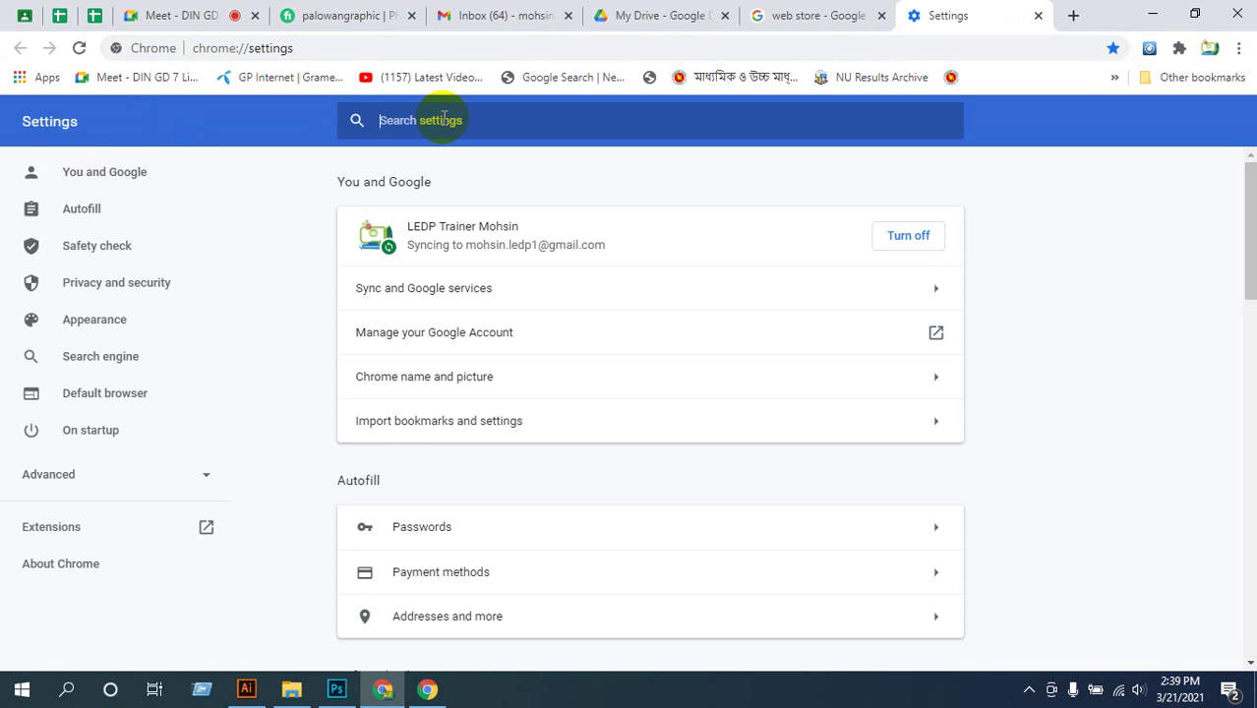
text(web)
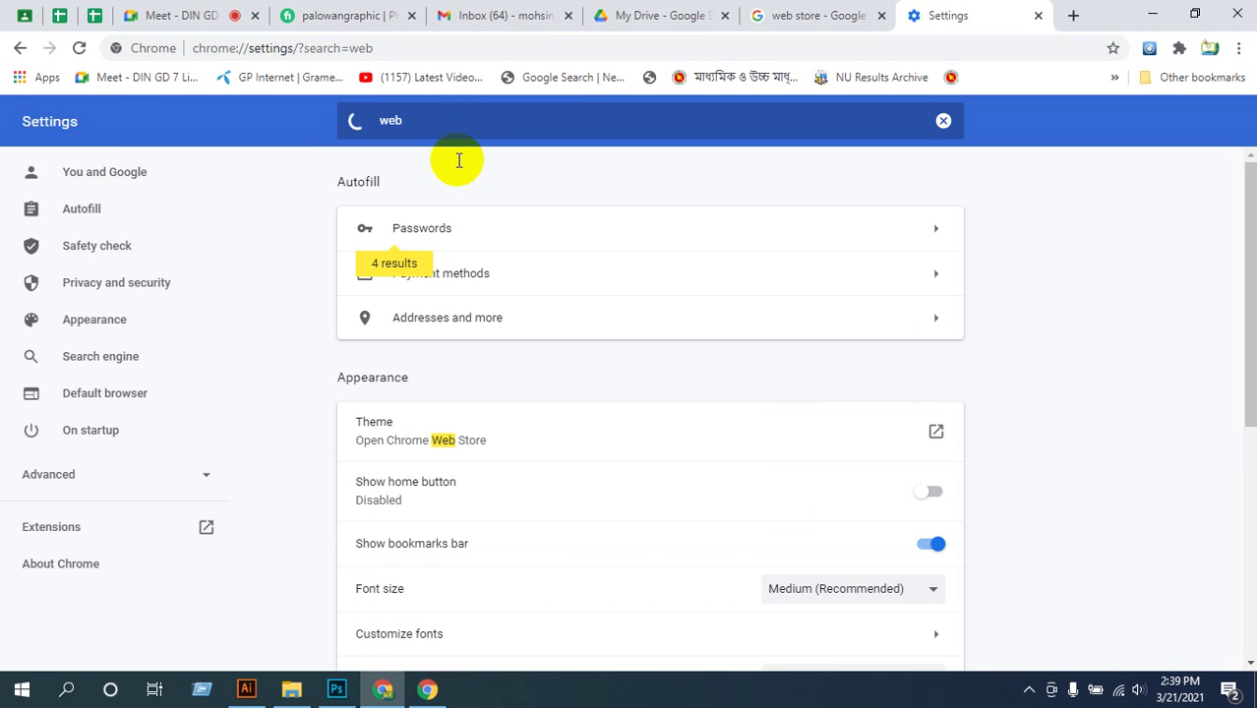
- Search the Chrome settings for "web store" and open the Chrome Web Store from the Theme entry
click(451, 112)
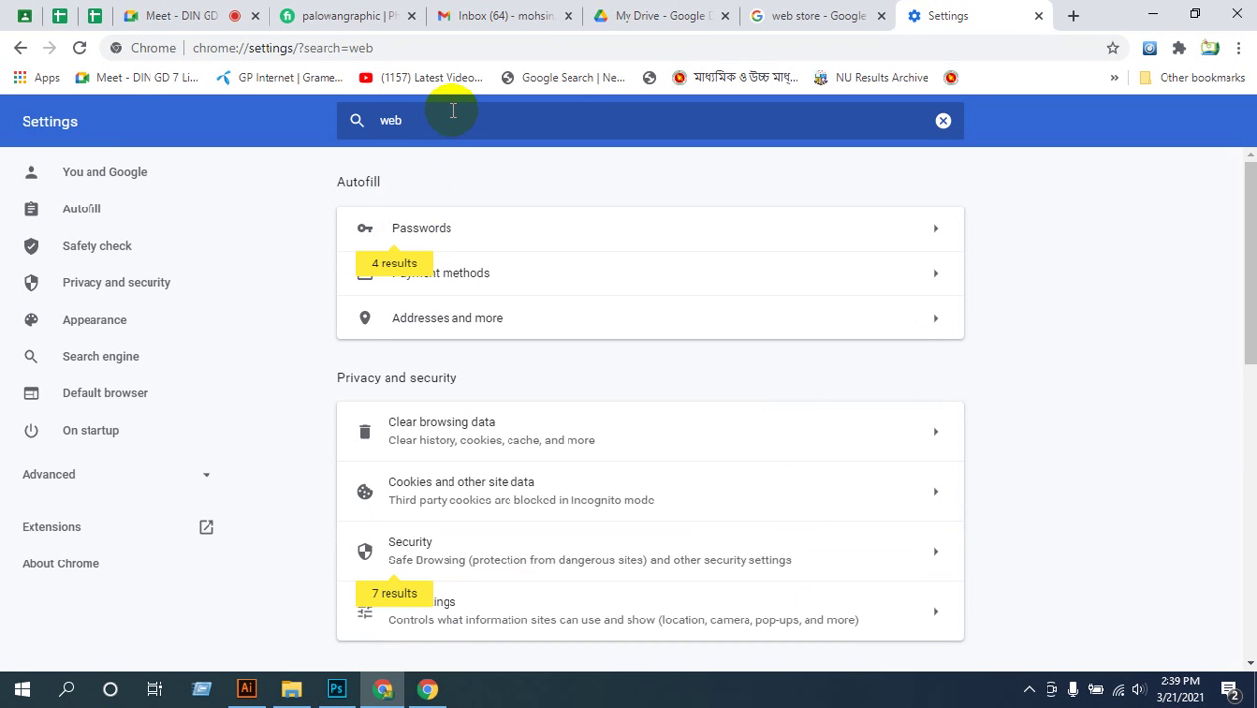
text(st)
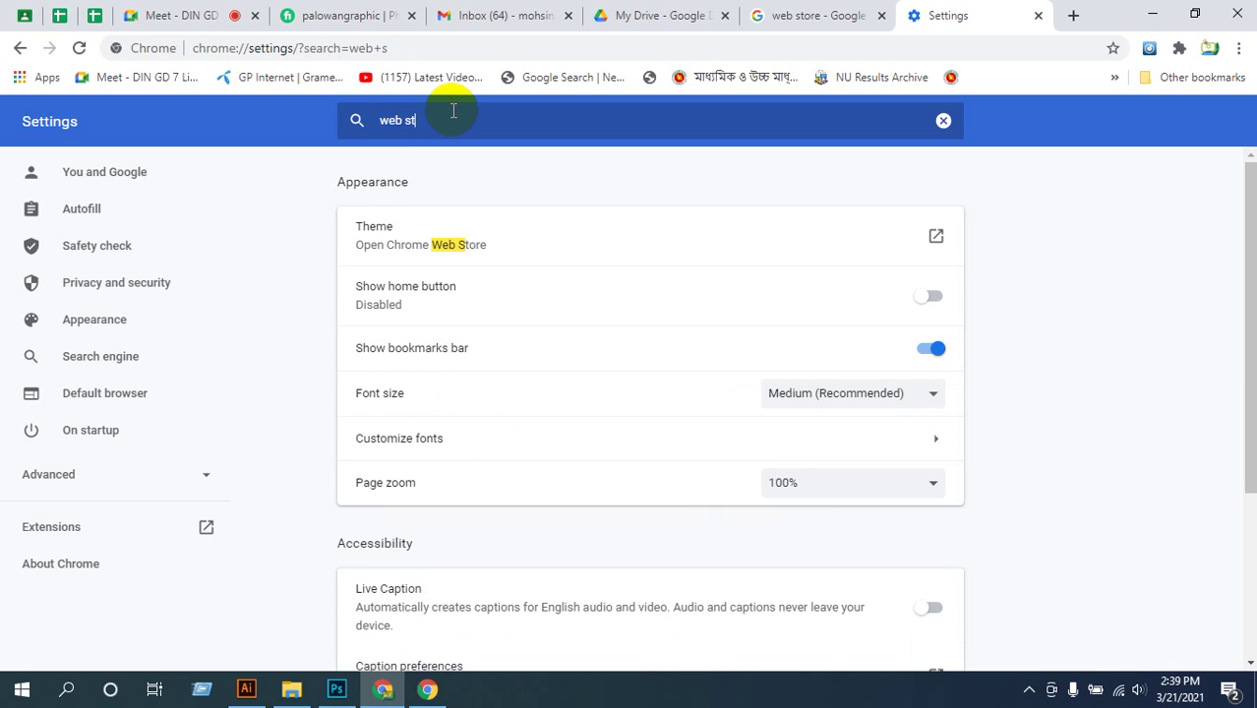
text(ore)
click(470, 253)
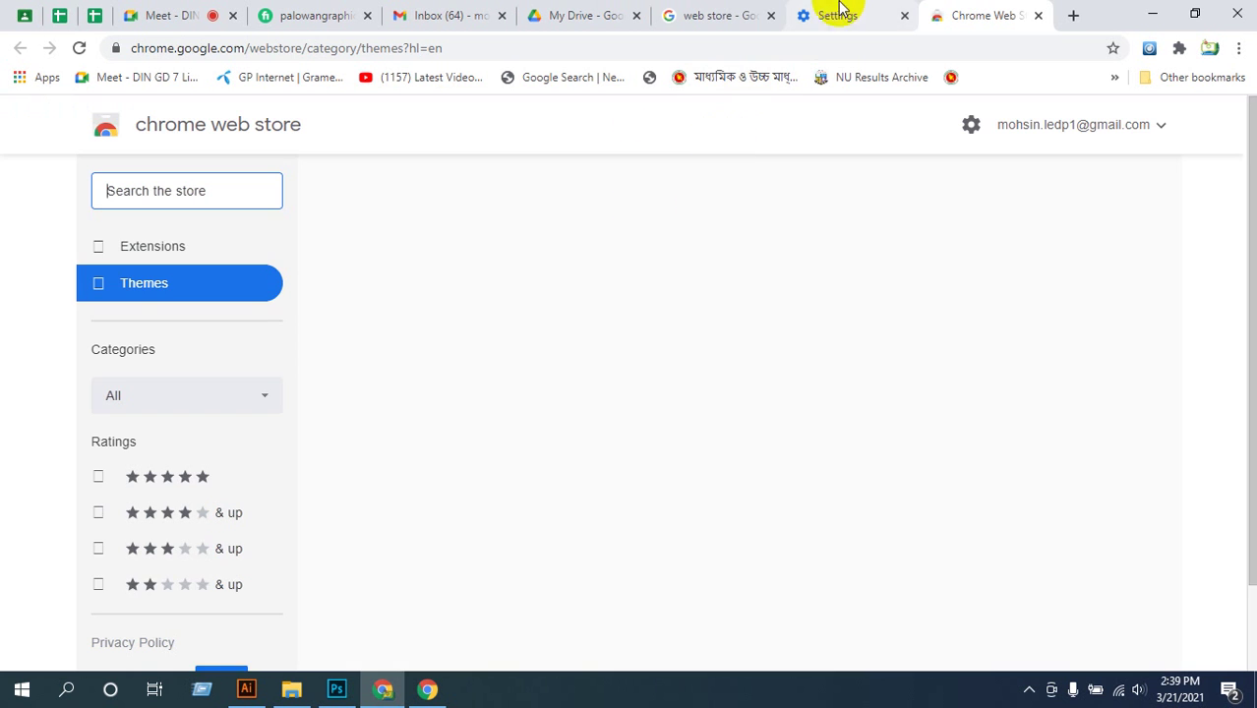
- Search the Chrome Web Store for "auto refresh" and refine the search to the suggestion "auto refresh plus"
click(201, 191)
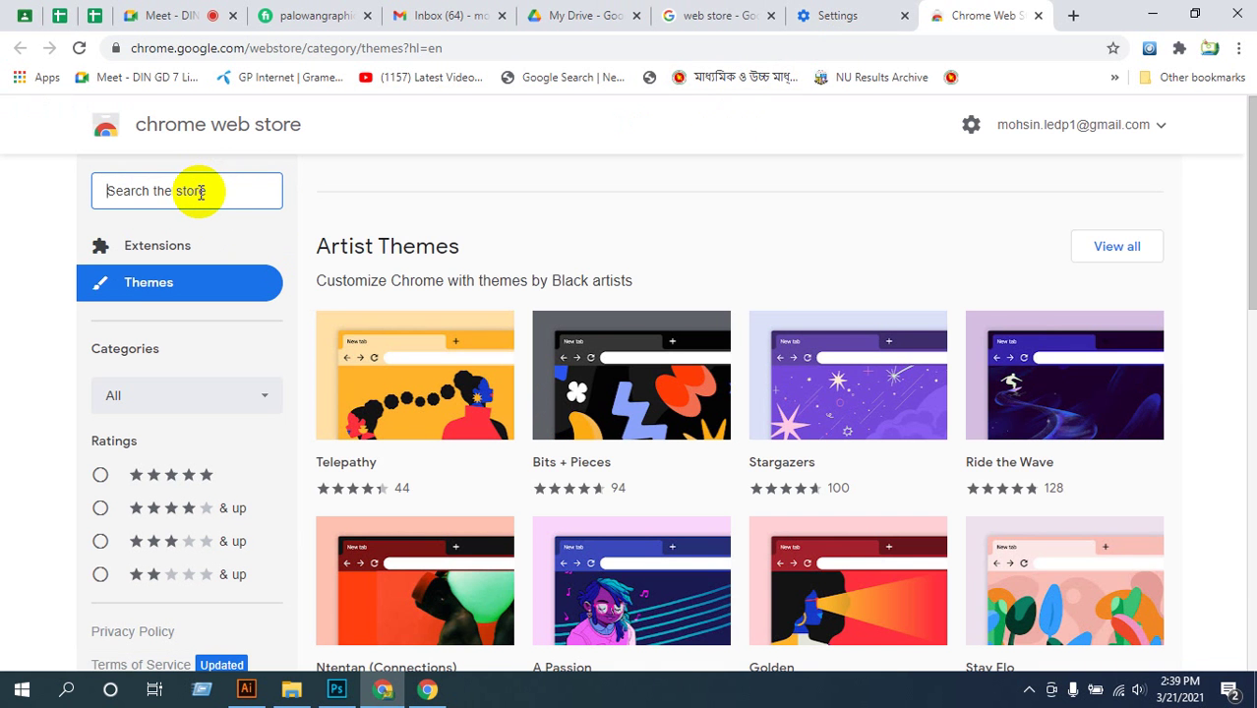
text(auto)
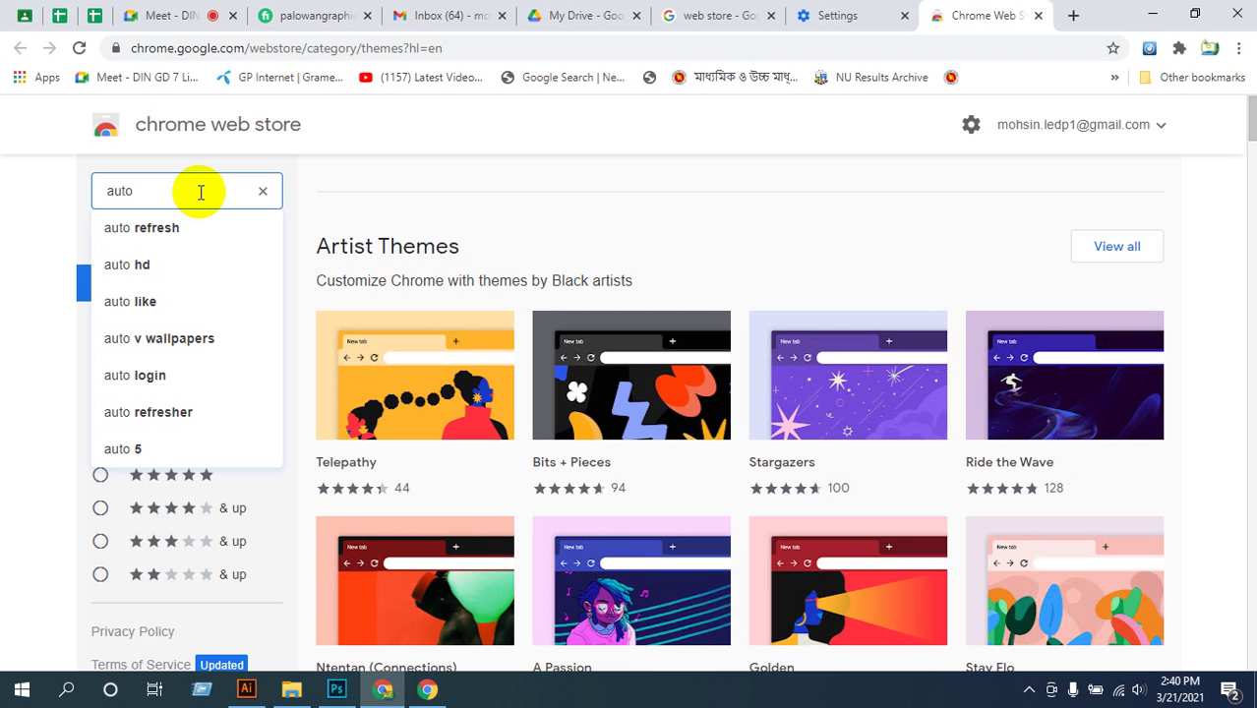
click(175, 238)
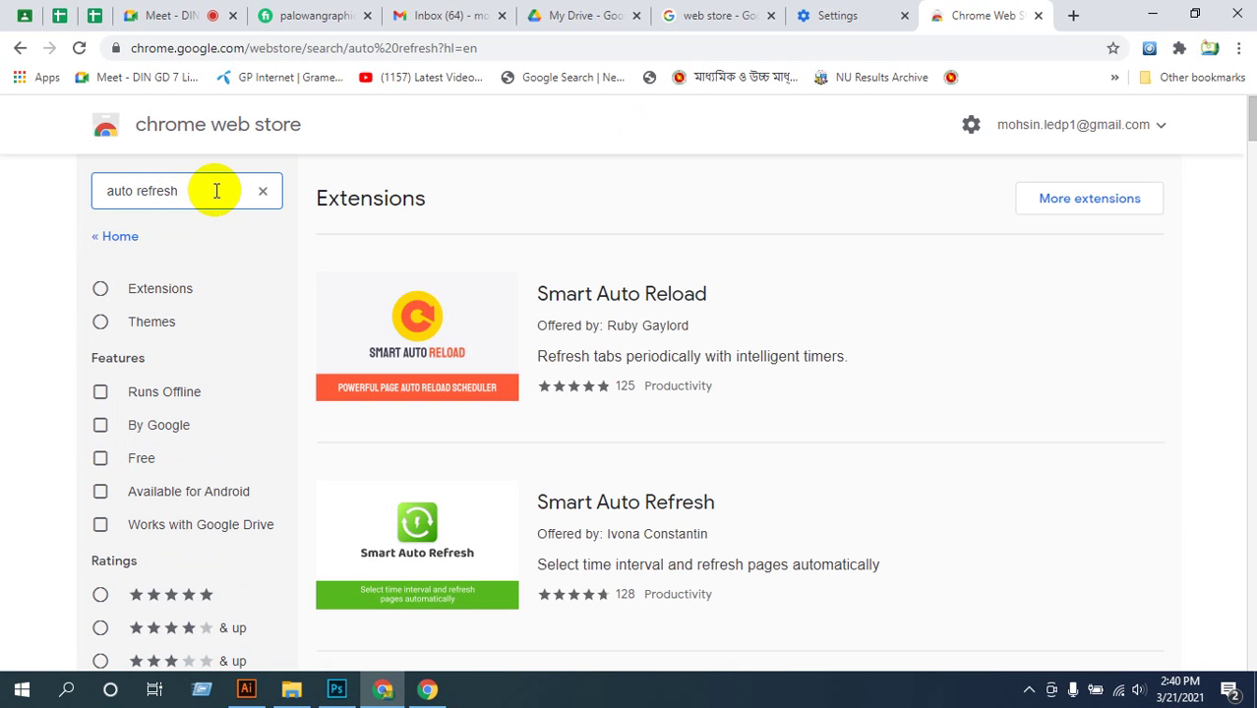
click(217, 191)
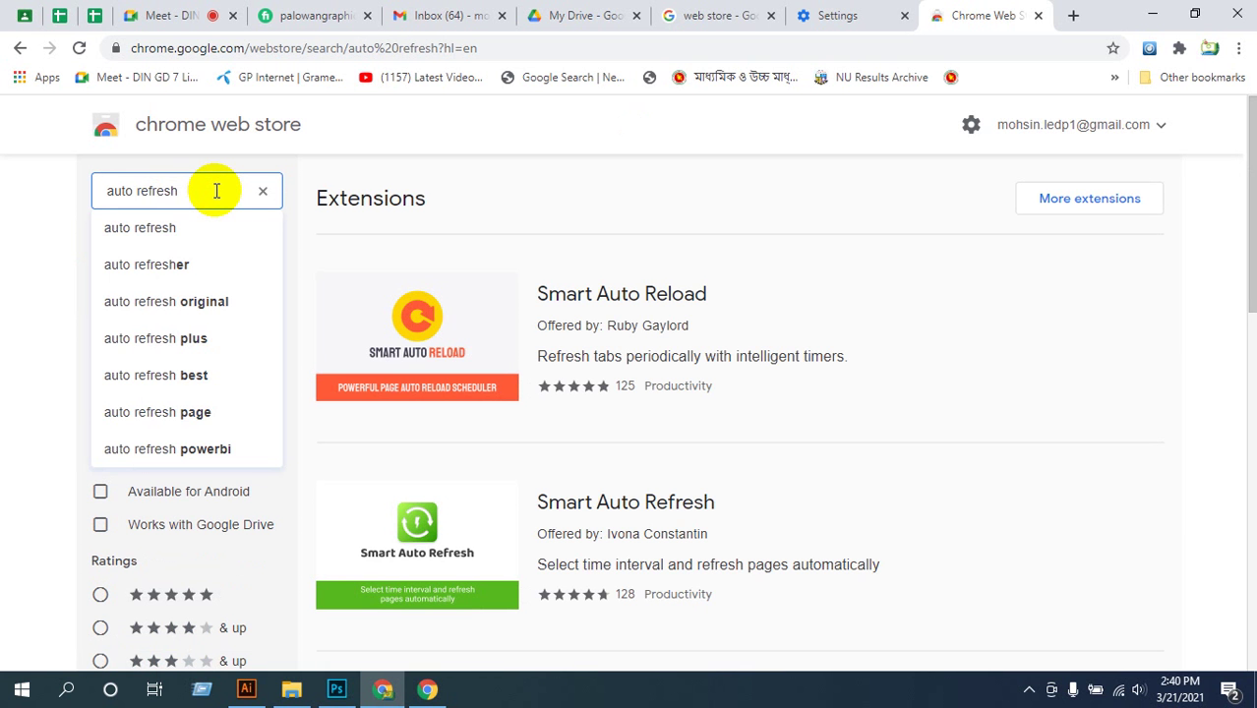
click(215, 349)
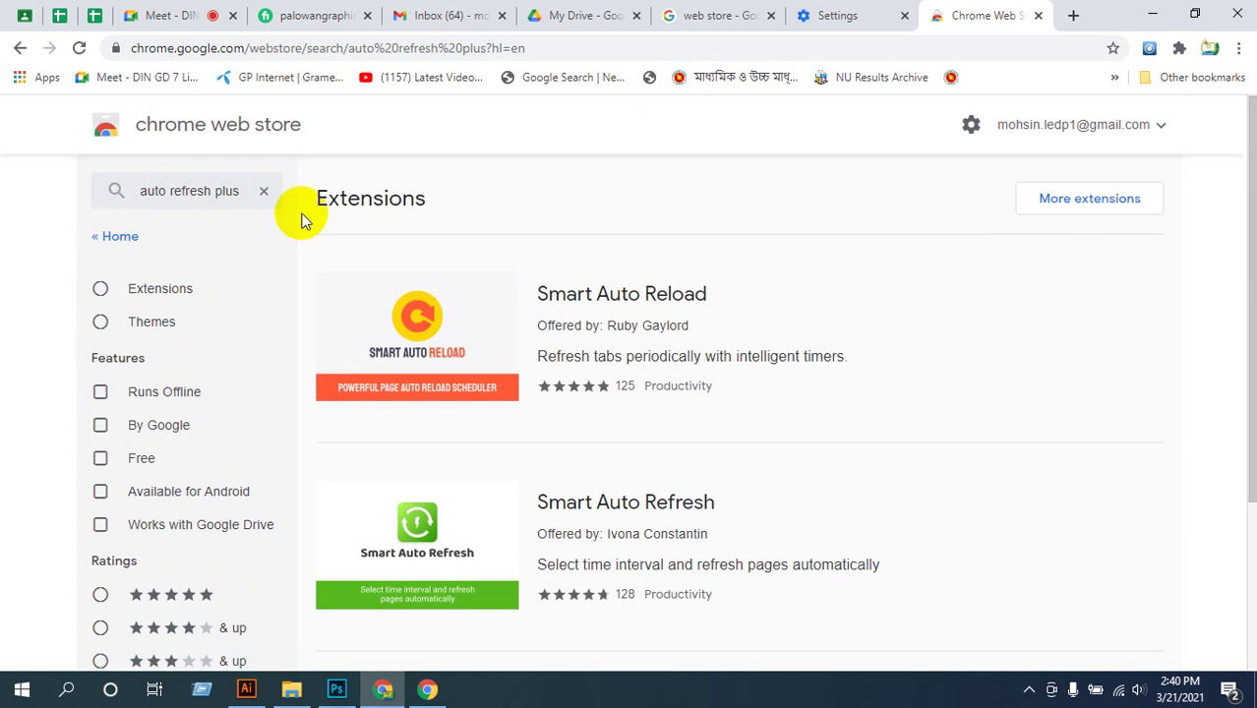
- Expand the results to more extensions and open the details page of "Auto Refresh Plus | Page Monitor"
scroll(869, 276, down, 3)
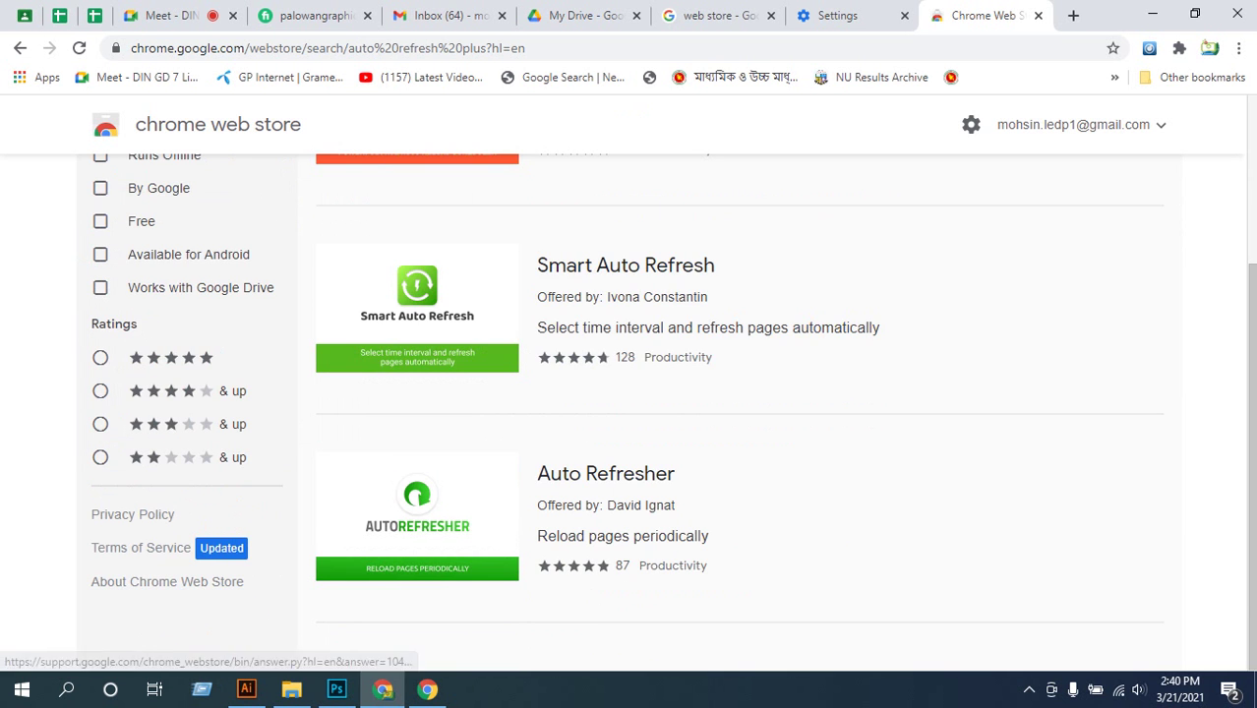
scroll(1019, 384, up, 3)
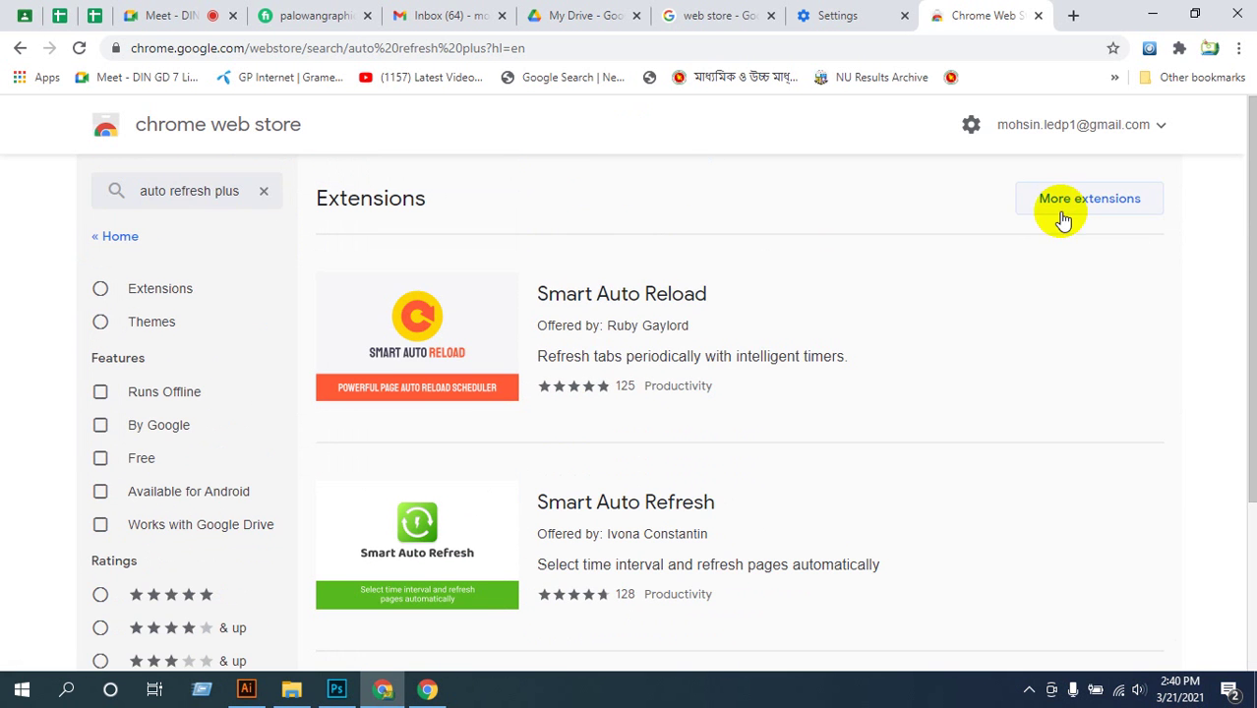
click(1062, 216)
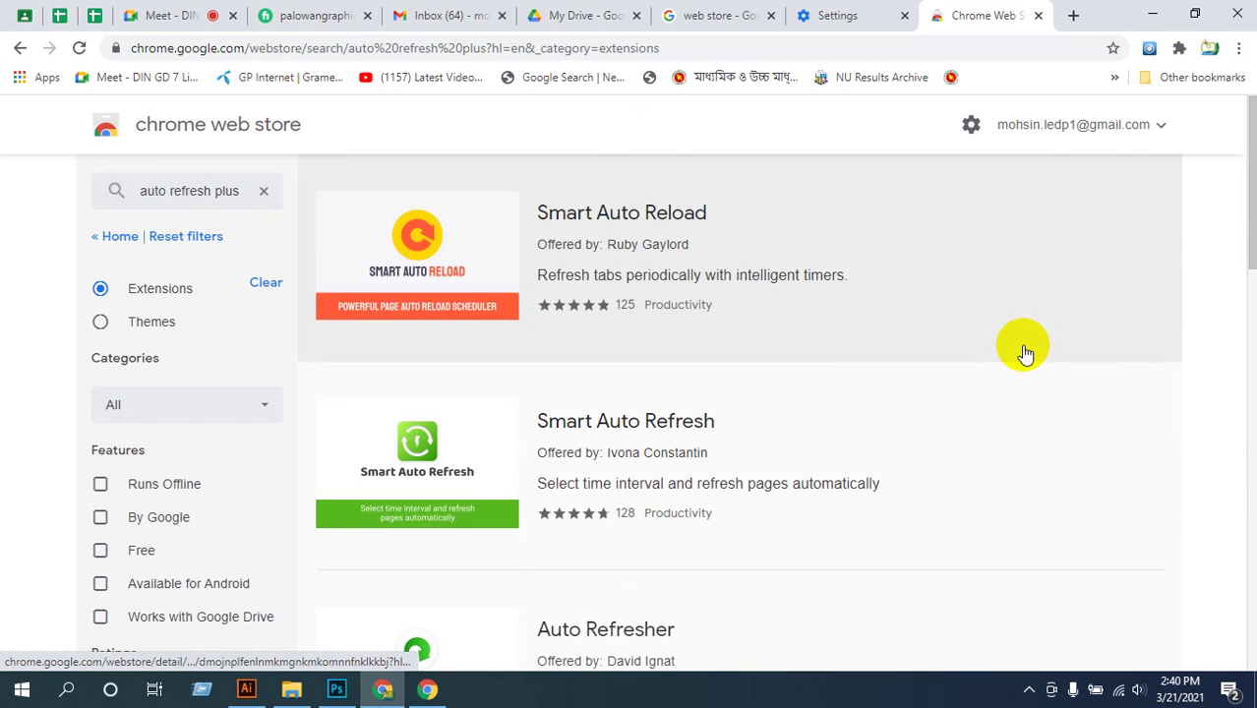
scroll(707, 346, down, 9)
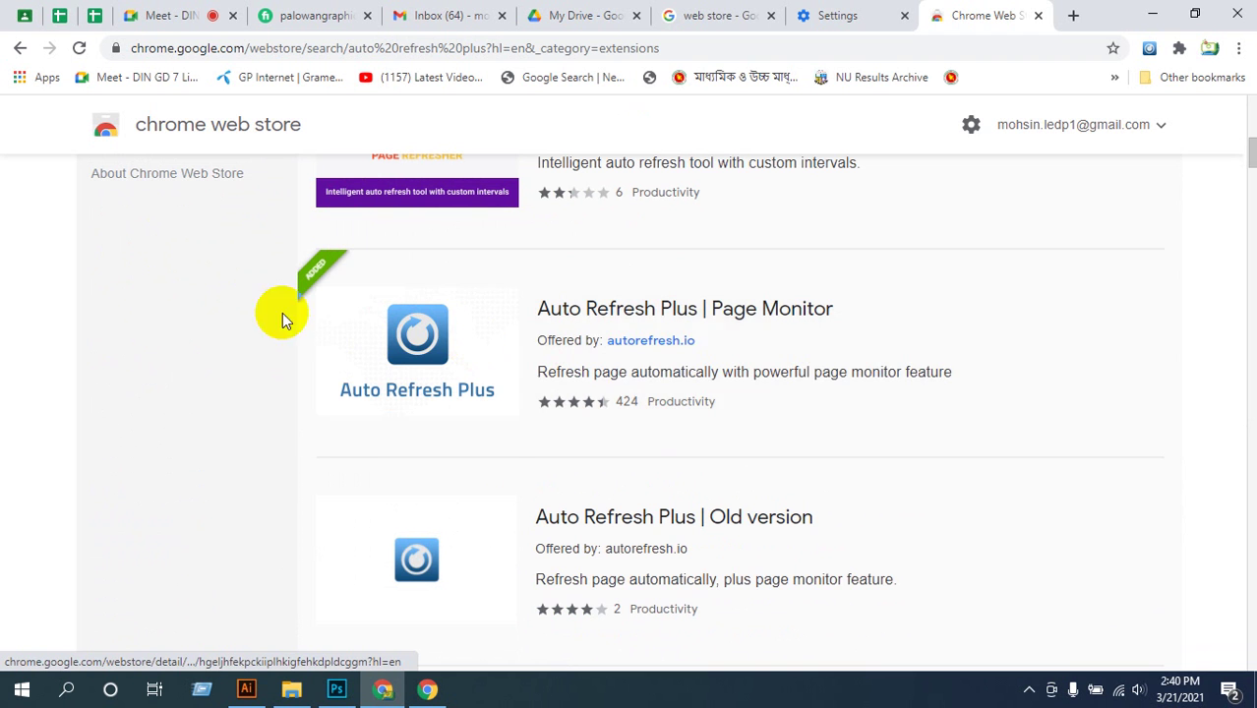
click(419, 338)
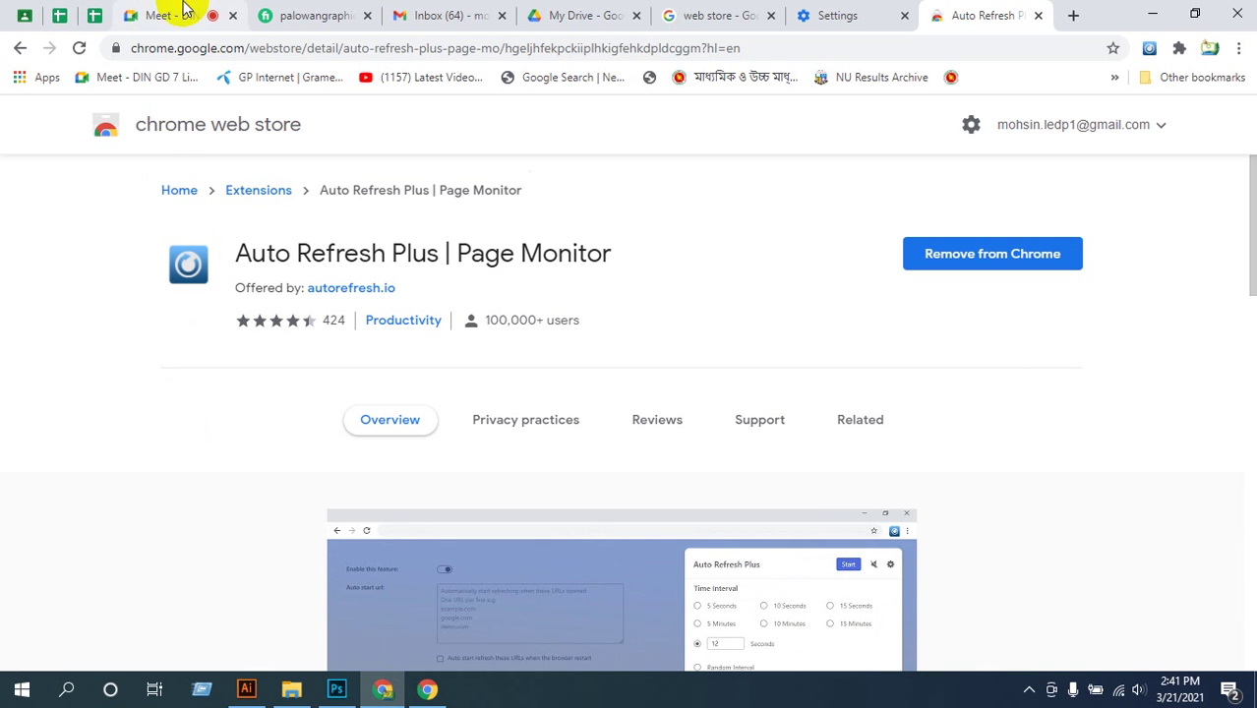
- Switch to the Fiverr seller profile, look over the page, and open the Auto Refresh Plus settings for it
click(306, 17)
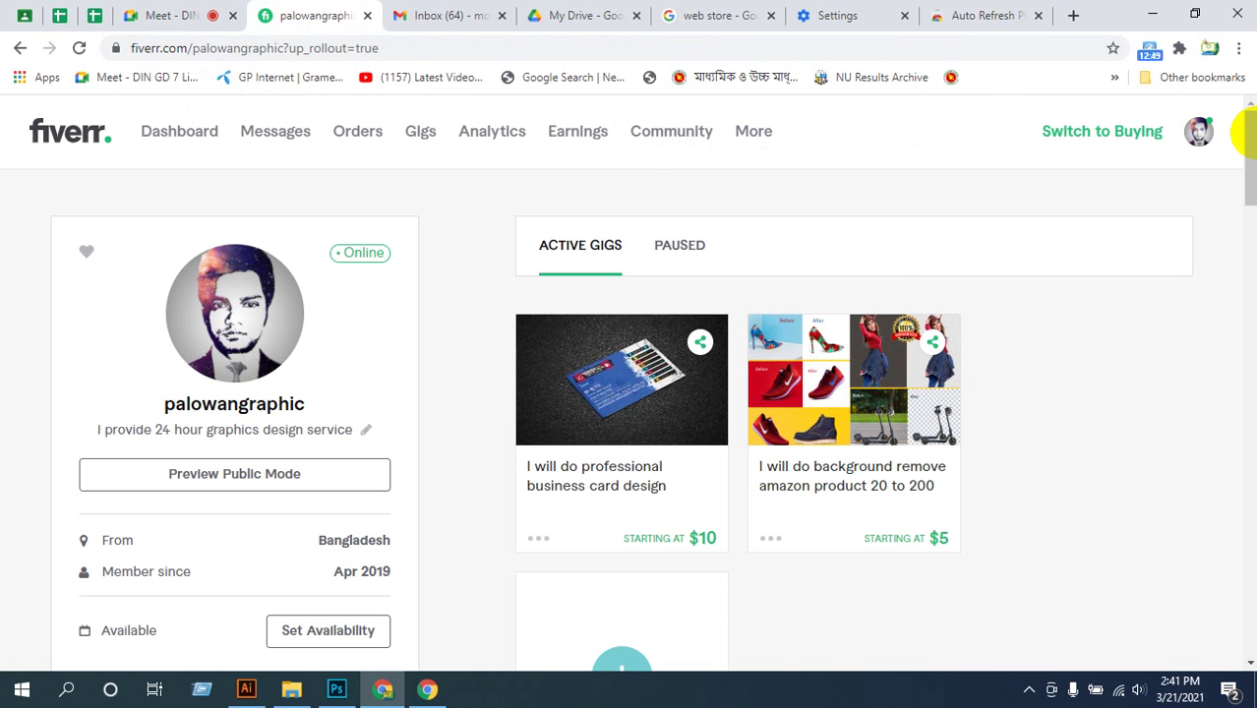
scroll(747, 408, down, 4)
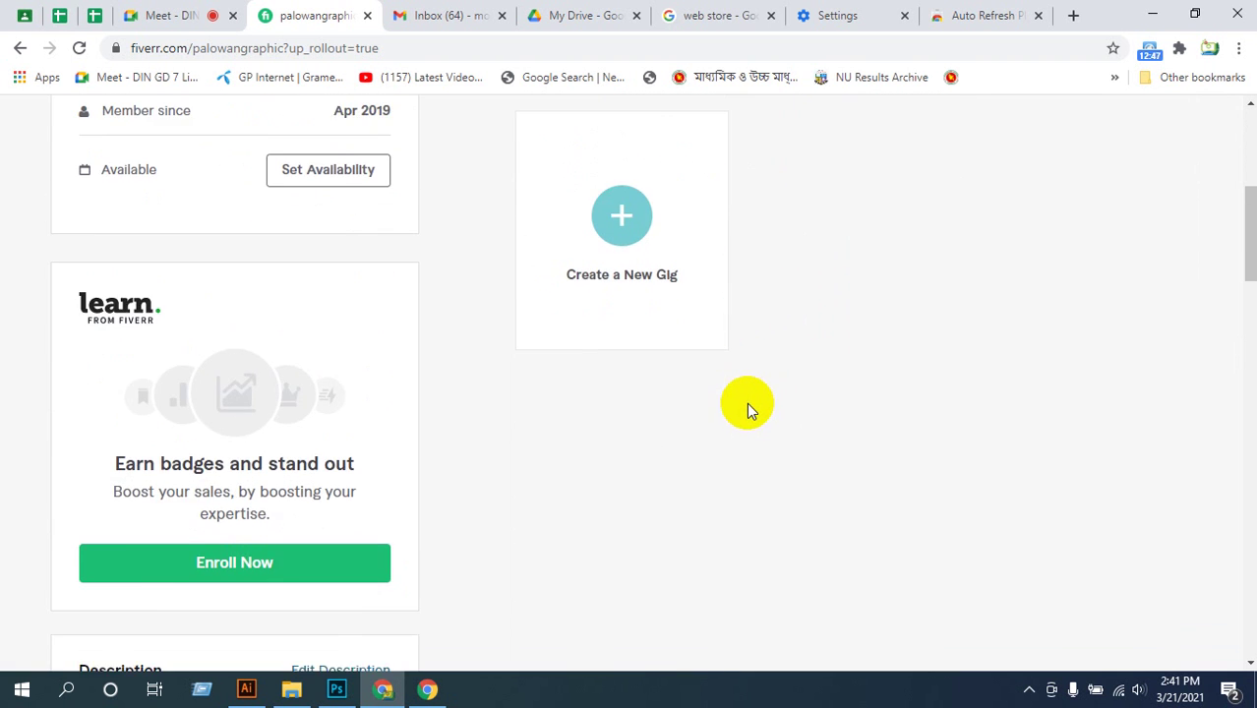
scroll(747, 403, up, 4)
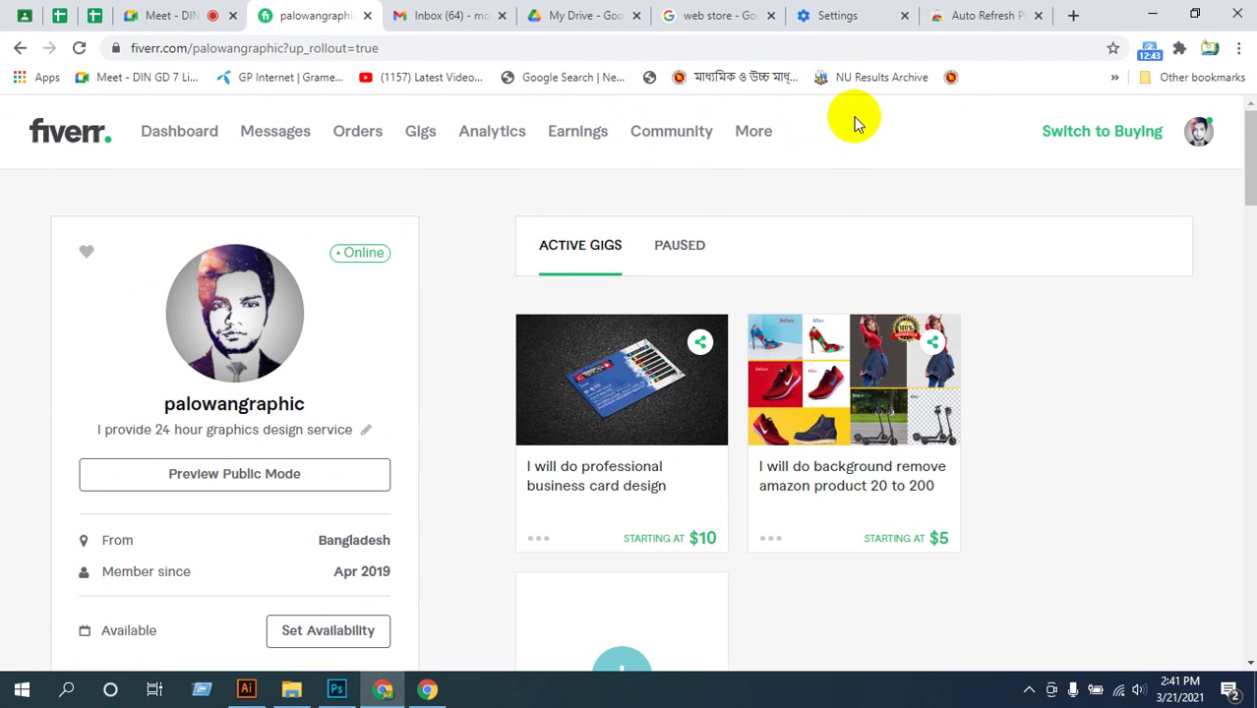
click(1146, 50)
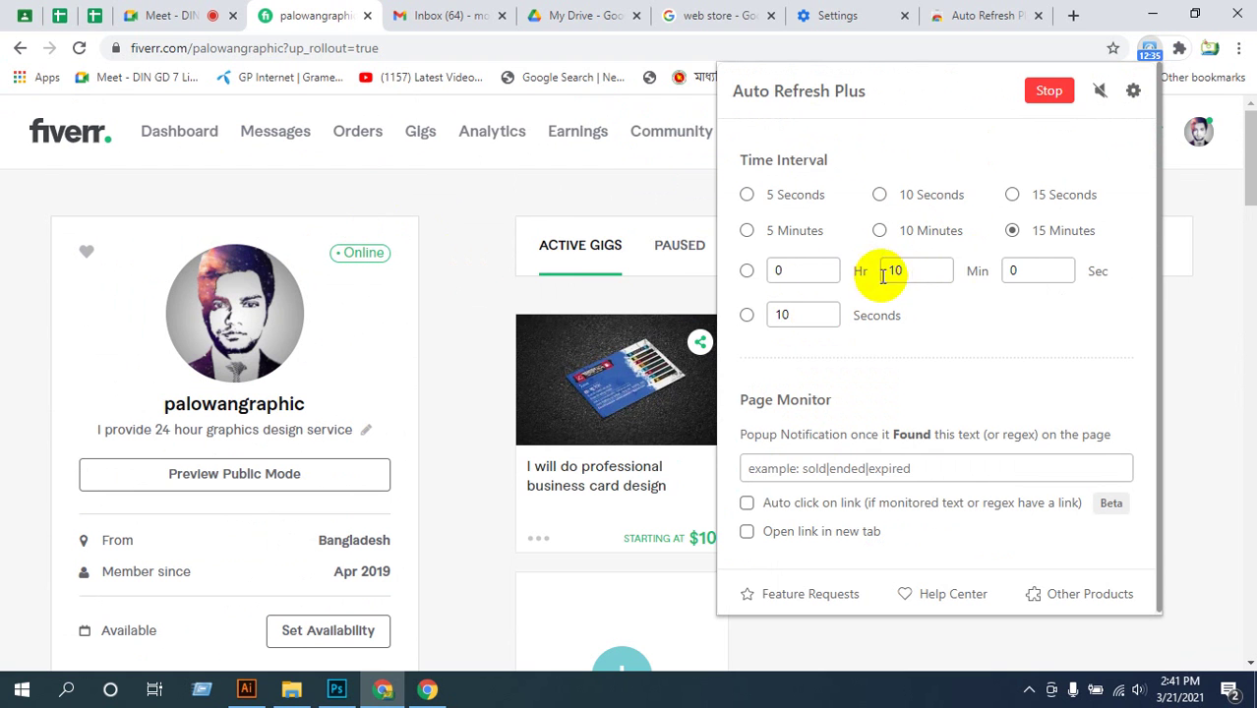
- Enter 30 as the seconds of the custom time interval, then clear that value
double_click(1028, 267)
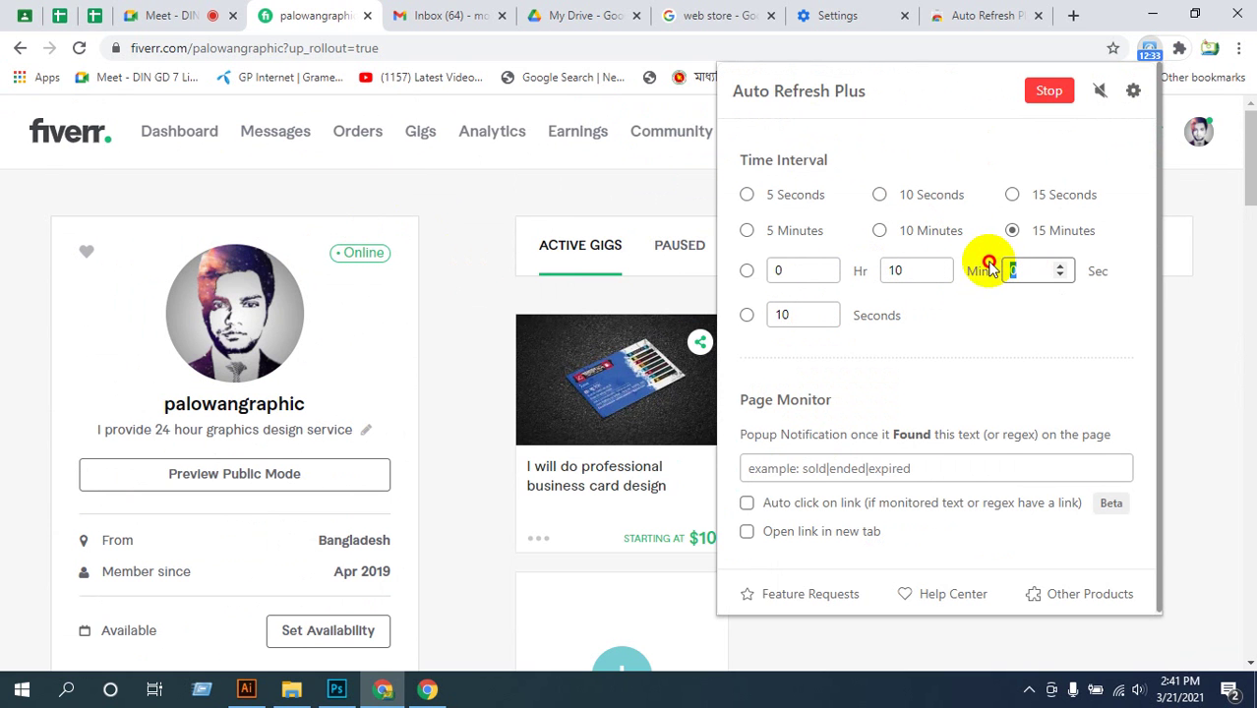
text(30)
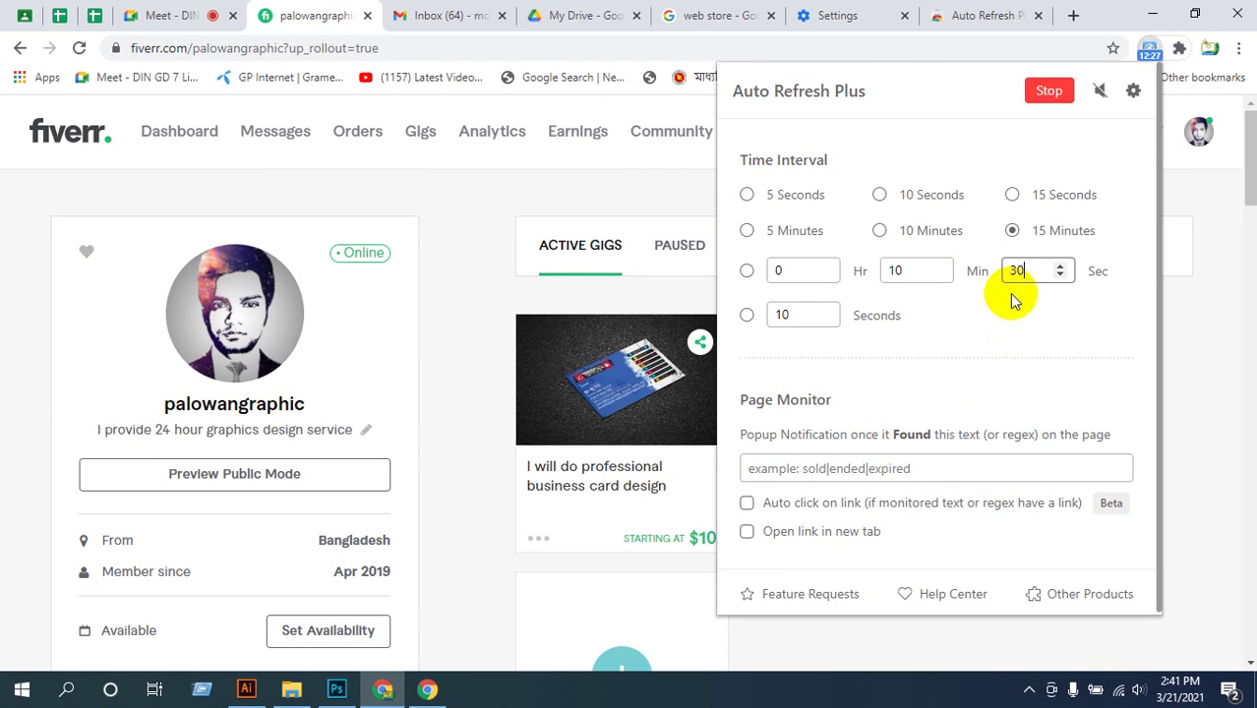
drag(1024, 270, 986, 283)
key(BackSpace)
- Set the minutes of the custom time interval to 25 and select that custom interval for refreshing
click(918, 269)
drag(918, 269, 855, 267)
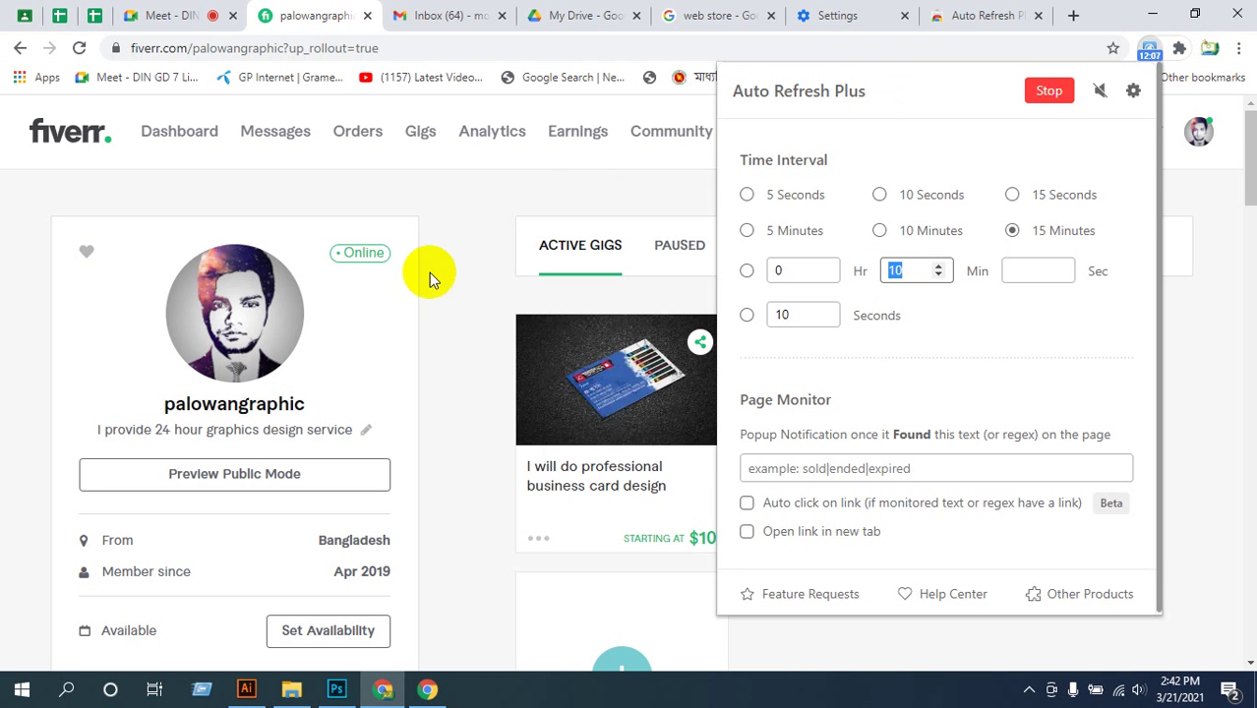
mouse_move(243, 293)
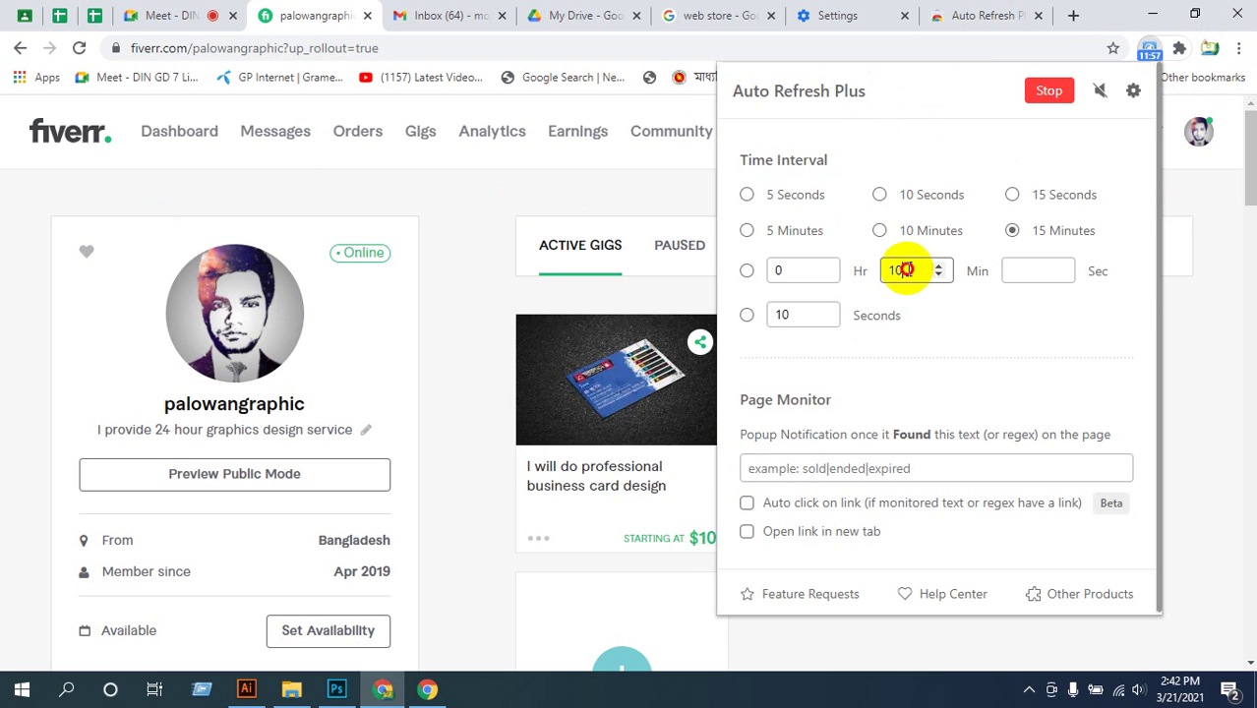
text(25)
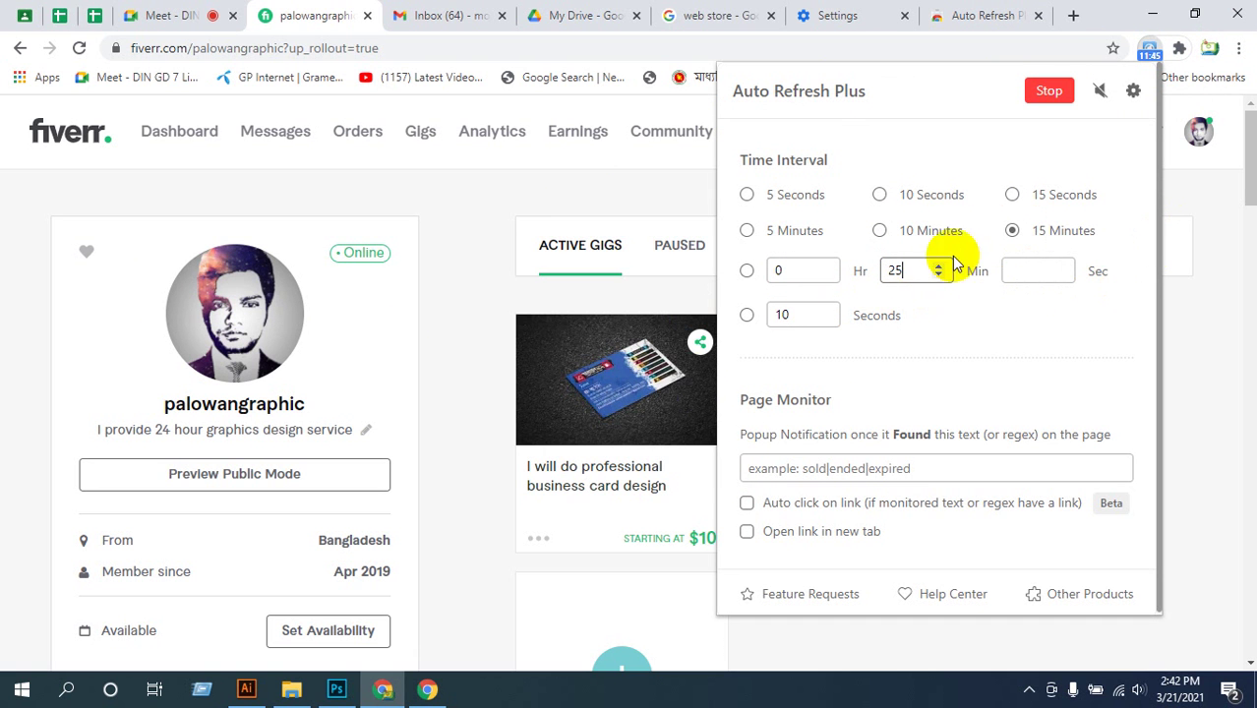
click(746, 273)
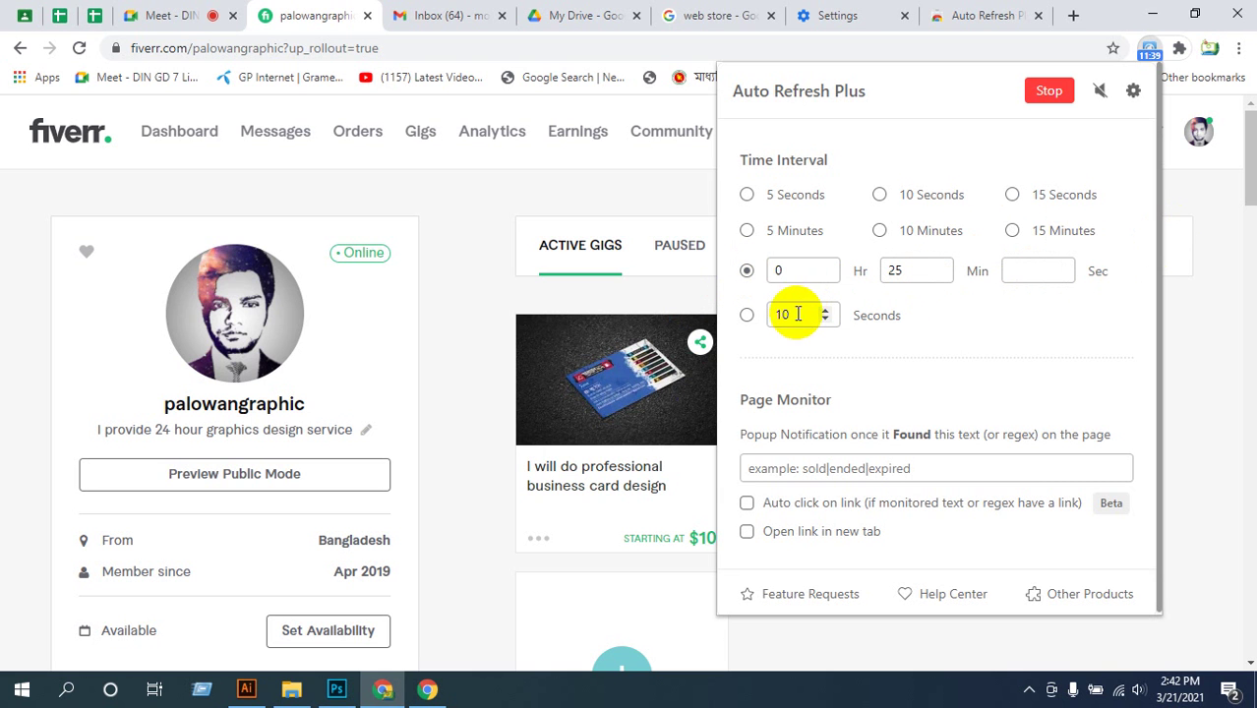
- Select the seconds-only interval with a value of 0, restart the auto refresh, and dismiss the extension's settings
click(760, 318)
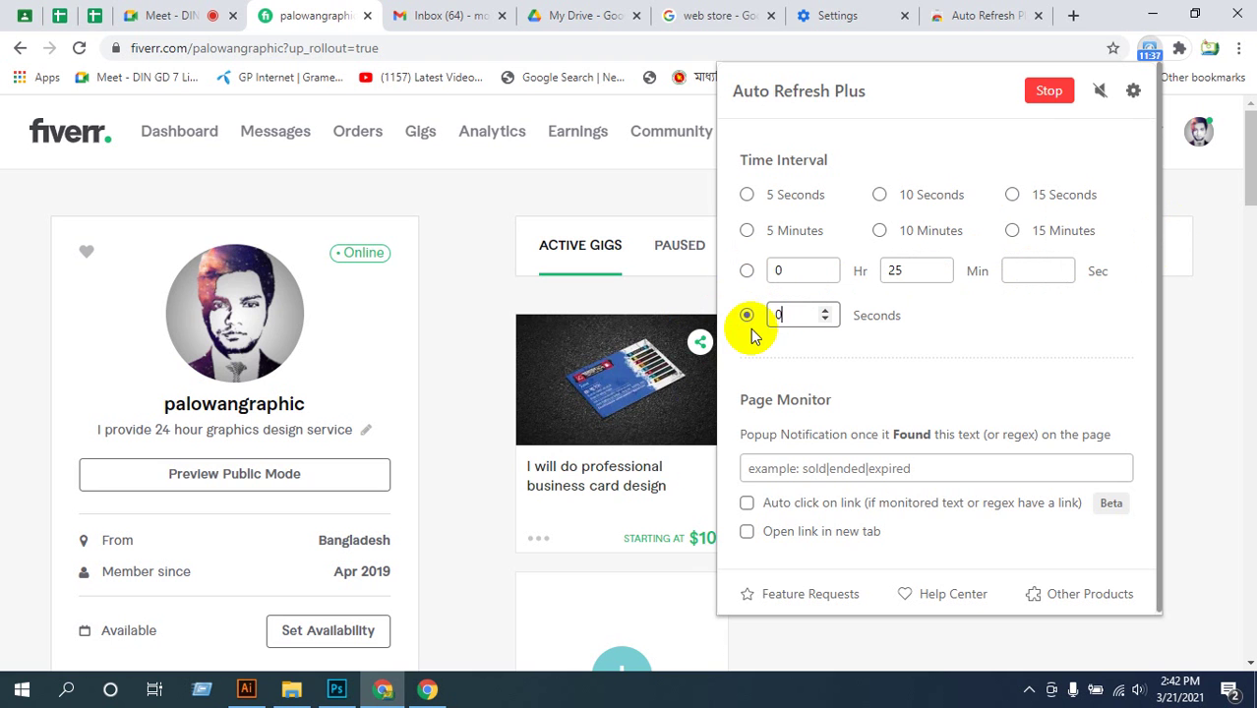
click(1048, 90)
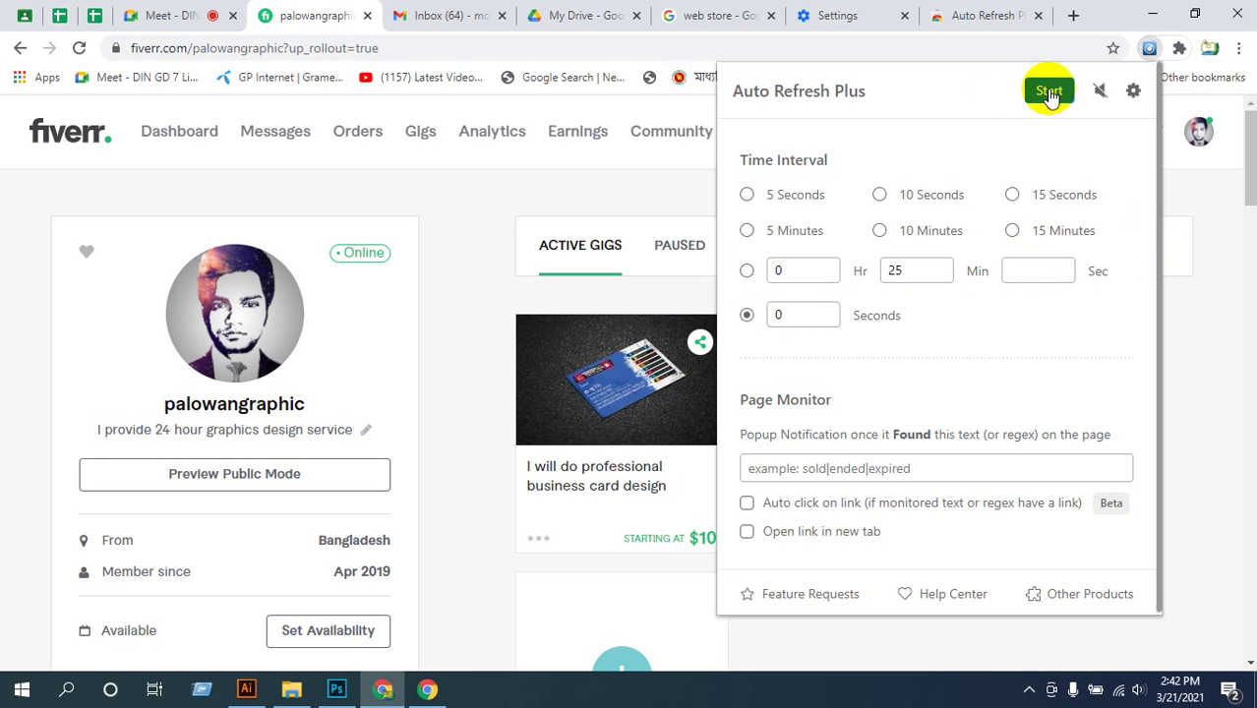
click(1048, 90)
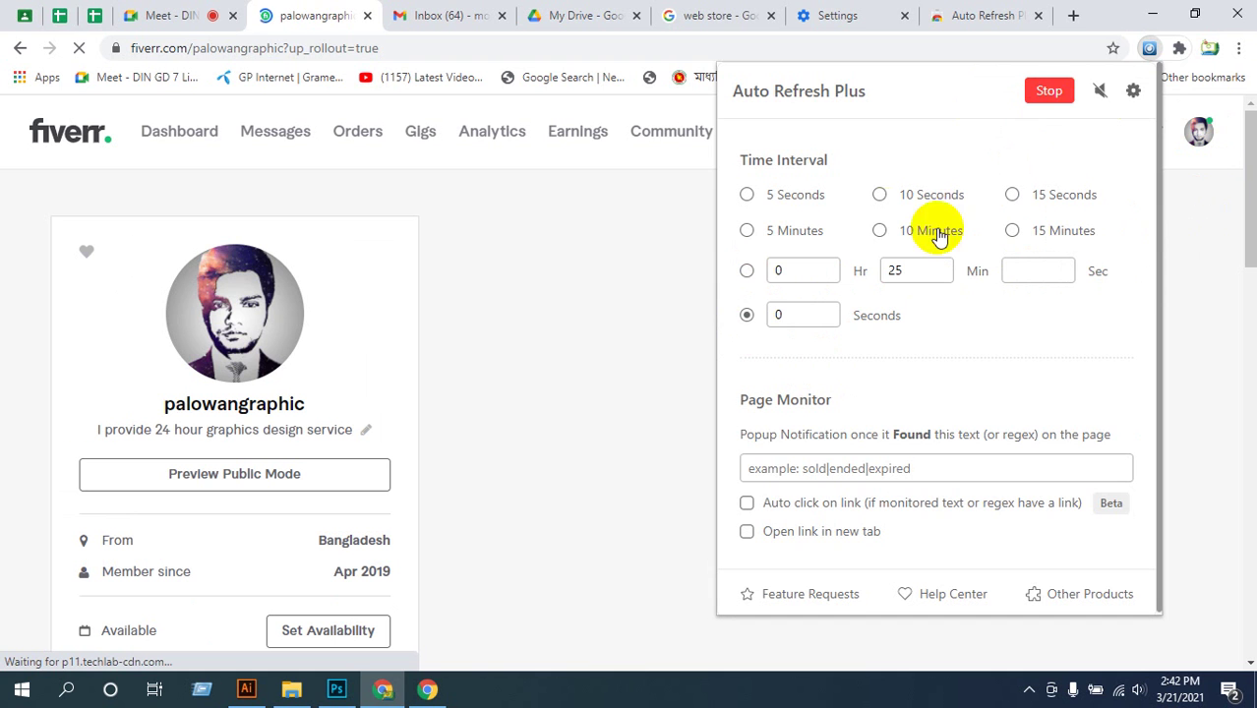
click(499, 270)
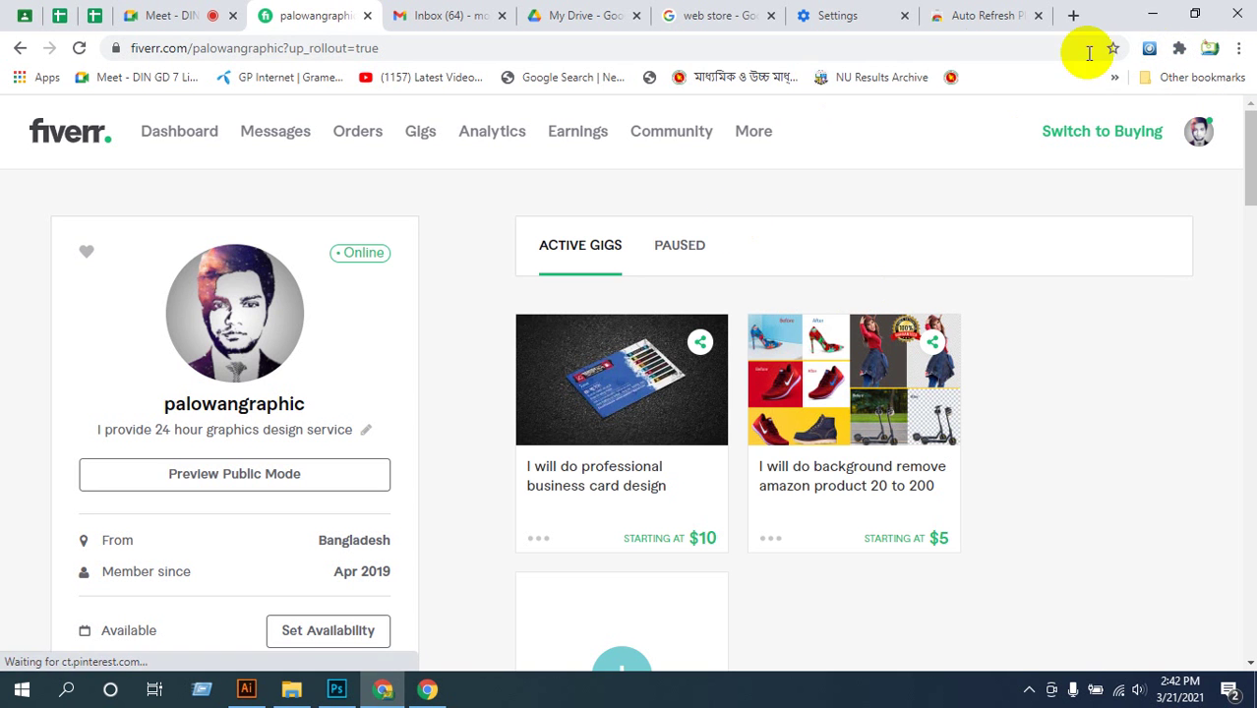
- Reopen the Auto Refresh Plus settings to review the custom interval's minutes, then close them
click(1149, 48)
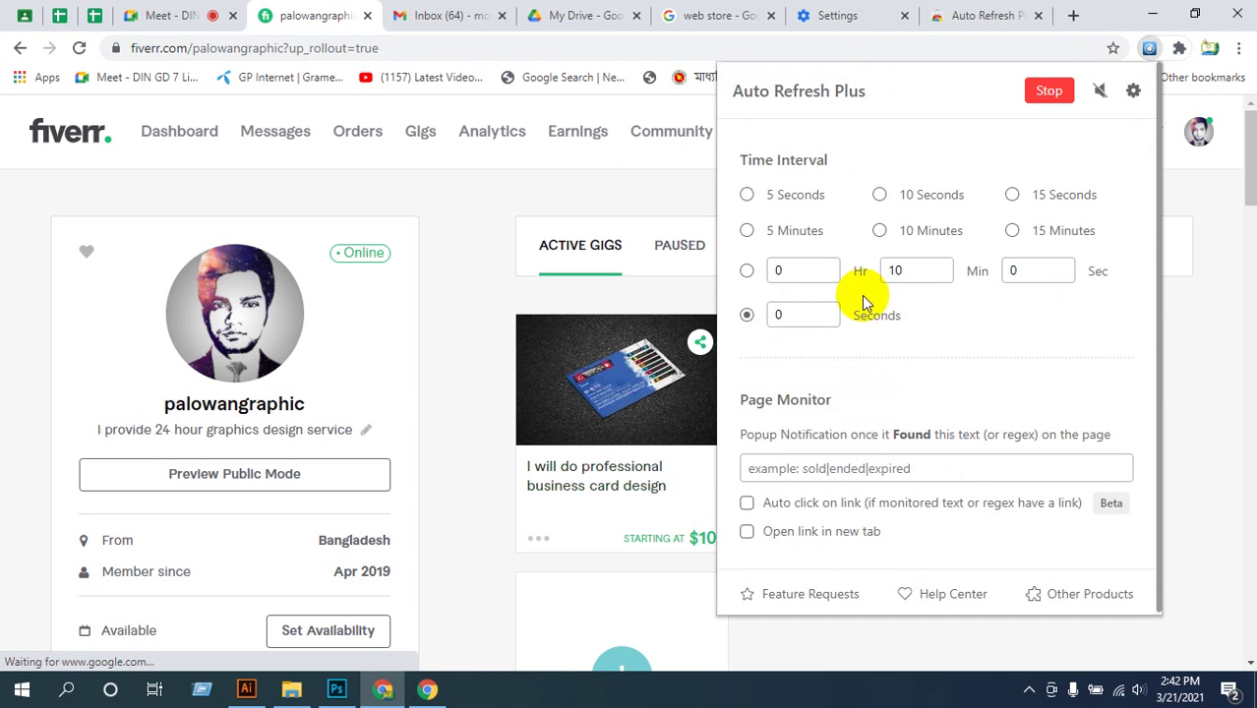
drag(898, 271, 866, 271)
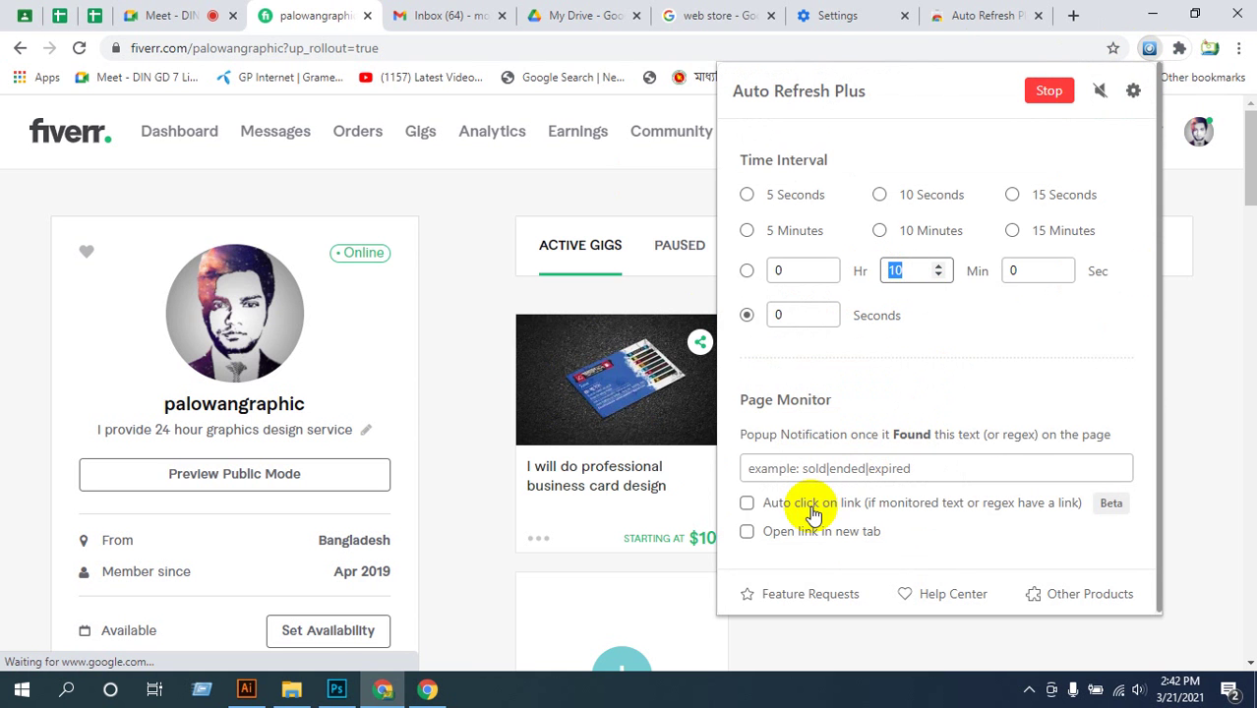
click(1217, 336)
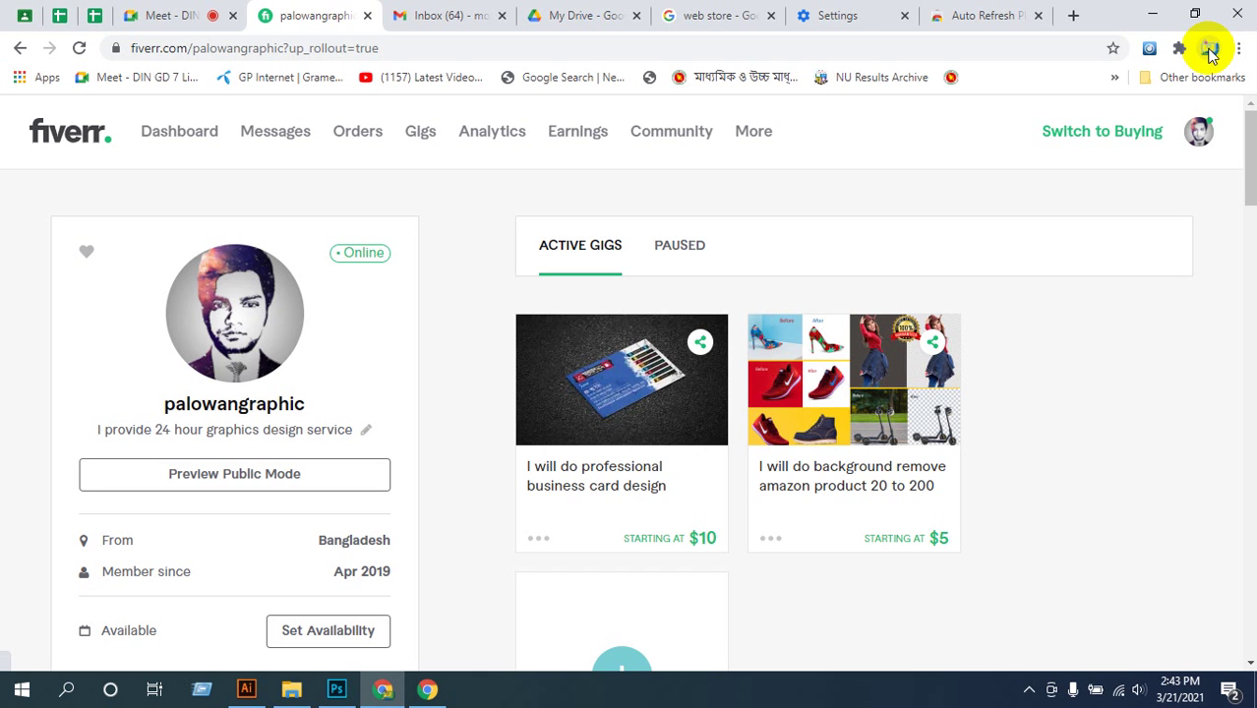
- Open the Fiverr seller dashboard and look through its order, inbox and seller-tip sections
click(177, 136)
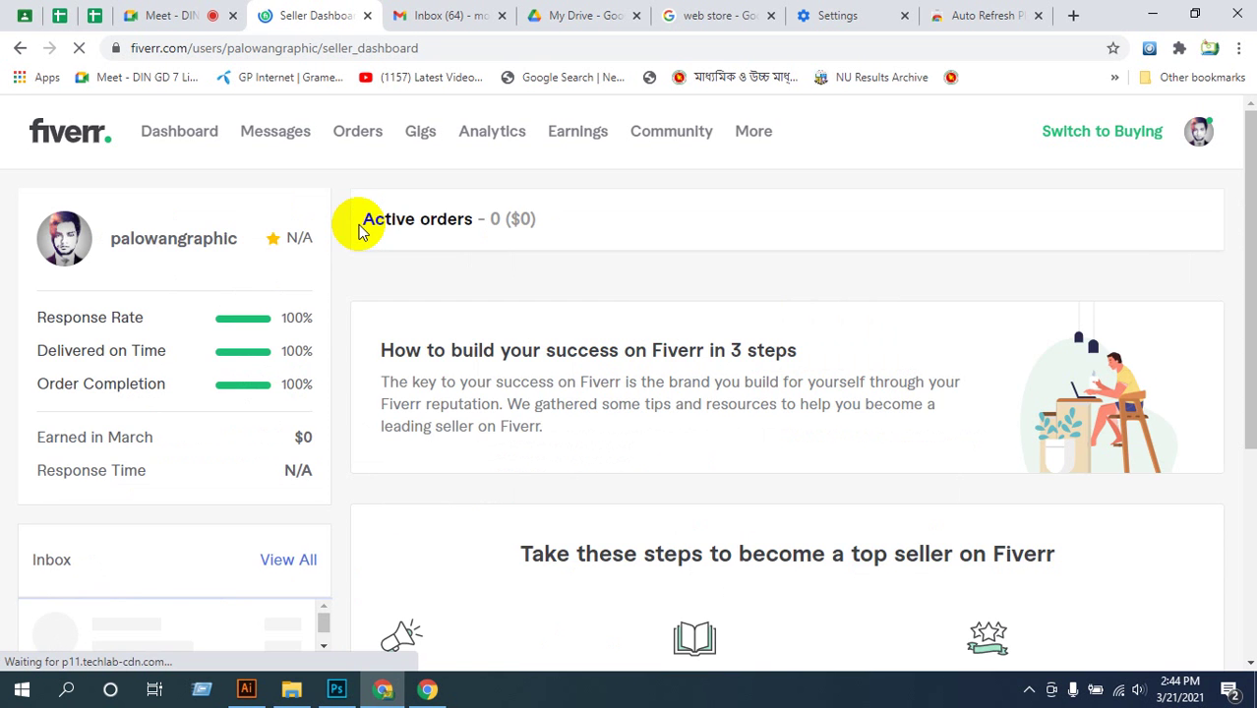
scroll(602, 302, down, 4)
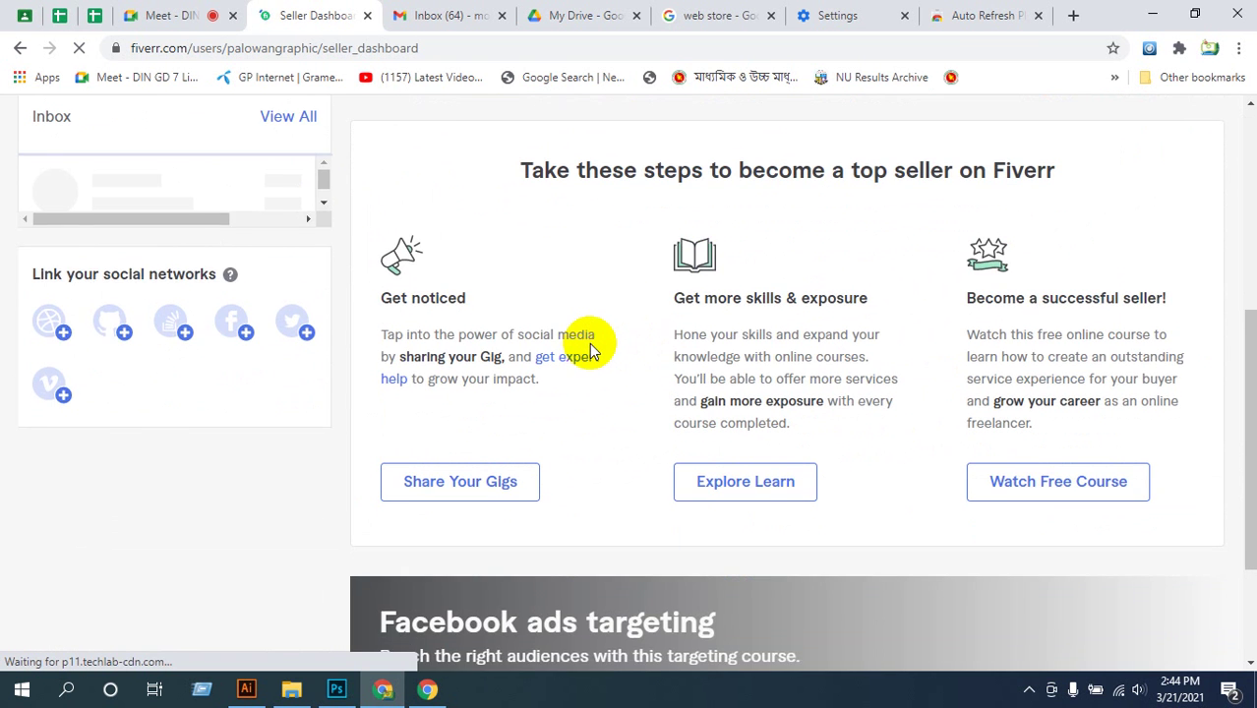
scroll(580, 355, up, 5)
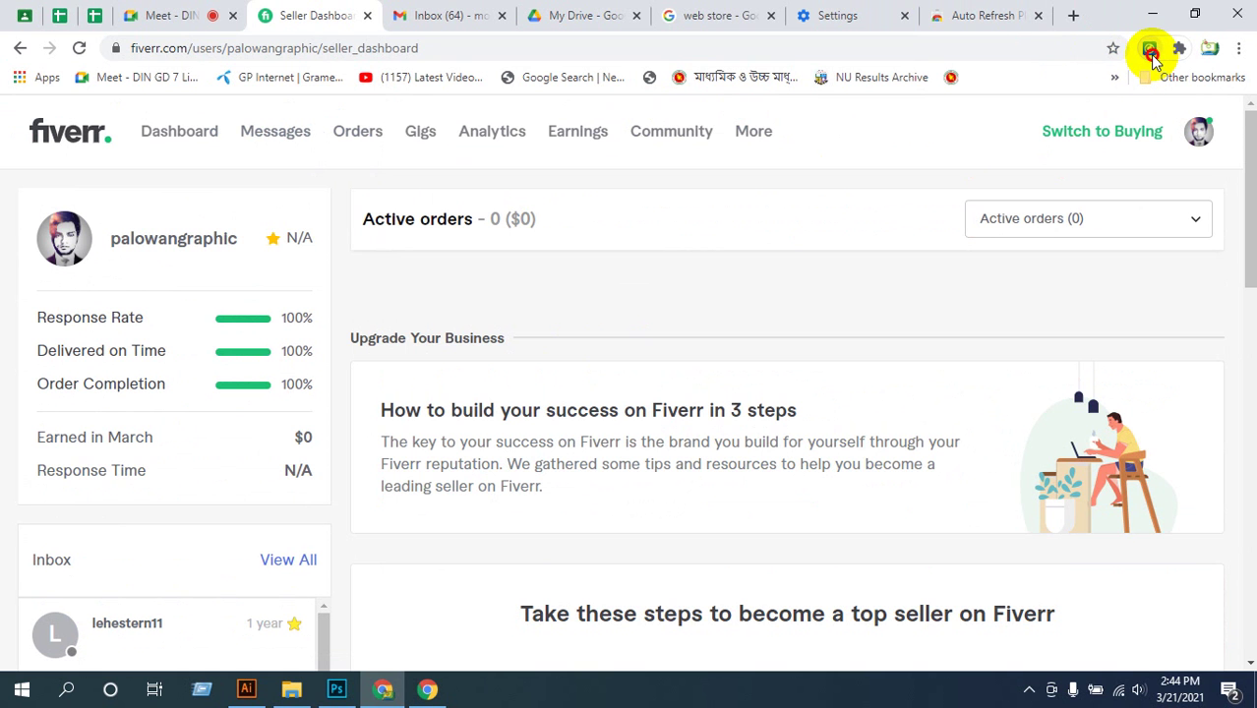
- Open the Auto Refresh Plus settings for the seller dashboard page
click(1149, 49)
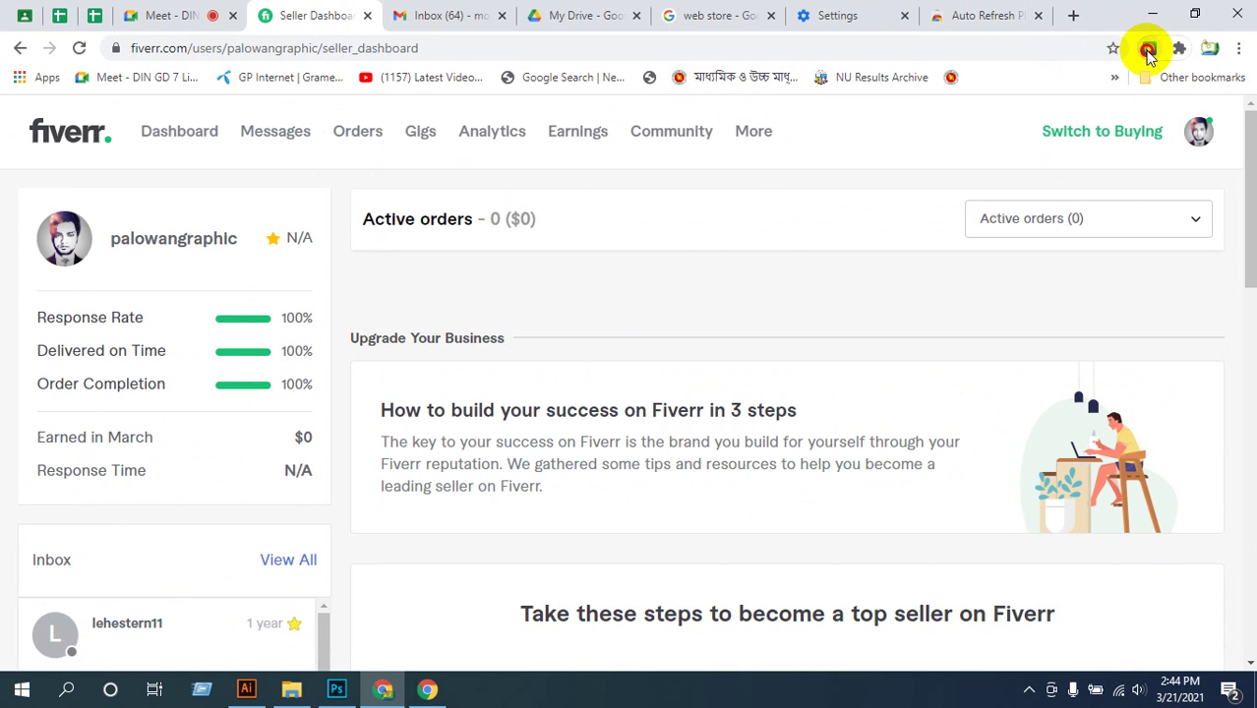
click(1148, 51)
click(1149, 51)
click(1149, 52)
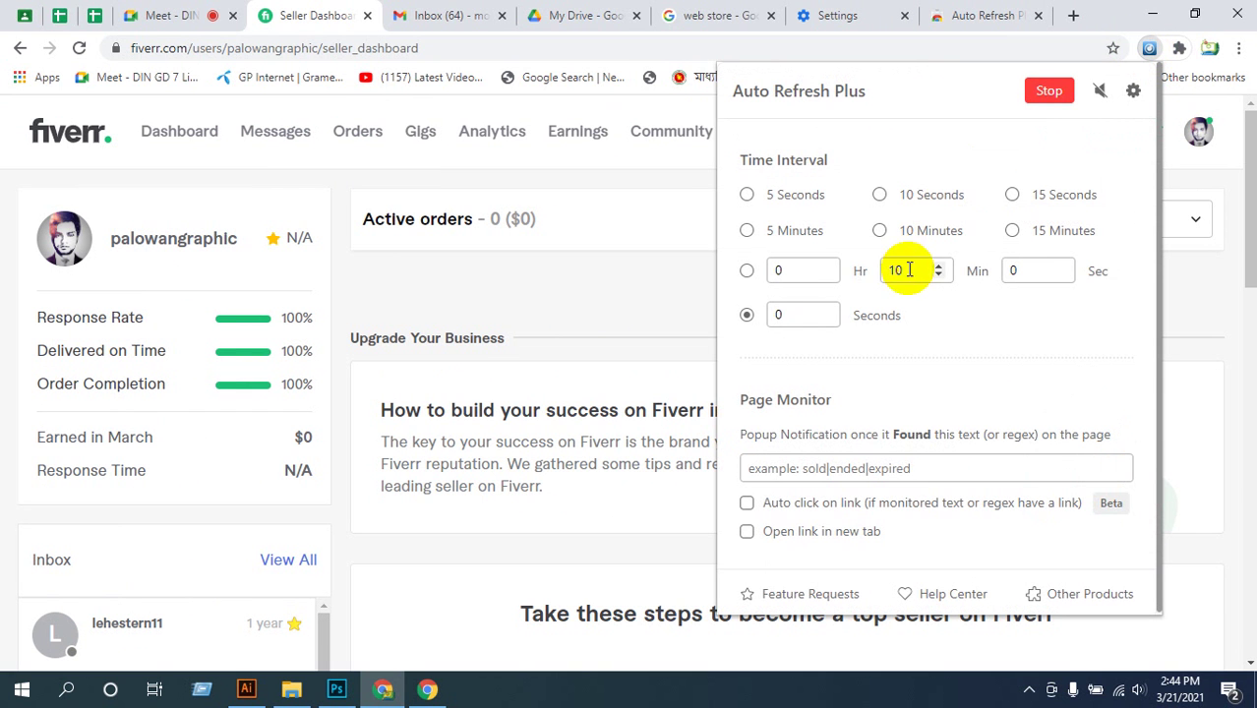
- Set the custom refresh interval to 9 minutes 32 seconds in the Auto Refresh Plus settings
drag(903, 267, 878, 278)
text(9)
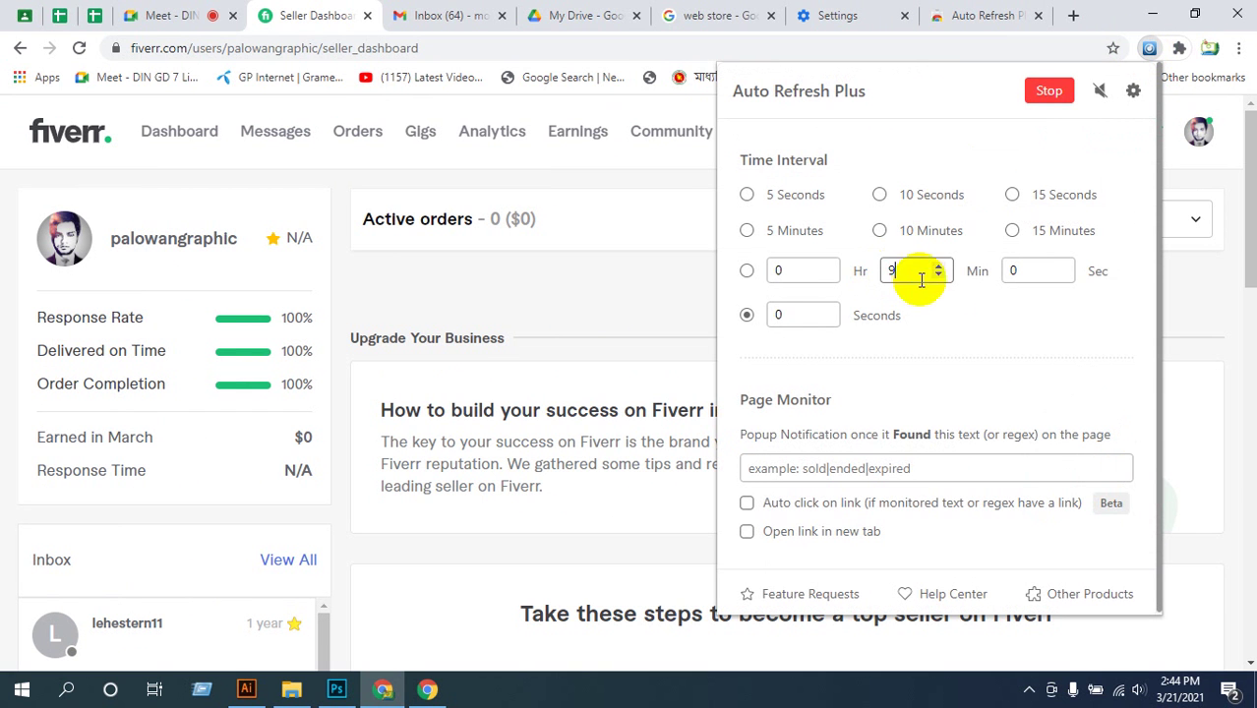
drag(1016, 267, 1009, 271)
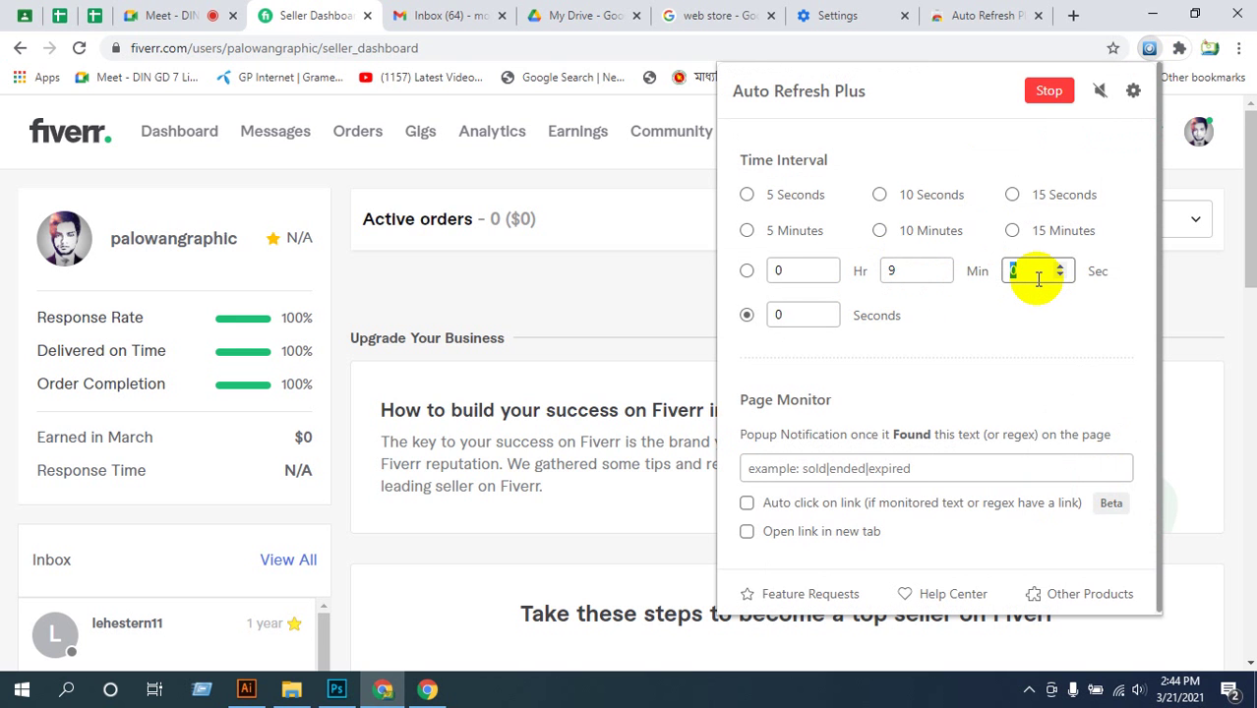
text(32)
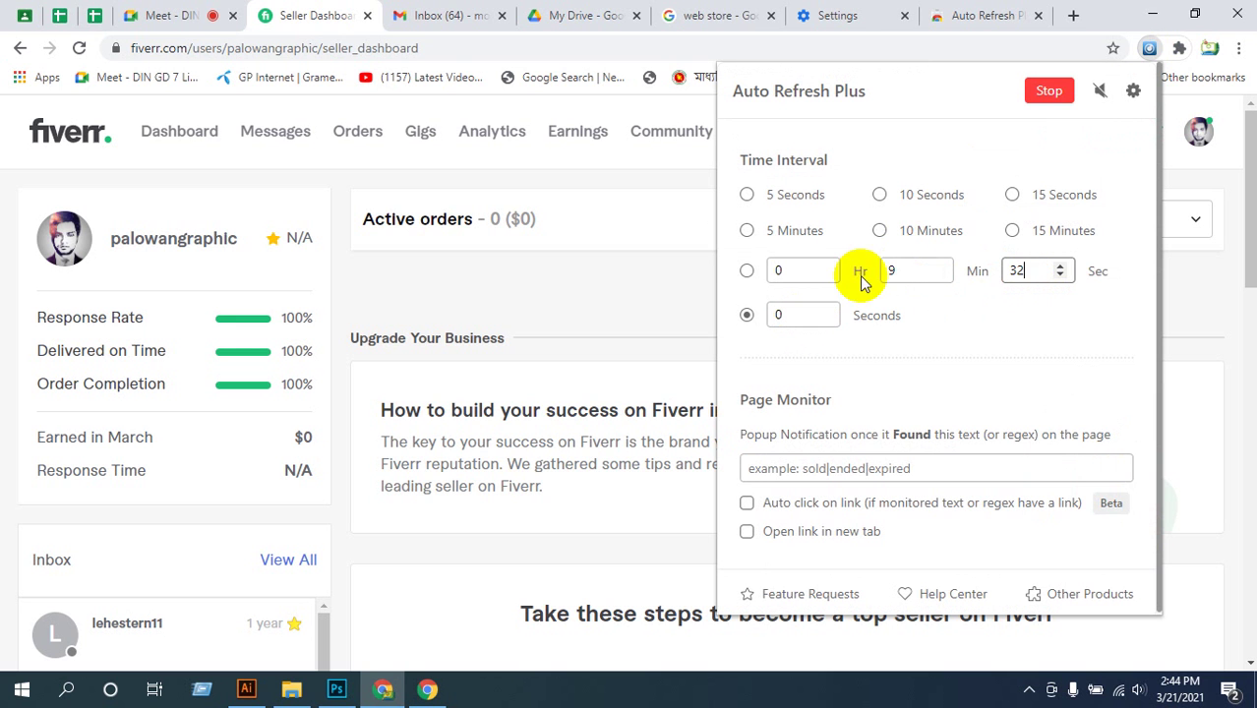
- Set the custom refresh interval to 11 minutes 54 seconds and make it the active time interval
double_click(892, 272)
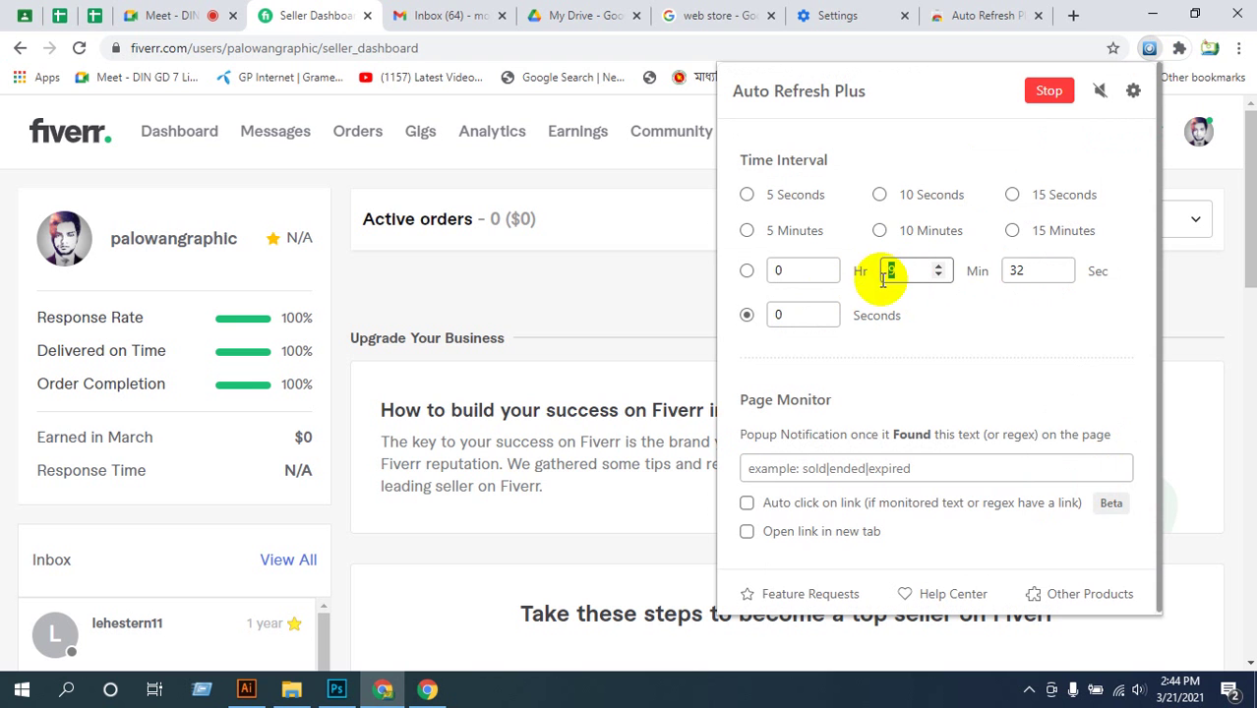
text(11)
double_click(1013, 271)
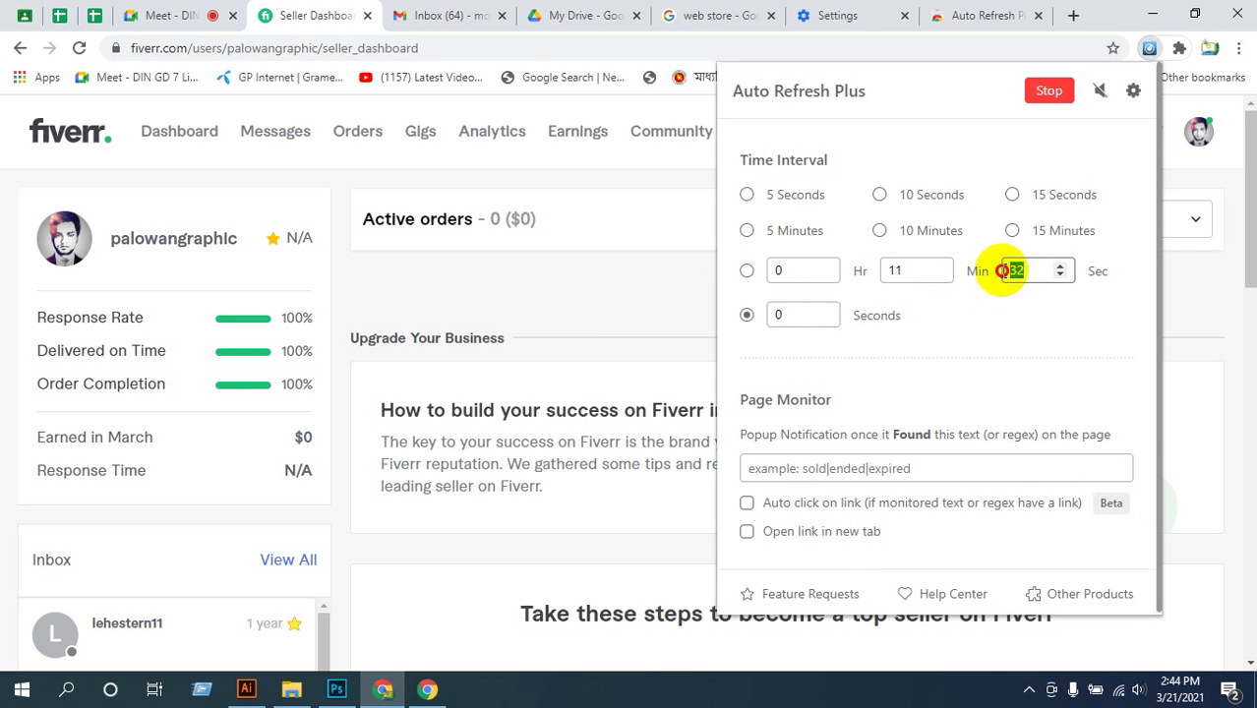
text(54)
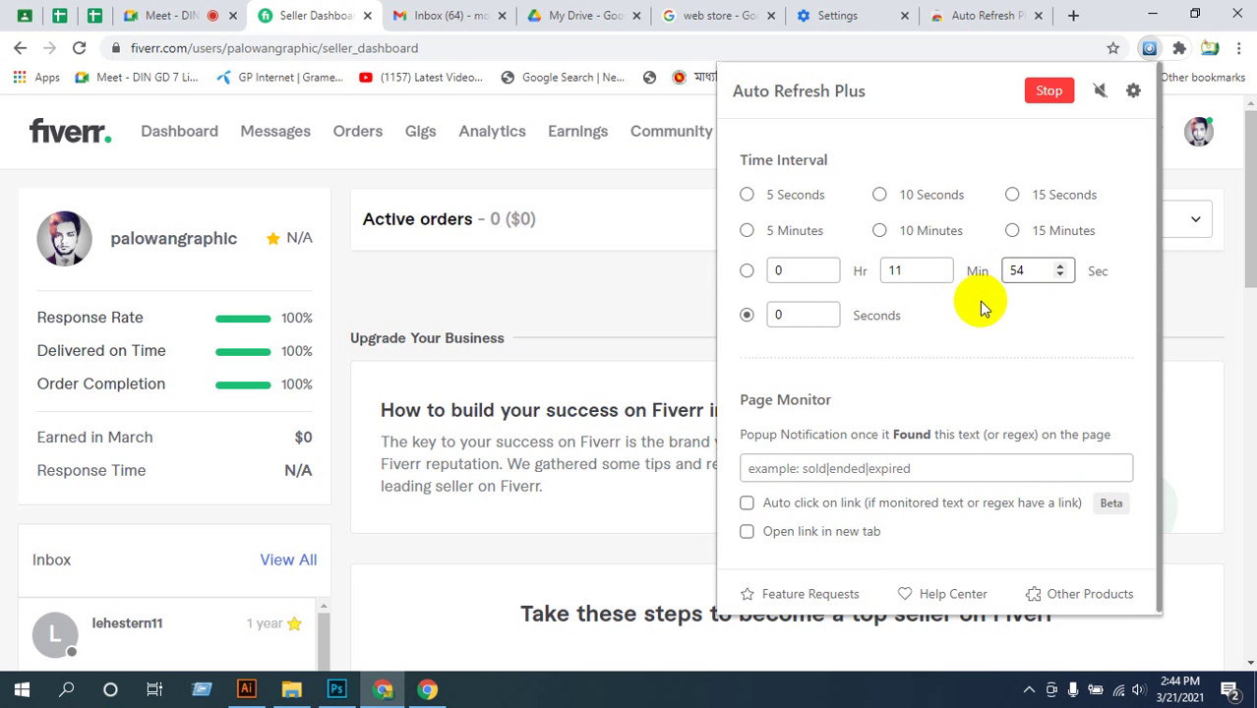
click(746, 271)
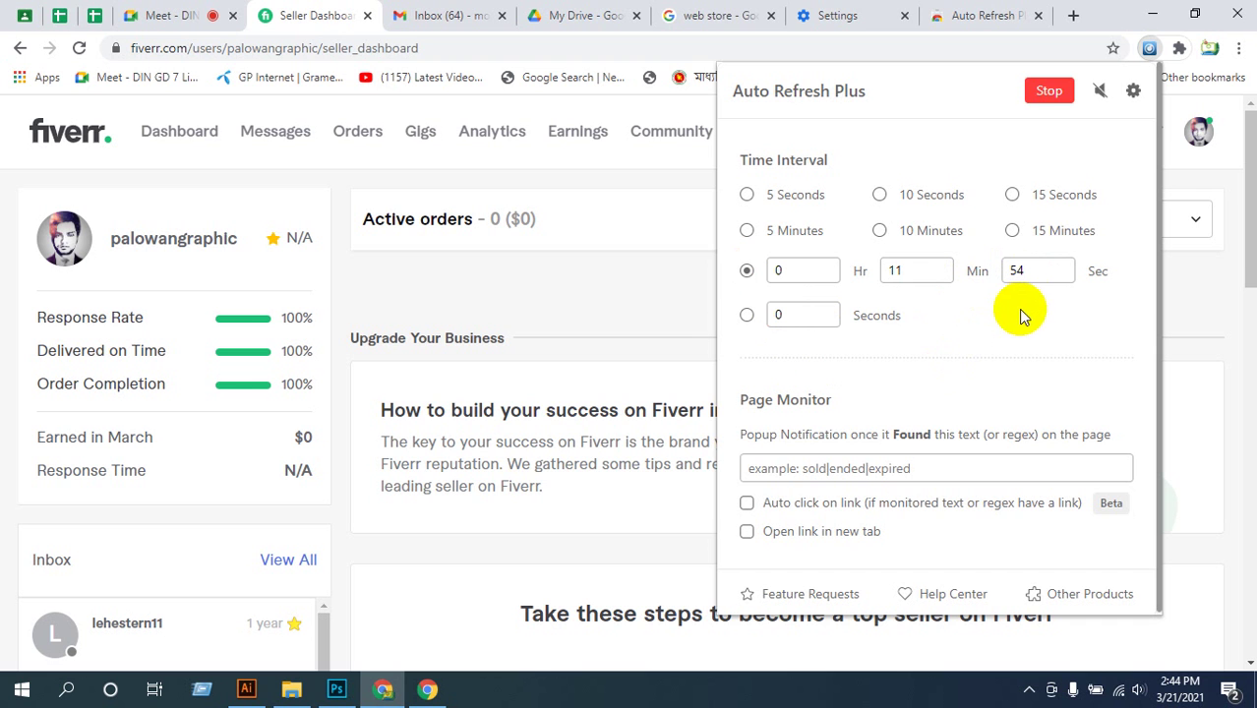
- Restart the auto refresh on the seller dashboard with the custom interval, and dismiss the extension's settings
click(1049, 92)
click(1048, 92)
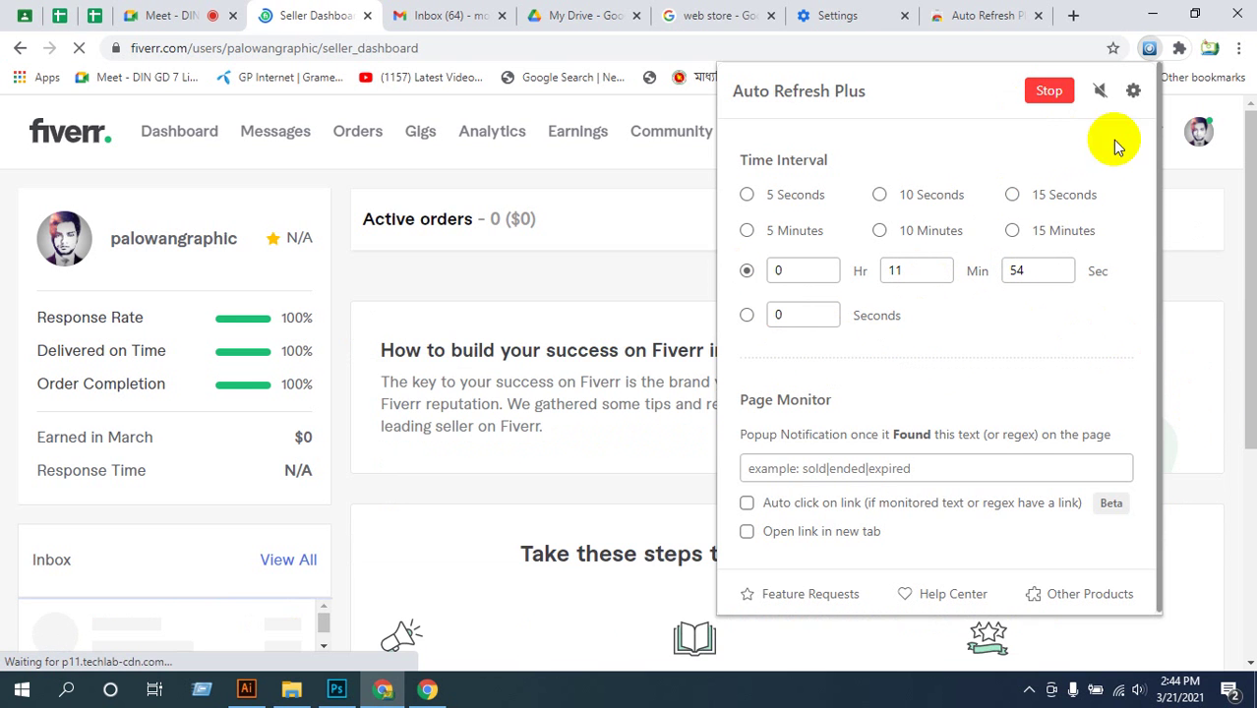
click(1048, 91)
click(1214, 404)
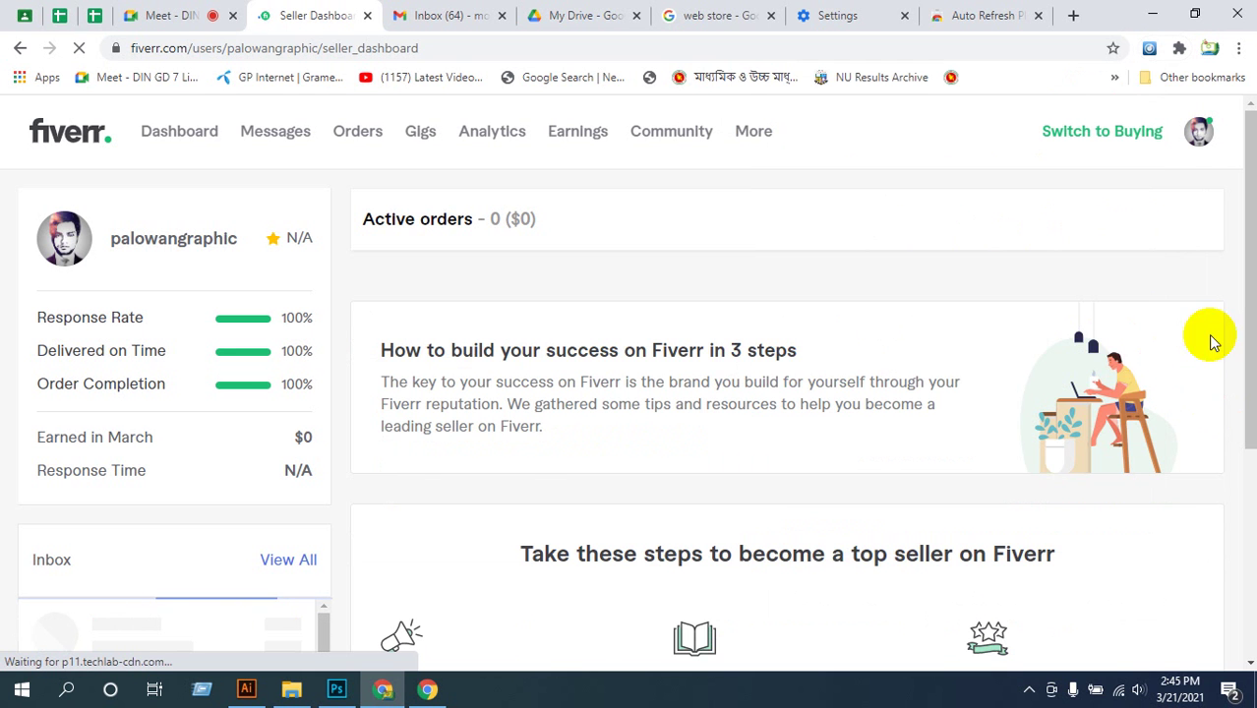
click(1147, 51)
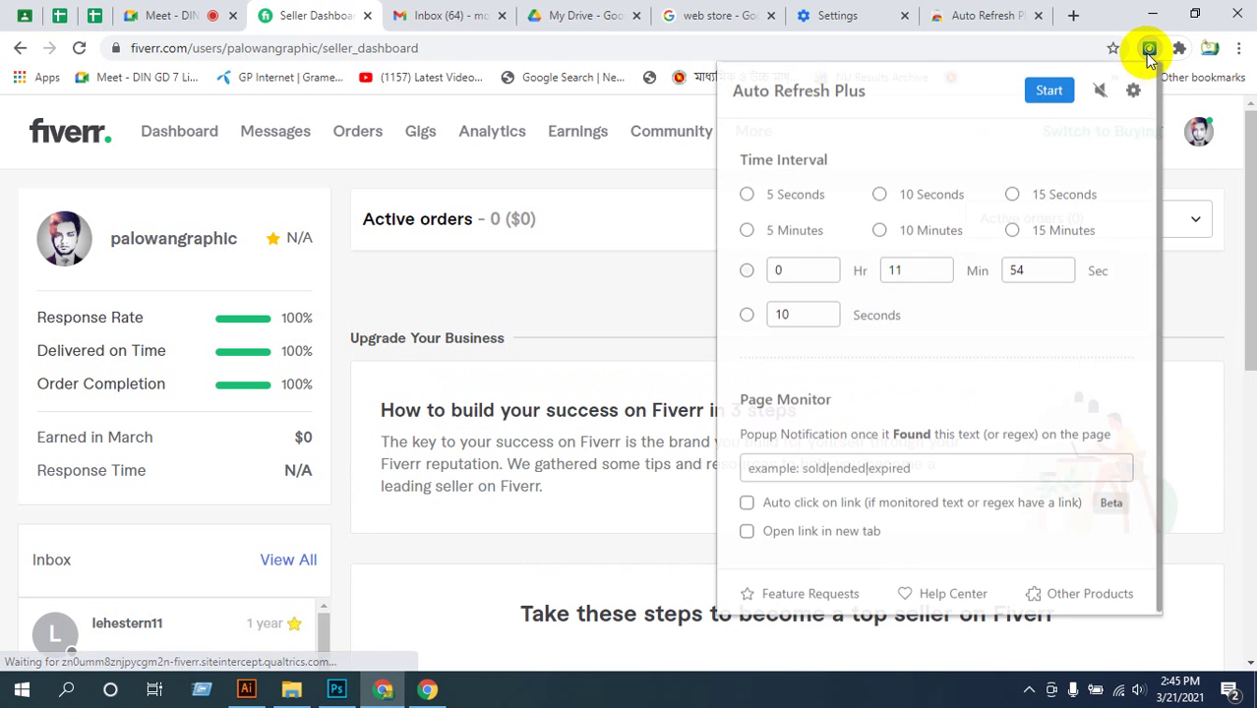
click(1048, 91)
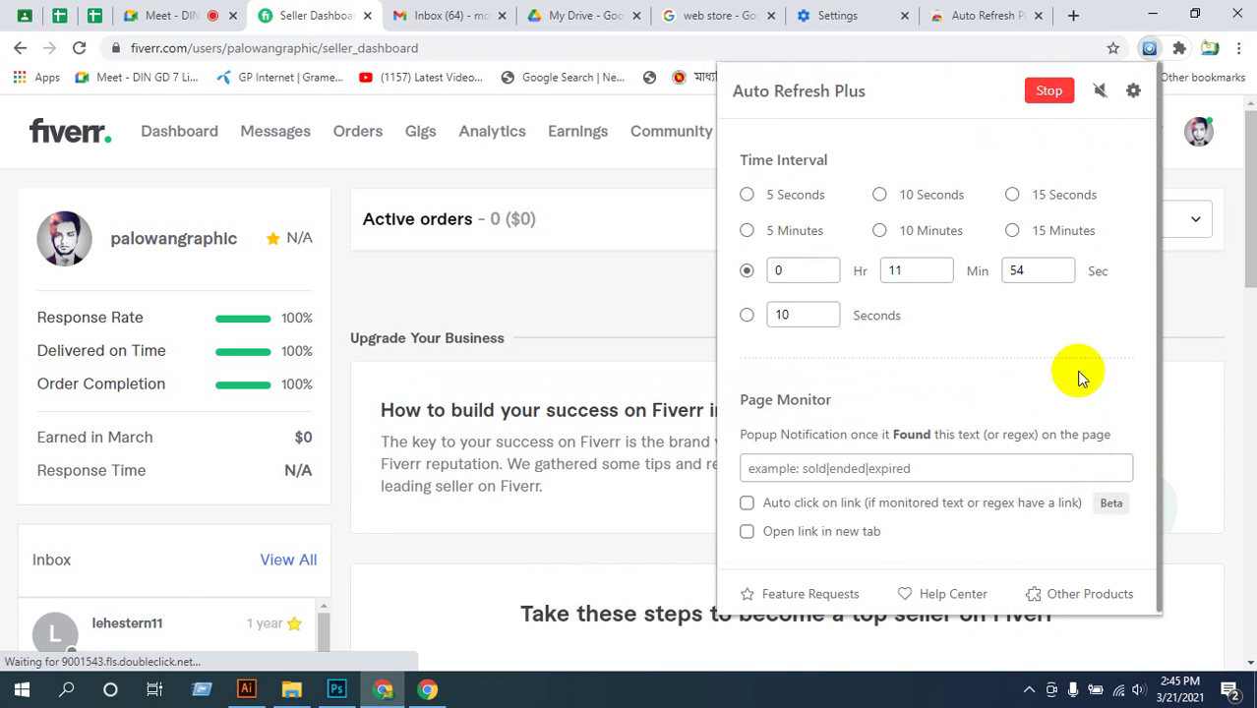
click(1225, 421)
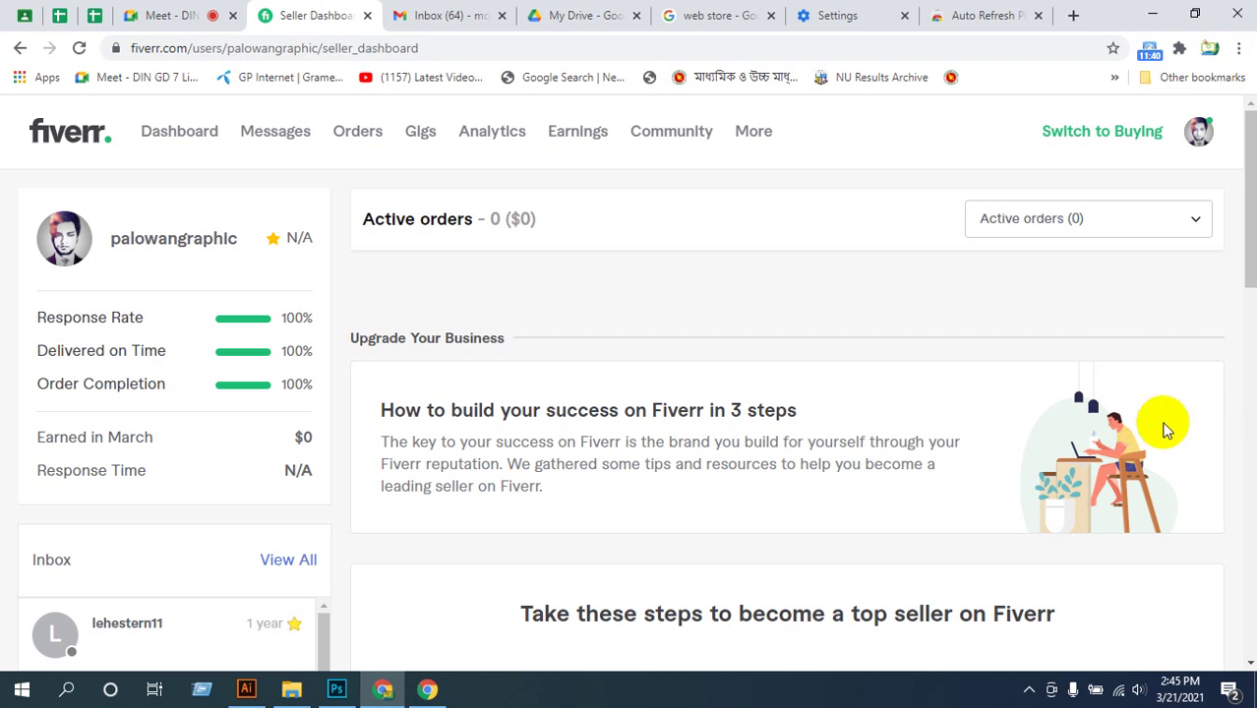
click(1169, 312)
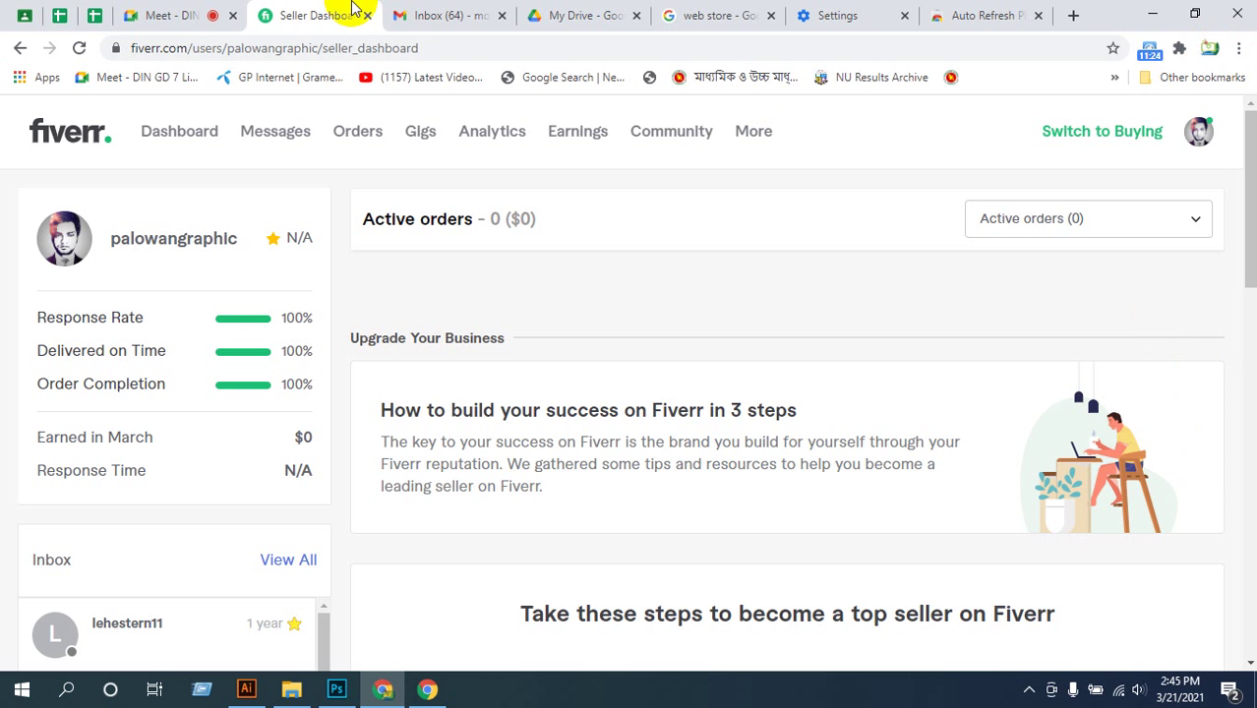
- Copy the Fiverr profile link from the 2:39 PM chat message in the Google Meet class
click(95, 16)
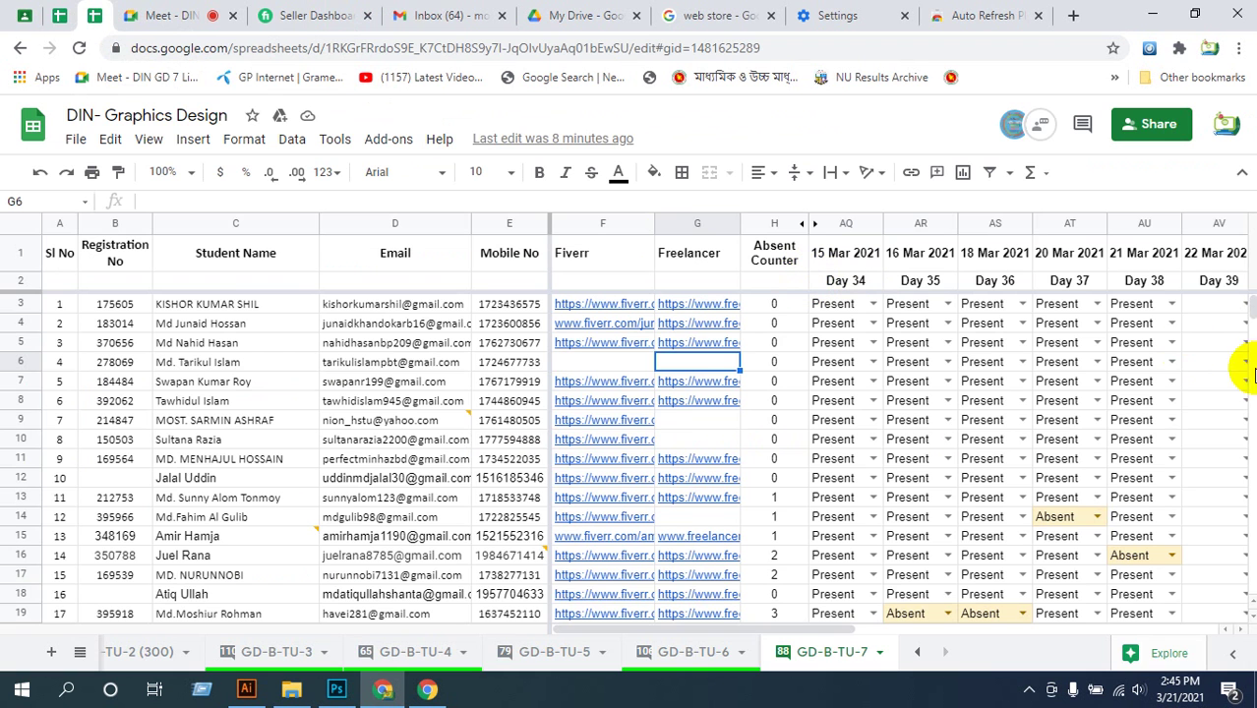
click(138, 16)
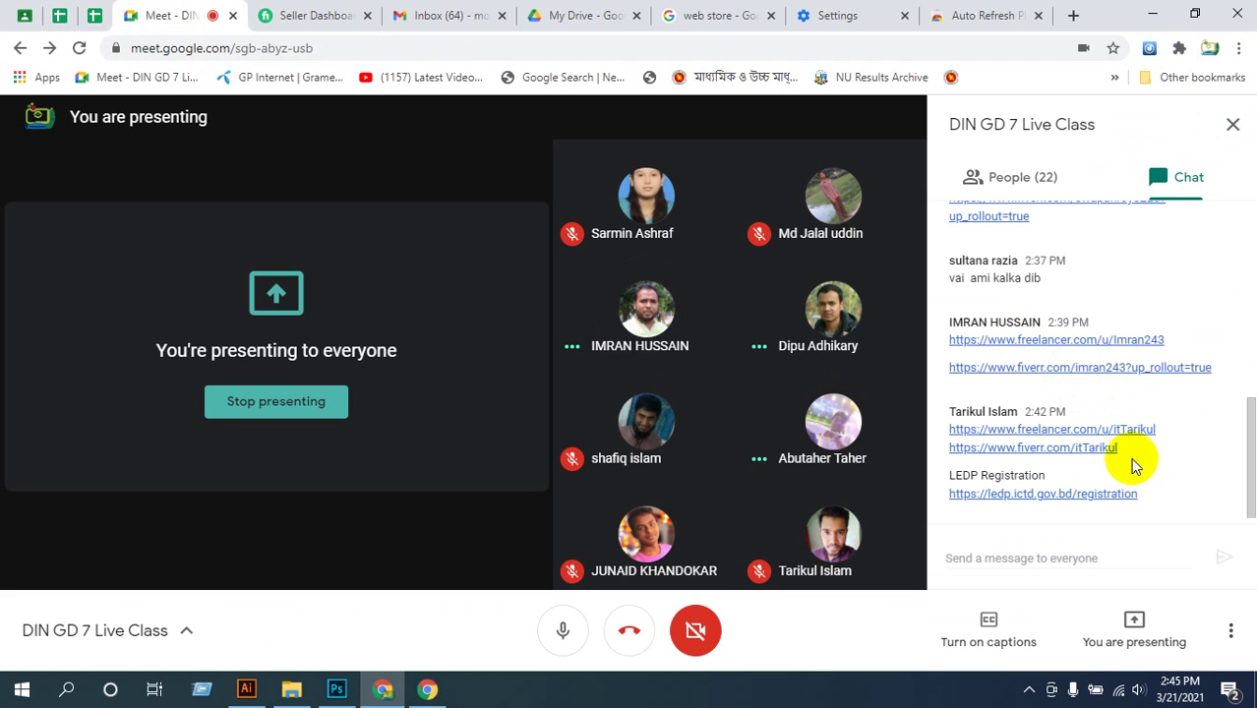
drag(1164, 429, 940, 430)
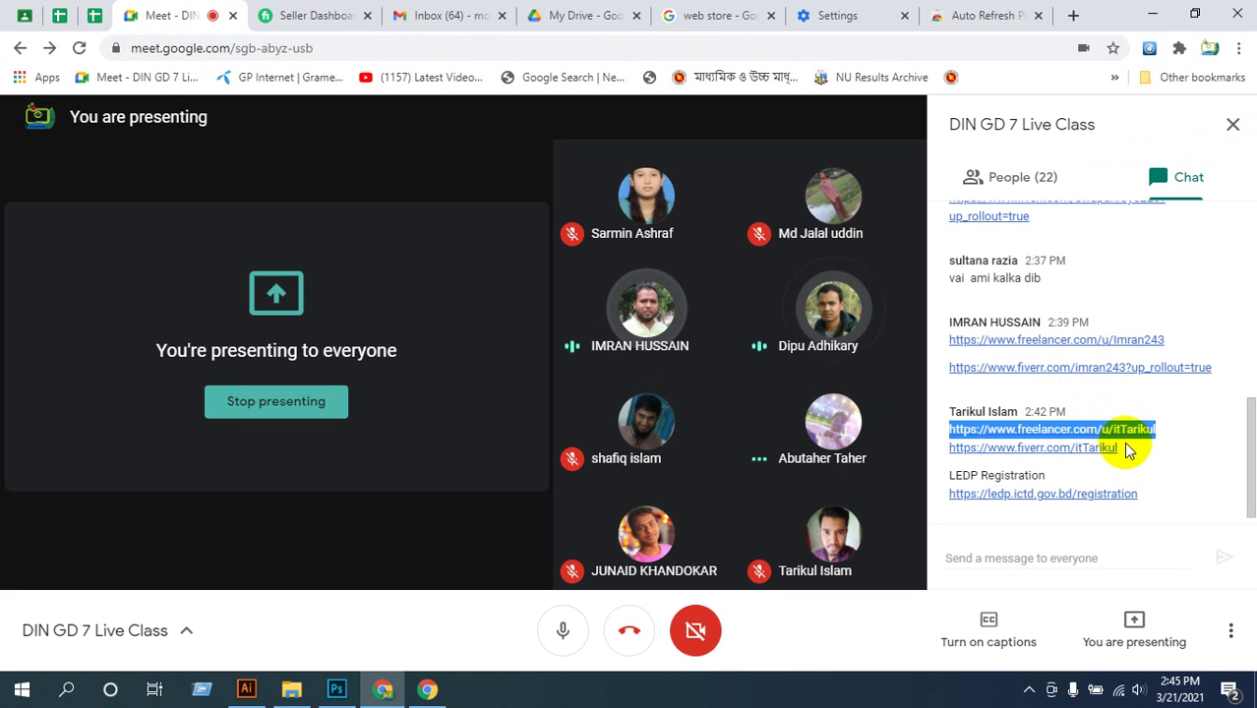
drag(1121, 445, 947, 452)
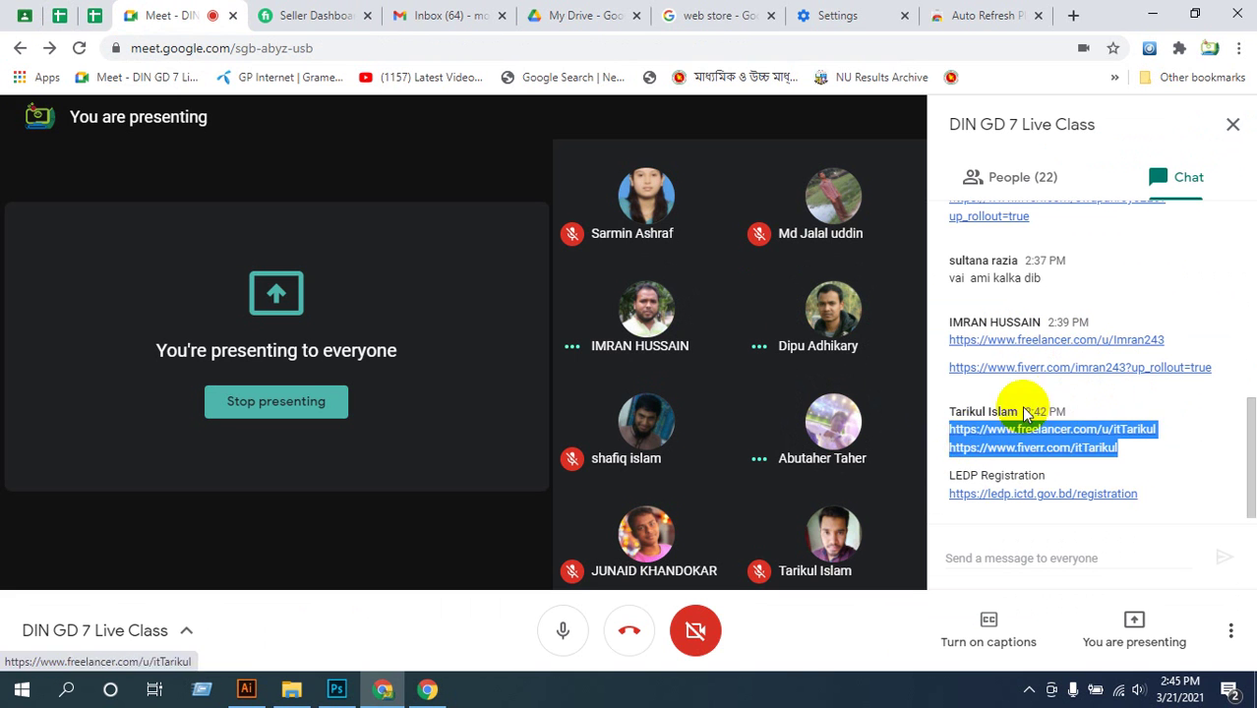
drag(1164, 339, 1052, 342)
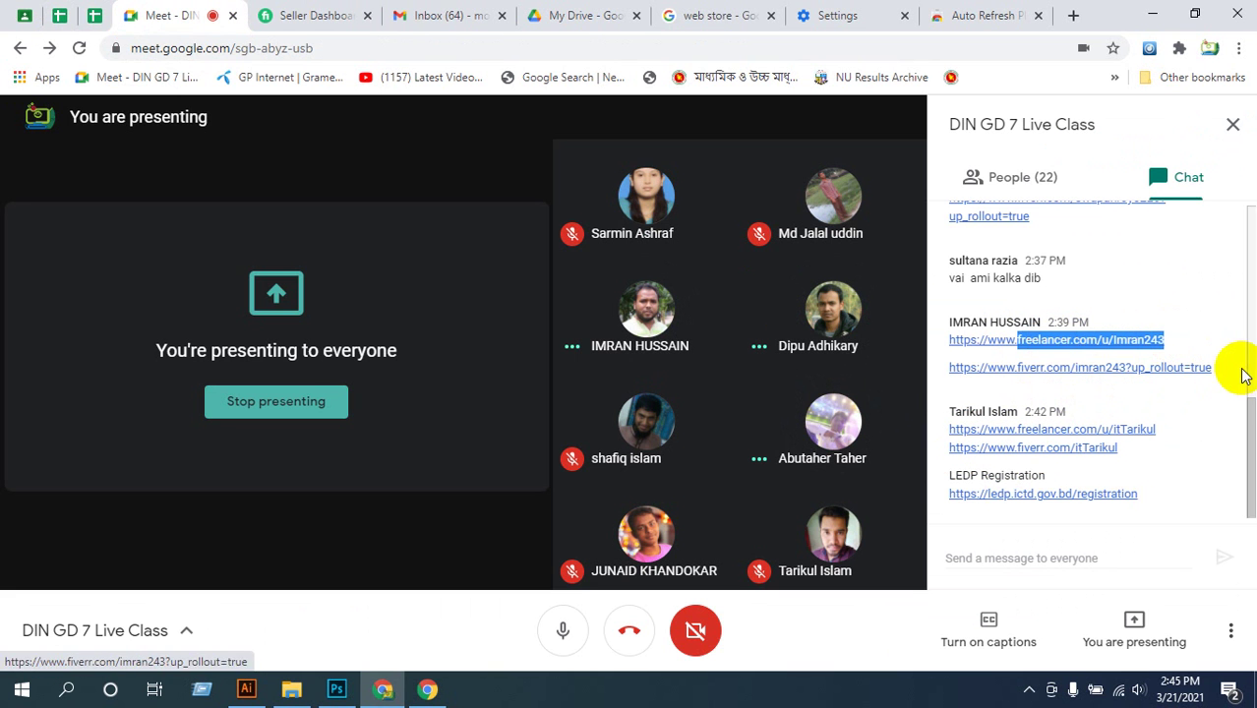
drag(1234, 351, 952, 366)
key(ctrl+c)
click(944, 379)
triple_click(947, 374)
click(959, 384)
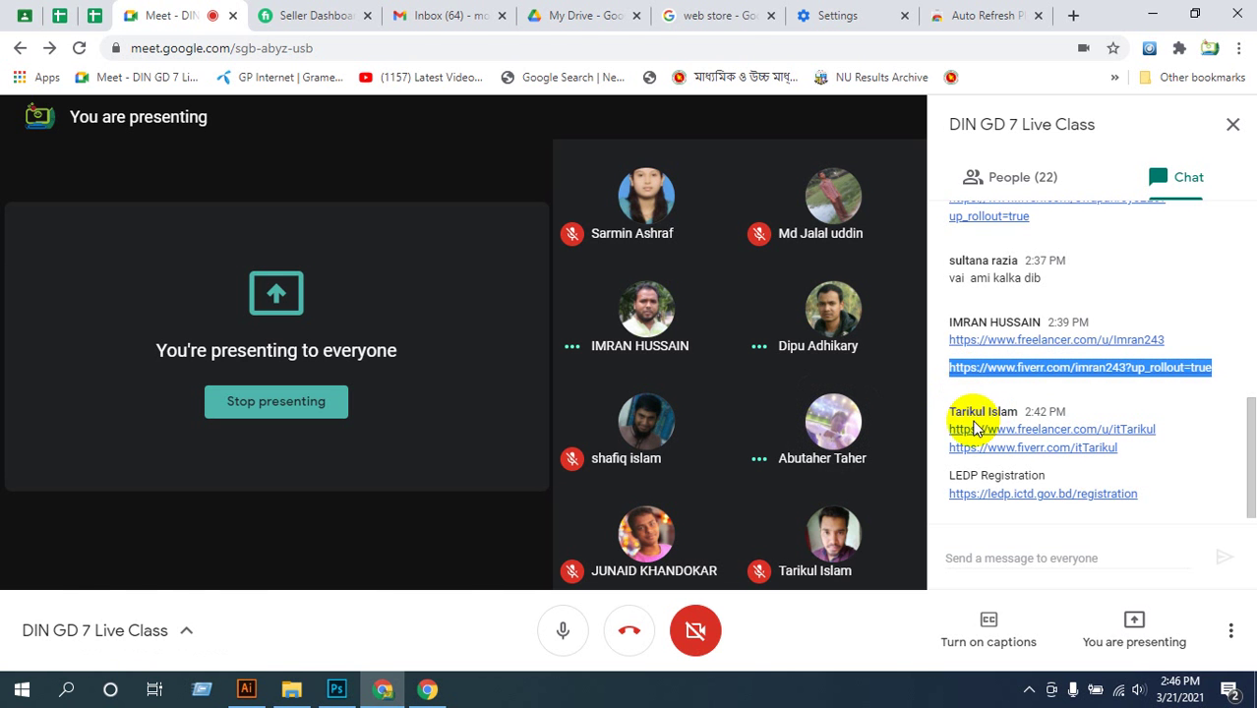
- Paste the copied Fiverr link into cell F20 of the DIN- Graphics Design spreadsheet's GD-B-TU-7 sheet
click(108, 22)
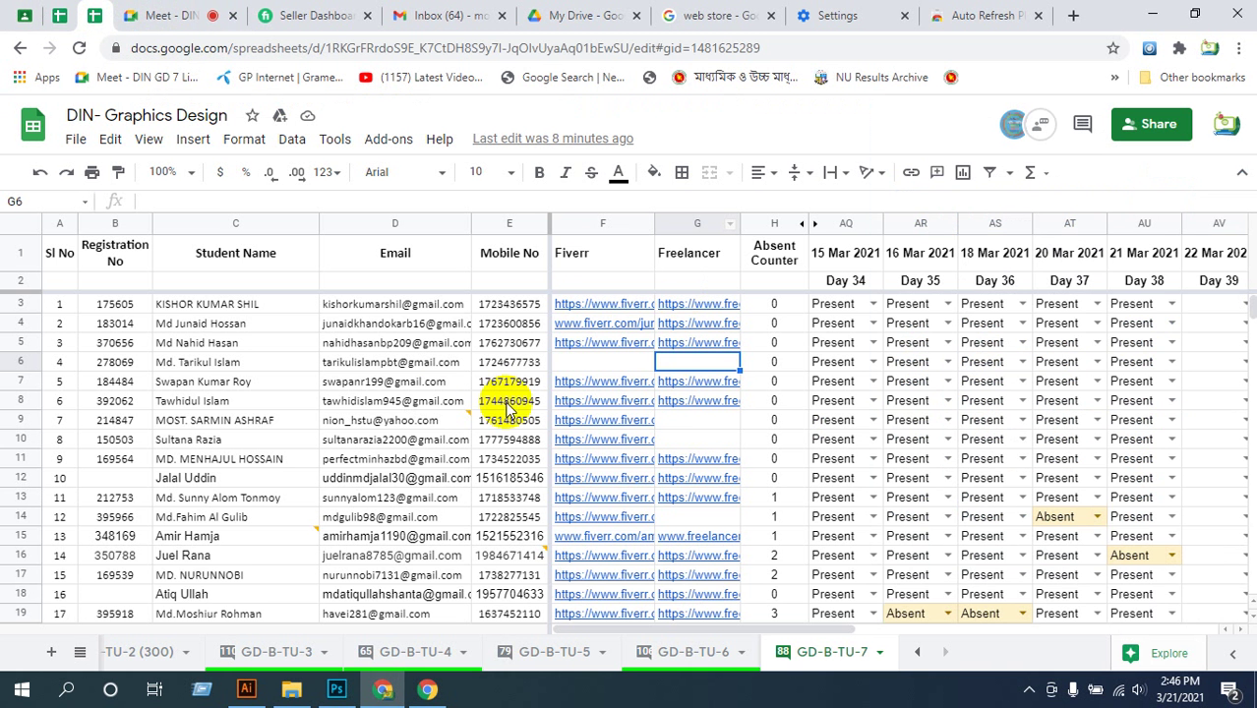
scroll(265, 479, down, 1)
scroll(265, 479, down, 5)
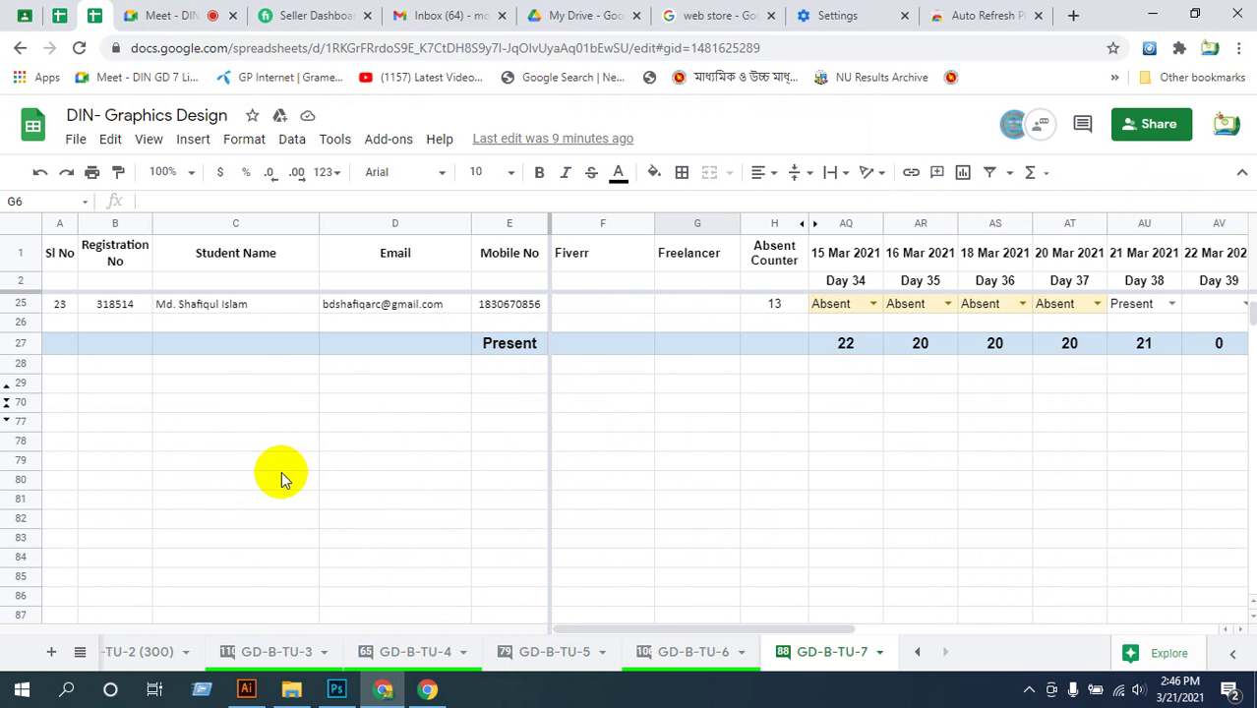
scroll(281, 477, up, 3)
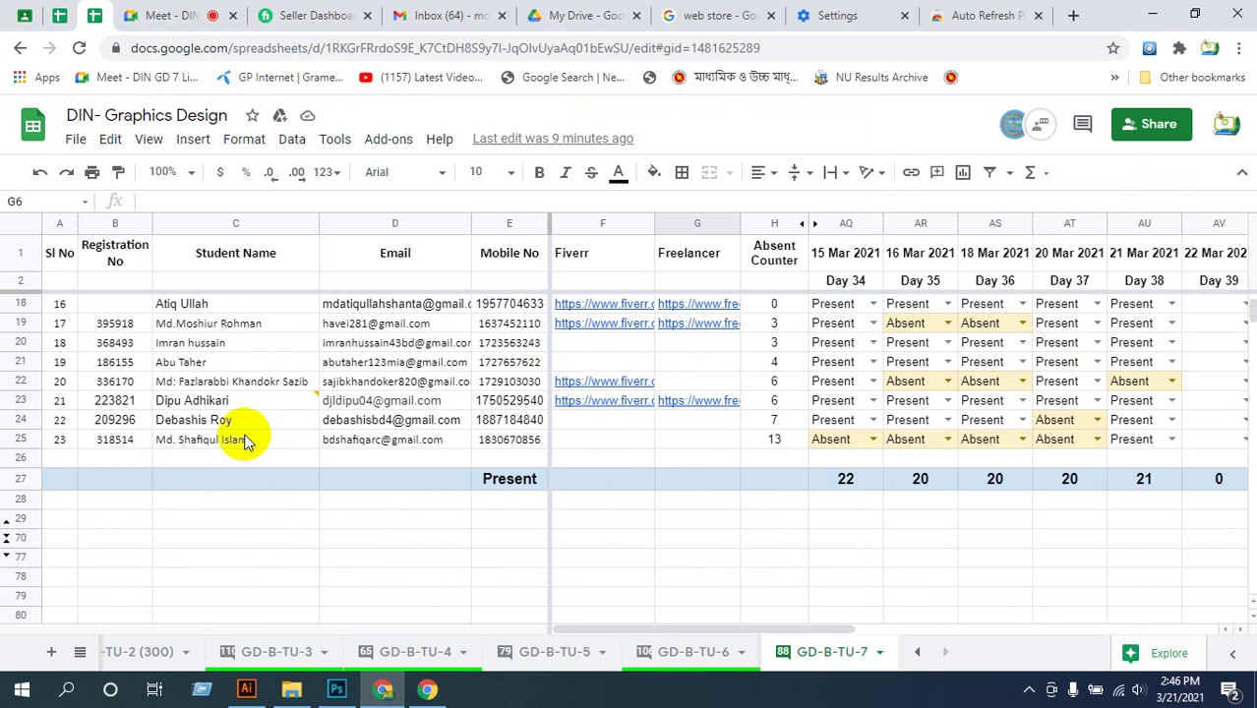
double_click(603, 341)
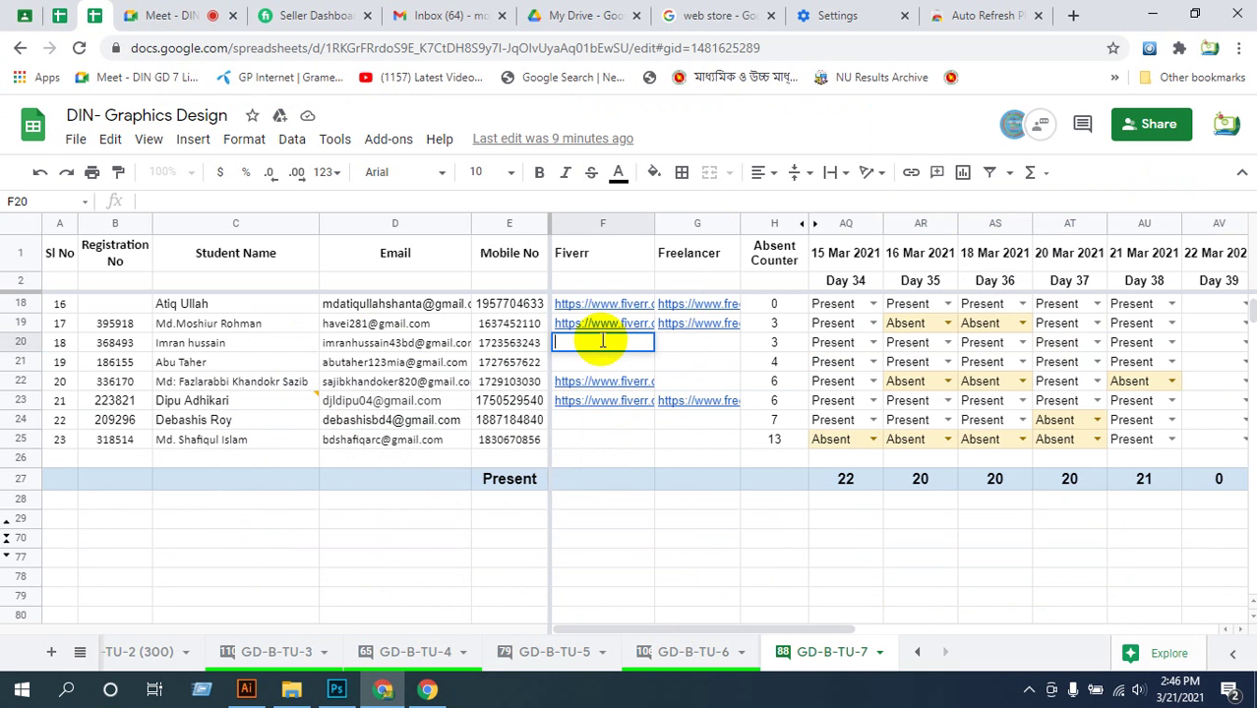
key(ctrl+v)
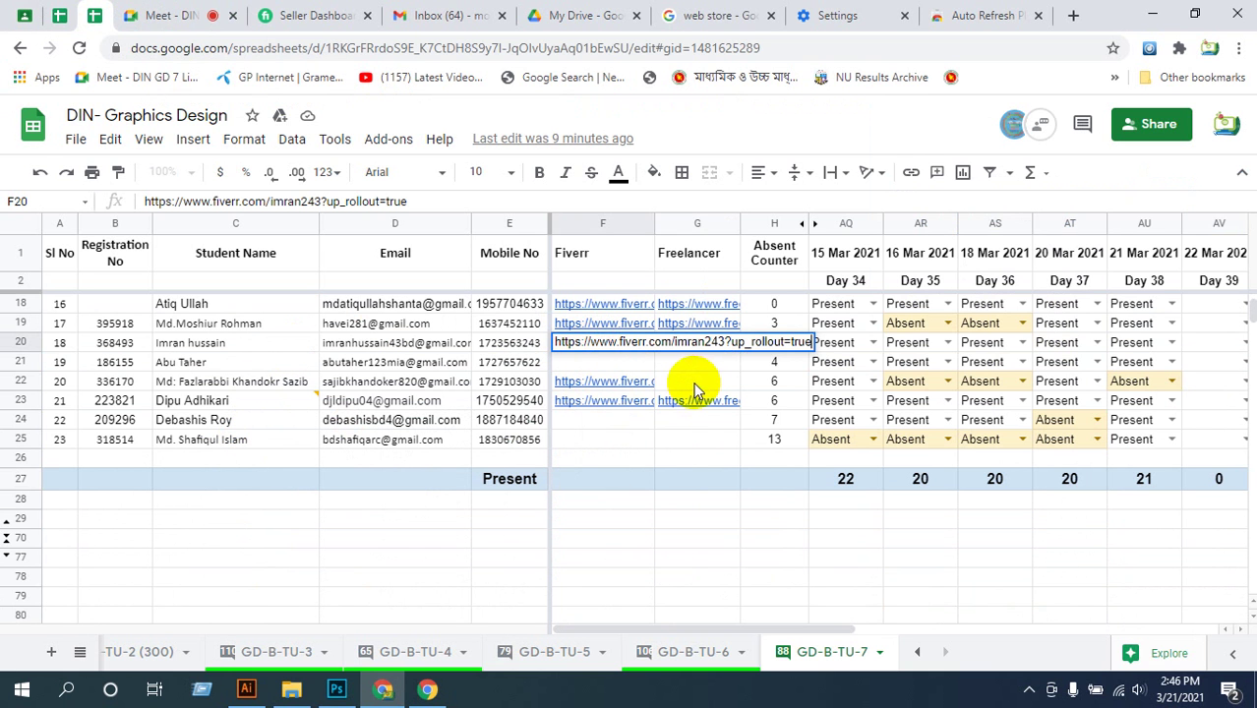
click(613, 497)
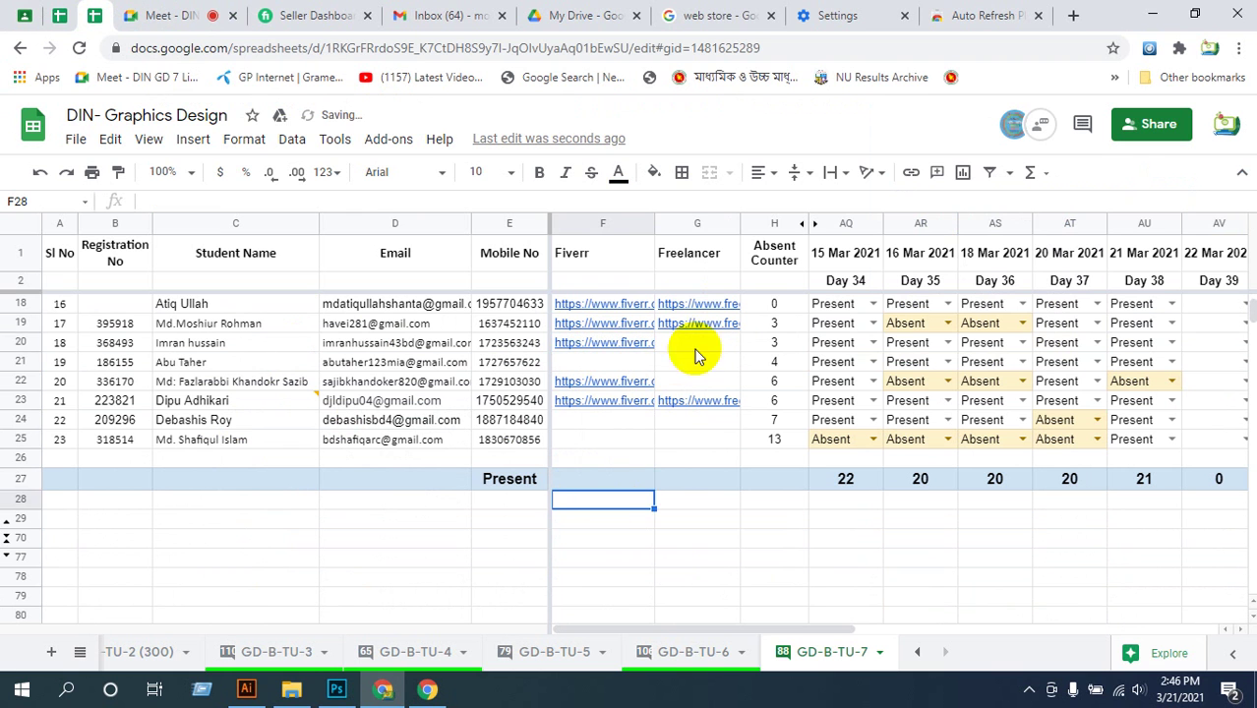
- Copy the Freelancer profile link from the 2:39 PM Meet chat message into cell G20 of the student sheet
click(695, 344)
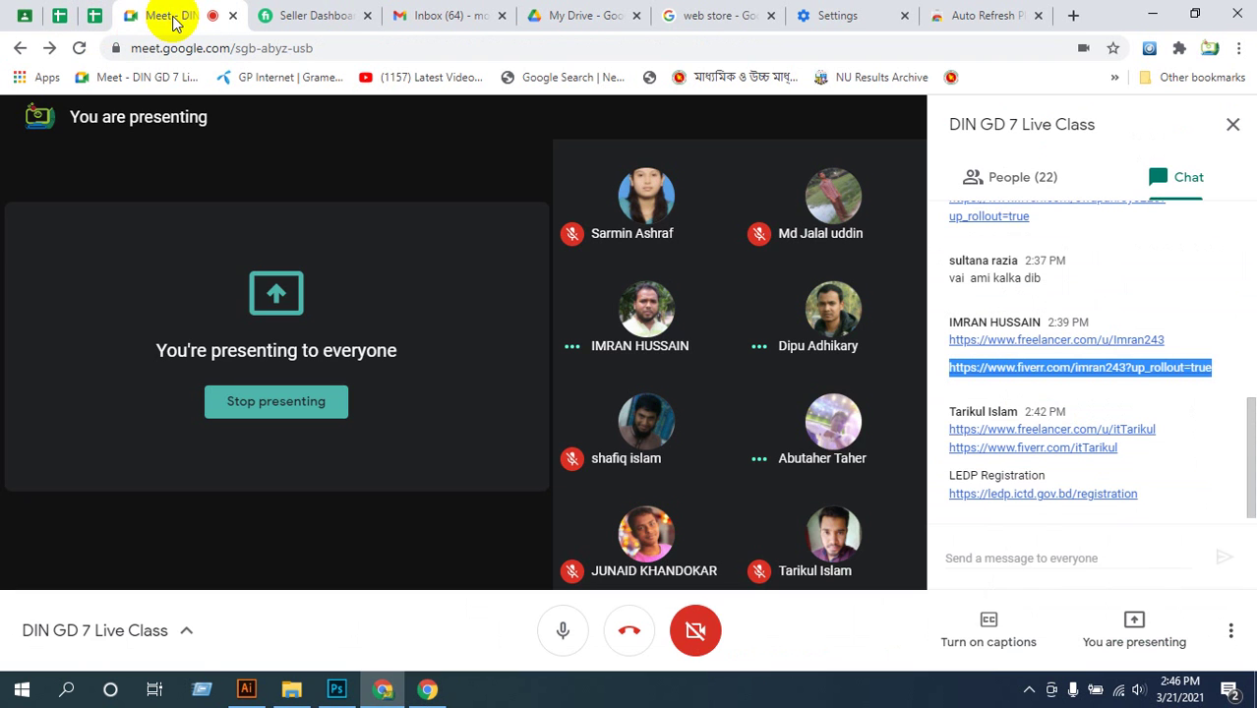
click(169, 17)
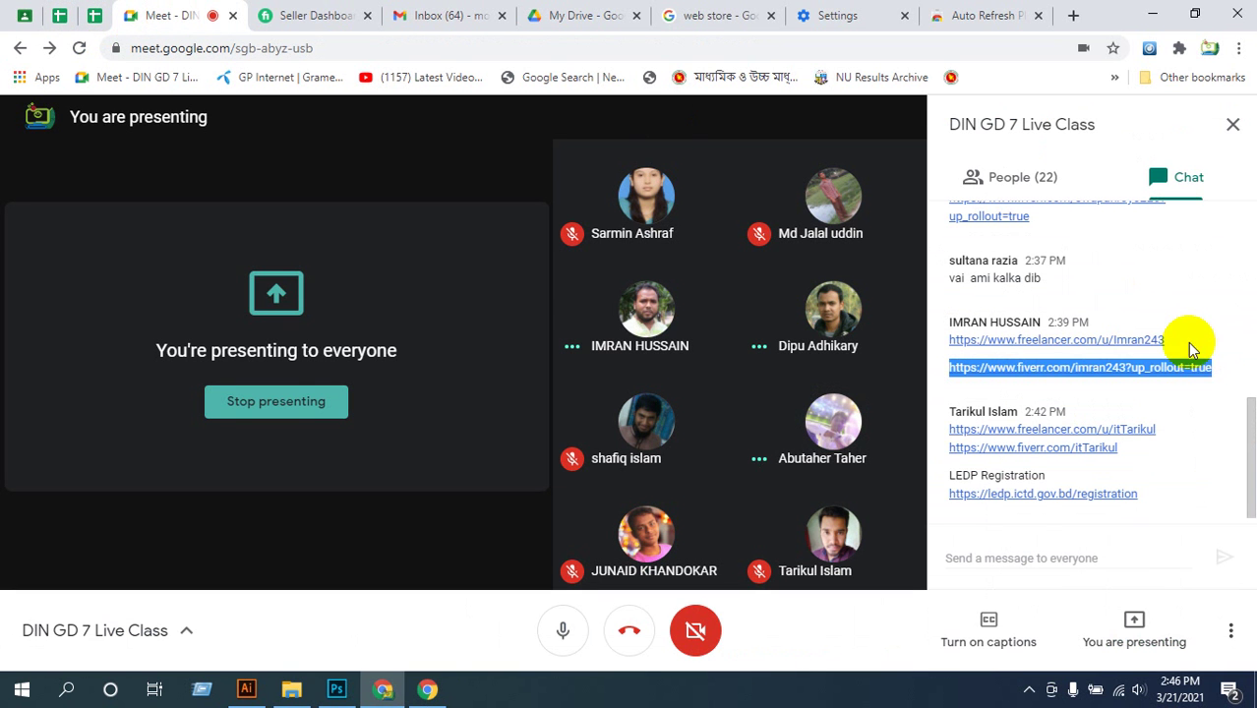
drag(1192, 345, 946, 346)
key(ctrl+c)
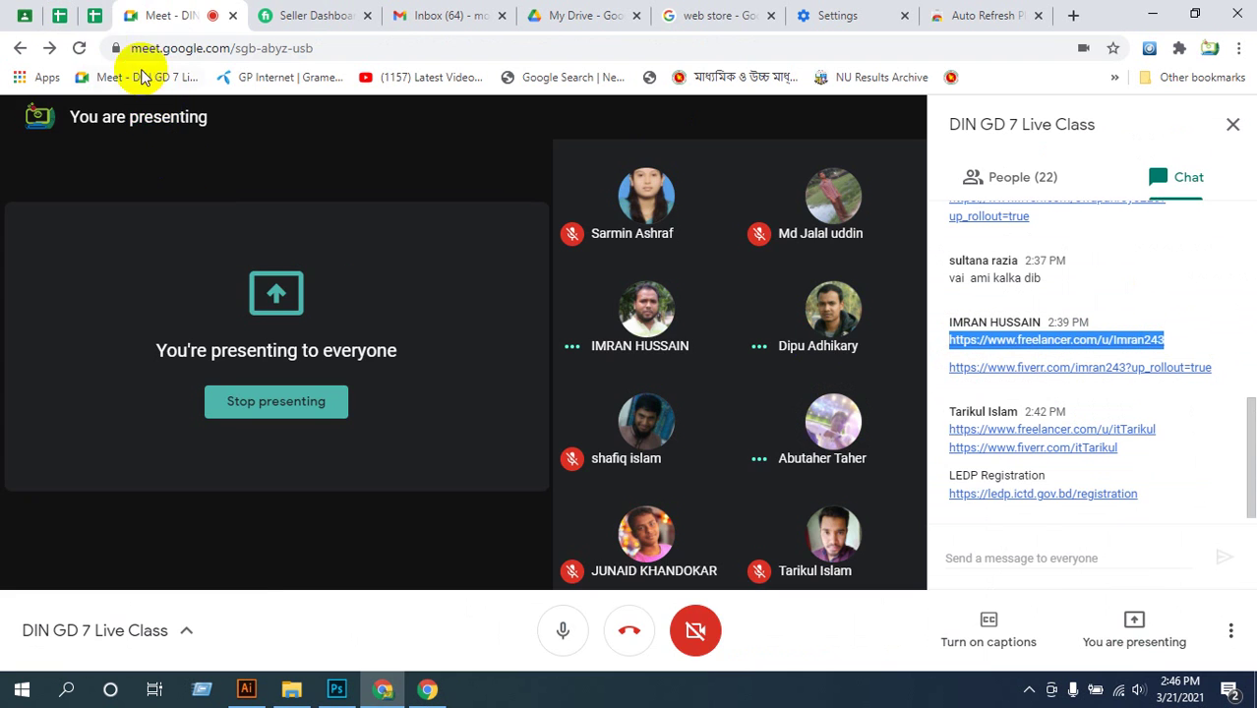
click(95, 18)
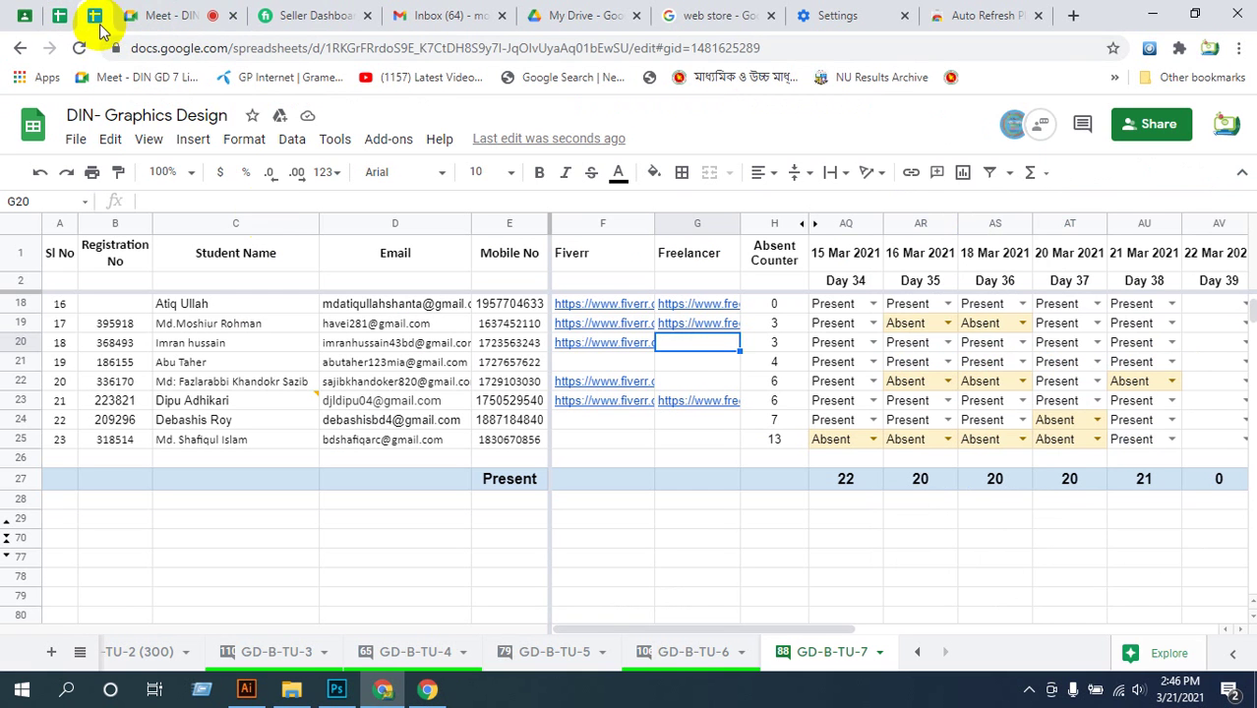
double_click(691, 340)
key(ctrl+v)
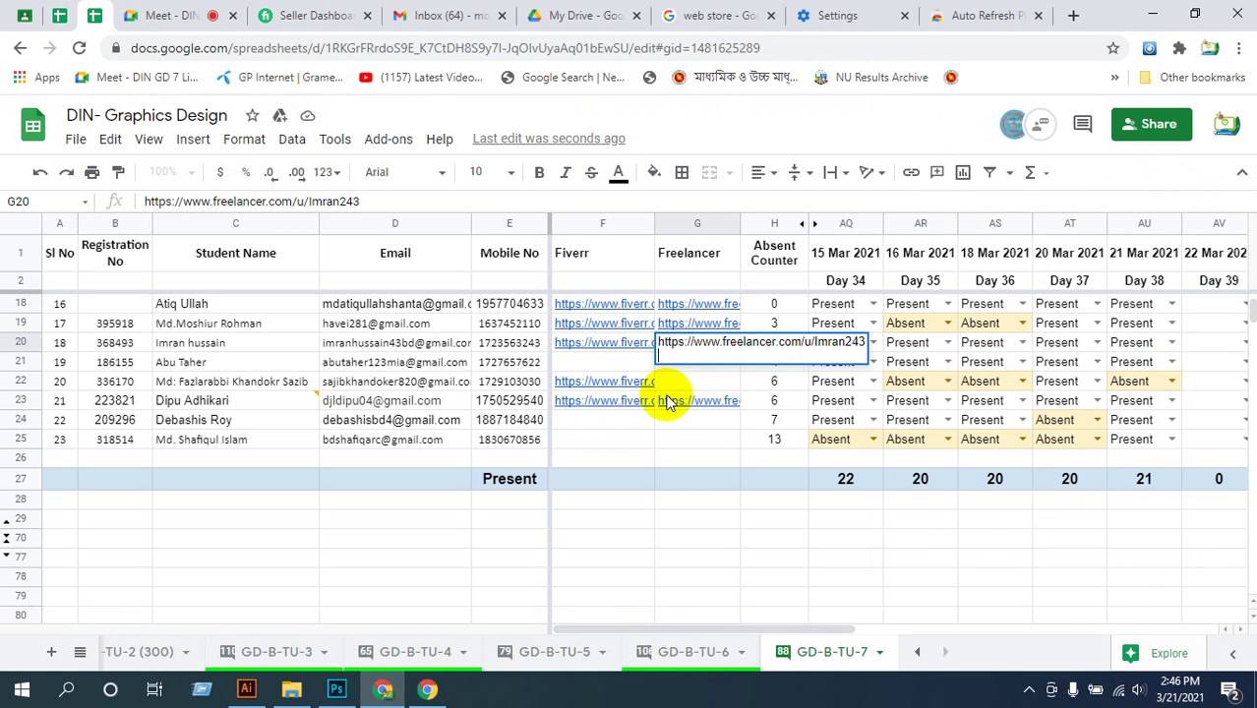
click(571, 458)
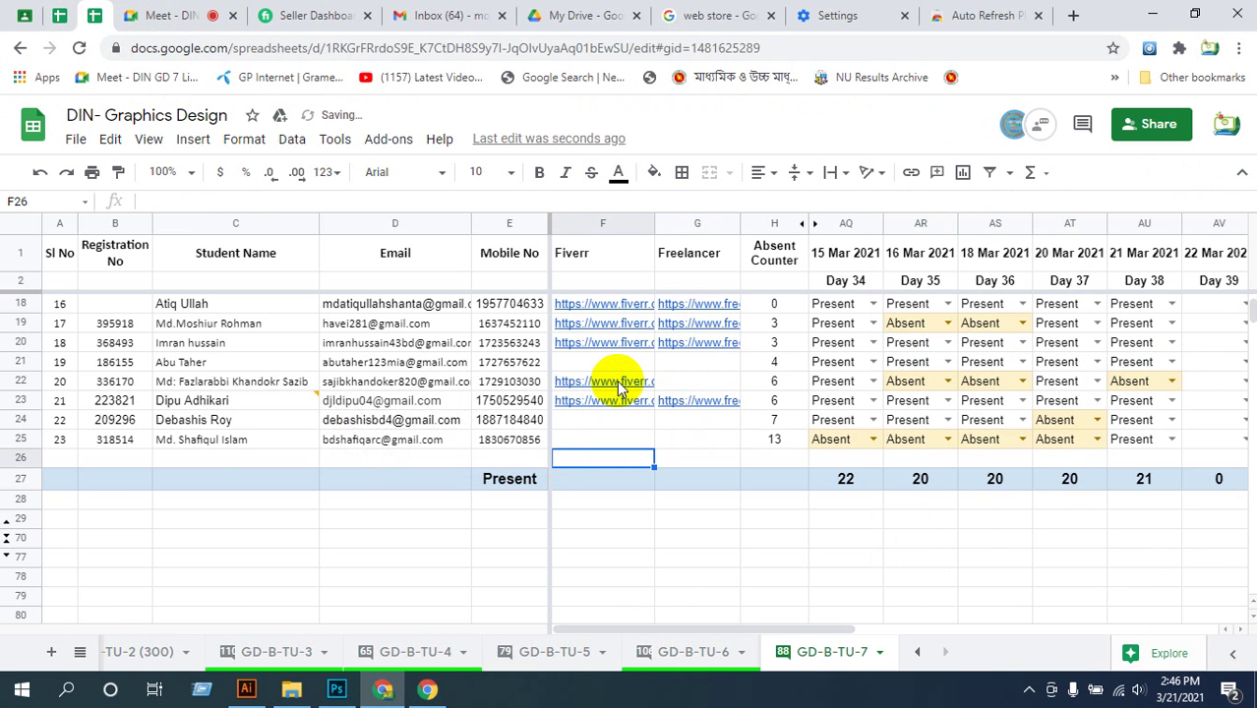
- Find the empty Fiverr cell in row 6 and copy the Fiverr profile link from the 2:42 PM Google Meet chat message
scroll(606, 393, up, 5)
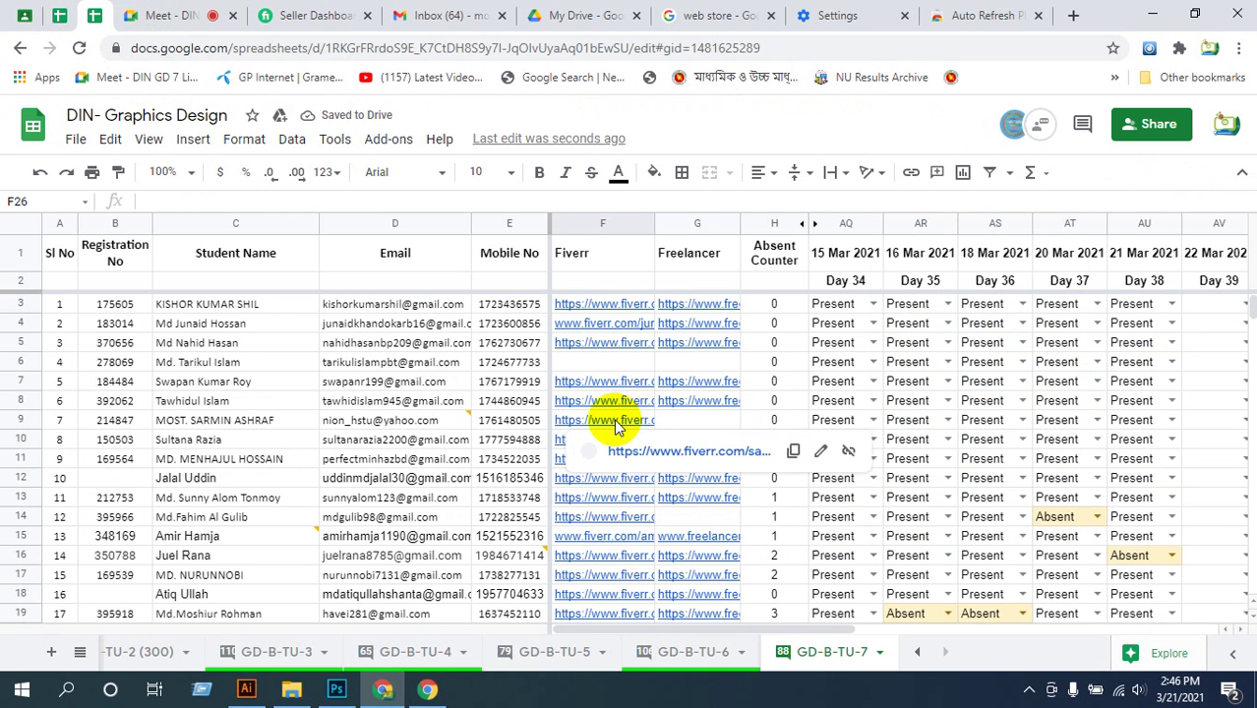
click(602, 361)
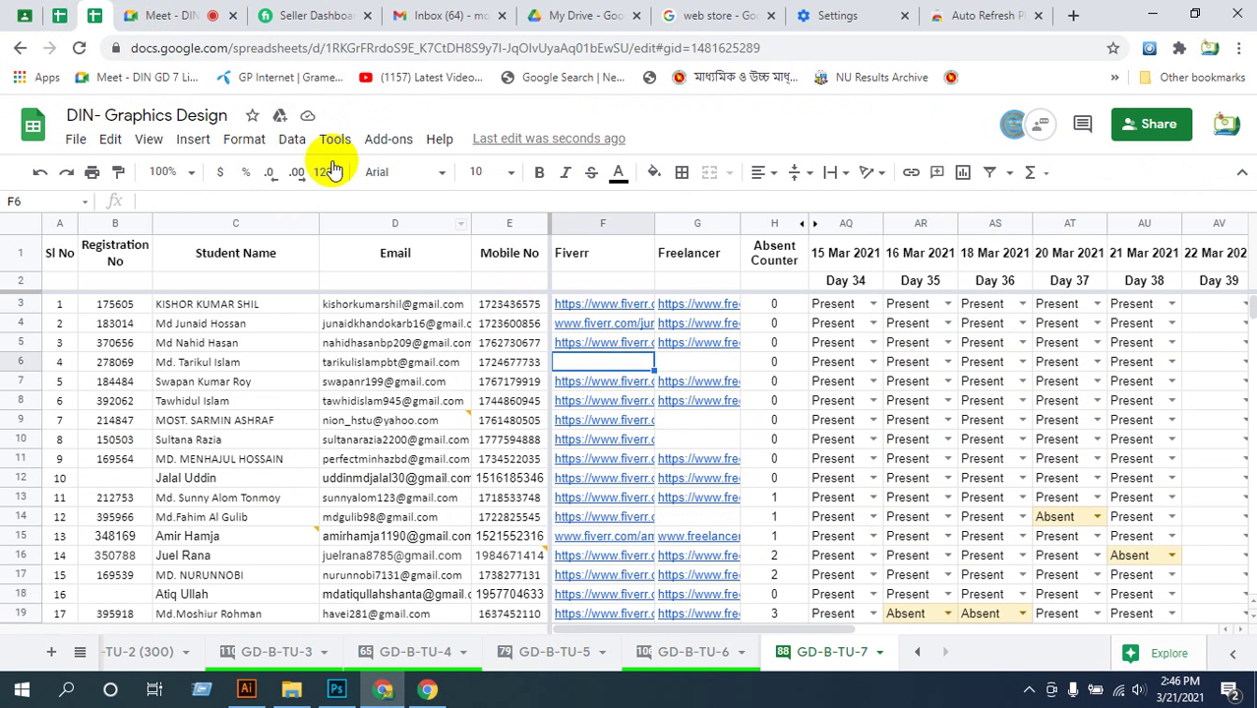
click(141, 15)
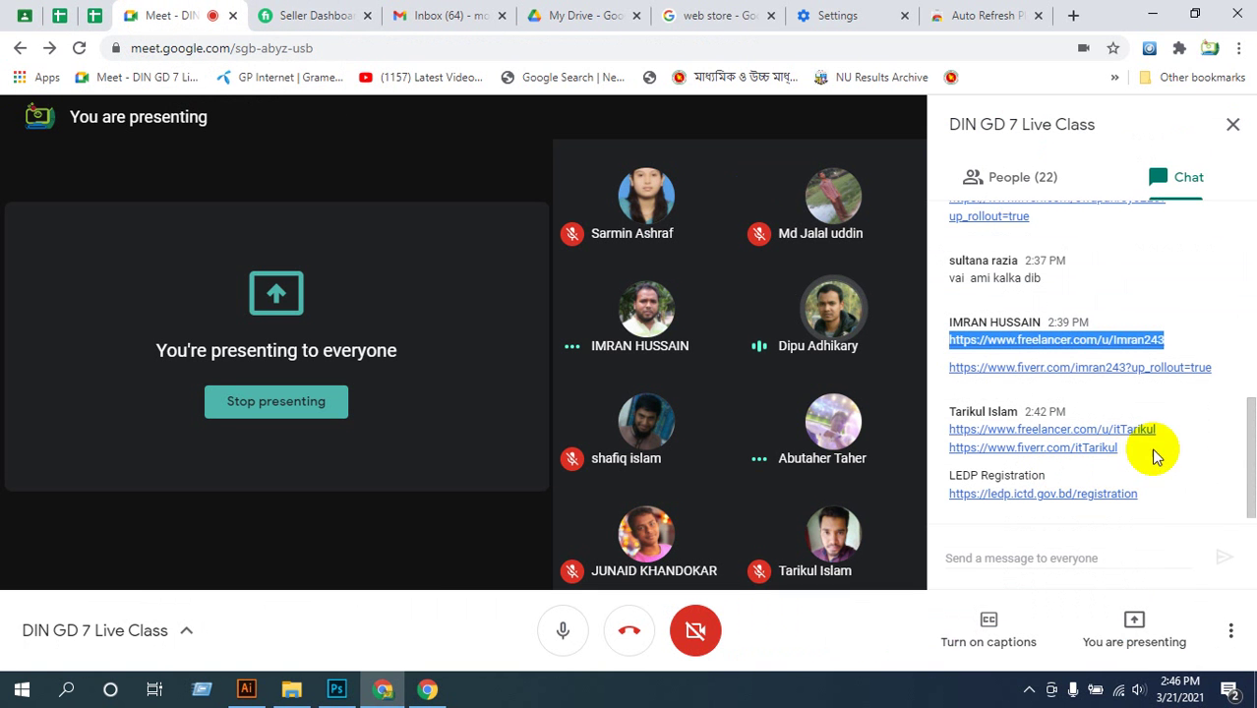
drag(1151, 448, 944, 462)
key(ctrl+c)
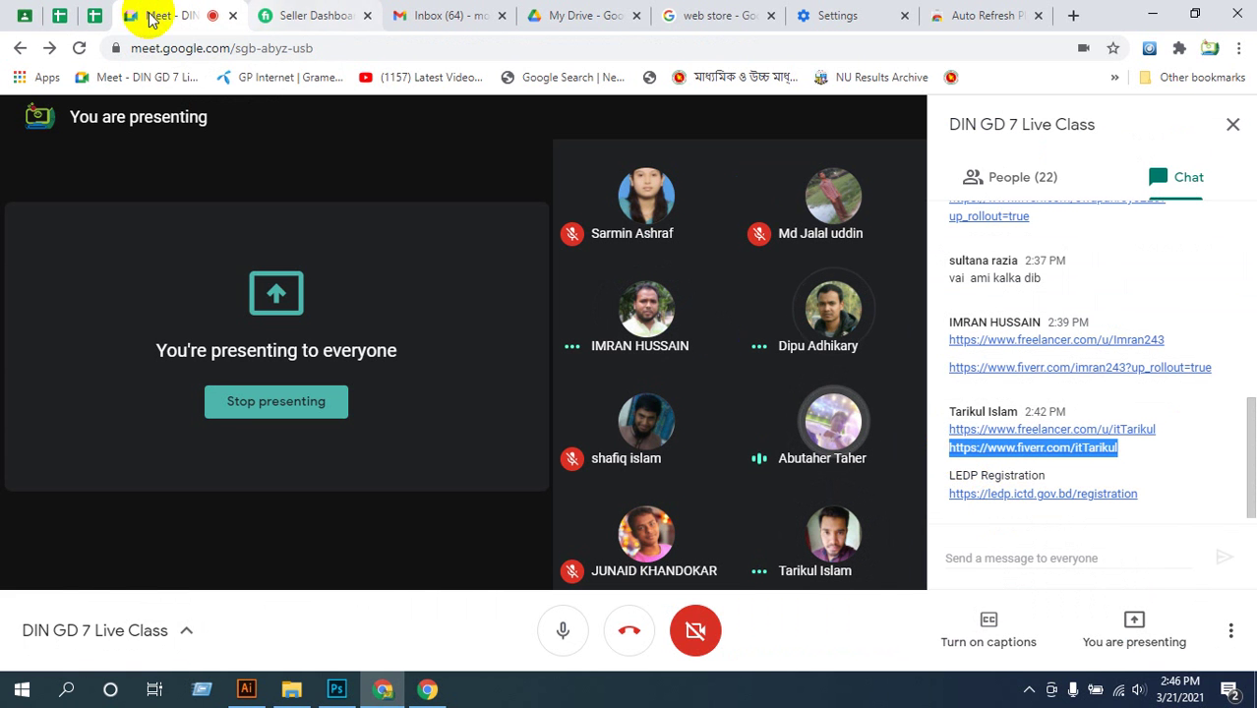
- Paste the copied Fiverr link into cell F6 of the DIN- Graphics Design spreadsheet's GD-B-TU-7 sheet
click(95, 15)
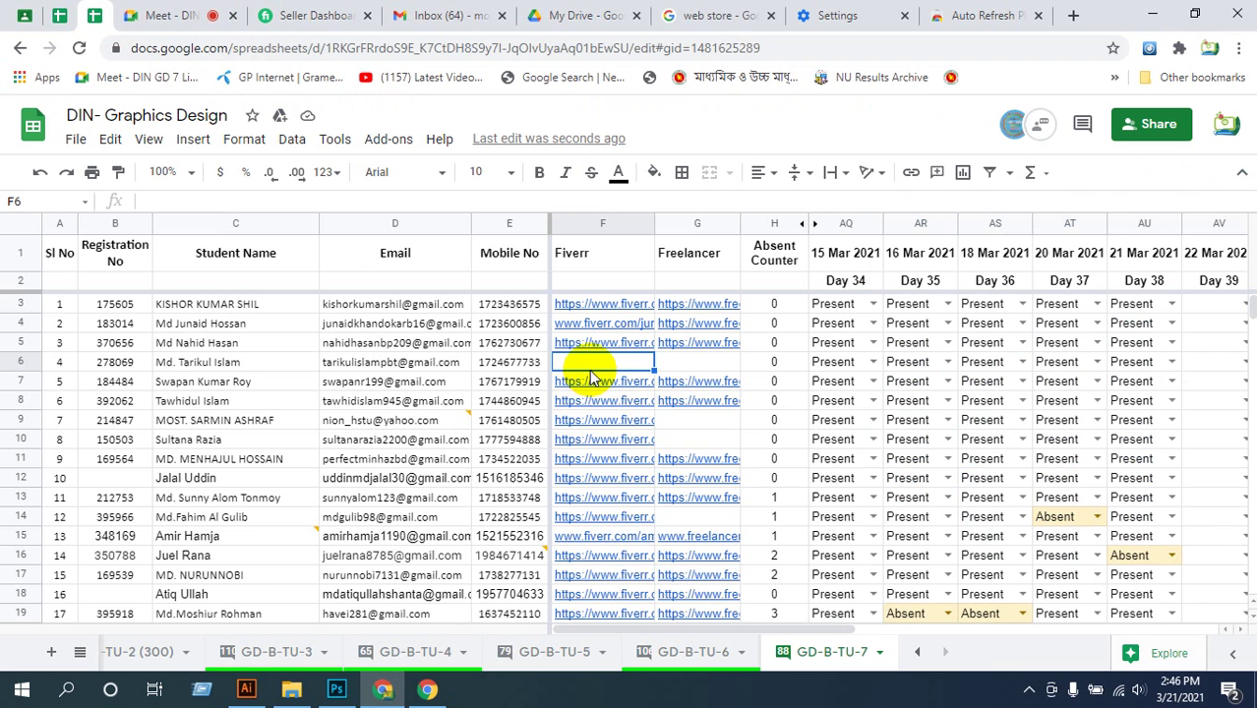
double_click(588, 362)
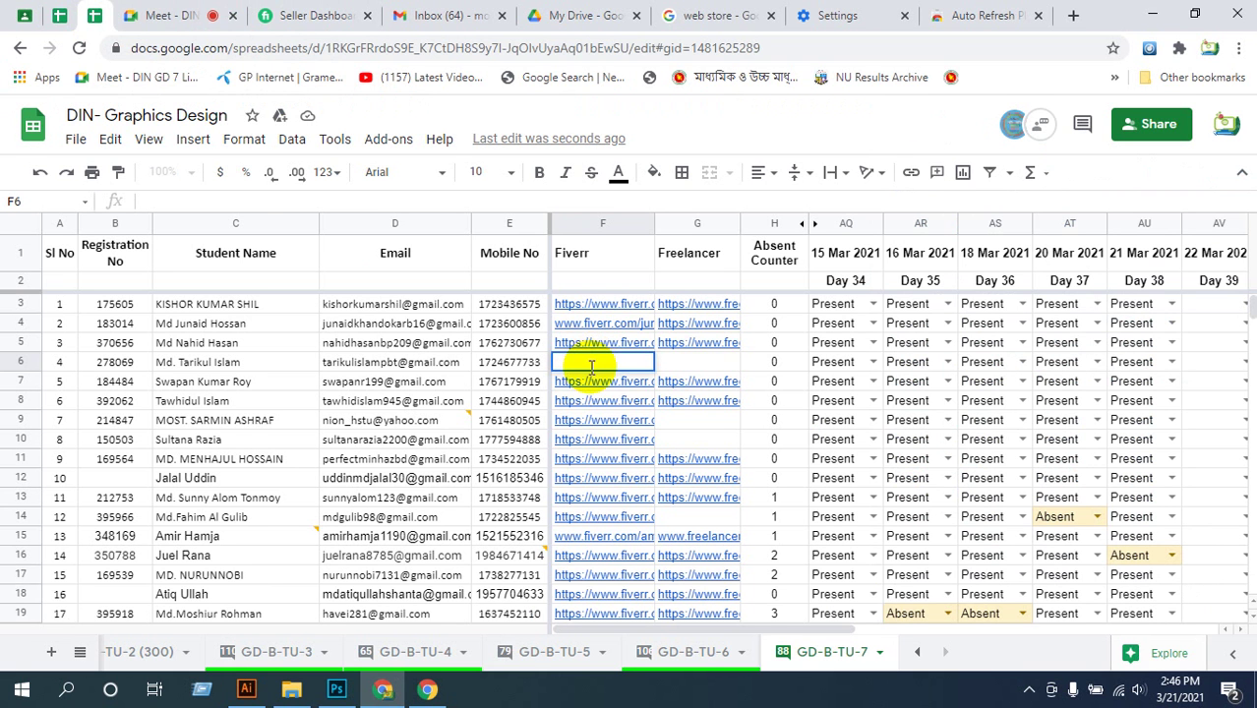
key(ctrl+v)
key(ctrl+Return)
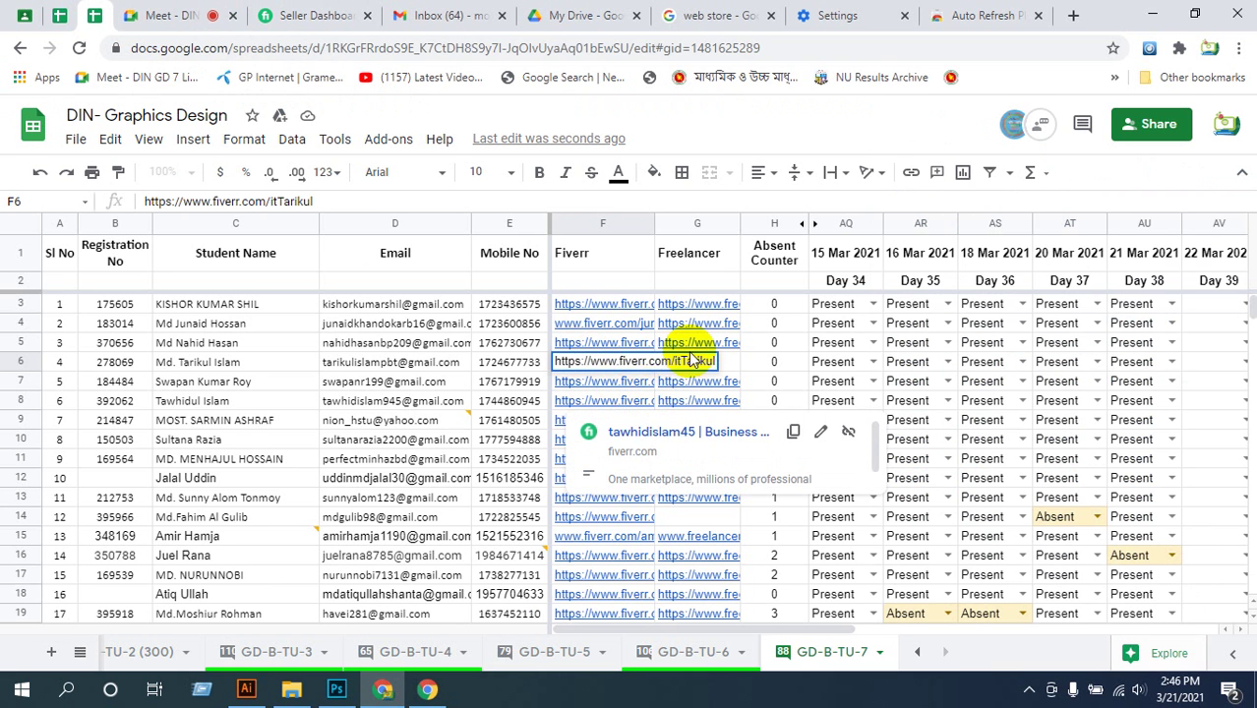
- Copy the Freelancer profile link from the 2:42 PM chat message in the Google Meet class
click(152, 15)
drag(1159, 433, 945, 429)
key(ctrl+c)
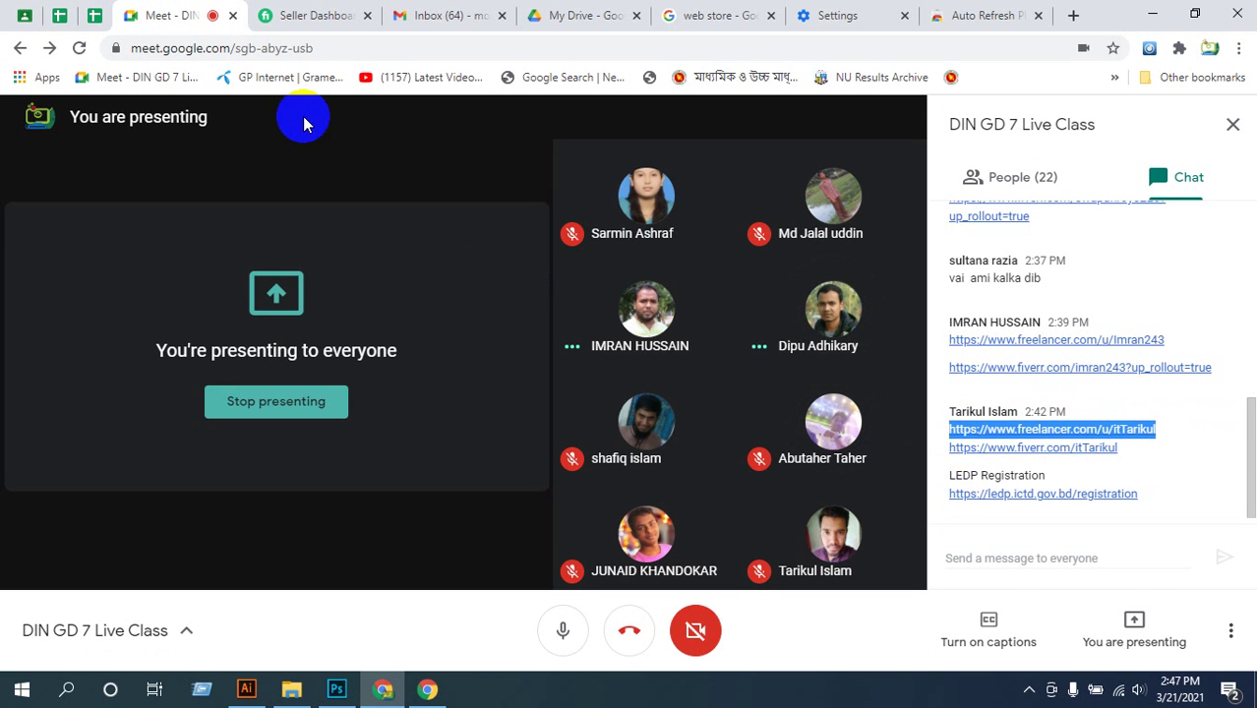
- Paste the copied Freelancer link into cell G6 of the student spreadsheet, in the same student's row
click(98, 22)
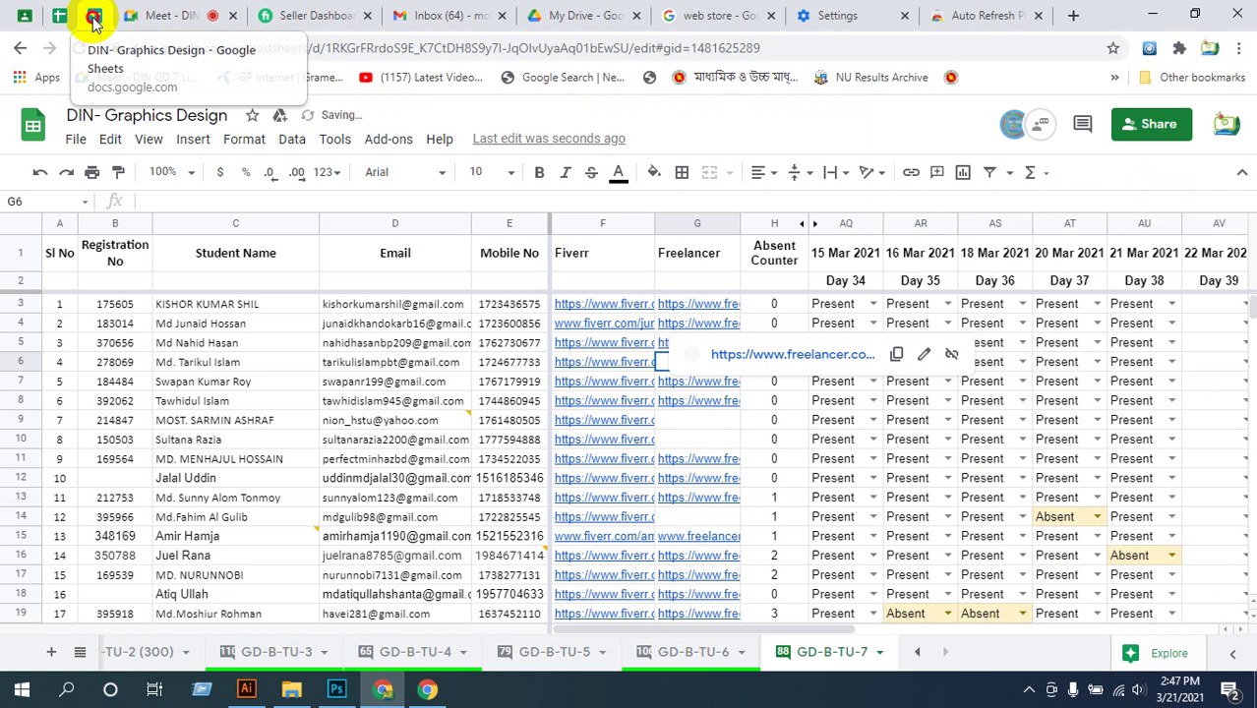
key(Delete)
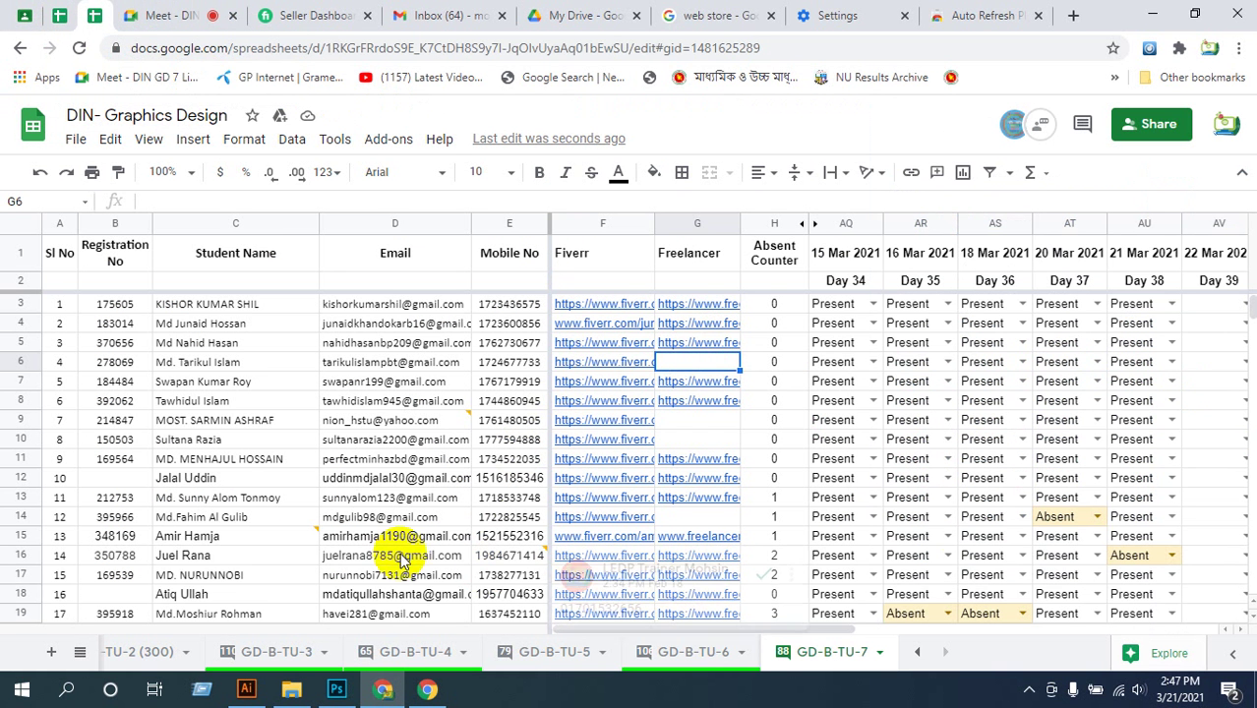
click(303, 364)
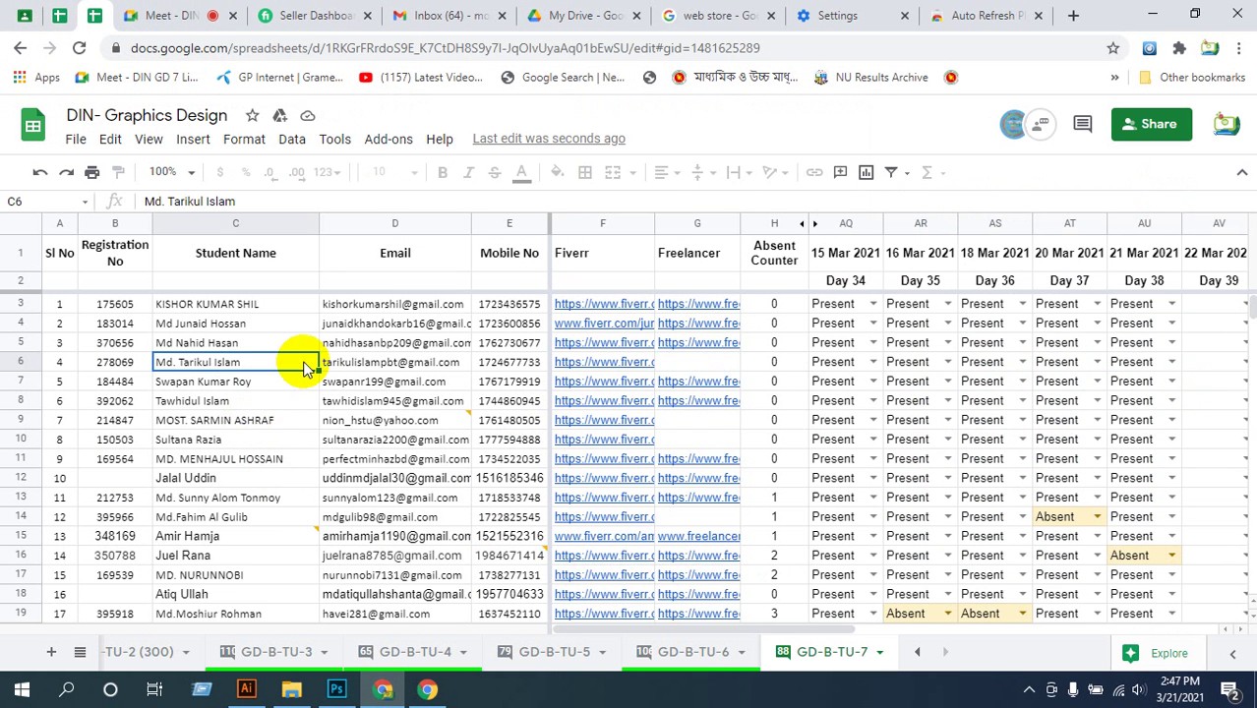
click(685, 369)
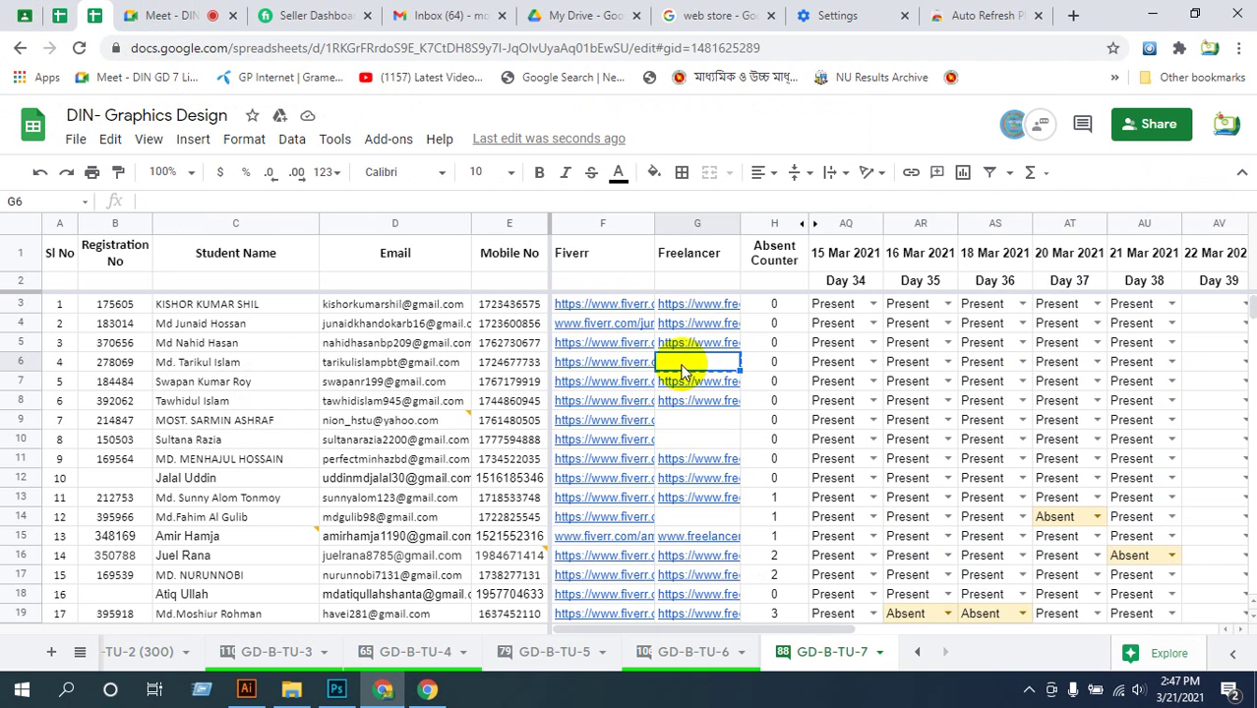
double_click(686, 369)
key(ctrl+v)
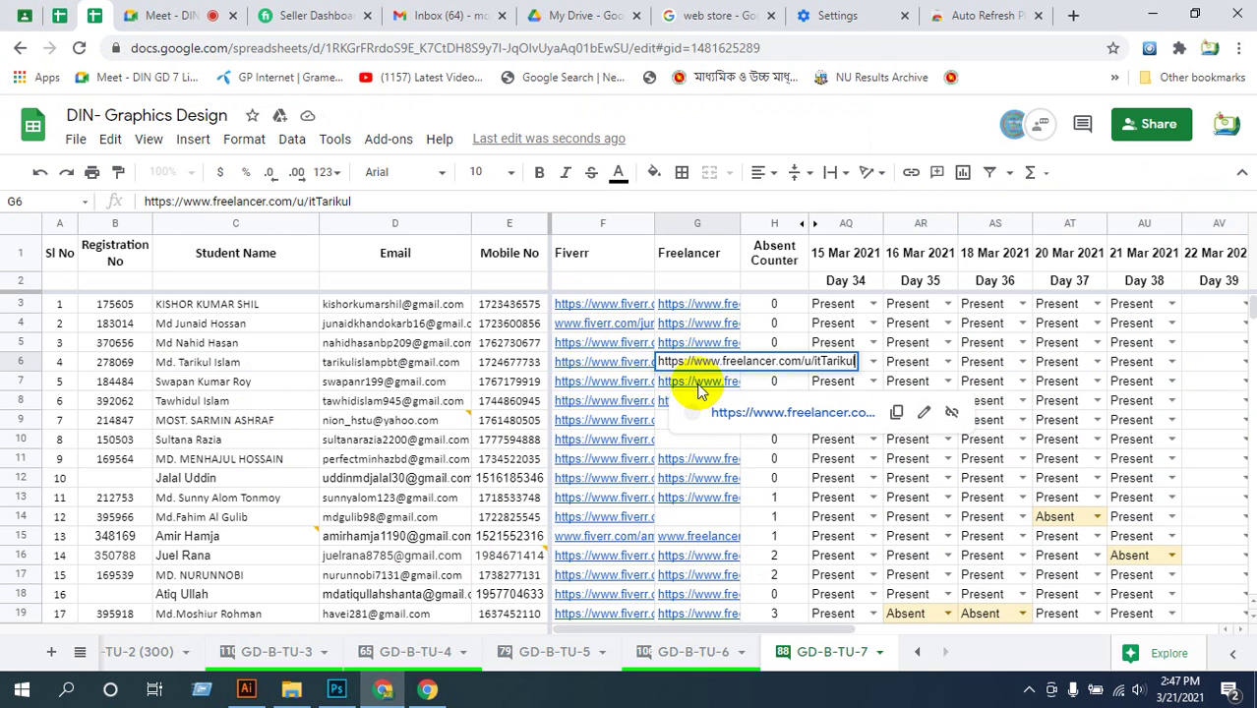
click(695, 410)
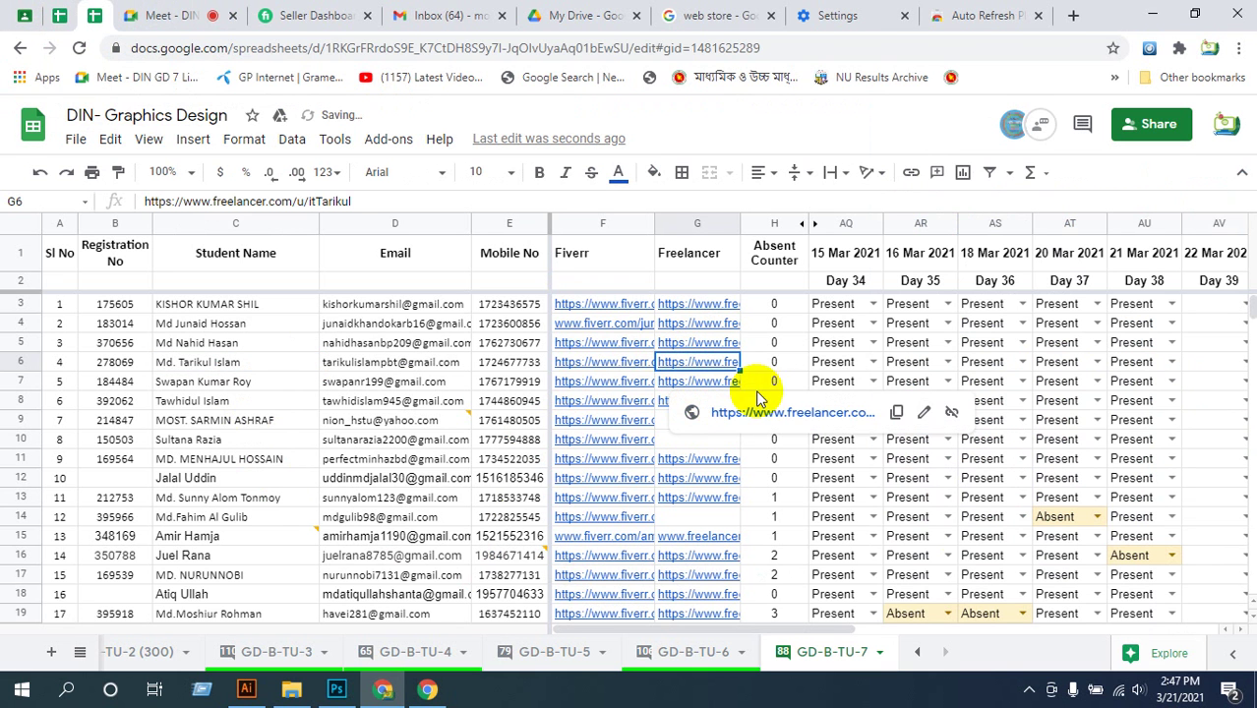
scroll(615, 542, down, 5)
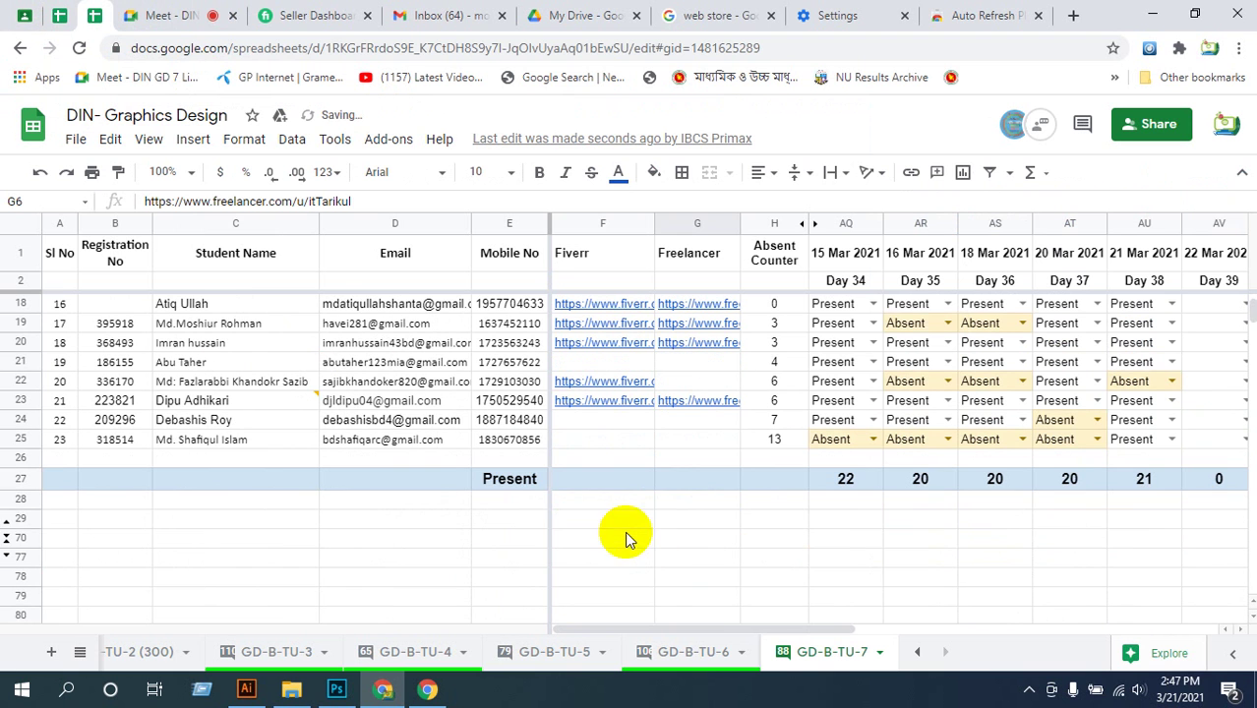
click(622, 523)
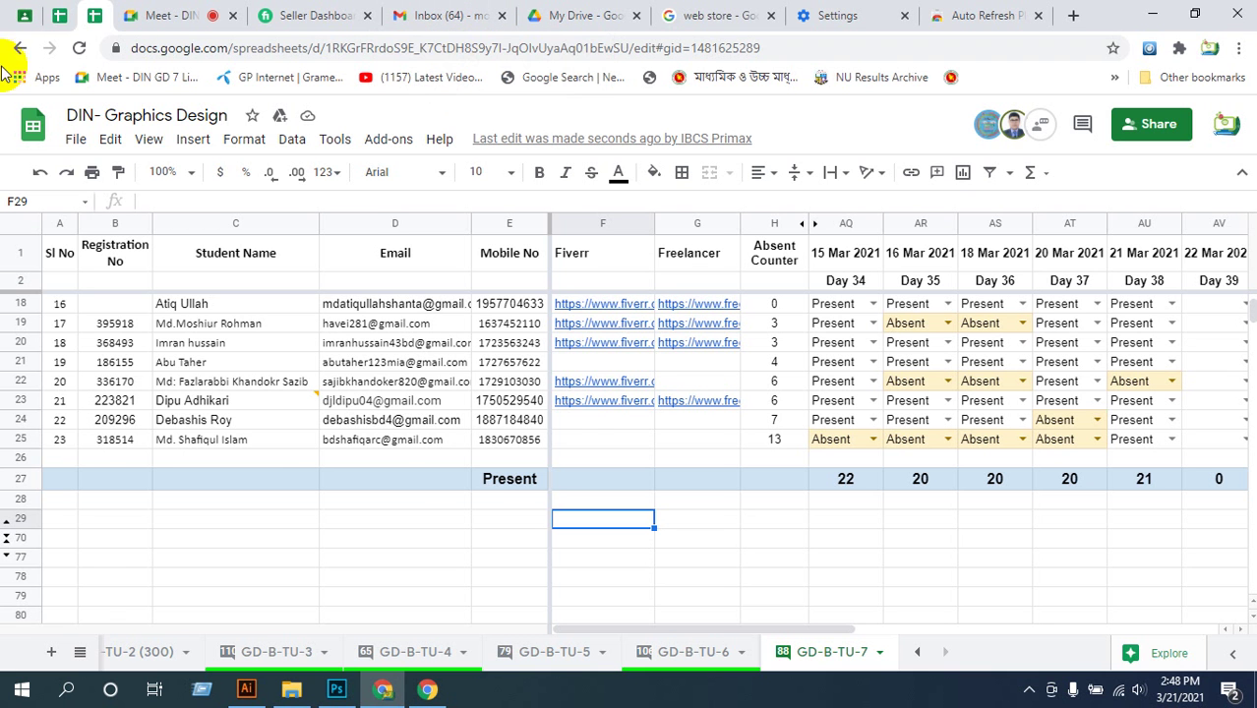
- Switch to the Fiverr seller dashboard and look through its inbox preview and seller tips
click(314, 16)
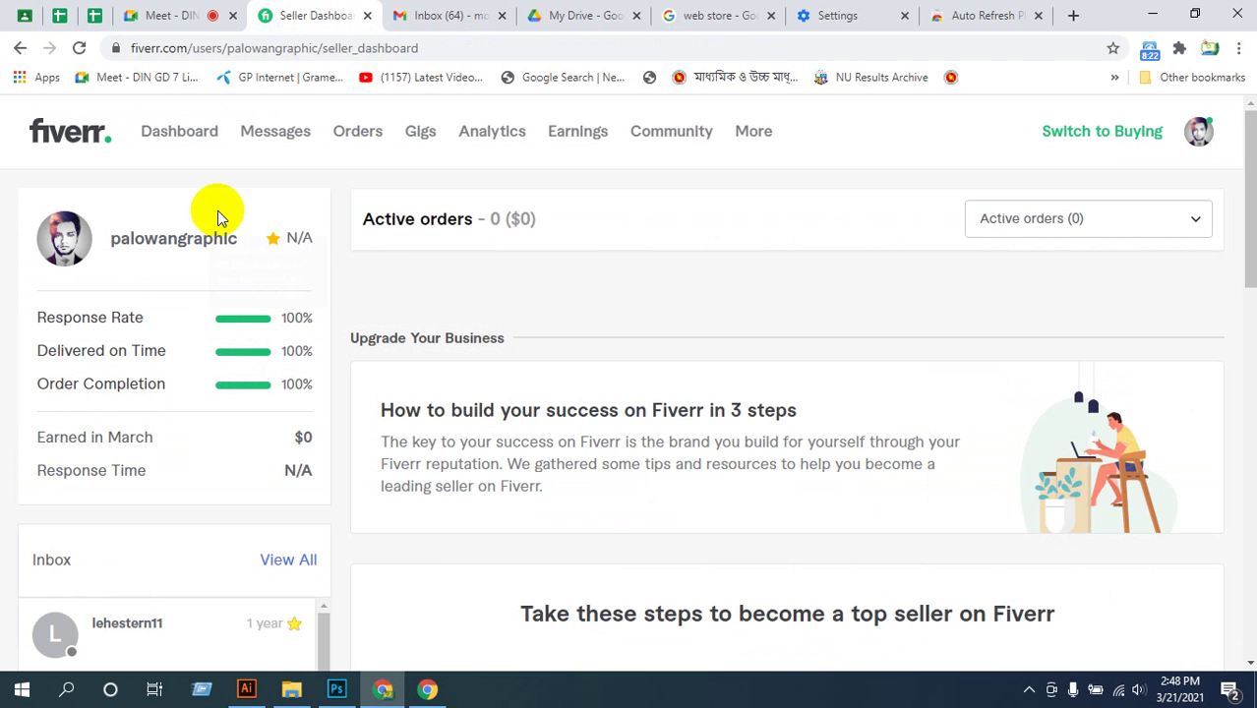
scroll(1101, 359, down, 3)
scroll(491, 351, down, 2)
scroll(359, 368, up, 3)
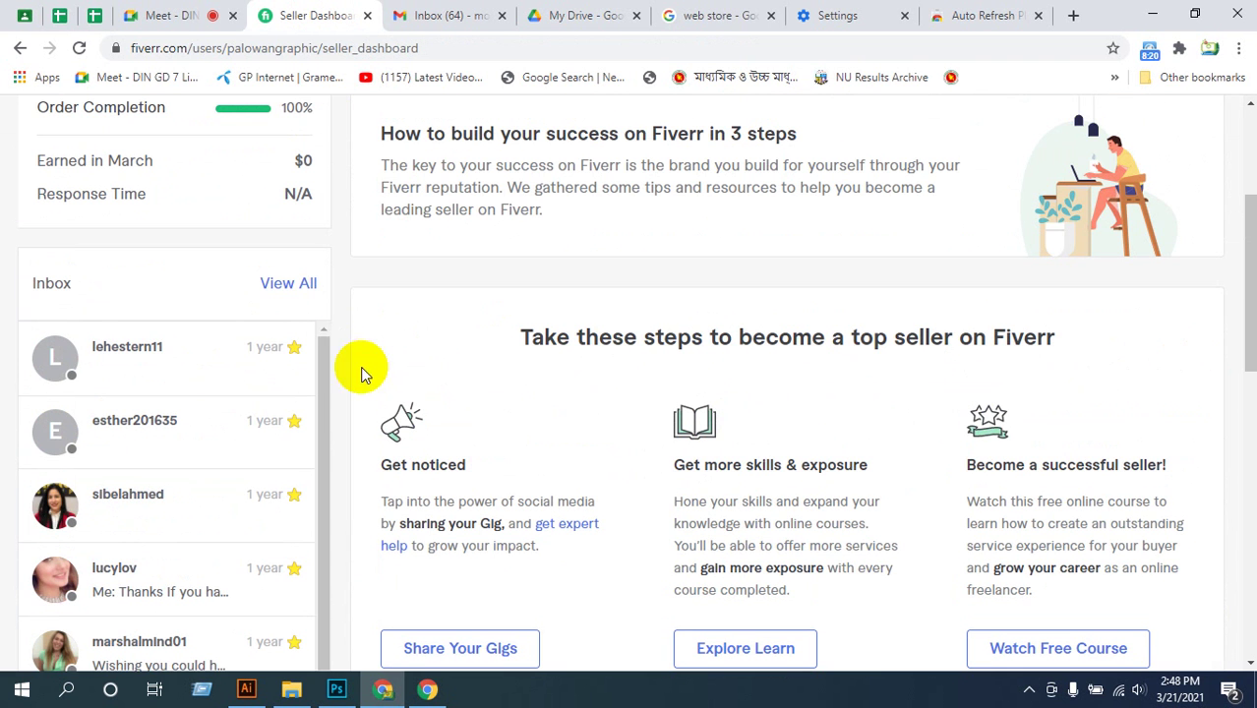
click(324, 418)
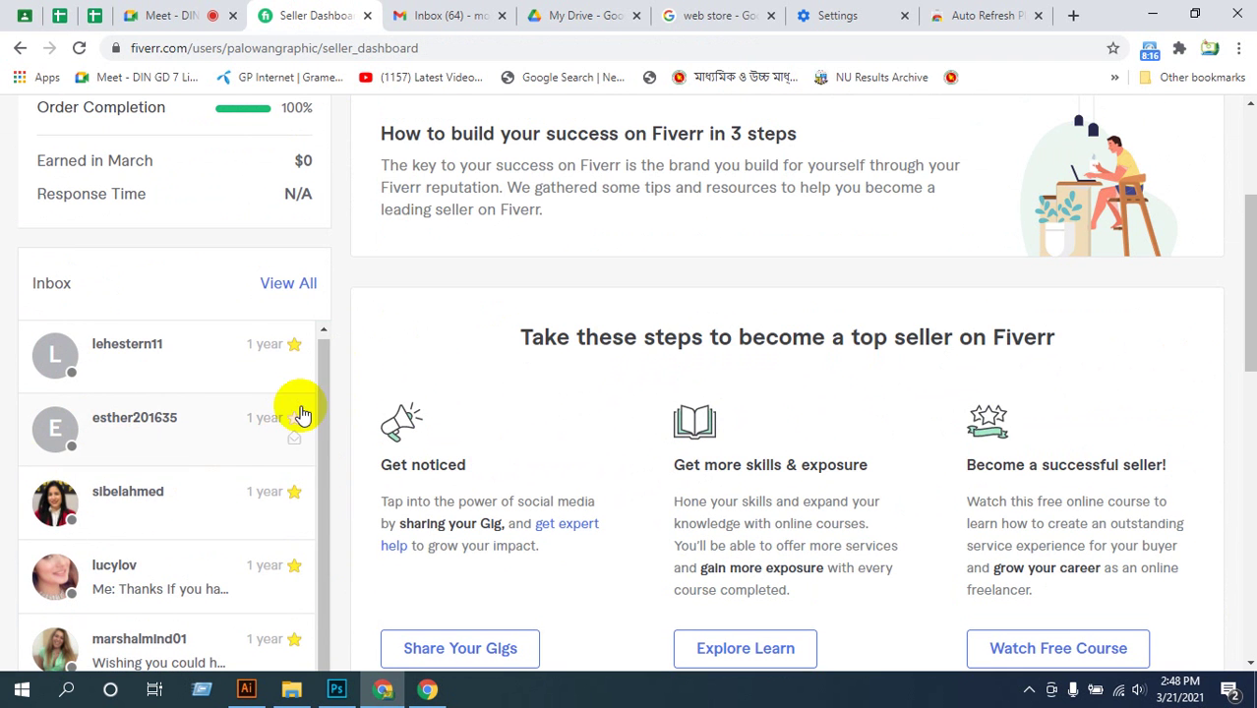
scroll(1235, 227, down, 3)
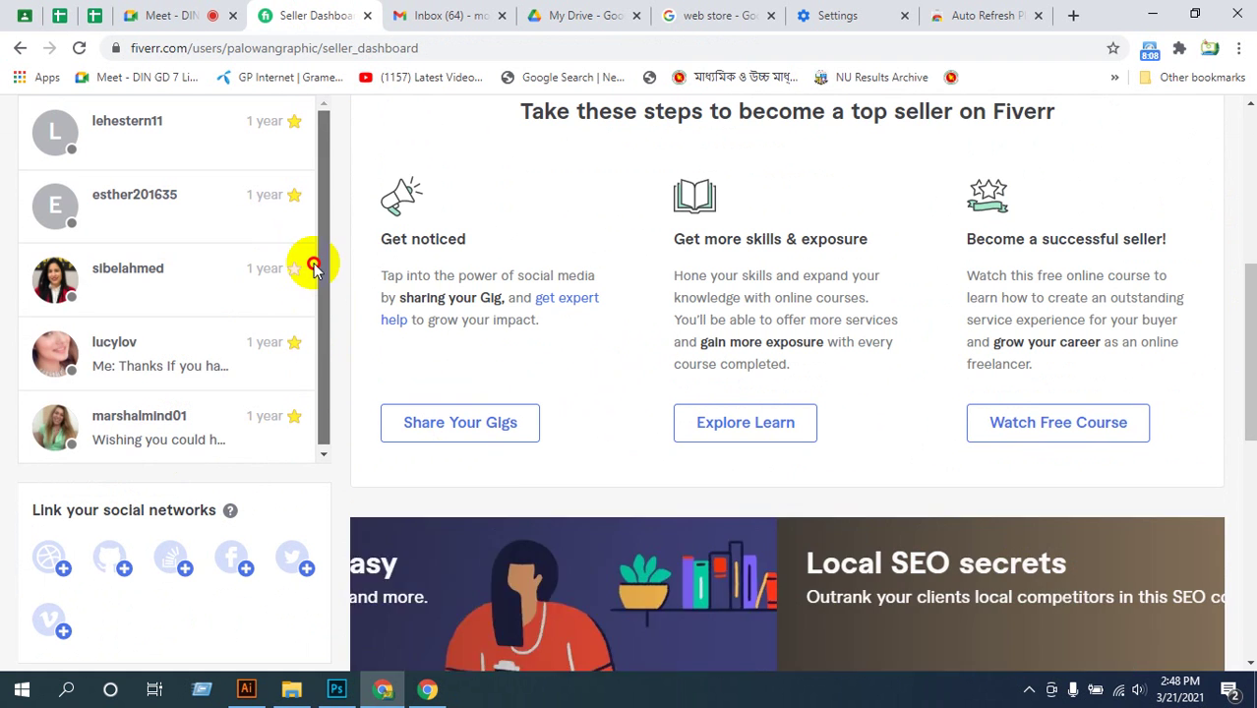
scroll(263, 506, down, 2)
scroll(217, 454, up, 4)
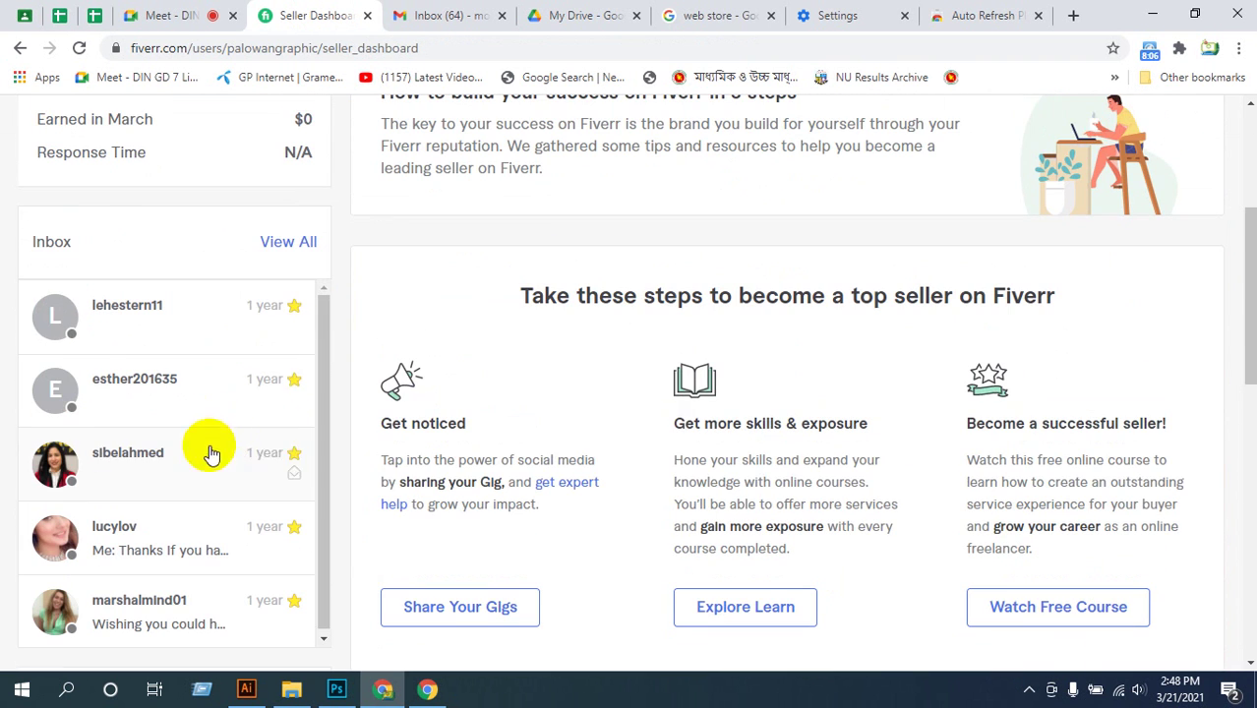
- Show the full Fiverr inbox and view the second conversation in the list
click(286, 246)
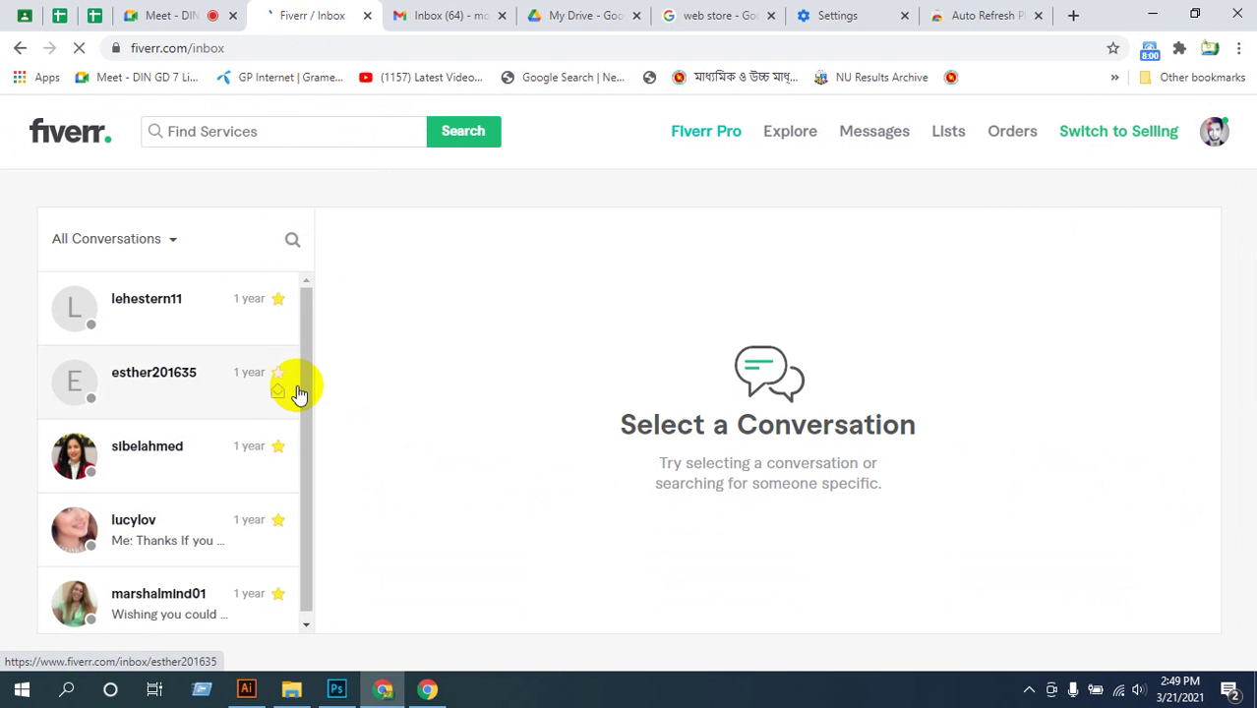
click(309, 443)
drag(309, 443, 299, 521)
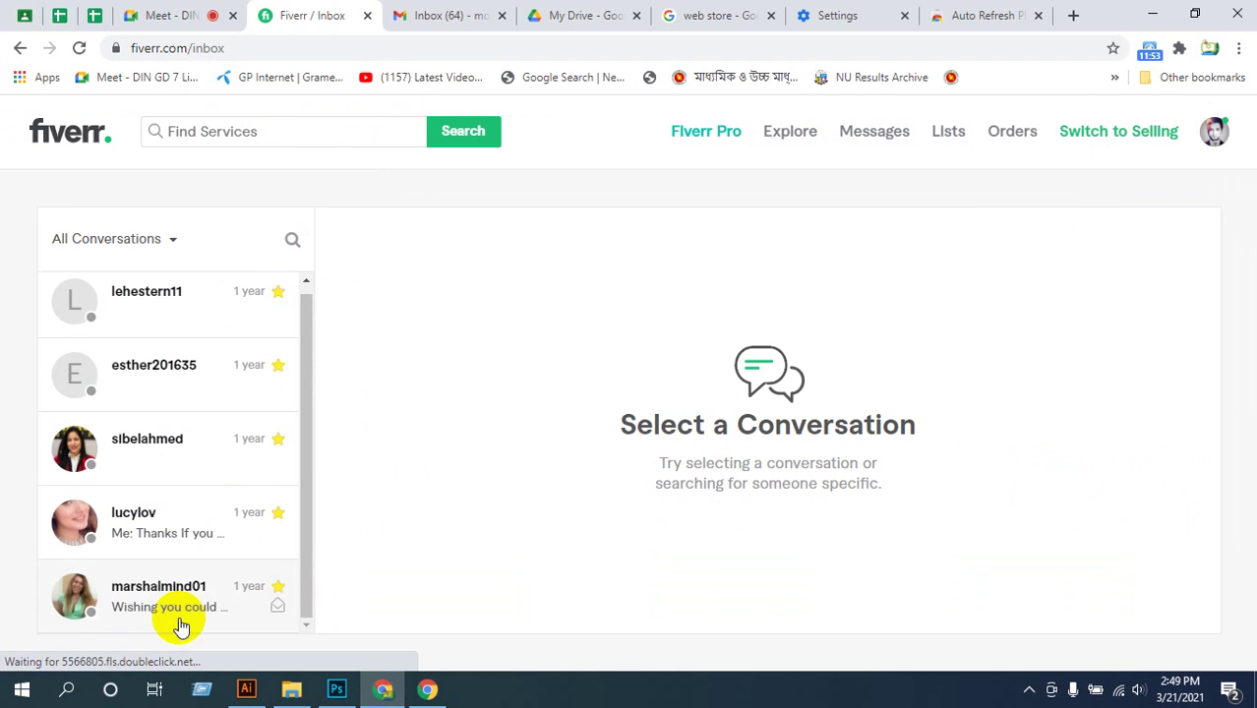
click(162, 371)
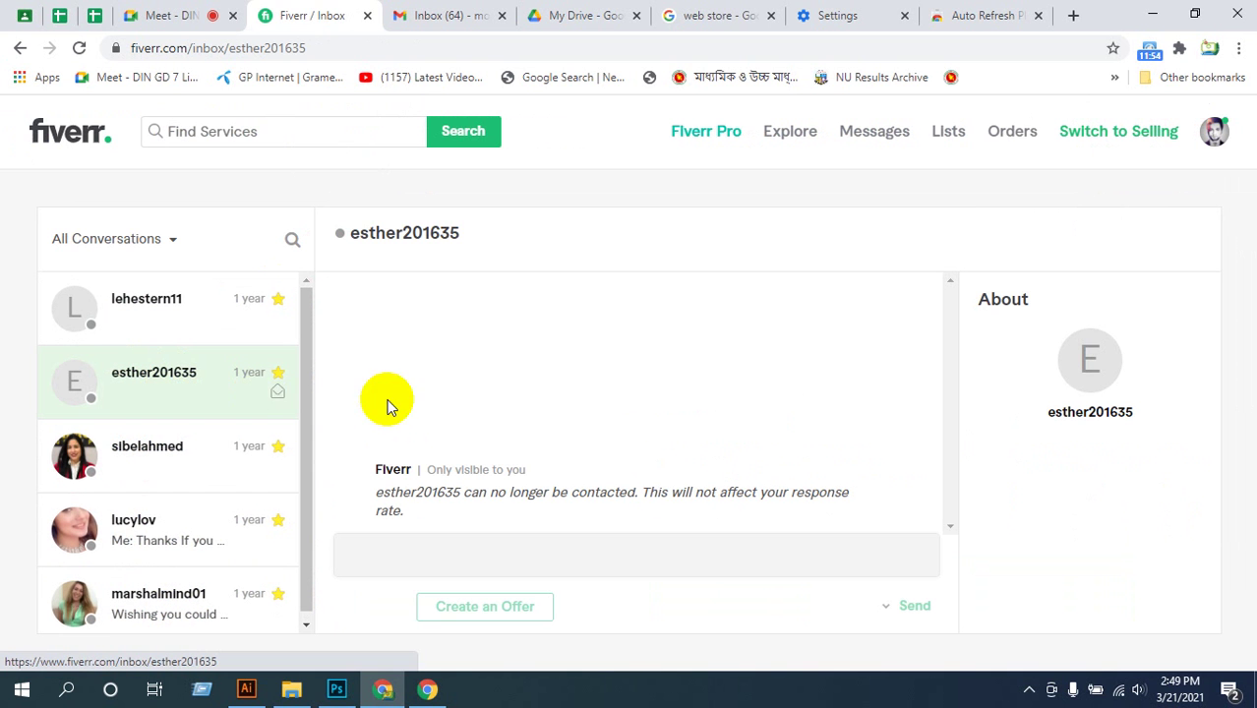
click(305, 462)
drag(304, 464, 292, 514)
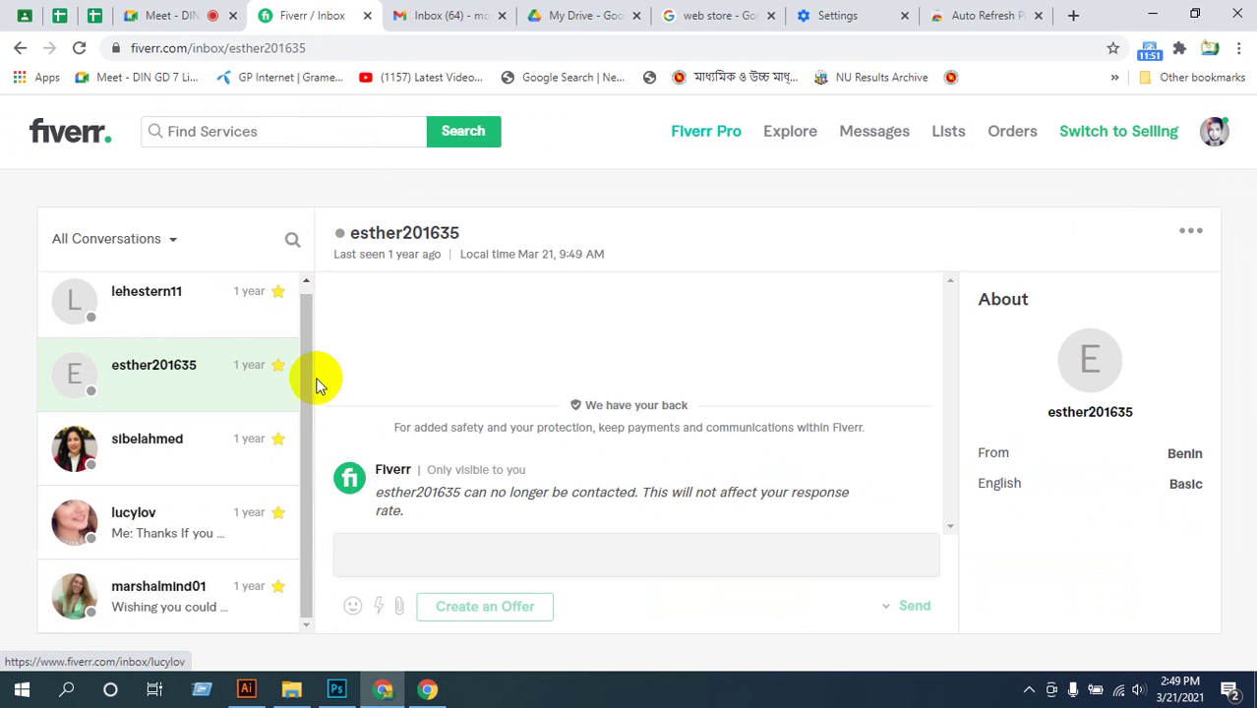
- View the first, second and third inbox conversations one after another to check the contacts' status
click(153, 307)
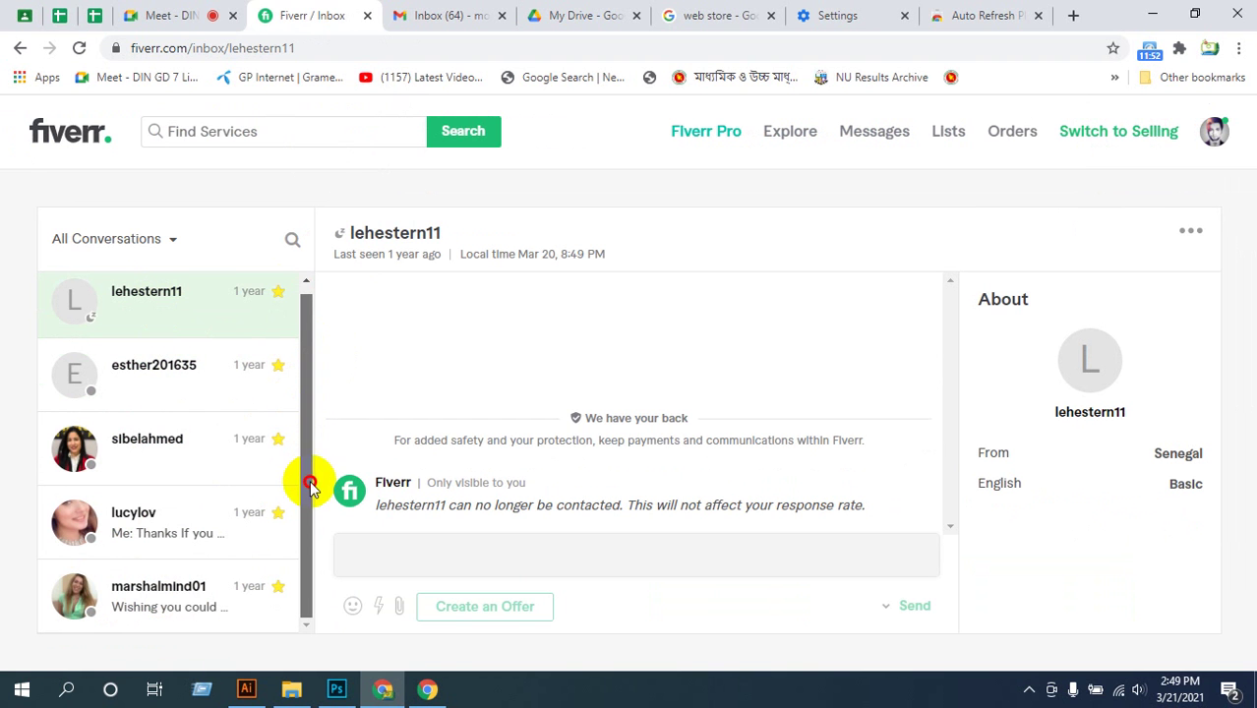
drag(312, 501, 303, 477)
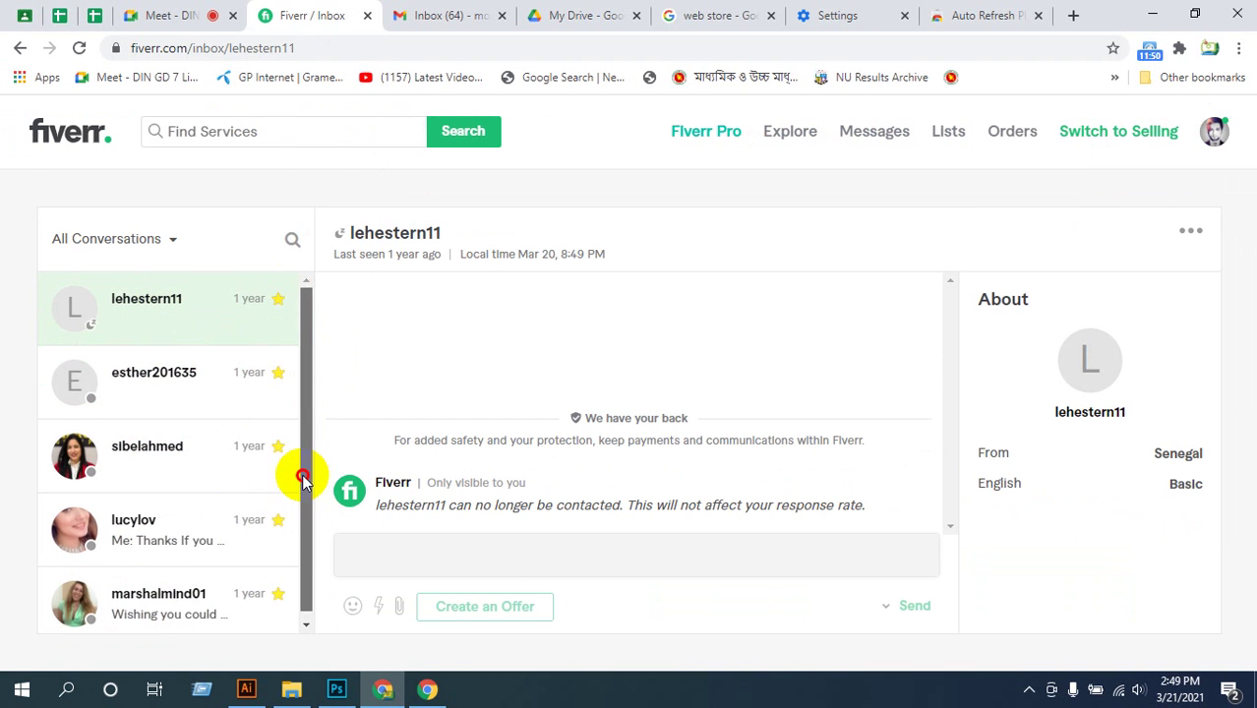
click(155, 389)
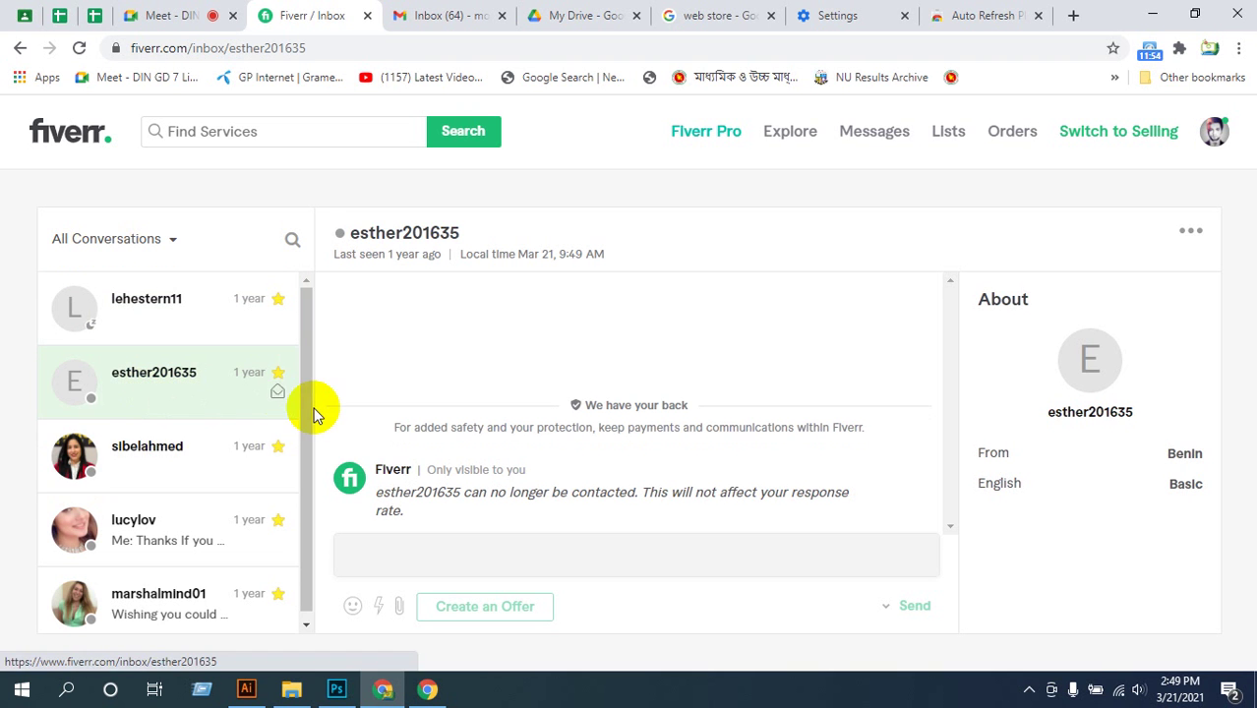
click(154, 464)
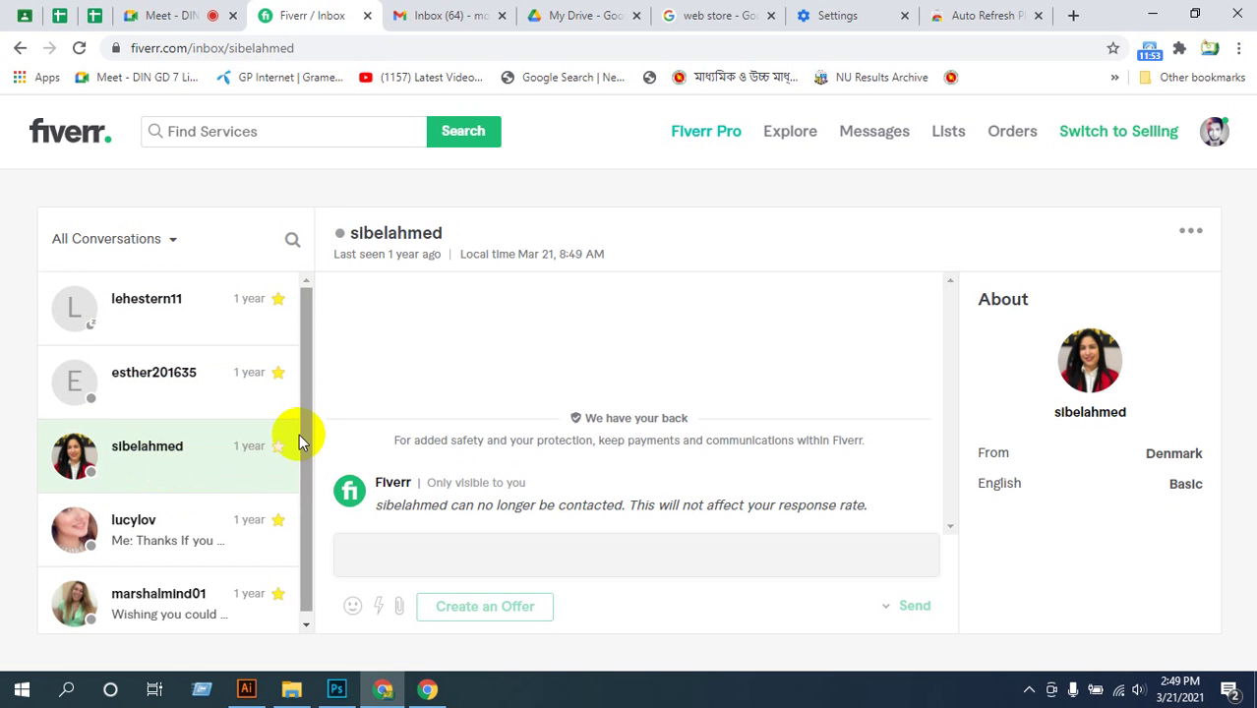
drag(307, 417, 307, 416)
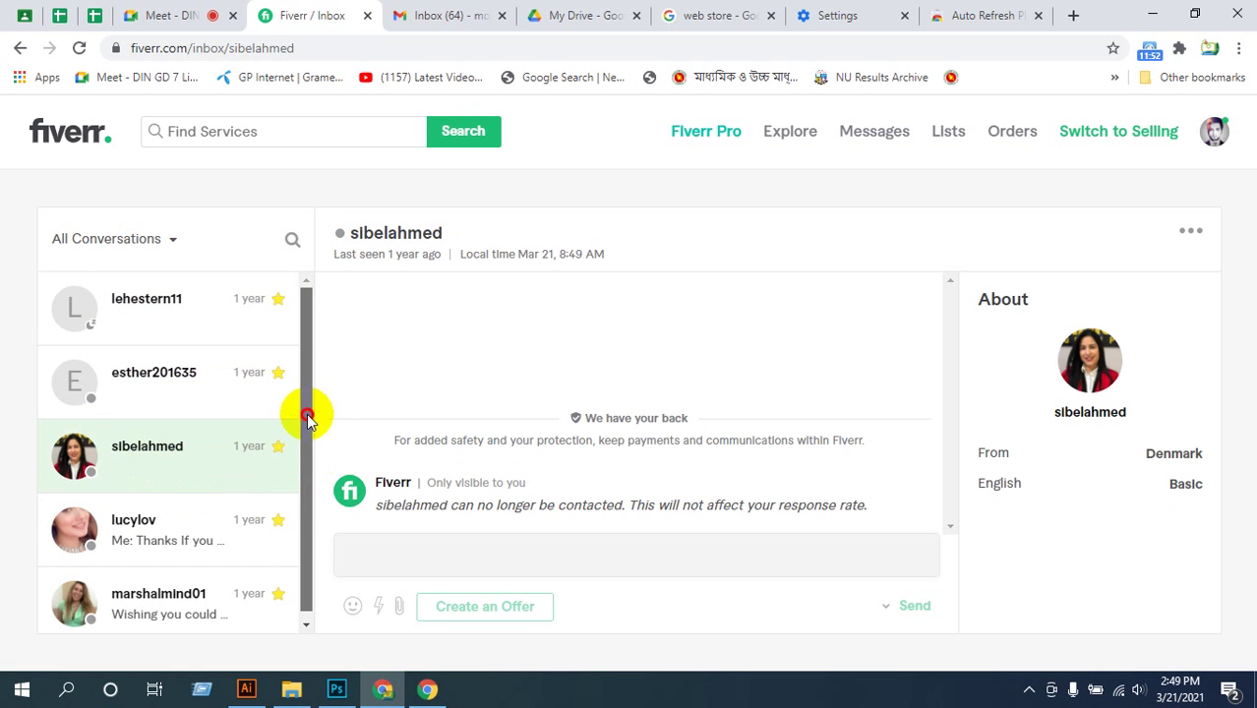
- Show the fourth inbox conversation and highlight the reply sent on Dec 02, 2019 at 11:16 AM
click(137, 527)
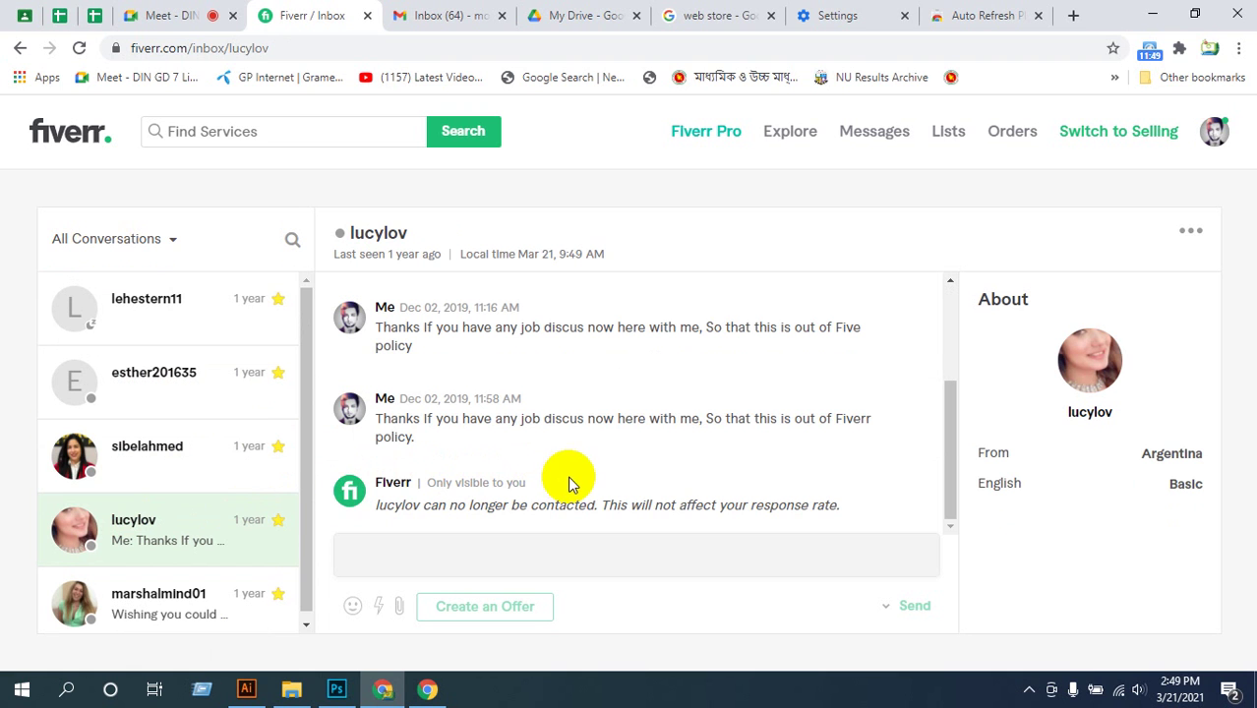
drag(302, 462, 317, 500)
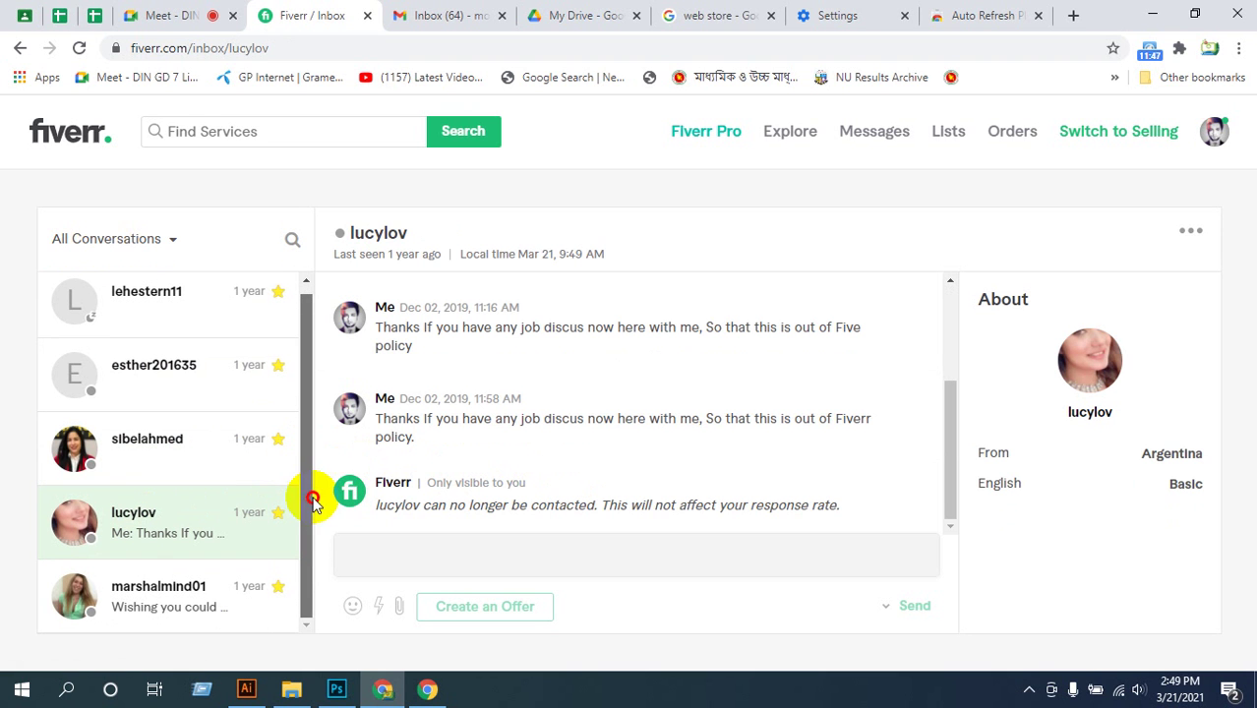
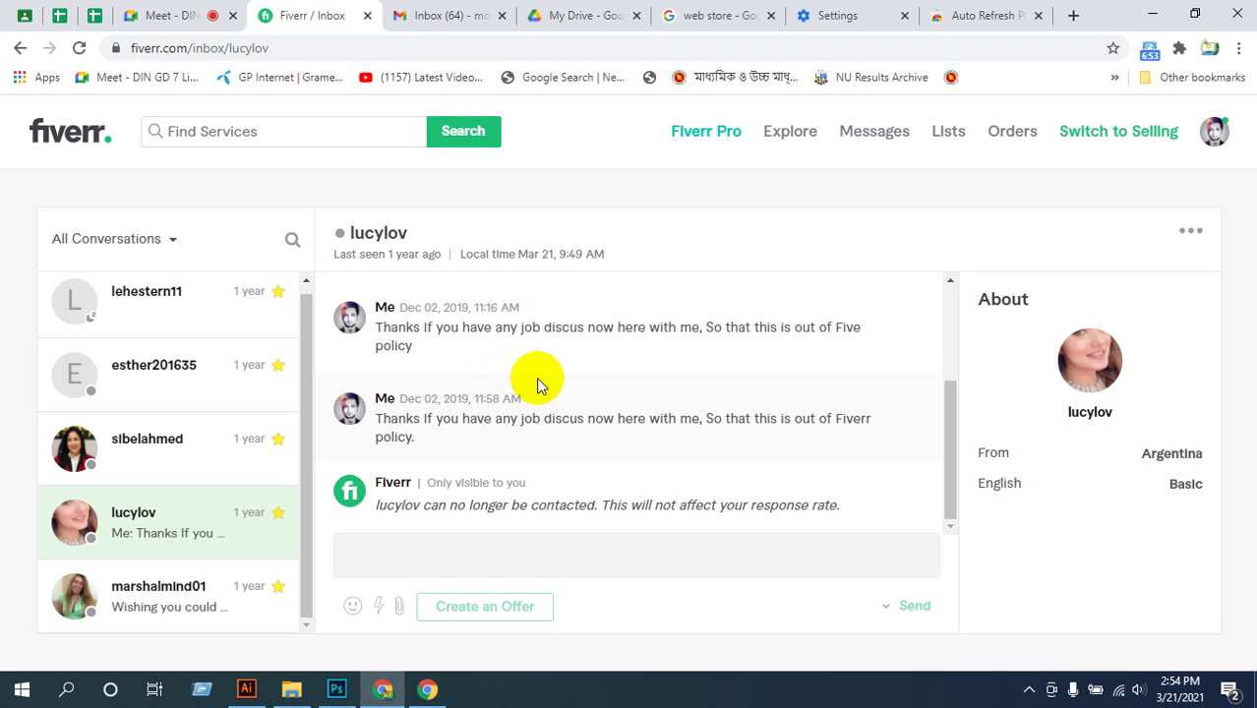
drag(435, 357, 351, 317)
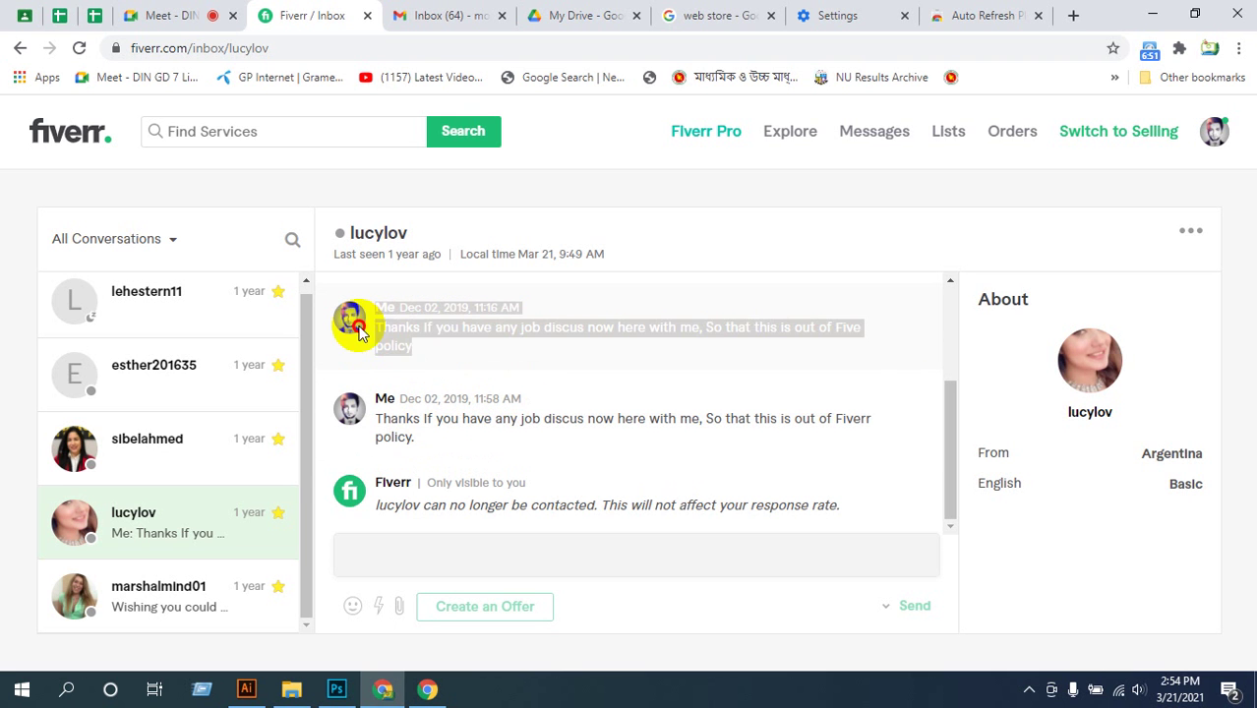
click(496, 377)
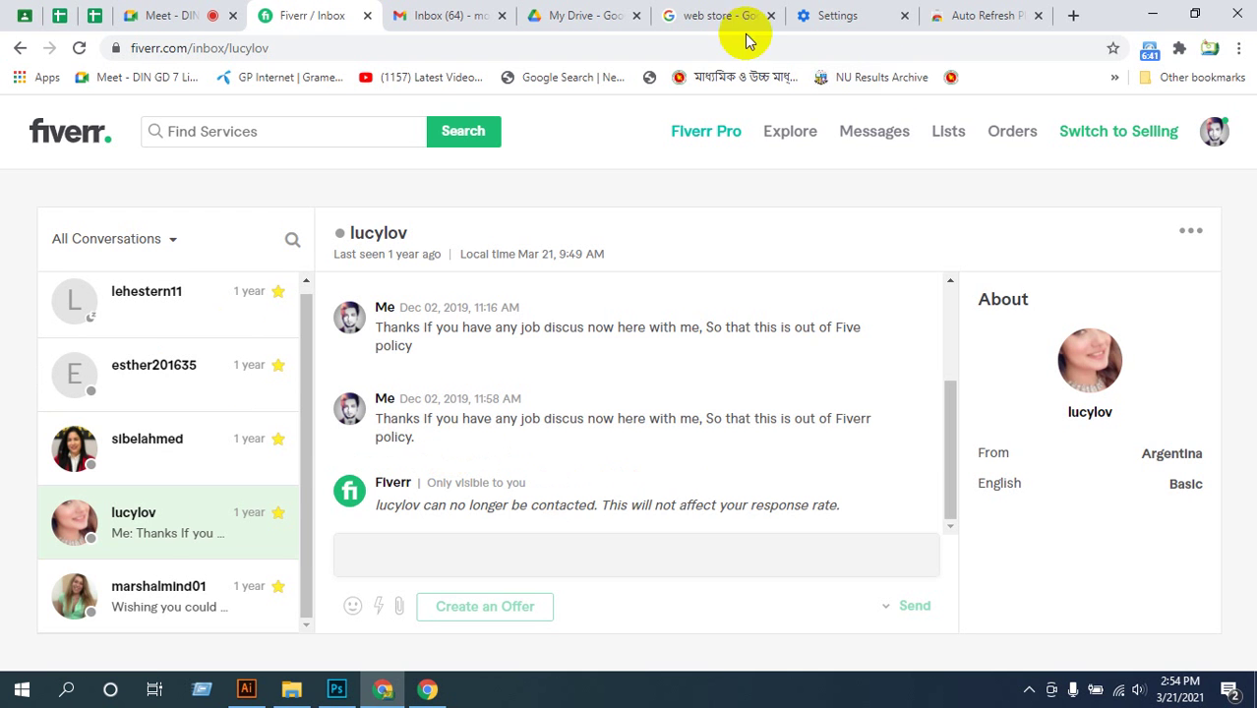
- Show the last inbox conversation in the list and try to open that contact's profile page
click(140, 596)
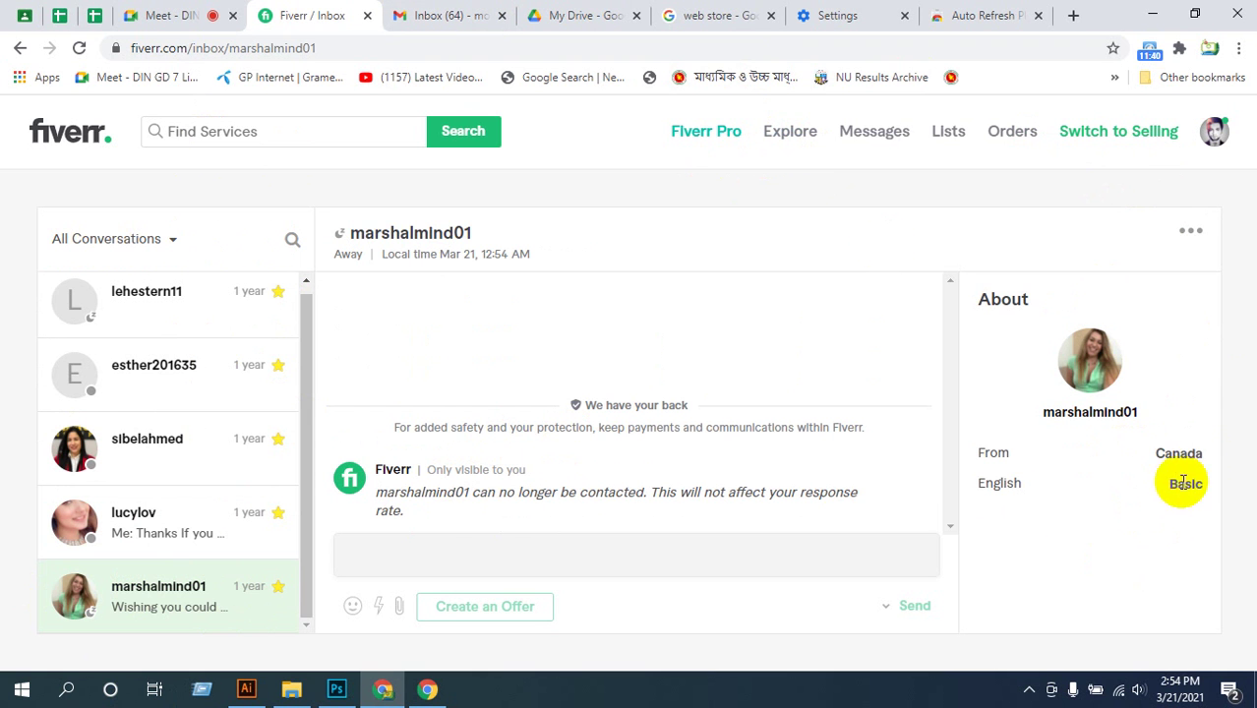
click(1082, 413)
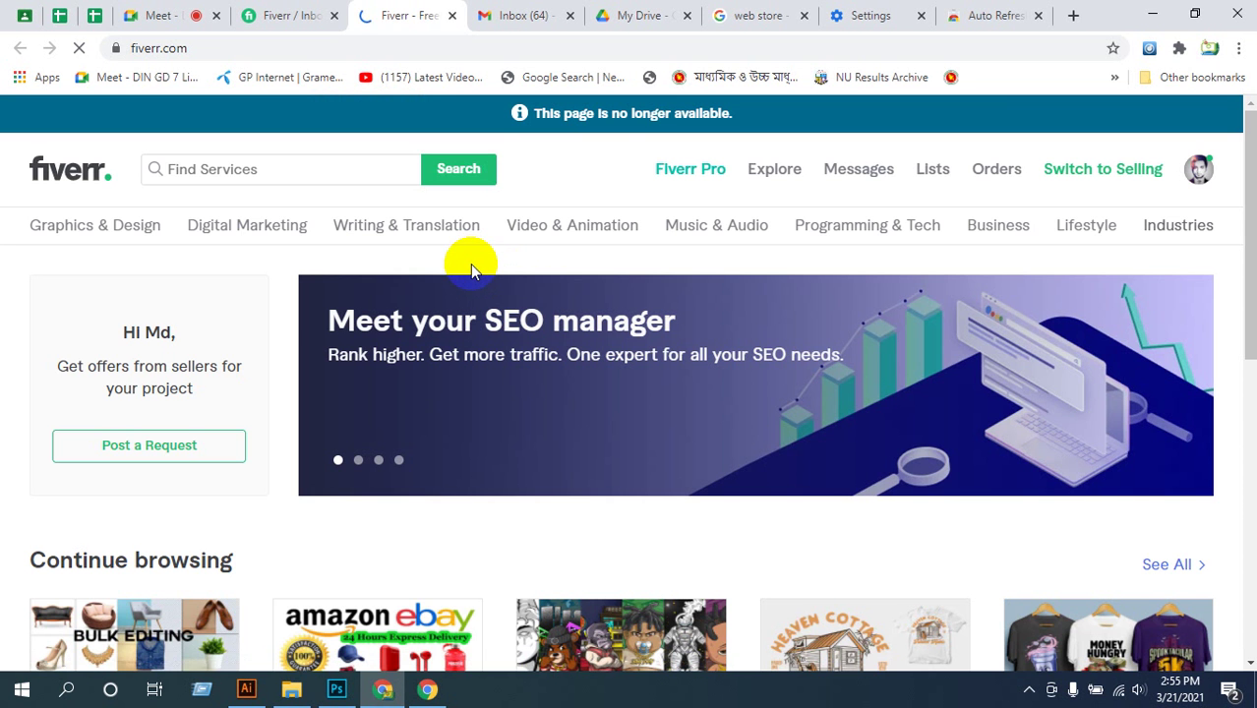
- Look through the recently browsed, most popular and recommended gigs on the Fiverr buyer home page, including the selling-mode option
scroll(533, 429, down, 3)
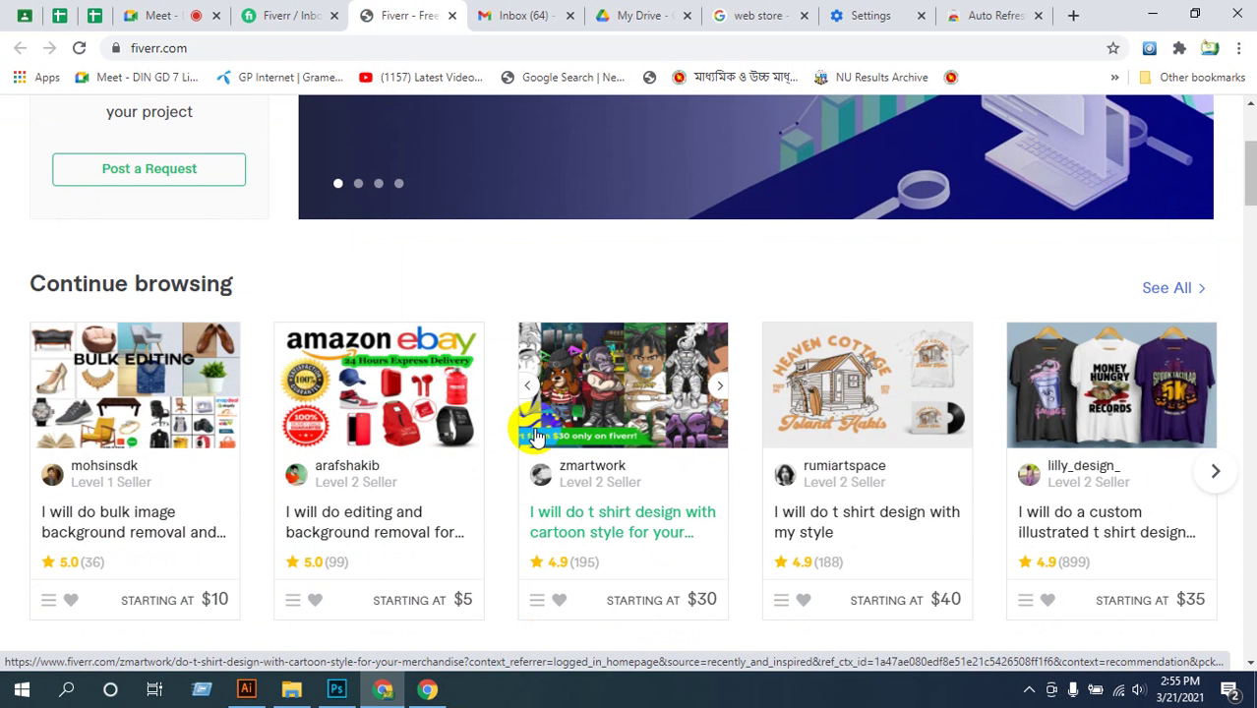
scroll(533, 438, down, 1)
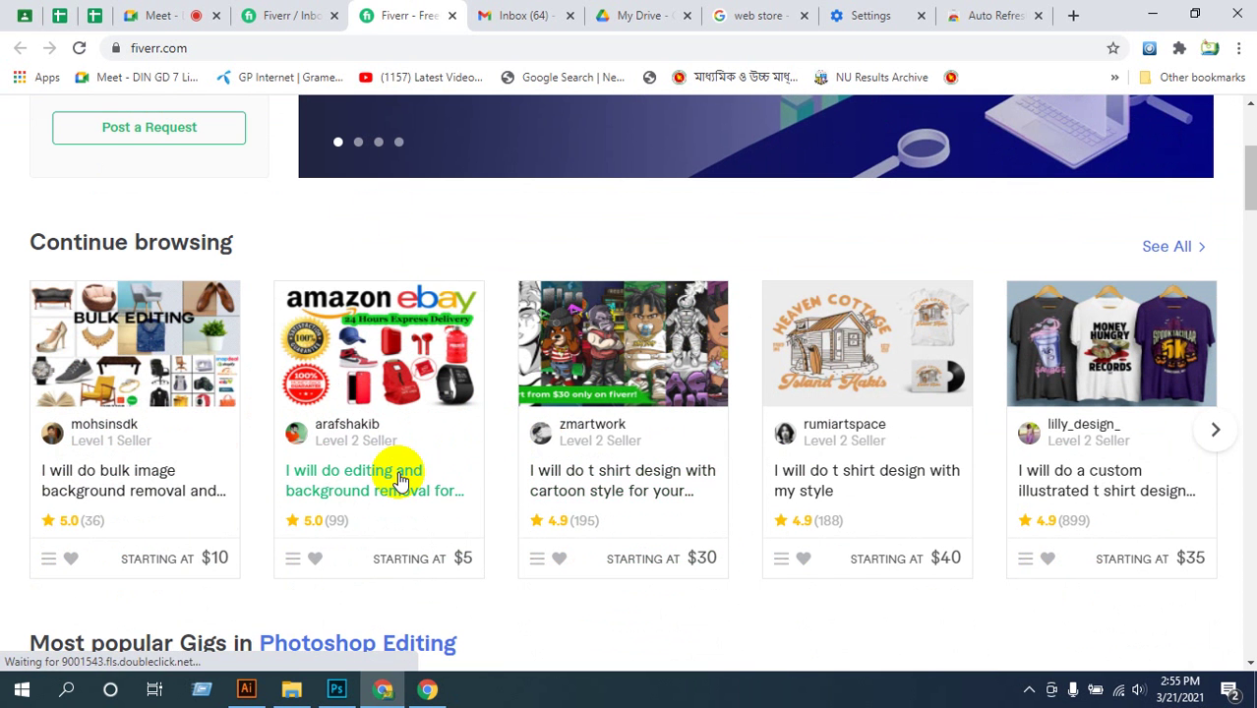
scroll(399, 482, down, 3)
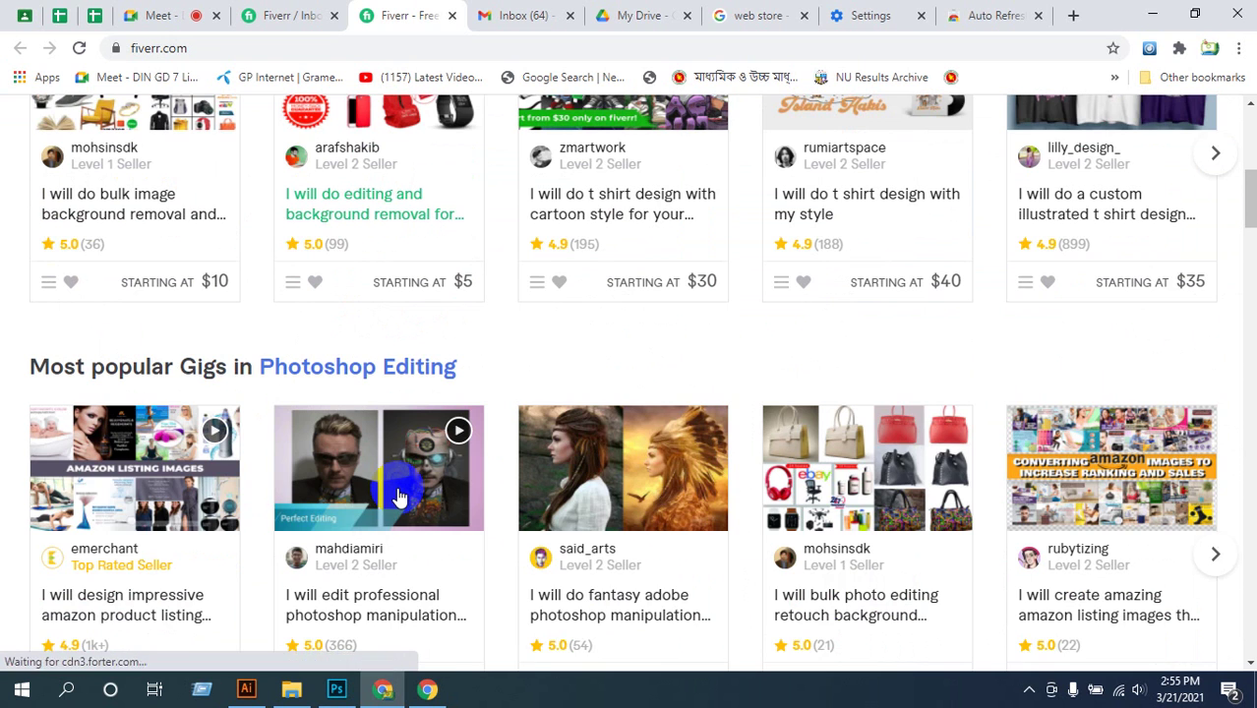
scroll(399, 496, up, 5)
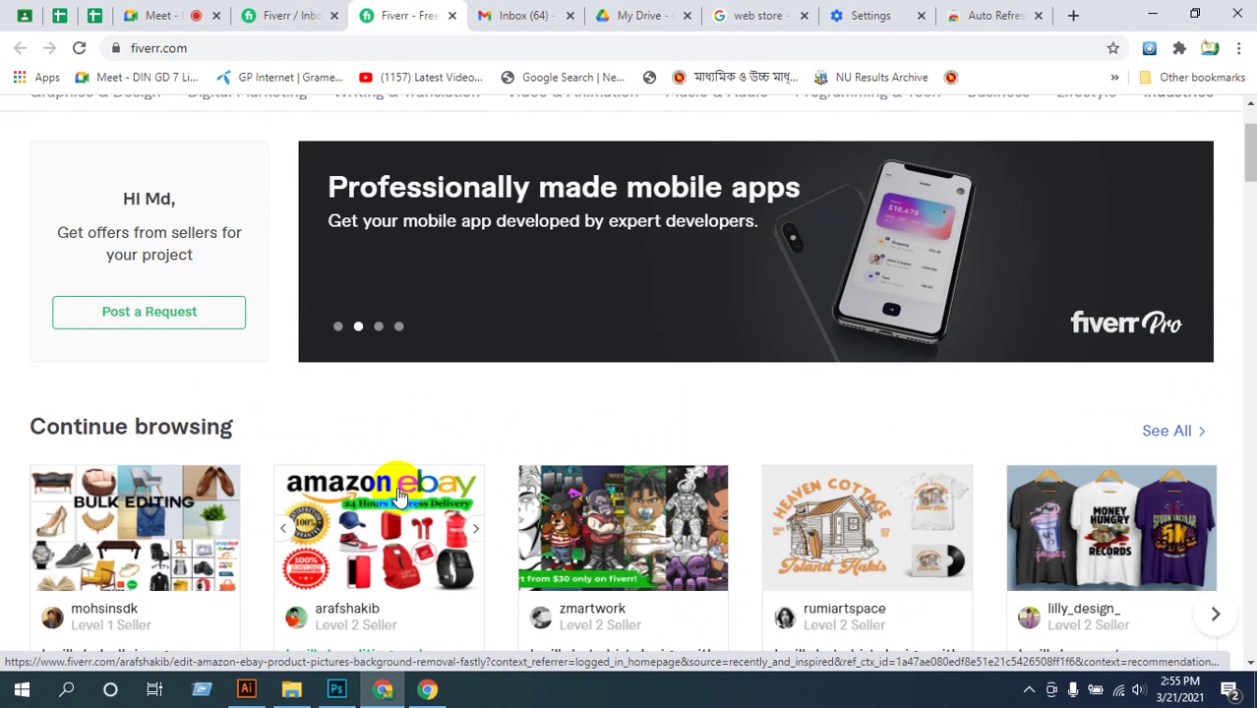
scroll(398, 496, down, 5)
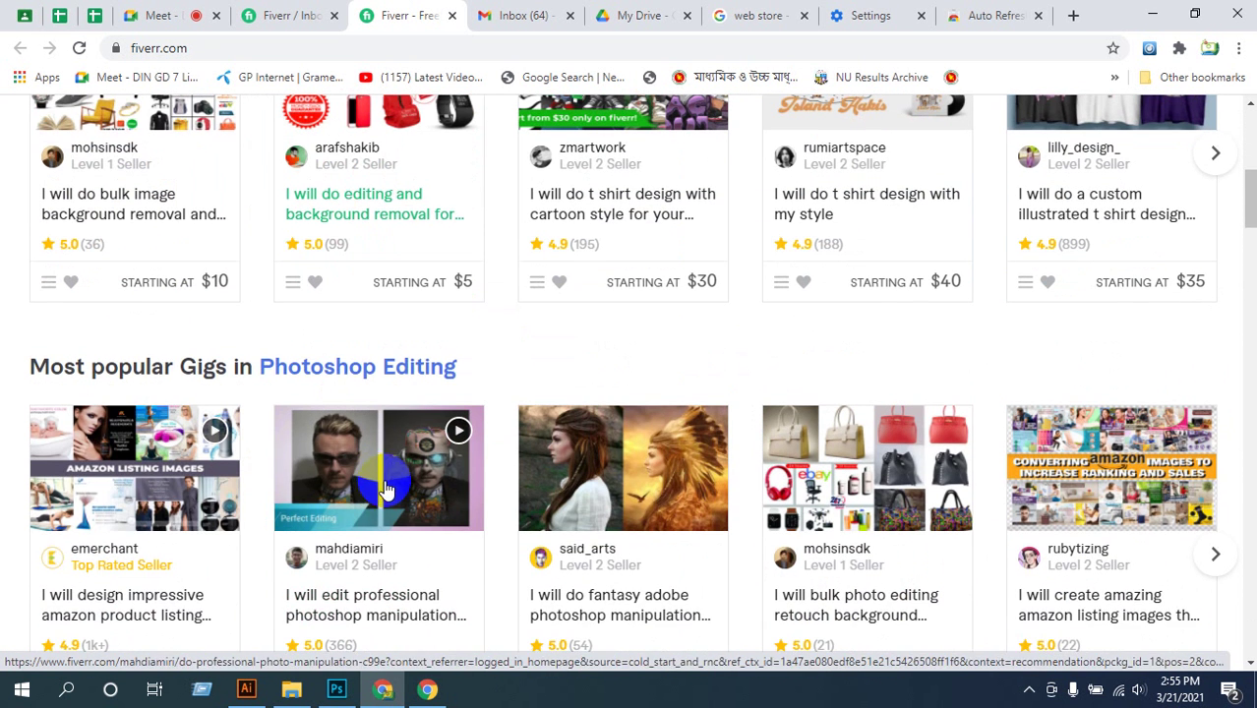
scroll(580, 571, down, 6)
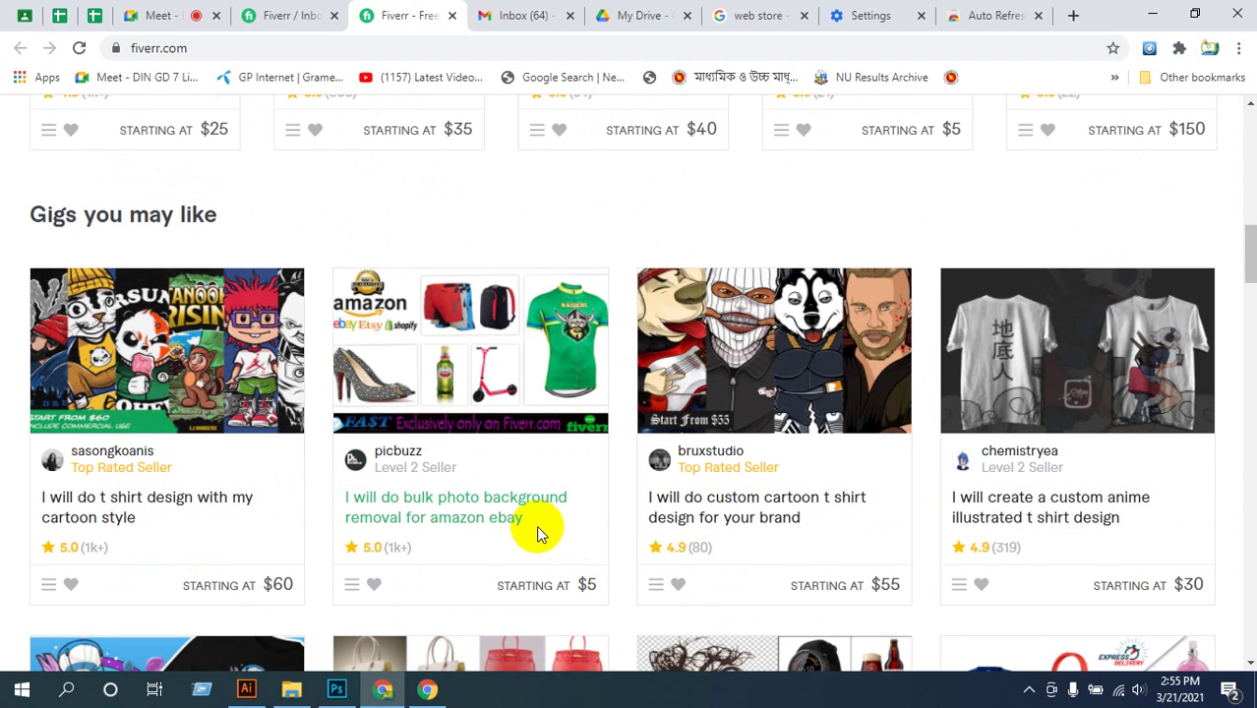
scroll(536, 525, down, 3)
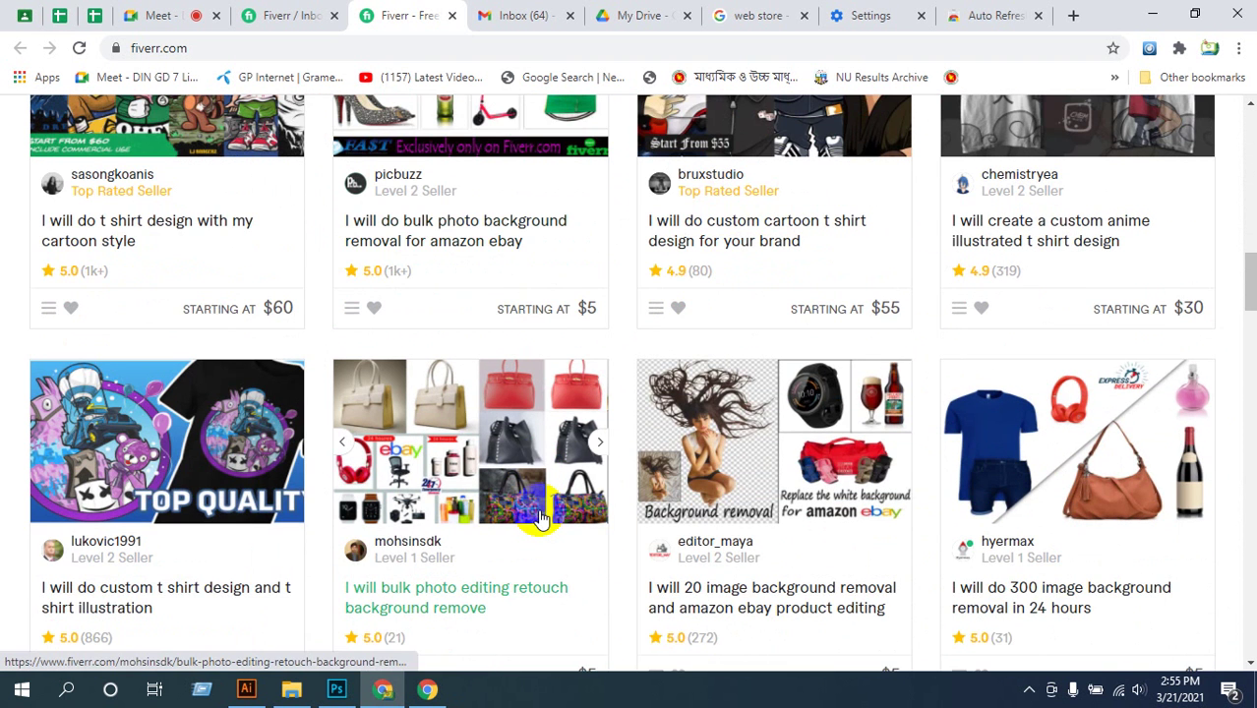
scroll(539, 518, down, 5)
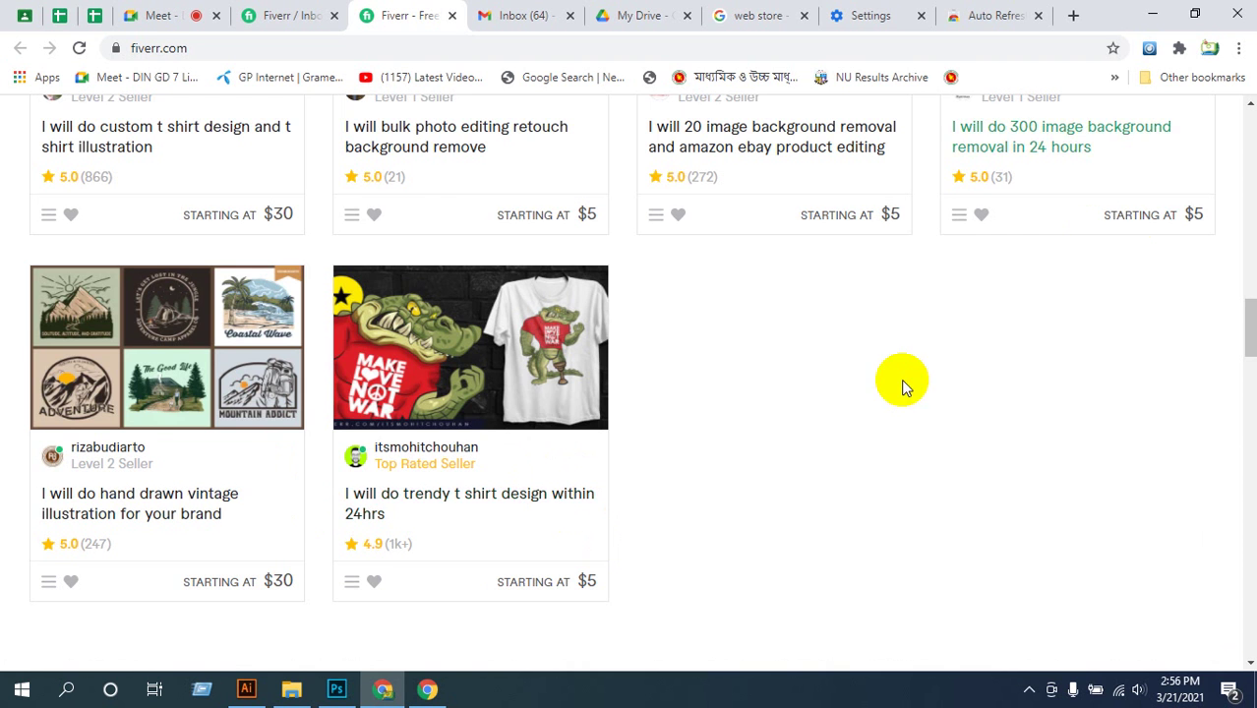
scroll(897, 379, up, 8)
scroll(921, 342, up, 4)
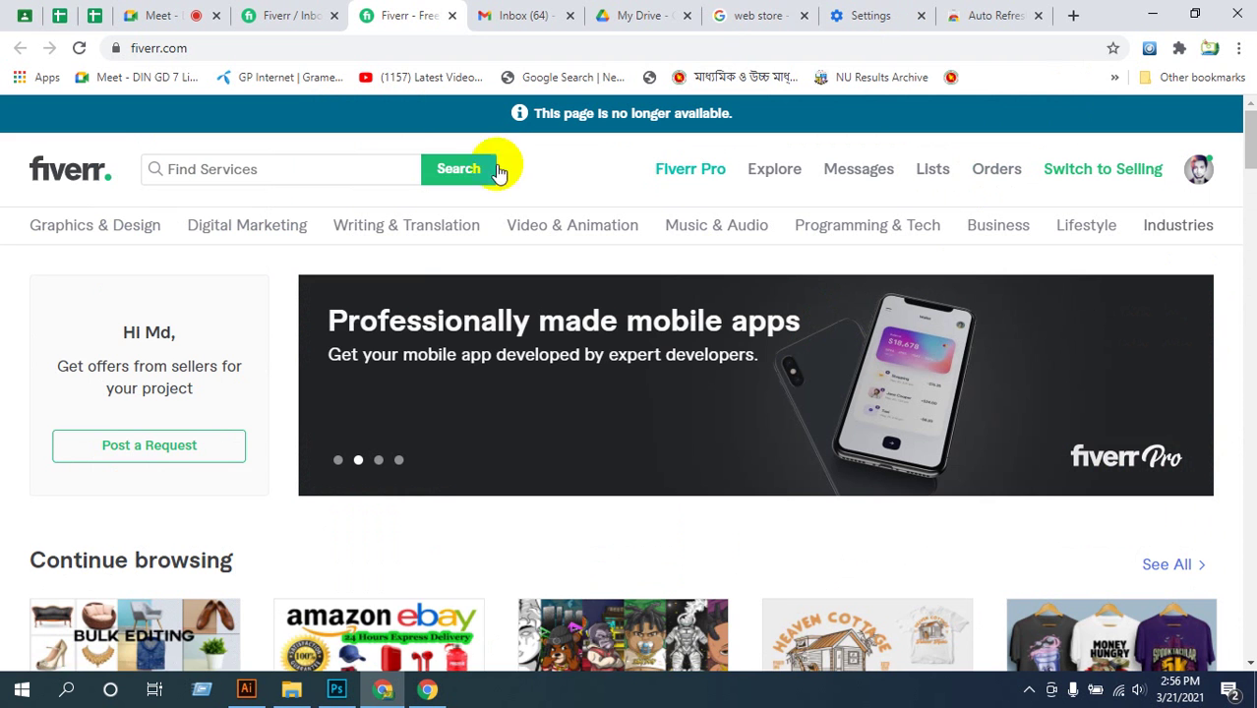
mouse_move(752, 248)
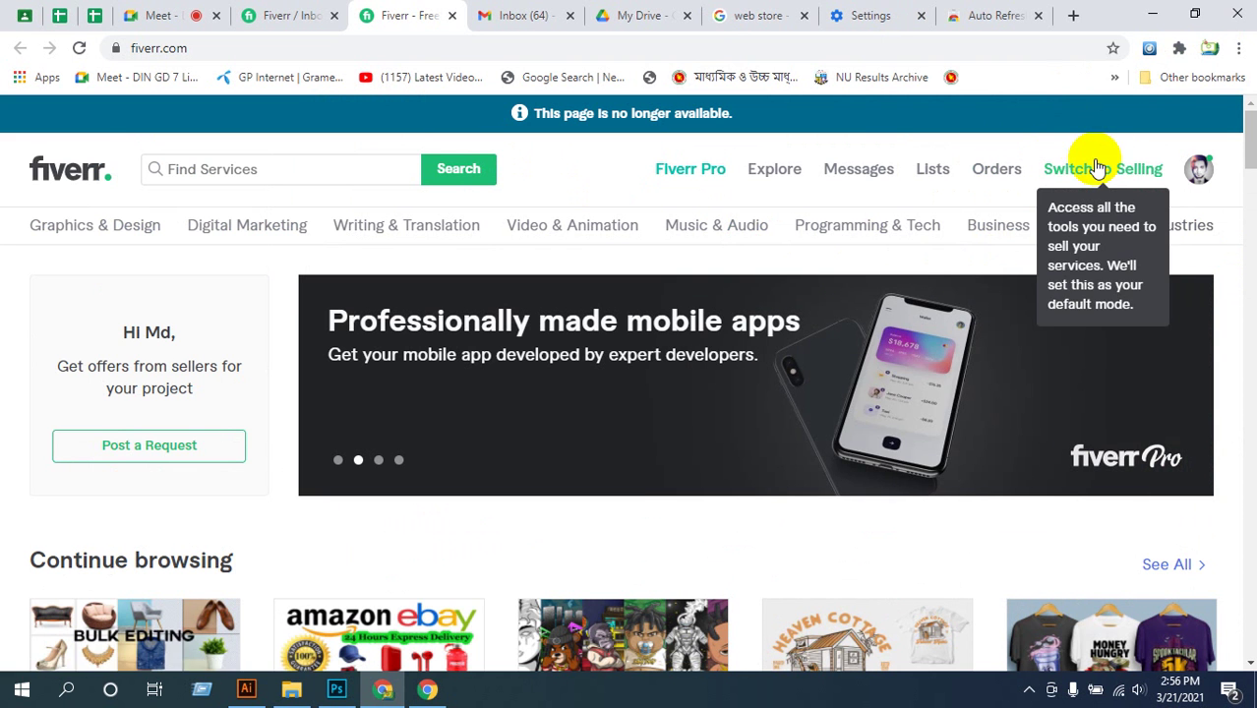
mouse_move(949, 239)
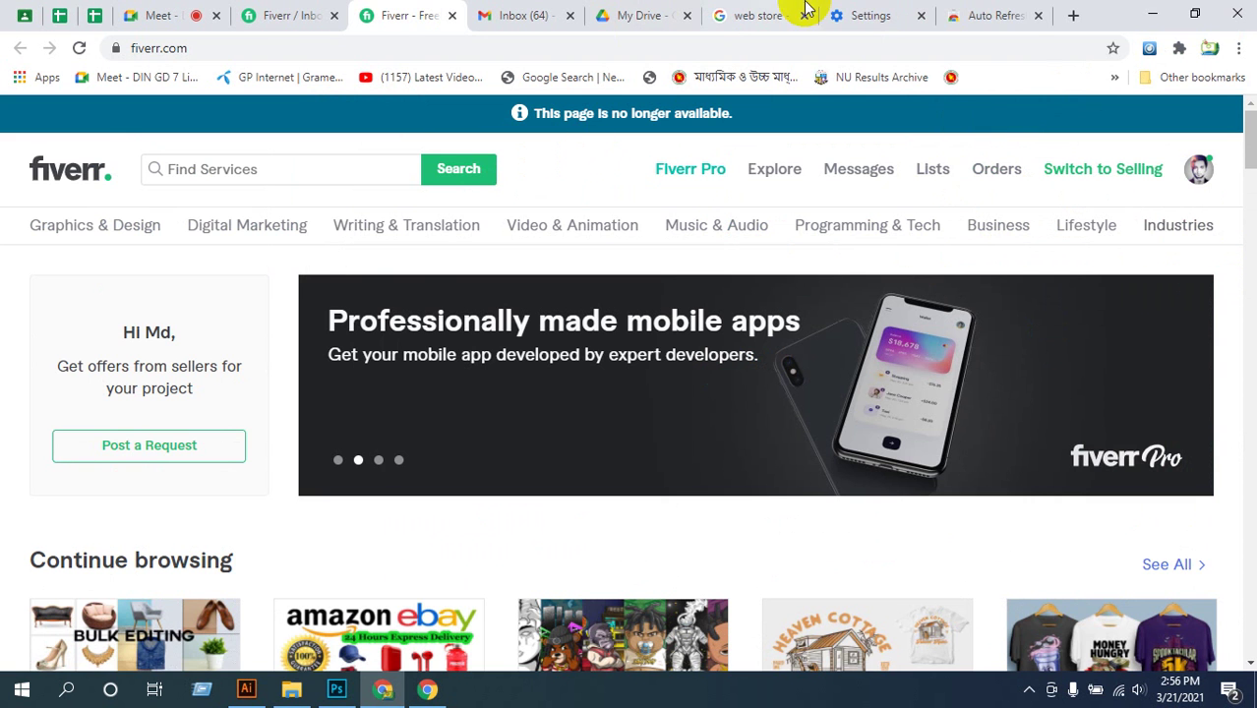
- Close the Chrome settings page and highlight the web address of the Auto Refresh Plus extension page
click(874, 17)
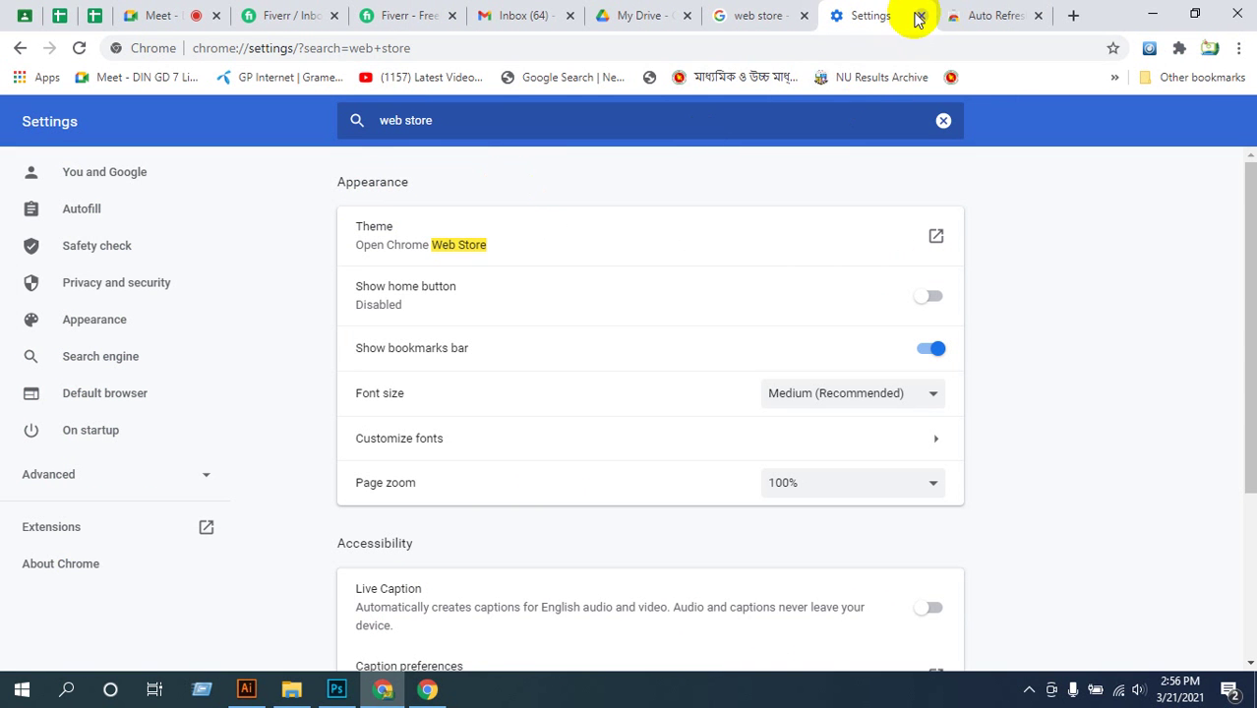
click(919, 17)
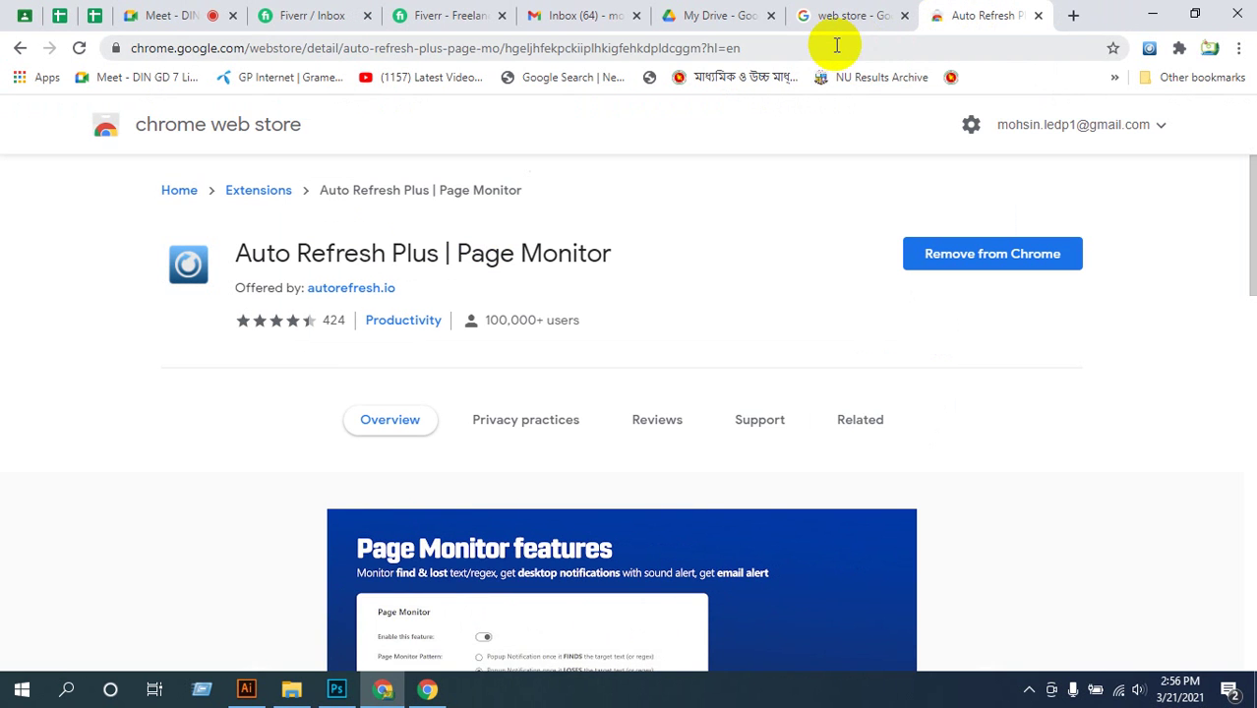
click(835, 46)
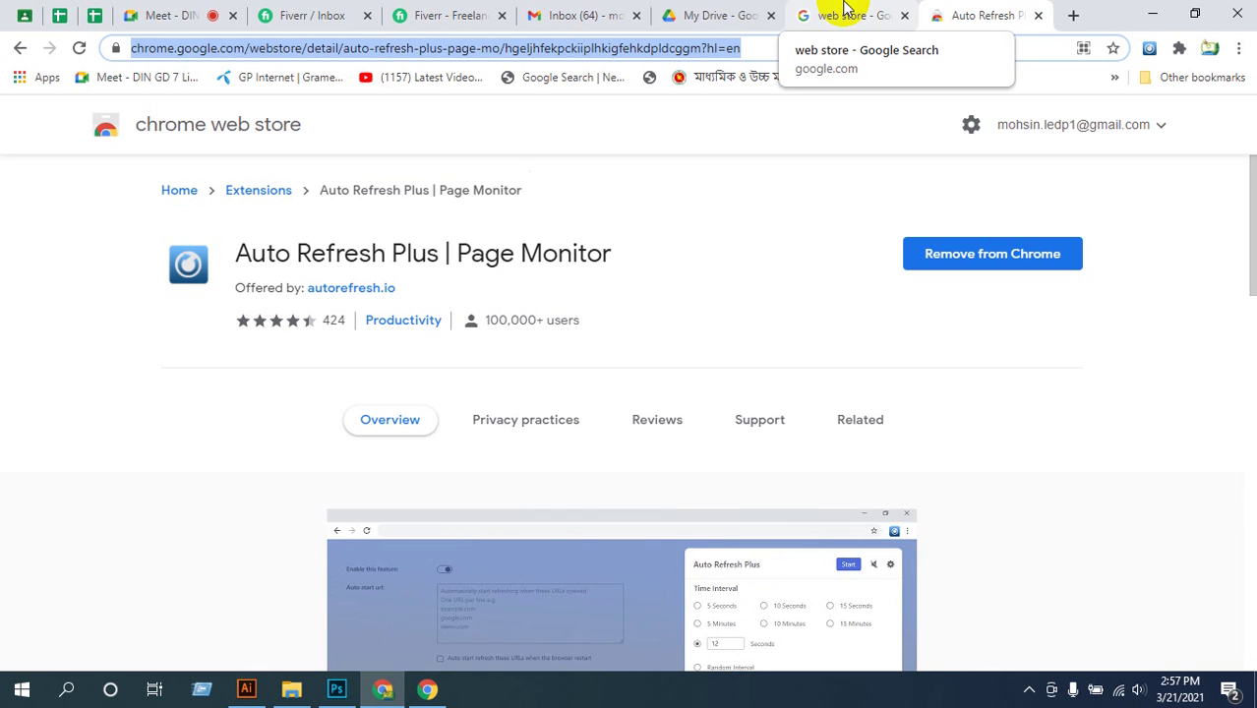
click(195, 480)
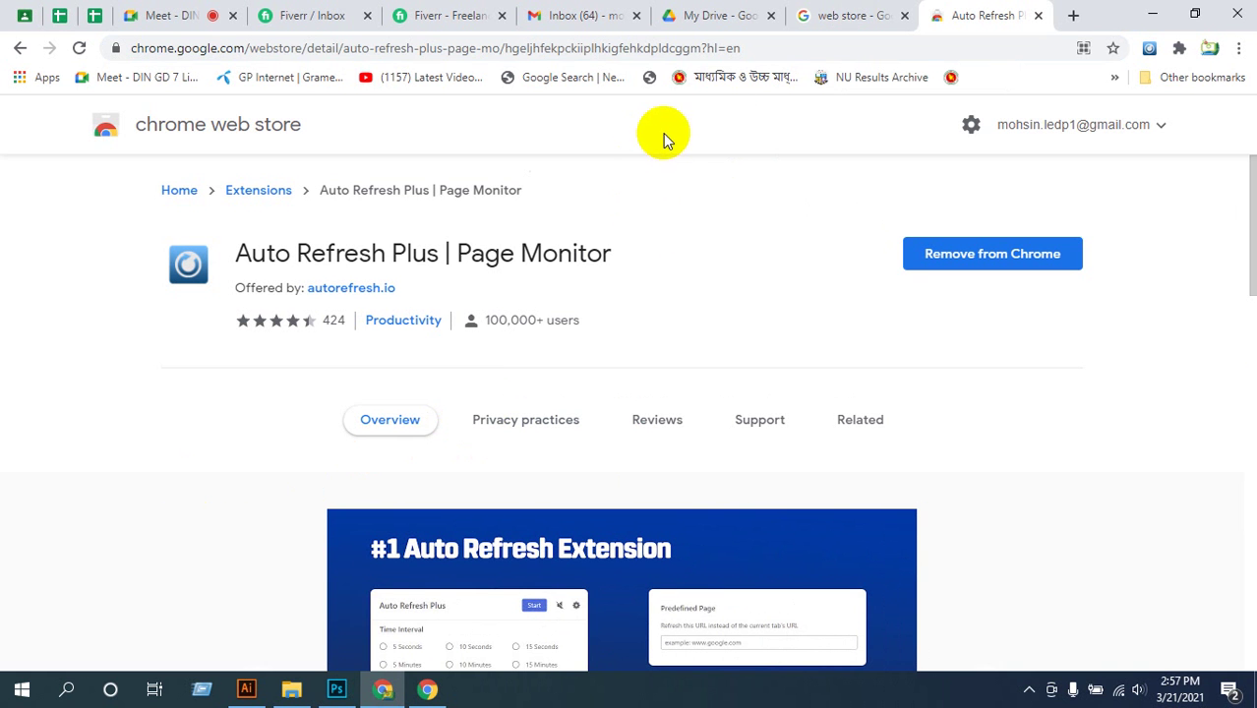
- Search Google again for "web store" and open the main Chrome Web Store result
click(853, 18)
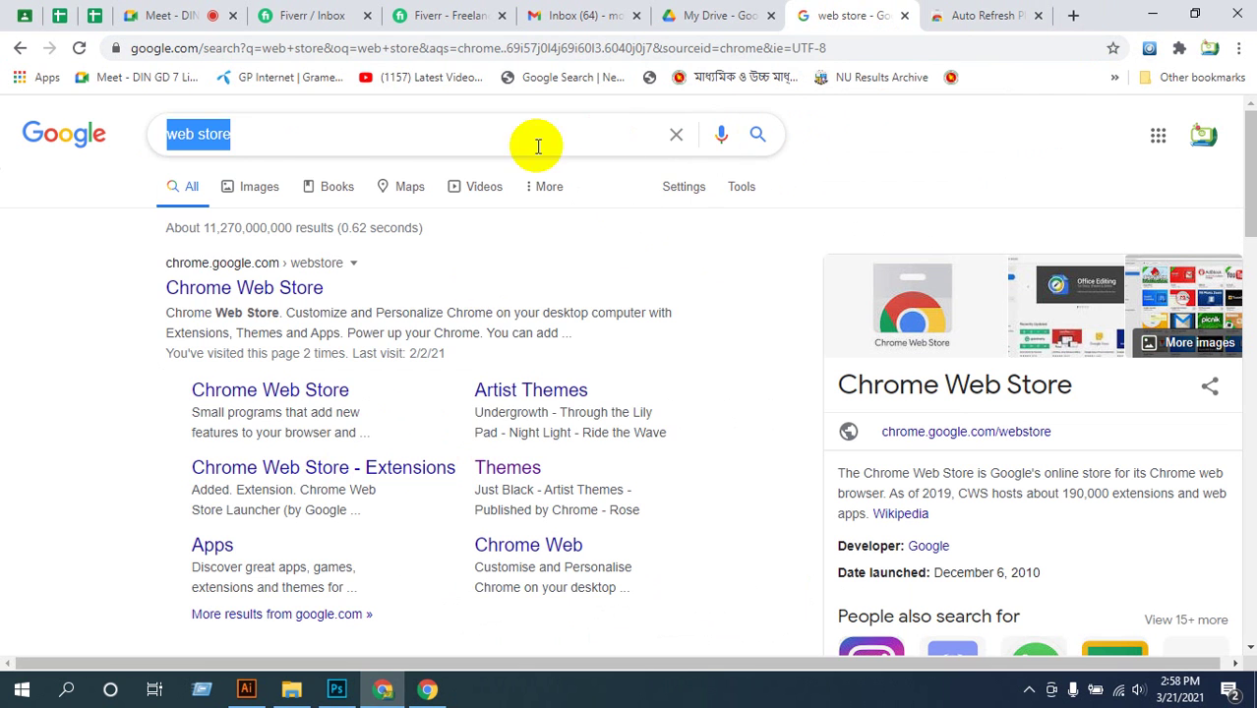
click(385, 142)
drag(283, 137, 0, 196)
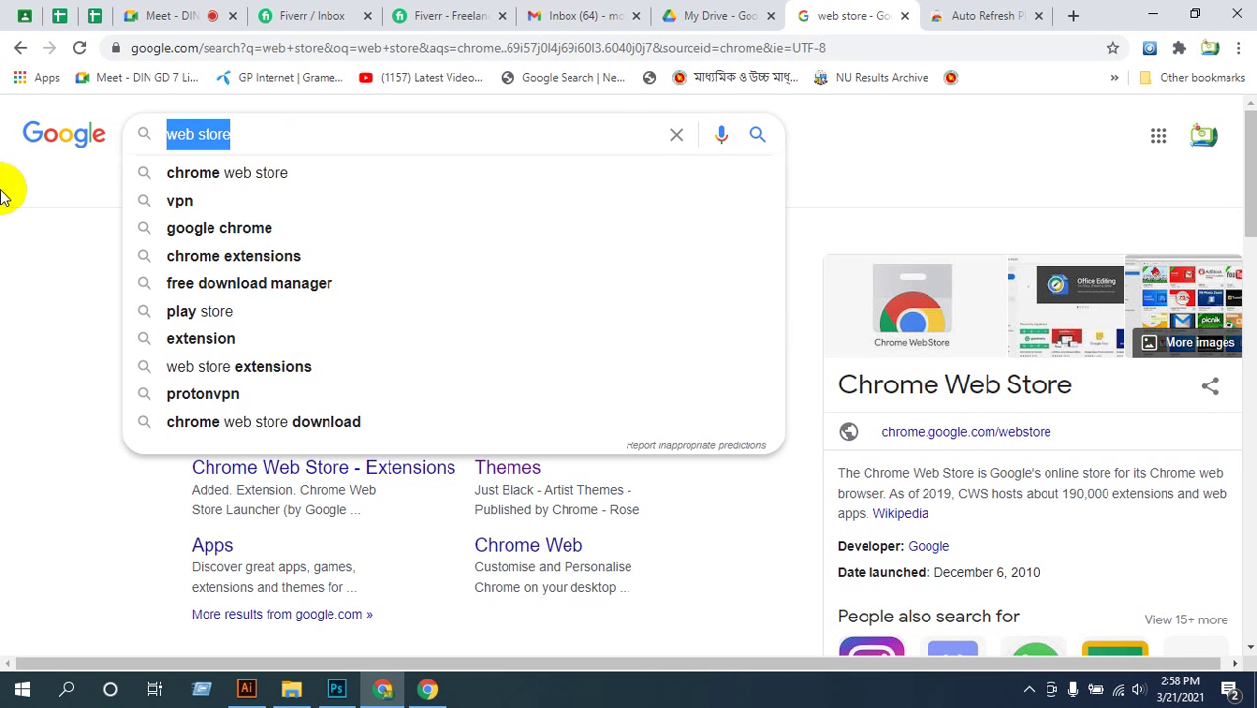
click(258, 141)
drag(289, 134, 169, 157)
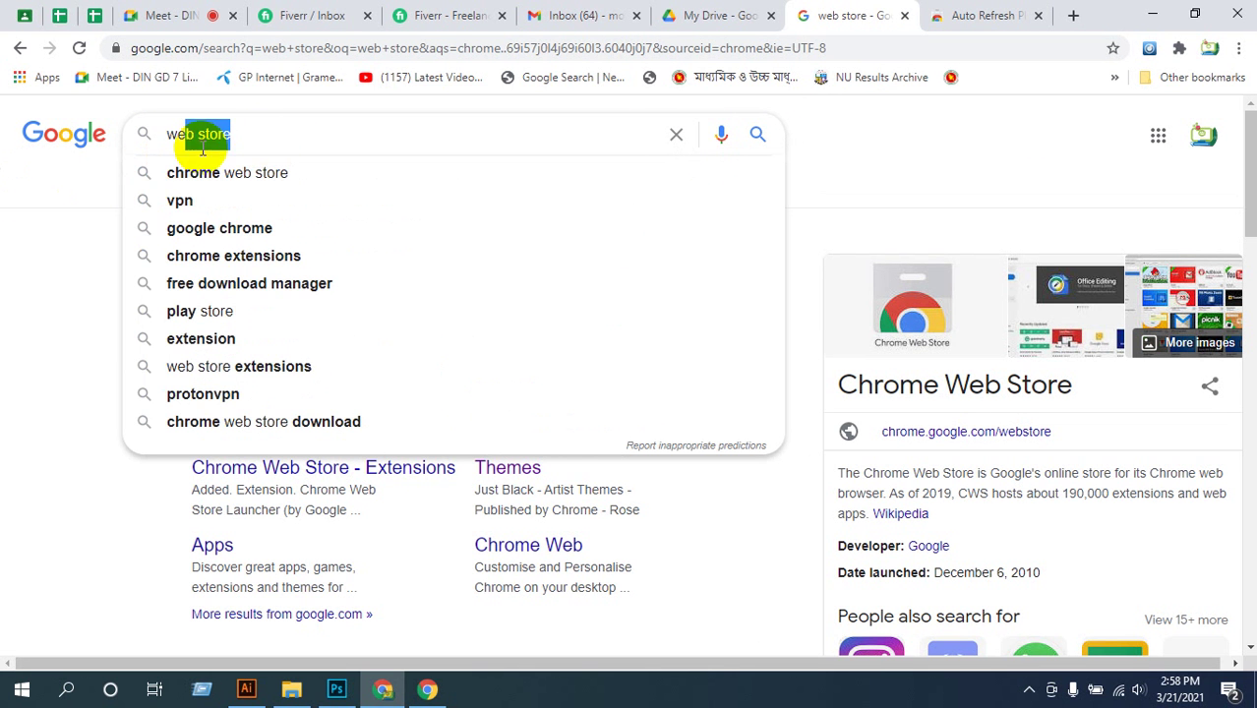
drag(280, 135, 171, 138)
text(b storee)
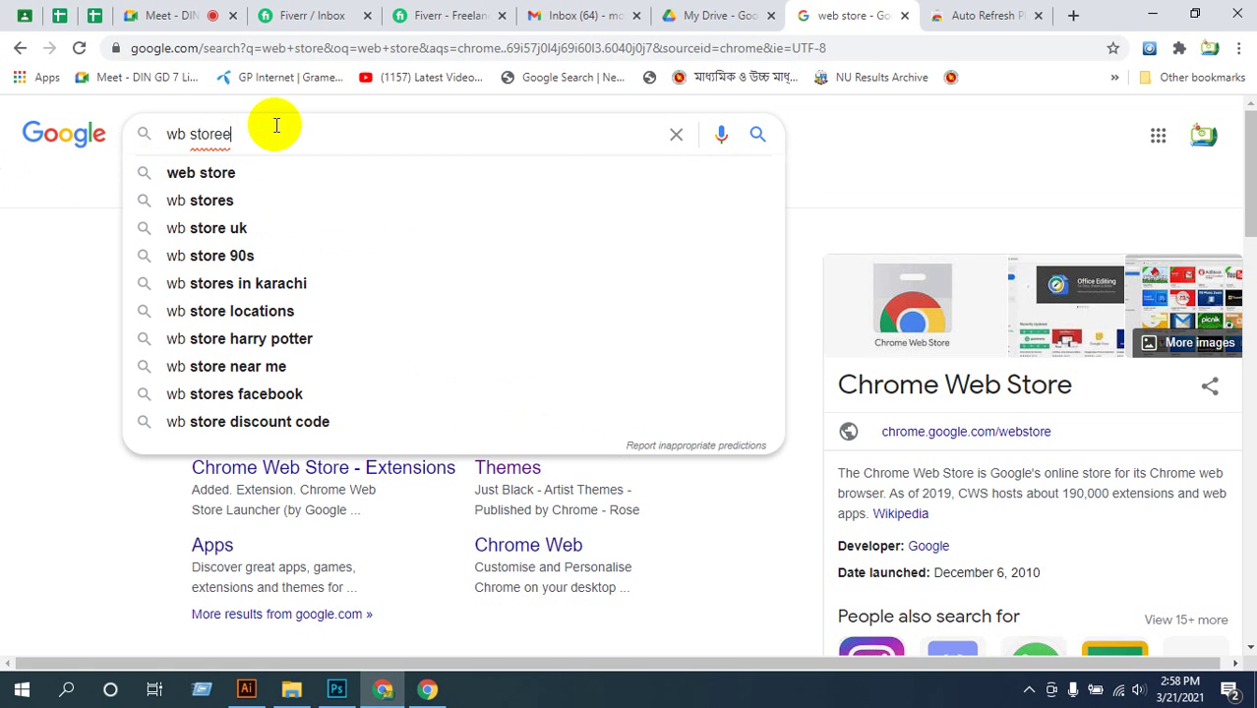
click(226, 173)
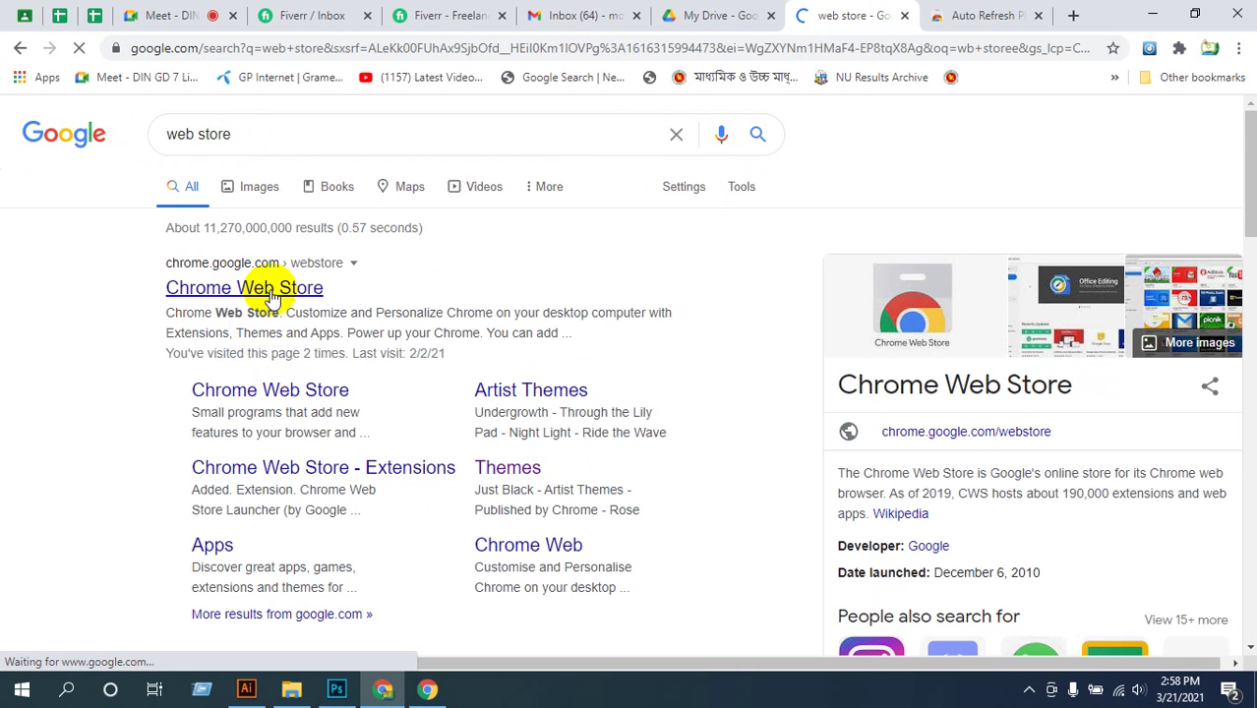
click(251, 291)
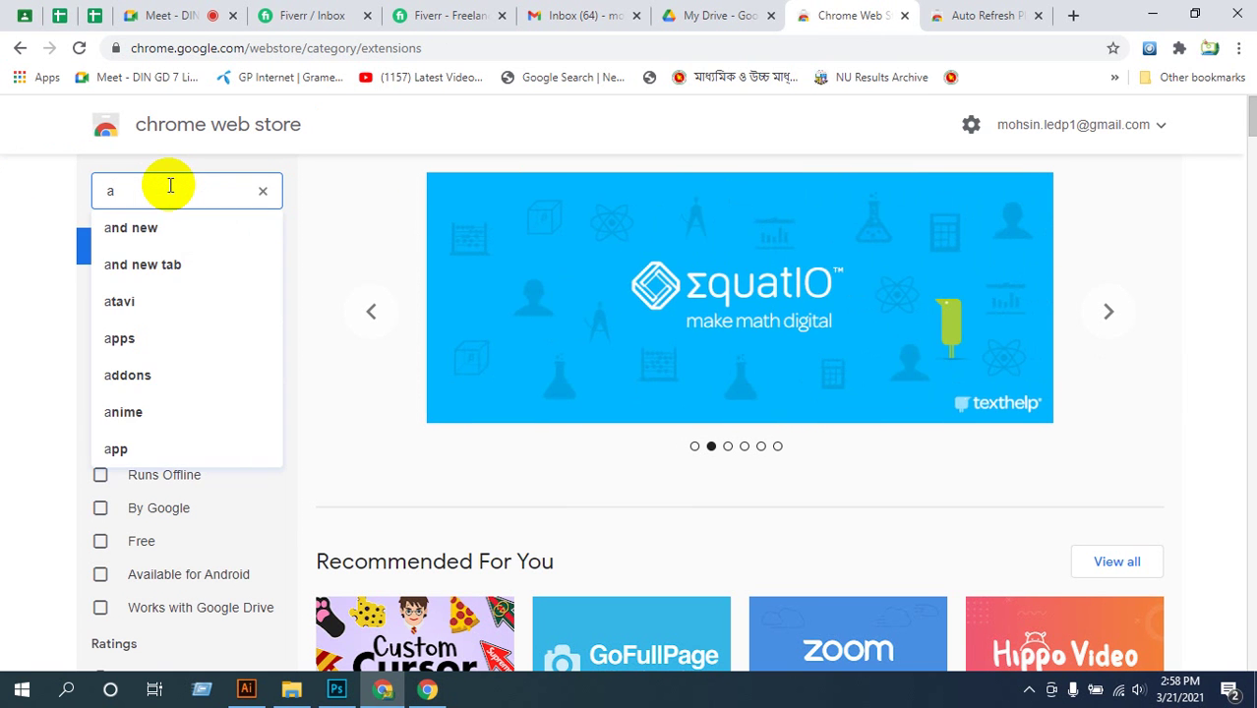
- Search the Chrome Web Store for "auto refresh plus"
text(to)
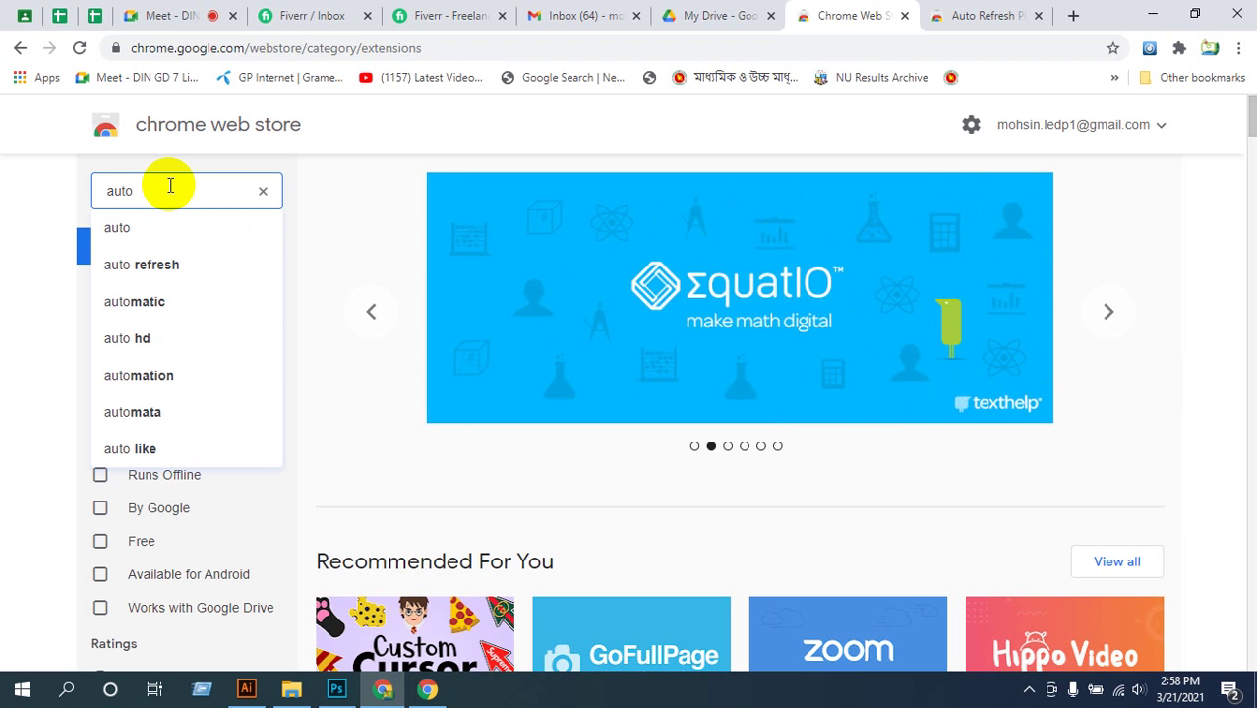
text( re)
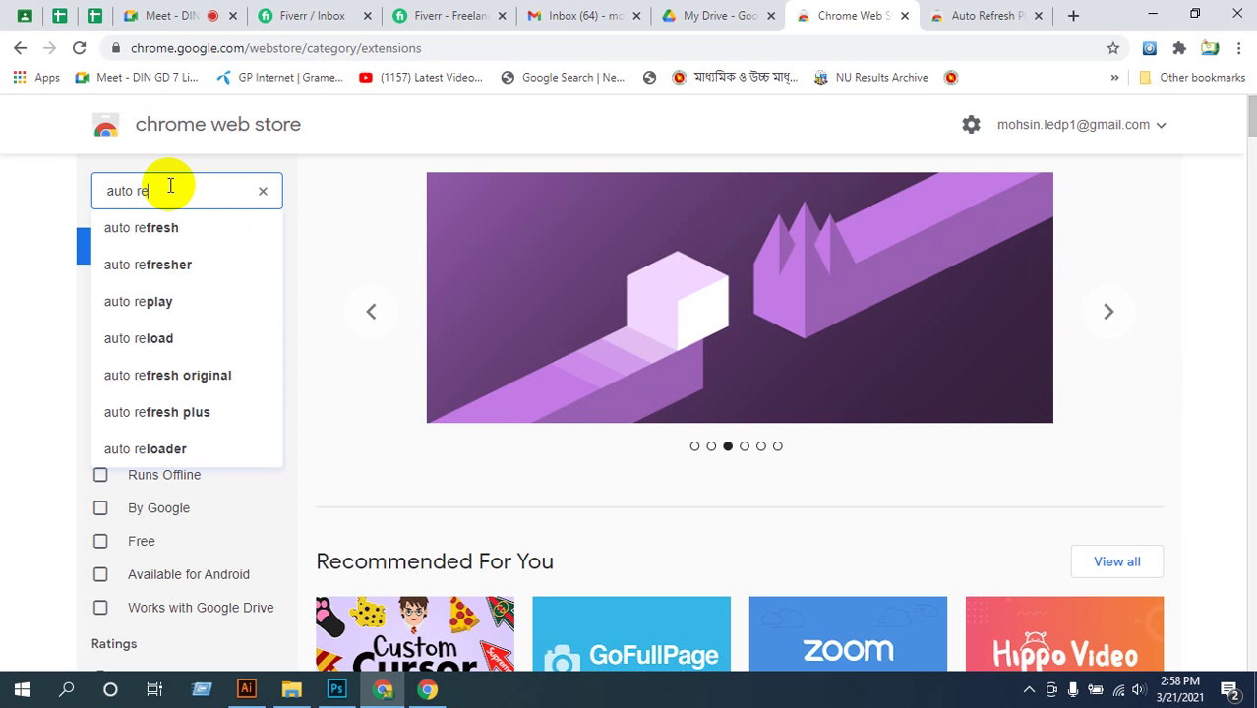
text(fresh)
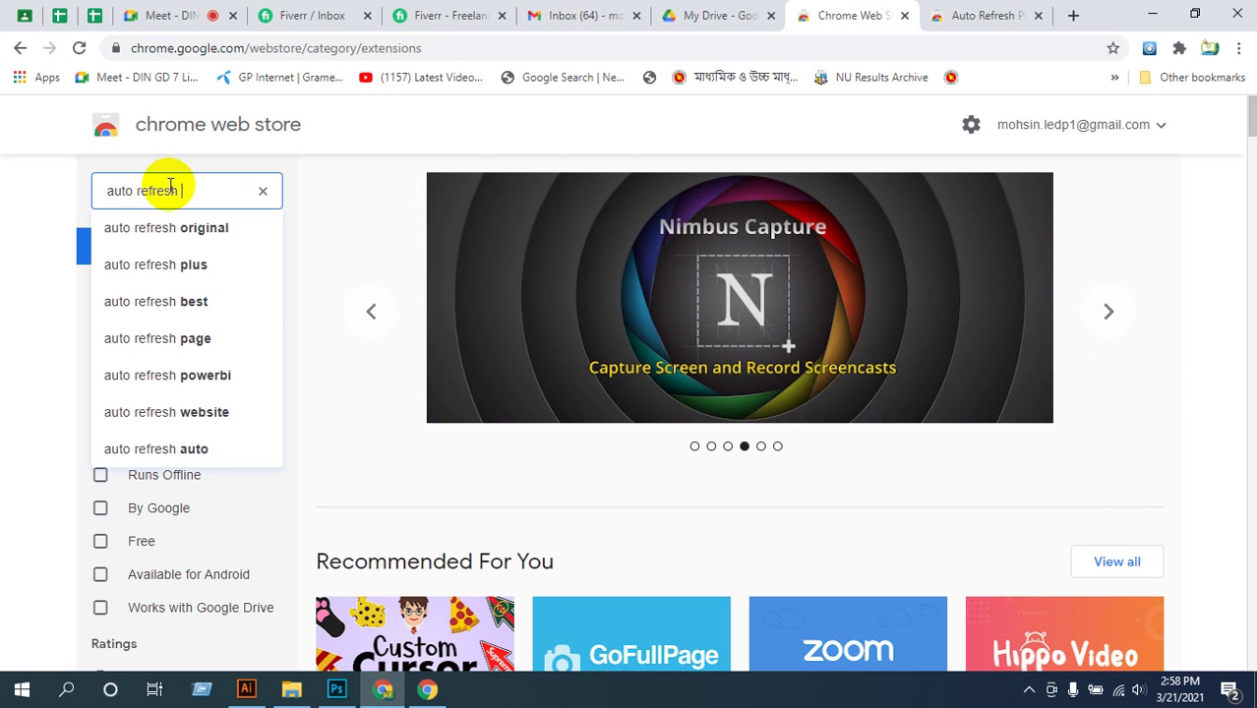
click(247, 266)
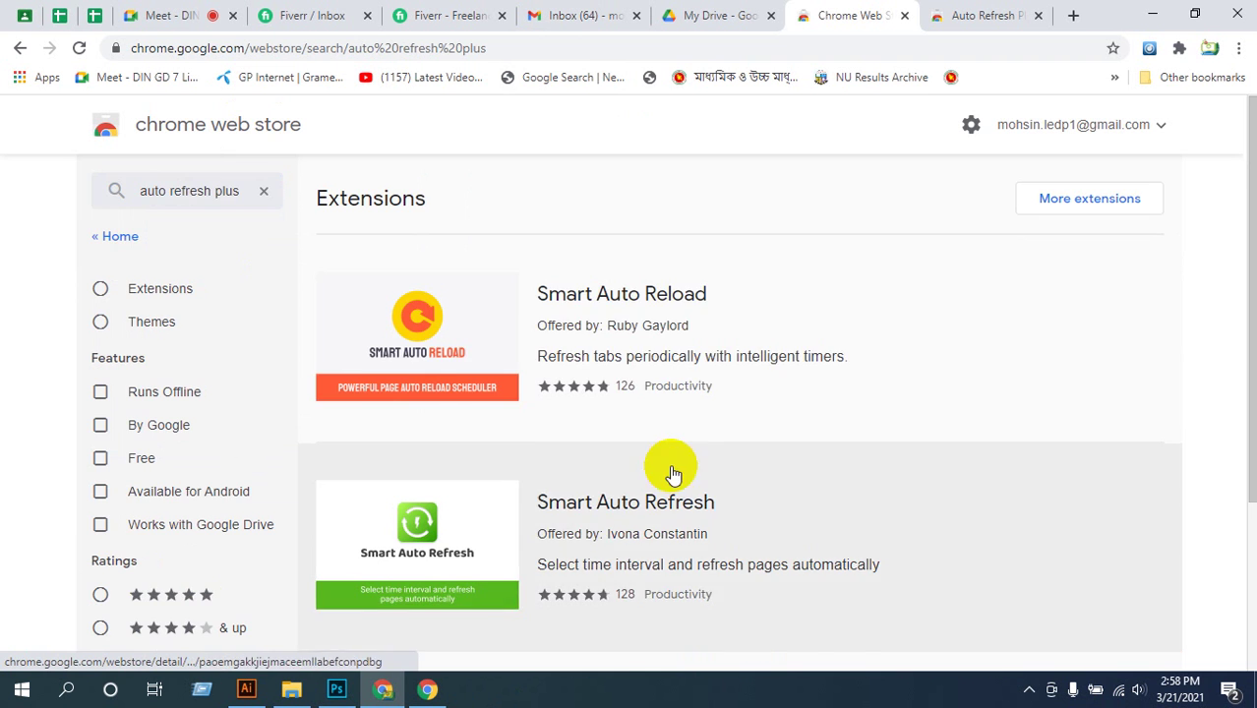
- Expand the results to more extensions and open the Auto Refresh Plus | Page Monitor page
scroll(649, 492, down, 3)
scroll(621, 507, up, 3)
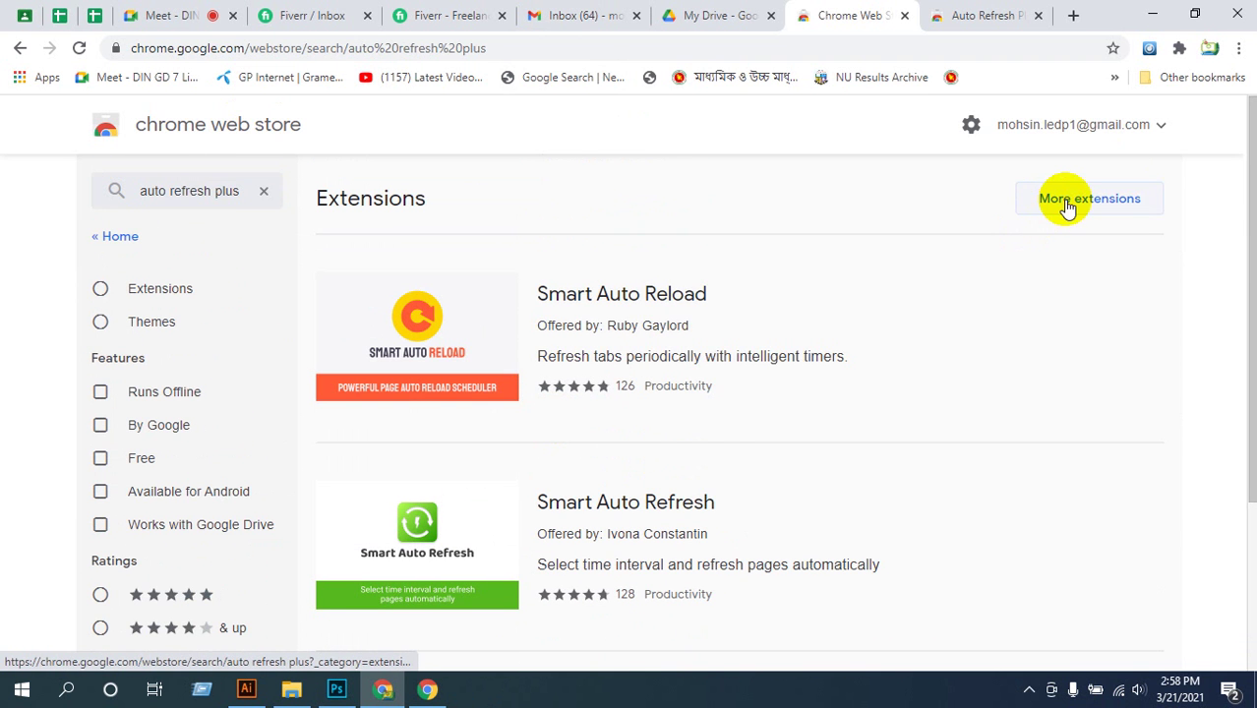
click(1067, 202)
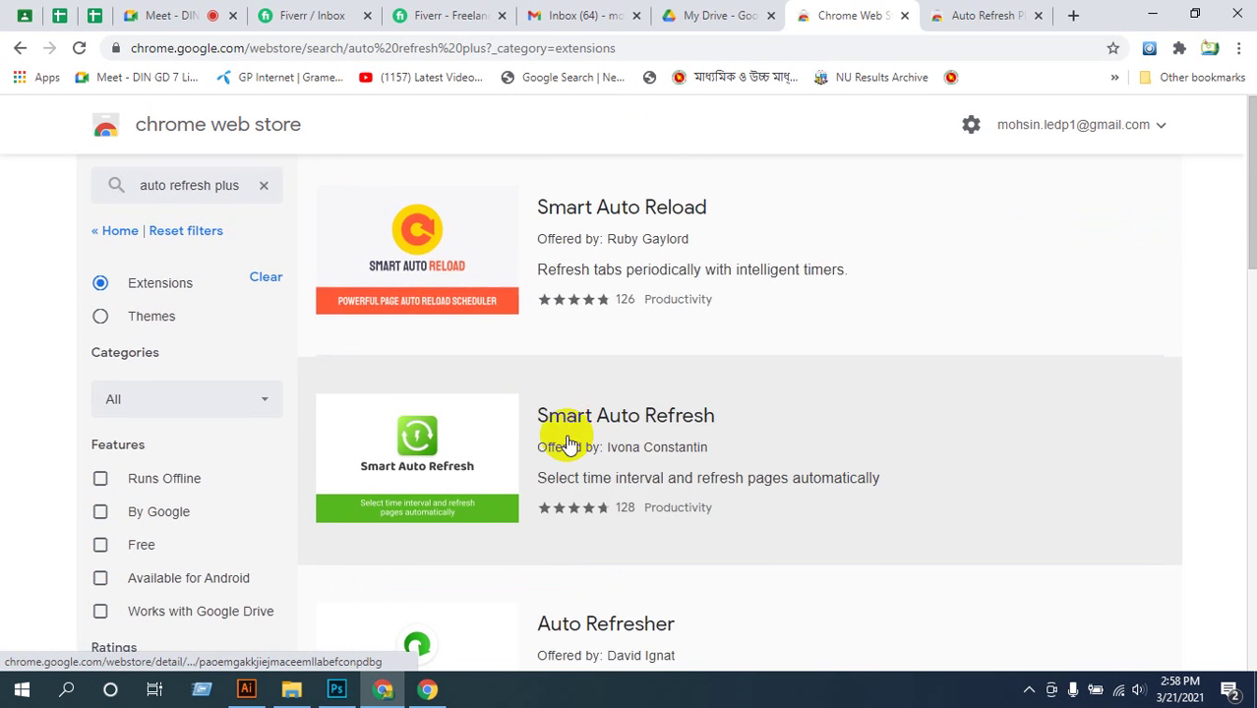
scroll(531, 438, down, 5)
scroll(518, 434, down, 3)
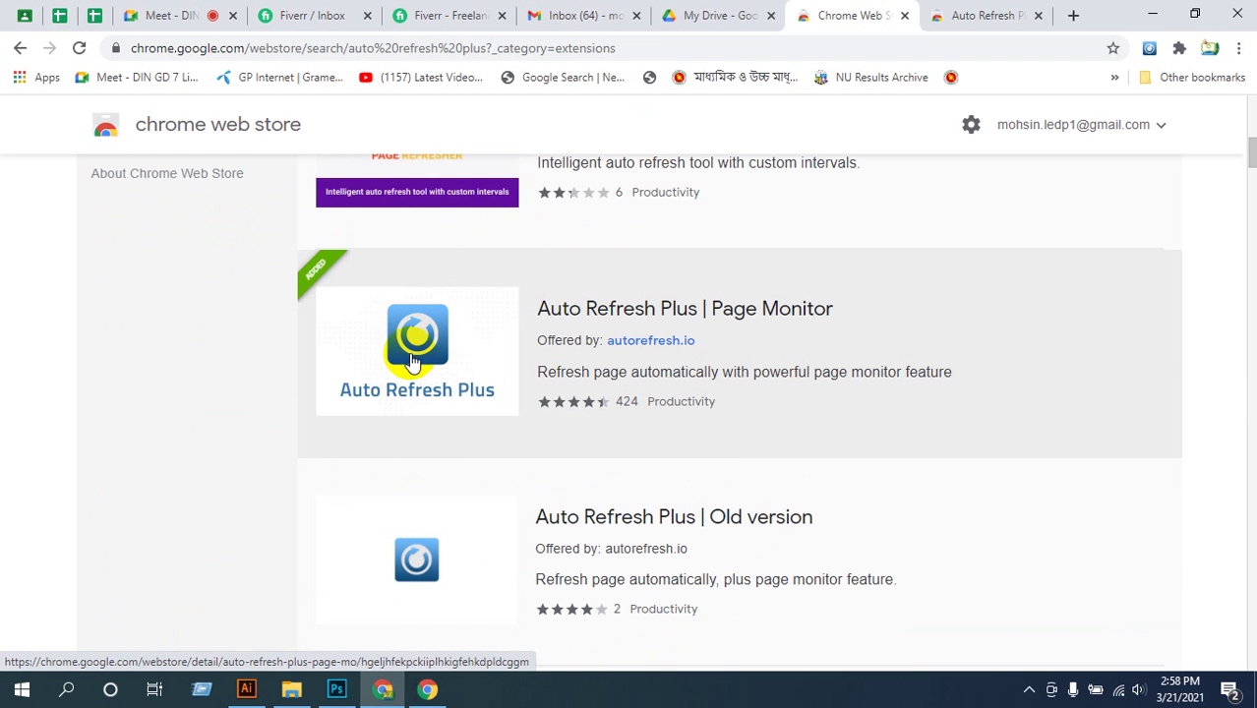
click(413, 359)
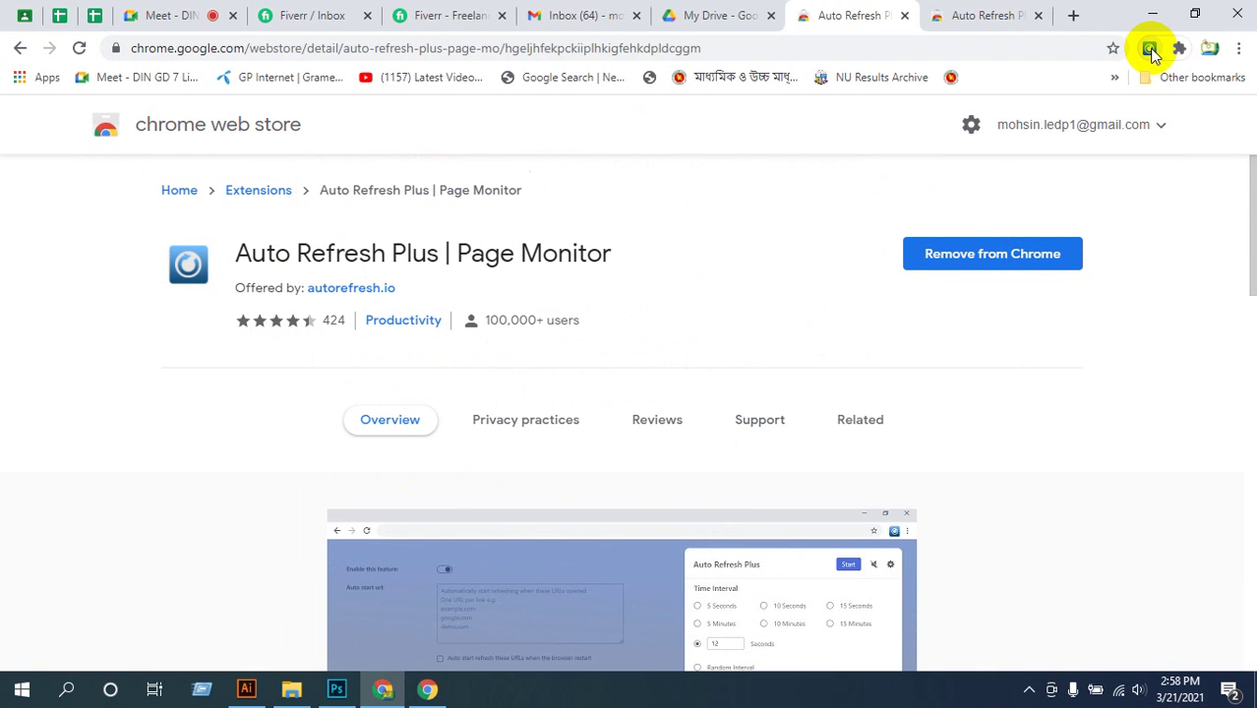
- Choose the custom hour-minute-second interval in the Auto Refresh Plus extension and set it to 9 minutes 19 seconds
click(1149, 49)
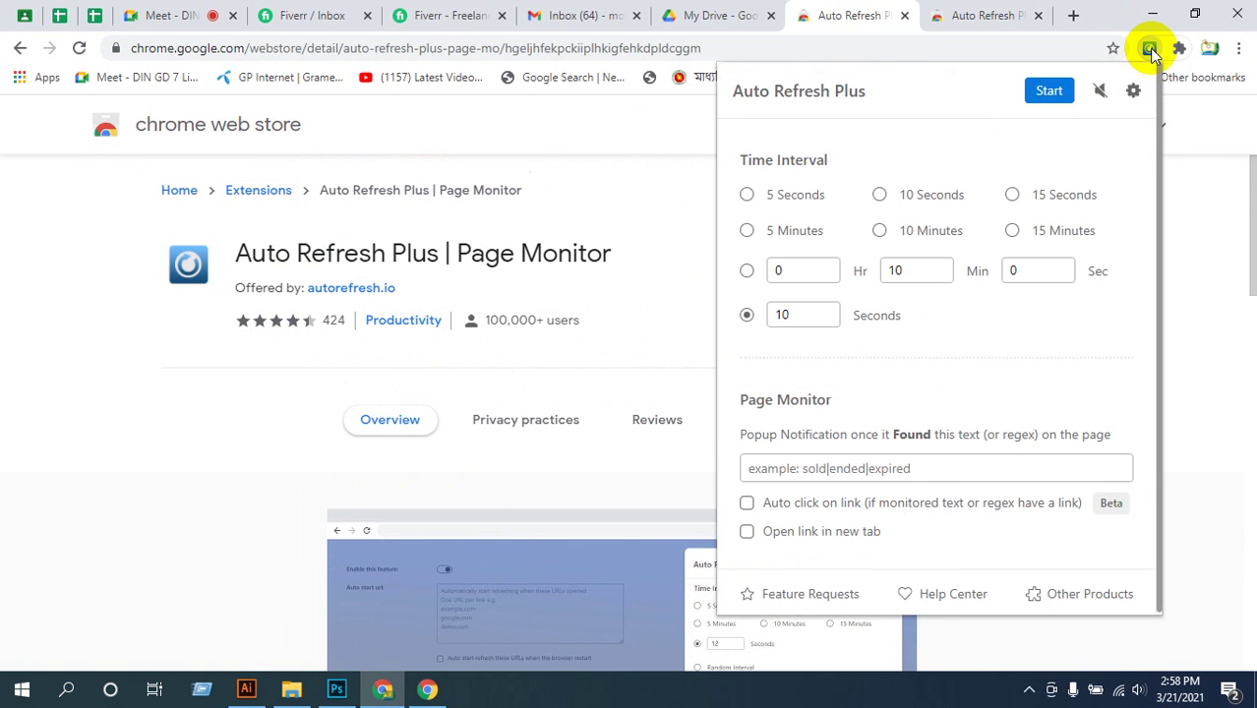
click(747, 273)
double_click(900, 271)
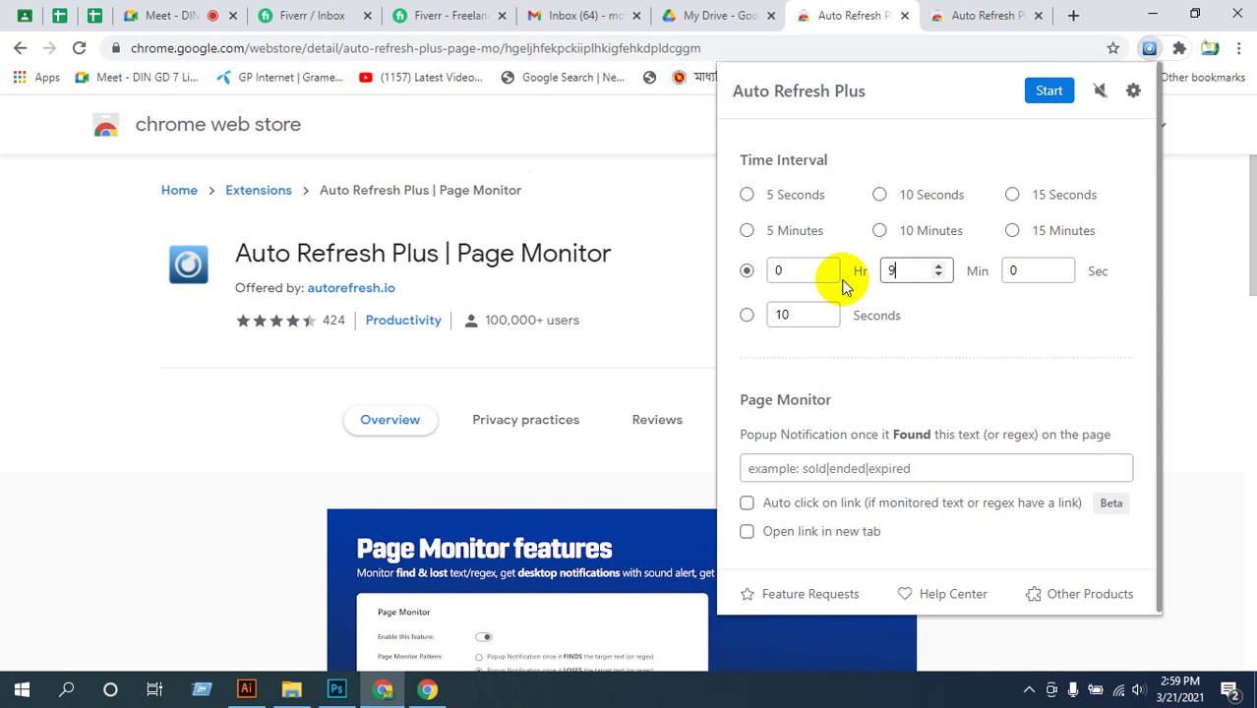
click(1028, 273)
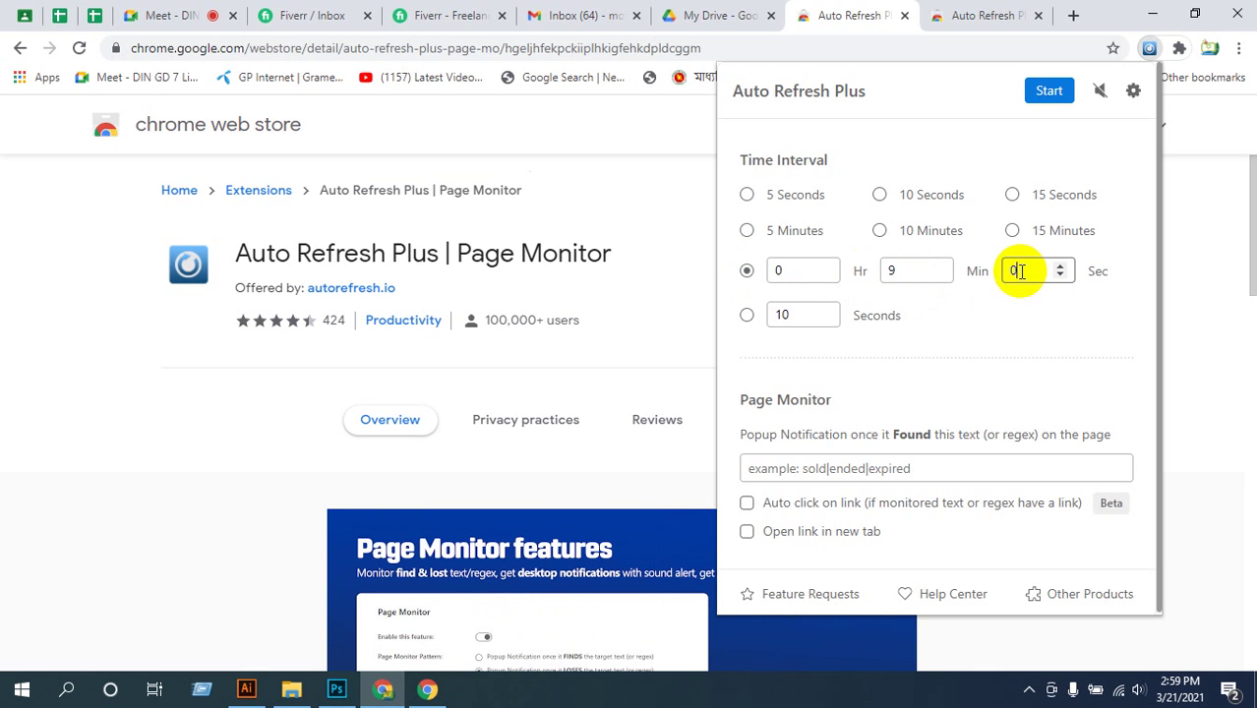
text(1)
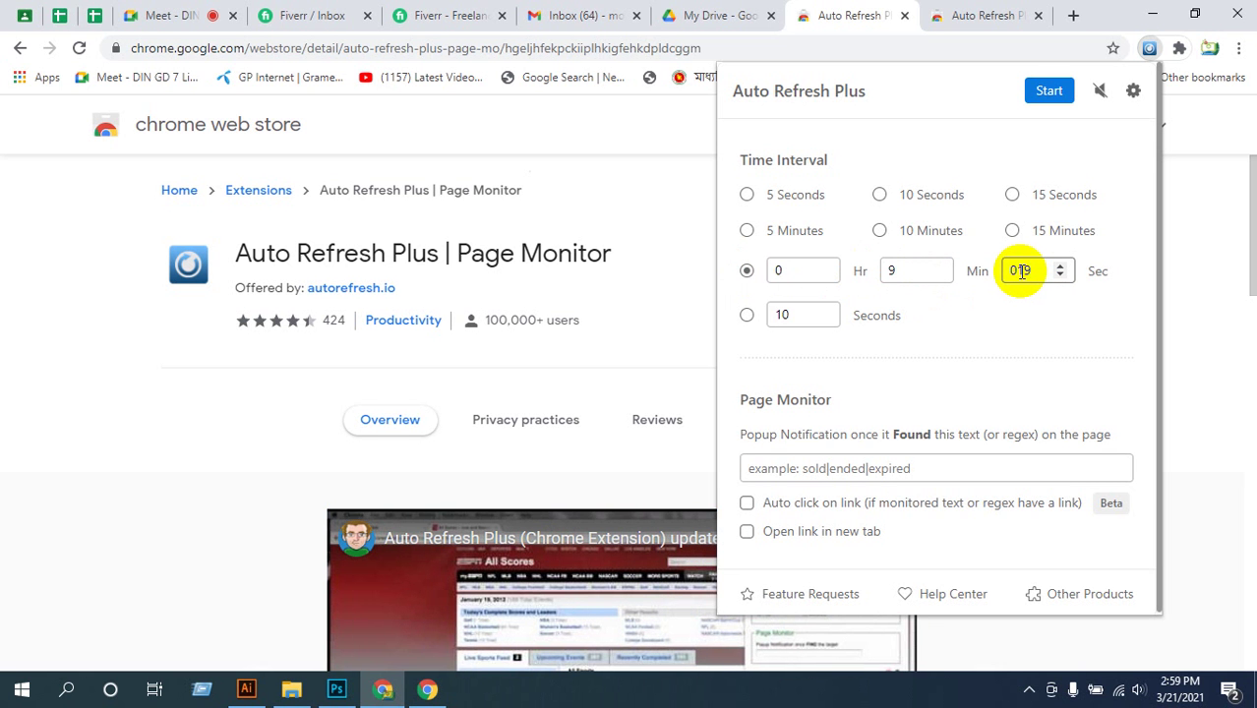
- Complete the seconds value as 19 and start the Auto Refresh Plus timer on the extension's store page
text(9)
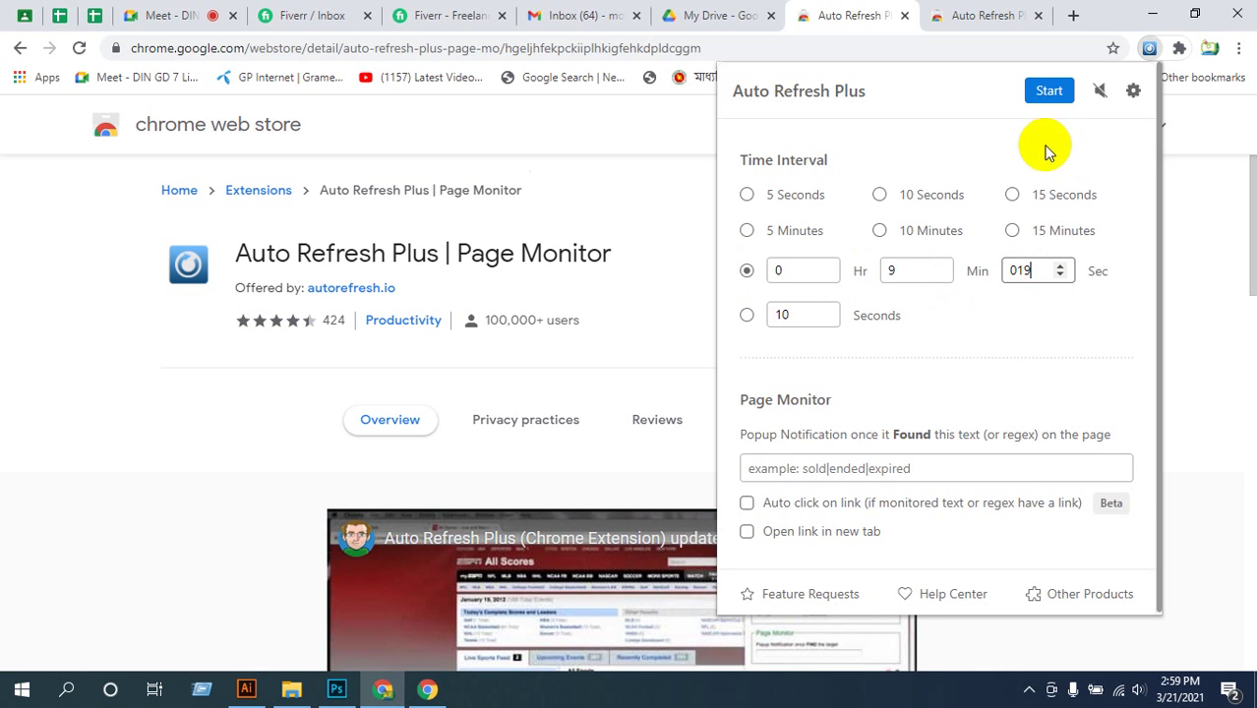
click(1047, 94)
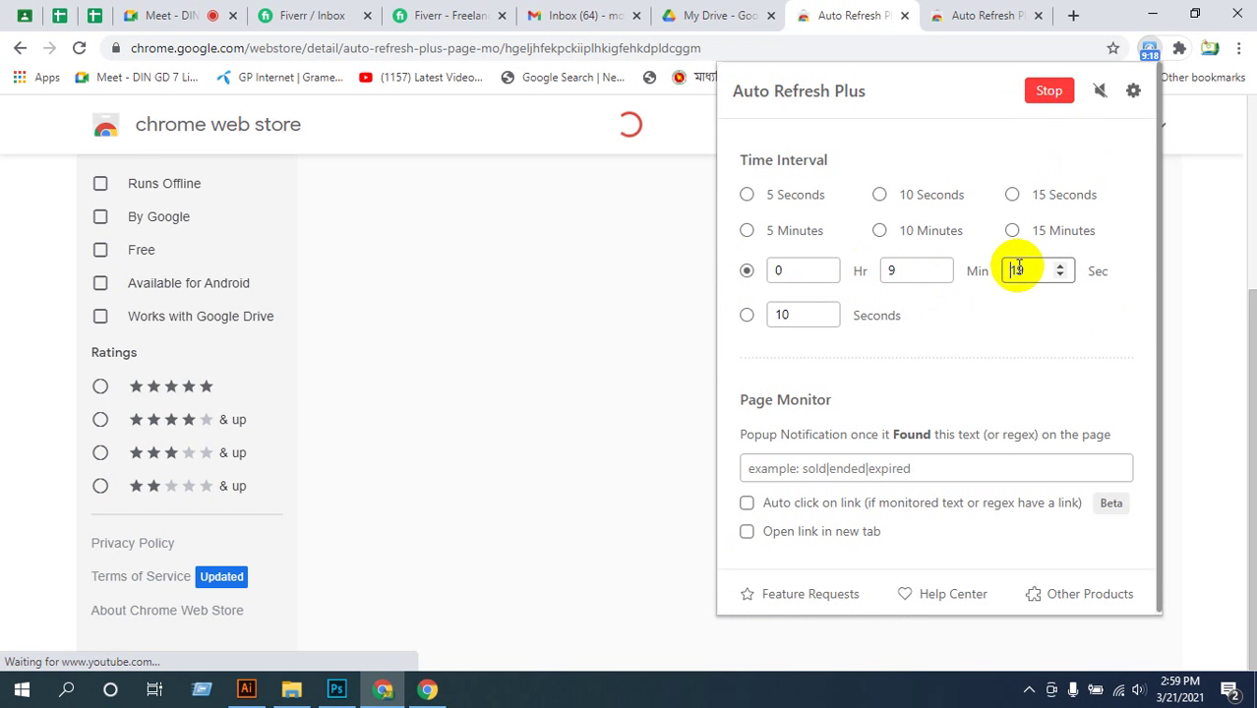
click(1192, 404)
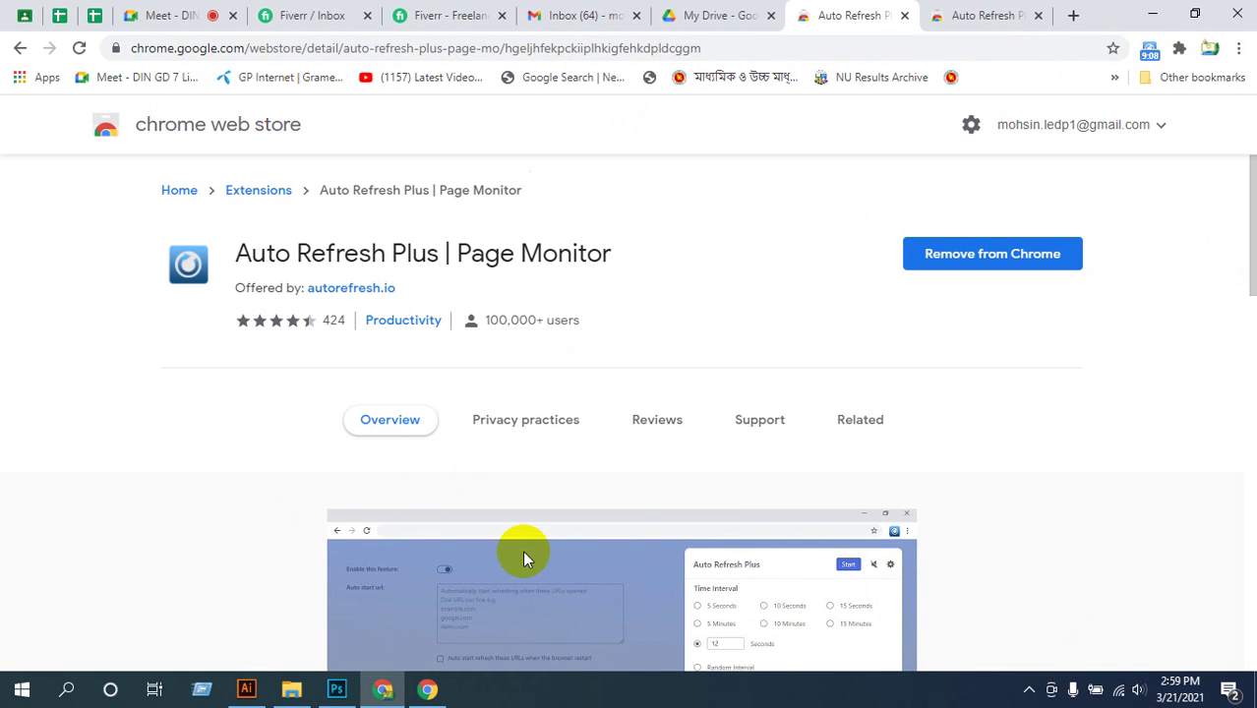
scroll(524, 558, down, 5)
scroll(549, 458, up, 5)
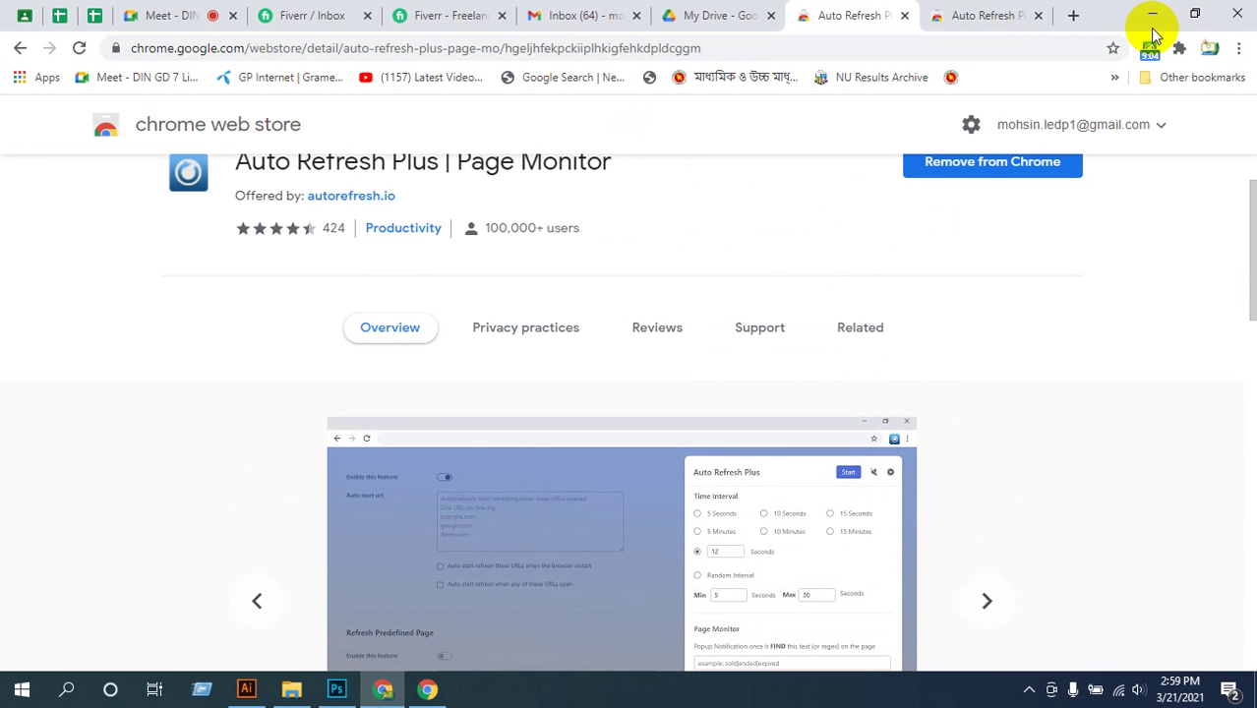
- Minimize the browser to dismiss the Illustrator startup error, and return to the Chrome window
click(1153, 13)
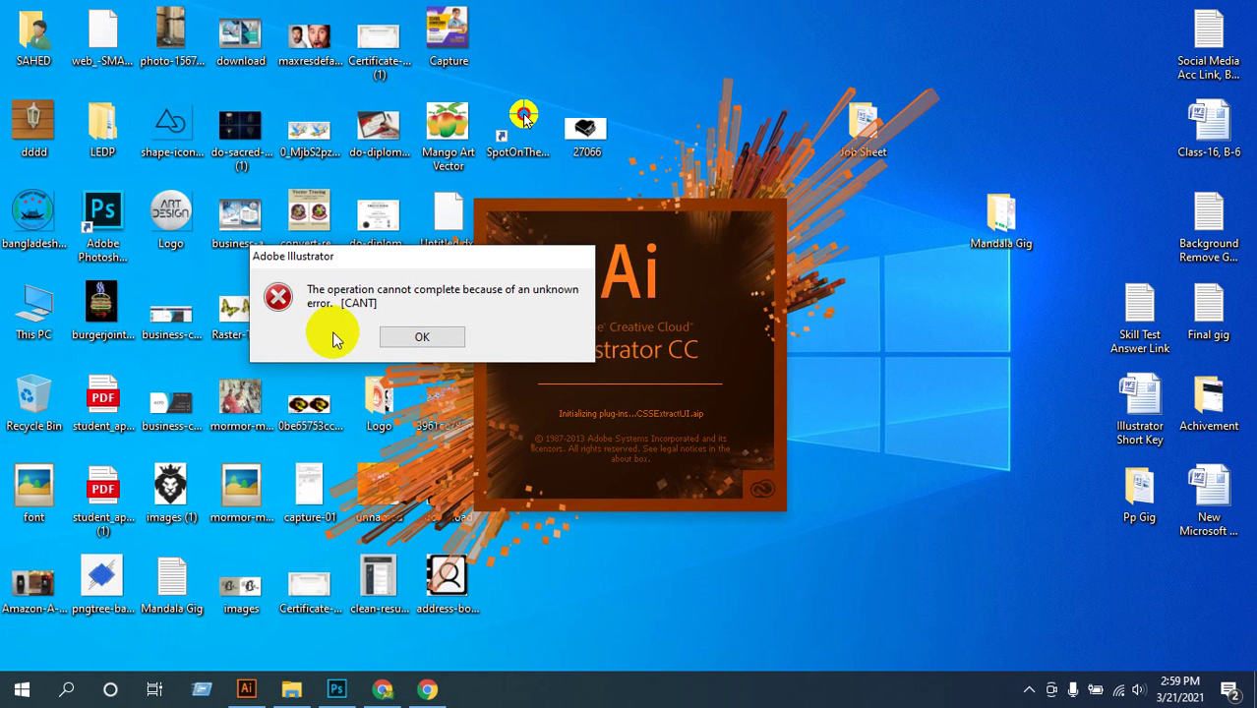
click(422, 336)
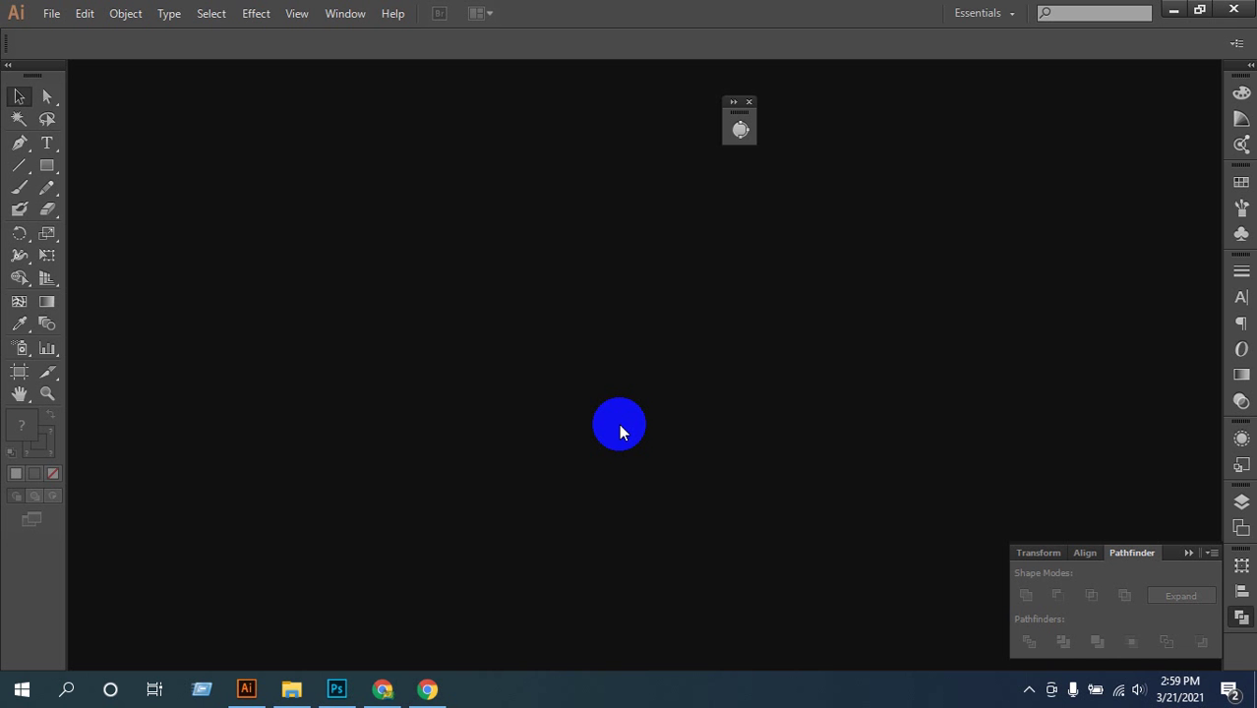
click(382, 688)
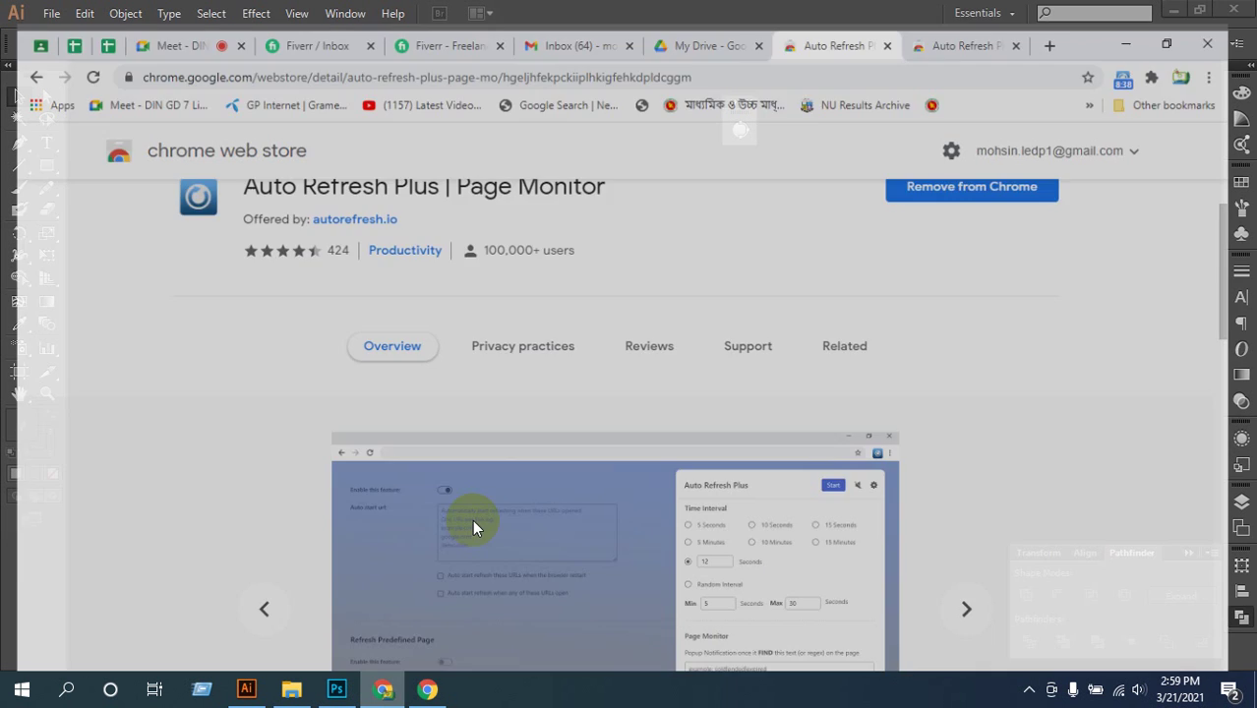
- Search Google for "adobe DN" in a new browser tab
click(1057, 12)
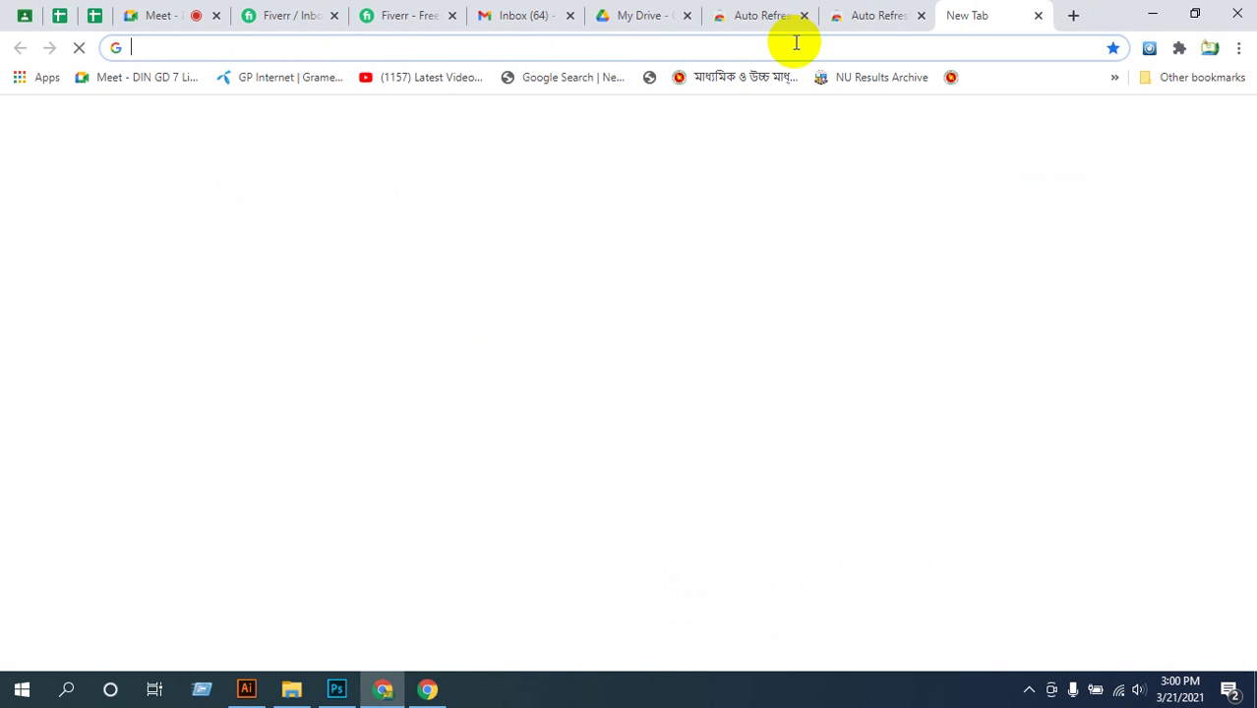
click(796, 43)
text(dn)
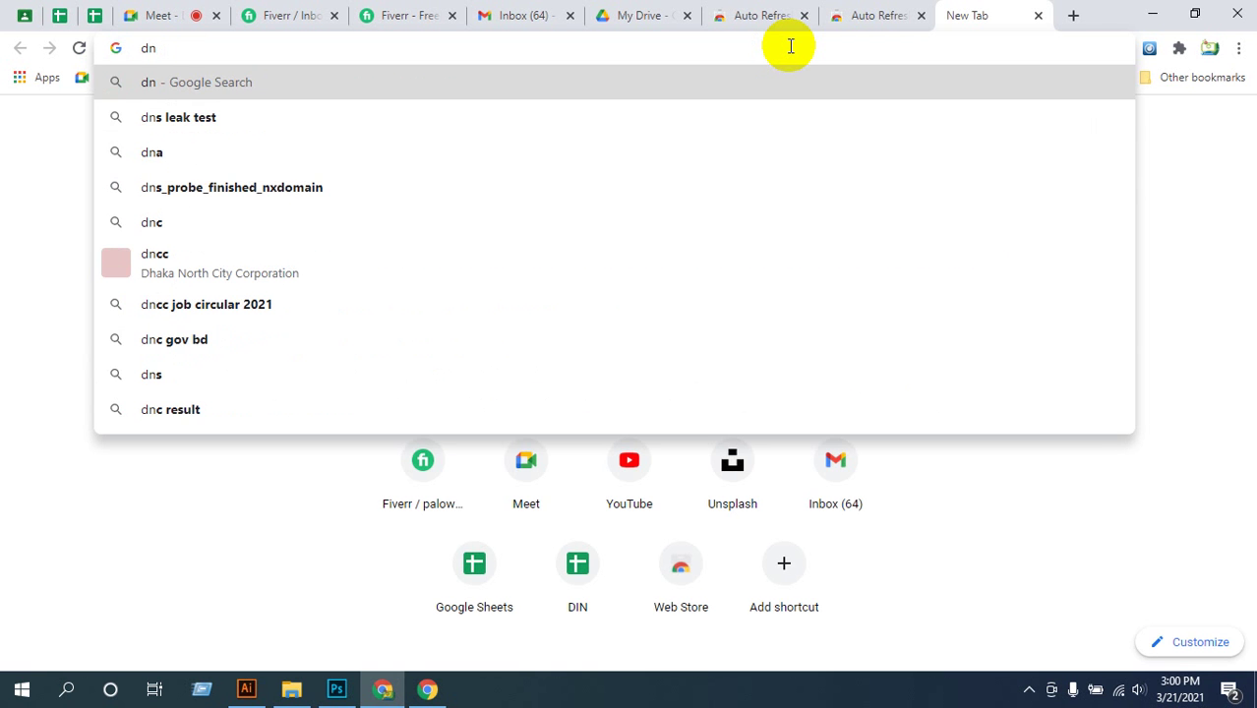
key(BackSpace)
key(BackSpace)
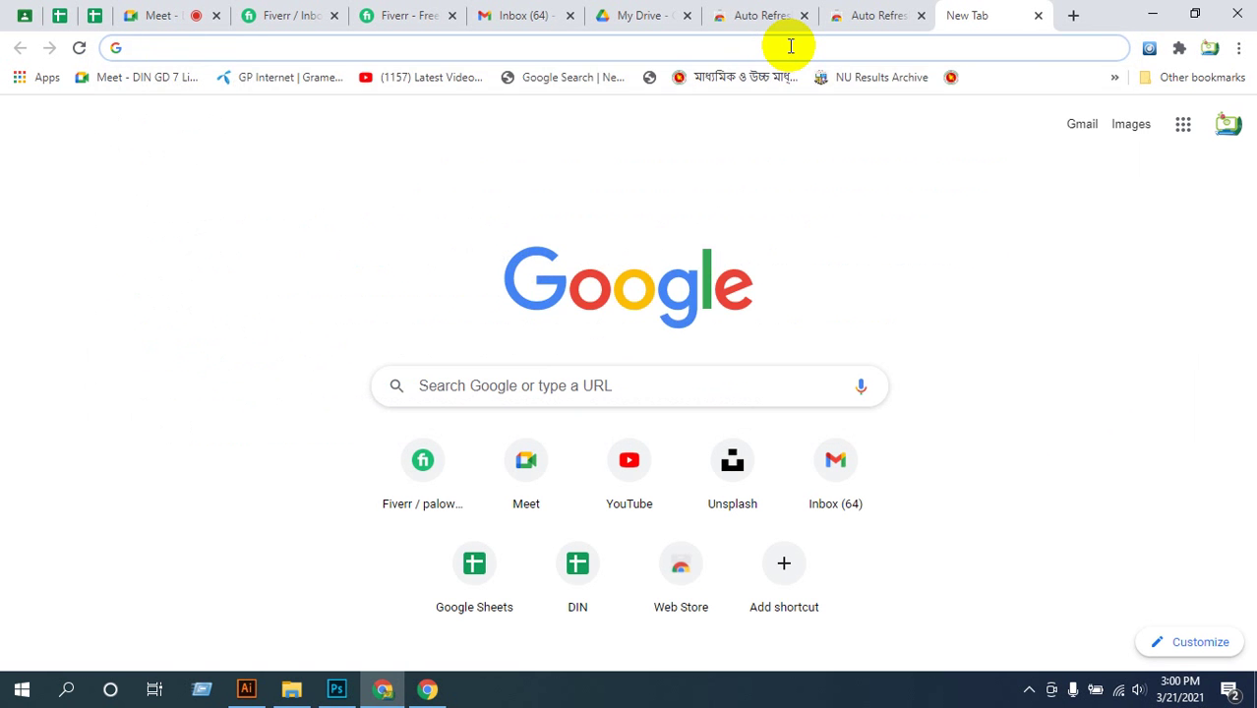
text(adobe)
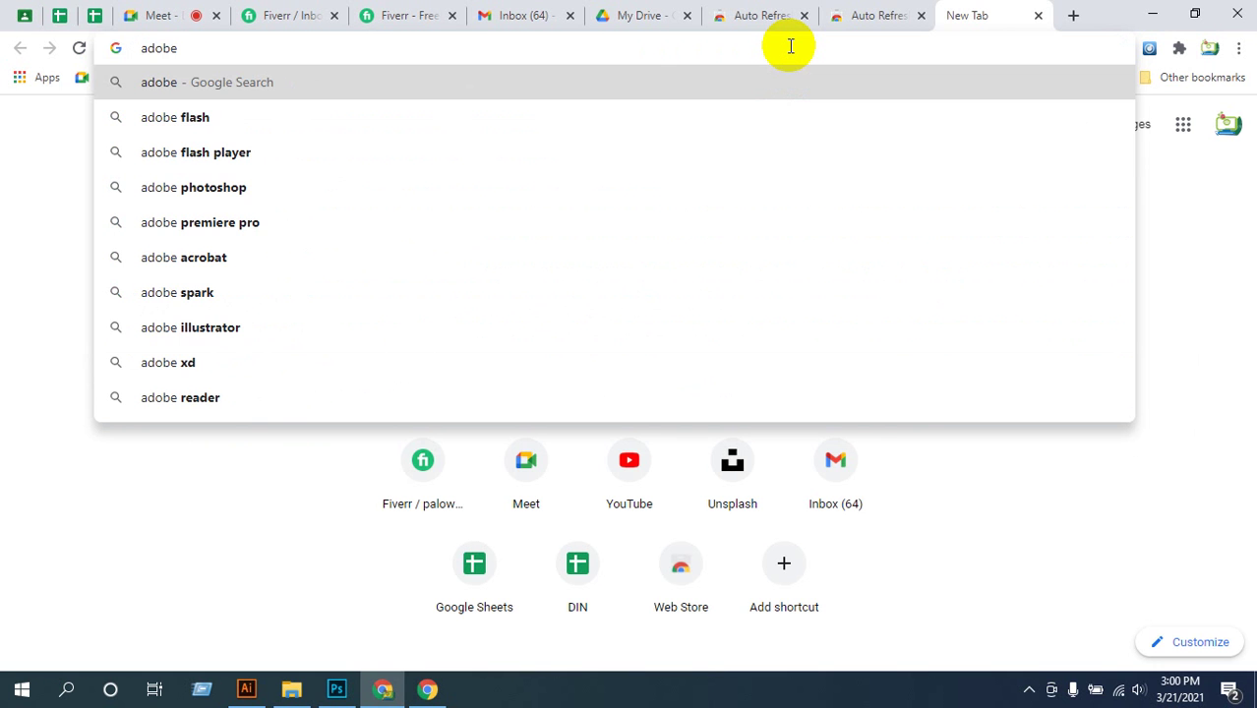
text( DN)
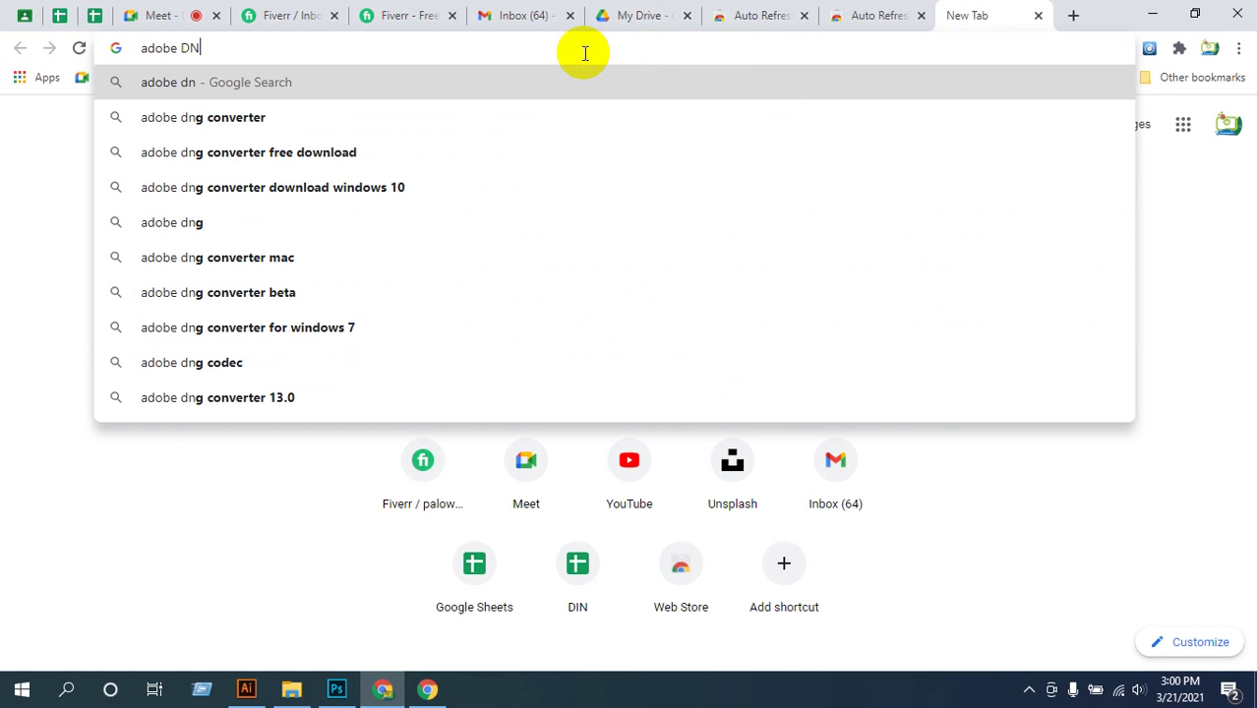
key(Return)
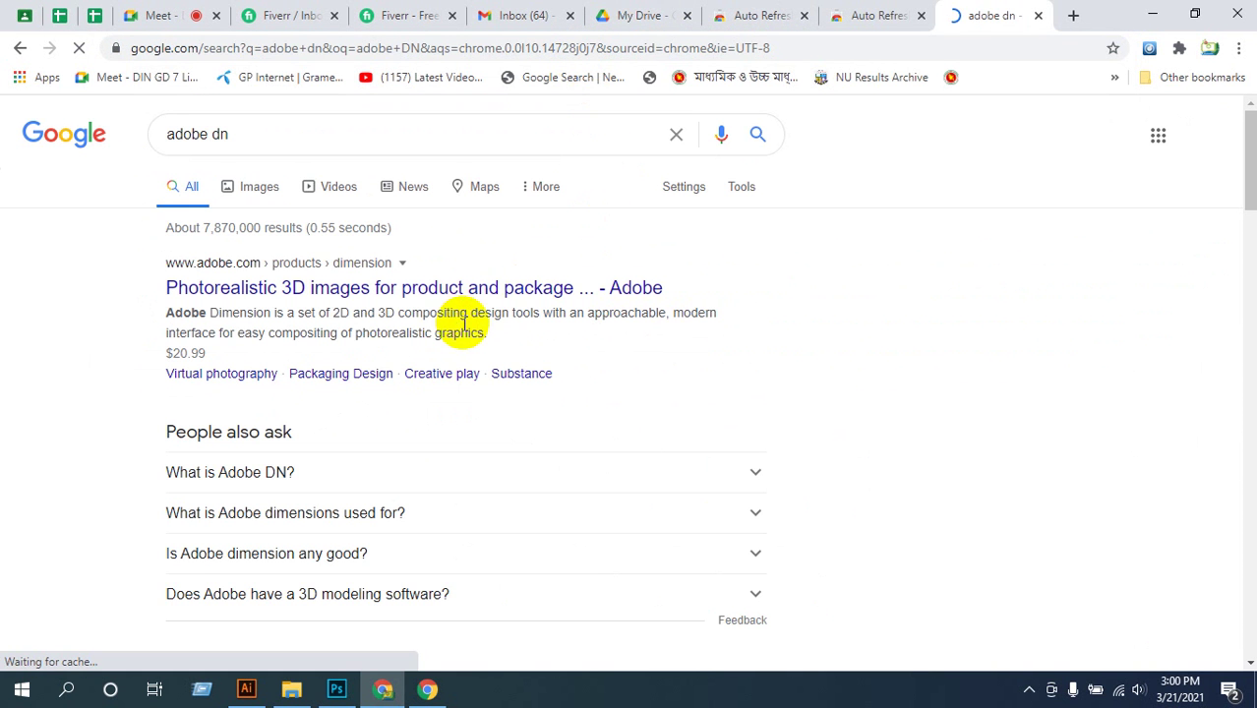
- Skim the Adobe Dimension web results and check the Google Meet class before returning to the search
scroll(458, 334, down, 4)
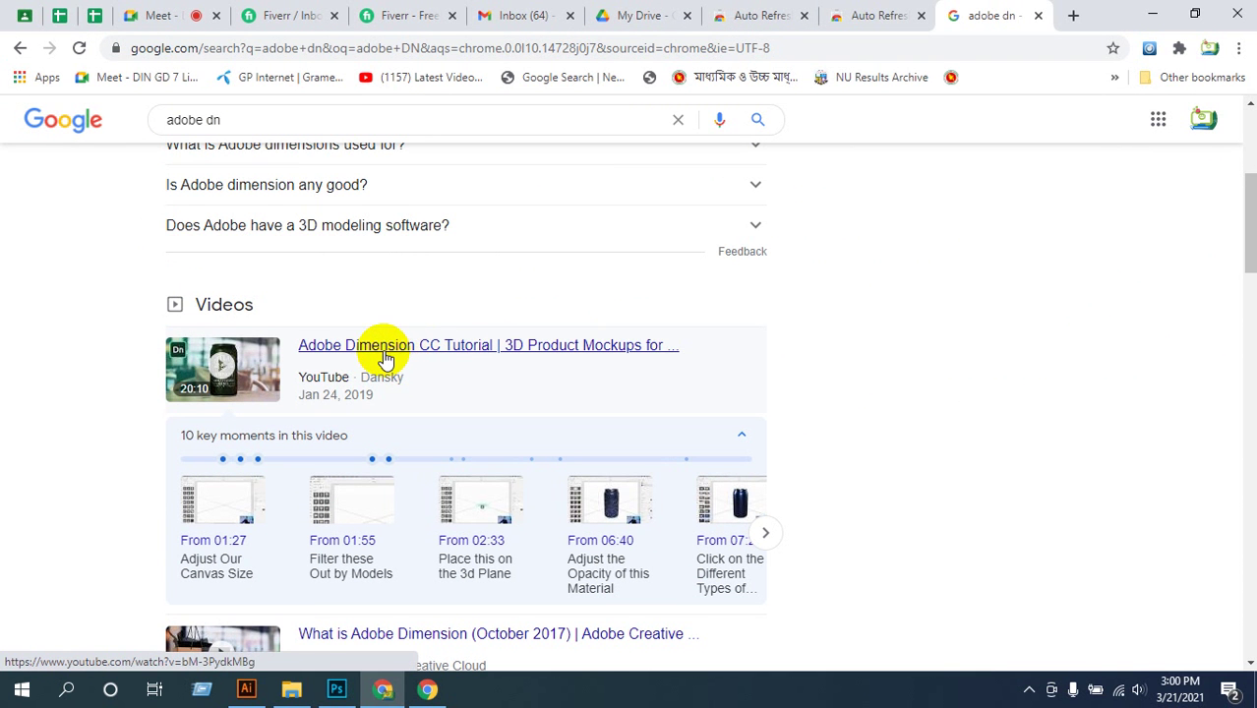
scroll(384, 357, up, 4)
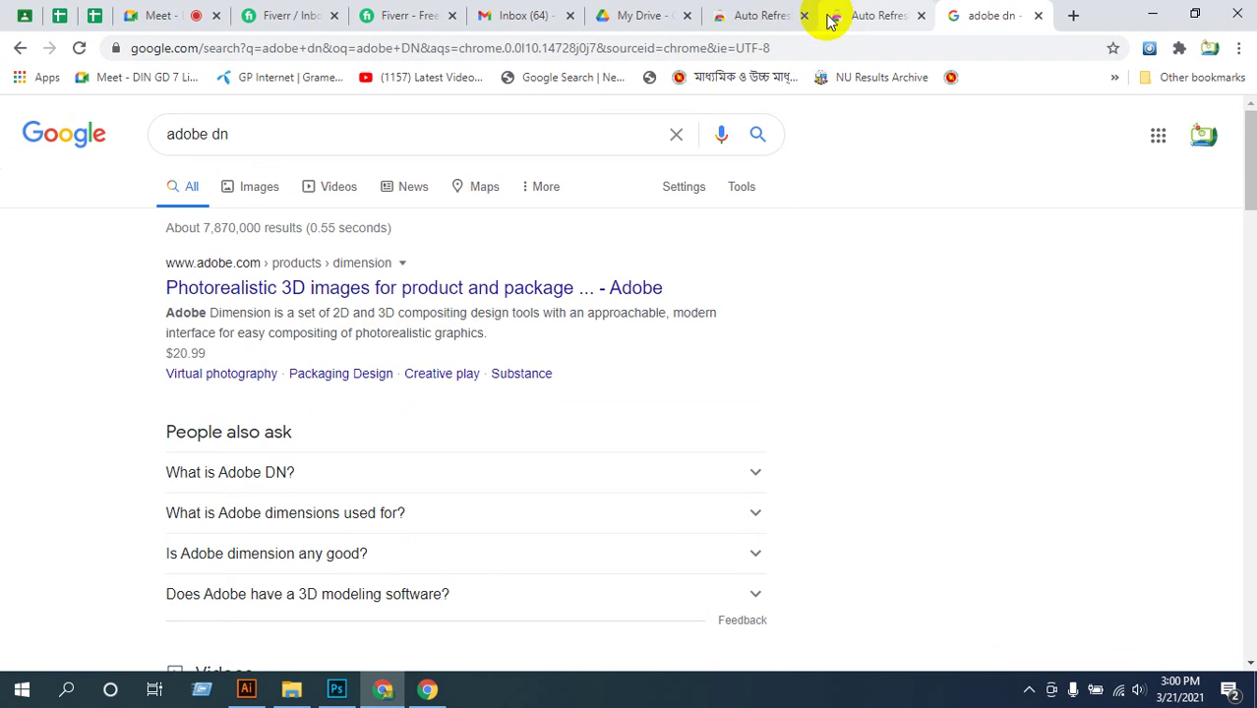
click(160, 15)
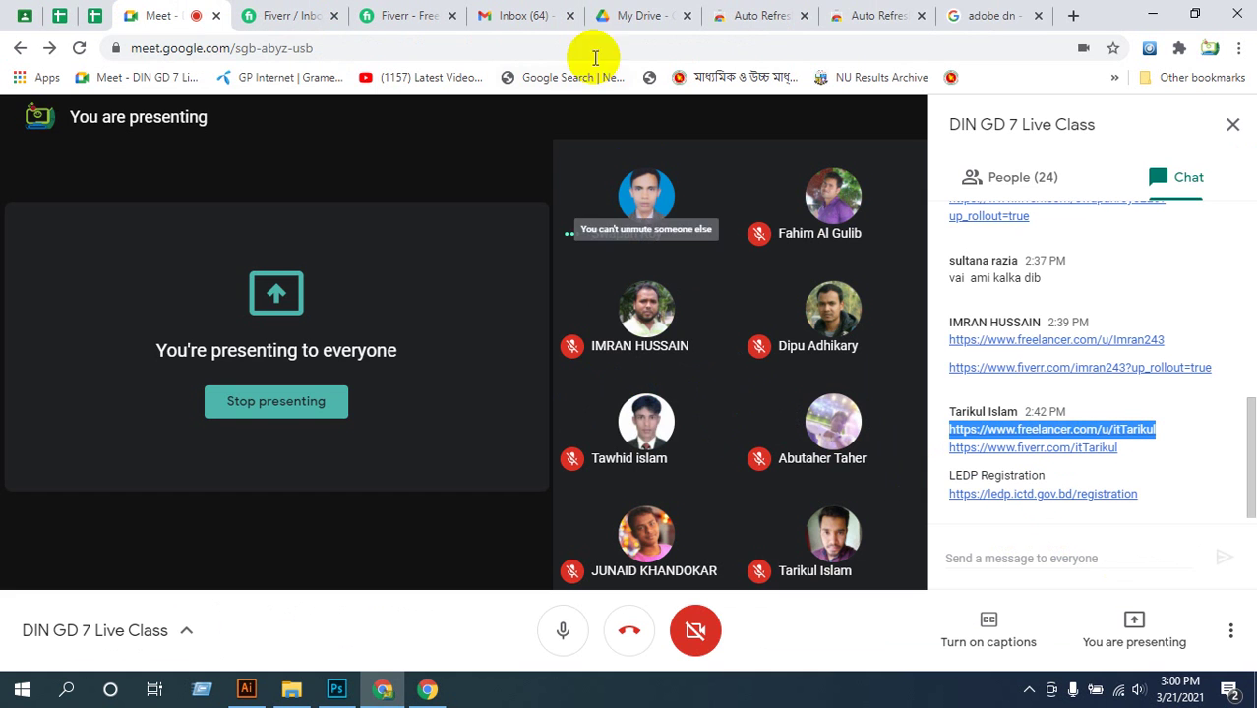
click(991, 16)
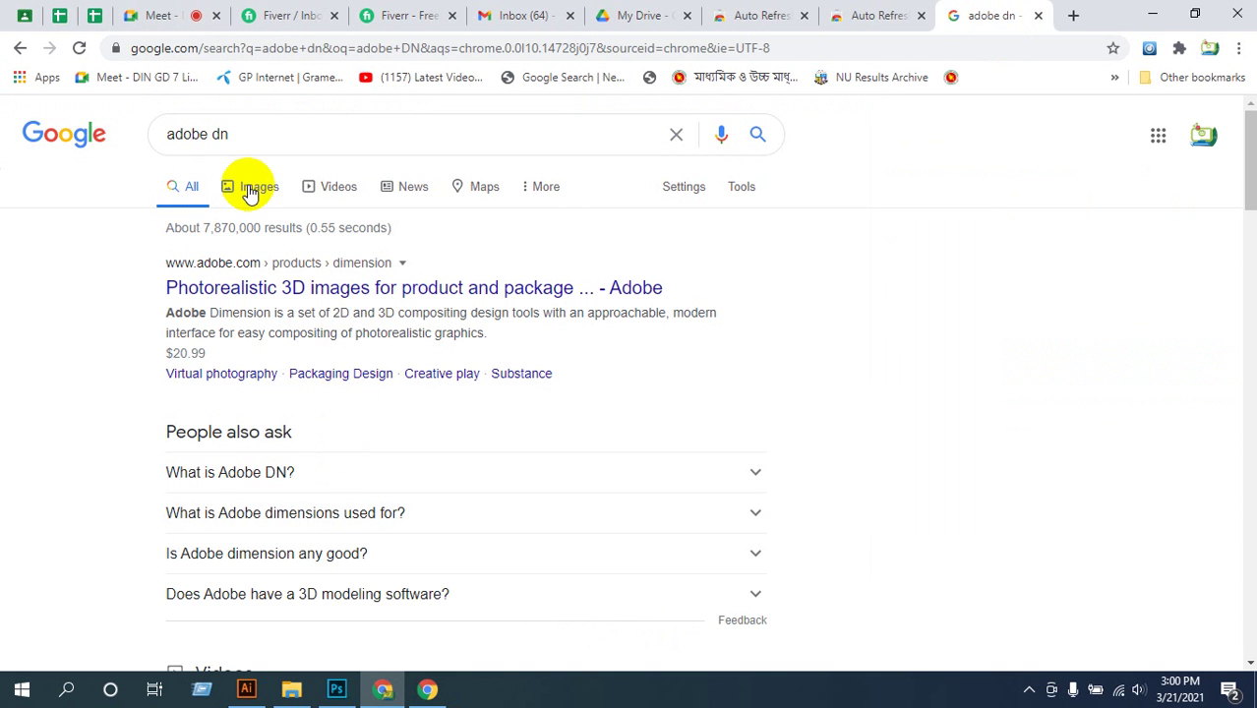
- Show the image results for "adobe dn" and look through the Adobe Dimension logos, mockups and interface pictures
click(248, 191)
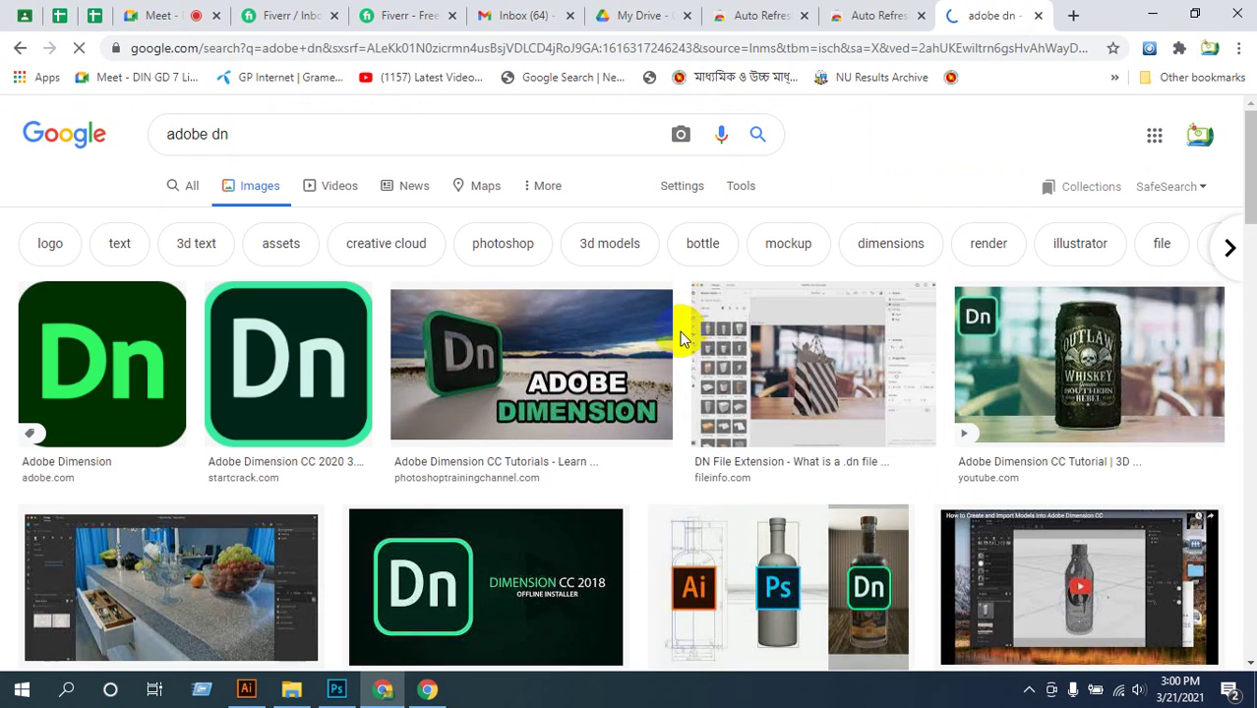
scroll(659, 349, down, 3)
scroll(649, 364, up, 3)
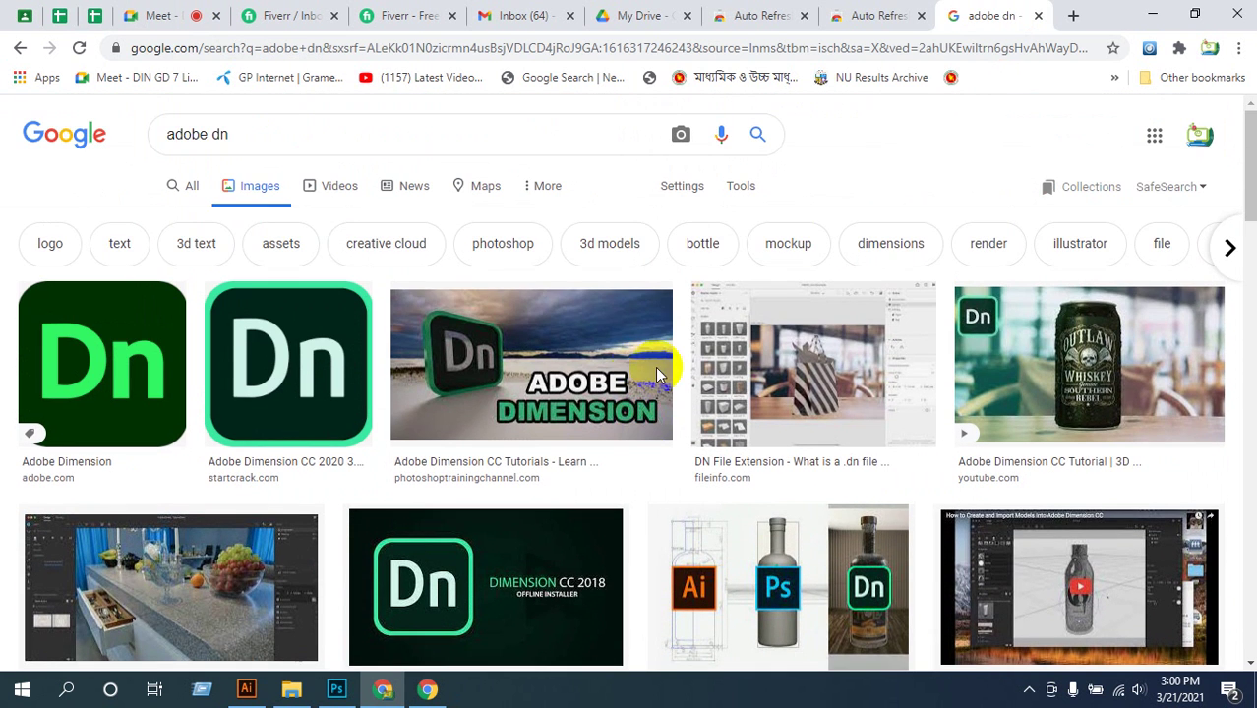
scroll(609, 374, down, 2)
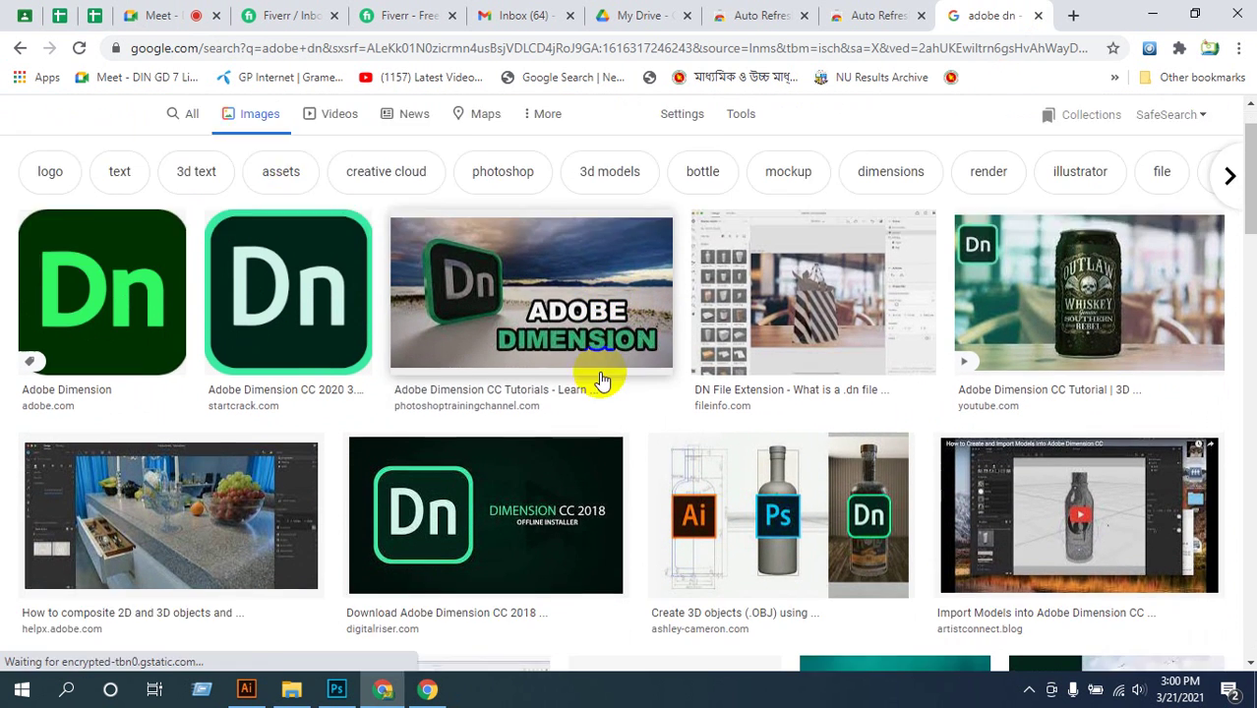
scroll(885, 354, down, 4)
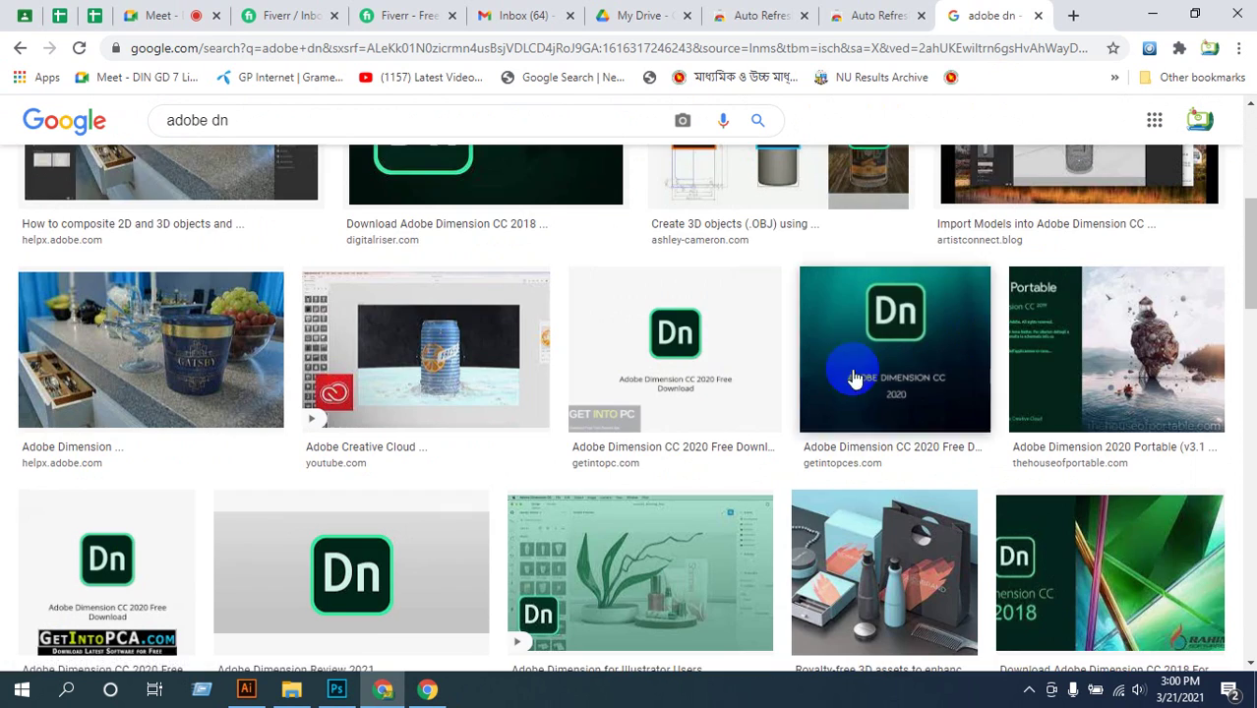
scroll(689, 422, down, 3)
scroll(644, 393, down, 7)
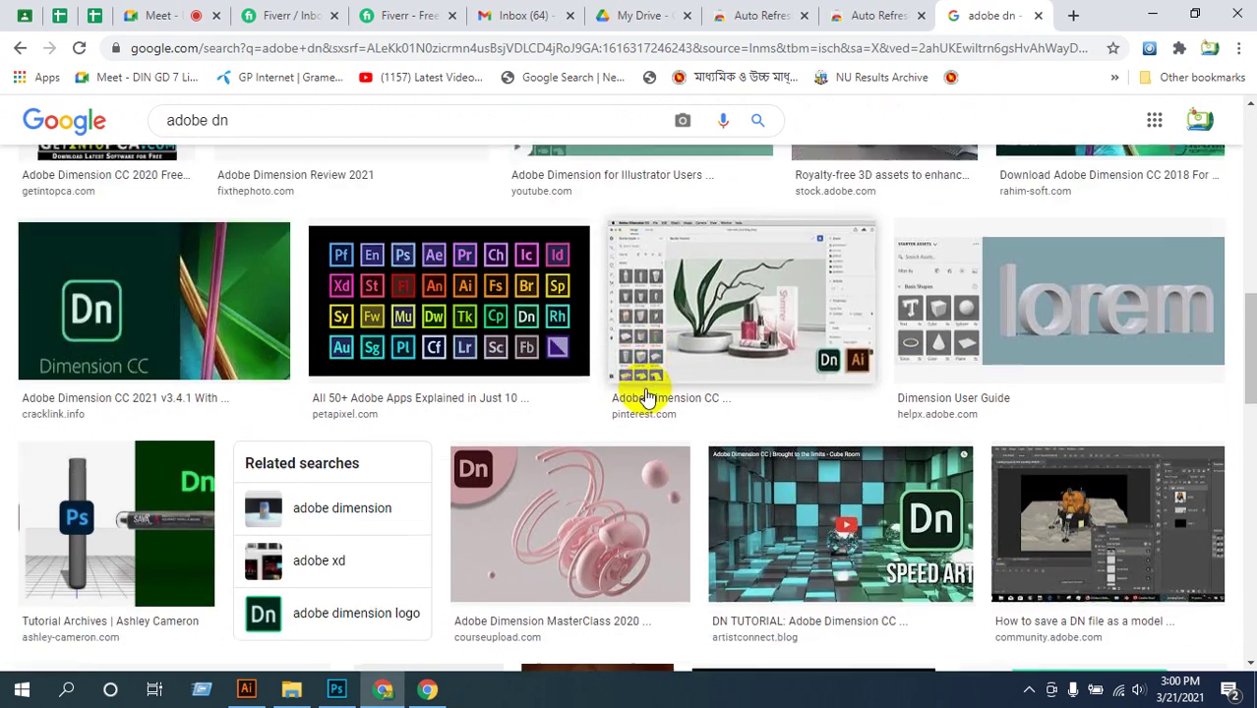
scroll(610, 373, down, 3)
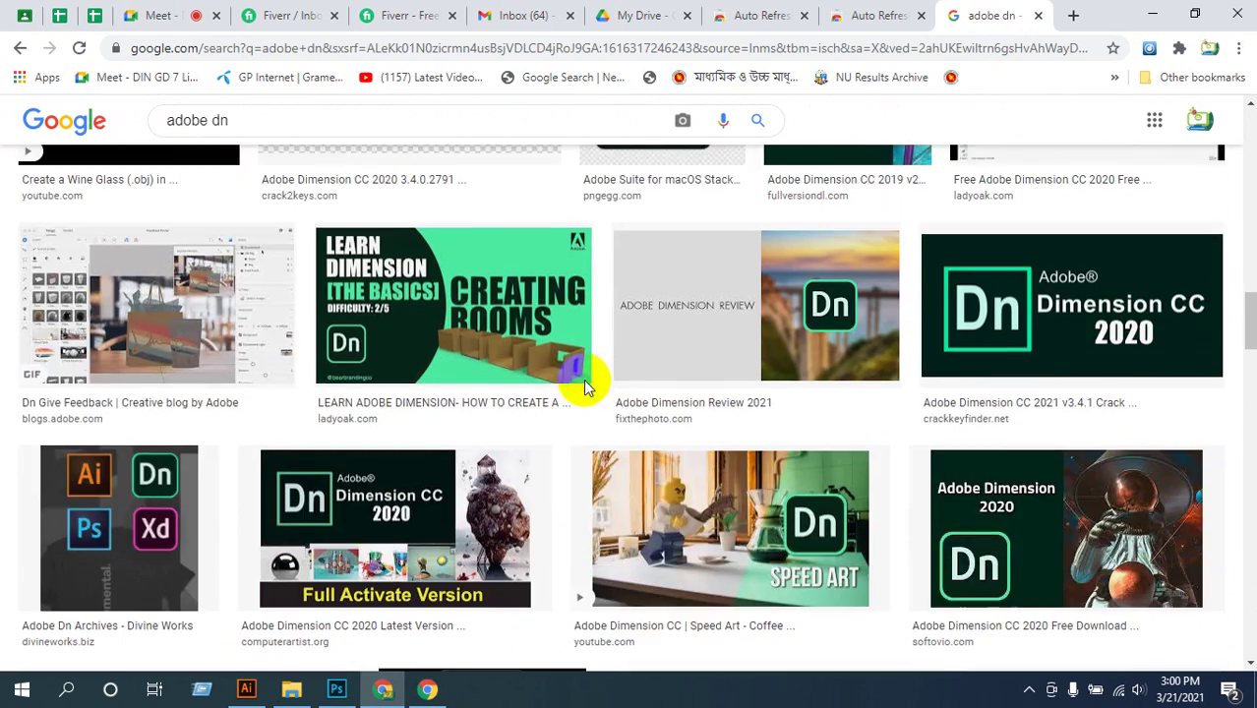
scroll(550, 393, down, 3)
scroll(531, 393, down, 5)
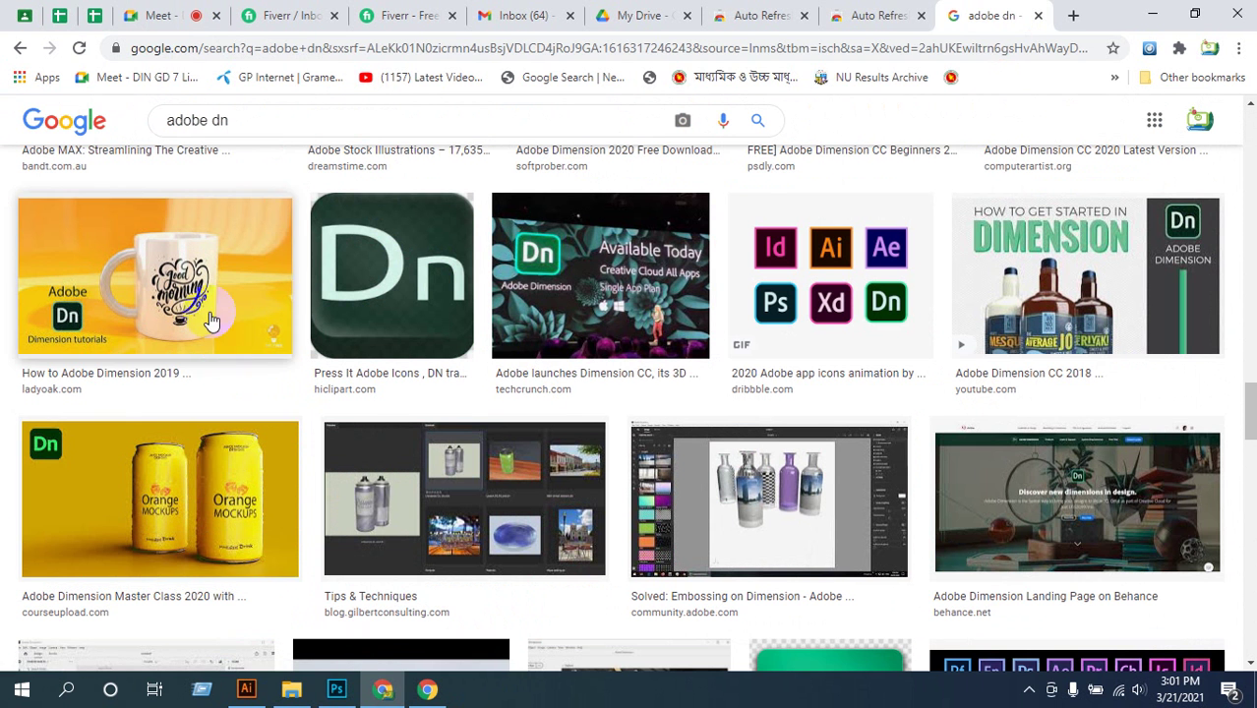
scroll(914, 340, down, 2)
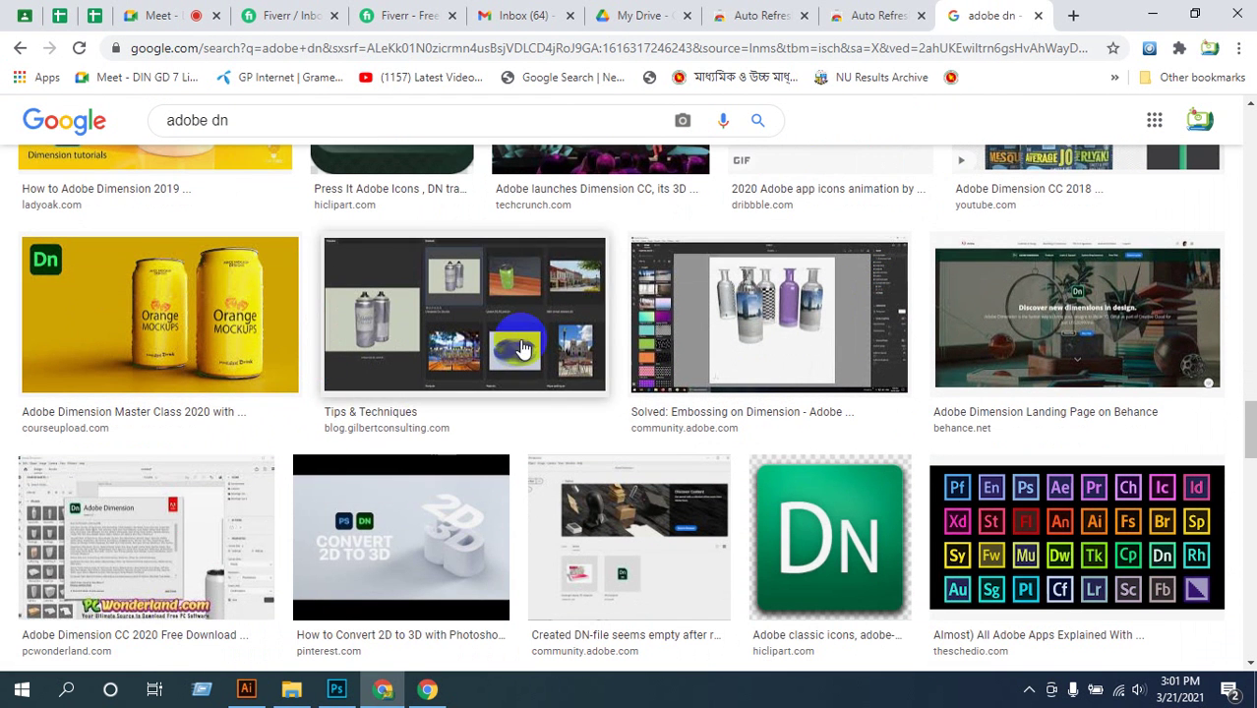
scroll(532, 344, down, 5)
scroll(581, 379, down, 6)
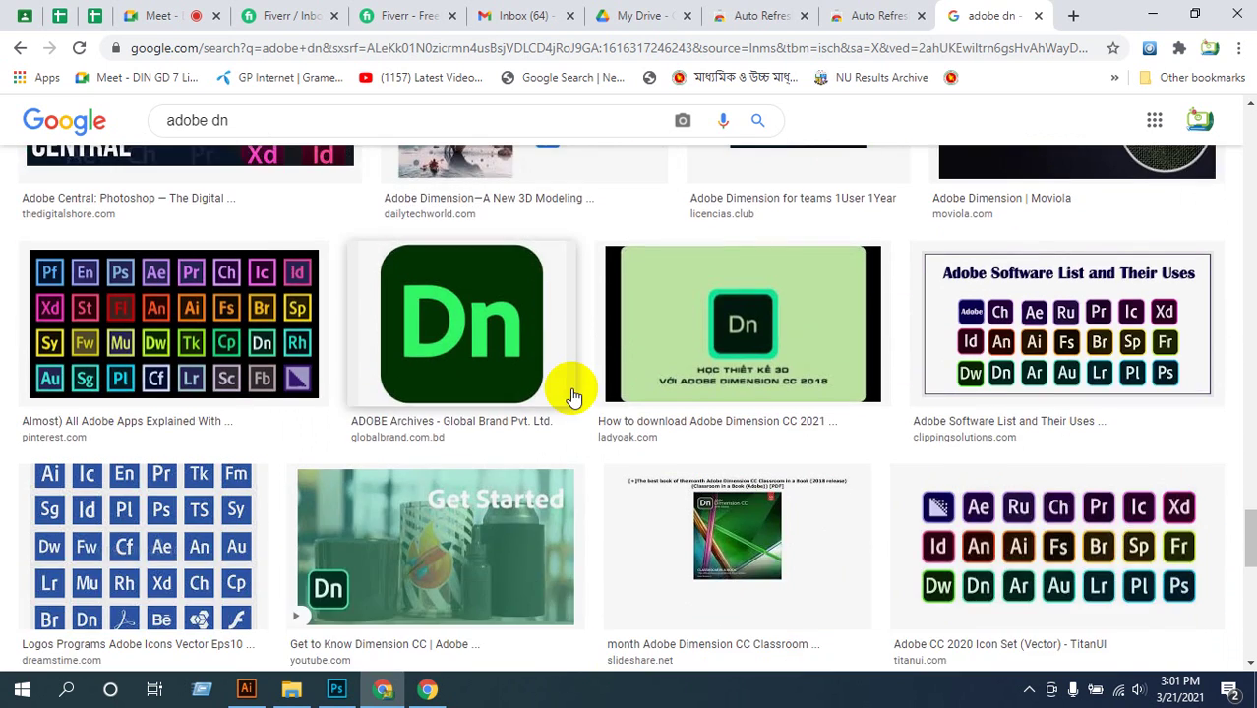
scroll(575, 395, down, 10)
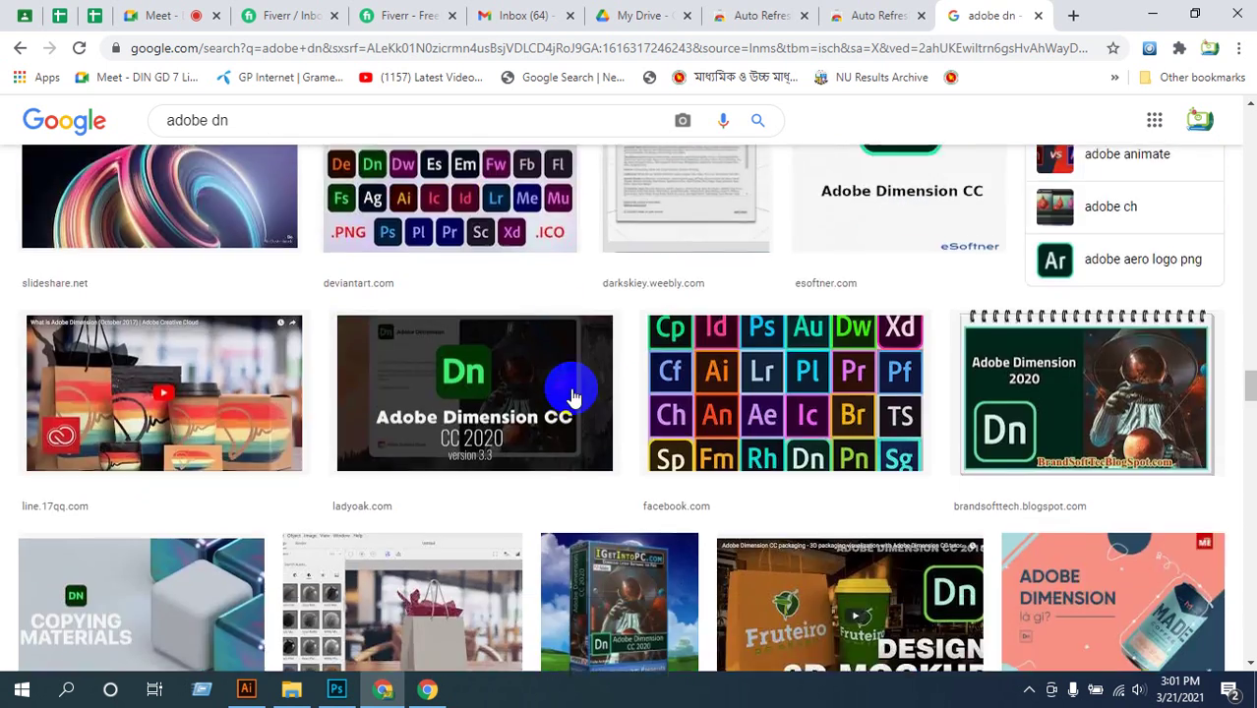
scroll(568, 395, down, 4)
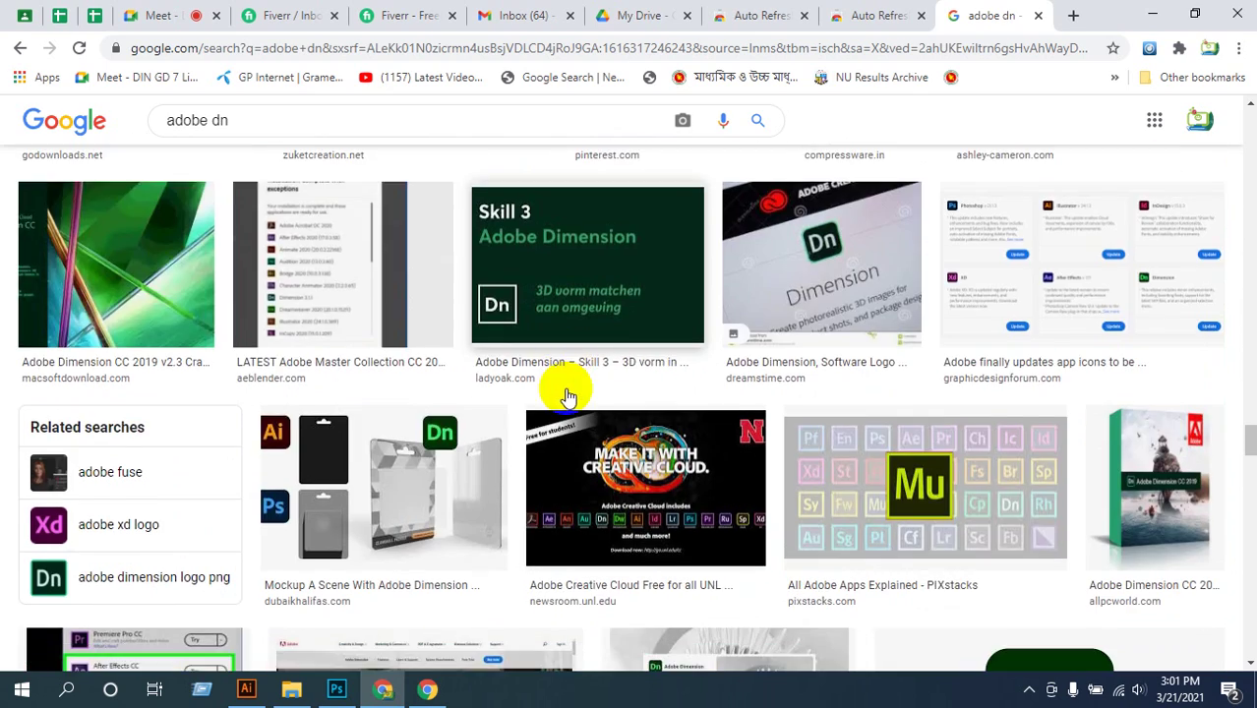
scroll(565, 396, down, 5)
scroll(565, 395, down, 4)
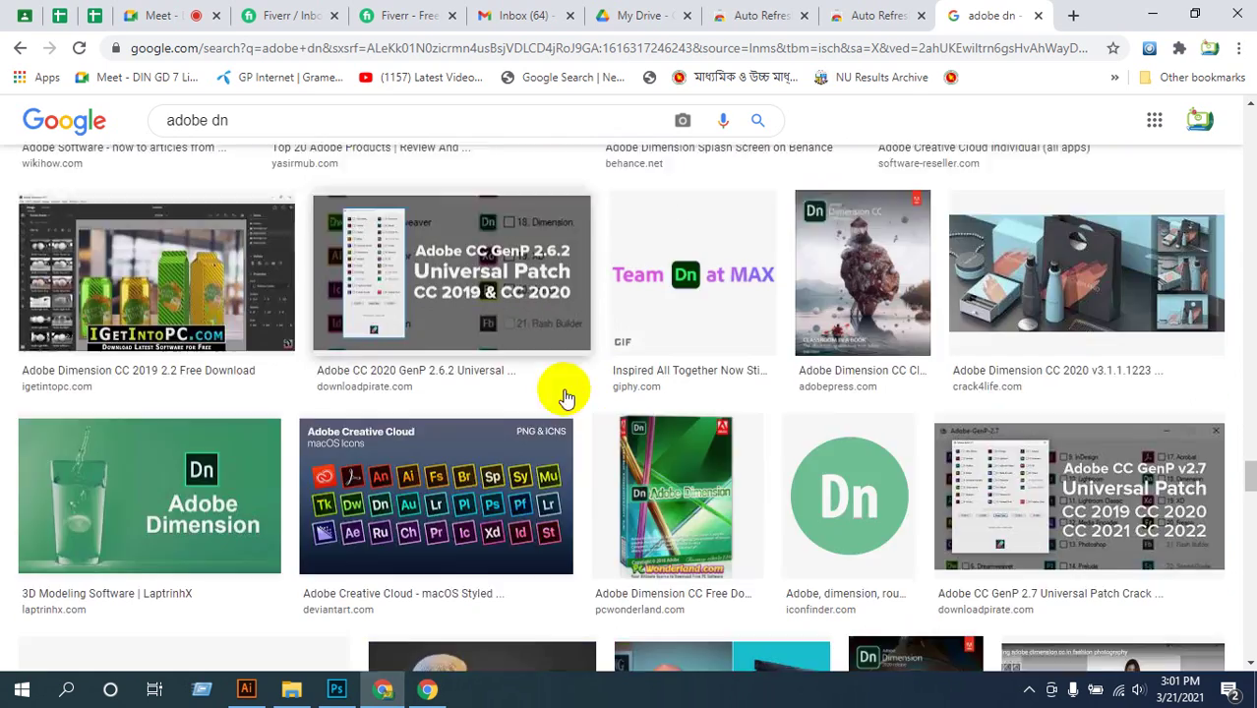
scroll(565, 395, down, 5)
scroll(351, 230, up, 14)
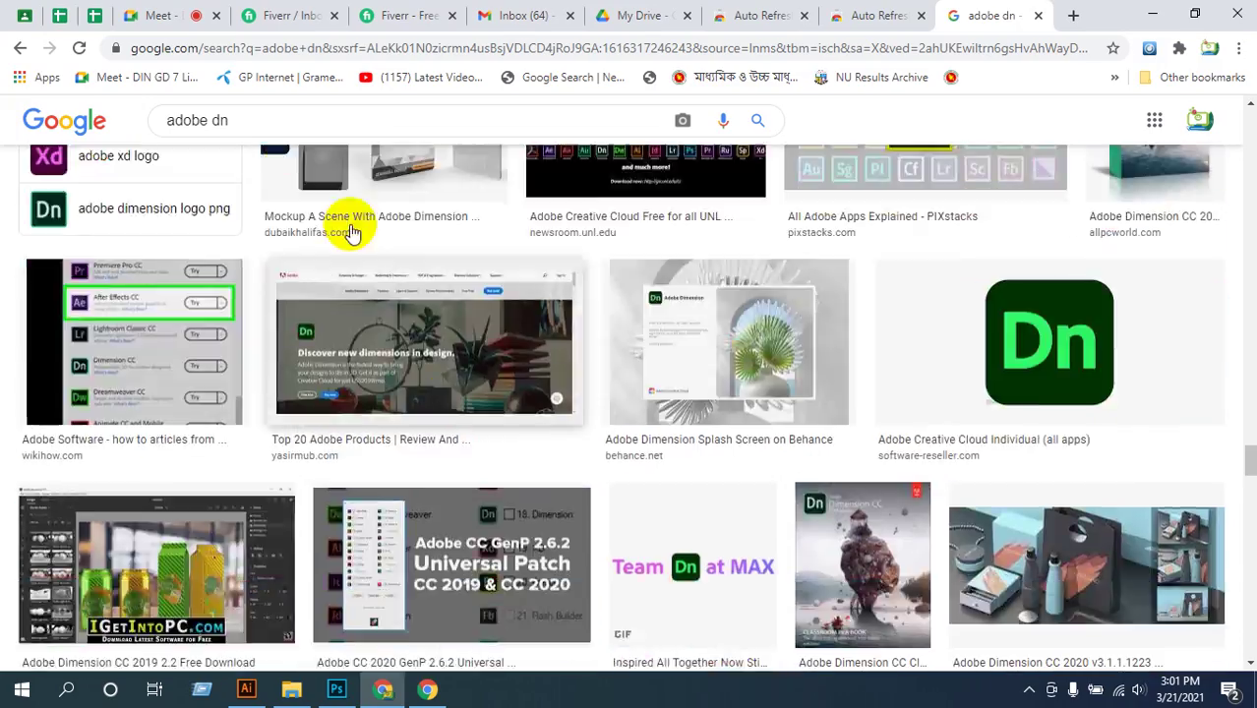
scroll(238, 218, up, 10)
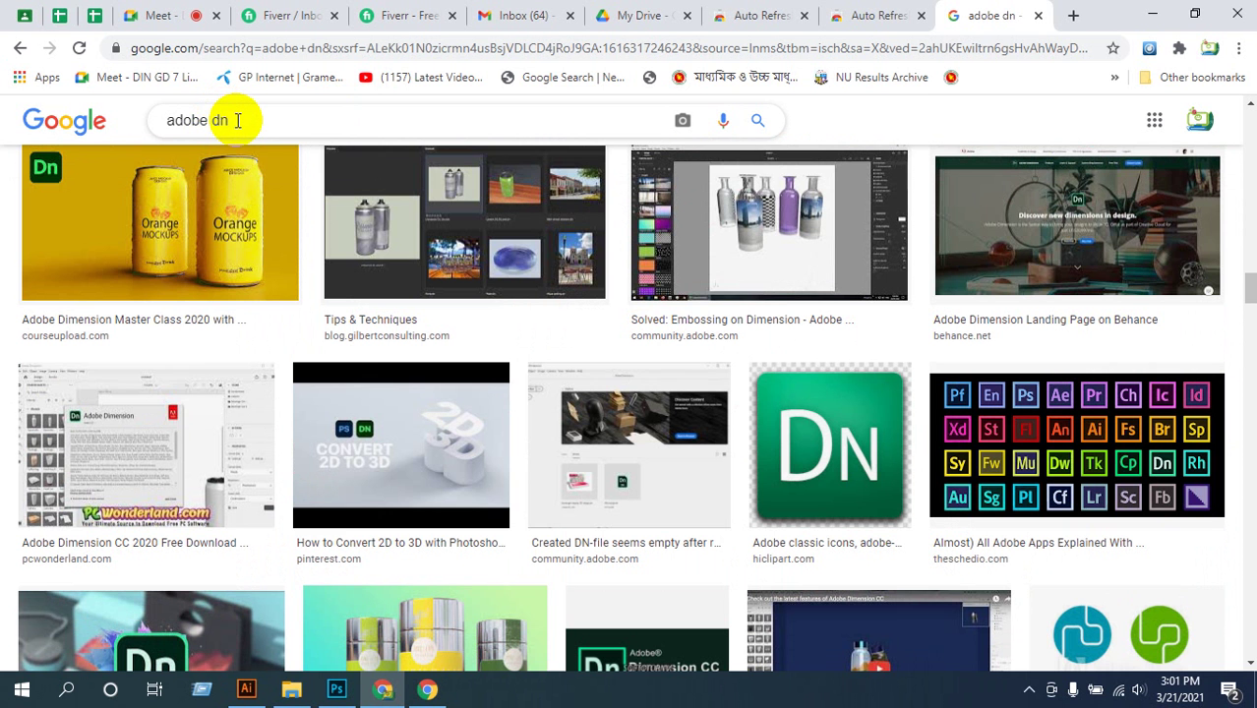
- Search Google Images for the suggested "adobe dimension" and preview the Adobe Dimension CC 2019 2.2 Free Download image
key(BackSpace)
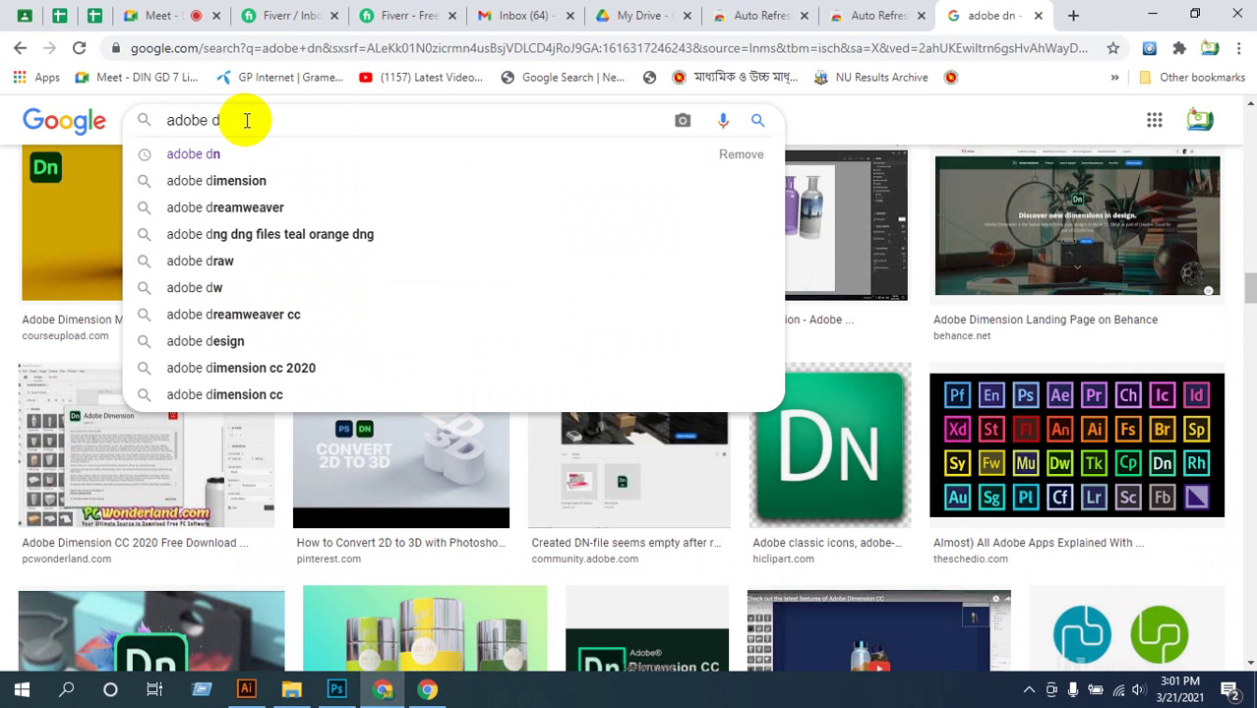
click(183, 182)
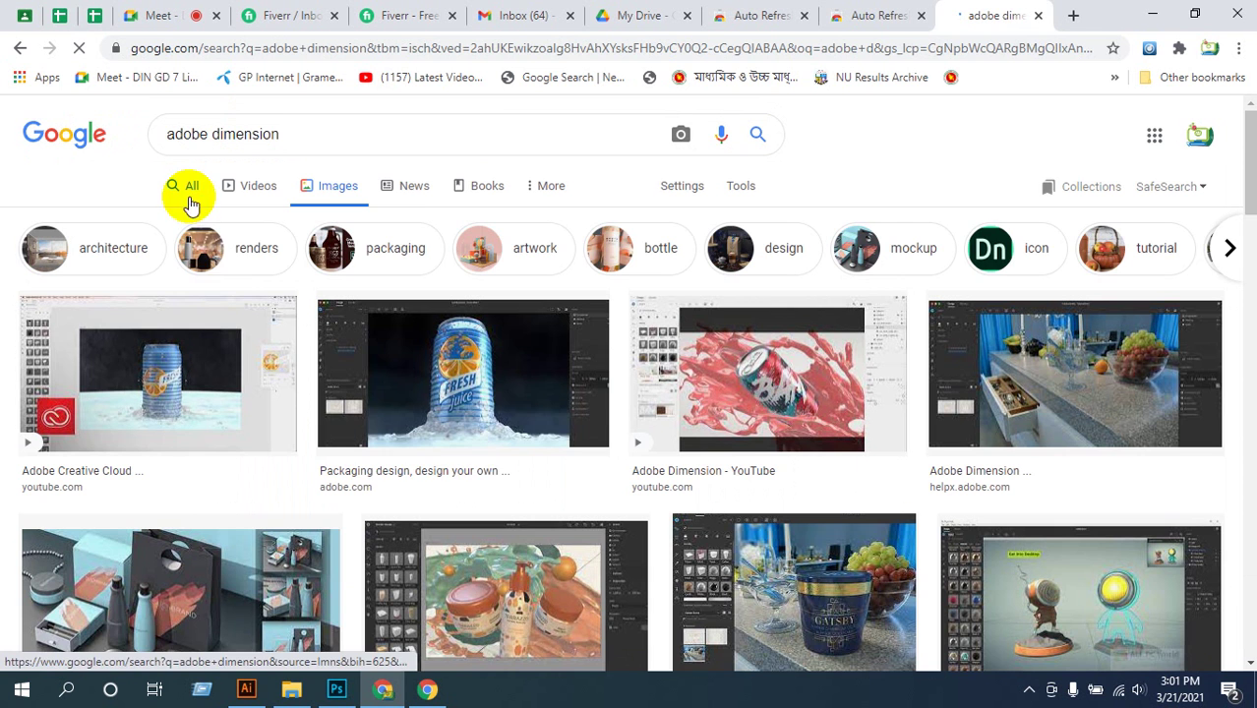
scroll(541, 479, down, 5)
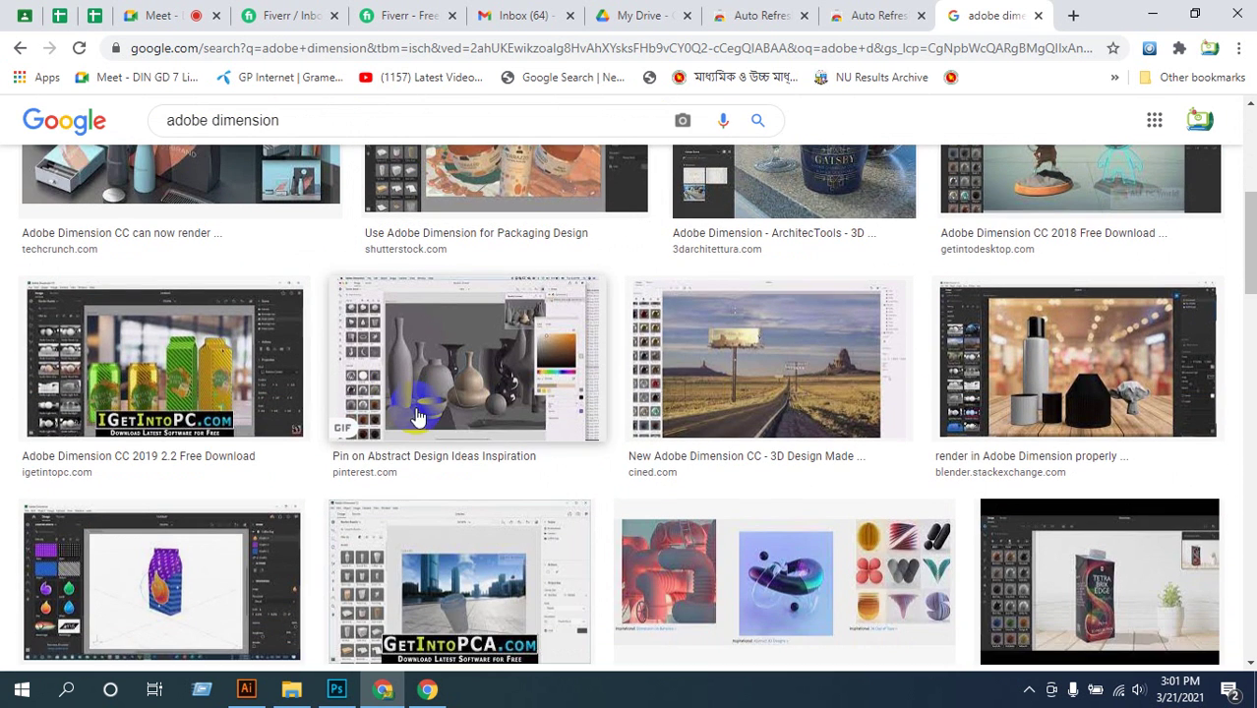
click(168, 366)
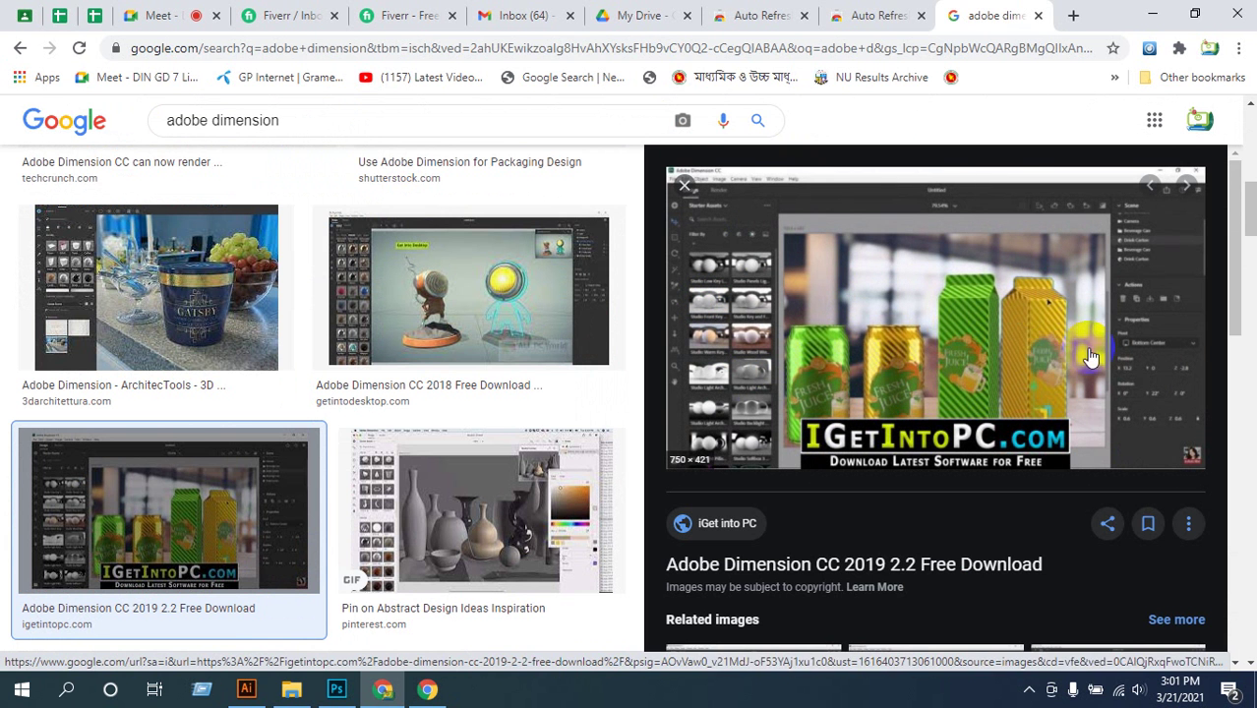
- Preview the Pinterest "Pin on Abstract Design Ideas Inspiration" image and the Blender Stack Exchange "render in Adobe Dimension properly" image
scroll(456, 413, down, 1)
click(483, 353)
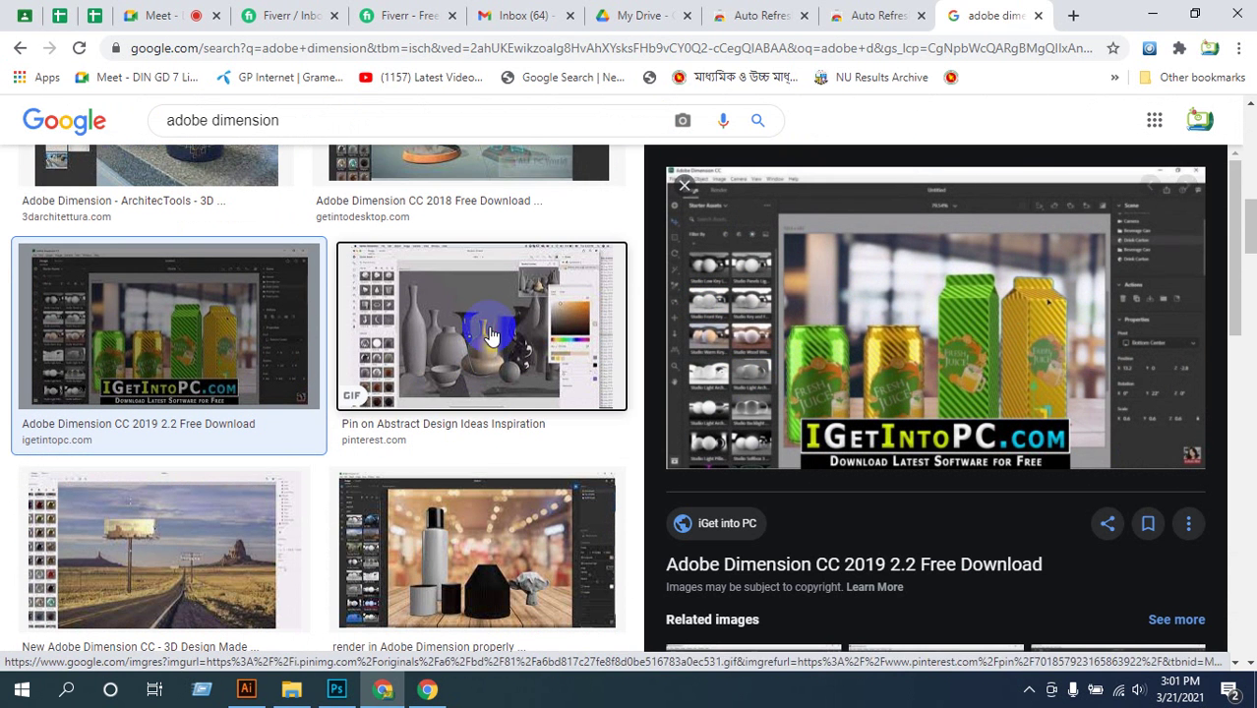
scroll(463, 554, down, 2)
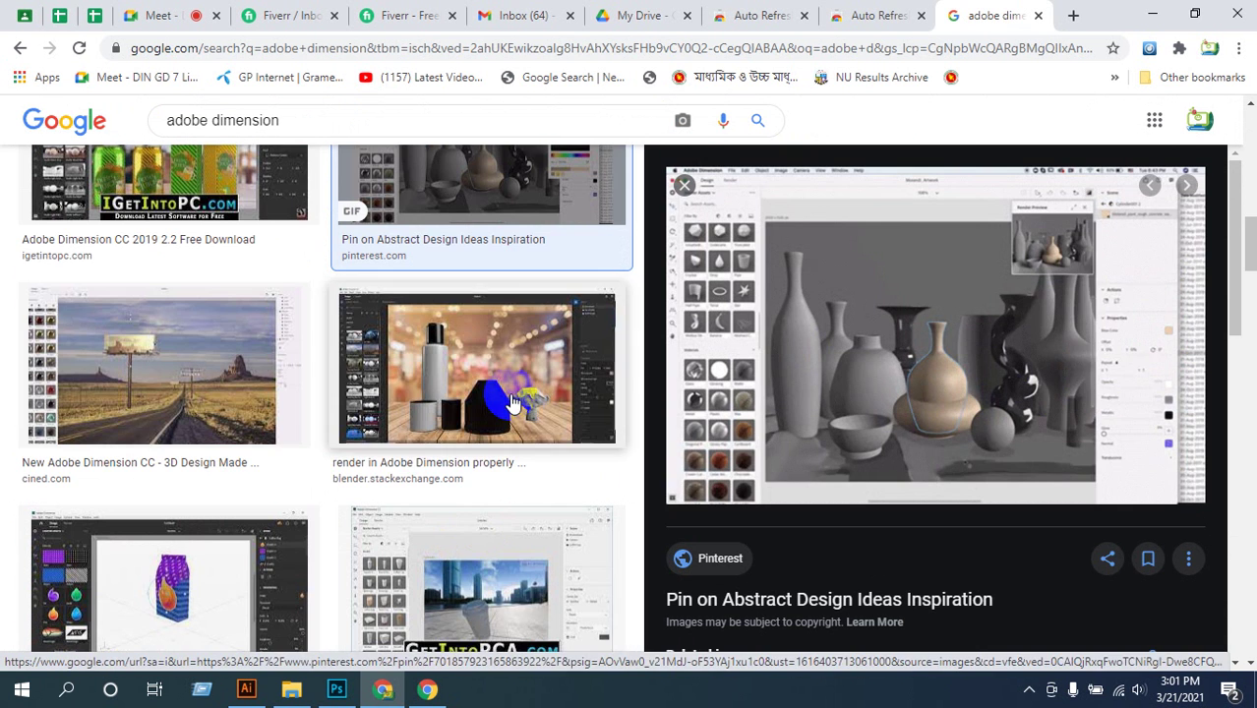
click(477, 374)
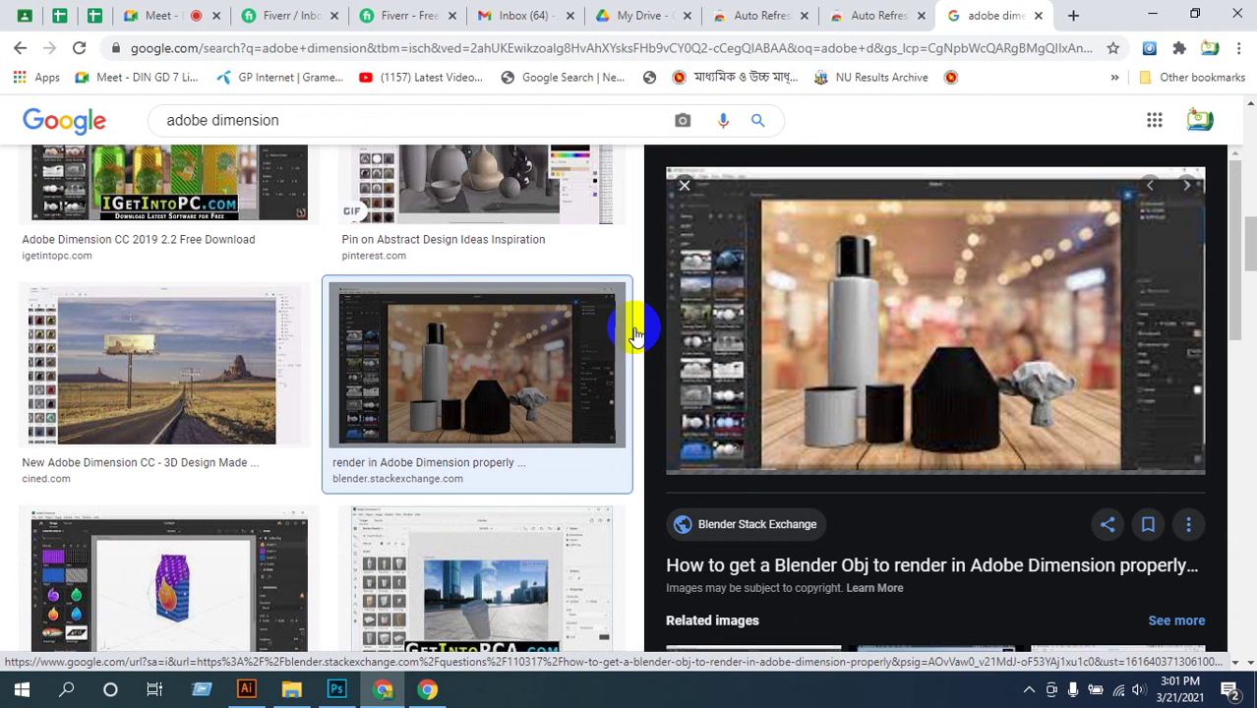
- Look through further Adobe Dimension mockup images and preview the juice can image from ALL PC World
scroll(521, 387, down, 3)
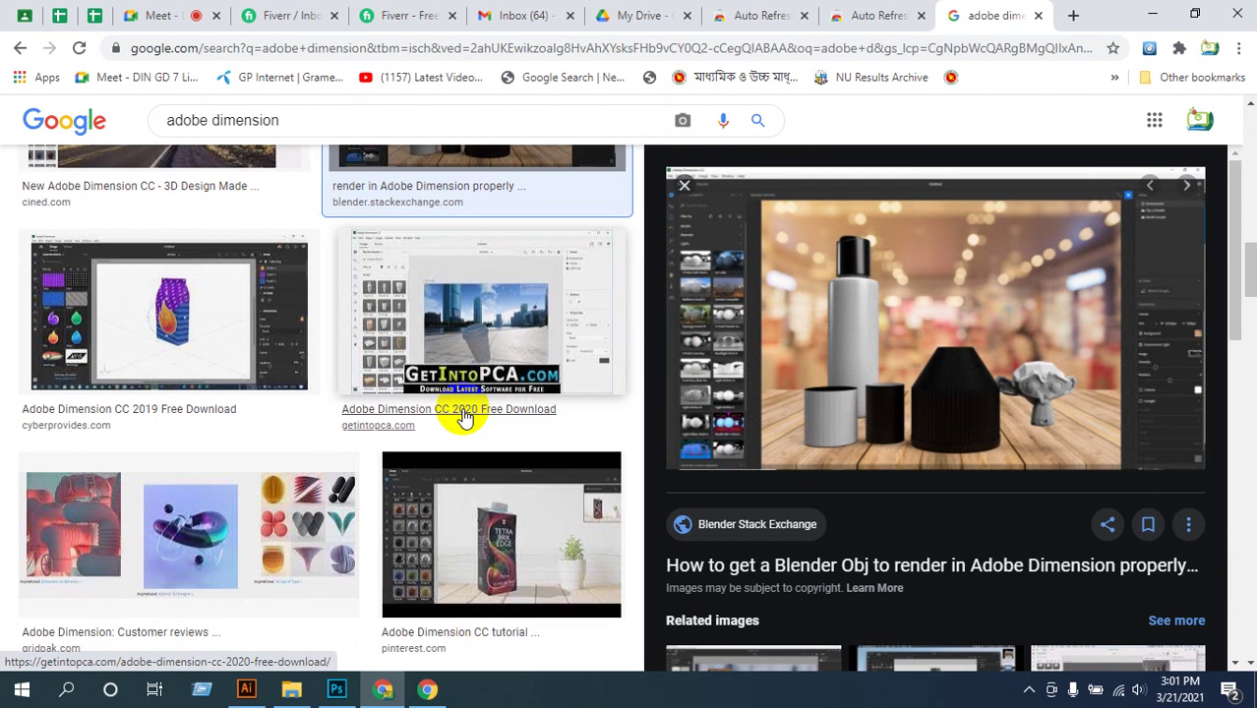
scroll(463, 415, down, 6)
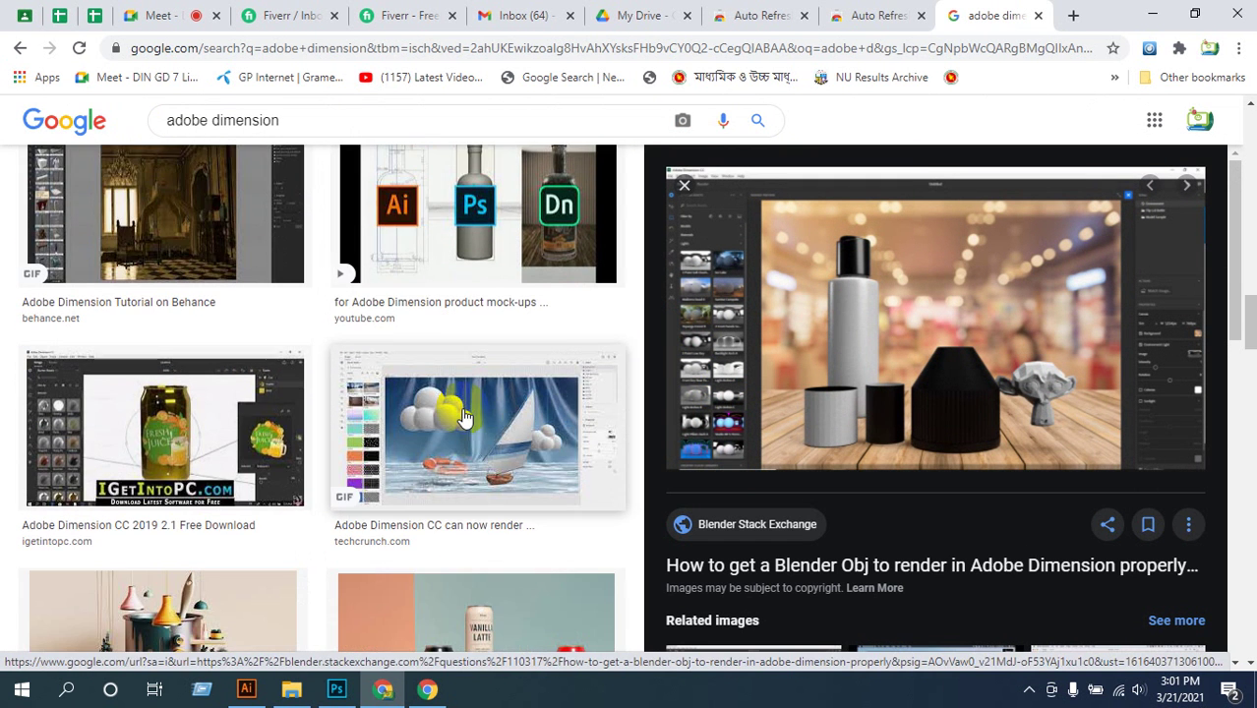
scroll(464, 415, down, 4)
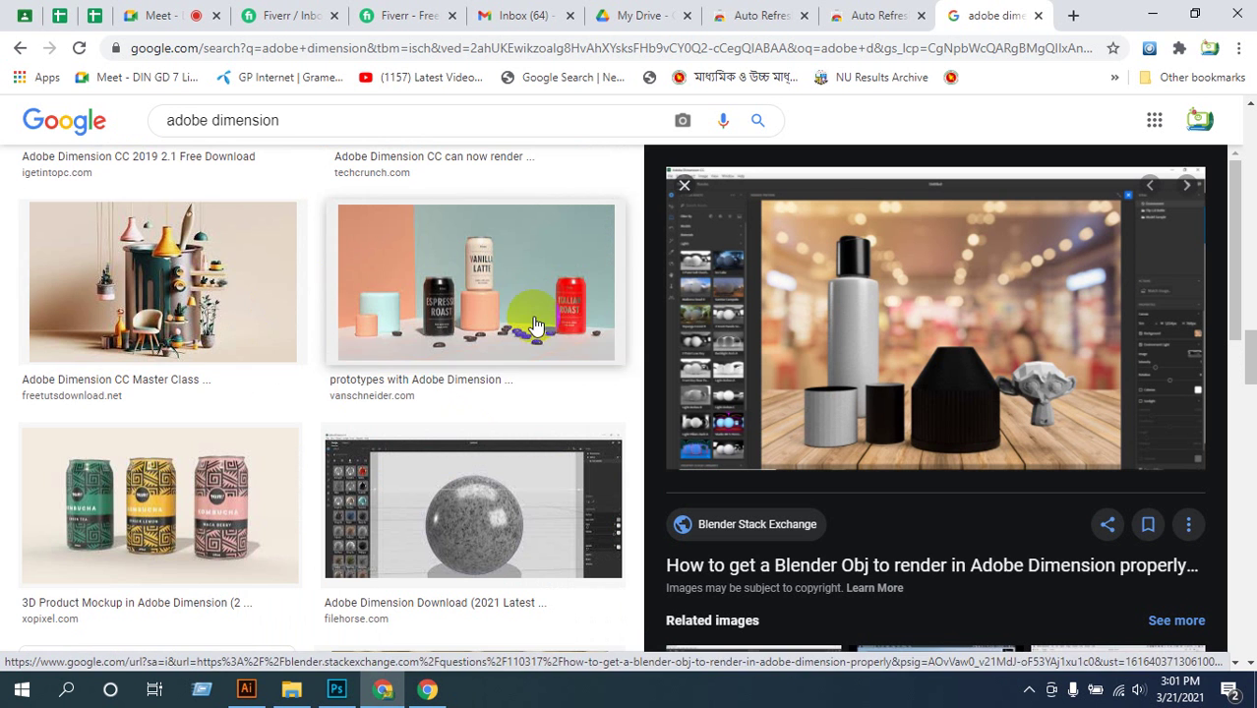
scroll(521, 330, down, 4)
scroll(479, 359, down, 3)
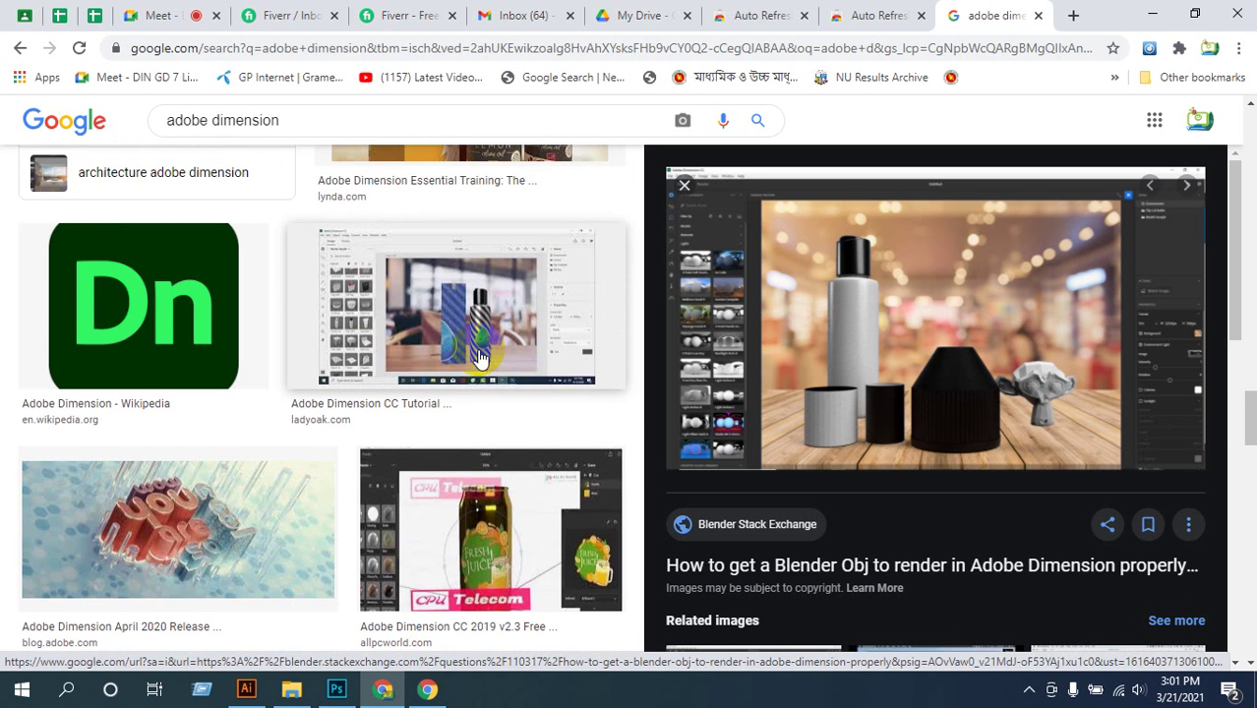
scroll(479, 359, down, 4)
scroll(541, 300, up, 2)
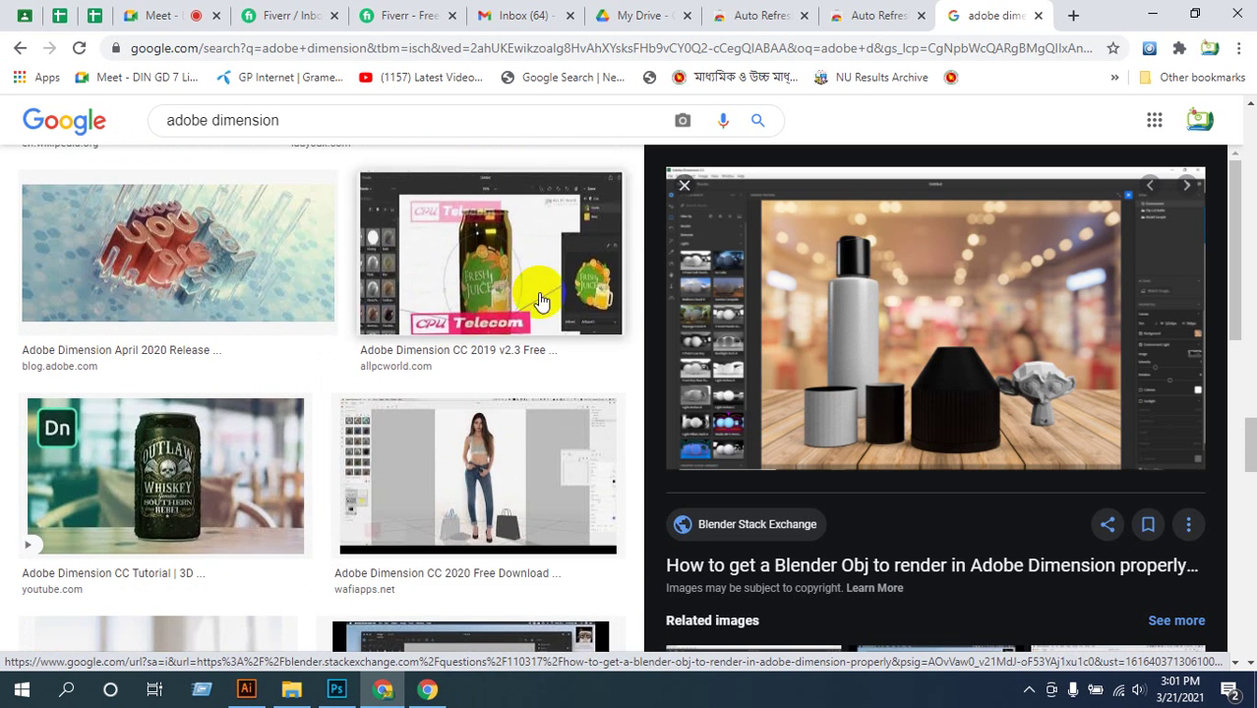
click(540, 300)
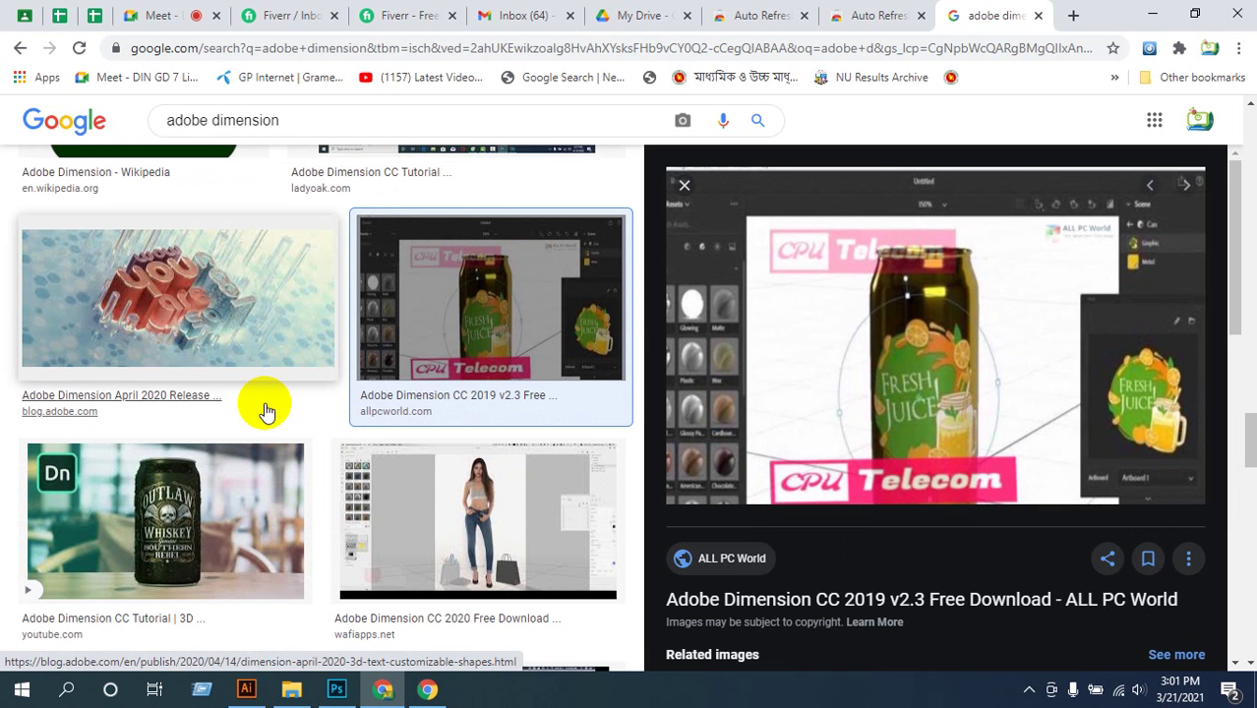
- Look over more product packaging and interface images and preview the Adobe Dimension Review 2021 image from FixThePhoto
scroll(270, 406, down, 3)
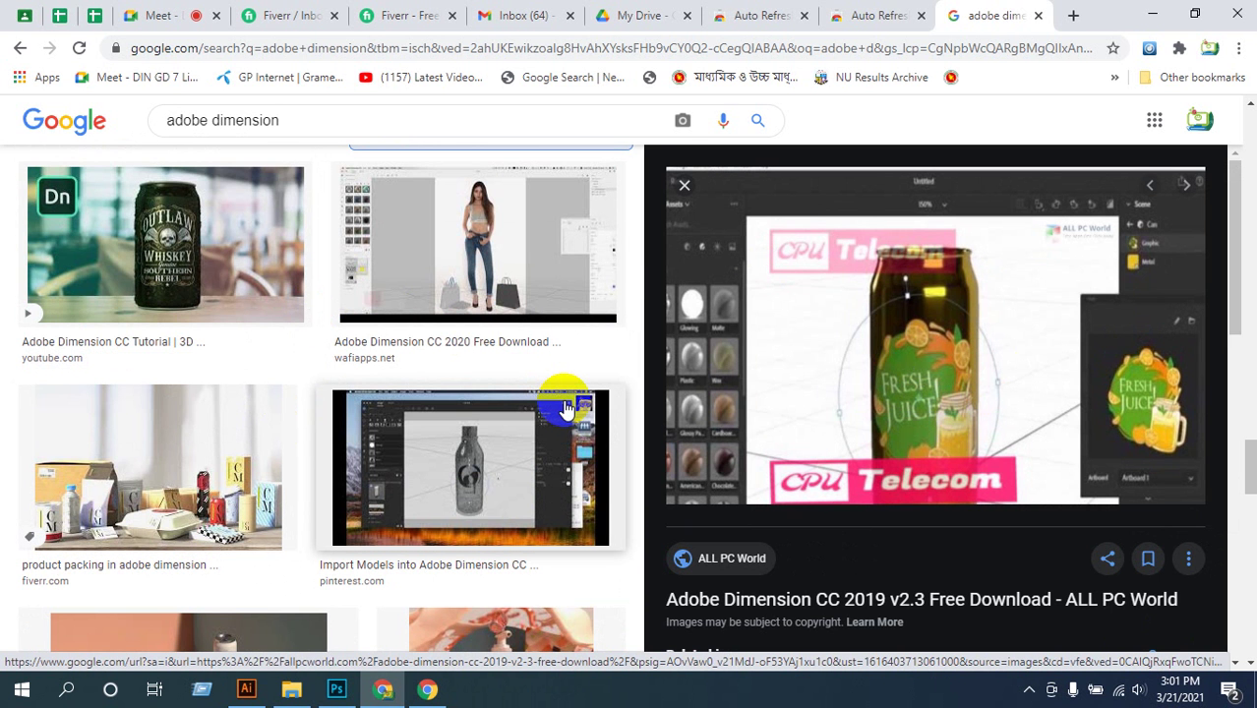
scroll(550, 405, down, 3)
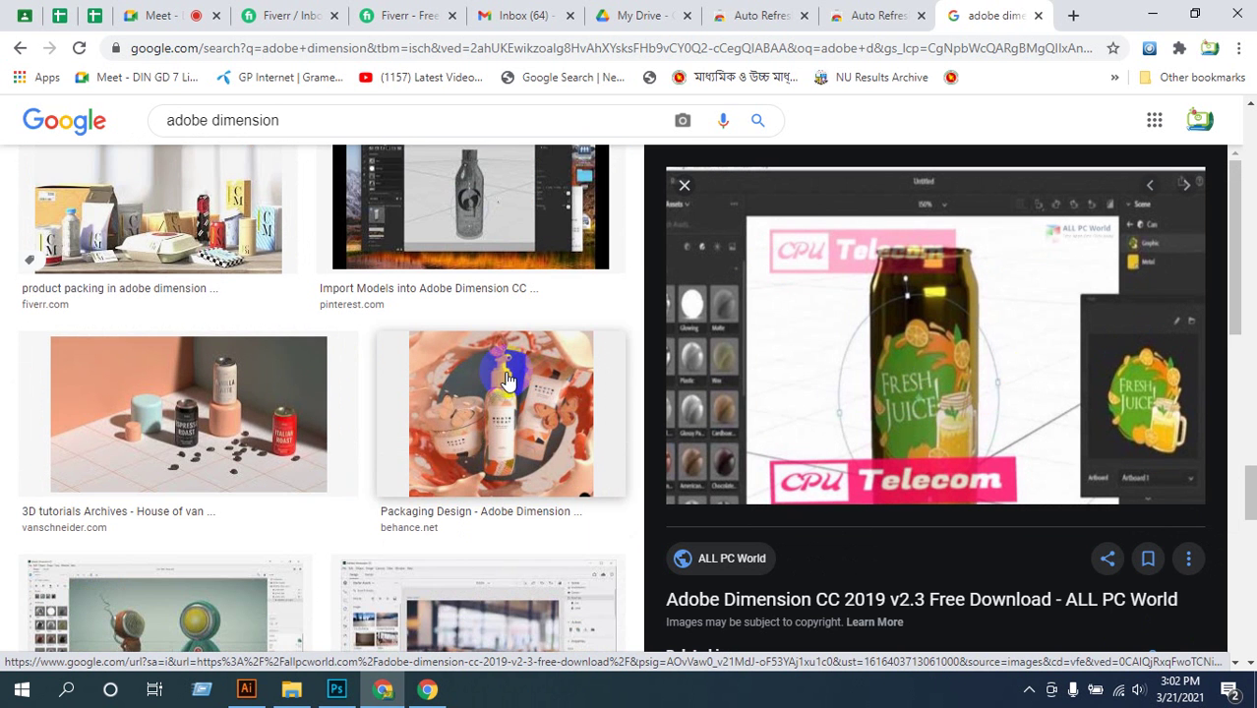
scroll(373, 401, down, 2)
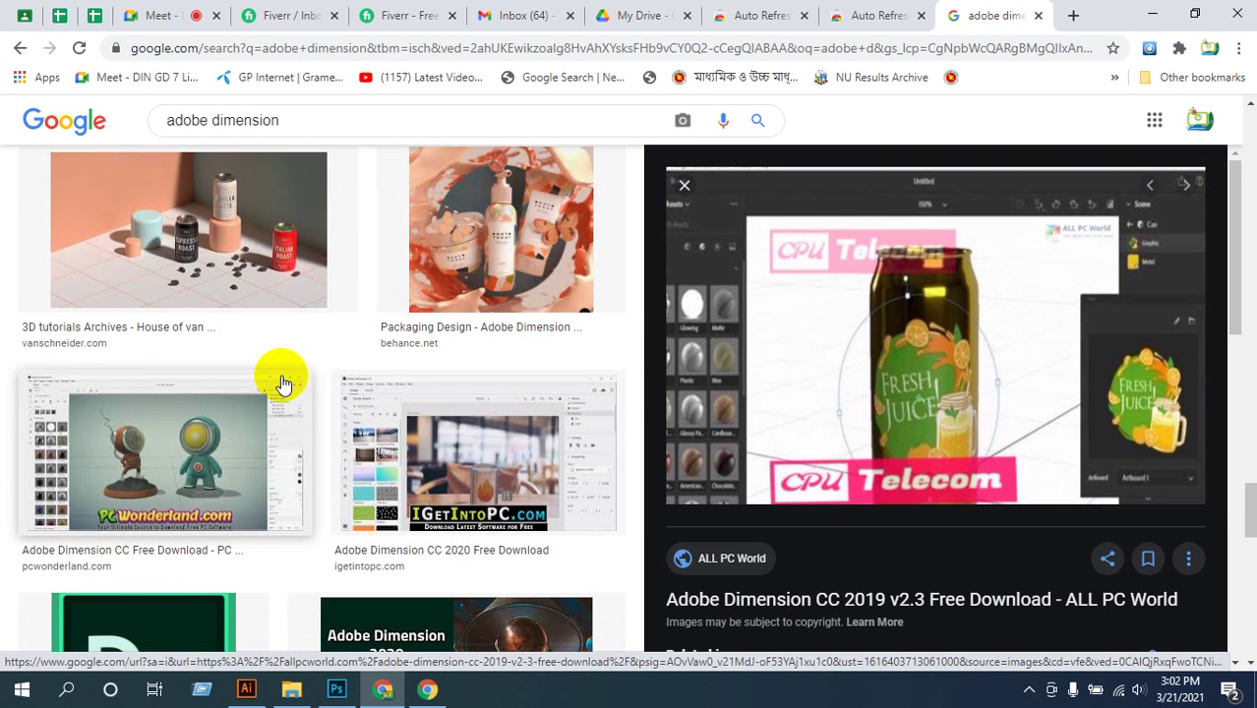
scroll(258, 265, down, 5)
scroll(524, 258, up, 5)
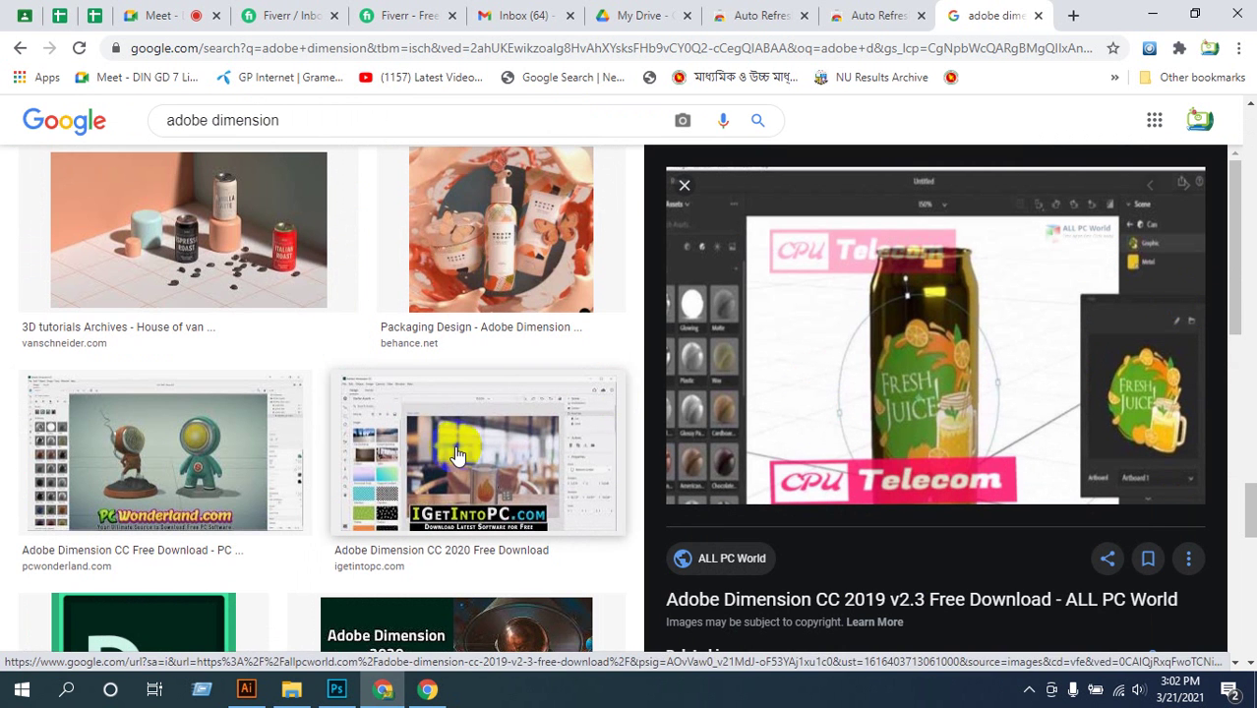
scroll(423, 456, down, 5)
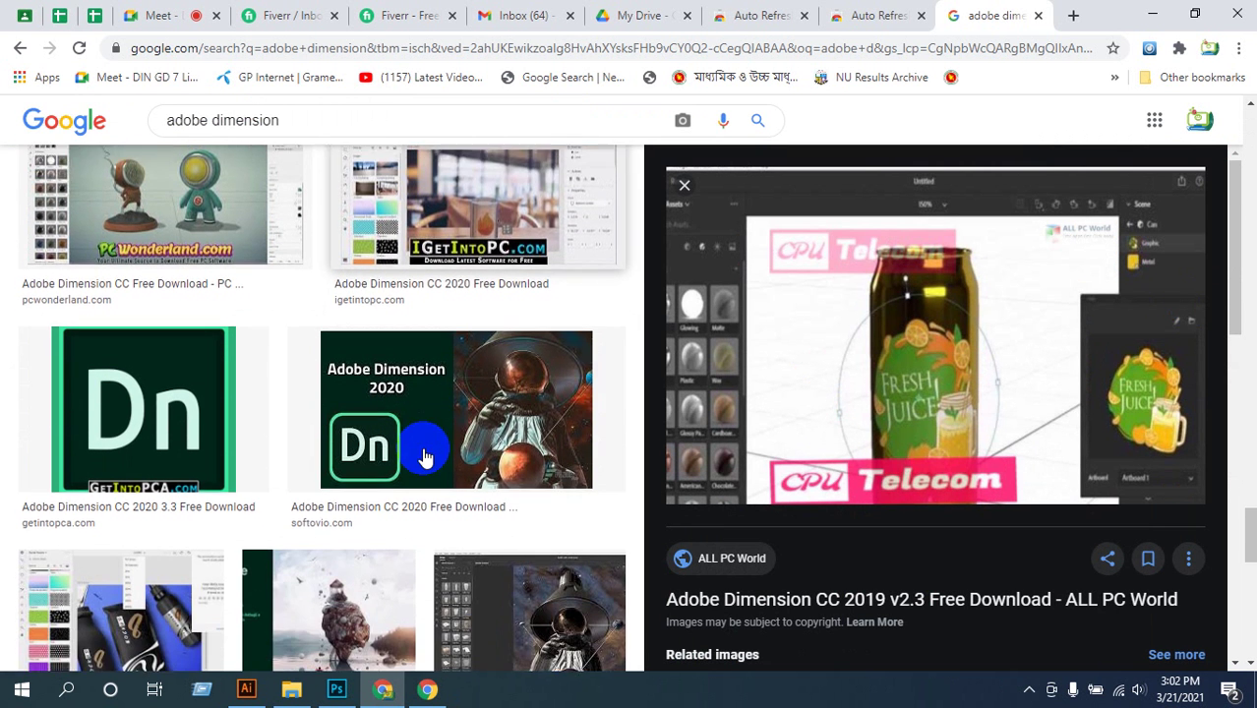
scroll(423, 455, up, 1)
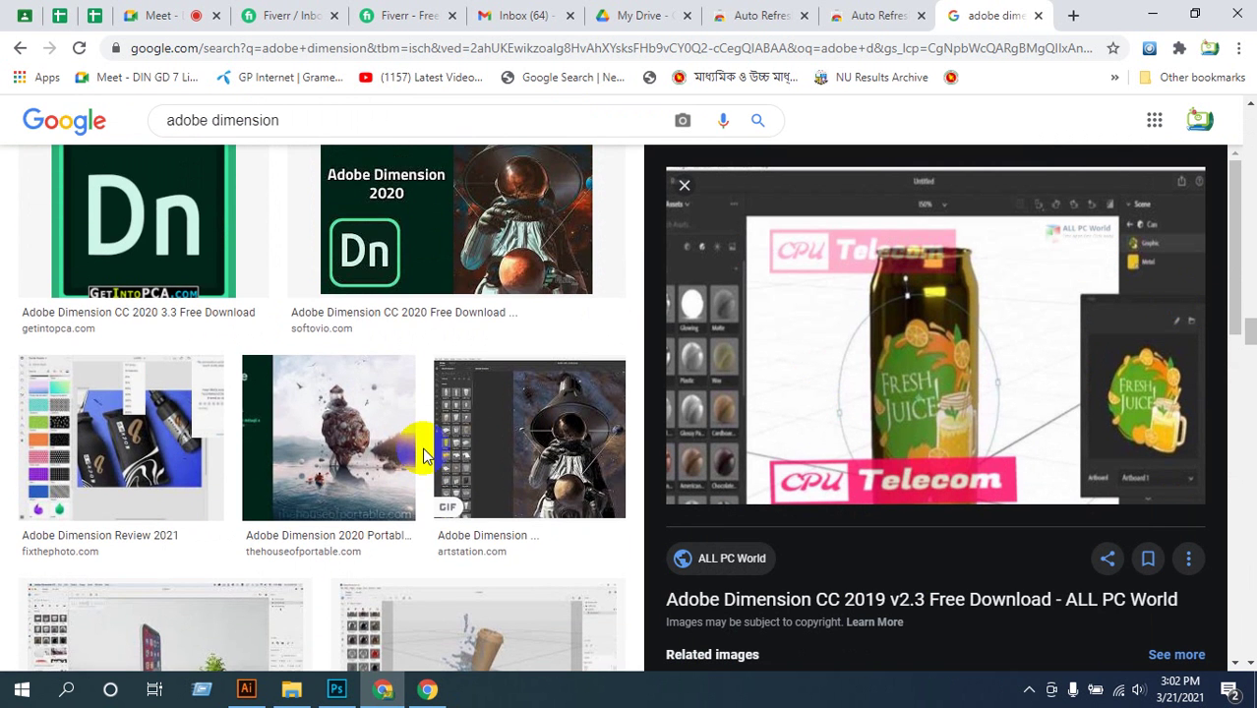
scroll(423, 455, down, 2)
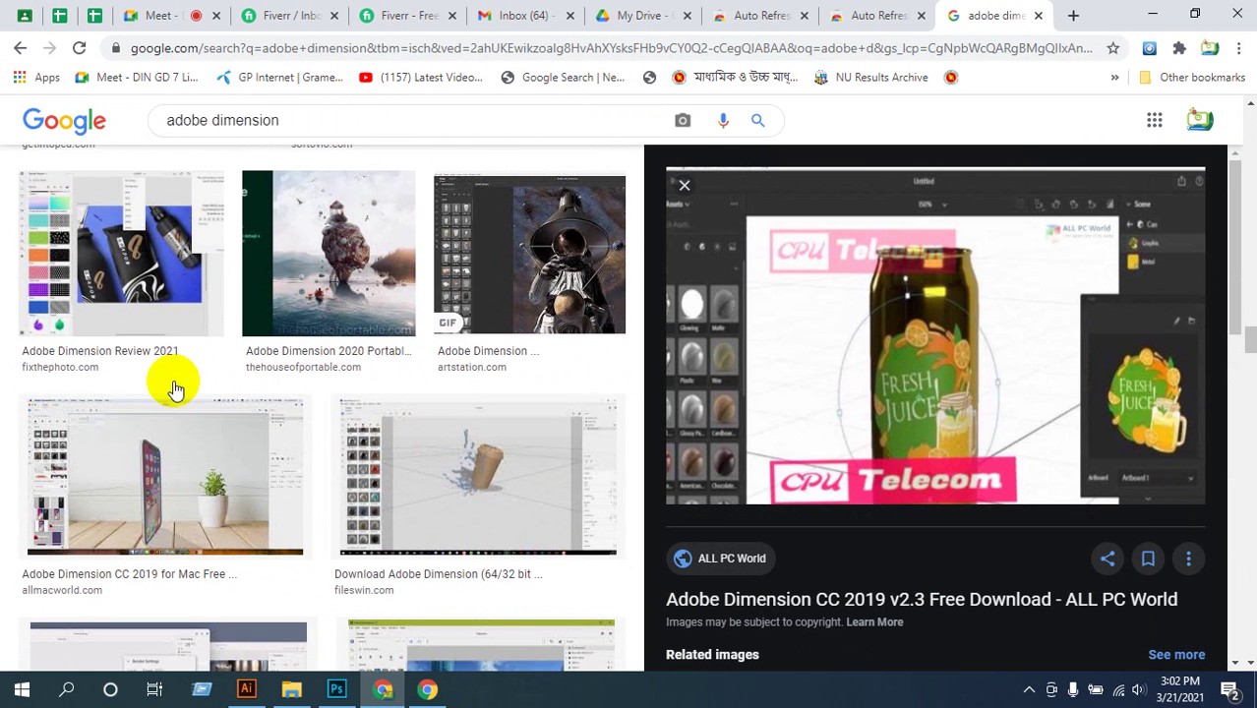
click(157, 266)
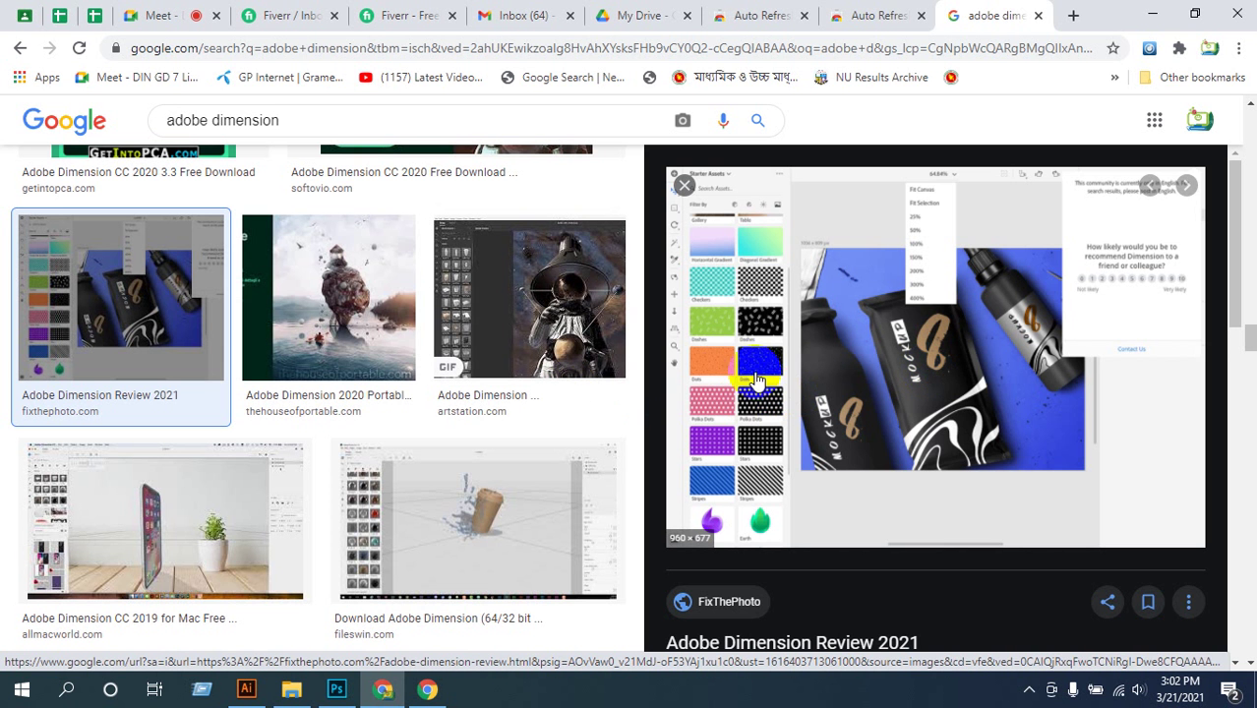
- Examine the related images and further results, previewing the Pinterest Packaging Design image with the cosmetic bottle, jar and tube
scroll(684, 378, down, 3)
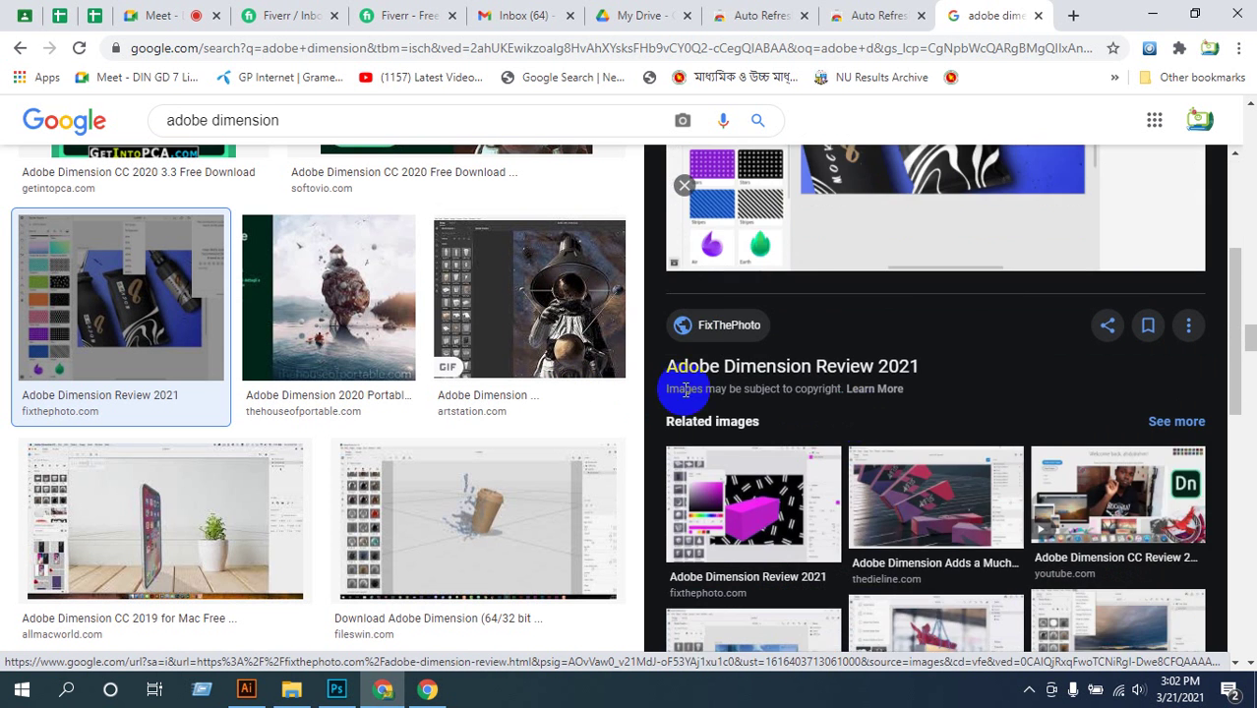
scroll(686, 388, down, 5)
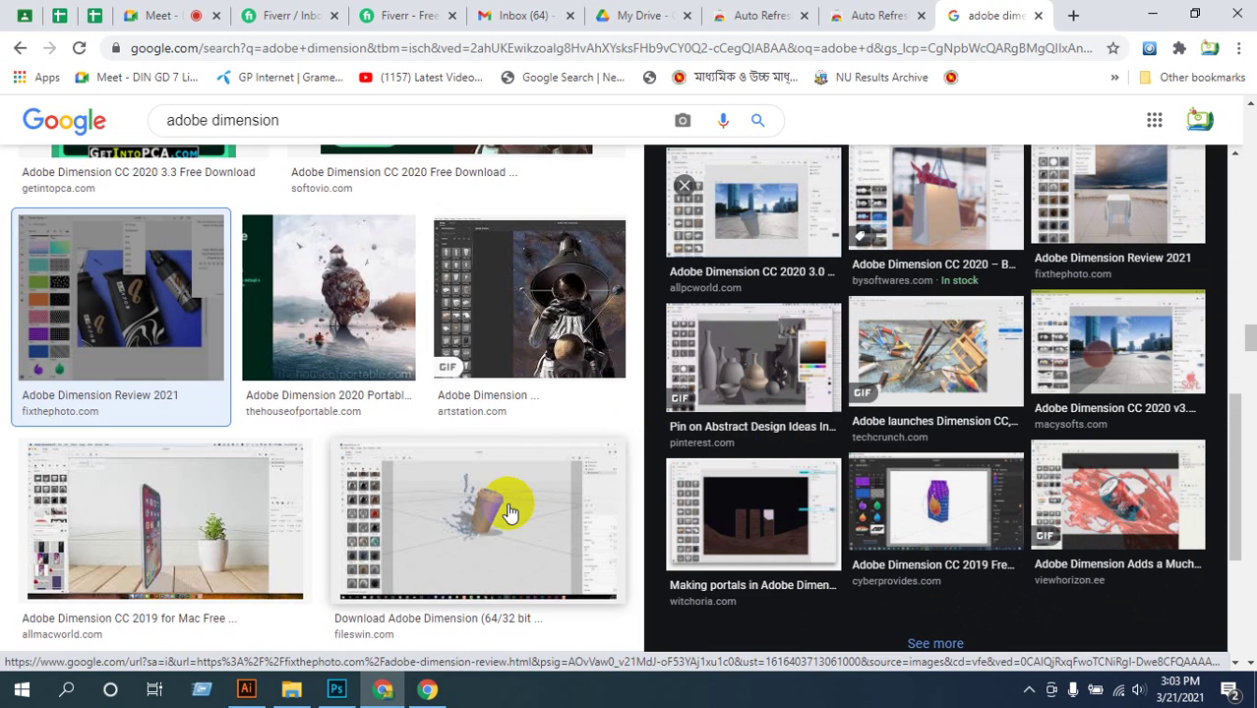
scroll(491, 452, down, 8)
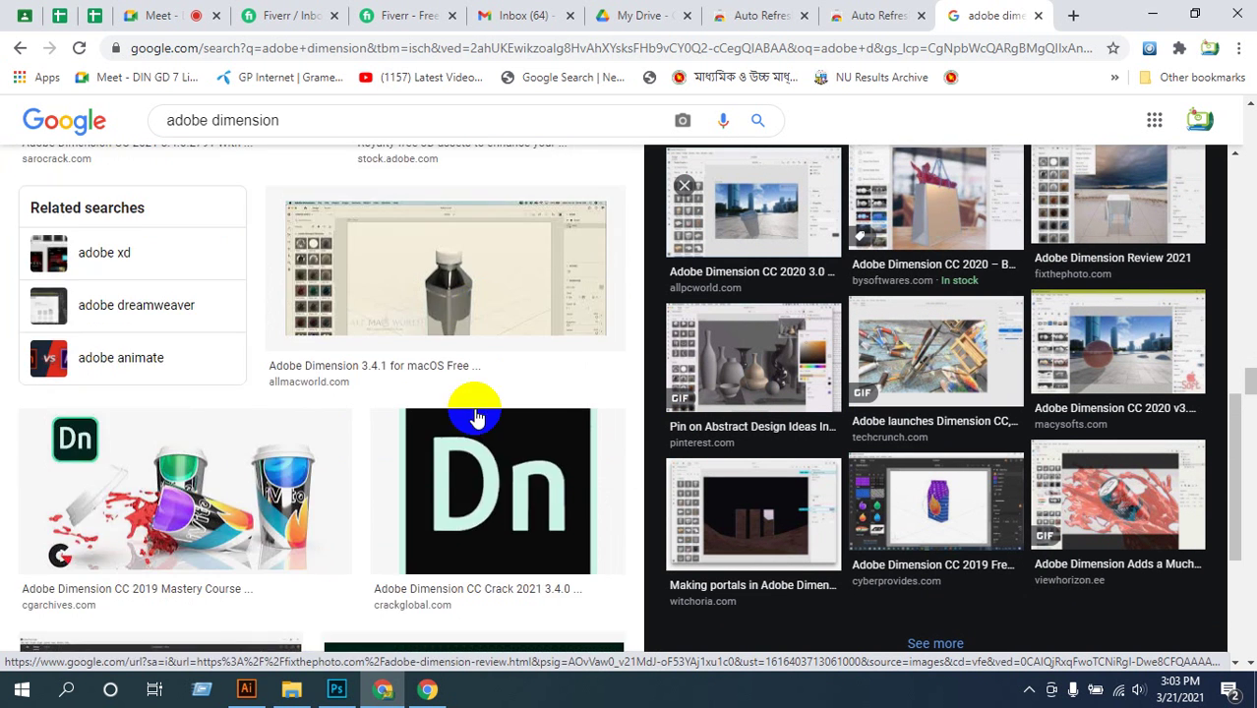
scroll(475, 416, down, 10)
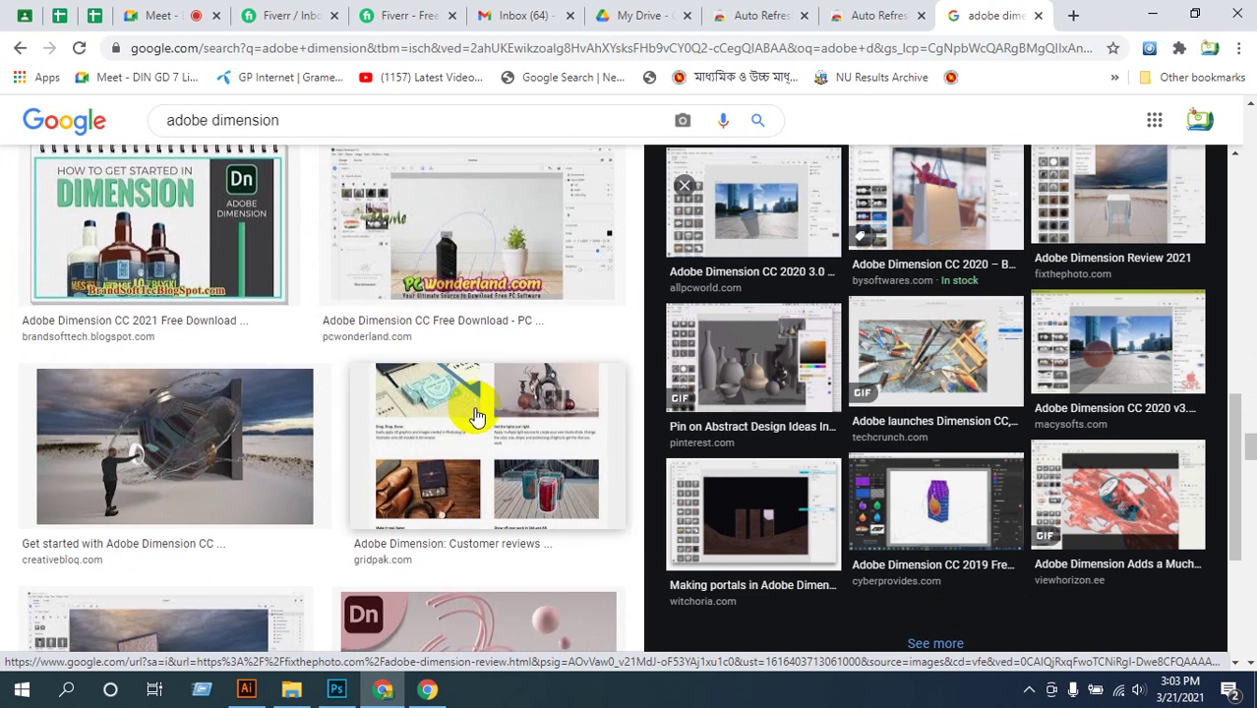
scroll(475, 417, down, 3)
scroll(475, 417, up, 10)
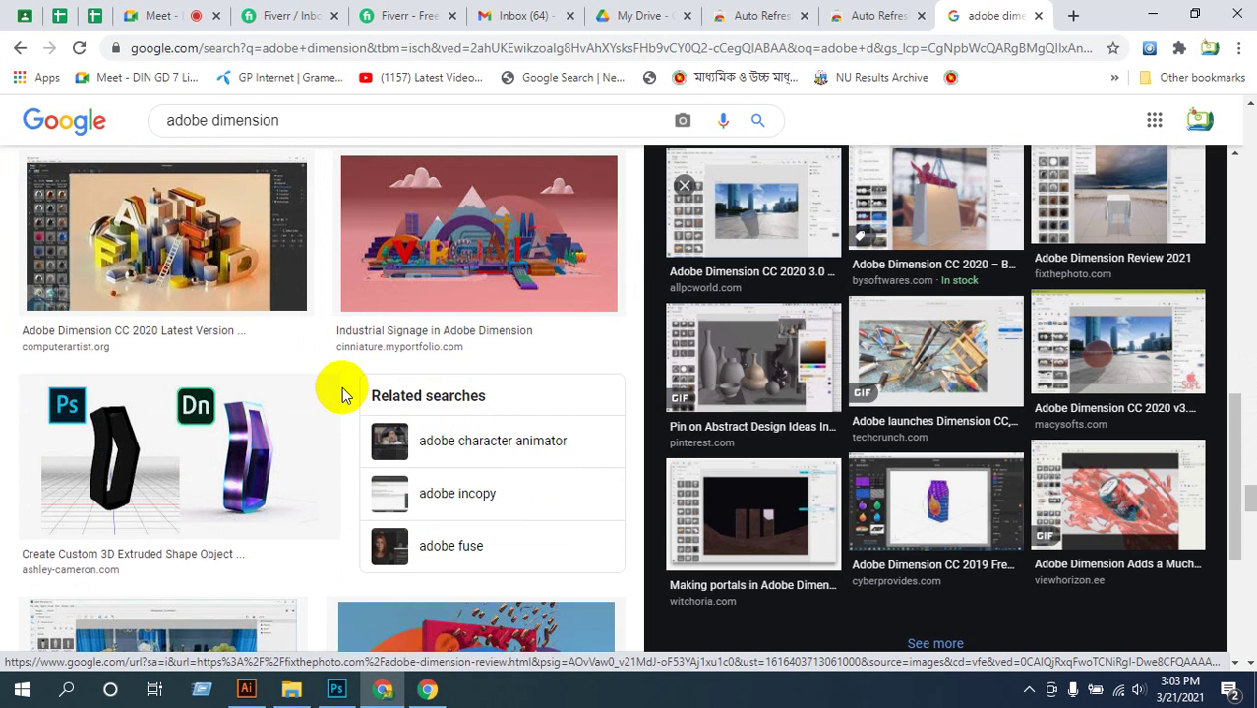
scroll(339, 386, down, 5)
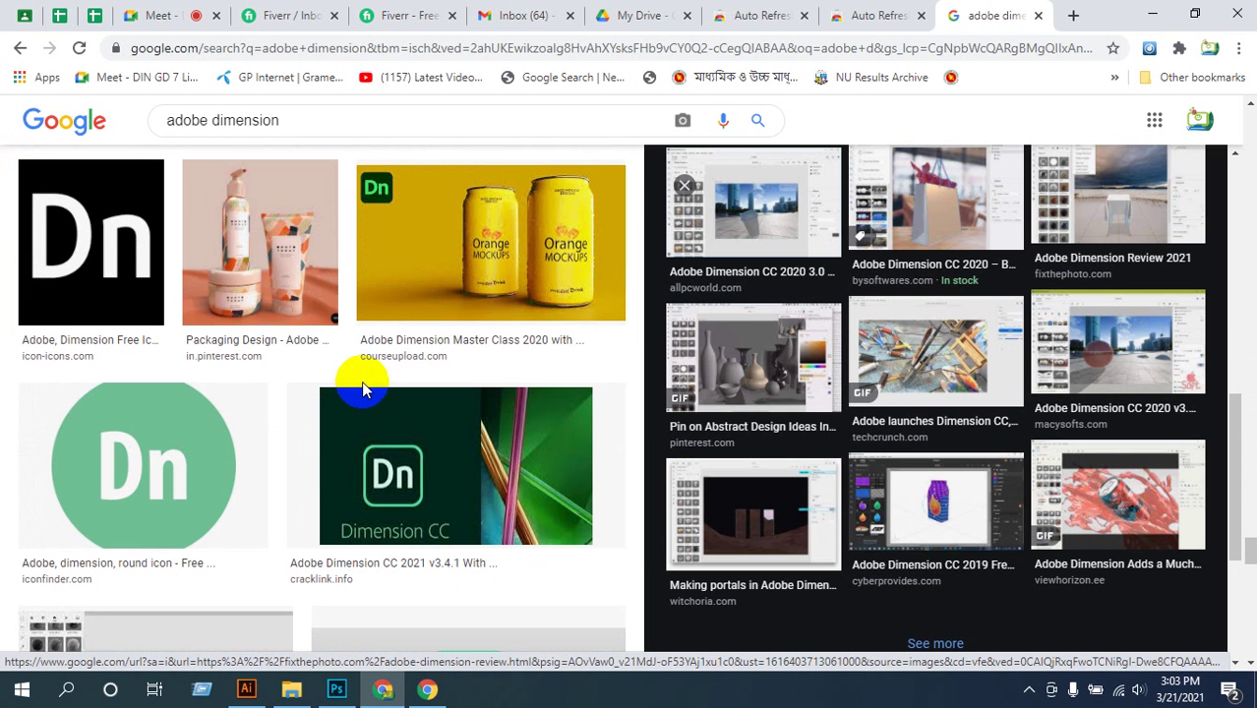
click(292, 253)
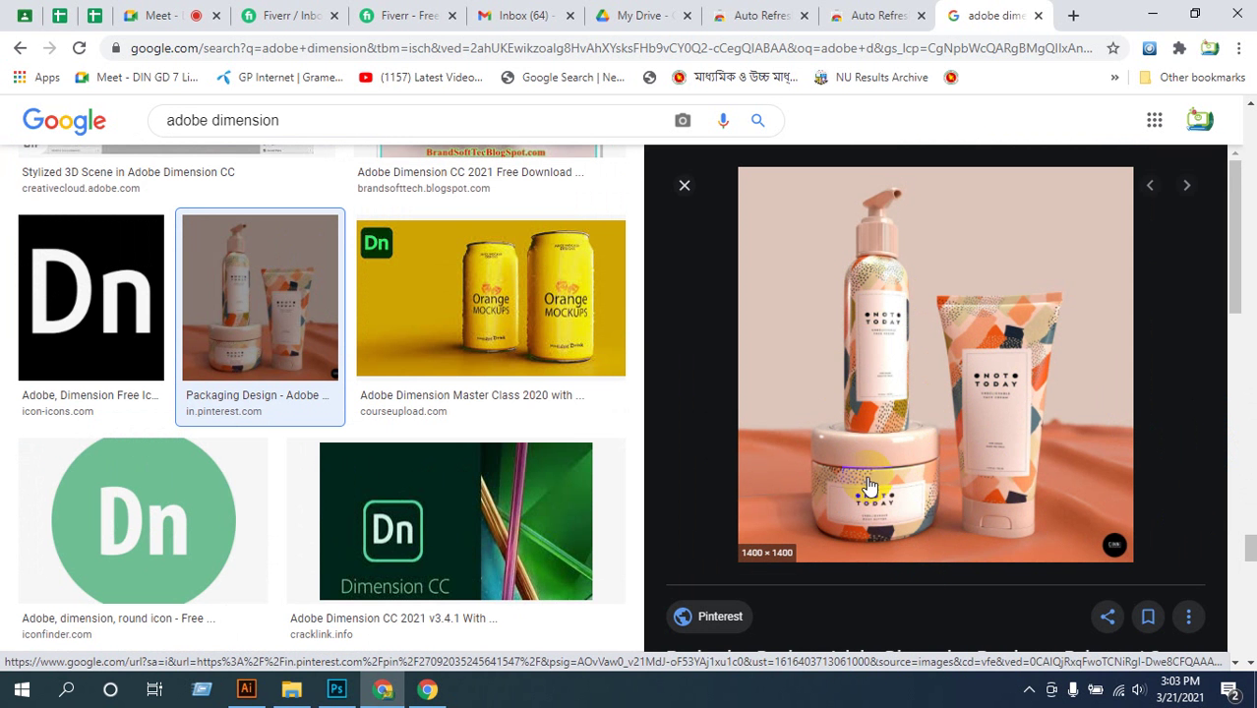
scroll(407, 389, down, 5)
scroll(407, 389, down, 10)
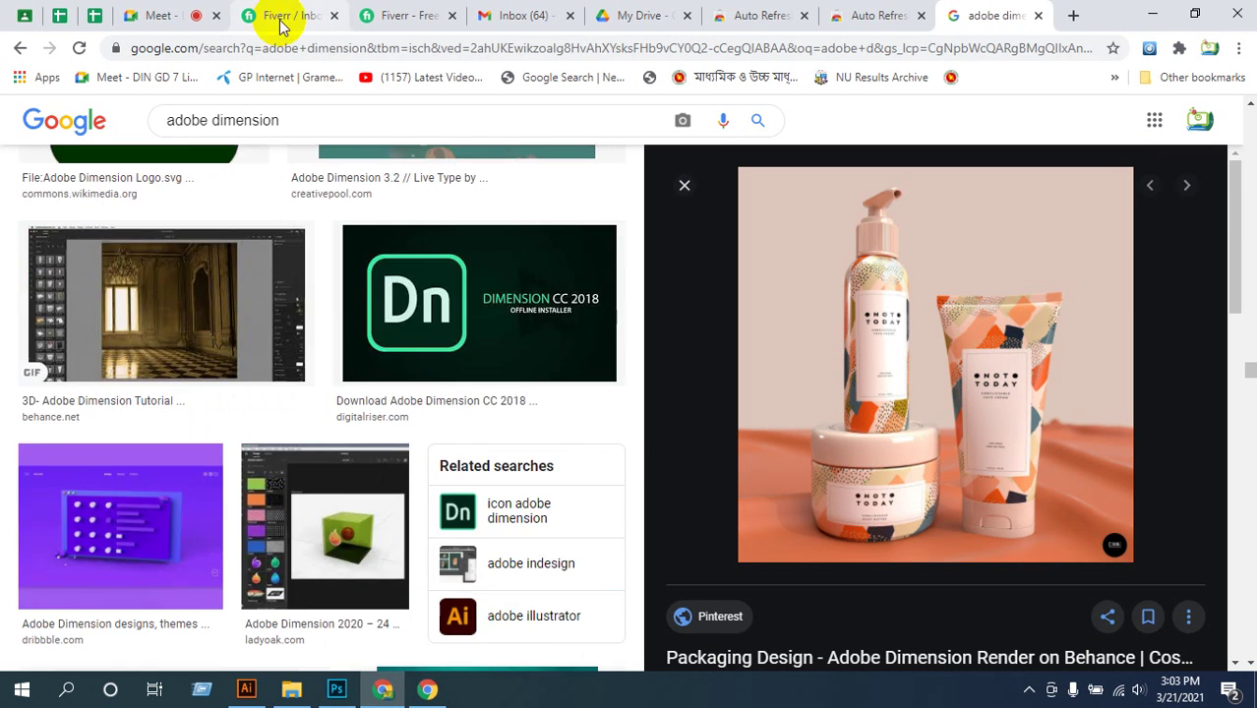
- Switch to the Fiverr inbox page and search its services for "pruduct label & pakaging"
click(282, 18)
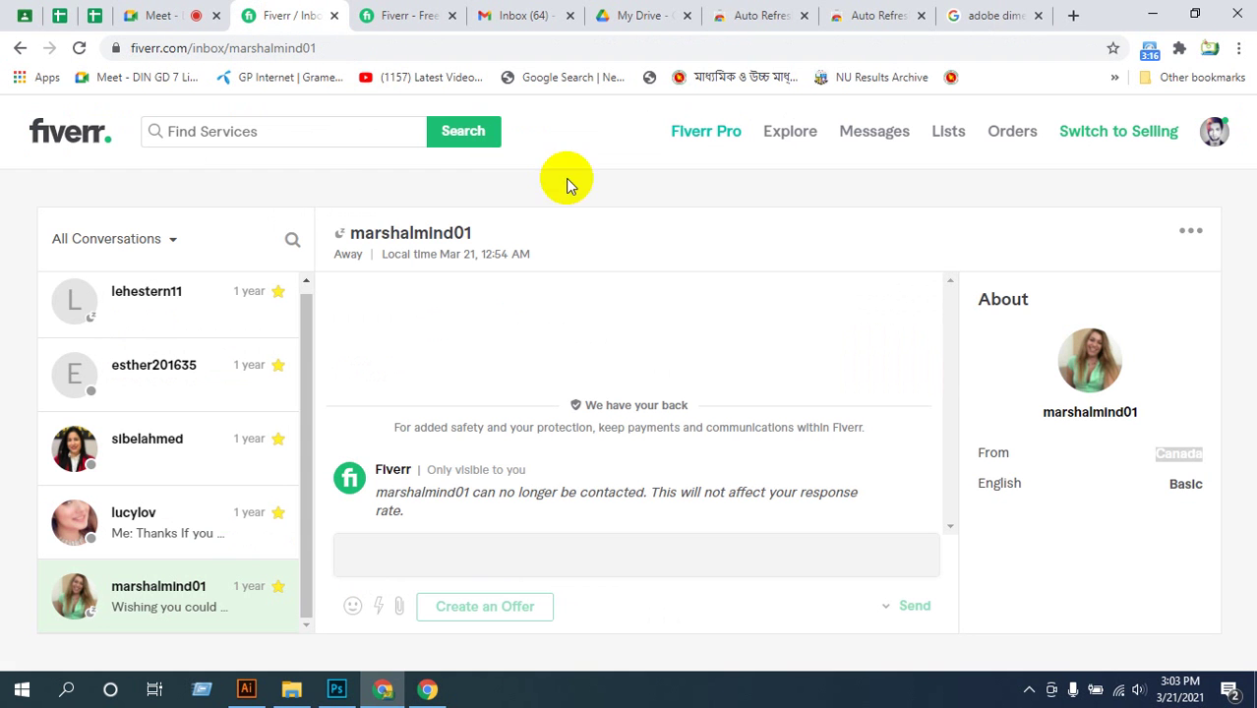
click(322, 128)
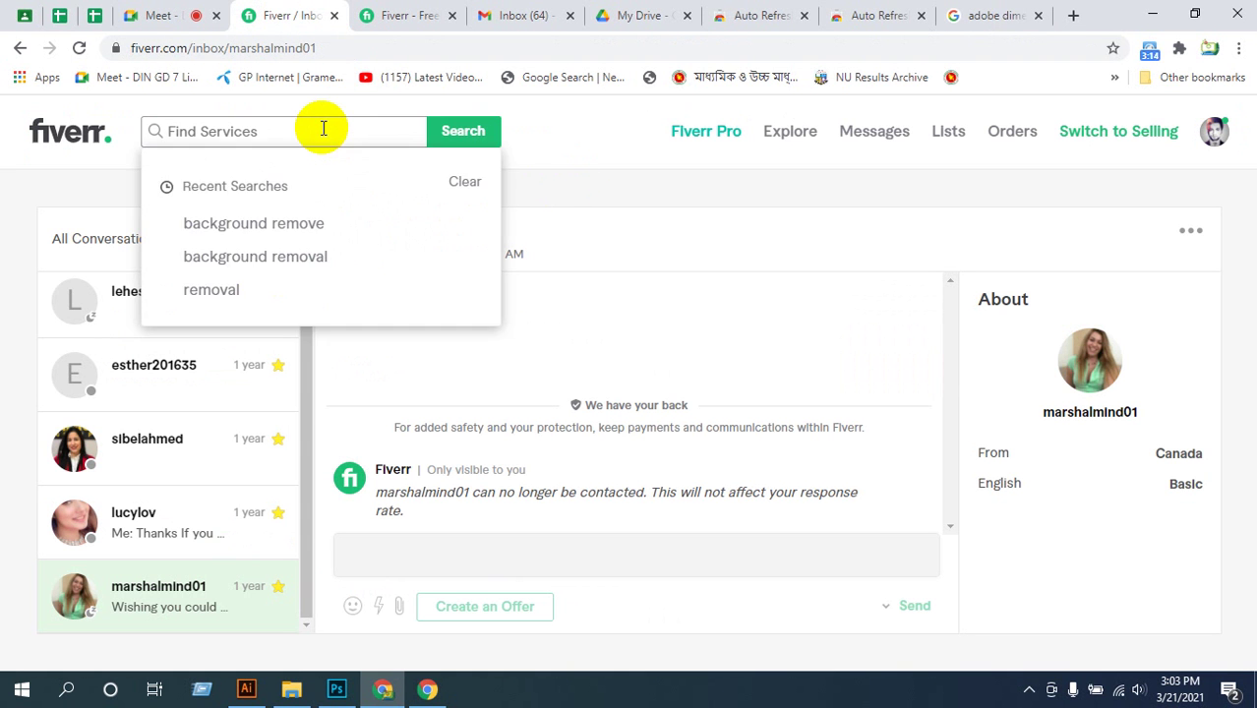
text(pruduct)
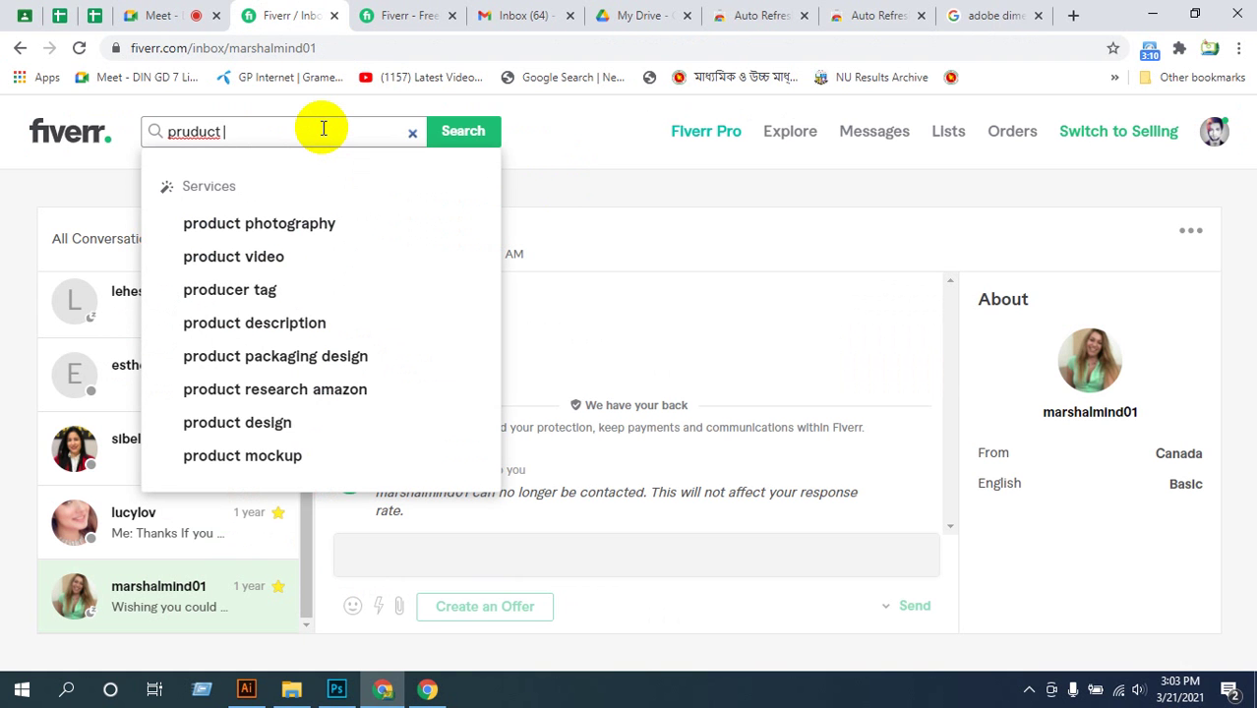
text( label)
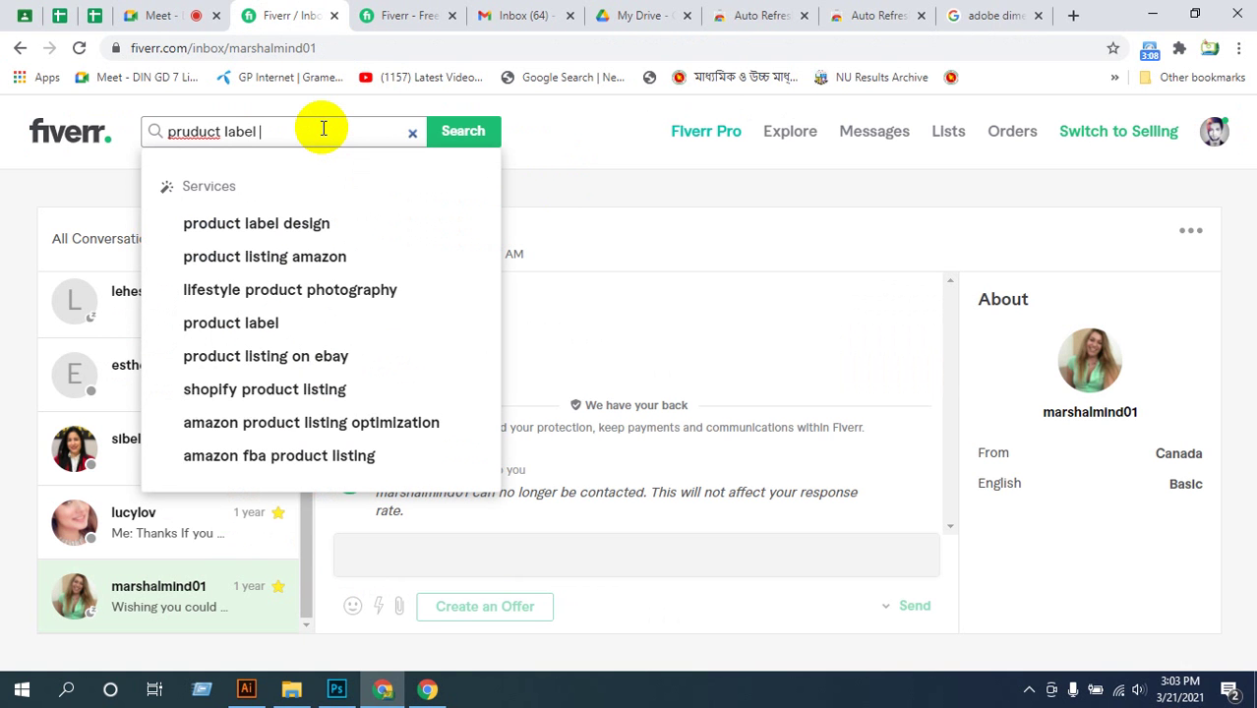
text( design)
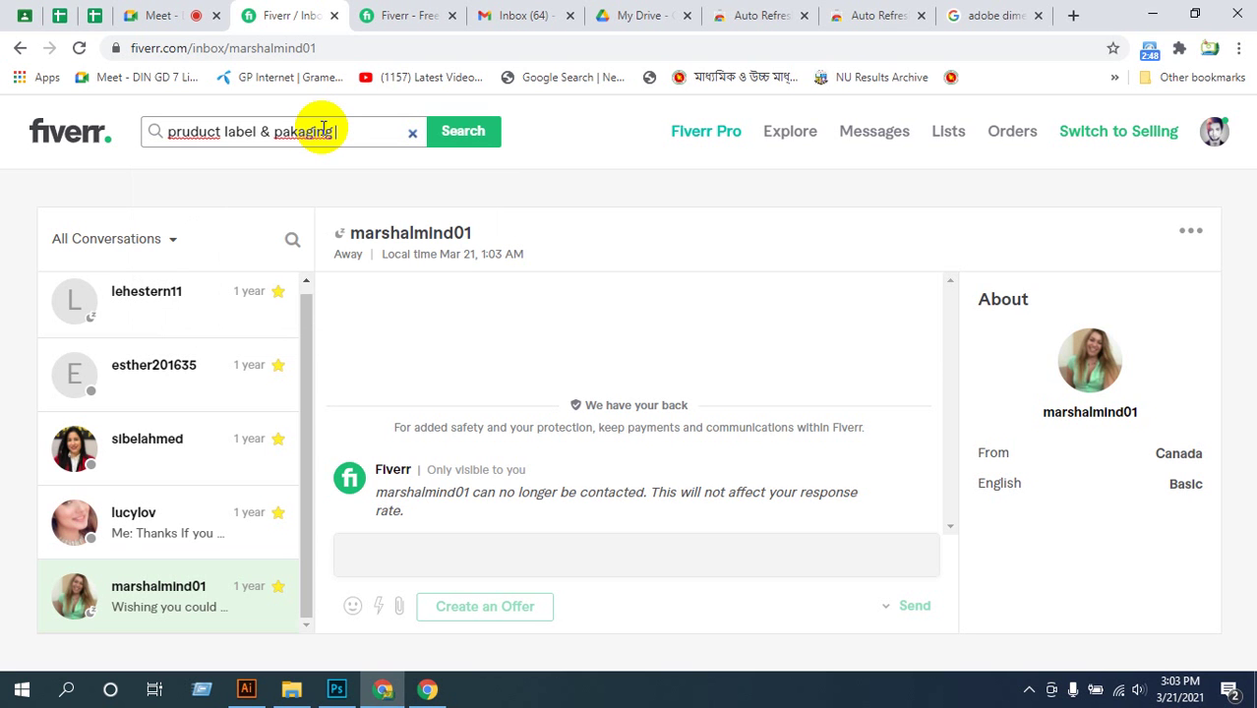
key(Return)
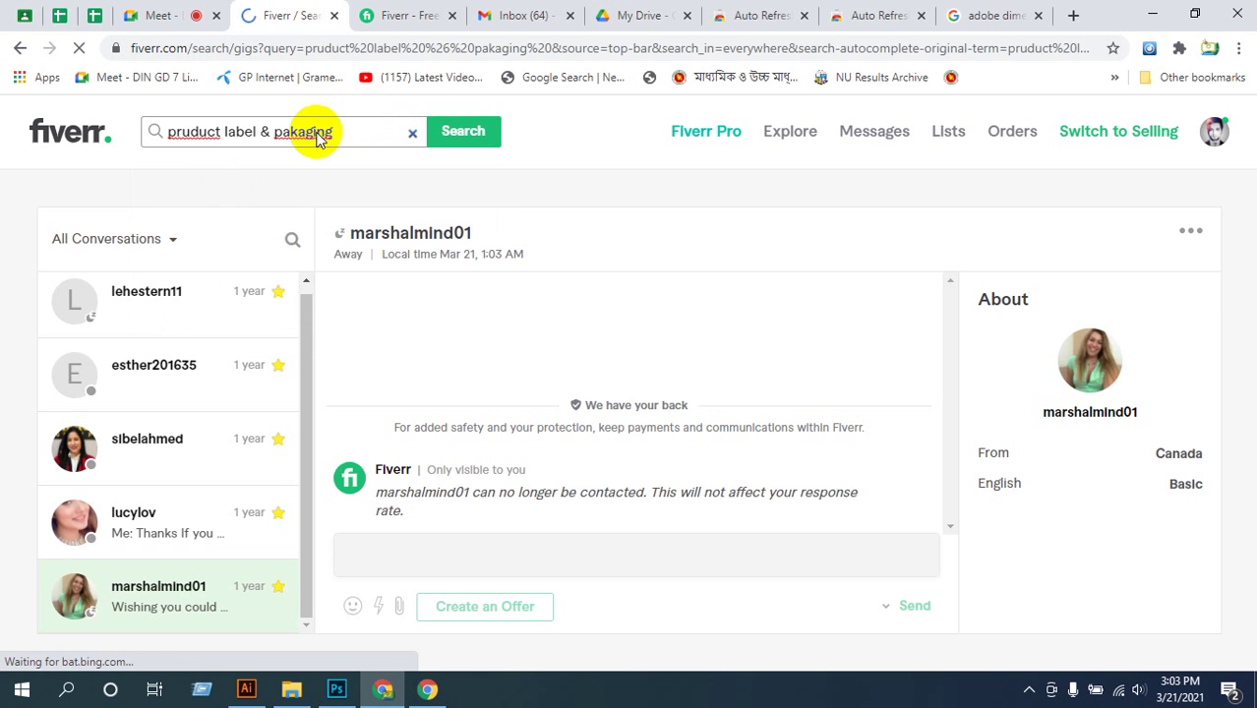
click(315, 131)
right_click(313, 134)
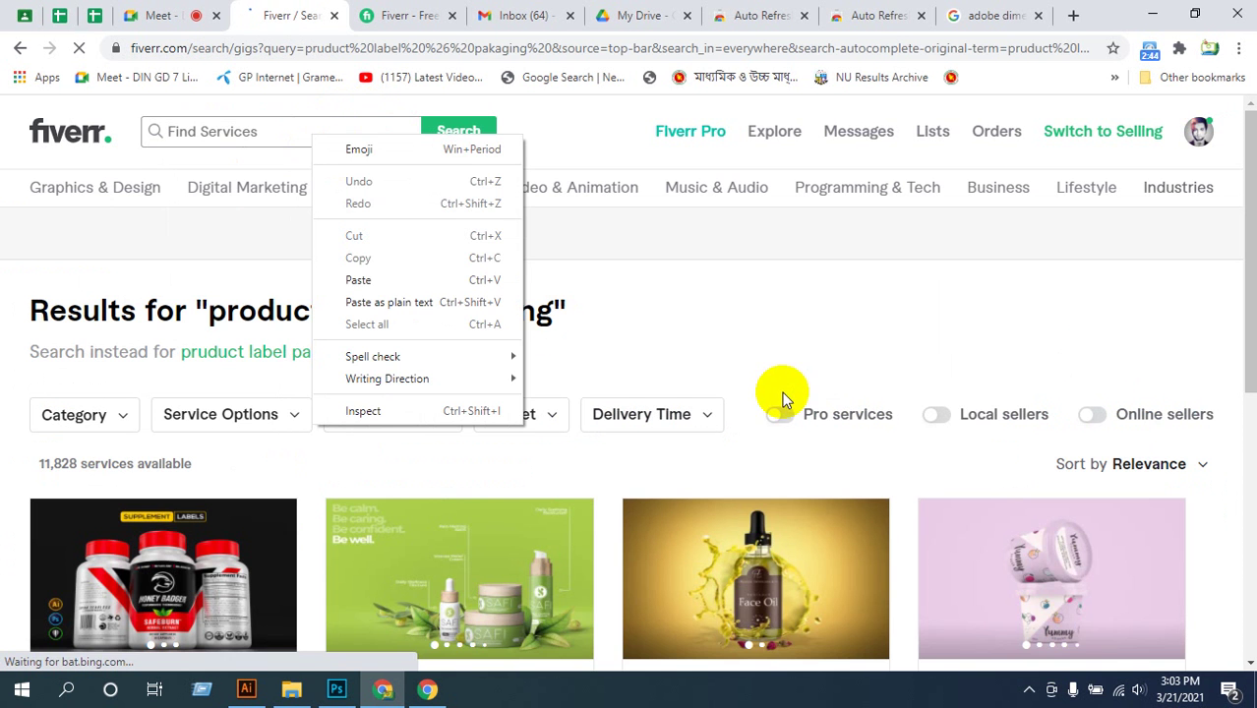
- Look through the product label and packaging design gigs, their sample images, sellers and starting prices
scroll(782, 391, down, 3)
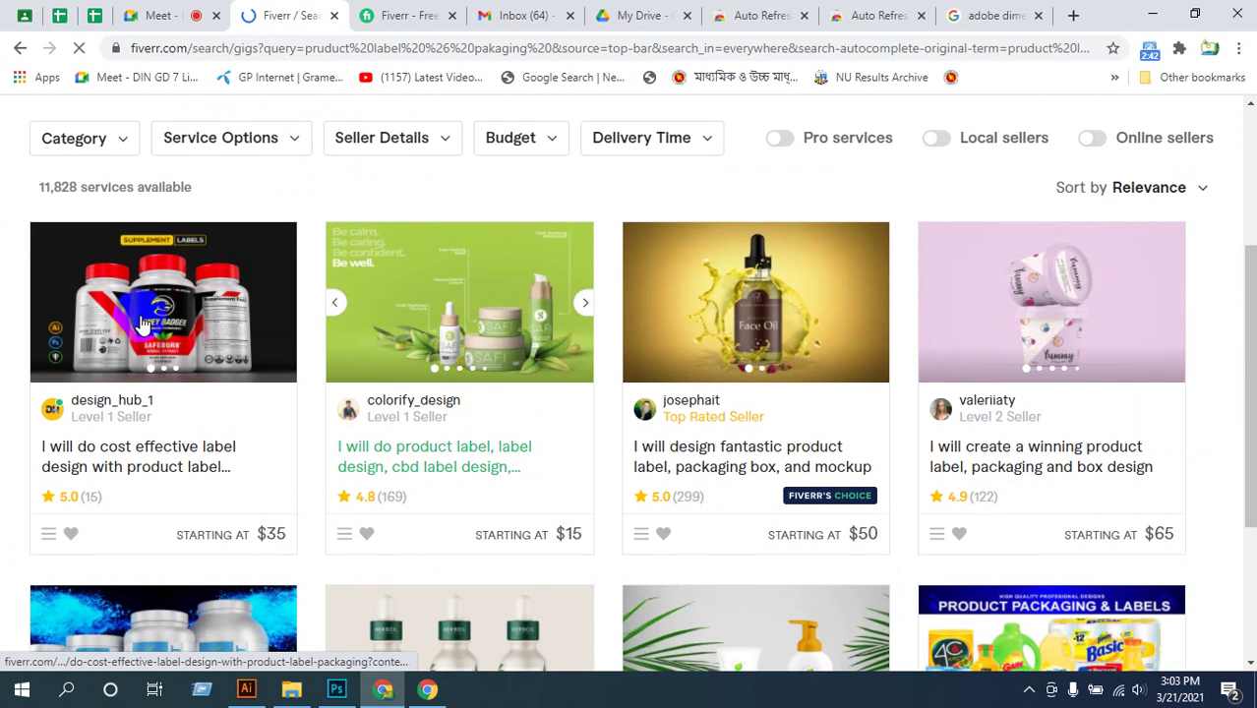
scroll(141, 320, down, 3)
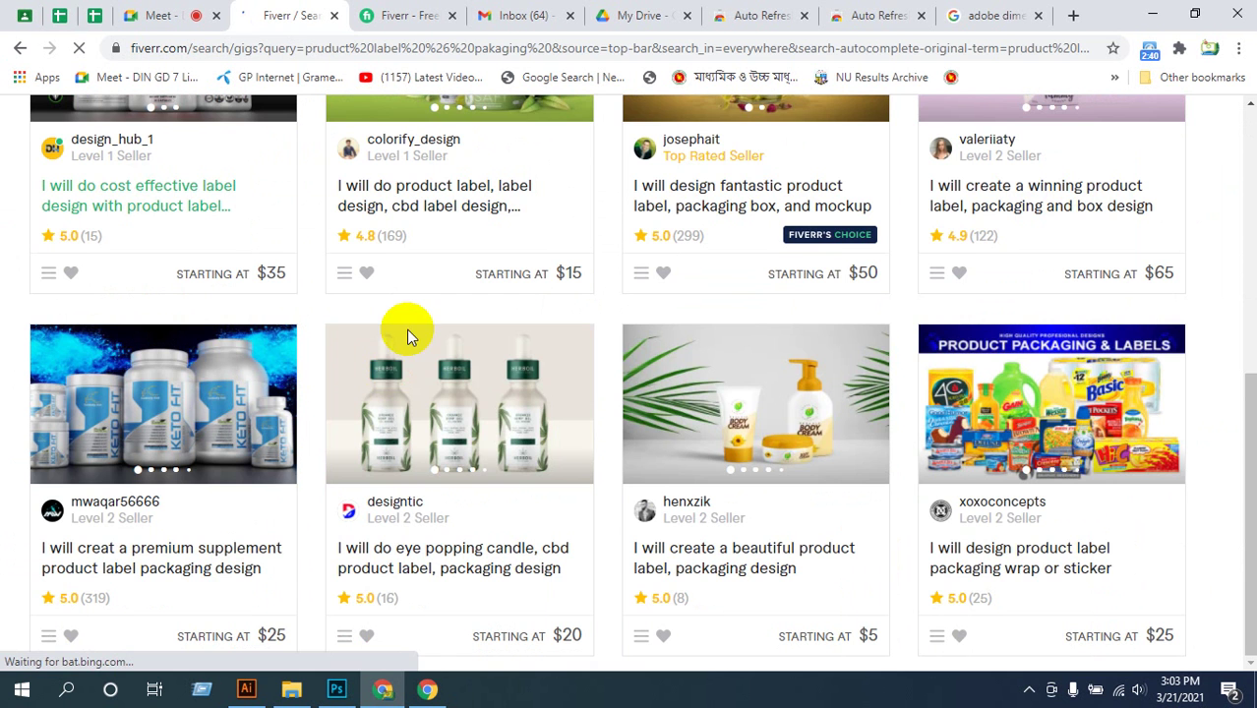
scroll(406, 325, down, 4)
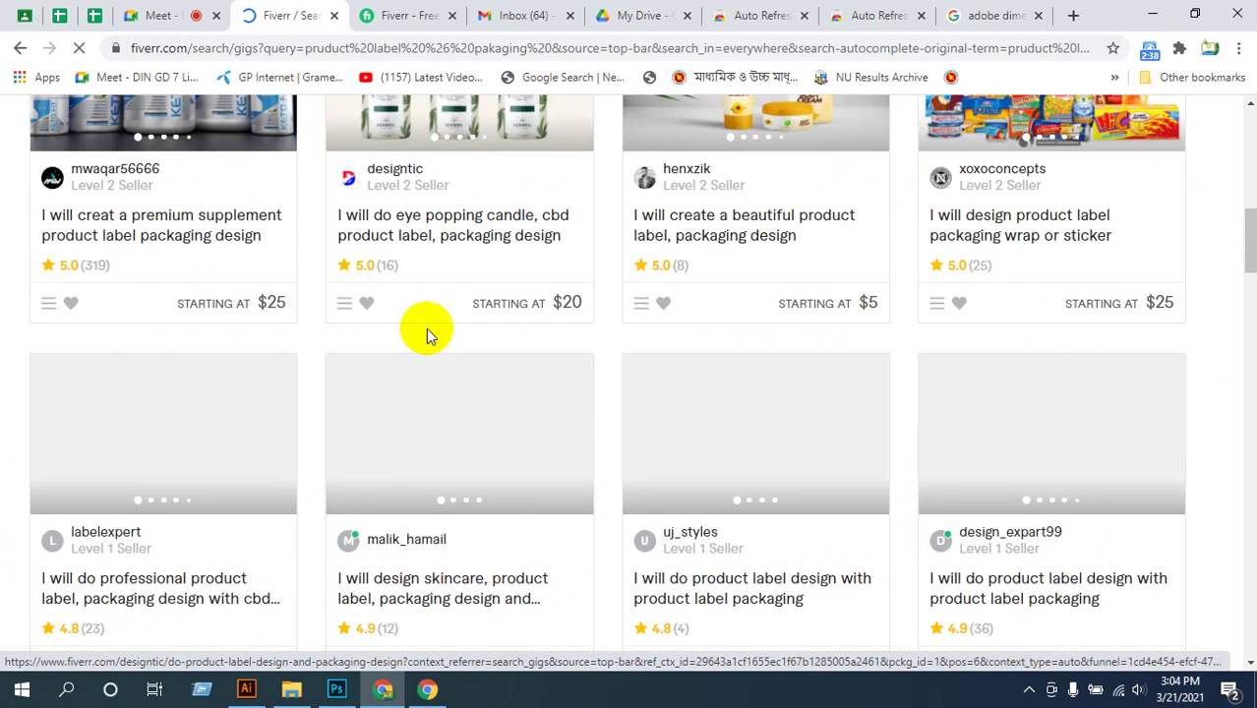
- Compare more product label and packaging gigs in the search results and open the skincare product label, packaging and mockups gig
scroll(595, 351, down, 3)
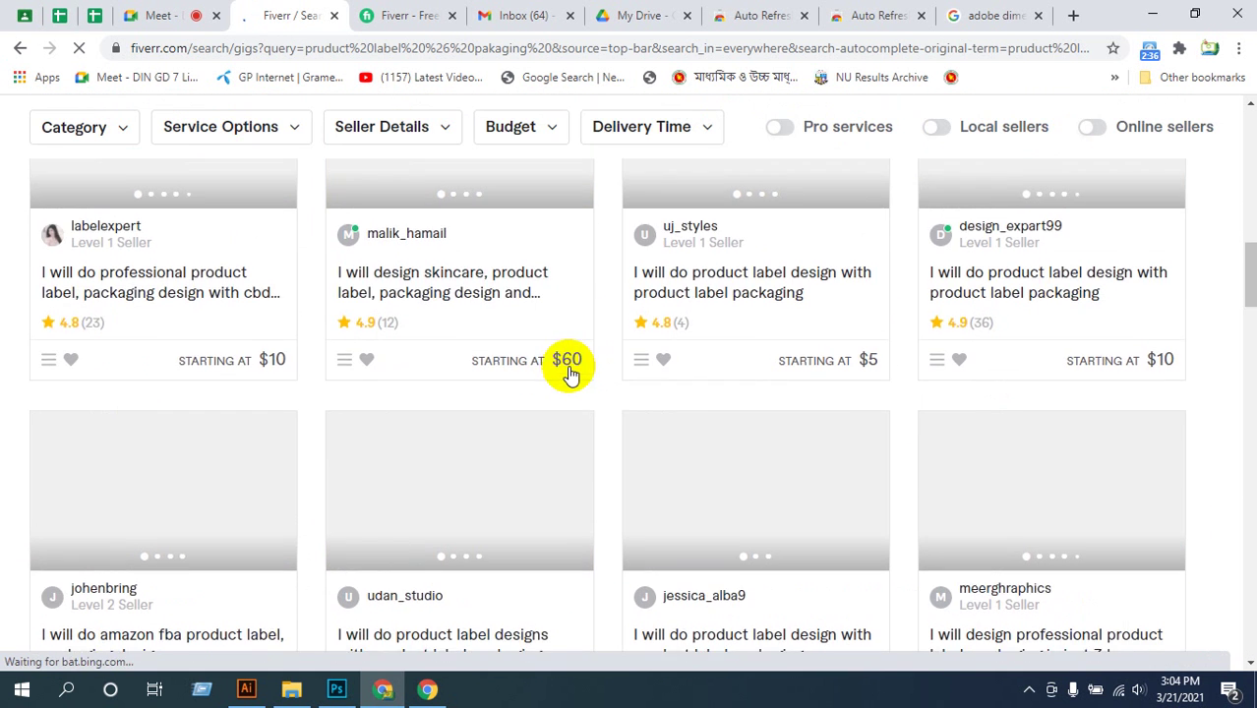
scroll(567, 372, up, 3)
scroll(733, 352, up, 3)
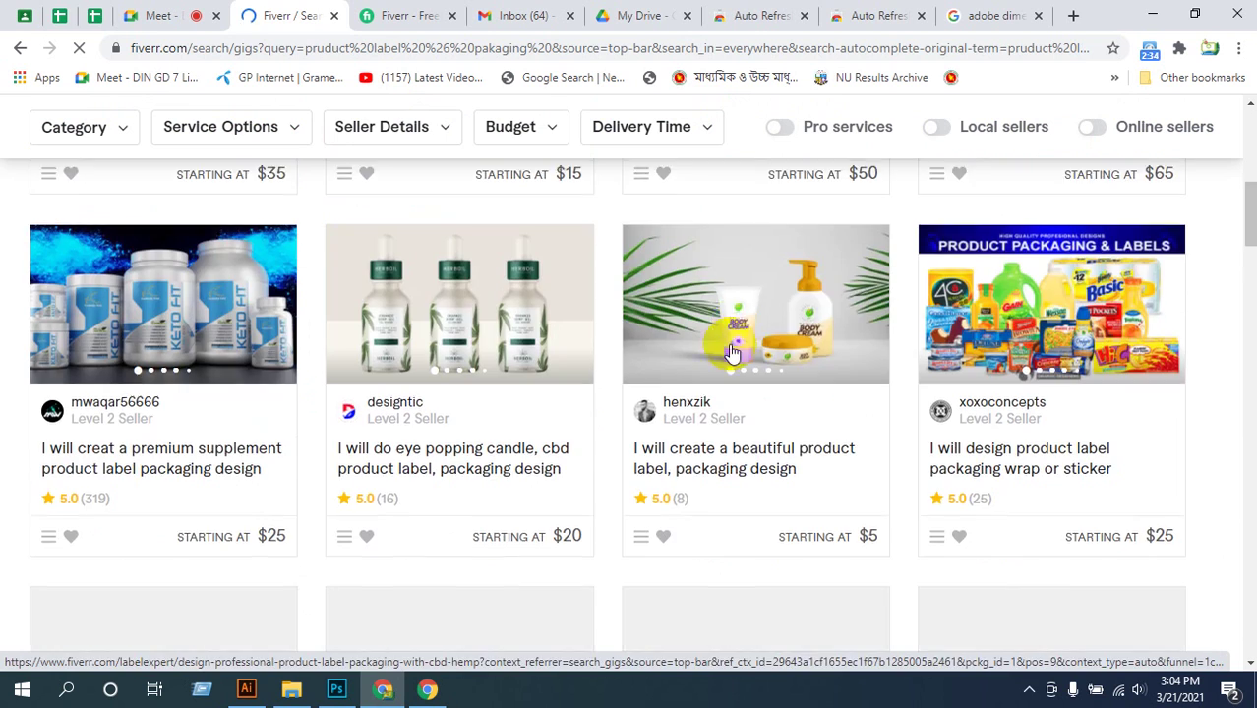
scroll(513, 379, down, 3)
scroll(356, 364, up, 6)
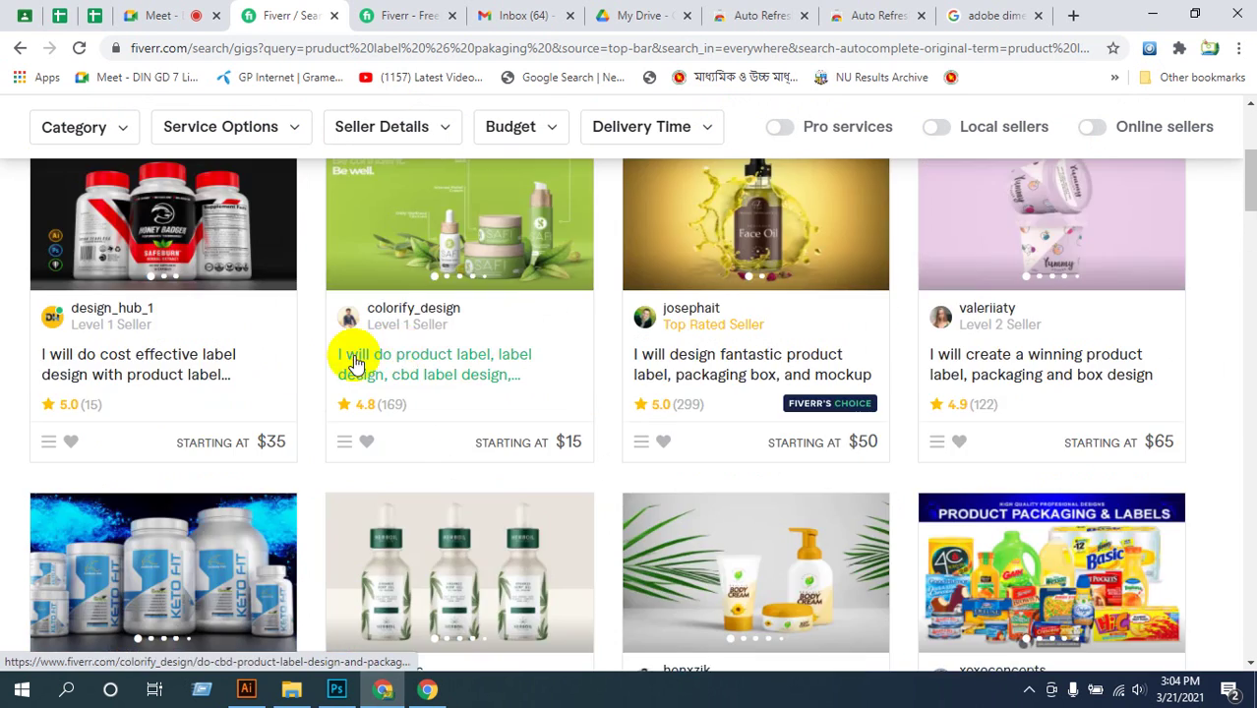
scroll(639, 331, down, 6)
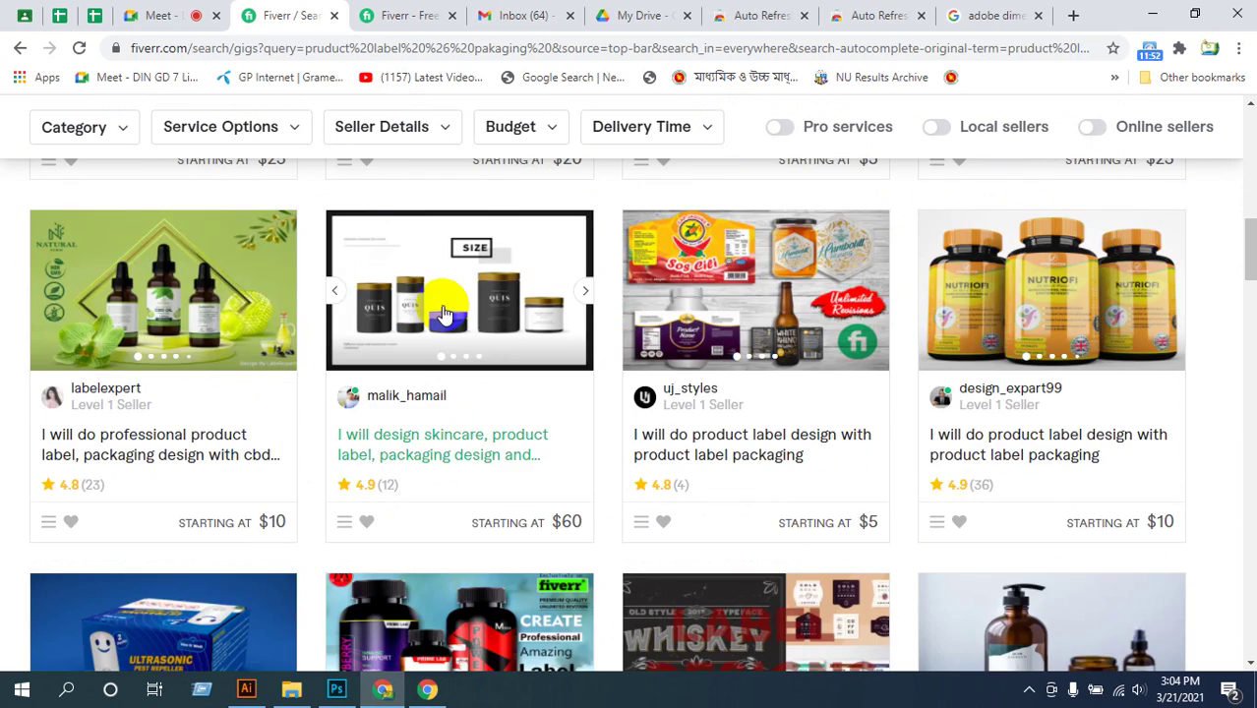
scroll(442, 313, down, 4)
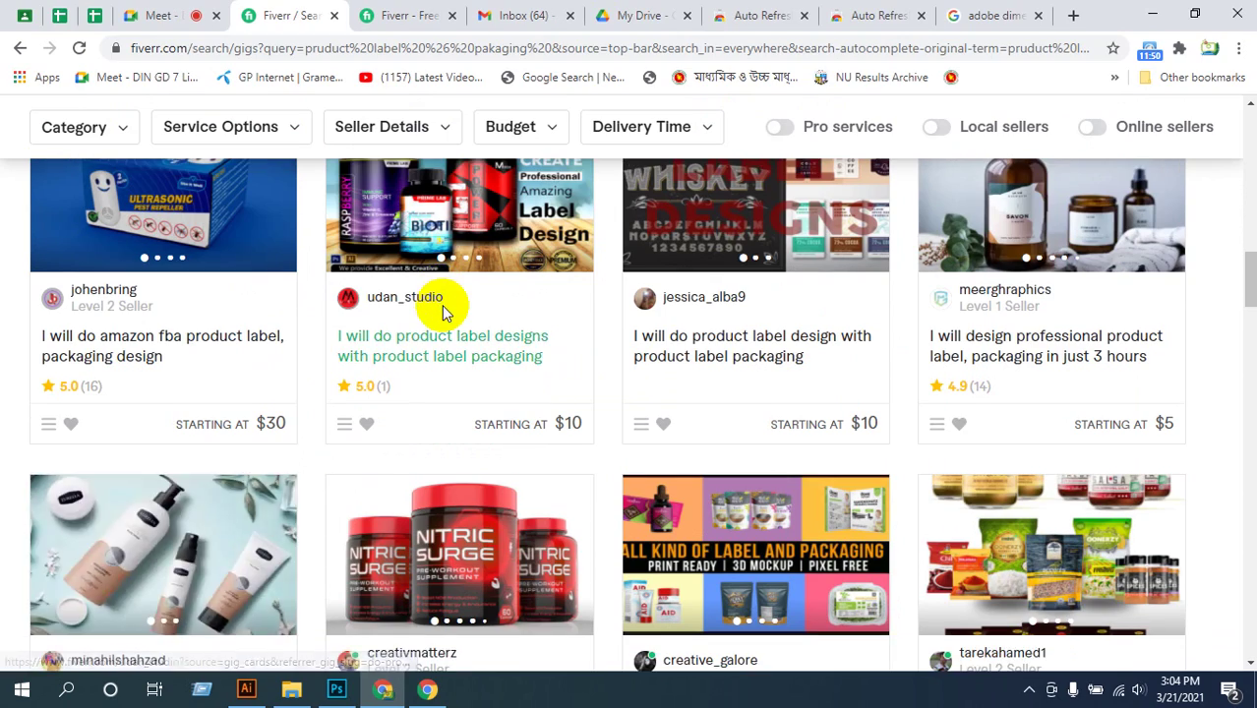
scroll(443, 313, up, 4)
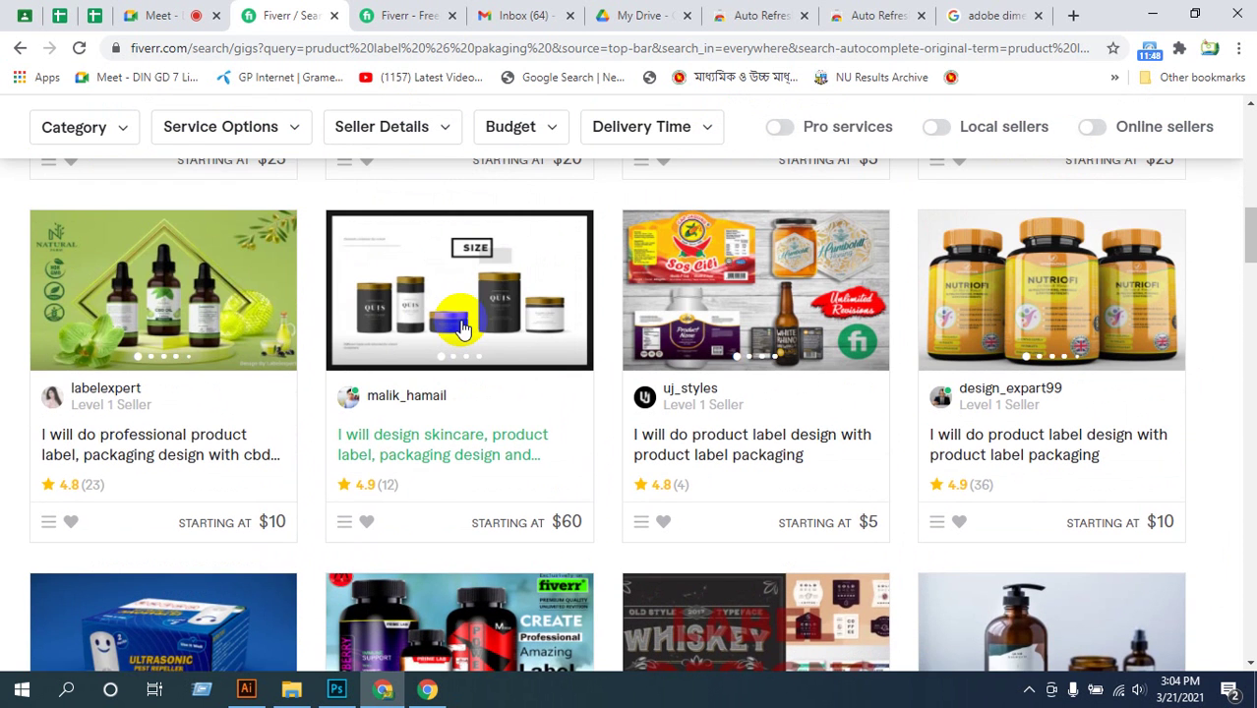
click(462, 327)
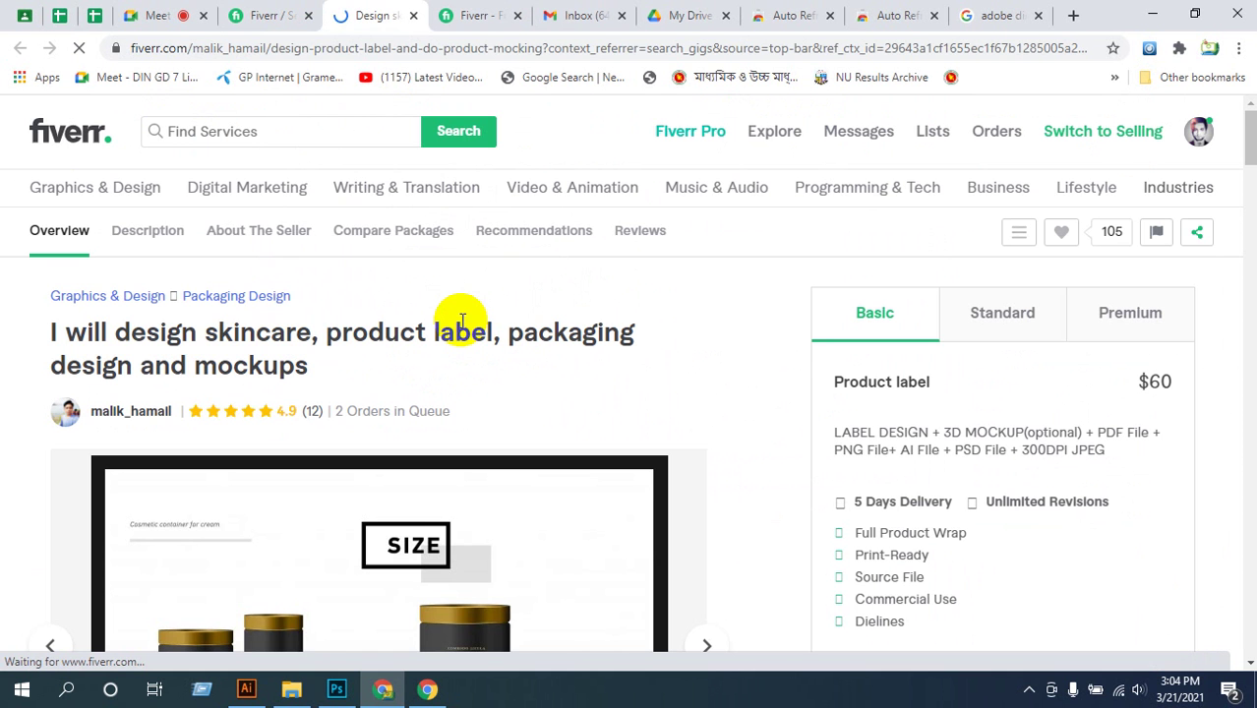
- Switch to the DIN GD 7 Live Class meeting in Google Meet and present the entire screen to the participants
click(160, 16)
click(1137, 620)
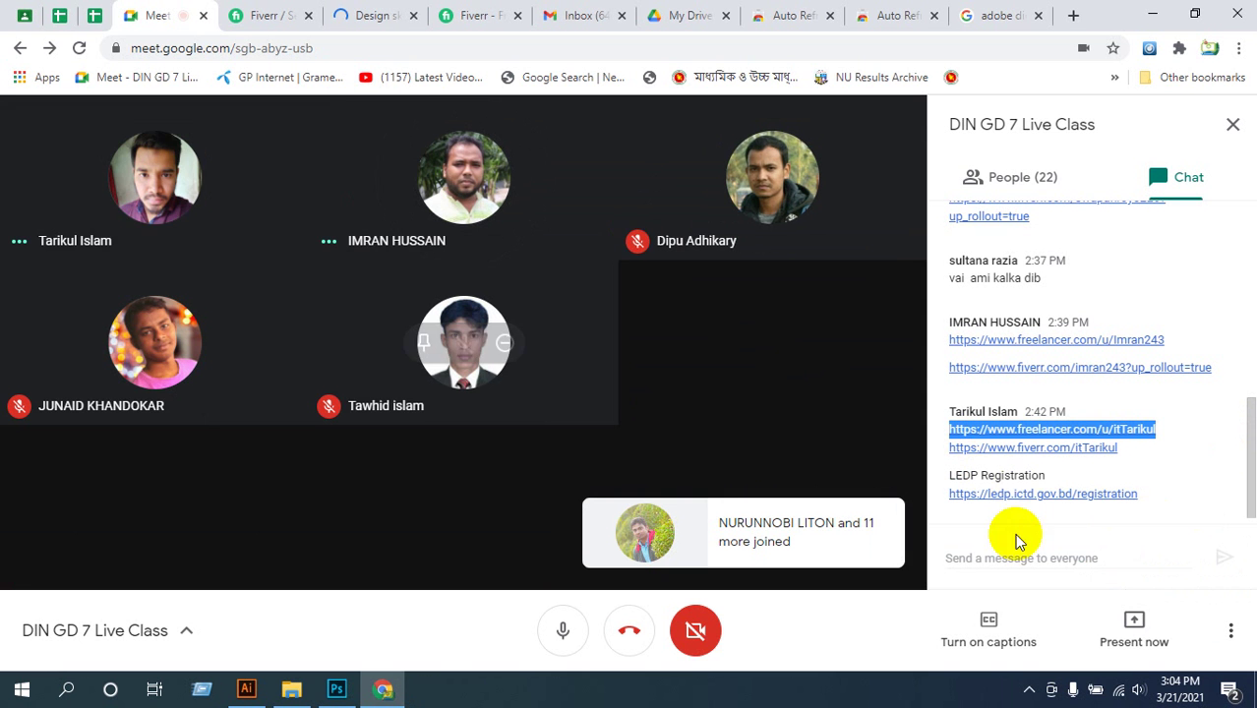
click(1134, 621)
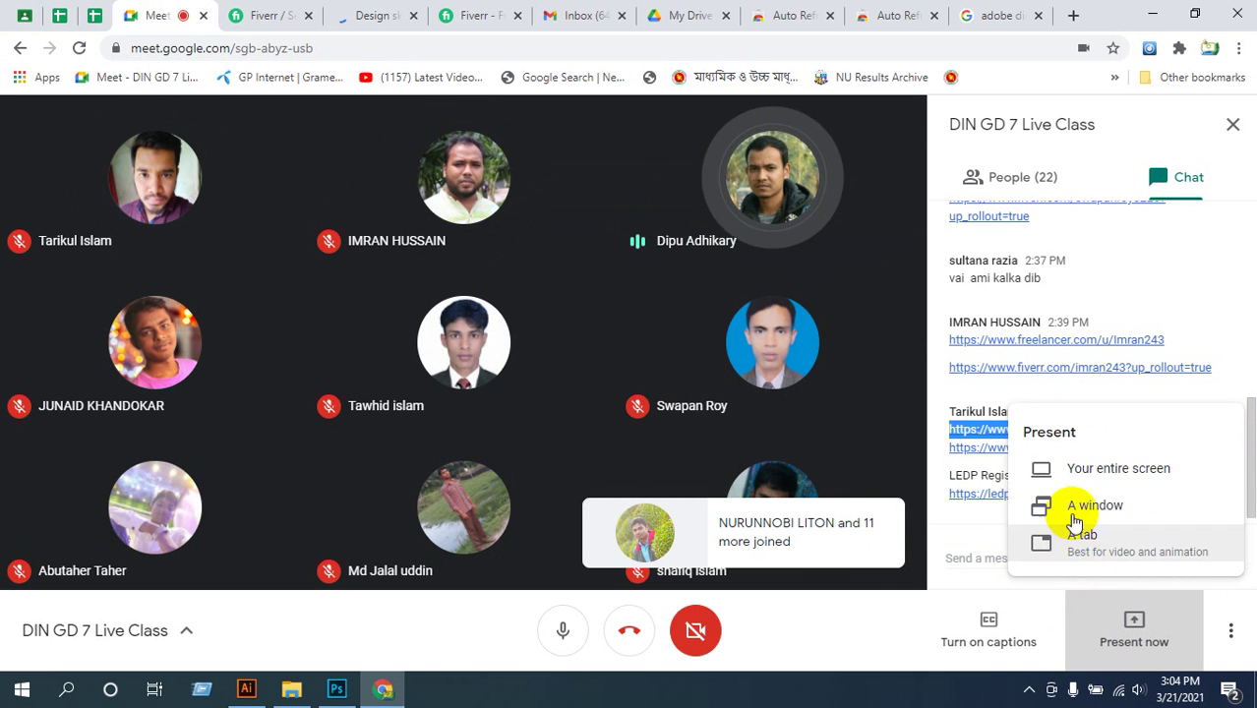
click(1042, 472)
click(642, 364)
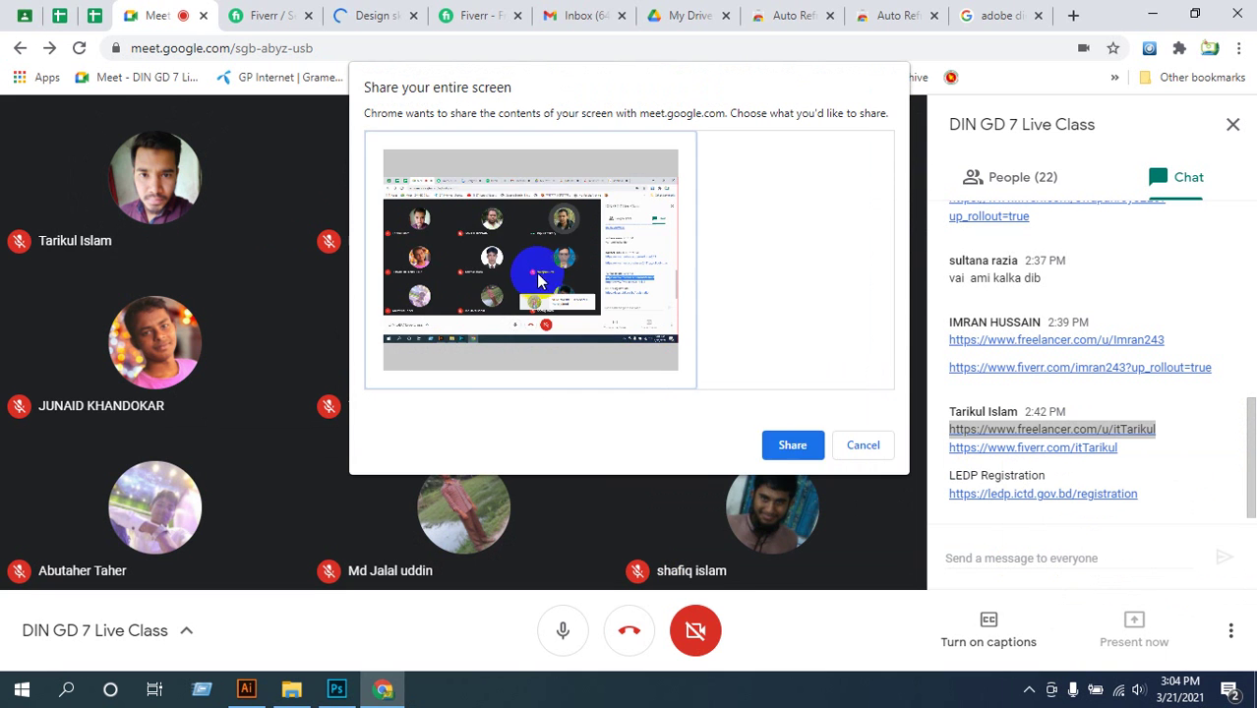
click(782, 448)
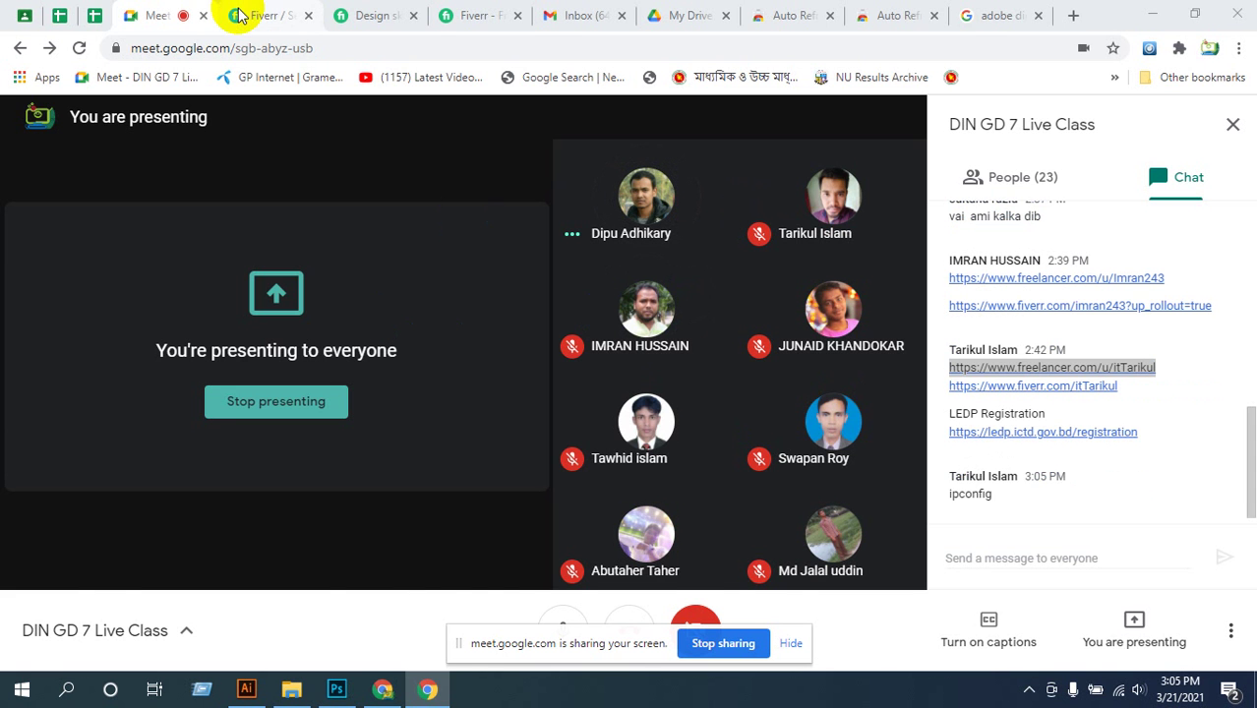
- Return to the Fiverr search results, open the professional product label gig with cbd hemp, and examine its overview and description
click(290, 20)
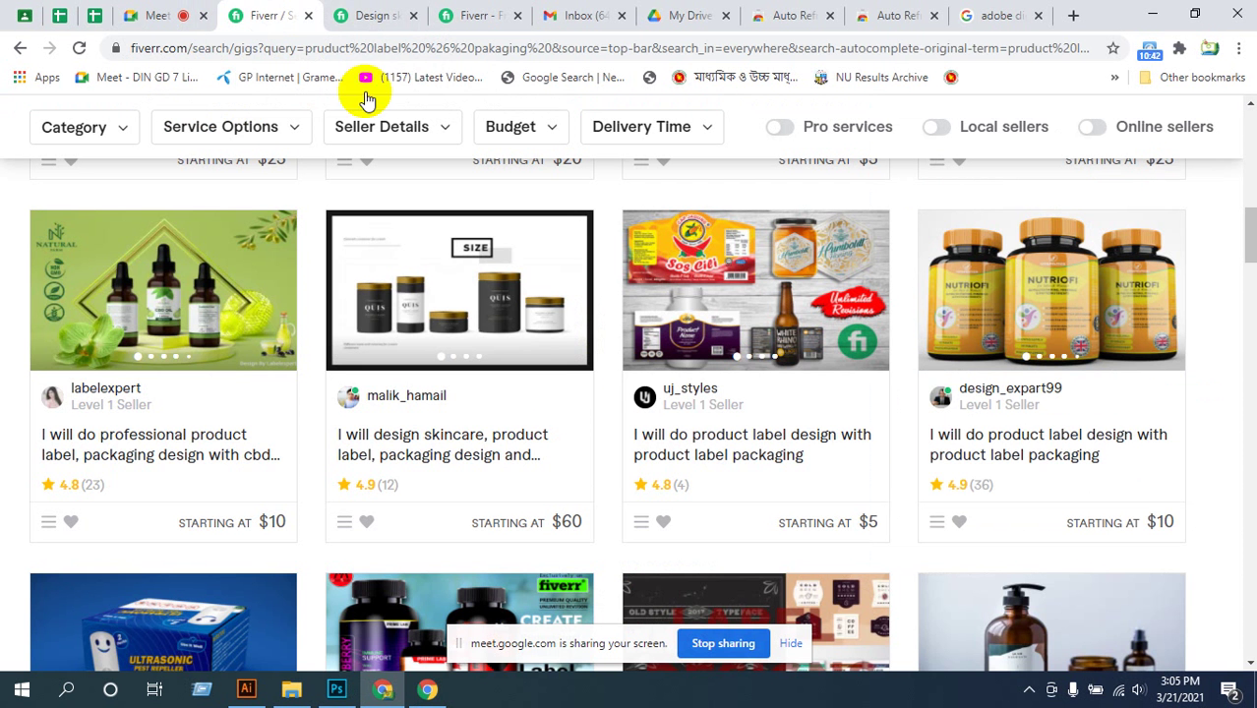
click(226, 312)
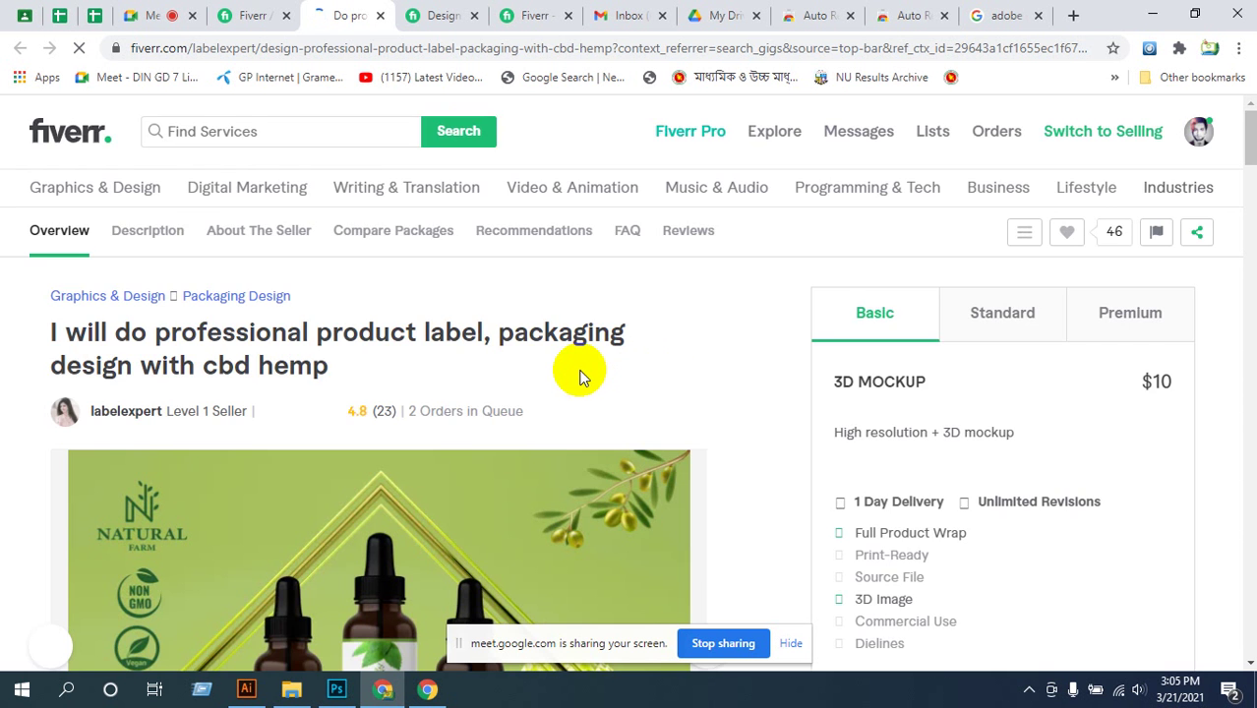
scroll(510, 420, down, 3)
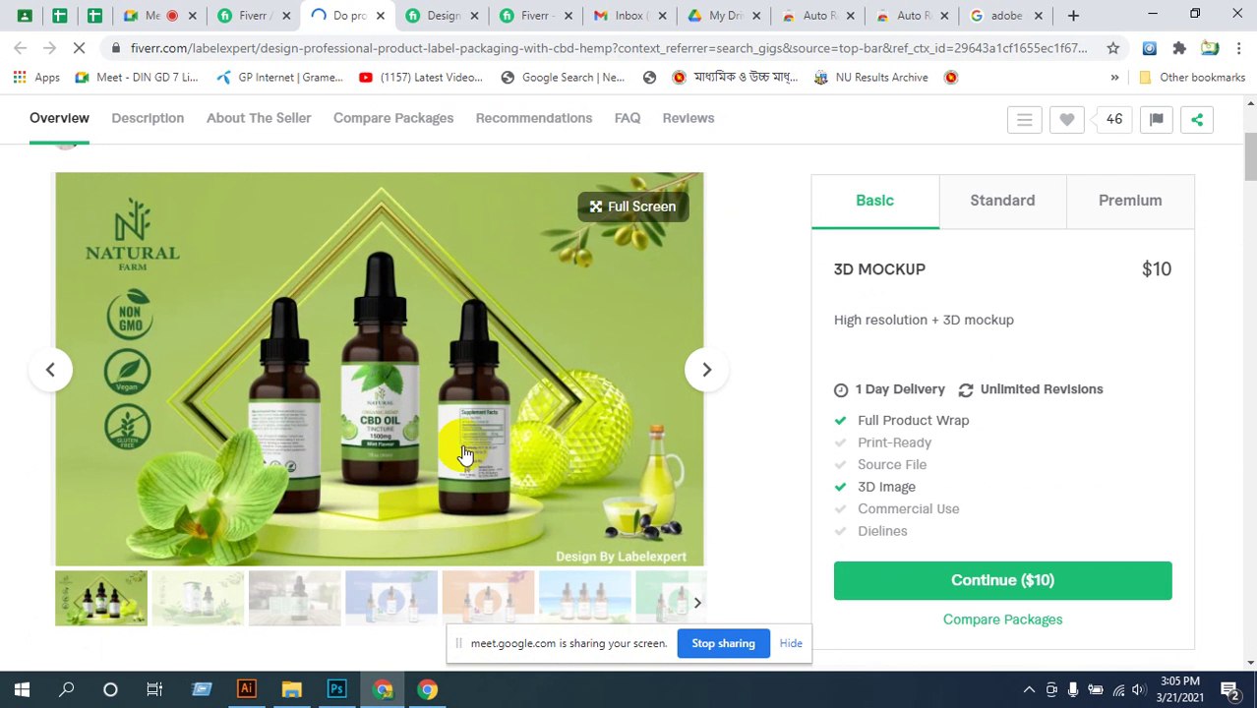
scroll(277, 445, down, 5)
scroll(521, 349, up, 5)
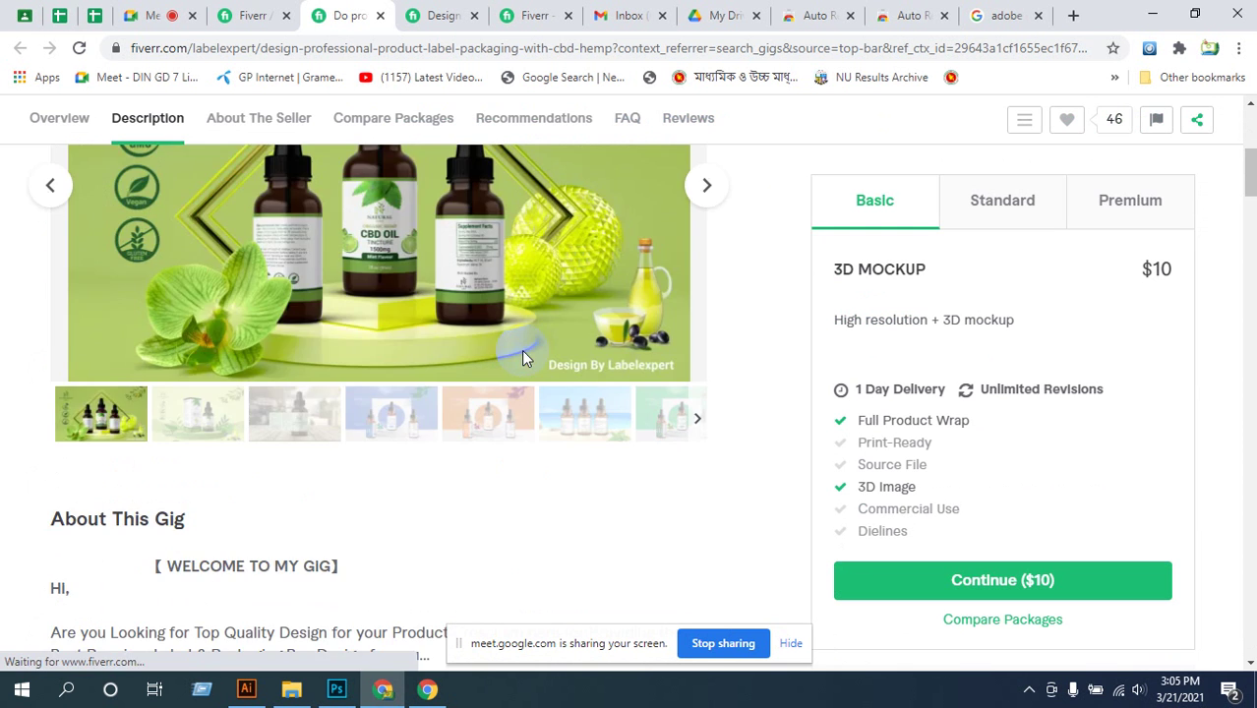
scroll(518, 359, down, 2)
- Preview the cbd hemp gig's sample images one after another, from the boxed CBD oil to the green HeartLand bottles
click(182, 412)
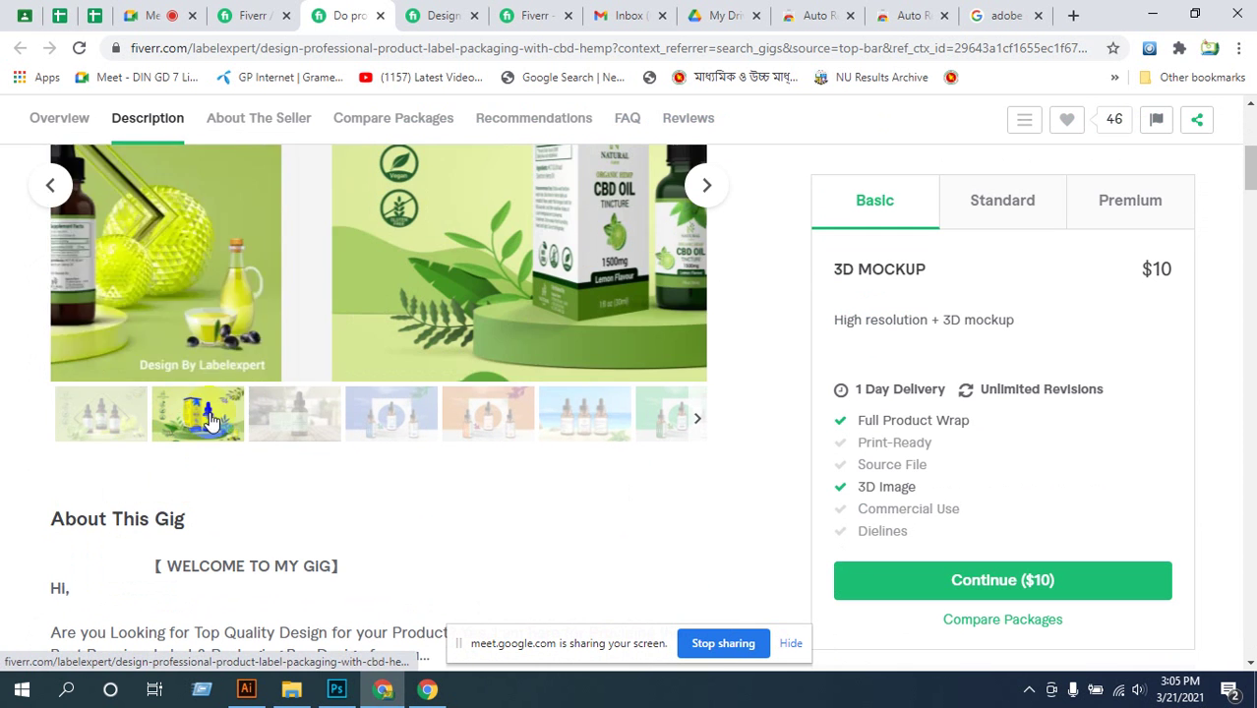
click(300, 417)
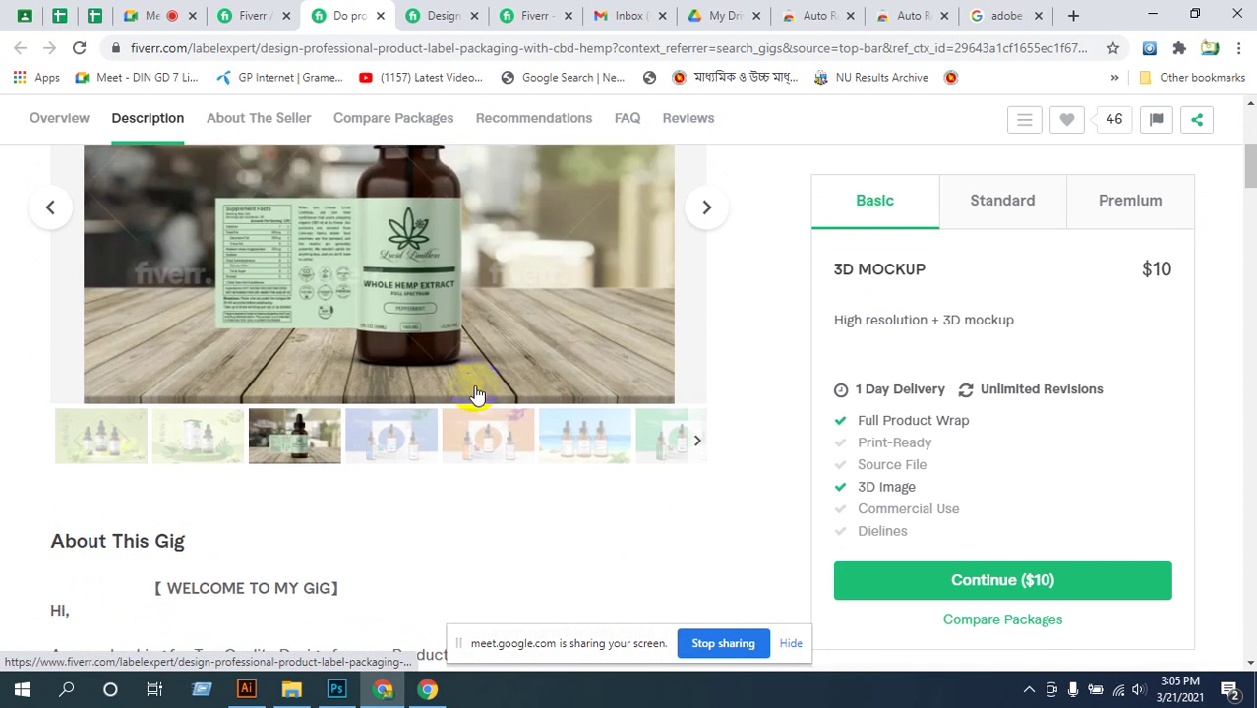
scroll(362, 451, down, 2)
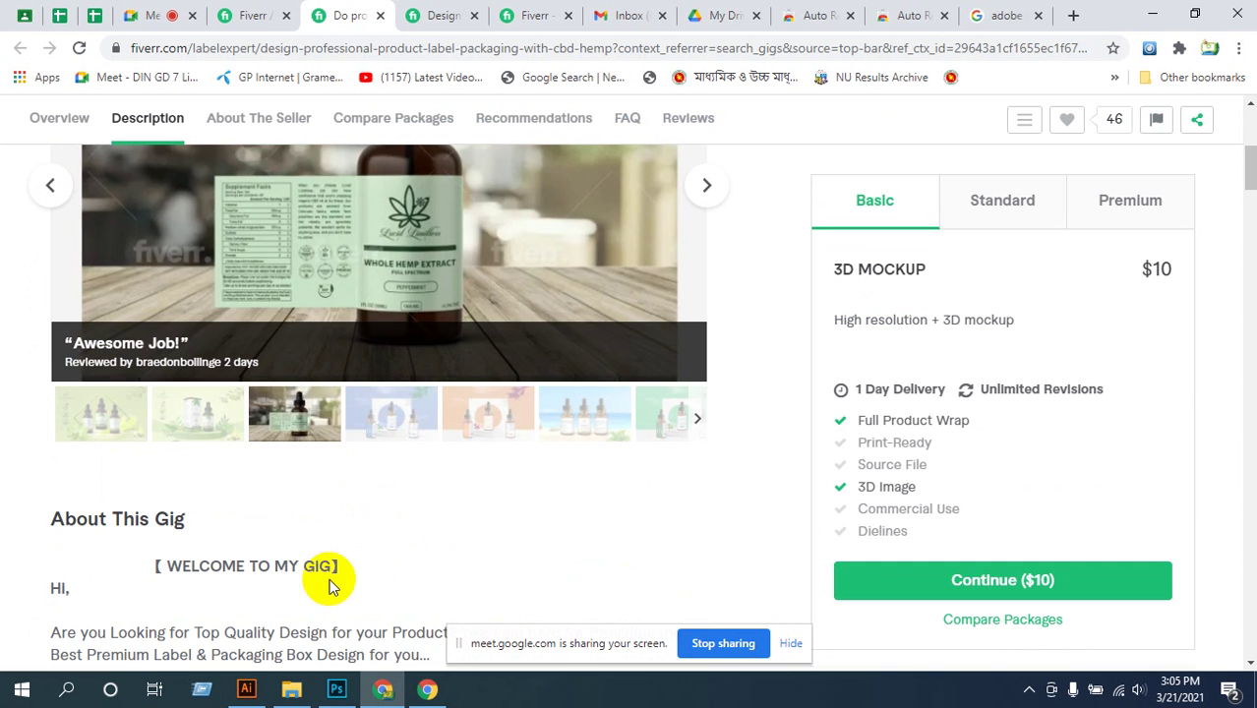
click(399, 414)
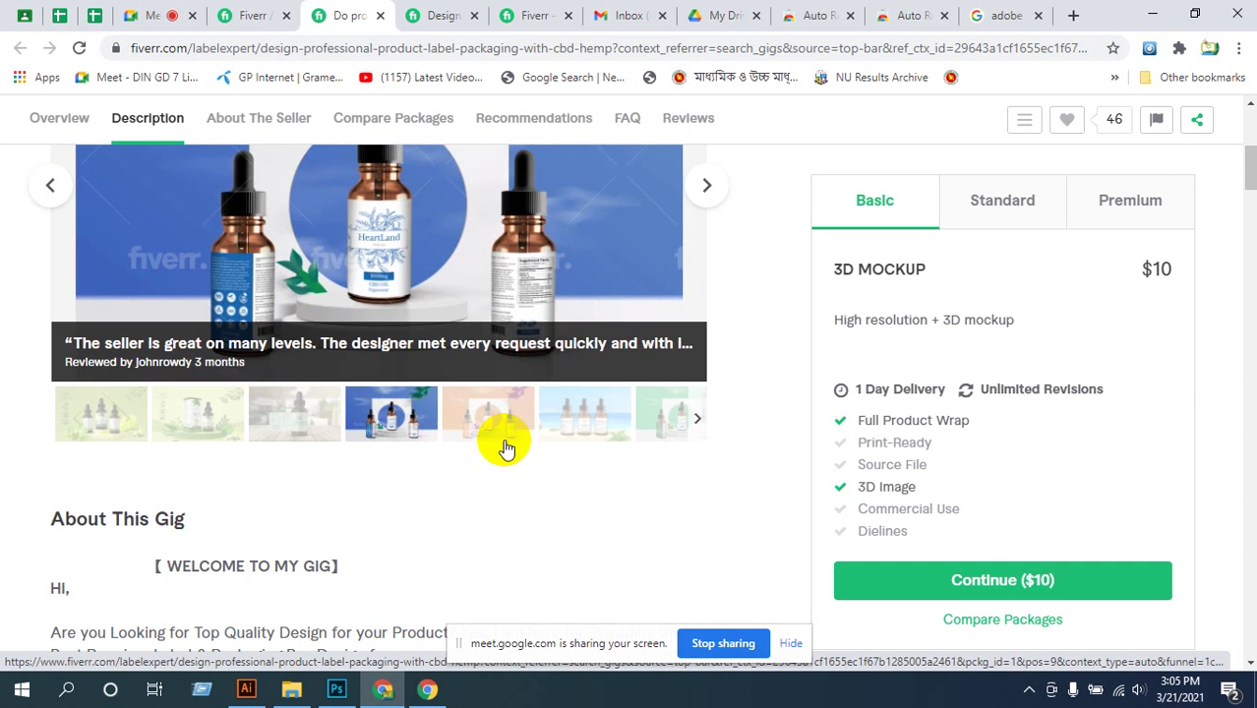
click(504, 427)
click(592, 427)
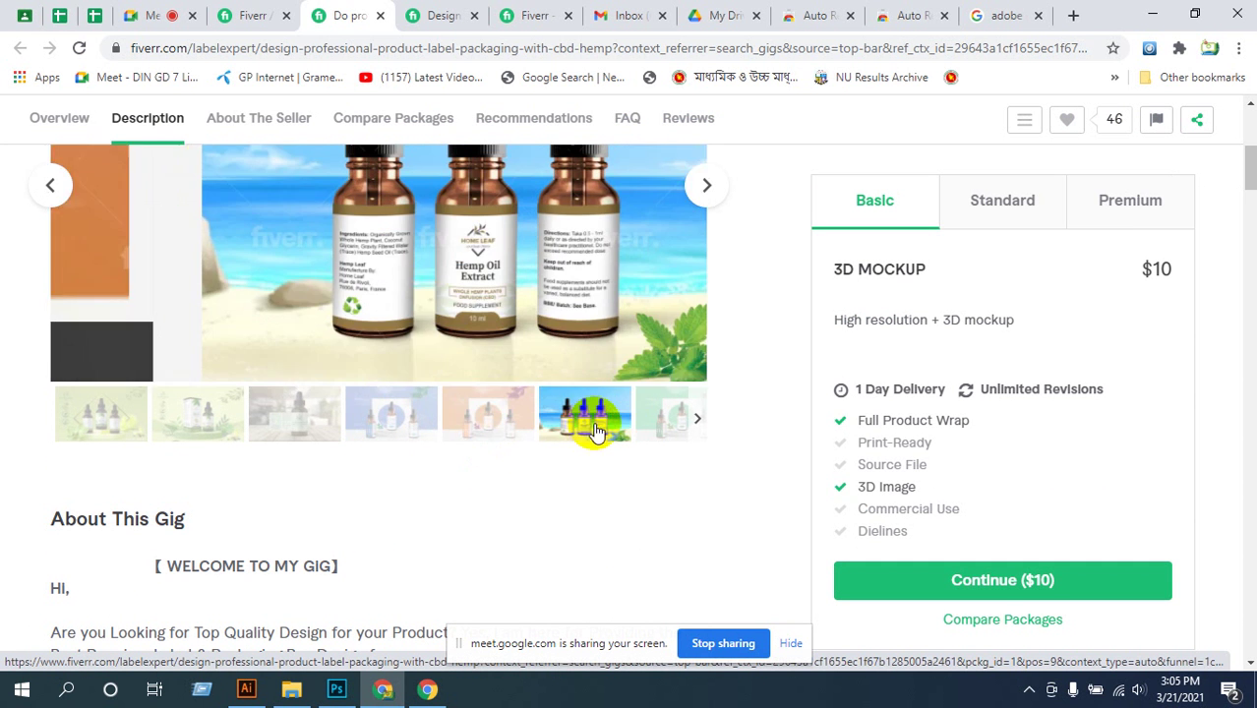
click(655, 423)
scroll(190, 280, up, 3)
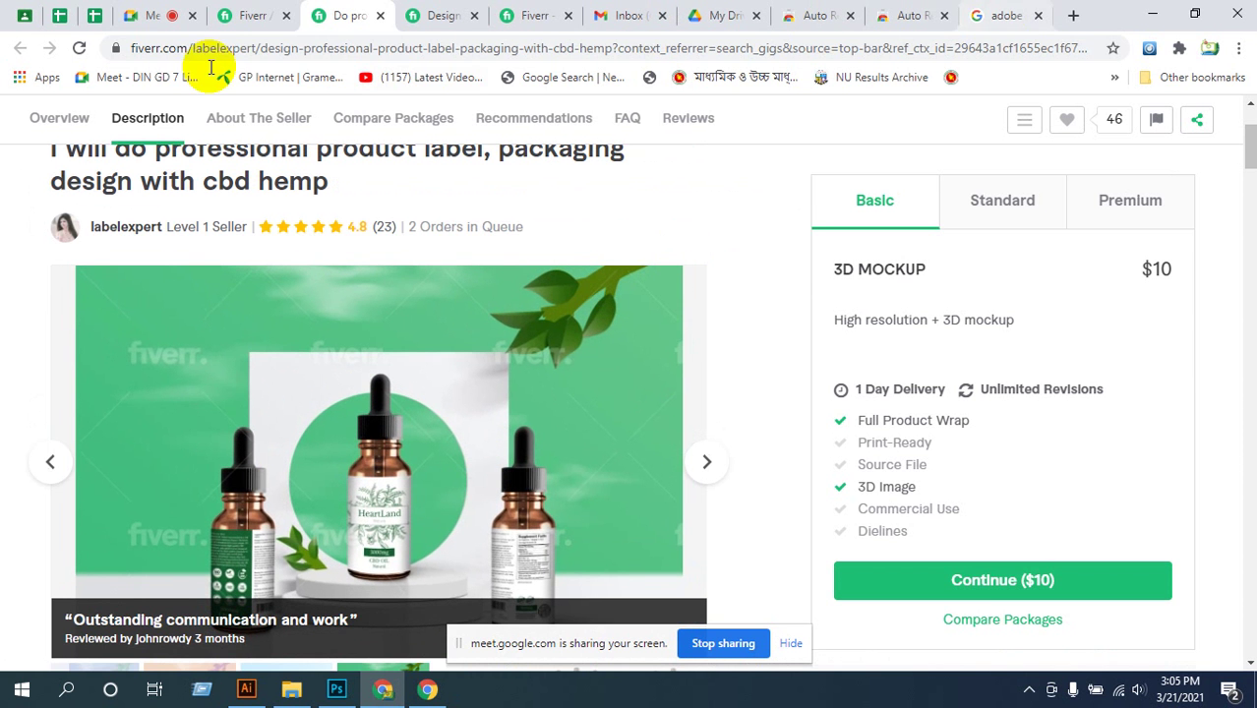
scroll(195, 126, up, 2)
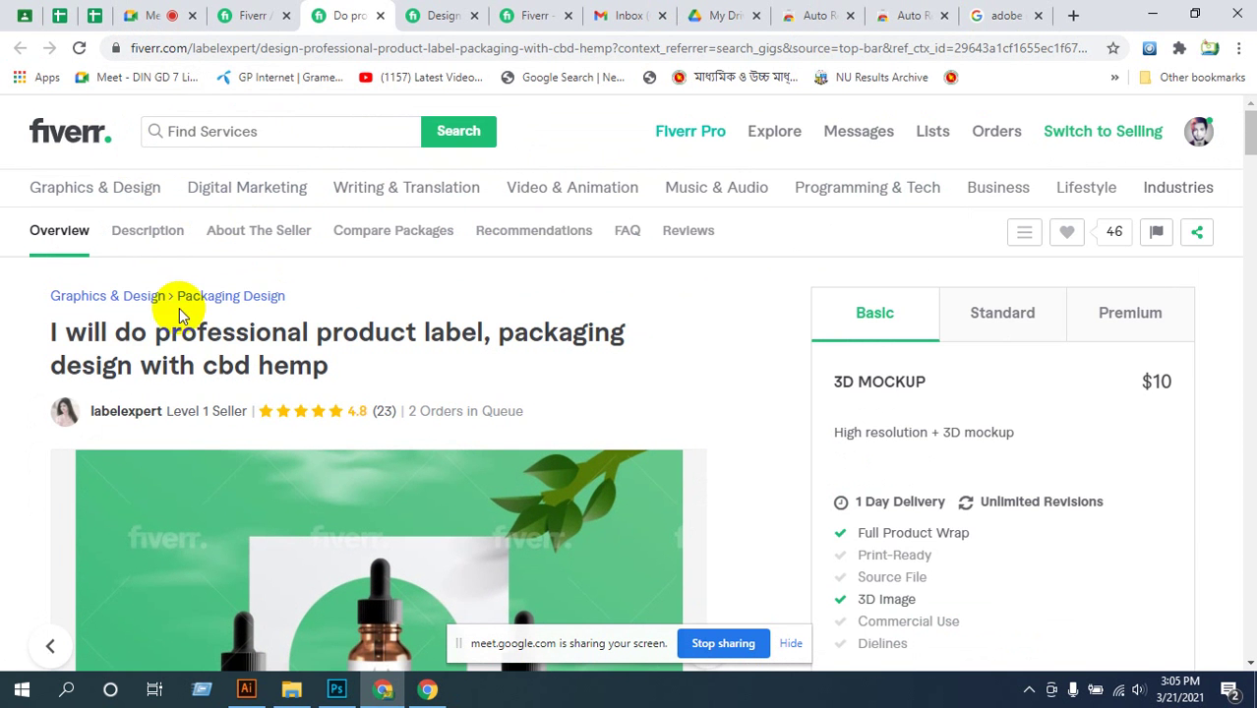
- Open the Packaging Design category from the gig and look through its services, sample images and starting prices
click(234, 297)
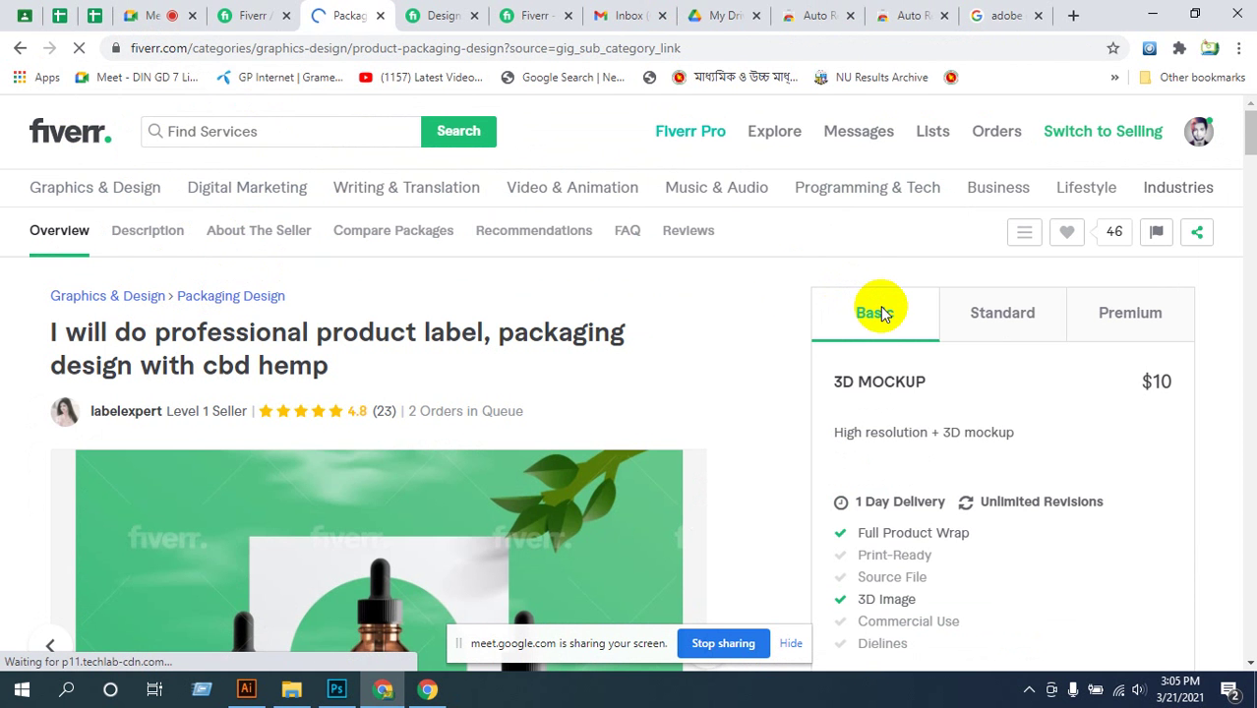
scroll(880, 306, down, 3)
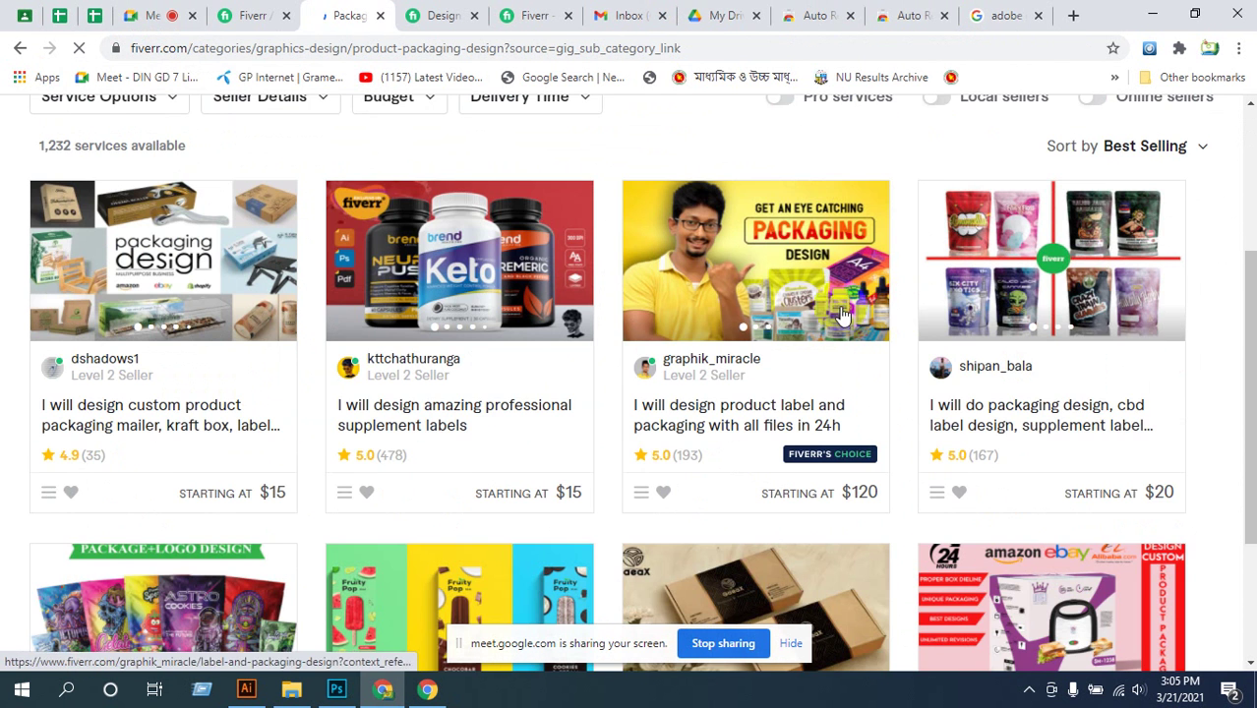
scroll(765, 314, down, 1)
scroll(765, 315, down, 1)
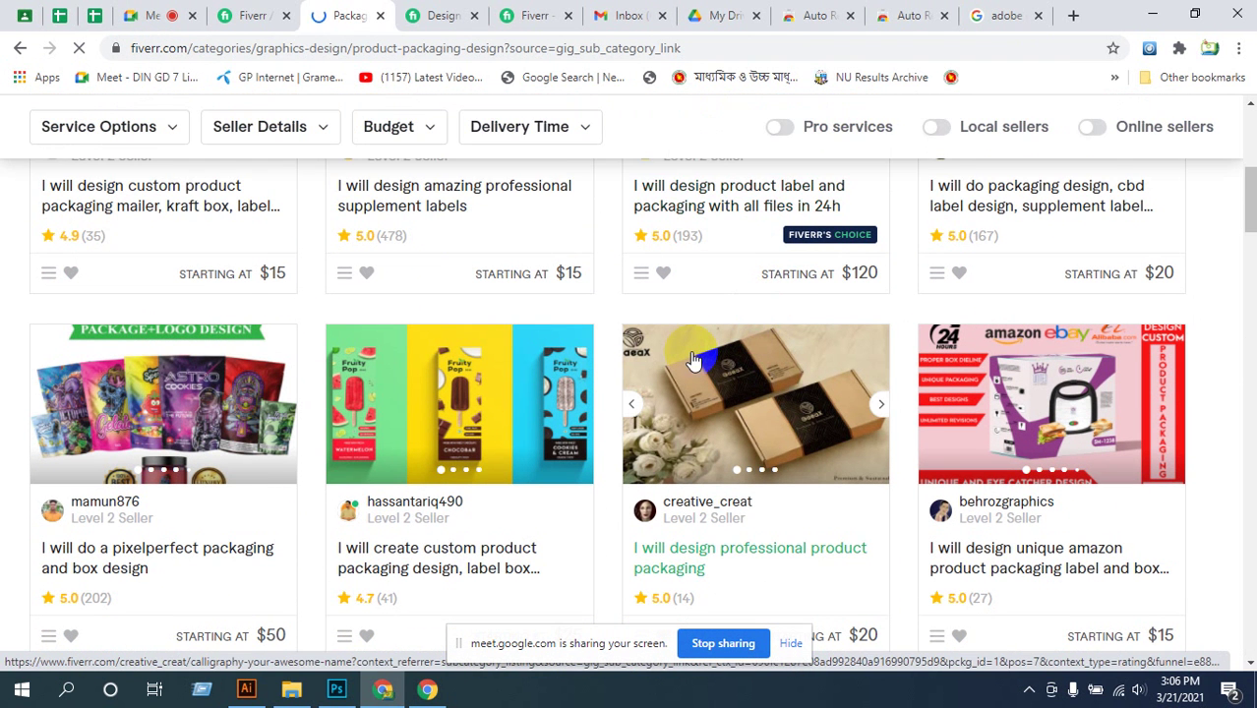
scroll(687, 359, down, 6)
scroll(634, 371, up, 3)
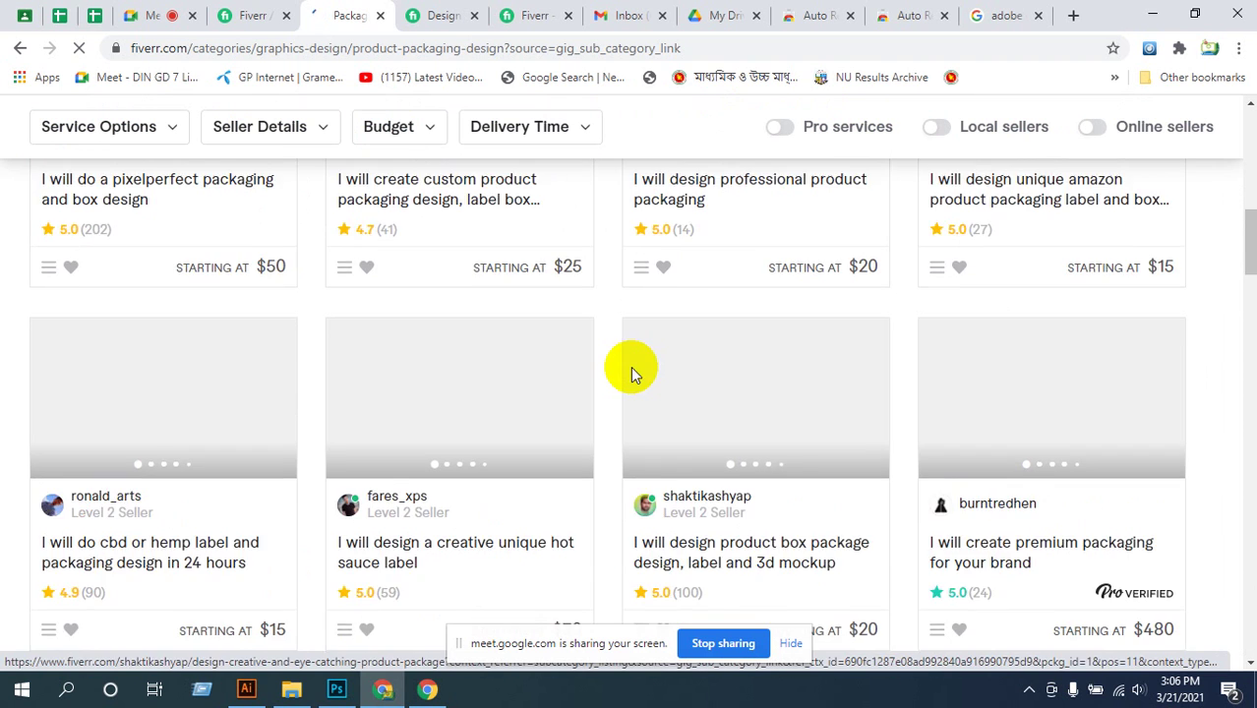
scroll(634, 373, down, 3)
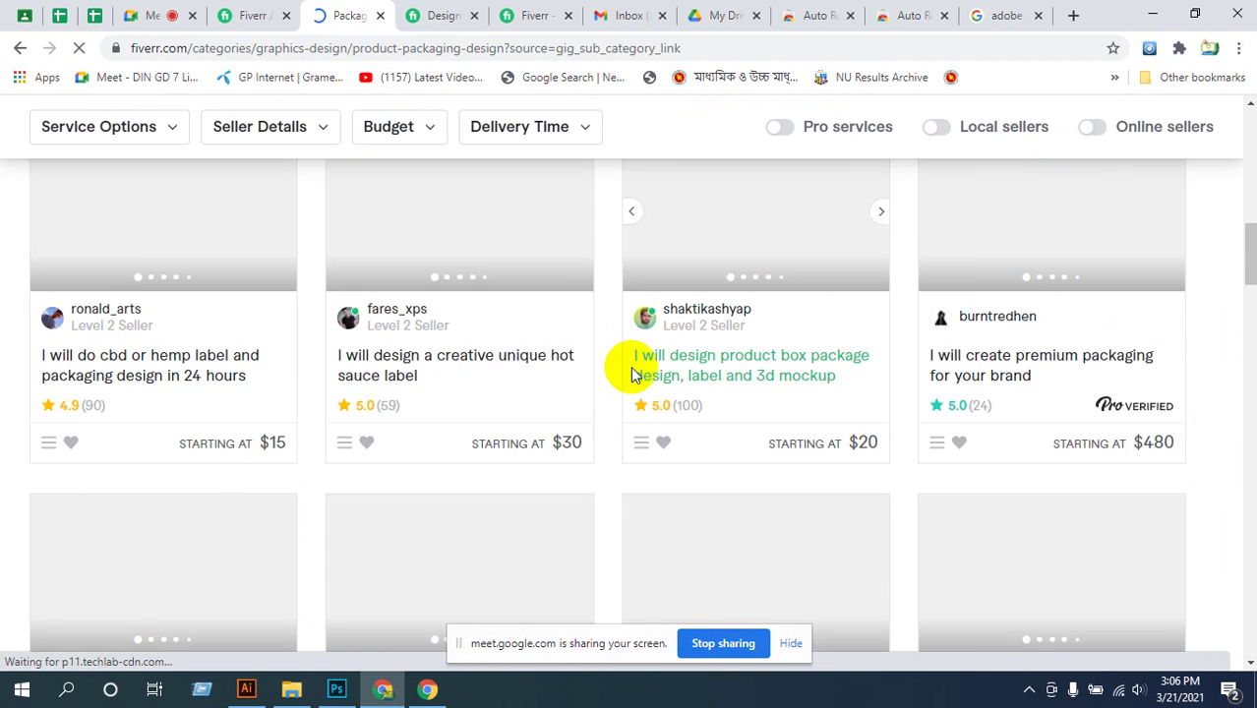
scroll(631, 366, up, 5)
scroll(624, 359, down, 3)
scroll(620, 354, up, 6)
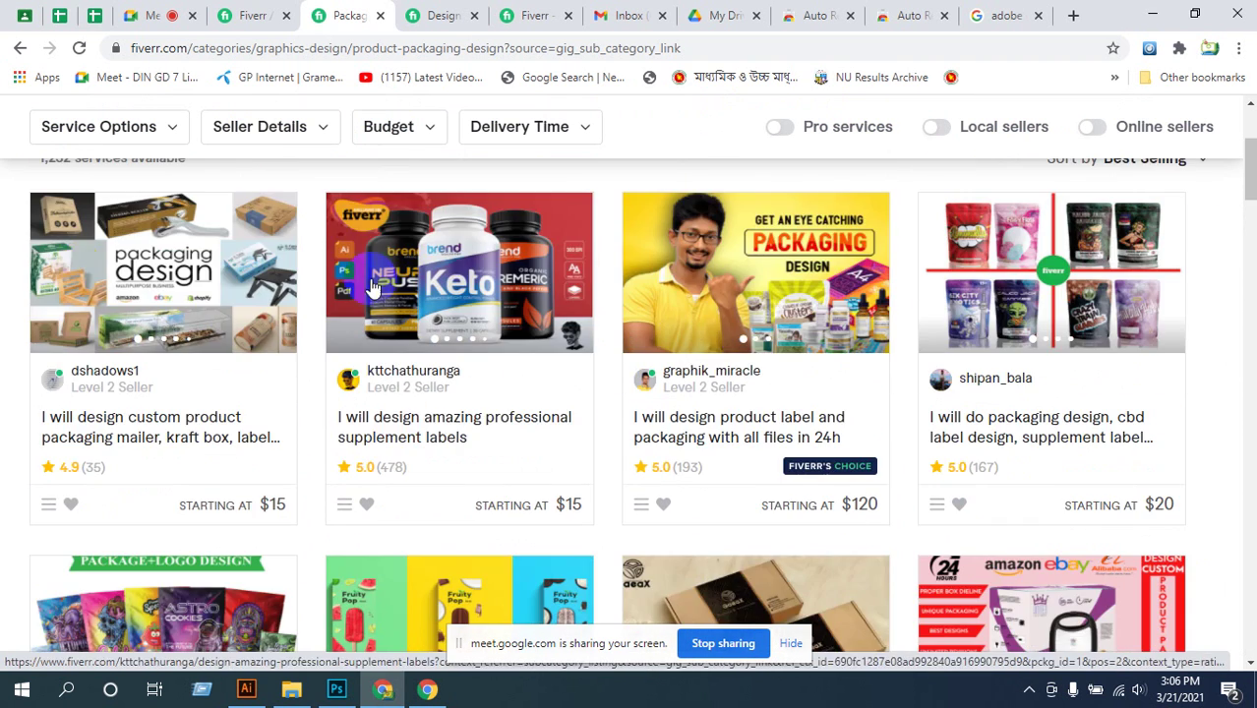
- Open the pixelperfect packaging and box design gig from the packaging design listings
scroll(689, 344, down, 3)
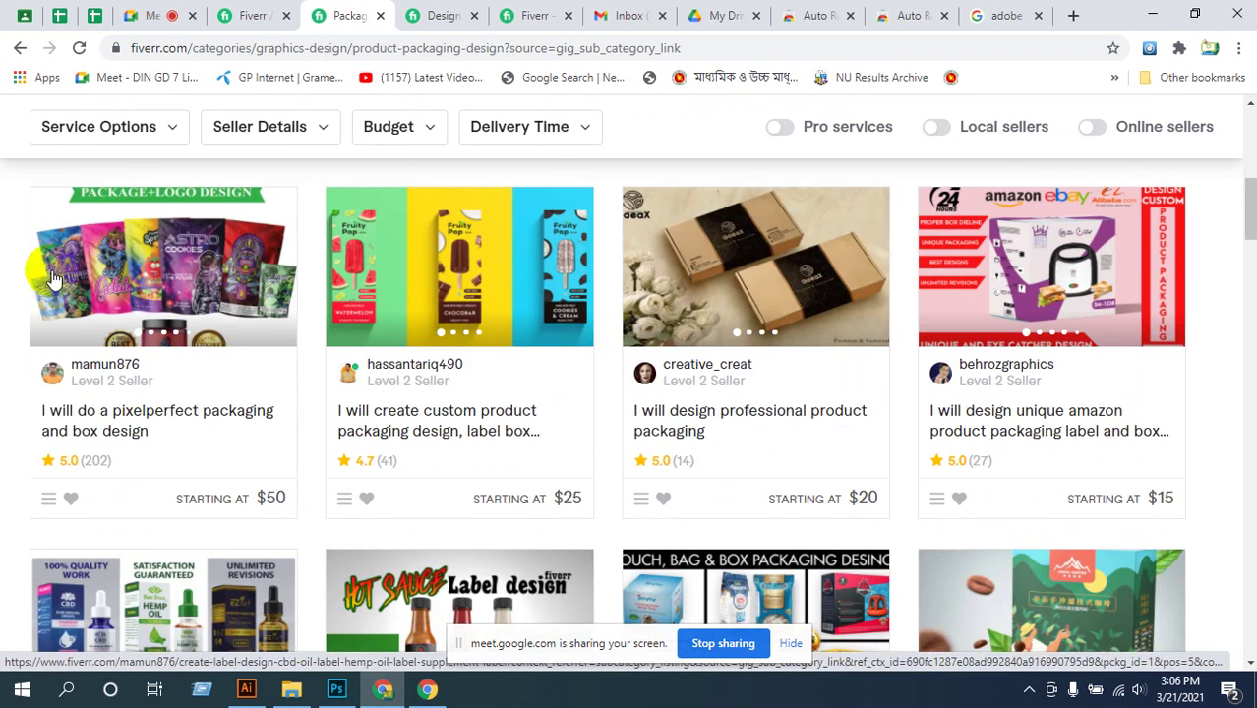
double_click(178, 270)
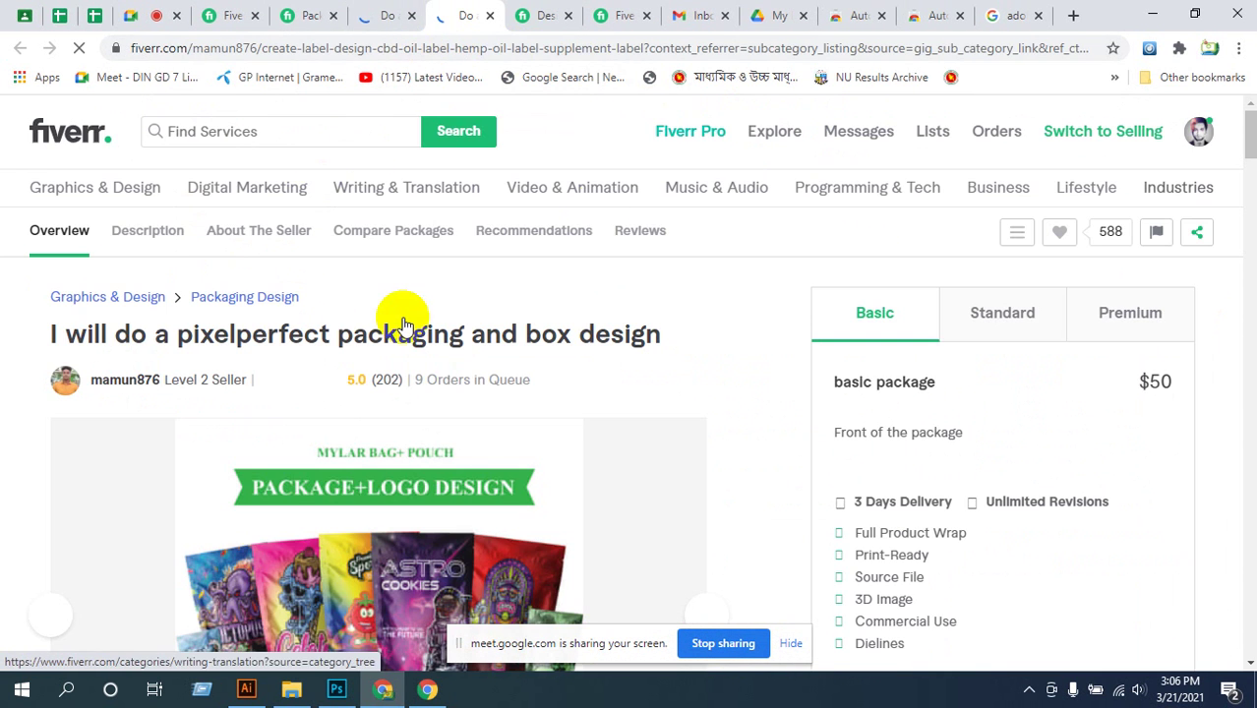
- Search Google for getintopc in a new tab and open the Get Into PC home page
click(1018, 25)
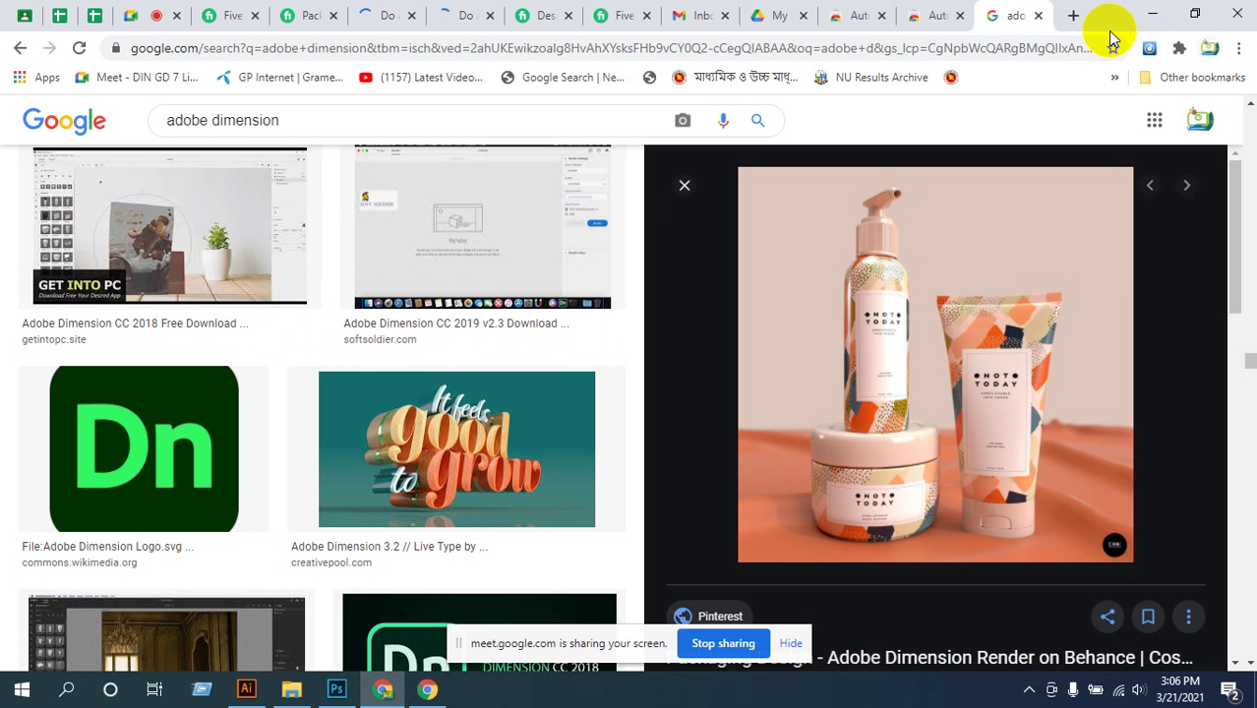
click(1072, 16)
click(957, 48)
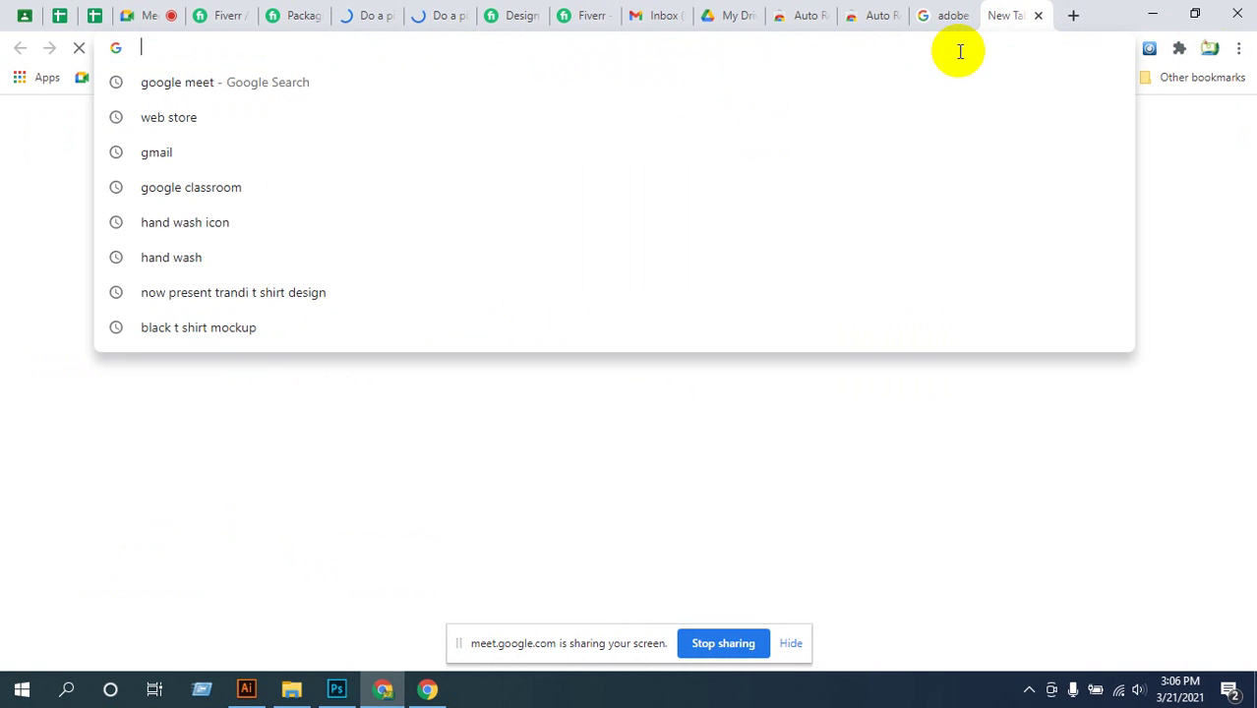
text(getinto)
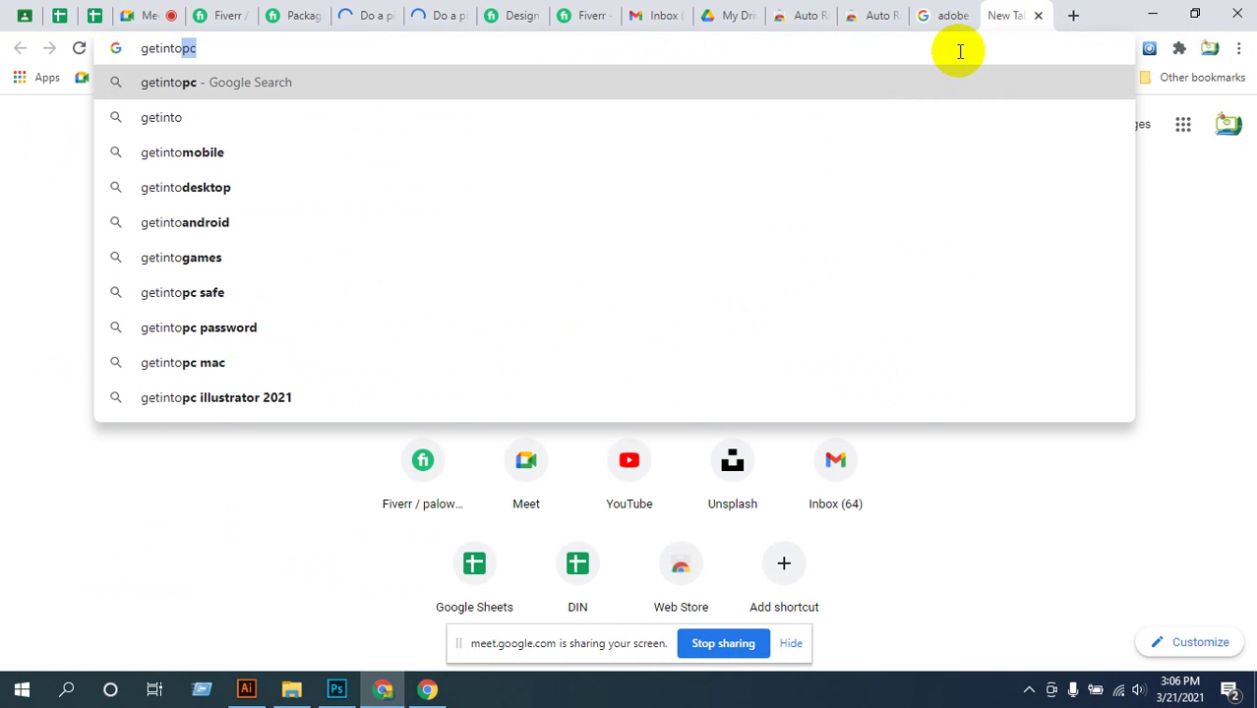
key(Return)
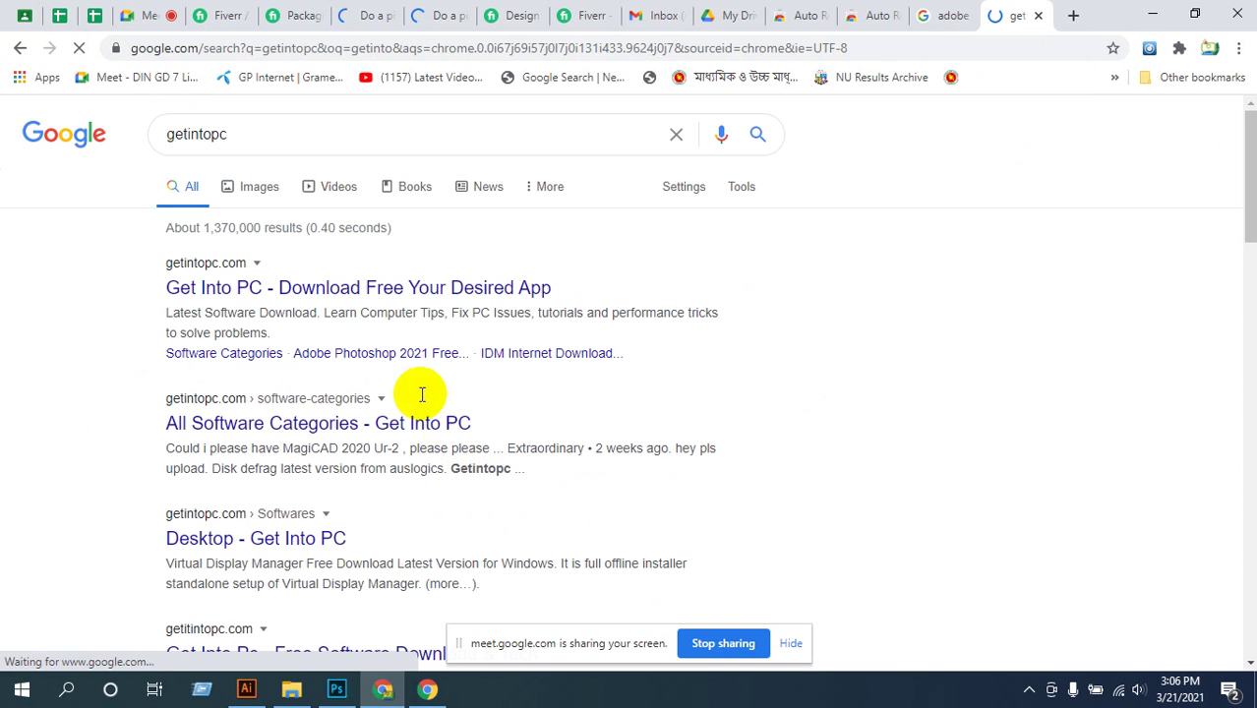
click(365, 289)
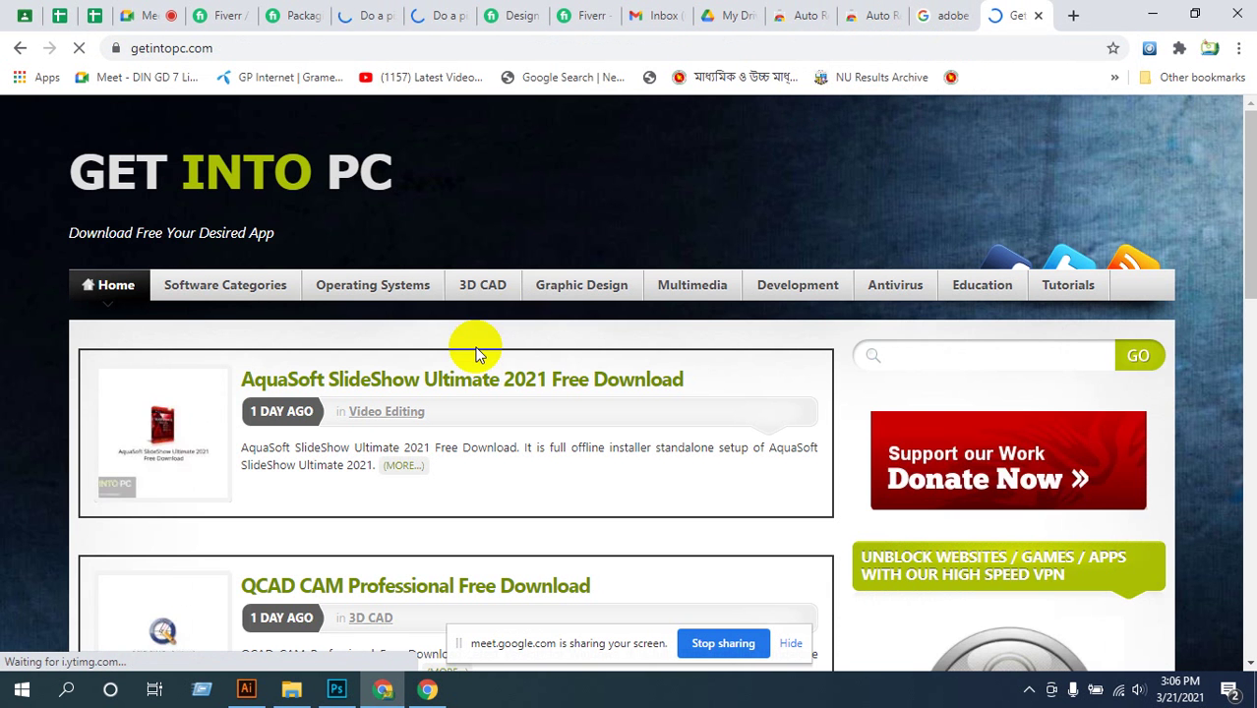
- Search the Get Into PC site for "adobe dimension cc2021", correcting the misspelled word to "dimension"
scroll(475, 354, down, 2)
scroll(280, 303, up, 2)
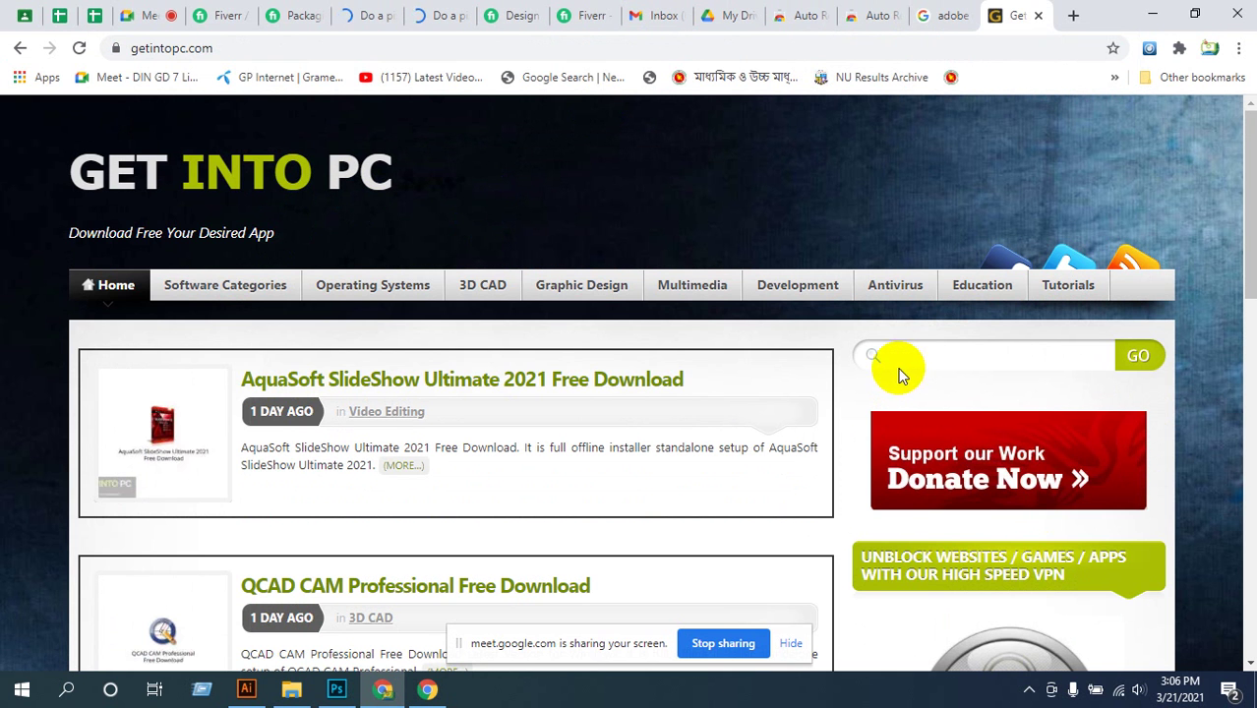
scroll(315, 486, down, 5)
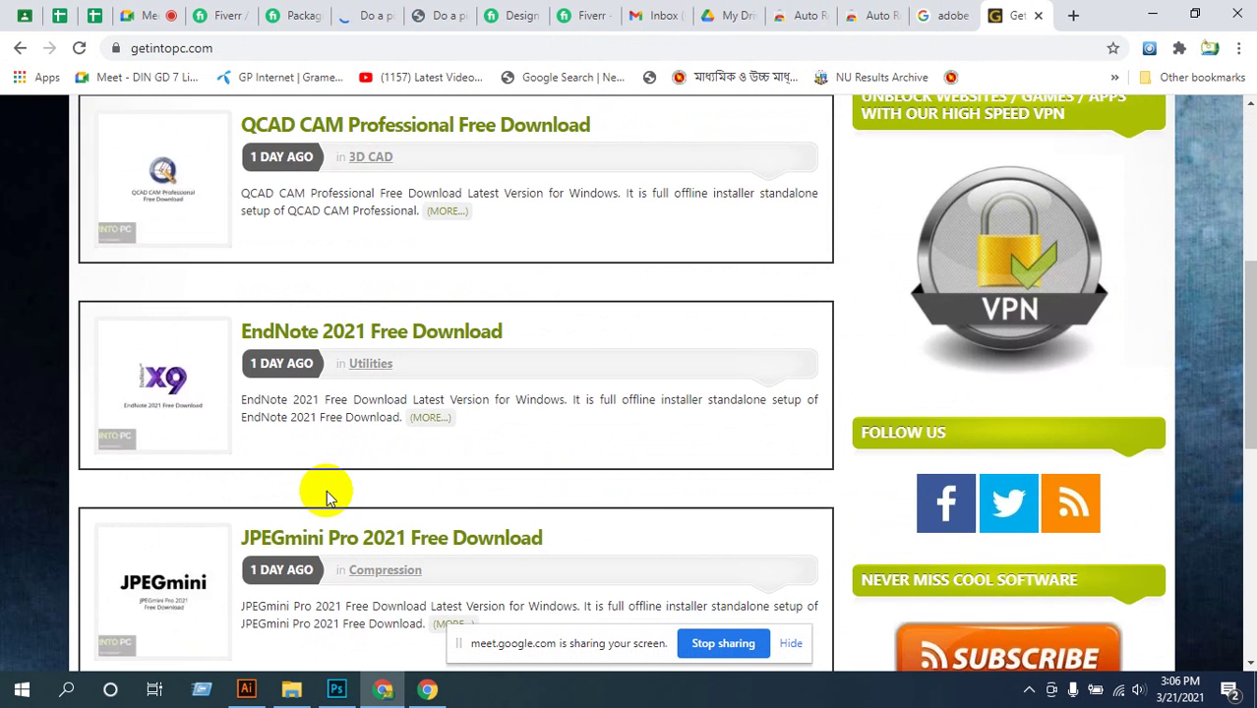
scroll(325, 490, up, 5)
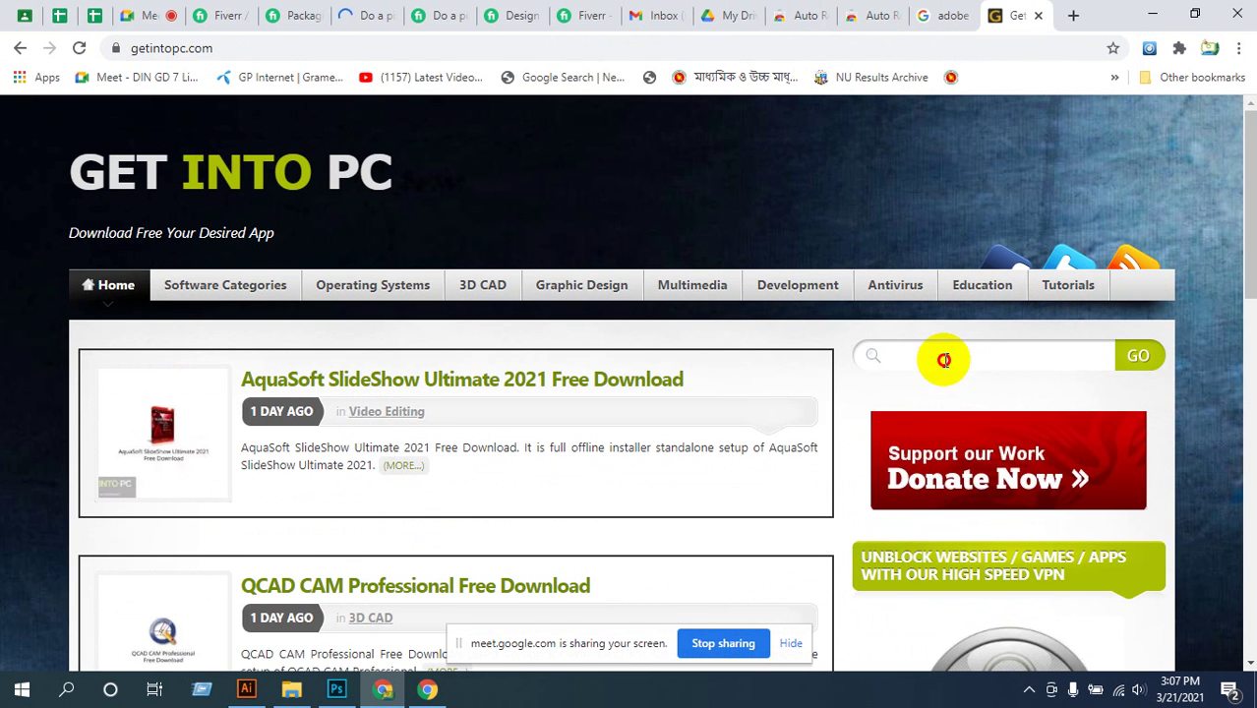
click(943, 360)
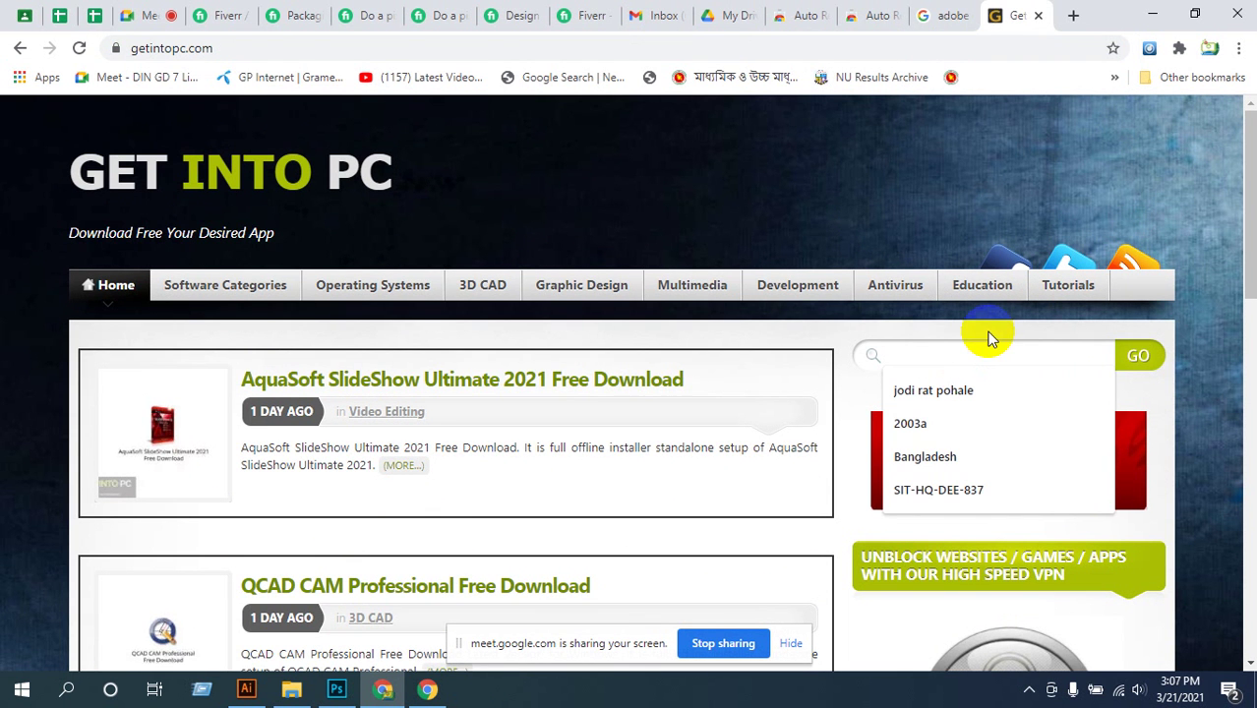
text(adobe dimention cc2021)
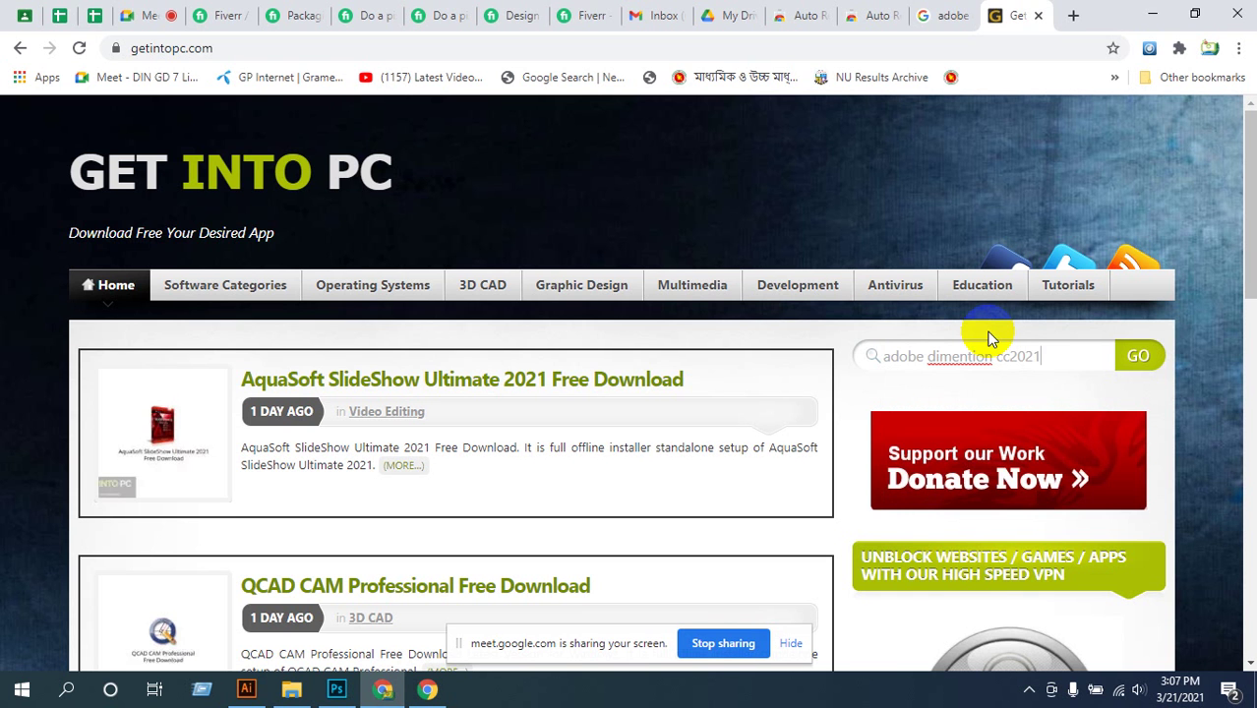
right_click(978, 358)
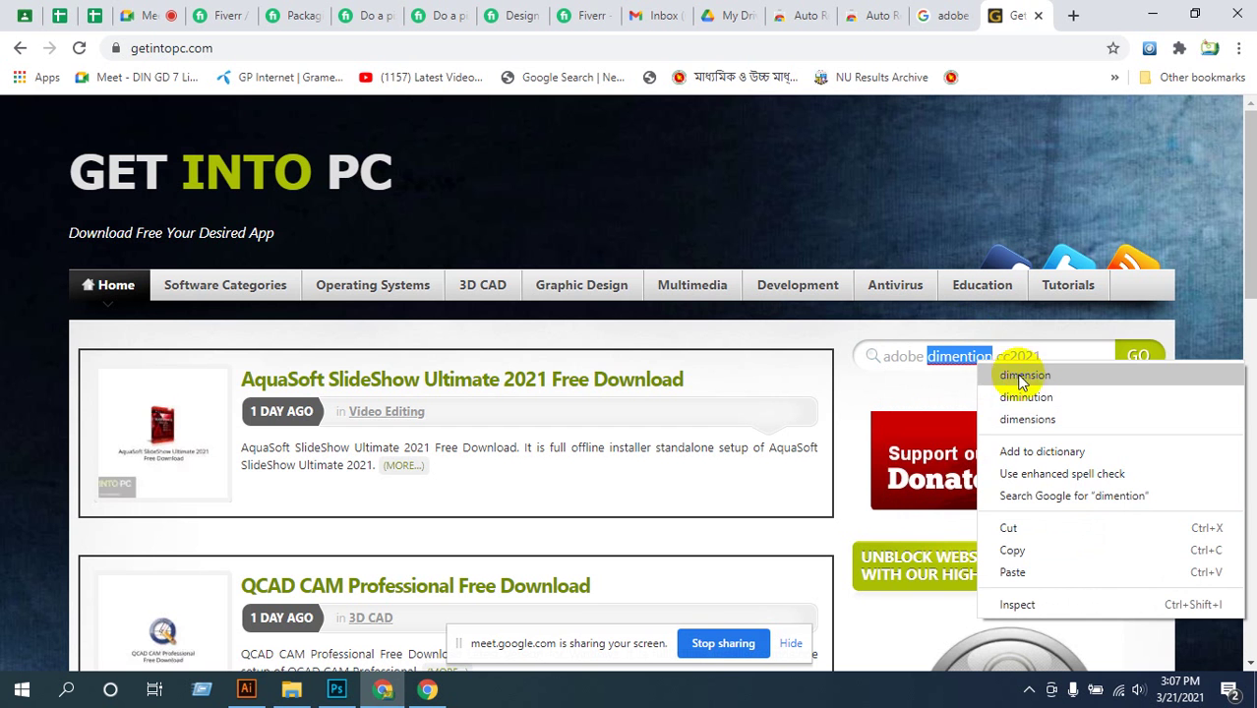
click(1027, 376)
click(1131, 358)
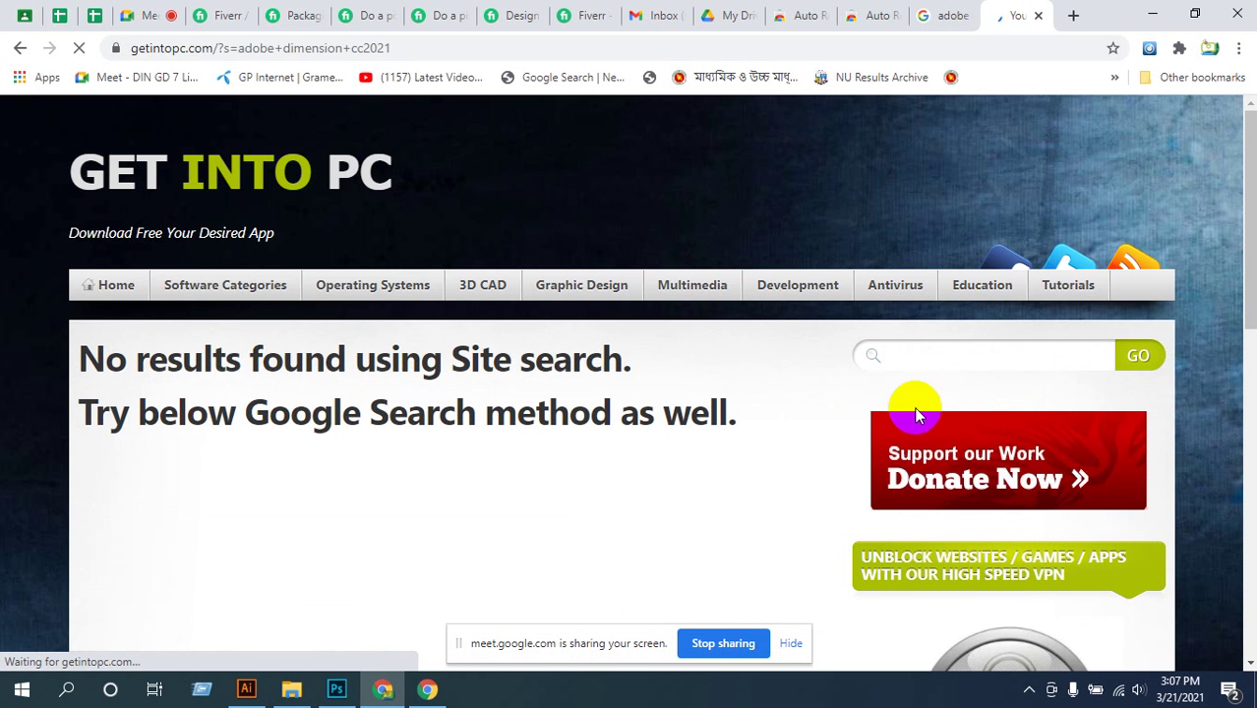
- Open the Adobe Dimension CC 2020 Free Download result and request the 64-bit x64 v3.4.0.2791 download
scroll(574, 340, down, 4)
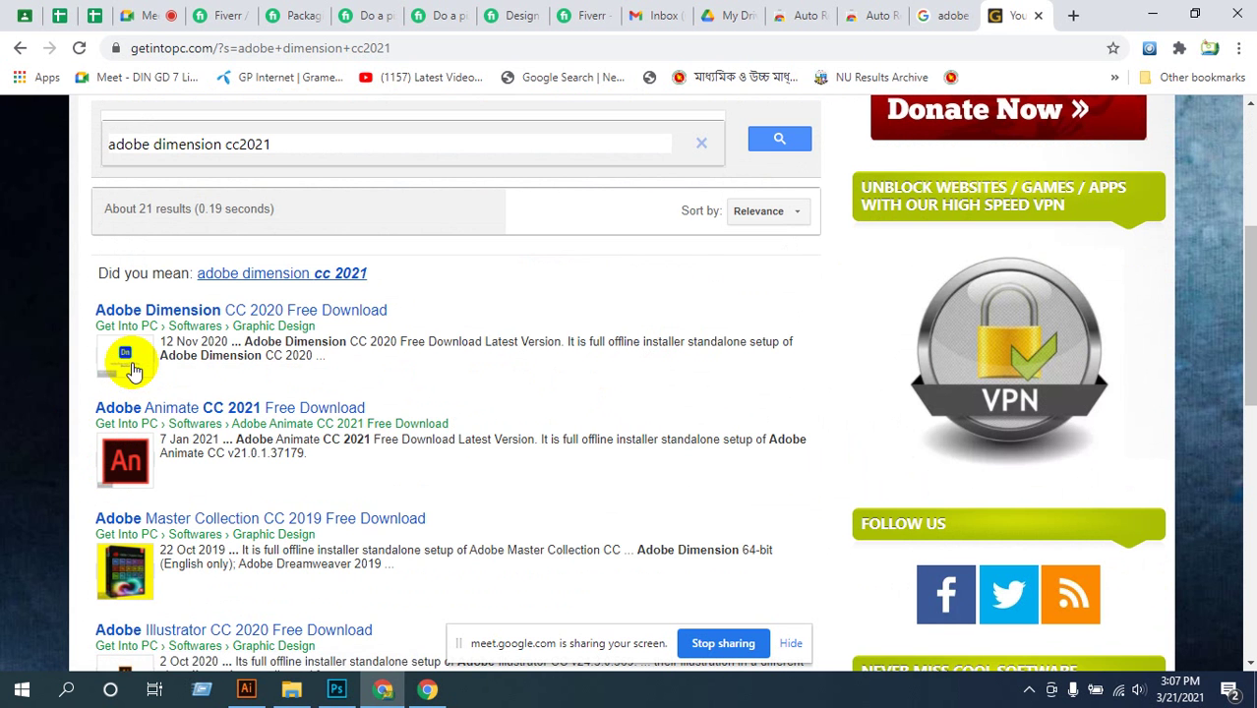
click(352, 313)
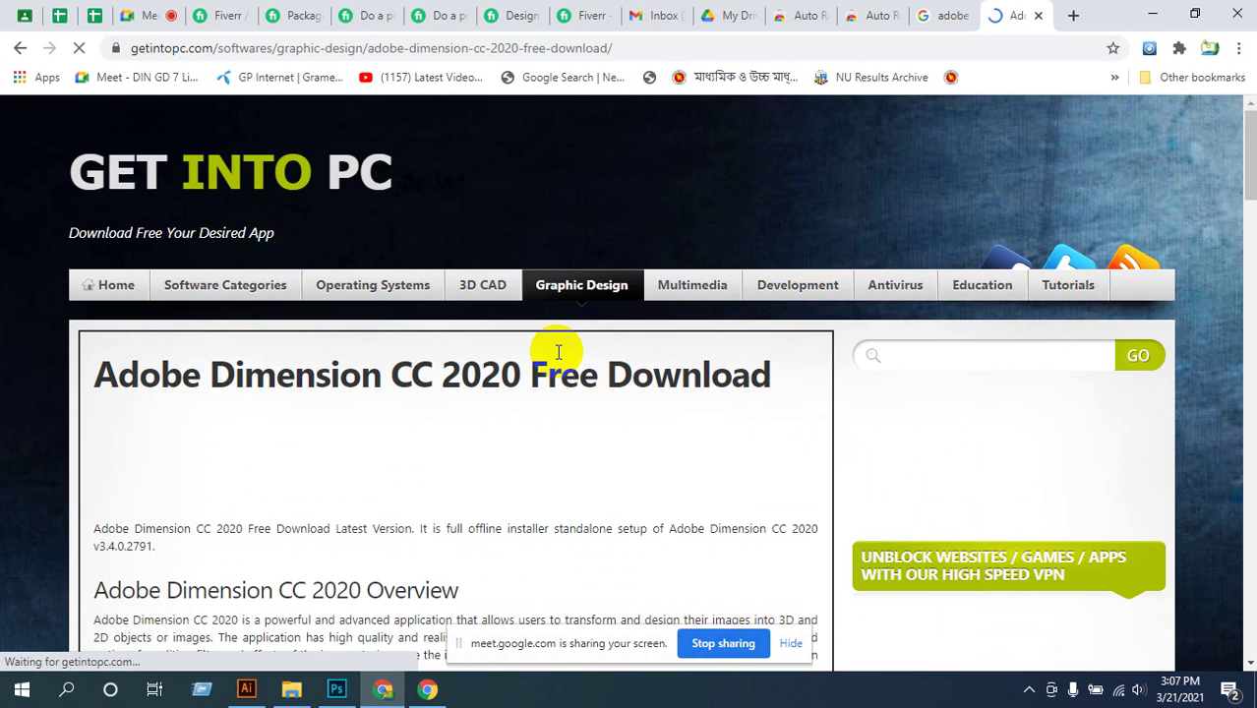
scroll(573, 352, down, 5)
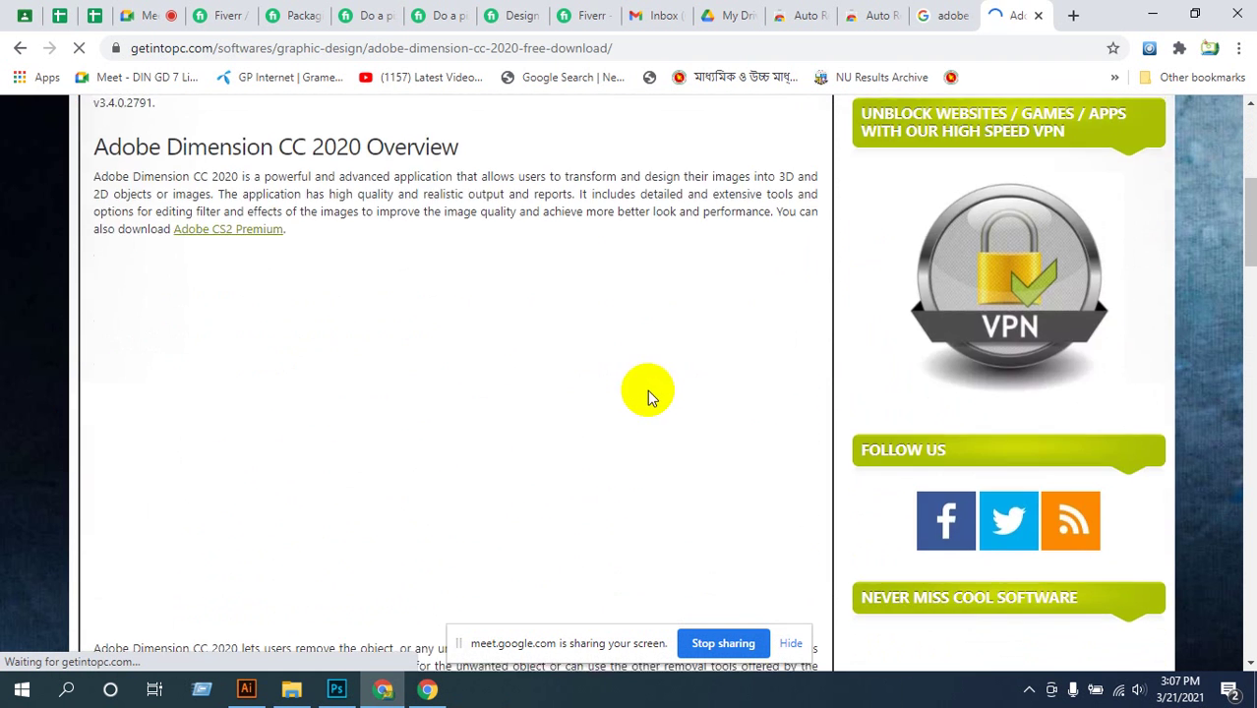
scroll(437, 403, down, 5)
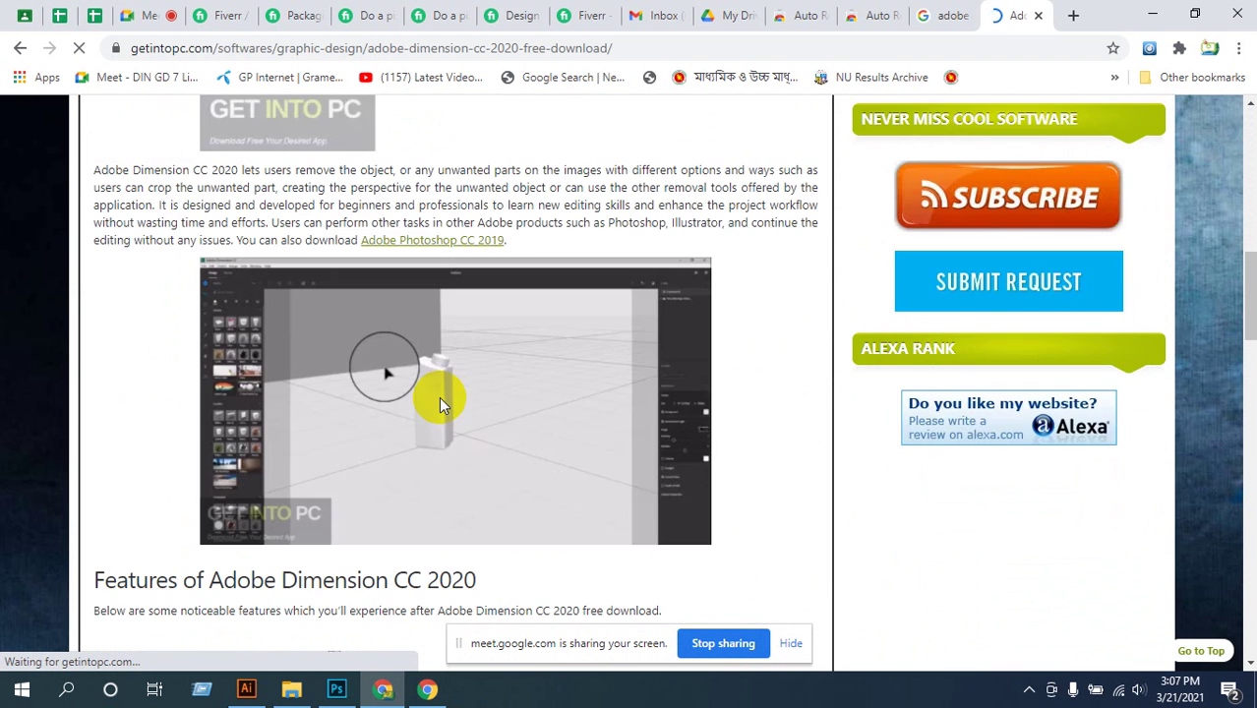
scroll(439, 399, down, 3)
scroll(440, 403, down, 12)
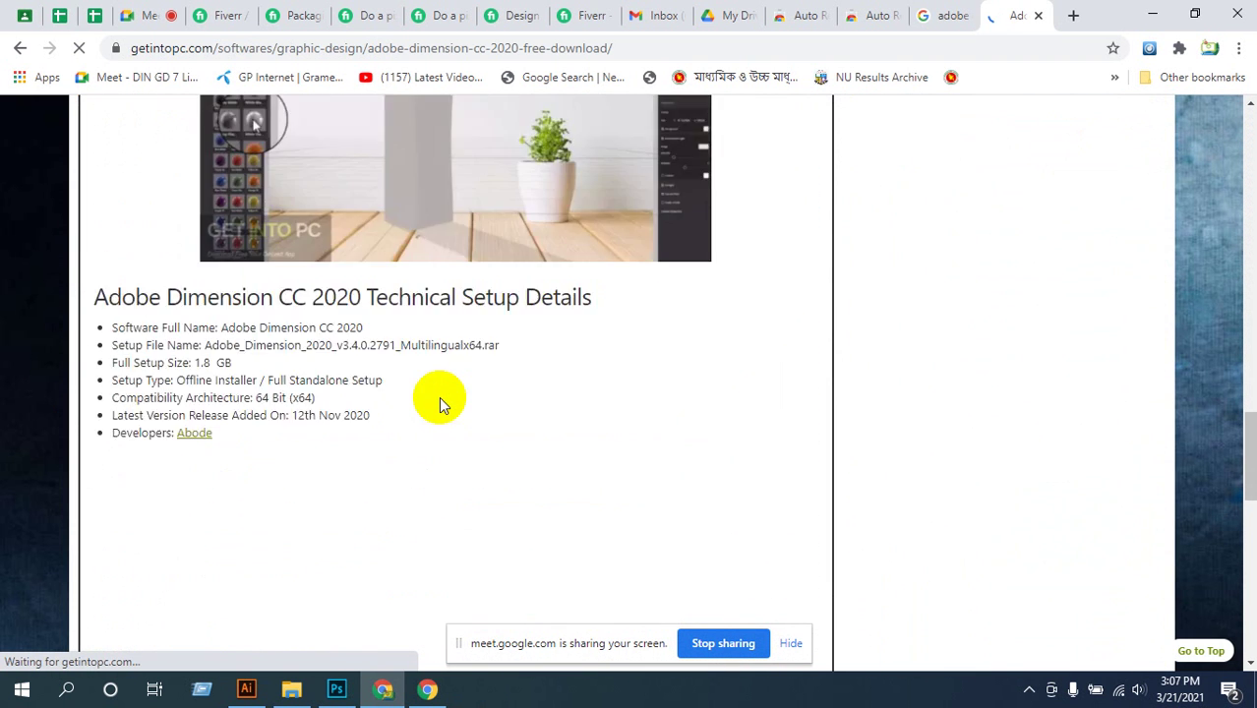
scroll(439, 401, down, 4)
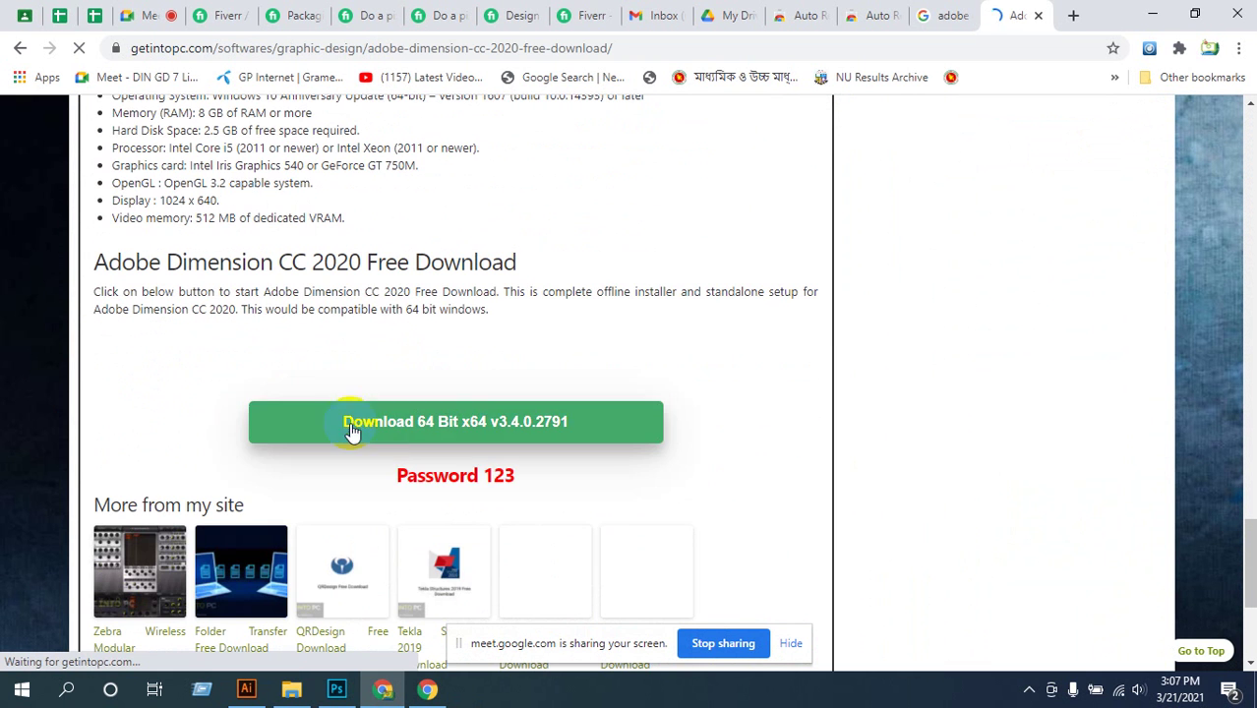
click(622, 430)
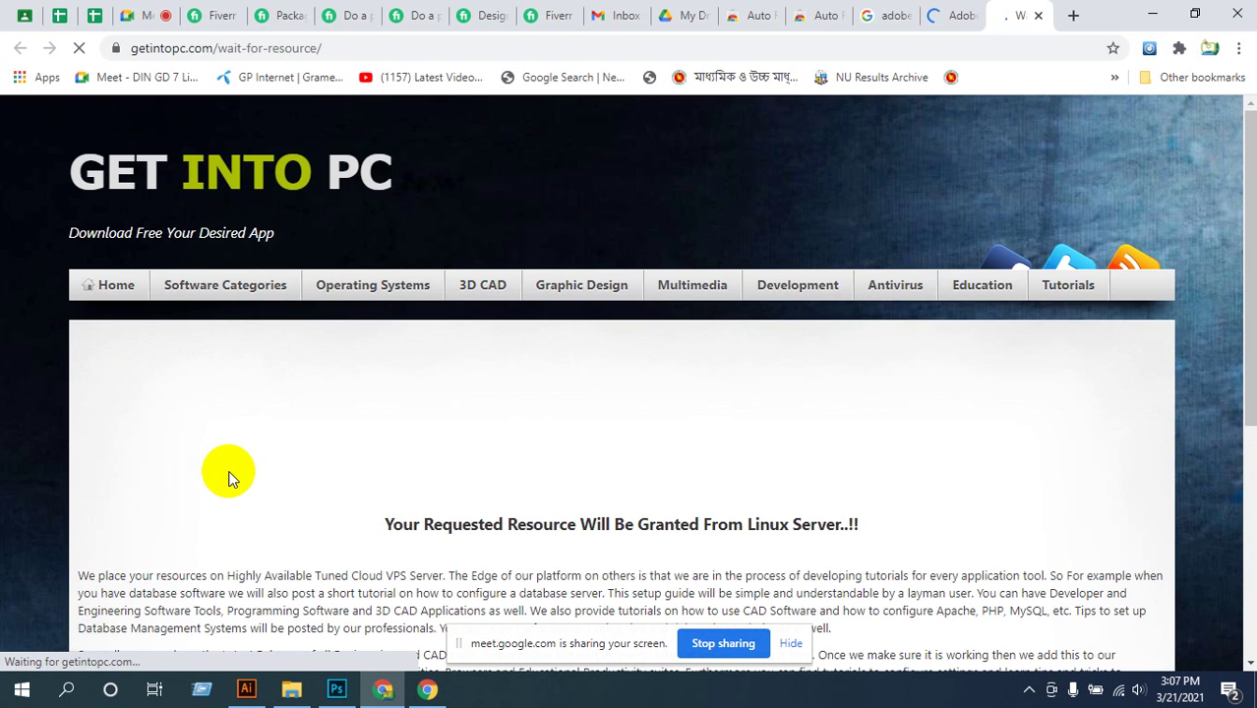
- Copy the download page's address and send it to everyone in the Google Meet class chat
click(195, 50)
key(ctrl+c)
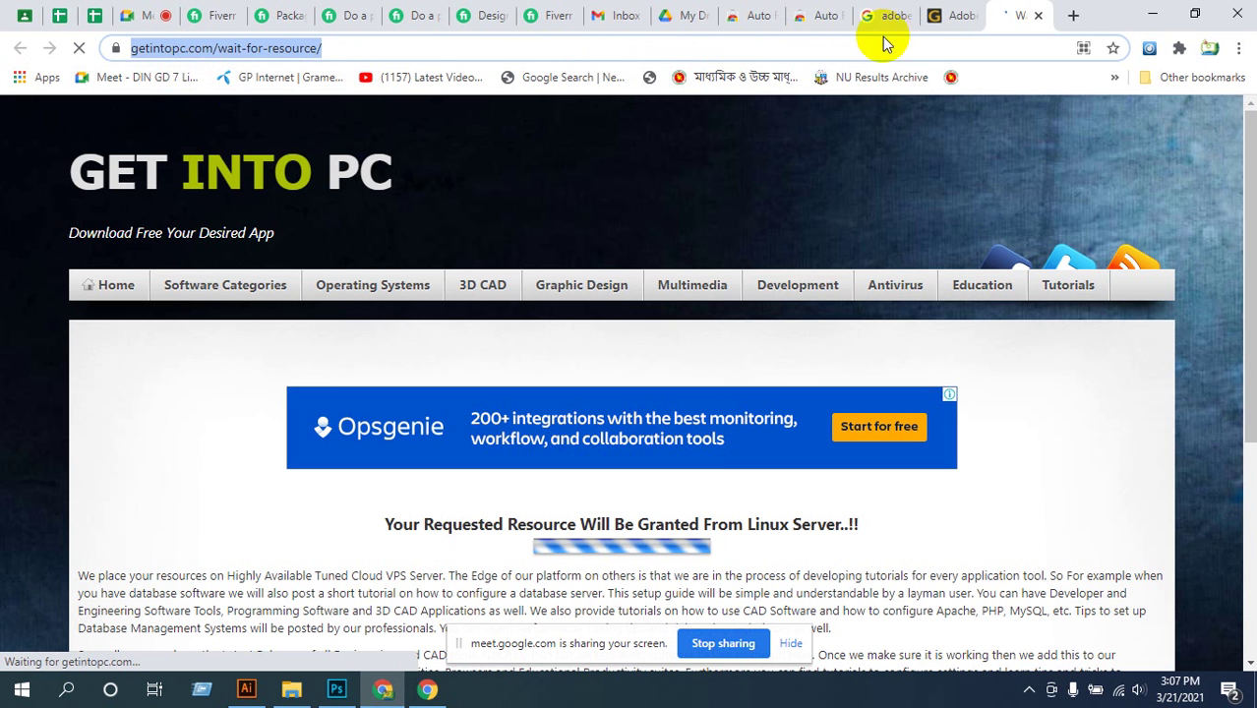
click(132, 16)
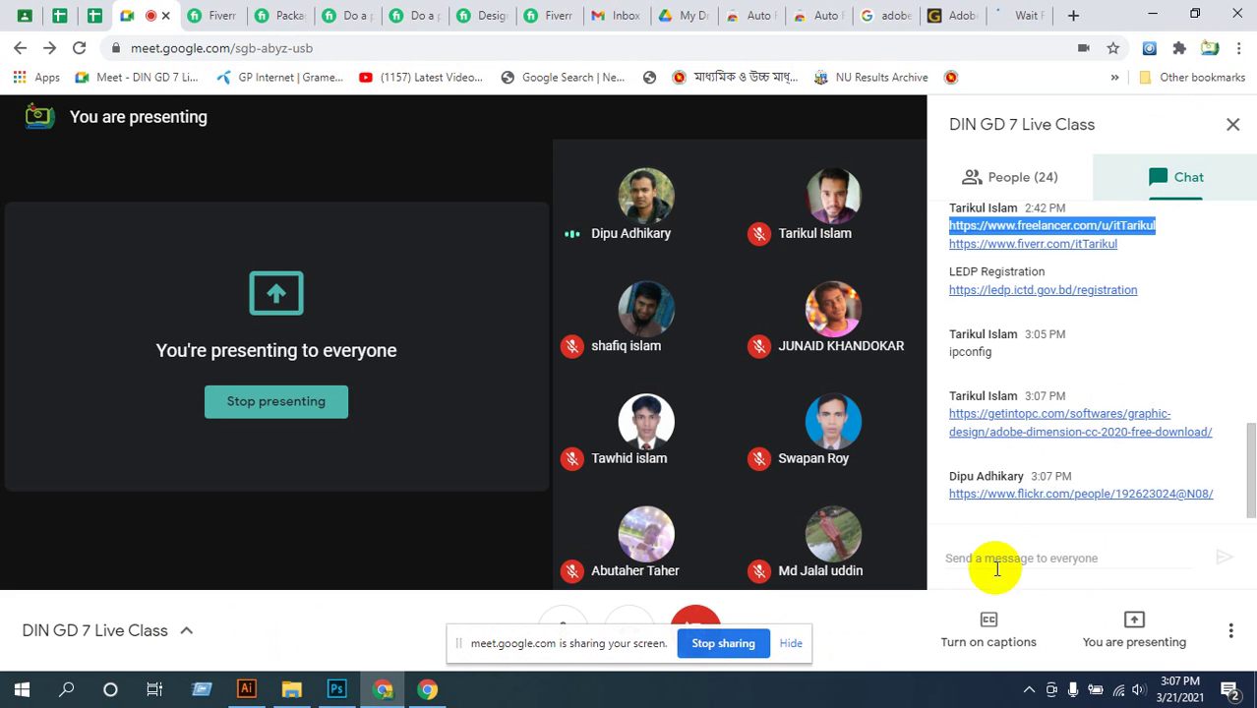
click(1018, 561)
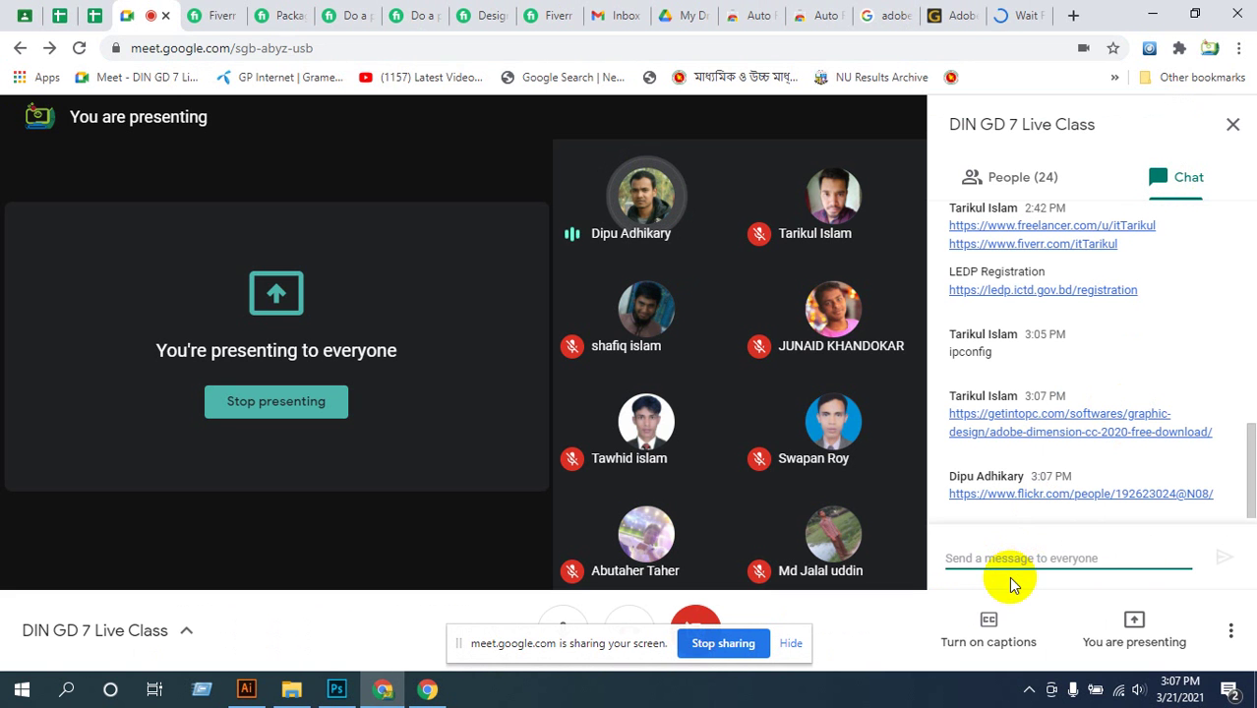
key(ctrl+v)
click(1222, 561)
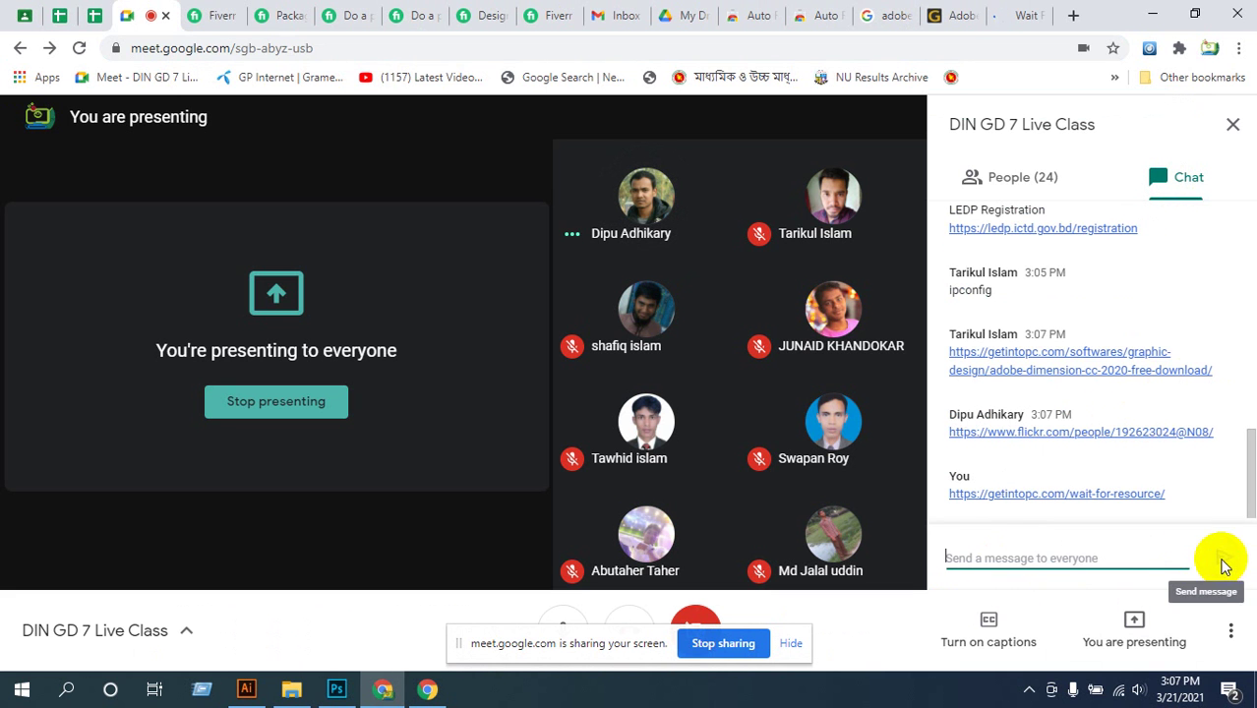
mouse_move(786, 359)
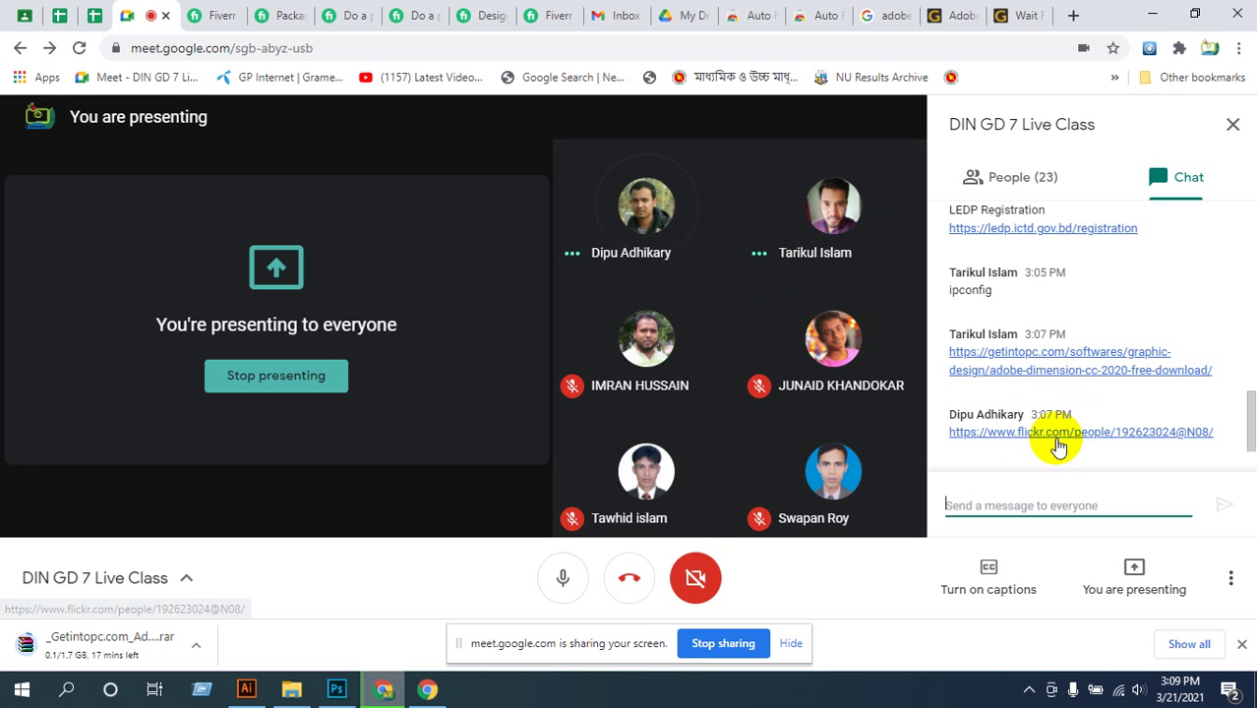
scroll(1055, 441, up, 1)
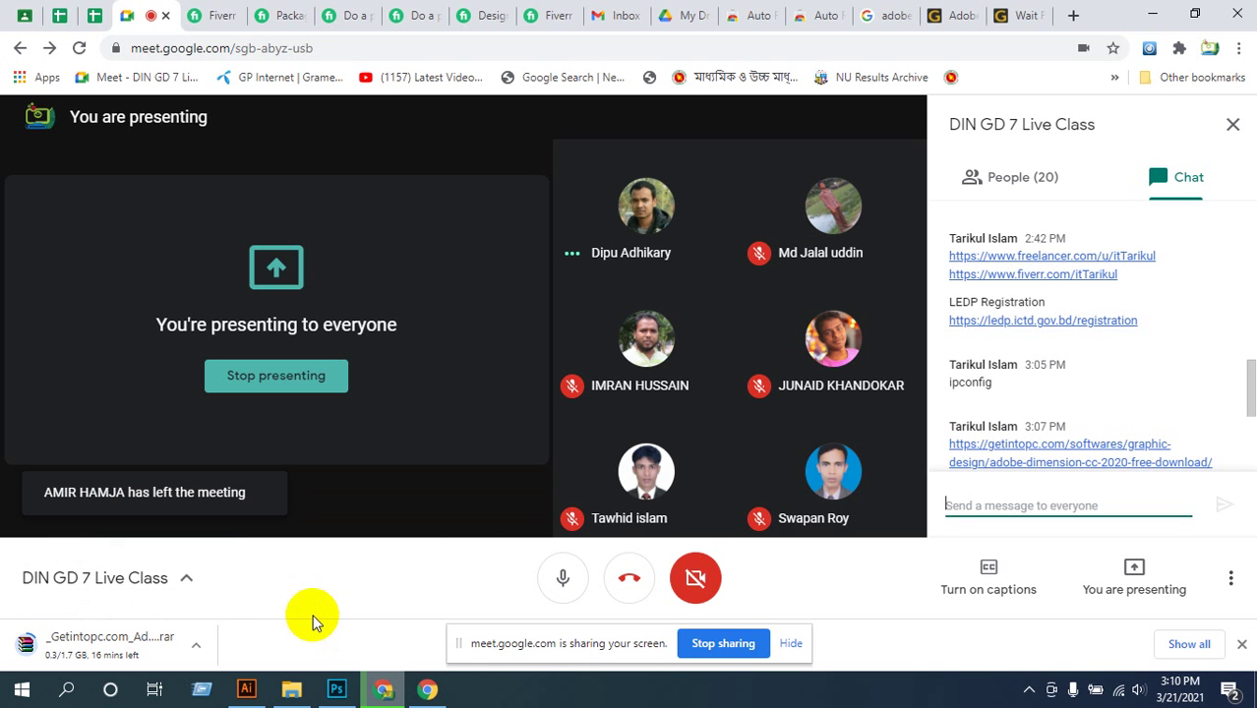
- Switch to Illustrator and tidy the workspace by moving the floating panel beside the docked panels and hiding the screen-sharing bar
click(248, 690)
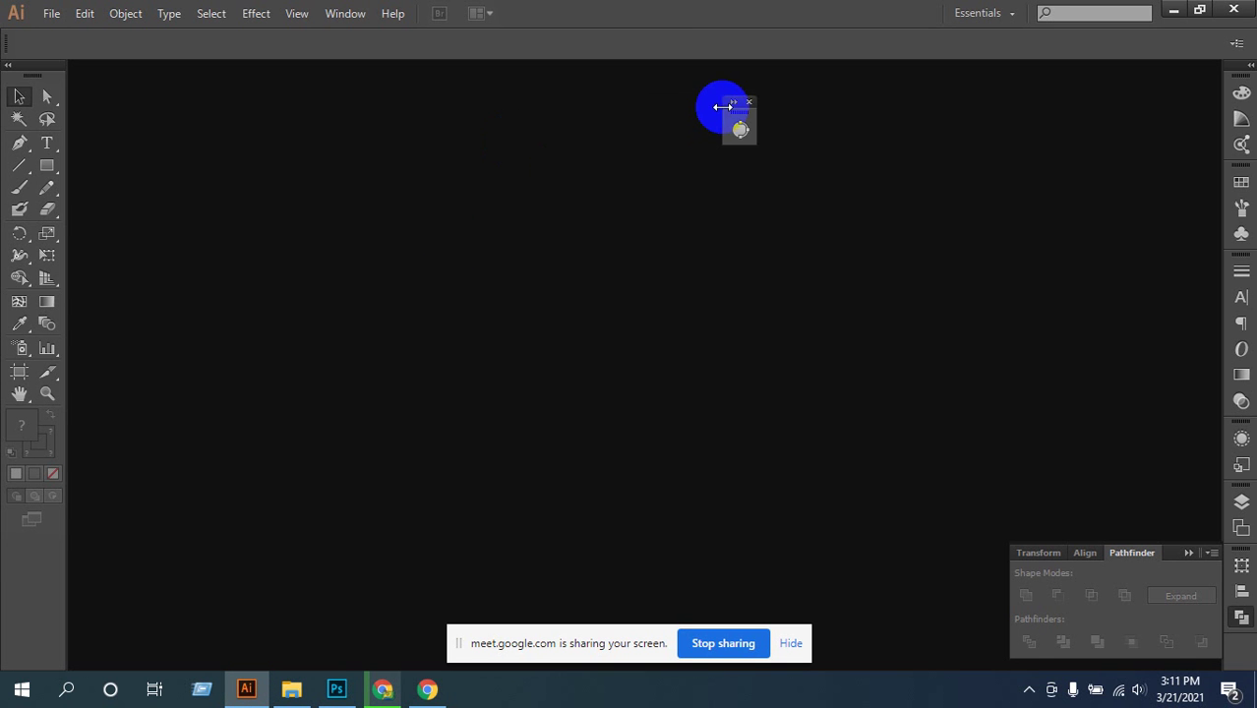
drag(721, 108, 1182, 80)
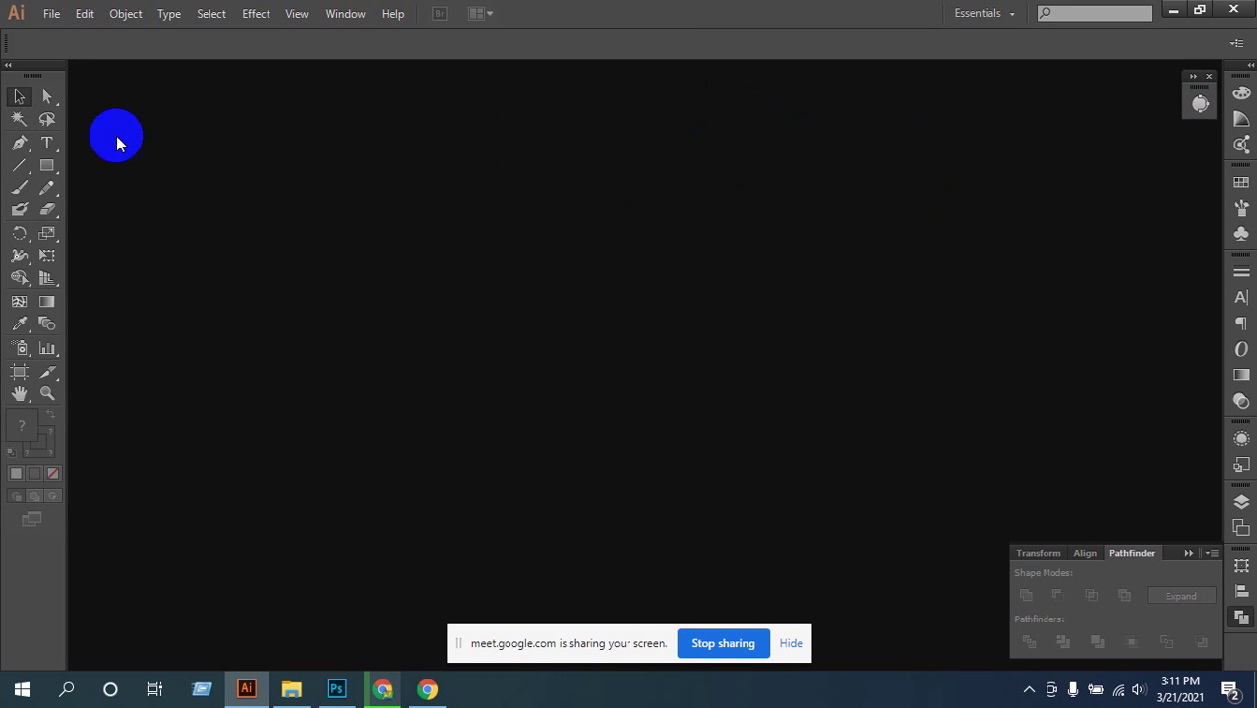
click(791, 643)
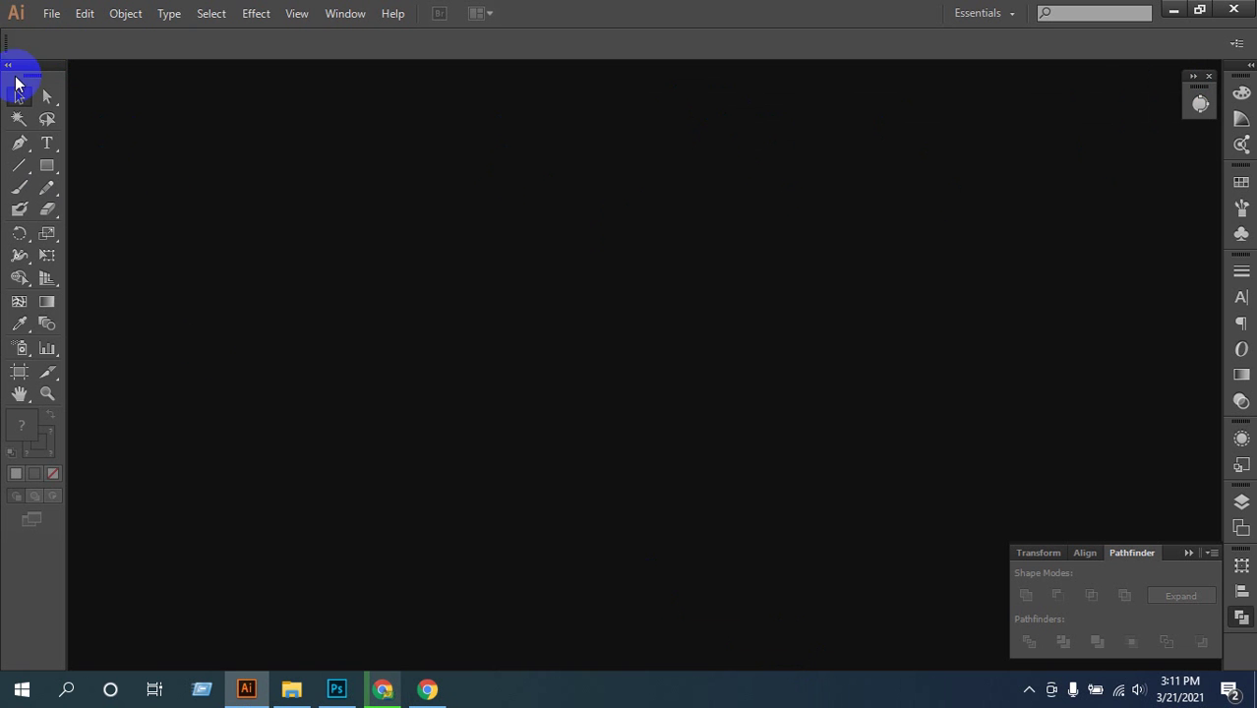
- Open the Illustrator file T Shirt Design Covid-19 Hand Wash Save Life from the T-shirt design folder
click(45, 14)
click(90, 75)
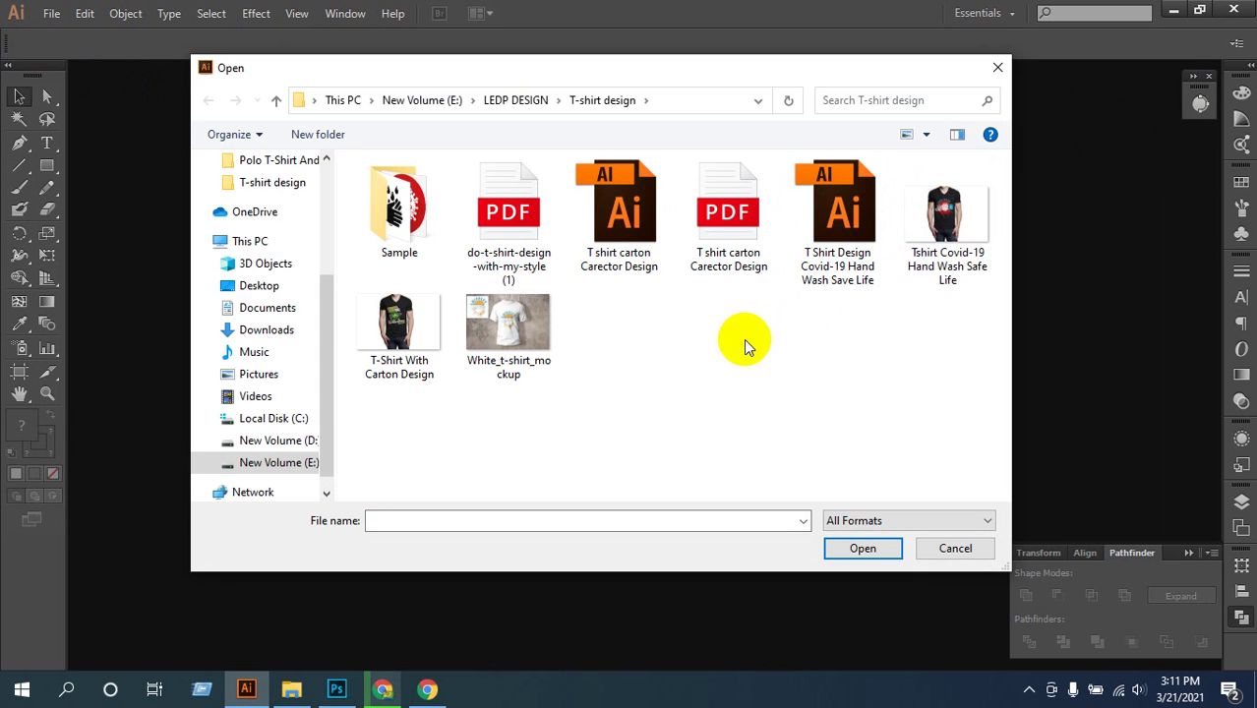
click(839, 226)
double_click(838, 229)
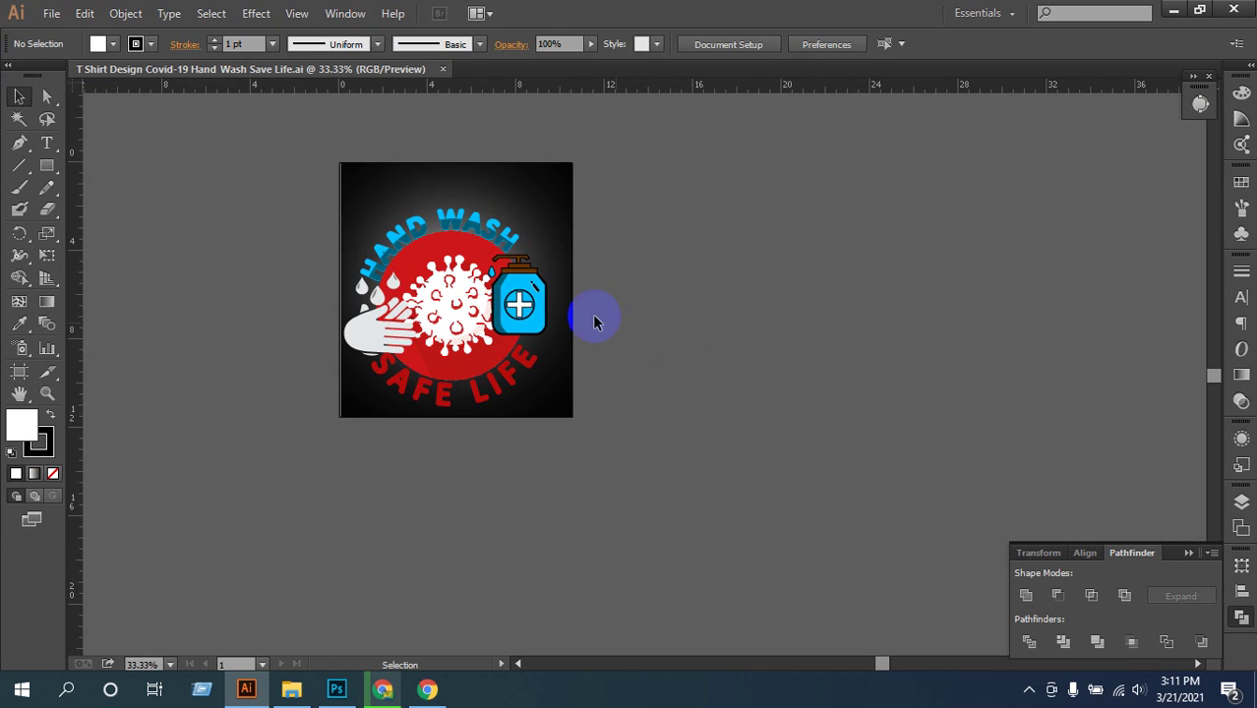
- Stretch the black gradient background rectangle outward to cover the white strip along the artboard's left edge, and deselect it
click(513, 331)
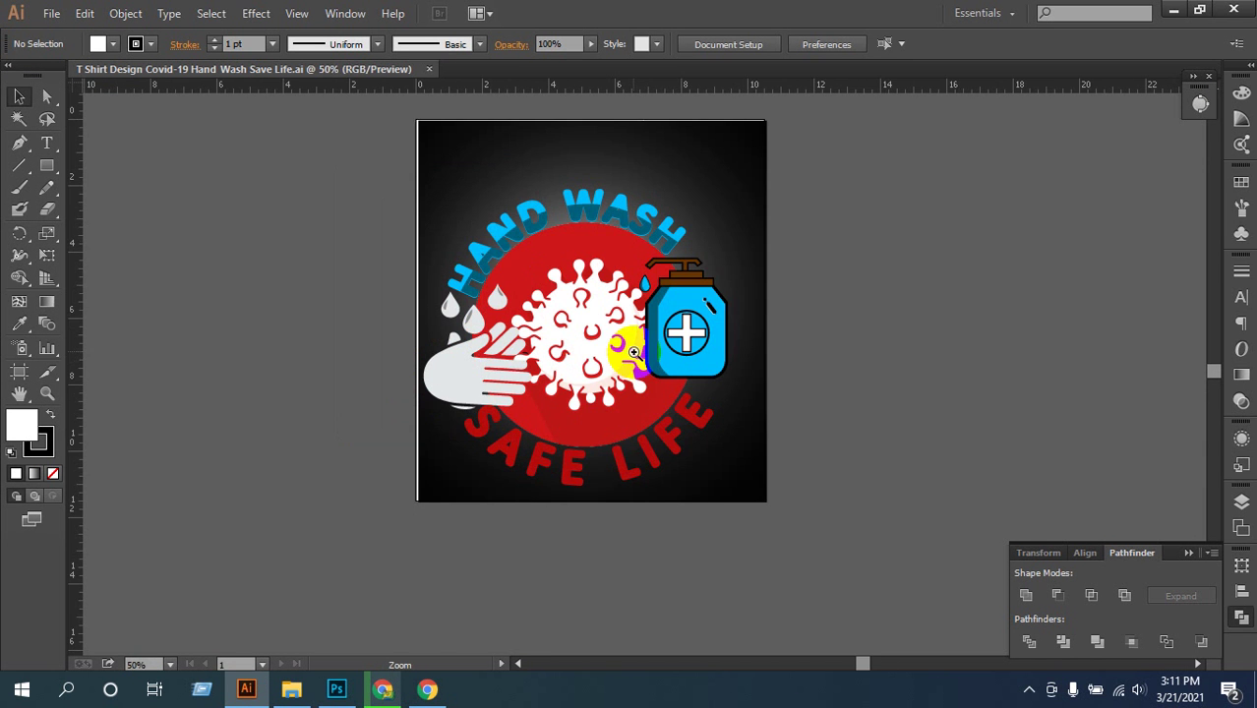
click(633, 351)
click(639, 351)
drag(742, 398, 786, 435)
alt+click(390, 511)
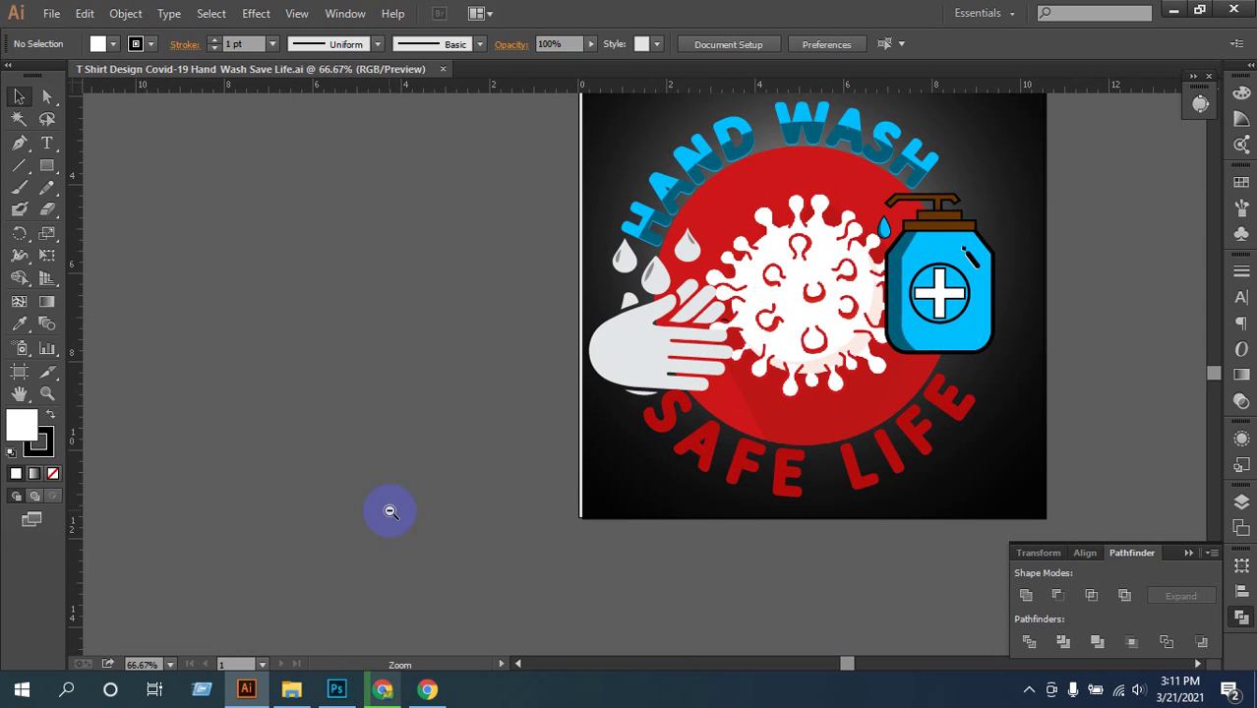
click(603, 497)
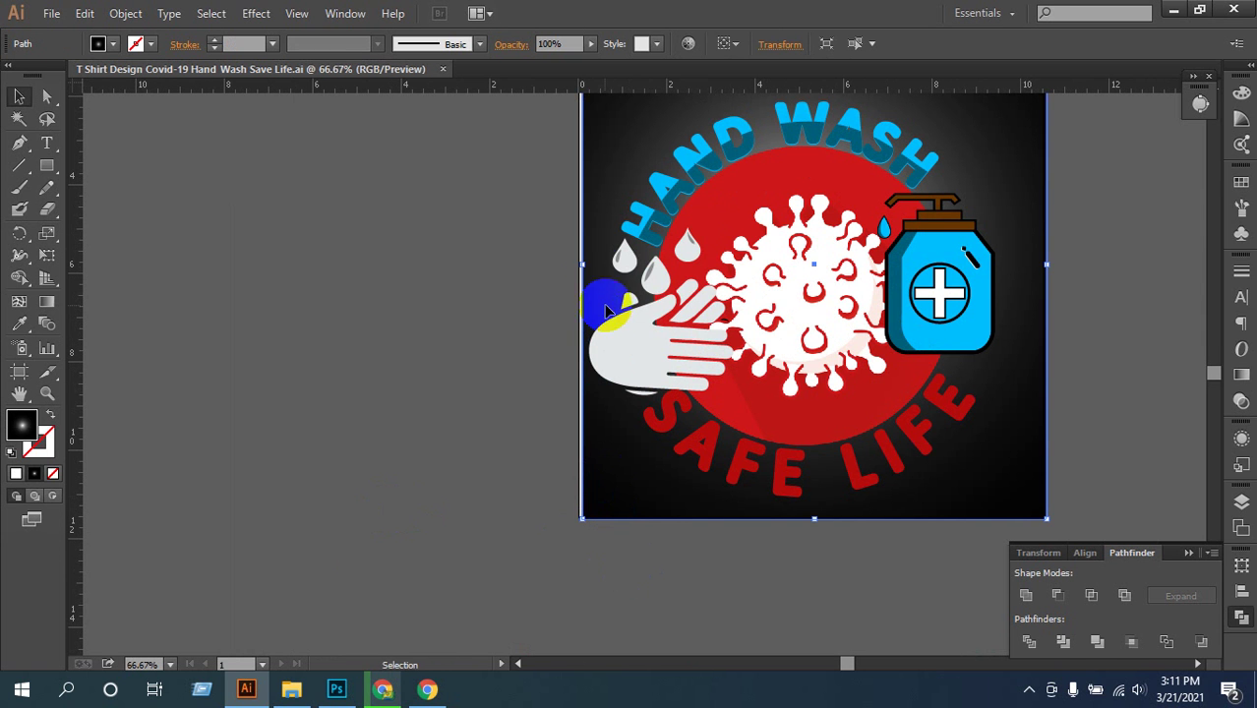
drag(581, 264, 549, 295)
click(533, 463)
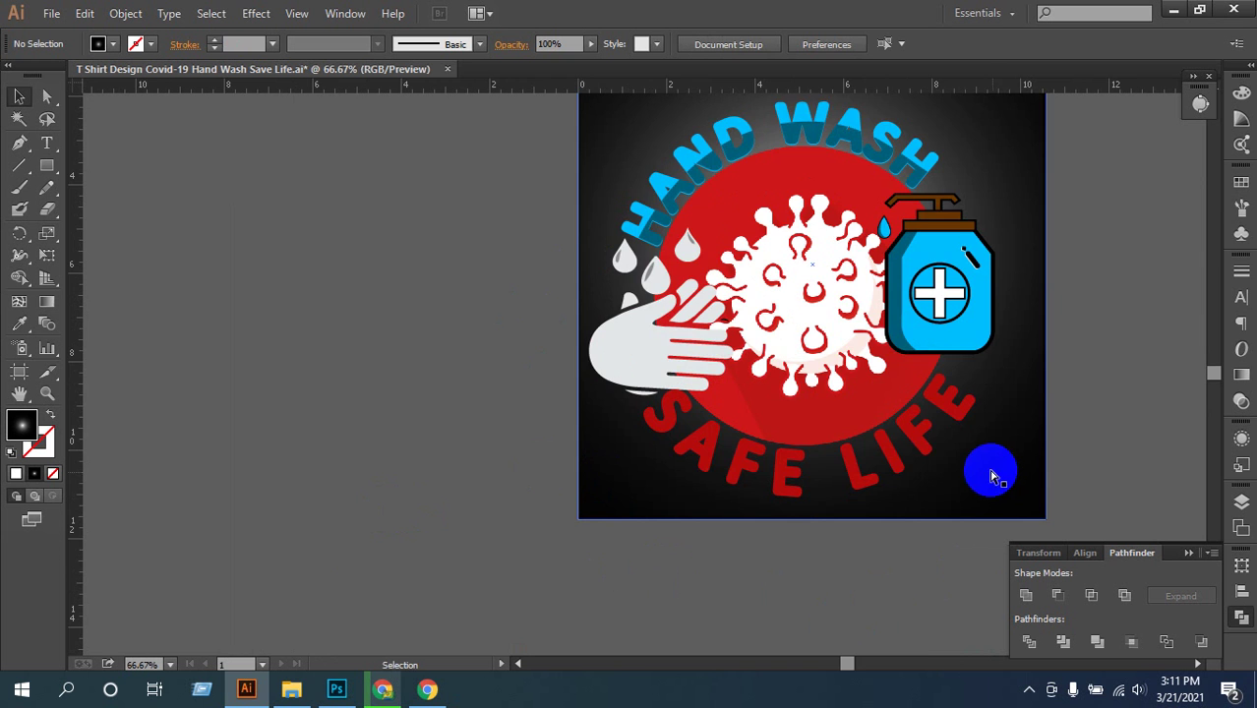
- Try moving the dark lower shading of the HAND WASH lettering up off the text, and undo the move
click(851, 182)
drag(717, 397, 719, 377)
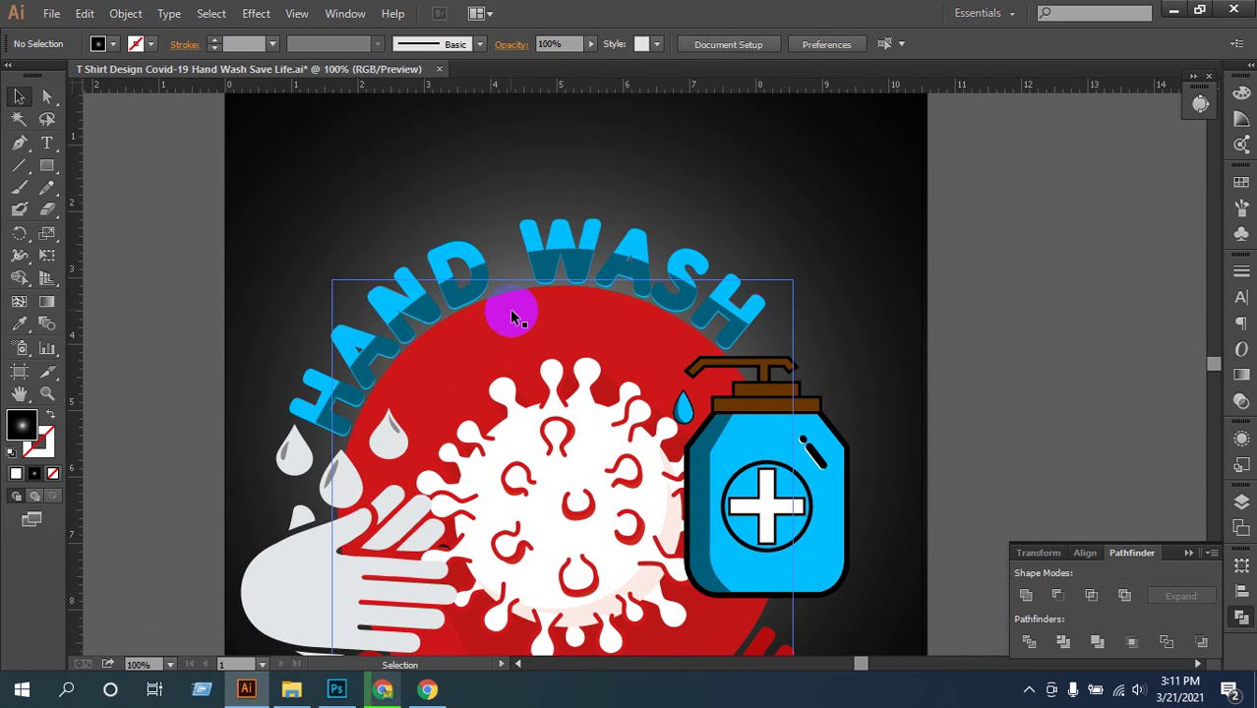
click(591, 265)
drag(590, 264, 642, 174)
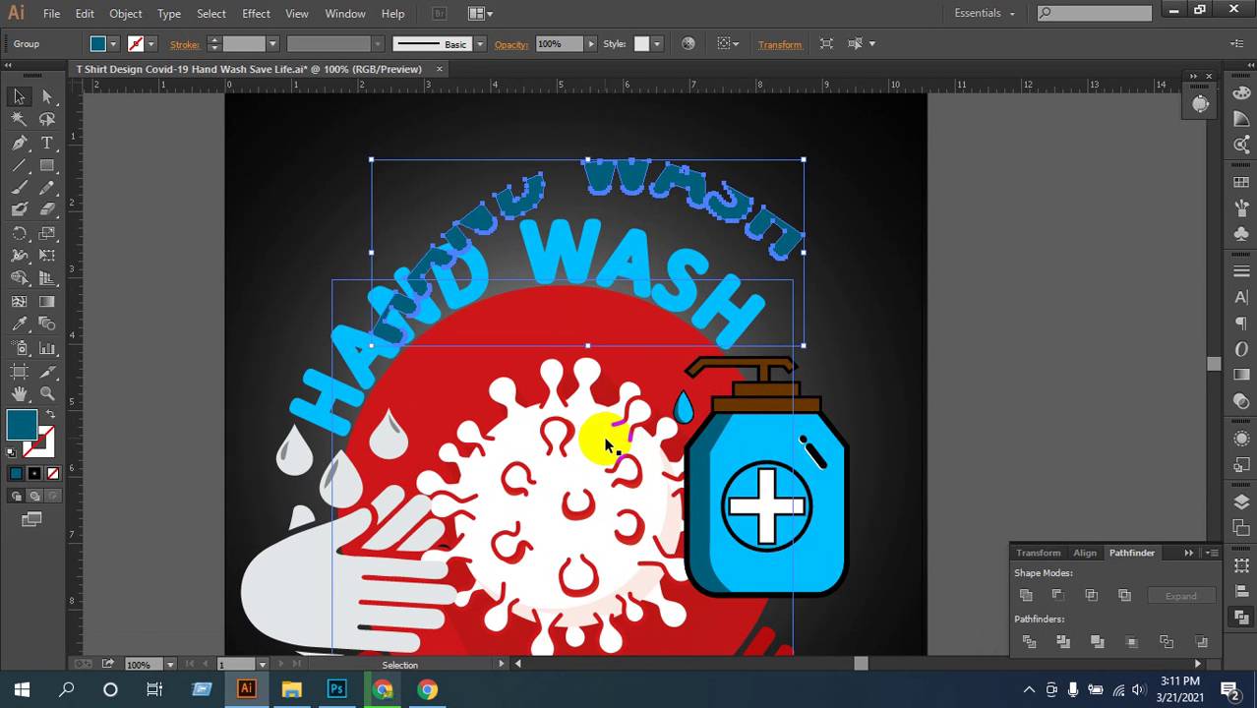
key(ctrl+z)
- Examine the lettering, water drops, washing hands, virus and soap bottle of the T-shirt design up close and as a whole
click(908, 304)
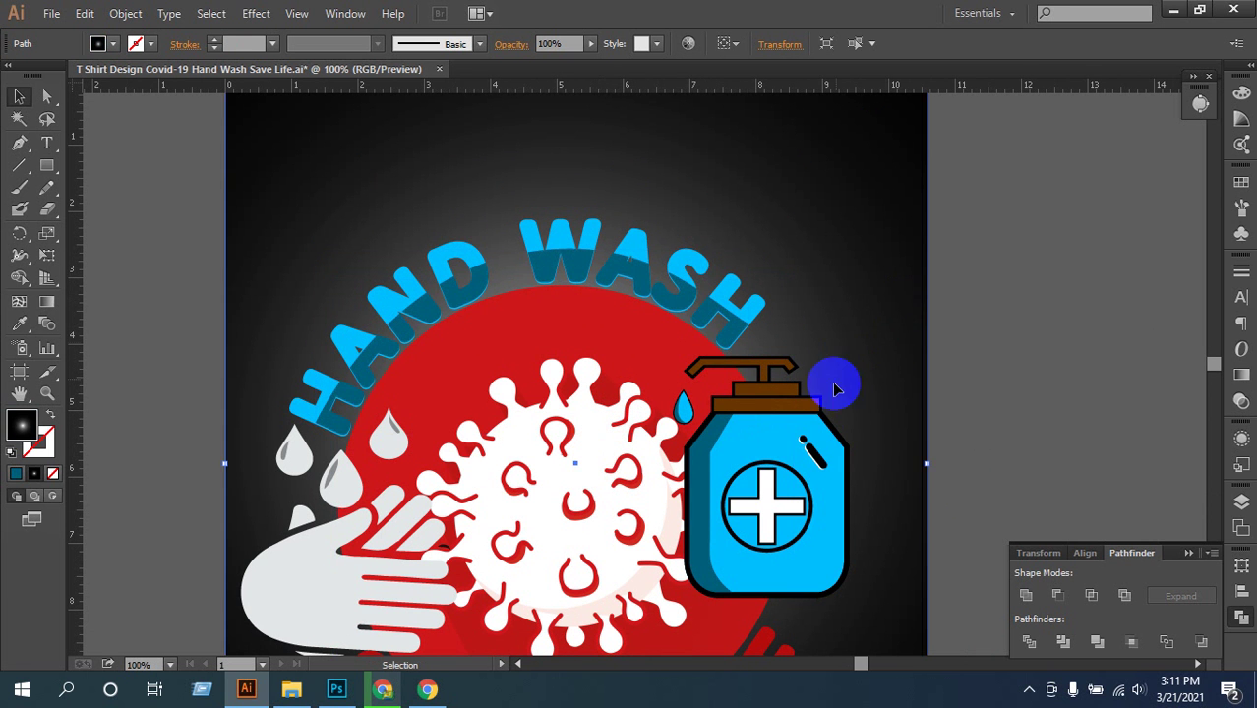
drag(805, 450, 843, 341)
click(458, 271)
click(303, 406)
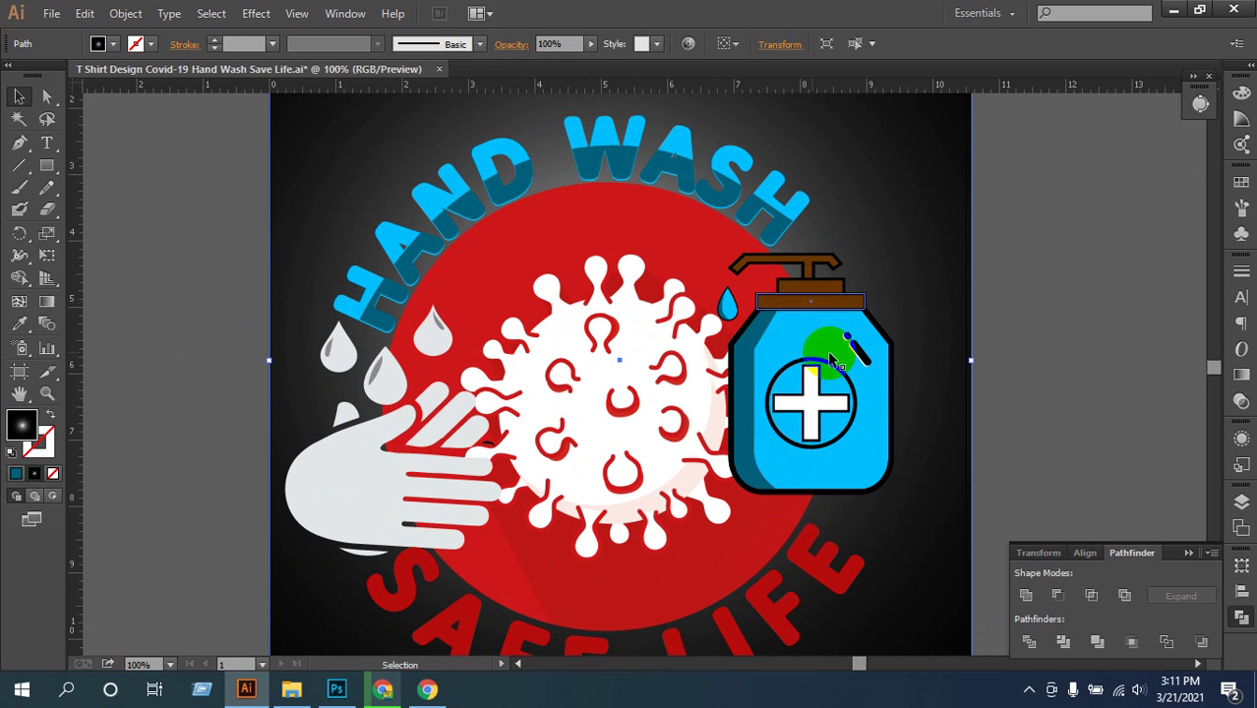
drag(836, 362, 385, 300)
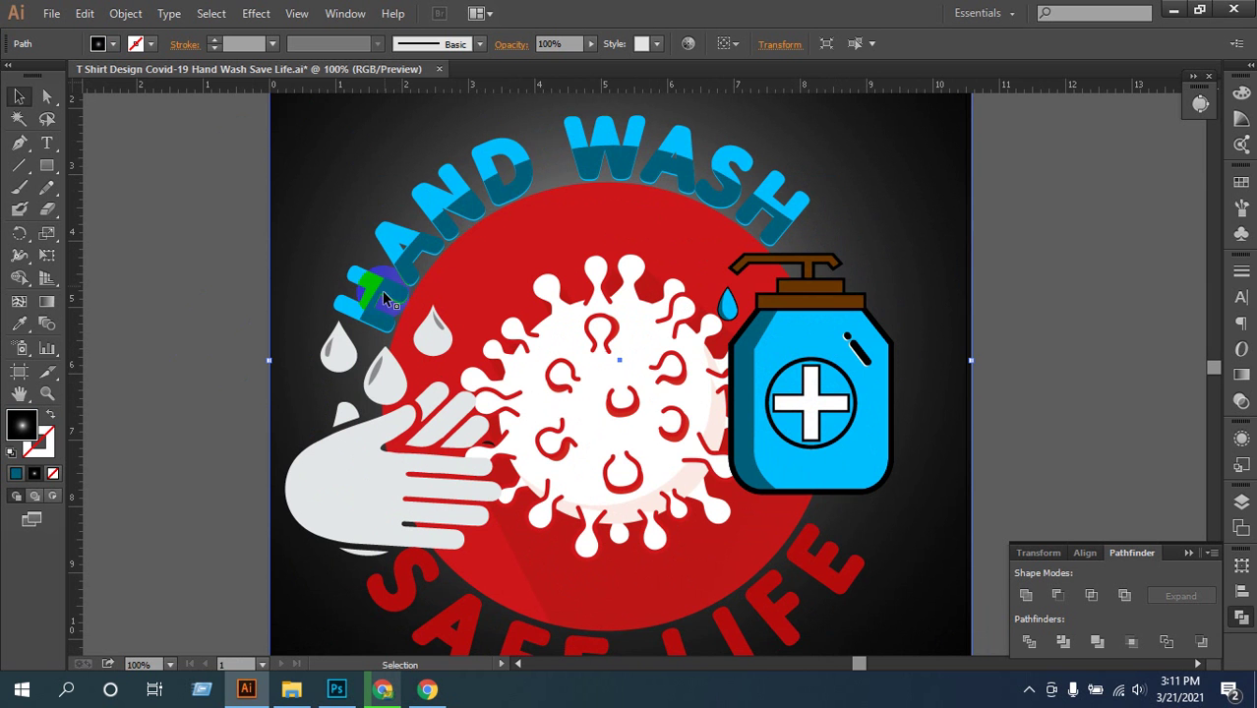
key(ctrl+minus)
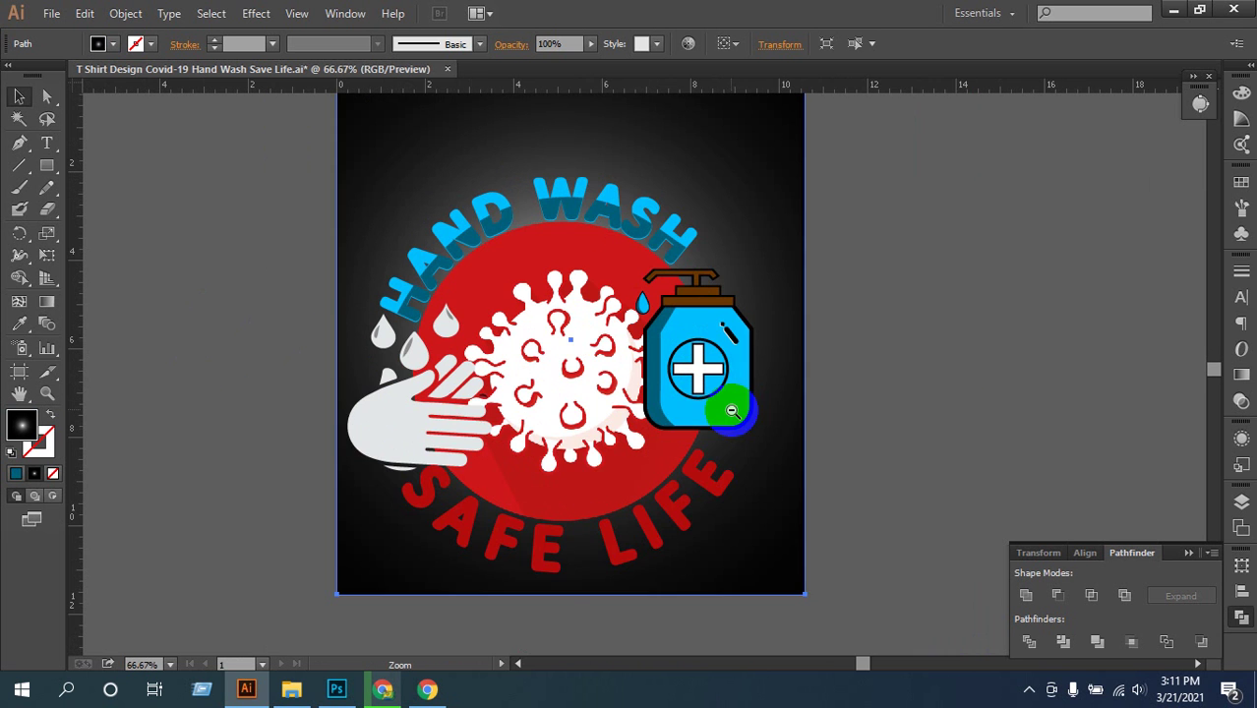
drag(839, 426, 976, 474)
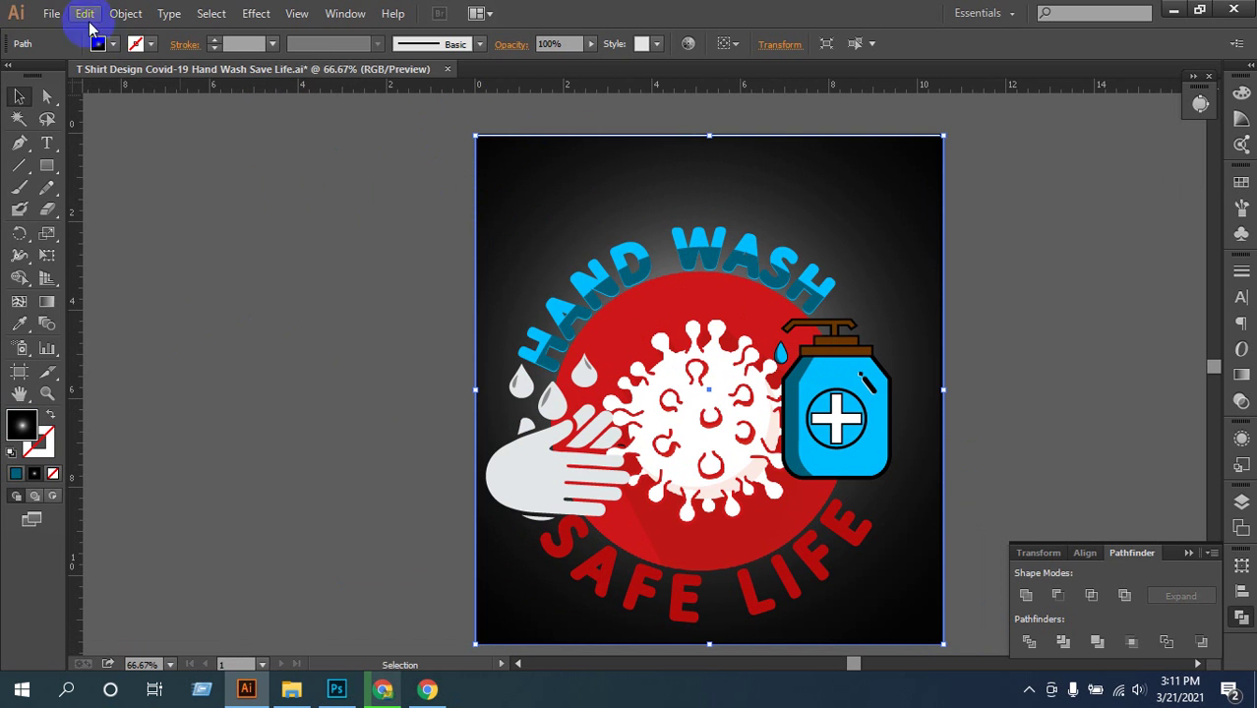
- Switch to File Explorer and open the Sample folder inside LEDP DESIGN, T-shirt design on New Volume (E:)
click(1173, 12)
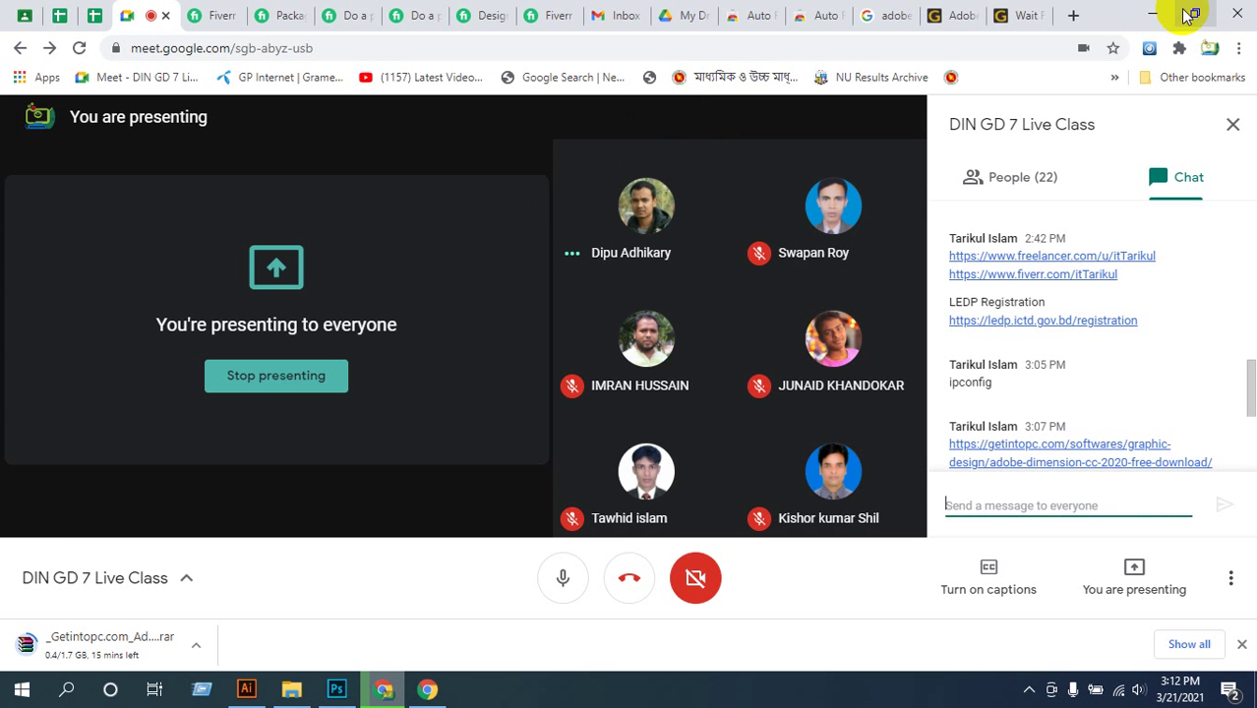
click(1152, 13)
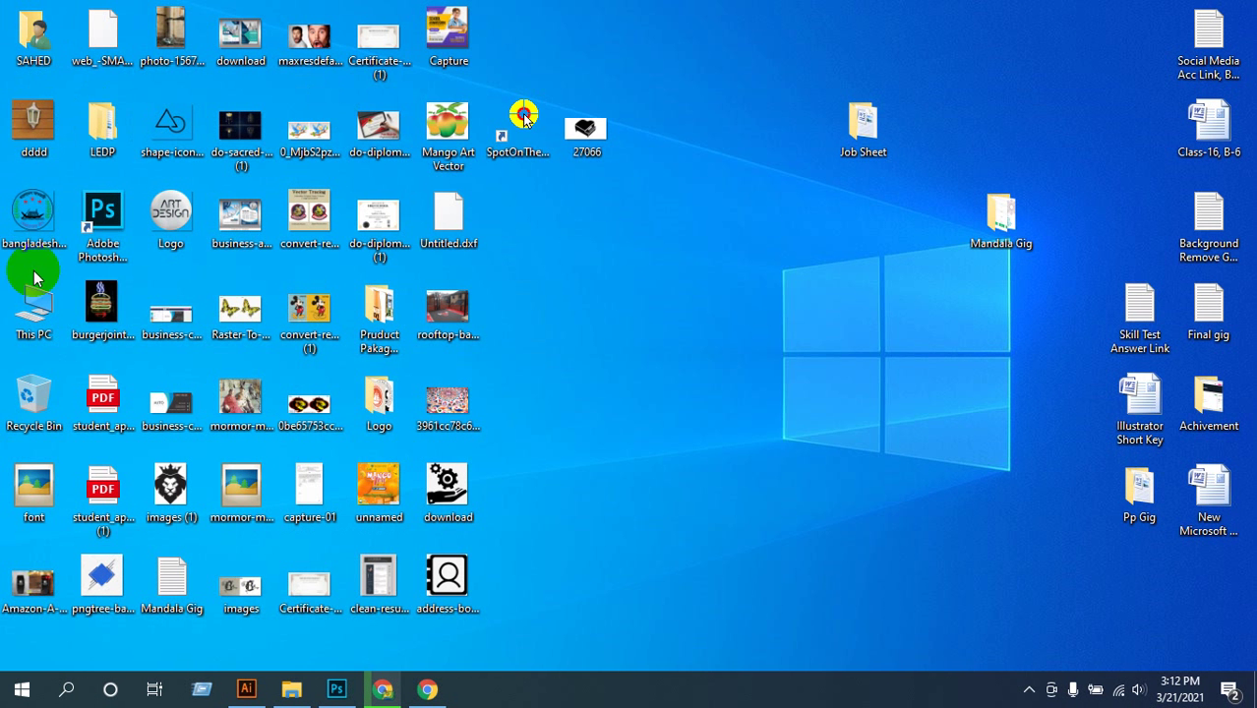
double_click(33, 307)
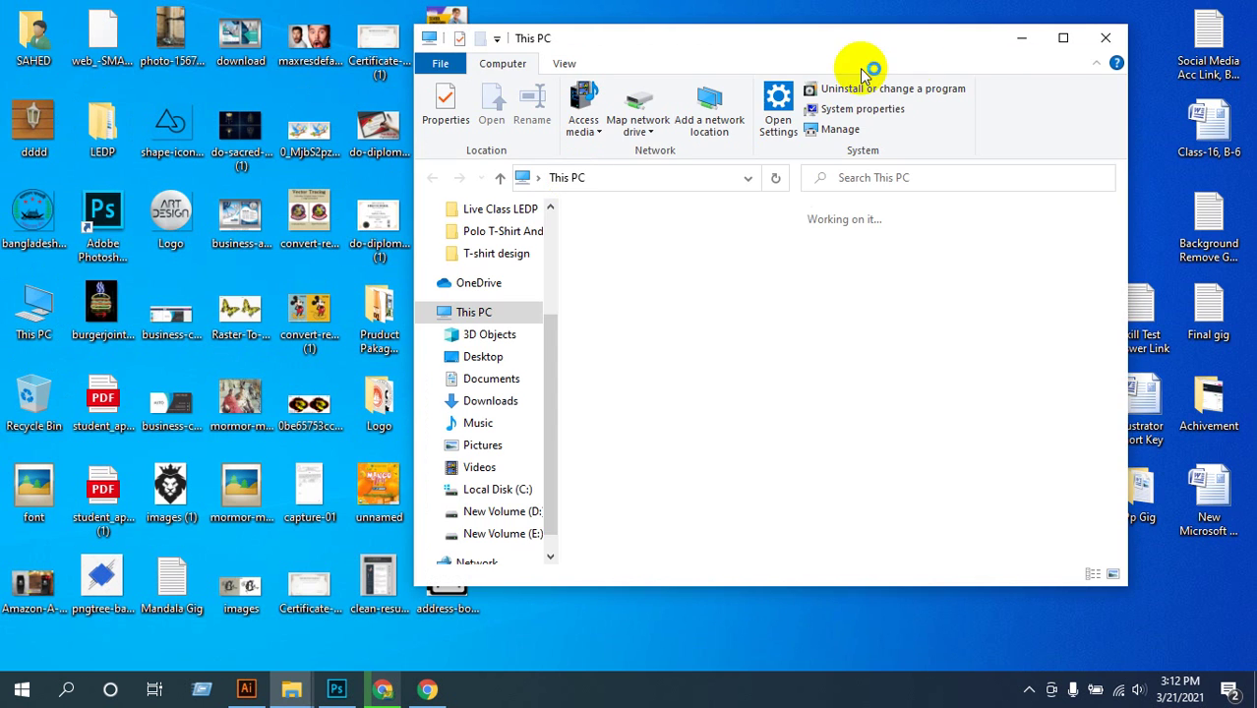
click(1063, 39)
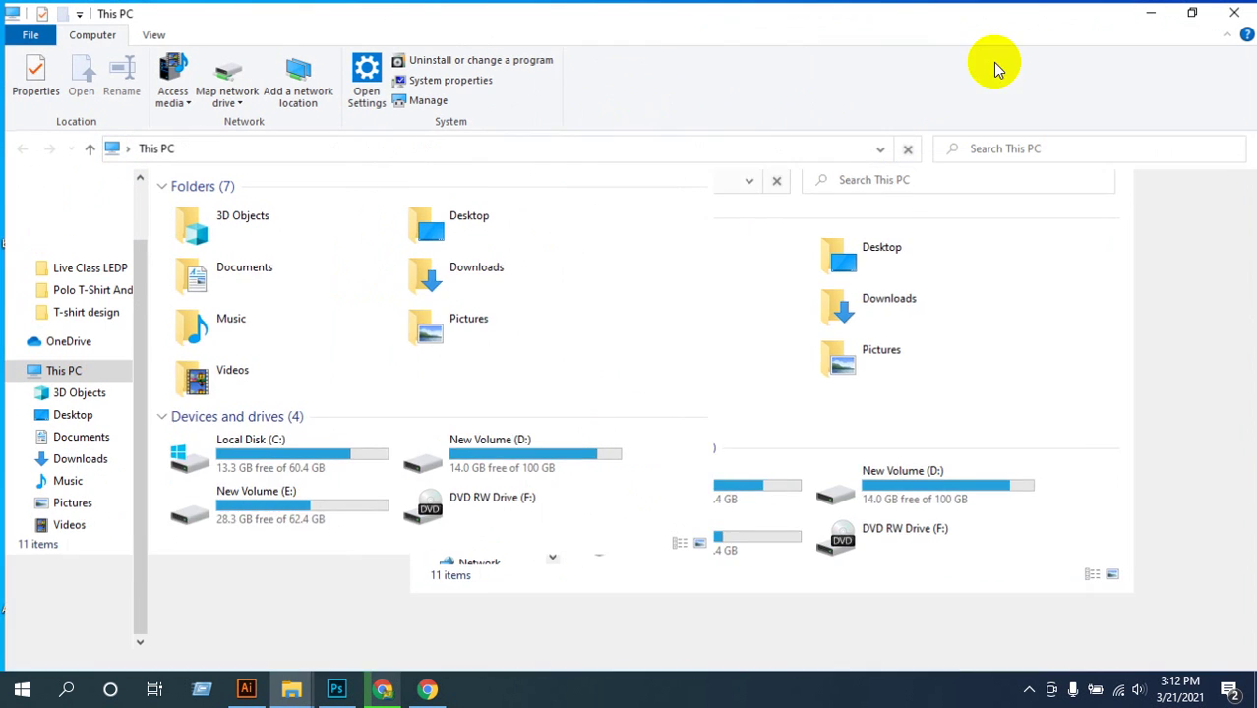
double_click(715, 360)
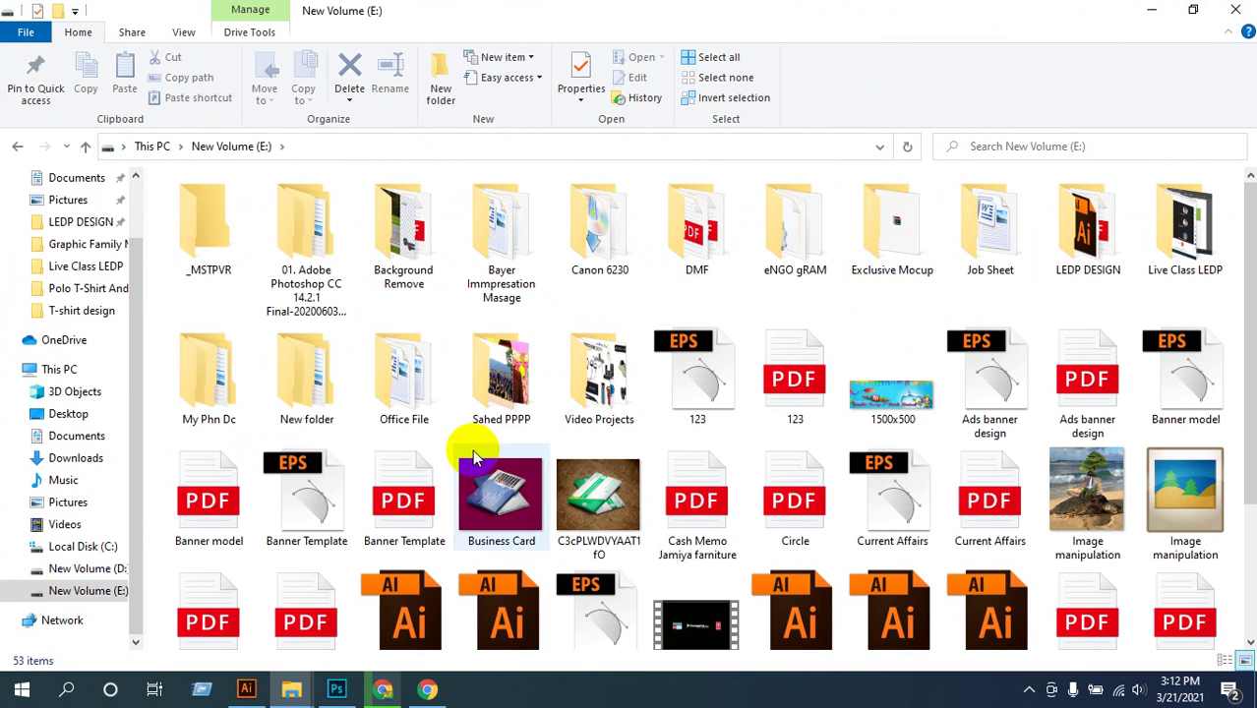
double_click(1084, 271)
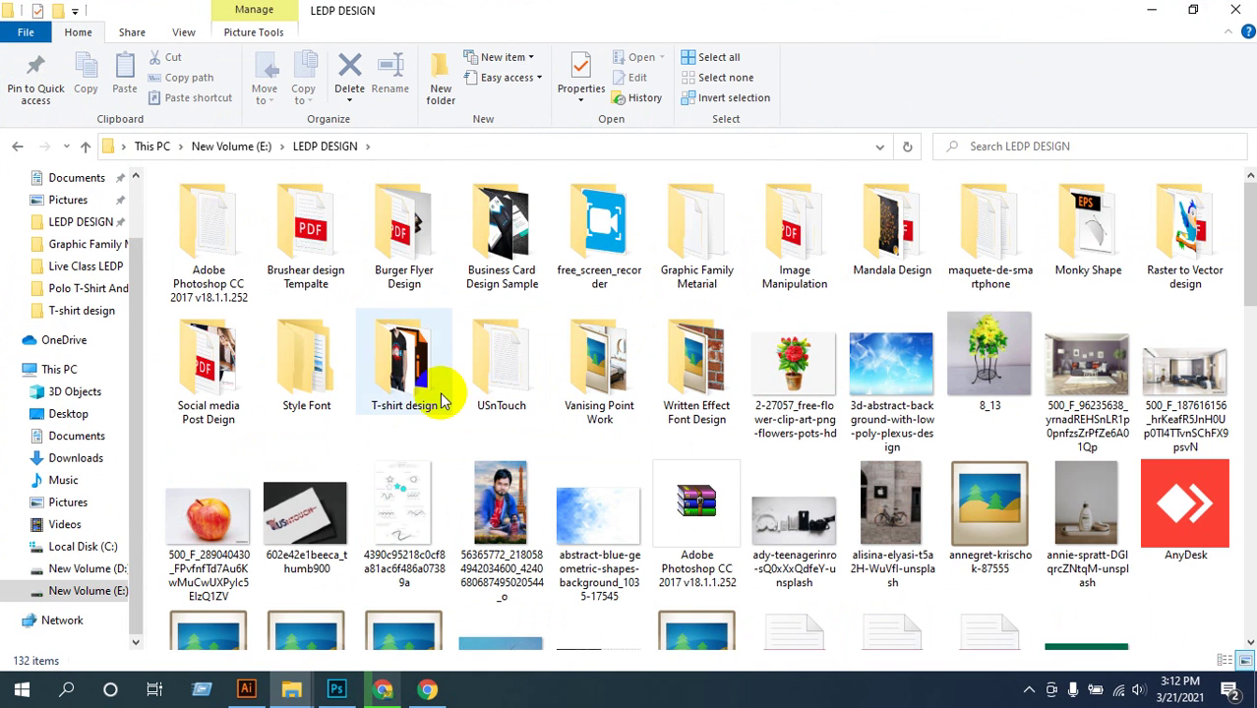
double_click(442, 403)
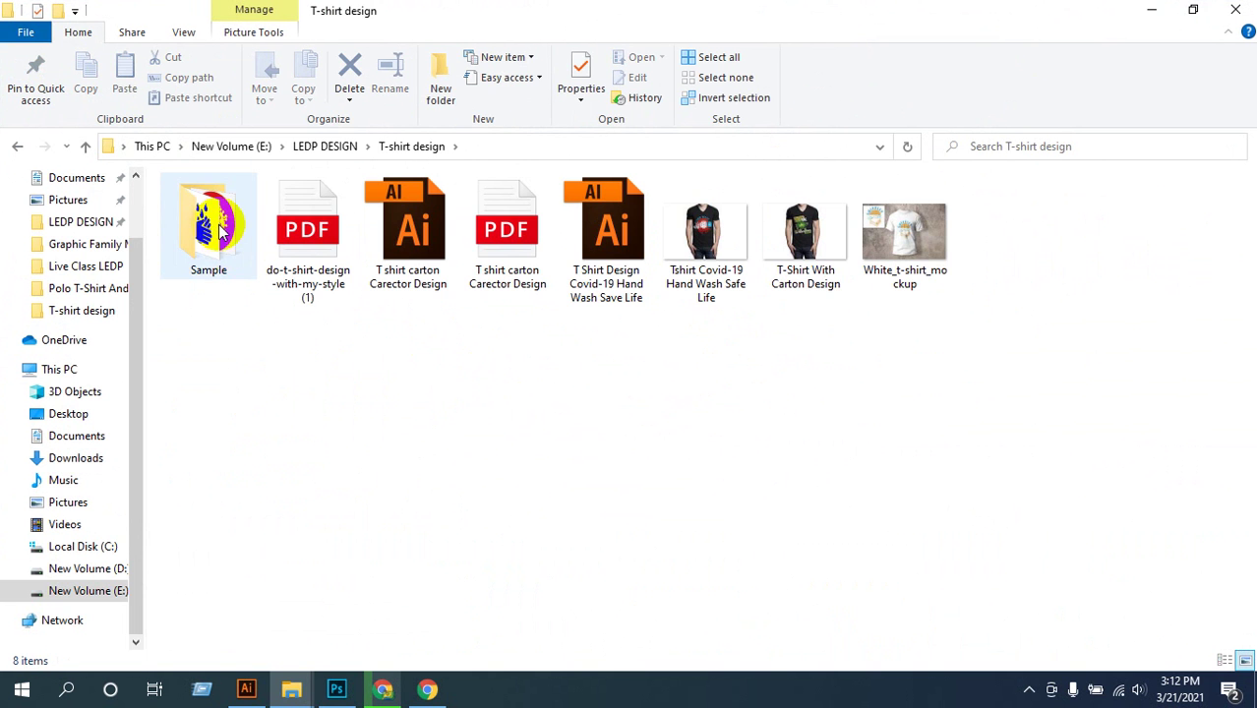
double_click(220, 228)
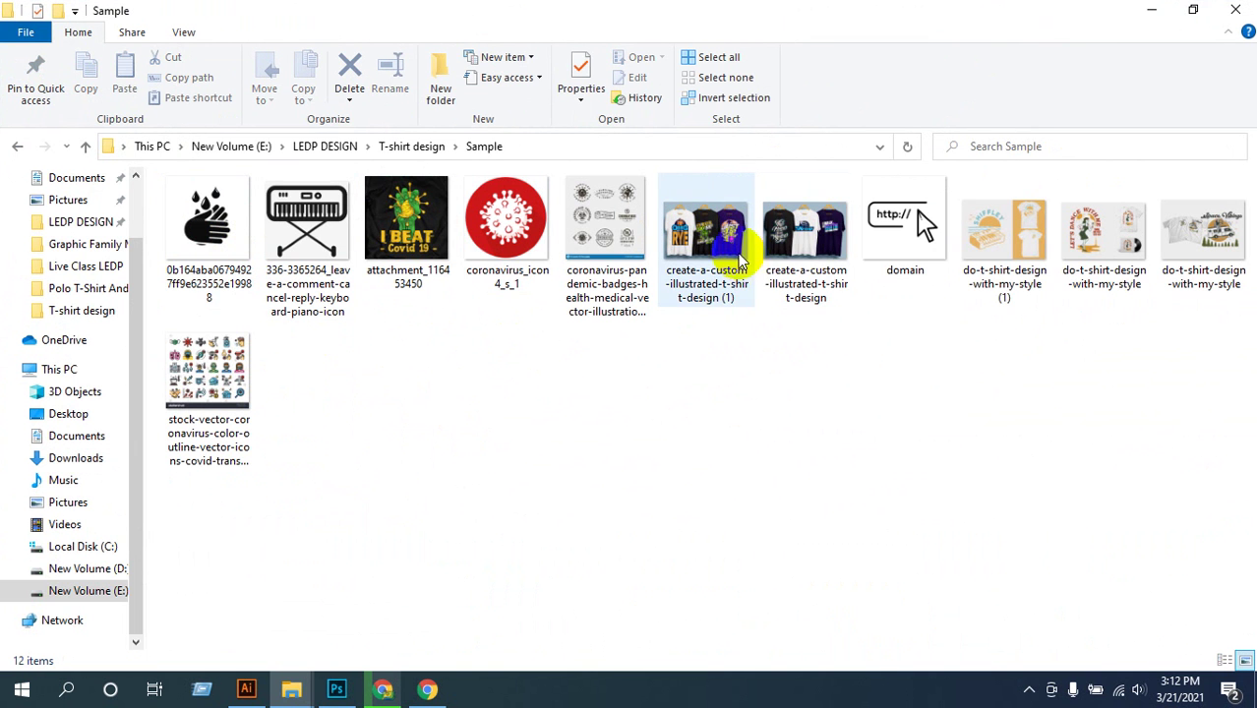
- View the stock-vector coronavirus icons image, enlarge the area around the soap bottle icon, and close the viewer
click(201, 381)
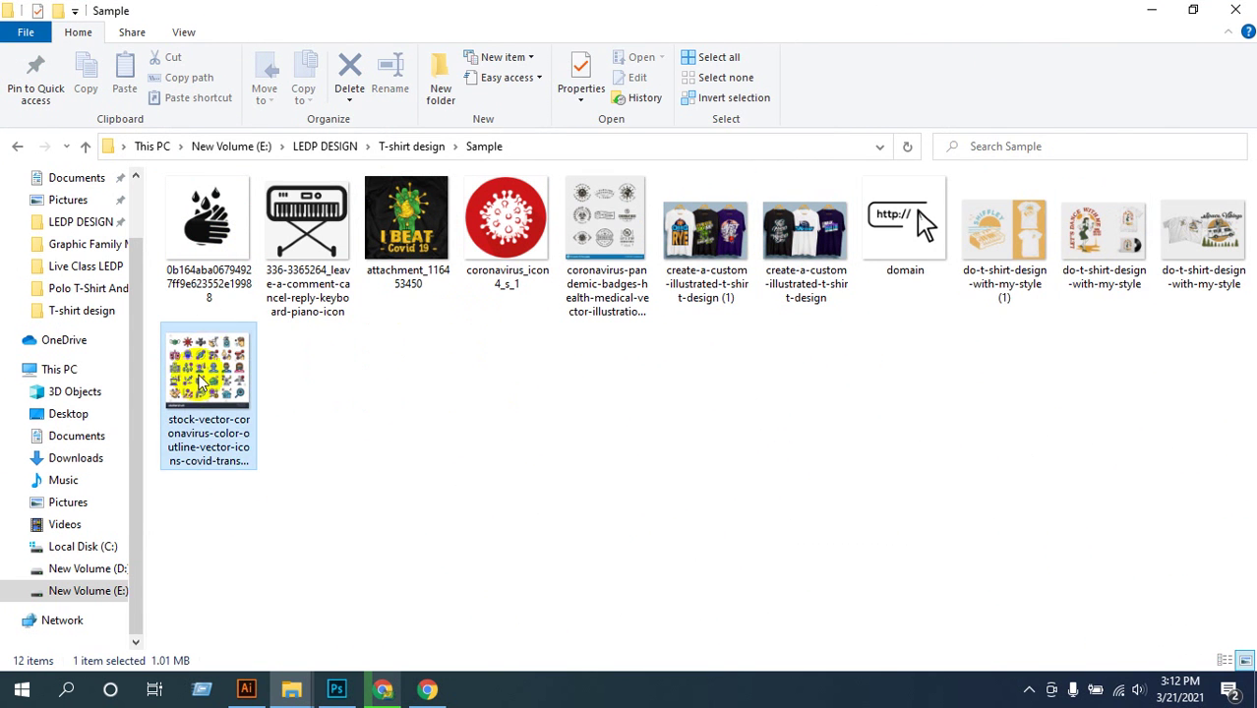
key(Return)
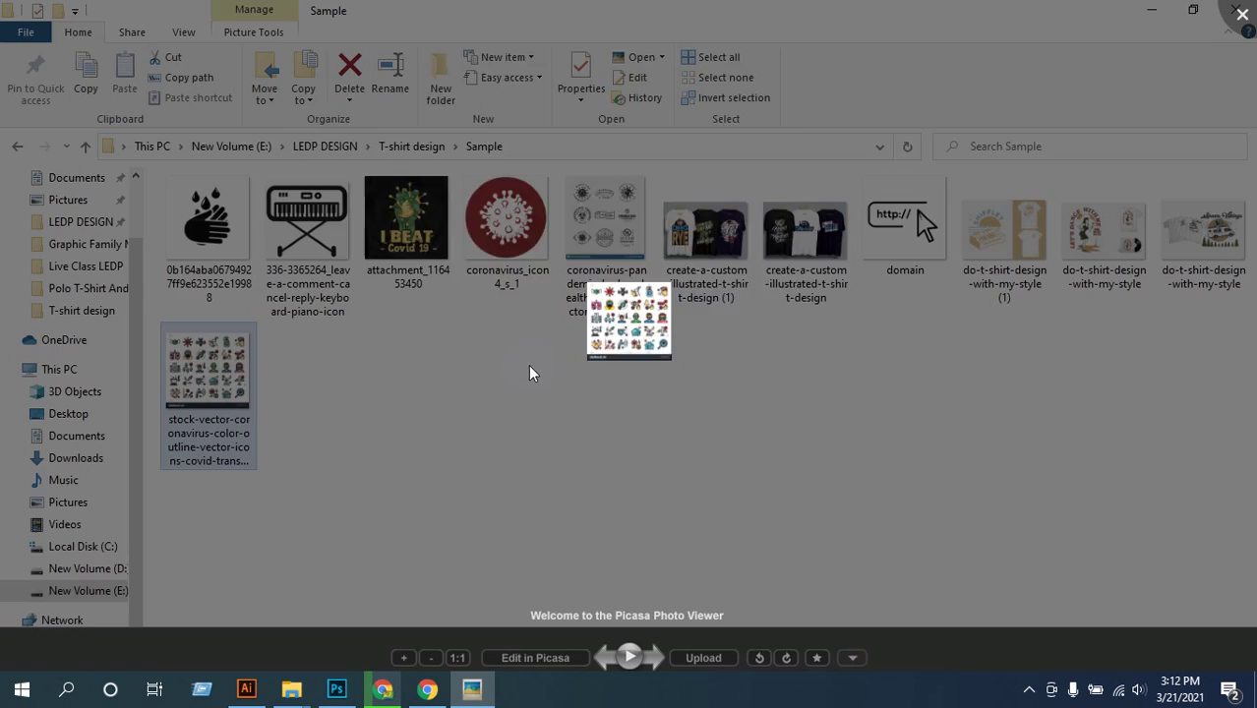
scroll(695, 191, up, 5)
drag(828, 157, 652, 408)
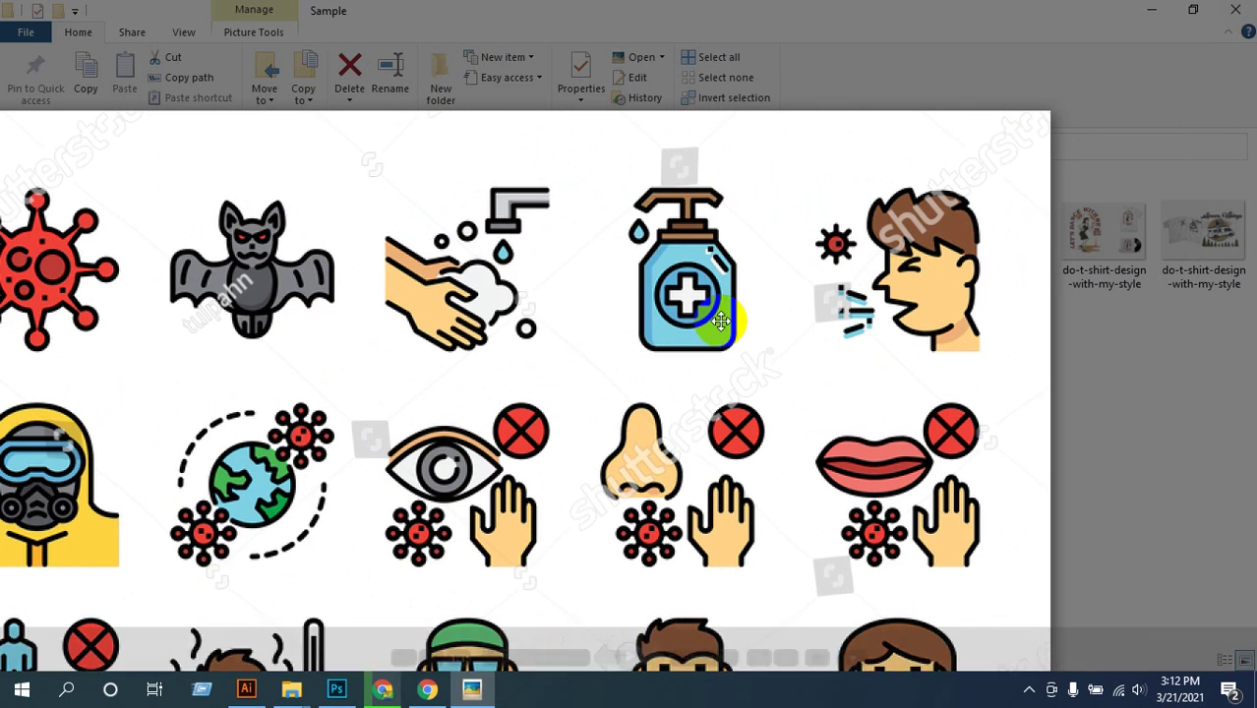
click(1242, 18)
- View the black hand-washing icon image with water drops enlarged, and close the viewer
click(202, 225)
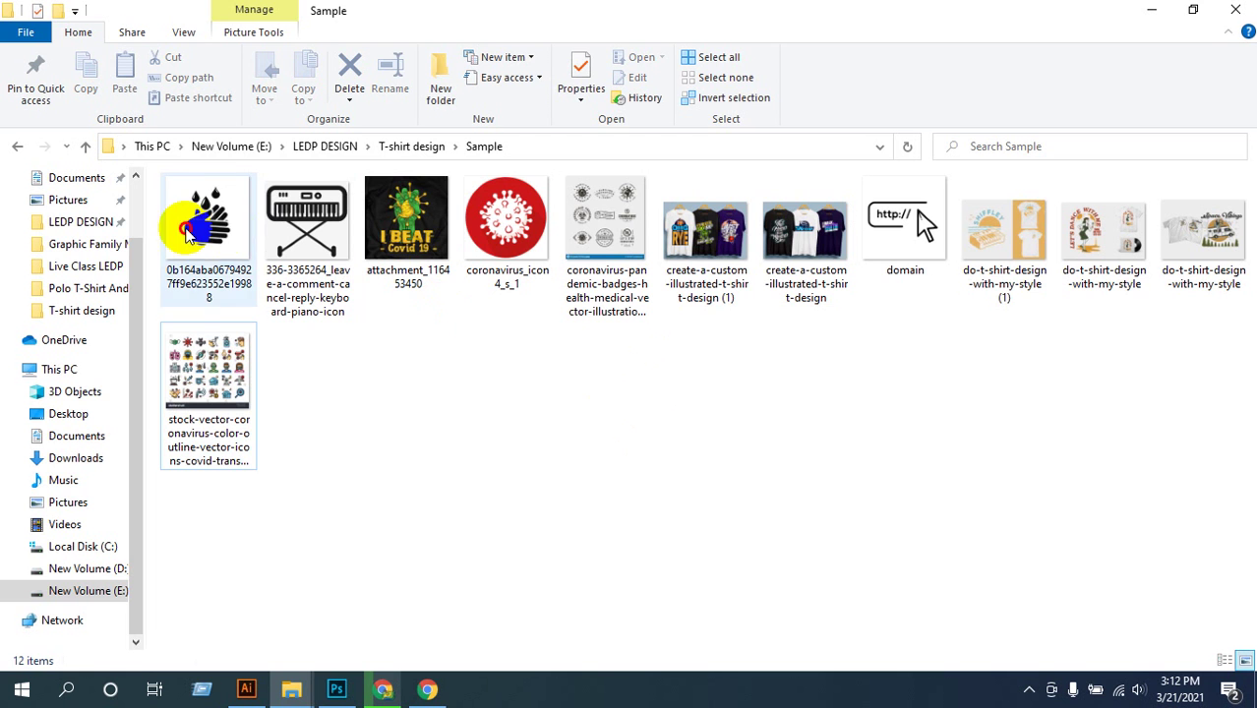
key(Return)
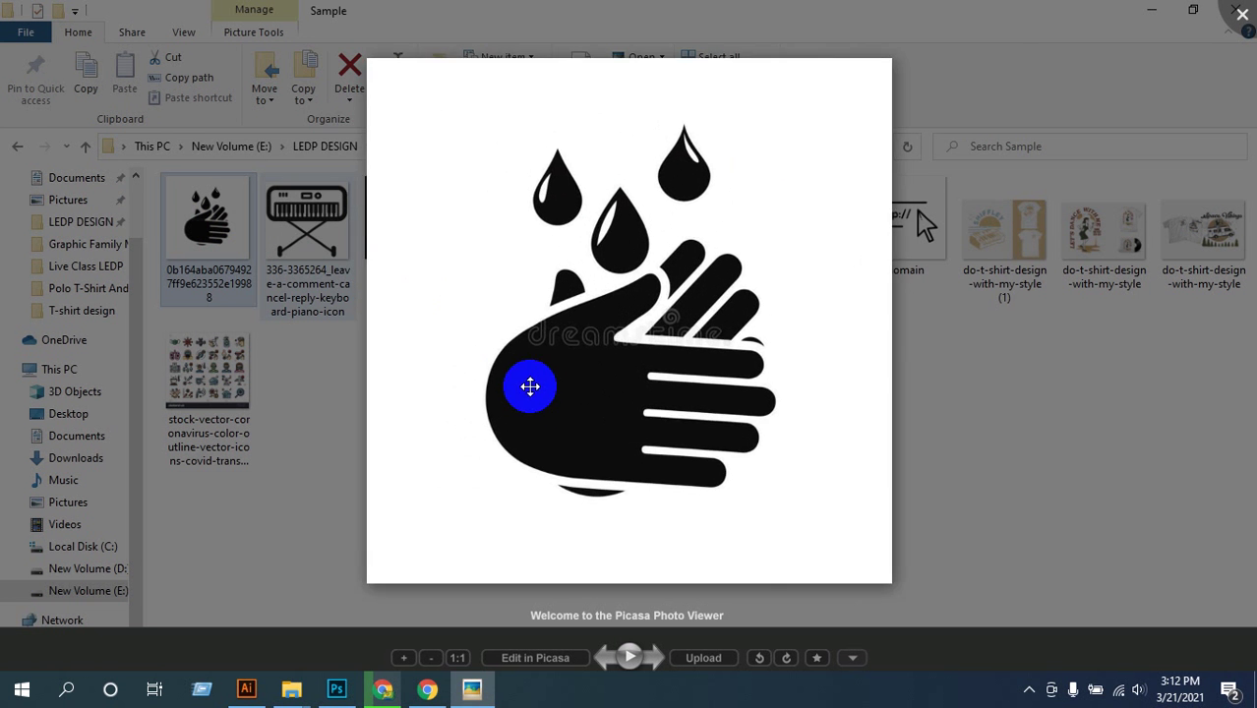
scroll(557, 387, up, 1)
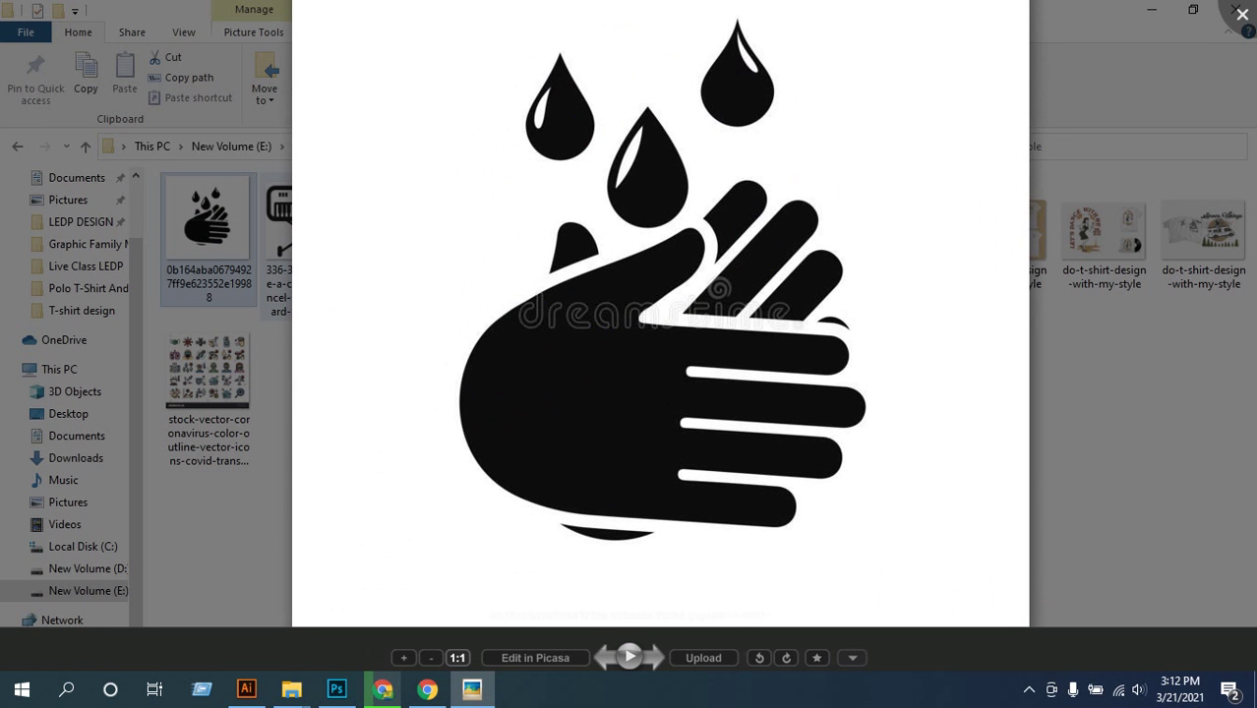
click(1242, 14)
- View the coronavirus_icon4_s_1 sample image in the photo viewer and close it
click(521, 226)
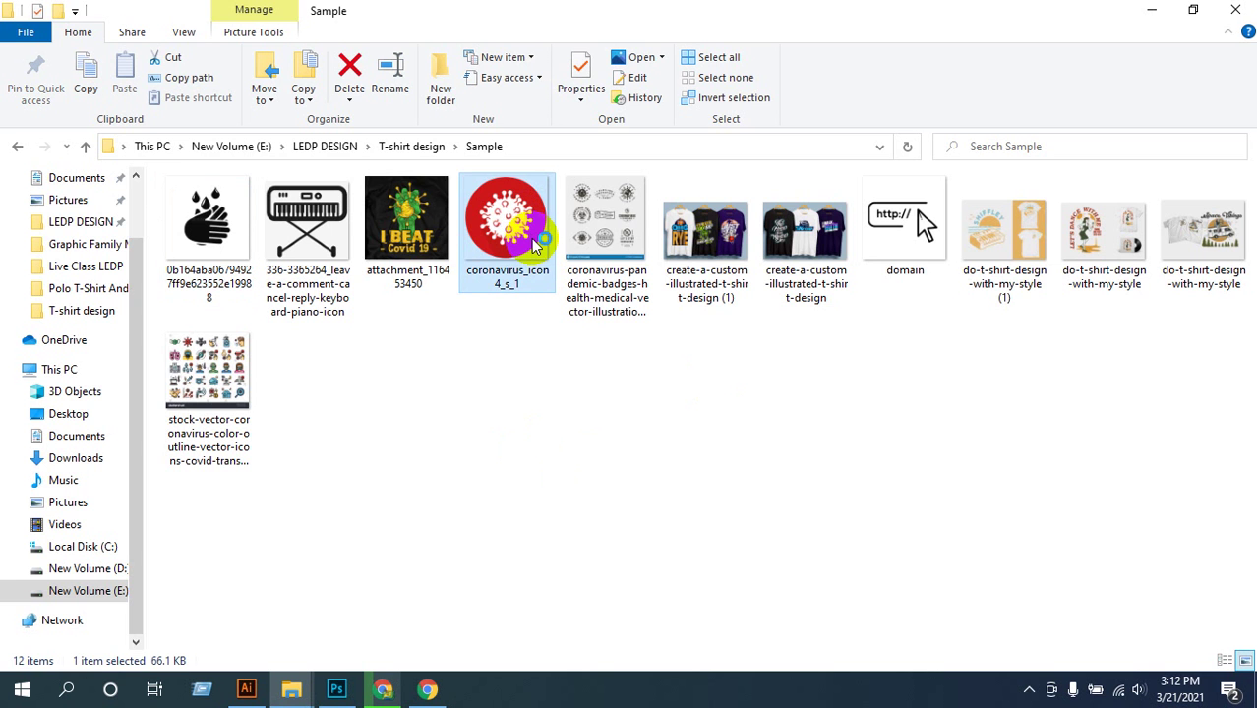
double_click(591, 229)
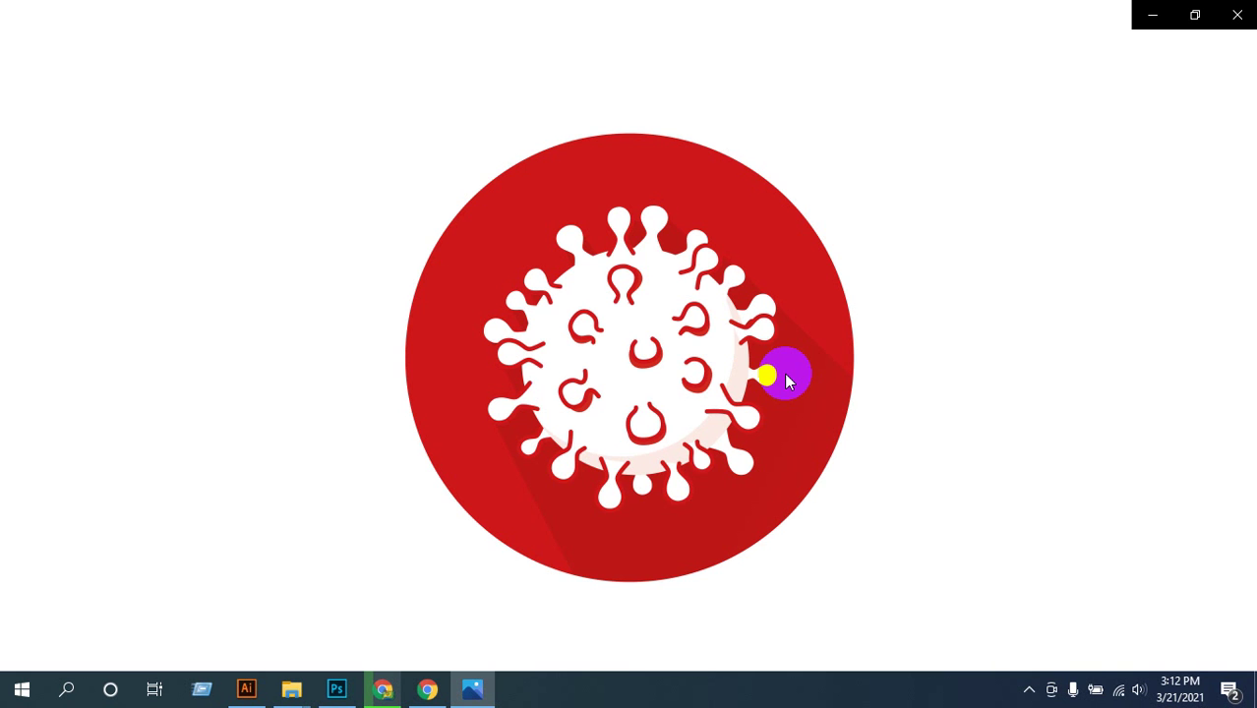
mouse_move(787, 376)
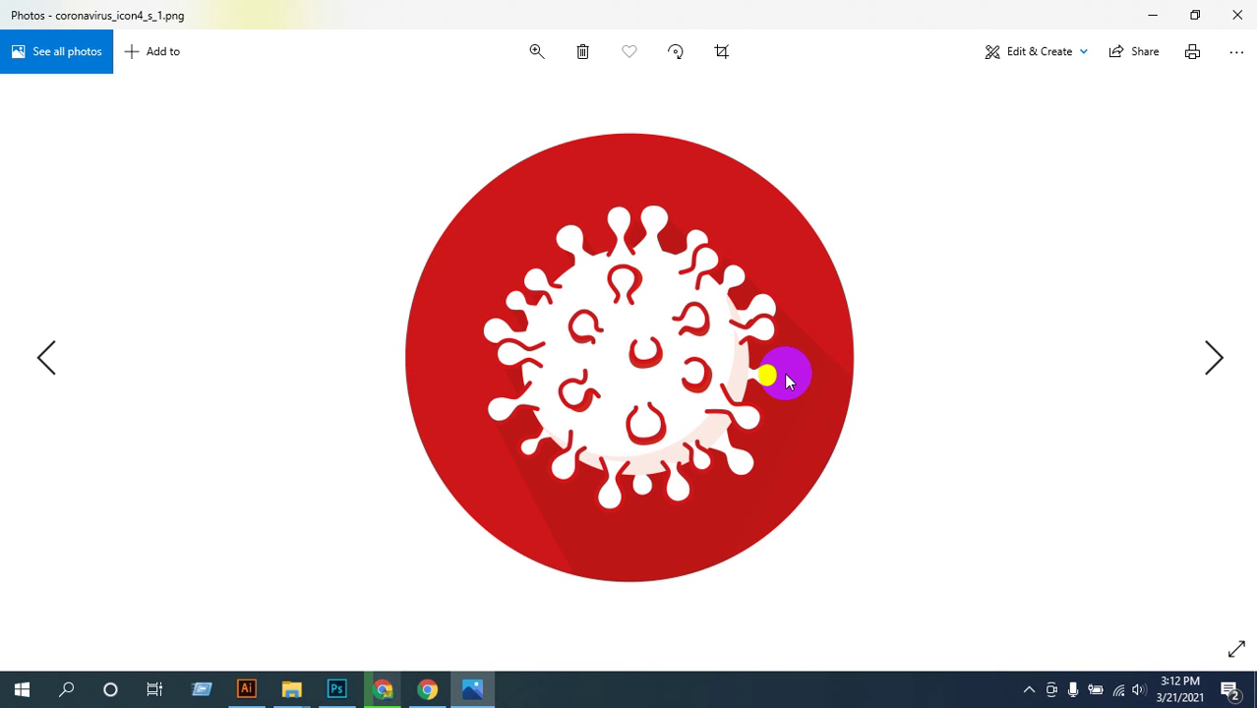
click(1237, 14)
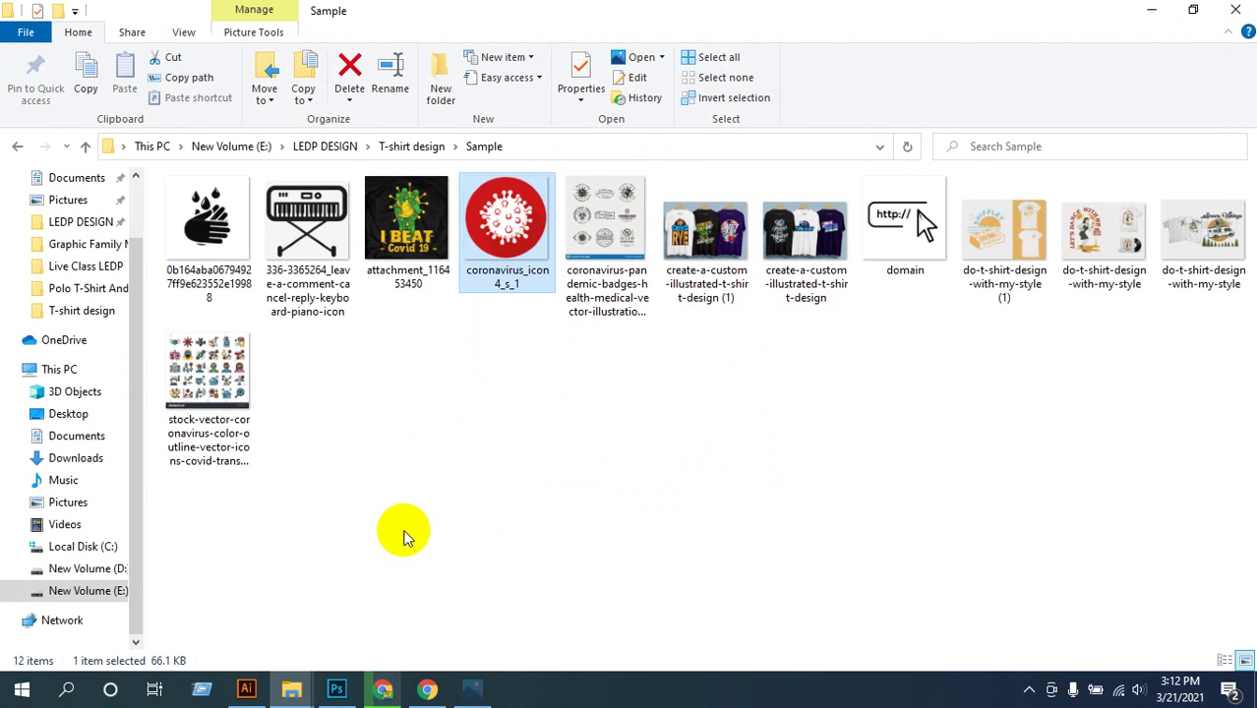
- Switch back to Illustrator to compare the T-shirt design with the sample images, and deselect everything
click(246, 691)
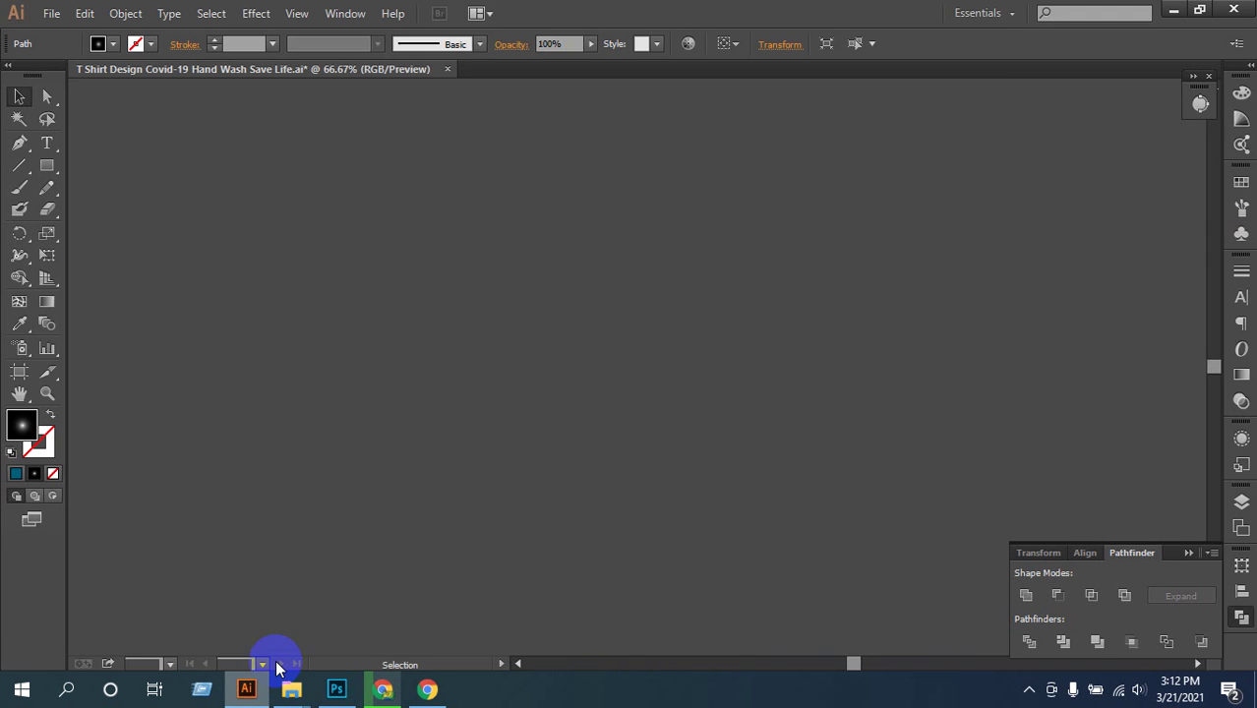
click(772, 246)
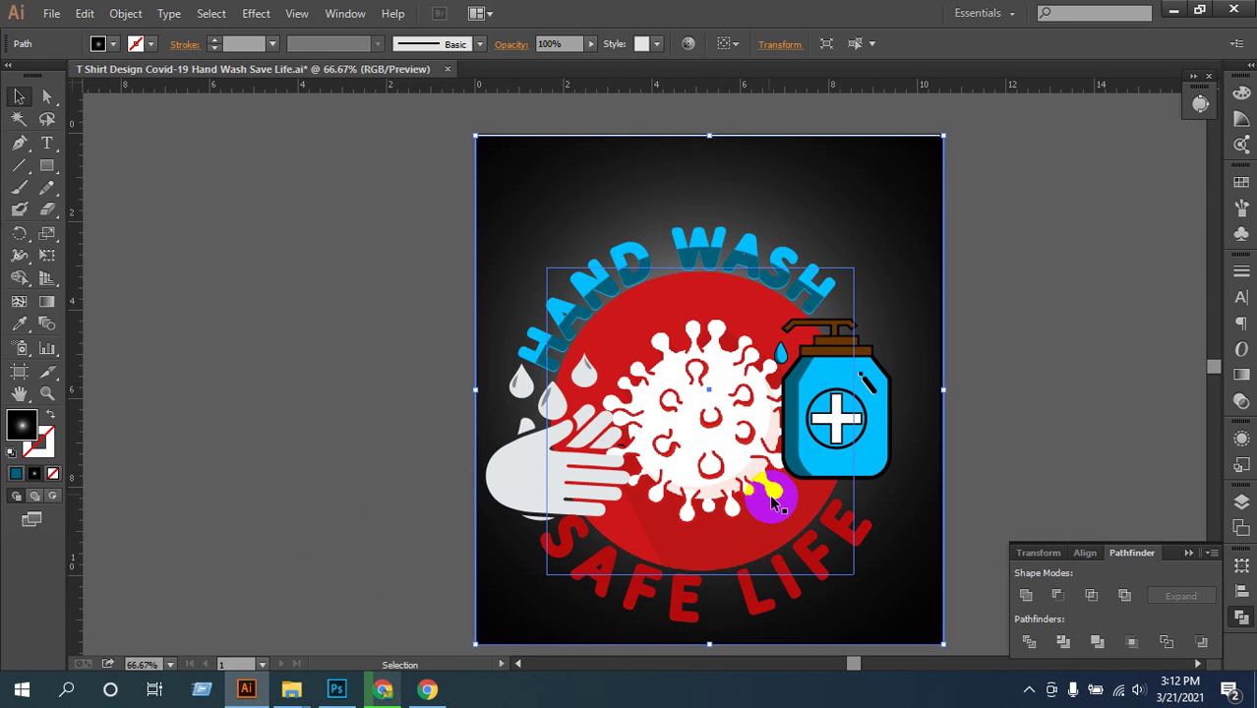
click(1110, 352)
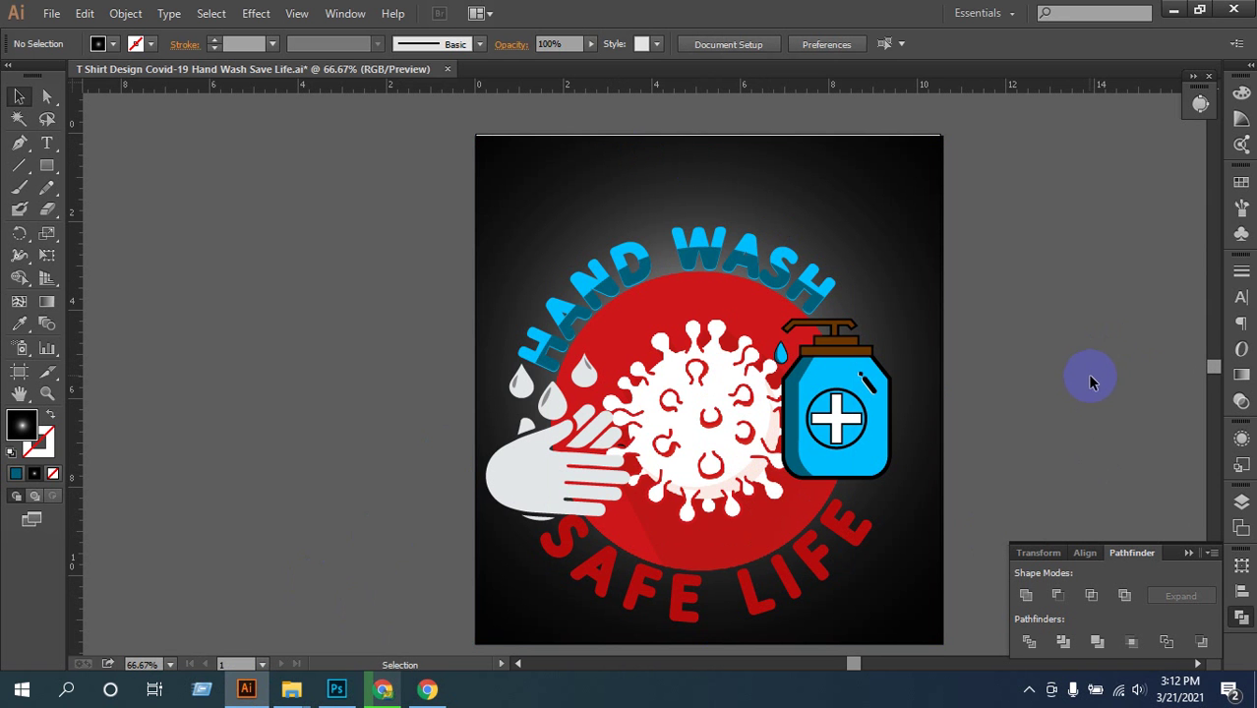
- Return to the T-shirt design folder in File Explorer and view the Tshirt Covid-19 Hand Wash Safe Life mockup image
click(1176, 10)
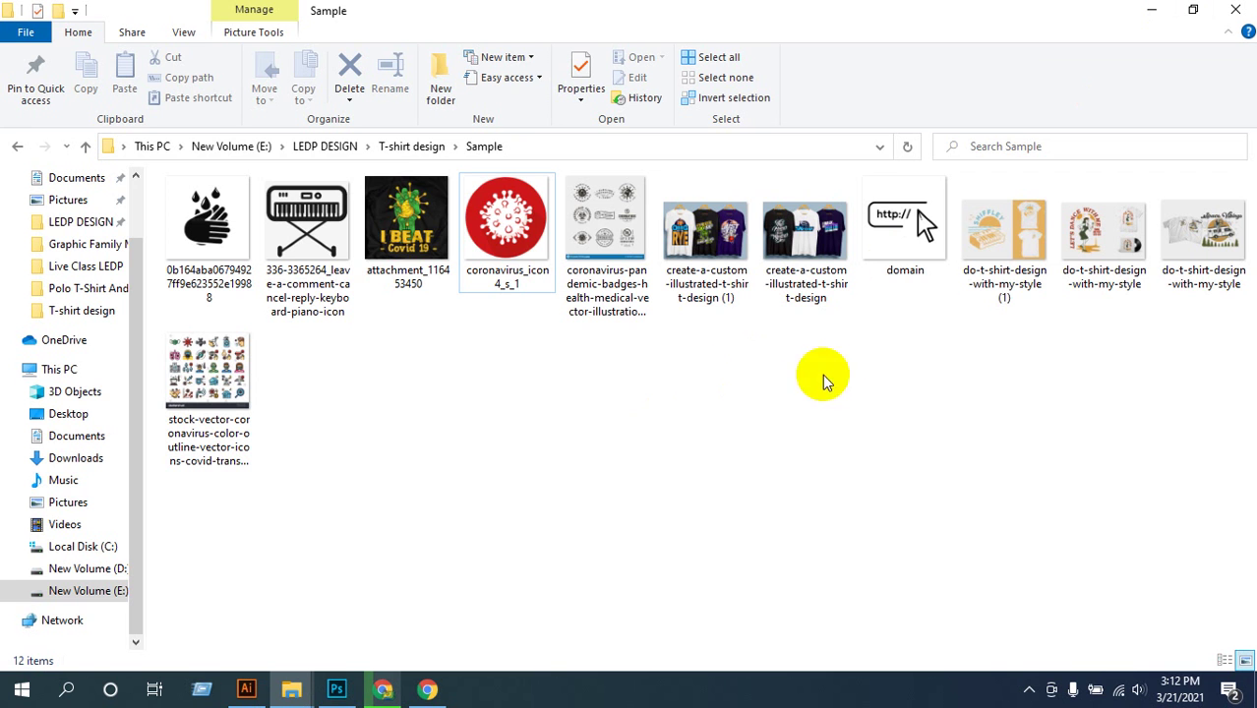
click(14, 151)
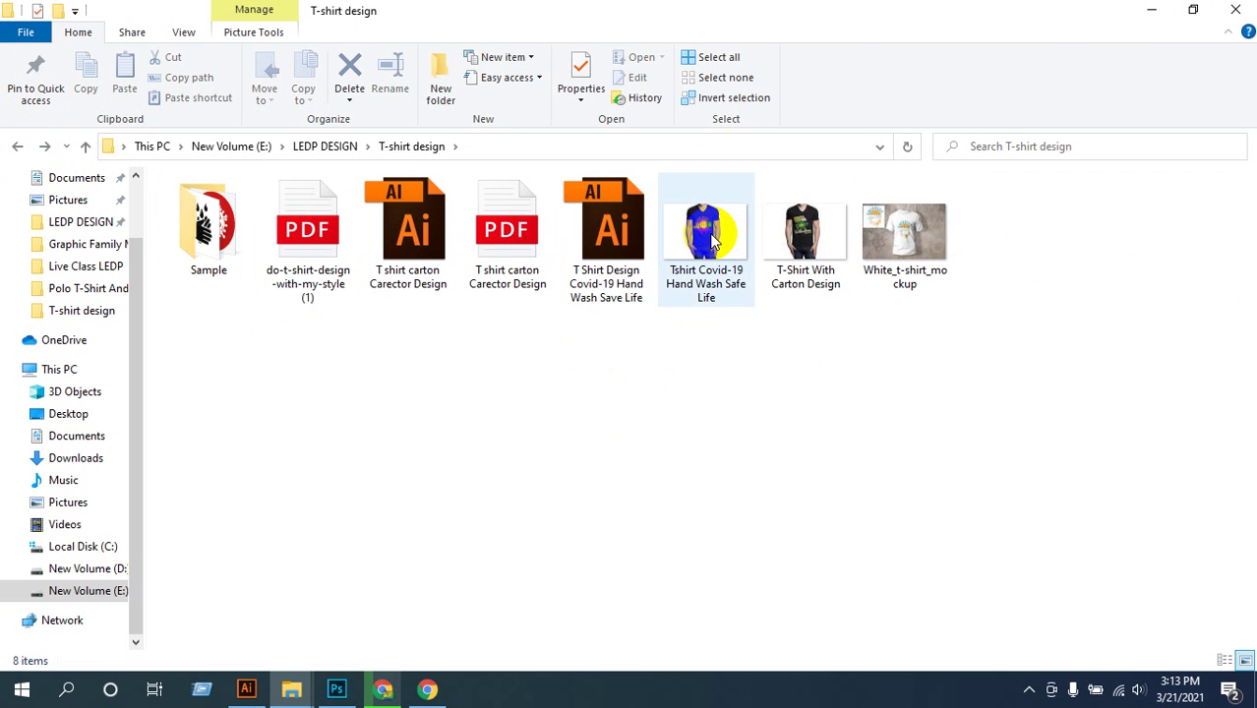
click(715, 241)
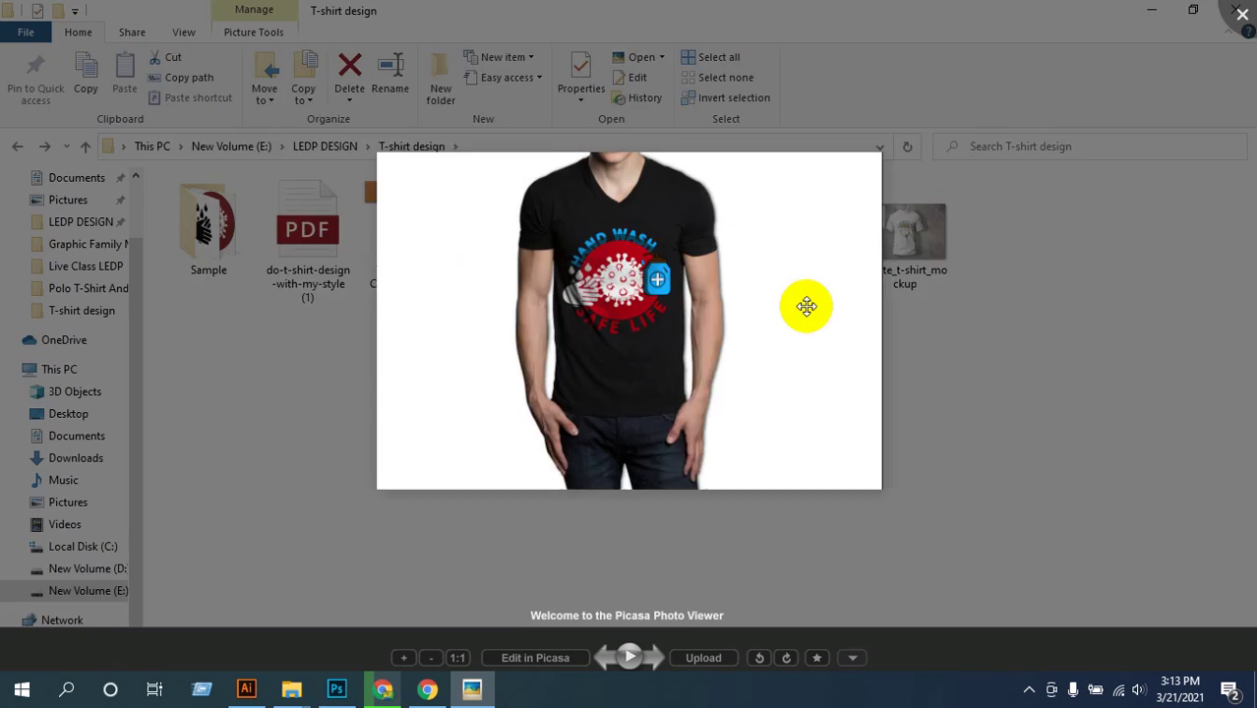
- Examine the hand wash print on the Tshirt Covid-19 Hand Wash Safe Life mockup up close and in full, and close the image
scroll(665, 248, up, 3)
scroll(663, 251, up, 4)
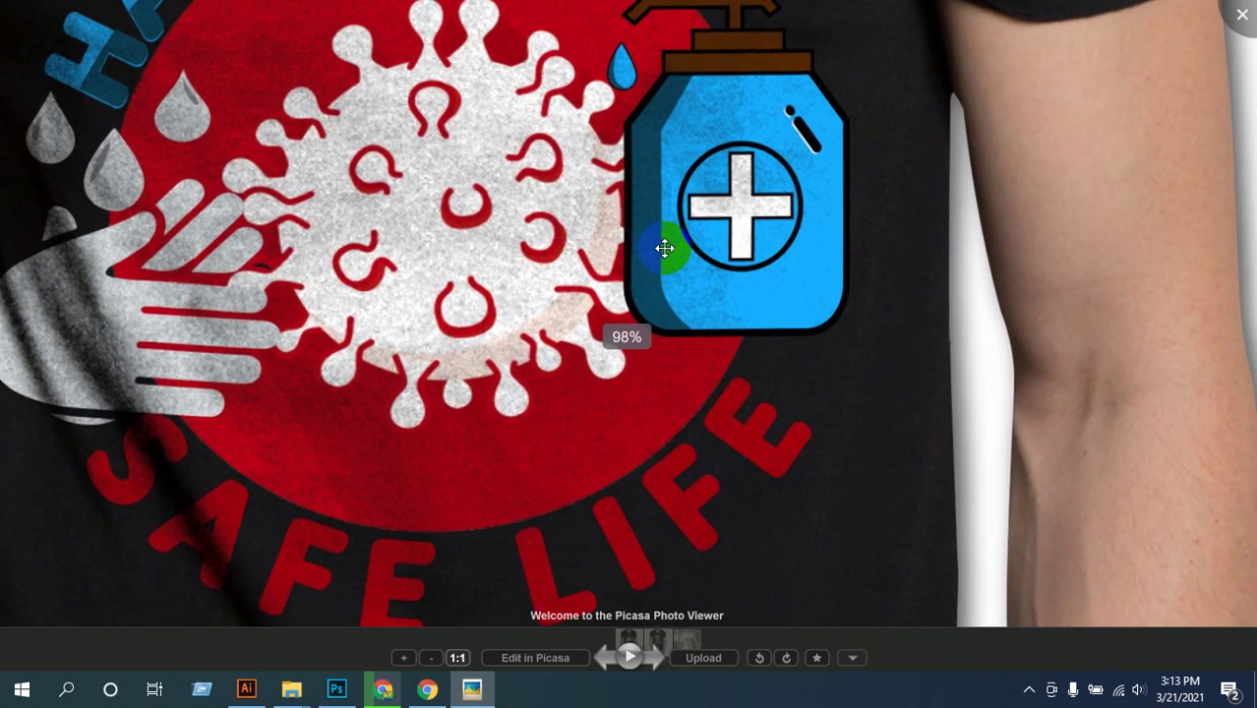
scroll(662, 257, down, 2)
drag(603, 177, 775, 265)
scroll(775, 266, down, 4)
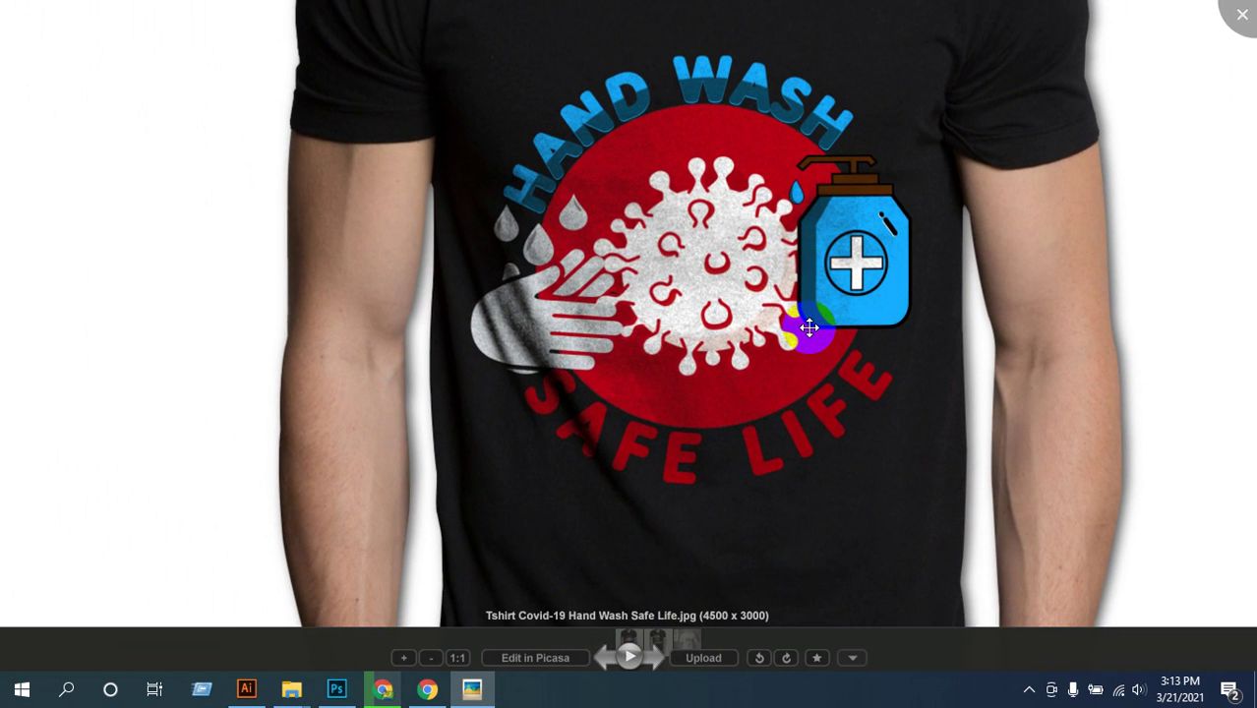
scroll(808, 341, down, 2)
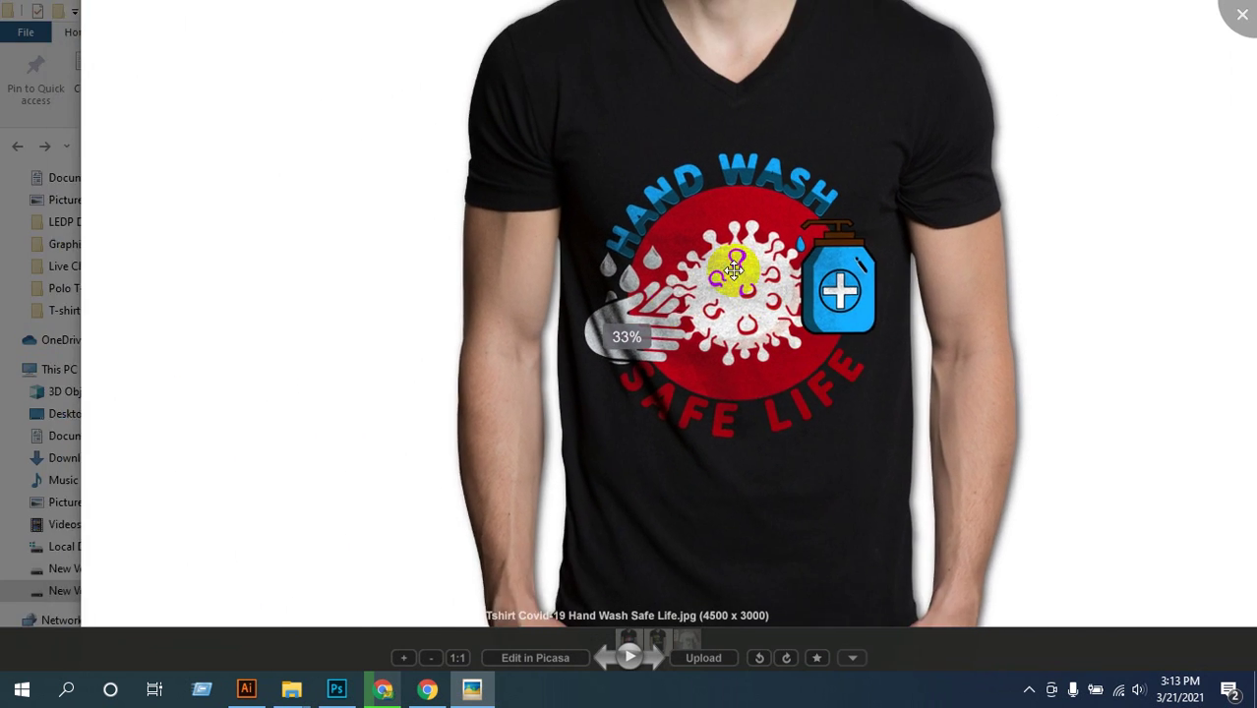
scroll(724, 267, up, 4)
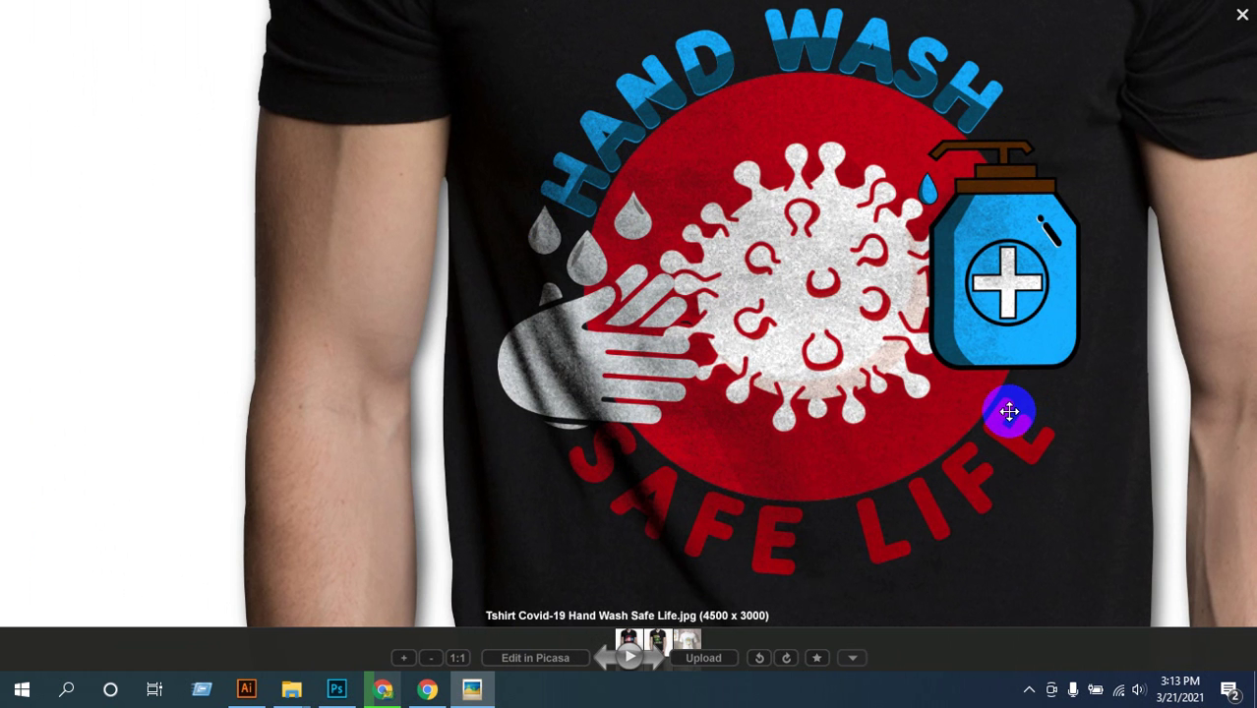
scroll(1008, 411, down, 4)
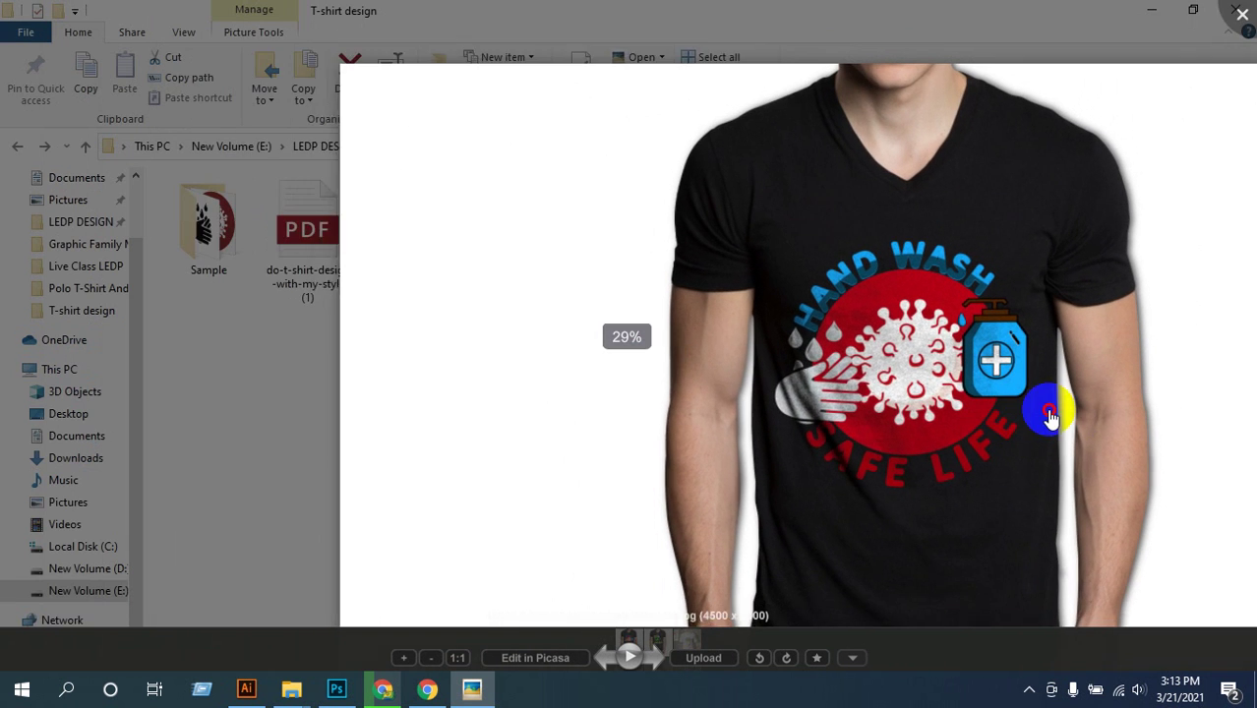
scroll(1050, 417, down, 1)
drag(1050, 416, 898, 393)
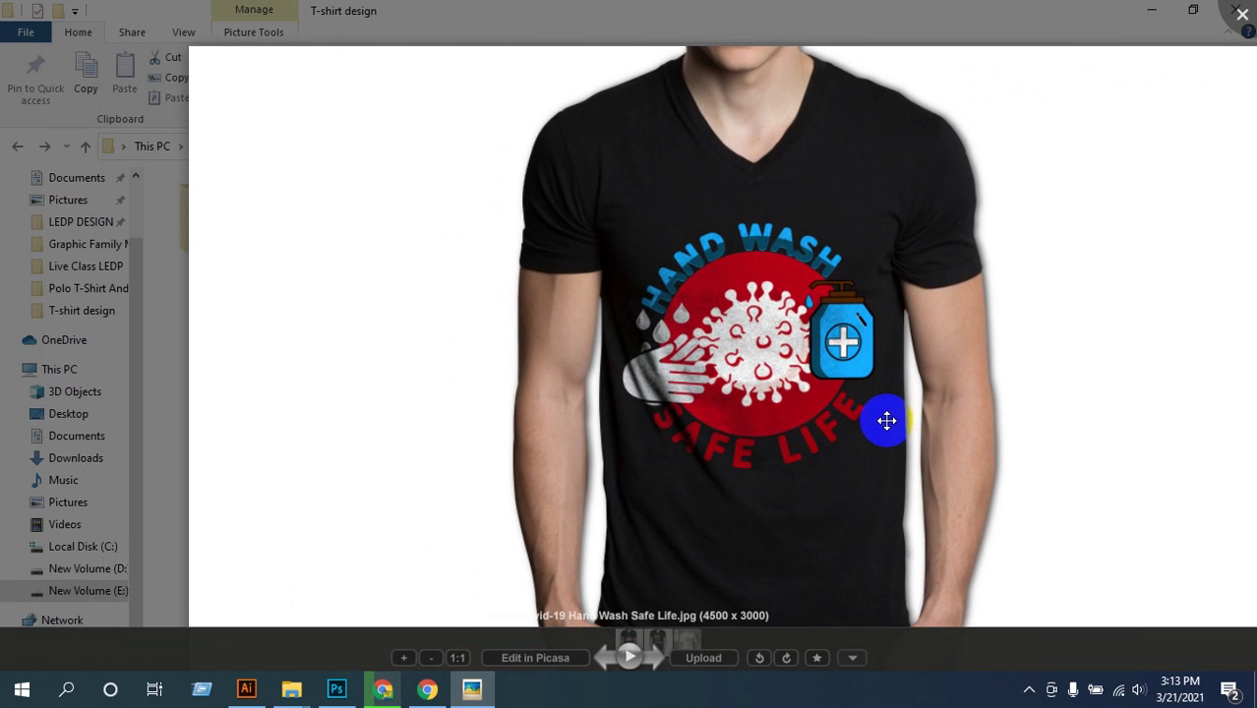
click(1242, 13)
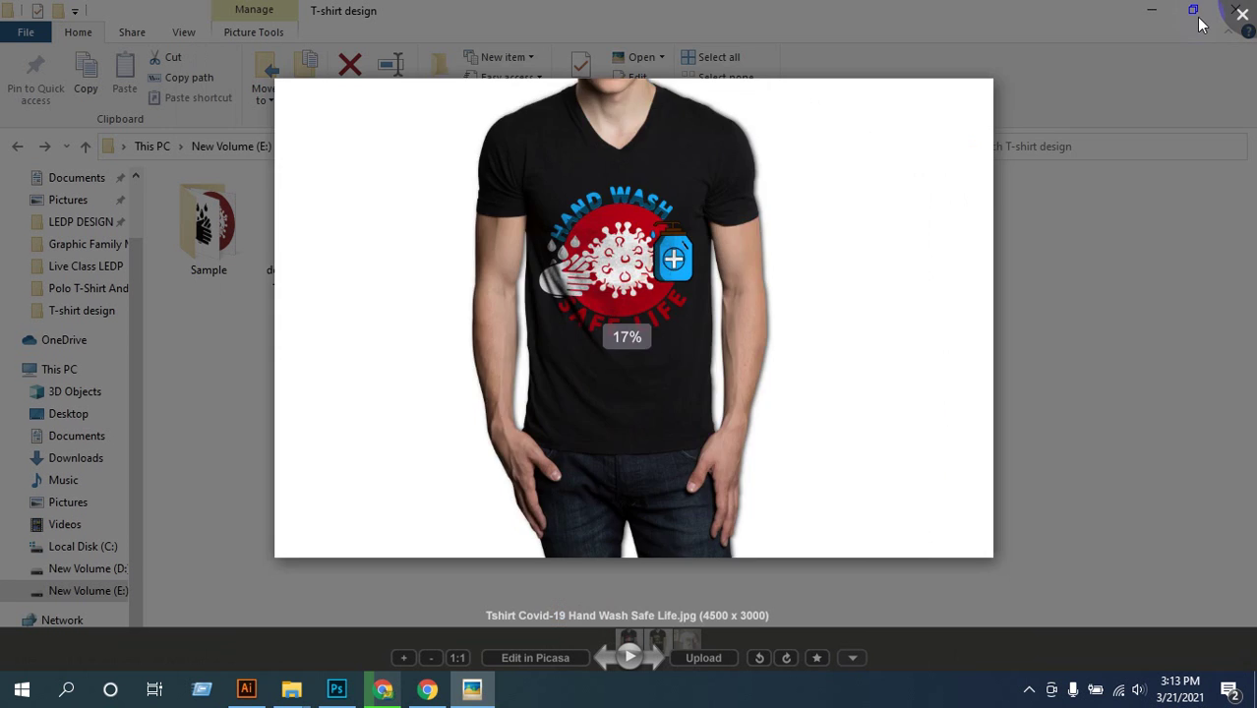
- Open the T-Shirt With Carton Design mockup, examine the St. Pat's Day 5K cartoon print enlarged, and close the image
click(800, 216)
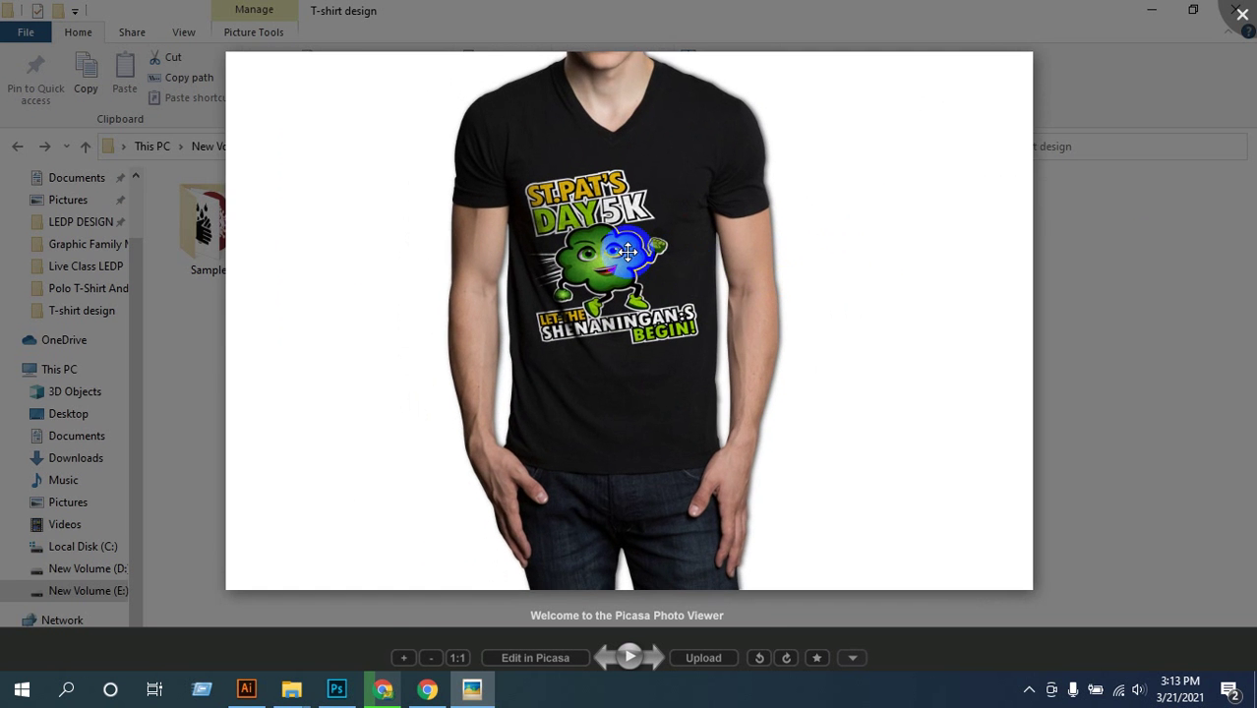
scroll(627, 252, up, 3)
scroll(627, 252, up, 4)
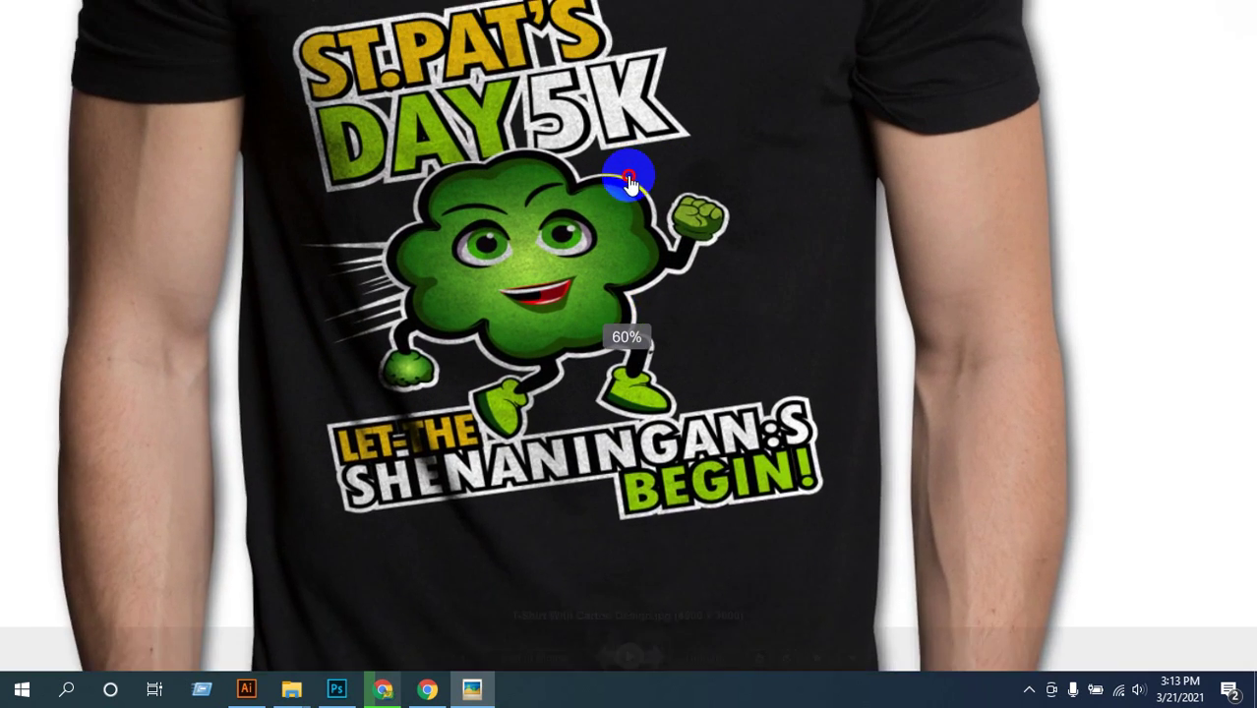
scroll(615, 199, up, 2)
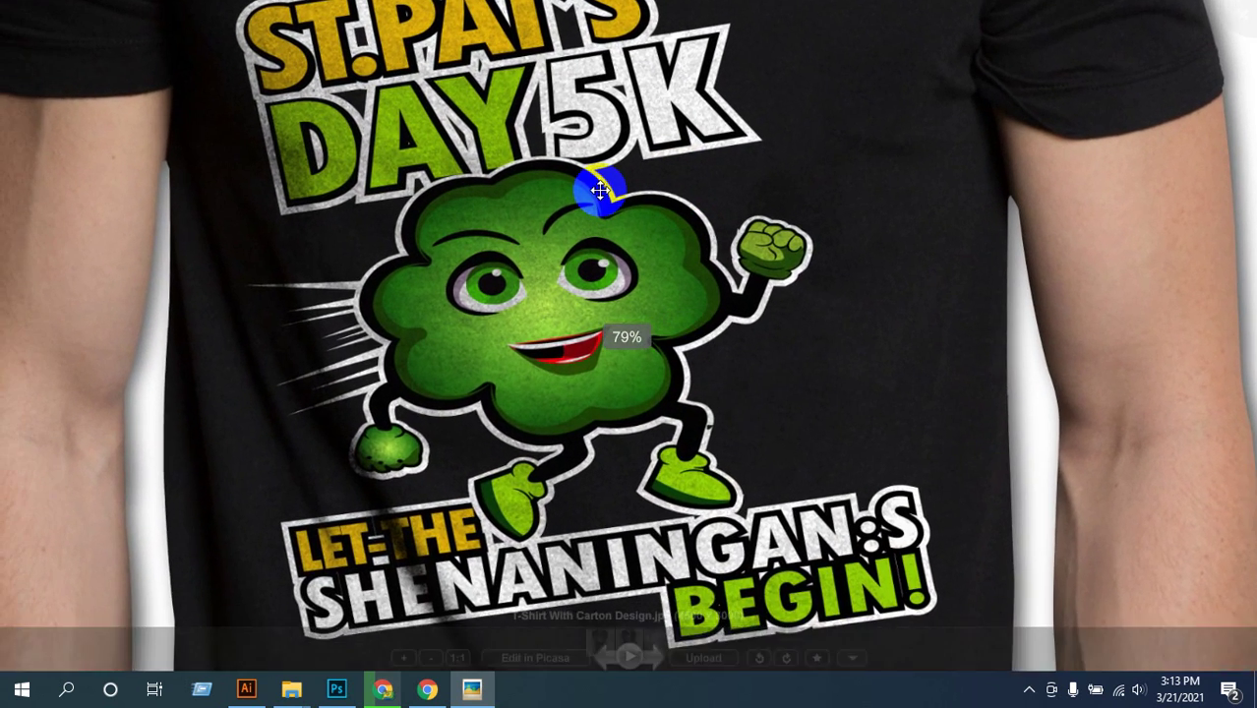
scroll(599, 192, down, 1)
scroll(600, 192, down, 1)
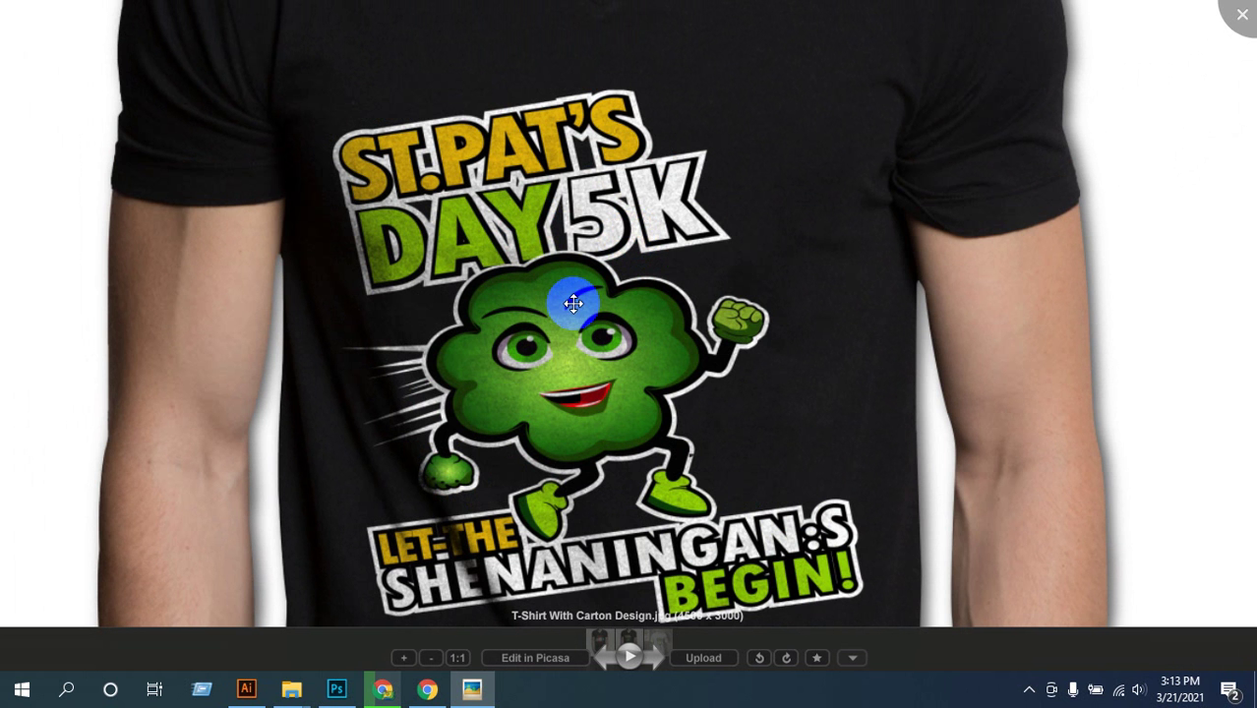
scroll(513, 469, up, 3)
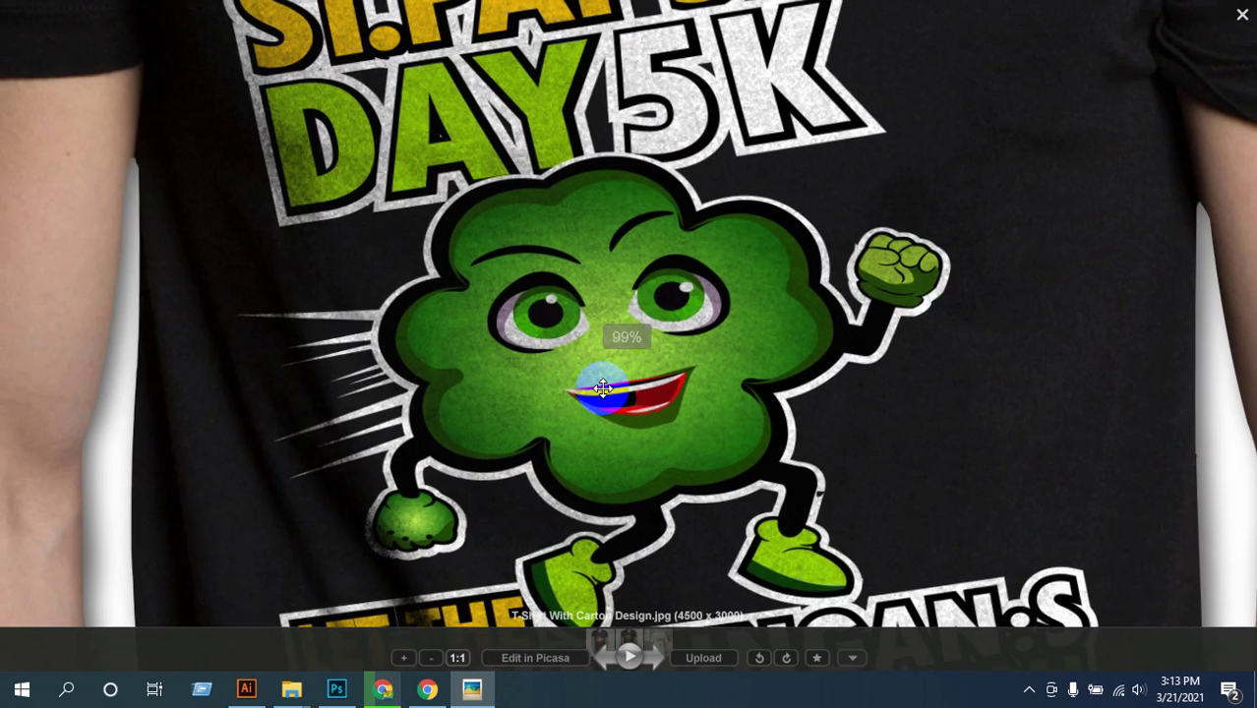
scroll(603, 388, down, 4)
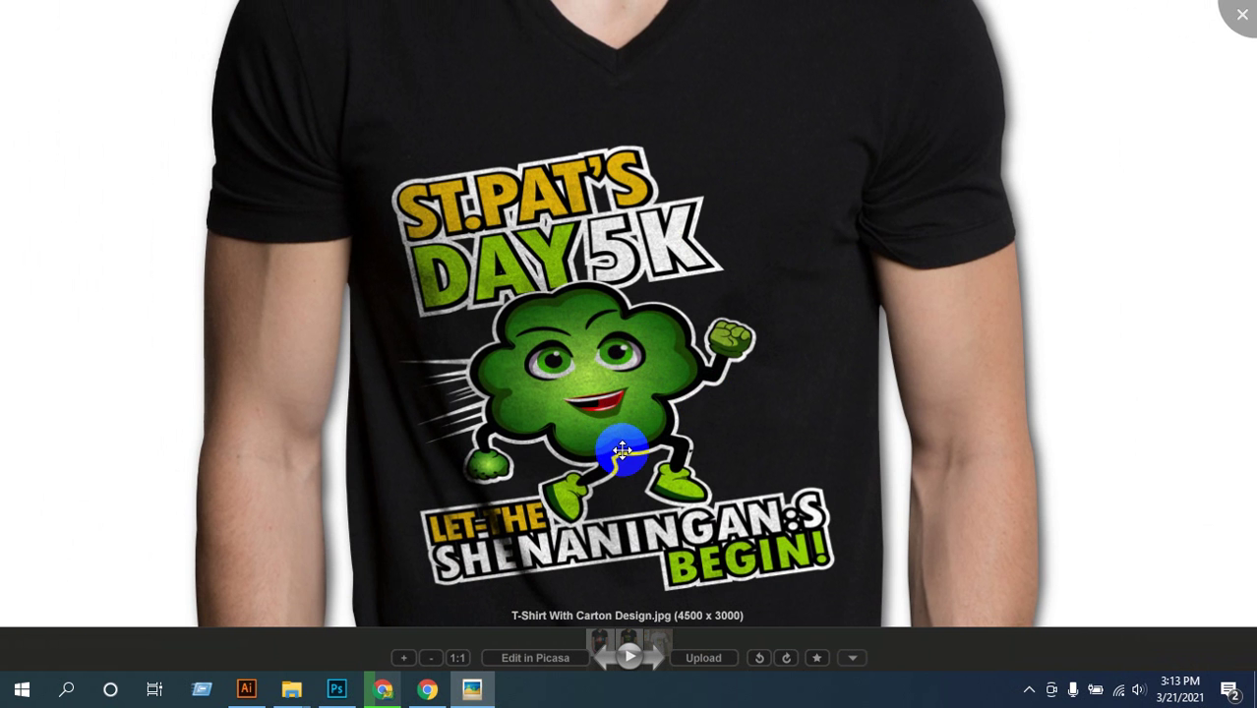
scroll(523, 454, up, 5)
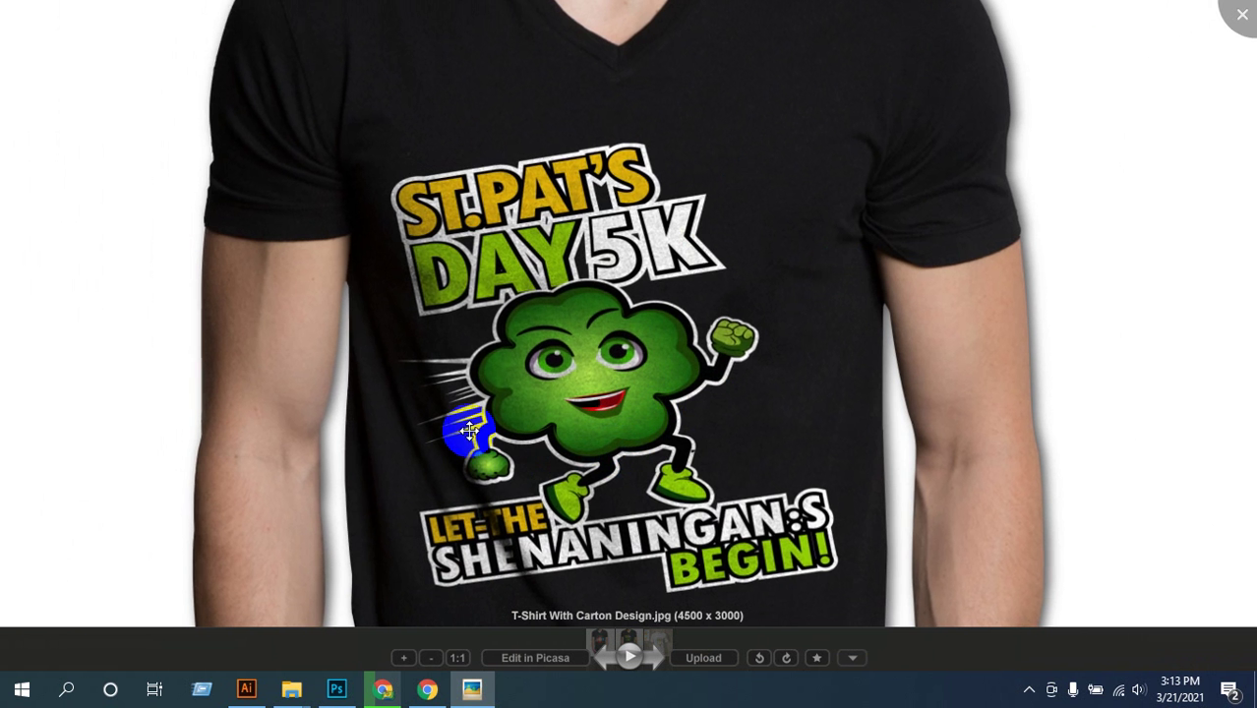
scroll(649, 383, down, 4)
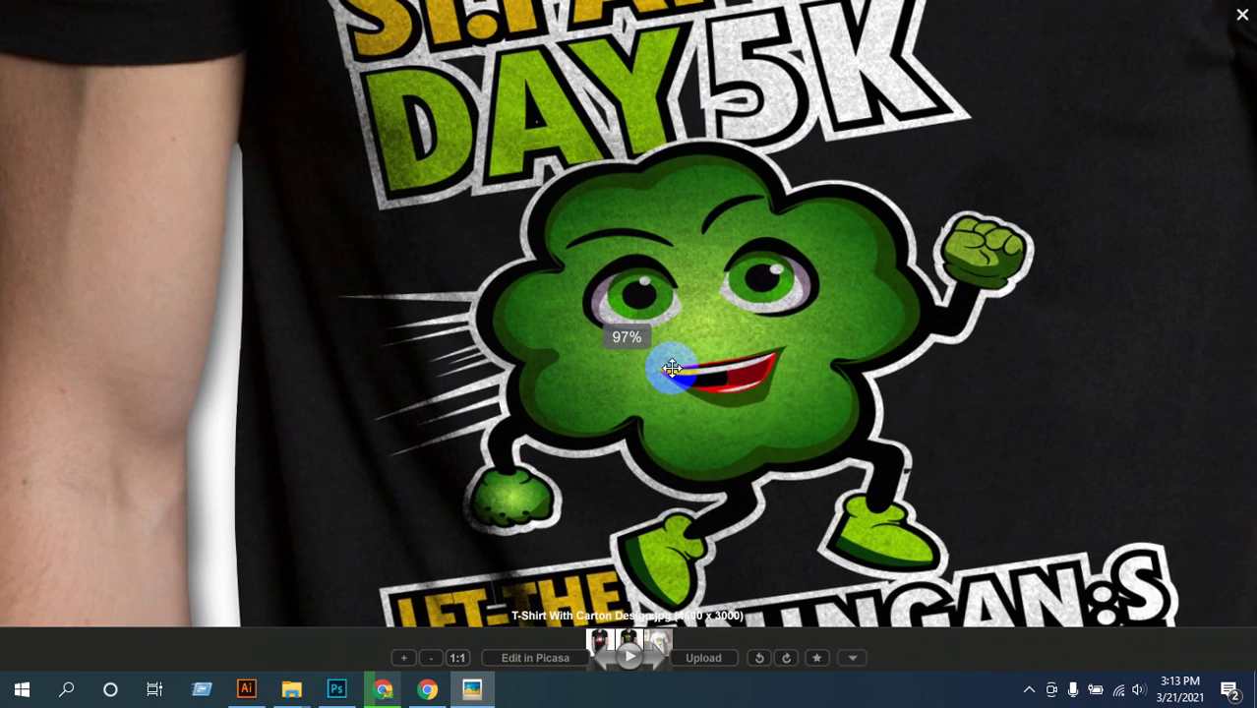
click(1242, 18)
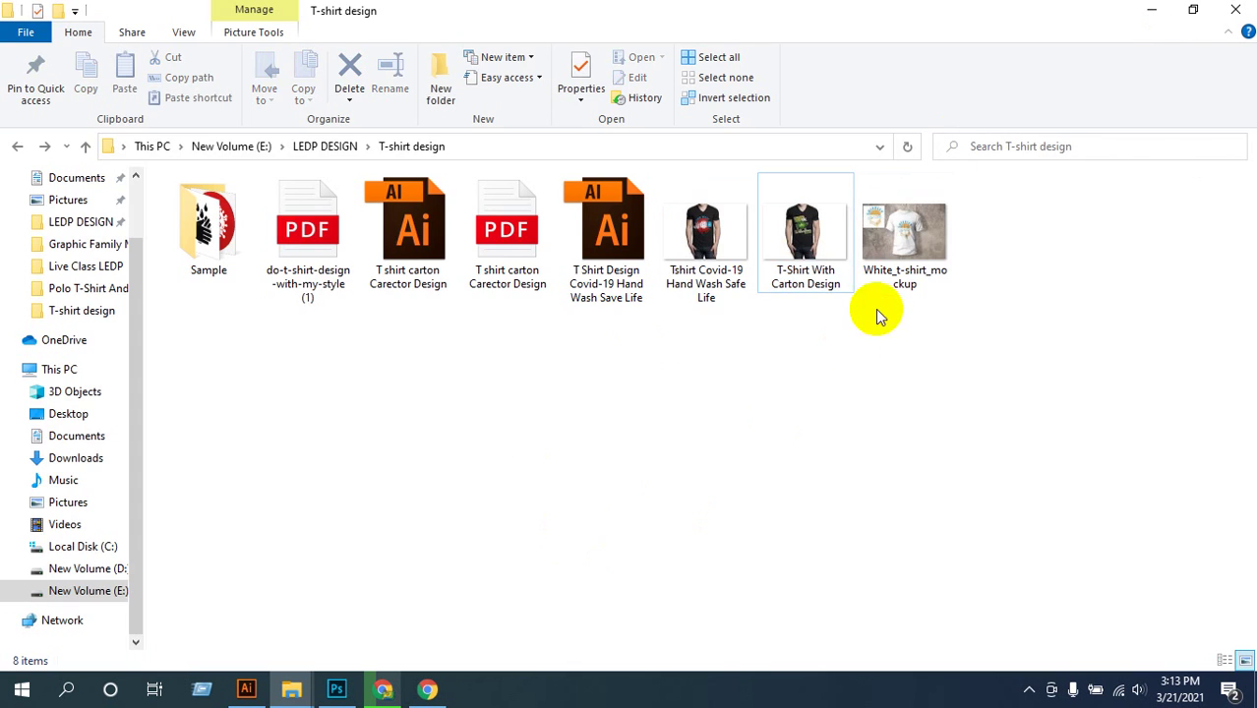
- View the White_t-shirt_mockup image with the Shiffley piano design enlarged, and close it
click(882, 248)
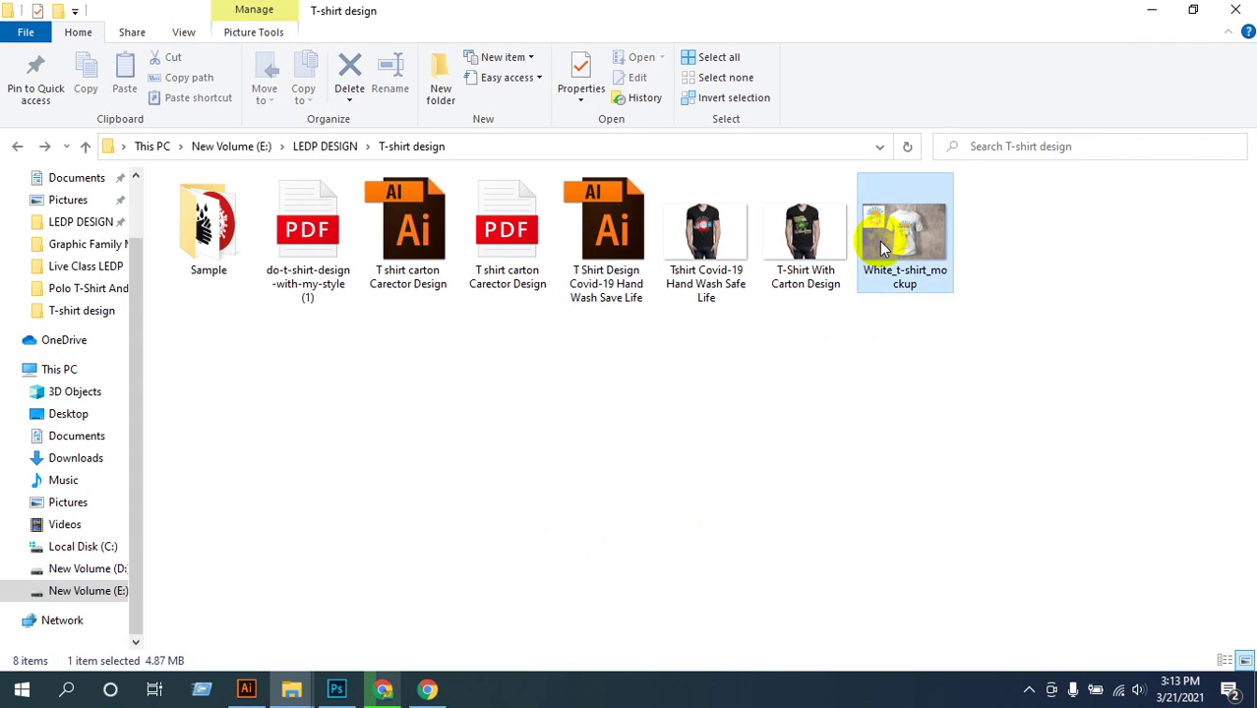
double_click(932, 258)
scroll(578, 248, up, 3)
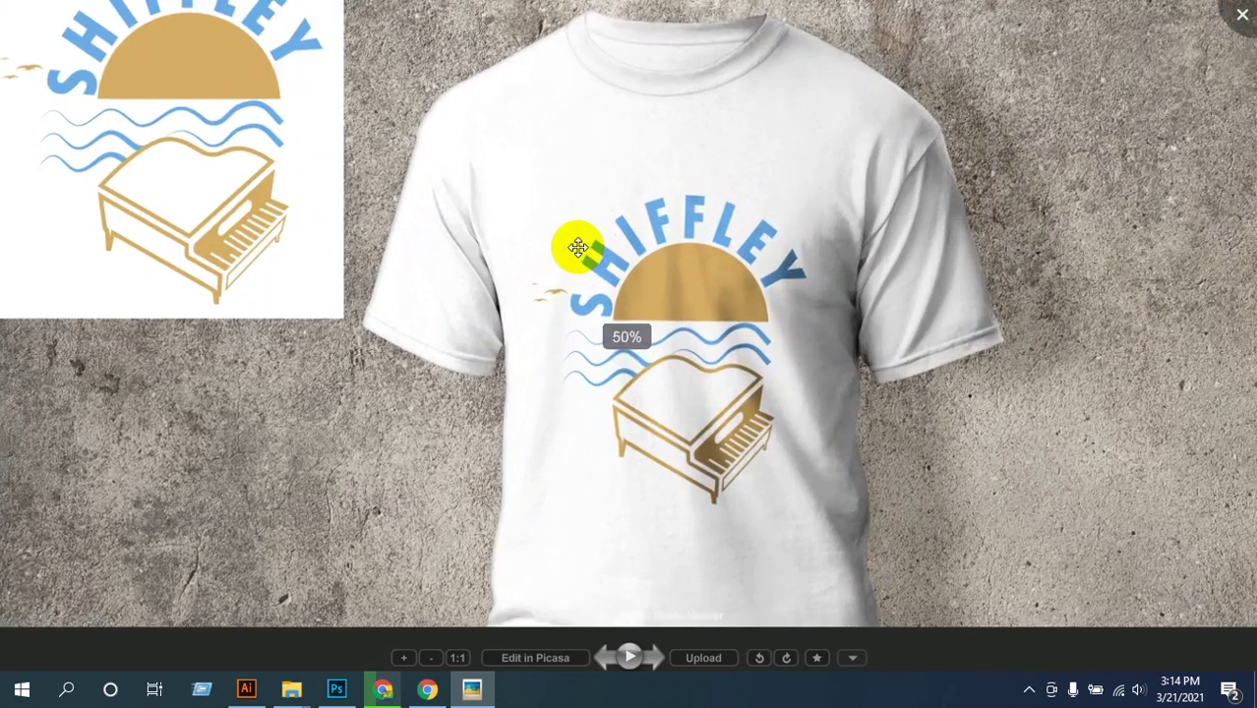
click(1241, 15)
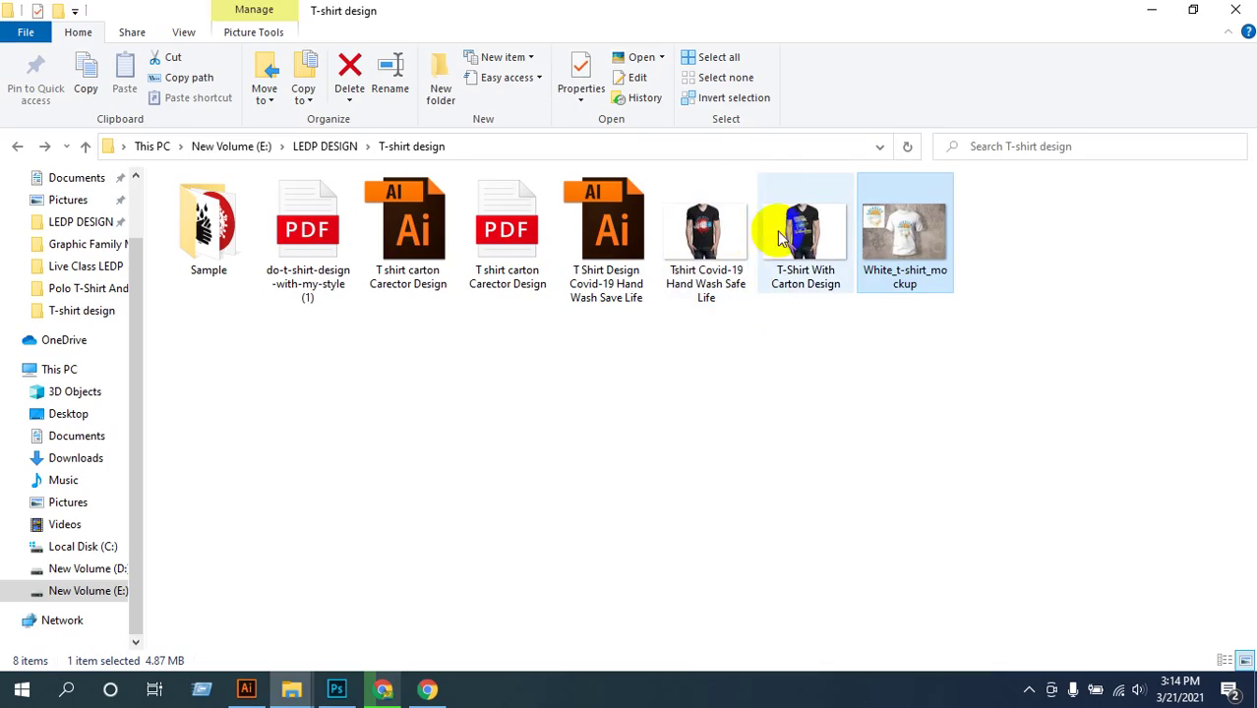
- Reopen the Tshirt Covid-19 Hand Wash Safe Life mockup, inspect the virus and sanitizer artwork enlarged, and close the image
click(710, 238)
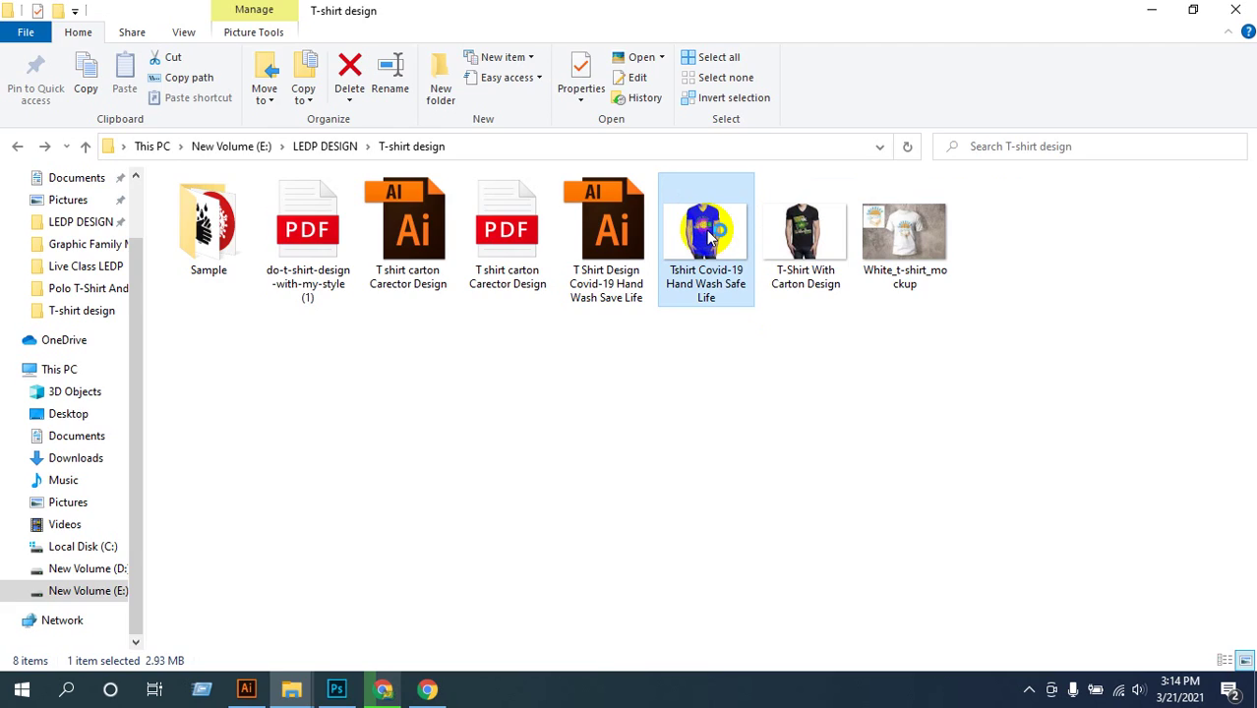
double_click(706, 230)
scroll(617, 266, up, 4)
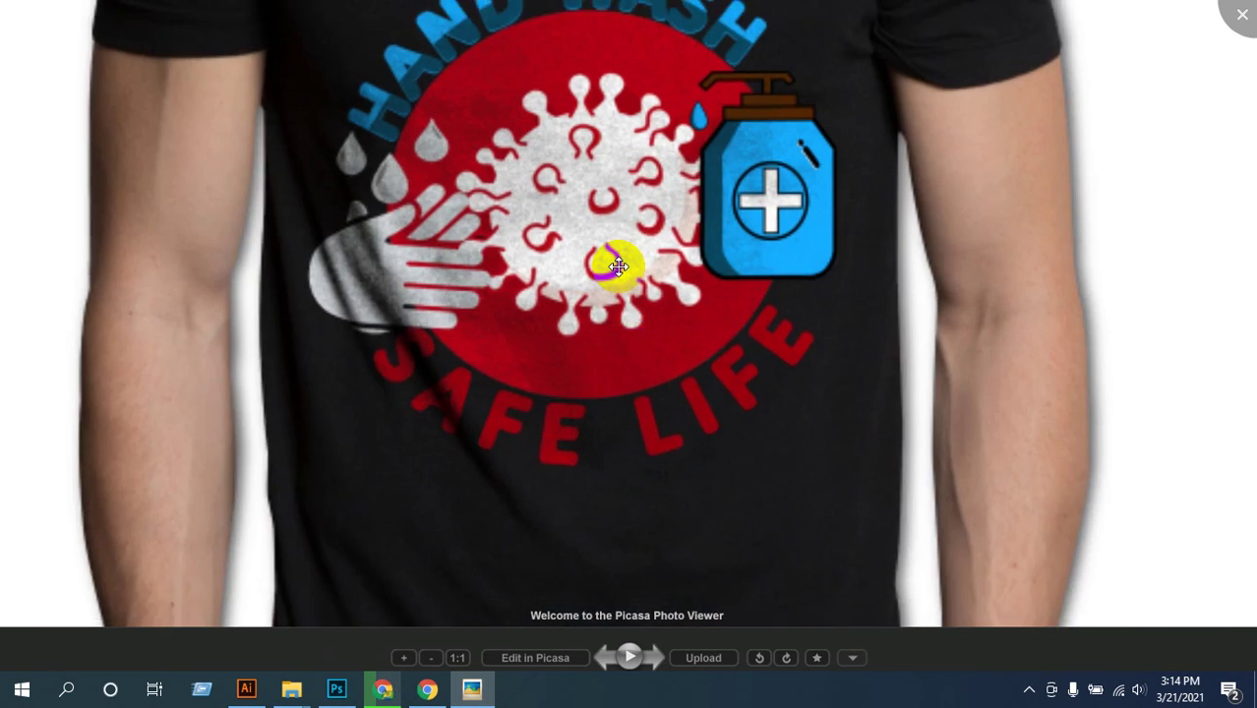
scroll(617, 266, up, 5)
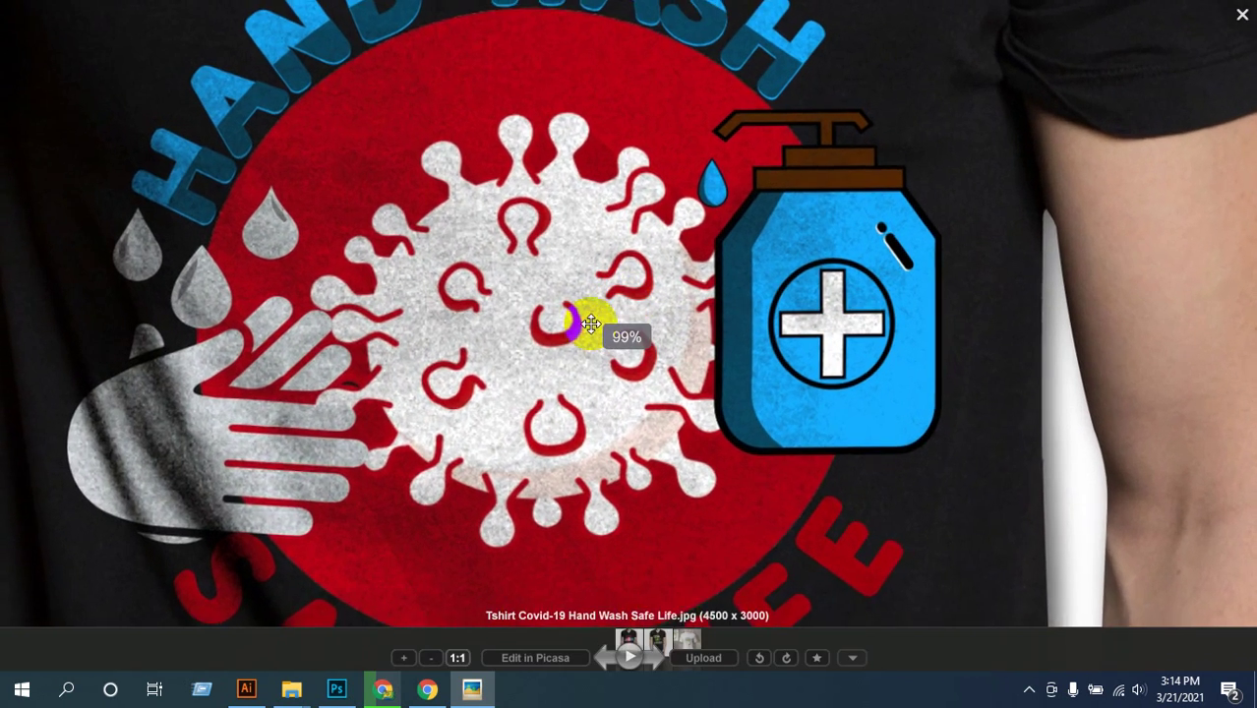
scroll(590, 324, down, 3)
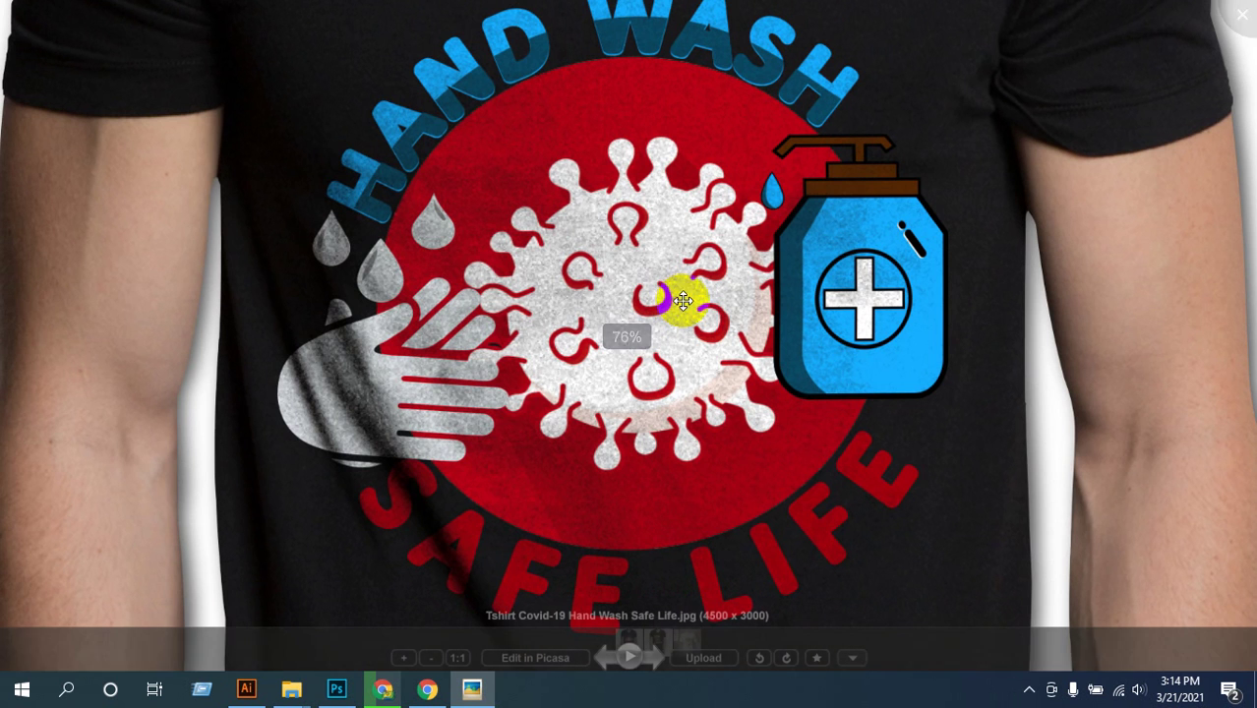
scroll(939, 99, down, 5)
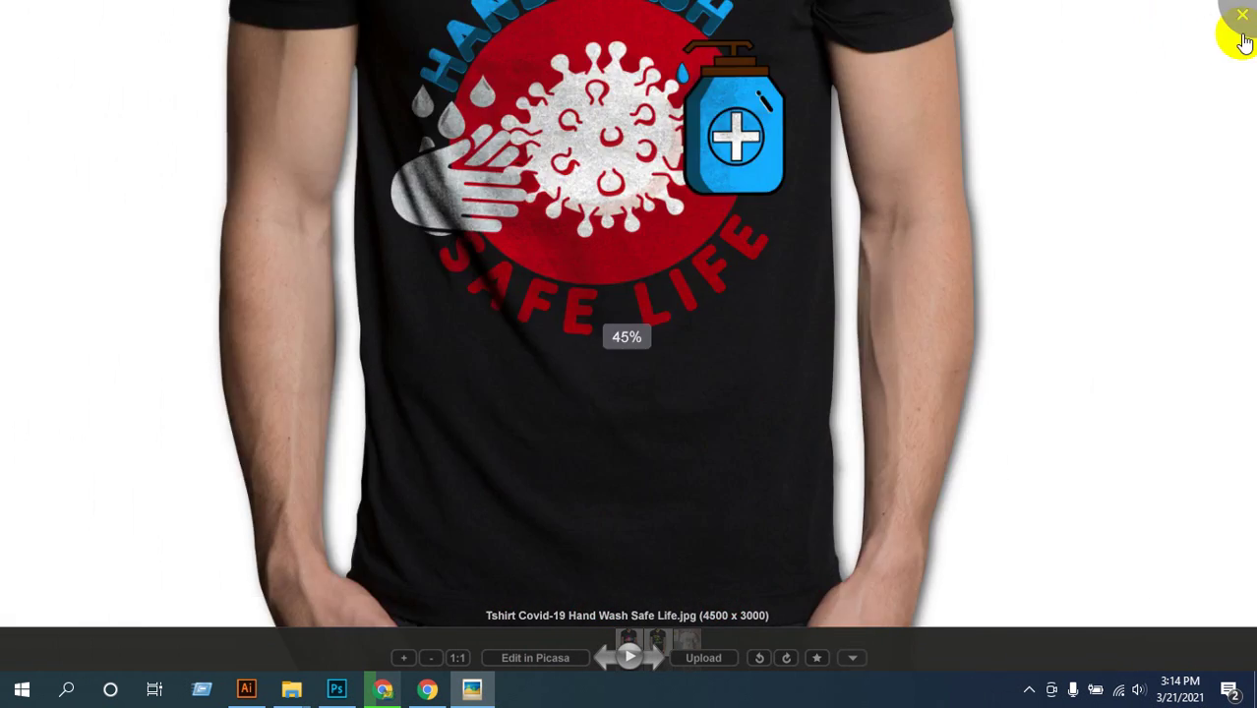
click(1239, 16)
- Reopen the T-Shirt With Carton Design mockup, inspect the green cartoon character and its lettering enlarged, and close the image
click(768, 251)
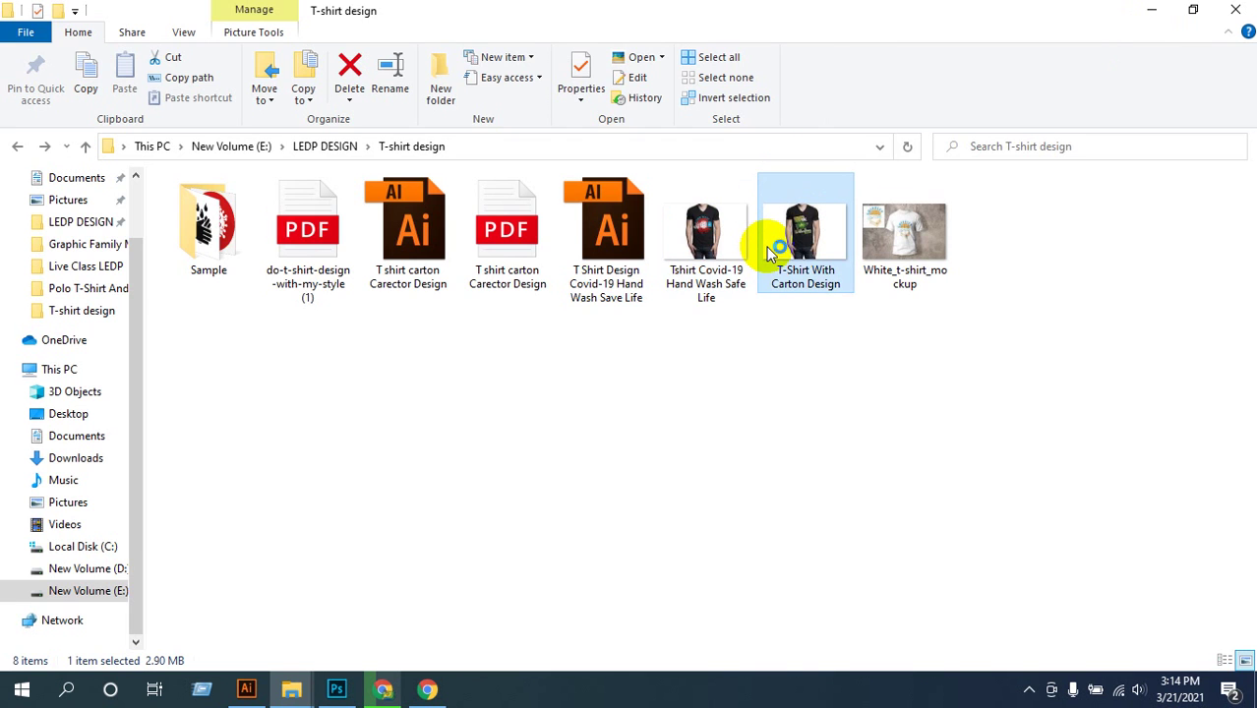
double_click(768, 252)
scroll(674, 284, up, 4)
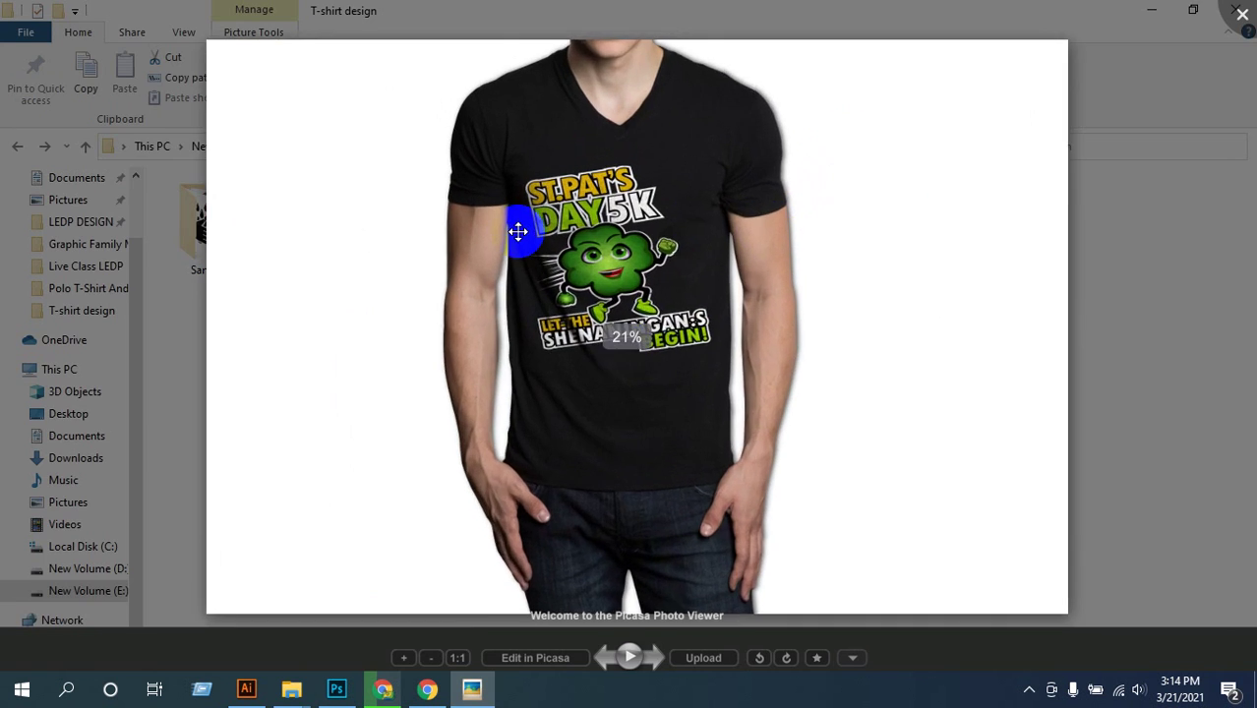
scroll(673, 283, down, 2)
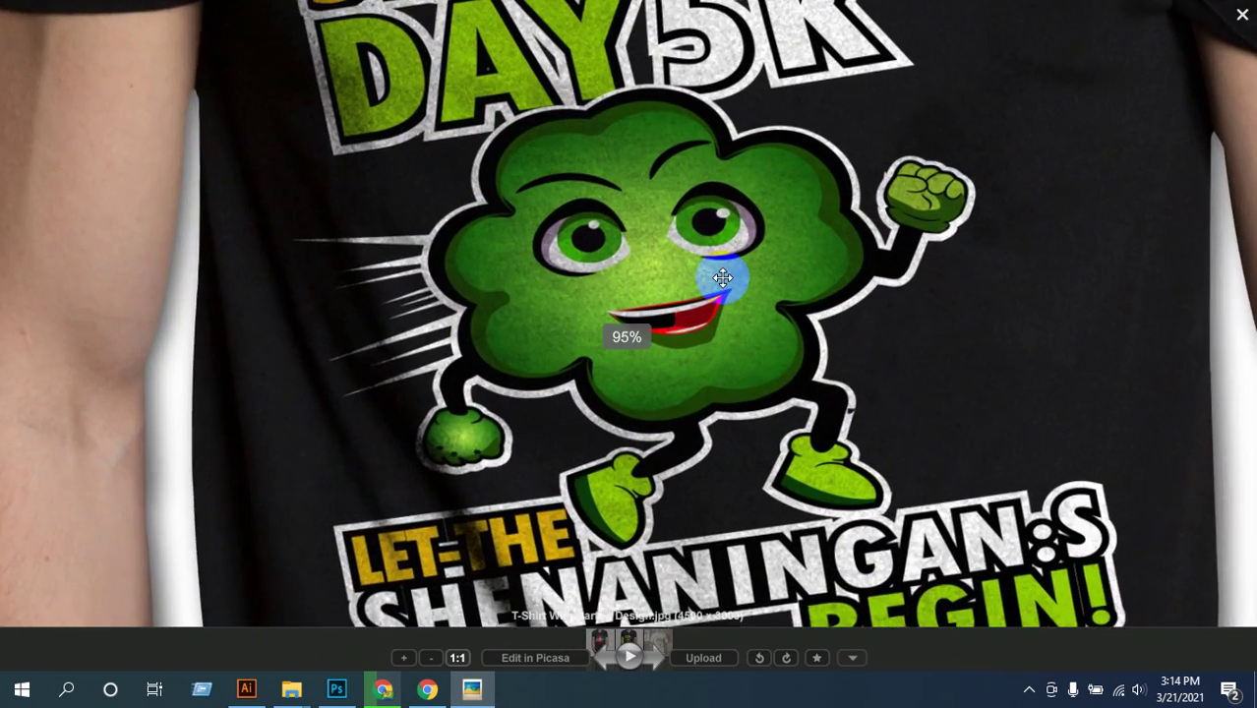
scroll(945, 200, up, 5)
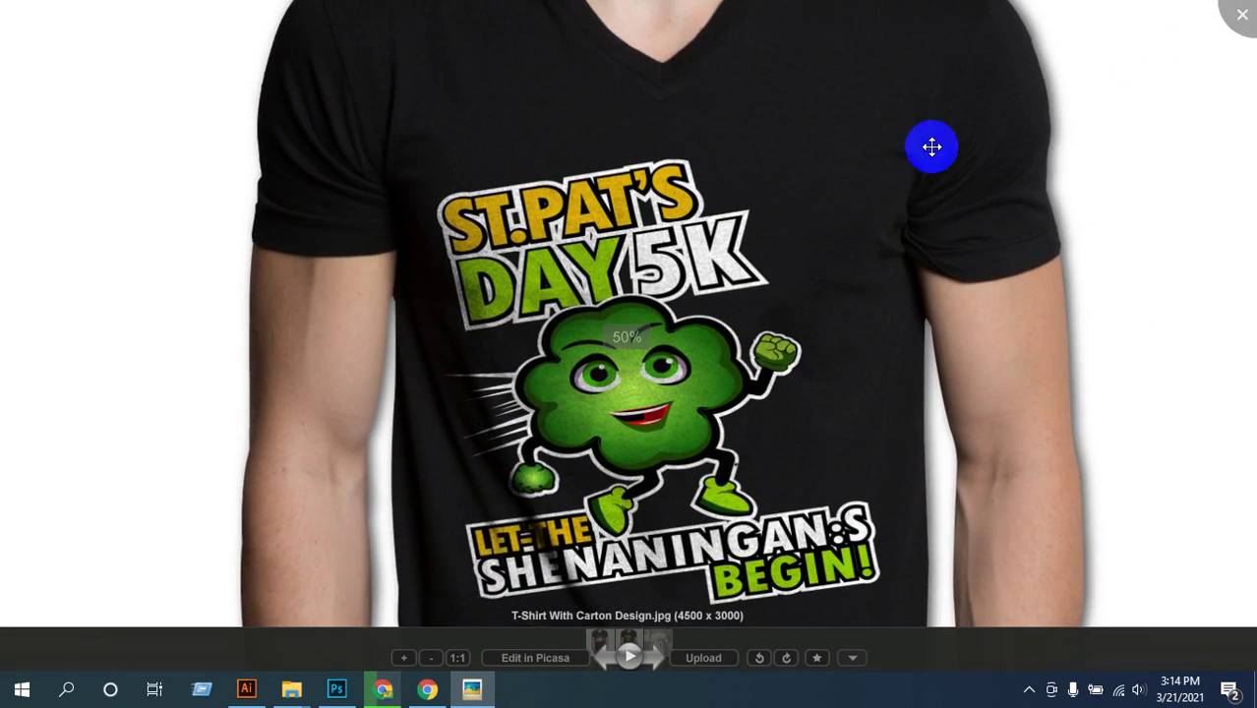
scroll(724, 253, down, 3)
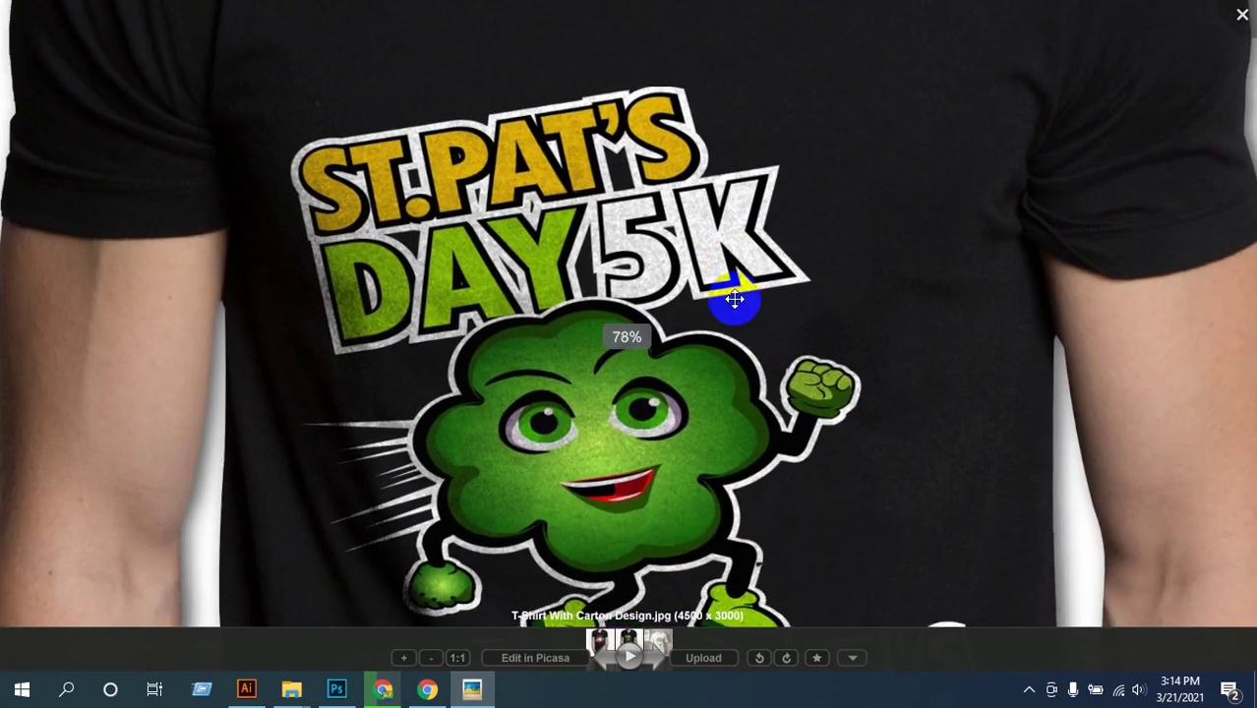
scroll(760, 175, up, 2)
scroll(760, 175, down, 2)
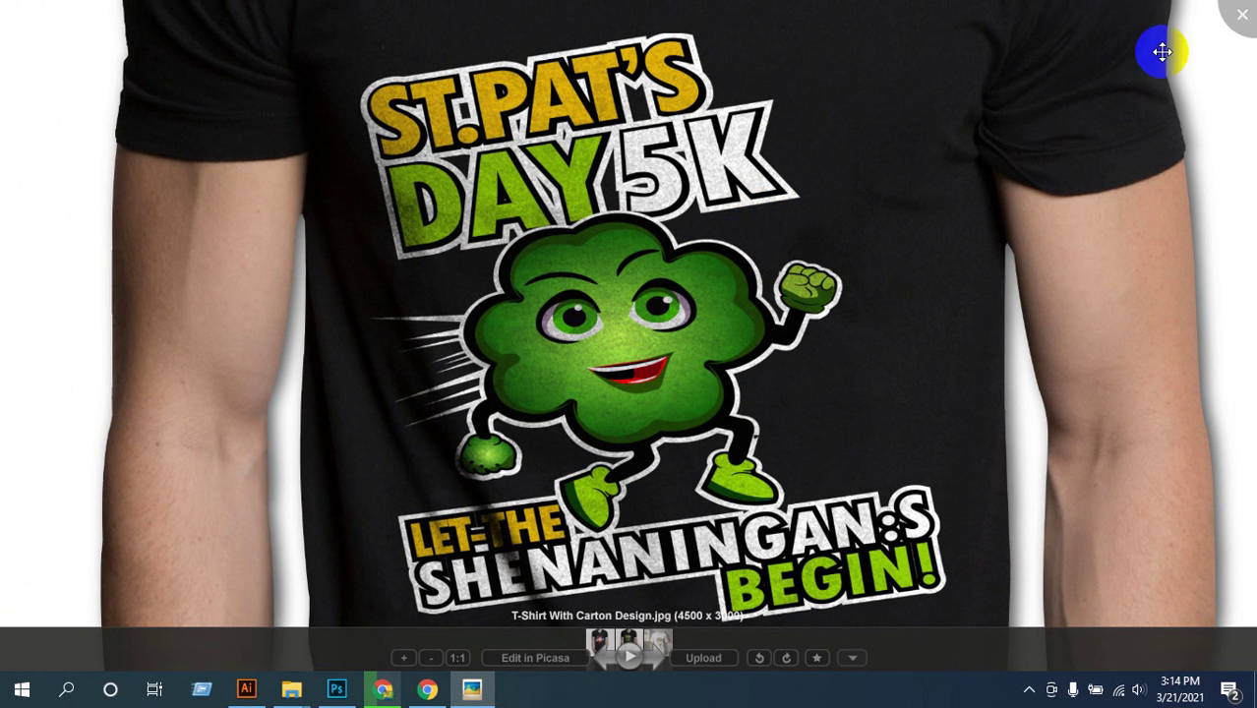
click(1242, 24)
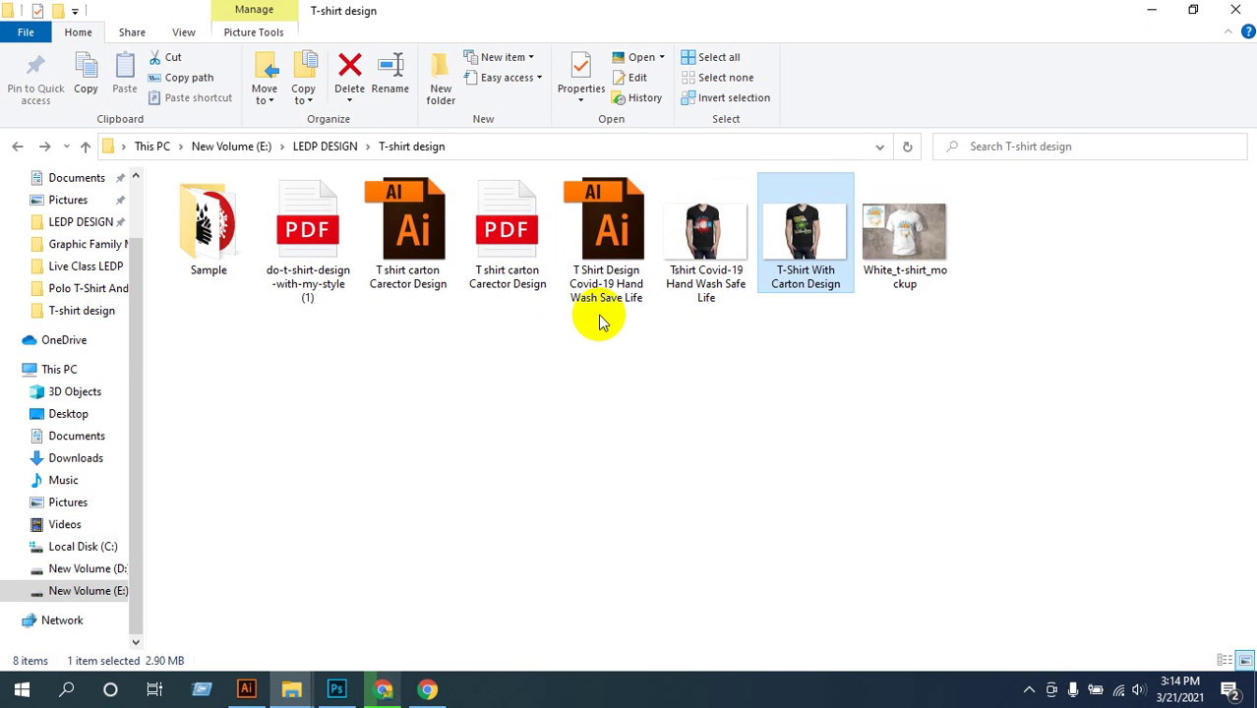
- View the Tshirt Covid-19 Hand Wash Safe Life mockup once more with its print enlarged, and close the image
click(706, 233)
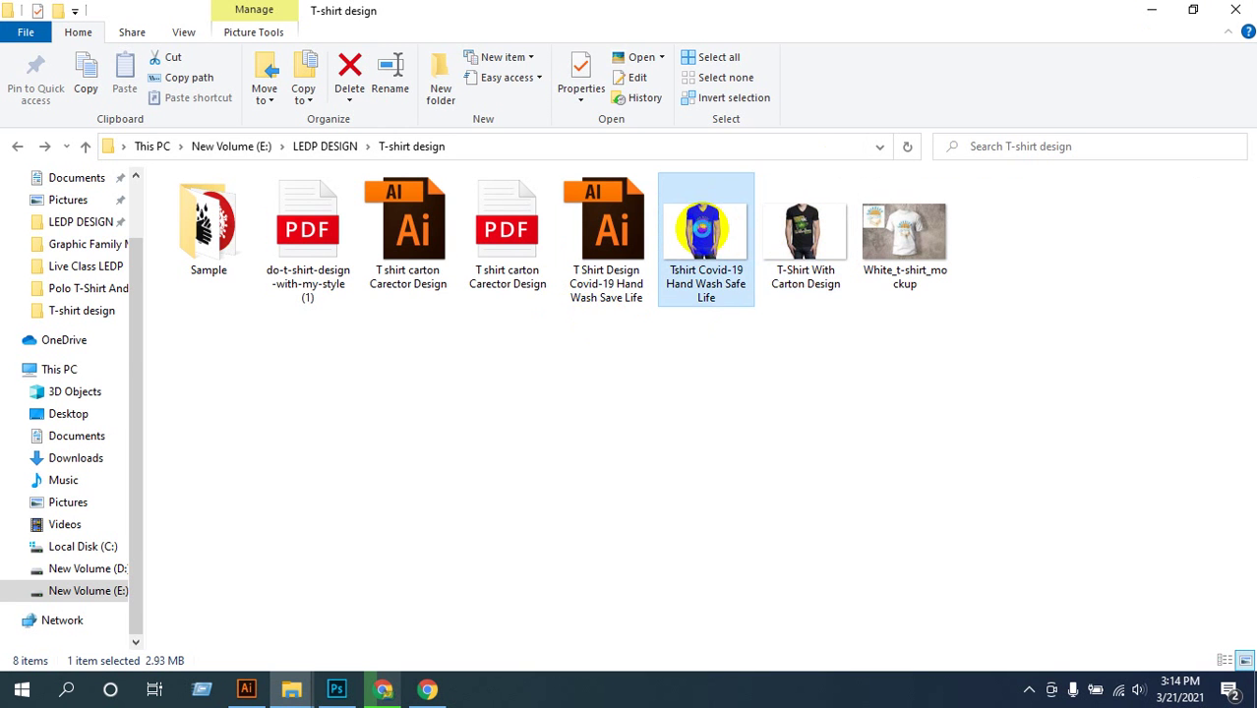
double_click(722, 241)
scroll(614, 280, up, 3)
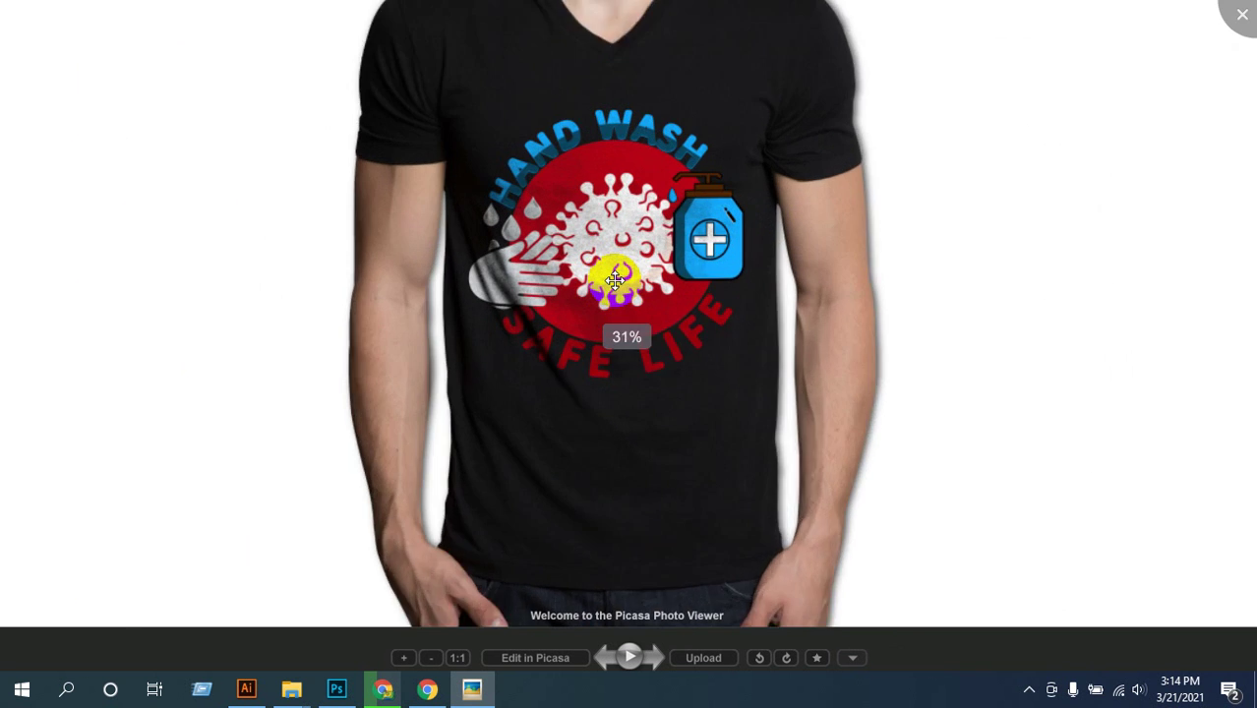
scroll(616, 277, up, 4)
scroll(630, 269, down, 5)
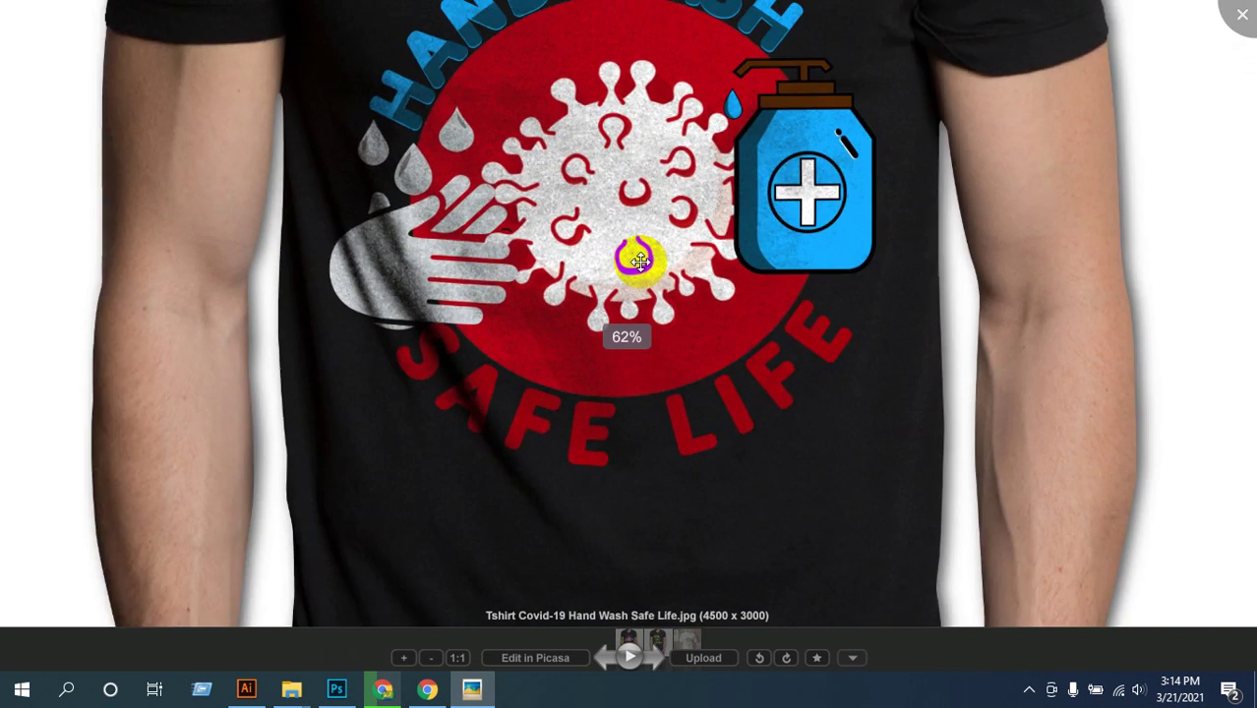
click(1241, 15)
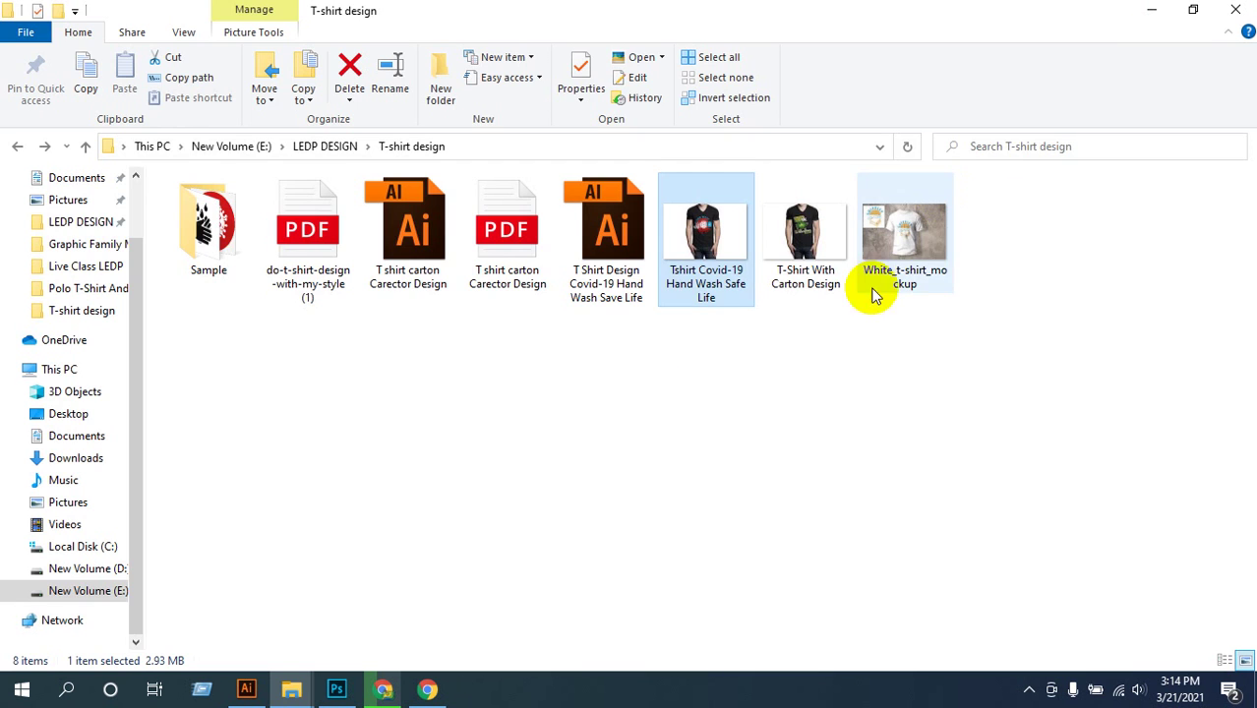
- Reopen the White_t-shirt_mockup image, inspect the Shiffley sunset and piano print enlarged, and close the image
click(934, 250)
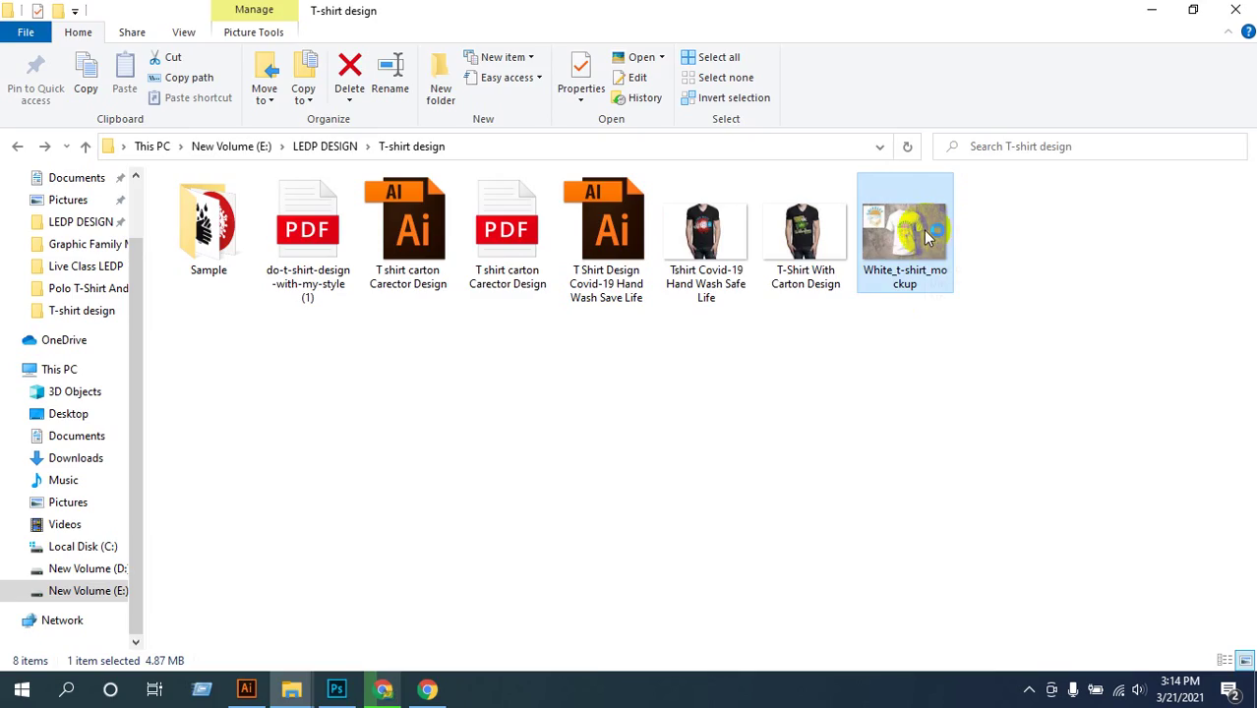
double_click(924, 230)
scroll(599, 316, up, 5)
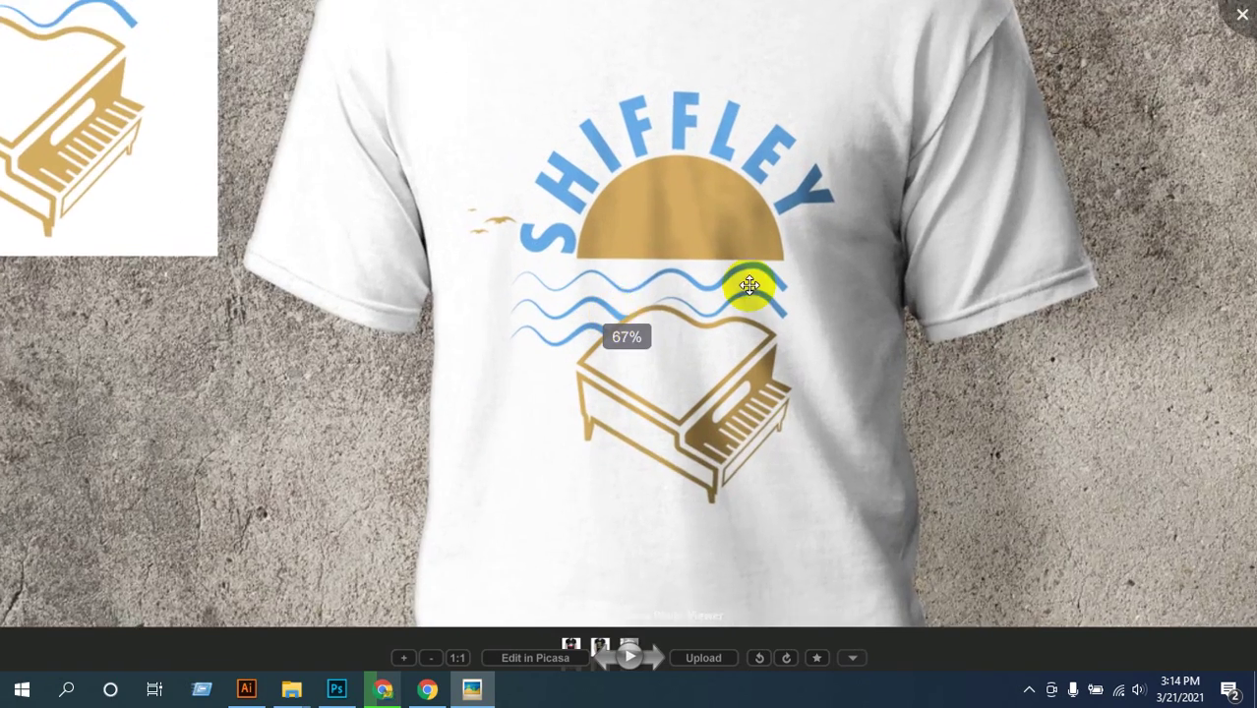
scroll(631, 286, up, 2)
scroll(643, 365, down, 5)
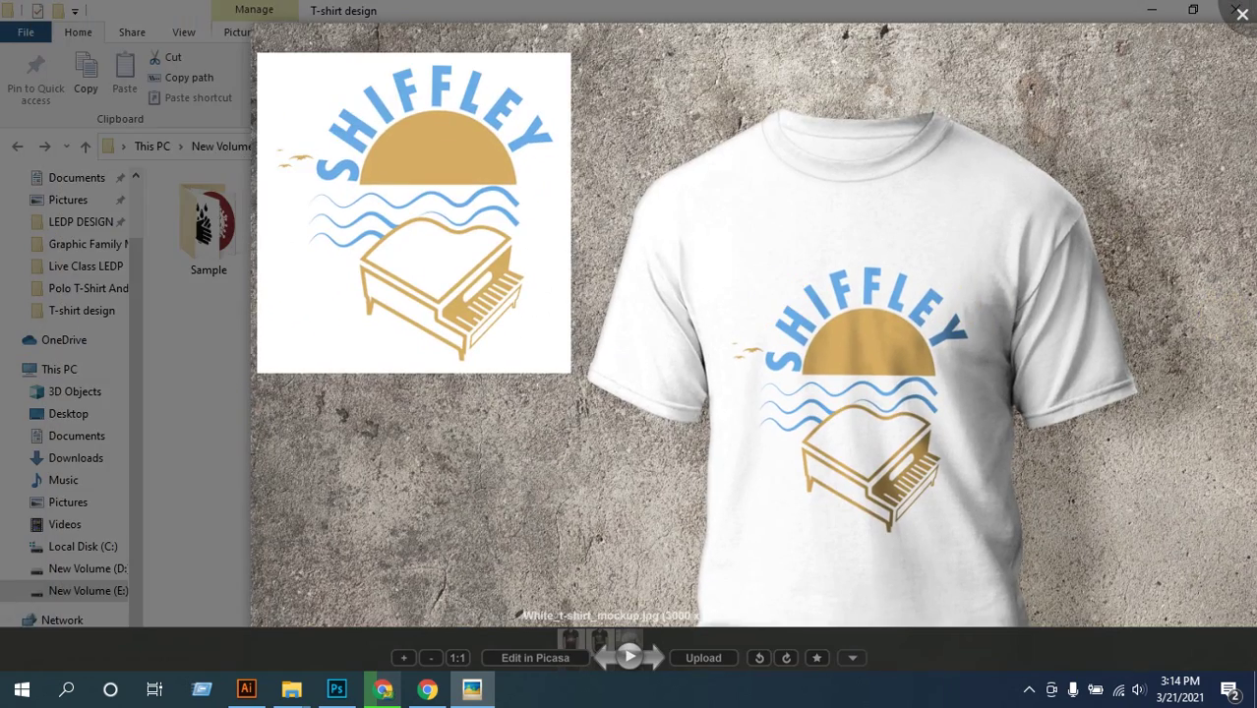
click(1241, 14)
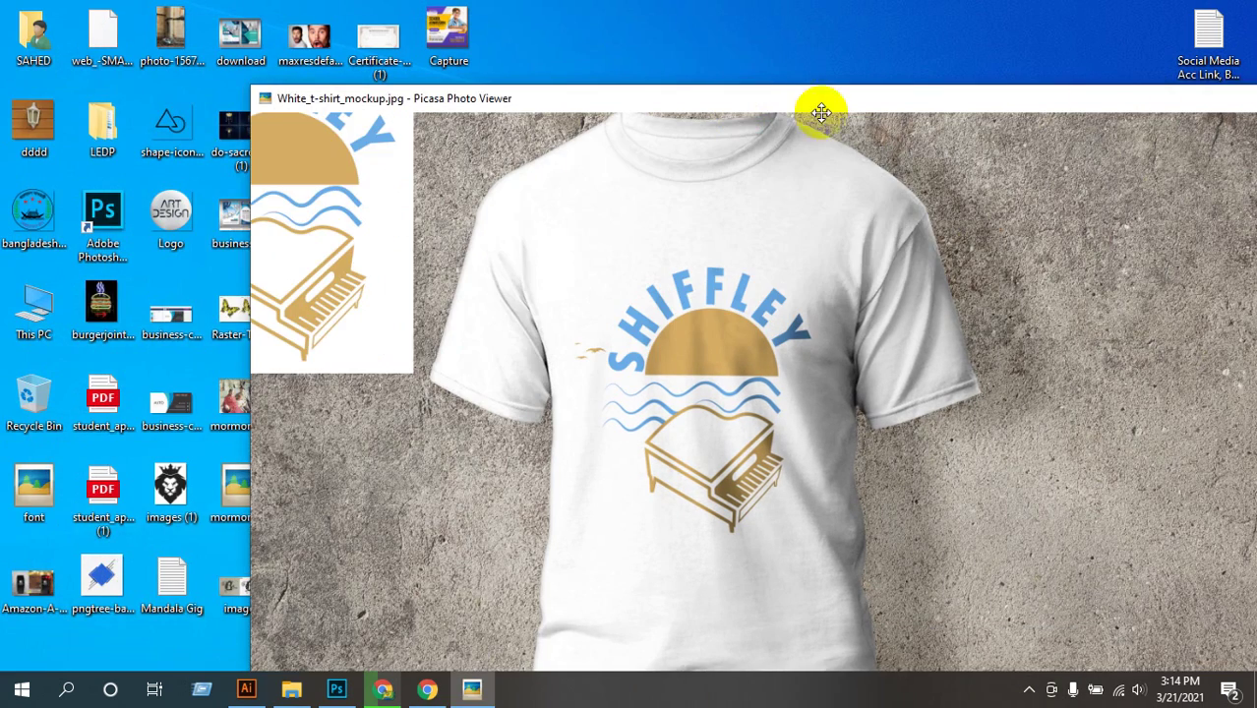
drag(1058, 96, 656, 95)
click(1036, 98)
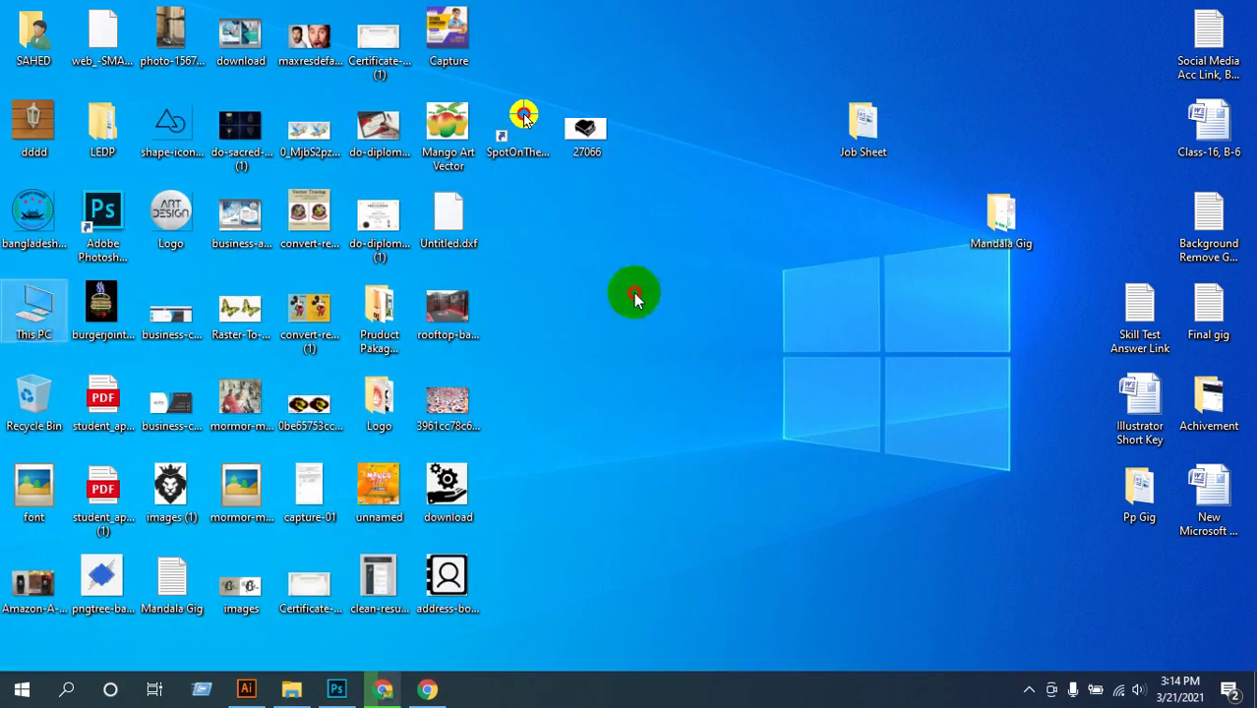
- Switch to Chrome and open the green SAFI product label and cbd label design gig from the Fiverr search results
click(336, 688)
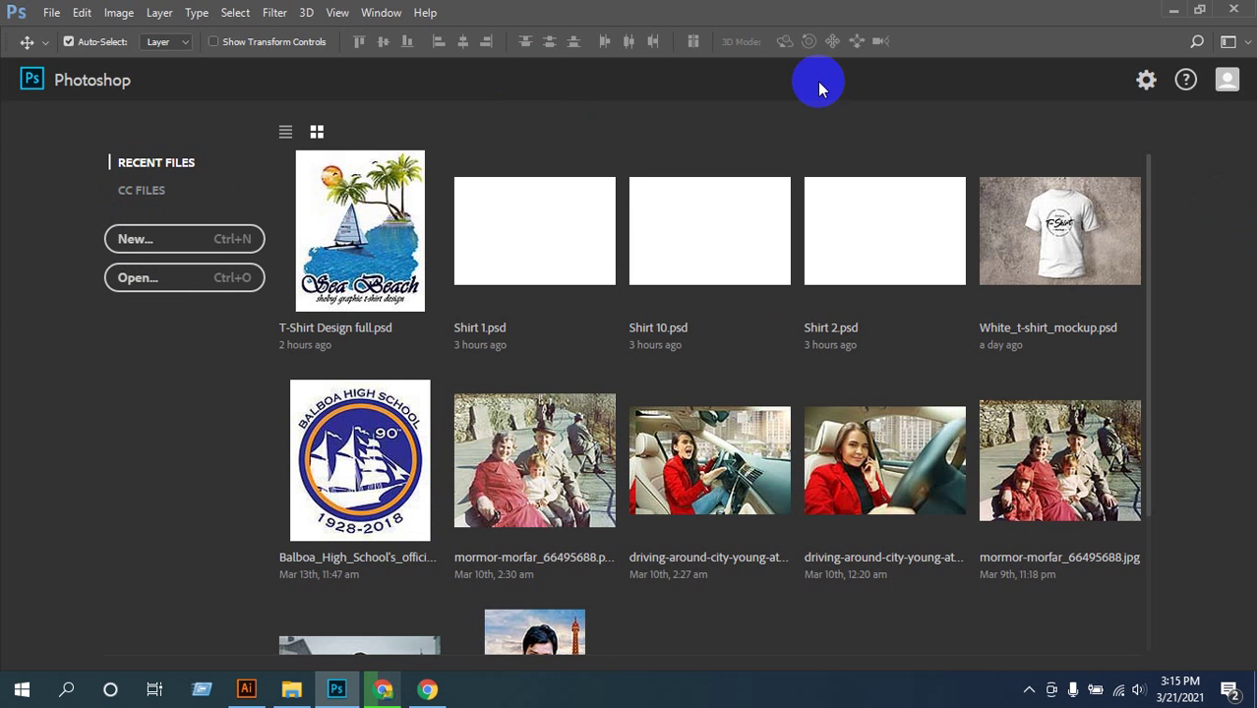
click(385, 687)
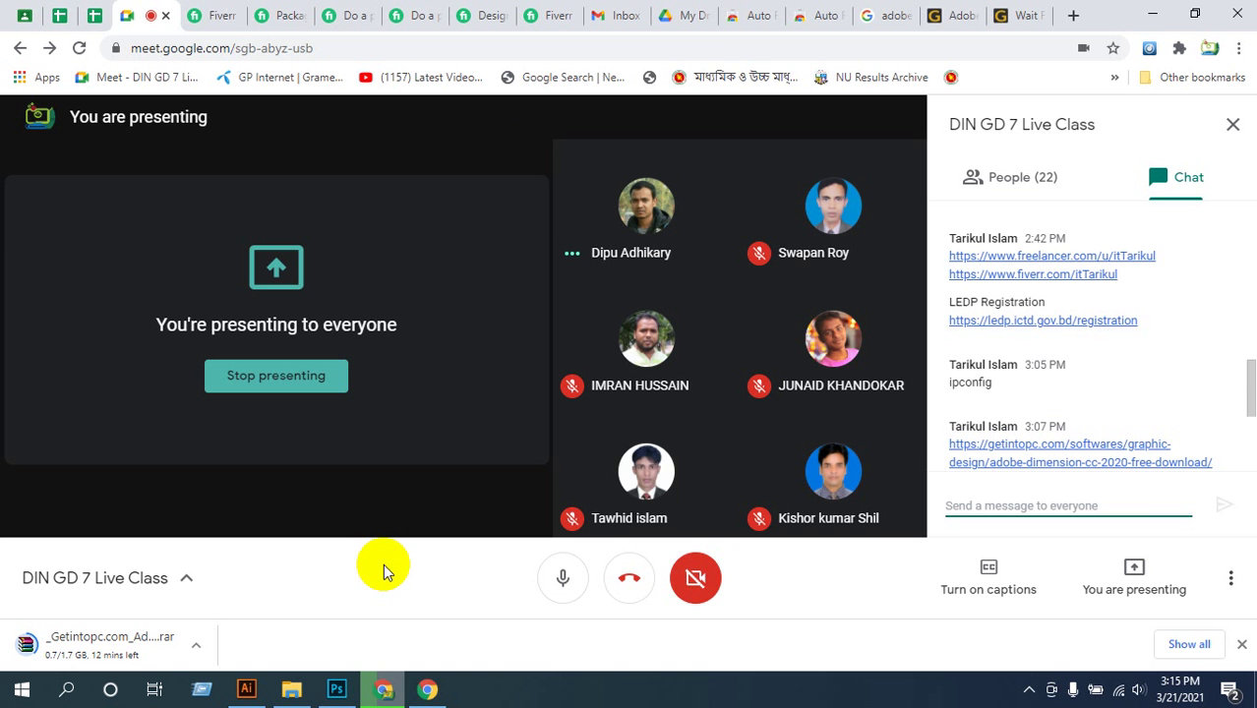
click(224, 17)
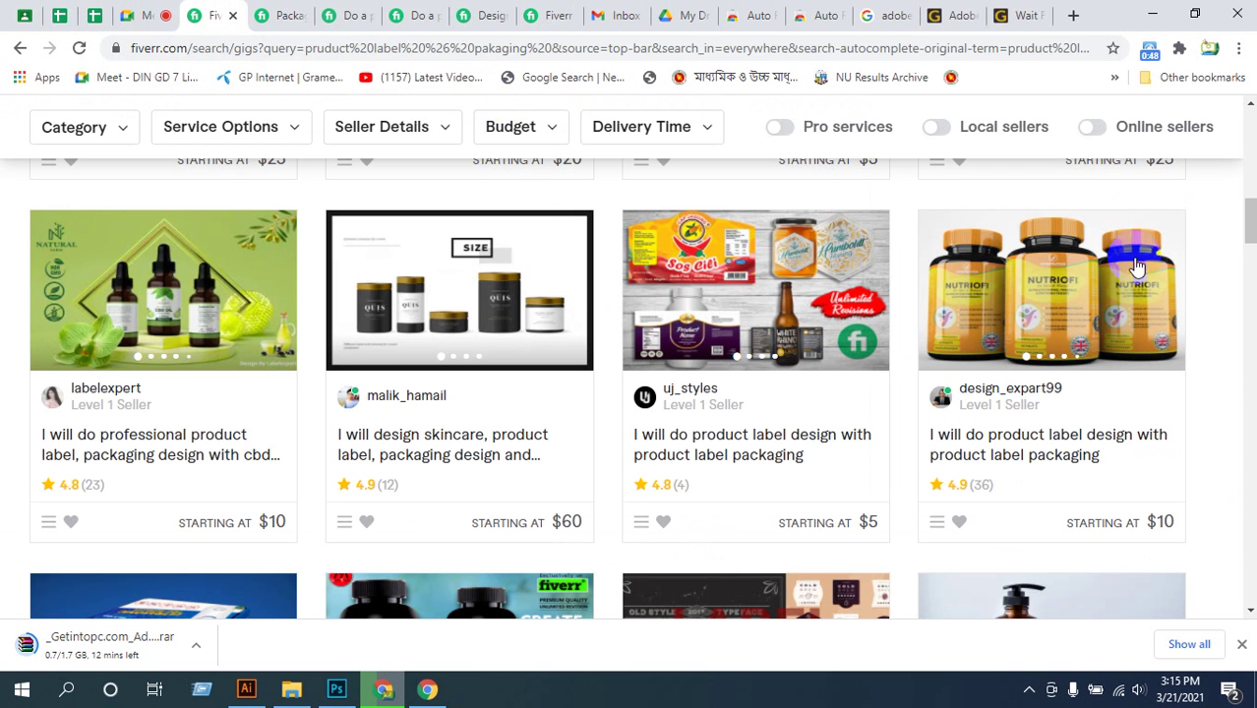
scroll(112, 478, up, 6)
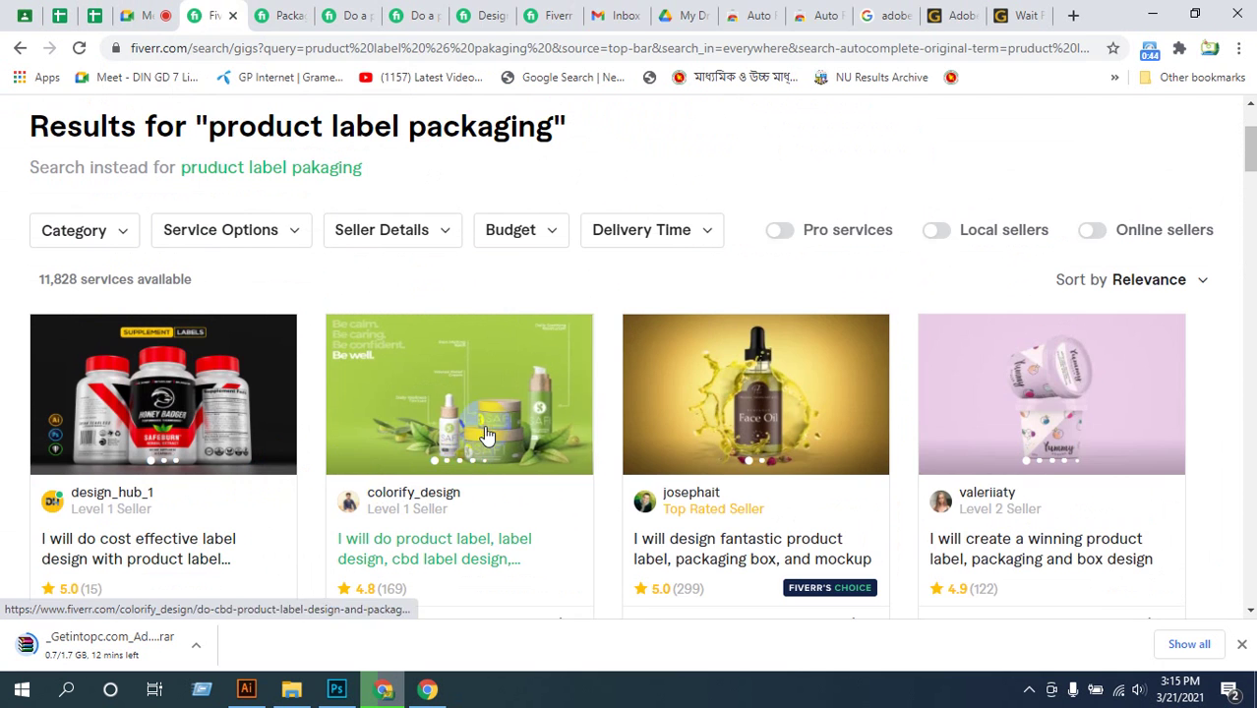
click(494, 427)
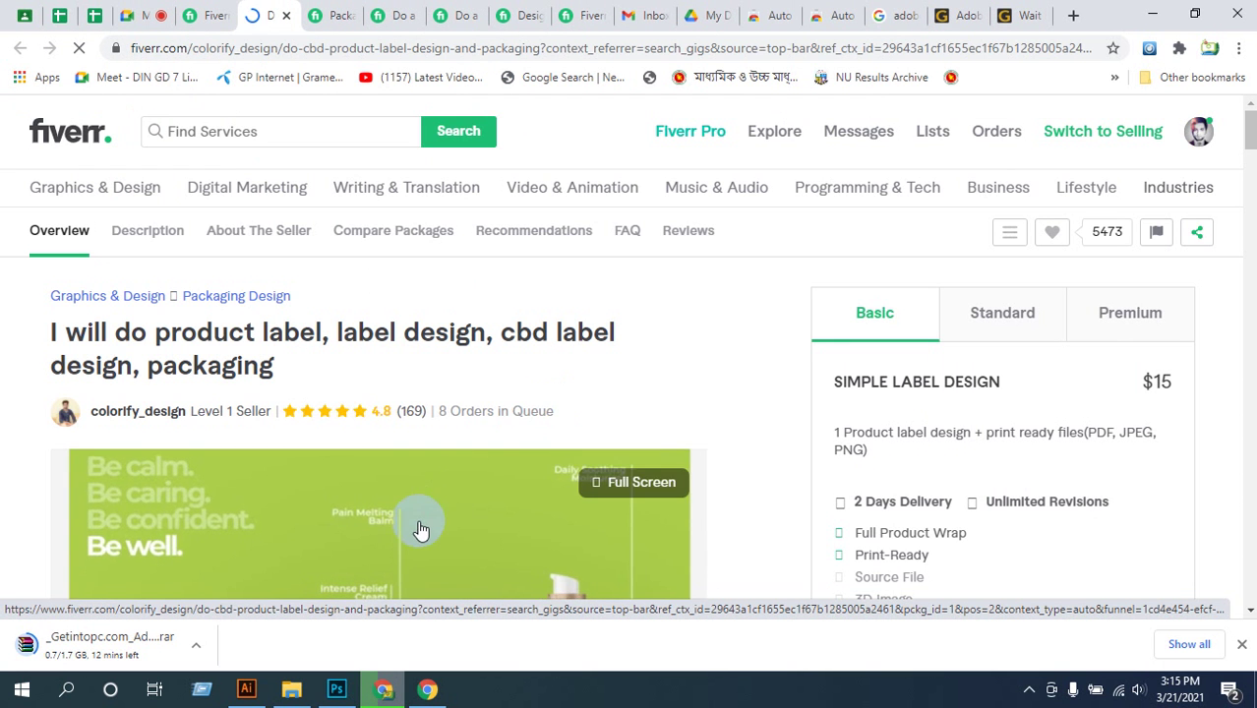
- Examine the gig's gallery images, comparing the four ALTA dropper bottles with the green SAFI packaging set
scroll(418, 524, down, 3)
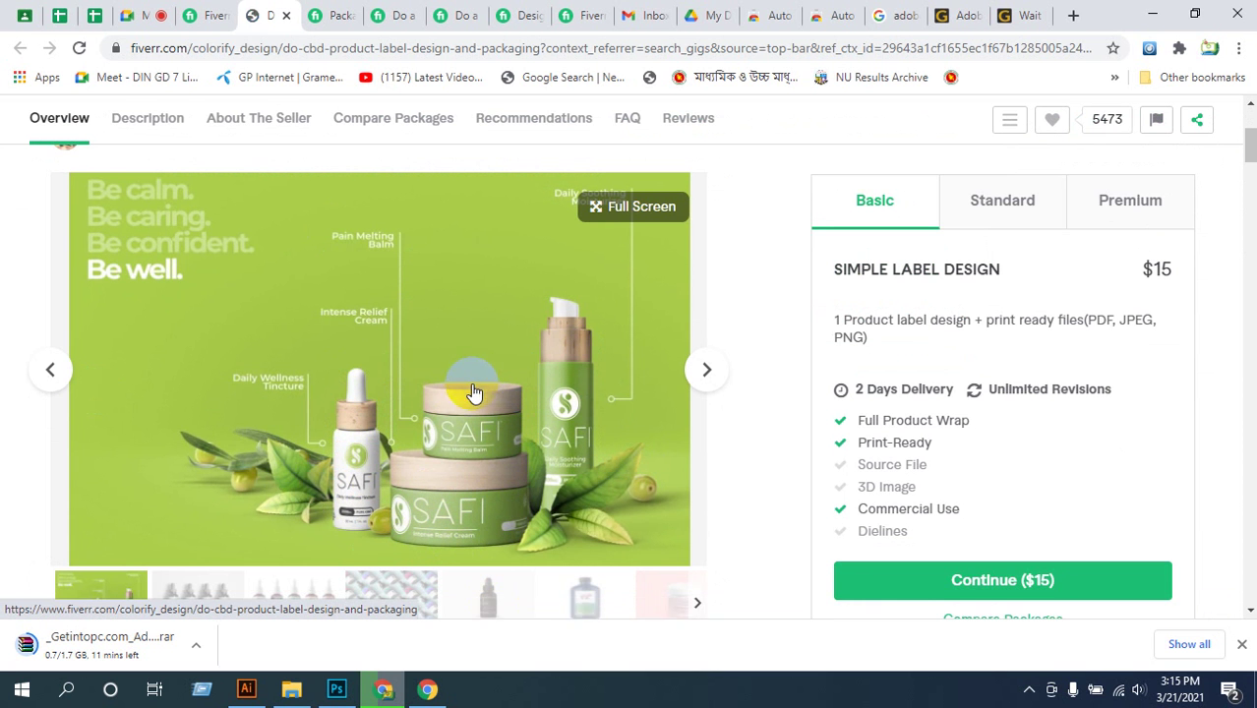
scroll(463, 415, up, 1)
scroll(435, 362, down, 3)
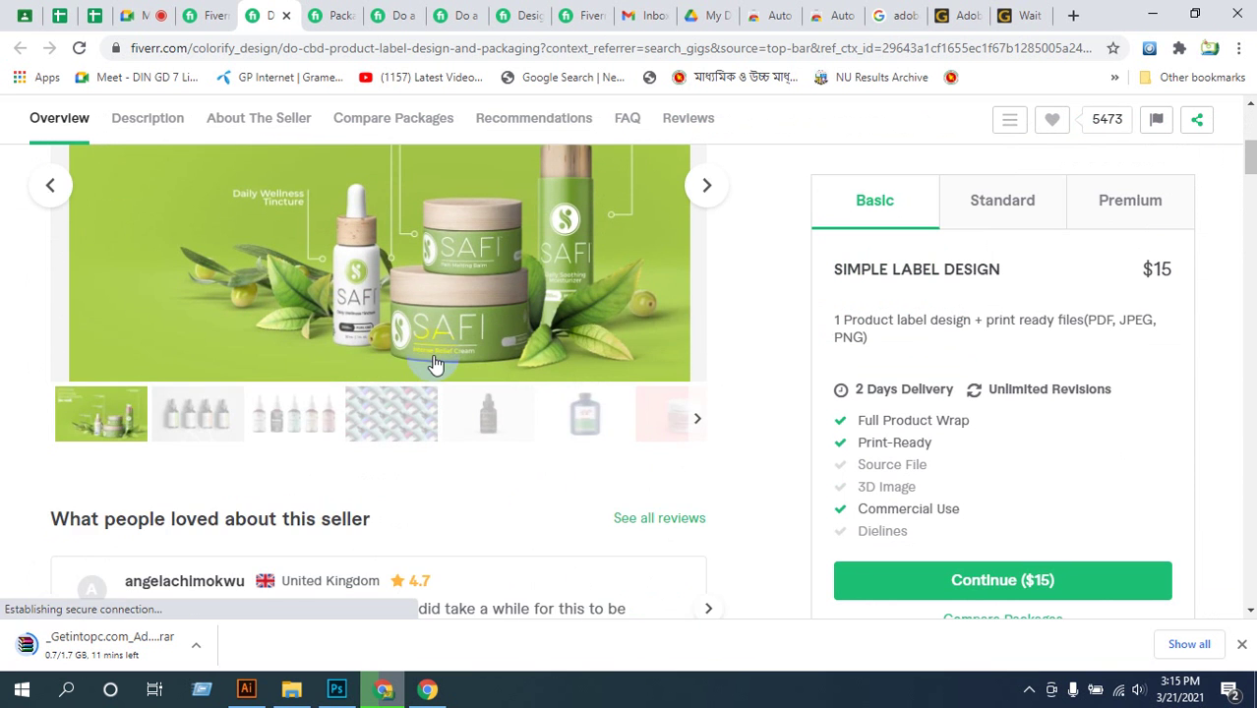
scroll(436, 364, up, 1)
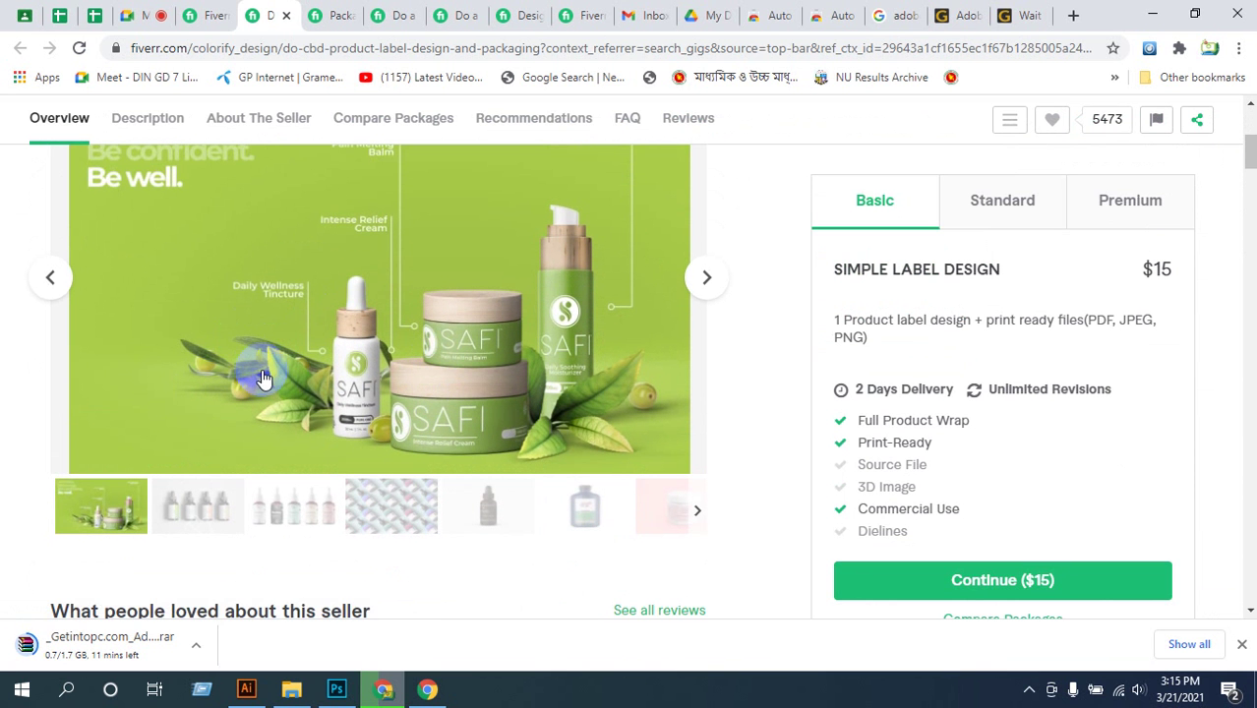
click(201, 512)
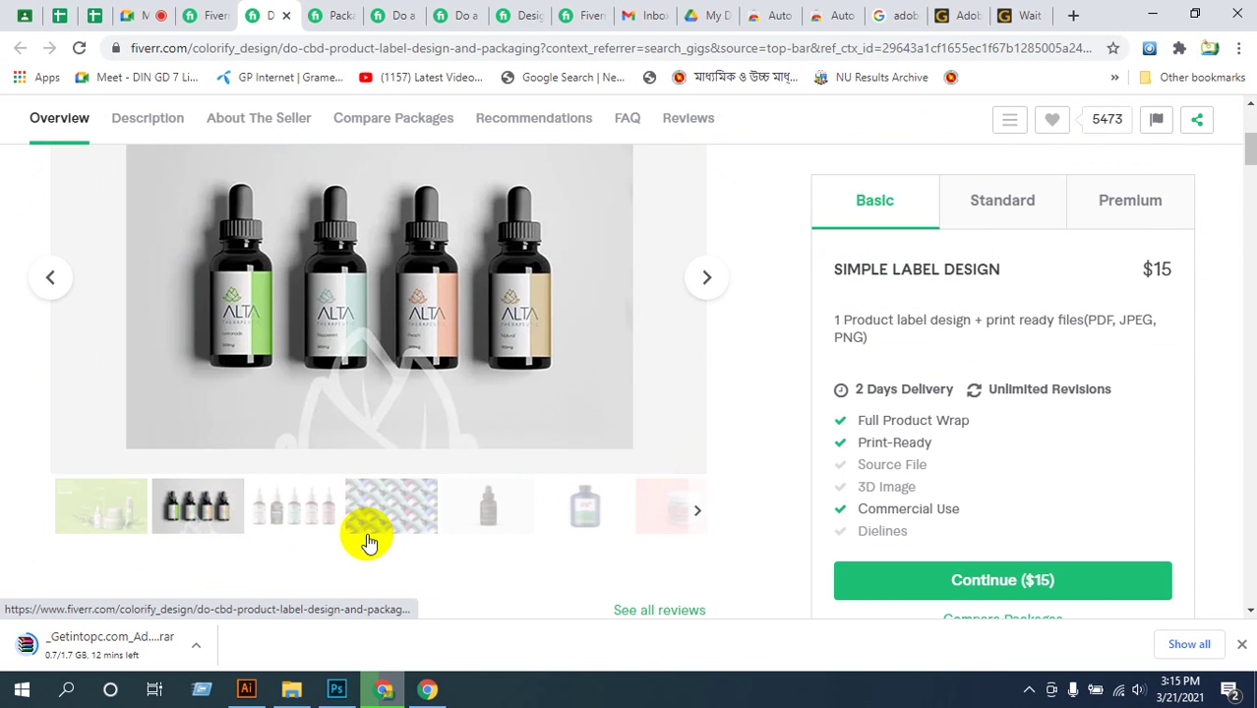
click(104, 509)
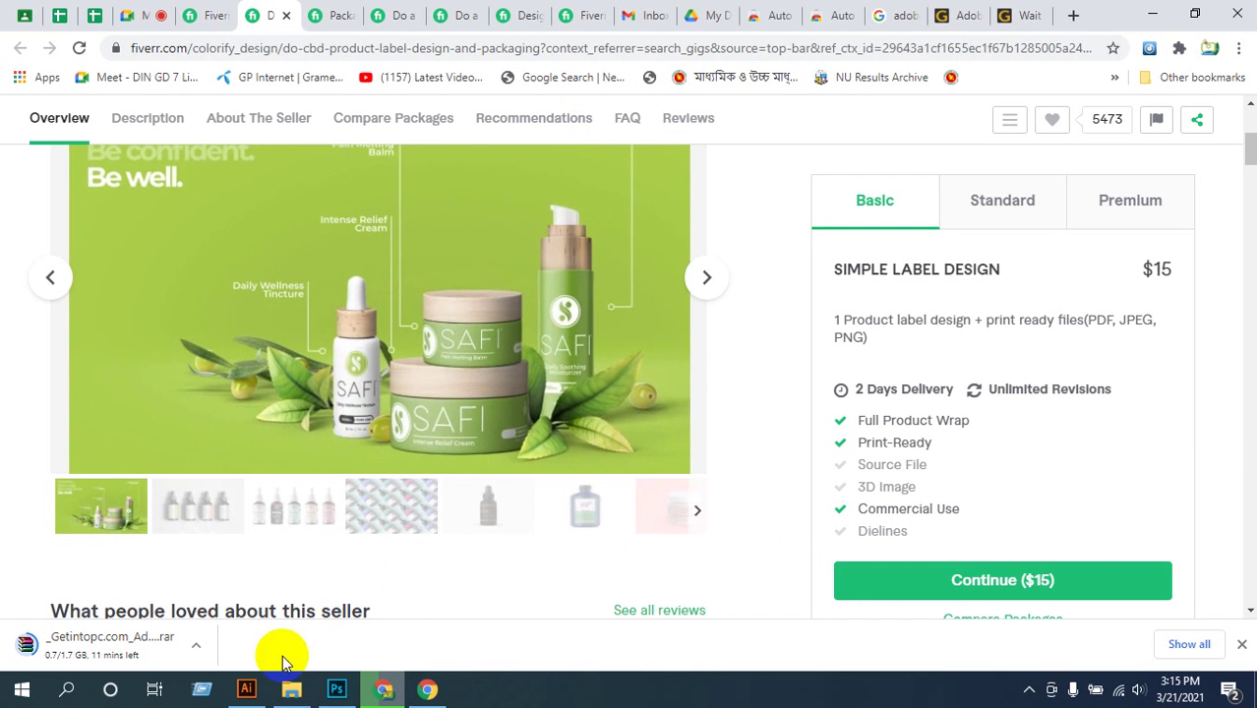
- Switch to Photoshop and create a new 550 x 370 px document at 300 pixels/centimeter in RGB Color with a white background
click(337, 689)
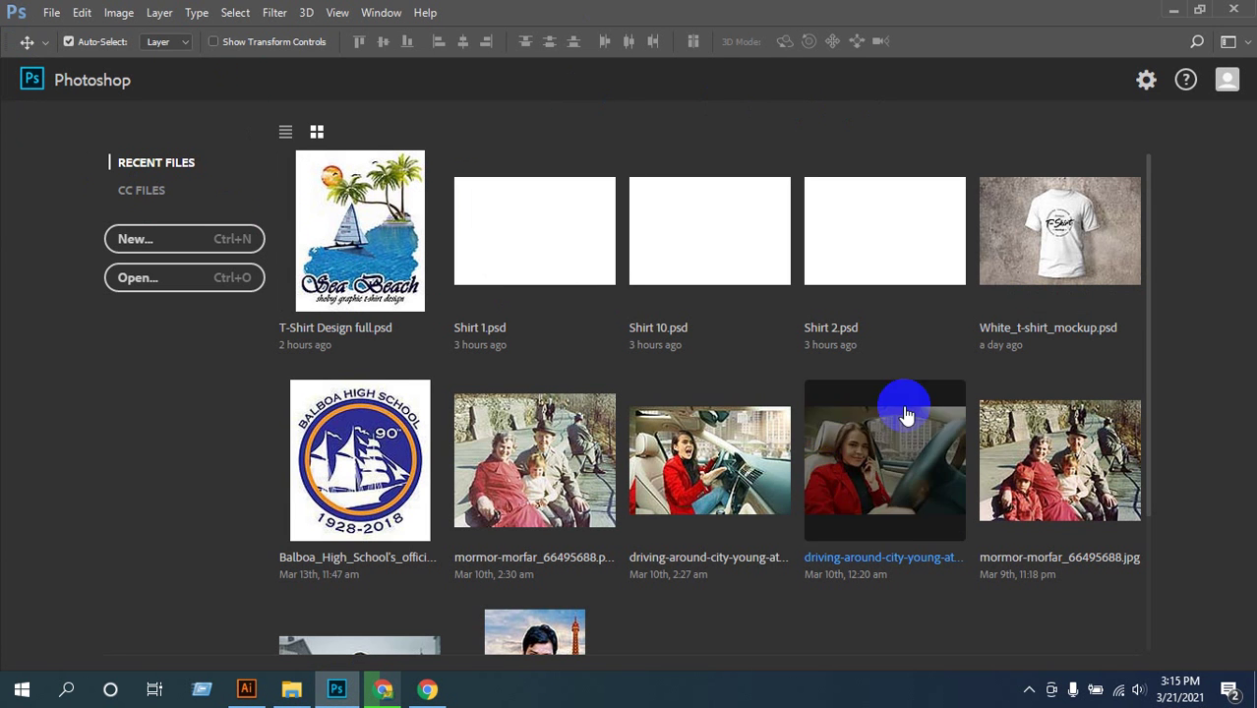
click(192, 240)
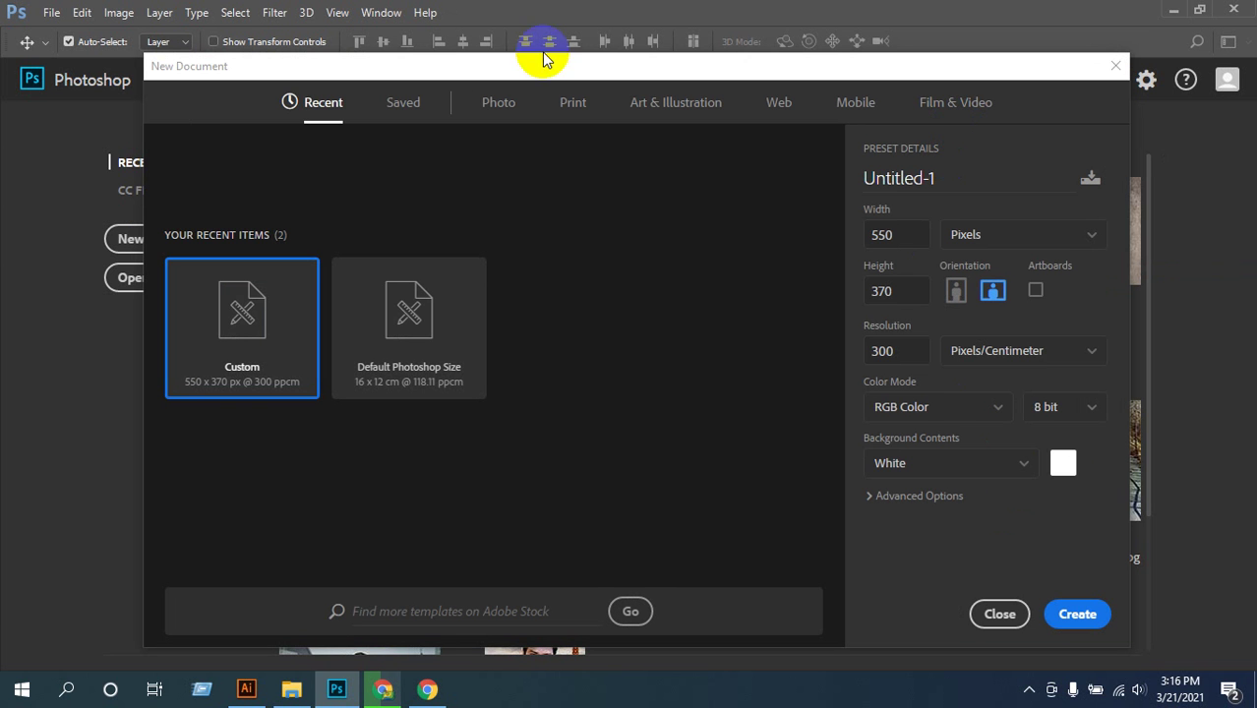
click(1076, 615)
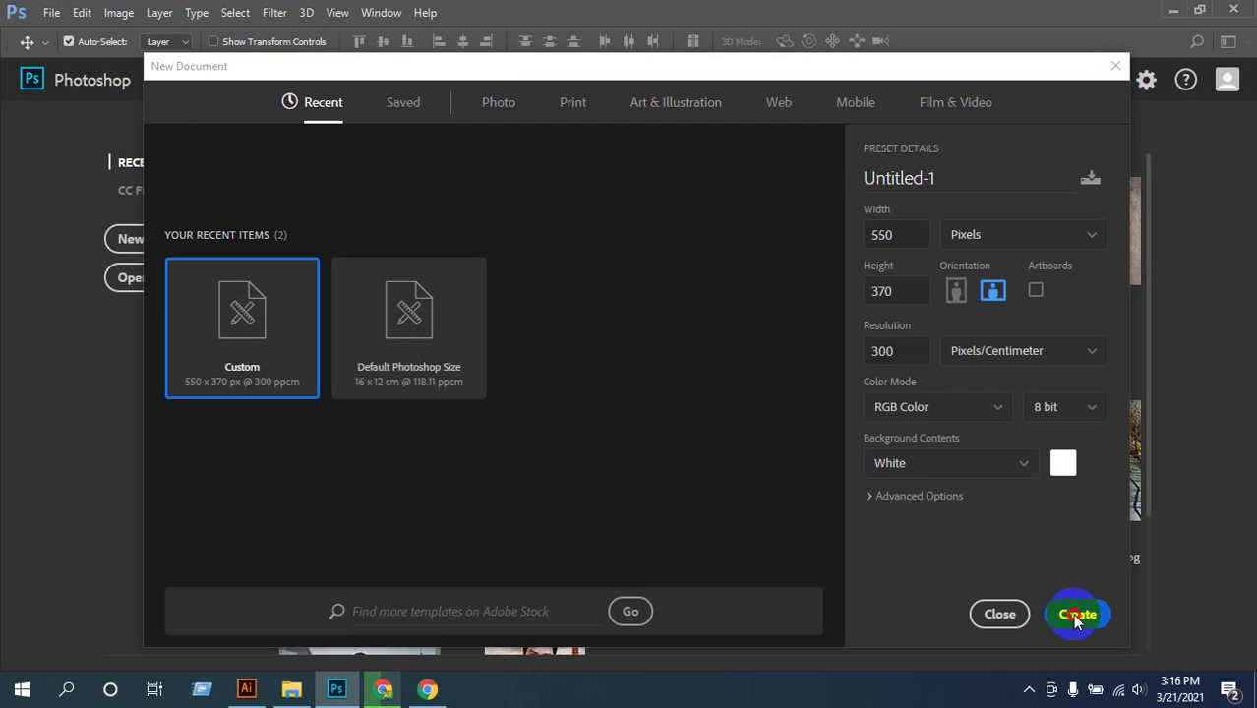
click(1078, 614)
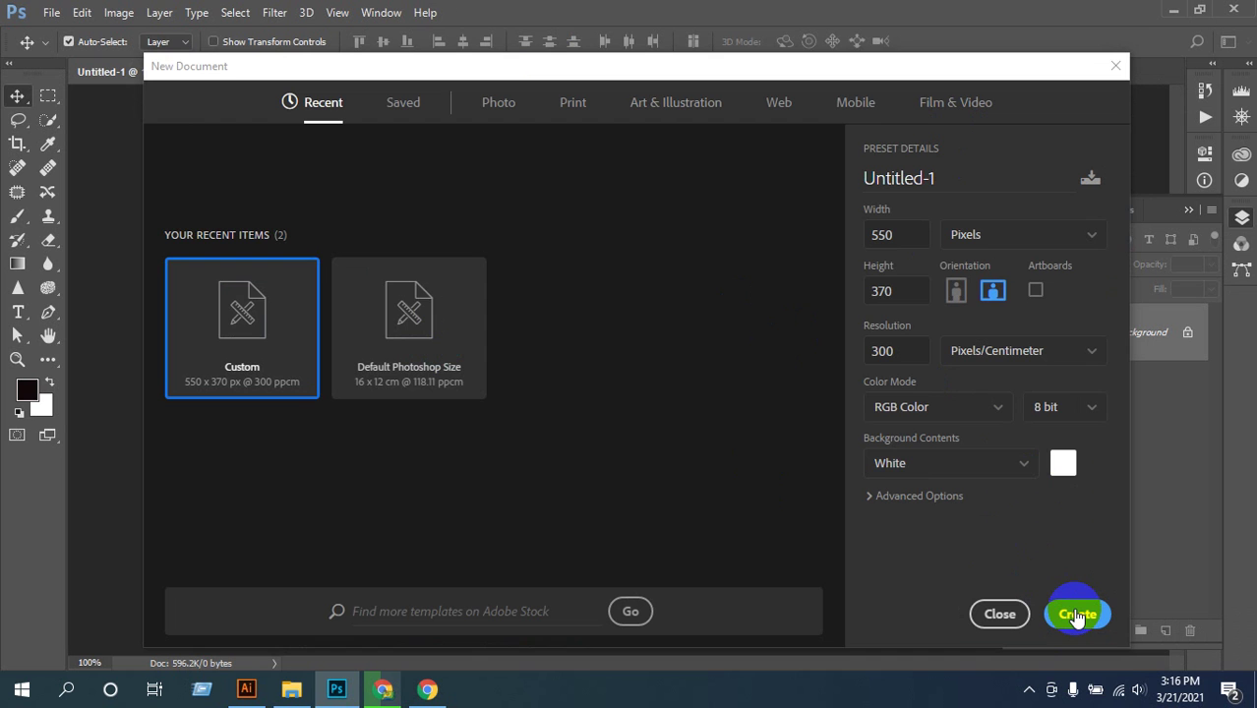
click(1077, 614)
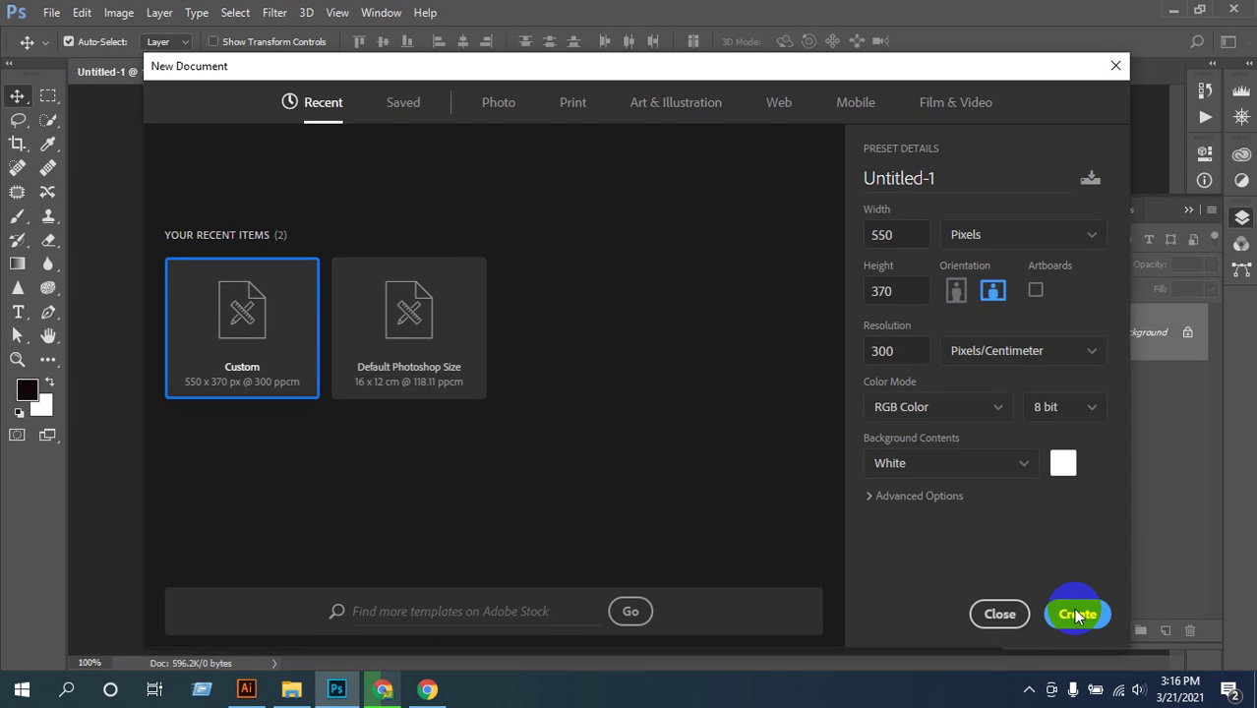
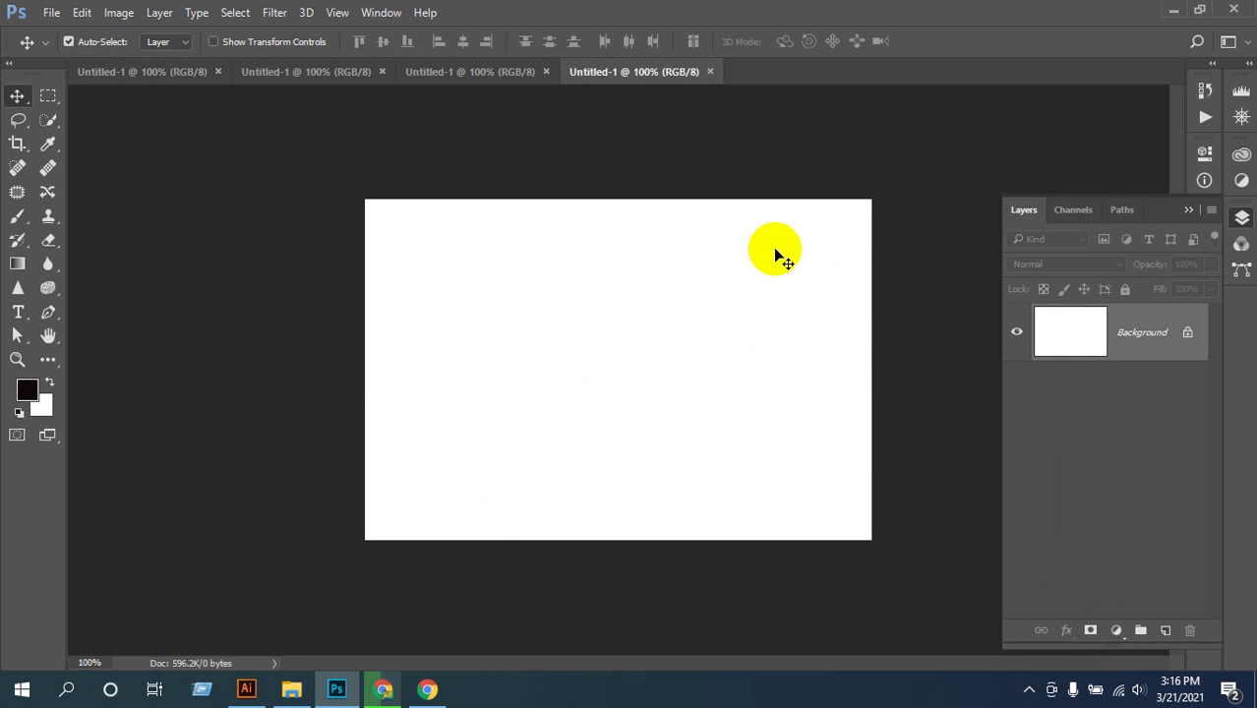
- Check the new document's image size without changing it, and inspect the blank canvas at 200% and 100%
click(136, 12)
click(166, 144)
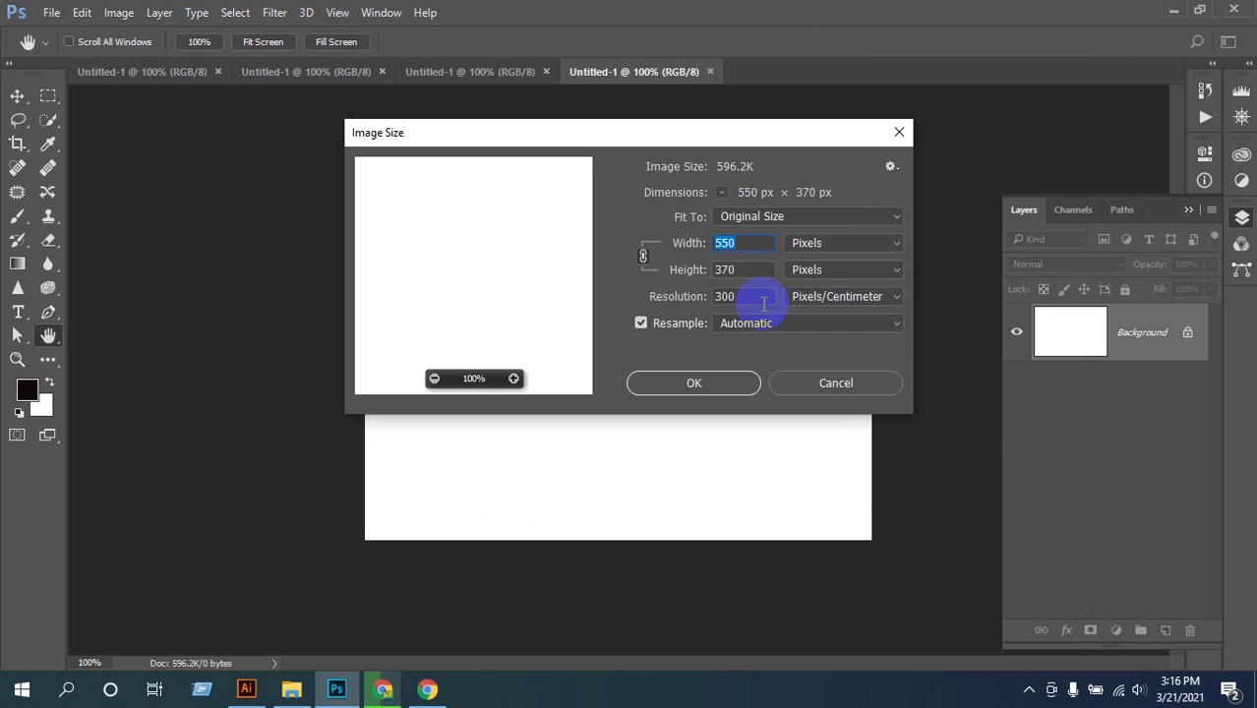
click(721, 385)
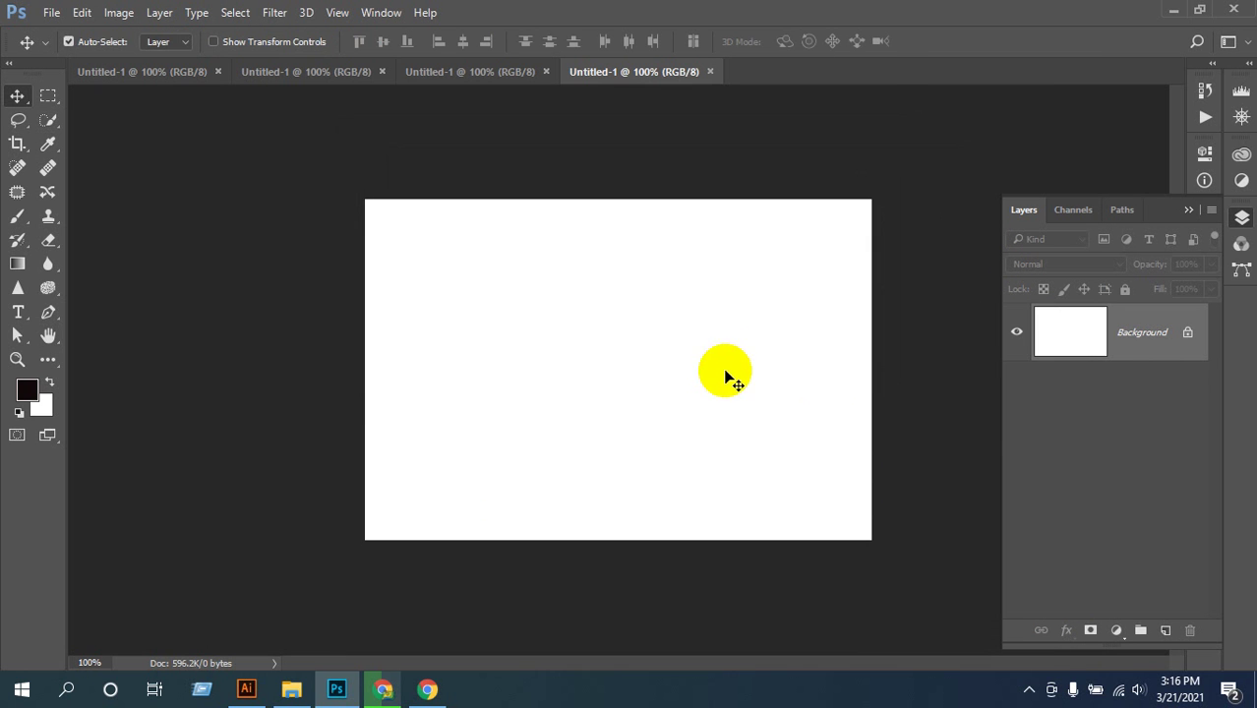
ctrl+click(726, 362)
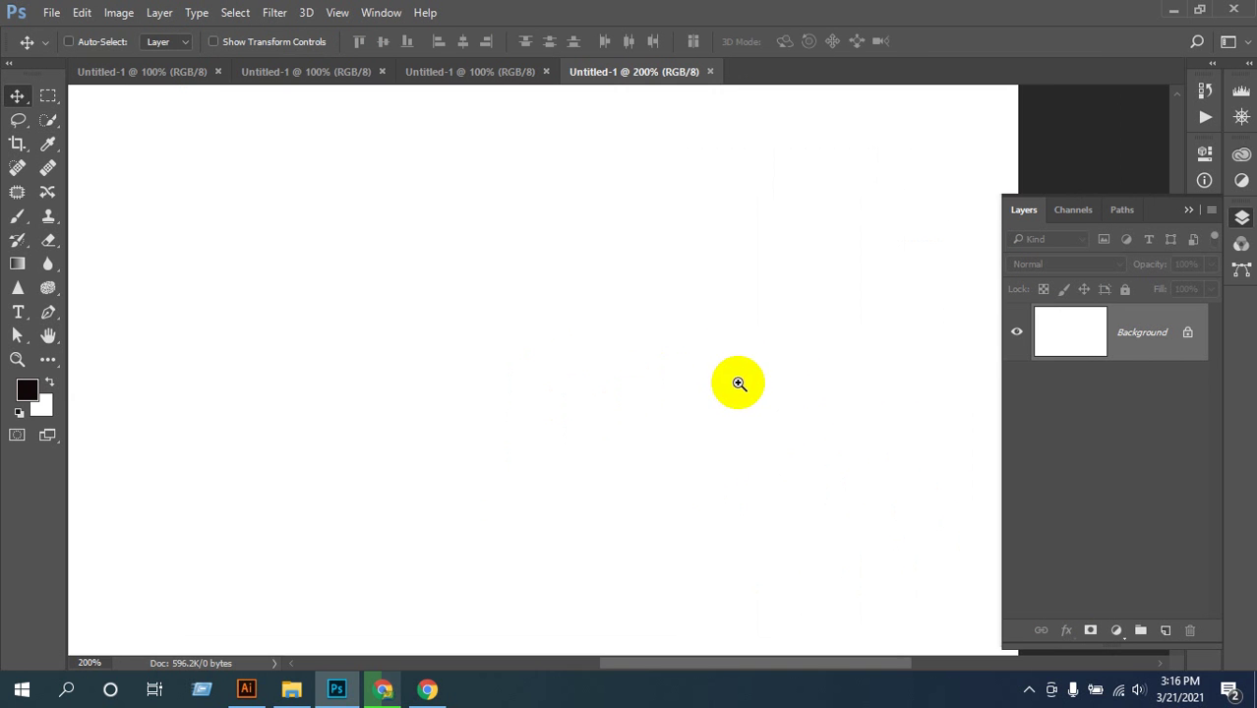
alt+click(639, 387)
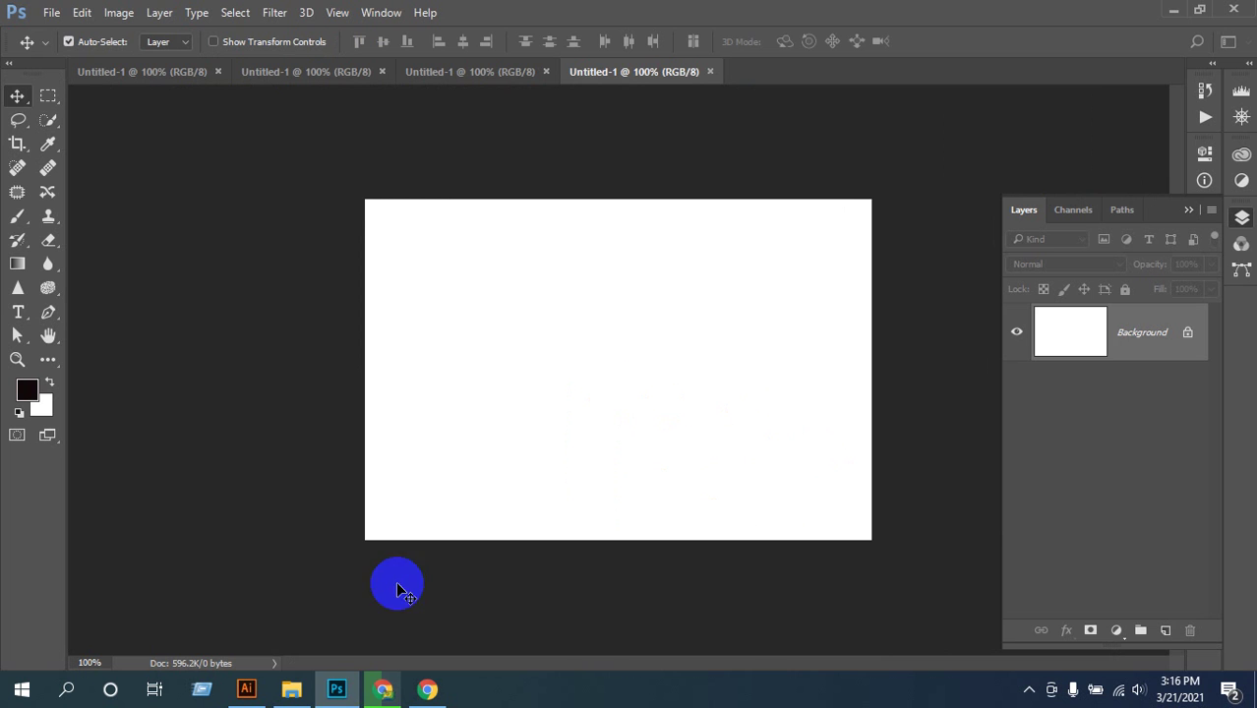
- Switch to Chrome and search Google for "dropper bottle mockup" in a new tab
click(382, 688)
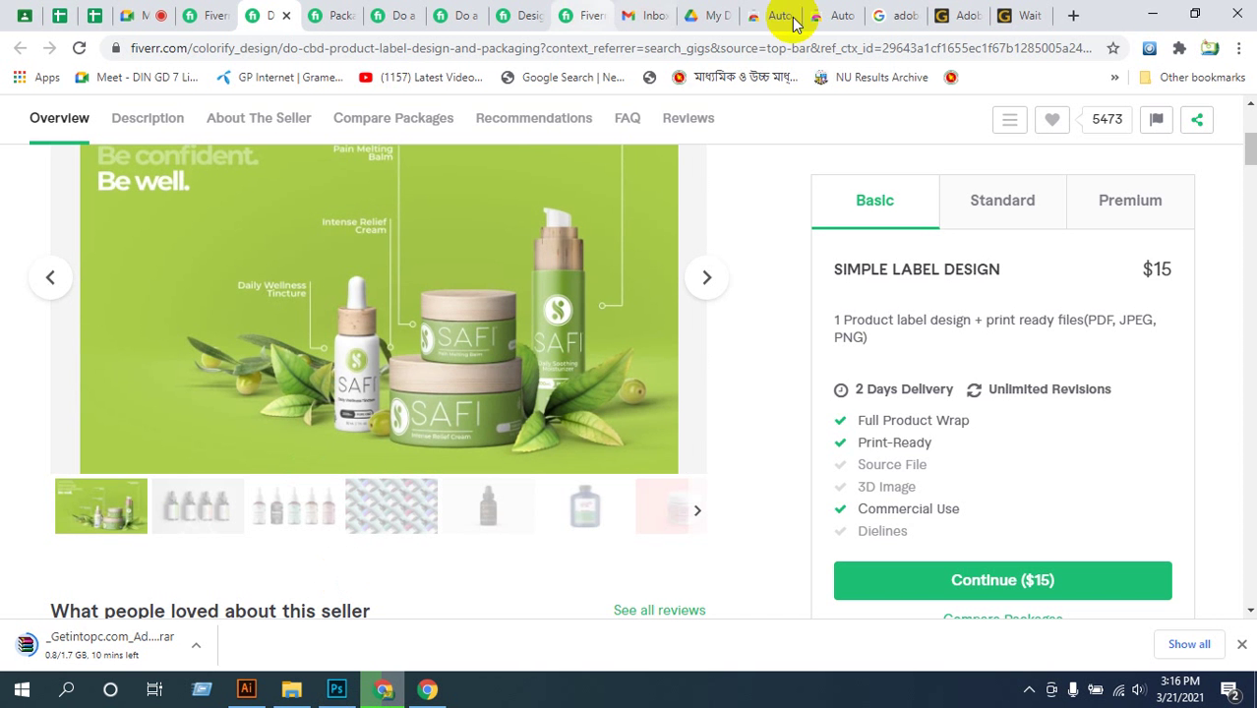
click(1072, 15)
click(822, 50)
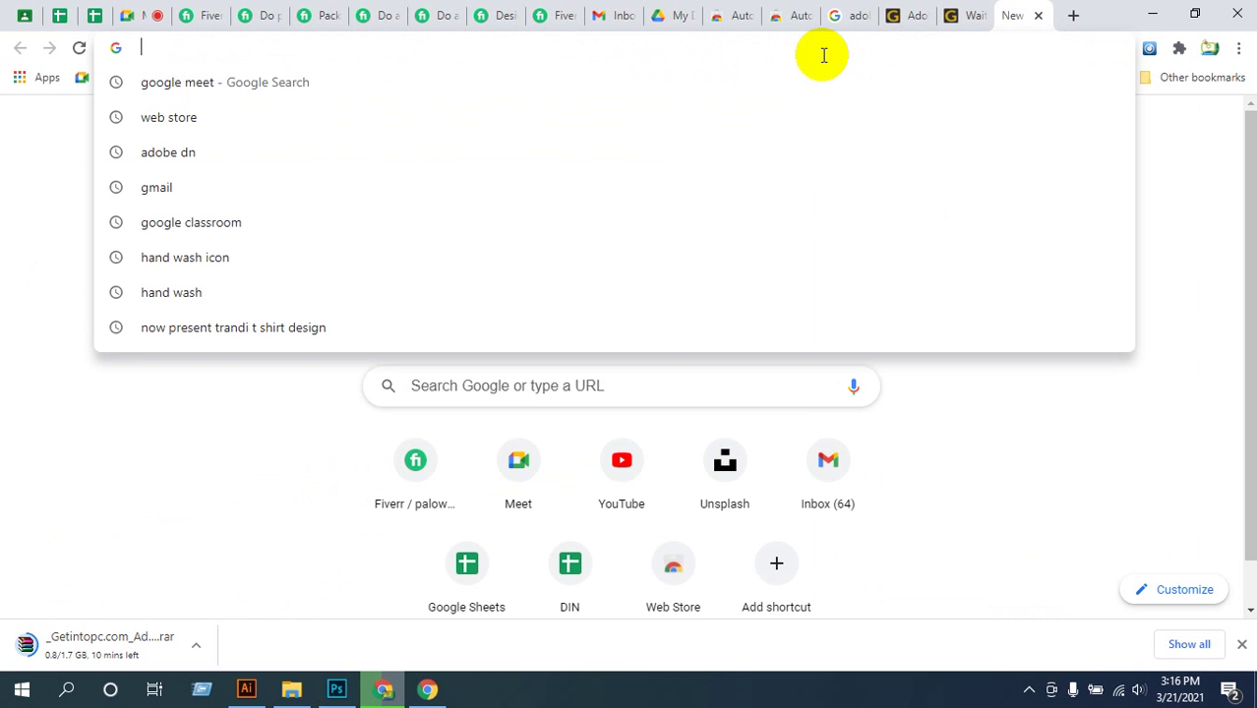
text(droper)
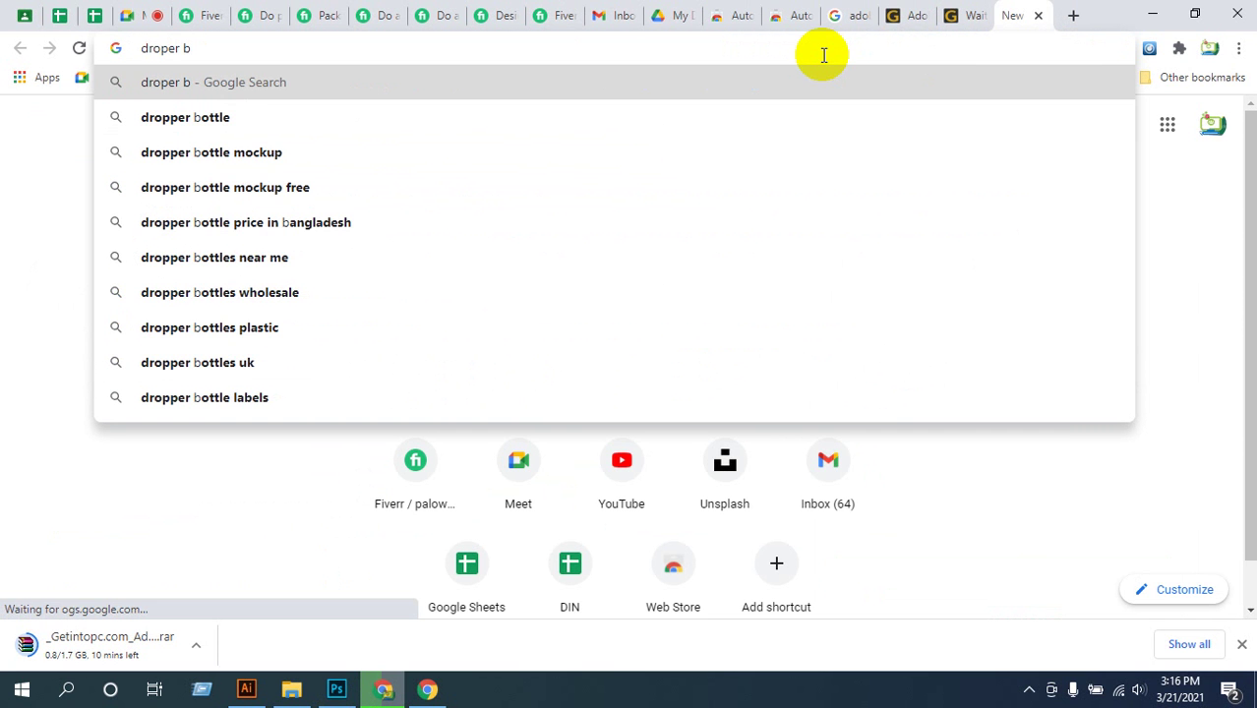
text( b)
click(254, 156)
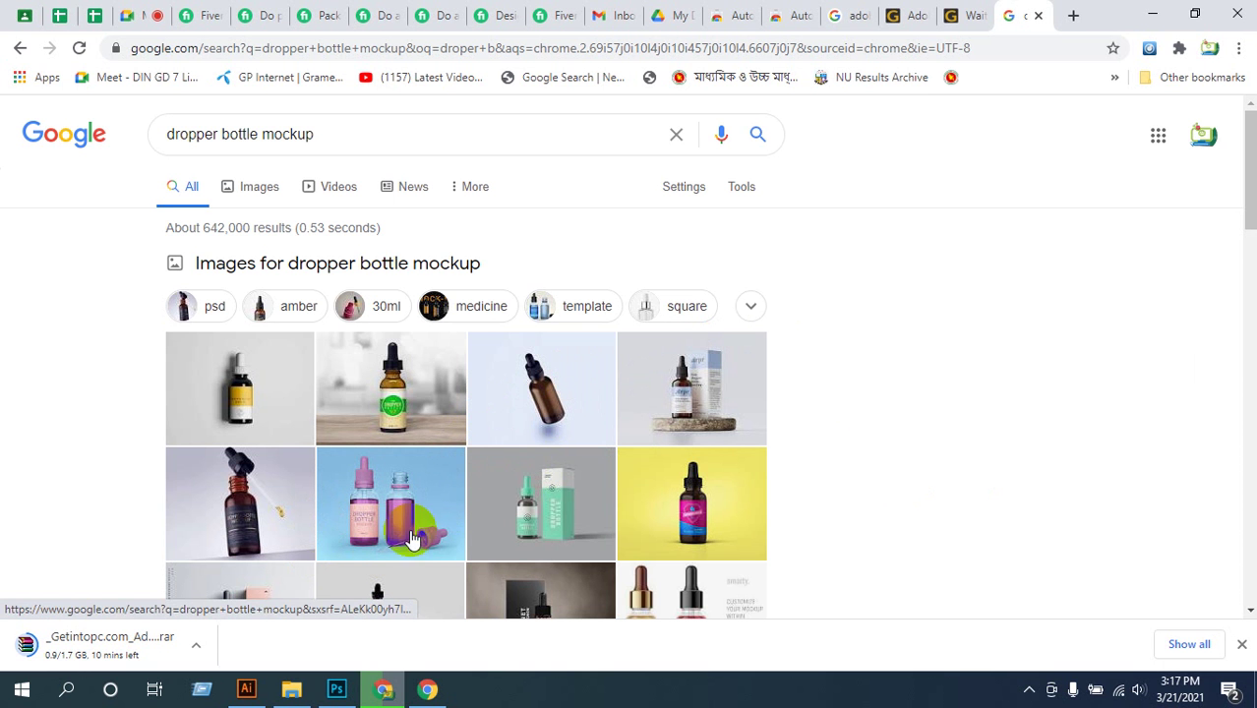
- Change the Google search to "dropper bottle png" and open the image result showing four dropper bottles in a row
click(362, 139)
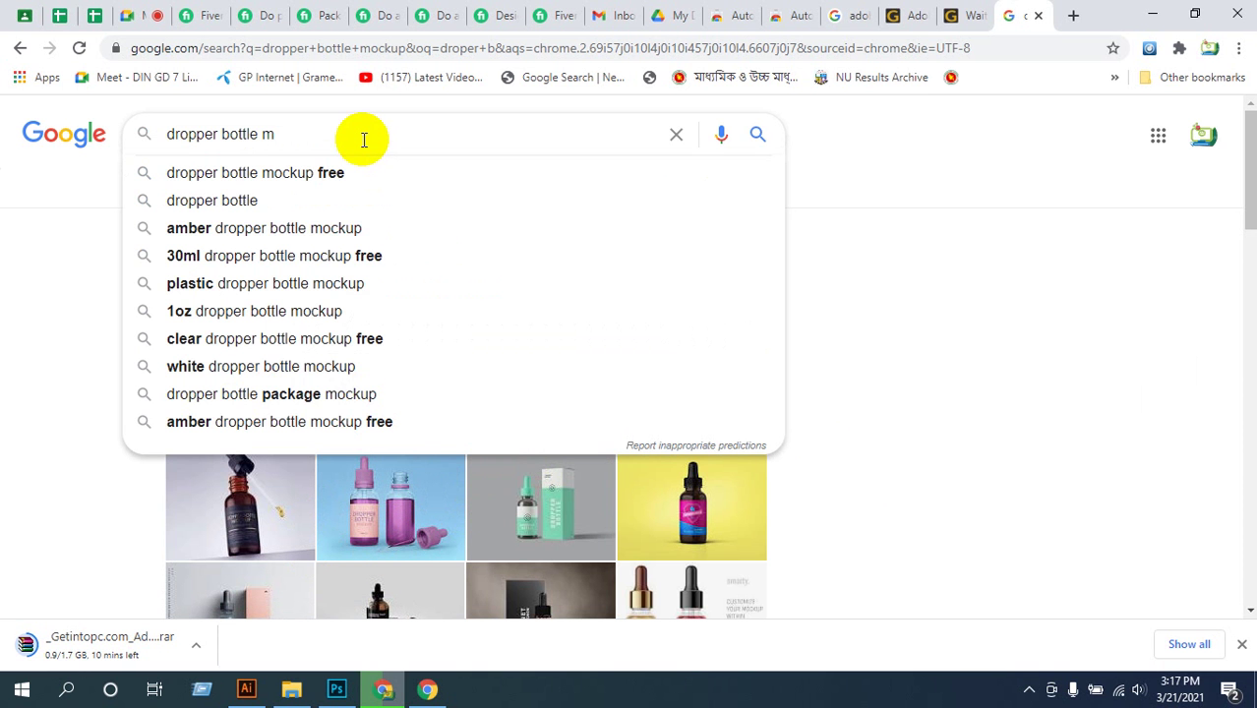
key(BackSpace)
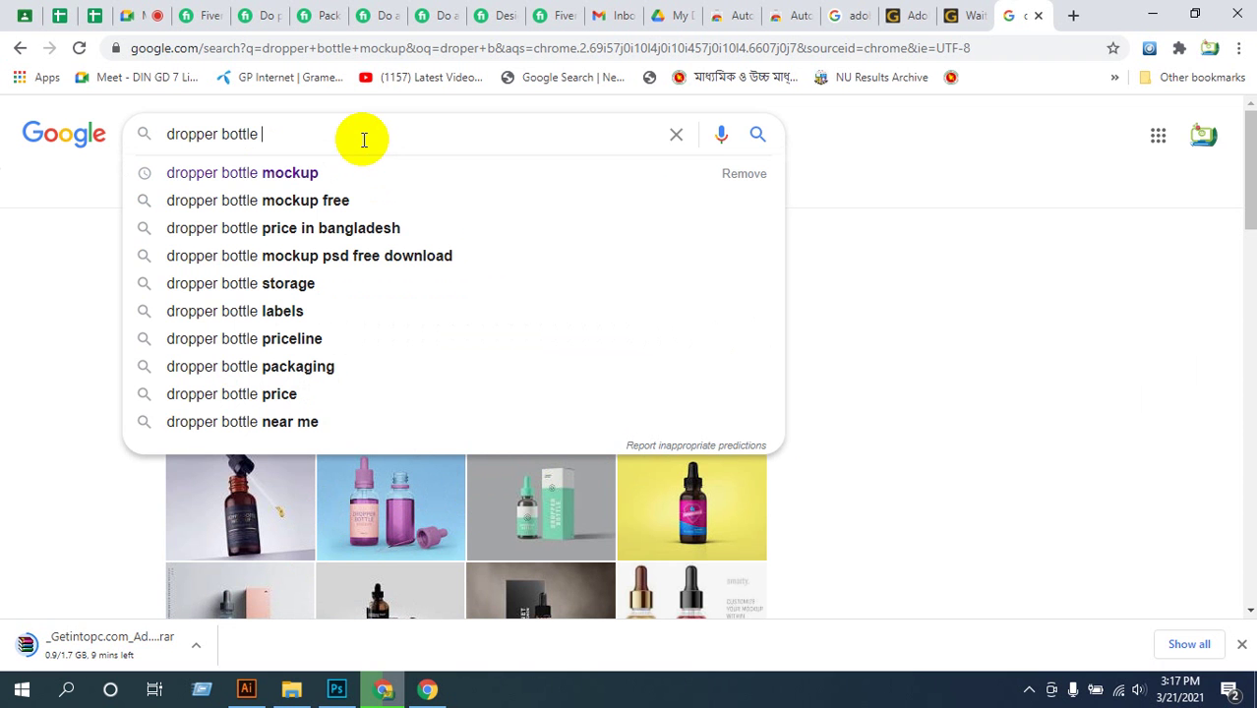
text(png)
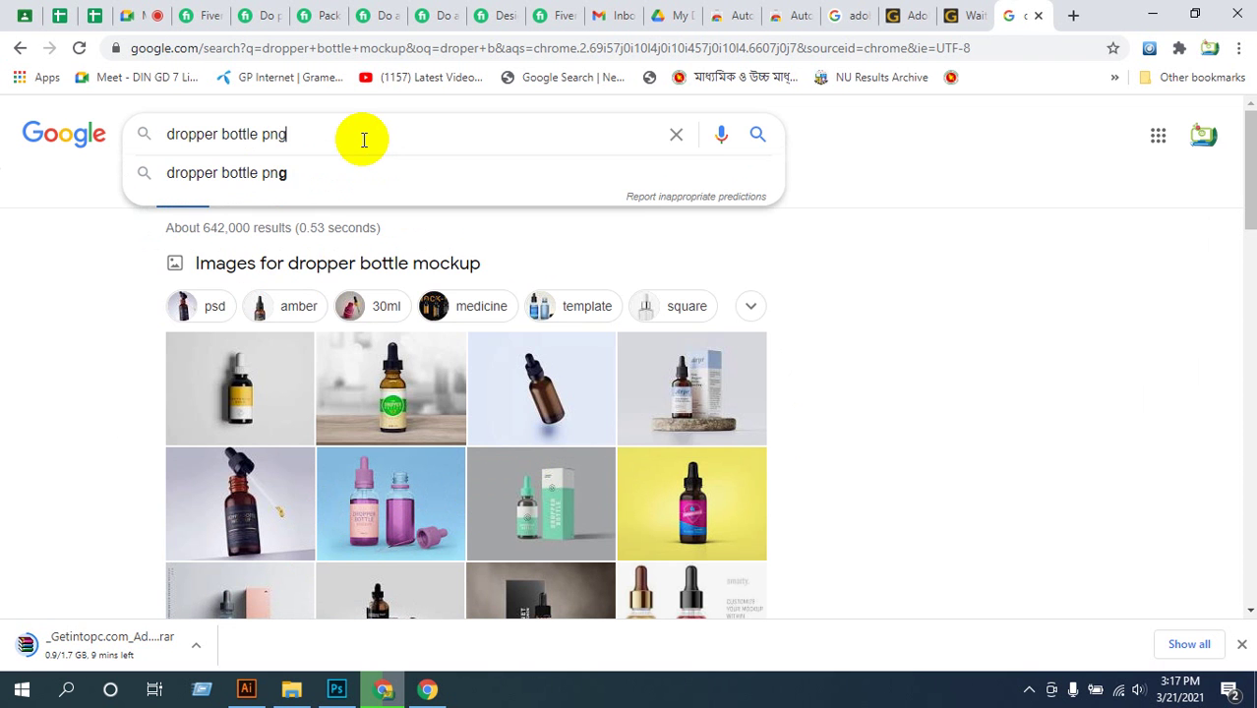
key(Return)
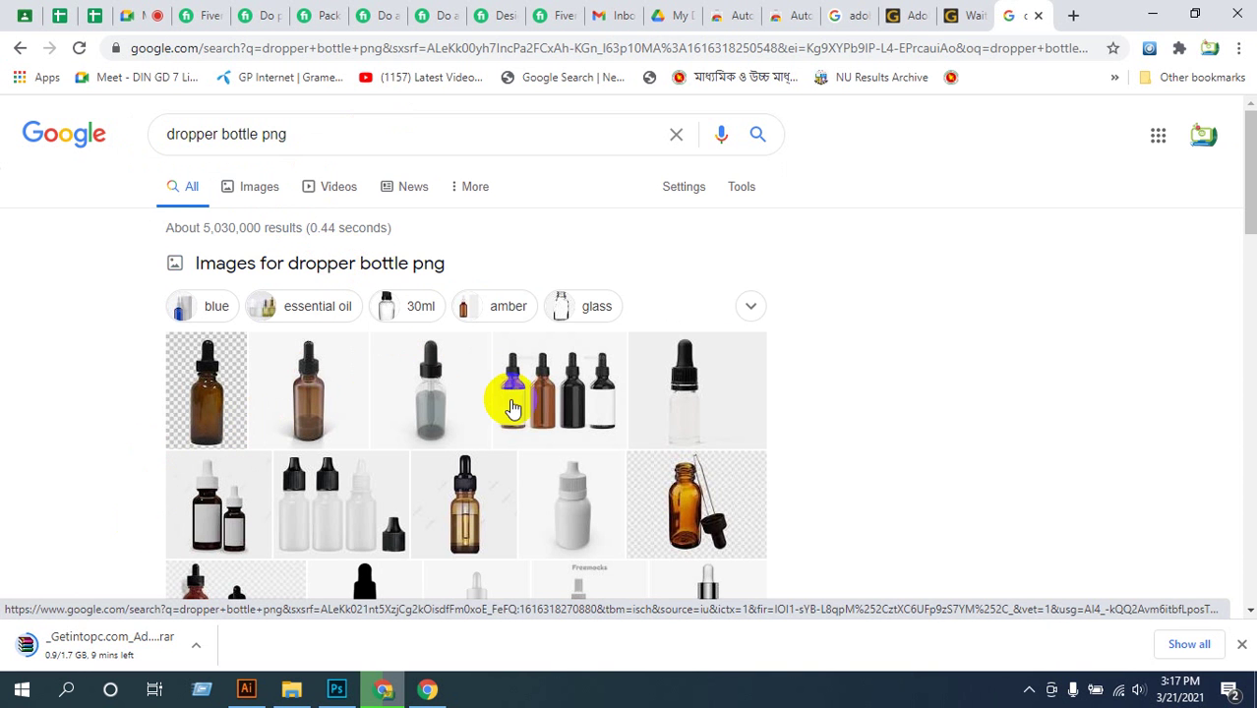
scroll(512, 403, down, 2)
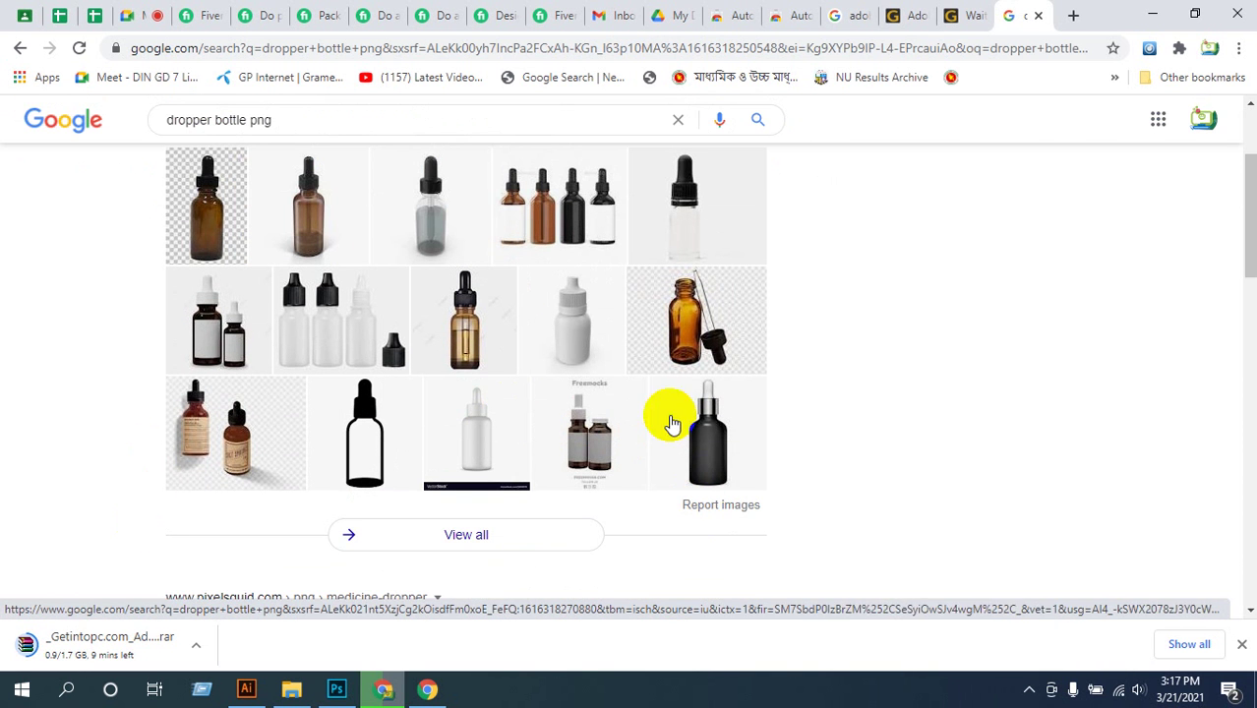
click(582, 217)
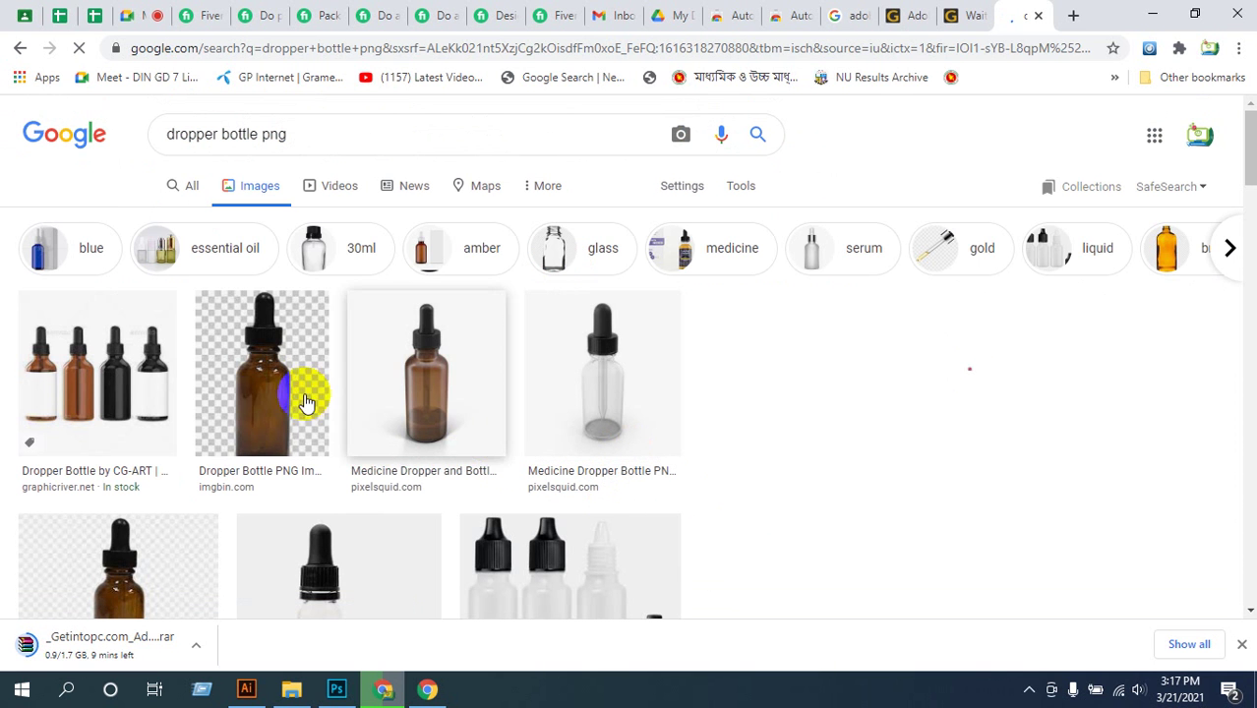
- Preview the amber dropper bottle result from imgbin.com and browse its related images
click(260, 376)
click(433, 393)
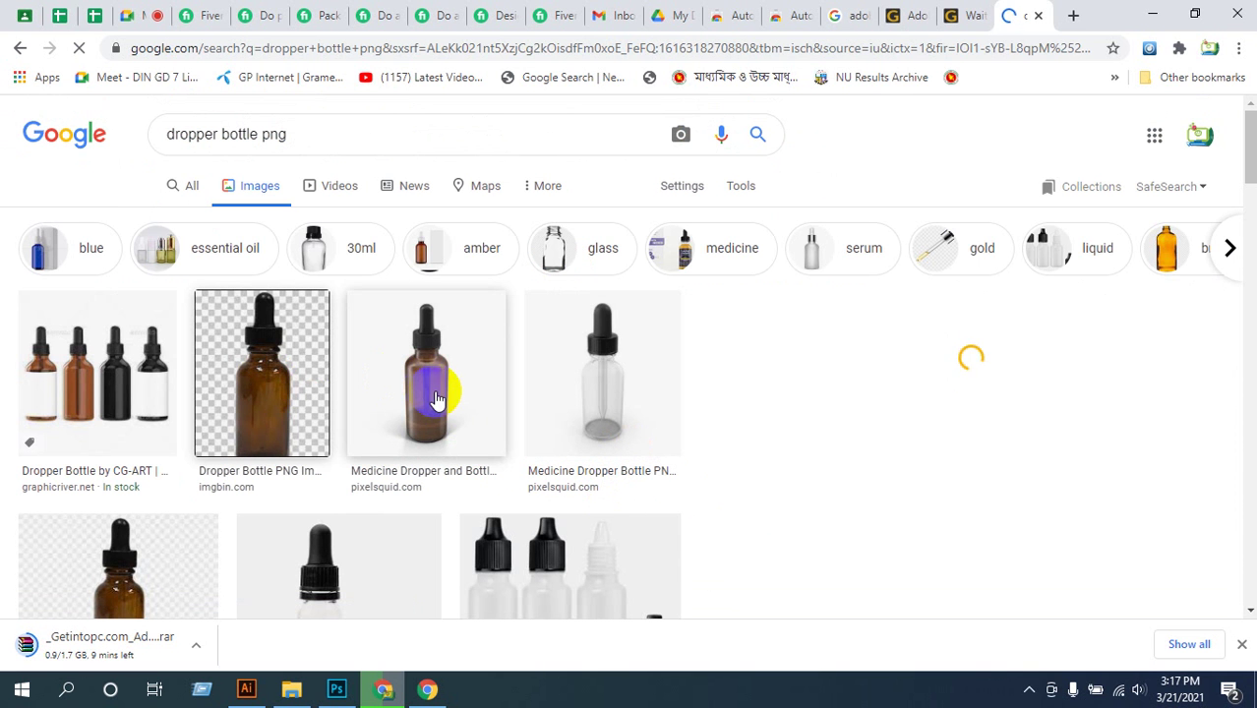
click(267, 365)
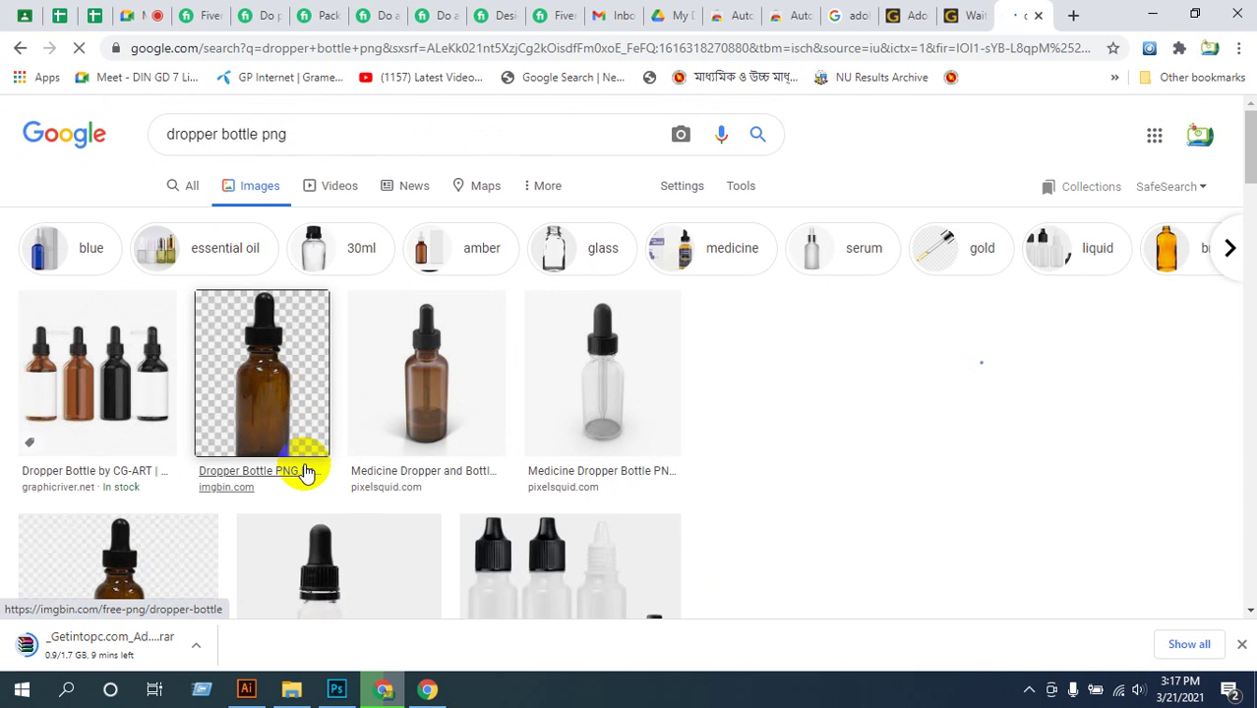
click(255, 386)
click(915, 461)
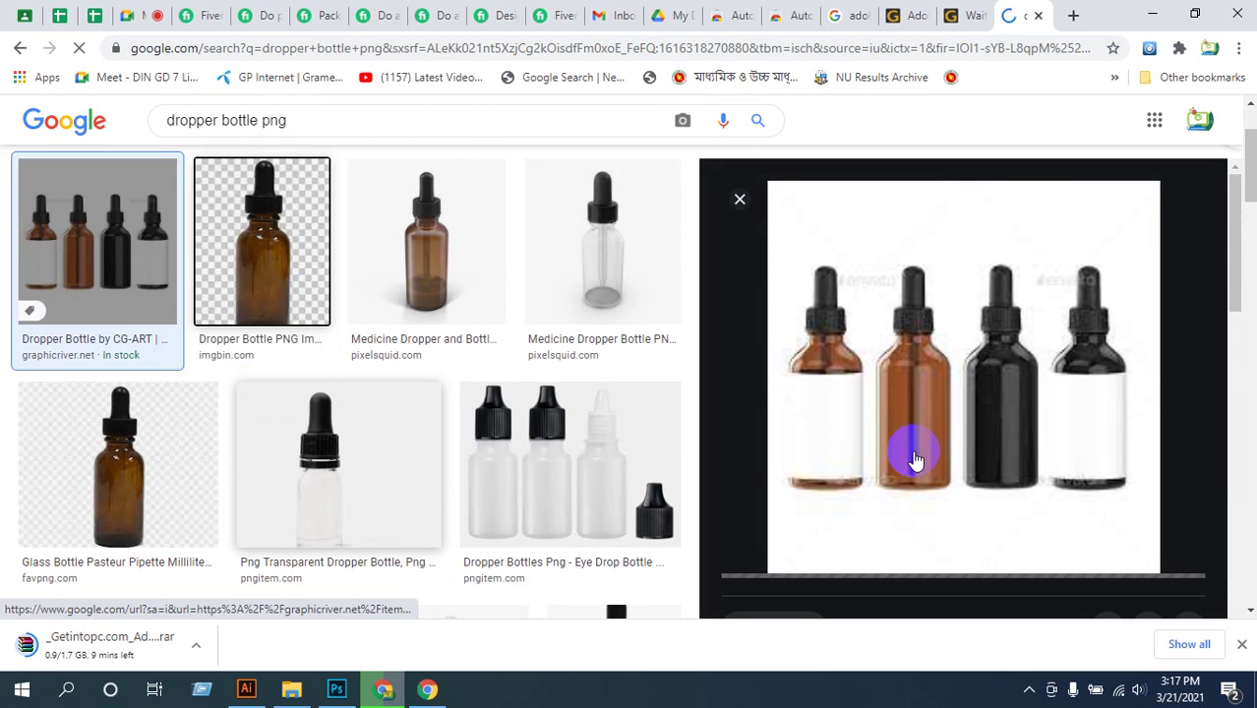
scroll(1015, 441, down, 5)
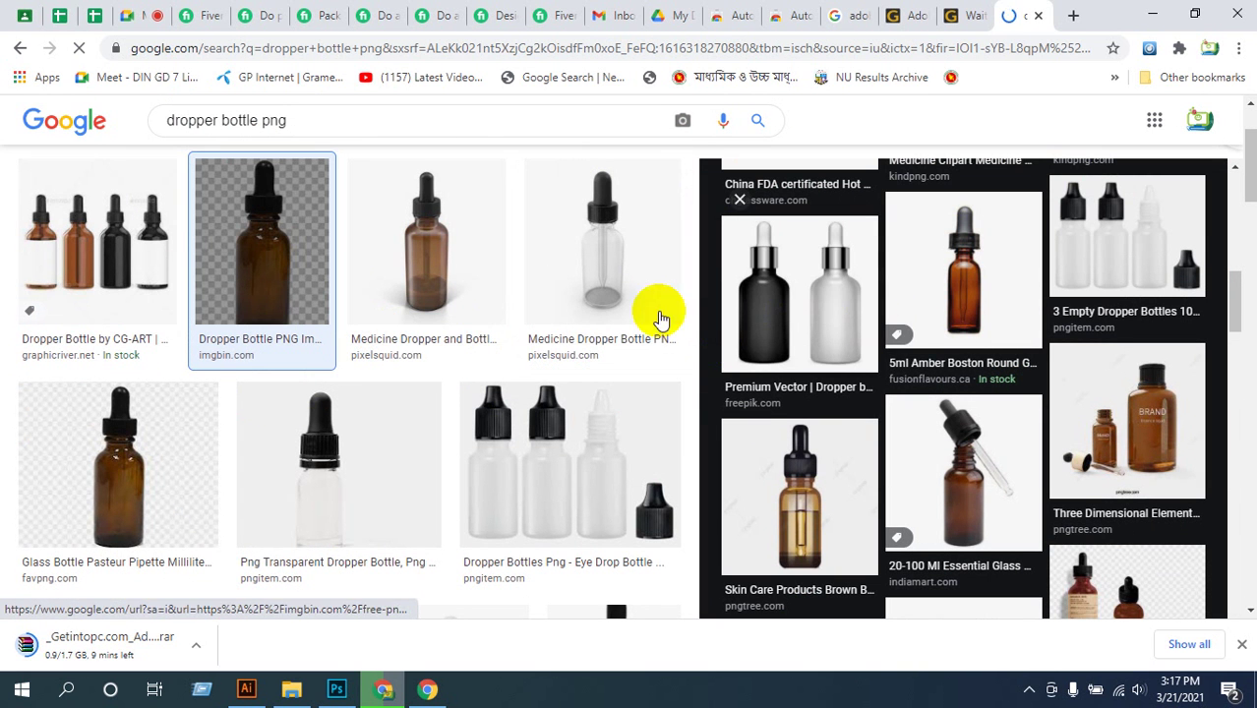
- Open the Freepik page for the black and white dropper bottle vector and examine its image and download terms
click(772, 411)
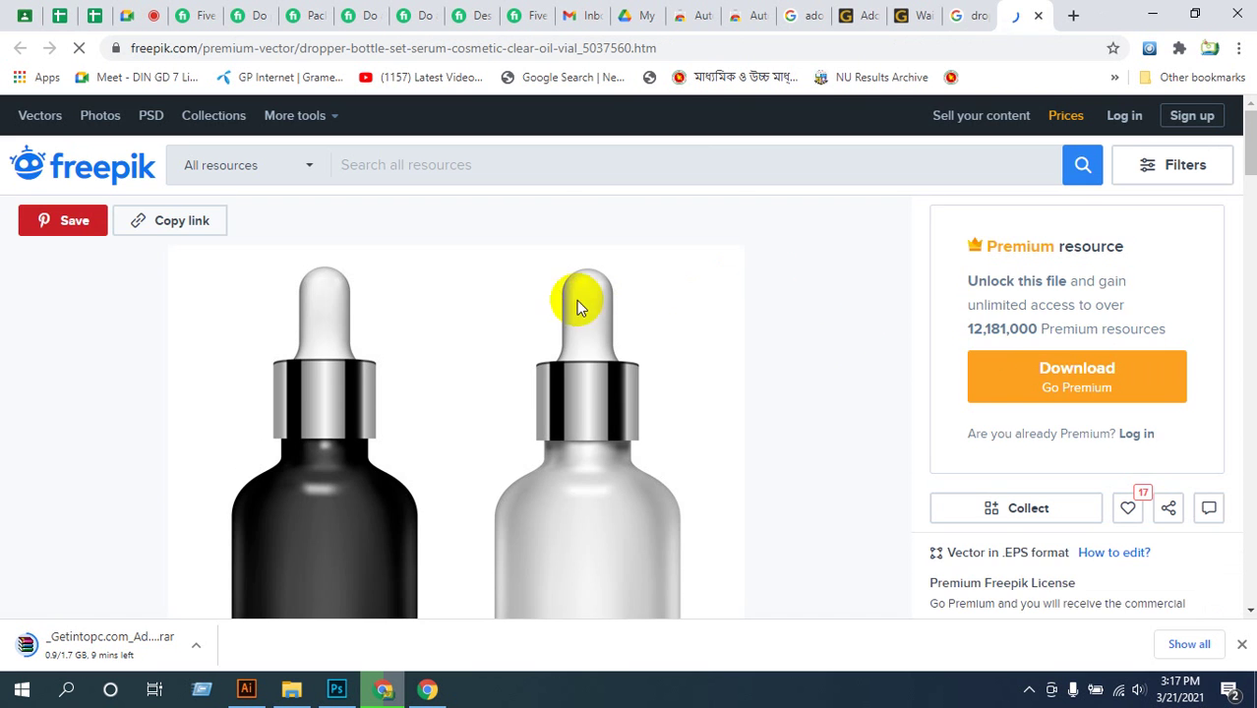
scroll(570, 303, down, 4)
scroll(448, 364, up, 3)
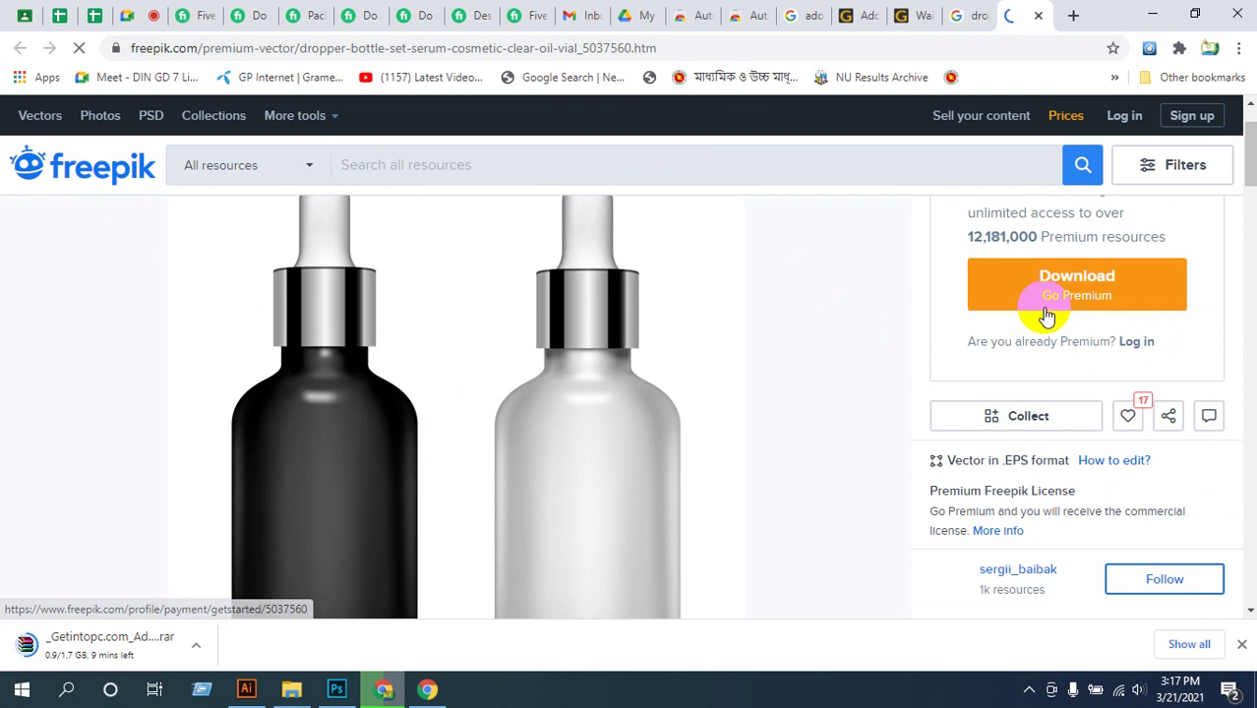
scroll(797, 413, down, 4)
scroll(796, 413, down, 3)
scroll(640, 494, up, 5)
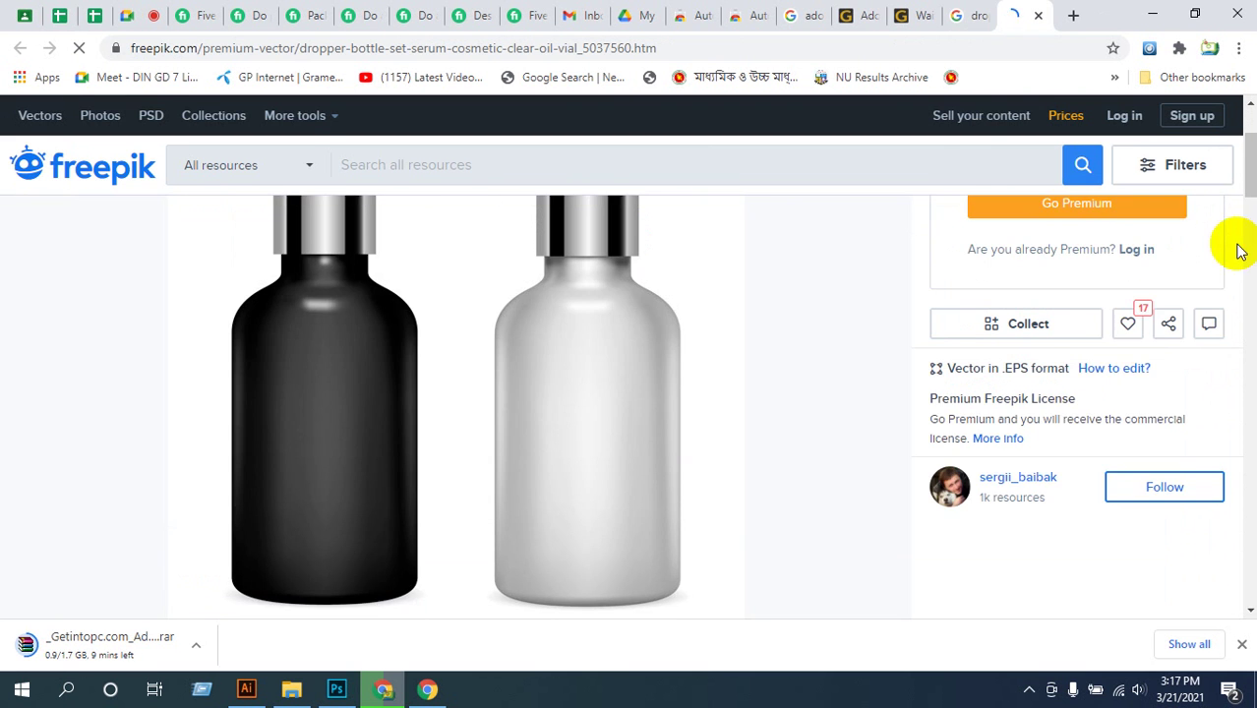
scroll(1085, 341, up, 2)
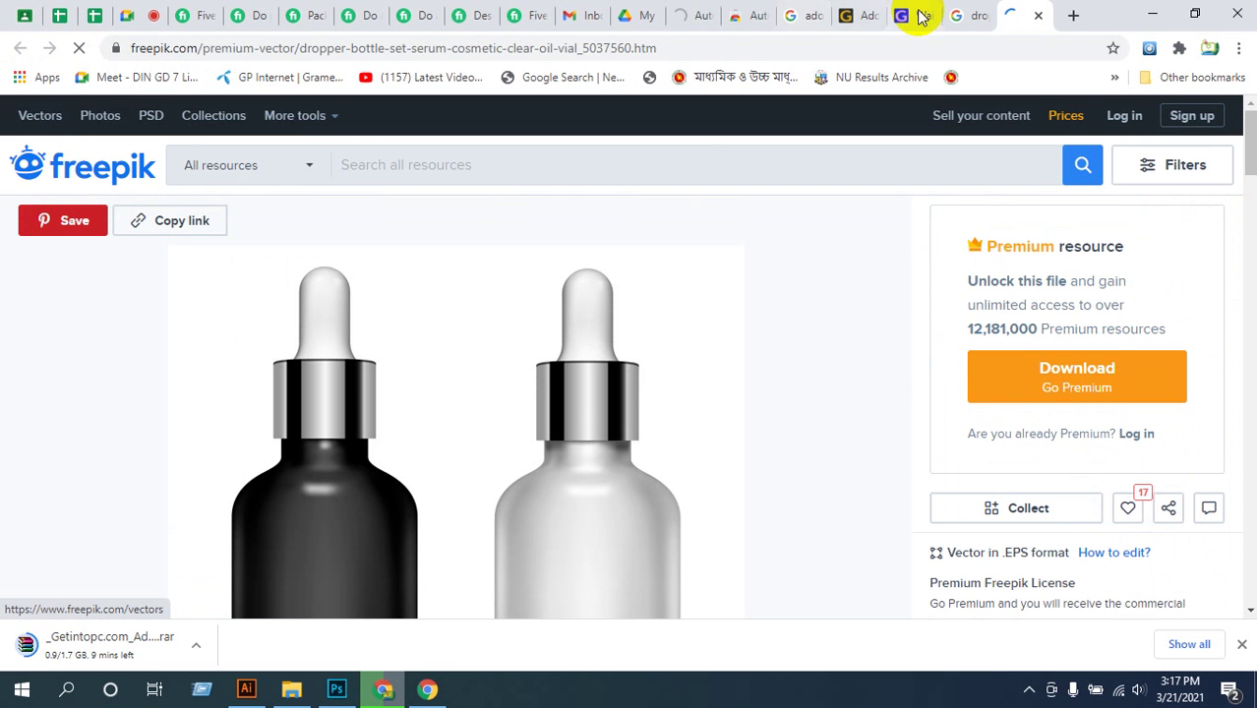
- Return to the Google image results, filter them to blue bottles, and examine the transparent glass dropper bottle from cleanpng.com
click(967, 16)
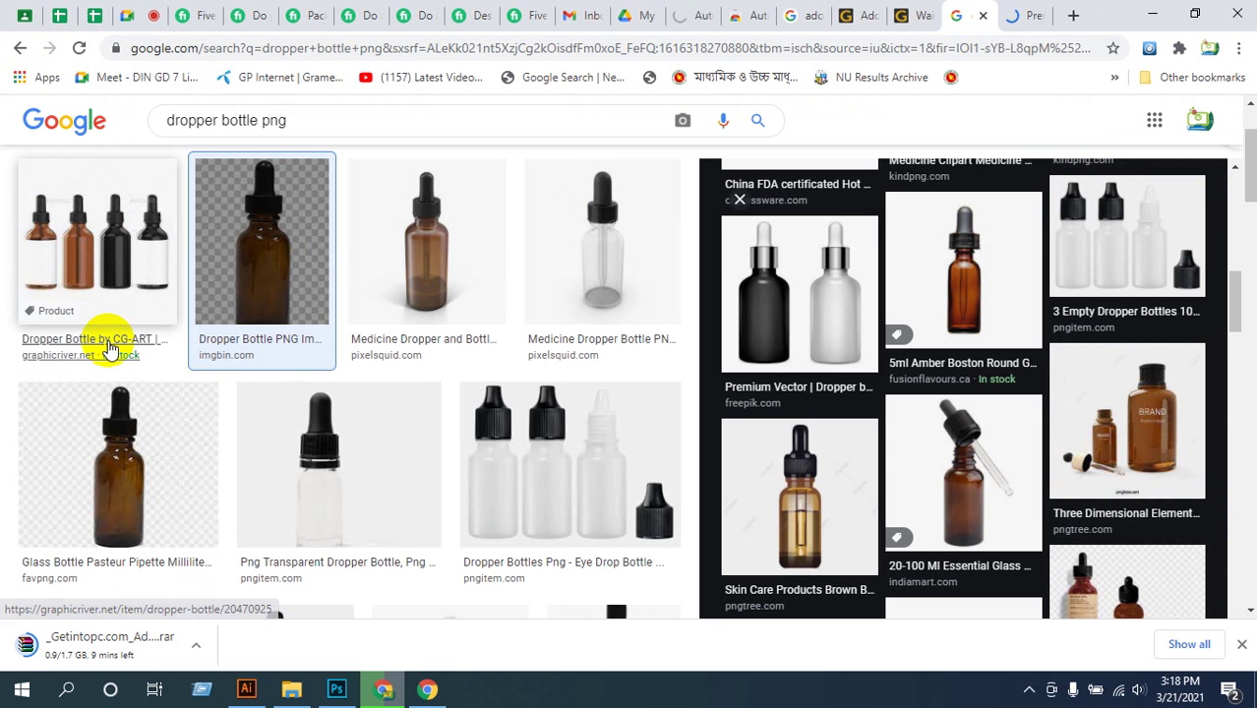
scroll(462, 421, up, 2)
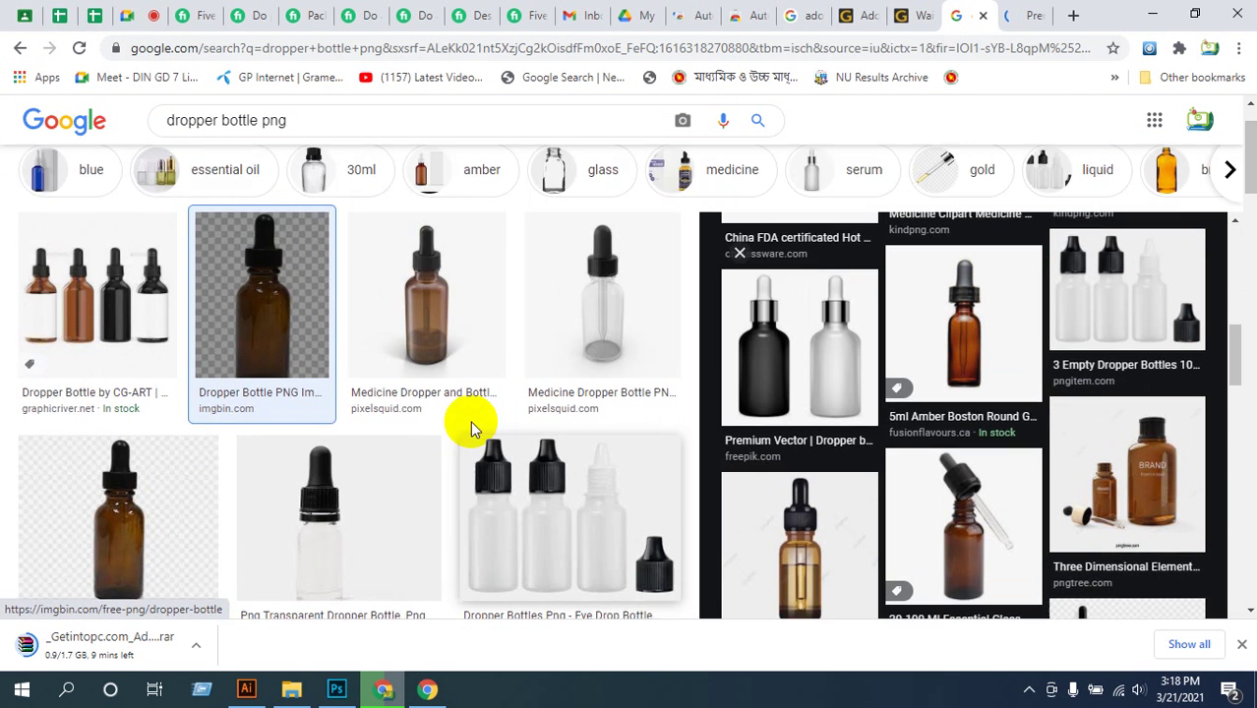
click(83, 257)
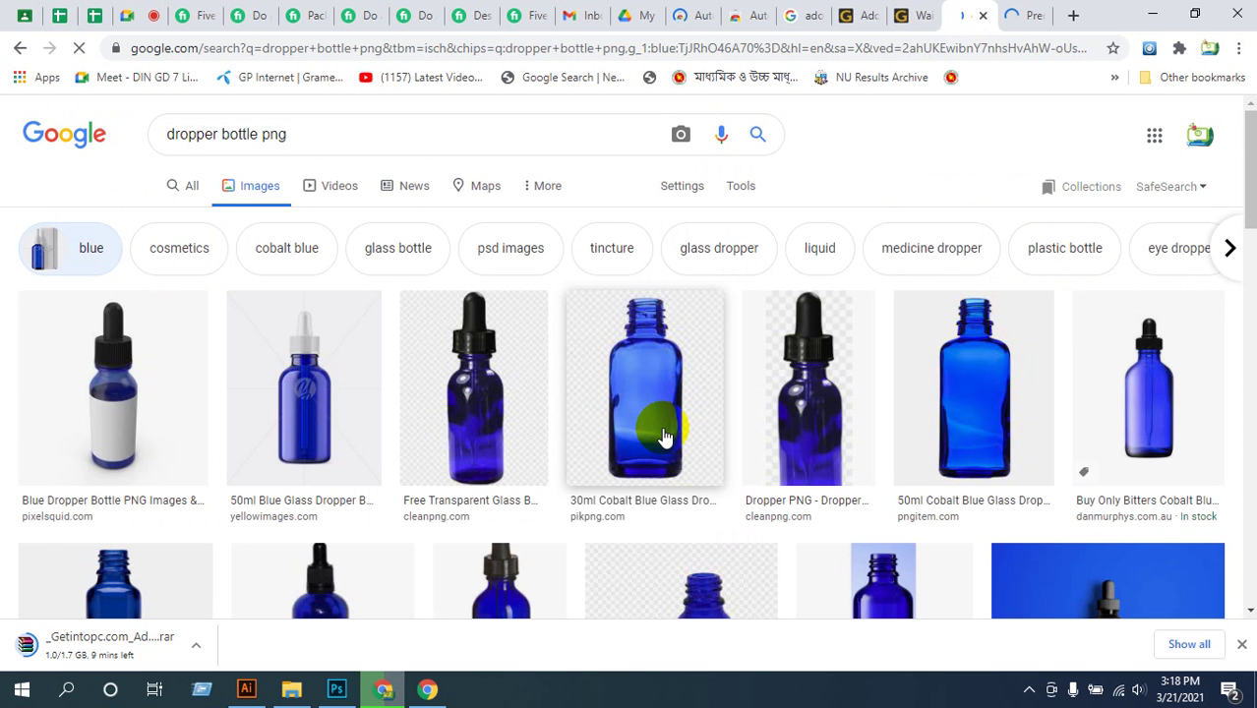
scroll(661, 436, down, 3)
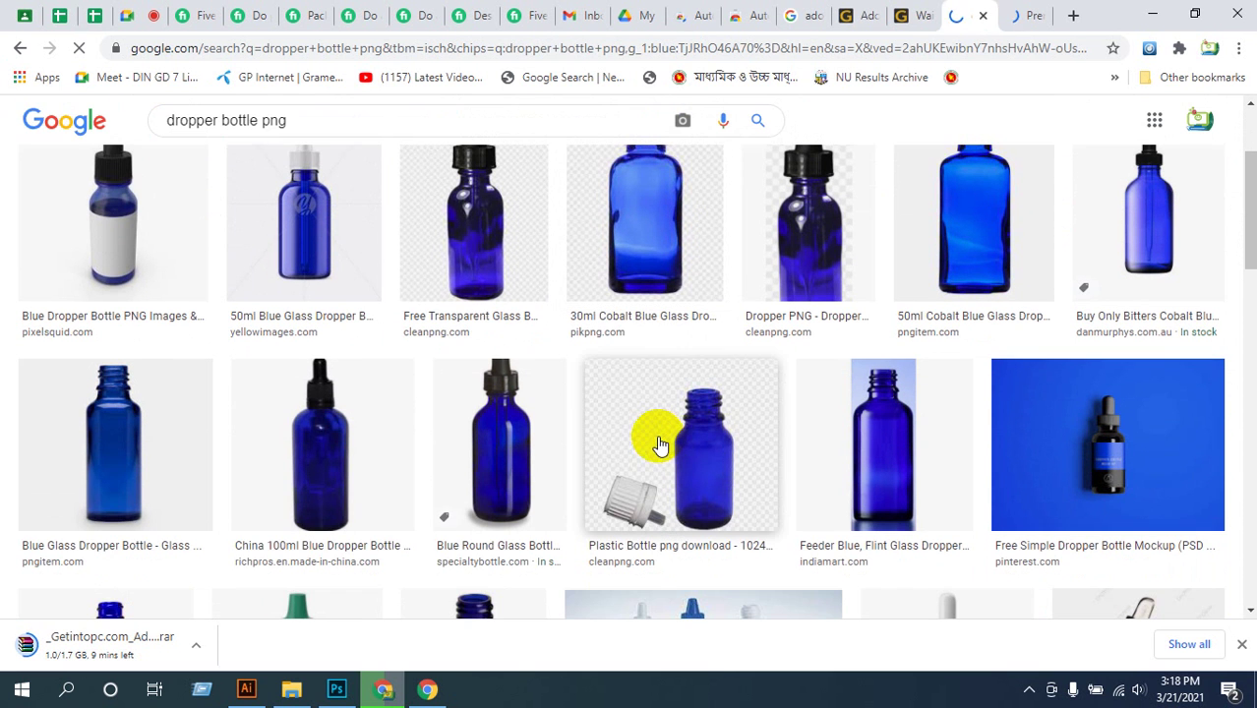
click(487, 250)
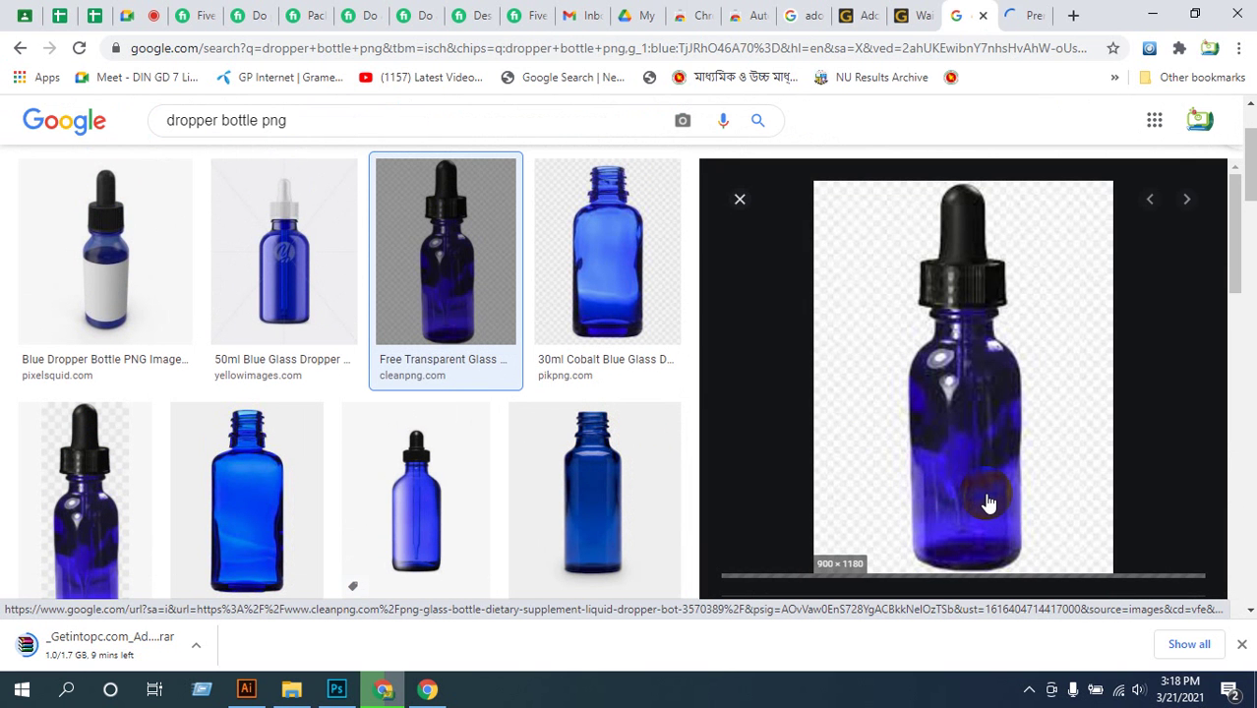
scroll(1030, 373, down, 2)
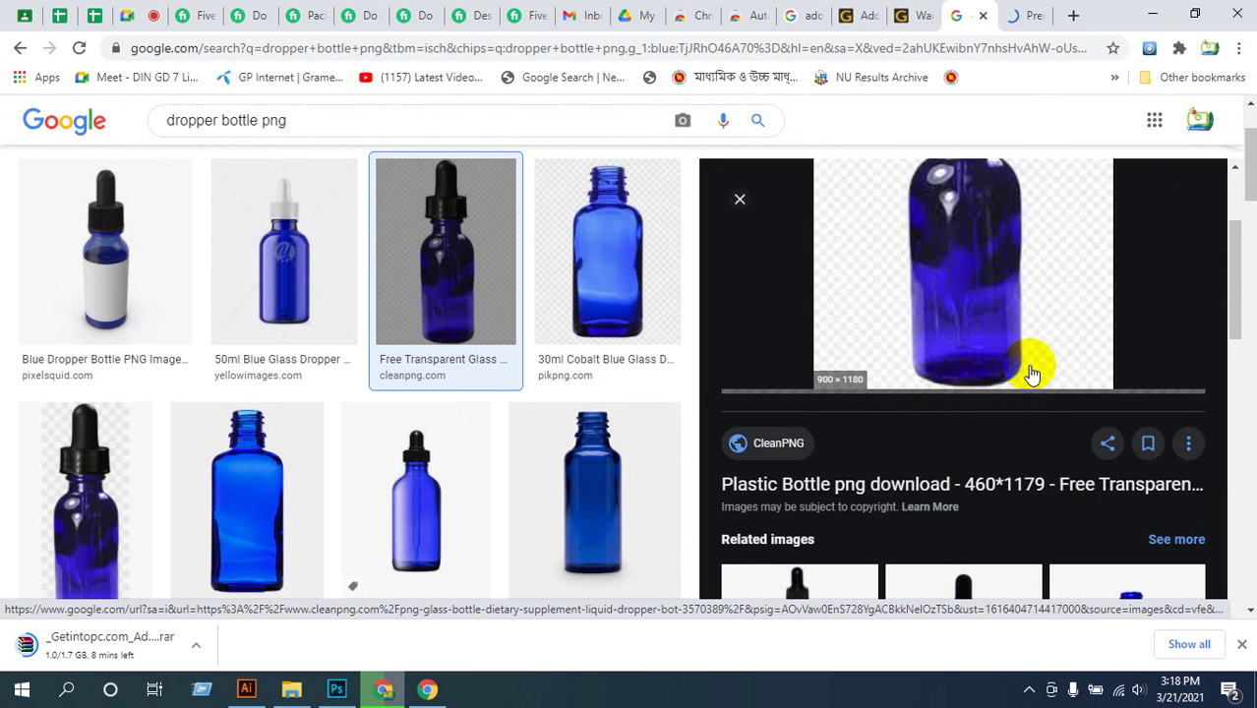
scroll(1022, 379, down, 1)
scroll(1016, 384, up, 3)
scroll(967, 361, down, 1)
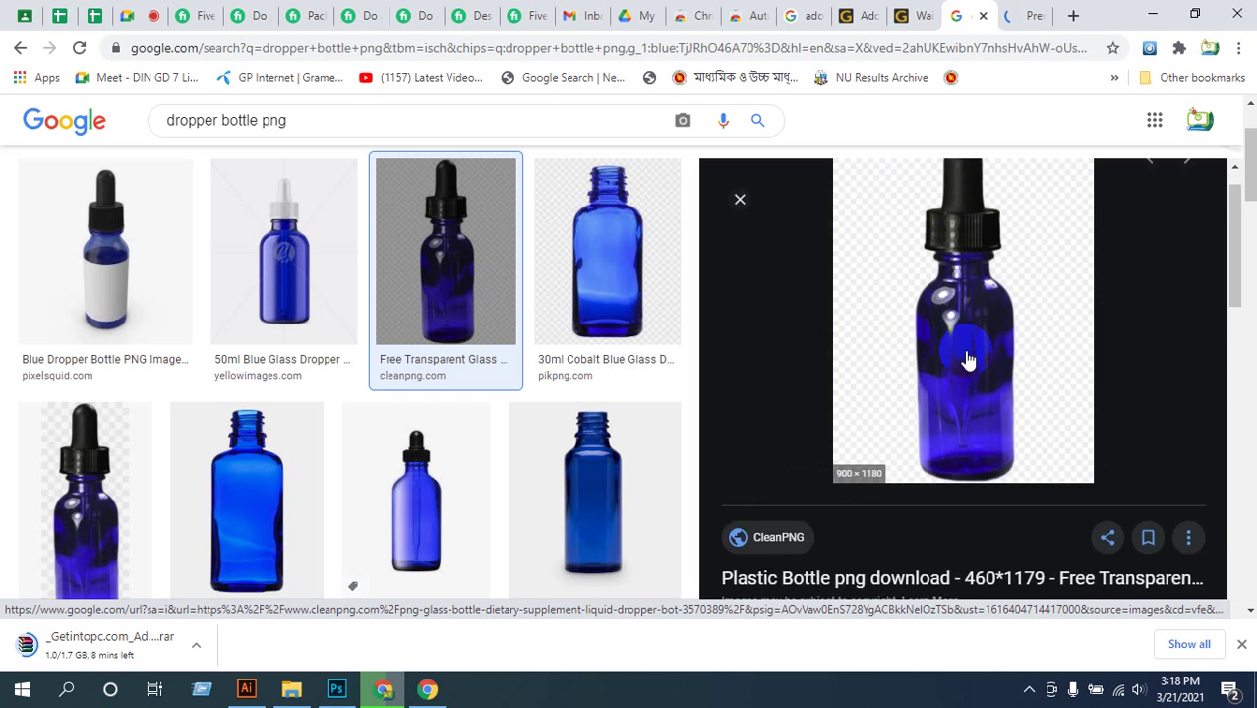
scroll(968, 360, down, 3)
- Show more images related to the blue bottle and preview the 50ml Blue Glass Dropper Bottle from yellowimages.com
click(1160, 398)
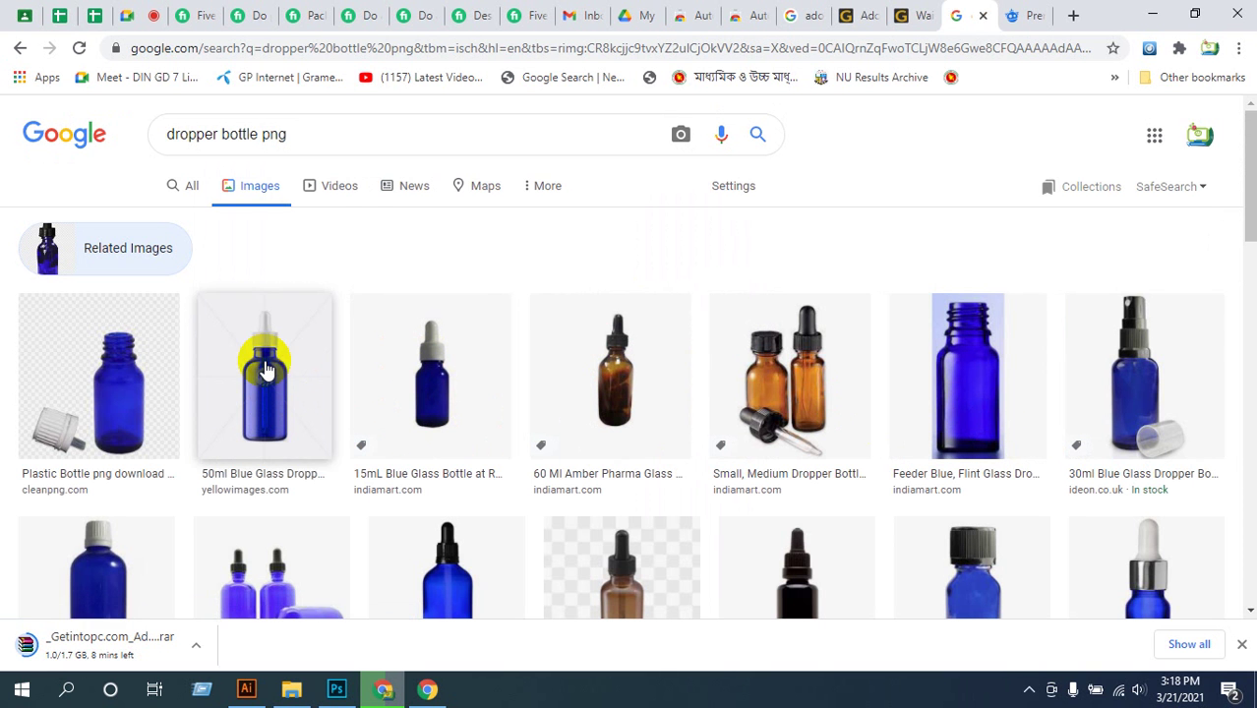
scroll(378, 388, down, 2)
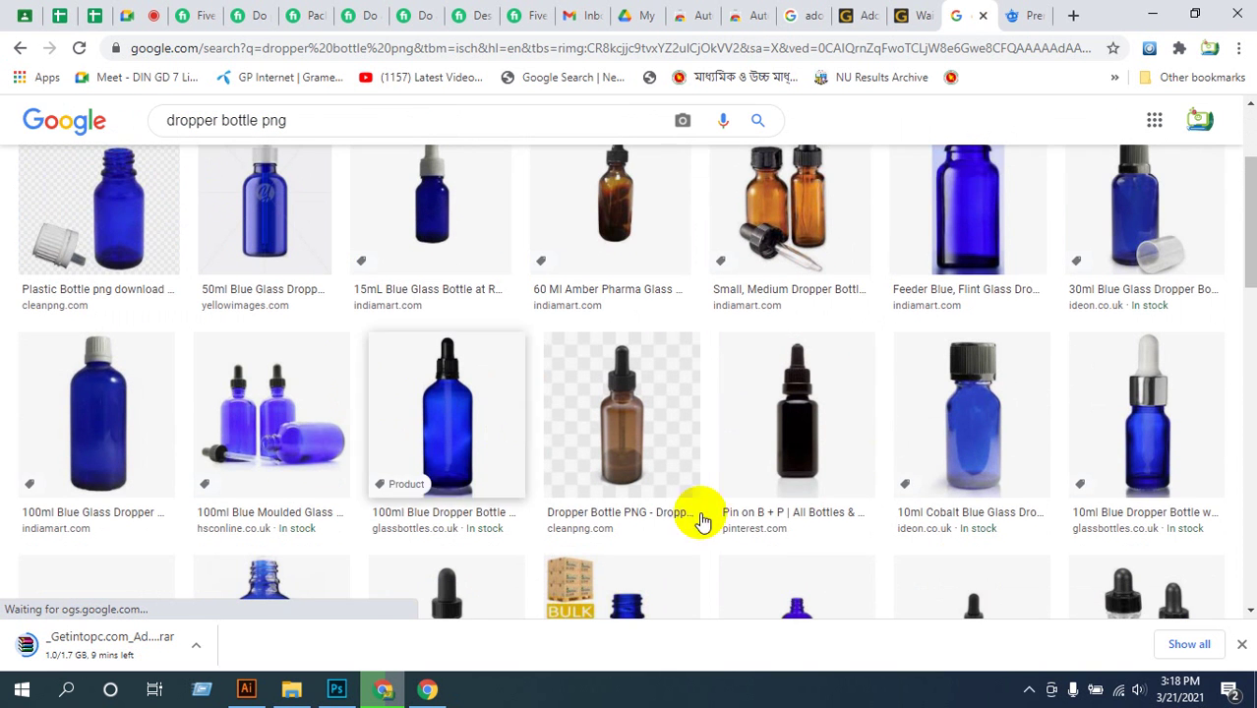
scroll(267, 330, up, 2)
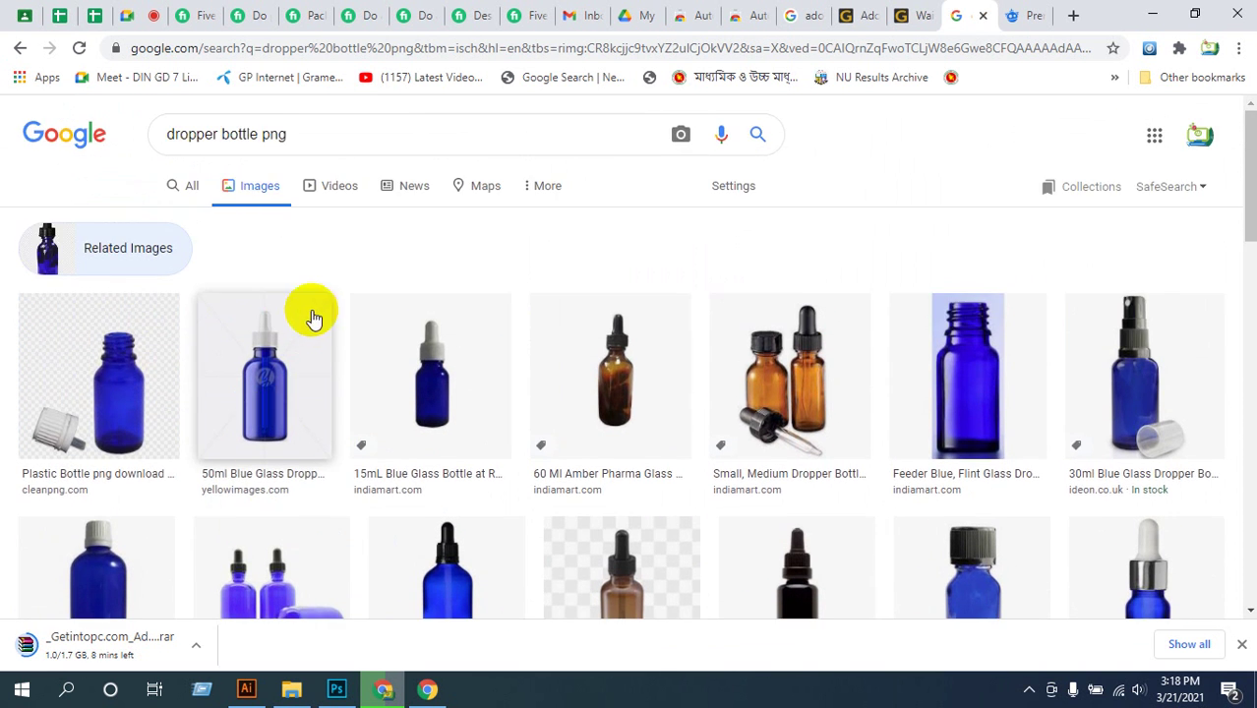
click(274, 397)
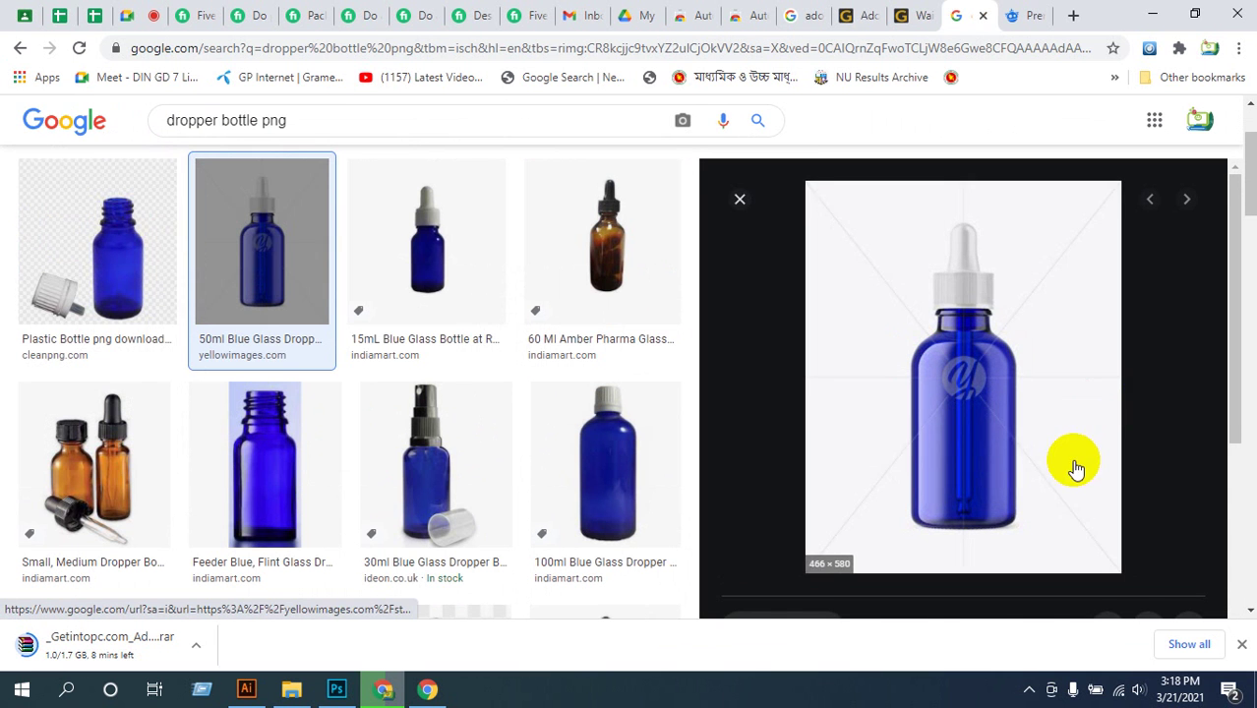
click(924, 20)
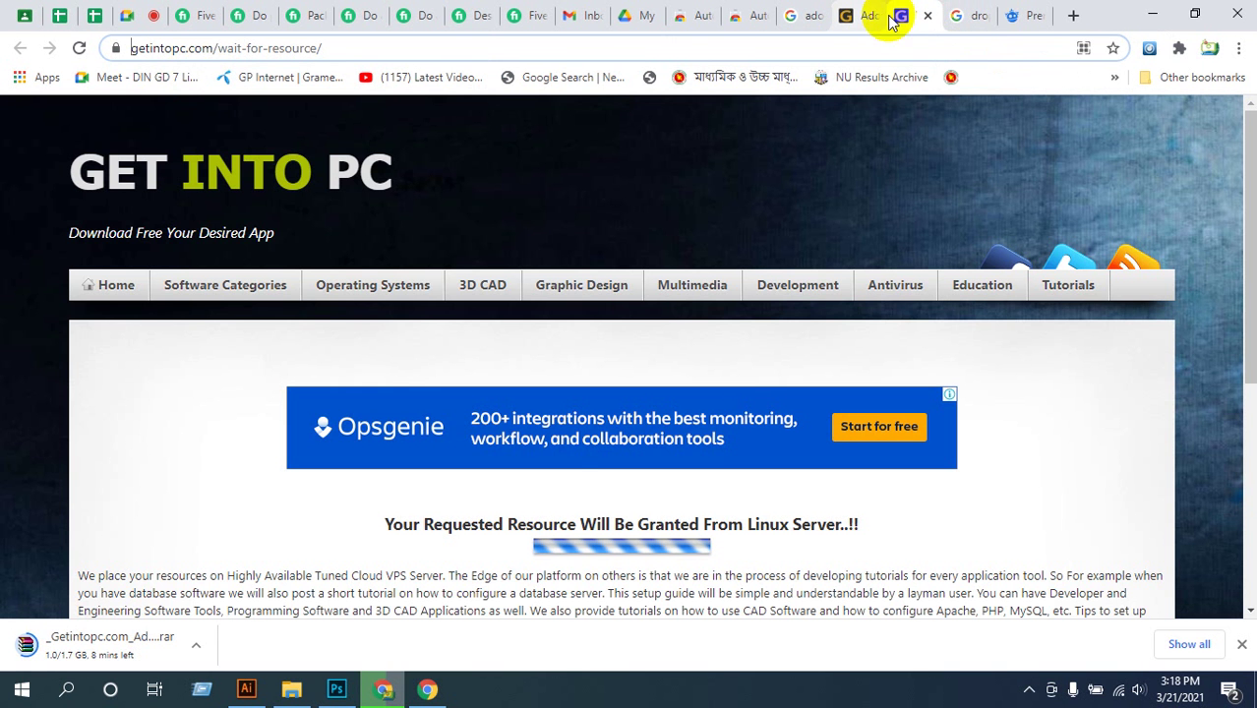
click(977, 16)
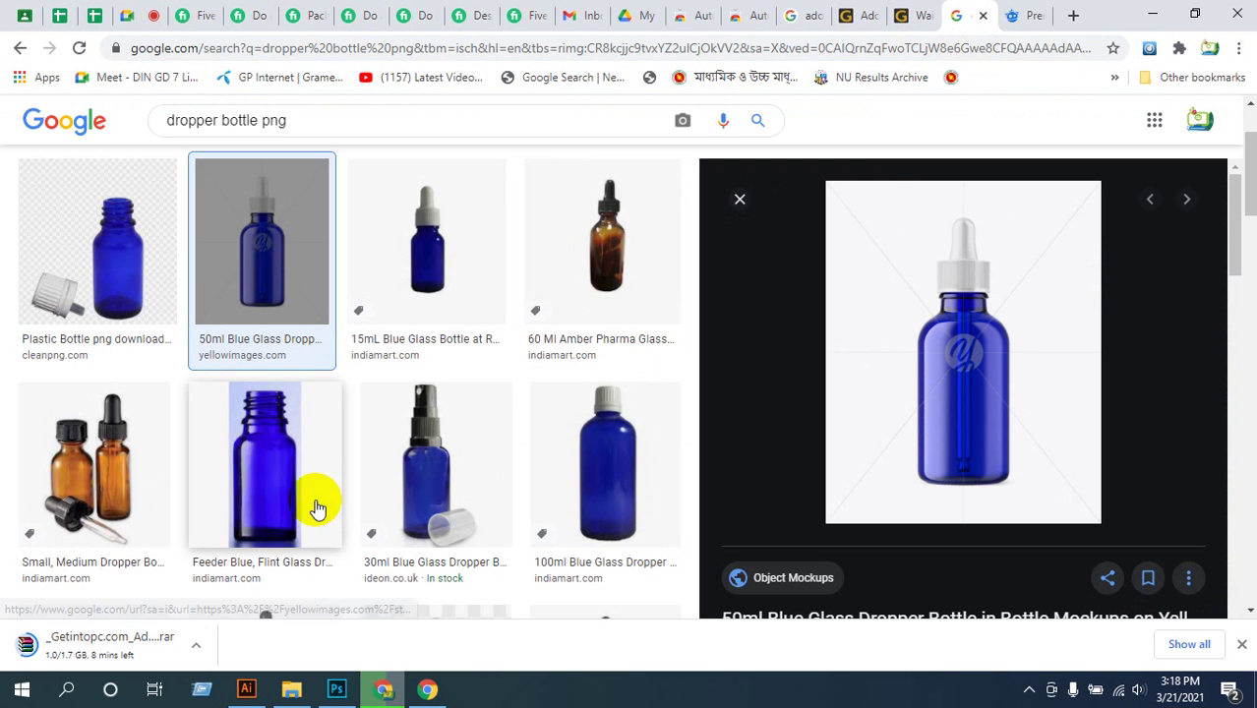
- Rerun the unfiltered "dropper bottle png" image search and examine the amber dropper bottle from imgbin.com
click(17, 48)
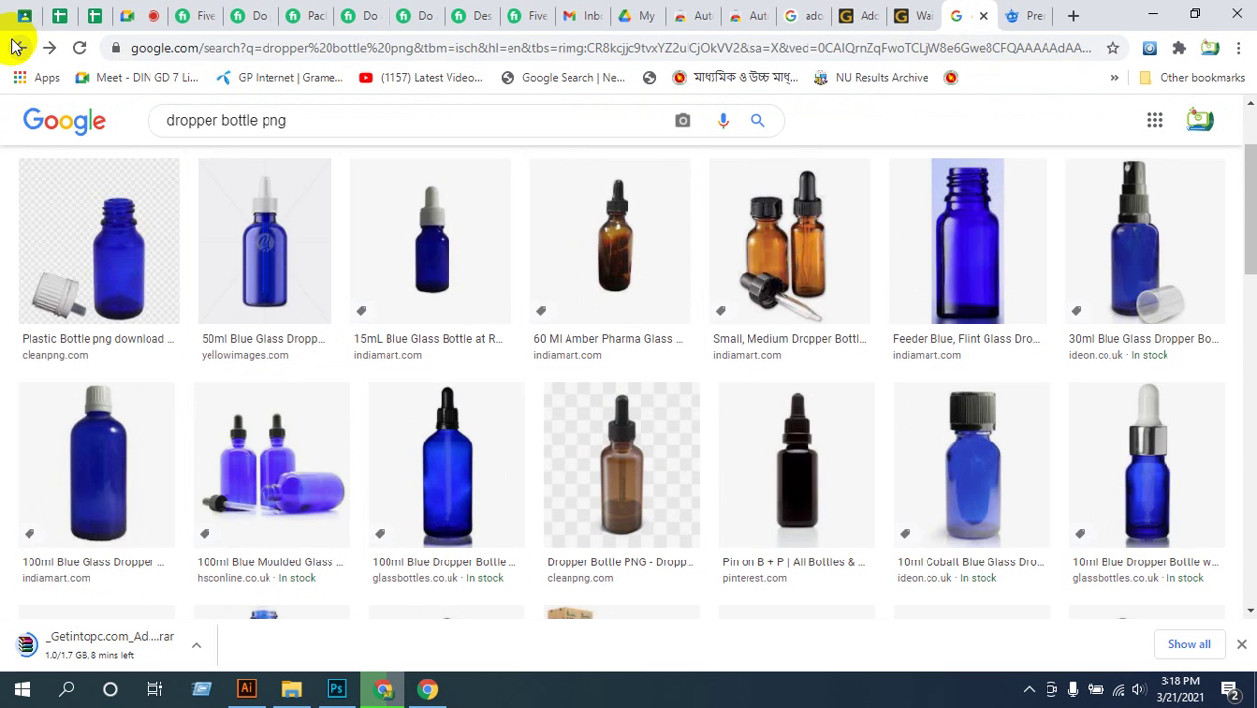
click(17, 47)
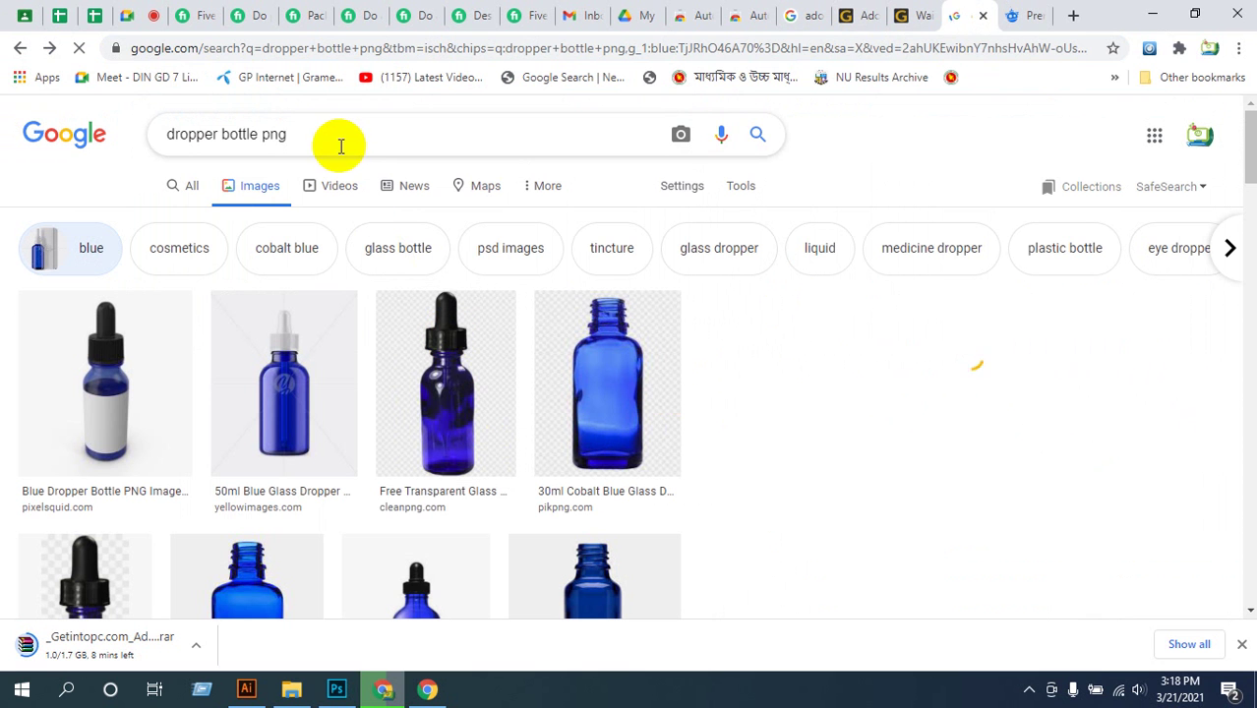
click(757, 136)
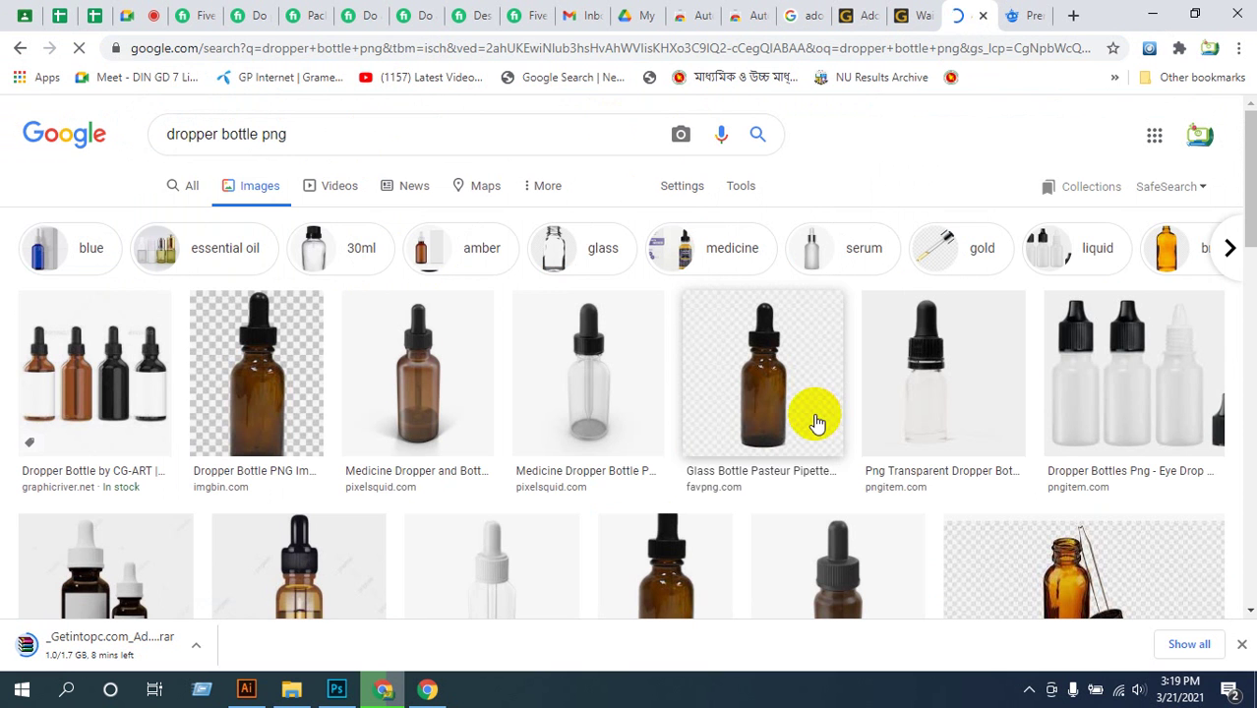
click(273, 391)
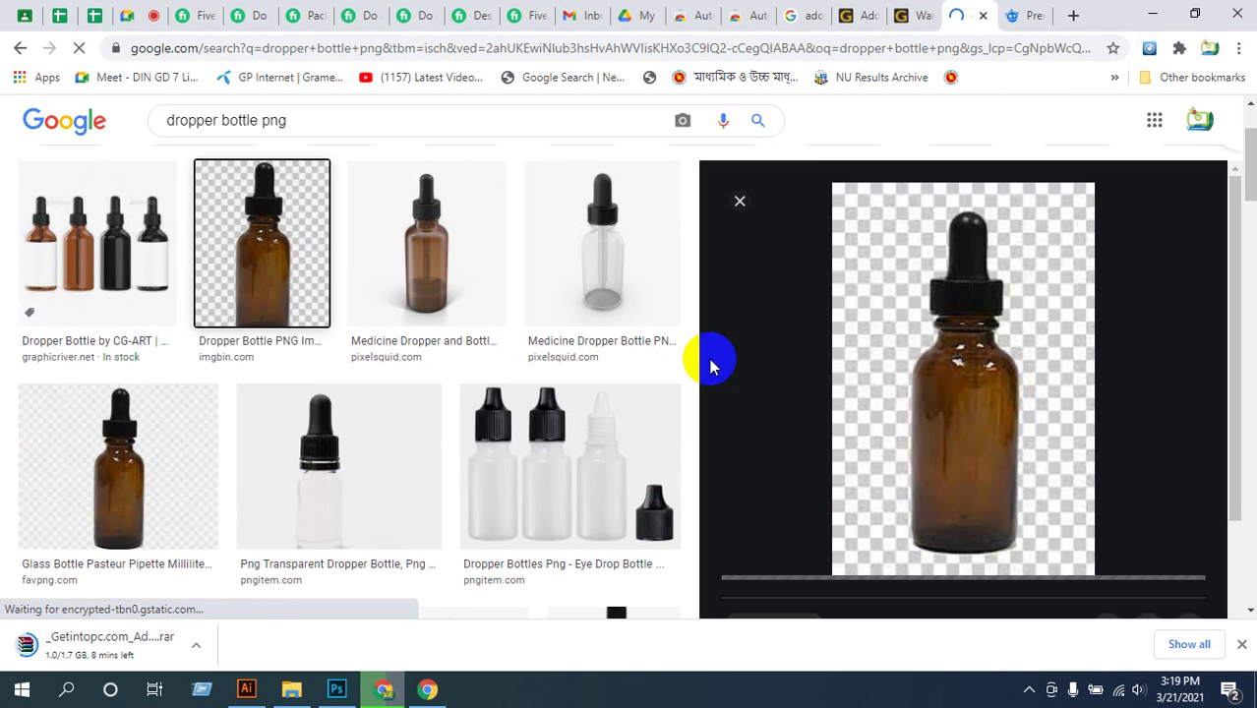
click(996, 405)
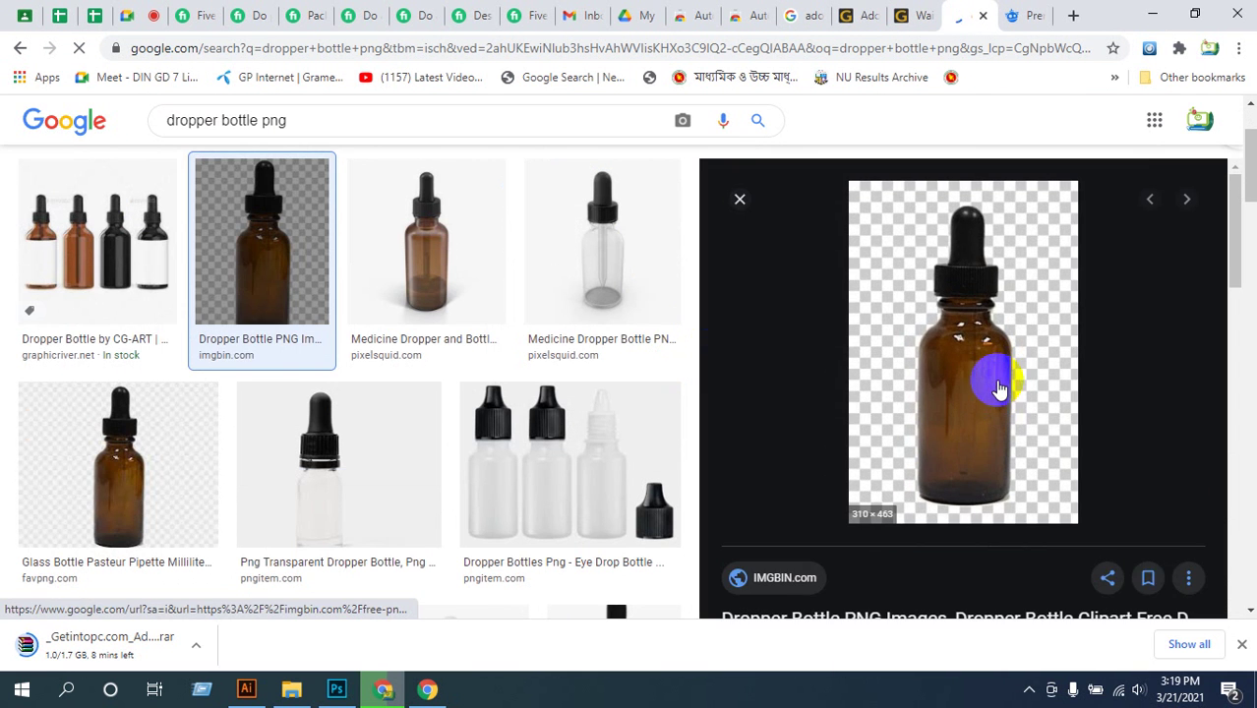
scroll(993, 374, down, 3)
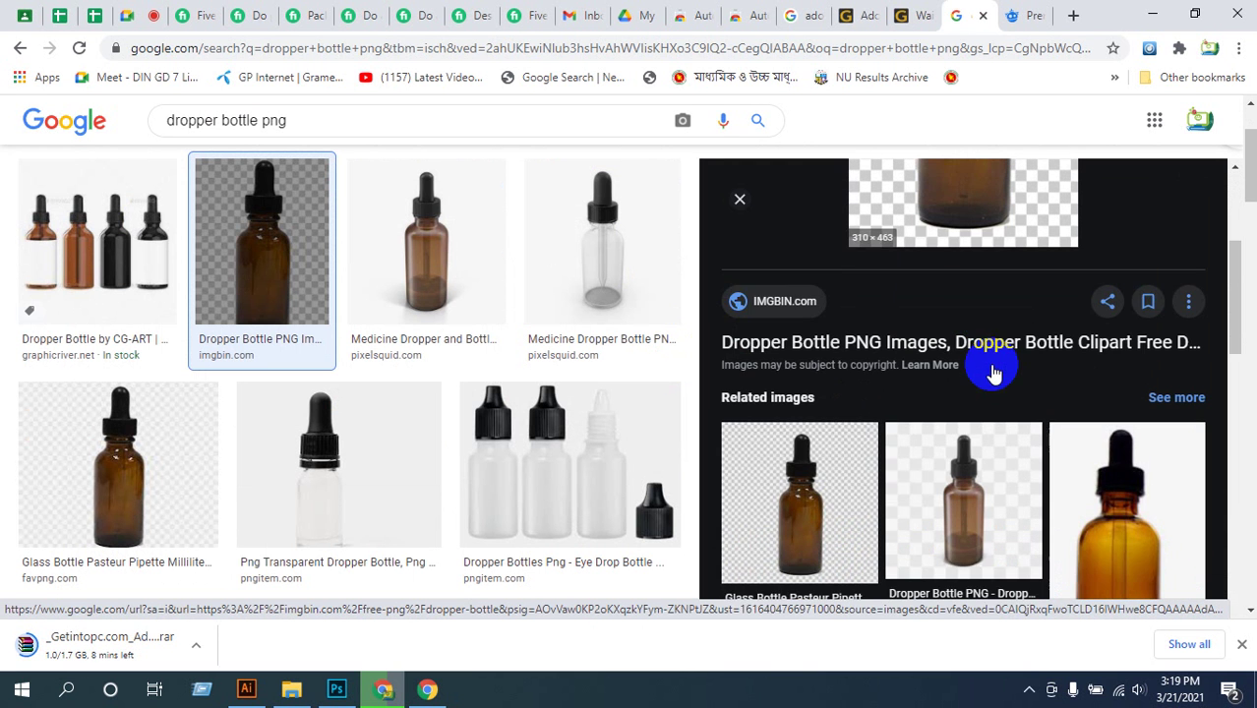
scroll(993, 372, up, 3)
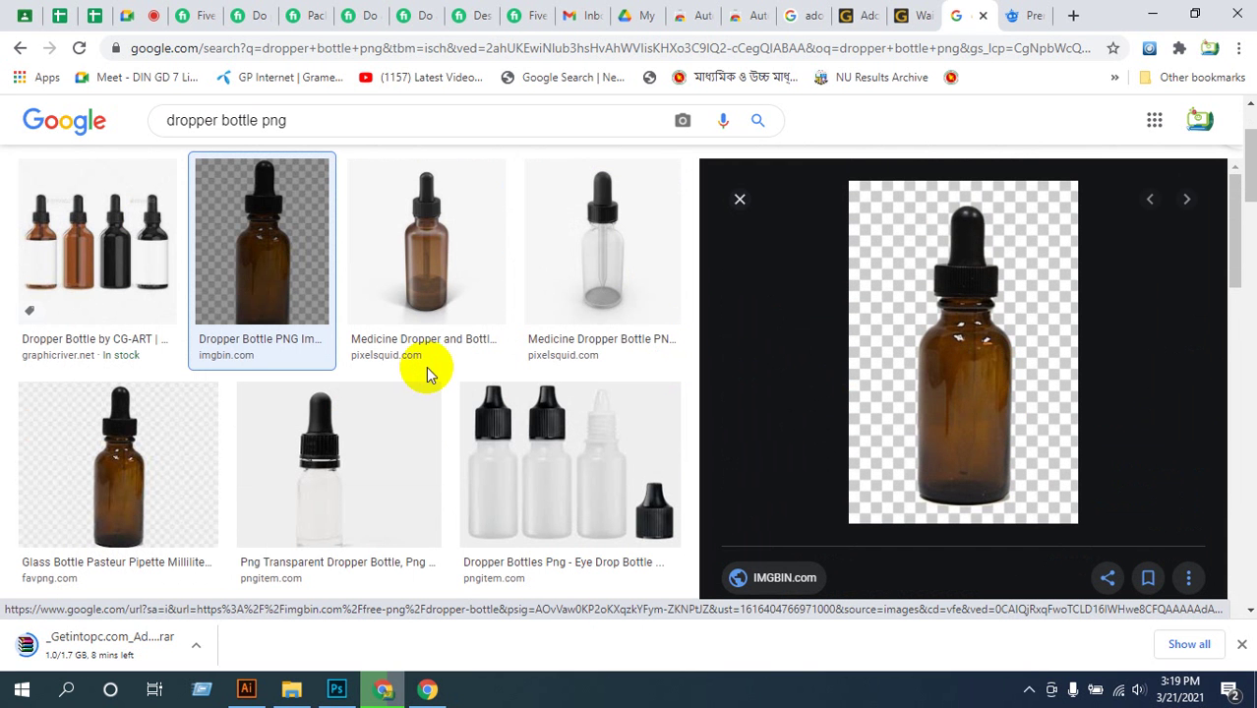
- Find the blue dropper bottle from cleanpng.com further down the results and save its image as a JPEG
scroll(426, 374, down, 10)
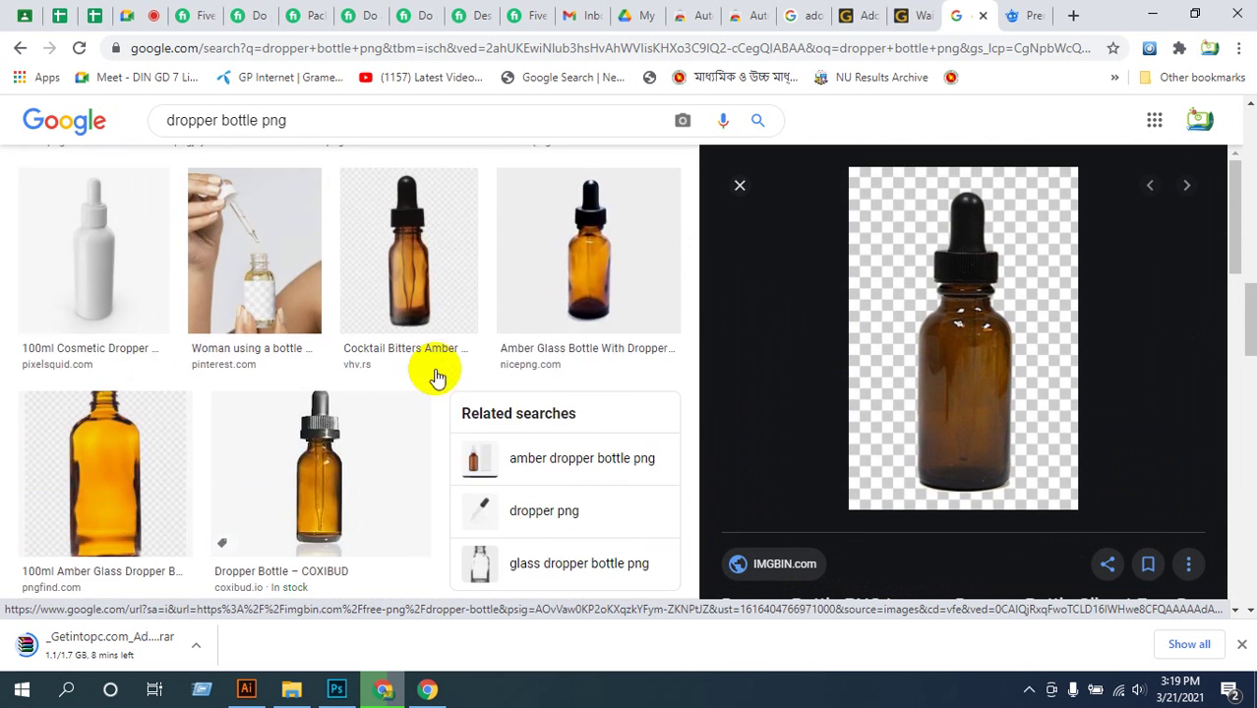
click(103, 339)
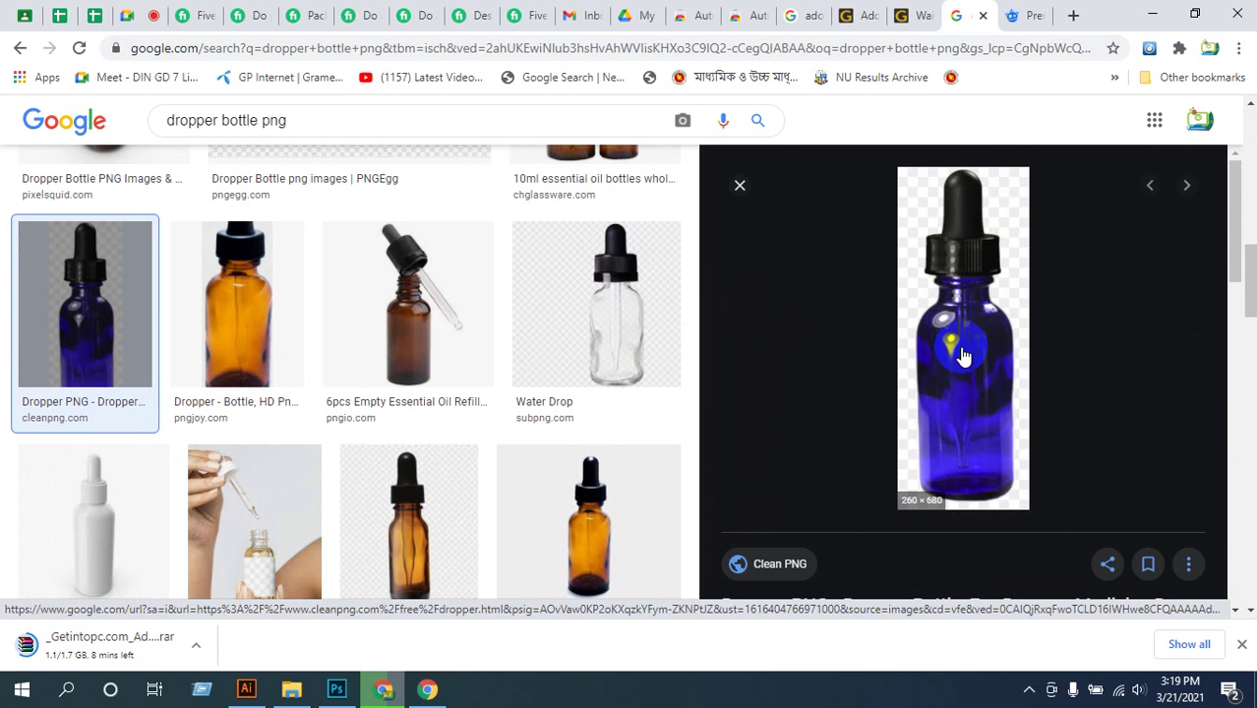
right_click(967, 338)
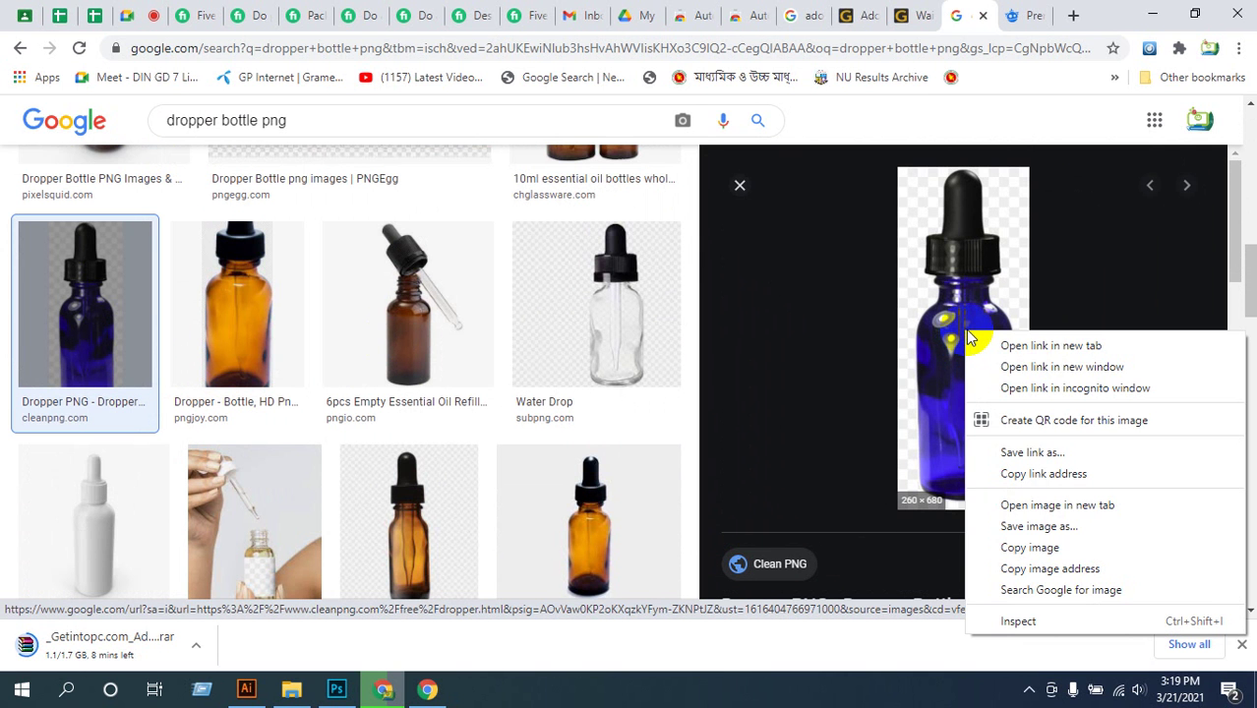
click(1027, 546)
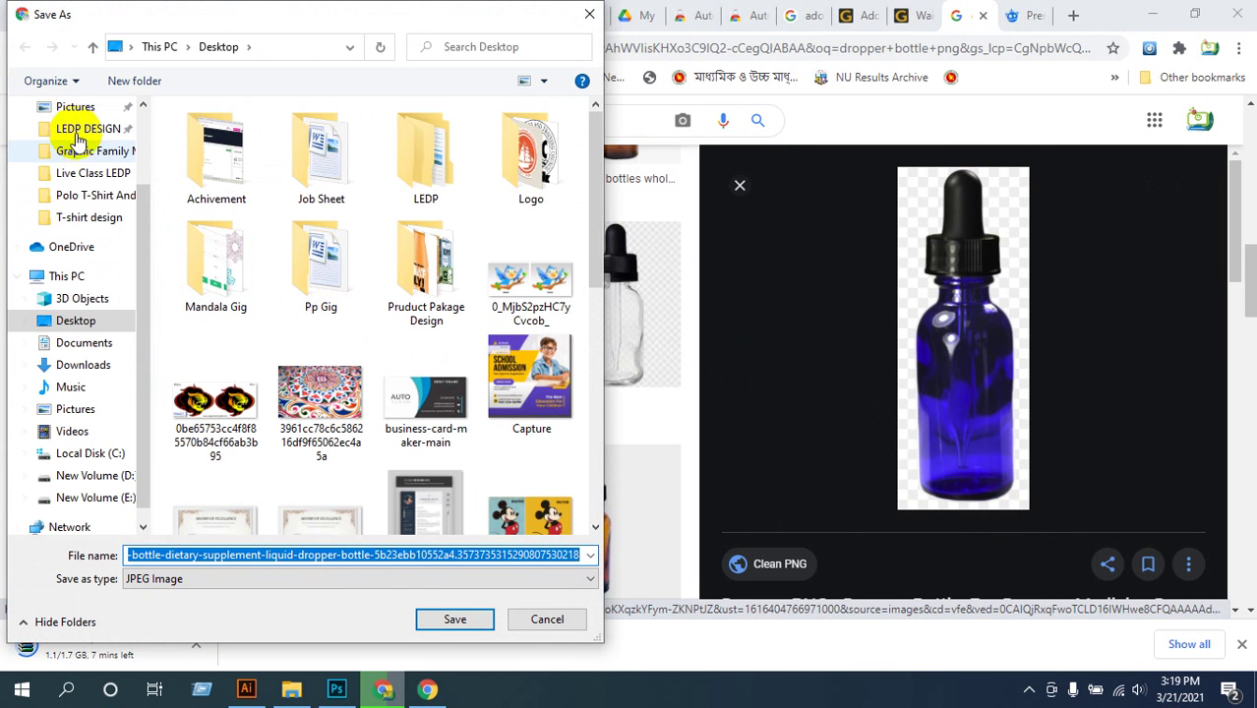
click(455, 621)
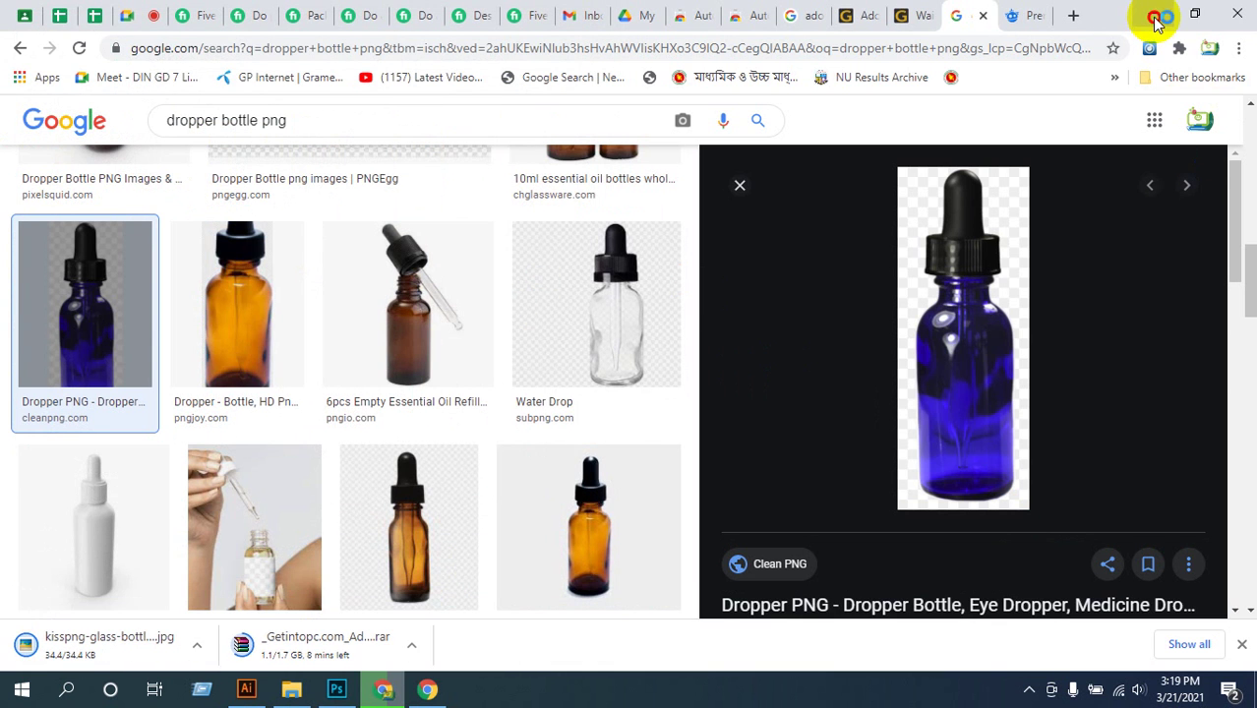
- Switch to Photoshop and browse the Desktop and the D: and E: drives for an image file to open
click(1154, 15)
click(218, 210)
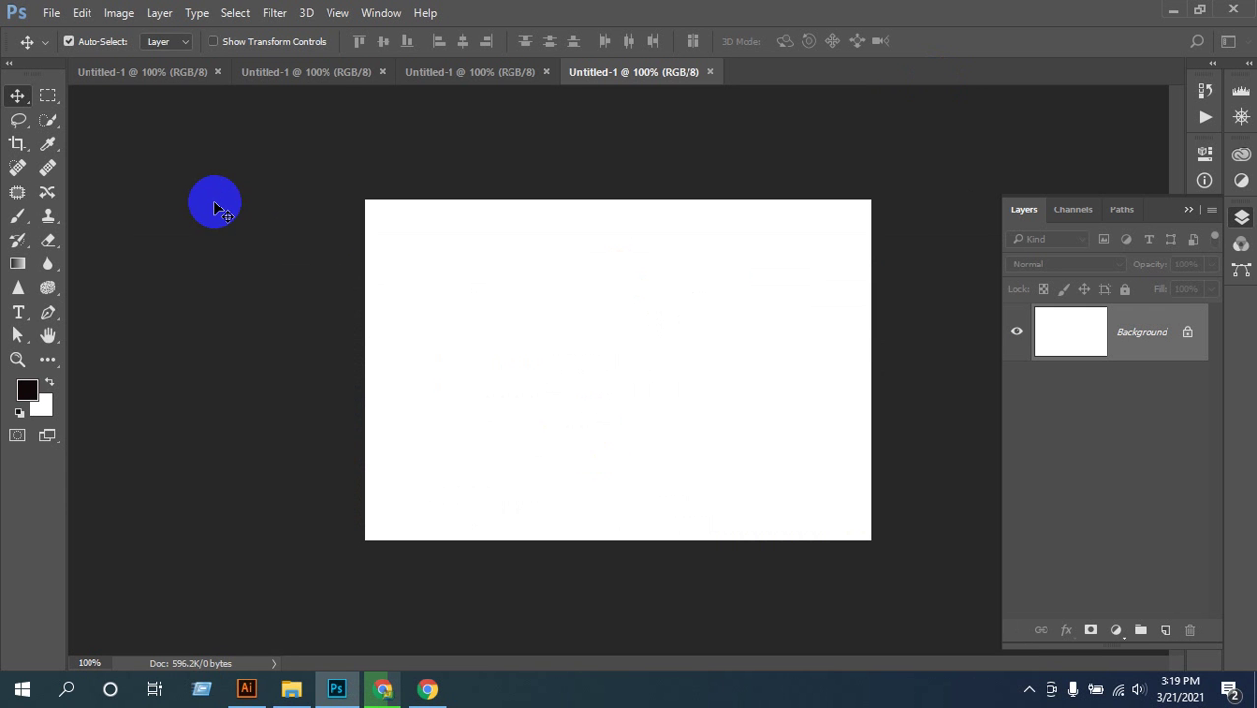
click(51, 12)
click(69, 49)
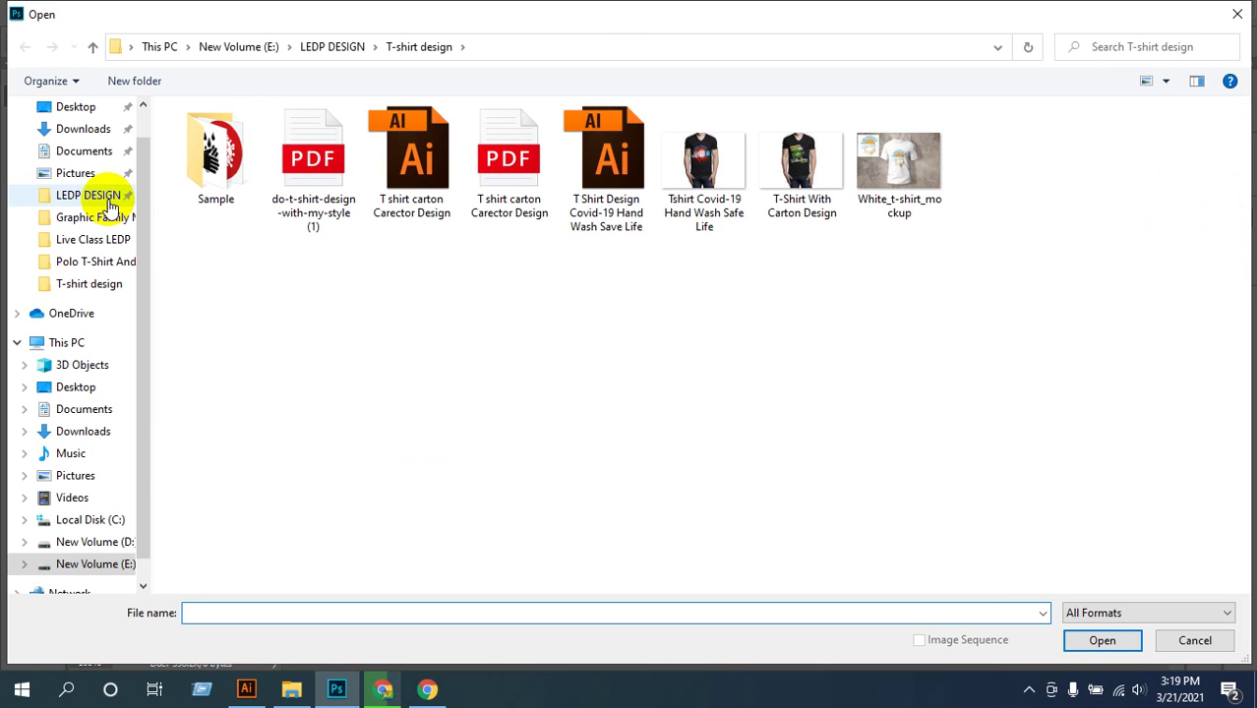
scroll(140, 224, up, 1)
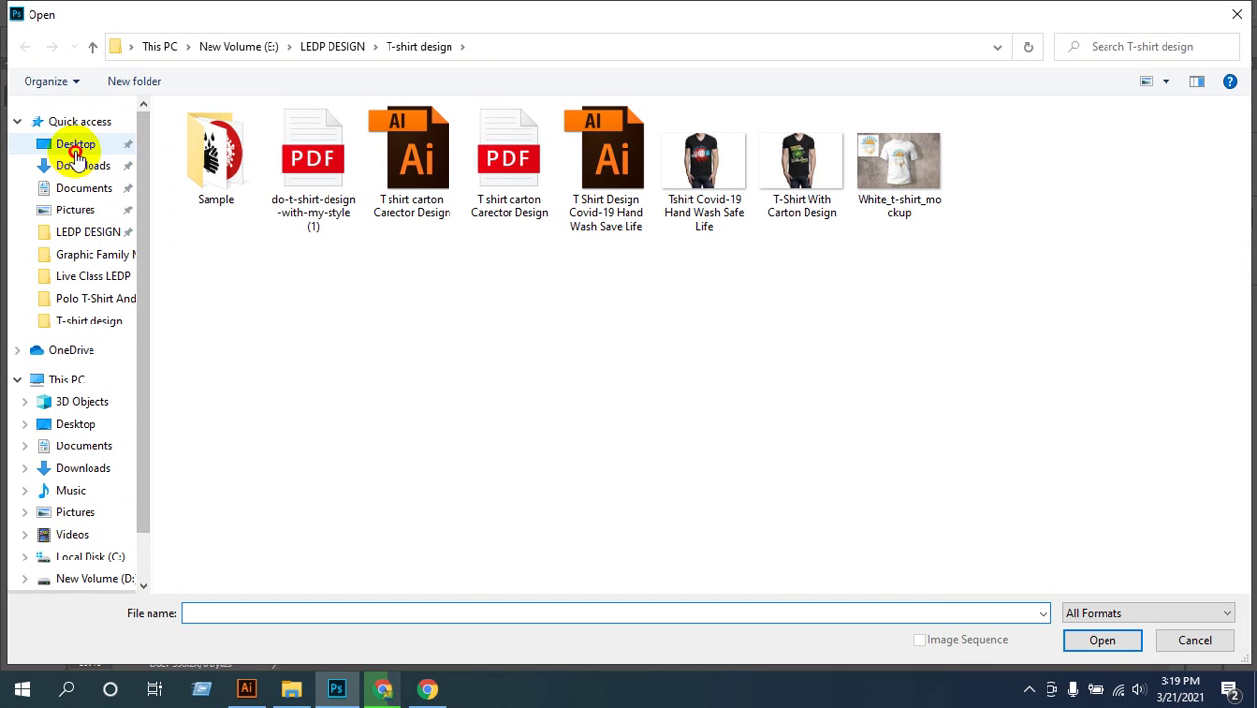
click(75, 155)
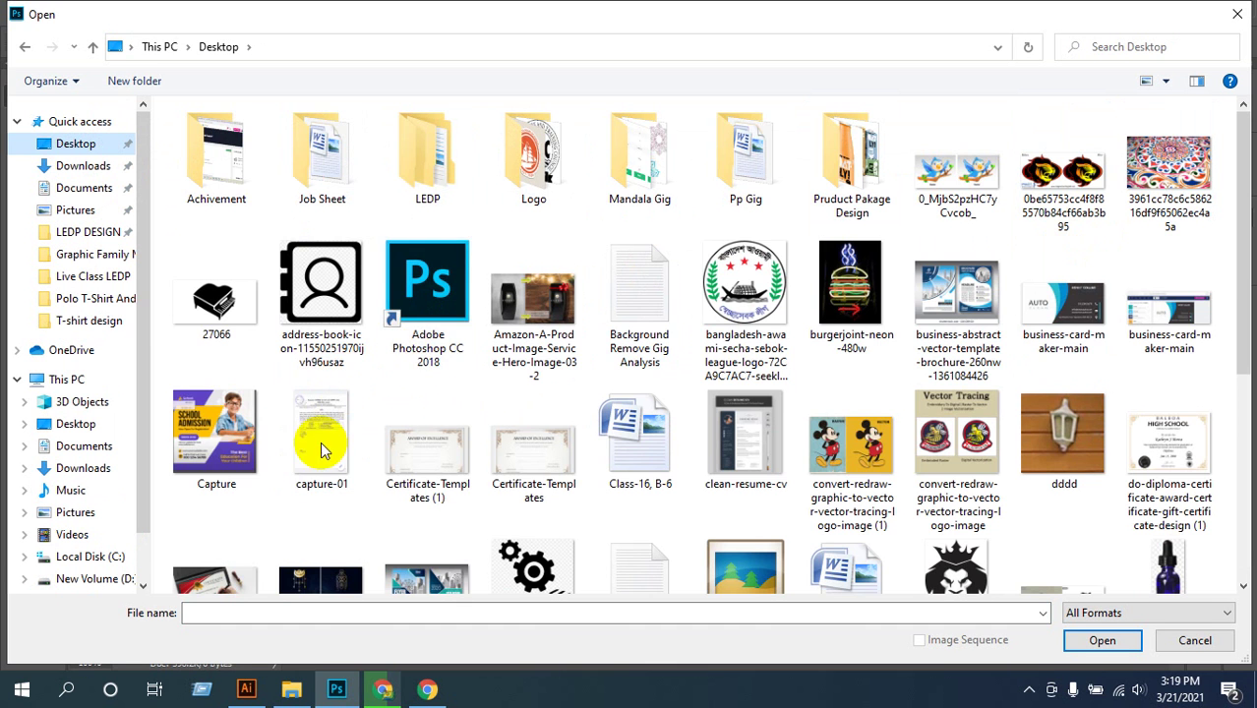
scroll(482, 392, down, 4)
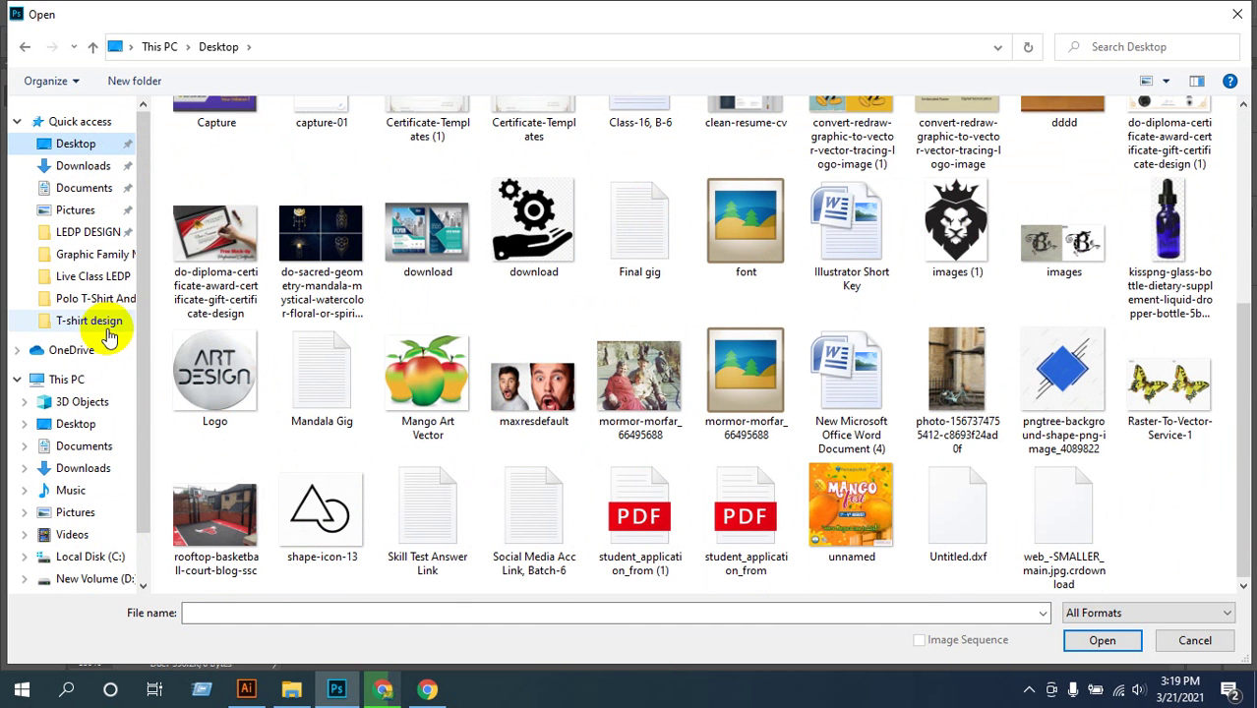
scroll(143, 317, down, 1)
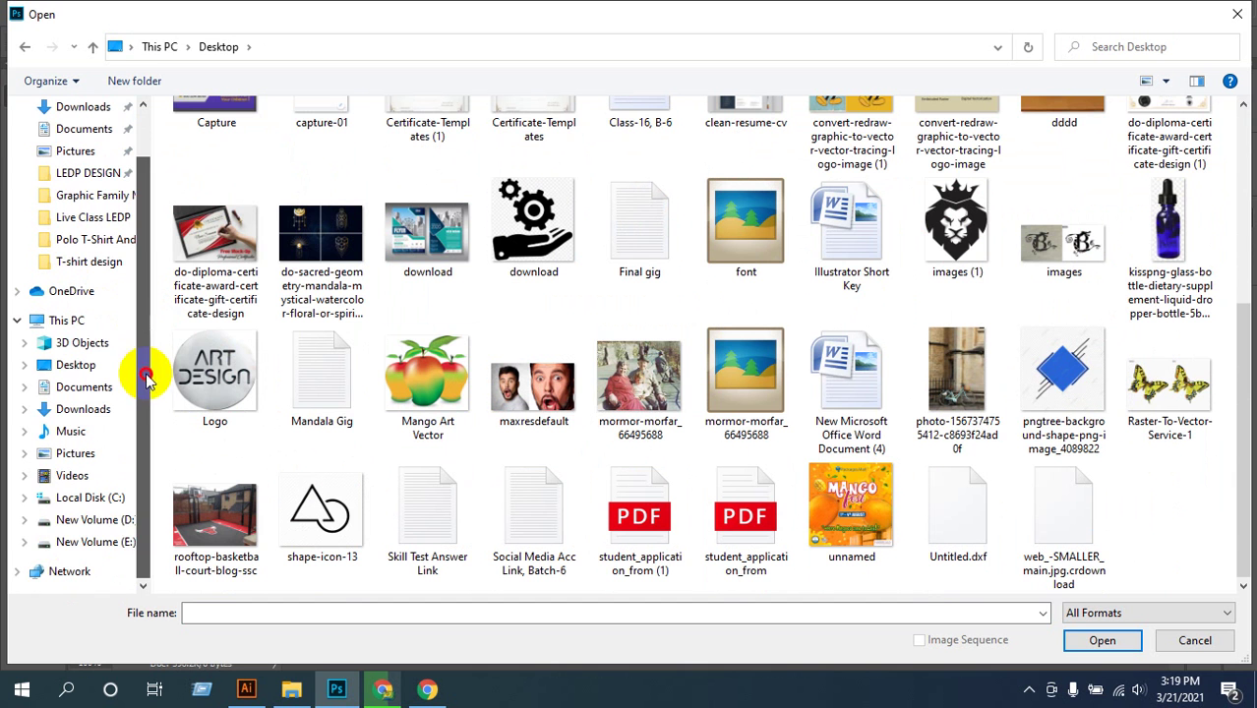
click(101, 536)
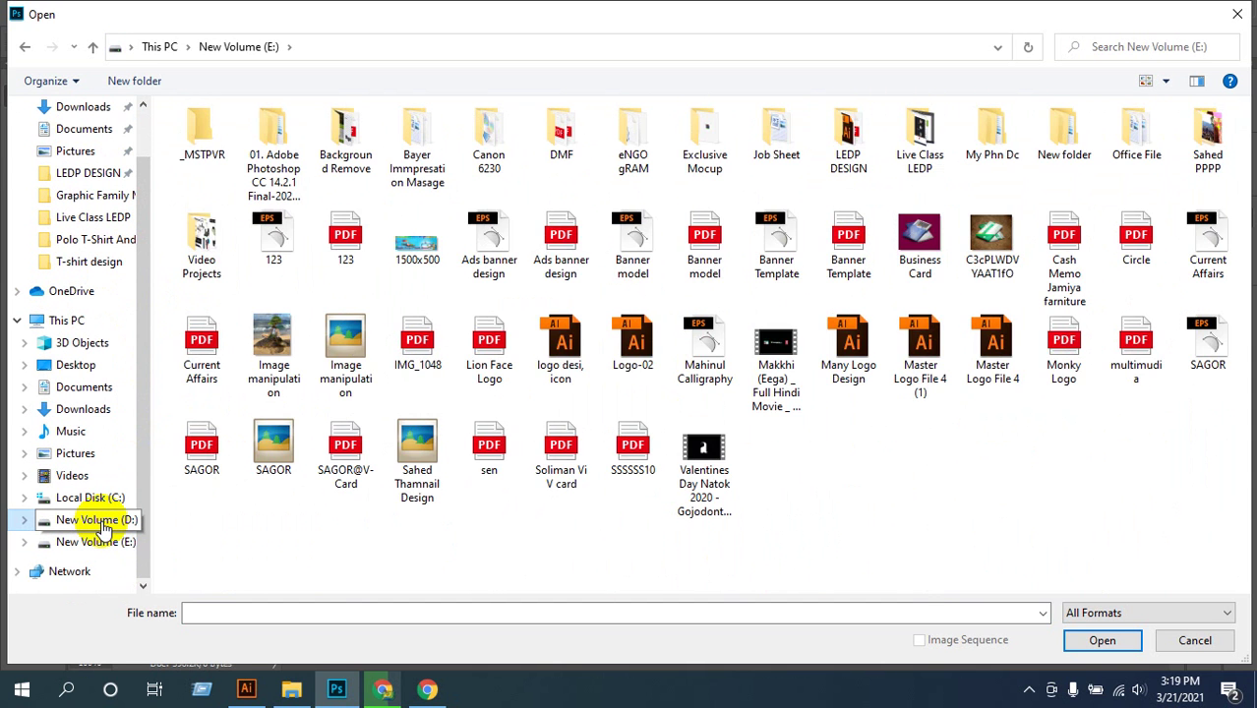
click(104, 521)
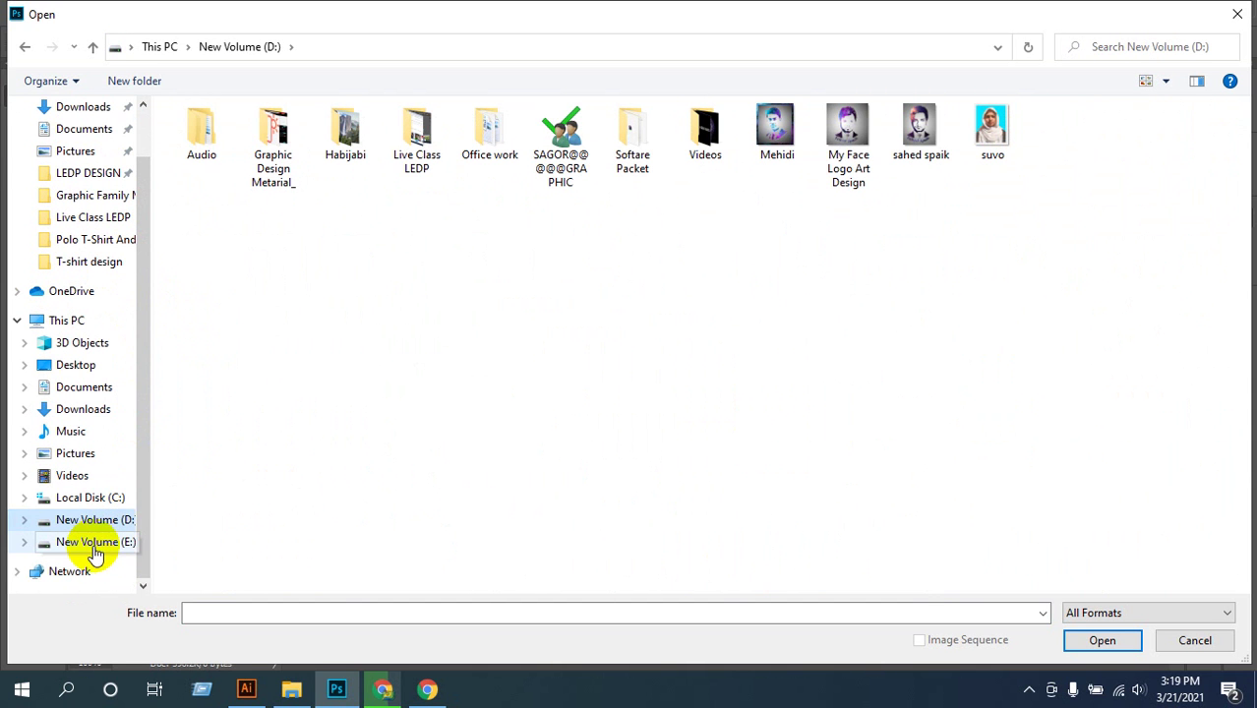
click(103, 541)
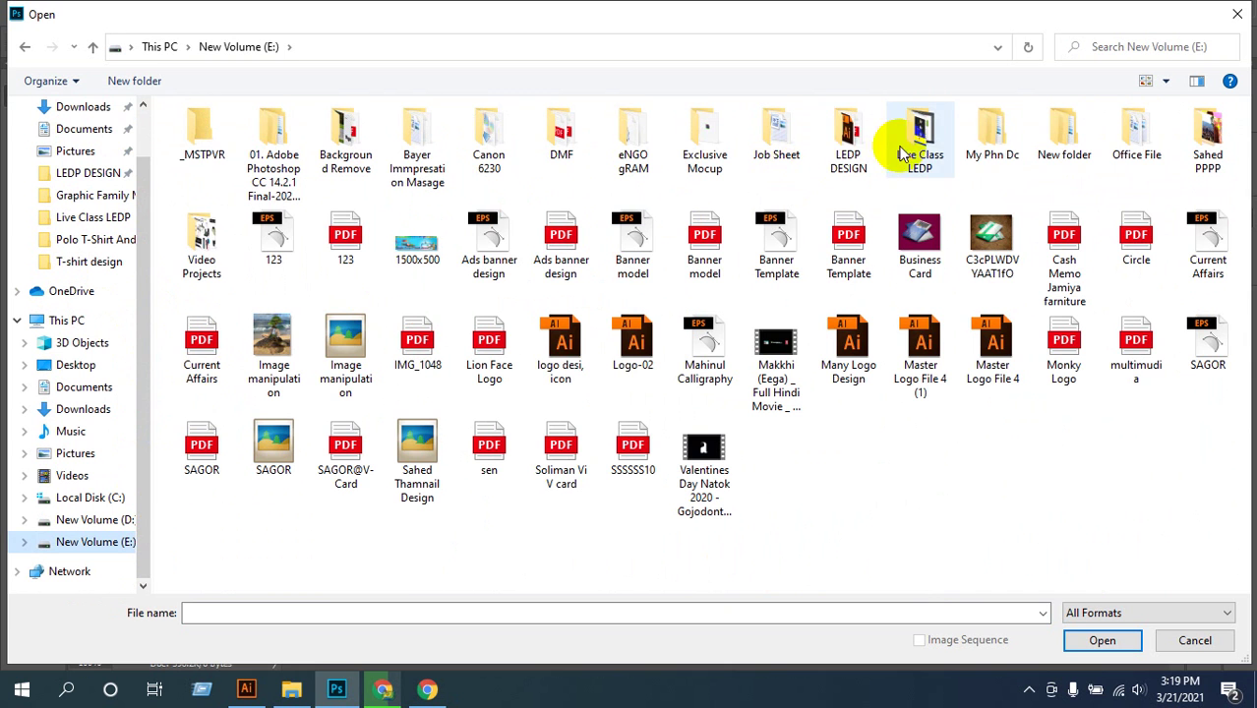
- Look through the images in the LEDP DESIGN folder on the E: drive for a suitable background picture
double_click(843, 138)
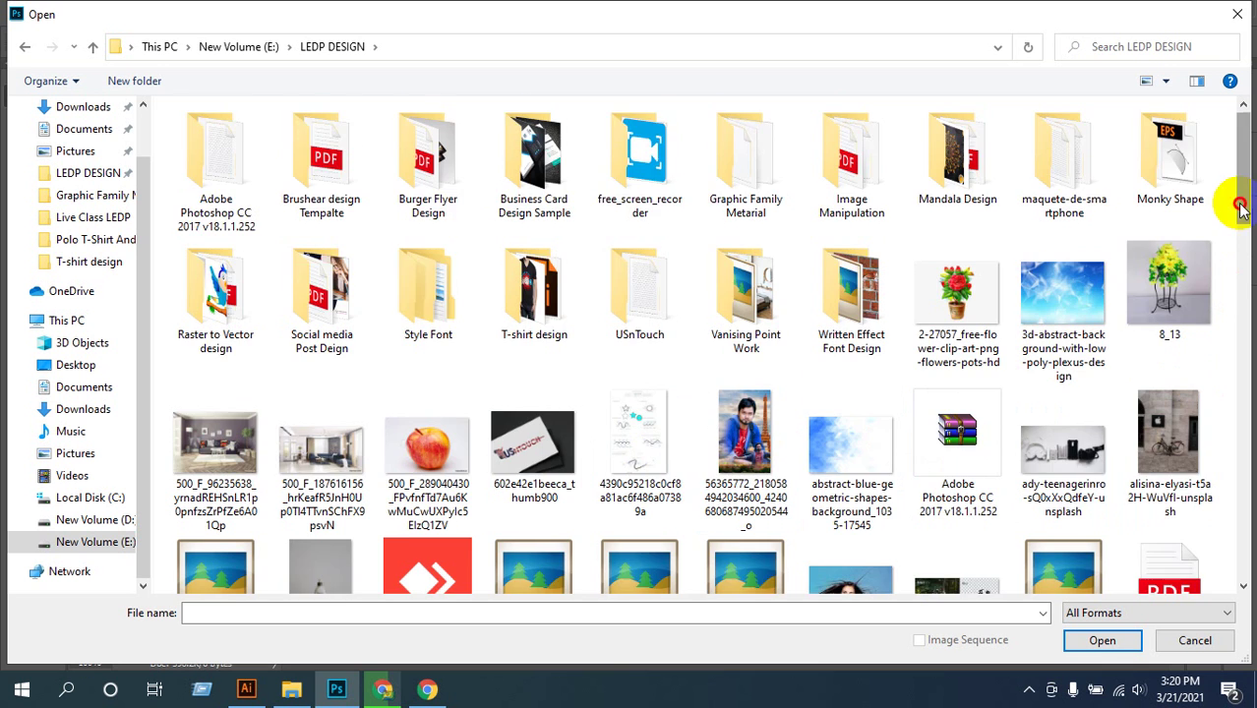
drag(1238, 202, 1247, 395)
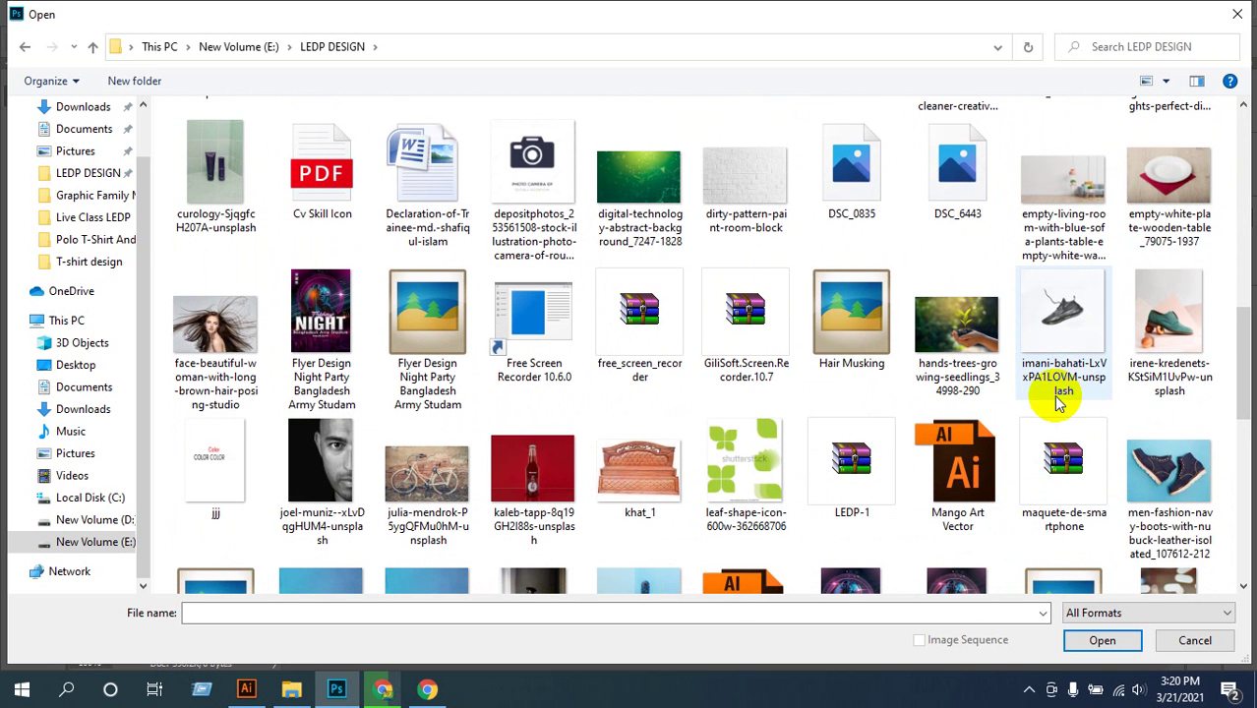
drag(1246, 392, 1247, 429)
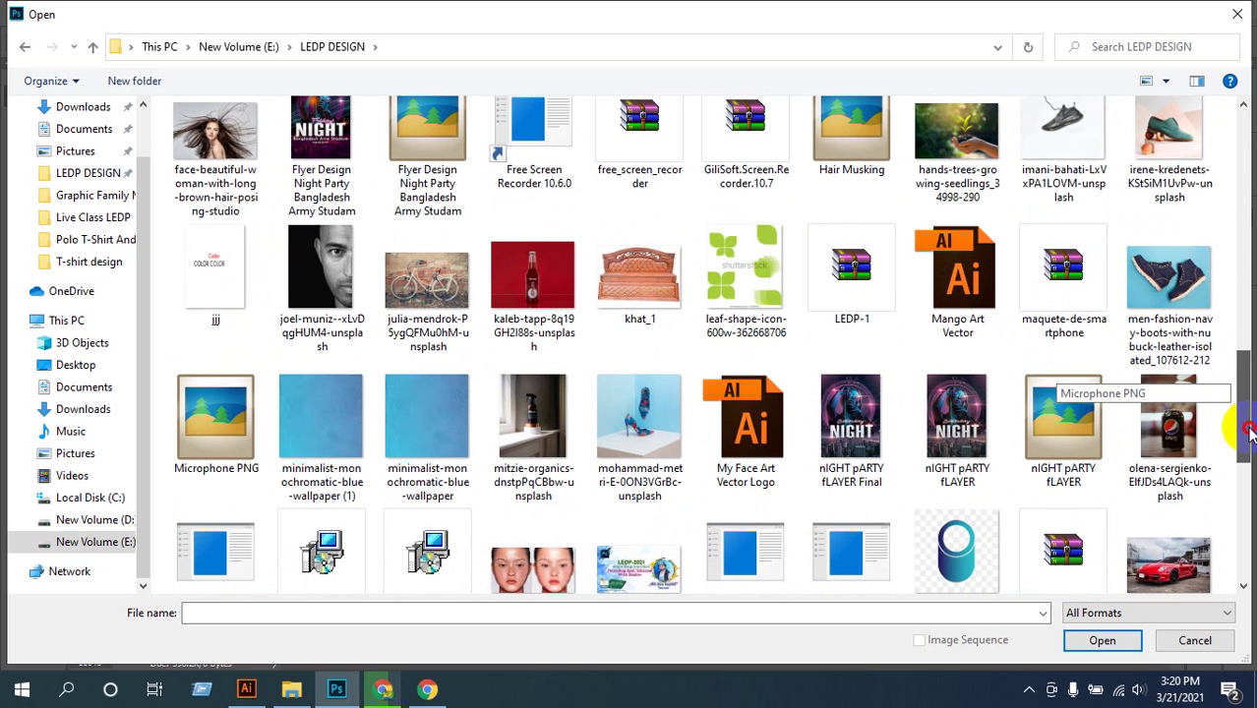
click(1246, 496)
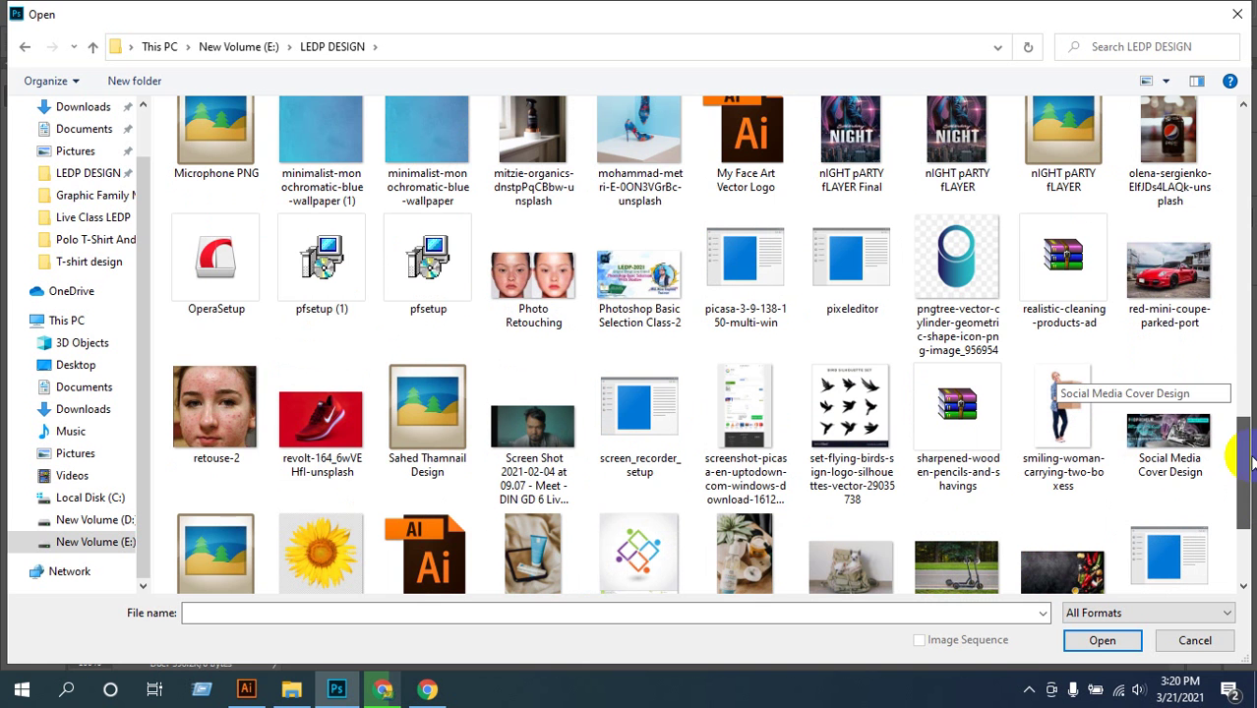
scroll(1244, 454, up, 3)
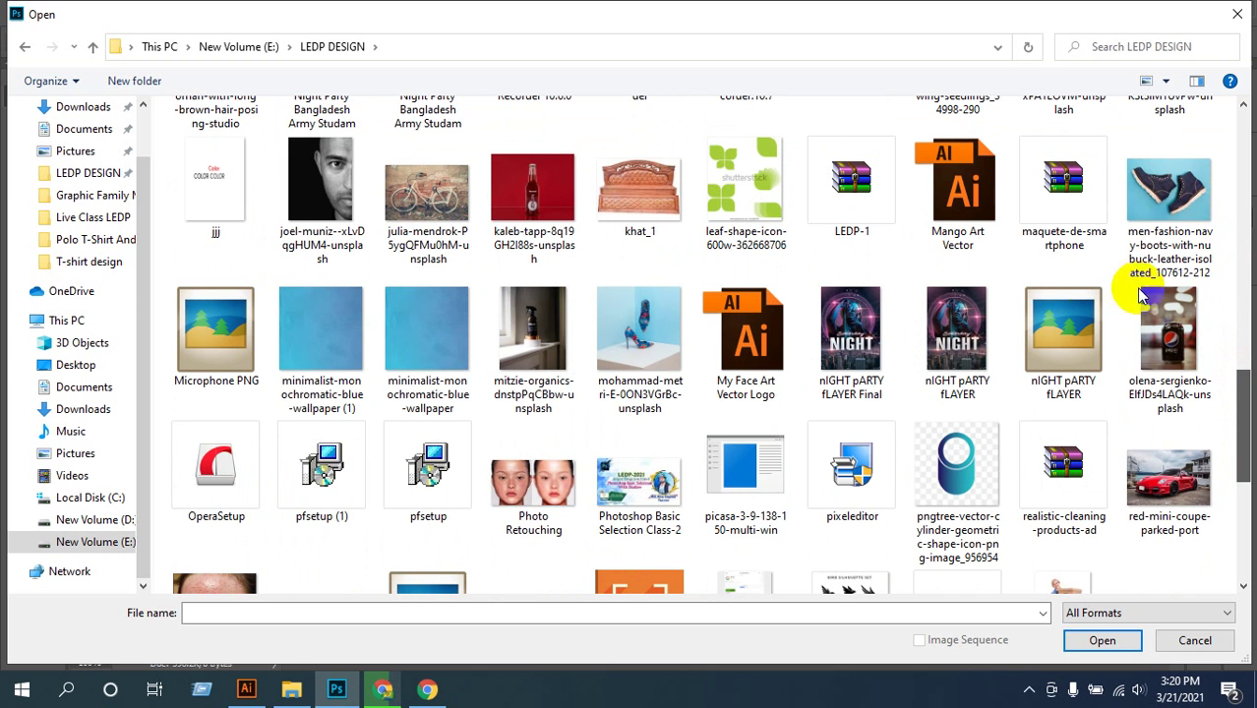
click(556, 201)
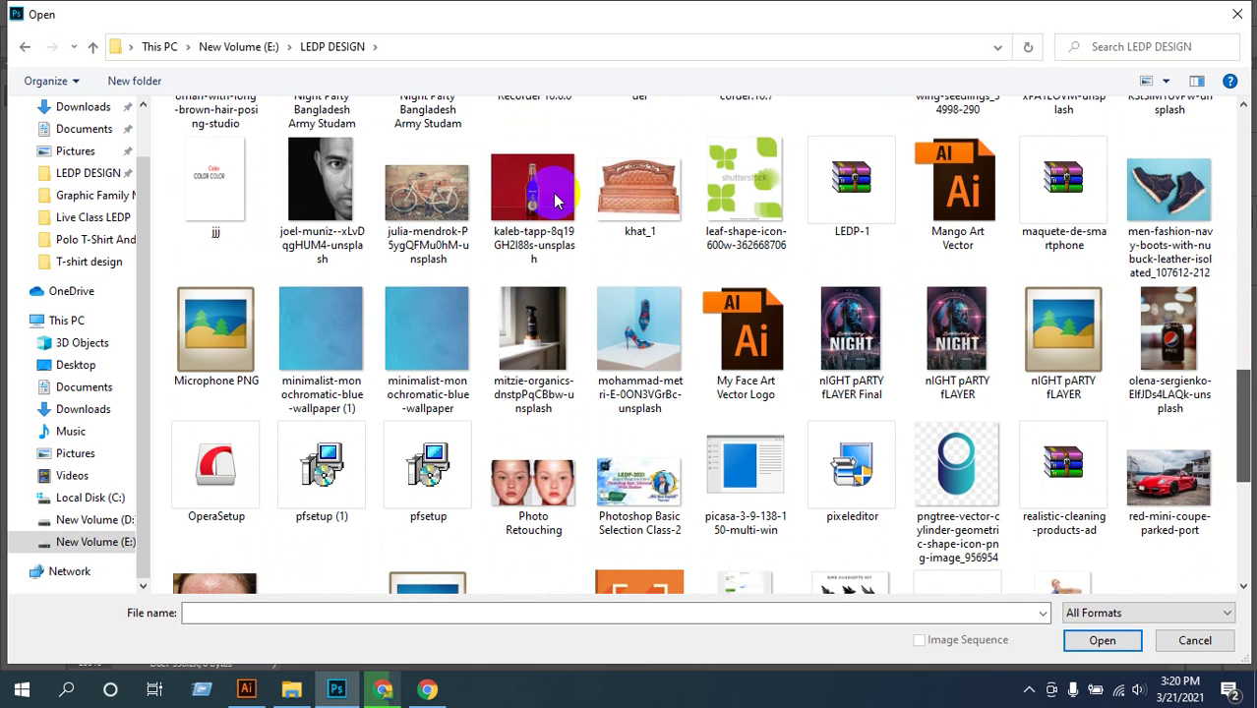
scroll(556, 200, up, 5)
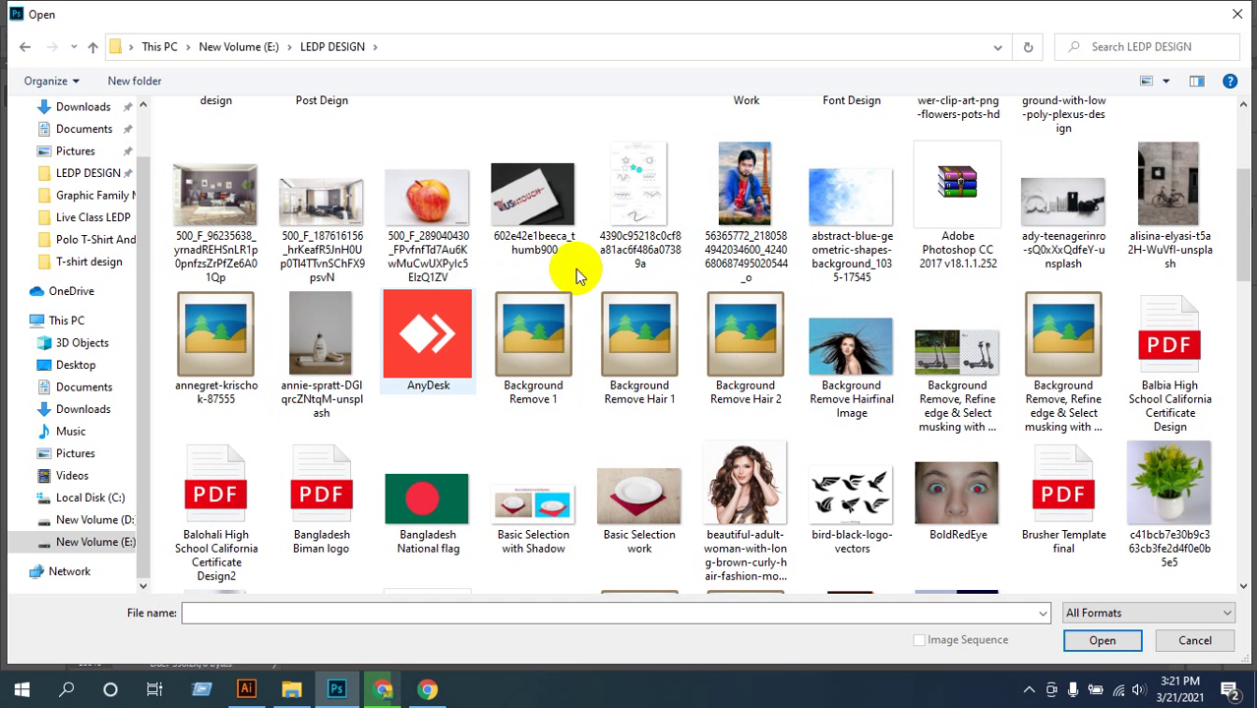
scroll(339, 320, up, 3)
scroll(344, 327, down, 3)
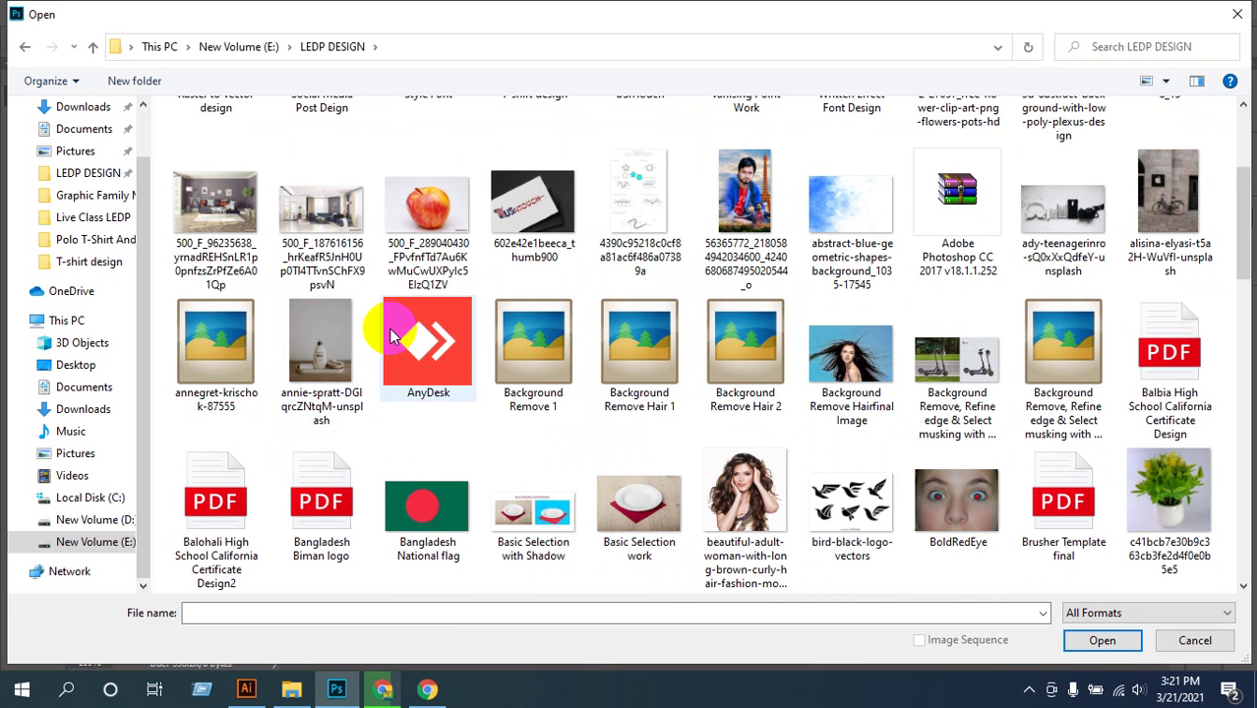
- Open the white living room image 500_F_187616156_hrKeafR5JnH0Up0TI4TTvnSChFX9psvN from the LEDP DESIGN folder
click(227, 224)
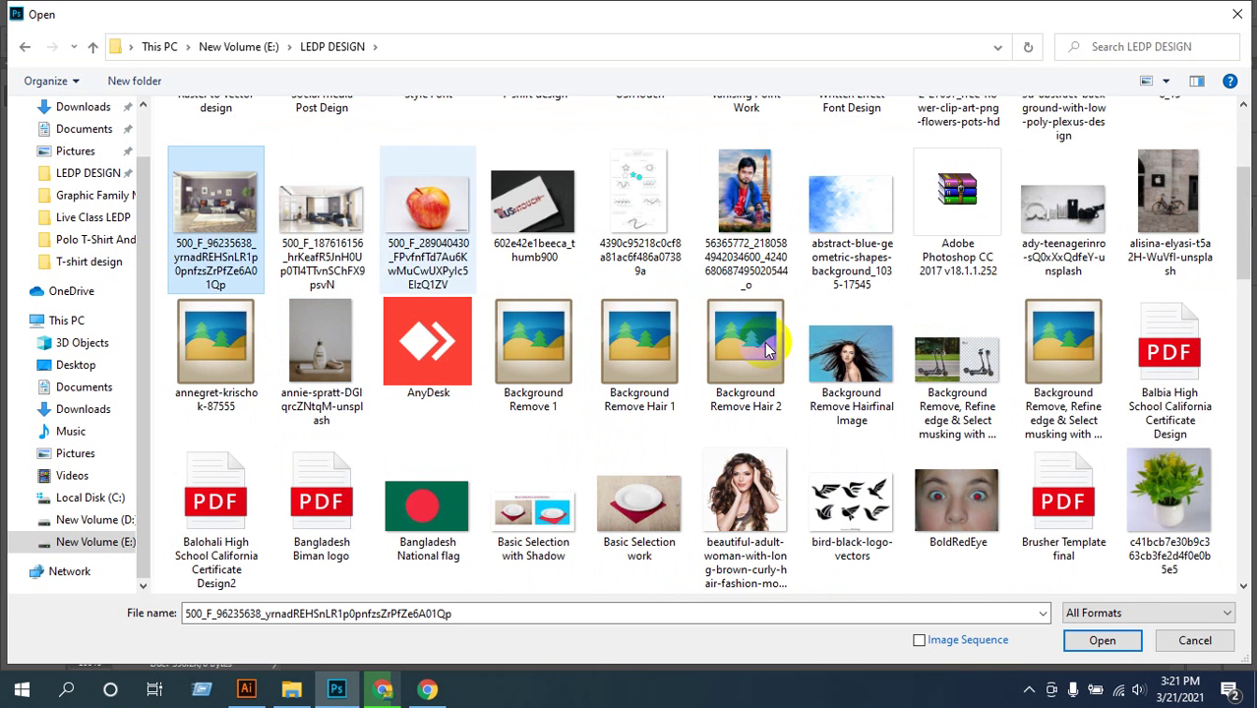
click(321, 206)
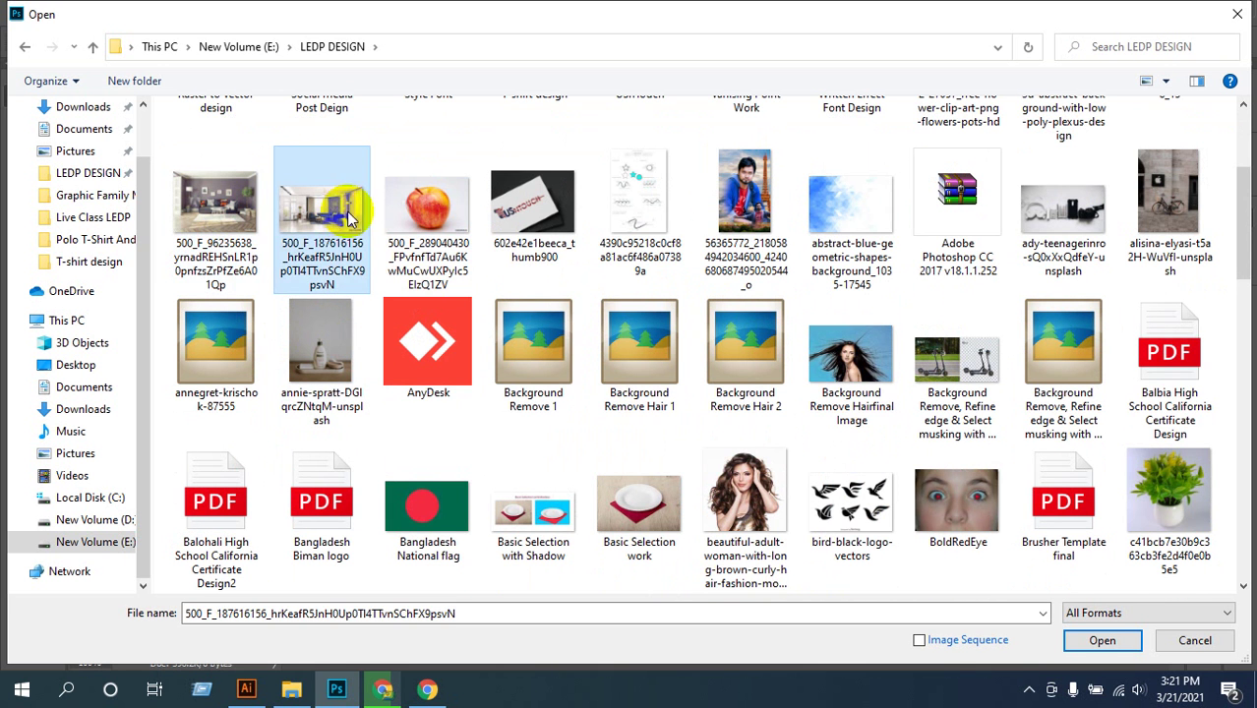
click(1101, 640)
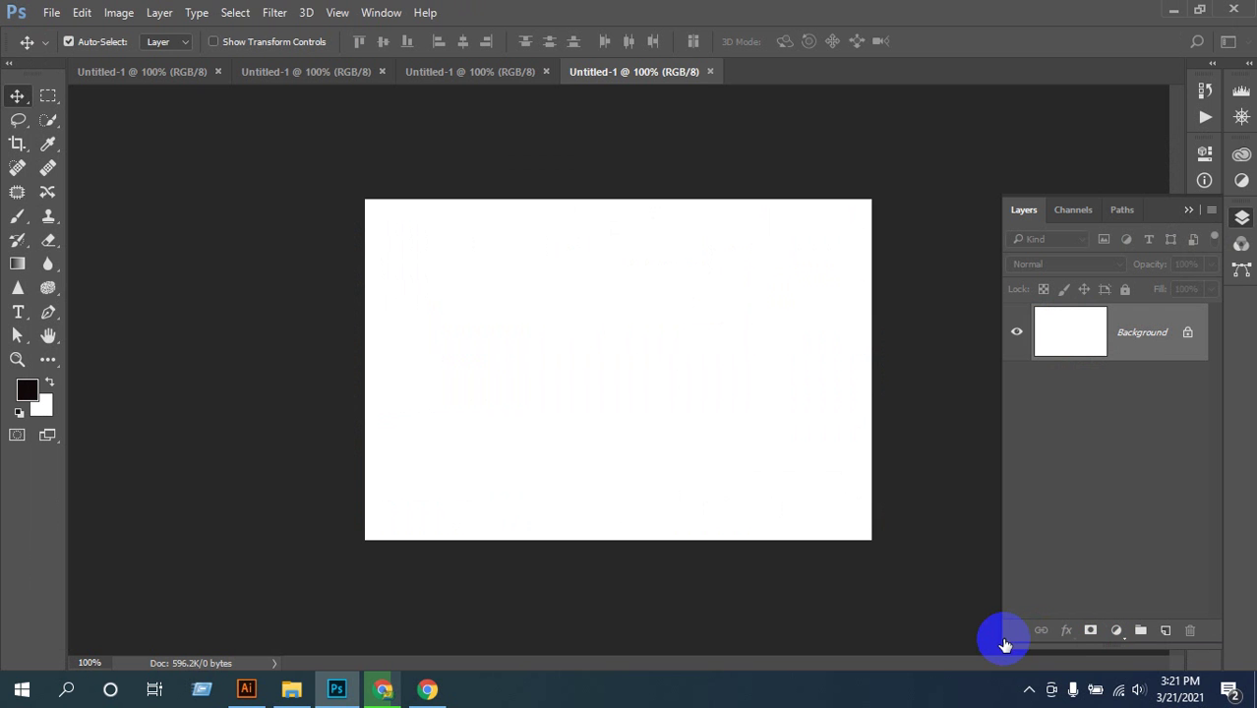
drag(989, 644, 791, 568)
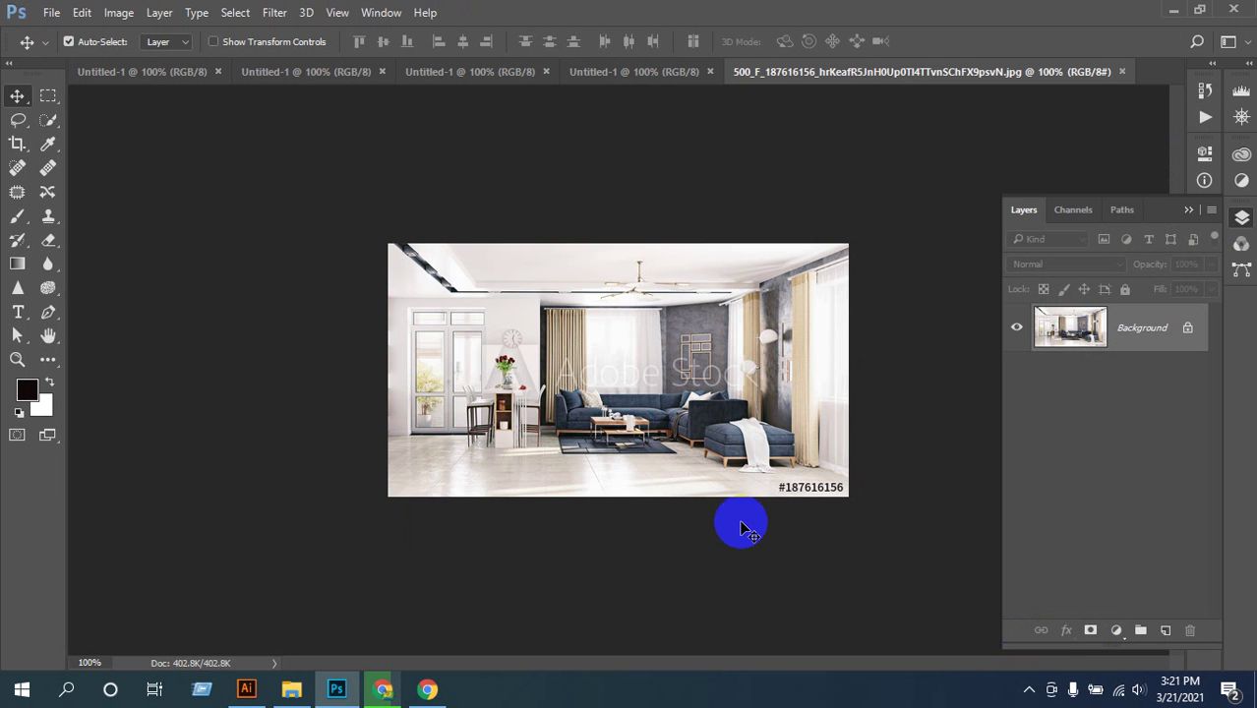
- Convert the living room image's locked Background into a regular layer with the default settings
ctrl+click(646, 434)
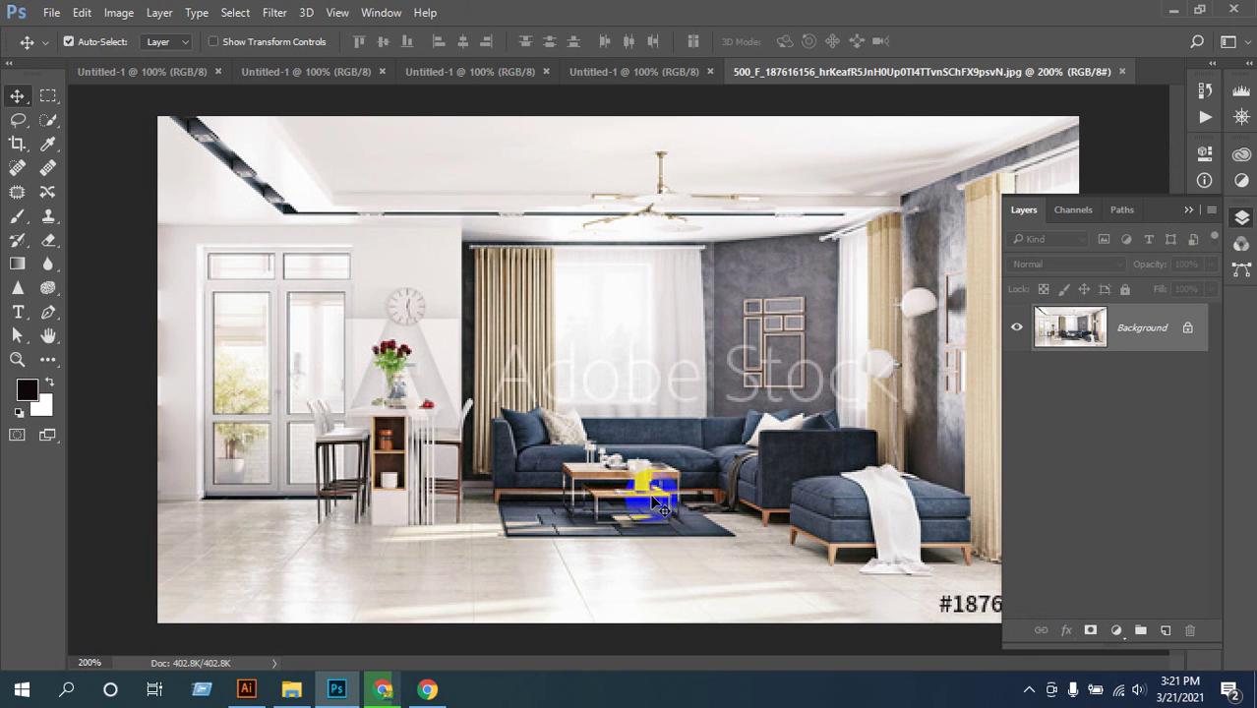
key(ctrl)
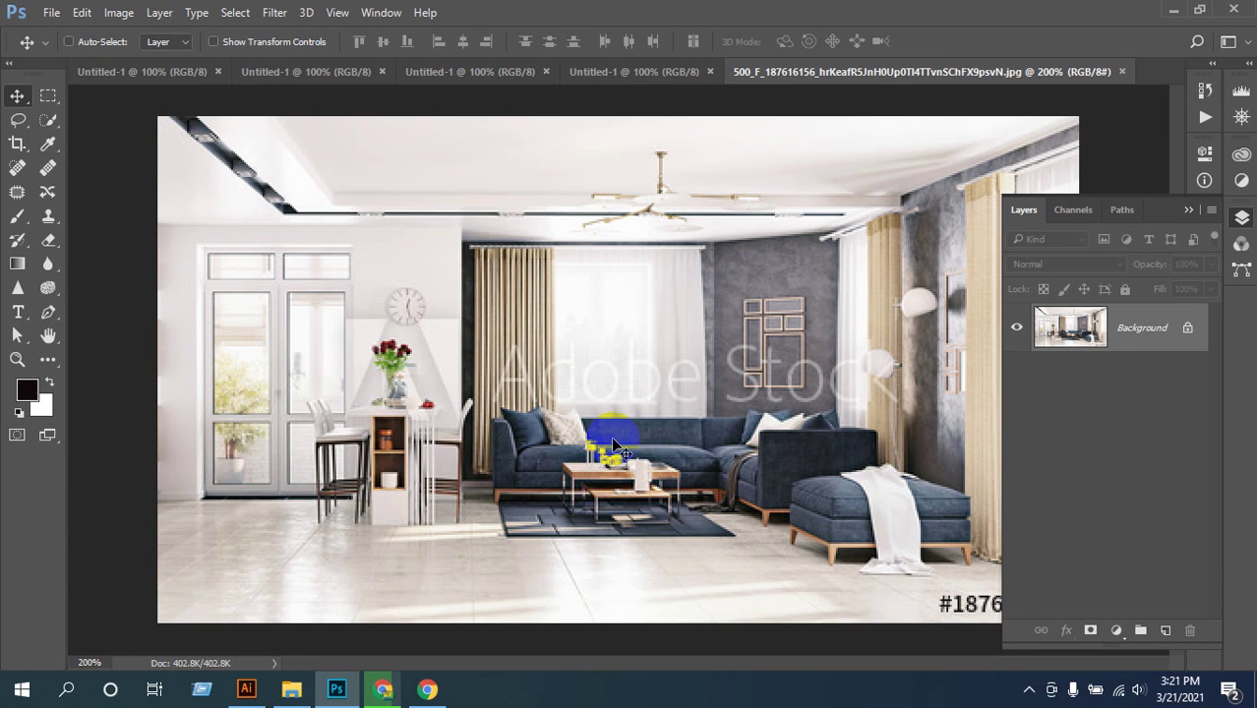
ctrl+alt+click(610, 435)
ctrl+alt+click(611, 435)
double_click(1089, 339)
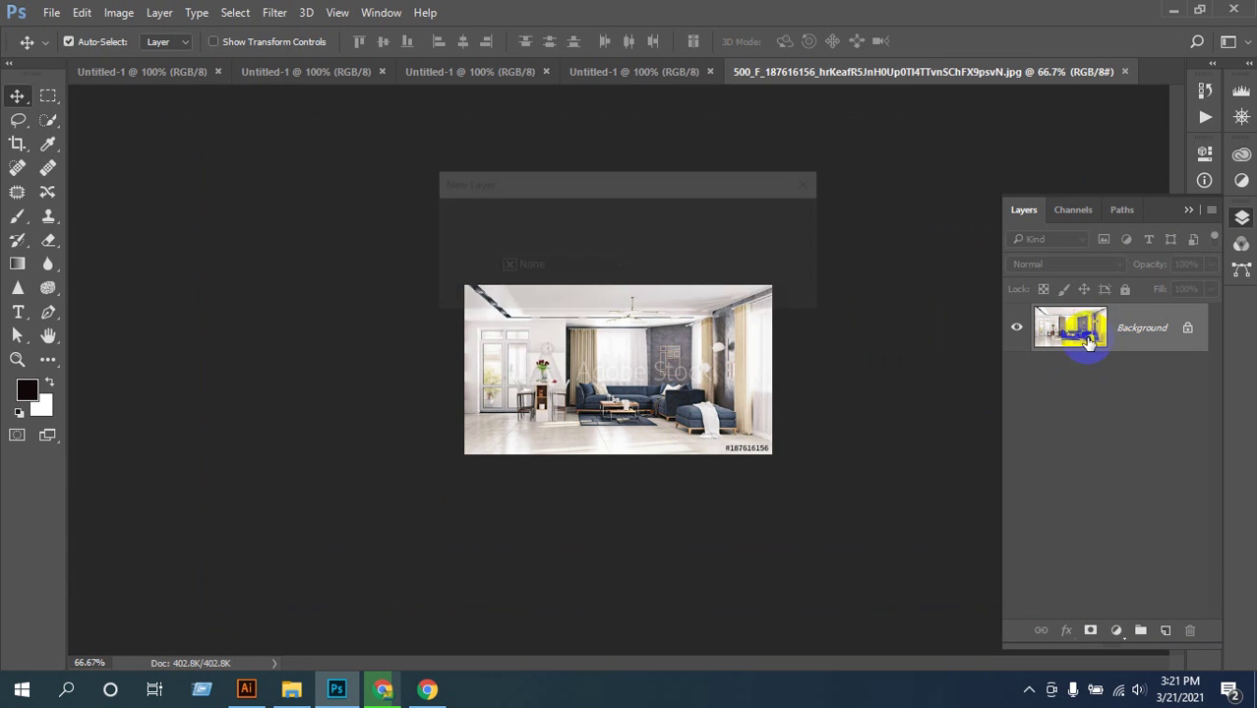
click(787, 219)
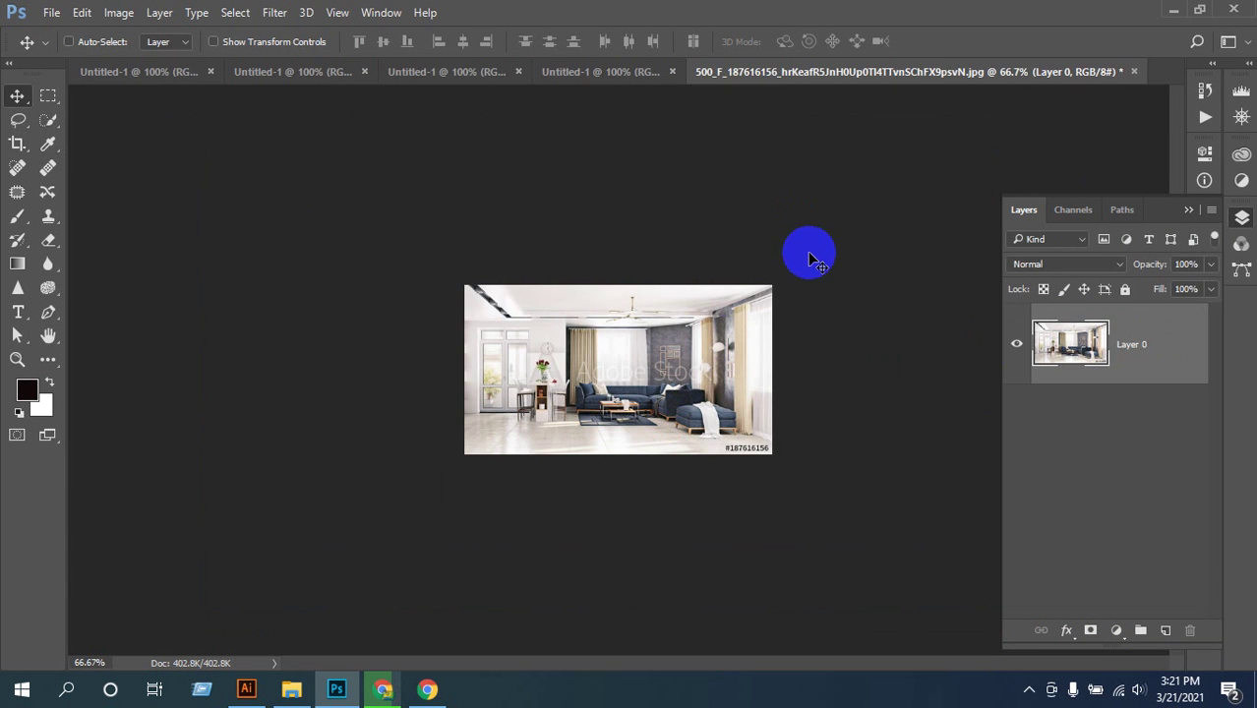
- Try to move the living room layer up beyond the canvas with Free Transform, then undo the move
key(ctrl+t)
drag(641, 339, 586, 171)
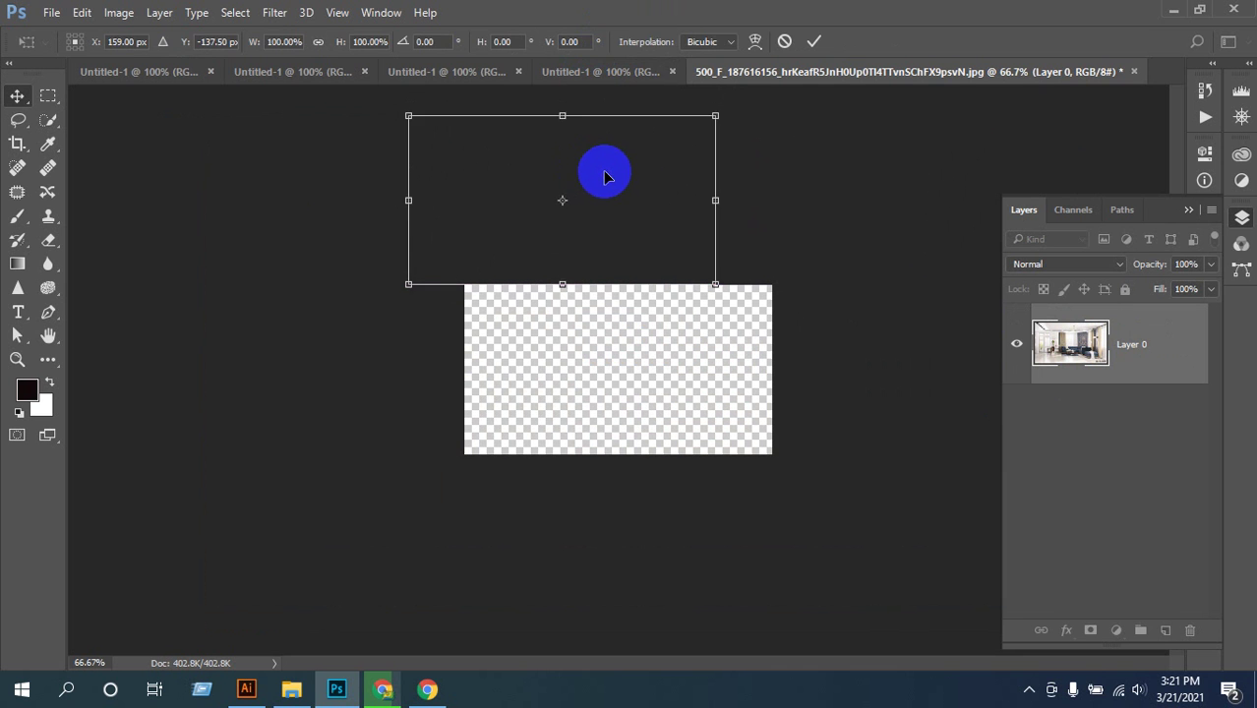
double_click(602, 172)
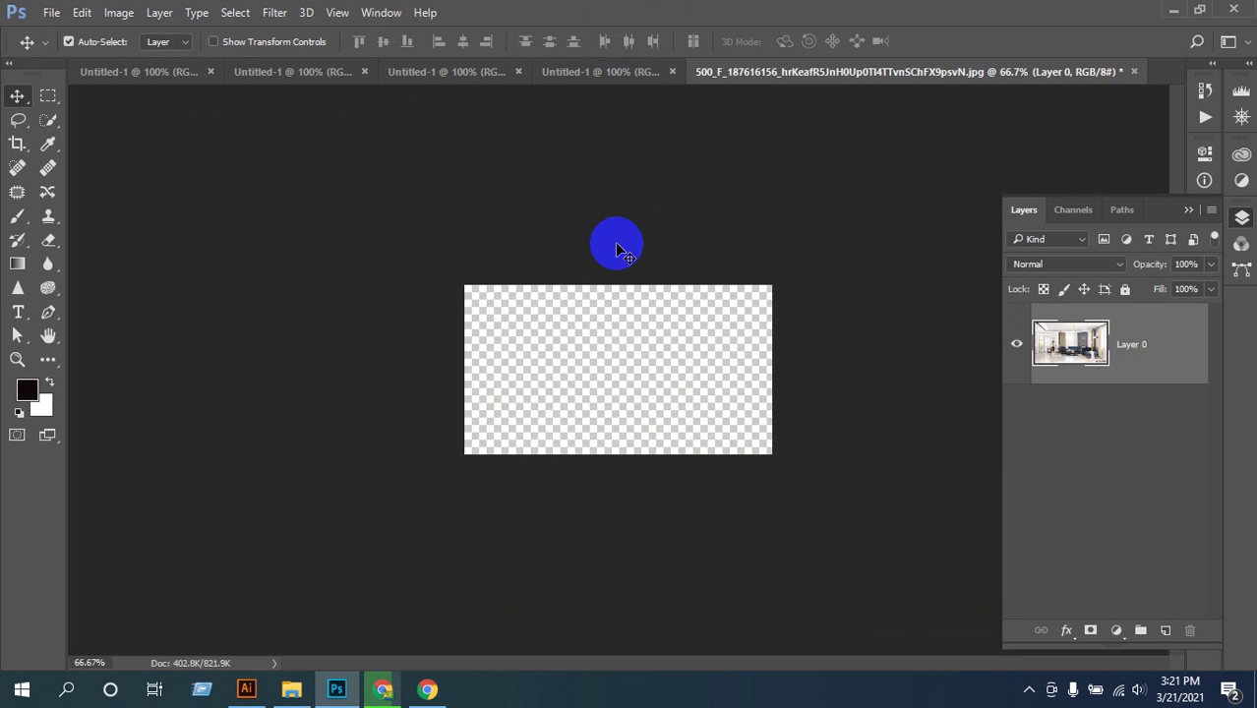
key(ctrl+z)
- Copy the living room image into the blank Untitled-1 document and enlarge it to about 259% so the sofa area fills the canvas
drag(640, 328, 680, 280)
key(ctrl+t)
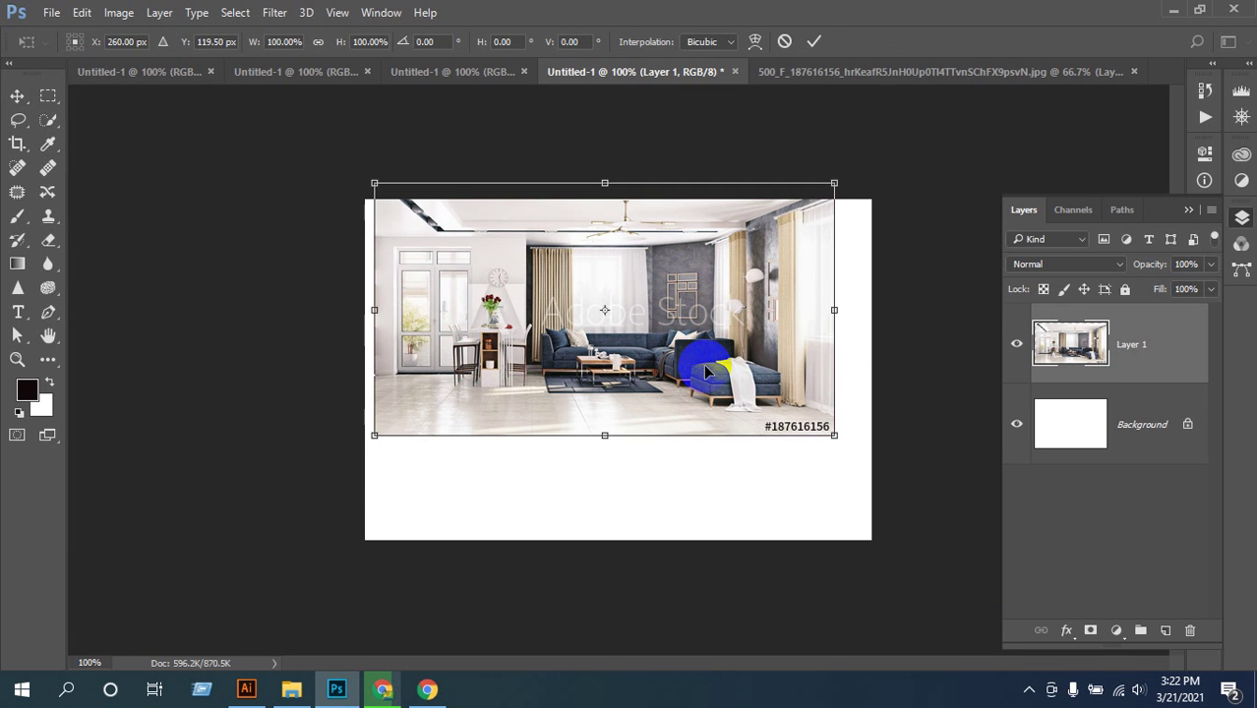
drag(833, 435, 1068, 573)
drag(841, 458, 822, 320)
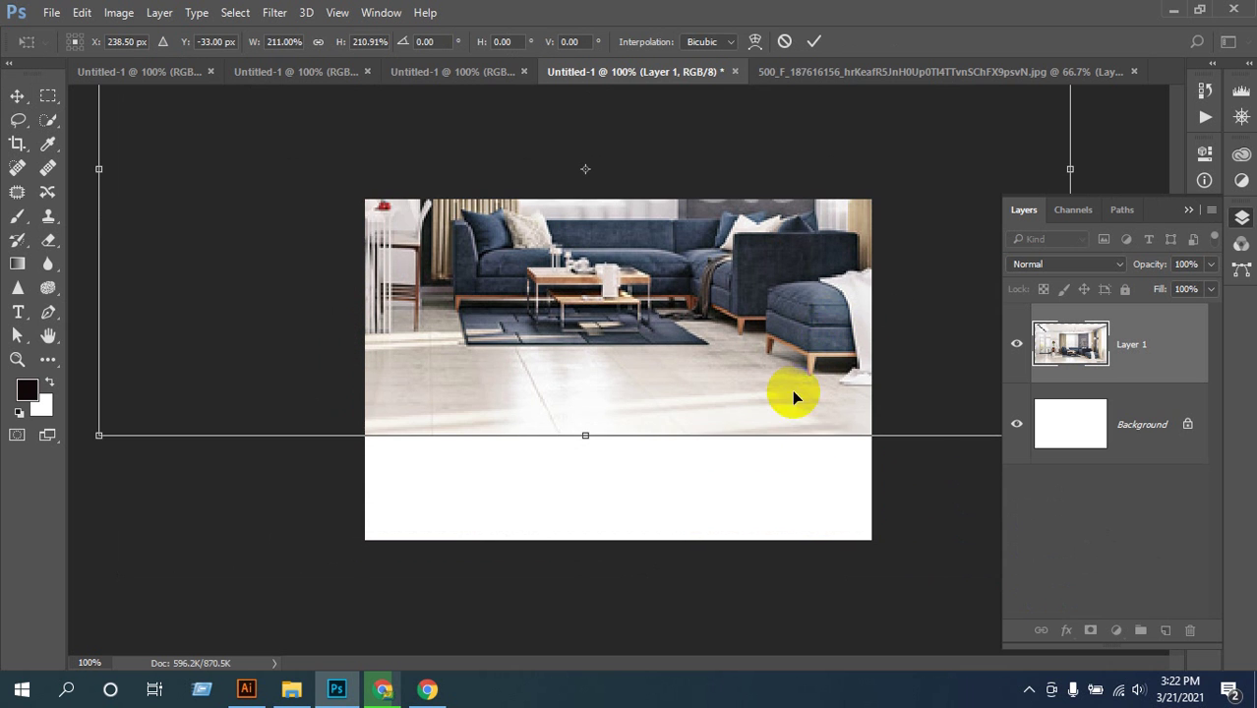
drag(113, 437, 19, 551)
drag(598, 393, 693, 425)
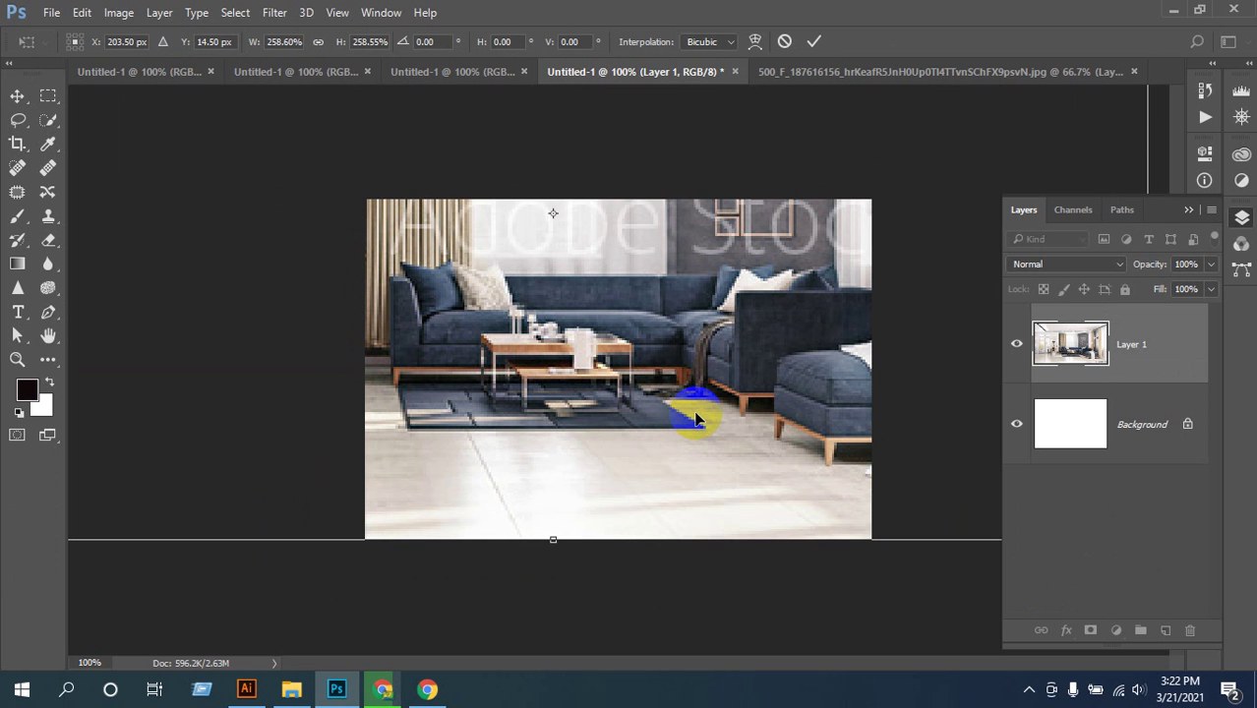
drag(713, 420, 714, 417)
key(Return)
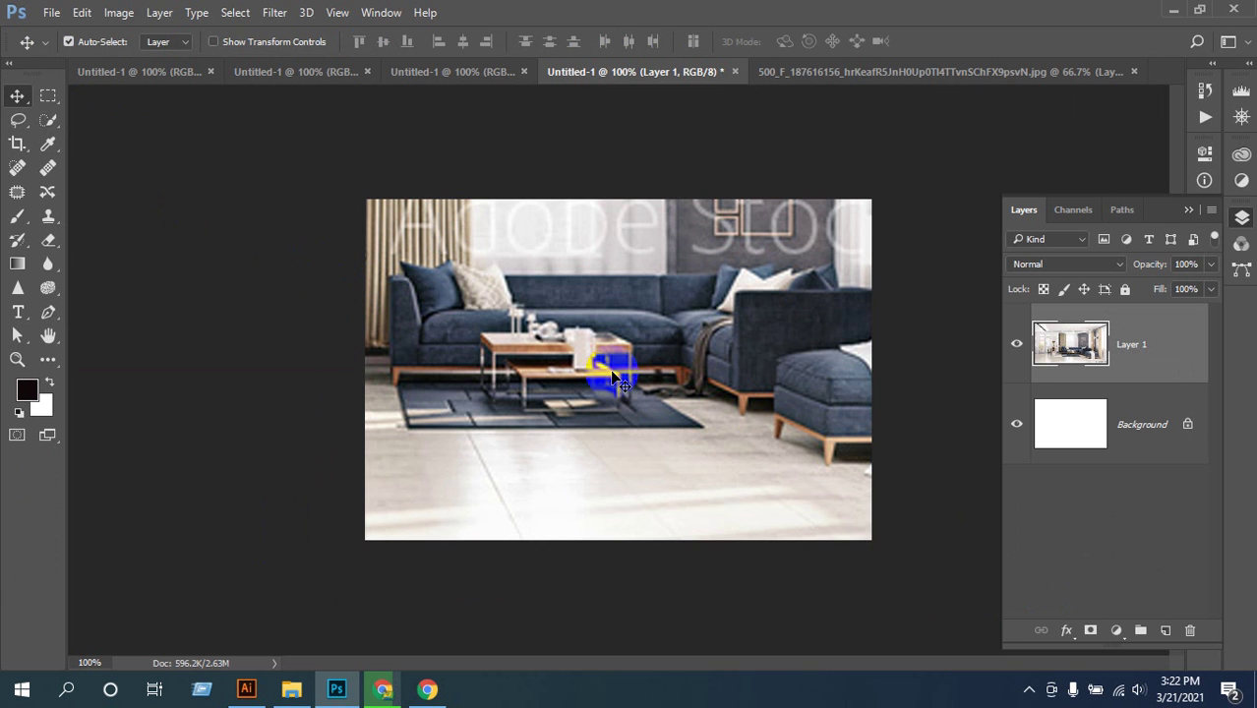
- Delete the living room layer from the Untitled-1 document and collapse the Layers panel
key(Delete)
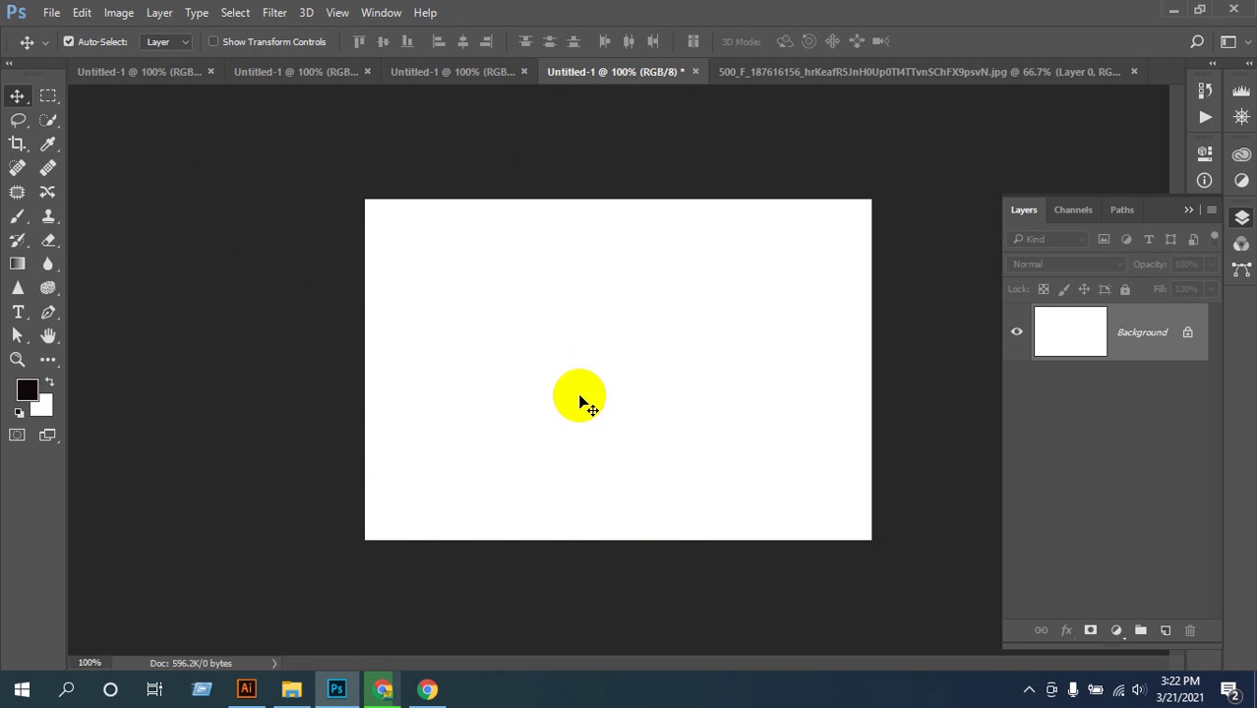
click(17, 264)
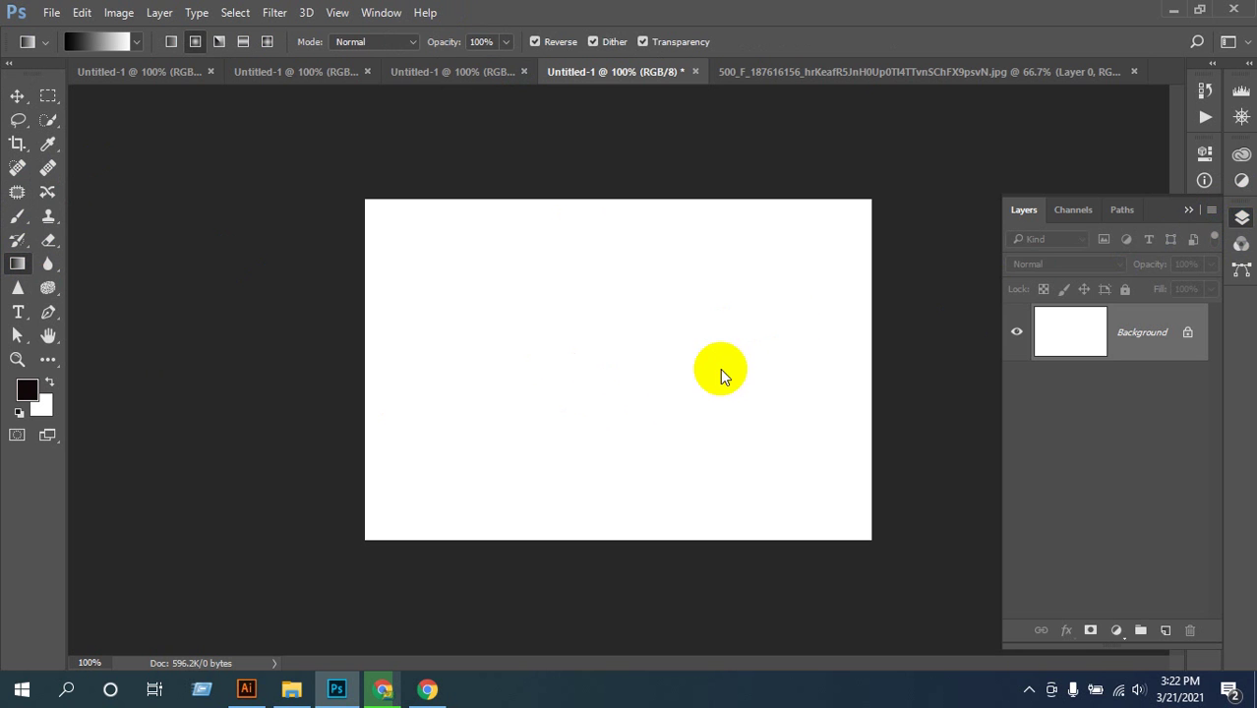
click(1189, 211)
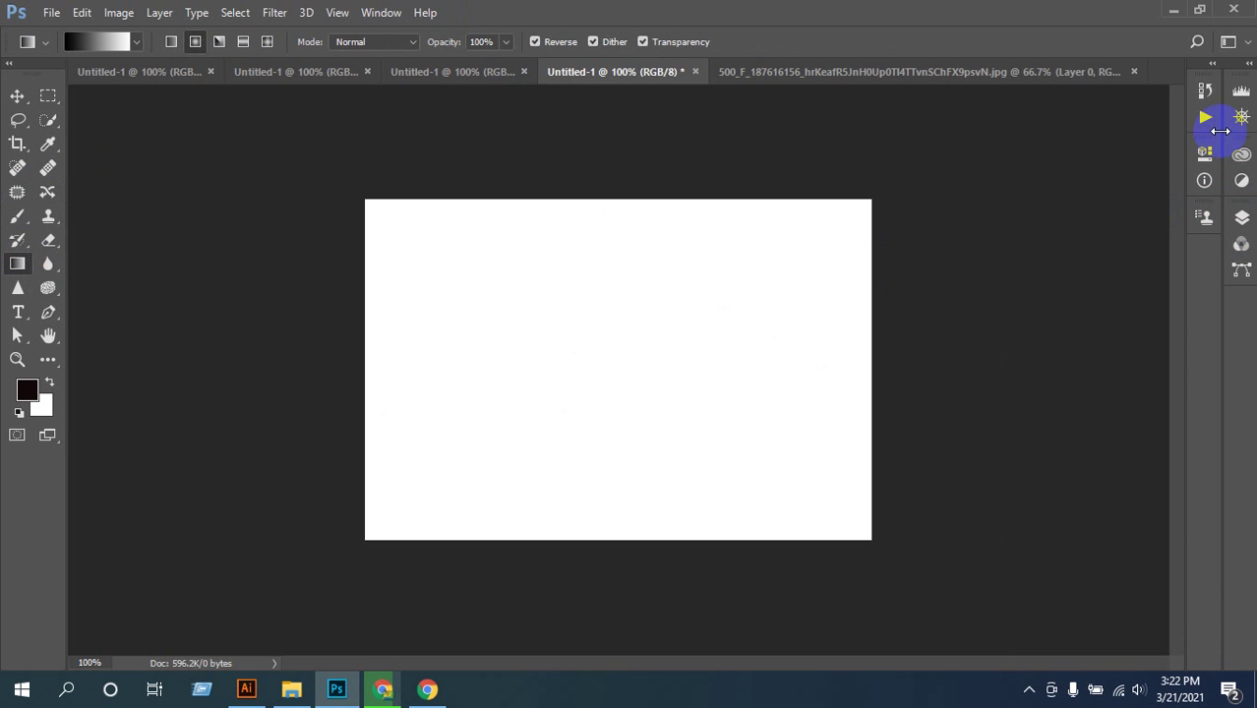
click(20, 95)
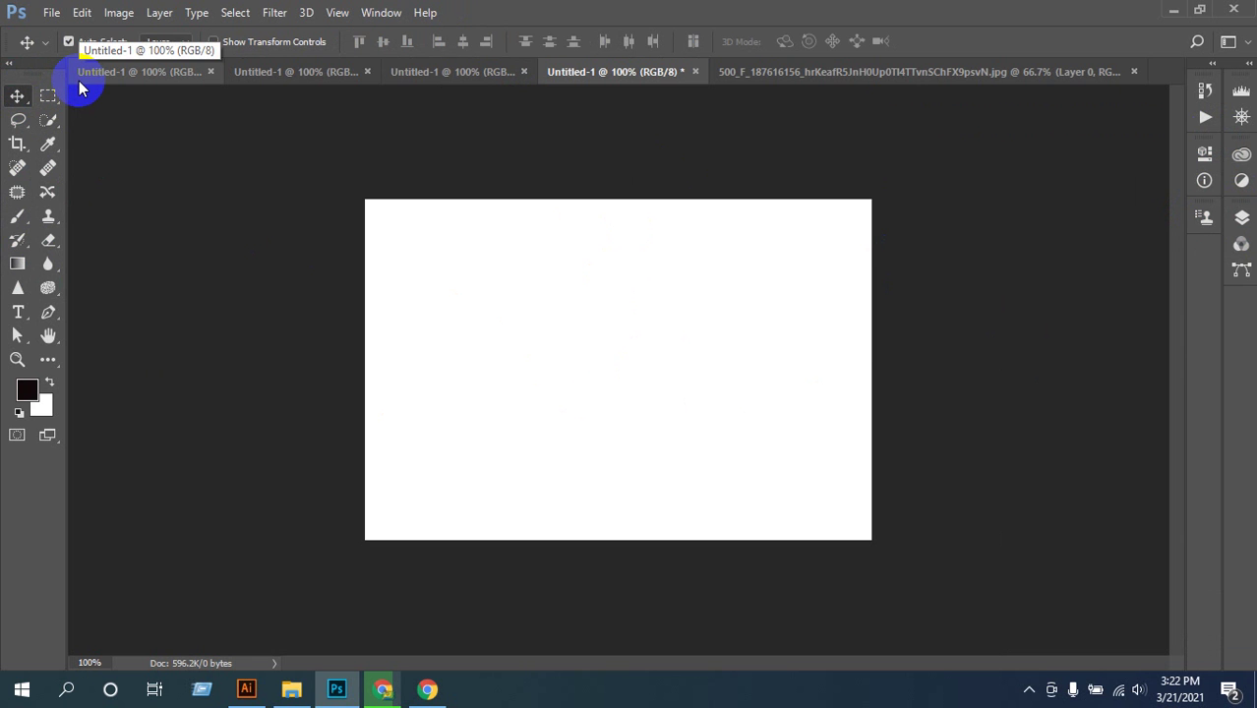
- Open the blue dropper bottle image, named kisspng-glass-bottle-dietary-supplement-liquid-dropper-bottle, from the Desktop
click(45, 12)
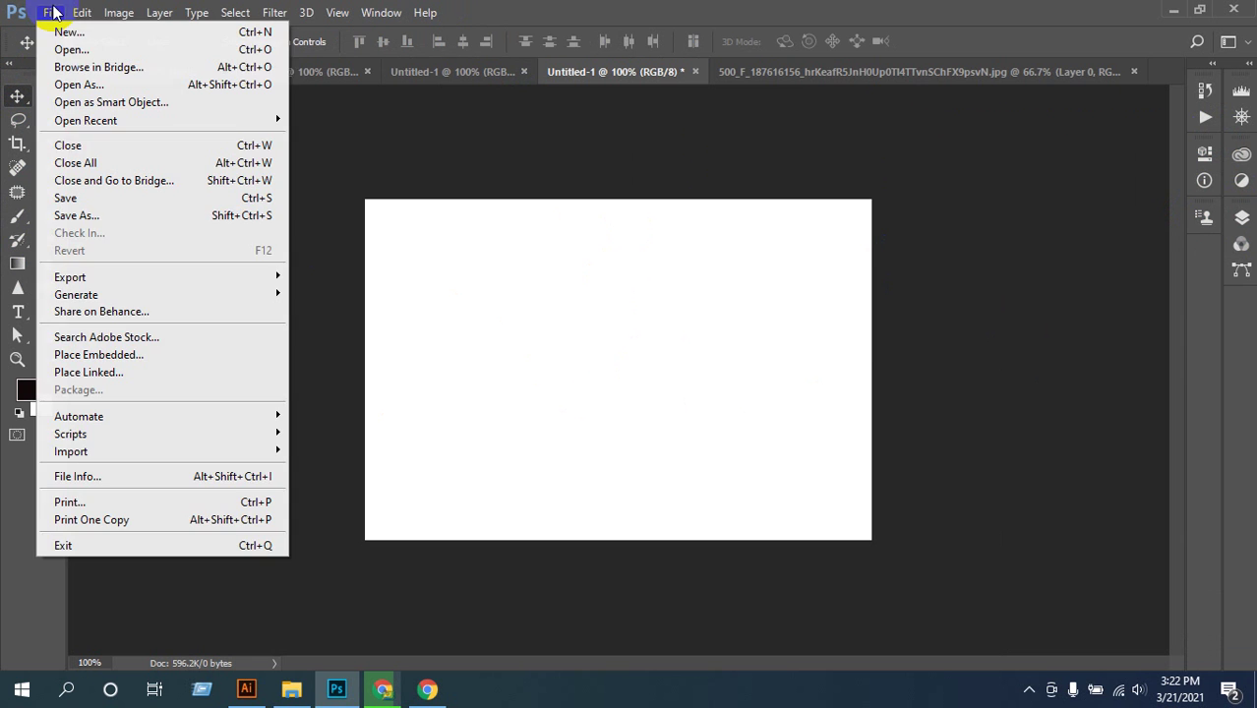
click(109, 45)
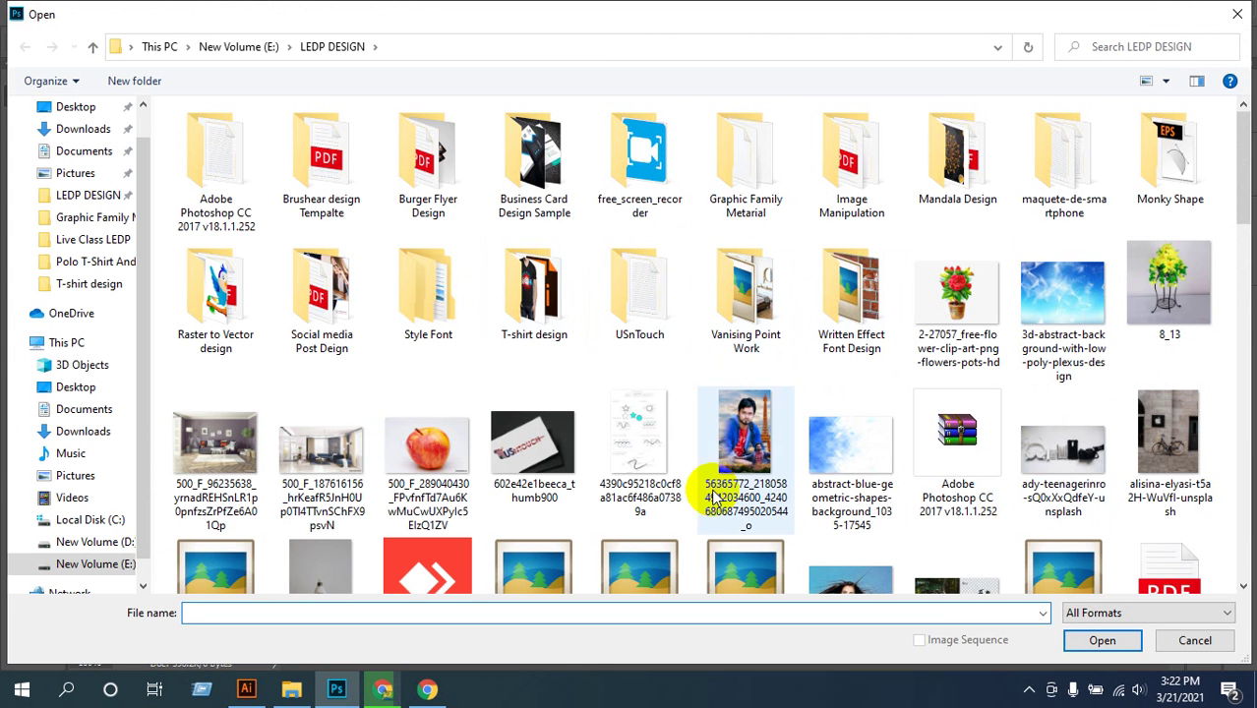
click(71, 106)
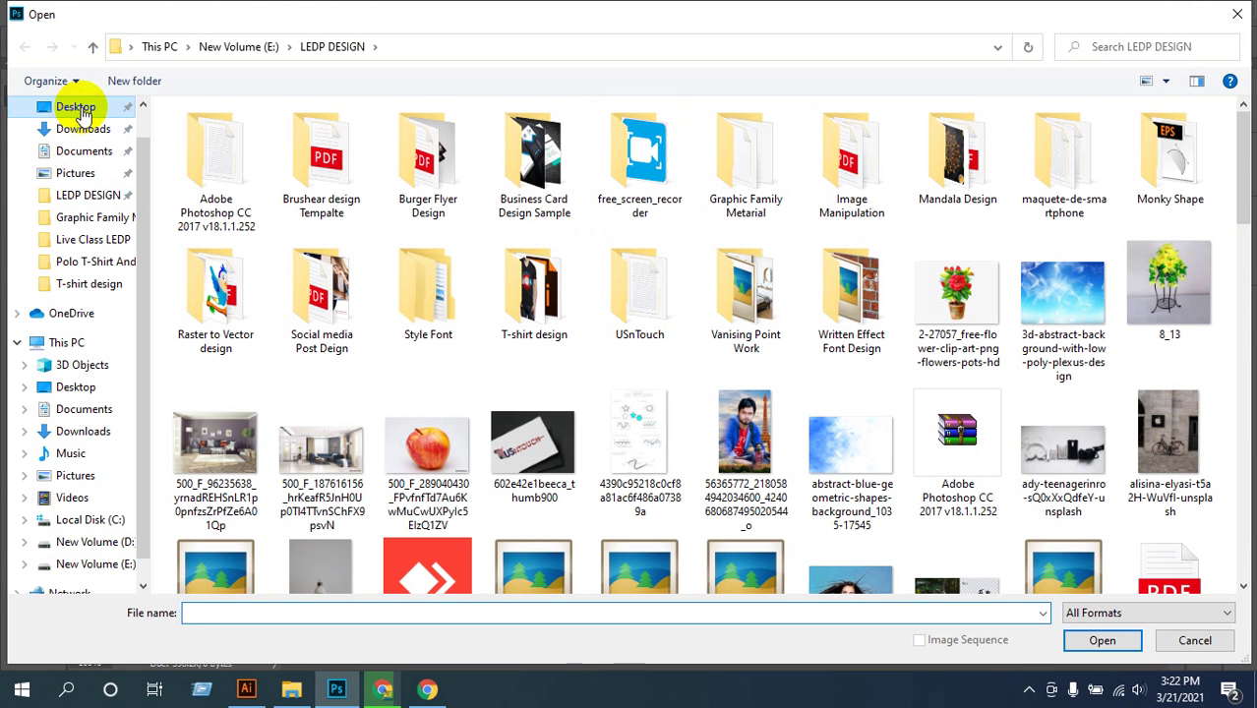
scroll(1237, 262, down, 3)
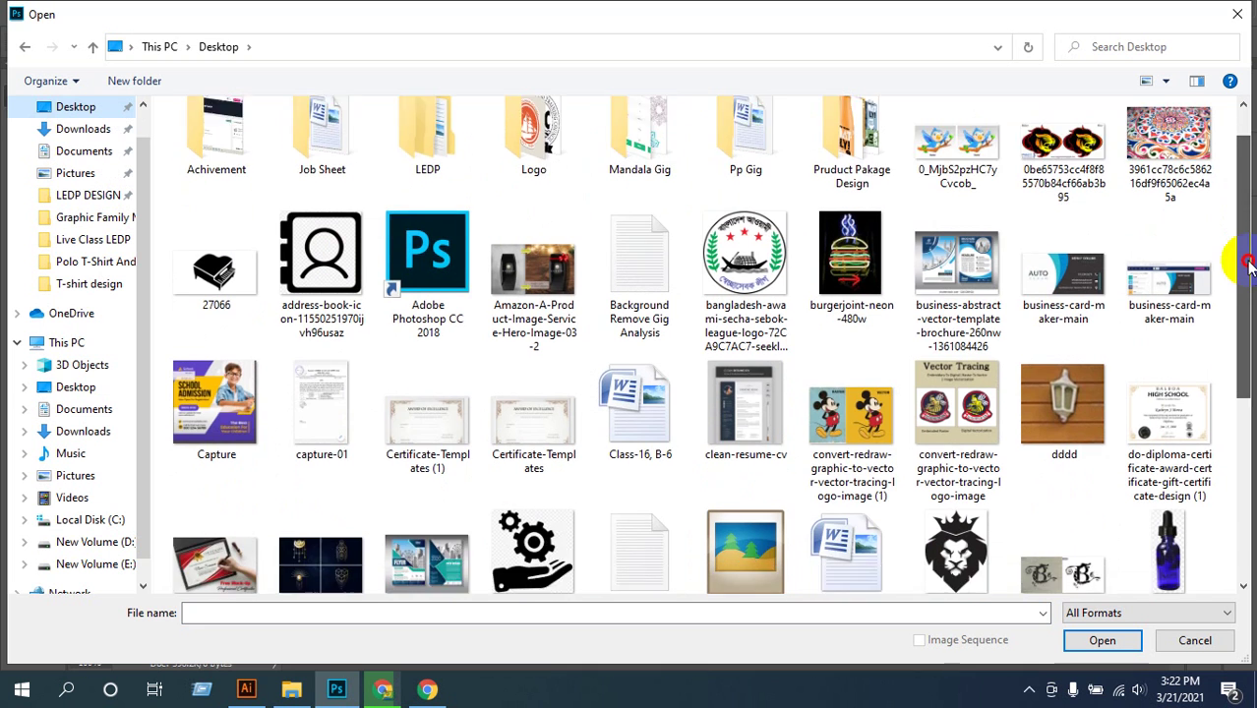
click(1183, 412)
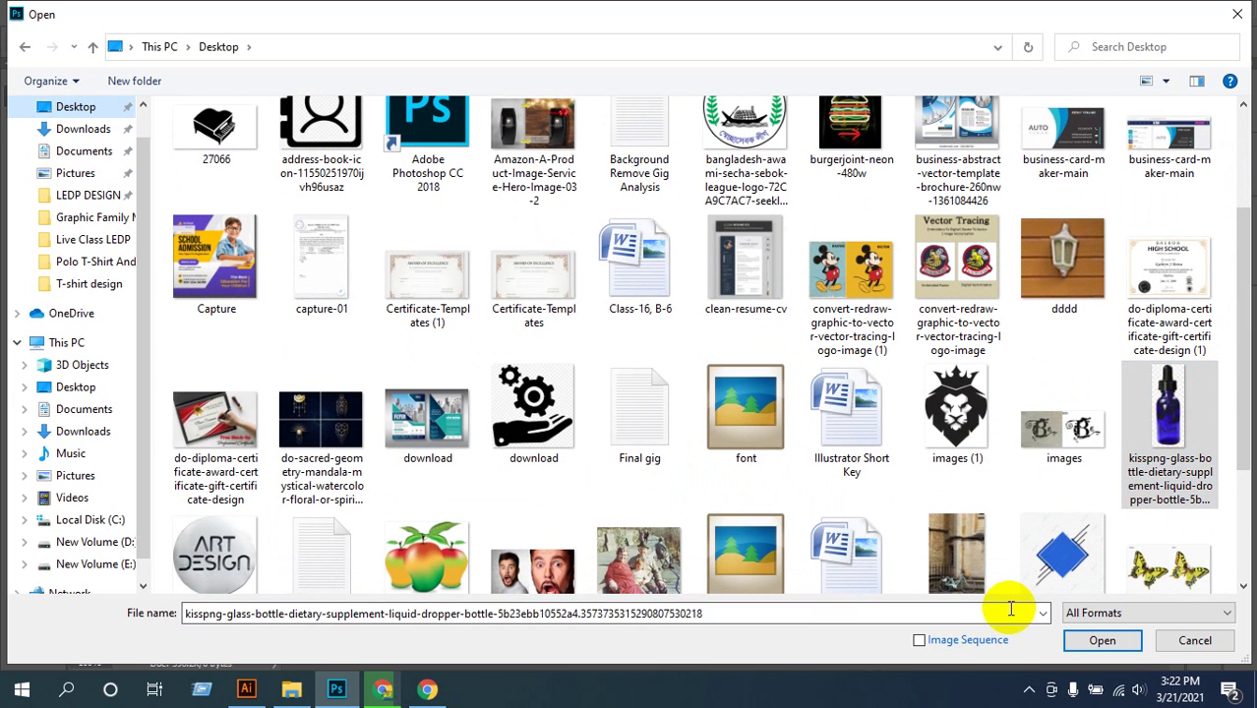
click(1101, 640)
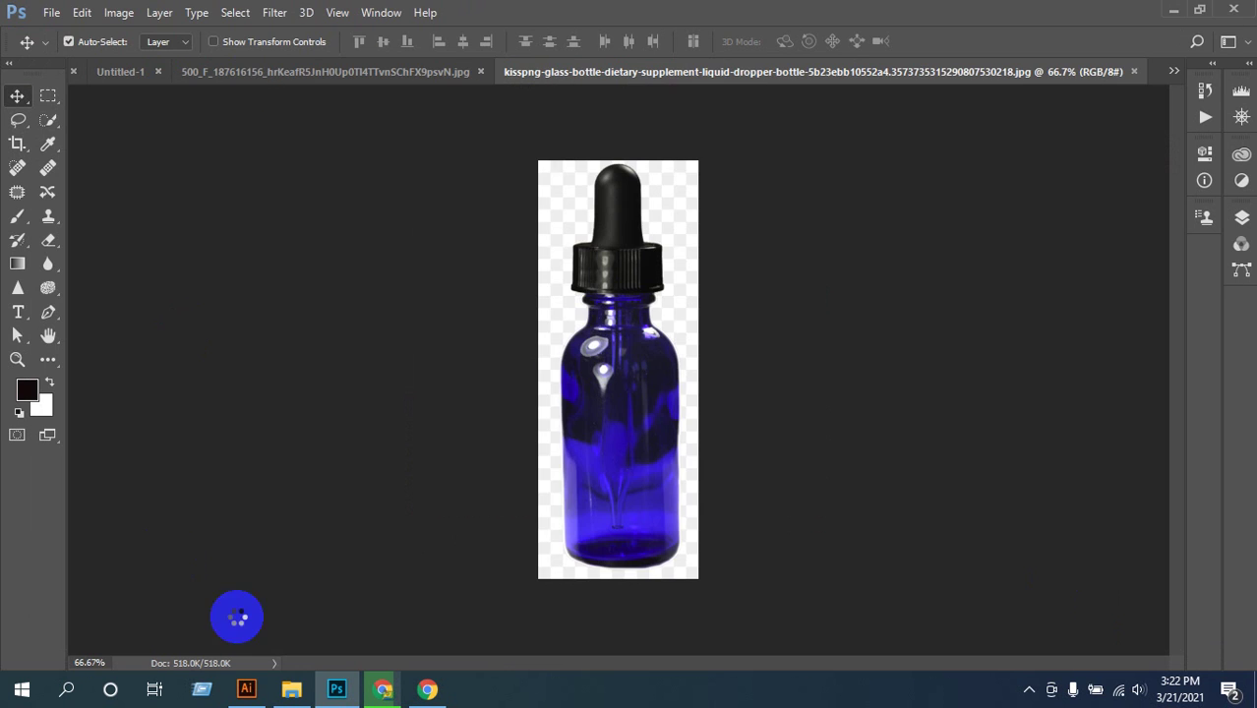
- Switch to the Google Meet class in Chrome and admit the participant waiting to join
click(382, 689)
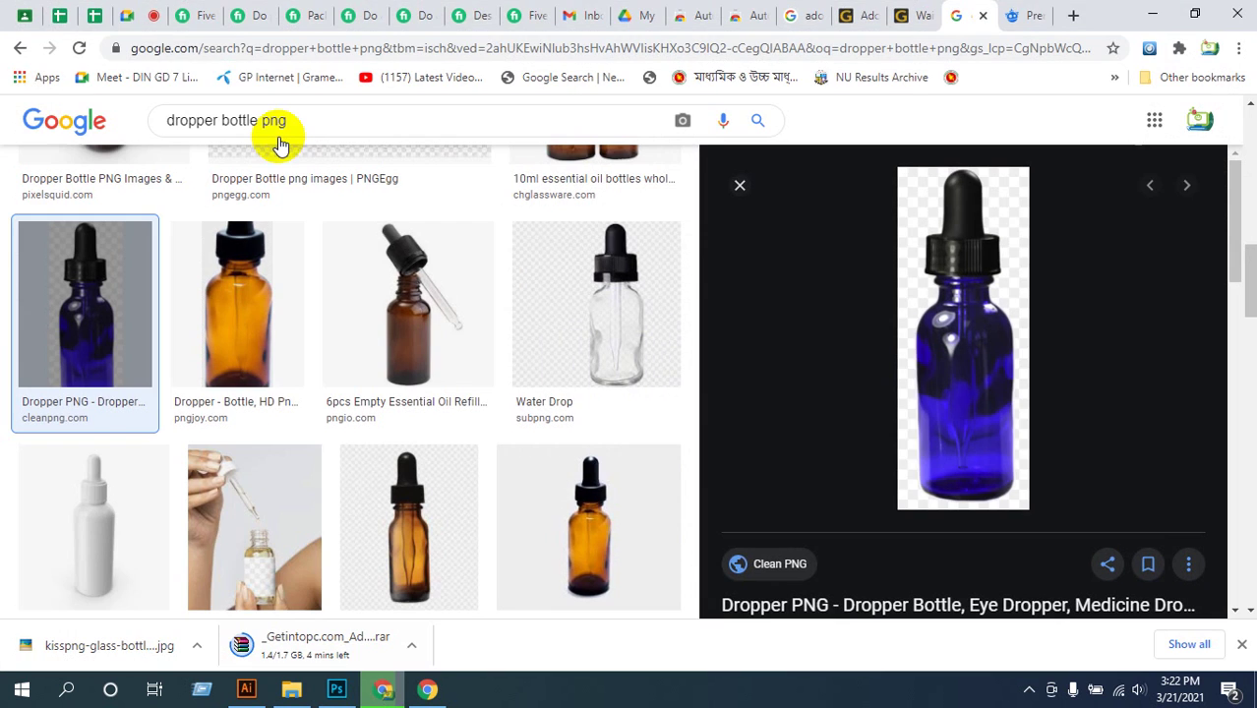
click(152, 17)
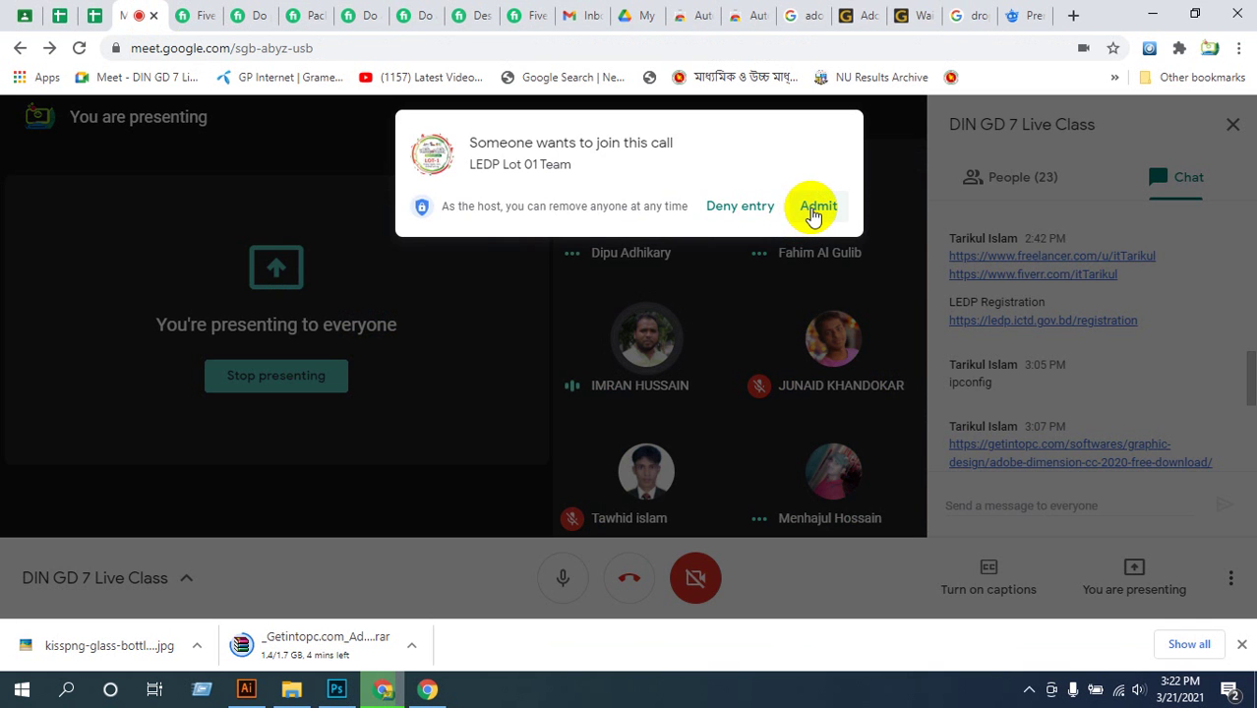
click(812, 212)
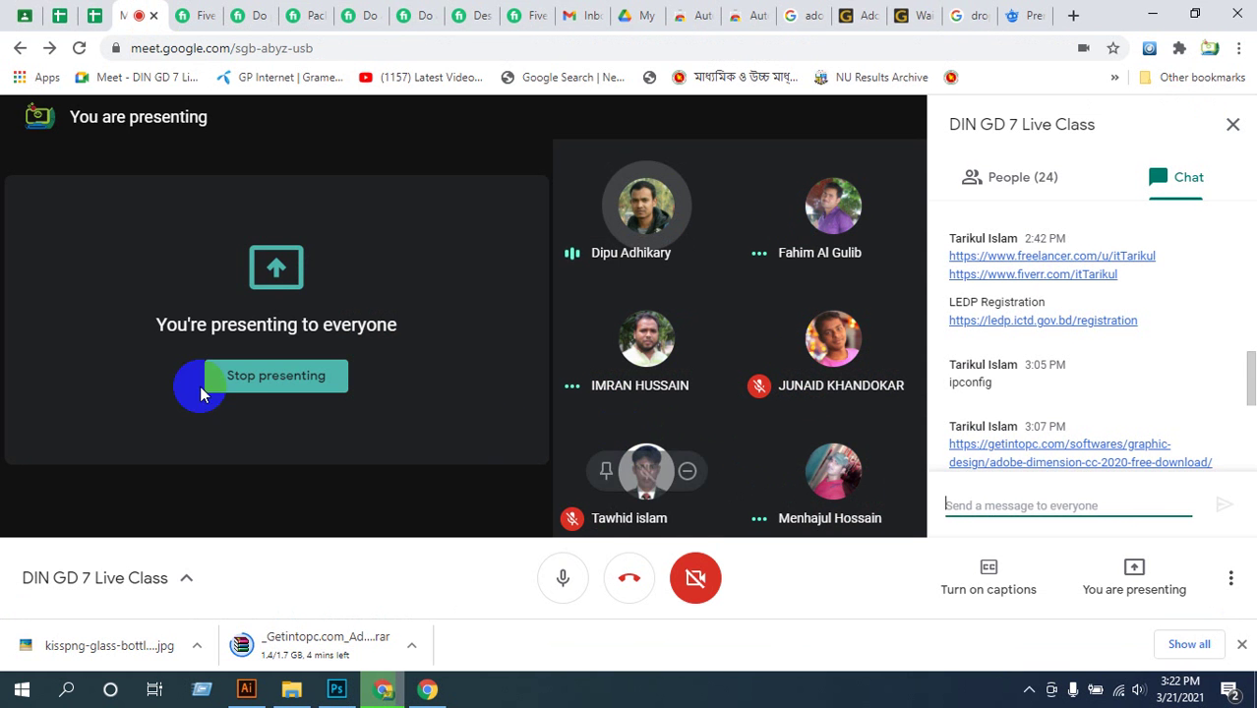
- Return to Photoshop, convert the bottle's Background to a normal layer and copy it into the blank Untitled-1 document
click(335, 689)
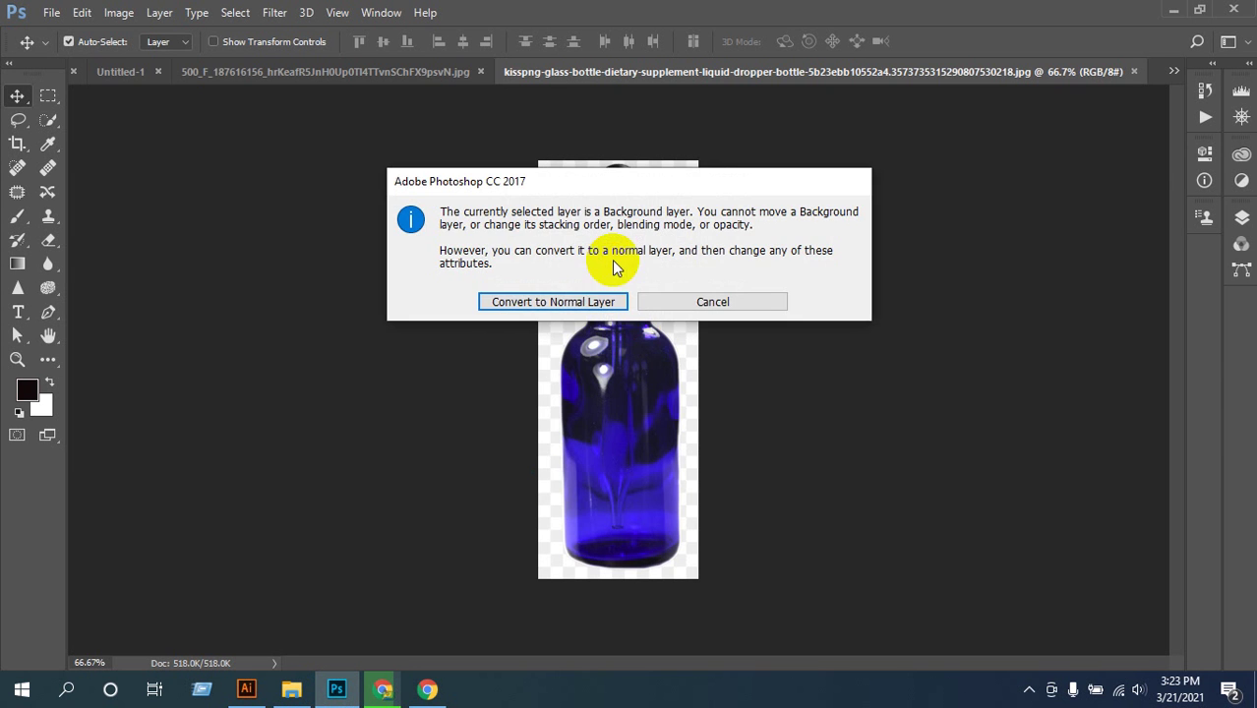
click(533, 298)
mouse_move(618, 323)
mouse_down()
mouse_move(598, 283)
mouse_move(620, 363)
mouse_move(643, 360)
mouse_move(506, 185)
mouse_move(342, 71)
mouse_move(347, 97)
mouse_move(145, 74)
mouse_move(145, 62)
mouse_move(665, 432)
mouse_move(640, 315)
mouse_up()
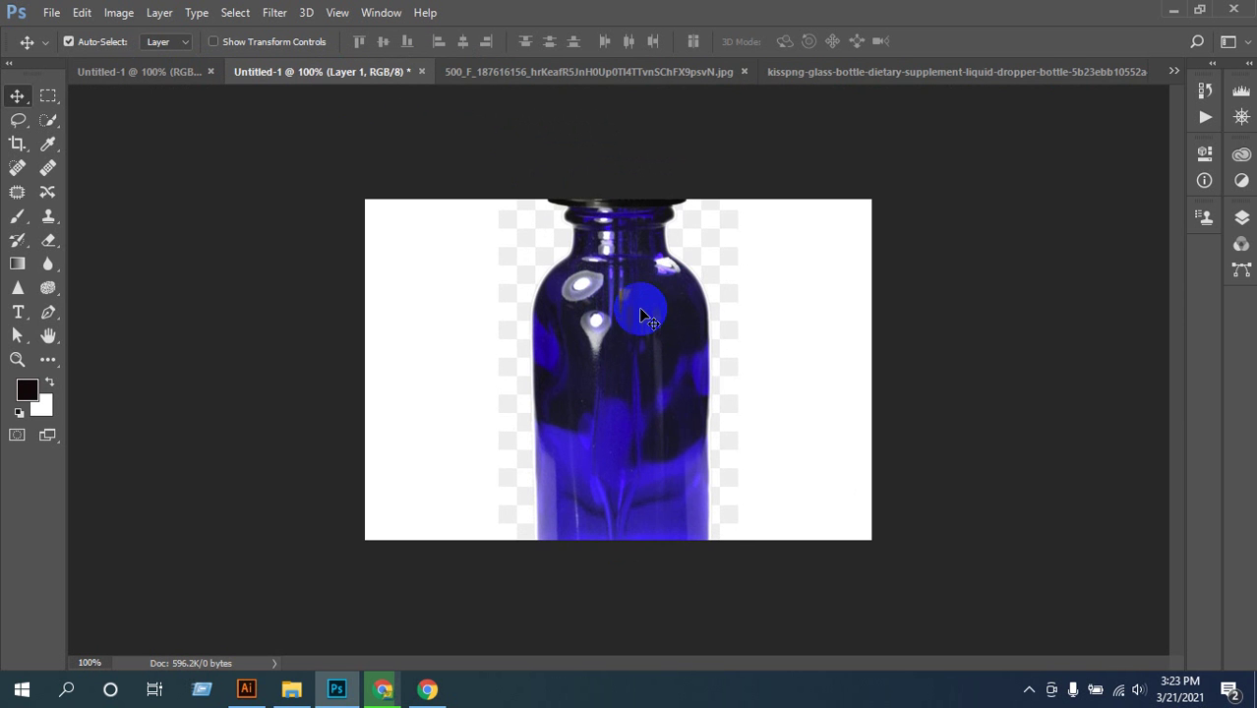
- Scale the bottle to about 48% so it fits the canvas and place it slightly left of centre
key(ctrl+t)
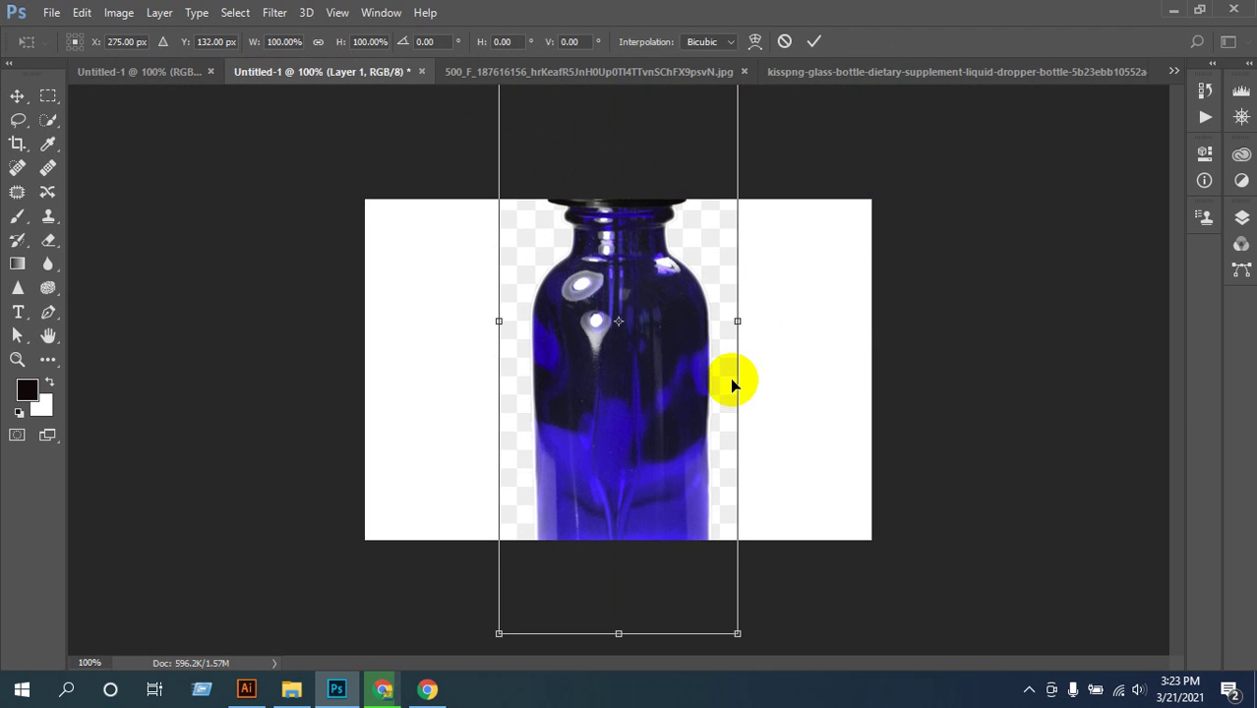
drag(736, 636, 647, 485)
drag(634, 412, 631, 439)
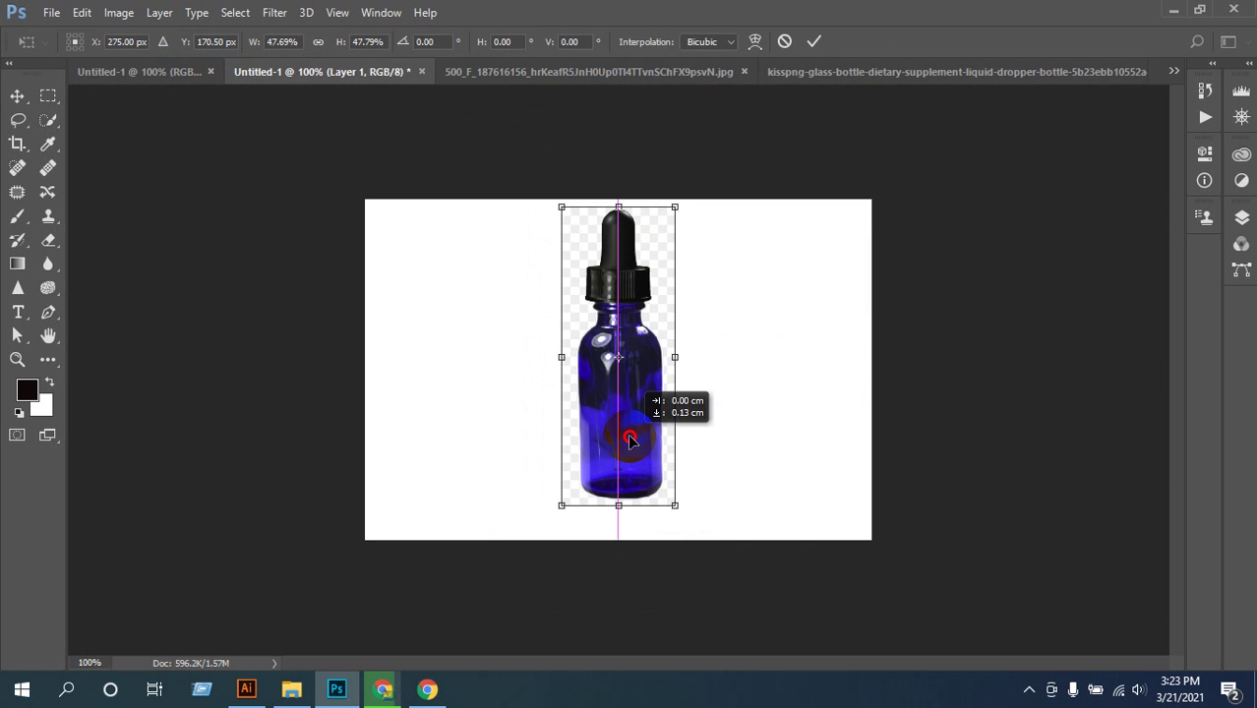
double_click(654, 435)
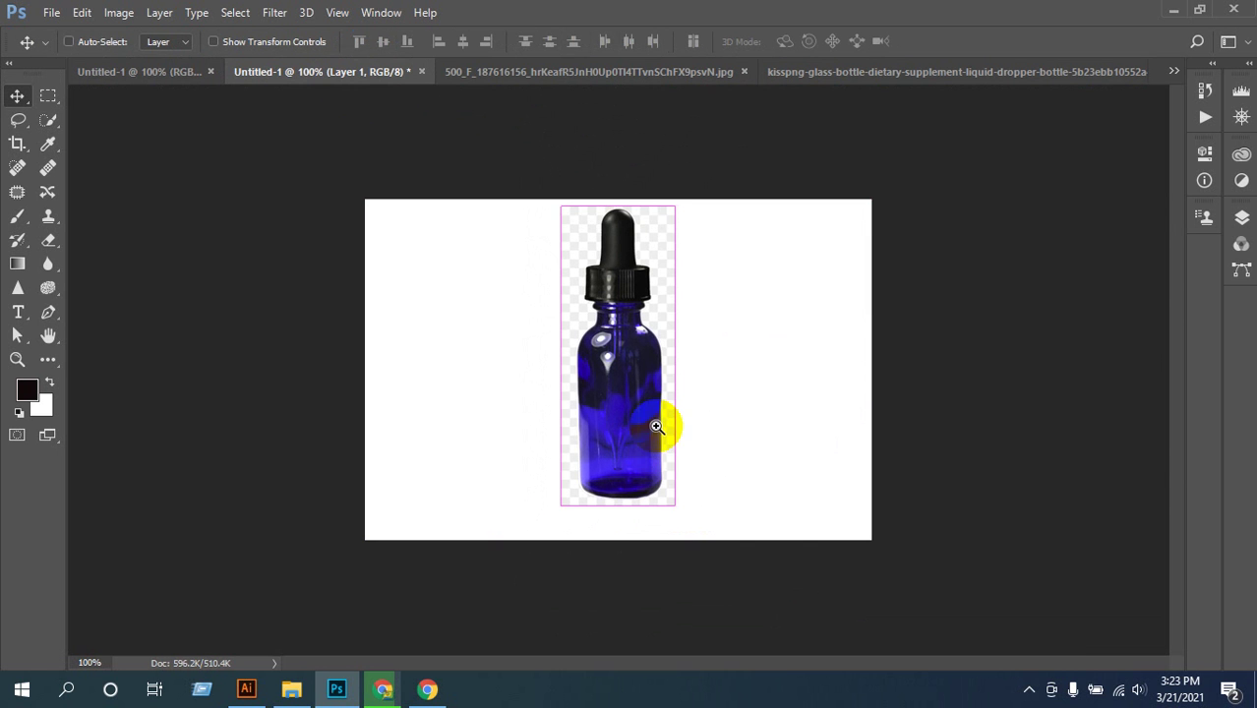
ctrl+click(655, 423)
drag(669, 403, 590, 388)
key(ctrl+minus)
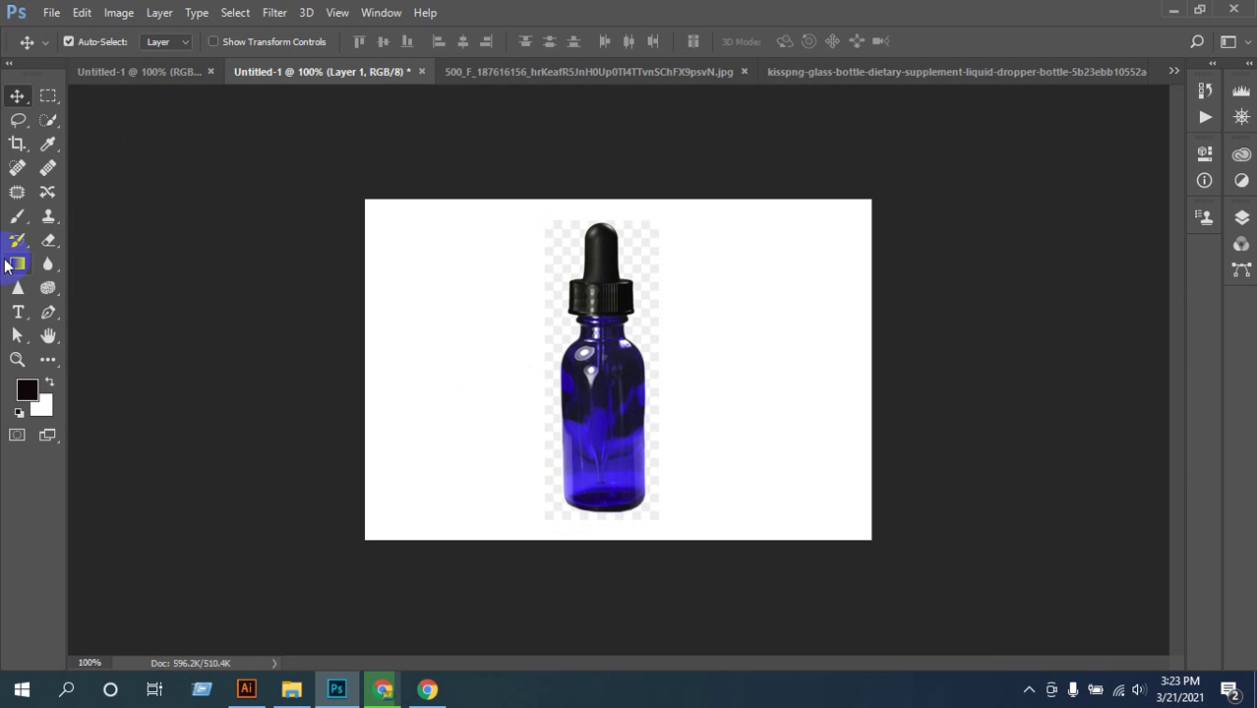
- Remove the checkered backdrop by quick-selecting the whole bottle including its shoulder highlight, inverting the selection, deleting the surroundings and deselecting
click(50, 126)
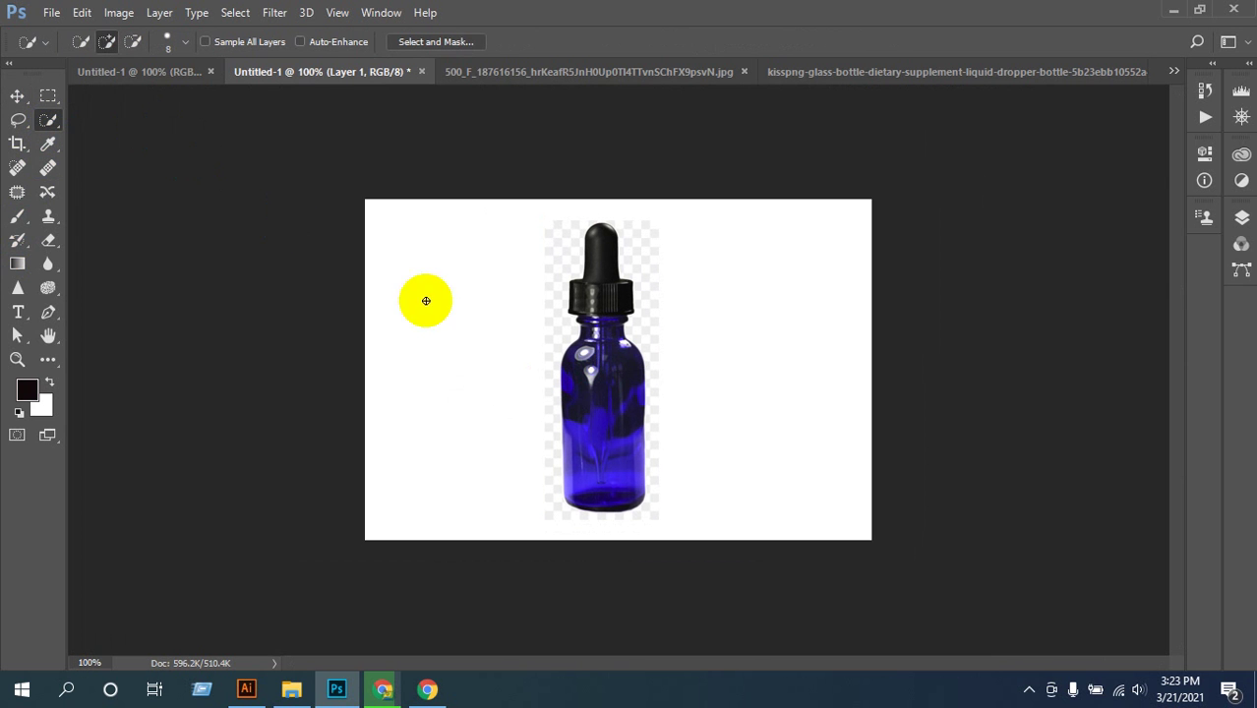
mouse_move(593, 391)
mouse_down()
mouse_move(594, 297)
mouse_move(622, 419)
mouse_move(645, 365)
mouse_move(651, 415)
mouse_move(629, 366)
mouse_up()
ctrl+click(625, 361)
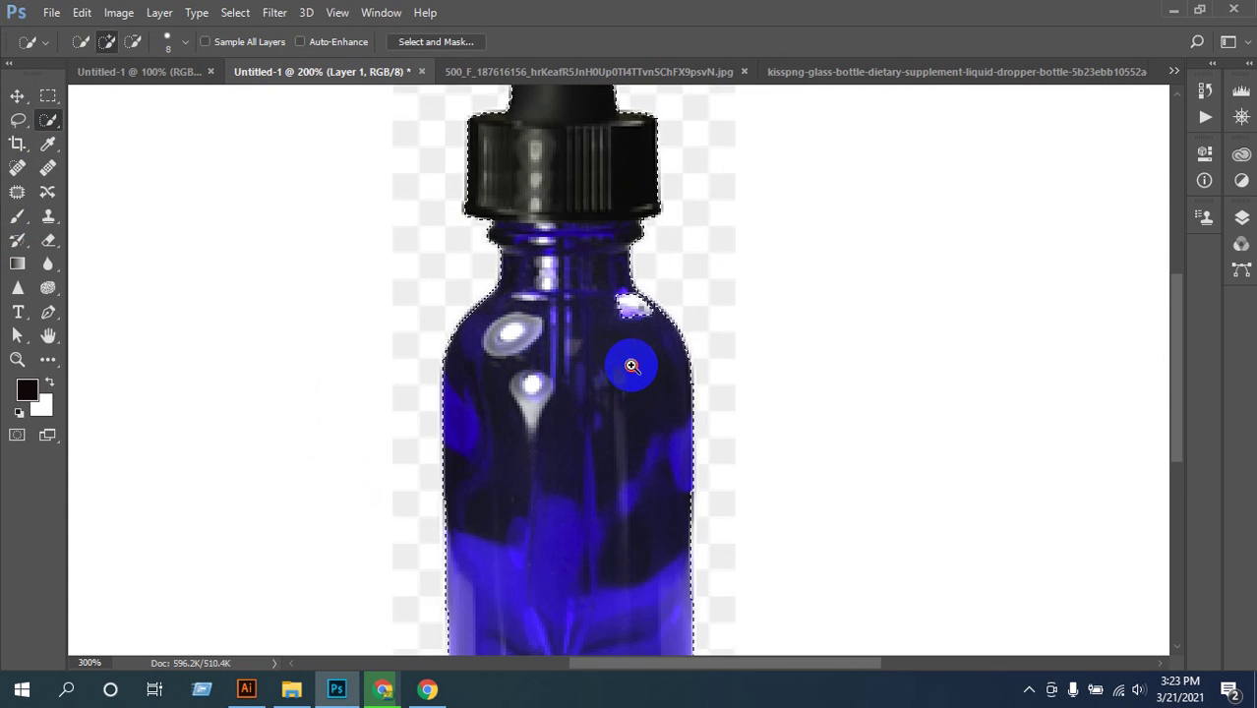
ctrl+click(632, 366)
drag(602, 258, 634, 274)
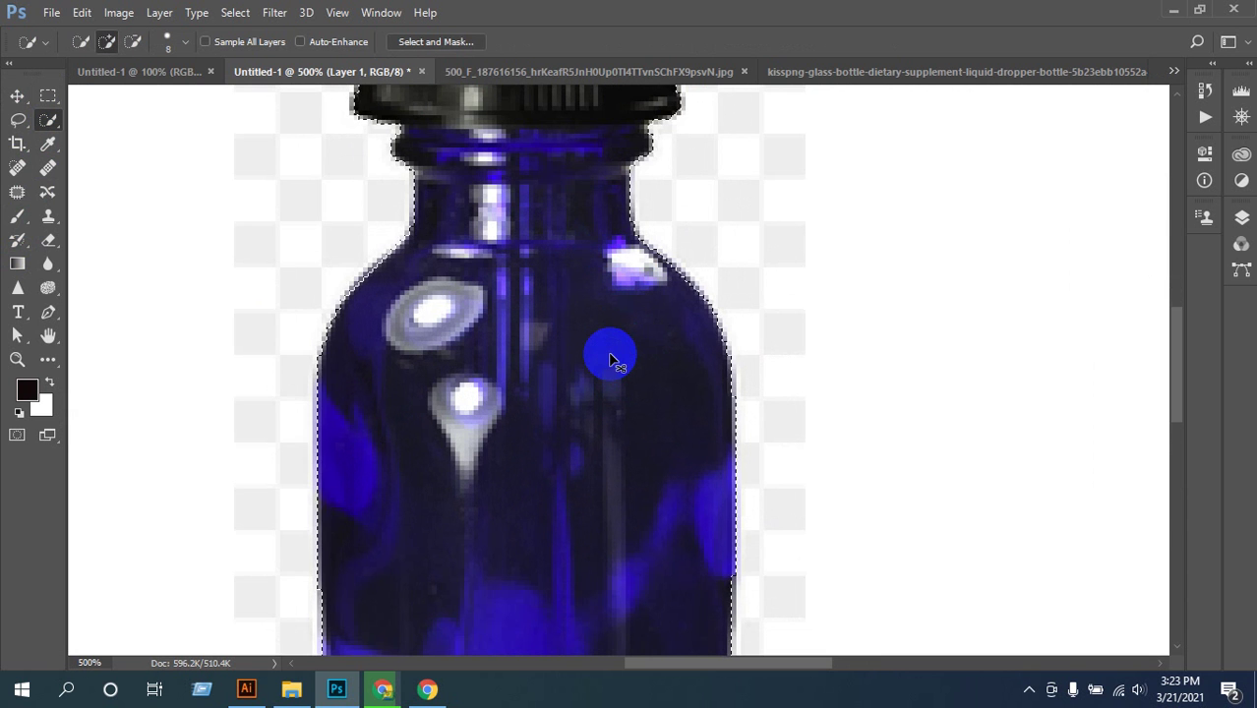
key(ctrl+shift+i)
key(Delete)
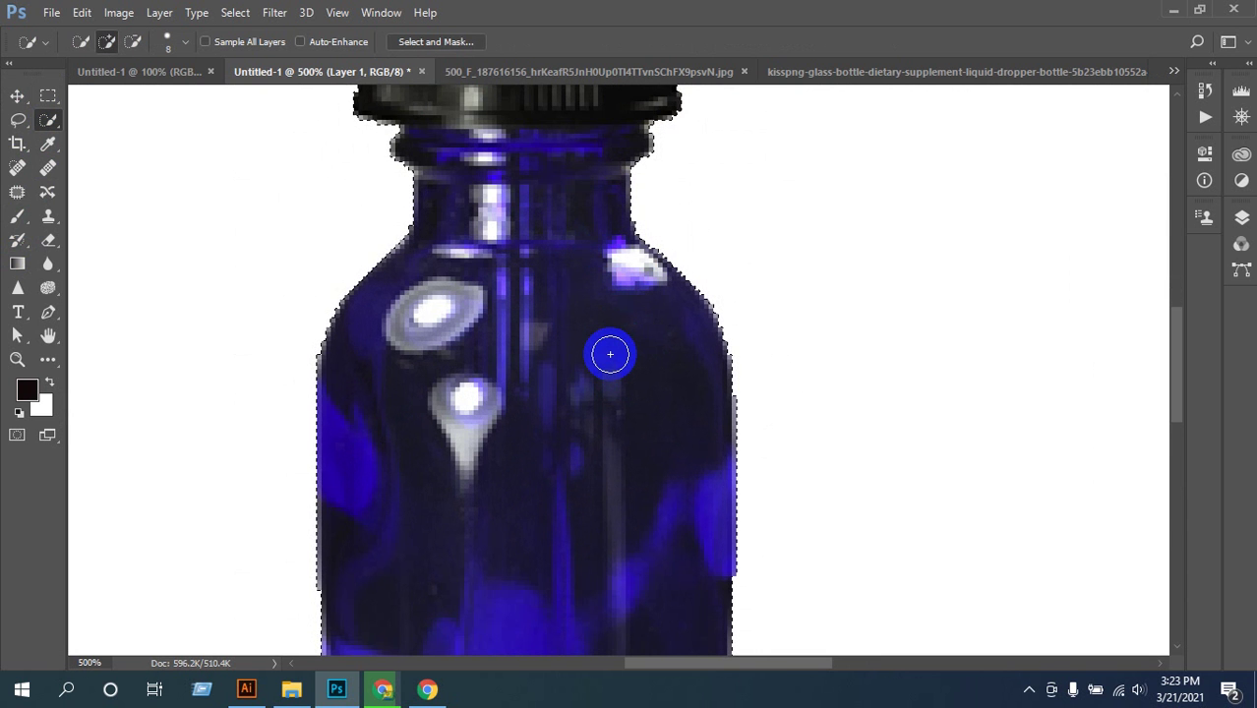
key(ctrl+d)
scroll(644, 435, down, 5)
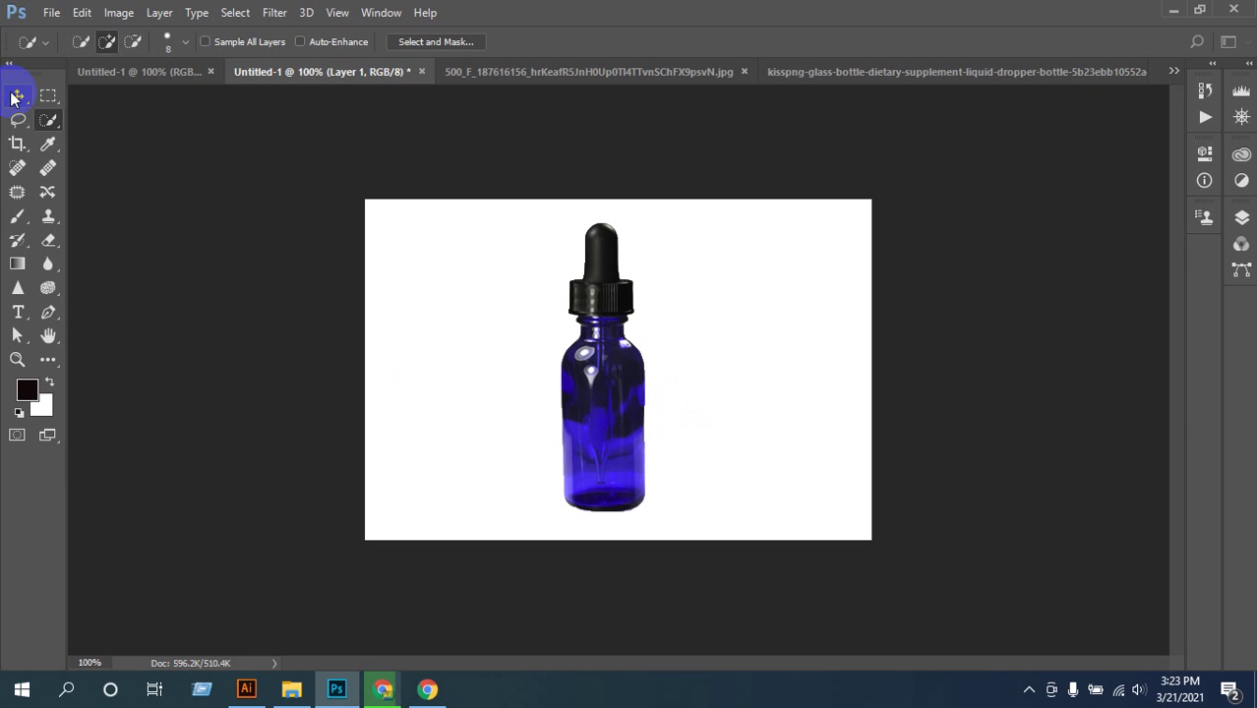
- Open the Blending Options of the bottle's Layer 1 and place the dialog clear of the bottle
click(15, 96)
mouse_move(580, 441)
mouse_down()
mouse_move(578, 407)
mouse_move(595, 450)
mouse_up()
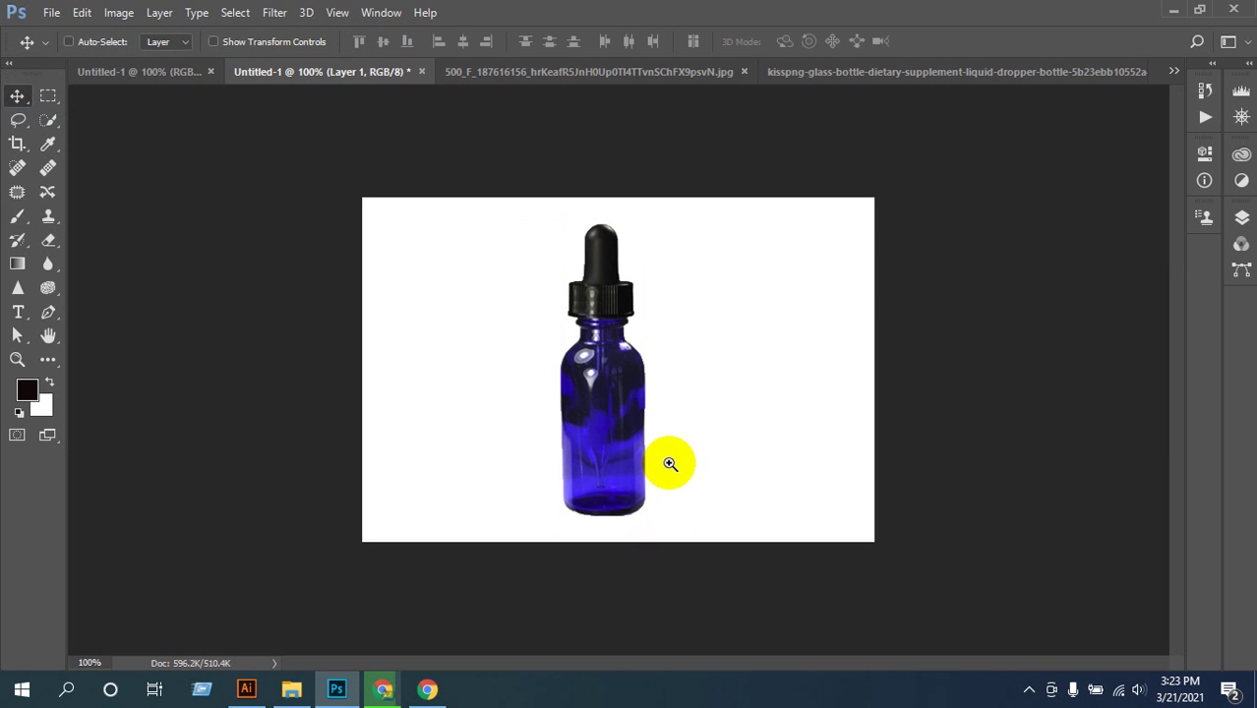
scroll(668, 463, up, 1)
drag(757, 506, 780, 520)
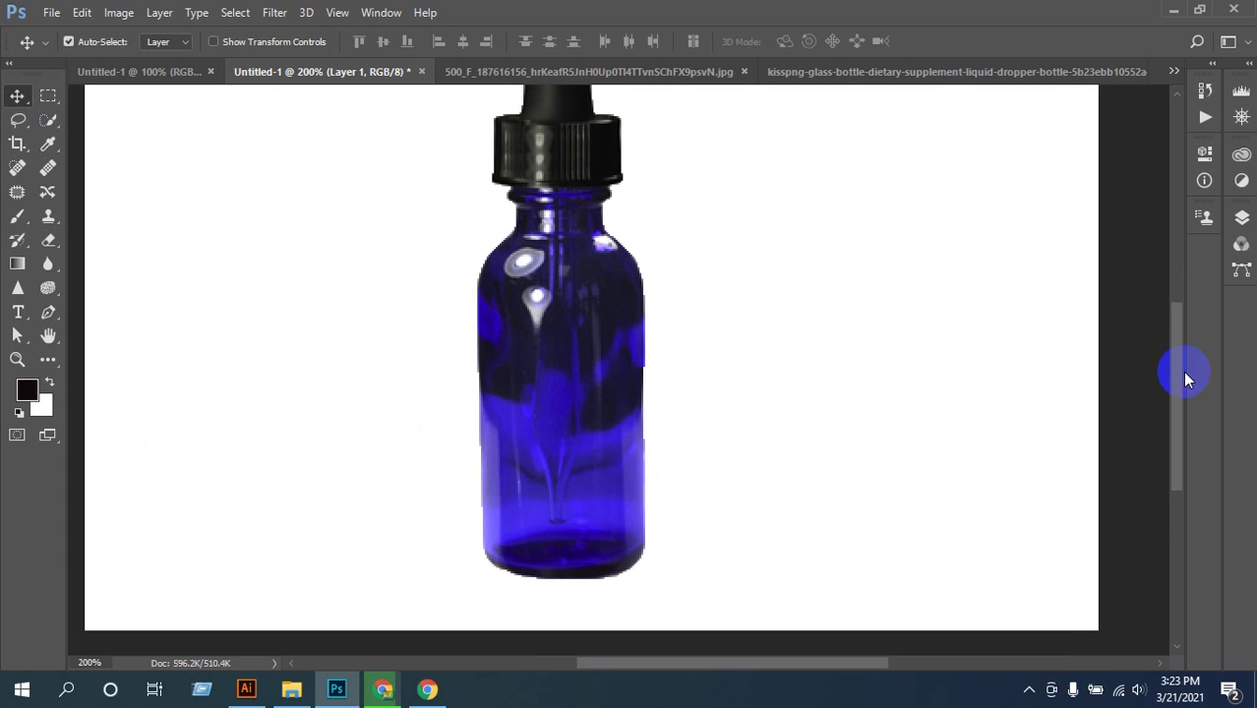
click(1243, 225)
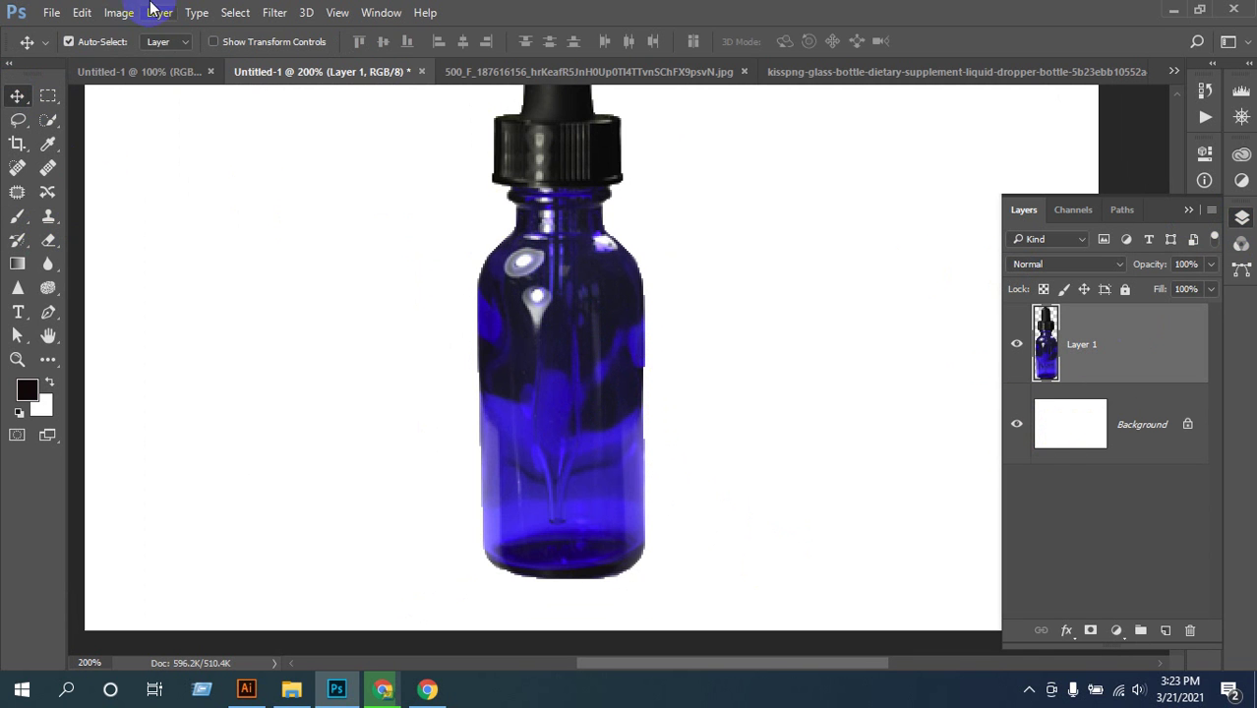
click(1068, 635)
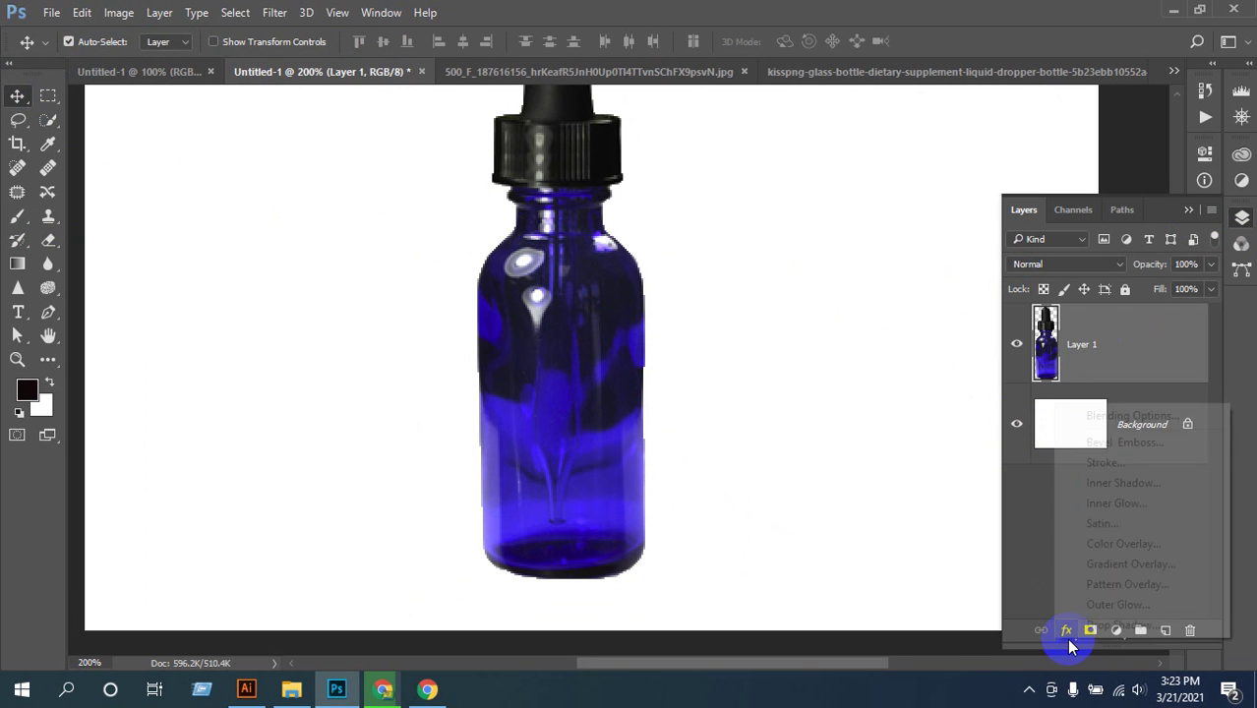
click(1127, 423)
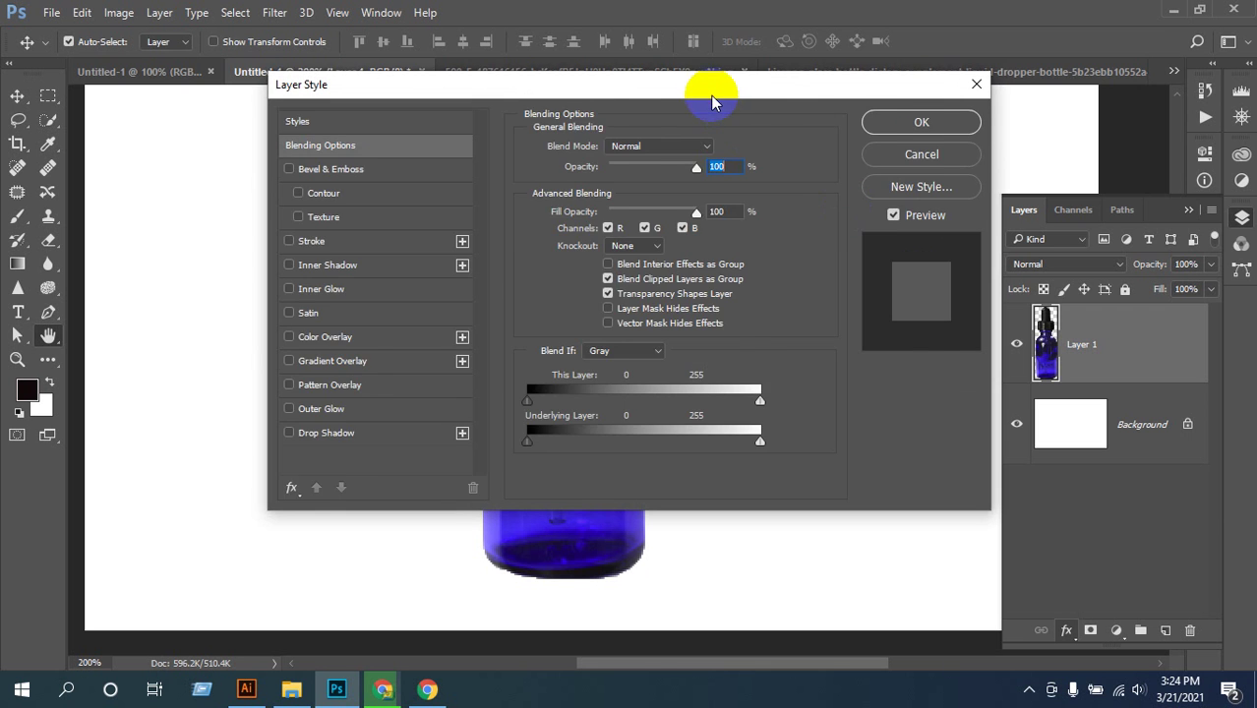
drag(715, 92, 1113, 92)
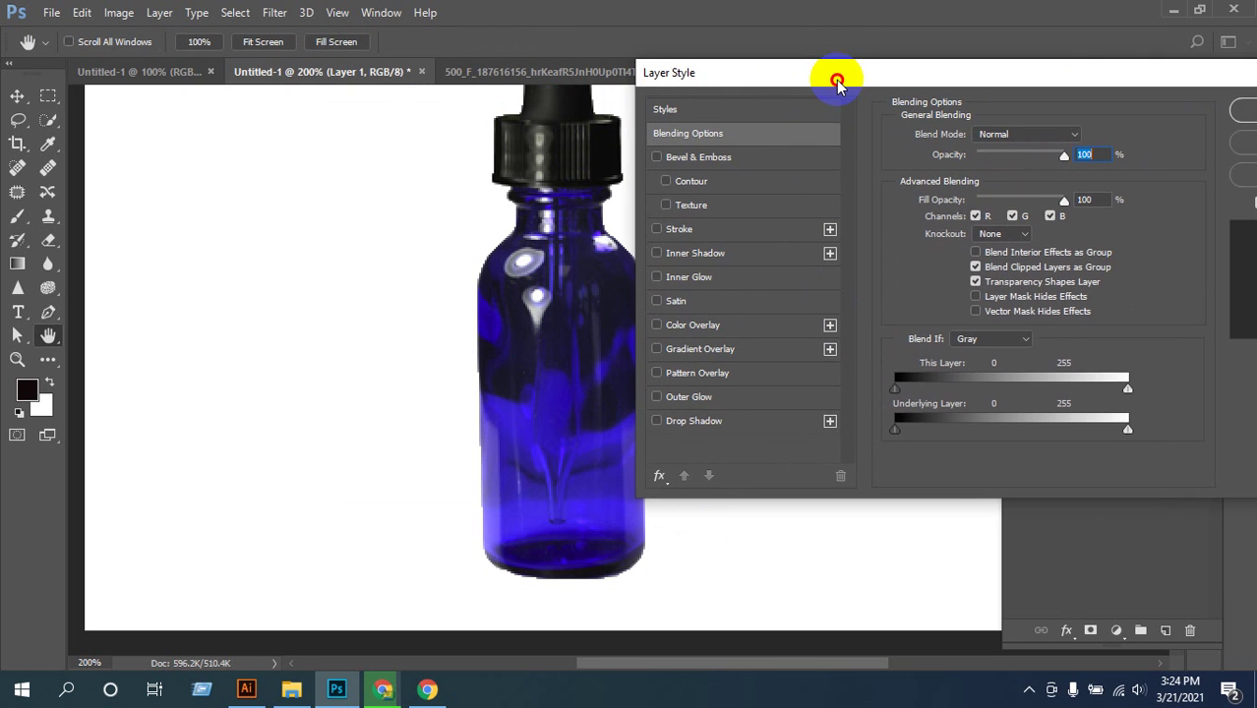
drag(836, 79, 827, 37)
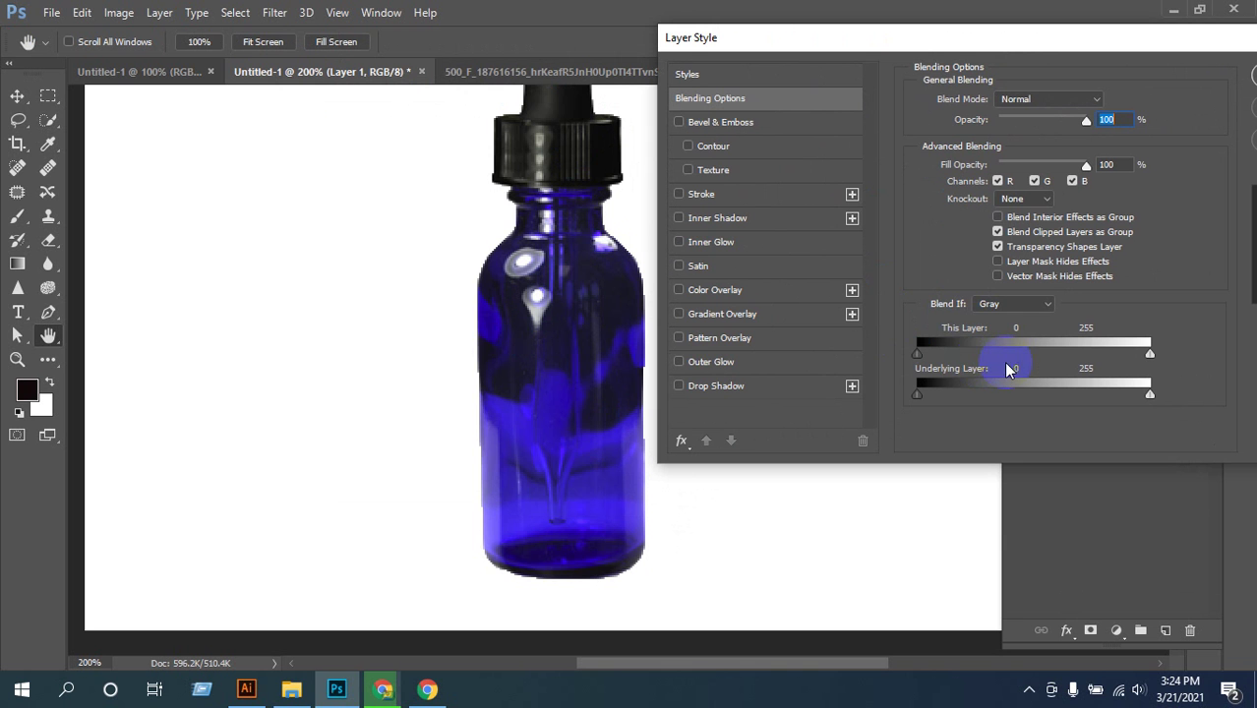
- Try the Blend If range for This Layer with black at 7 and white at 240, restoring 0 and 255 each time
mouse_move(919, 356)
mouse_down()
mouse_move(995, 351)
mouse_move(926, 352)
mouse_up()
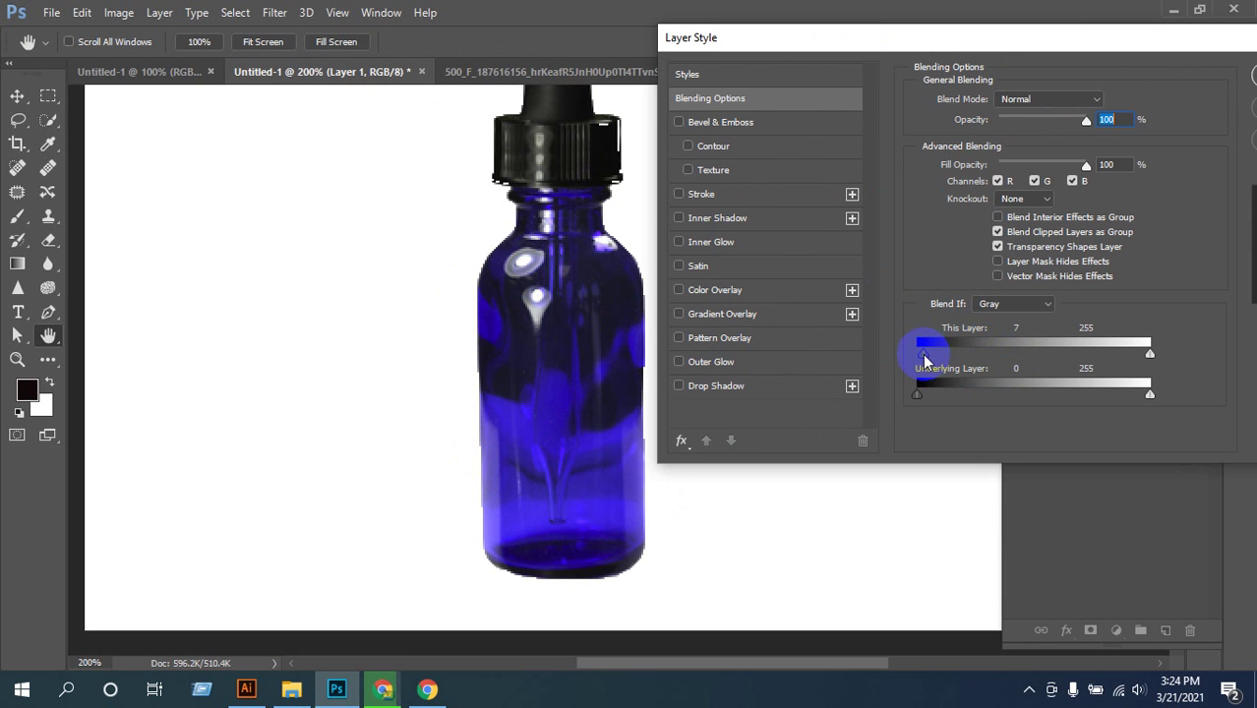
mouse_move(924, 362)
mouse_down()
mouse_move(1005, 370)
mouse_move(910, 351)
mouse_up()
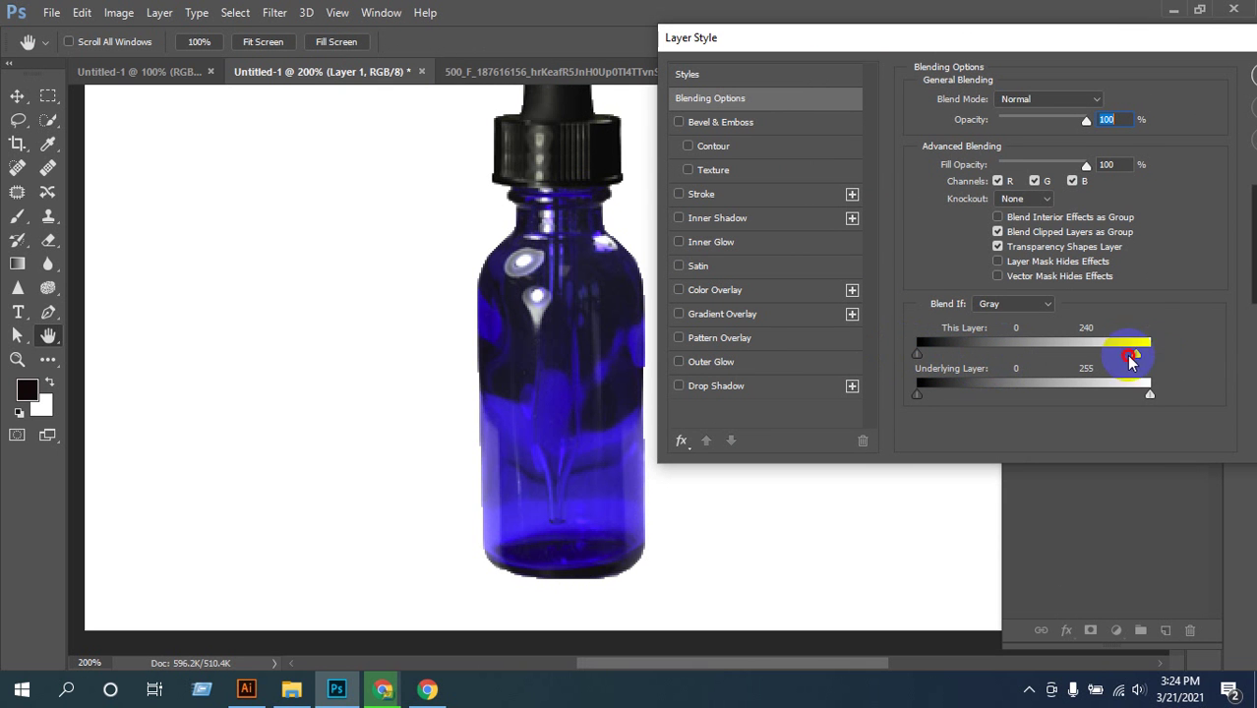
mouse_move(1131, 358)
mouse_down()
mouse_move(986, 339)
mouse_move(1150, 352)
mouse_up()
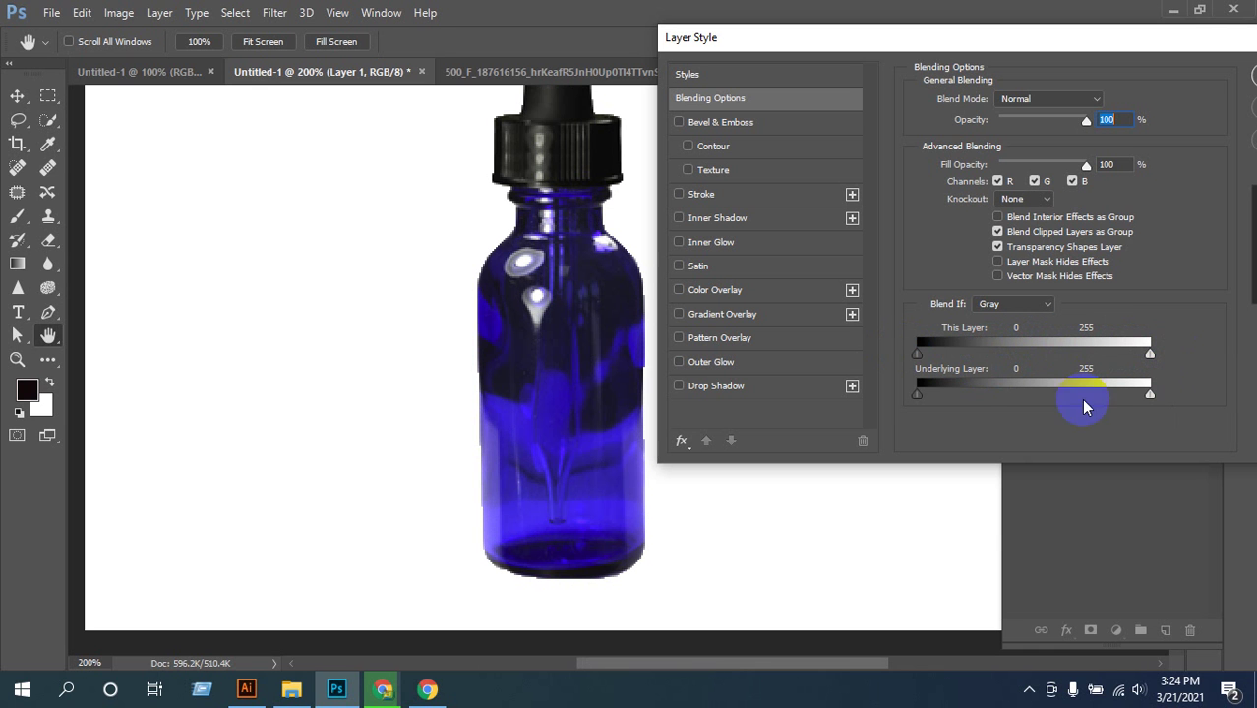
- Try the Underlying Layer Blend If range with black at 135 and split at 0/24, resetting the sliders to 0 and 255
drag(932, 402, 1039, 395)
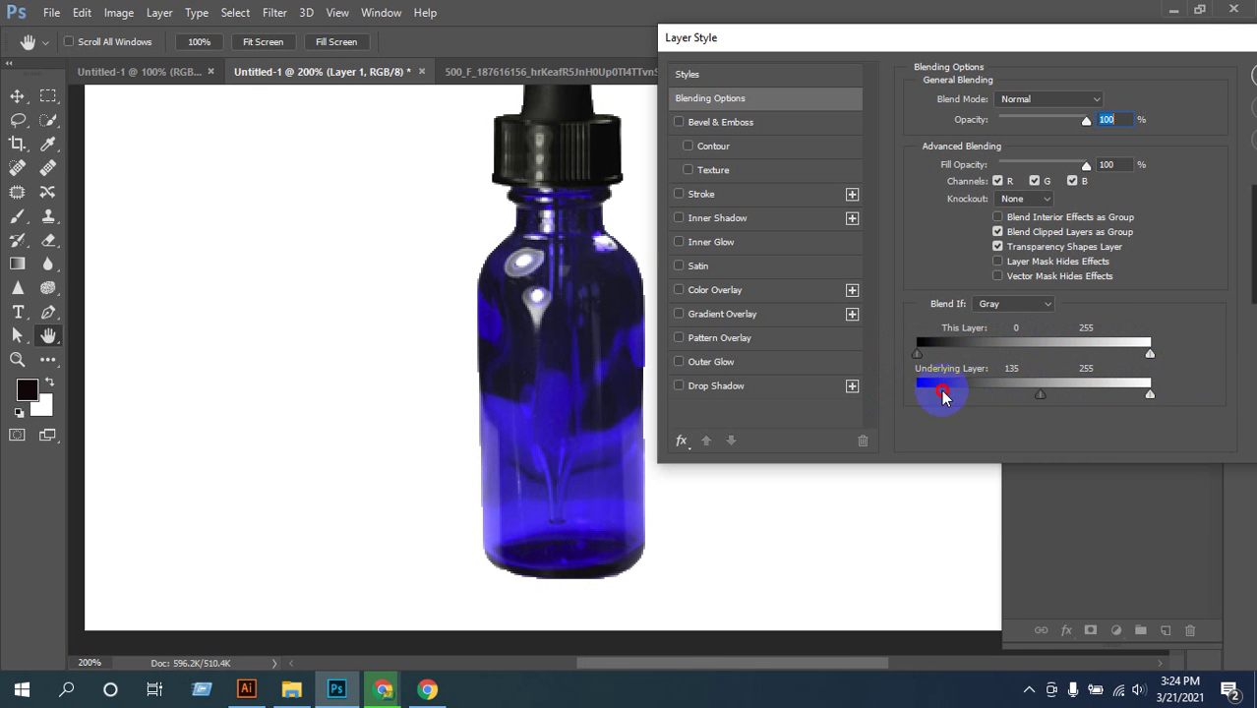
drag(928, 402, 872, 388)
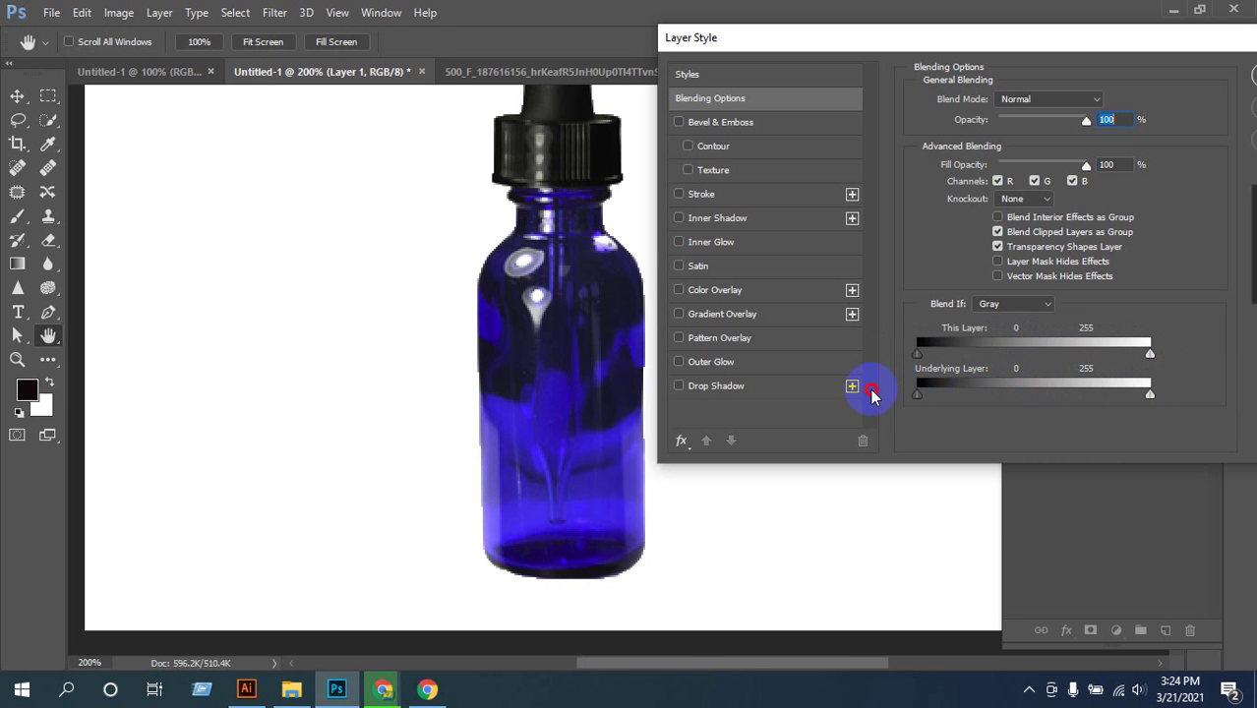
drag(1150, 394, 1166, 407)
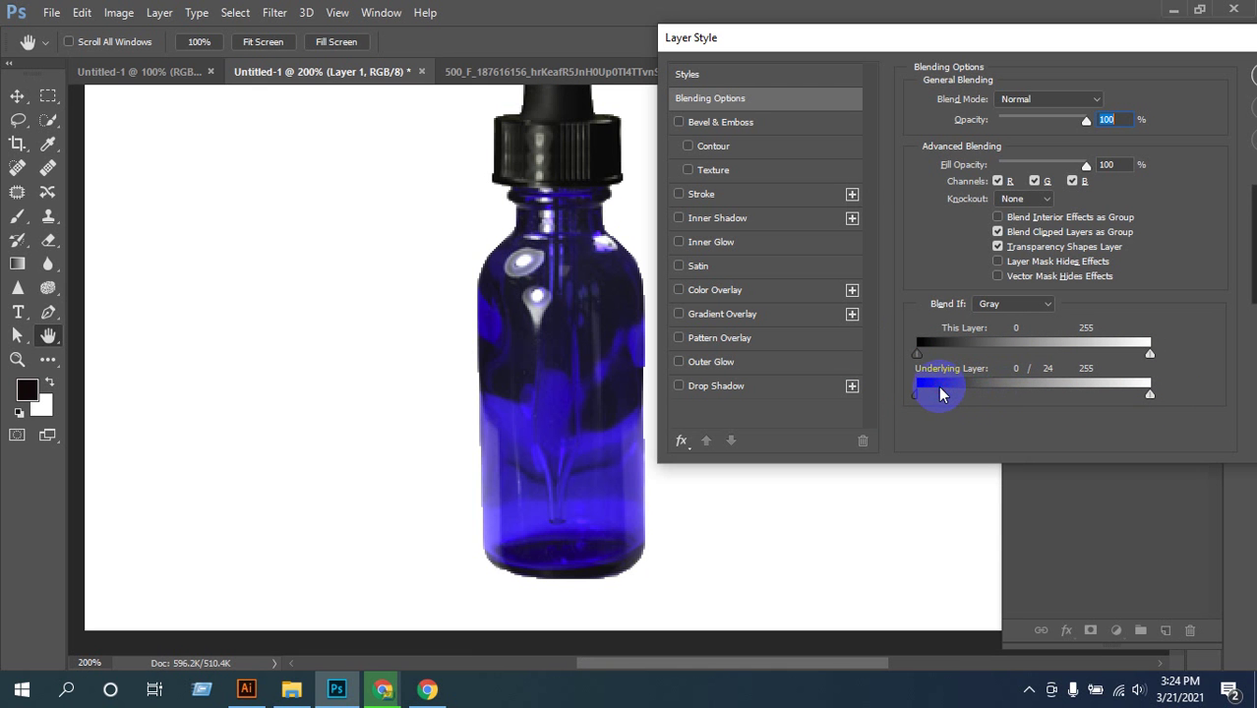
mouse_move(919, 354)
mouse_down()
mouse_move(957, 362)
mouse_move(926, 354)
mouse_up()
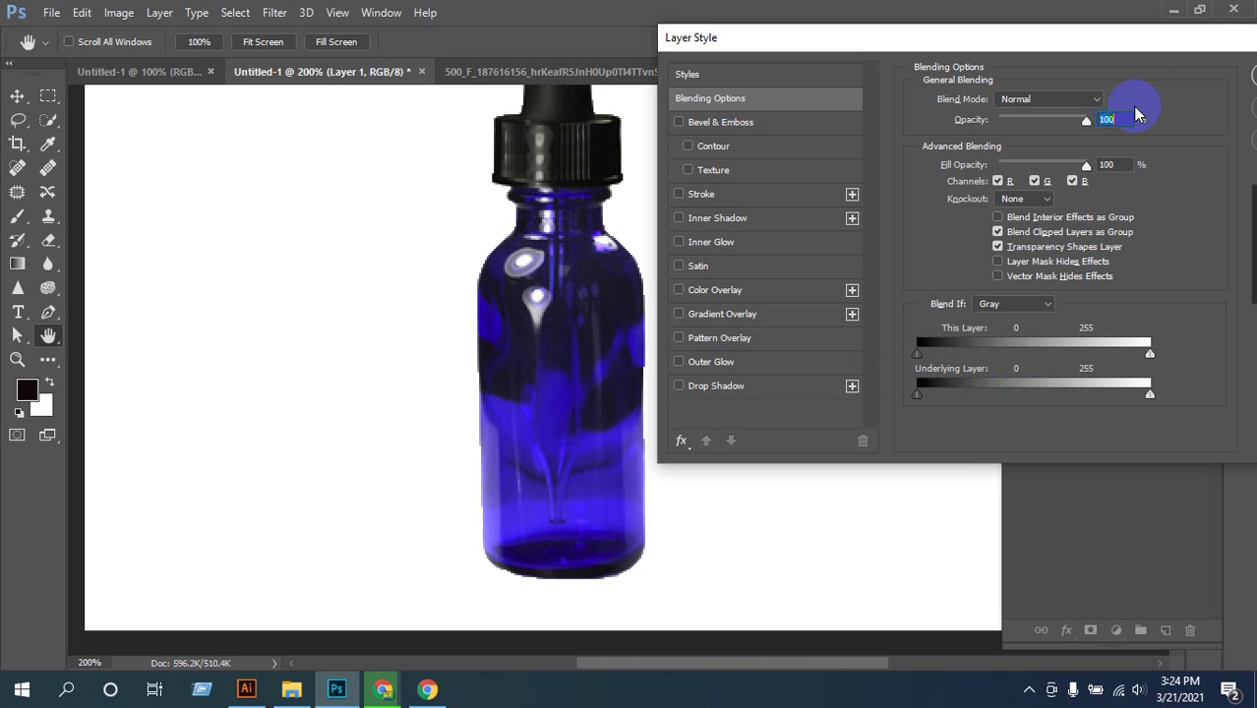
drag(1148, 45, 862, 87)
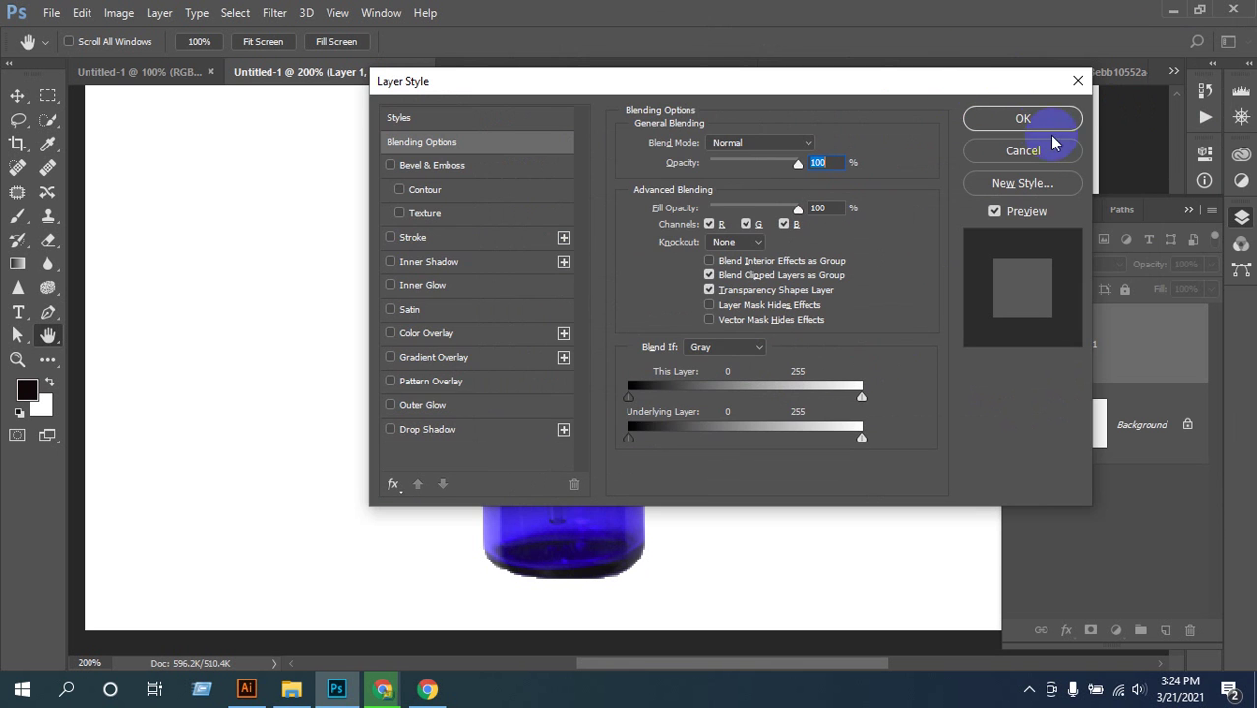
- Accept the bottle's layer style settings, marquee-select a rectangular label area across the bottle's body and add a new layer
click(1024, 116)
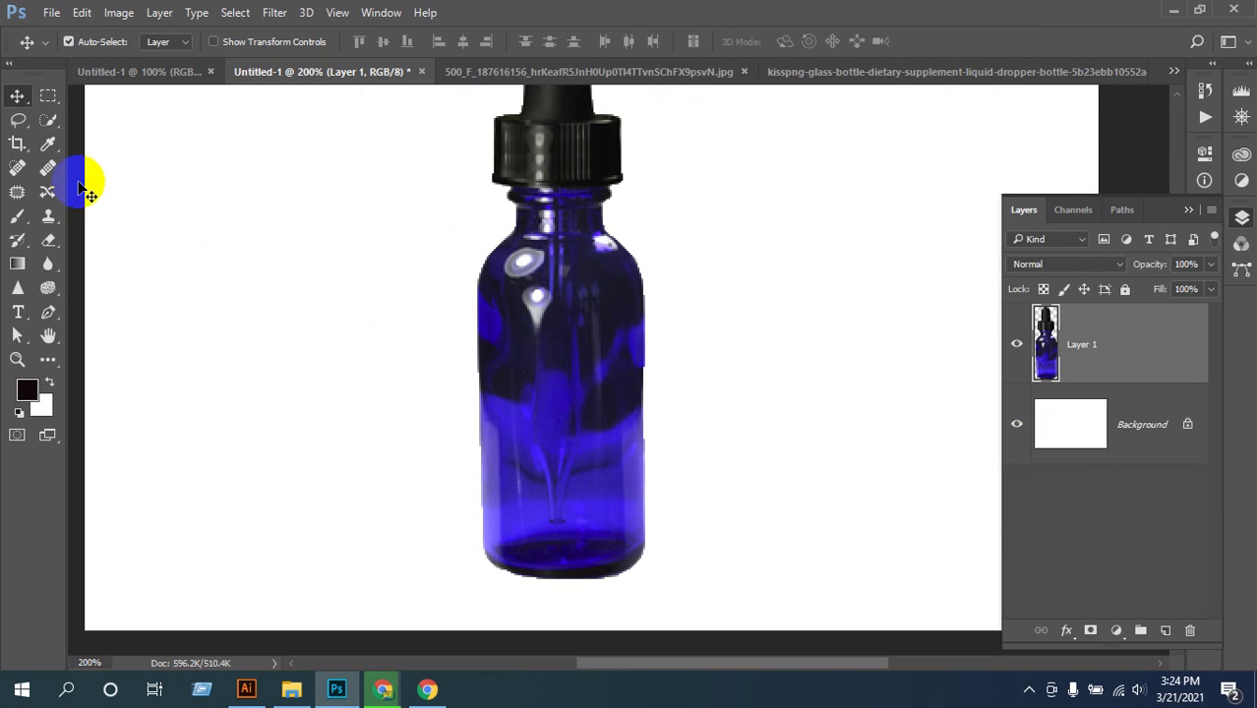
click(44, 100)
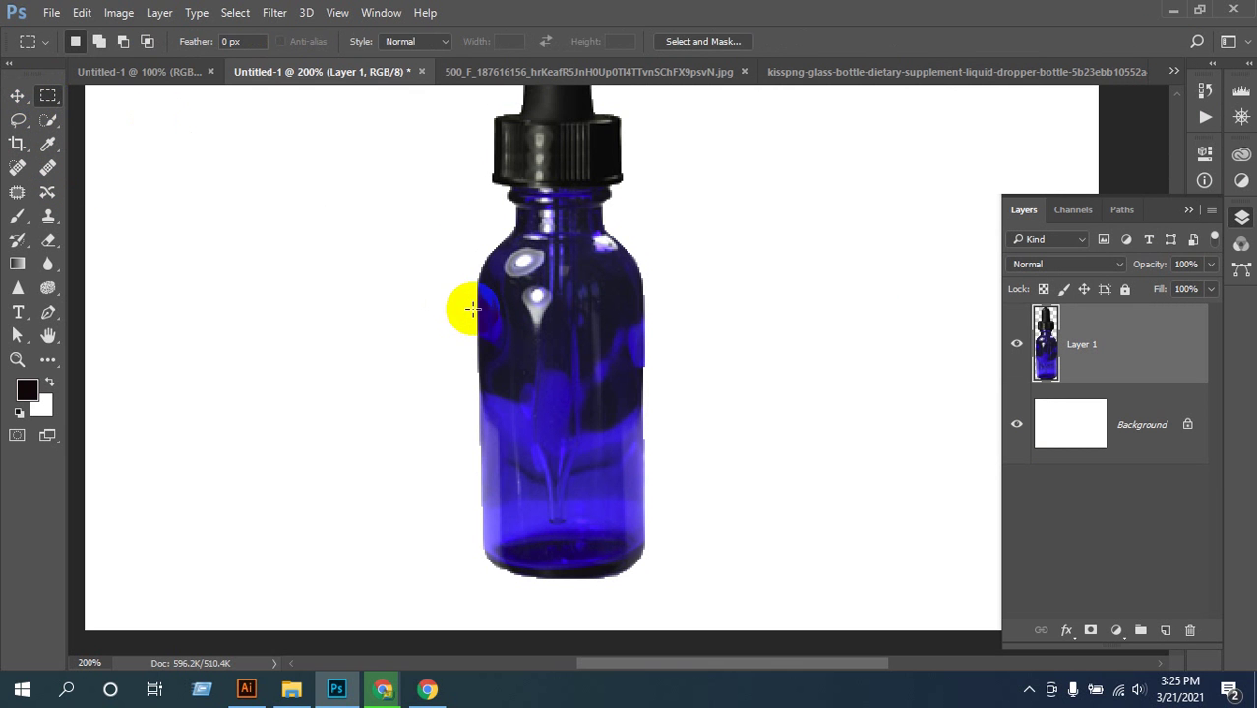
drag(486, 316, 644, 511)
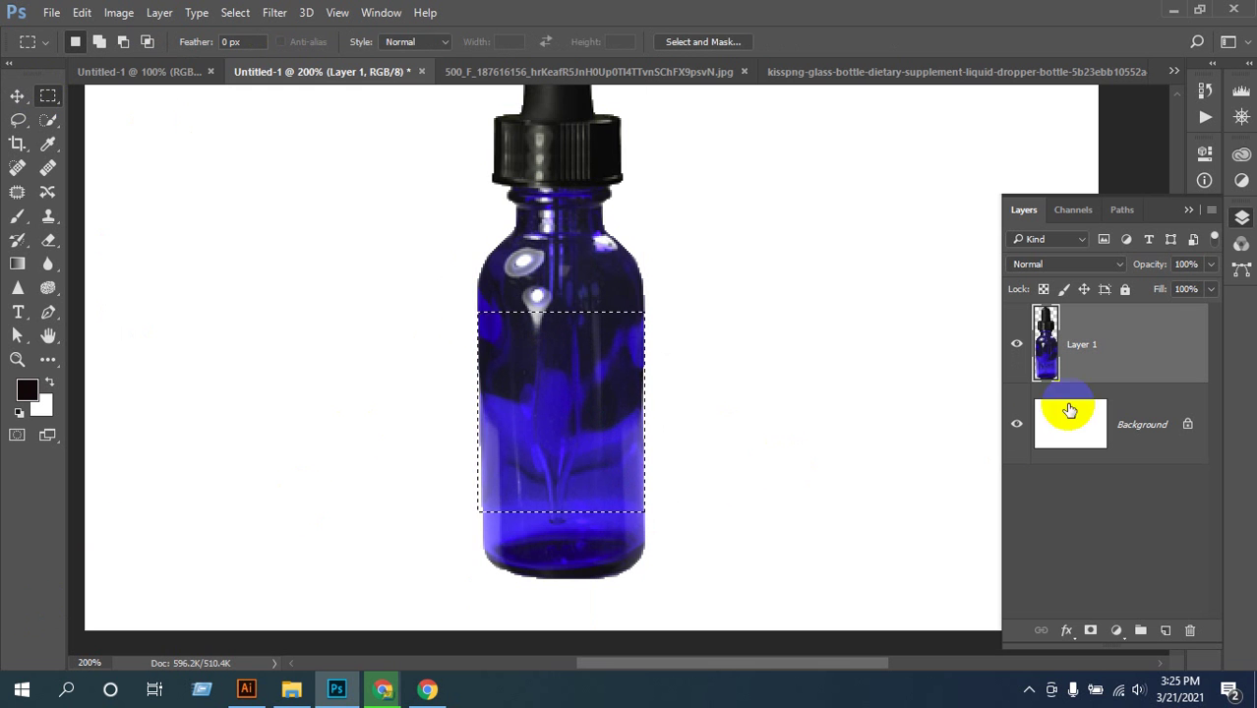
click(1164, 630)
- Set the foreground colour to a light lemon yellow, fill the label selection on Layer 2 with it and deselect
click(16, 398)
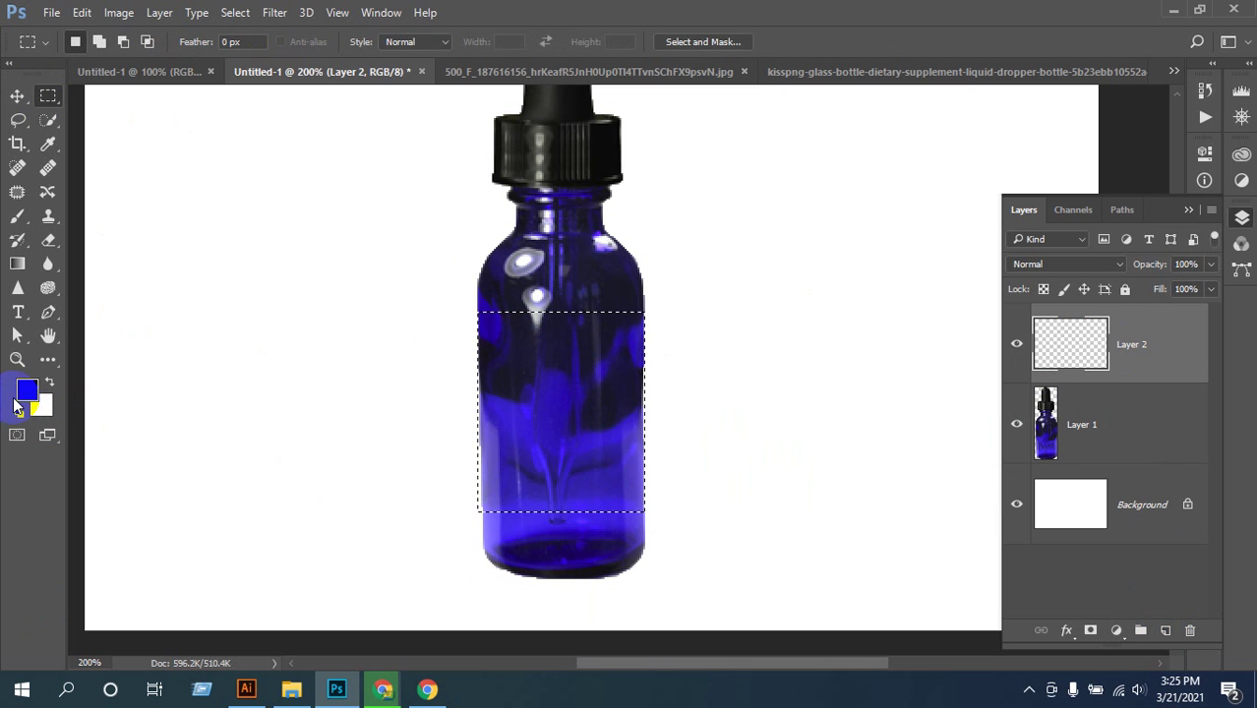
drag(649, 329, 641, 351)
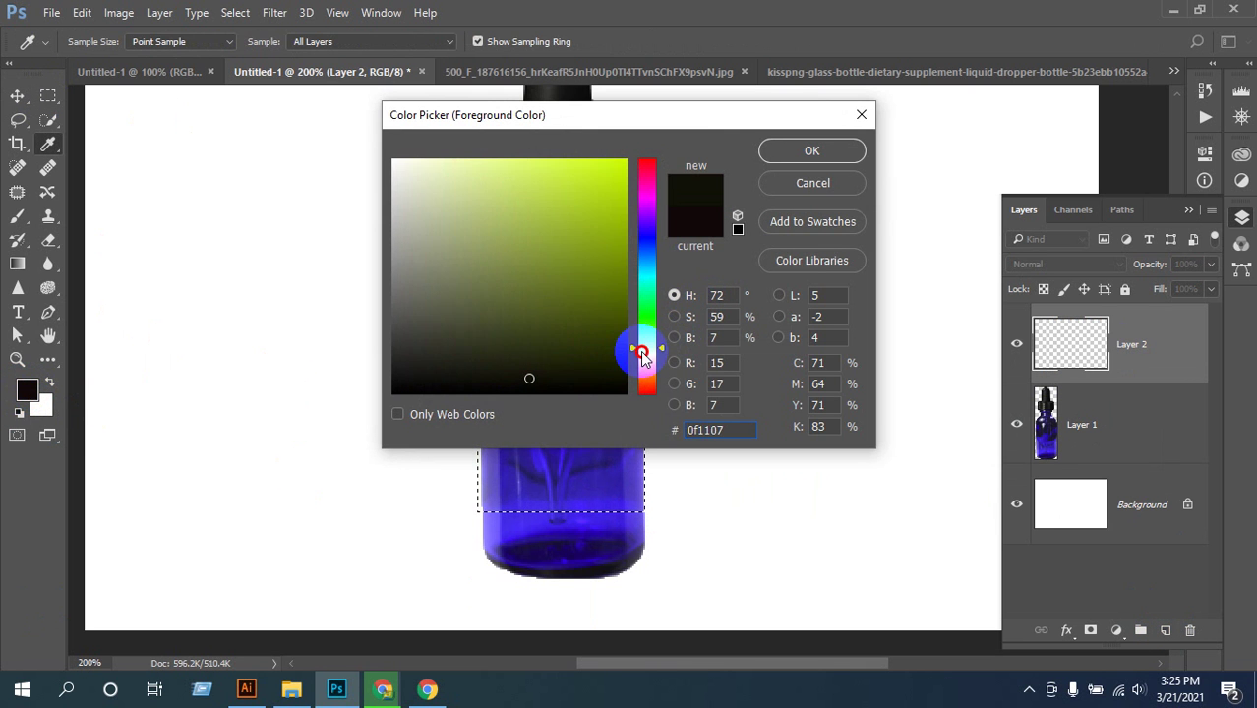
mouse_move(611, 242)
mouse_down()
mouse_move(620, 174)
mouse_move(535, 162)
mouse_up()
click(777, 165)
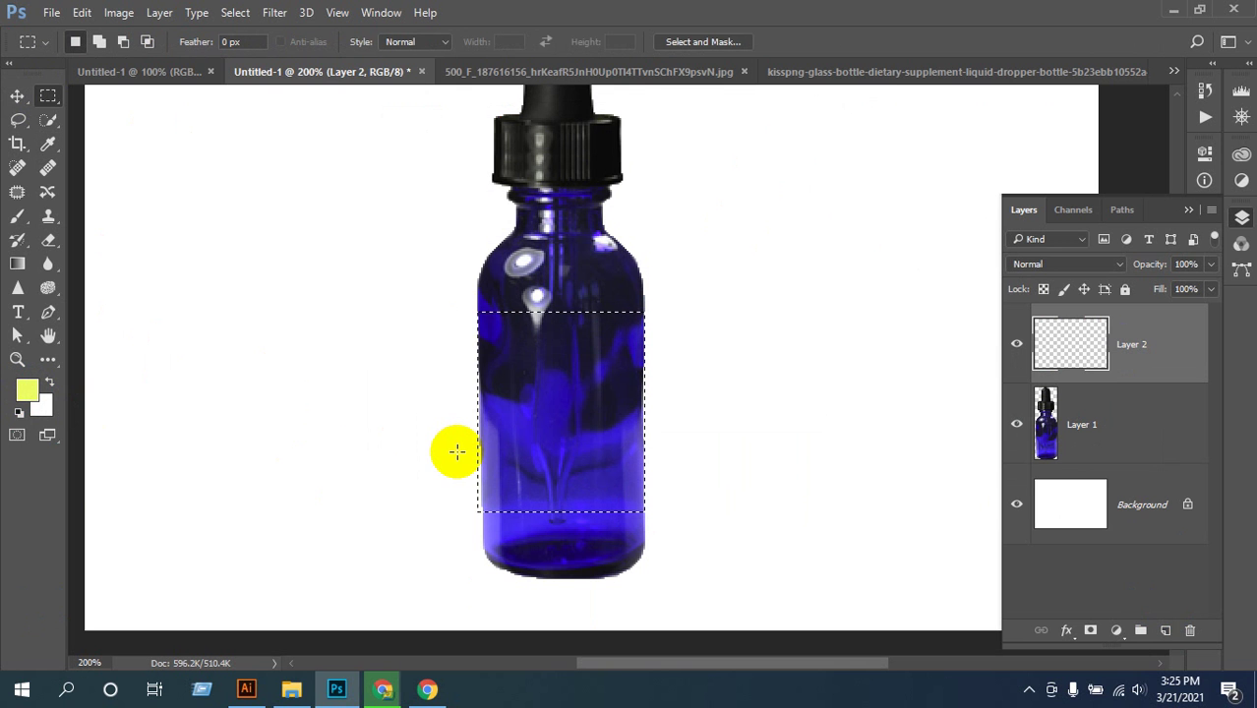
key(ctrl+BackSpace)
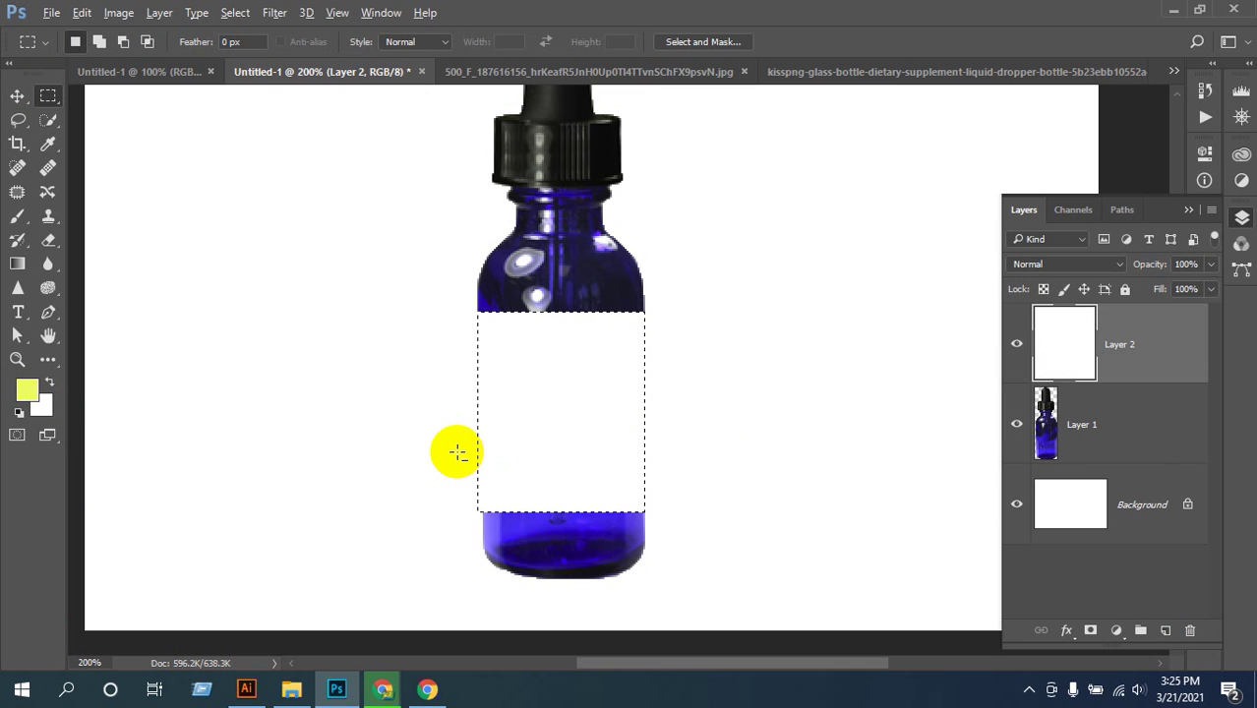
key(alt+BackSpace)
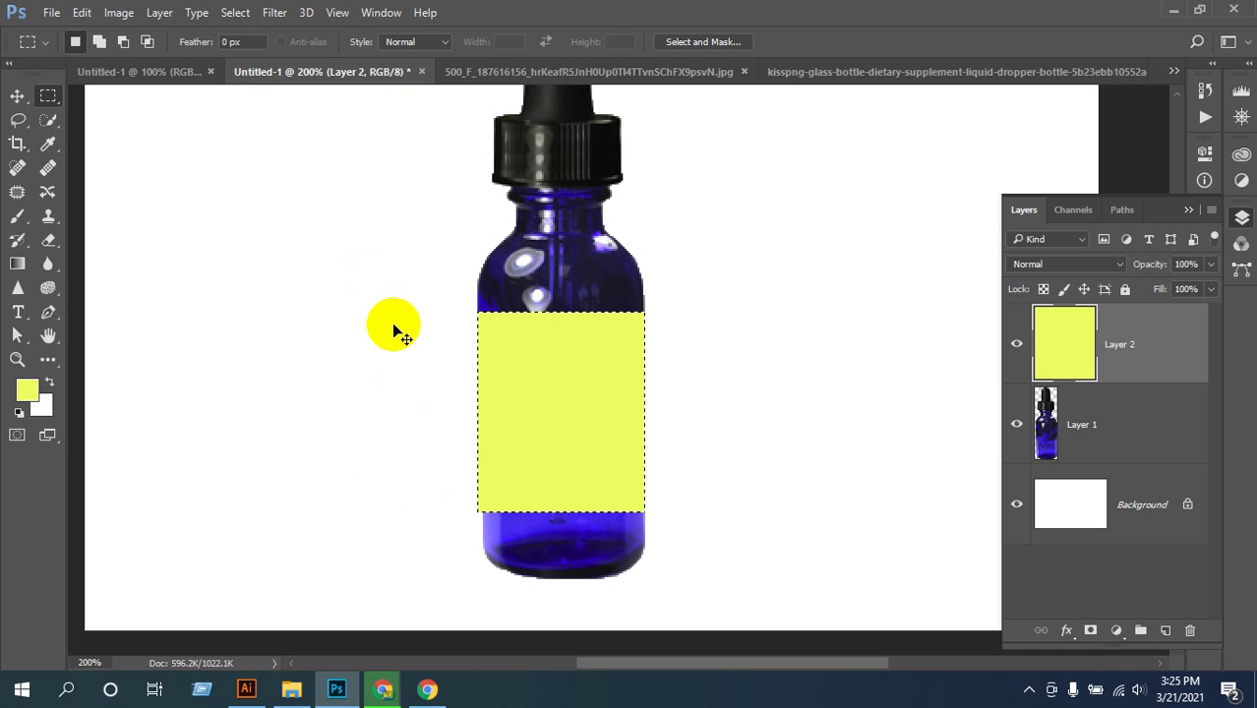
key(ctrl+d)
- Move the yellow label slightly up the bottle and warp its lower edge into a downward curve
click(23, 94)
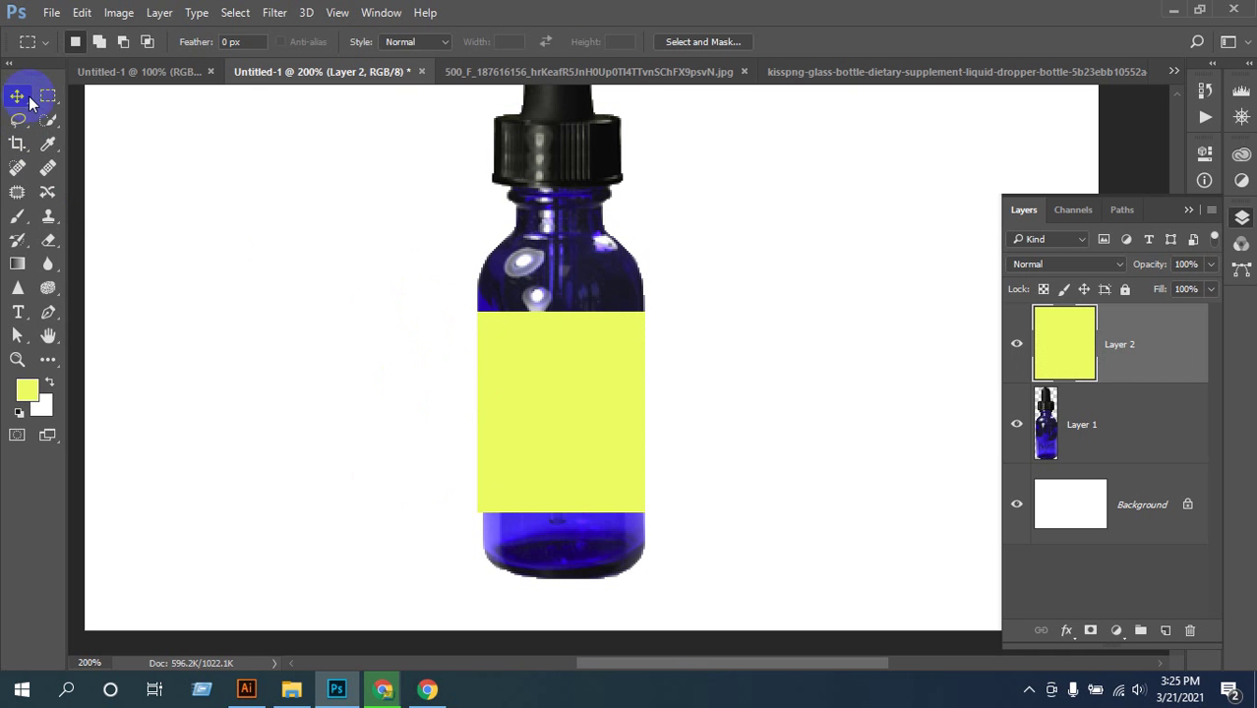
mouse_move(575, 401)
mouse_down()
mouse_move(573, 367)
mouse_move(580, 397)
mouse_up()
key(ctrl+t)
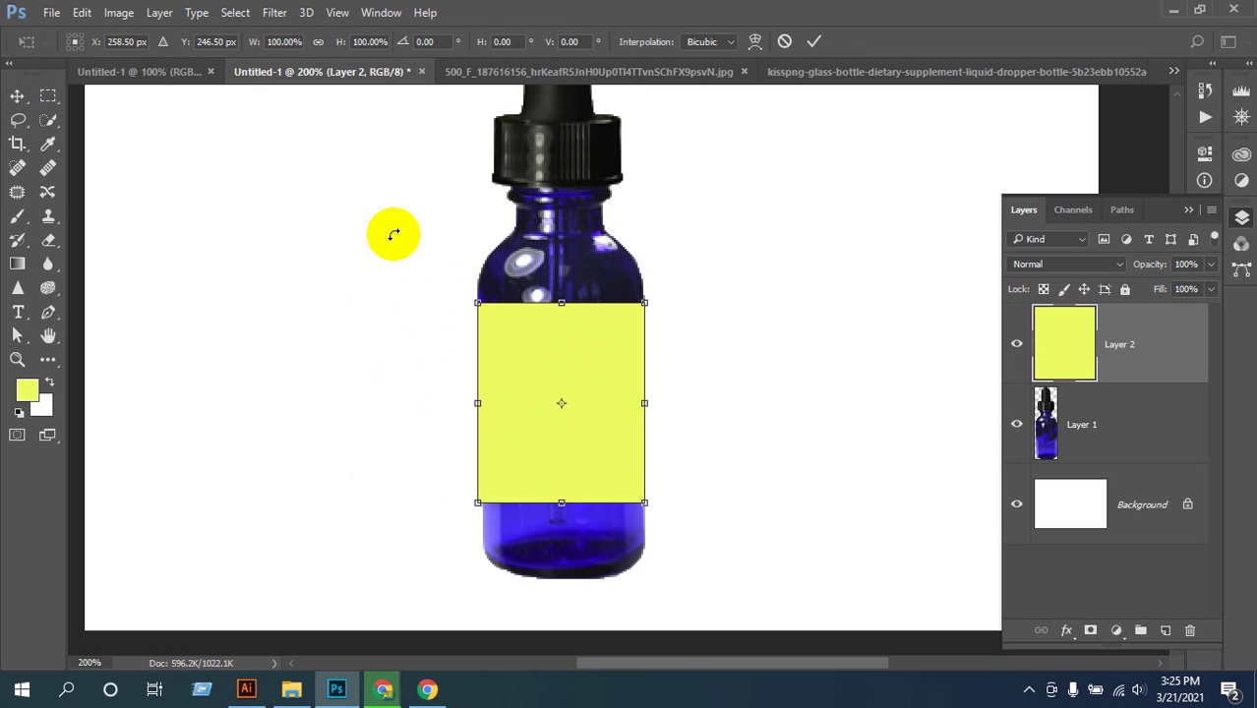
click(755, 43)
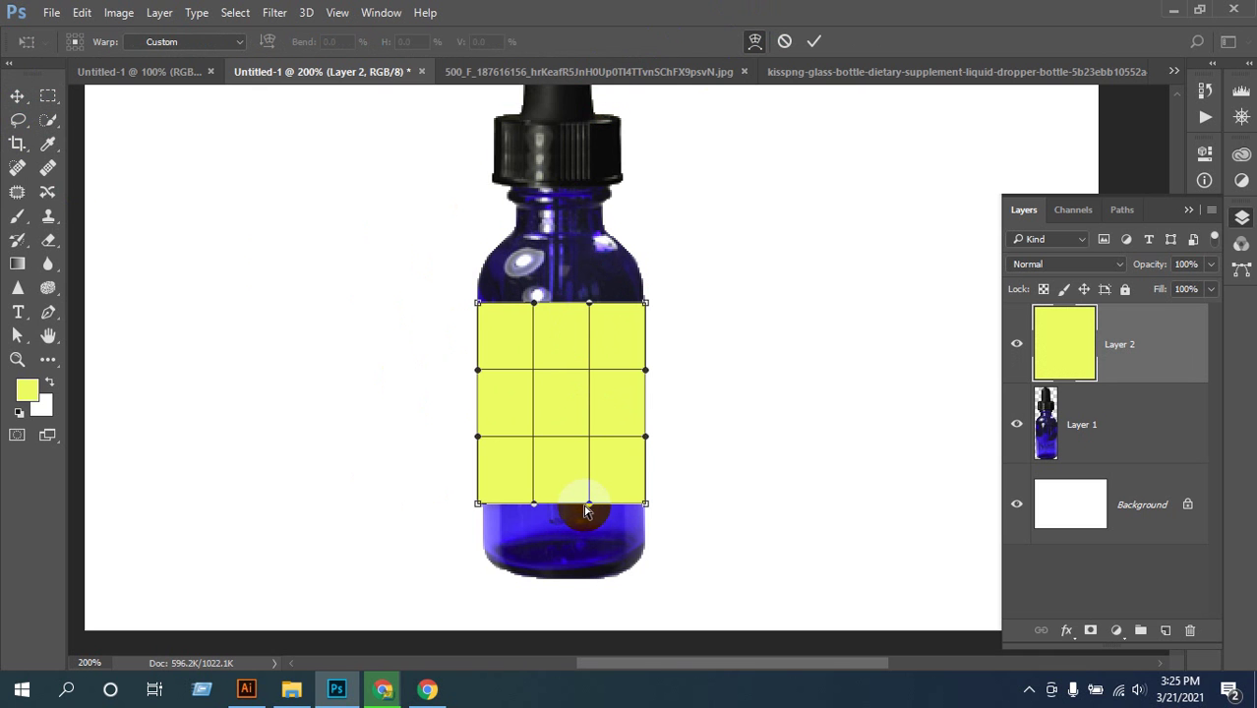
drag(587, 510, 542, 533)
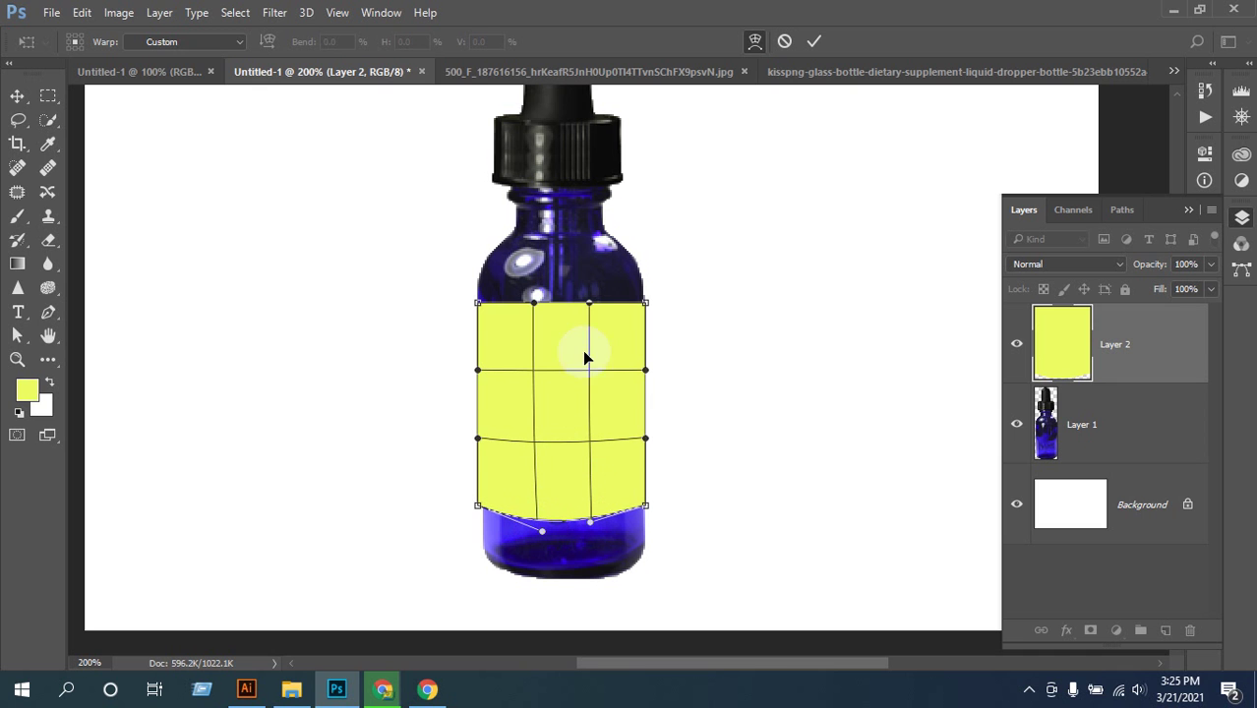
- Warp the label's upper edge into a matching downward curve, fine-tune its corners and lower edge, and apply the transform
mouse_move(590, 308)
mouse_down()
mouse_move(526, 320)
mouse_move(589, 317)
mouse_up()
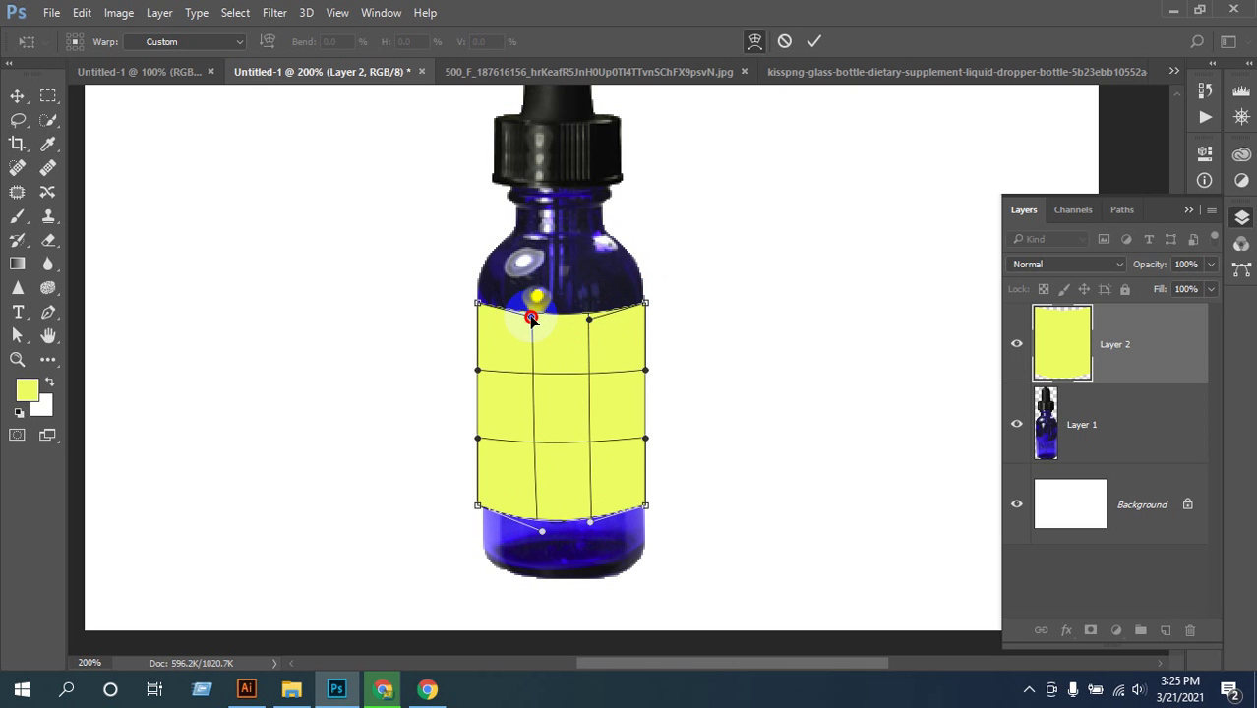
drag(477, 302, 477, 300)
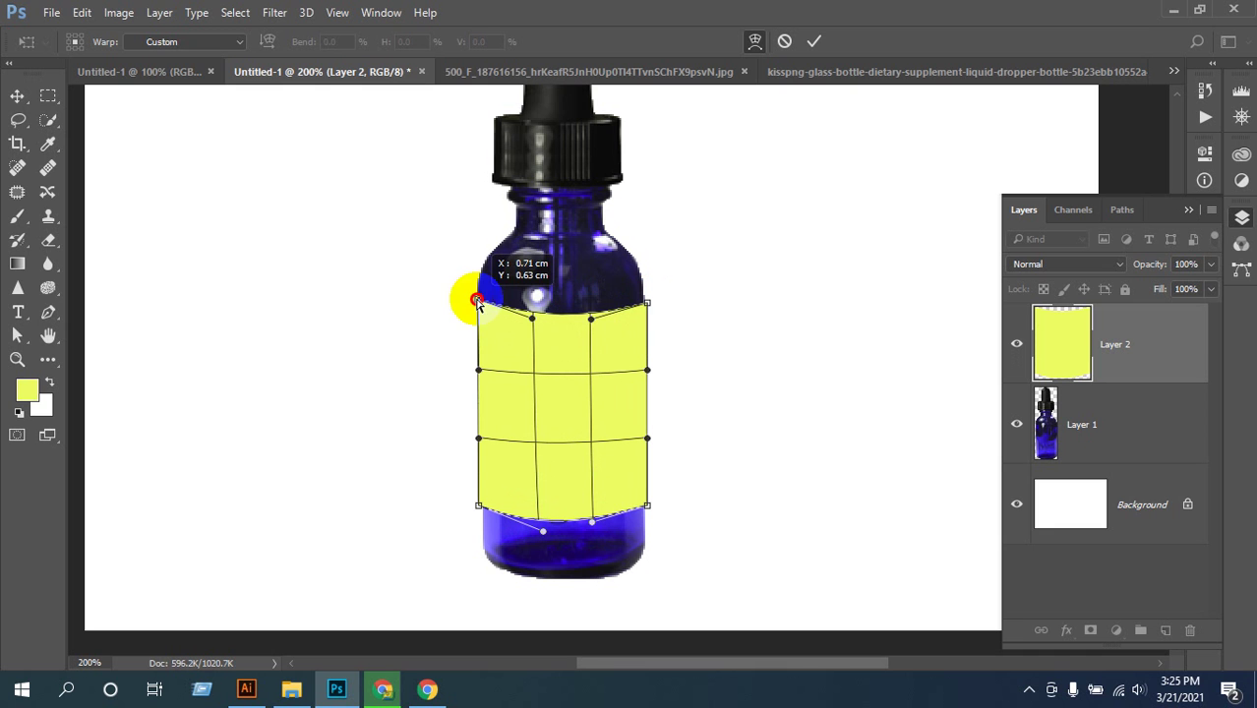
click(593, 319)
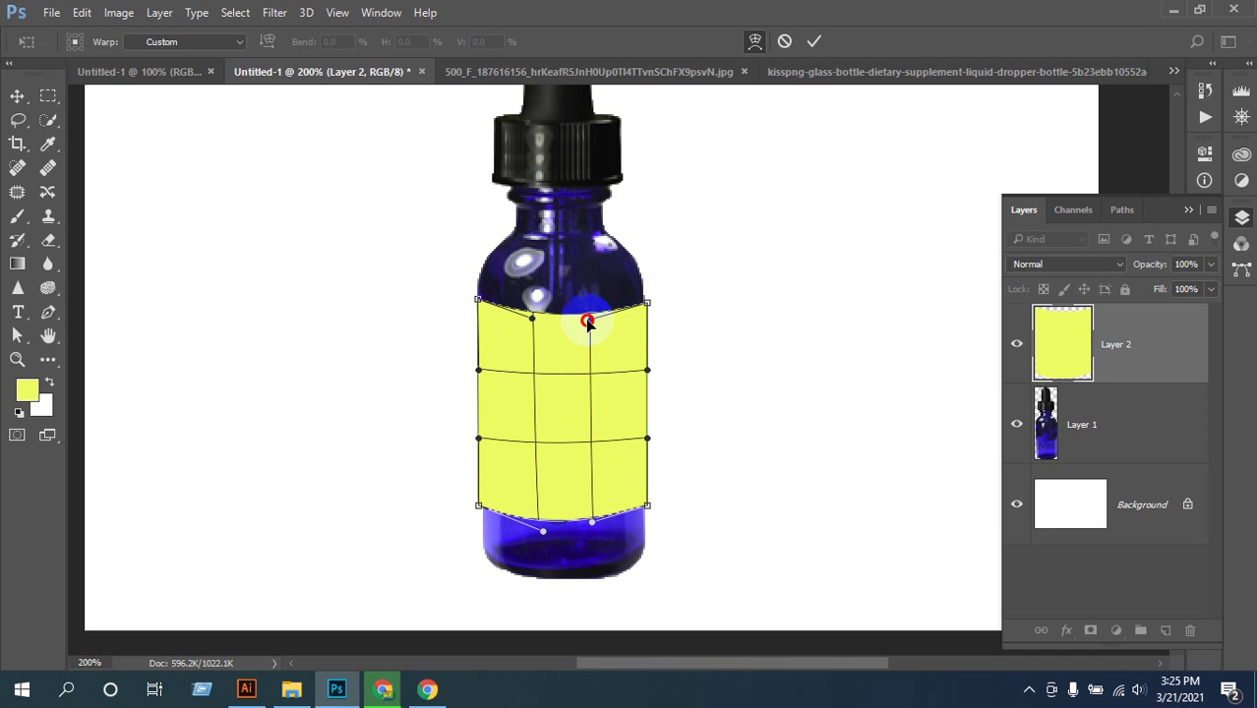
drag(587, 322, 585, 314)
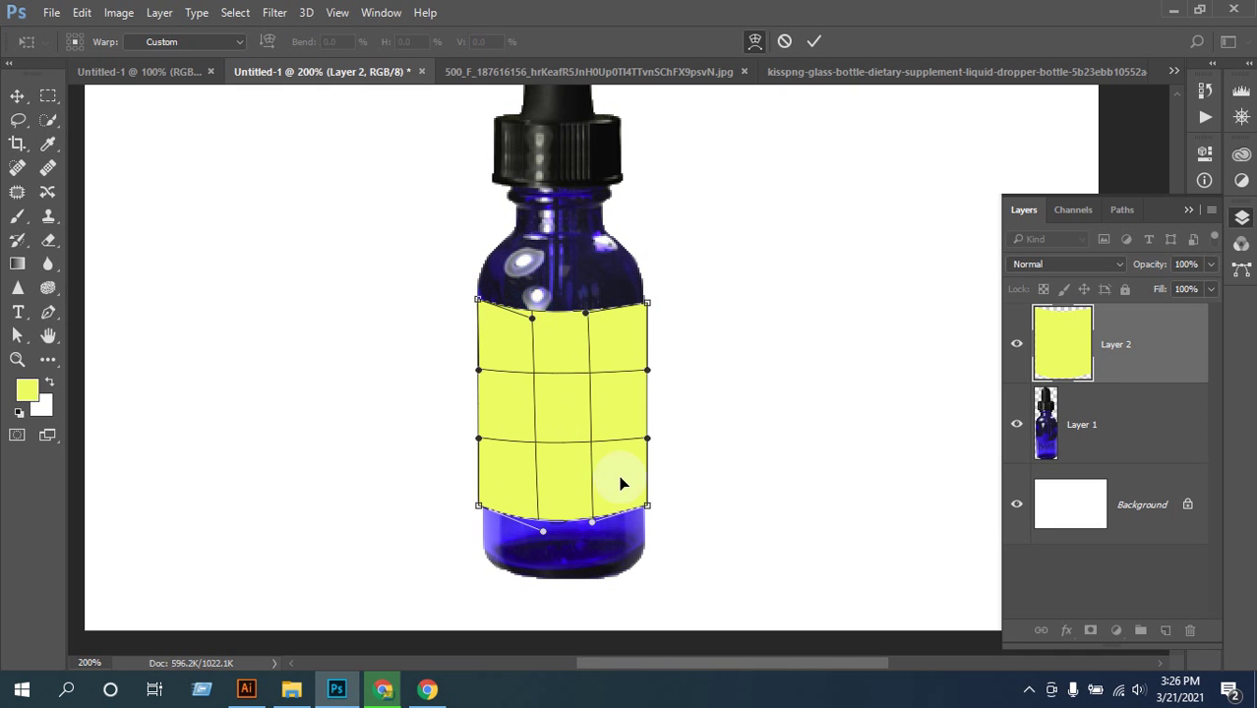
click(592, 527)
drag(592, 526, 625, 506)
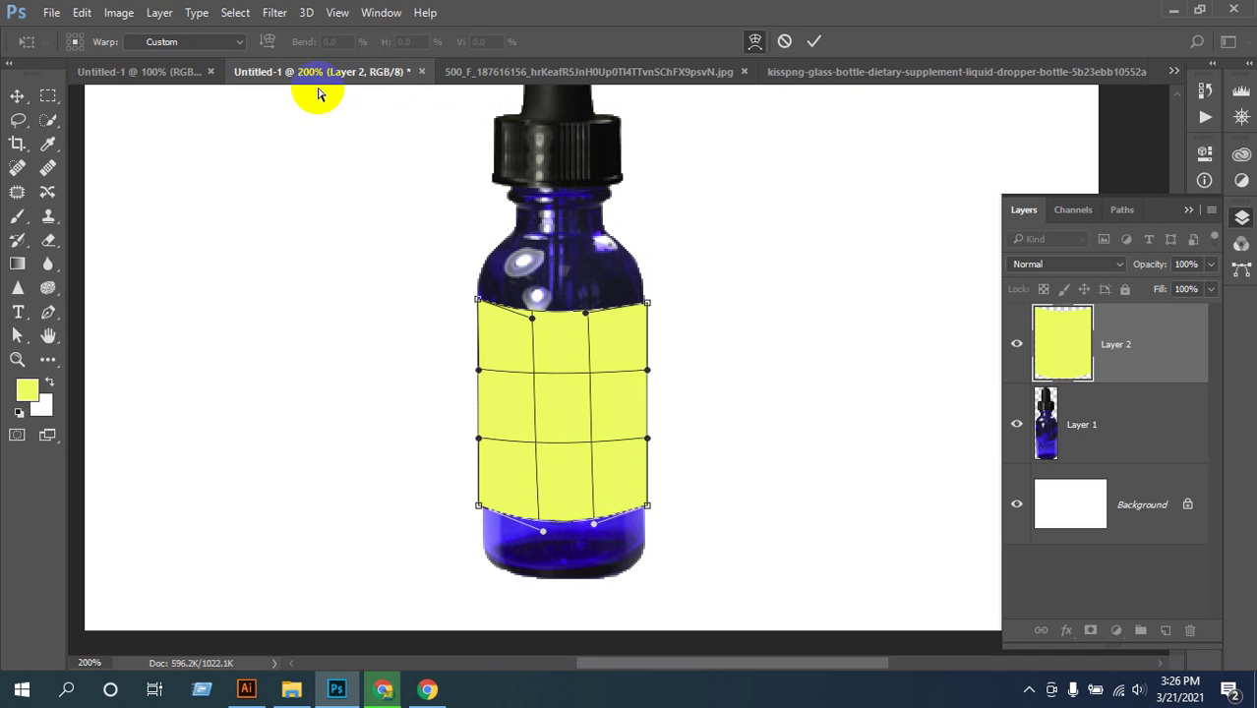
click(240, 44)
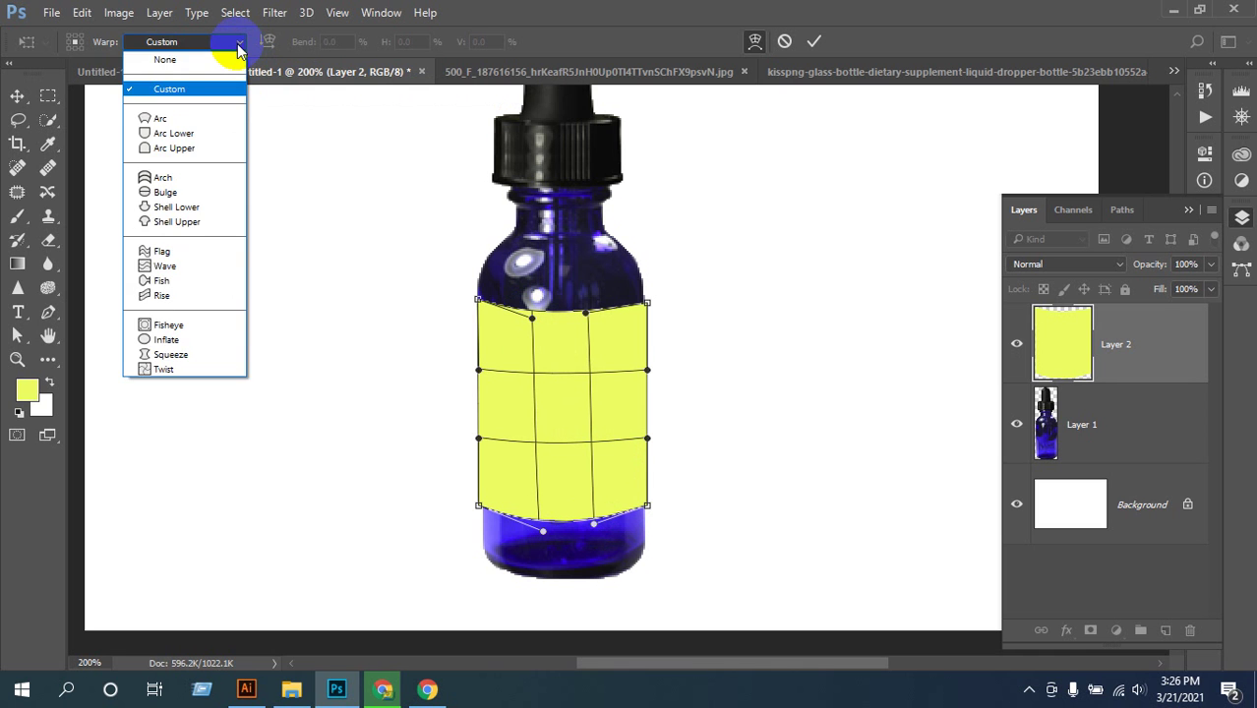
click(239, 44)
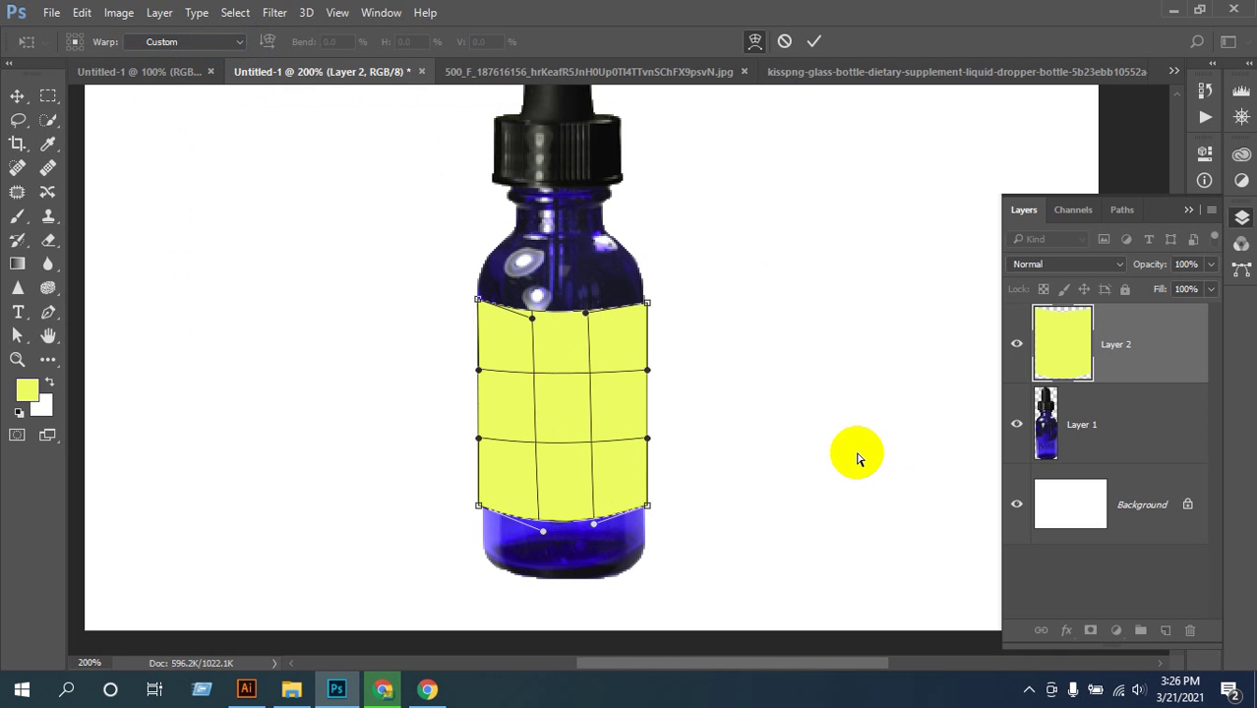
key(Return)
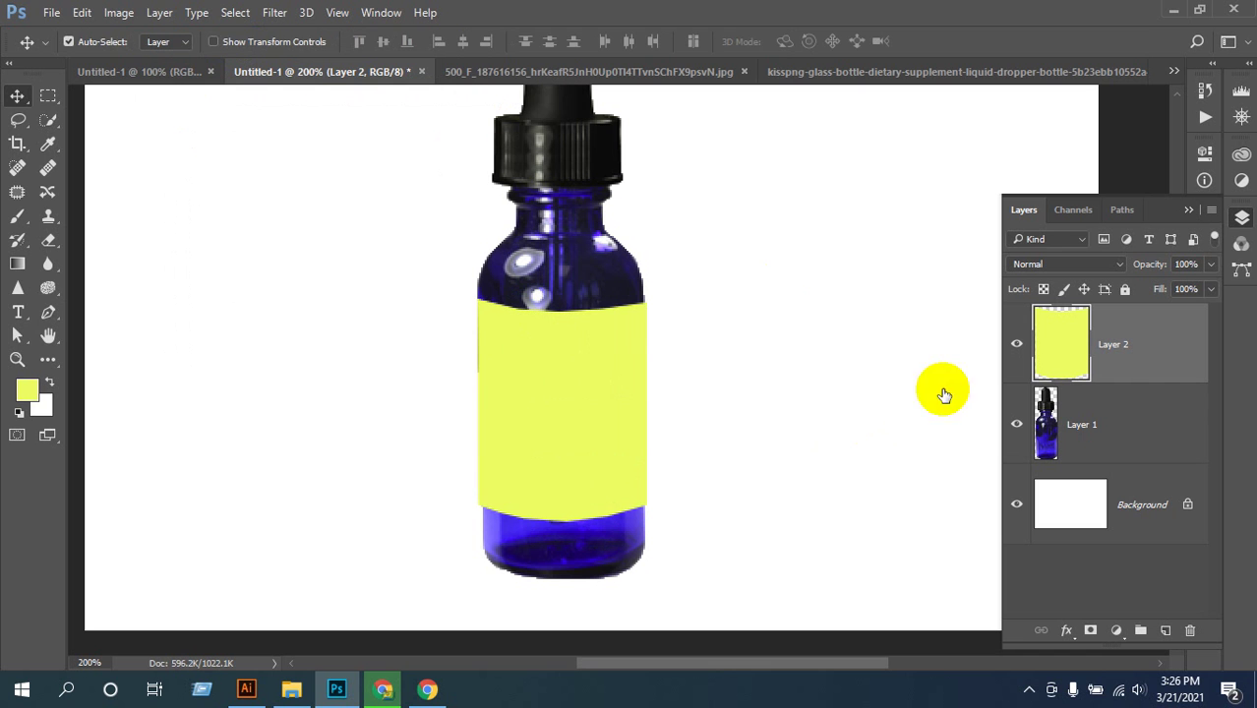
- Clip the yellow label on Layer 2 to the bottle's Layer 1, releasing the clipping mask once and reapplying it
alt+click(1118, 377)
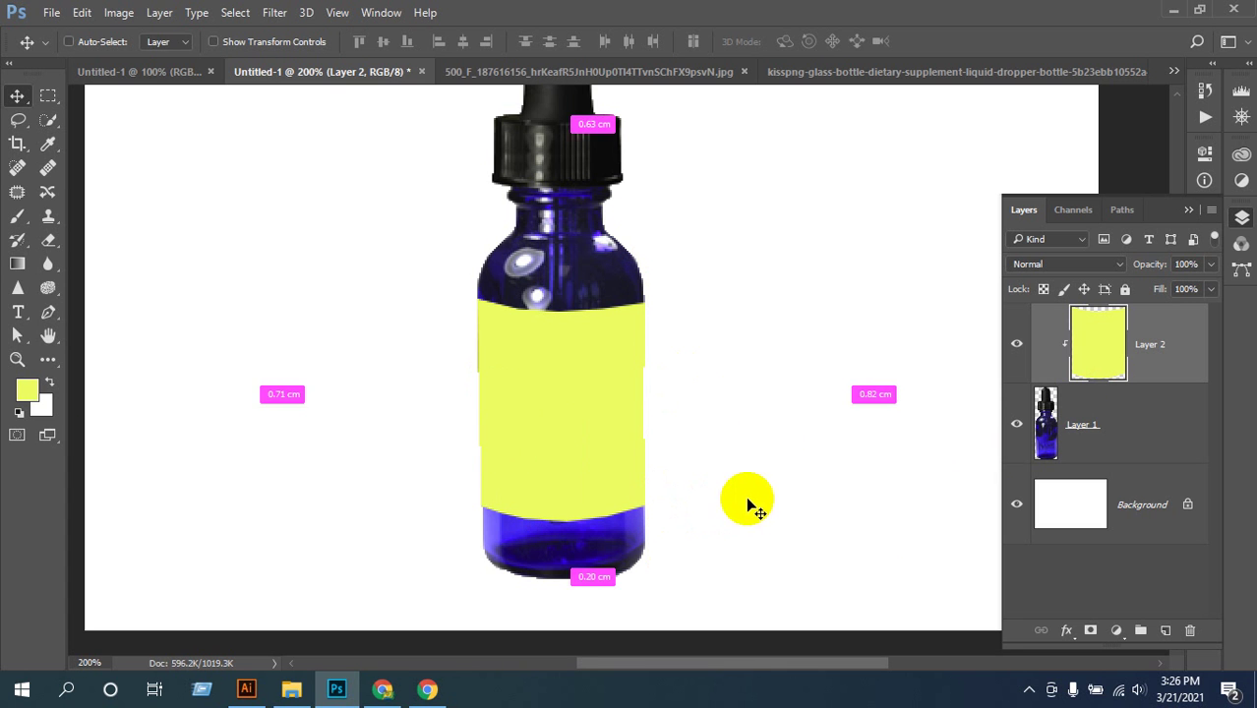
key(ctrl+alt+g)
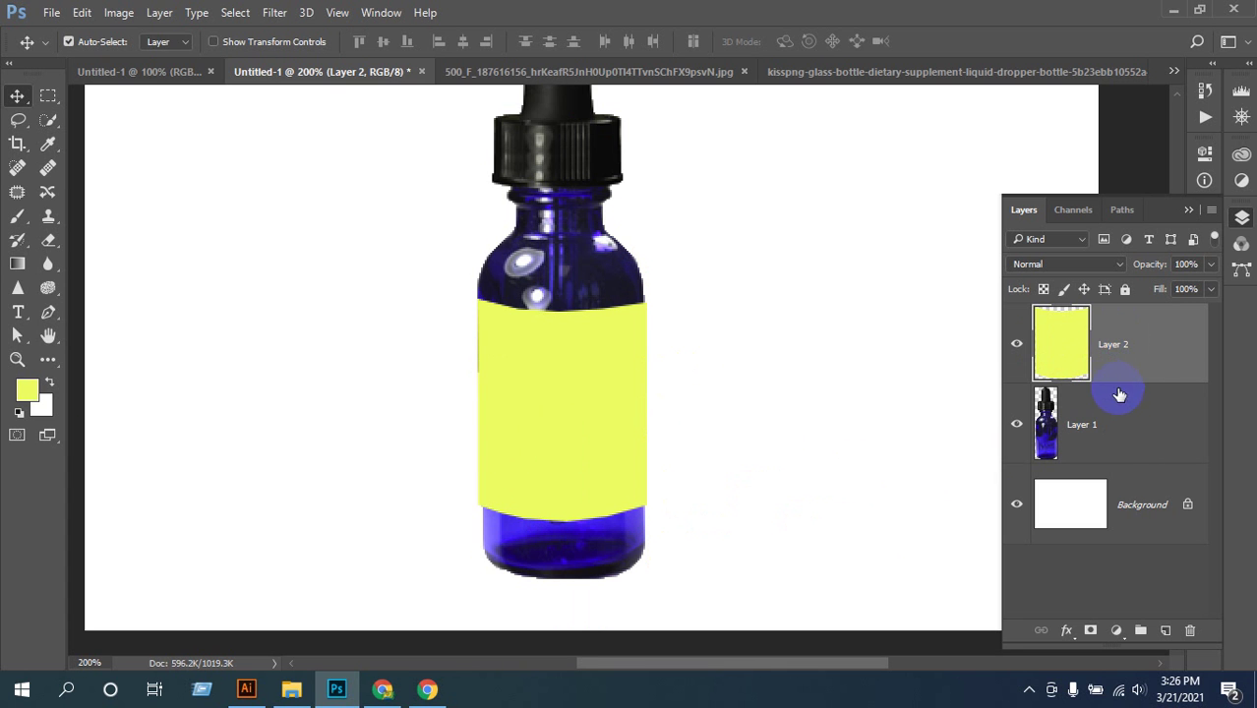
alt+click(1101, 377)
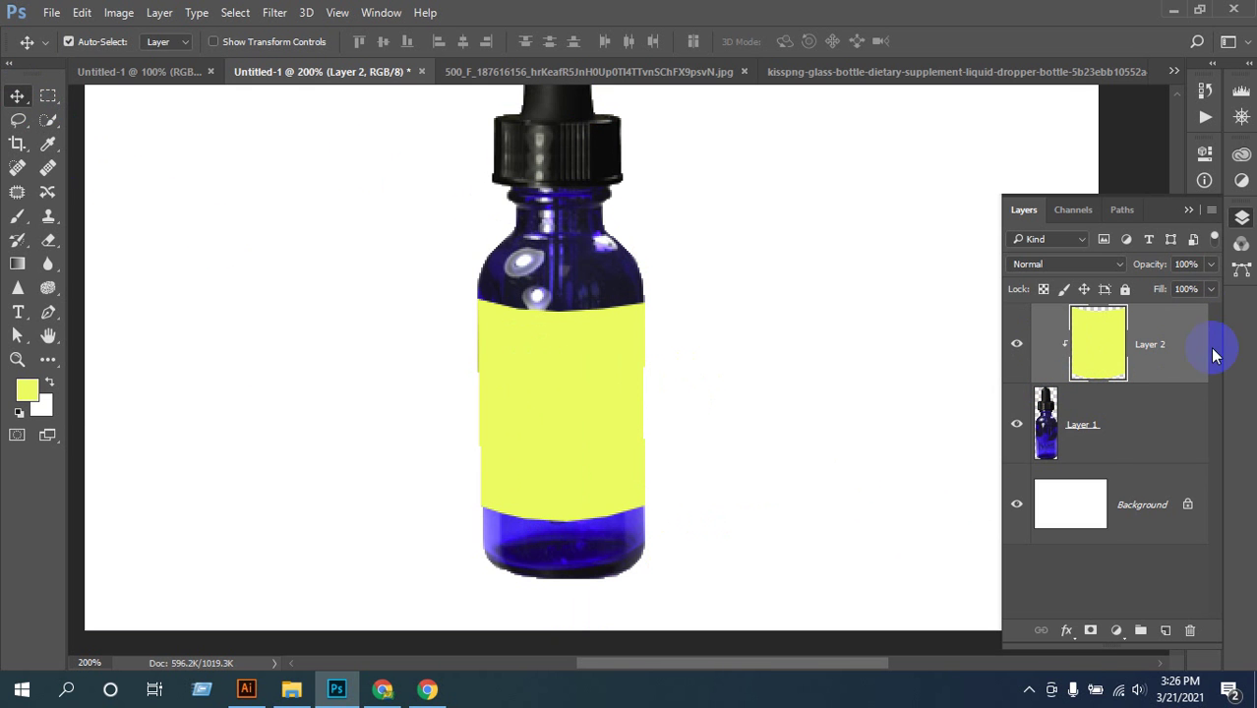
- Convert the clipped label on Layer 2 to a smart object and open its contents for editing
right_click(1103, 359)
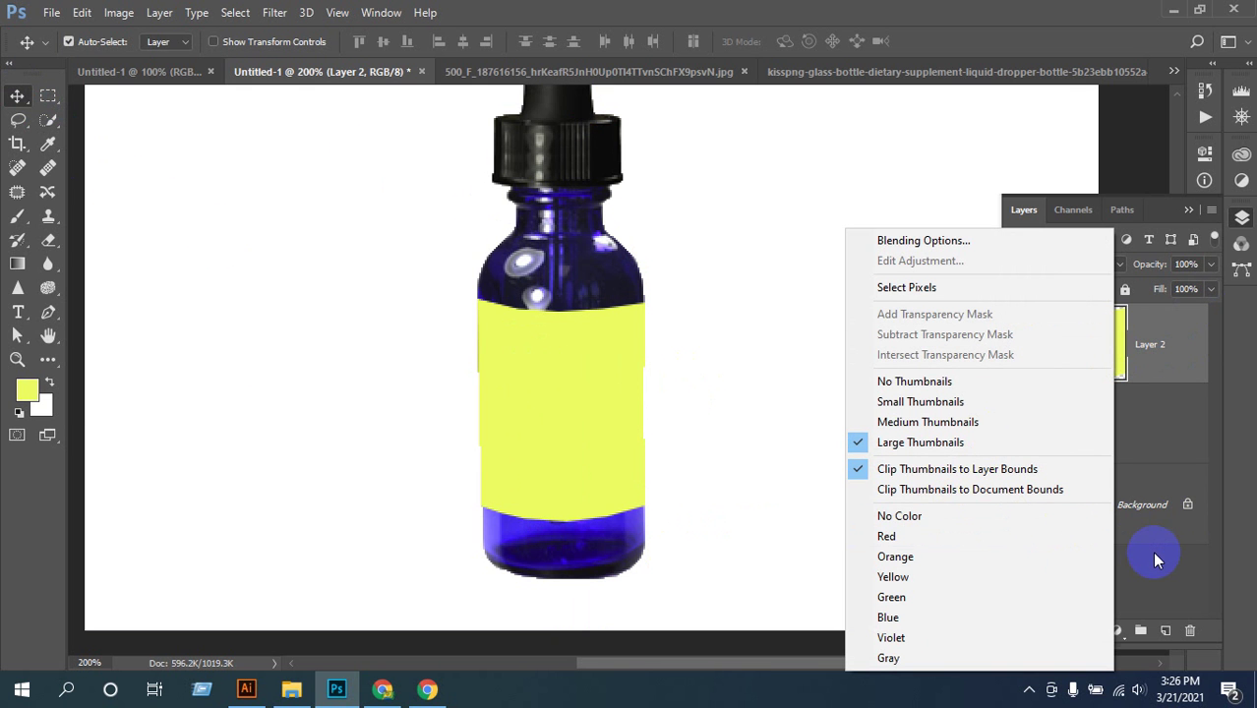
click(1168, 408)
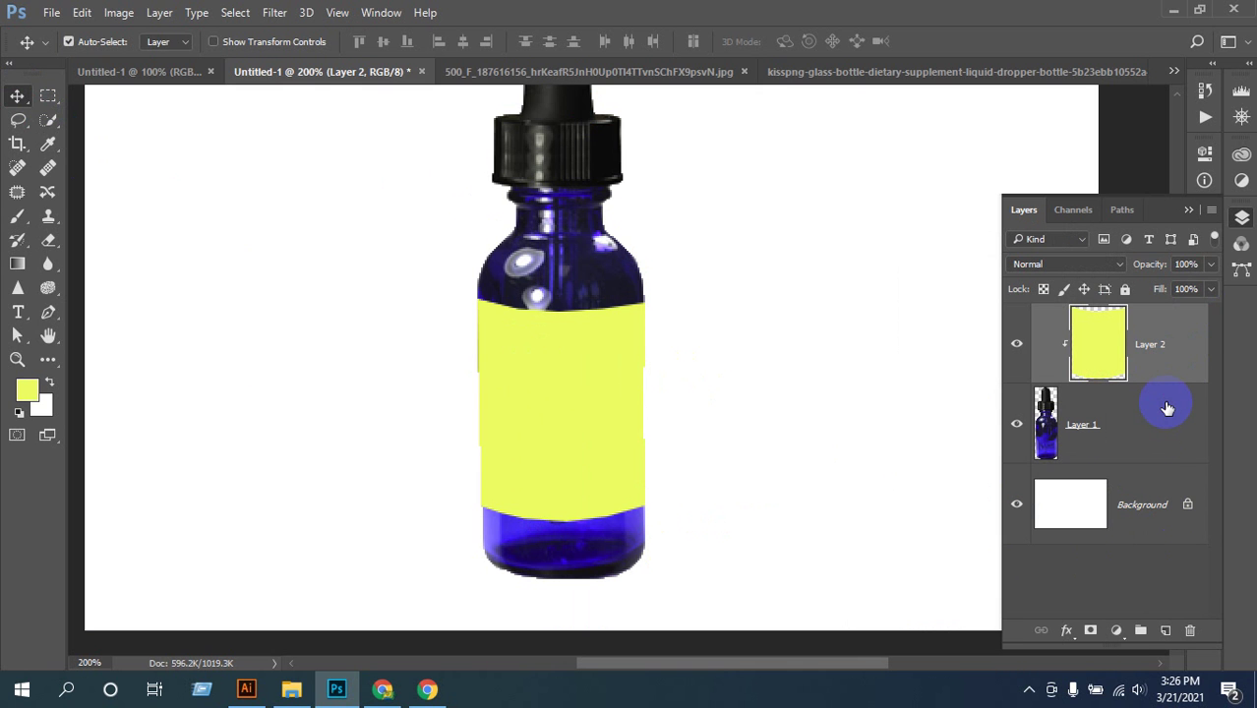
right_click(1101, 364)
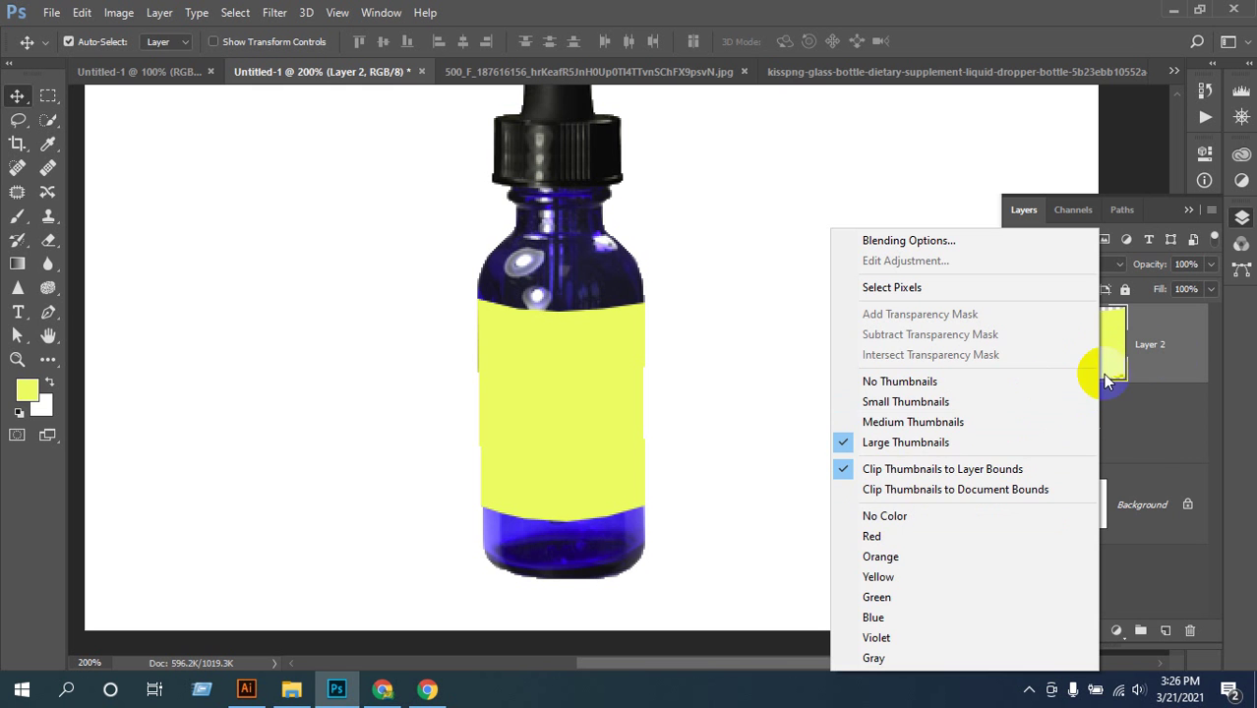
click(1168, 351)
right_click(1167, 347)
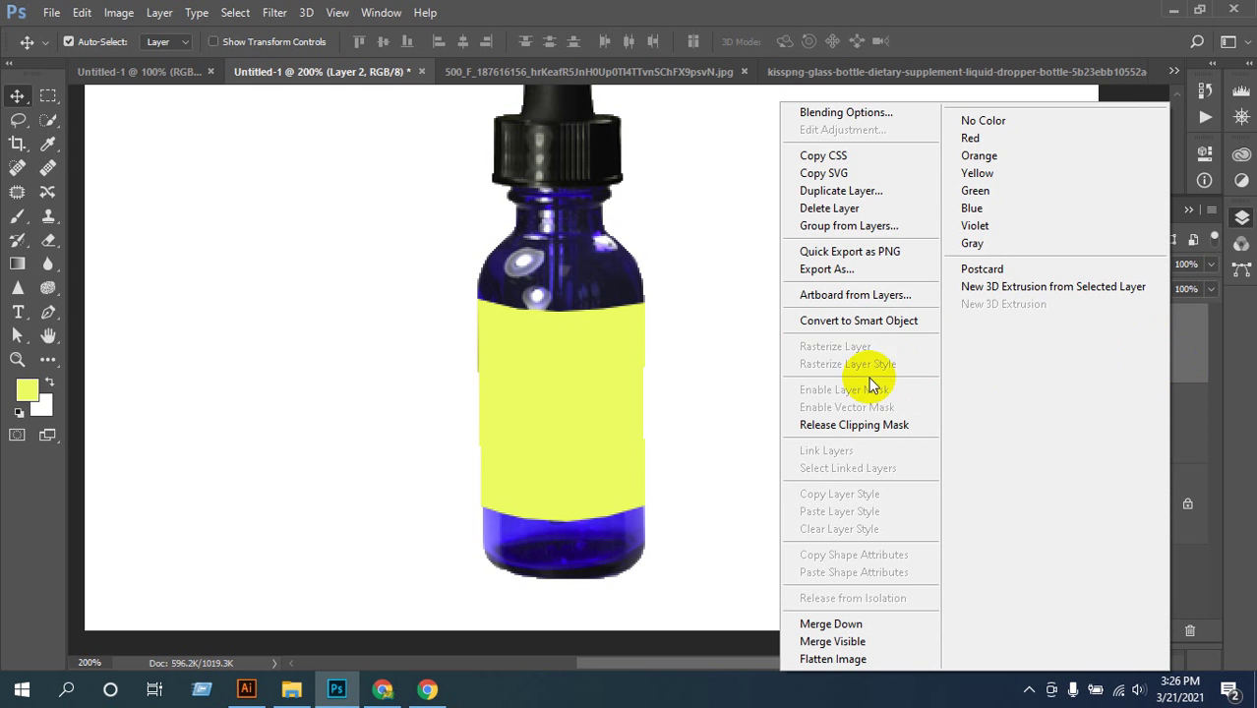
click(874, 328)
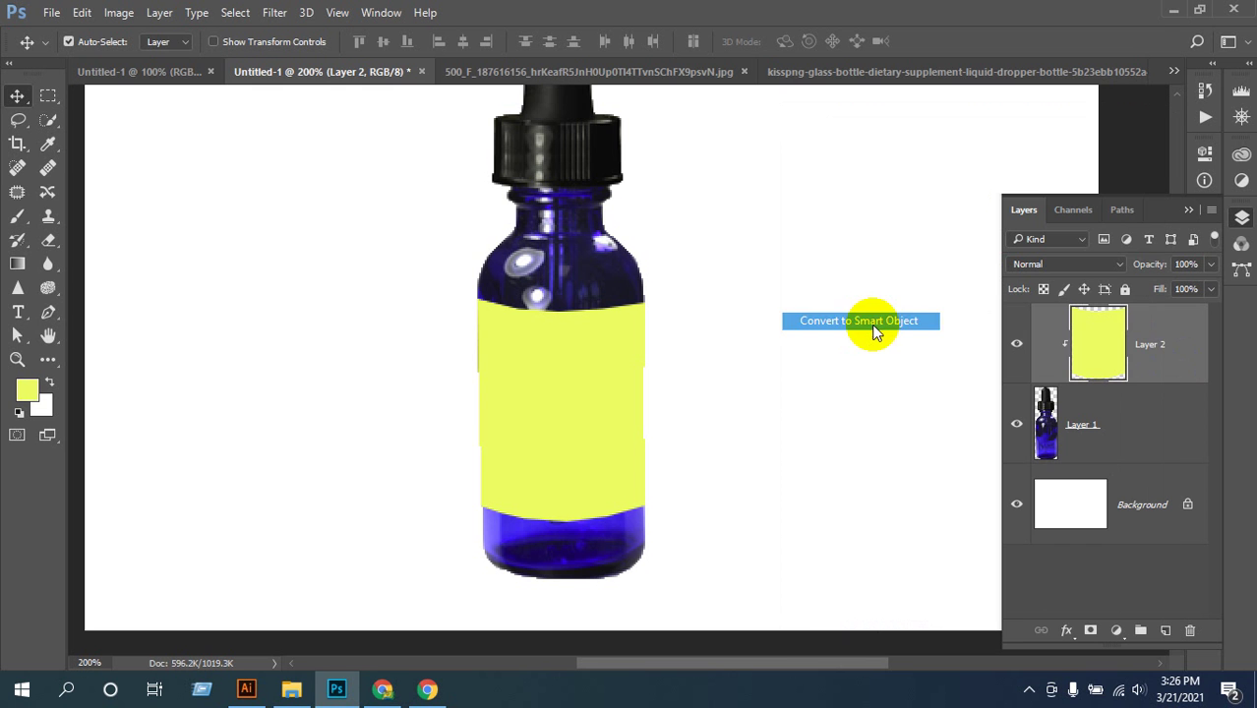
double_click(1094, 341)
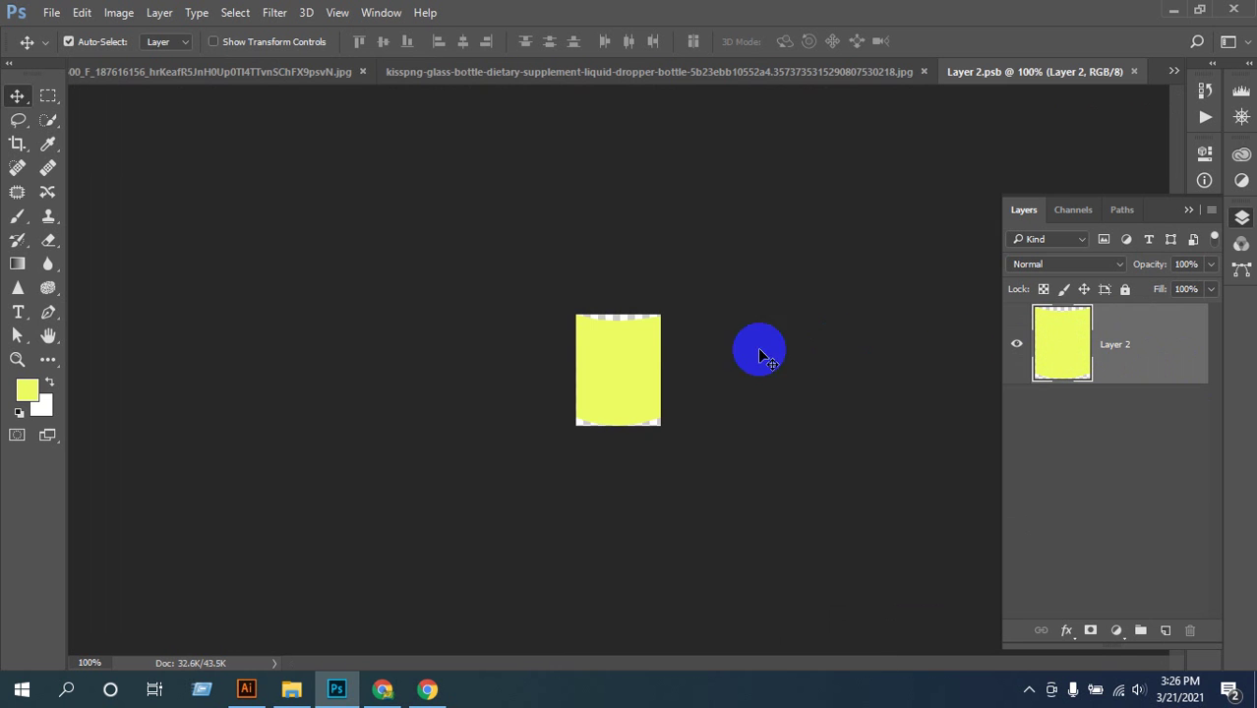
key(ctrl+plus)
key(ctrl+plus)
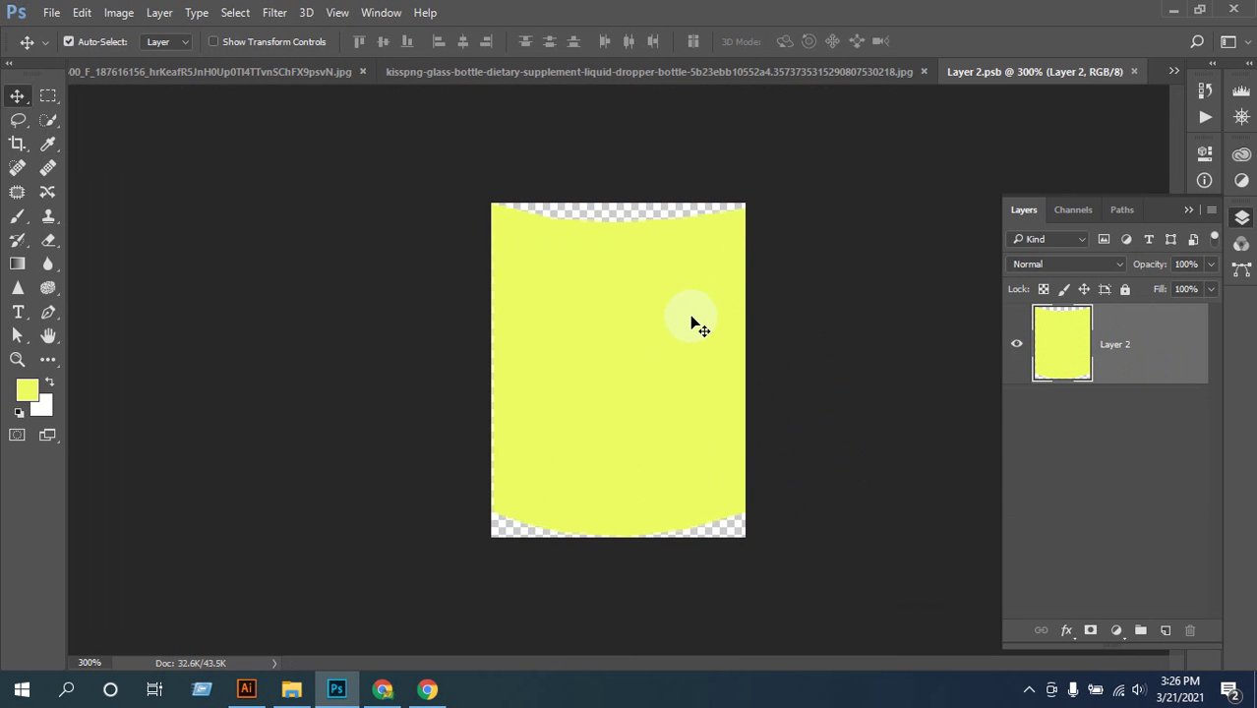
key(ctrl)
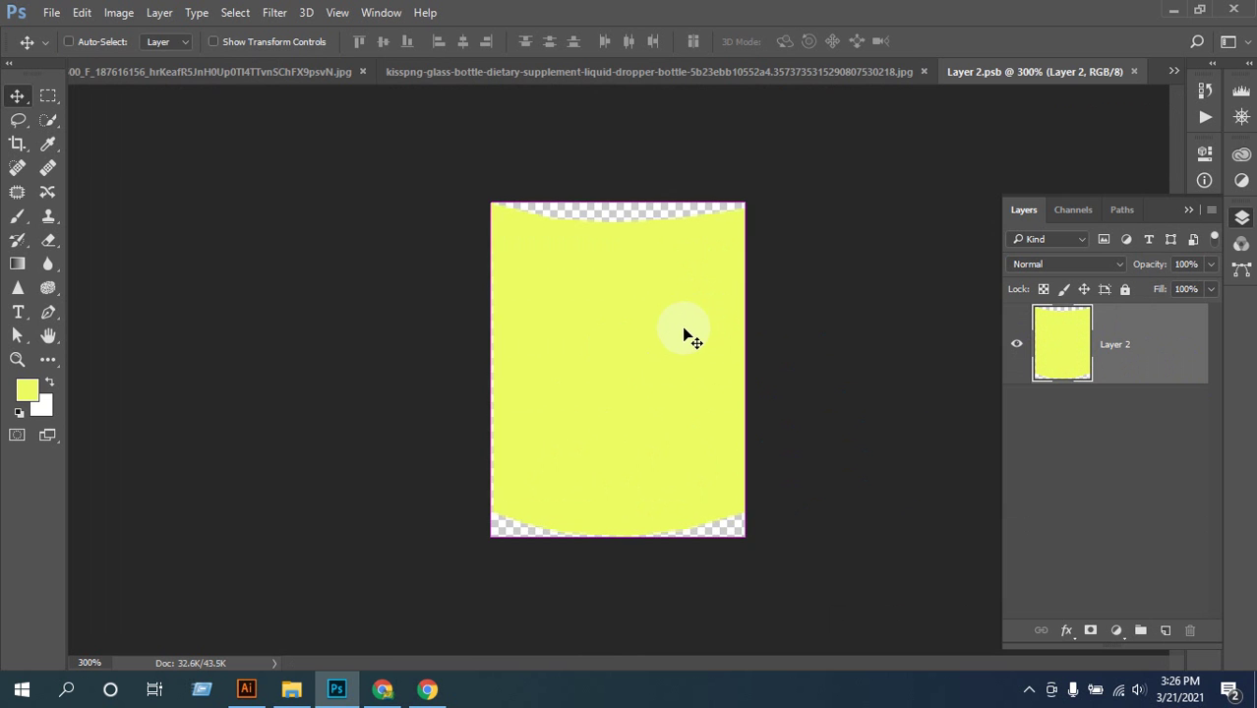
click(742, 73)
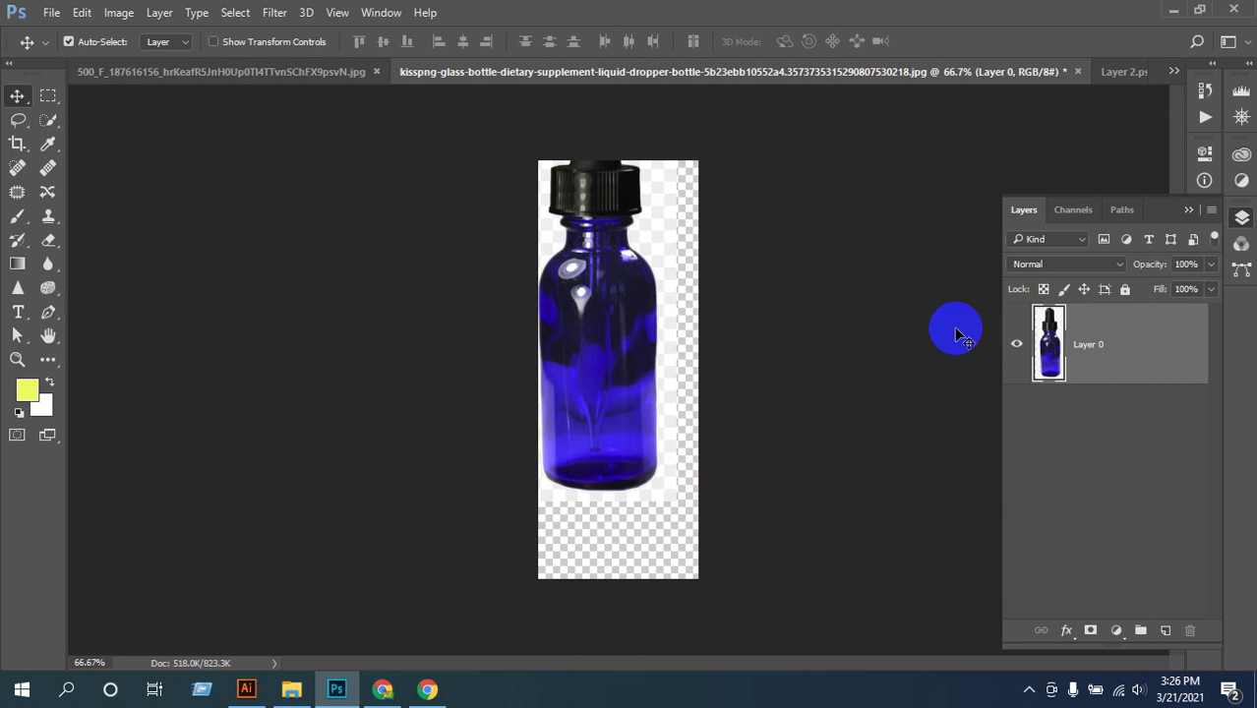
drag(1045, 349, 1072, 334)
right_click(1073, 334)
click(1122, 392)
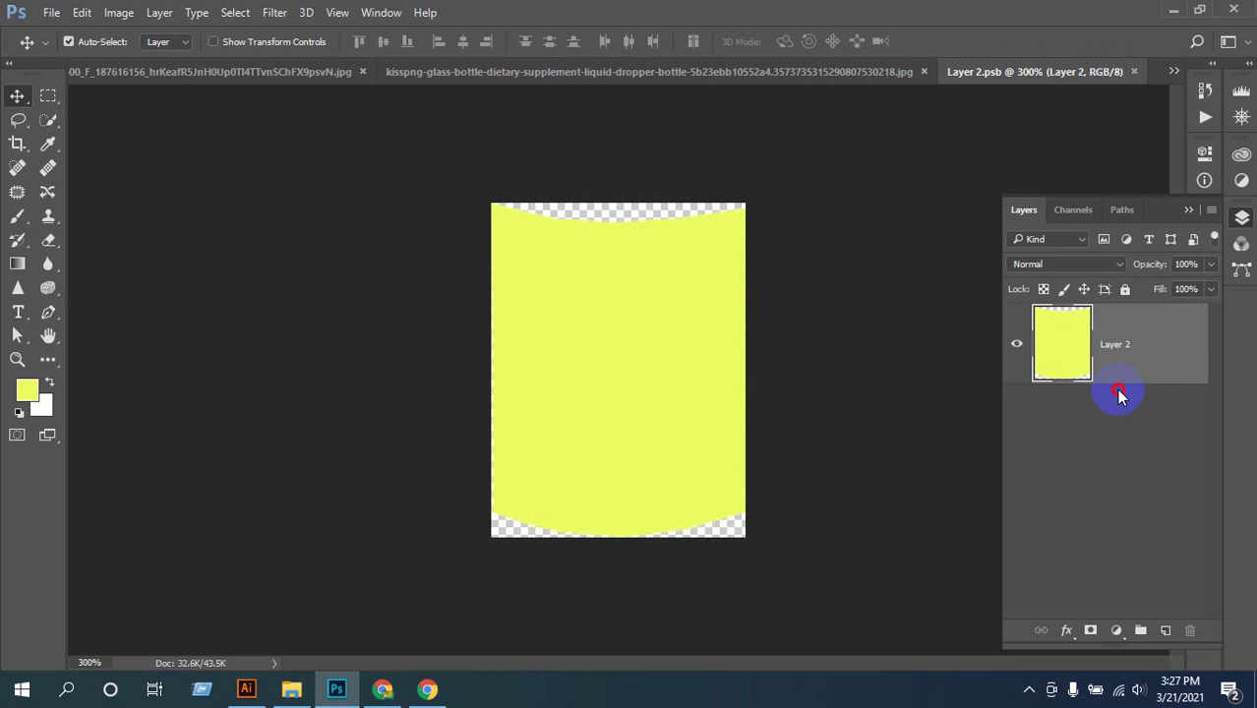
- Convert the yellow layer inside Layer 2.psb to a smart object and switch to the kisspng dropper bottle document
right_click(1116, 337)
click(838, 322)
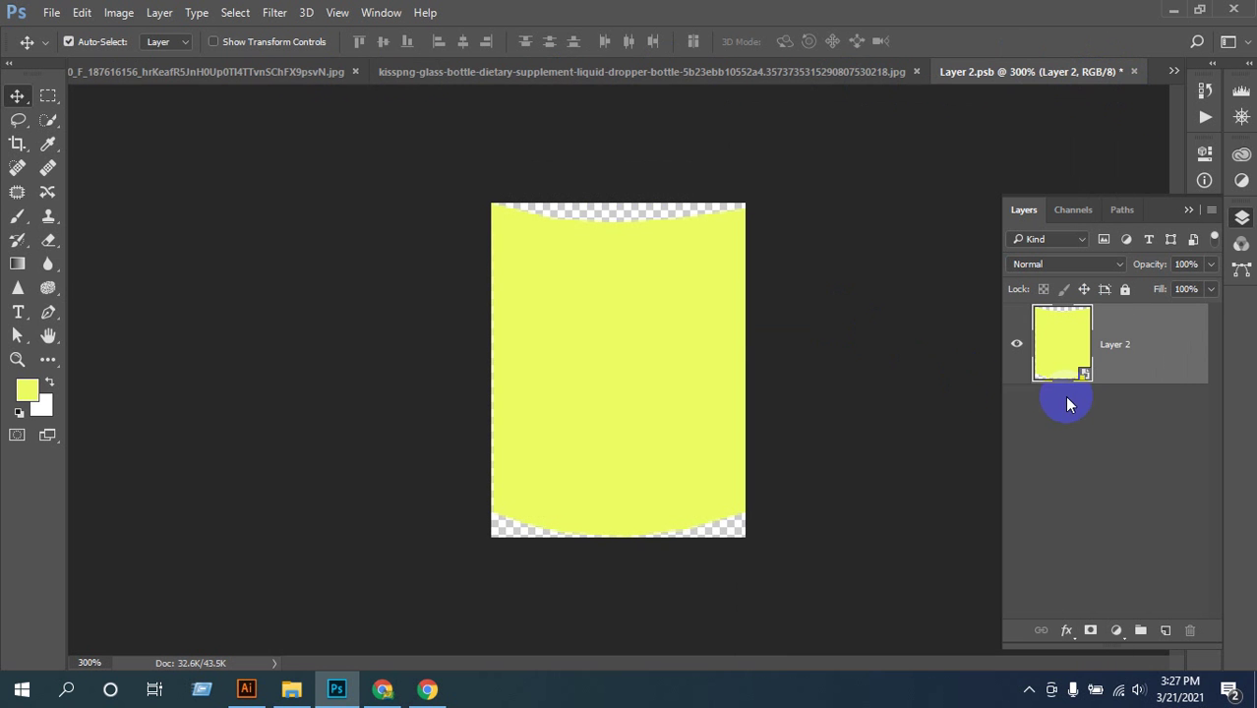
click(769, 73)
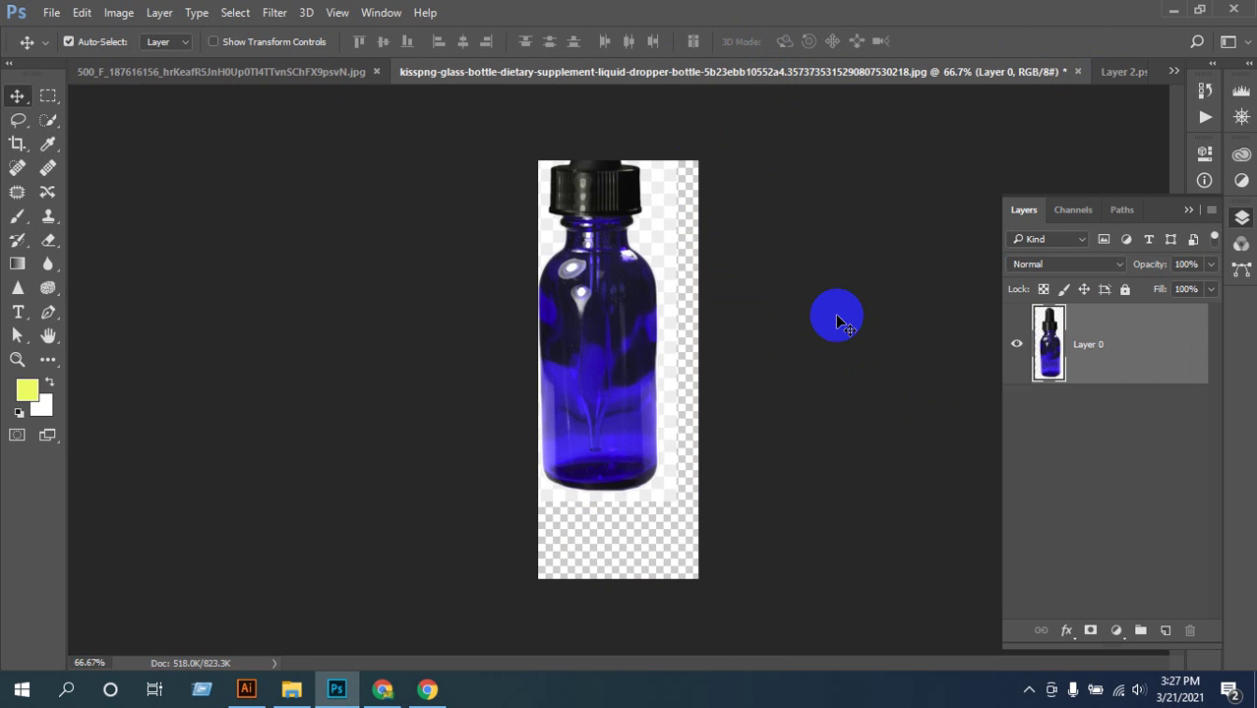
- Close the living-room photo, Layer 2.psb and the kisspng dropper bottle document without saving their changes
click(315, 77)
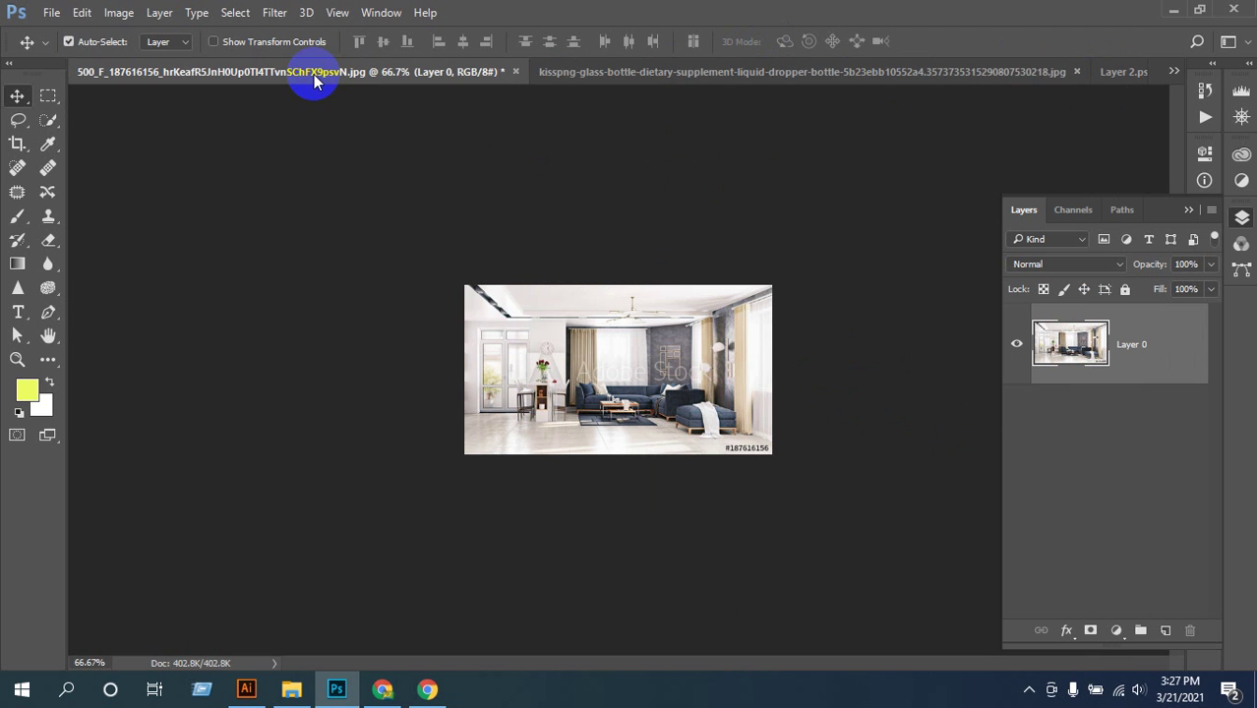
click(512, 75)
click(569, 271)
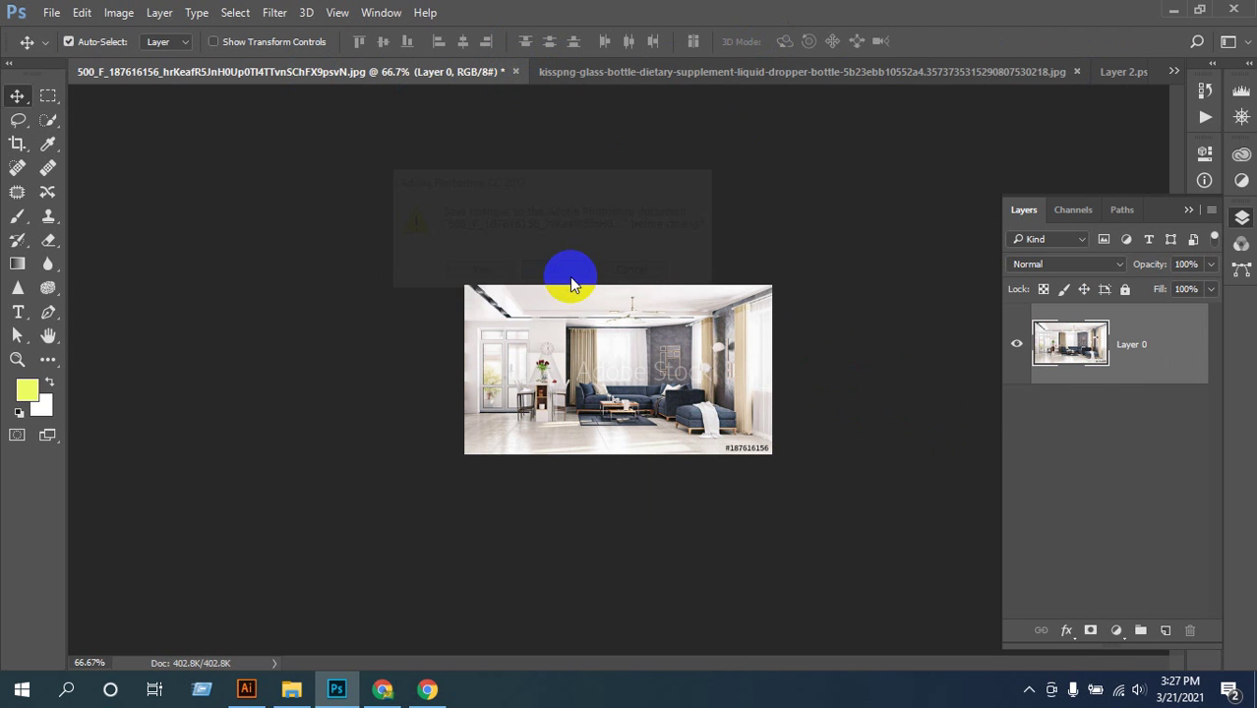
click(1129, 75)
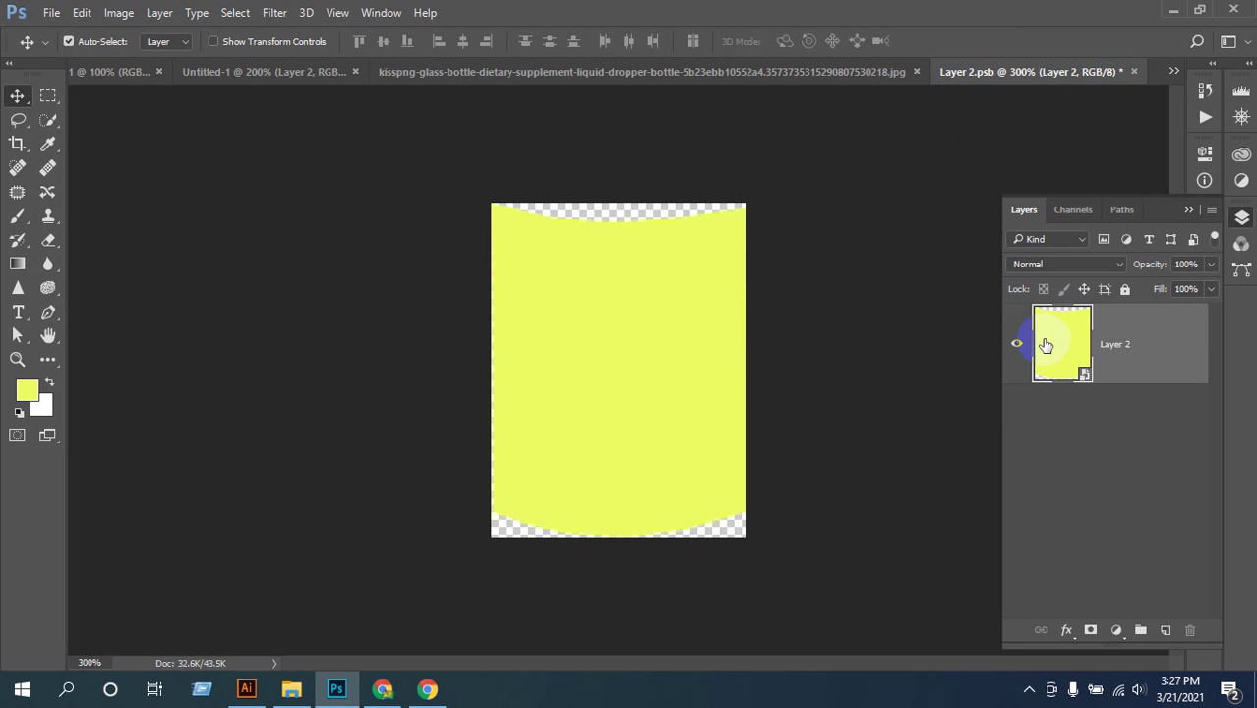
click(1133, 73)
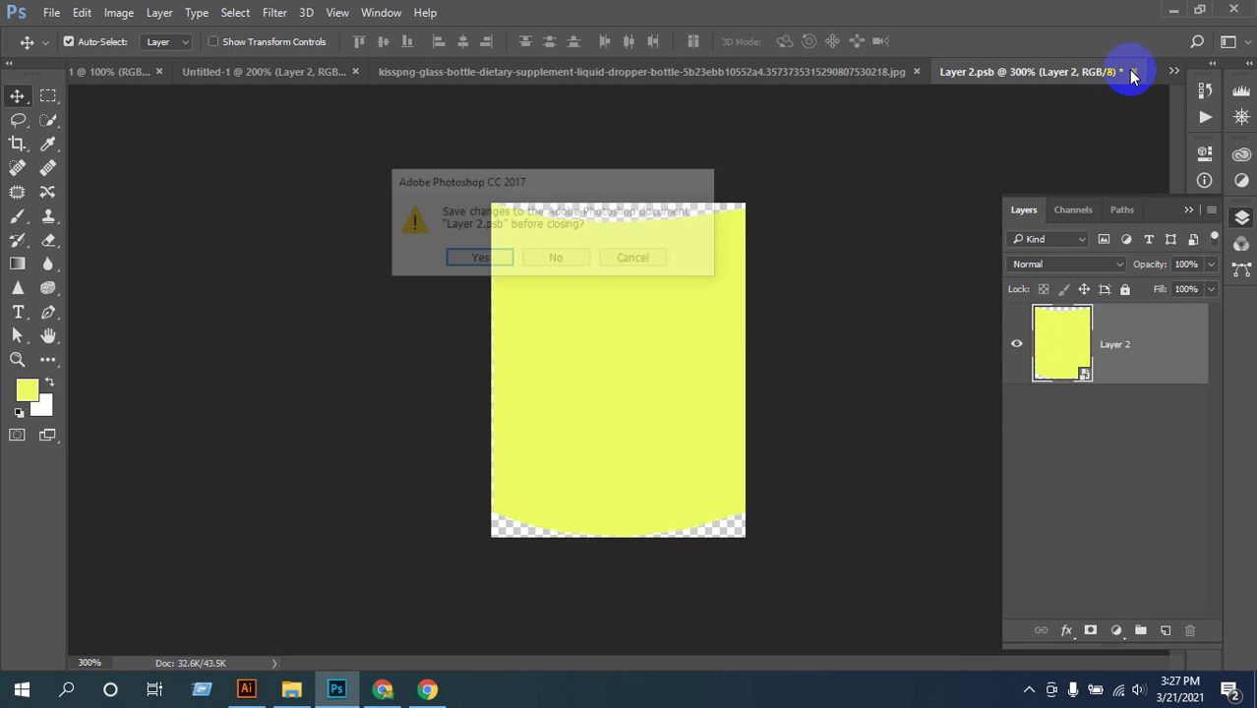
click(578, 260)
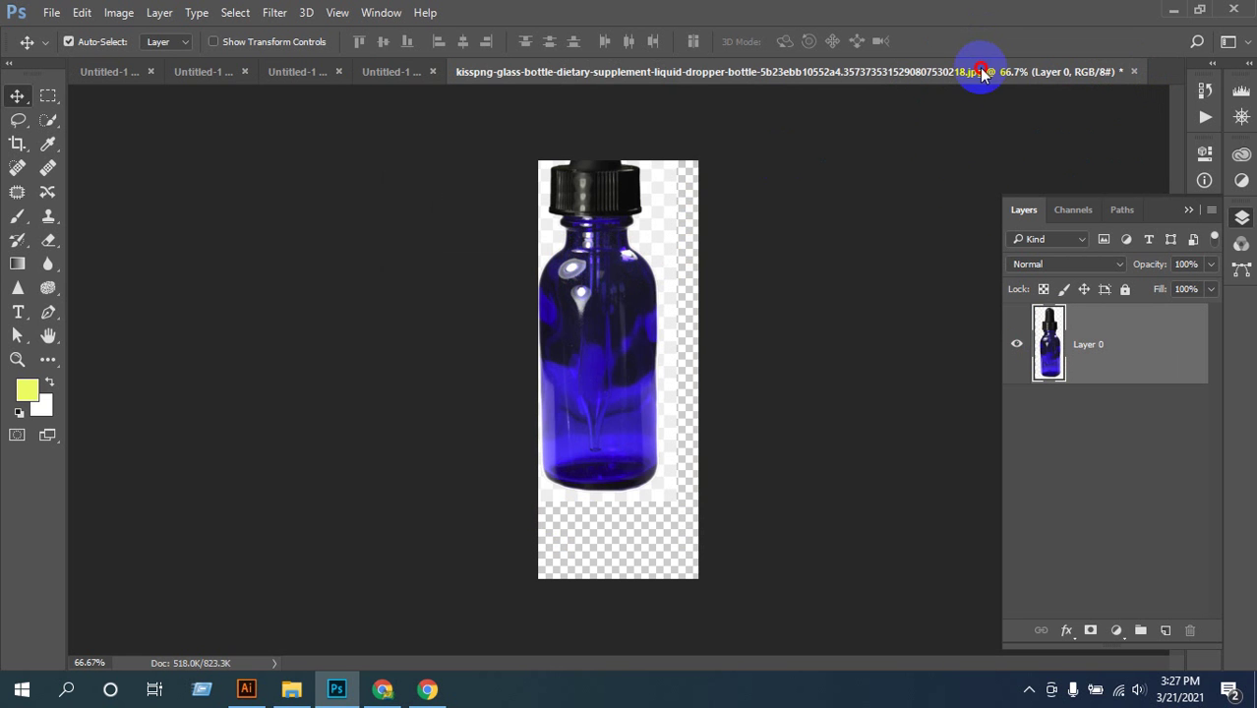
click(1133, 72)
click(556, 260)
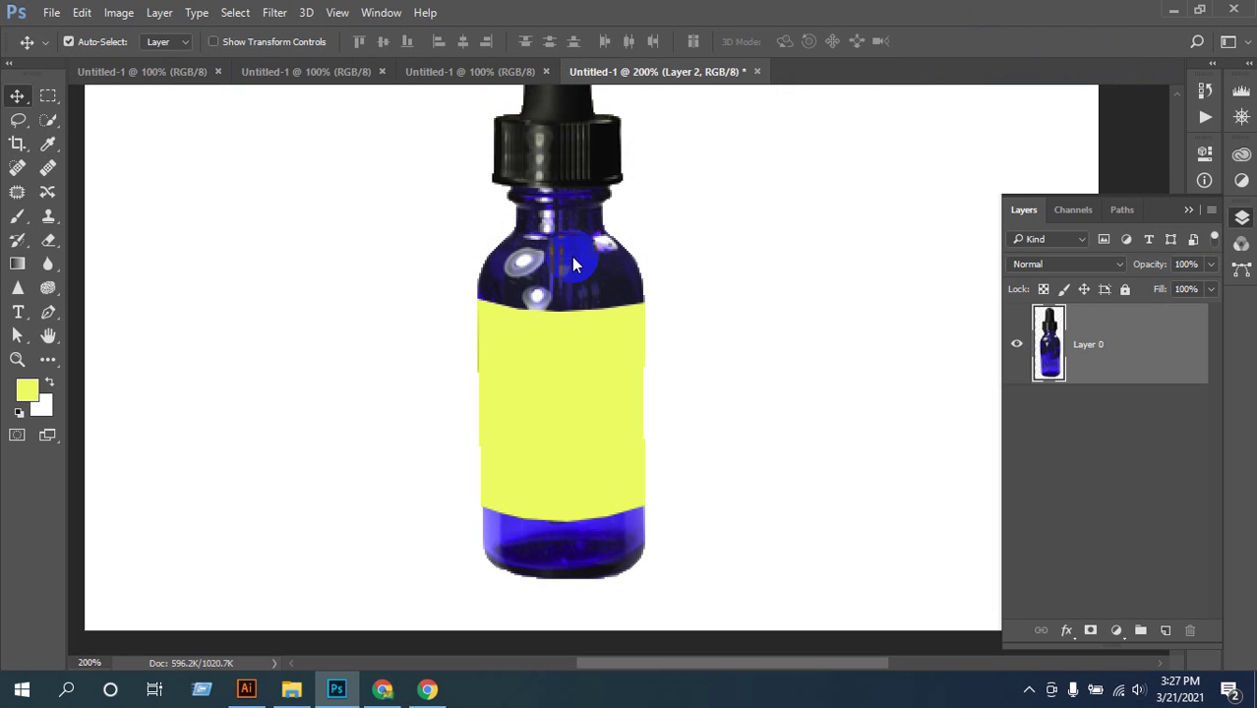
- Convert the clipped label on Layer 2 of the bottle document to a smart object again
right_click(1102, 376)
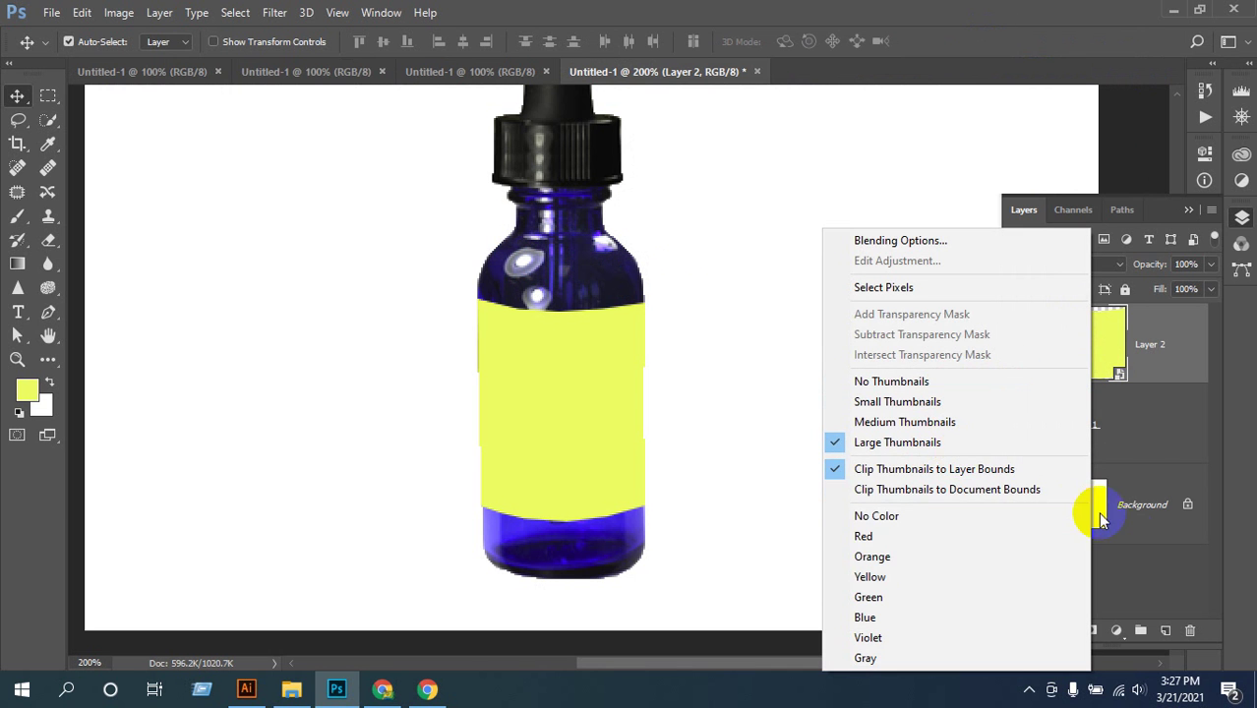
click(1168, 415)
right_click(1174, 356)
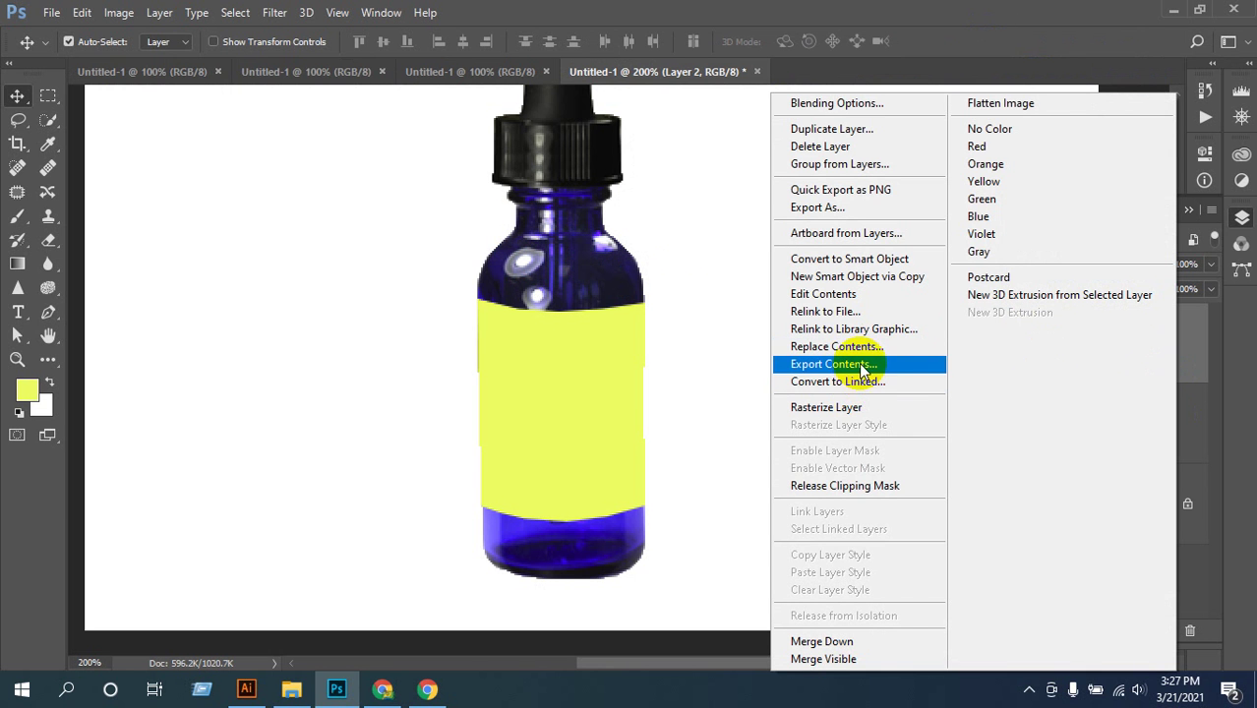
click(839, 261)
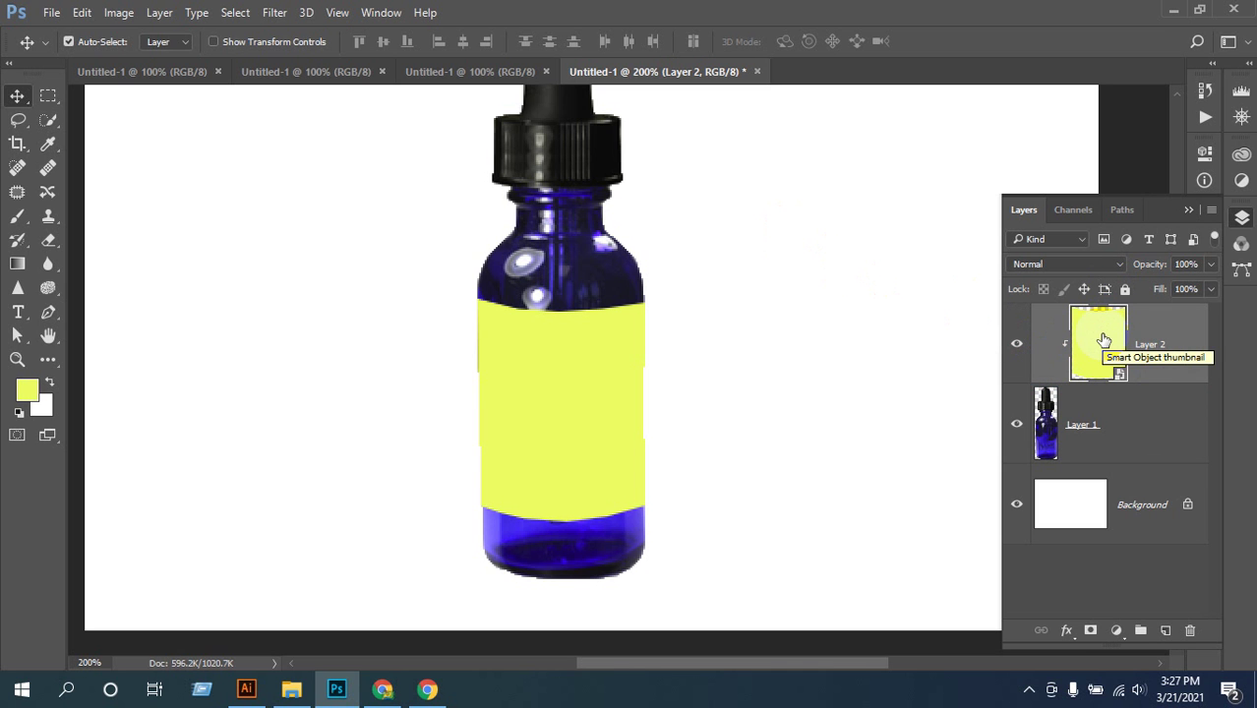
- Hide the Layer 2 label and try a rectangular marquee selection over the bottle's body on a new layer
click(1165, 634)
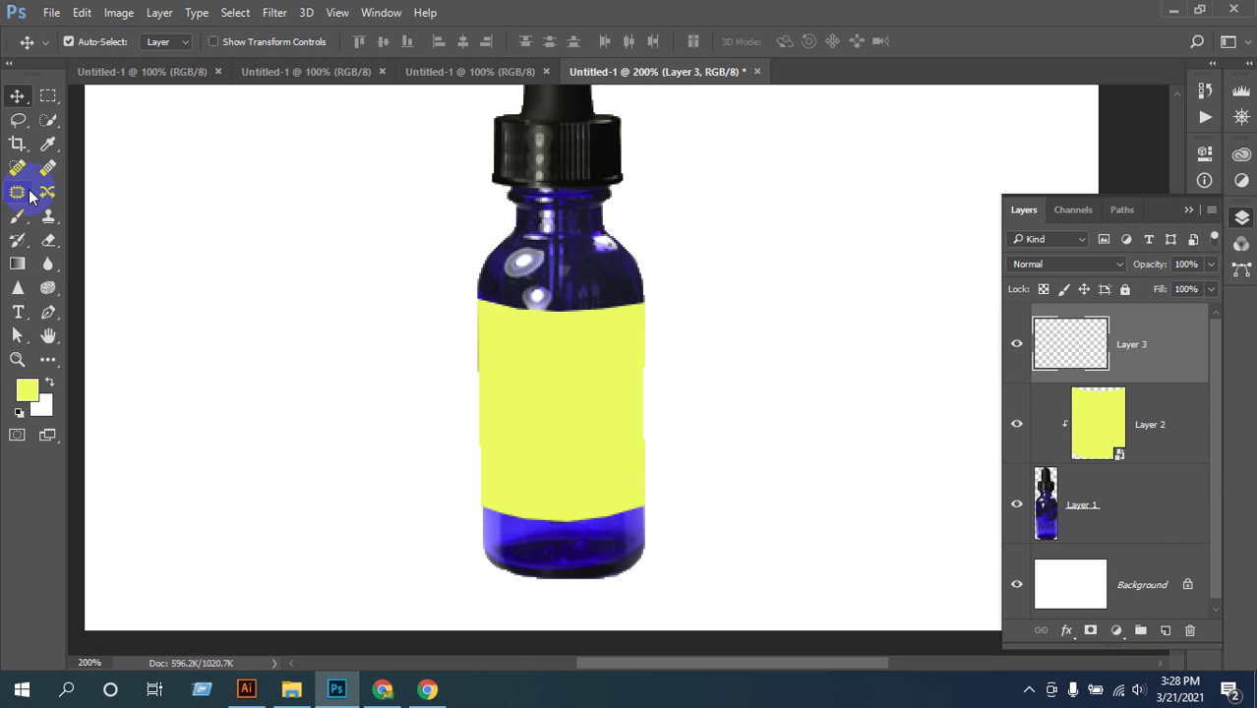
click(47, 95)
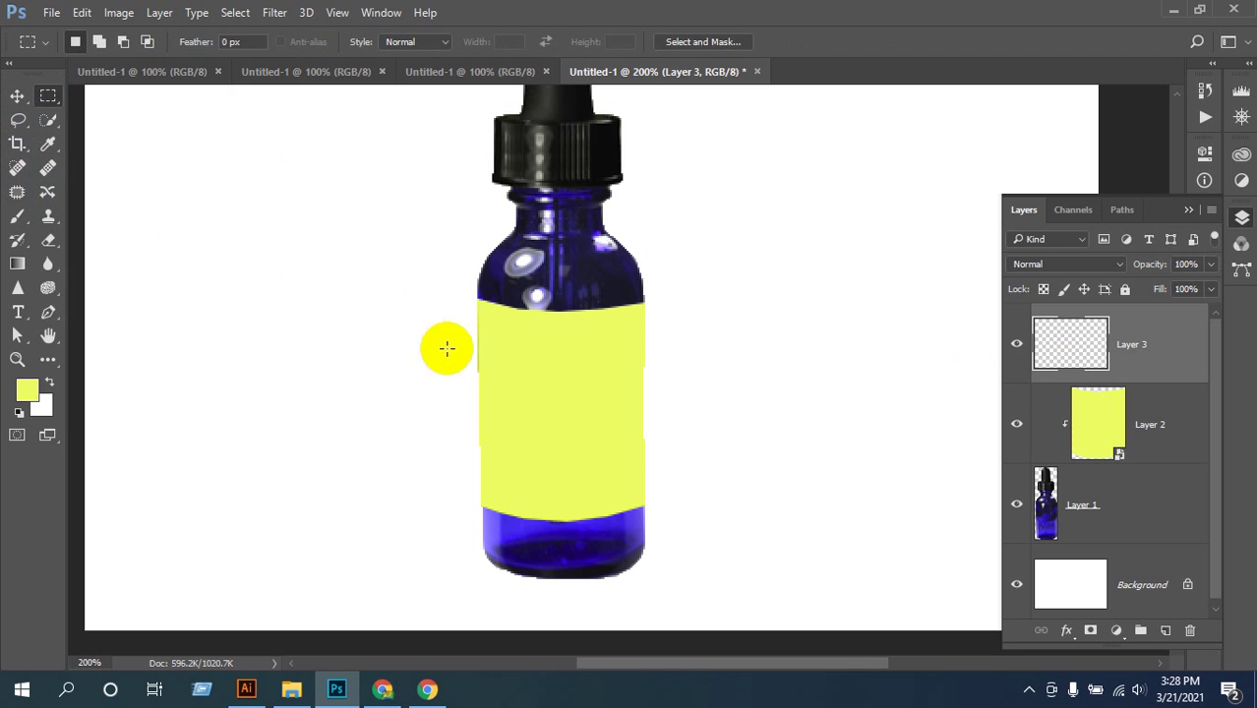
click(1017, 423)
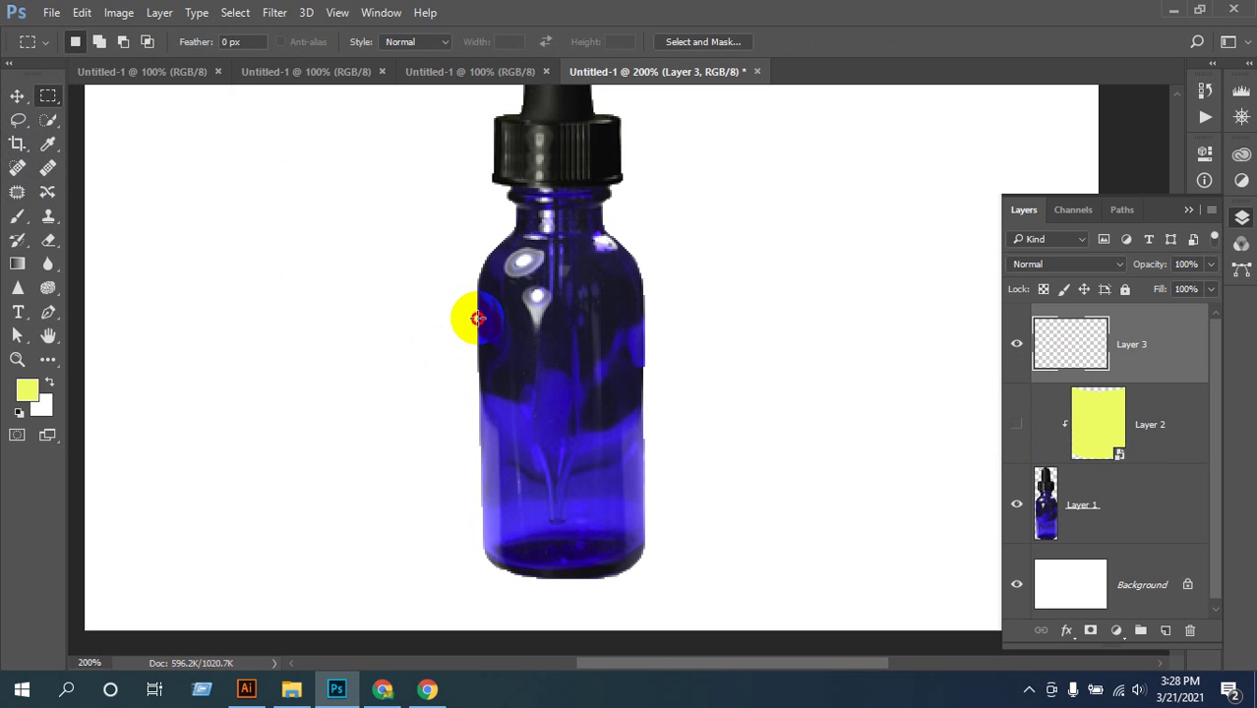
drag(477, 317, 641, 505)
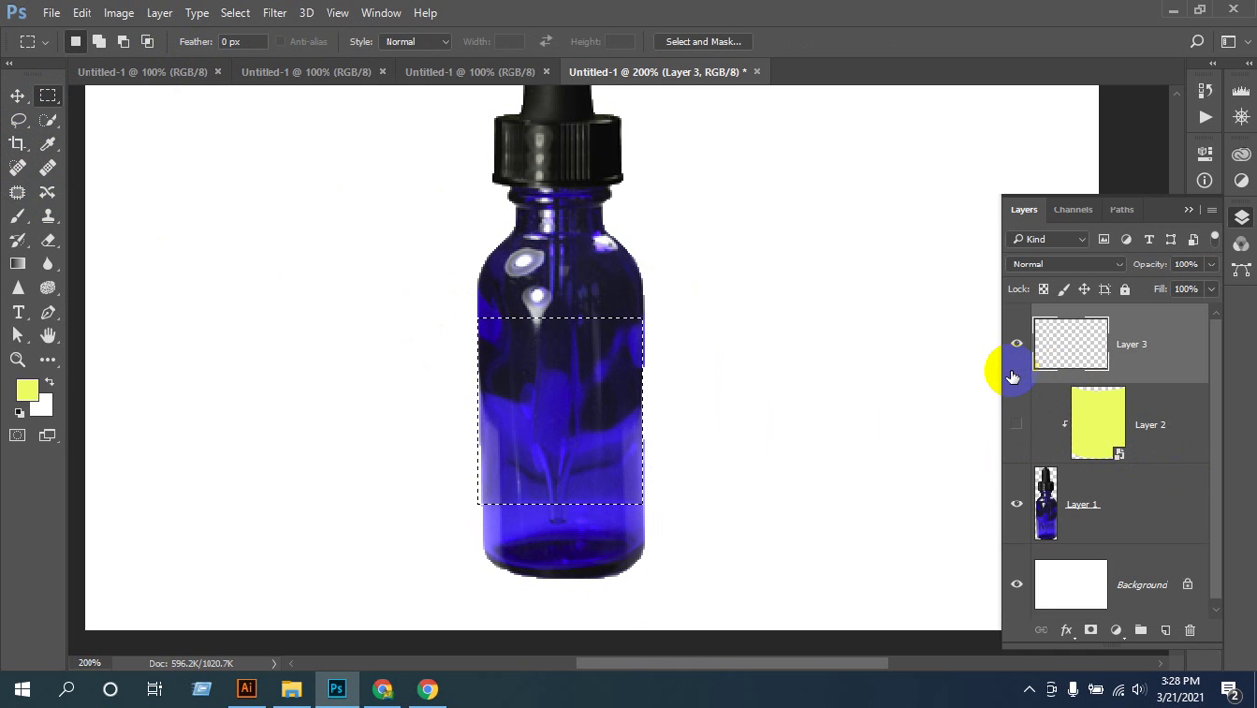
key(ctrl+d)
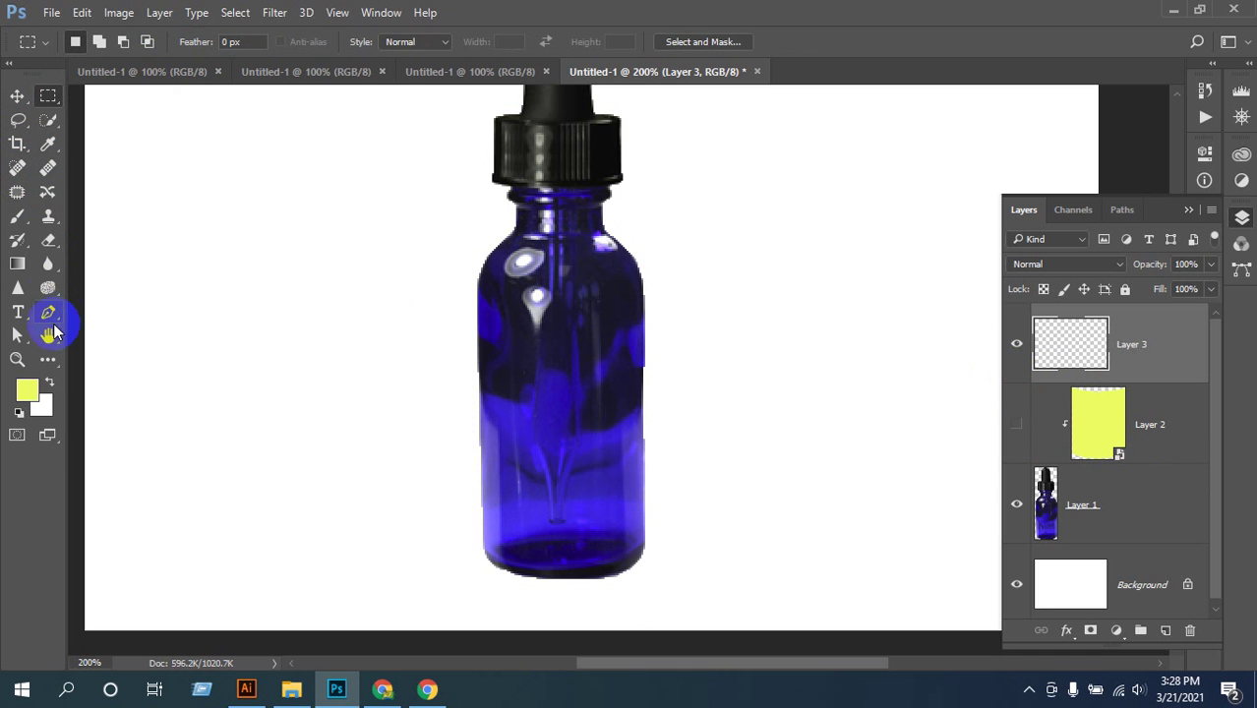
- Draw a yellow rectangle shape about 91 by 102 px over the bottle's body and set its stroke width to 0 px
click(57, 364)
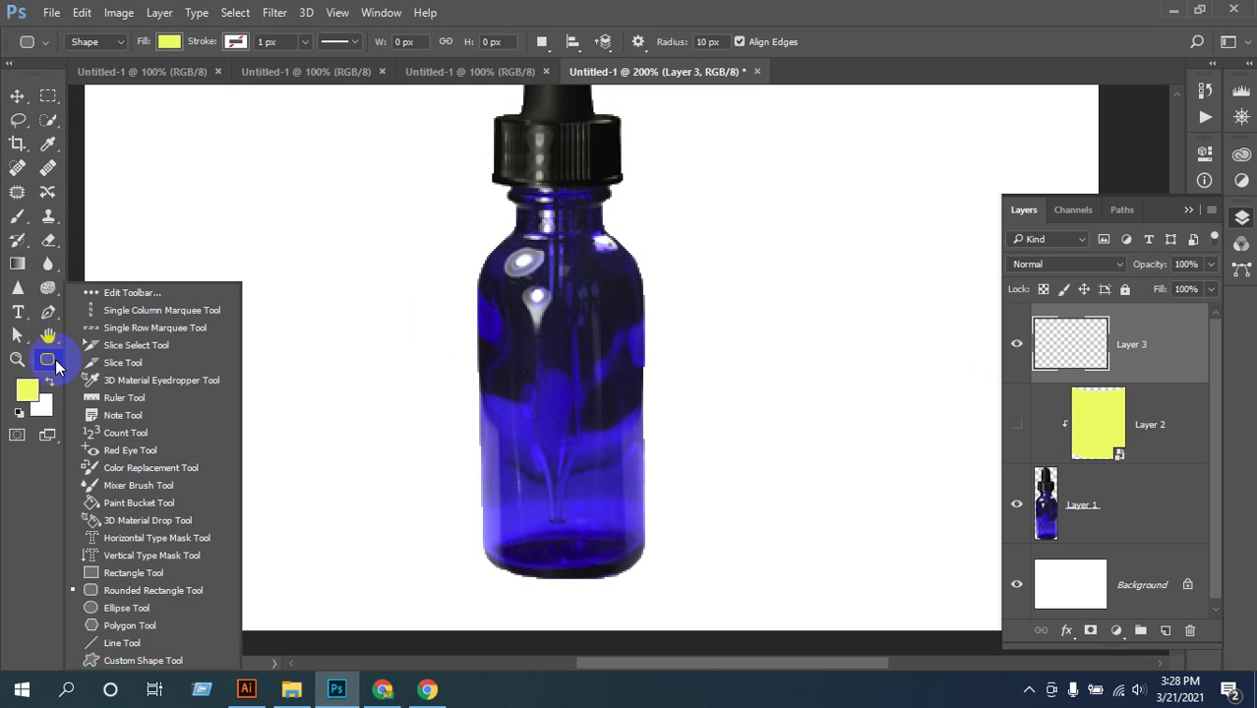
click(108, 574)
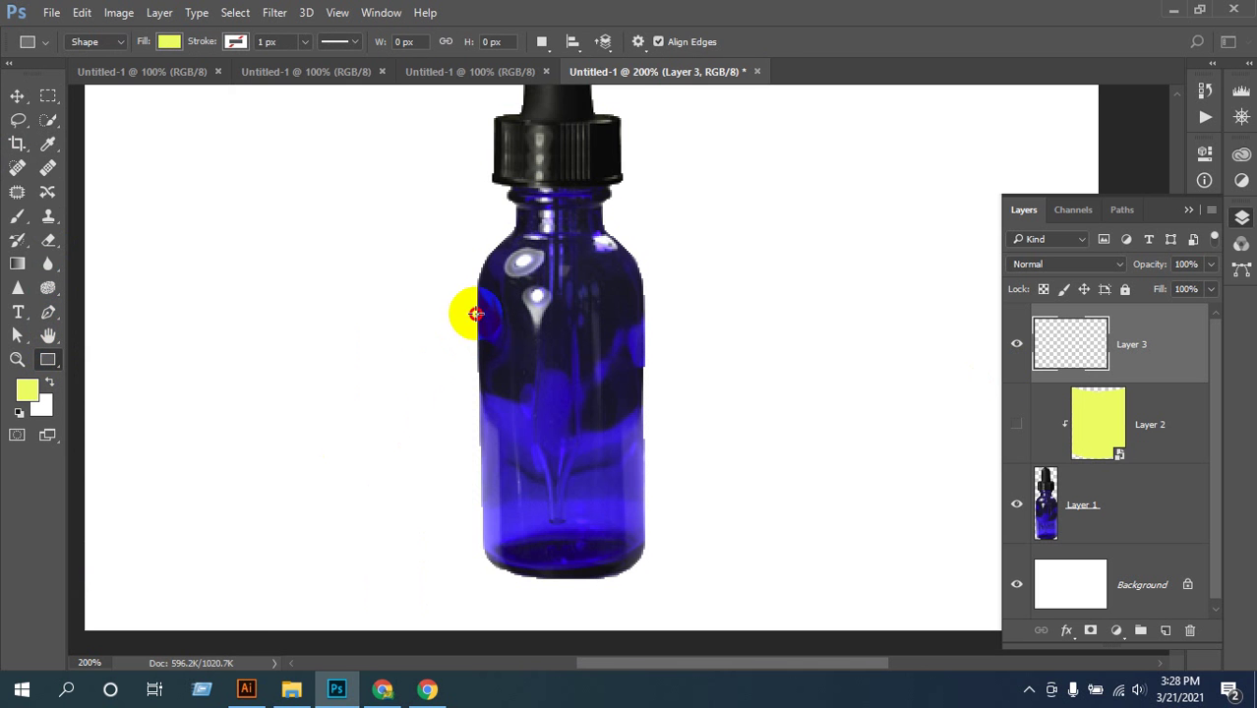
drag(475, 314, 643, 501)
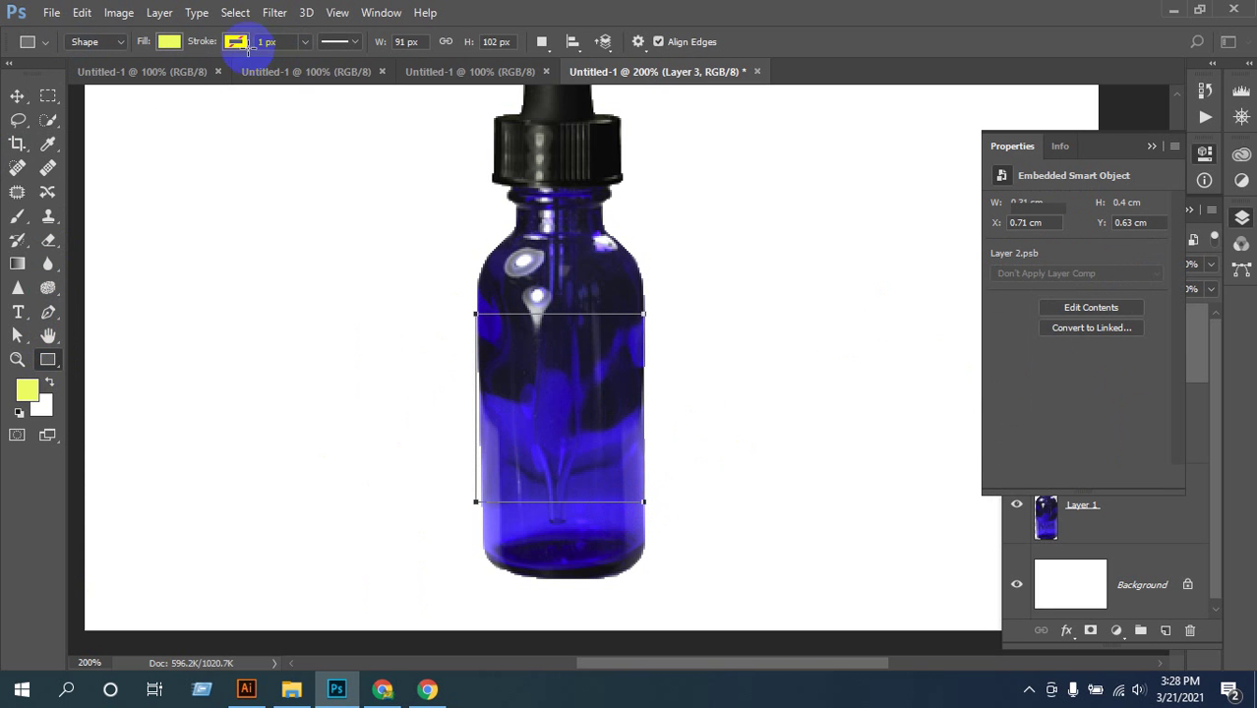
click(303, 43)
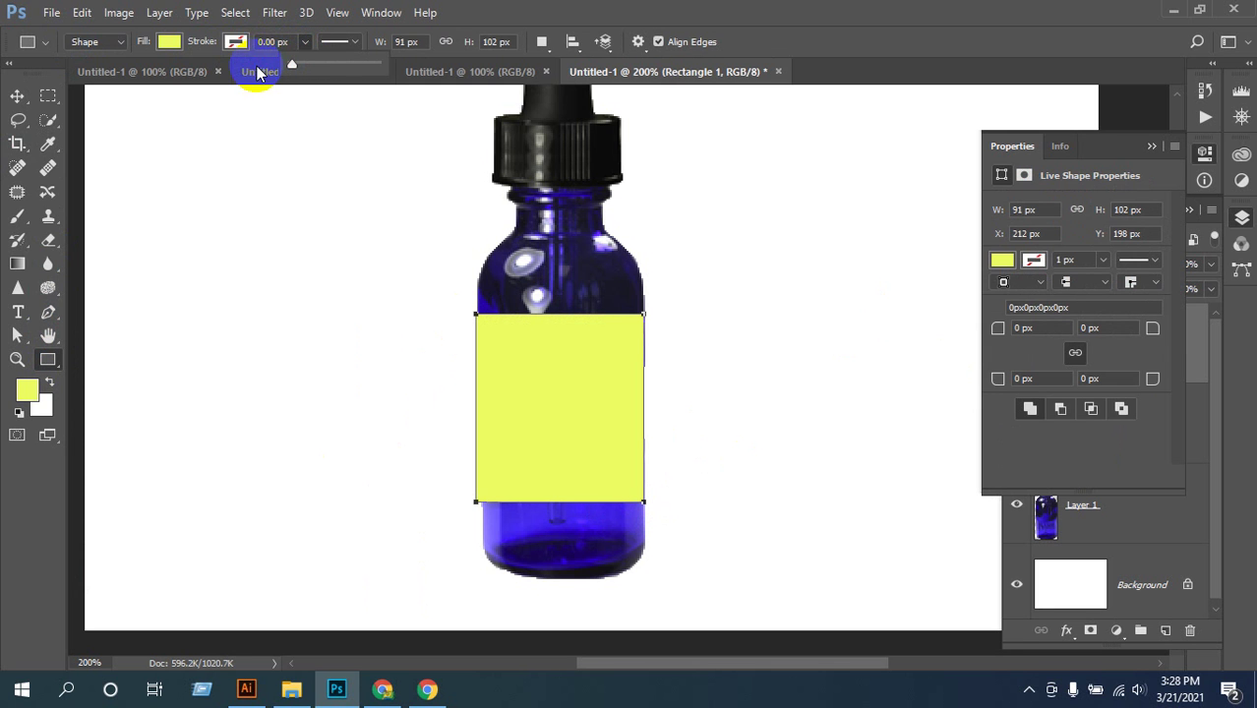
drag(256, 66, 257, 66)
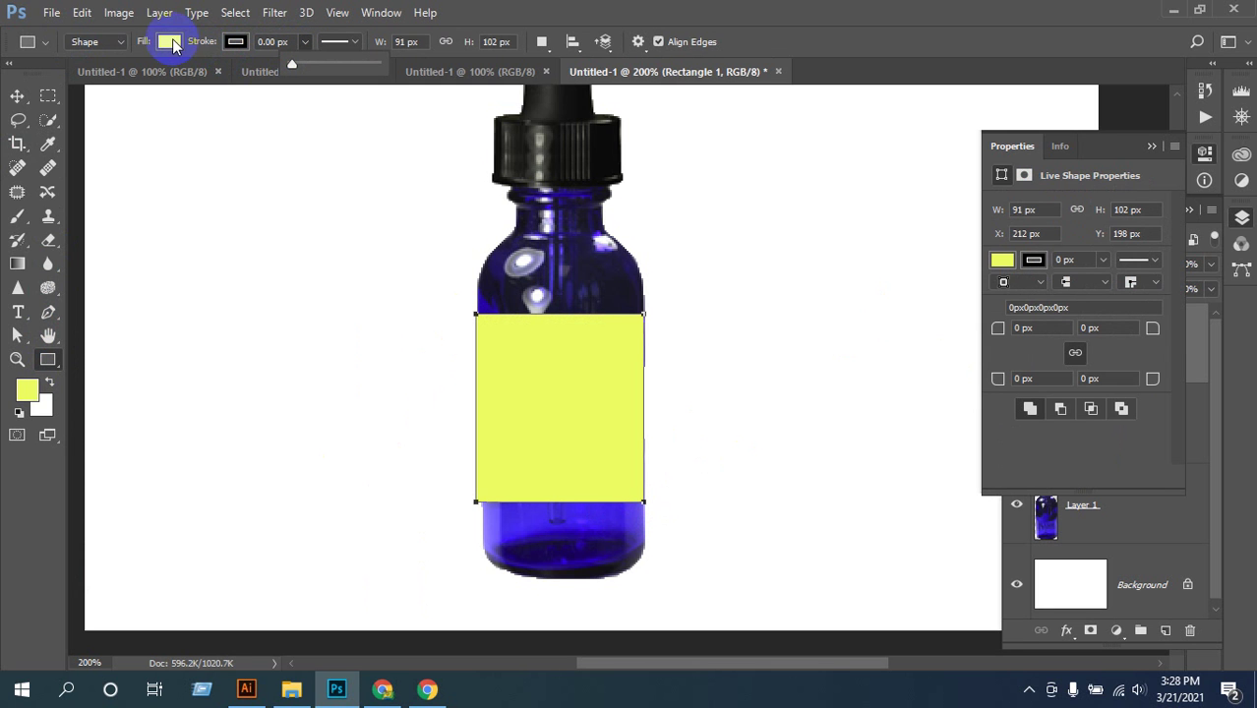
click(44, 364)
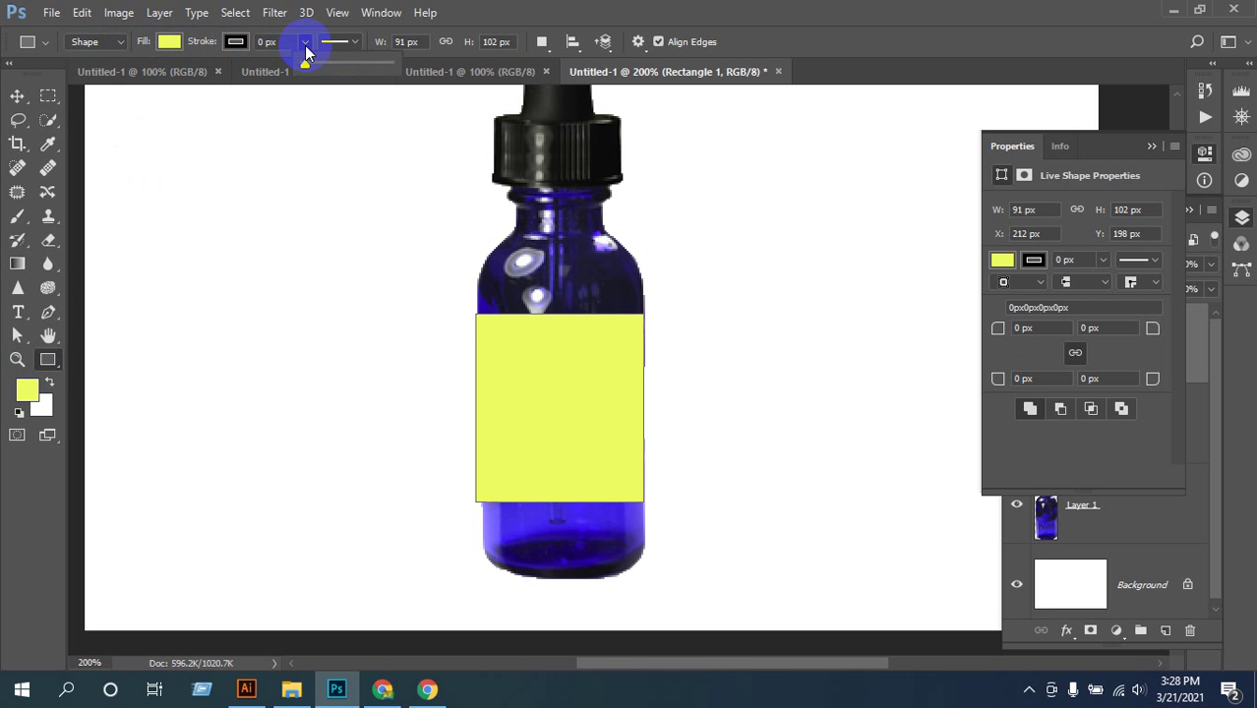
click(200, 45)
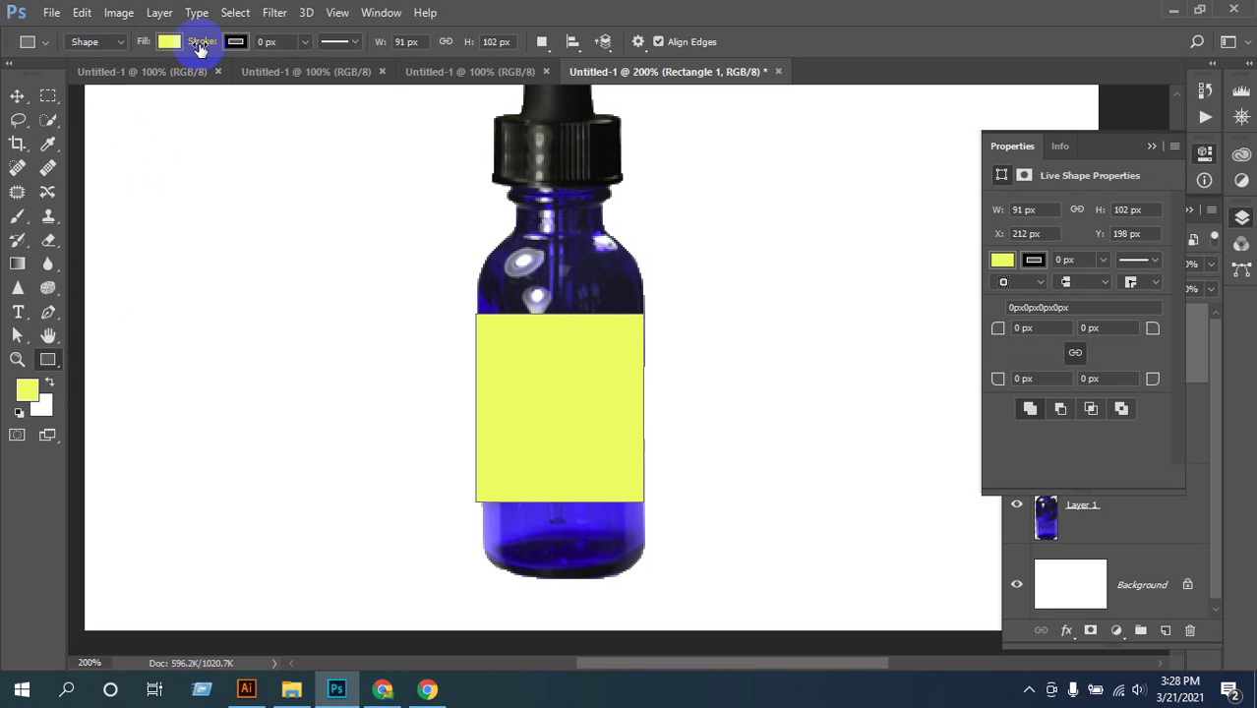
- Collapse the shape's properties and delete the yellow rectangle shape from the bottle
click(119, 45)
click(126, 44)
click(17, 96)
click(454, 319)
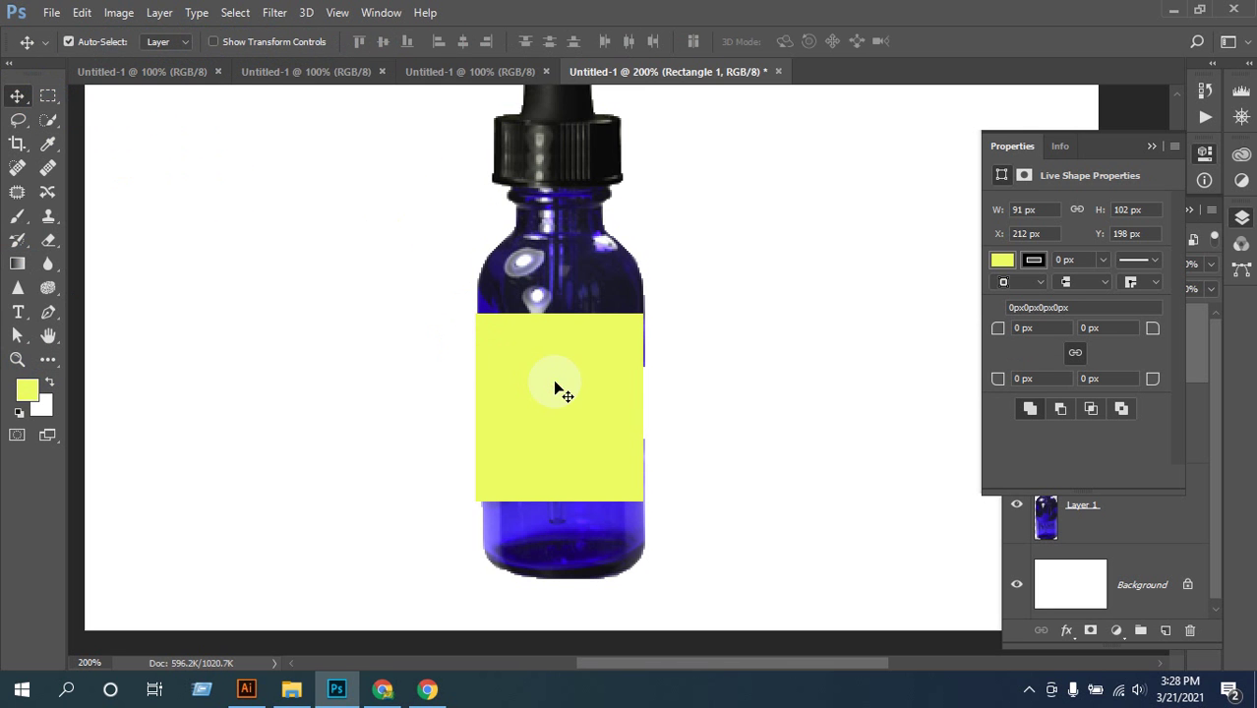
click(1136, 209)
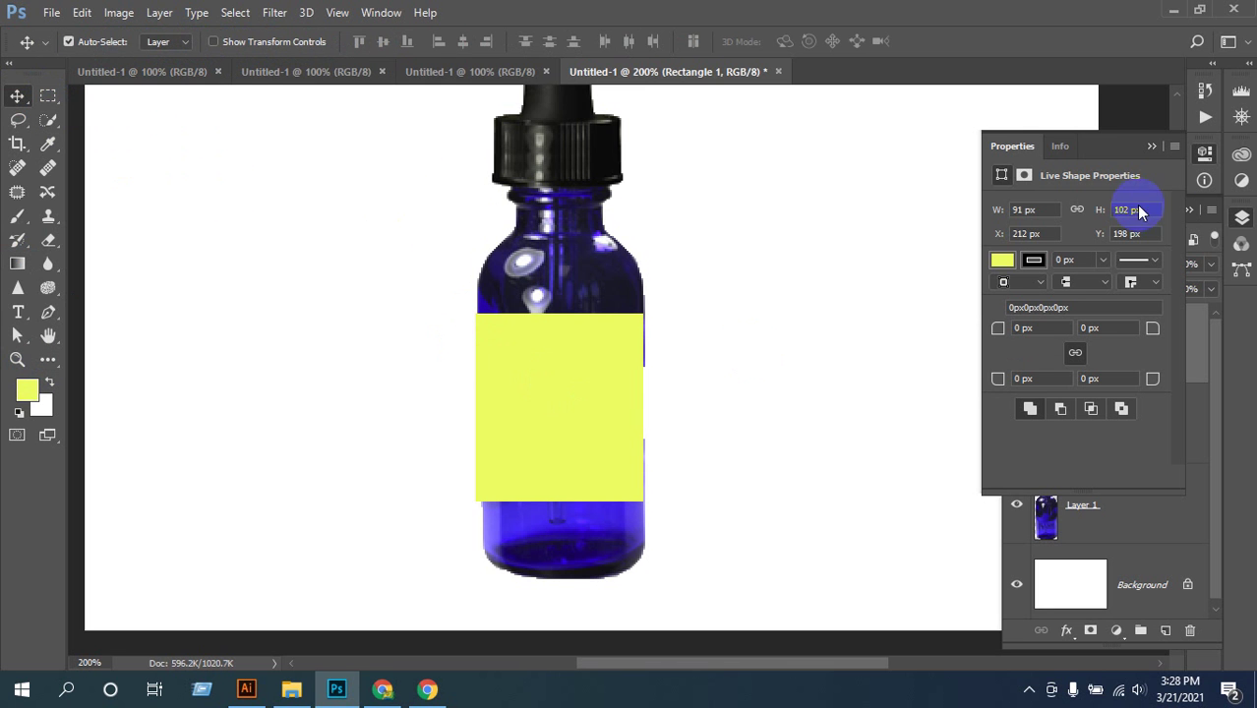
click(1152, 145)
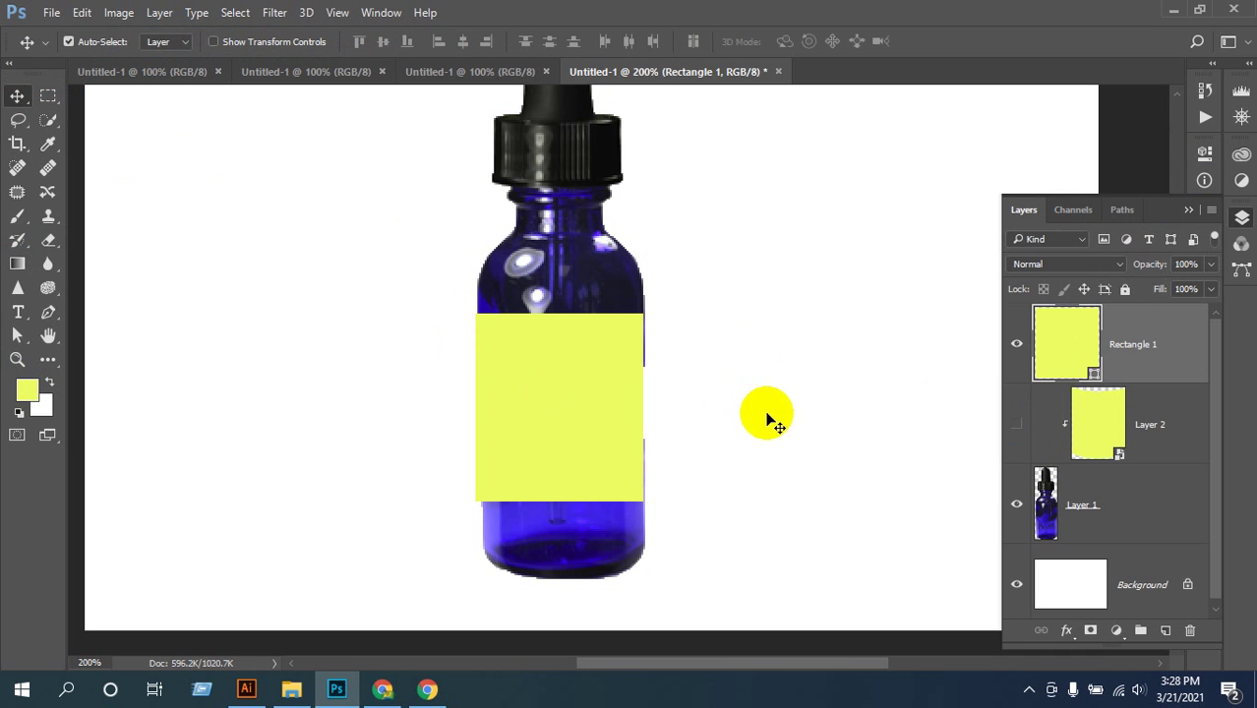
key(Delete)
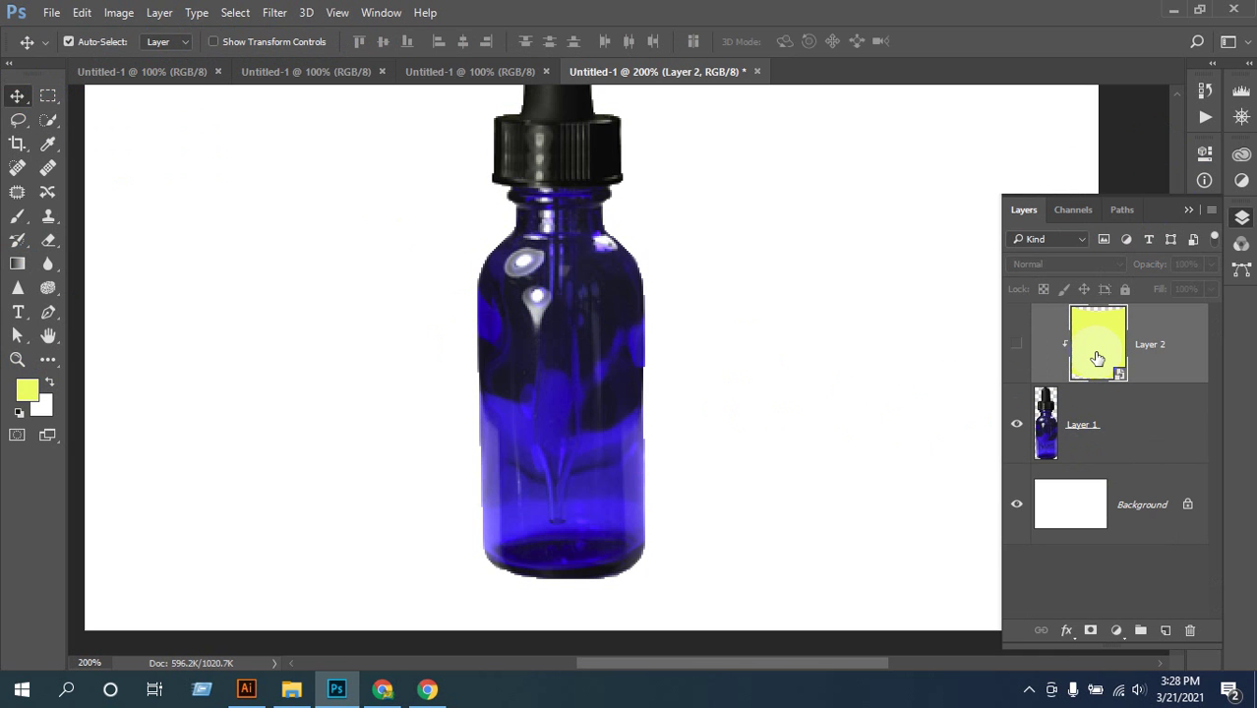
- Add a new layer above the hidden Layer 2 and fill a rectangular selection across the bottle's body with yellow
click(1017, 344)
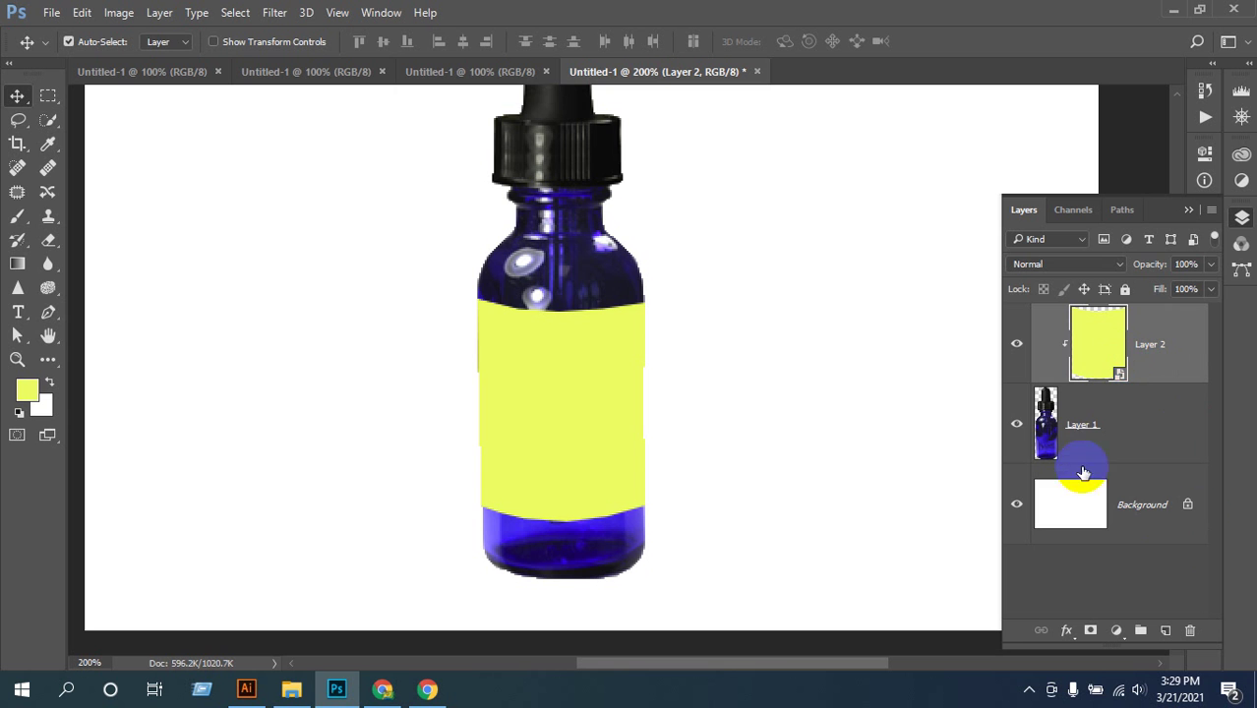
click(1016, 344)
click(1162, 629)
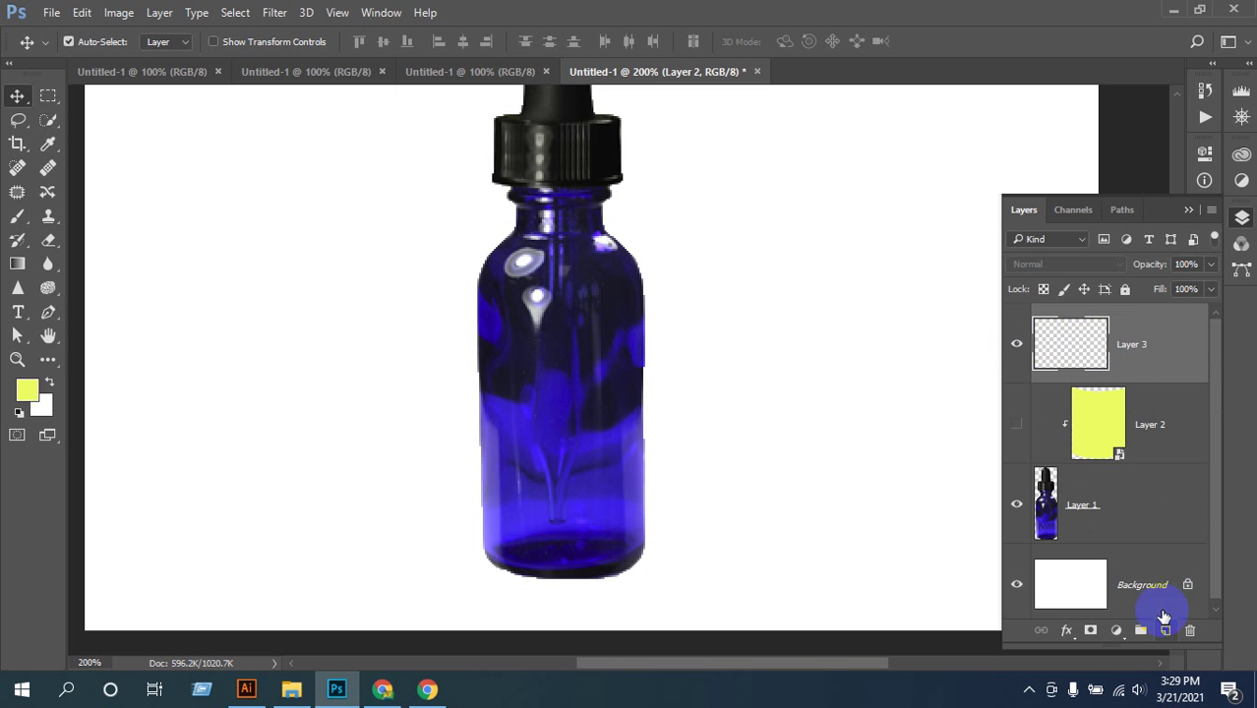
click(48, 95)
drag(474, 323, 643, 511)
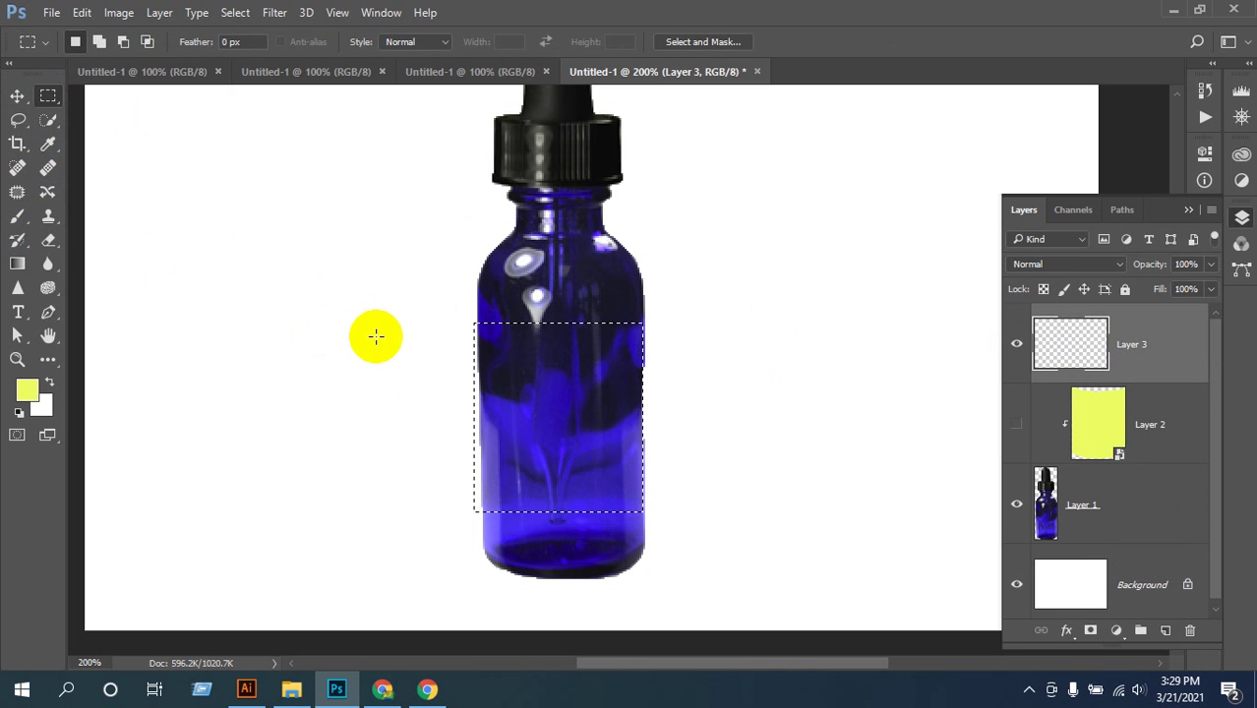
key(ctrl+BackSpace)
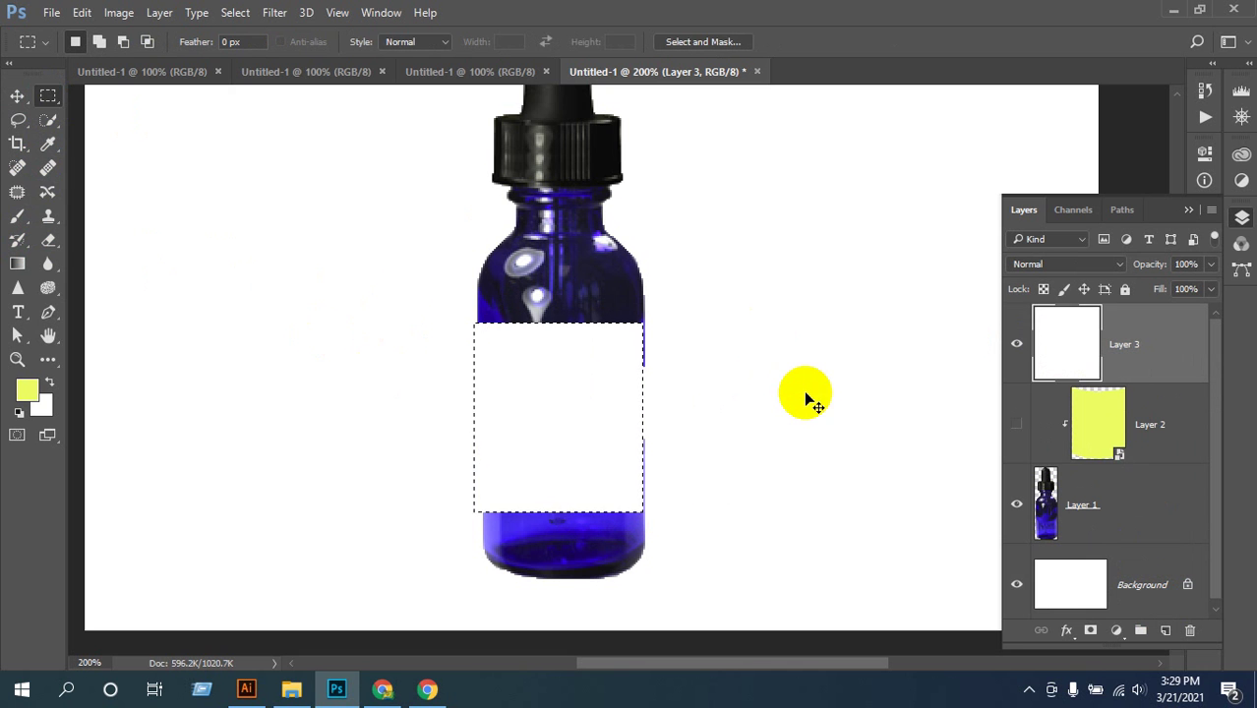
key(alt+BackSpace)
key(ctrl+d)
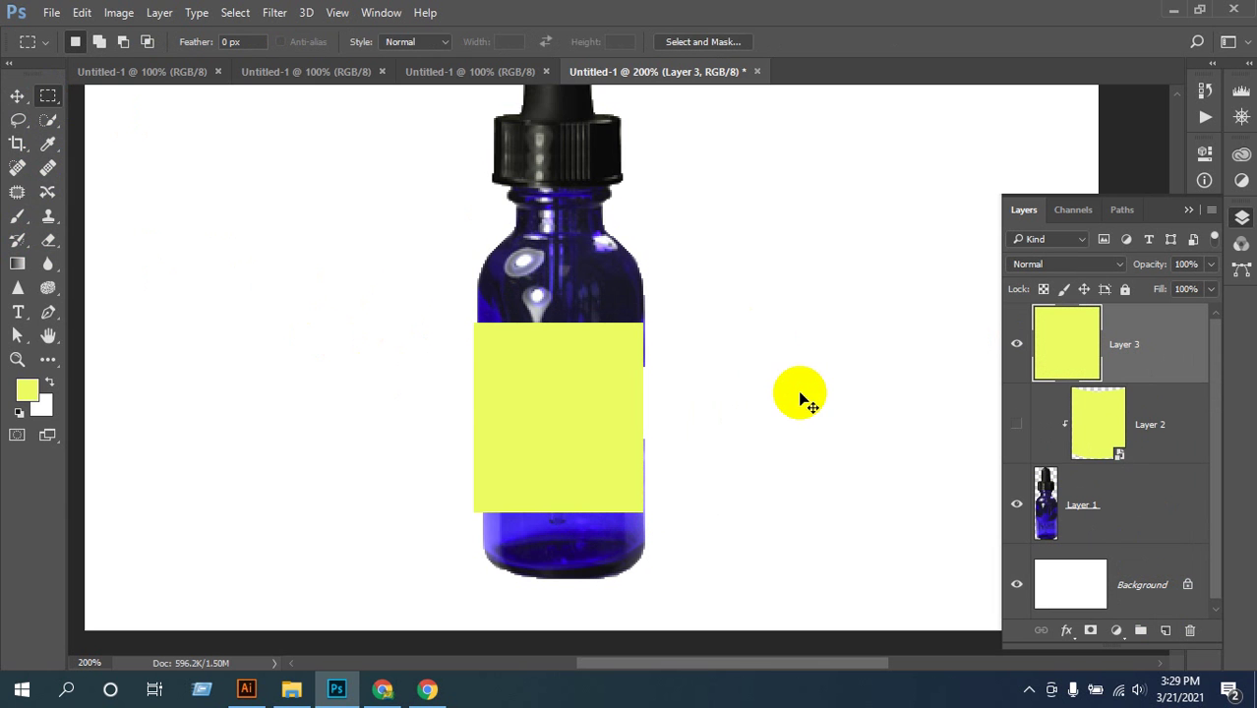
- Nudge the yellow rectangle on Layer 3 right to meet the bottle's left edge, and turn off Auto-Select
click(19, 97)
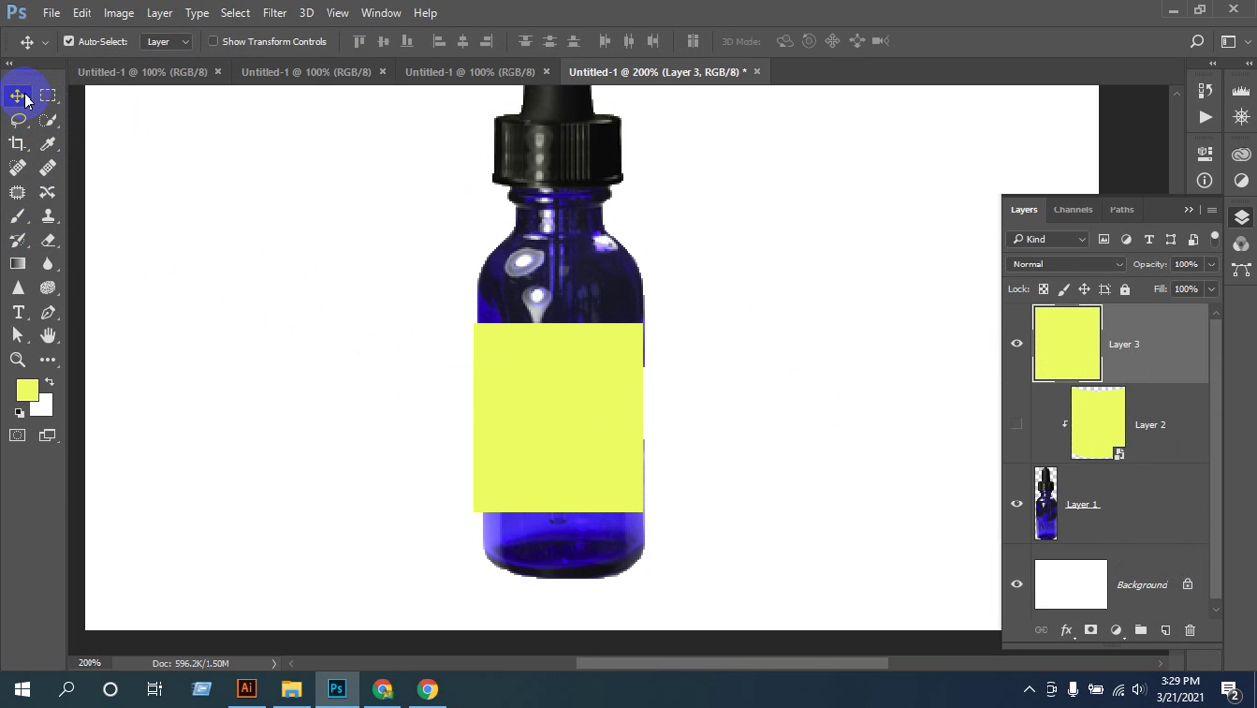
key(Right)
key(Right)
click(69, 42)
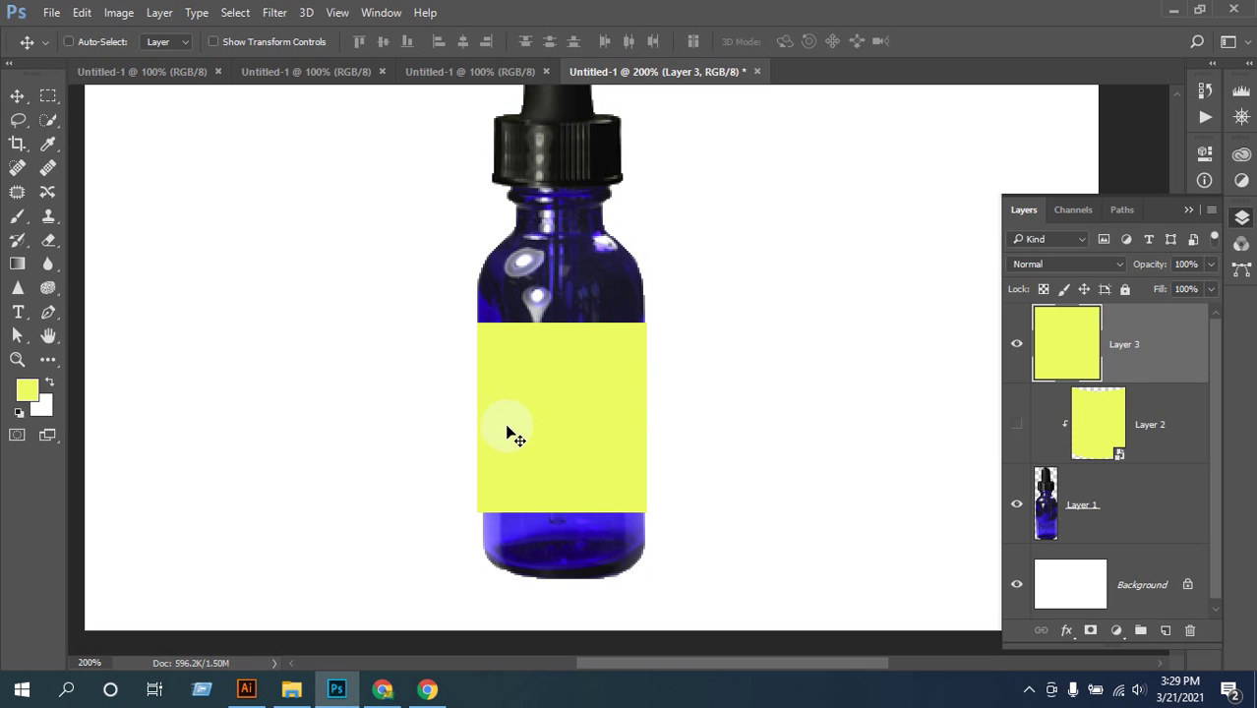
- Start a free transform on the yellow rectangle in Layer 3 and set its interpolation to Nearest Neighbor
key(ctrl+t)
right_click(564, 407)
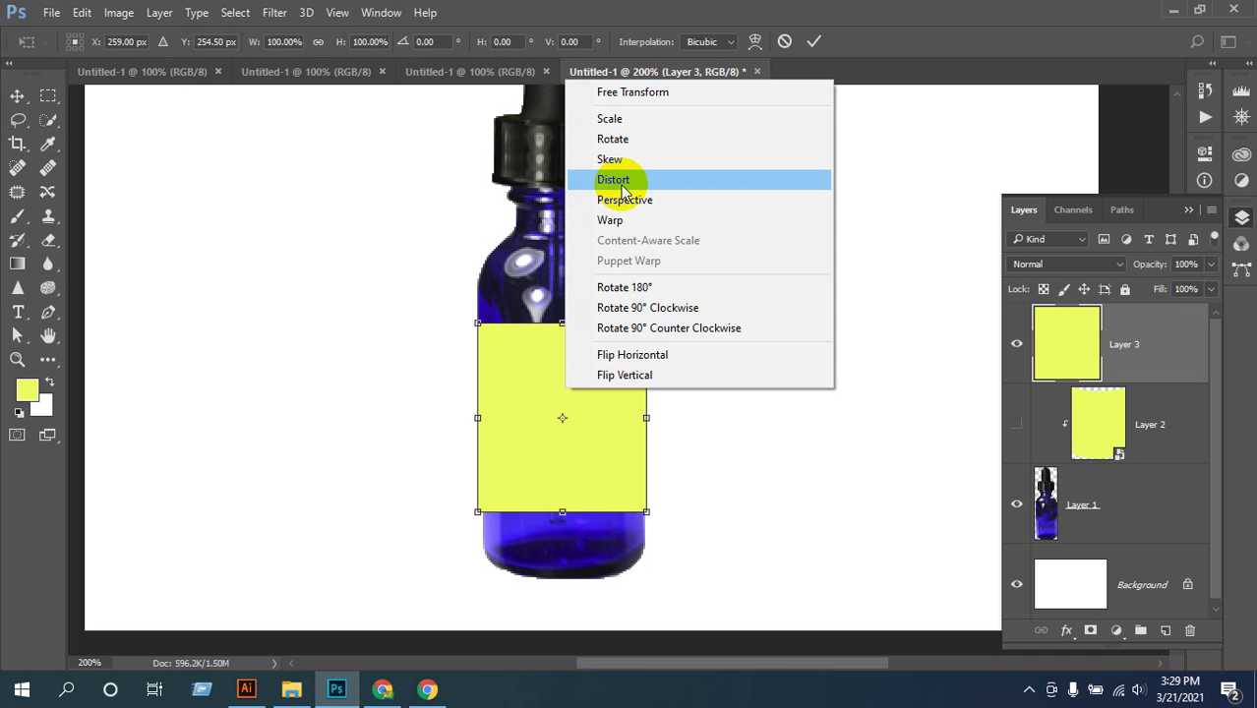
click(615, 123)
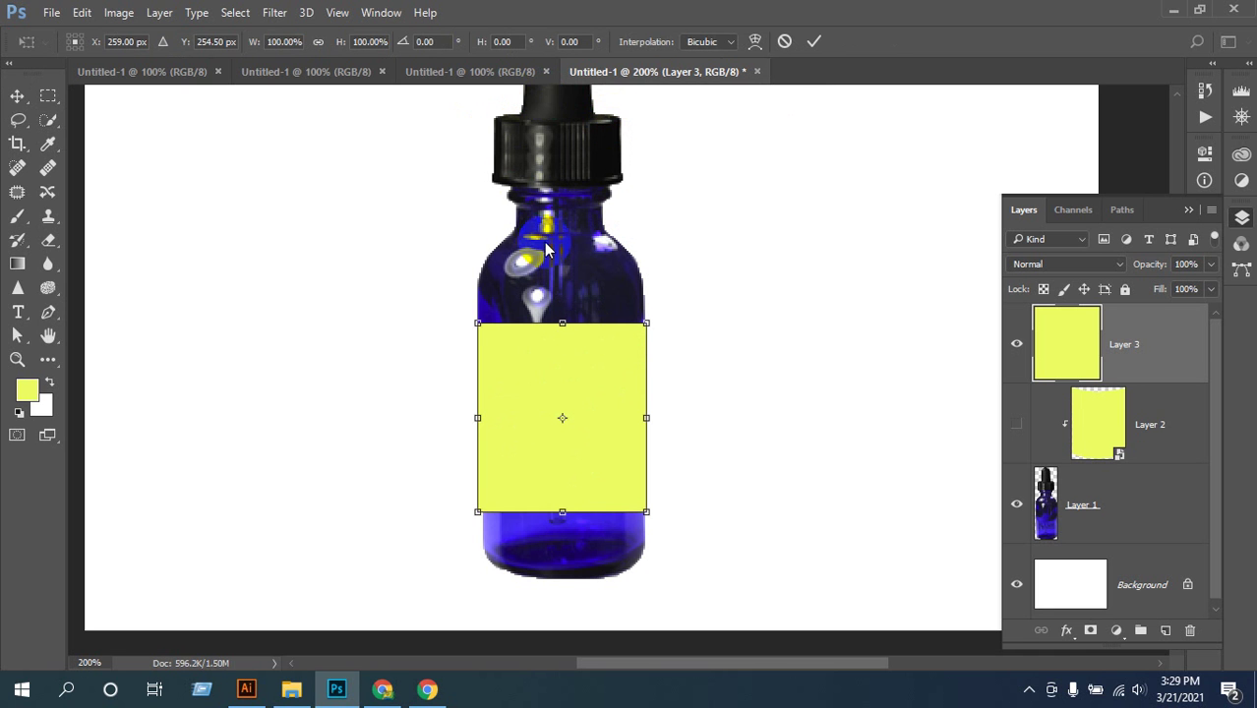
click(730, 42)
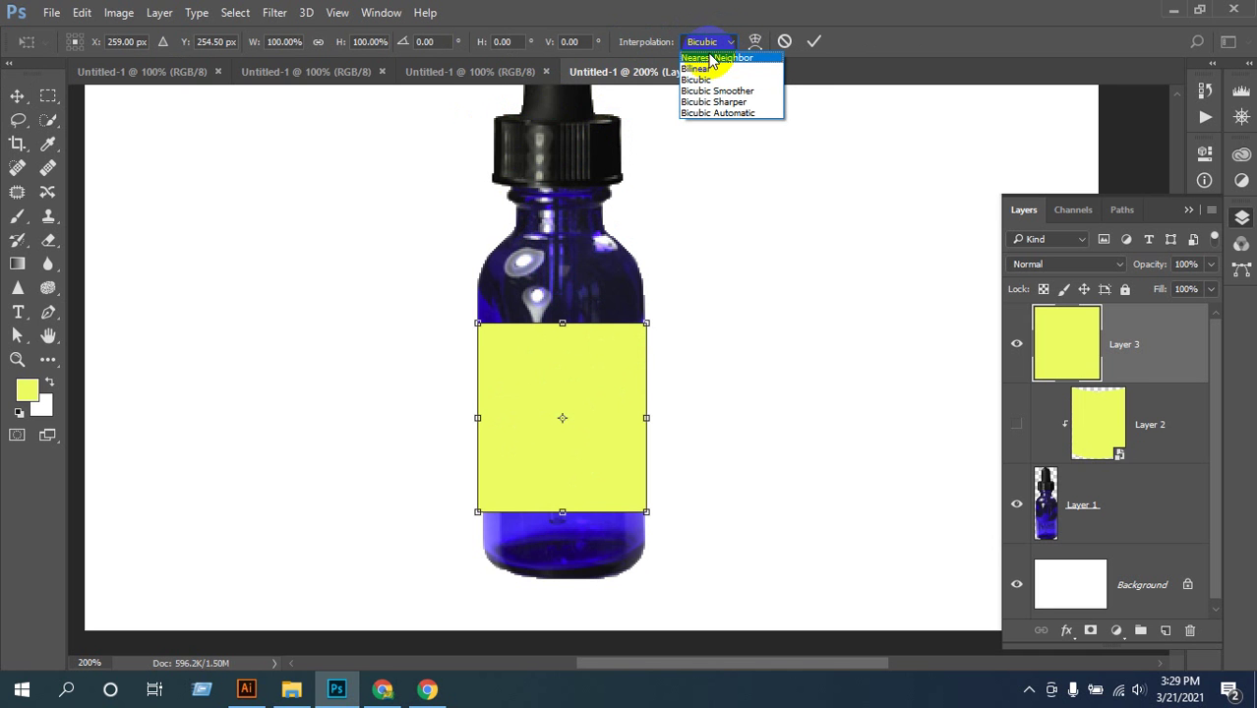
click(716, 101)
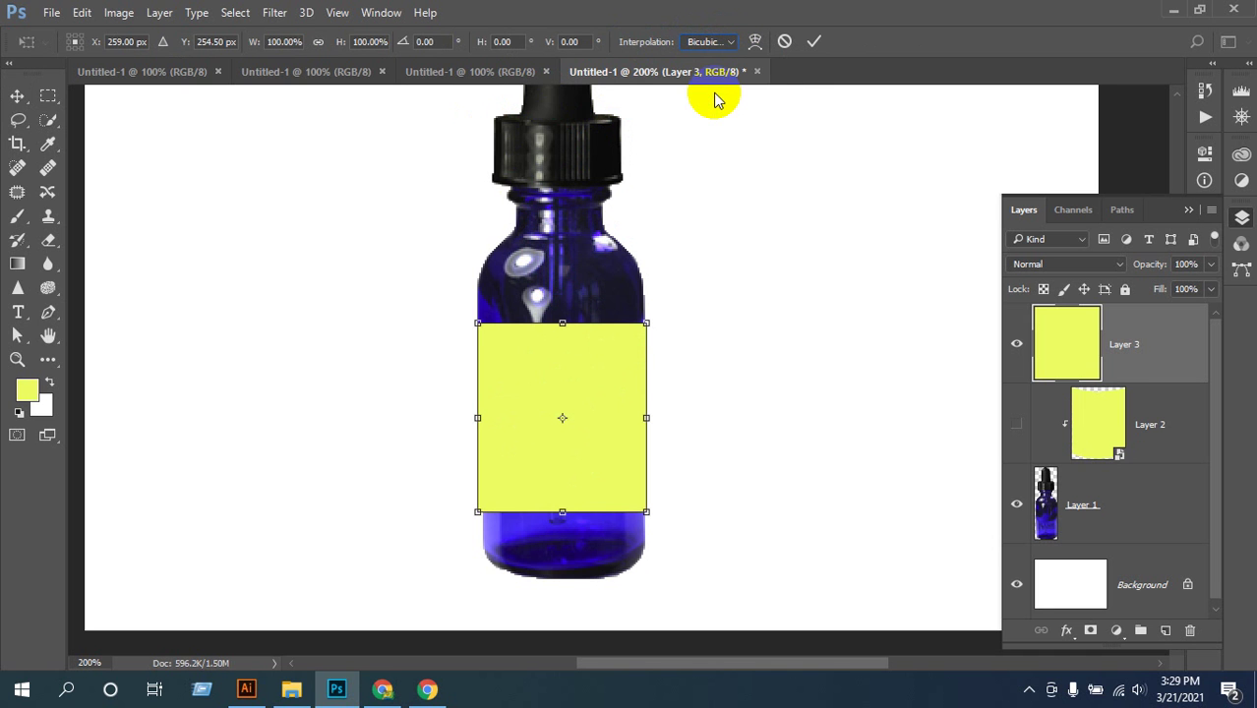
click(723, 42)
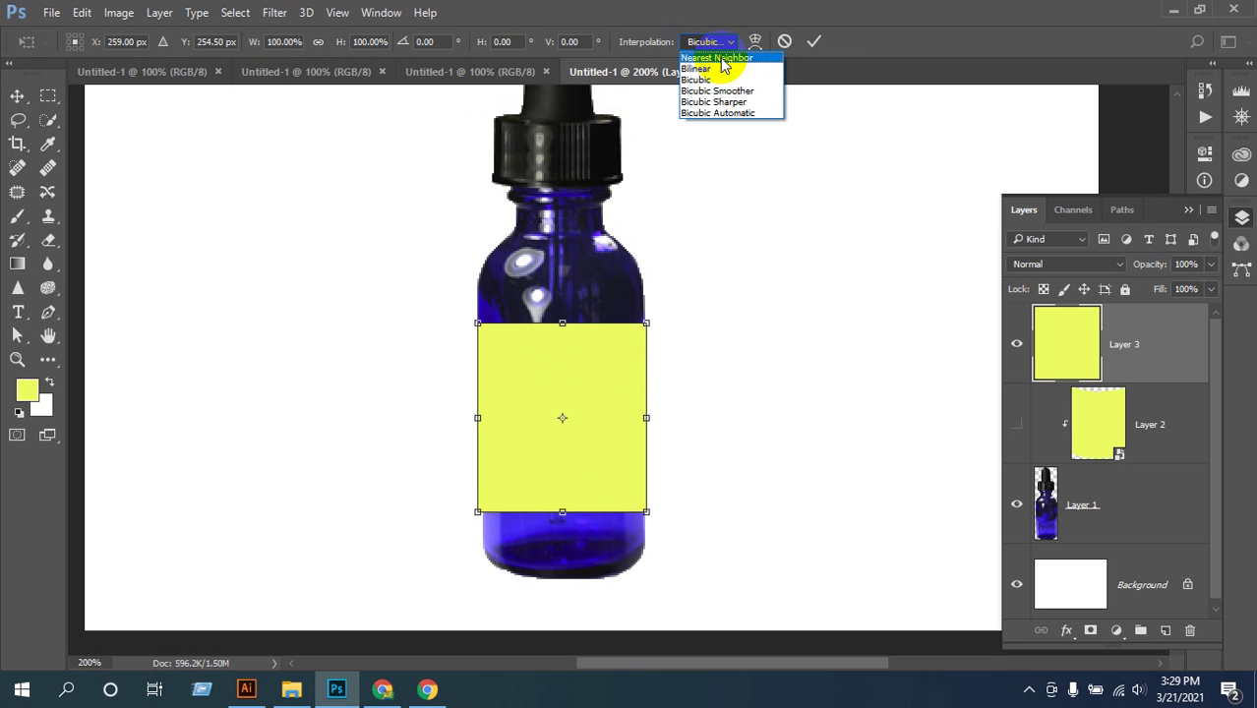
click(721, 57)
- Warp the yellow rectangle with the Arc style and set the bend to -13%
right_click(570, 418)
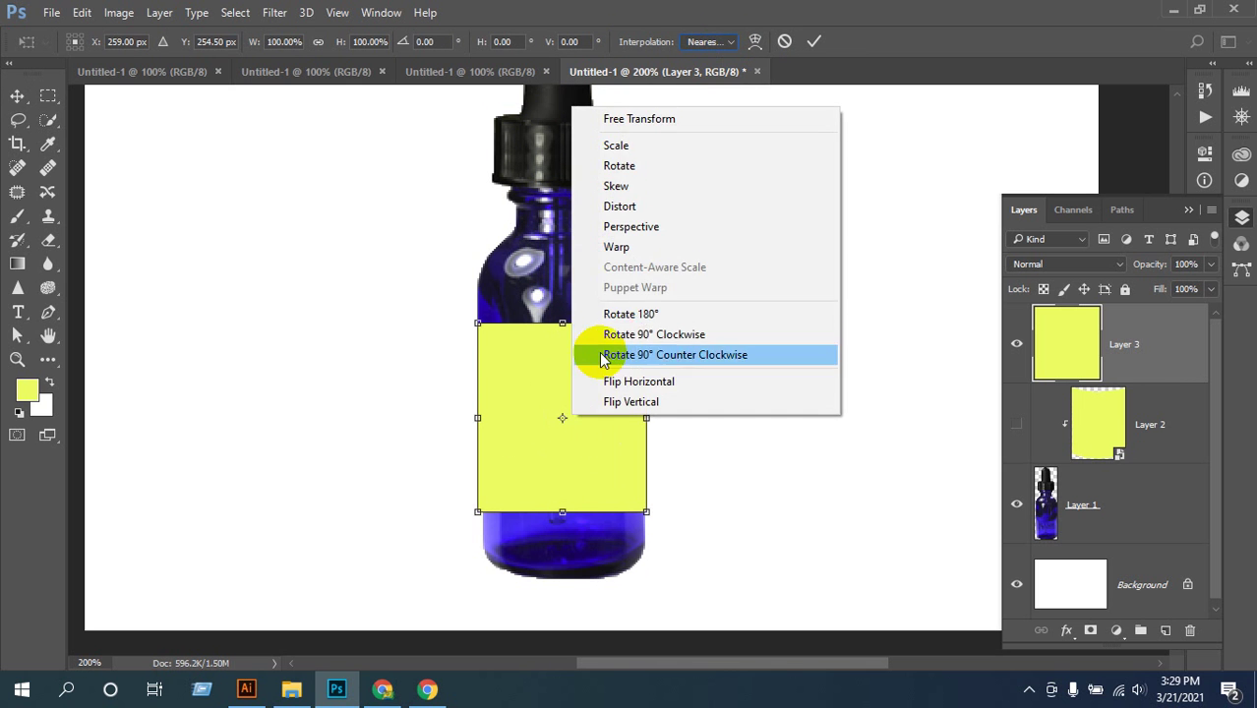
click(610, 248)
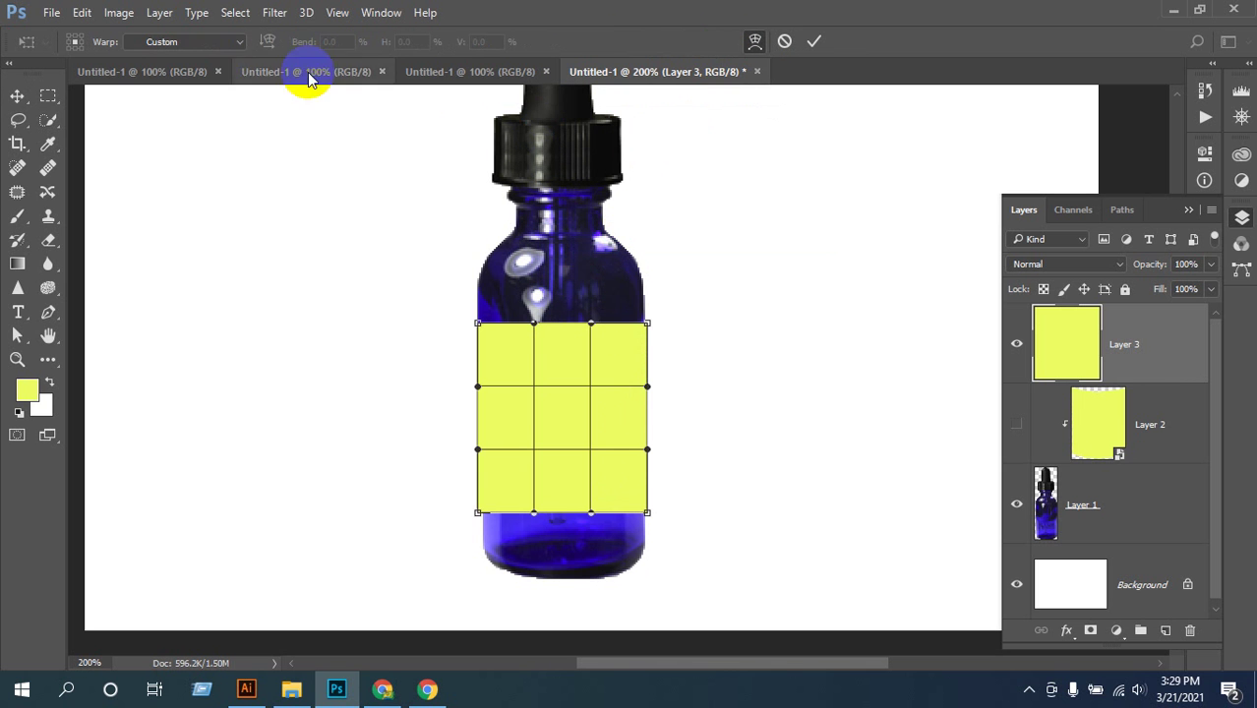
click(211, 43)
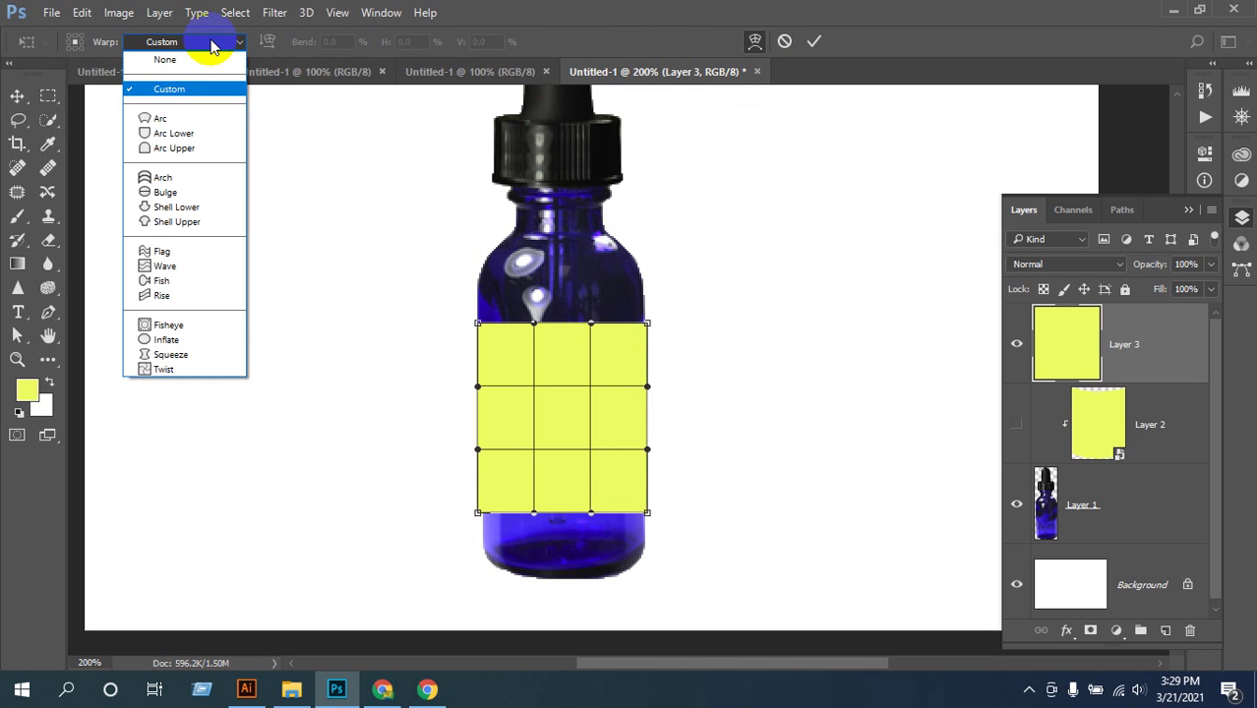
click(169, 119)
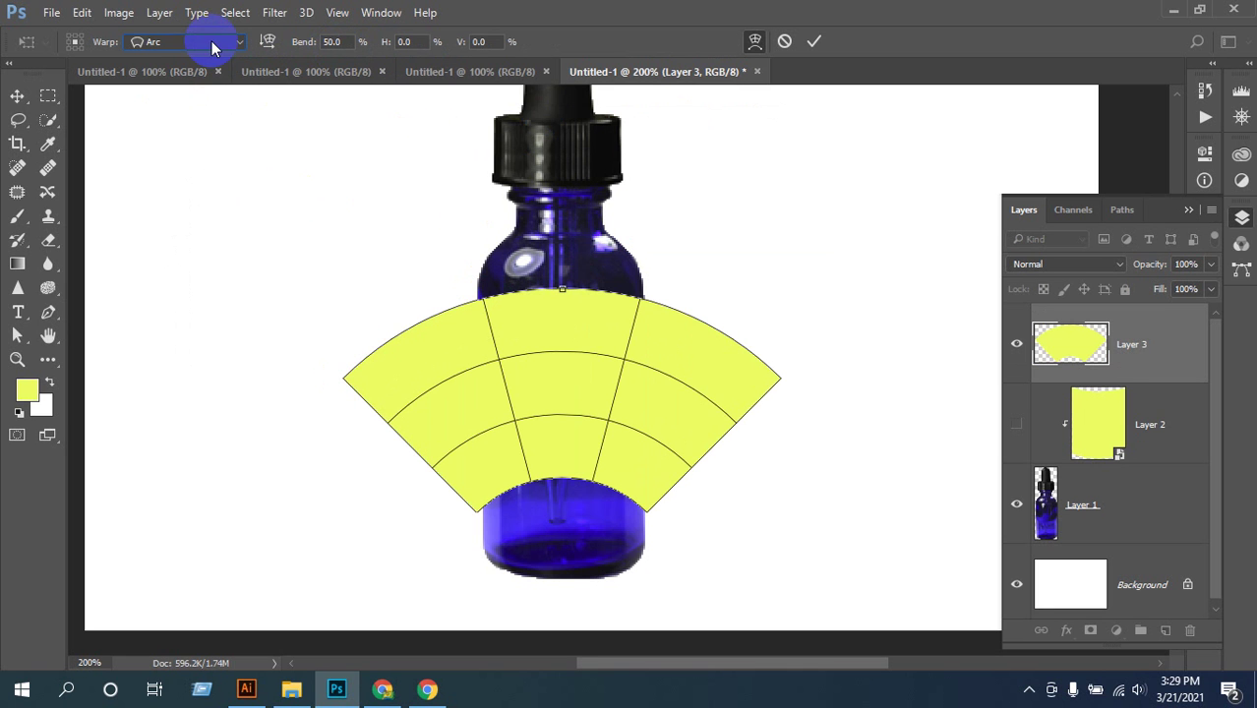
click(332, 41)
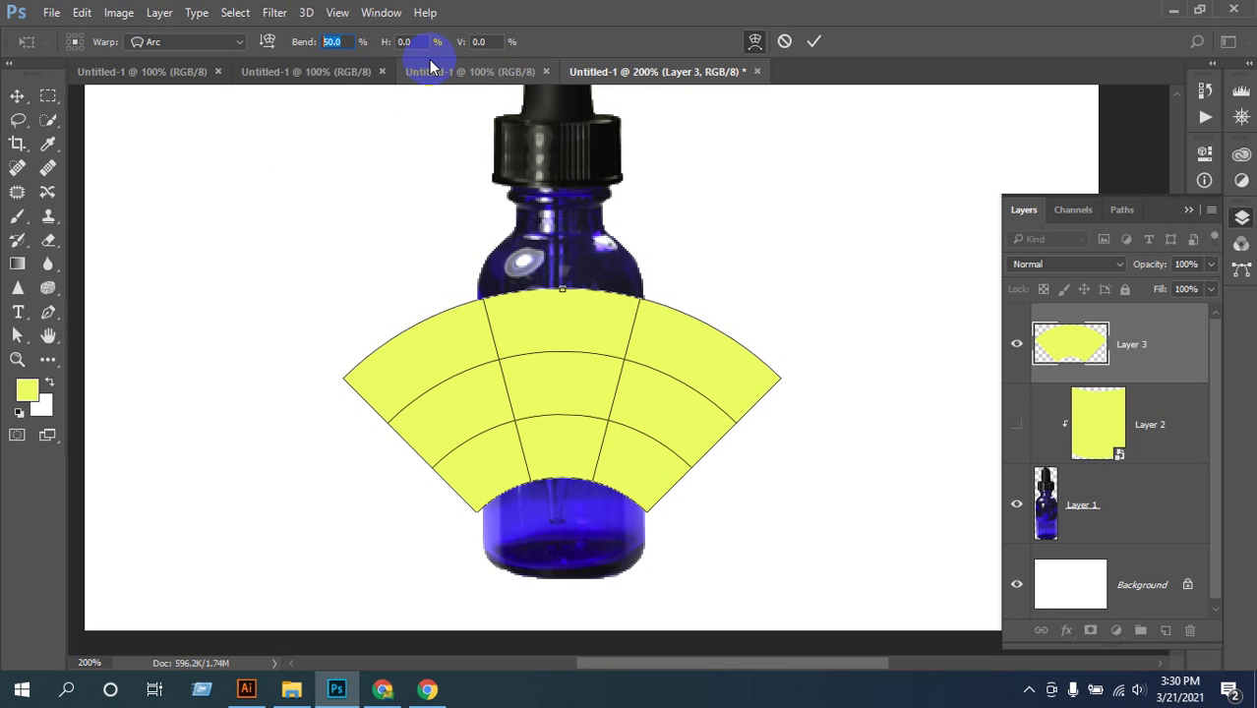
text(-13)
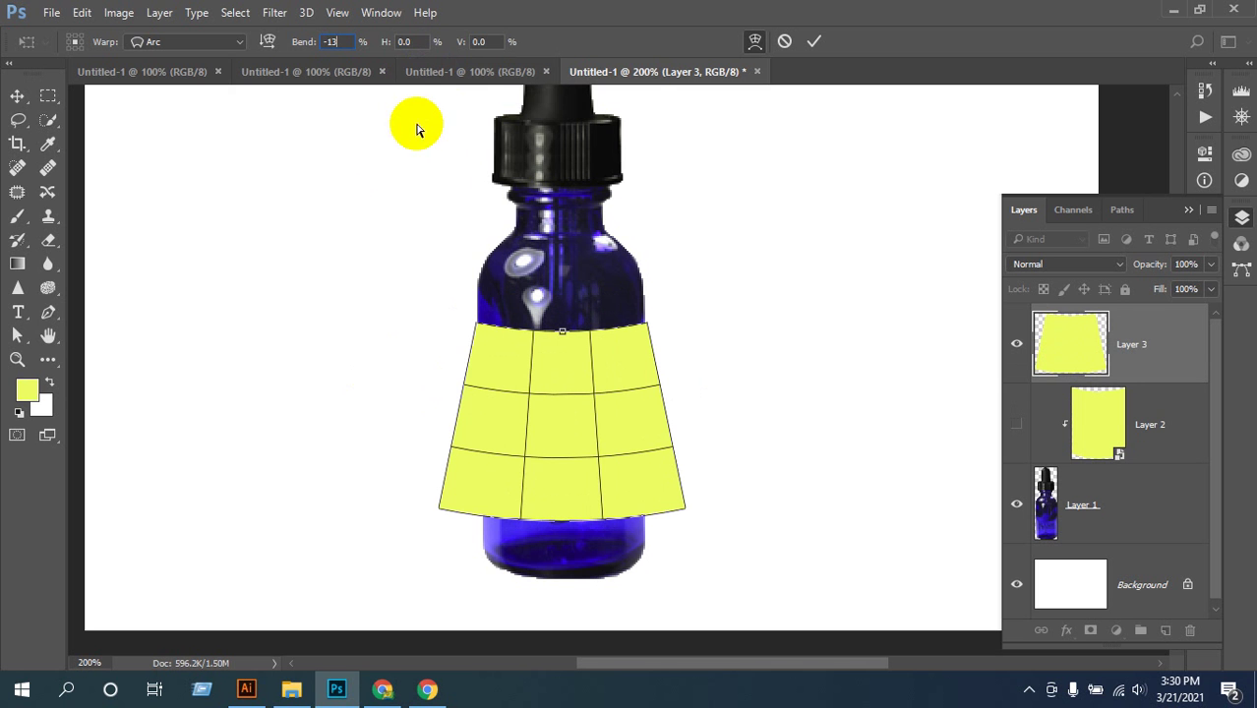
- Flatten the rectangle's arc warp to a 0.4% bend and set its horizontal distortion to 2.0%
click(340, 42)
drag(309, 48, 426, 59)
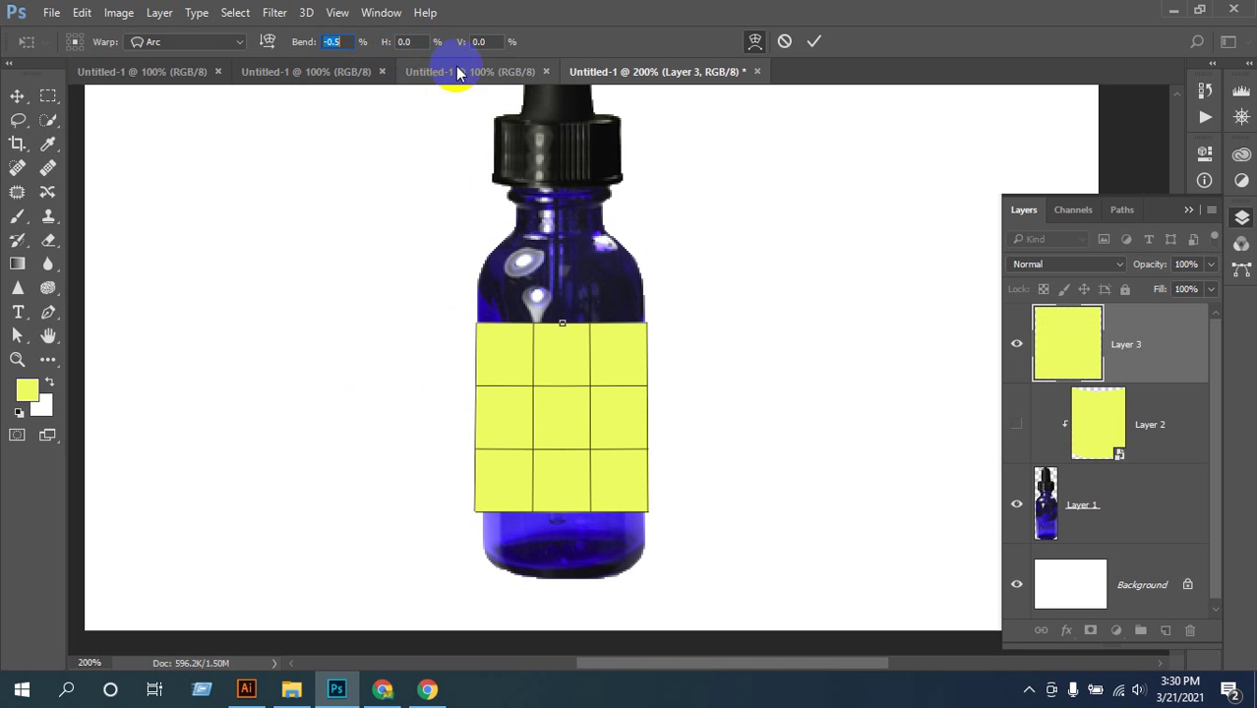
click(400, 42)
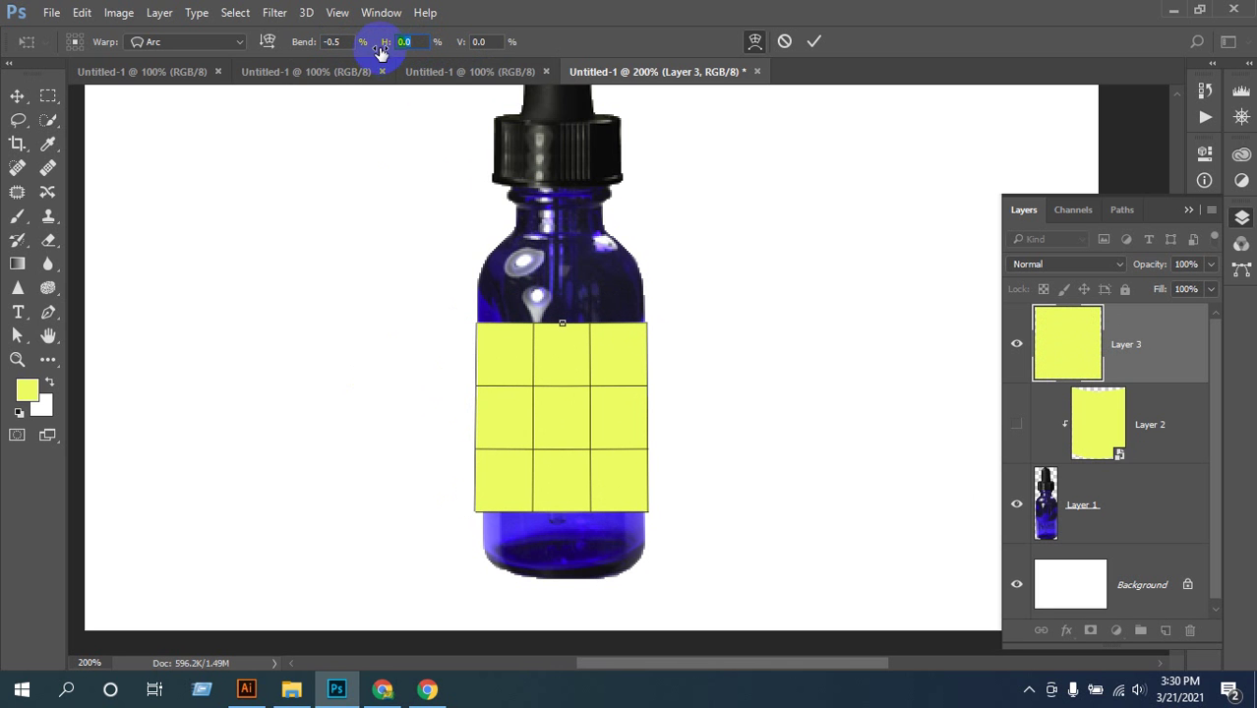
mouse_move(381, 52)
mouse_down()
mouse_move(449, 44)
mouse_move(402, 46)
mouse_up()
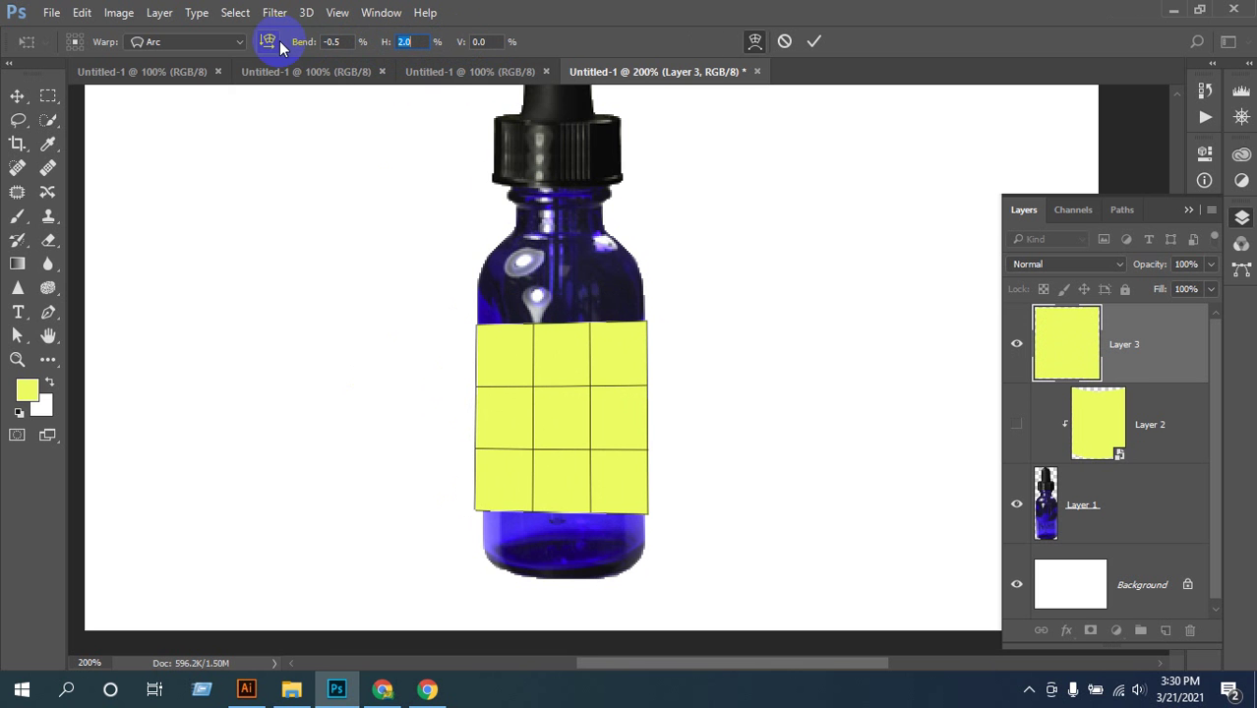
mouse_move(316, 42)
mouse_down()
mouse_move(362, 48)
mouse_move(314, 45)
mouse_up()
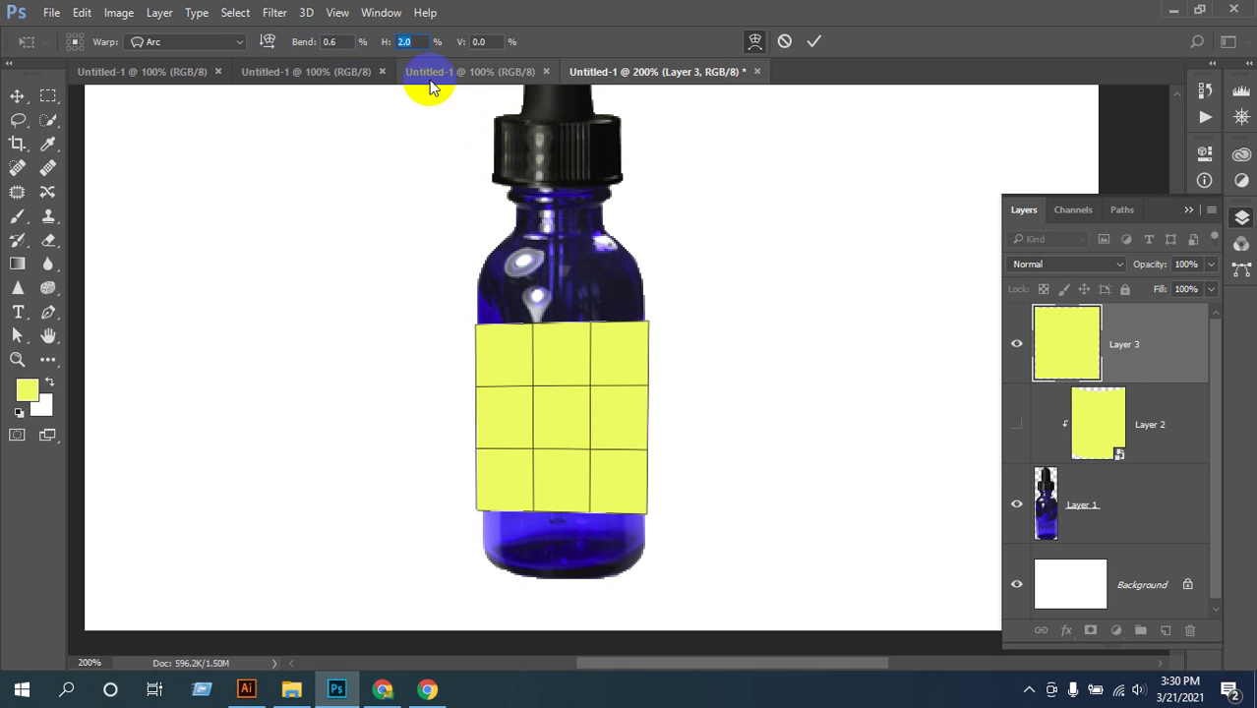
mouse_move(297, 42)
mouse_down()
mouse_move(441, 42)
mouse_move(280, 39)
mouse_move(302, 45)
mouse_up()
key(Tab)
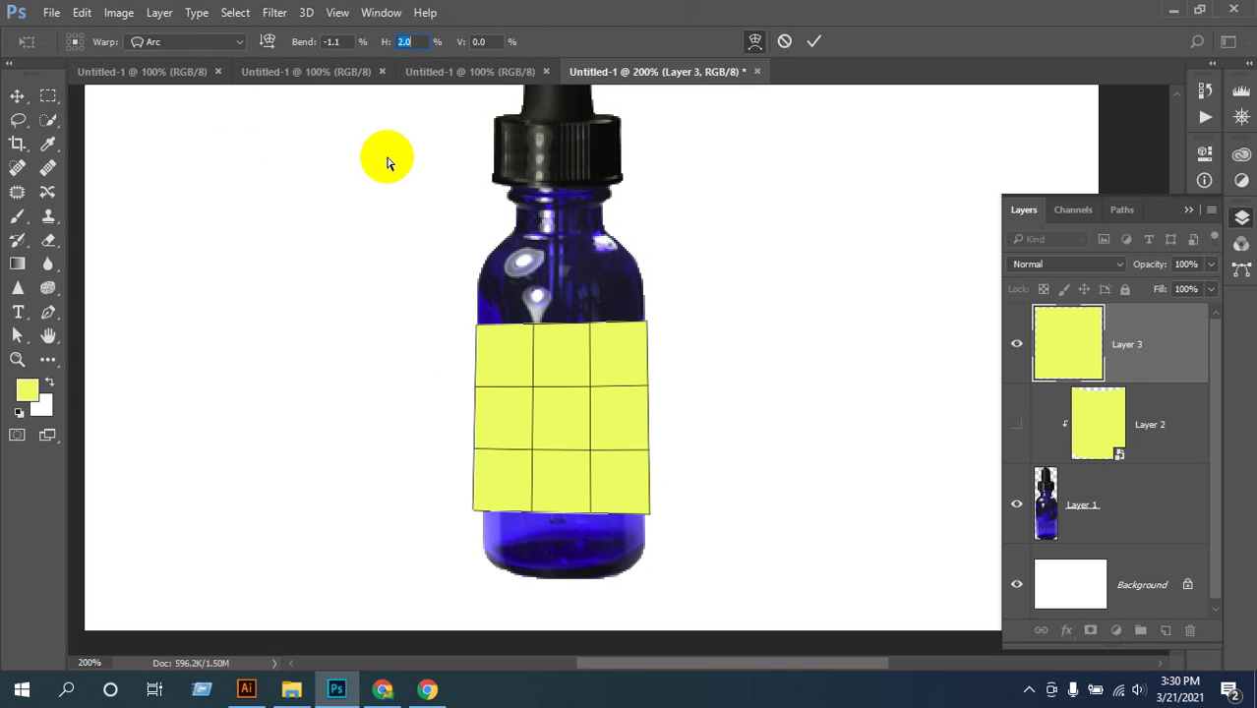
drag(305, 44, 321, 41)
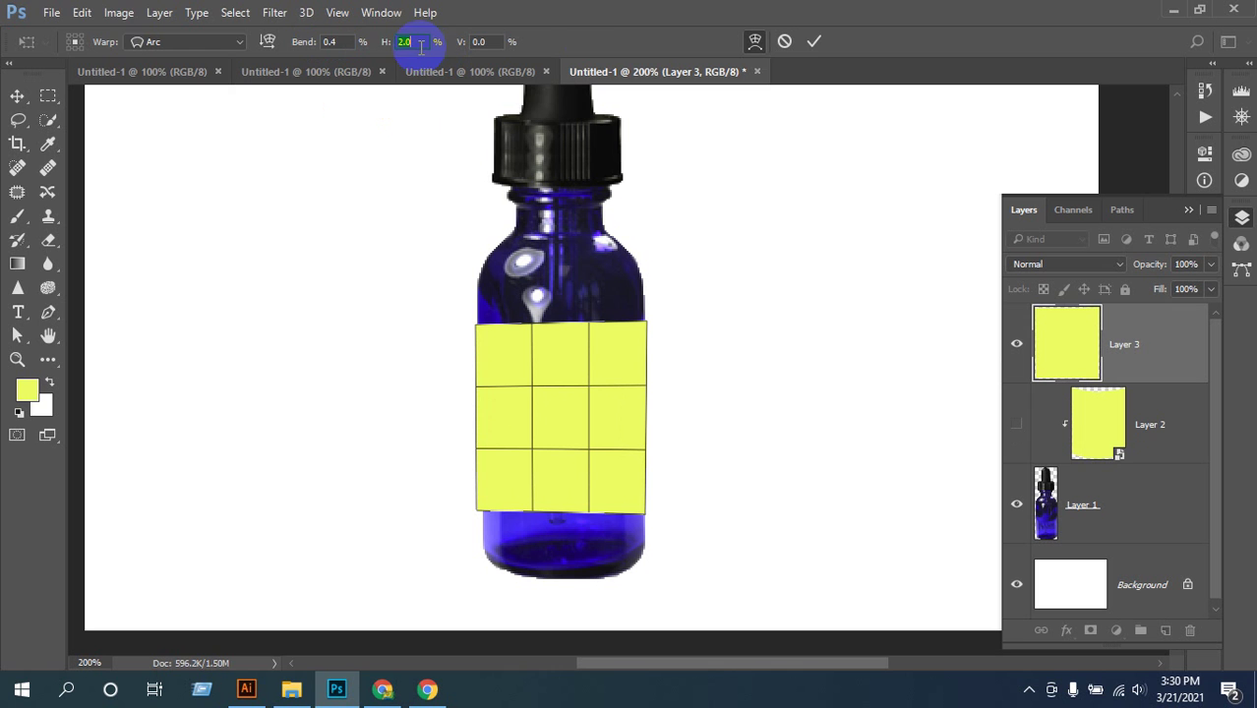
- Return the yellow rectangle from warp to free transform, set the interpolation to Bicubic and rotate it 0.12°
click(756, 41)
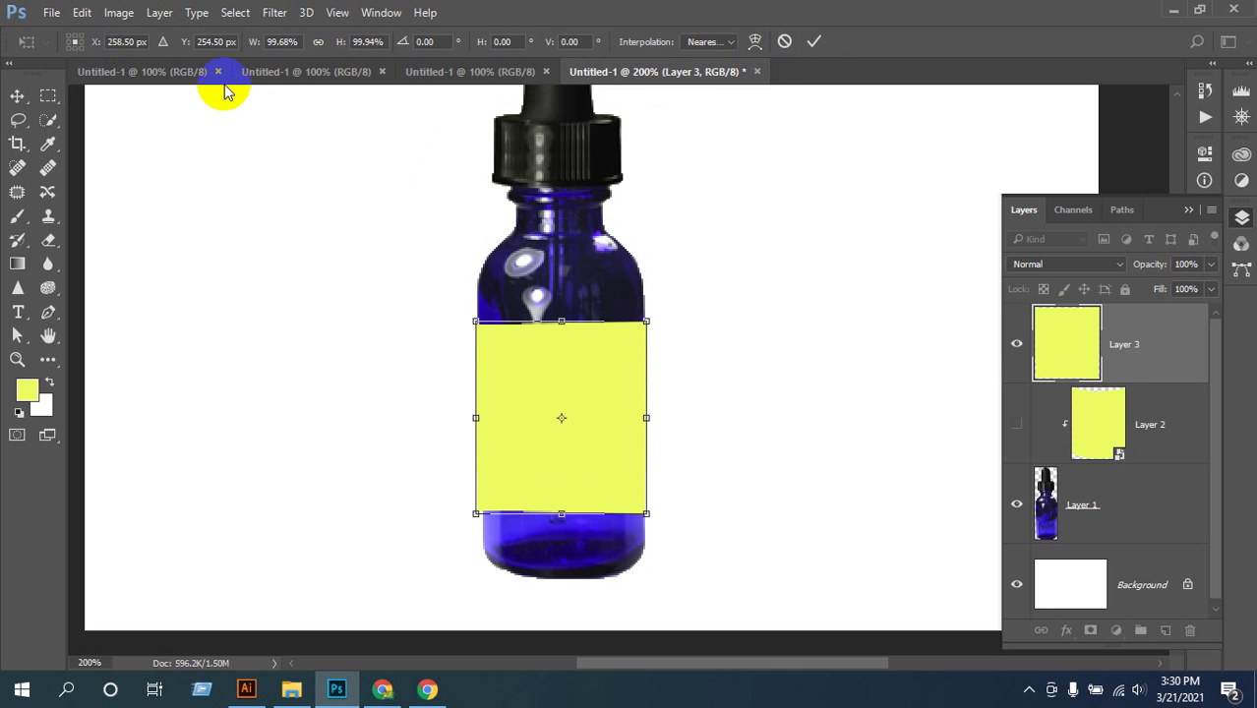
click(215, 41)
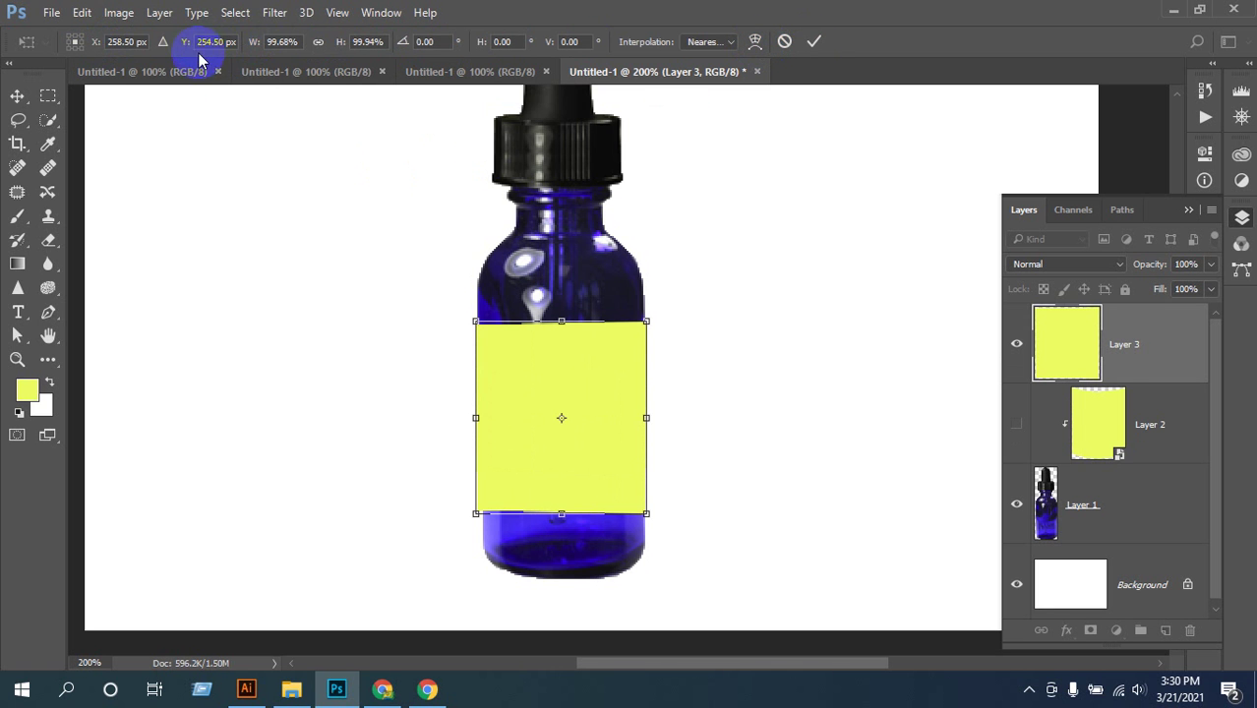
click(580, 41)
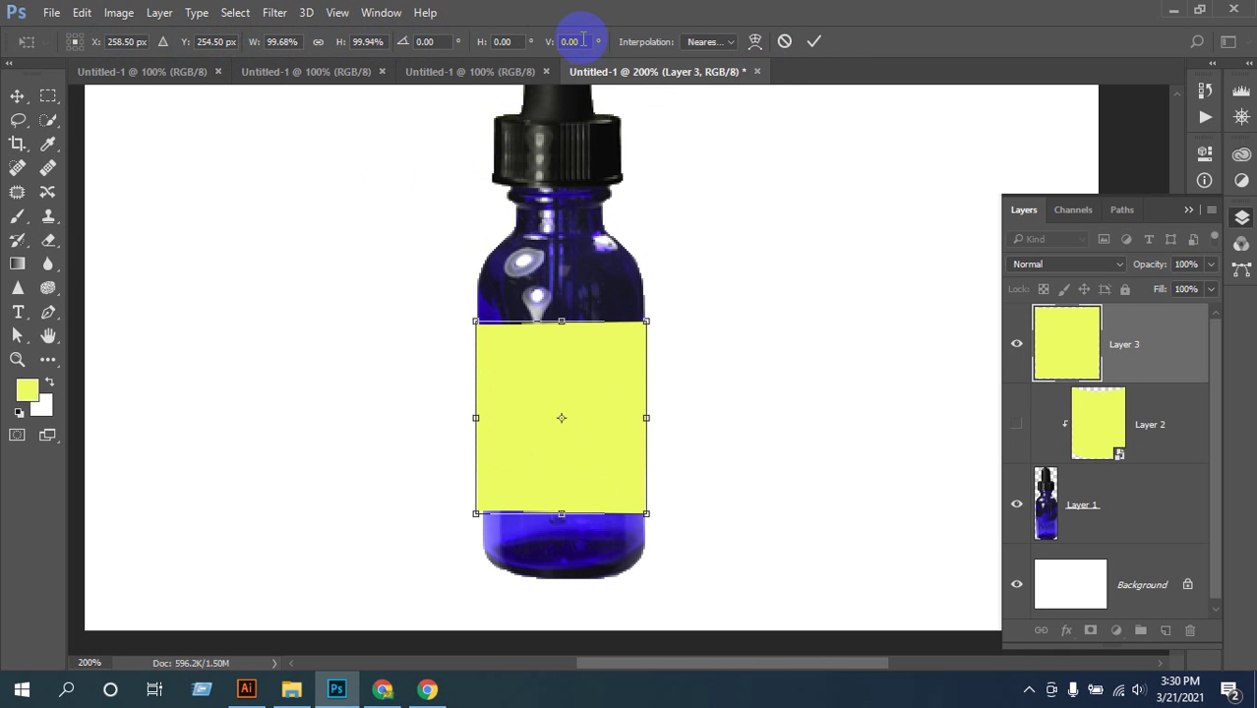
click(712, 41)
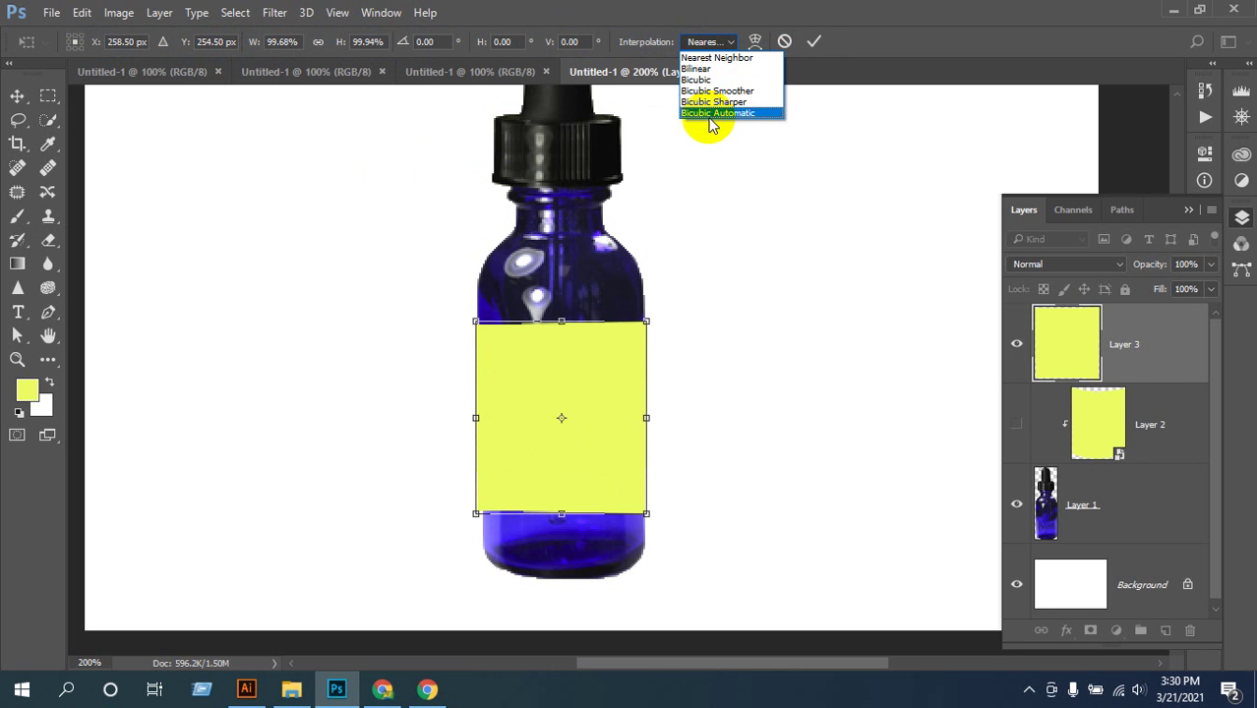
click(705, 79)
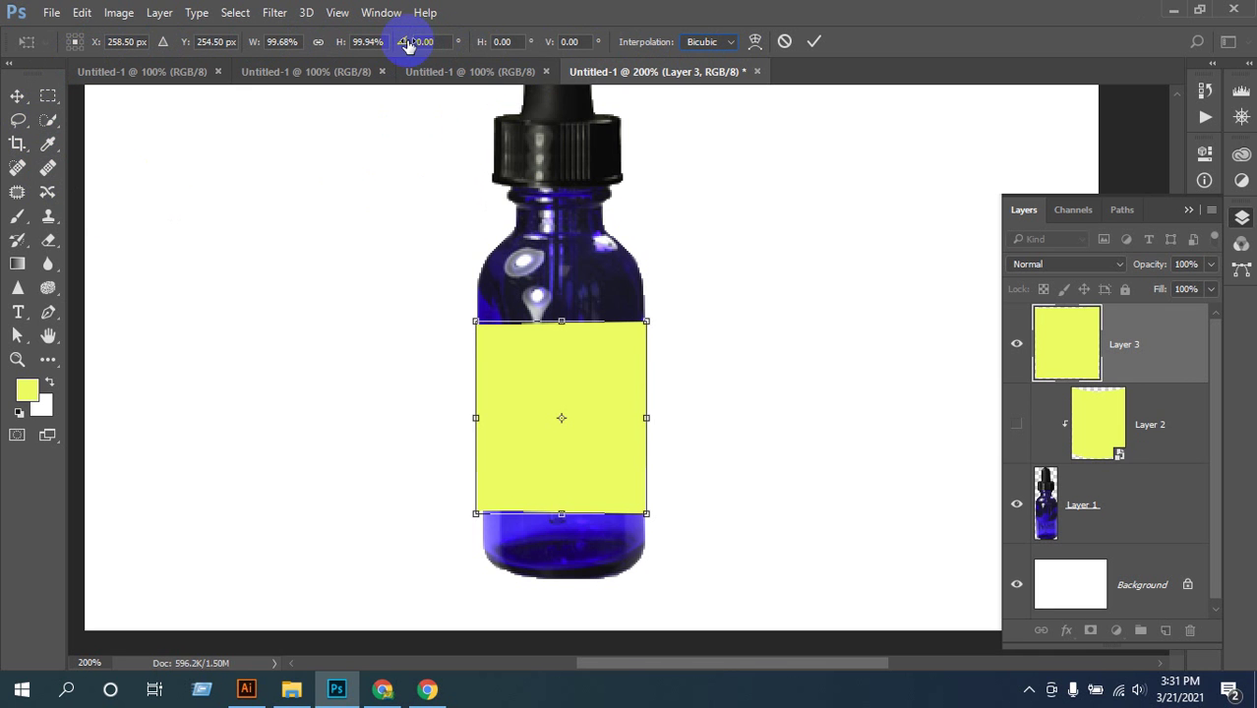
mouse_move(407, 44)
mouse_down()
mouse_move(449, 45)
mouse_move(373, 45)
mouse_move(415, 46)
mouse_up()
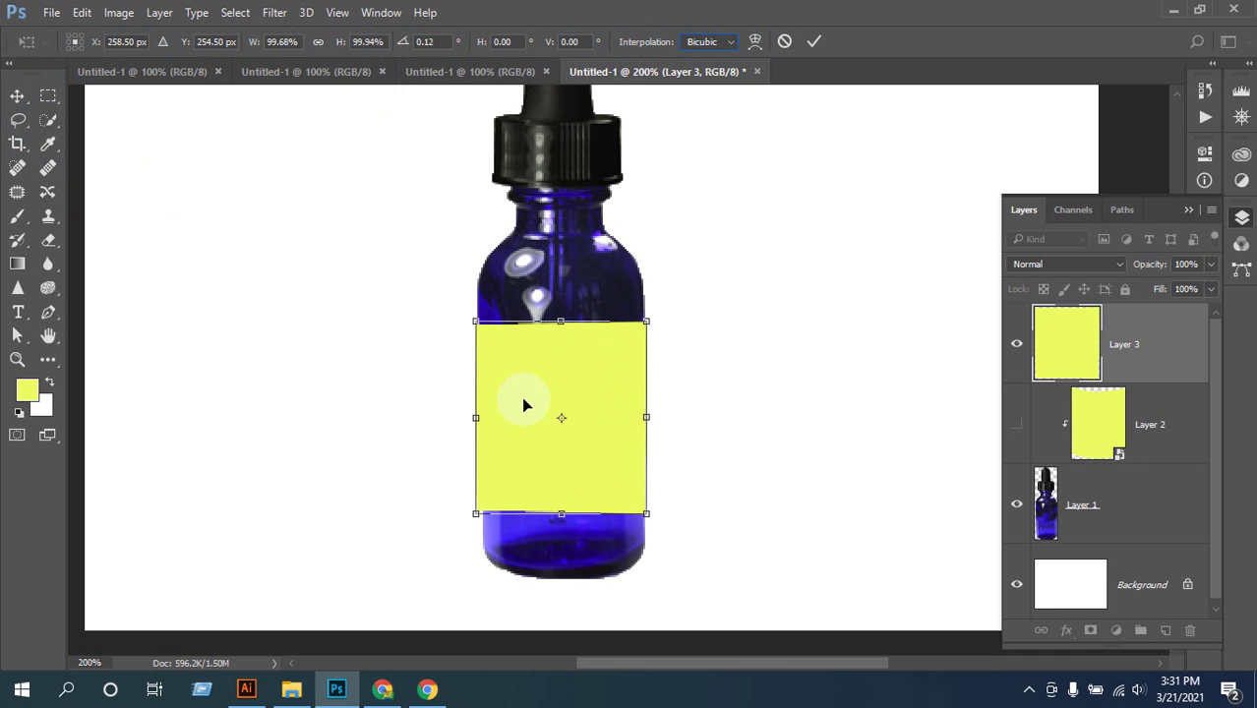
- Widen the rectangle's right edge vertically with a Perspective transform to about 103.7% height, and apply the transform
right_click(554, 381)
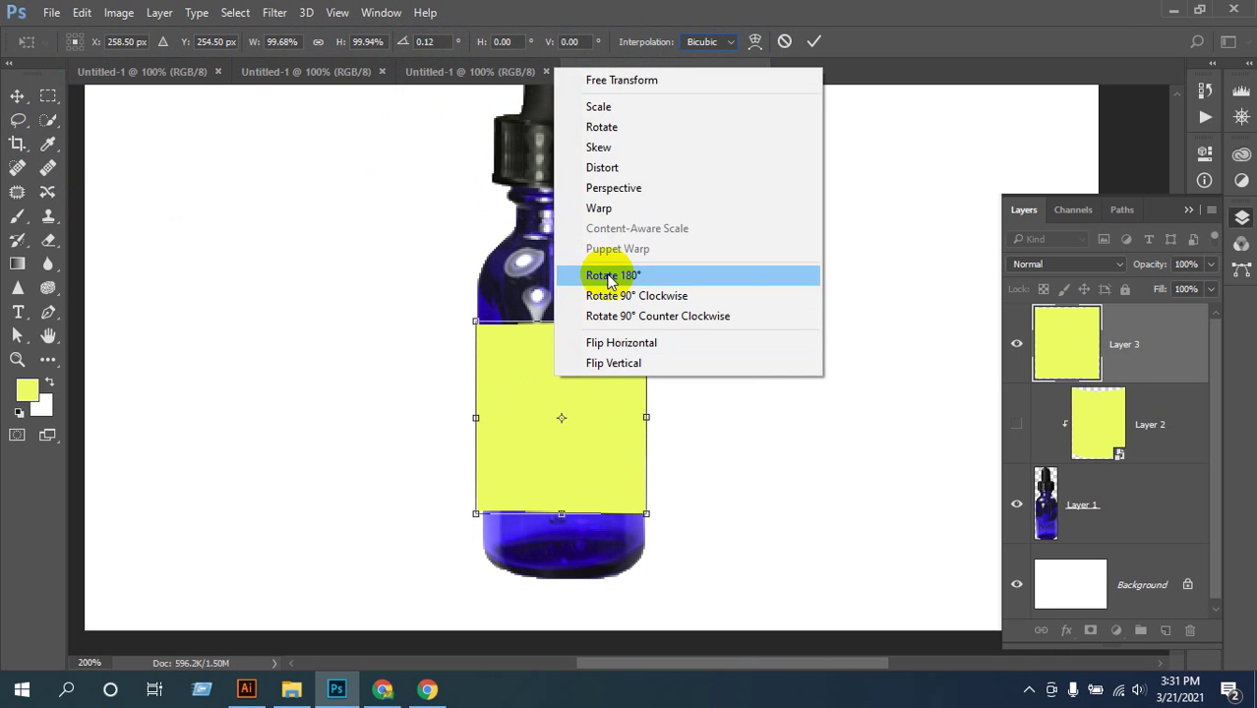
click(617, 191)
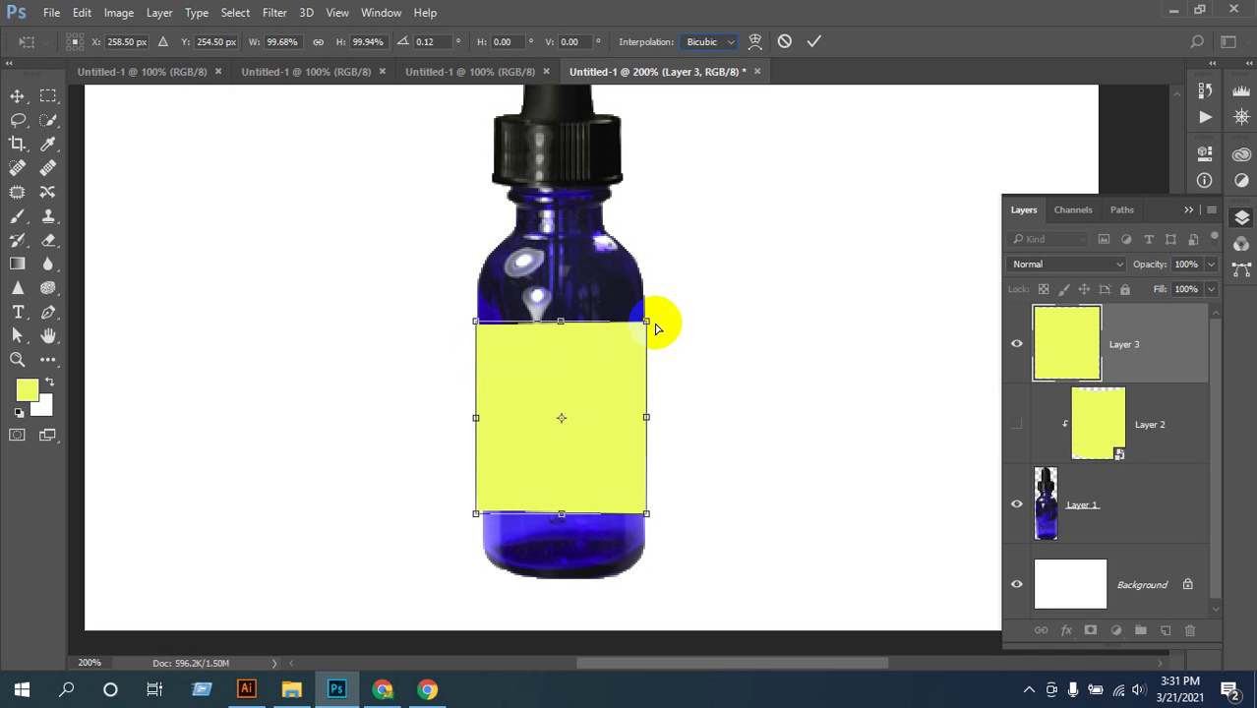
mouse_move(646, 325)
mouse_down()
mouse_move(626, 328)
mouse_move(649, 322)
mouse_up()
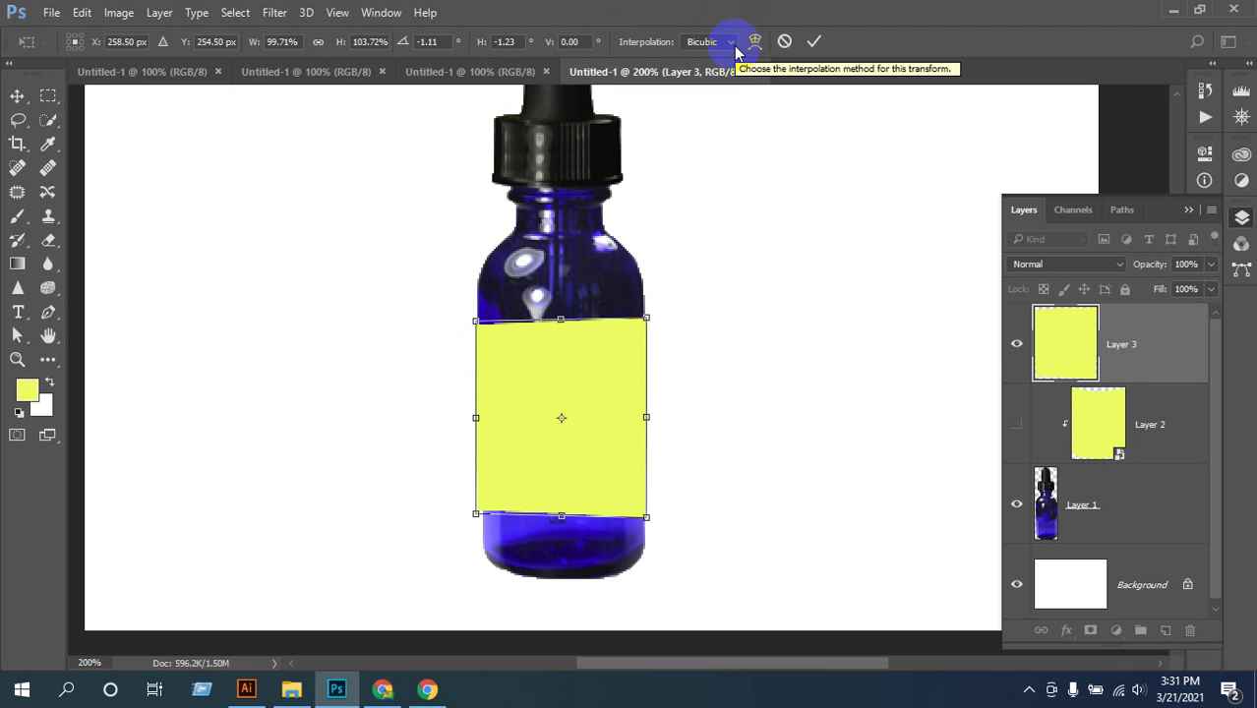
key(Return)
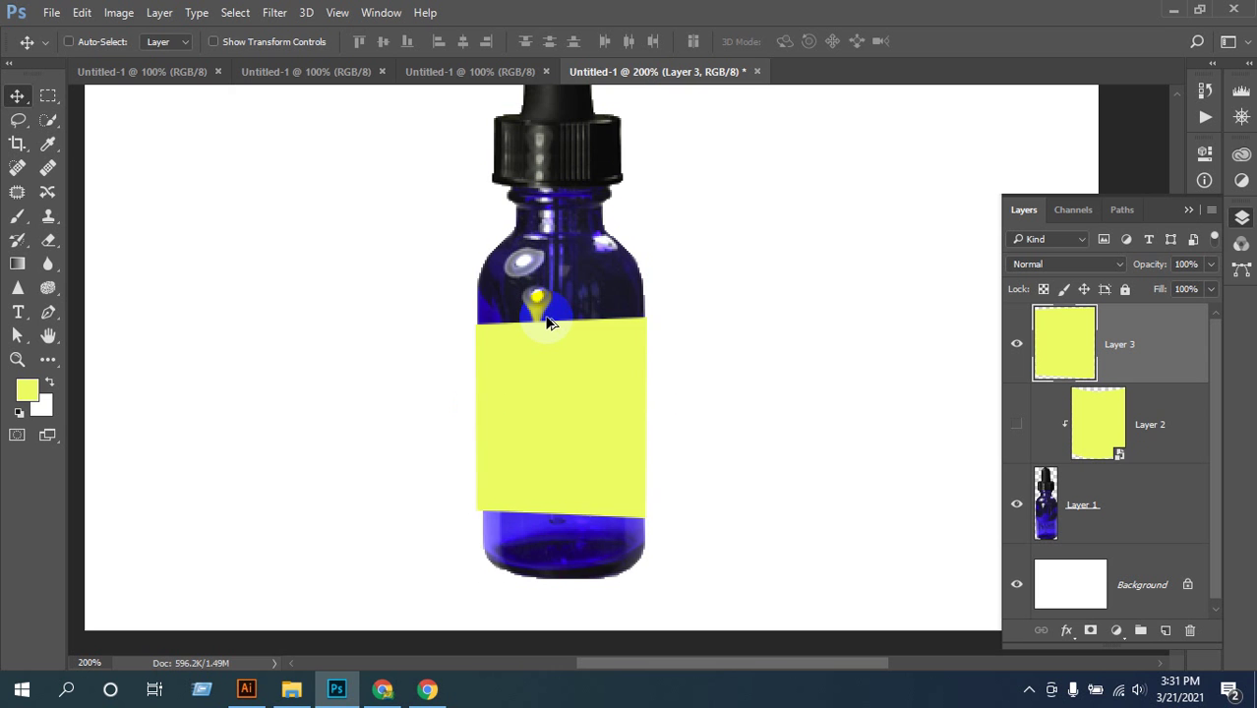
- Undo the last distortion of the yellow label on Layer 3 and give the label an Arch warp
key(ctrl+z)
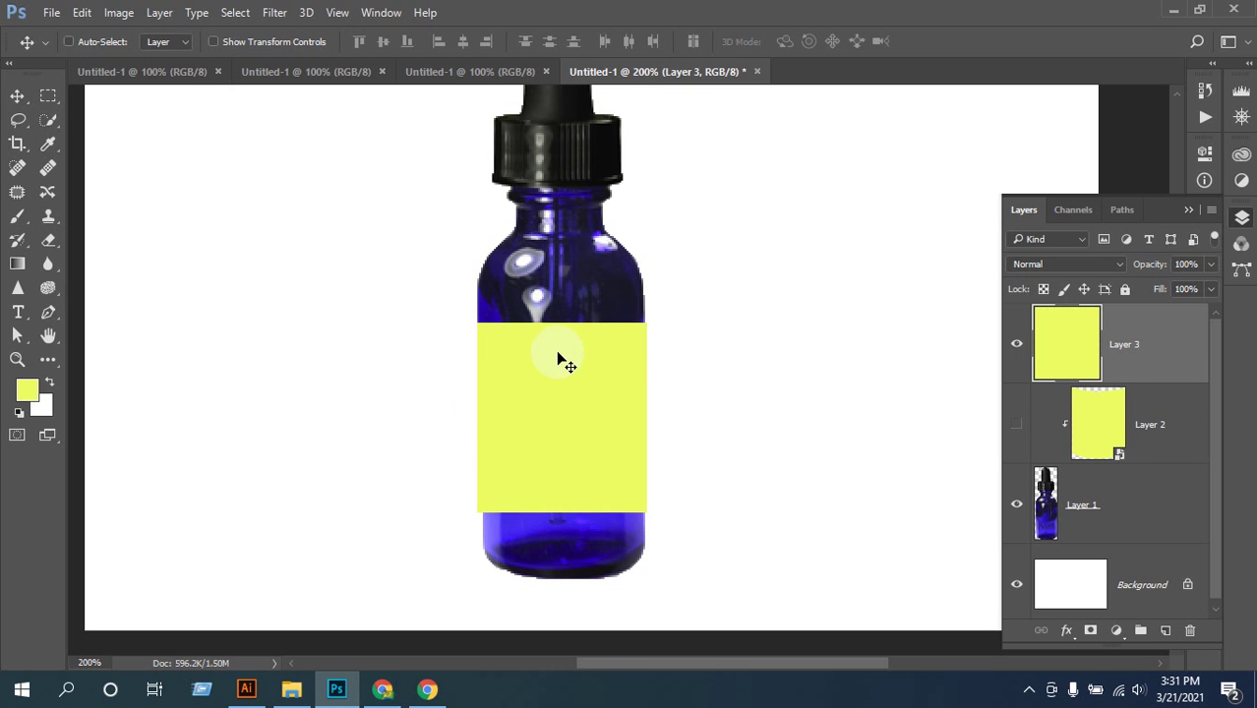
key(ctrl+t)
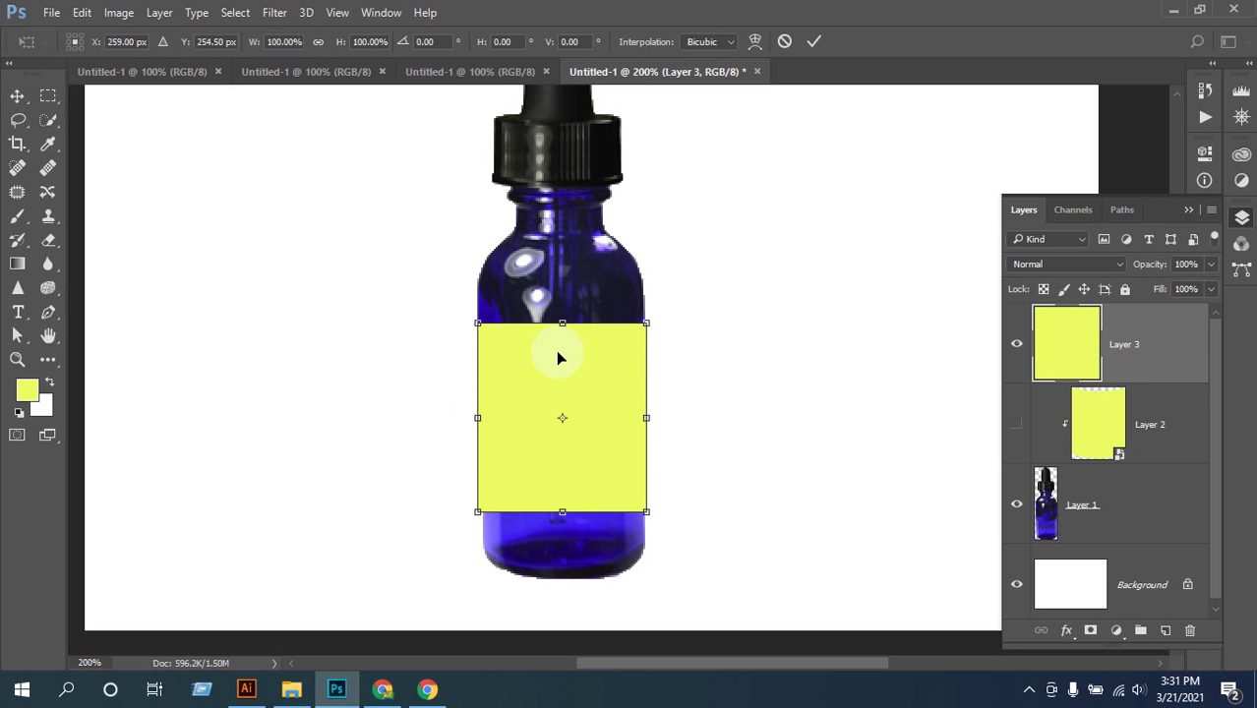
right_click(558, 357)
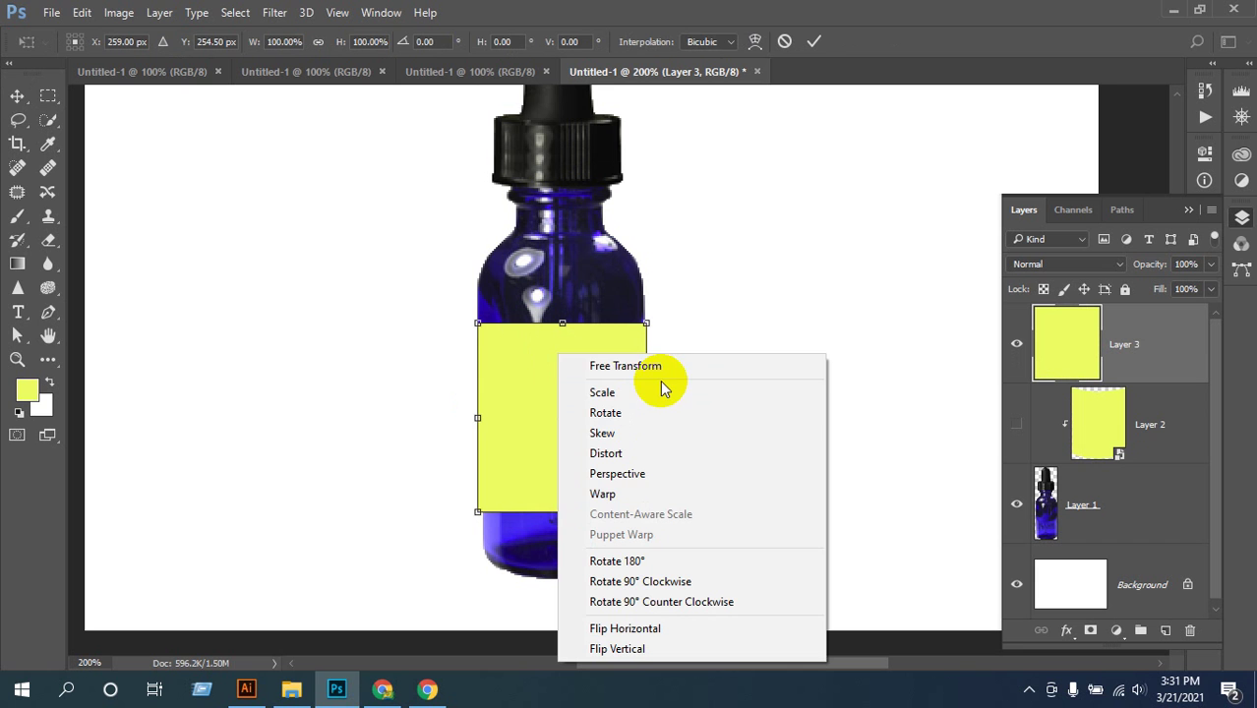
click(620, 432)
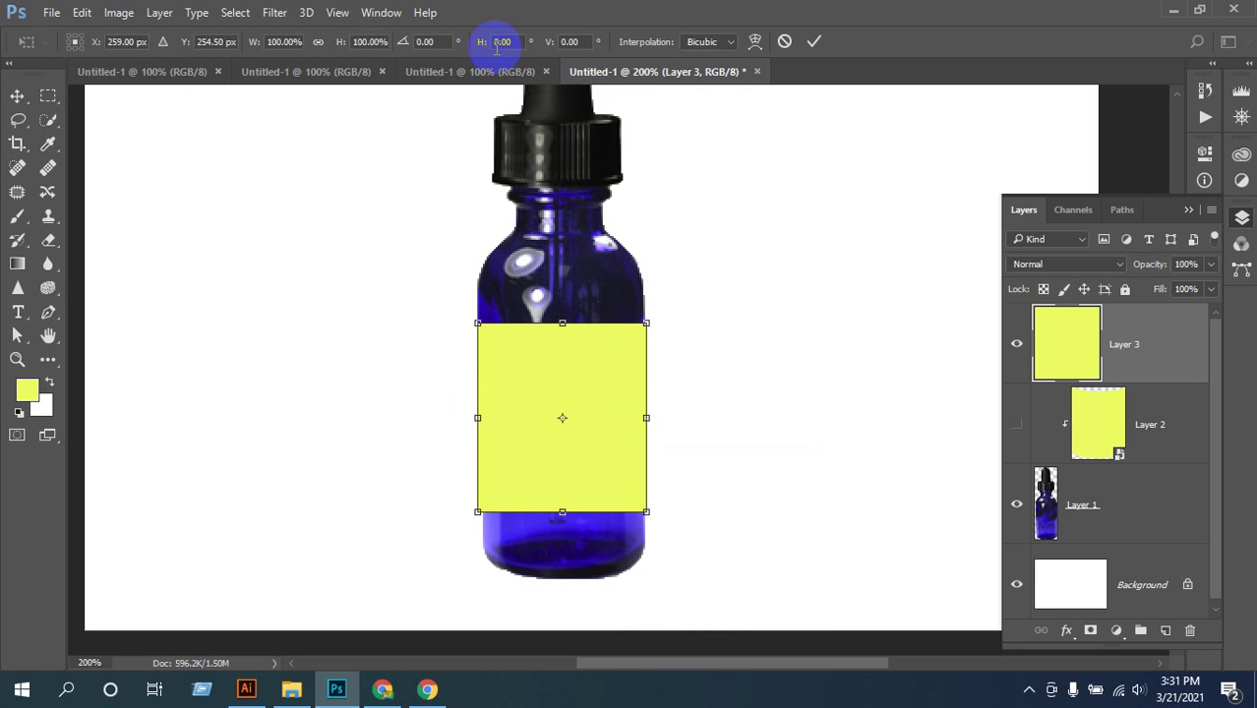
mouse_move(561, 423)
mouse_down()
mouse_move(589, 421)
mouse_move(561, 427)
mouse_up()
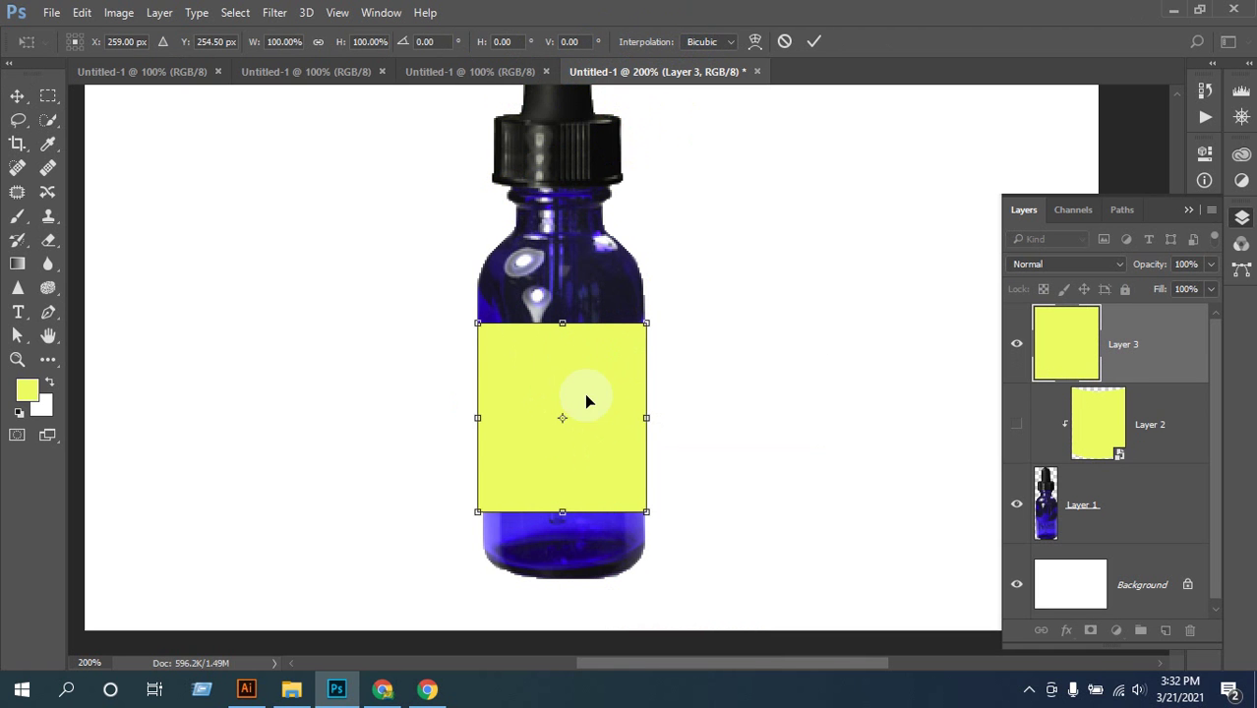
click(755, 41)
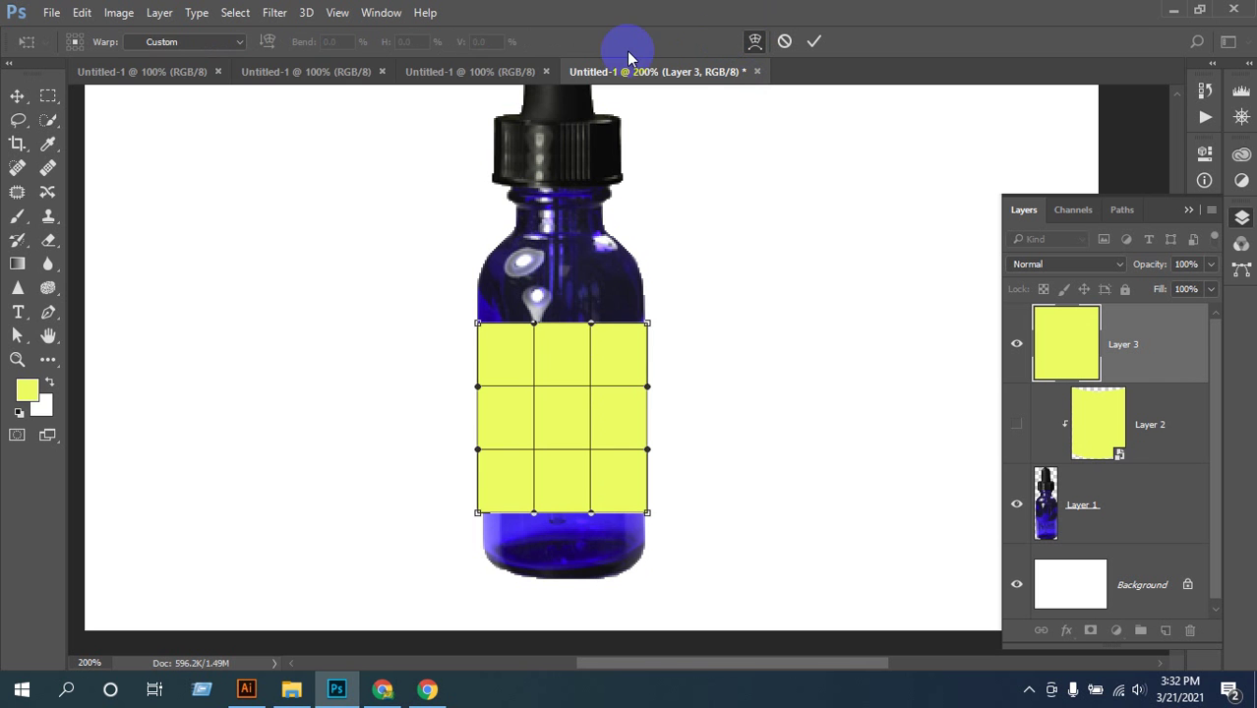
click(214, 42)
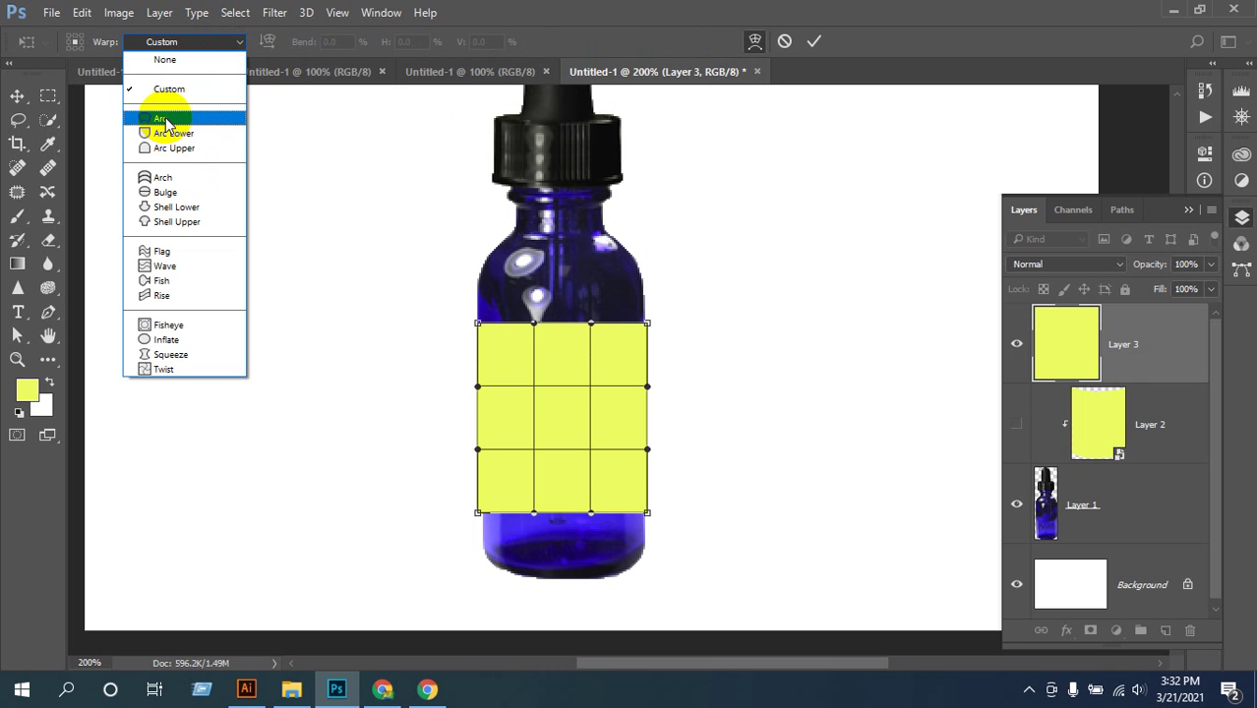
click(162, 178)
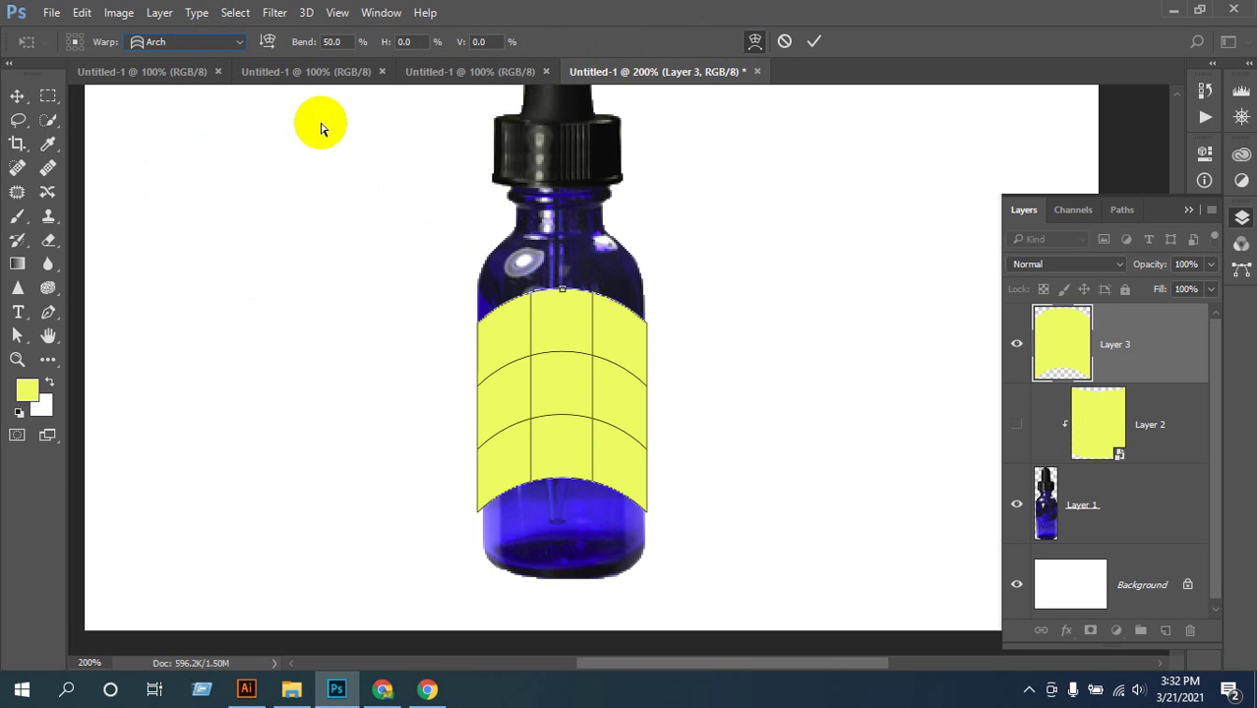
- Set the label's Arch warp bend to -13.8% so it curves downward, and apply the transformation
drag(305, 47, 3, 37)
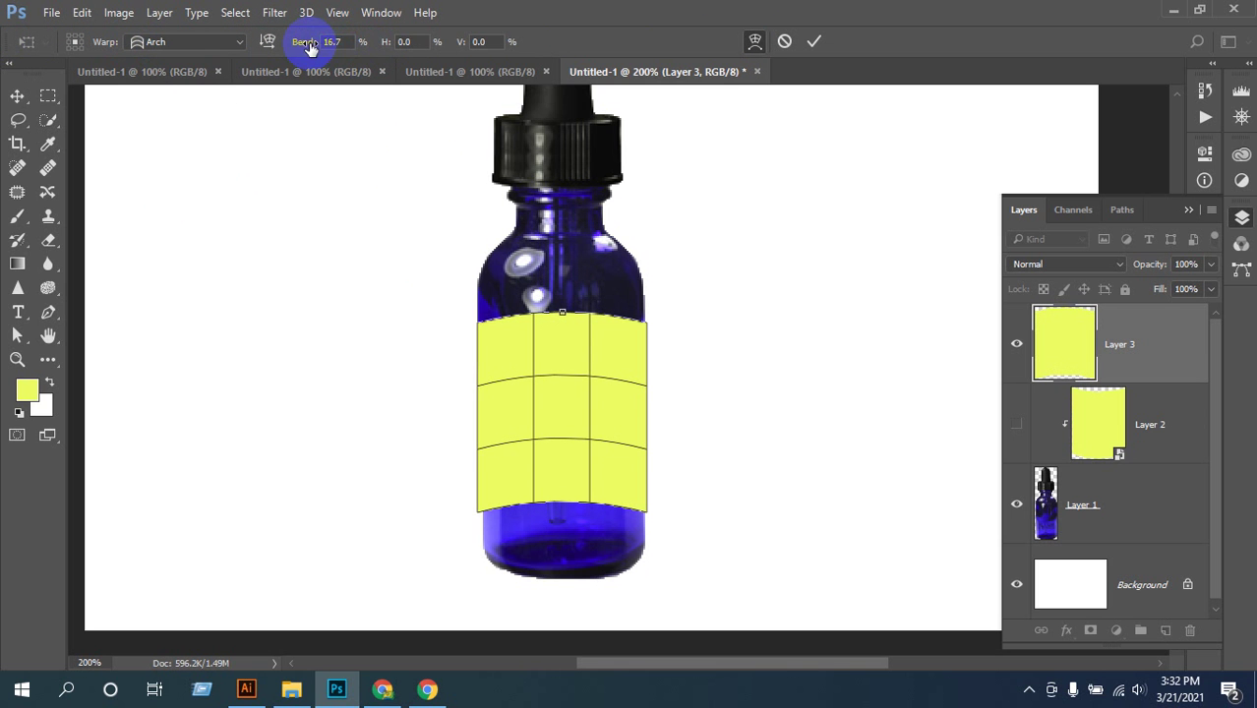
drag(308, 48, 196, 78)
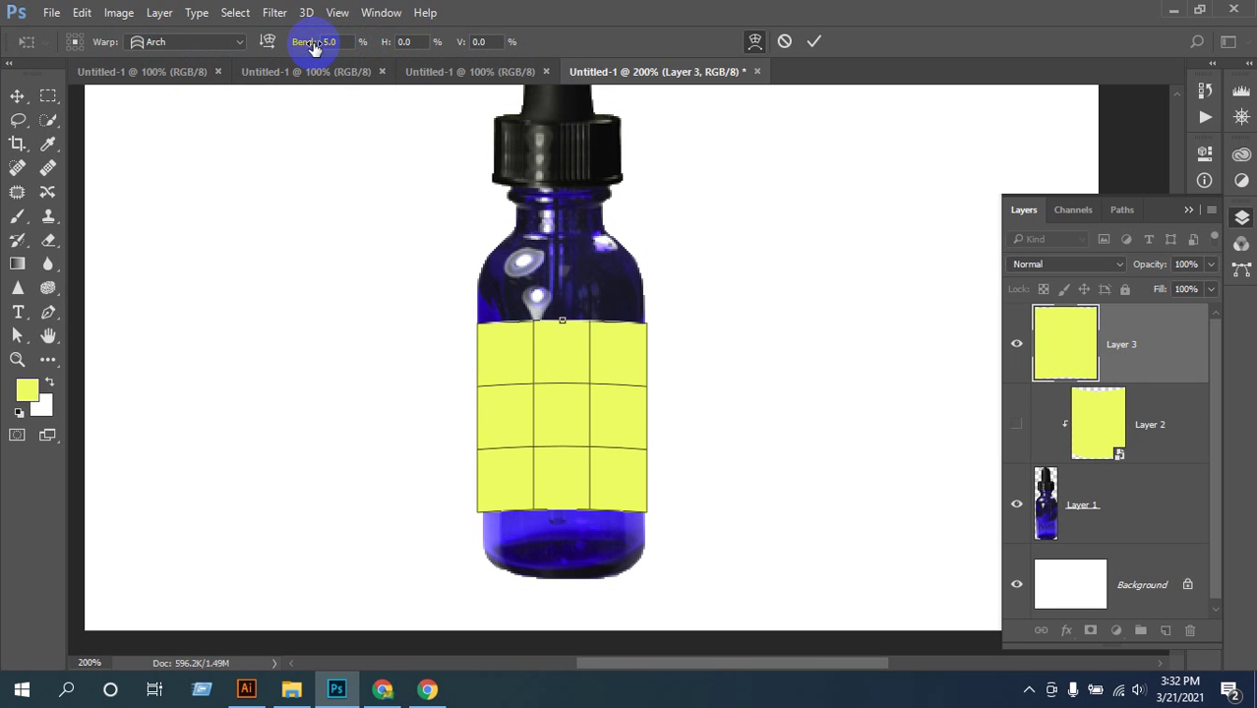
drag(313, 47, 168, 48)
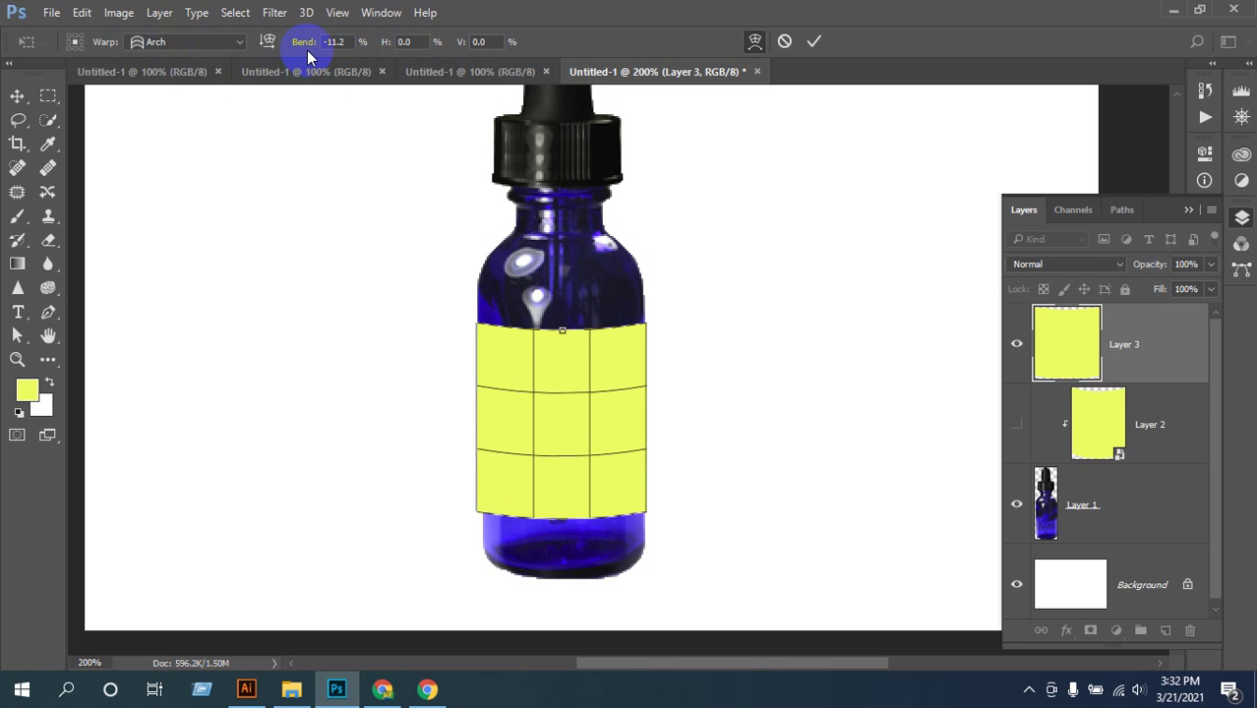
drag(305, 44, 300, 43)
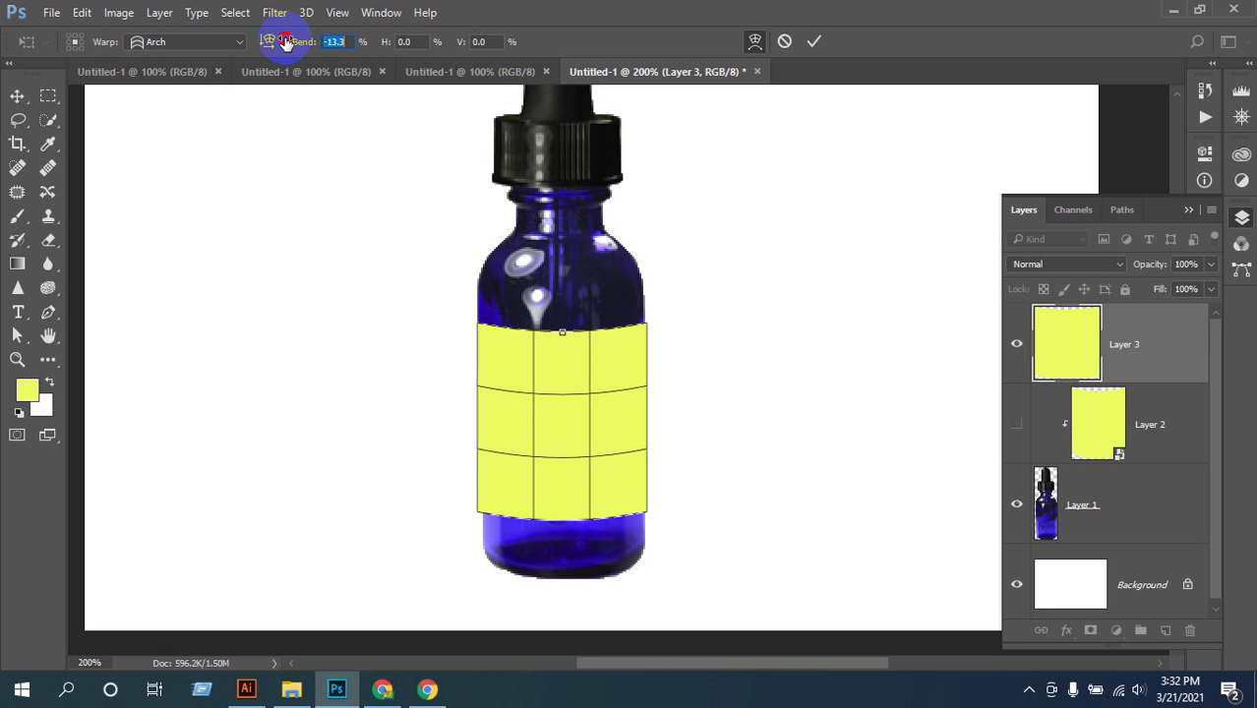
drag(285, 41, 280, 43)
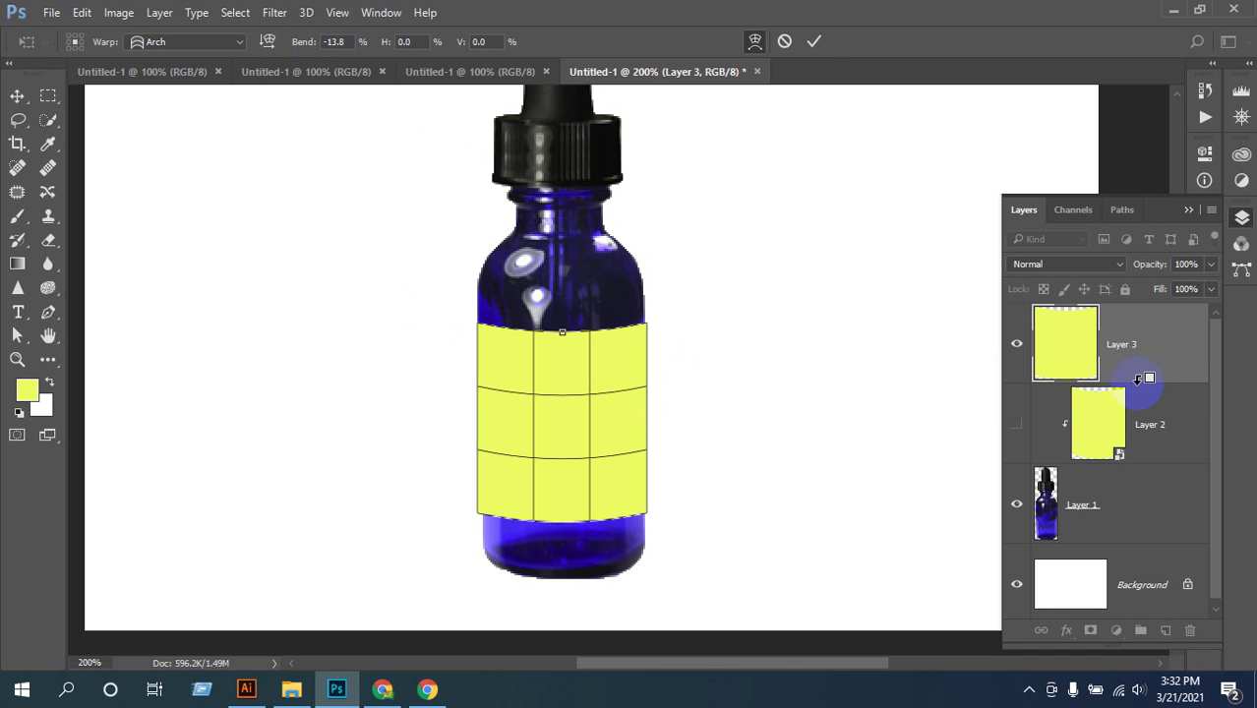
key(Return)
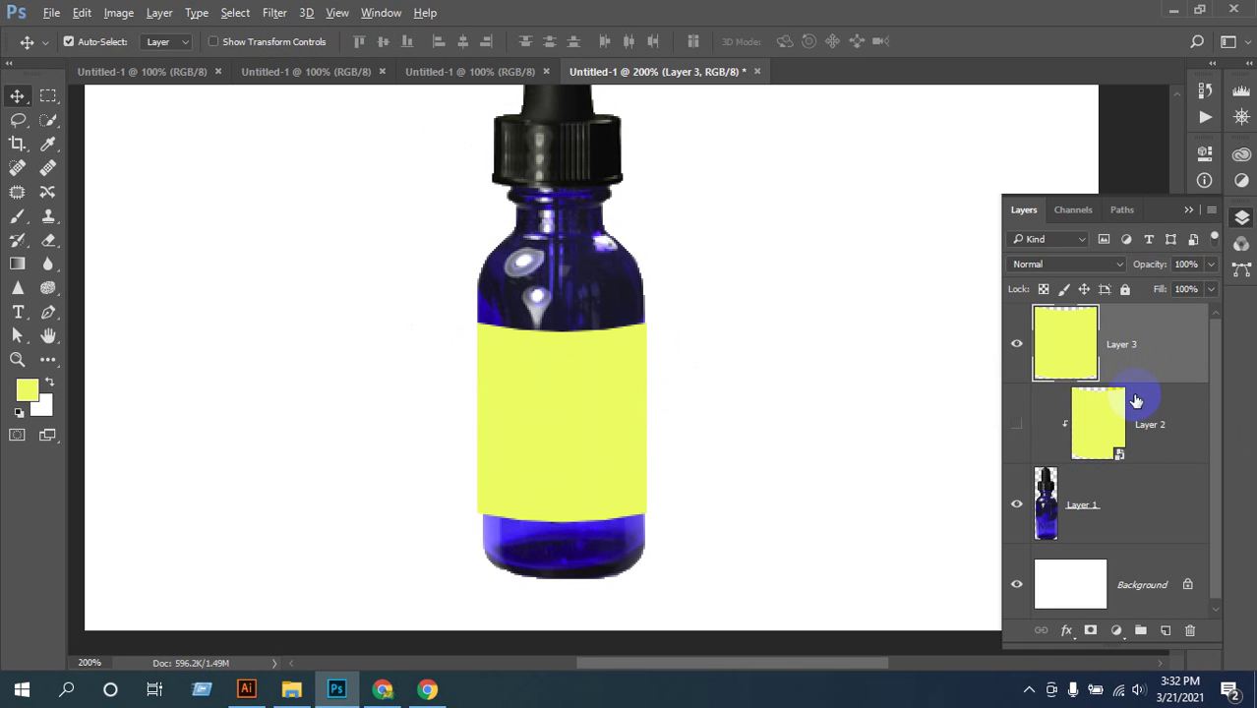
- Clip Layer 3 to the bottle below and convert it to a smart object
alt+click(1142, 379)
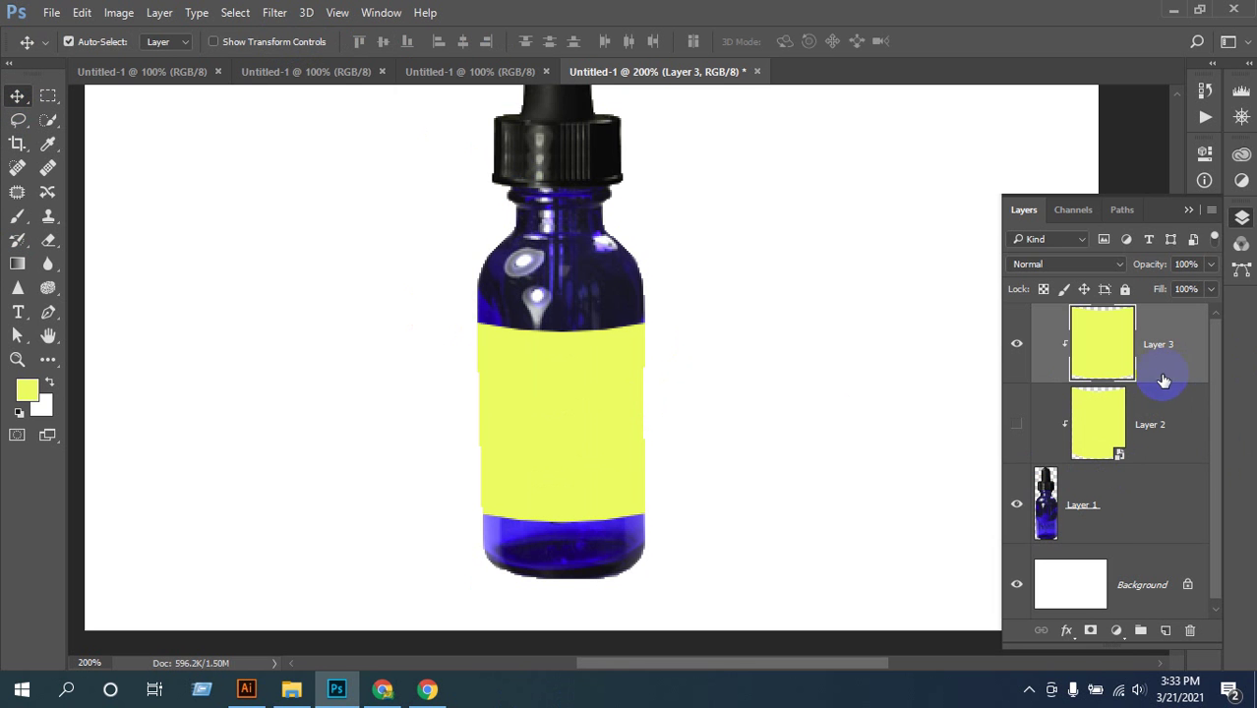
right_click(1129, 366)
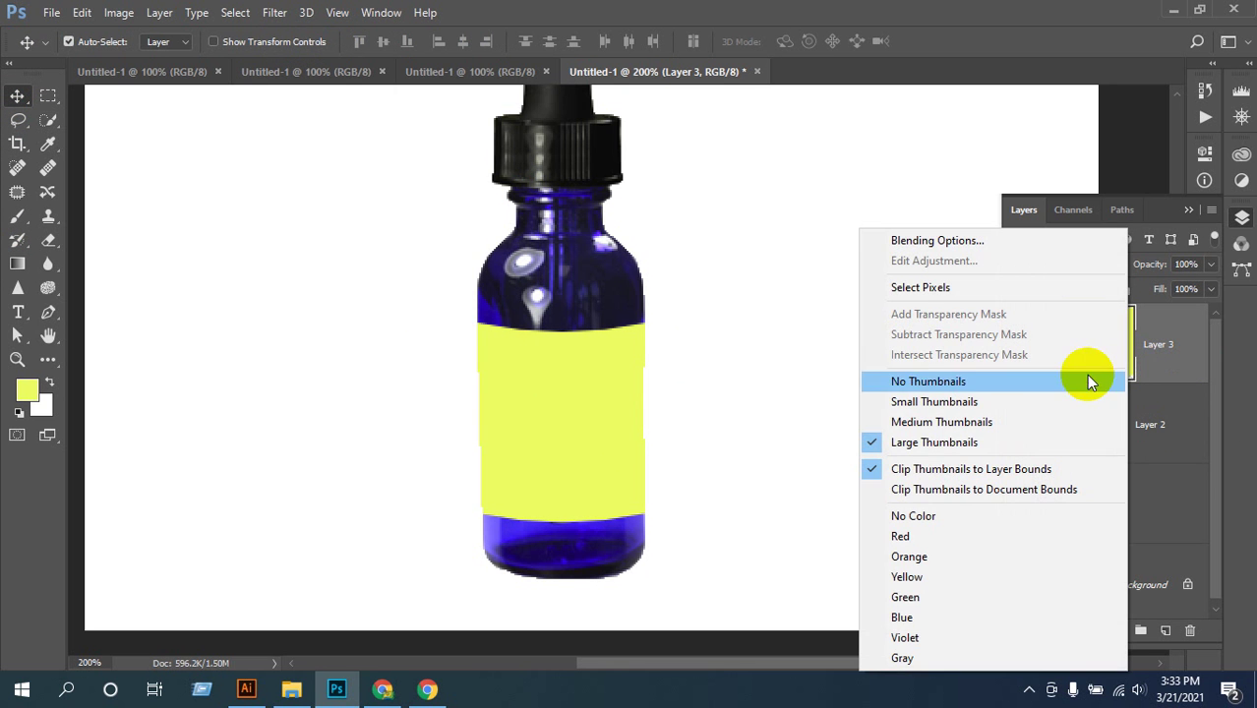
click(1239, 362)
right_click(1159, 362)
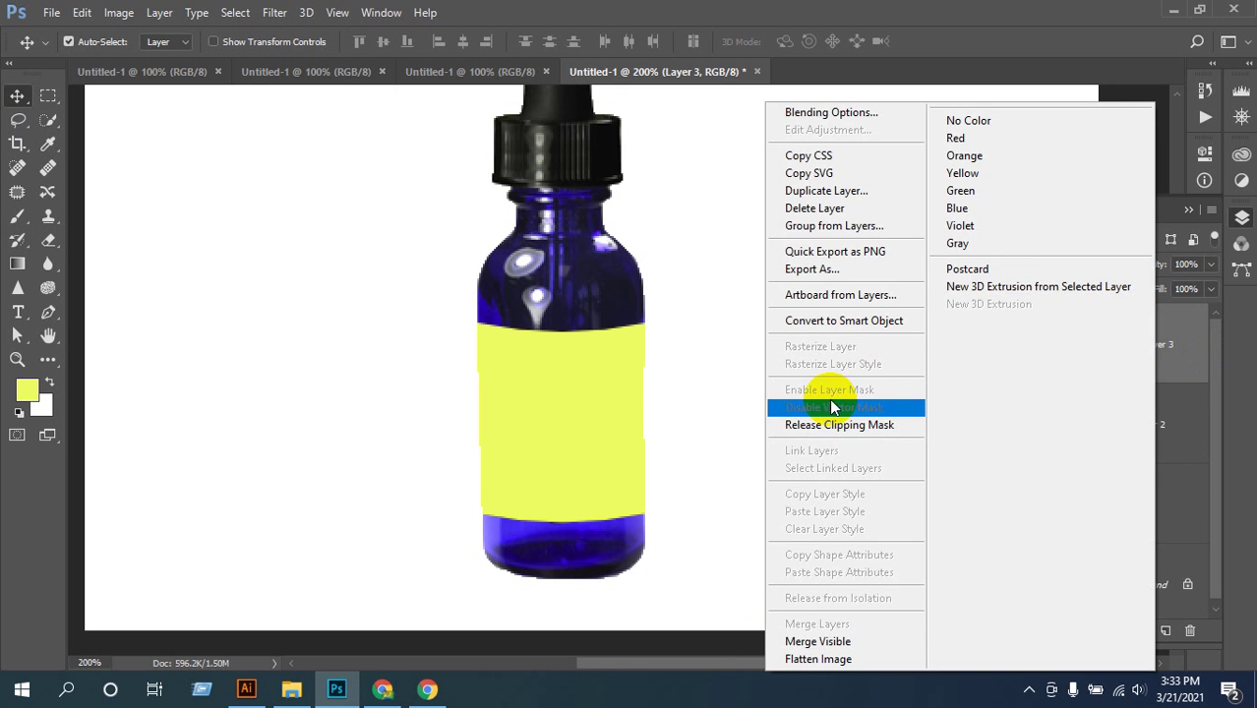
click(853, 330)
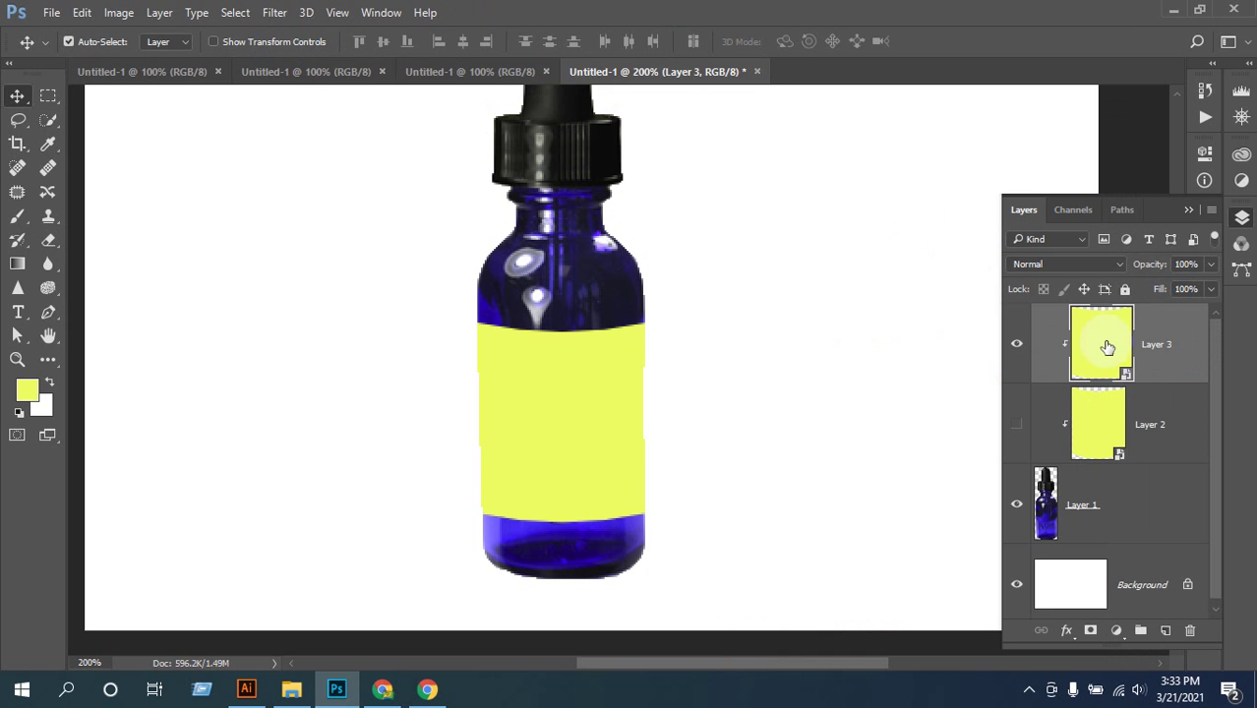
- Switch to Chrome and search Google for "label design" in a new tab
click(383, 689)
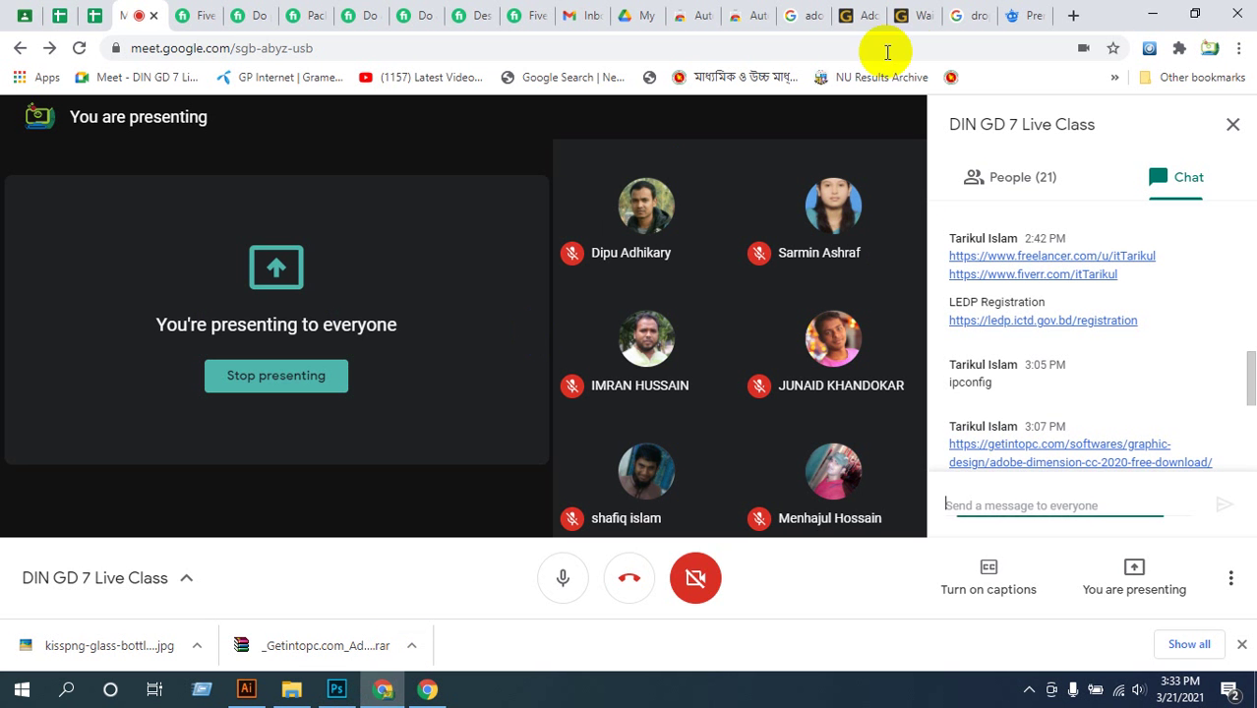
click(1076, 17)
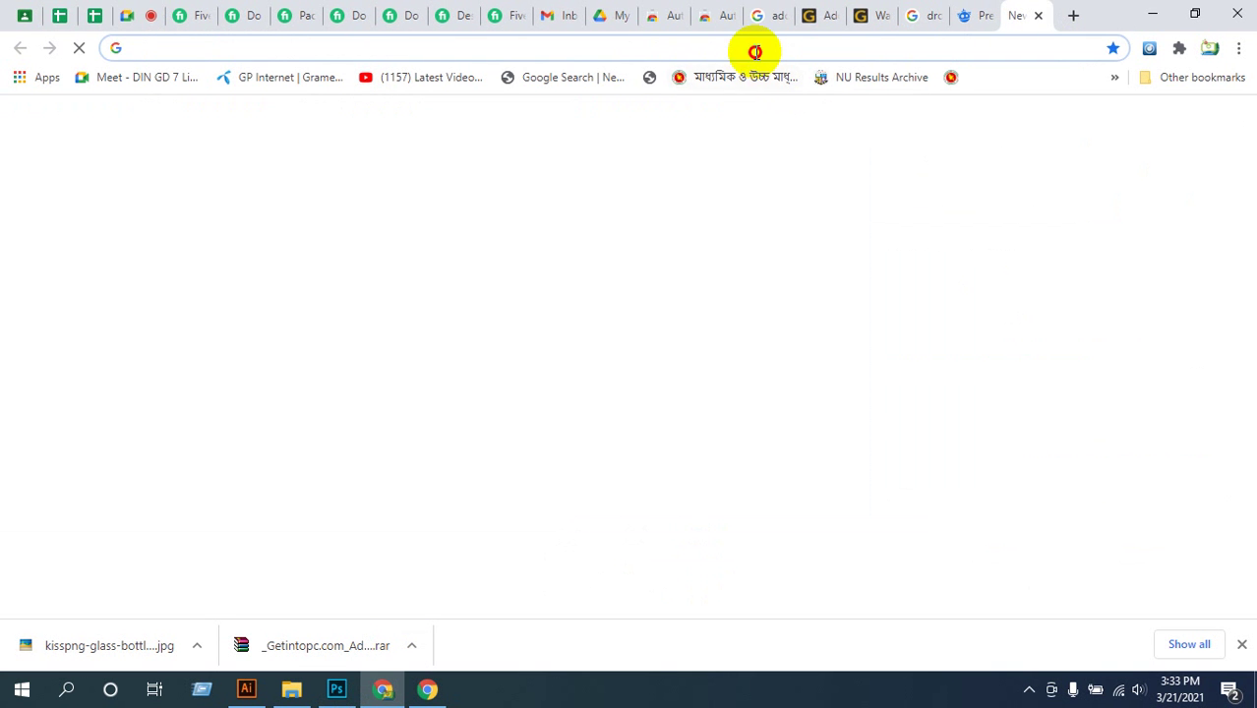
click(753, 48)
text(la)
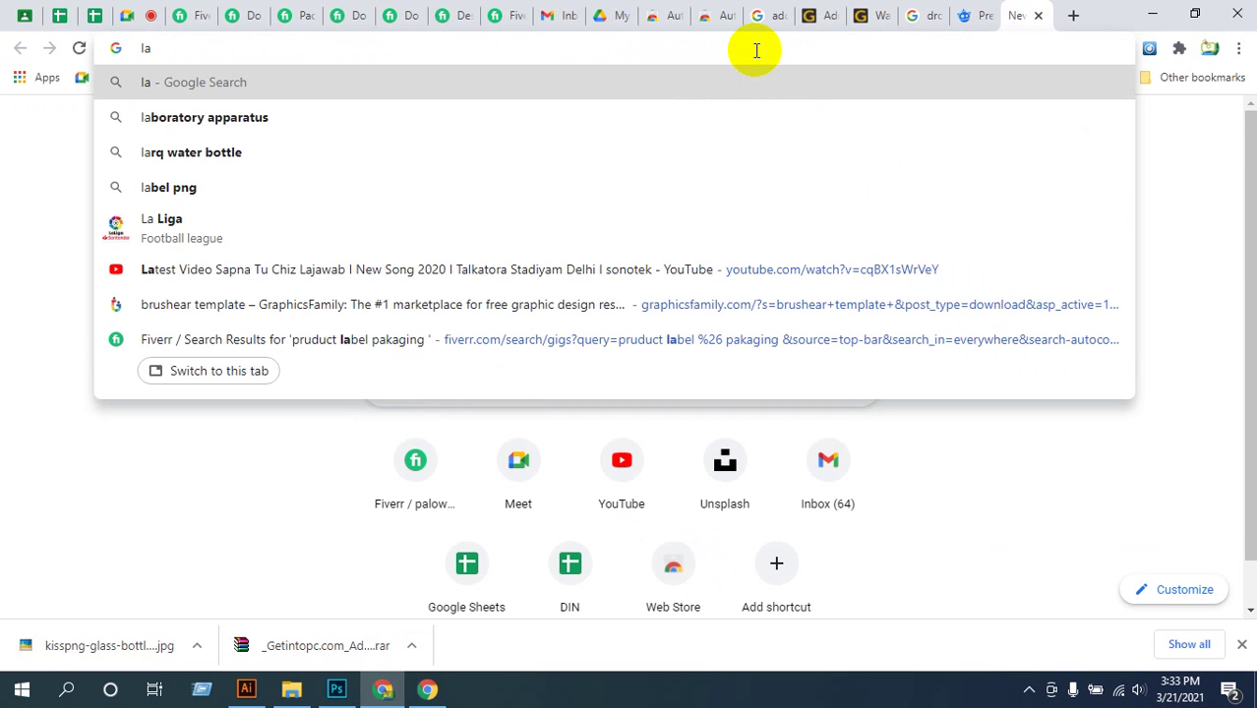
text(b)
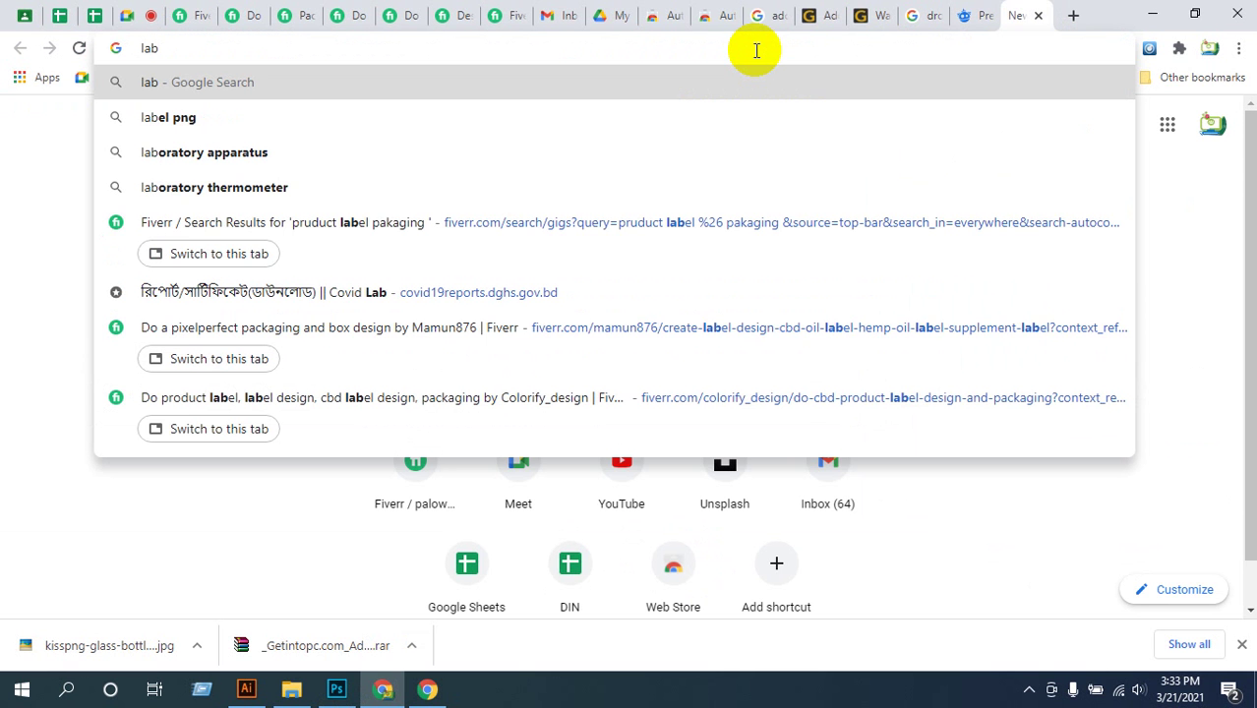
text(el de)
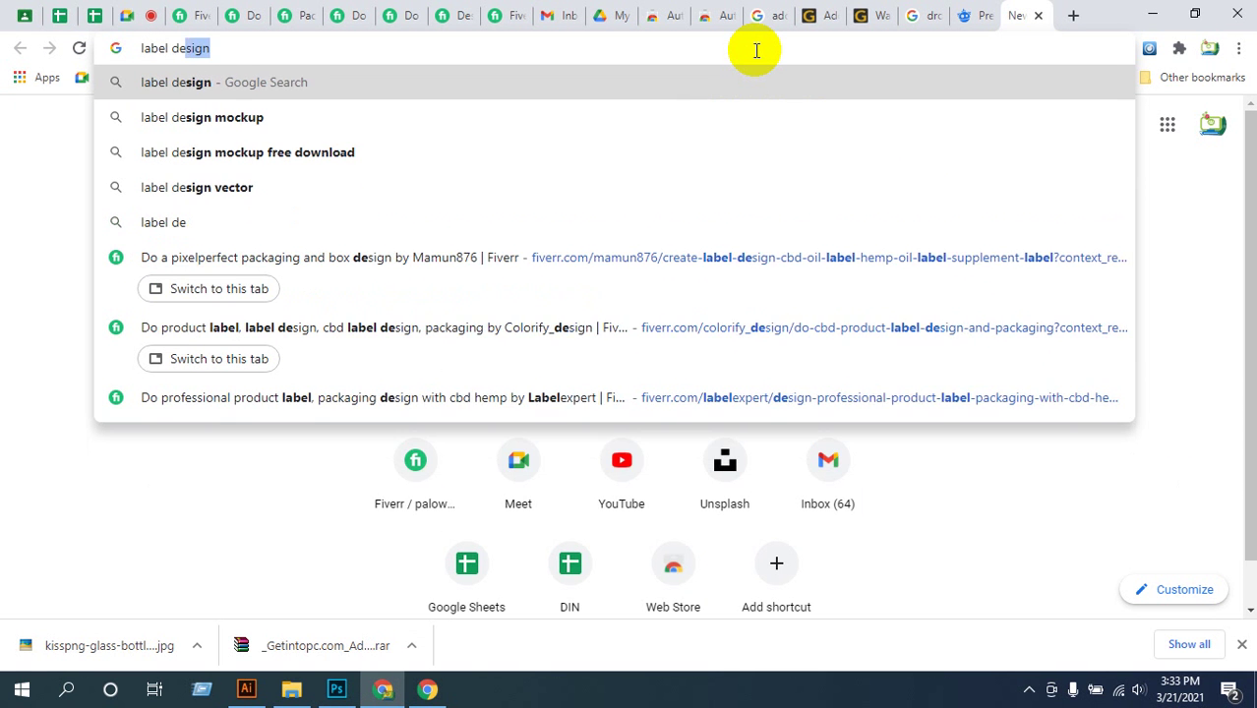
text(sign)
key(Return)
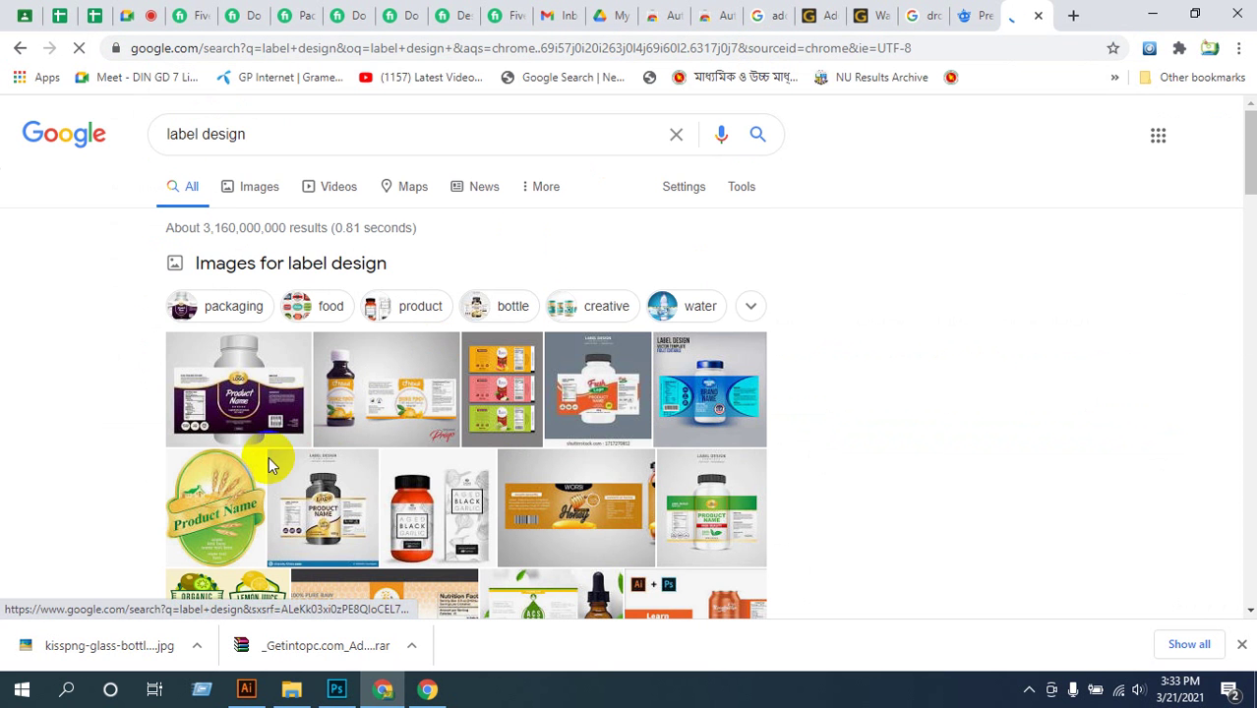
click(239, 418)
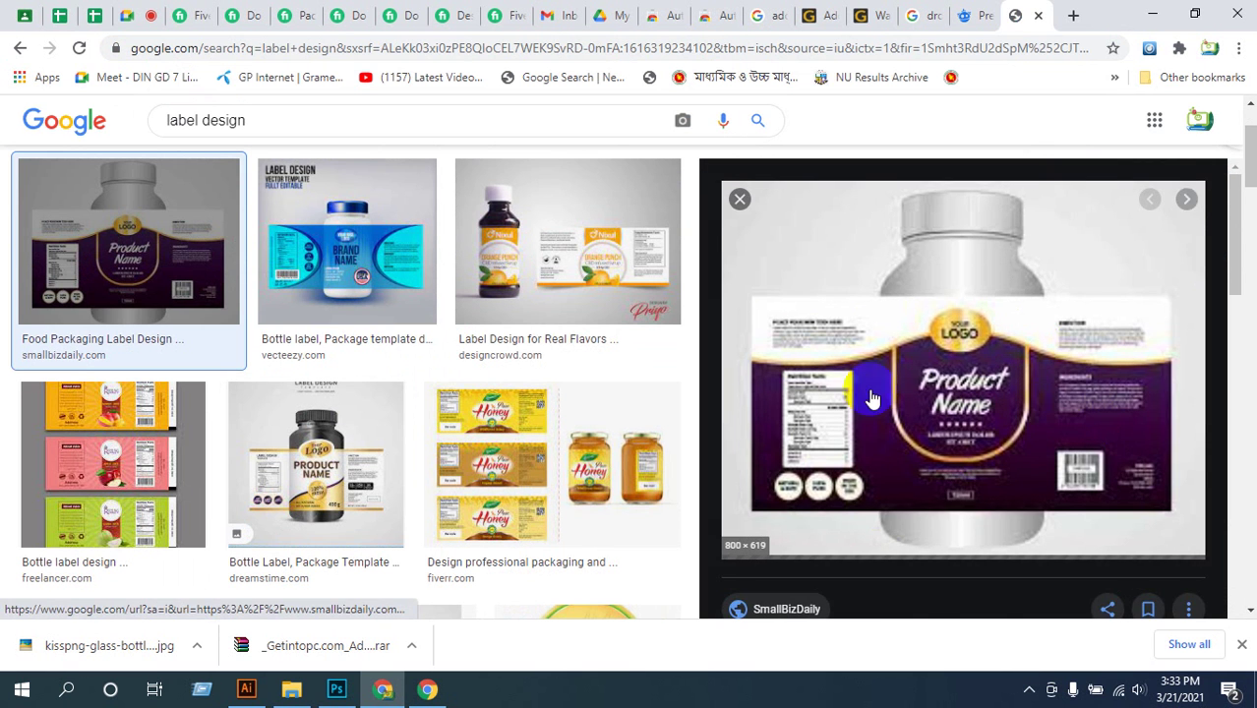
click(948, 407)
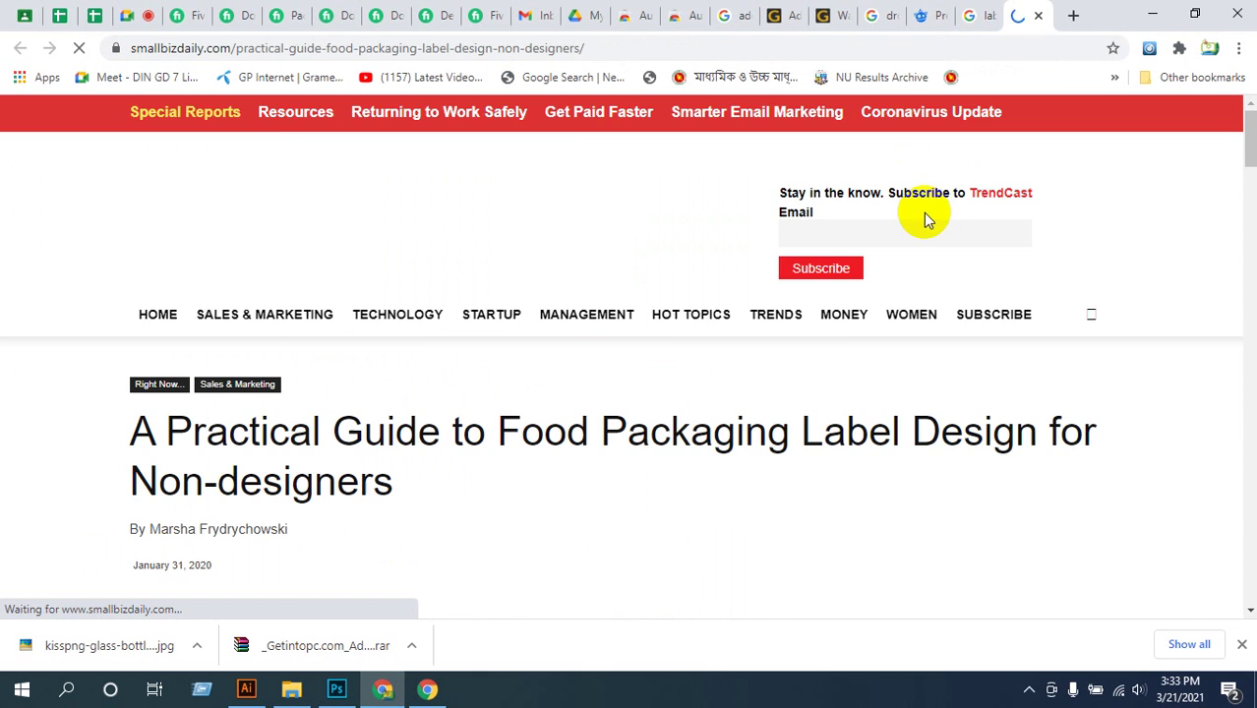
scroll(504, 365, down, 6)
right_click(475, 229)
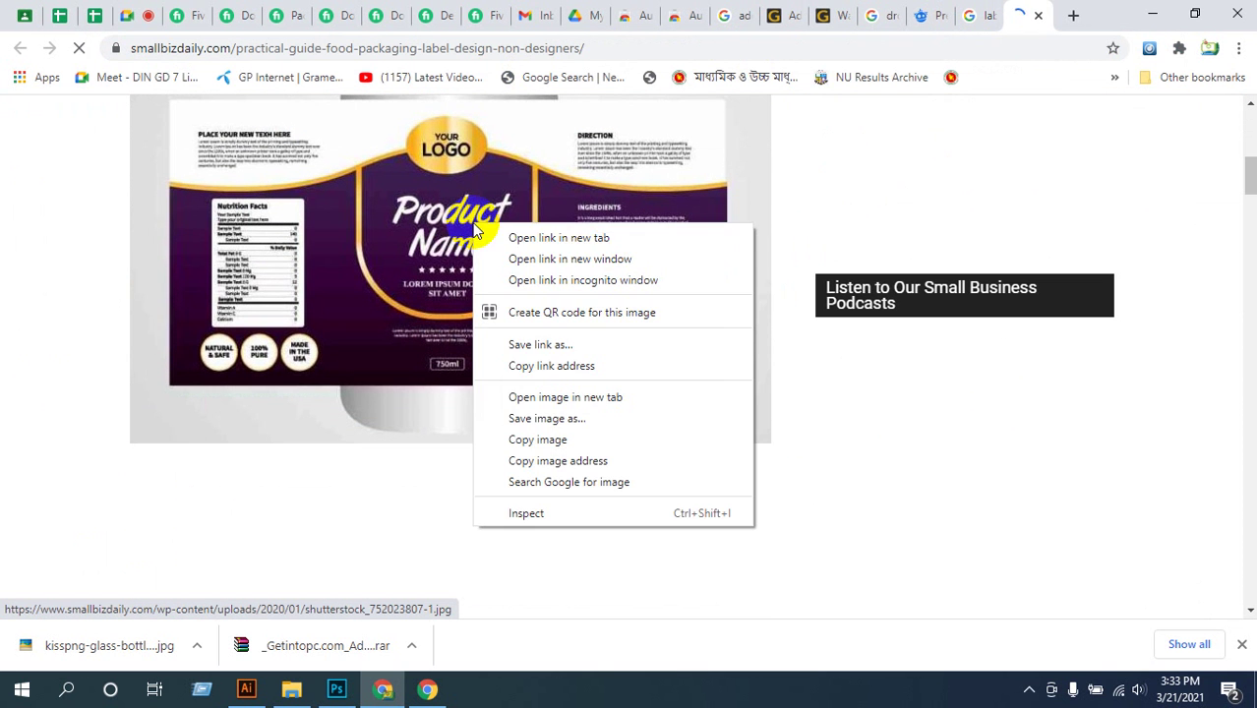
click(531, 439)
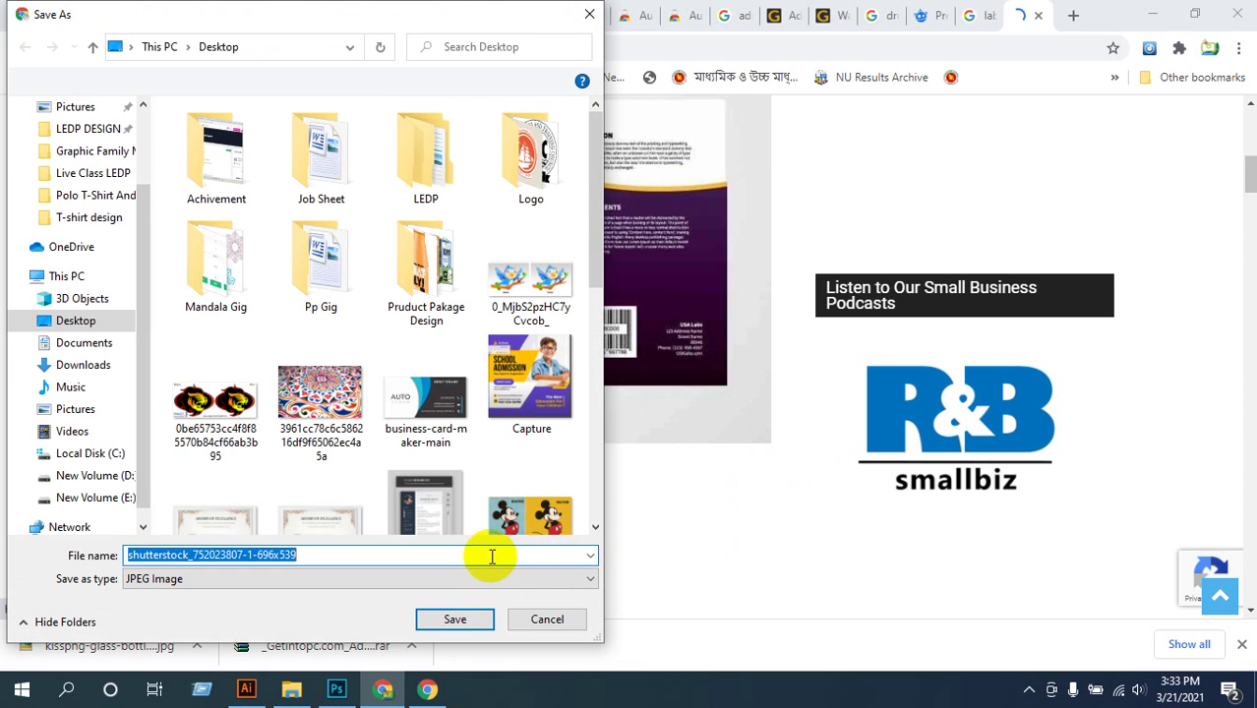
click(452, 619)
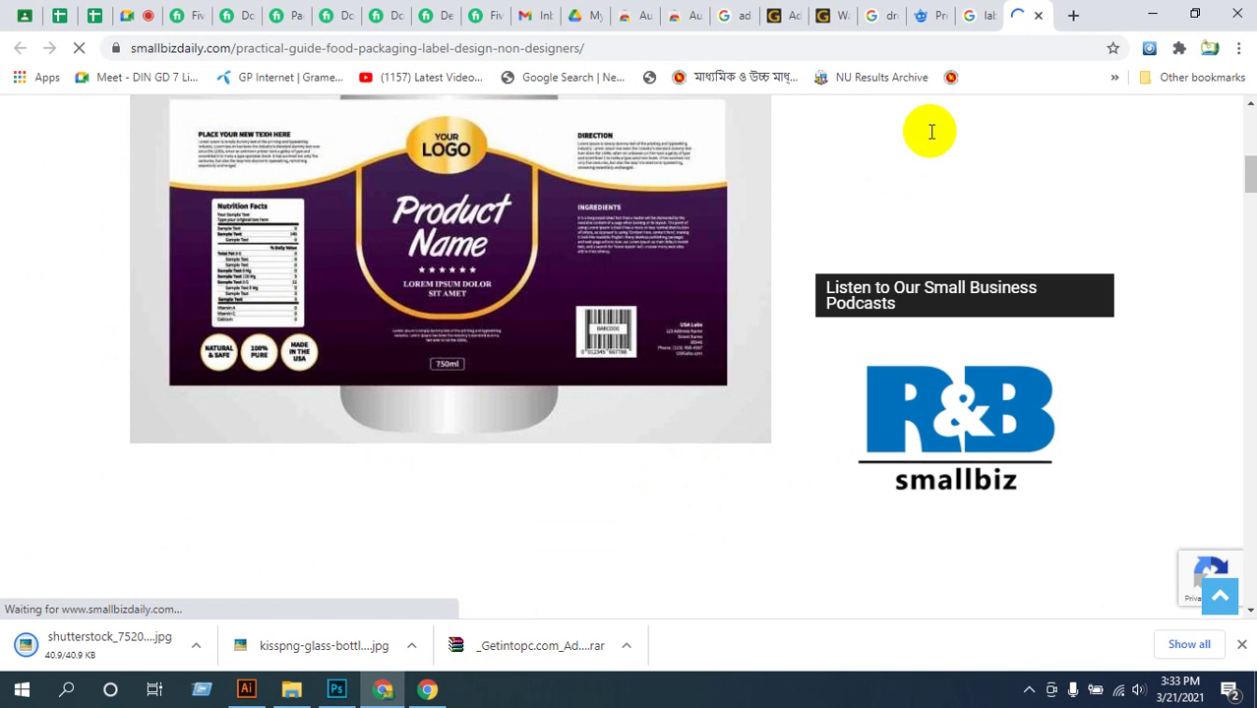
click(336, 688)
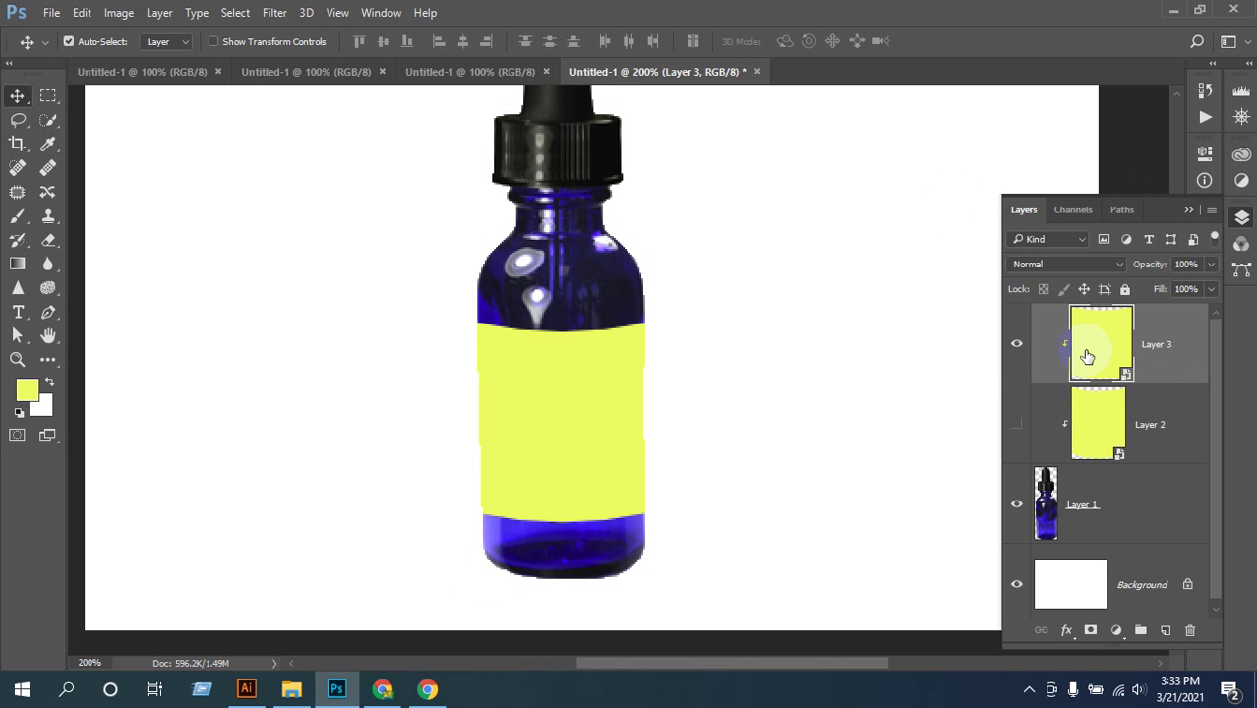
click(54, 13)
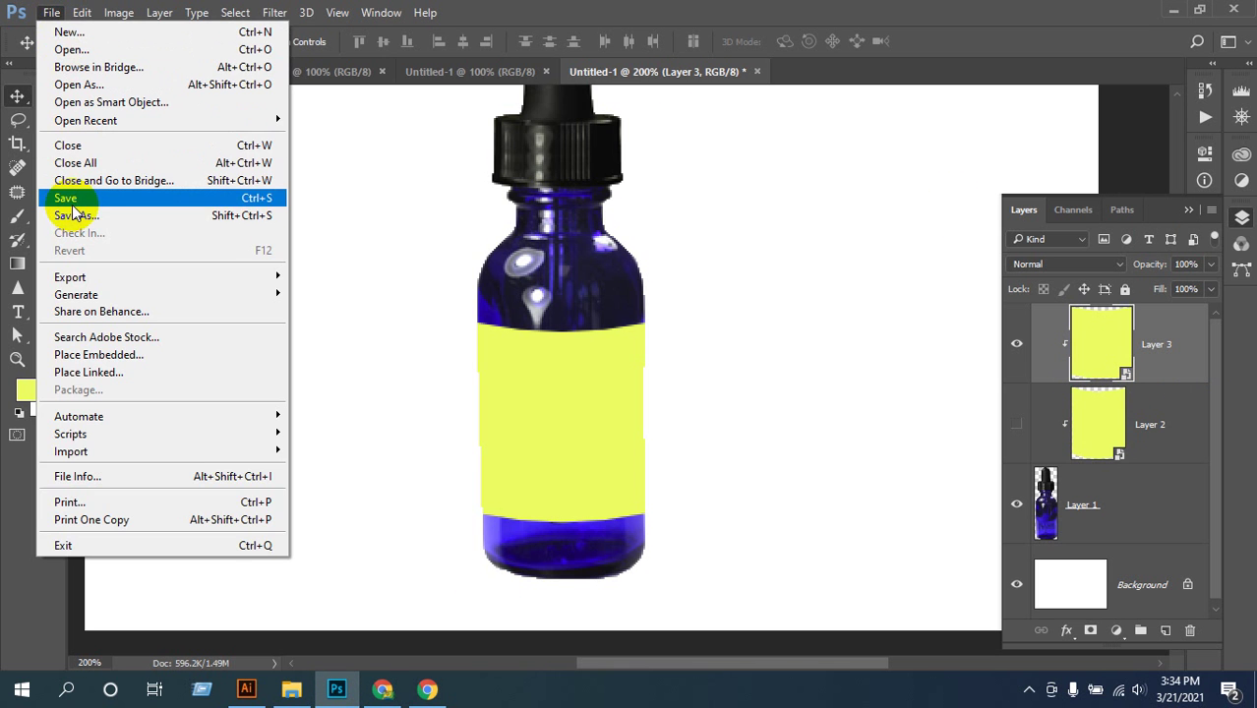
click(65, 49)
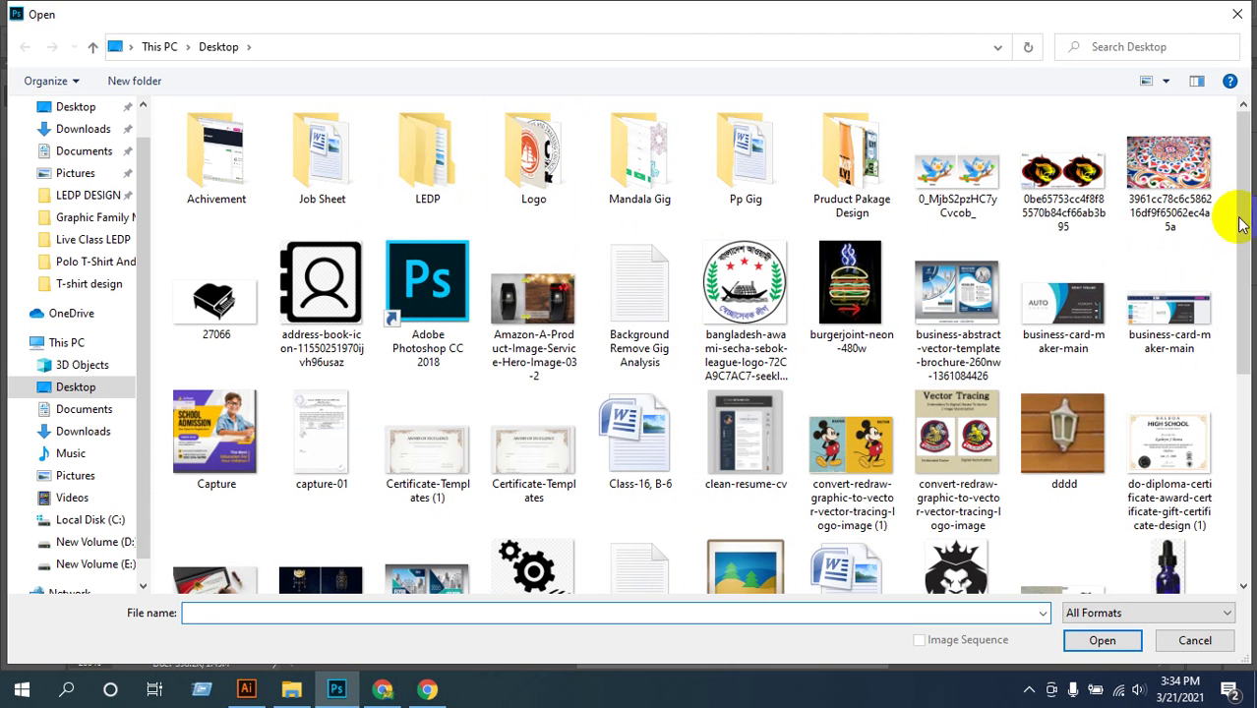
drag(1239, 218, 1249, 438)
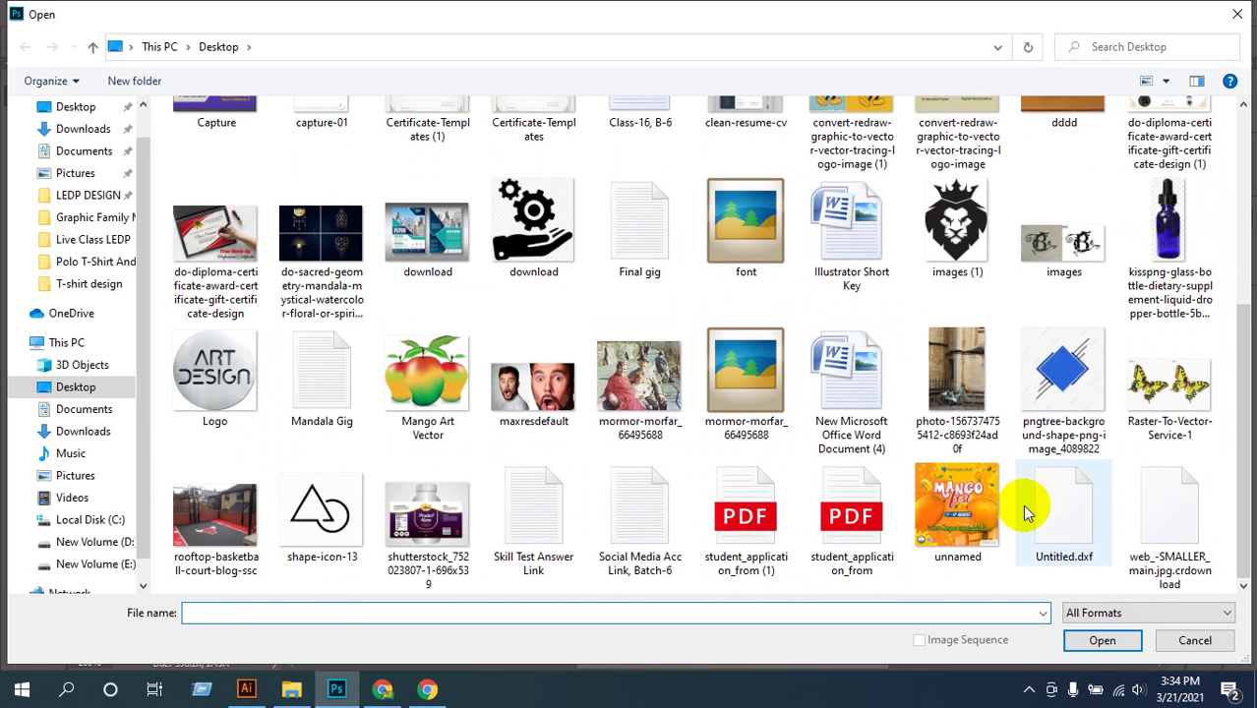
click(460, 517)
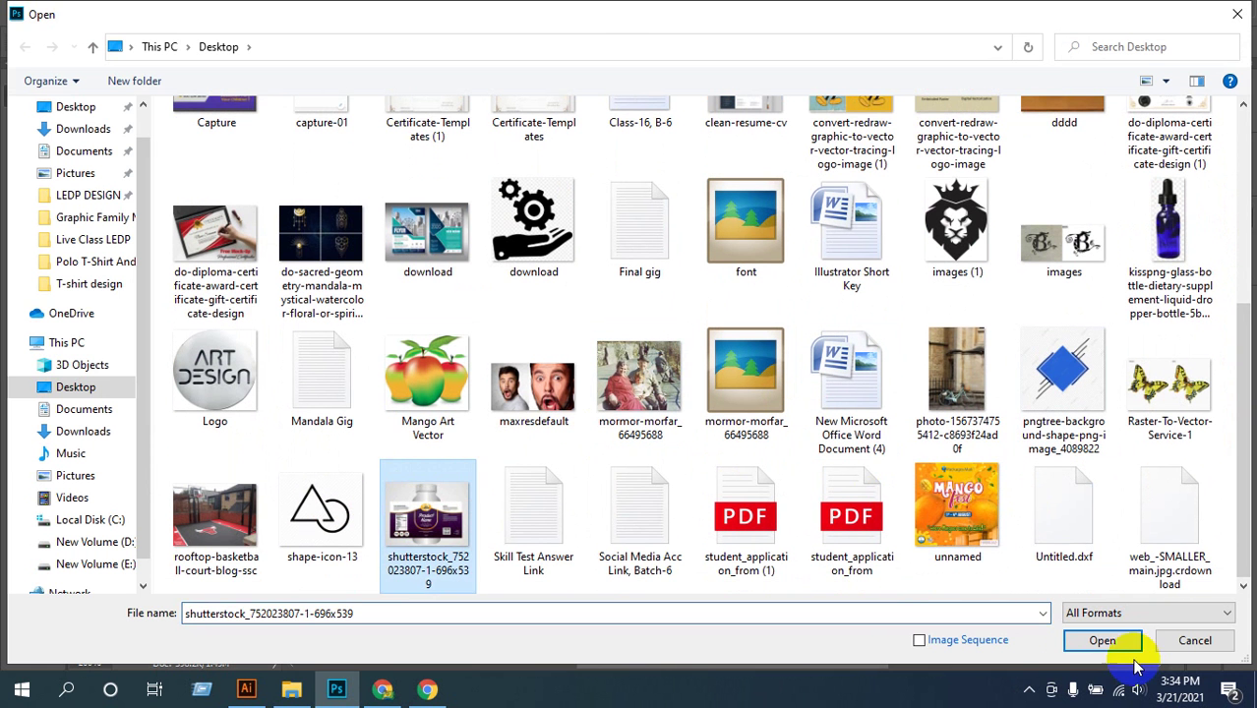
click(1101, 640)
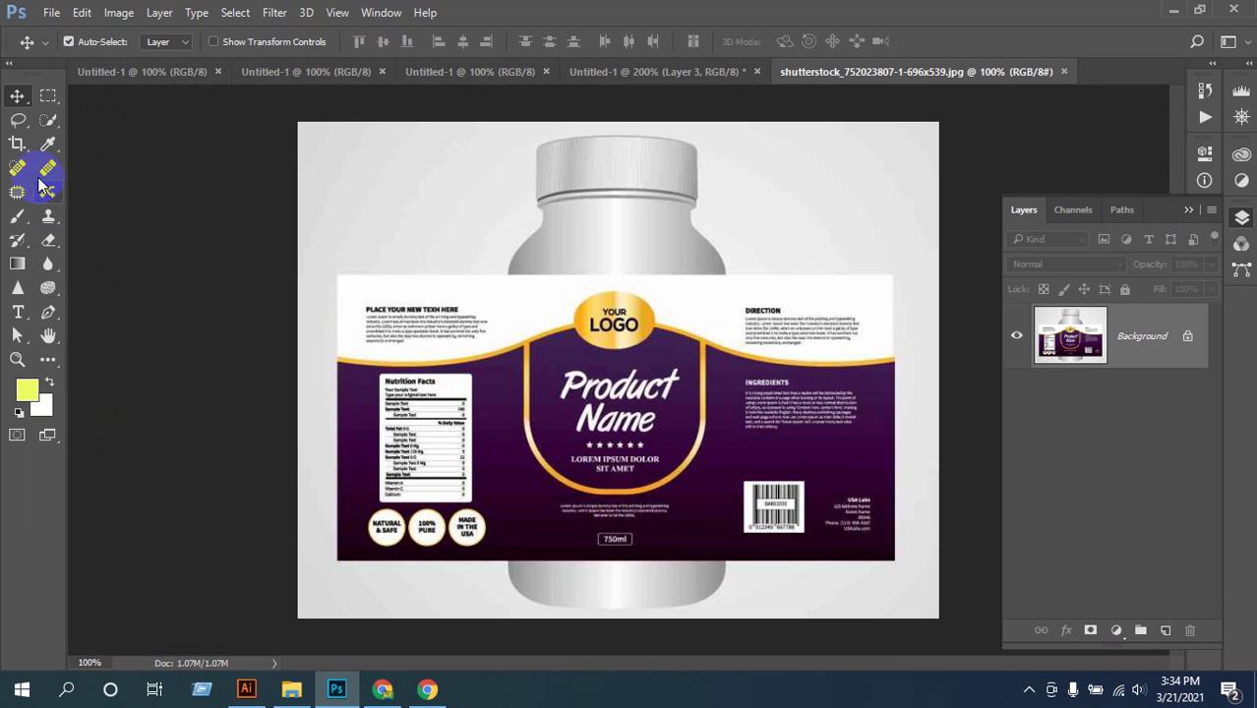
- Copy the rectangular purple label from the downloaded picture and paste it into the contents of the Layer 3 smart object
click(47, 97)
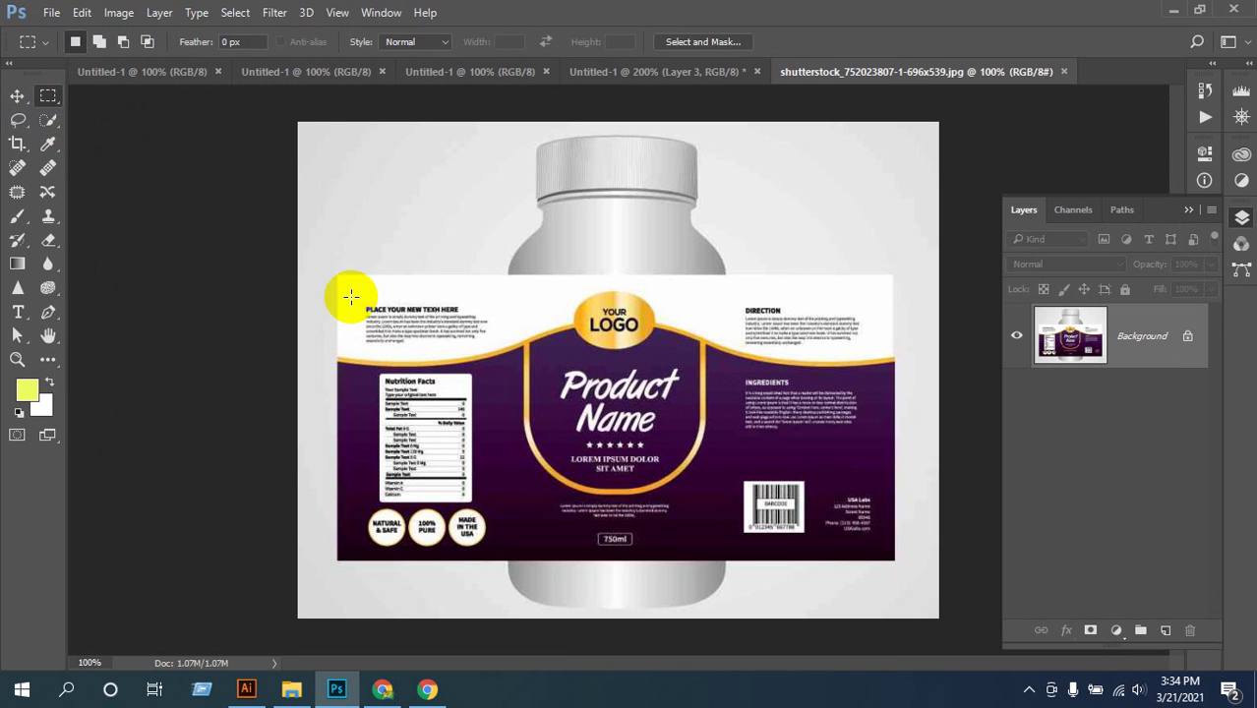
drag(335, 278, 891, 560)
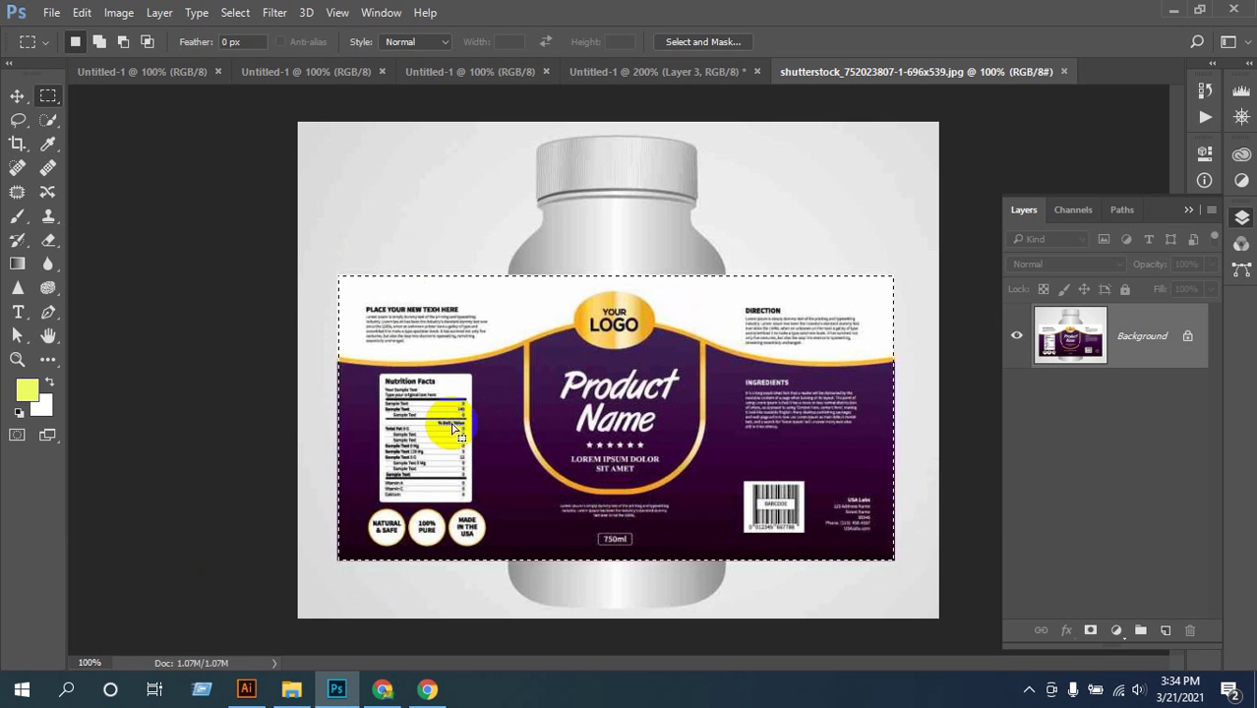
click(718, 71)
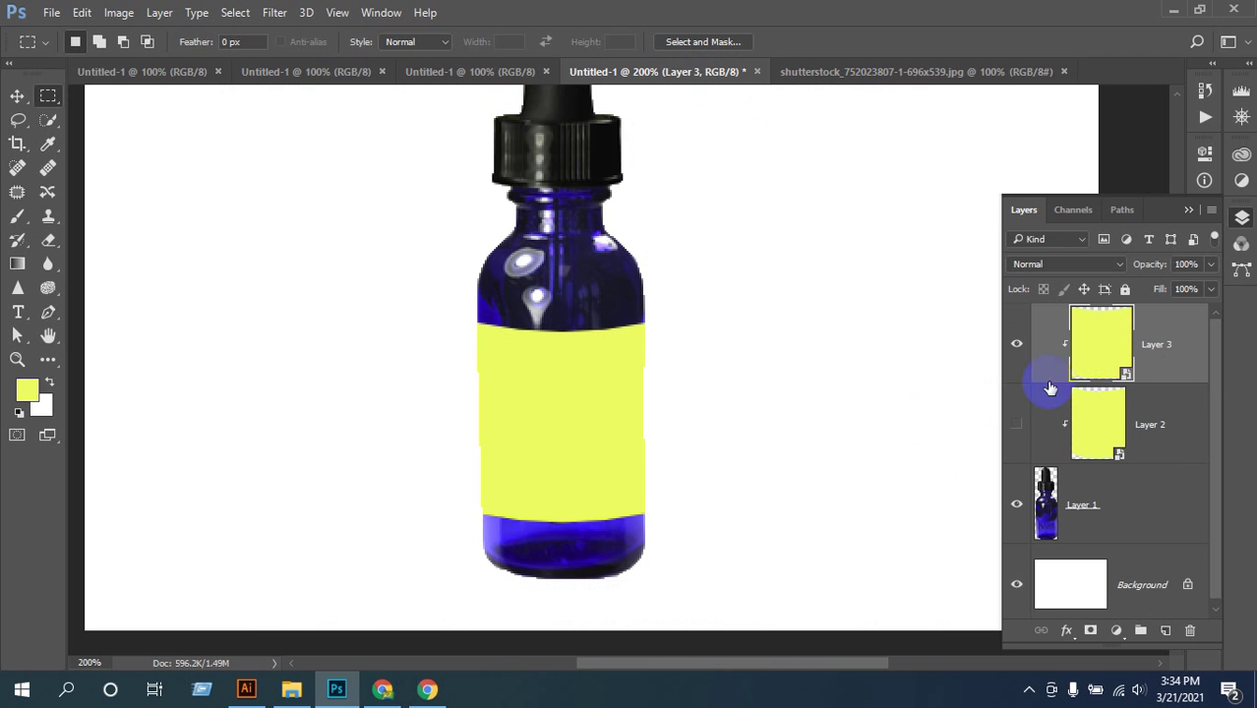
double_click(1094, 355)
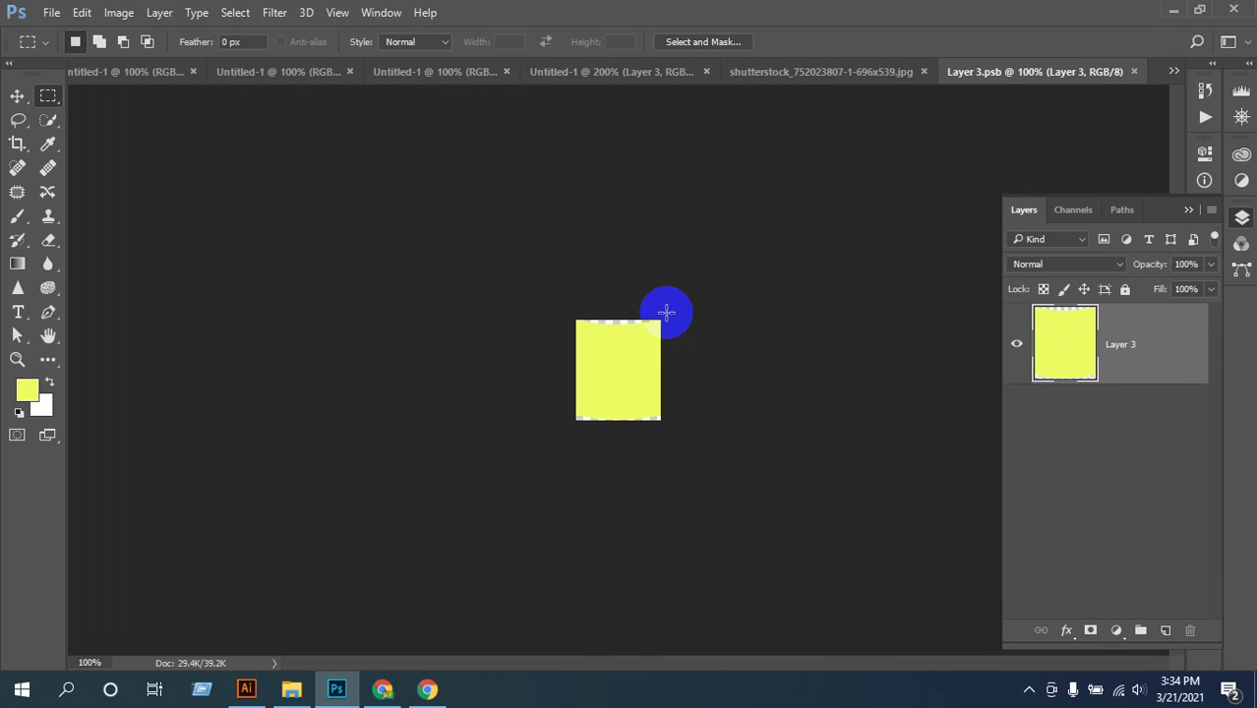
key(ctrl+v)
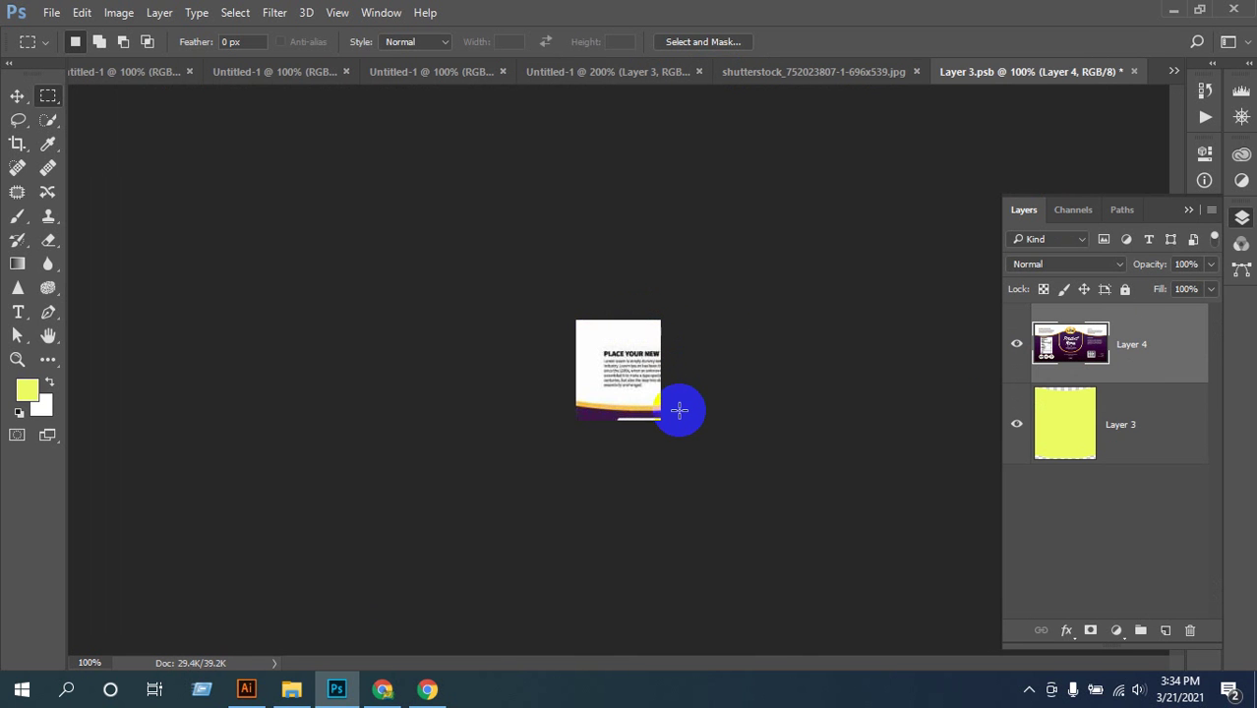
key(ctrl+t)
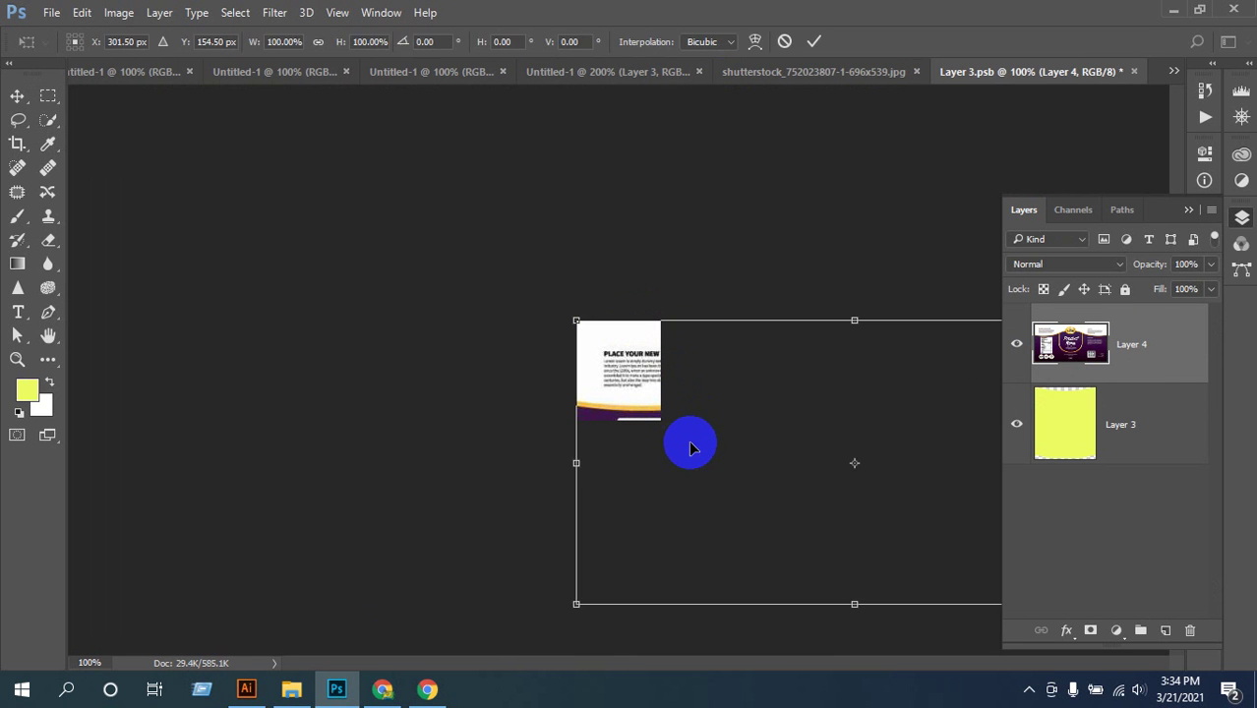
drag(572, 321, 755, 422)
key(Return)
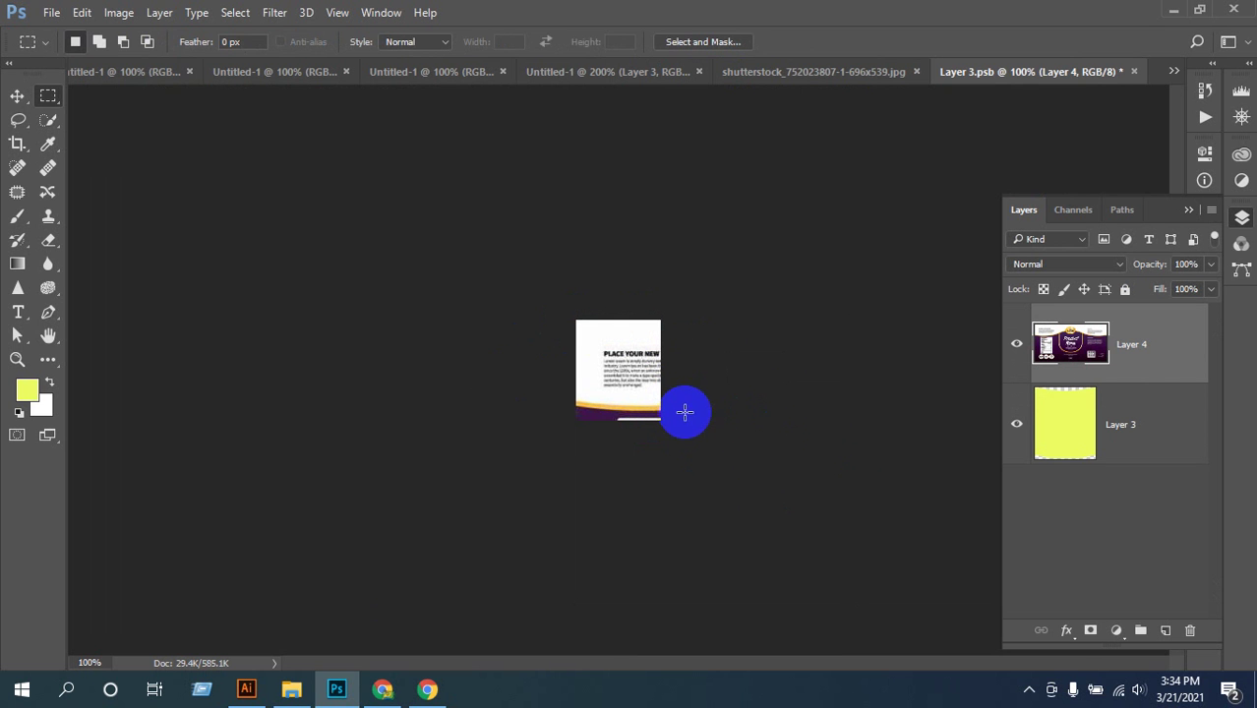
- Scale the pasted label to about 35% and center its "Product Name" panel on the canvas
key(ctrl+t)
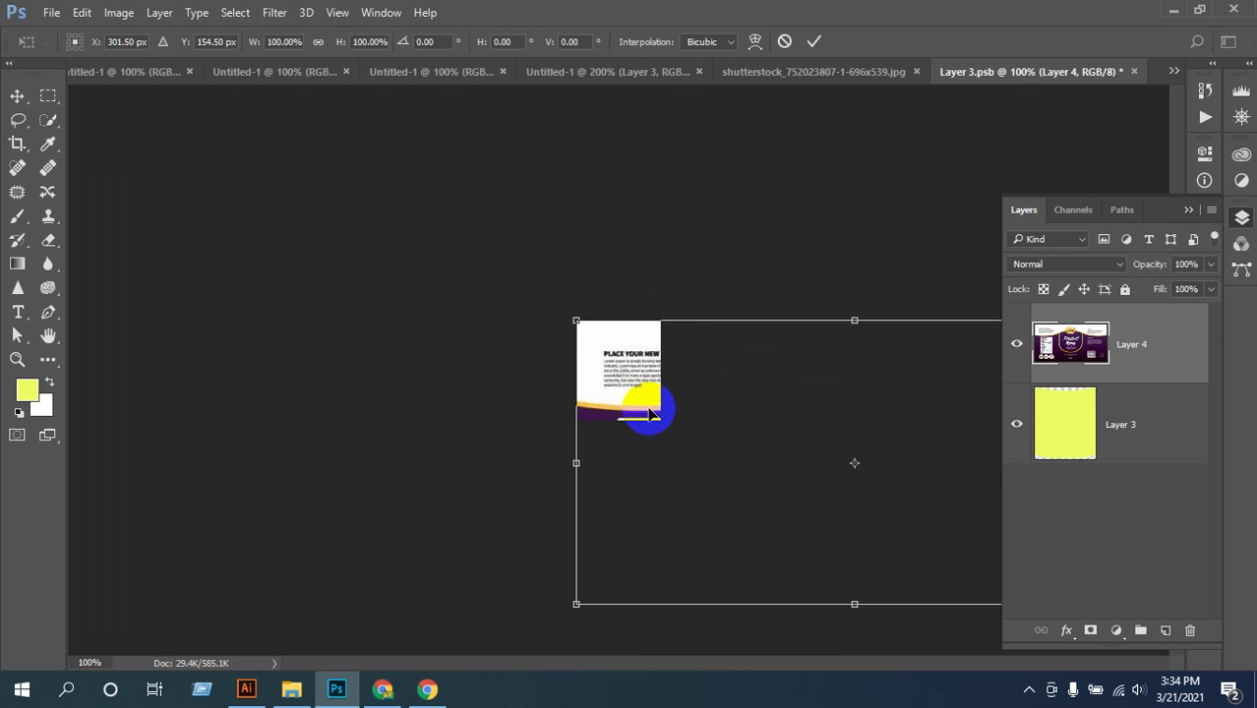
drag(576, 321, 762, 415)
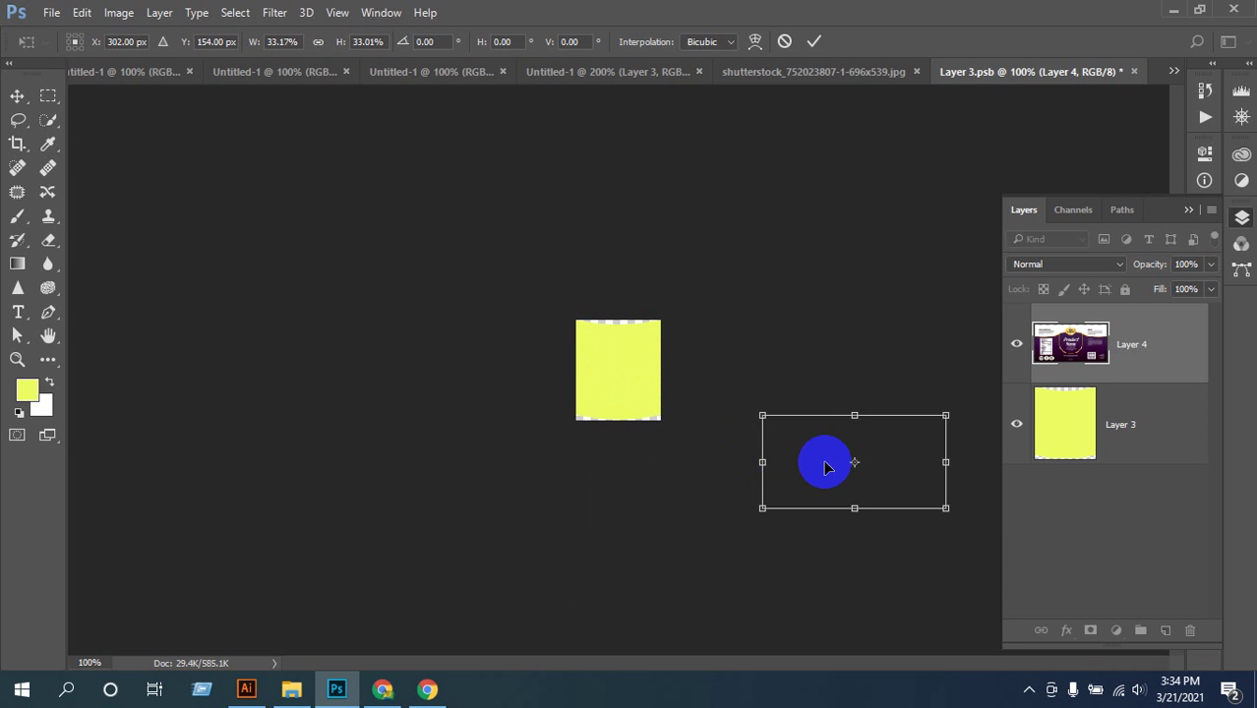
drag(826, 468, 592, 371)
drag(711, 324, 730, 309)
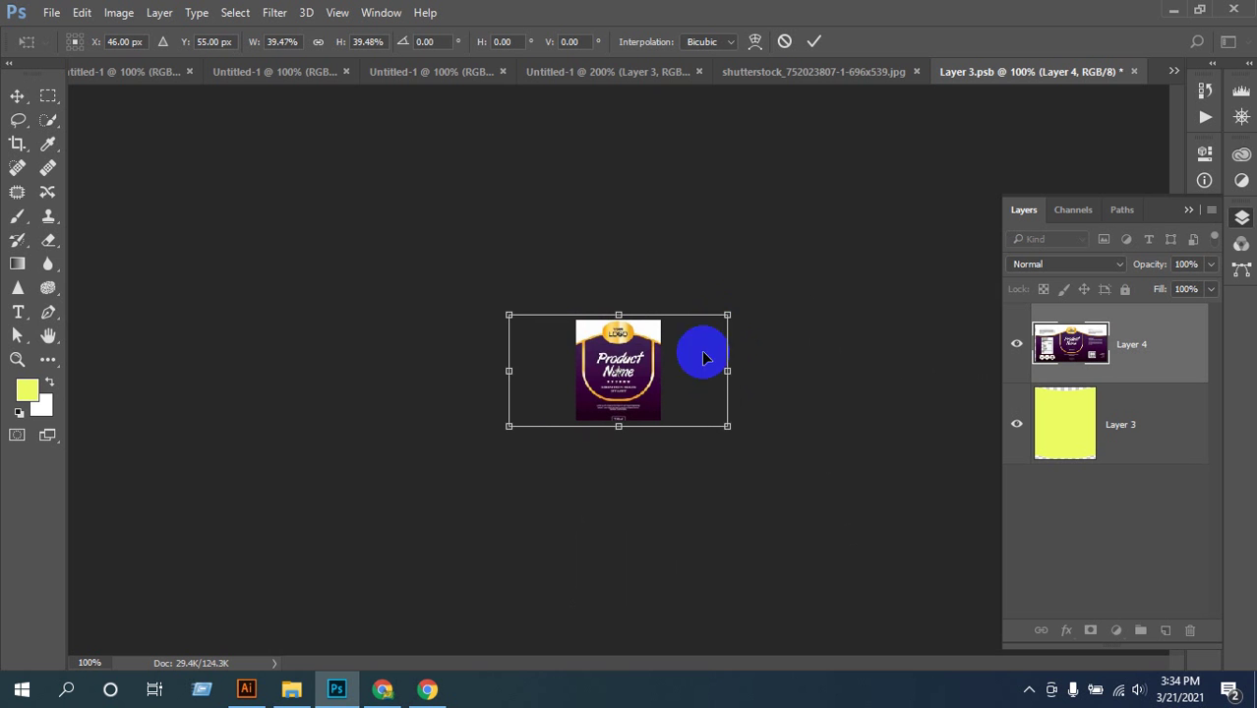
ctrl+click(661, 390)
ctrl+click(661, 390)
drag(669, 403, 671, 400)
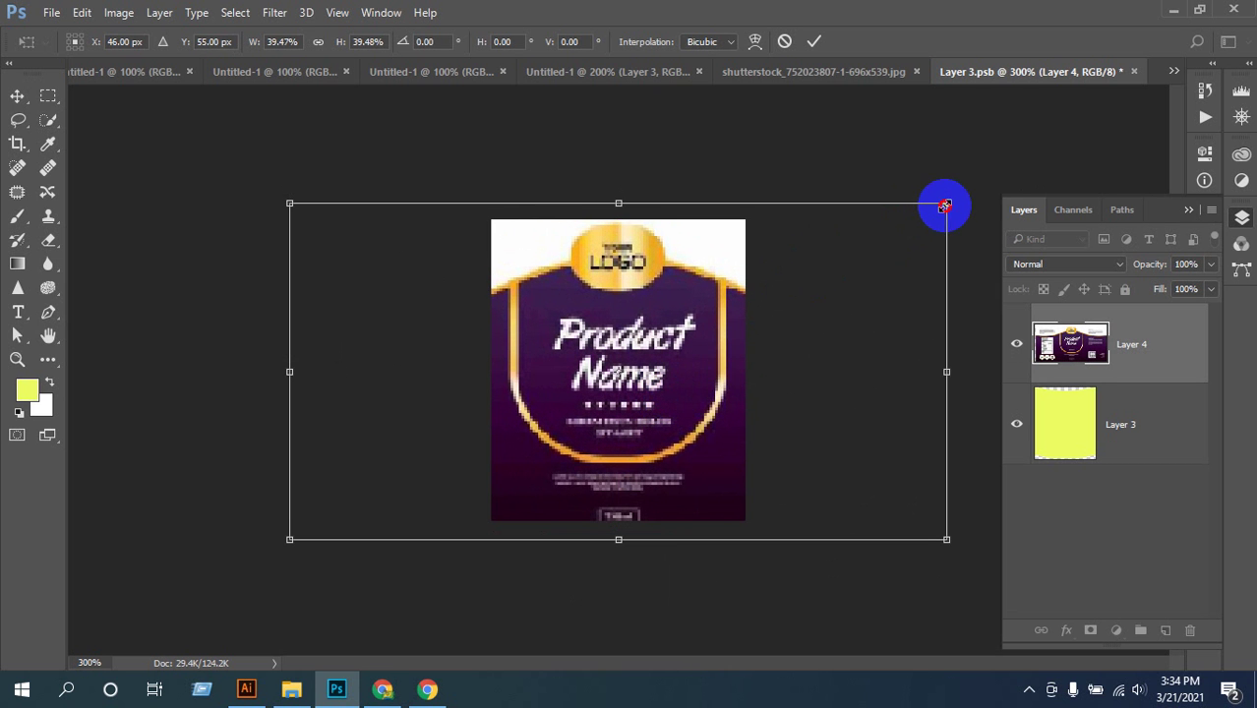
drag(944, 206, 911, 220)
drag(674, 356, 673, 360)
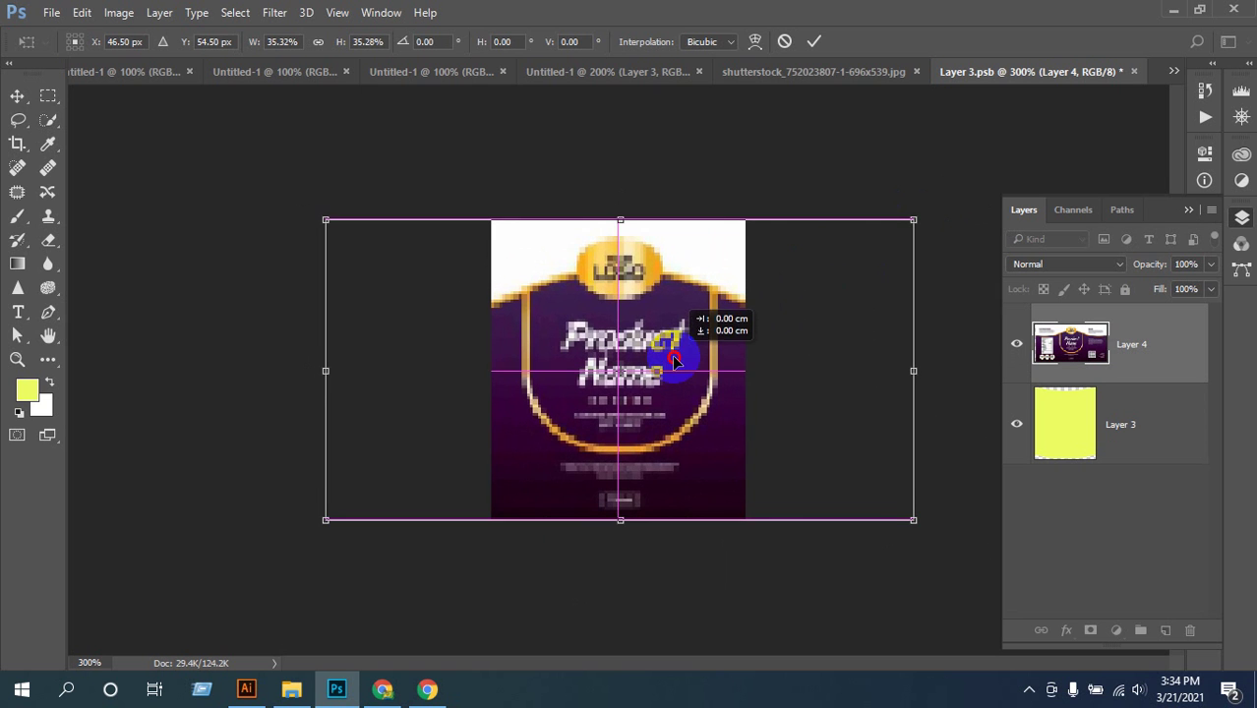
double_click(664, 396)
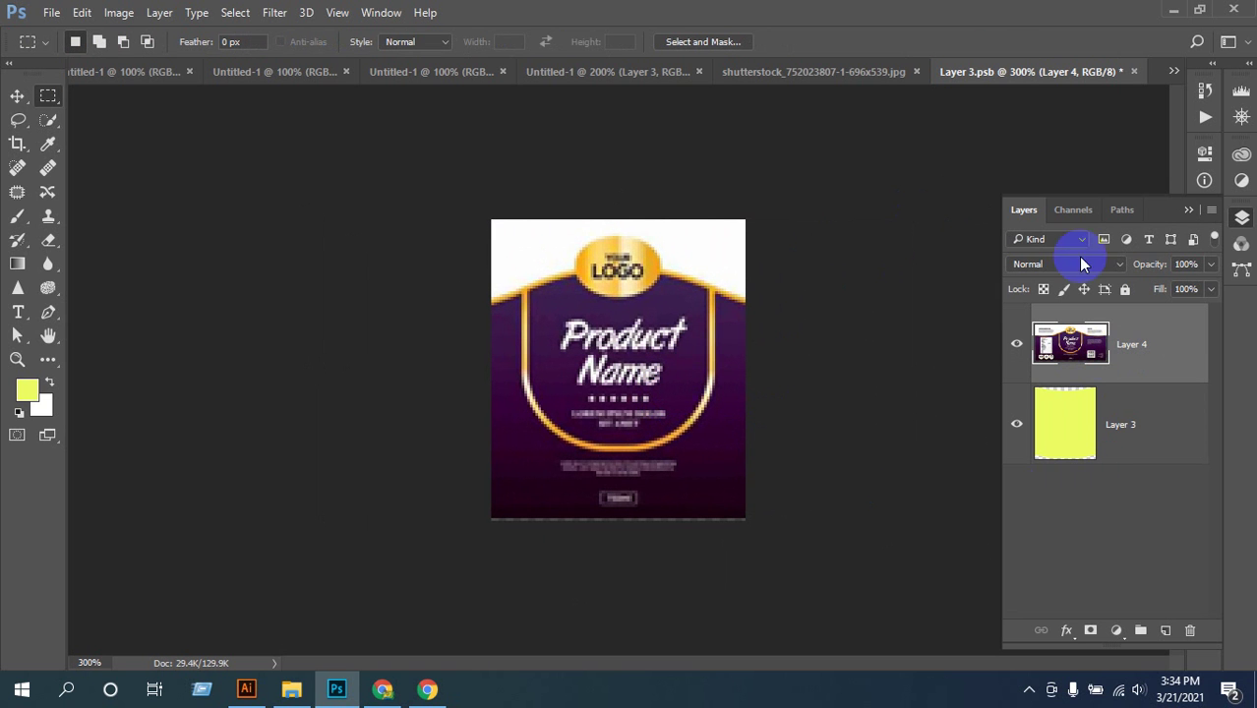
- Save and close the Layer 3 smart-object contents, and check the updated label on the bottle
key(ctrl+s)
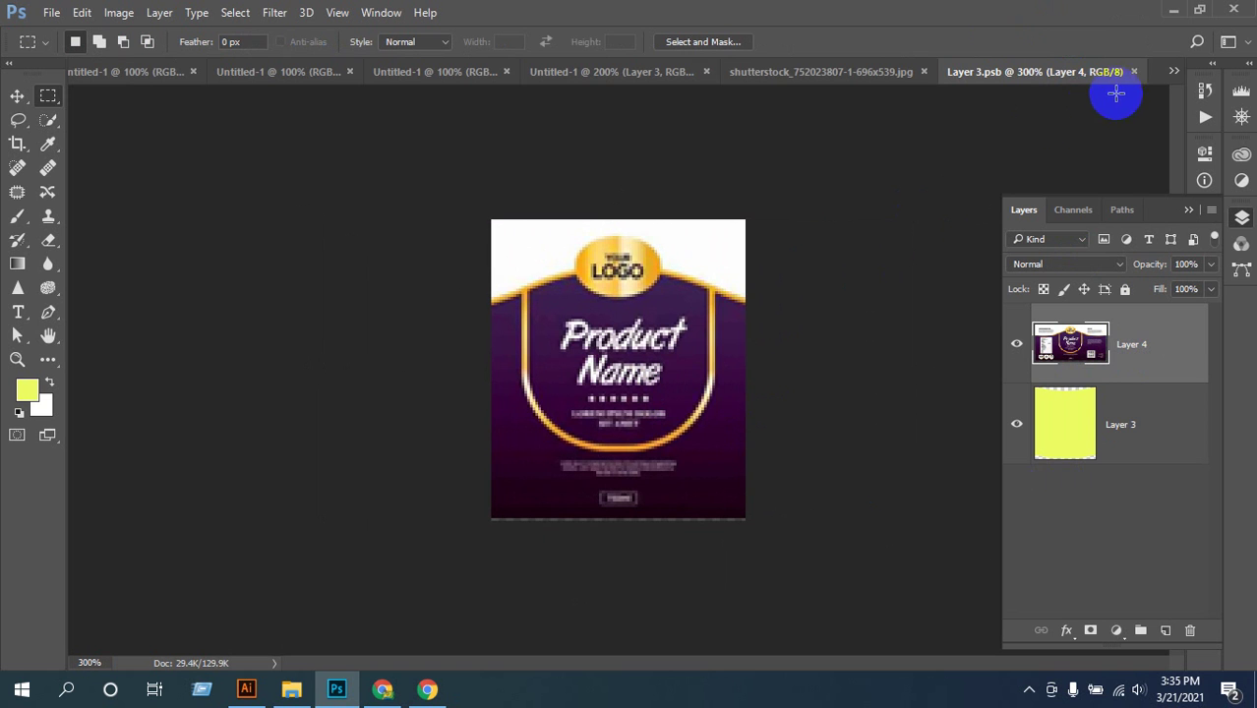
click(1133, 72)
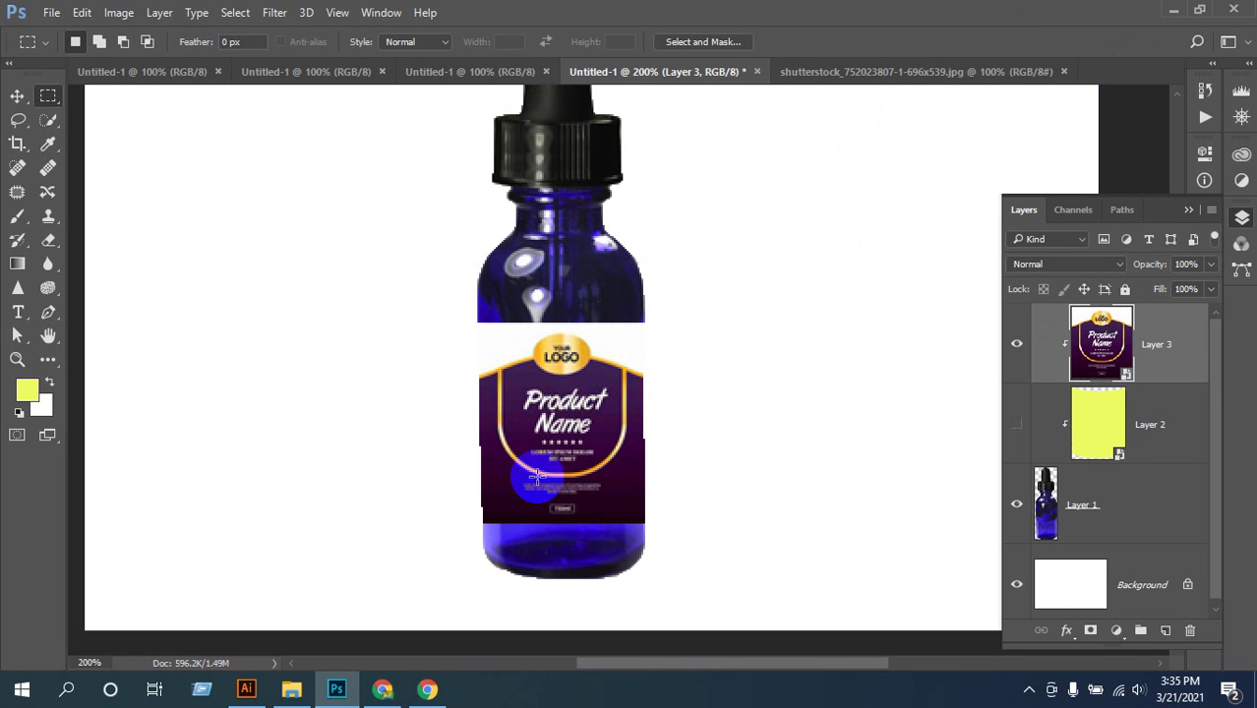
click(654, 430)
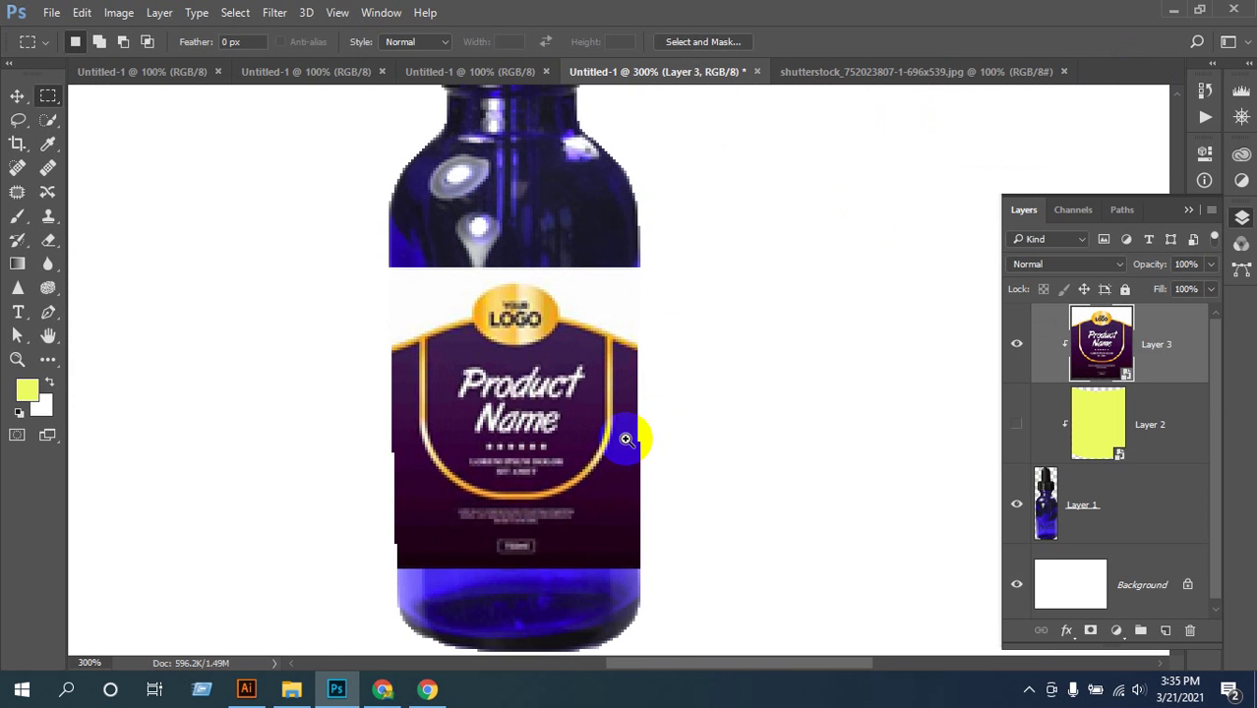
click(553, 405)
alt+click(554, 405)
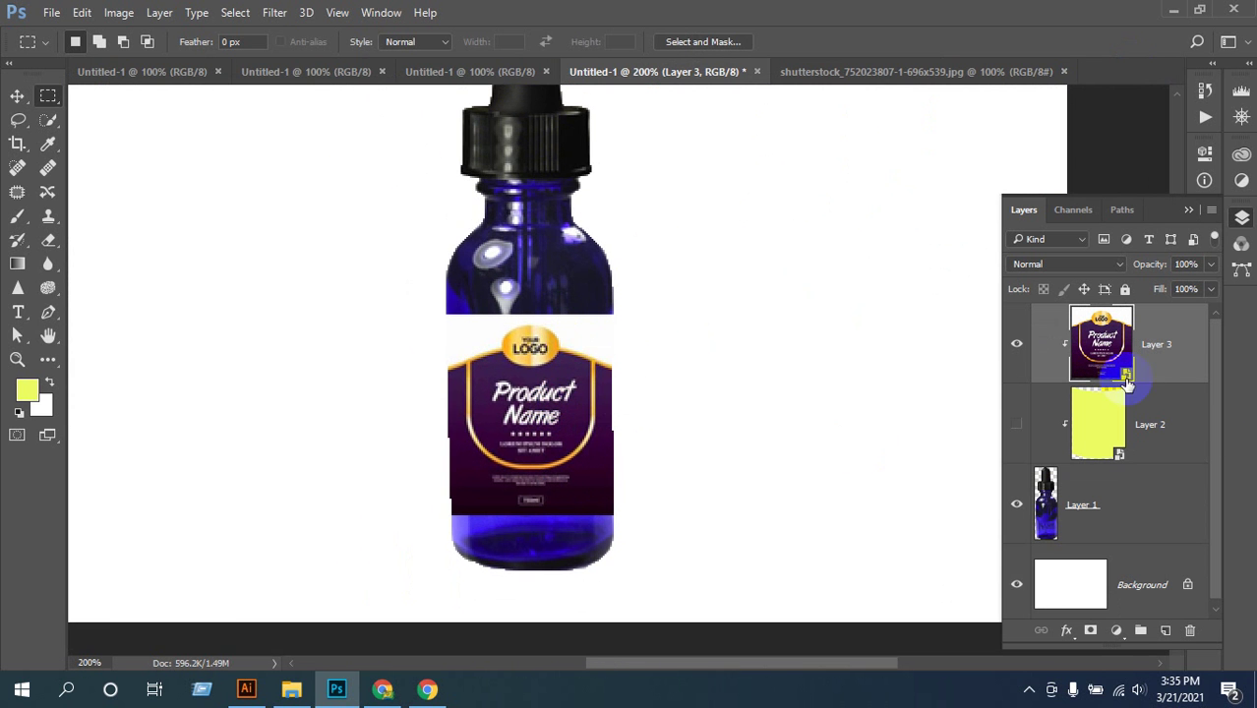
click(1016, 344)
click(1015, 346)
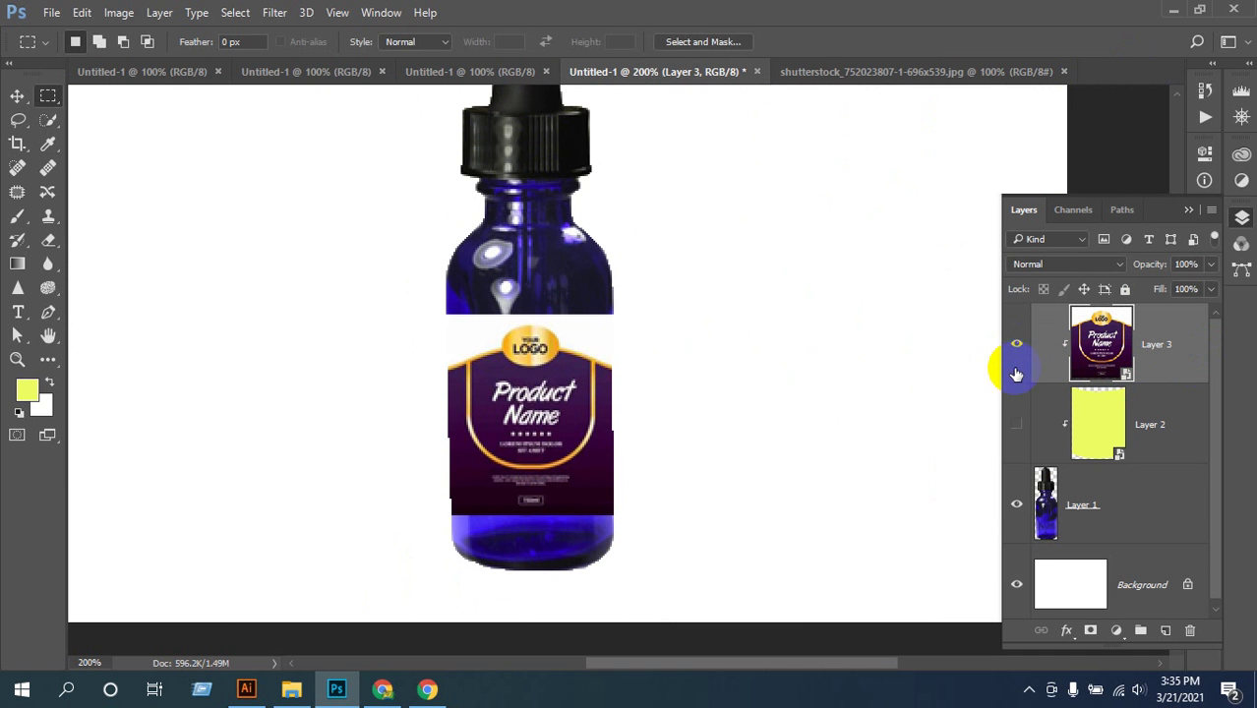
- Show the yellow Layer 2, hide the Layer 3 label, and select Layer 2
click(1016, 424)
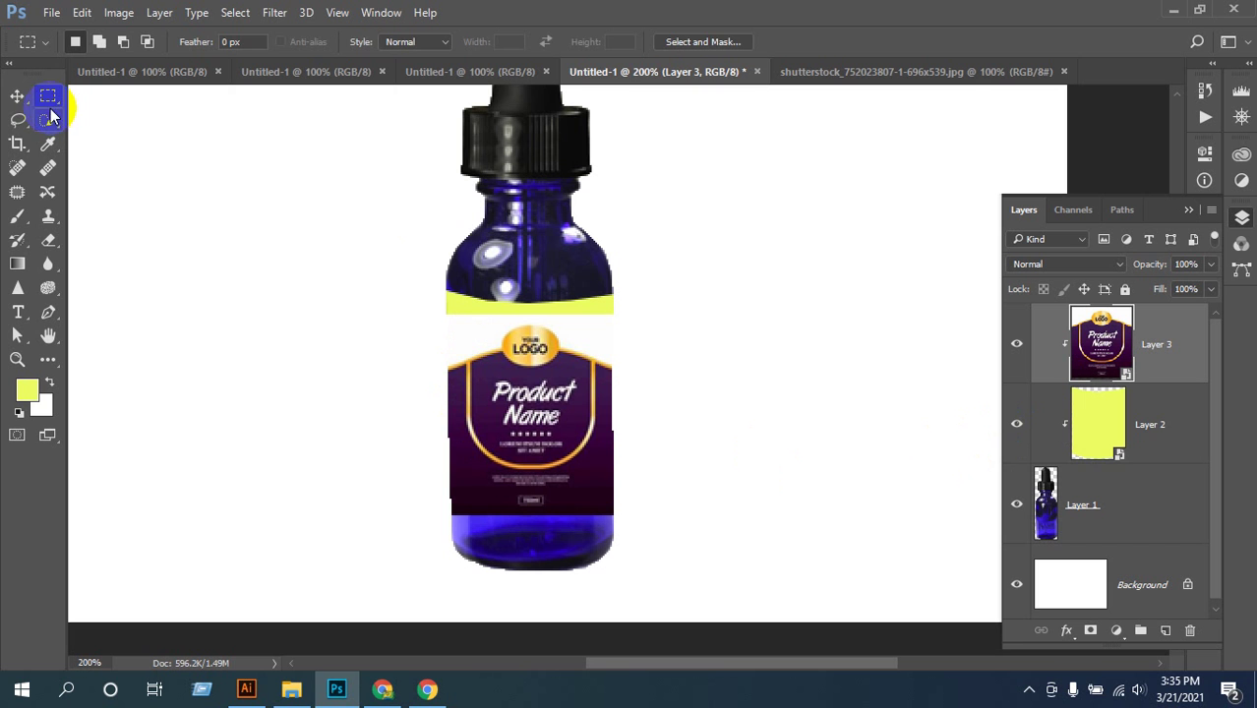
click(18, 95)
drag(562, 380, 567, 417)
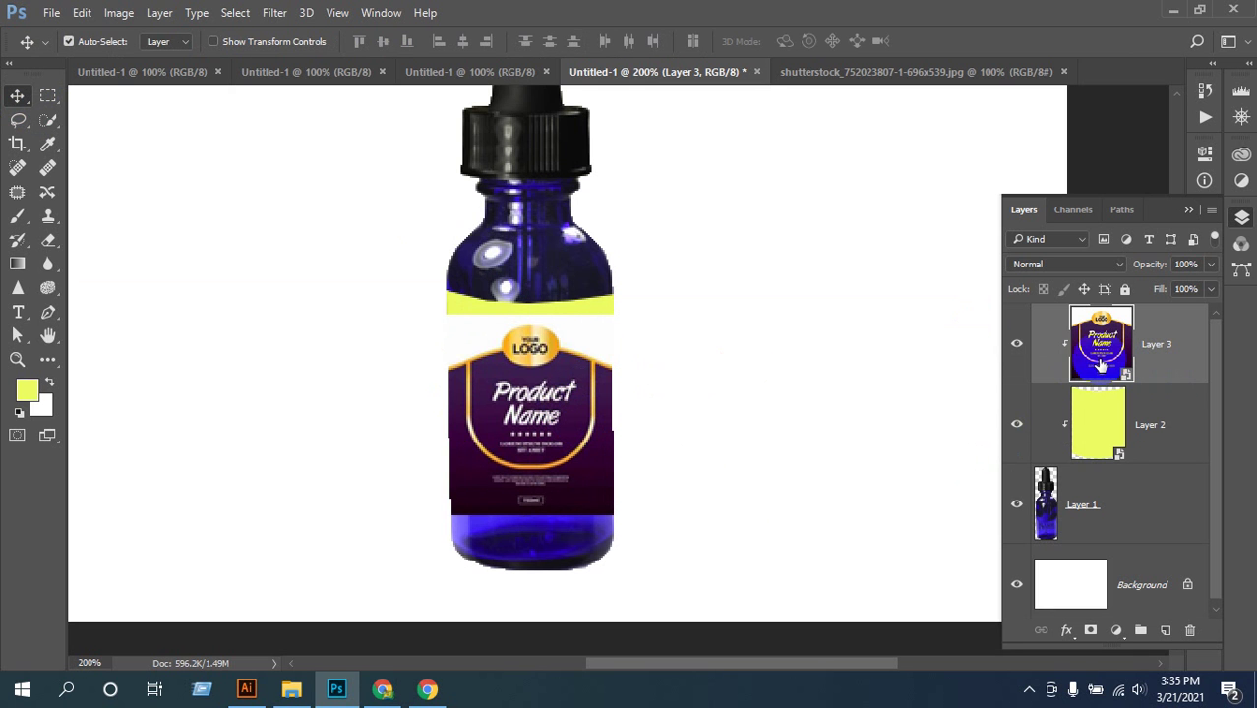
click(1016, 343)
click(1119, 444)
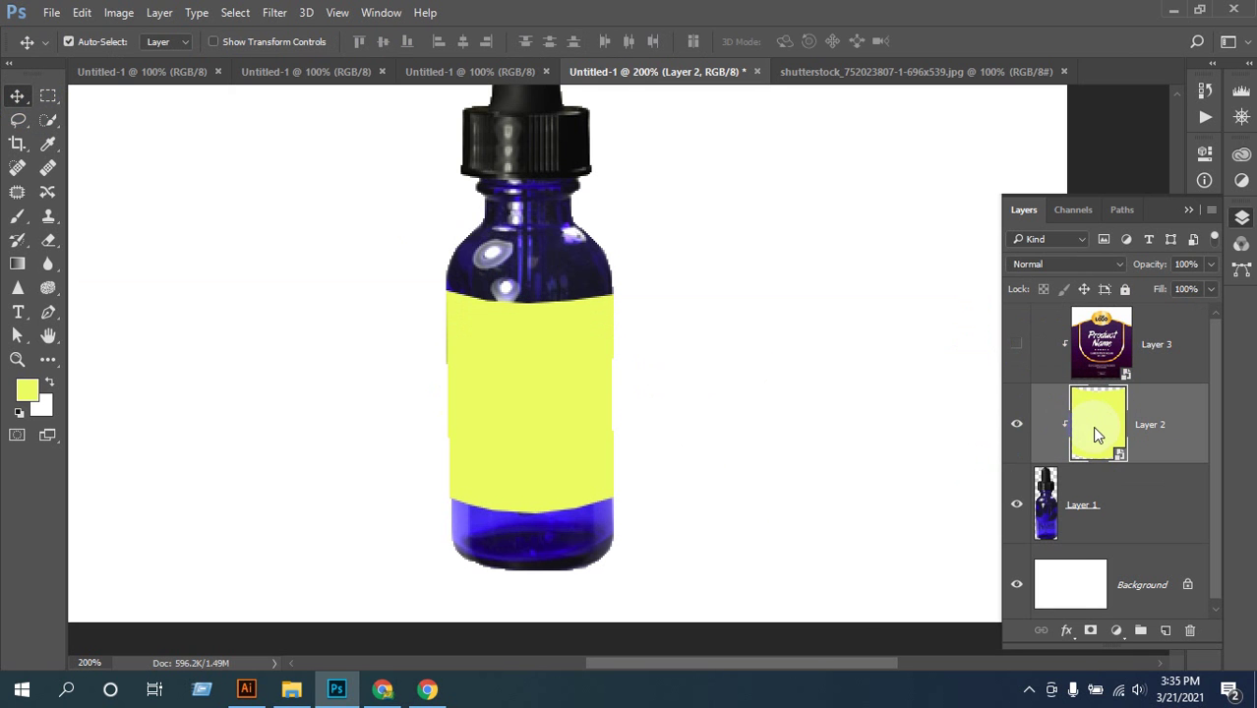
- Convert Layer 2 to a smart object again and open its contents for editing
right_click(1094, 433)
click(1166, 428)
right_click(1174, 428)
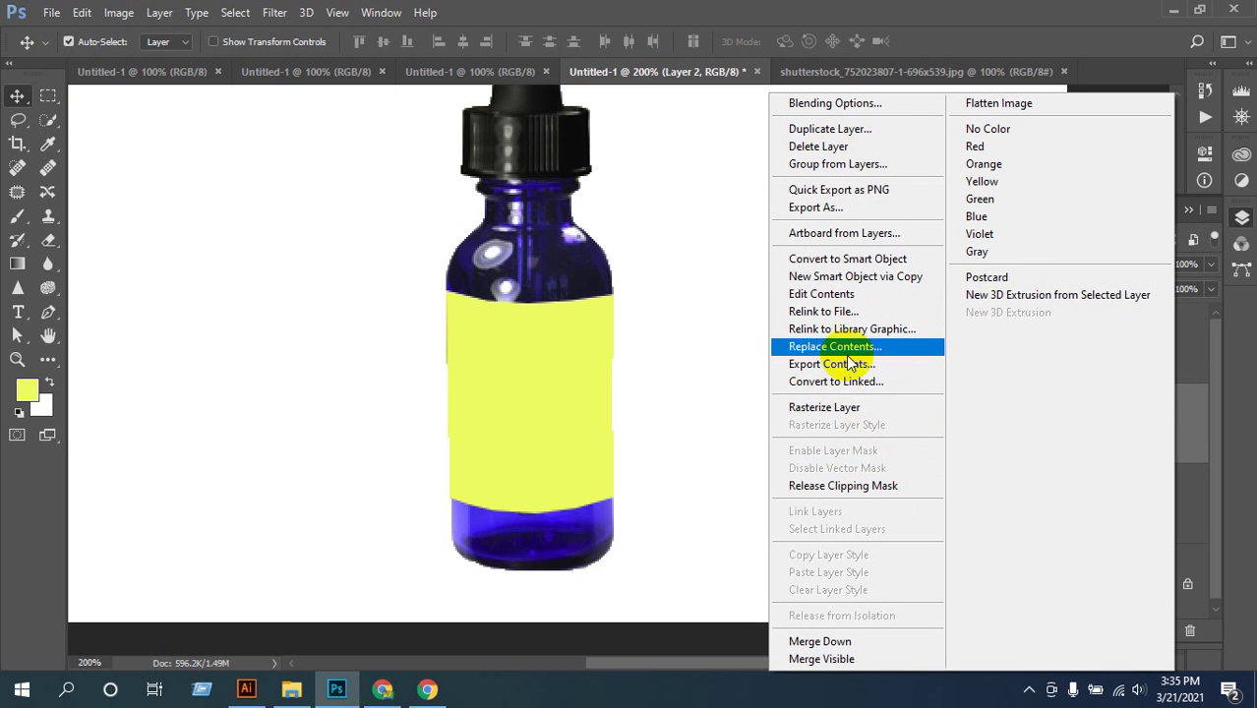
click(880, 260)
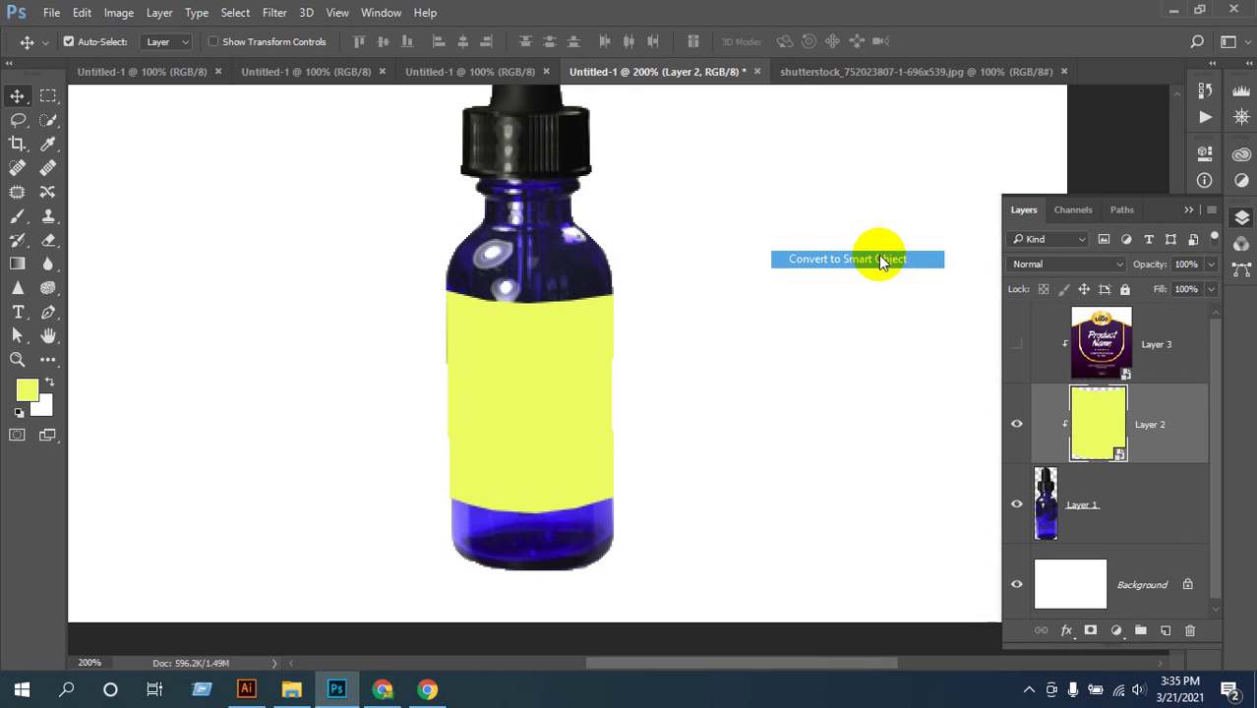
double_click(1087, 425)
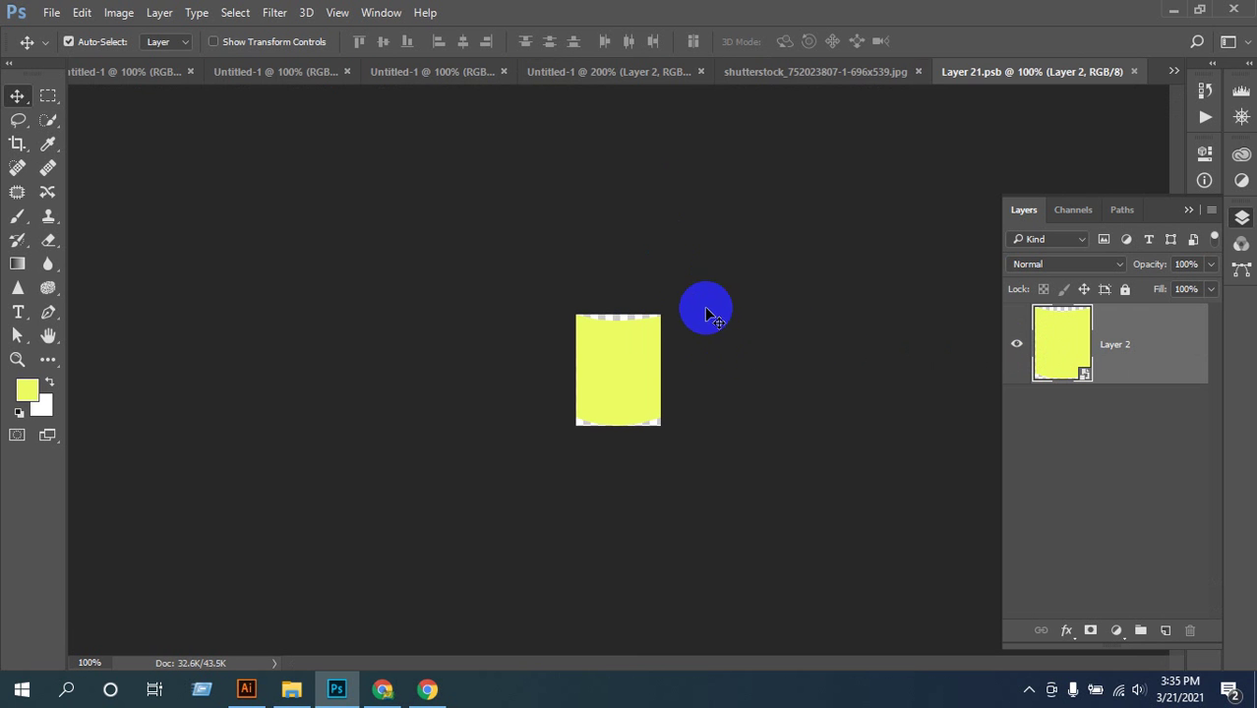
click(1013, 346)
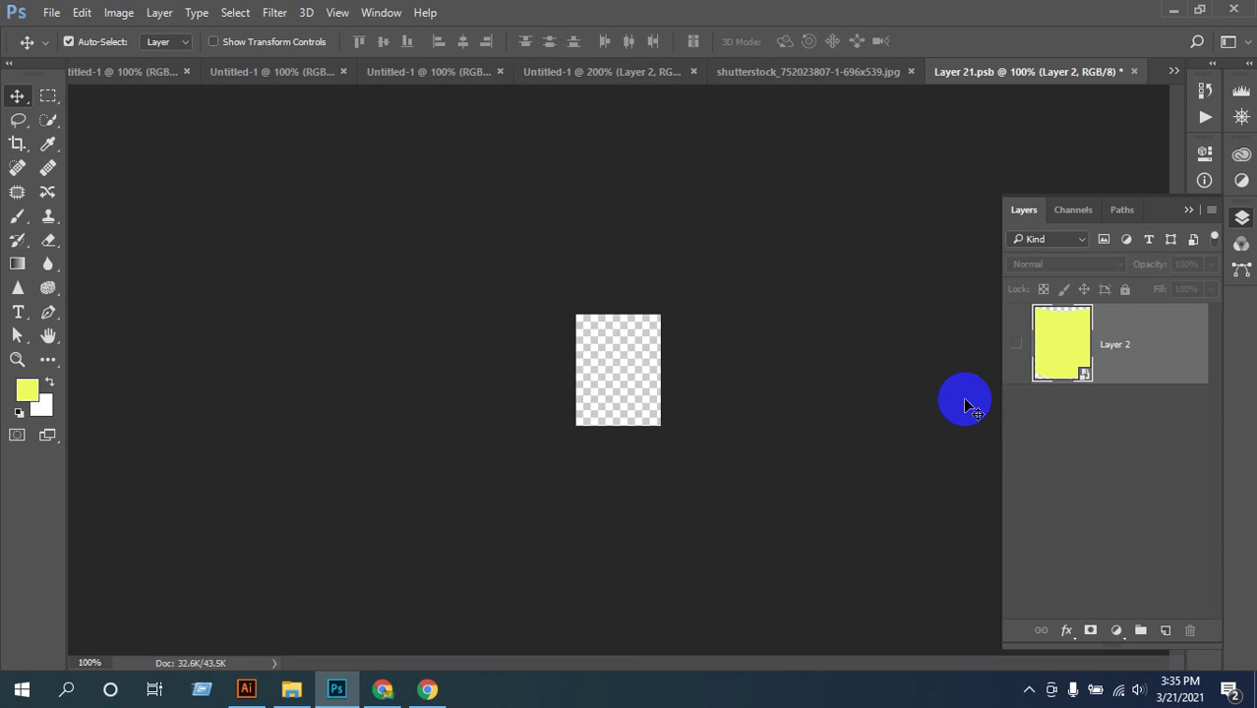
key(ctrl)
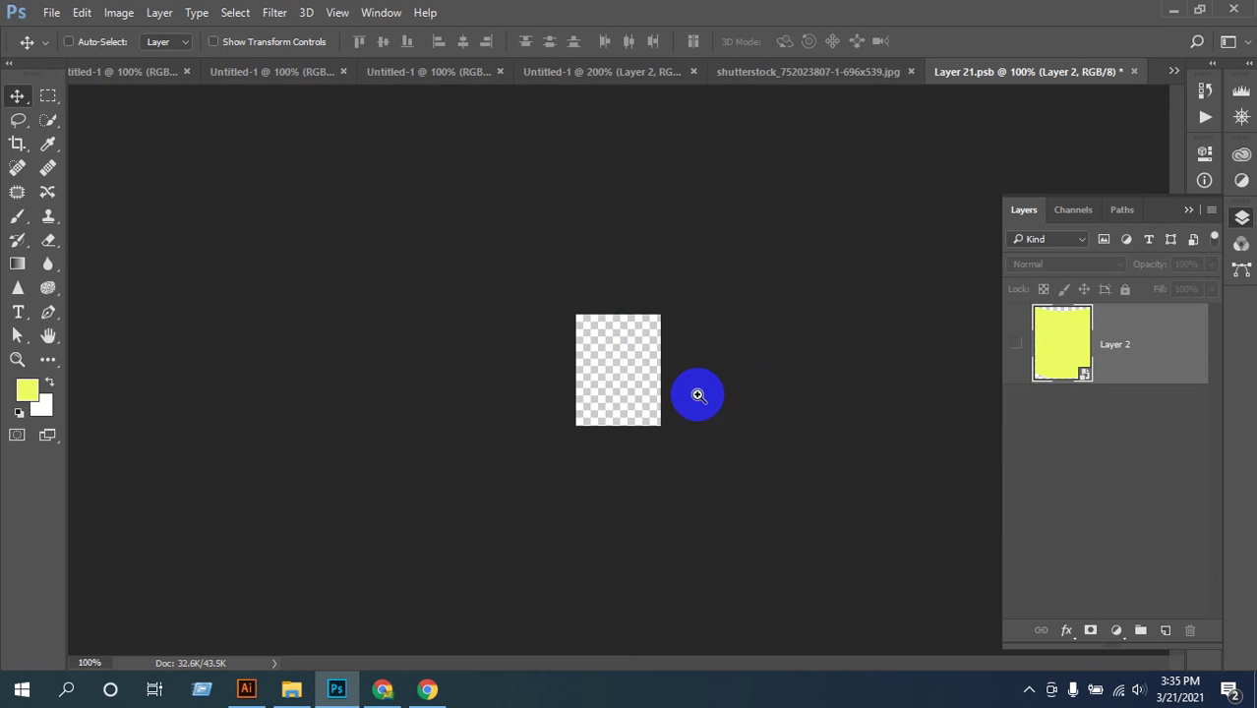
click(1016, 345)
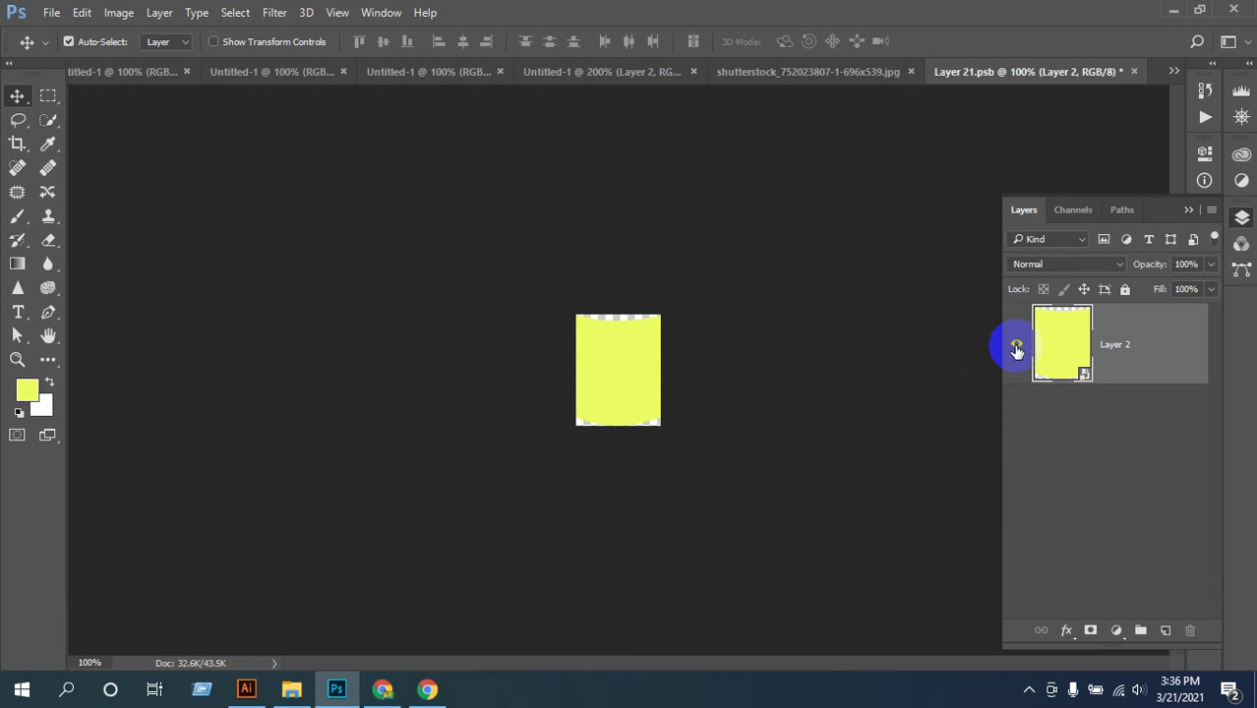
- Paste the copied label above the yellow shape in the Layer 2 smart-object contents and shift it slightly
ctrl+click(628, 403)
ctrl+click(651, 385)
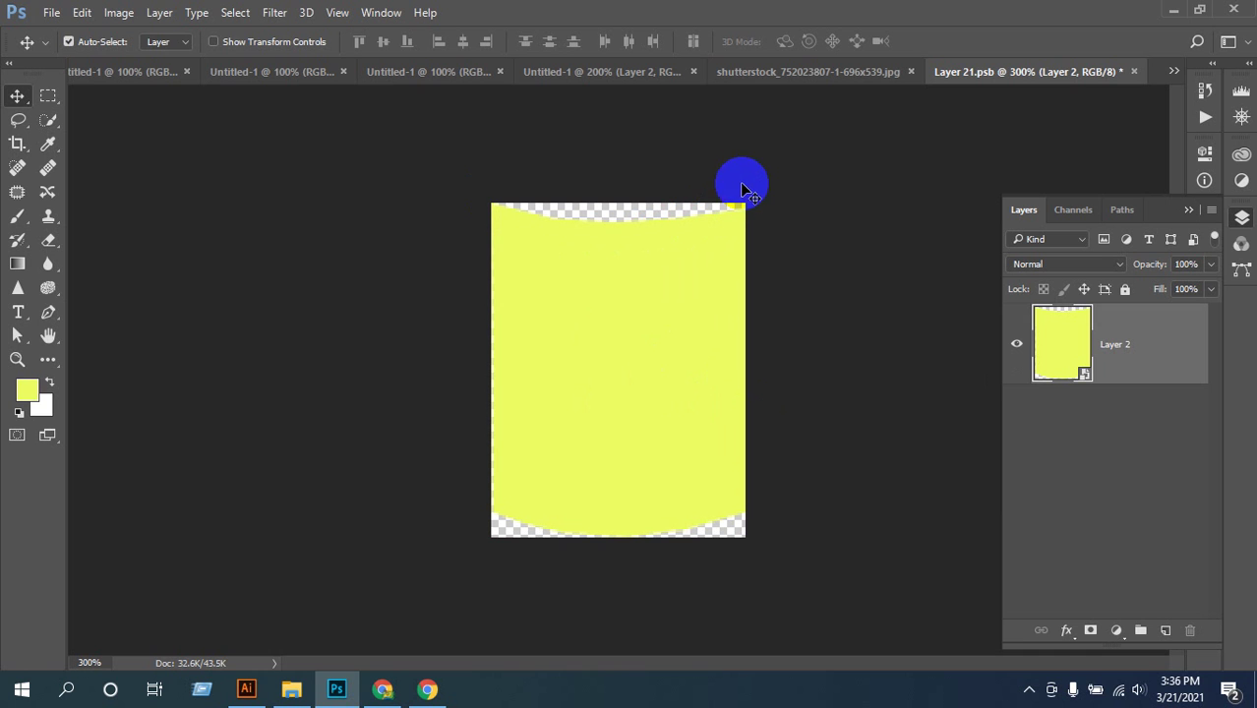
click(1057, 374)
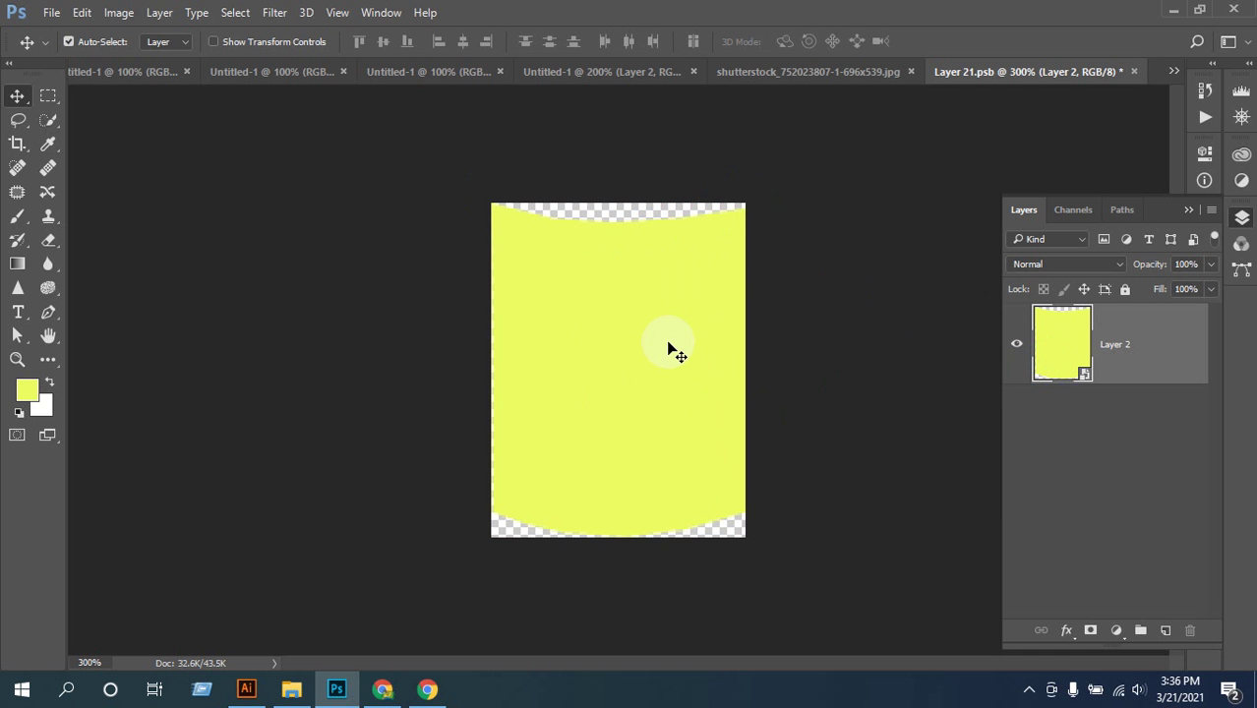
key(ctrl+v)
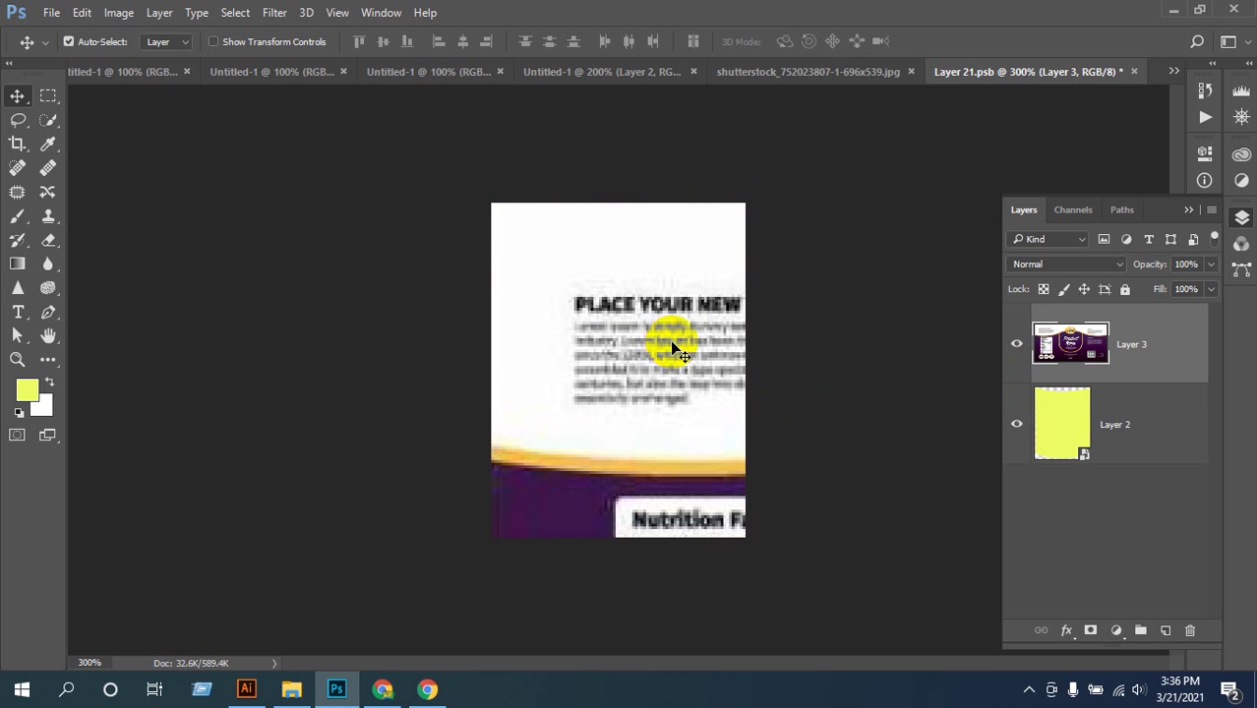
drag(678, 352, 600, 335)
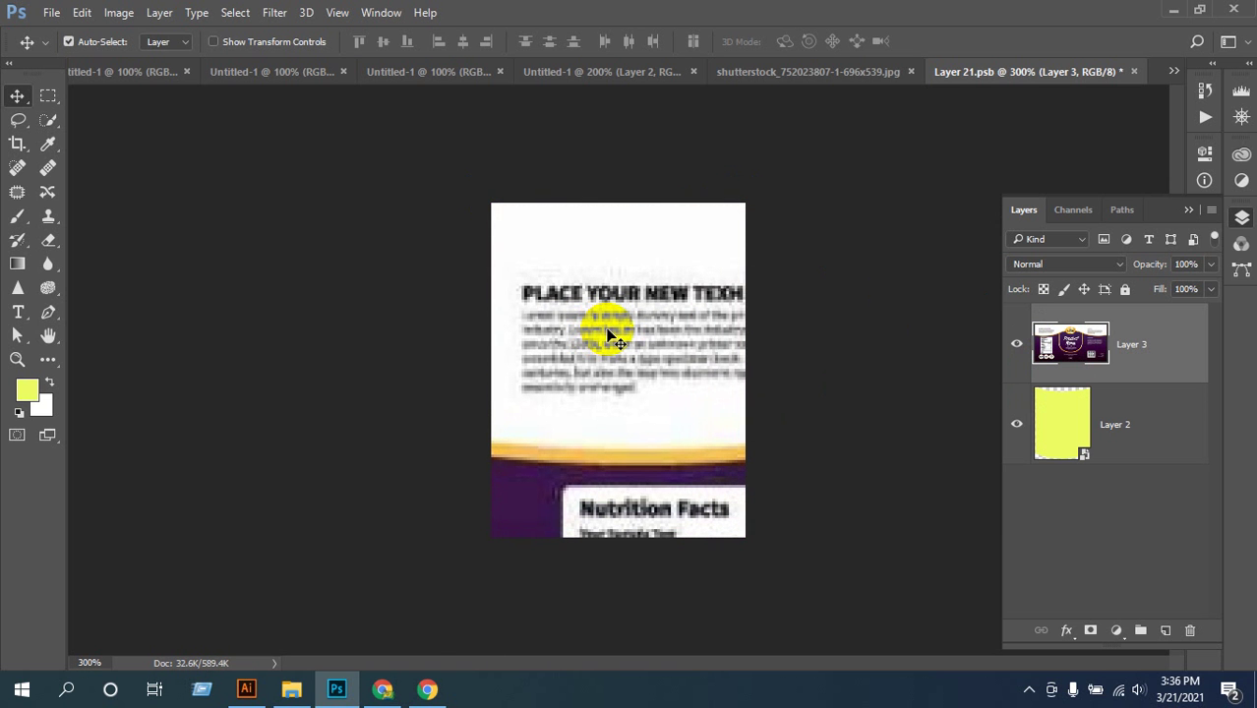
- Free-transform the pasted label in the smart-object contents and scale it down to about 49%
key(ctrl+t)
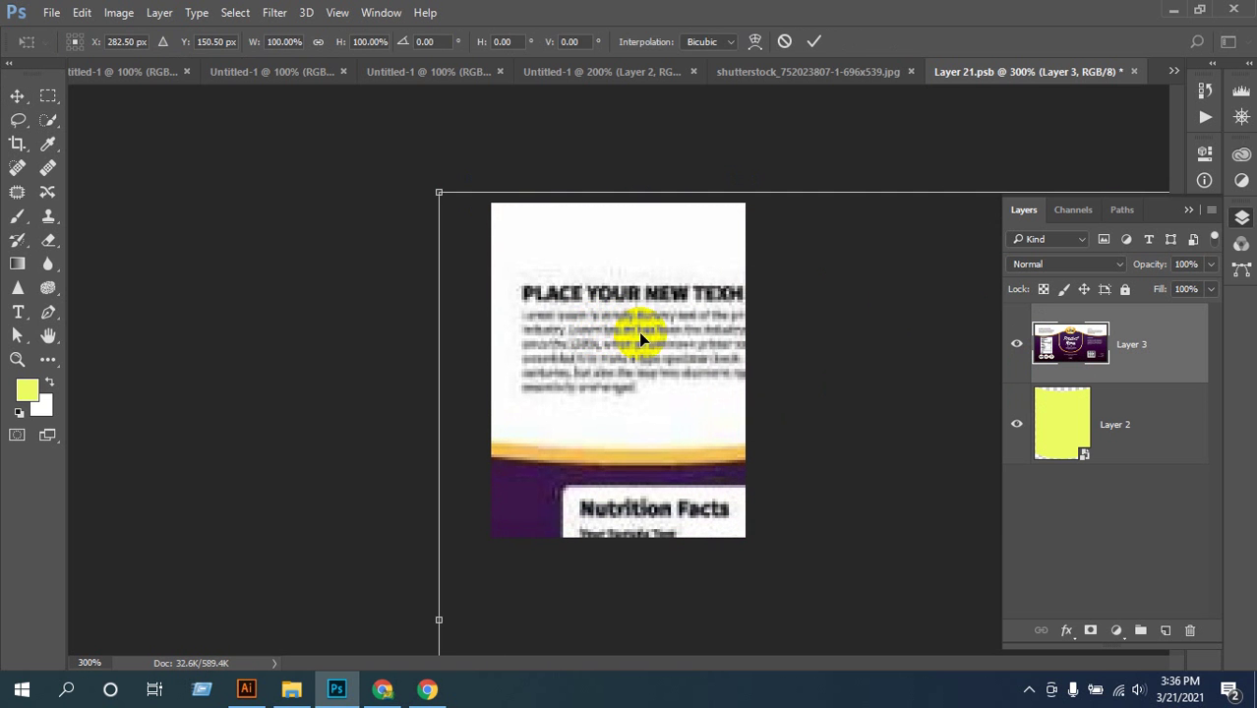
key(ctrl+minus)
key(ctrl+minus)
key(ctrl+minus)
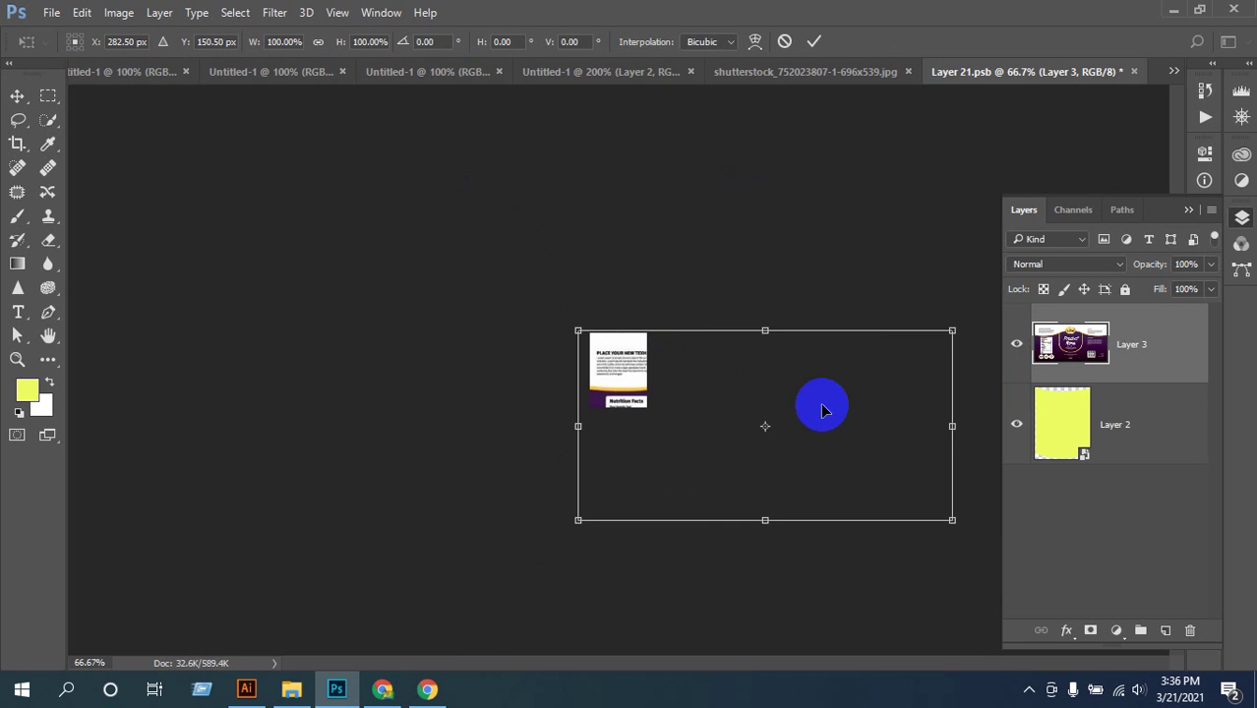
drag(950, 516, 677, 401)
key(ctrl+plus)
key(ctrl+plus)
key(ctrl+plus)
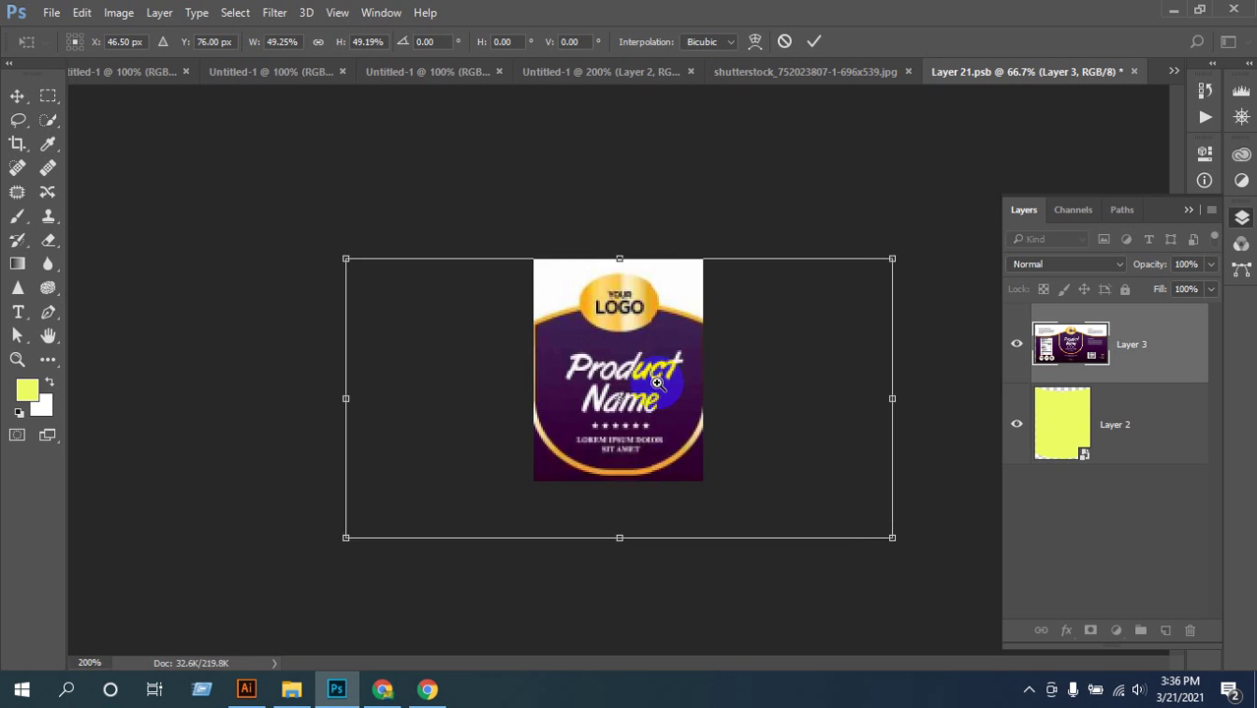
- Shrink the label further to about 41%, centre its front design on the canvas, and apply the transform
drag(724, 351, 696, 343)
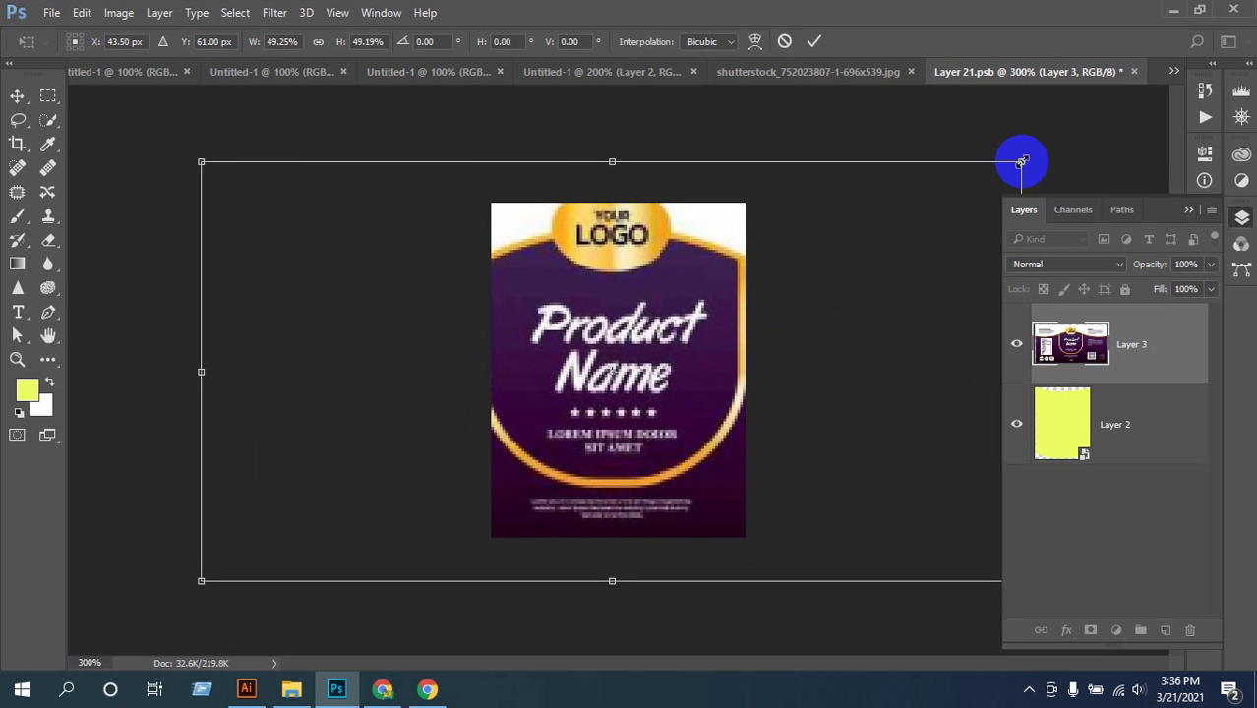
drag(1020, 162, 954, 196)
drag(642, 370, 647, 362)
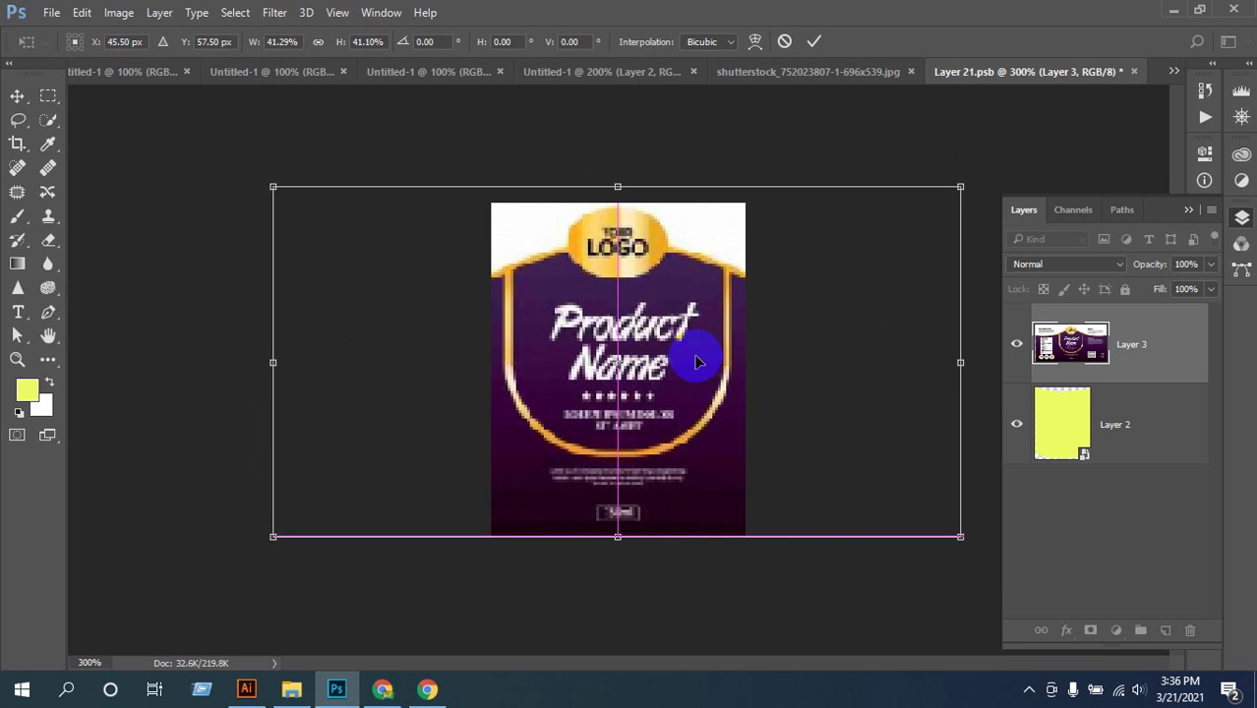
mouse_move(960, 188)
mouse_down()
mouse_move(928, 204)
mouse_move(948, 175)
mouse_up()
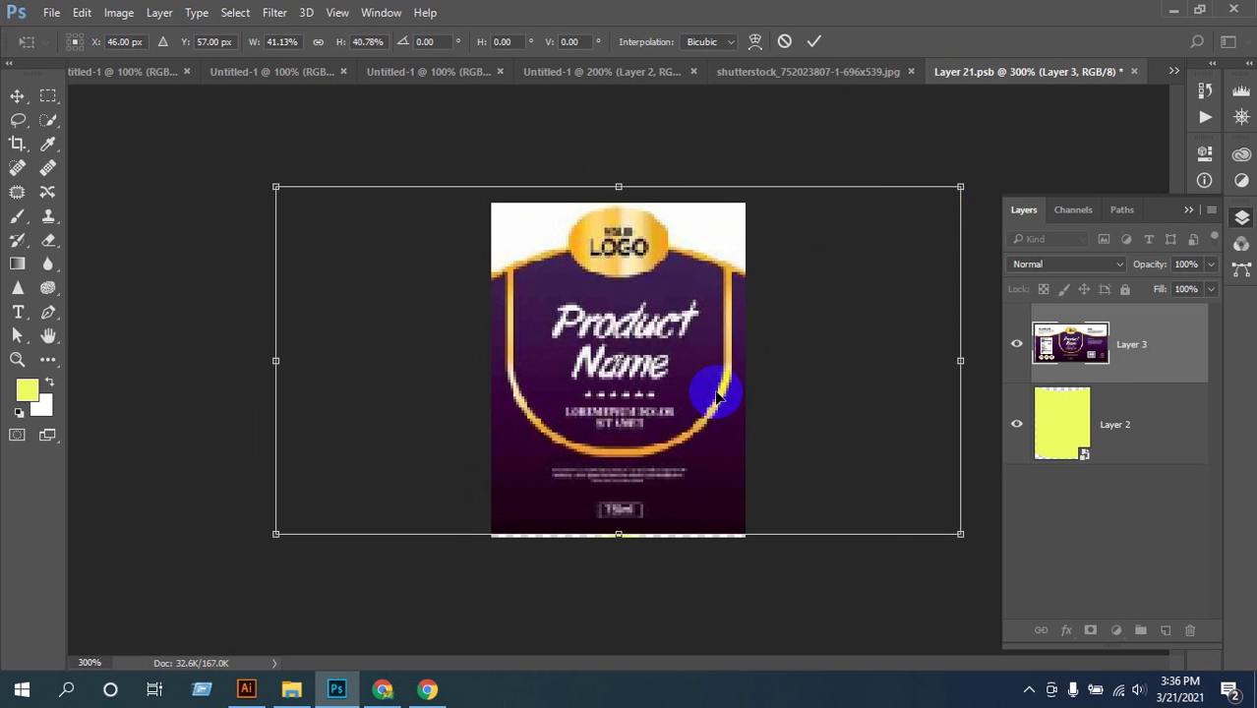
double_click(712, 411)
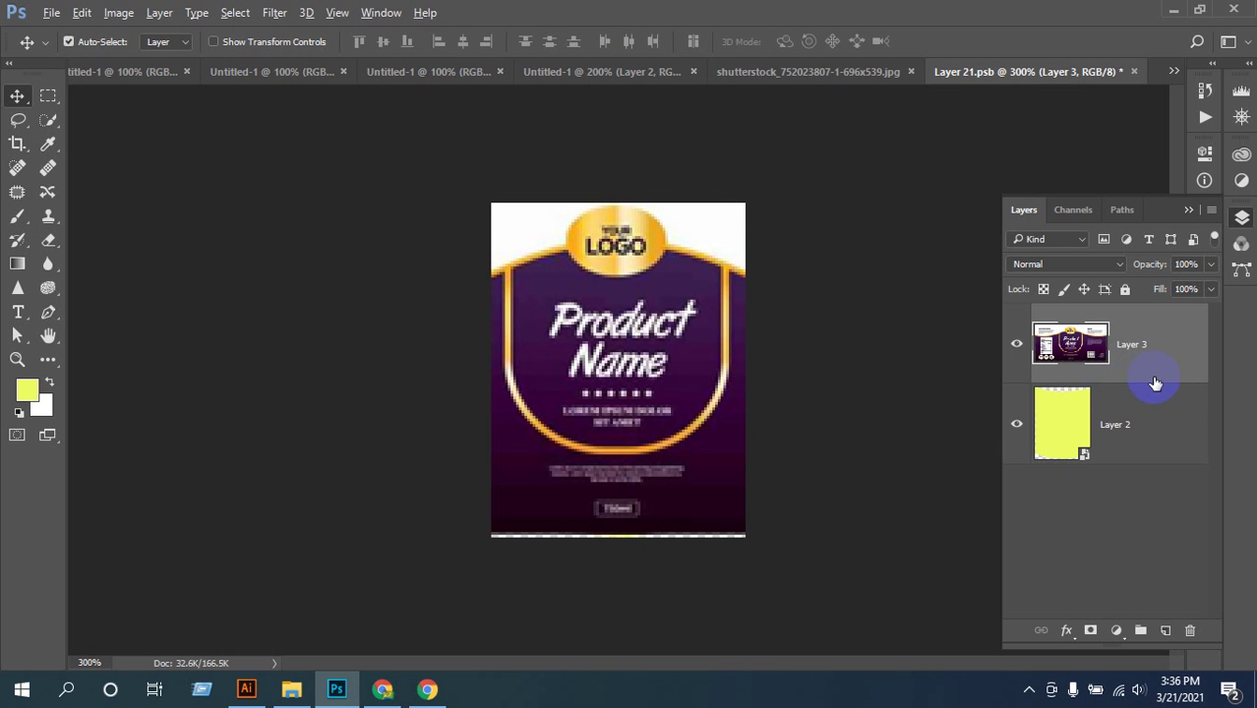
- Clip the label to the yellow Layer 2 shape, and save and close the smart-object contents
alt+click(1091, 379)
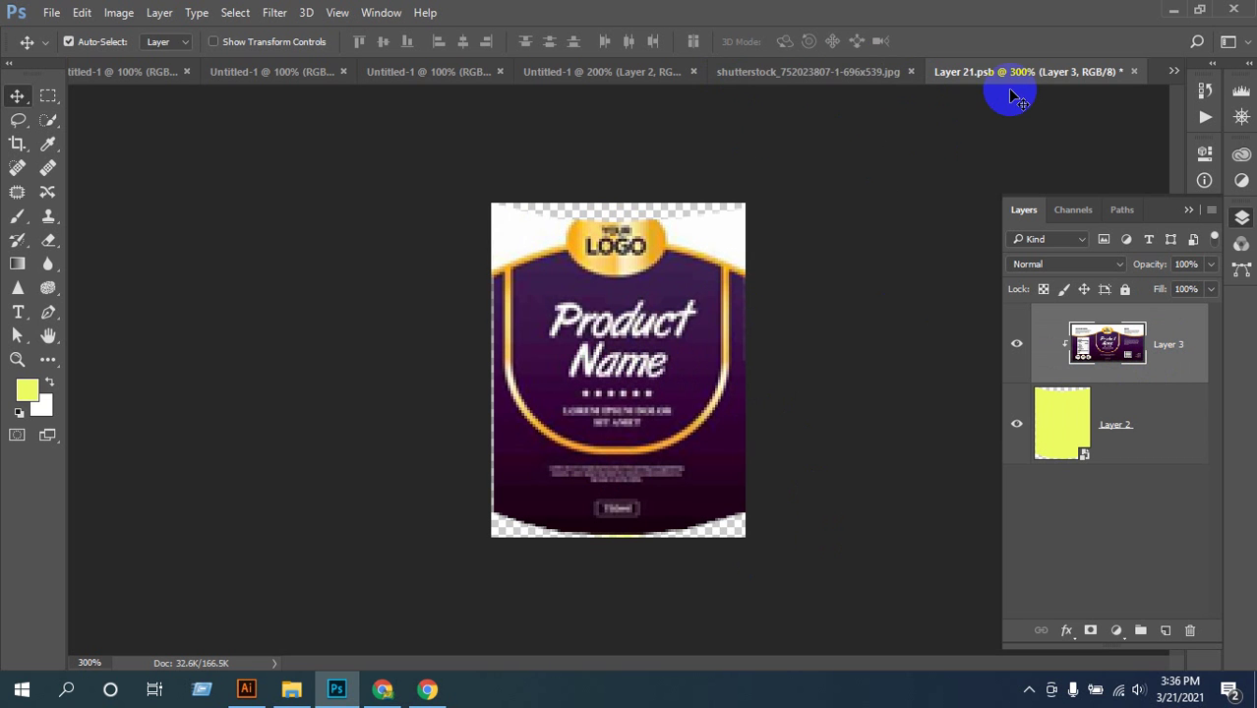
key(ctrl+s)
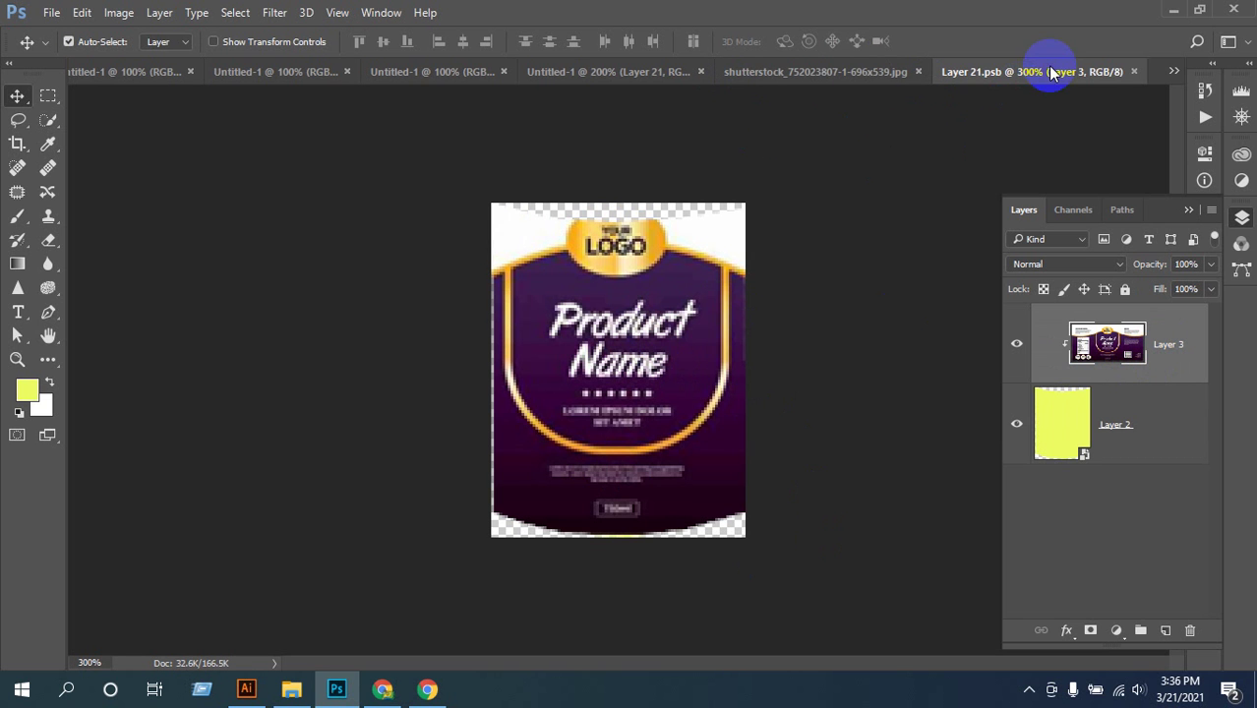
click(1134, 72)
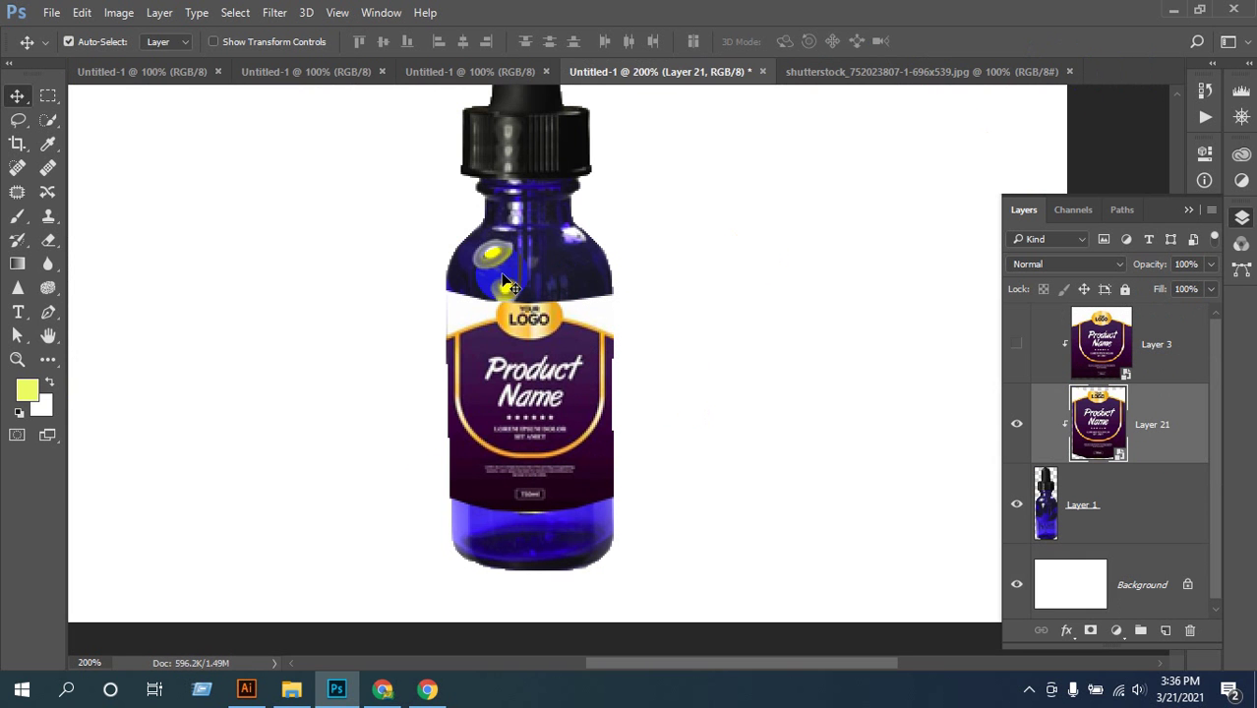
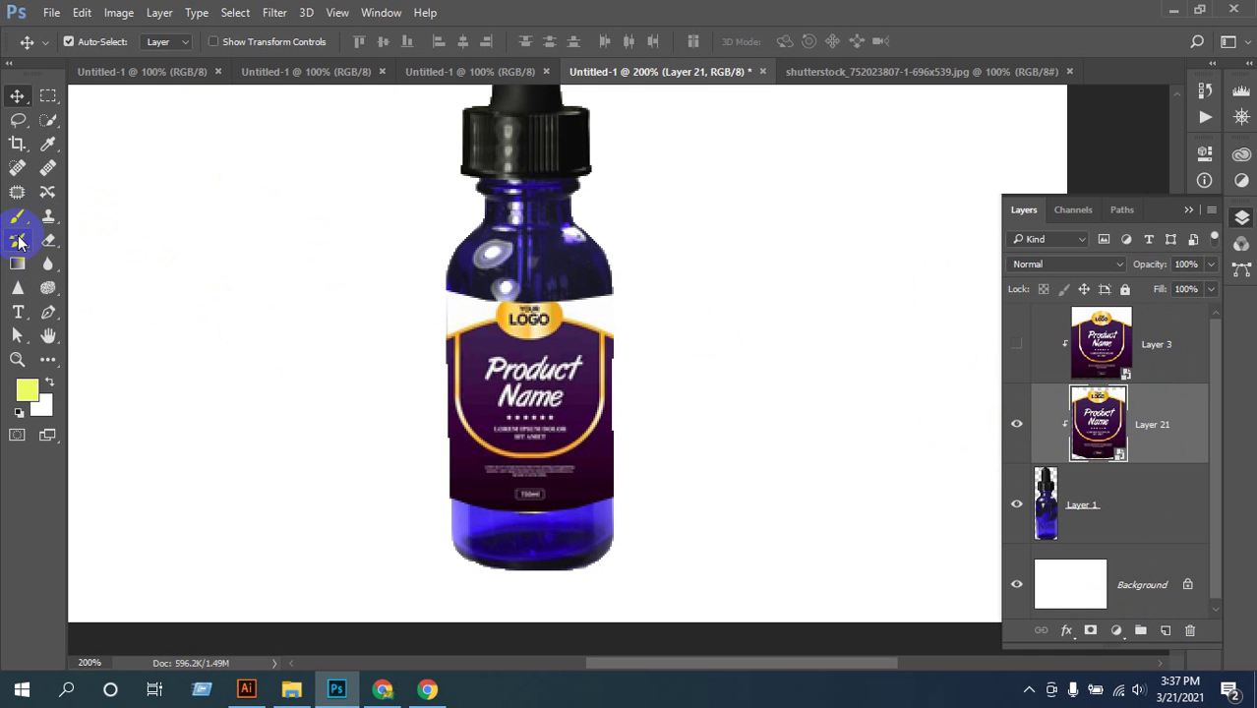
- With the Brush tool, rasterize the Layer 21 label for painting and enlarge the brush to 400 px
click(17, 220)
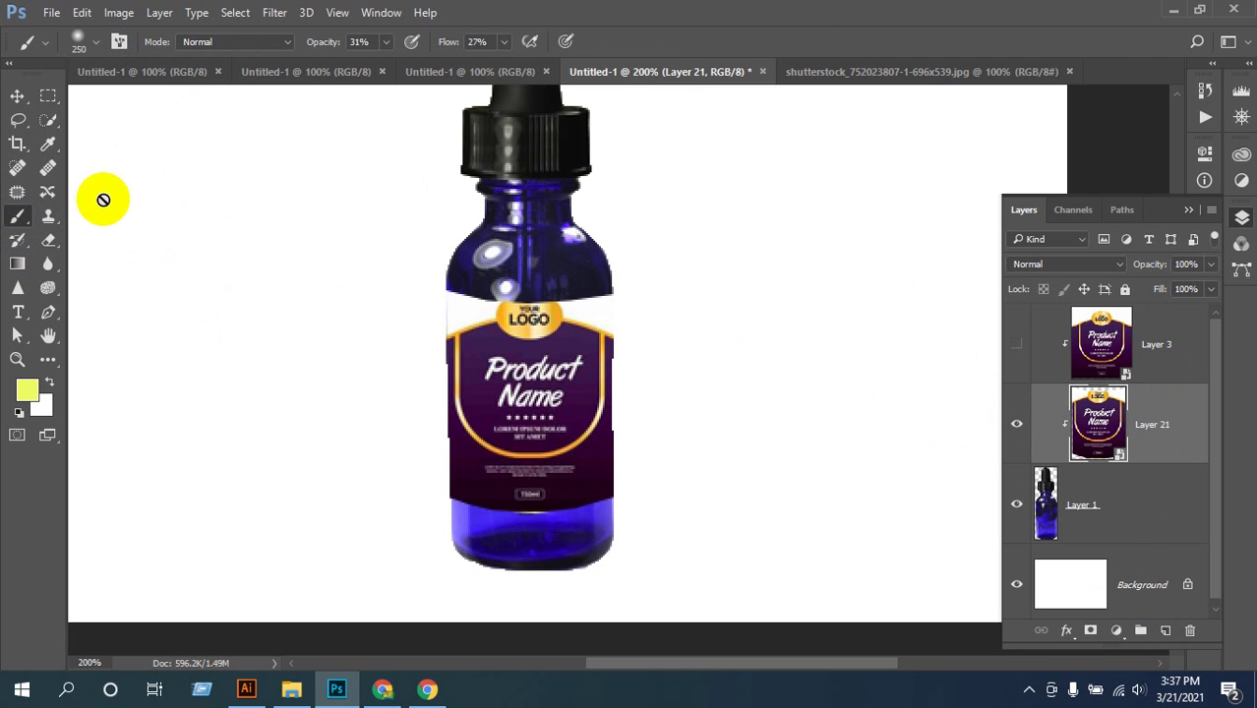
click(201, 225)
click(521, 271)
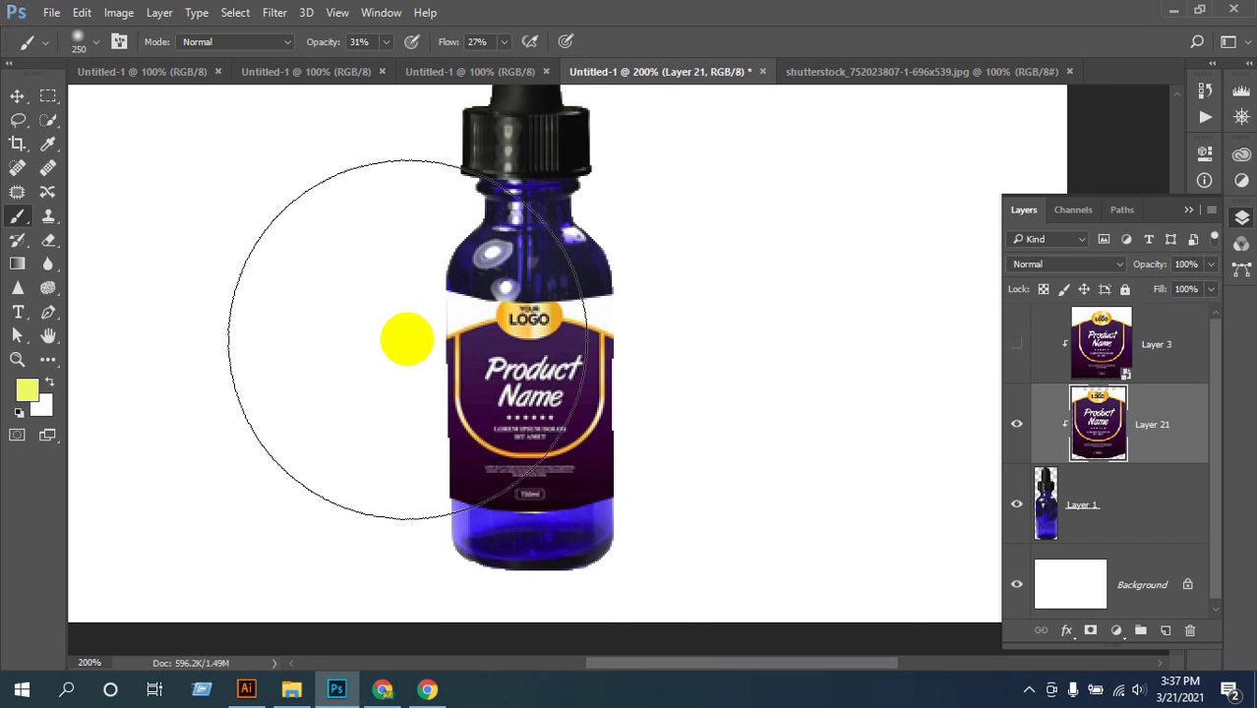
key(bracketright)
key(bracketright)
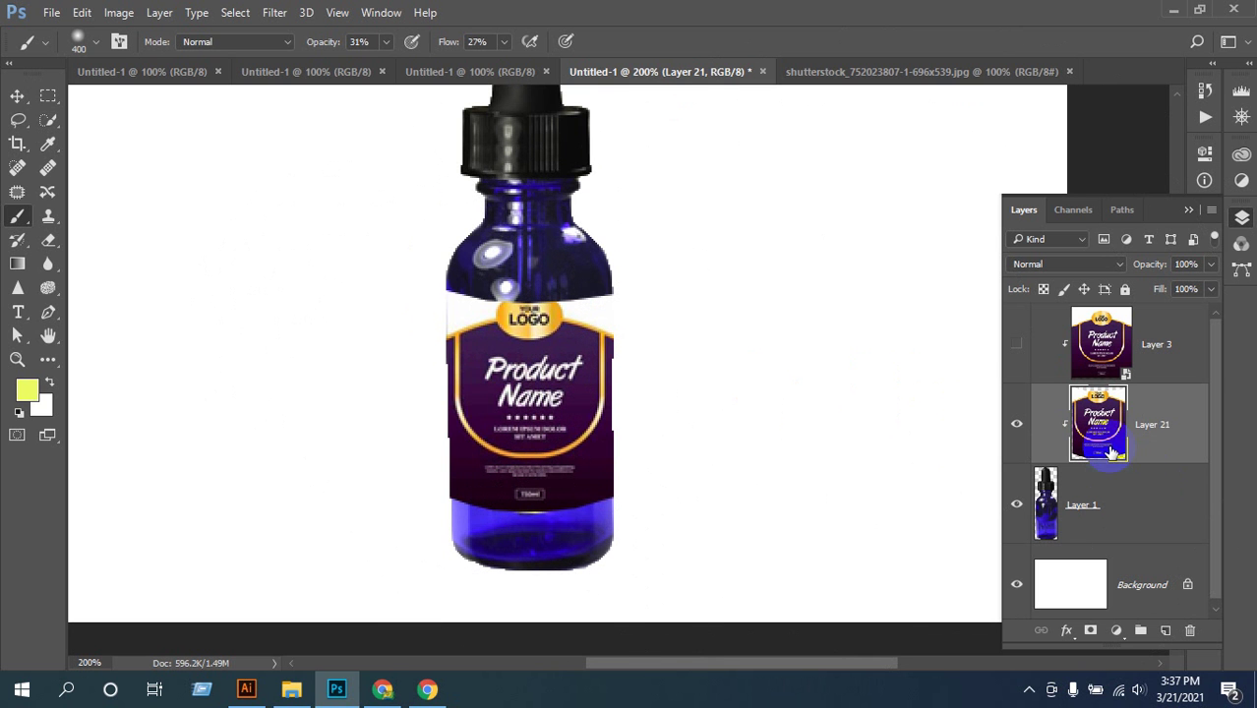
ctrl+click(1106, 443)
key(bracketright)
key(bracketright)
key(bracketright)
key(bracketright)
key(bracketright)
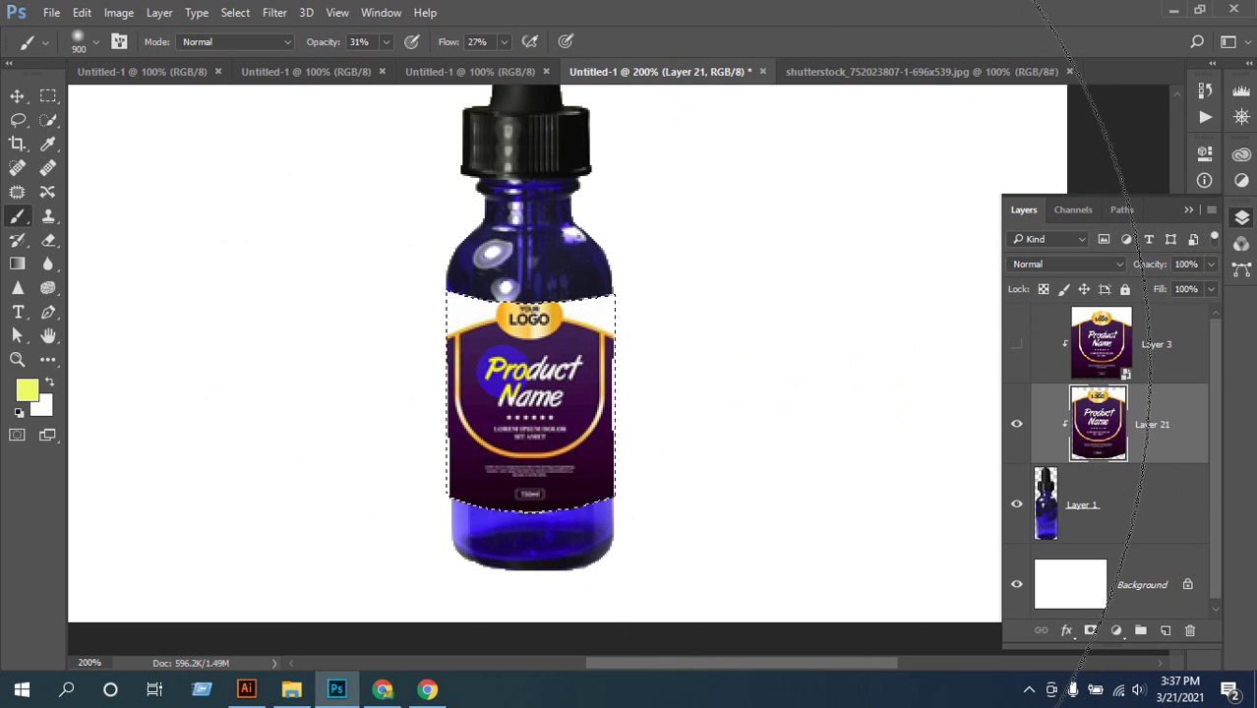
- Clear the selection and group the Layer 21 label with the Layer 1 bottle
shift+click(1112, 513)
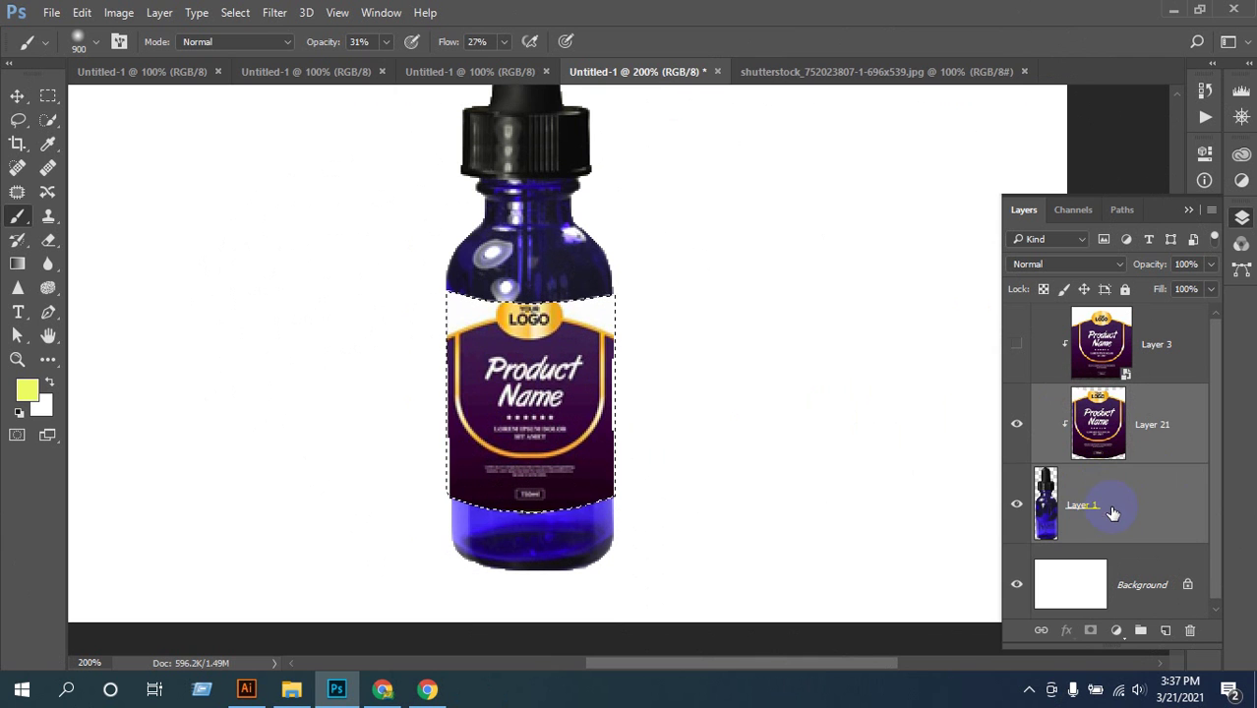
key(ctrl+d)
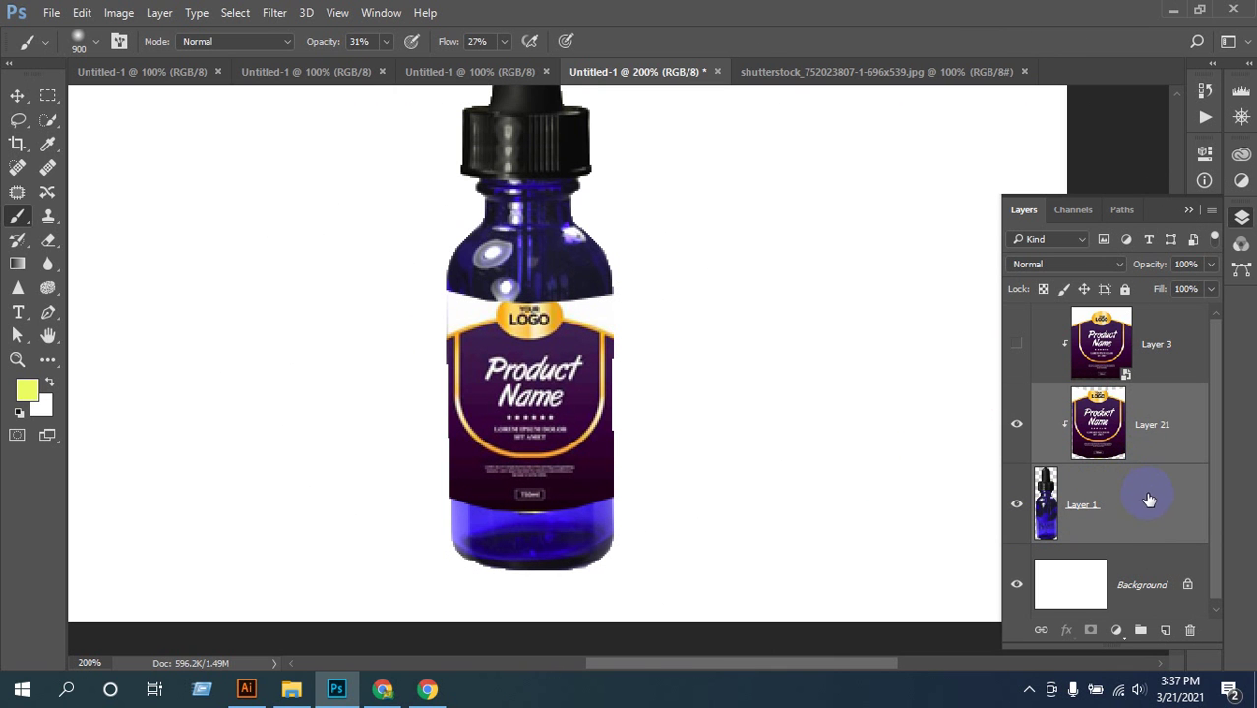
key(ctrl+g)
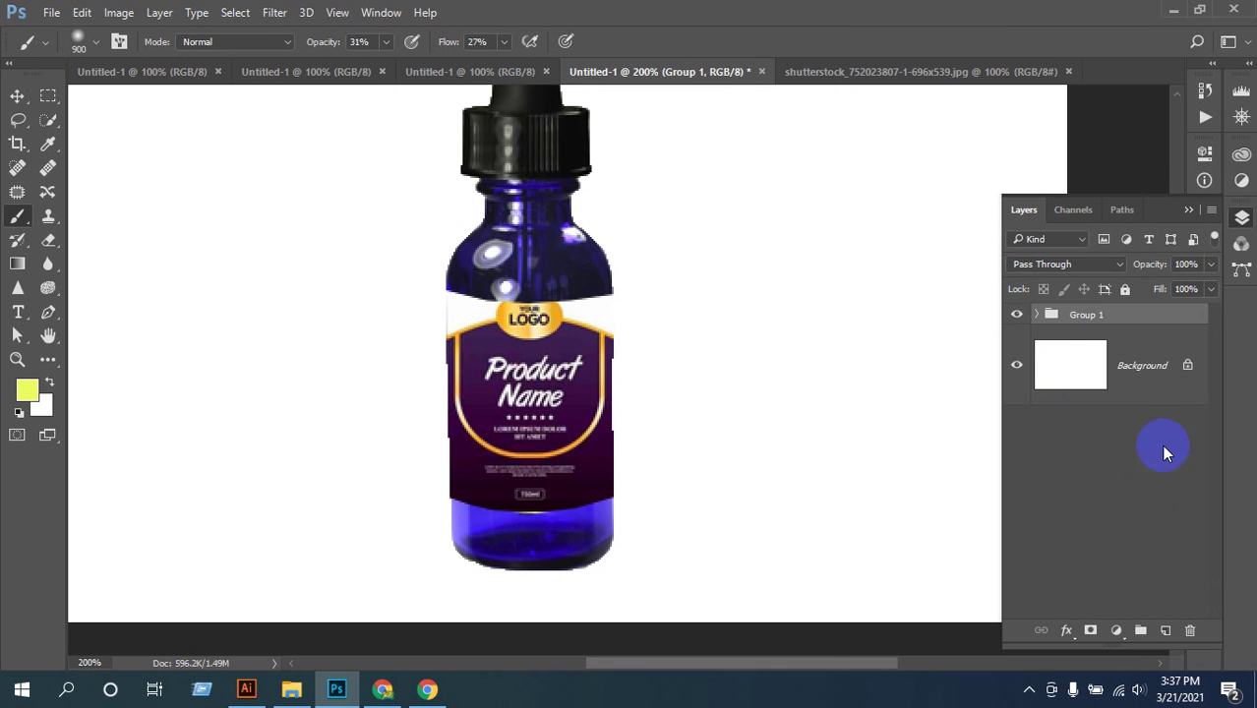
- Expand Group 1, compare the label with and without the hidden Layer 3, and delete Layer 3
ctrl+click(1051, 315)
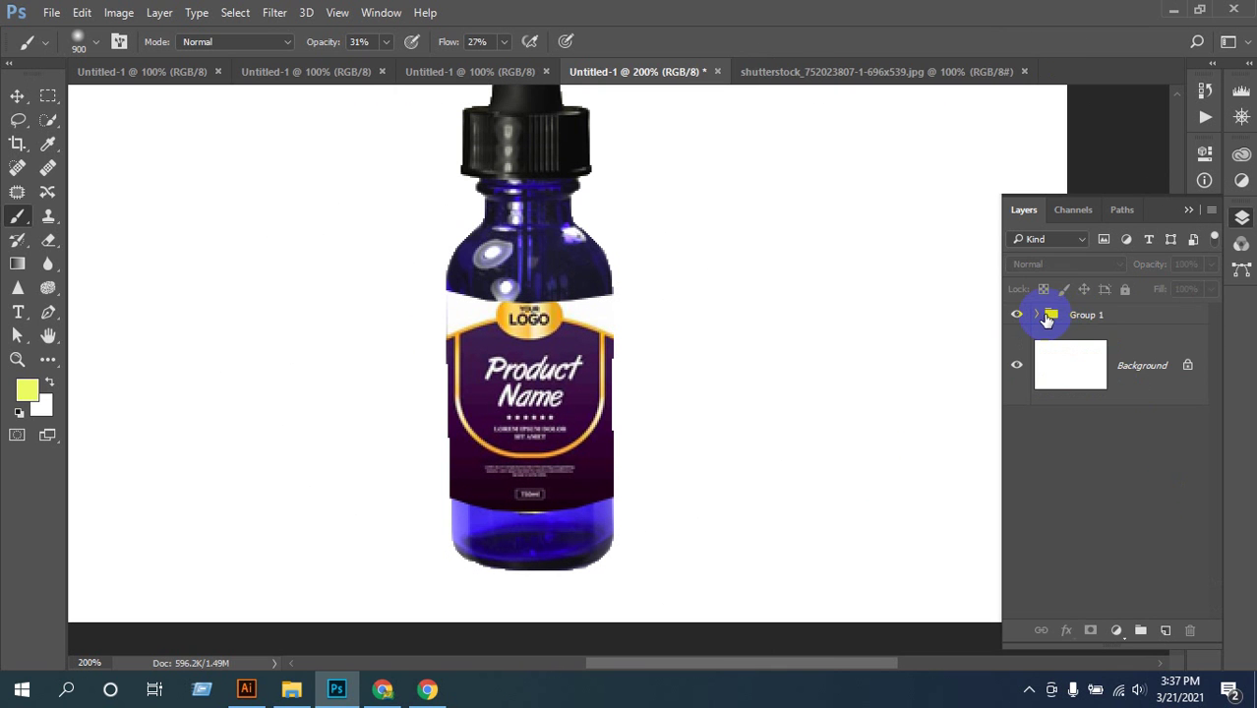
click(1037, 315)
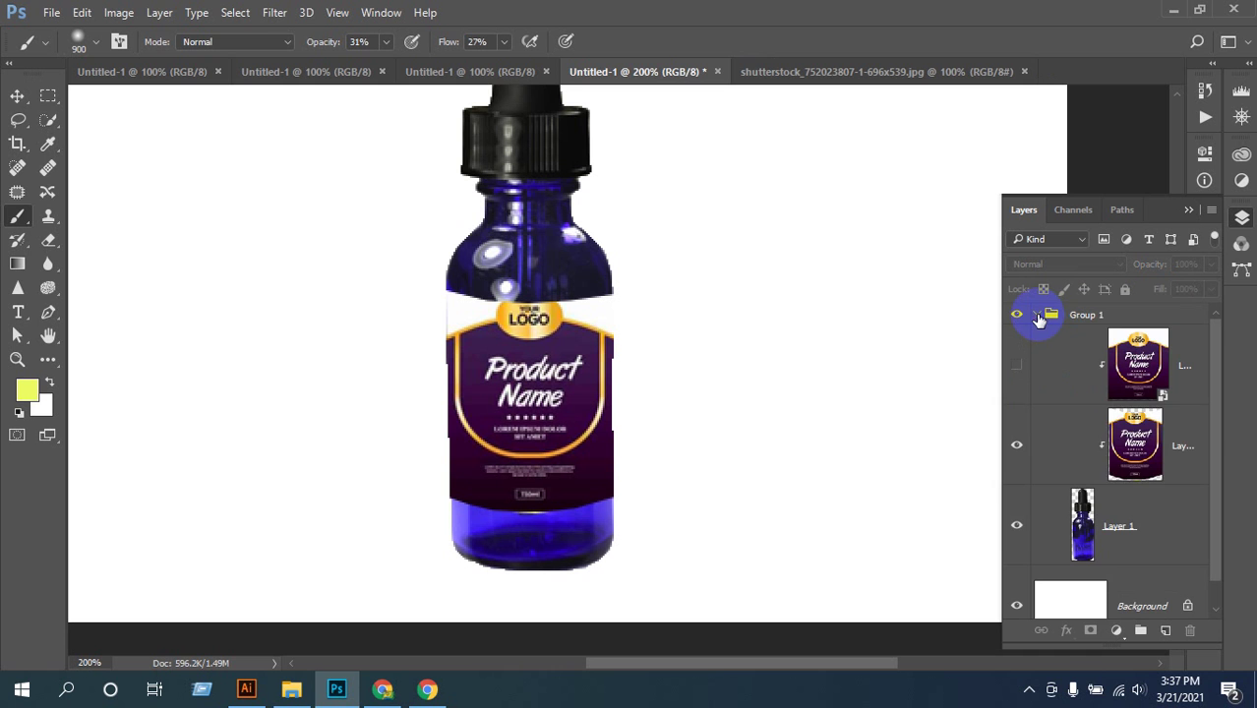
click(1144, 441)
shift+click(1130, 532)
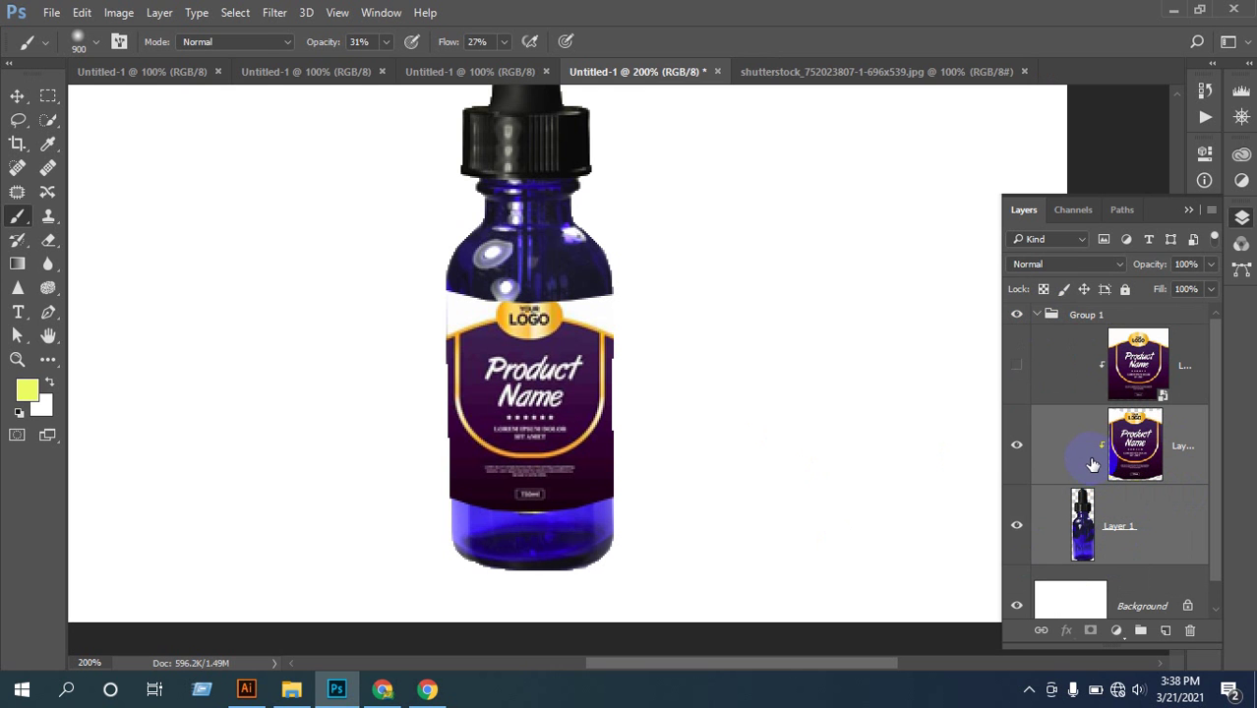
click(1017, 364)
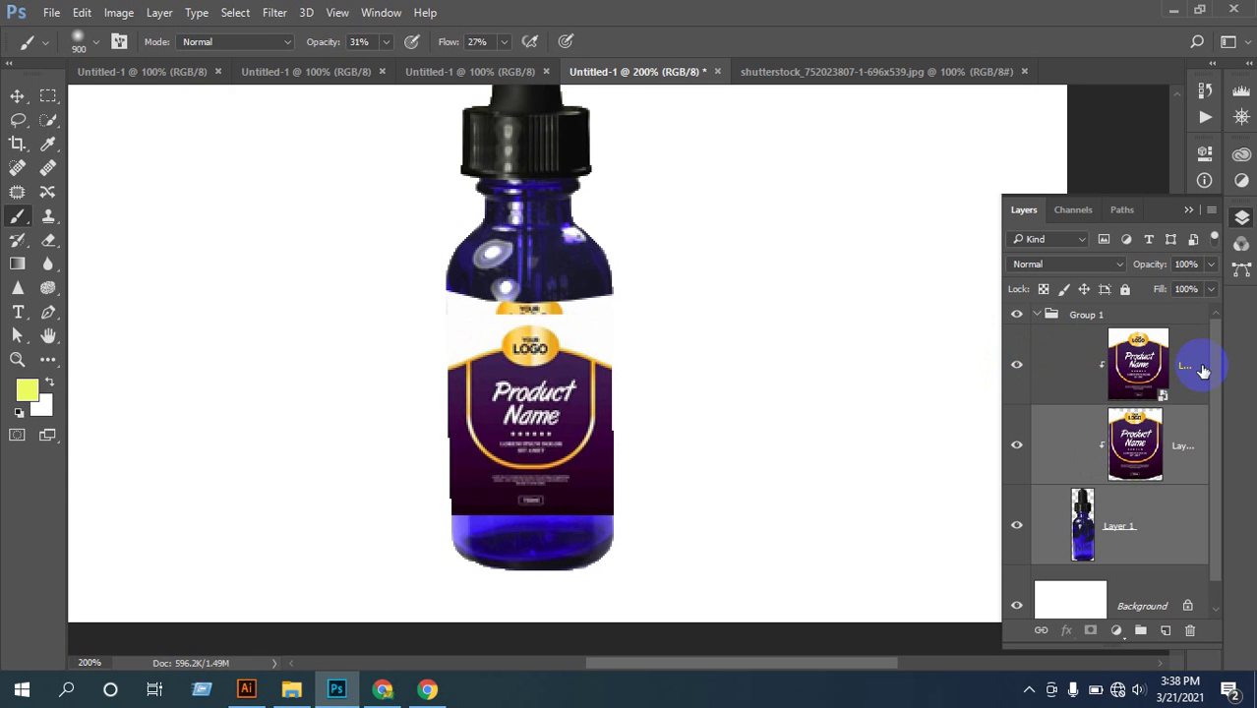
click(1018, 368)
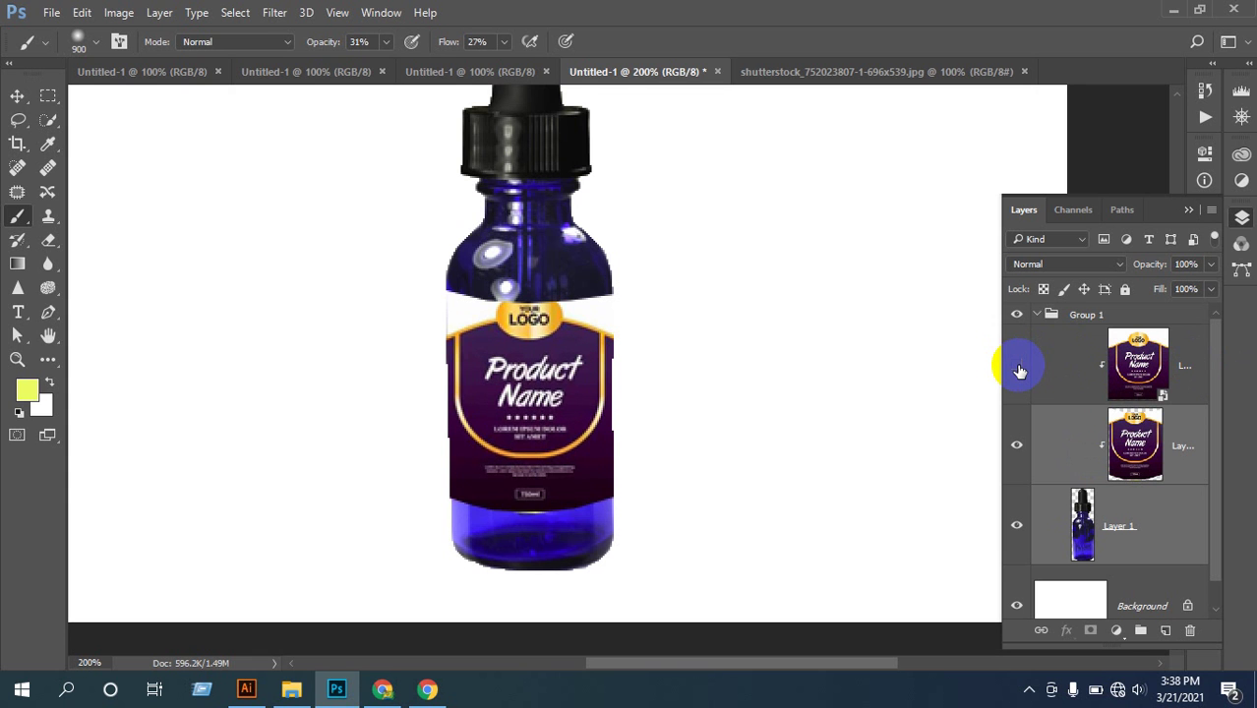
click(1018, 367)
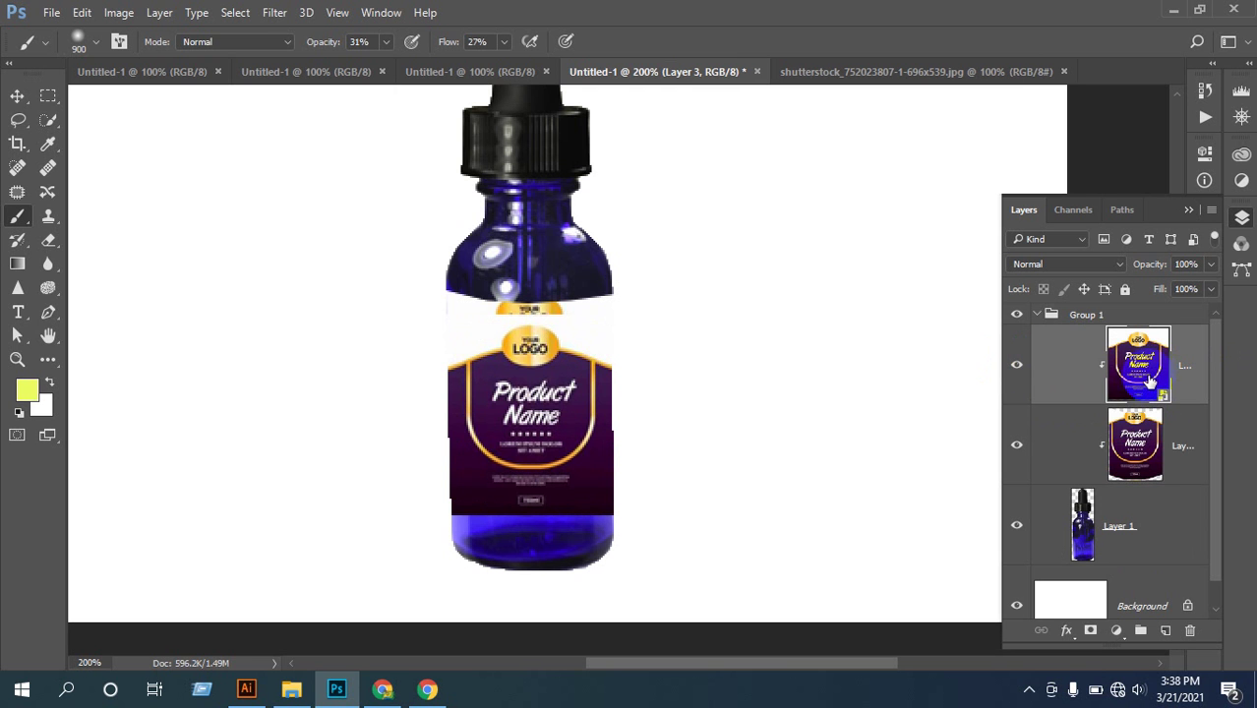
key(Delete)
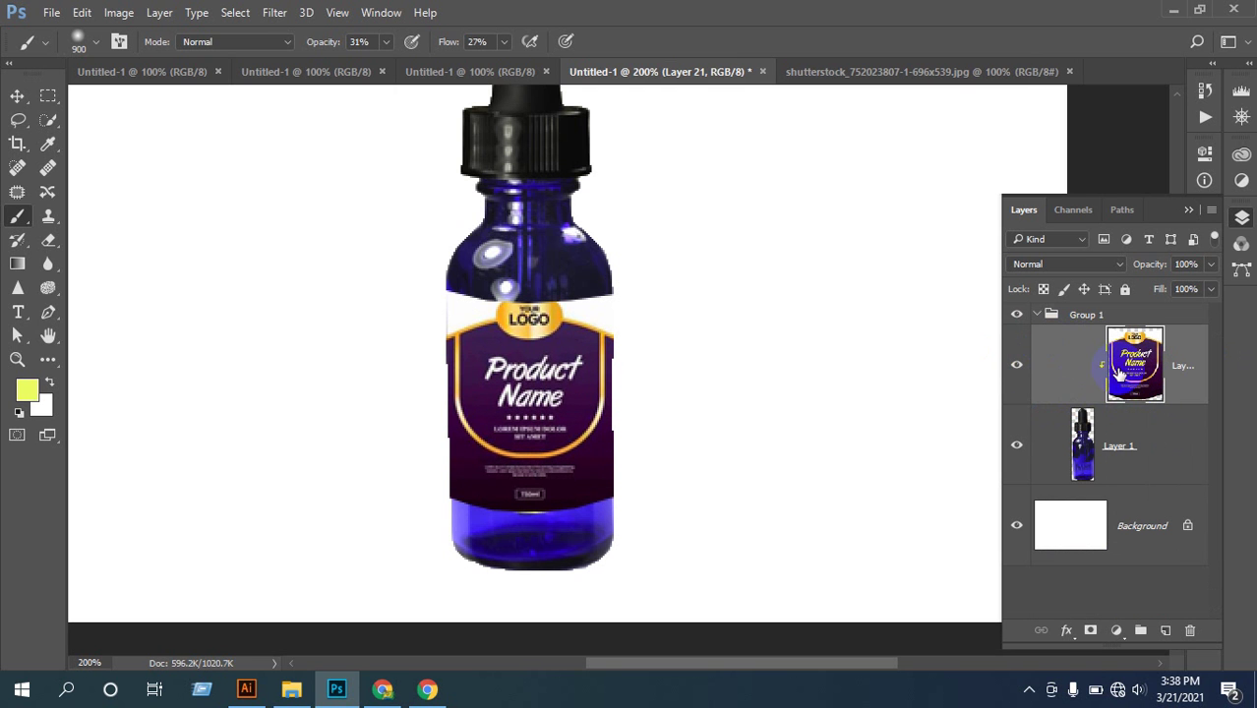
- Collapse Group 1, convert it to a smart object, and rasterize it for painting
click(1040, 375)
click(1037, 324)
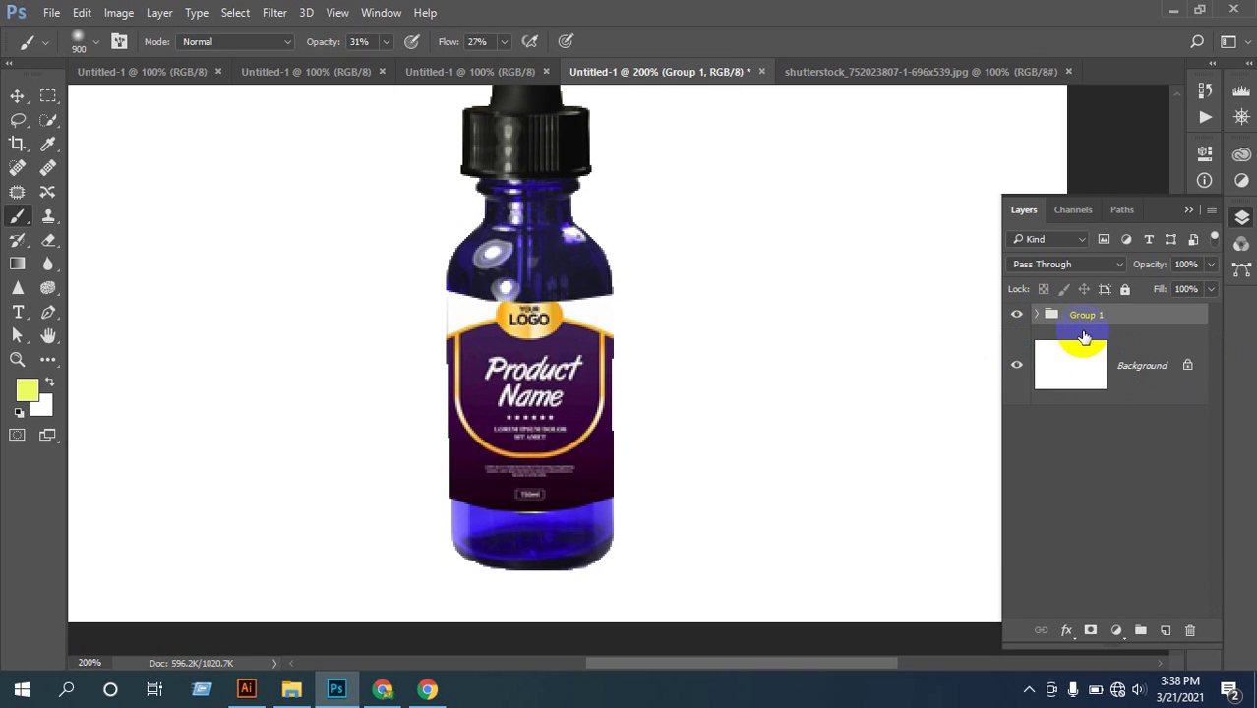
right_click(1085, 314)
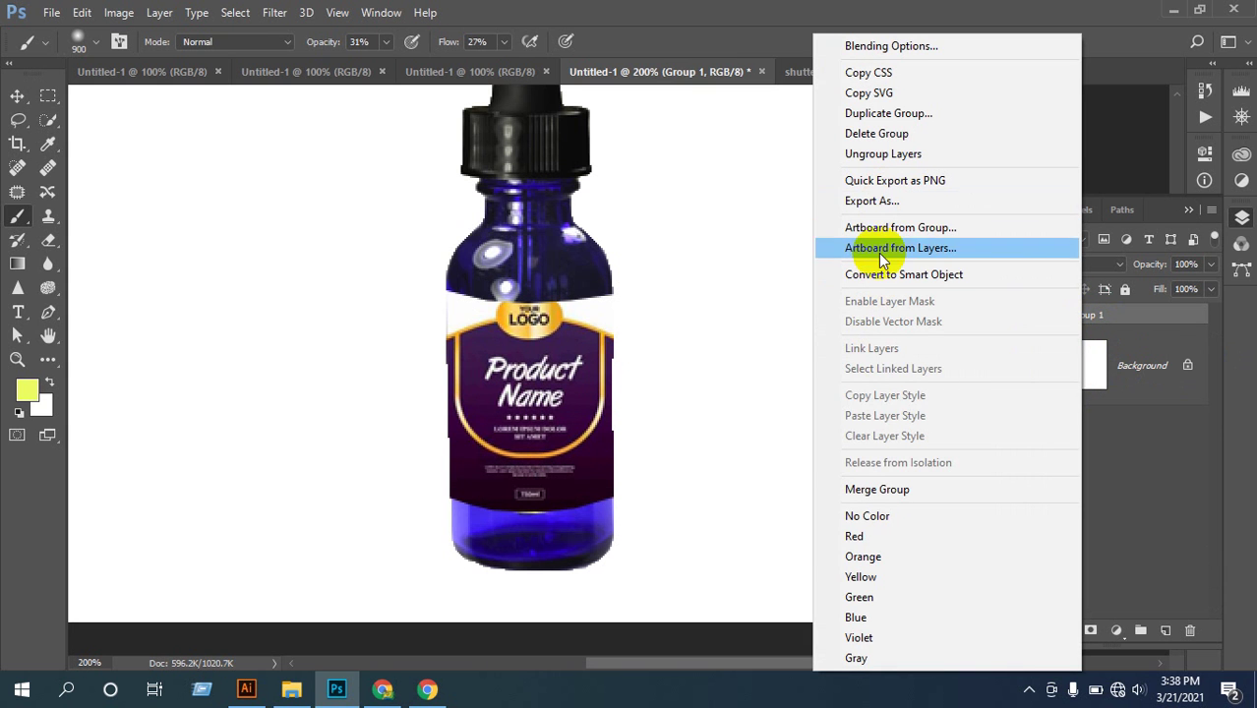
click(730, 503)
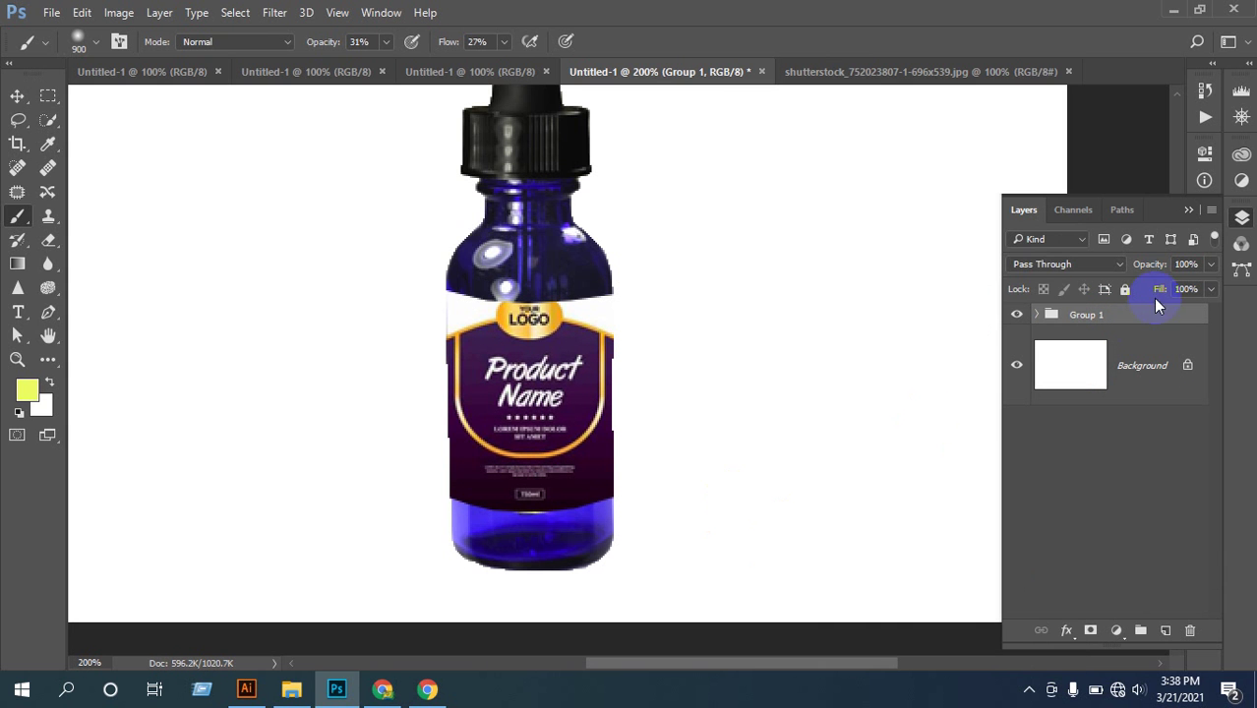
right_click(1122, 321)
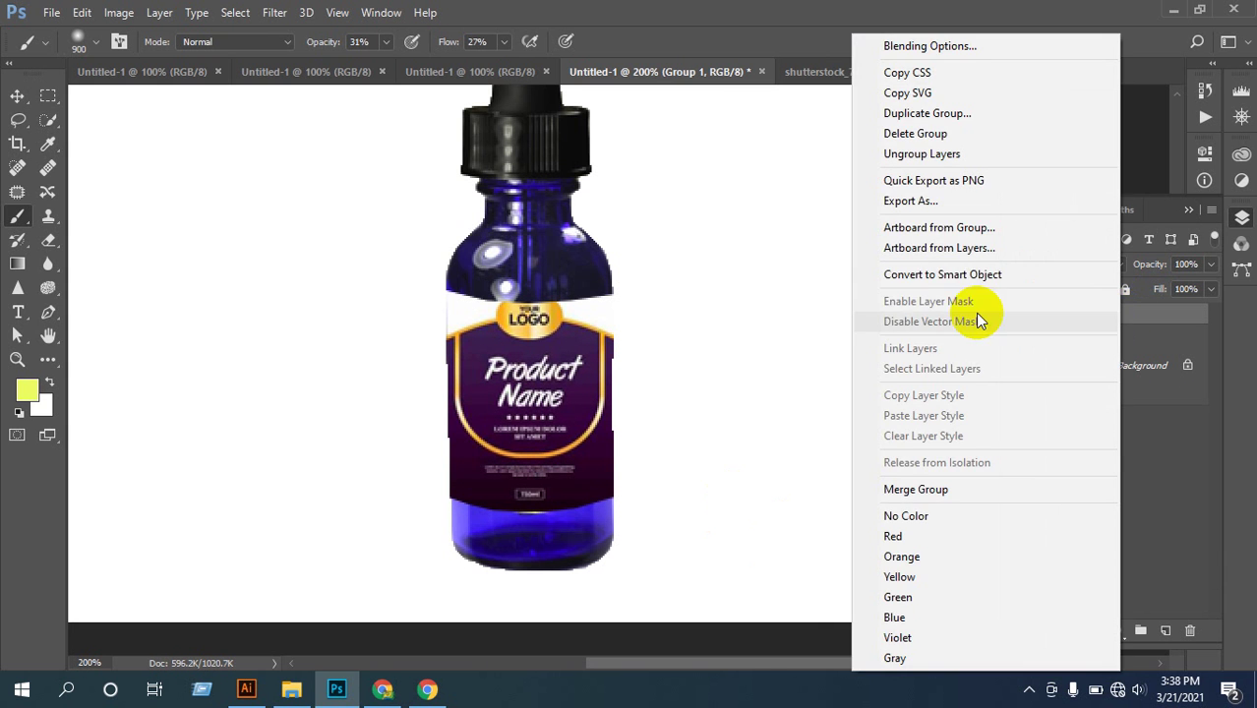
click(930, 273)
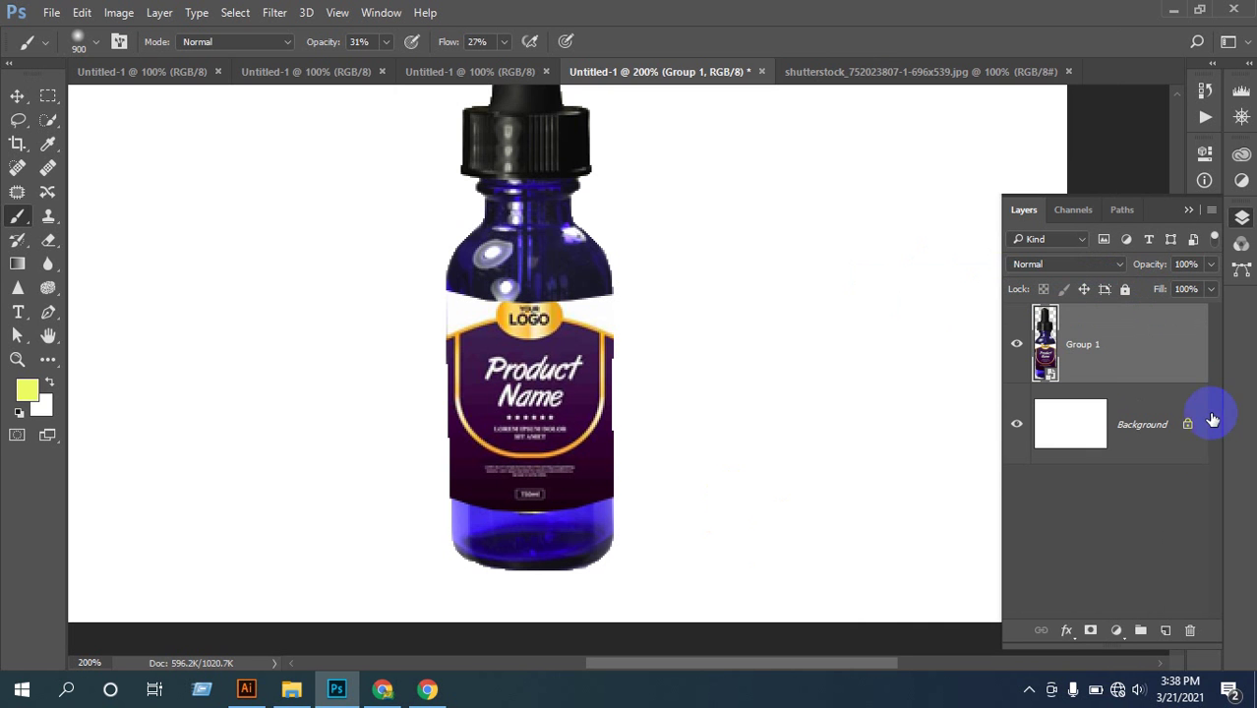
click(561, 370)
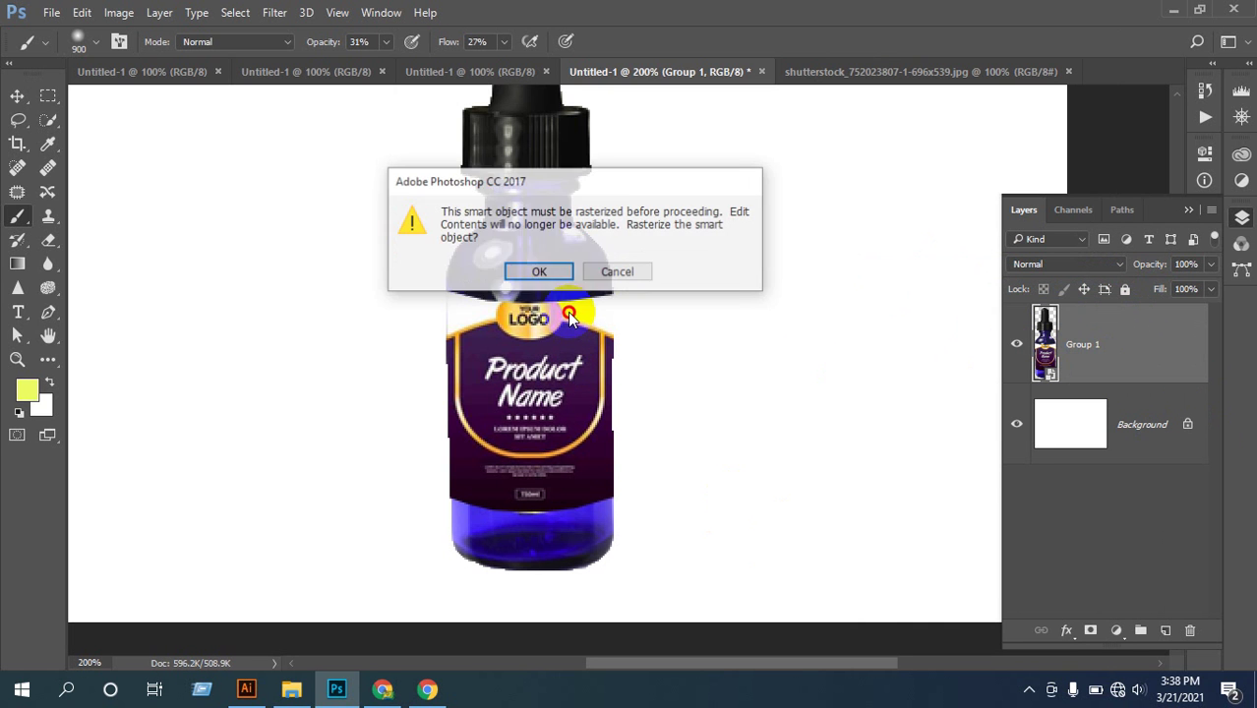
click(540, 271)
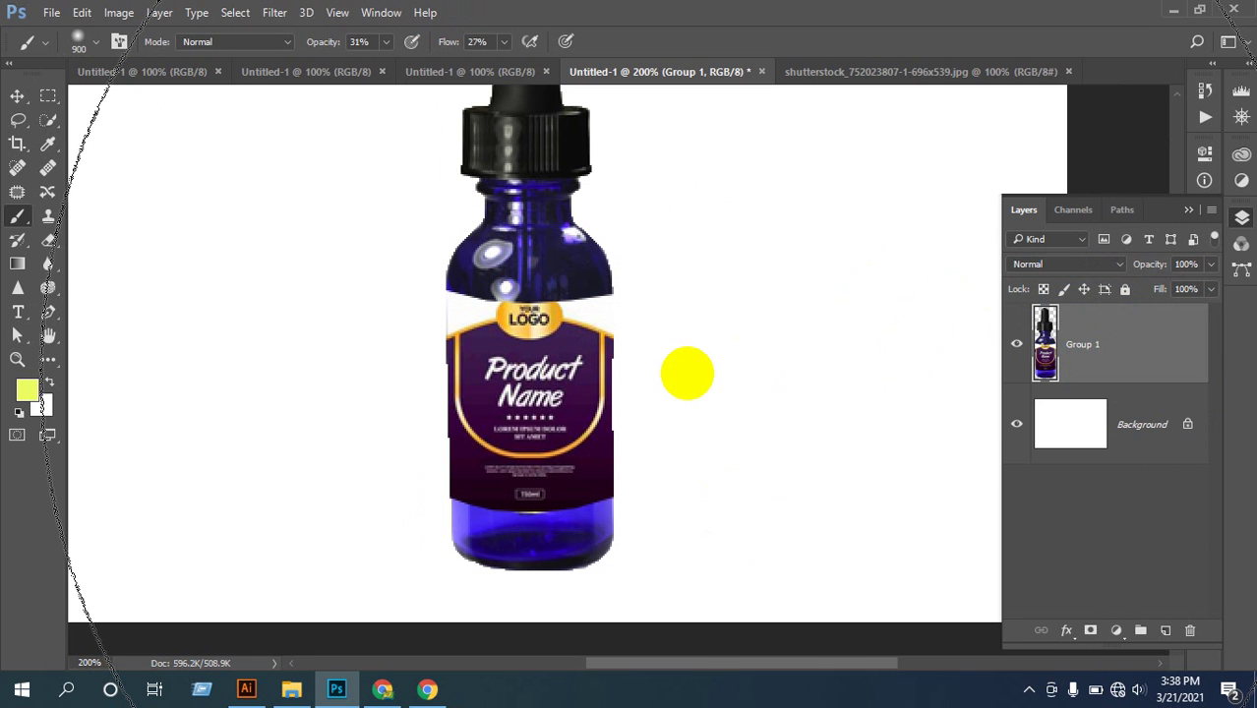
- Reduce the brush size to 150 px and load the outline of the Group 1 bottle as a selection
key(bracketleft)
key(bracketleft)
key(bracketleft)
key(bracketleft)
key(bracketleft)
key(bracketleft)
key(bracketleft)
key(bracketleft)
key(bracketleft)
key(bracketleft)
key(bracketleft)
key(bracketleft)
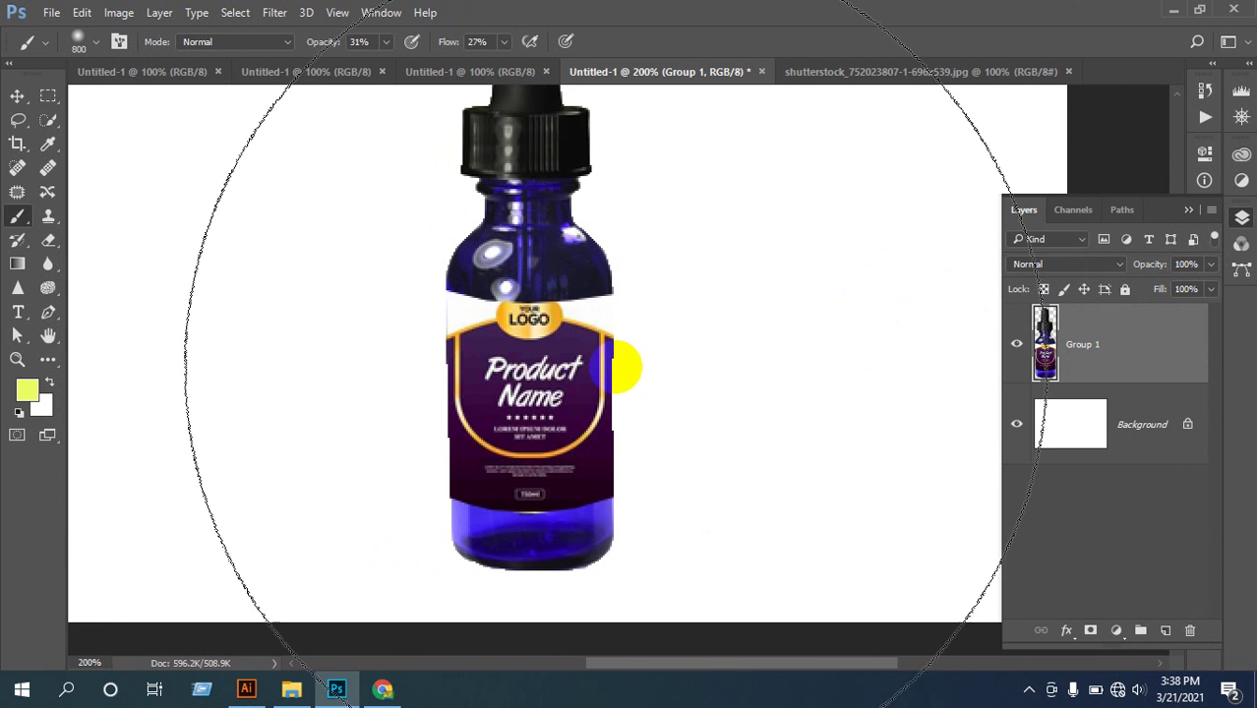
key(bracketleft)
key(bracketleft)
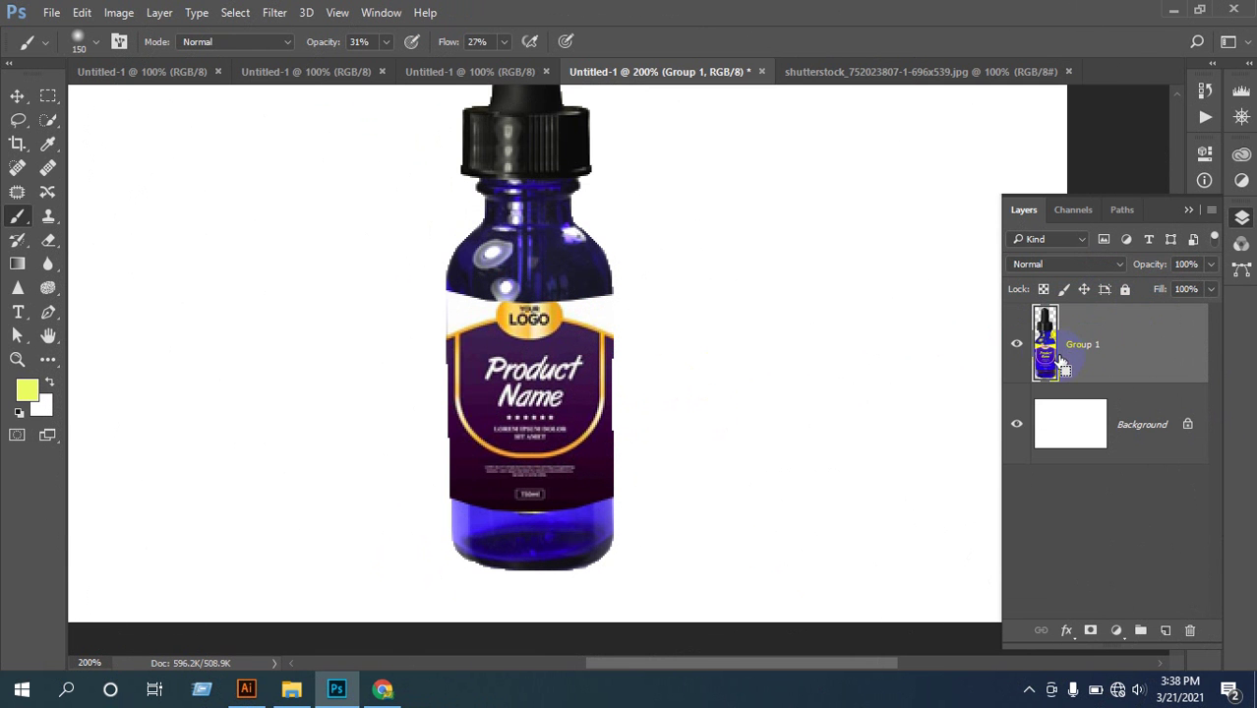
- Choose the soft round brush with 0% hardness and set its size to 150 px
click(95, 42)
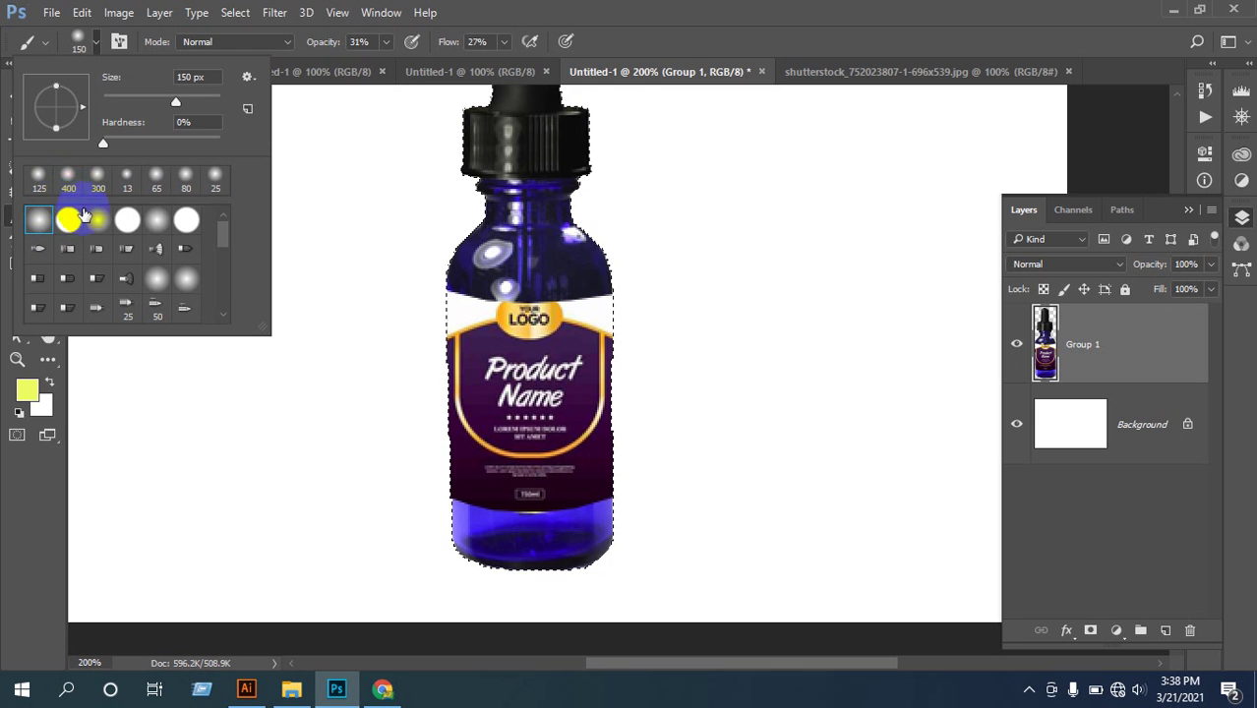
click(63, 183)
click(38, 220)
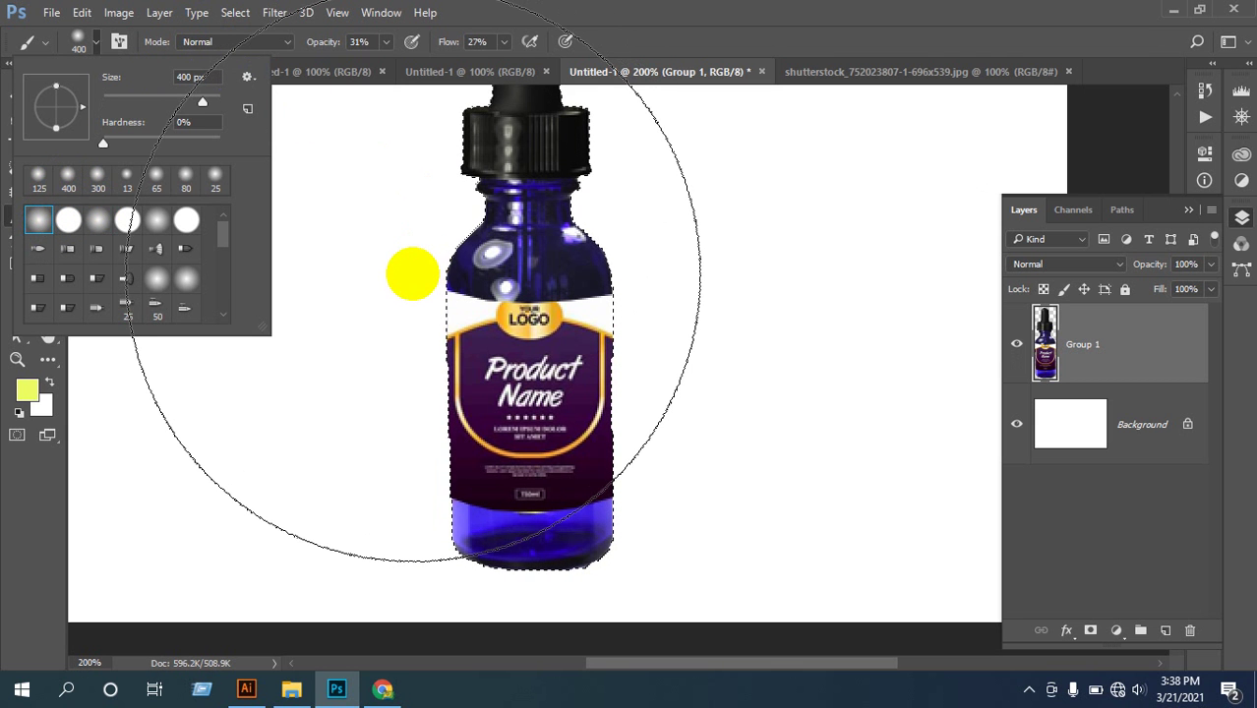
click(717, 358)
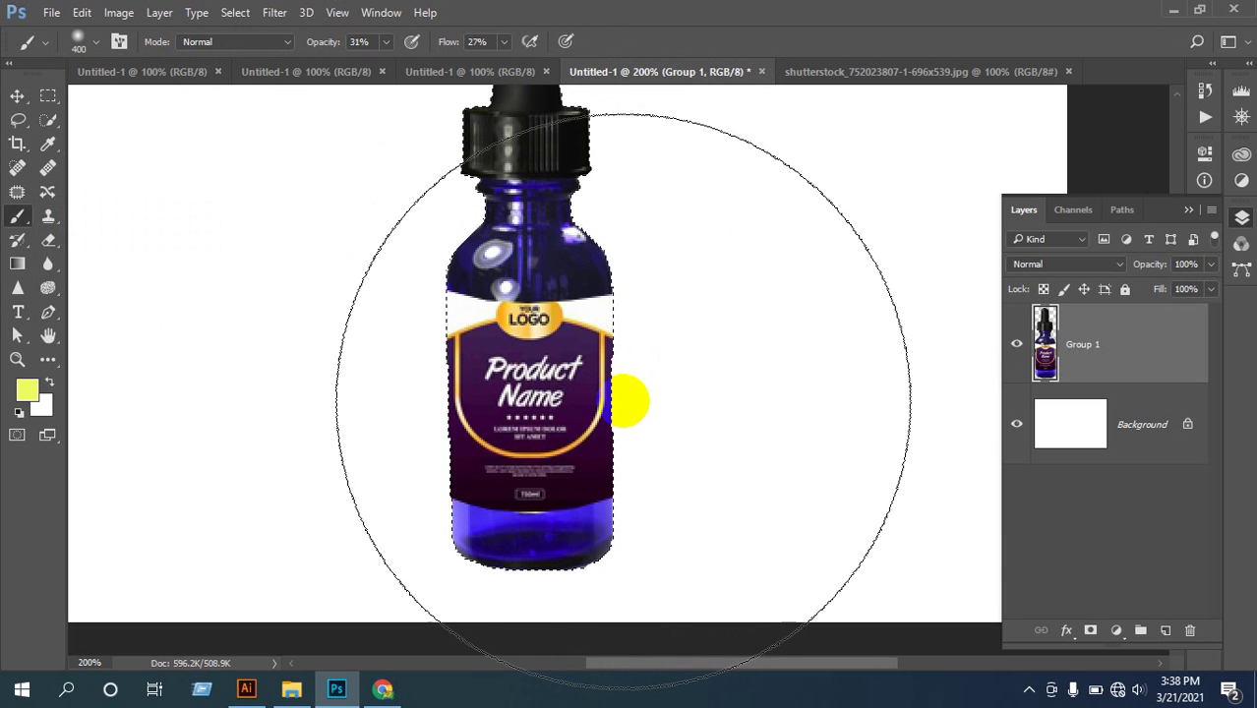
key(bracketleft)
key(bracketleft)
key(bracketleft)
key(bracketleft)
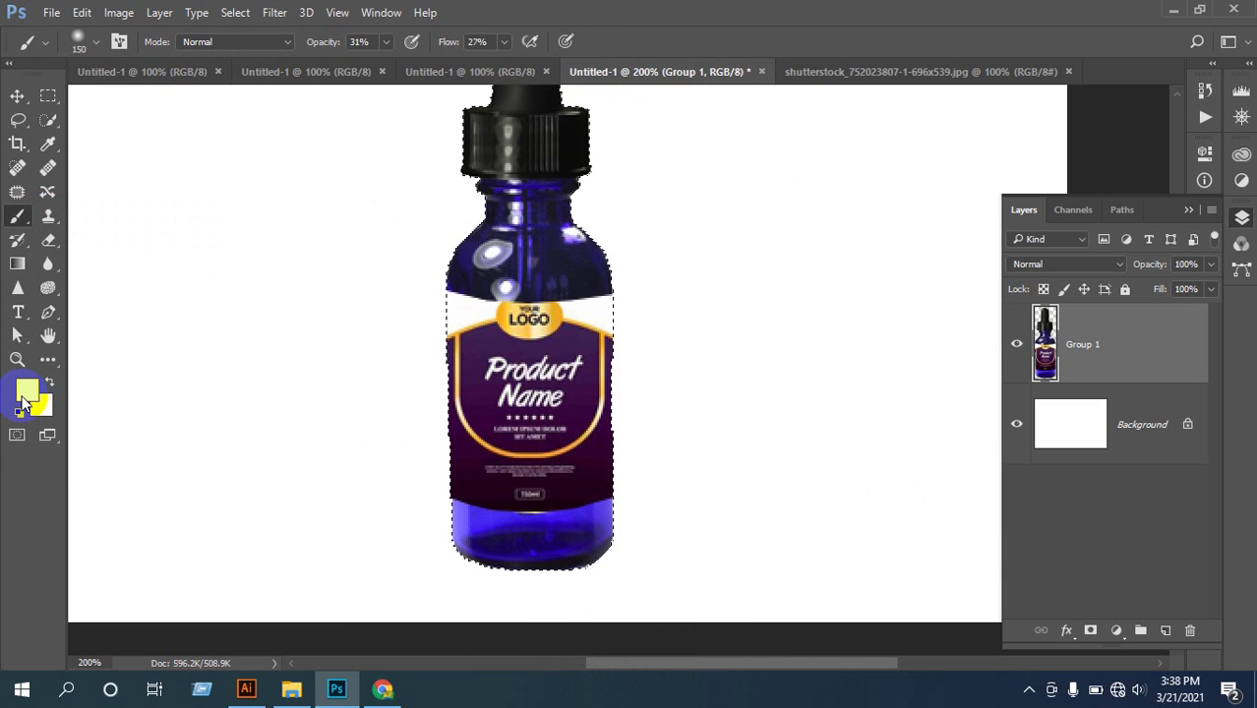
- Set the foreground colour to black (000000)
click(27, 393)
click(393, 392)
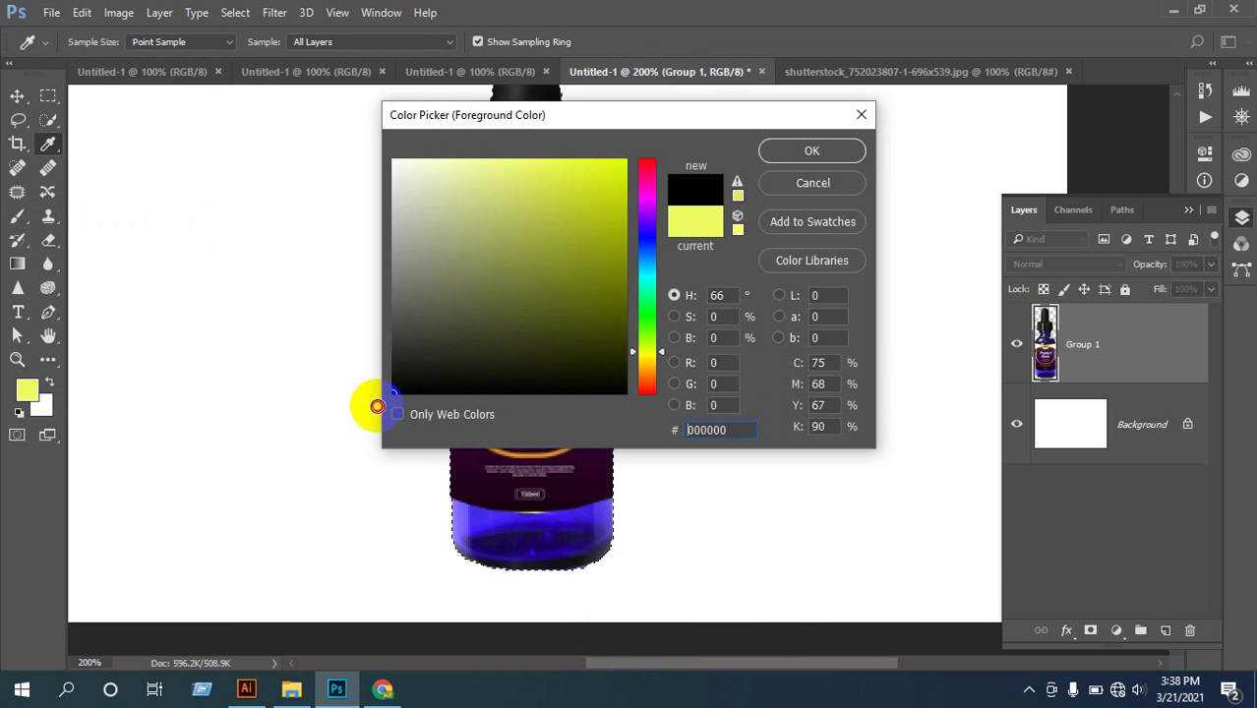
click(763, 160)
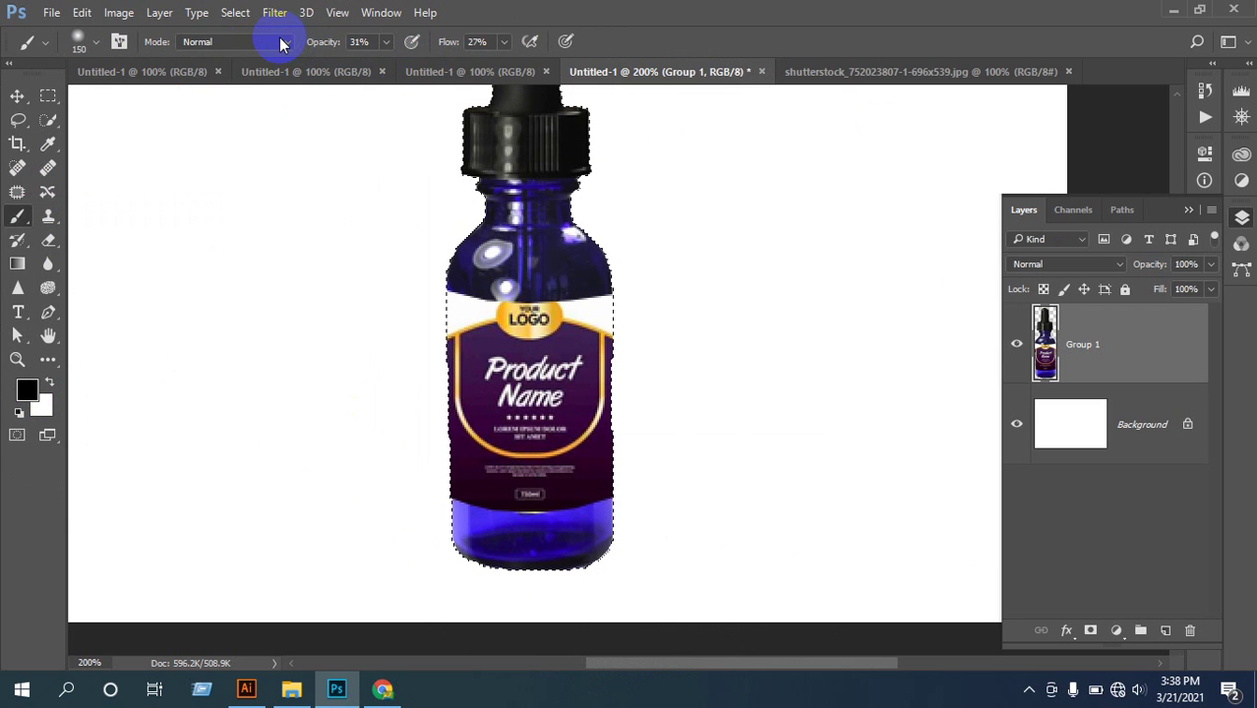
- Set the brush blending mode to Multiply and its opacity to 53%
click(281, 43)
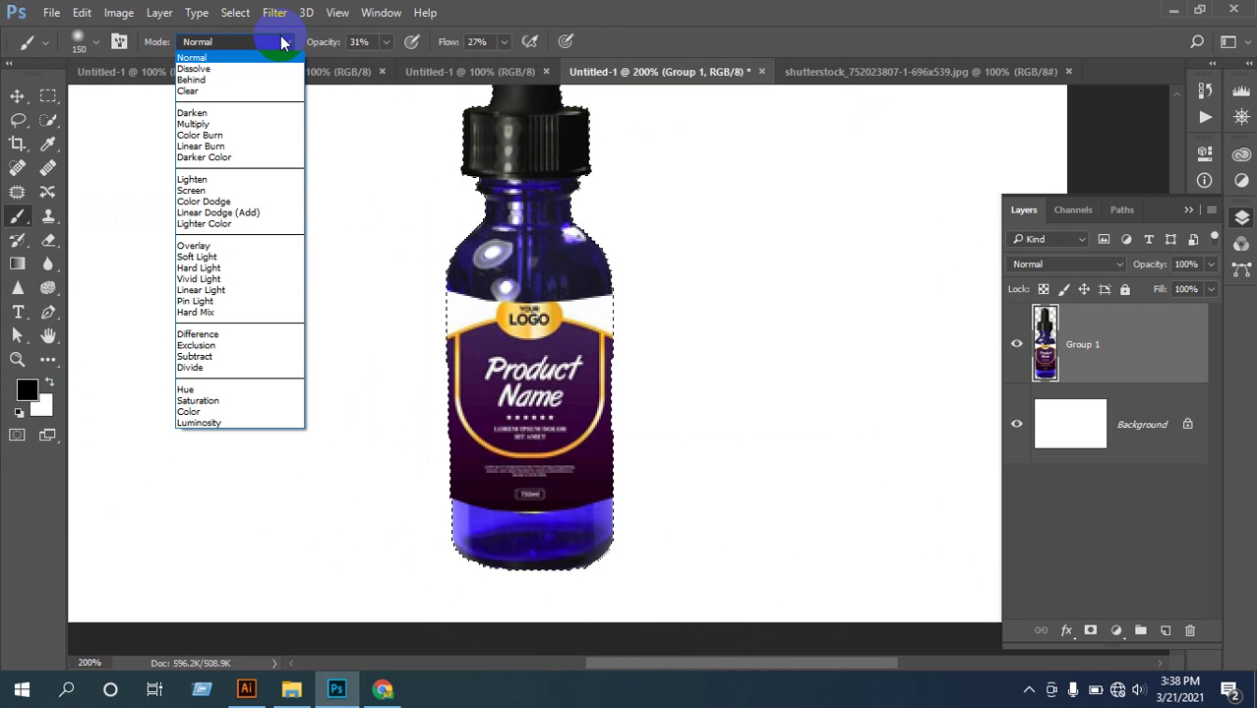
click(194, 124)
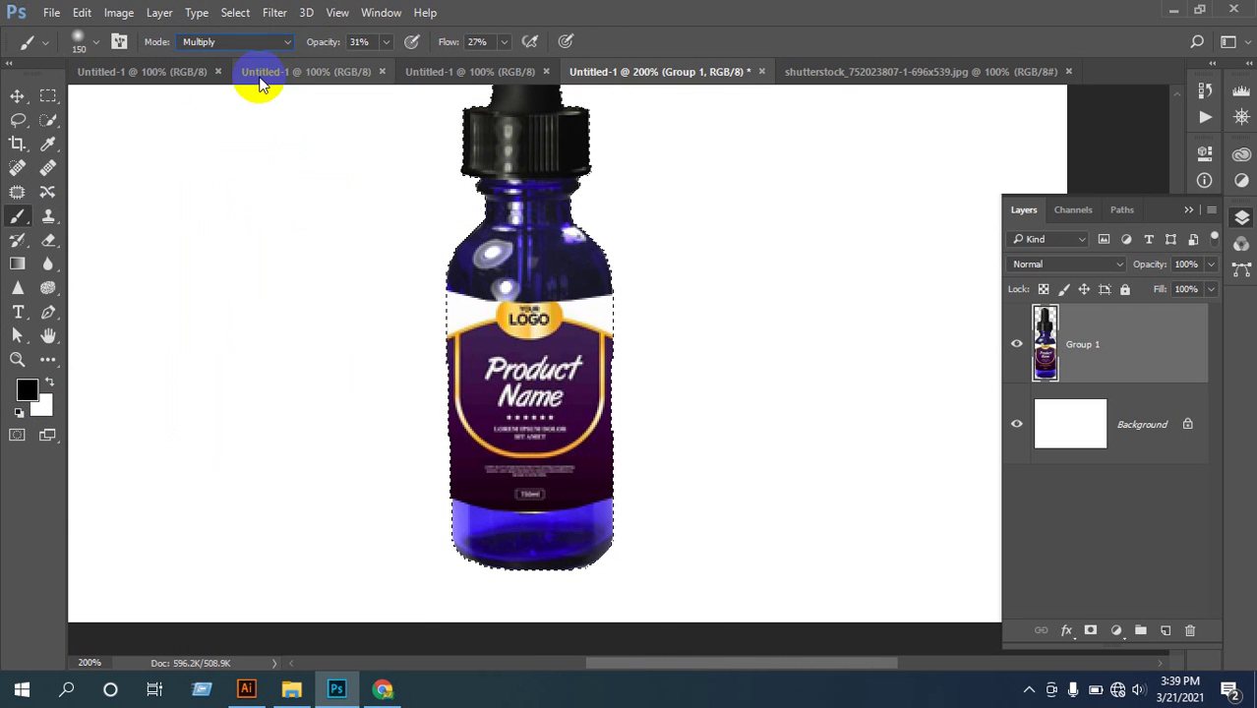
click(385, 46)
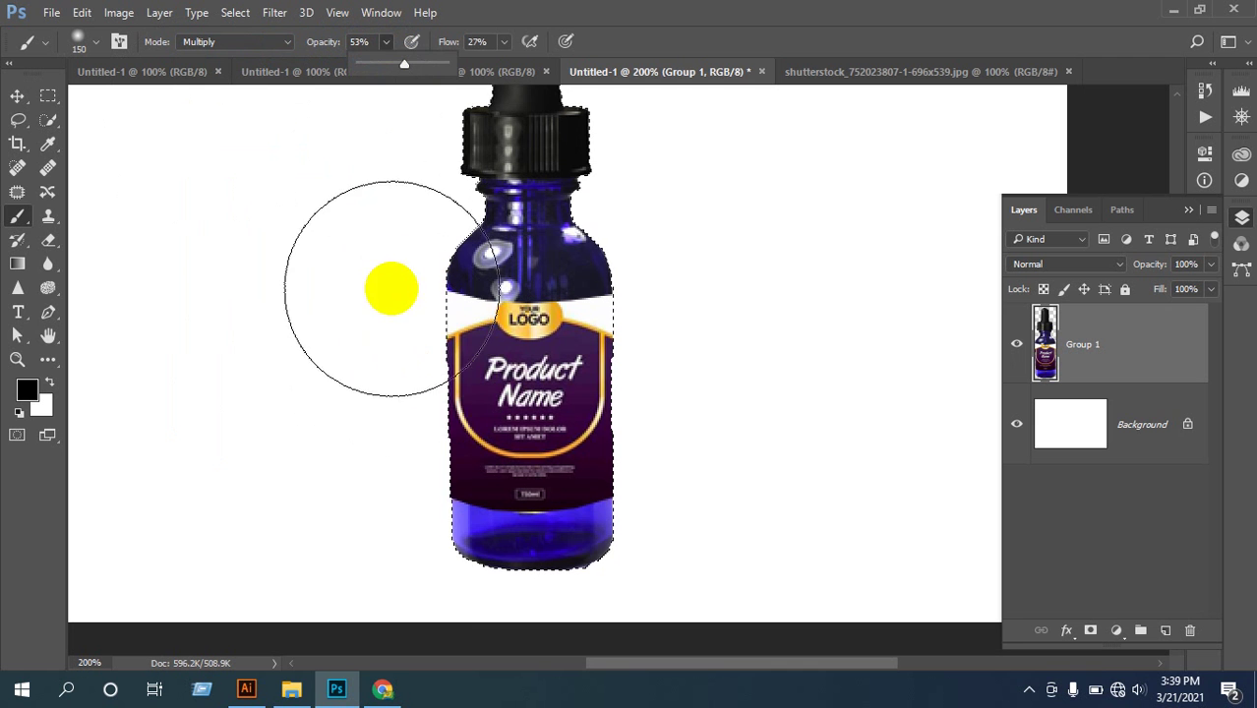
- Try a shading stroke just outside the bottle's left edge, and reduce the brush size to 80 px
mouse_move(389, 279)
mouse_down()
mouse_move(371, 377)
mouse_move(371, 568)
mouse_up()
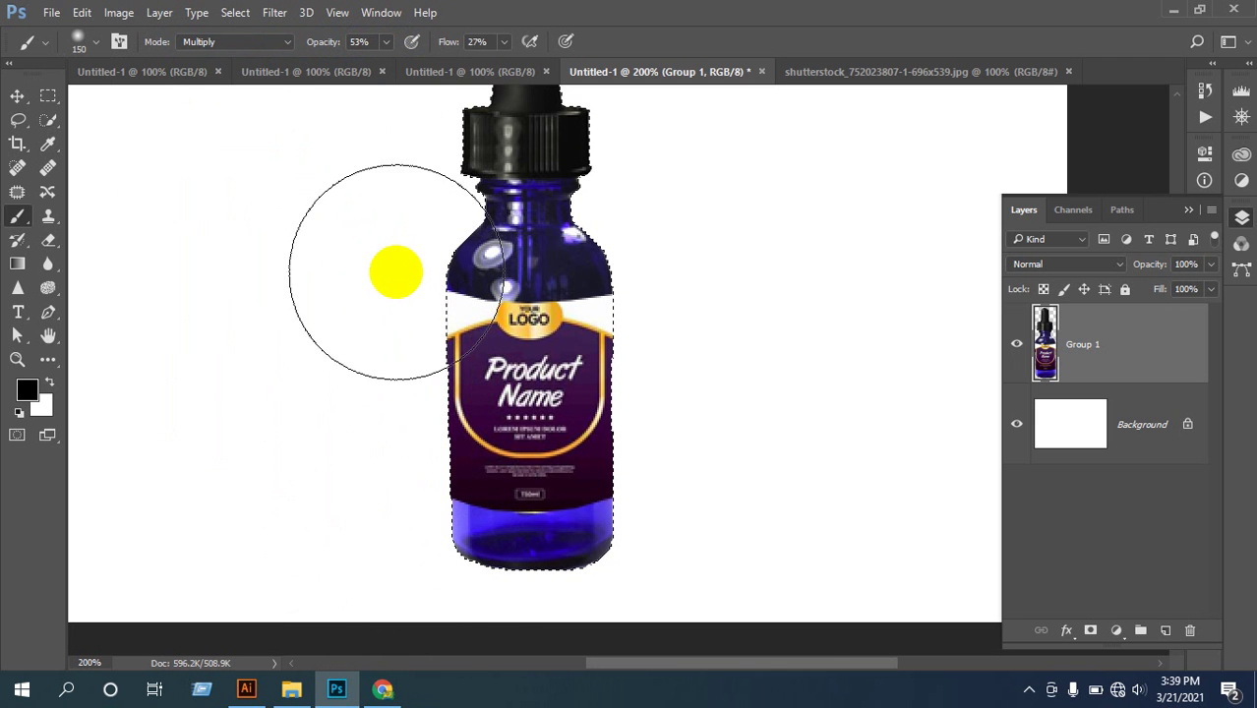
key(bracketleft)
key(bracketleft)
key(bracketleft)
key(bracketleft)
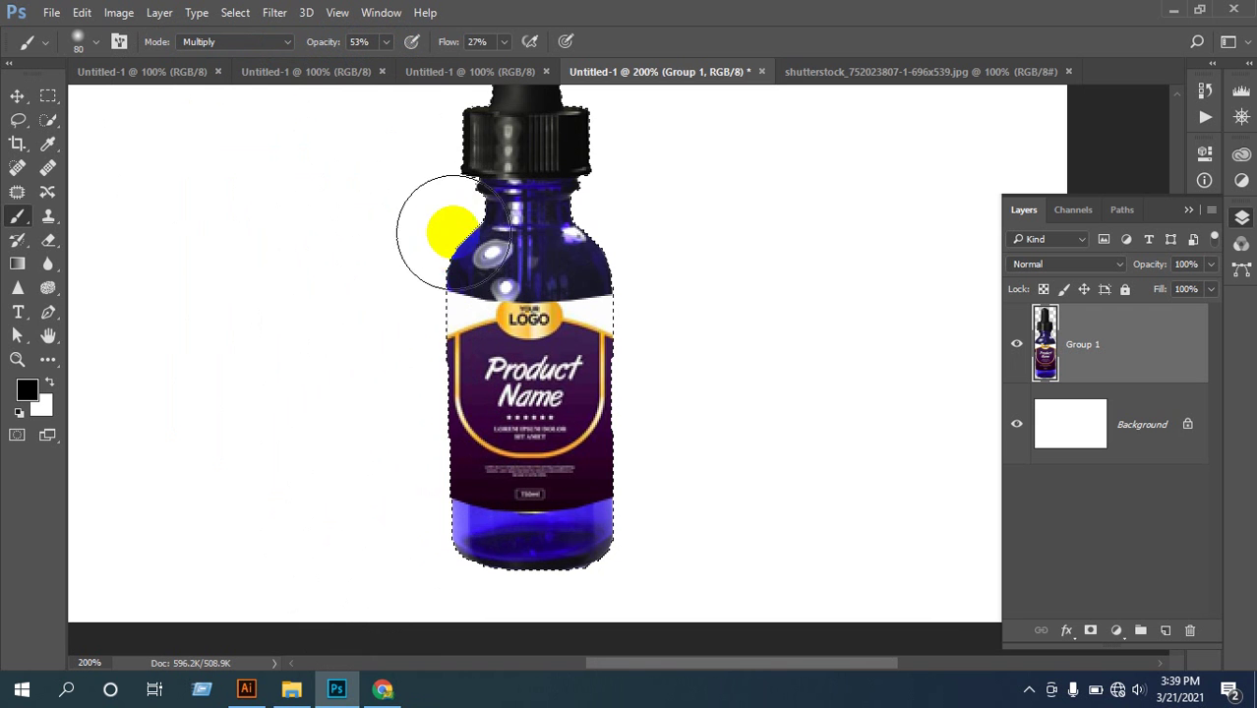
- Shade the left and right edges of the selected bottle with soft black strokes, and add a blank layer above Group 1
mouse_move(431, 224)
mouse_down()
mouse_move(409, 329)
mouse_move(413, 629)
mouse_up()
drag(672, 266, 637, 273)
mouse_move(638, 438)
mouse_down()
mouse_move(659, 600)
mouse_move(665, 569)
mouse_up()
drag(656, 280, 671, 506)
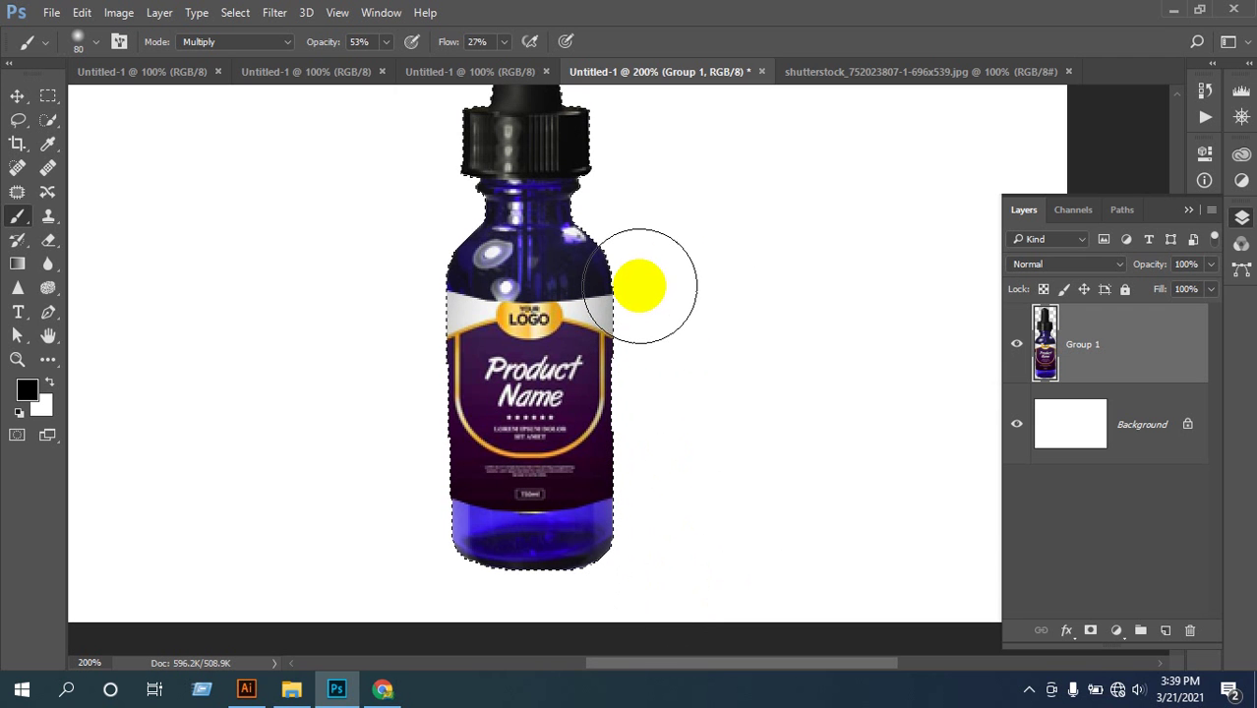
drag(649, 247, 654, 604)
drag(401, 276, 405, 605)
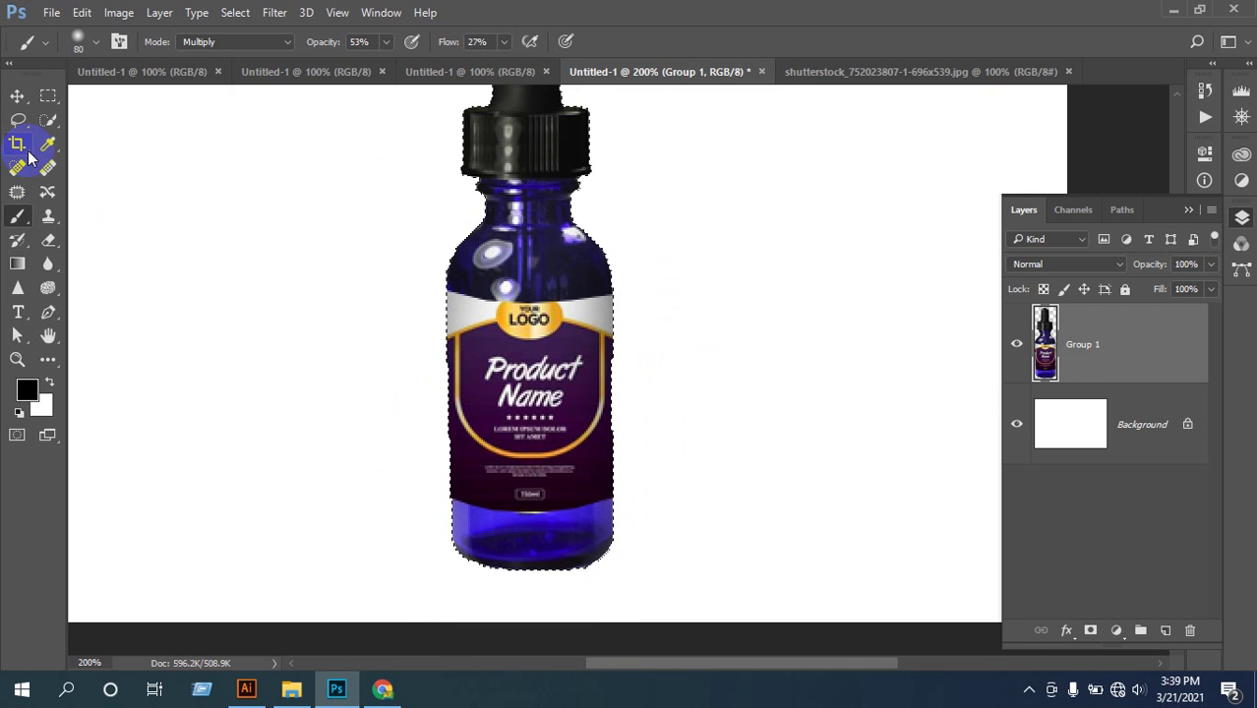
click(1165, 631)
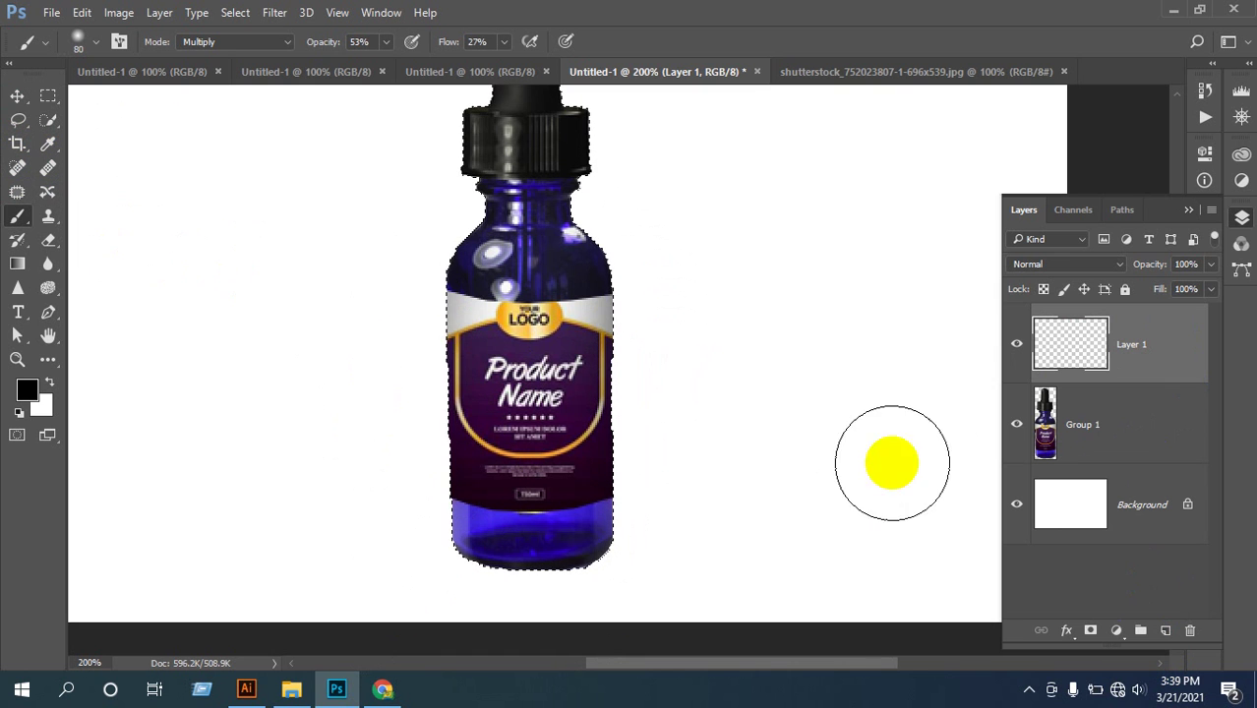
- Connect the computer to the TP-Link_9992 Wi-Fi network
click(1114, 696)
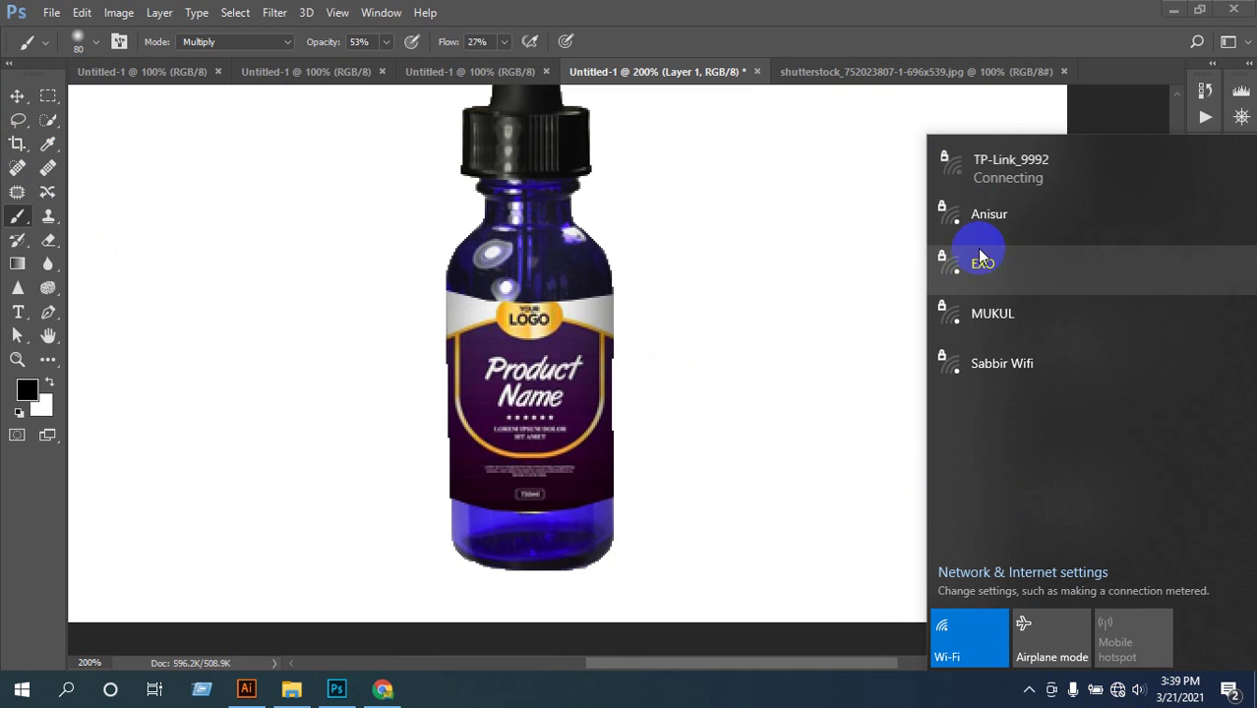
click(987, 177)
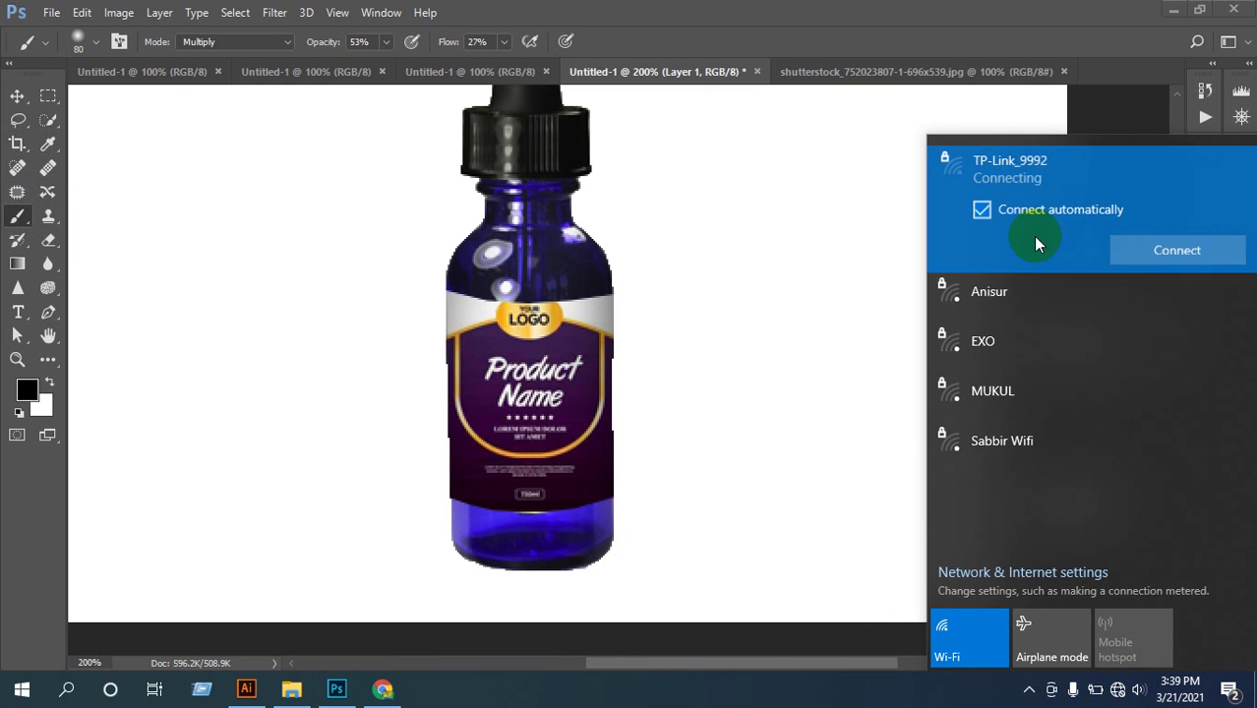
click(1153, 252)
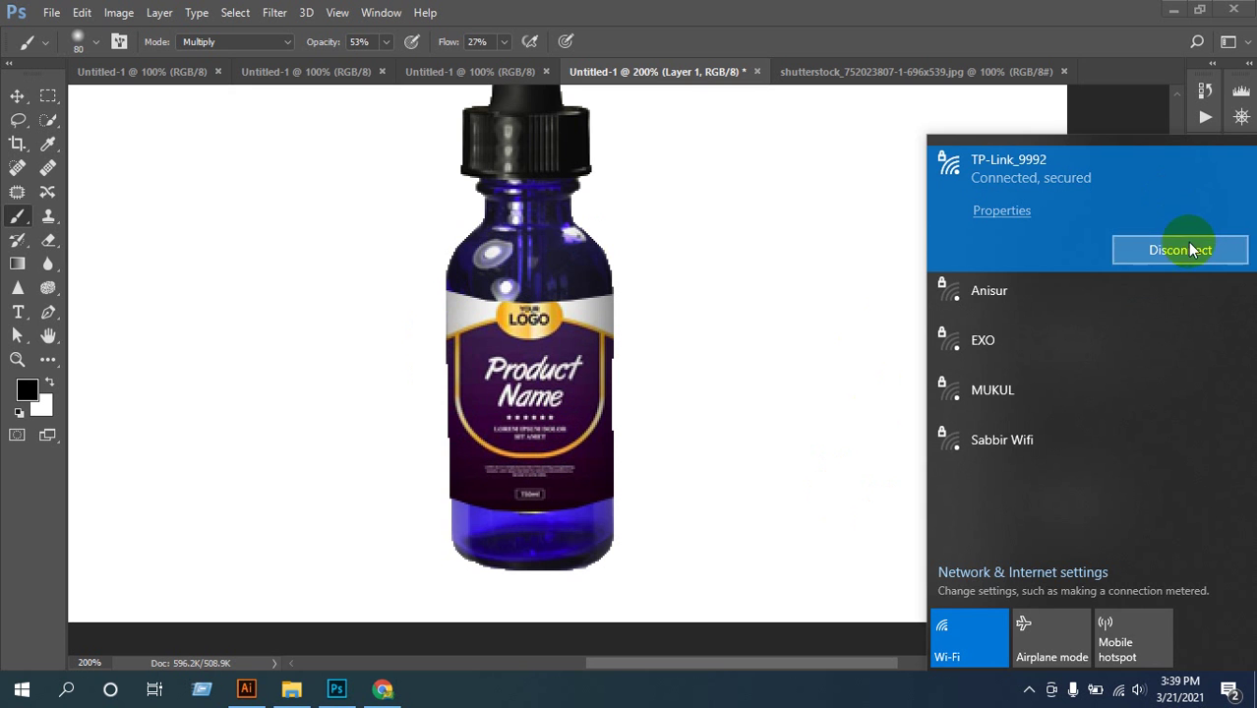
click(686, 626)
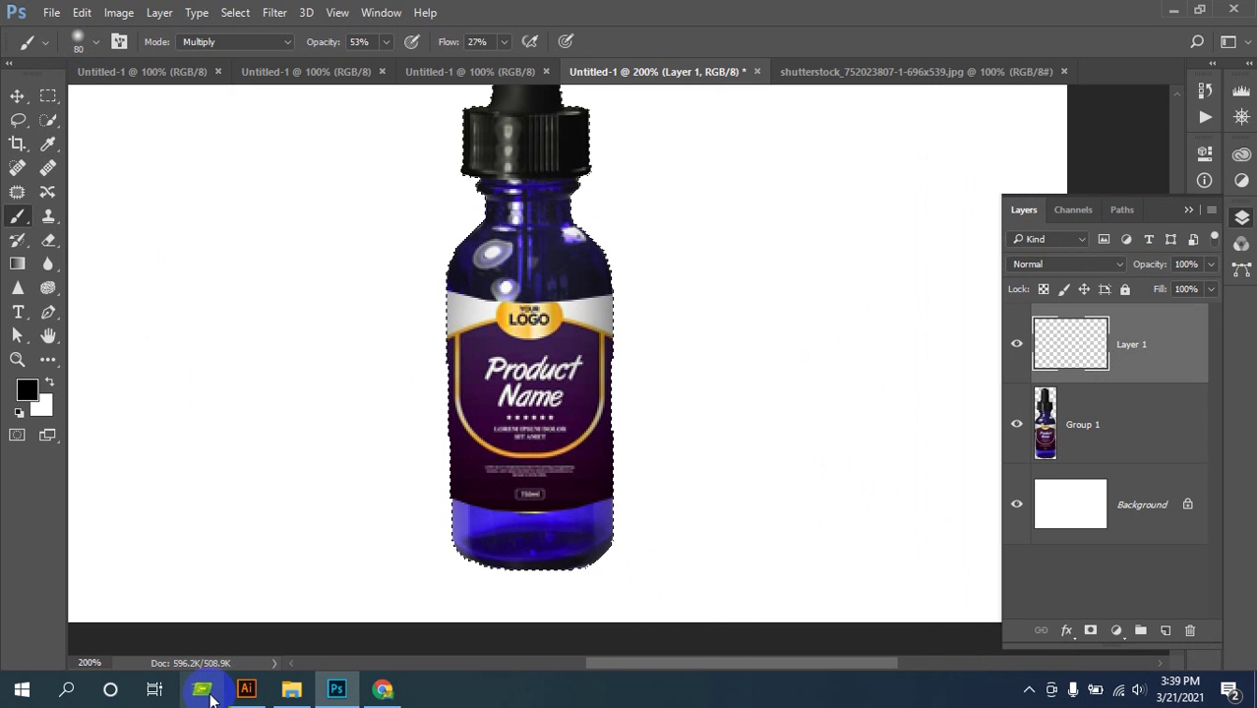
- Switch to Chrome to check the Google Meet class call, and return to Photoshop
click(383, 688)
click(135, 23)
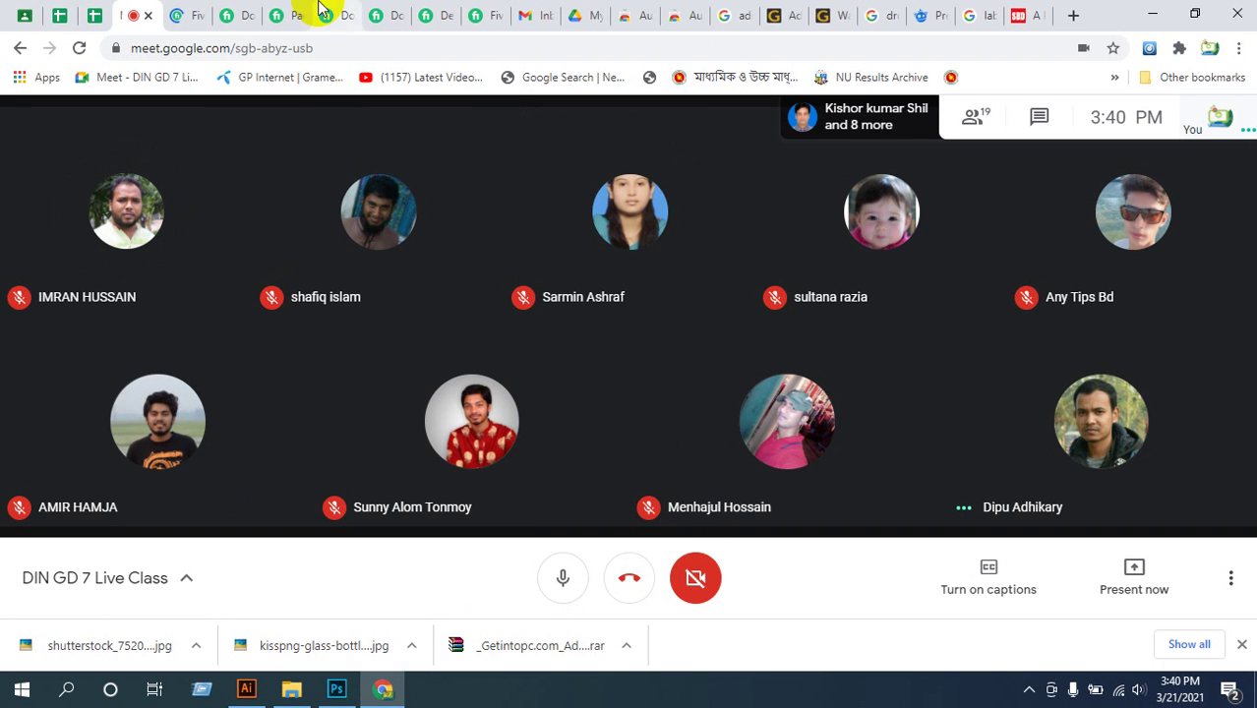
click(336, 690)
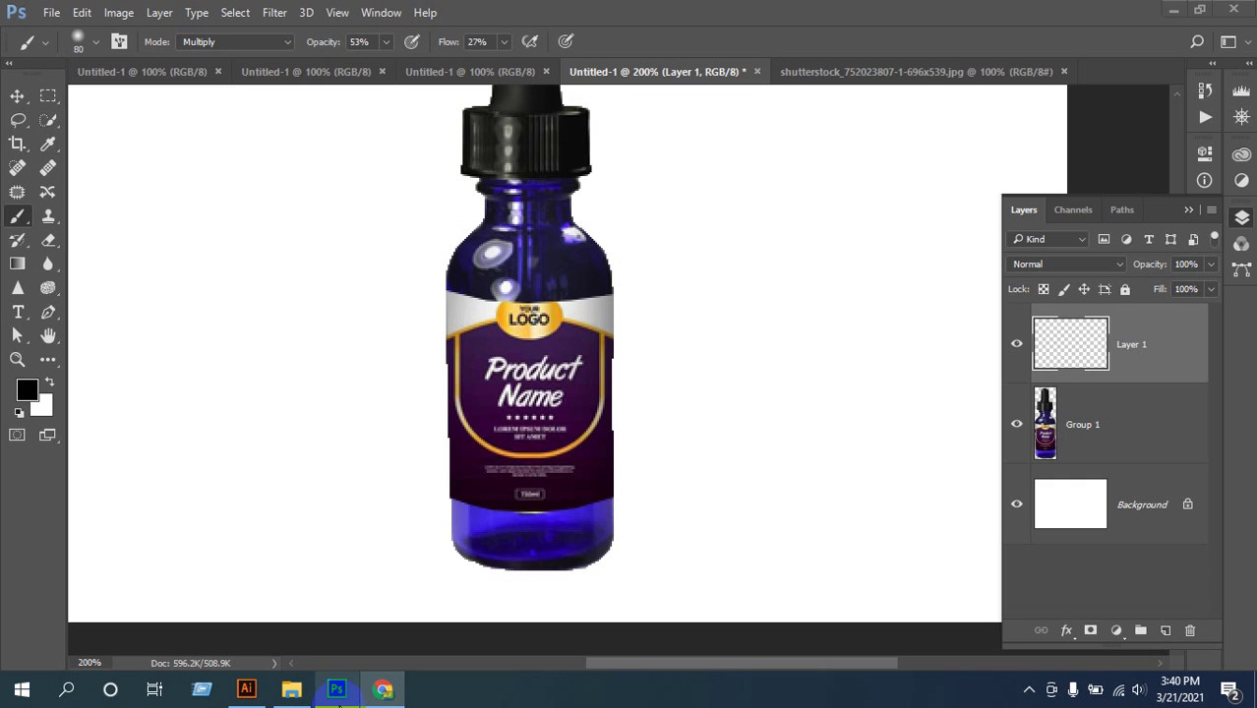
- Undo the blank layer and the black shading strokes on the Group 1 bottle
click(588, 472)
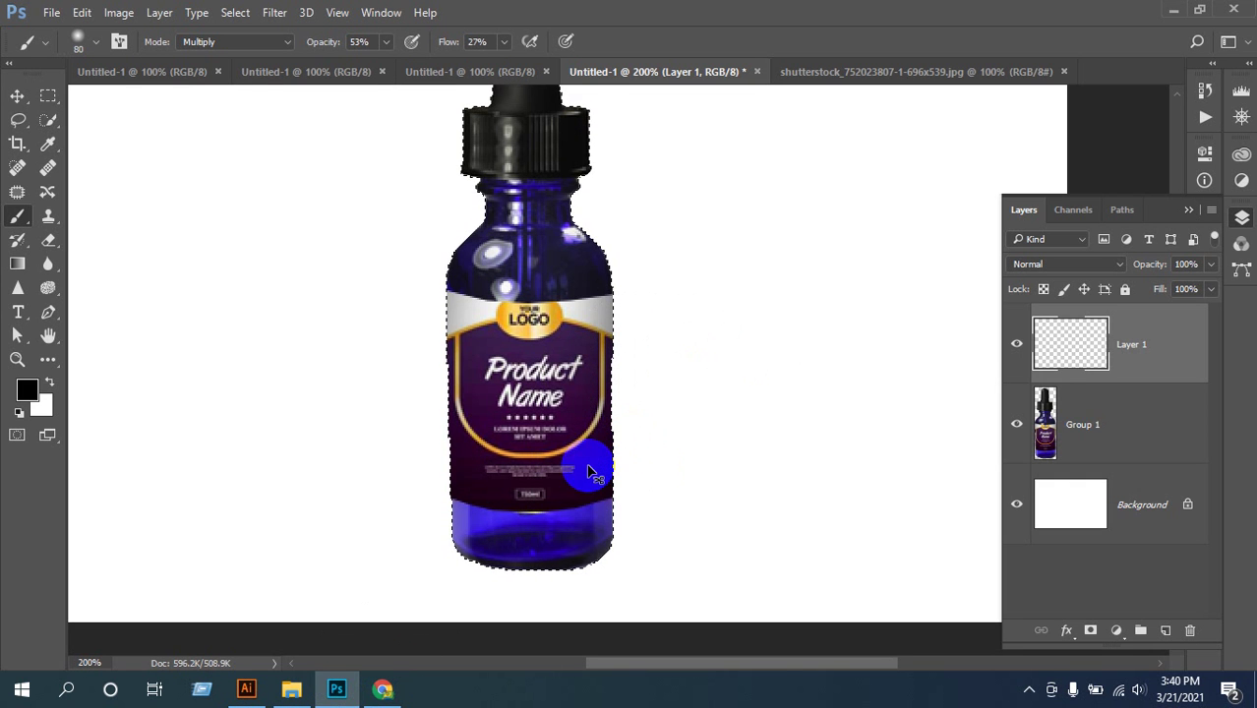
key(ctrl+e)
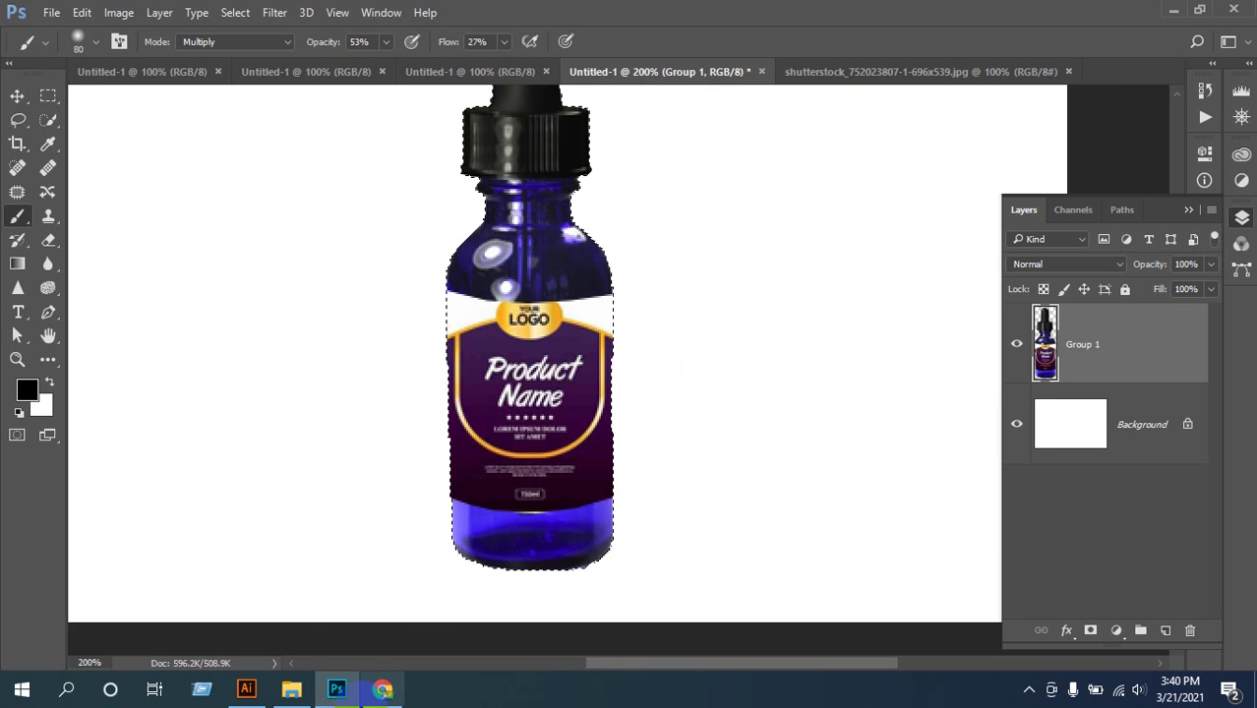
- Switch to Chrome, present the entire screen in the Google Meet call, and return to Photoshop
click(382, 688)
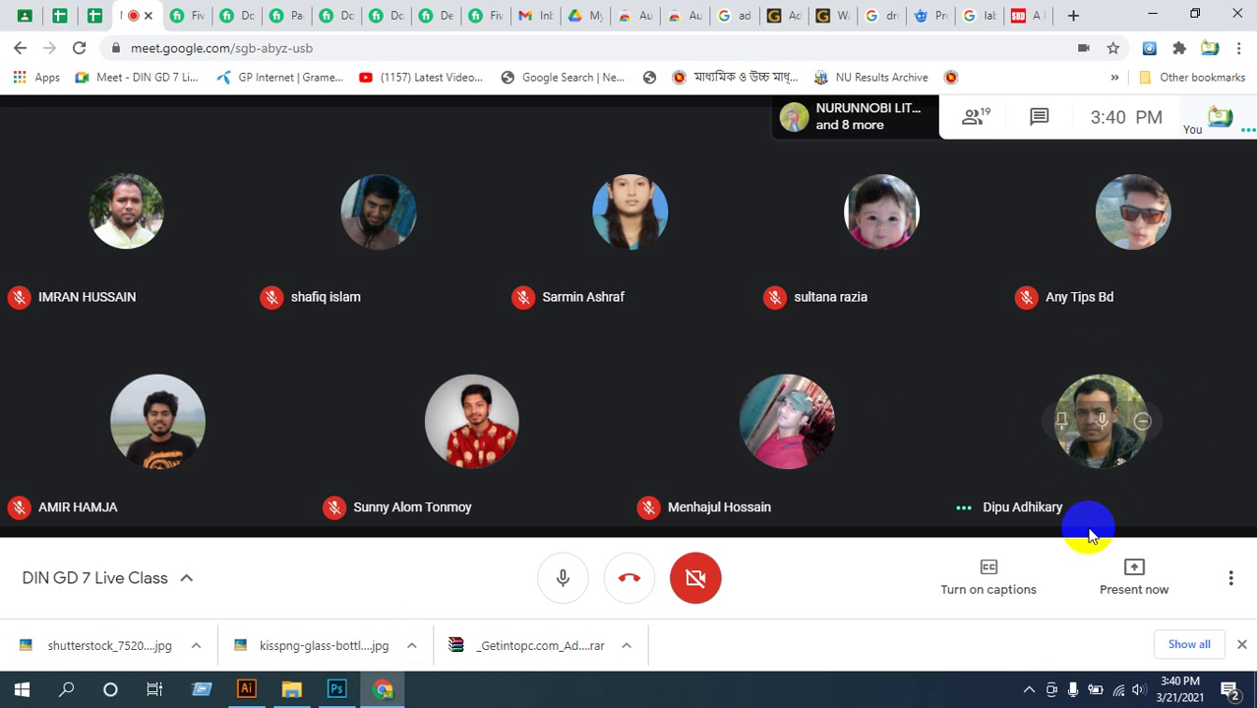
click(1116, 565)
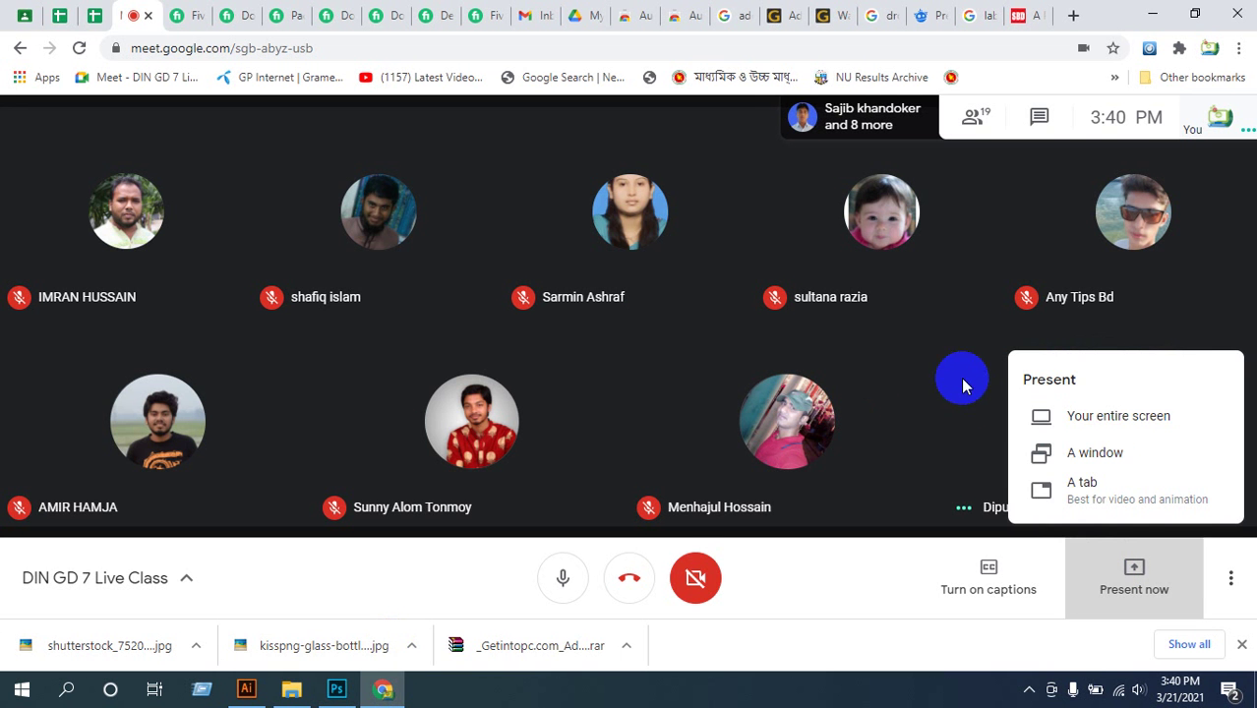
click(1062, 415)
click(787, 446)
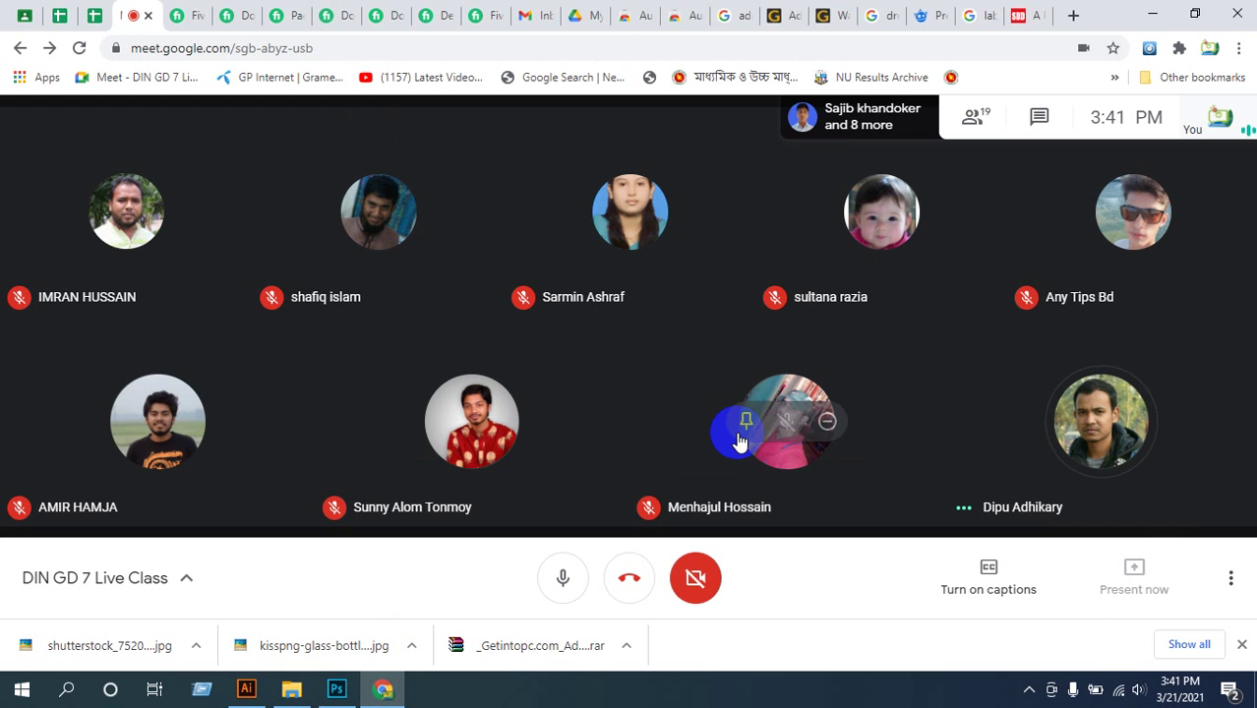
click(337, 689)
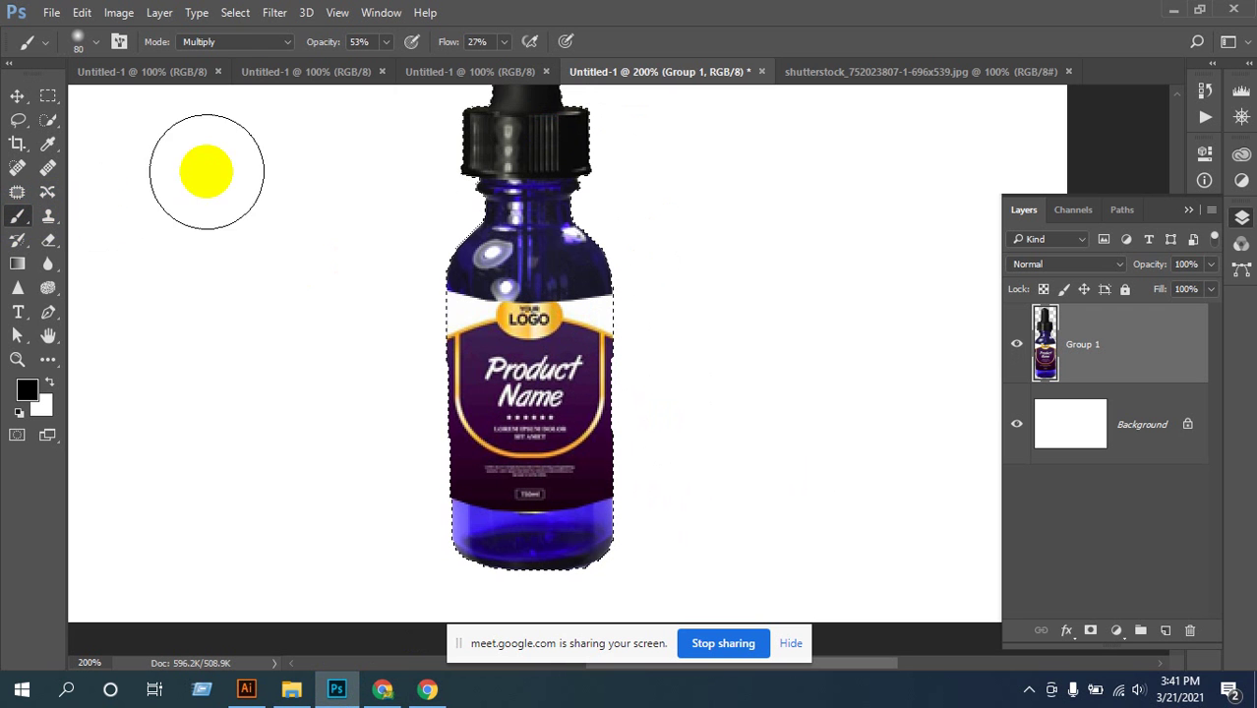
- Set the brush to Multiply mode at 51% opacity with the default black foreground colour
click(208, 43)
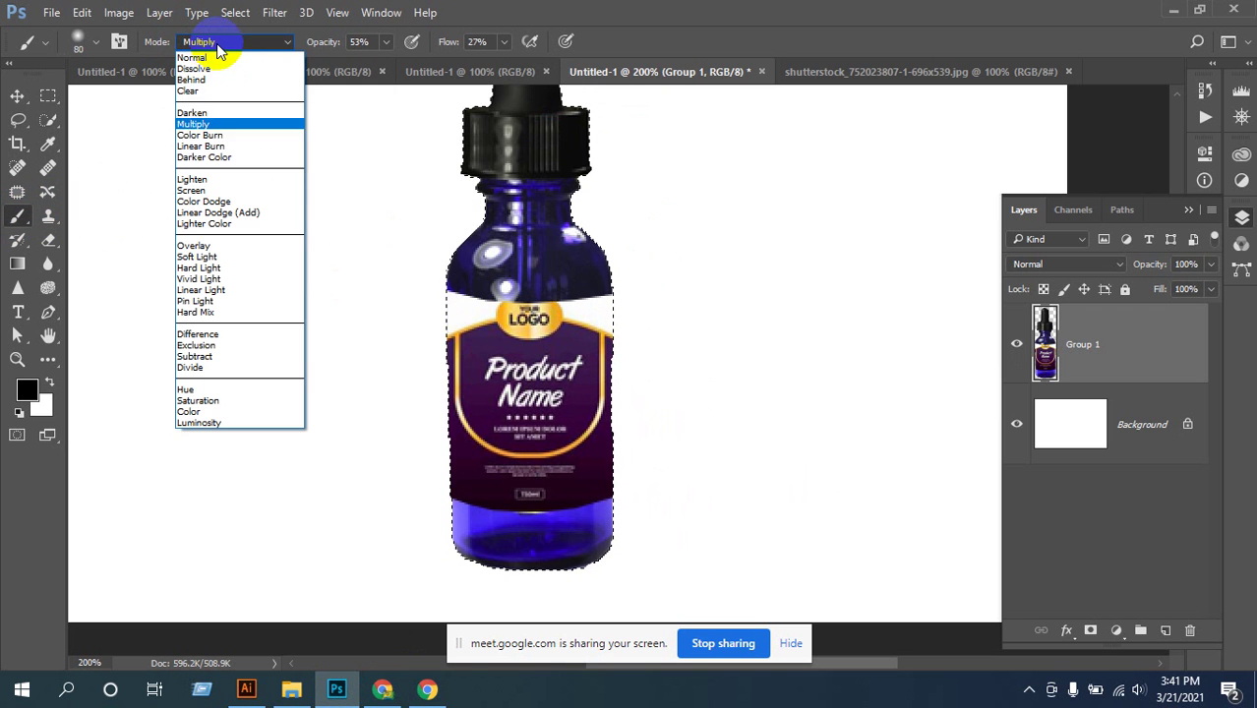
click(197, 124)
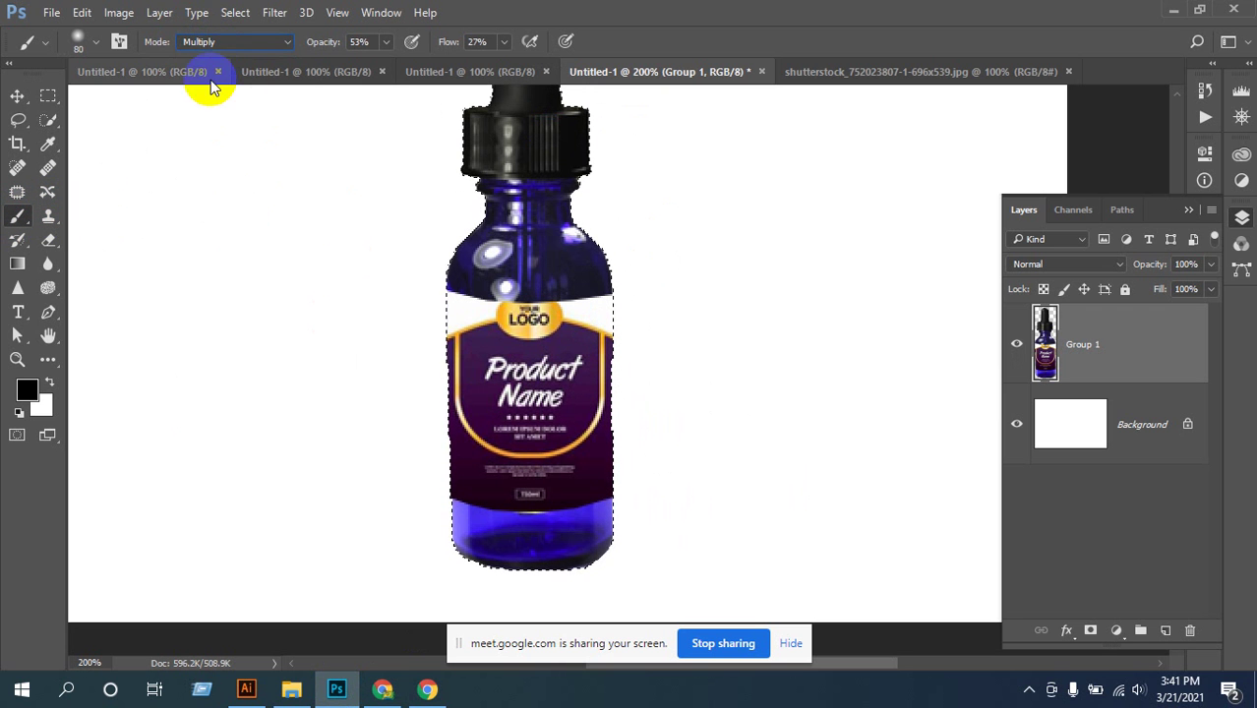
click(386, 44)
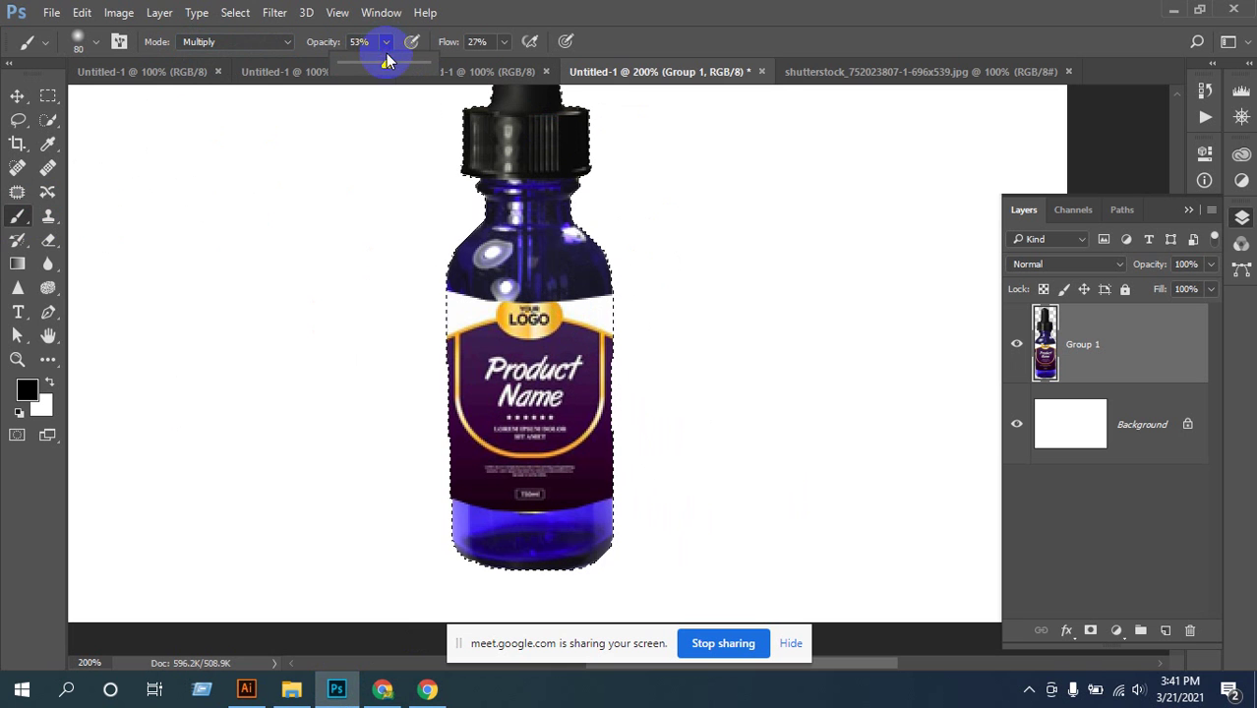
drag(386, 63, 381, 66)
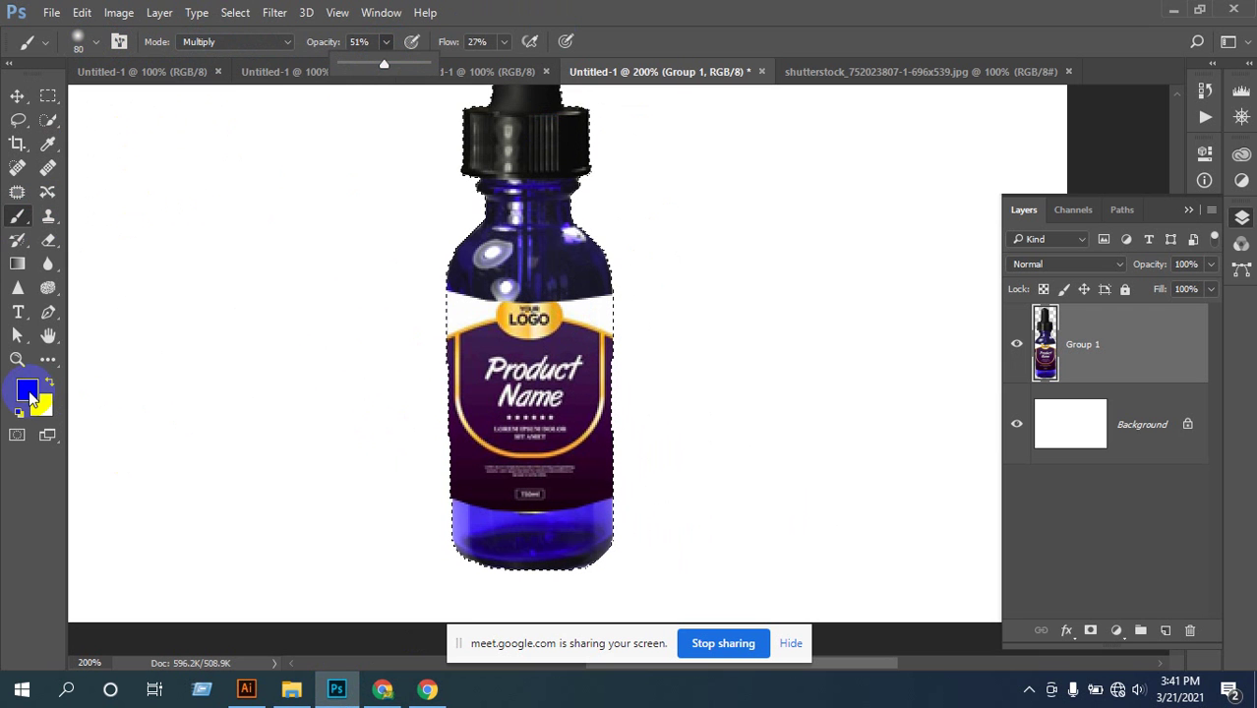
key(d)
- Brush soft black shading along the left and right edges of the selected bottle and its label
mouse_move(436, 216)
mouse_down()
mouse_move(421, 224)
mouse_move(415, 332)
mouse_move(440, 507)
mouse_up()
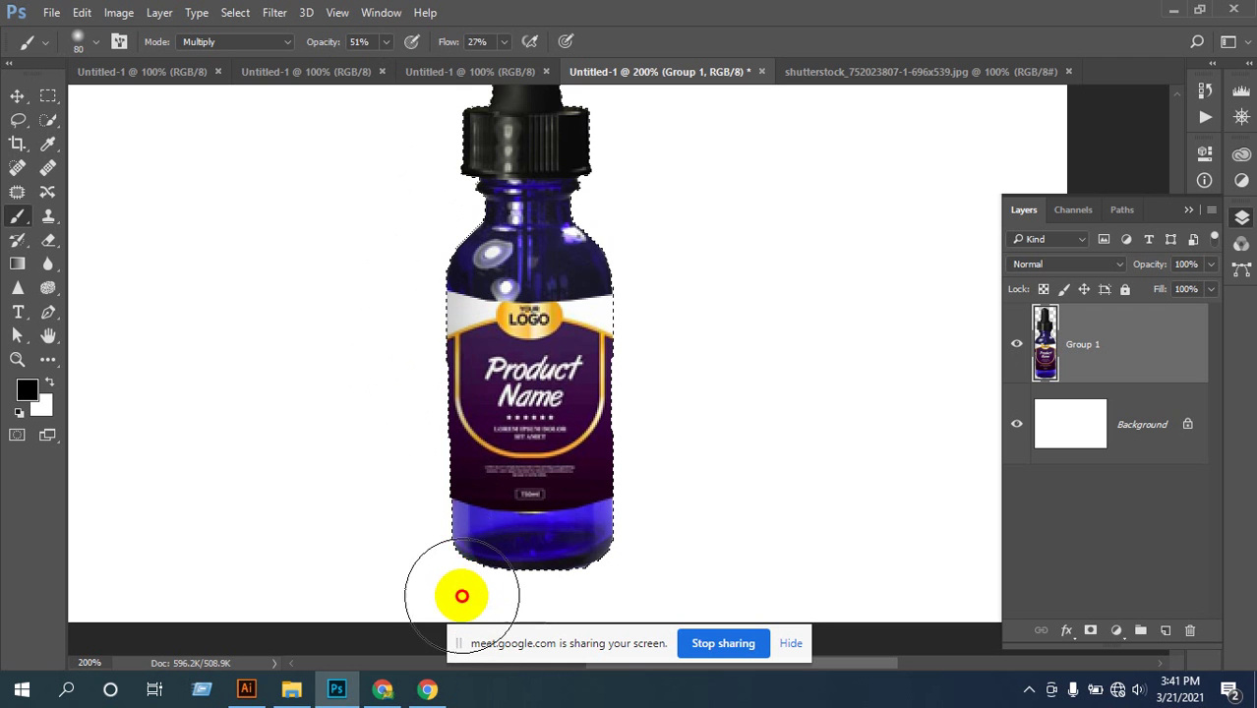
drag(421, 362, 407, 154)
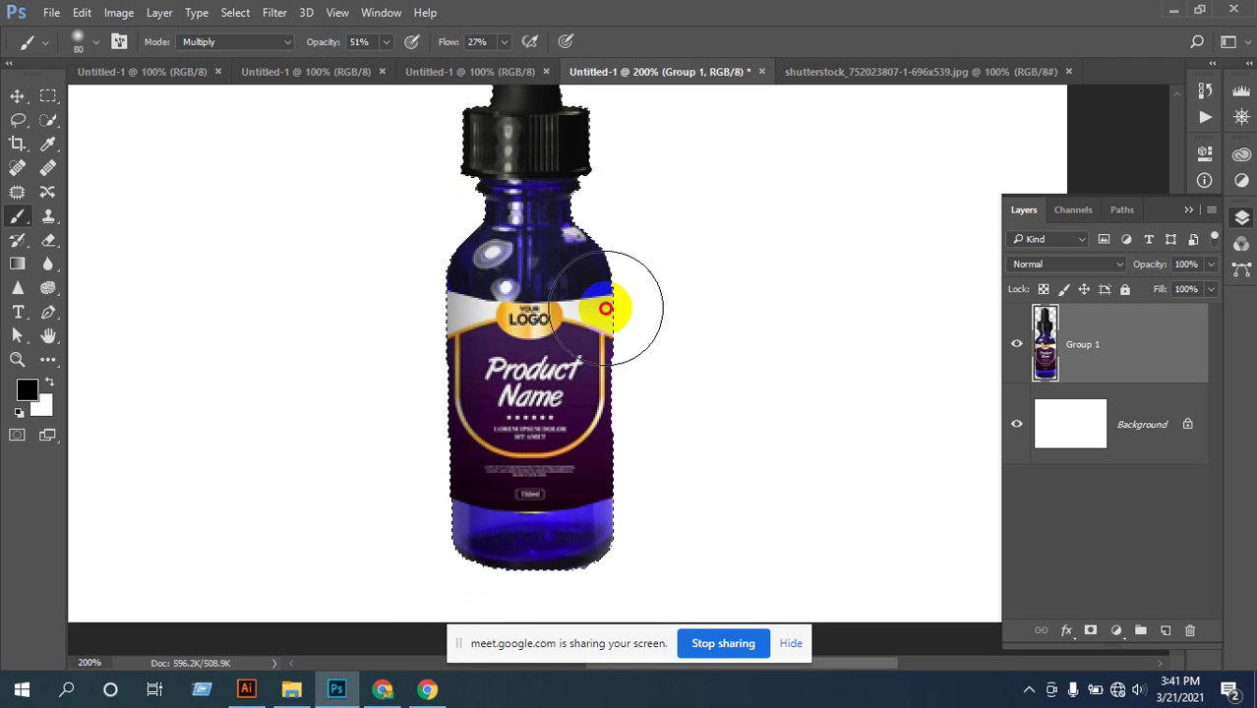
mouse_move(649, 522)
mouse_down()
mouse_move(669, 507)
mouse_move(701, 435)
mouse_move(658, 239)
mouse_move(639, 348)
mouse_move(653, 577)
mouse_move(656, 165)
mouse_up()
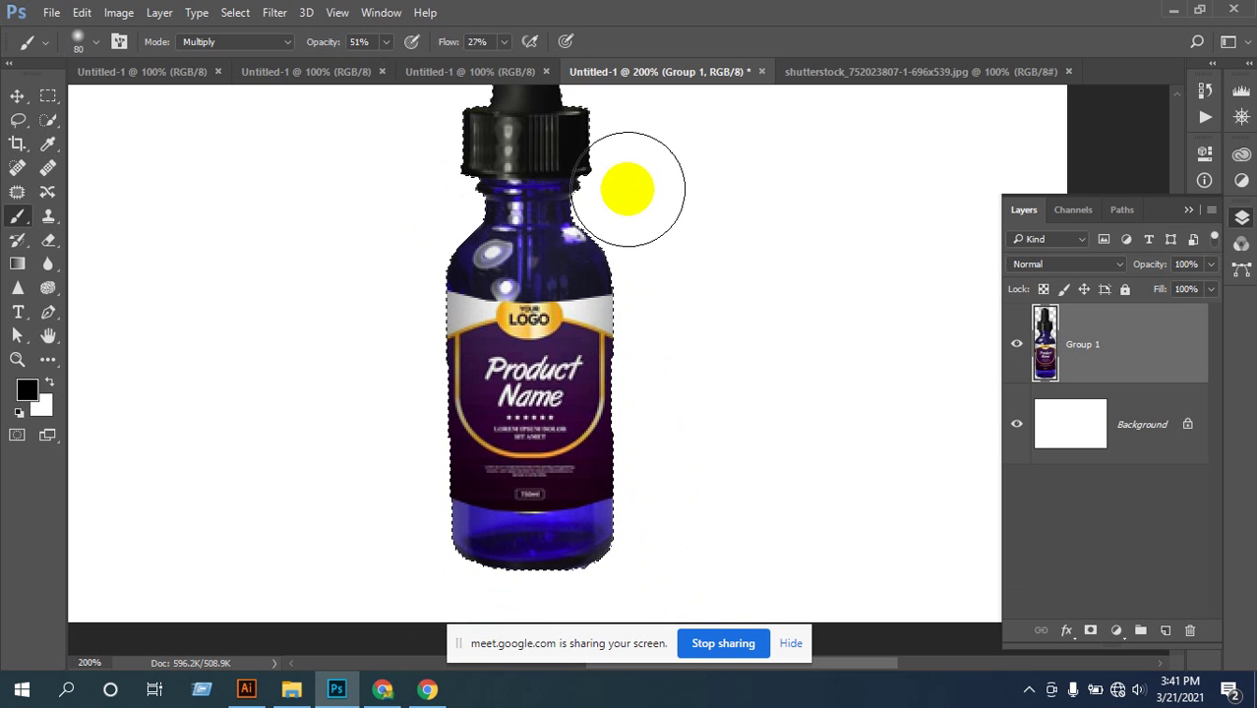
- Finish the soft black shading along the bottle's right edge and add a blank layer above Group 1
drag(640, 288, 675, 476)
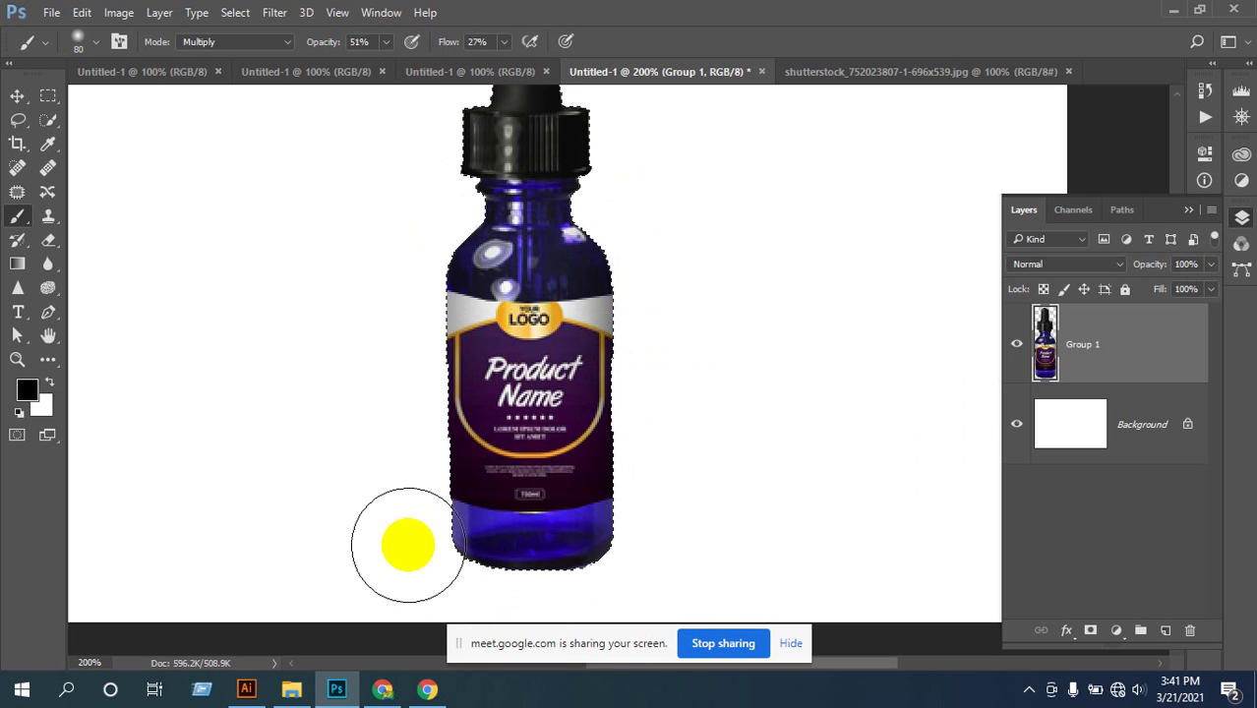
ctrl+click(538, 354)
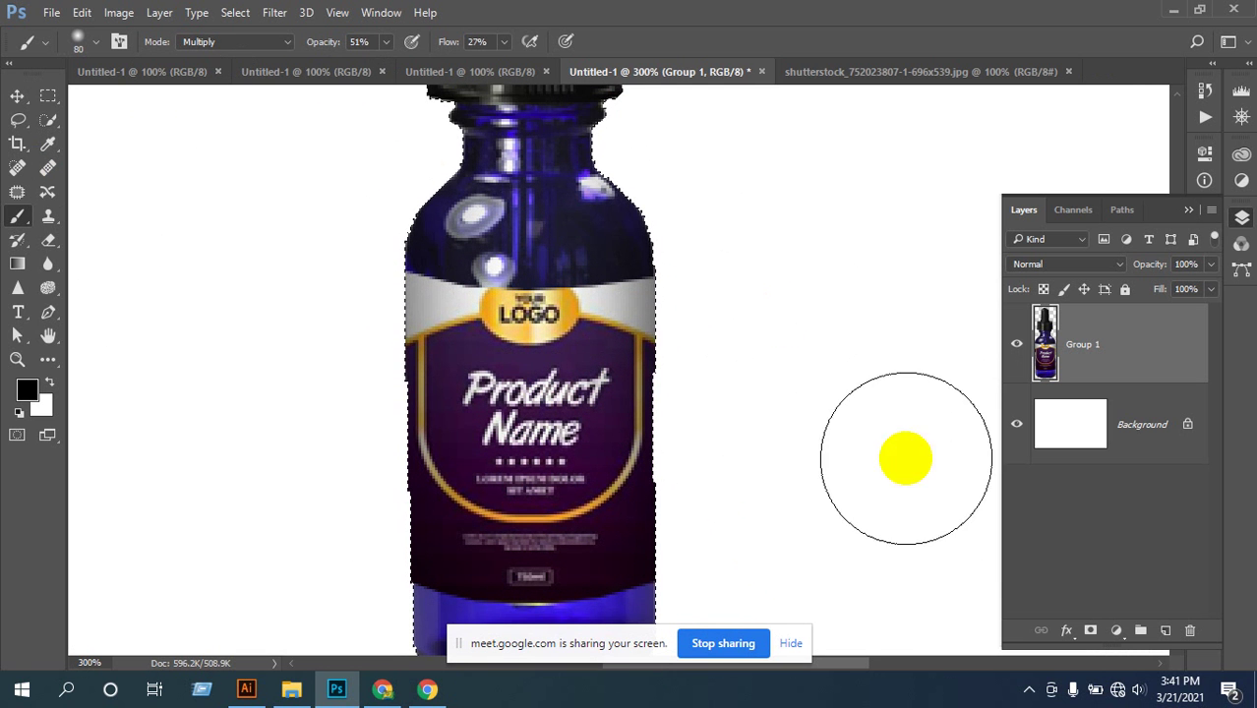
click(1164, 630)
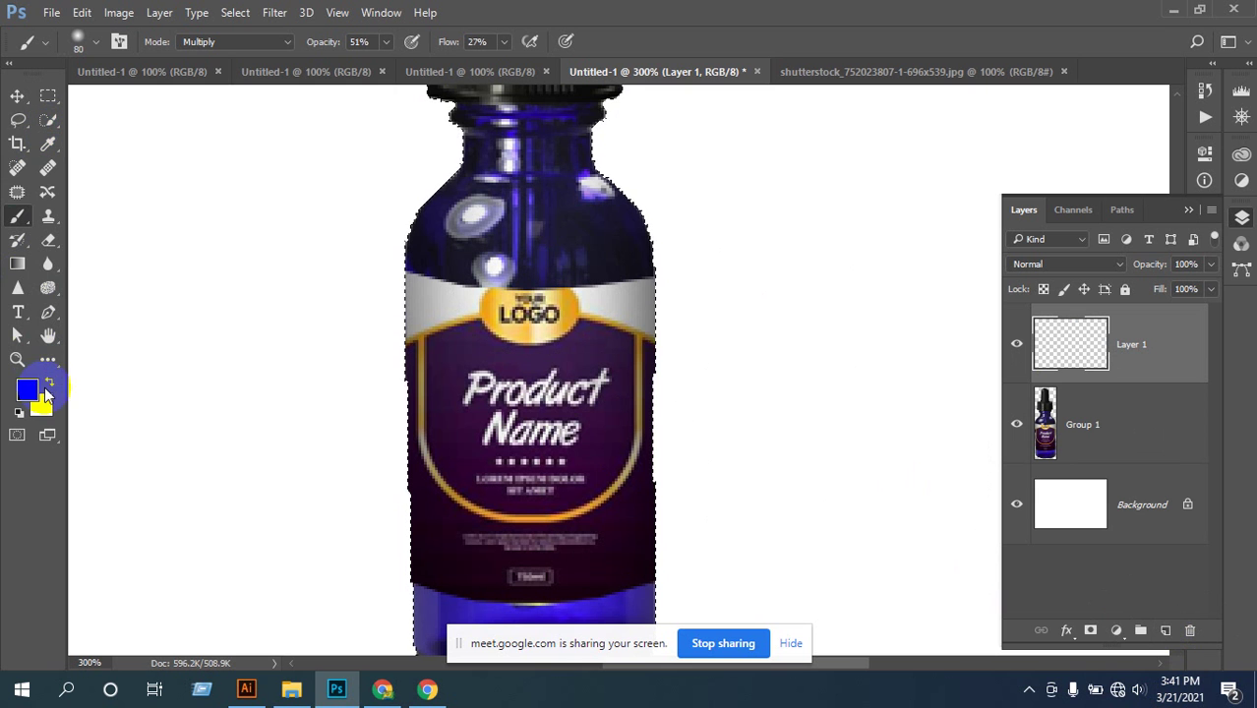
- Paint a soft white highlight vertically down the middle of the bottle and label on the blank layer, using a size 25 brush
key(d)
key(x)
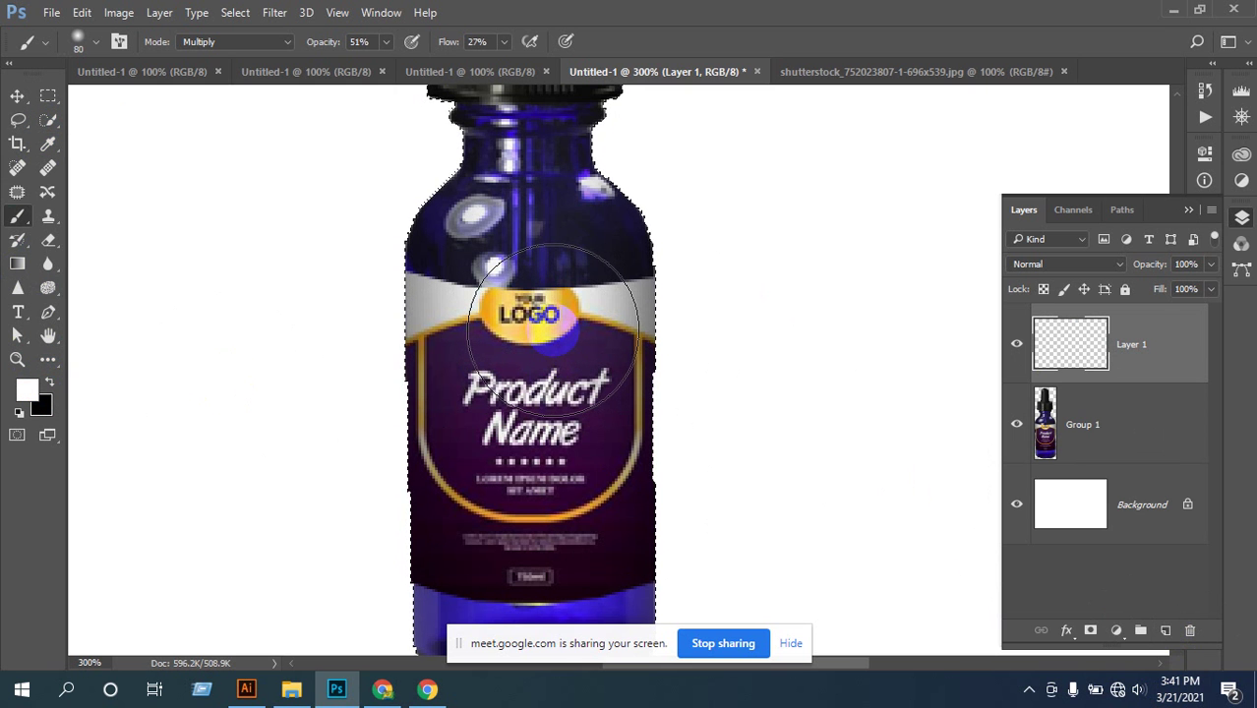
key(bracketleft)
key(bracketleft)
key(bracketleft)
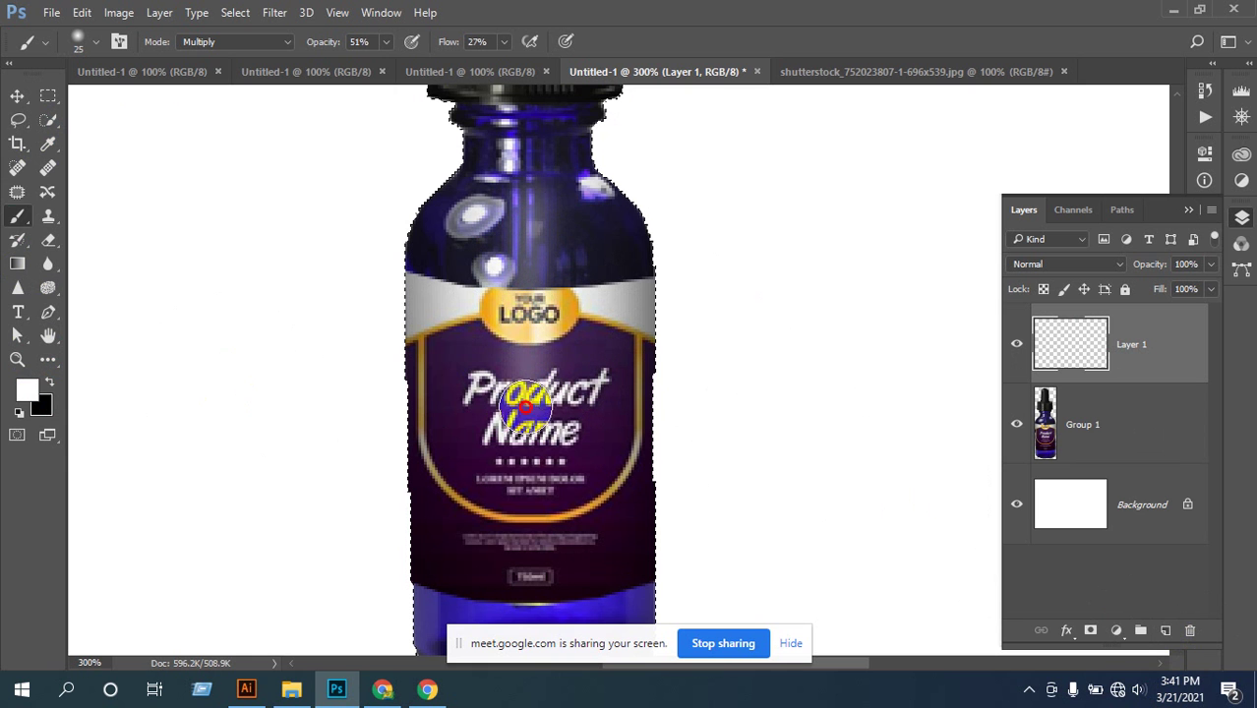
drag(522, 578, 543, 200)
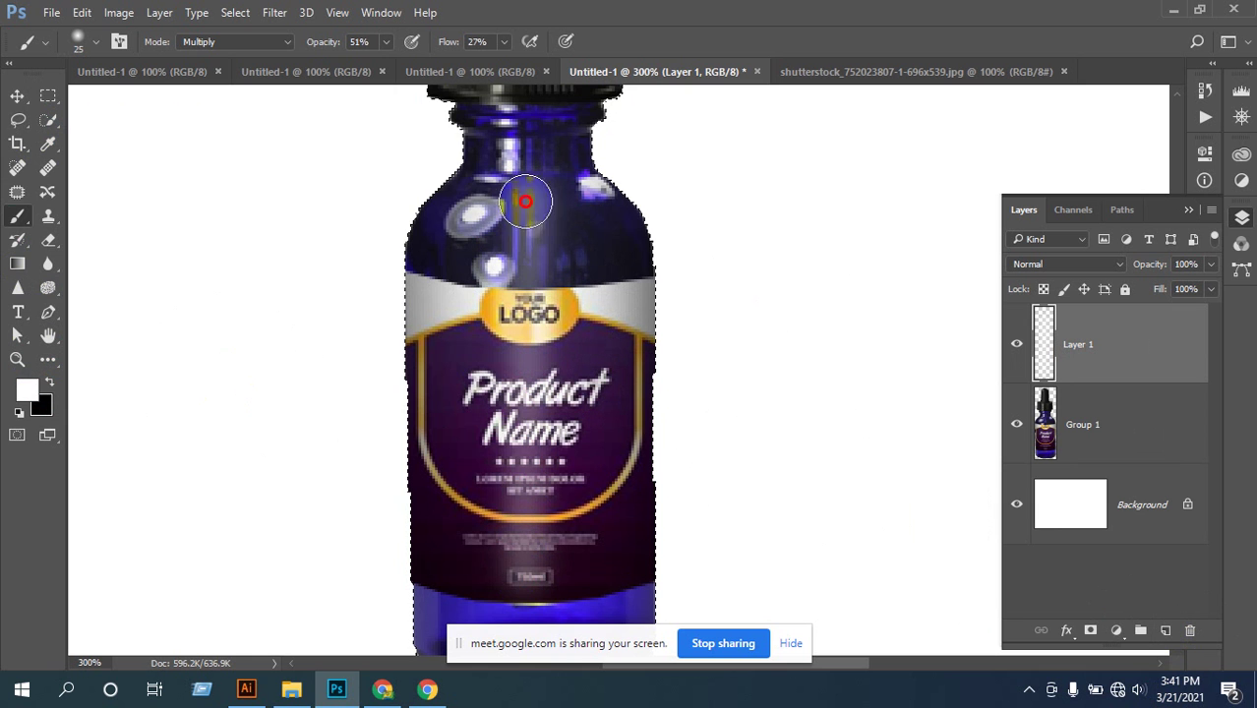
mouse_move(524, 202)
mouse_down()
mouse_move(522, 597)
mouse_move(479, 594)
mouse_up()
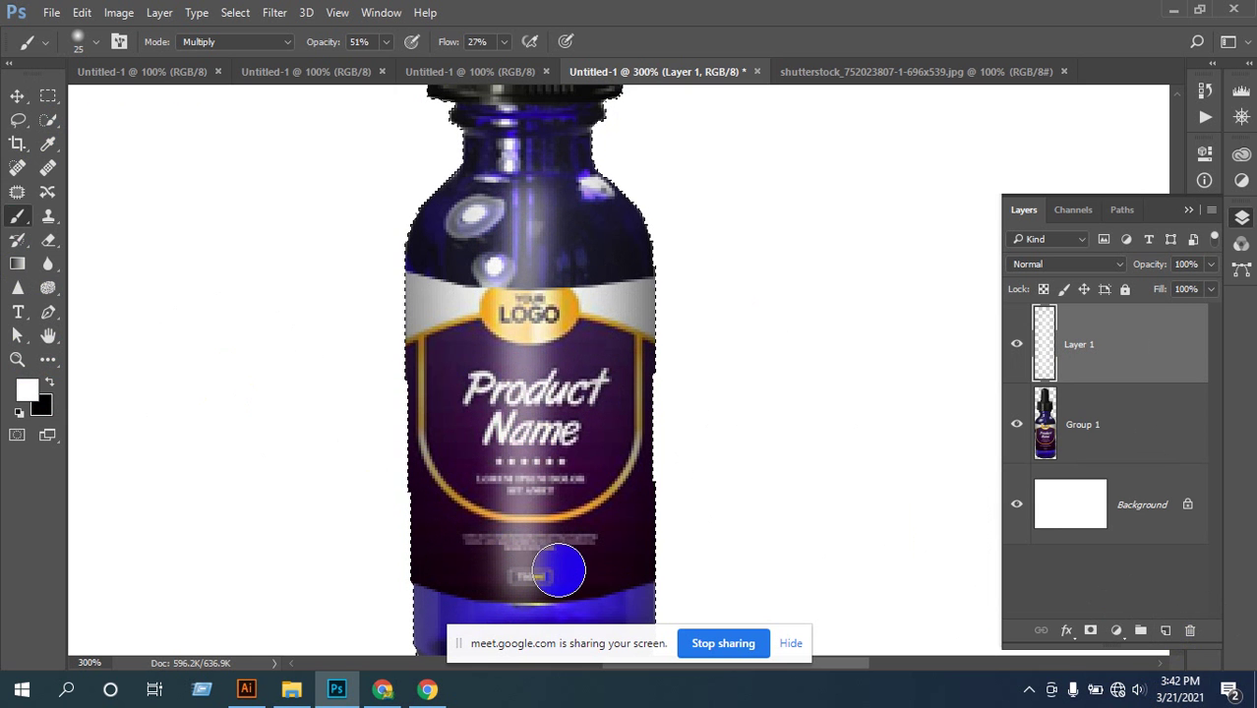
click(681, 356)
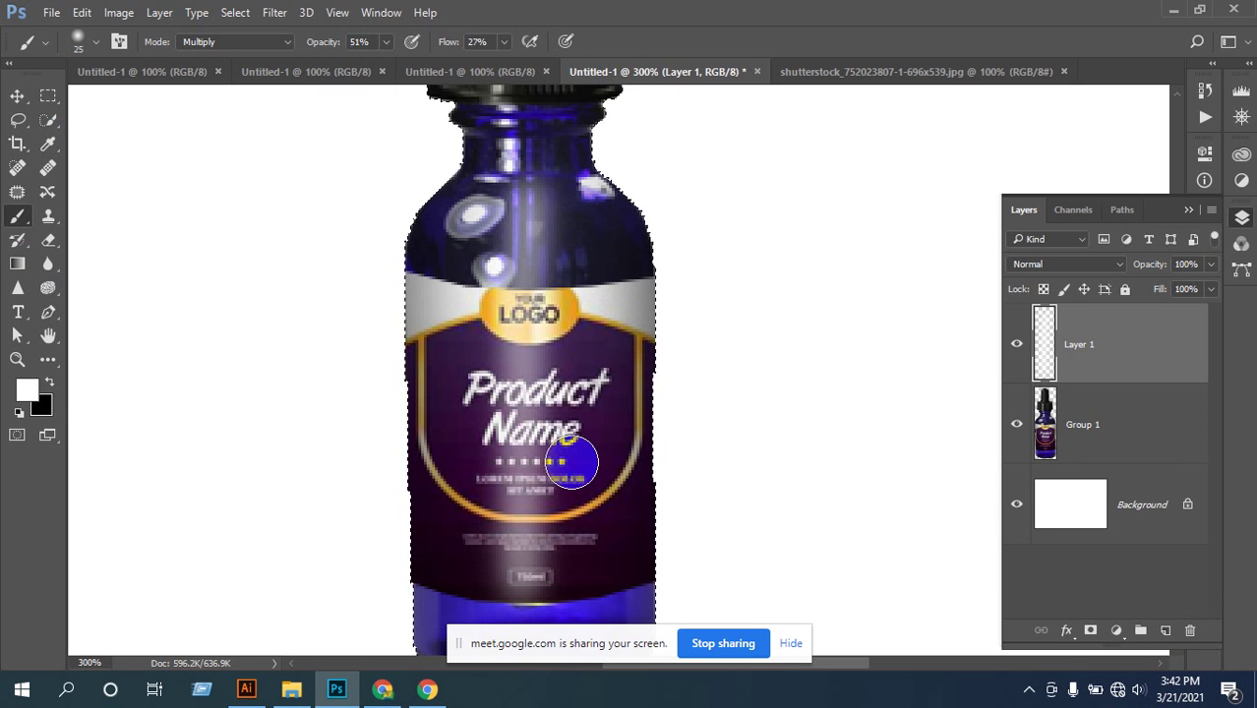
scroll(572, 463, down, 3)
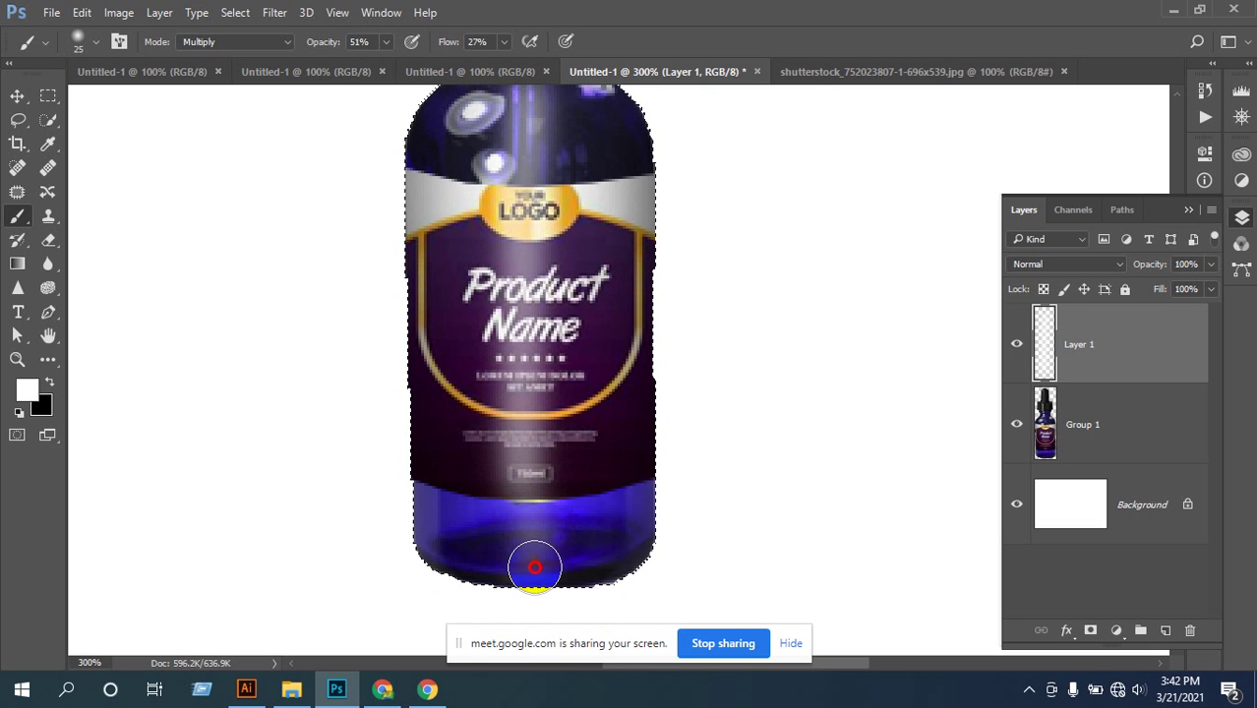
scroll(786, 452, up, 2)
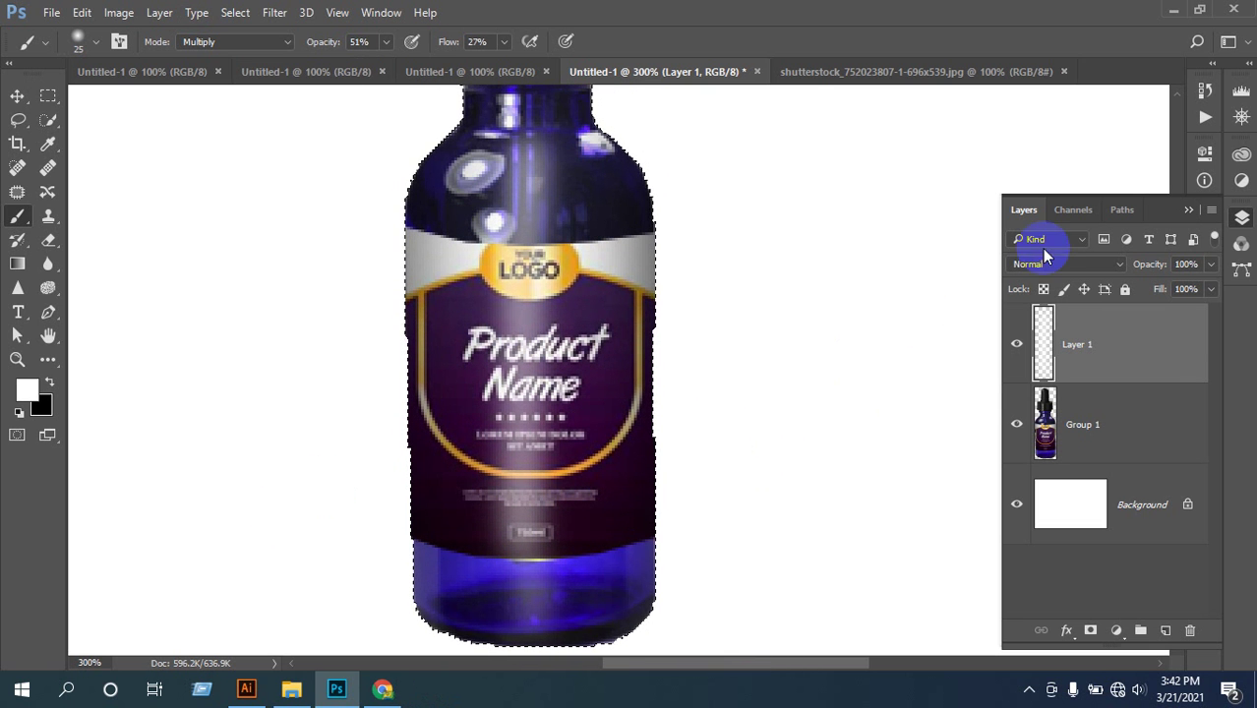
- Apply a Gaussian Blur with a 3.6-pixel radius to the white highlight layer
click(766, 297)
click(276, 13)
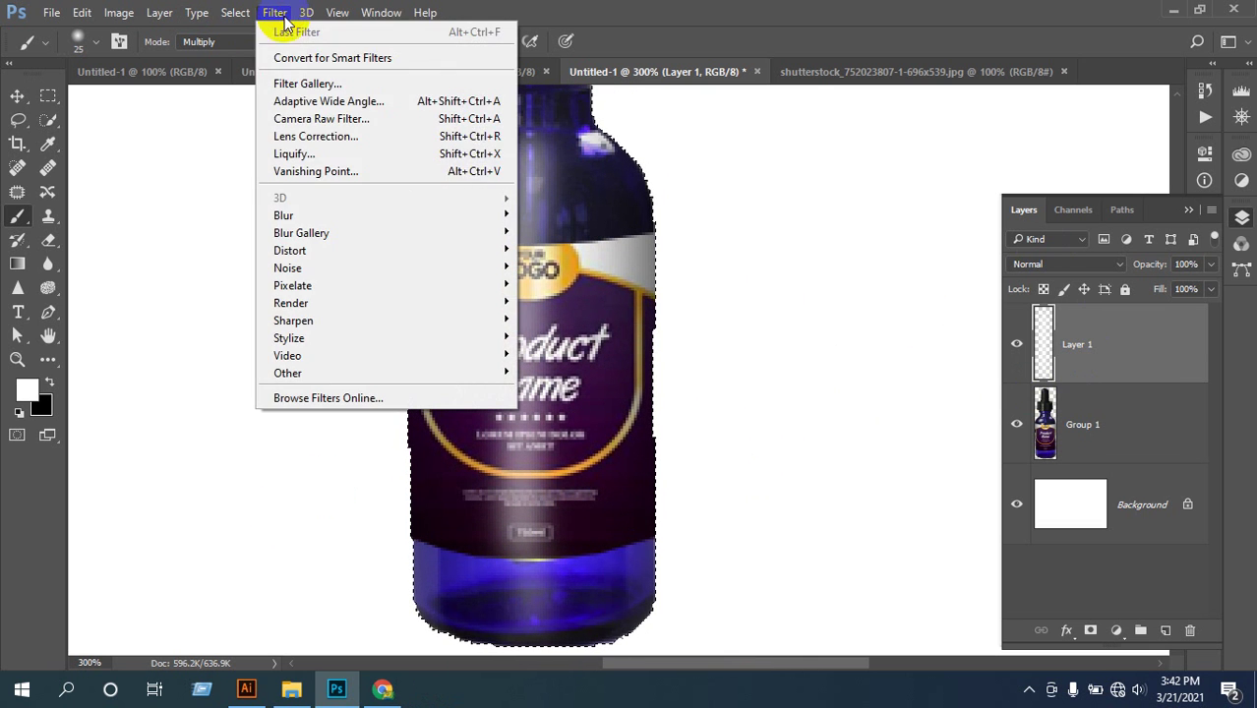
click(283, 214)
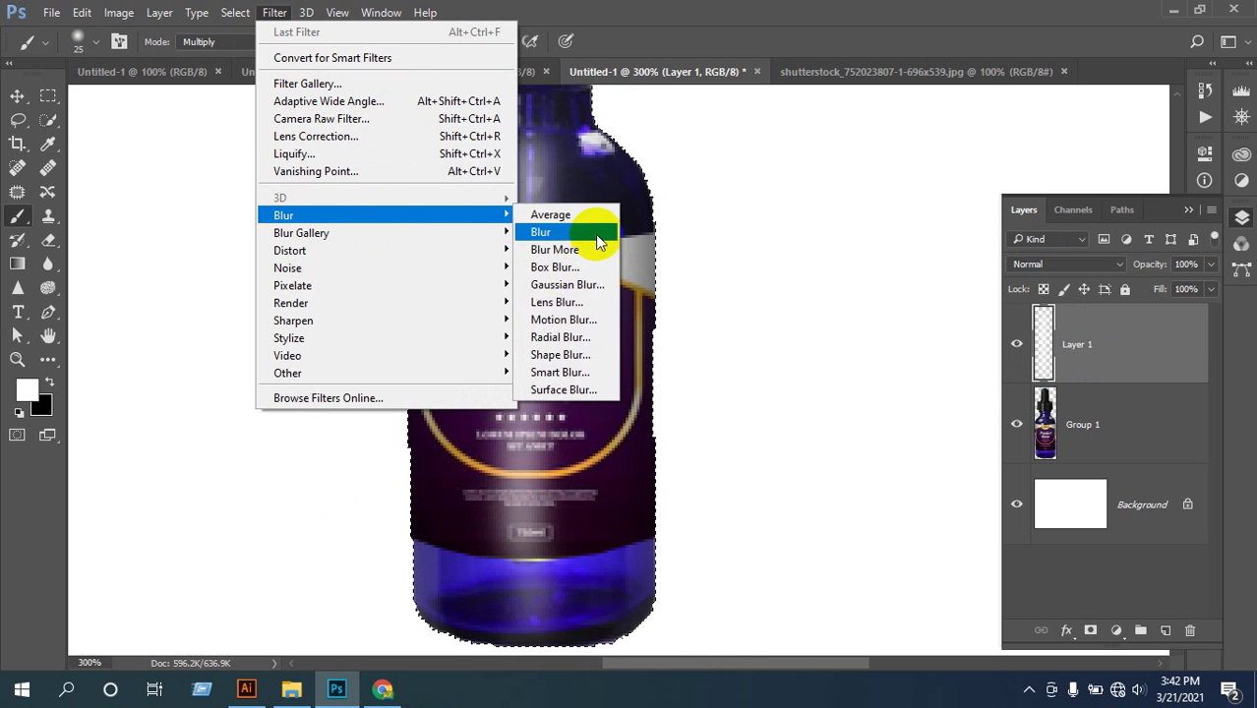
click(567, 284)
drag(668, 129, 941, 148)
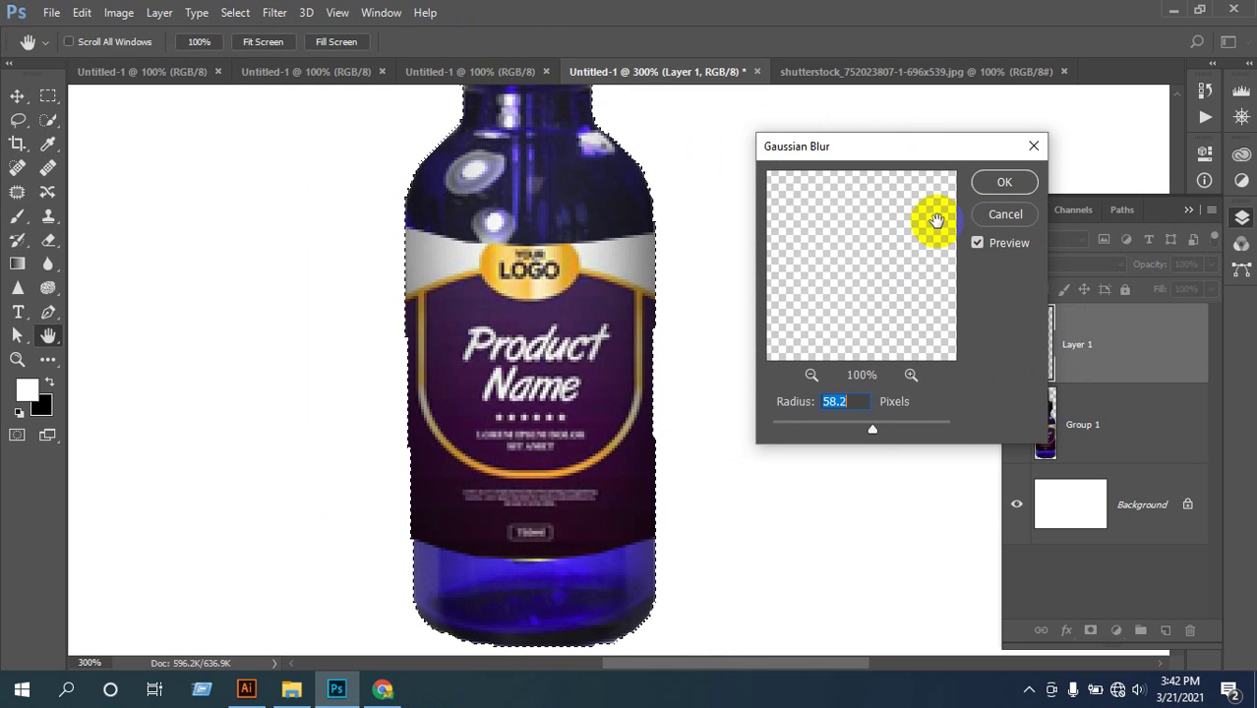
drag(857, 433, 806, 432)
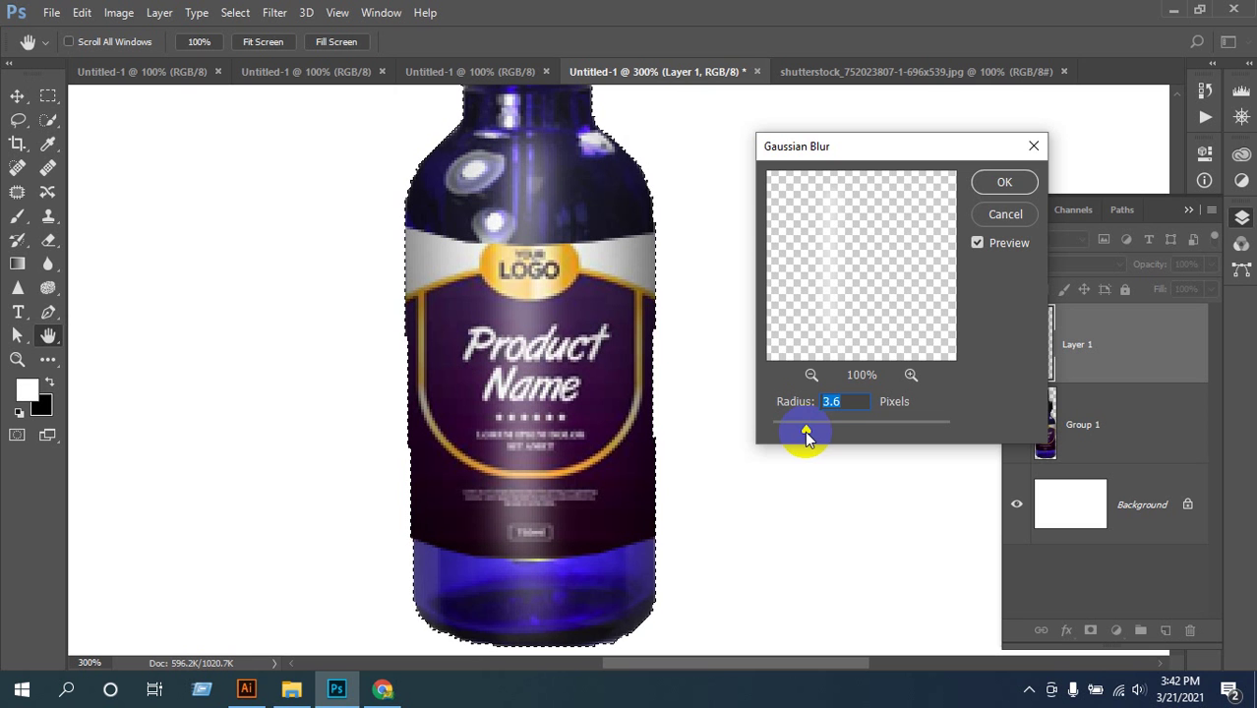
click(999, 187)
key(b)
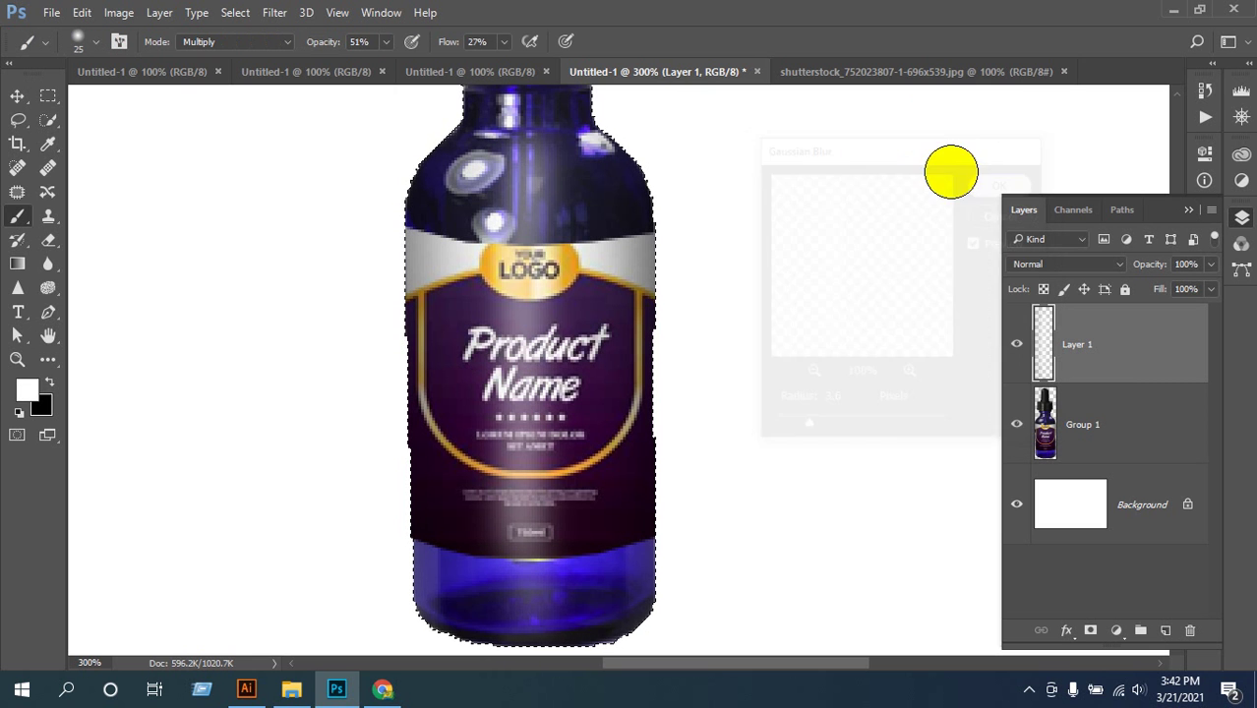
- Check the blurred highlight on the whole bottle and clear the selection around it
alt+click(749, 366)
alt+click(749, 365)
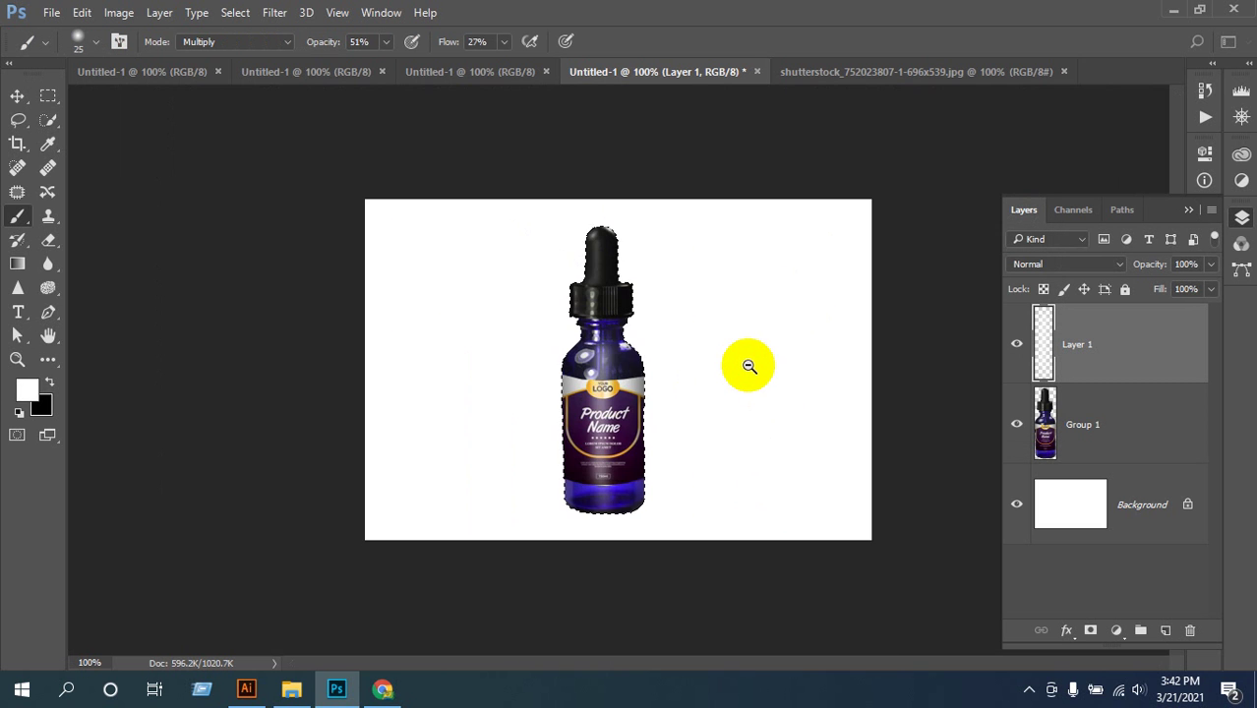
click(688, 453)
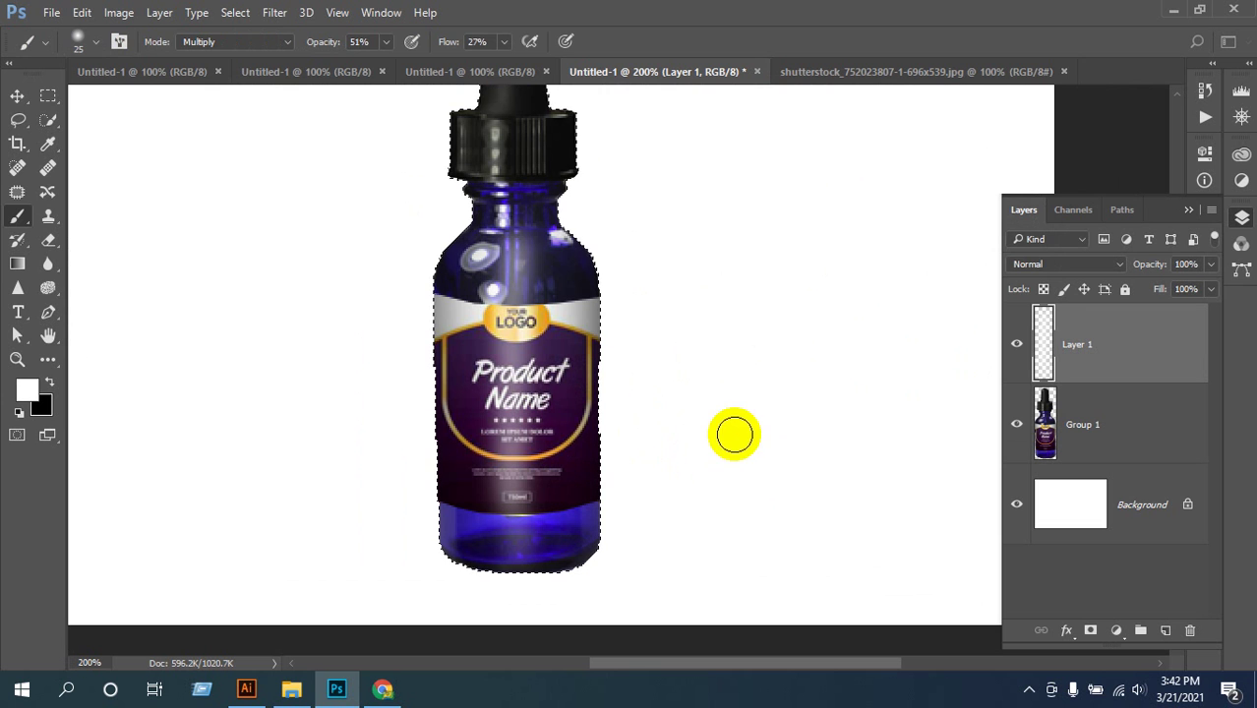
click(16, 96)
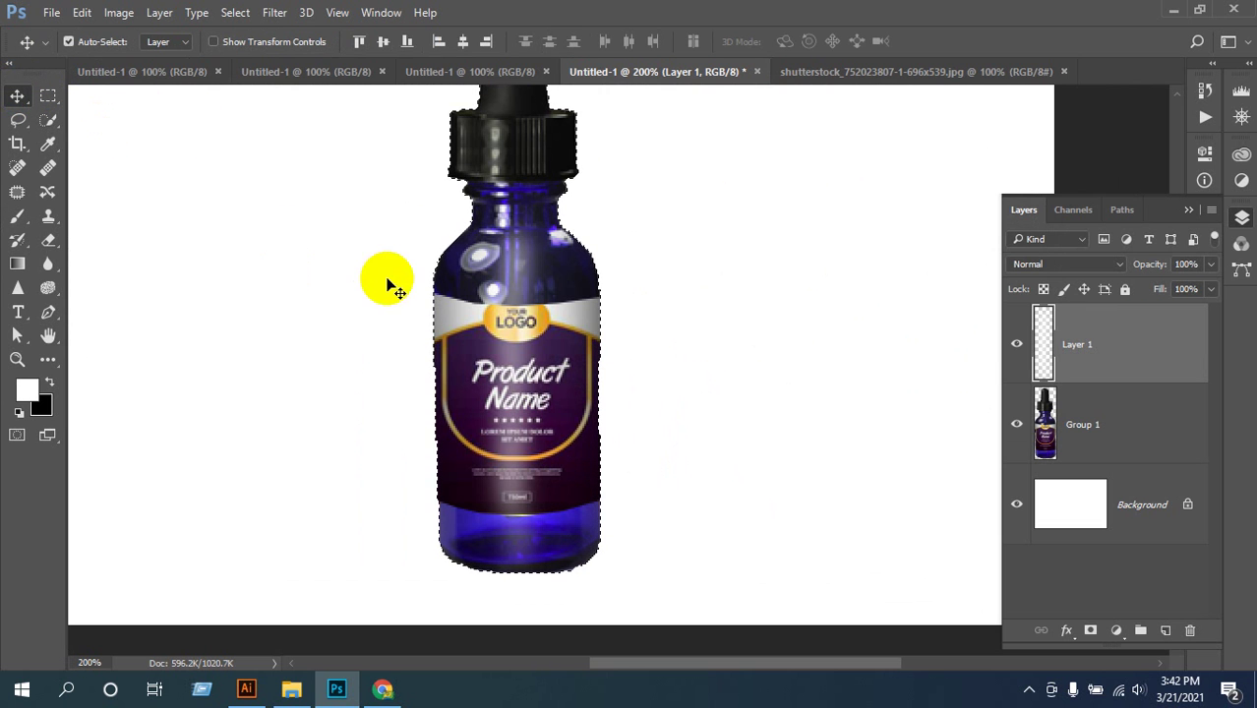
drag(392, 273, 556, 383)
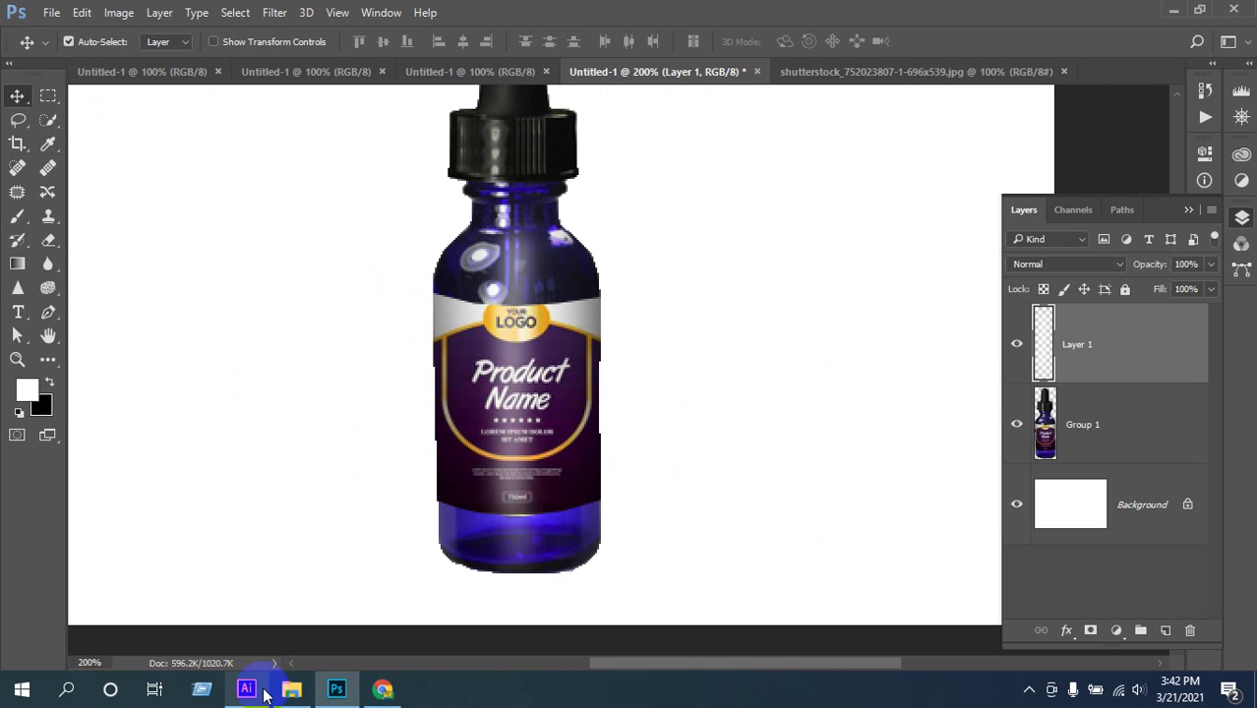
- Switch to Chrome and search Google for "bottle shadow" in a new tab
click(383, 688)
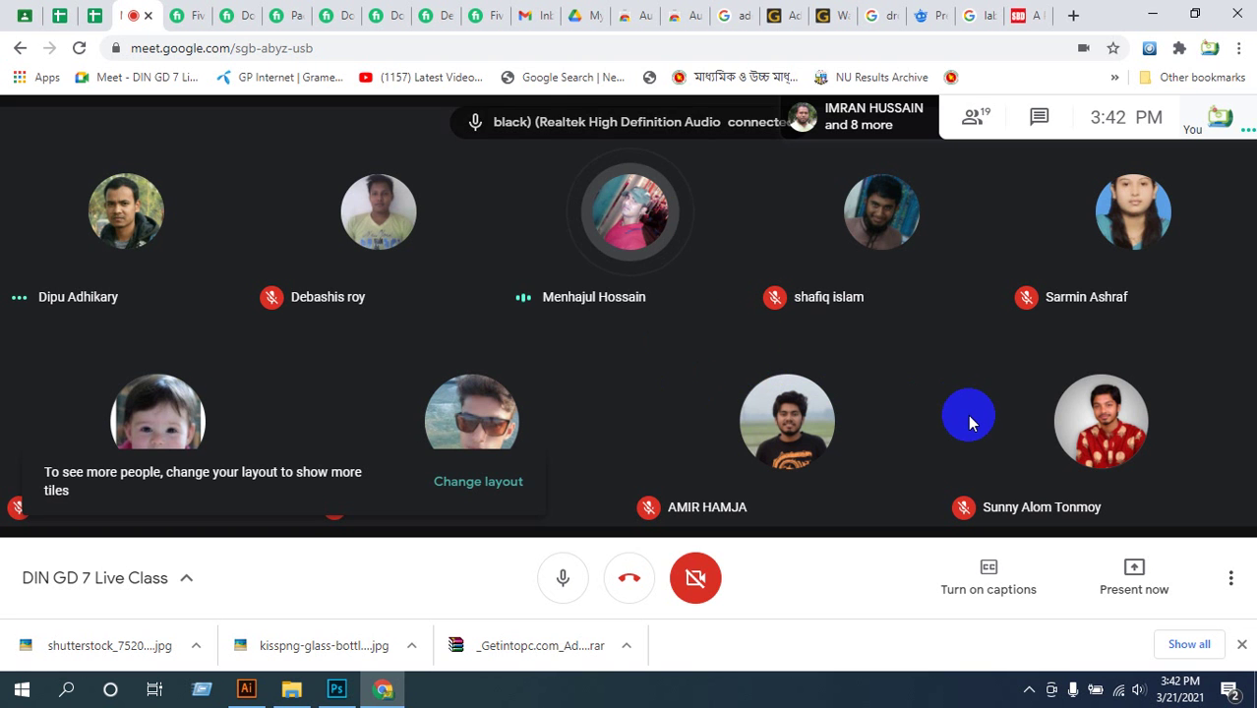
click(1073, 15)
click(809, 53)
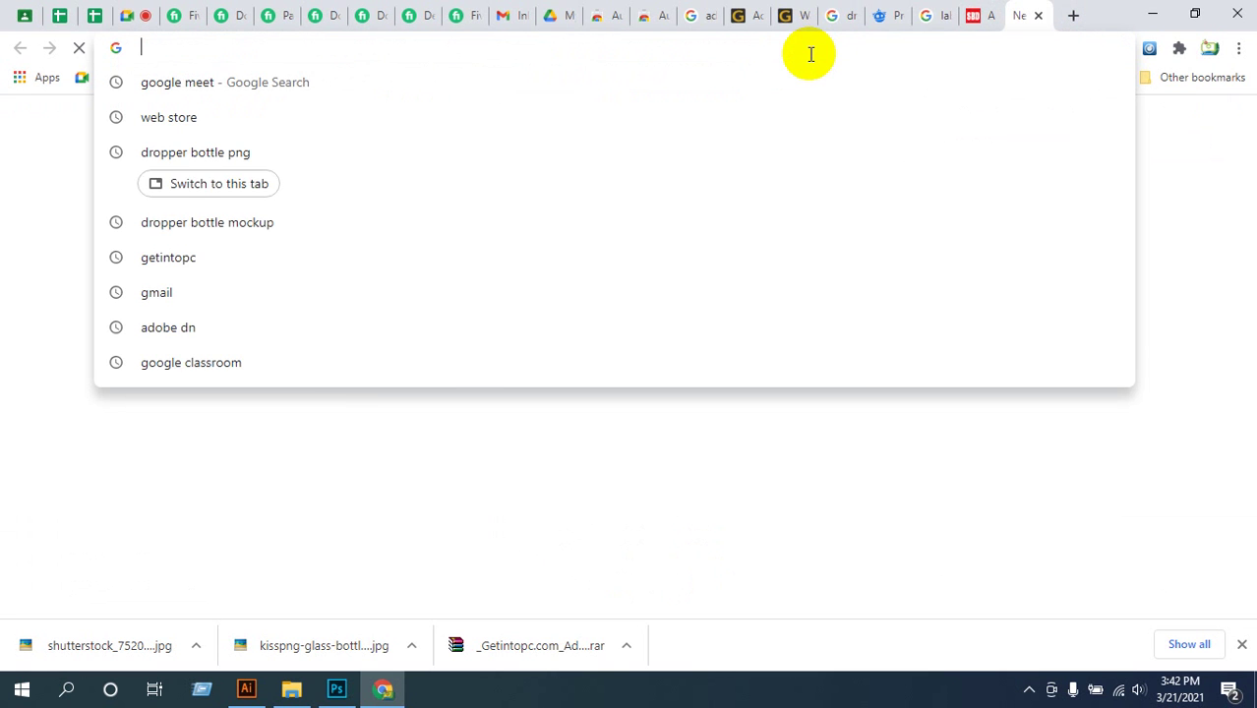
text(bottle)
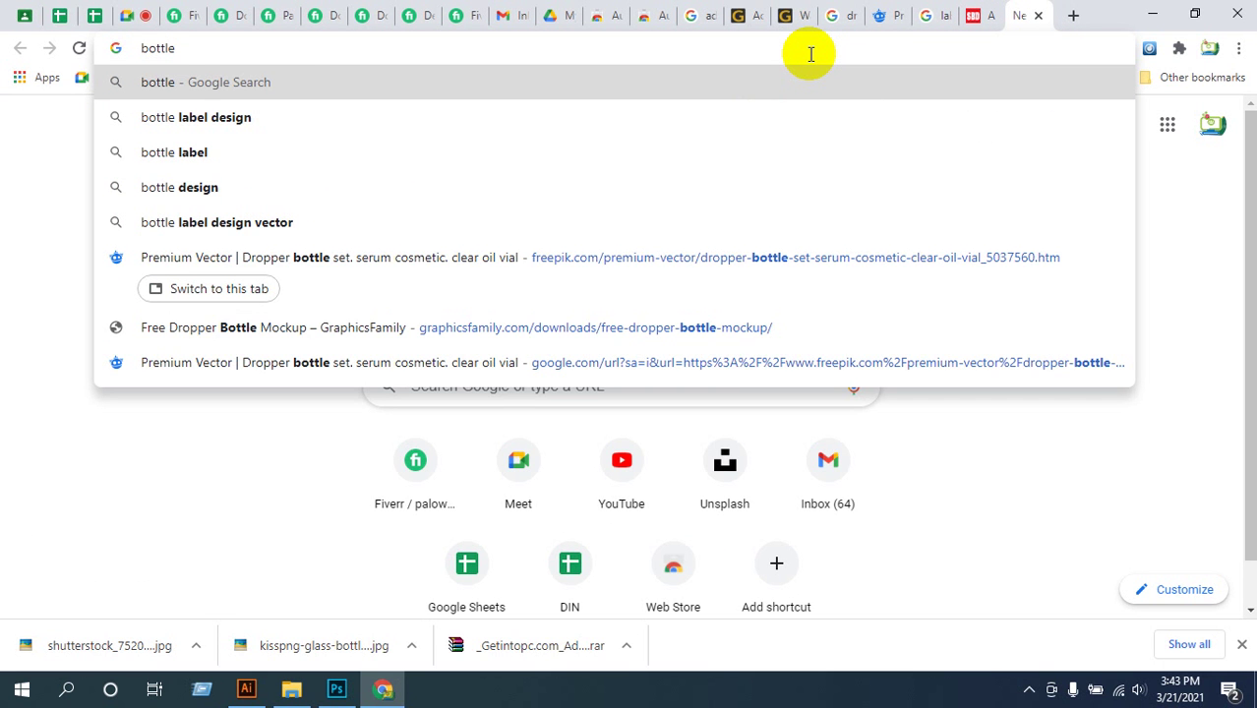
text(shadow)
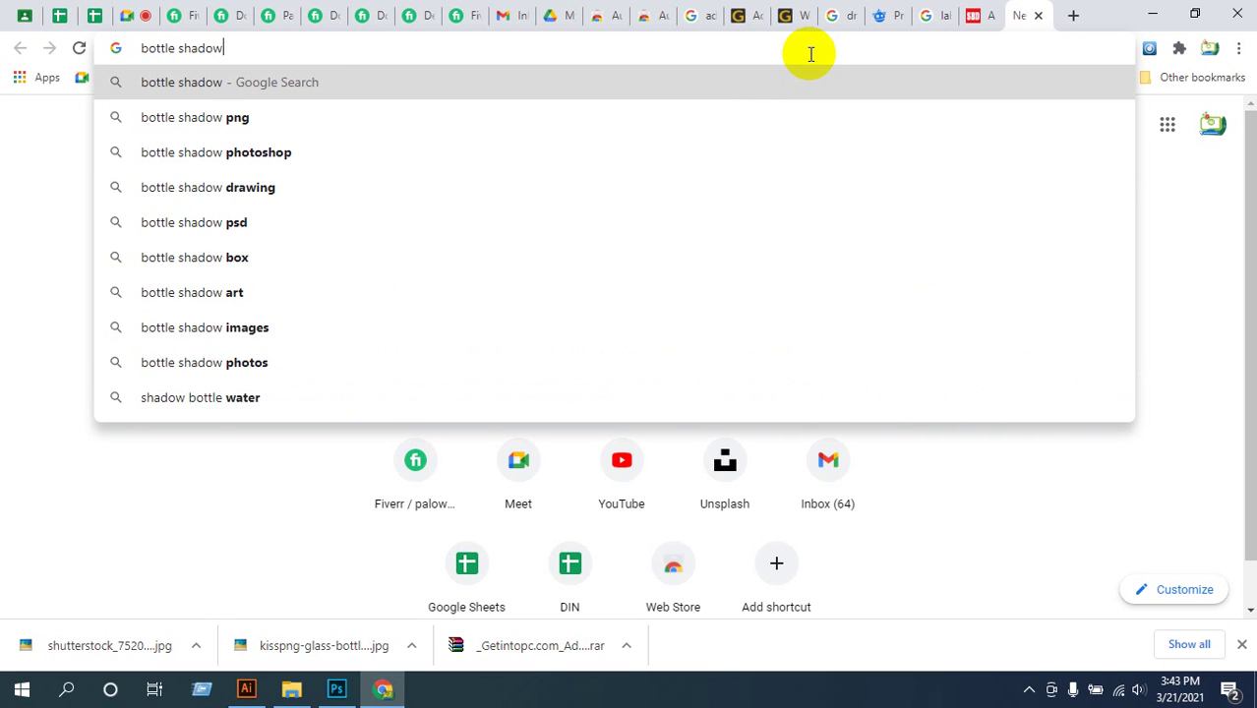
key(Return)
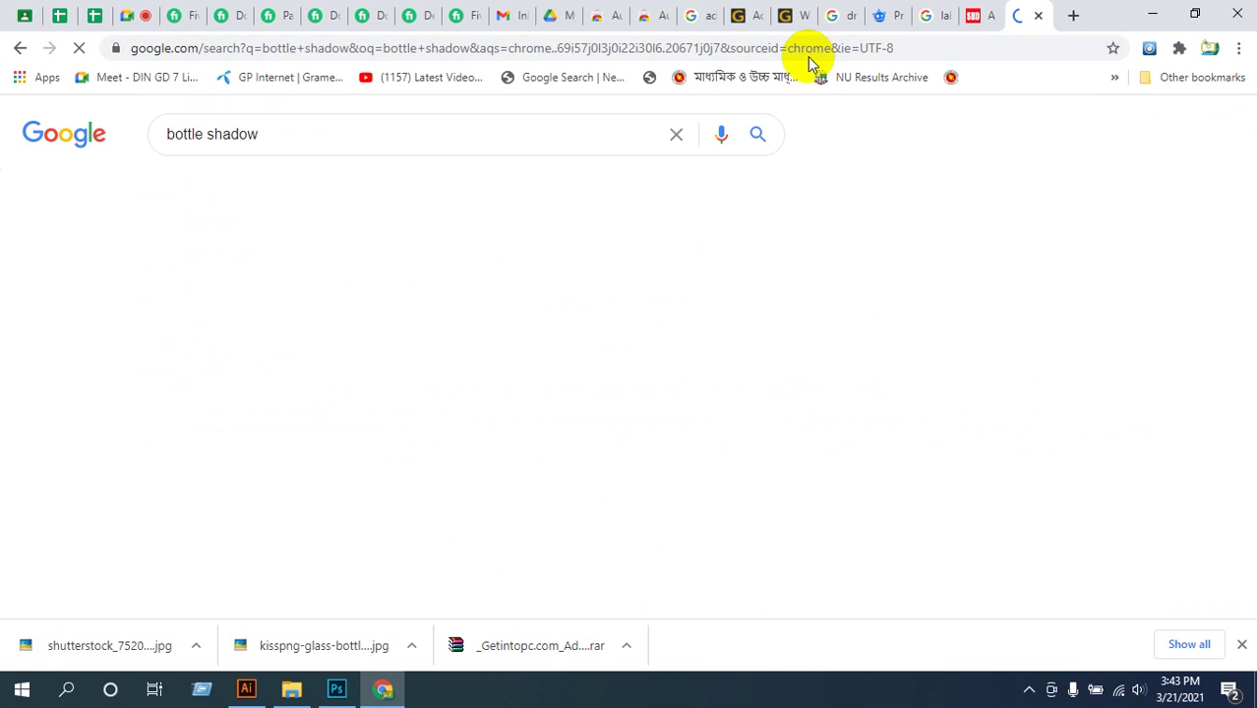
- Look over the bottle shadow search results and show all of the image results
scroll(345, 441, down, 3)
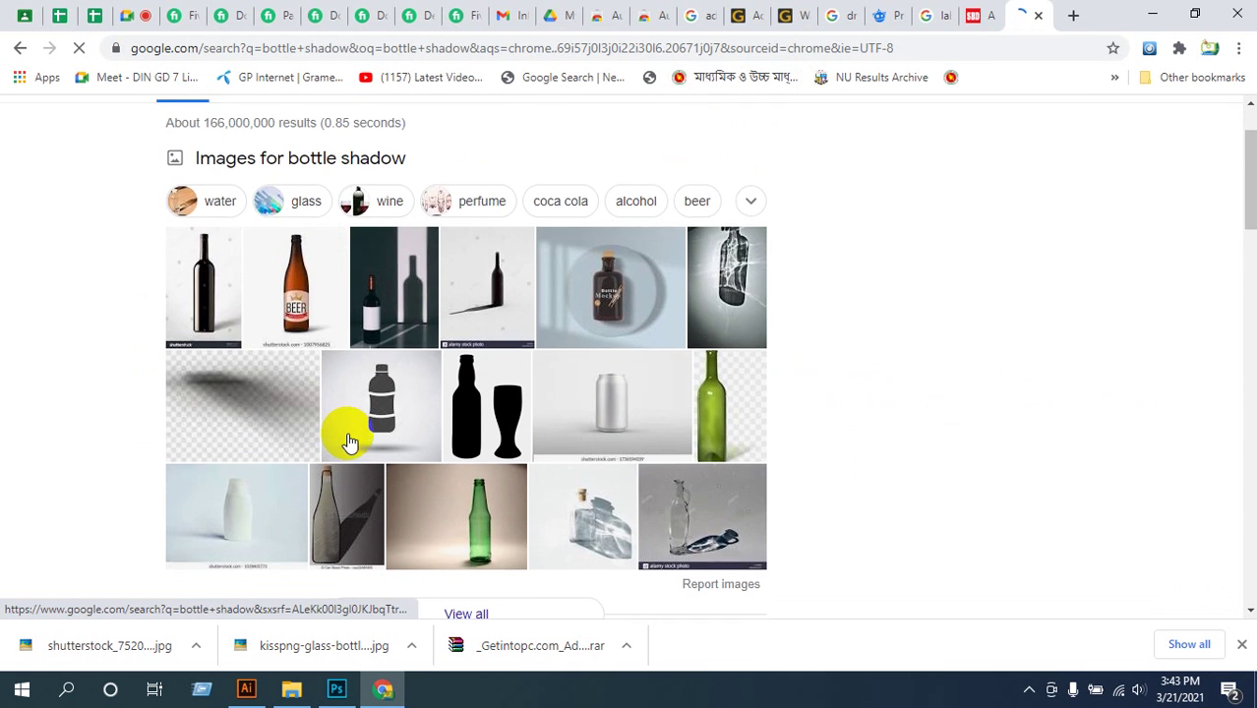
scroll(351, 497, up, 3)
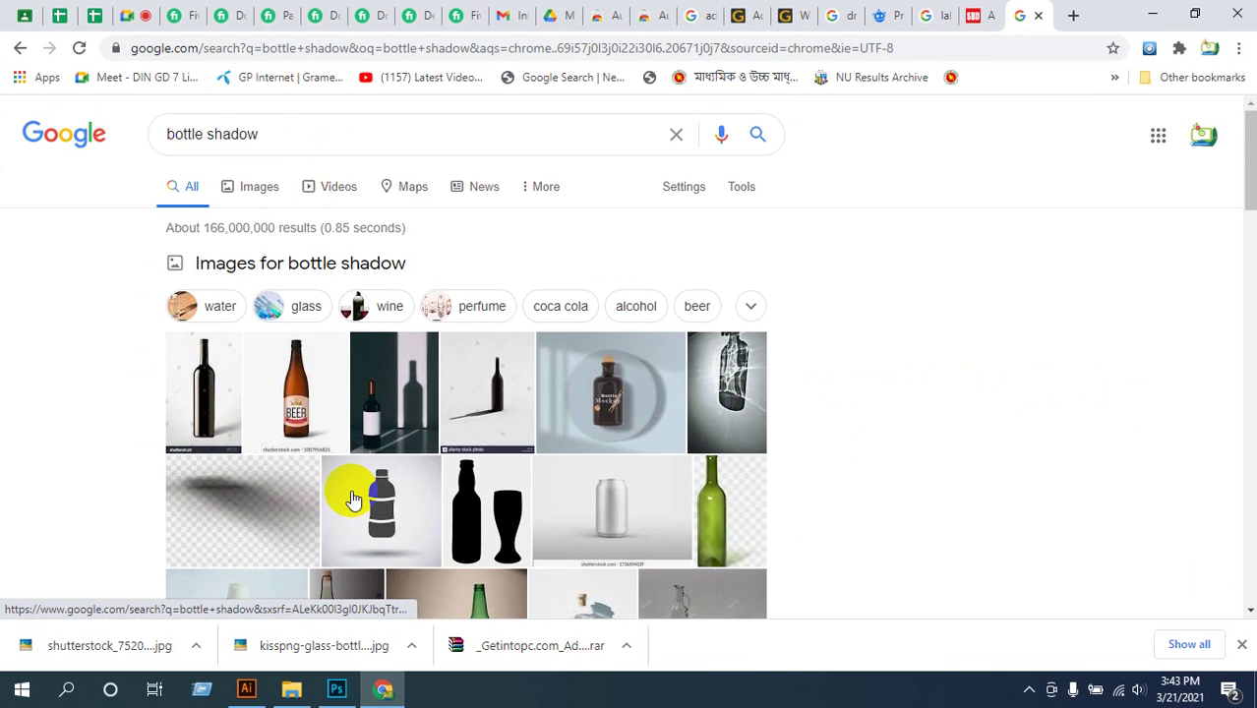
scroll(349, 492, down, 3)
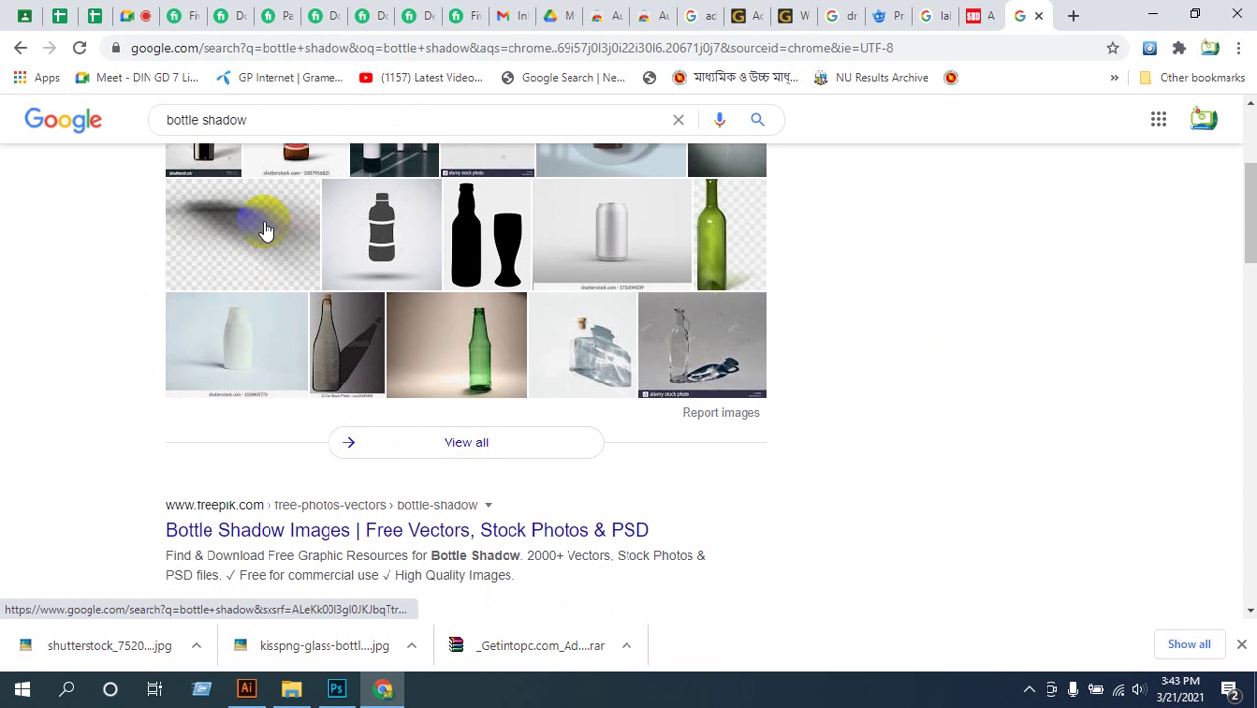
click(467, 446)
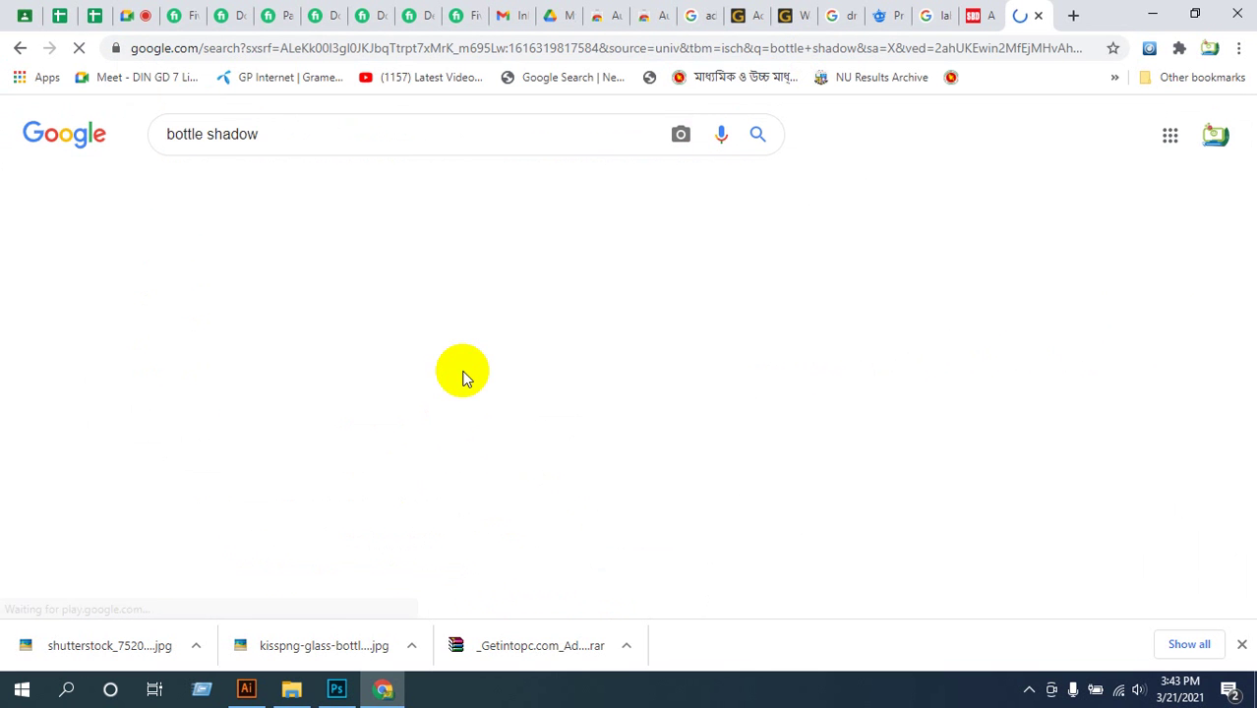
- Browse the bottle shadow image results and preview the PngJoy shadow image on a transparent background
scroll(600, 317, down, 2)
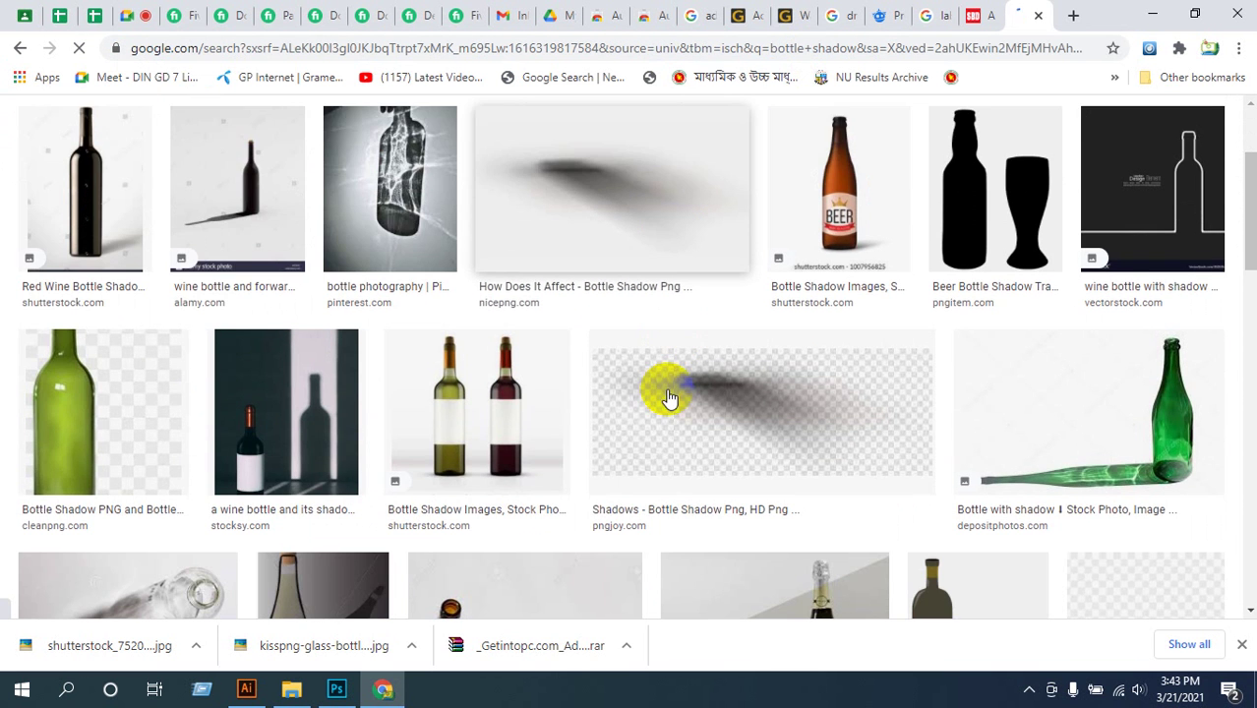
scroll(673, 394, up, 1)
scroll(561, 359, up, 1)
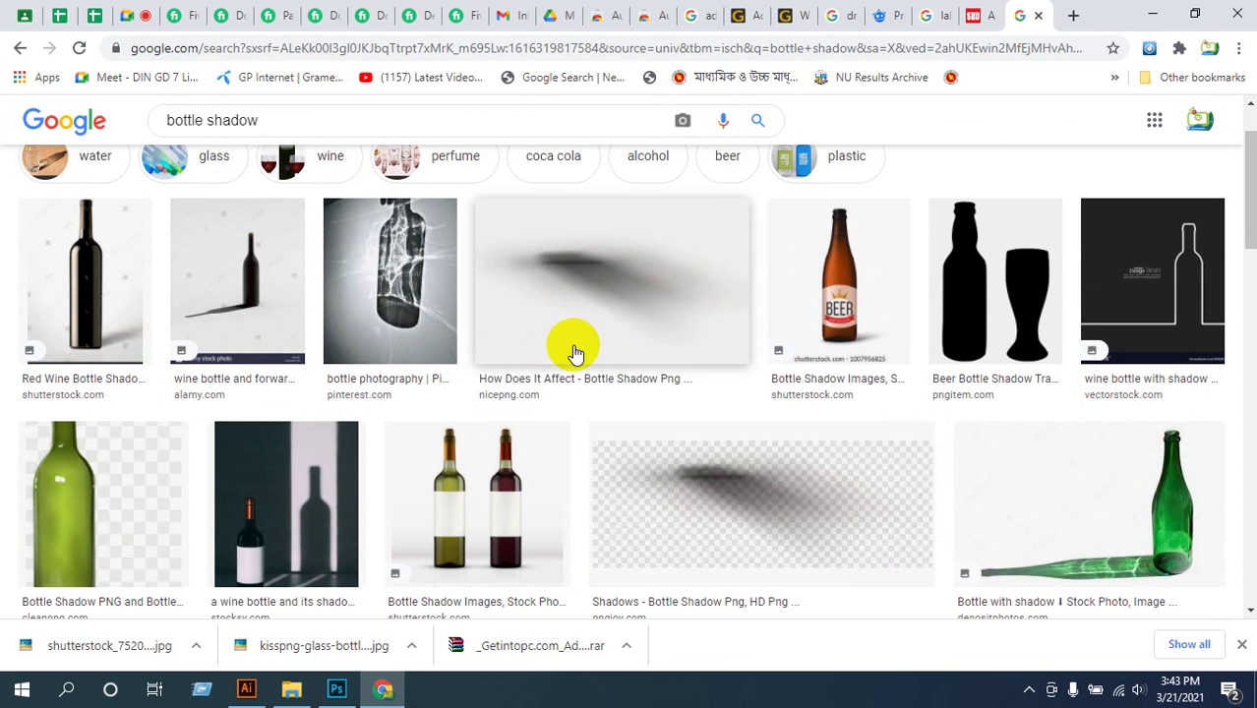
scroll(750, 429, down, 3)
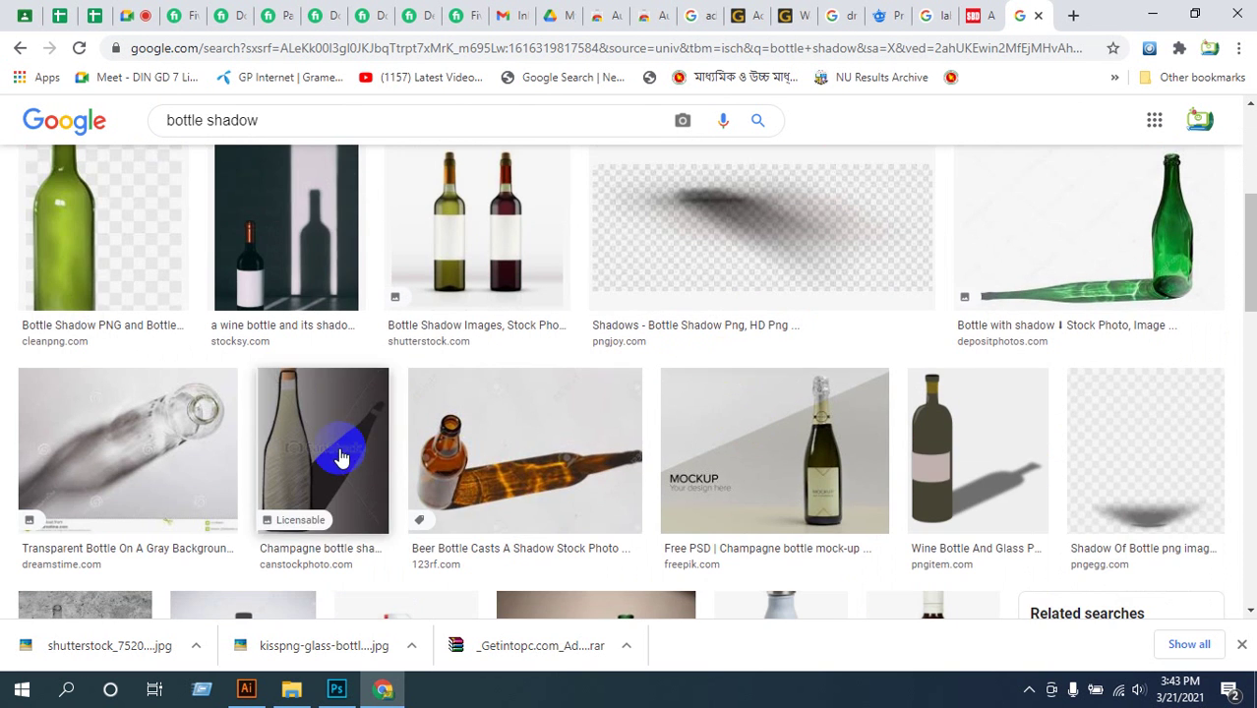
scroll(354, 456, down, 4)
scroll(374, 456, down, 3)
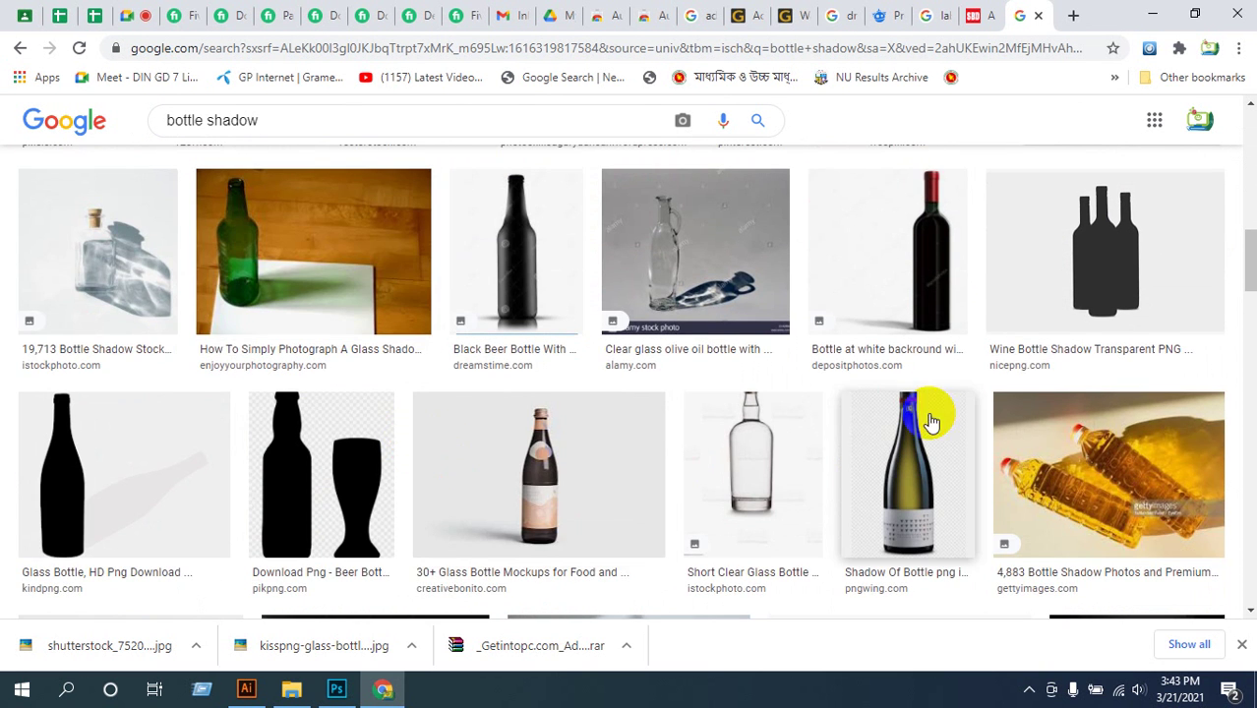
scroll(848, 438, down, 6)
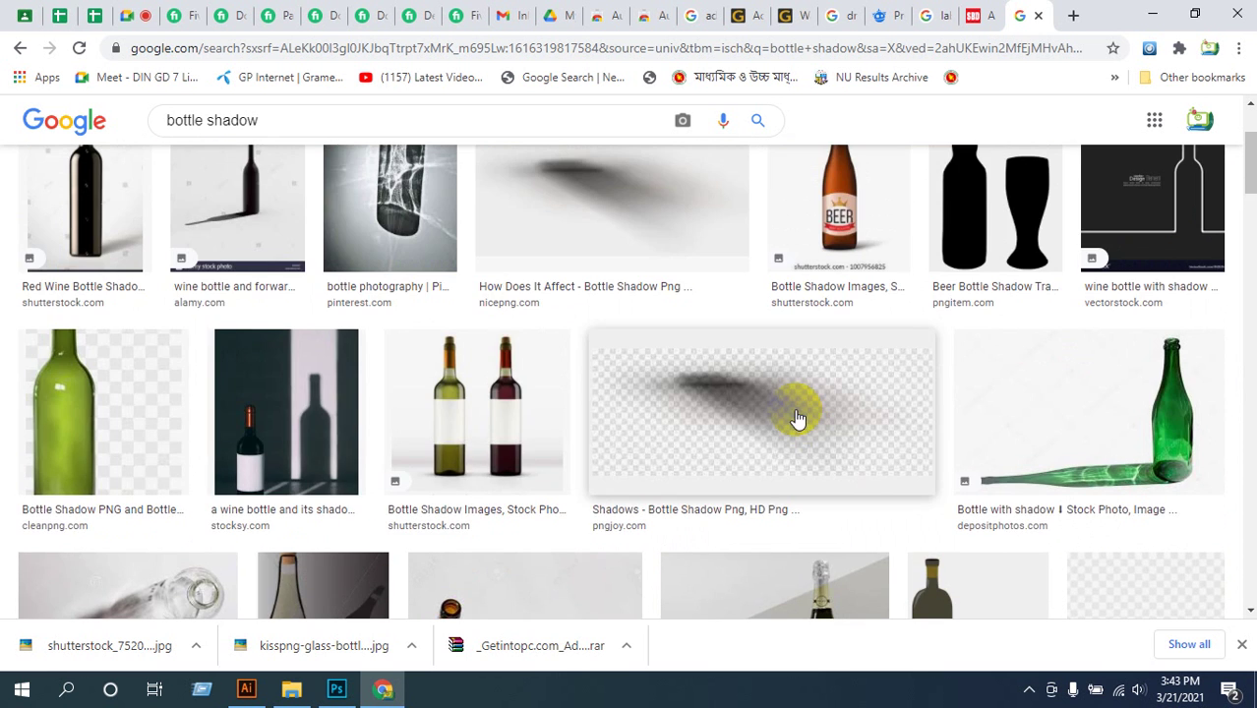
click(765, 411)
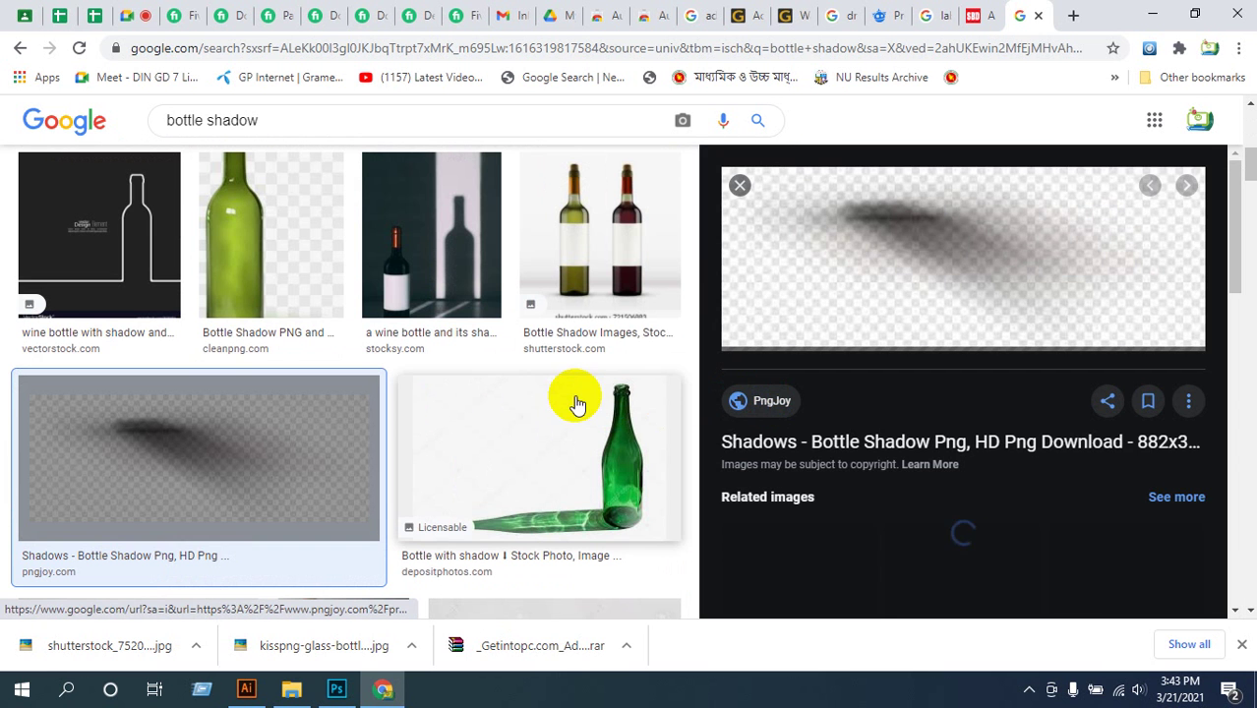
- Look through the images related to the previewed shadow and open the shadow's page on PngJoy
scroll(948, 469, down, 4)
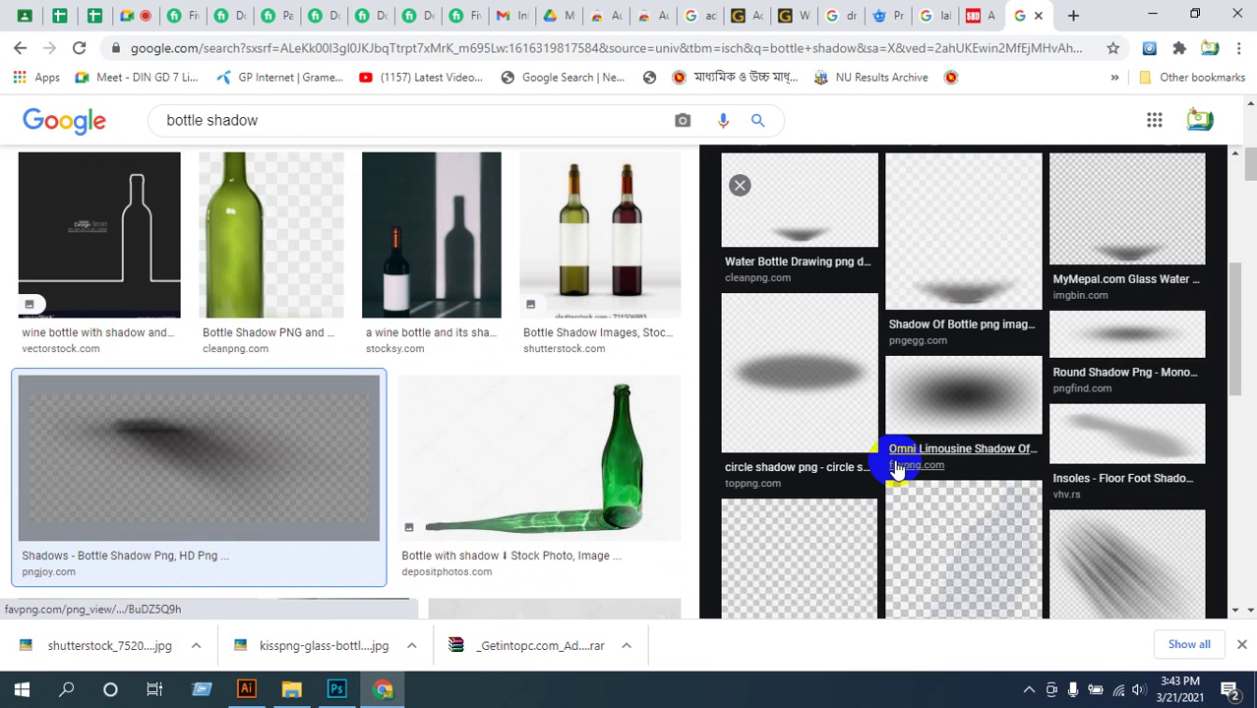
scroll(897, 470, down, 2)
scroll(365, 449, up, 4)
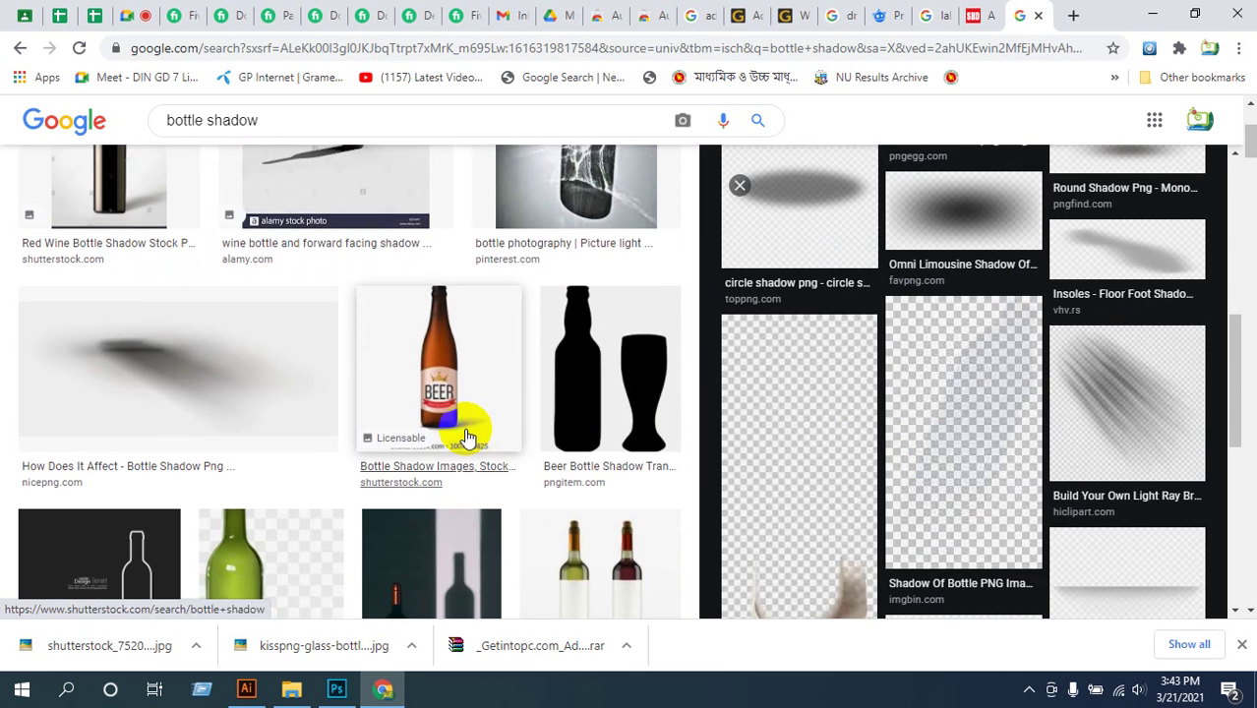
scroll(813, 443, up, 8)
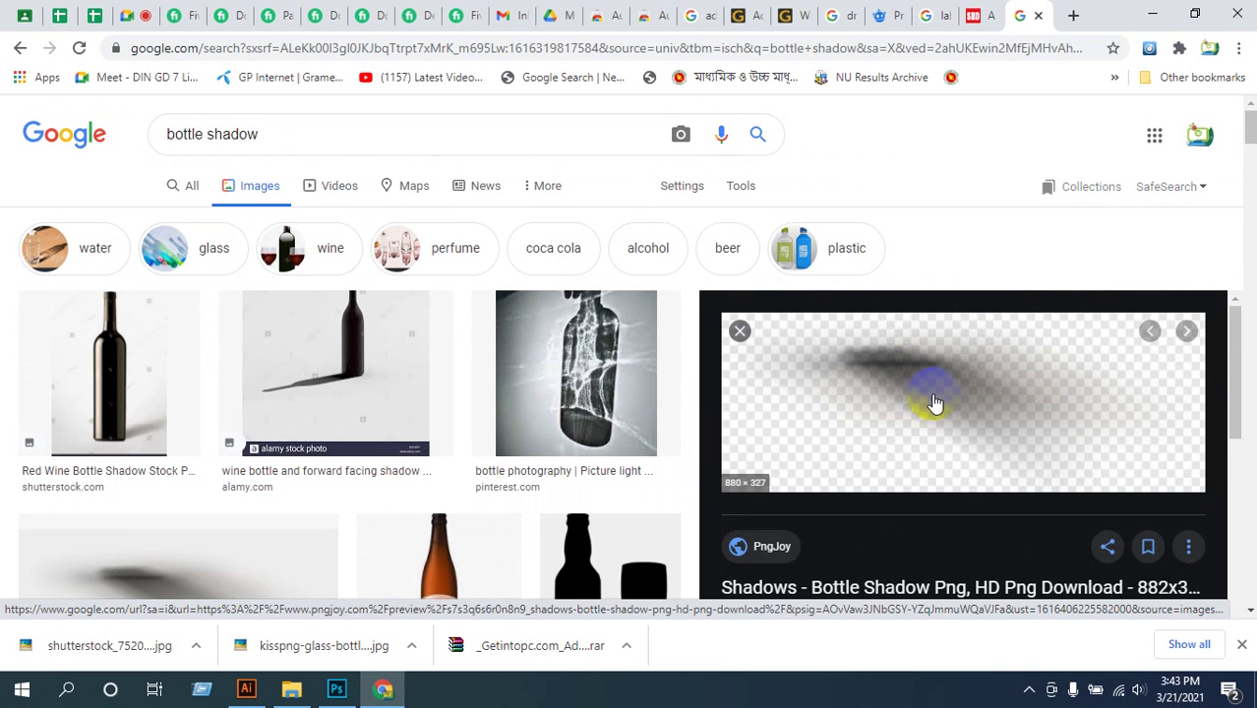
scroll(900, 413, down, 2)
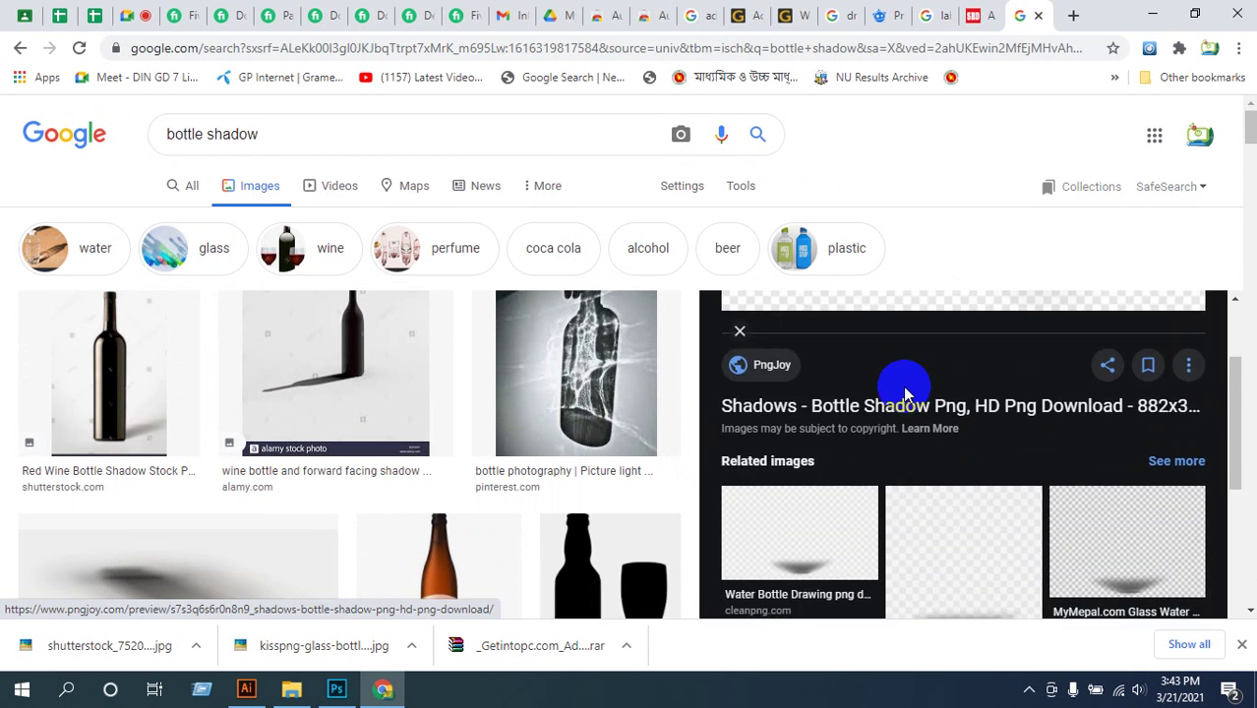
click(908, 407)
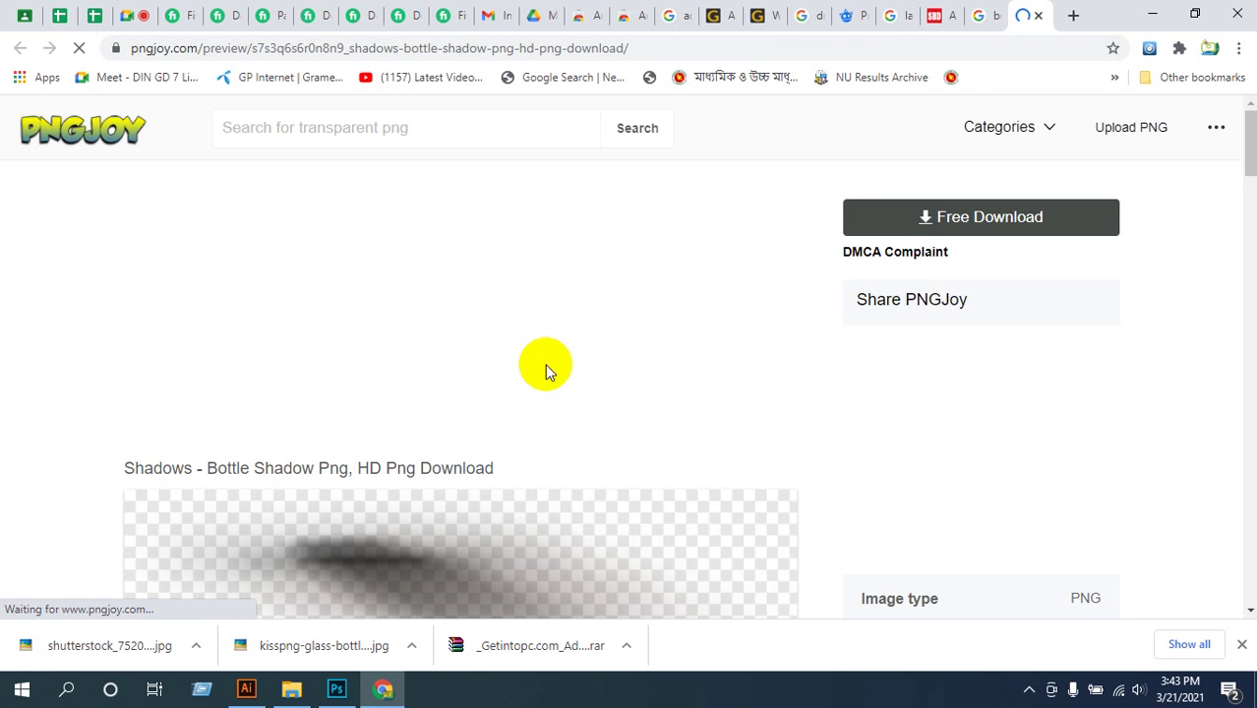
- Try the free download of the shadow PNG and dismiss its link-generation popup
click(956, 216)
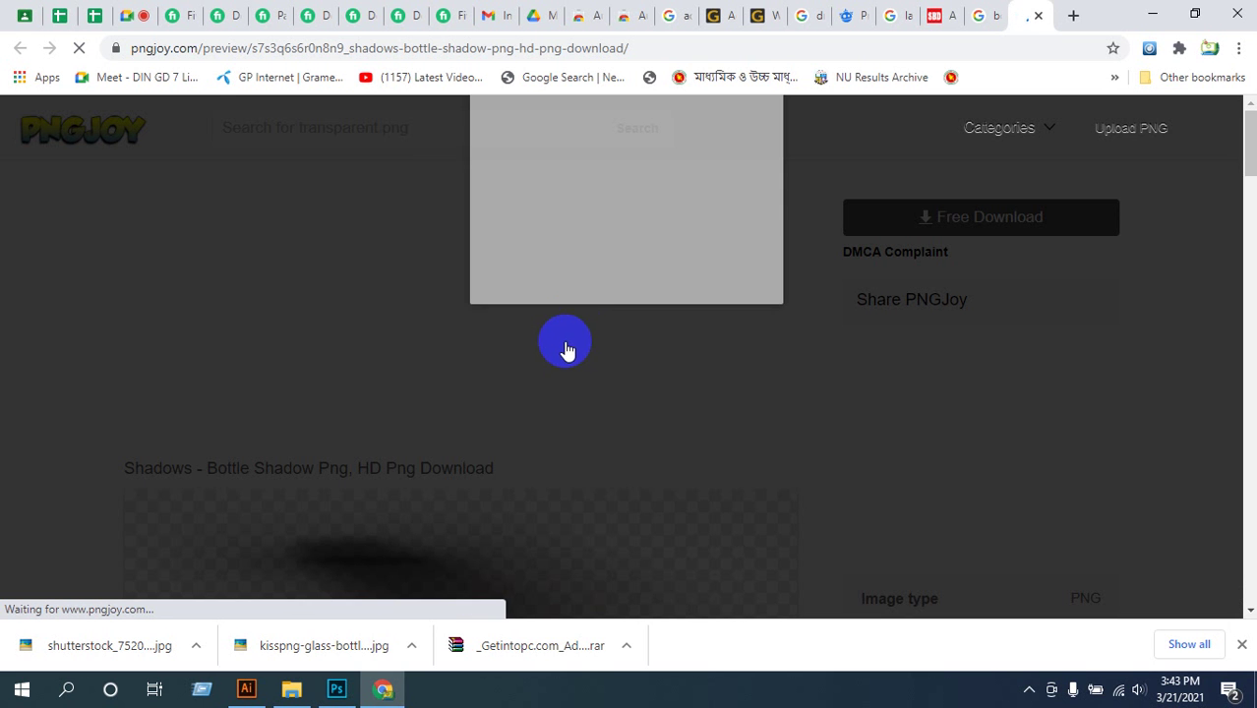
click(766, 202)
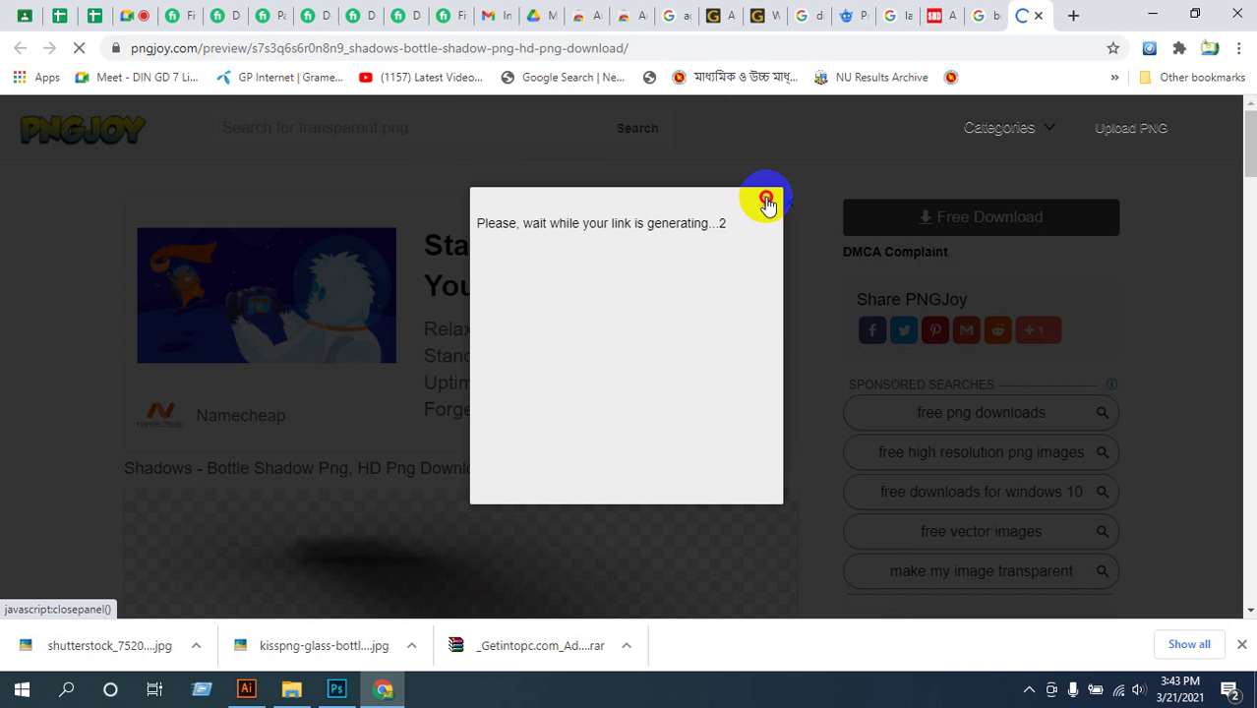
scroll(508, 374, down, 6)
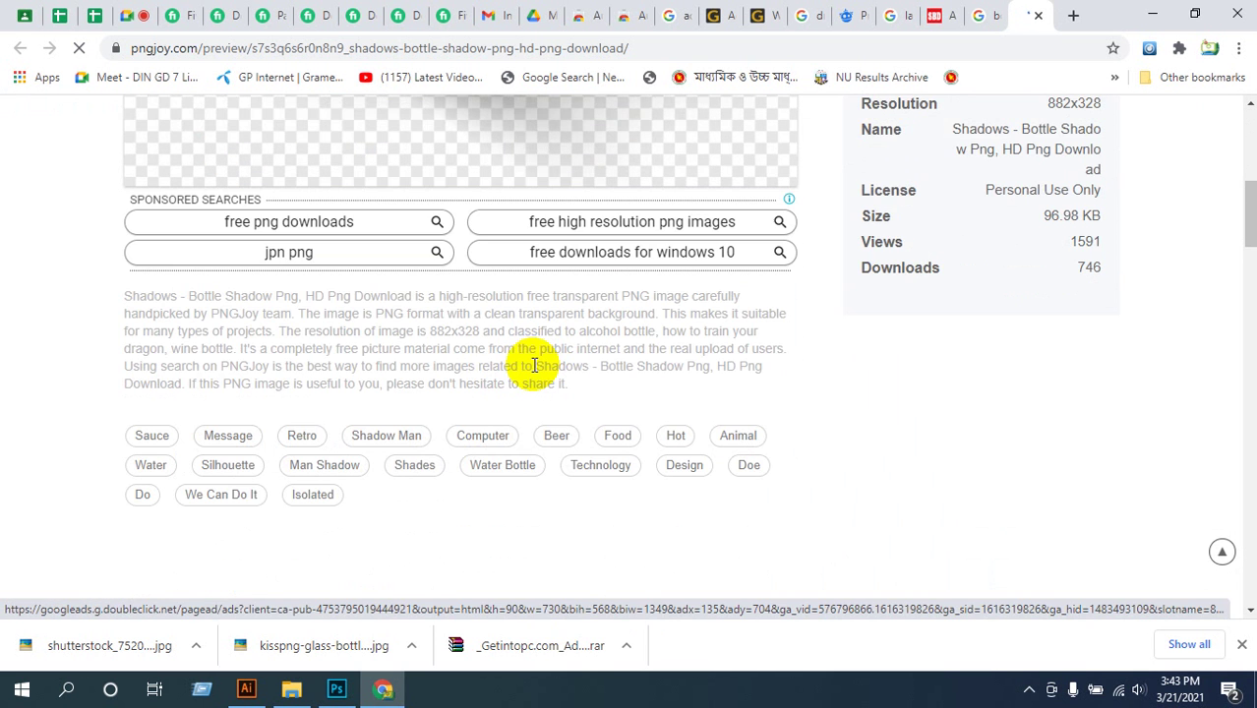
scroll(515, 359, up, 4)
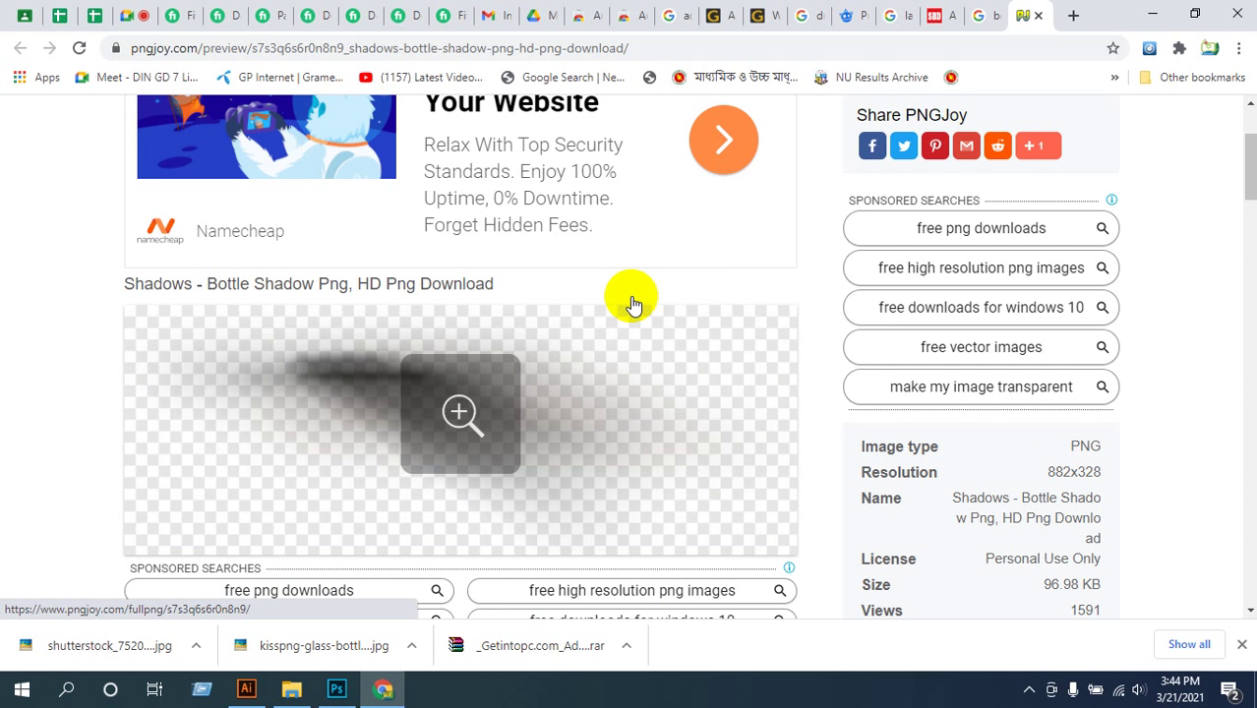
- Dismiss the advertisement below the image description and open the full-size view of the shadow PNG
scroll(559, 449, down, 3)
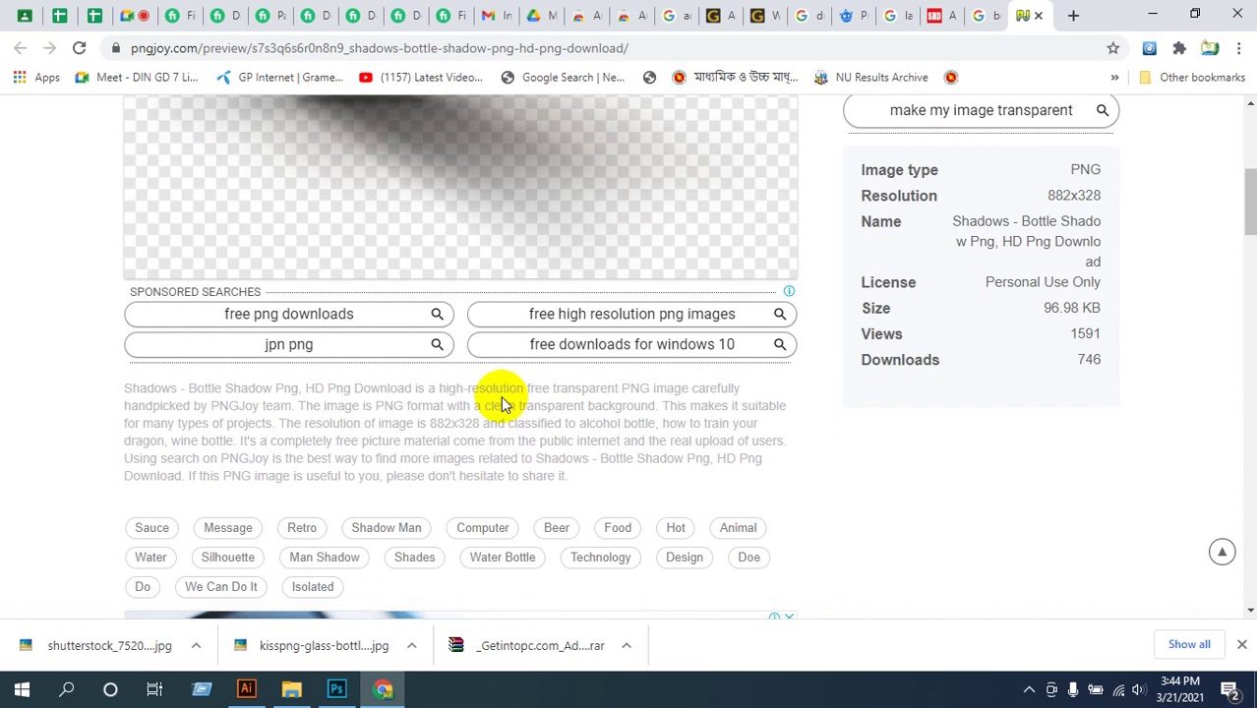
scroll(491, 408, down, 2)
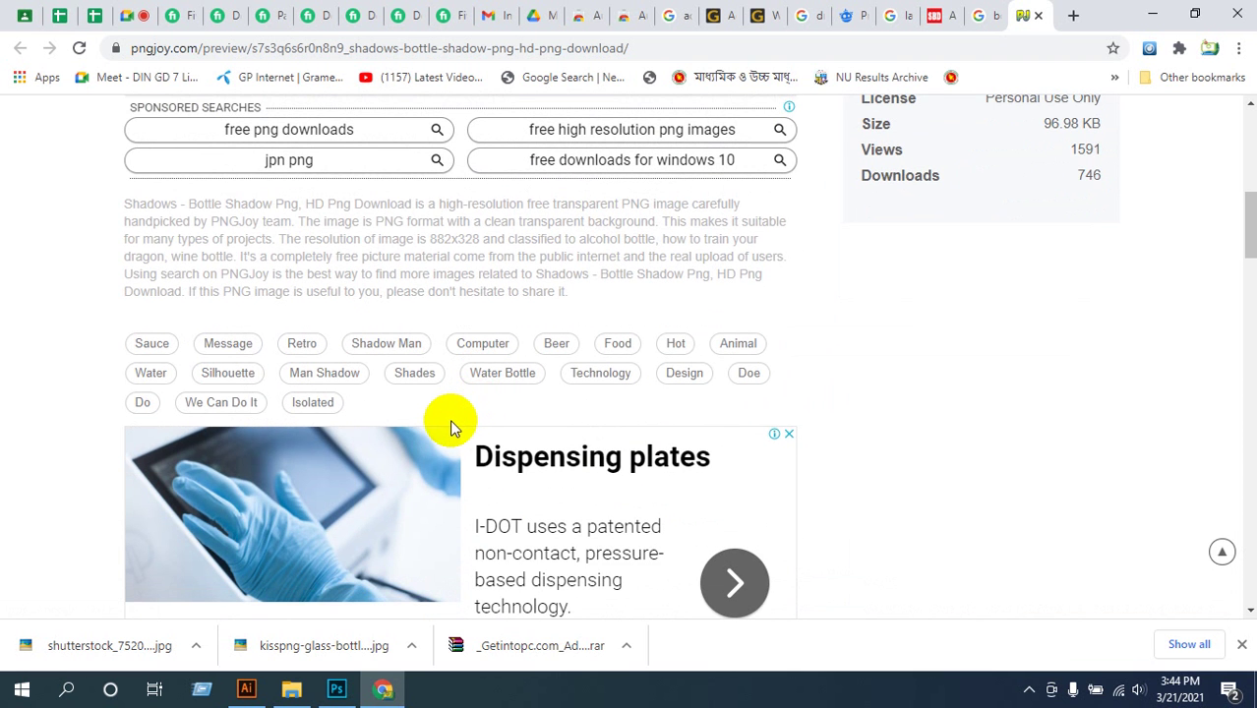
click(788, 433)
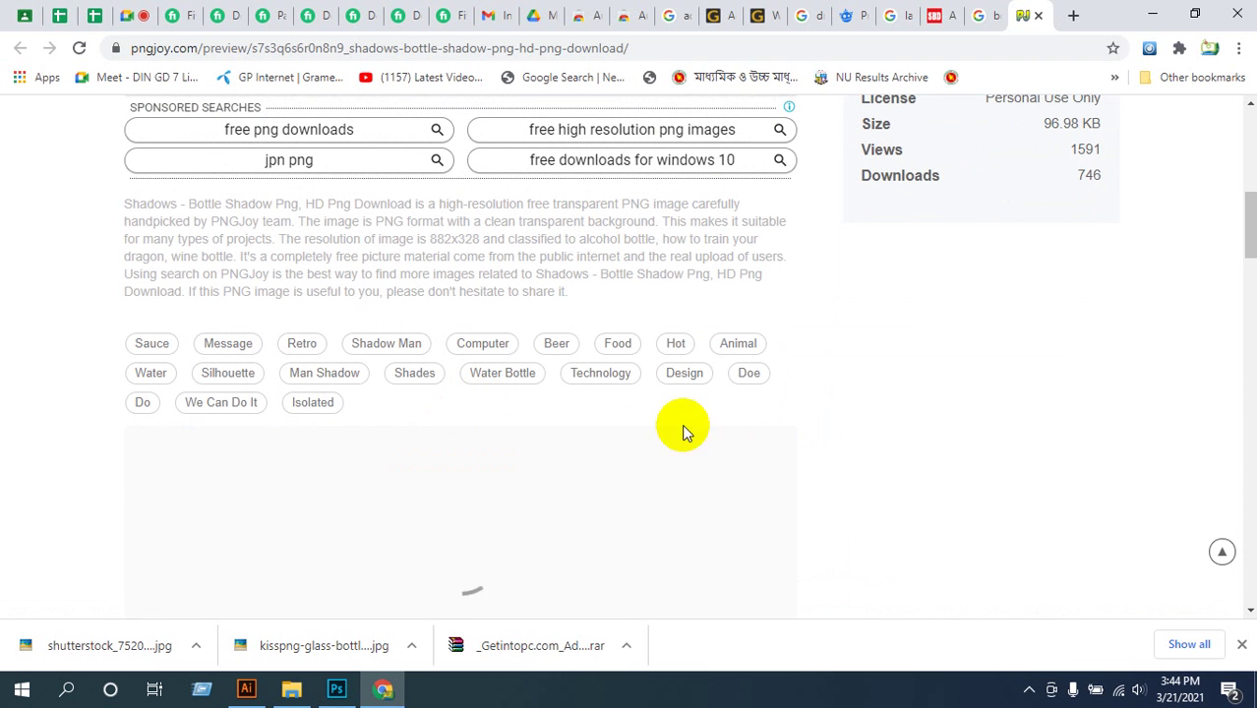
scroll(464, 407, up, 7)
scroll(477, 420, down, 3)
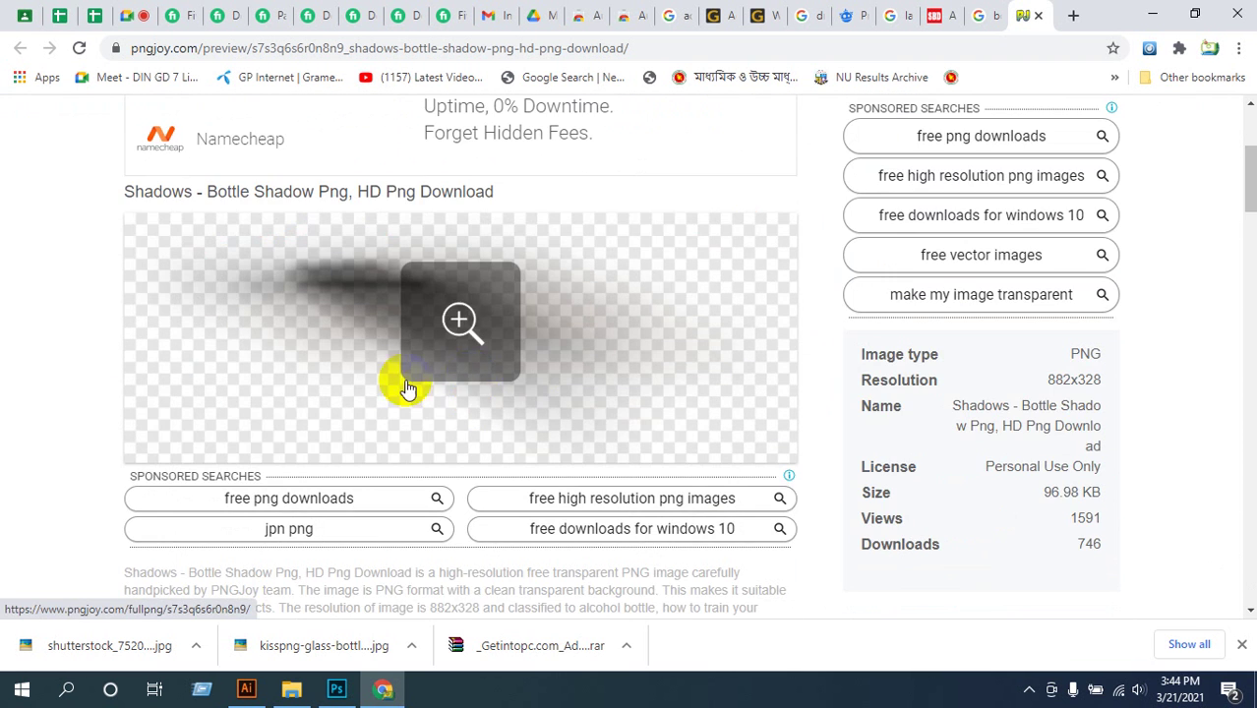
click(339, 378)
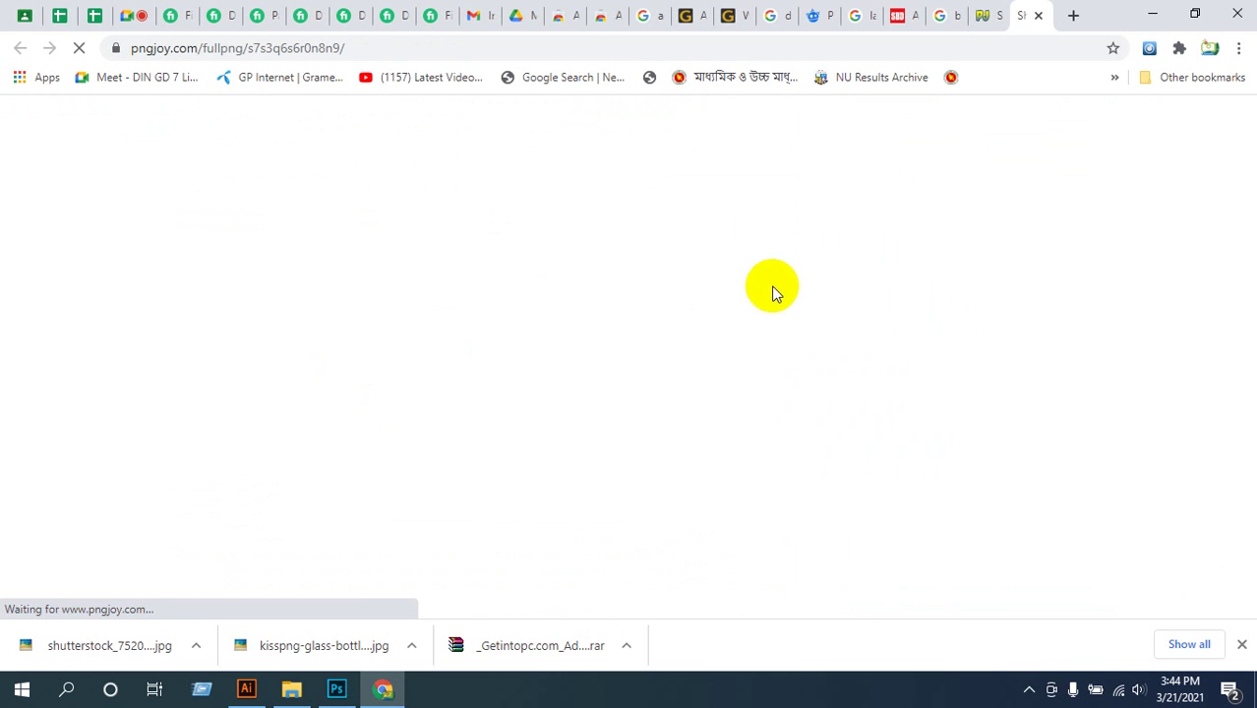
- Look over the full-size shadow page for its download option and image details
scroll(482, 442, down, 1)
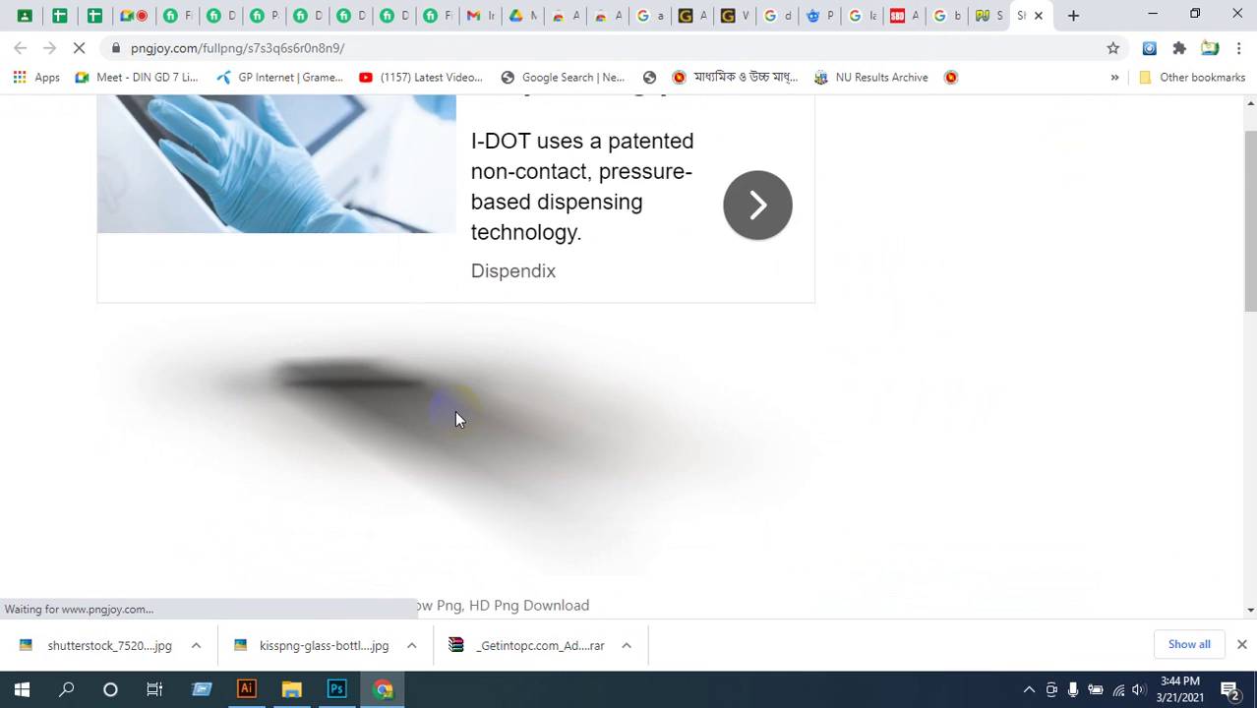
scroll(455, 410, down, 7)
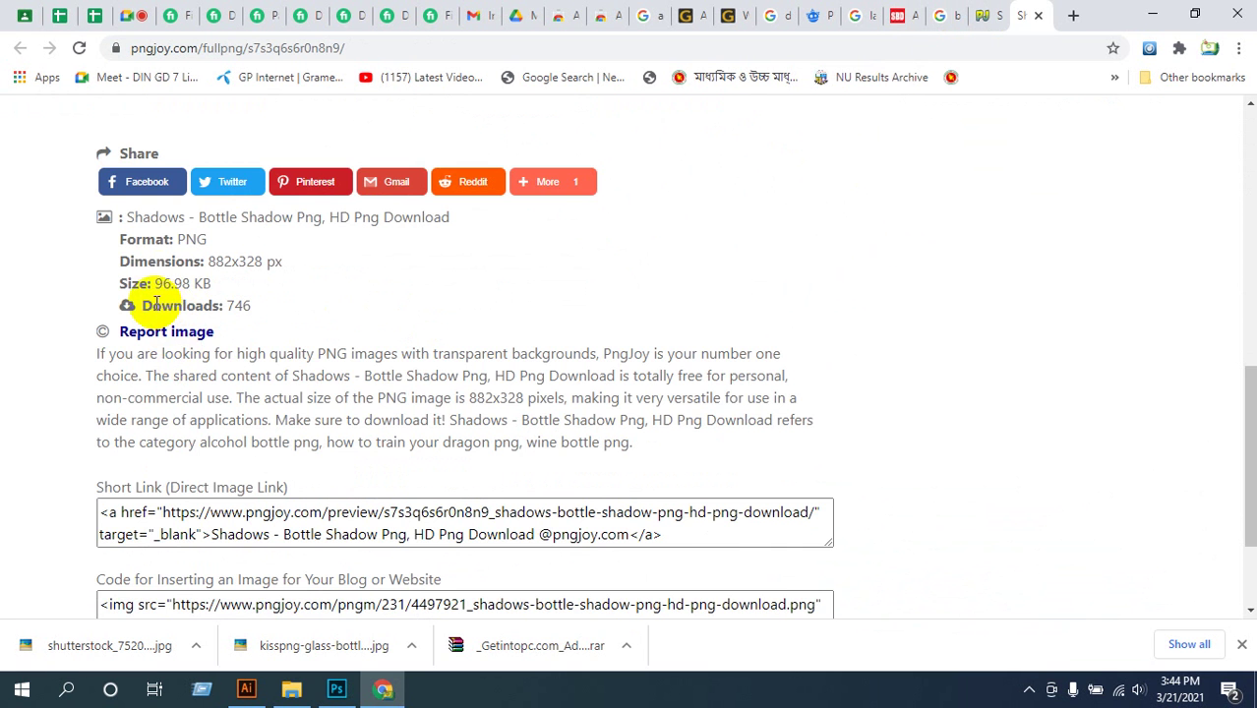
scroll(175, 305, down, 2)
scroll(215, 325, up, 4)
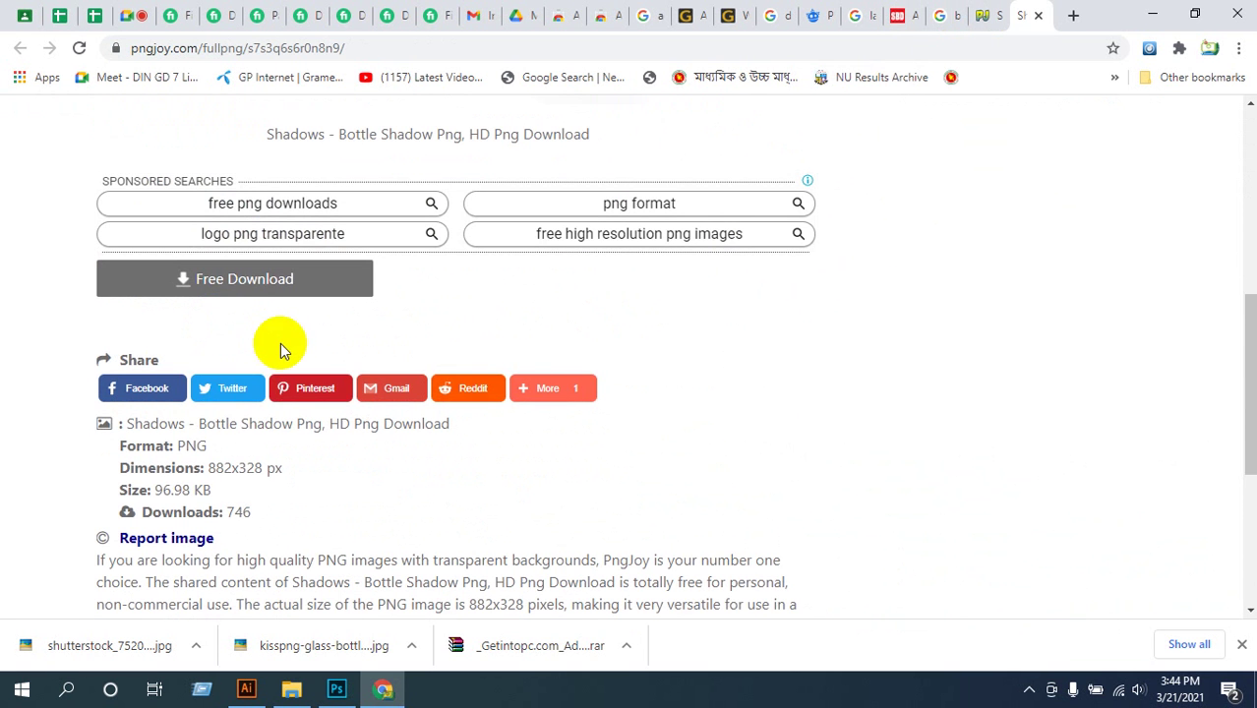
scroll(207, 423, down, 1)
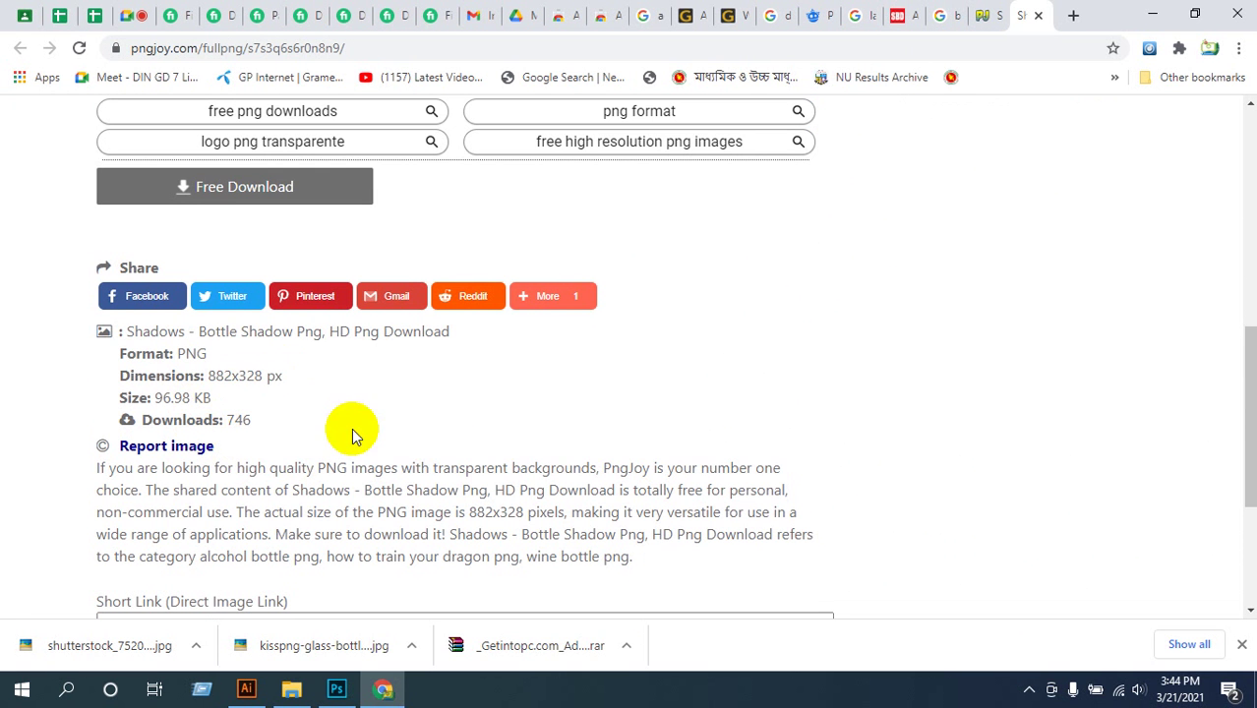
- Switch to the Google Meet class and present the entire screen
click(133, 16)
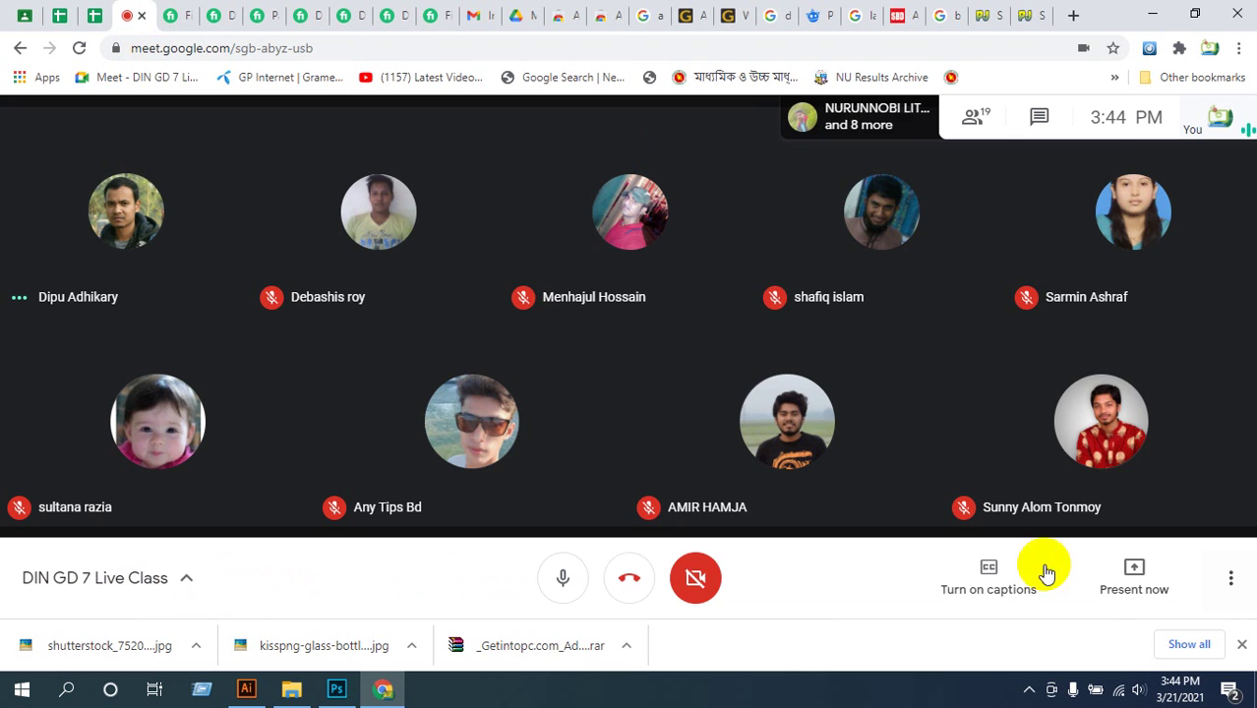
click(1131, 581)
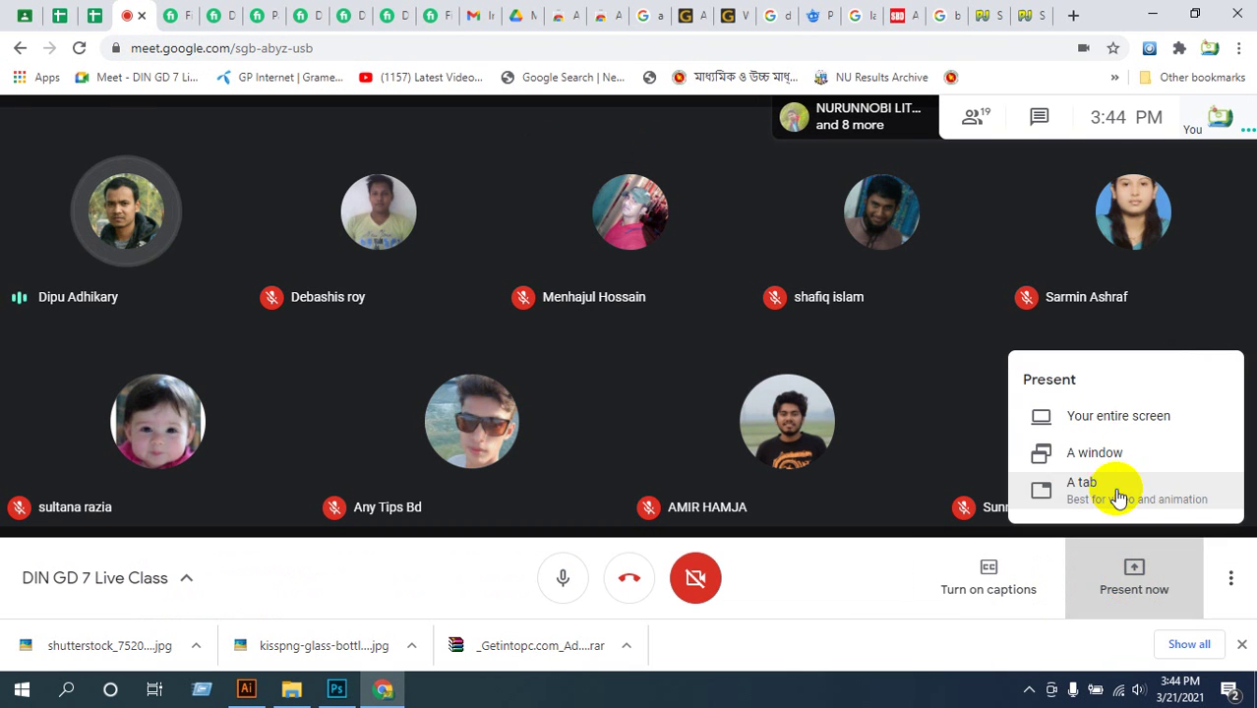
click(1094, 411)
click(482, 316)
click(793, 445)
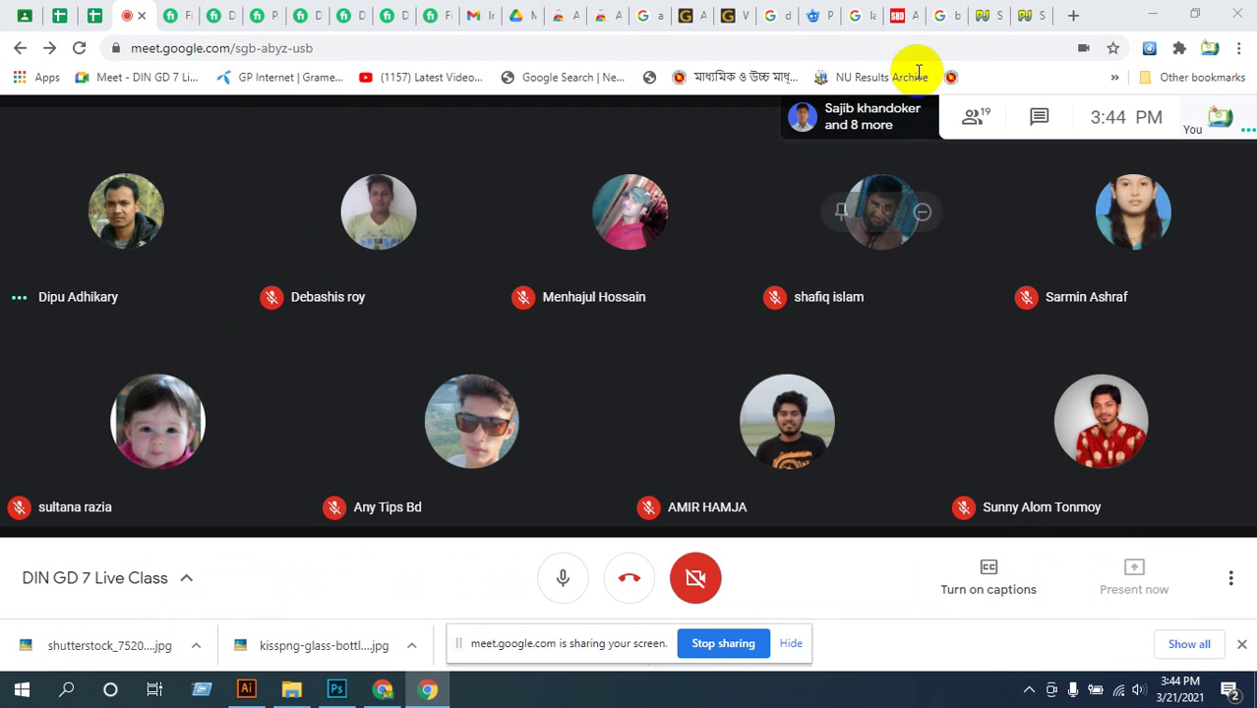
click(856, 195)
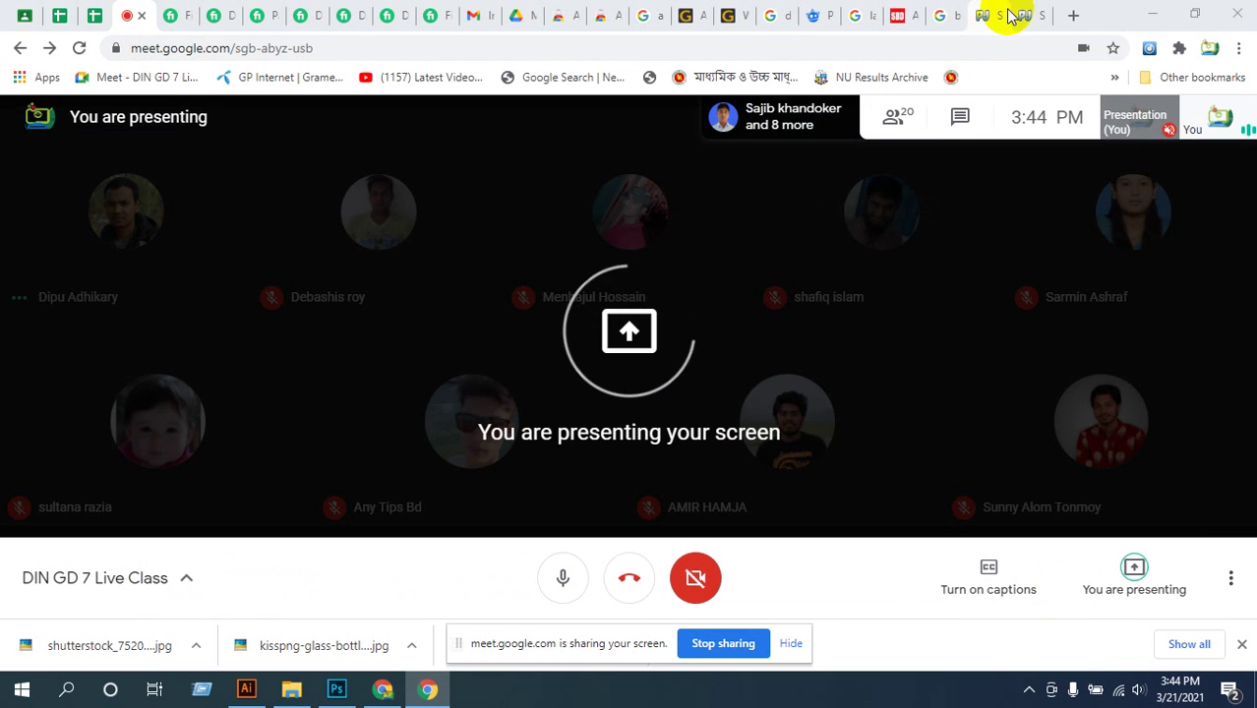
- Return to the full-size shadow page on PngJoy and examine the image and its download section
click(1027, 15)
scroll(243, 409, down, 3)
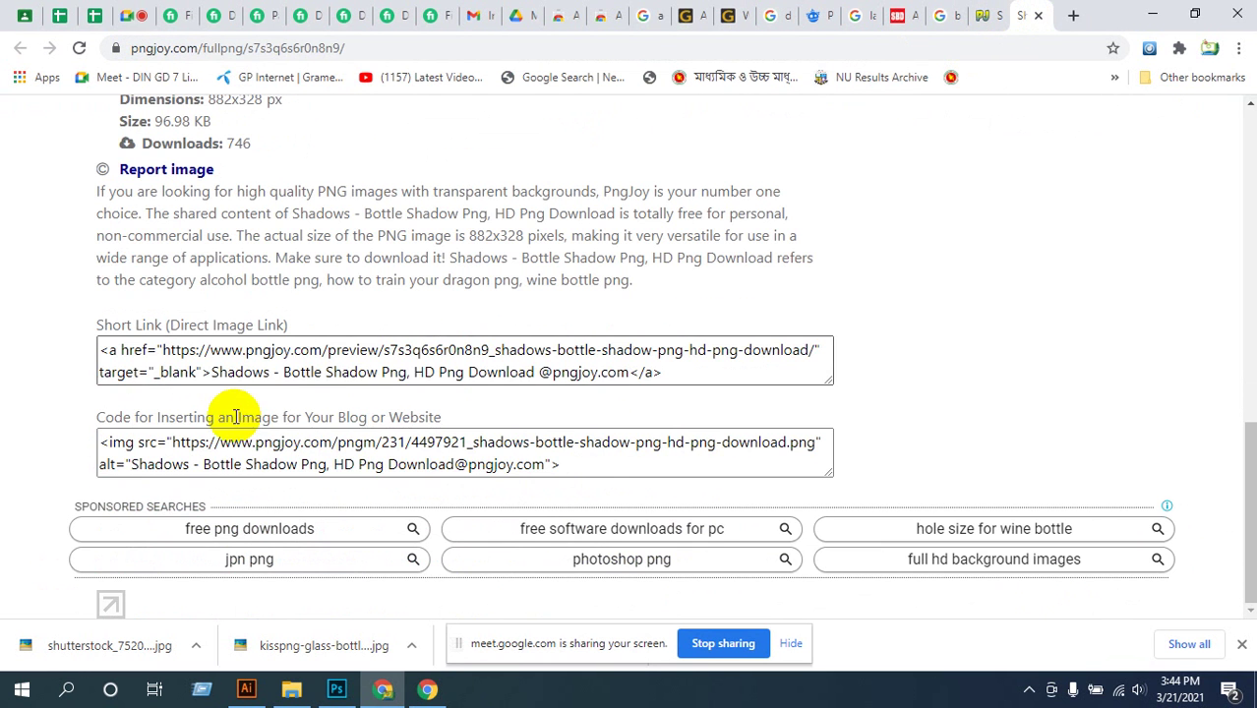
scroll(342, 467, up, 7)
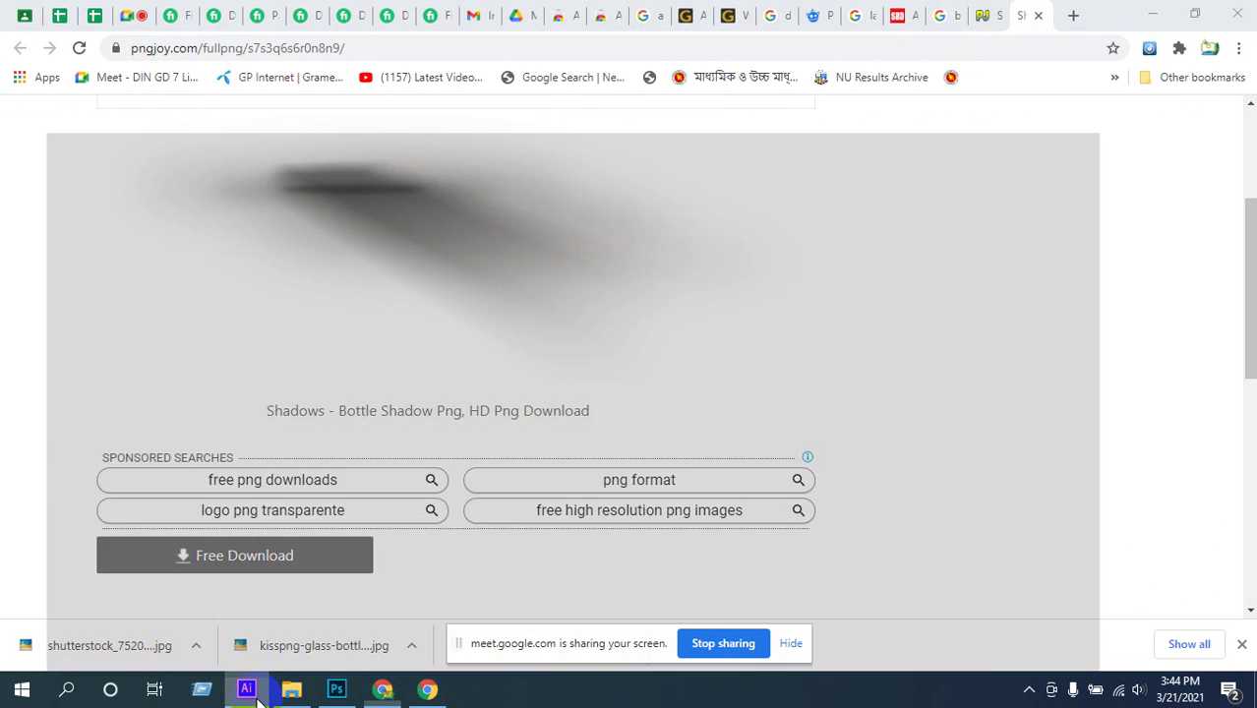
- Switch to Photoshop, compare the bottle with highlight Layer 1 hidden and shown, and step back to bring back the bottle selection
click(246, 688)
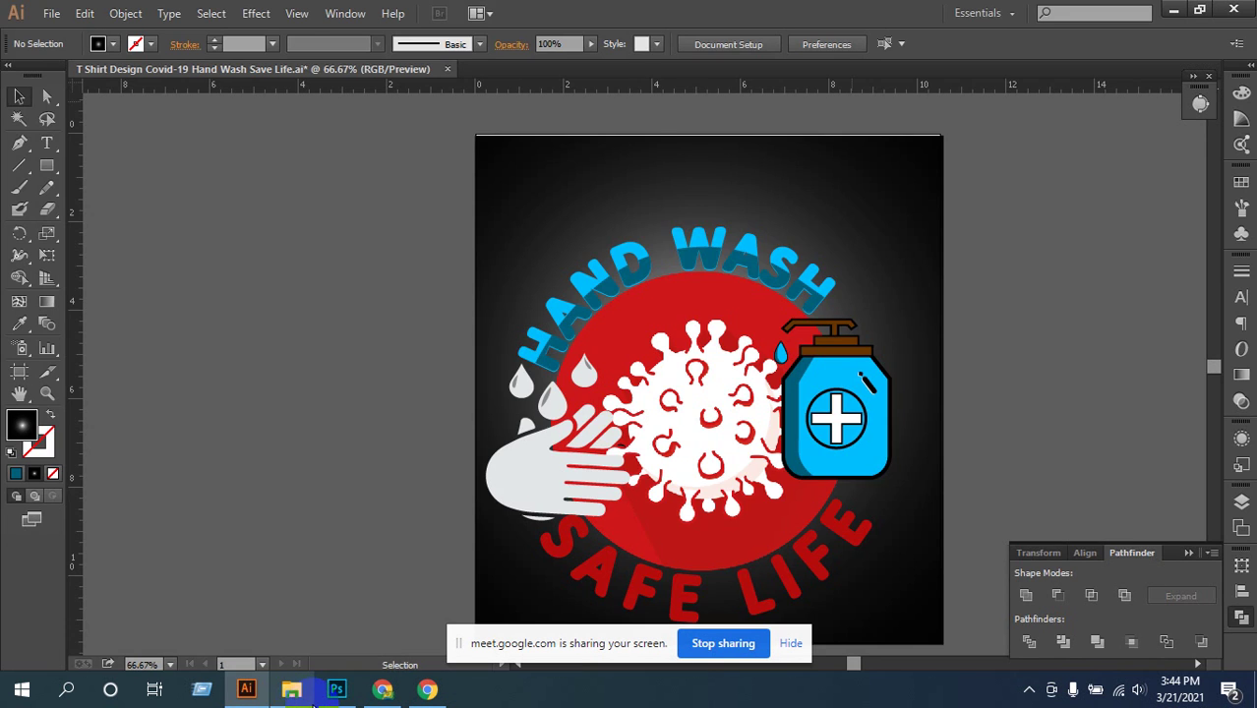
click(337, 688)
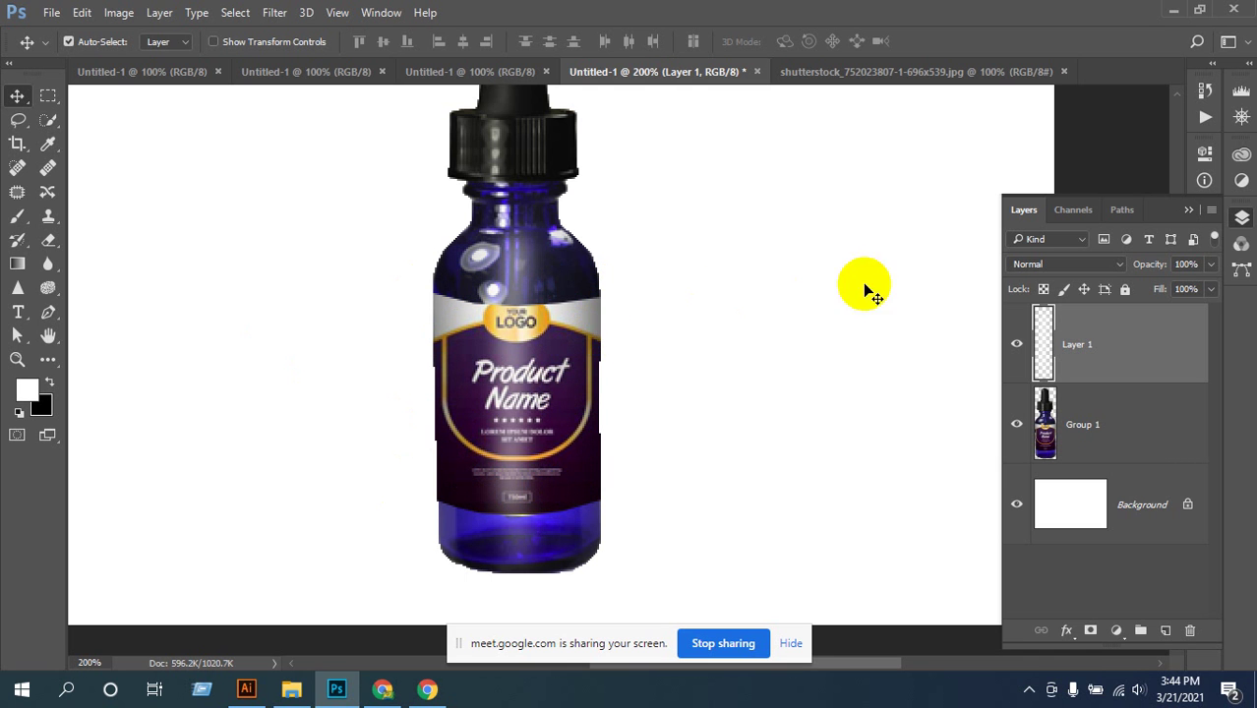
click(1017, 346)
click(1016, 346)
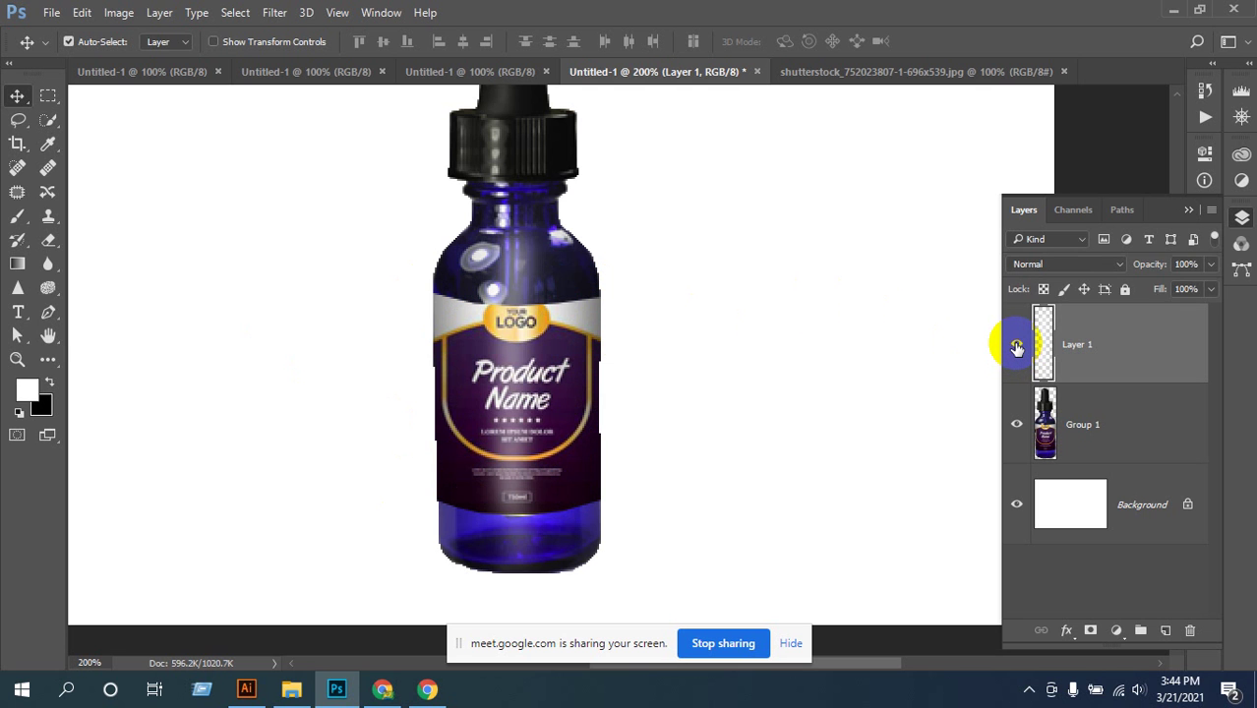
click(1017, 347)
click(1017, 347)
click(1017, 347)
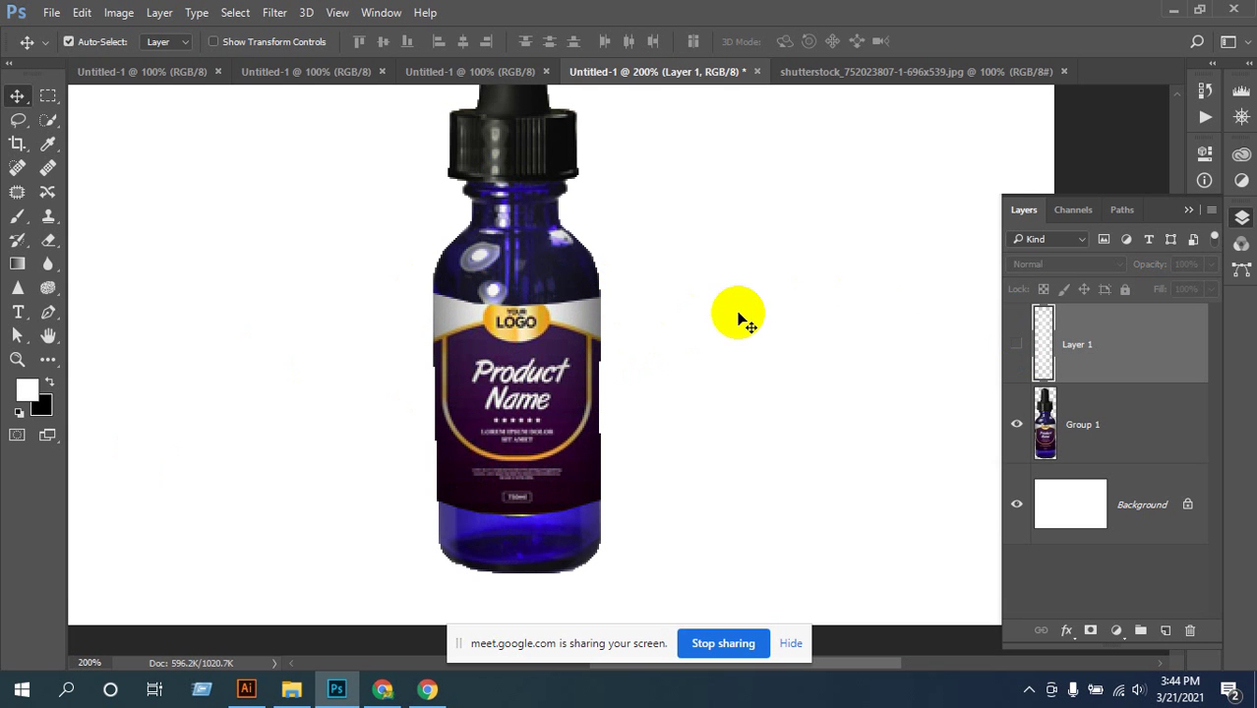
key(ctrl+alt+z)
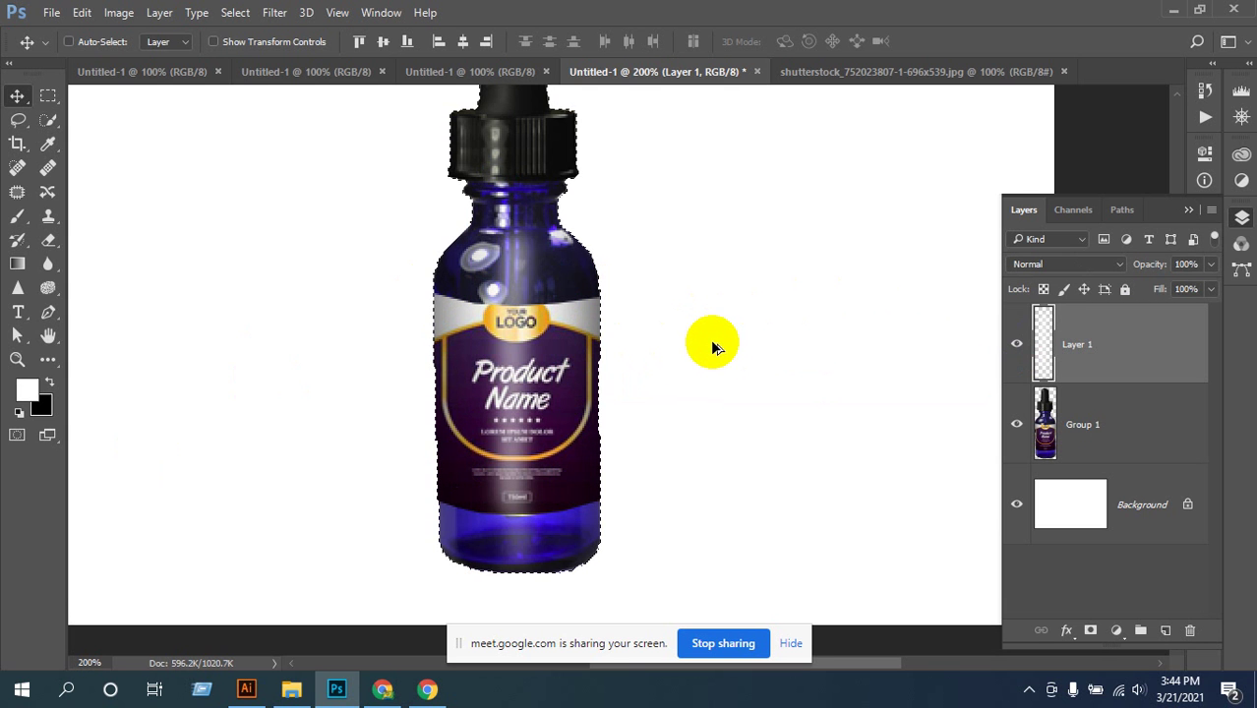
- Step back through the history to remove the white highlight, its layer, and the dark shading along the bottle's edges
key(ctrl+alt+z)
key(ctrl+alt+z)
key(ctrl+alt+z)
key(ctrl+alt+z)
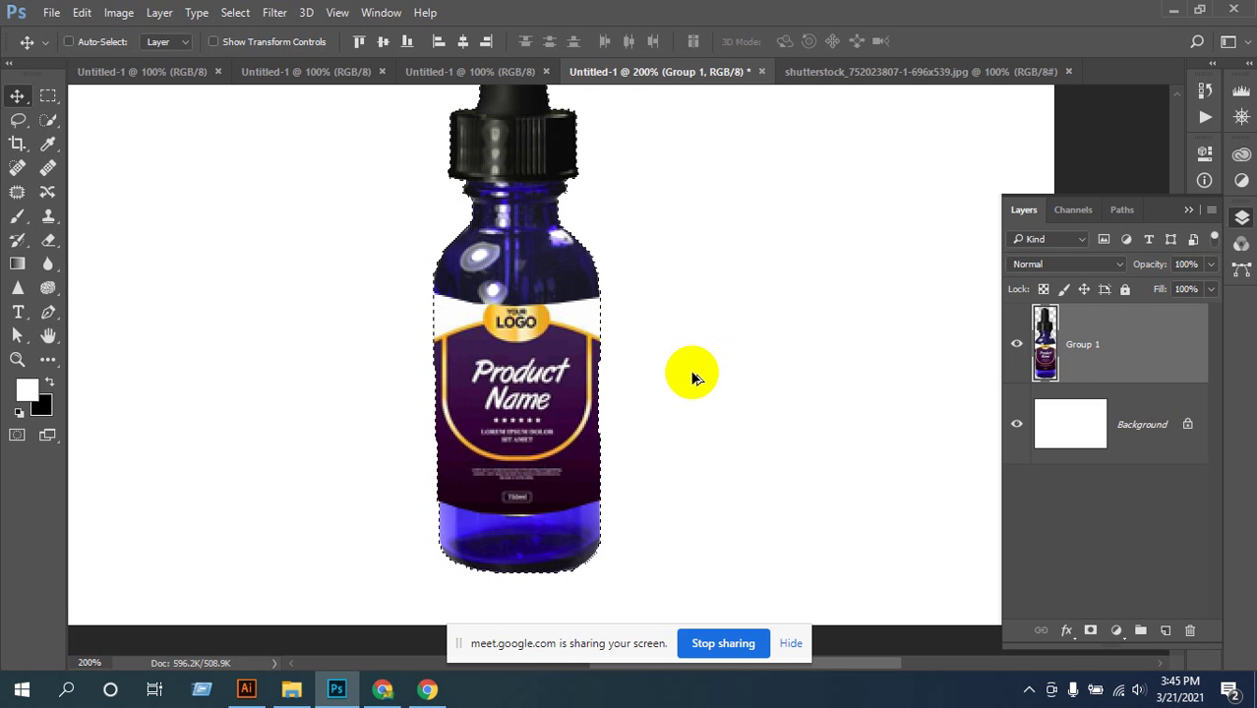
- Clear the current selection and reload the outline of the Group 1 bottle as a selection
key(ctrl+d)
ctrl+click(573, 435)
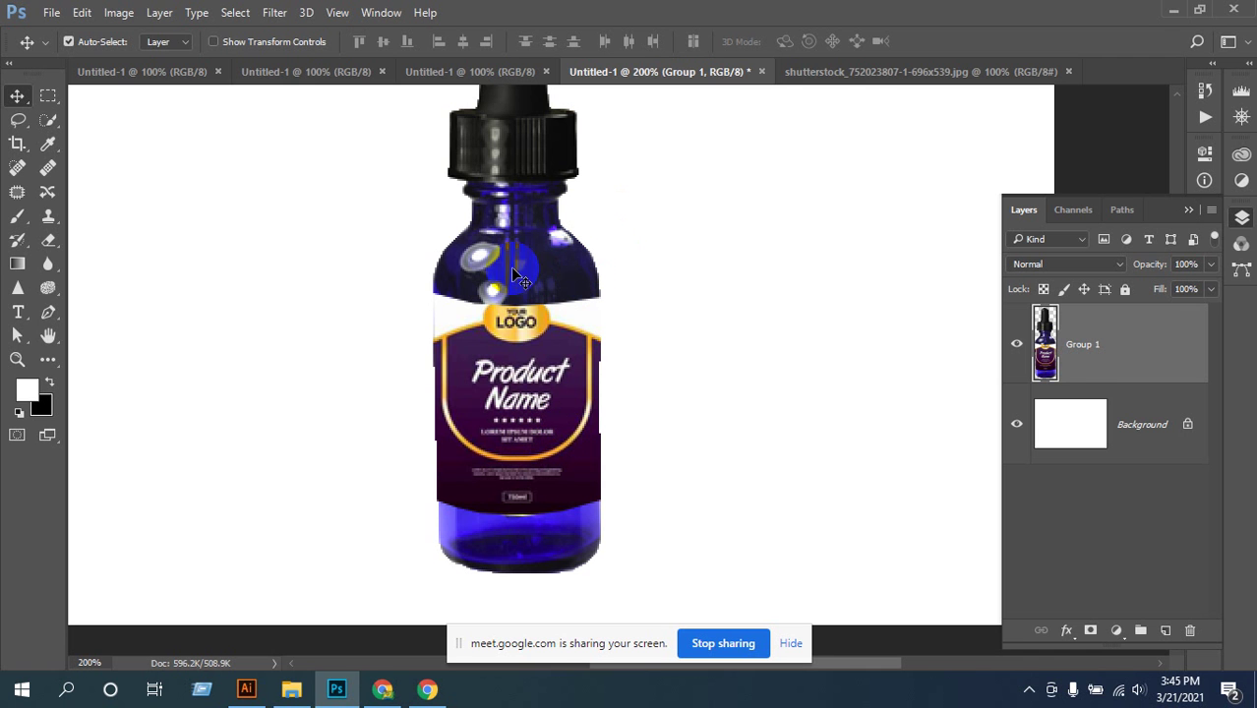
click(1089, 416)
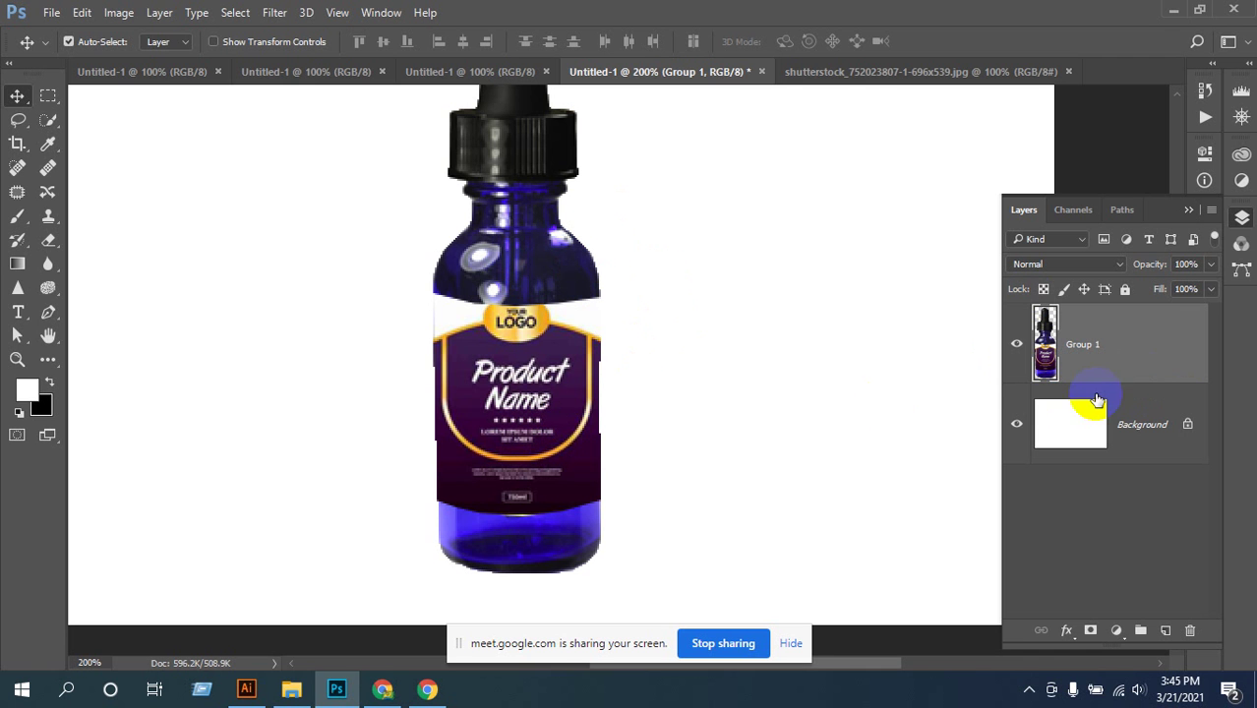
click(1070, 379)
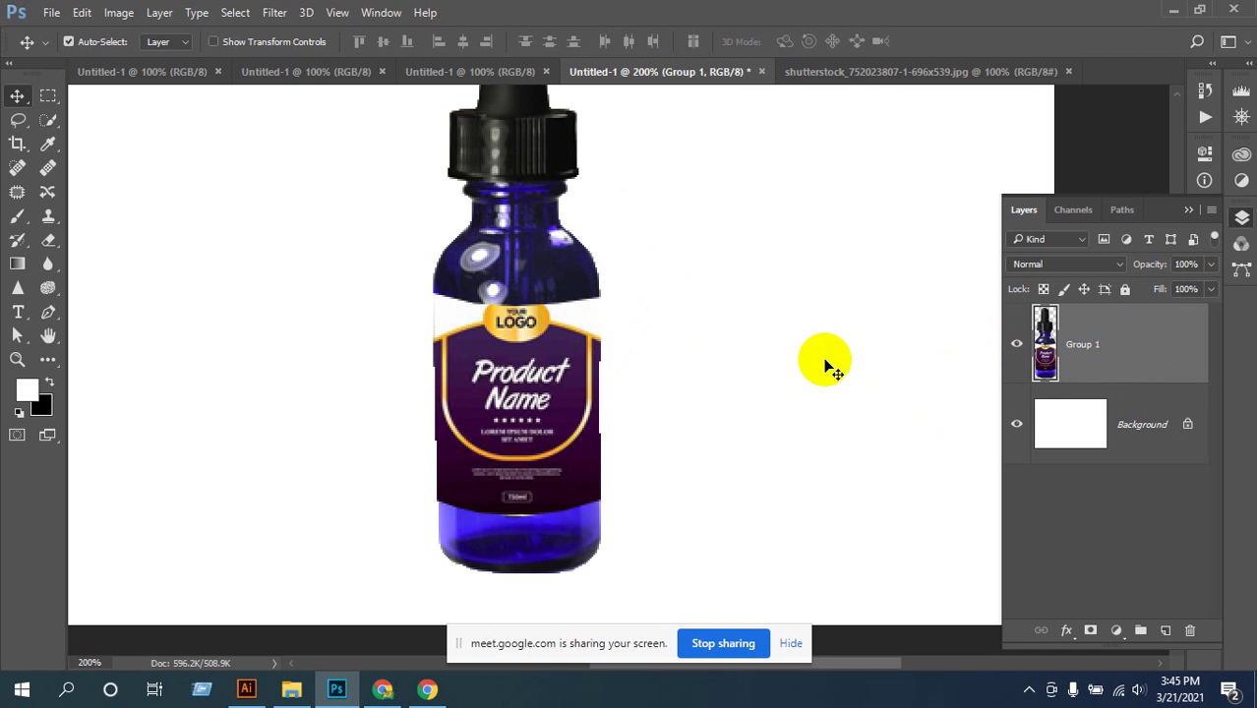
click(1032, 362)
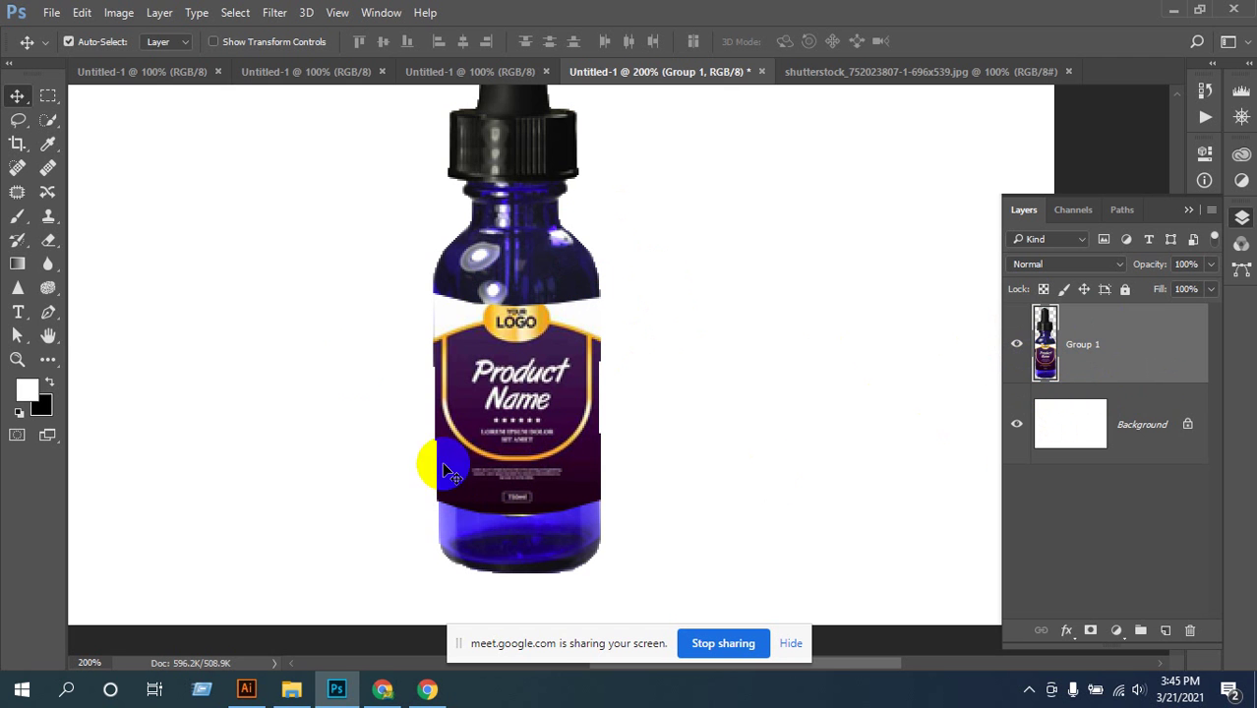
ctrl+click(1044, 344)
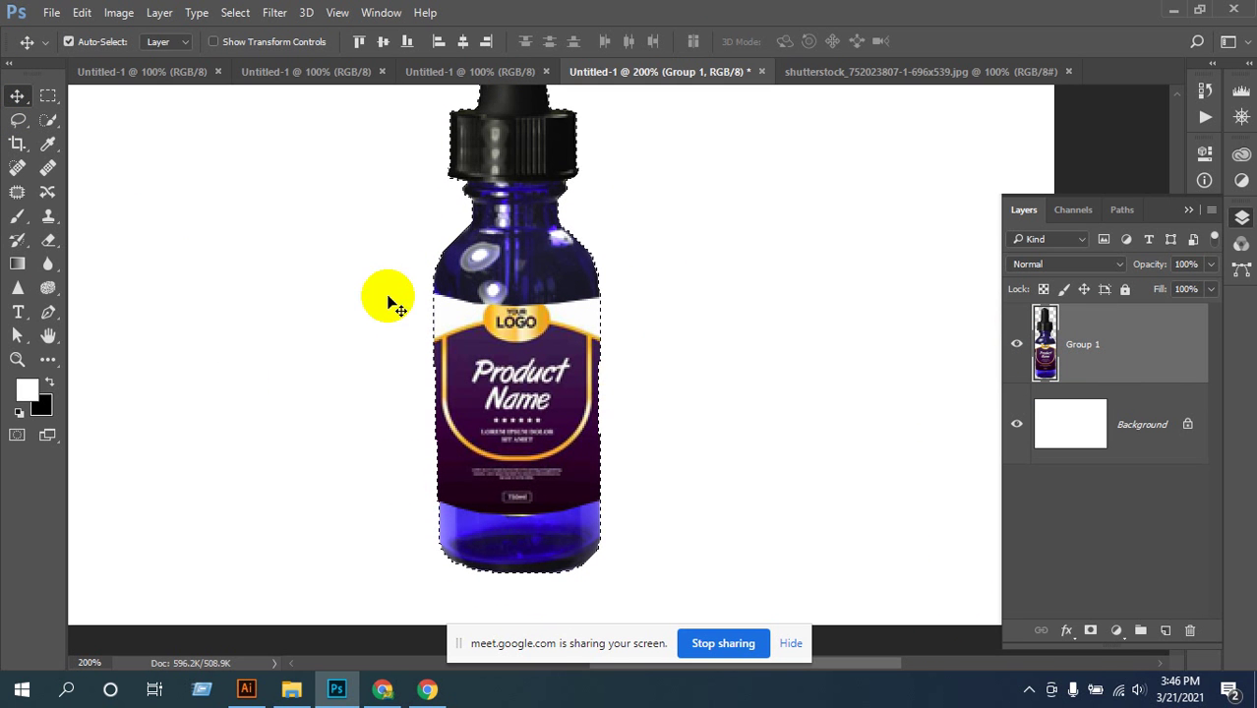
- Set up a 40 px Brush with black as the foreground color, Multiply mode, and 43% flow
click(18, 220)
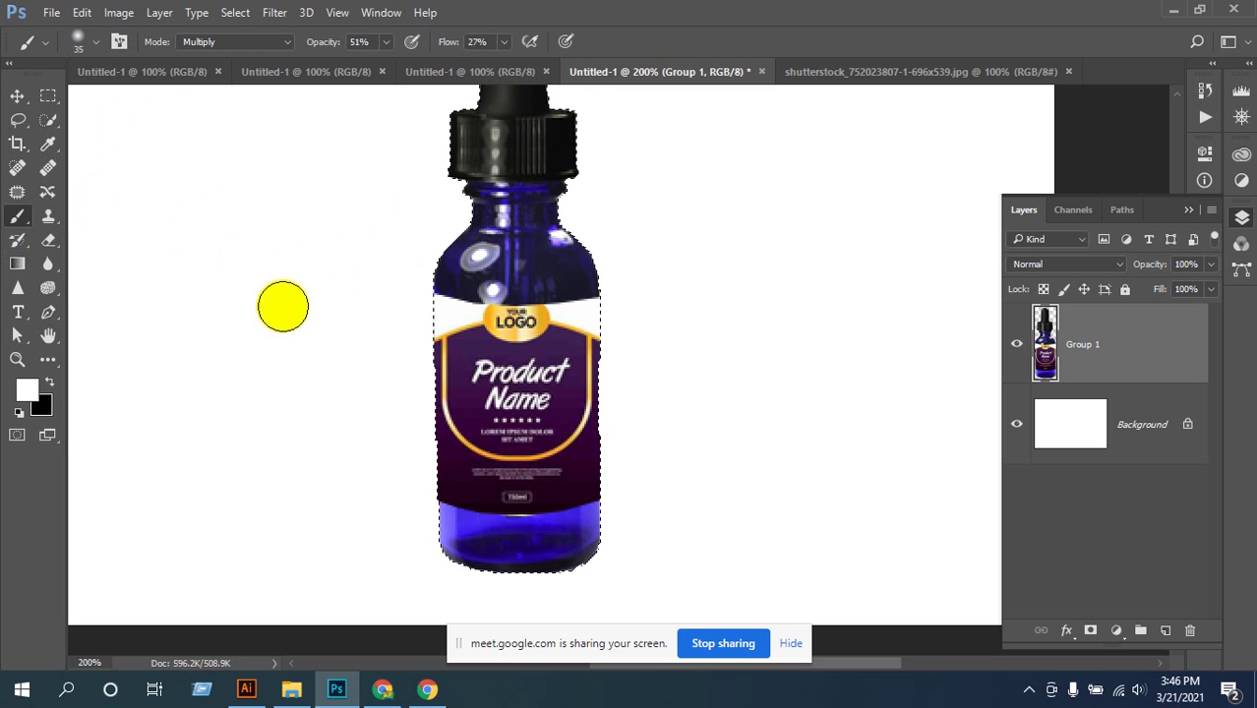
key(bracketright)
key(bracketright)
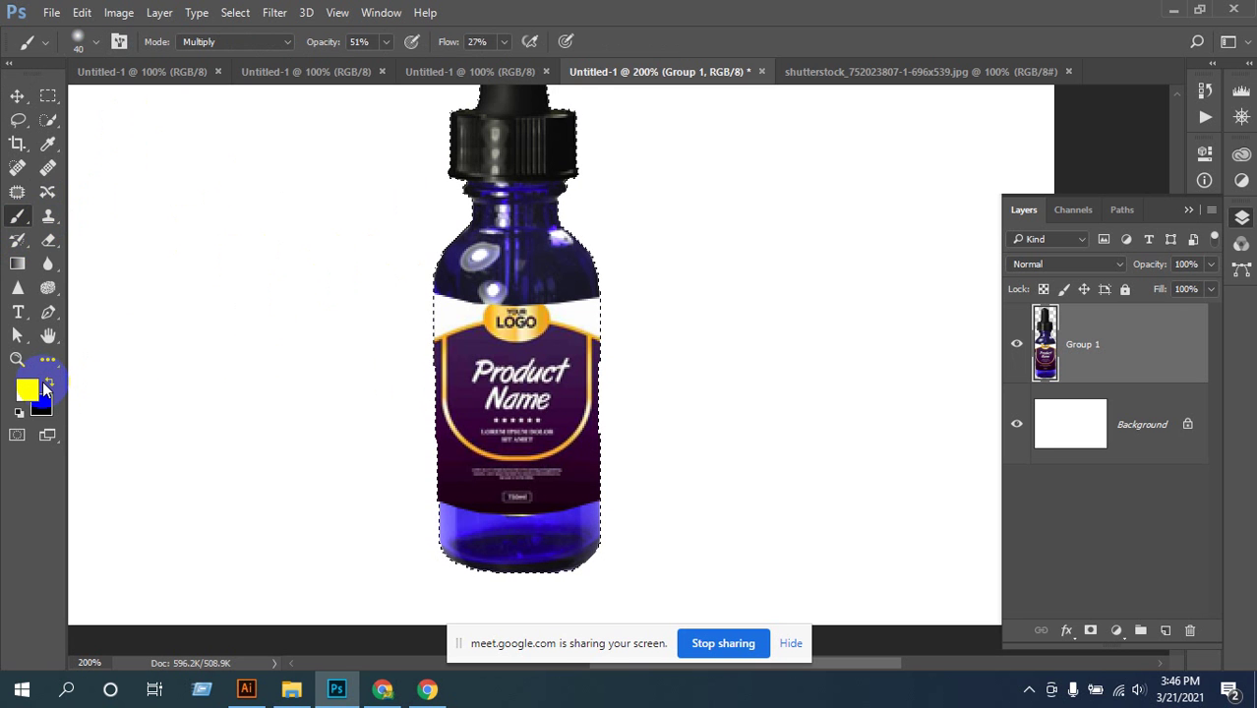
click(46, 384)
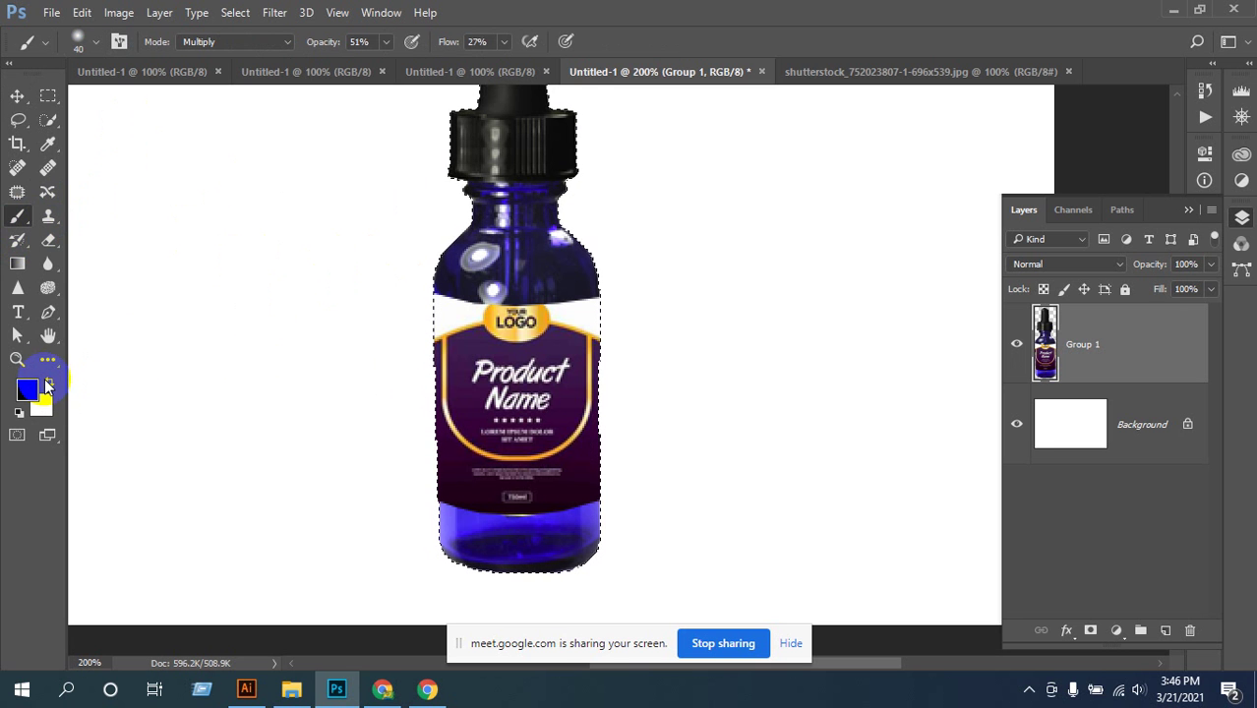
key(d)
click(232, 42)
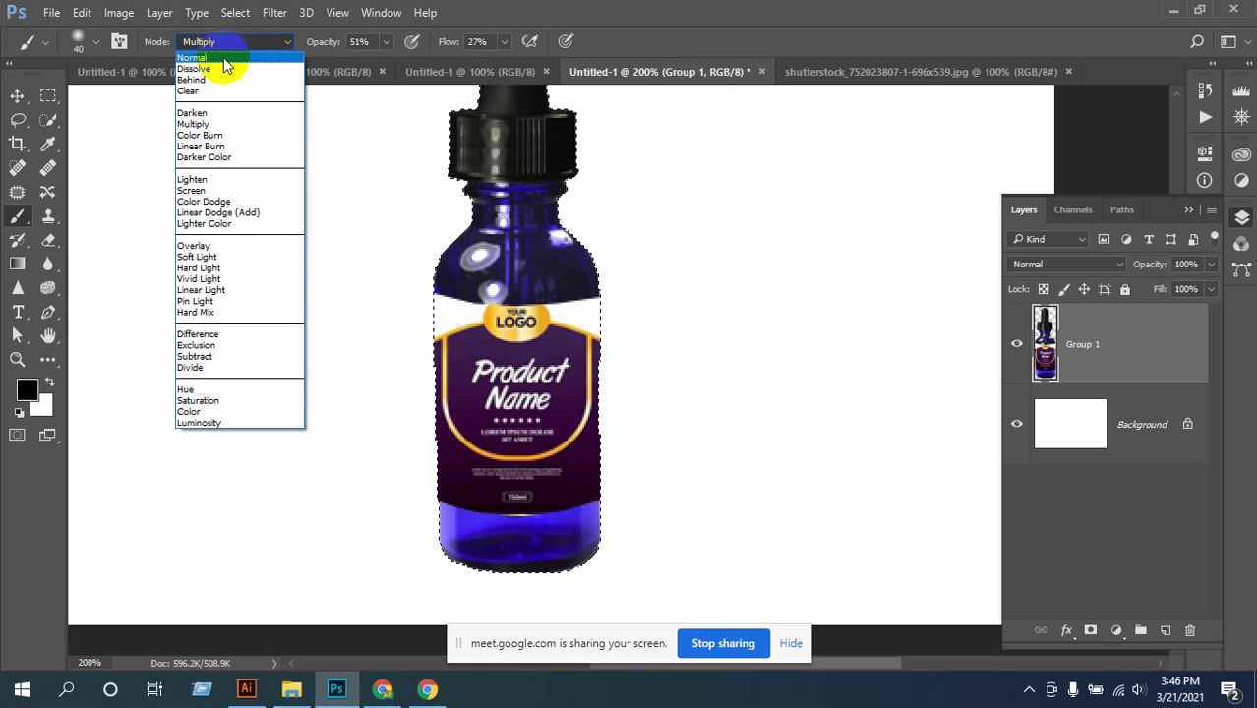
click(194, 125)
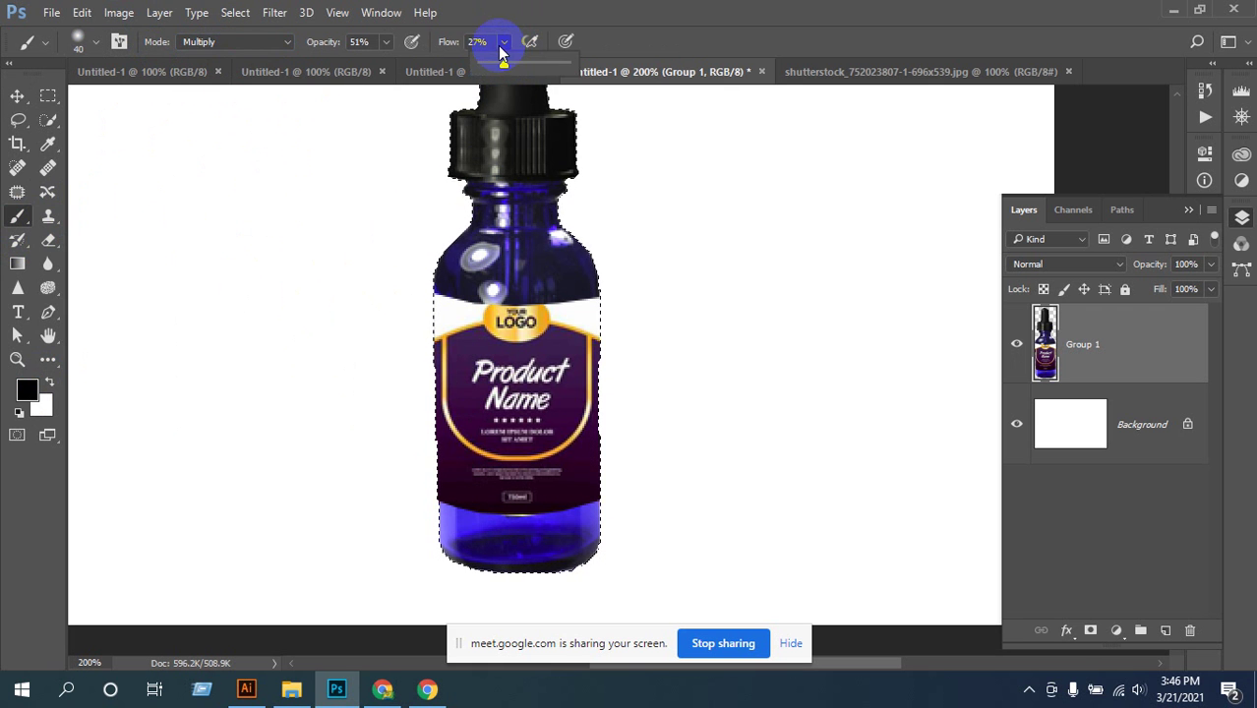
click(383, 44)
drag(384, 44, 384, 66)
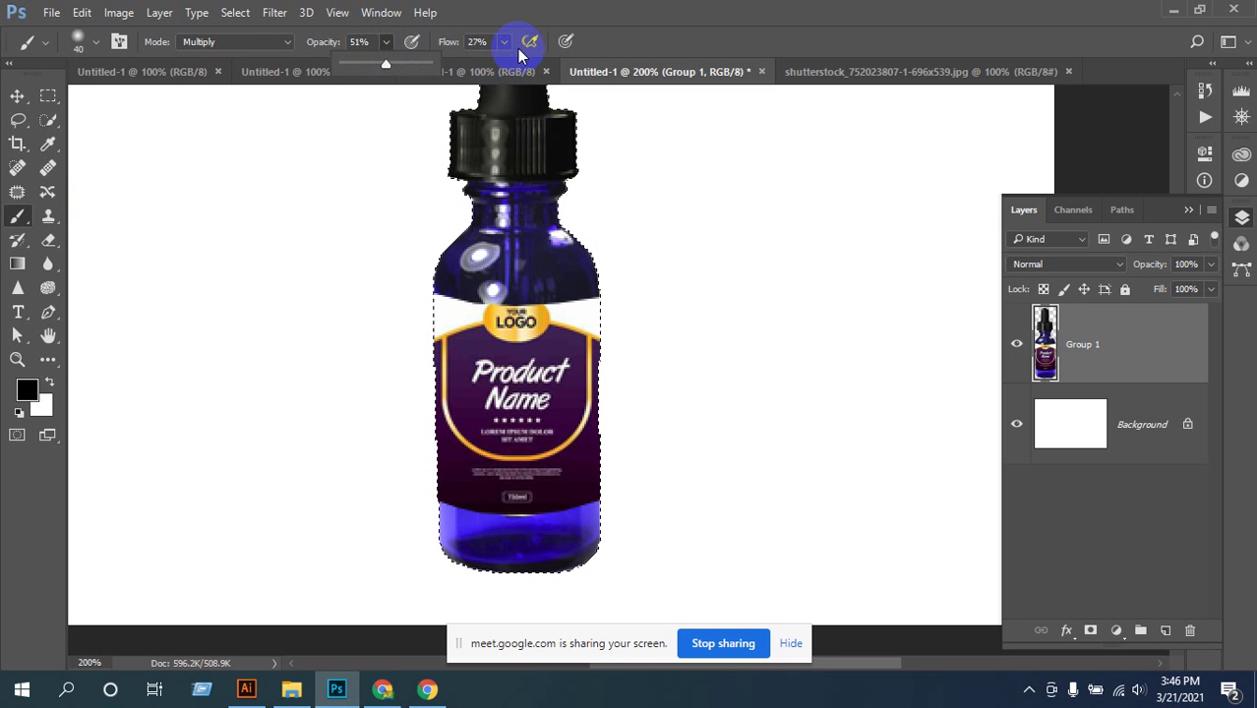
drag(502, 44, 501, 66)
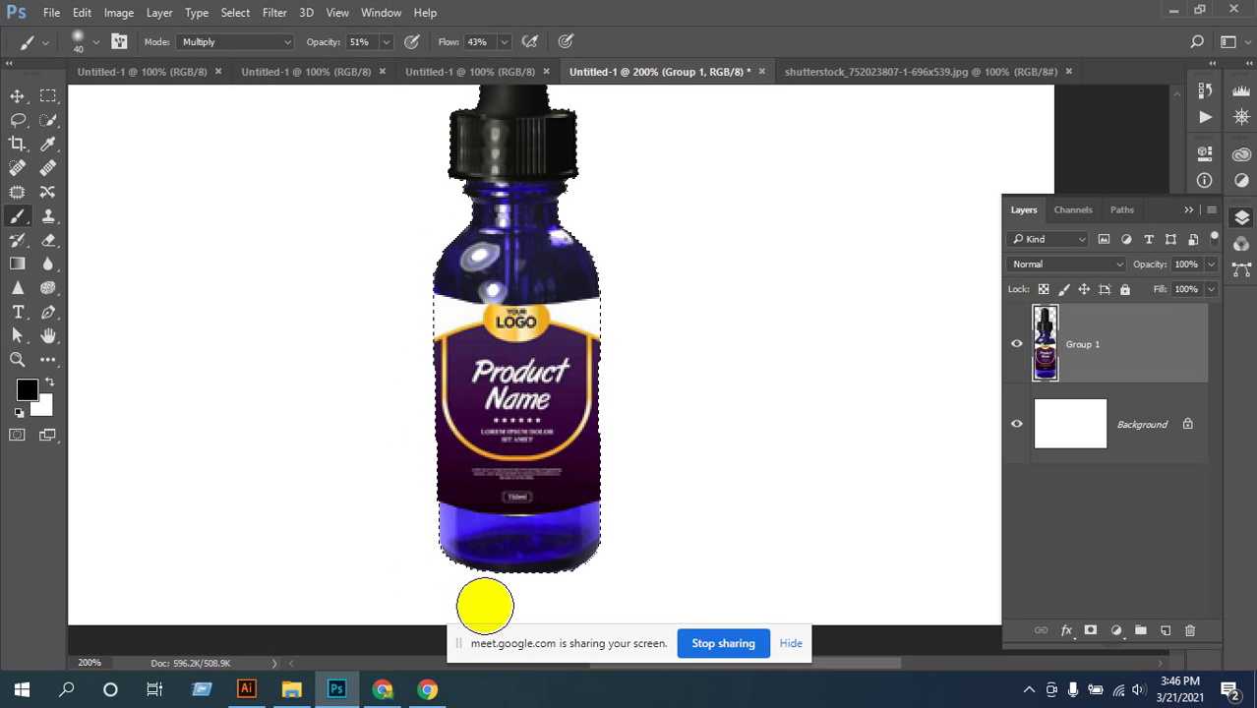
- Enlarge the brush to 70 px and paint soft black shading along both side edges of the bottle and label on Group 1
scroll(495, 438, up, 1)
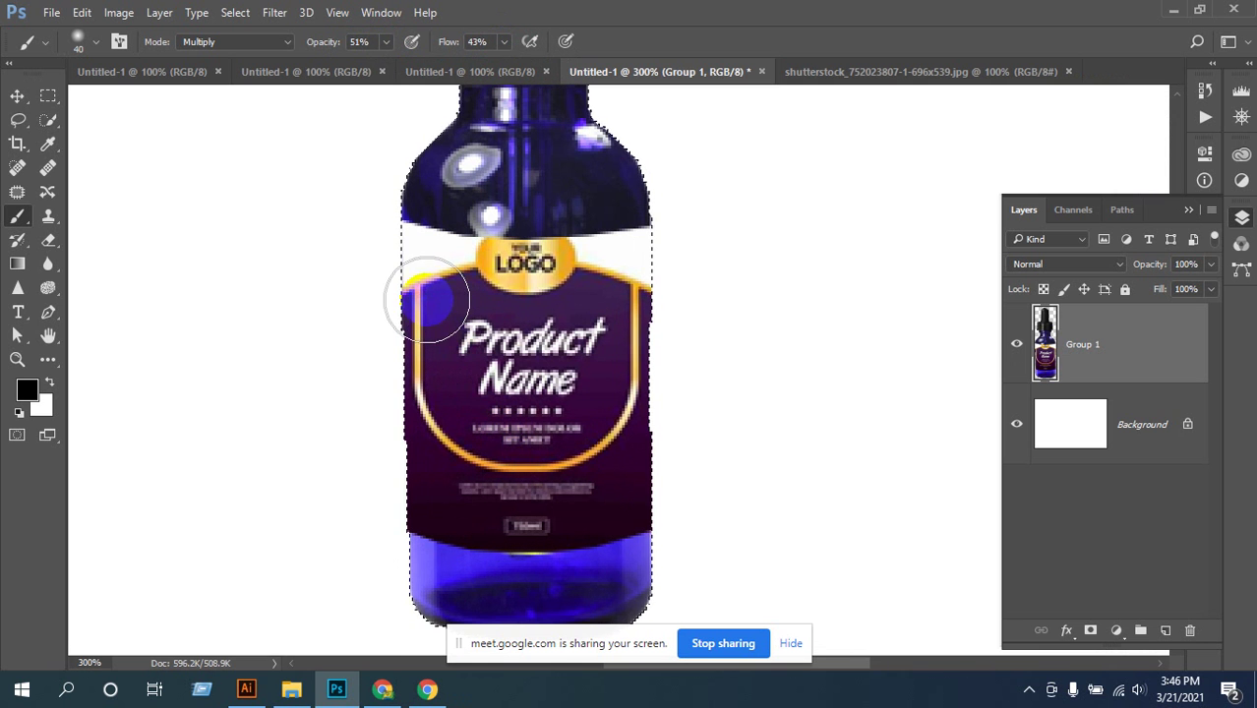
key(bracketright)
key(bracketright)
key(bracketright)
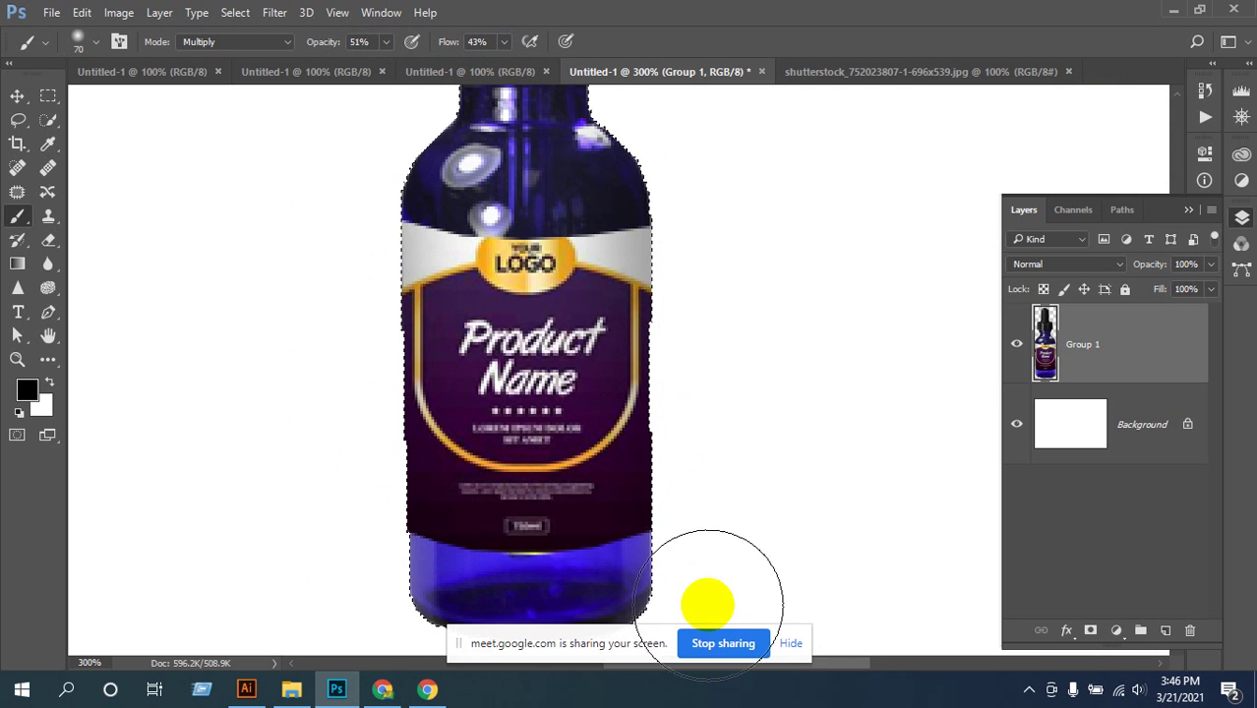
scroll(708, 601, up, 3)
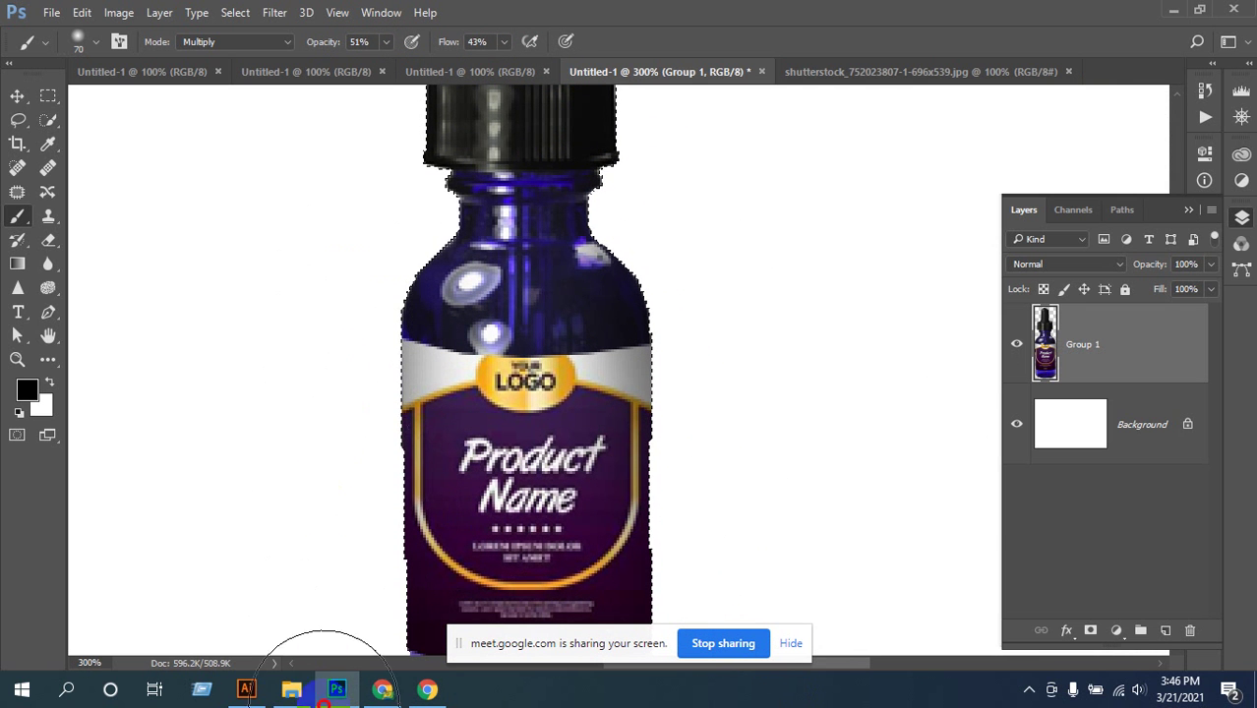
scroll(356, 376, down, 3)
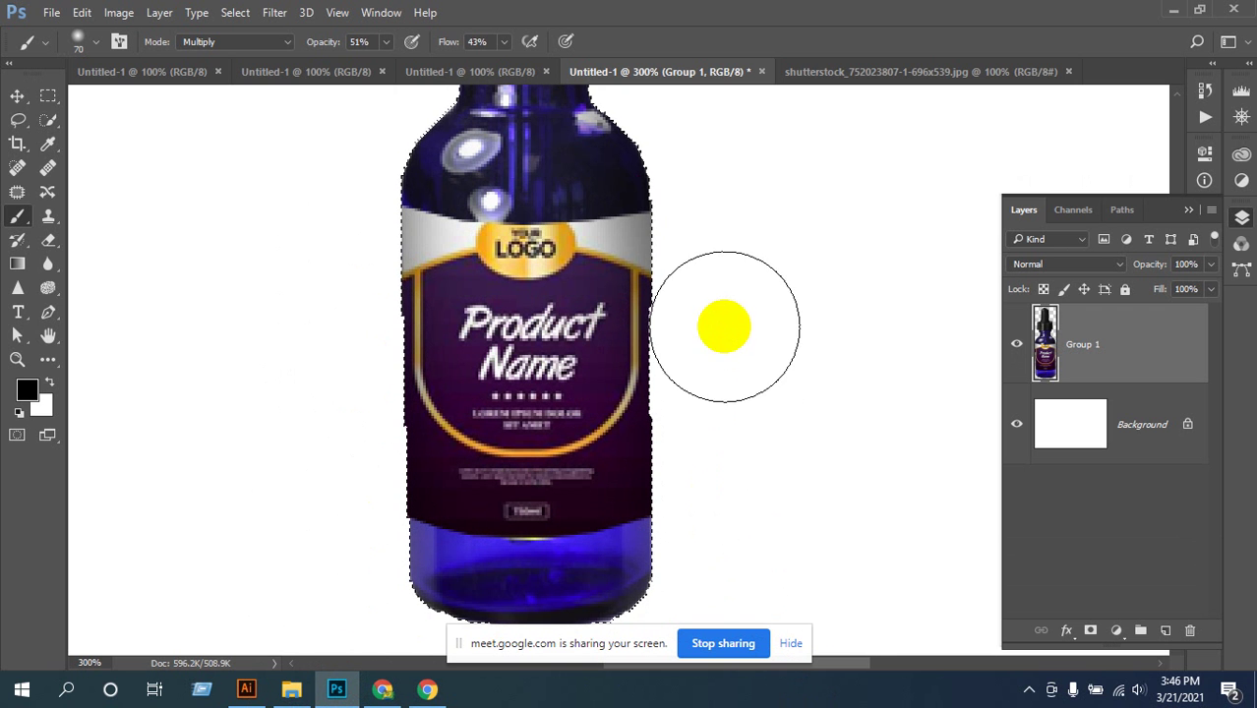
scroll(418, 337, up, 2)
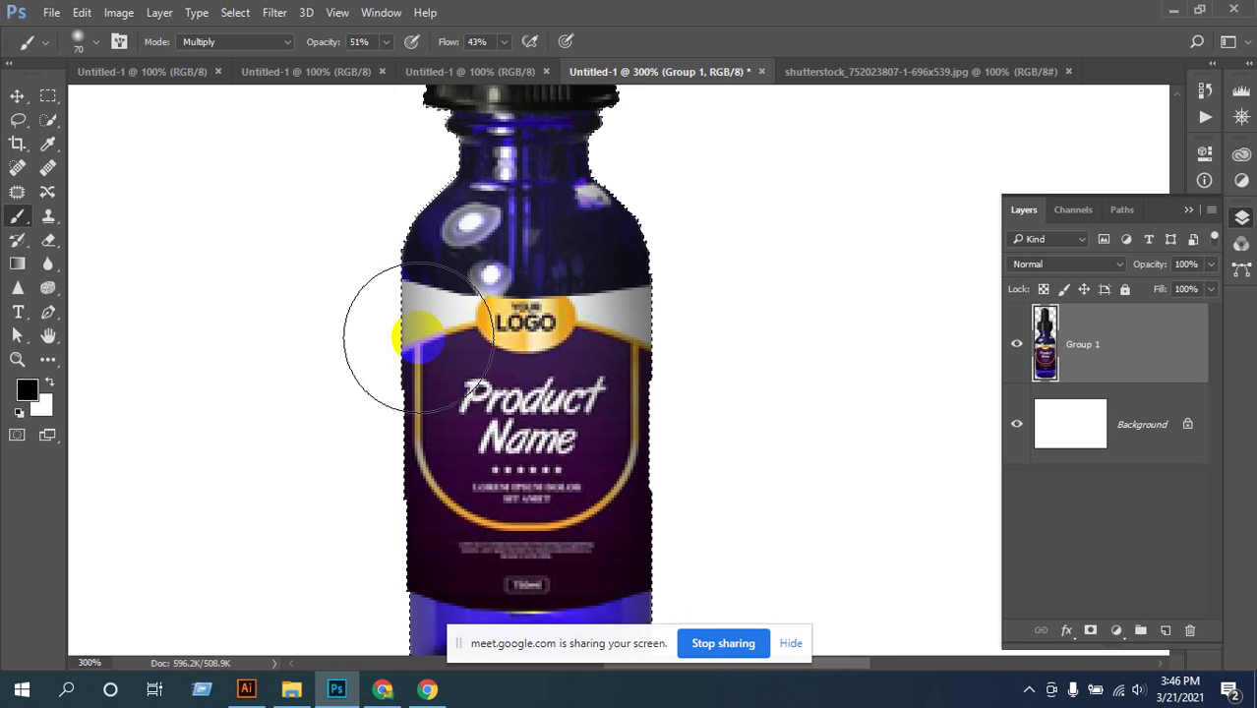
click(16, 95)
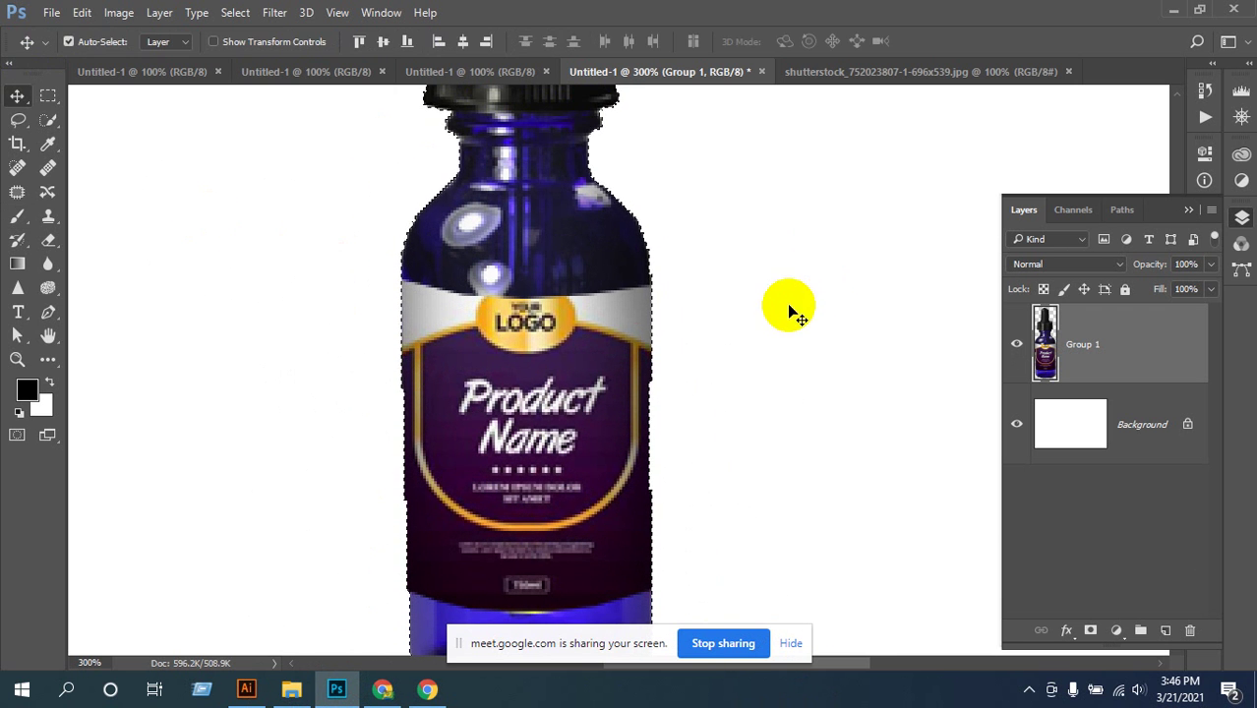
scroll(695, 307, down, 1)
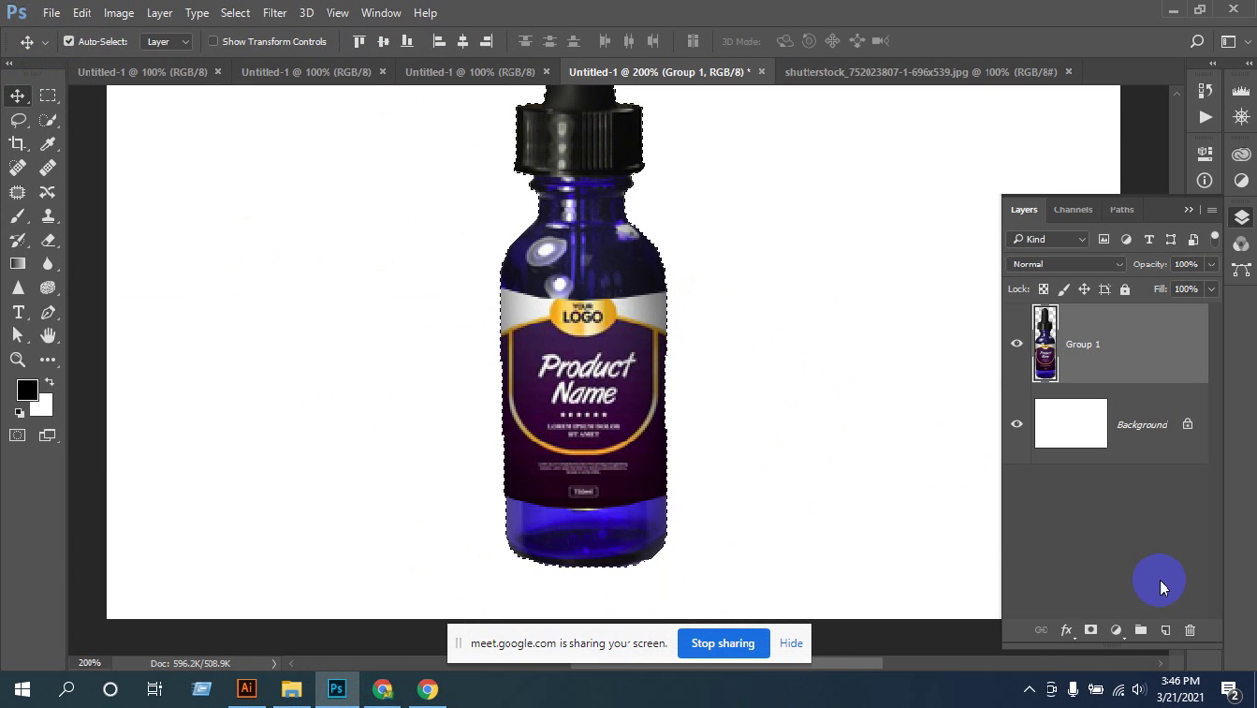
- Add a new layer above Group 1 and brush a soft white vertical highlight down the middle of the bottle
click(1166, 630)
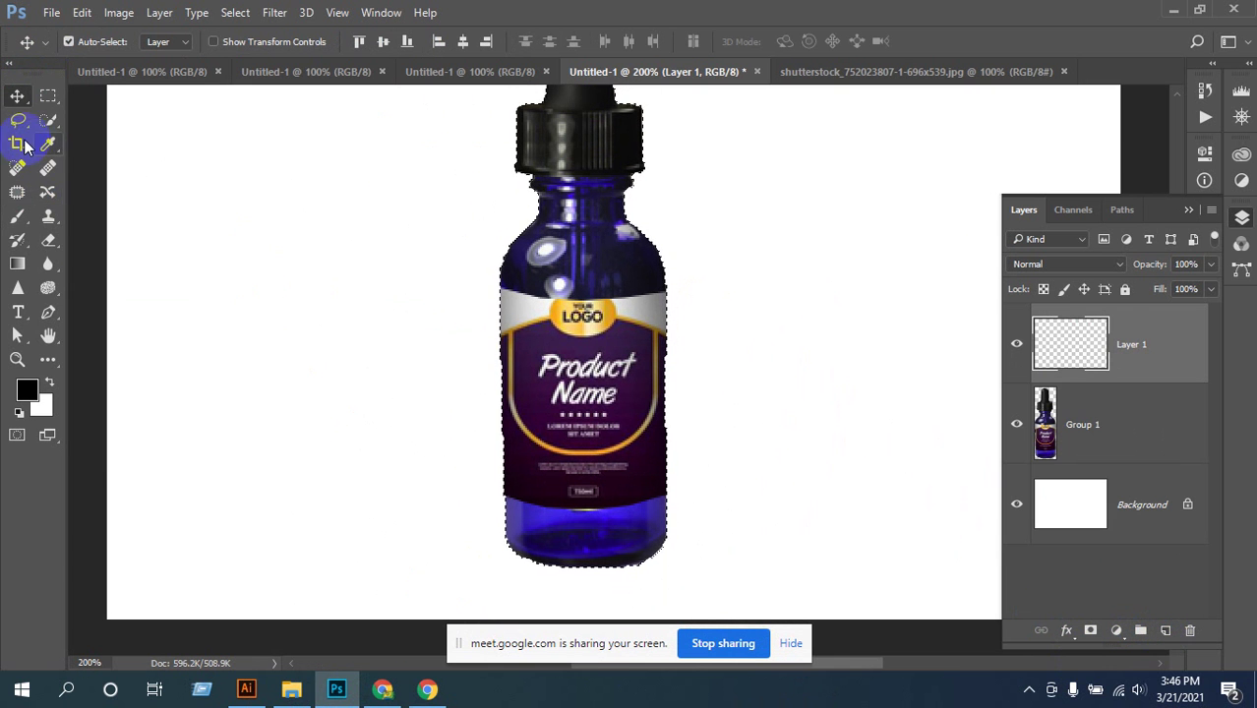
click(49, 379)
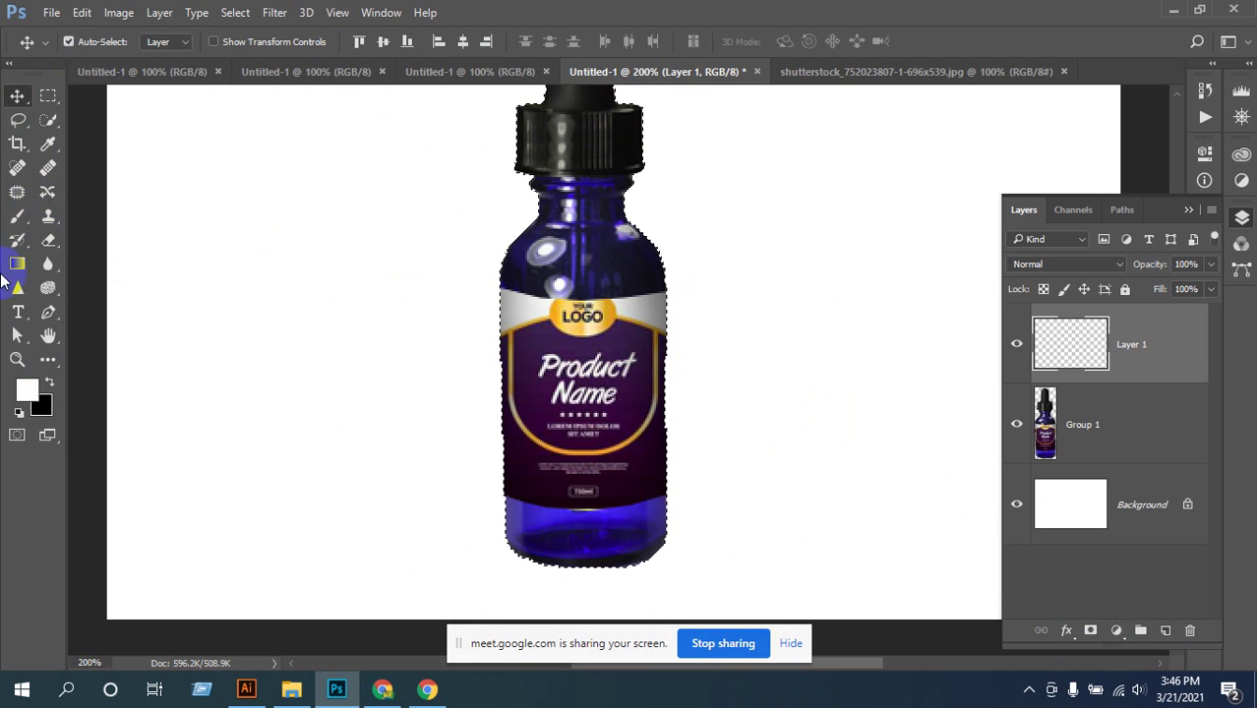
click(17, 216)
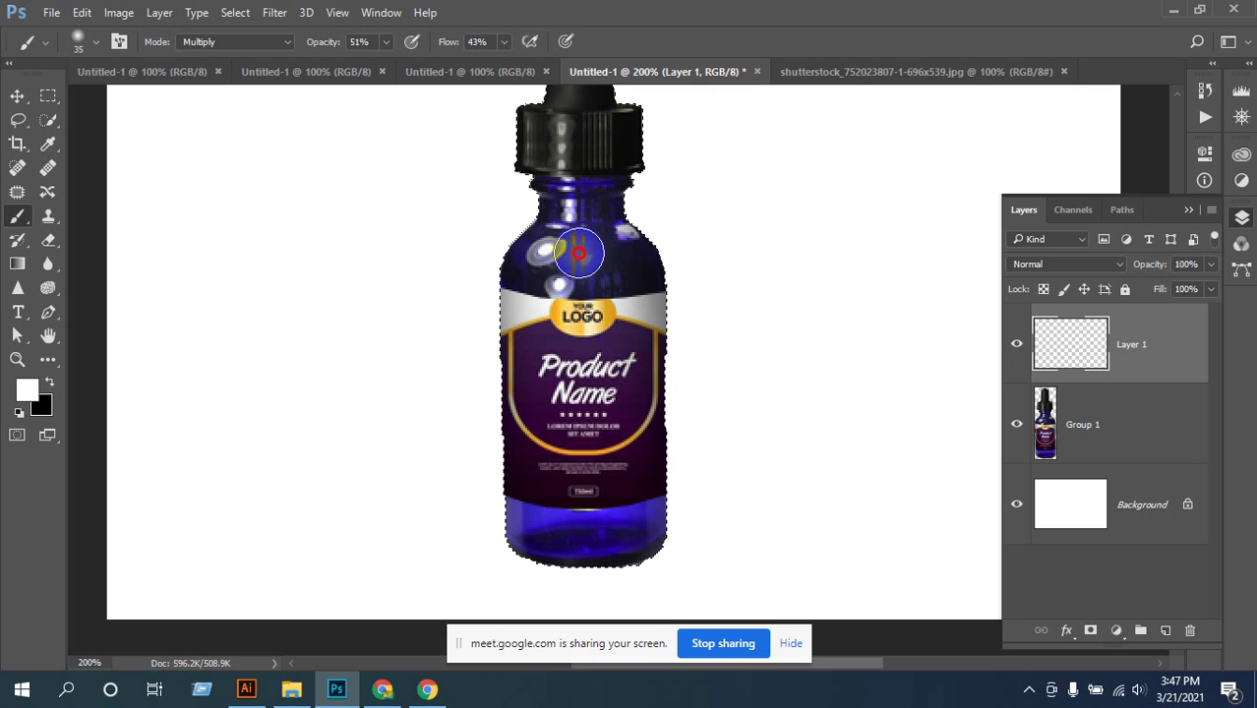
click(561, 252)
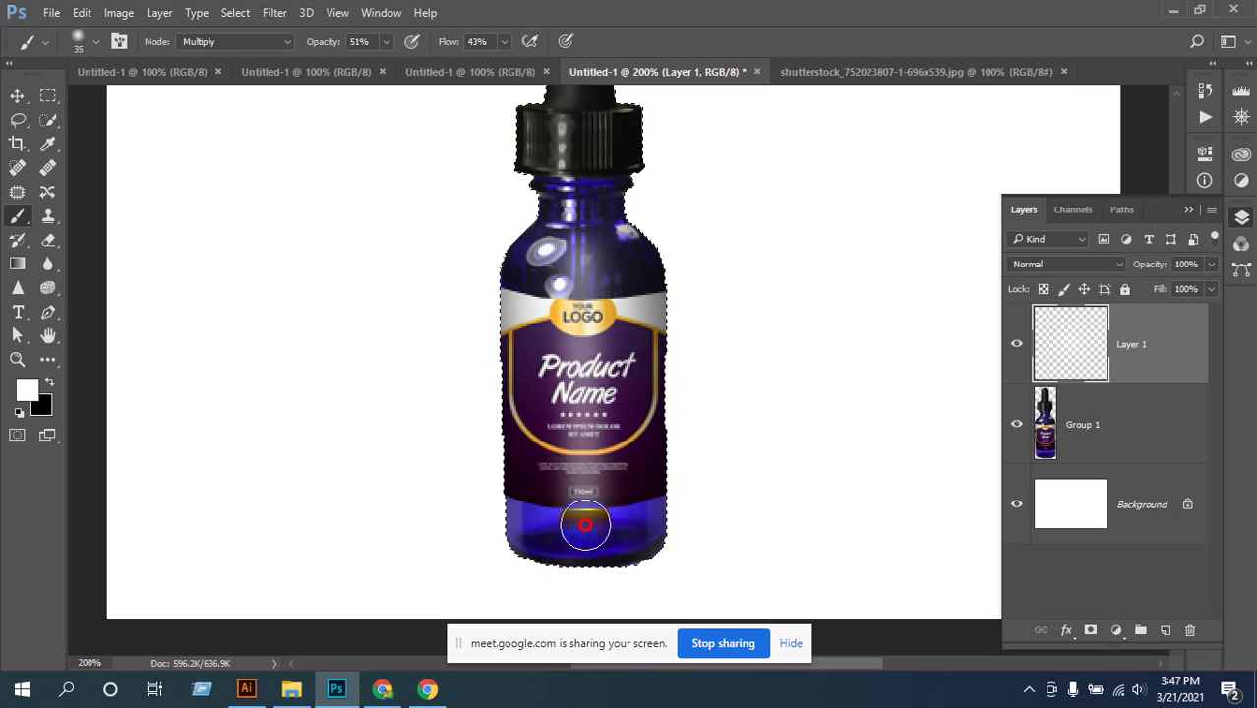
click(596, 174)
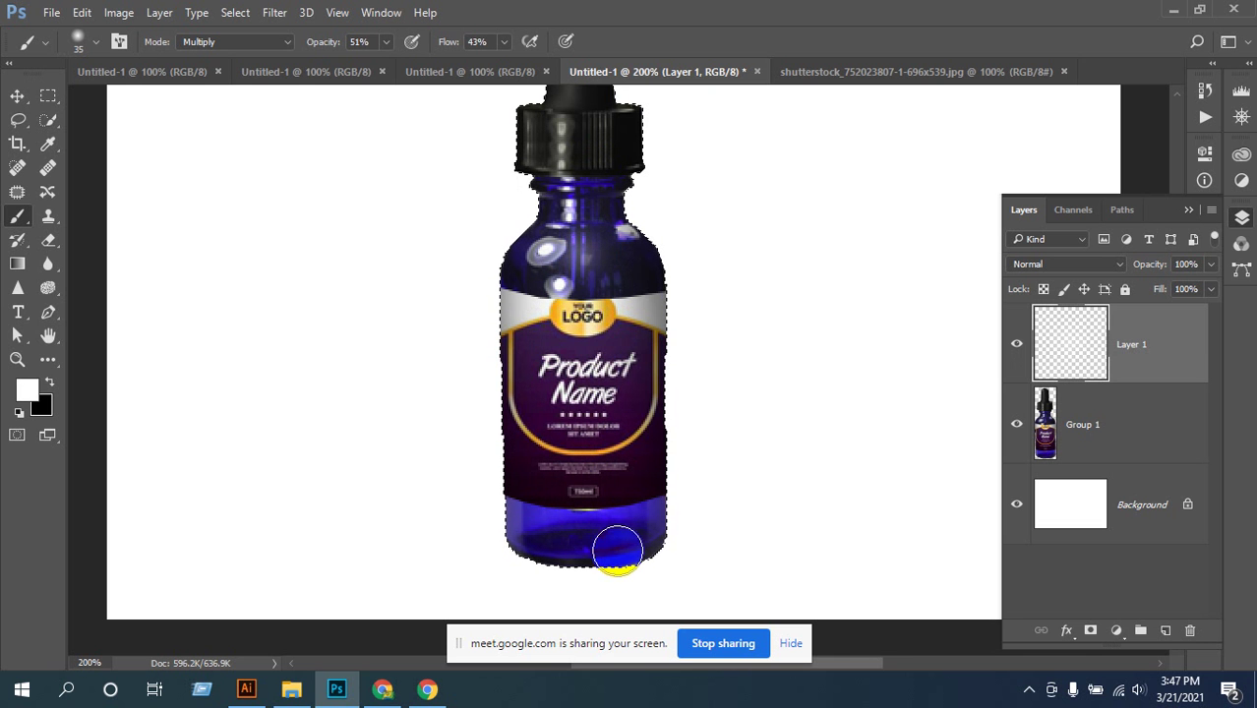
click(581, 245)
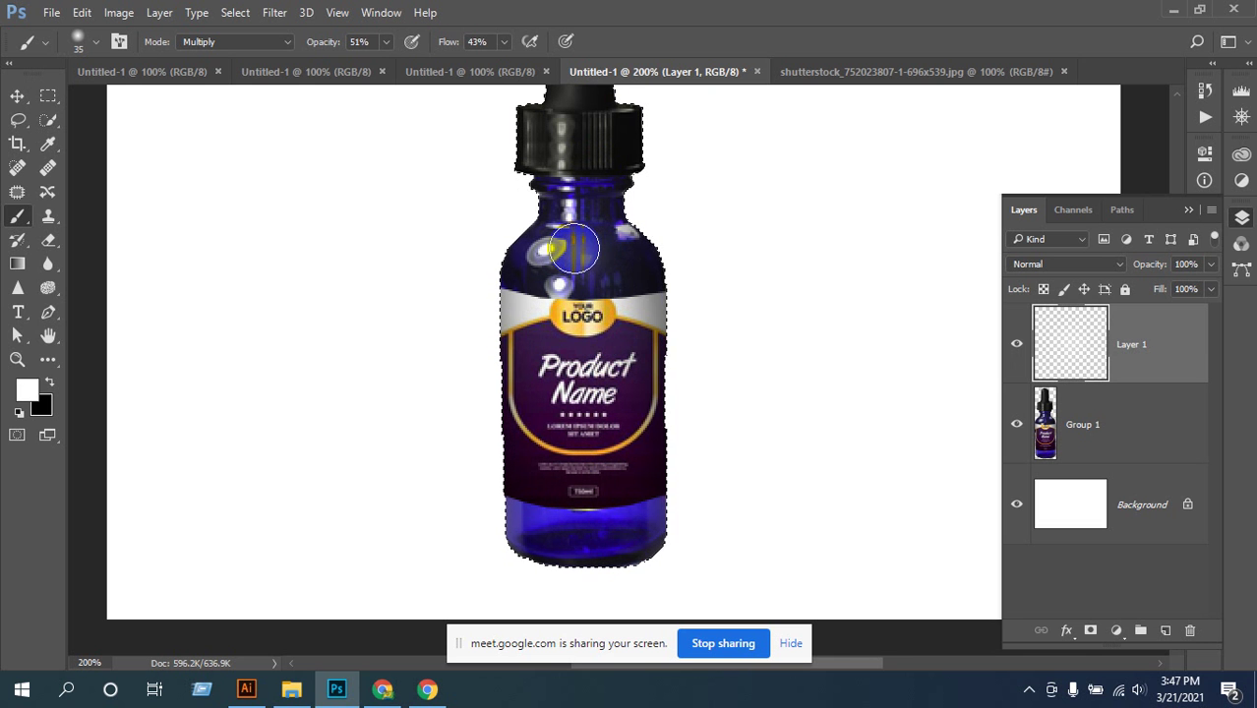
click(590, 424)
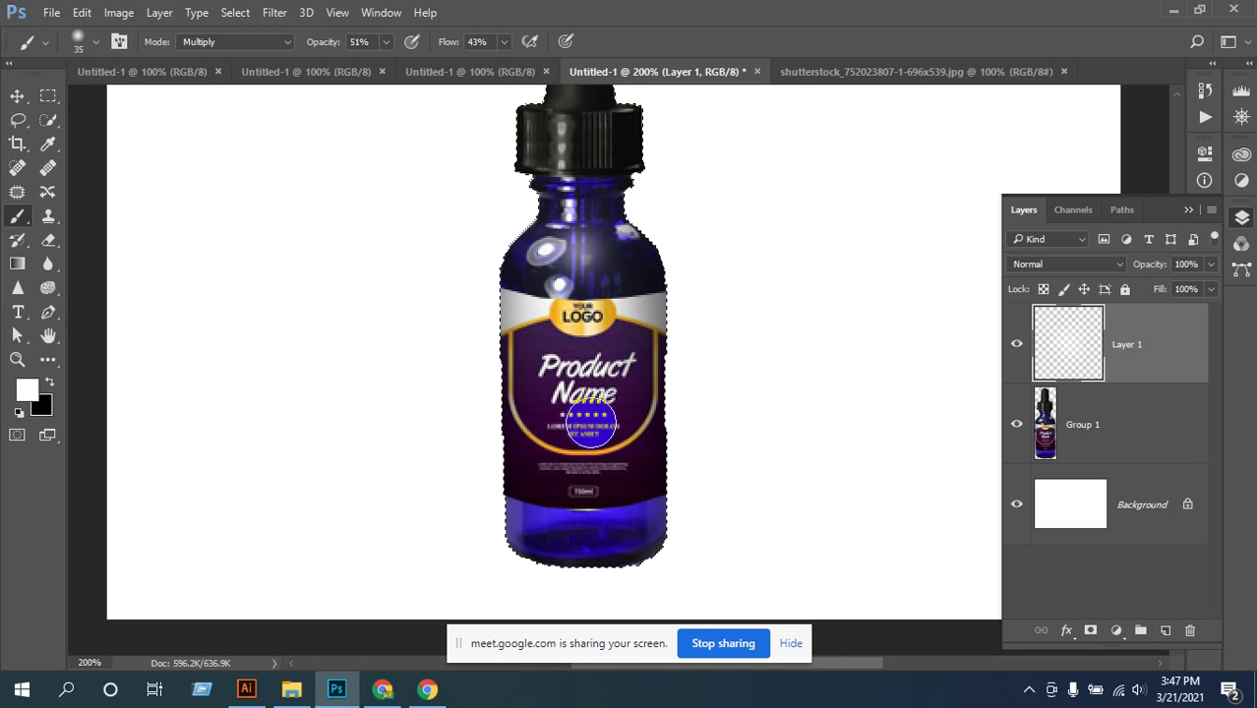
click(588, 539)
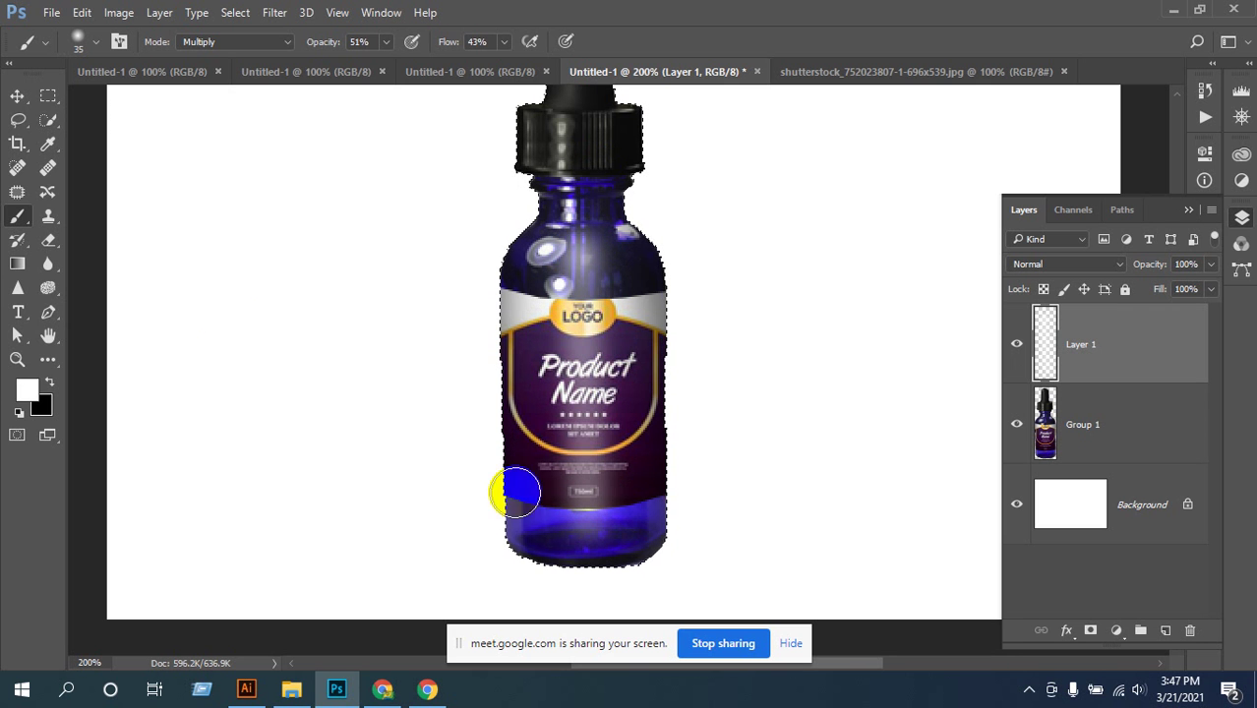
click(16, 95)
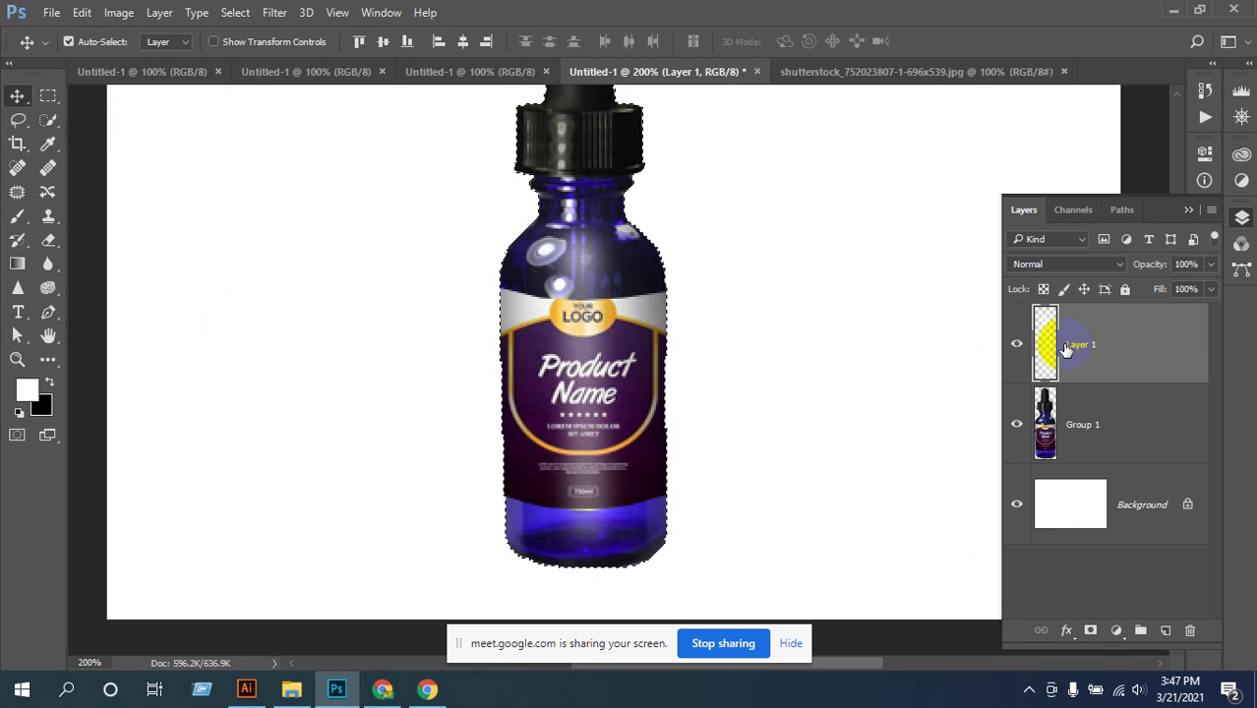
- Apply a Gaussian Blur with a 3 px radius to the white highlight on Layer 1
click(276, 13)
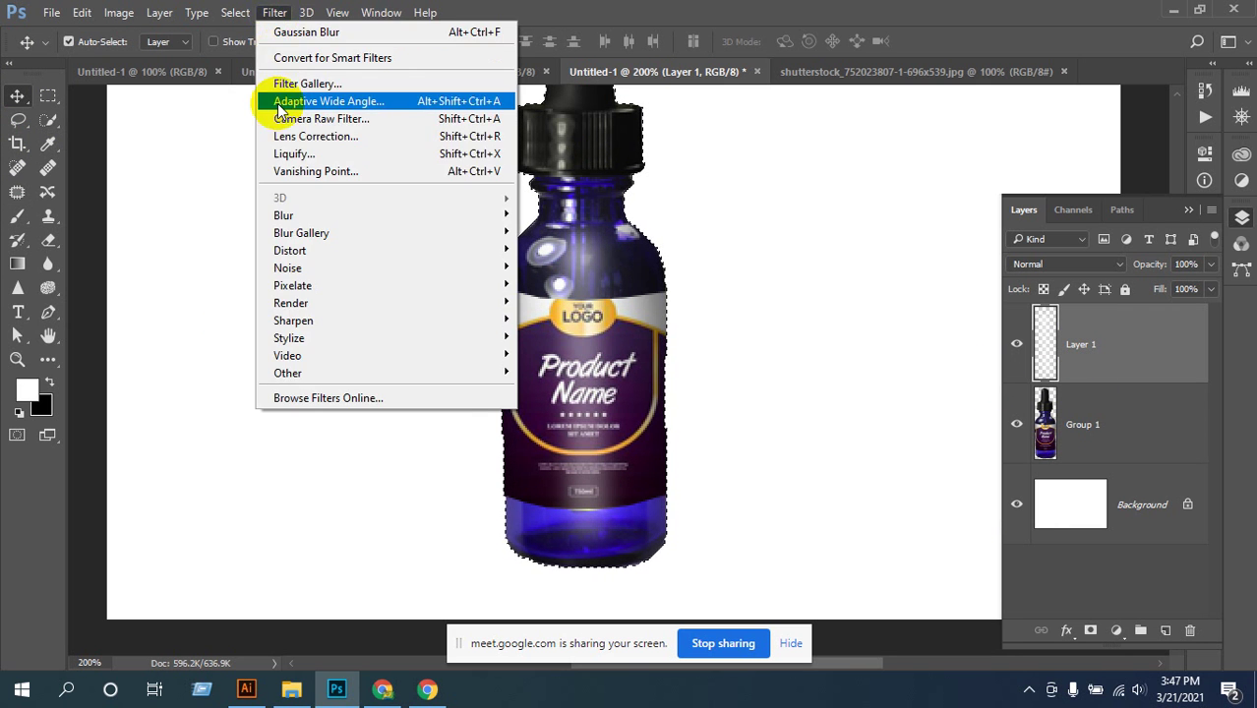
mouse_move(482, 216)
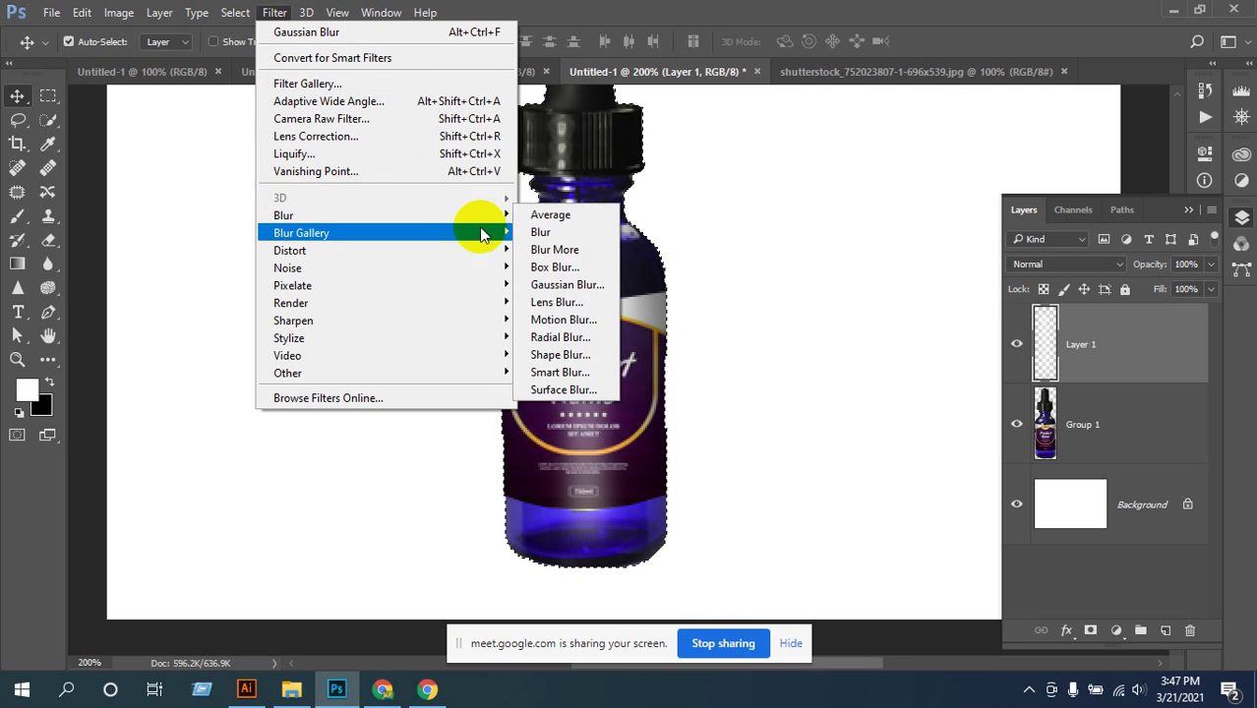
click(557, 284)
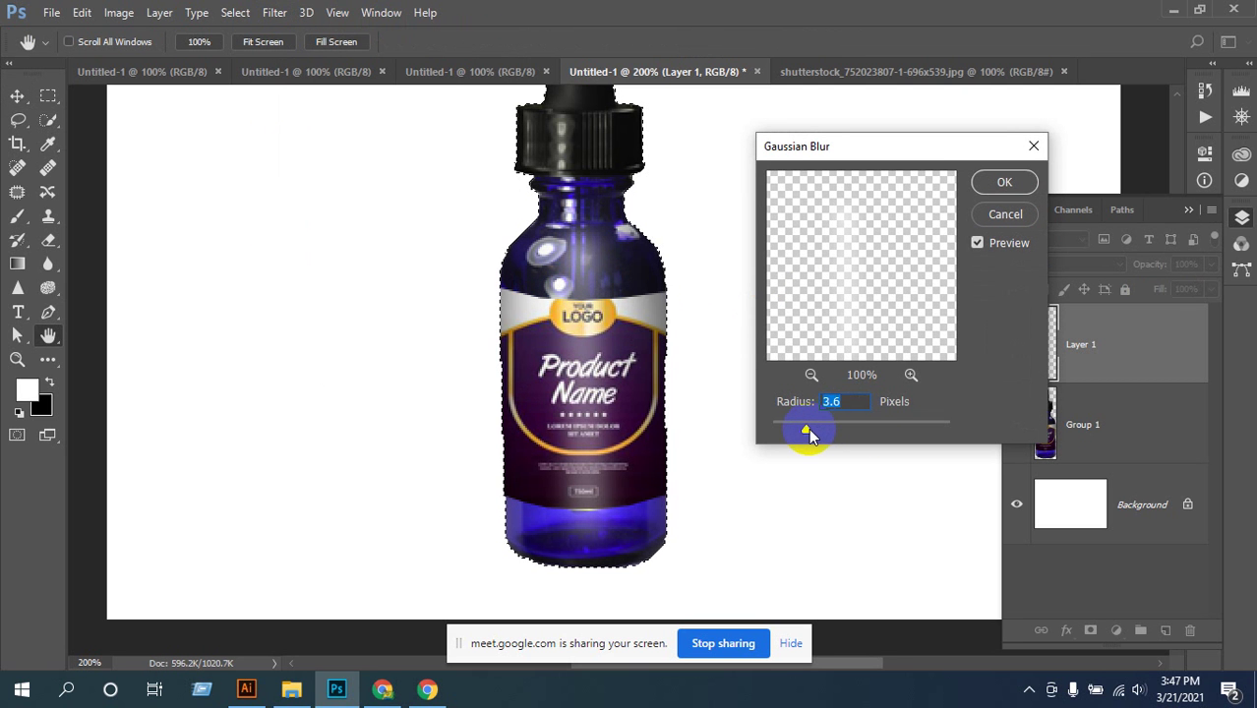
mouse_move(807, 428)
mouse_down()
mouse_move(826, 435)
mouse_move(802, 433)
mouse_up()
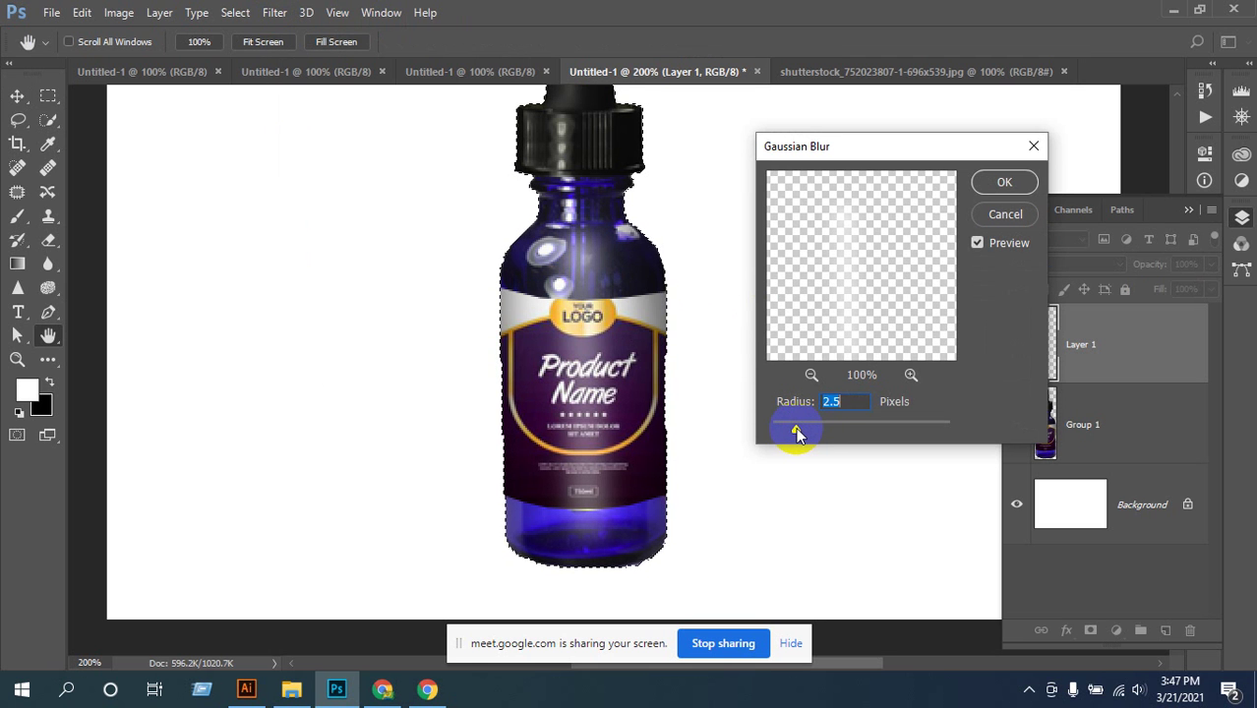
drag(796, 430, 786, 428)
click(834, 402)
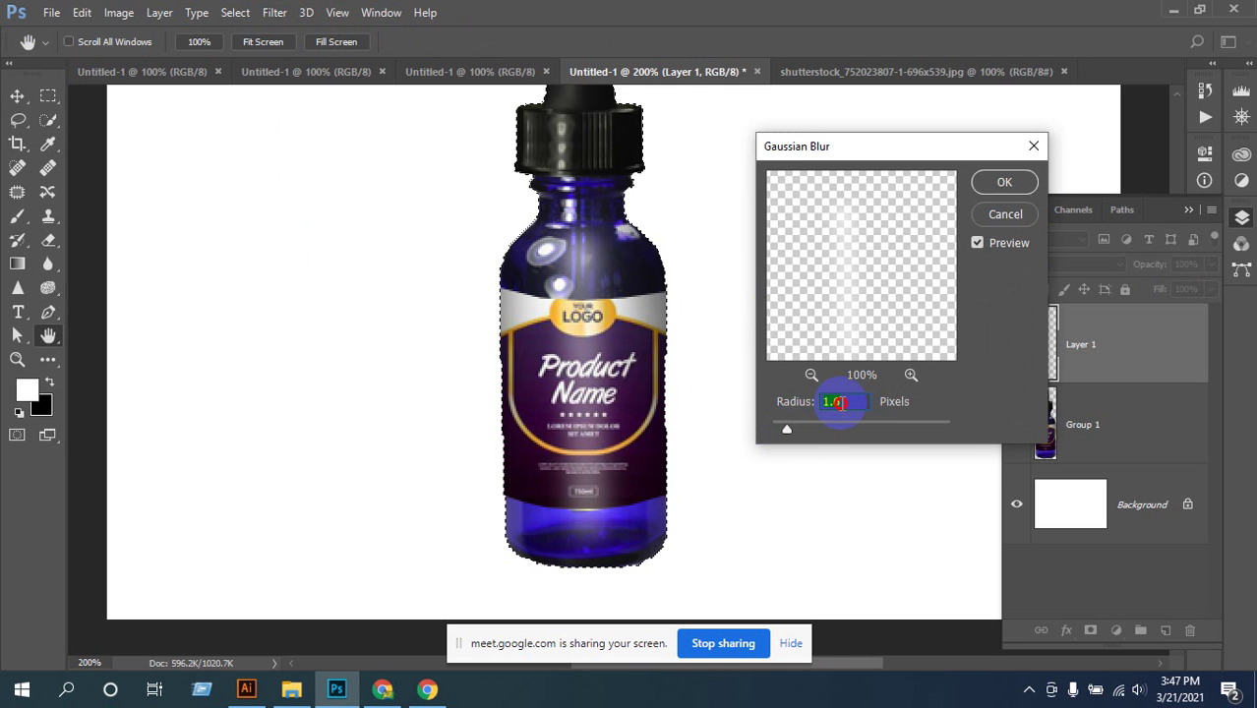
text(3)
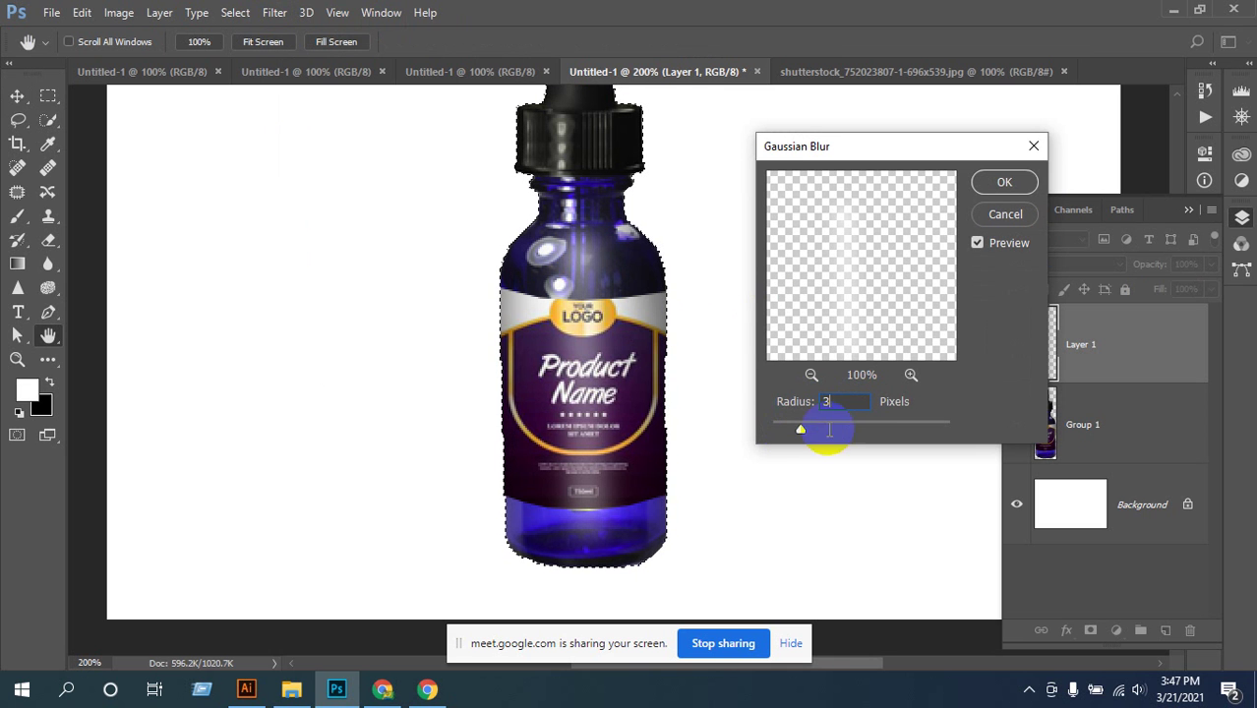
click(1000, 182)
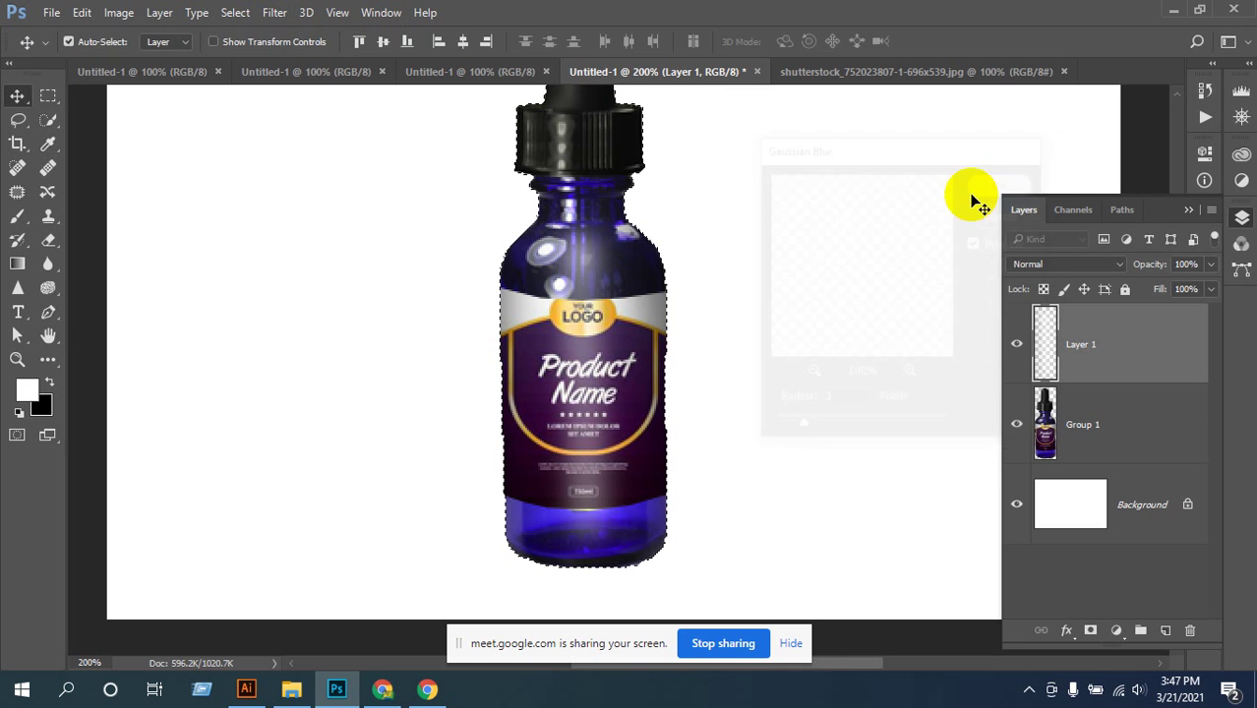
- Toggle Layer 1's visibility off and on to compare the bottle with and without the white highlight
click(1017, 344)
click(1017, 346)
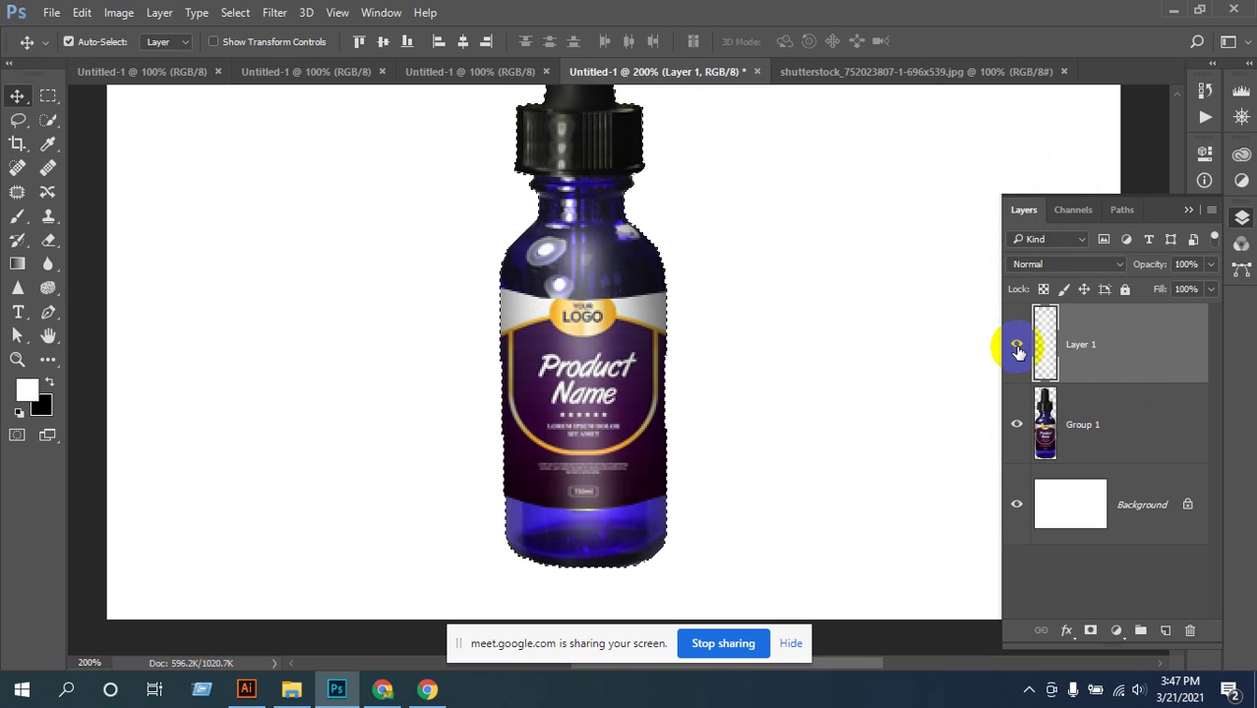
click(1018, 349)
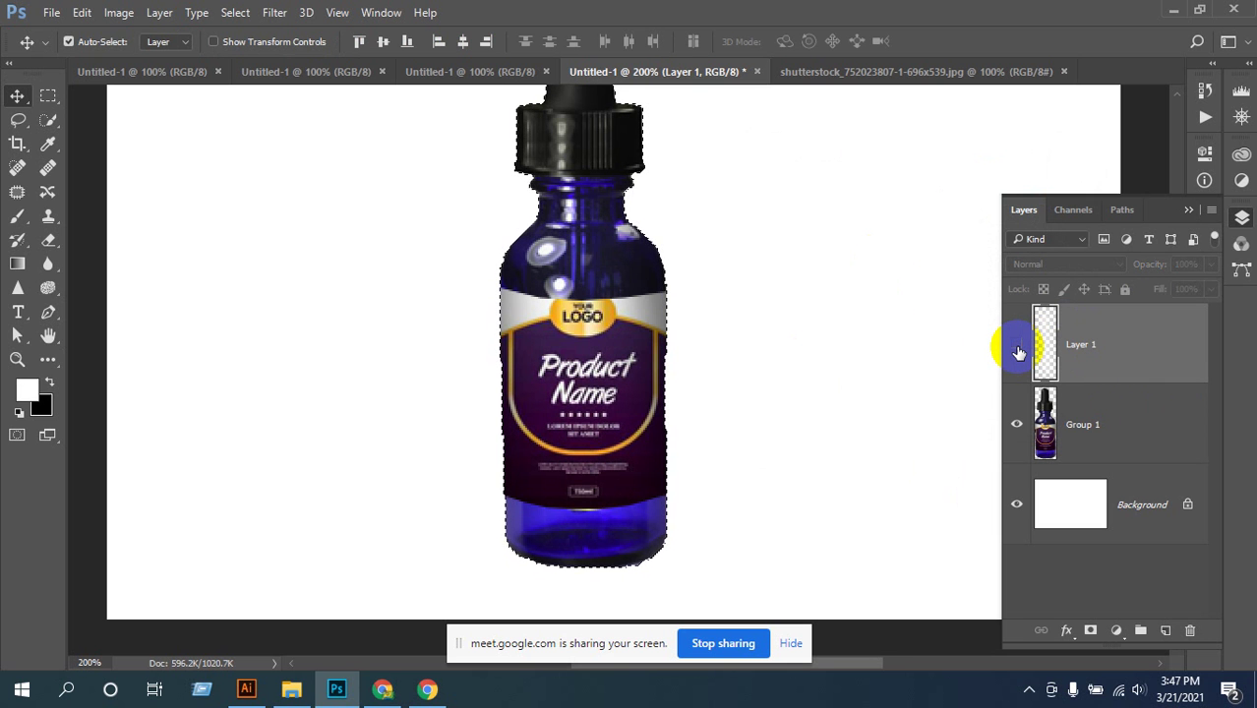
click(1018, 349)
- Clear the bottle selection and check the finished bottle as a whole and close up
key(ctrl)
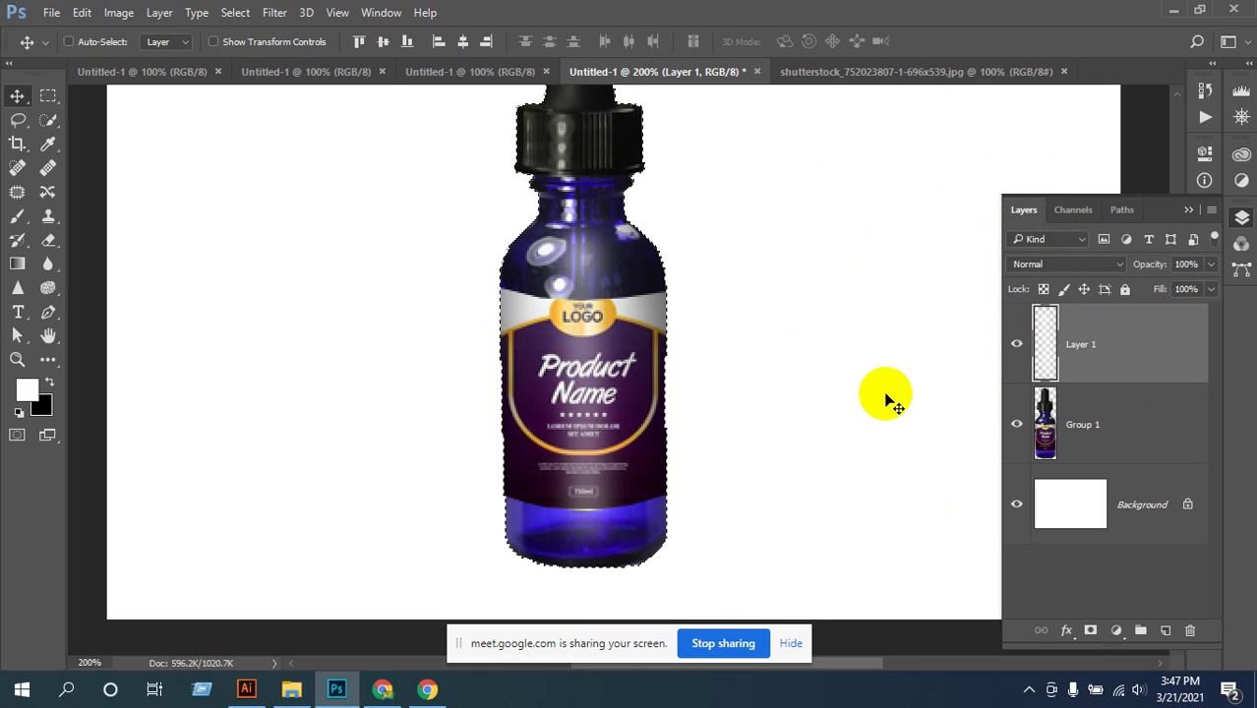
ctrl+alt+click(777, 382)
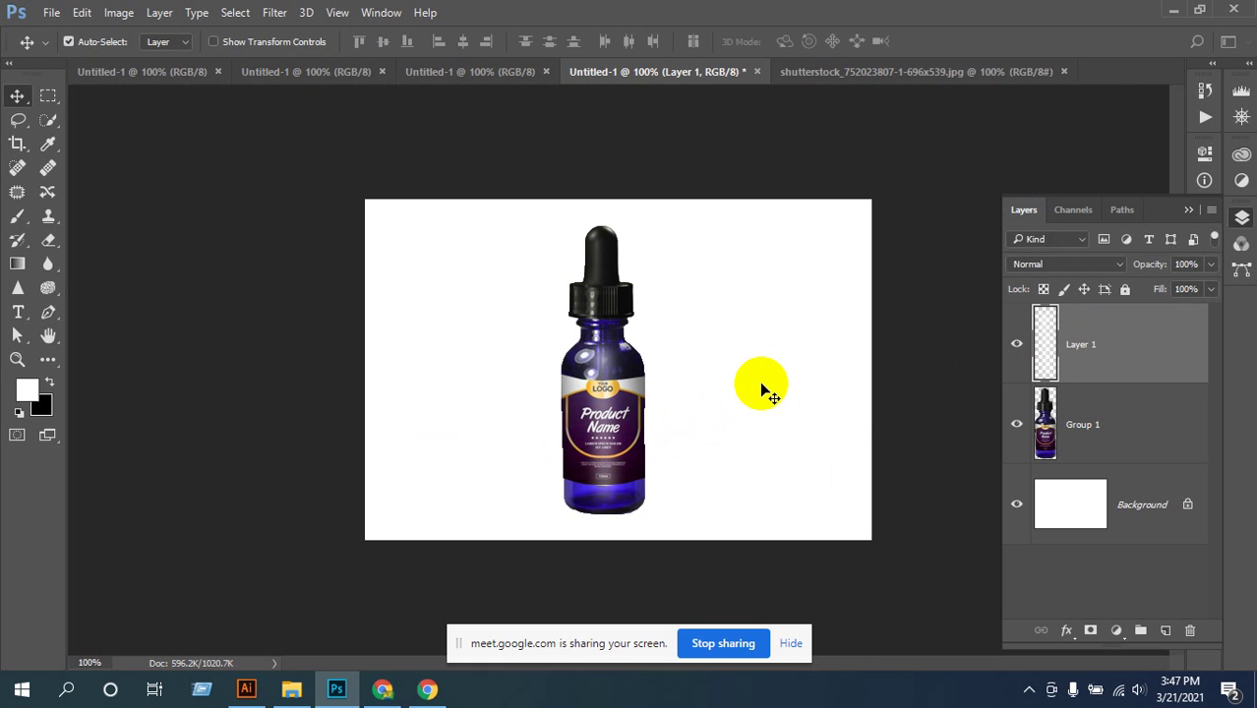
ctrl+click(589, 477)
drag(856, 458, 662, 468)
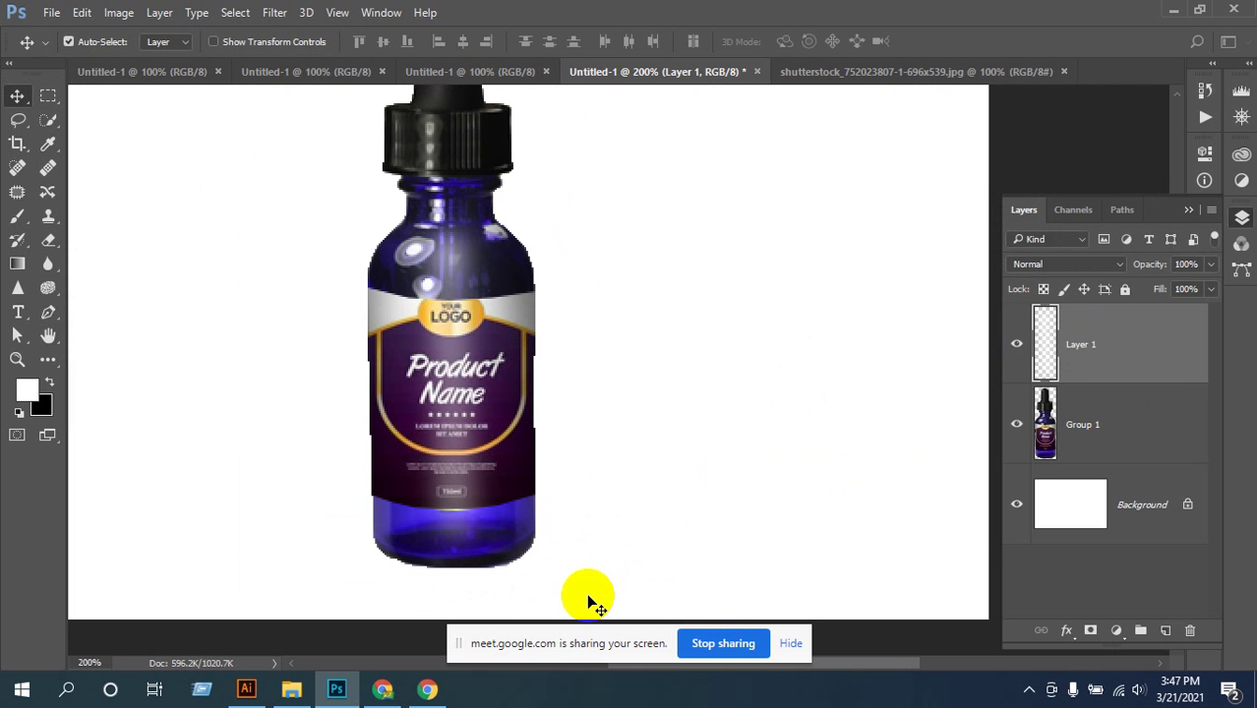
- Switch to Chrome, close the ad on the pngjoy Bottle Shadow Png page and look over the shadow image
click(401, 690)
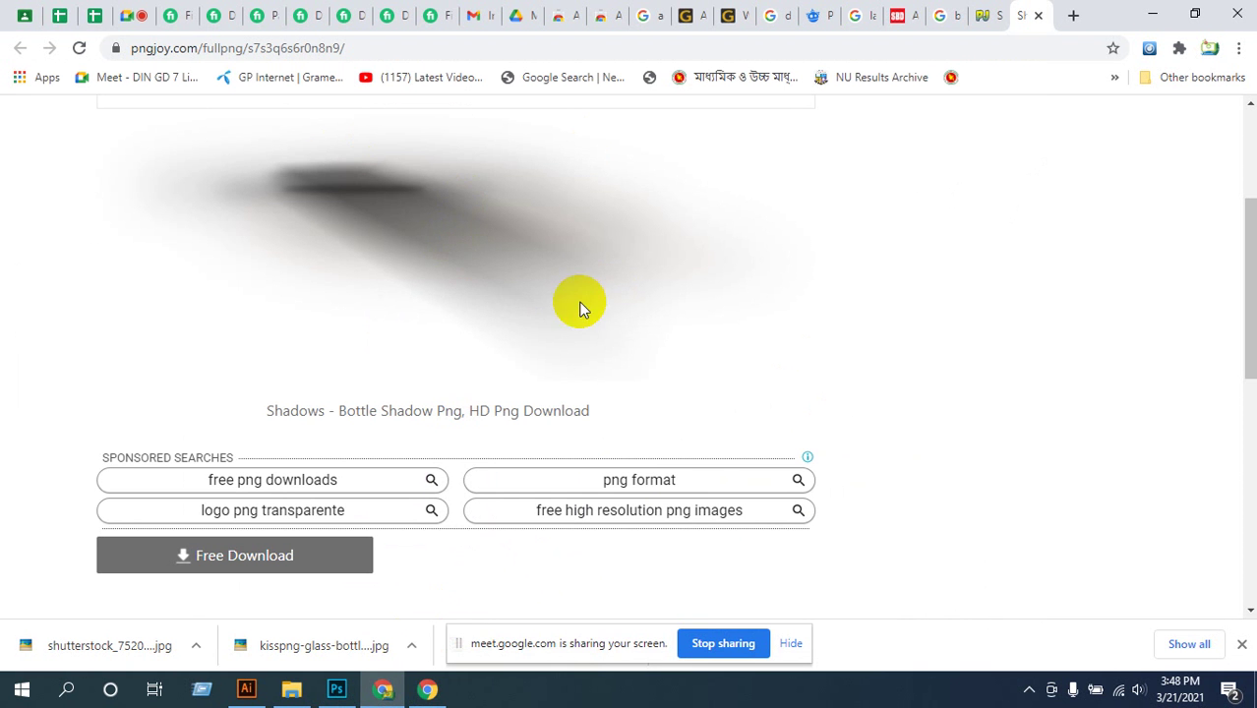
scroll(401, 239, up, 3)
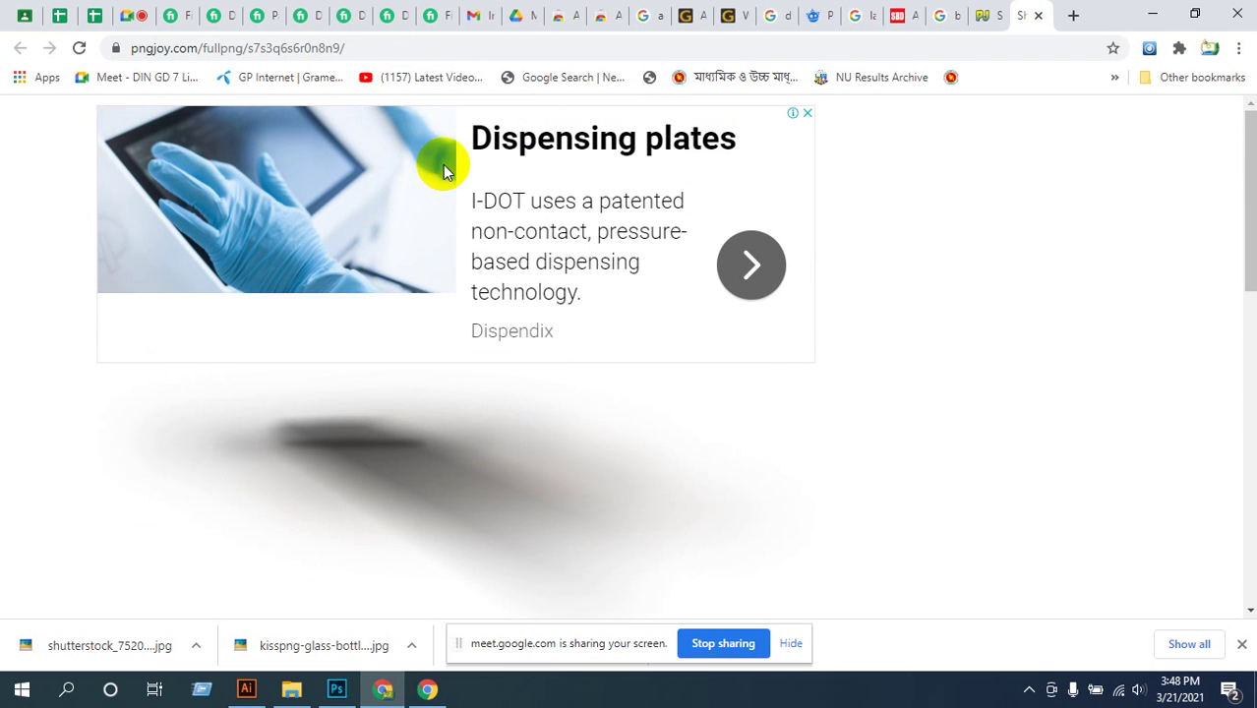
click(808, 114)
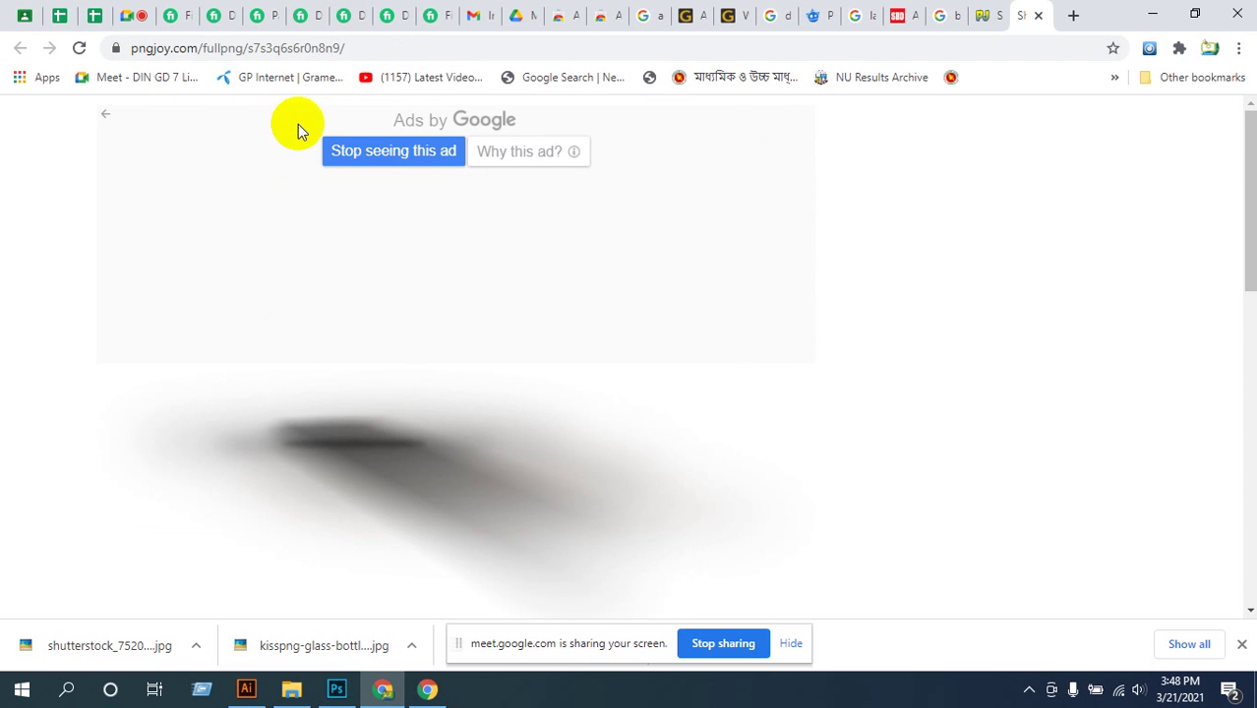
scroll(315, 421, down, 8)
scroll(359, 401, up, 8)
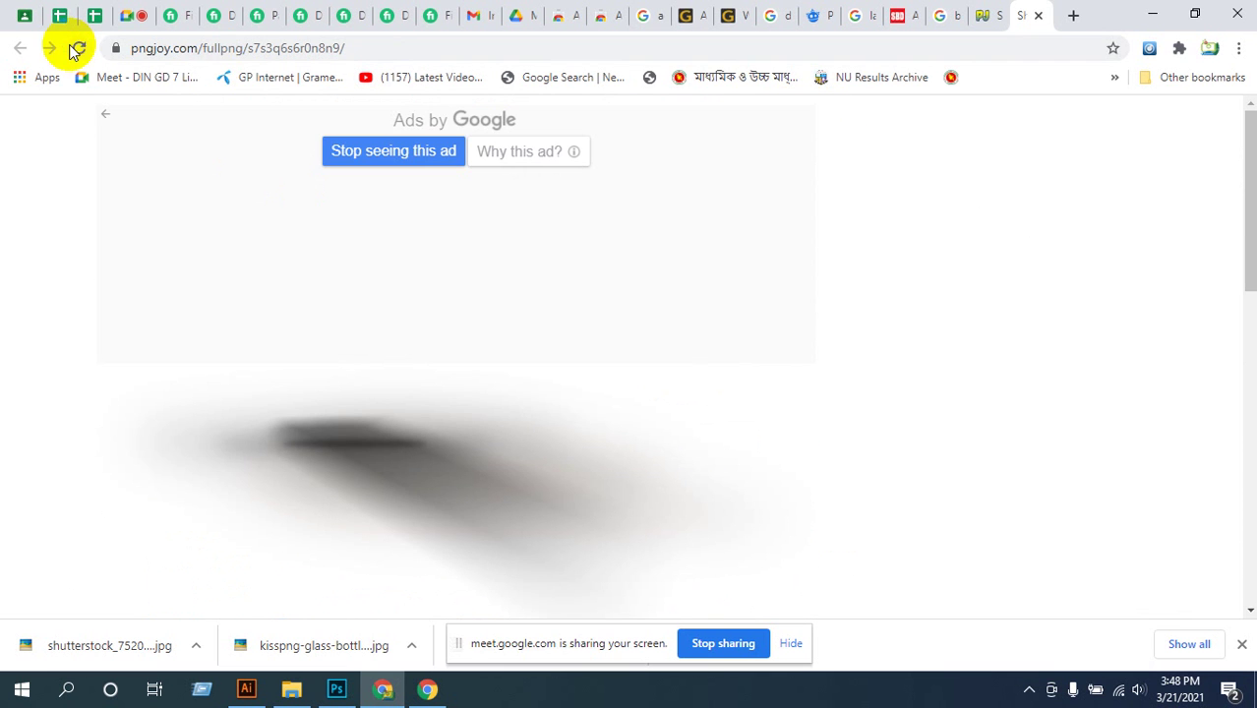
- Search Google for "droper bottle shadow png" in a new browser tab
click(1075, 17)
click(626, 46)
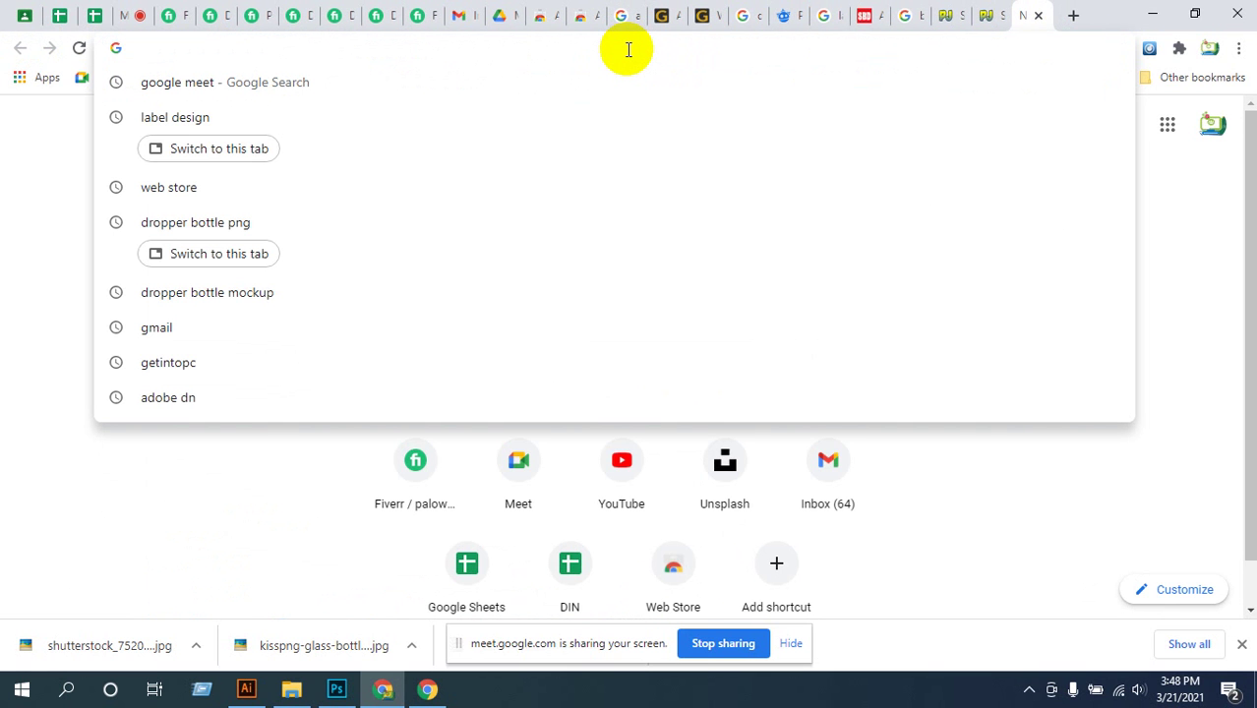
text(droper )
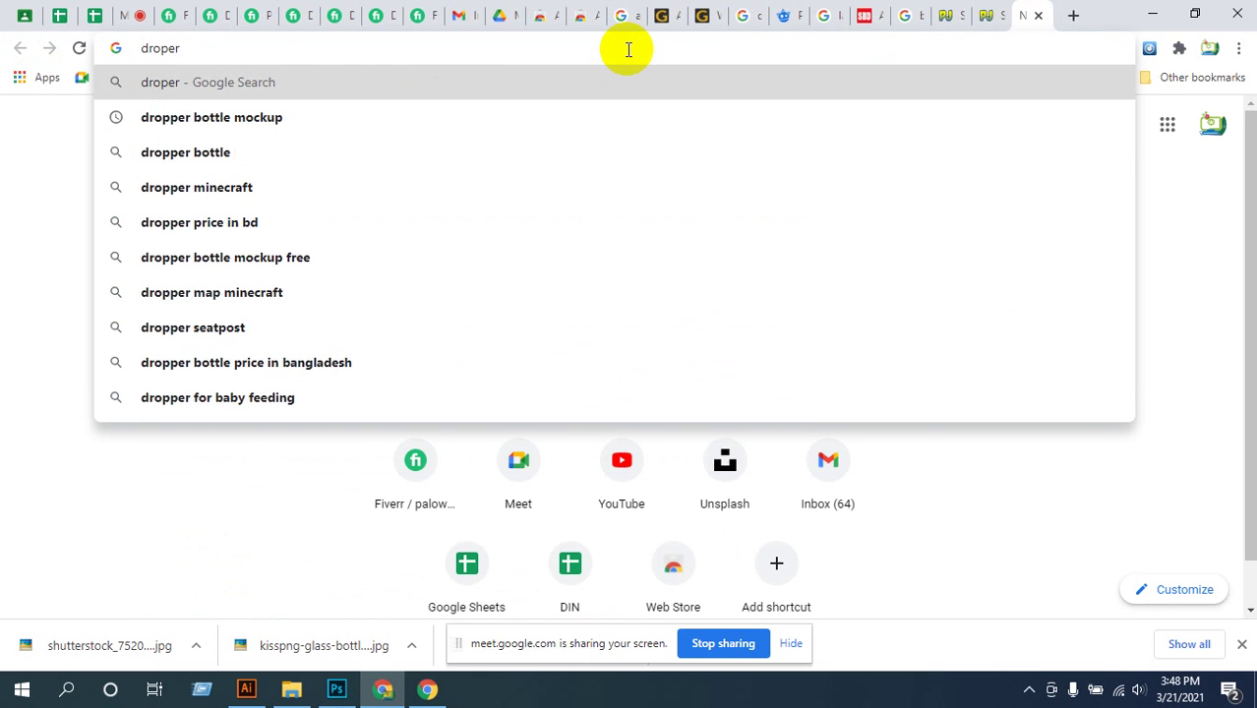
text(bottol)
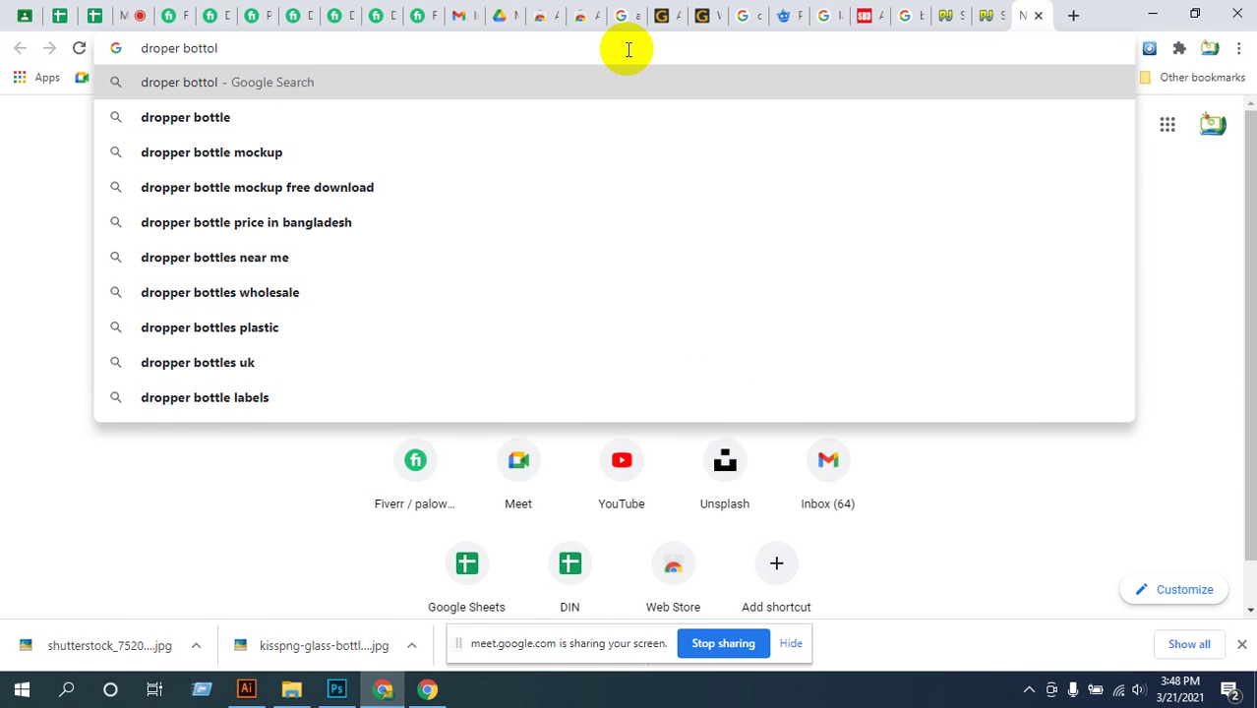
key(BackSpace)
key(BackSpace)
text(le)
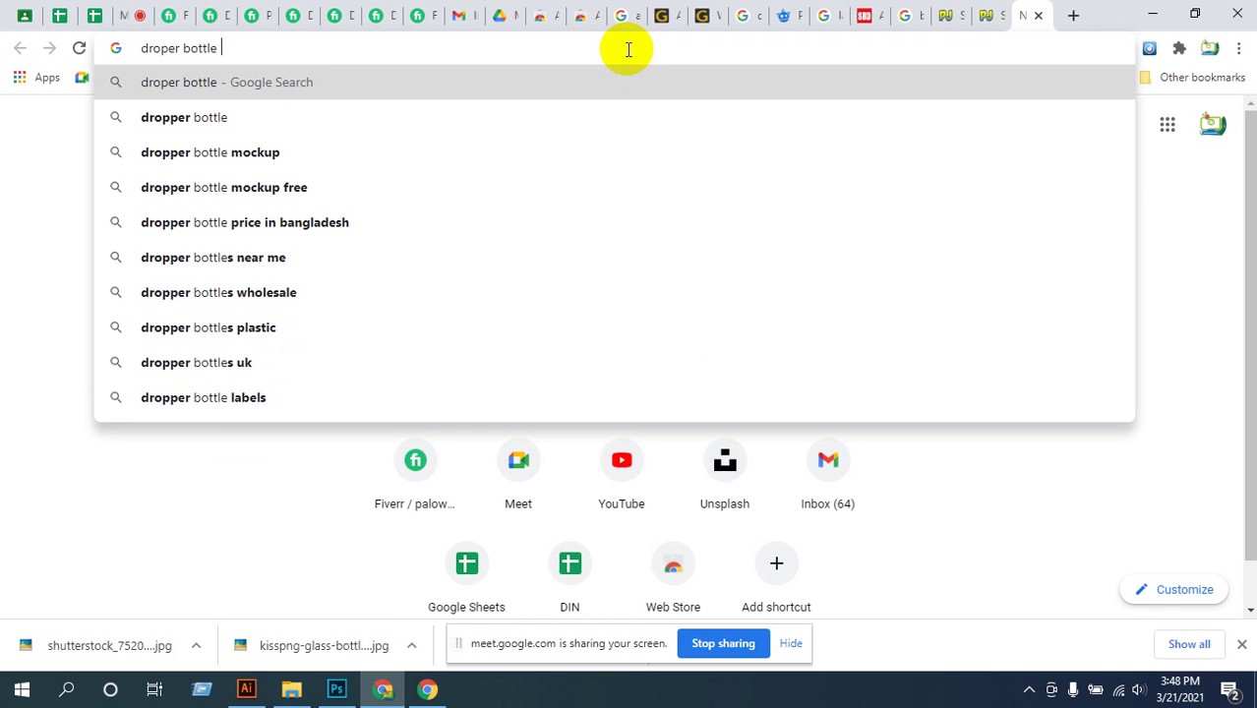
text( s)
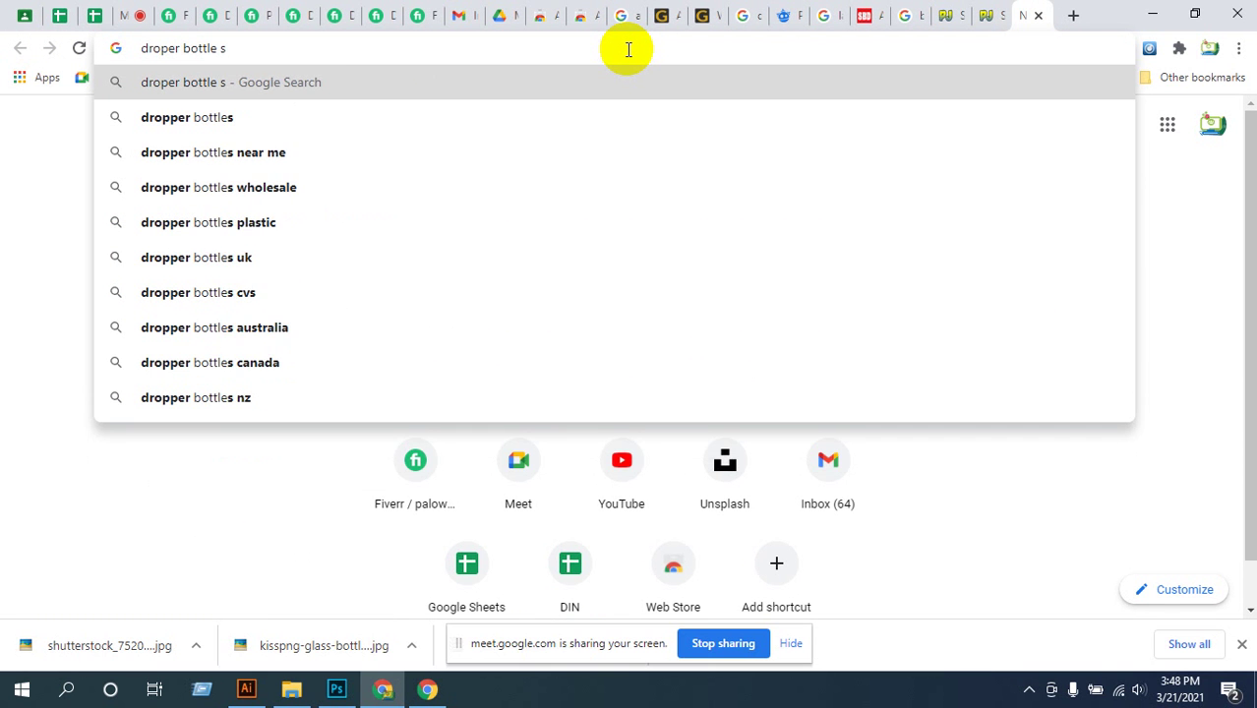
text(hadow )
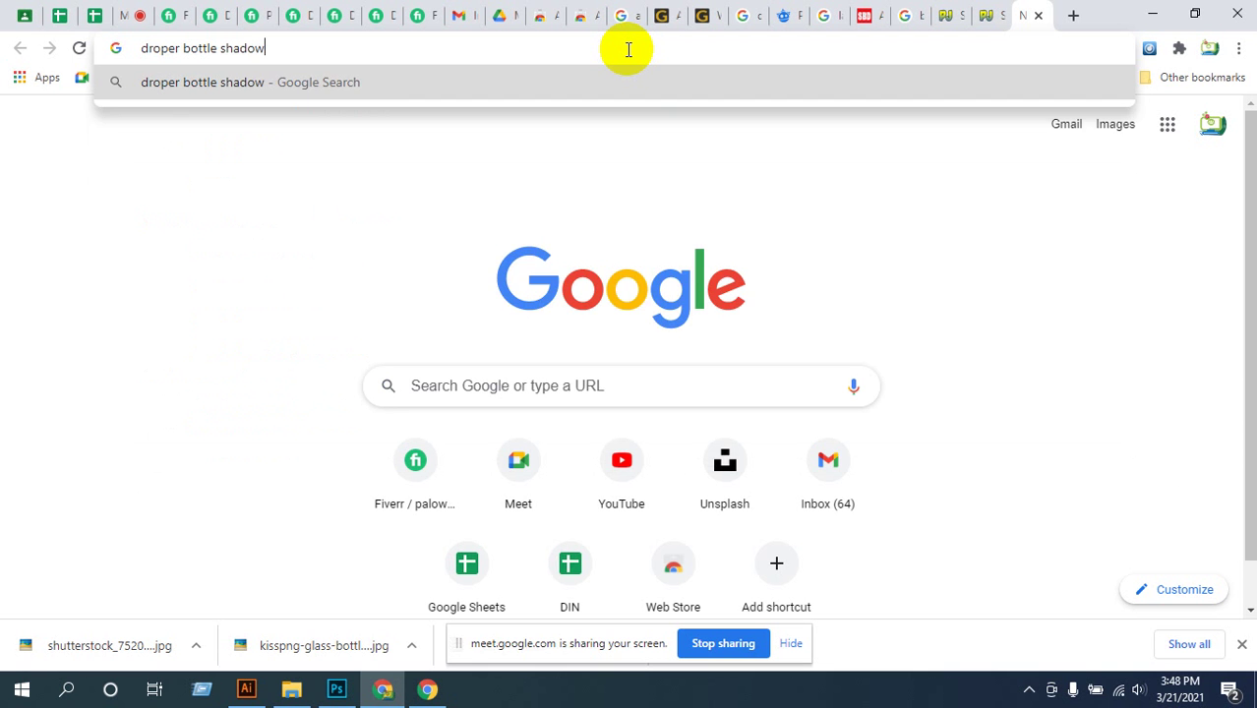
text(png)
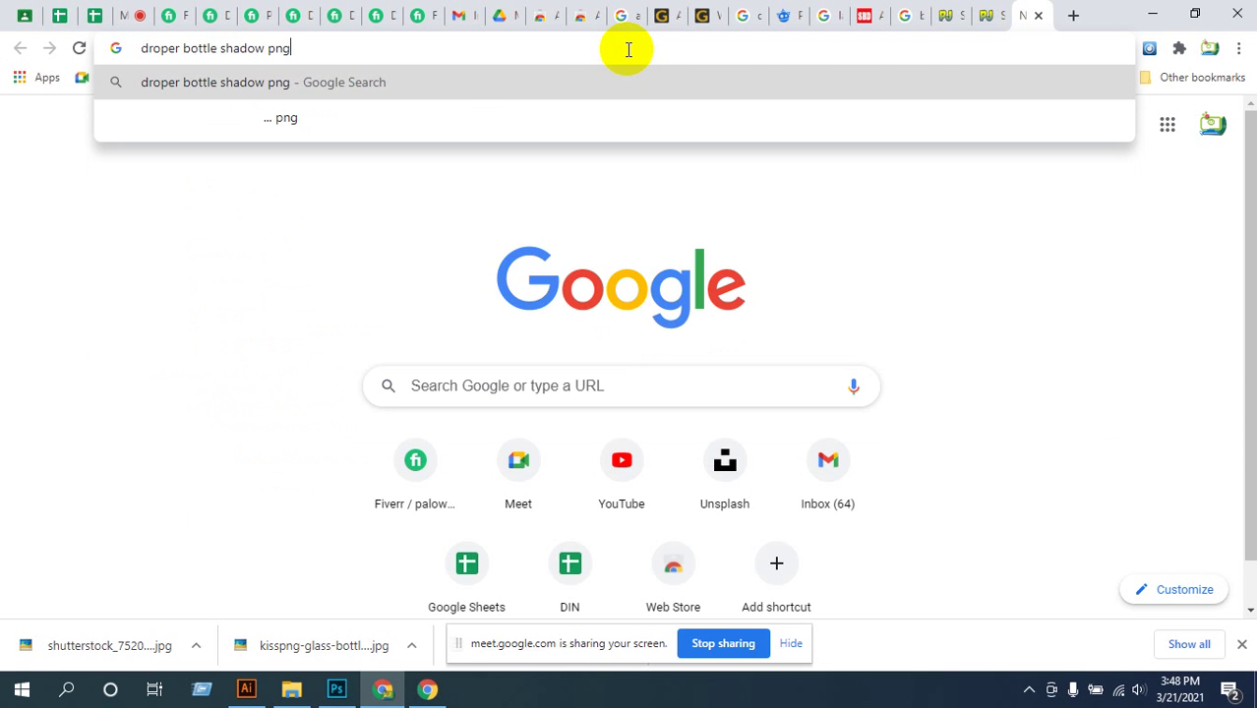
key(Return)
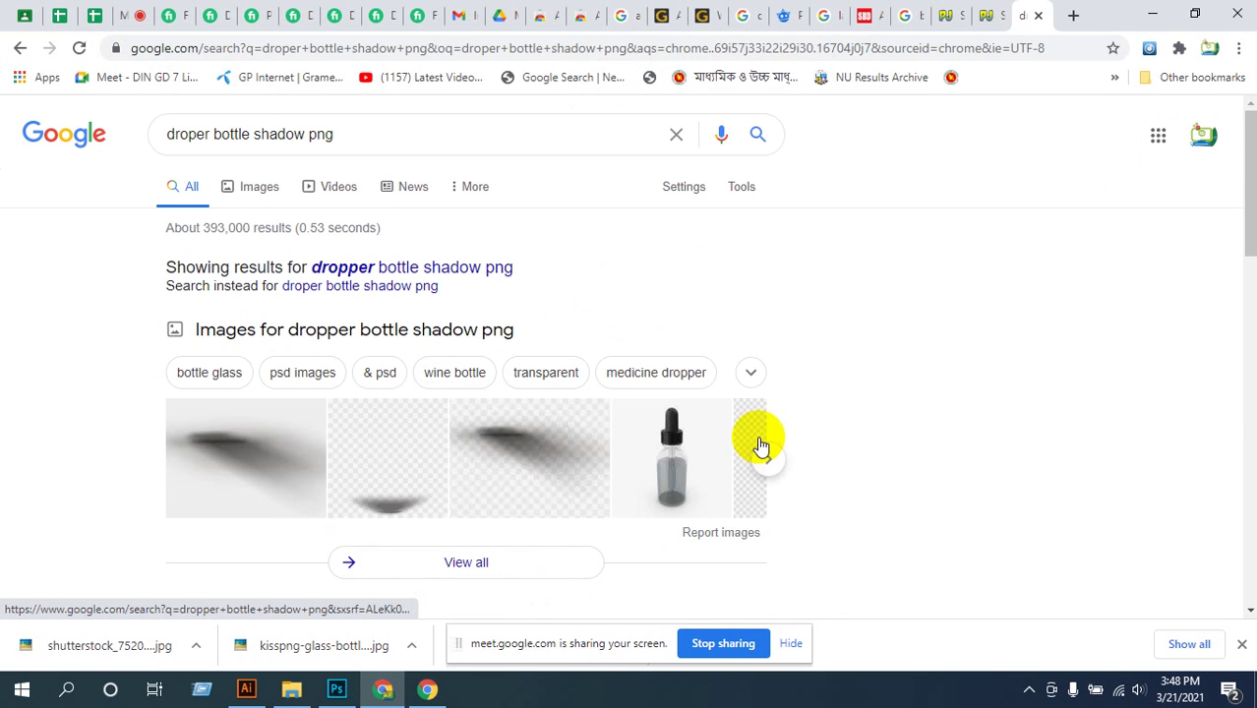
- Look over the search results and open the full set of dropper bottle shadow images
scroll(728, 443, down, 2)
scroll(522, 328, down, 2)
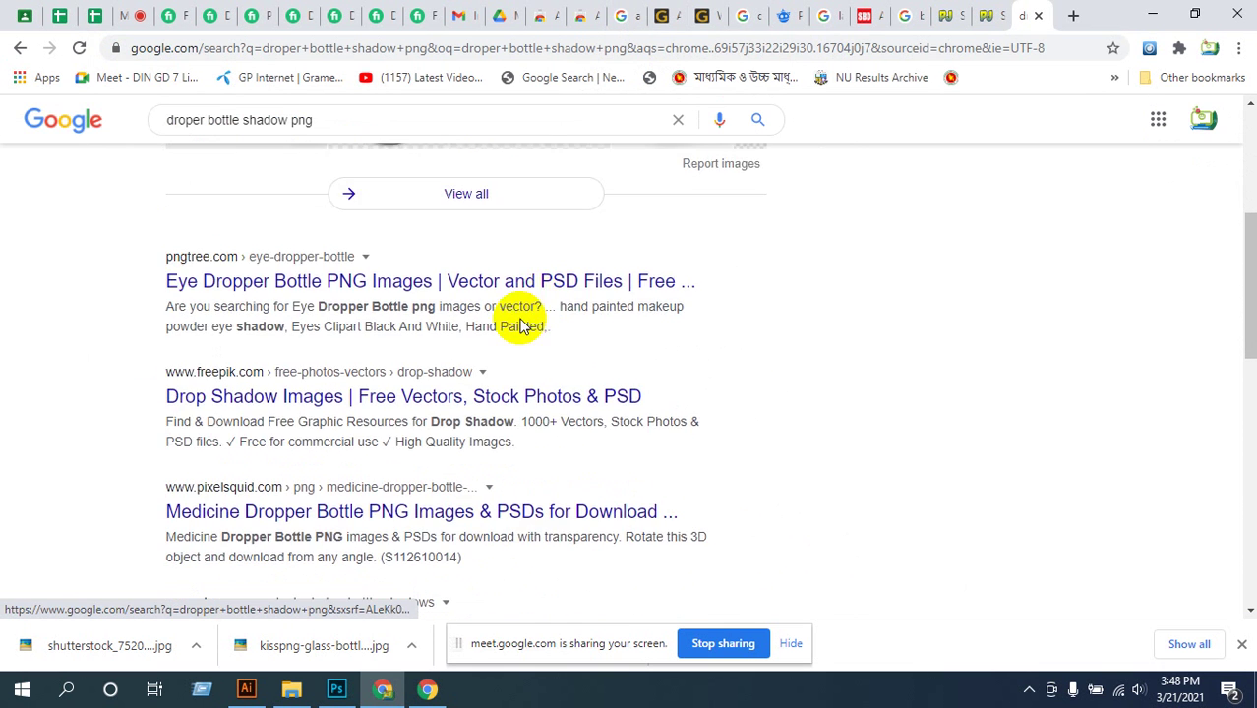
scroll(508, 324, up, 3)
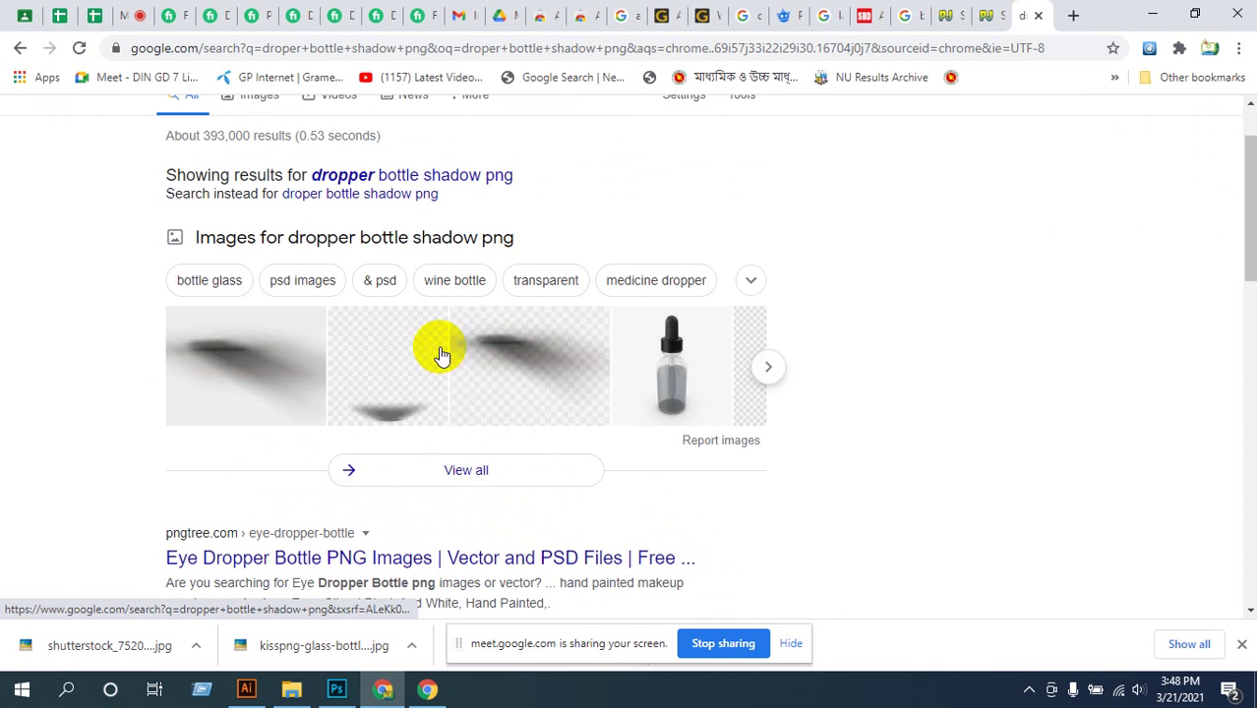
click(467, 479)
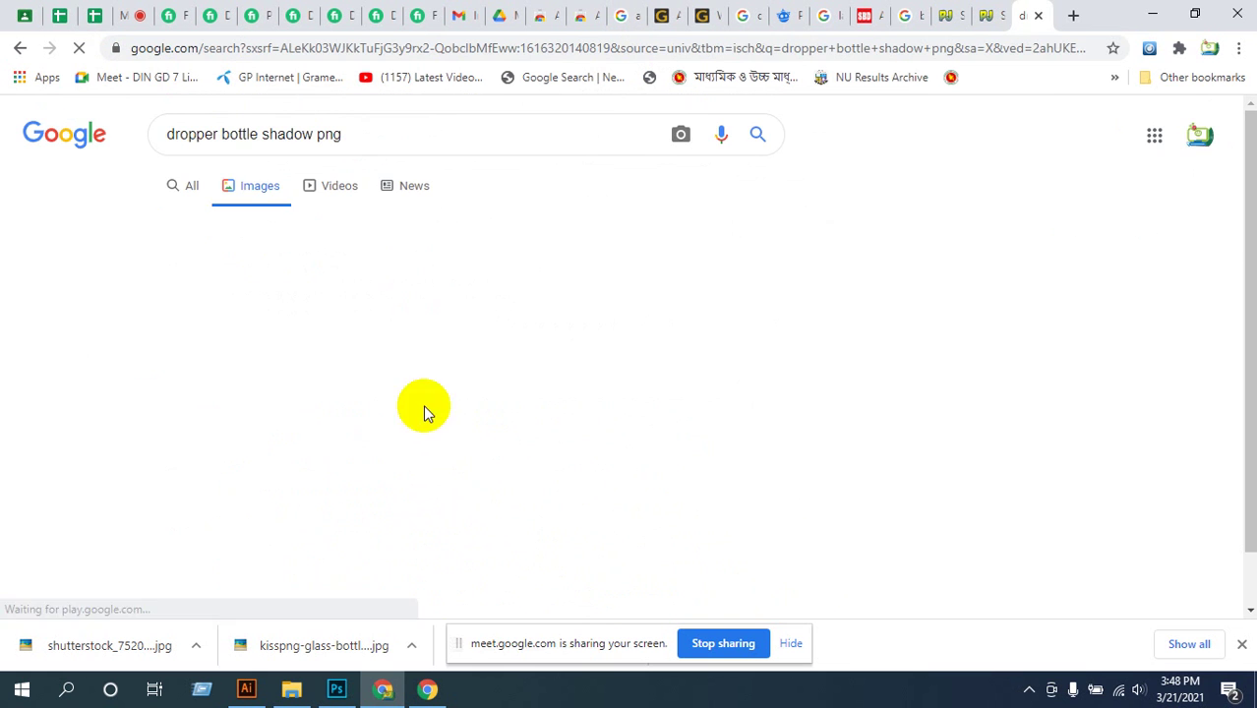
- Look through the "dropper bottle shadow png" image results for a bottle with a usable ground shadow
scroll(739, 360, down, 4)
scroll(471, 414, up, 2)
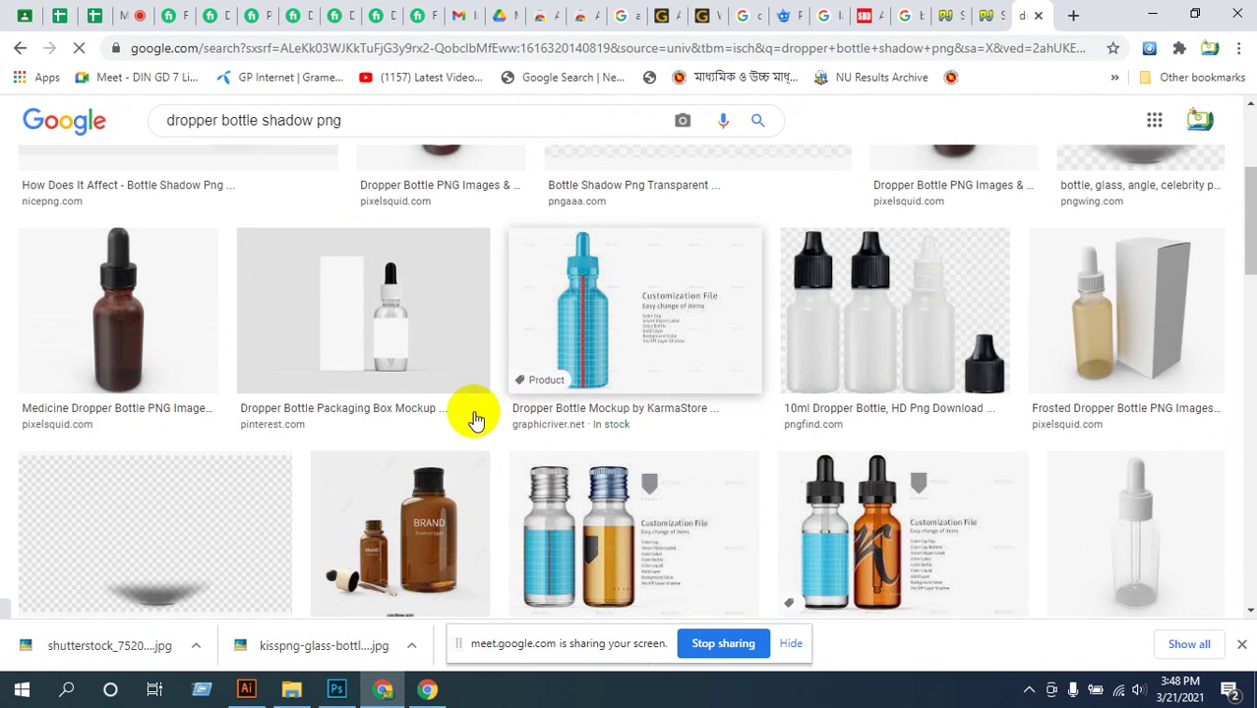
scroll(460, 421, down, 1)
scroll(461, 421, down, 3)
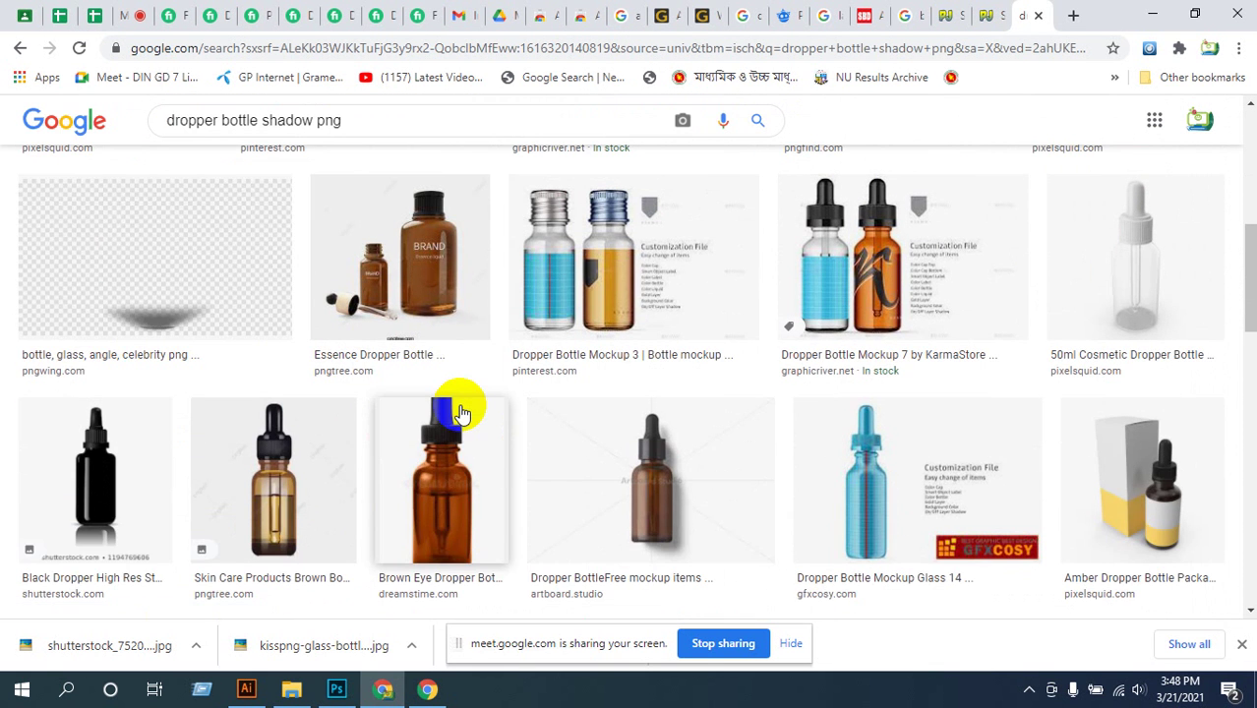
scroll(464, 413, down, 3)
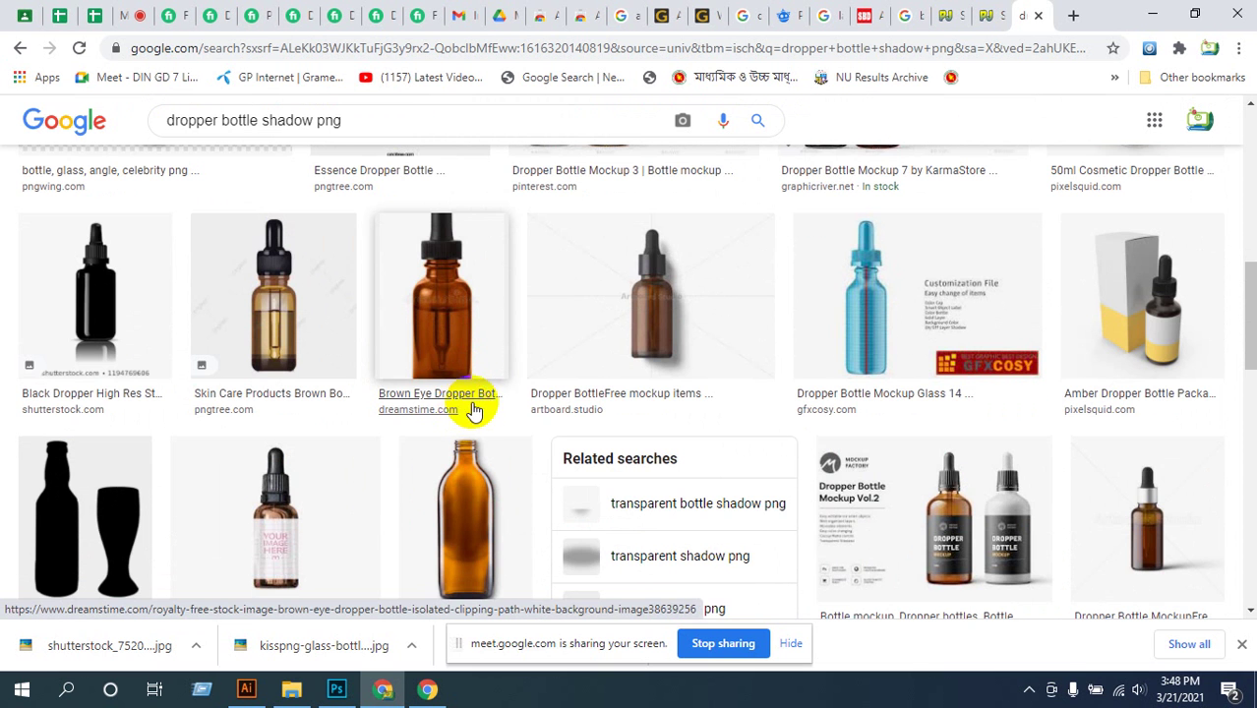
scroll(531, 413, down, 3)
scroll(543, 427, up, 3)
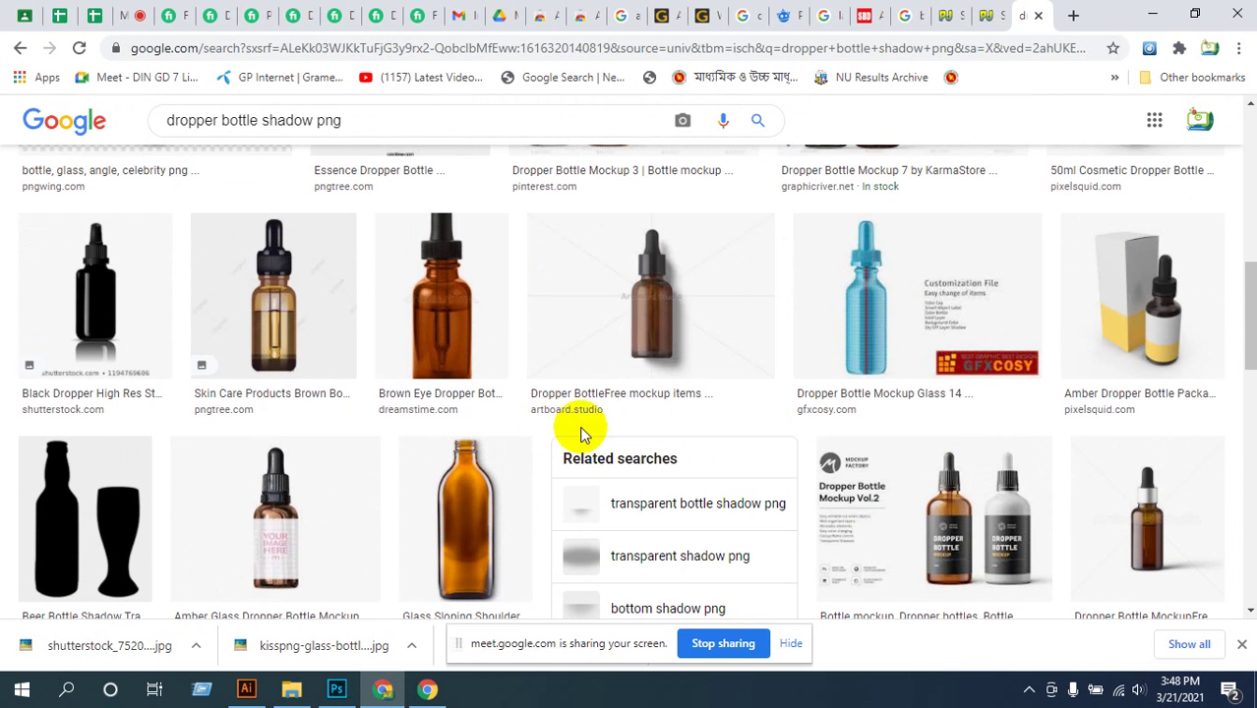
scroll(629, 415, down, 3)
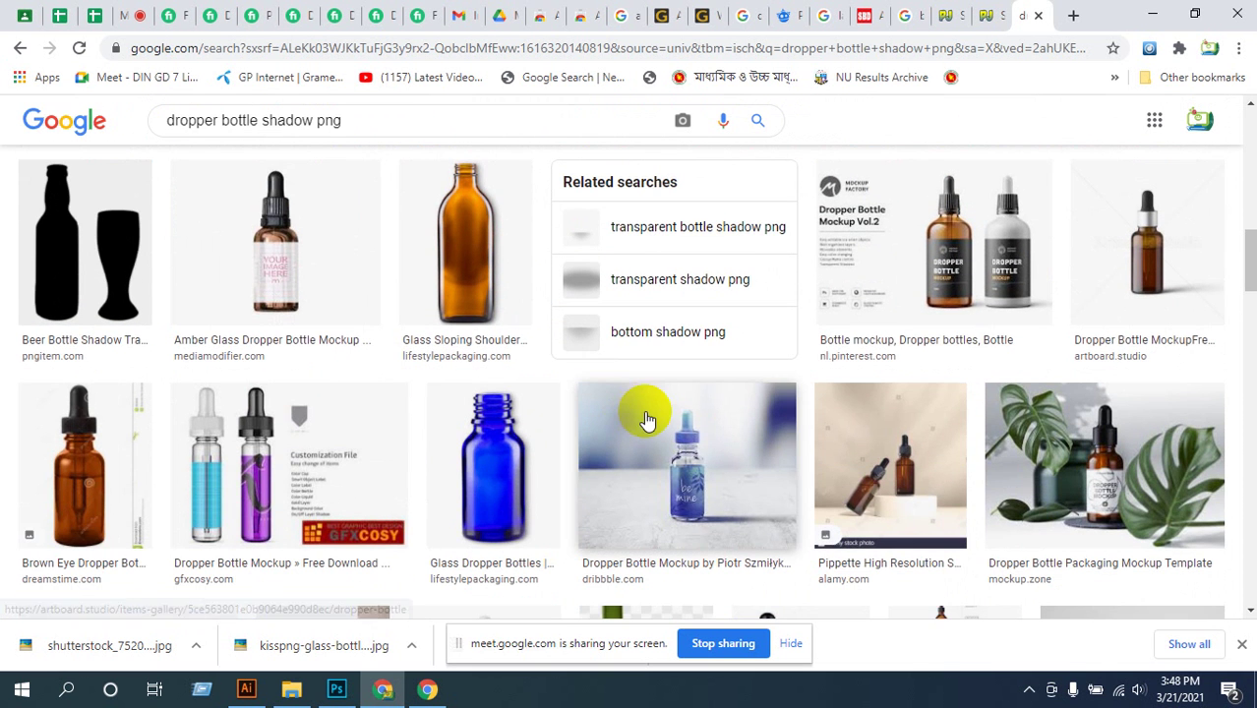
scroll(708, 501, down, 3)
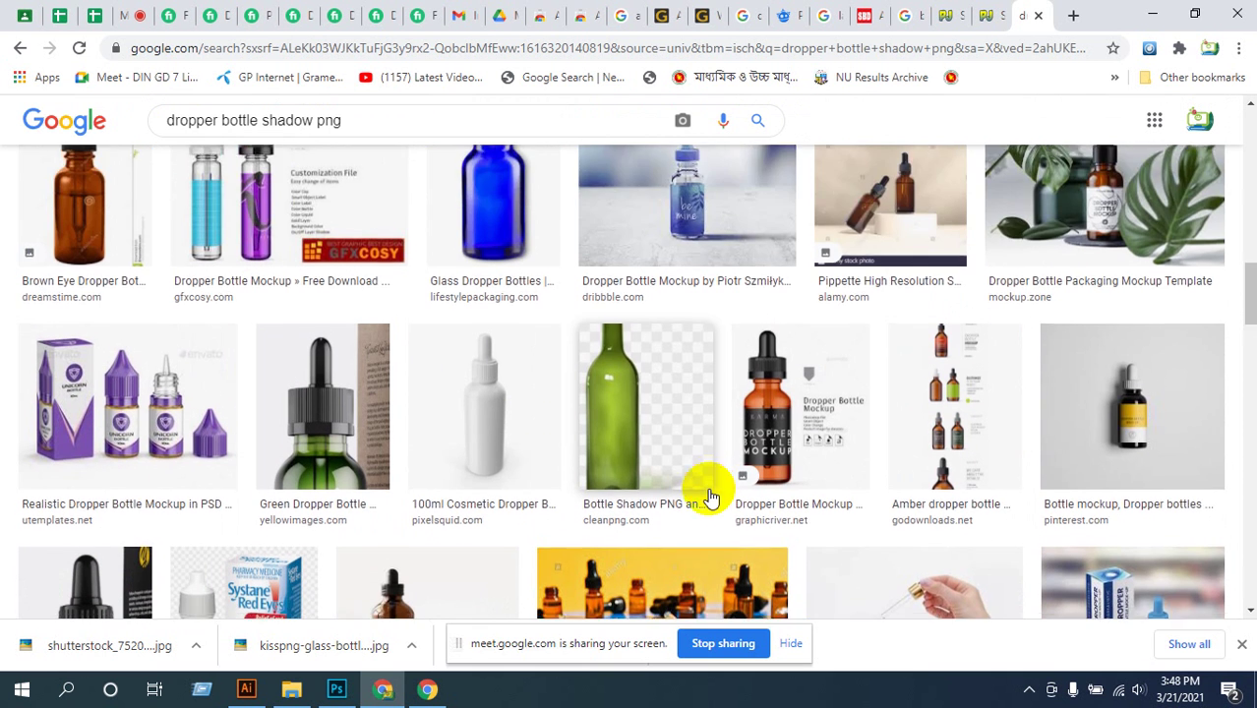
scroll(710, 498, down, 1)
scroll(675, 392, down, 2)
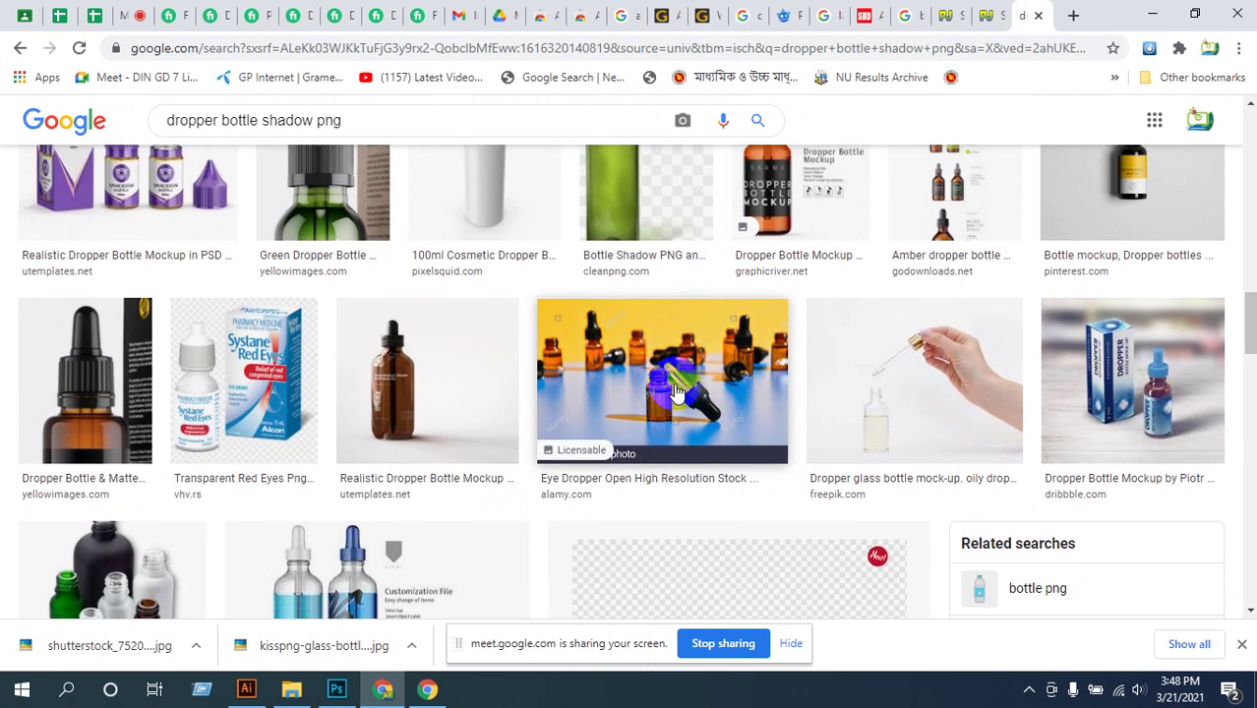
scroll(675, 392, up, 2)
scroll(688, 391, down, 2)
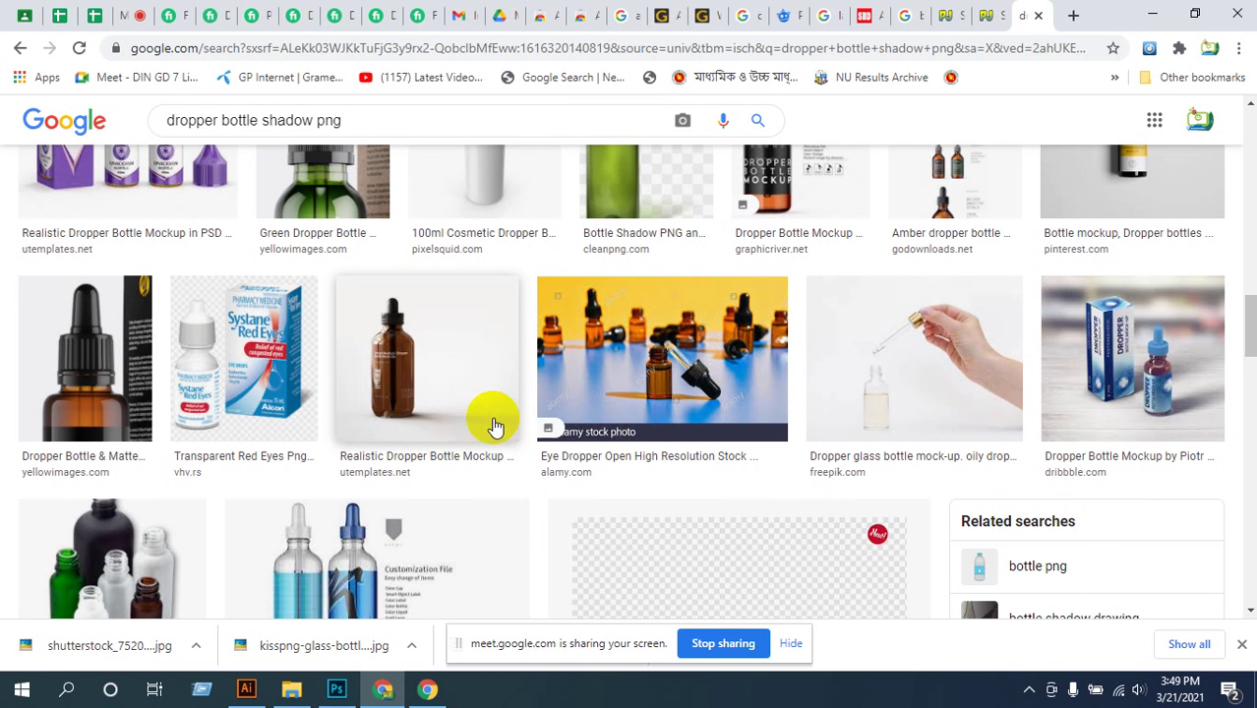
- Open the utemplates.net Realistic Dropper Bottle Mockup image and save it to the Desktop as PNG img_5ba222607fcc1, then close the preview
click(464, 423)
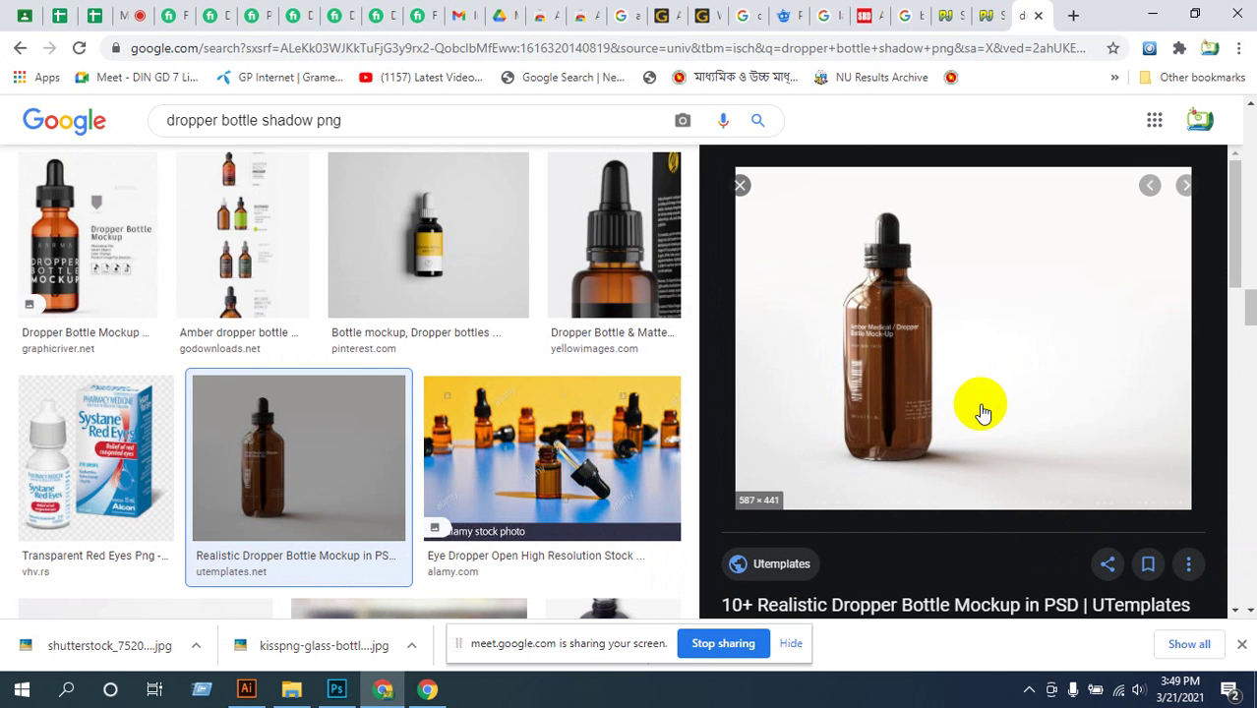
right_click(957, 381)
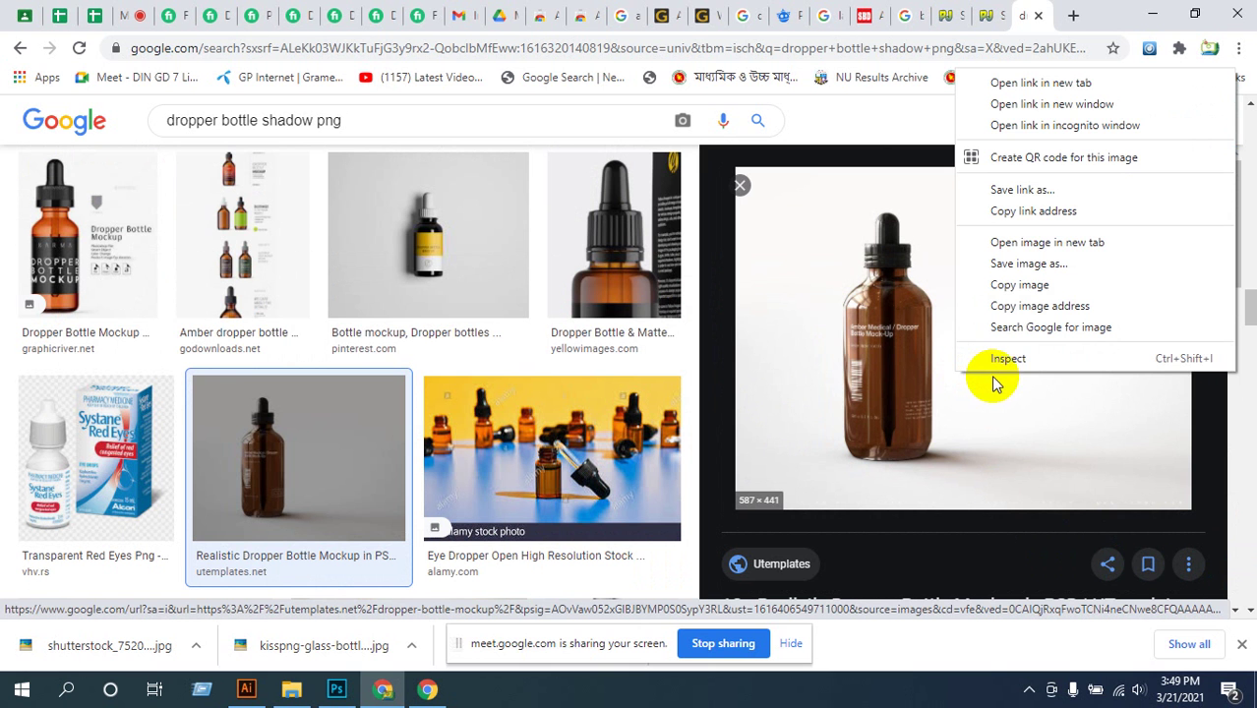
click(996, 263)
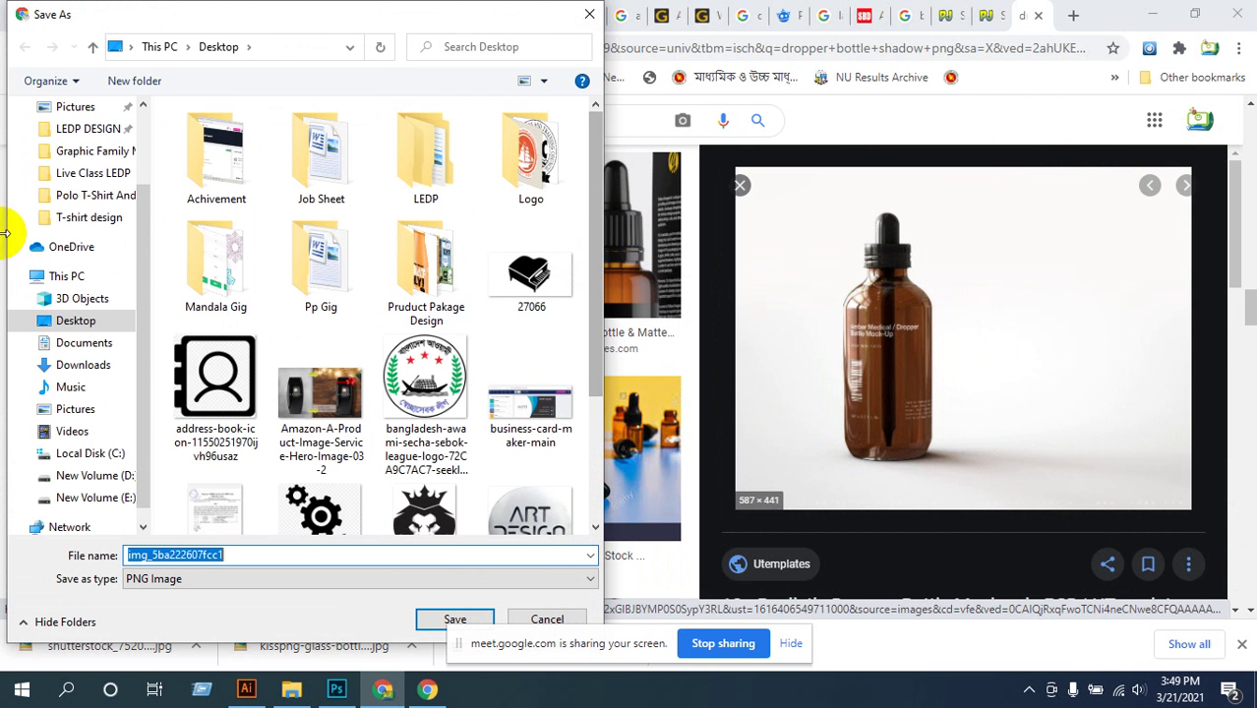
click(454, 618)
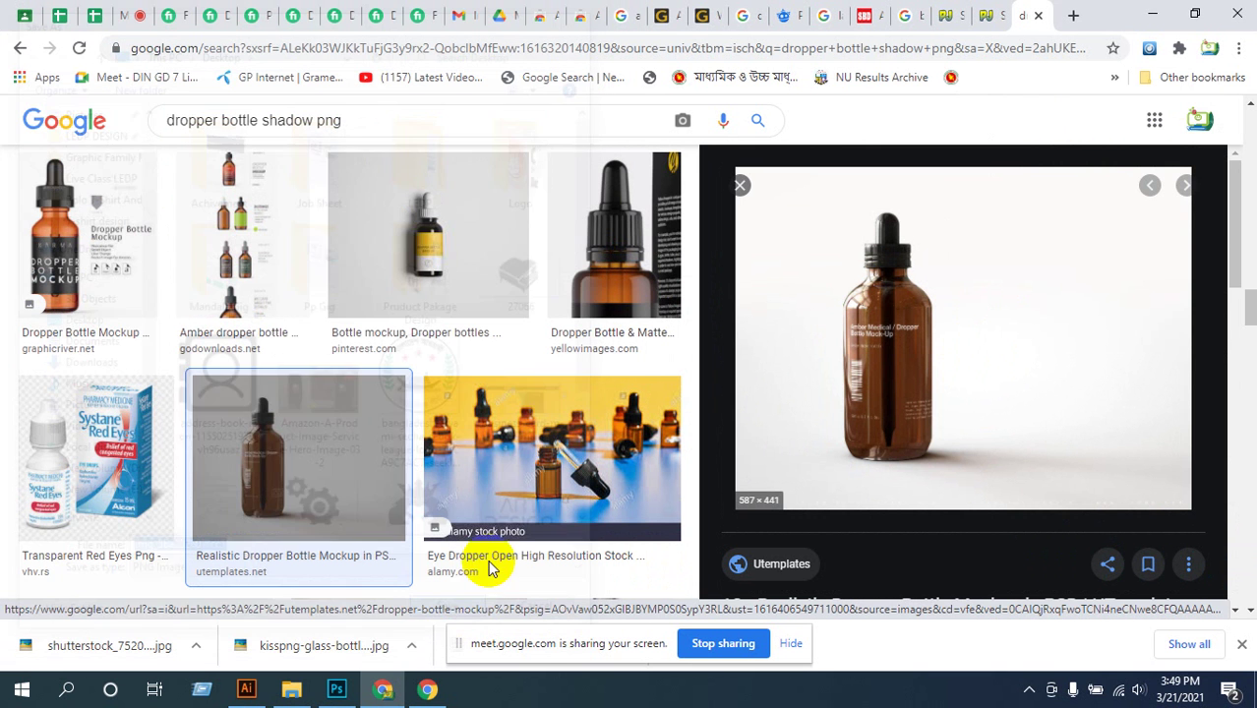
click(737, 185)
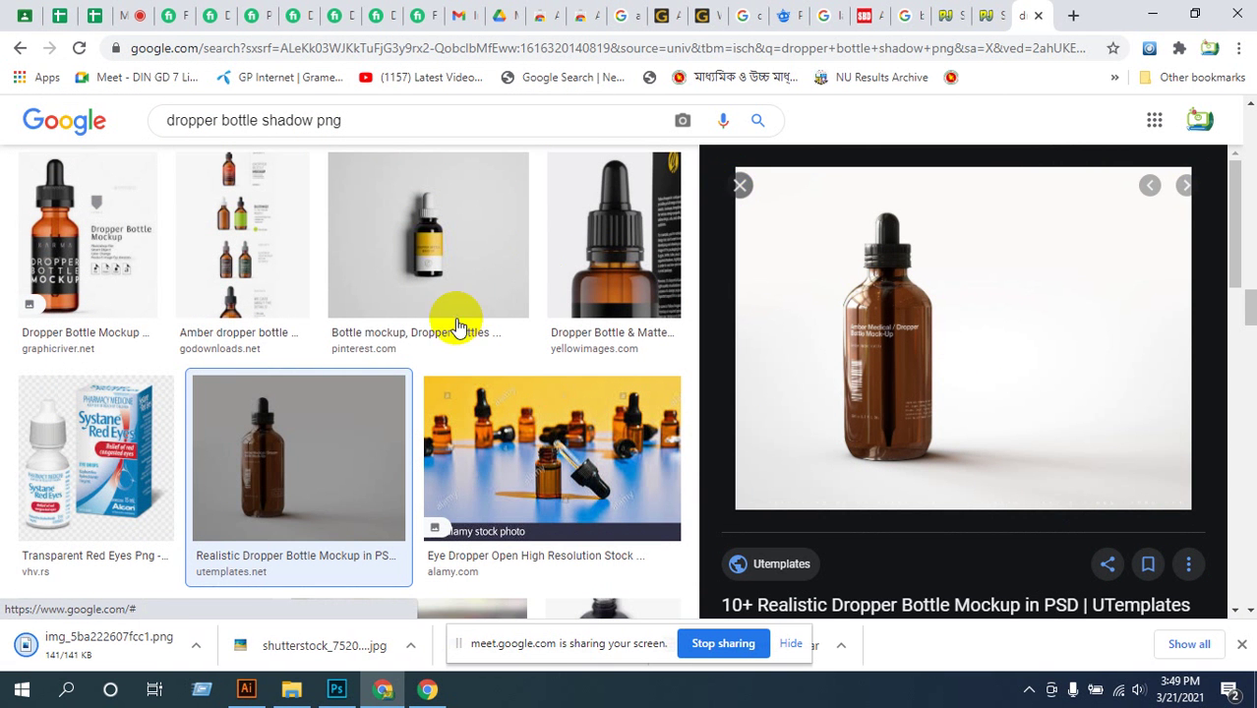
- Check the remaining dropper bottle shadow images further down the results and return to the search box
scroll(492, 330, down, 4)
scroll(651, 345, down, 3)
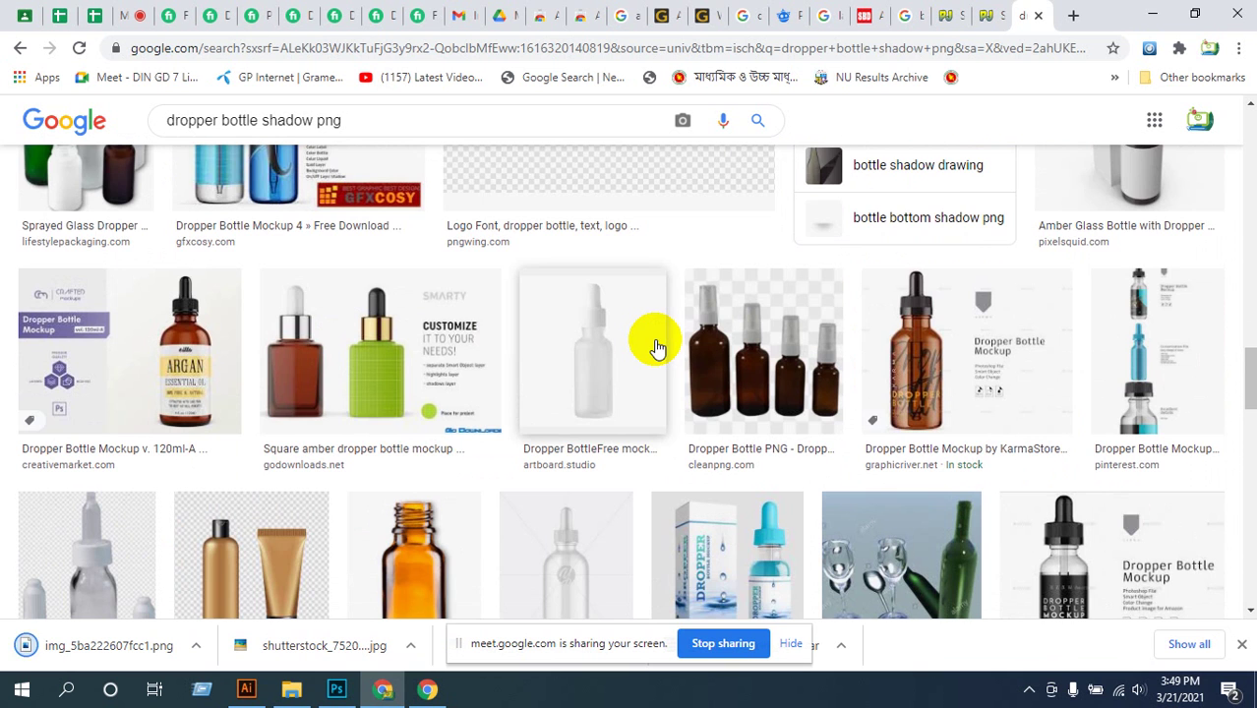
scroll(407, 407, down, 2)
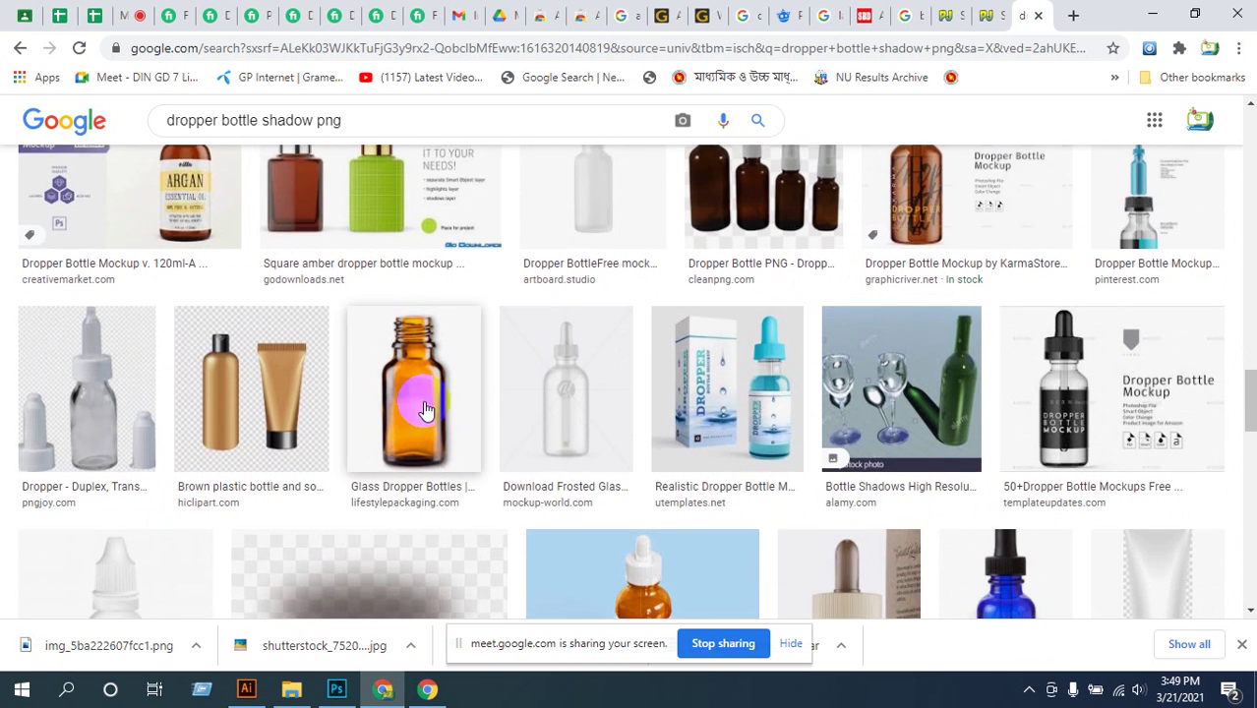
scroll(442, 407, down, 3)
scroll(442, 407, down, 5)
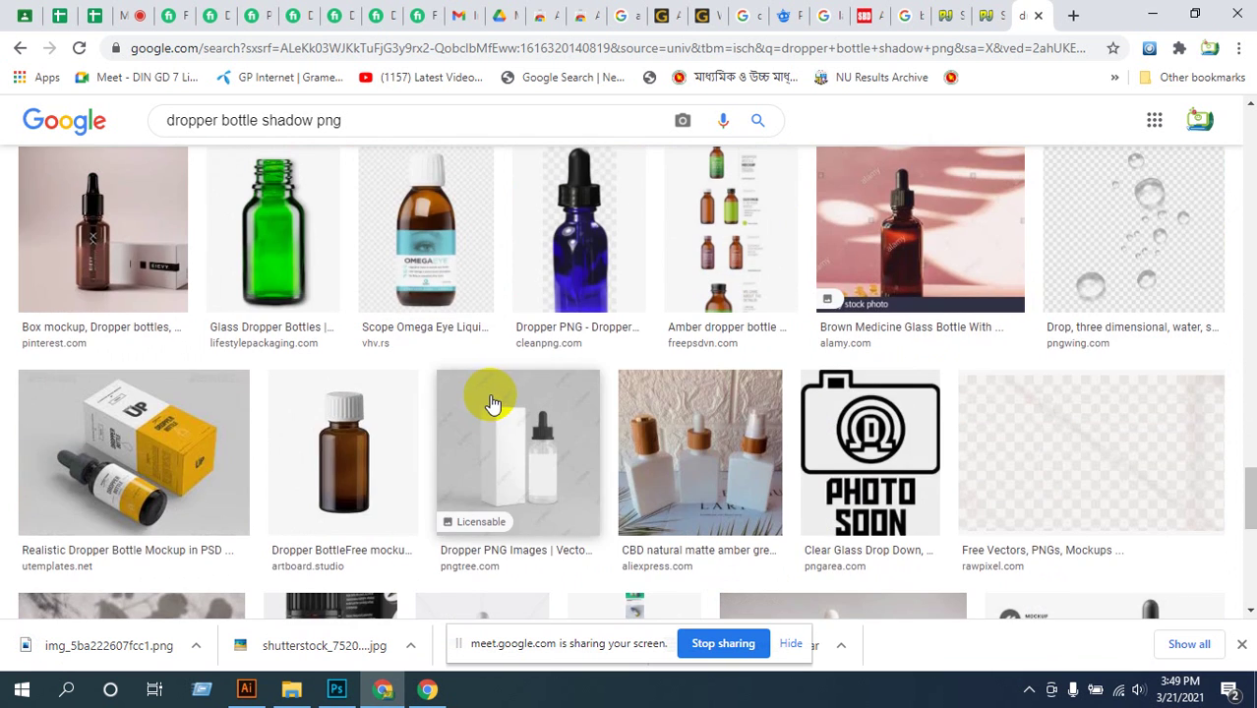
scroll(505, 403, up, 15)
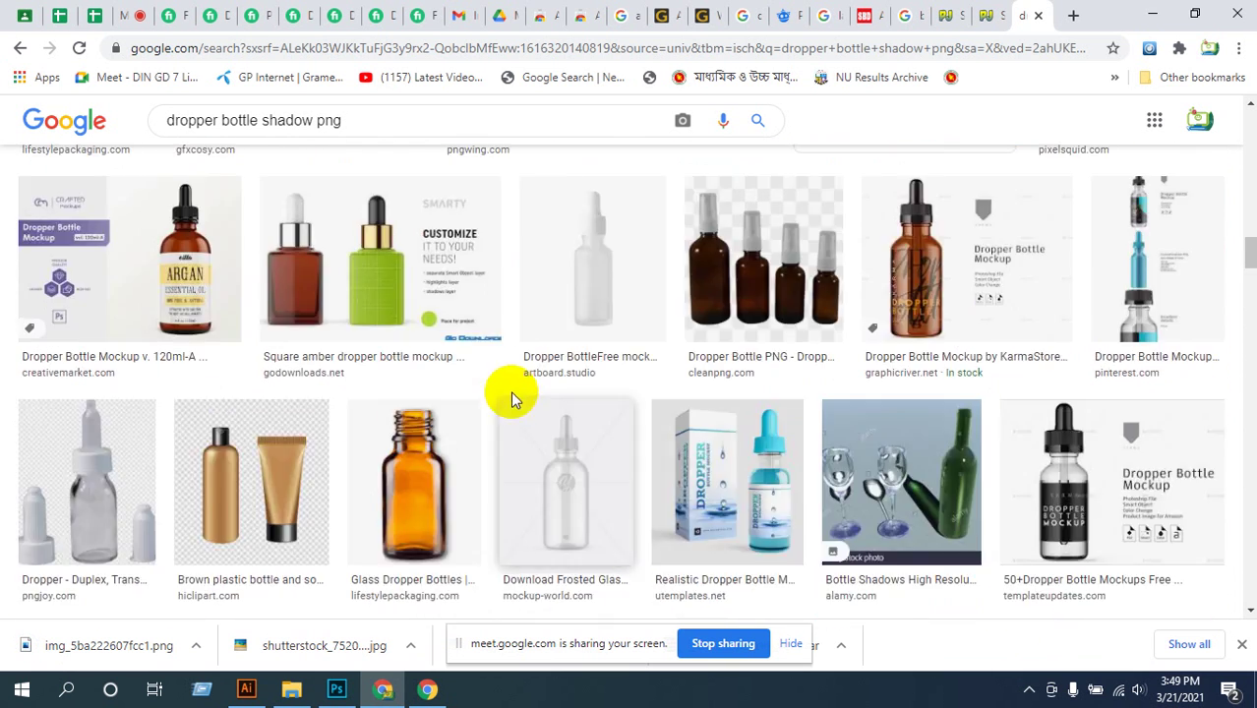
scroll(413, 172, up, 6)
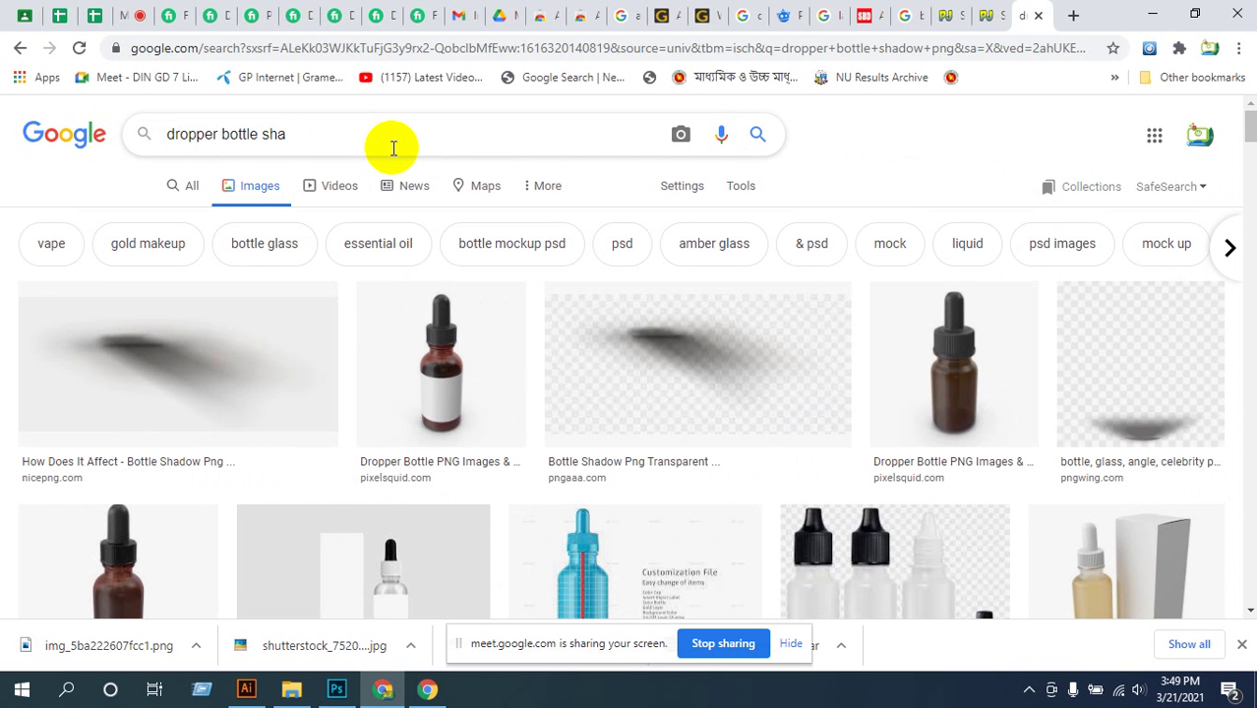
- Change the image search to "dropper bottle mockup free"
click(392, 147)
key(BackSpace)
key(BackSpace)
key(BackSpace)
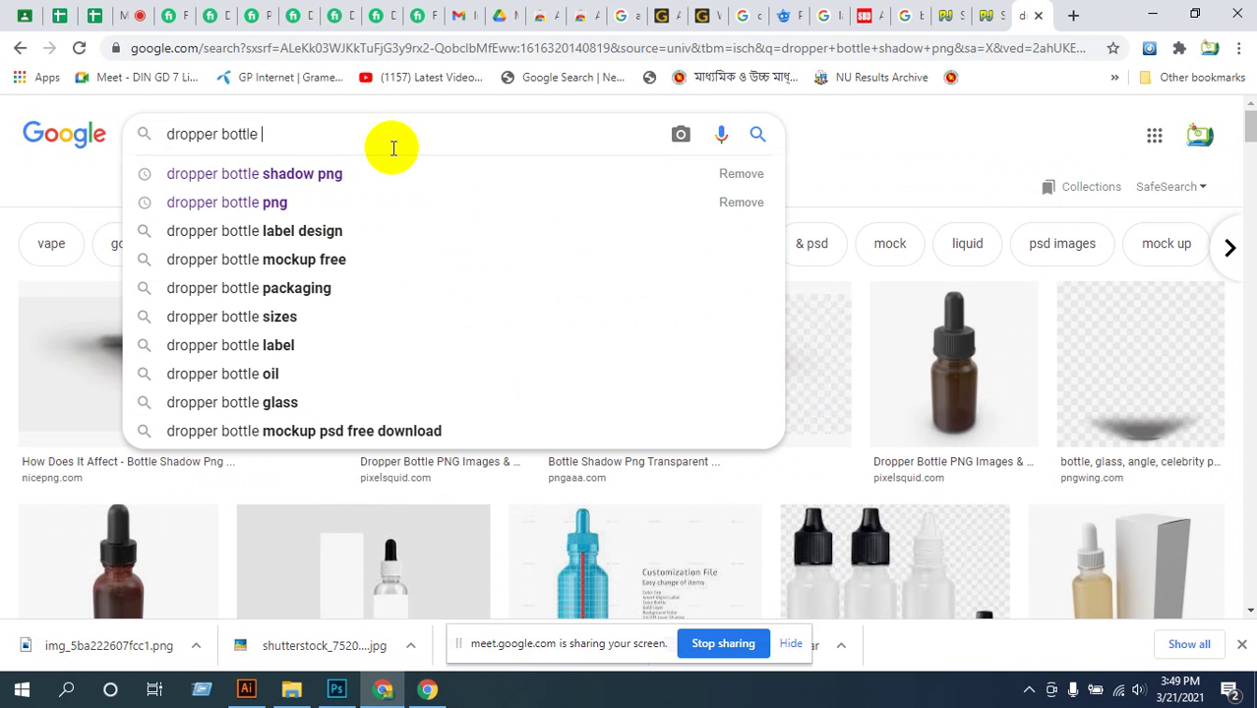
click(275, 260)
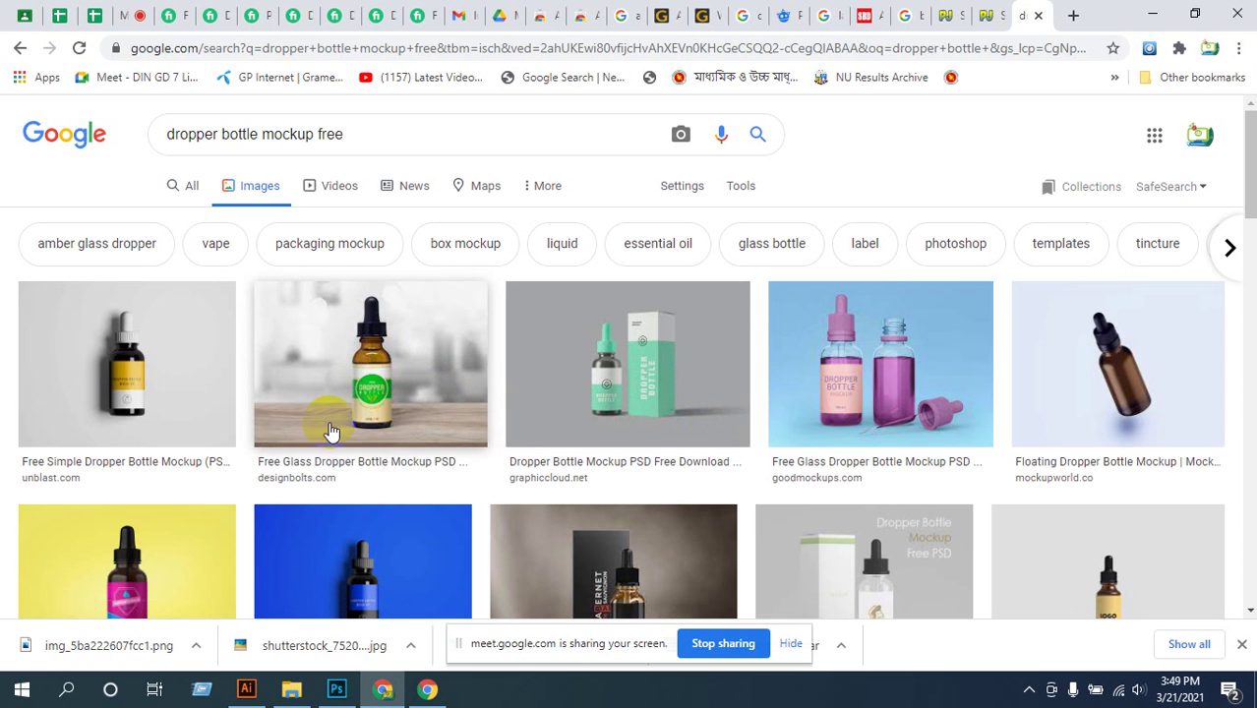
- Preview the Free Glass Dropper Bottle Mockup PSD result and open its Designbolts page
click(330, 432)
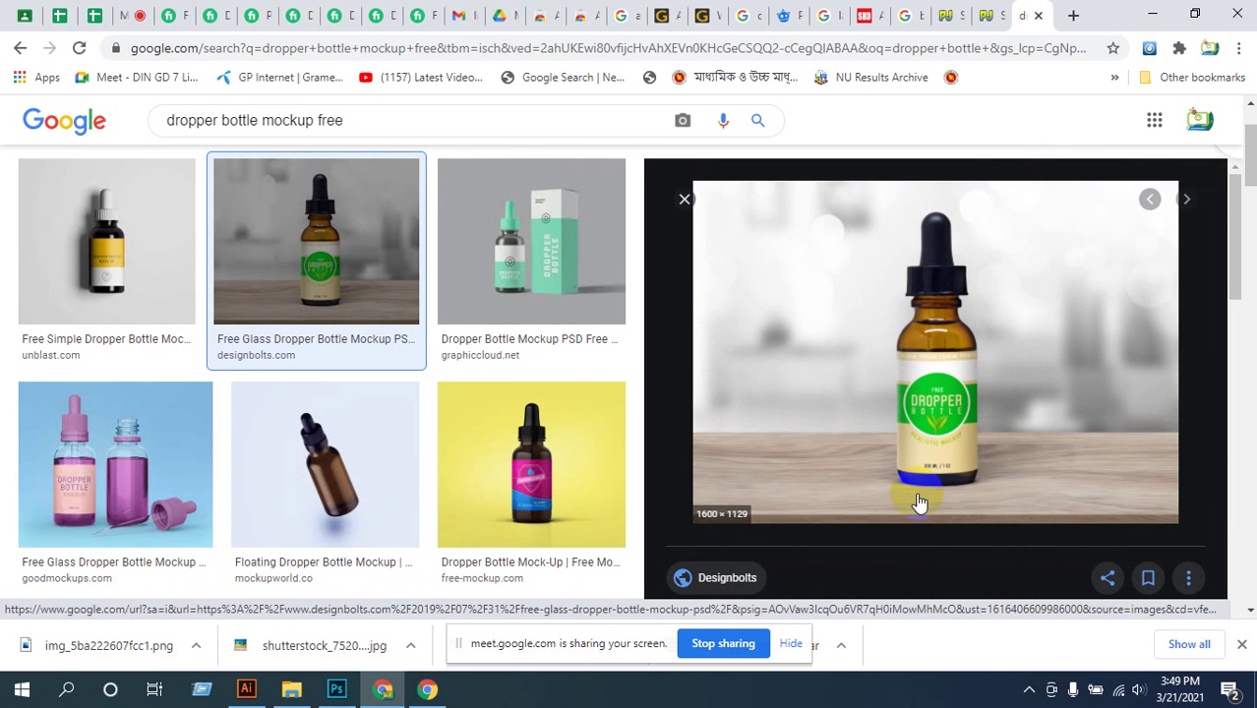
scroll(903, 366, down, 2)
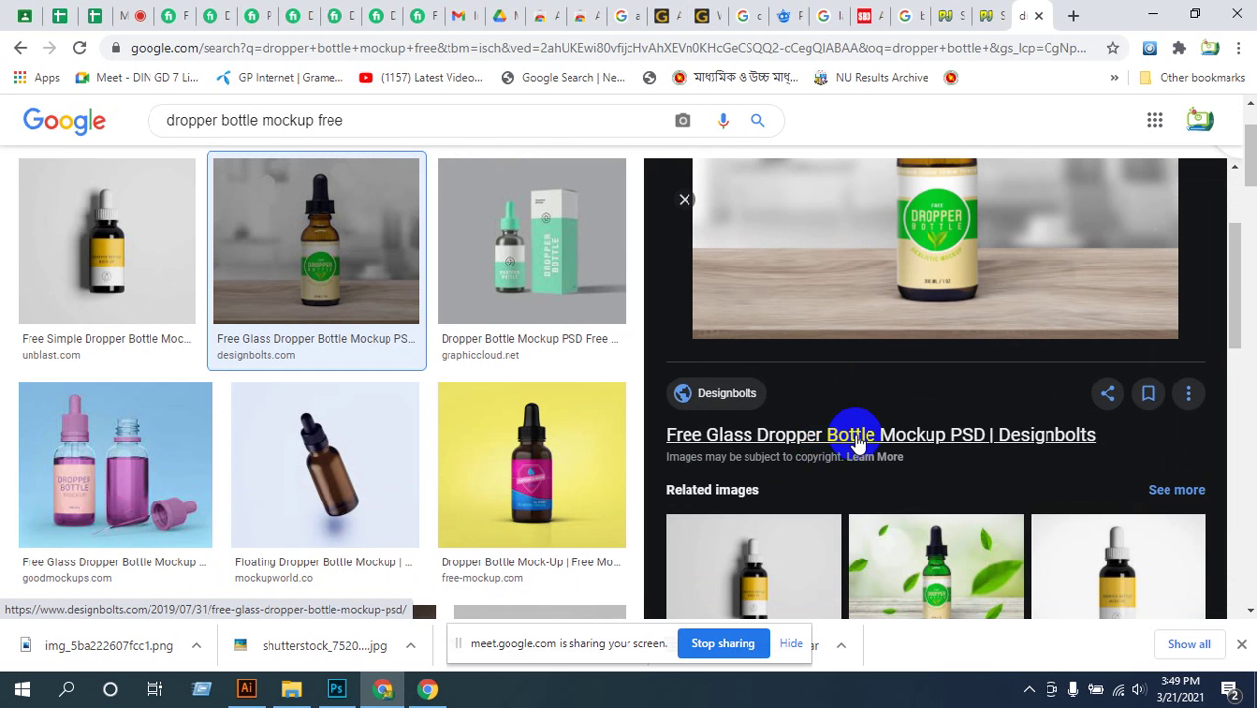
click(855, 436)
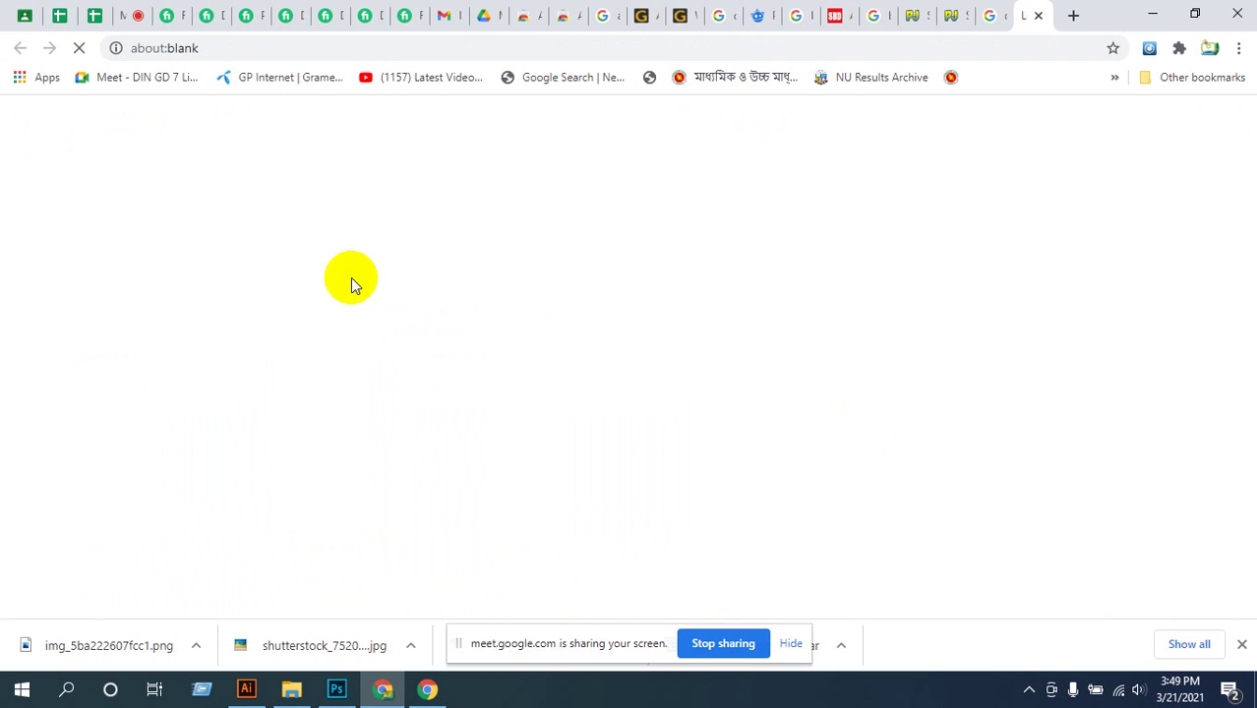
- Look over the mockup previews and file details on the Designbolts page and download the free dropper bottle mockup
scroll(433, 324, down, 3)
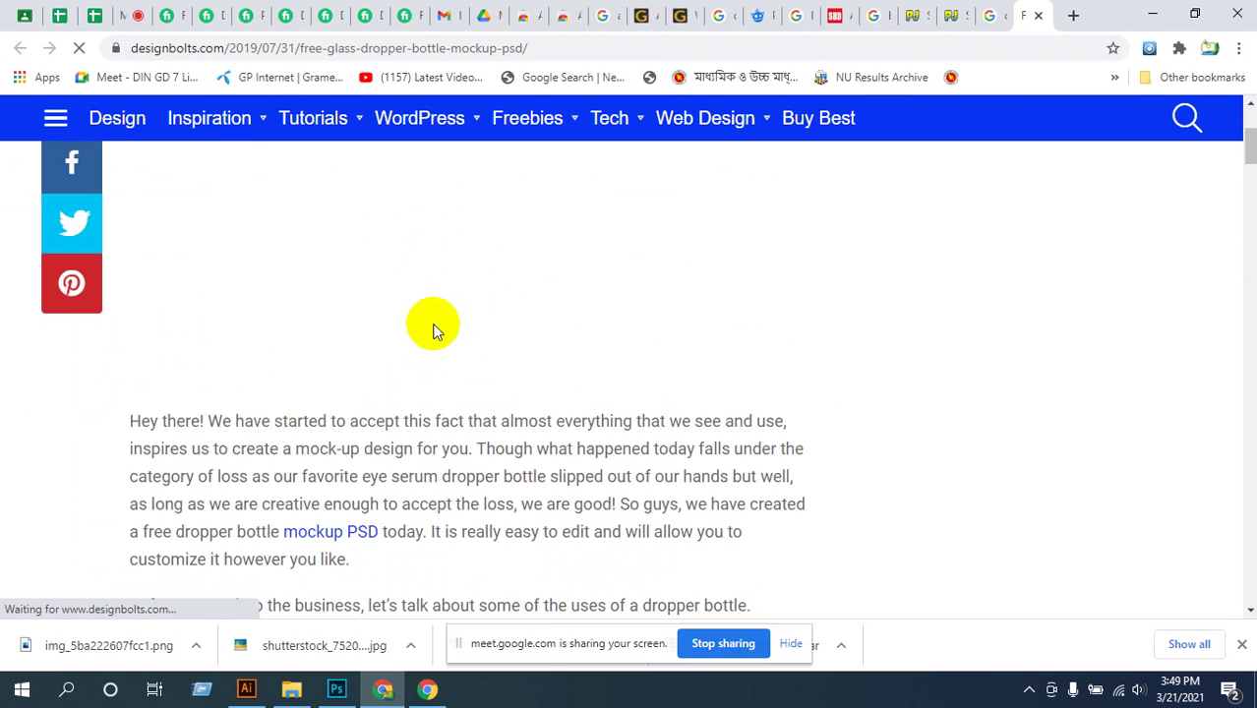
scroll(438, 315, down, 15)
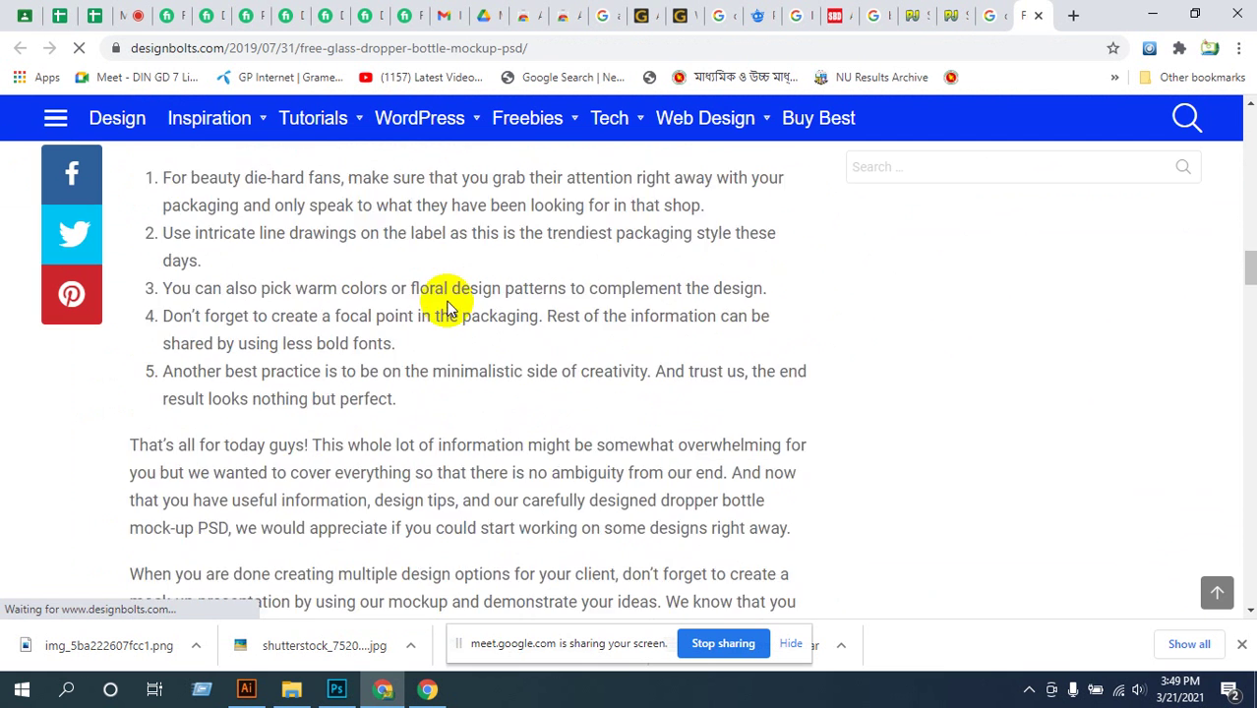
scroll(448, 308, down, 6)
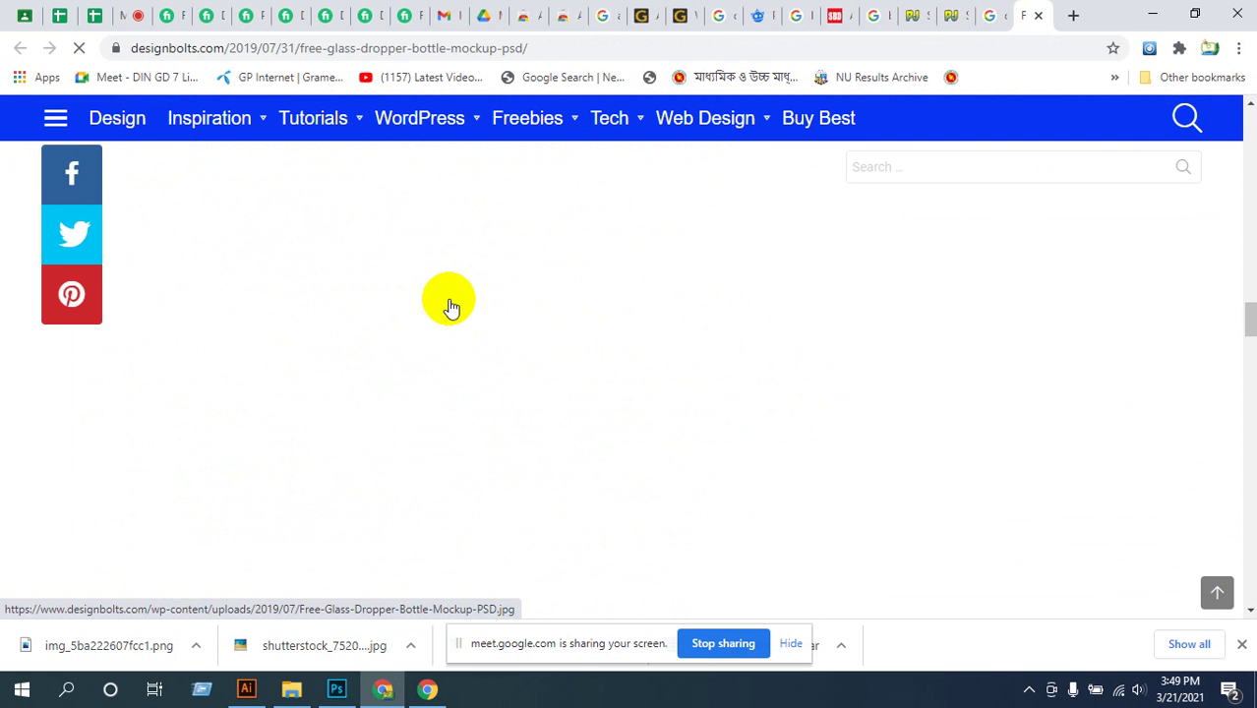
scroll(448, 303, up, 5)
scroll(462, 302, down, 4)
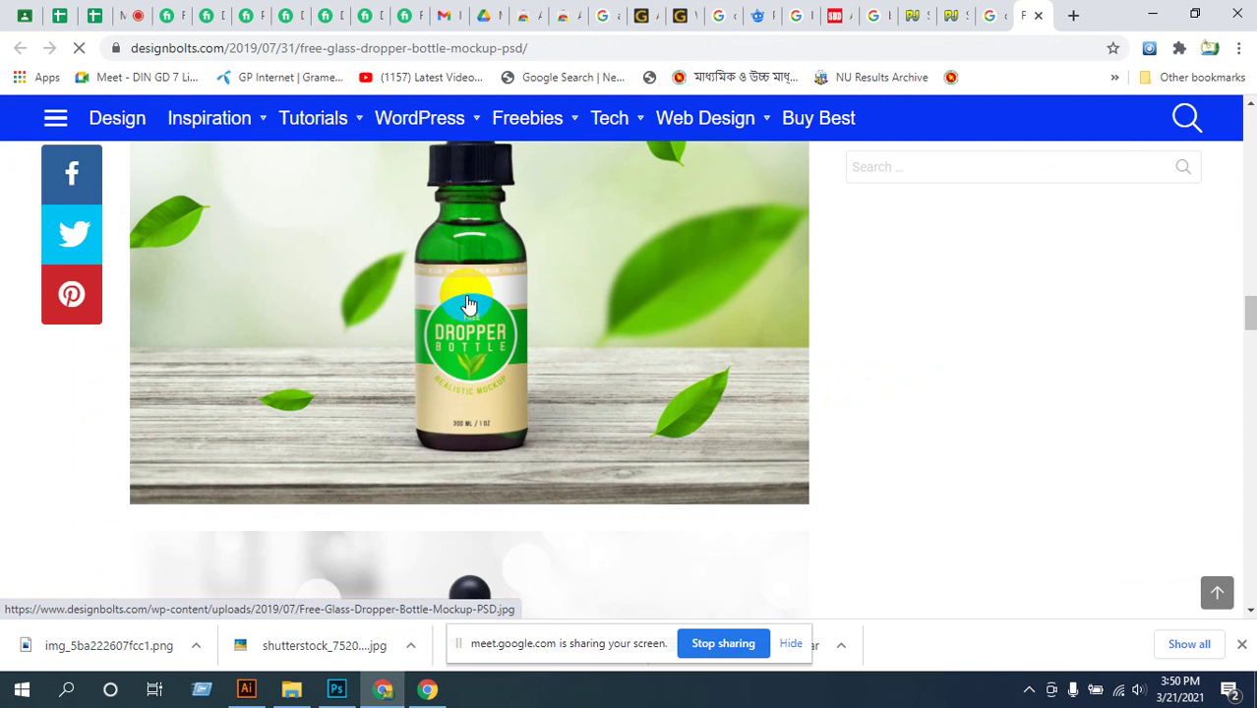
scroll(582, 405, down, 6)
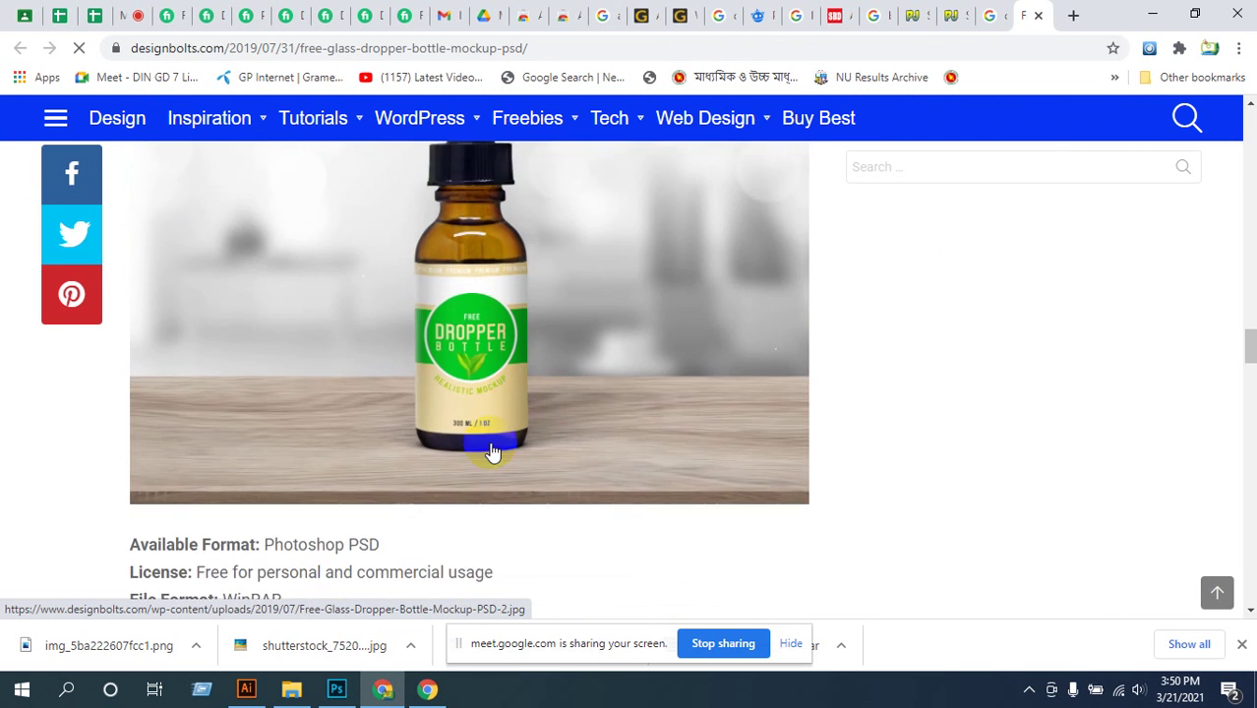
scroll(511, 423, up, 2)
scroll(479, 407, down, 6)
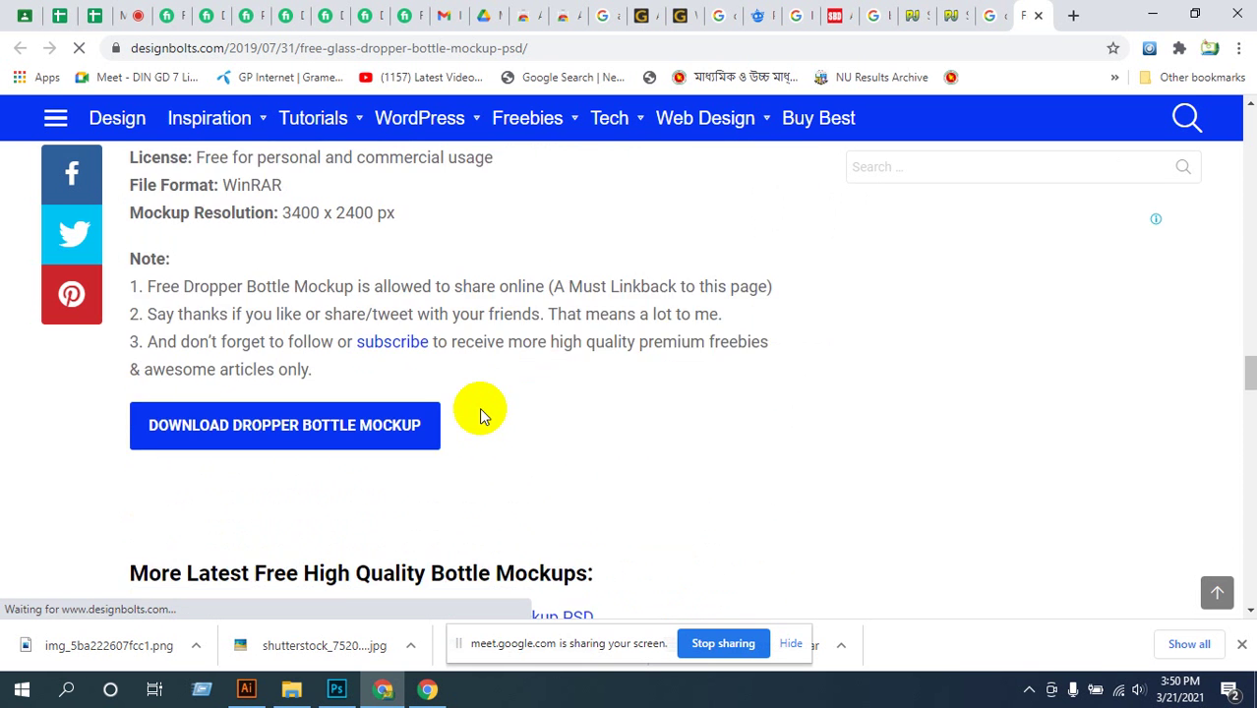
scroll(467, 398, up, 2)
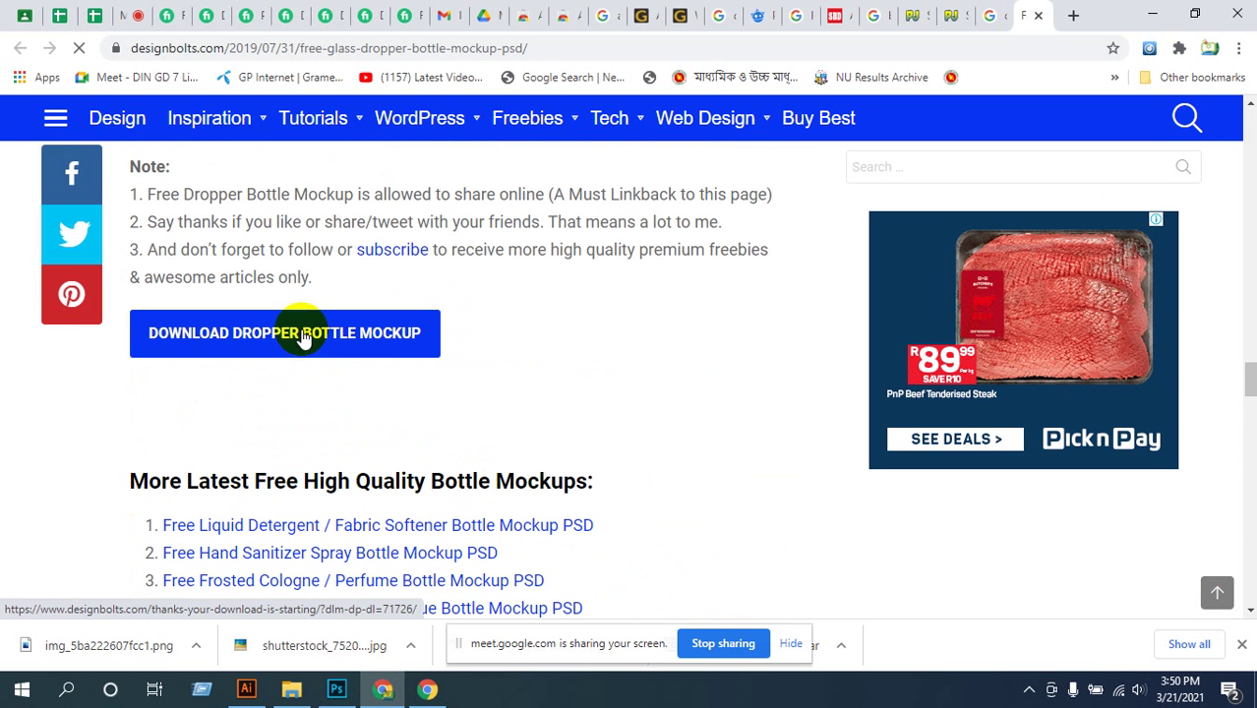
click(336, 332)
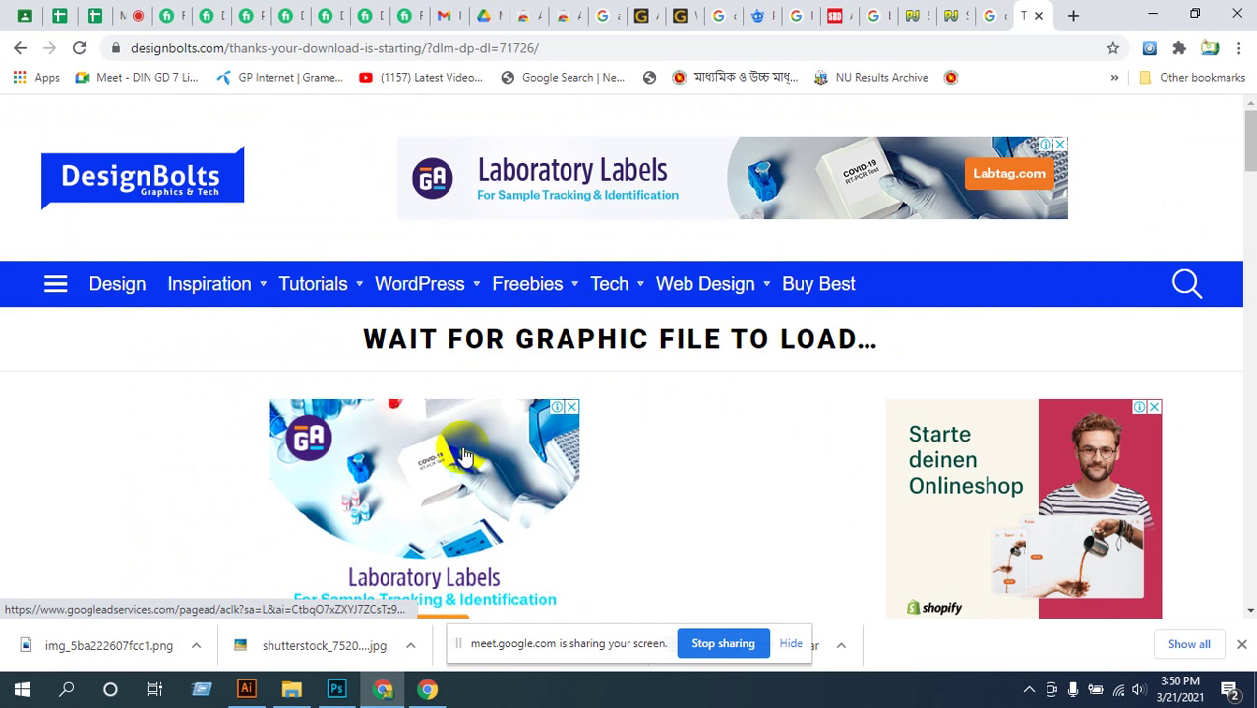
scroll(467, 458, down, 10)
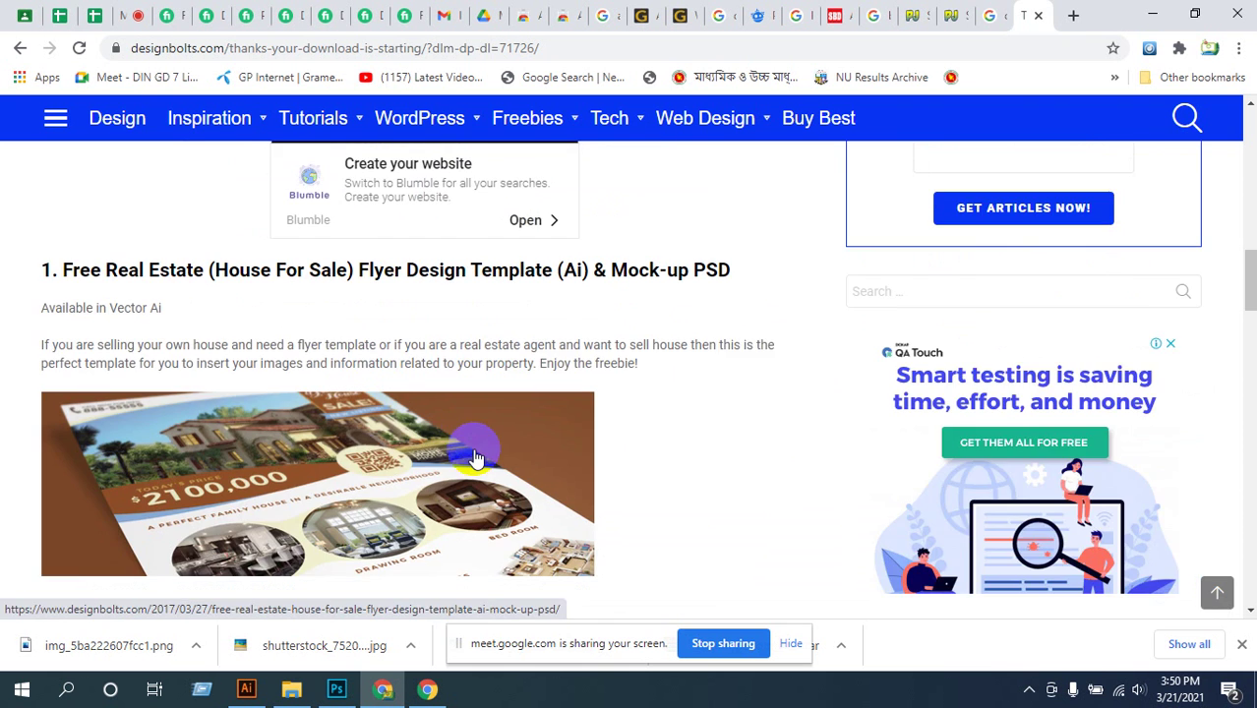
scroll(511, 393, up, 5)
- Return to the dropper bottle mockup image results, browse further down and preview the Free Amber Glass Dropper Bottle Mockup Set
click(993, 17)
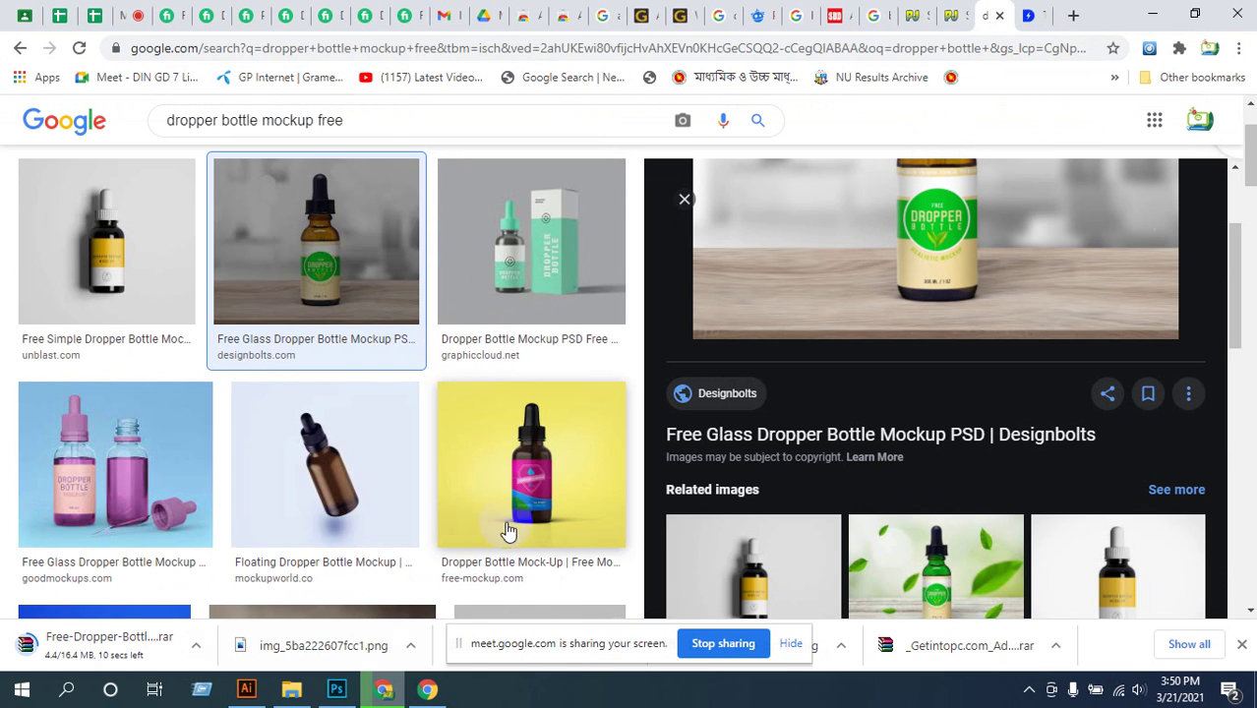
scroll(508, 531, down, 4)
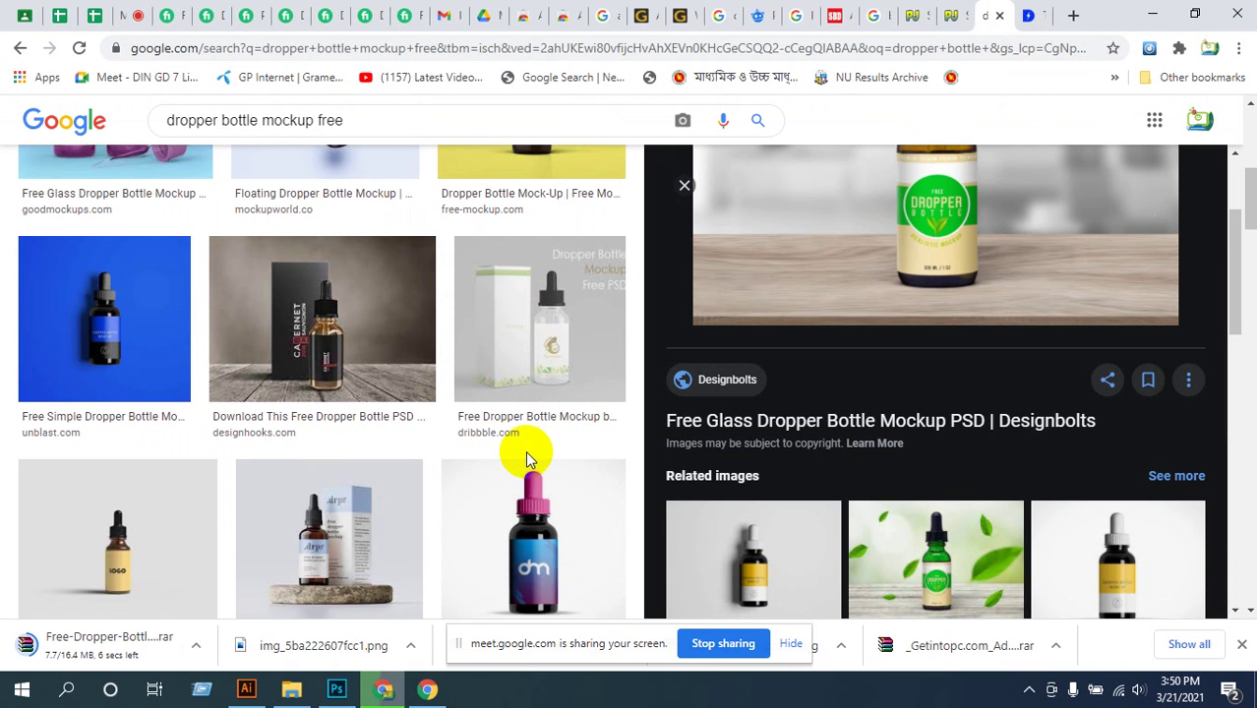
scroll(527, 460, down, 2)
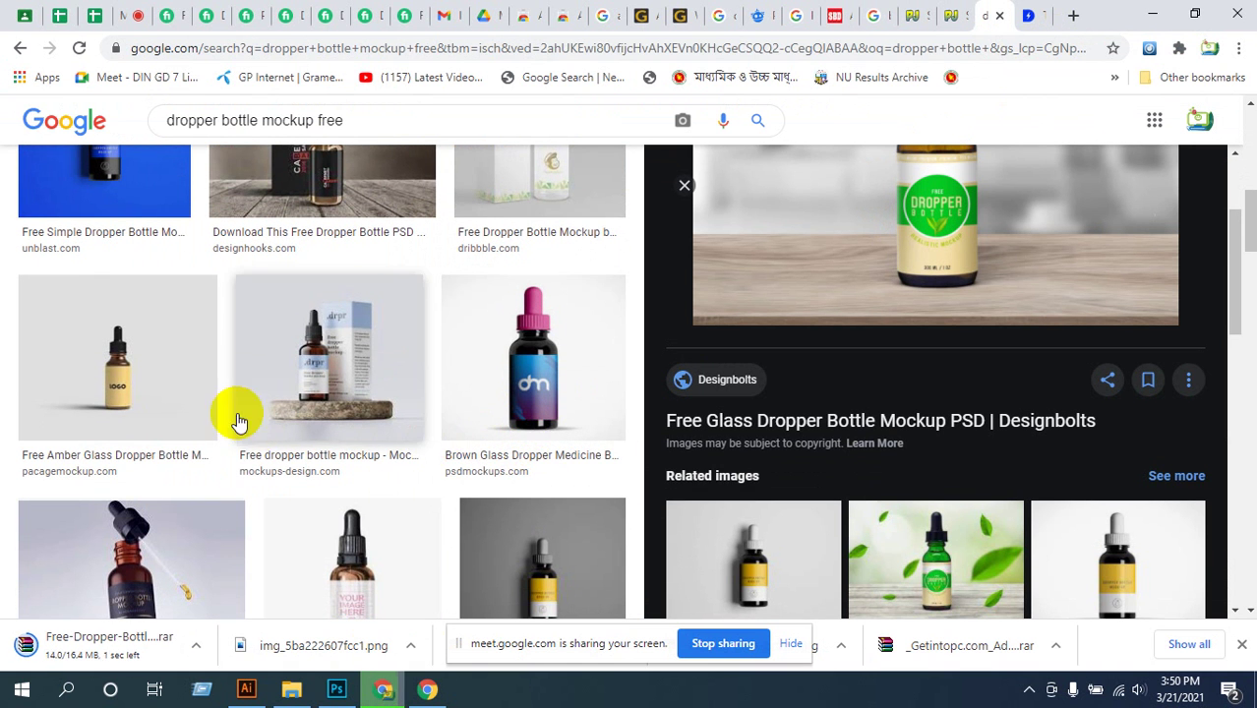
scroll(108, 379, down, 3)
scroll(127, 381, up, 4)
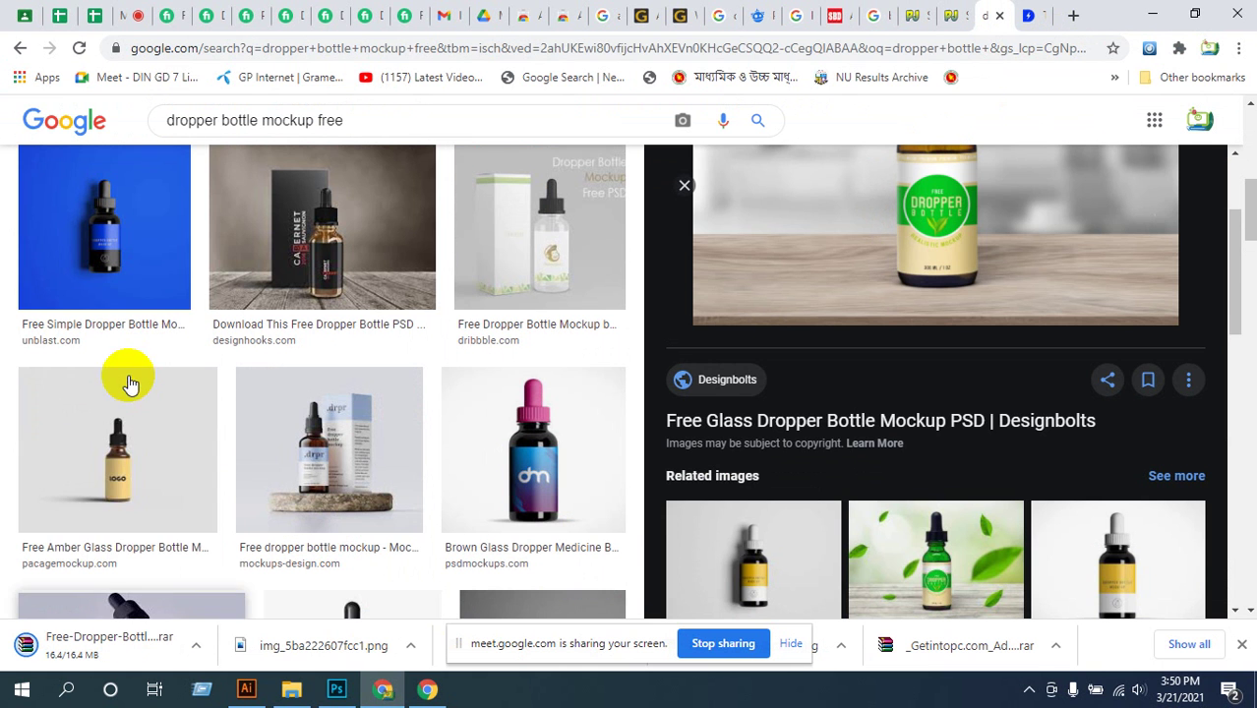
click(120, 448)
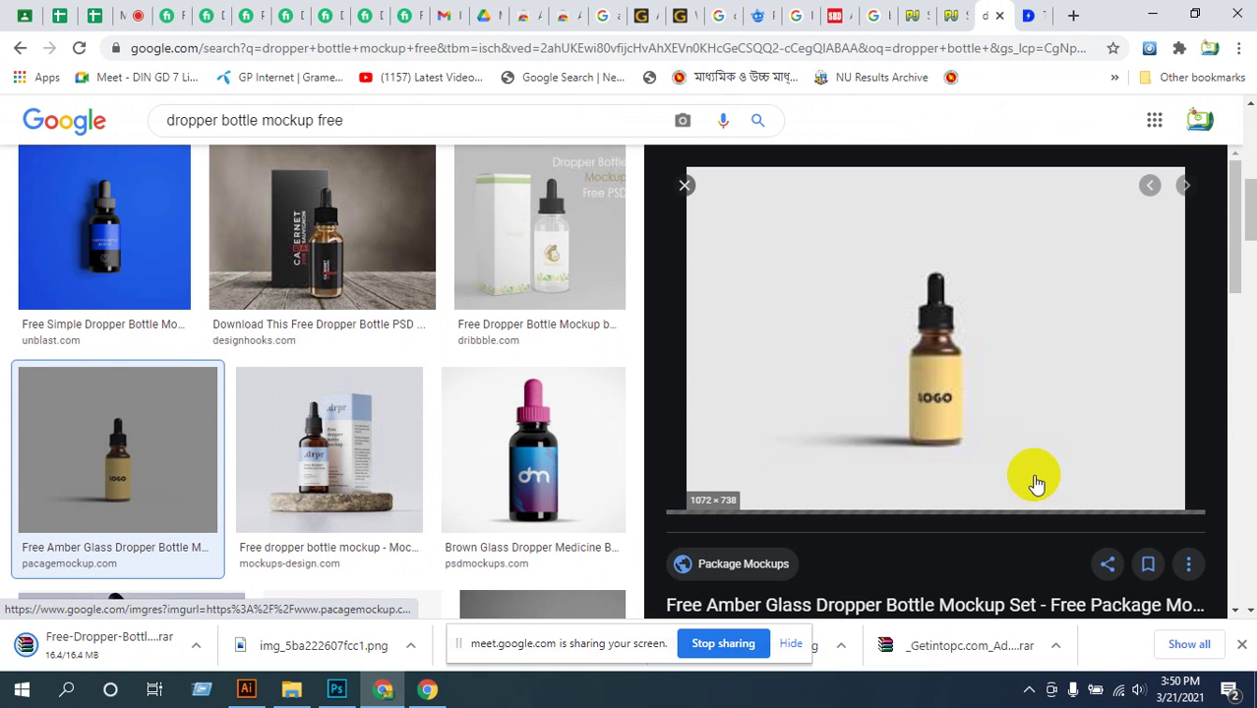
- Look through the related images, preview Dropper Bottle Package Mockup PSD and open its Behance page
scroll(969, 314, down, 2)
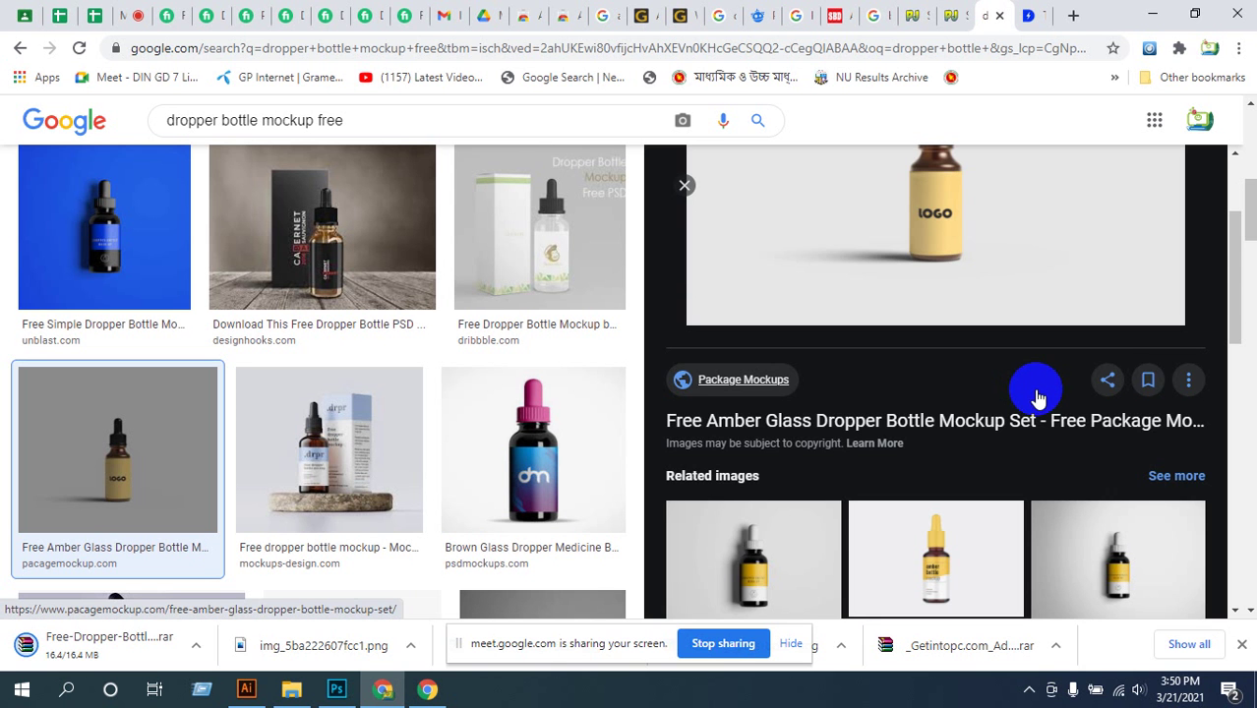
scroll(1038, 397, down, 3)
scroll(935, 413, down, 1)
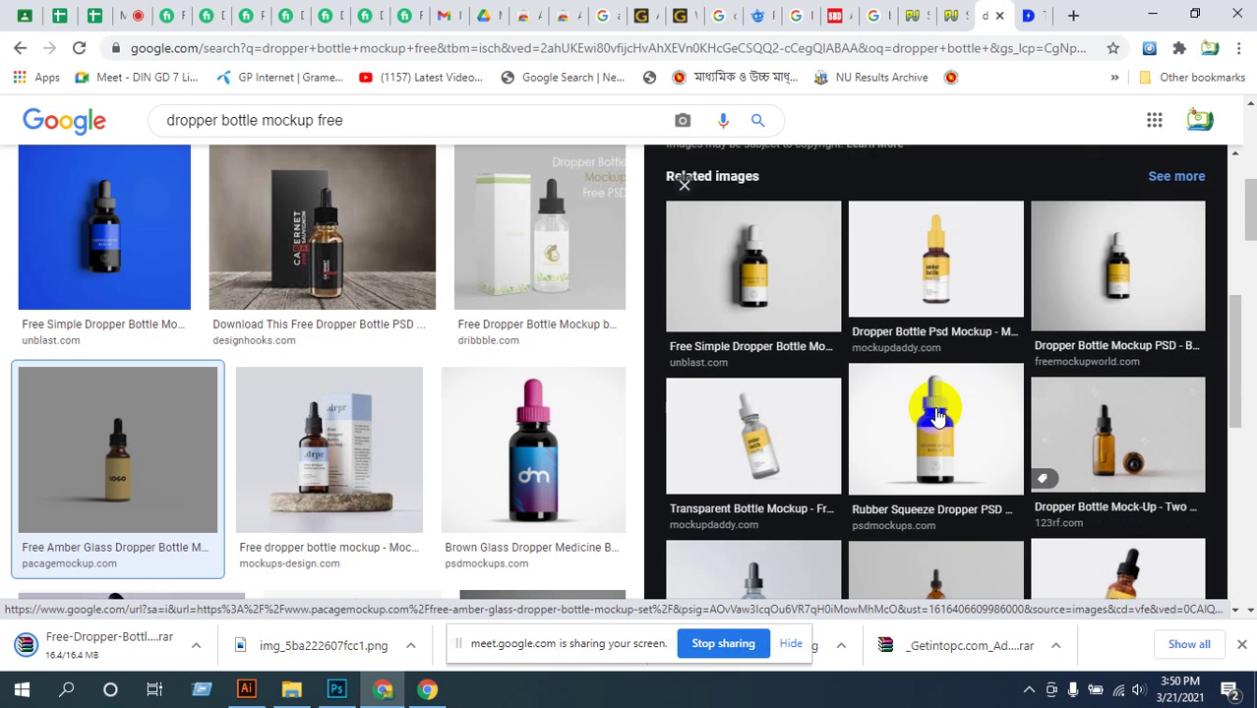
scroll(942, 416, down, 2)
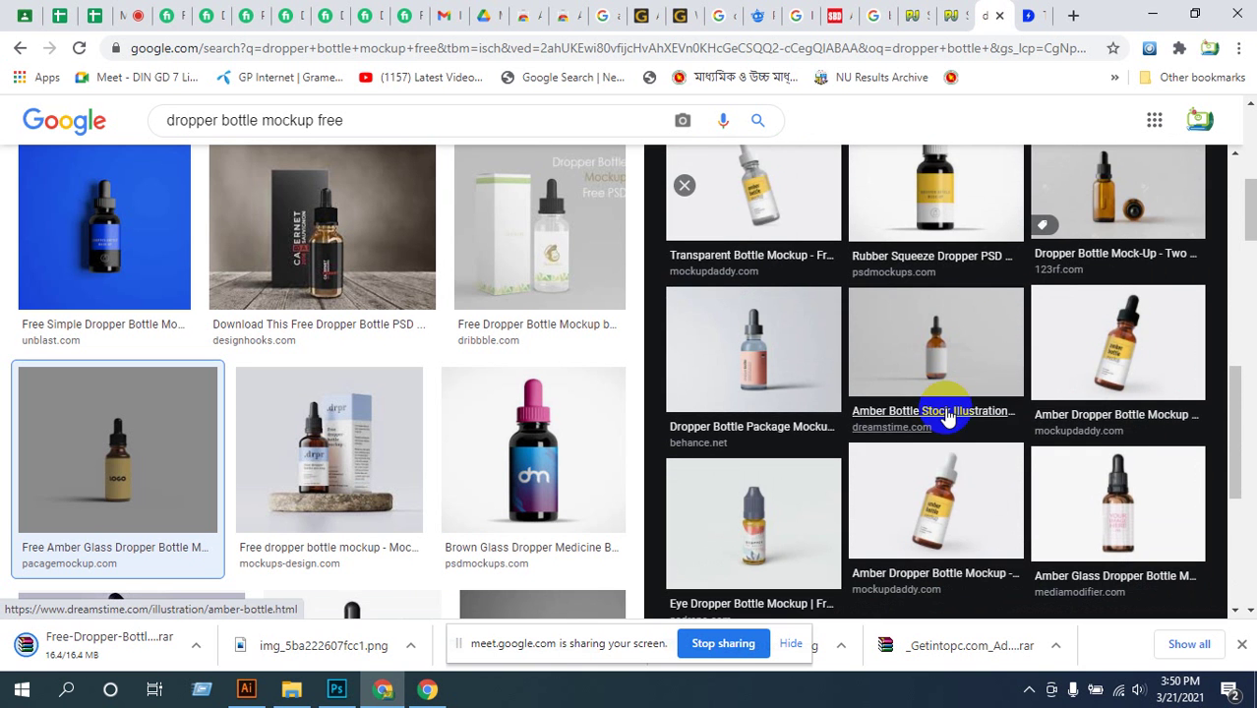
click(770, 377)
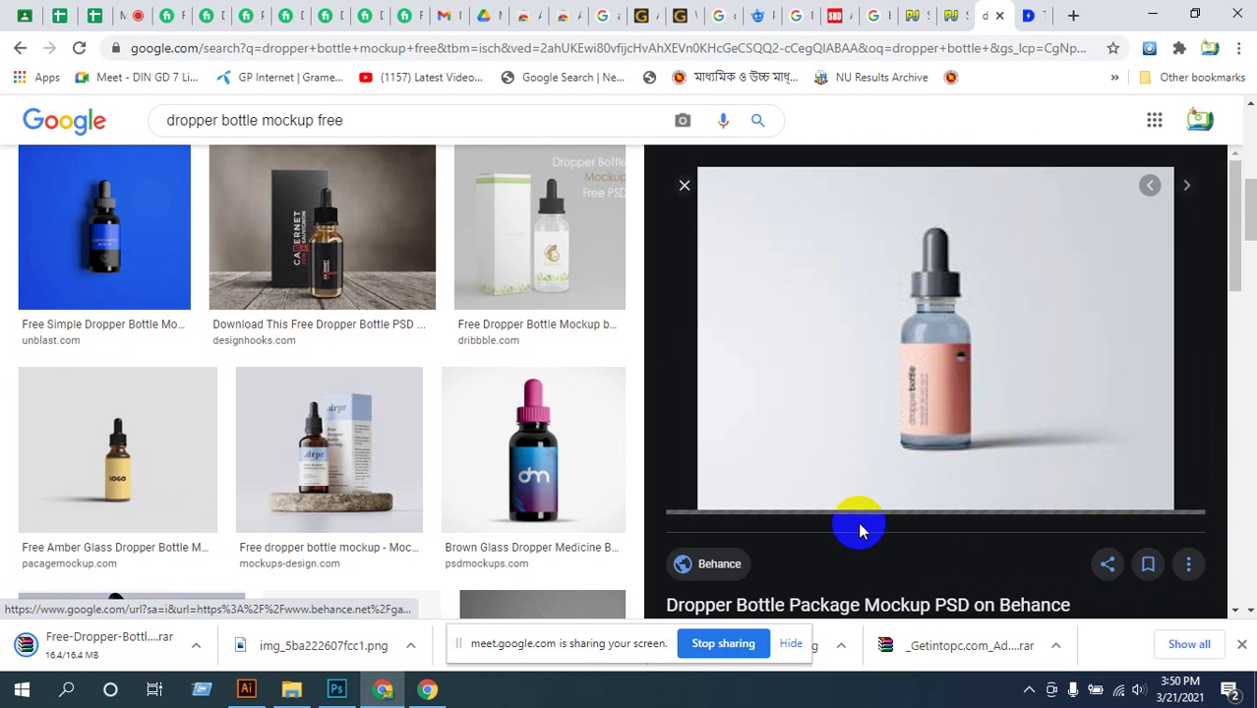
scroll(801, 560, down, 1)
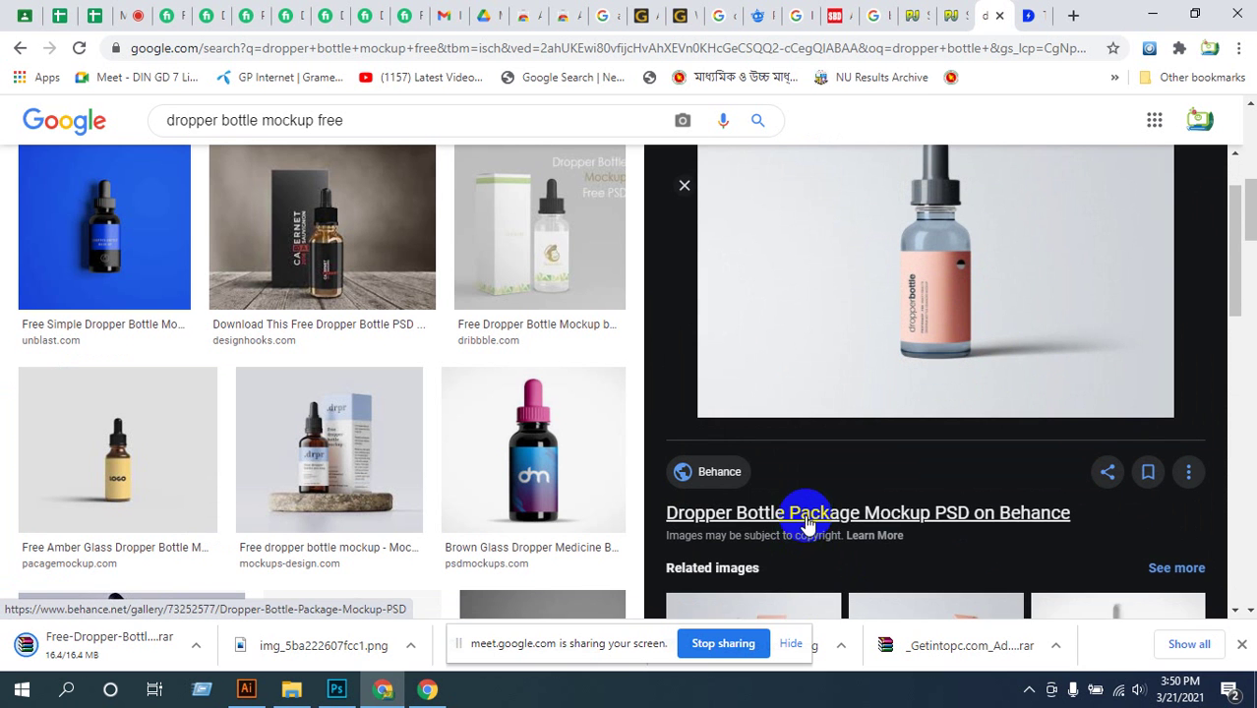
click(806, 517)
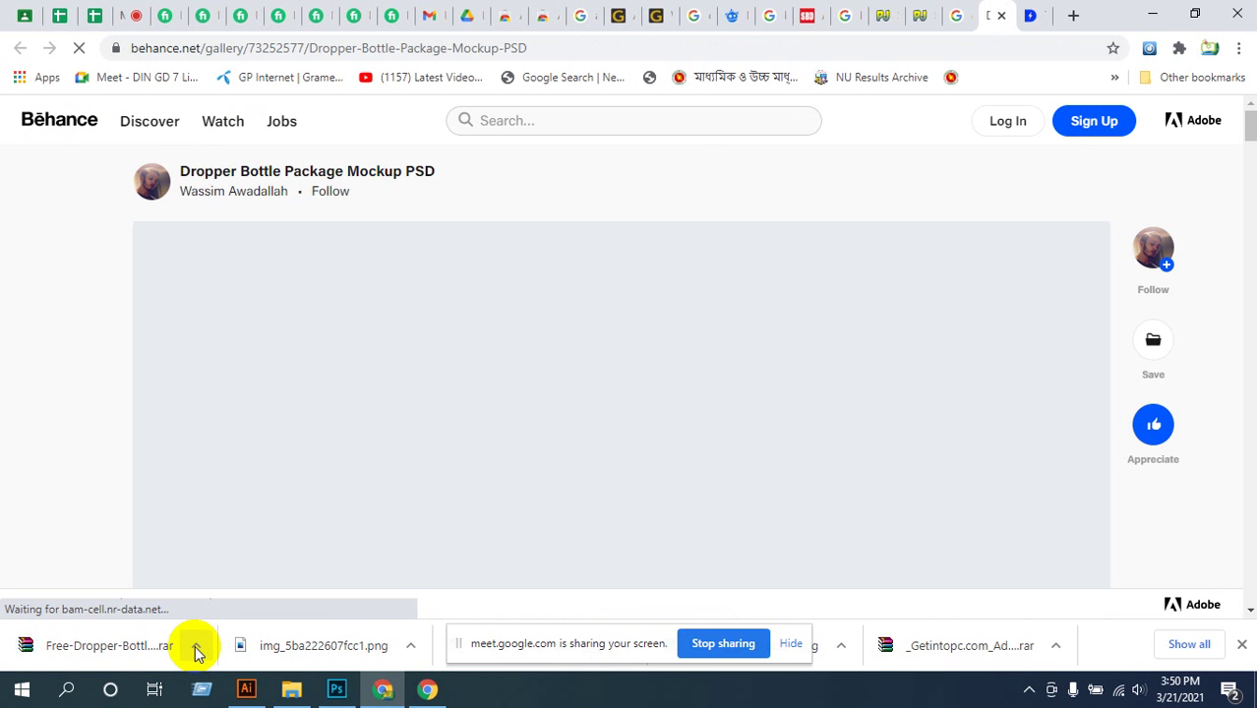
- Show the downloaded Free-Dropper-Bottle-Mocukp-PSD archive in its folder and open the PSD file inside it
click(197, 649)
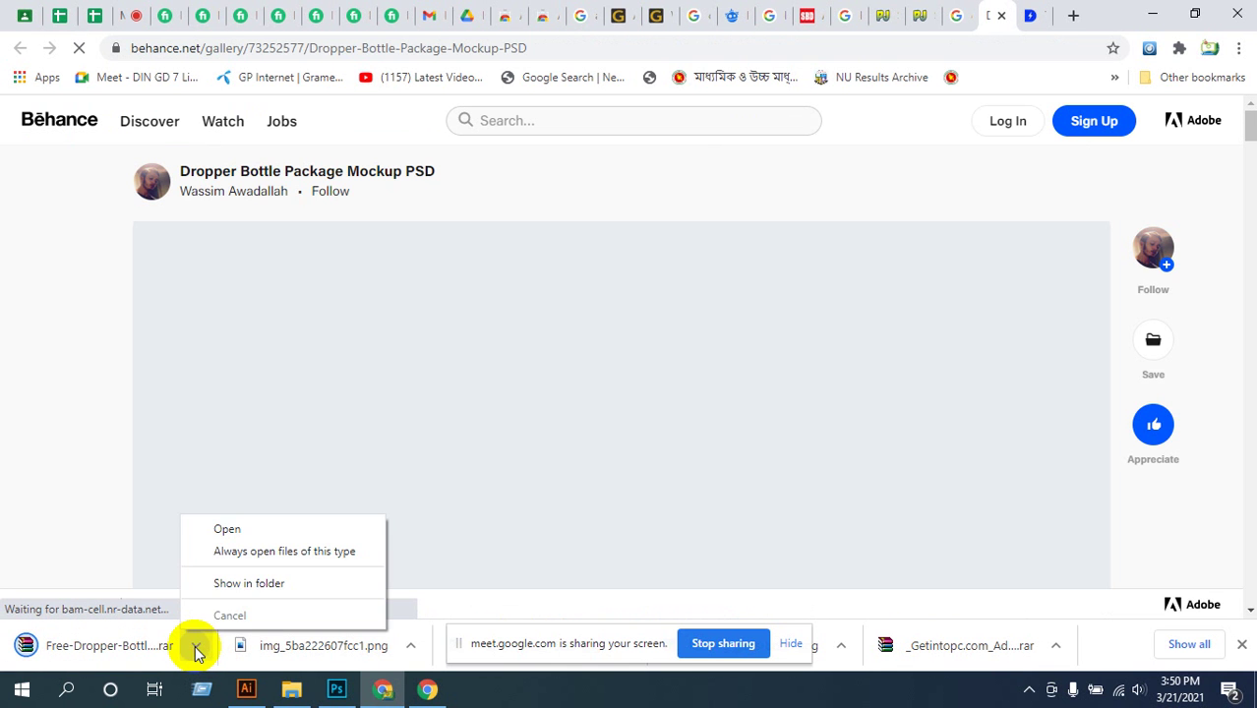
click(248, 586)
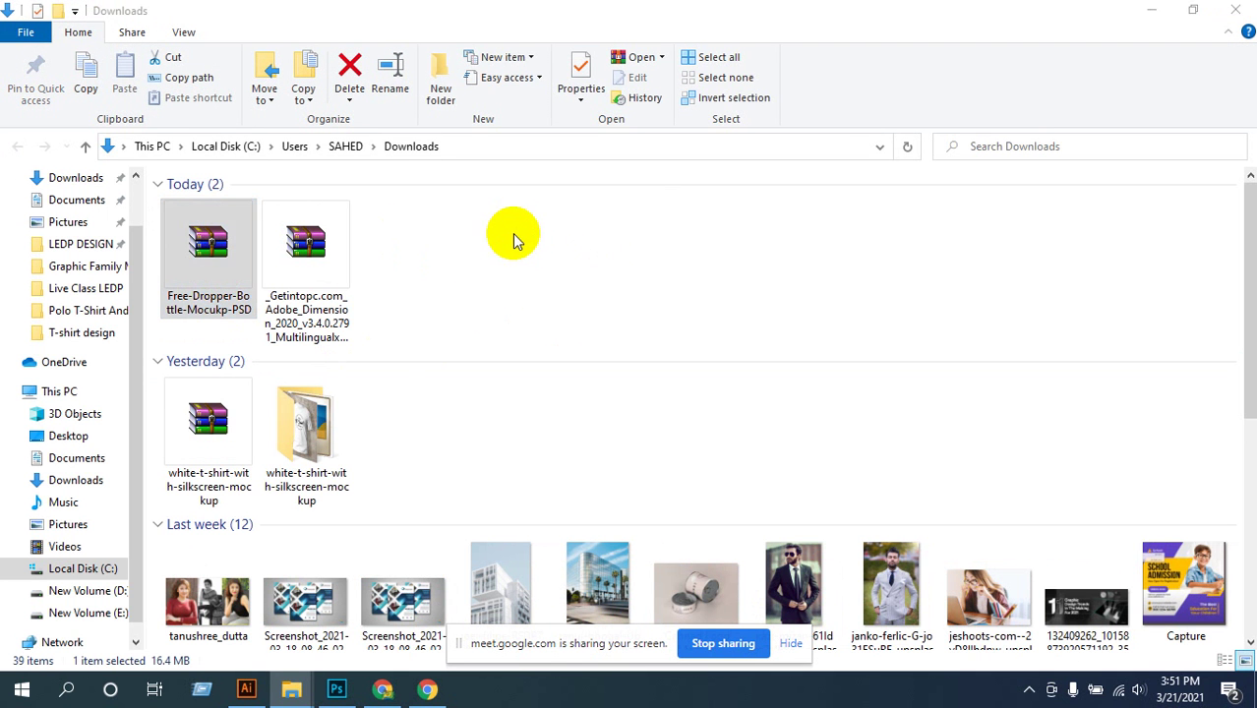
key(Return)
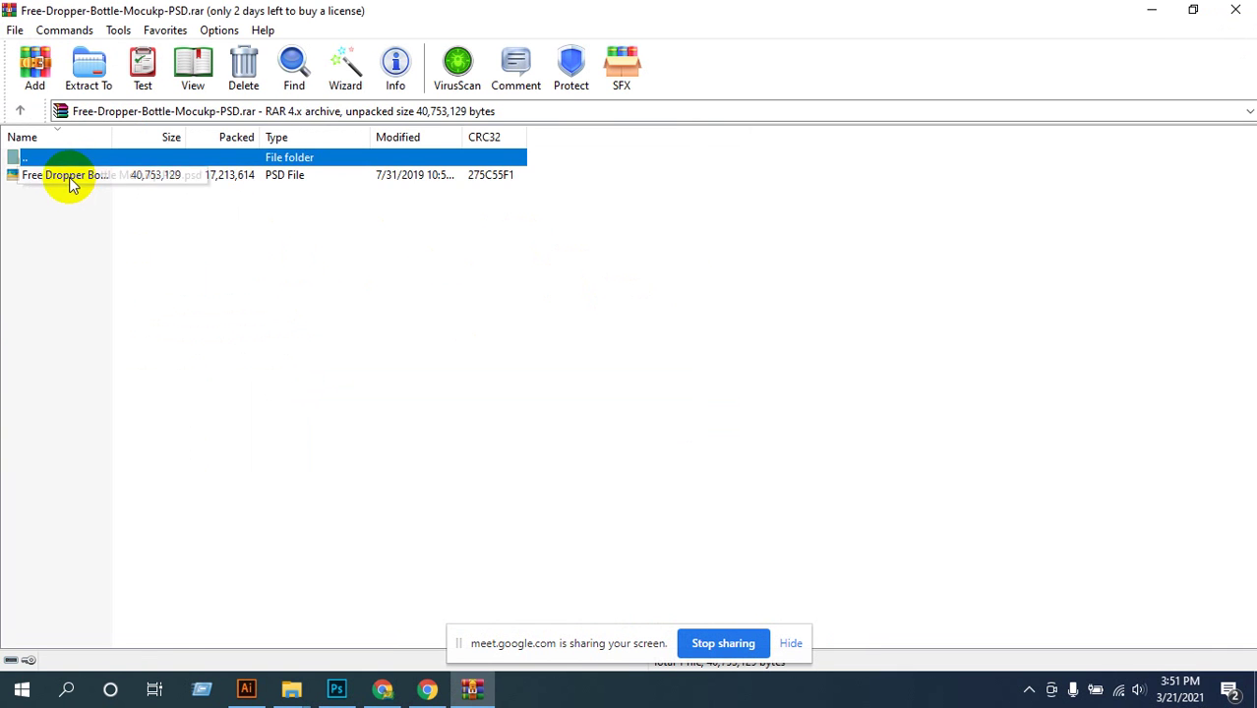
double_click(38, 179)
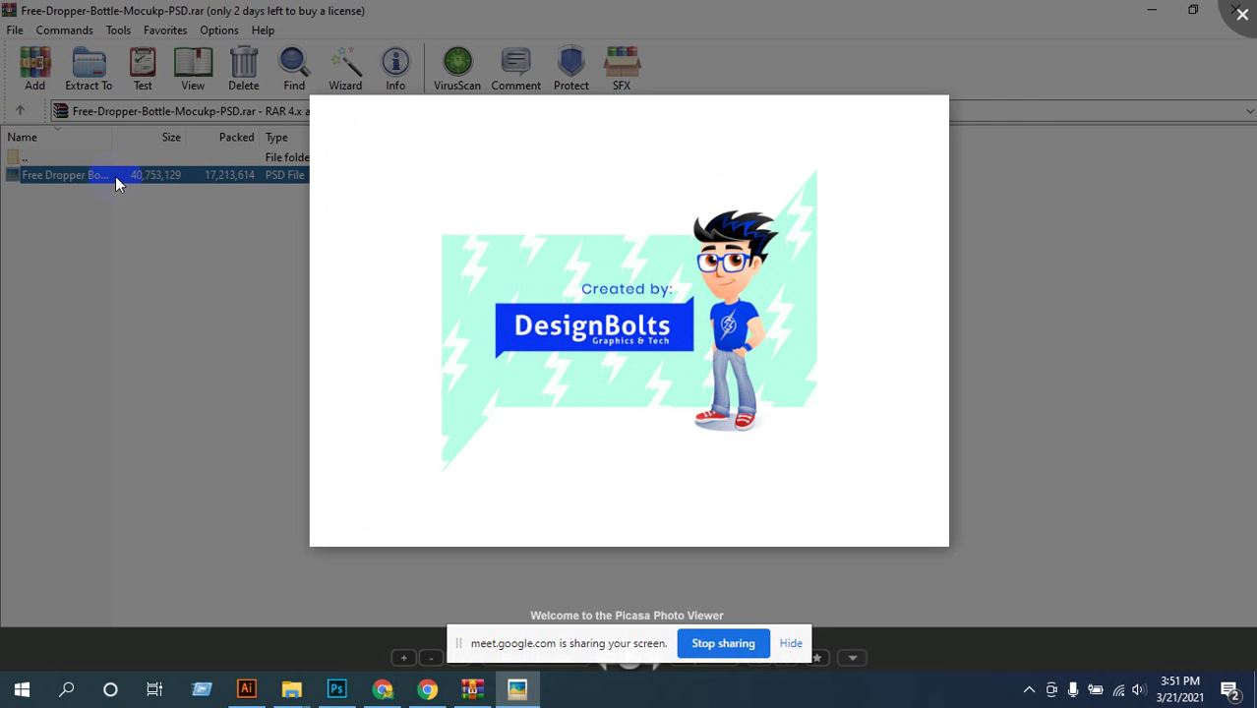
- Examine the preview image of the downloaded mockup PSD up close, and close the preview and the archive
scroll(644, 327, up, 3)
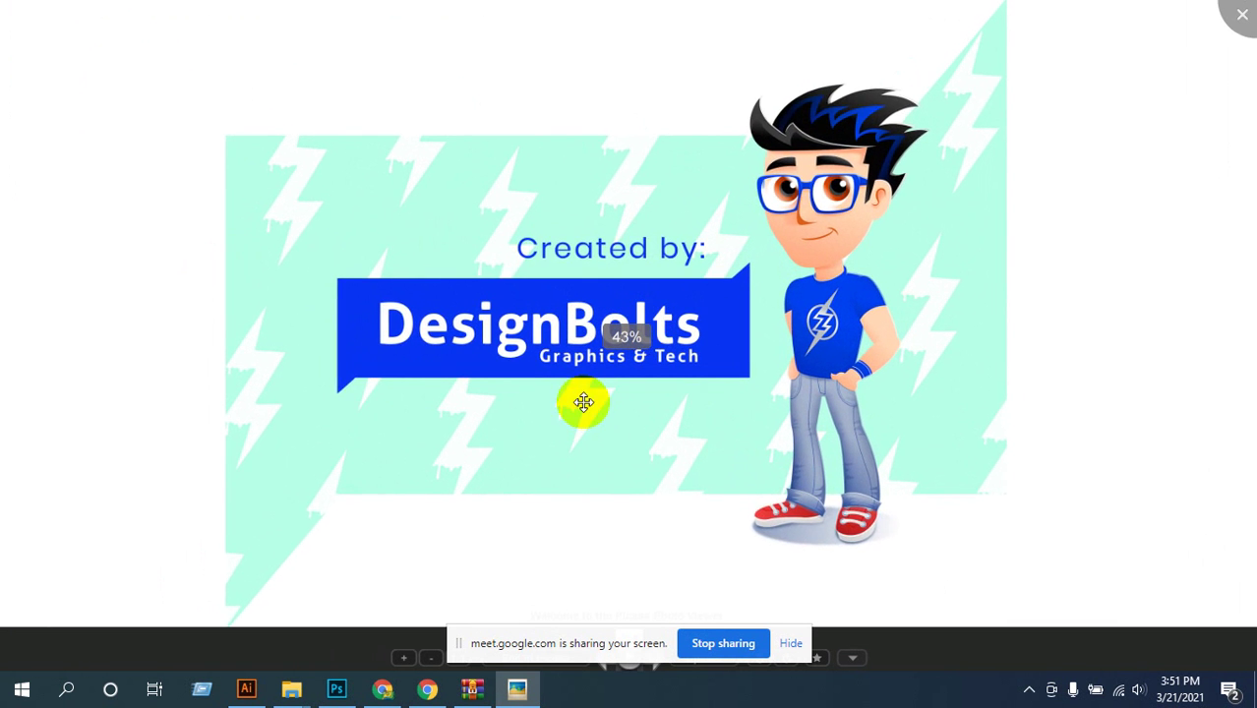
scroll(583, 367, up, 4)
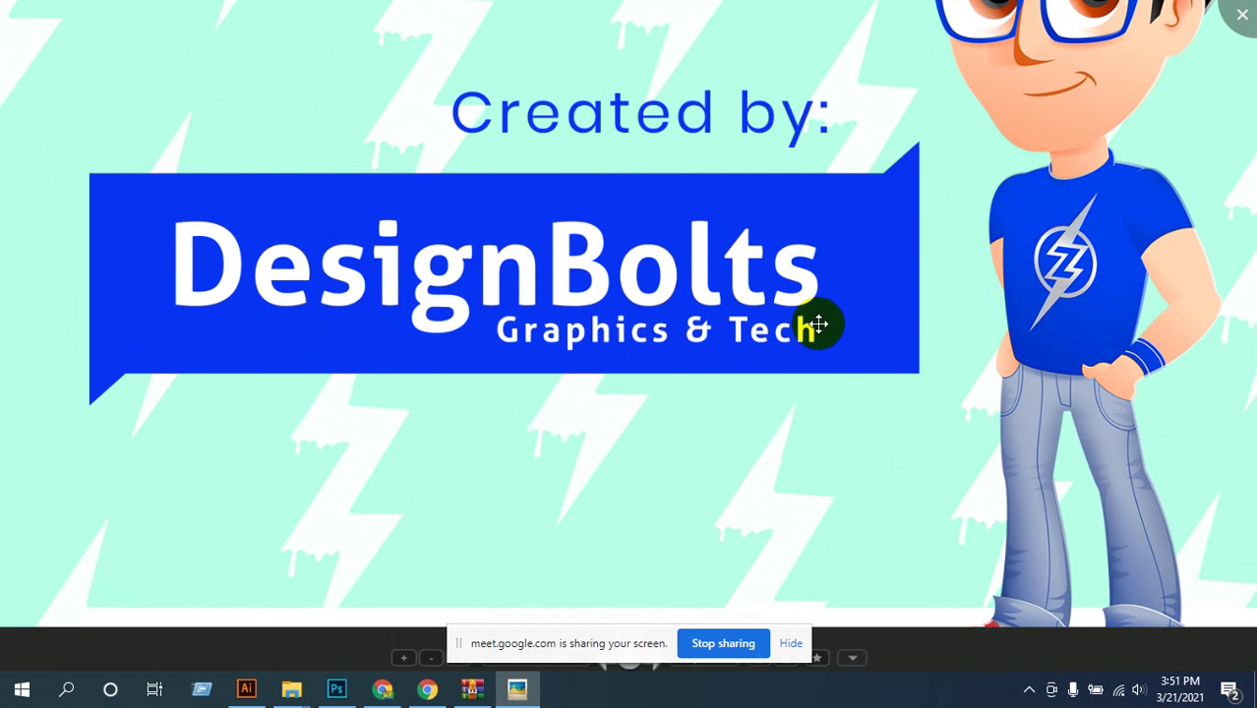
scroll(758, 399, down, 4)
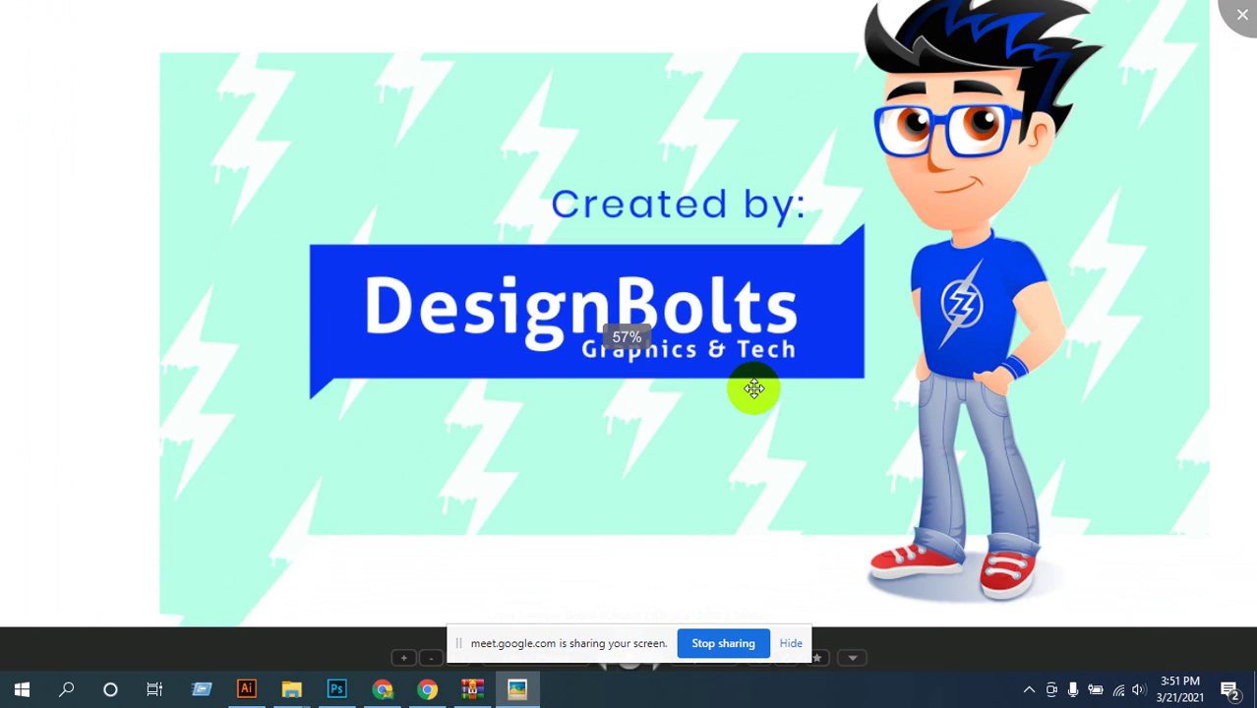
scroll(987, 315, up, 4)
drag(754, 201, 648, 462)
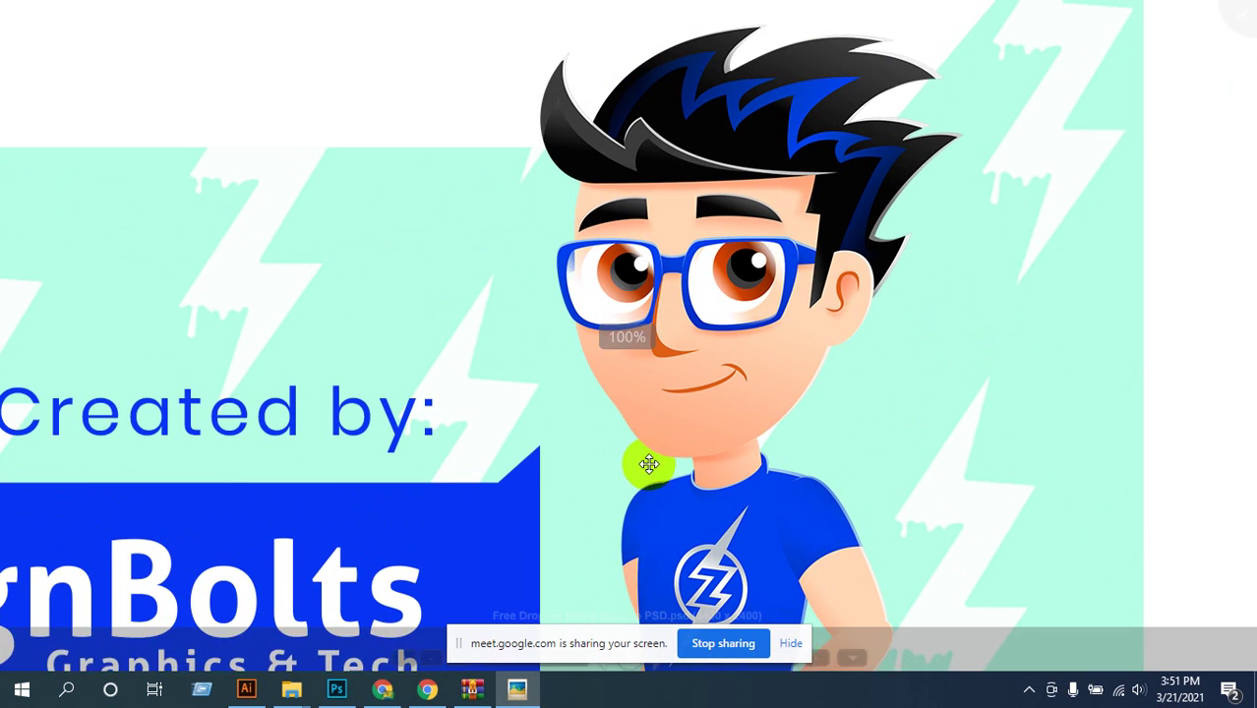
scroll(748, 258, up, 4)
scroll(765, 256, up, 3)
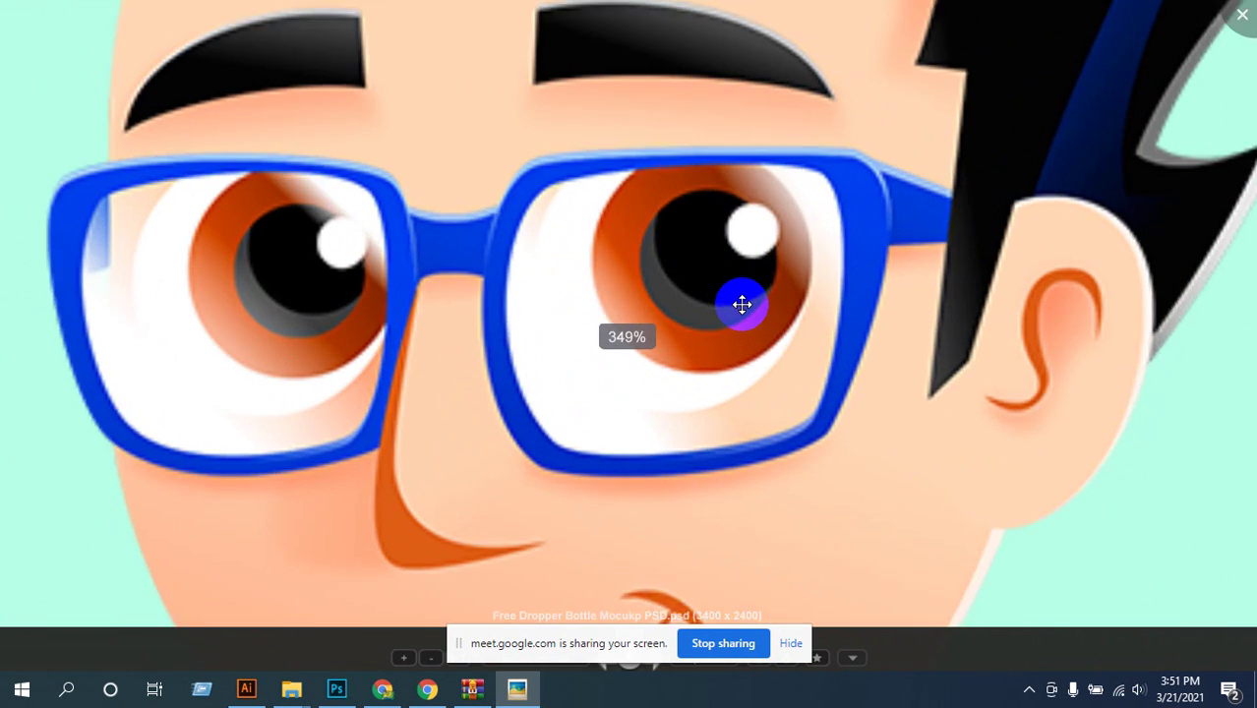
scroll(747, 303, down, 4)
scroll(797, 401, down, 4)
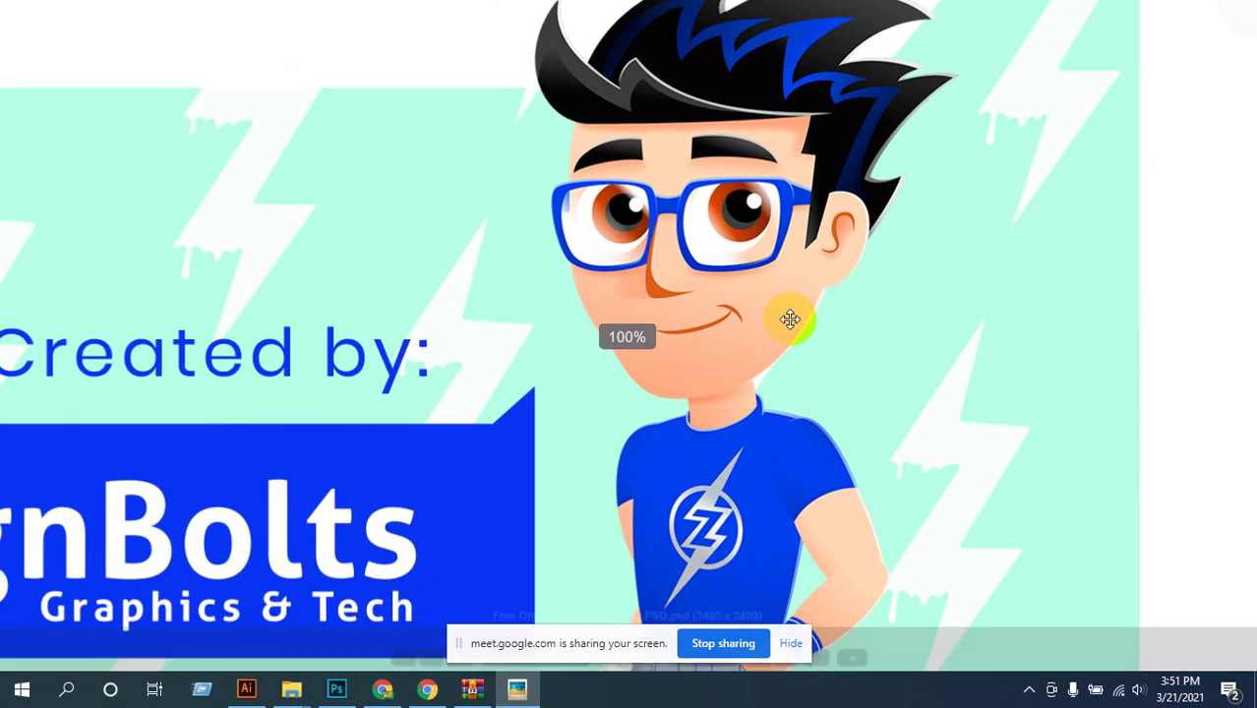
scroll(893, 282, up, 1)
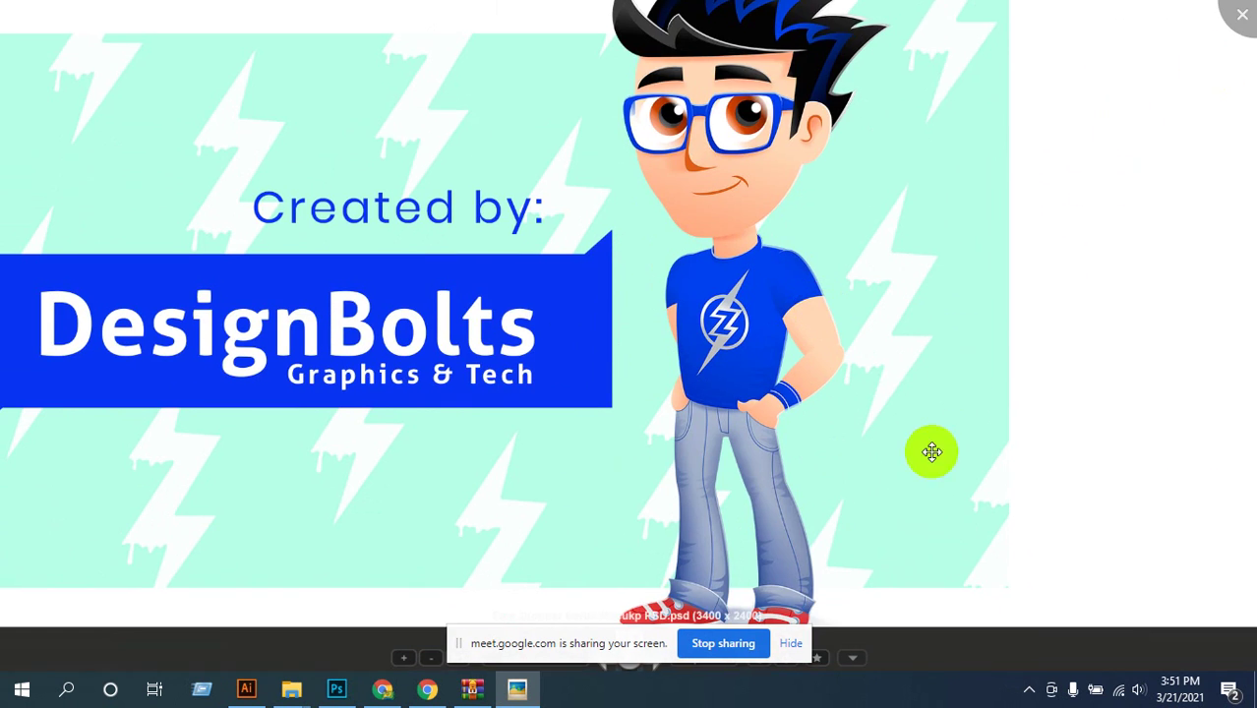
drag(931, 449, 945, 314)
click(1242, 16)
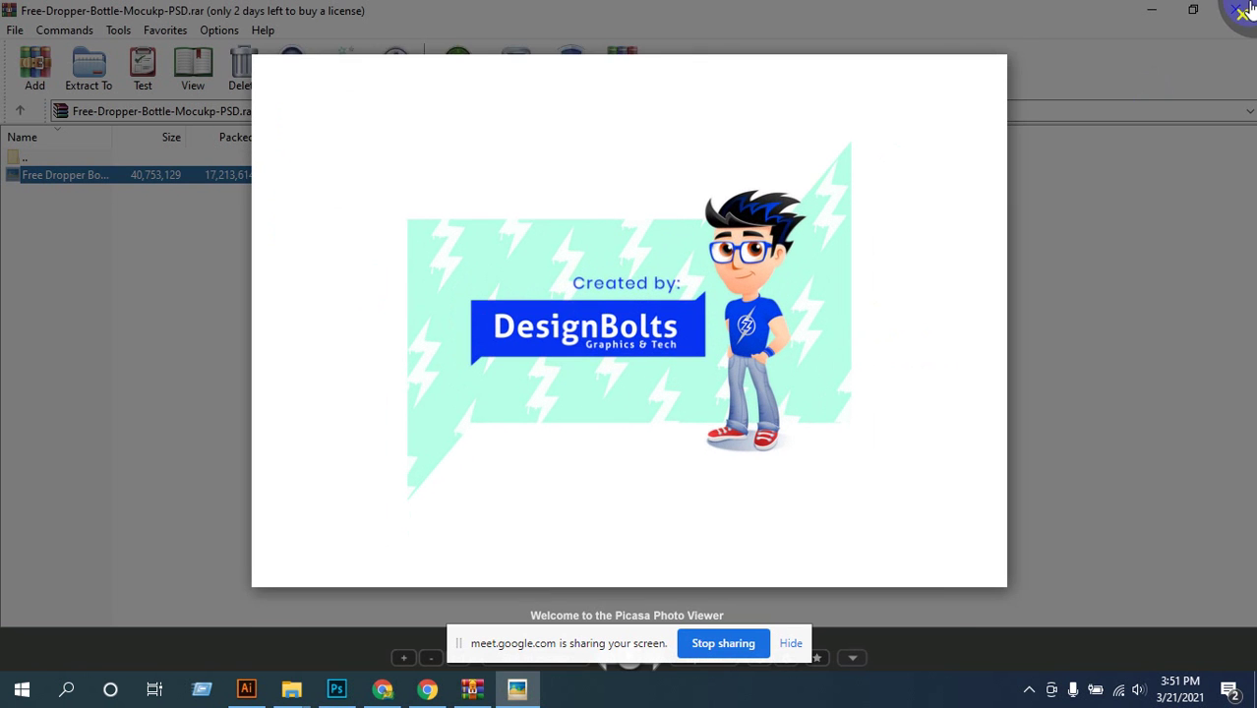
click(1239, 12)
click(1235, 12)
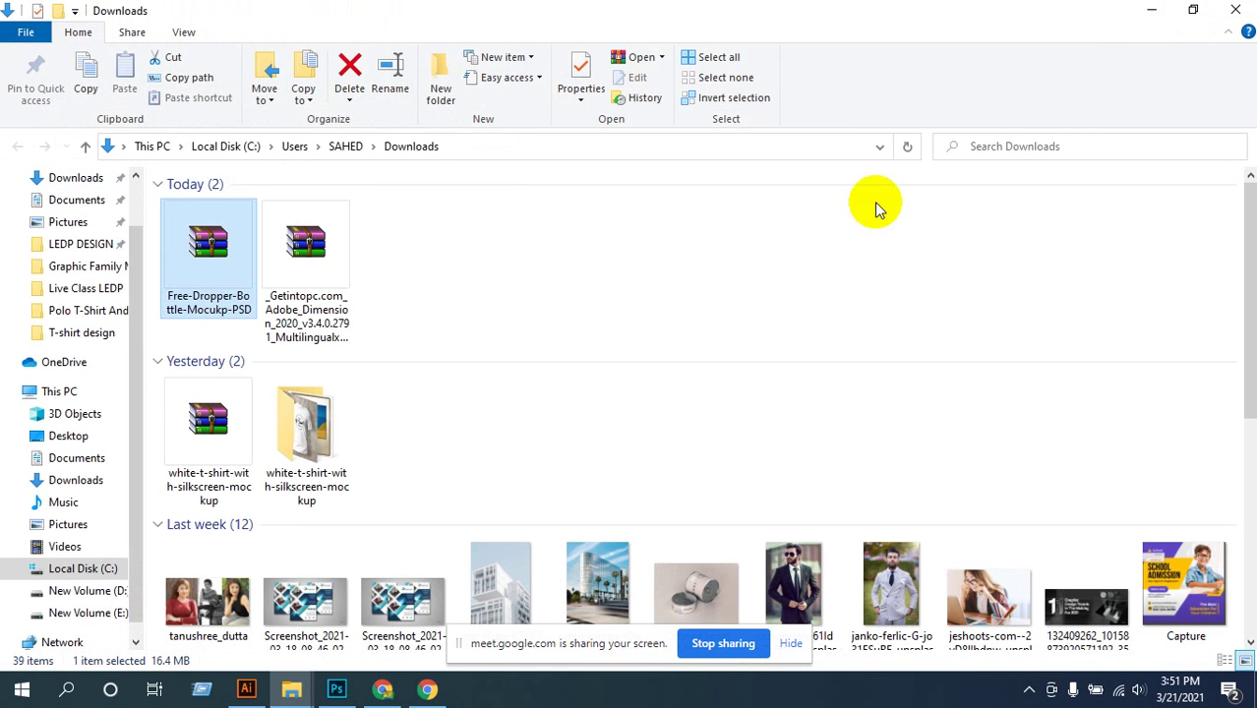
- Go back to the Behance page and examine the dropper bottle mockup pictures, including the shadows cast by the bottle and box
click(383, 688)
scroll(581, 399, down, 5)
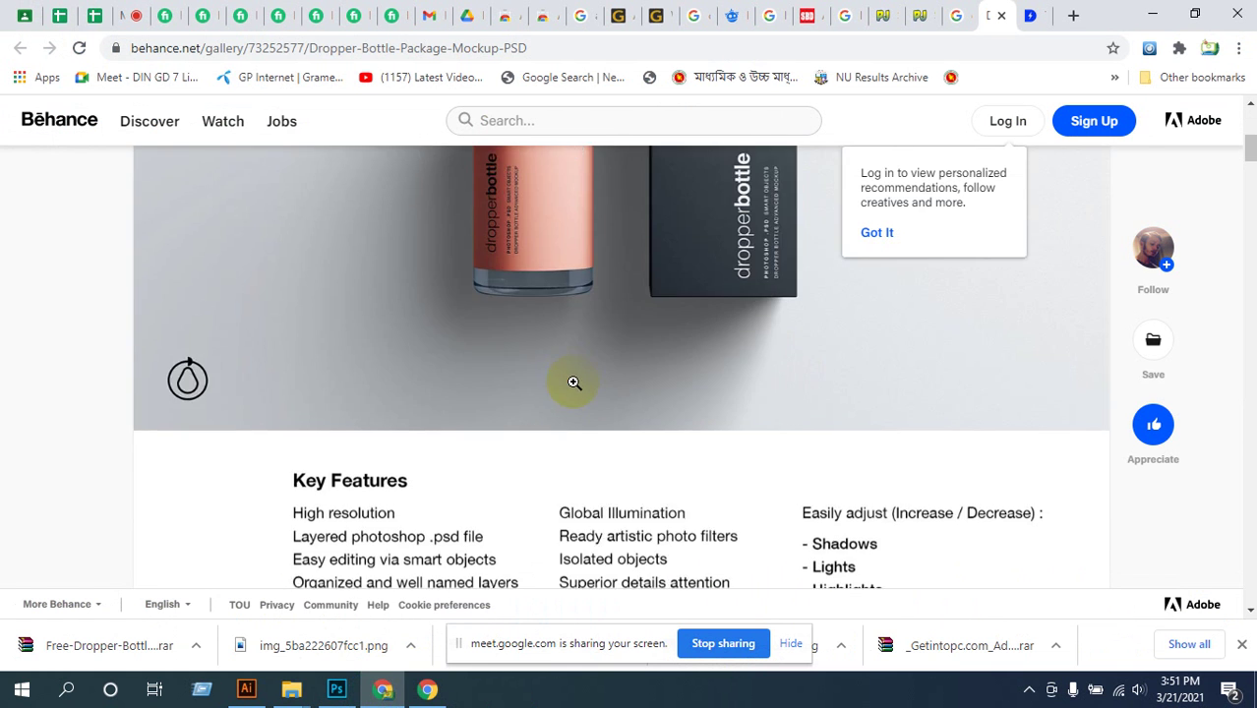
scroll(582, 381, down, 7)
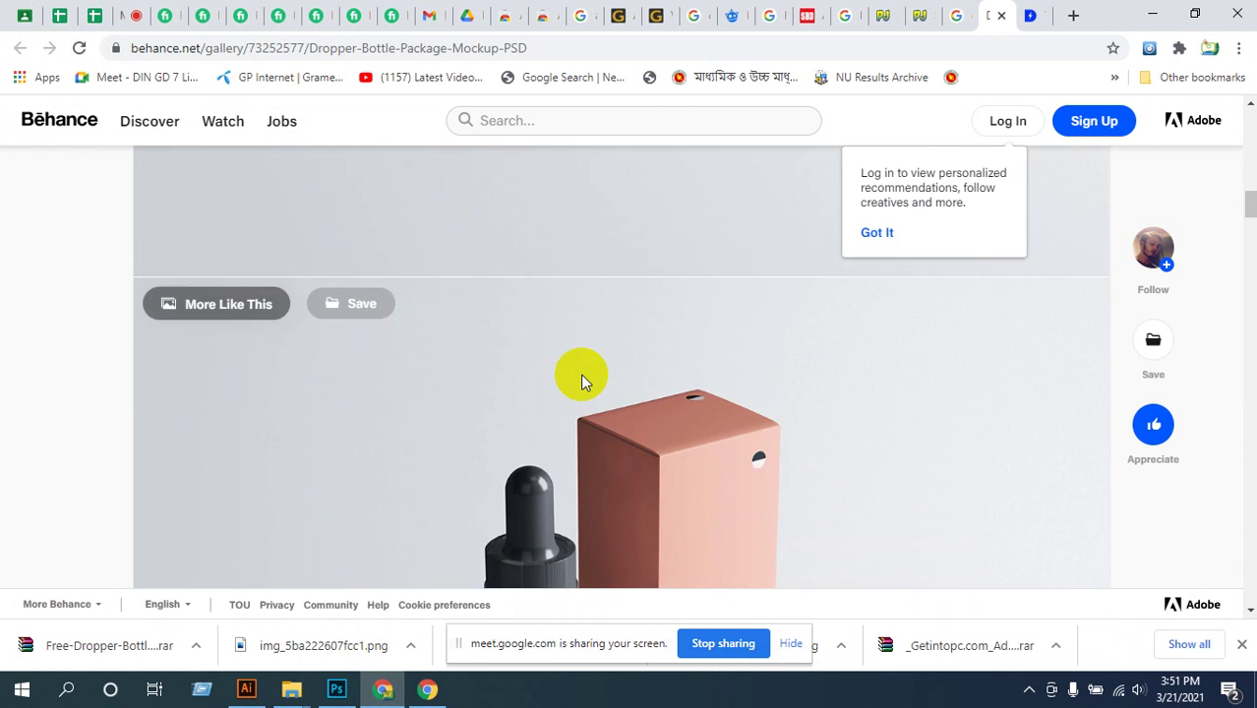
scroll(562, 380, down, 2)
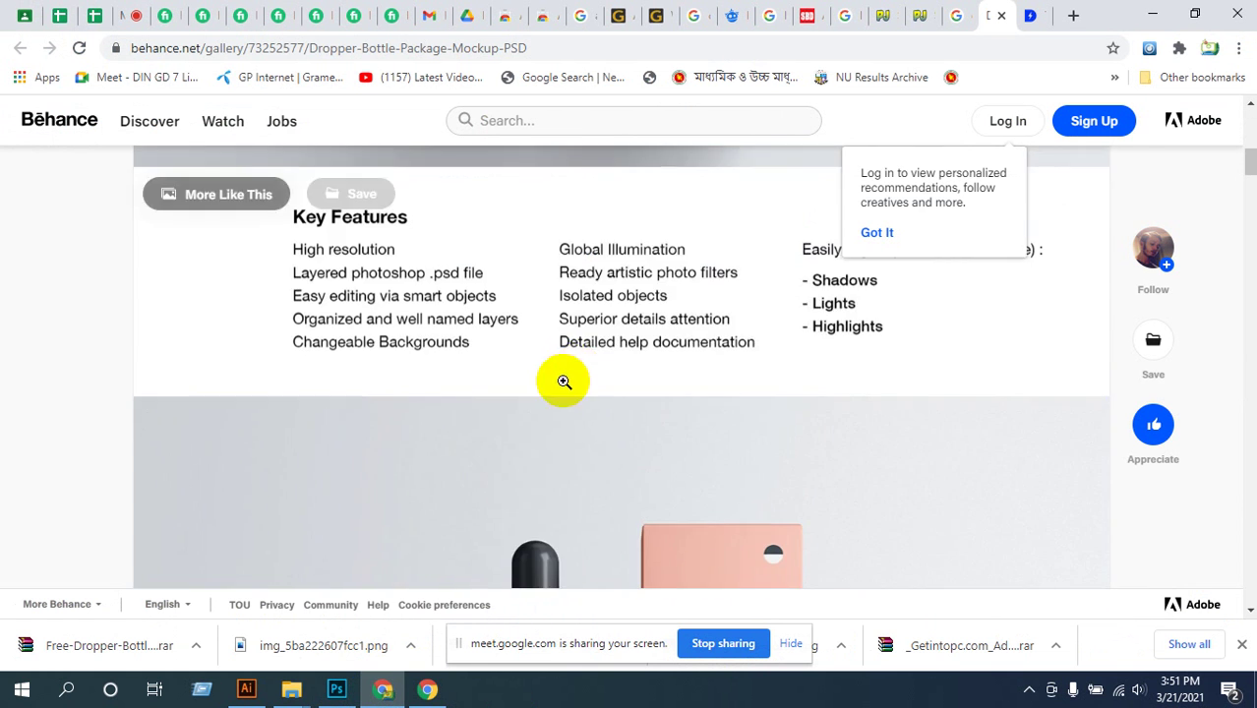
scroll(551, 391, up, 5)
scroll(488, 382, down, 2)
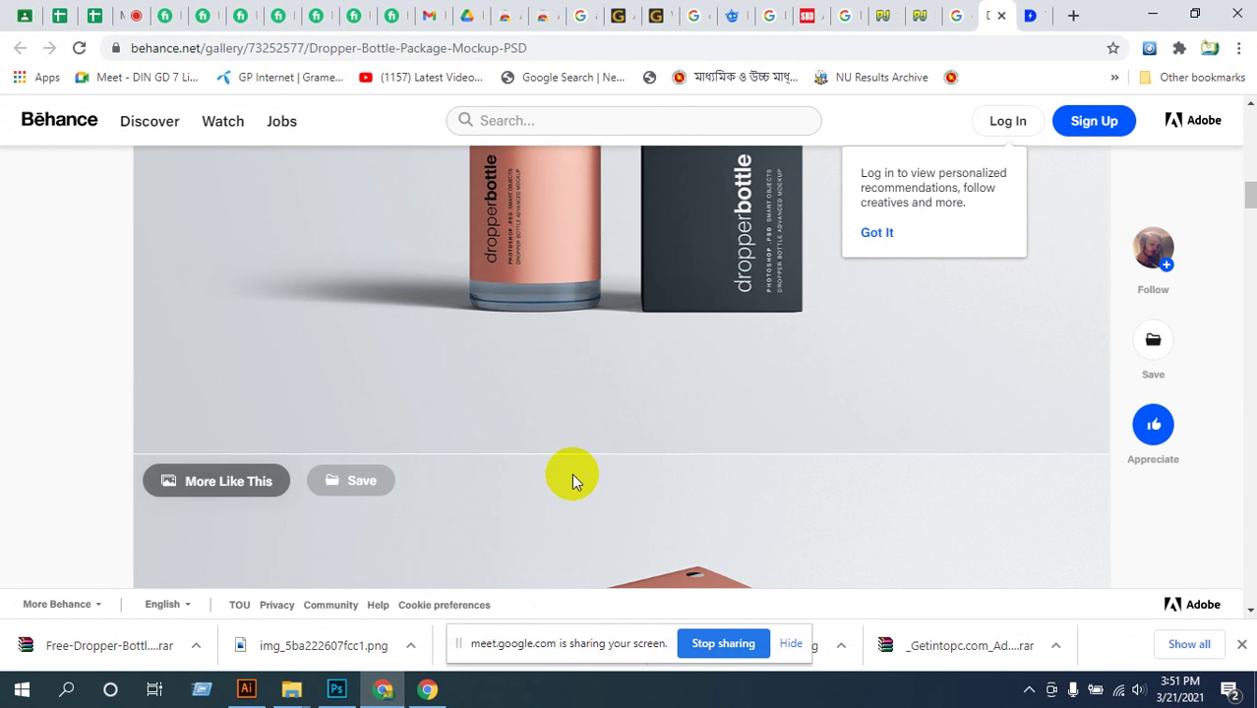
scroll(433, 442, up, 3)
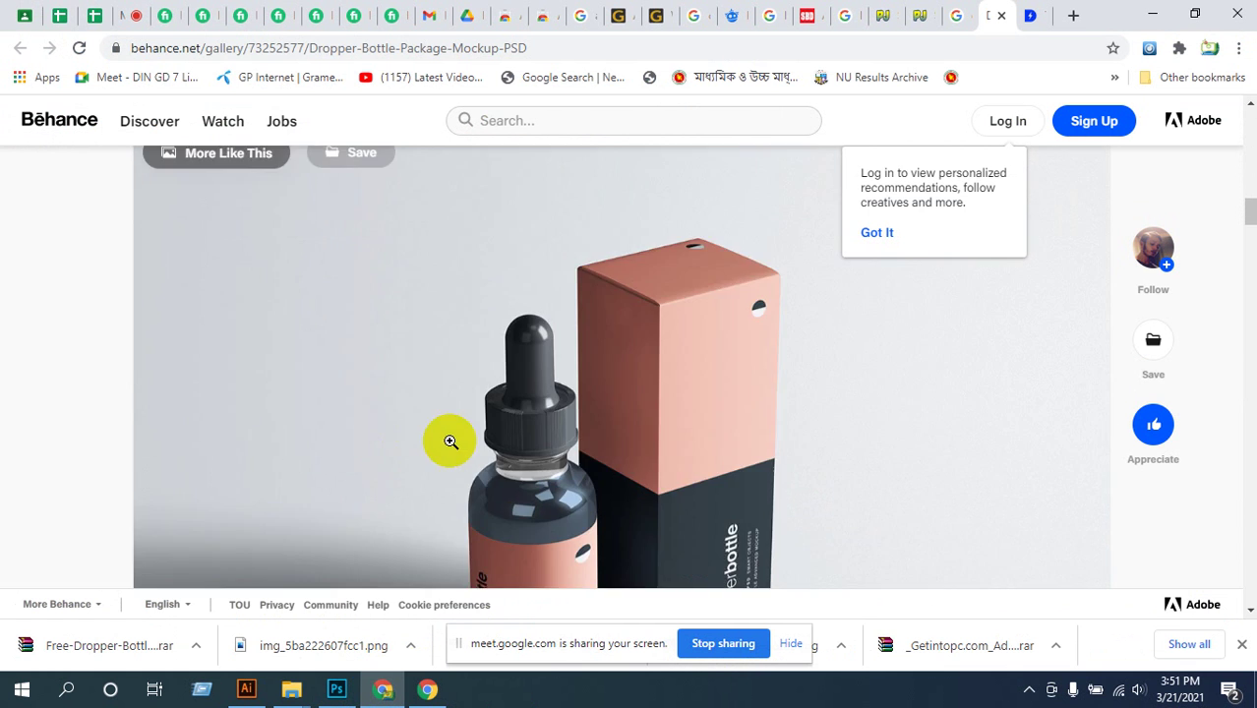
scroll(551, 420, down, 3)
scroll(555, 401, down, 5)
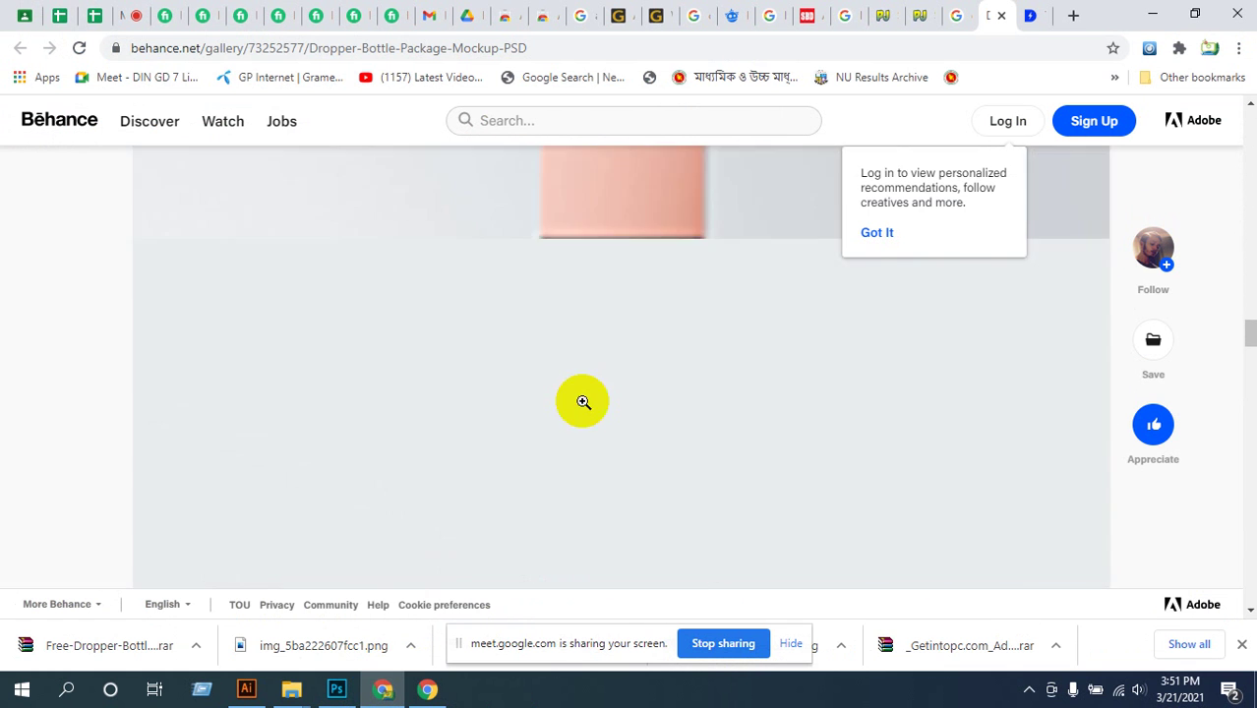
scroll(774, 421, up, 2)
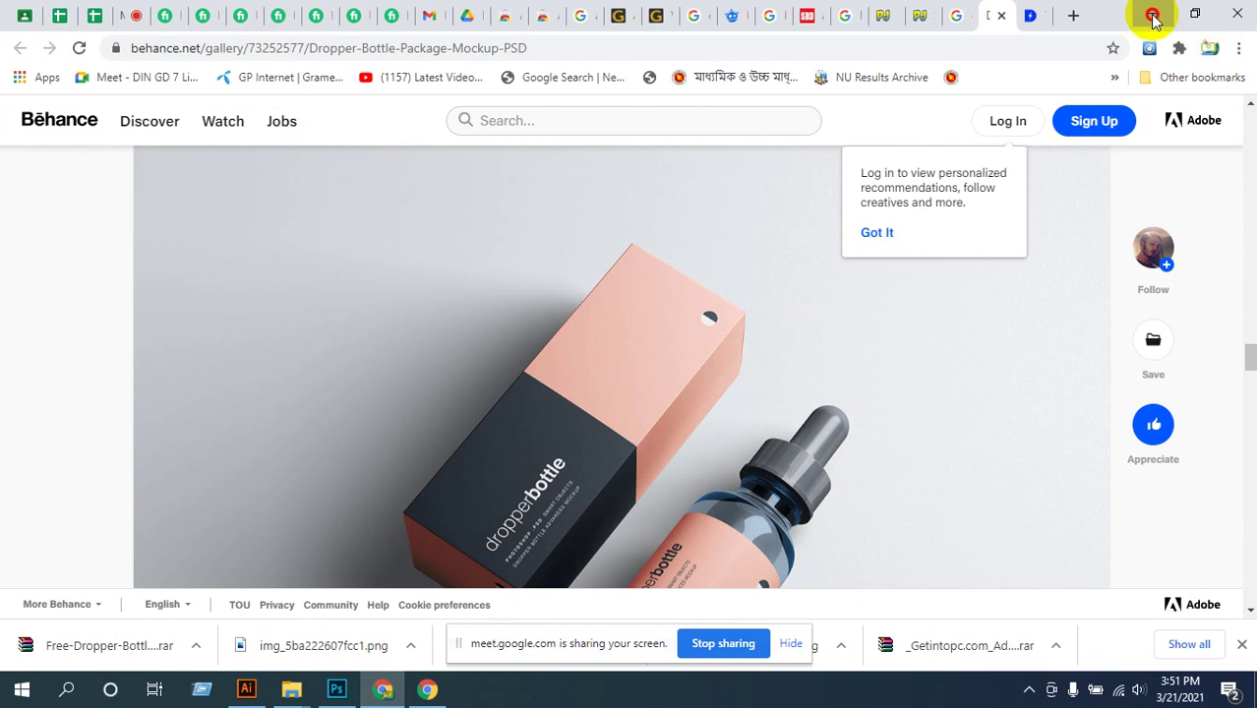
- Switch back to the bottle document in Photoshop and duplicate the Group 1 bottle layer
click(1151, 14)
click(383, 688)
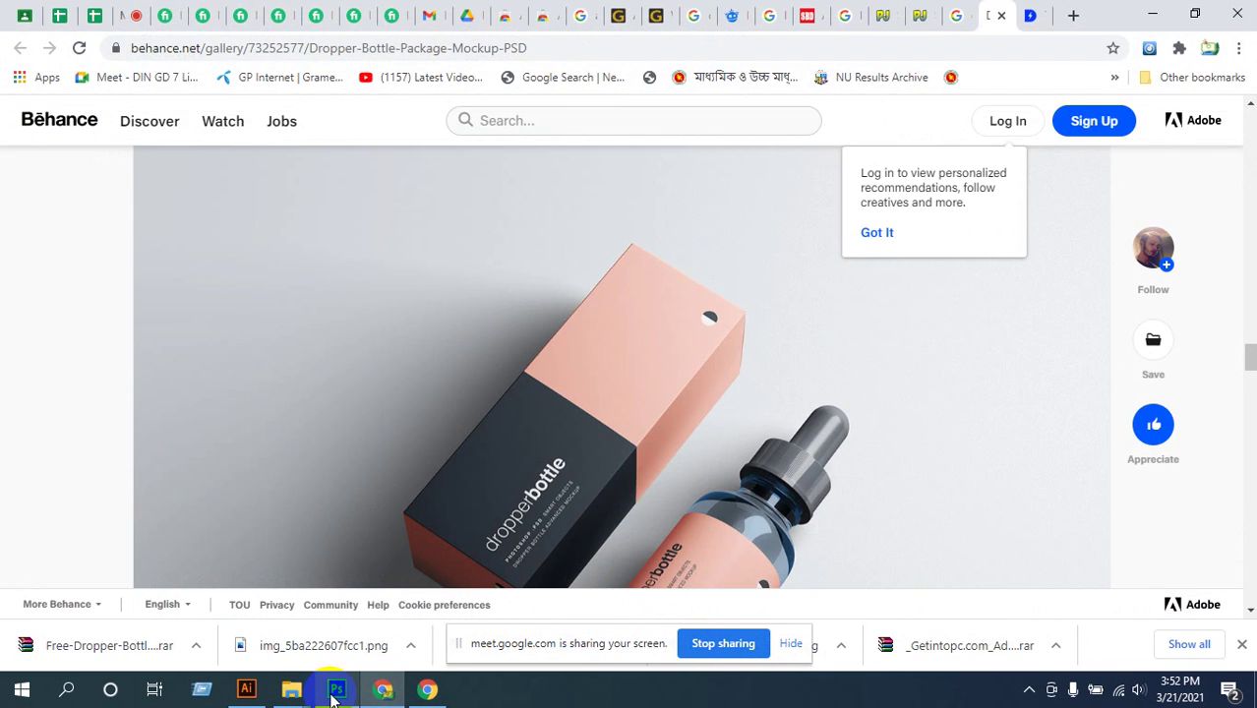
click(336, 689)
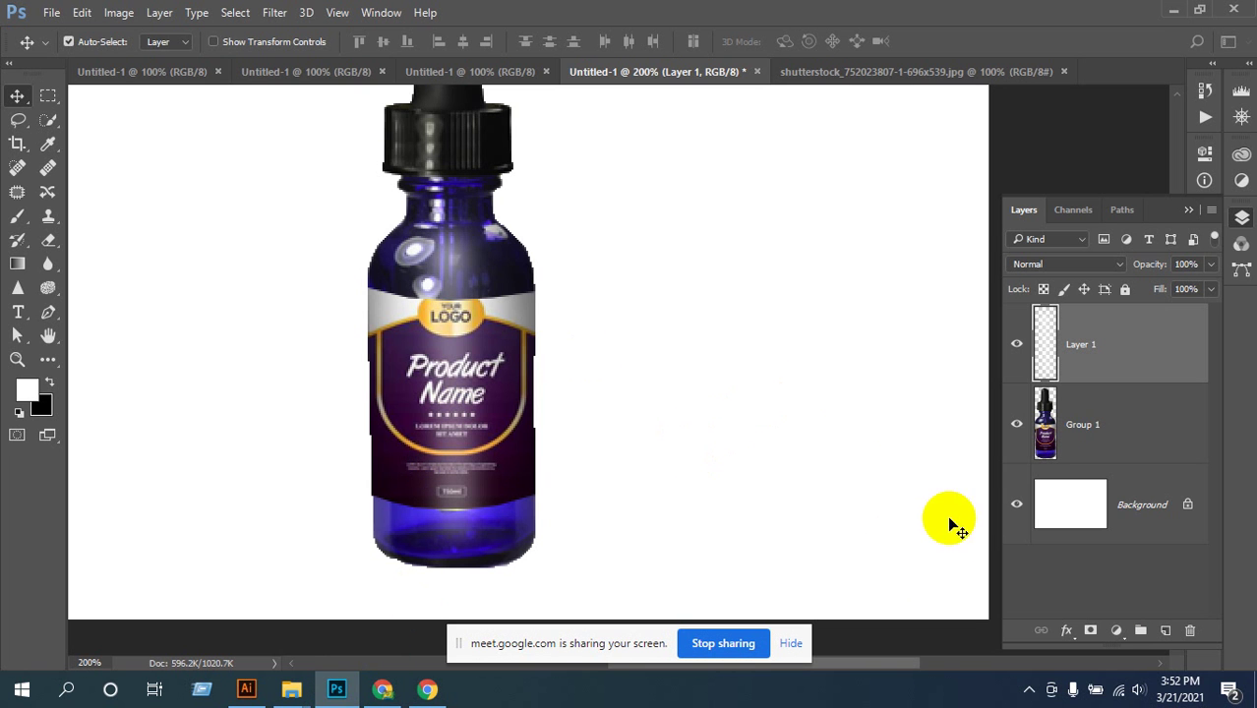
key(ctrl+minus)
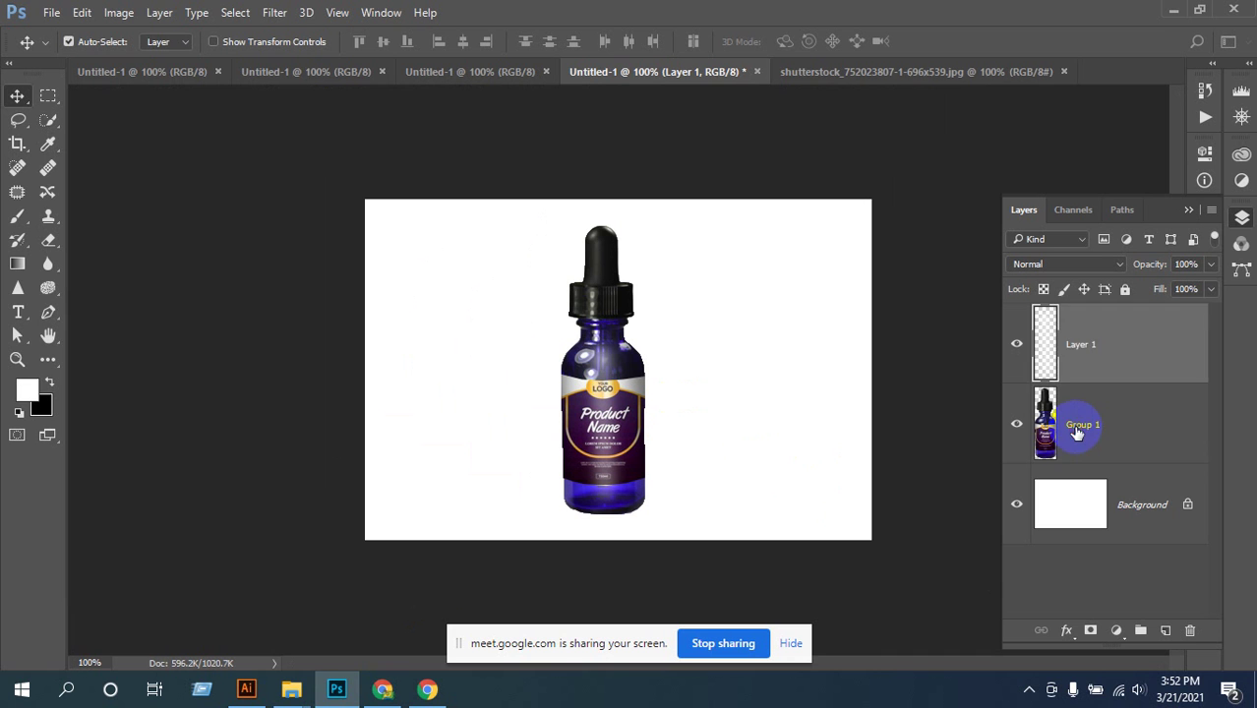
click(1045, 449)
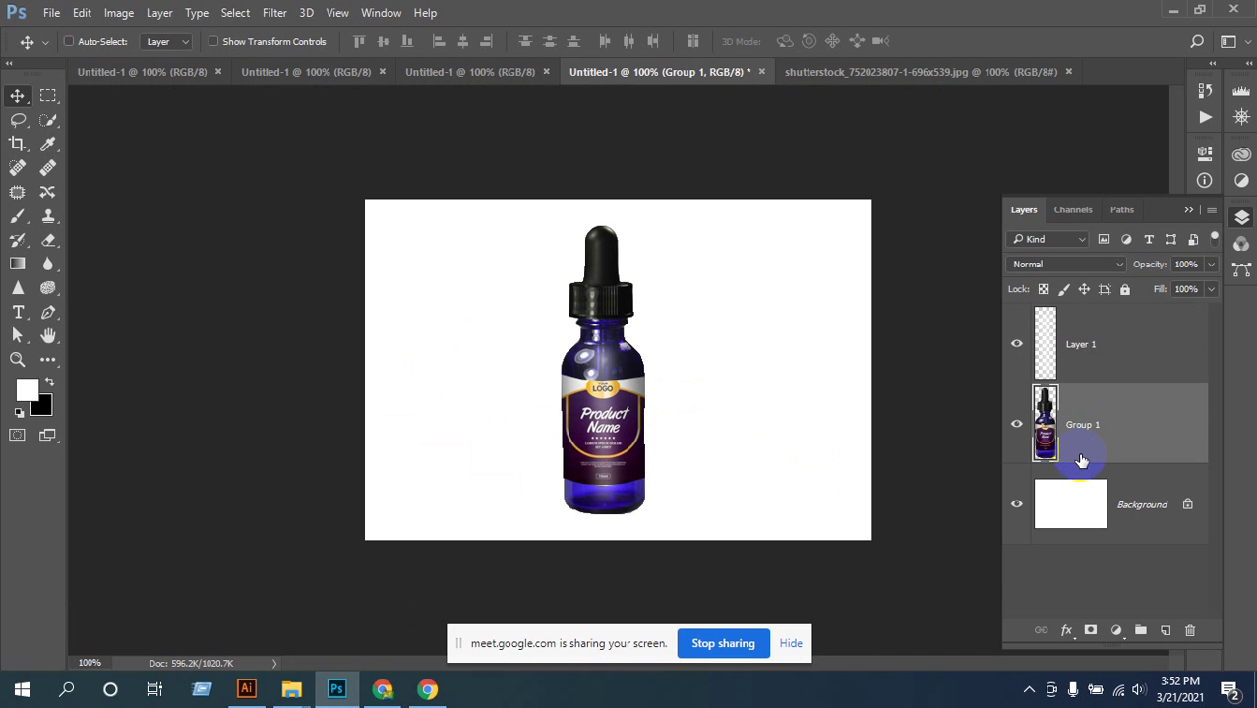
key(ctrl+j)
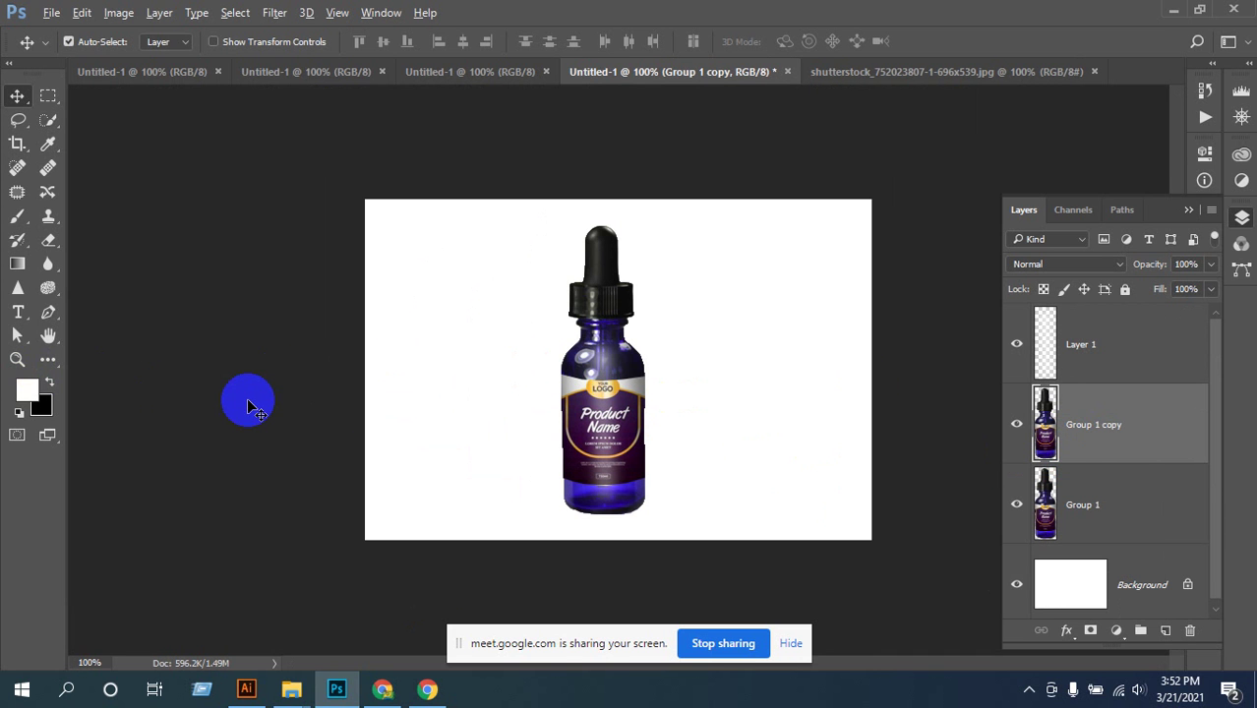
- Load the bottle outline of Group 1 copy as a selection, fill it with black and deselect
key(alt+BackSpace)
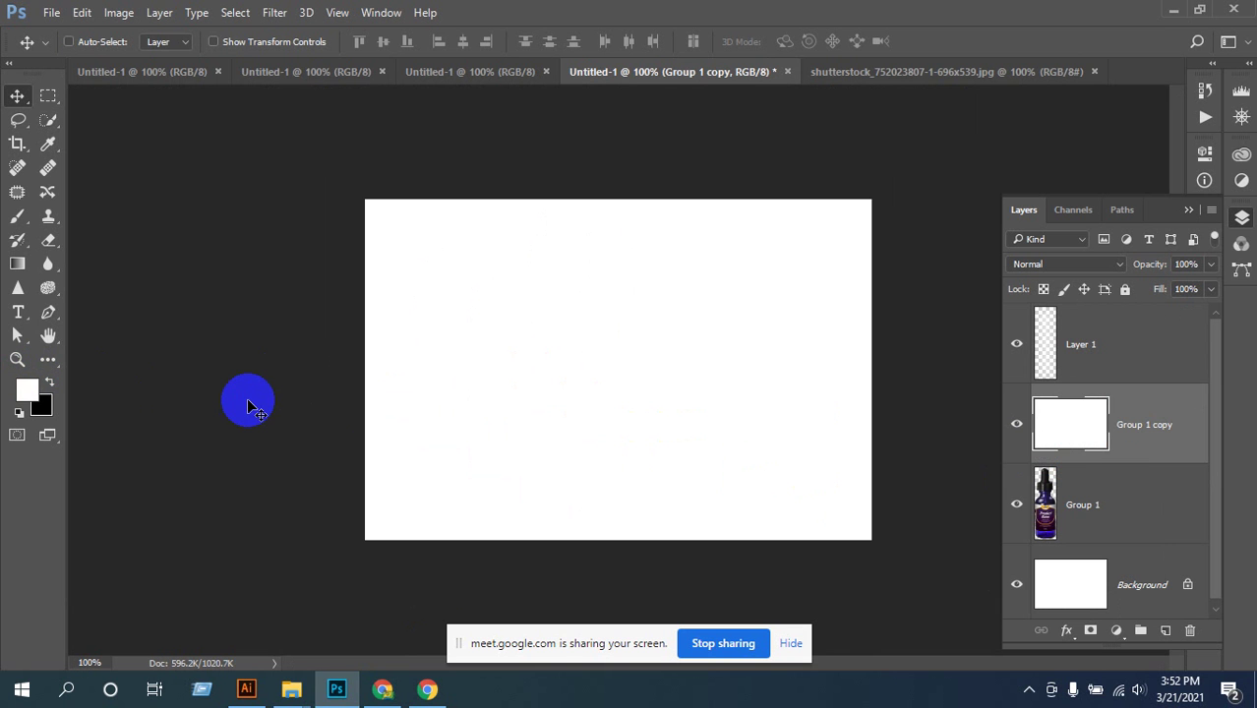
key(ctrl+z)
ctrl+click(1044, 448)
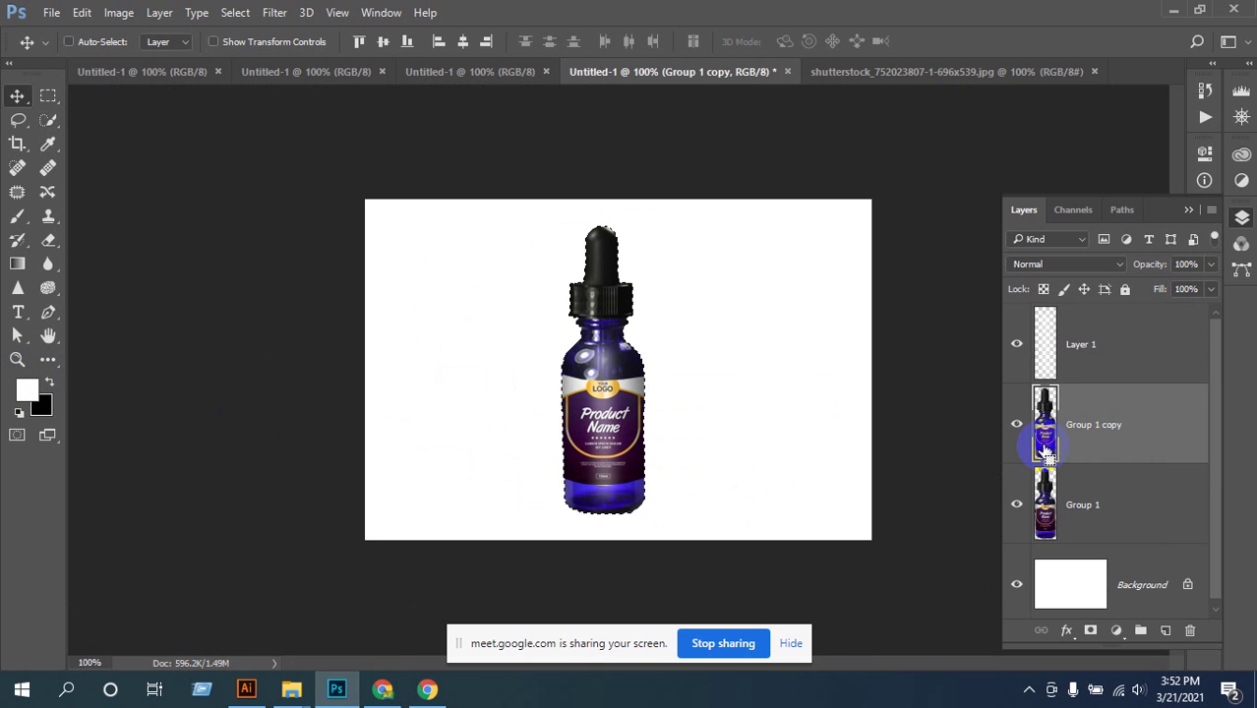
key(ctrl+BackSpace)
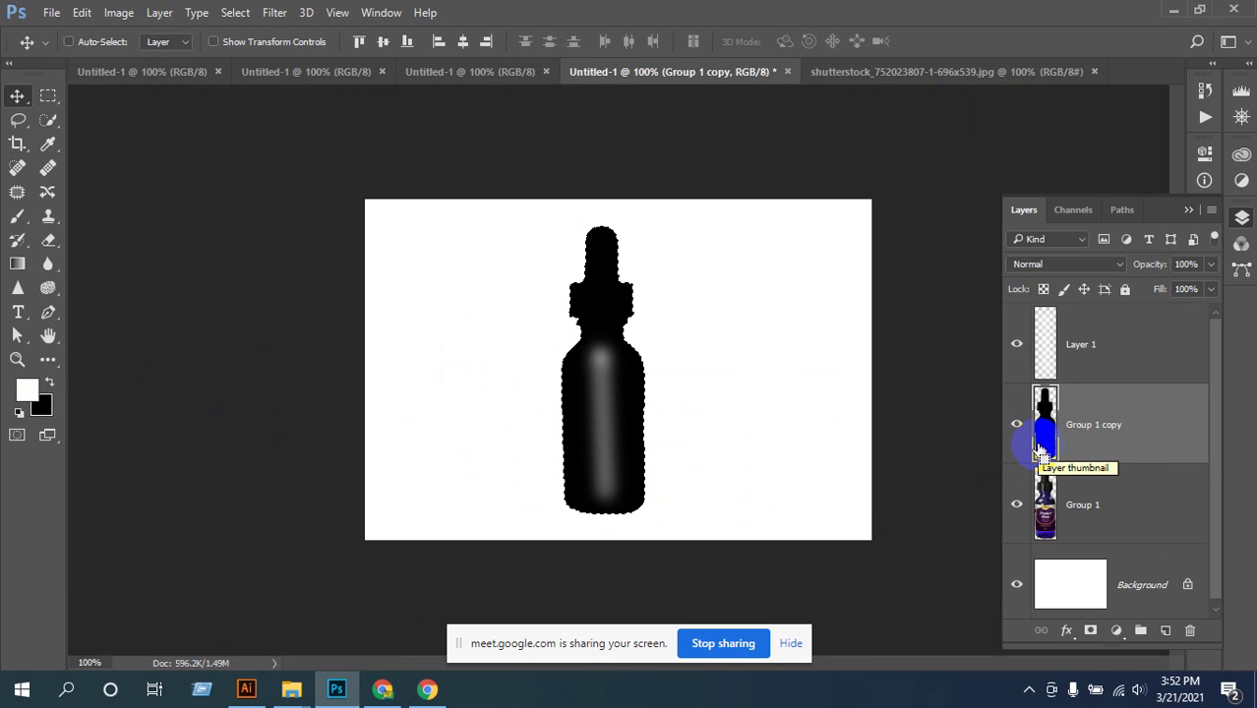
key(ctrl+space)
drag(634, 571, 600, 350)
ctrl+click(1044, 455)
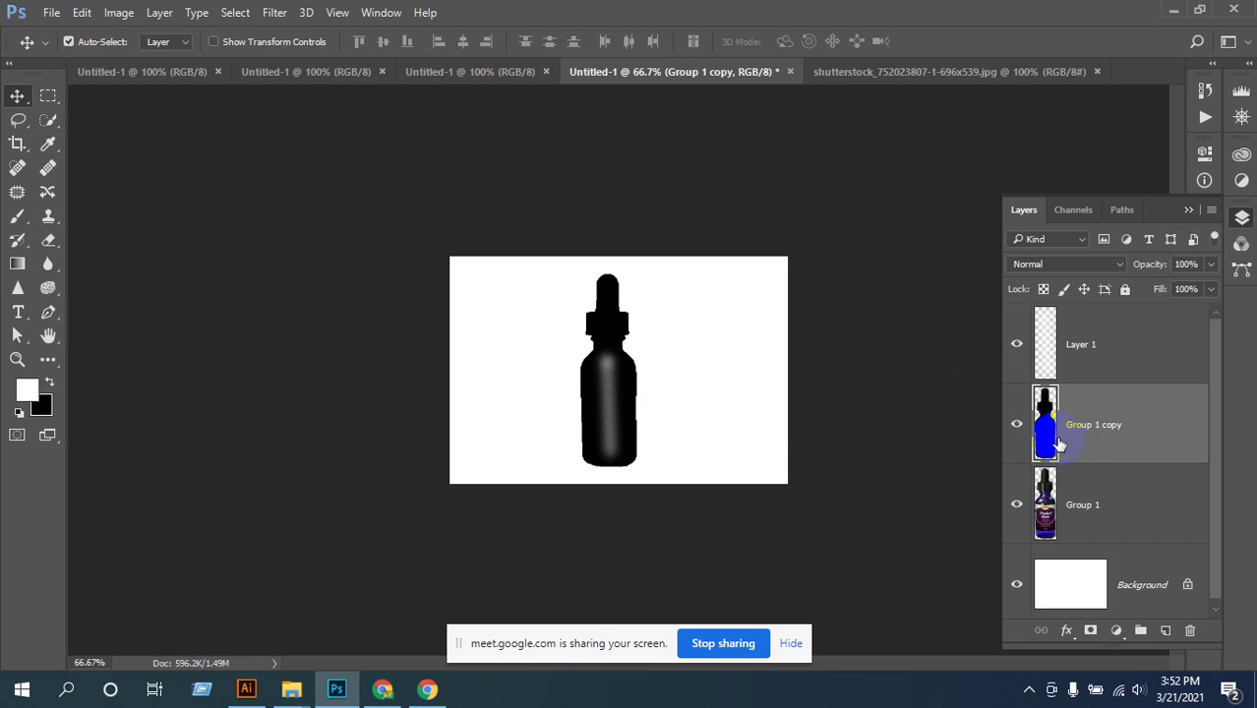
click(1010, 458)
- Transform the black bottle copy into a shadow slanting right from the bottle's base, with about 46% height and -55° horizontal skew
key(ctrl+t)
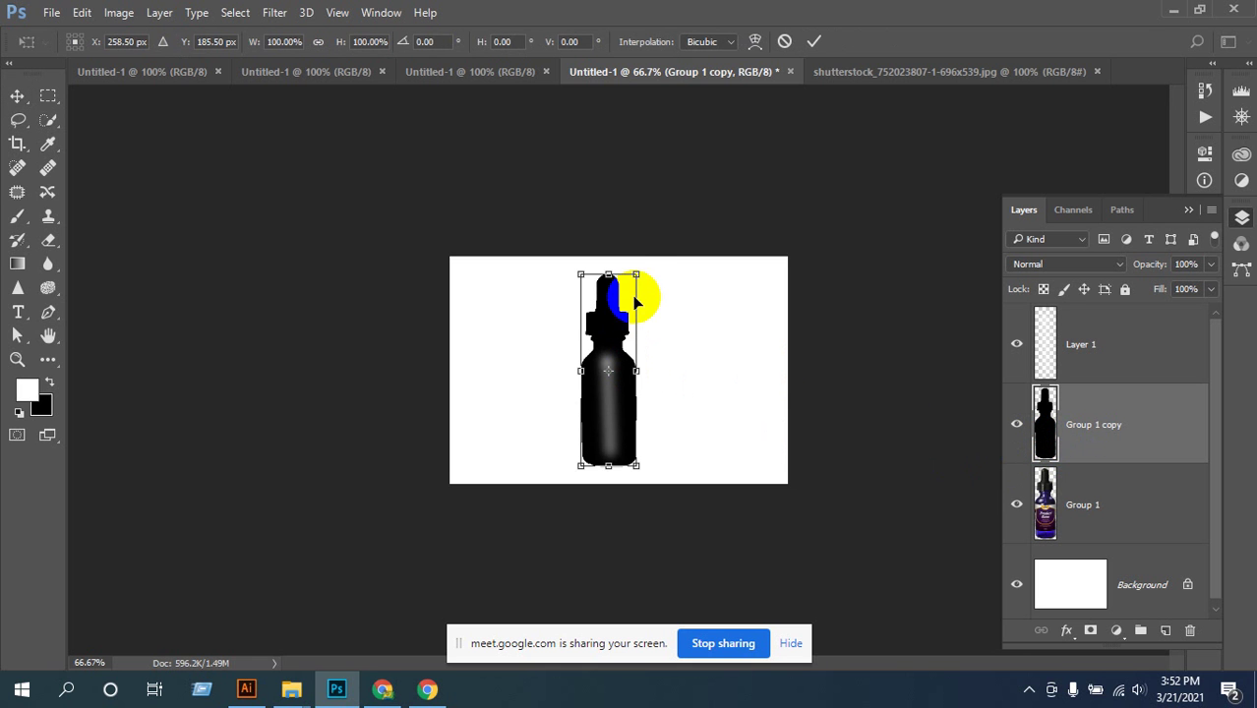
right_click(629, 281)
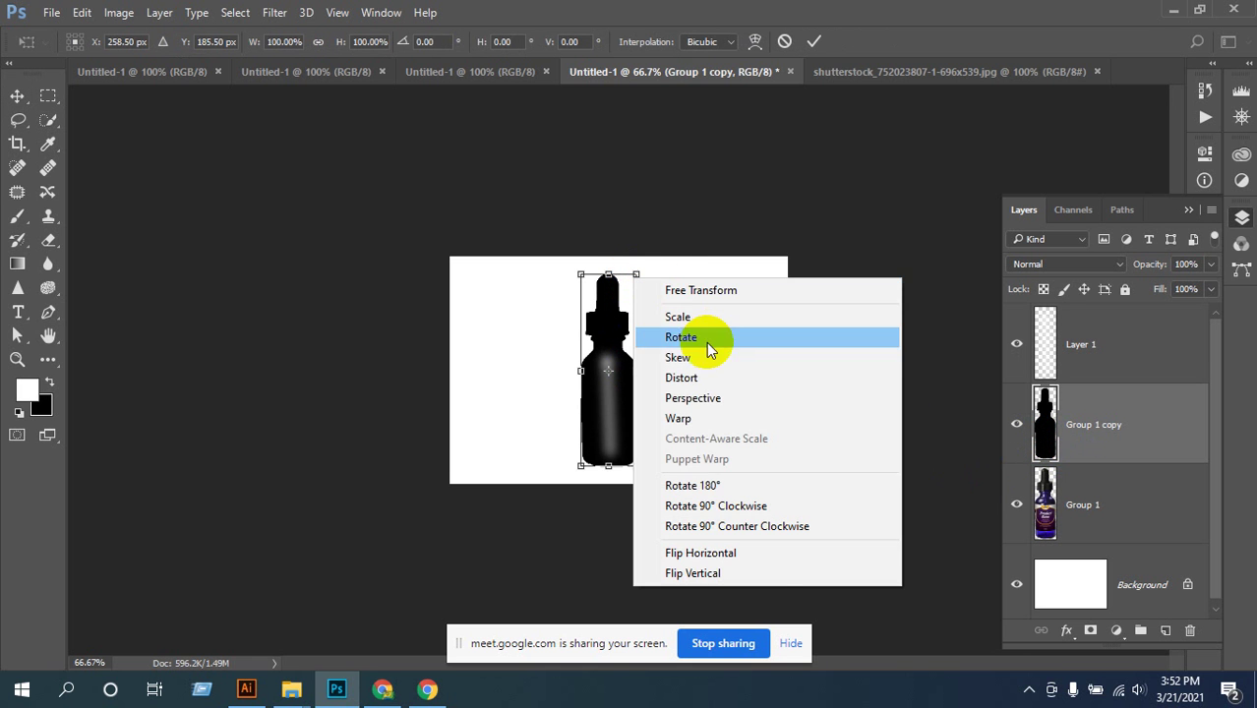
click(641, 292)
drag(640, 282, 714, 386)
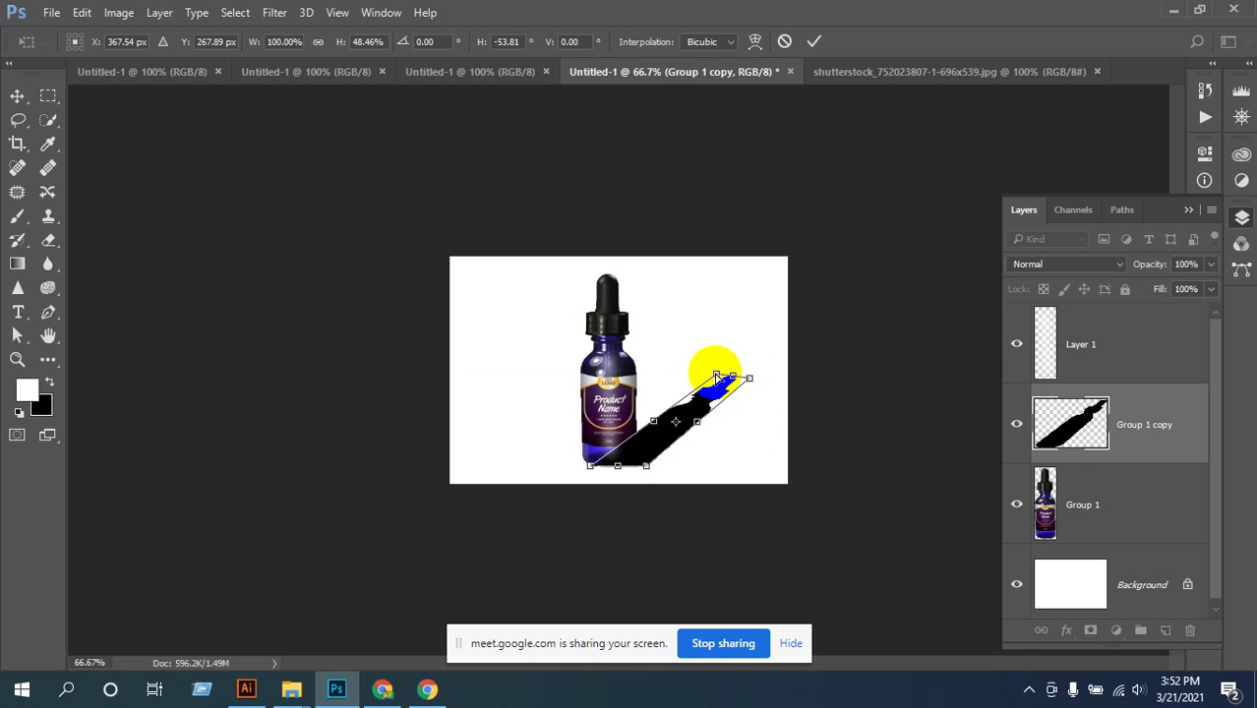
mouse_move(650, 439)
mouse_down()
mouse_move(640, 445)
mouse_move(651, 439)
mouse_up()
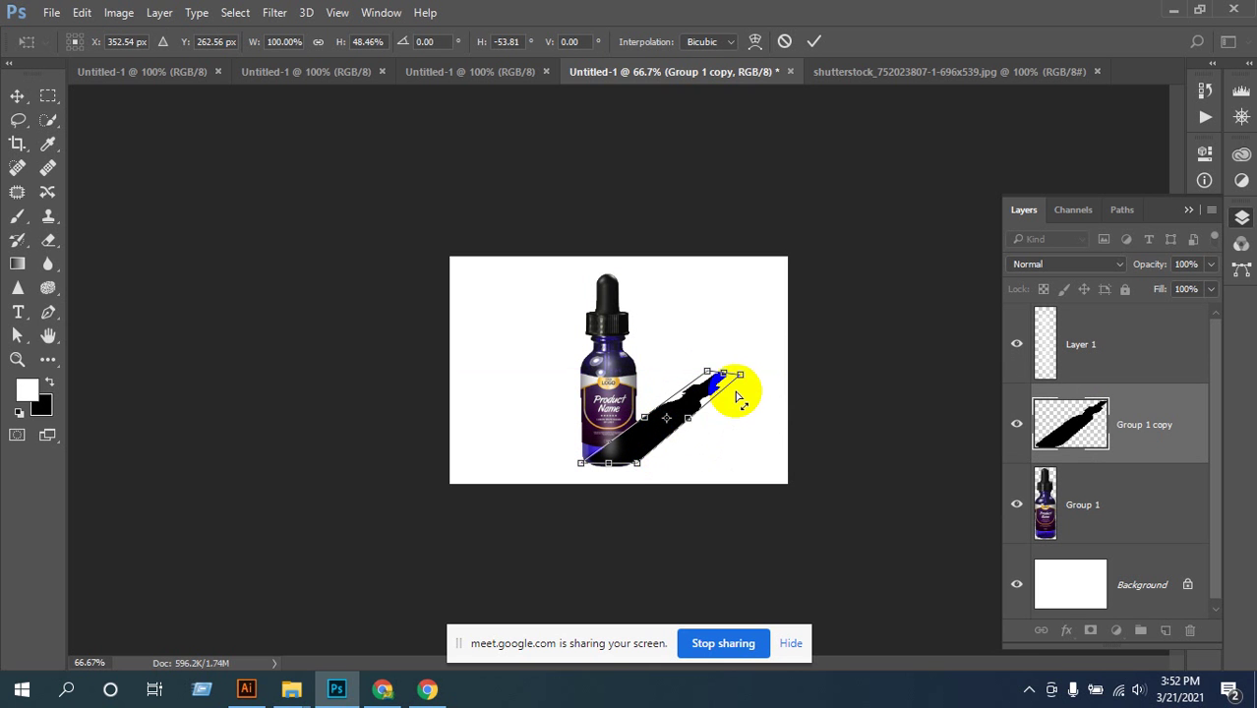
drag(724, 378, 704, 394)
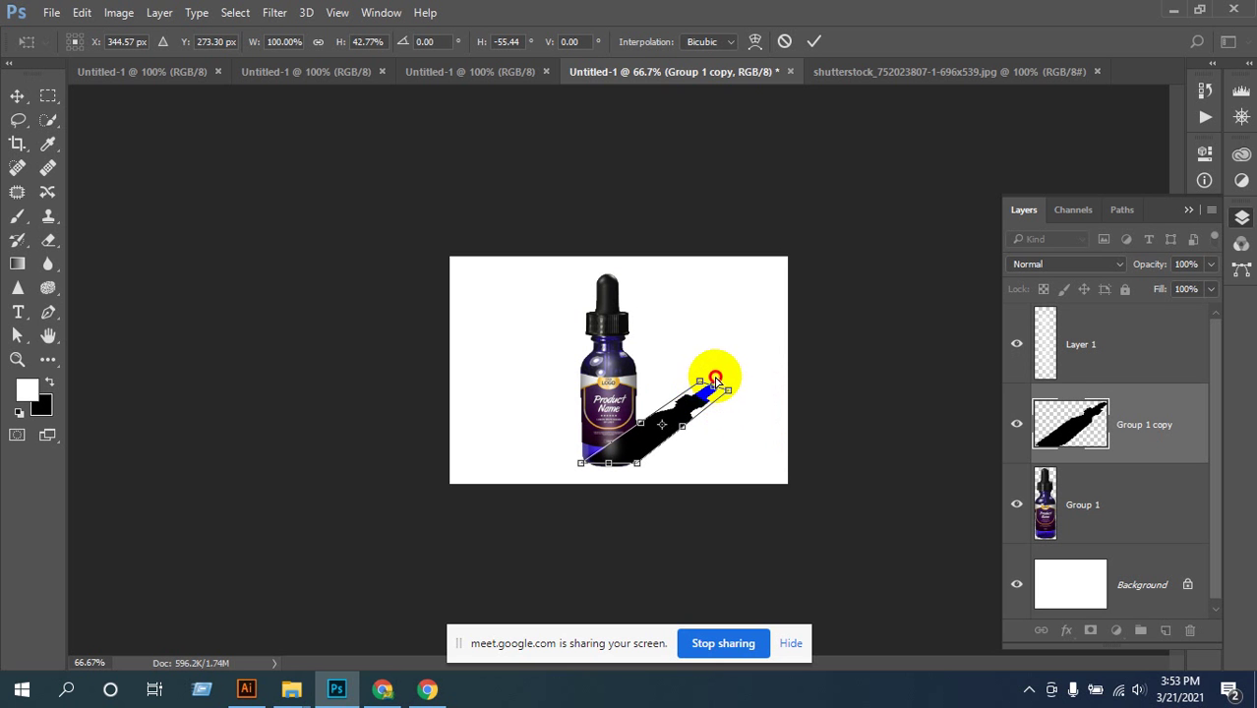
mouse_move(715, 379)
mouse_down()
mouse_move(717, 365)
mouse_move(725, 373)
mouse_up()
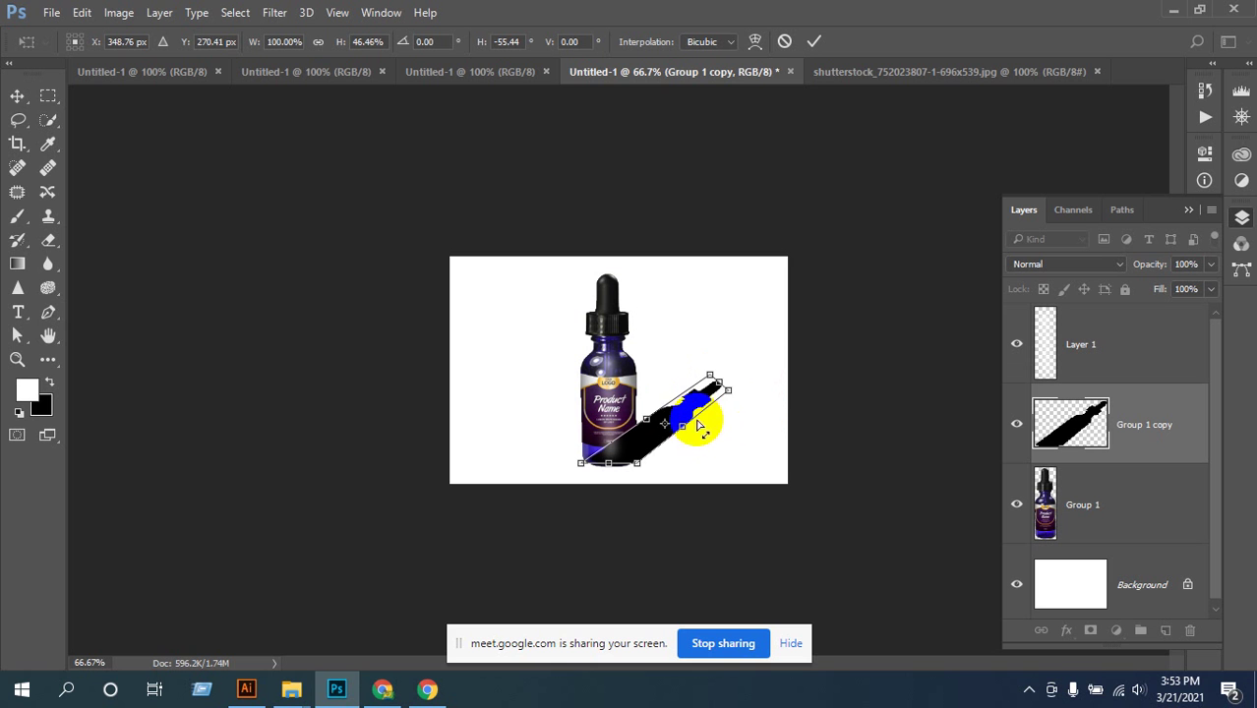
- Distort the slanted shadow flatter toward the ground, to about 30% height and -67° horizontal skew
right_click(692, 409)
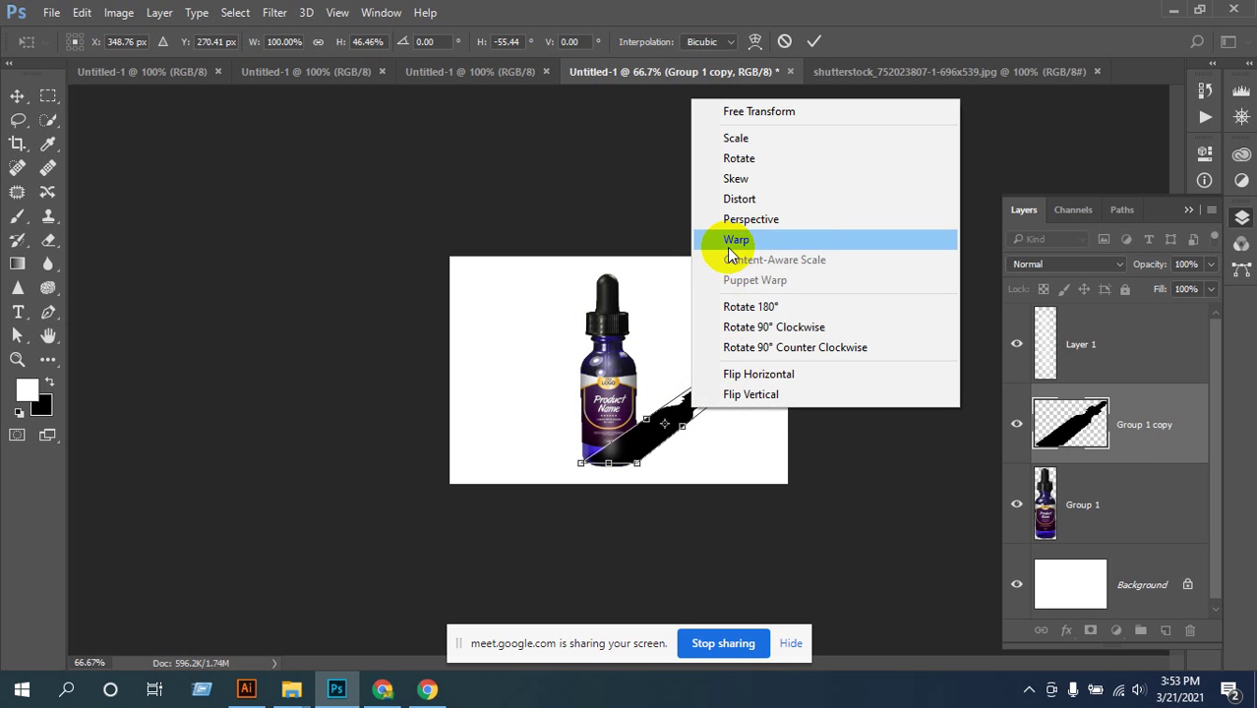
click(745, 198)
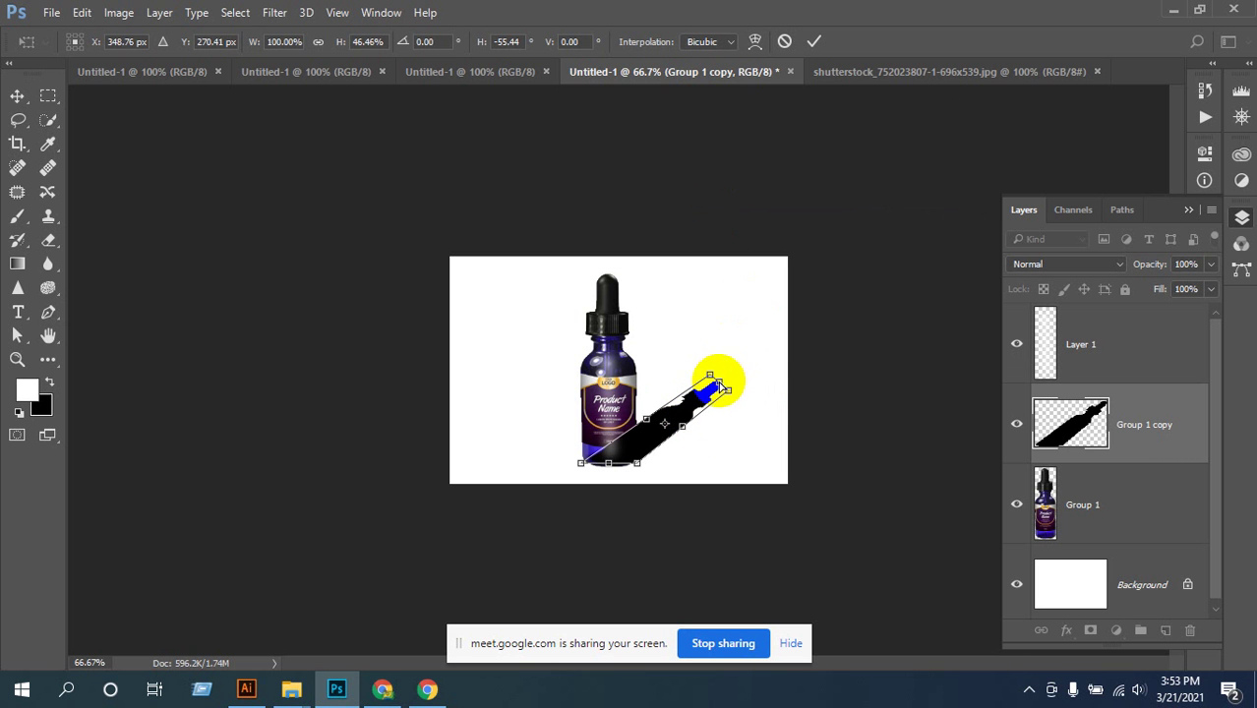
drag(719, 385, 717, 408)
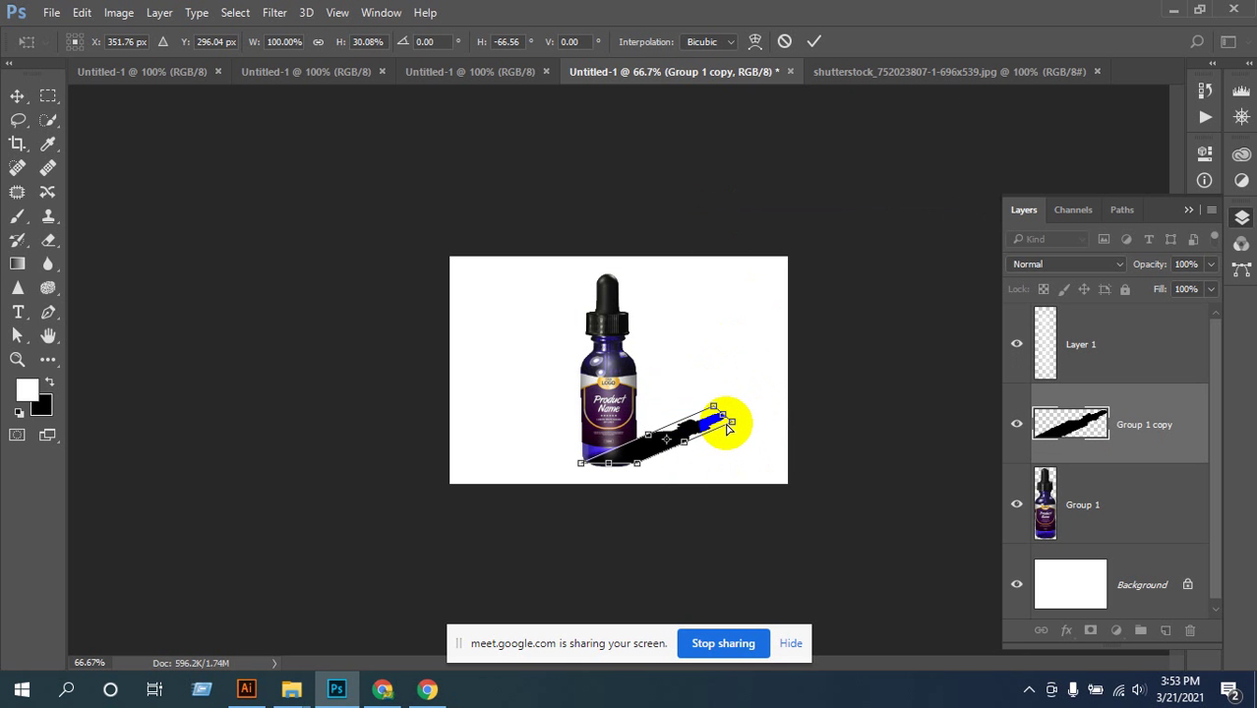
- Apply the skewed, flattened transform to the black bottle shadow and nudge the shadow slightly at the bottle's base
key(Return)
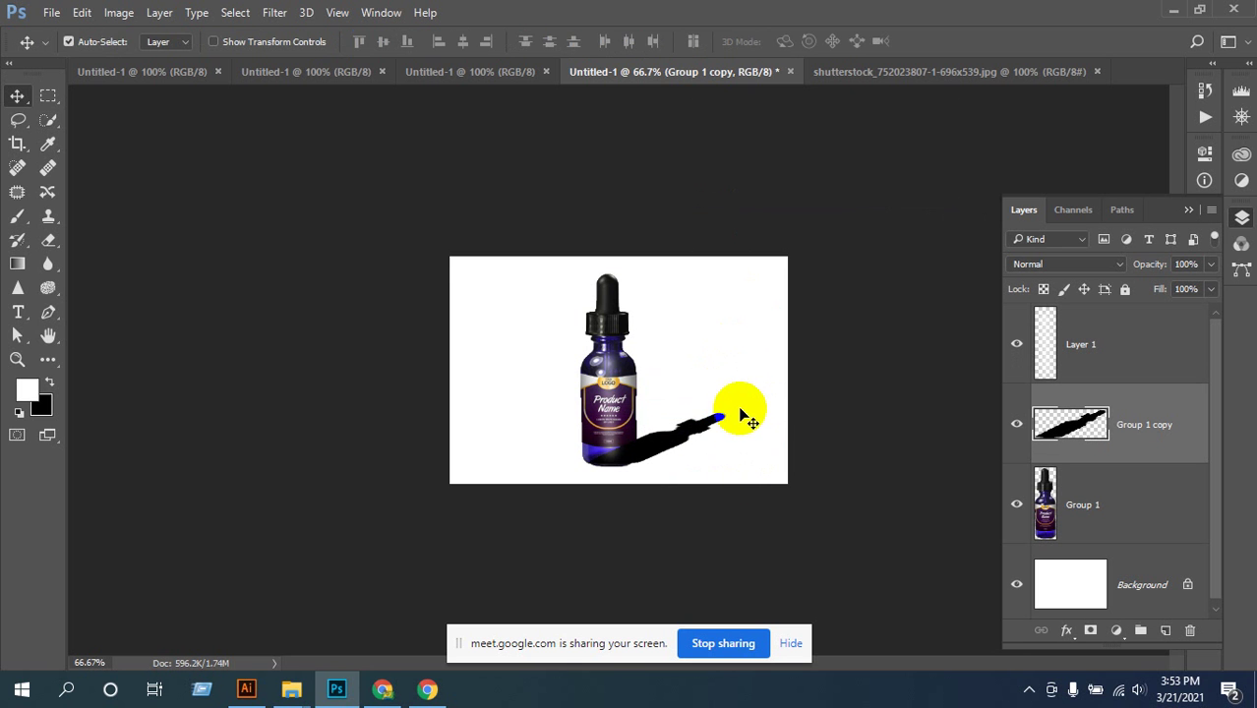
ctrl+click(714, 442)
ctrl+click(705, 441)
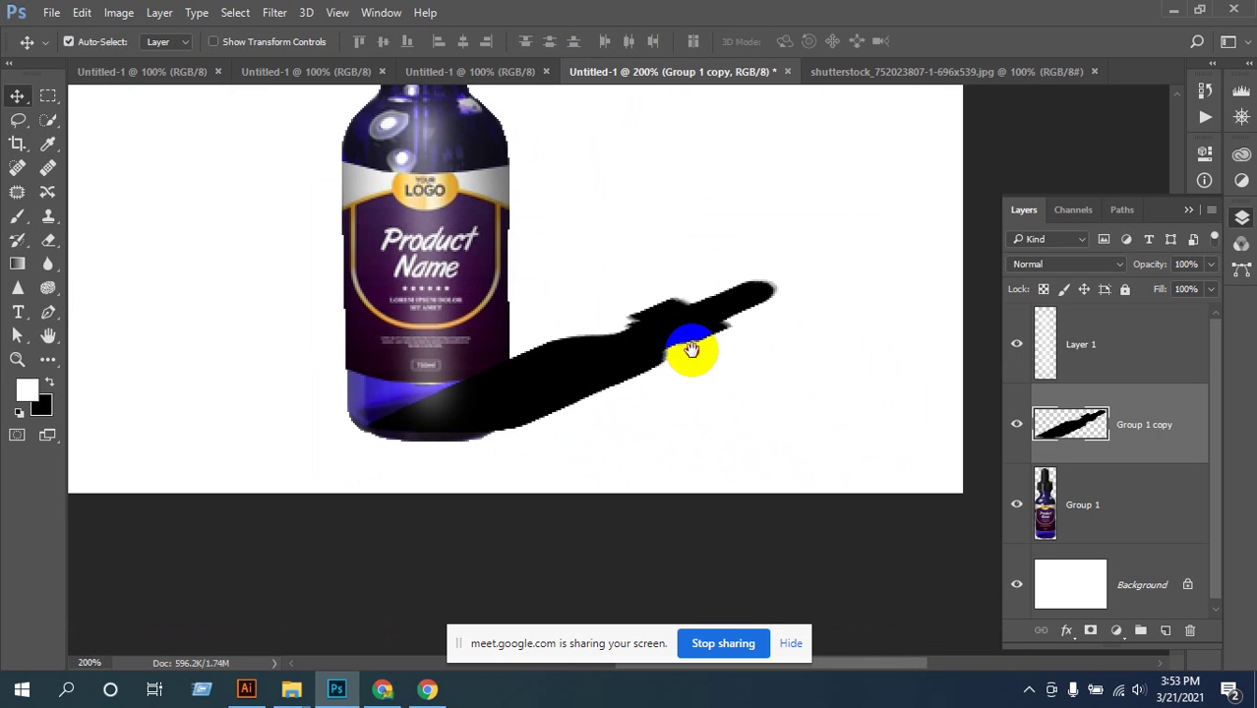
mouse_move(598, 373)
mouse_down()
mouse_move(631, 354)
mouse_move(581, 374)
mouse_move(587, 385)
mouse_move(604, 370)
mouse_up()
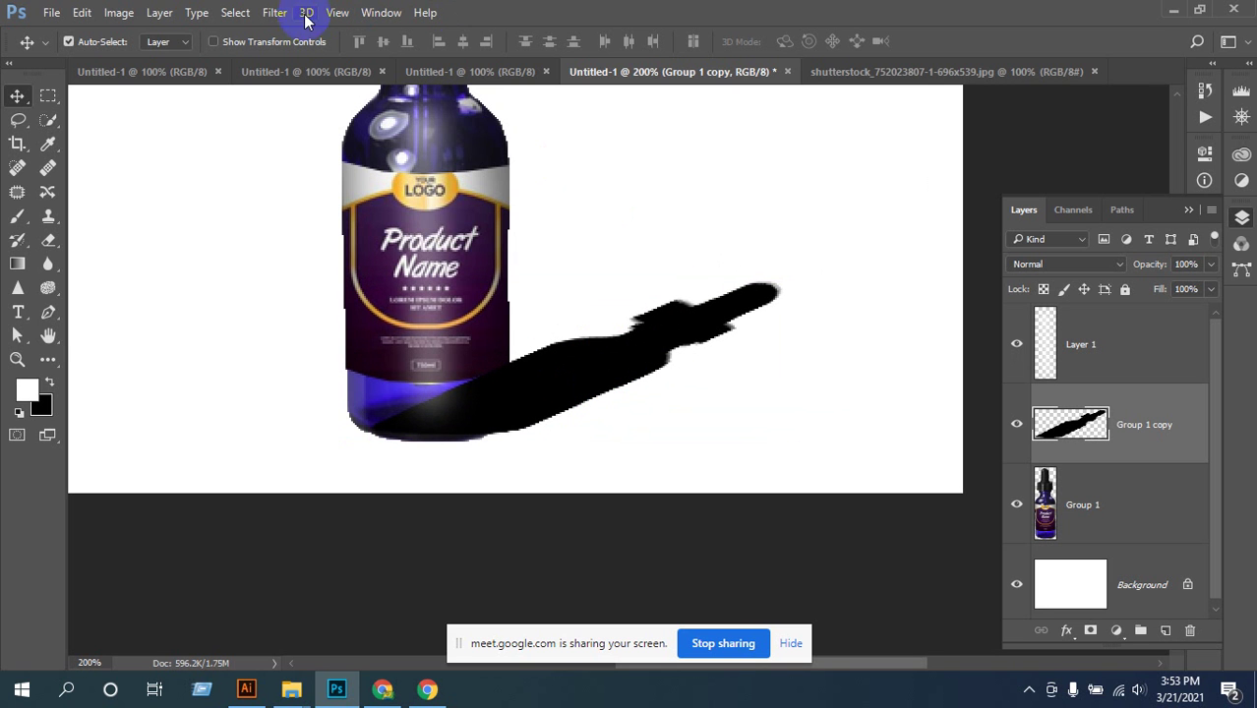
- Apply a Gaussian Blur with a 5.4 pixel radius to the Group 1 copy shadow layer
click(271, 14)
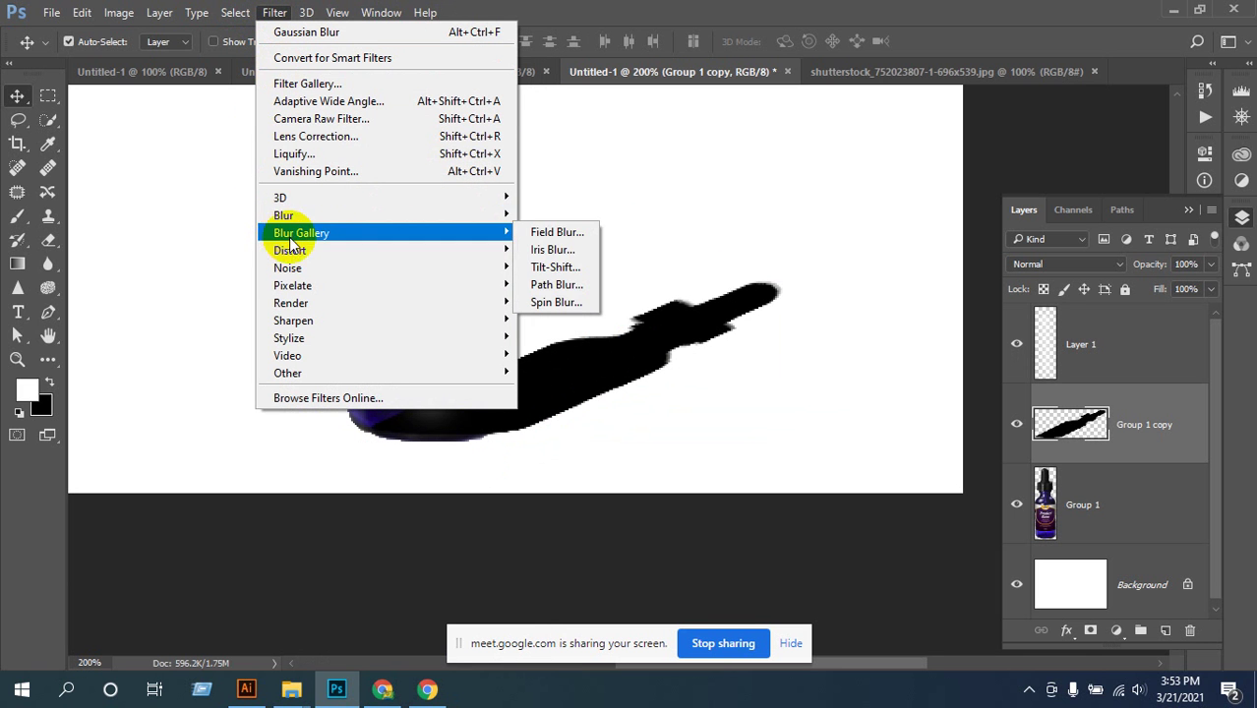
mouse_move(506, 224)
click(564, 285)
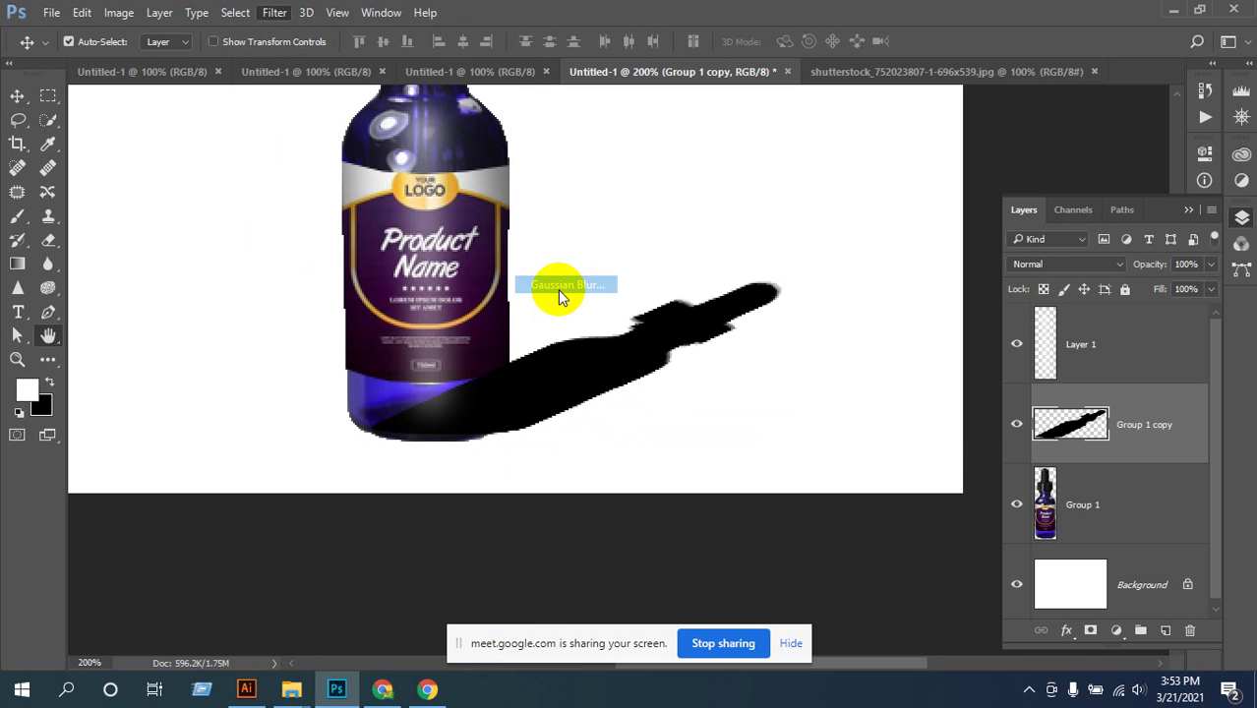
click(808, 431)
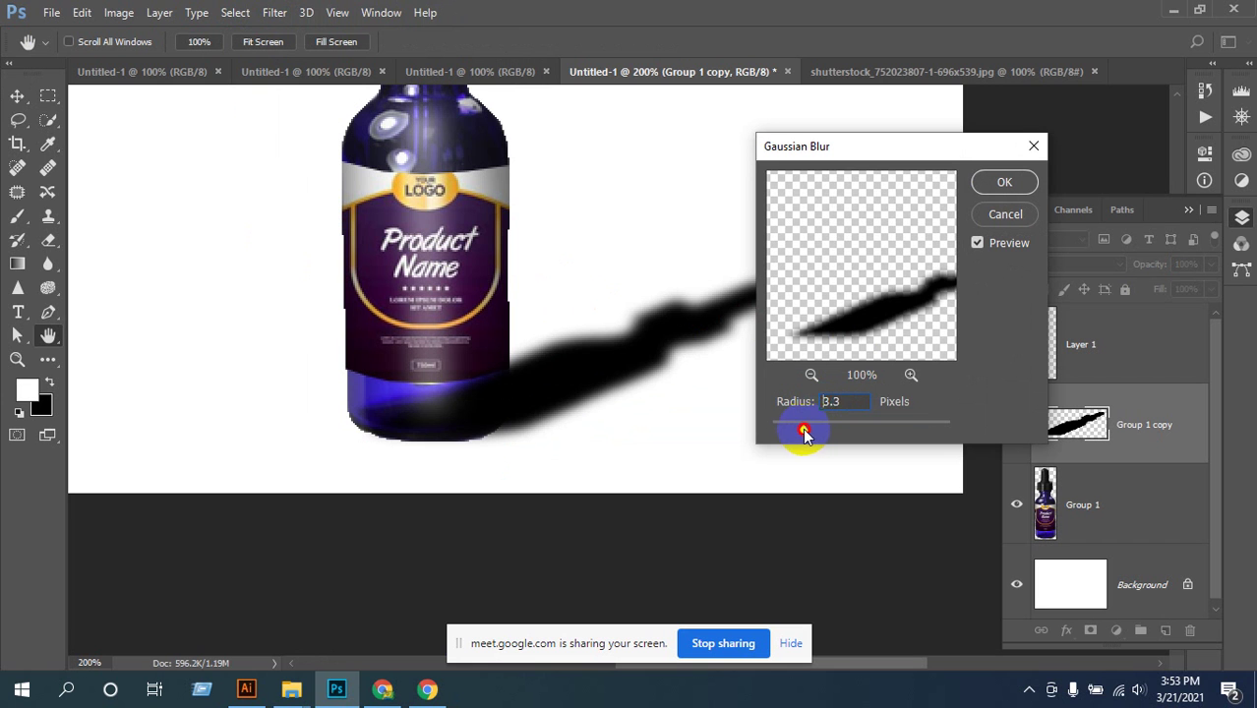
mouse_move(803, 430)
mouse_down()
mouse_move(853, 434)
mouse_move(820, 431)
mouse_up()
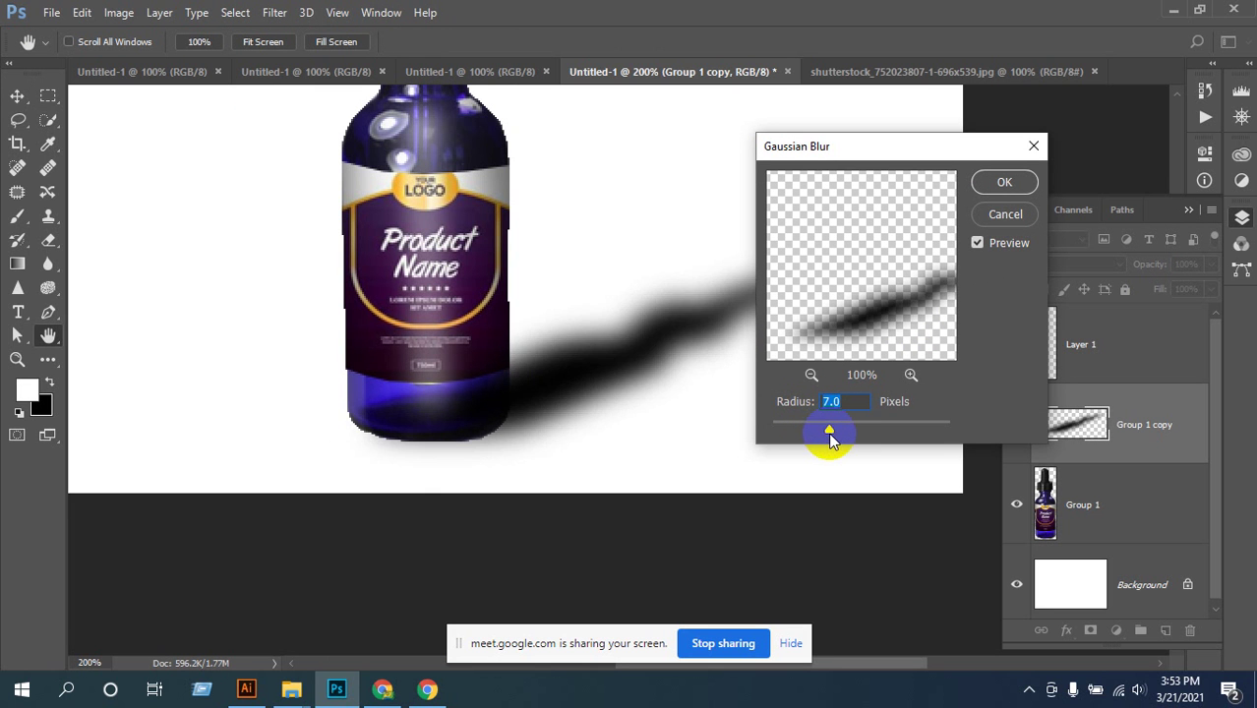
drag(829, 433, 830, 438)
mouse_move(830, 438)
mouse_down()
mouse_move(813, 437)
mouse_move(824, 432)
mouse_up()
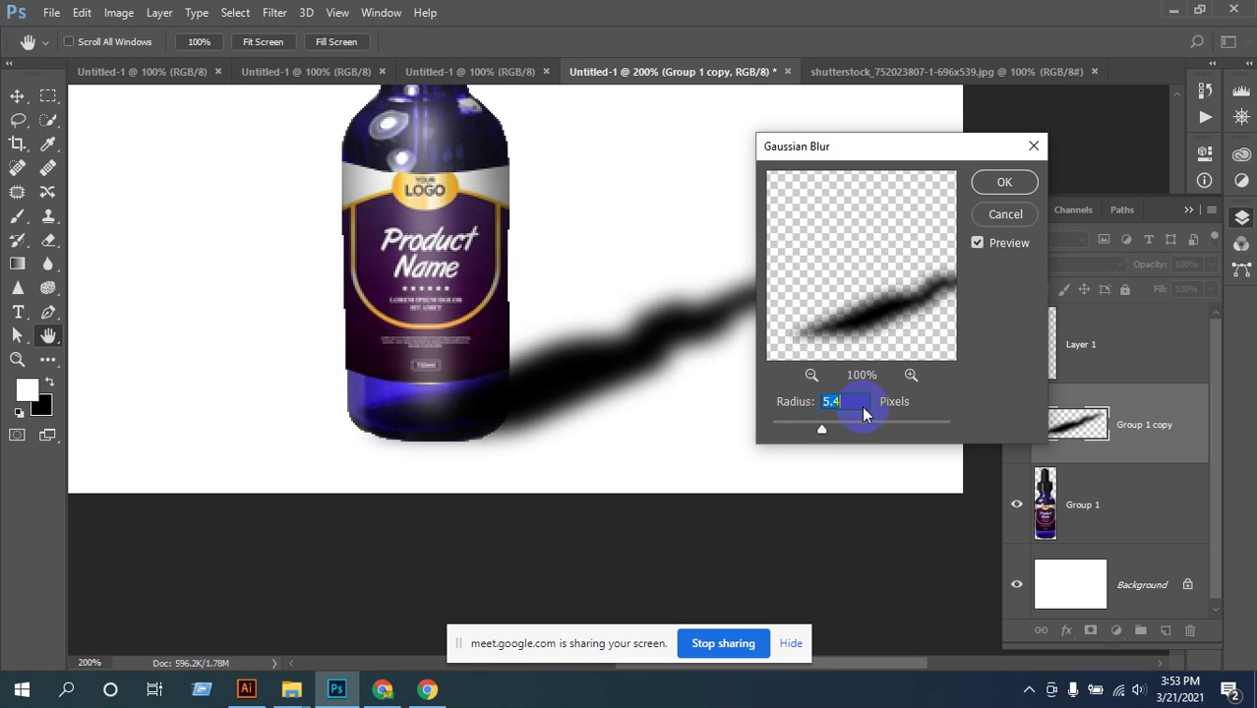
click(1003, 182)
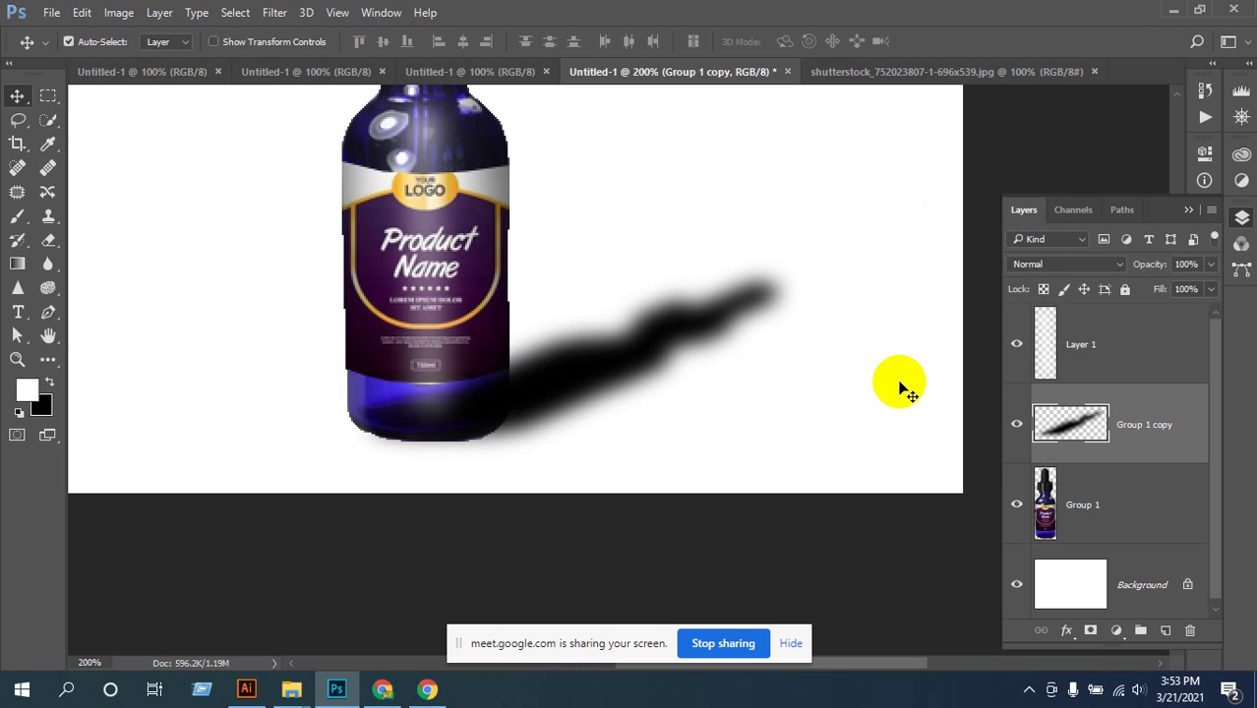
- Move the Group 1 bottle layer above the Group 1 copy shadow layer
key(ctrl)
key(ctrl+minus)
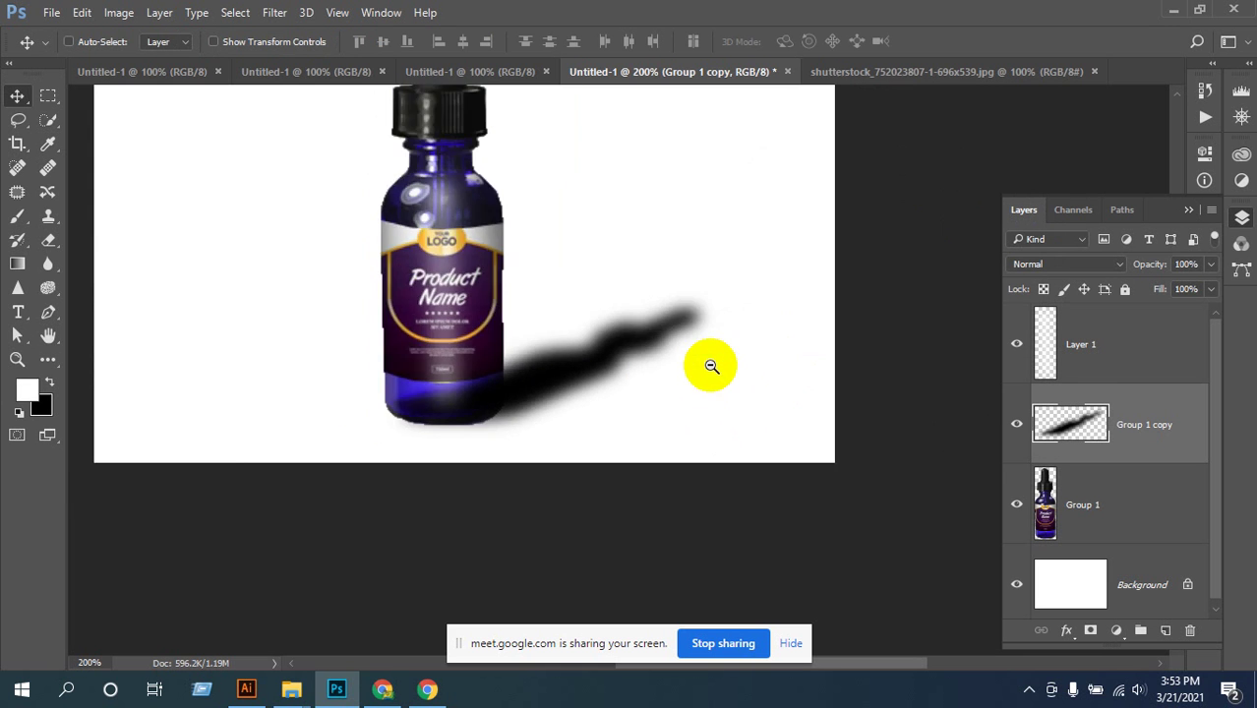
drag(694, 478, 688, 476)
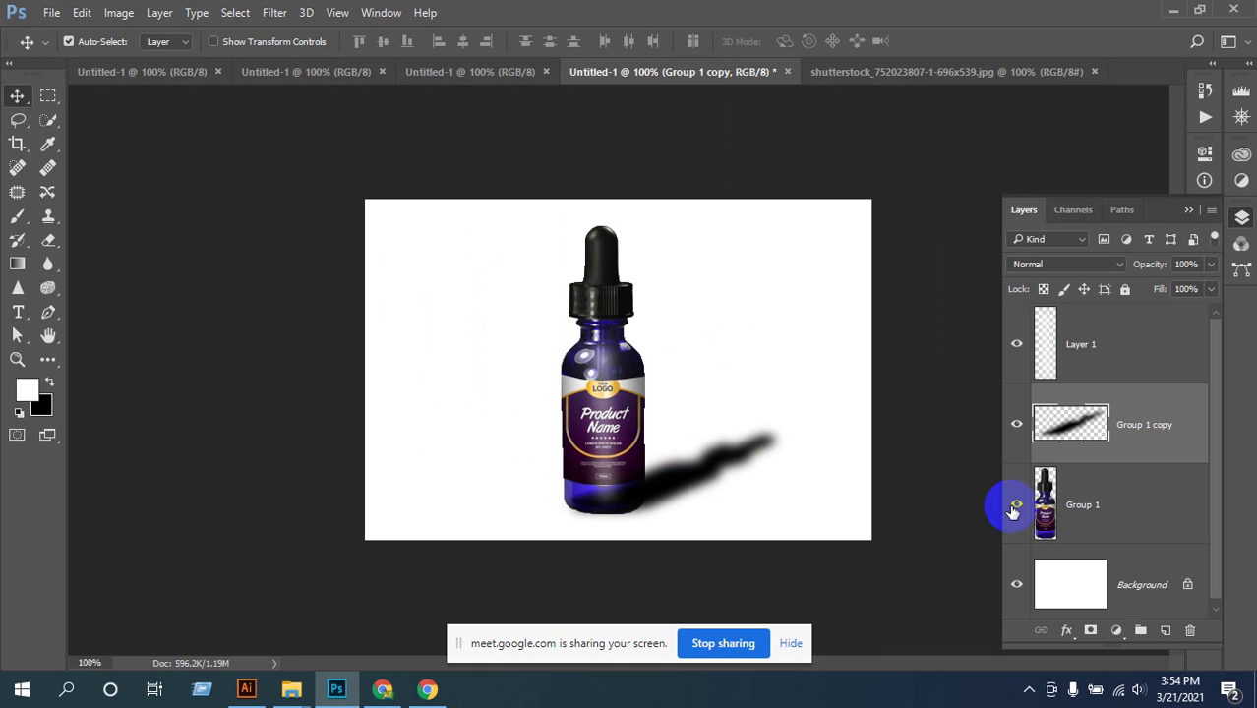
drag(1044, 520, 1052, 422)
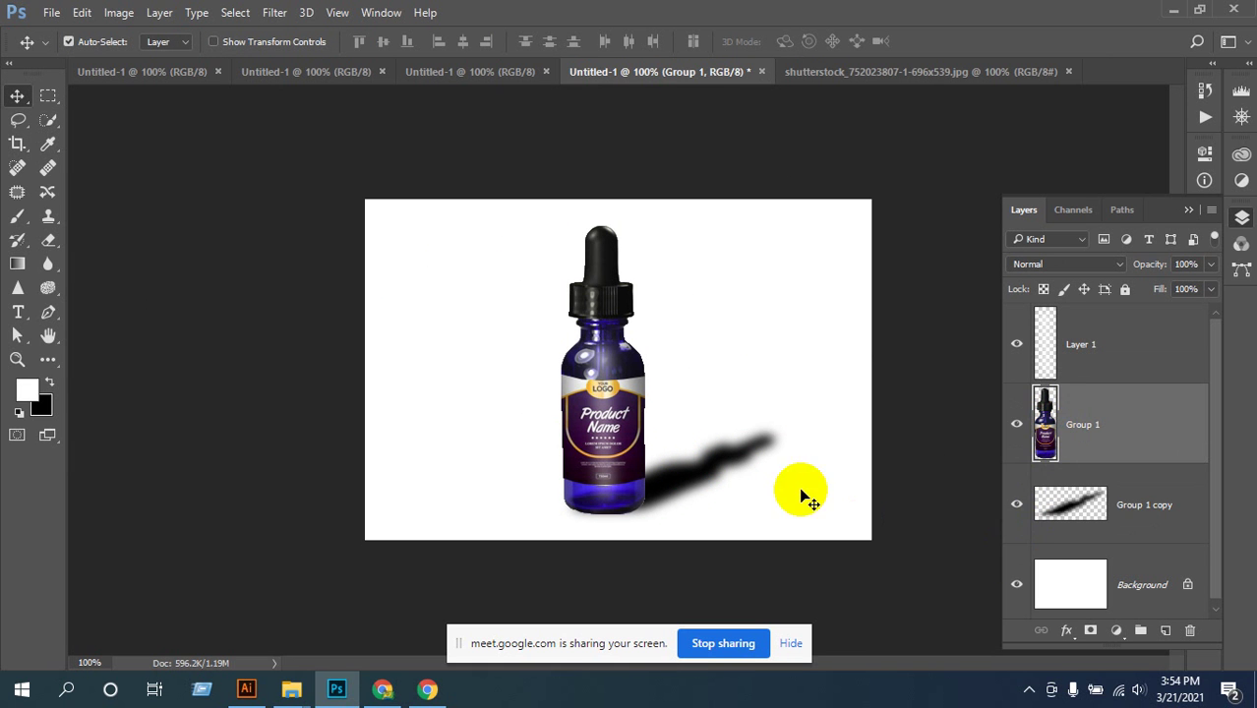
- Lower the opacity of the Group 1 copy shadow layer to 39%
click(1060, 513)
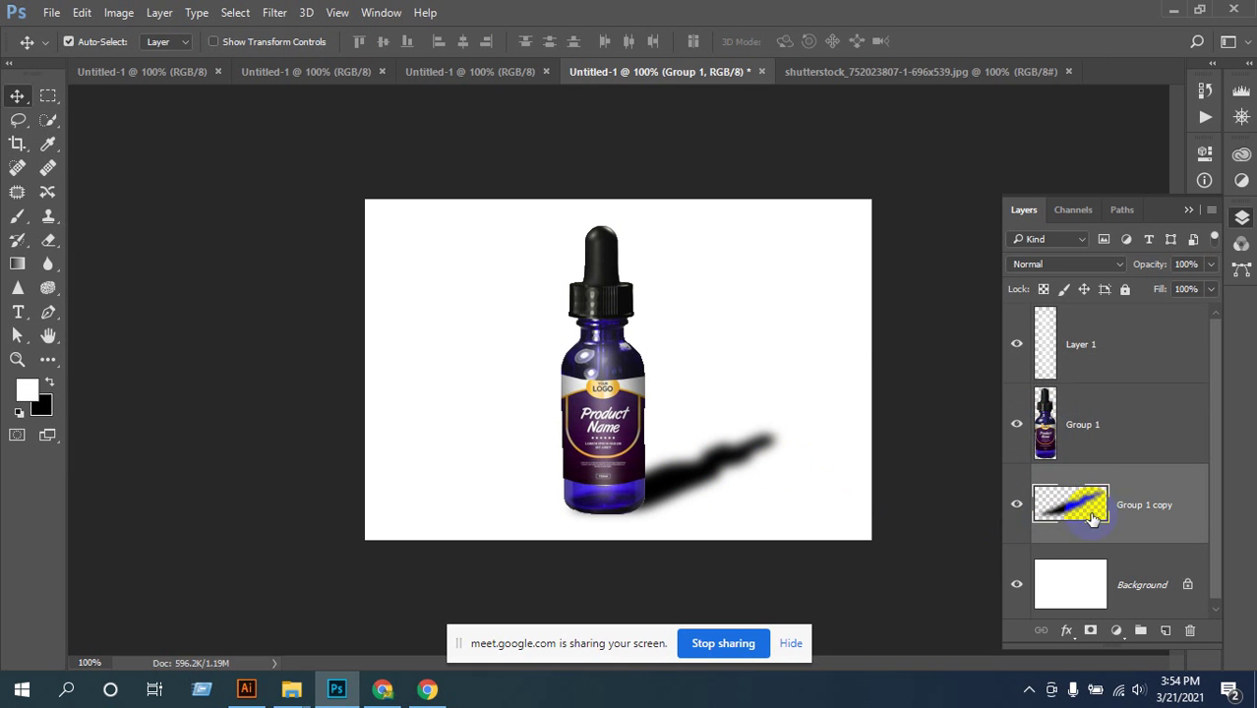
click(1208, 264)
drag(1202, 287, 1155, 289)
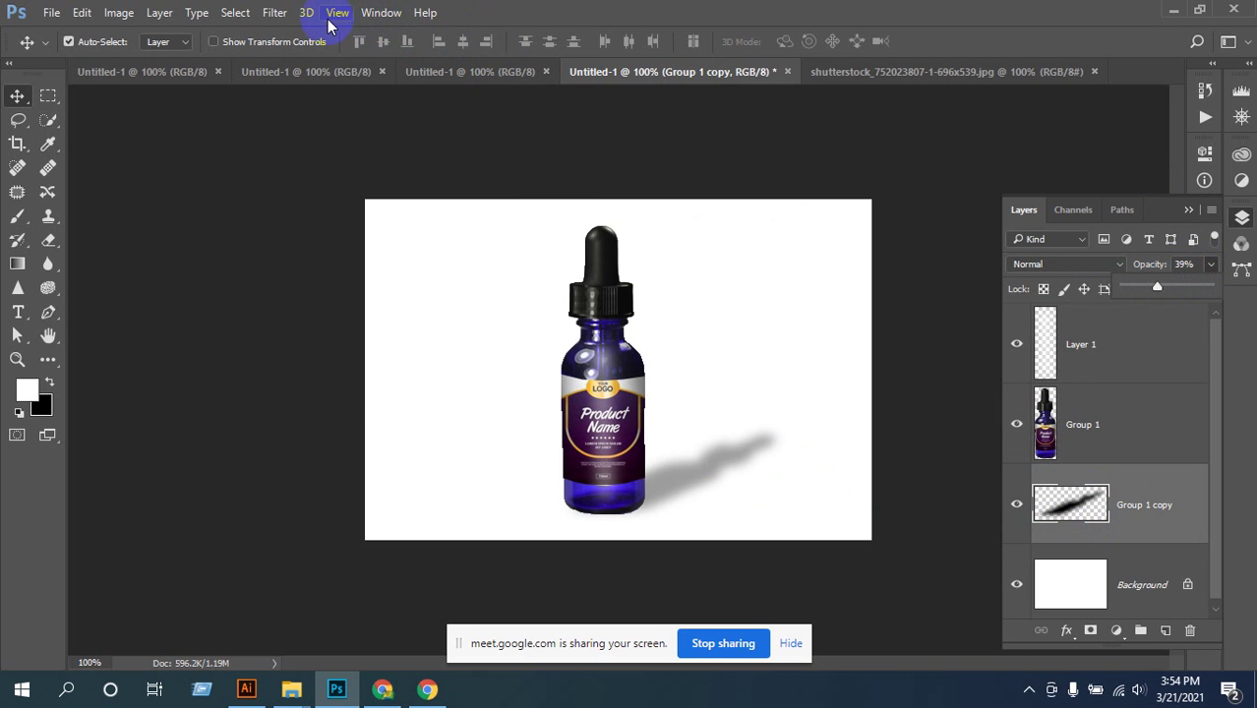
- Blur the shadow layer again using Gaussian Blur with a 12.5 pixel radius
click(276, 14)
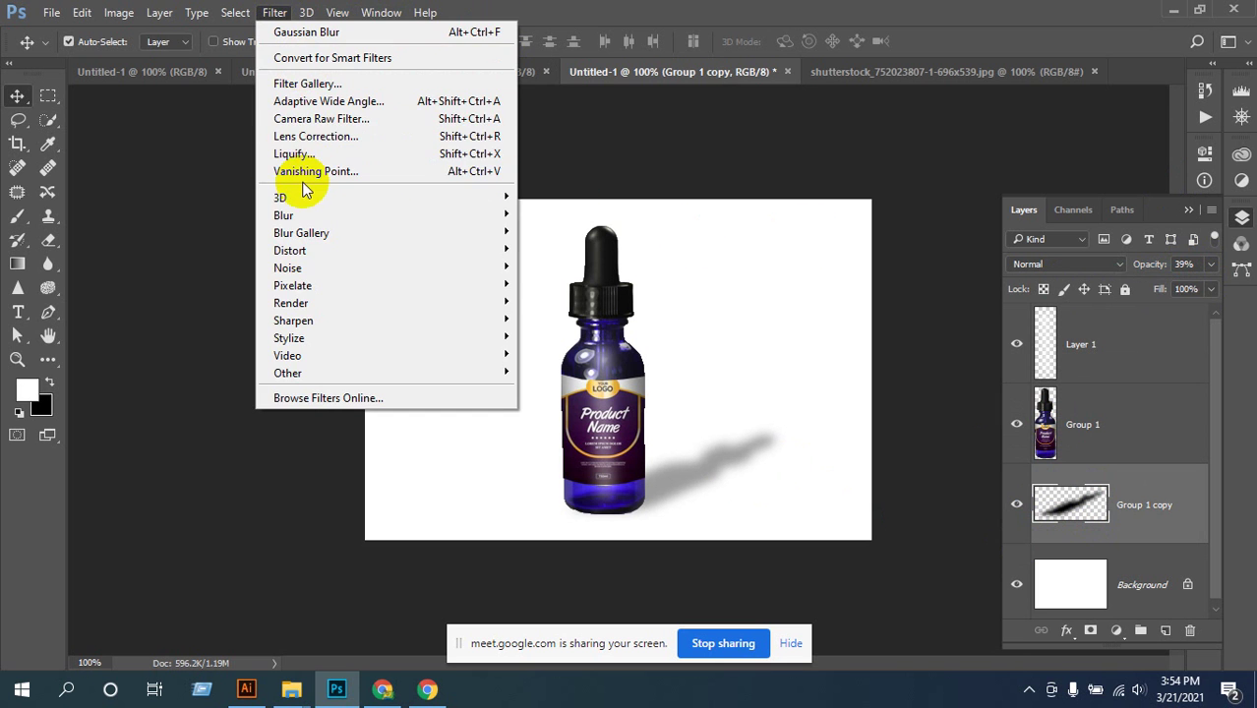
mouse_move(300, 215)
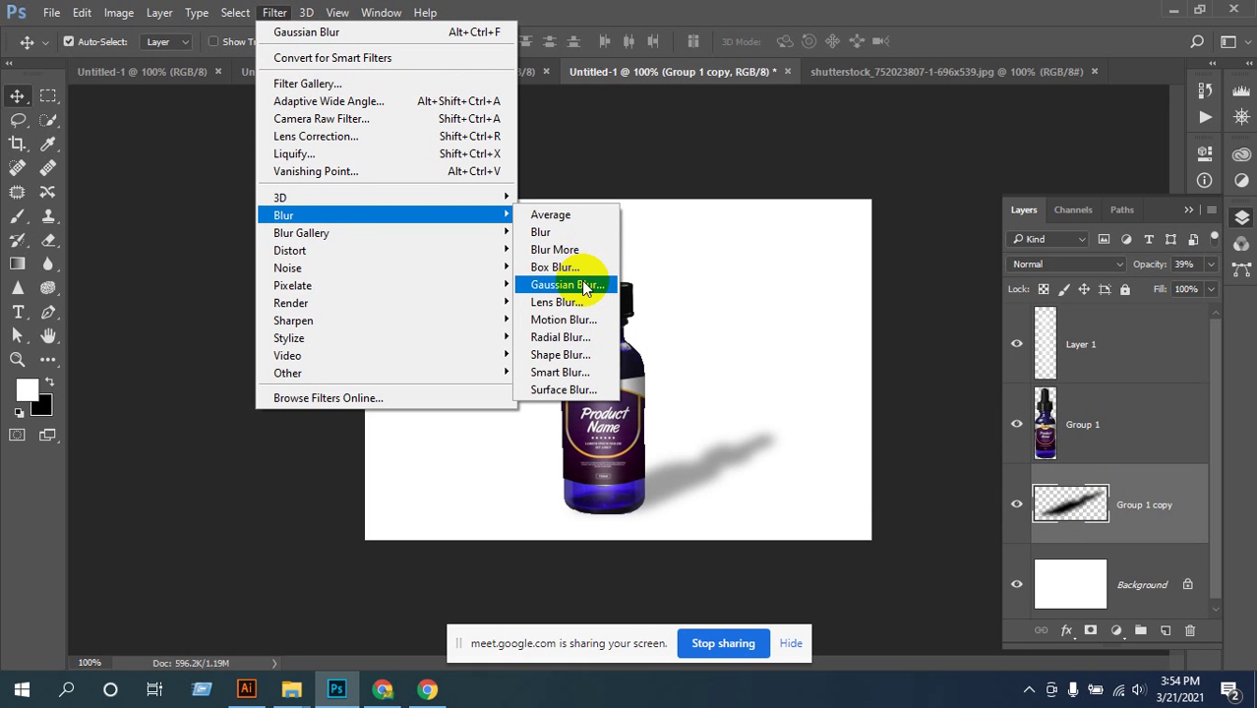
click(584, 284)
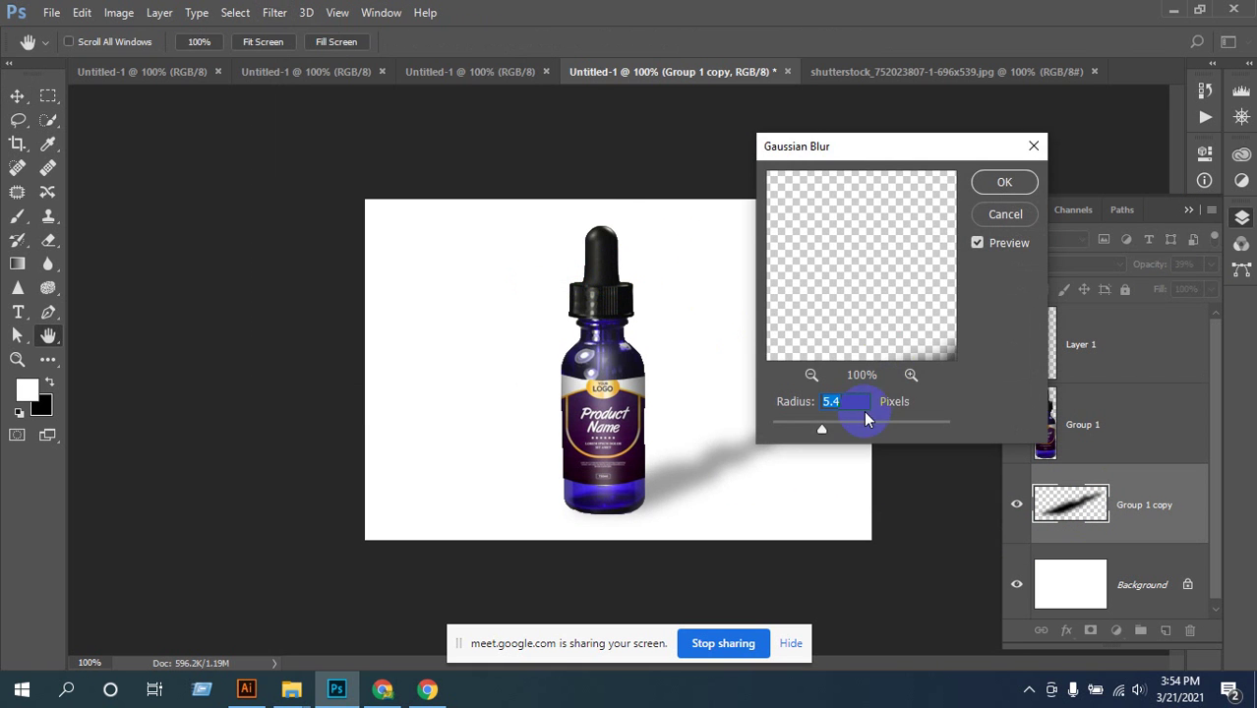
drag(829, 433, 849, 435)
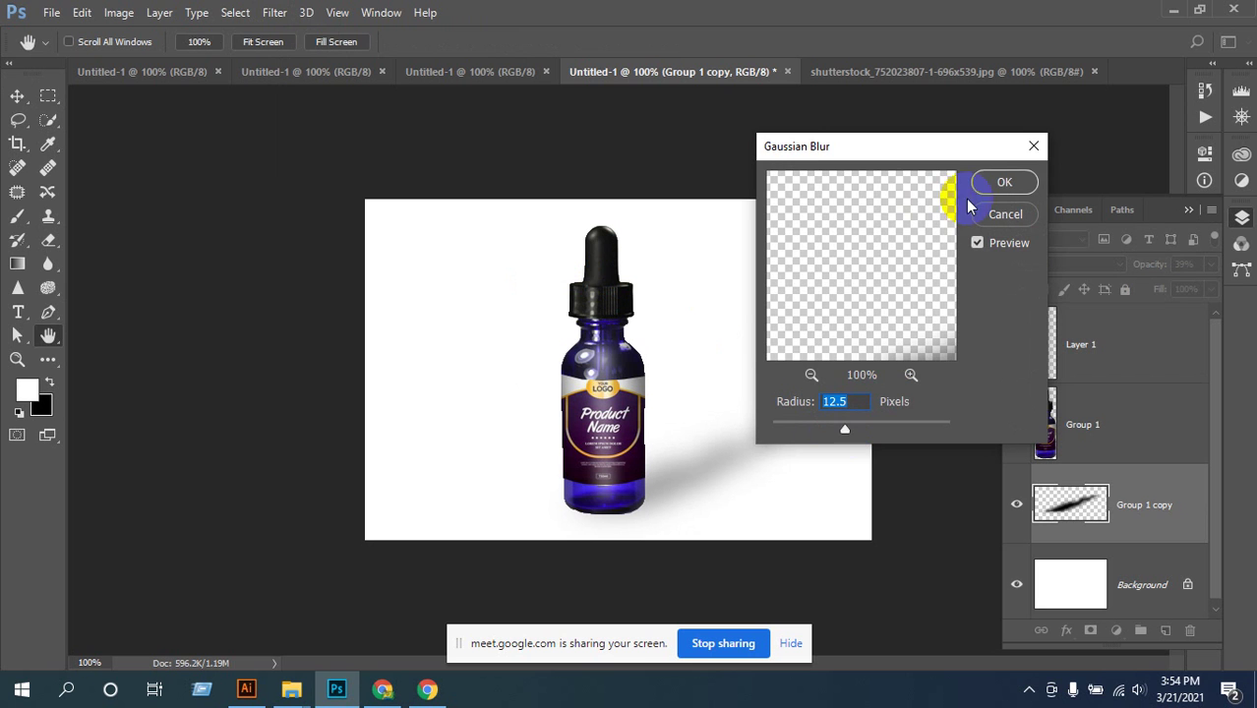
click(999, 184)
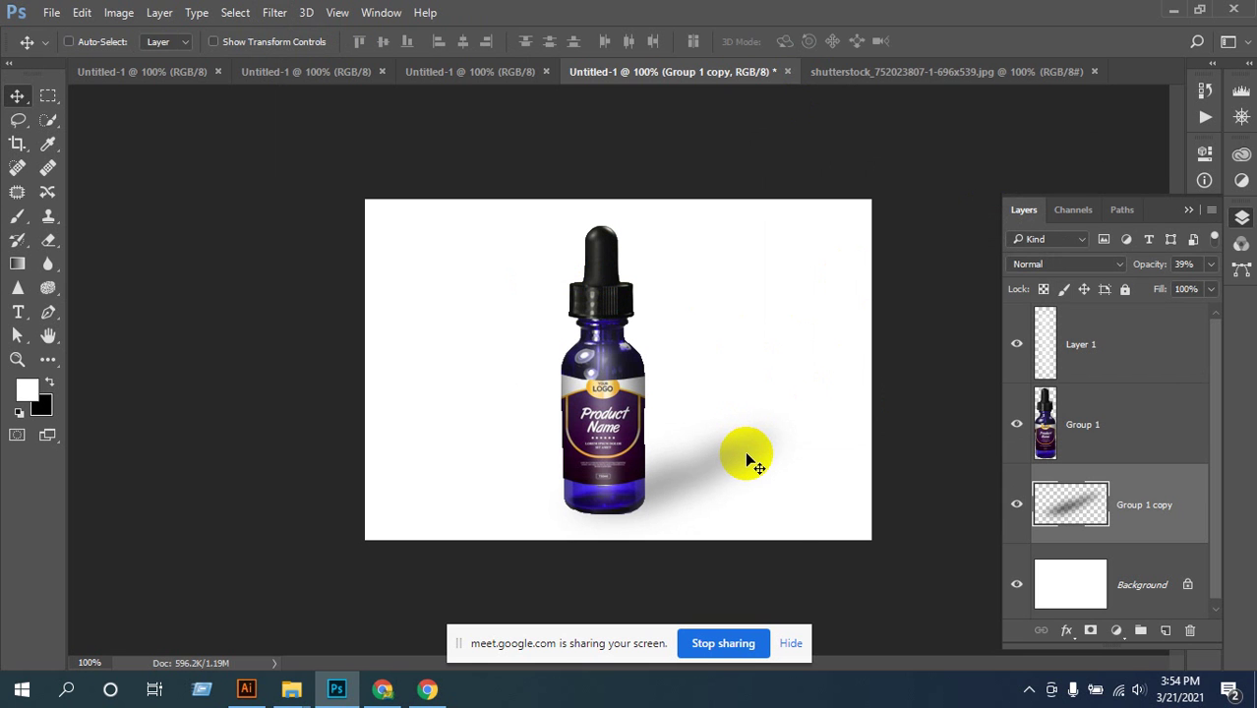
- Adjust the blurred shadow's angle slightly with Free Transform and apply it
key(ctrl+t)
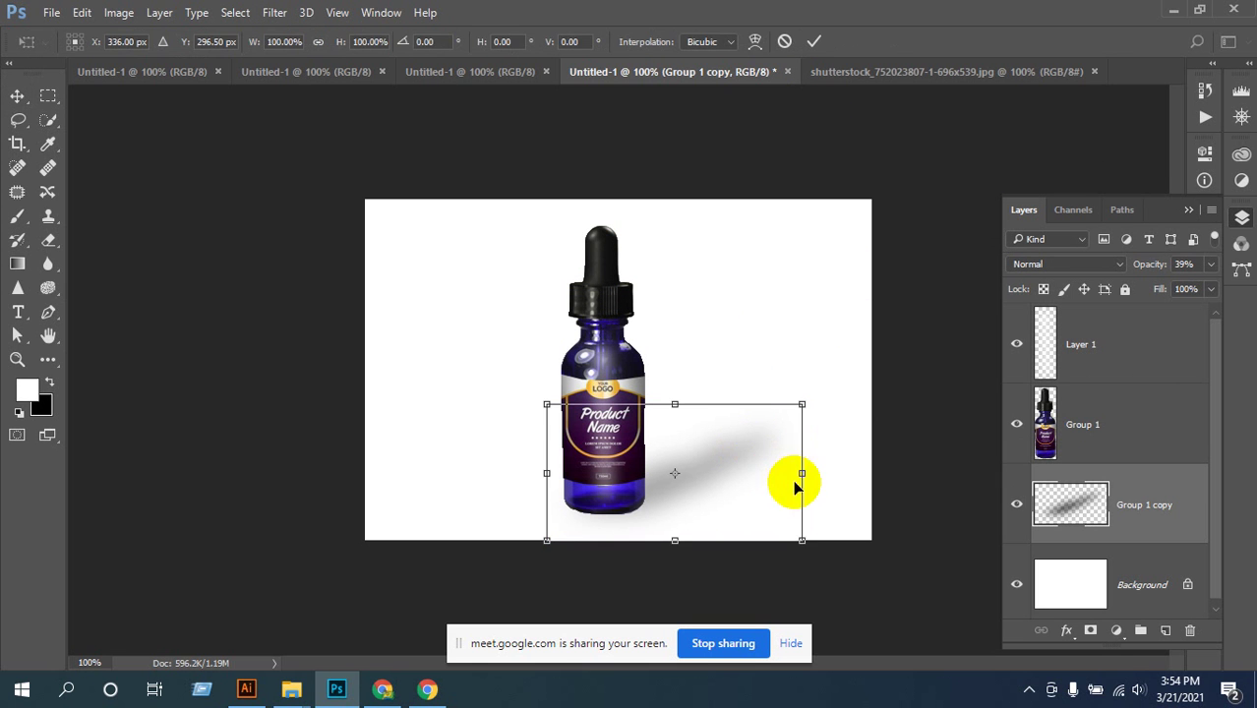
drag(830, 463, 815, 471)
key(Return)
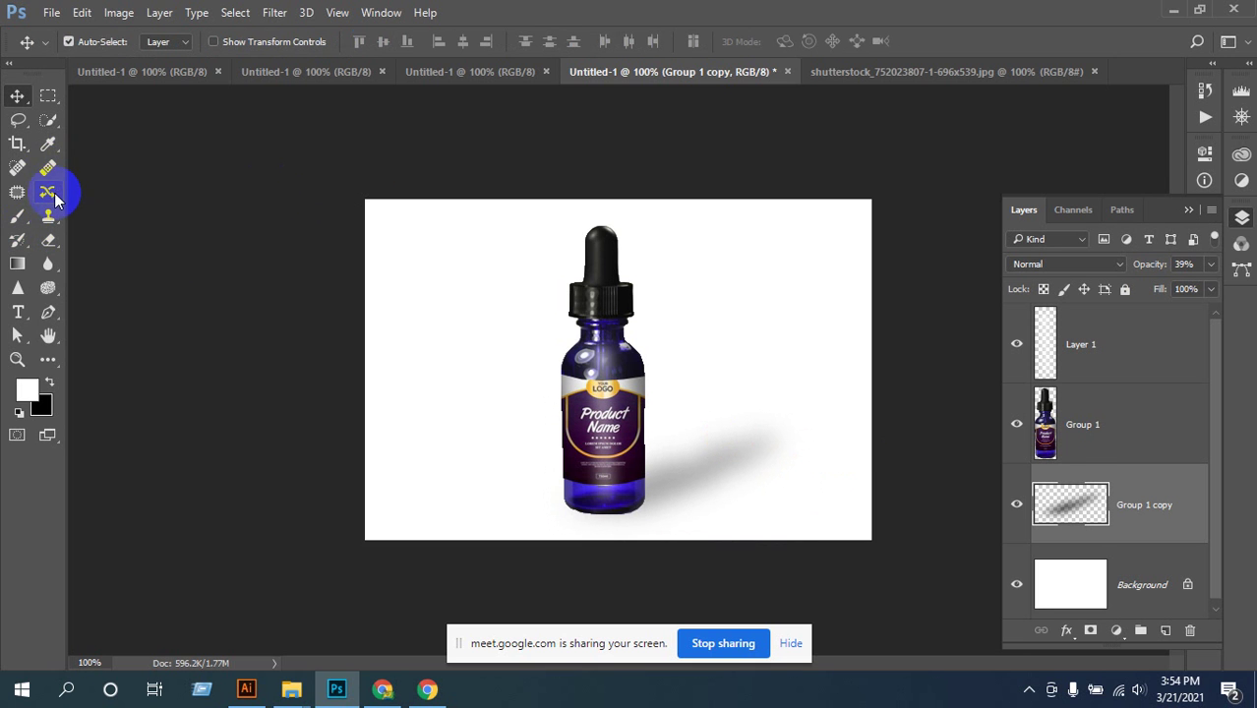
- Fade the shadow's far tip and its upper and lower edges with a soft 125 px eraser
click(51, 240)
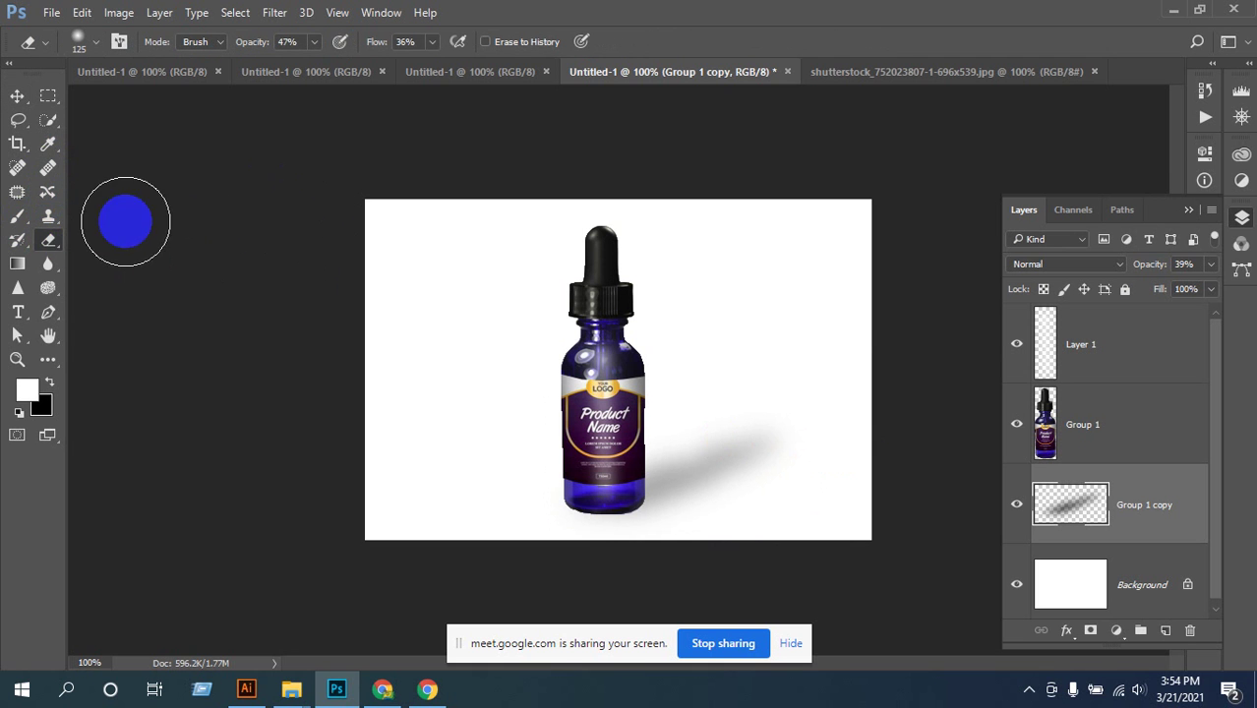
right_click(57, 242)
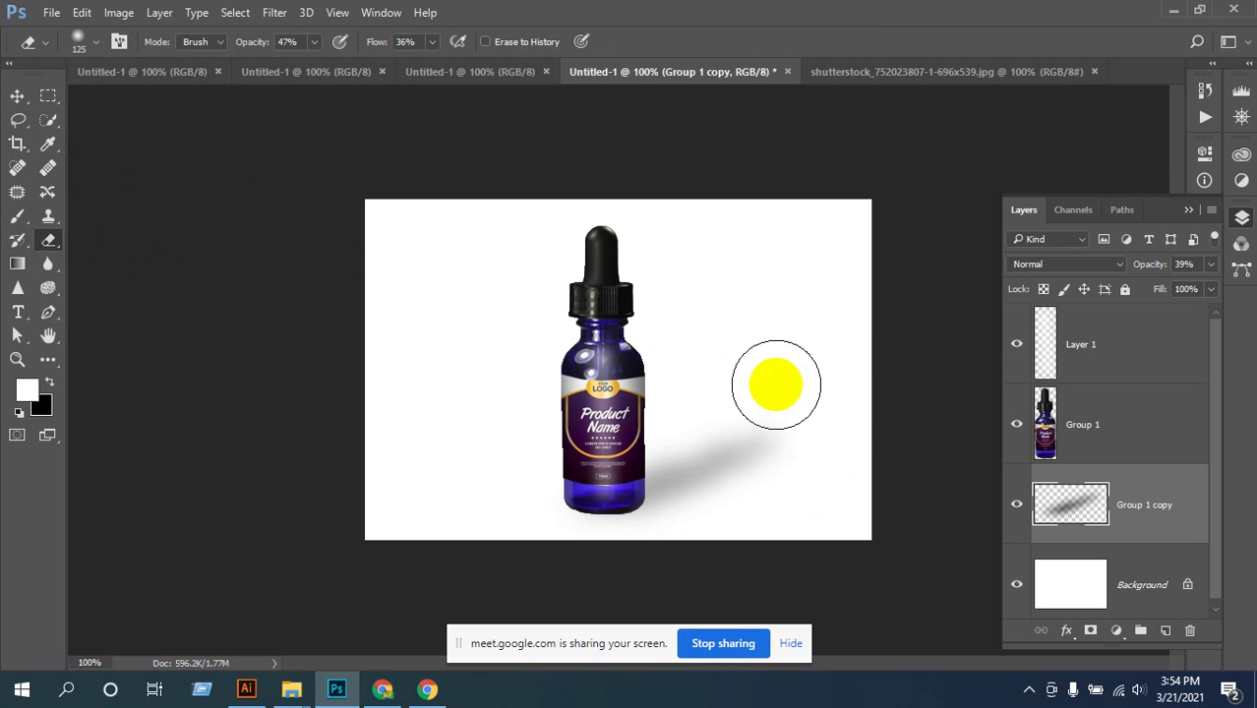
mouse_move(836, 397)
mouse_down()
mouse_move(675, 375)
mouse_move(891, 463)
mouse_move(676, 356)
mouse_move(669, 404)
mouse_move(814, 355)
mouse_up()
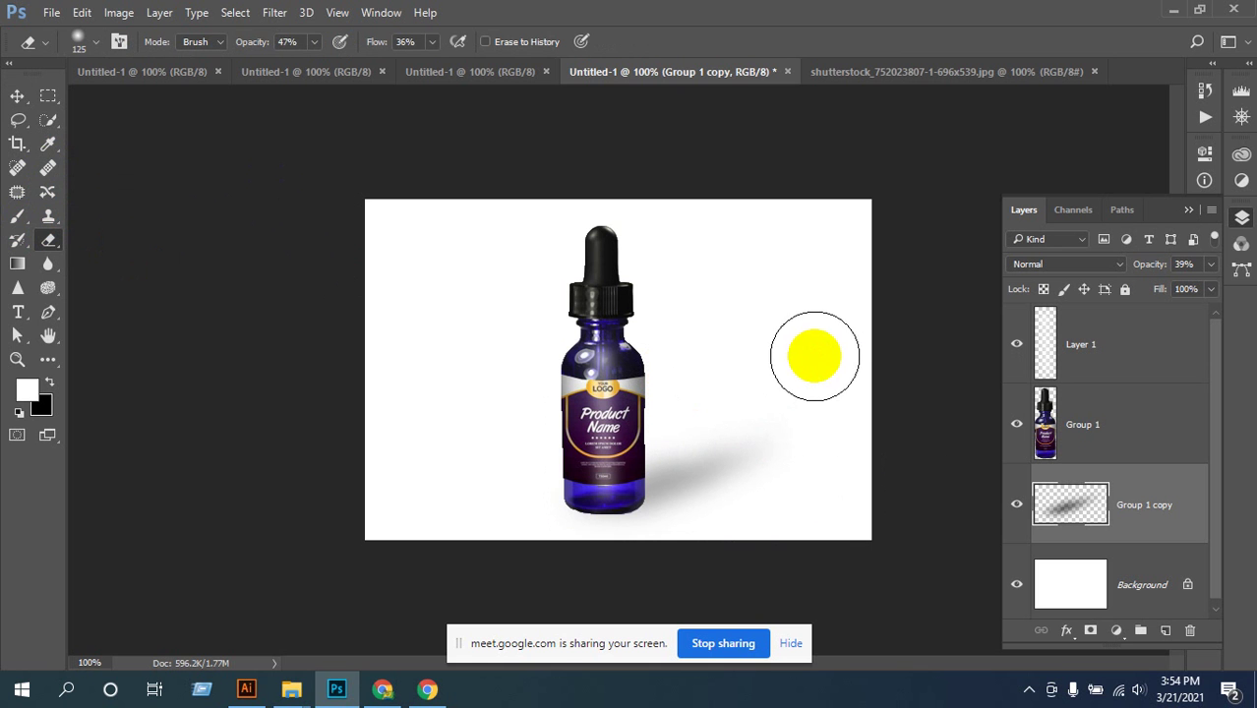
drag(678, 423, 803, 366)
mouse_move(763, 474)
mouse_down()
mouse_move(657, 561)
mouse_move(611, 550)
mouse_move(799, 539)
mouse_move(525, 596)
mouse_up()
click(590, 541)
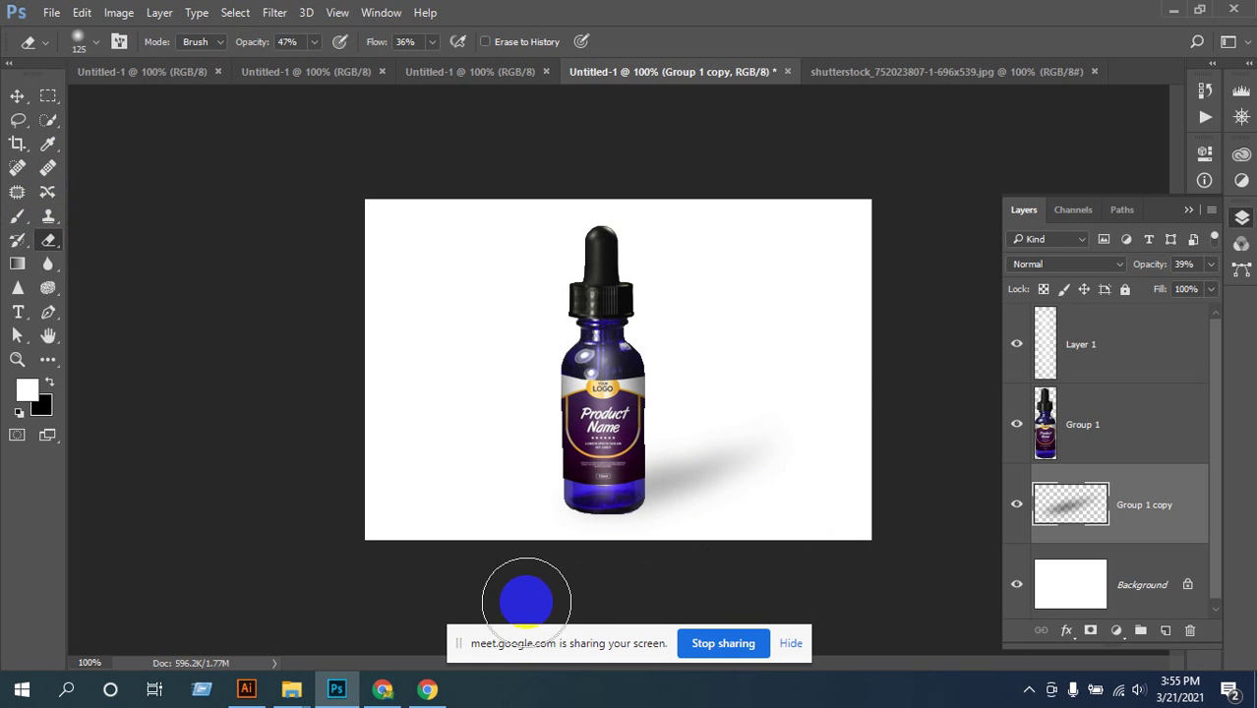
click(28, 99)
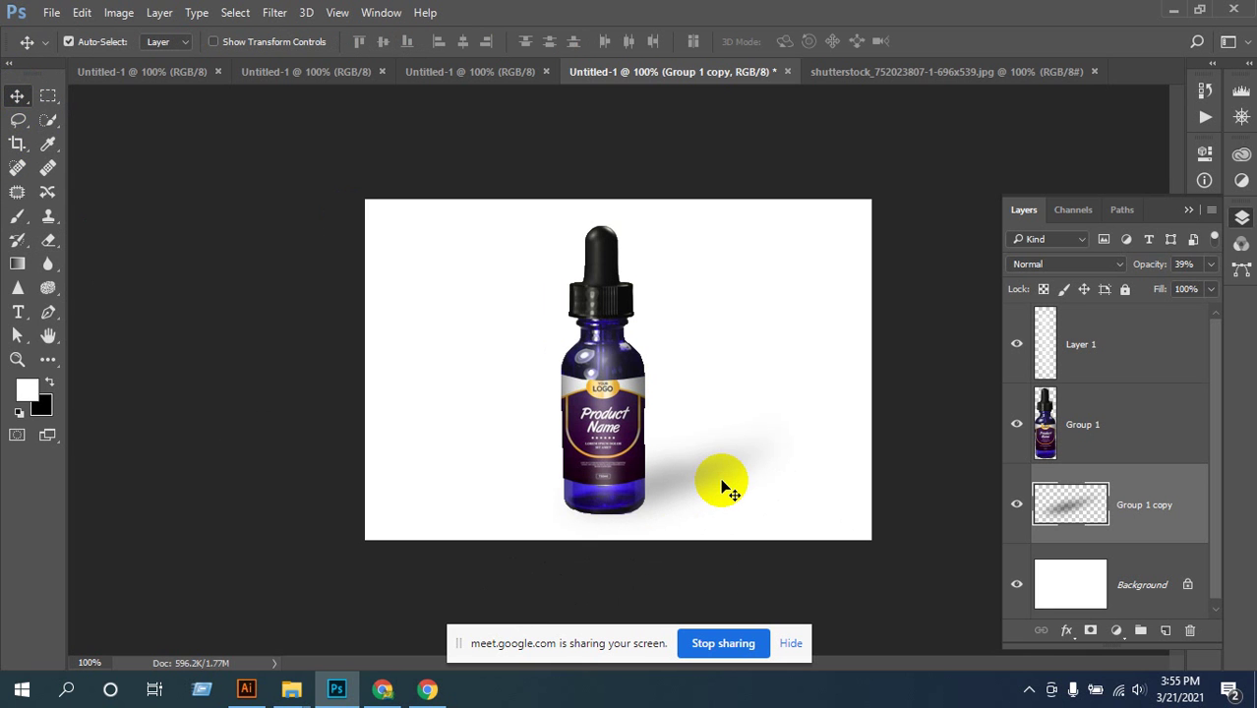
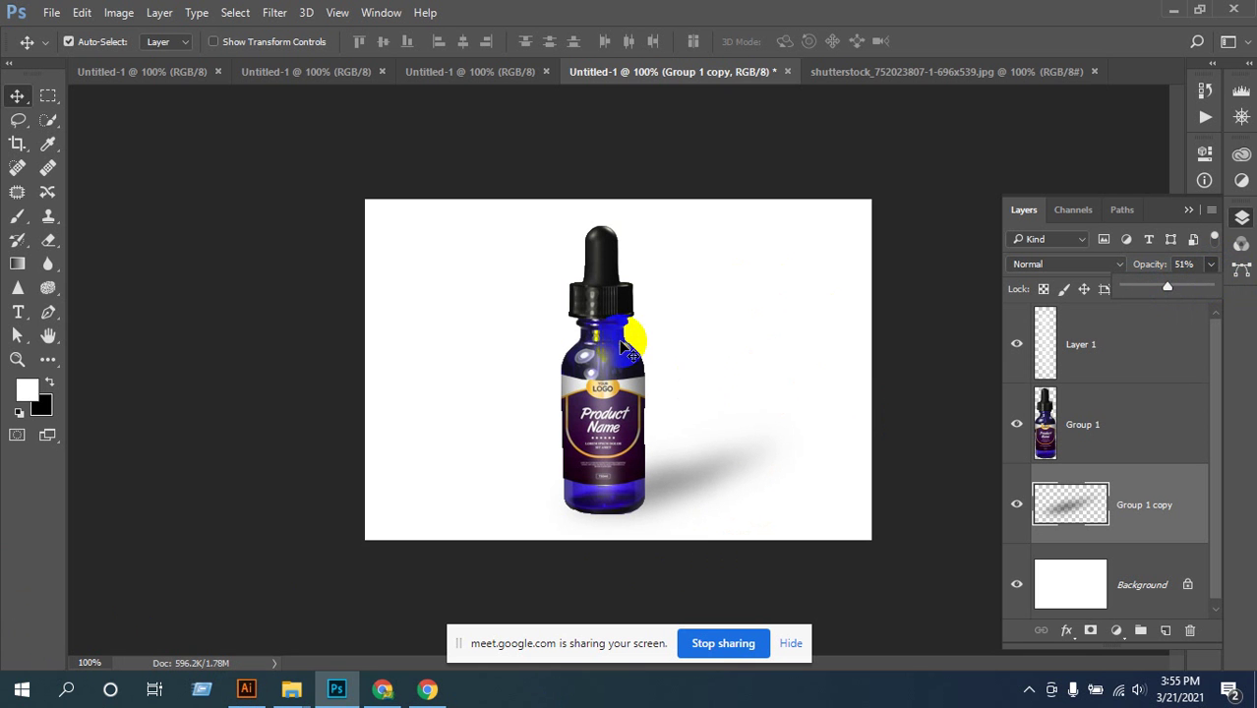
- Shift the bottle slightly to the right over its shadow
scroll(733, 478, up, 1)
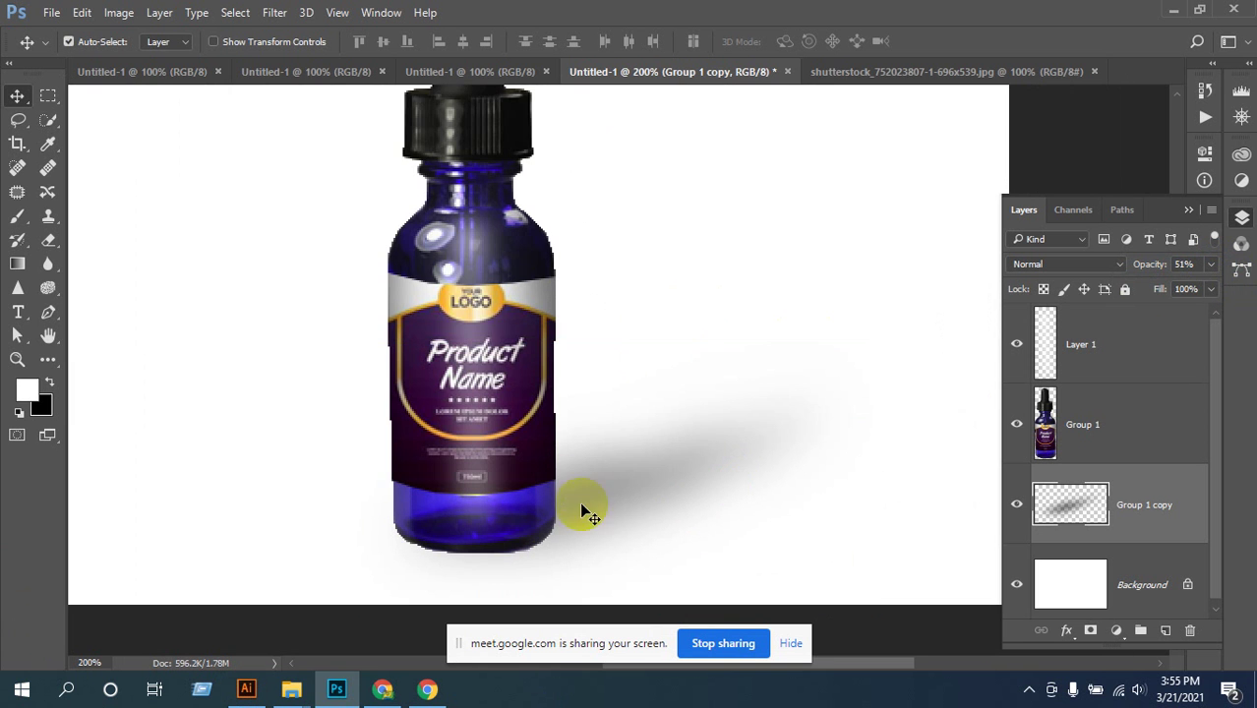
click(526, 419)
mouse_move(526, 420)
mouse_down()
mouse_move(551, 381)
mouse_move(556, 434)
mouse_move(579, 474)
mouse_up()
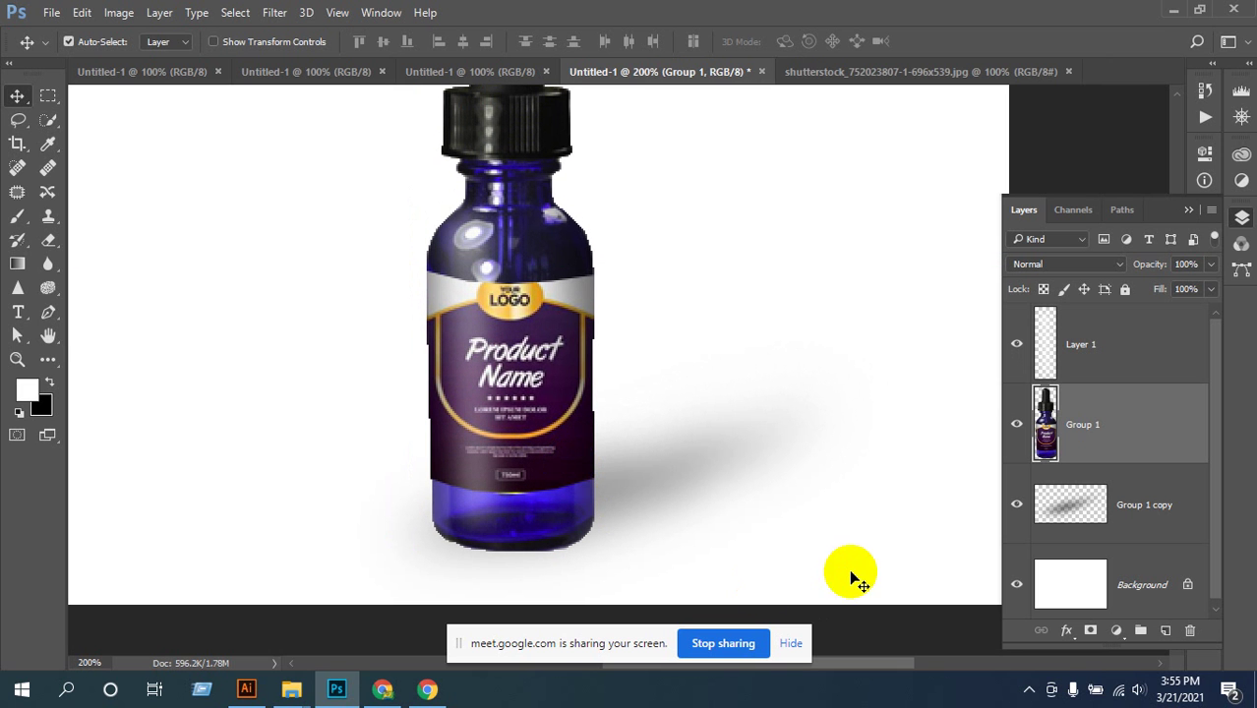
- Erase the faint shadow beside the left of the bottle's base on Group 1 copy, using a hard round 125 px eraser at 100% hardness
click(1100, 513)
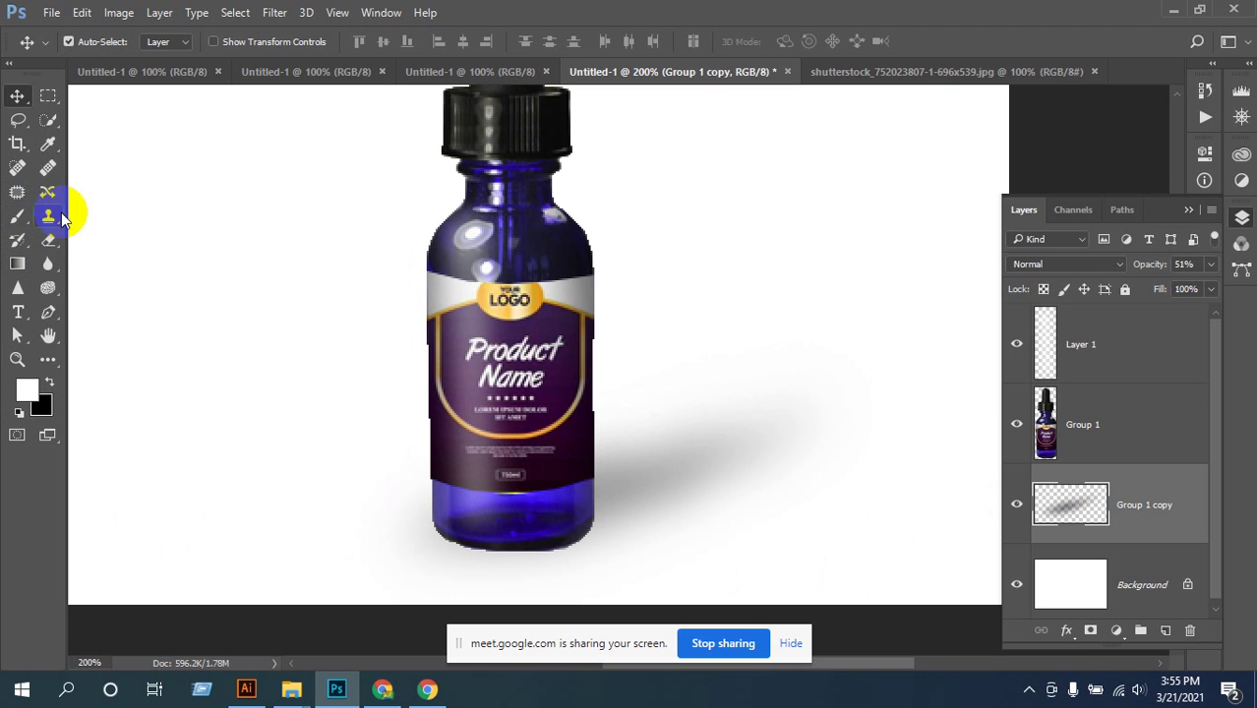
click(49, 238)
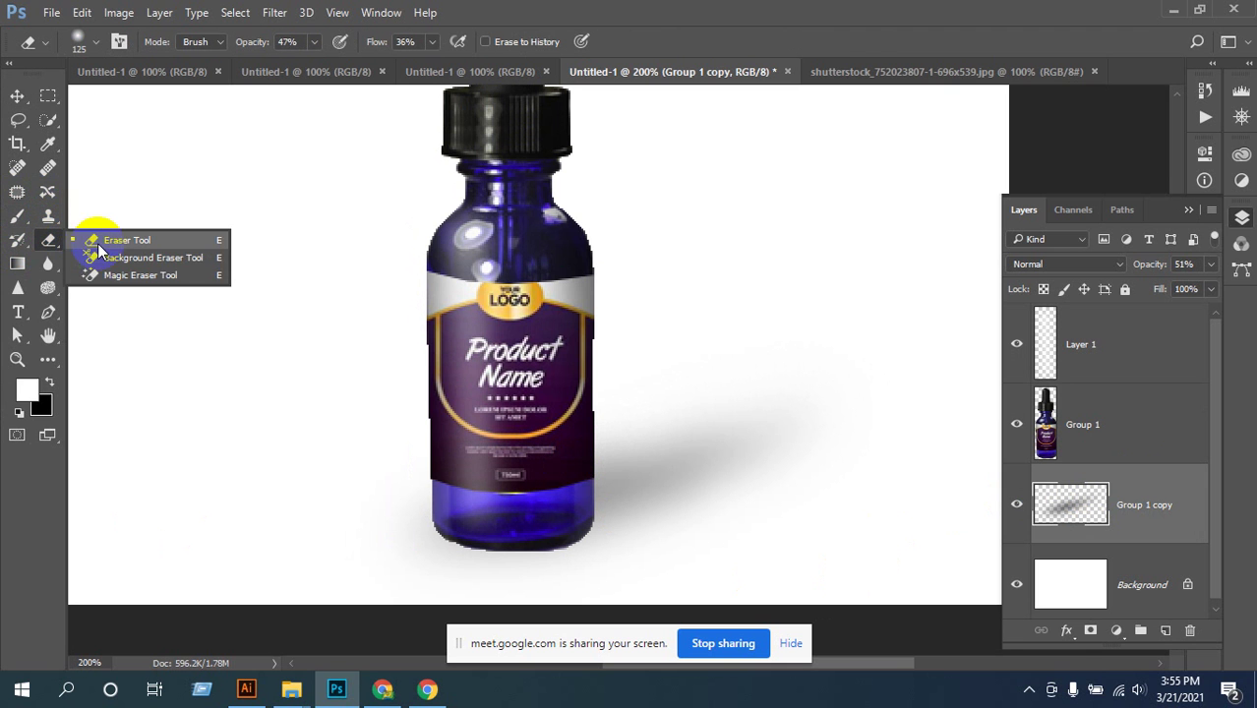
click(98, 238)
click(87, 44)
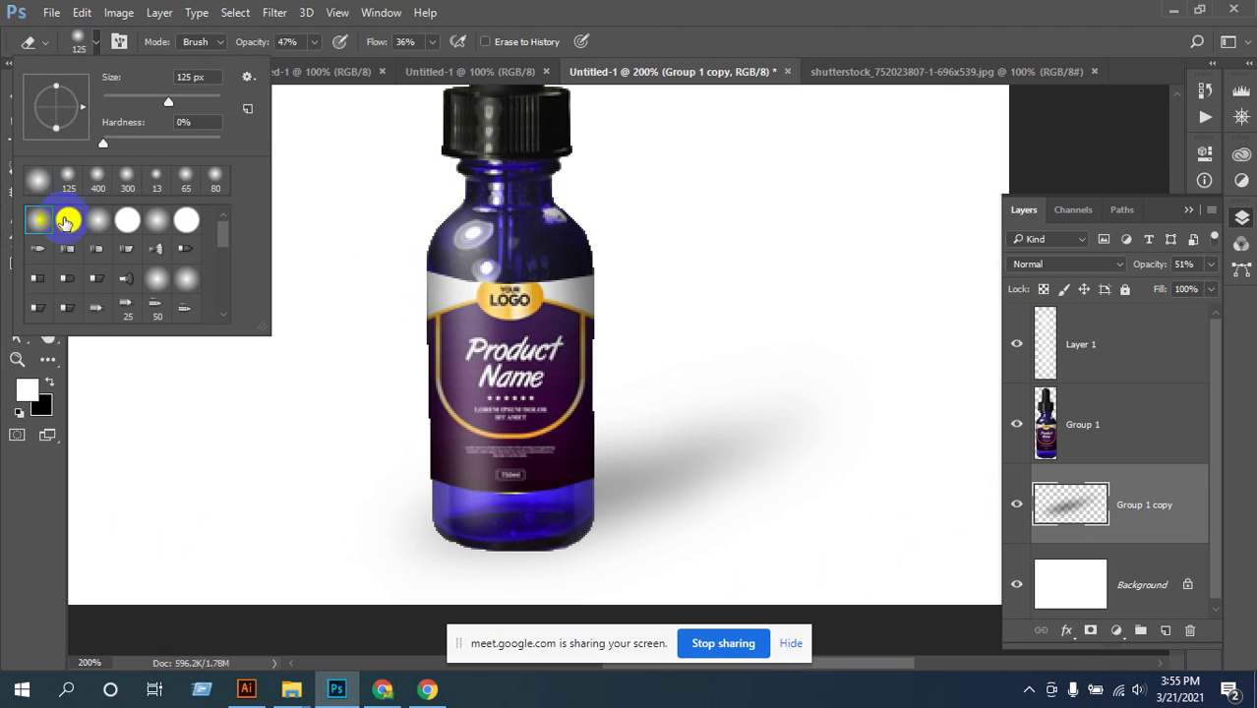
click(62, 225)
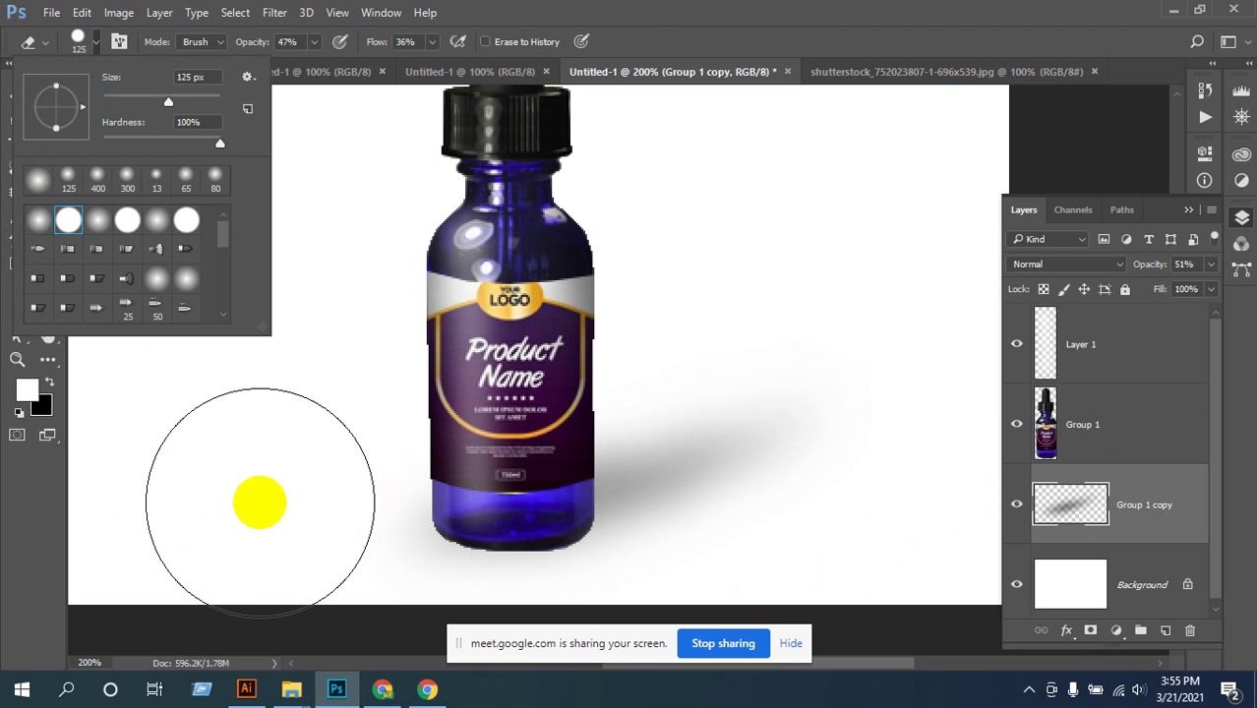
click(323, 499)
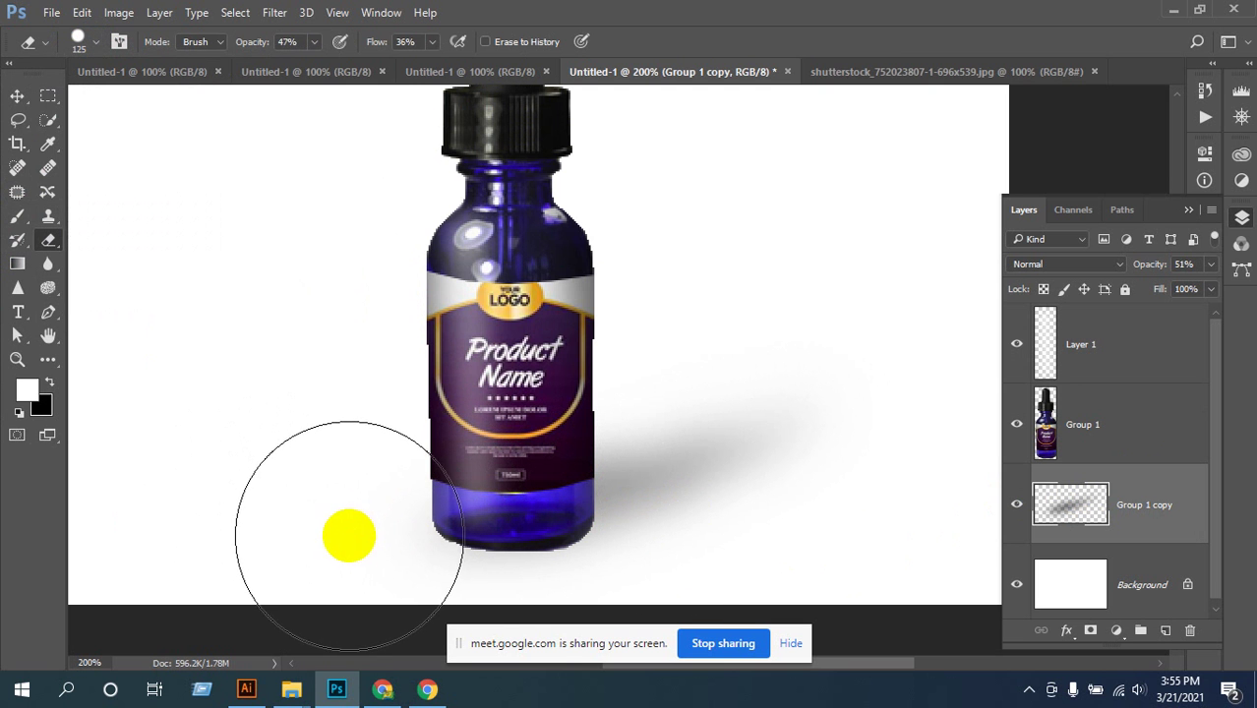
click(410, 604)
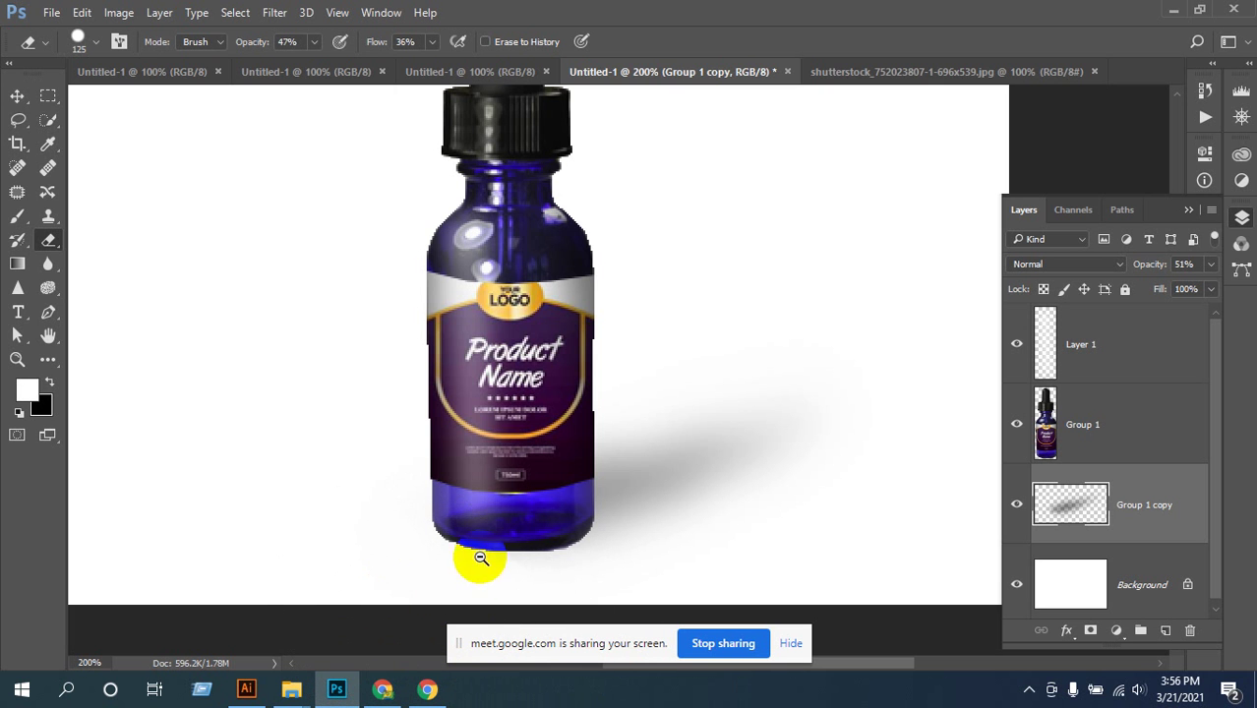
- Erase the faint shadow along the canvas area below the bottle's base, with the eraser at 100% opacity and 100% flow
alt+click(590, 500)
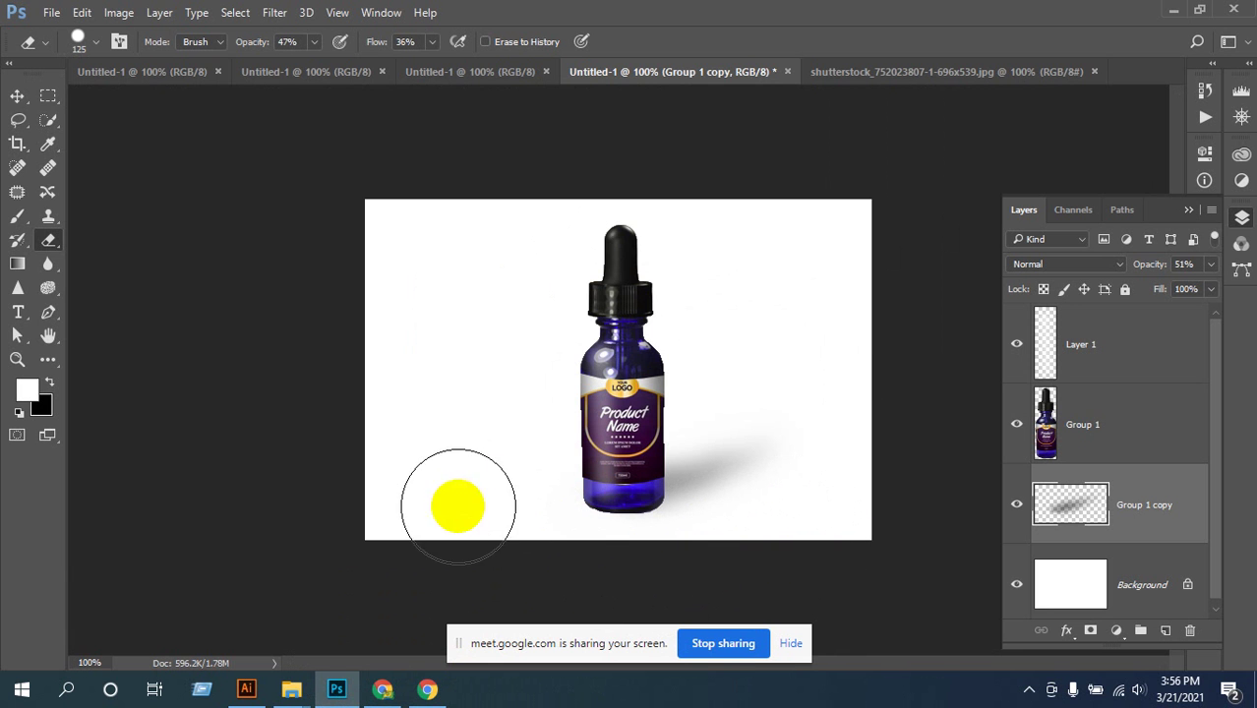
click(433, 43)
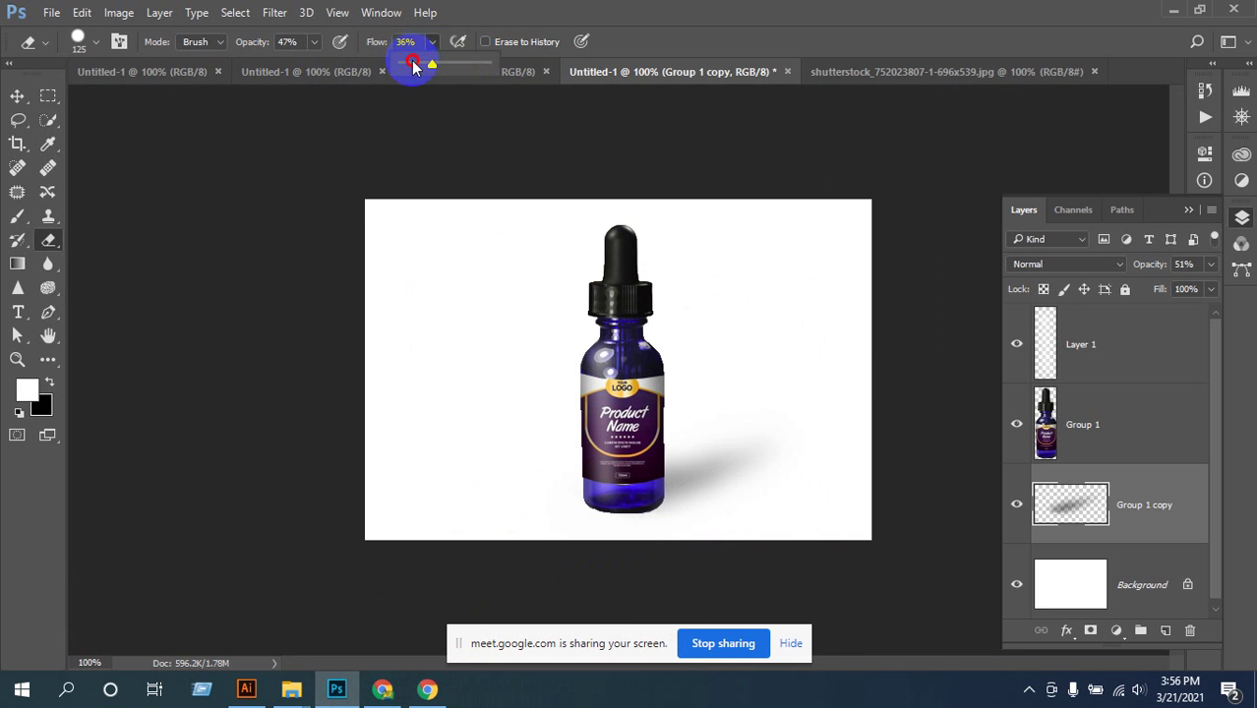
drag(437, 67, 489, 65)
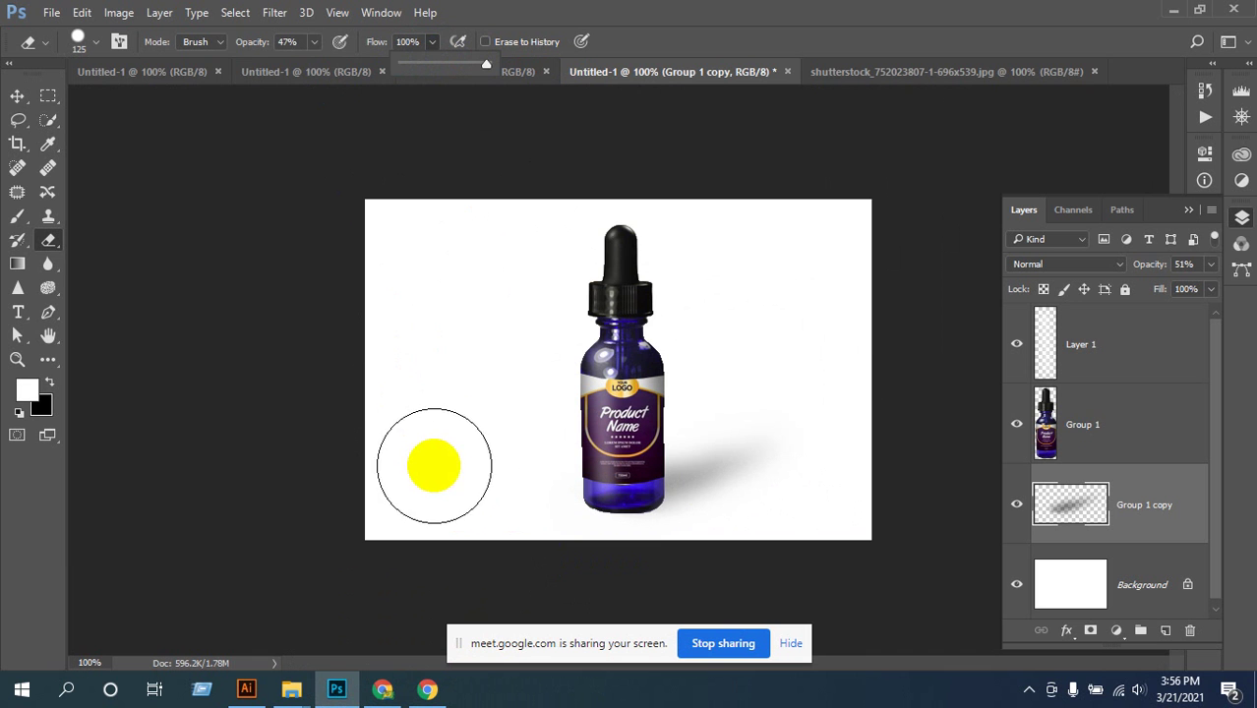
click(316, 41)
click(421, 79)
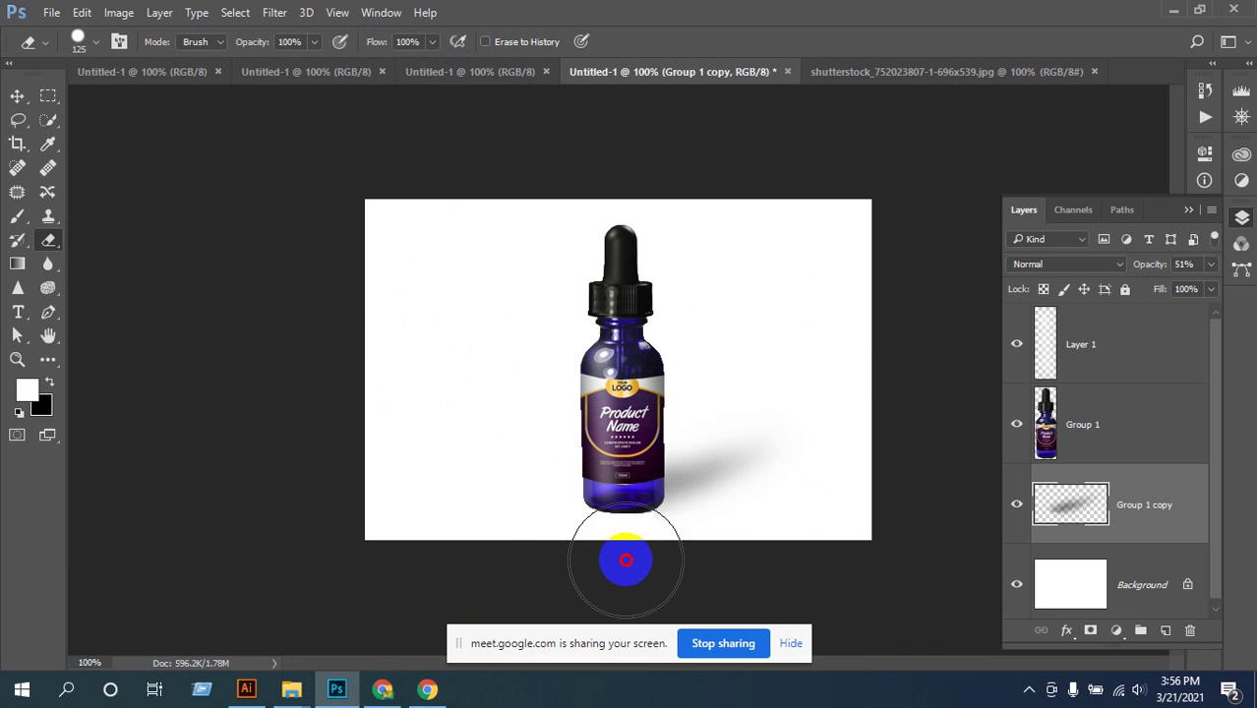
mouse_move(506, 519)
mouse_down()
mouse_move(686, 586)
mouse_move(629, 556)
mouse_move(802, 582)
mouse_up()
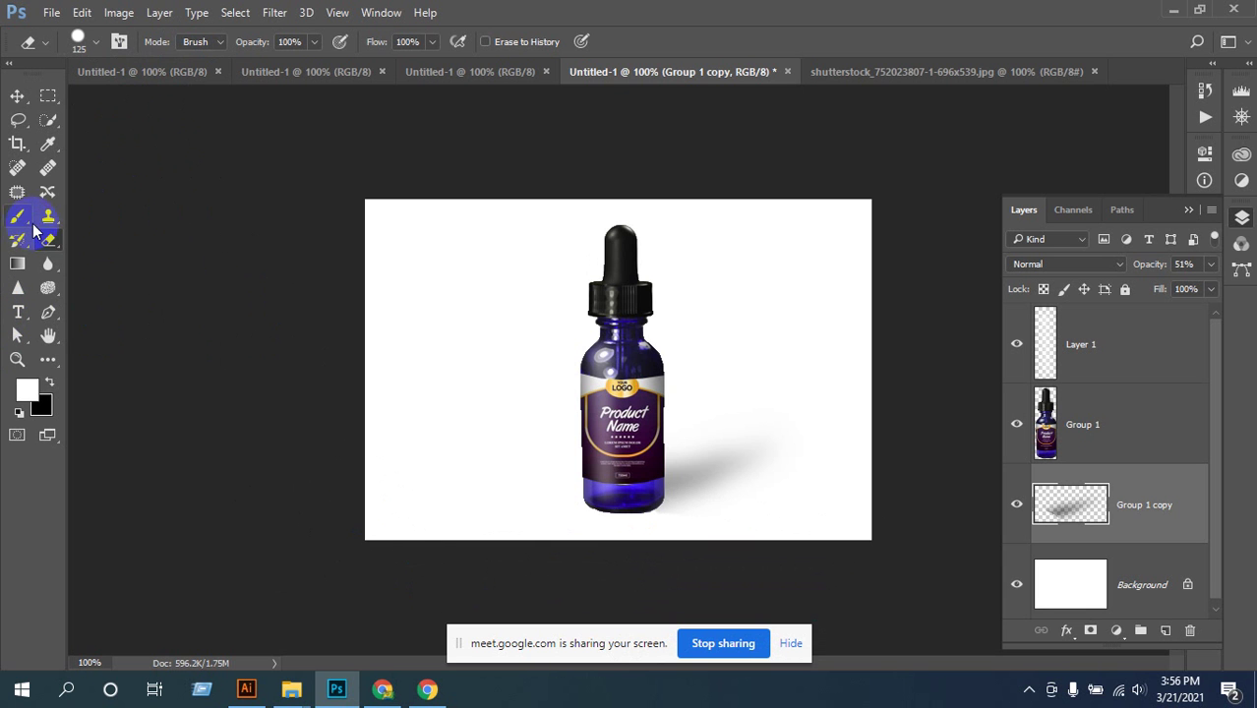
- Soften the shadow's lower edge beside the bottle's base with a soft 125 px eraser at 54% opacity and 40% flow
click(95, 41)
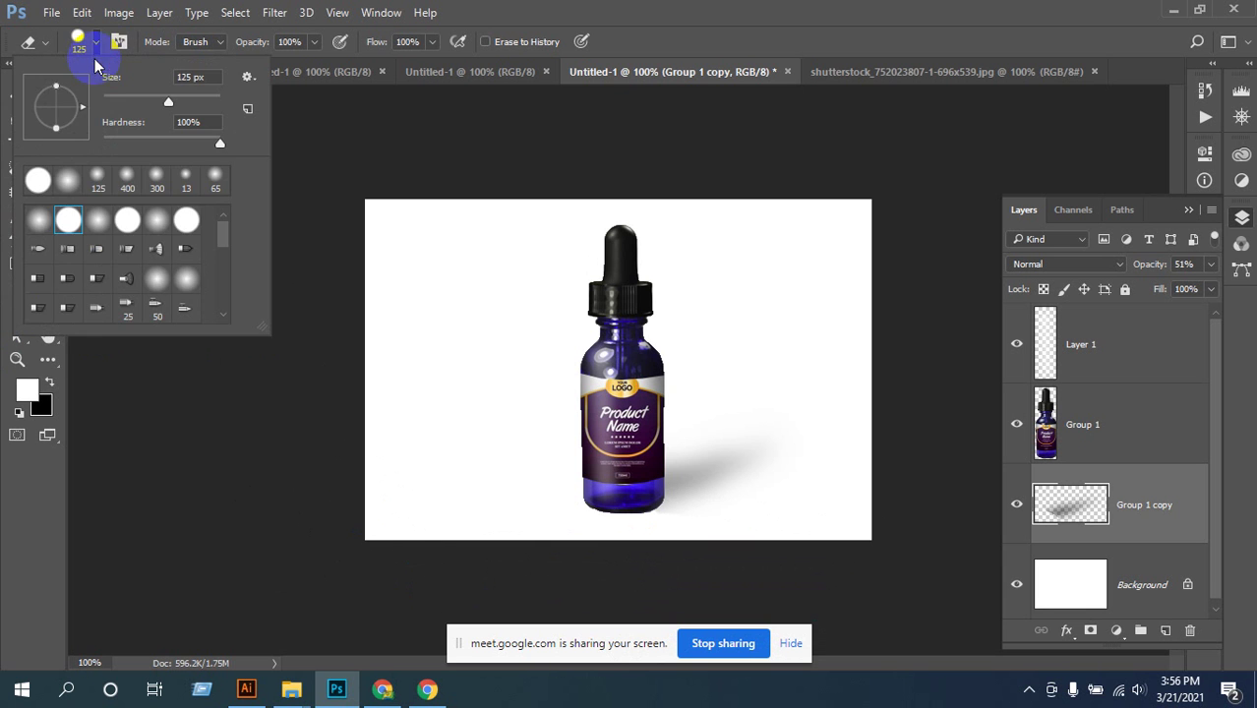
click(311, 44)
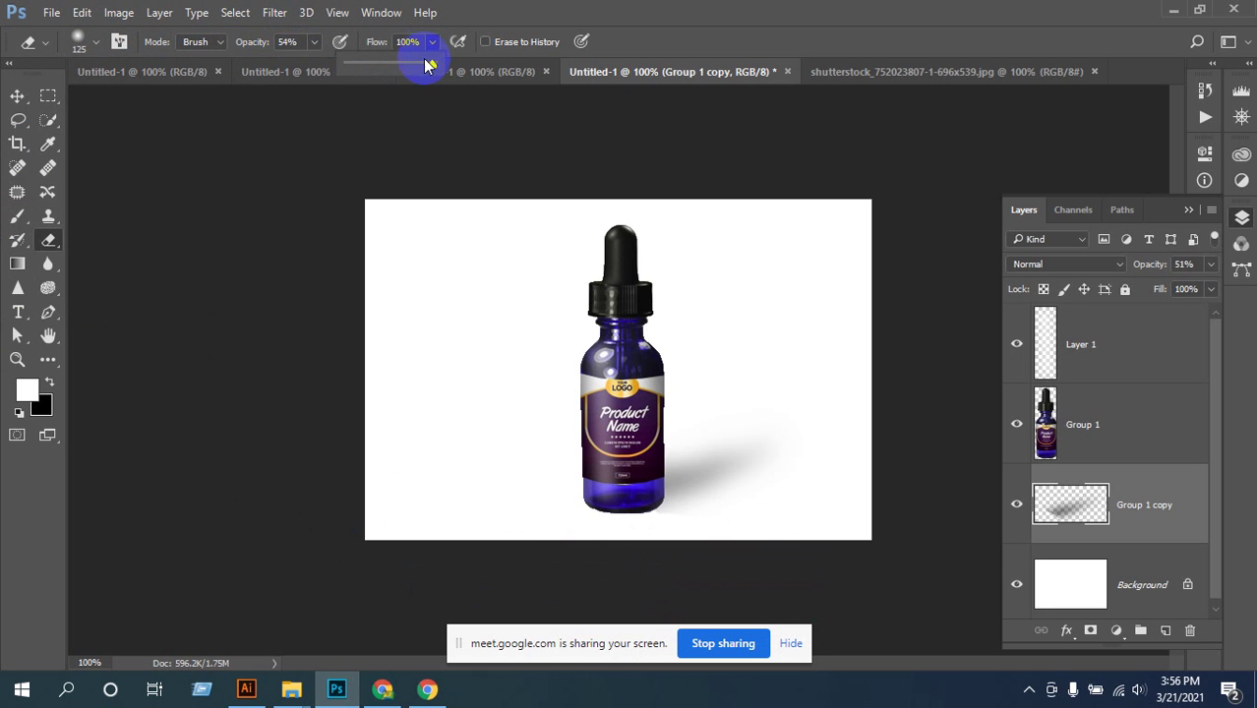
click(718, 555)
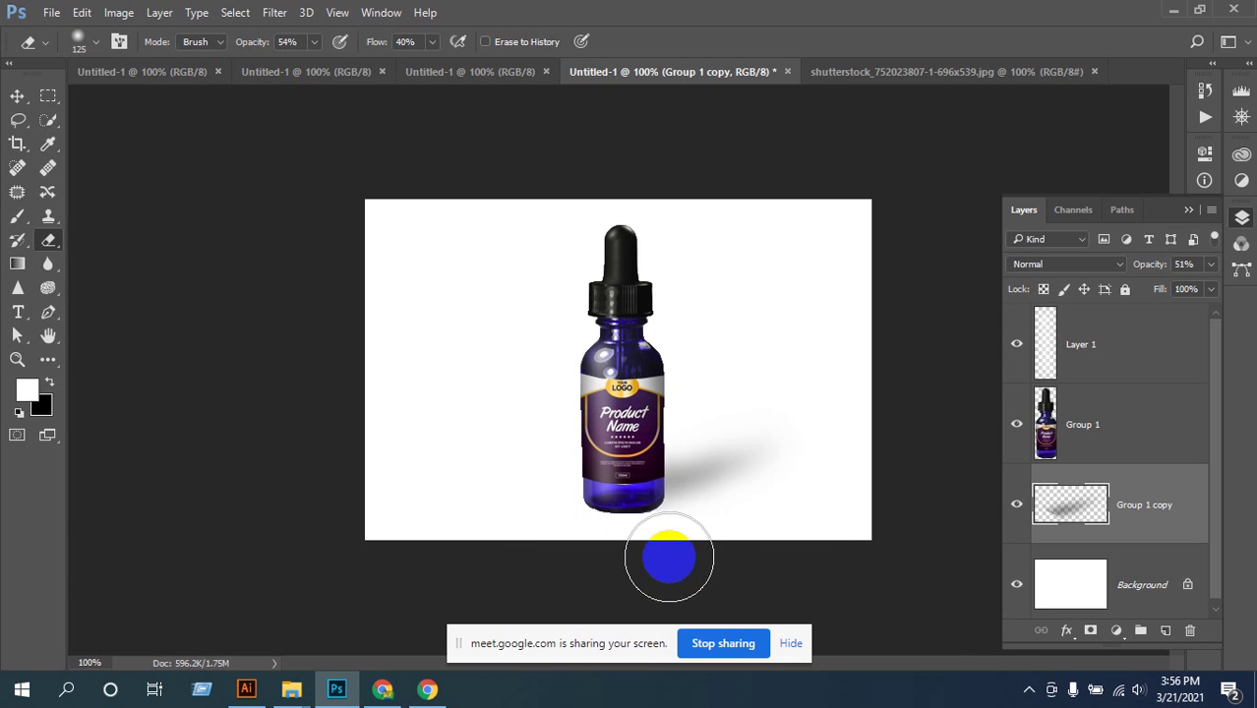
click(19, 101)
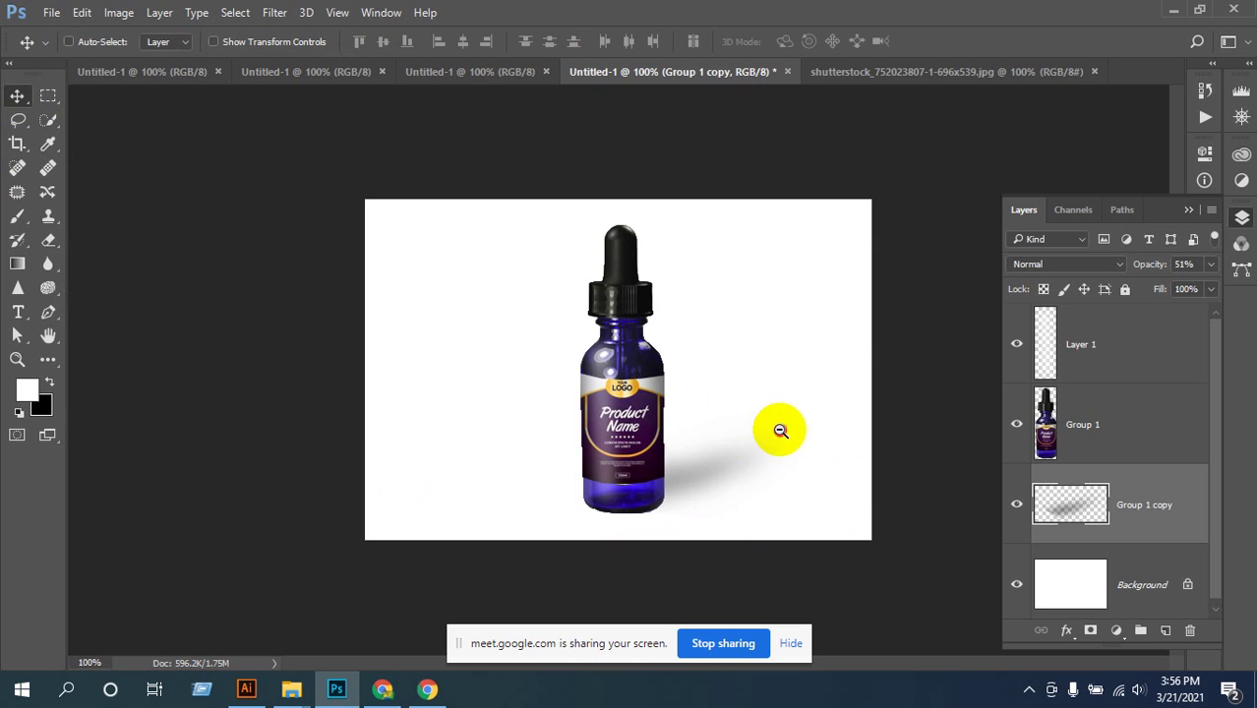
key(ctrl+minus)
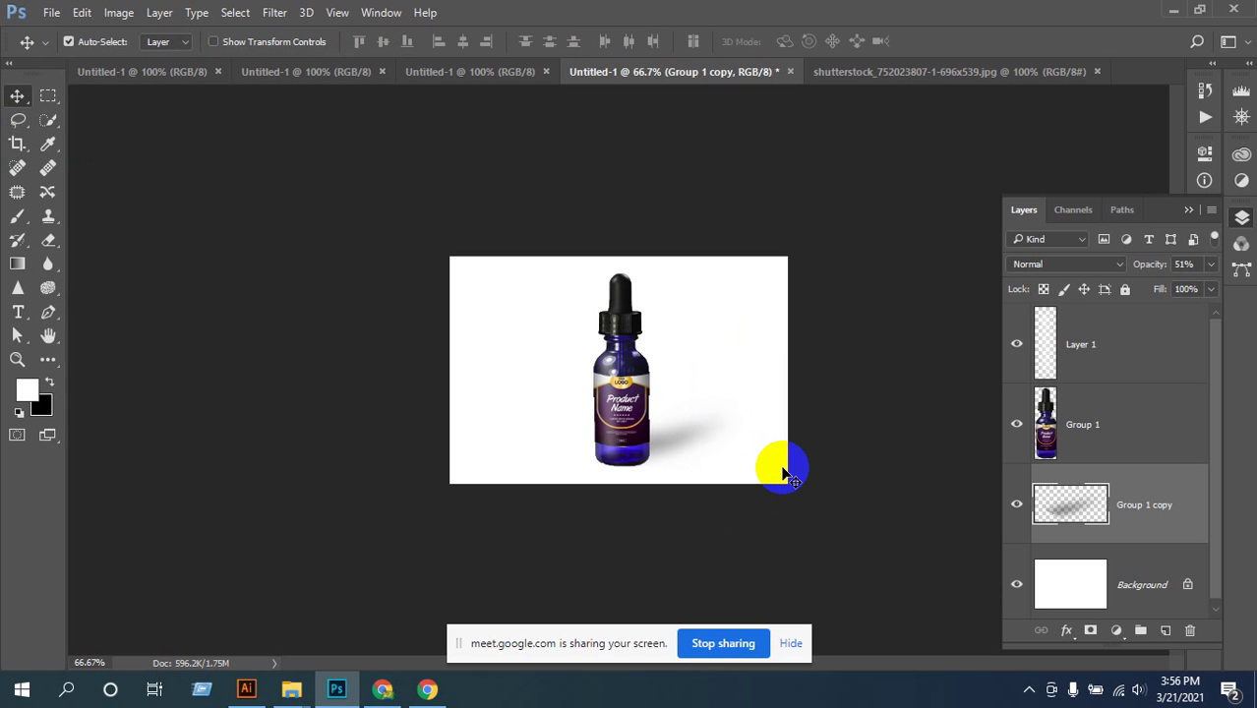
key(ctrl+plus)
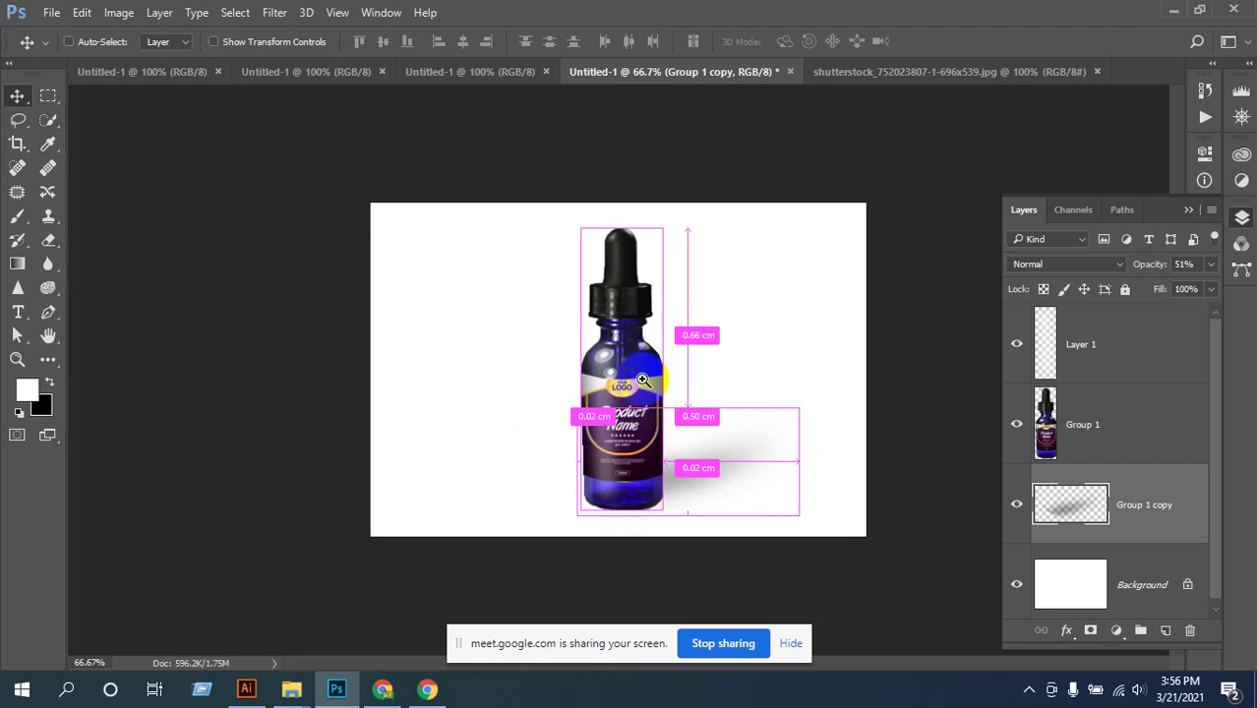
key(ctrl+minus)
key(ctrl+minus)
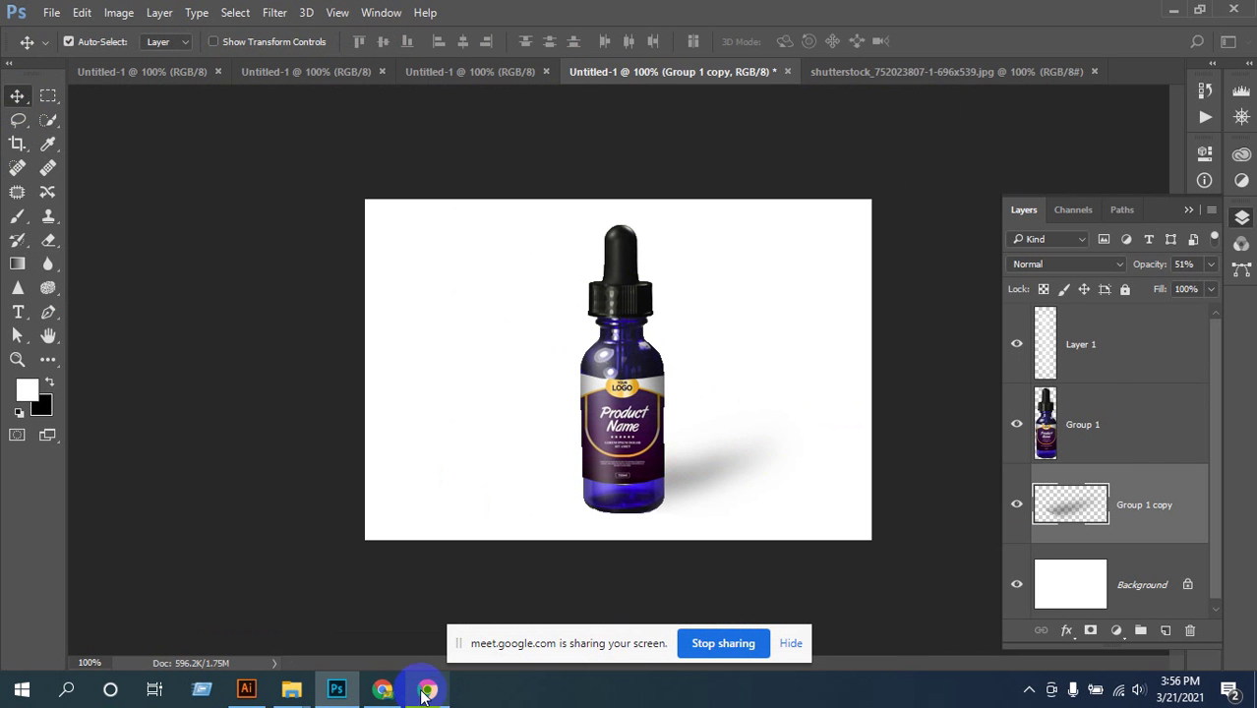
- Switch to Chrome and examine the cast shadows in the Dropper Bottle Package Mockup PSD images on Behance
click(384, 690)
scroll(674, 384, down, 5)
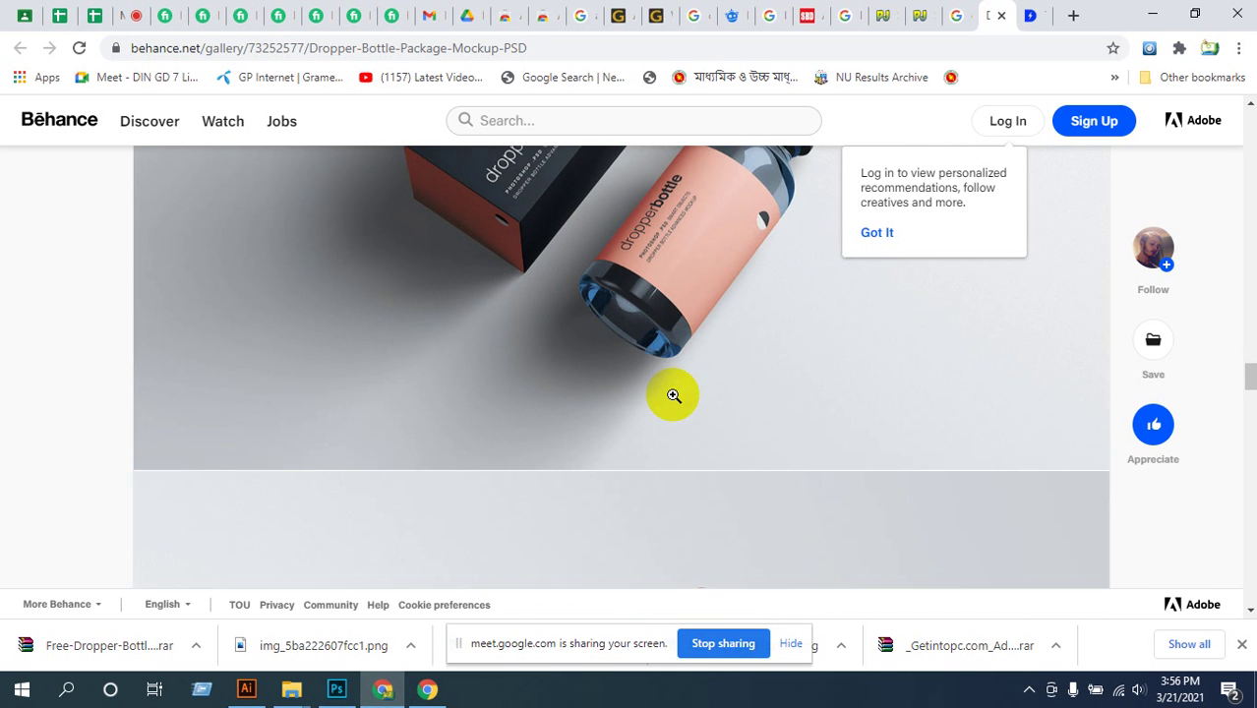
scroll(606, 392, down, 1)
scroll(606, 331, down, 3)
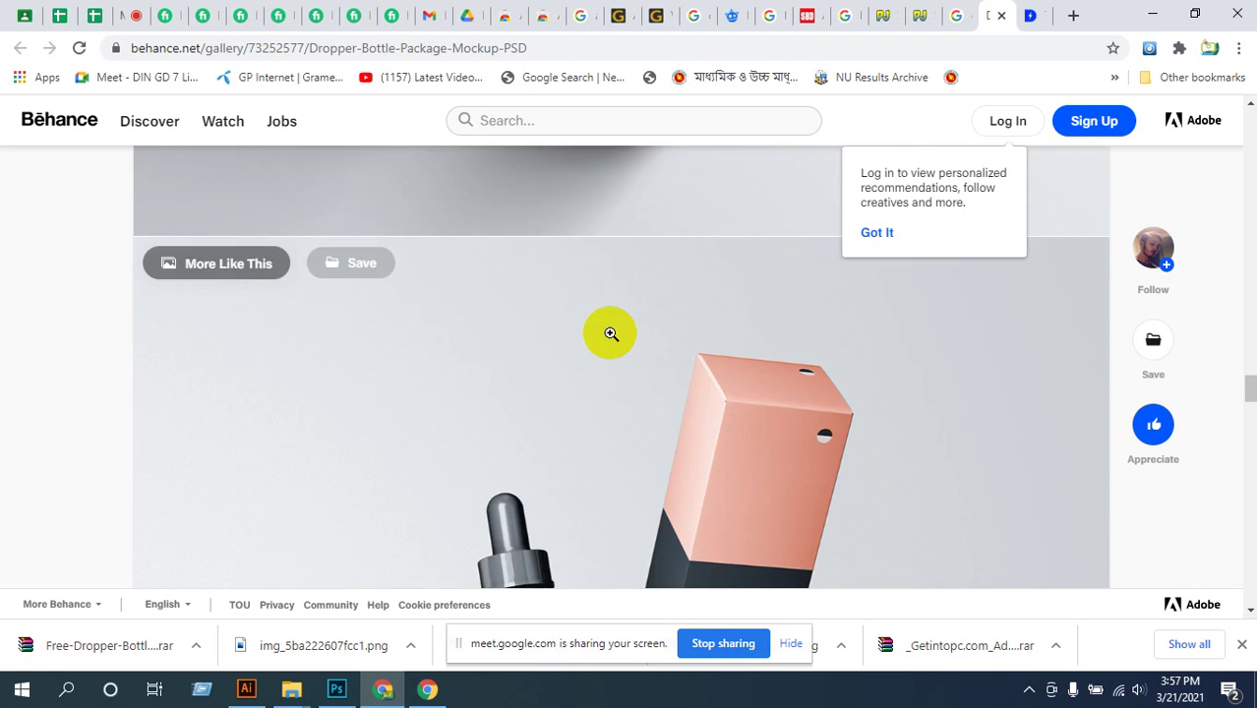
scroll(580, 394, down, 10)
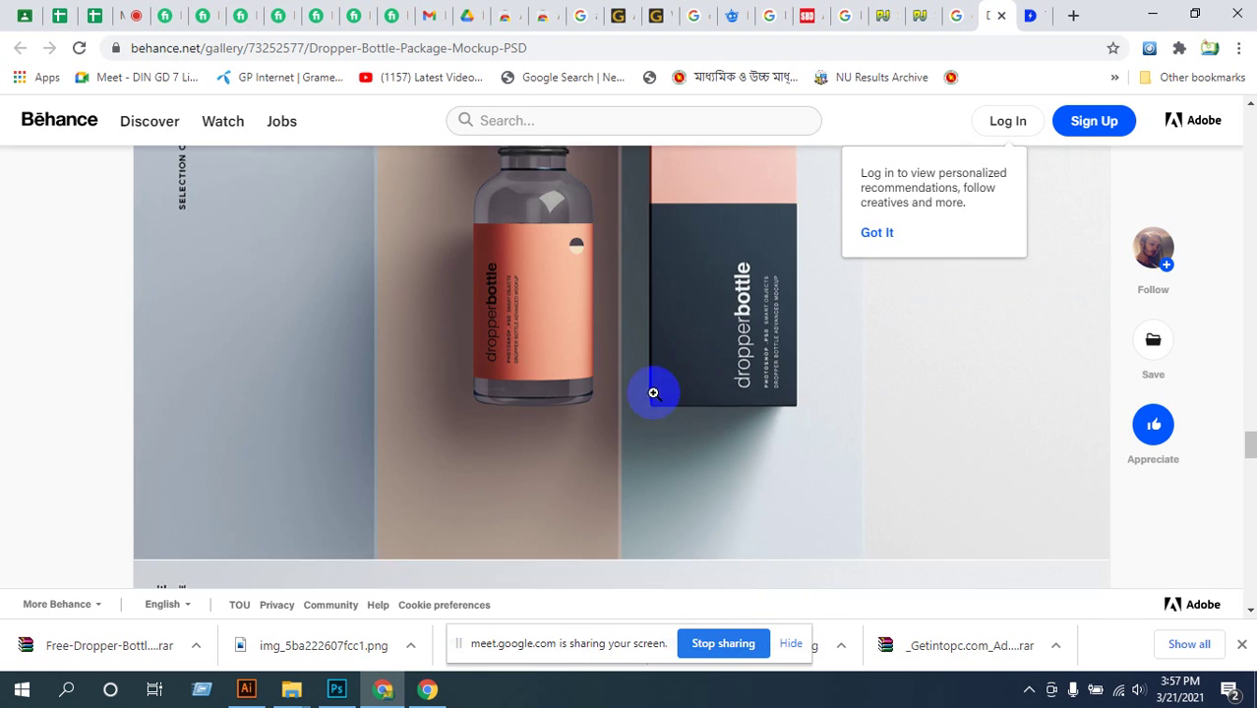
scroll(652, 391, down, 15)
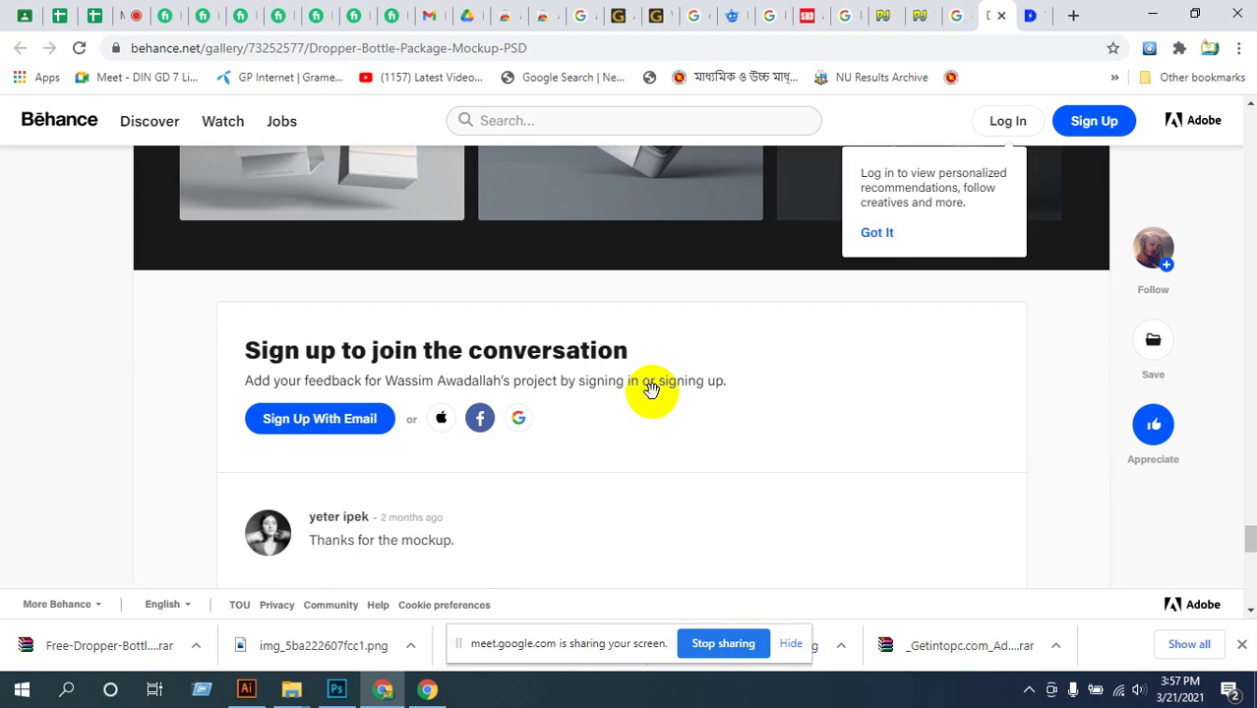
scroll(651, 389, up, 5)
scroll(654, 378, down, 5)
scroll(665, 343, up, 10)
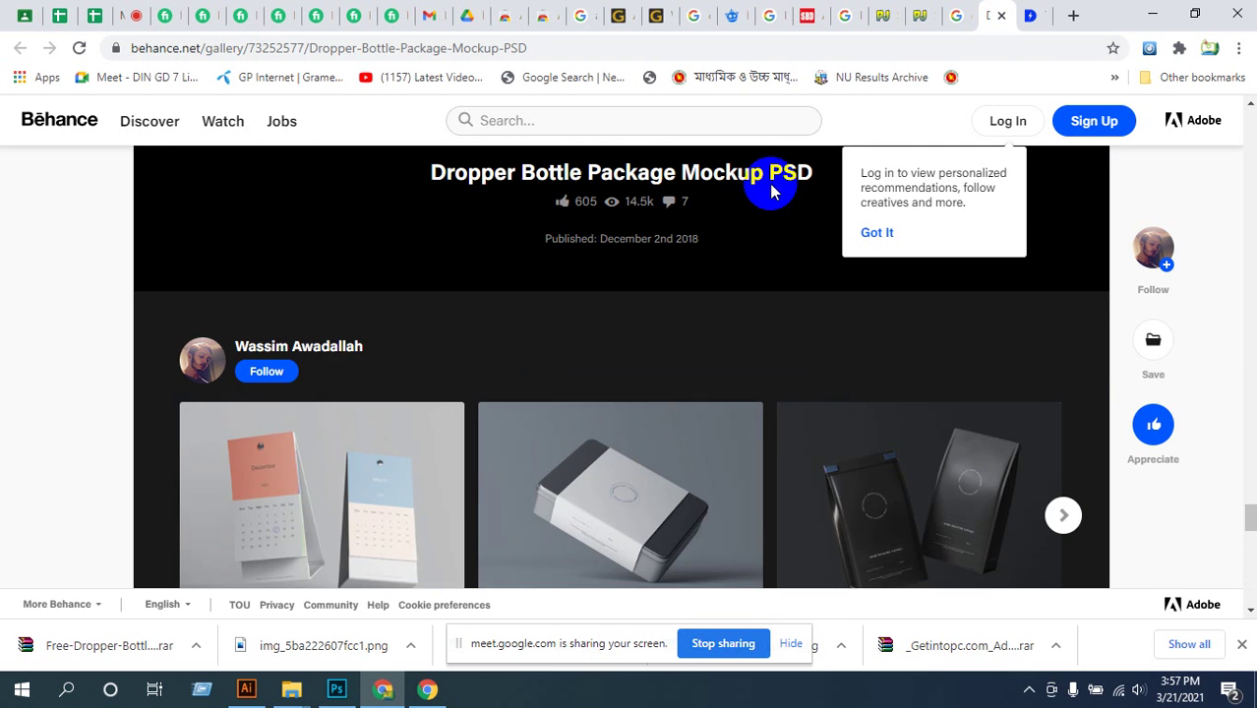
- Return to the "dropper bottle mockup free" image results and open the Behance page of the selected Dropper Bottle Package Mockup PSD
click(960, 18)
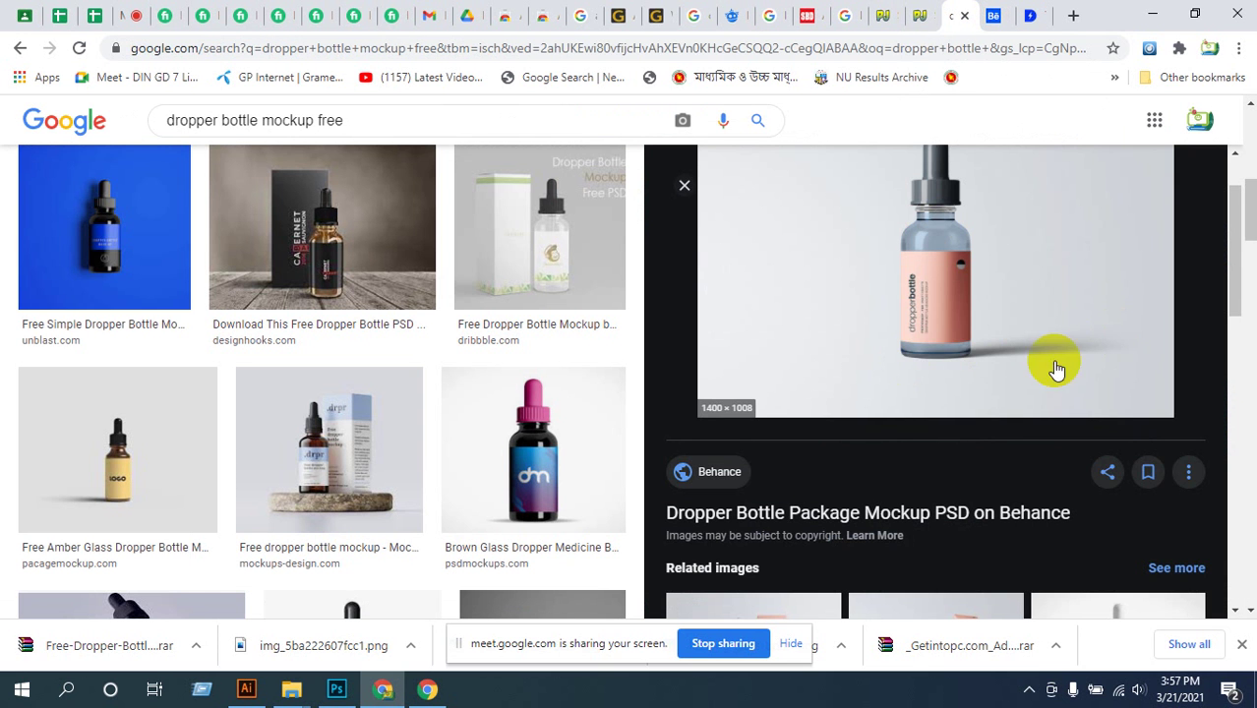
scroll(971, 403, down, 1)
click(923, 318)
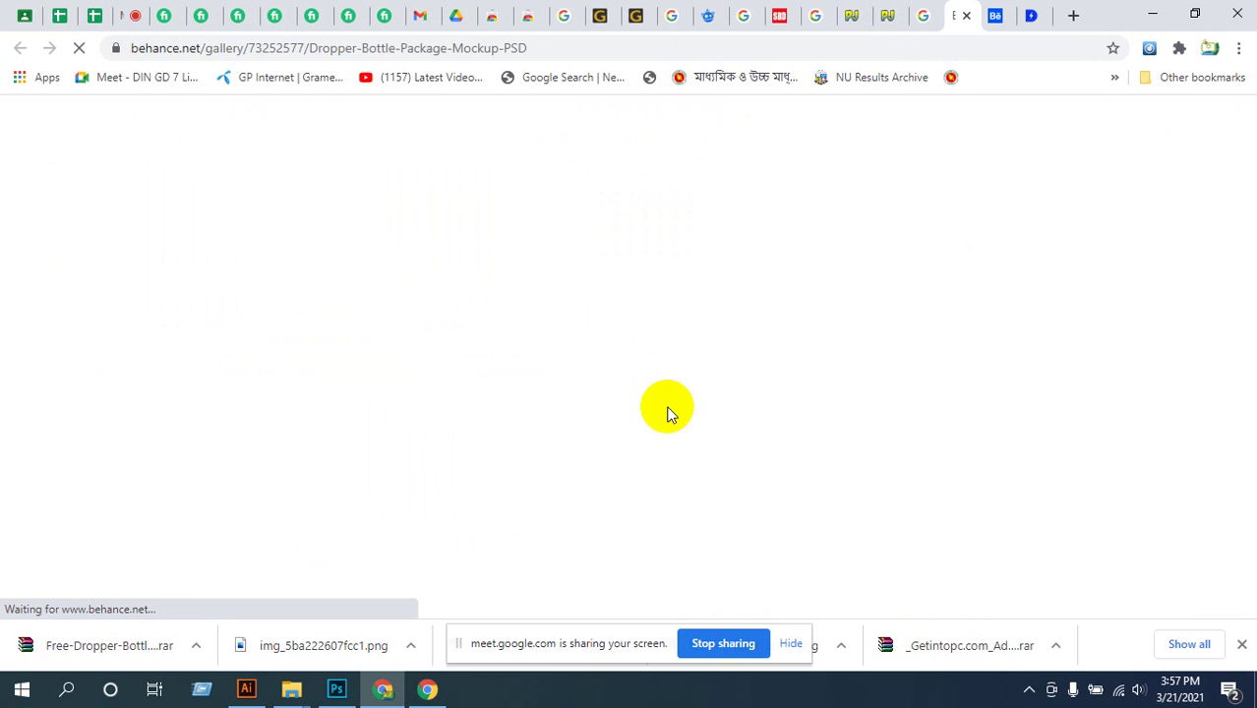
- Examine how the shadows fall and fade beside the bottle and box across the reopened Behance mockup's images
scroll(457, 372, down, 10)
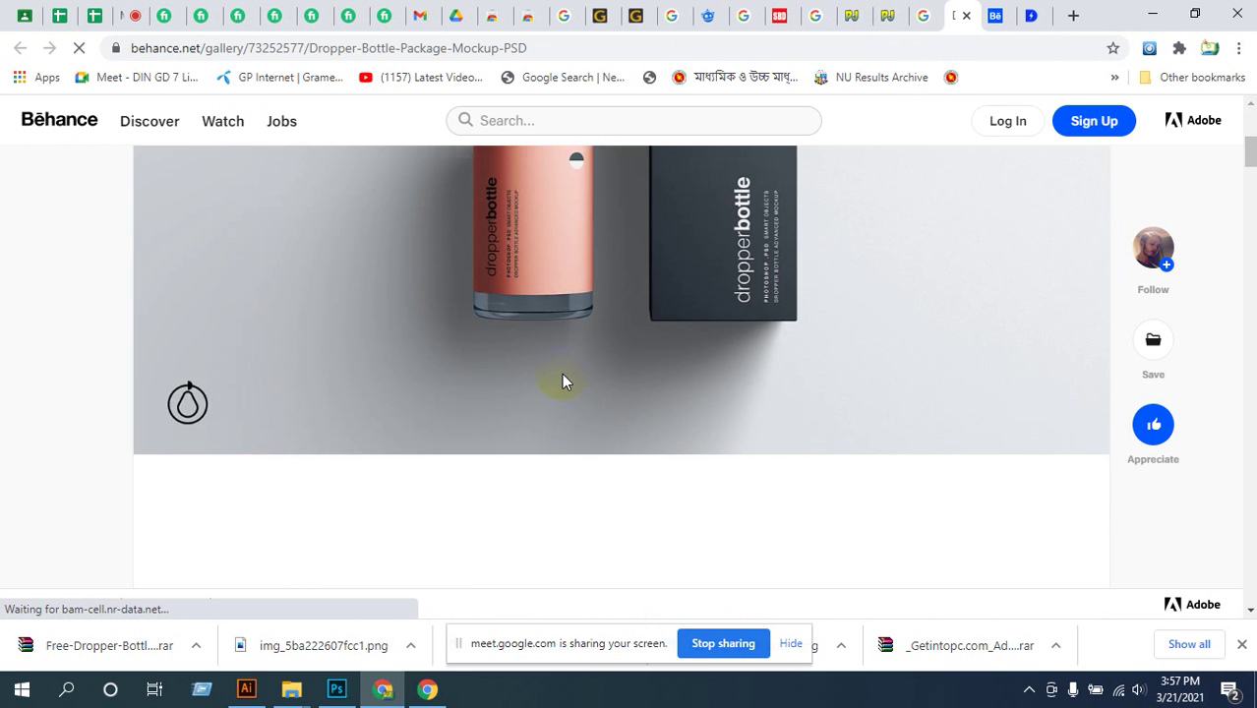
scroll(564, 379, down, 10)
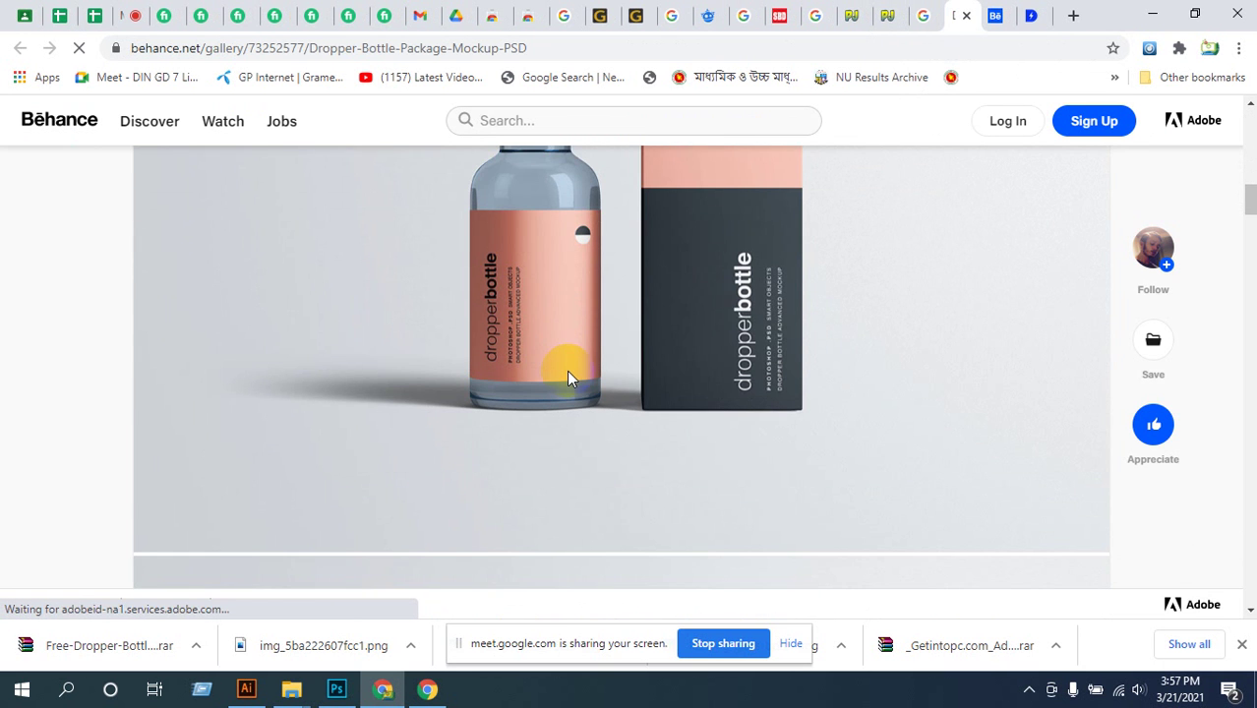
scroll(566, 377, up, 3)
scroll(569, 525, down, 3)
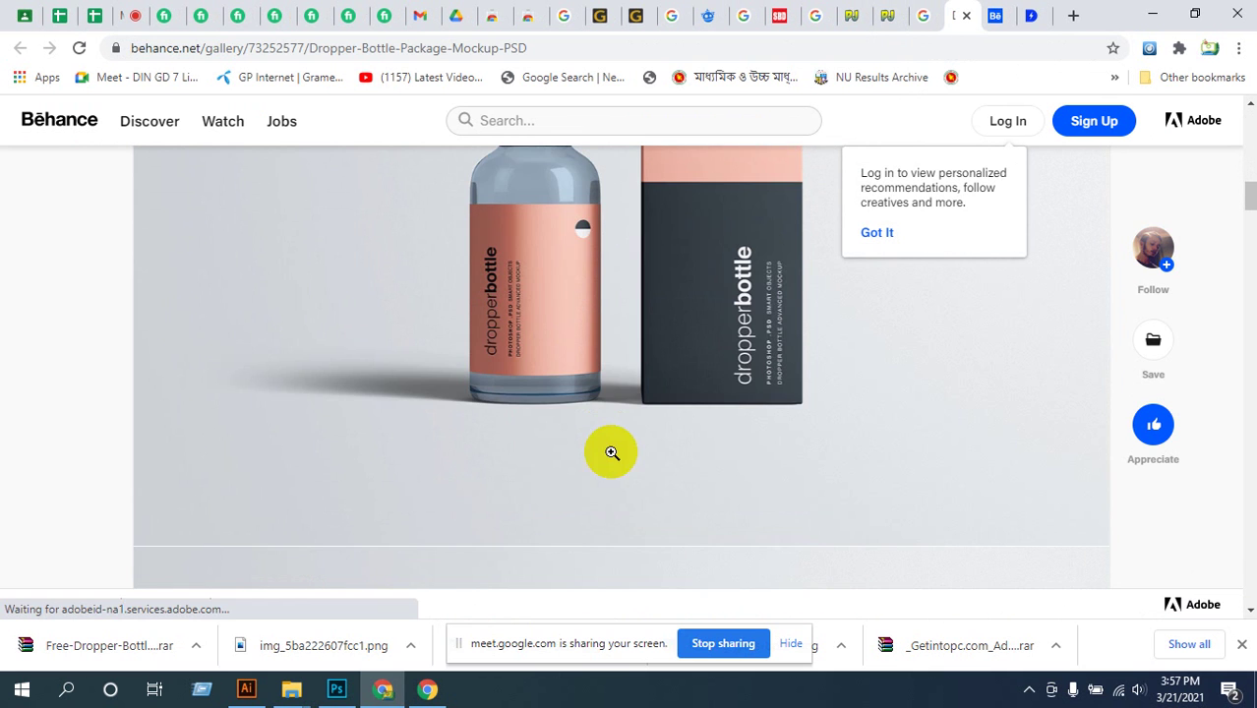
scroll(644, 449, down, 5)
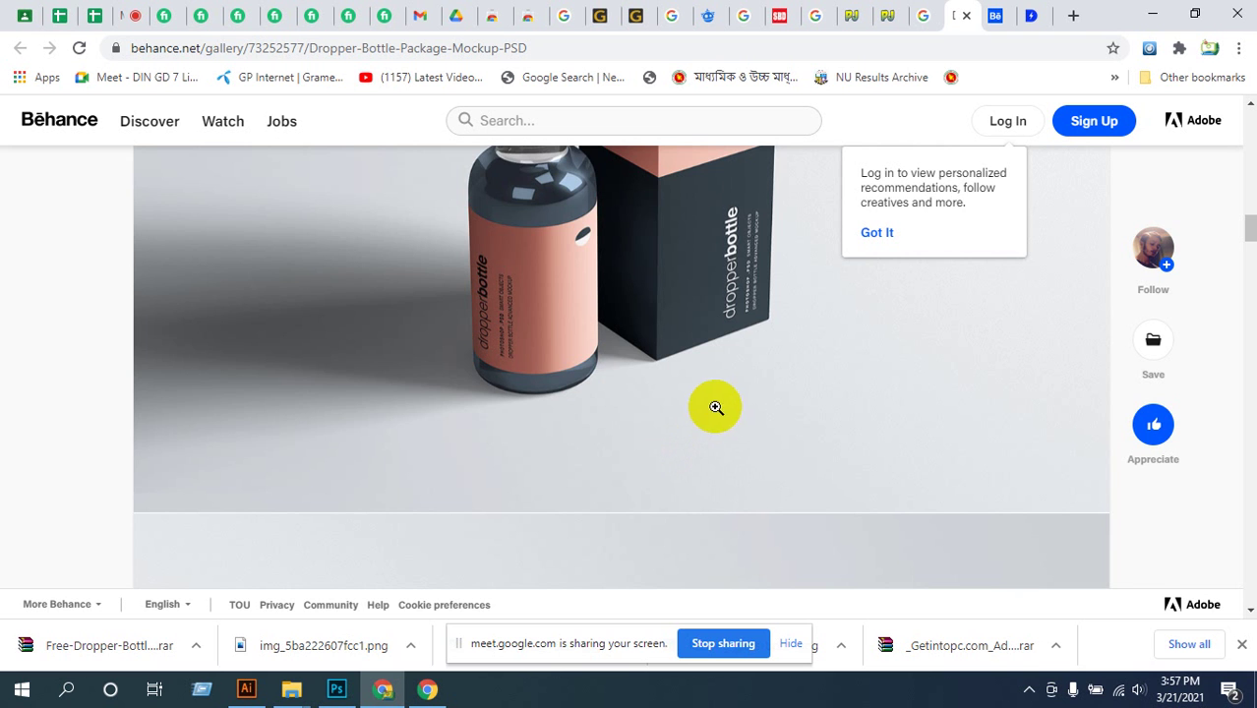
scroll(734, 383, down, 2)
right_click(737, 384)
scroll(662, 406, down, 2)
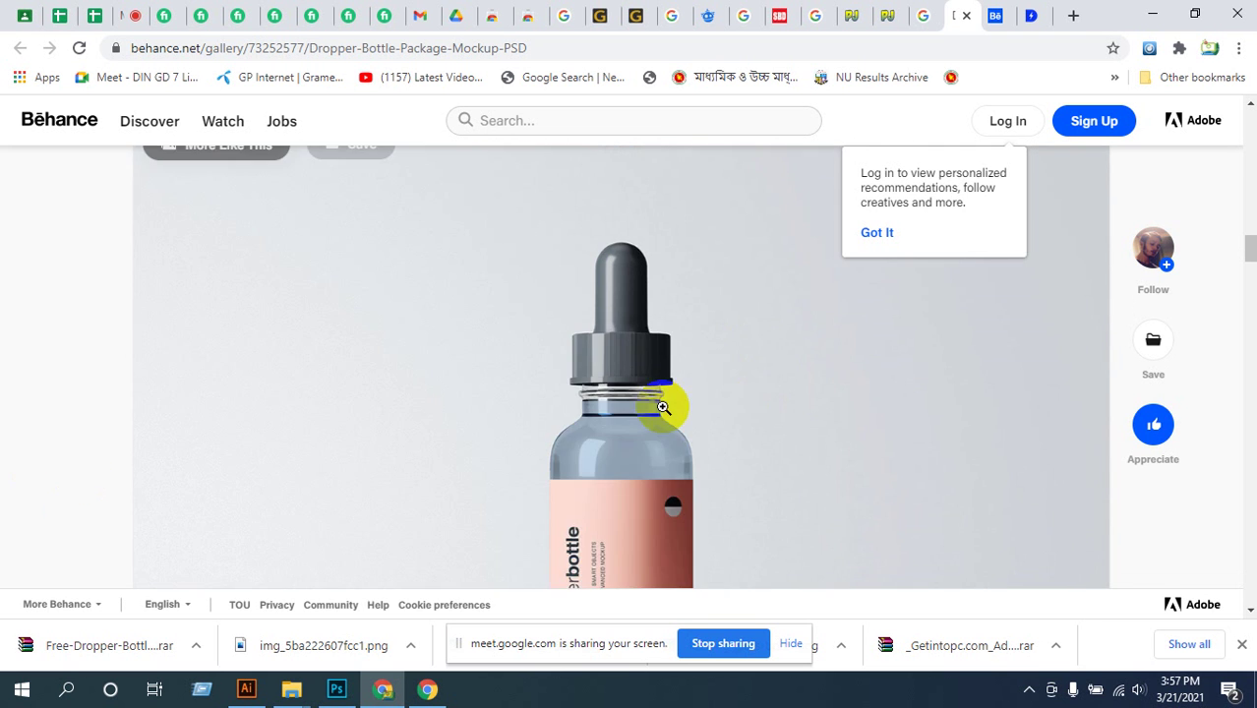
scroll(662, 406, down, 5)
scroll(688, 404, up, 3)
scroll(640, 413, down, 4)
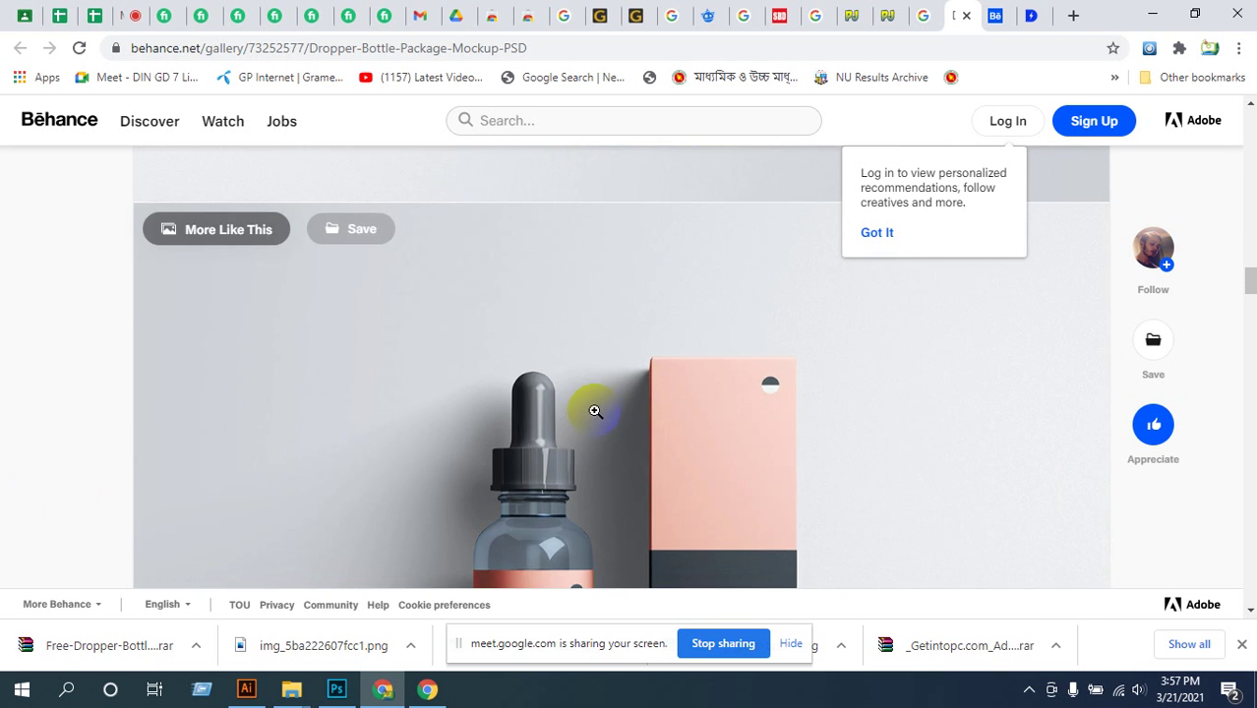
scroll(619, 383, up, 4)
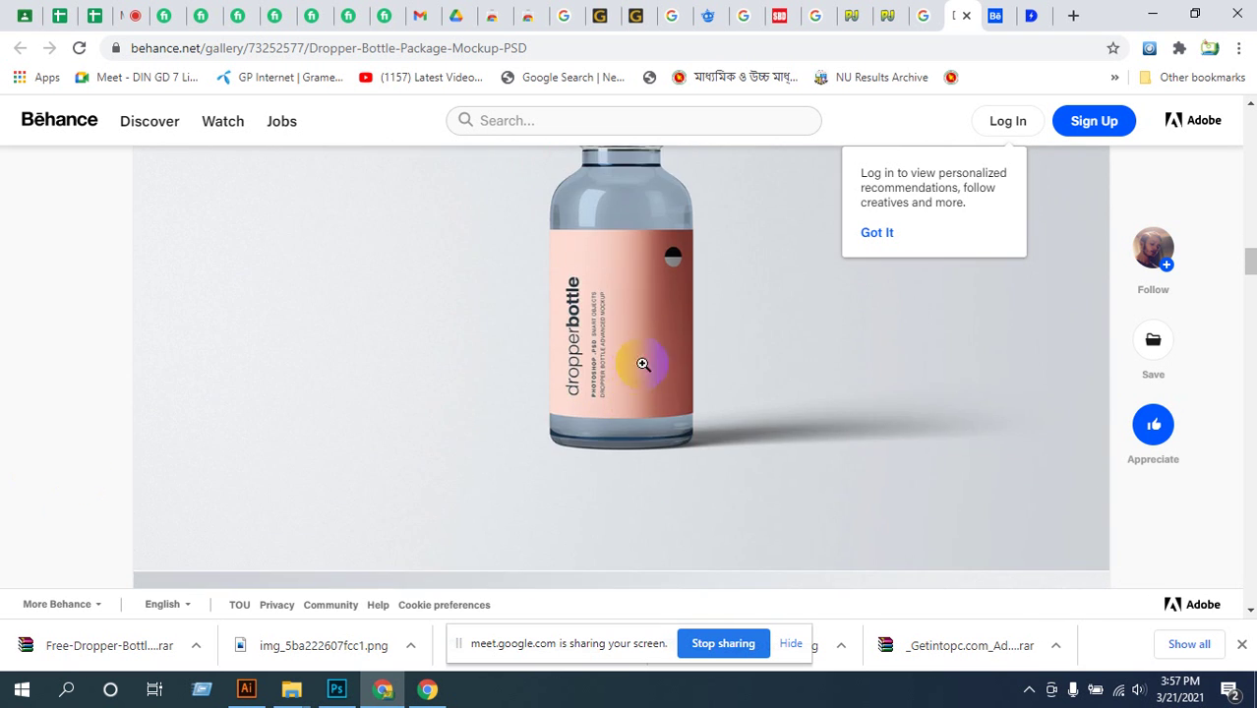
scroll(678, 458, down, 4)
scroll(679, 441, up, 4)
scroll(684, 421, down, 4)
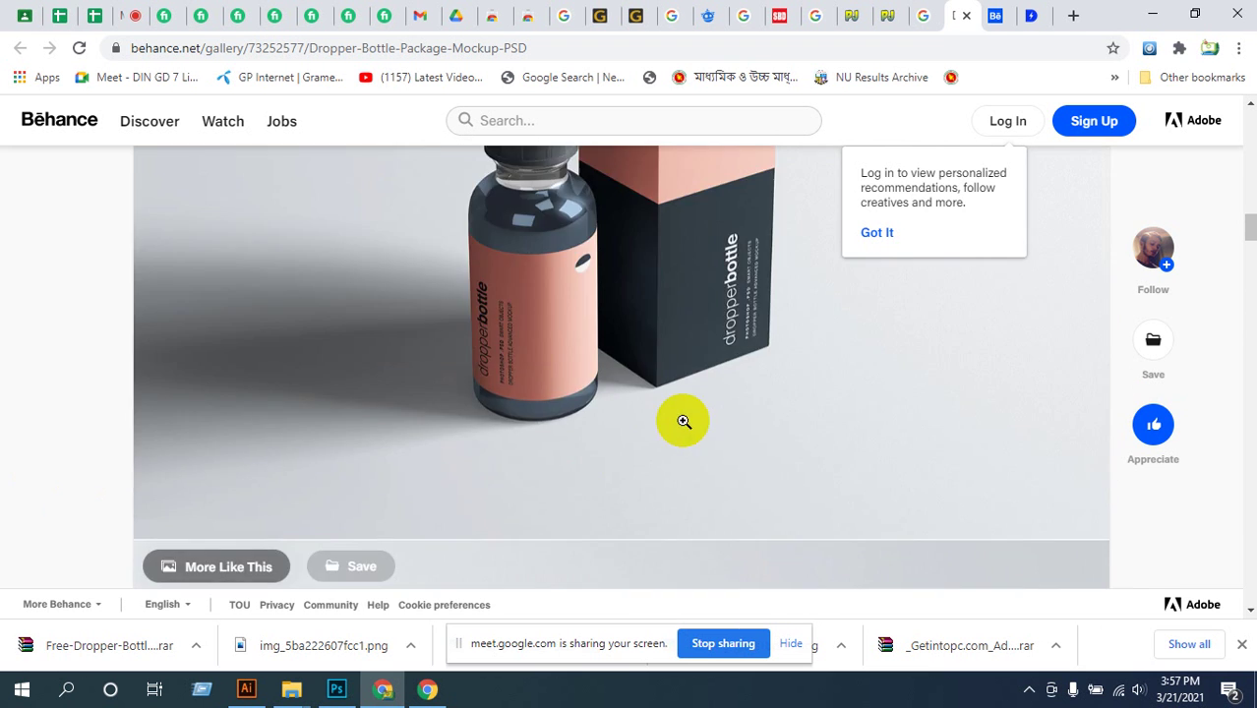
scroll(678, 393, up, 8)
scroll(674, 366, down, 5)
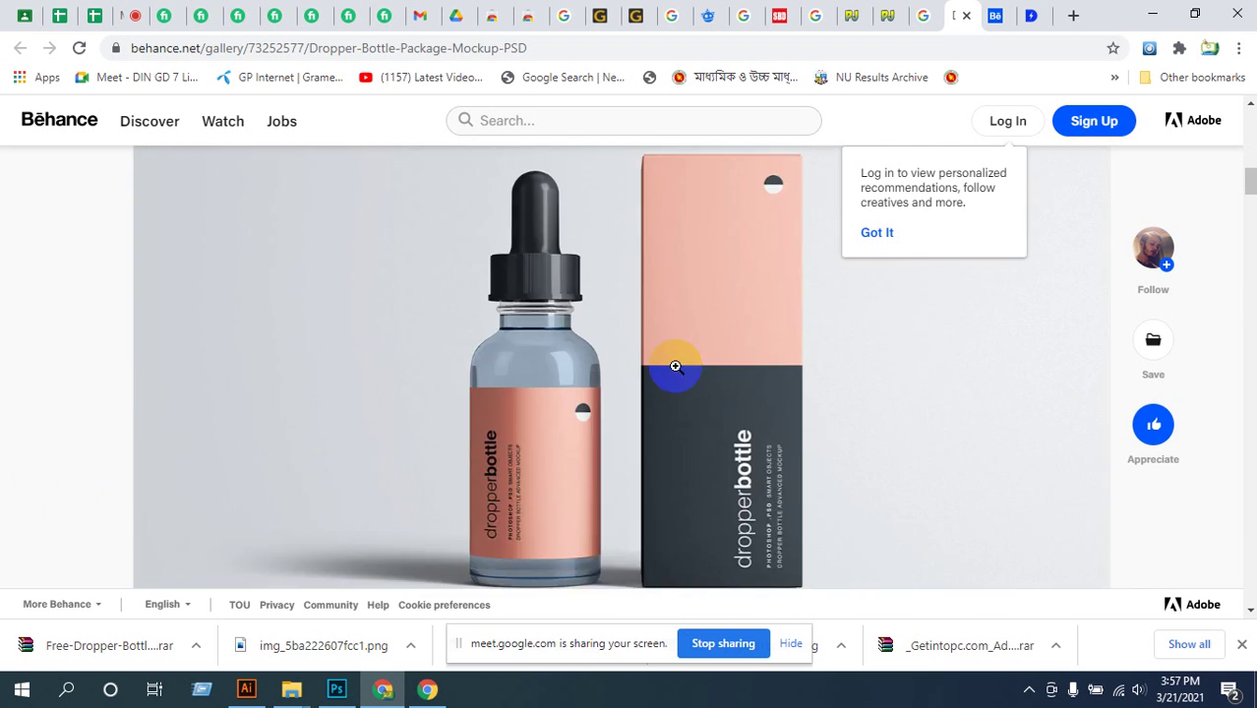
scroll(676, 379, down, 10)
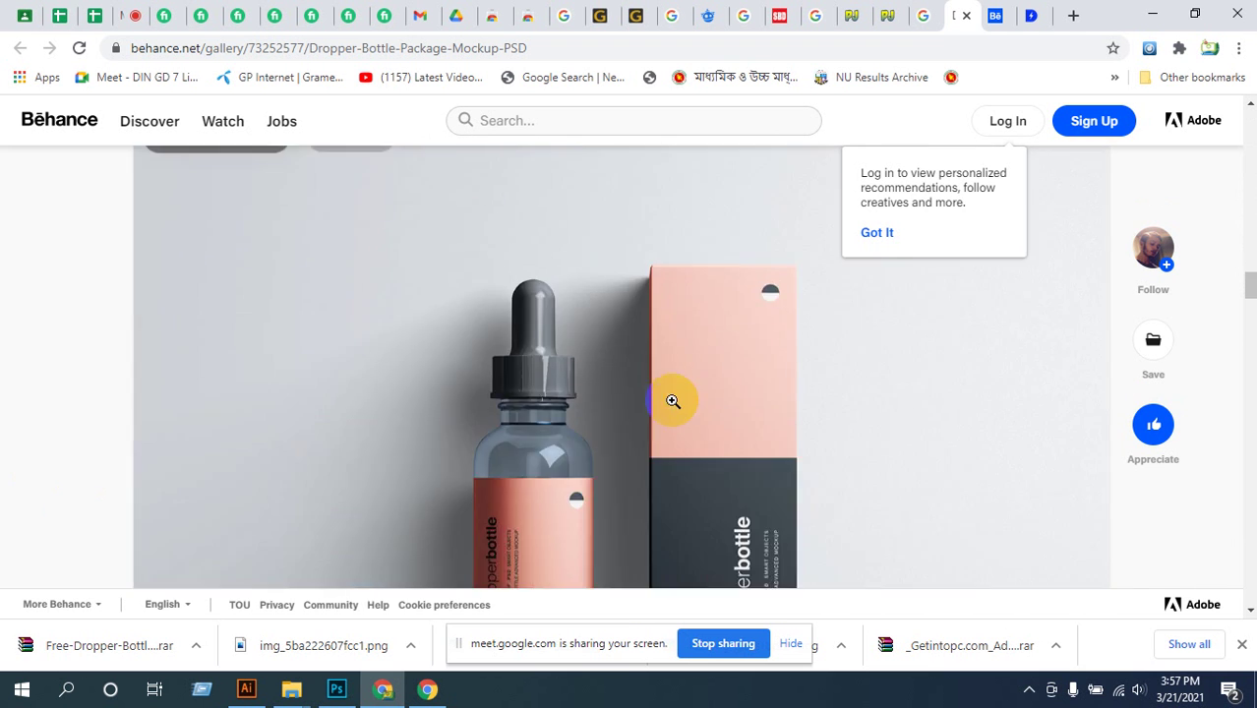
scroll(639, 423, down, 10)
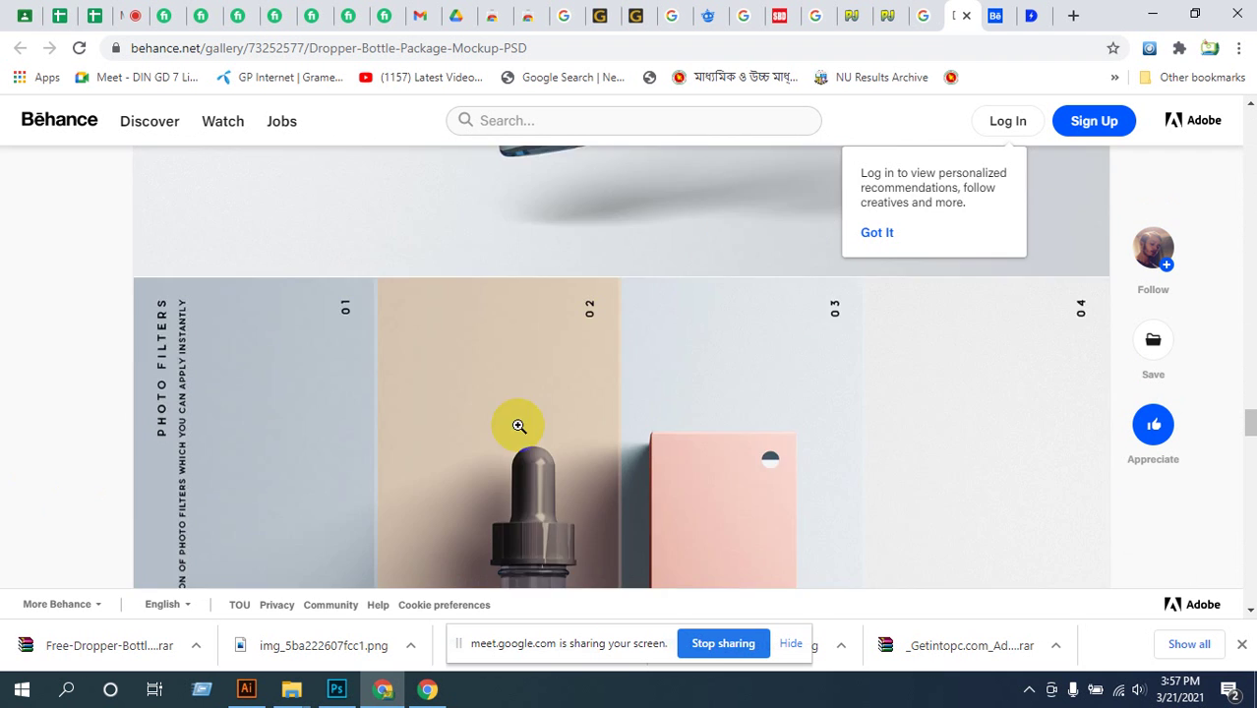
- Open the Dropper Bottle Package Mockup's download page on graphicpear from the Behance project and look through its preview images
scroll(511, 418, down, 15)
scroll(506, 411, up, 4)
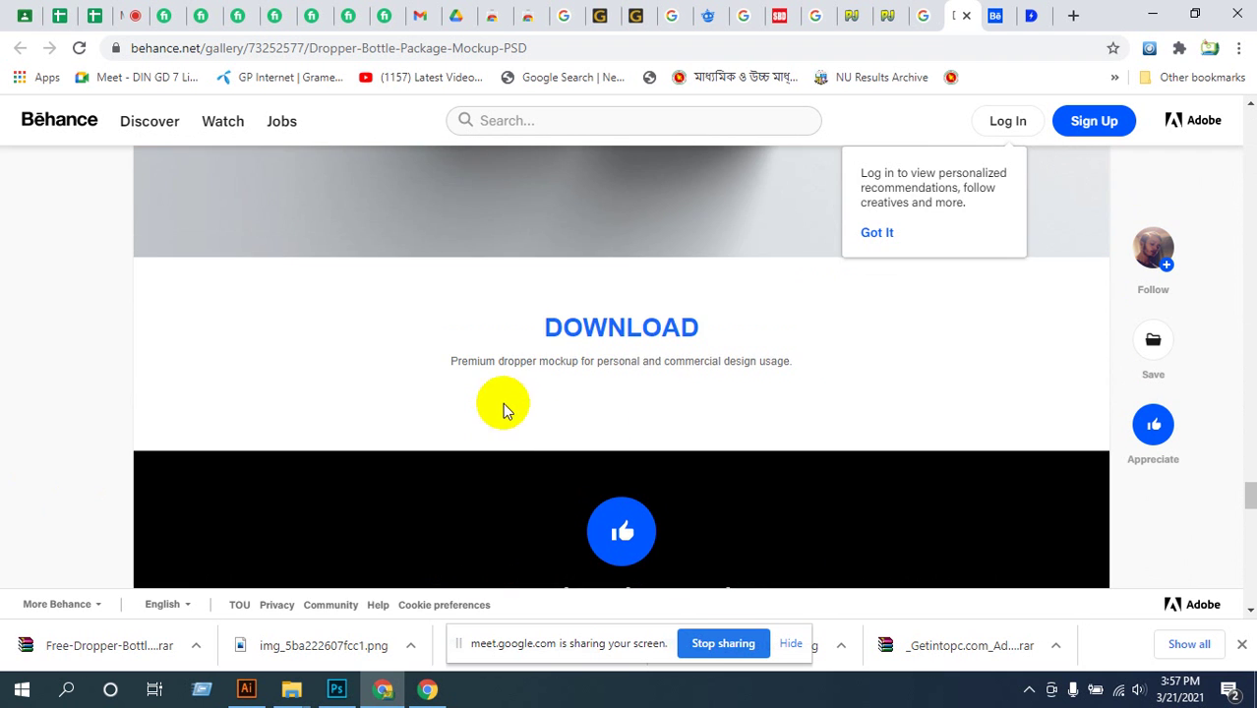
scroll(574, 400, down, 5)
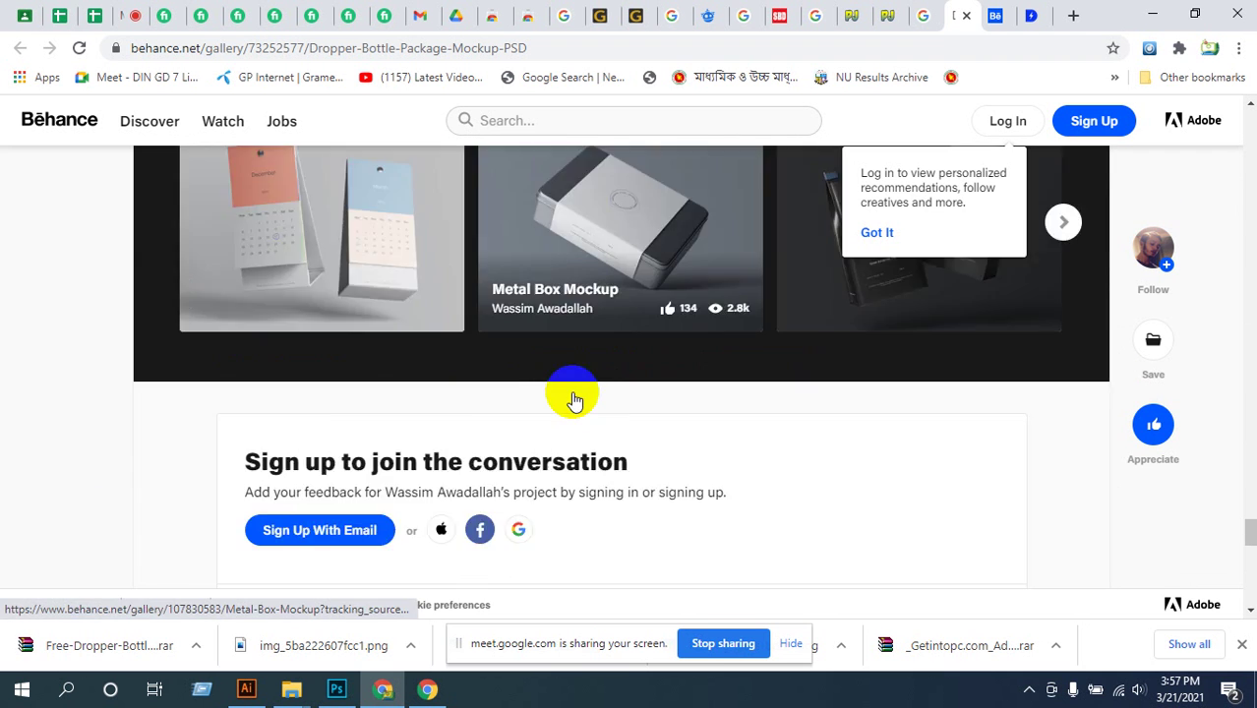
scroll(572, 394, down, 2)
scroll(602, 413, up, 8)
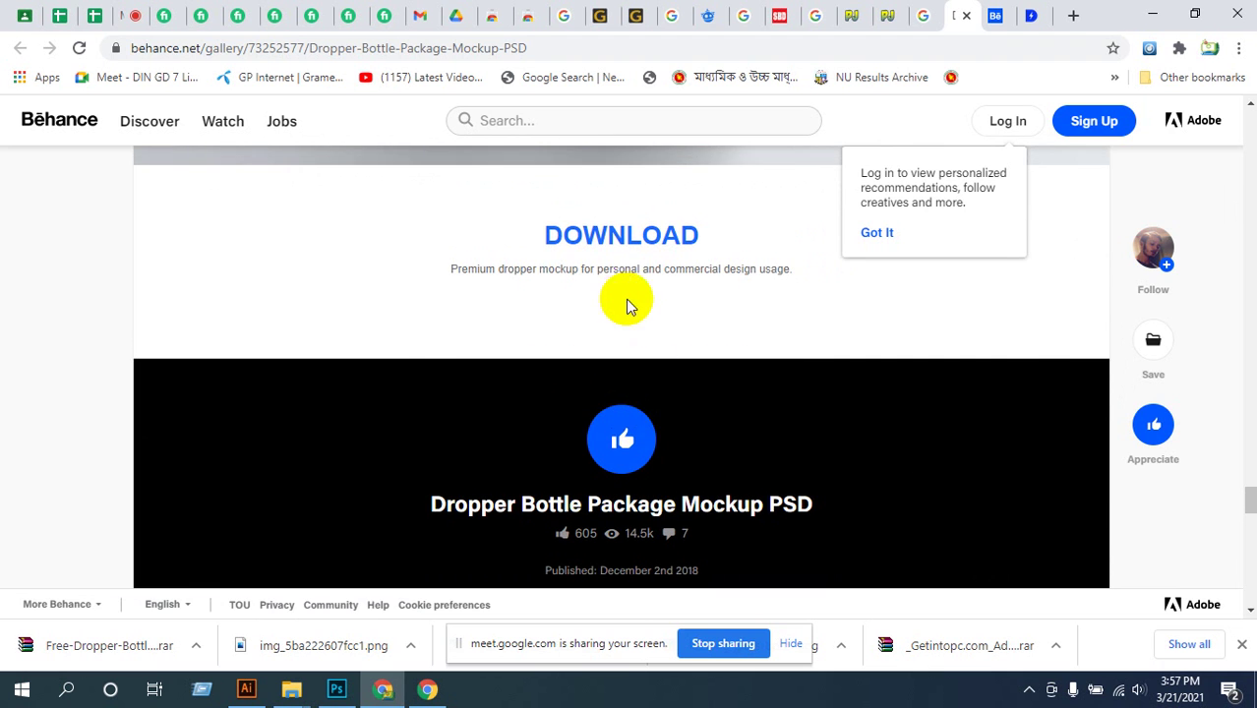
click(599, 244)
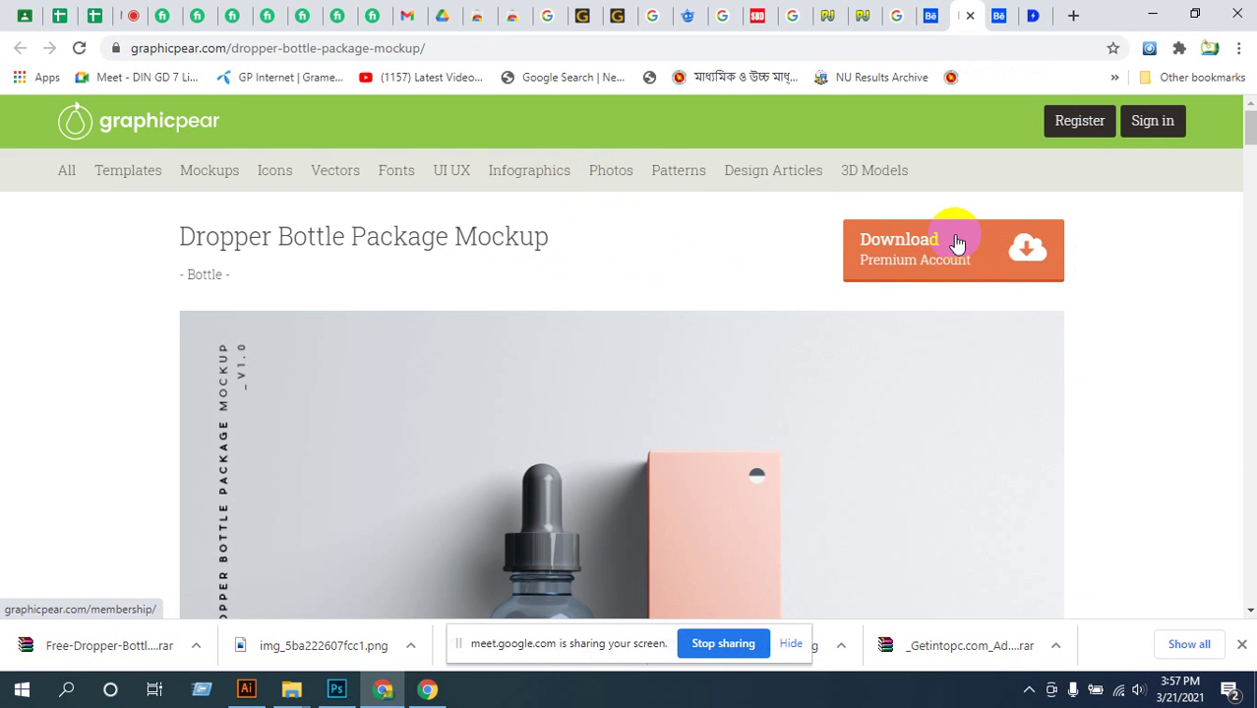
scroll(956, 242, down, 15)
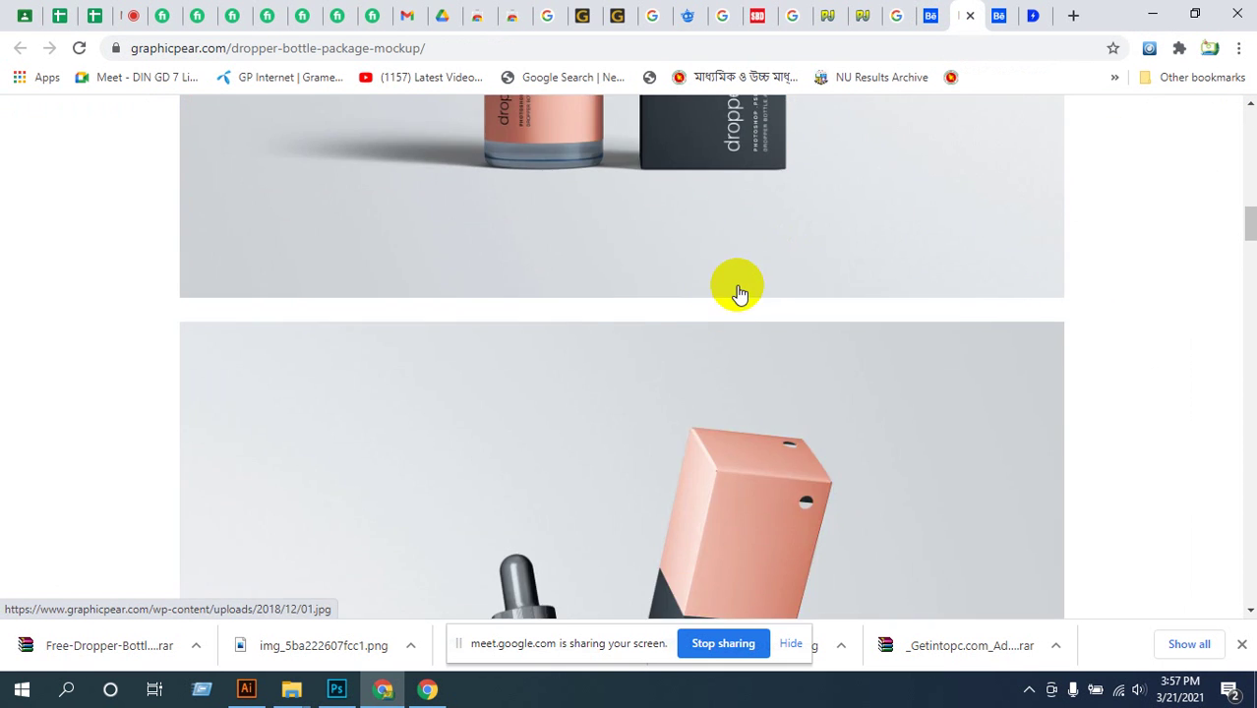
- Look through the preview images, technical information and similar goods on the Dropper Bottle Package Mockup page
scroll(740, 293, down, 20)
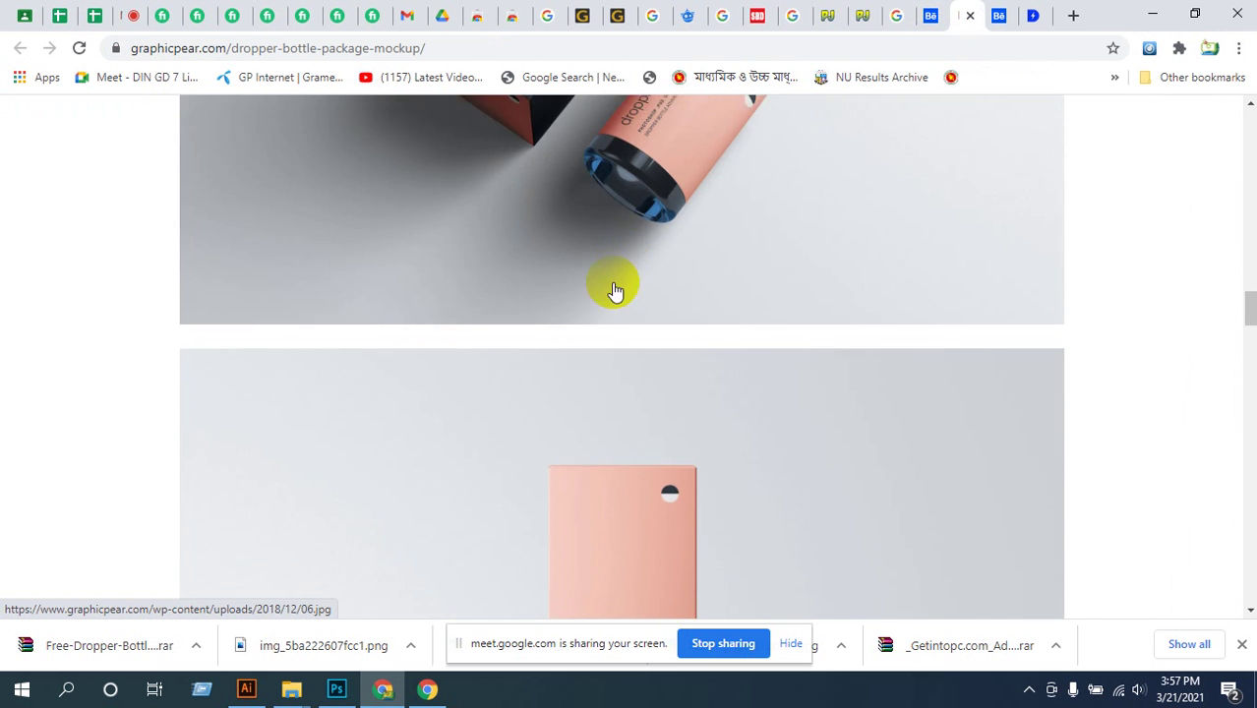
scroll(590, 289, down, 15)
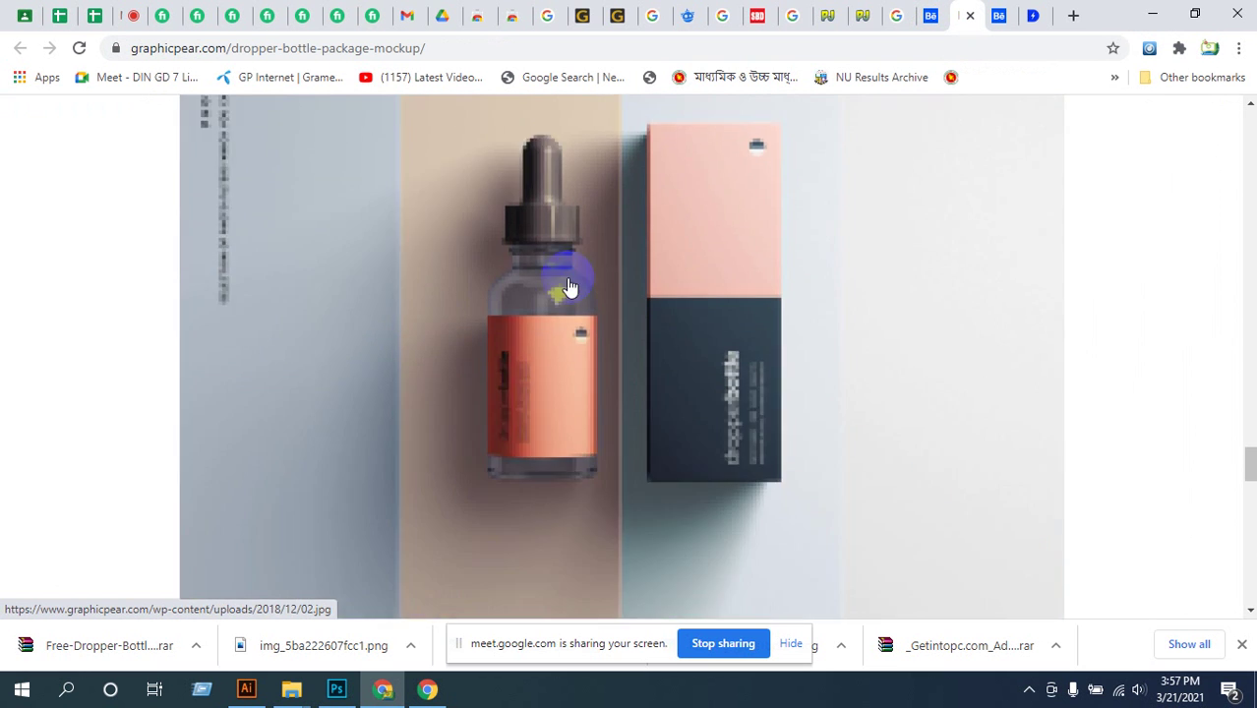
scroll(568, 286, down, 10)
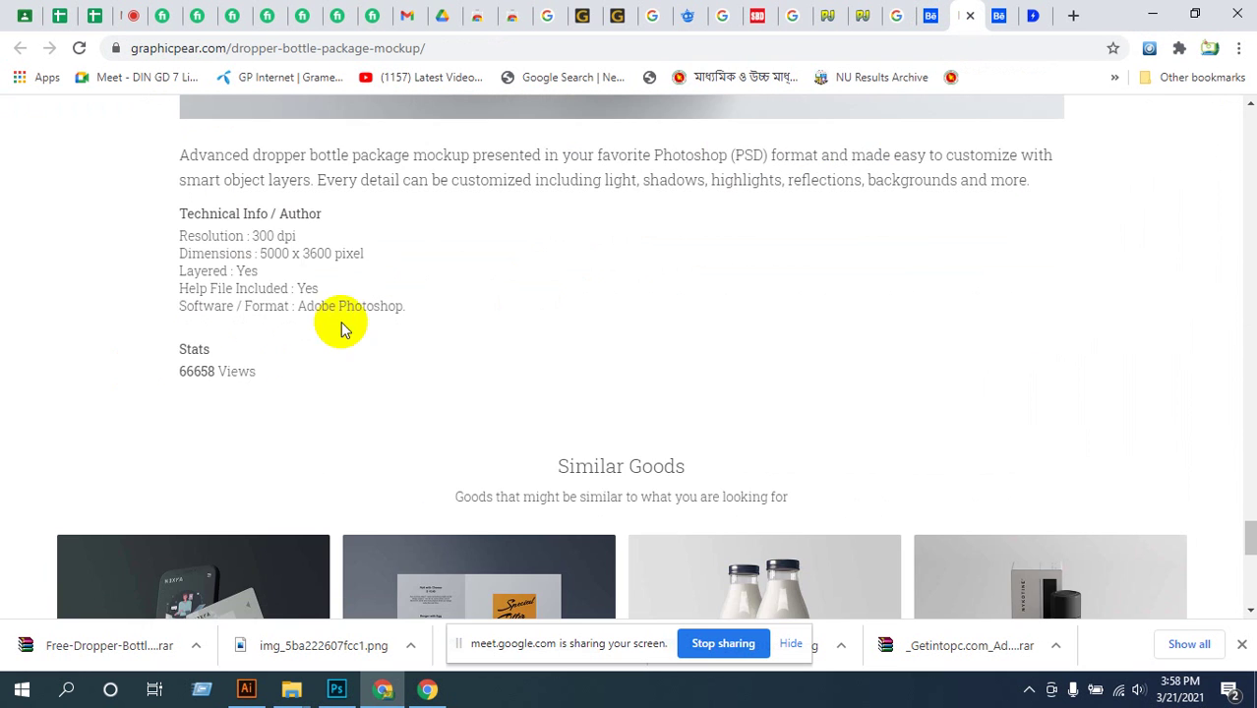
scroll(378, 297, up, 3)
scroll(392, 300, down, 8)
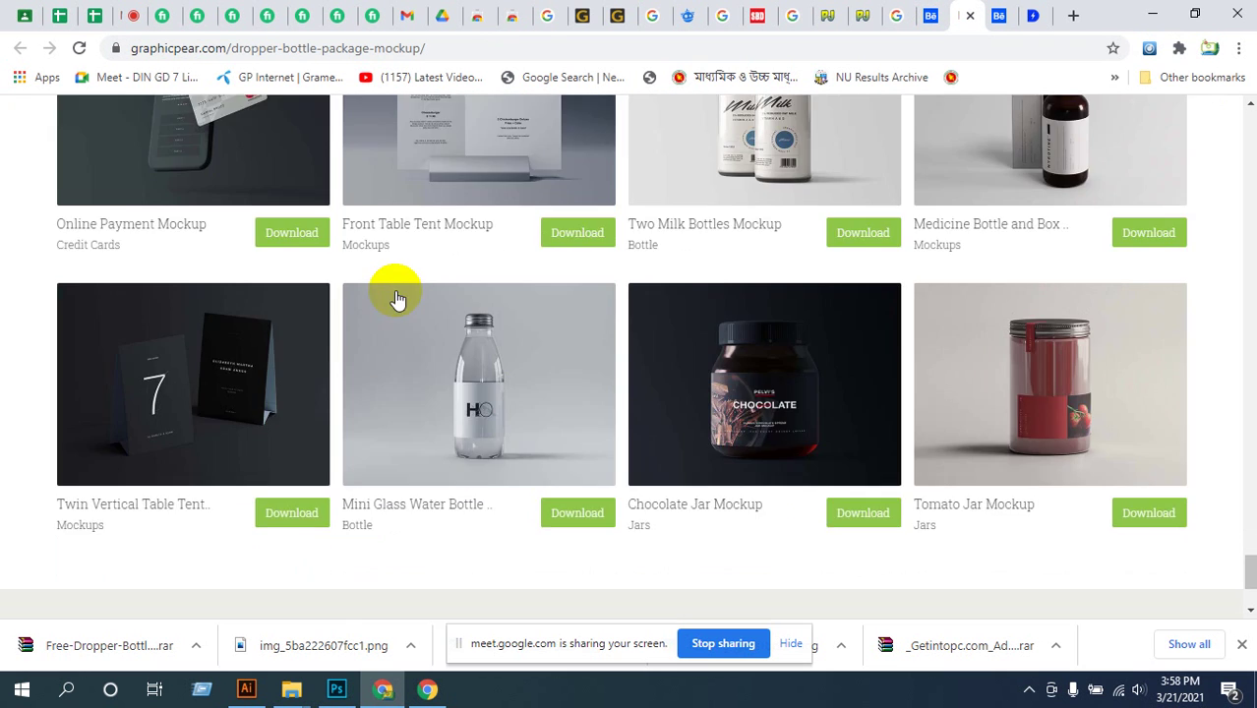
scroll(408, 285, up, 5)
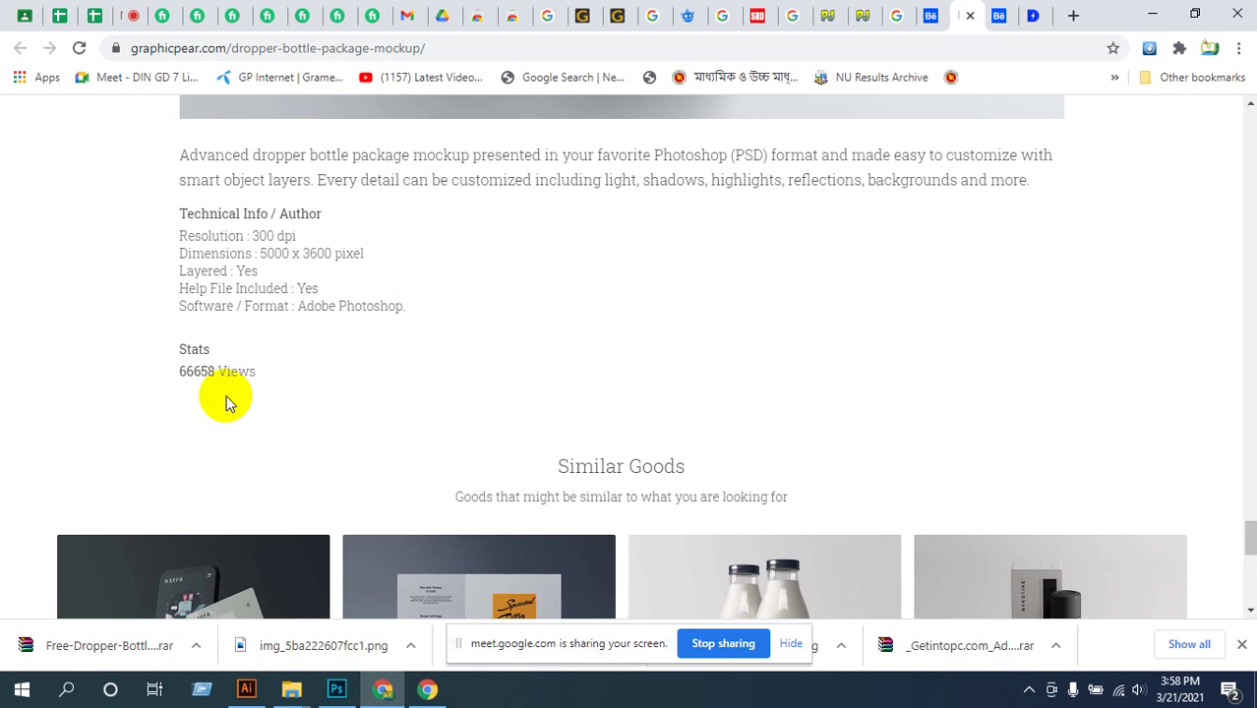
scroll(376, 356, up, 15)
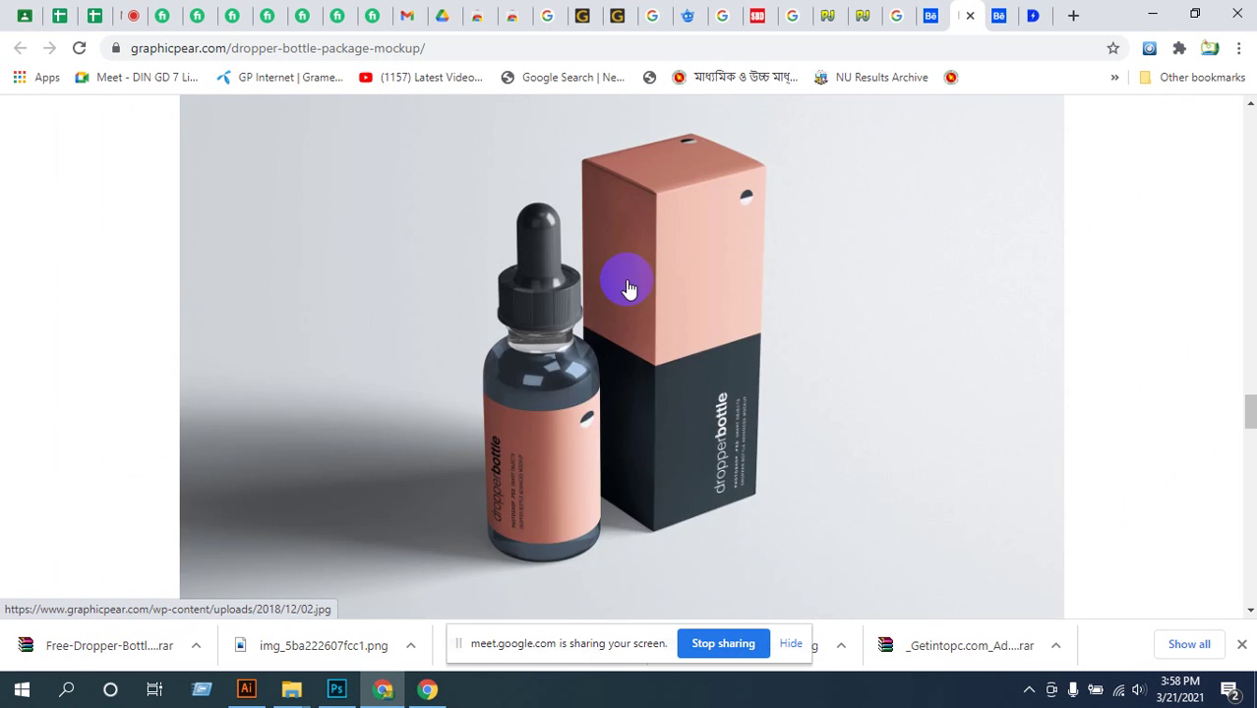
scroll(776, 256, down, 10)
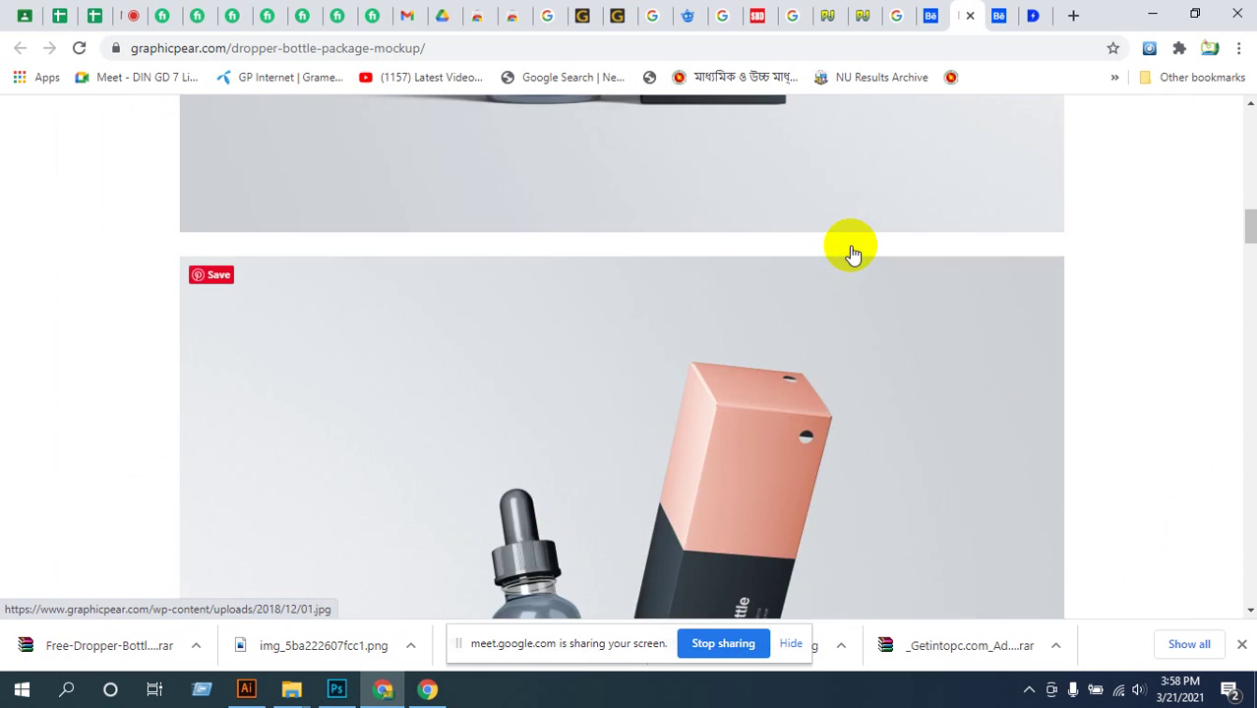
scroll(990, 224, up, 10)
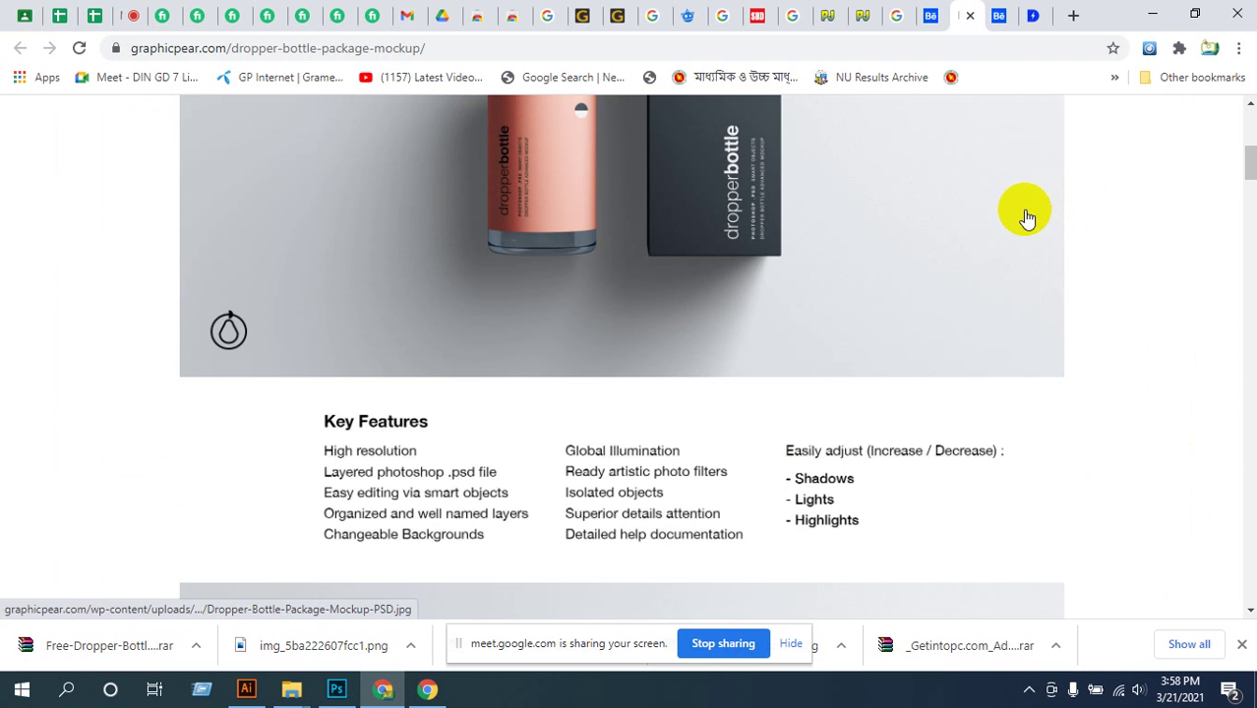
scroll(1025, 218, down, 2)
- Open graphicpear's membership page from the mockup page and compare the Free, Monthly and Lifetime Access plans
scroll(752, 400, up, 10)
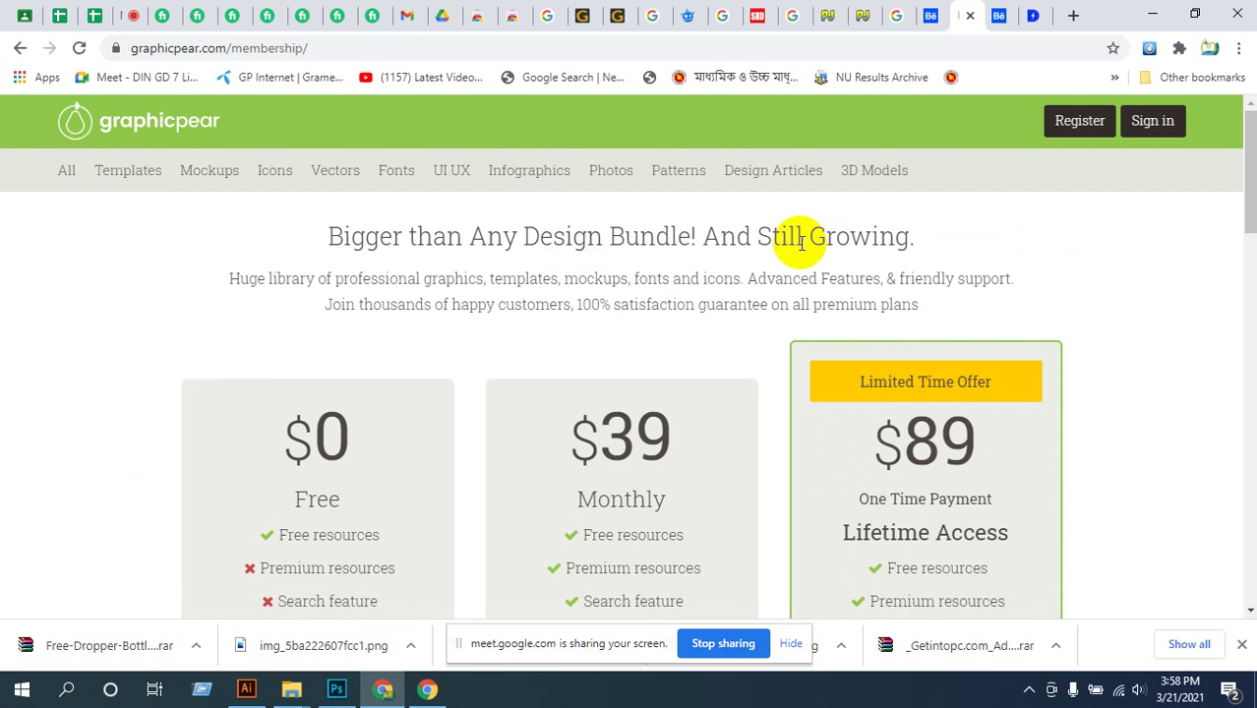
scroll(448, 322, down, 6)
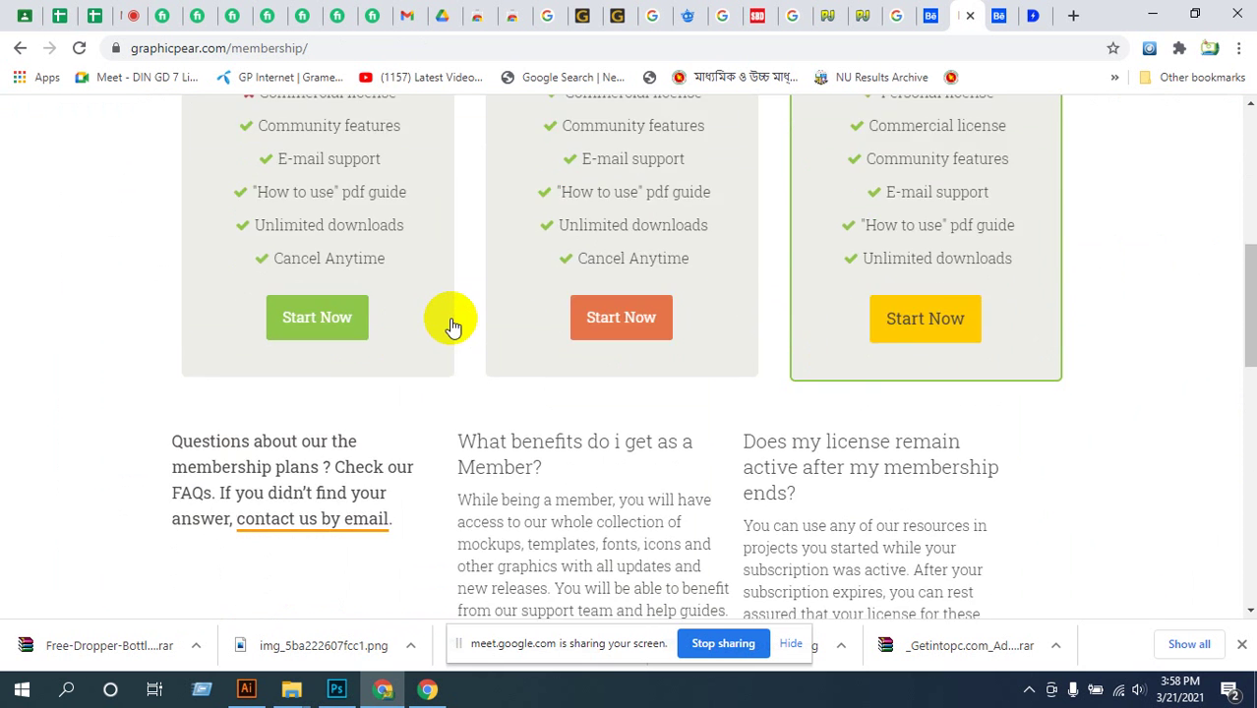
scroll(462, 319, down, 5)
scroll(698, 305, up, 6)
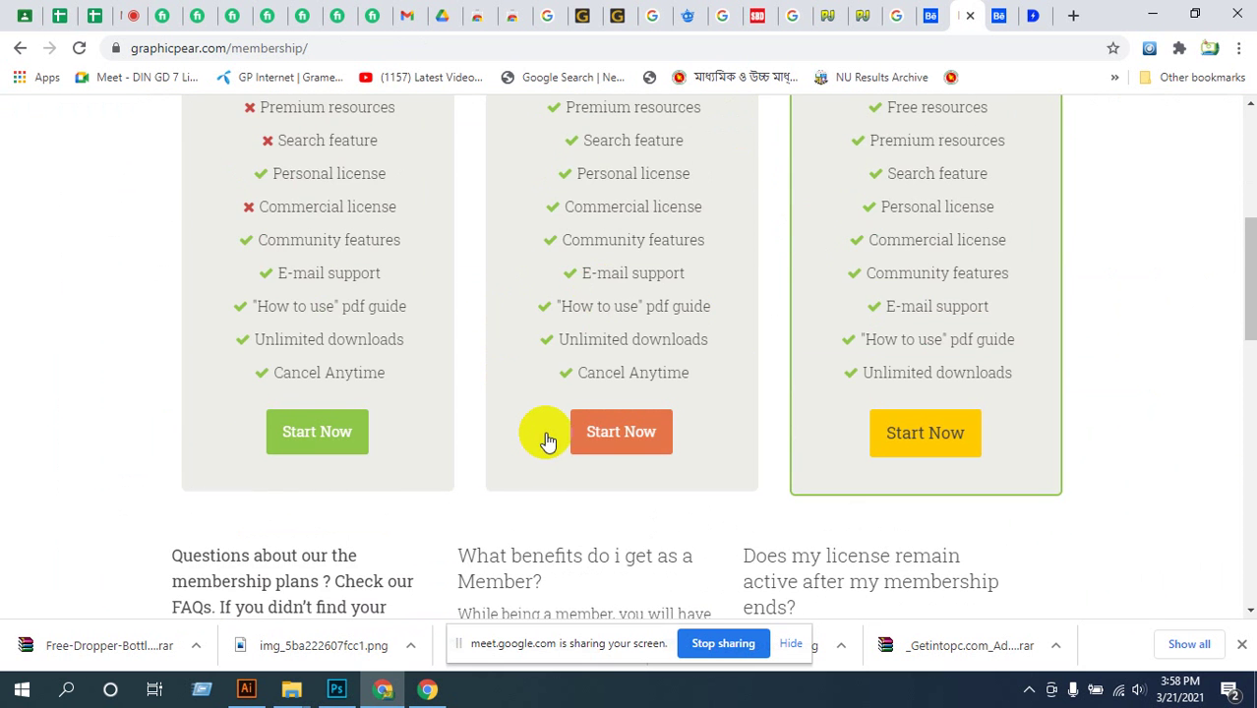
scroll(551, 436, up, 4)
scroll(556, 431, down, 4)
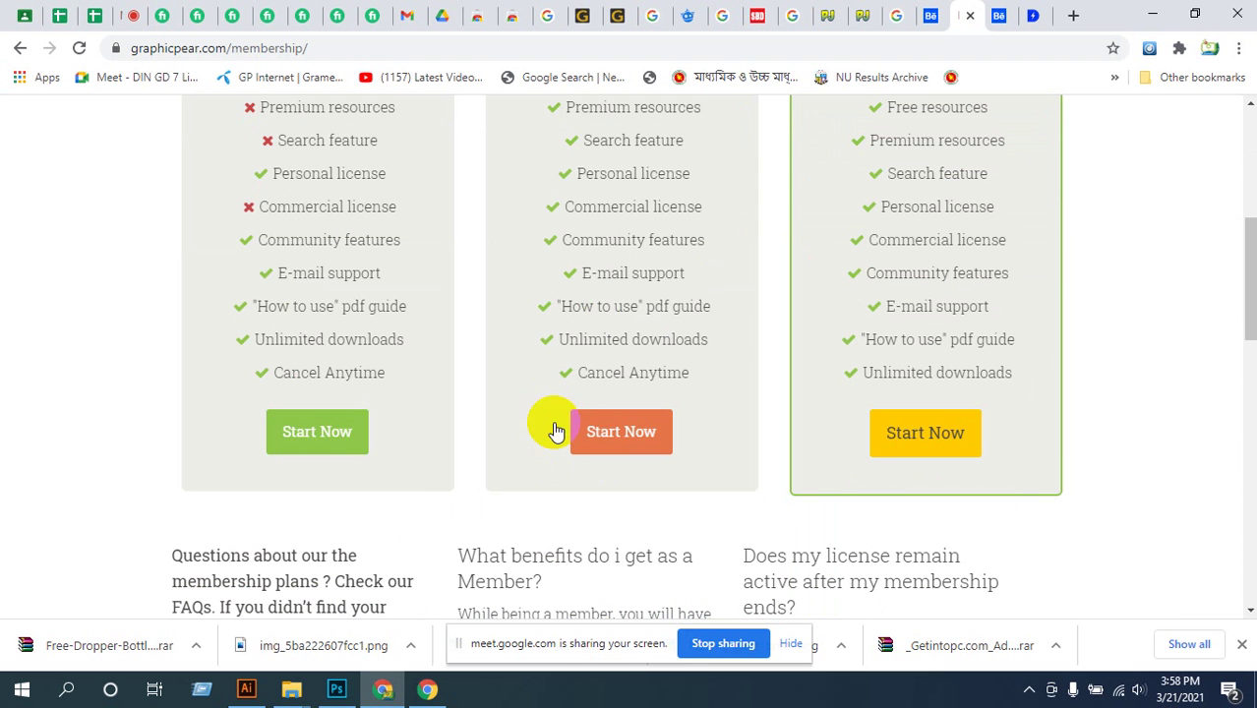
- Choose the Free membership plan and look over the account fields of its checkout form
click(306, 445)
scroll(996, 477, up, 3)
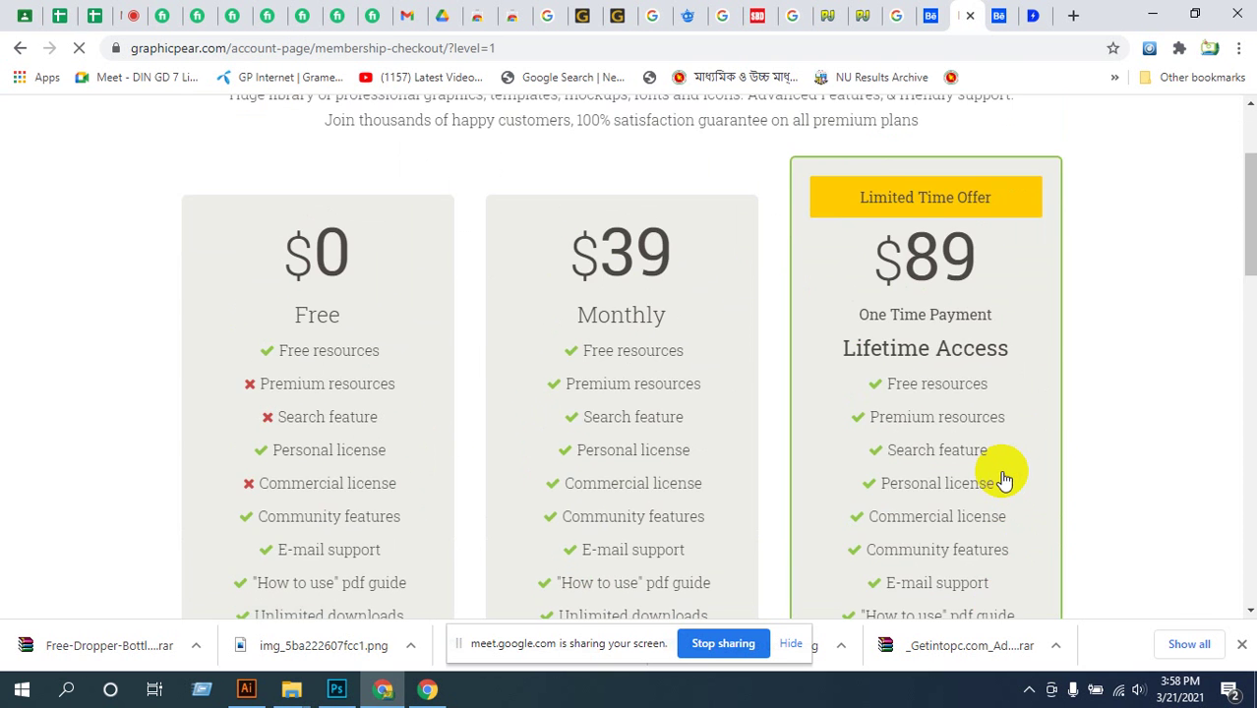
scroll(637, 448, down, 1)
scroll(638, 447, down, 2)
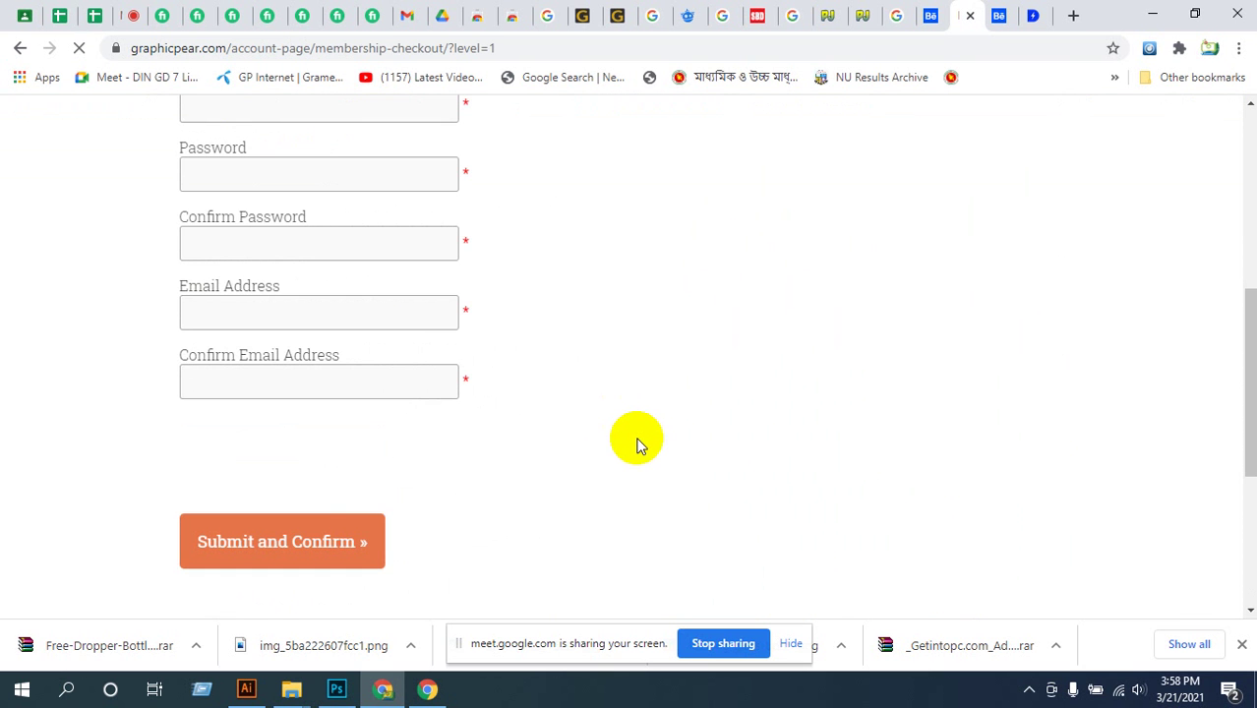
scroll(300, 424, up, 3)
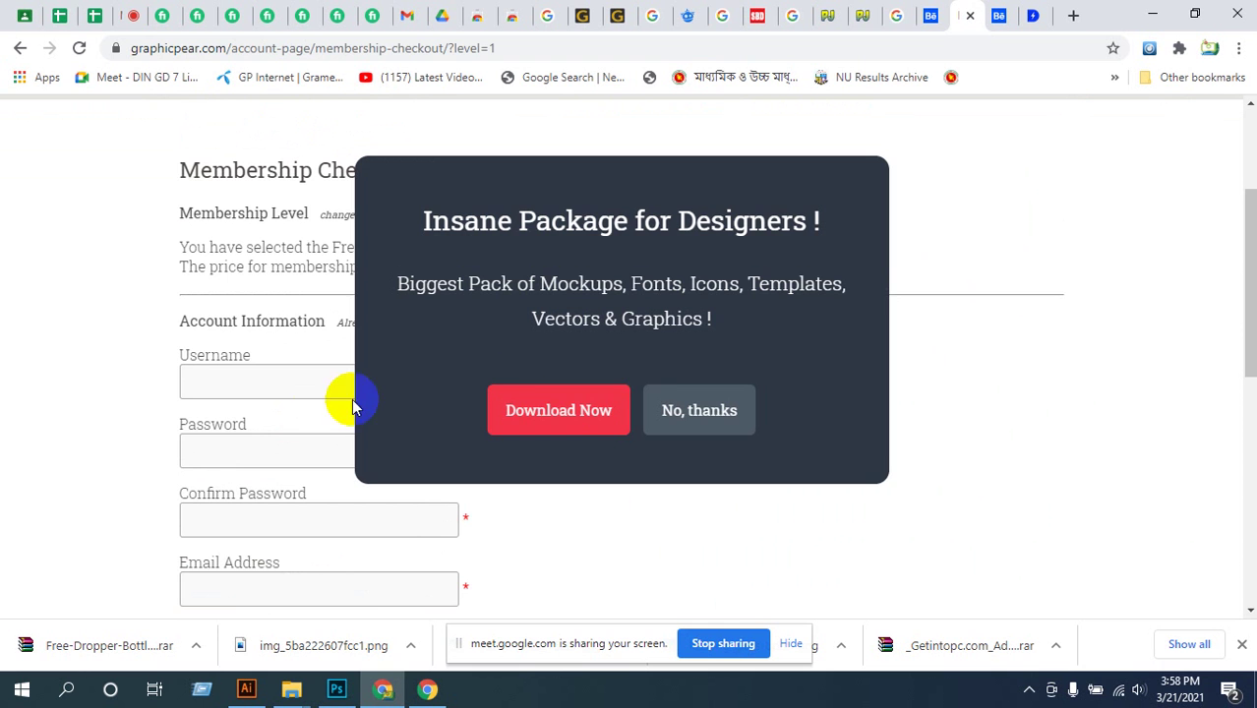
- Open the offered designer package and browse the Fusion Bundle's included icons and mockups as far as the spray can previews
click(586, 417)
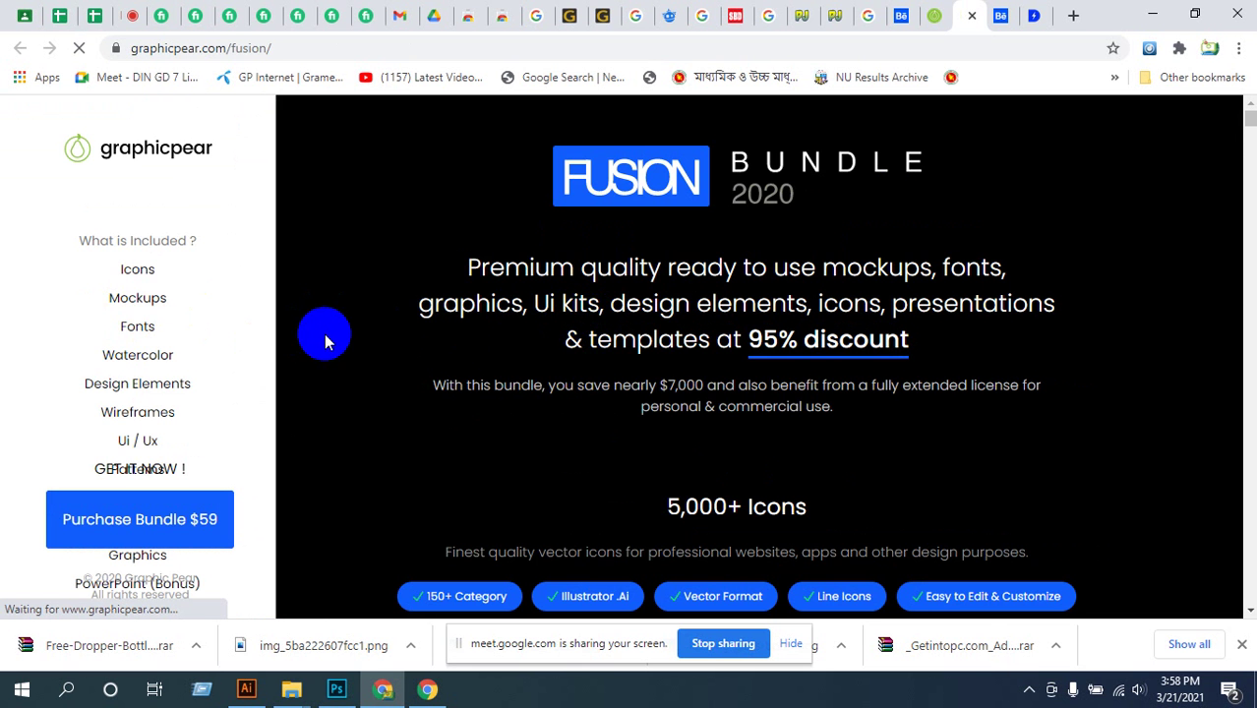
scroll(511, 362, down, 4)
scroll(510, 363, down, 5)
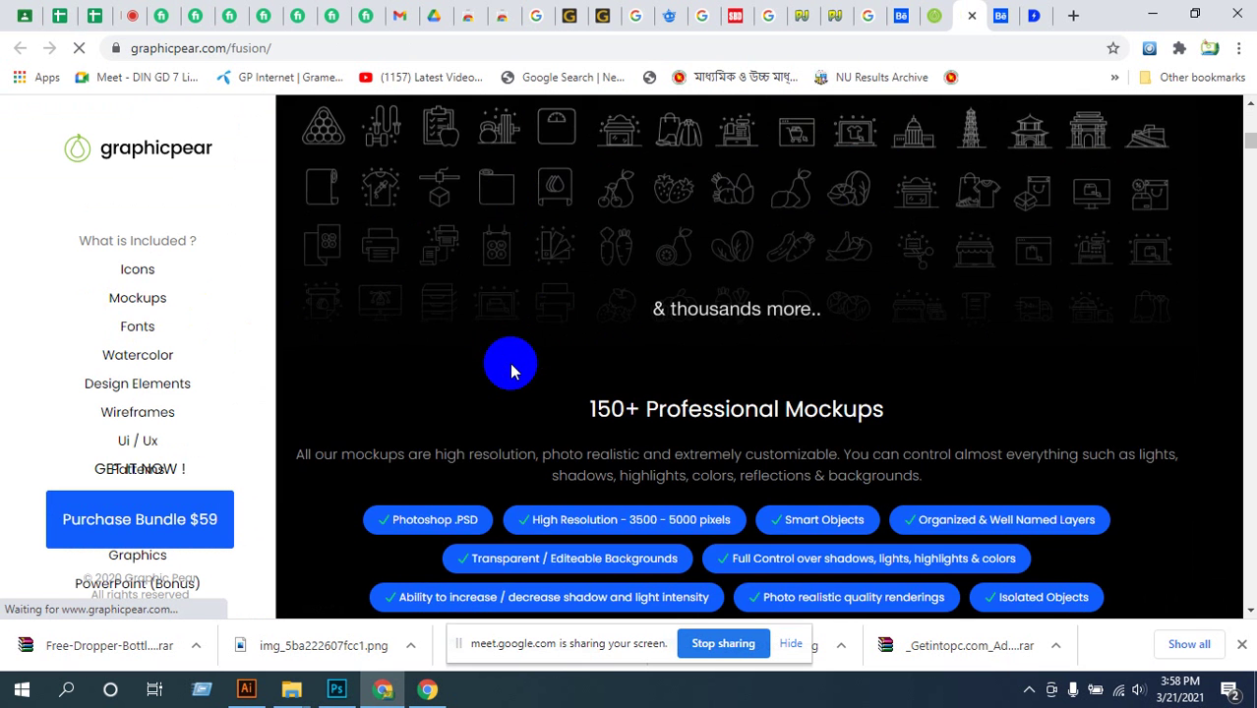
scroll(509, 366, down, 5)
scroll(509, 378, down, 1)
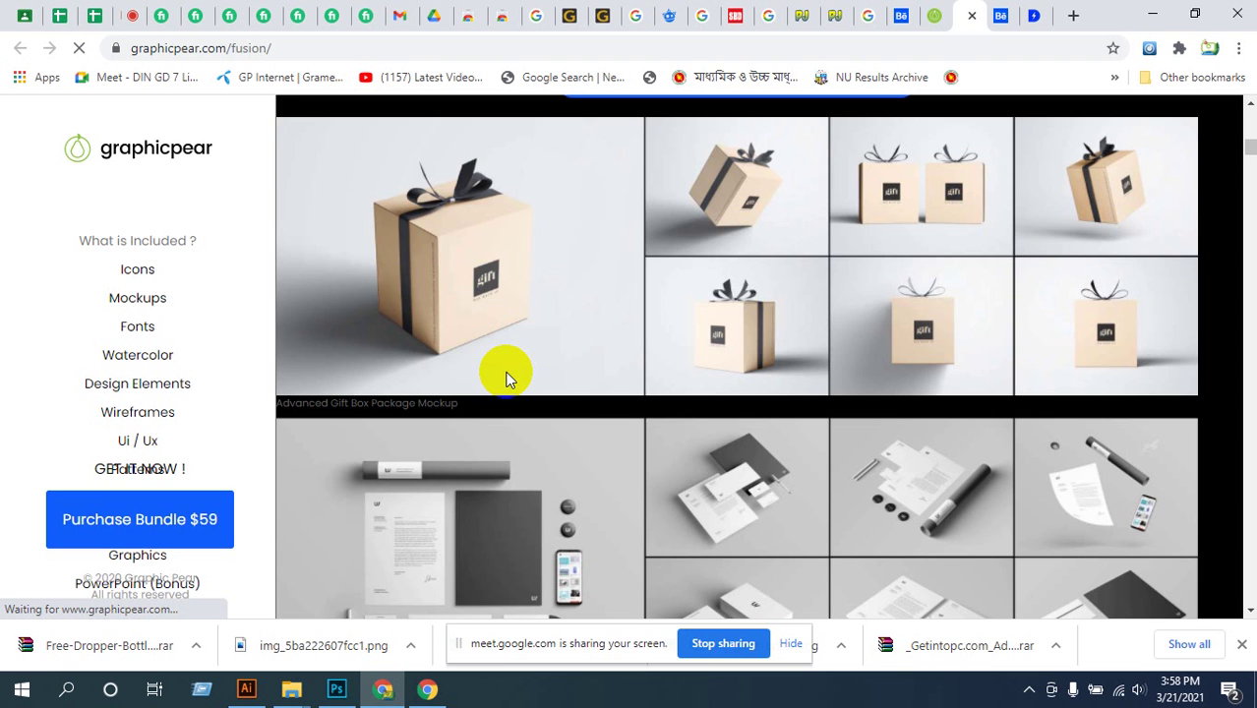
scroll(508, 379, down, 12)
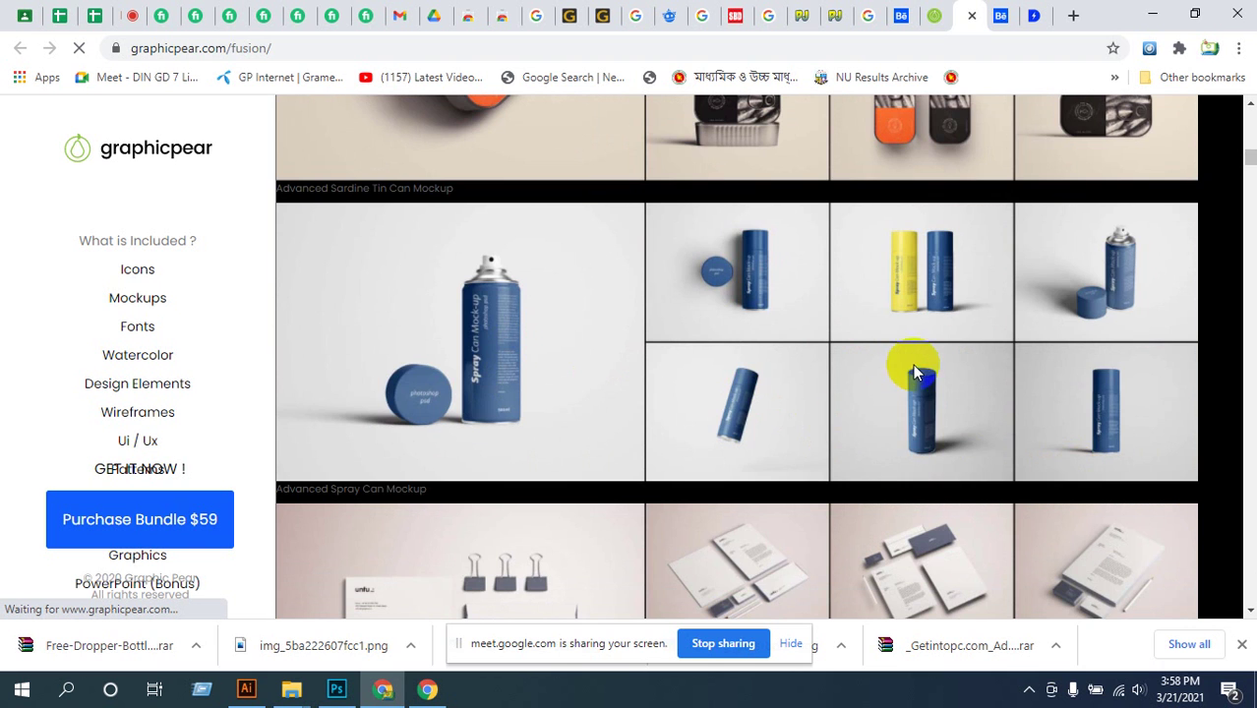
scroll(914, 363, down, 5)
scroll(914, 363, up, 4)
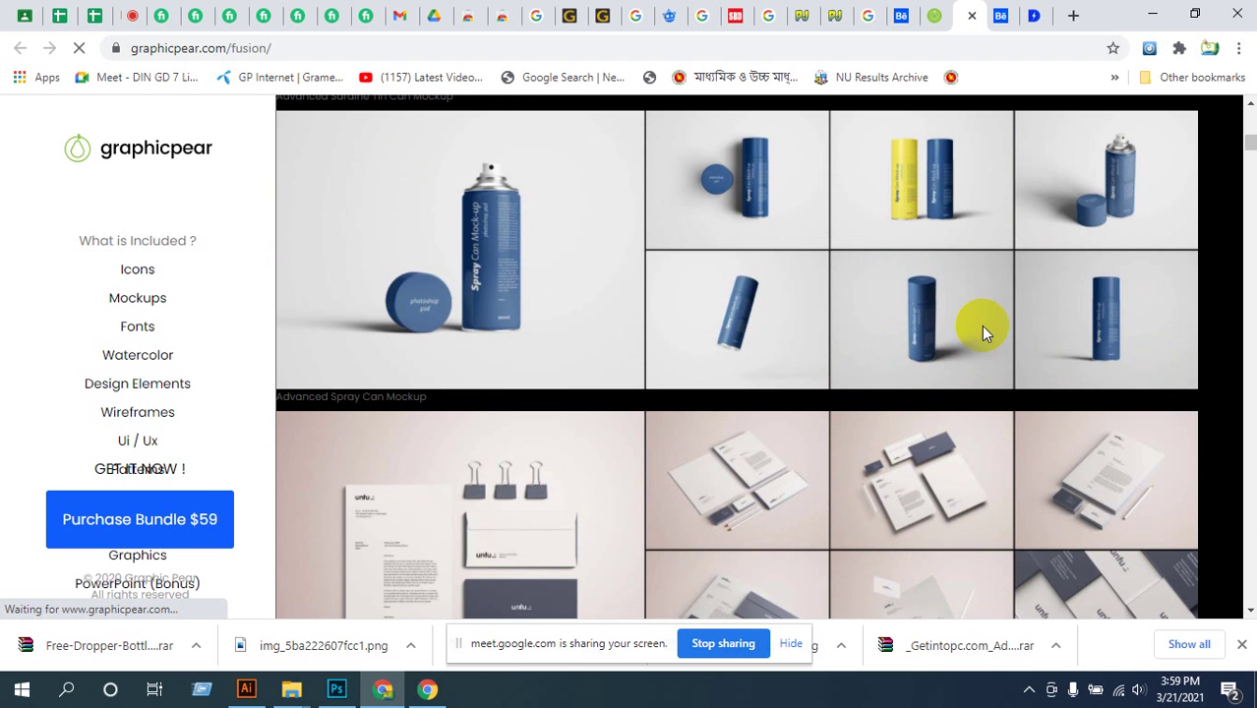
- Compare the shadows in the Fusion Bundle's spray can, stationery, perfume and tube package mockups
click(876, 311)
scroll(938, 279, down, 15)
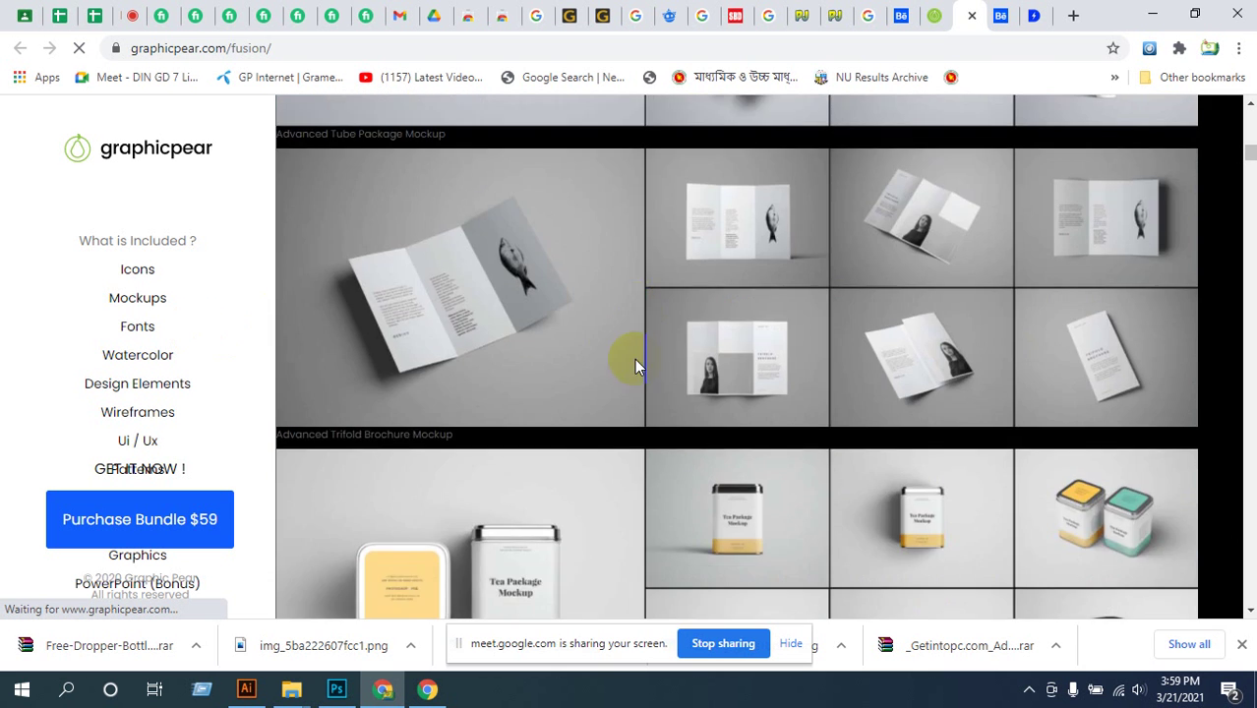
scroll(634, 364, down, 7)
scroll(617, 374, up, 15)
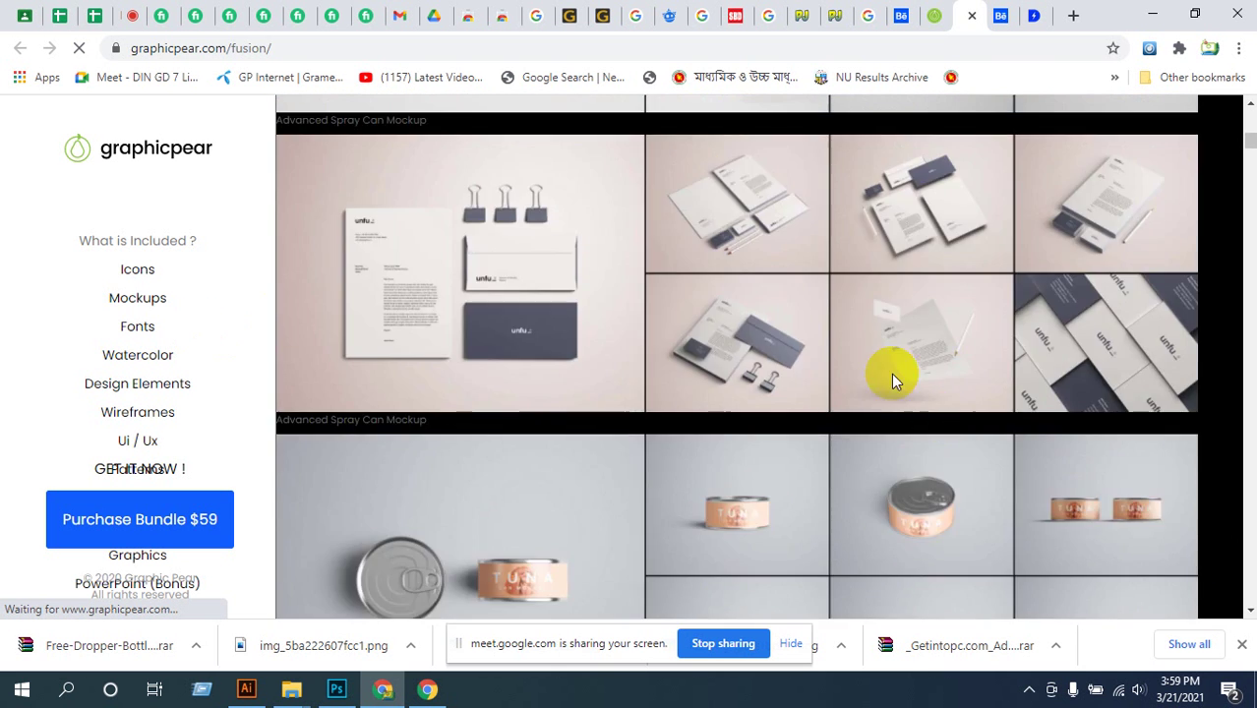
scroll(952, 421, up, 6)
scroll(937, 401, down, 3)
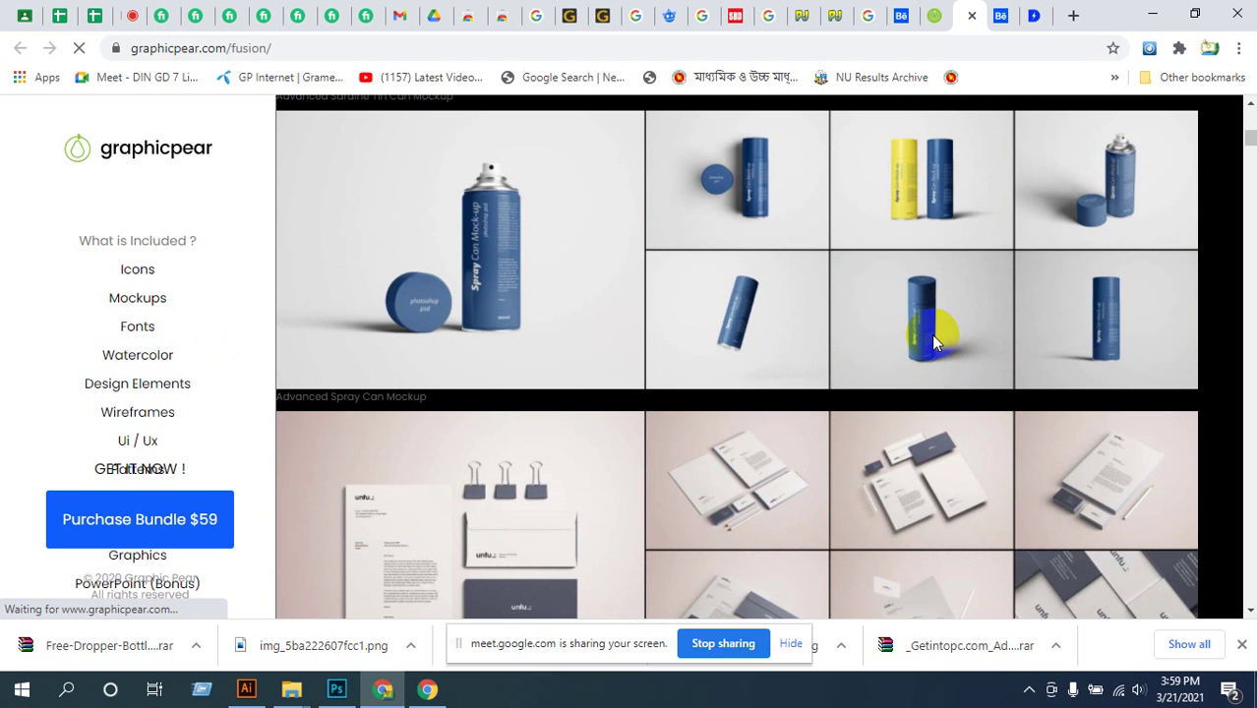
scroll(281, 506, down, 15)
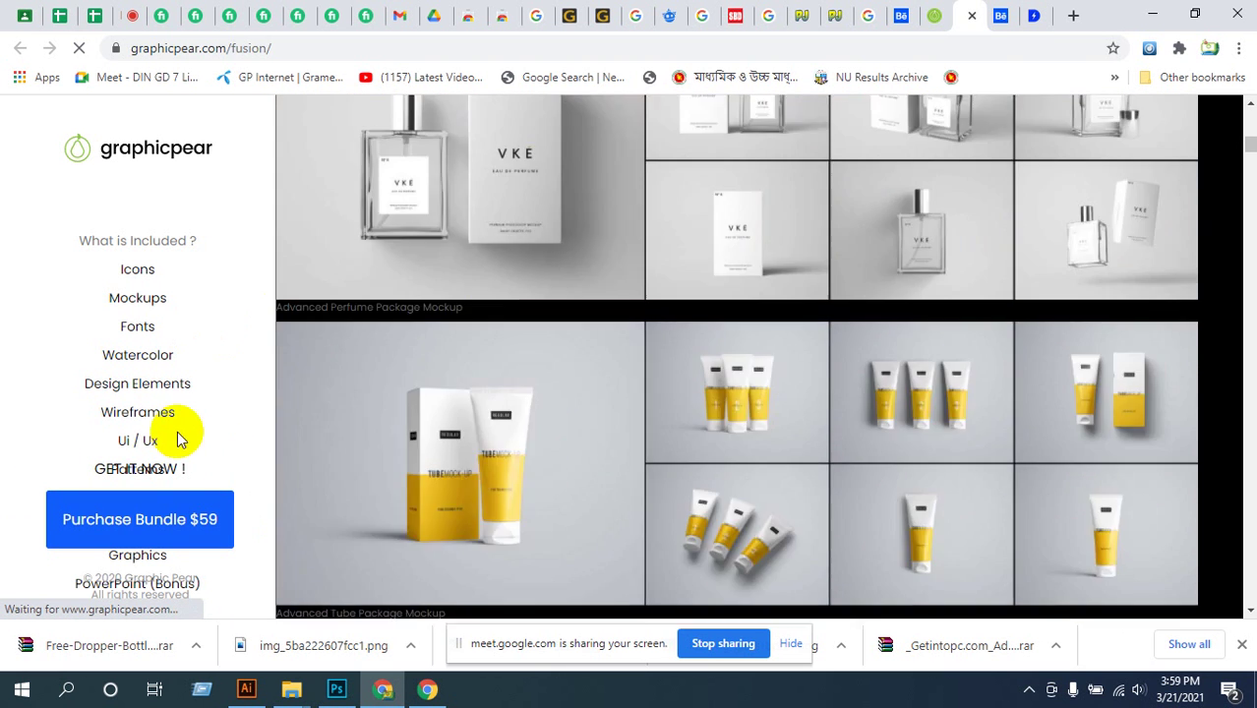
scroll(118, 398, up, 5)
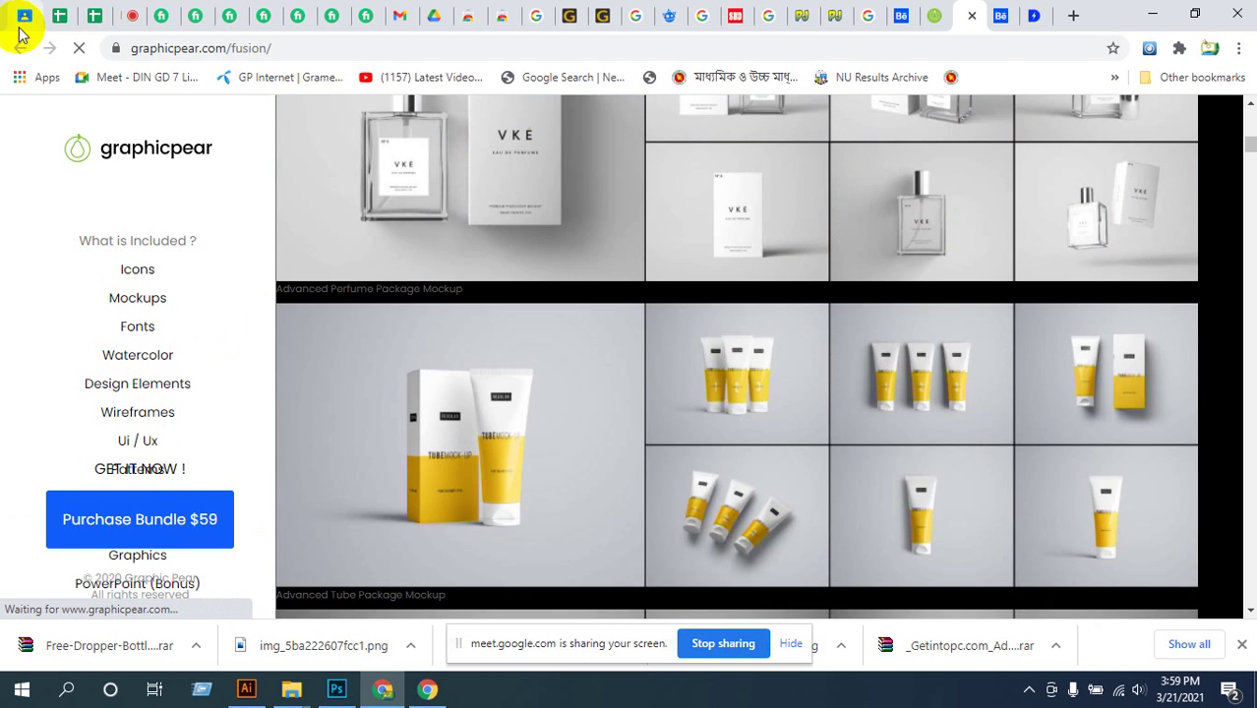
- Return to the Dropper Bottle Package Mockup PSD on Behance and examine the bottle and box shadows in its standing, lying and blank scenes
click(903, 17)
scroll(531, 322, up, 3)
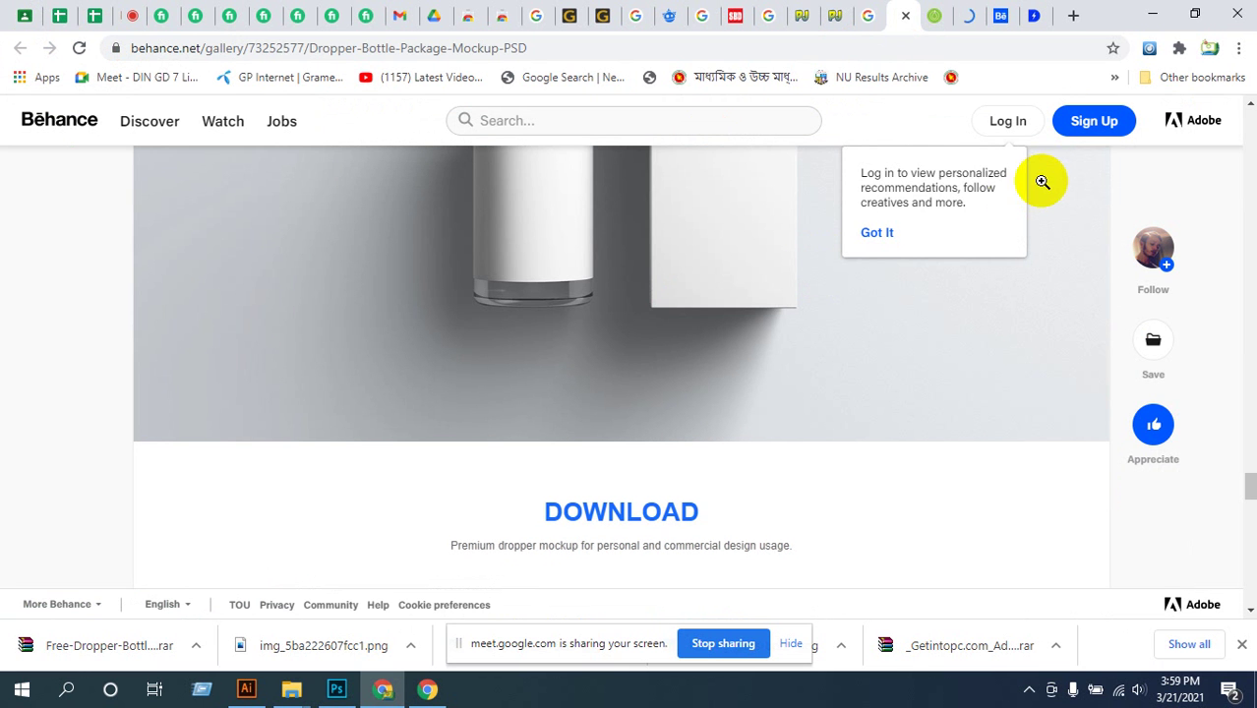
scroll(728, 313, up, 5)
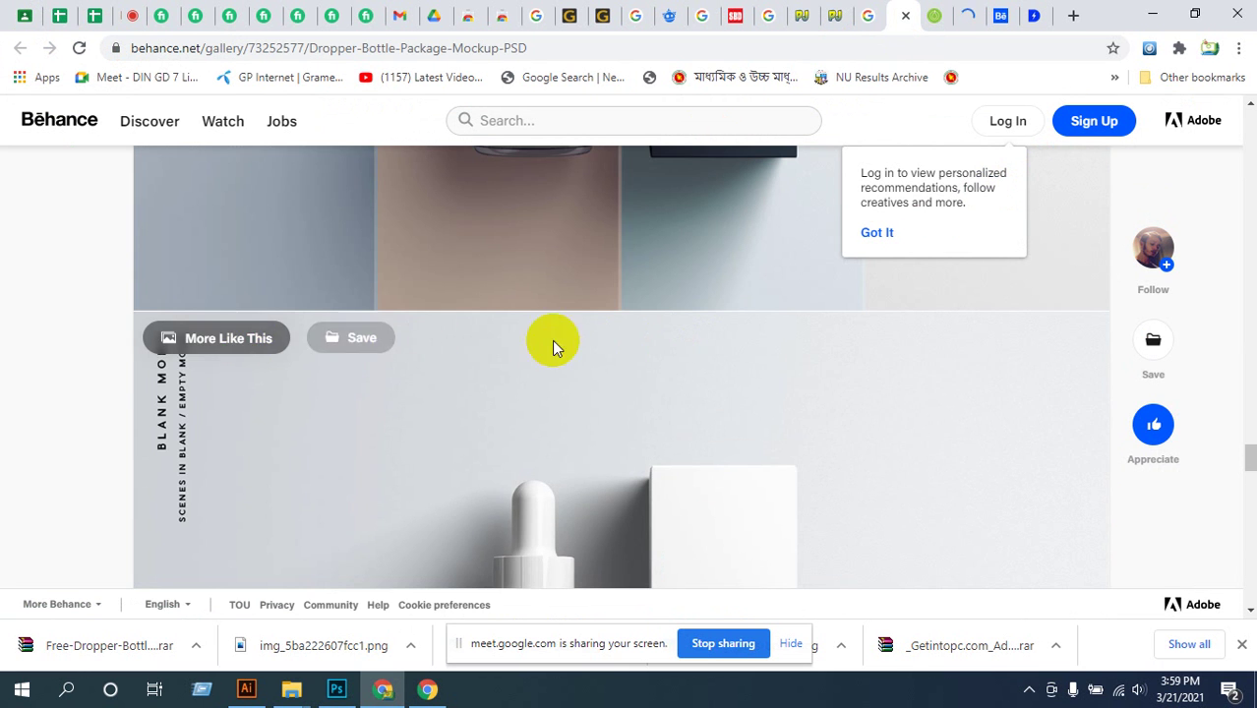
scroll(552, 344, down, 3)
scroll(556, 341, down, 3)
scroll(550, 334, up, 10)
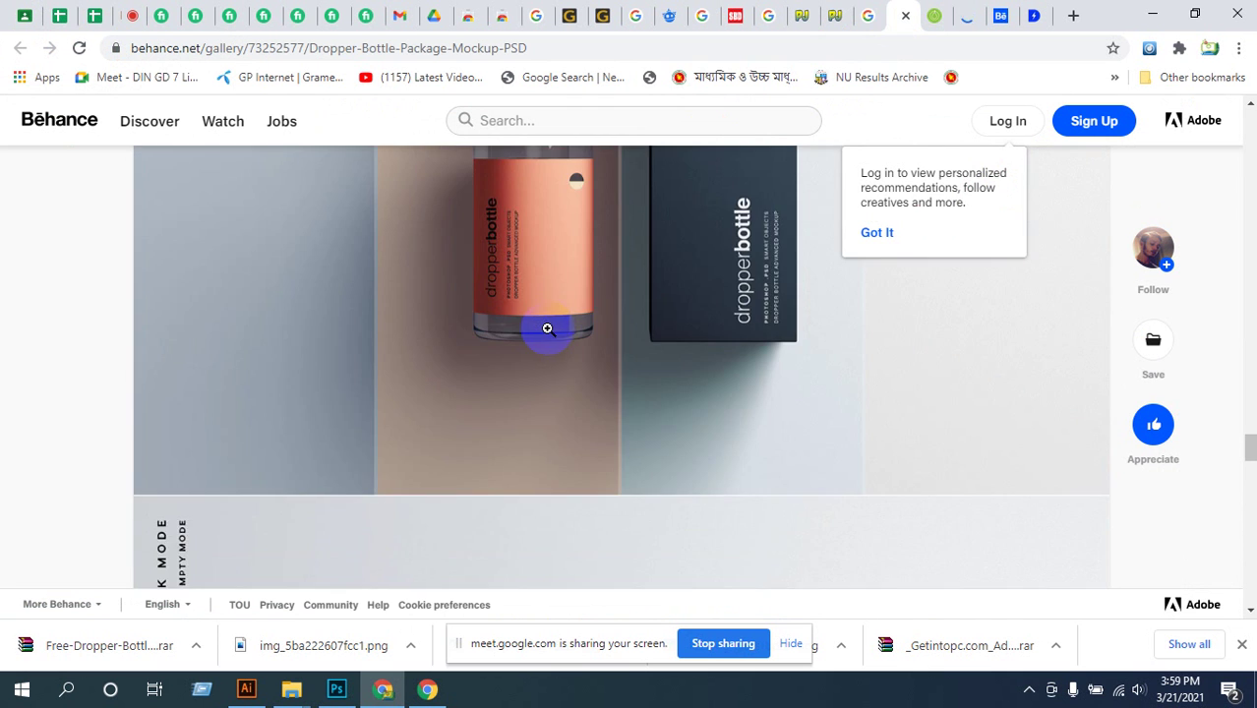
scroll(548, 329, up, 8)
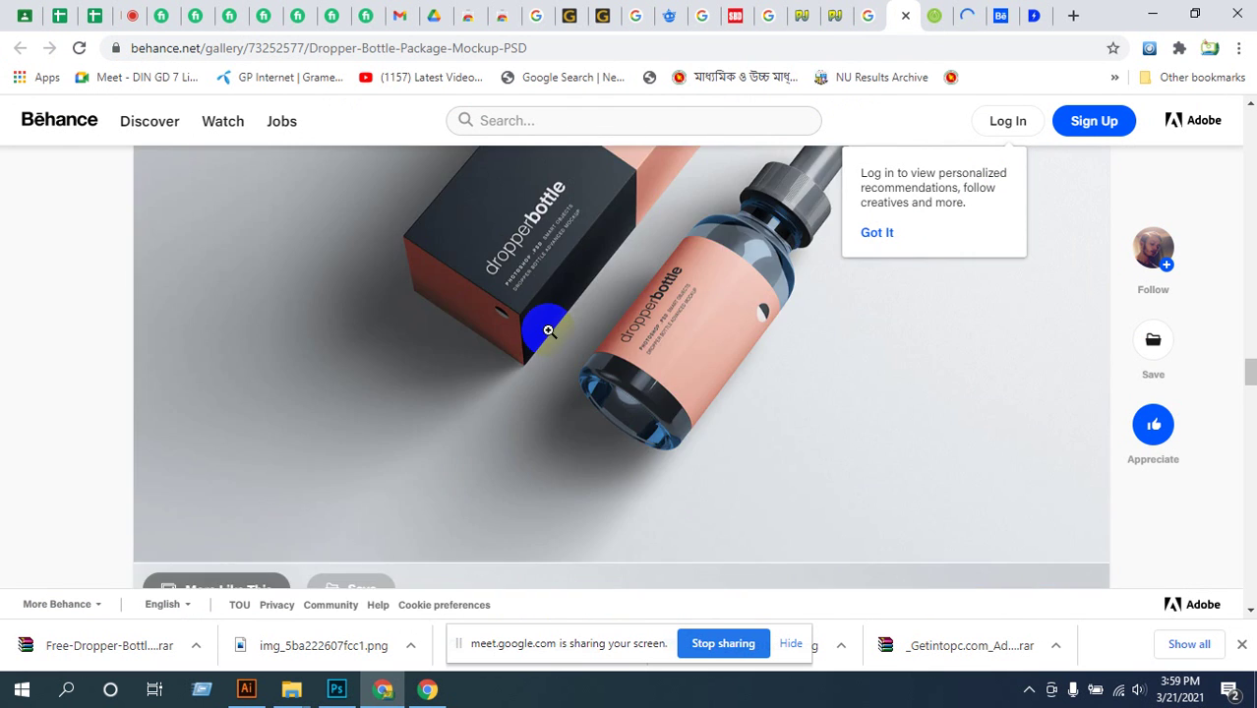
scroll(549, 330, up, 5)
scroll(549, 331, down, 4)
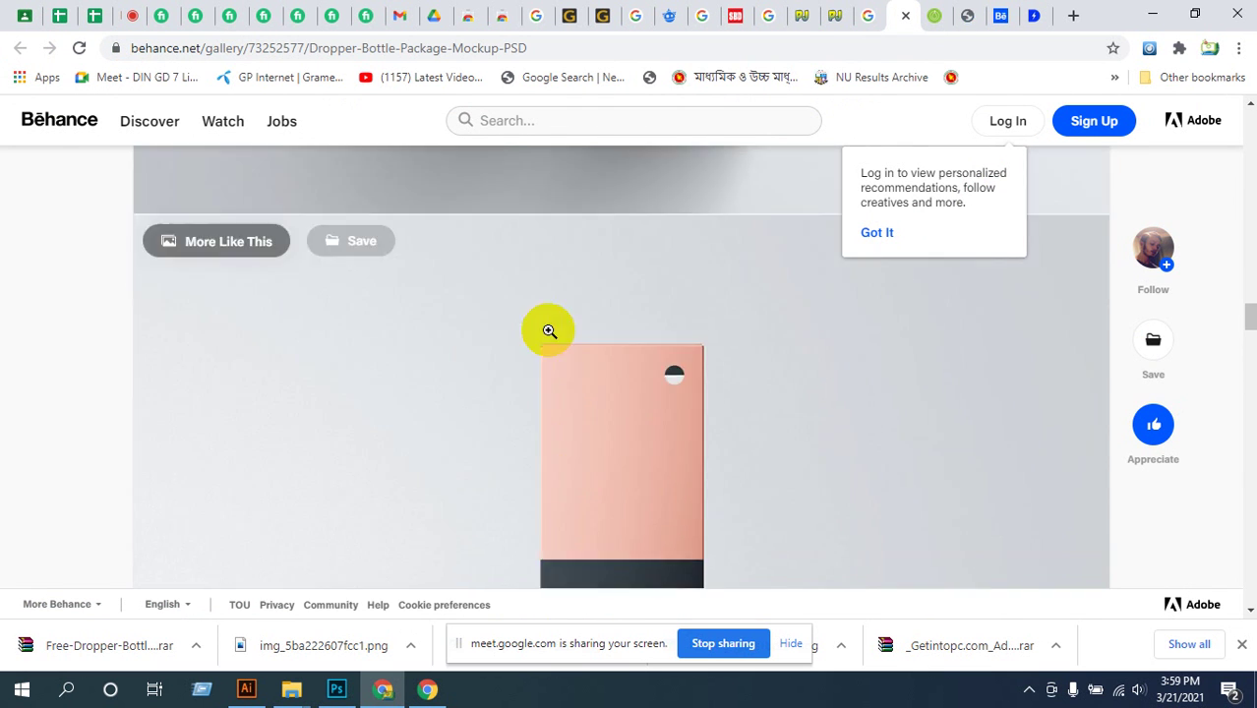
scroll(549, 331, up, 4)
scroll(549, 330, down, 7)
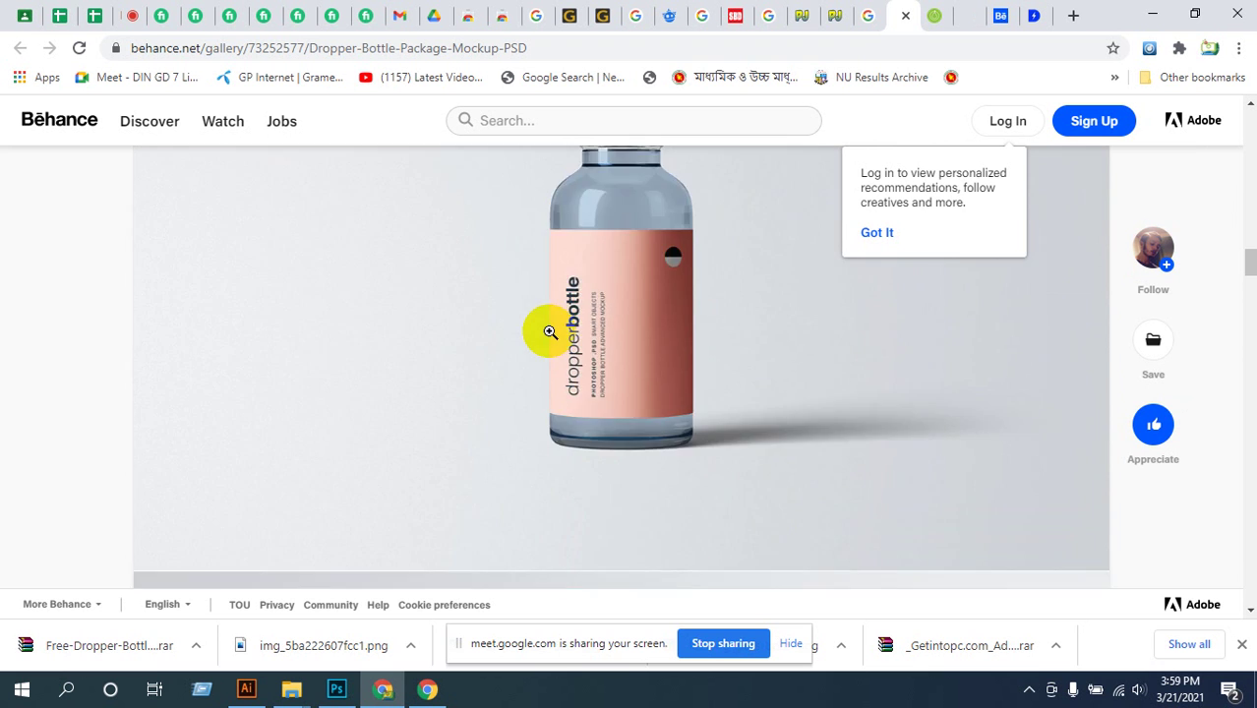
scroll(449, 333, up, 5)
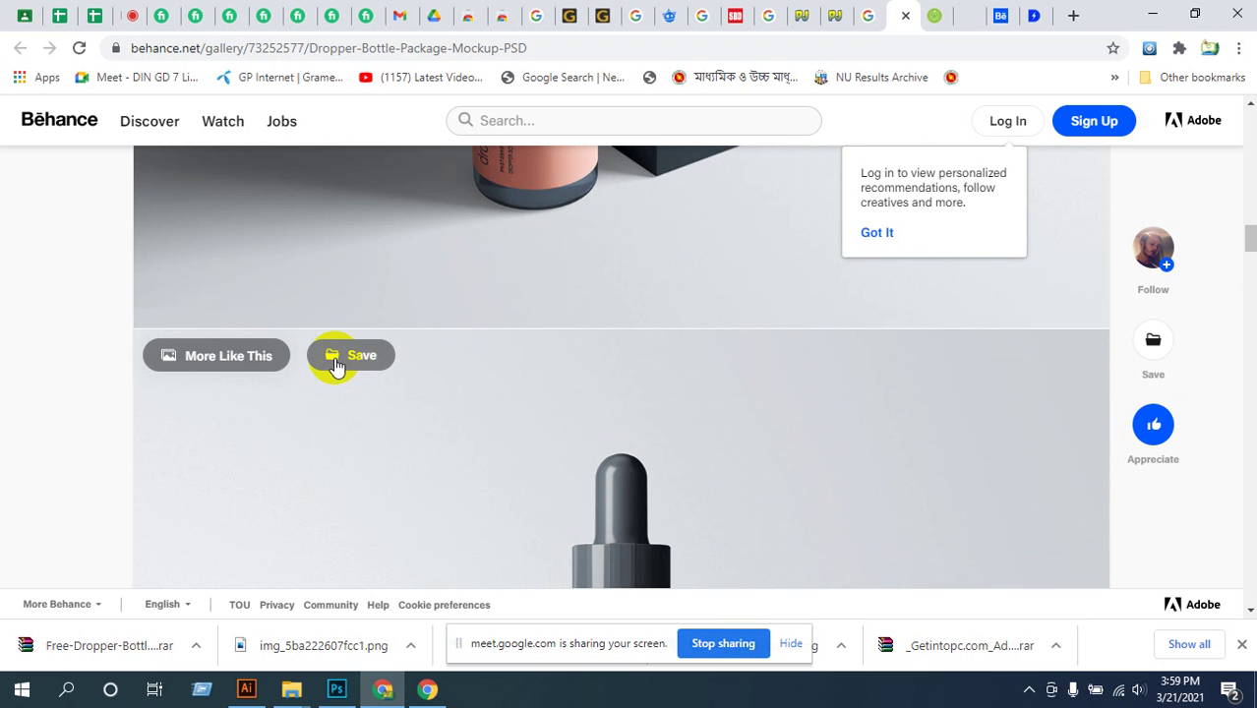
- Try to save the single dropper bottle image on Behance and look over the account creation form
click(334, 364)
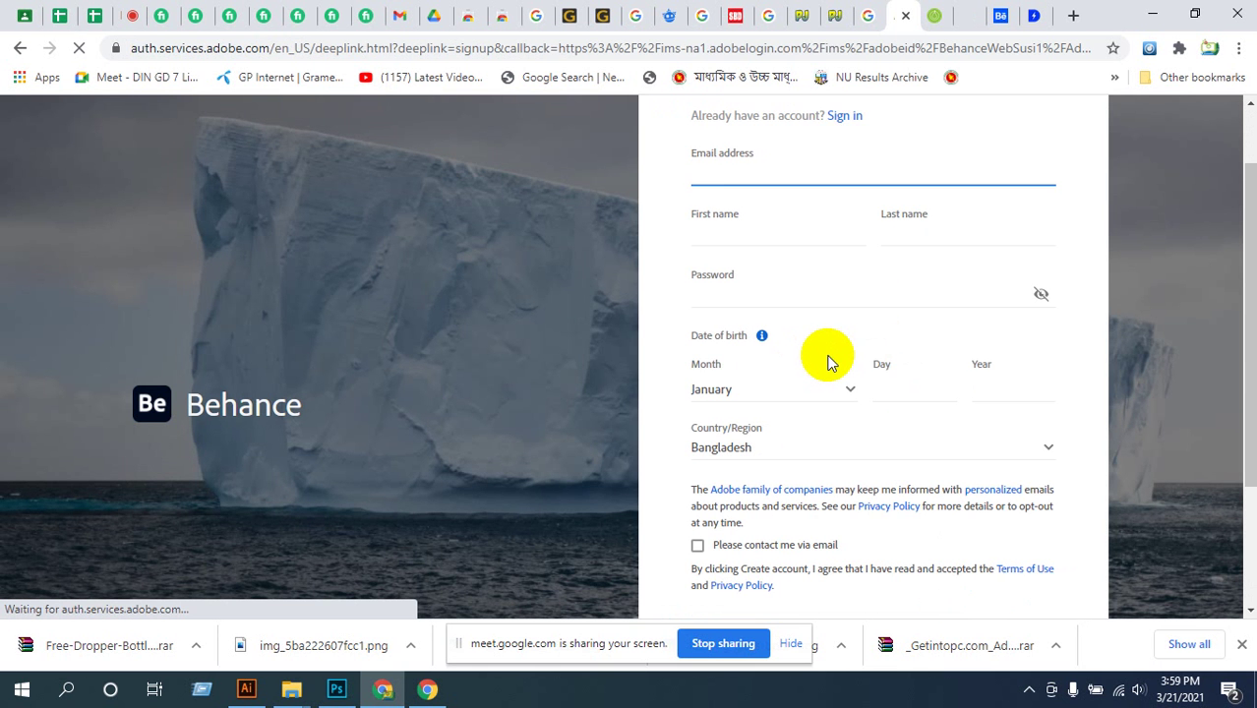
scroll(816, 276, down, 3)
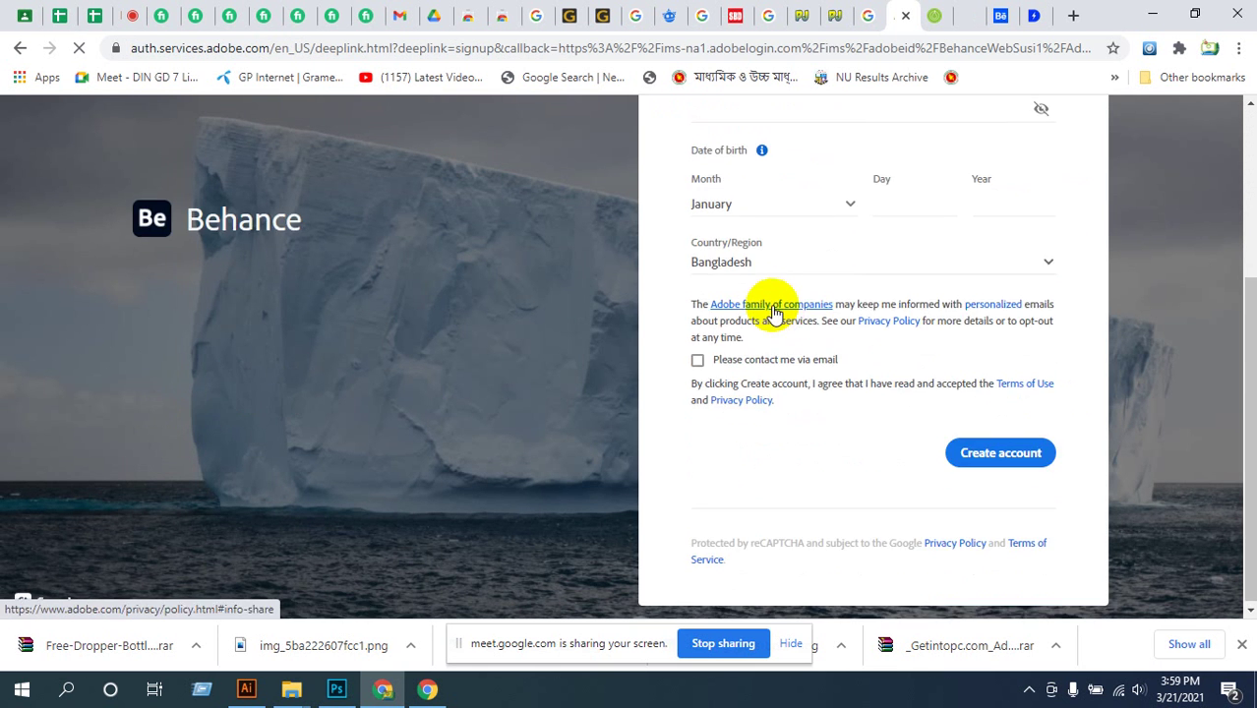
scroll(145, 259, up, 3)
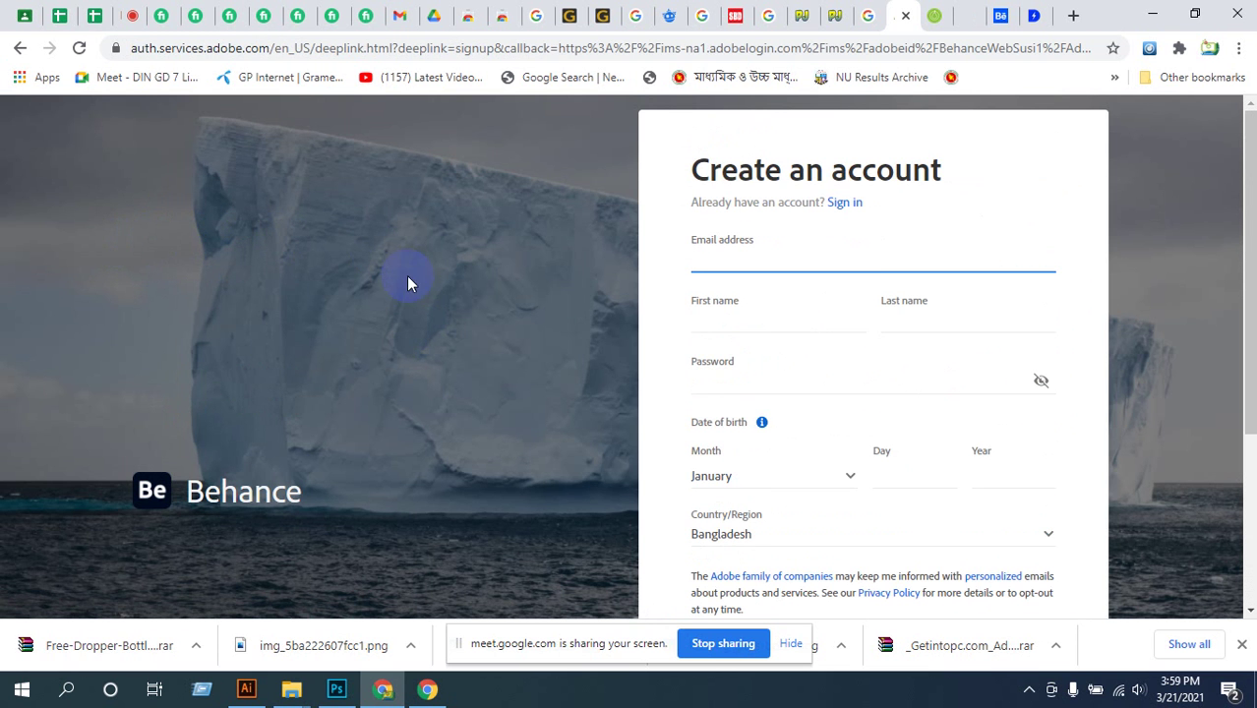
- Return to the PNGJoy bottle shadow PNG, reload its full-size image and examine the shadow and file details on its preview page
click(530, 230)
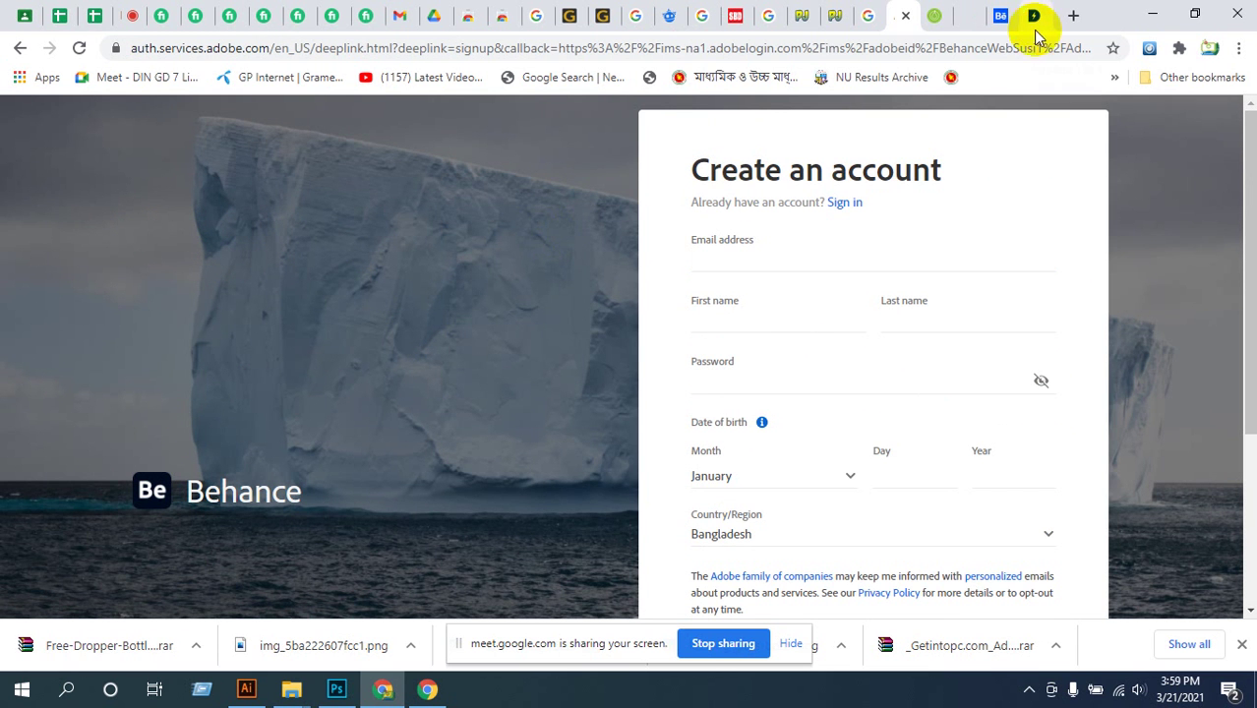
click(843, 26)
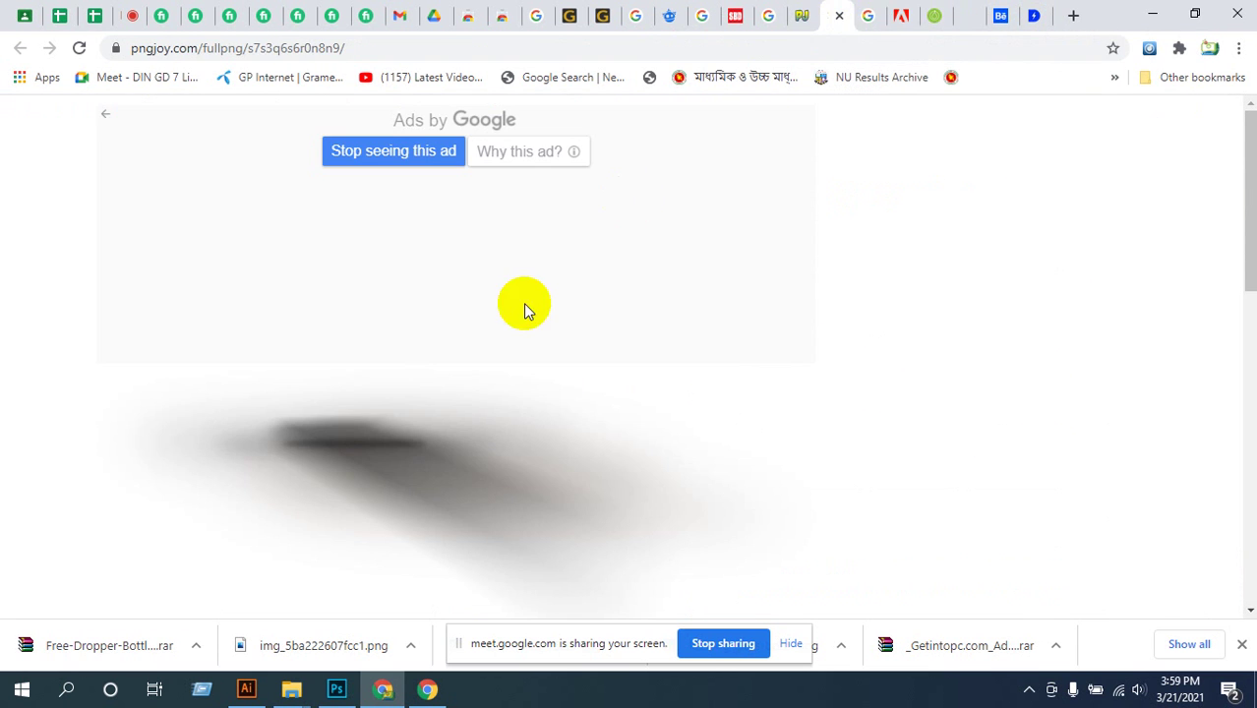
scroll(449, 435, down, 3)
scroll(464, 435, up, 3)
click(79, 48)
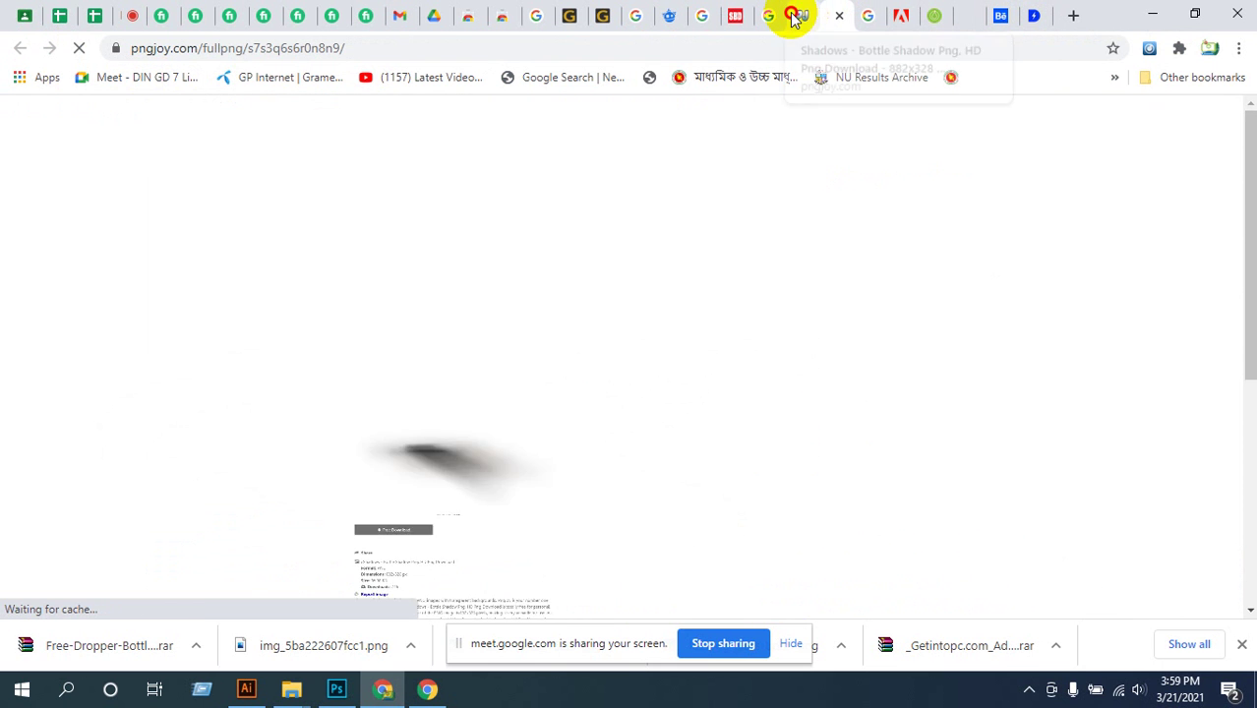
click(794, 18)
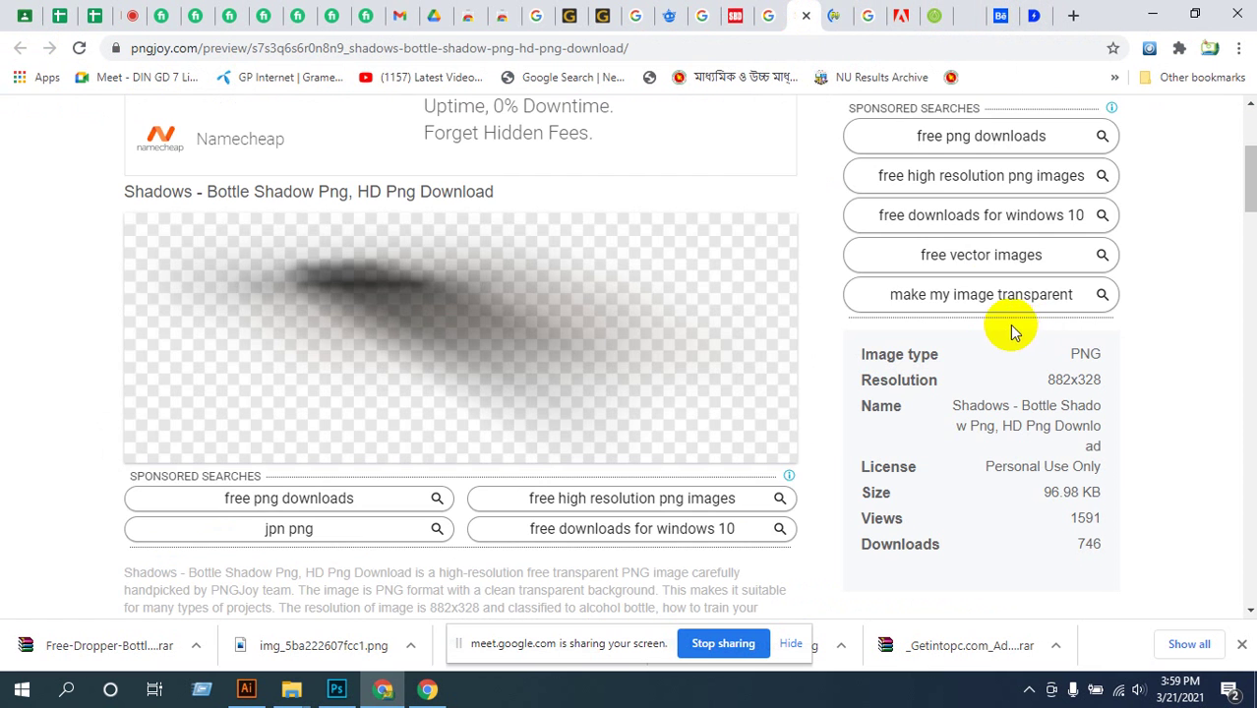
scroll(1092, 329, down, 3)
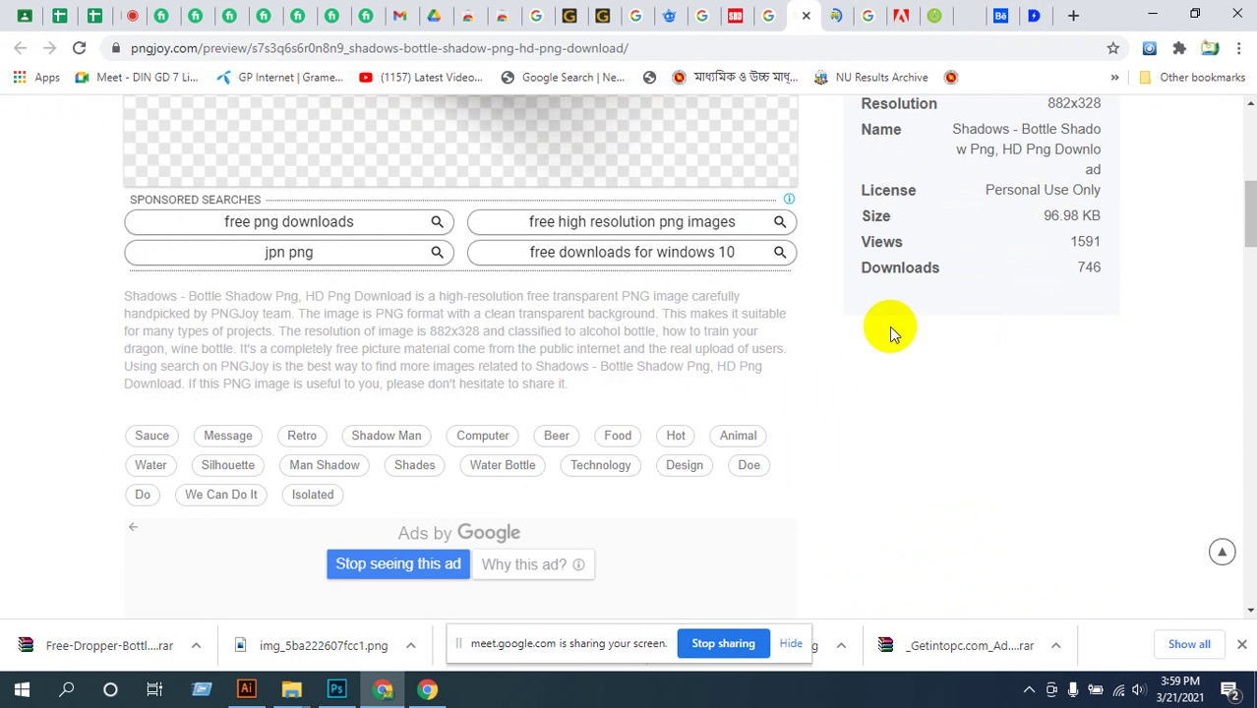
scroll(920, 317, up, 5)
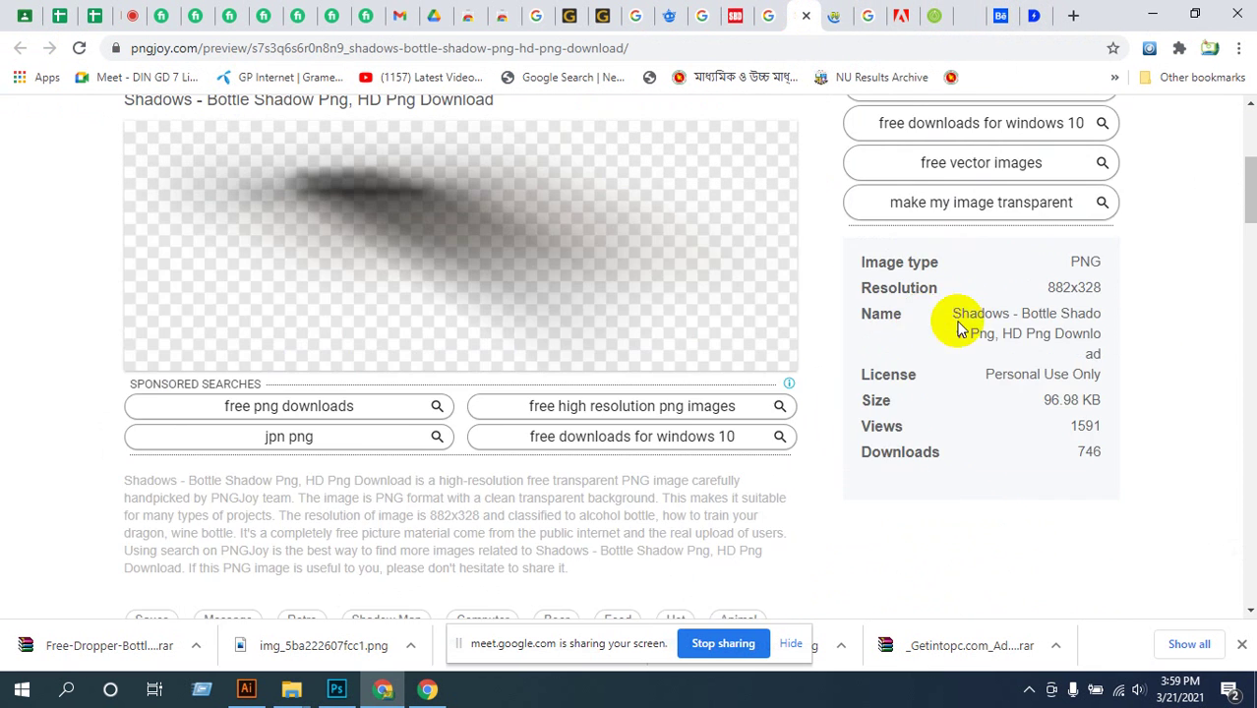
- Try to download the bottle shadow PNG for free from PNGJoy, dismissing the link-generation window, and check the page for another download option
click(939, 224)
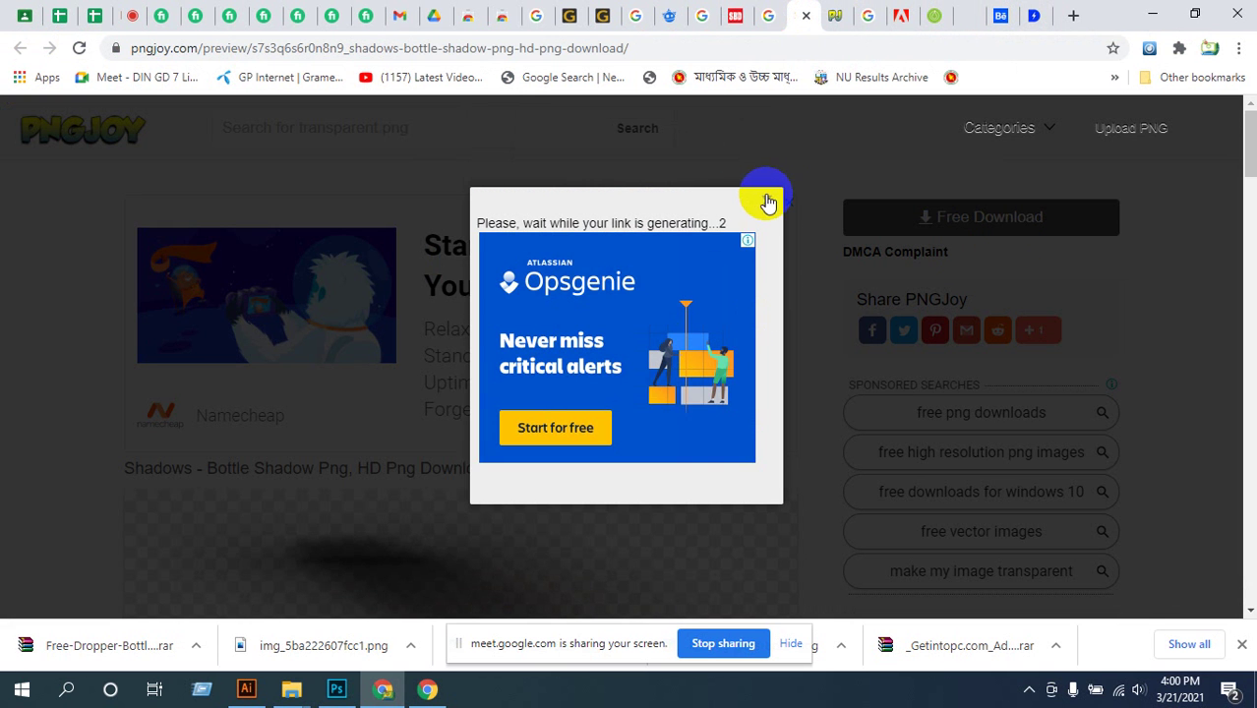
click(768, 202)
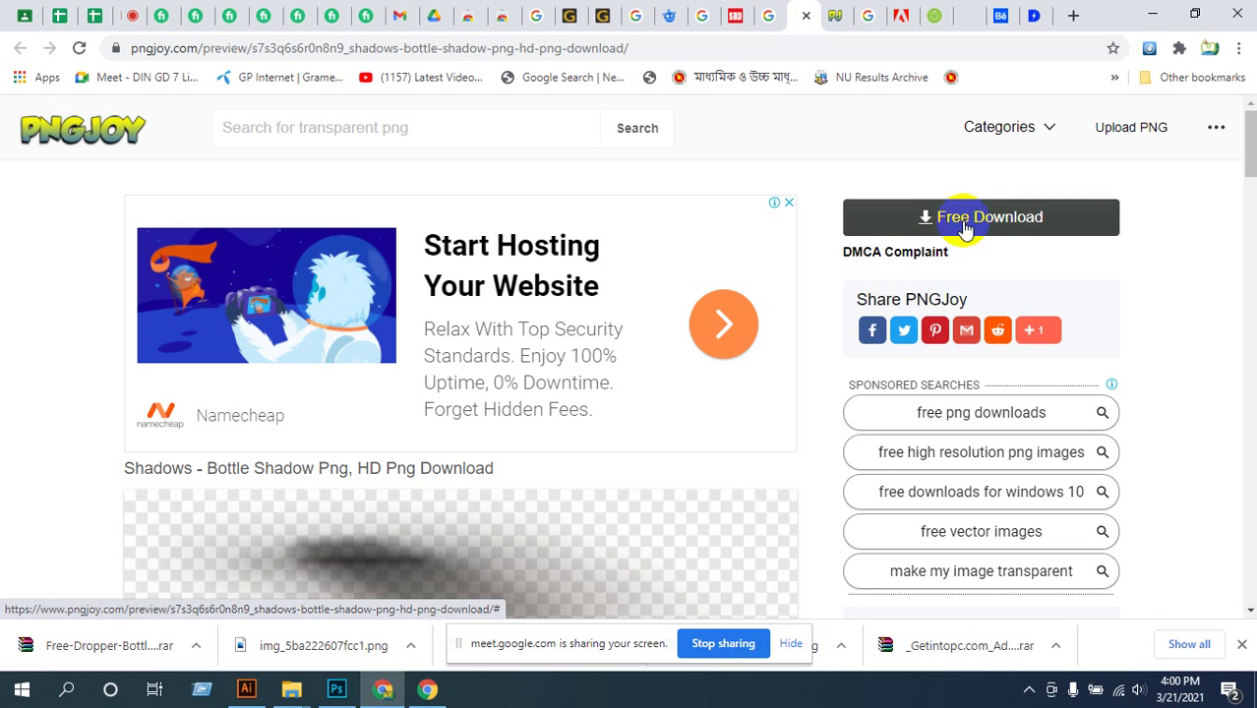
scroll(423, 423, down, 3)
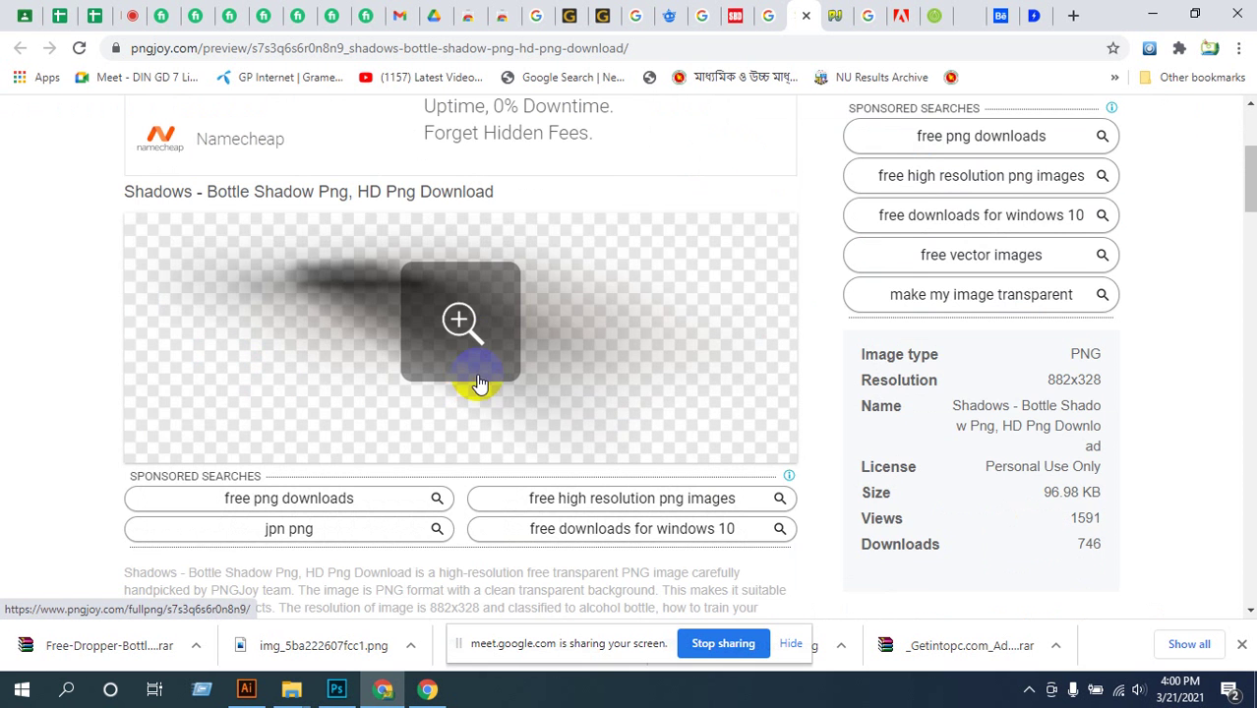
scroll(786, 352, down, 4)
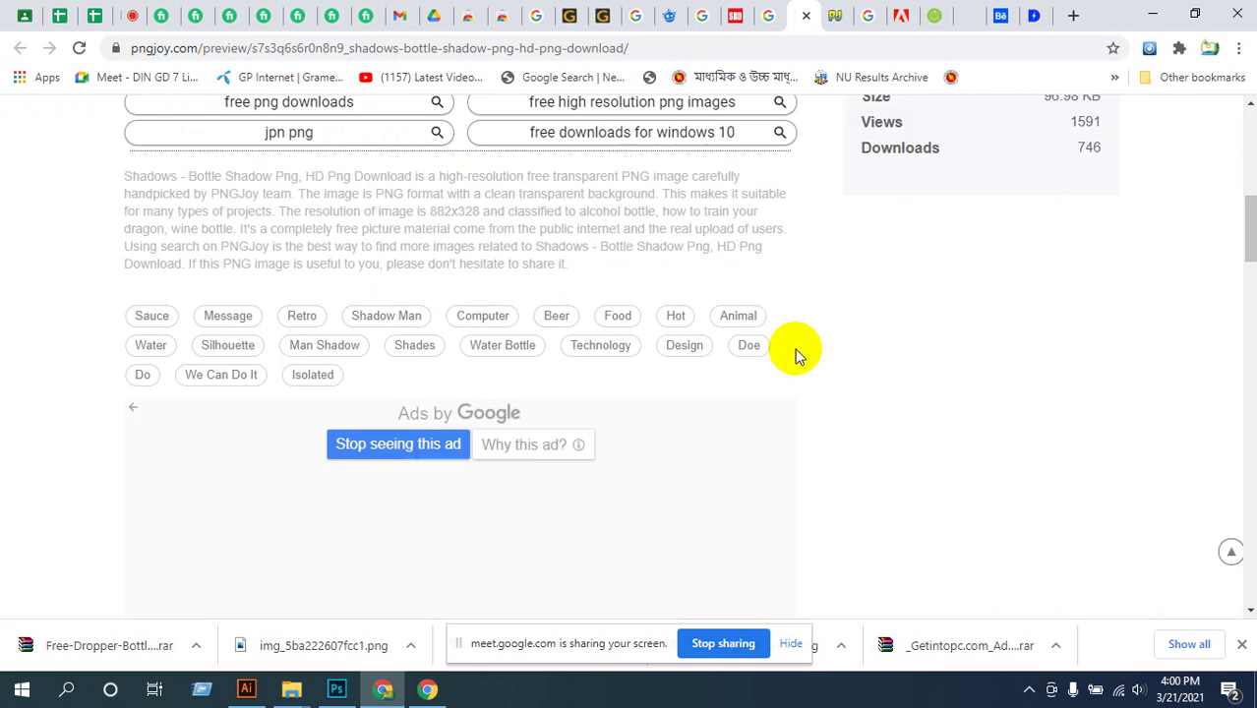
scroll(786, 352, up, 5)
scroll(777, 356, down, 6)
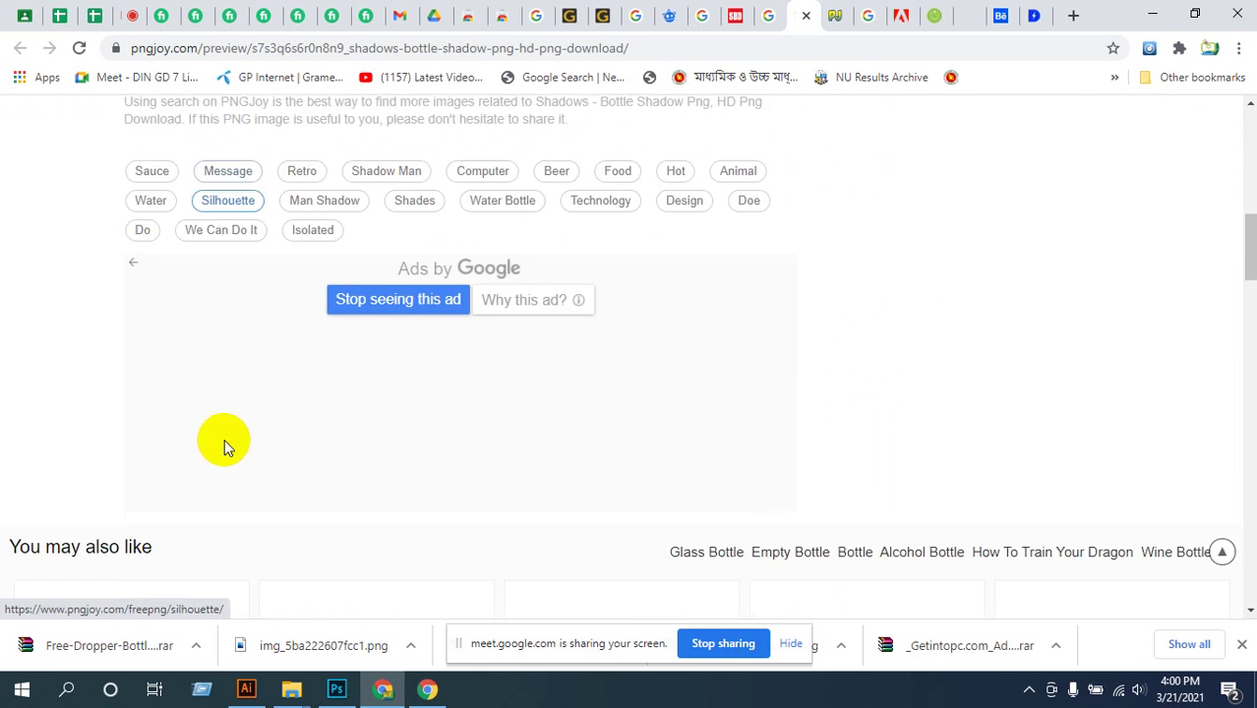
scroll(708, 363, up, 7)
scroll(773, 328, up, 1)
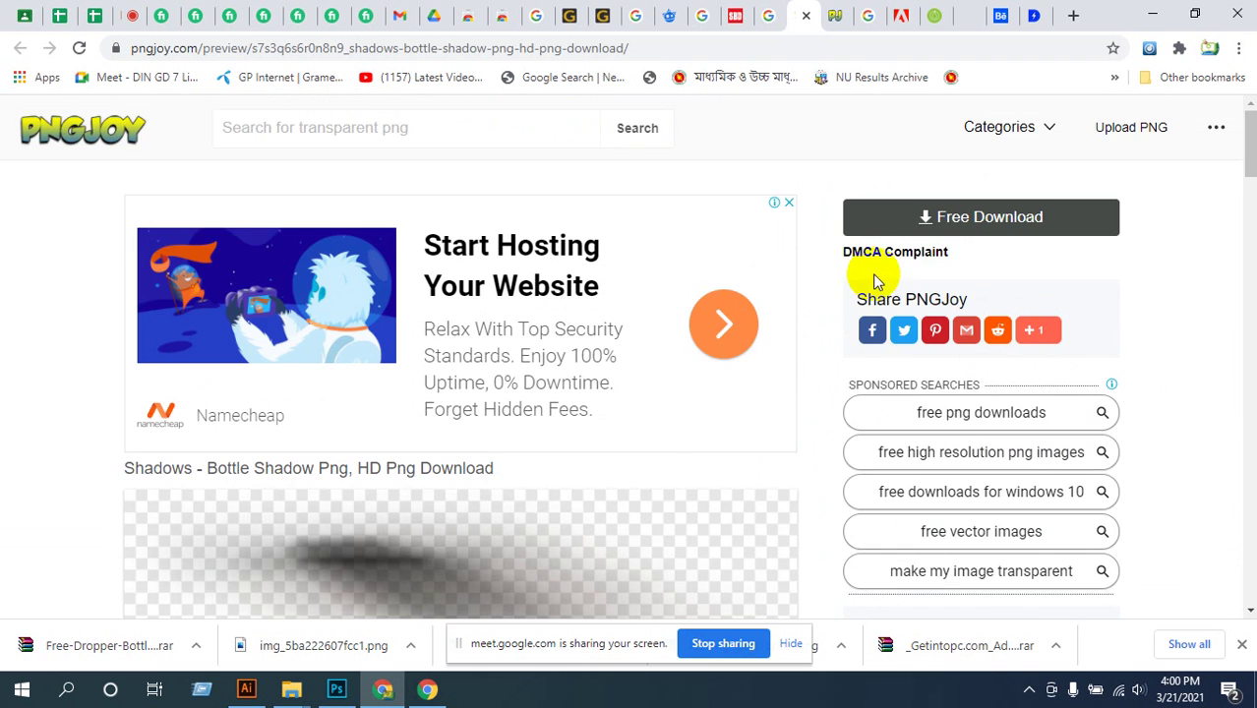
click(934, 218)
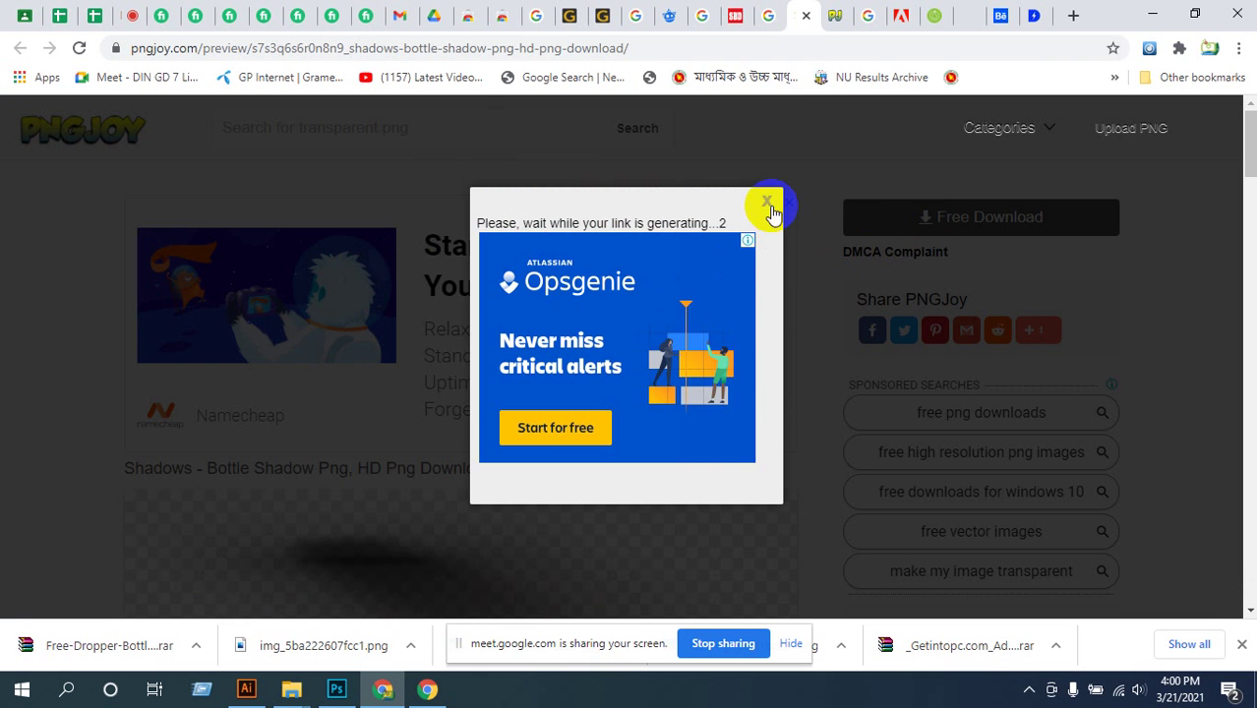
click(769, 206)
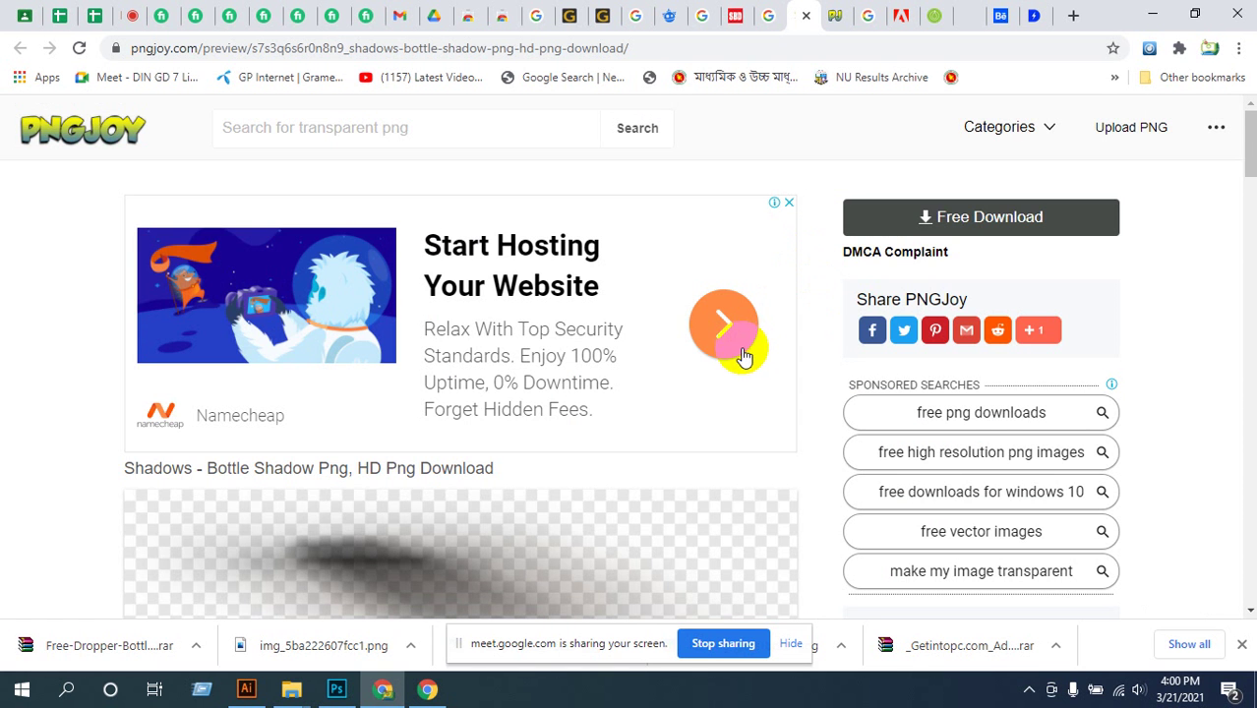
- Browse the similar images suggested below the bottle shadow PNG and re-examine the shadow's preview and file details
scroll(648, 398, down, 9)
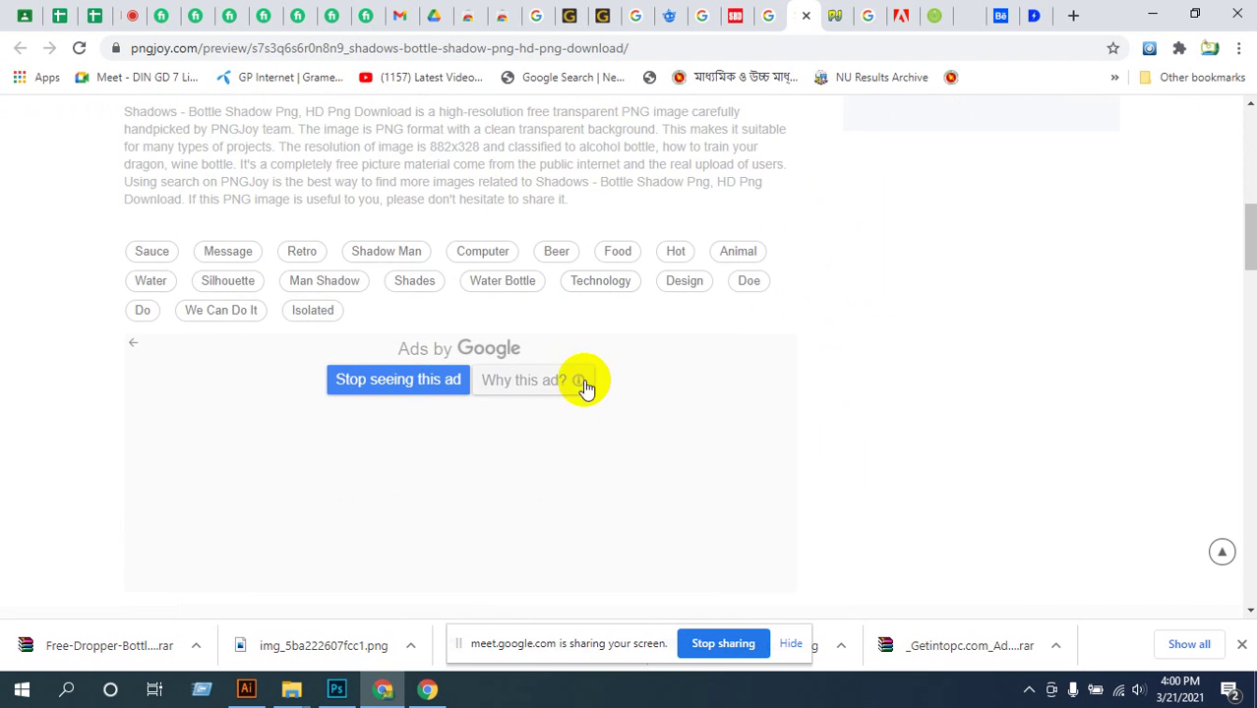
scroll(590, 374, down, 4)
scroll(595, 370, up, 4)
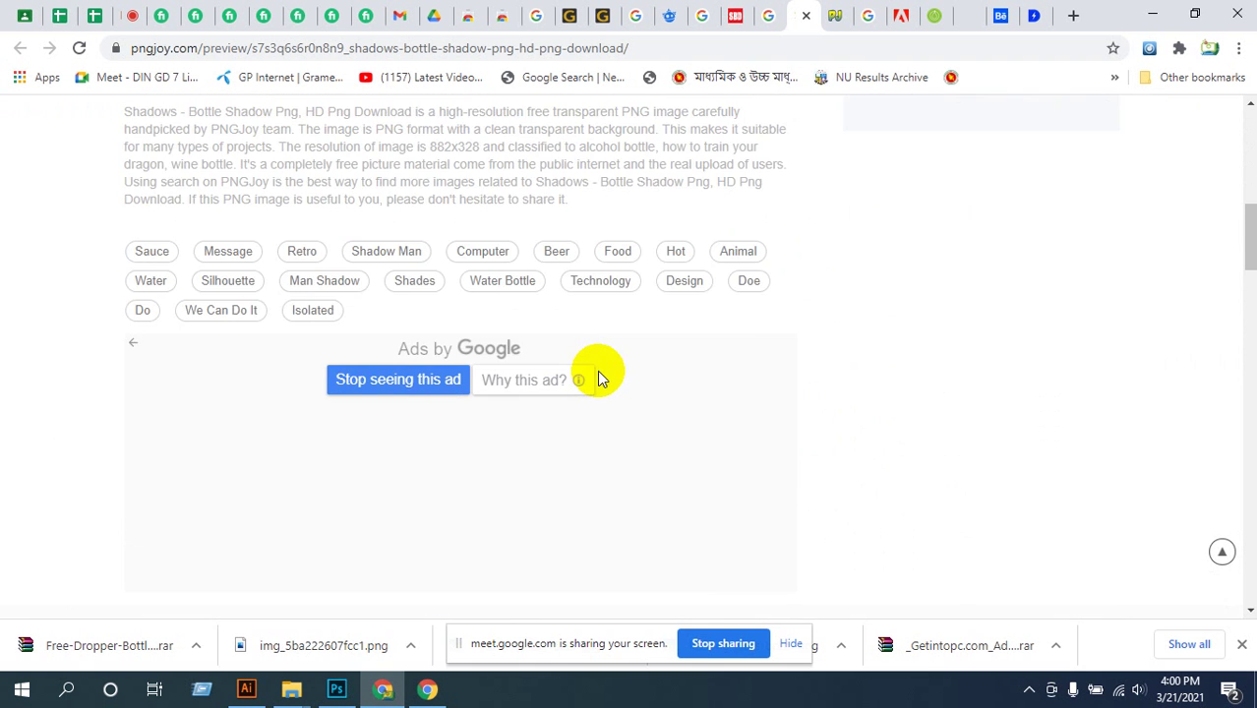
scroll(597, 374, down, 4)
scroll(608, 383, down, 7)
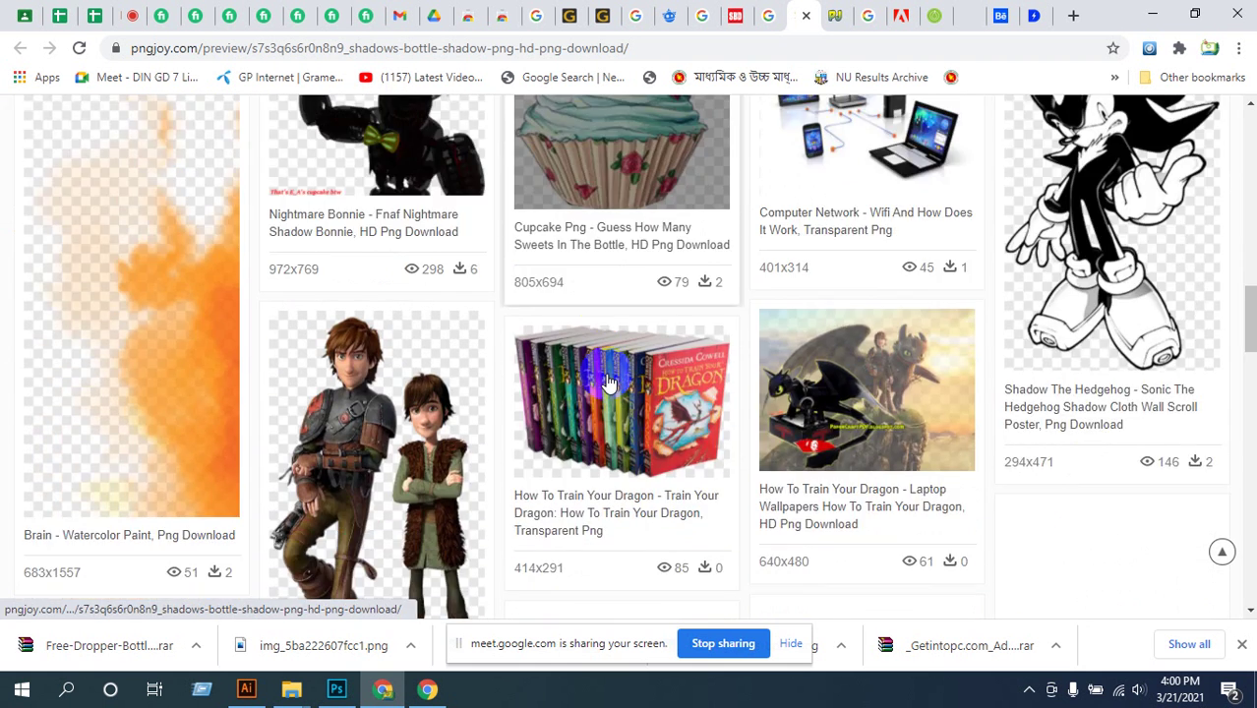
scroll(615, 383, up, 3)
scroll(615, 378, up, 1)
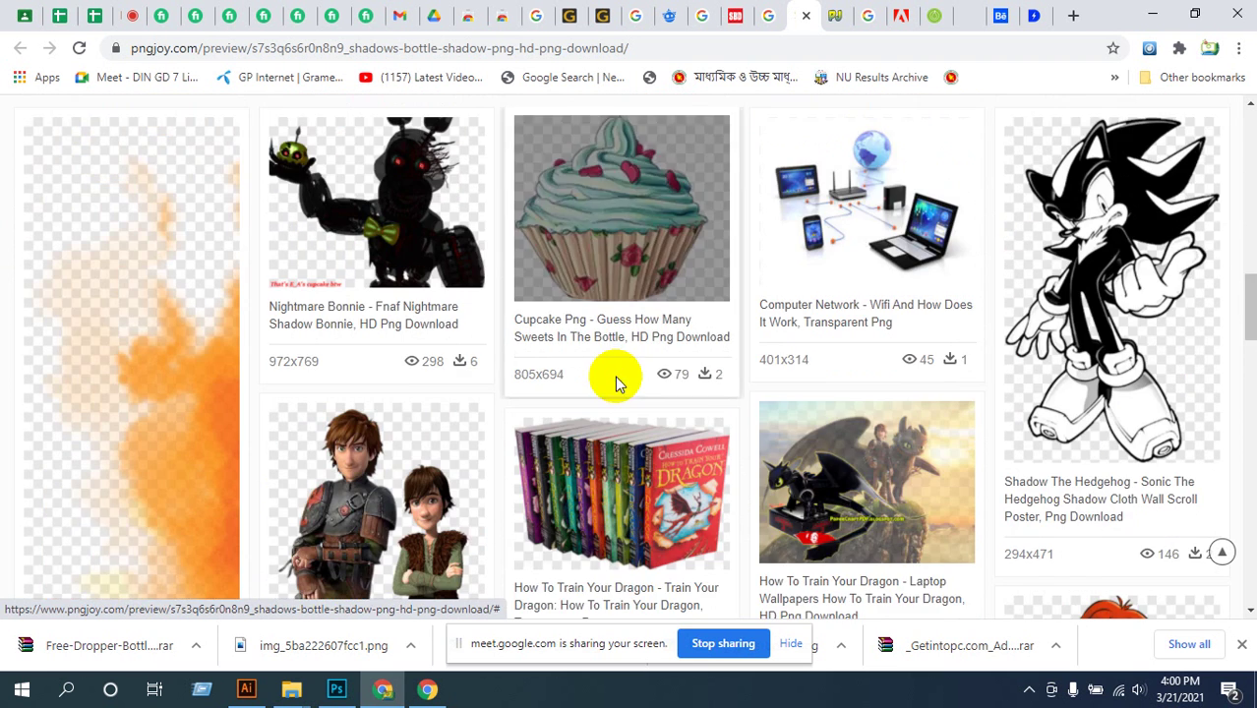
scroll(614, 379, down, 4)
scroll(617, 384, down, 1)
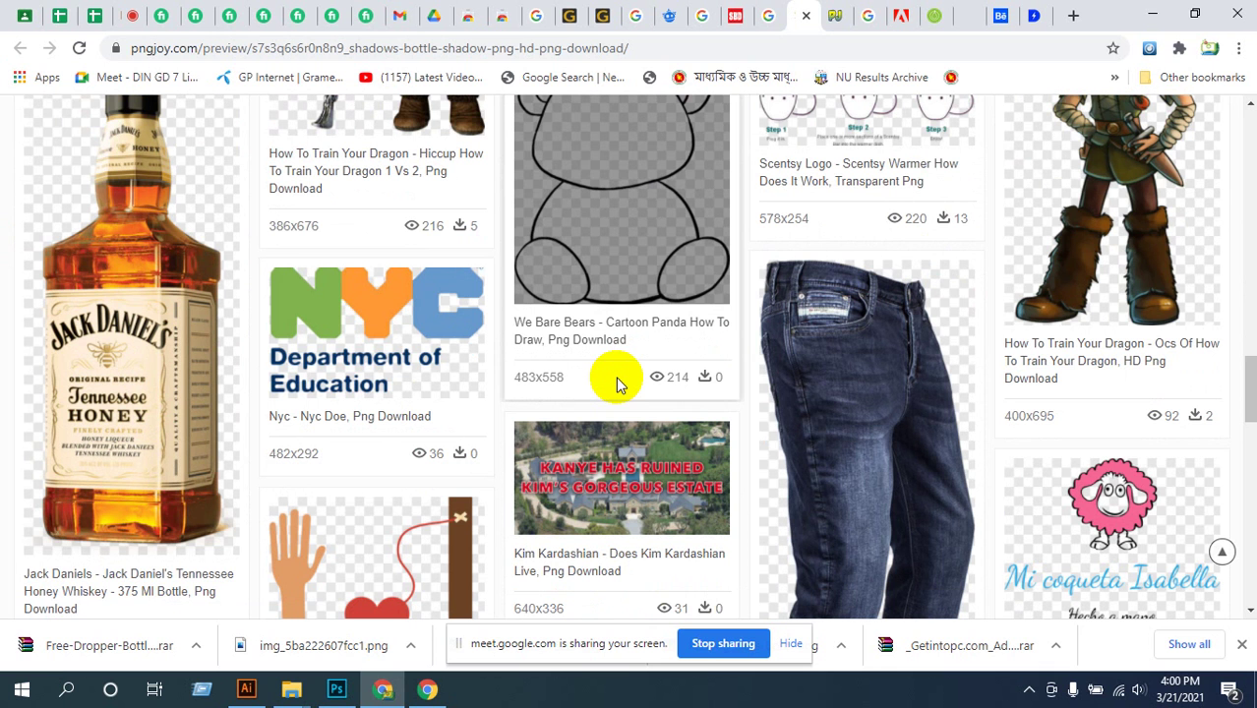
scroll(601, 408, down, 5)
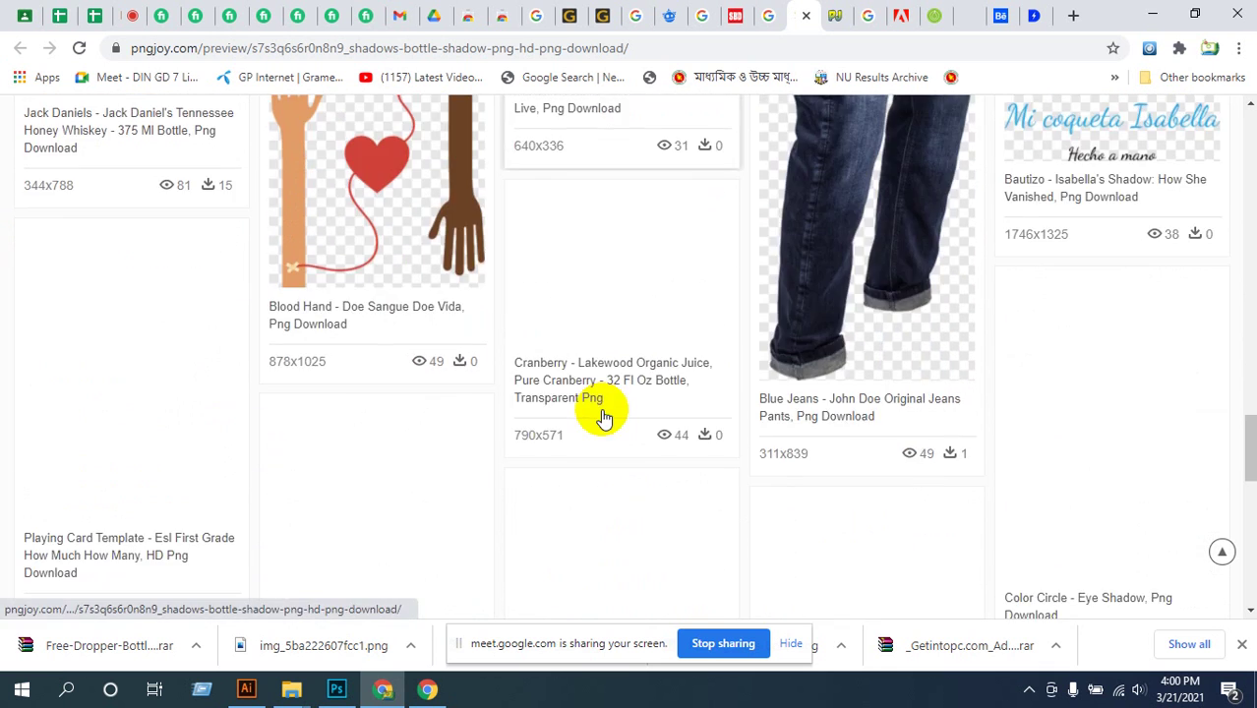
scroll(602, 411, up, 10)
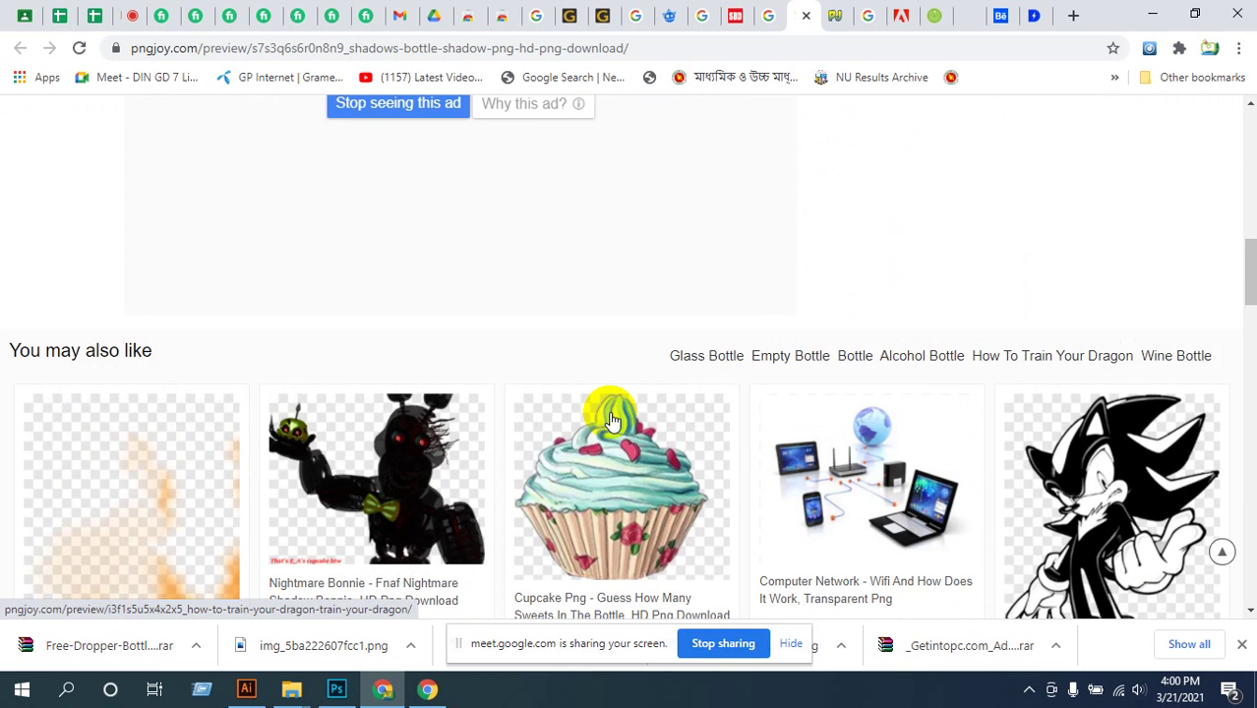
scroll(612, 421, up, 10)
scroll(615, 421, down, 1)
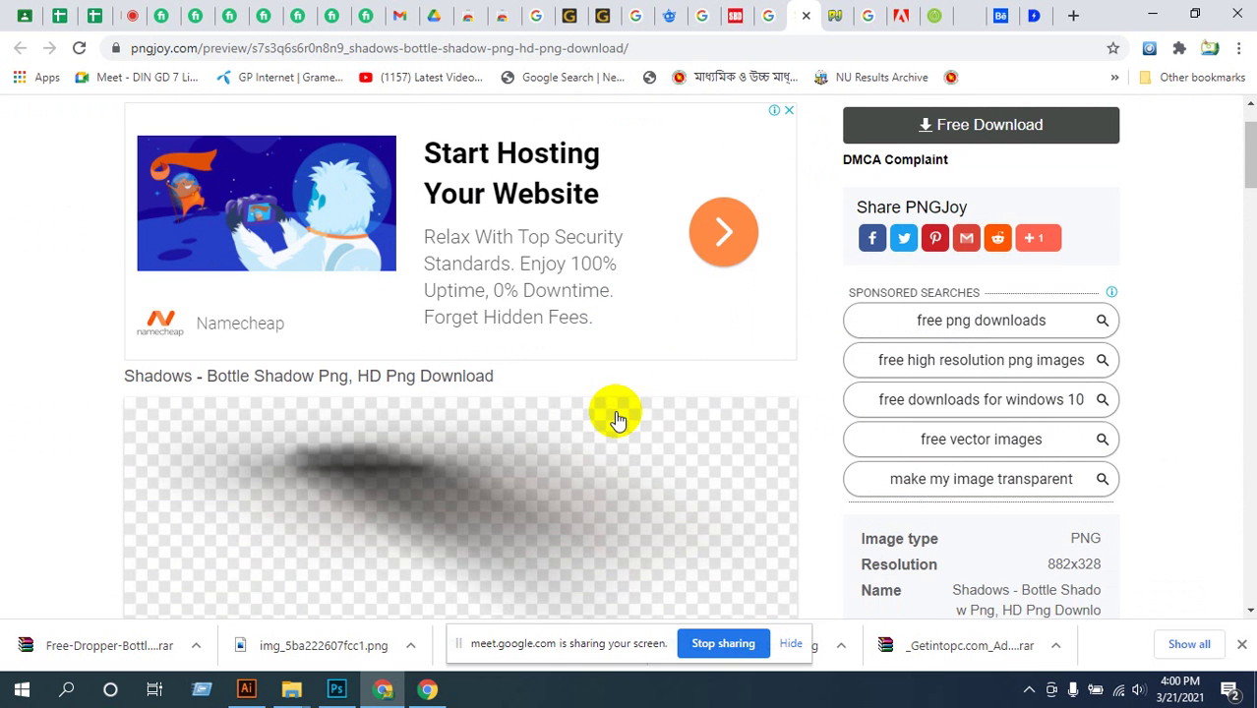
scroll(615, 421, down, 3)
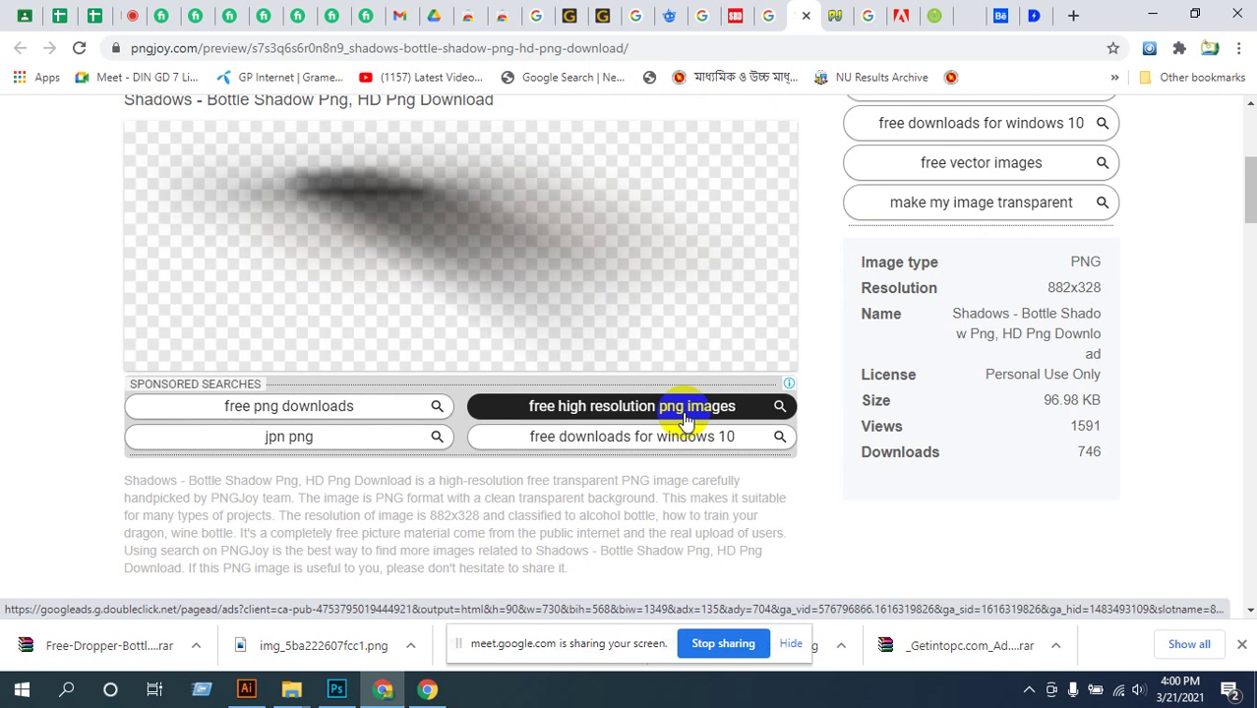
scroll(929, 384, up, 1)
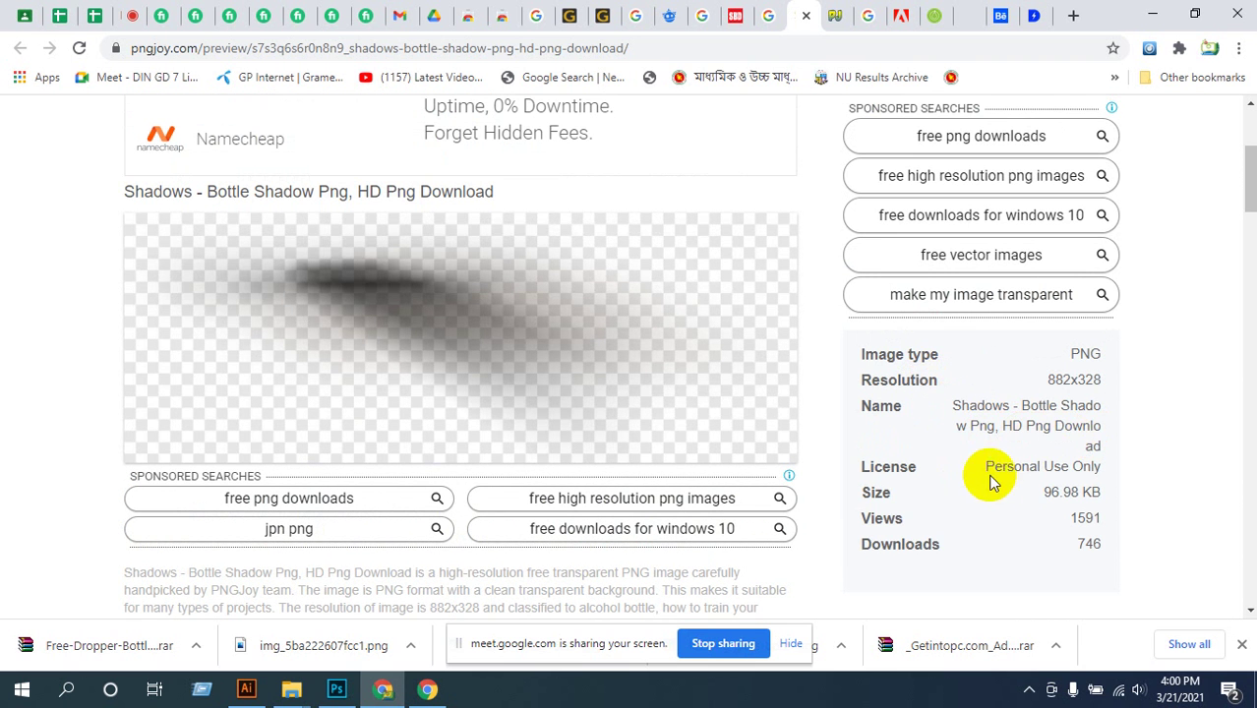
- Request the bottle shadow download, open the Opsgenie offer covering the page and look over its account creation form and feature sections
scroll(987, 477, up, 3)
click(893, 222)
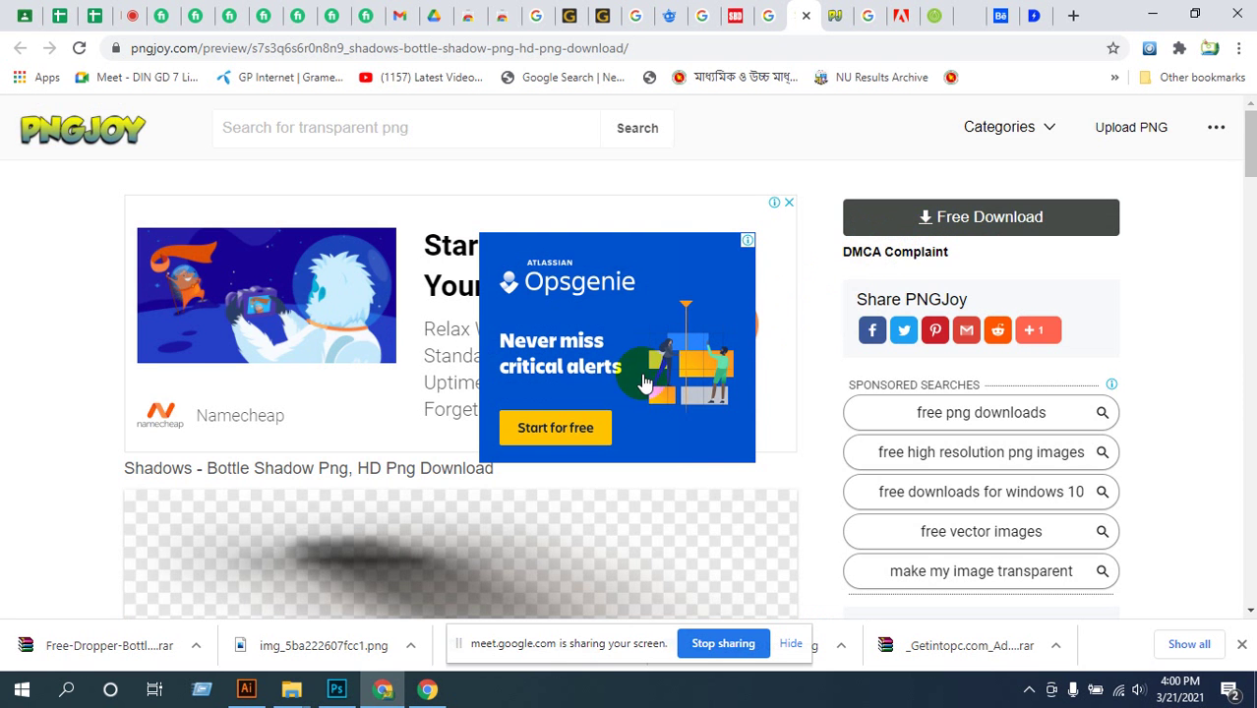
click(556, 429)
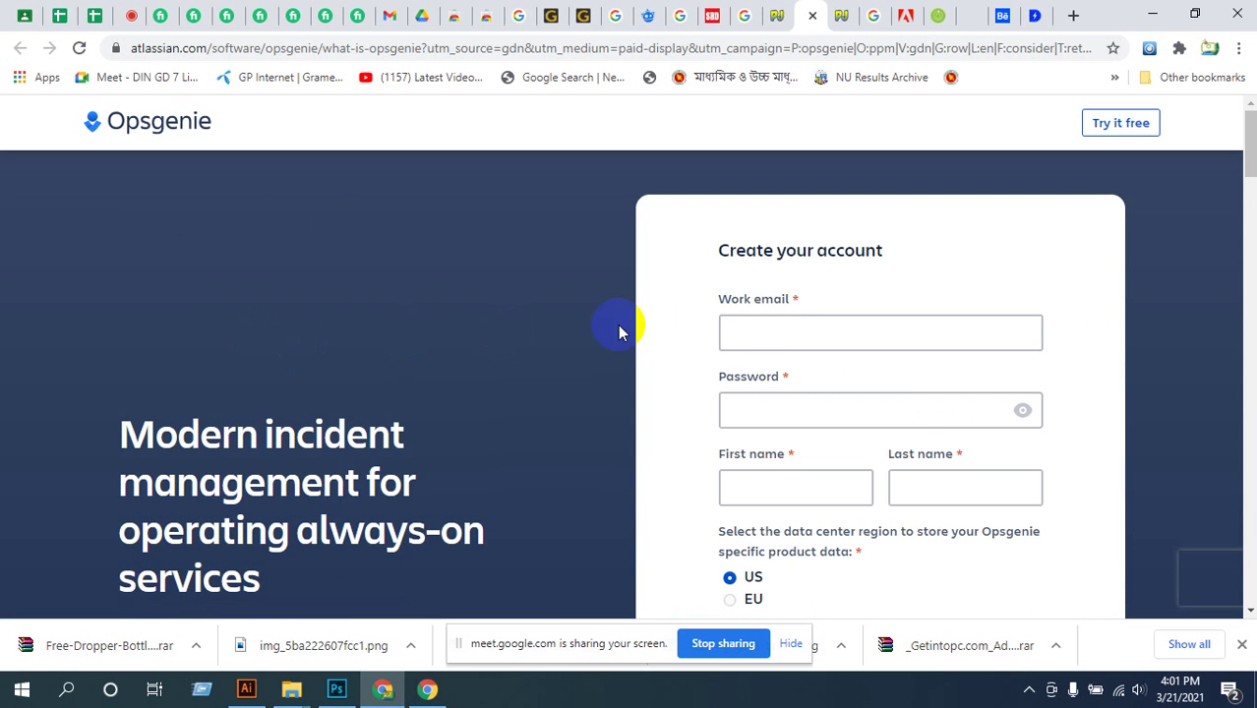
scroll(765, 322, down, 1)
scroll(765, 321, down, 3)
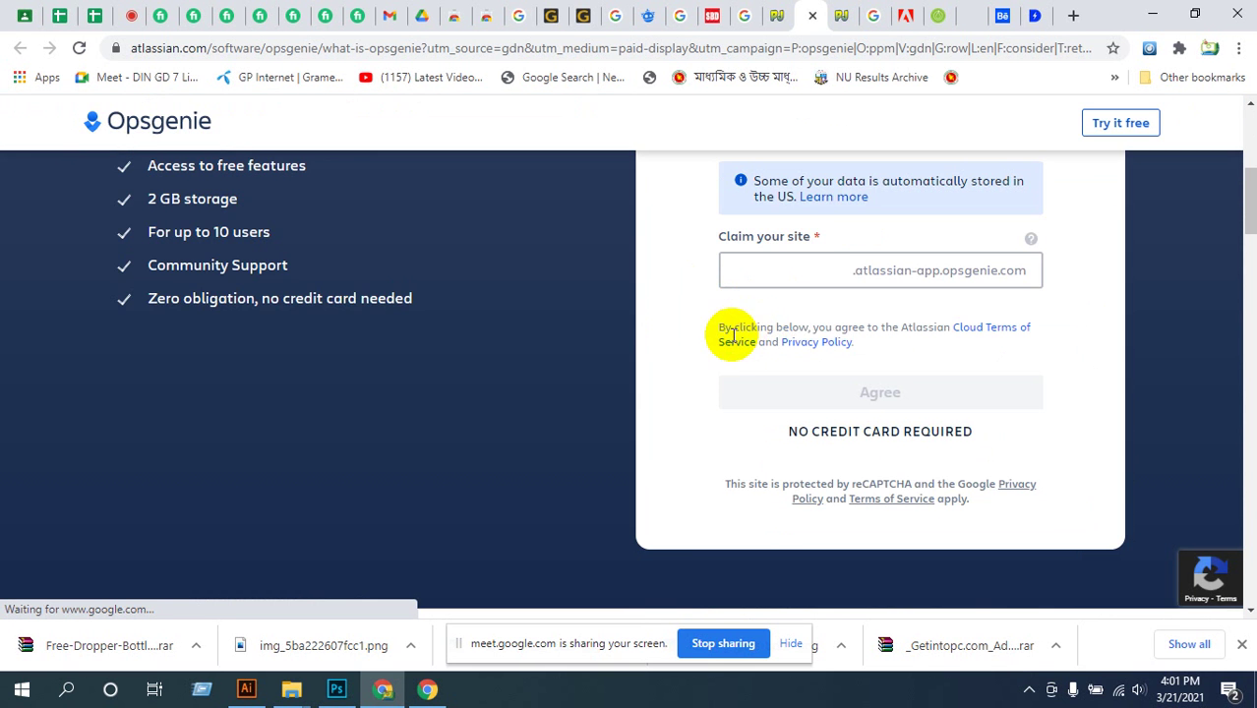
scroll(732, 336, down, 15)
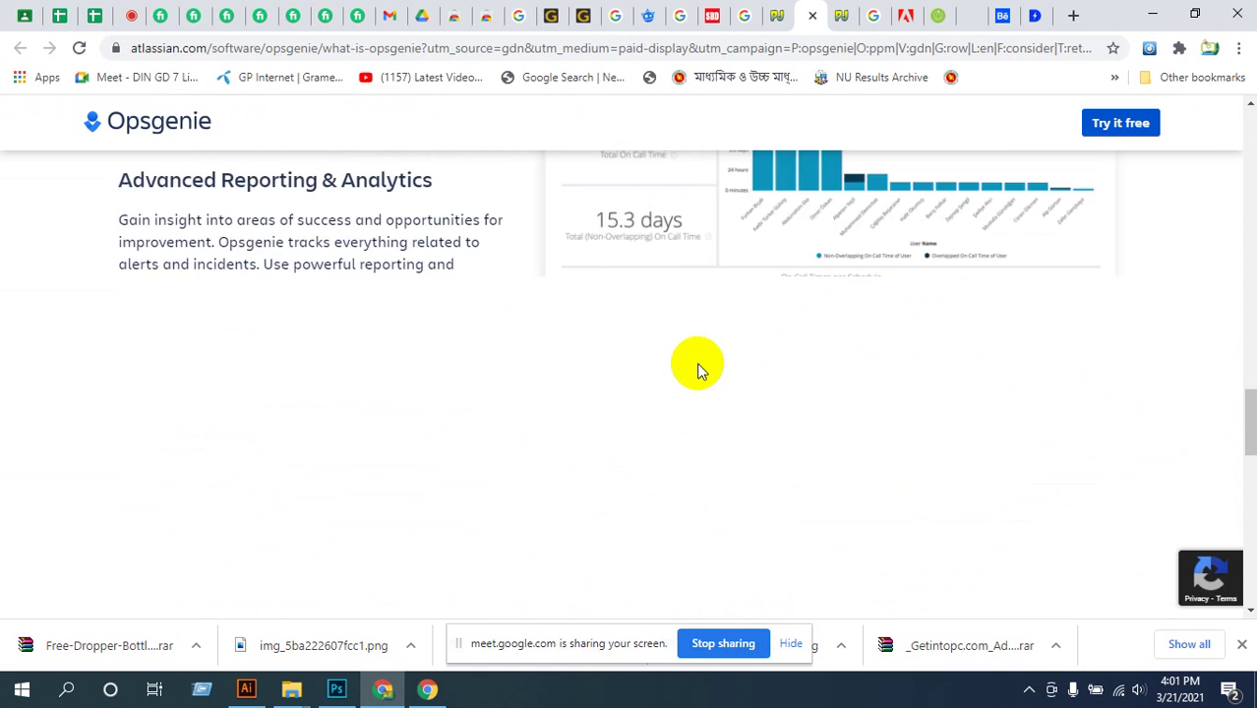
scroll(696, 366, down, 5)
scroll(688, 369, up, 10)
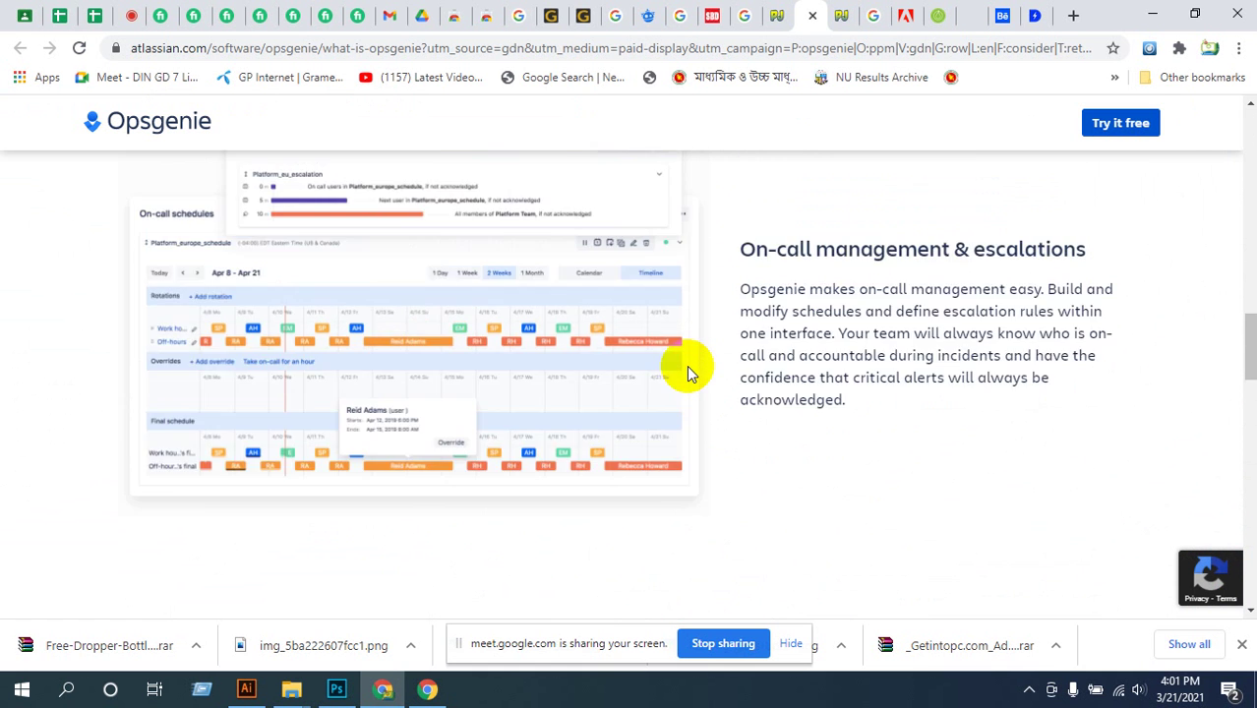
scroll(686, 372, up, 5)
scroll(687, 371, up, 2)
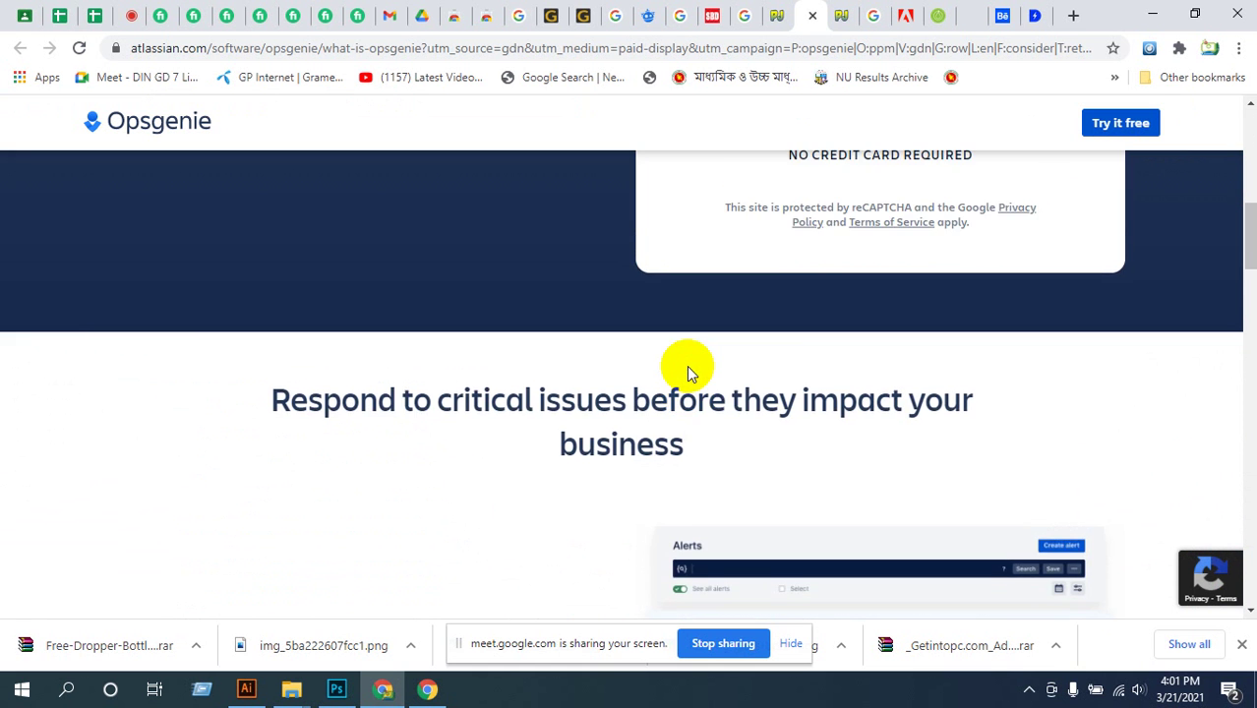
scroll(686, 365, up, 5)
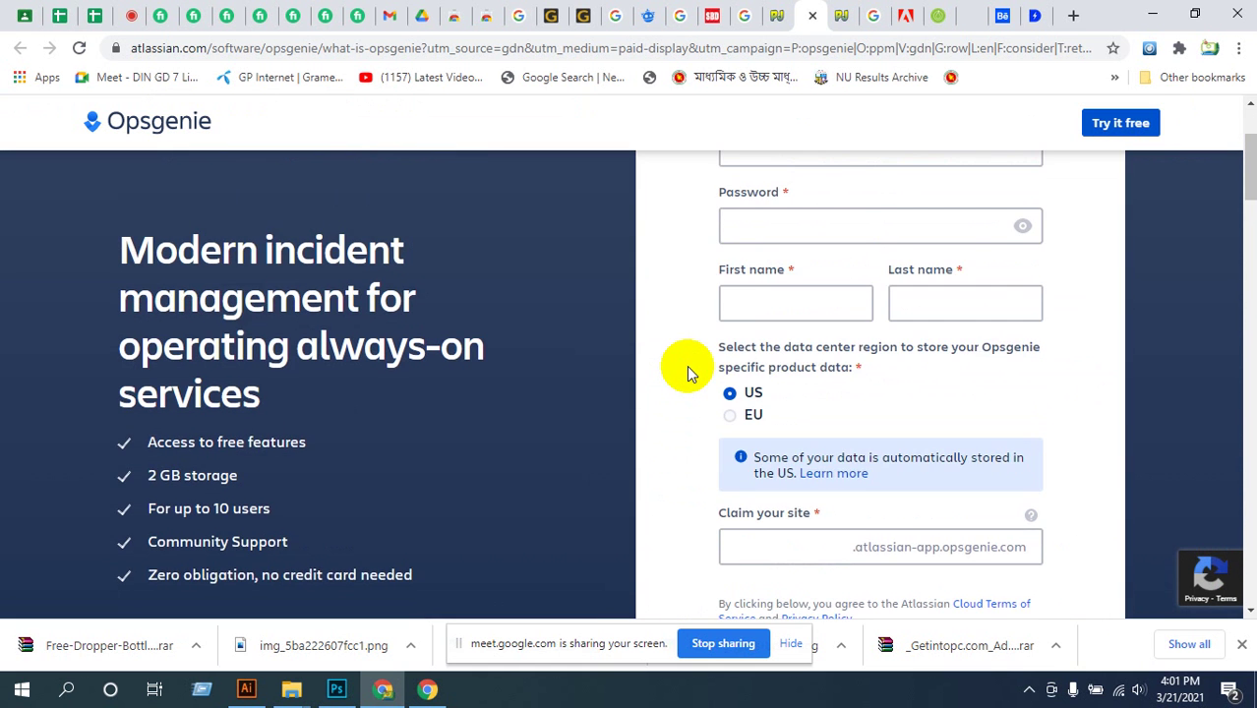
scroll(687, 373, up, 2)
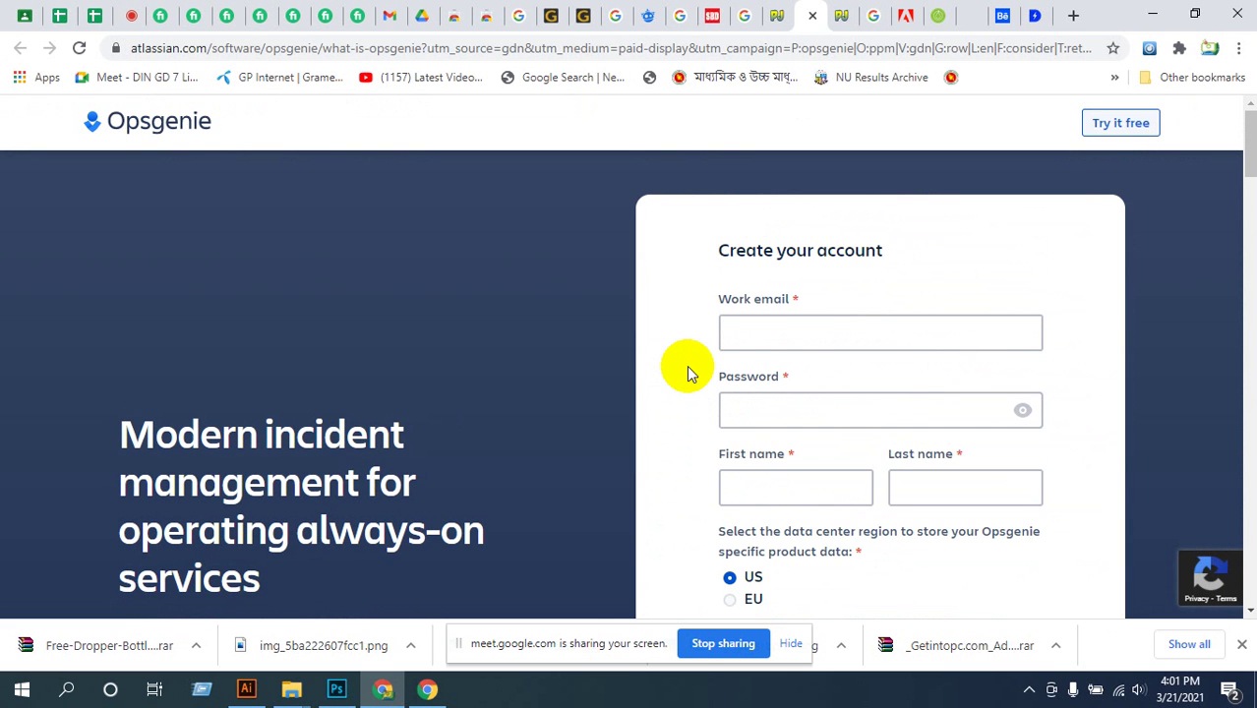
- Return to the PNGJoy bottle shadow page and try its free download again, dismissing the banner ad and the link-generation window
click(779, 20)
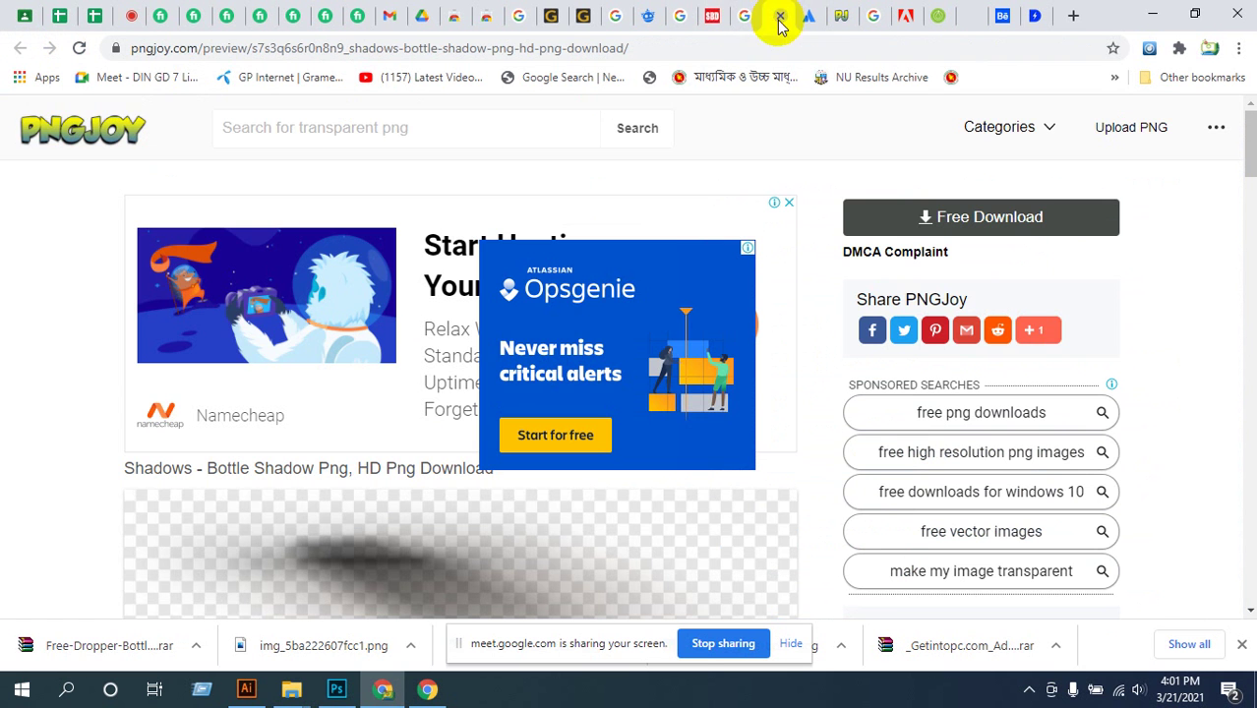
click(789, 204)
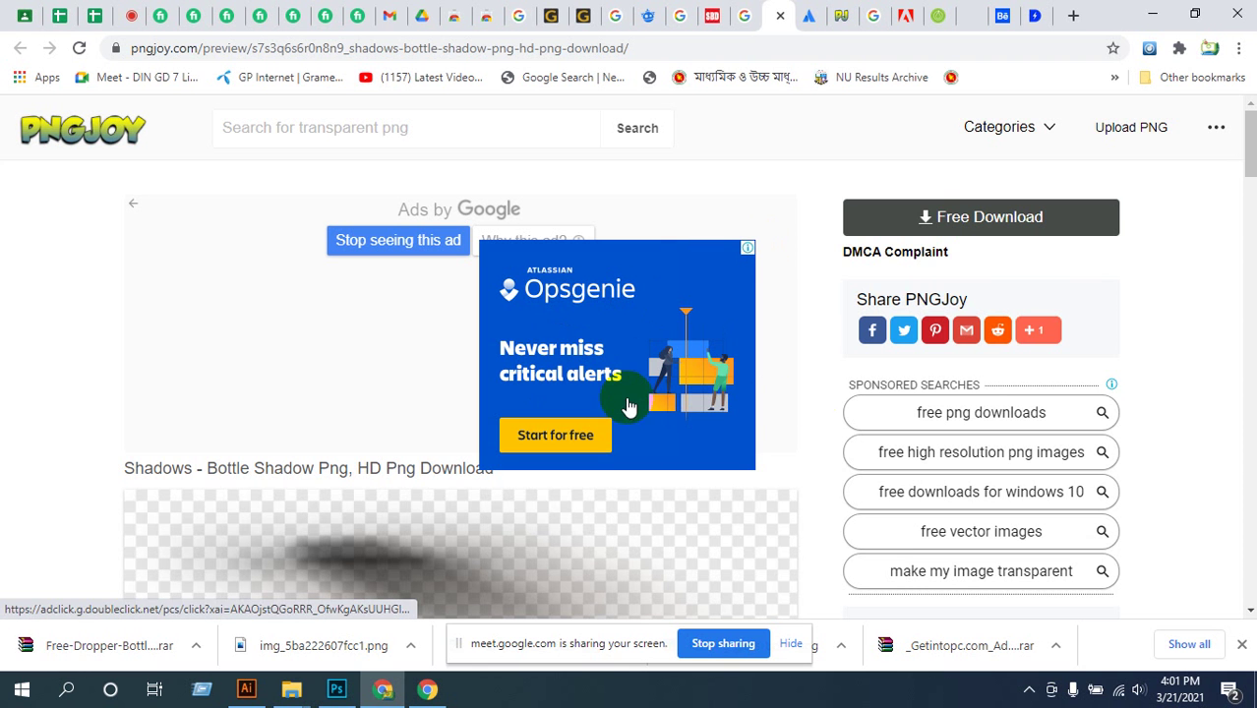
click(941, 218)
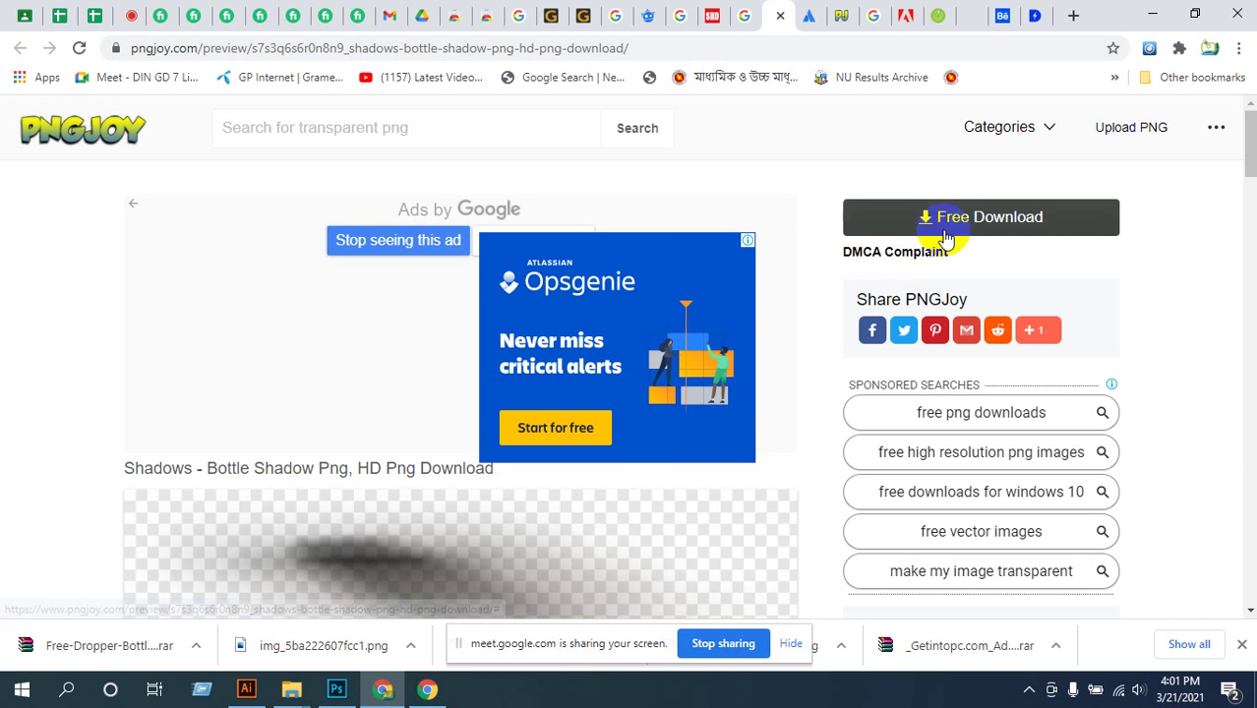
click(932, 220)
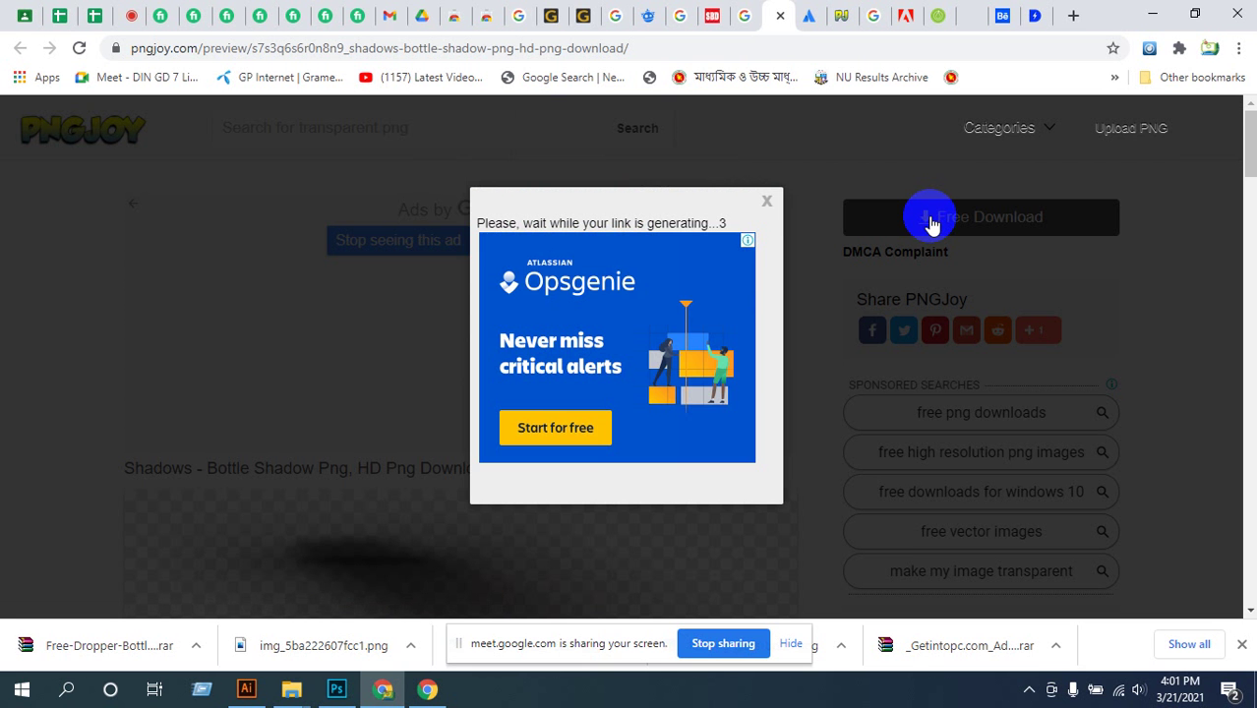
click(766, 201)
- Open the bottle shadow's full-size image page and download the PNG for free from there
scroll(779, 295, down, 5)
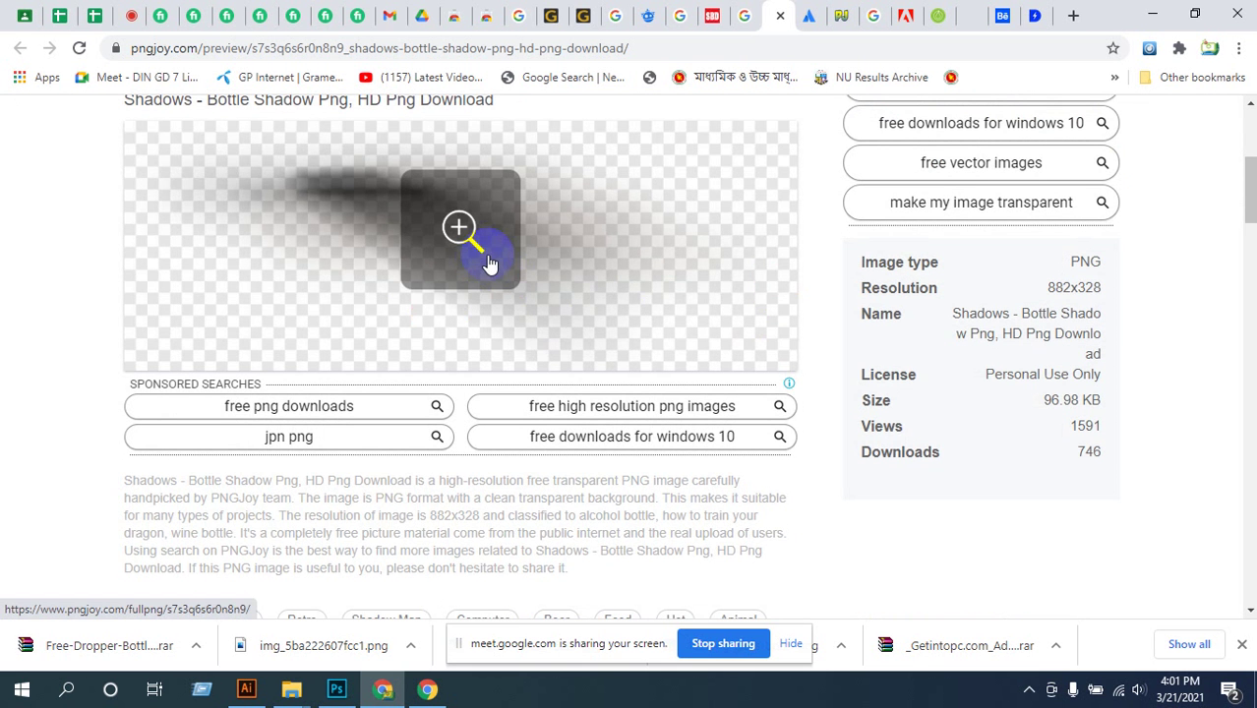
click(463, 224)
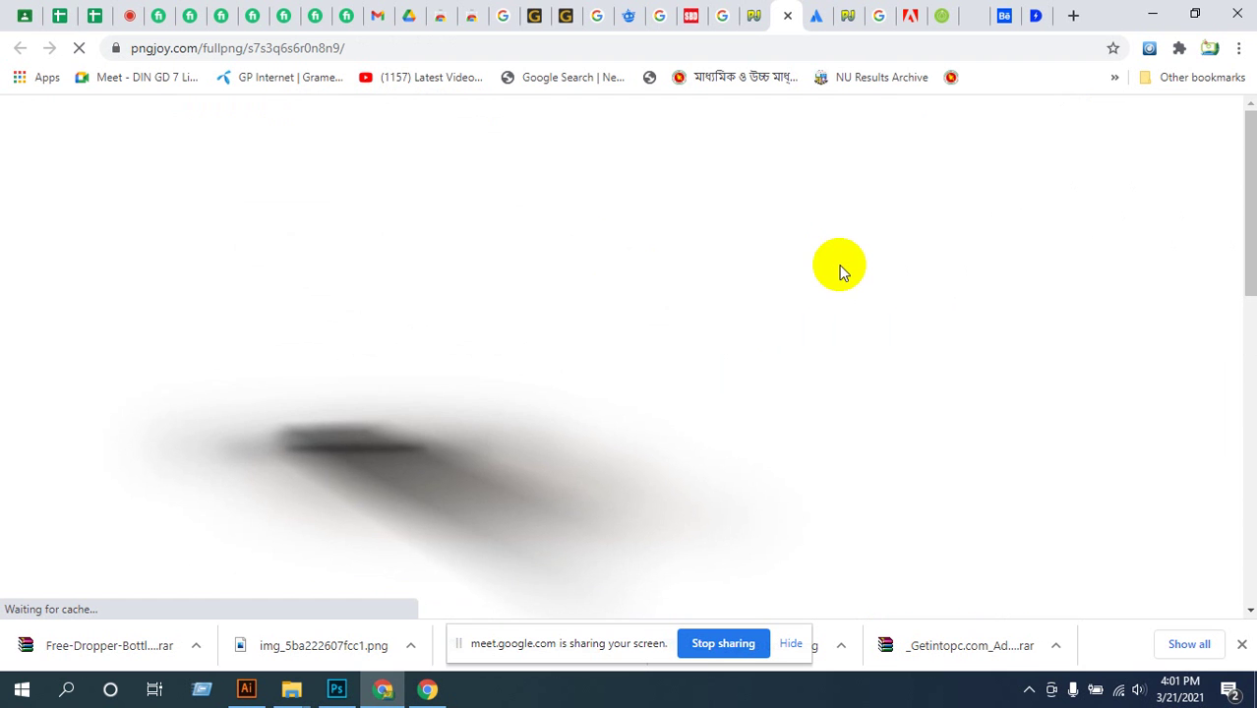
scroll(468, 432, down, 3)
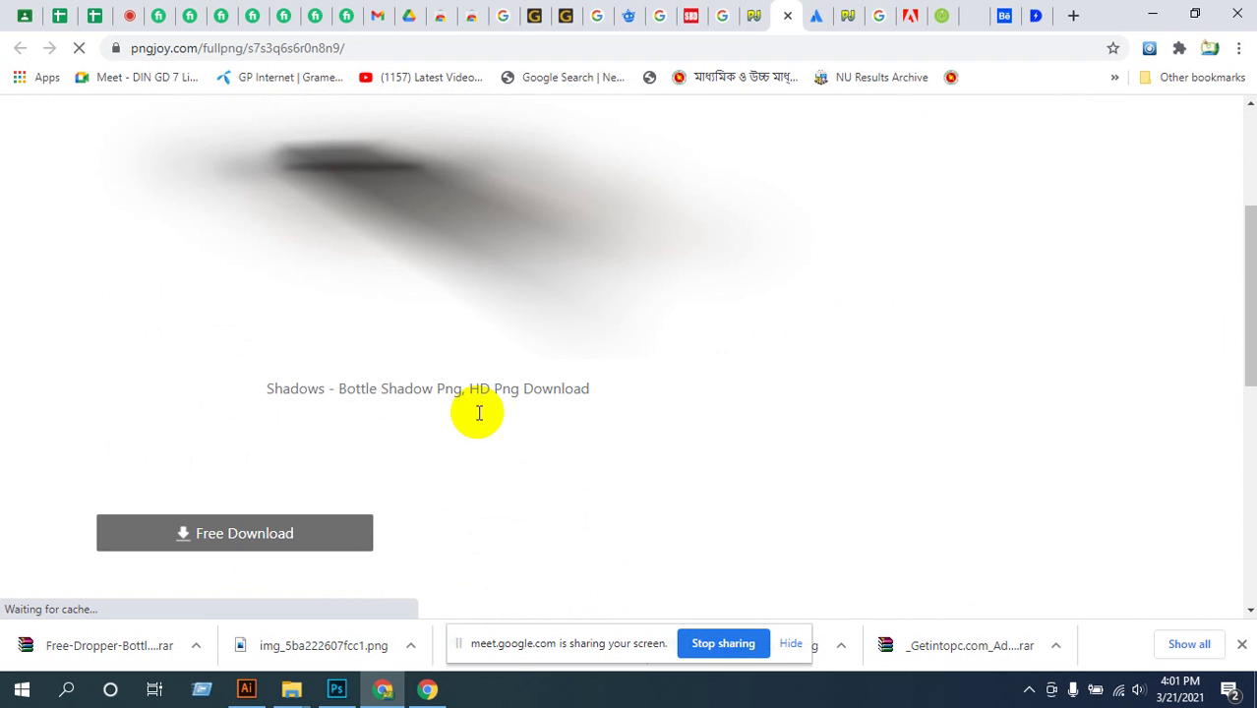
click(232, 540)
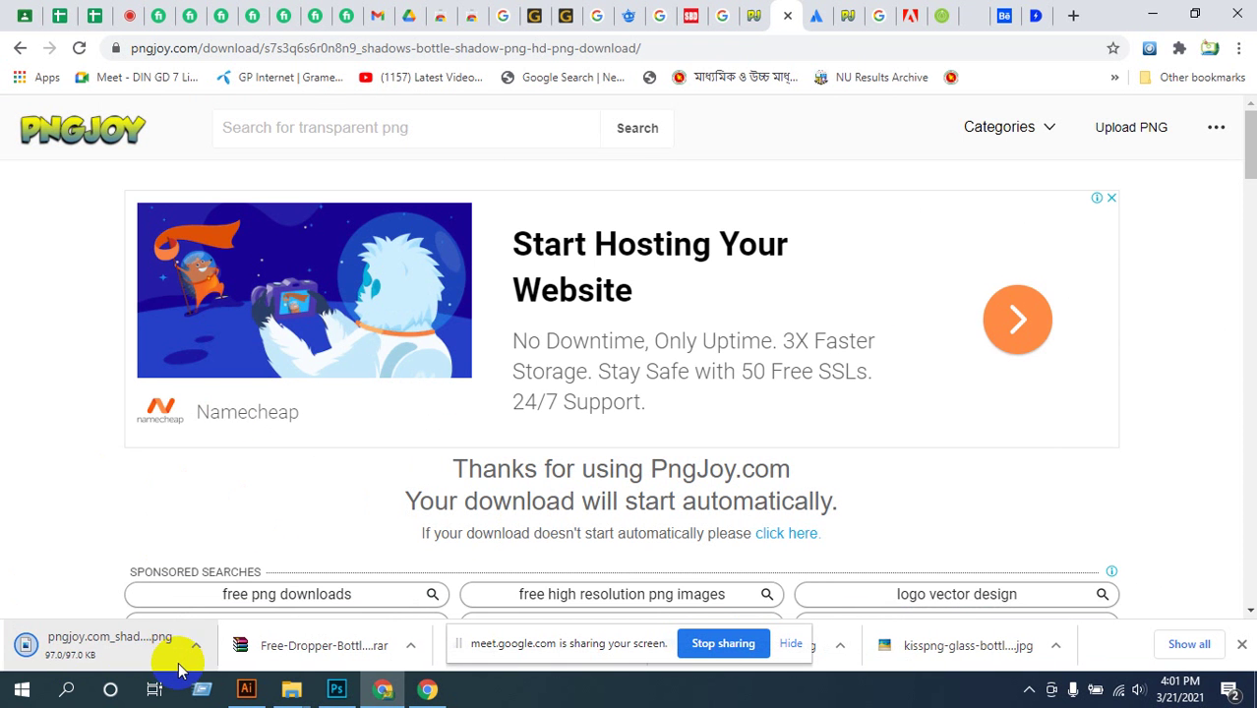
- Show the downloaded bottle shadow PNG in the Downloads folder and preview it in the photo viewer
scroll(567, 365, down, 6)
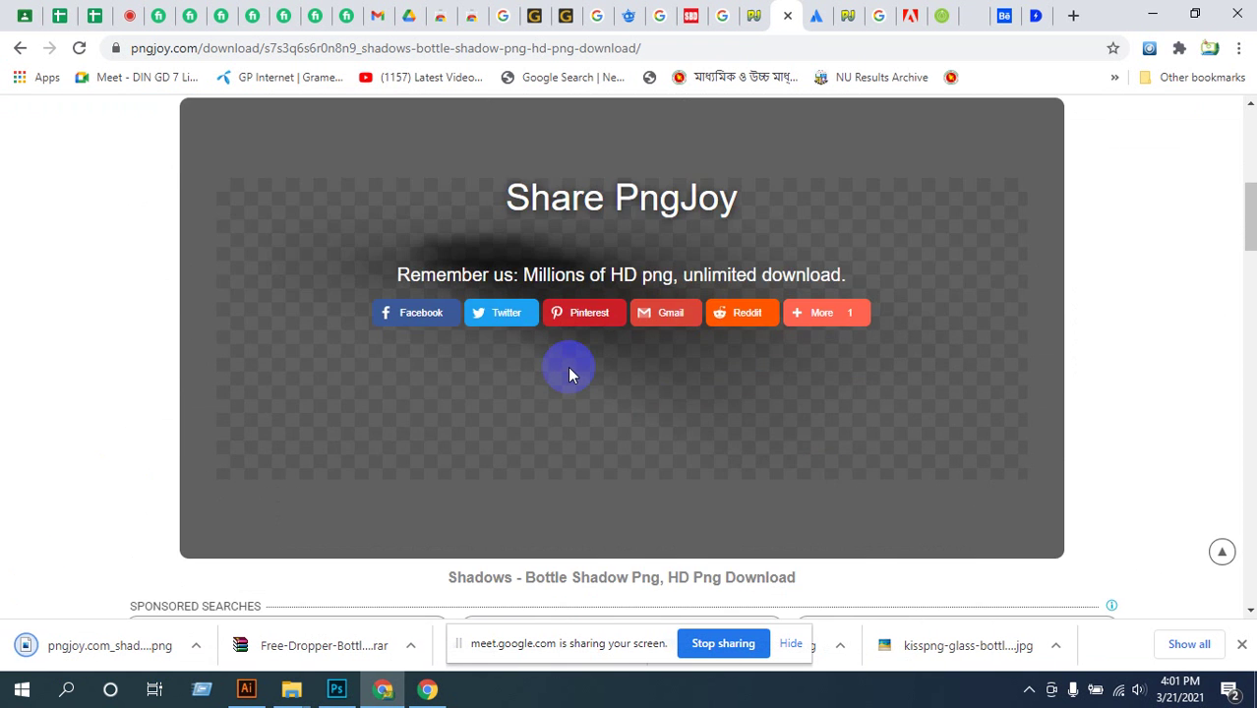
scroll(568, 366, down, 1)
scroll(567, 372, up, 1)
scroll(325, 467, down, 7)
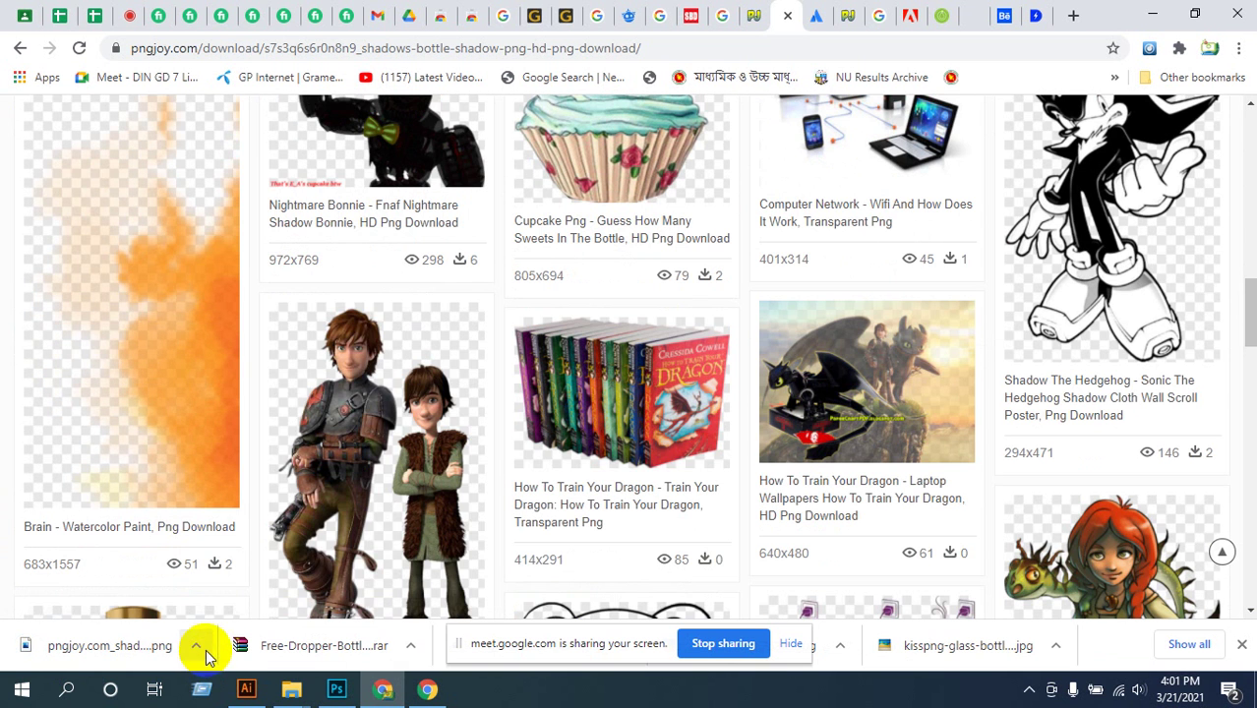
click(197, 647)
click(229, 586)
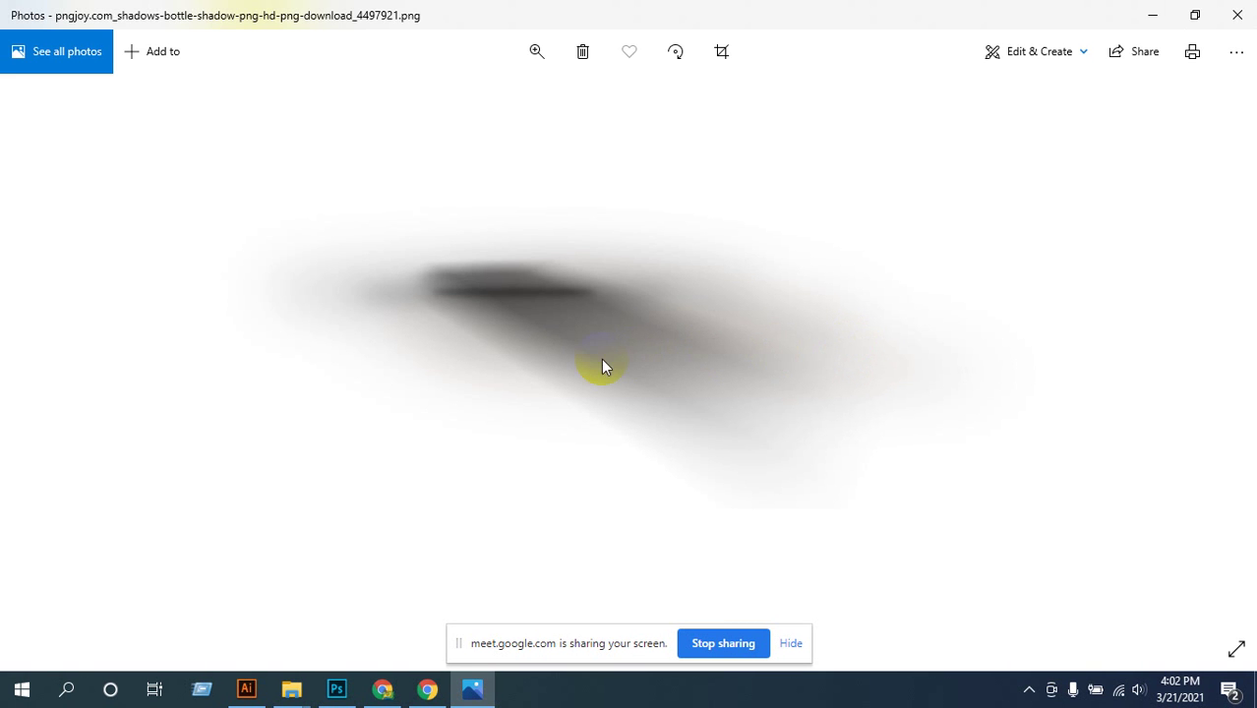
click(1236, 15)
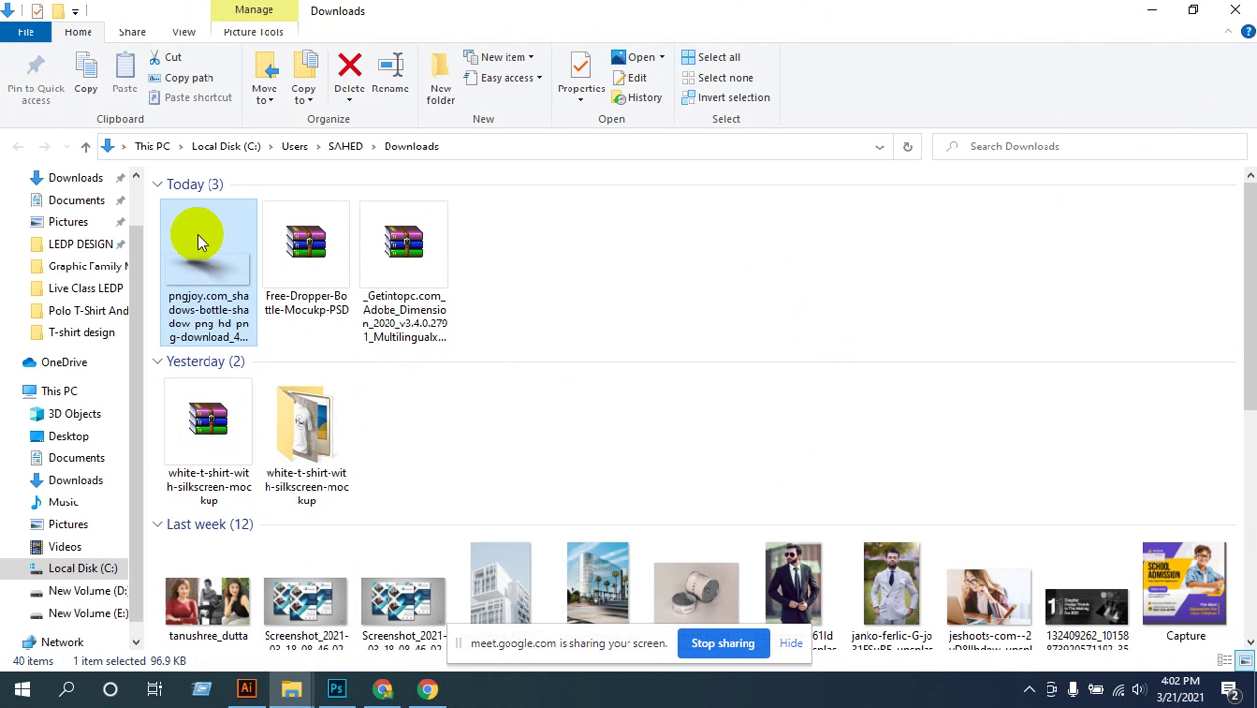
- Place the bottle shadow PNG in the dropper bottle document in Photoshop, positioned at about X 234 px, Y 300.5 px
drag(210, 228, 489, 425)
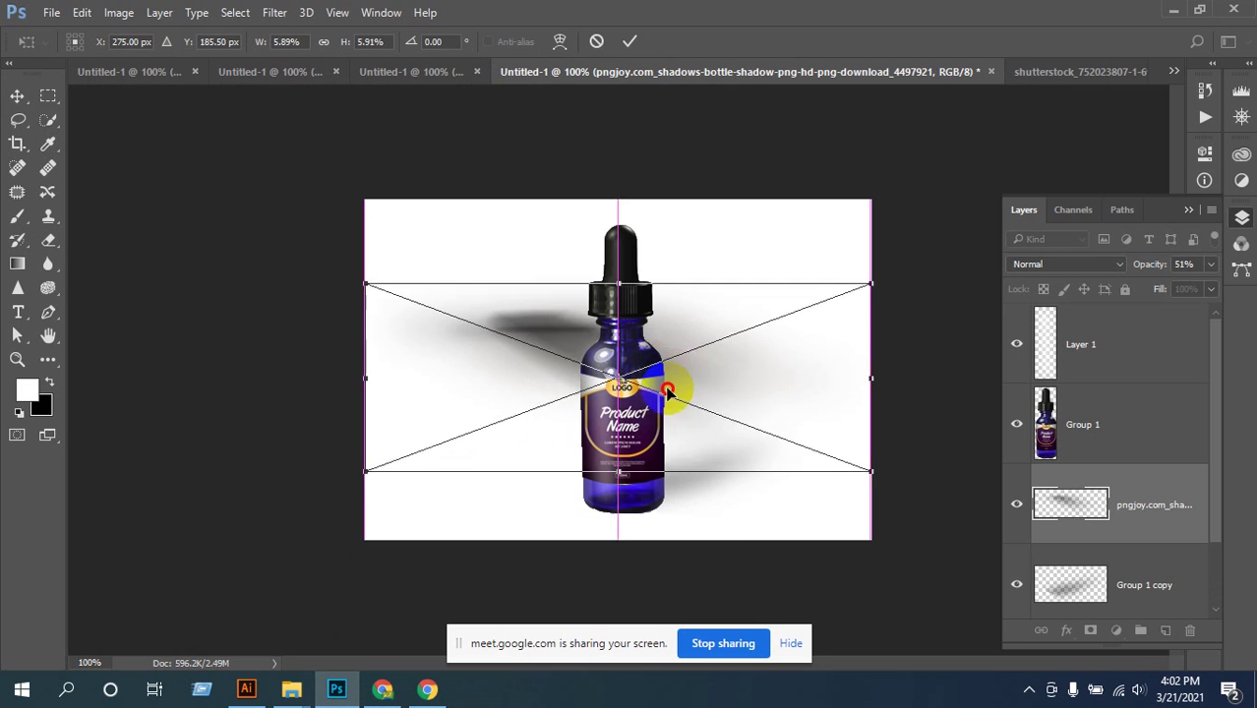
drag(668, 393, 634, 470)
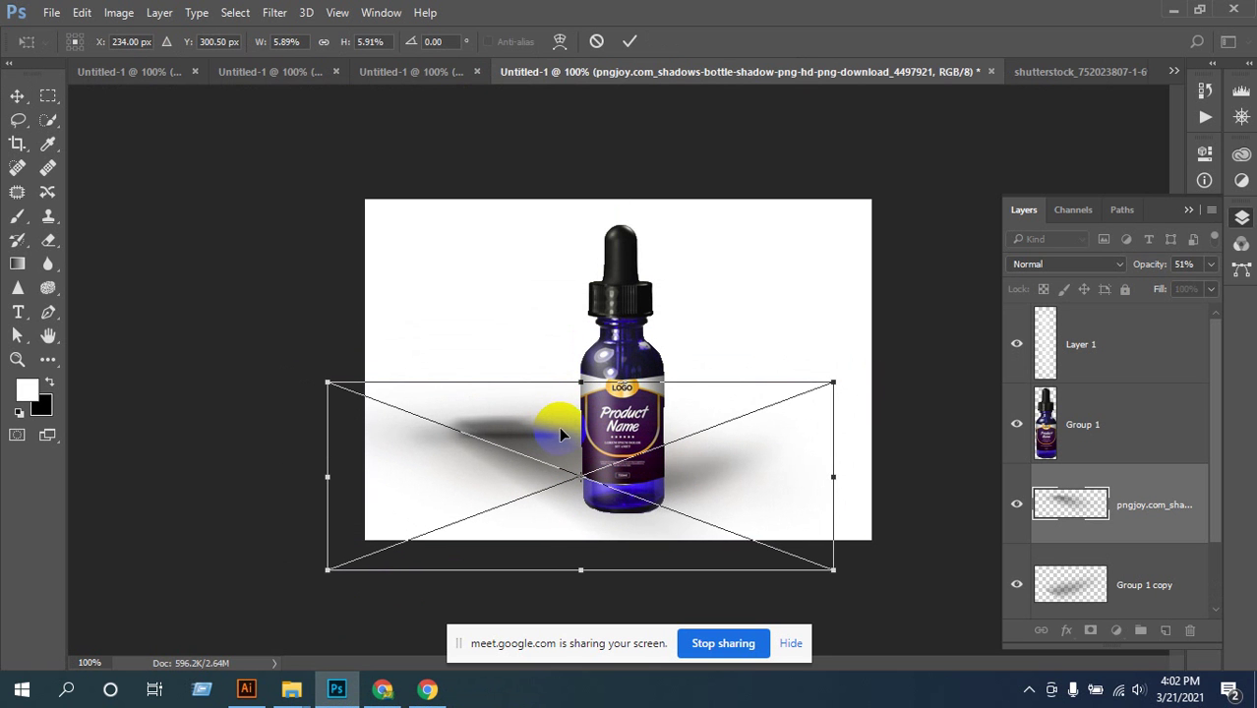
key(Return)
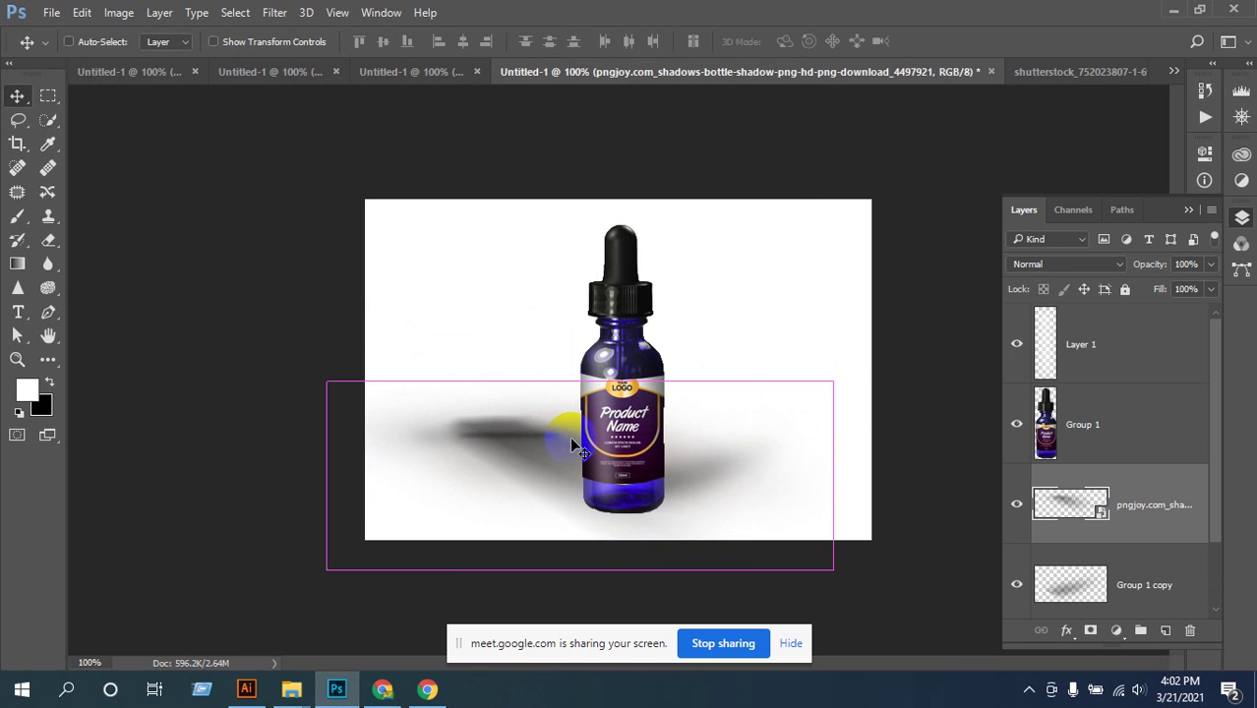
- Try flipping the placed shadow horizontally, and flip it vertically instead
key(ctrl+t)
right_click(570, 444)
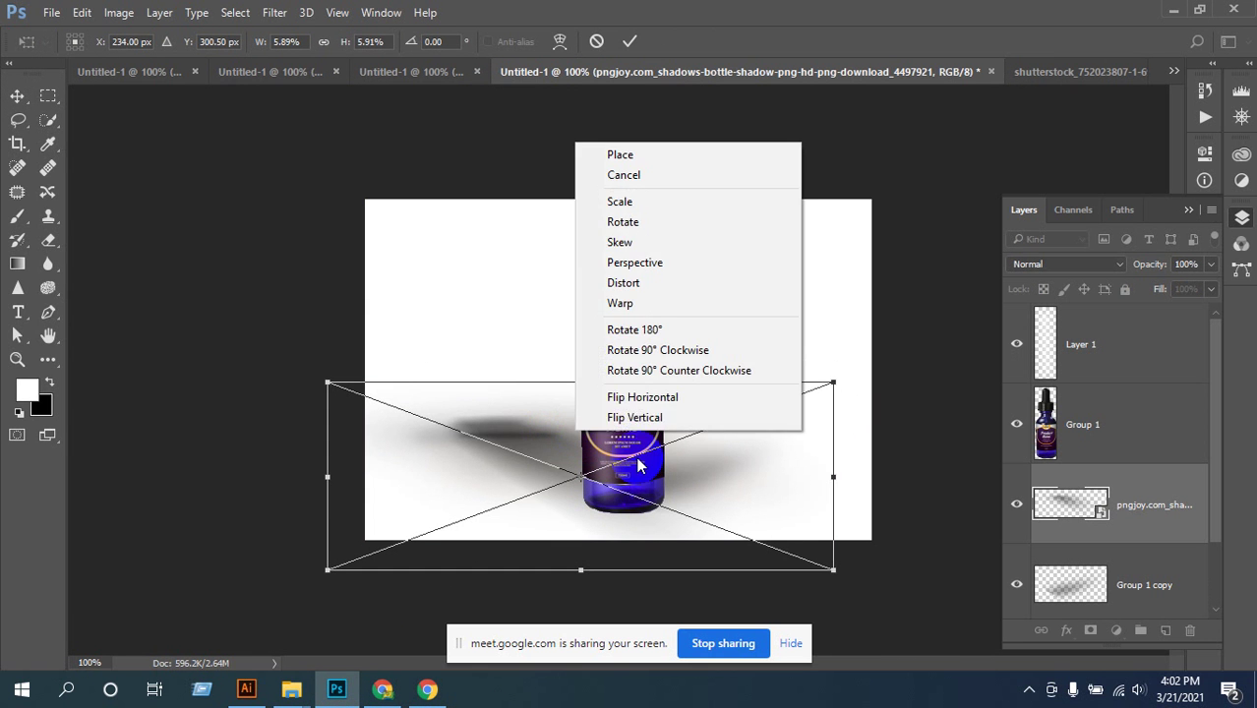
click(615, 395)
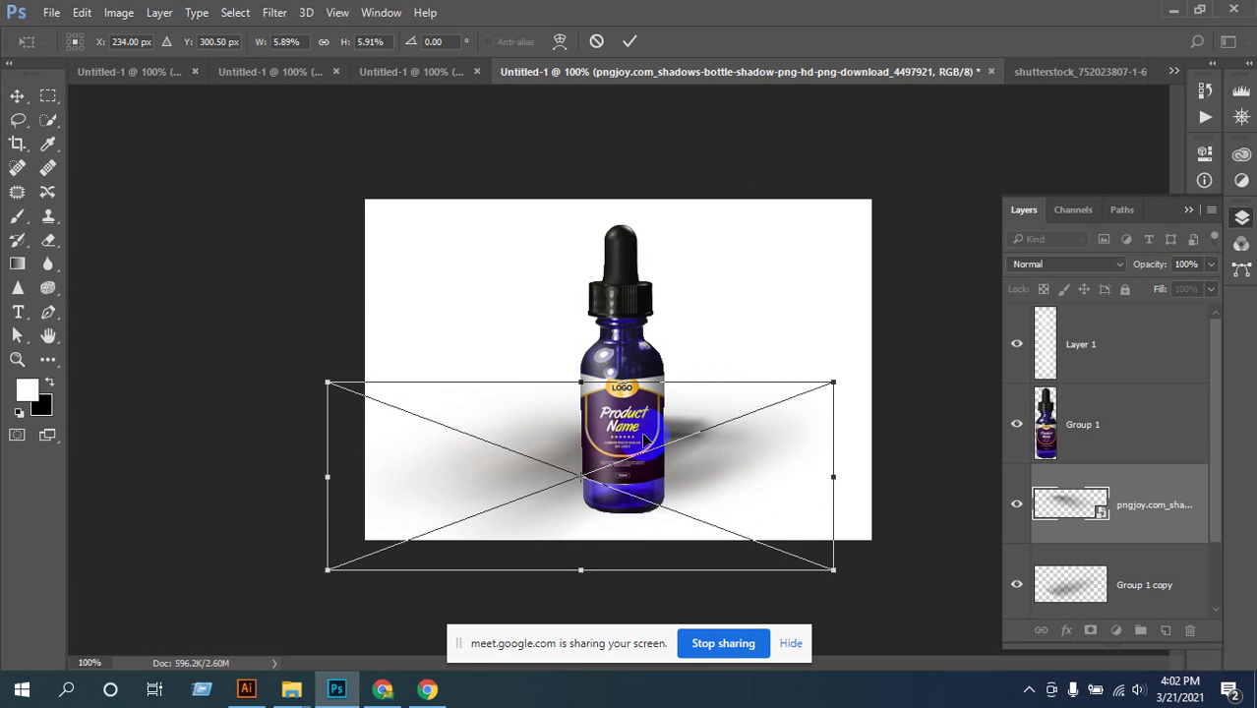
right_click(643, 437)
click(645, 425)
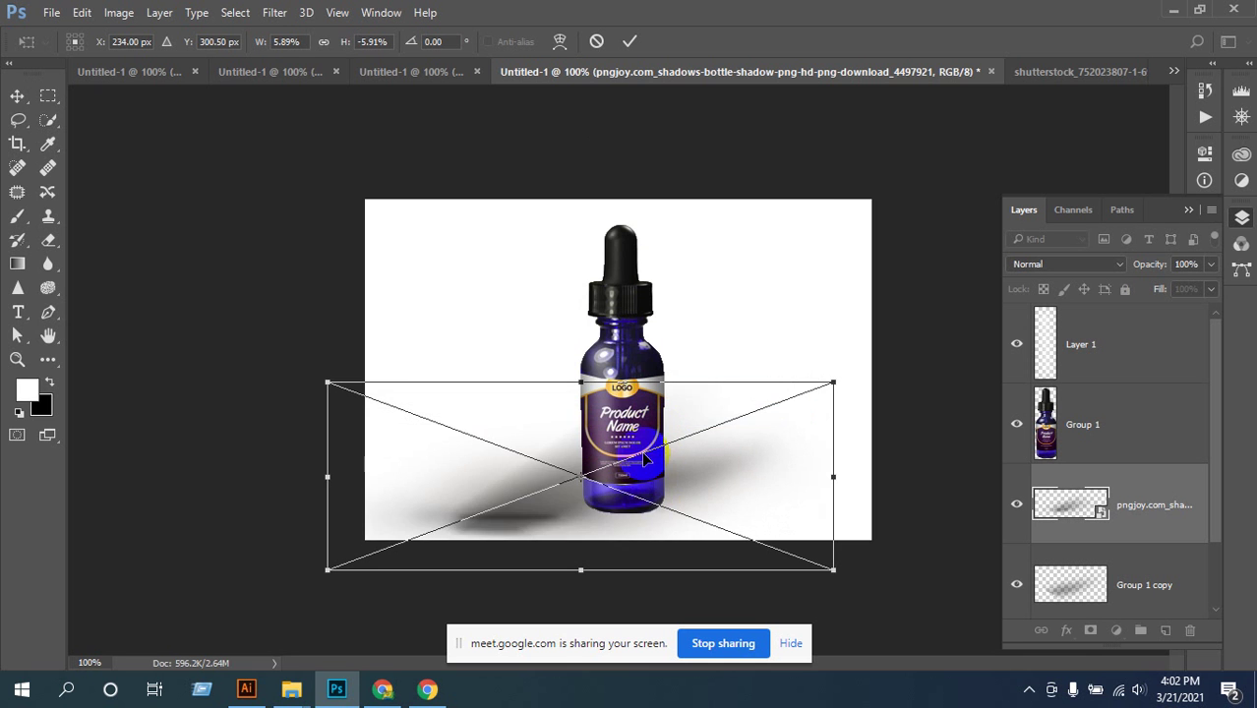
- Move the flipped shadow to the bottle's base at about X 390 px, Y 278.5 px and hide the Group 1 copy layer
drag(539, 497, 650, 501)
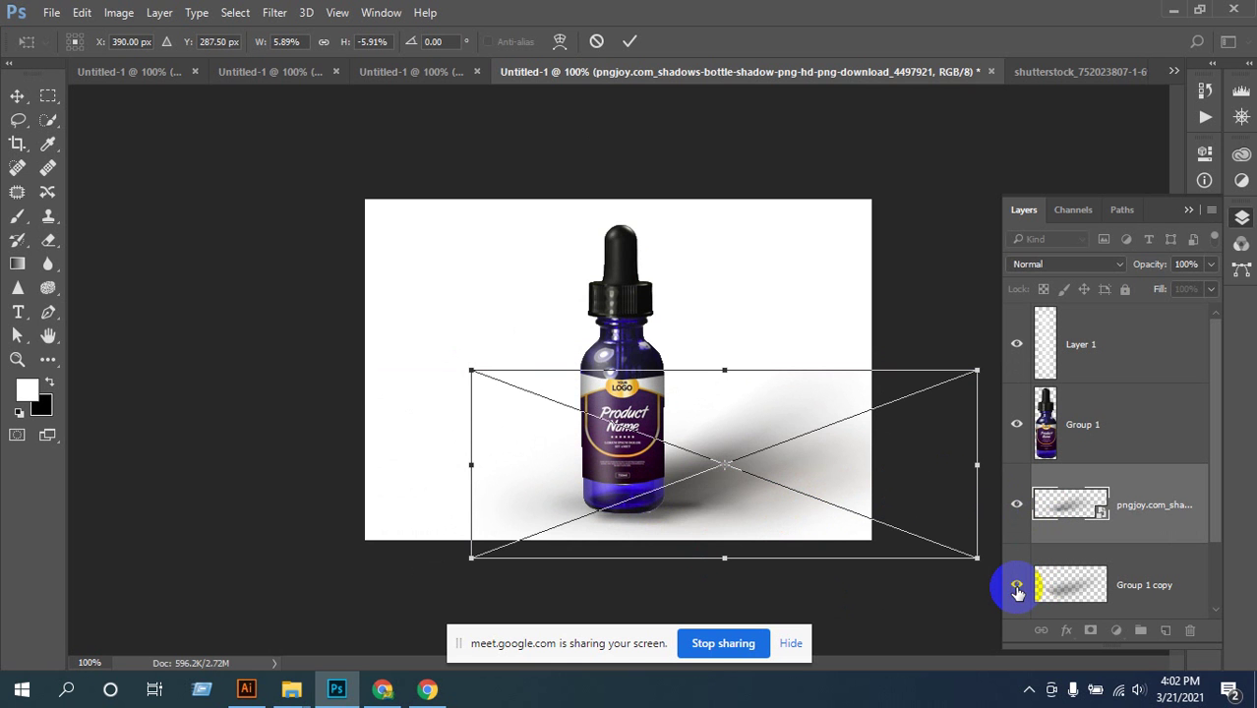
key(Return)
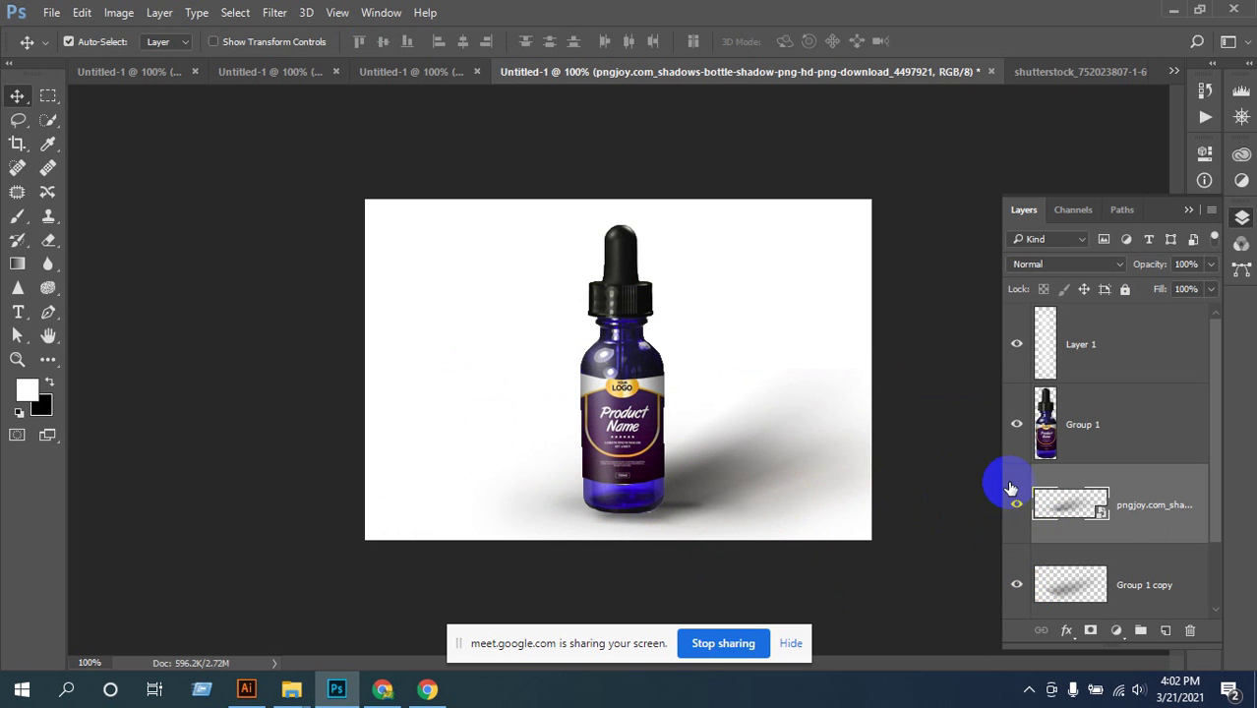
click(1016, 585)
mouse_move(719, 482)
mouse_down()
mouse_move(724, 436)
mouse_move(718, 469)
mouse_move(693, 480)
mouse_move(706, 482)
mouse_up()
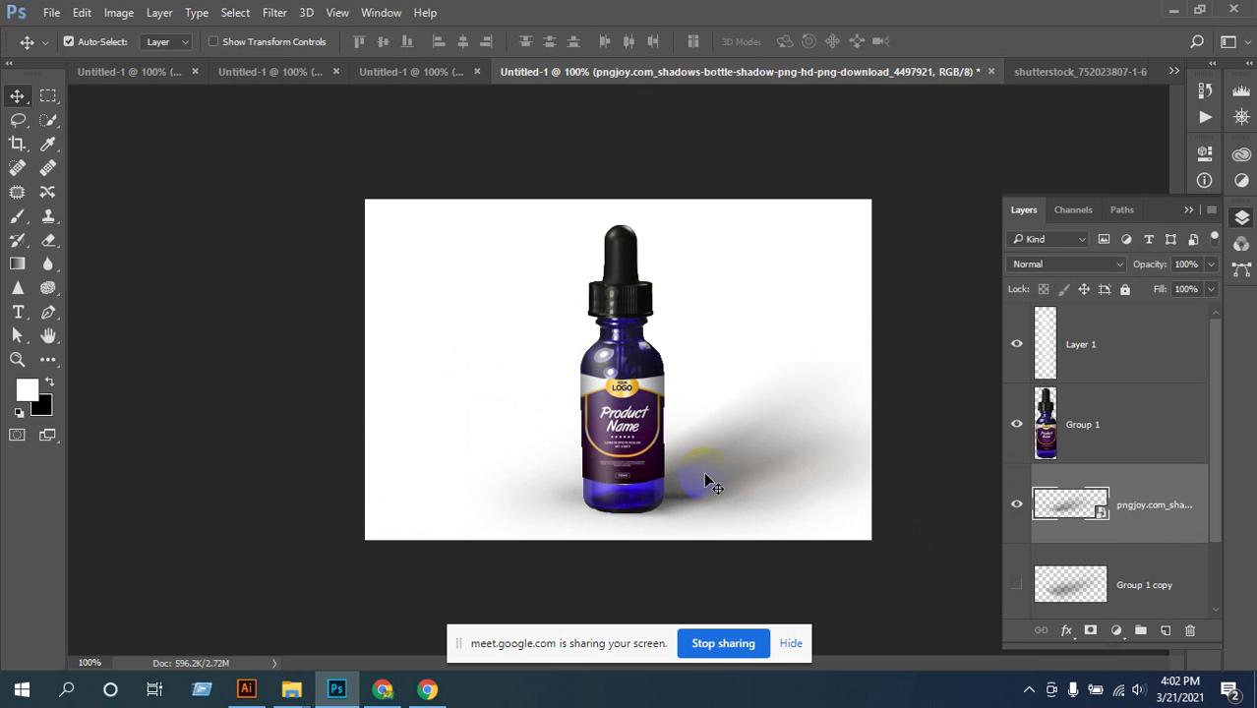
- Try scaling the shadow down to about 3.36% and fitting it to the bottle's base, and undo the change
key(ctrl+t)
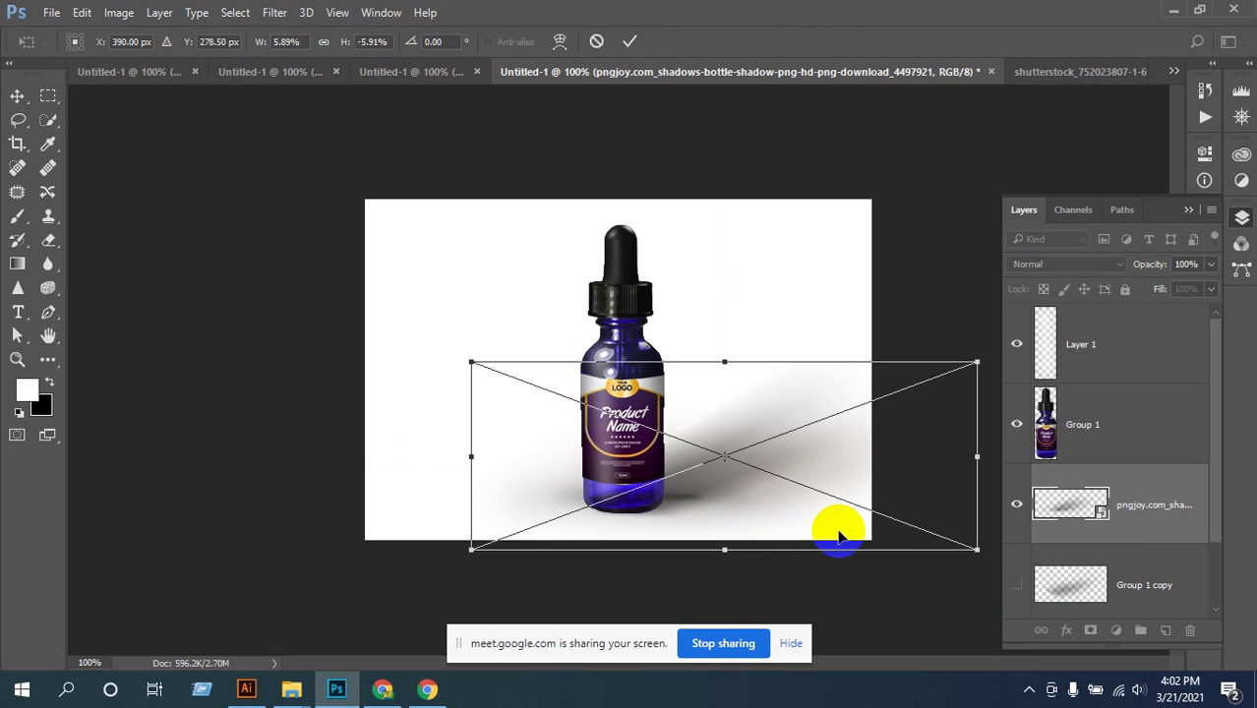
drag(972, 544, 911, 513)
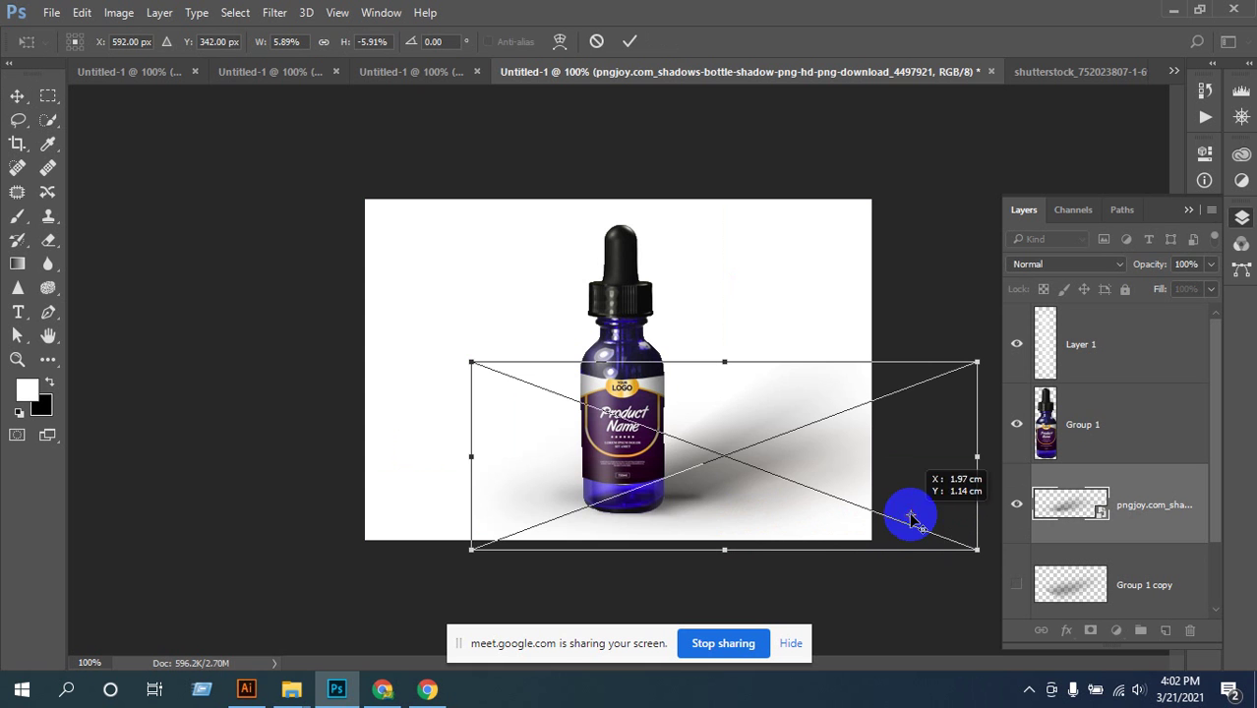
drag(979, 550, 874, 538)
drag(807, 507, 683, 512)
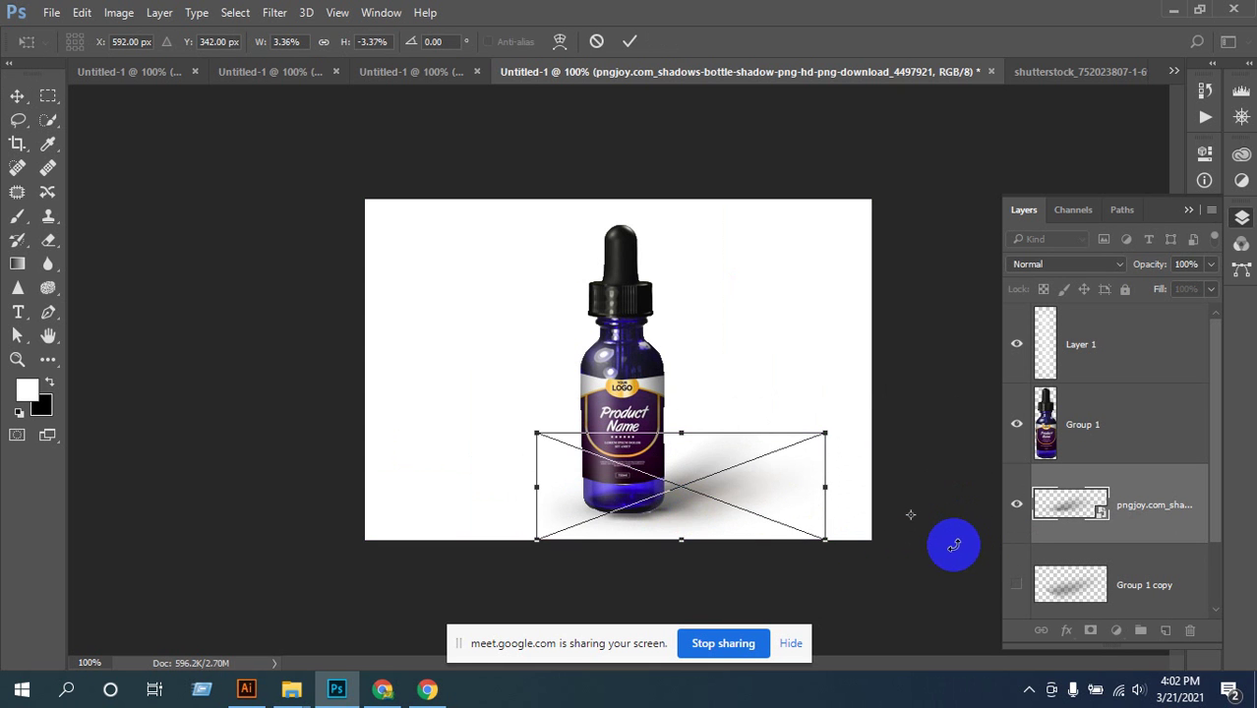
key(Return)
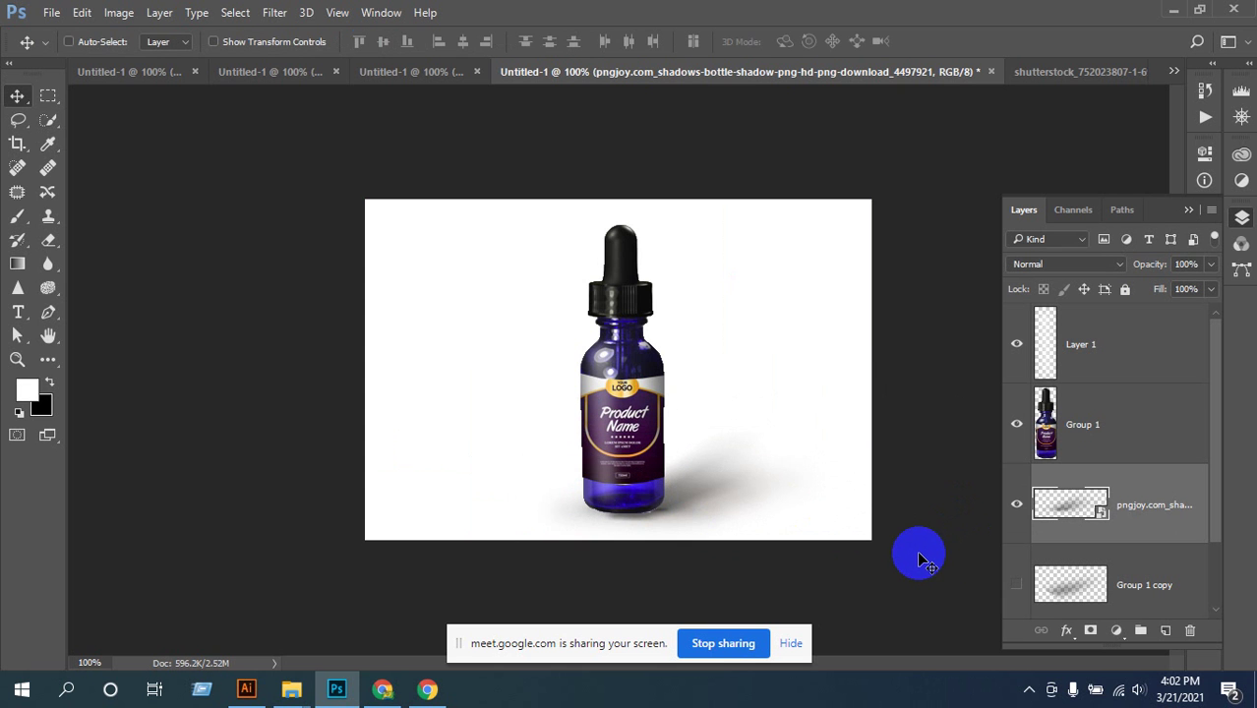
ctrl+click(877, 559)
- Try scaling the shadow to 3.40% and moving it to about X 340.5 px, Y 302 px at the bottle's base
key(ctrl+t)
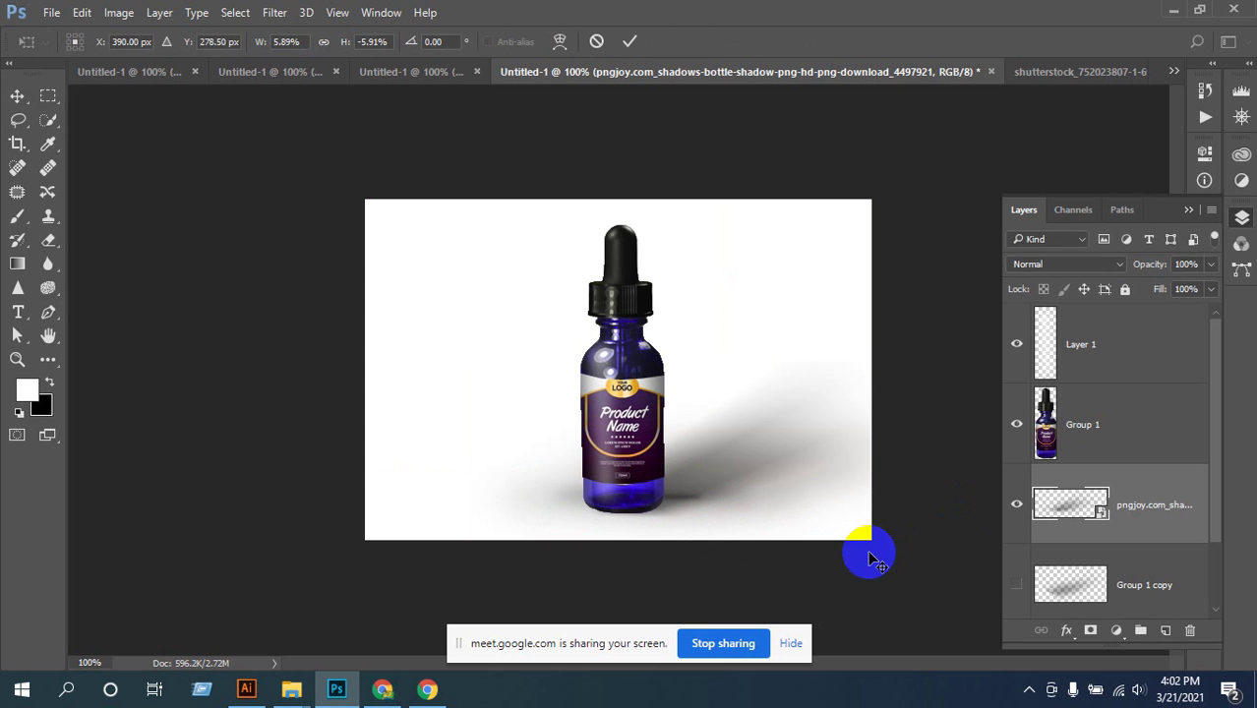
drag(989, 555, 864, 505)
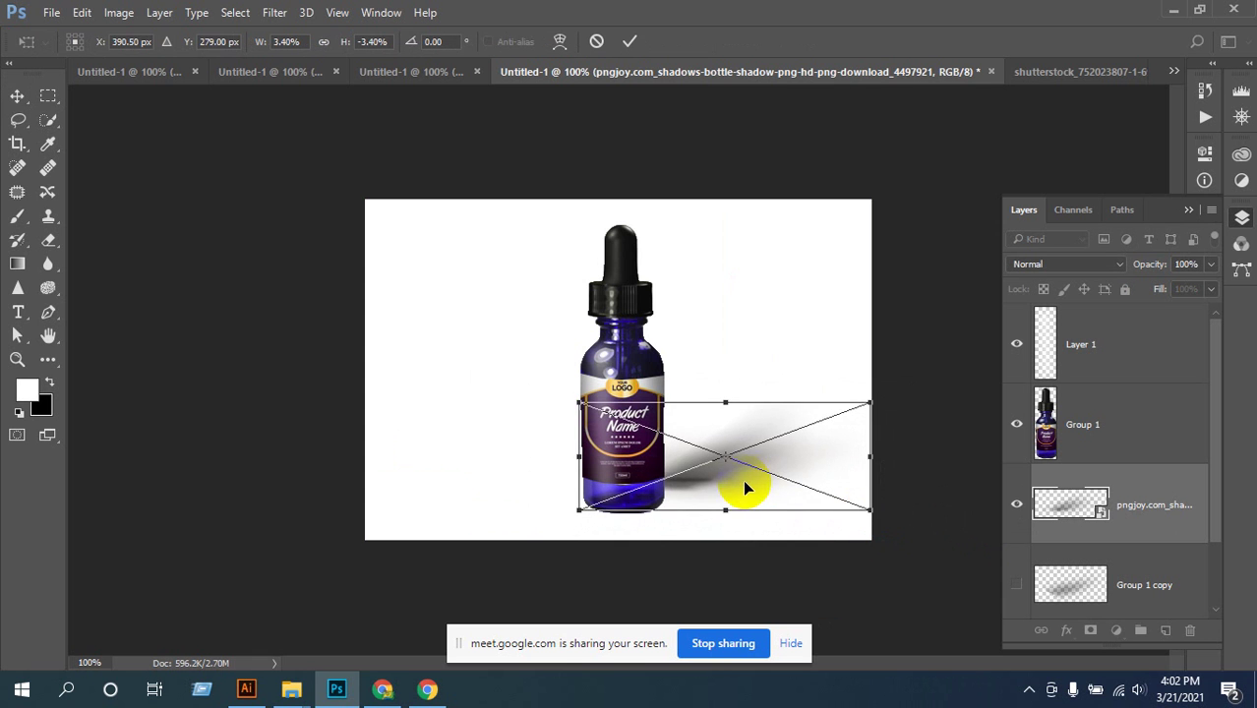
drag(747, 488, 697, 505)
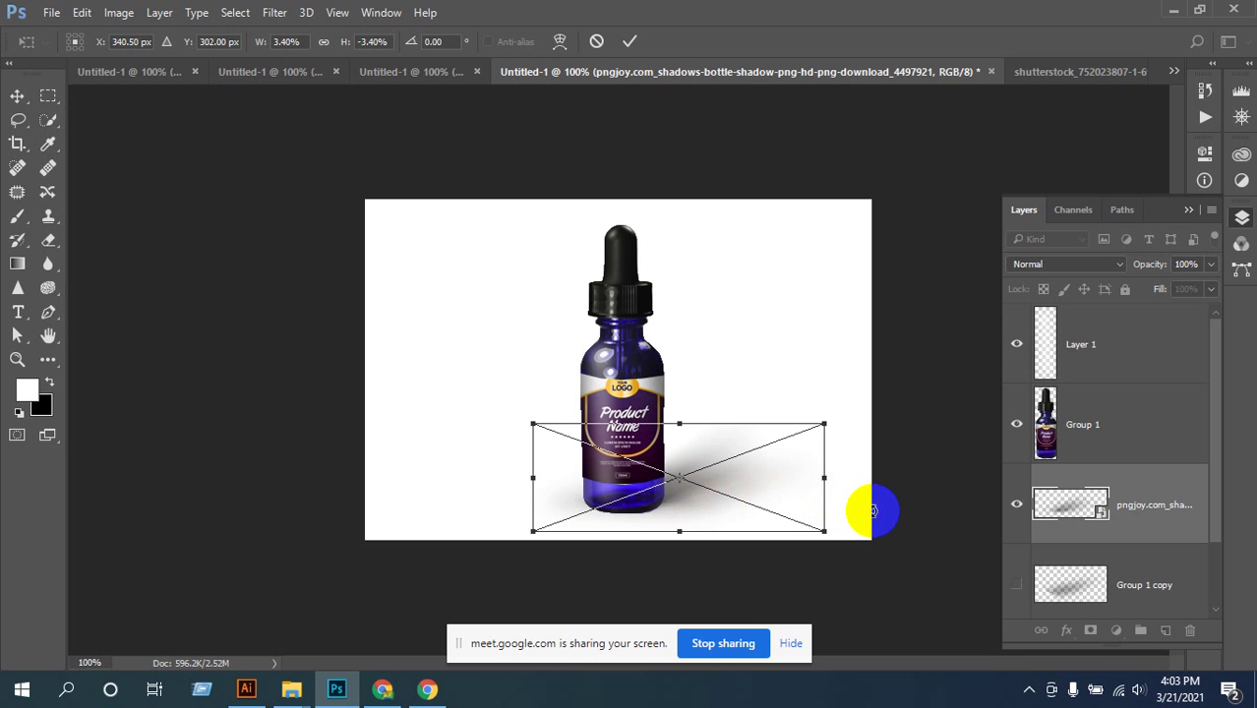
key(Return)
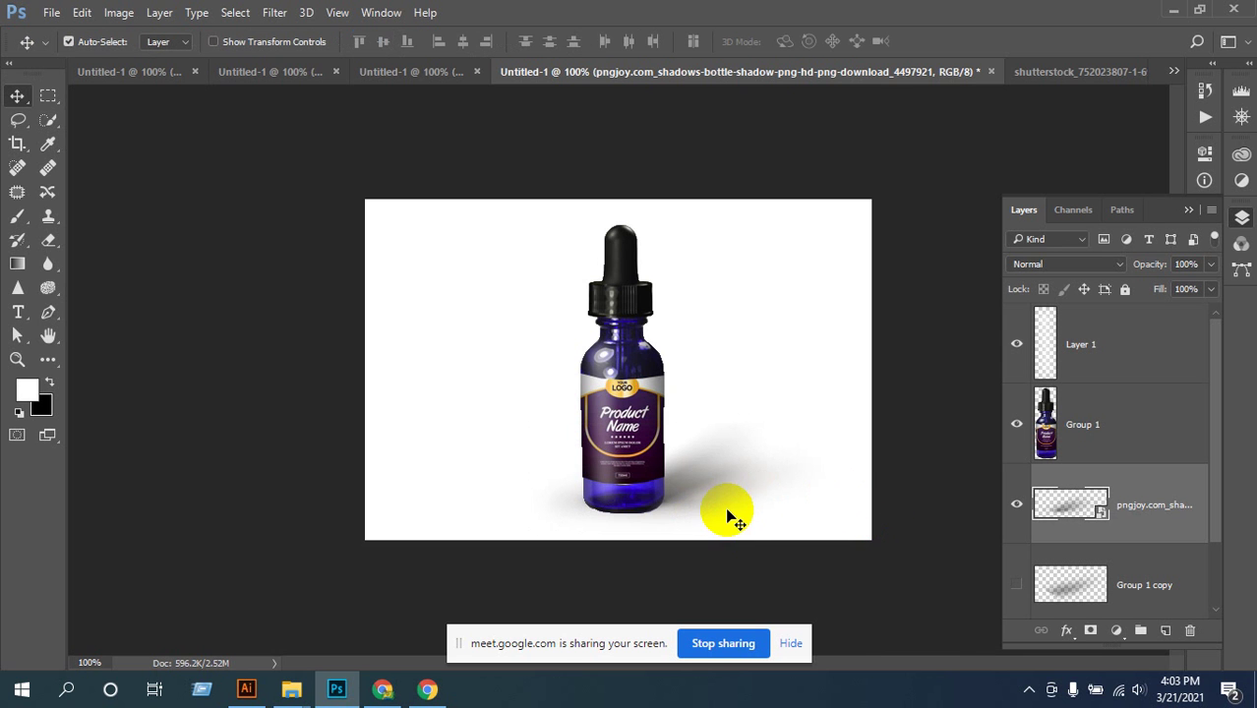
- Restore the shadow's larger size and reposition it behind the bottle's base at about X 360 px, Y 287.5 px
mouse_move(732, 512)
mouse_down()
mouse_move(753, 520)
mouse_move(726, 485)
mouse_move(724, 498)
mouse_up()
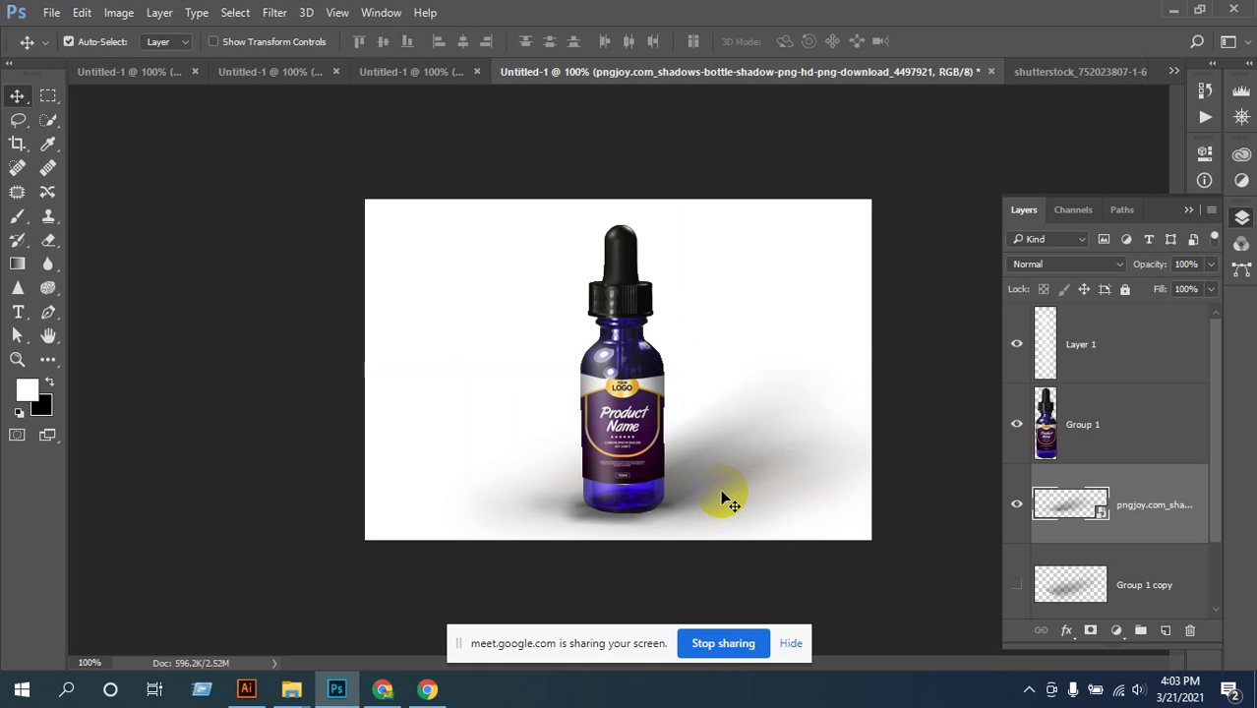
- Try flipping the shadow vertically again and moving it to about X 465 px, Y 297.5 px, and revert the change
key(ctrl+t)
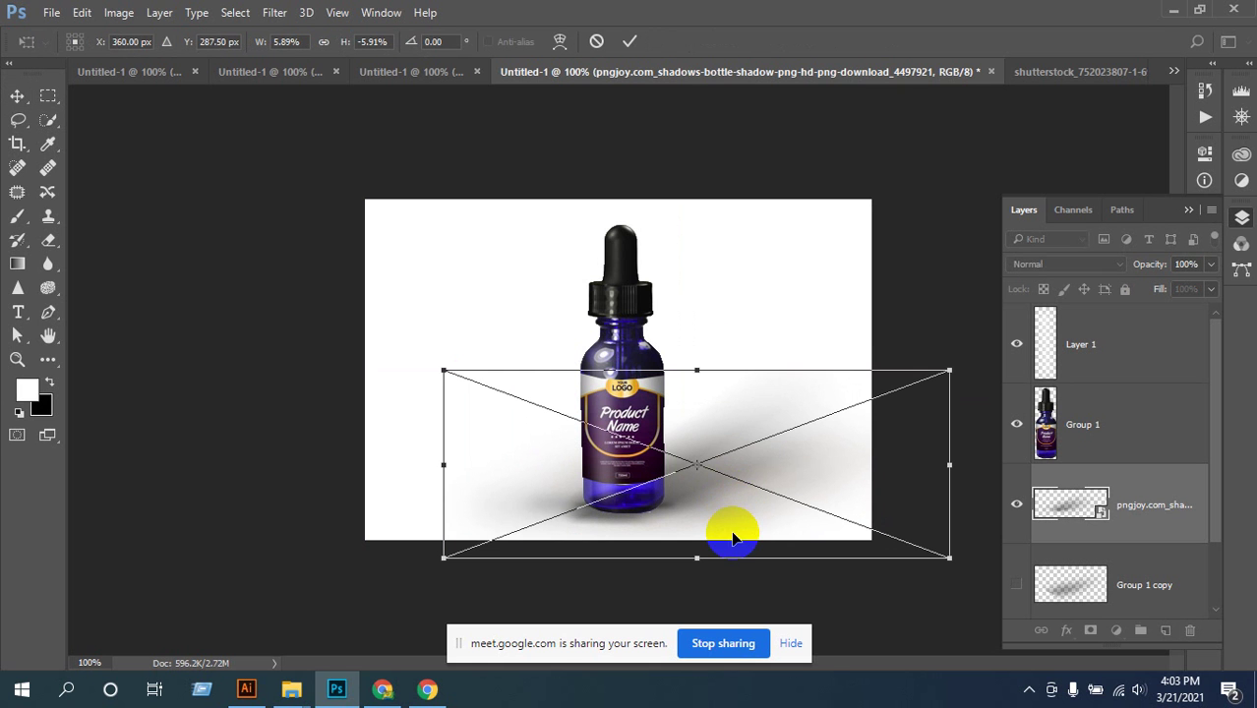
right_click(714, 464)
click(758, 446)
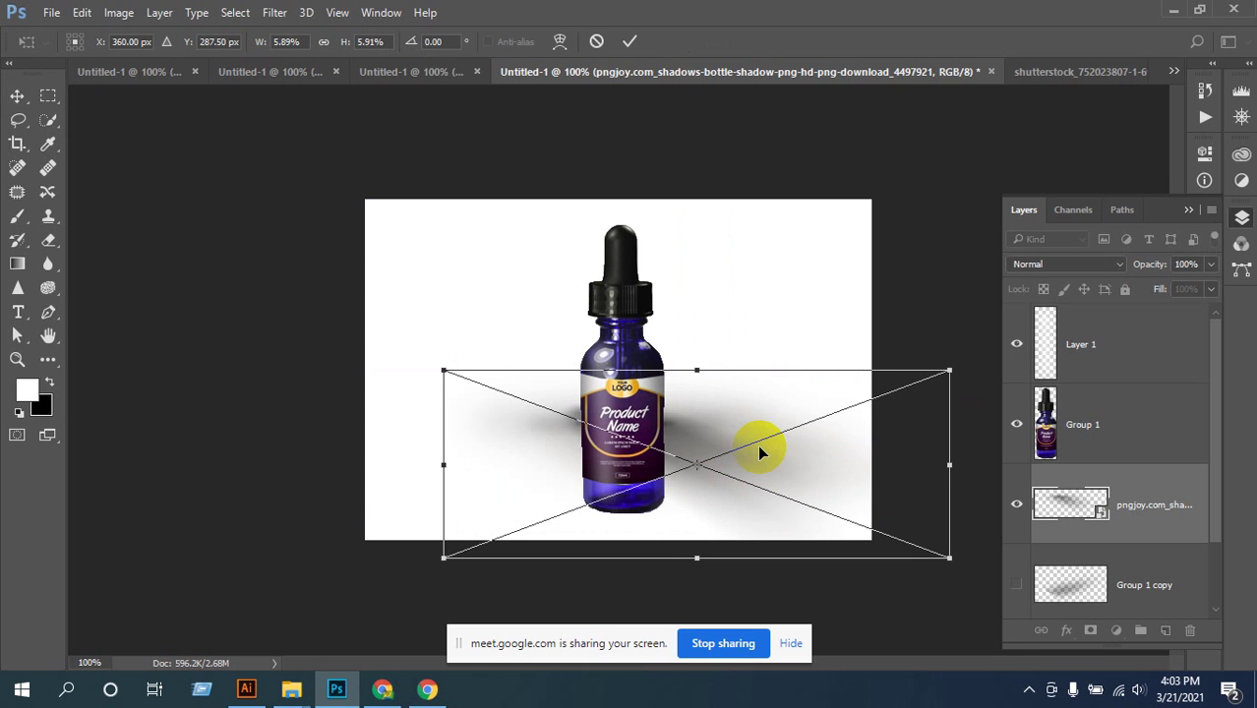
drag(772, 464, 870, 482)
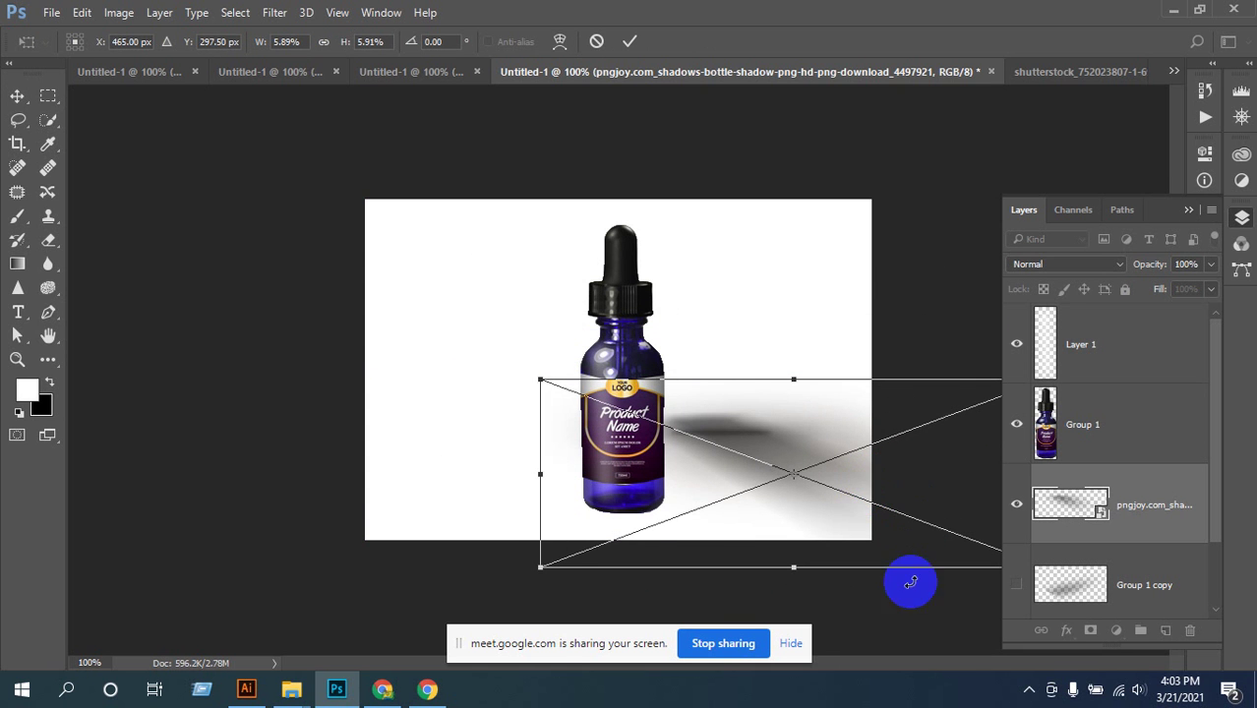
drag(547, 597, 704, 599)
key(ctrl+z)
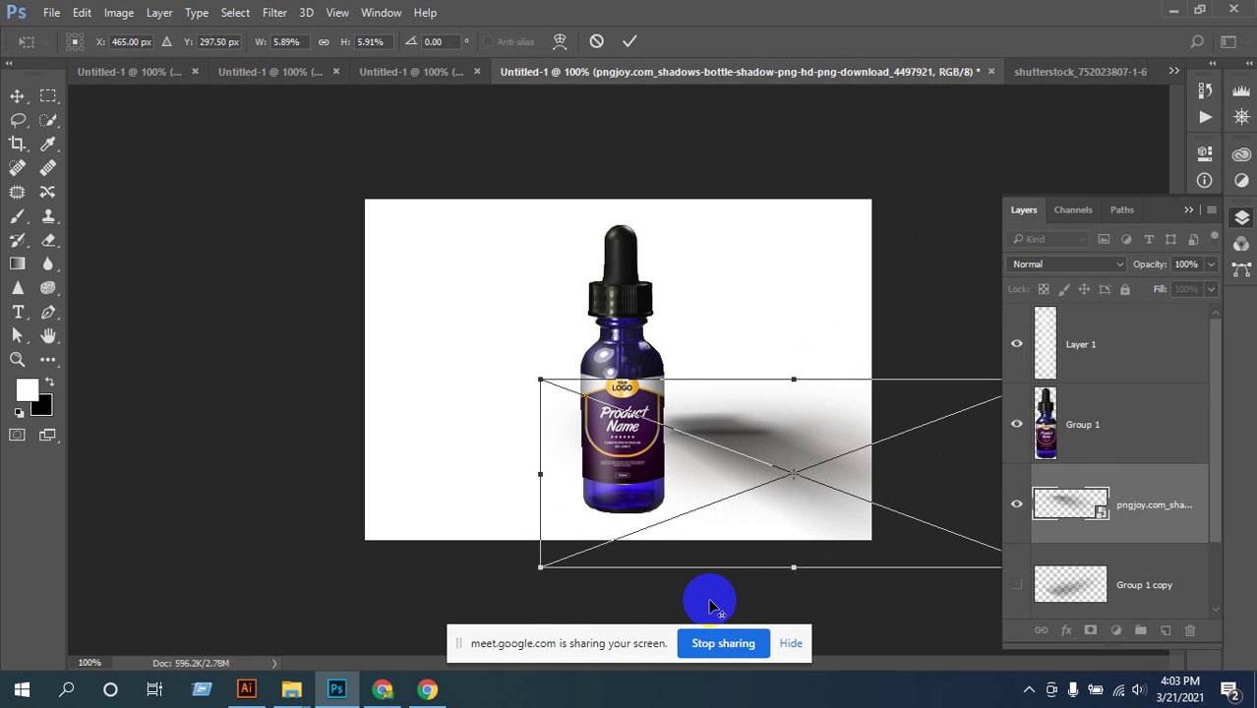
key(Return)
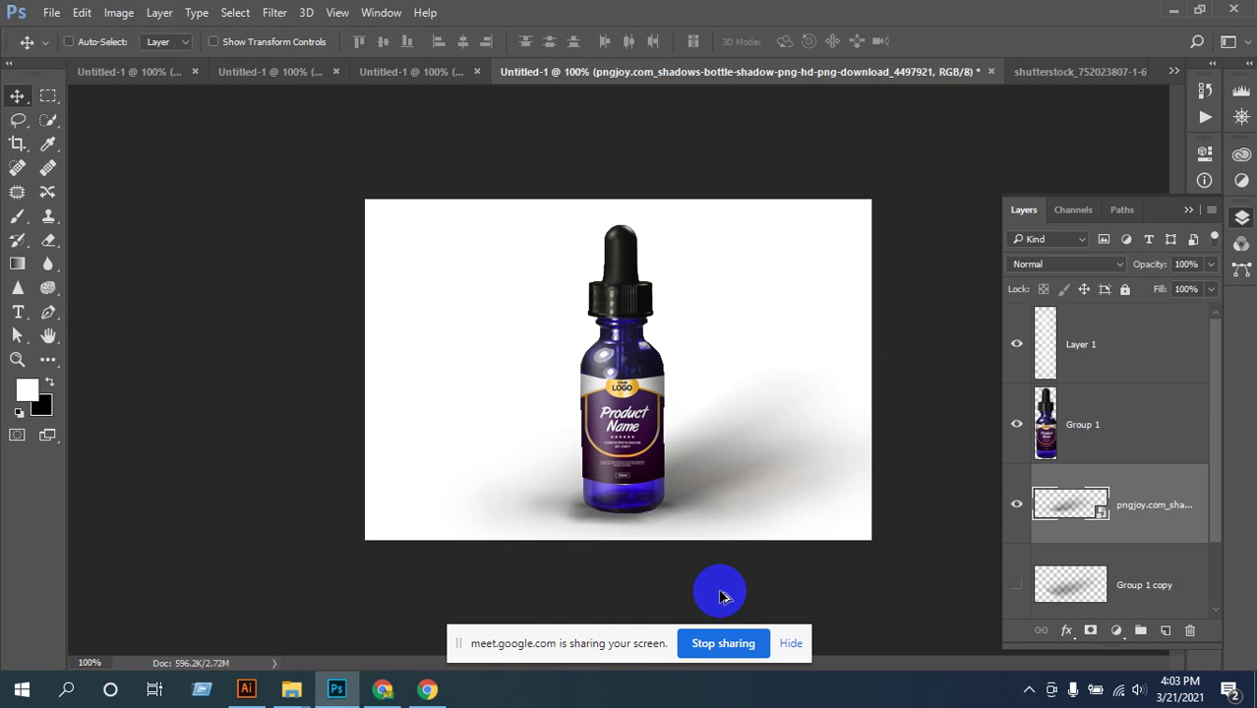
- Flatten the shadow to a height of about -3.51% and position it behind the bottle's base at about X 348 px, Y 304 px
key(ctrl)
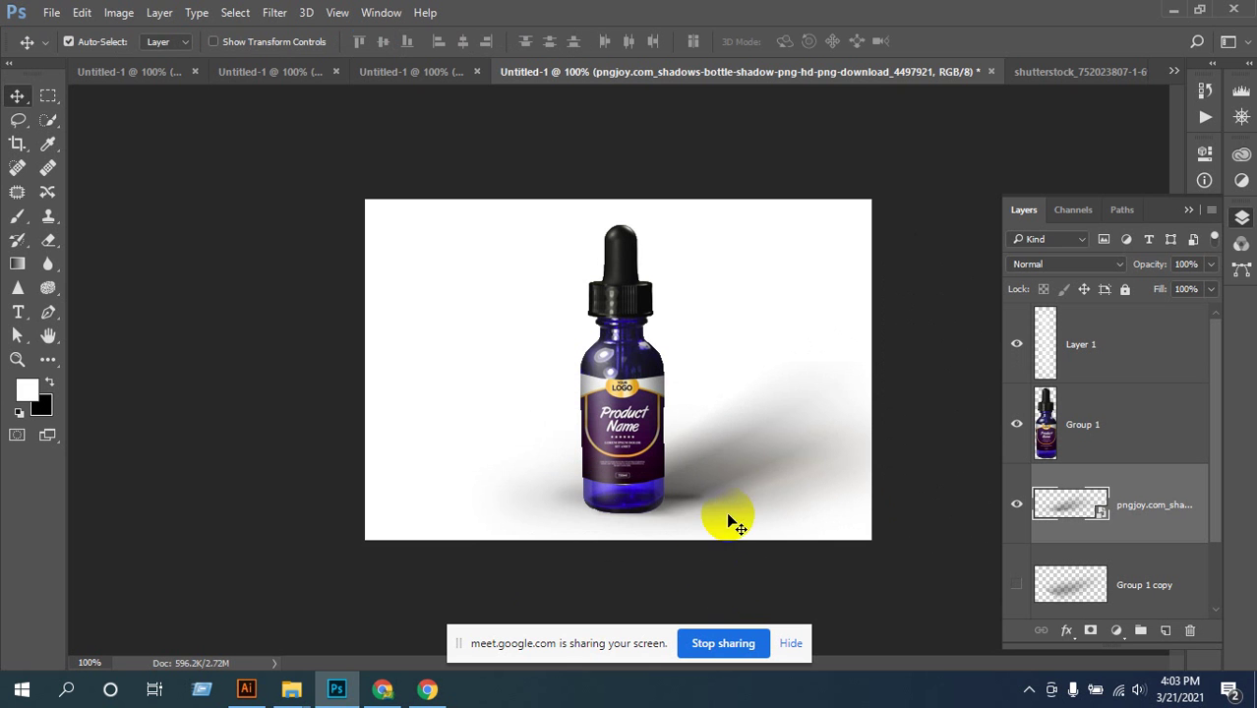
mouse_move(744, 482)
mouse_down()
mouse_move(746, 429)
mouse_move(744, 460)
mouse_move(710, 483)
mouse_move(749, 466)
mouse_move(758, 479)
mouse_move(757, 463)
mouse_up()
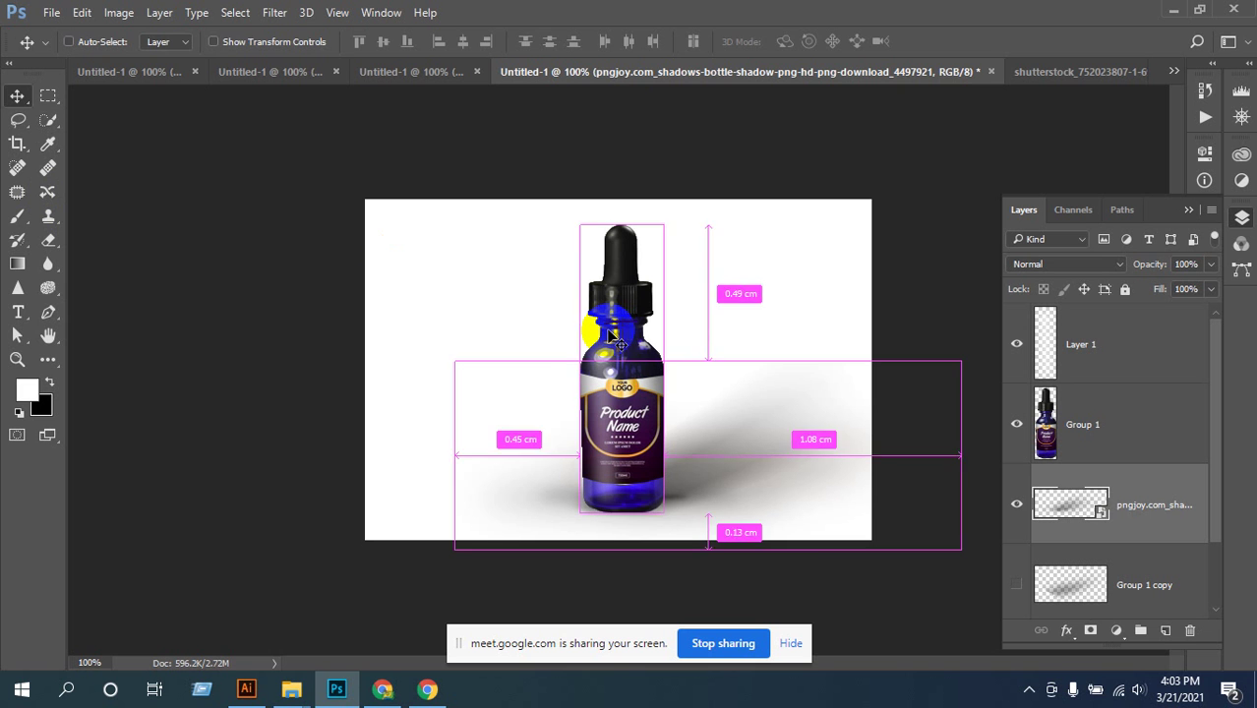
key(ctrl+t)
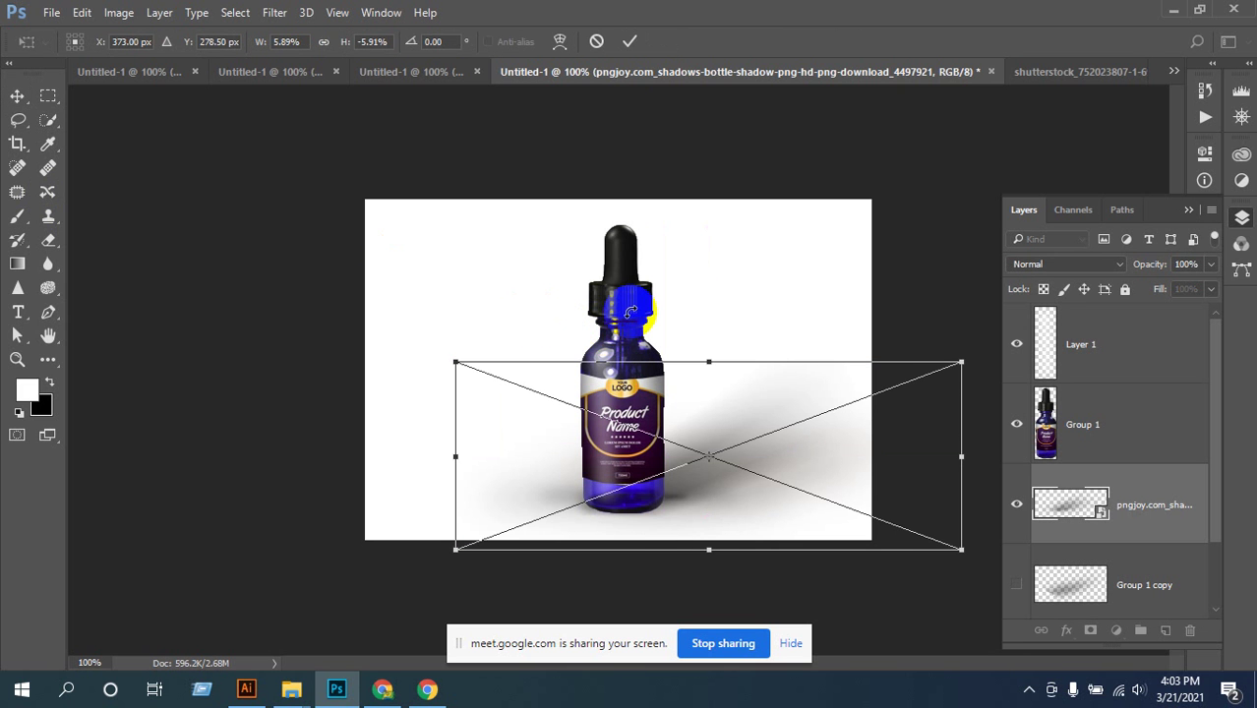
drag(706, 365, 721, 441)
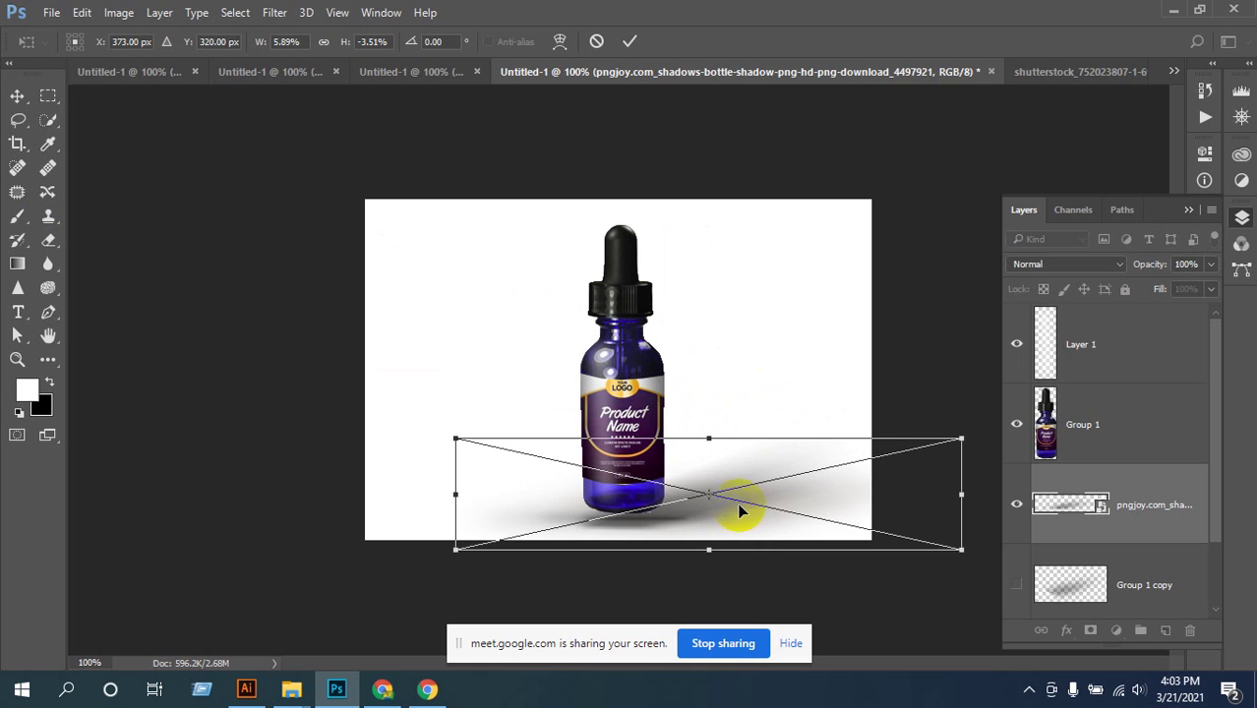
drag(751, 529, 727, 510)
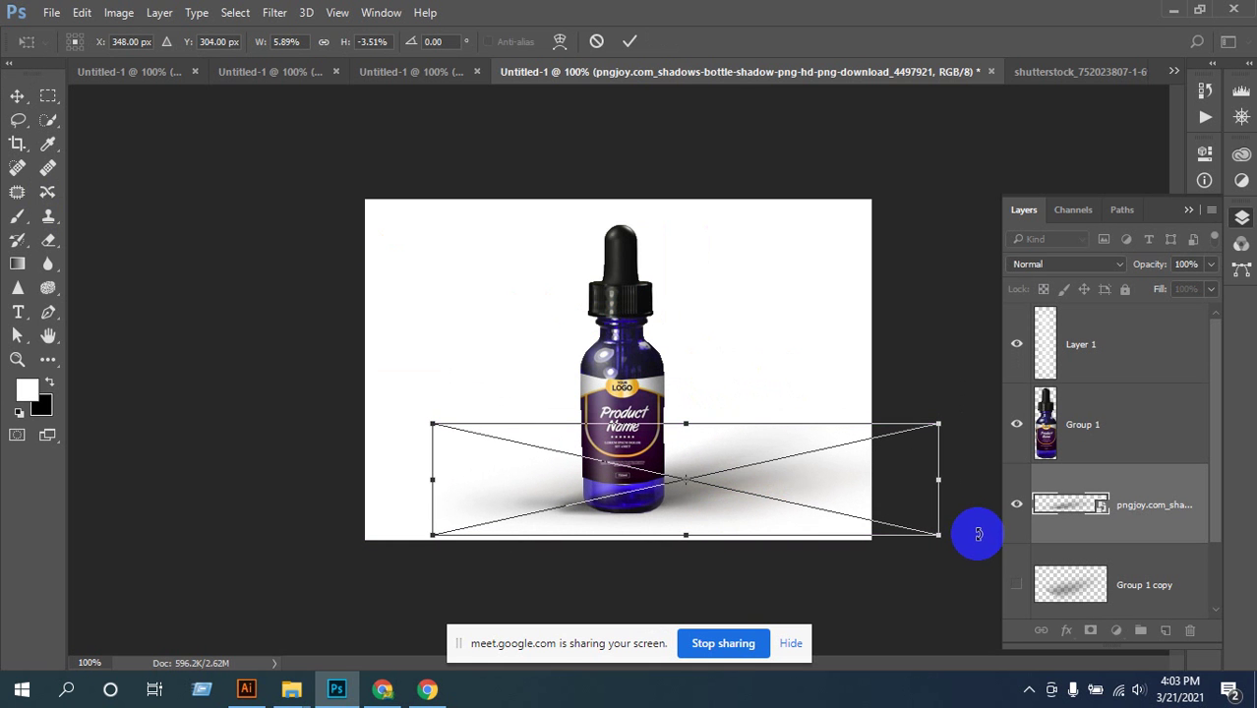
click(979, 534)
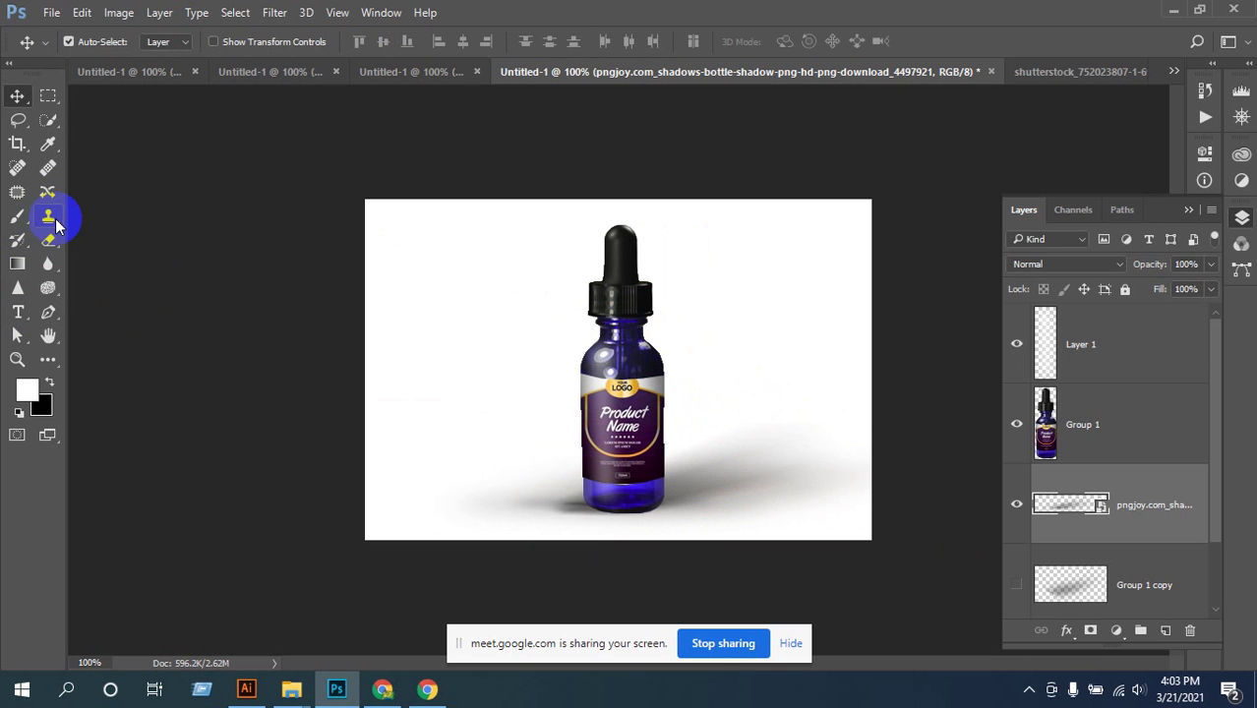
- Choose the Eraser tool for the shadow layer and rasterize its smart object
click(51, 242)
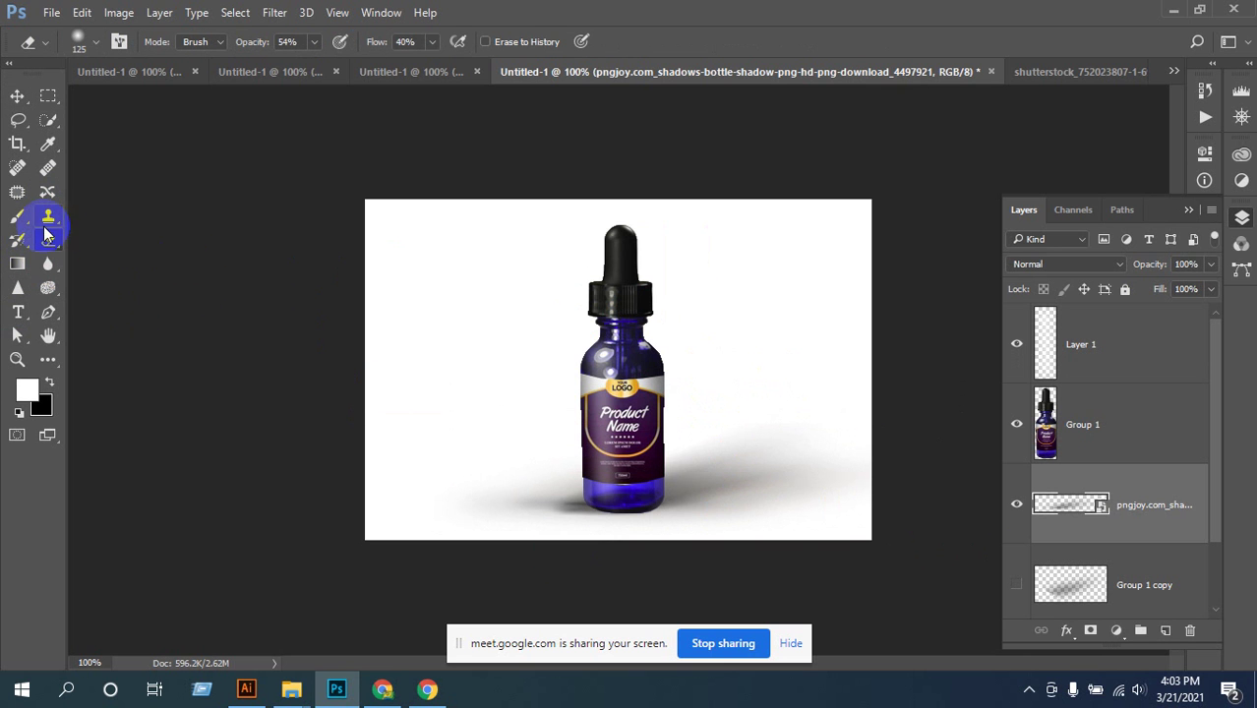
right_click(49, 240)
click(101, 239)
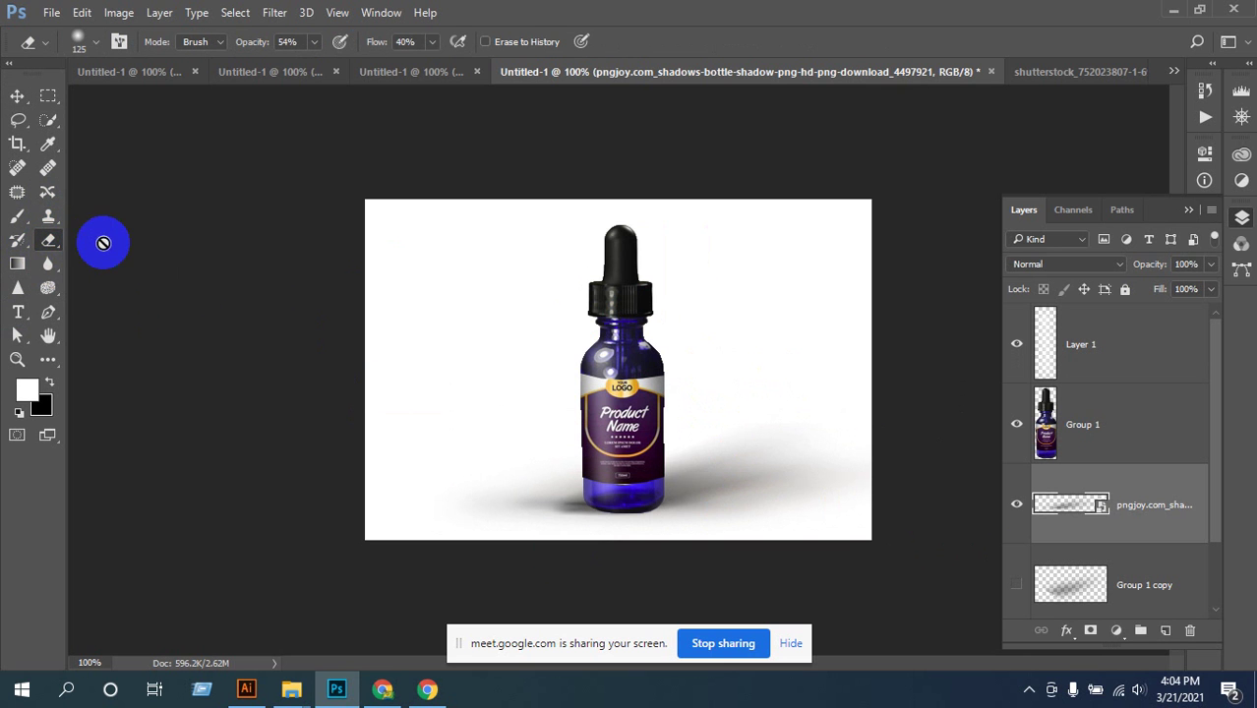
click(336, 373)
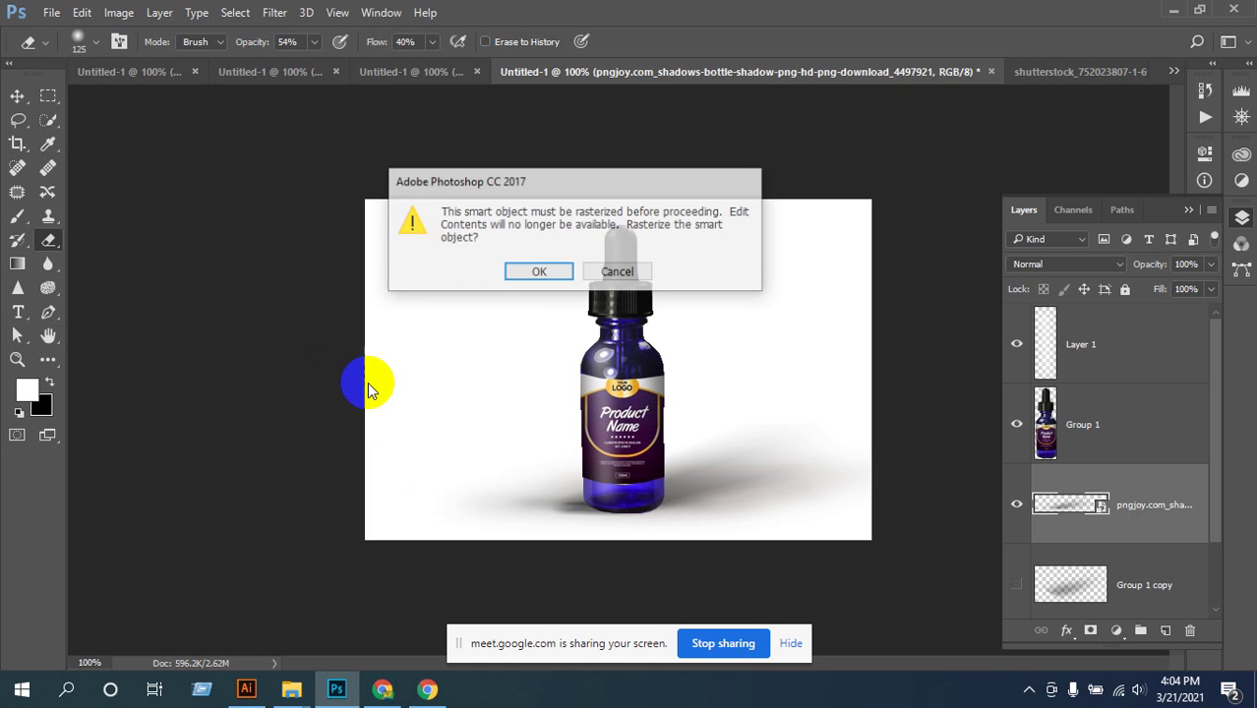
click(533, 272)
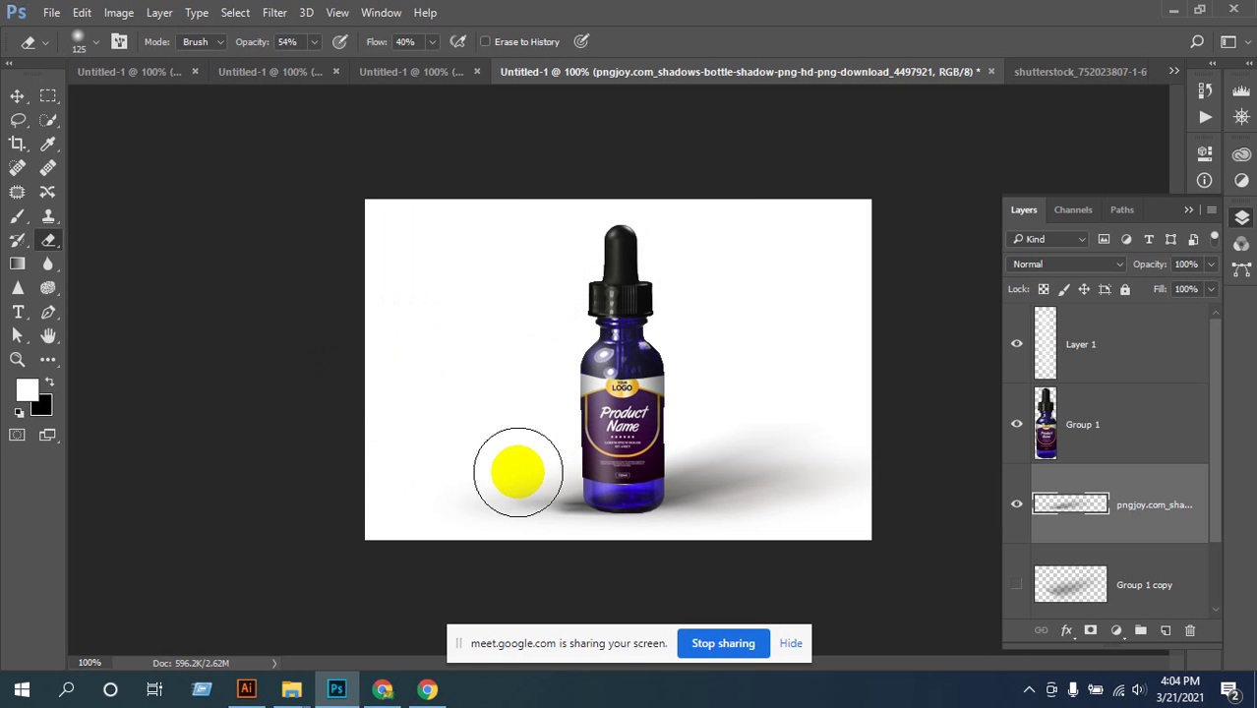
- Erase the excess shadow beside and below the bottle with a soft 125 px eraser at 54% opacity and 40% flow
click(438, 495)
mouse_move(439, 495)
mouse_down()
mouse_move(497, 508)
mouse_move(588, 563)
mouse_up()
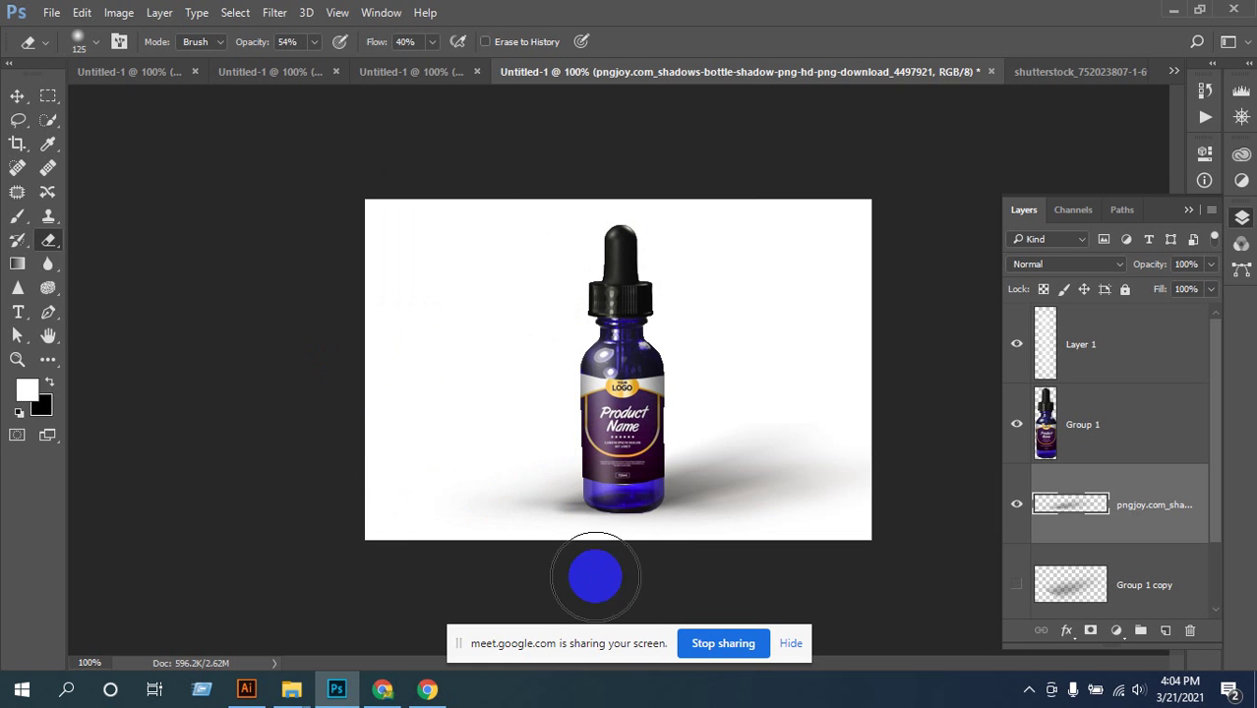
mouse_move(445, 485)
mouse_down()
mouse_move(489, 512)
mouse_move(669, 561)
mouse_up()
mouse_move(483, 500)
mouse_down()
mouse_move(640, 567)
mouse_move(765, 598)
mouse_move(564, 548)
mouse_move(536, 521)
mouse_up()
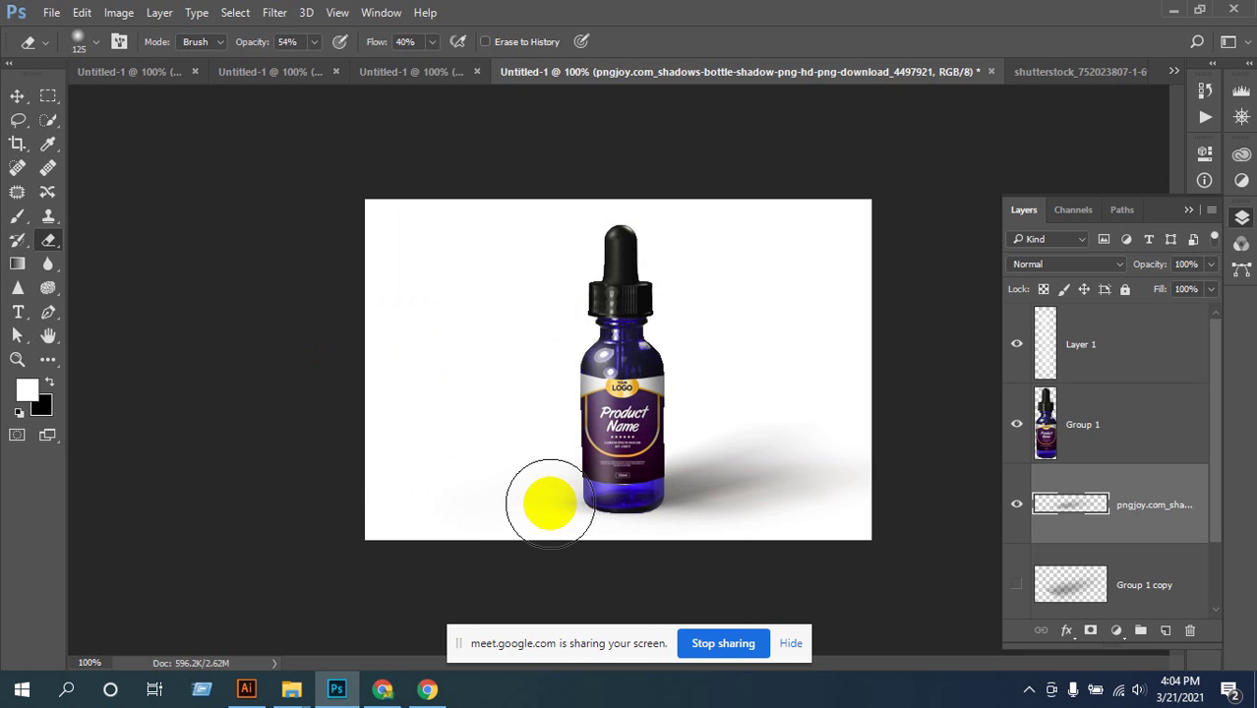
mouse_move(630, 572)
mouse_down()
mouse_move(640, 581)
mouse_move(632, 567)
mouse_move(884, 505)
mouse_move(687, 570)
mouse_move(850, 491)
mouse_up()
click(735, 556)
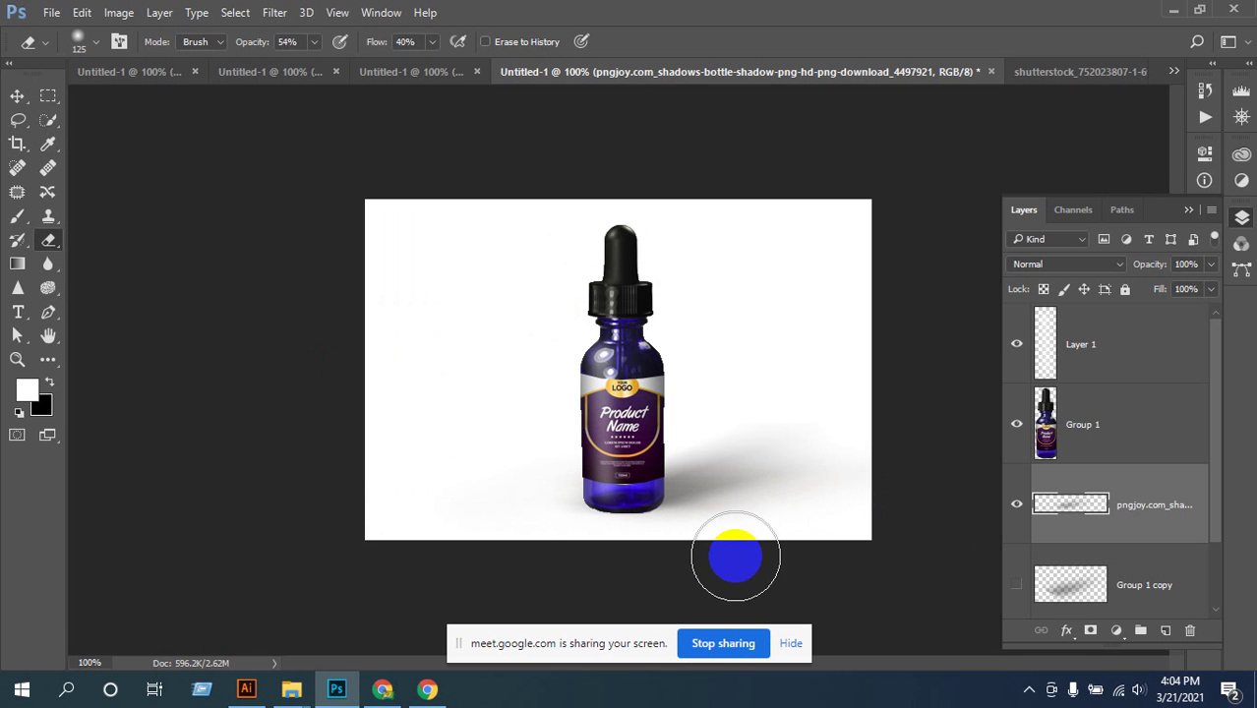
mouse_move(735, 555)
mouse_down()
mouse_move(698, 552)
mouse_move(888, 497)
mouse_move(688, 551)
mouse_move(786, 515)
mouse_move(698, 575)
mouse_move(819, 500)
mouse_move(658, 579)
mouse_move(798, 502)
mouse_move(691, 582)
mouse_move(878, 498)
mouse_move(619, 601)
mouse_move(805, 519)
mouse_move(852, 464)
mouse_move(632, 601)
mouse_move(638, 628)
mouse_move(871, 469)
mouse_move(870, 444)
mouse_move(759, 519)
mouse_move(613, 663)
mouse_move(843, 477)
mouse_move(578, 598)
mouse_move(756, 560)
mouse_move(830, 508)
mouse_move(568, 614)
mouse_move(696, 580)
mouse_move(781, 522)
mouse_up()
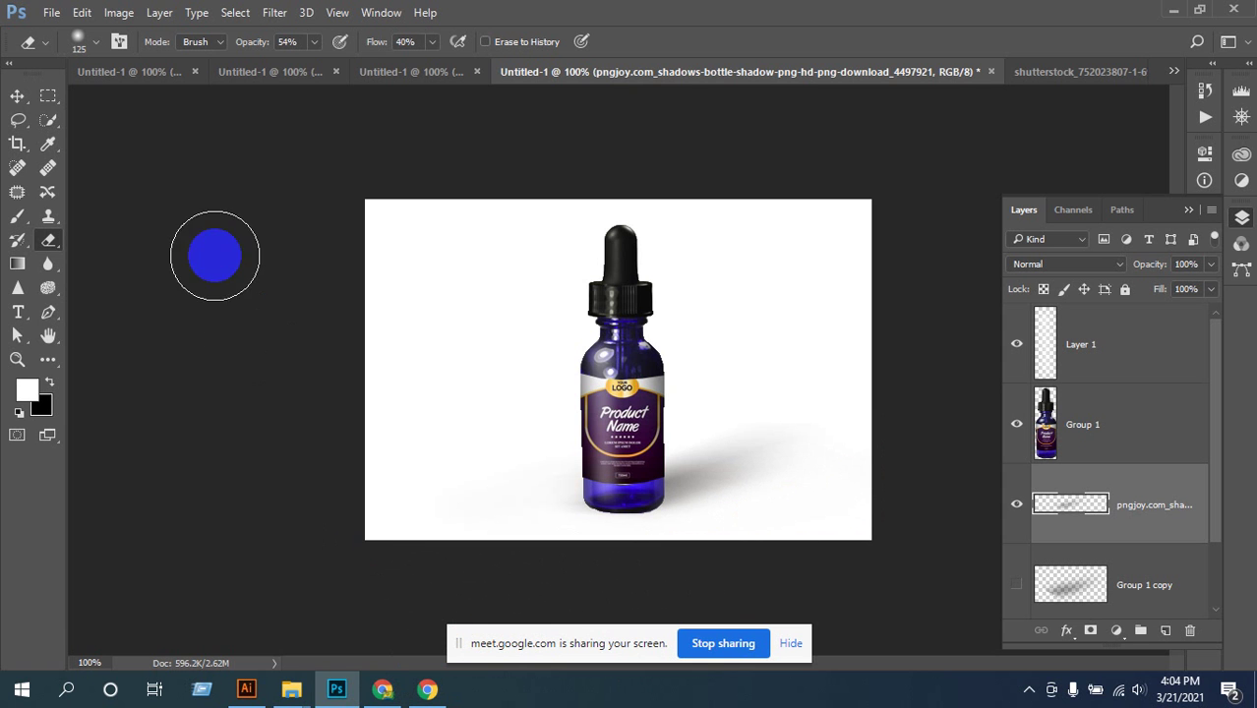
- Shift the partly erased shadow slightly to realign it with the bottle's base
click(18, 95)
drag(722, 486, 710, 483)
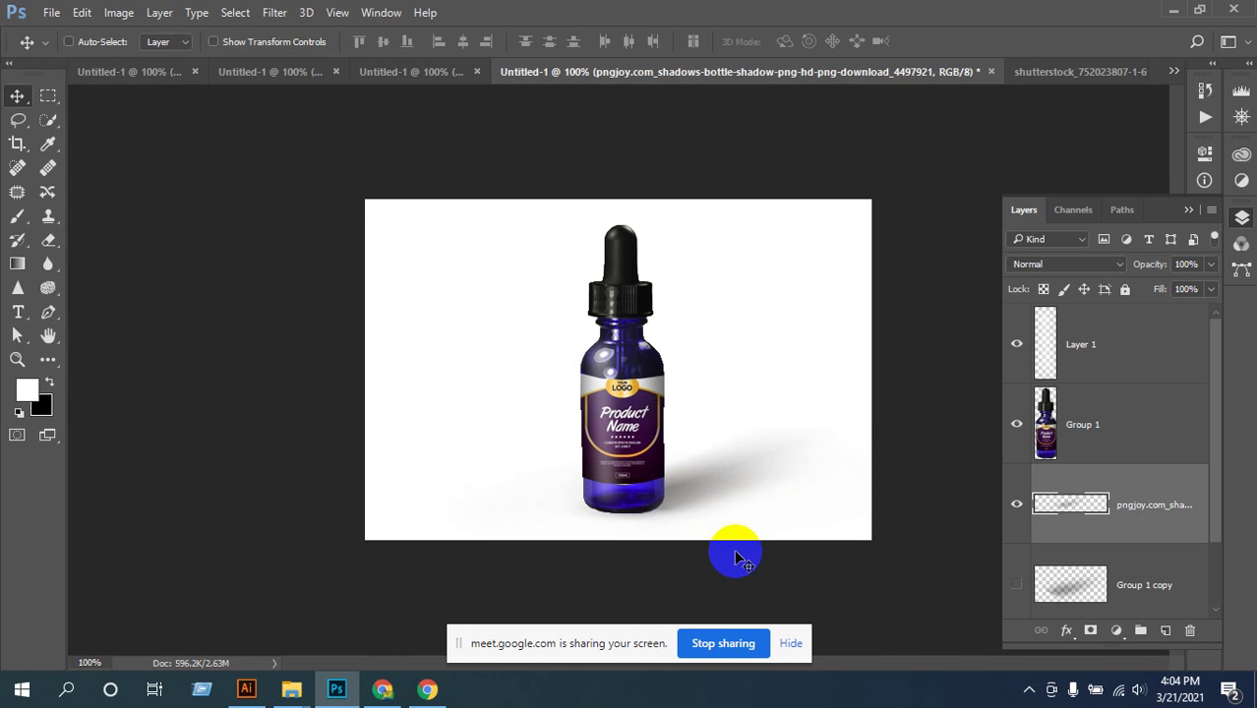
key(ctrl+minus)
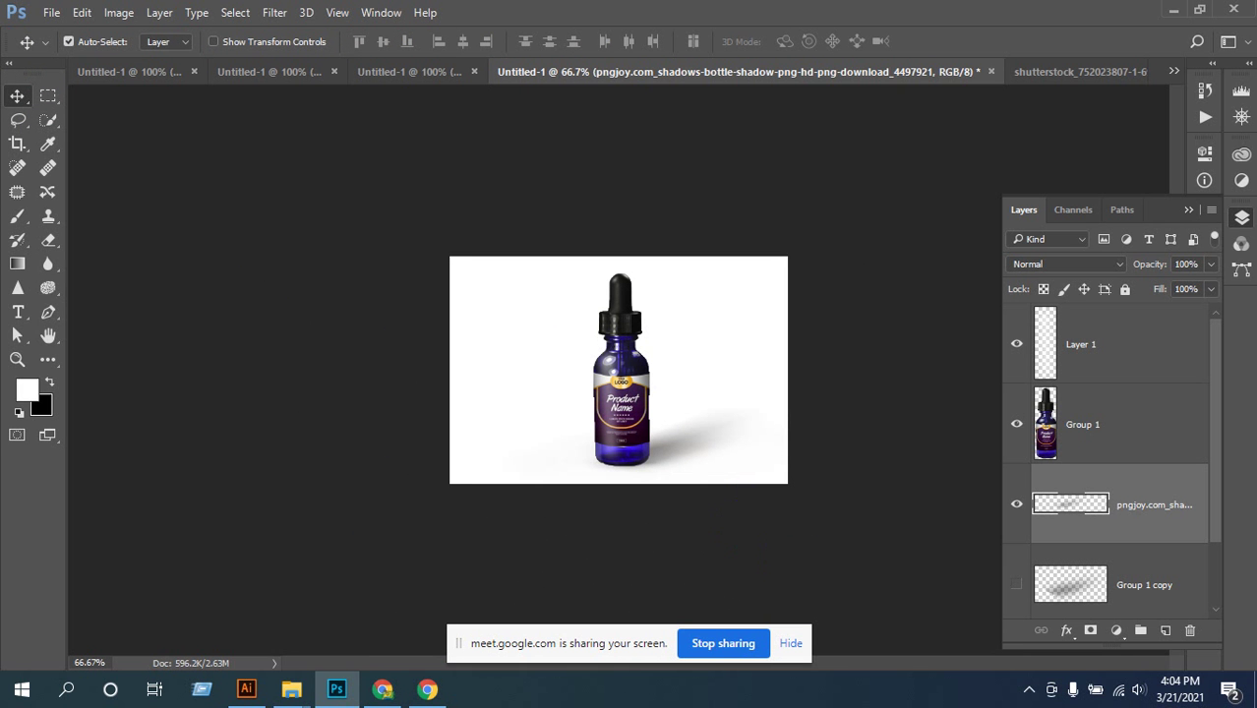
- Switch to Chrome and examine the cast shadow in the Behance dropper bottle mockup among the image search results
click(383, 688)
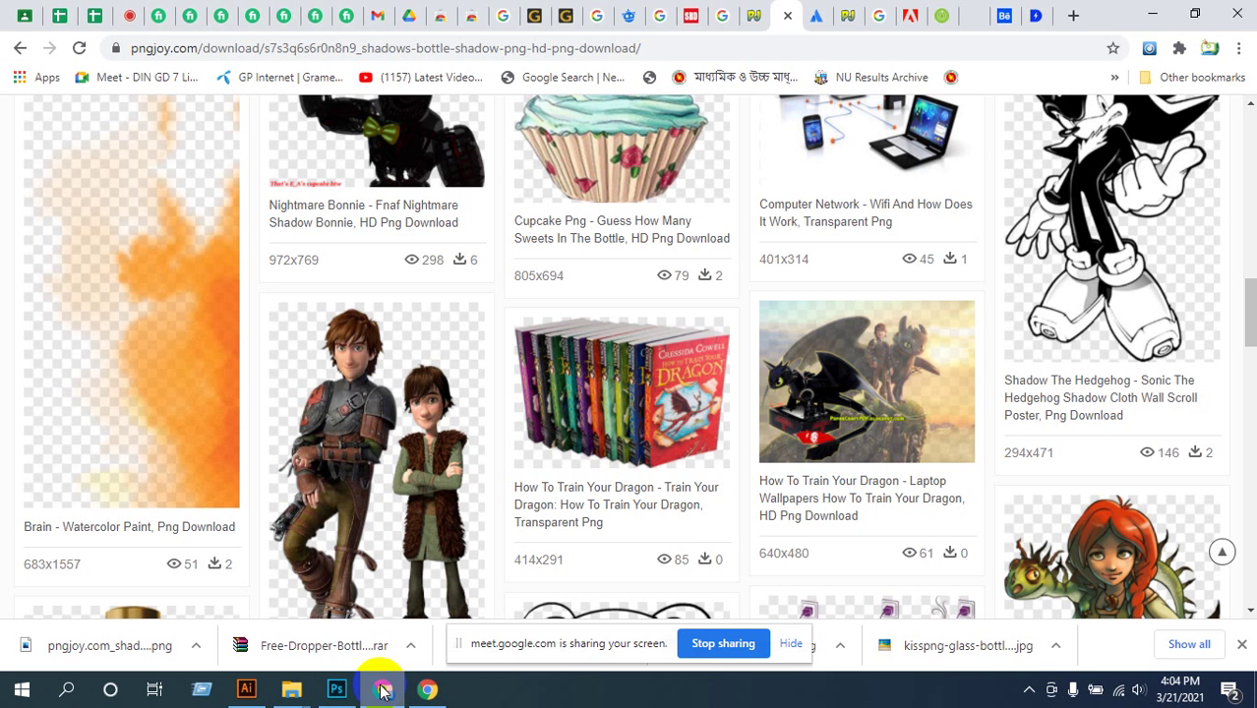
click(17, 49)
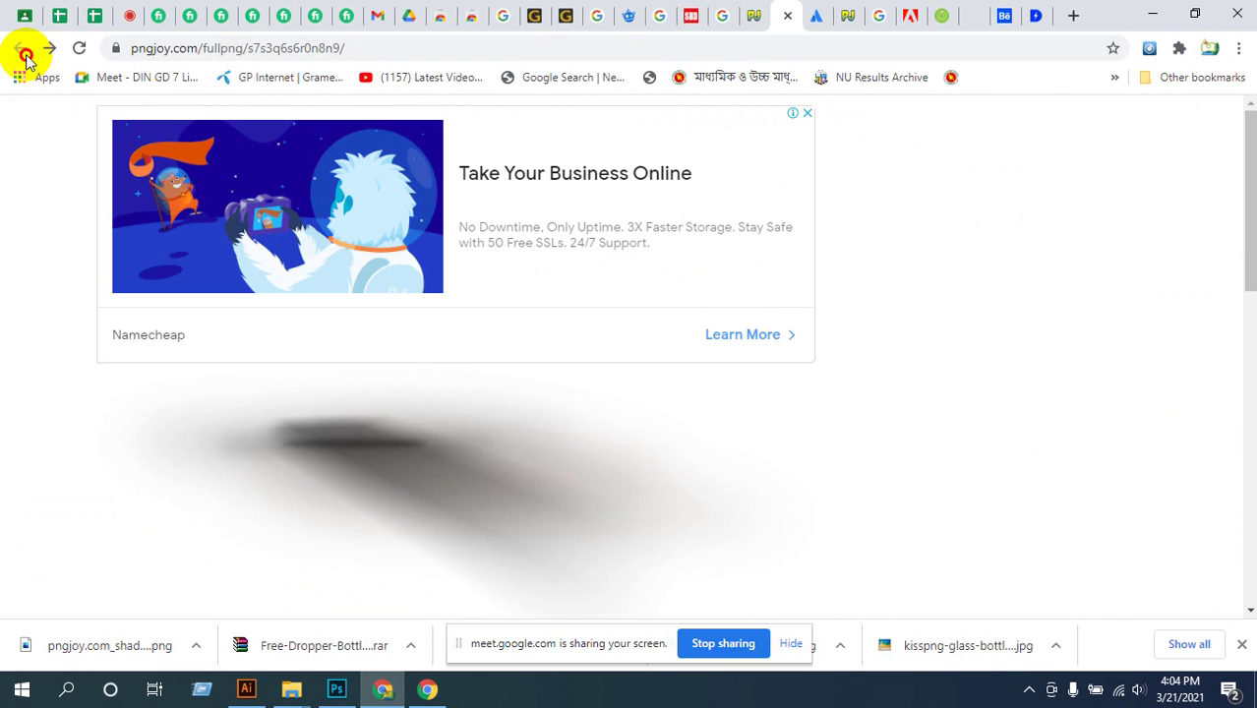
click(881, 20)
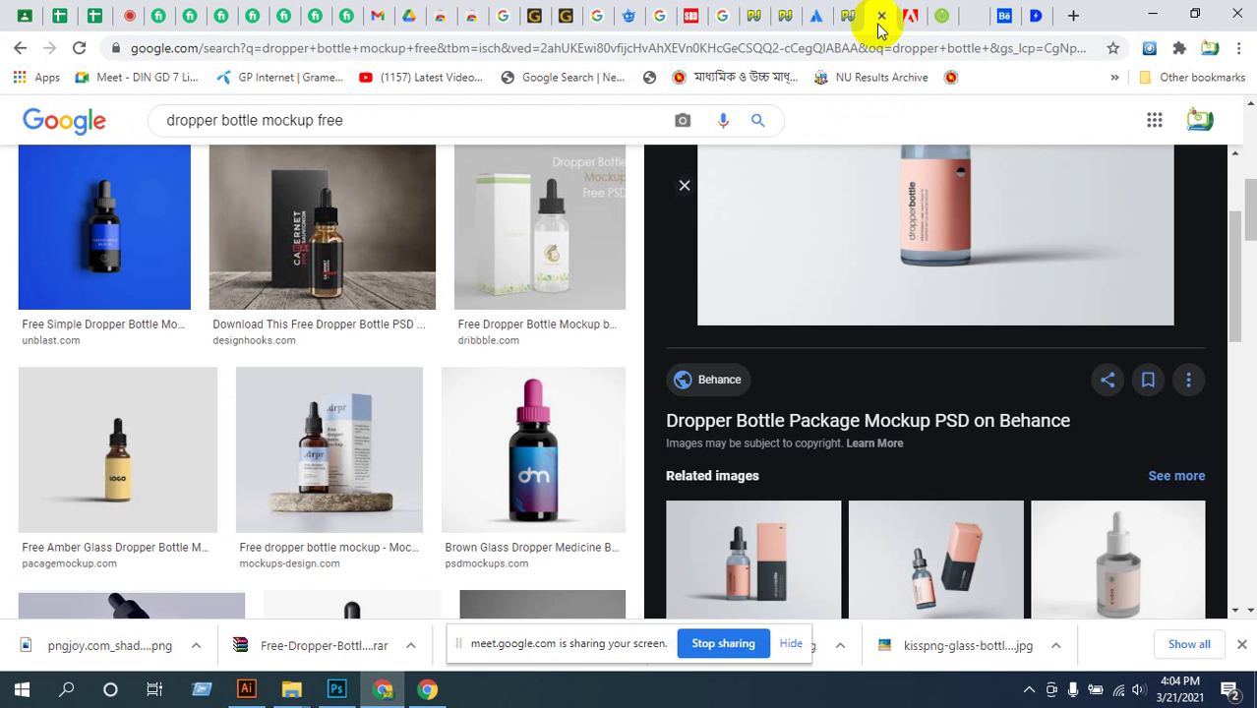
scroll(1022, 324, up, 2)
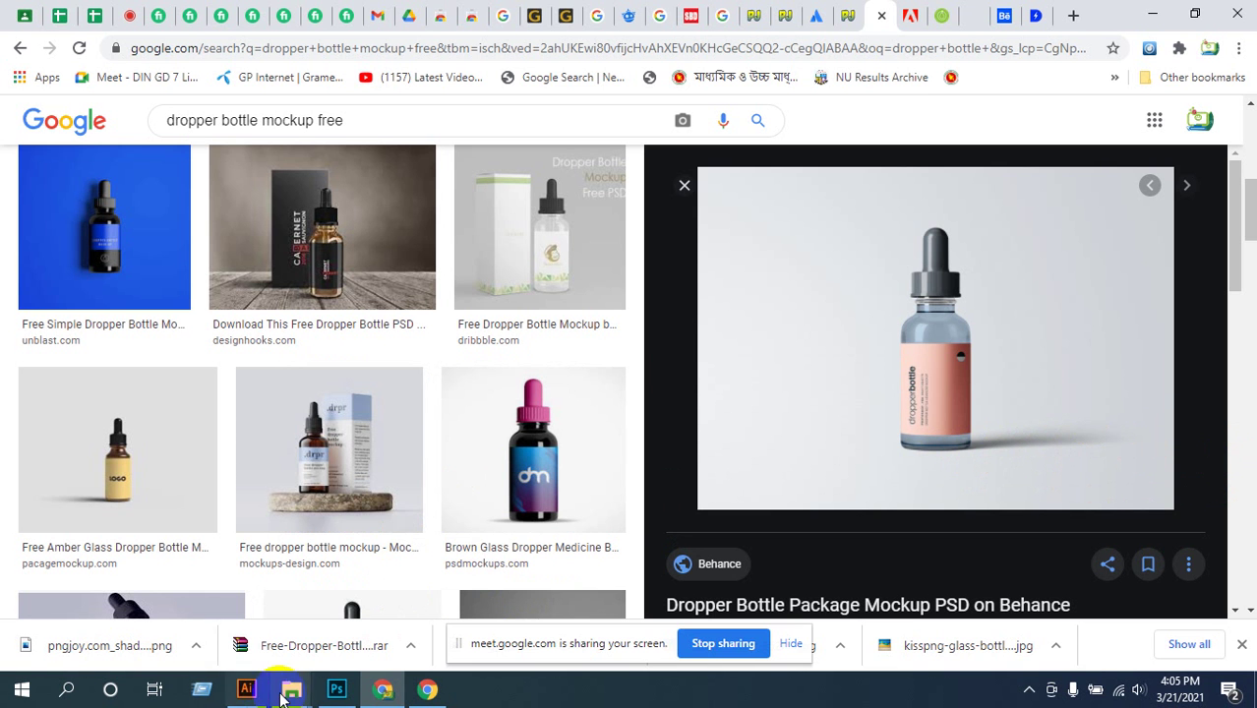
- Back in Photoshop, scale the shadow to about 120.95% width and 76.10% height, rotated about -0.36°, behind the bottle's base
click(334, 690)
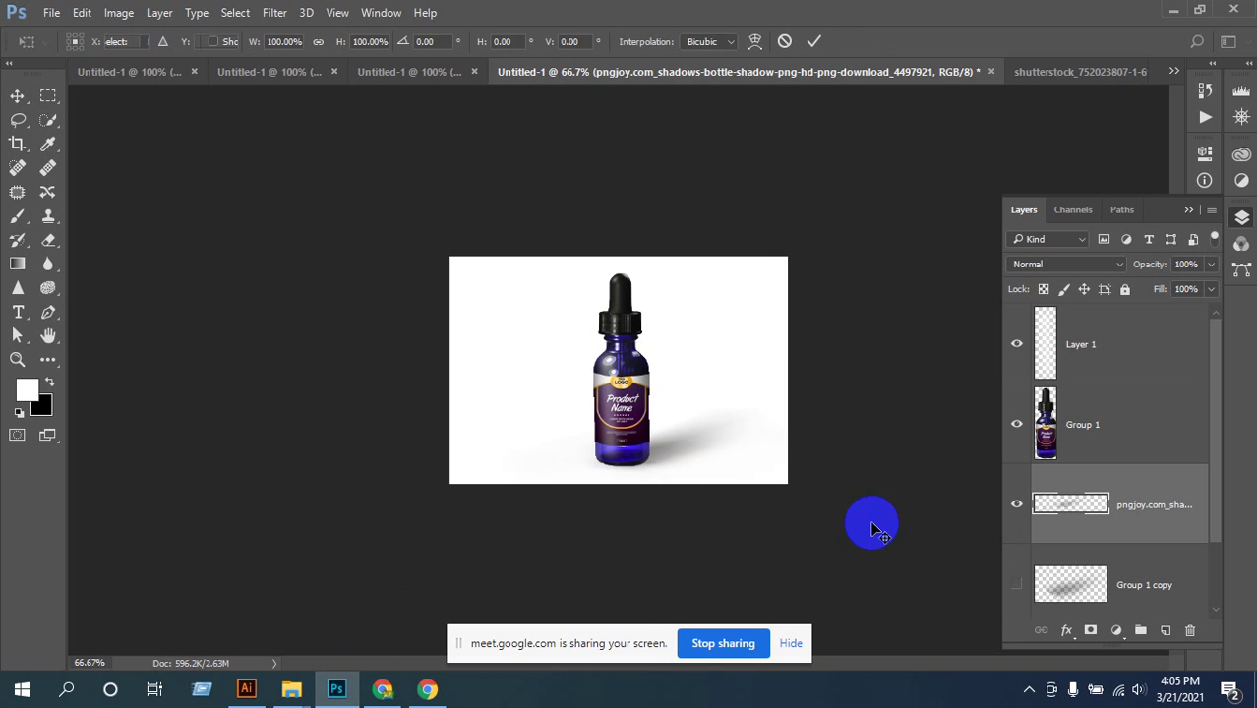
key(ctrl+t)
drag(872, 472, 738, 456)
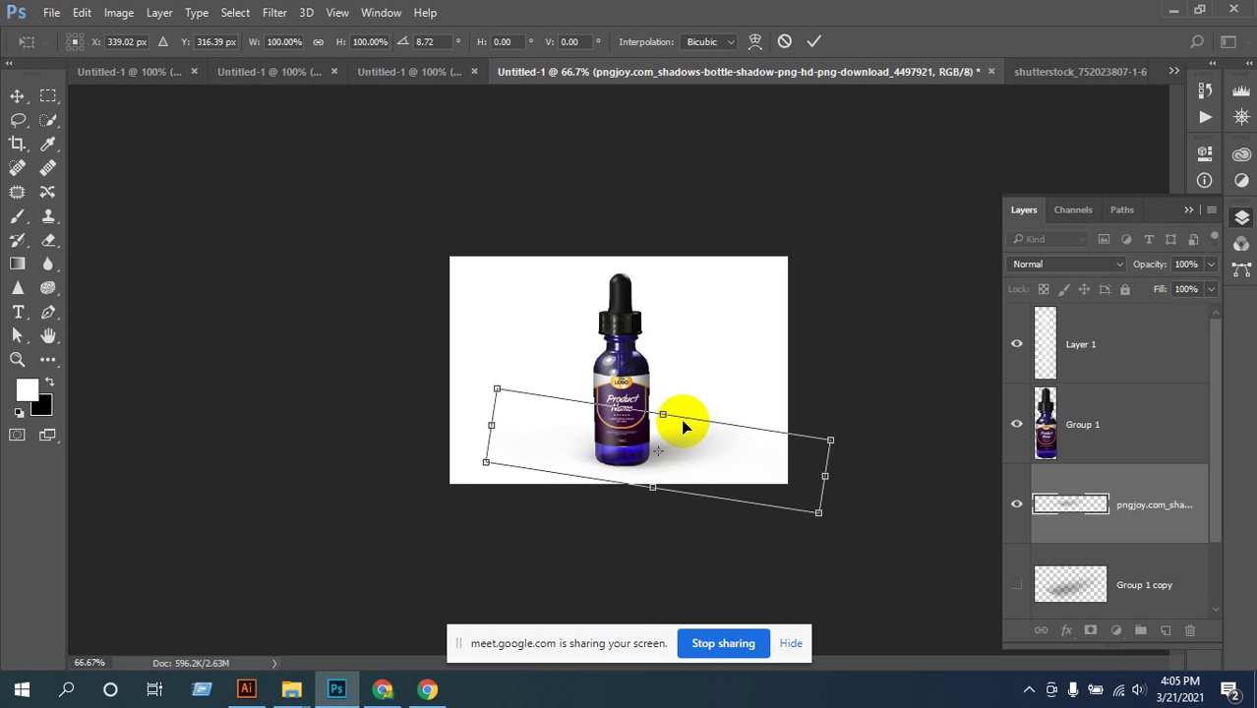
drag(662, 418, 659, 433)
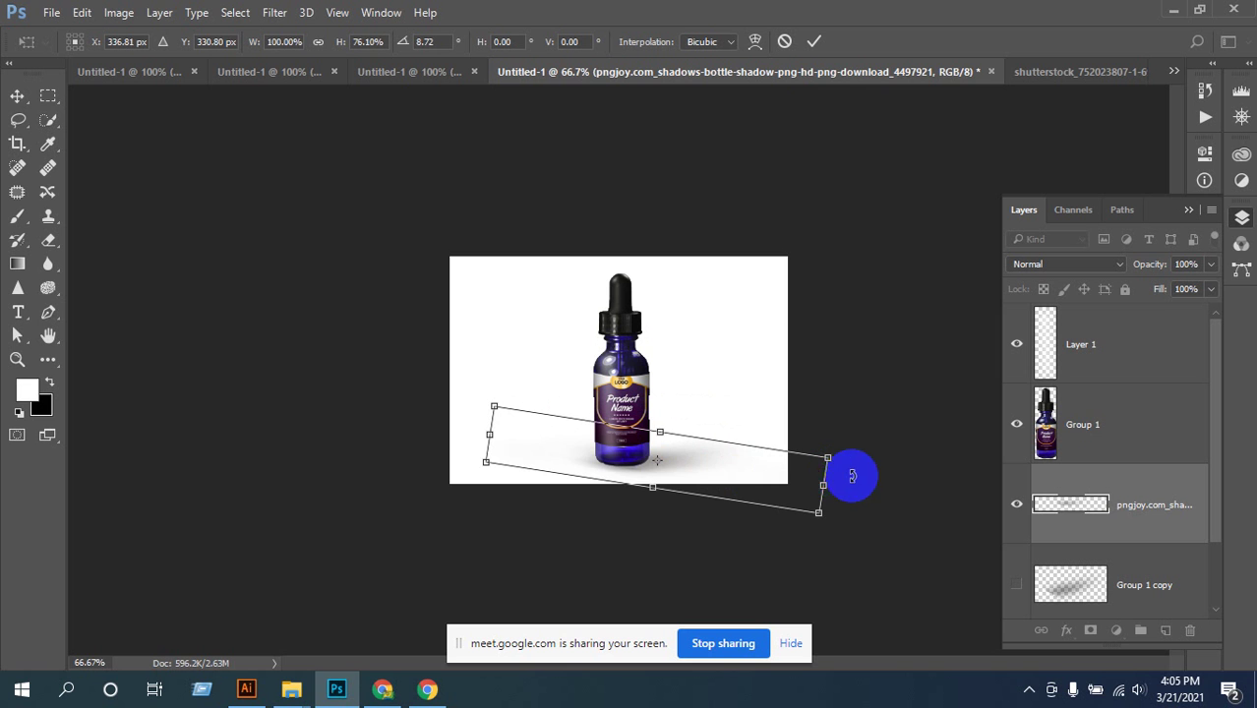
drag(823, 486, 895, 458)
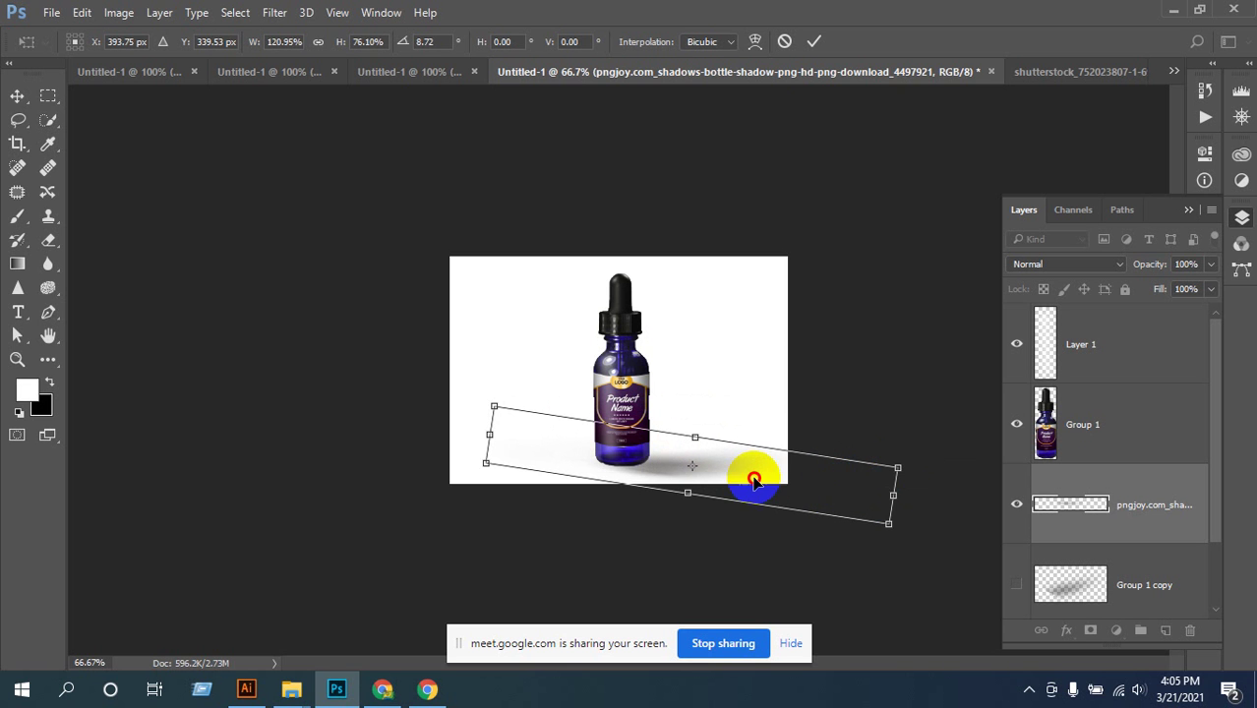
drag(752, 476, 733, 461)
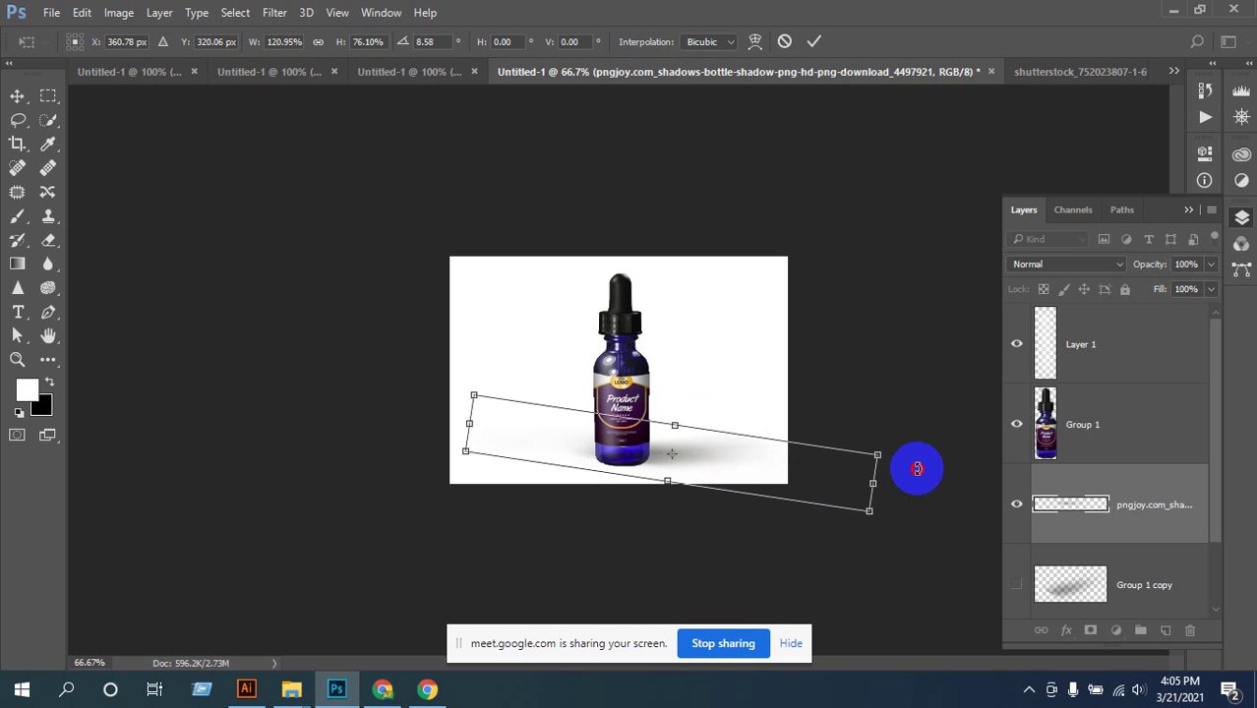
drag(911, 463, 904, 434)
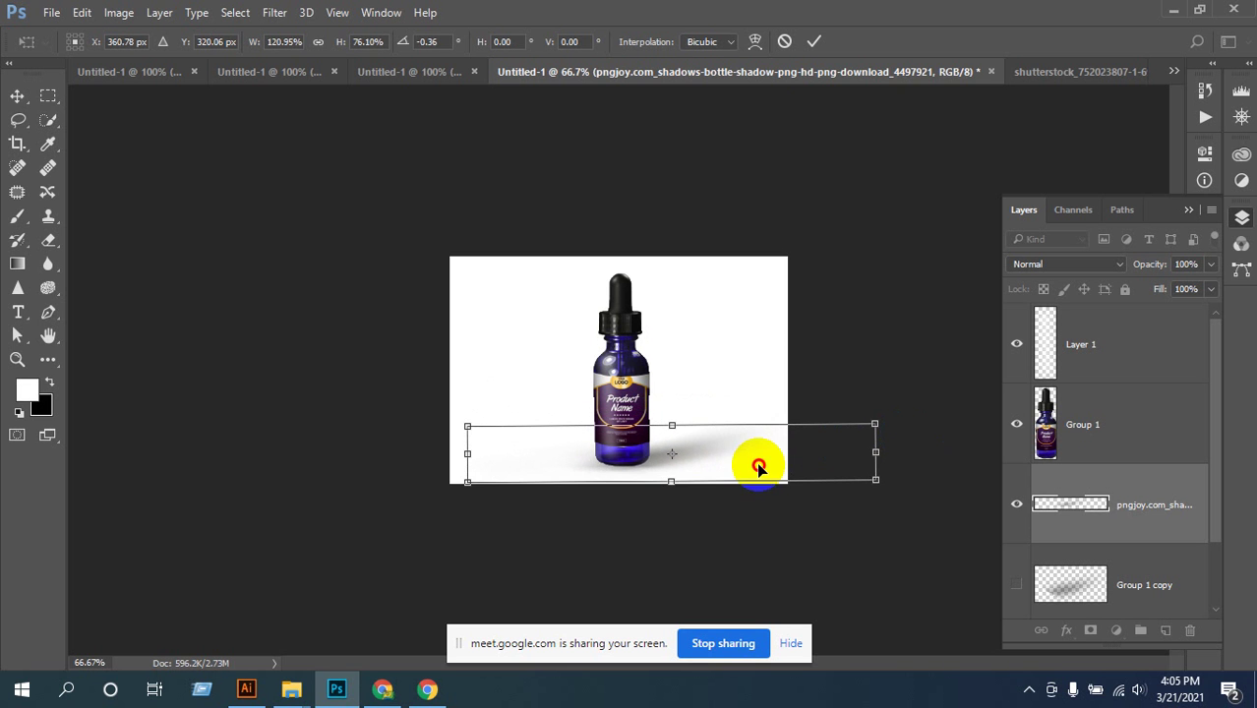
- Fine-tune the shadow's vertical position at the bottle's base around Y 317 px and apply the transform
drag(777, 471, 777, 468)
key(Down)
key(Down)
key(Down)
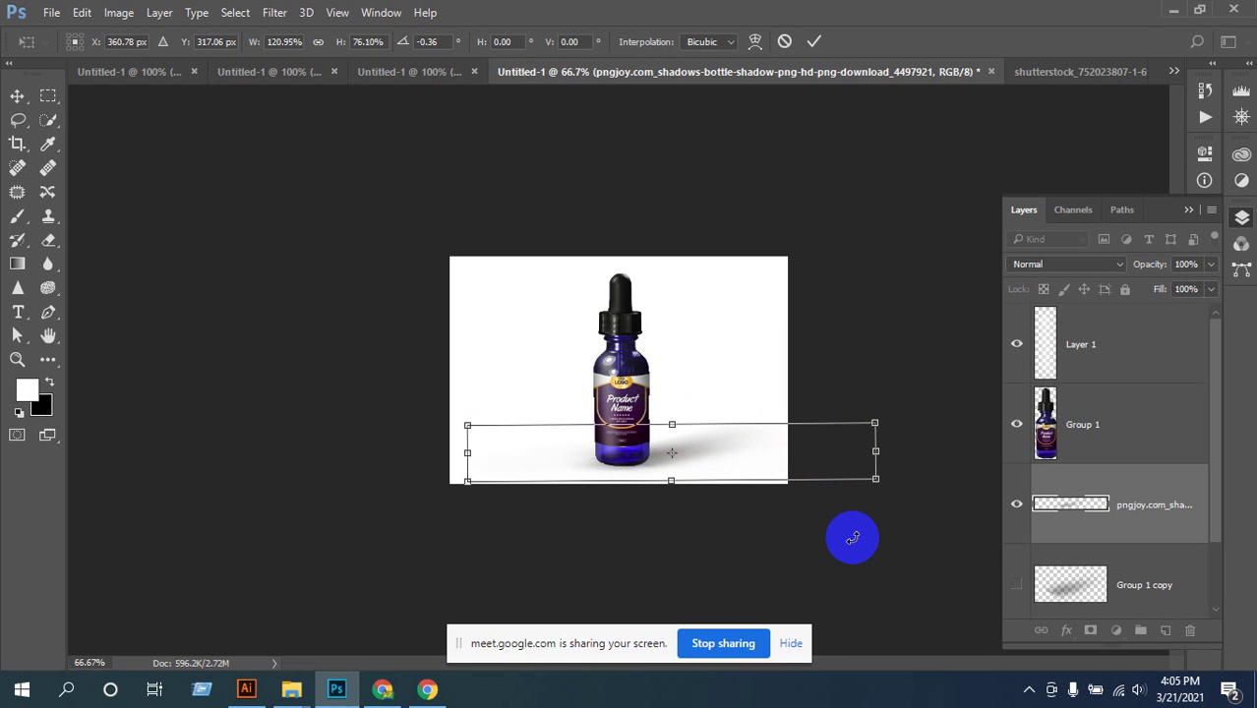
key(Up)
key(Up)
key(Up)
key(Return)
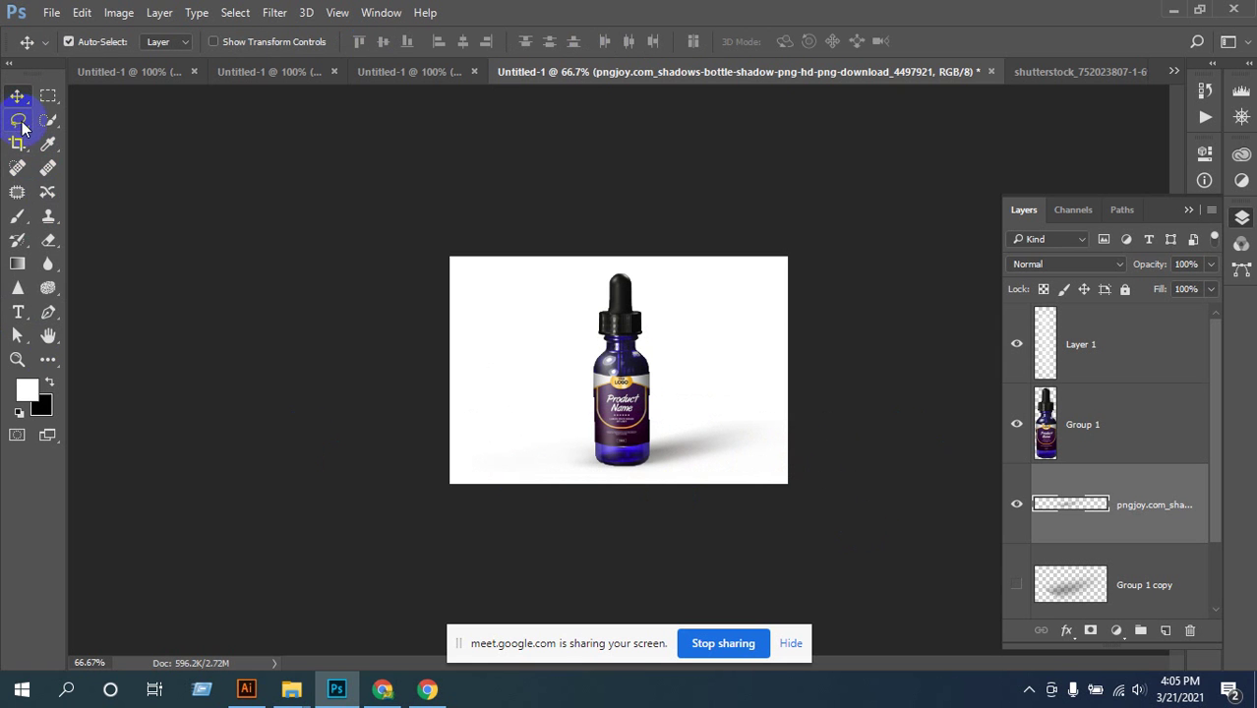
- Trim the shadow's lower edge with a Polygonal Lasso selection slanting from the bottle's base to the canvas edge, and deselect
drag(18, 121, 59, 137)
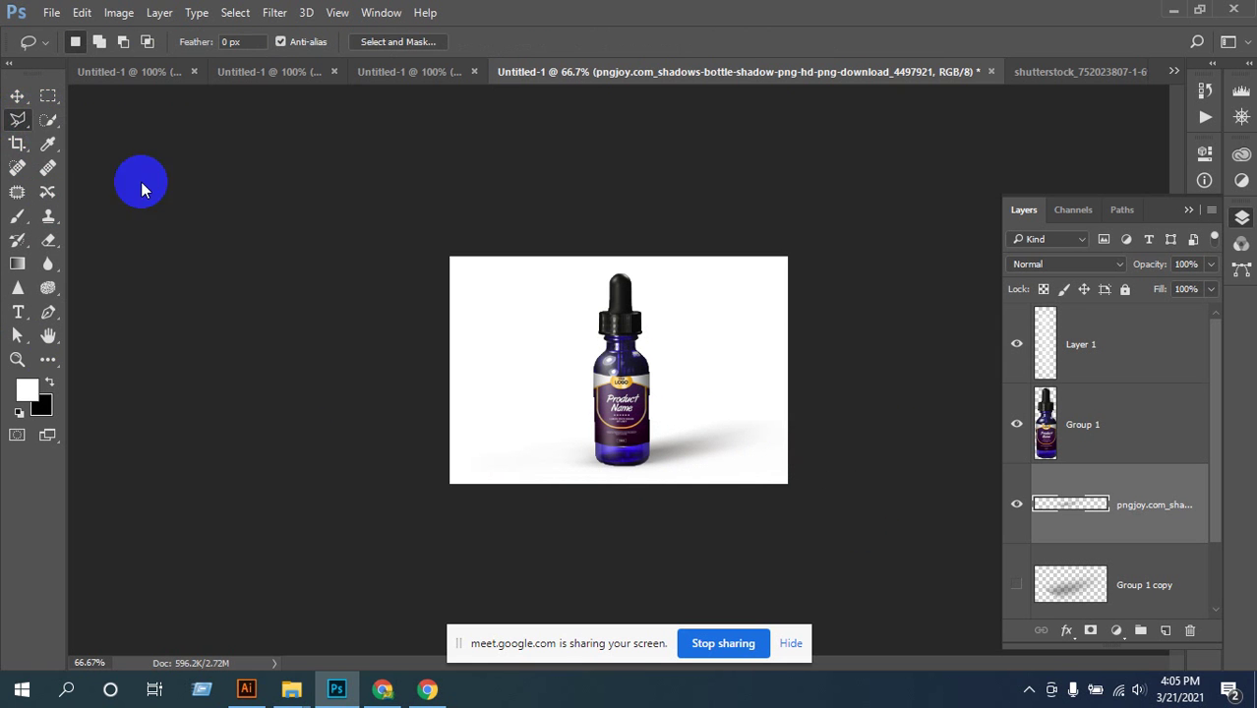
click(638, 462)
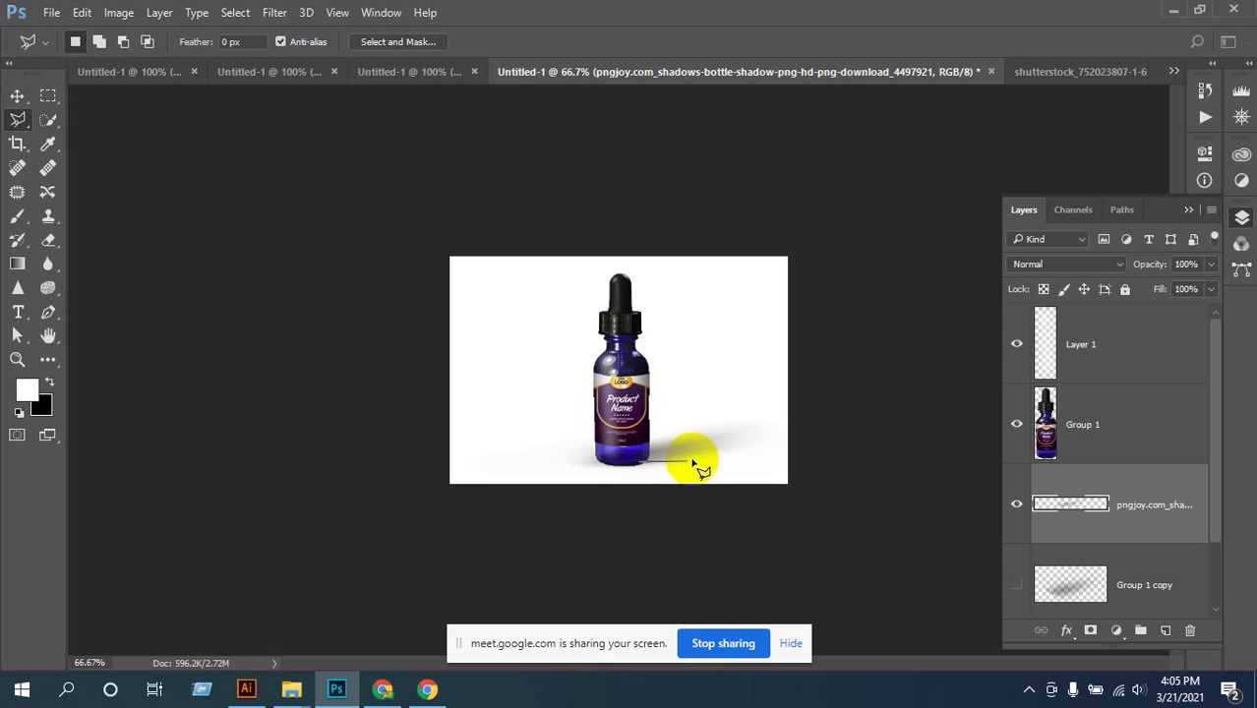
click(788, 447)
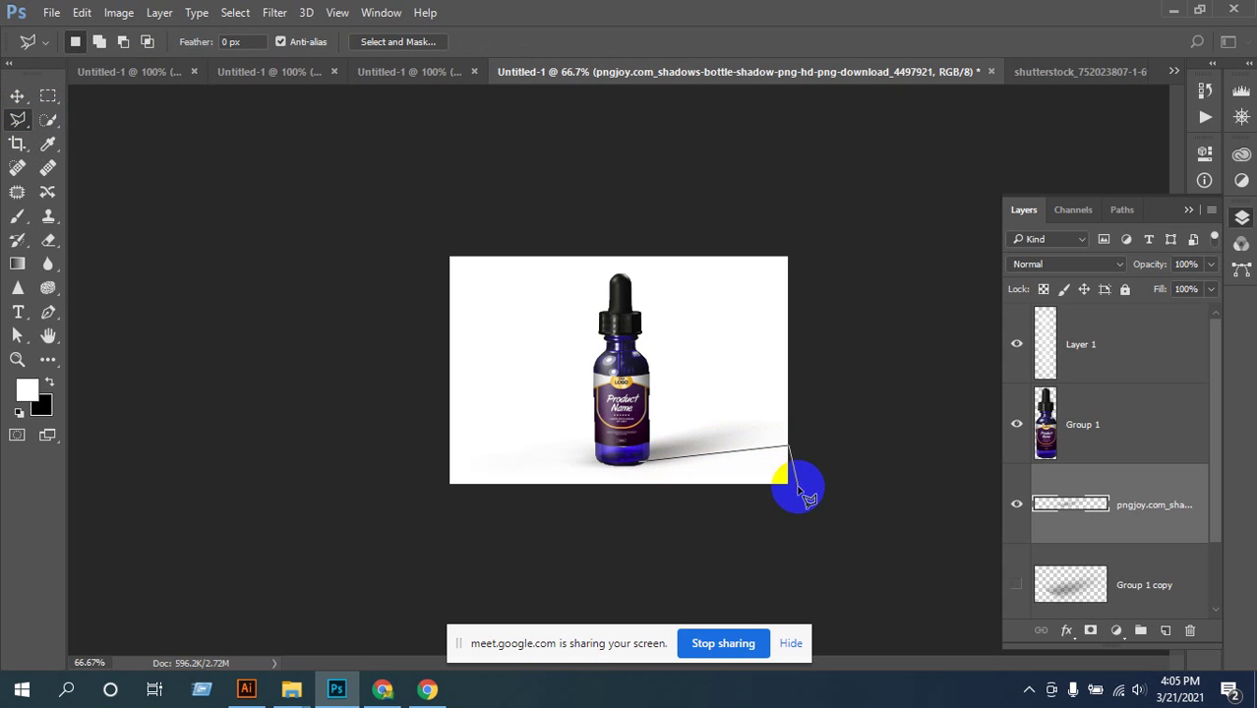
click(784, 486)
click(518, 483)
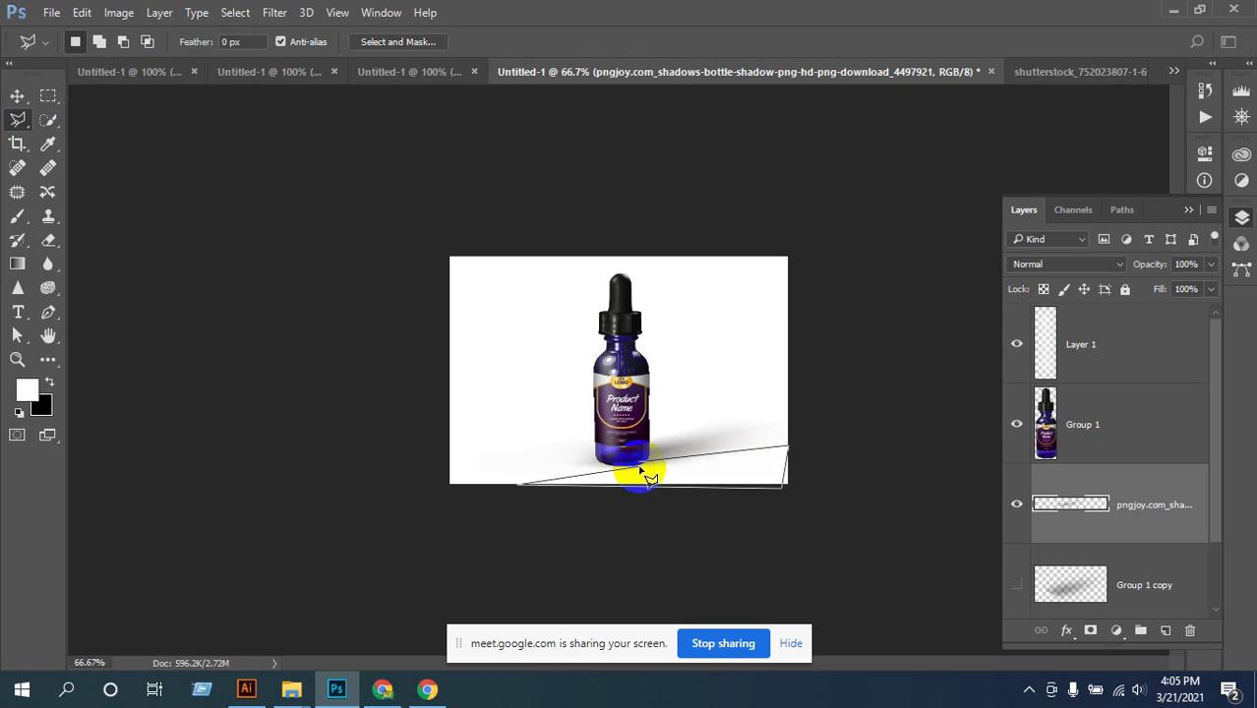
click(640, 469)
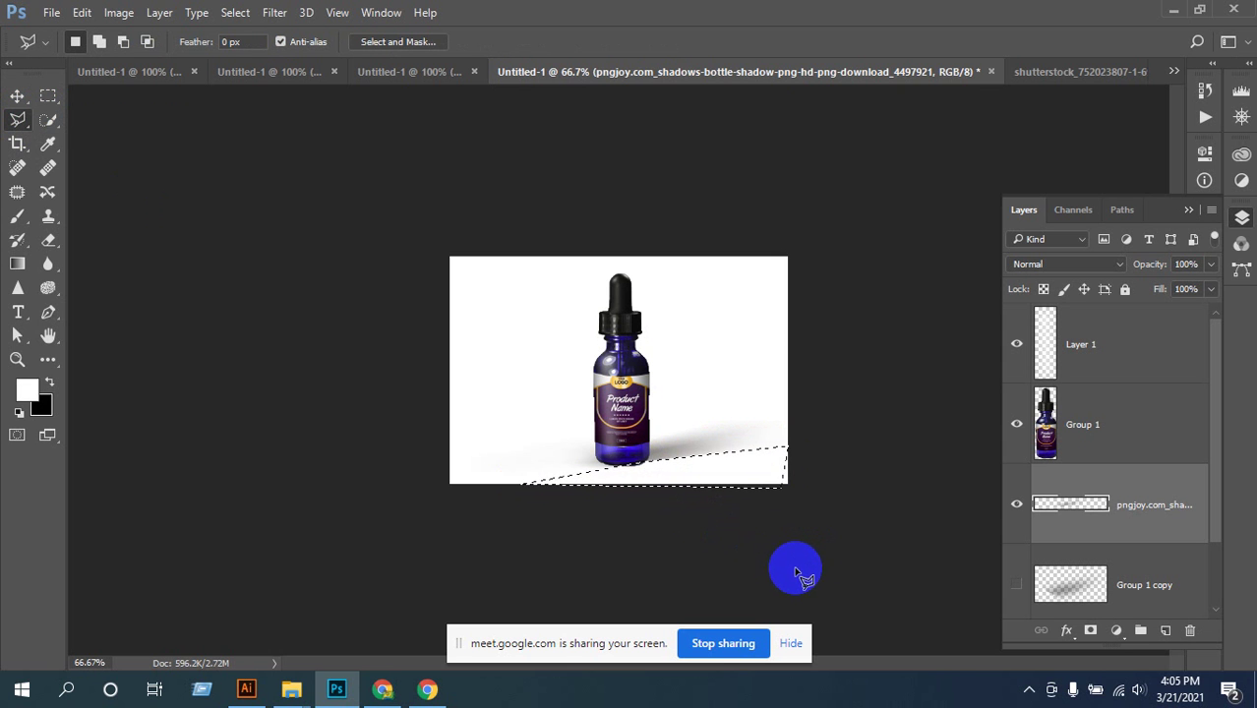
key(ctrl+d)
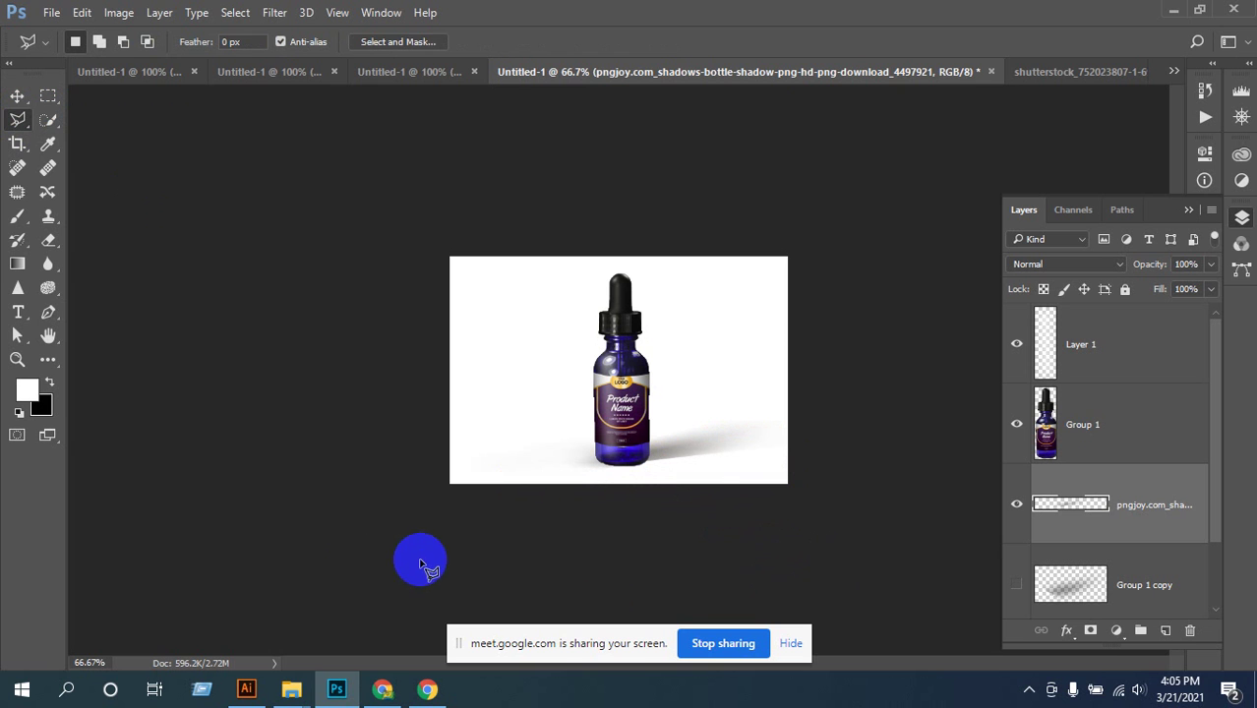
click(18, 96)
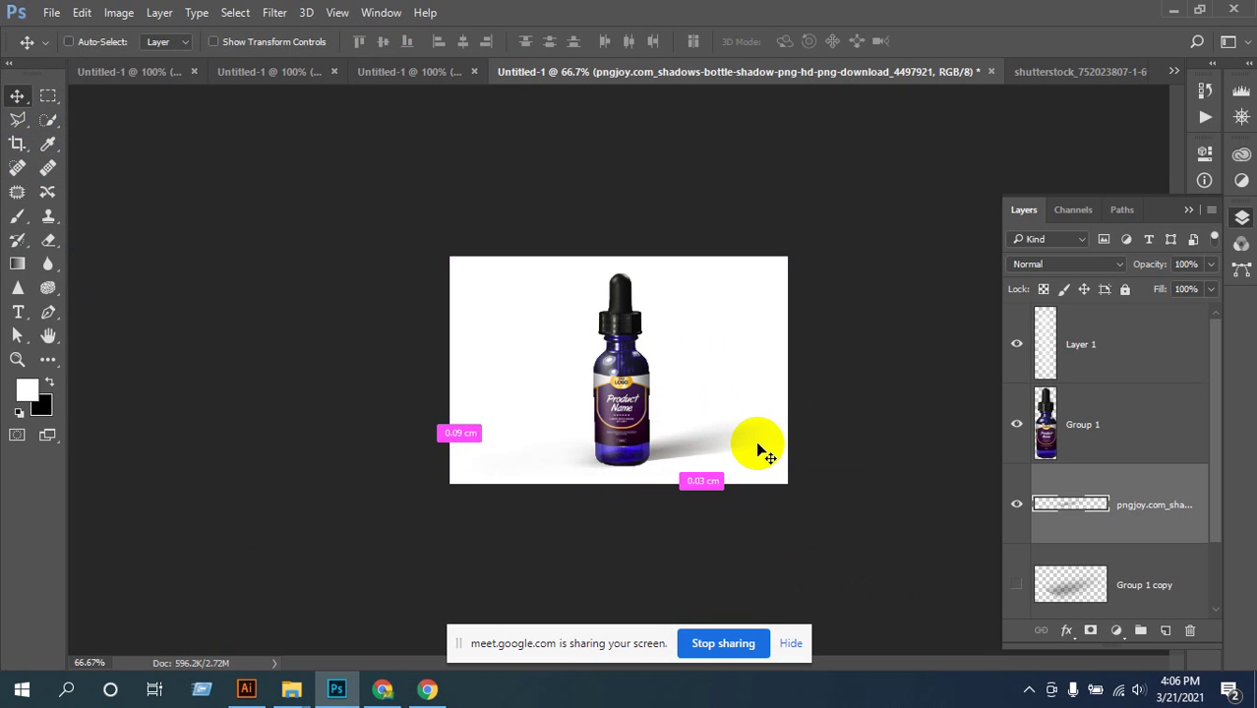
- Rotate the shadow layer about -3.16° behind the bottle and apply the transform
key(ctrl+t)
drag(930, 464, 915, 449)
key(Return)
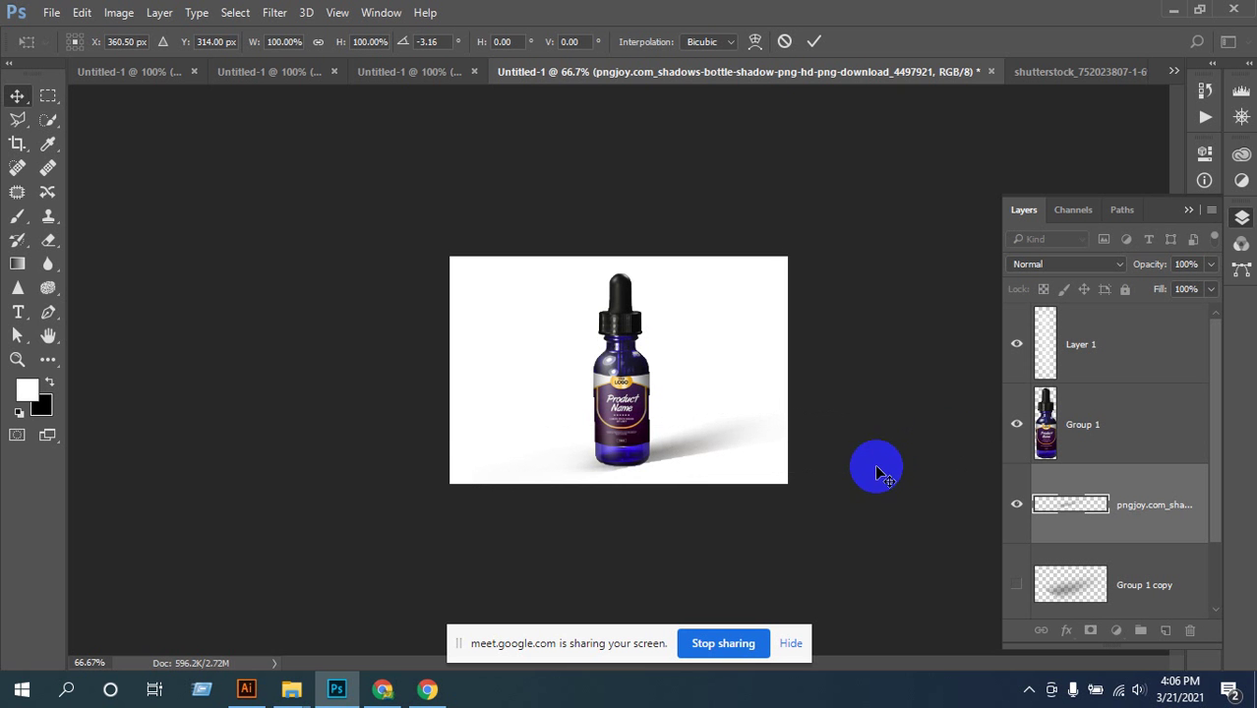
- Soften the shadow's hard lower edge on both sides of the bottle's base with a 25 px soft Eraser at 54% opacity and 40% flow
drag(688, 492, 715, 522)
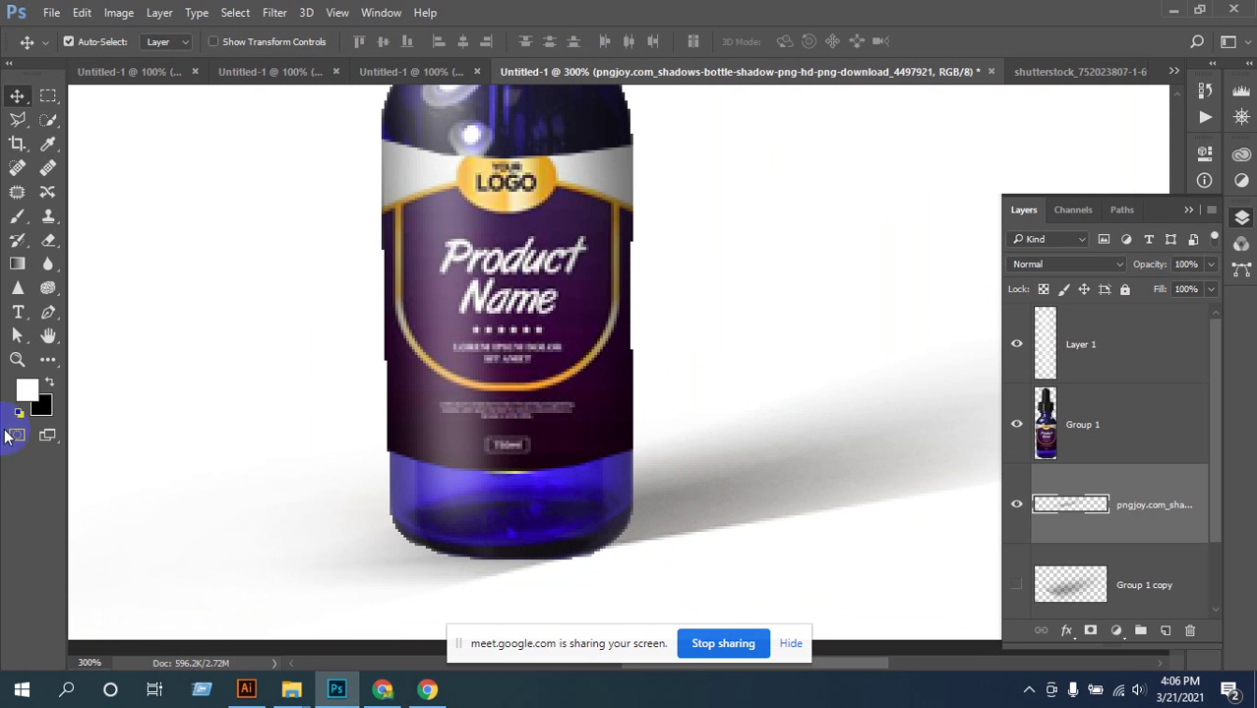
drag(745, 470, 544, 412)
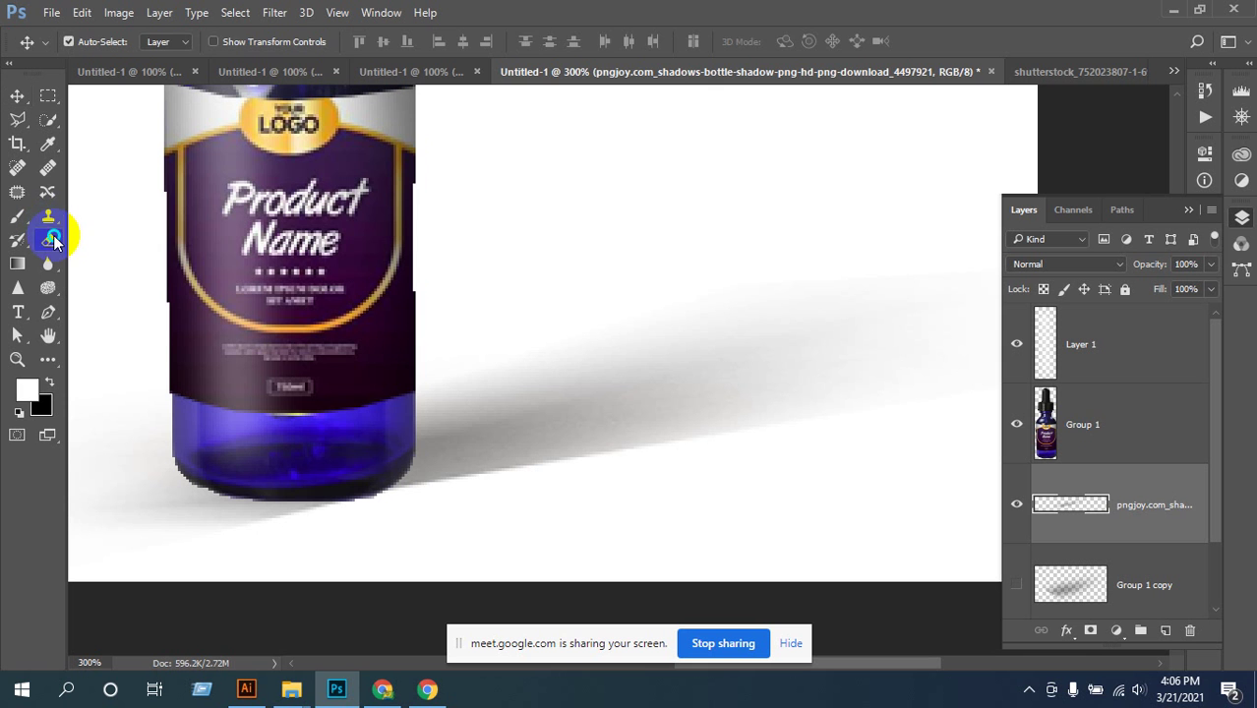
click(54, 239)
click(118, 239)
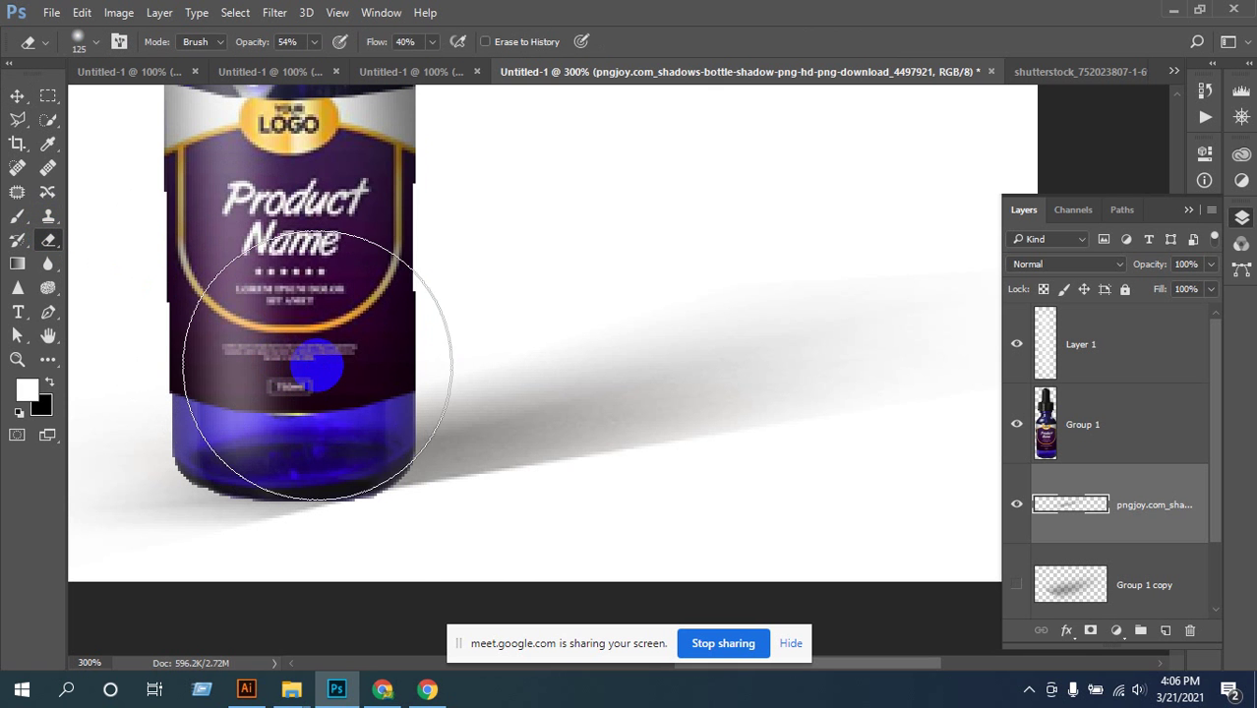
key(bracketleft)
key(bracketleft)
key(bracketleft)
key(bracketleft)
key(bracketleft)
key(bracketleft)
key(bracketleft)
key(bracketleft)
mouse_move(396, 517)
mouse_down()
mouse_move(421, 500)
mouse_move(468, 505)
mouse_move(420, 513)
mouse_move(513, 488)
mouse_move(477, 509)
mouse_move(443, 508)
mouse_move(679, 479)
mouse_move(391, 511)
mouse_move(564, 492)
mouse_move(569, 480)
mouse_move(425, 519)
mouse_move(615, 469)
mouse_move(878, 426)
mouse_move(651, 458)
mouse_move(766, 419)
mouse_move(628, 468)
mouse_move(695, 449)
mouse_move(427, 513)
mouse_move(365, 524)
mouse_move(428, 504)
mouse_move(356, 504)
mouse_move(356, 533)
mouse_up()
mouse_move(213, 570)
mouse_down()
mouse_move(247, 537)
mouse_move(359, 505)
mouse_move(339, 507)
mouse_move(272, 559)
mouse_move(309, 519)
mouse_move(396, 536)
mouse_up()
mouse_move(160, 532)
mouse_down()
mouse_move(396, 541)
mouse_move(330, 503)
mouse_move(658, 471)
mouse_move(521, 506)
mouse_move(410, 507)
mouse_move(589, 470)
mouse_move(926, 424)
mouse_up()
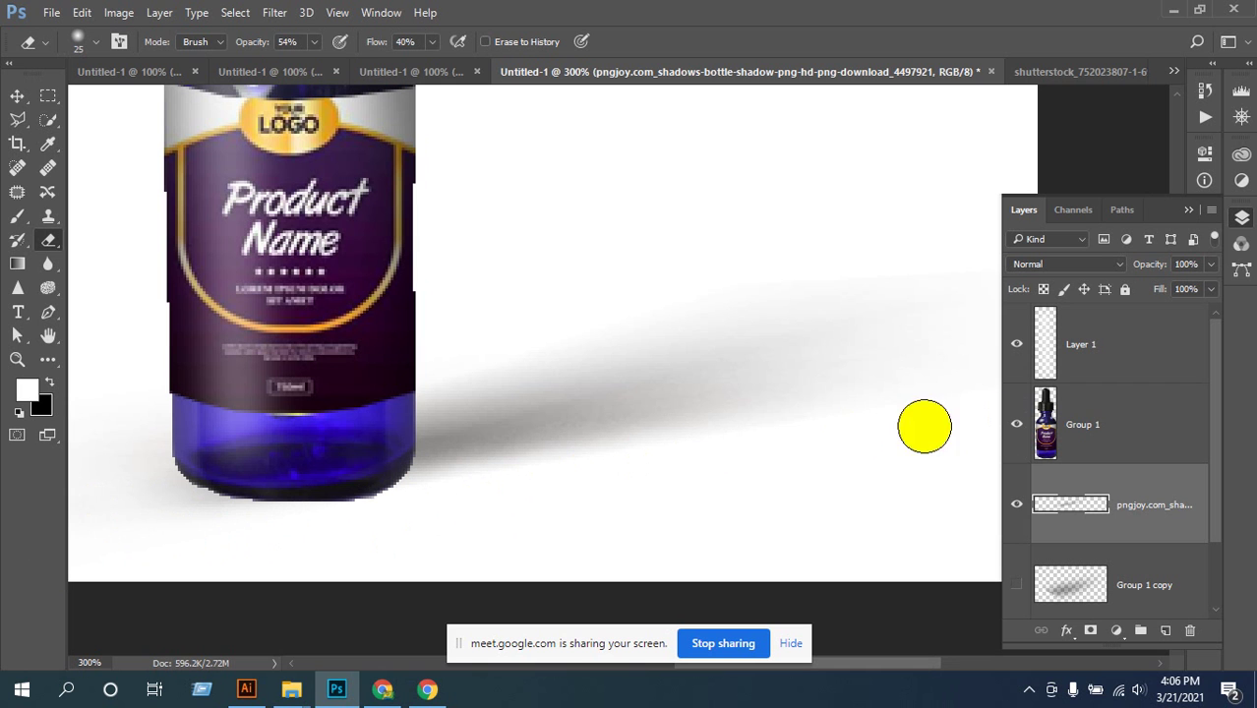
mouse_move(664, 506)
mouse_down()
mouse_move(715, 456)
mouse_move(649, 502)
mouse_up()
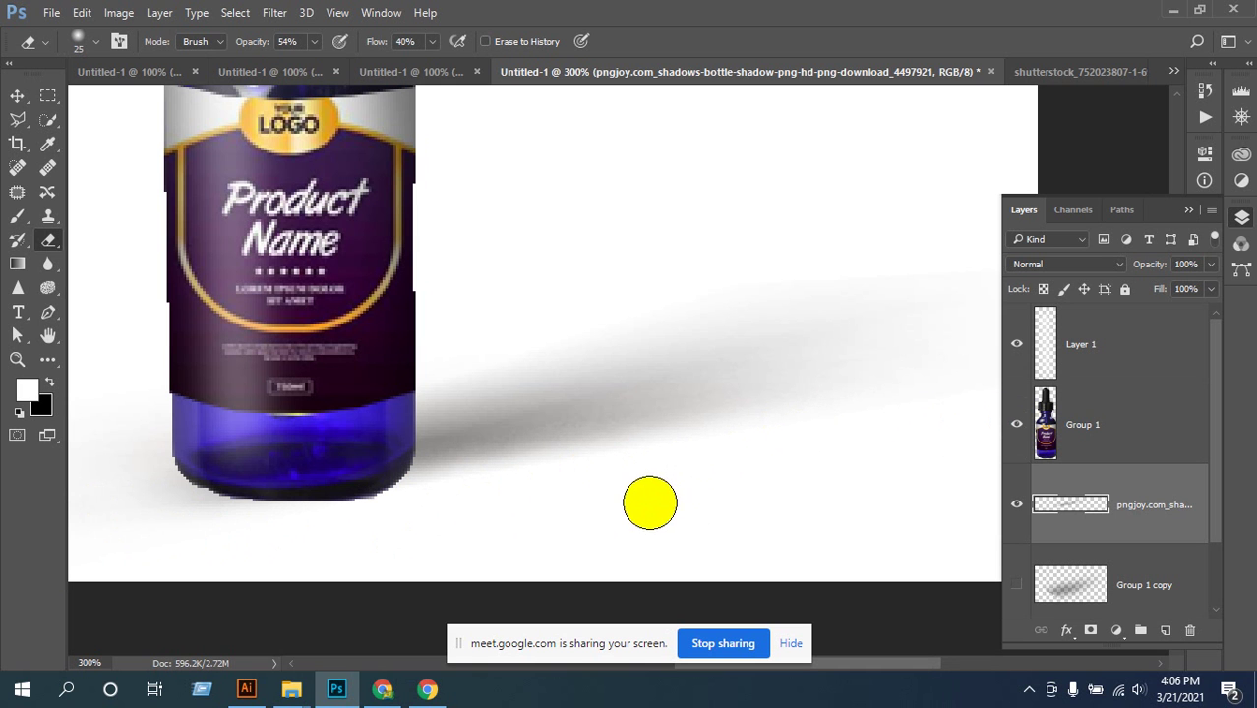
- Examine the softened shadow on the whole canvas and compare the bottle with Layer 1 hidden and shown
scroll(693, 360, down, 3)
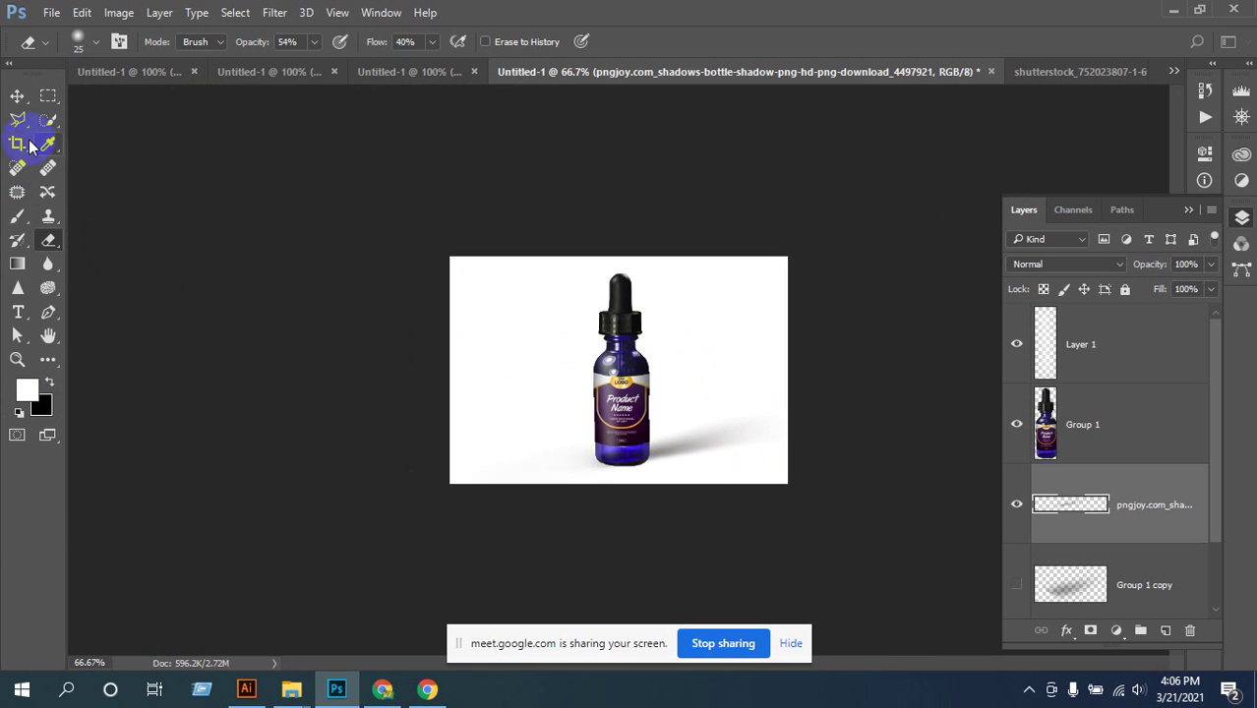
click(16, 97)
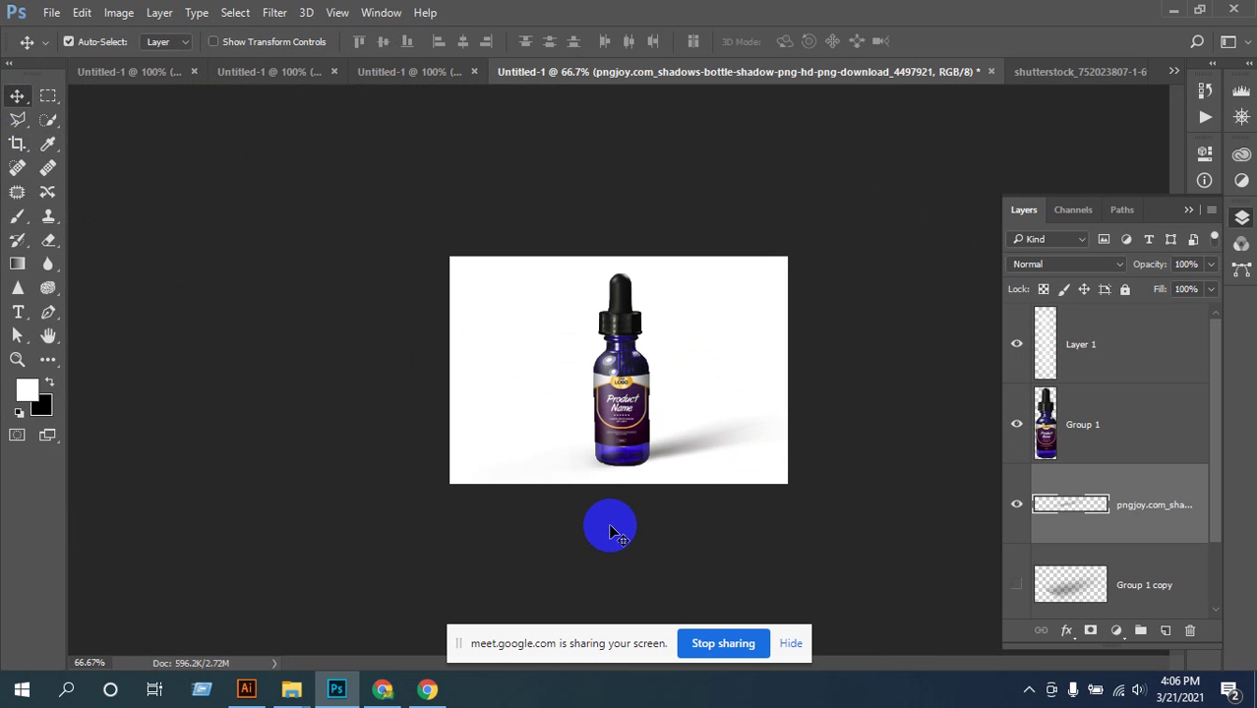
ctrl+click(665, 434)
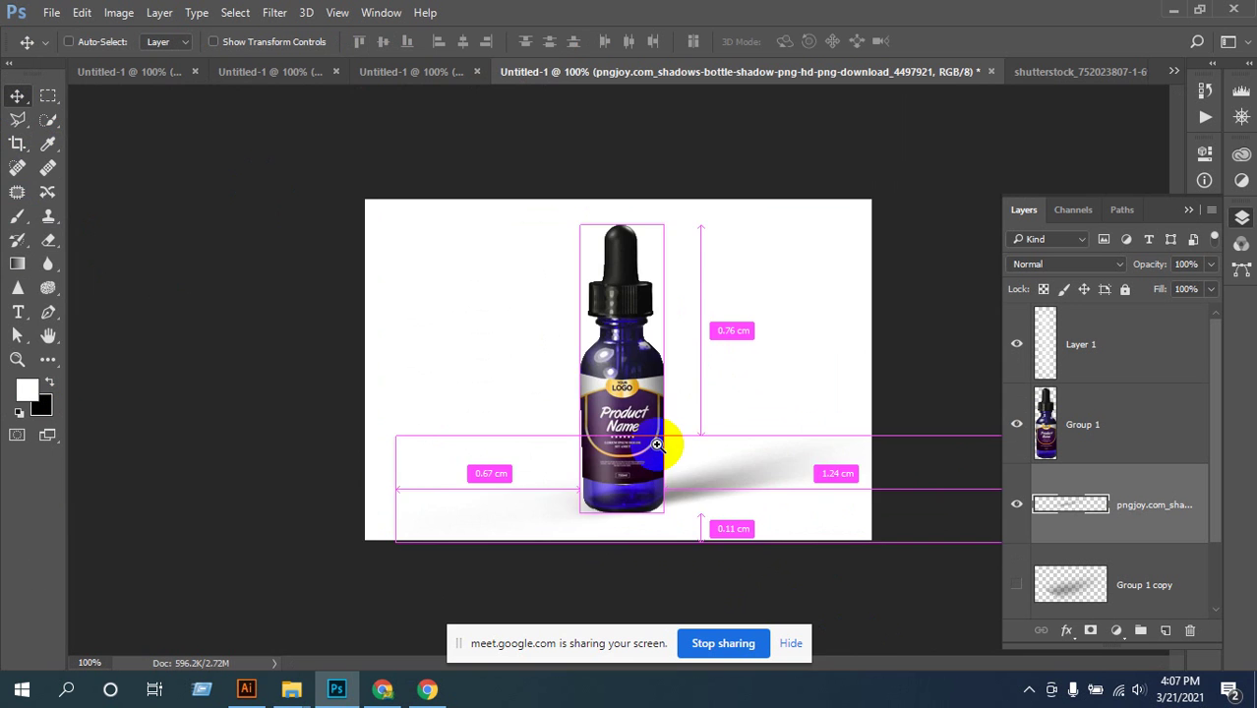
ctrl+click(697, 460)
ctrl+alt+click(696, 459)
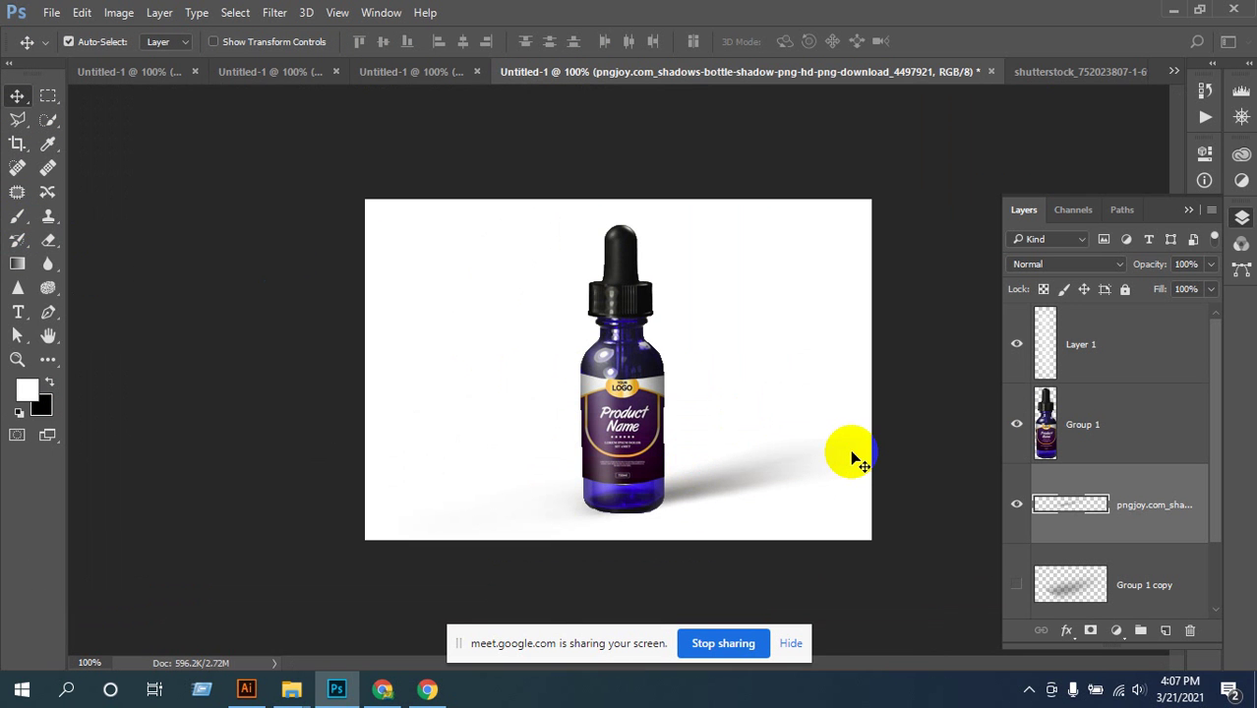
ctrl+click(631, 435)
ctrl+alt+click(631, 435)
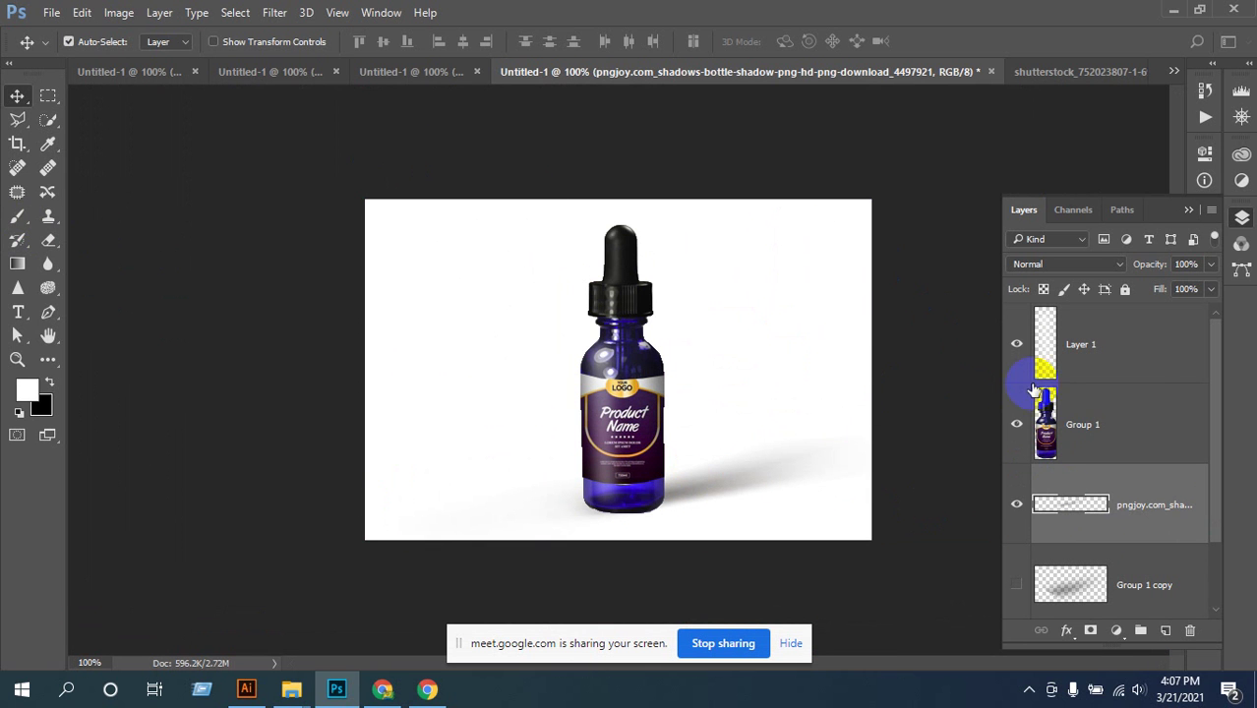
click(1017, 347)
click(1017, 346)
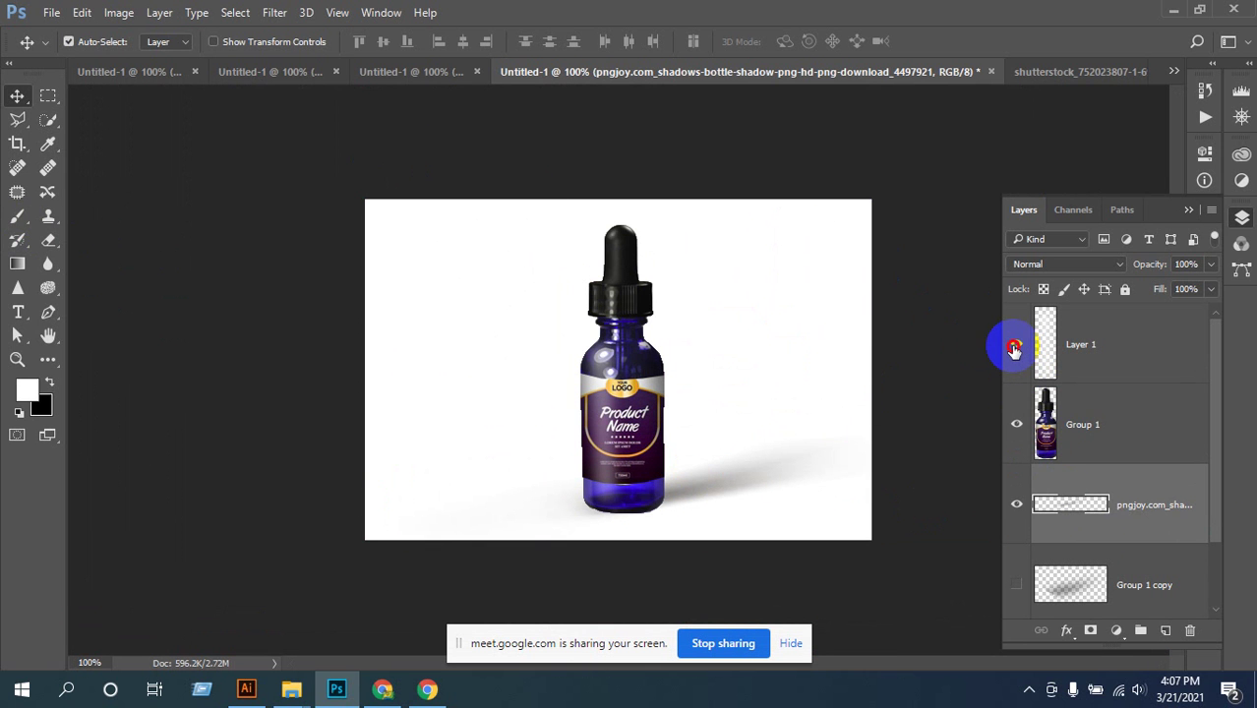
click(1017, 346)
click(1017, 346)
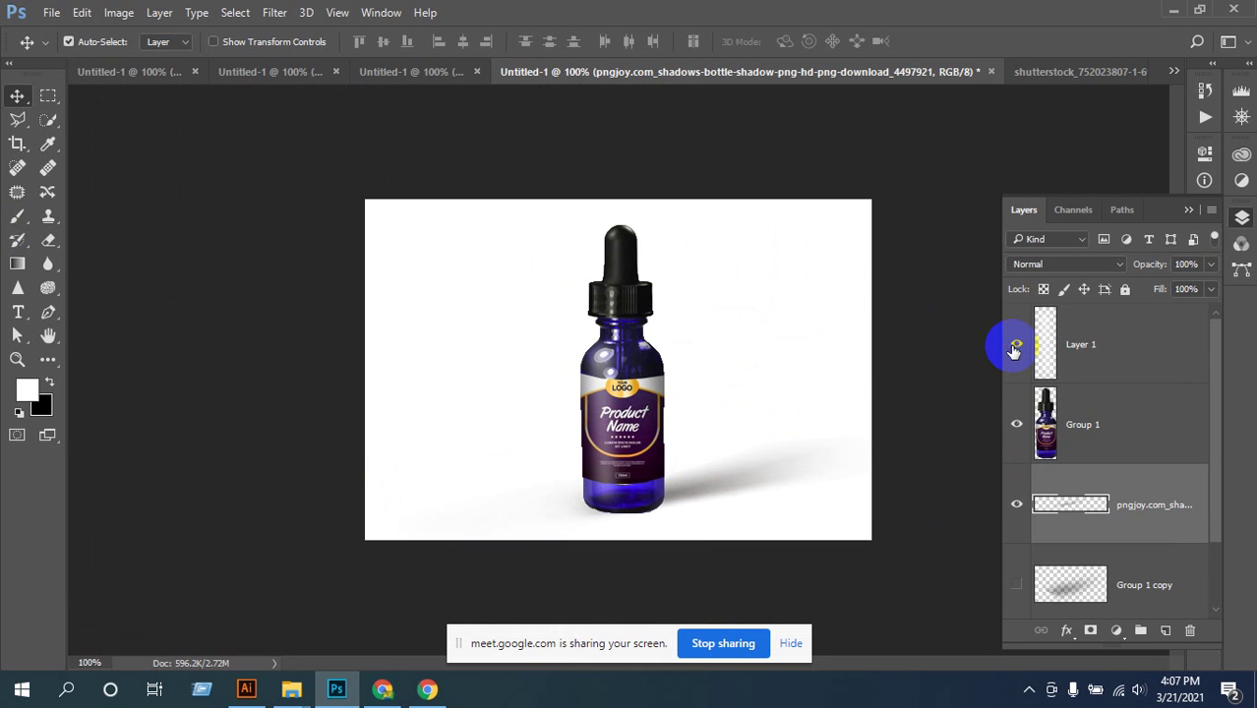
- Reposition Layer 1 over the bottle body to about X 279 px, Y 238.5 px and apply the transform
click(1068, 359)
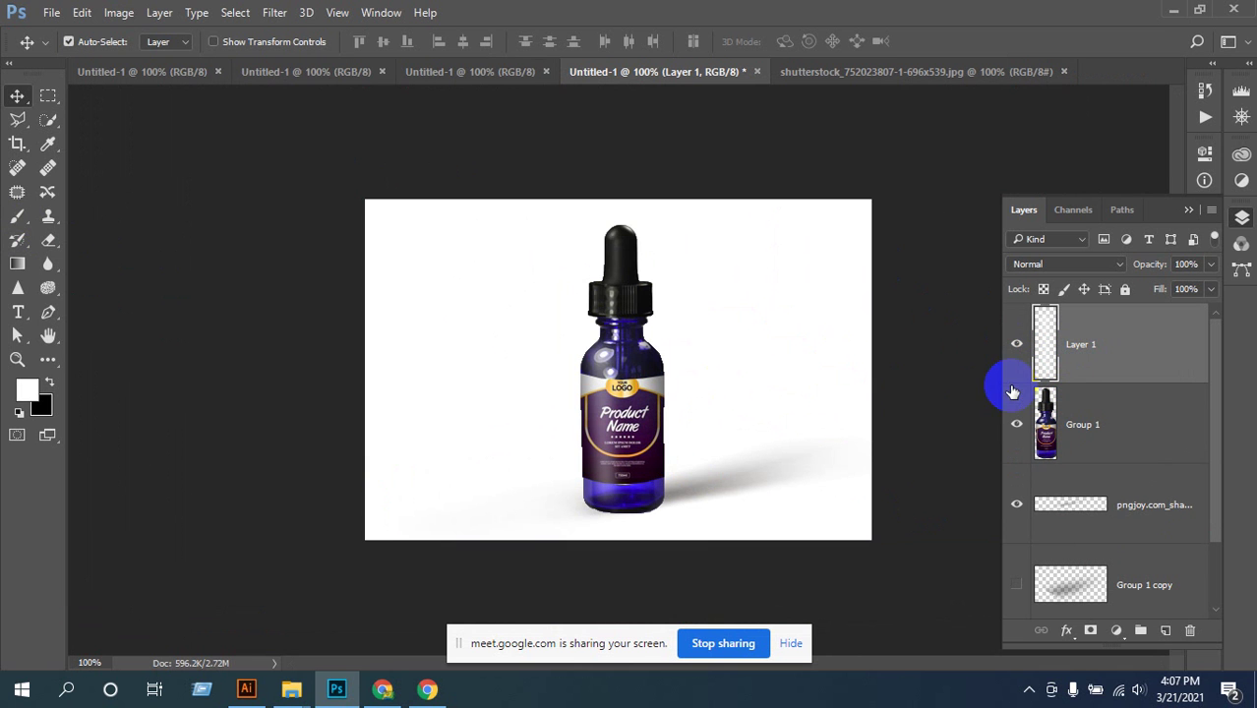
key(ctrl+t)
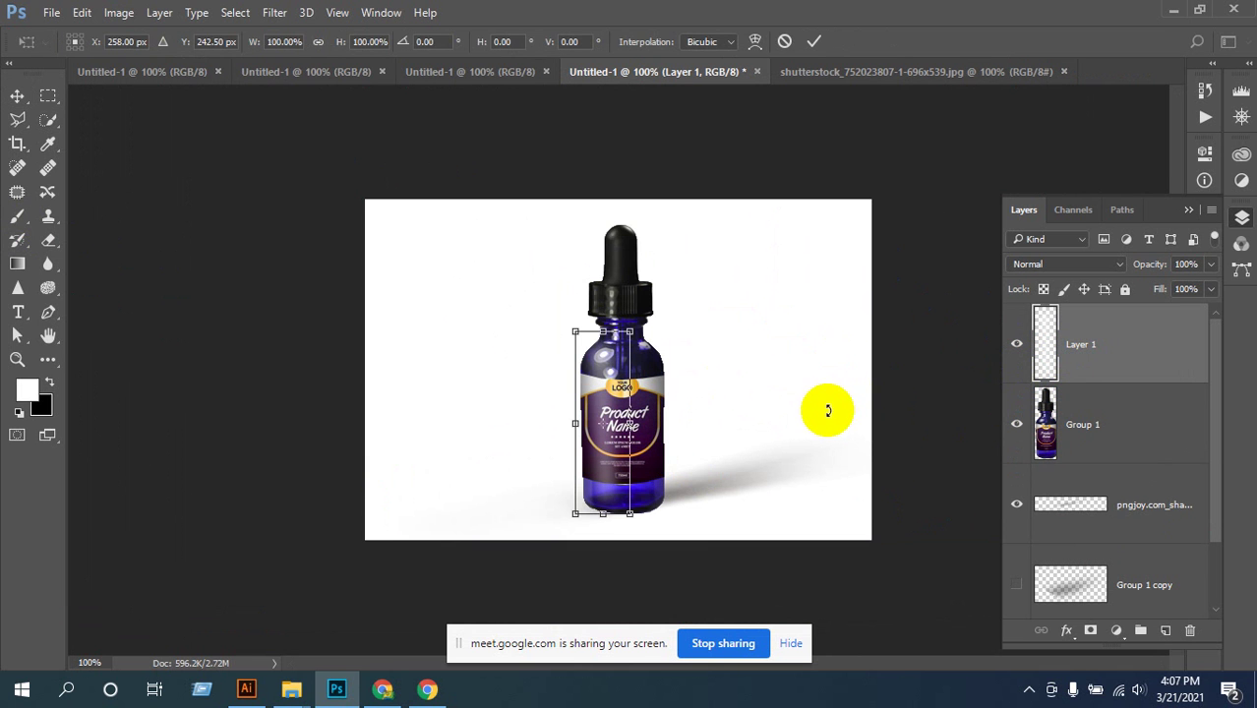
key(Right)
key(Right)
key(Right)
key(Right)
key(Right)
key(Right)
key(Right)
key(Right)
key(Right)
key(Right)
key(Right)
key(Right)
key(Right)
key(Right)
key(Right)
key(Right)
key(Right)
key(Right)
key(Right)
key(Right)
key(Right)
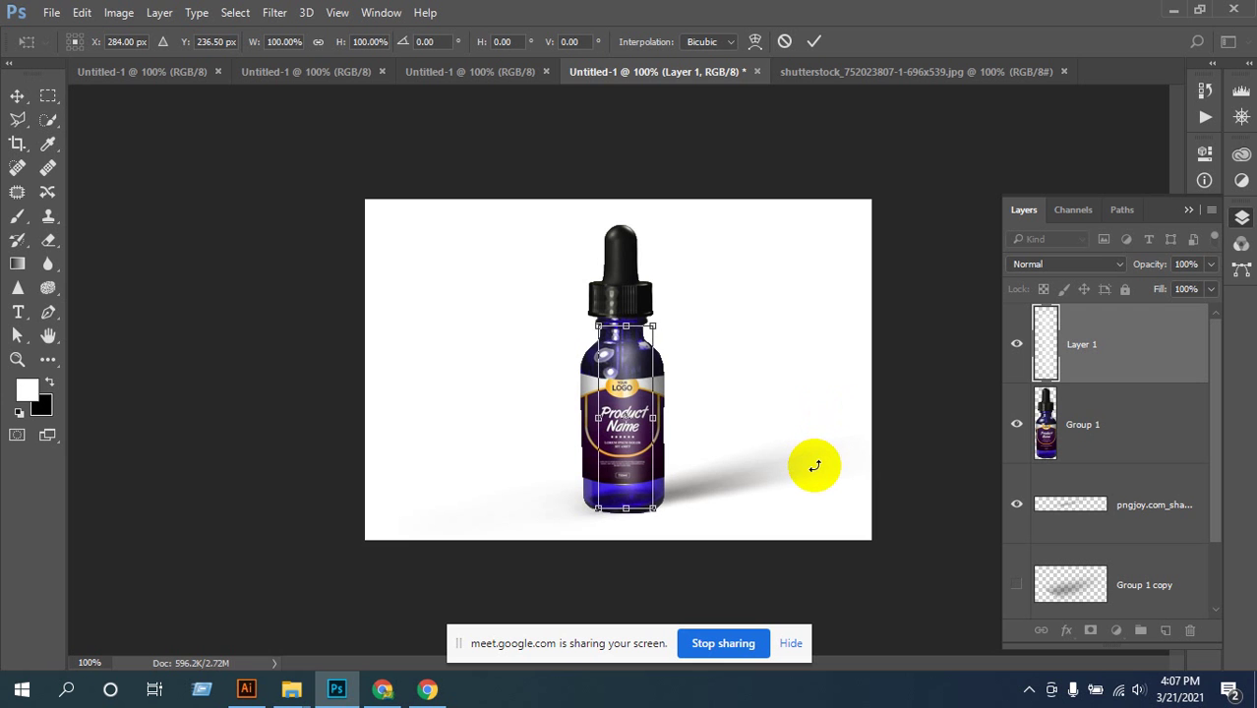
key(Left)
key(Left)
key(Left)
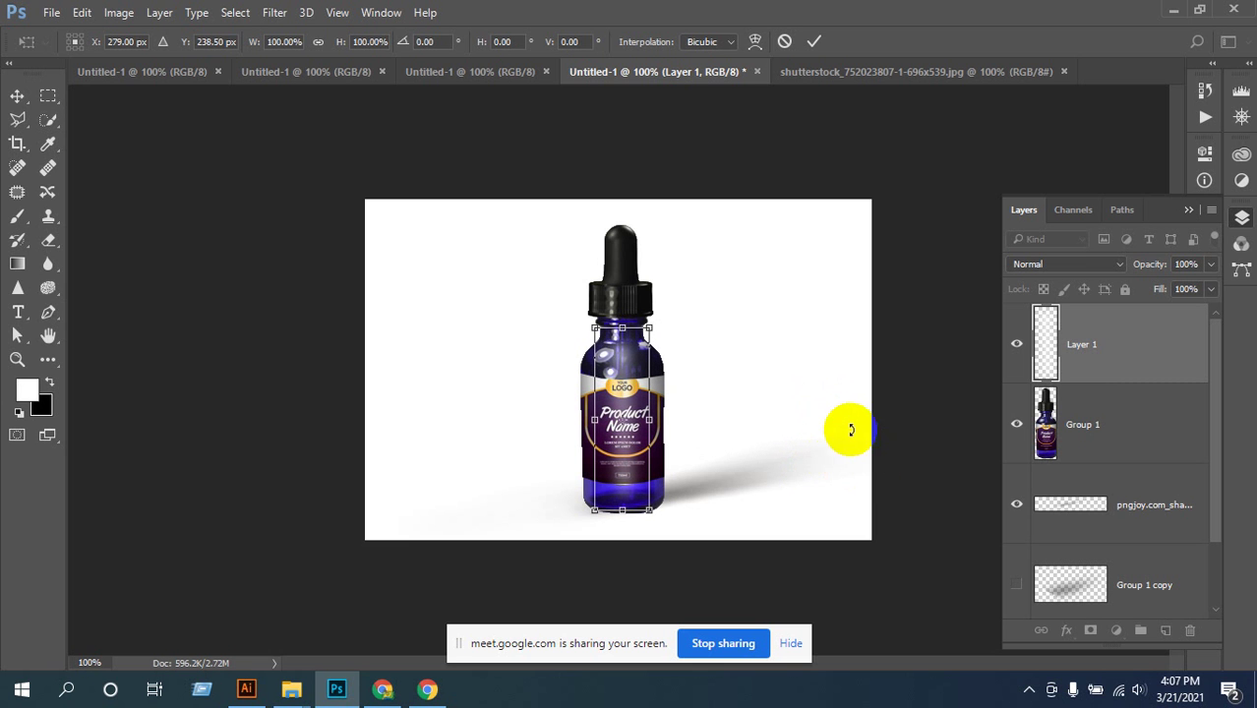
key(Return)
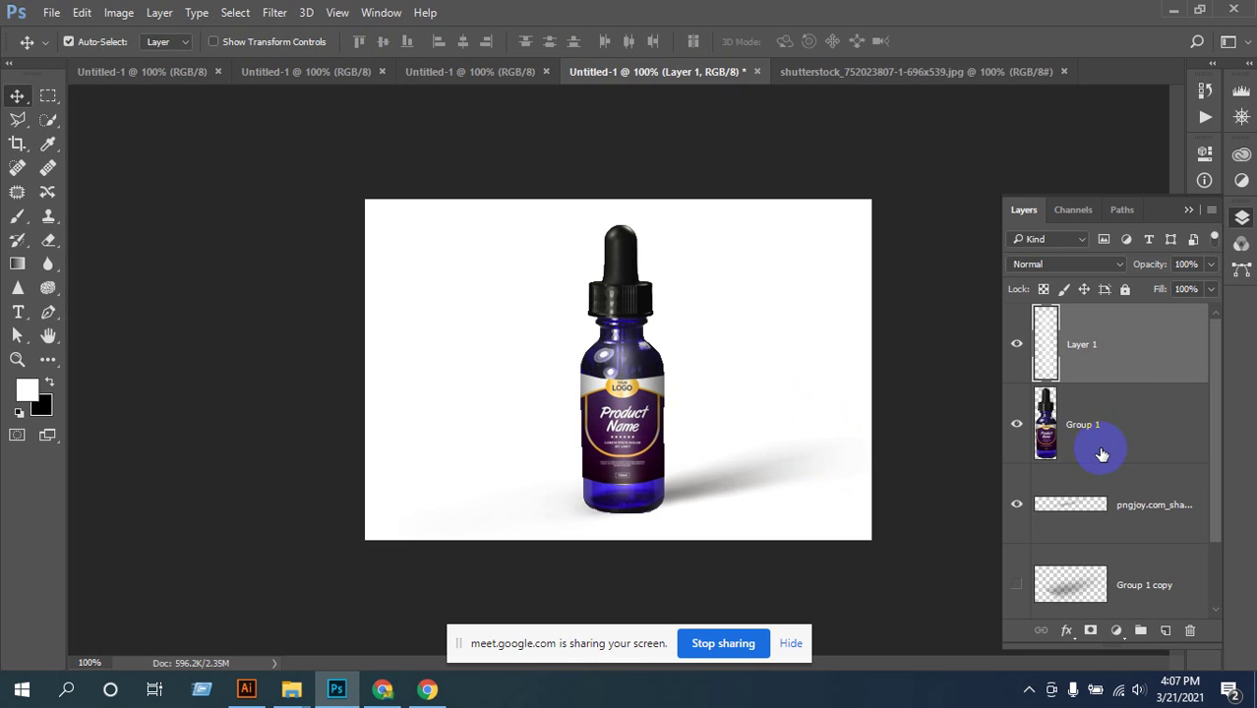
- Temporarily show the Group 1 copy shadow layer for comparison, hide it again, and clear the layer selection
click(1090, 446)
click(1082, 510)
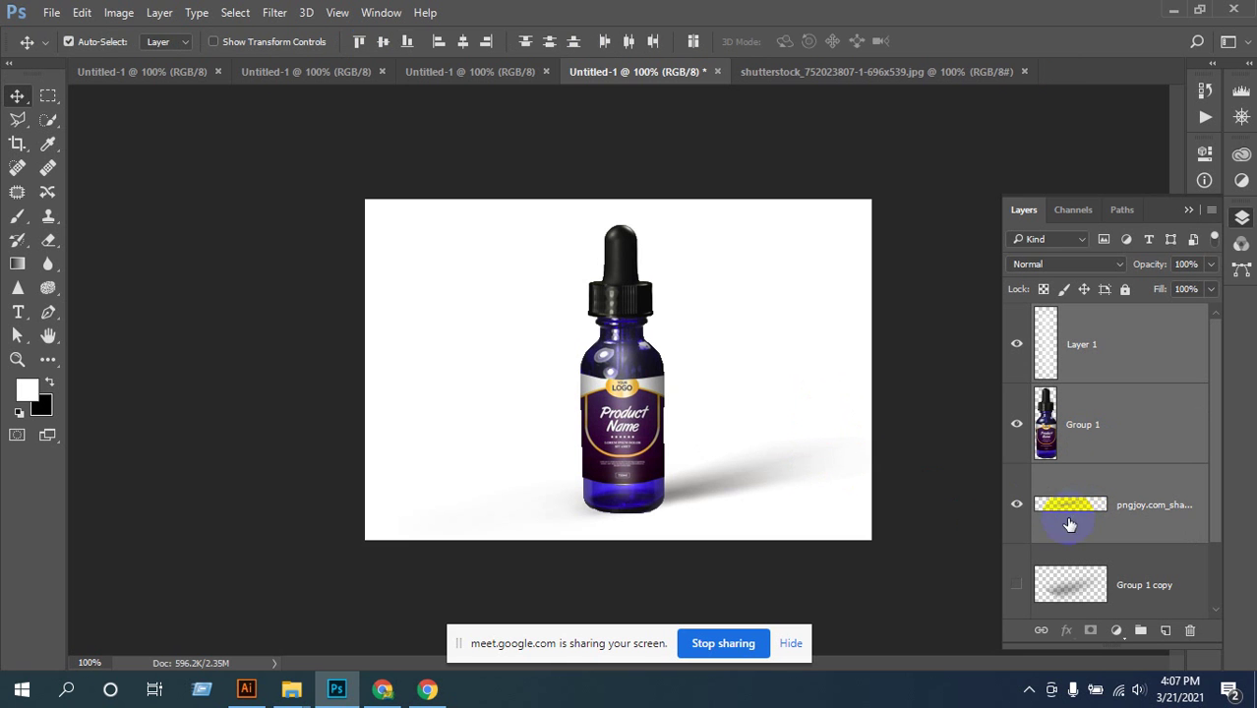
click(1016, 589)
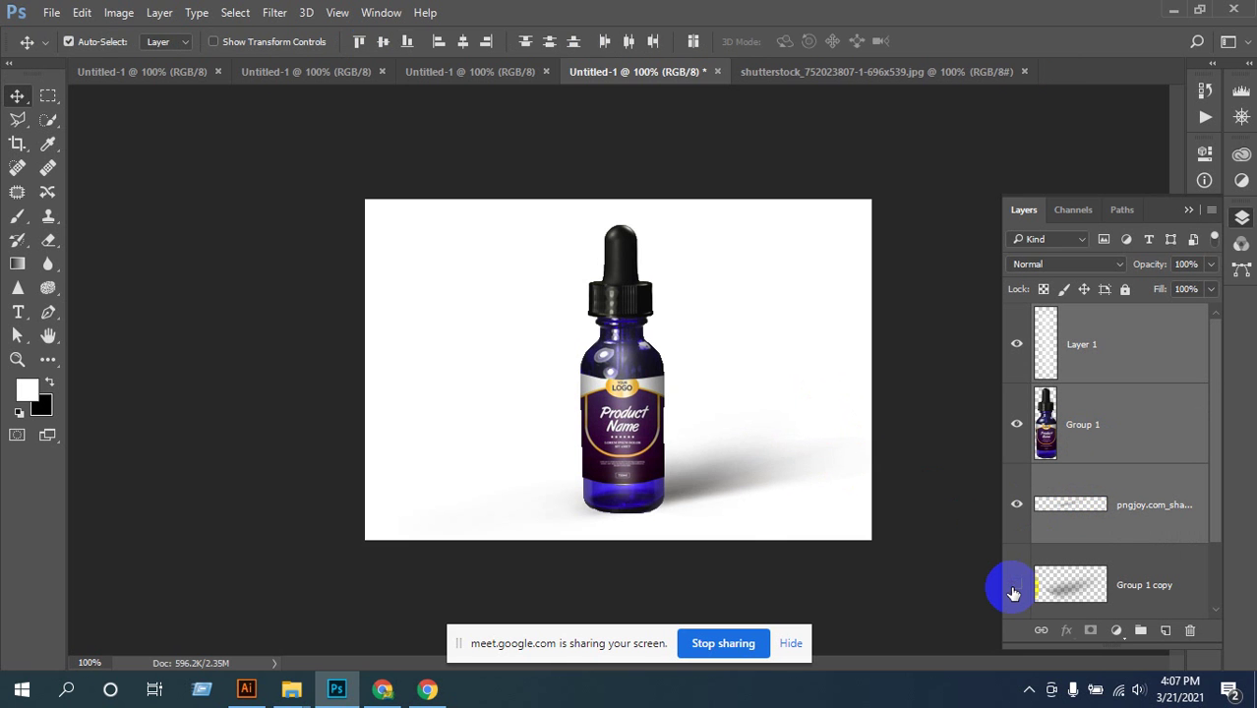
click(1014, 593)
scroll(1170, 477, down, 1)
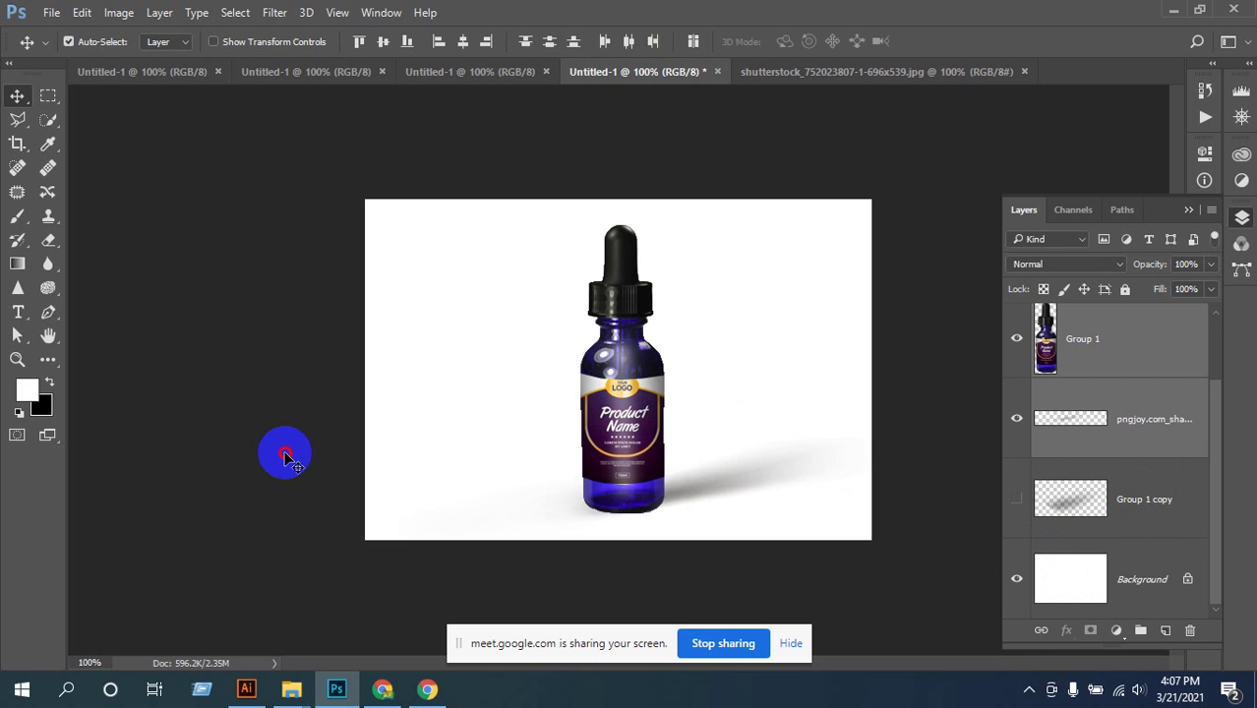
click(295, 435)
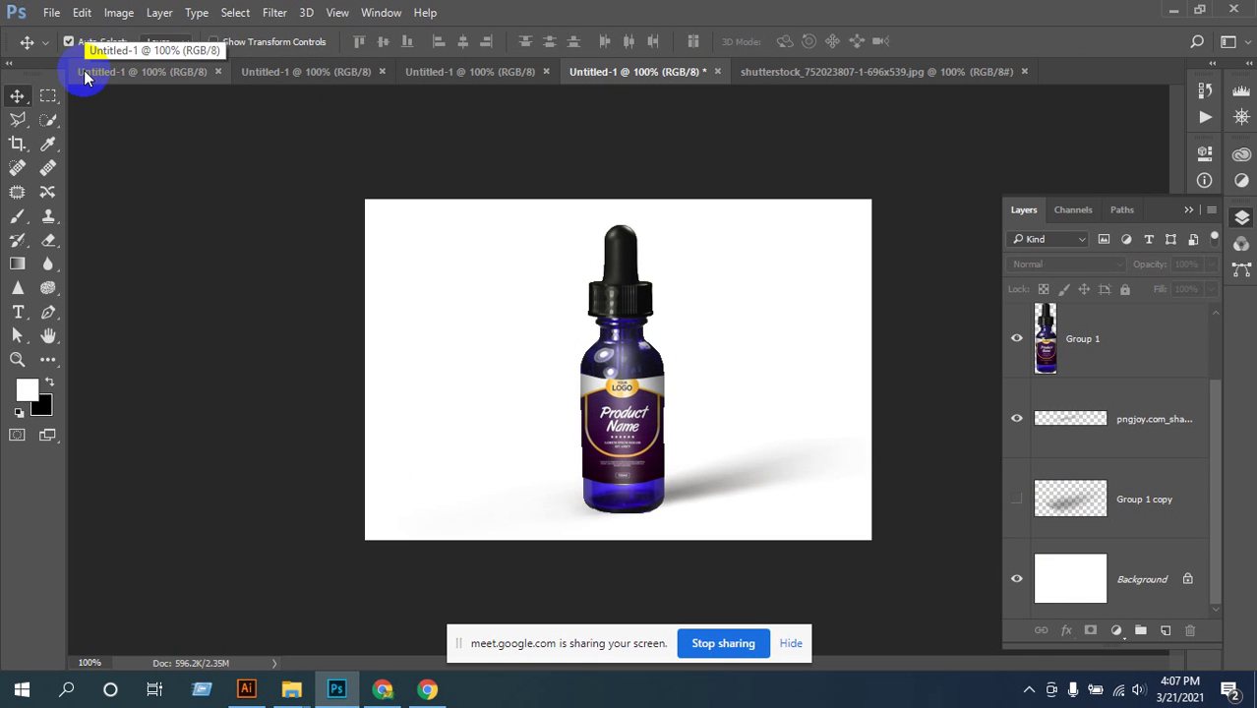
- Select the Background layer and activate the Gradient tool
click(1080, 594)
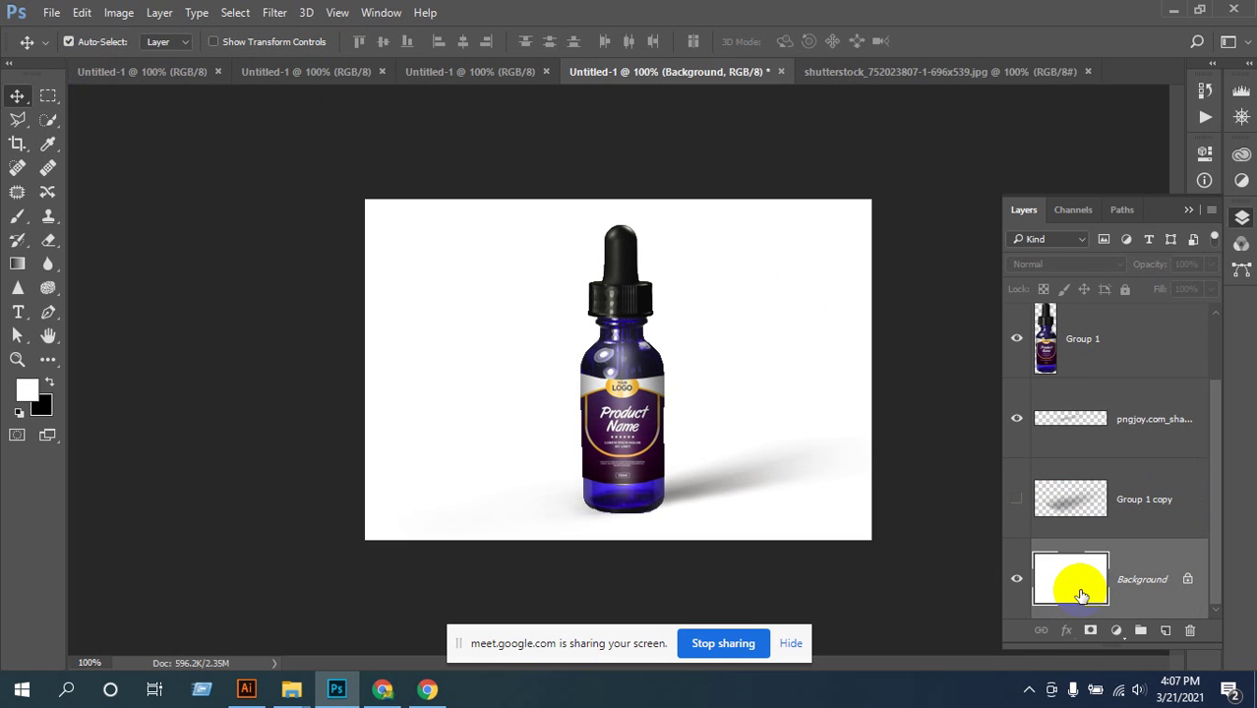
click(22, 262)
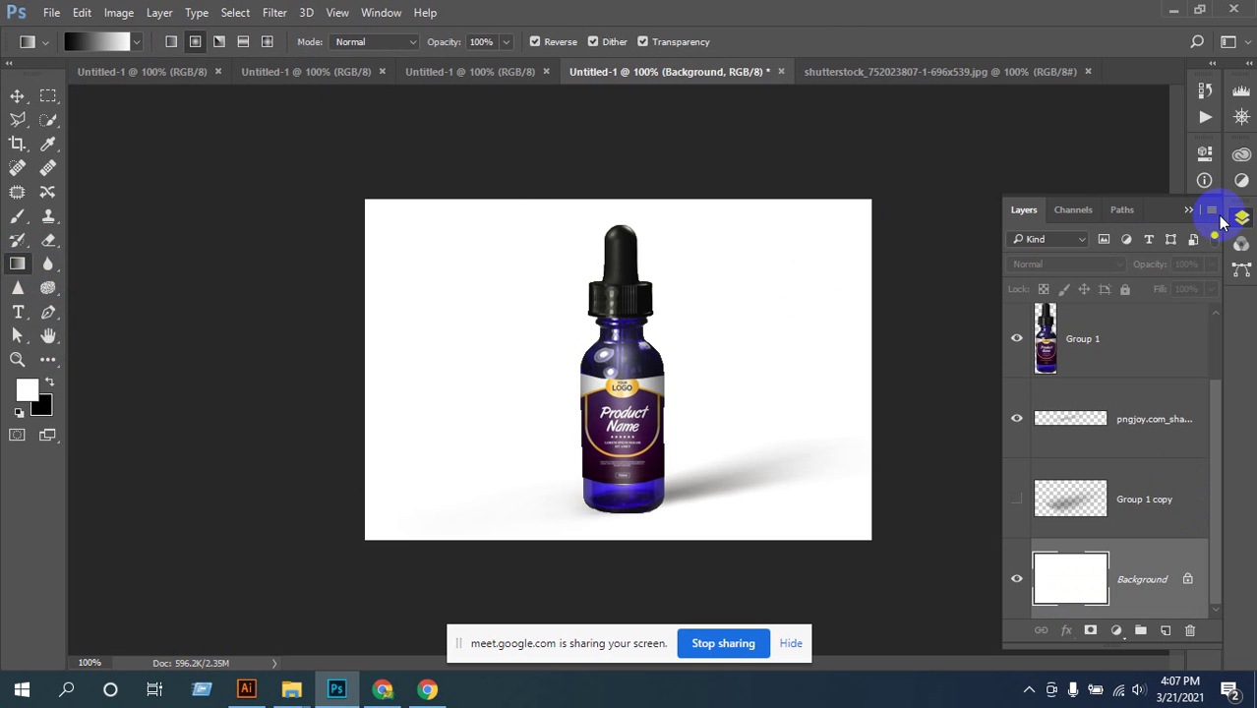
click(1188, 213)
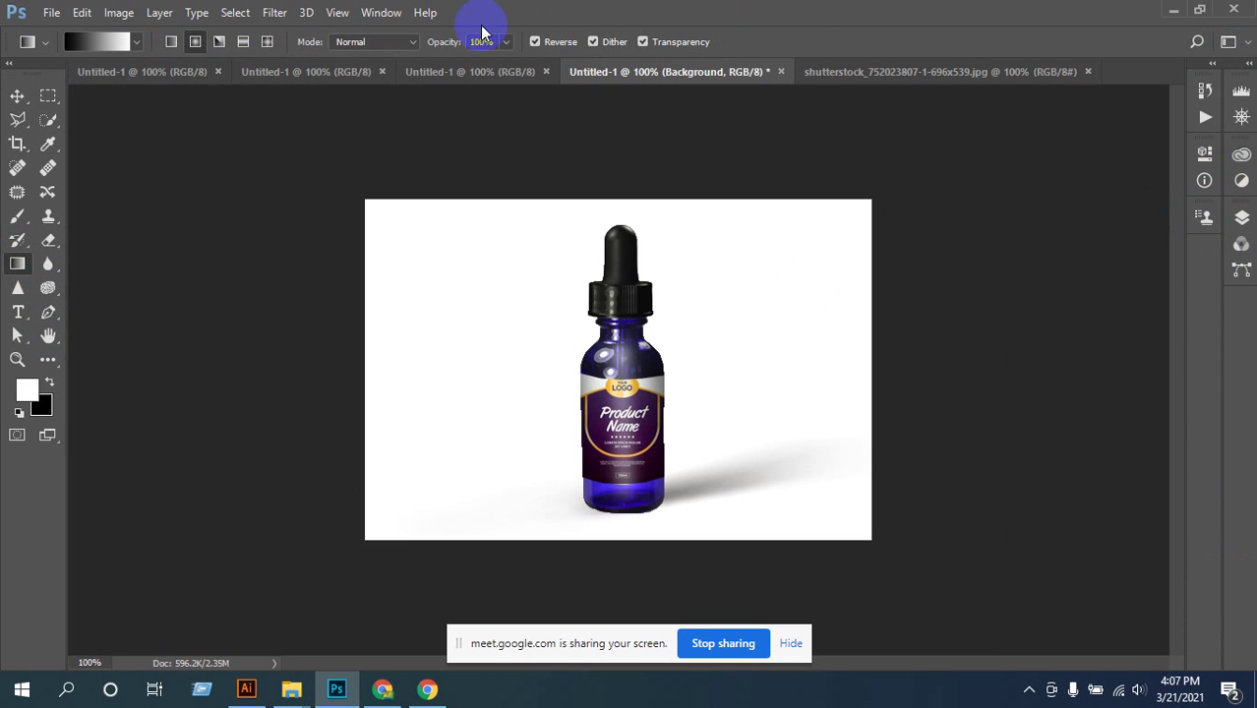
click(377, 12)
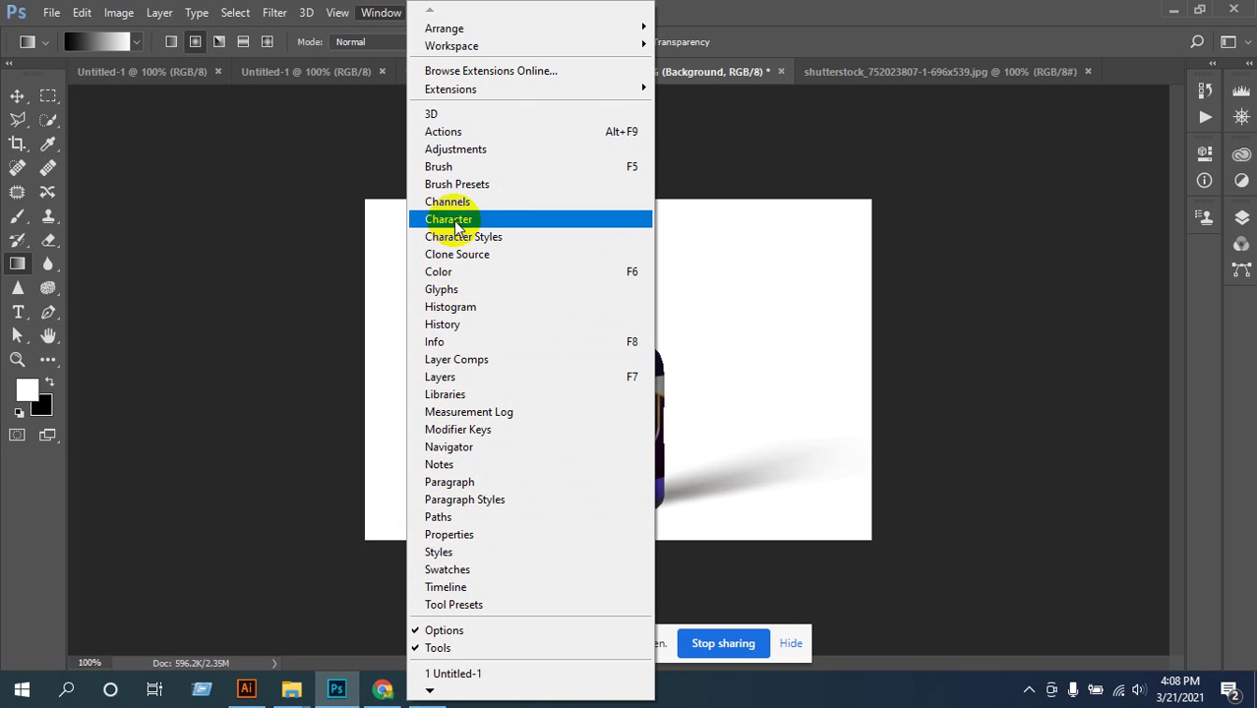
click(729, 280)
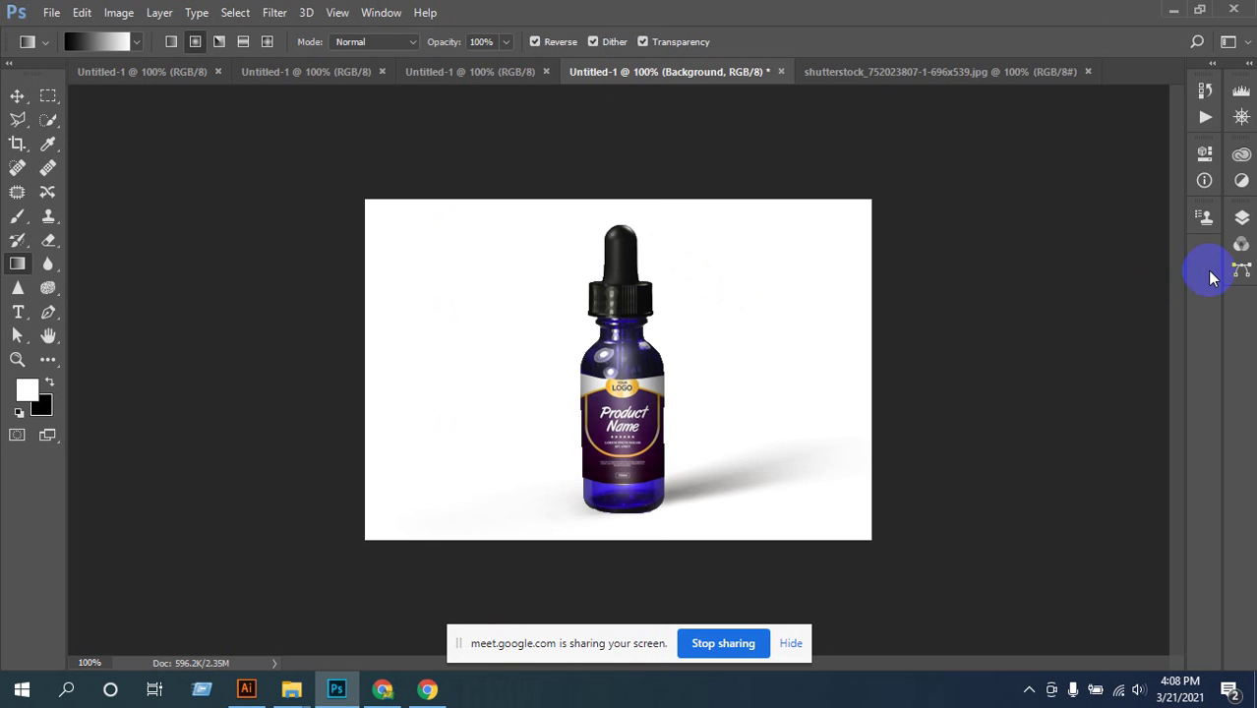
click(1240, 217)
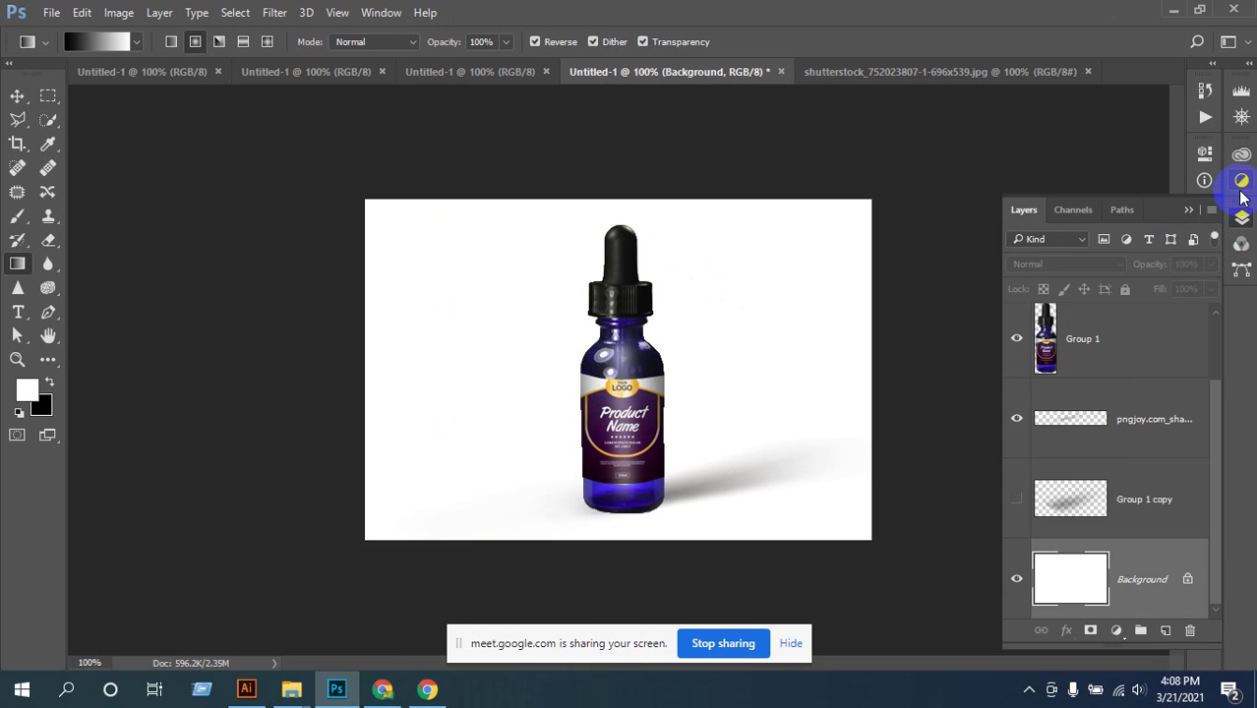
click(1241, 181)
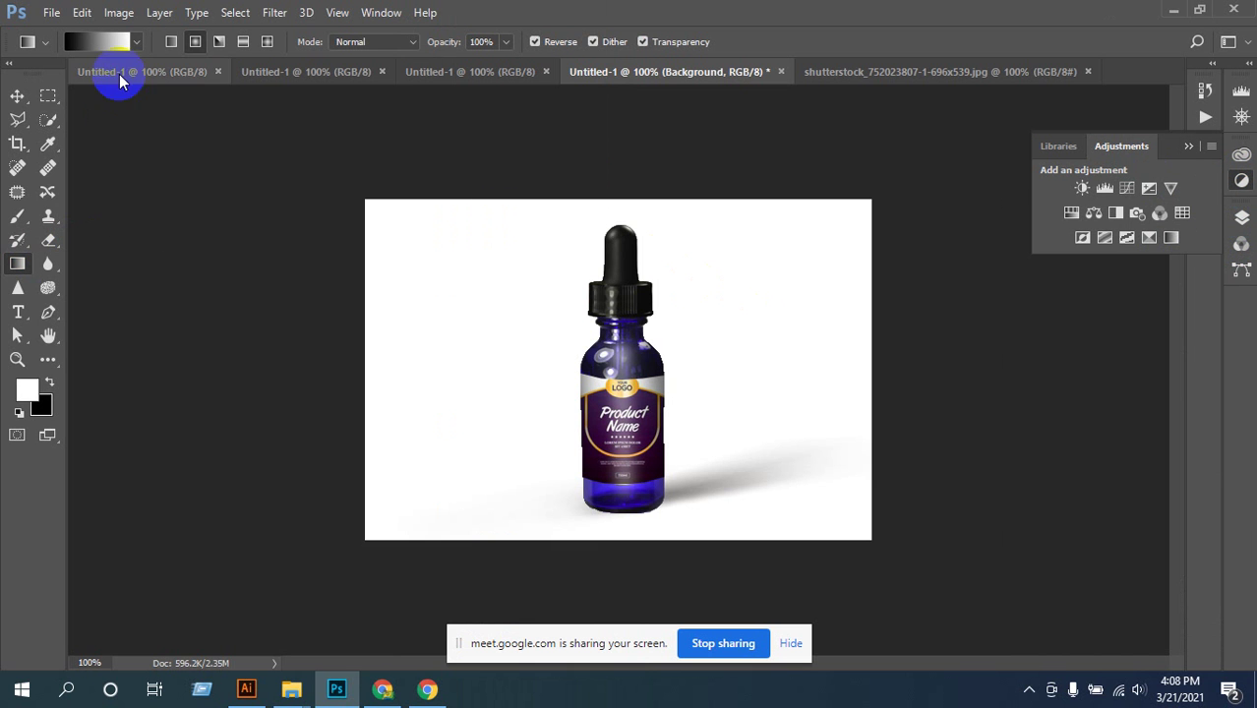
- Fill the Background layer with a reversed radial black-to-white gradient, black stop at 26%, drawn from the bottle outward well past the canvas's left edge
click(201, 43)
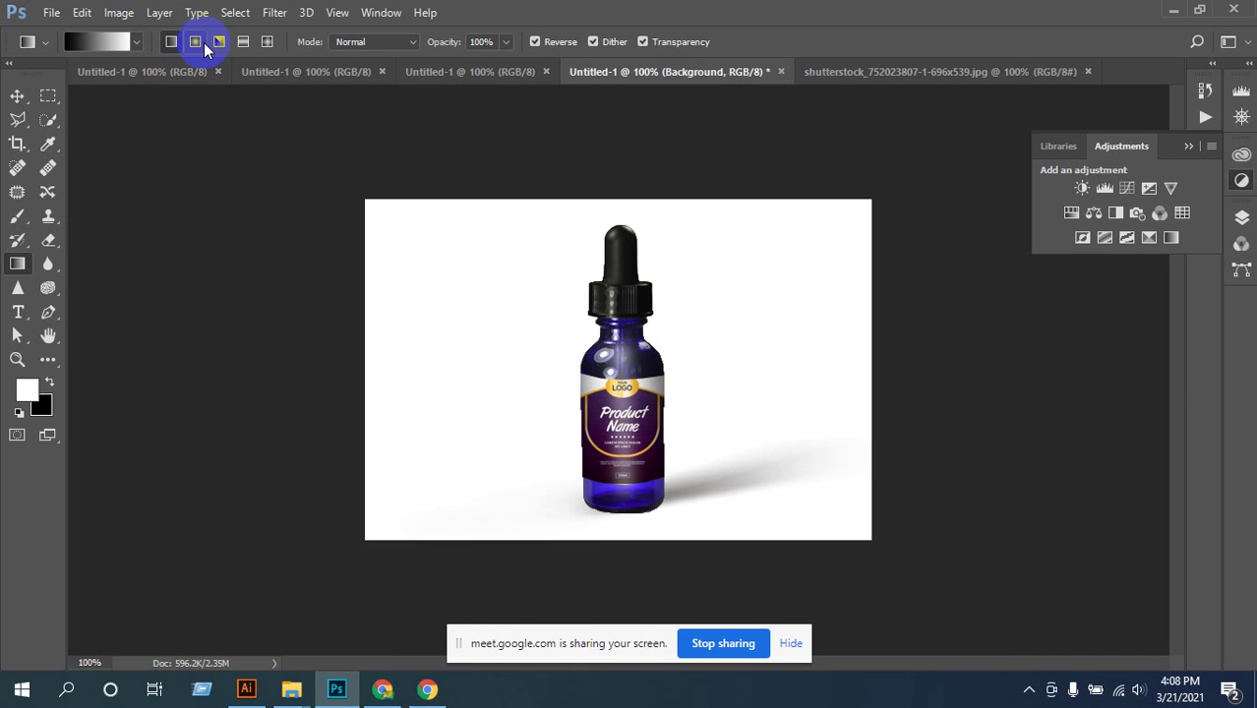
click(202, 44)
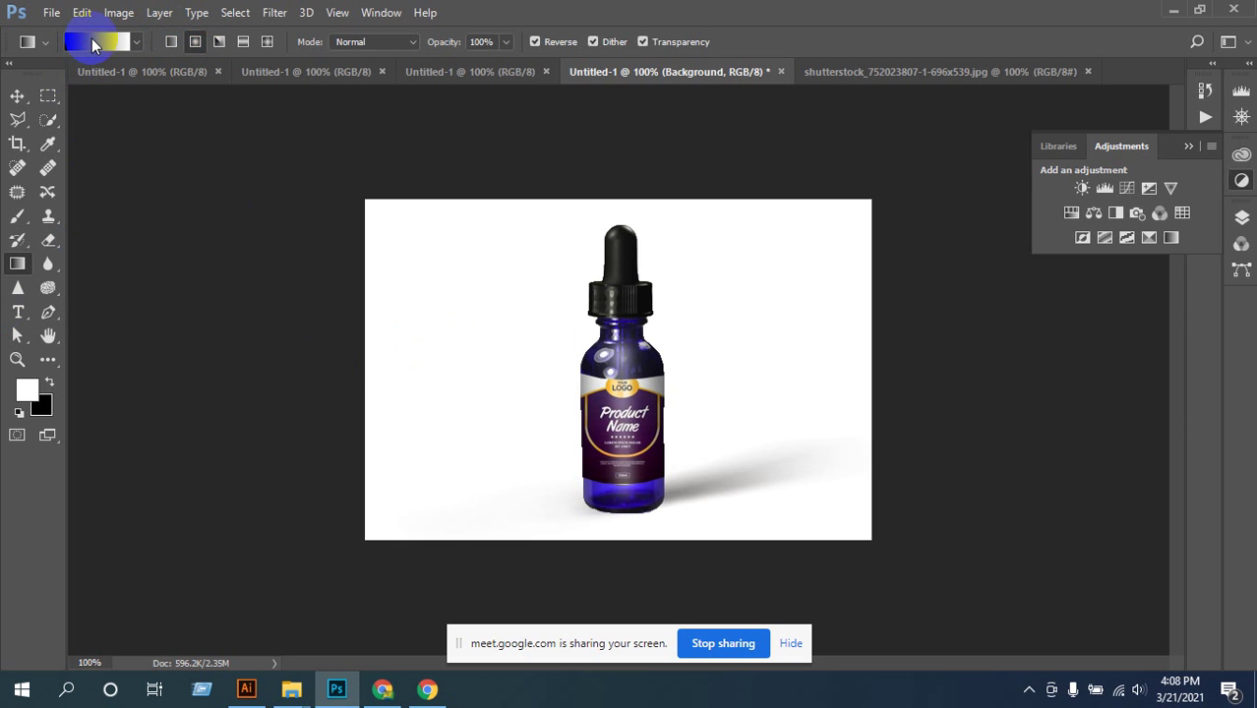
click(93, 42)
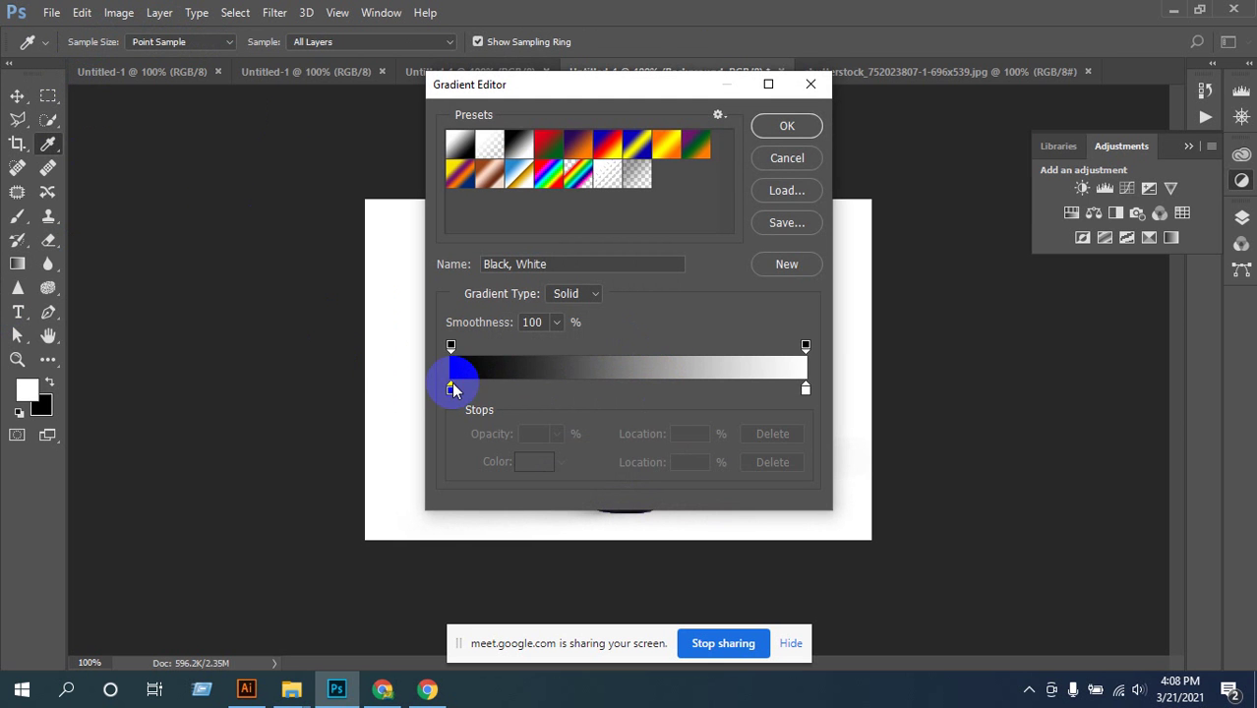
drag(451, 389, 546, 392)
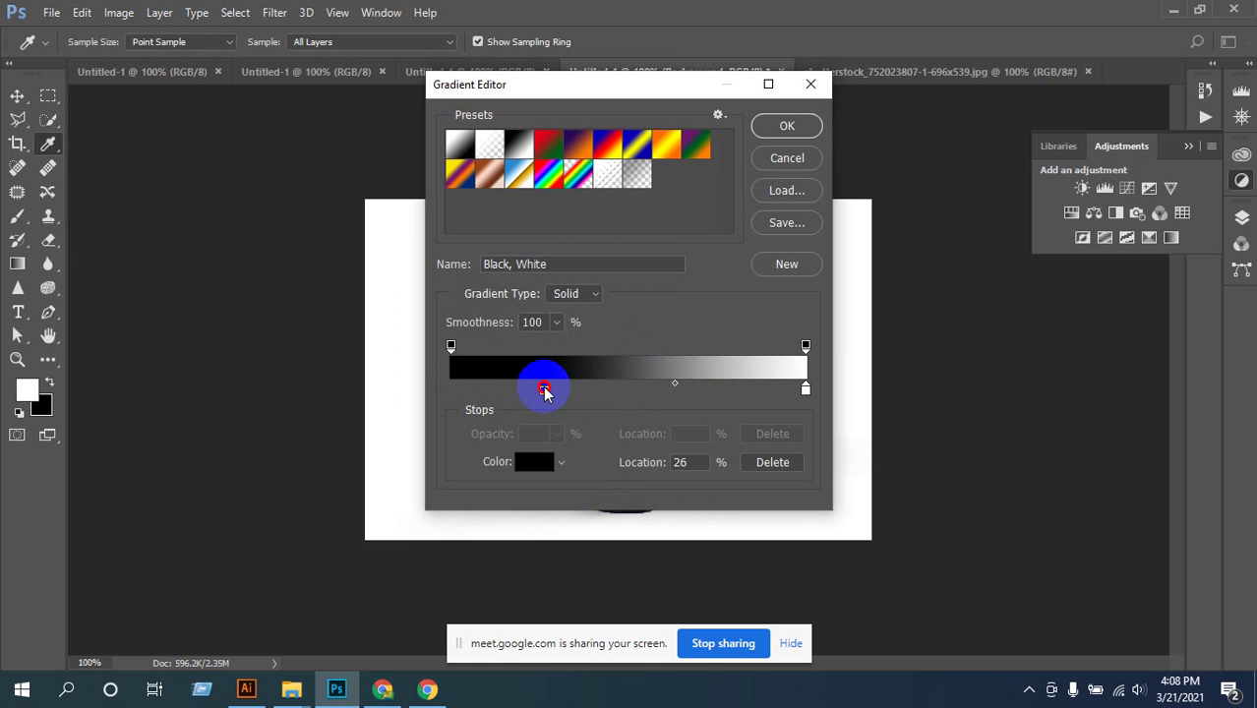
click(787, 126)
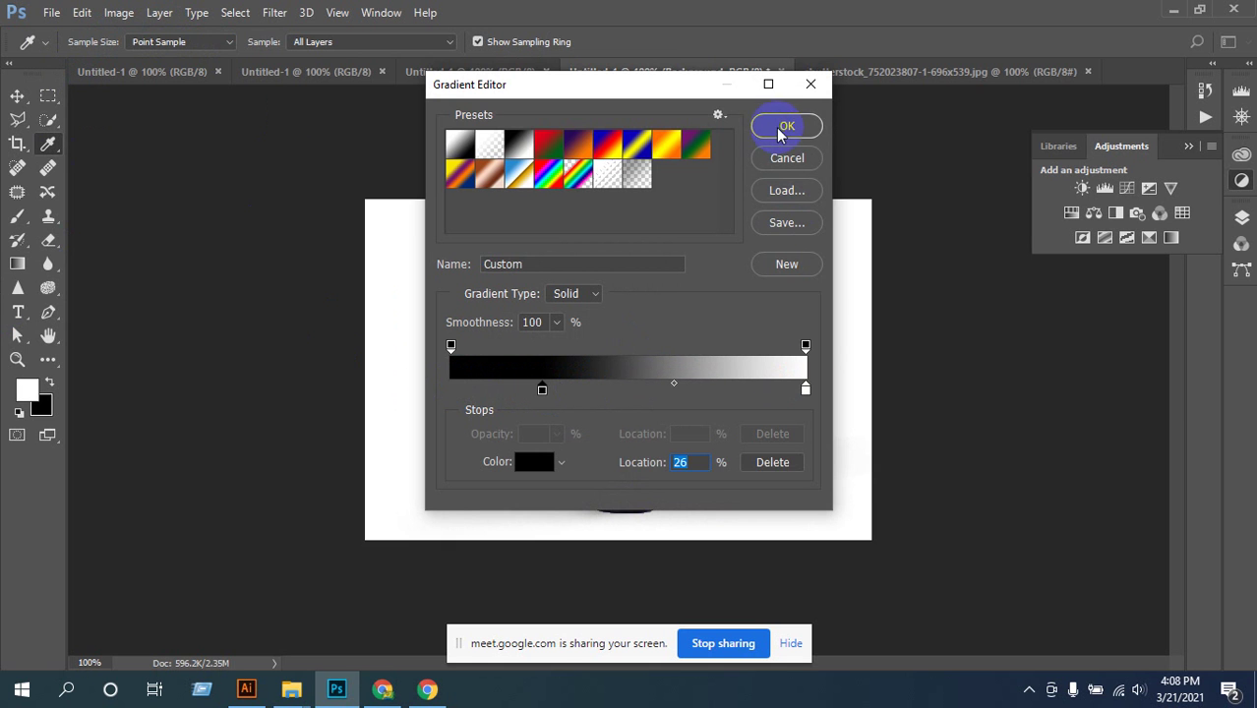
drag(588, 361, 10, 358)
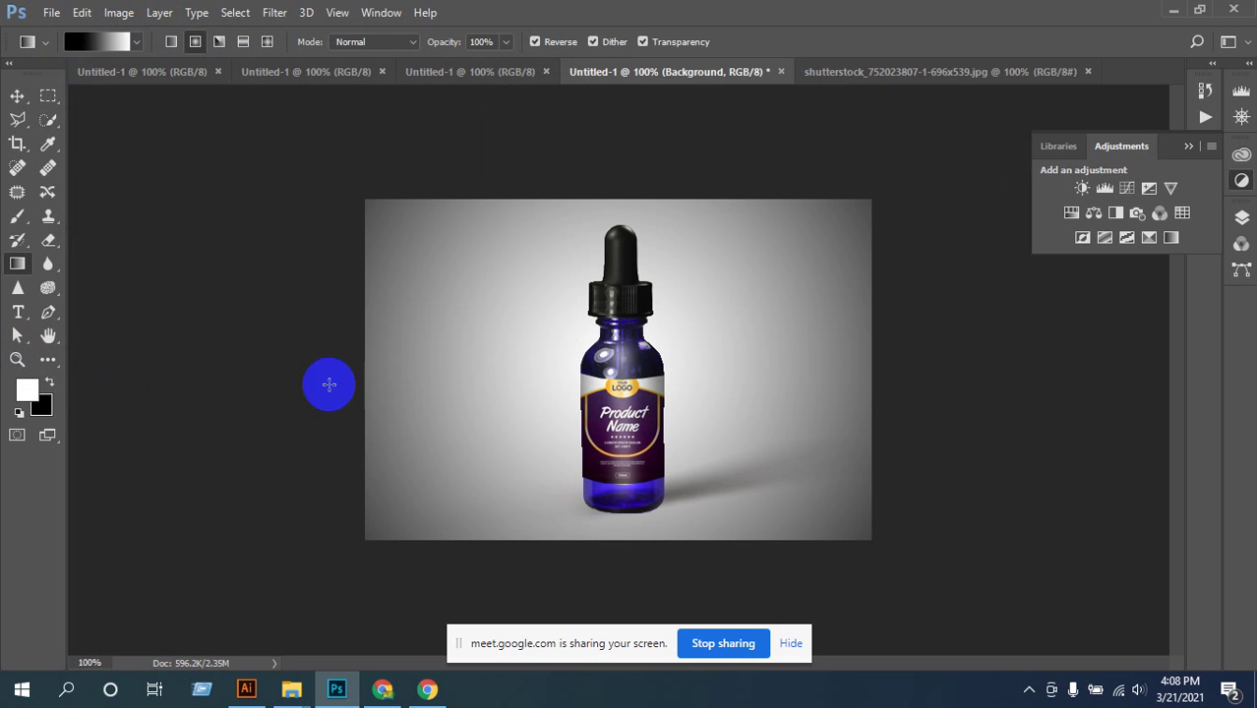
- Redraw the Background layer's radial gradient from the bottle outward well past the canvas's left edge, then undo the second, off-centre redraw
drag(630, 367, 117, 374)
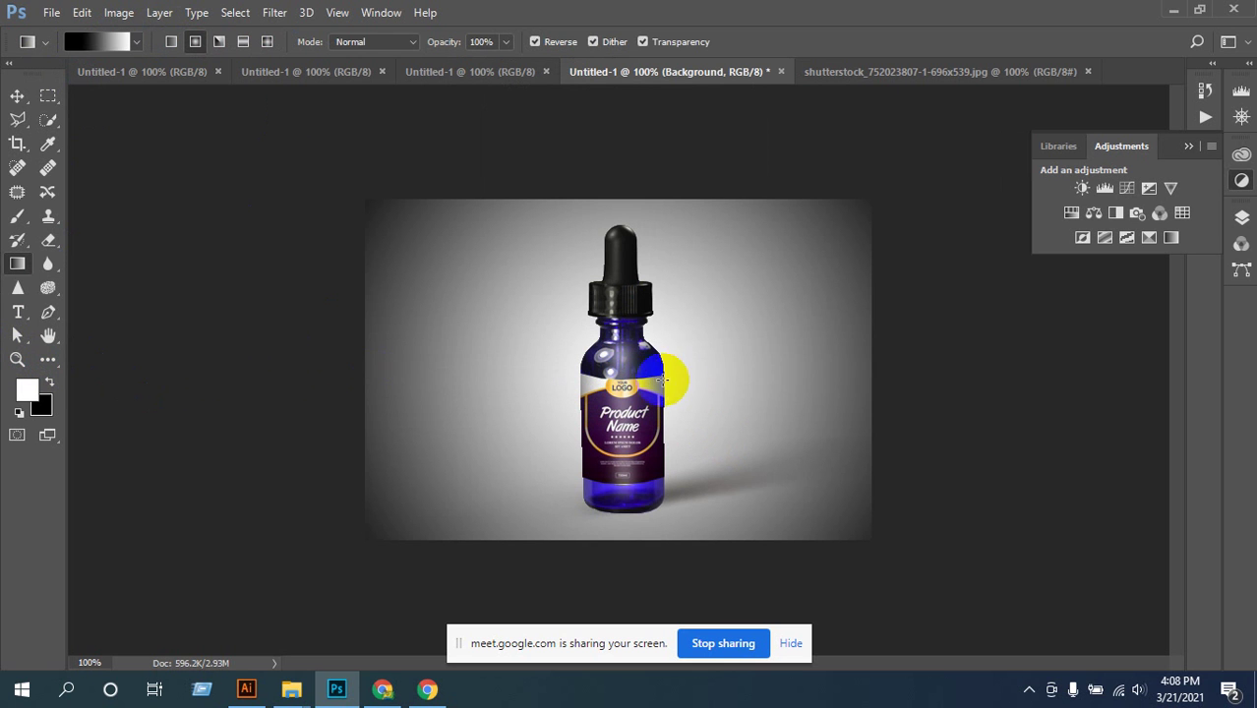
drag(659, 375, 163, 379)
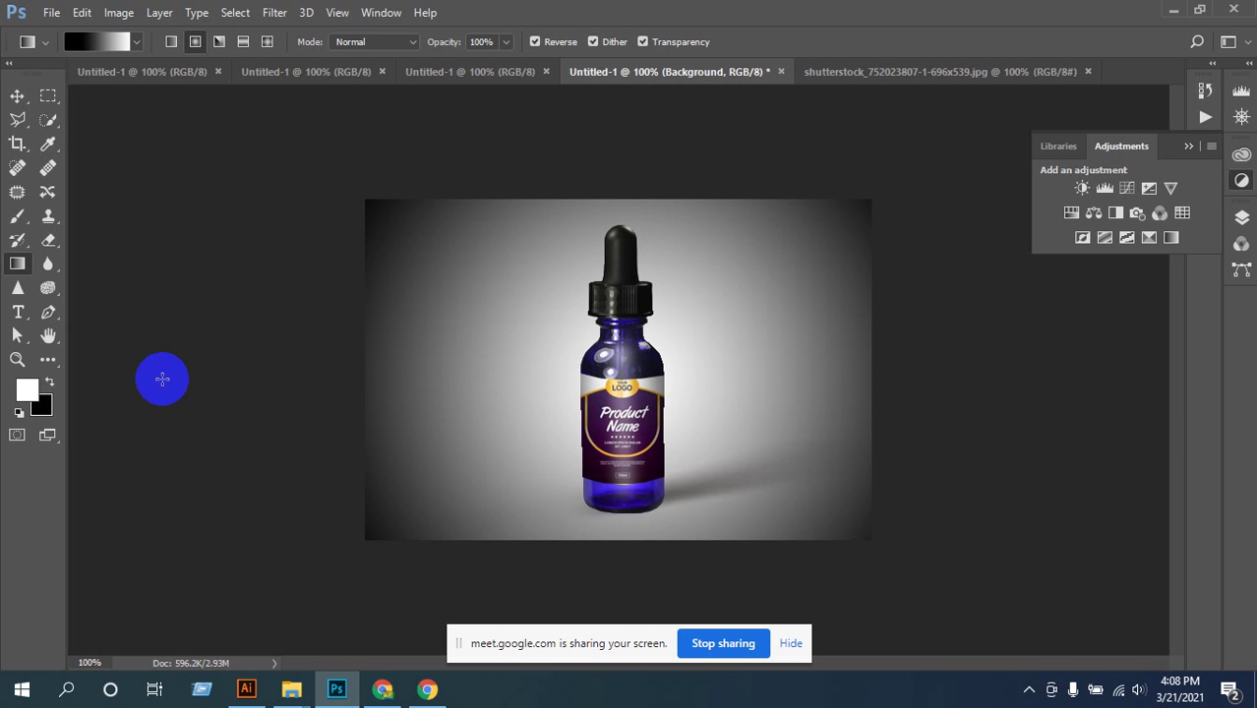
key(ctrl+z)
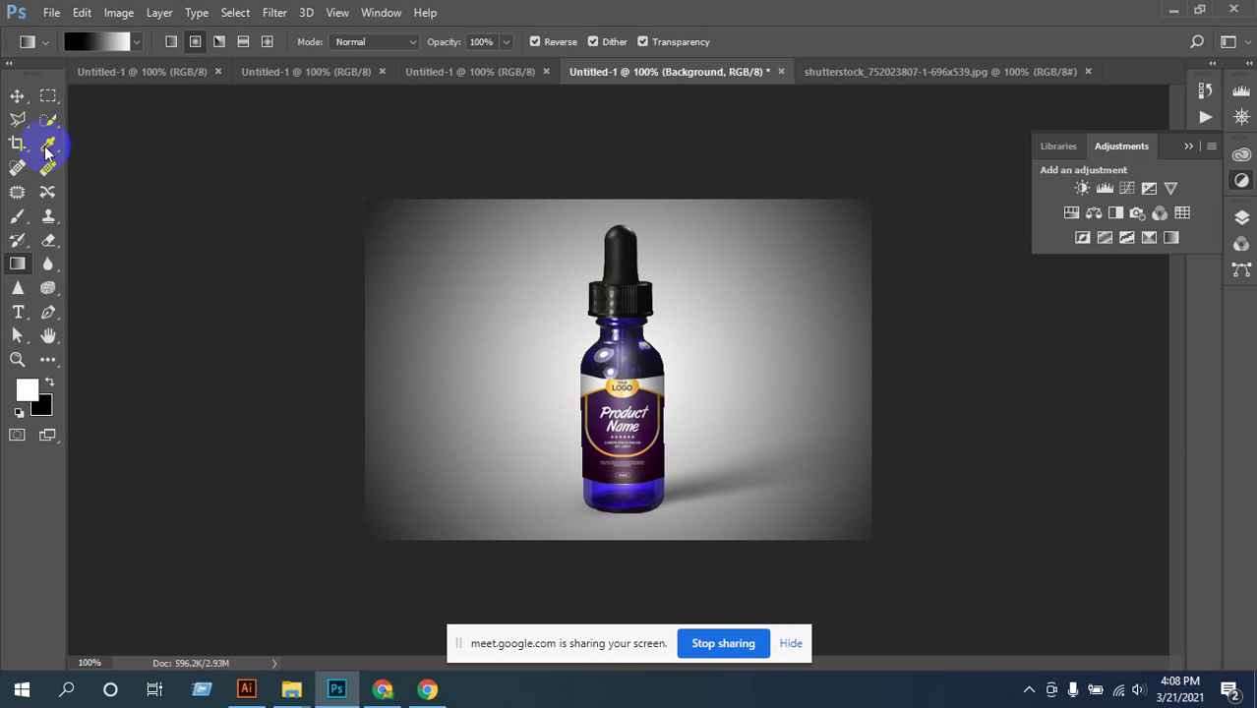
- Select Layer 1 and the Group 1 bottle layer and group them together
click(16, 95)
key(ctrl+0)
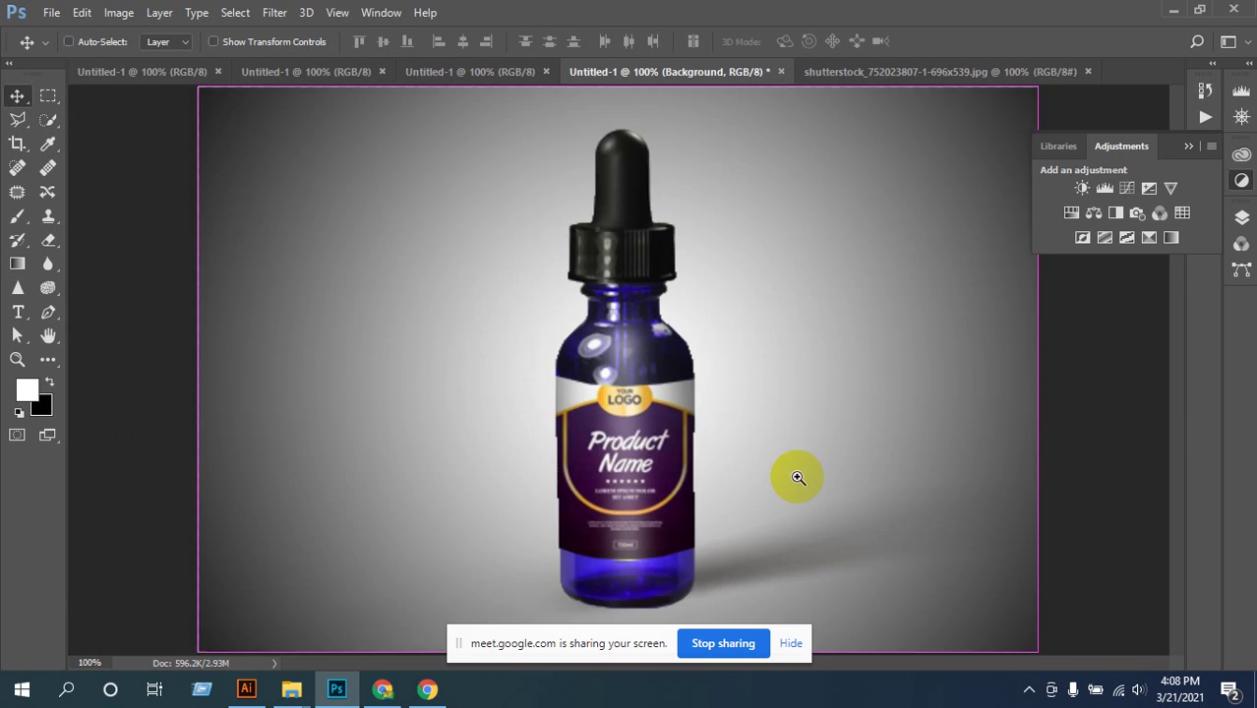
click(797, 477)
right_click(477, 382)
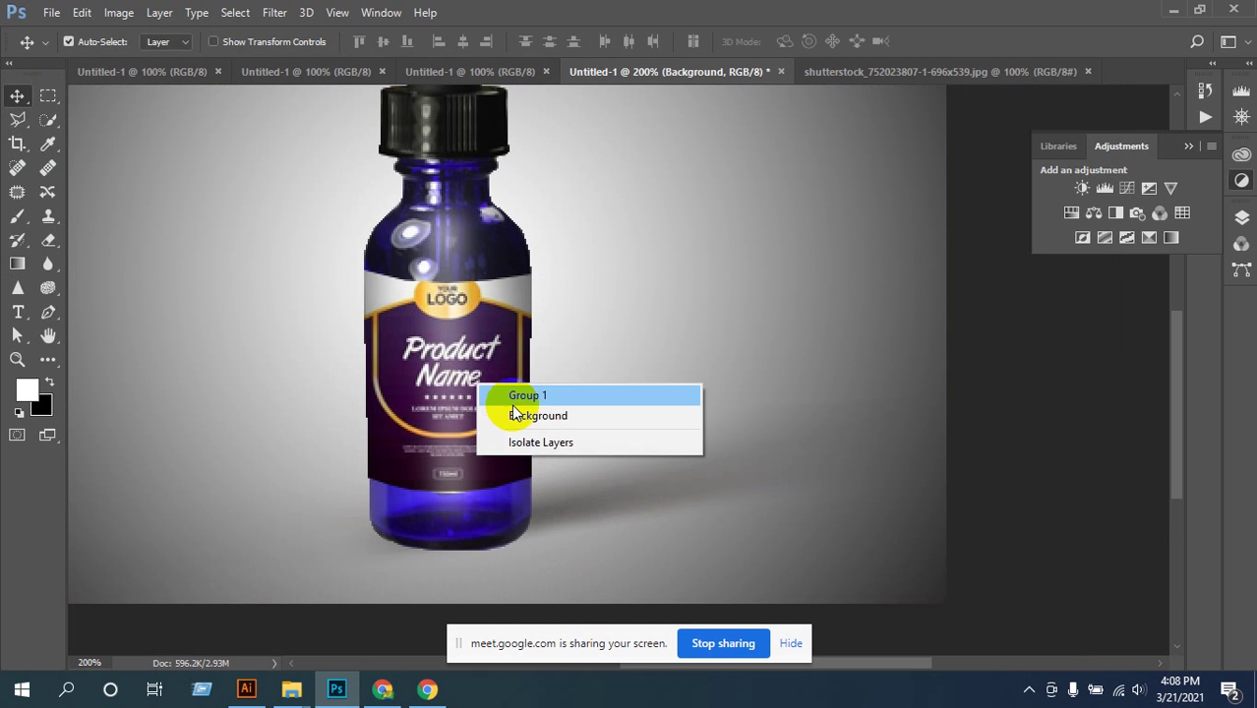
click(1132, 433)
click(1240, 221)
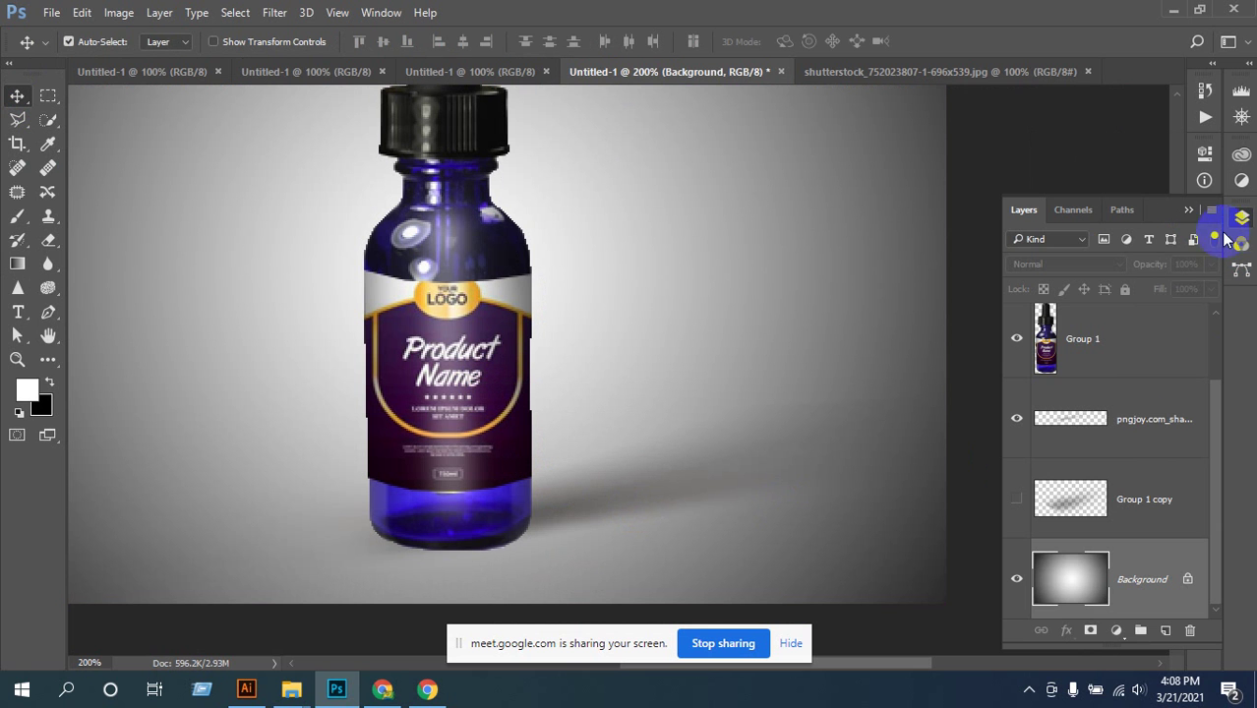
click(1059, 349)
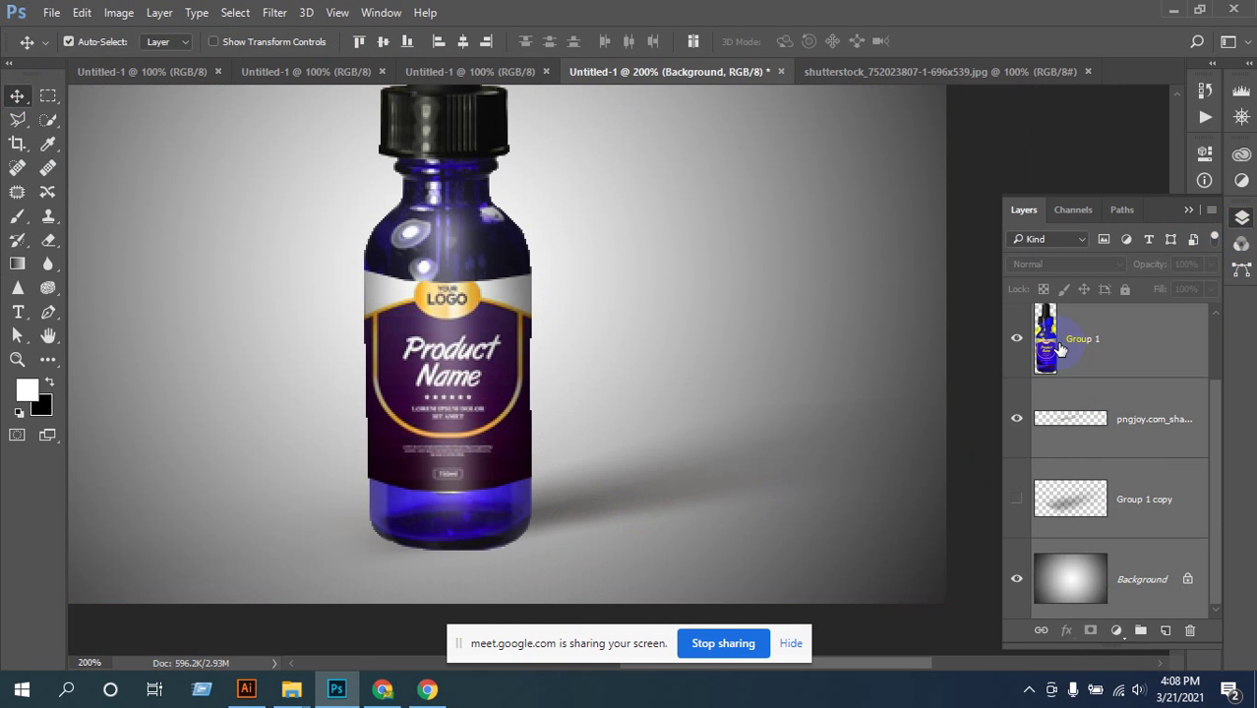
key(ctrl+shift+alt+n)
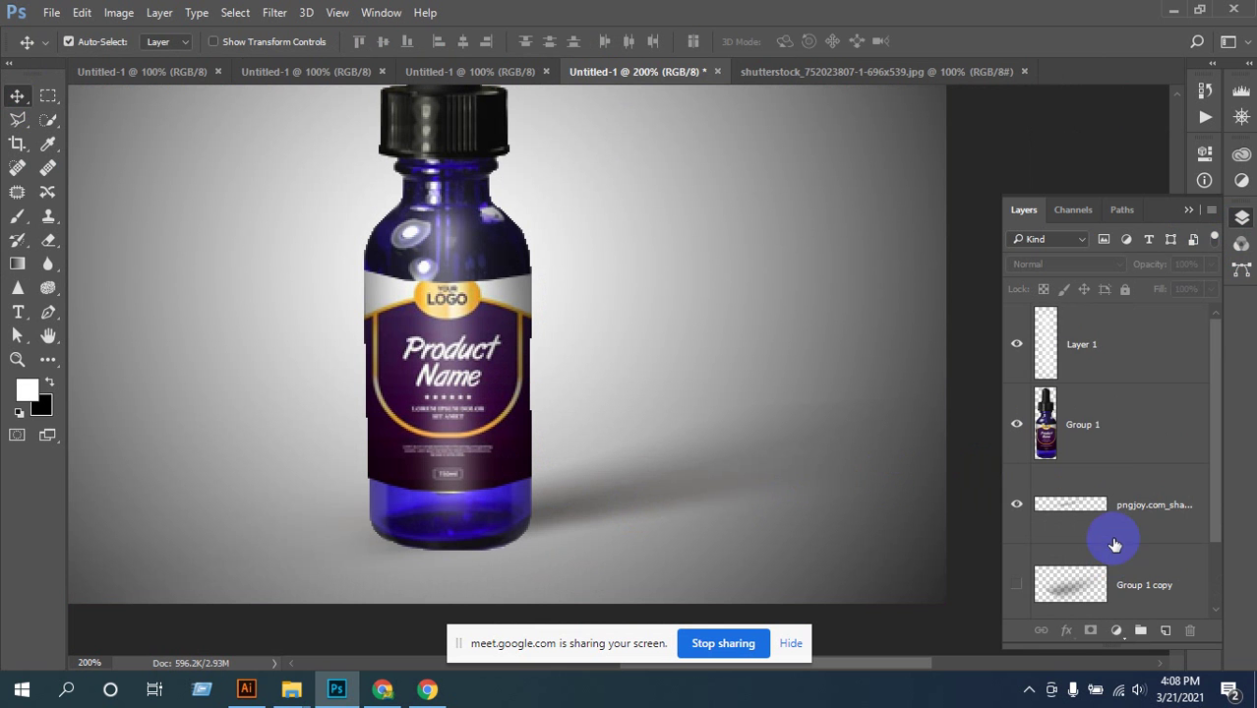
shift+click(1083, 412)
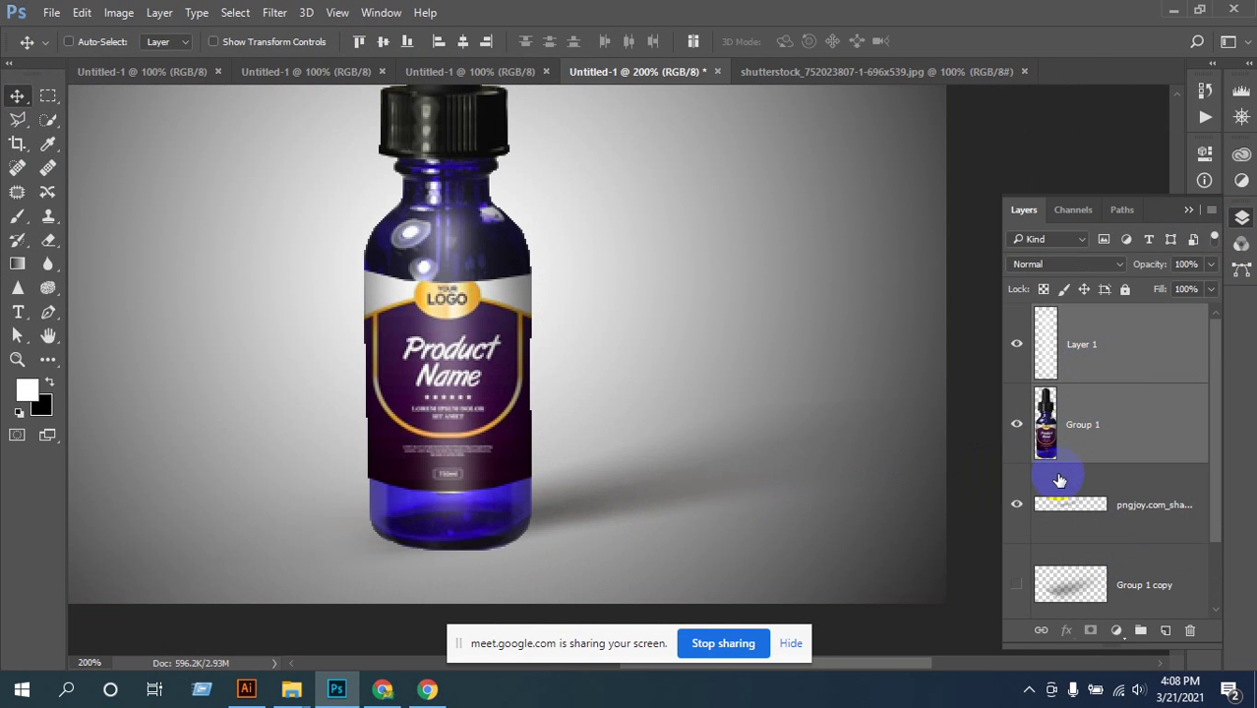
key(ctrl+g)
- Shift the Group 1 bottle layer slightly right and up to adjust its base against the cast shadow
mouse_move(495, 436)
mouse_down()
mouse_move(486, 429)
mouse_move(513, 427)
mouse_move(501, 436)
mouse_up()
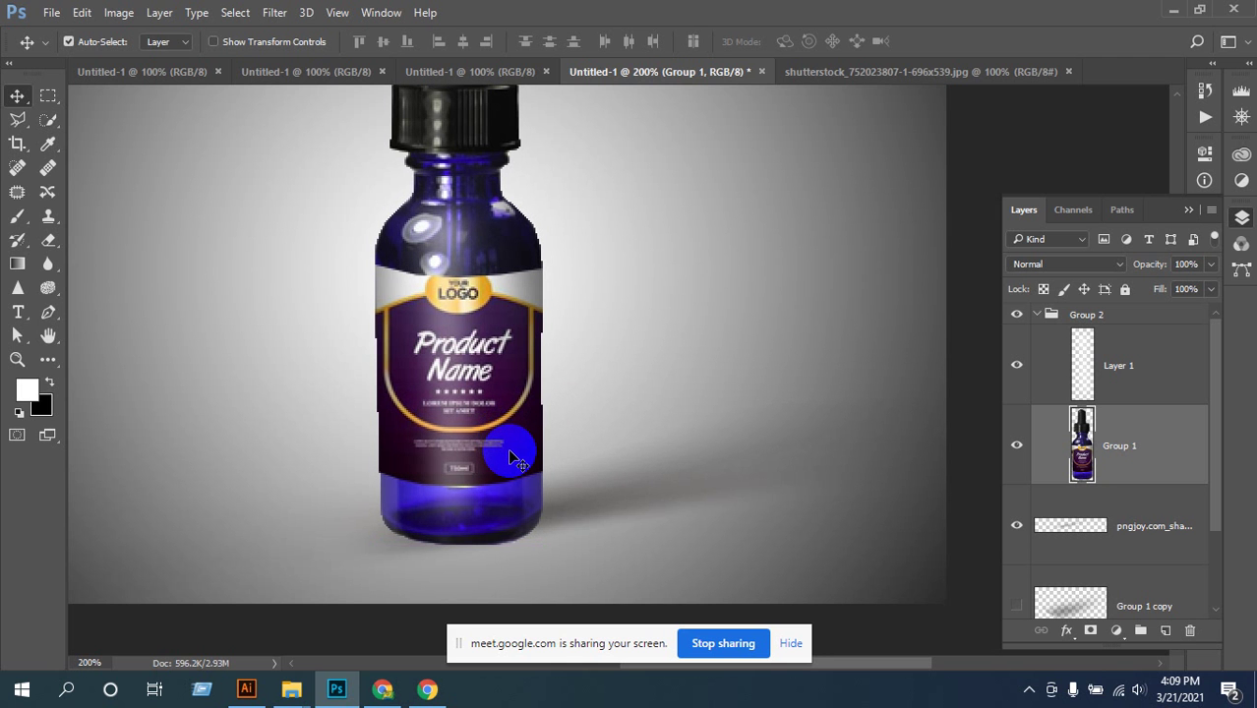
key(Up)
key(Up)
key(Up)
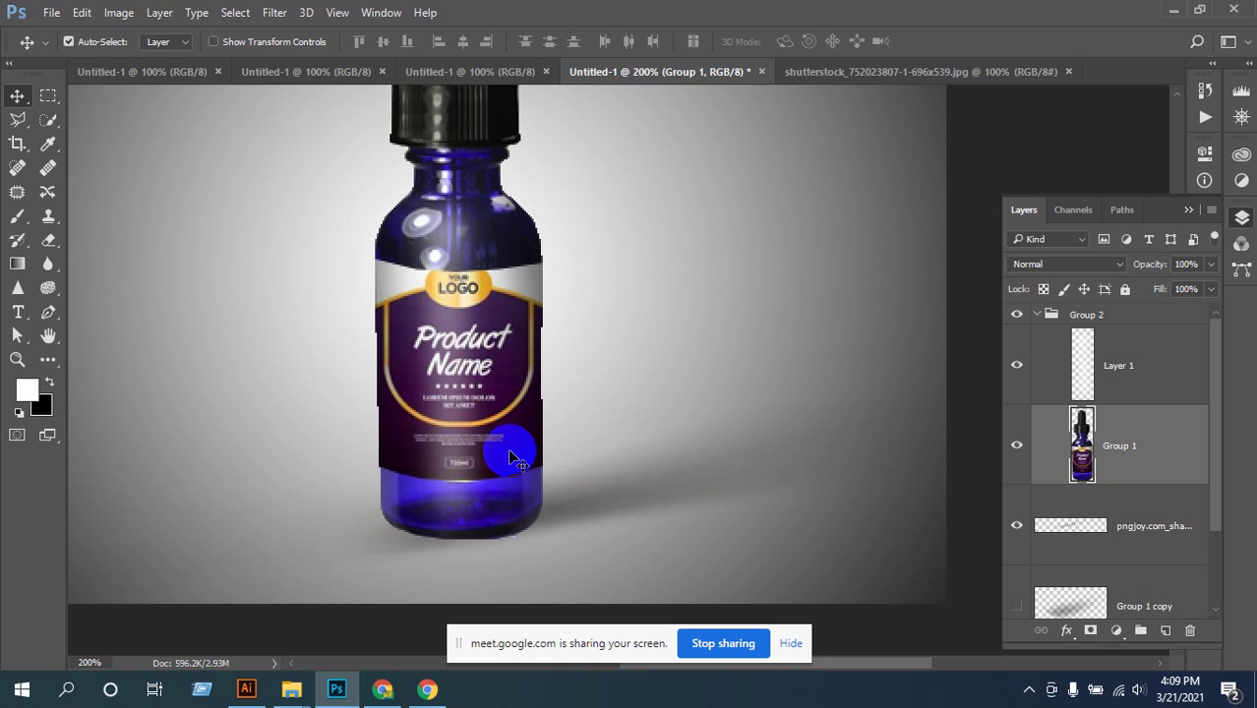
key(Down)
key(Down)
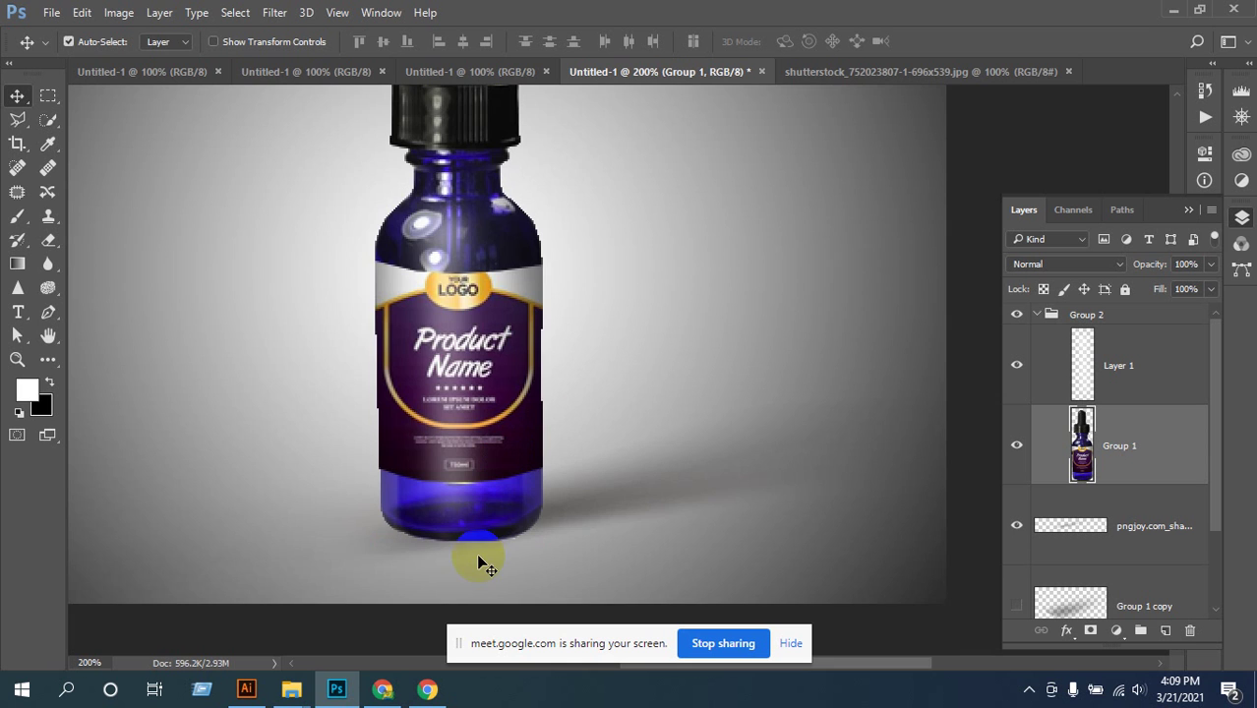
scroll(530, 514, down, 2)
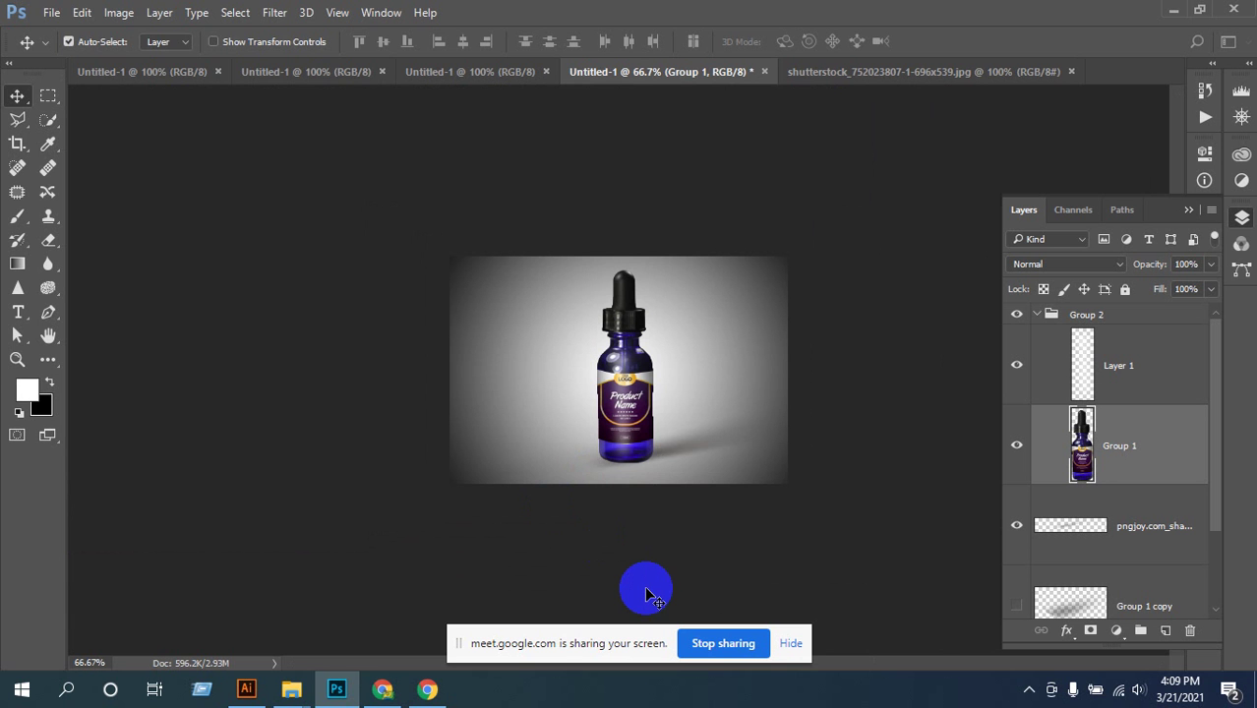
- Start saving the mockup in JPEG format with the file name "Battle Label & Packging Design"
click(51, 13)
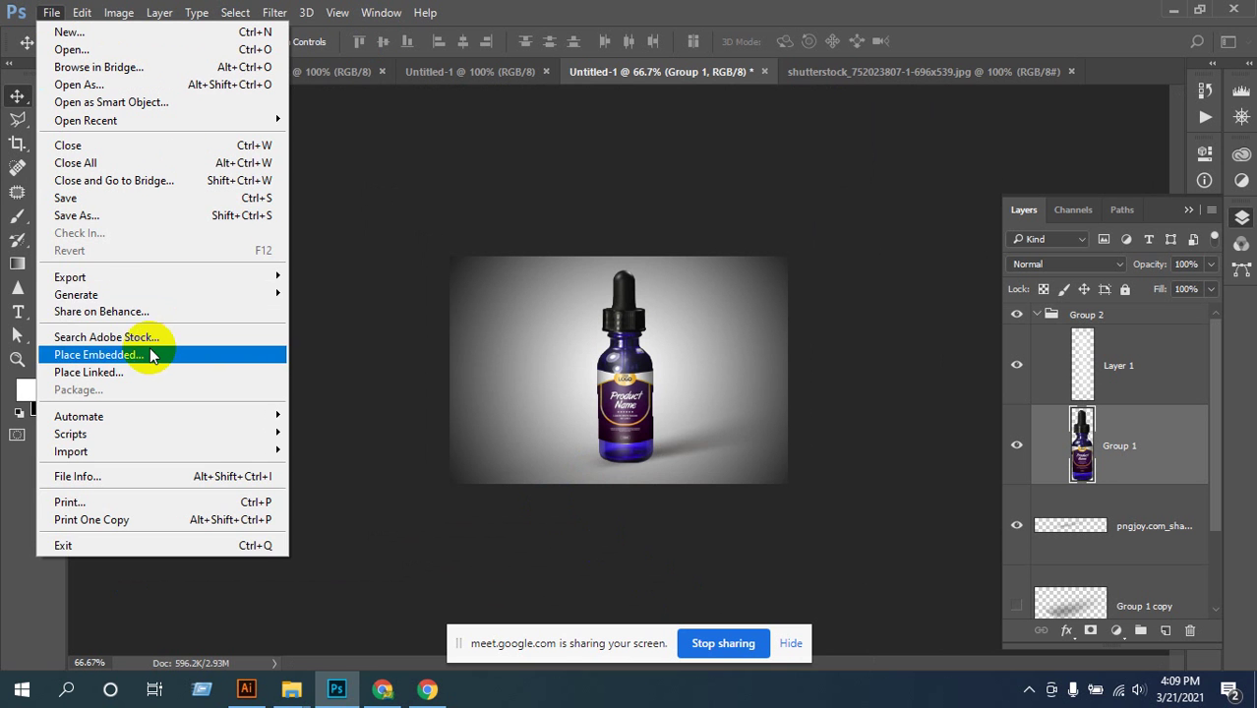
click(451, 254)
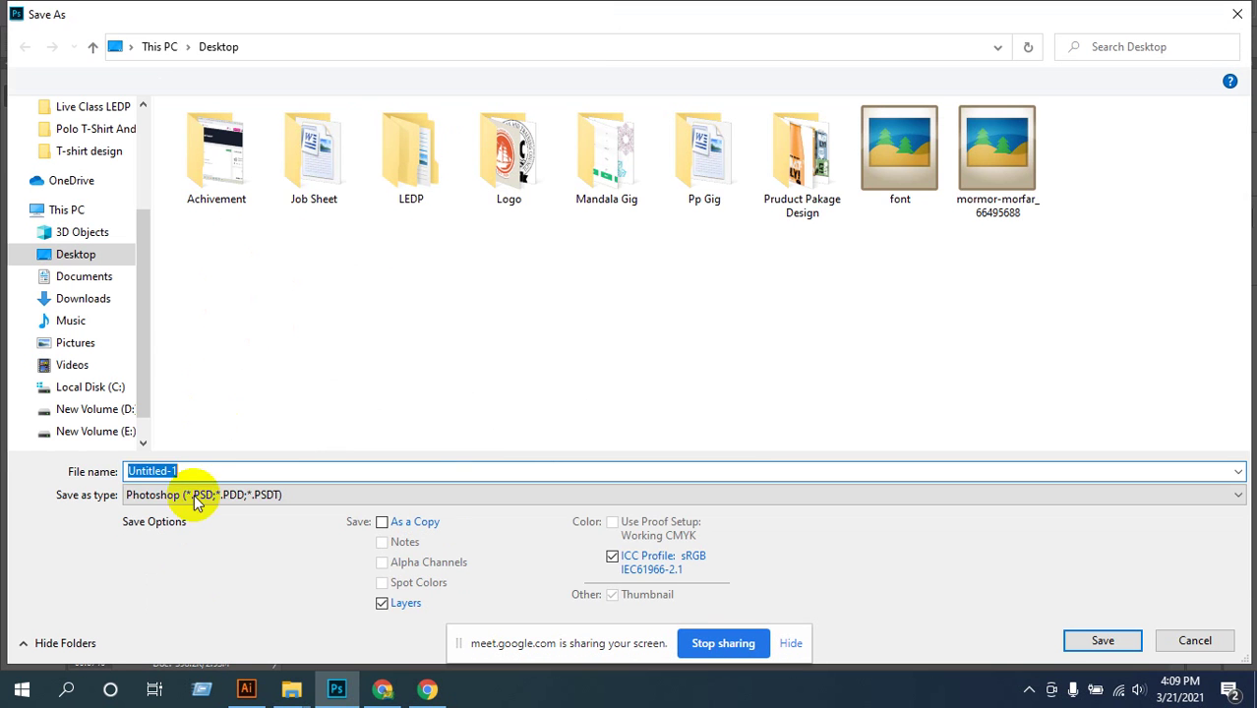
click(193, 495)
click(212, 317)
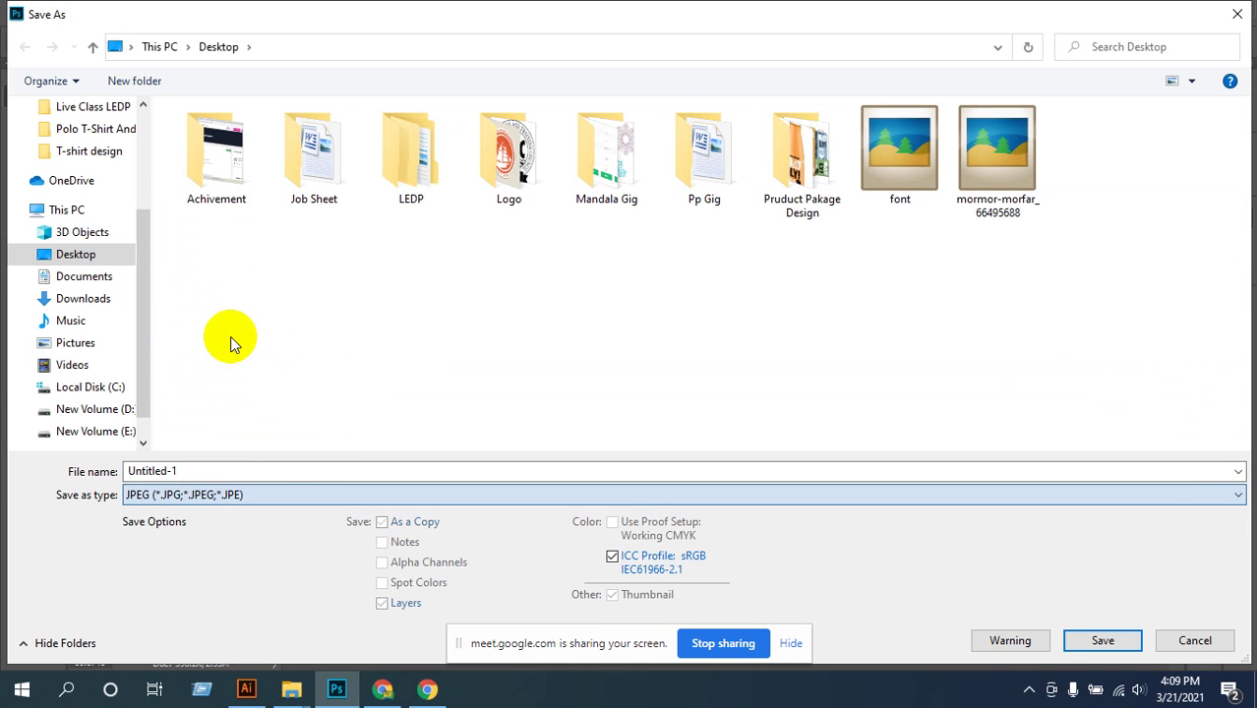
double_click(199, 470)
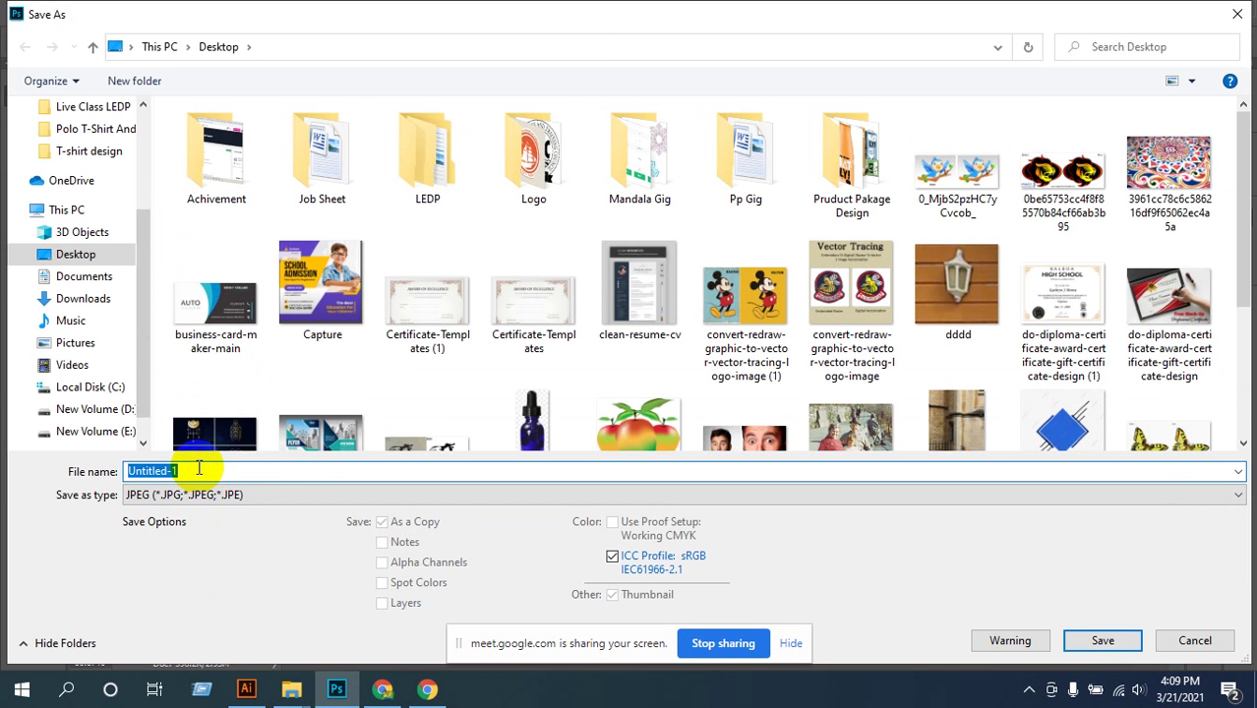
text(Battle Label & Packging Design)
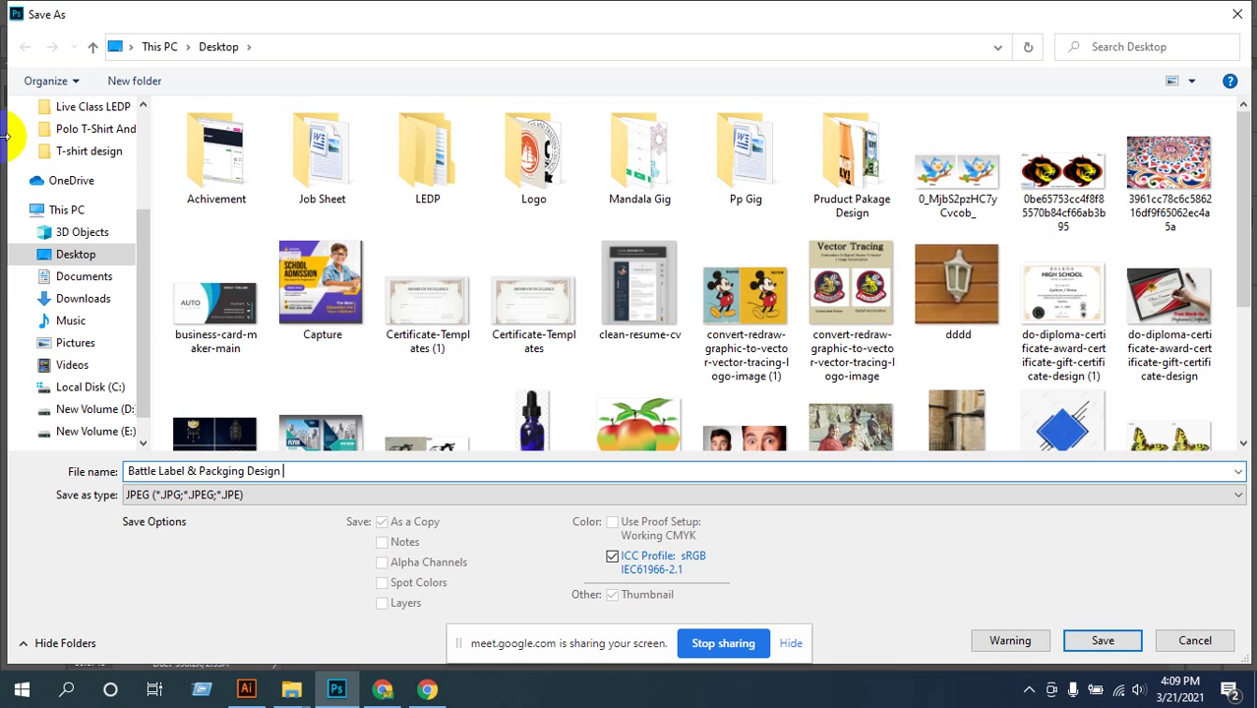
- Create a folder named "Battle Label & Packging Design" in LEDP DESIGN on New Volume (E:) and open it as the save location
click(92, 430)
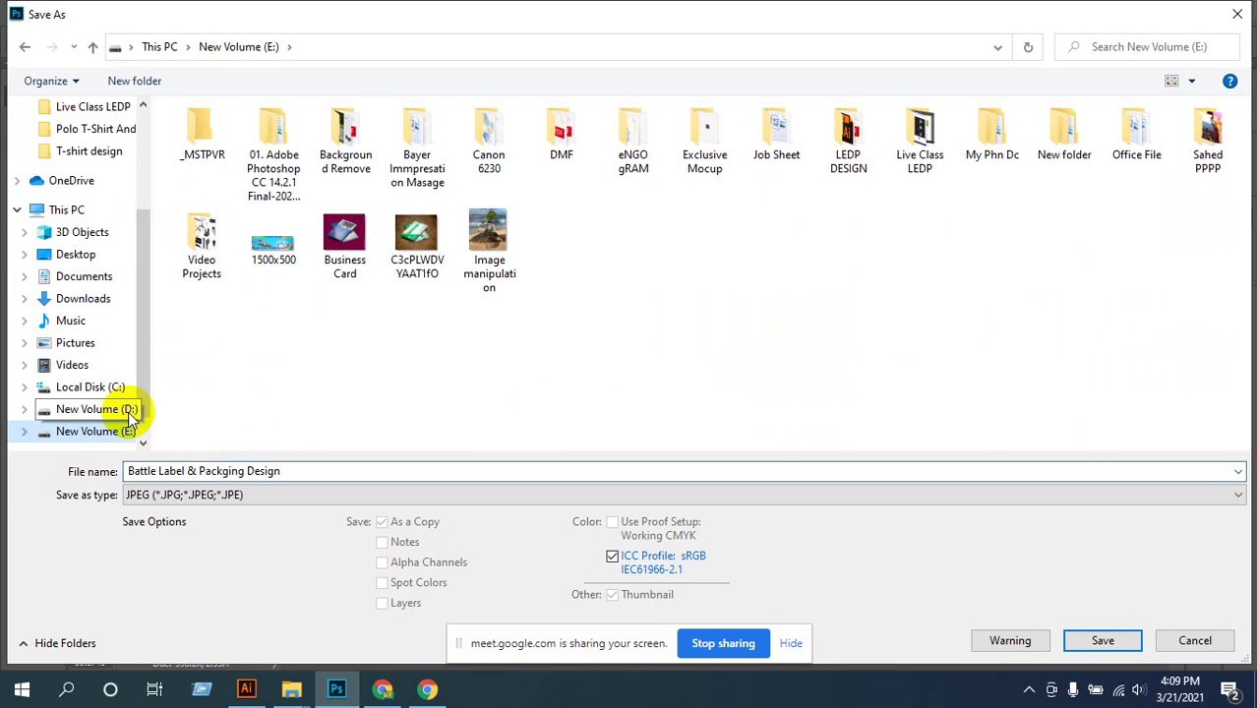
double_click(847, 141)
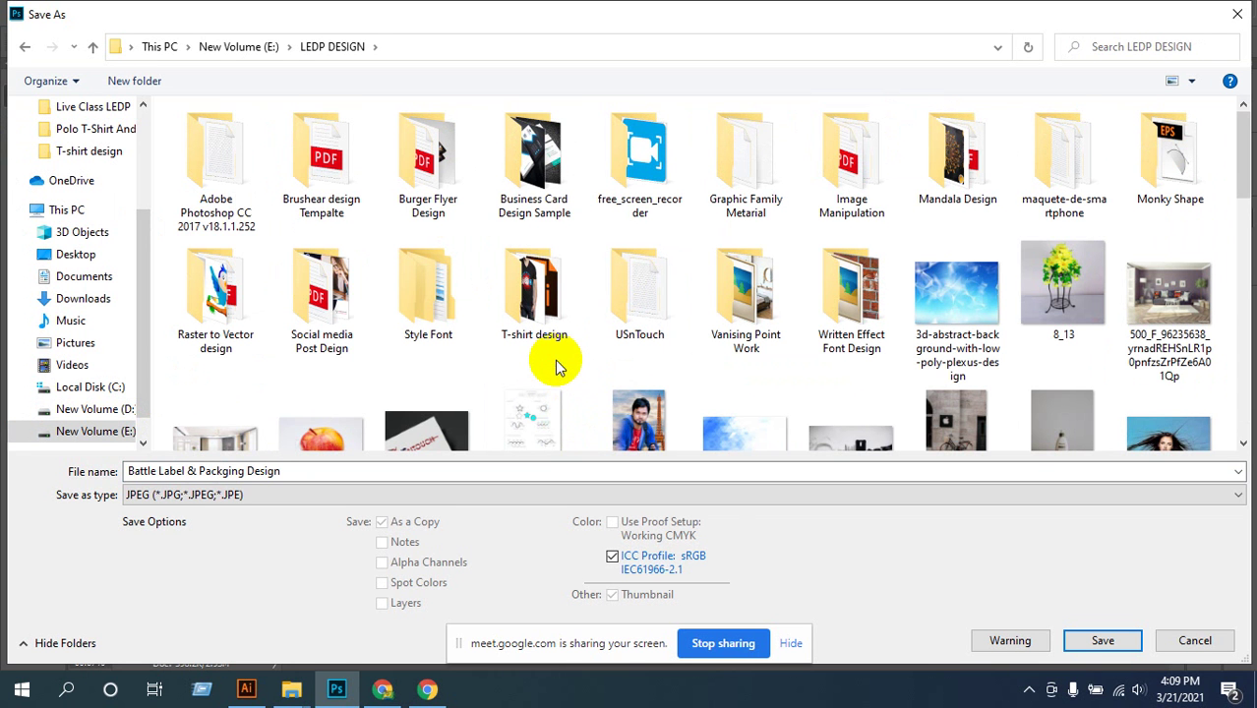
right_click(557, 362)
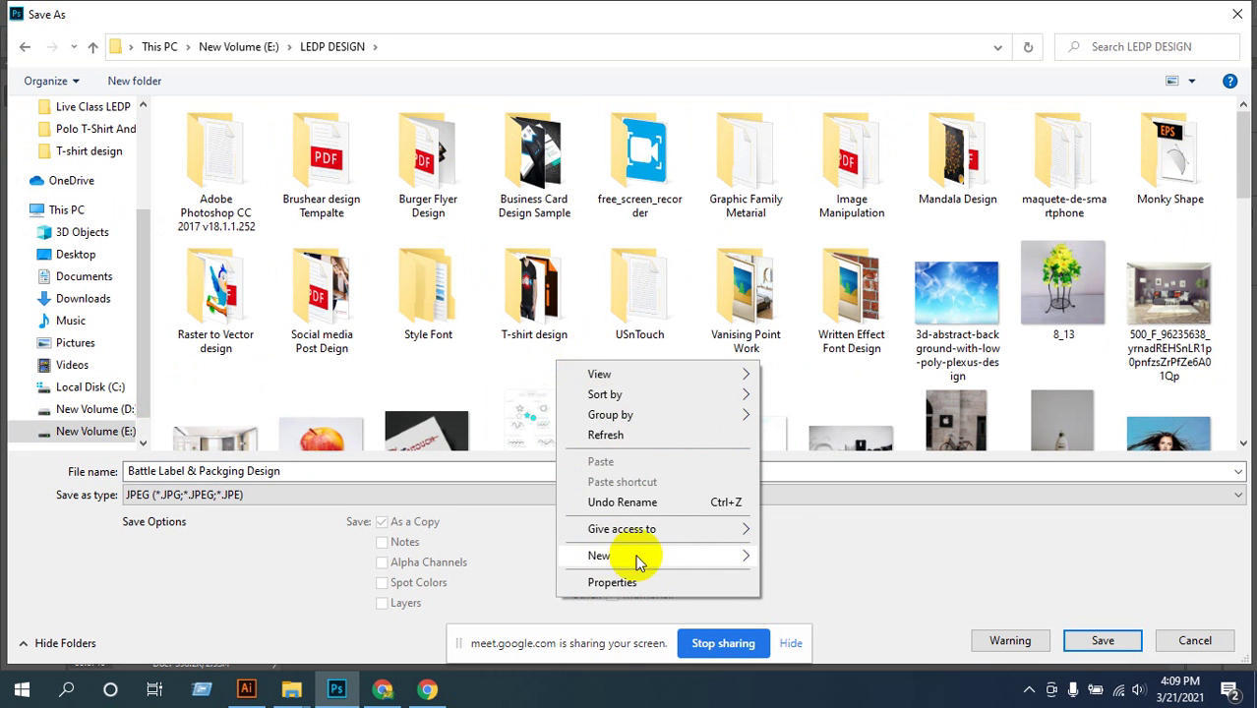
mouse_move(732, 554)
click(810, 345)
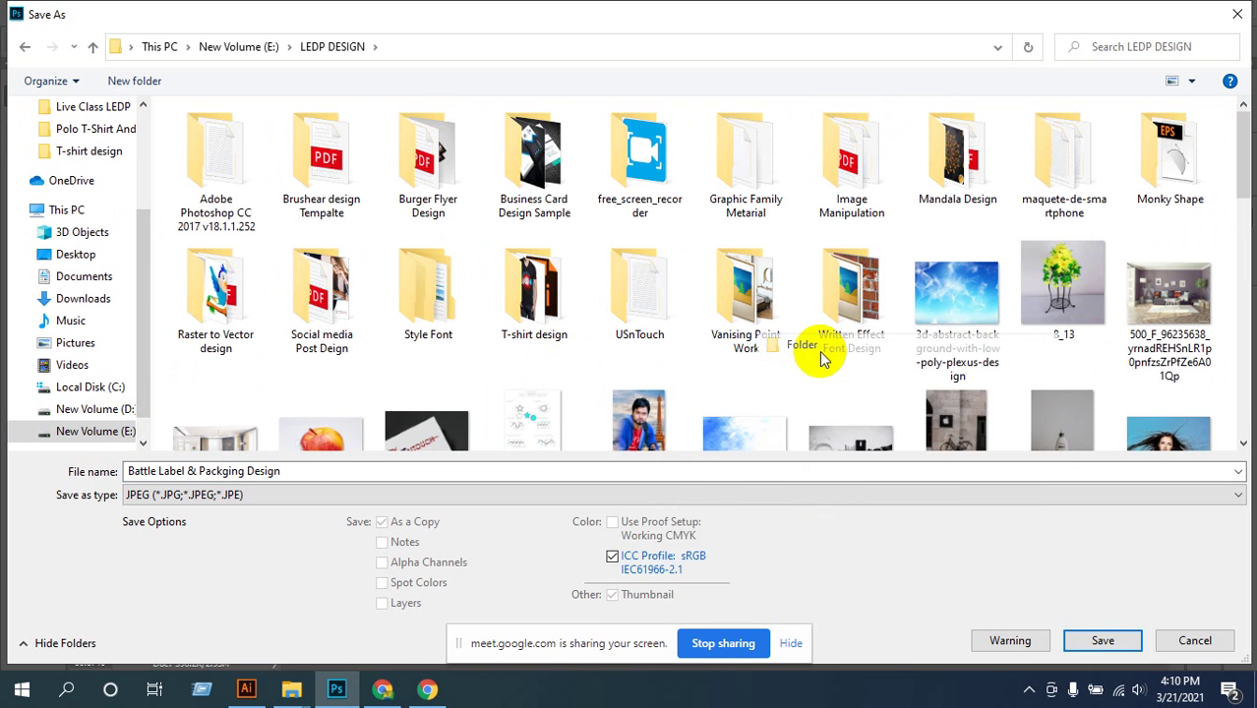
text(Ba)
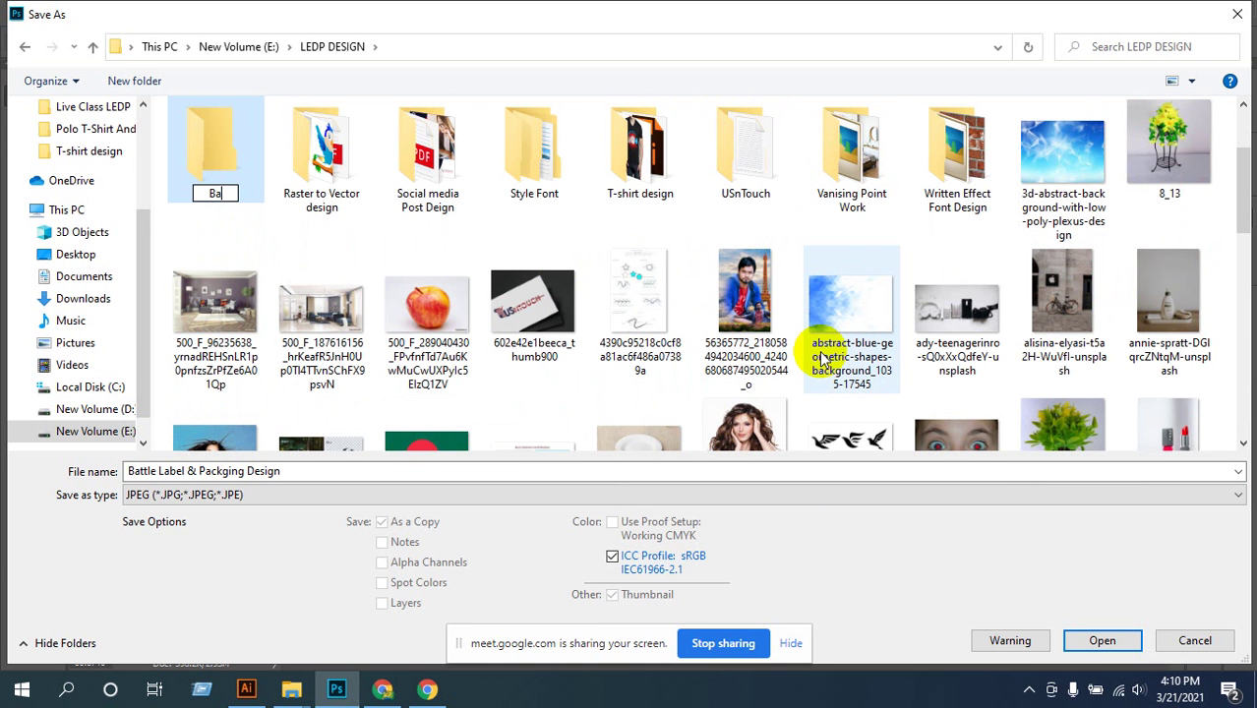
text(ttle Label)
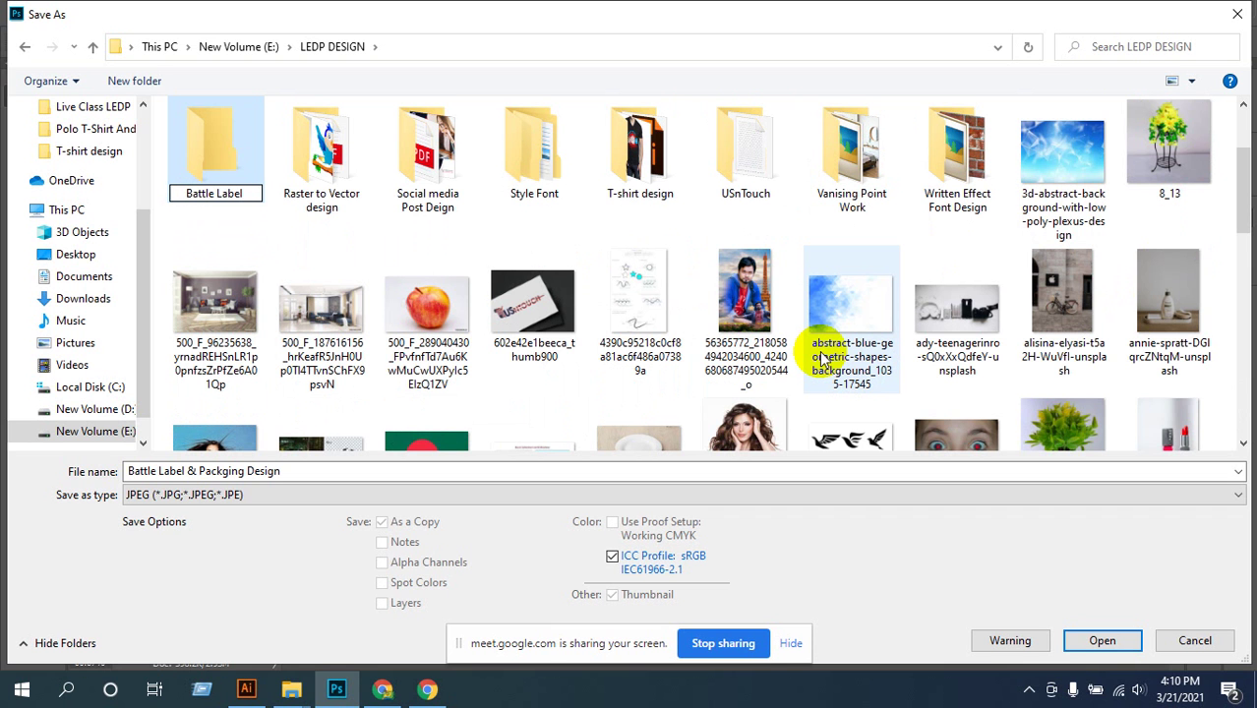
text( & Pa)
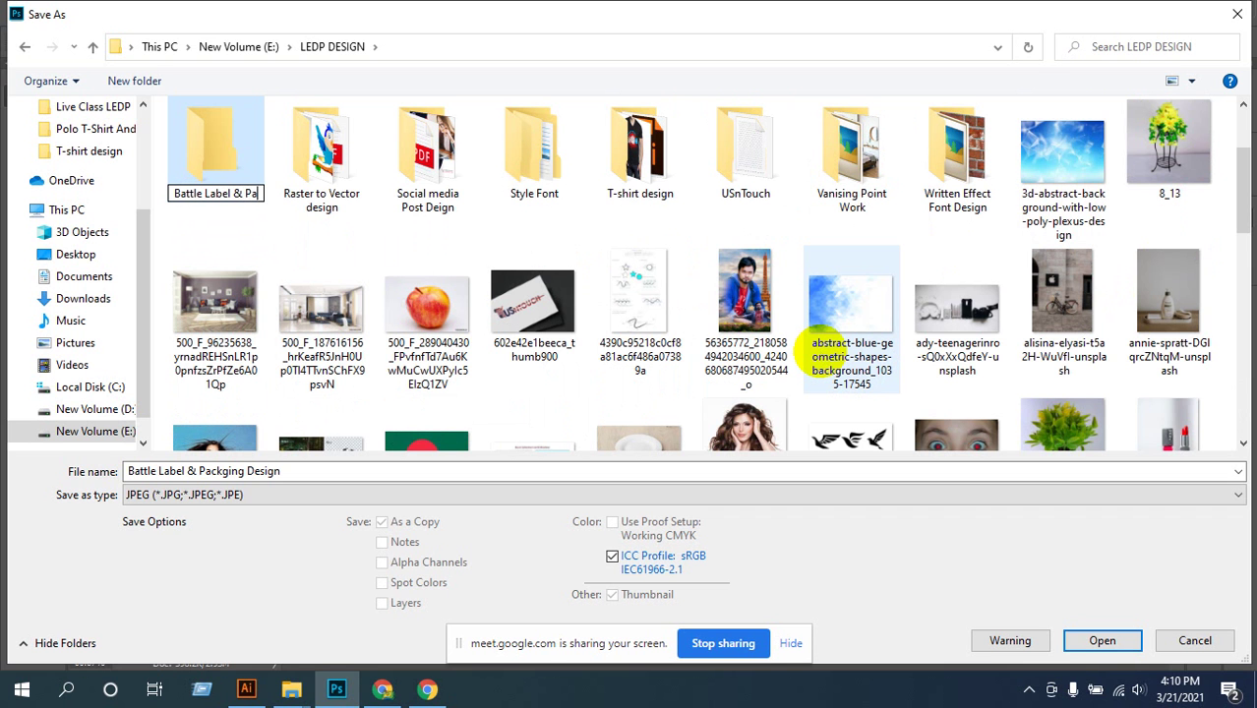
text(ckgi)
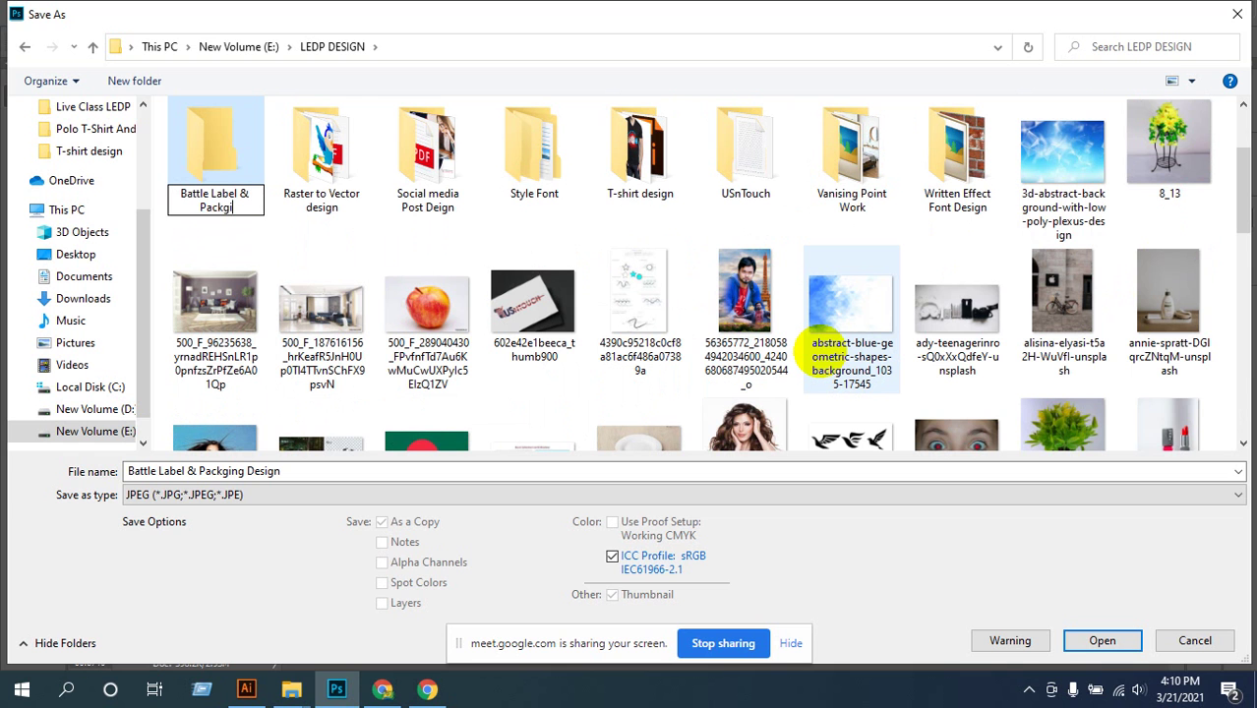
text(ng Design)
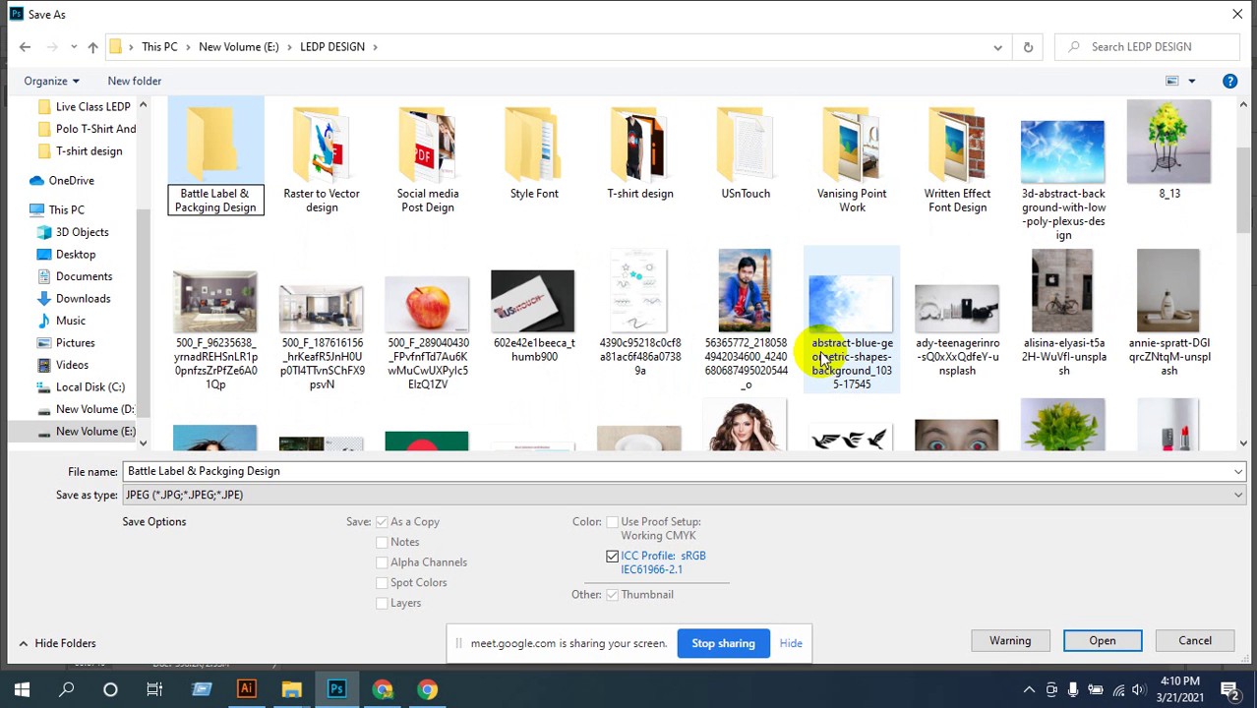
click(250, 232)
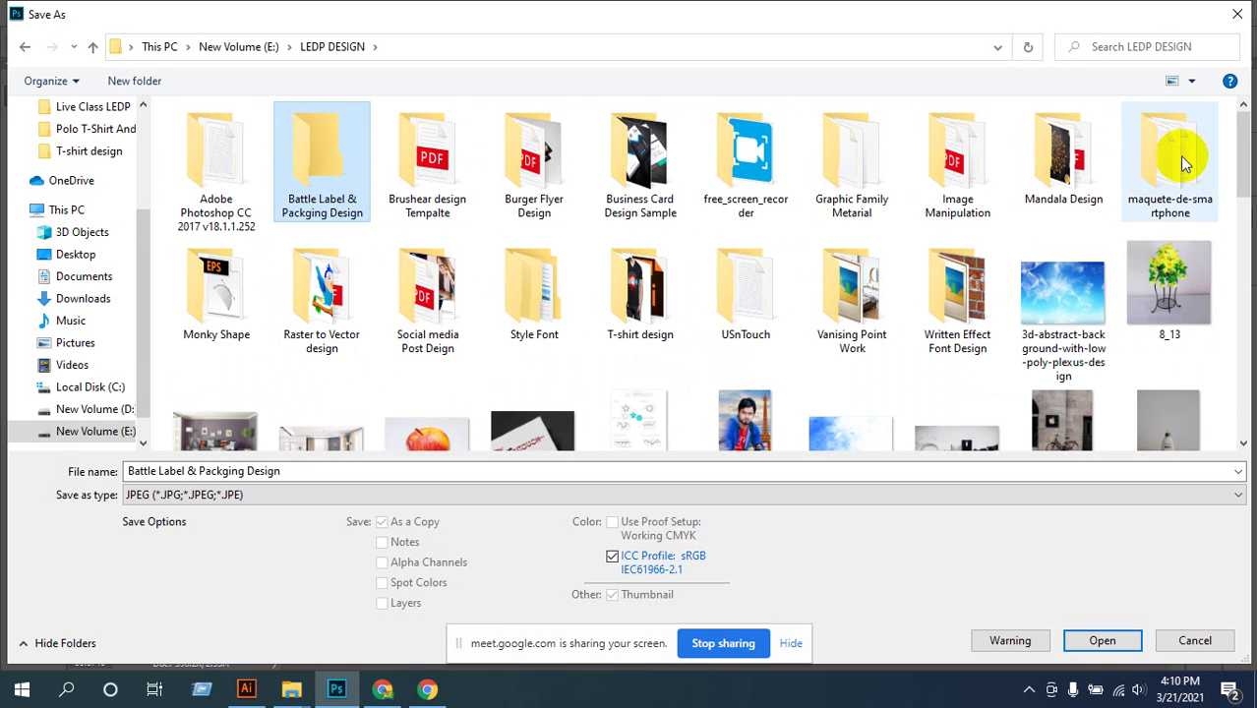
double_click(317, 193)
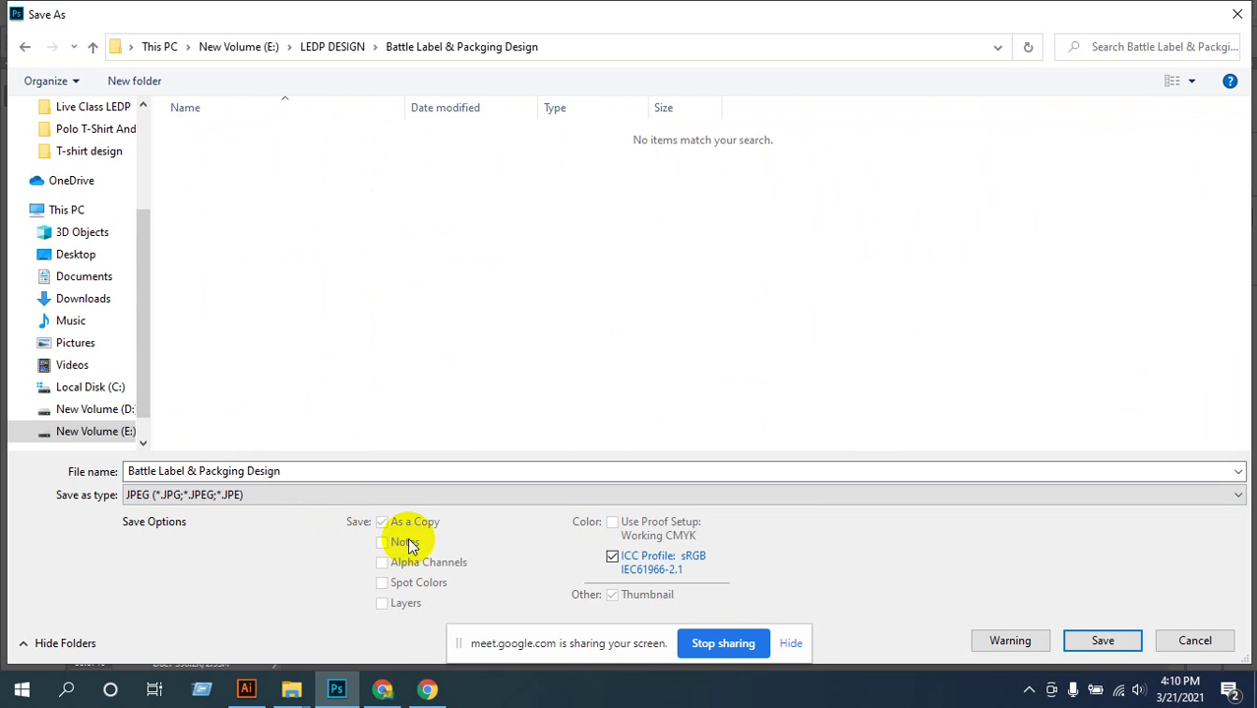
- Hide the screen-sharing notice and save the JPEG at quality 12 (Maximum) with the Baseline ("Standard") format
click(790, 643)
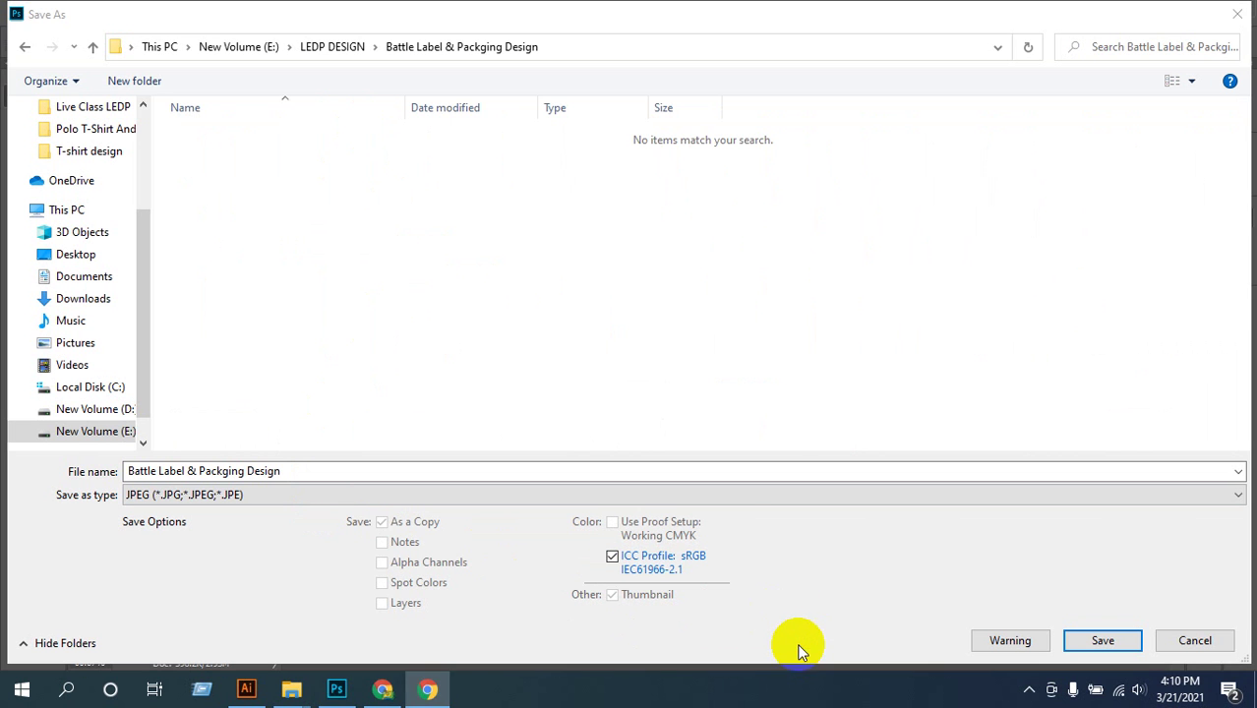
click(1098, 640)
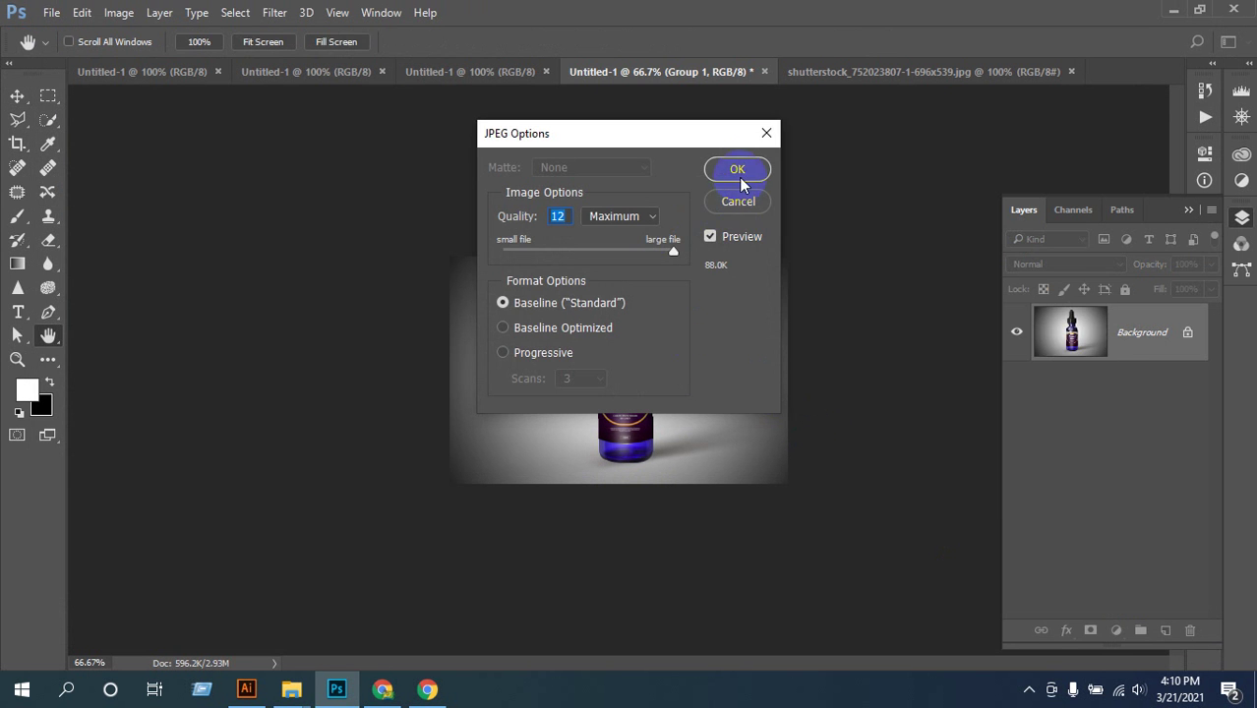
click(740, 172)
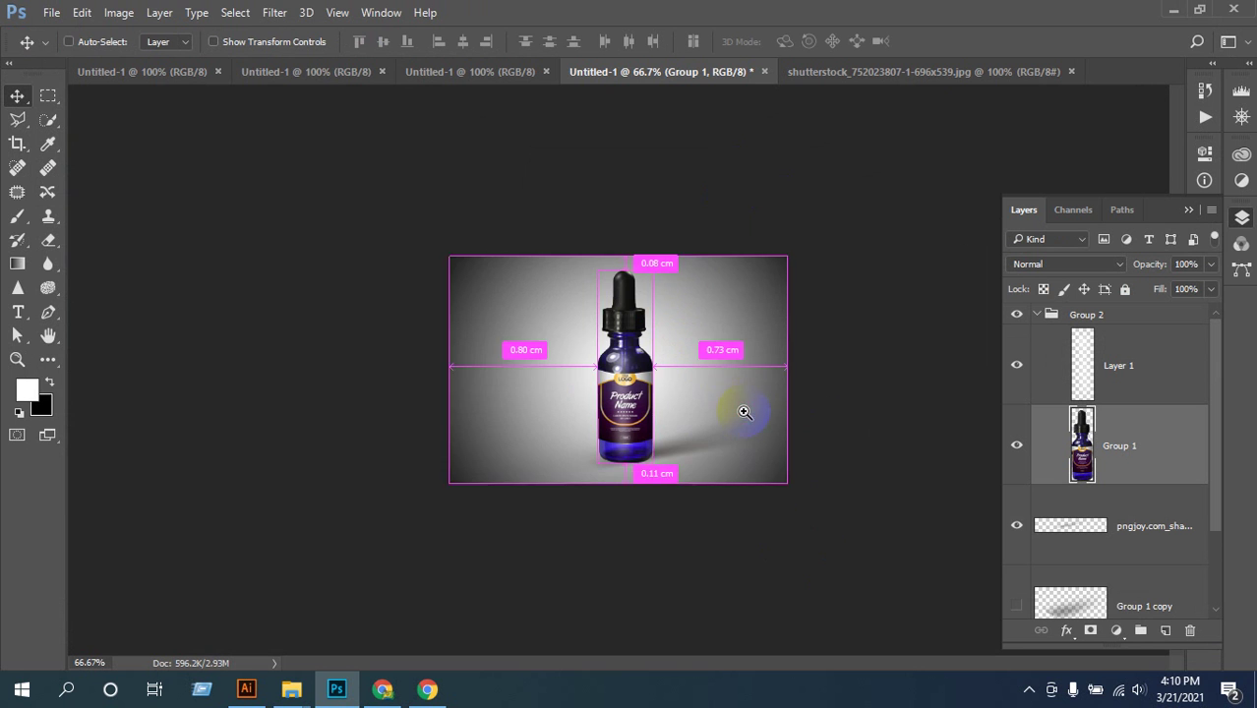
- Save the layered mockup in Photoshop PSD format as "Battle Label & Packging Design.jpg" in the Battle Label & Packging Design folder
ctrl+click(745, 411)
ctrl+click(744, 411)
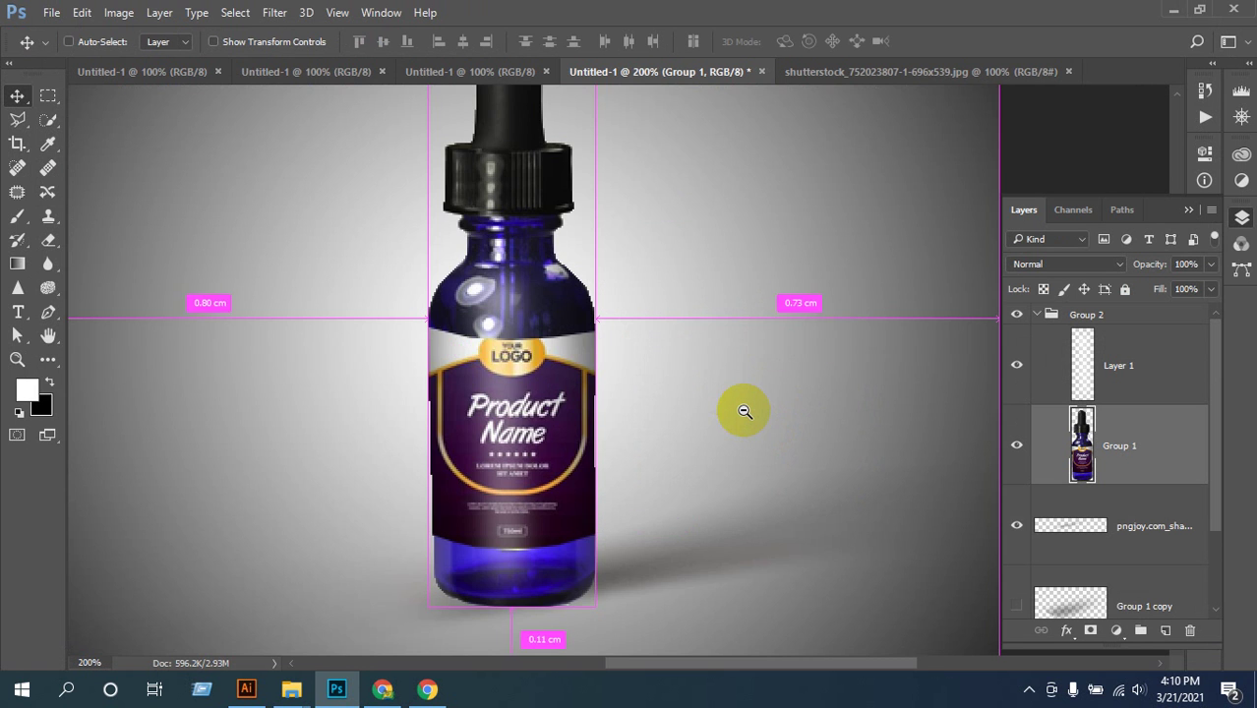
alt+click(745, 411)
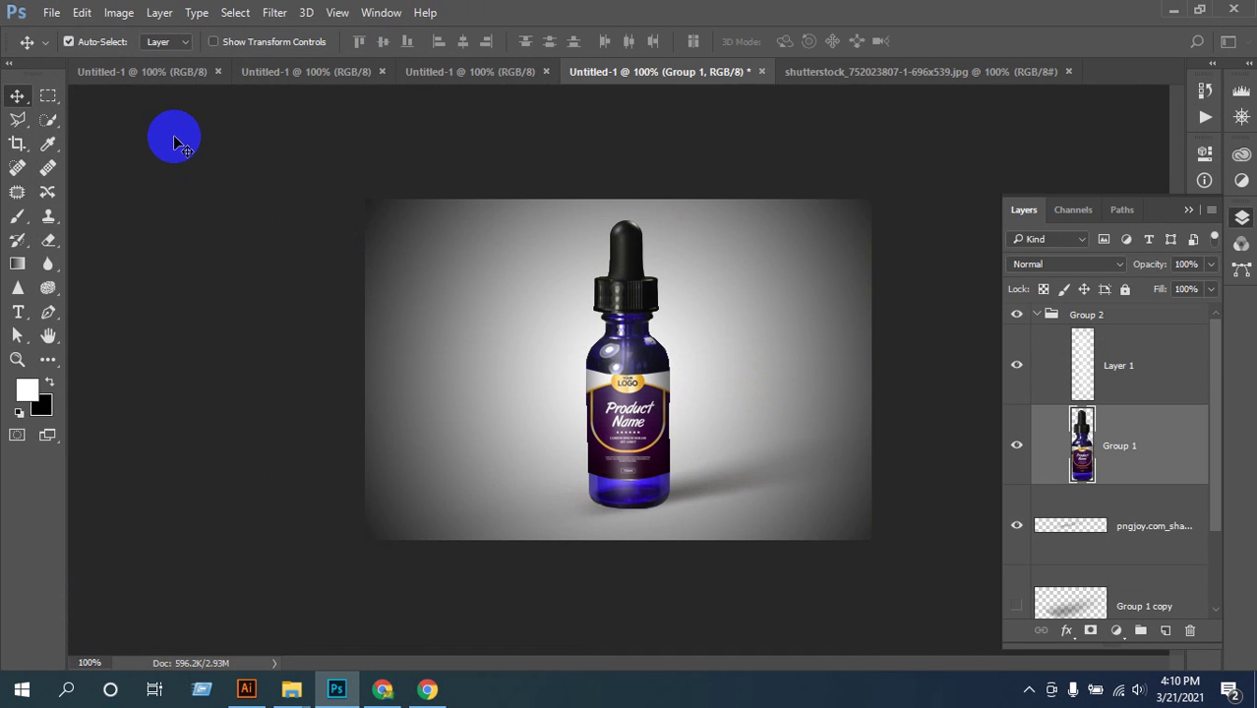
click(54, 13)
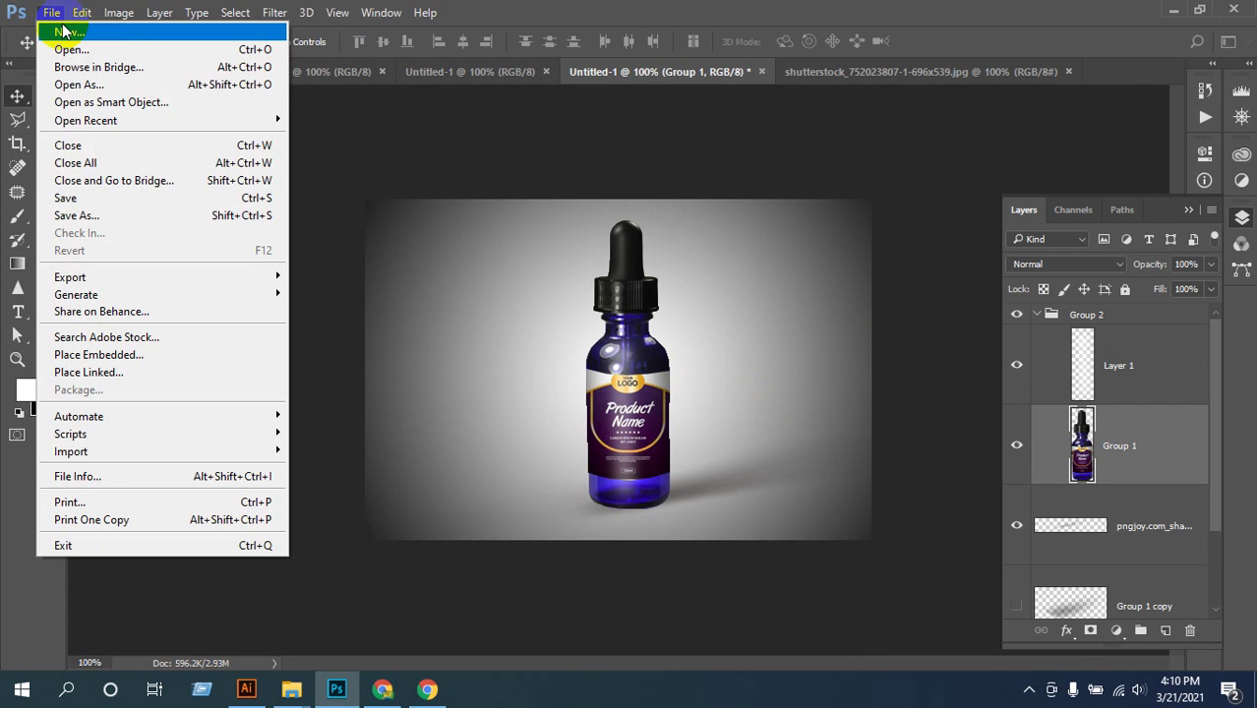
click(81, 223)
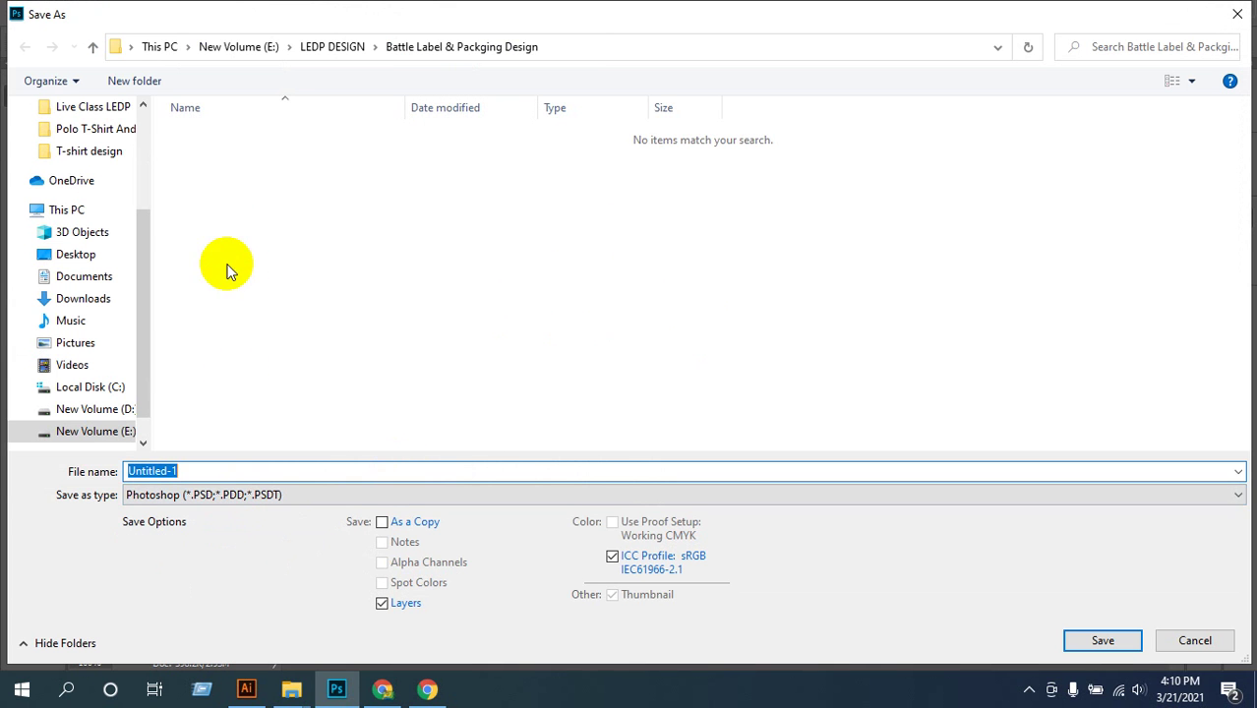
click(201, 470)
drag(177, 470, 116, 470)
text(B)
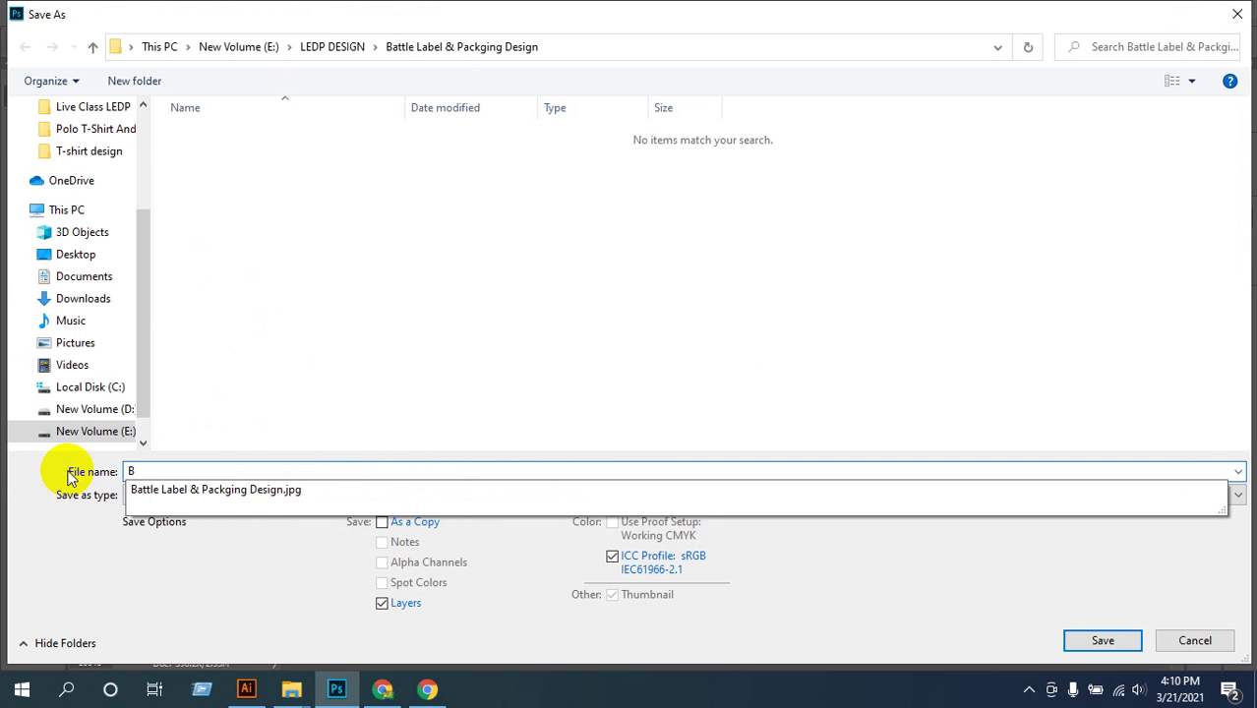
click(280, 490)
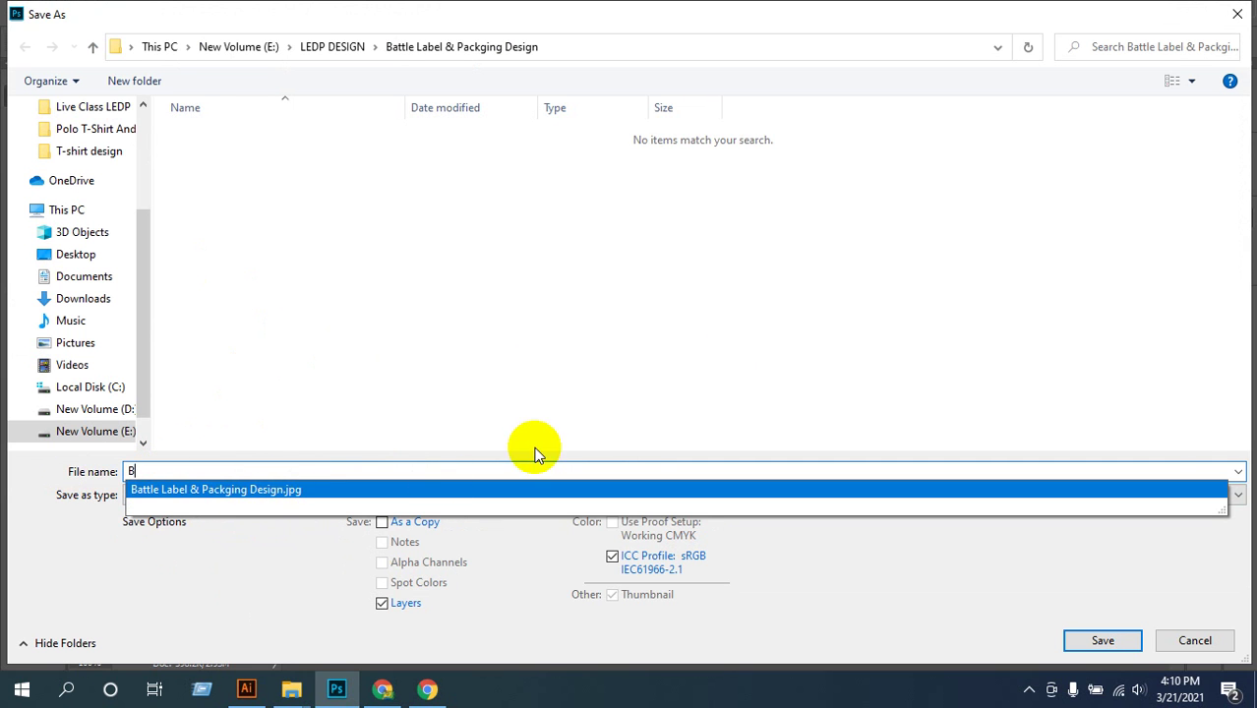
click(1102, 640)
click(674, 344)
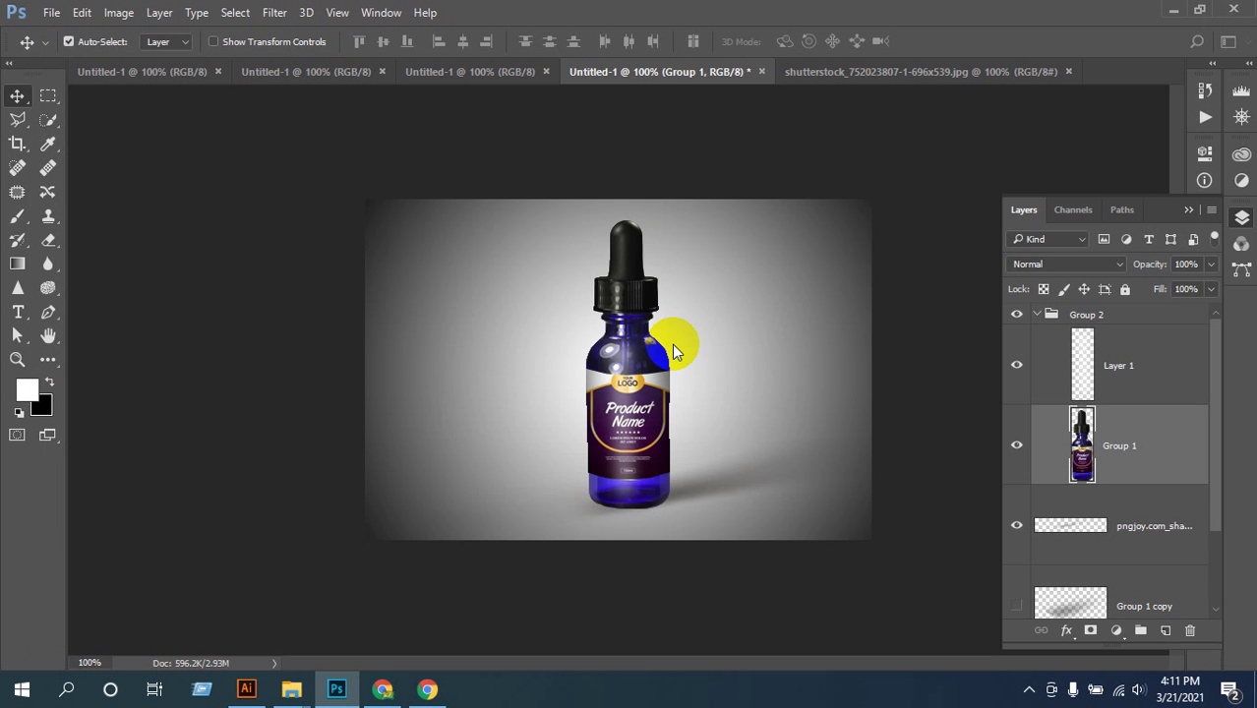
click(838, 204)
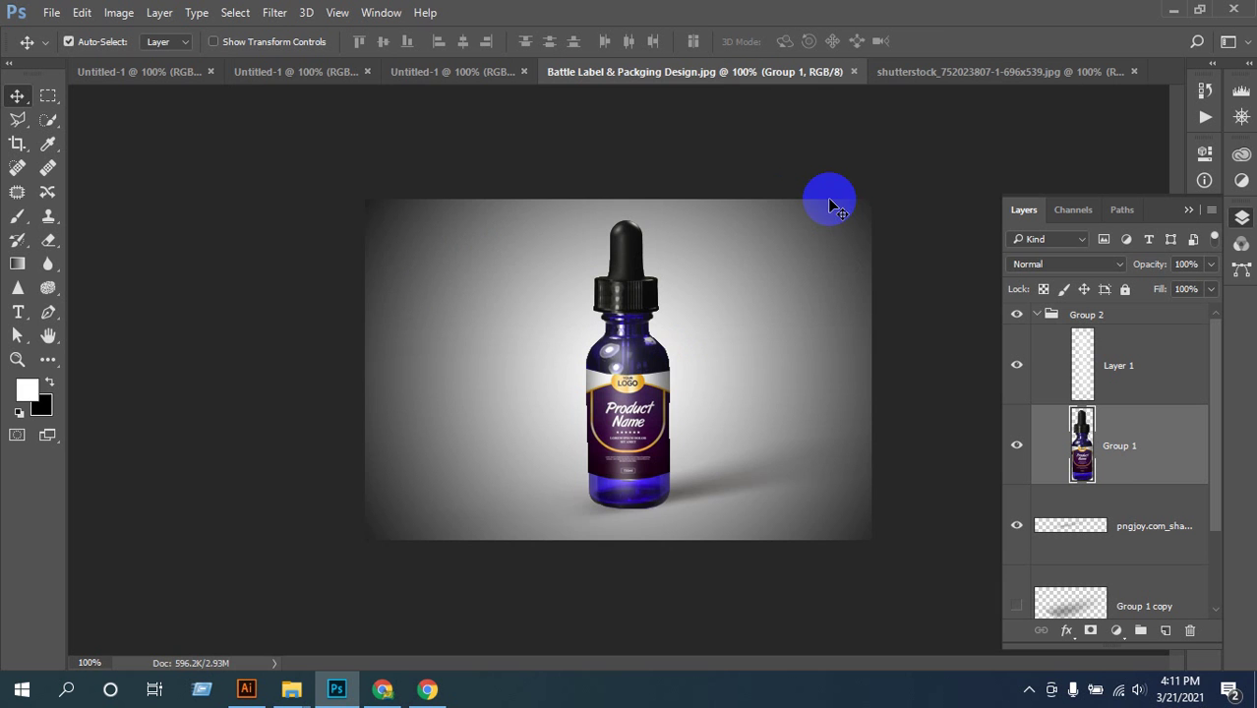
- Examine the finished bottle mockup up close and compare it with the dropper bottle mockup image results in Chrome
ctrl+click(725, 420)
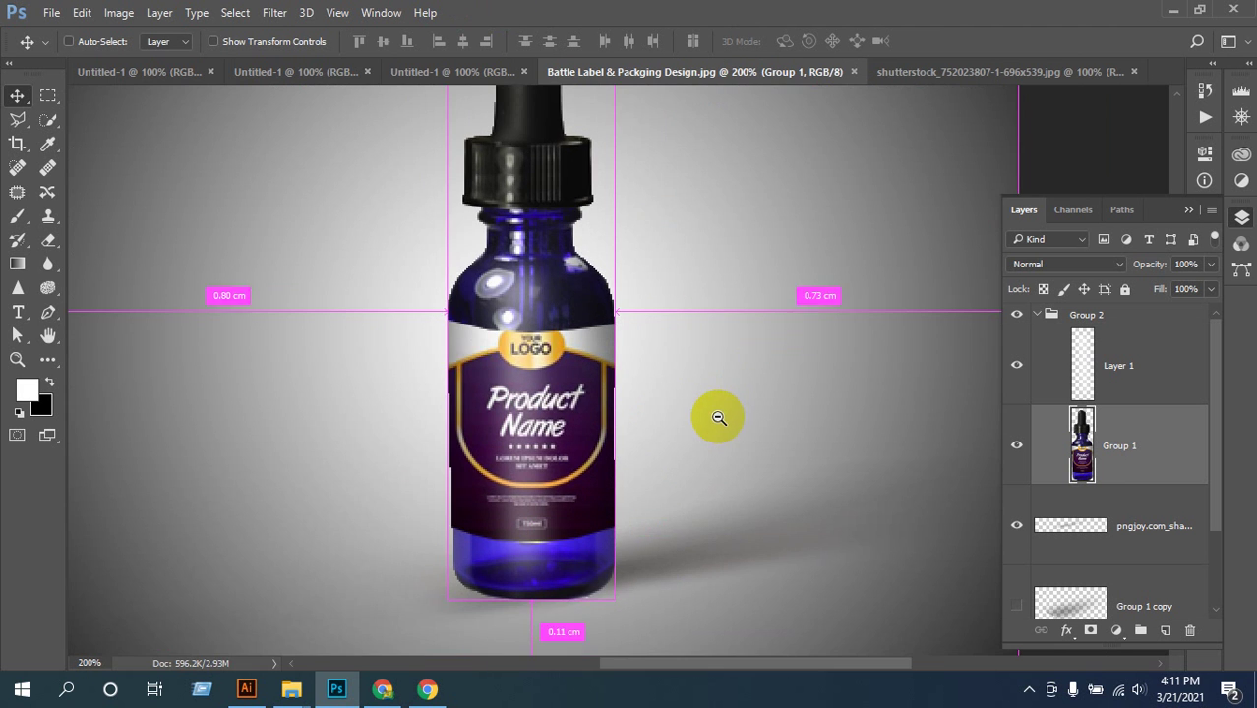
ctrl+alt+click(717, 416)
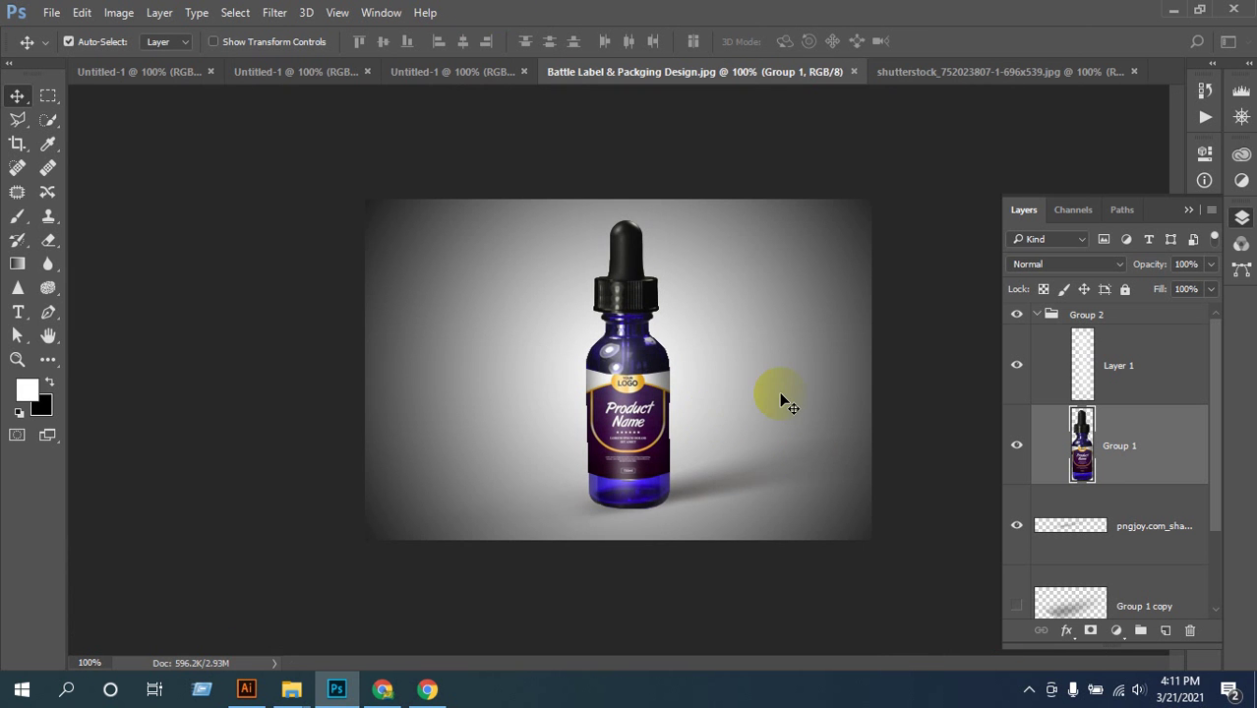
click(385, 688)
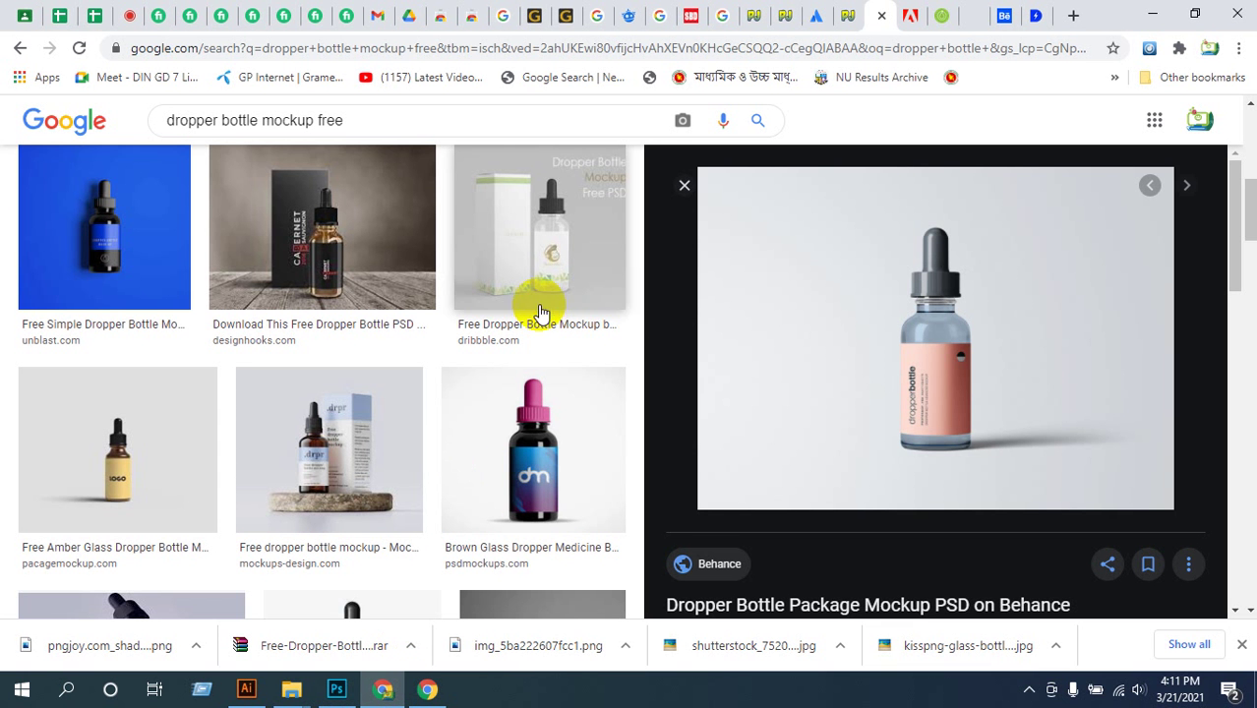
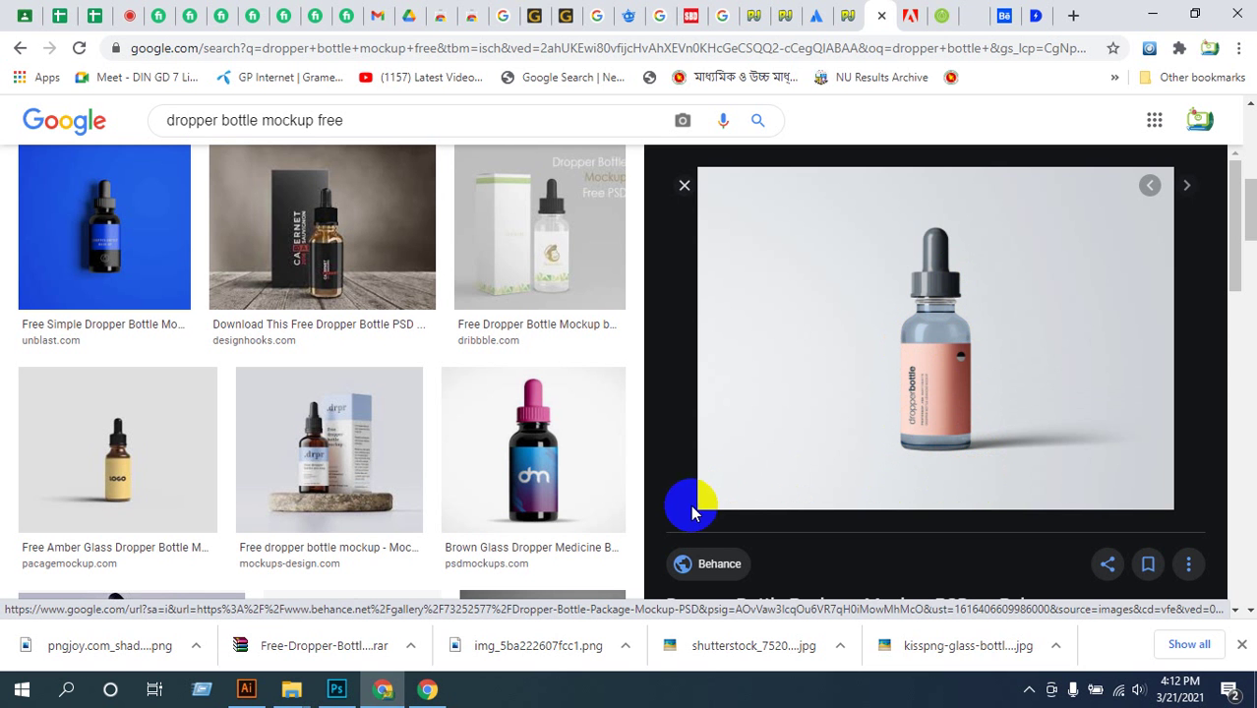
scroll(878, 505, down, 10)
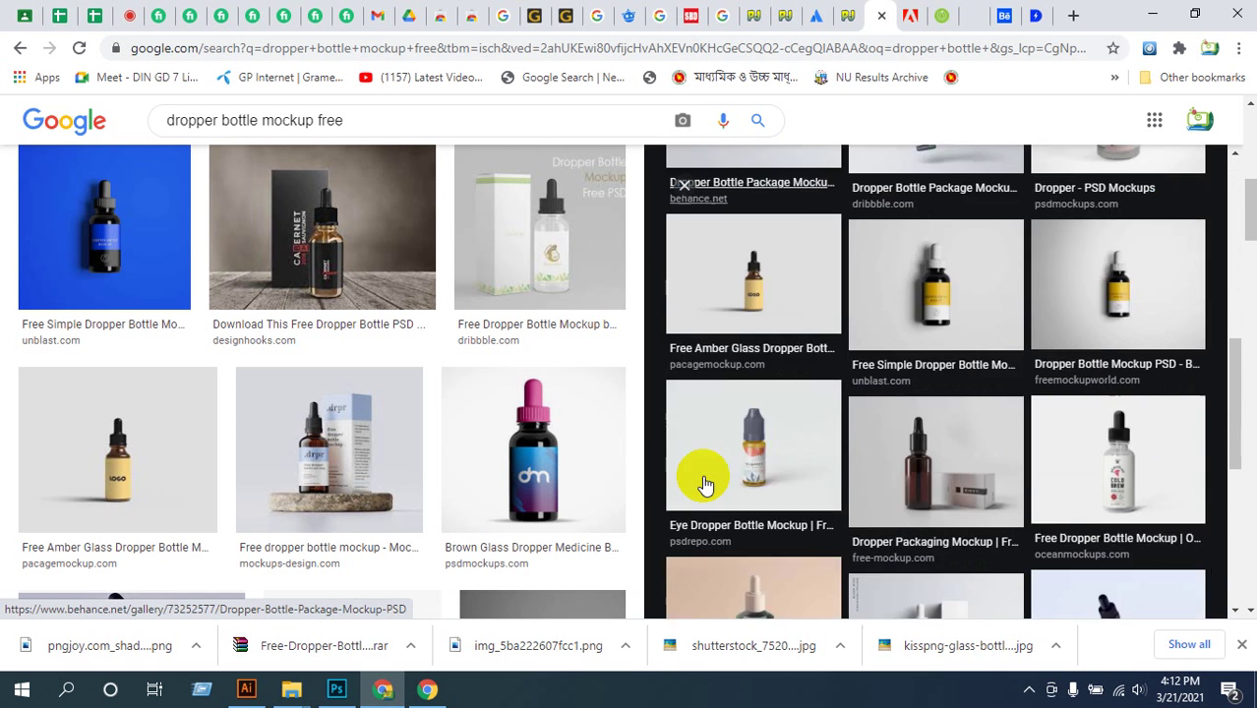
scroll(704, 481, down, 4)
scroll(767, 480, down, 2)
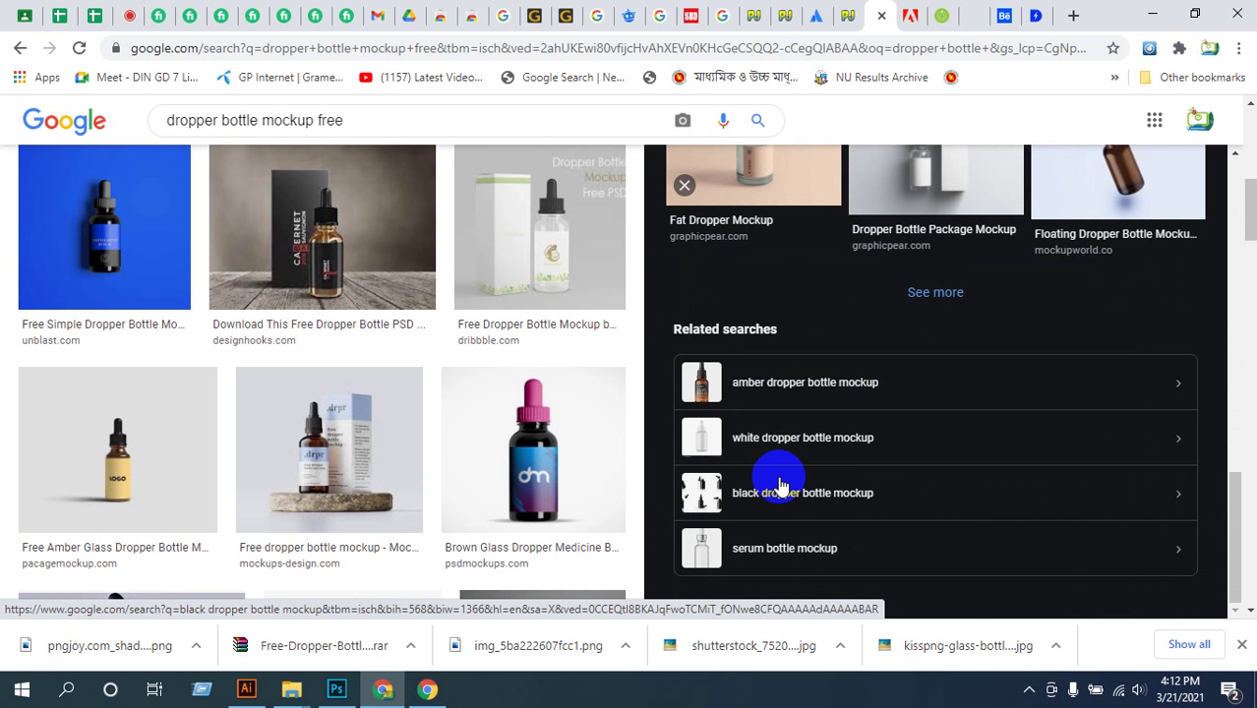
click(344, 690)
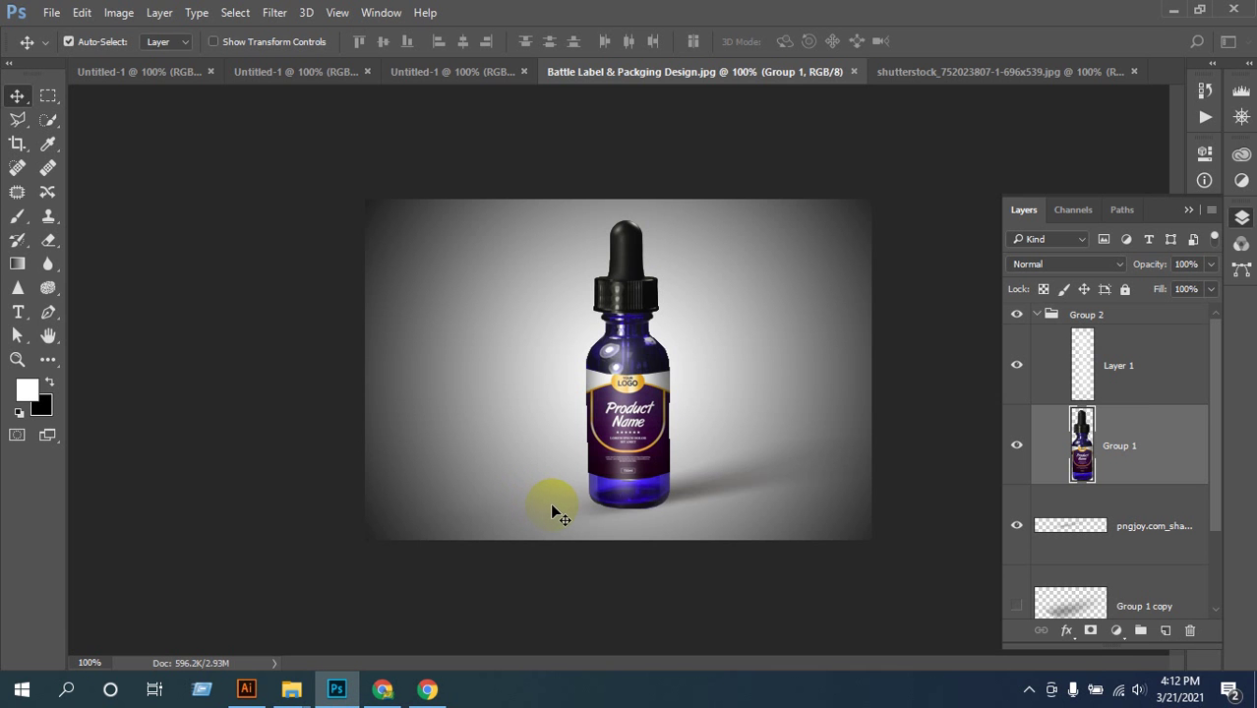
click(1099, 377)
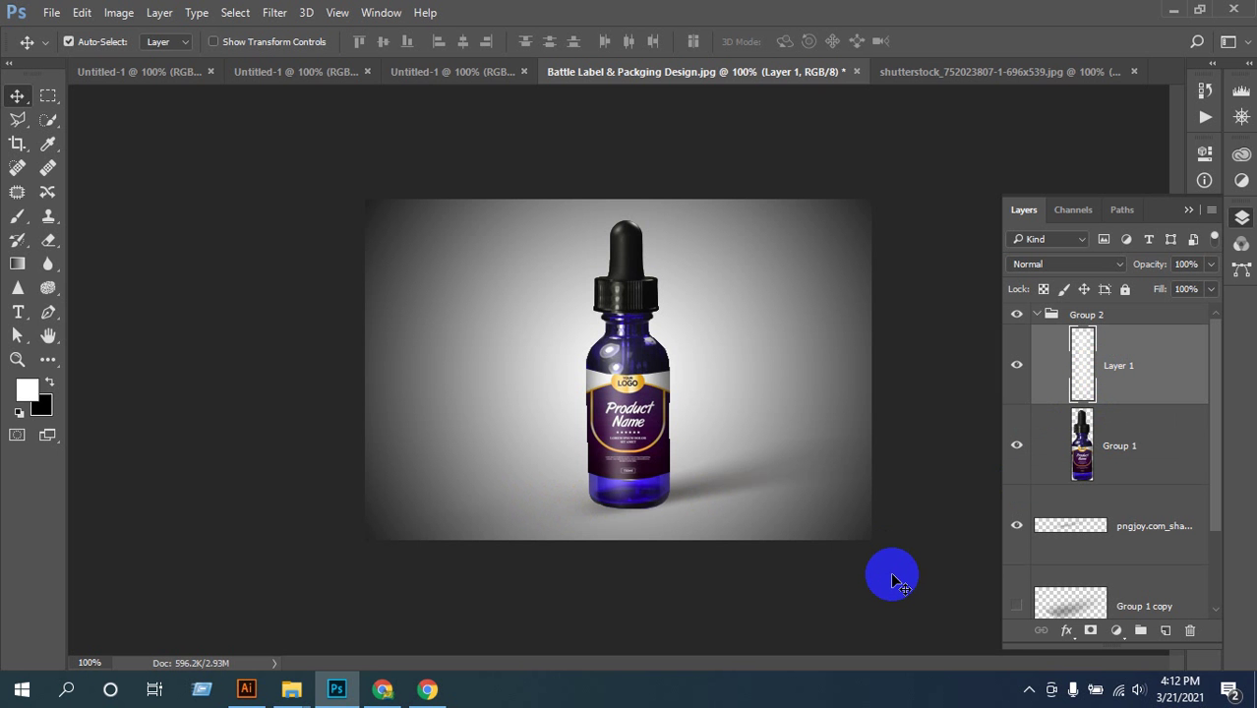
- Switch to Chrome and write the Google Classroom announcement "Bottle Label & Packing Design" for all students in the Dinajpur graphics design class
click(383, 689)
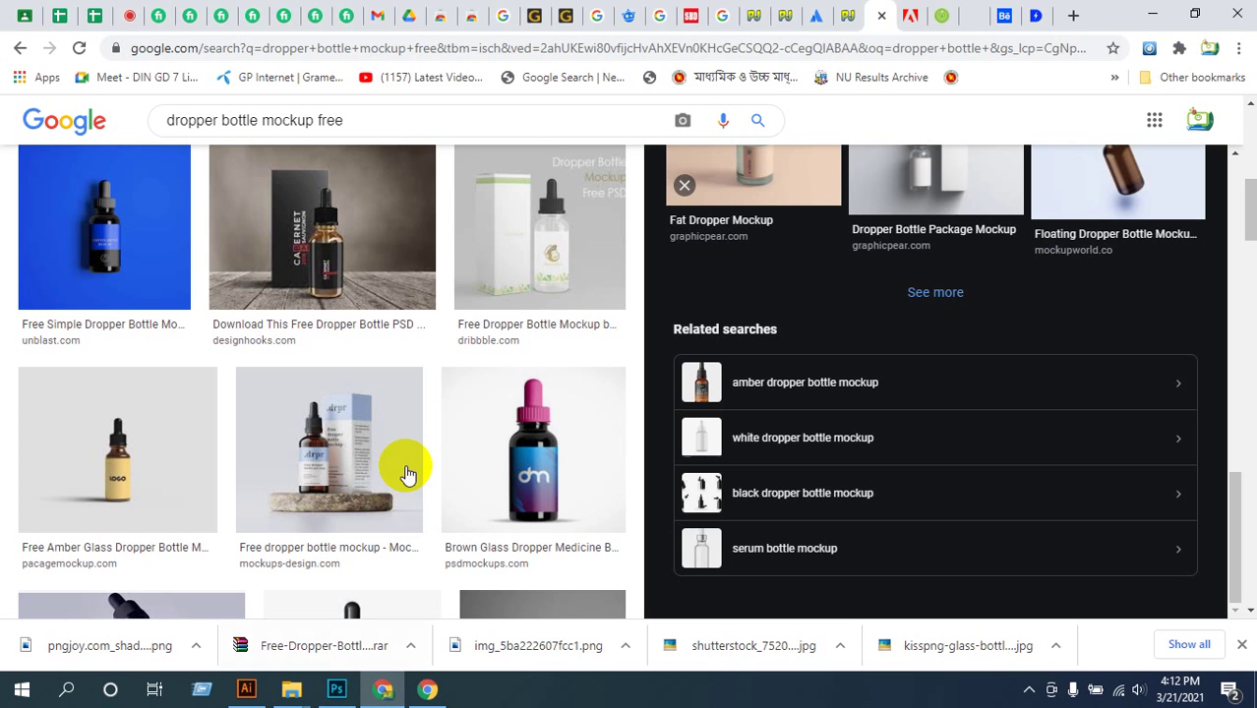
click(122, 16)
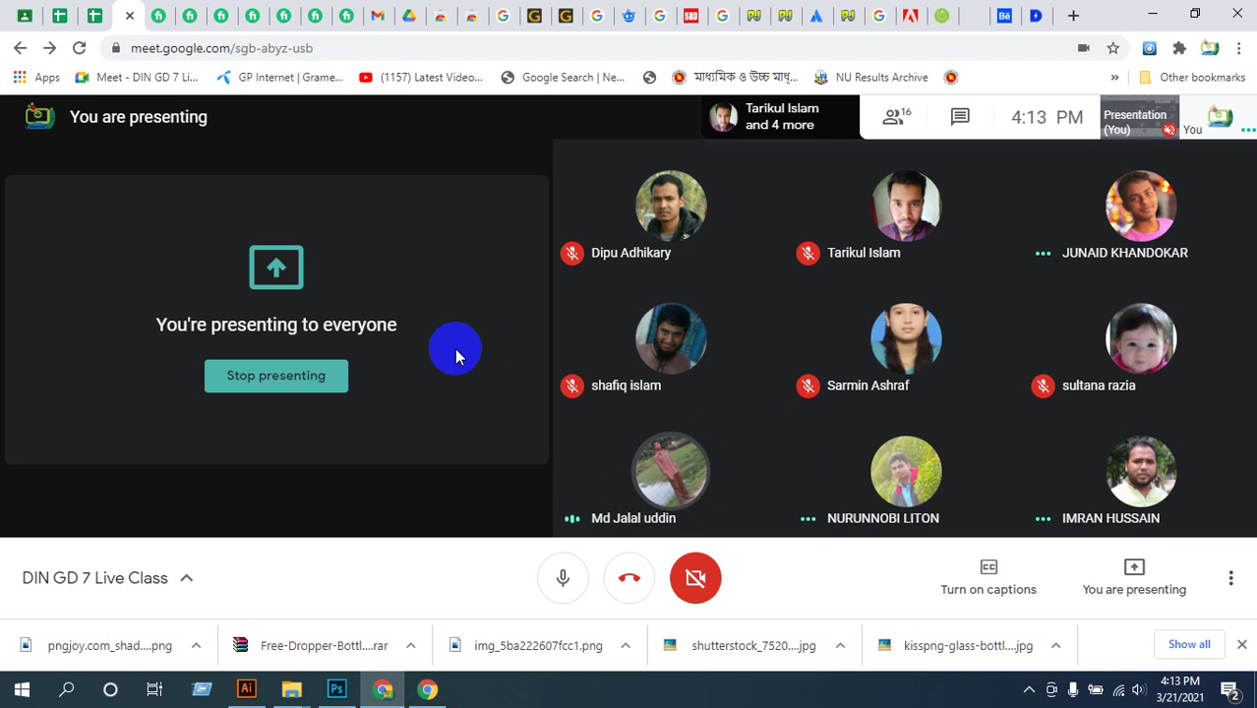
click(22, 15)
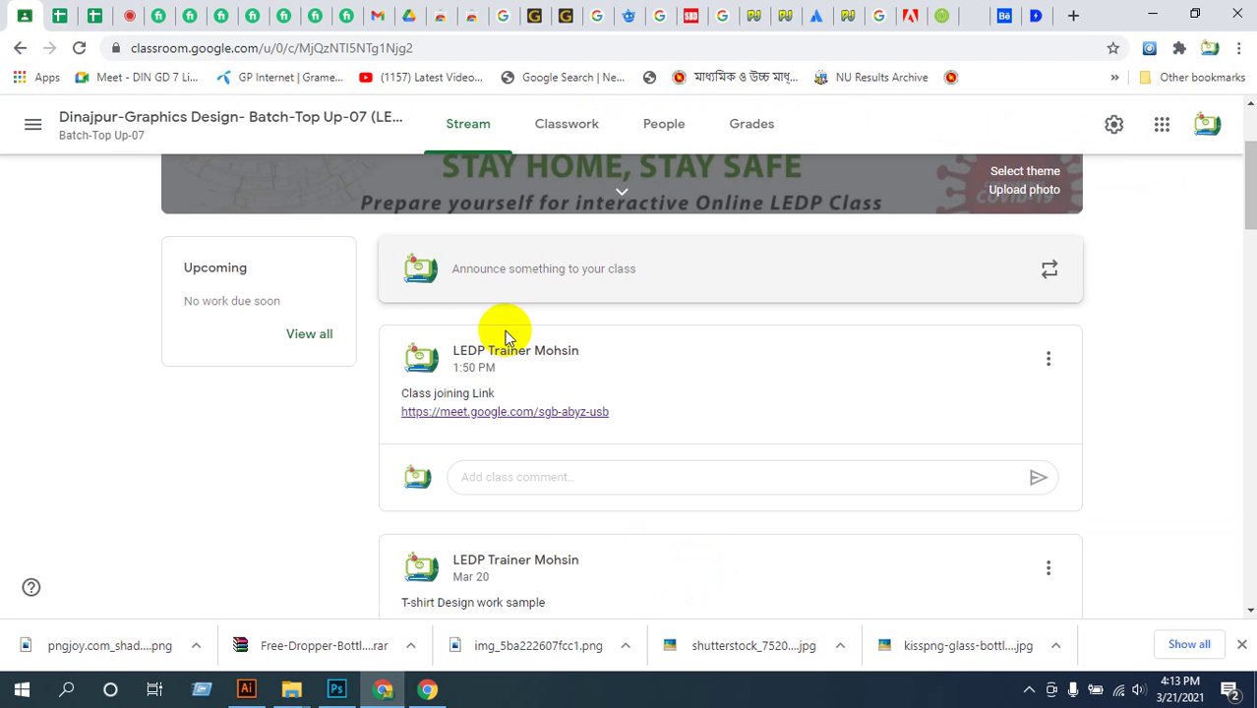
click(477, 268)
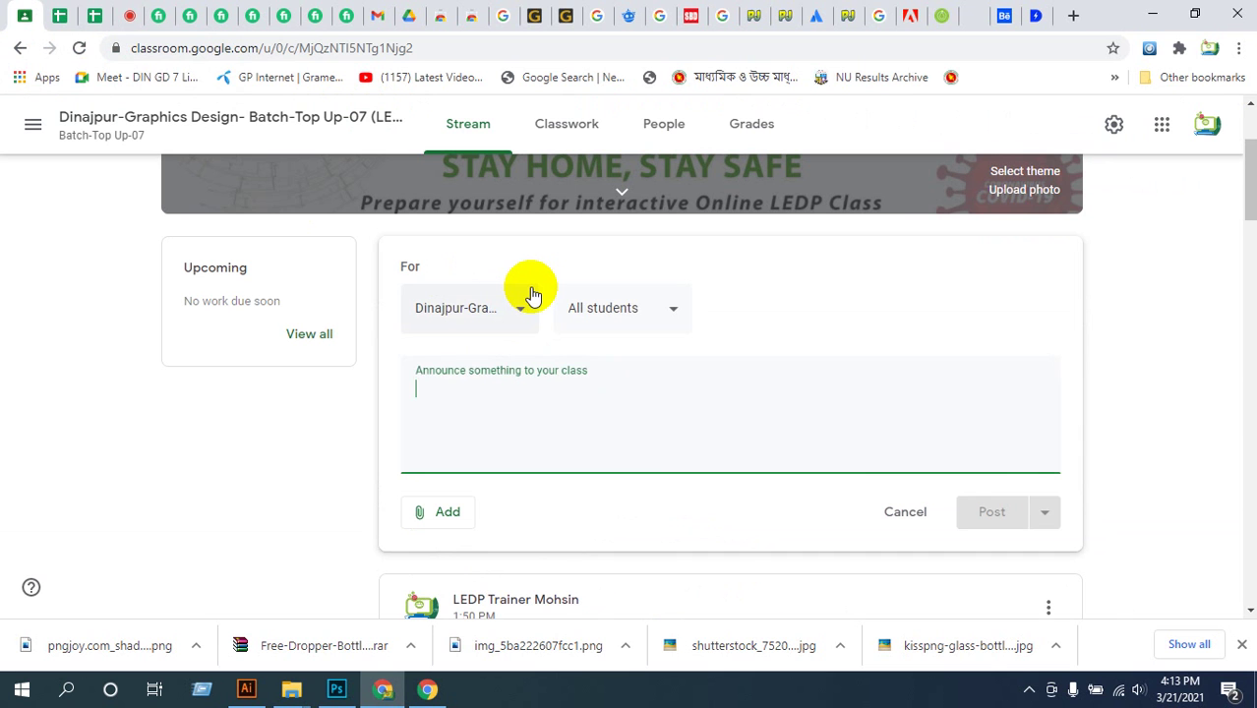
text(Bottle Label &)
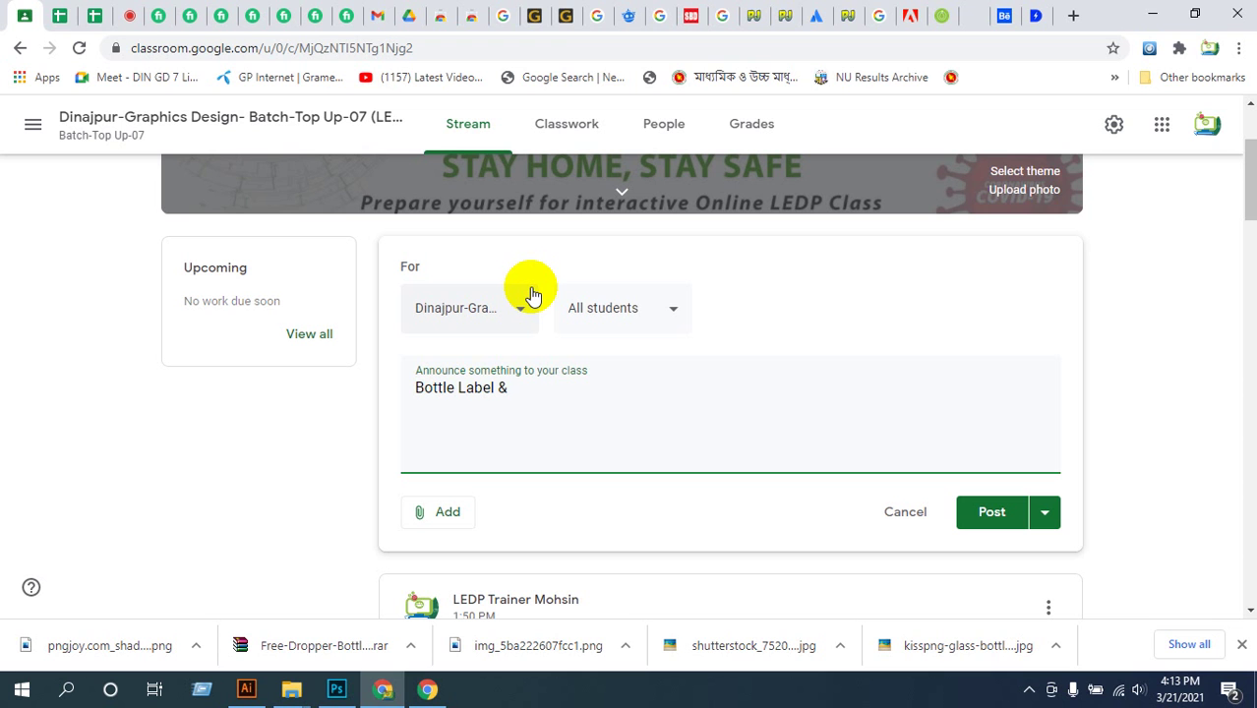
text(Packging Design)
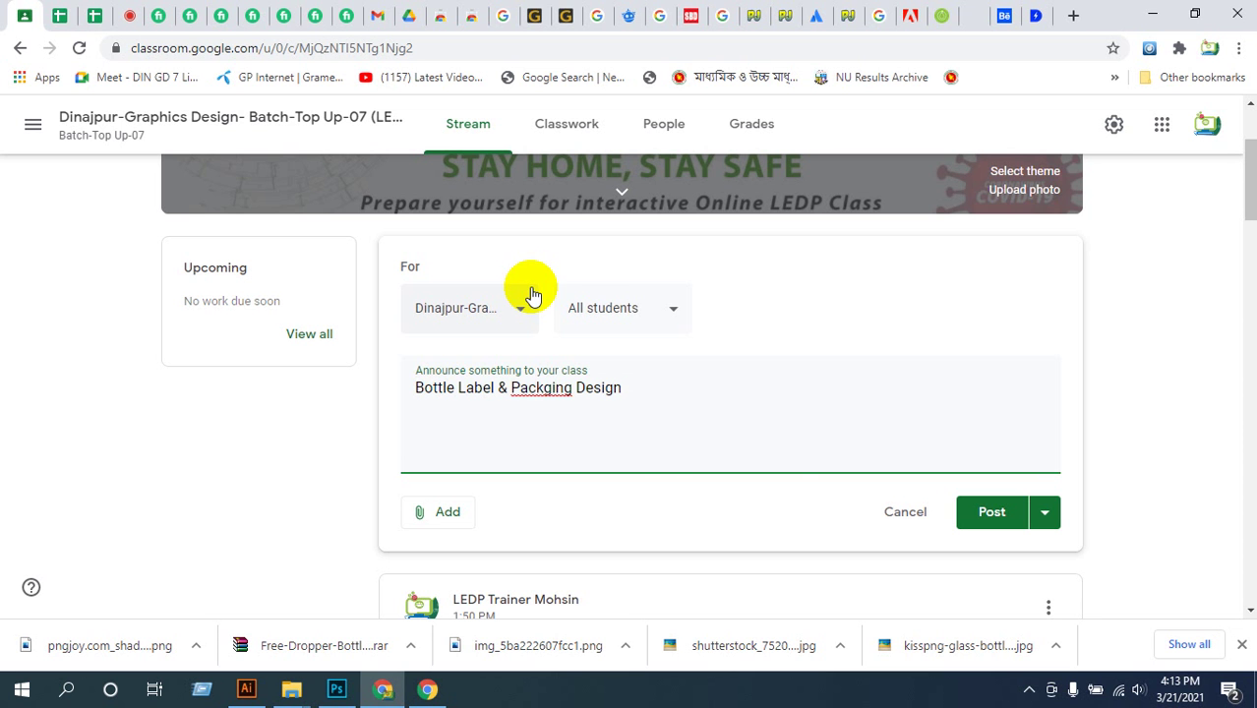
right_click(541, 385)
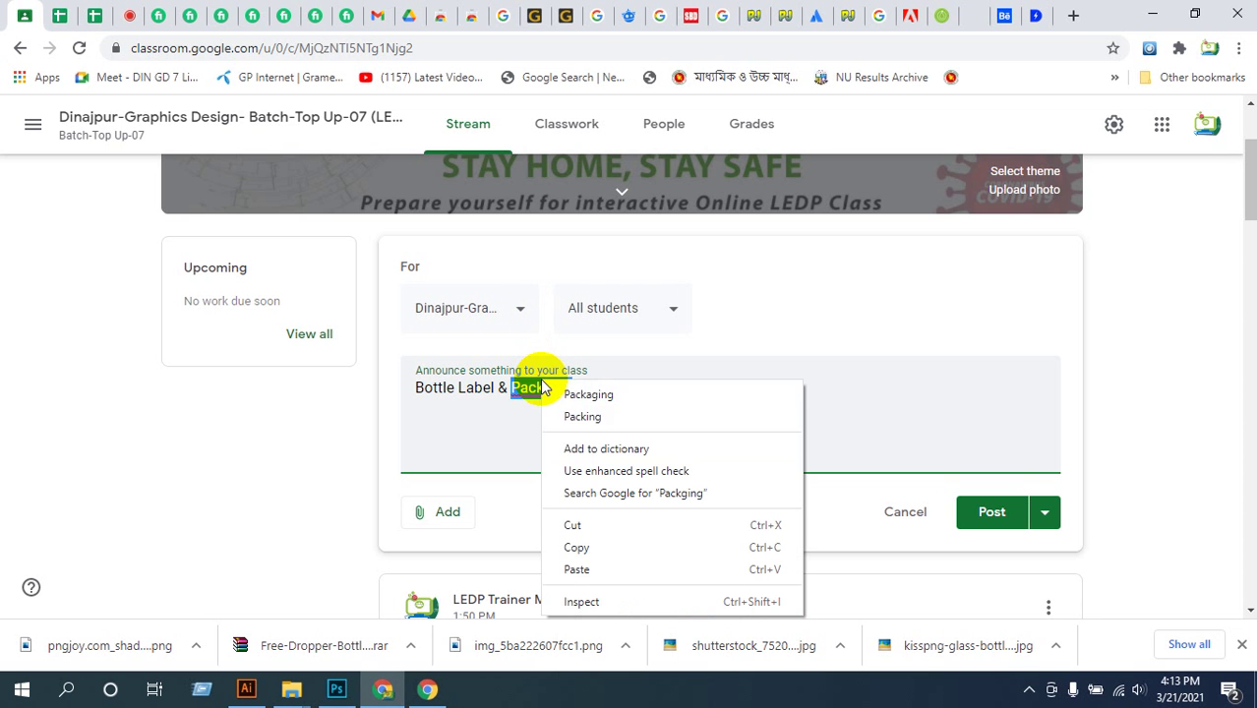
click(584, 417)
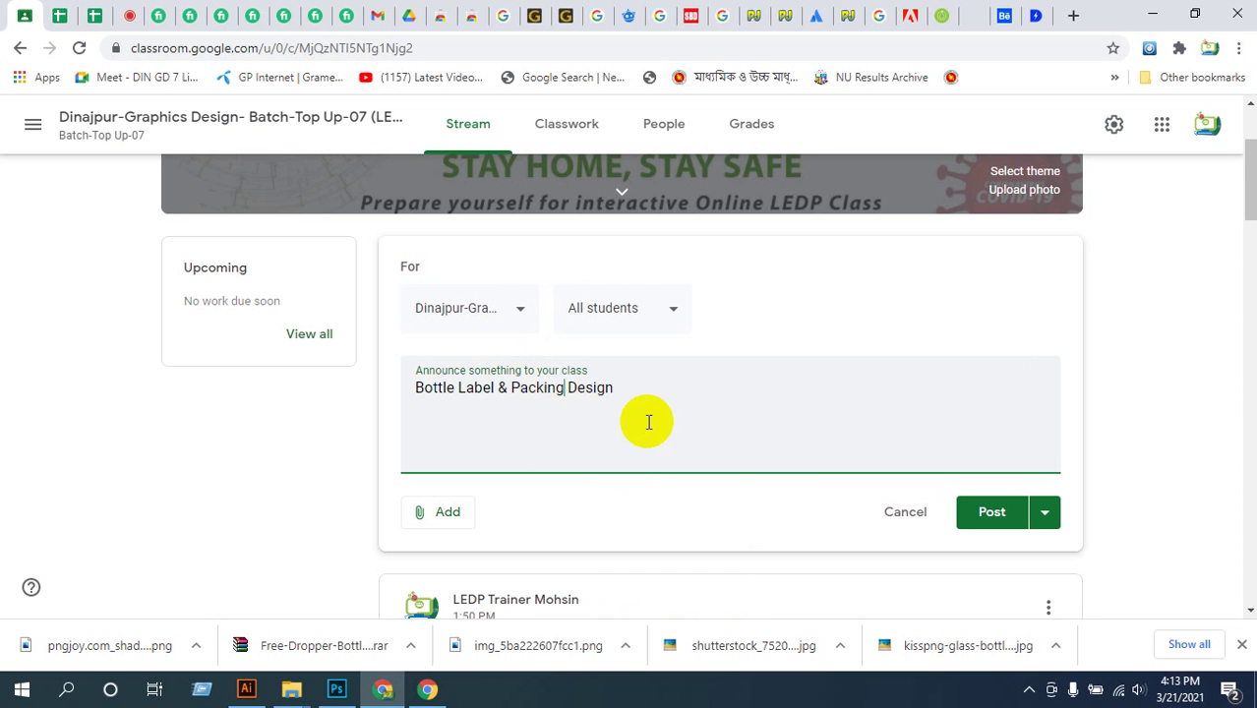
- Attach the pngjoy.com bottle-shadow PNG from the Downloads folder to the announcement
click(436, 518)
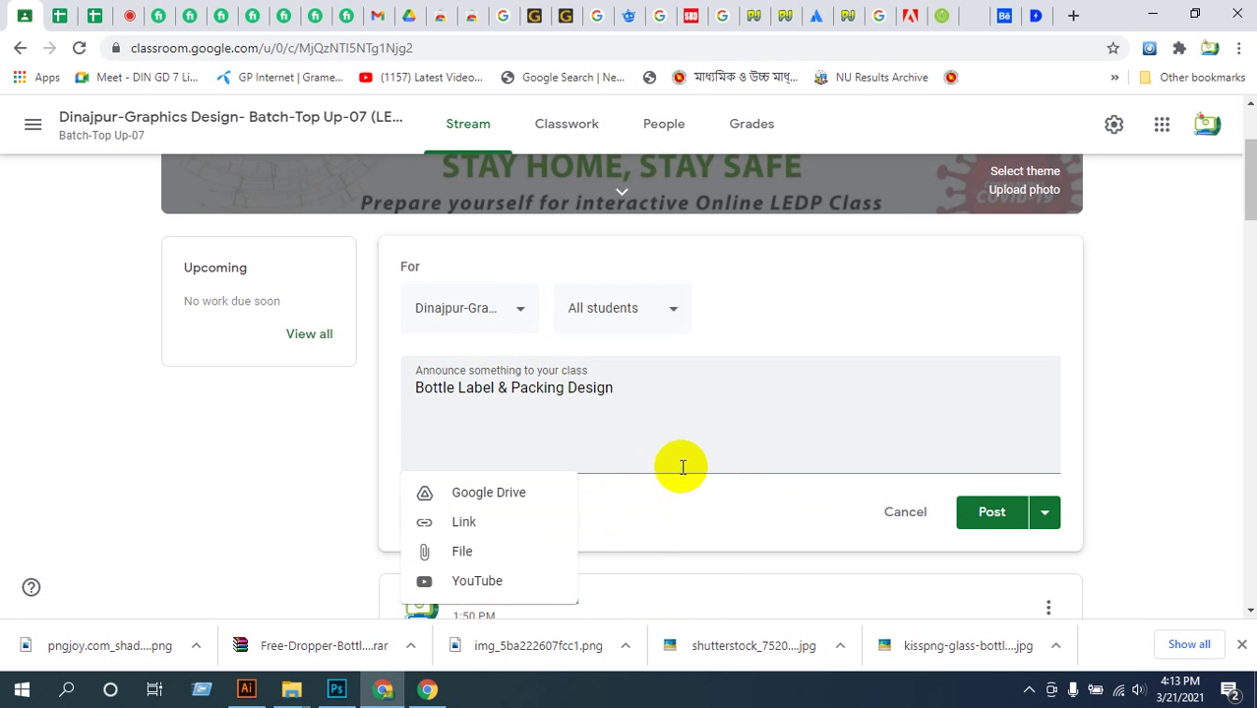
click(543, 546)
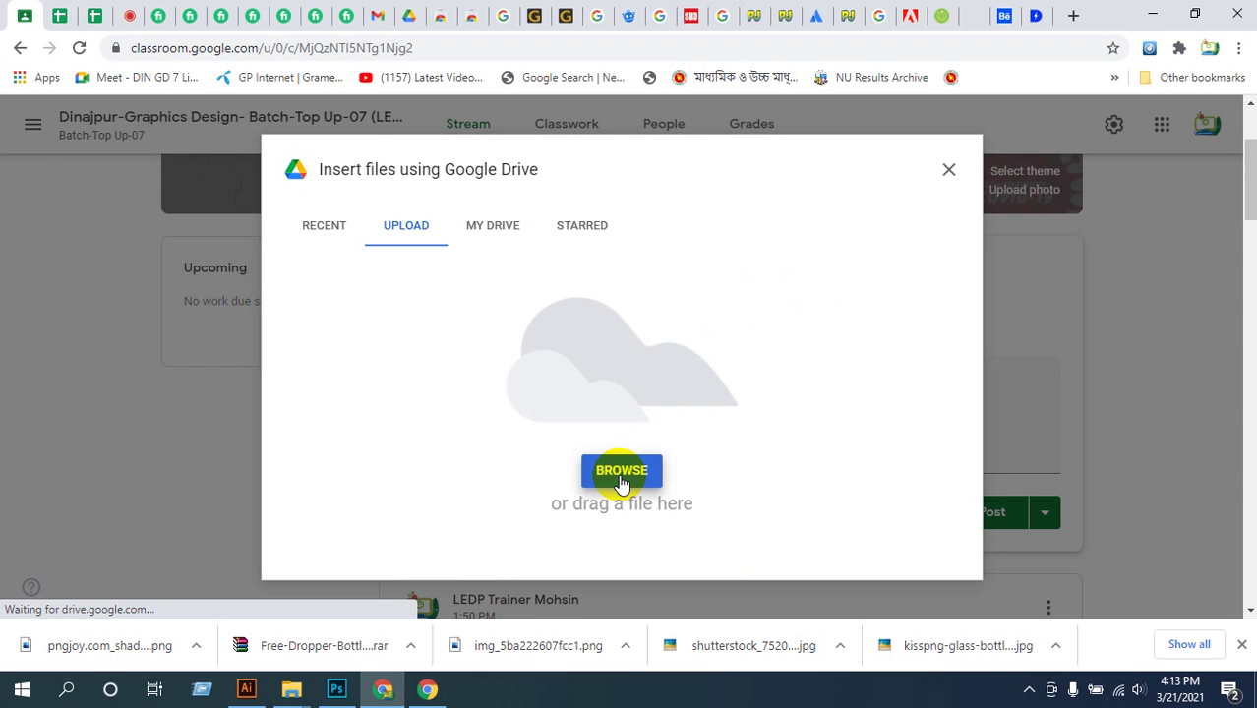
click(621, 472)
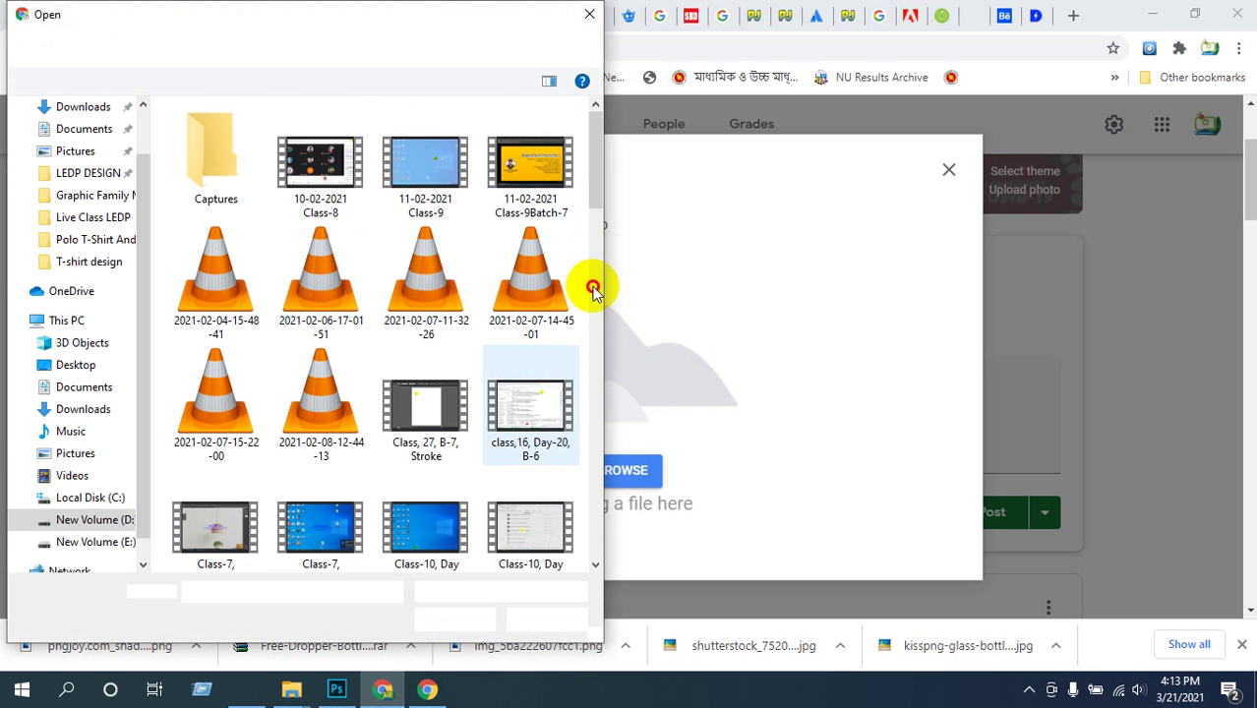
scroll(580, 295, down, 15)
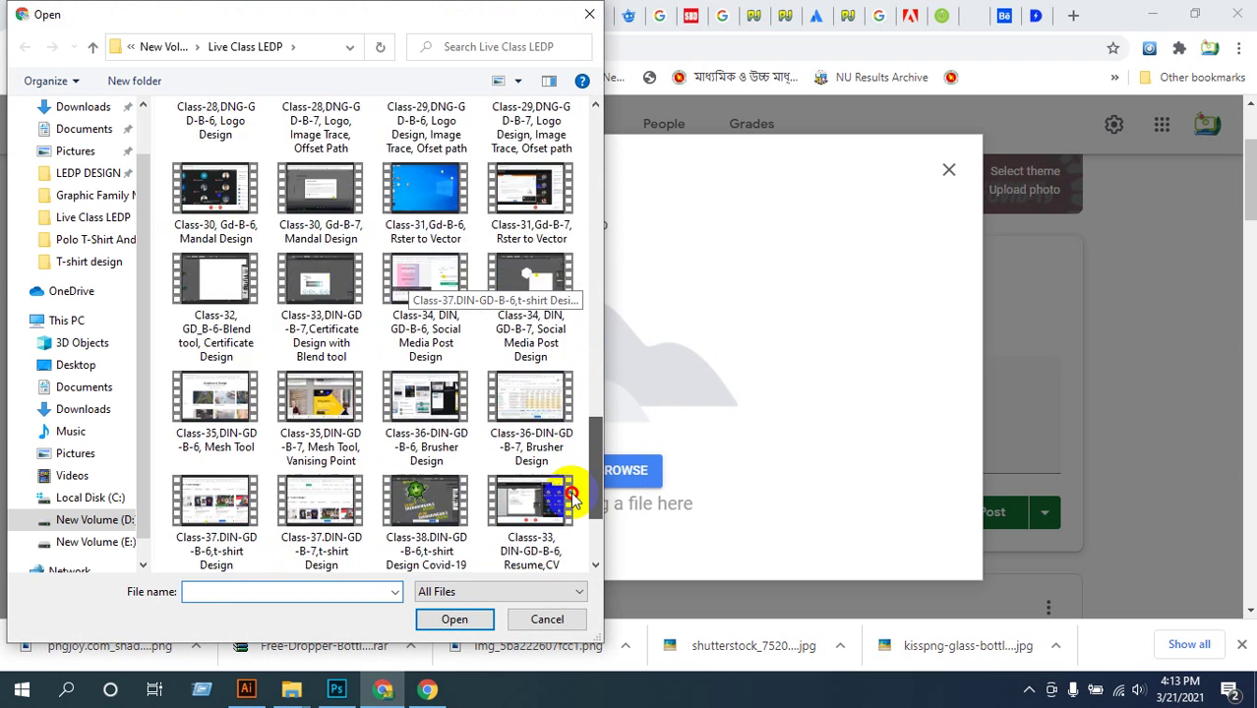
scroll(573, 499, down, 3)
scroll(572, 404, up, 20)
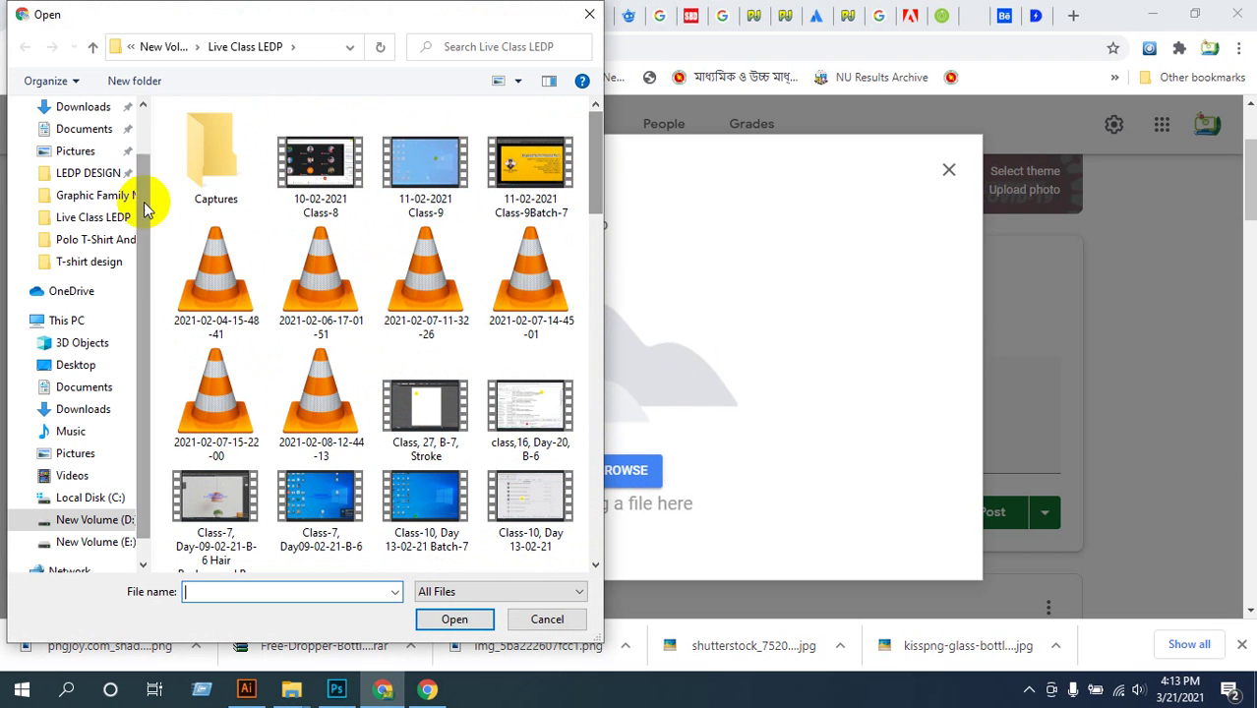
drag(140, 224, 145, 177)
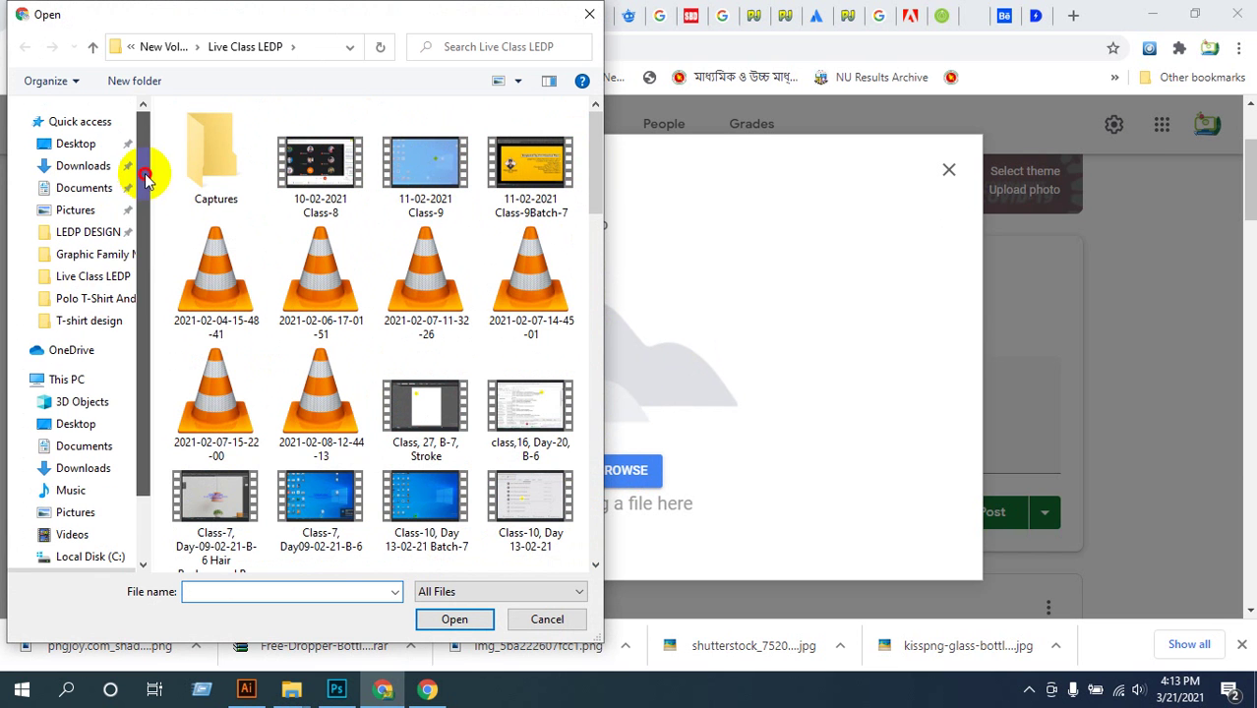
click(87, 170)
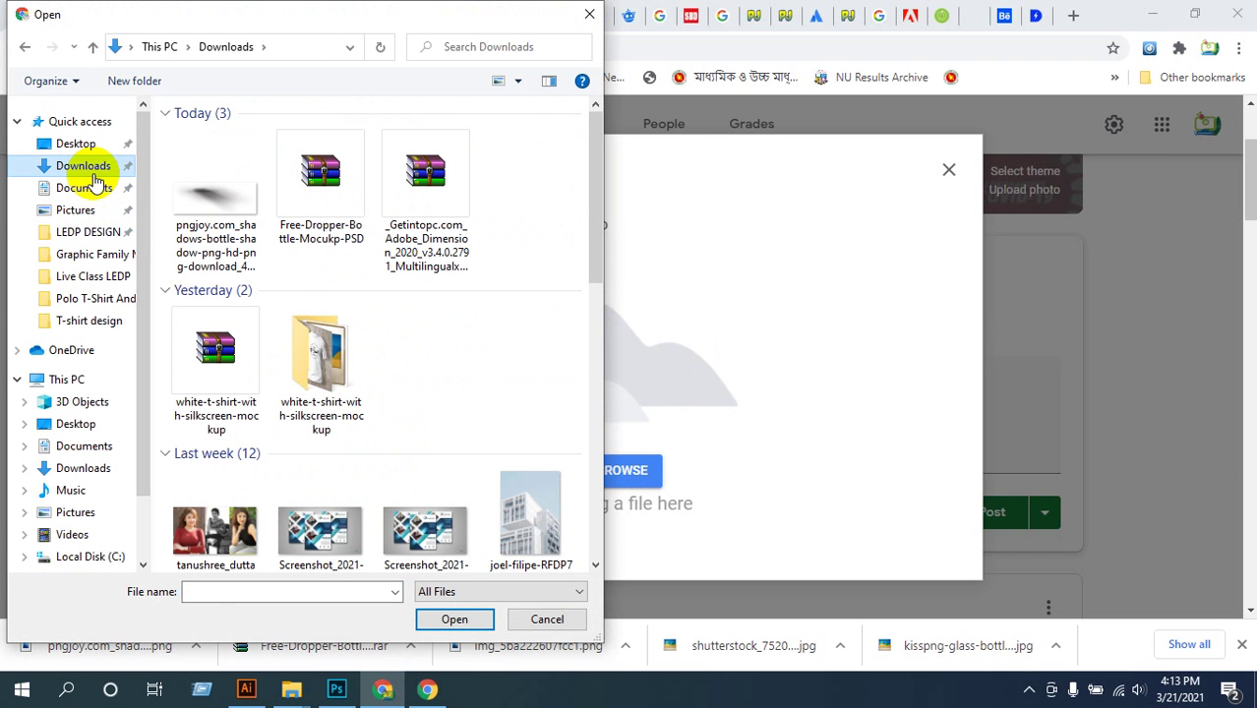
click(222, 203)
drag(595, 238, 551, 240)
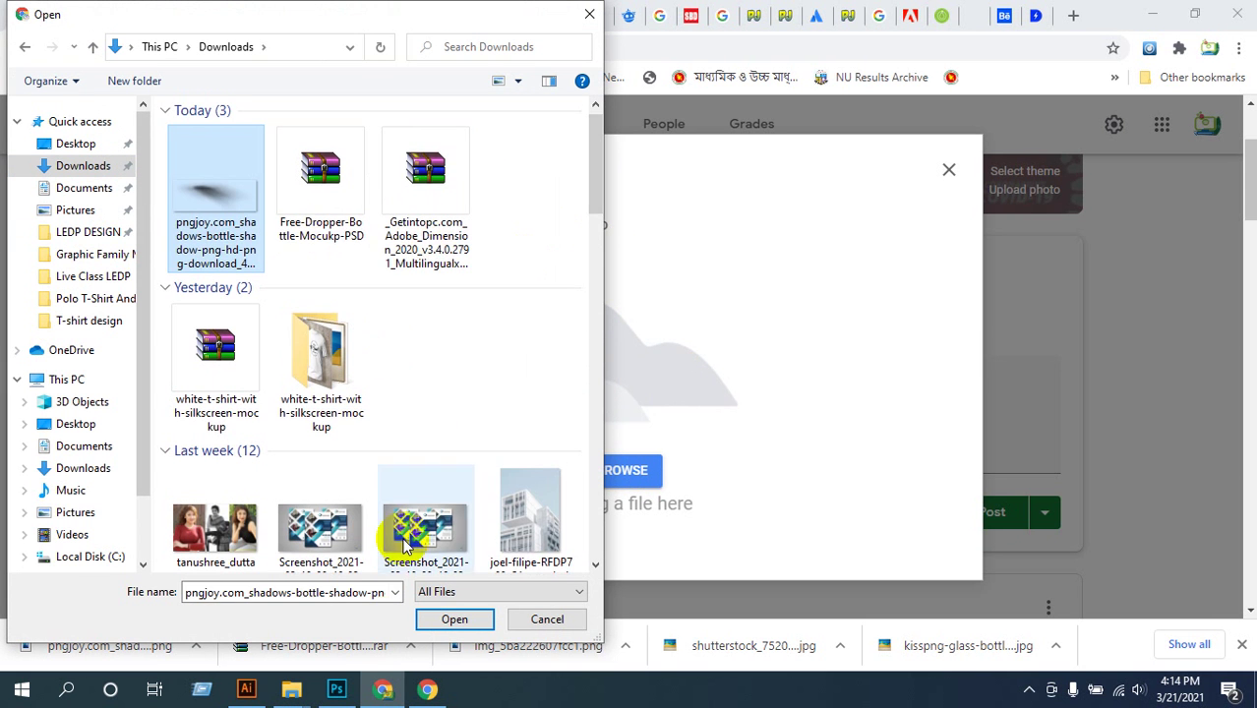
click(456, 619)
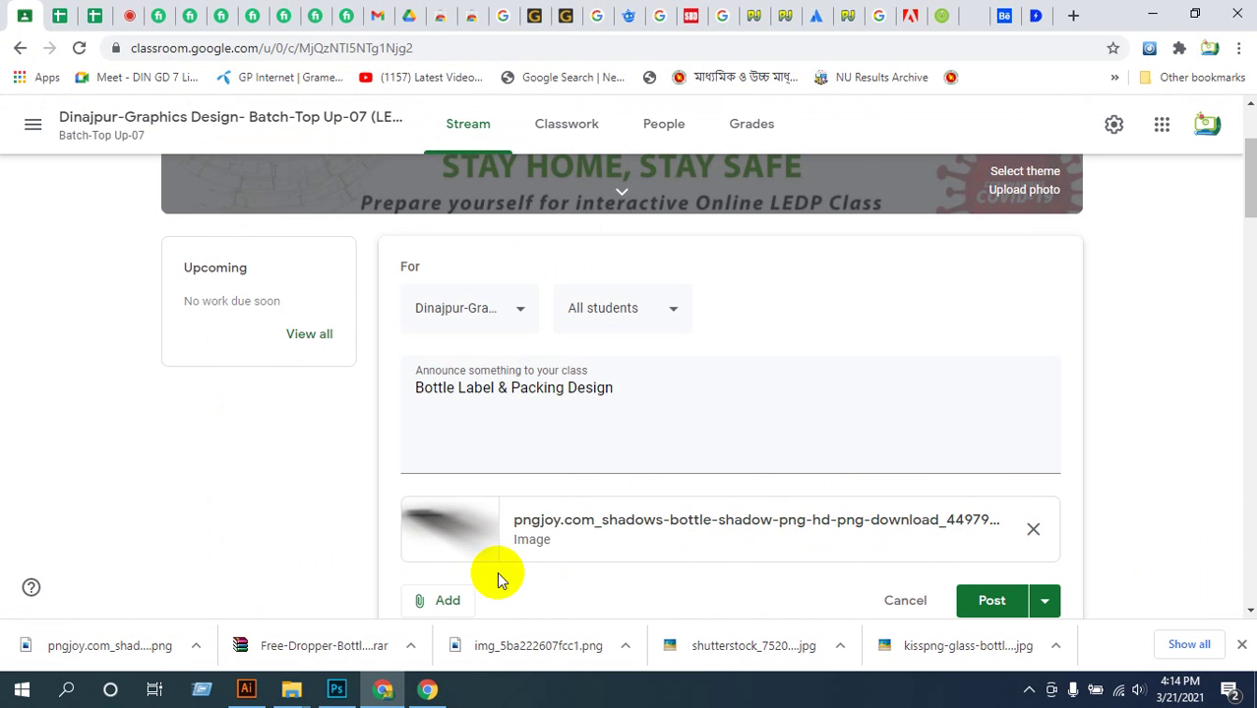
- Attach the kisspng glass dropper bottle image from the Desktop folder to the announcement and post it to the class
scroll(486, 570, down, 1)
click(454, 513)
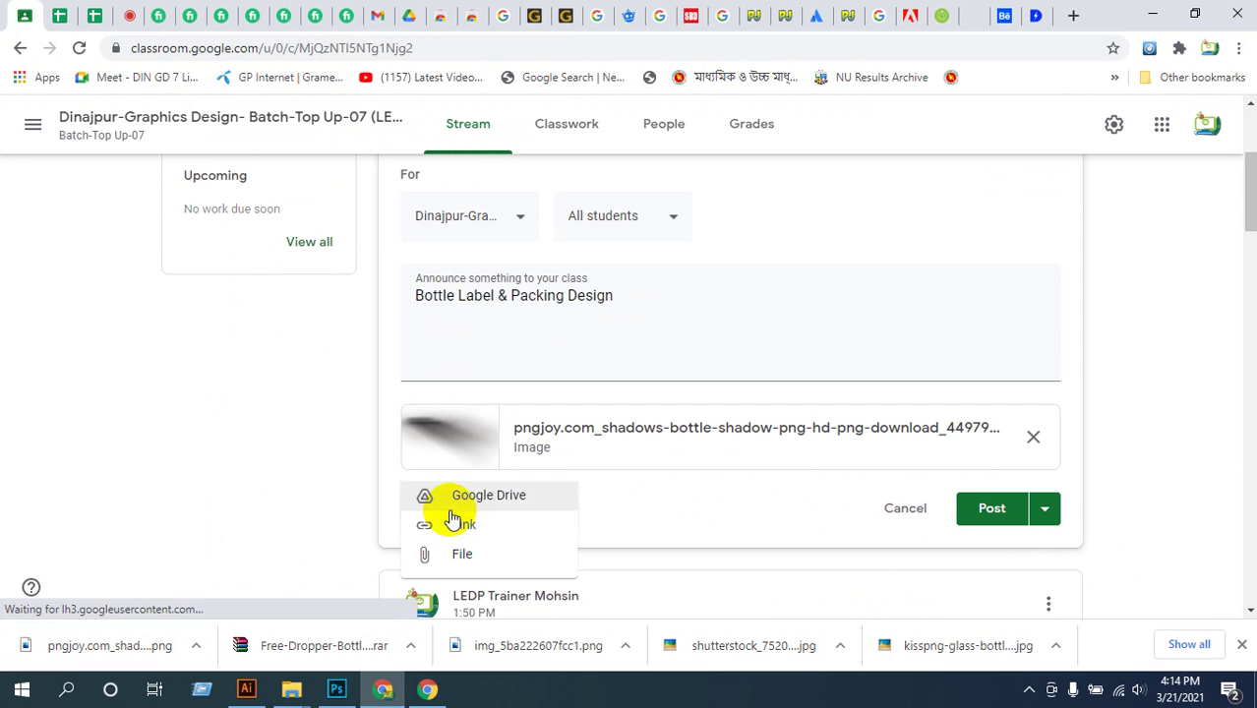
click(471, 556)
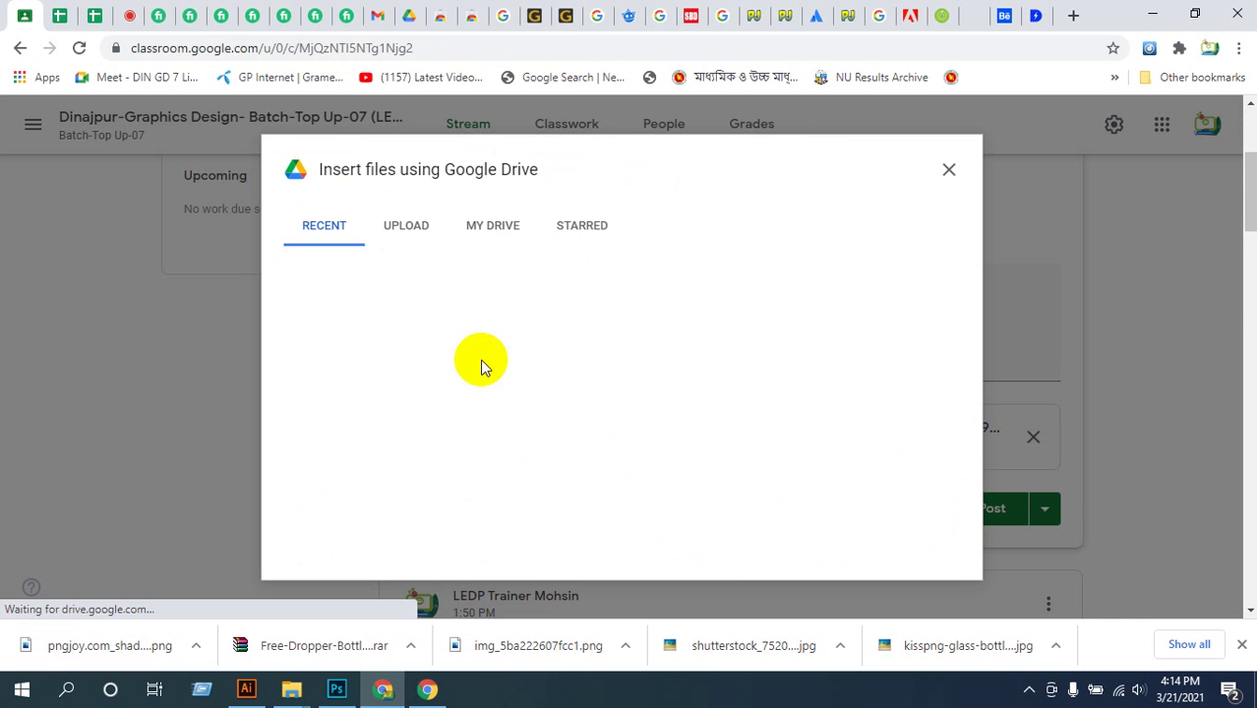
click(622, 476)
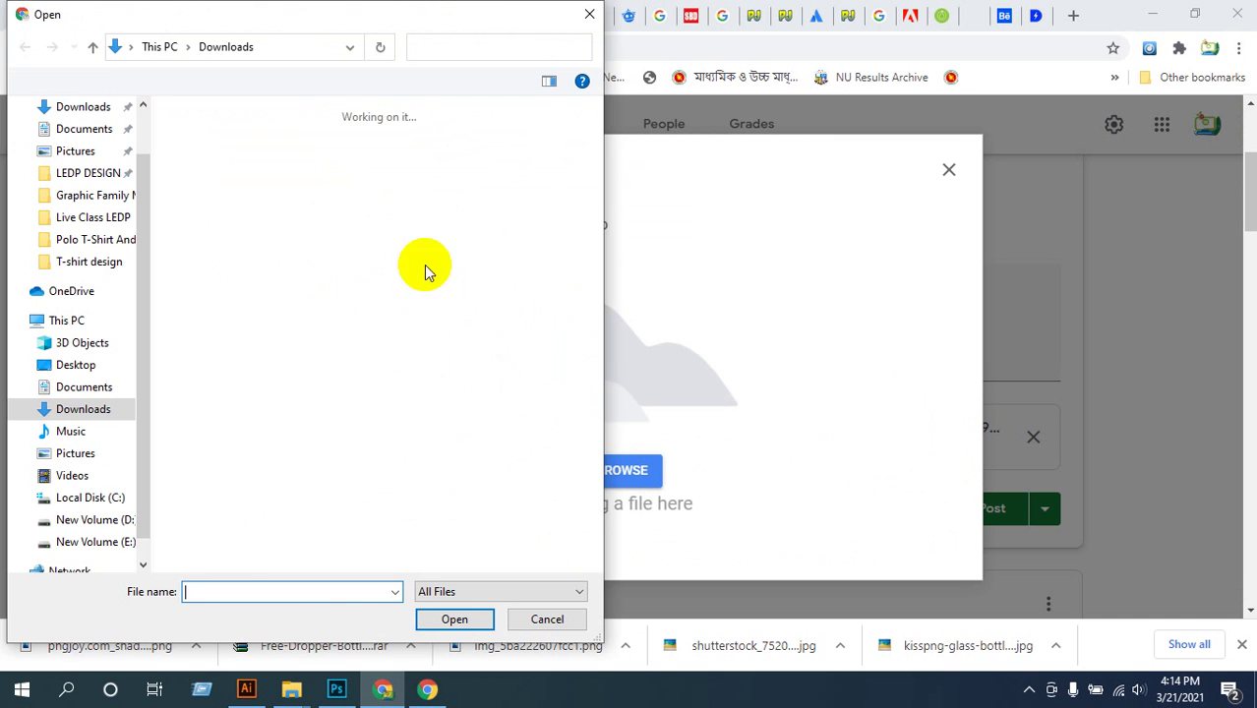
scroll(590, 192, down, 1)
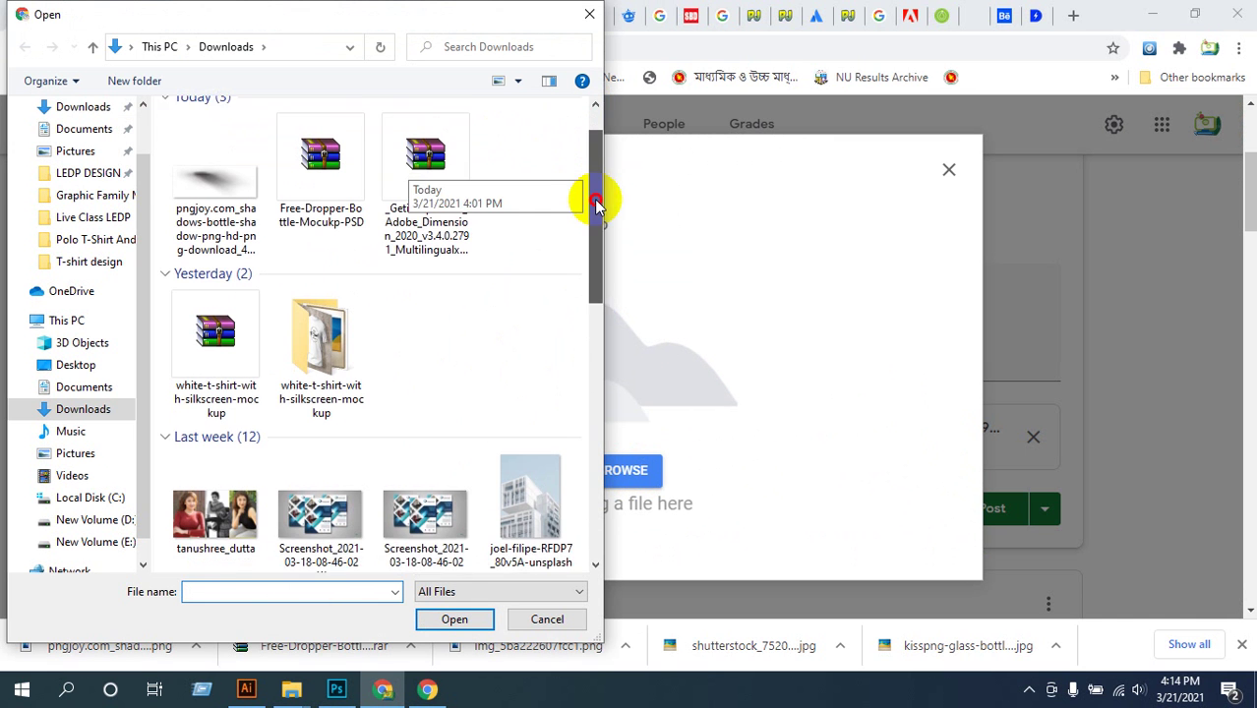
click(84, 129)
drag(143, 182, 141, 211)
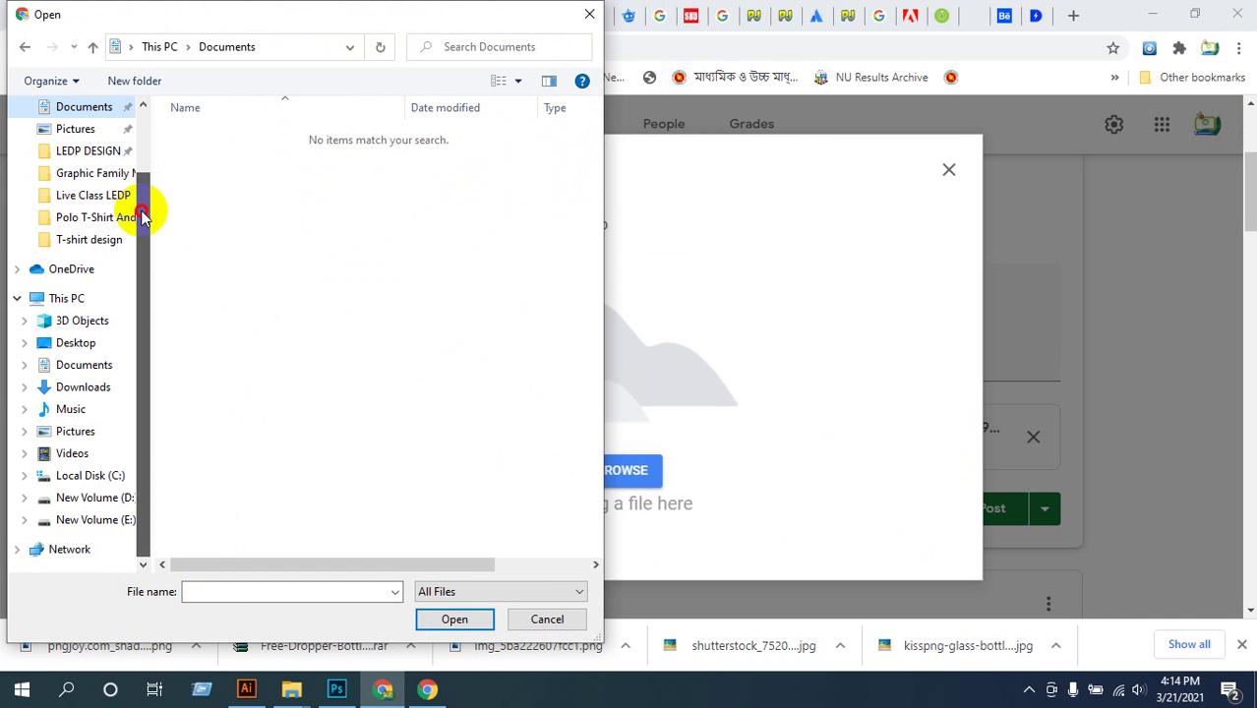
click(123, 339)
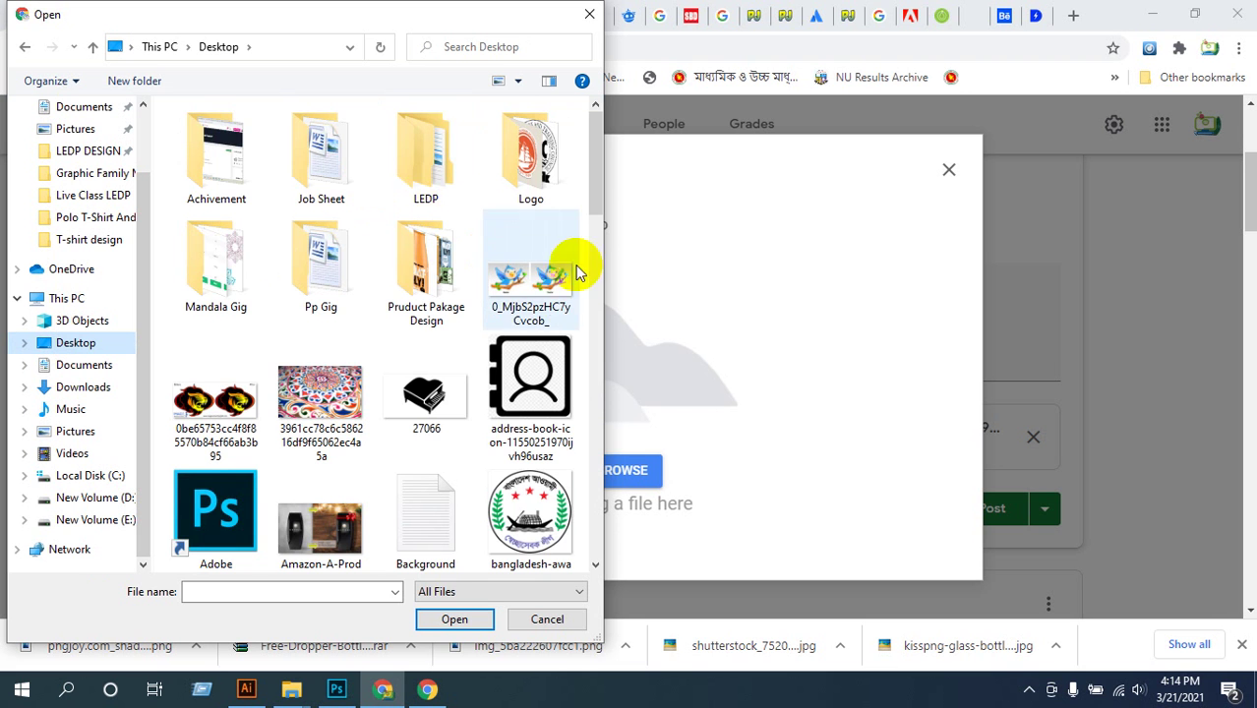
drag(598, 202, 628, 461)
click(208, 278)
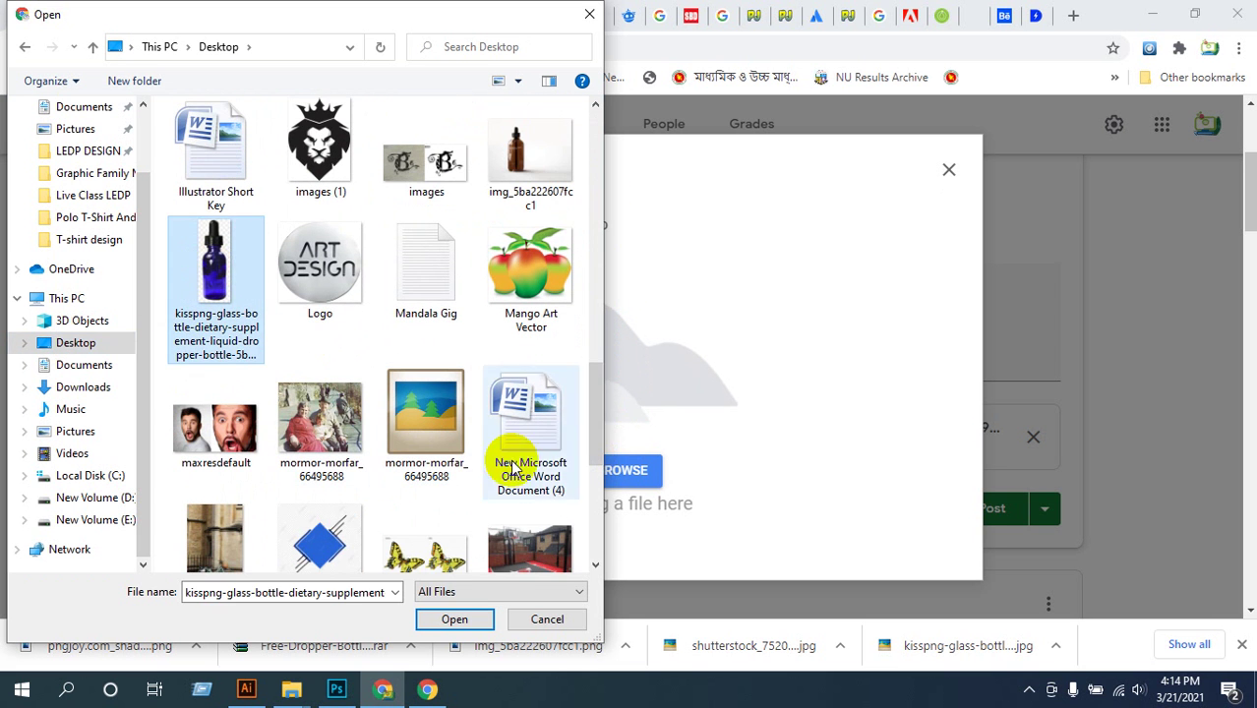
click(454, 618)
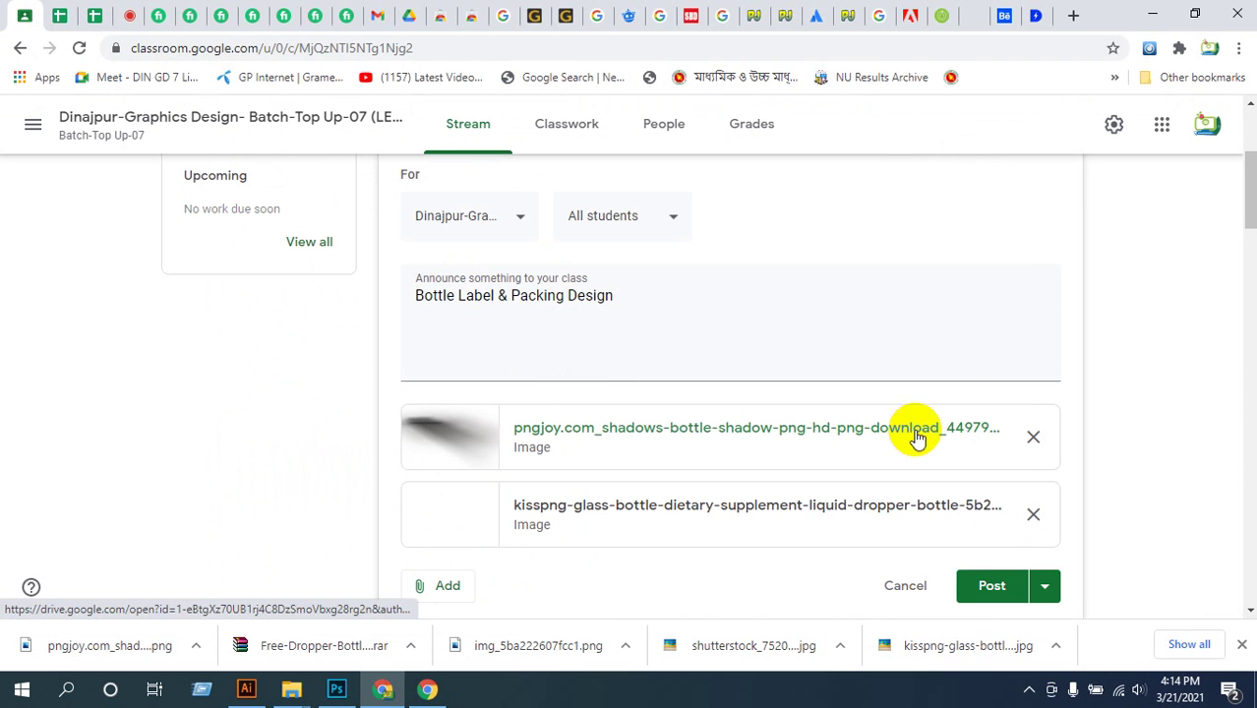
click(976, 588)
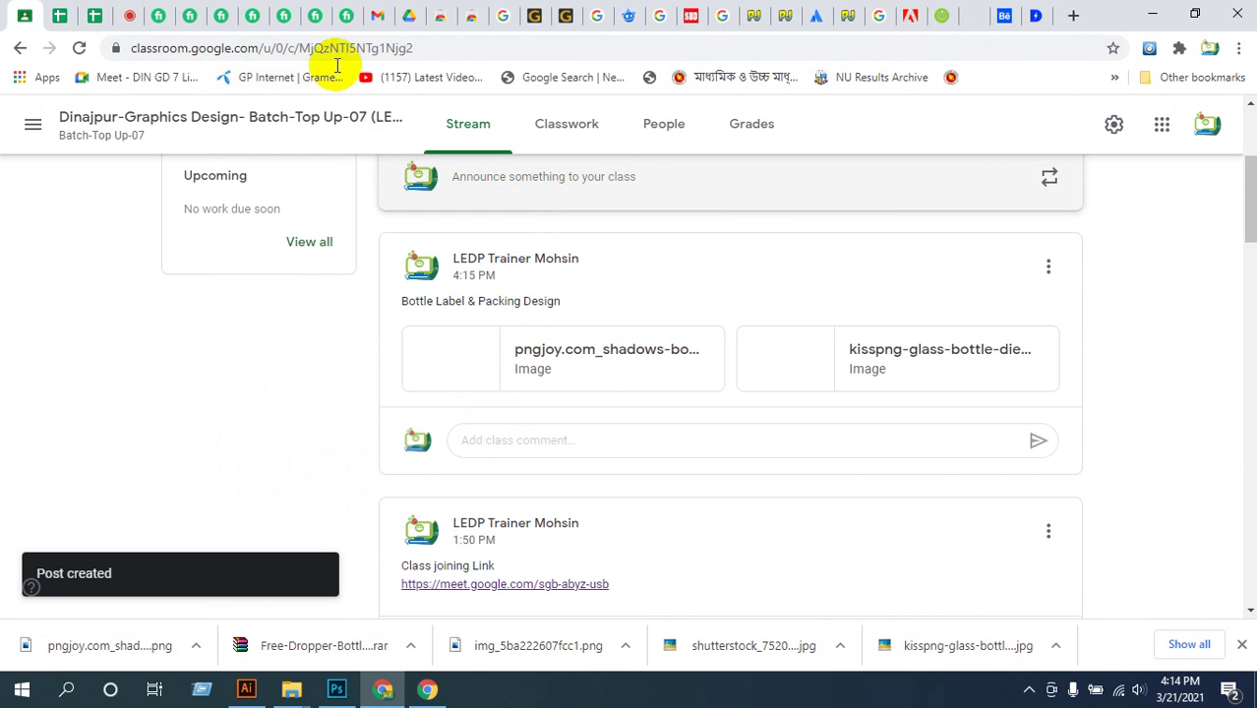
- Switch to Google Drive and look through the files stored in My Drive
click(377, 18)
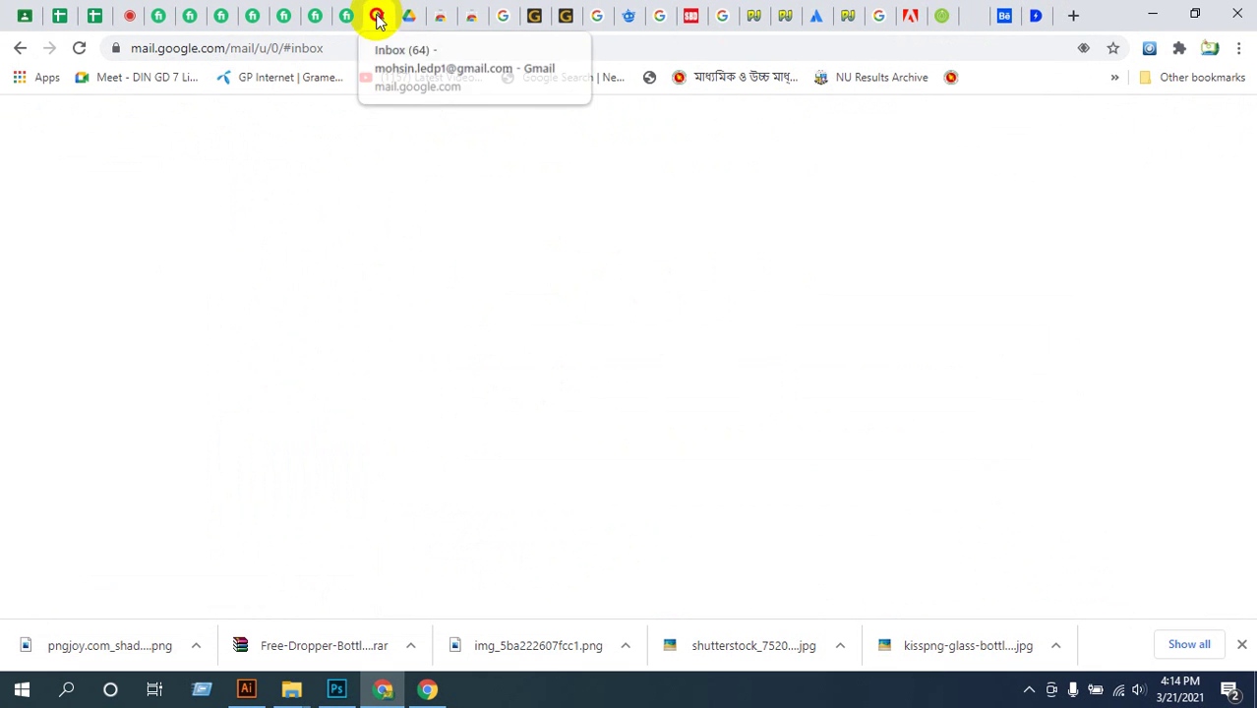
click(418, 17)
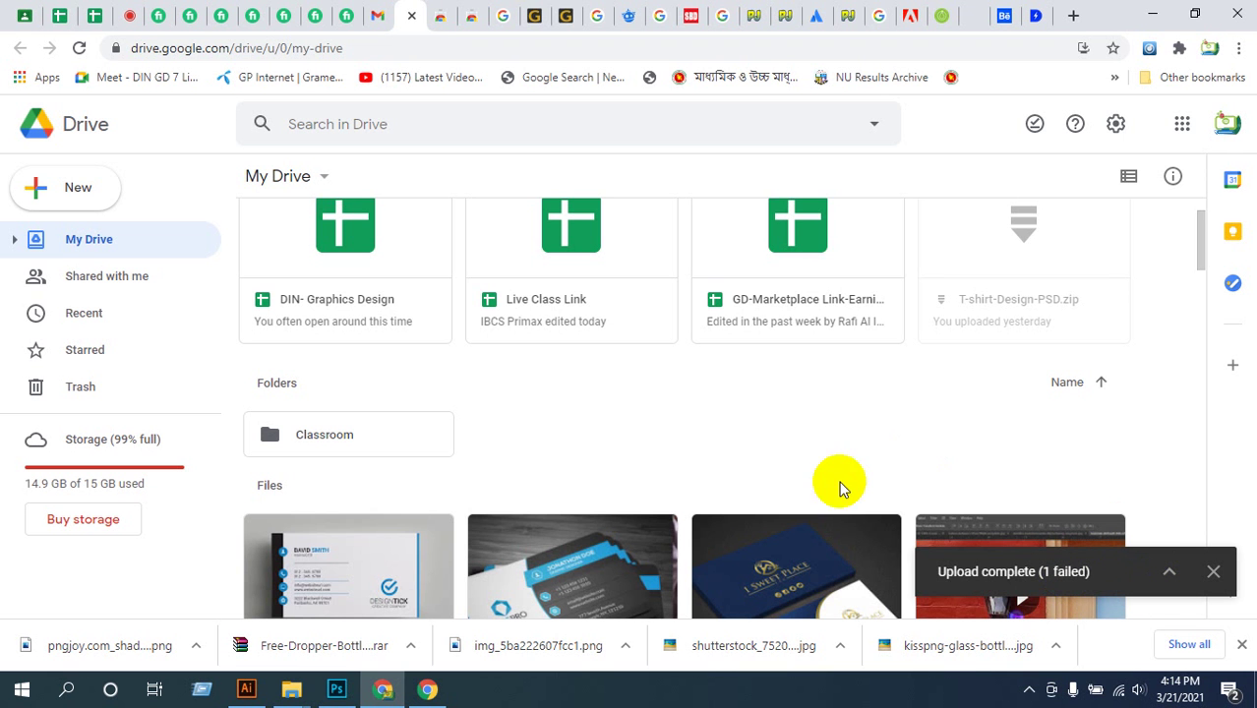
scroll(687, 403, down, 1)
scroll(687, 404, down, 20)
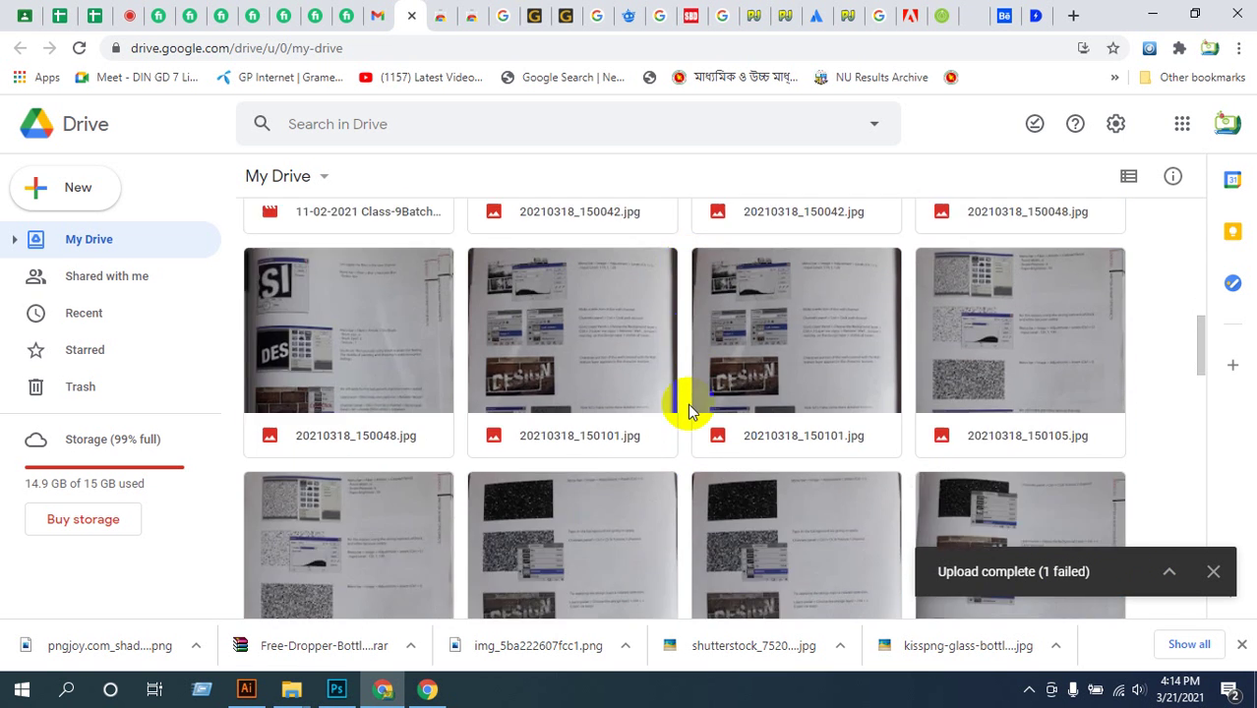
scroll(706, 415, down, 4)
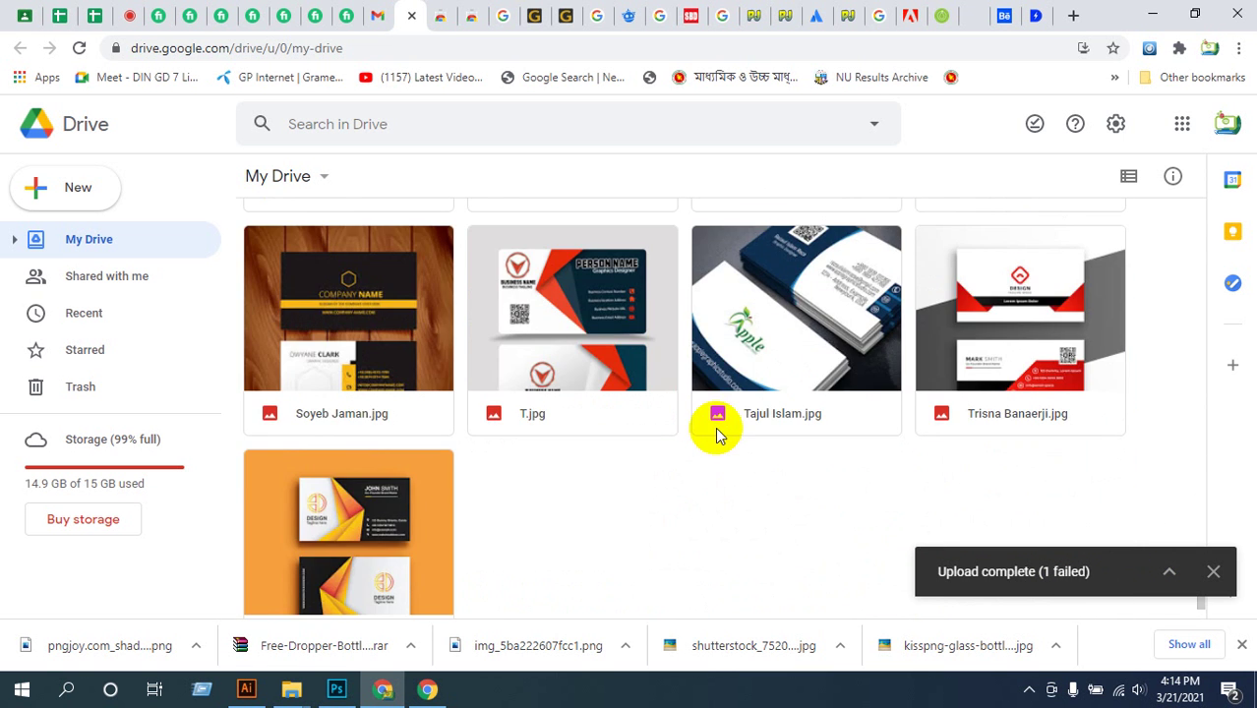
scroll(718, 432, up, 15)
scroll(718, 433, up, 15)
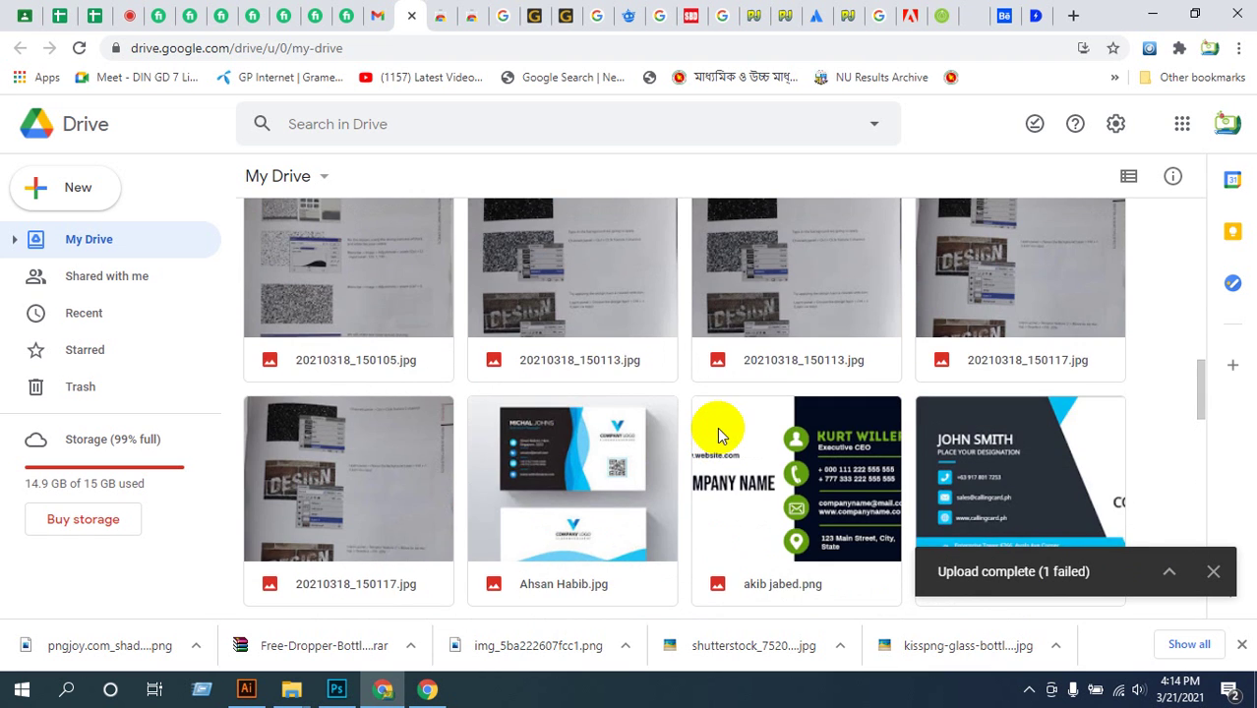
scroll(718, 433, up, 3)
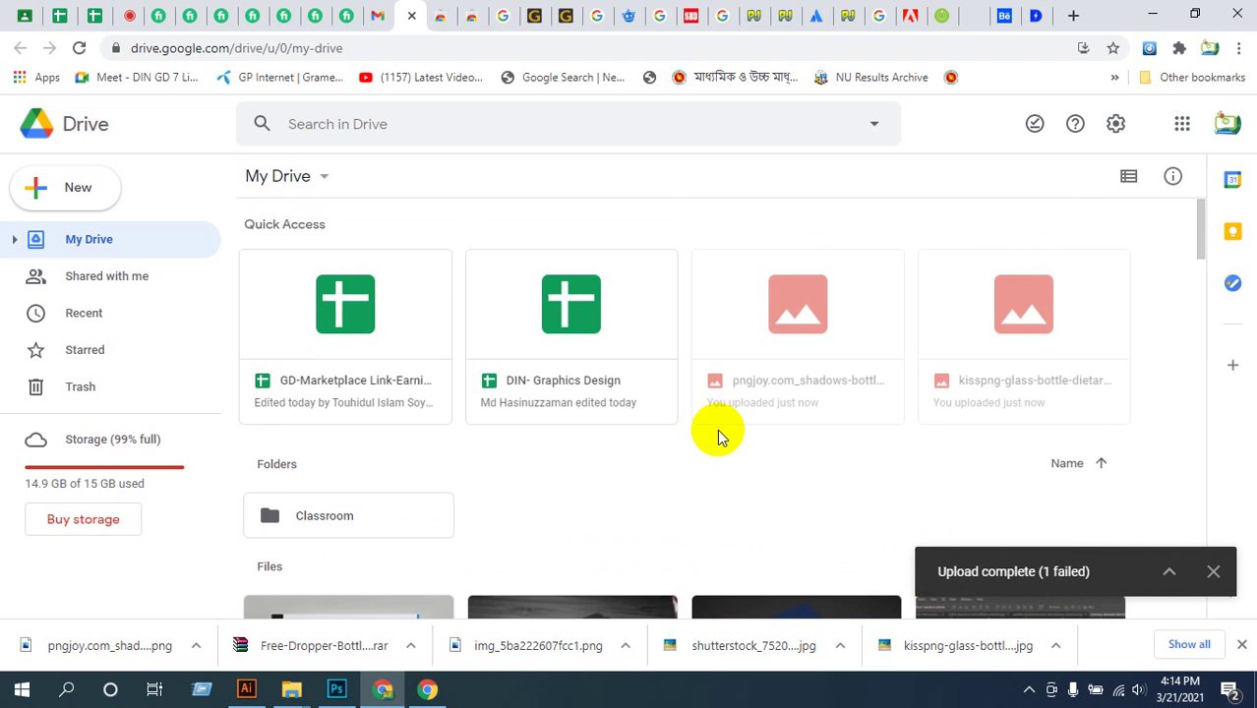
scroll(687, 443, down, 5)
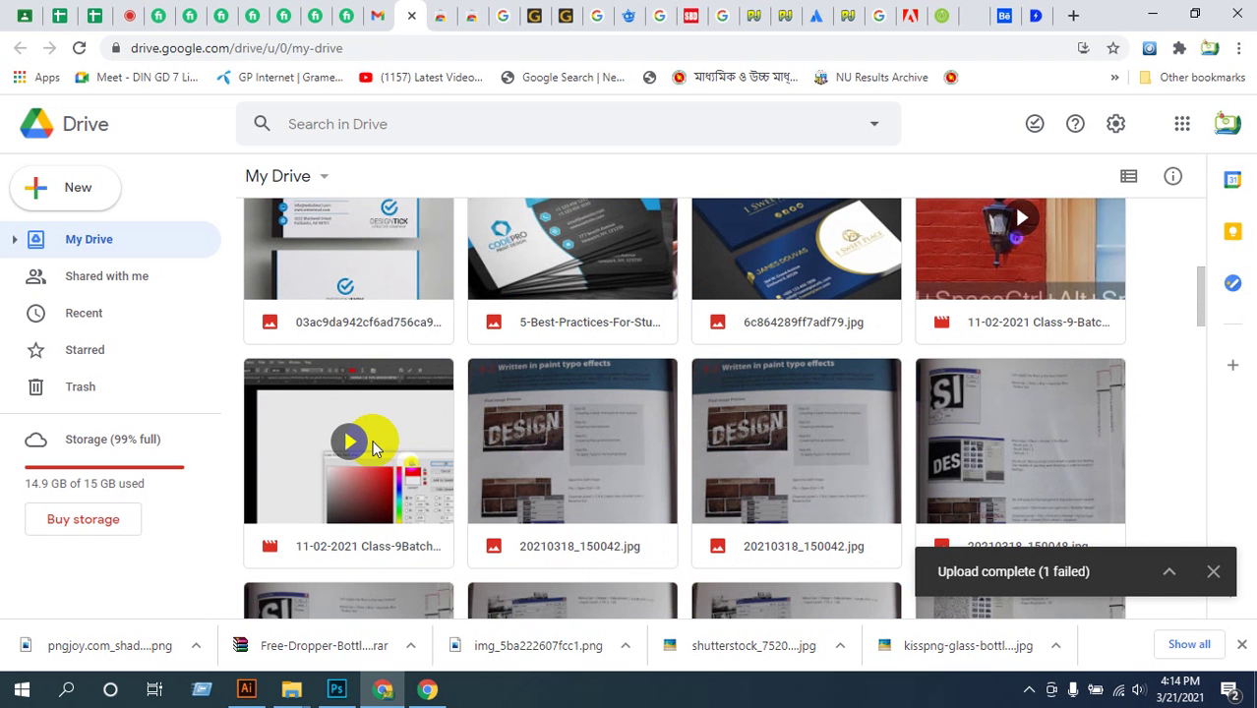
scroll(590, 472, up, 4)
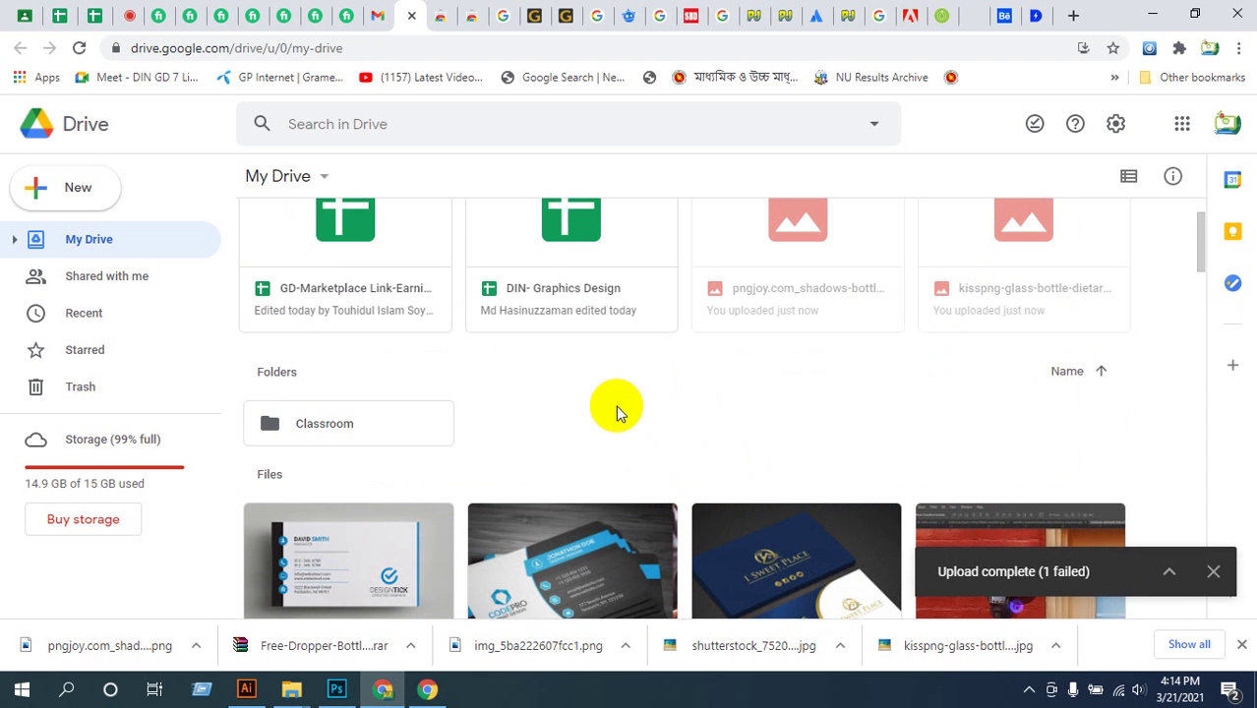
scroll(664, 424, down, 5)
scroll(655, 422, down, 5)
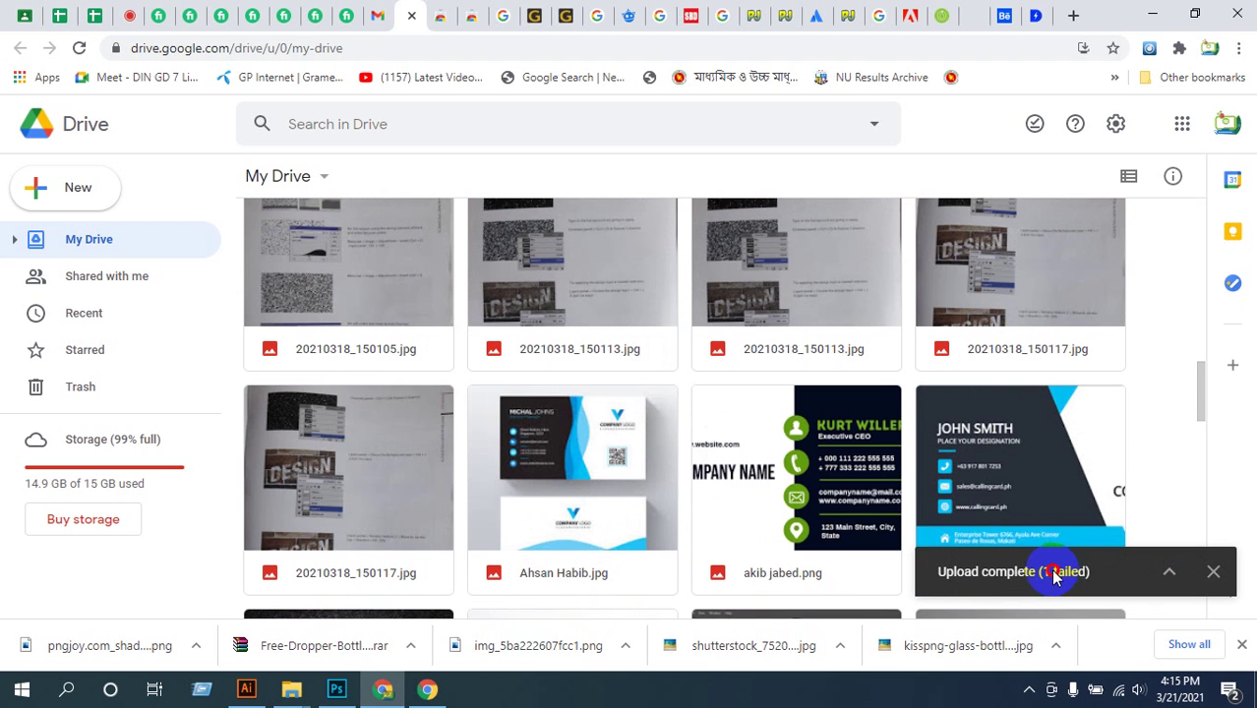
- Retry the failed upload of "Class-33,DIN-GD-B-7,Certificate Design with Blend tool.wmv" and collapse the upload list
click(987, 571)
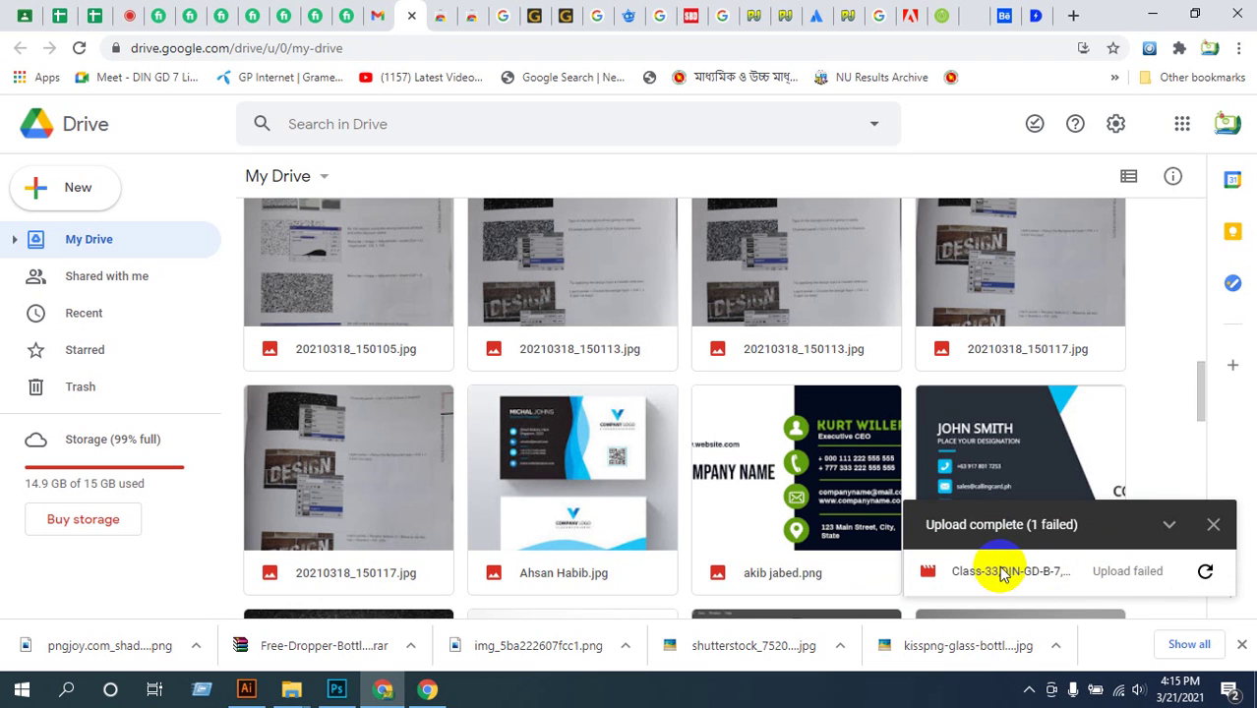
click(1204, 573)
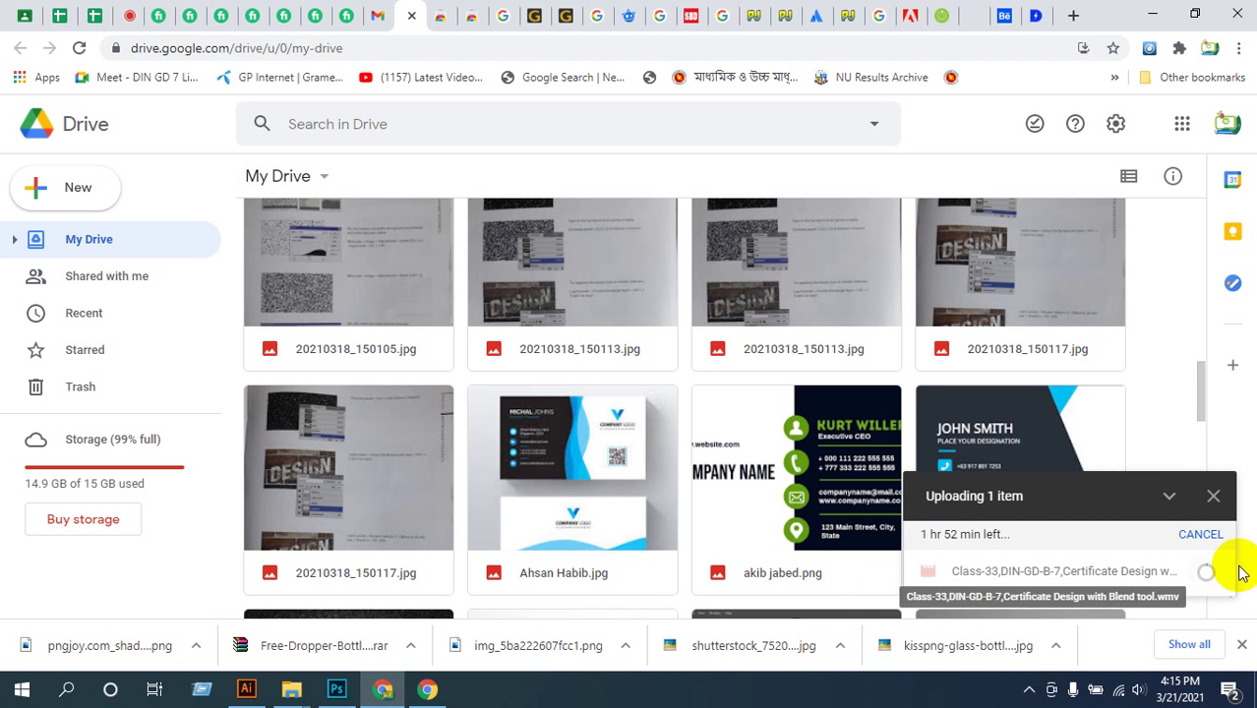
scroll(1155, 442, up, 10)
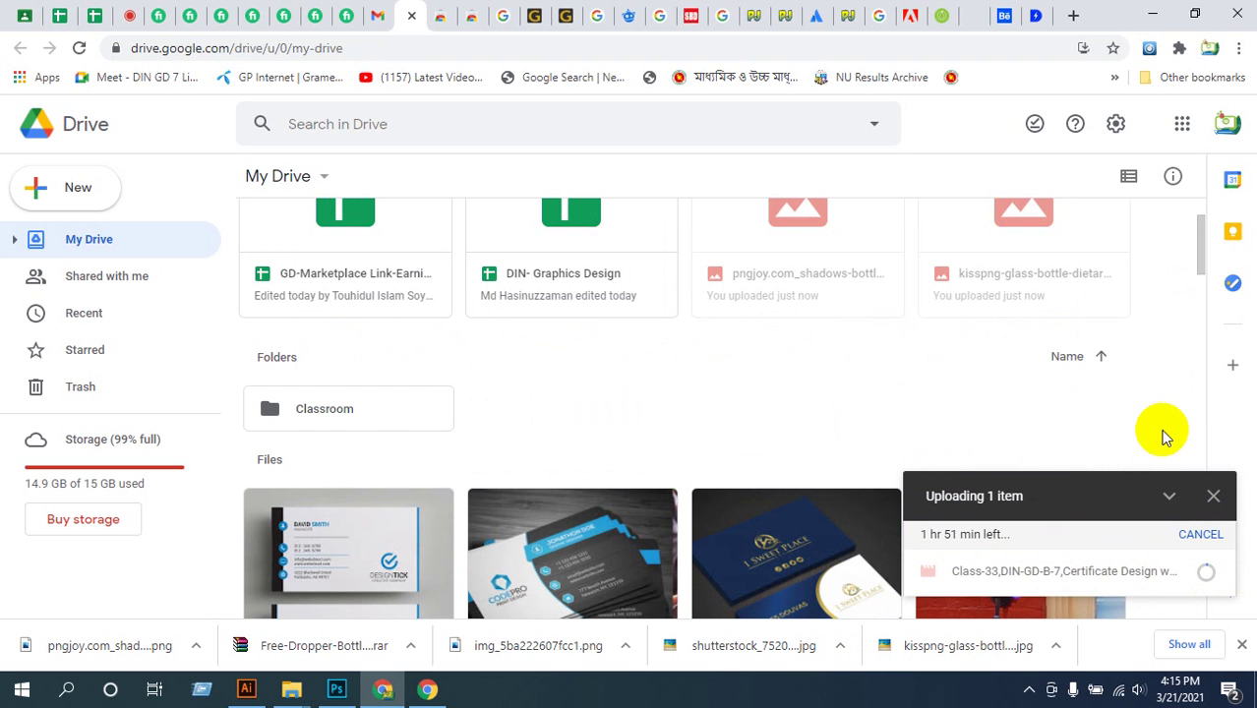
click(1165, 499)
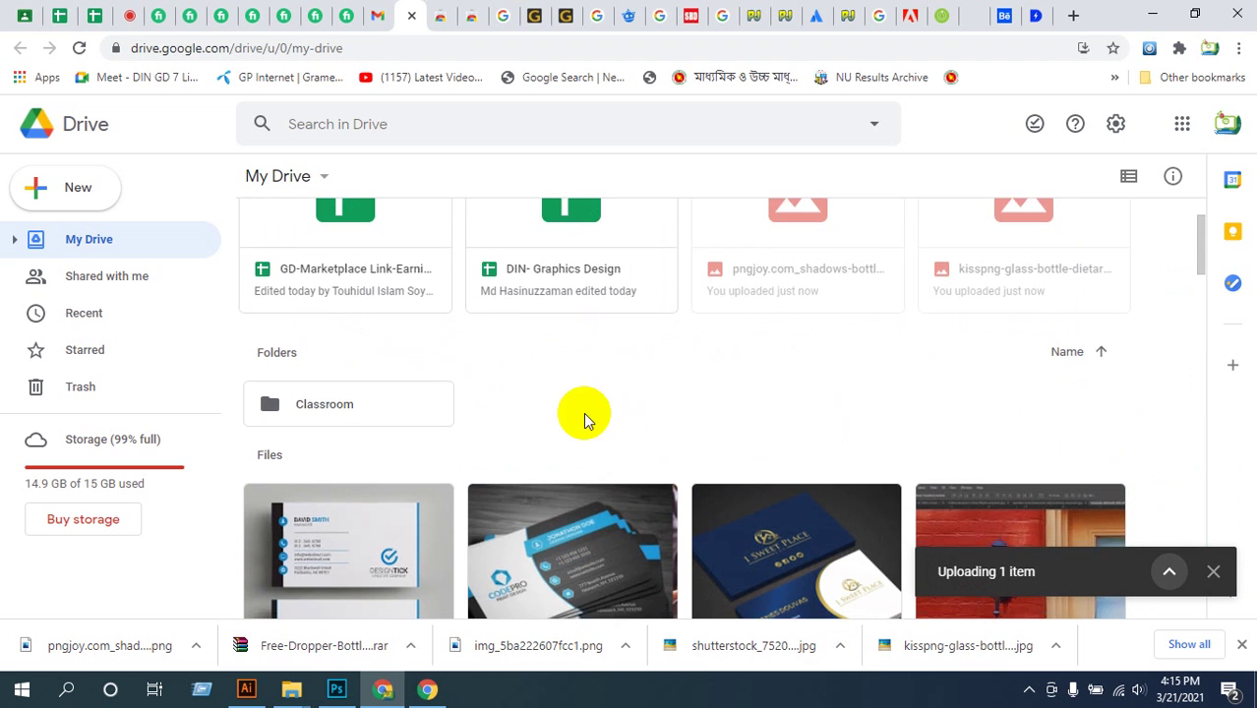
scroll(585, 421, down, 3)
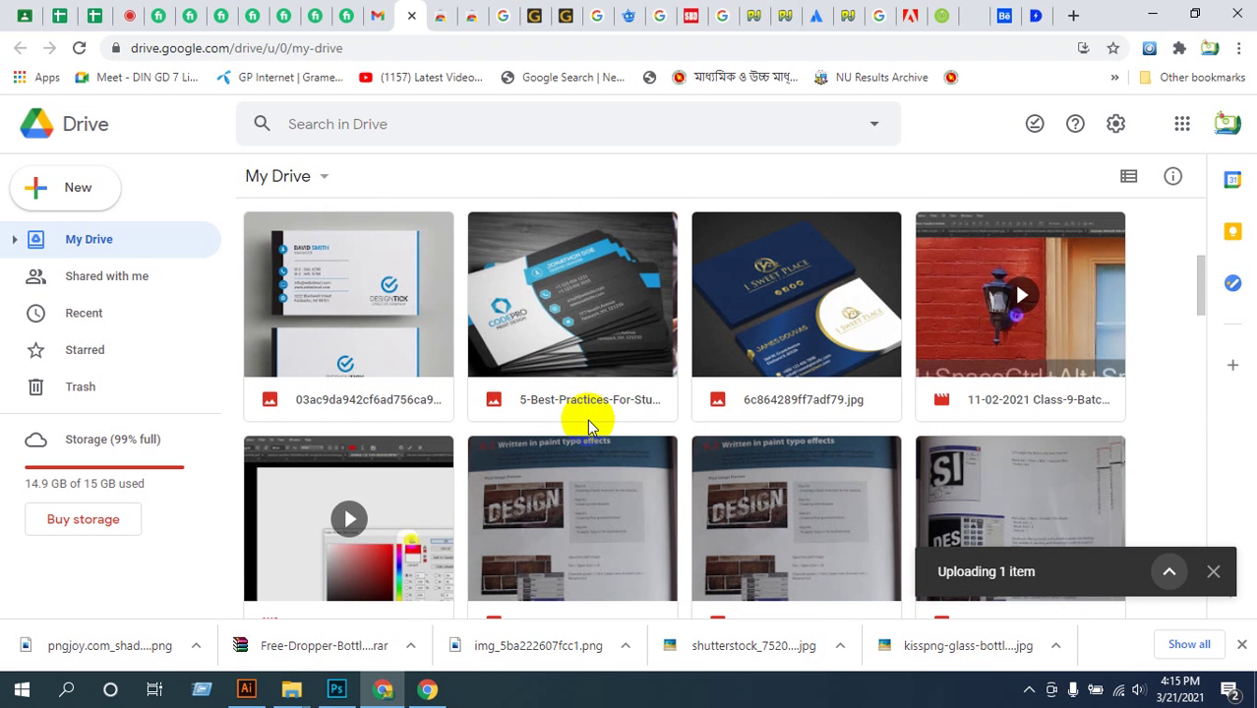
scroll(587, 422, down, 8)
scroll(587, 436, down, 15)
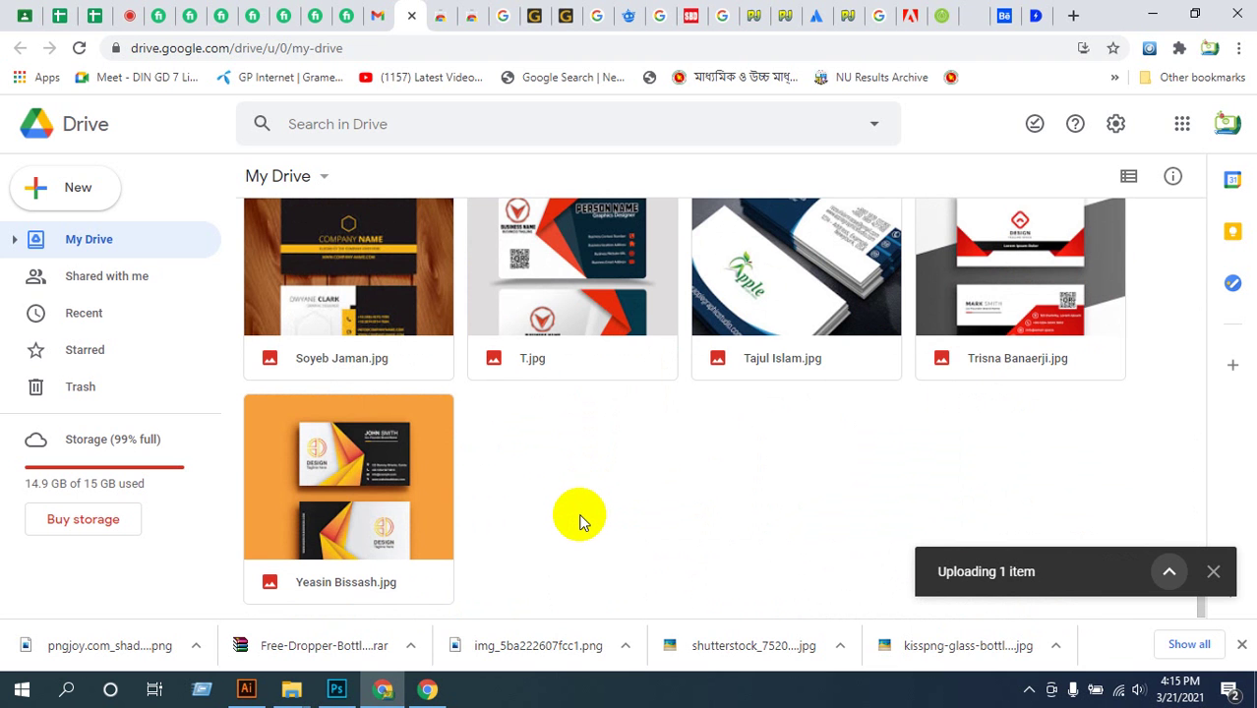
scroll(582, 515, up, 20)
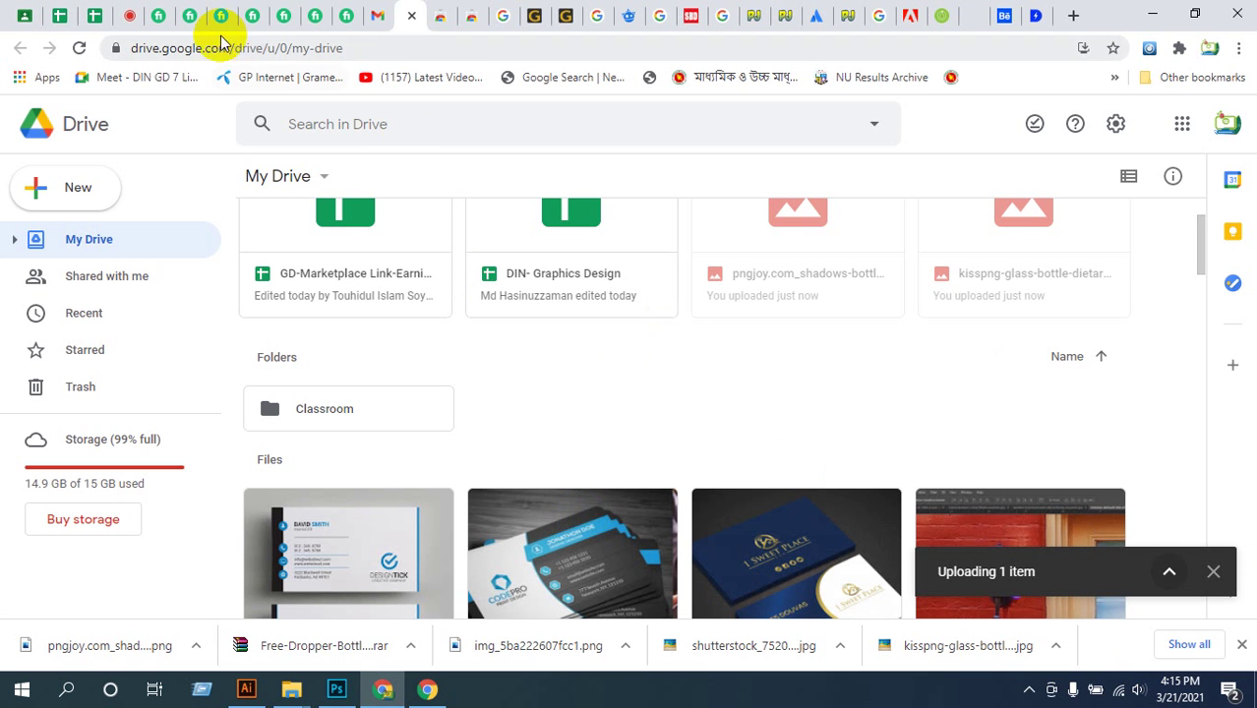
- Check the live class call in Google Meet and switch back to the bottle mockup in Photoshop
click(134, 15)
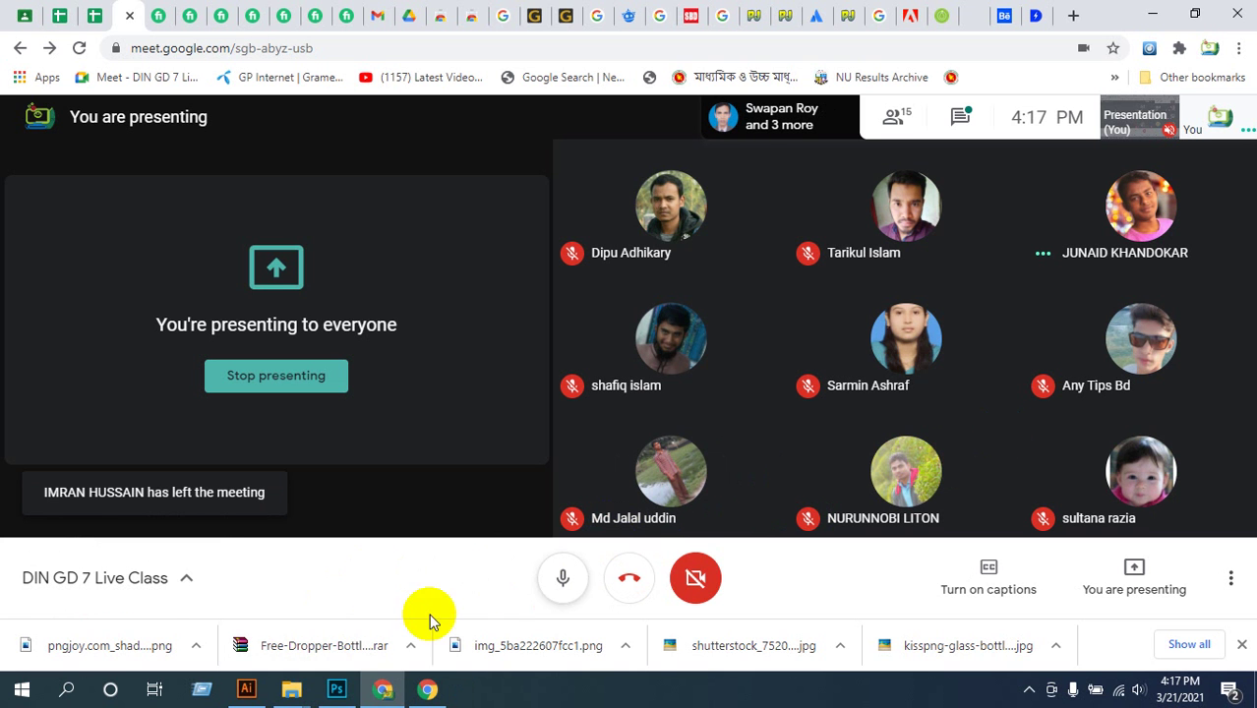
click(336, 688)
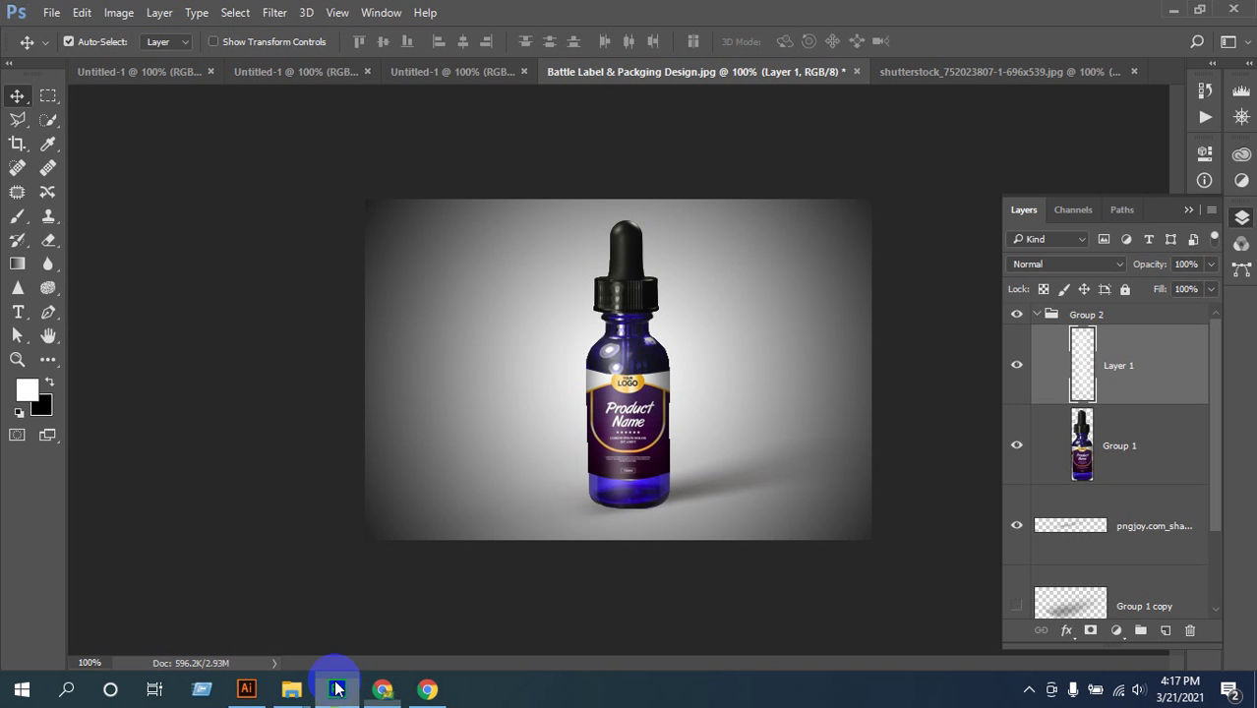